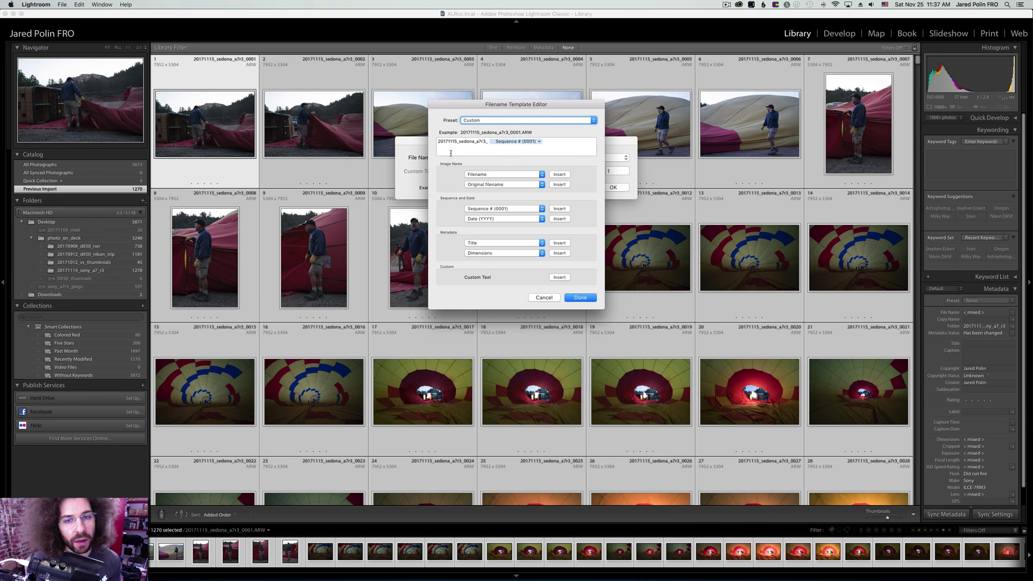
Review the sequence-number formats available in the custom filename template and leave the rename dialogs without applying changes.
click(539, 141)
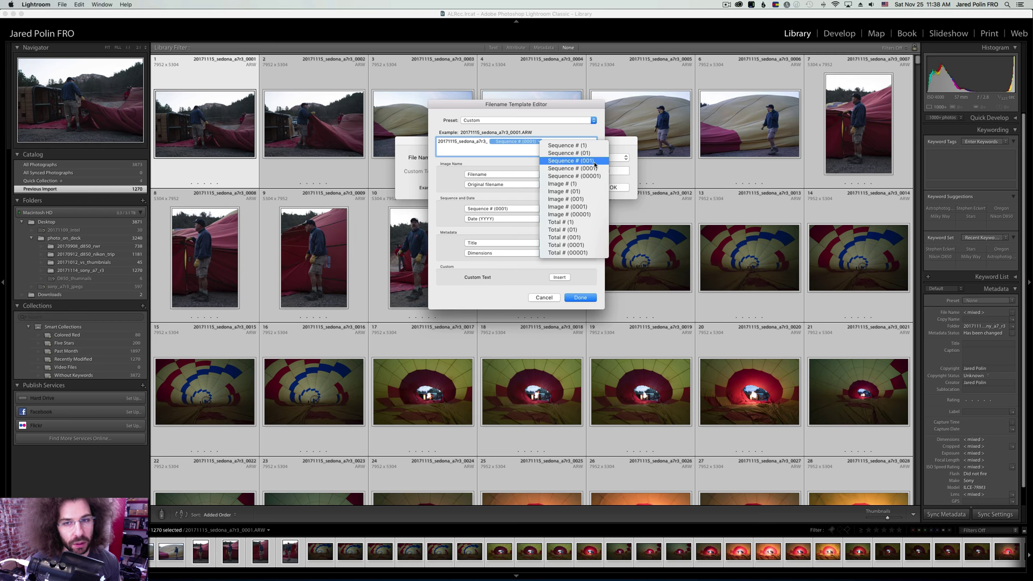
click(482, 149)
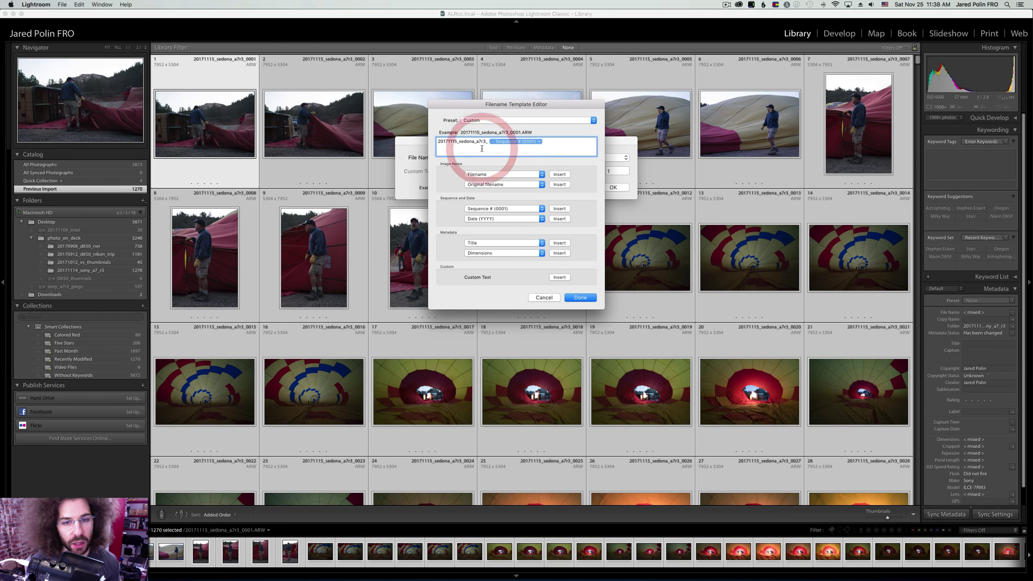
click(539, 297)
click(581, 187)
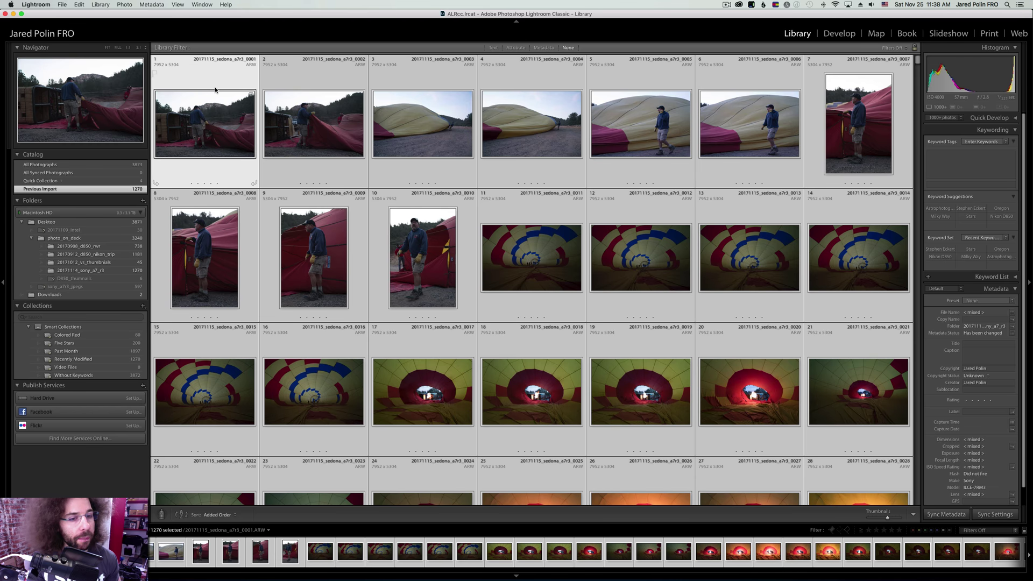
Look through the thumbnails of the previous import to review the different scenes and repeated shots.
scroll(354, 172, down, 15)
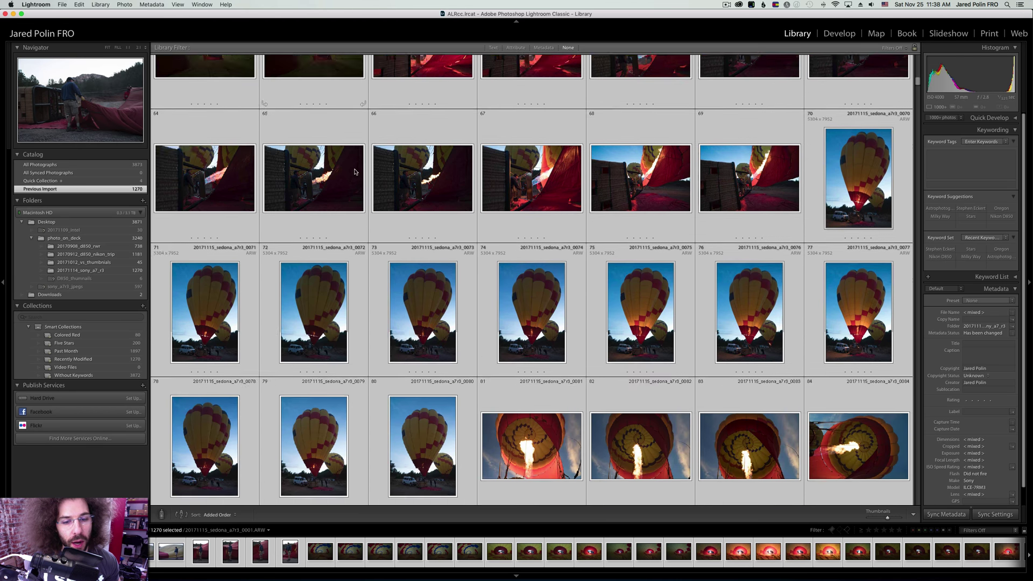
scroll(354, 172, down, 20)
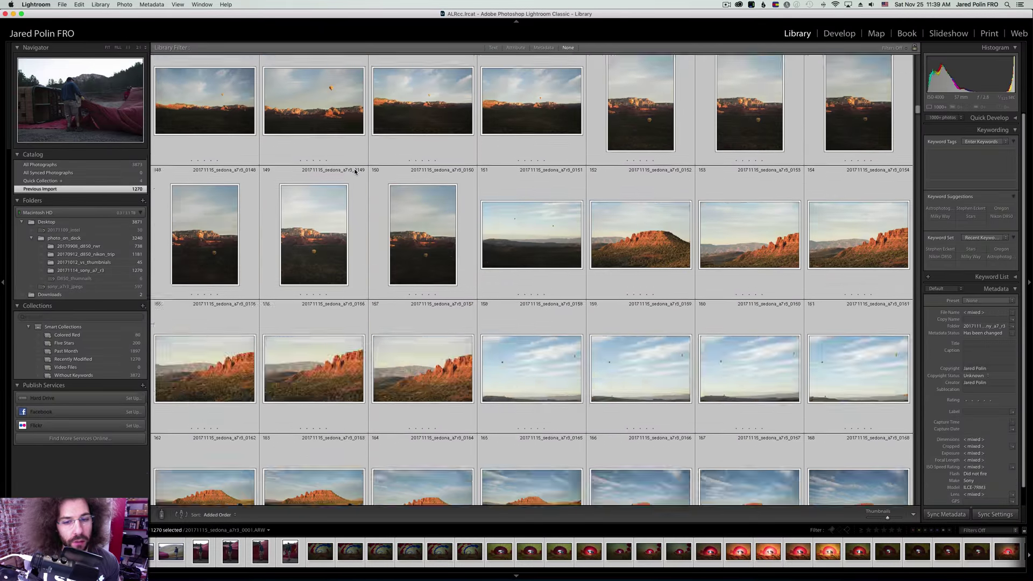
scroll(355, 172, down, 20)
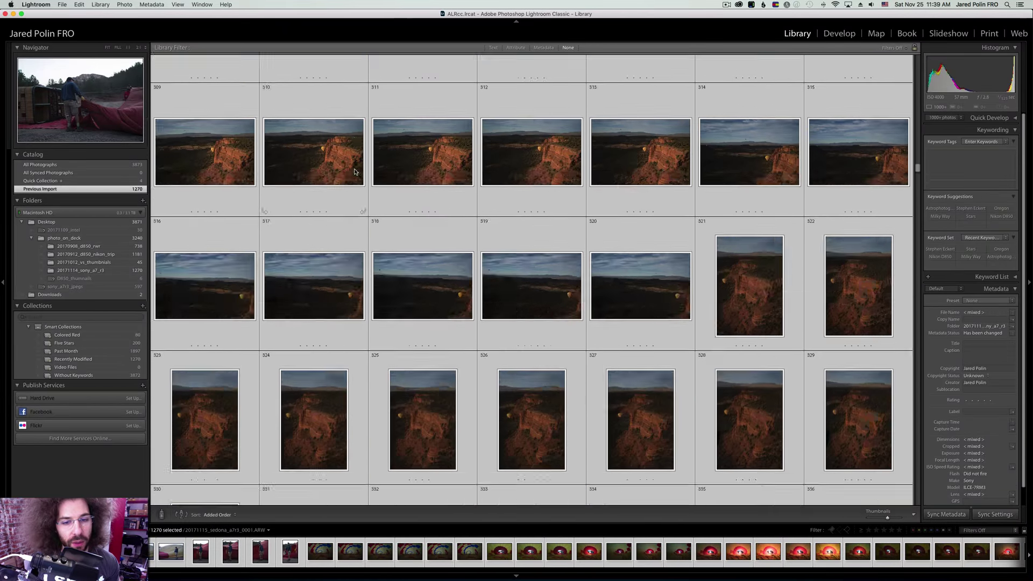
scroll(355, 171, down, 15)
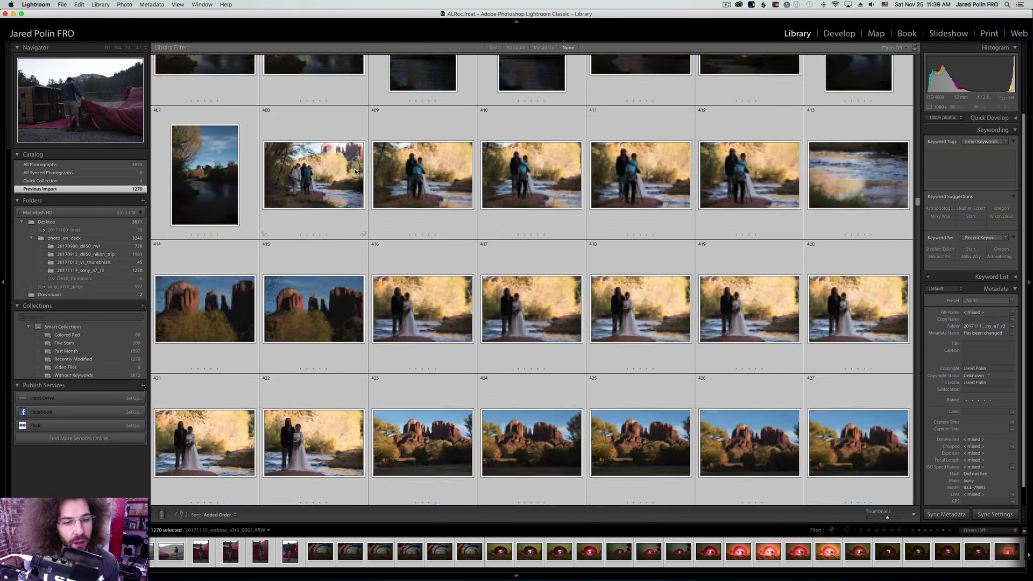
scroll(354, 171, down, 20)
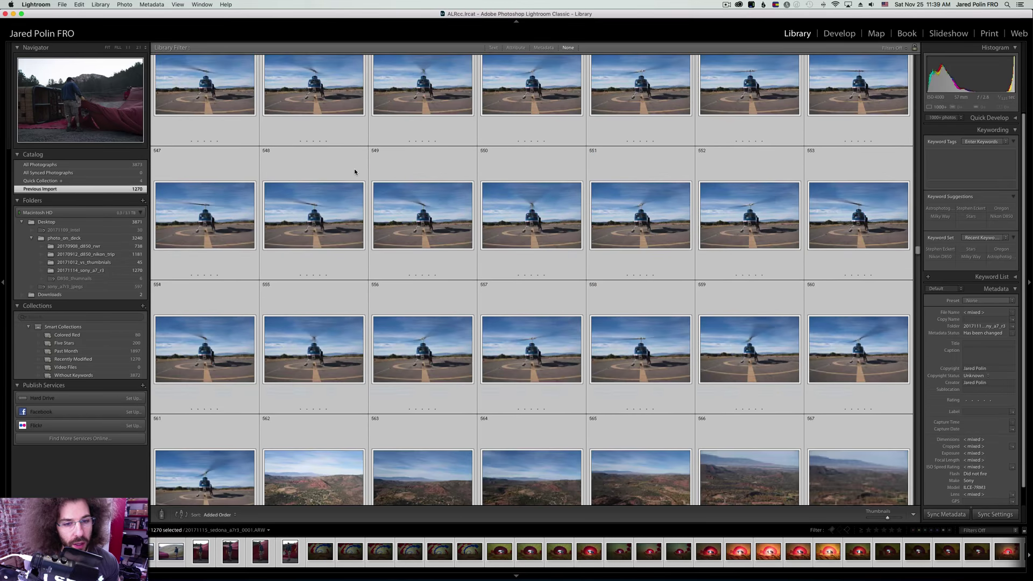
scroll(353, 169, down, 3)
scroll(354, 169, up, 10)
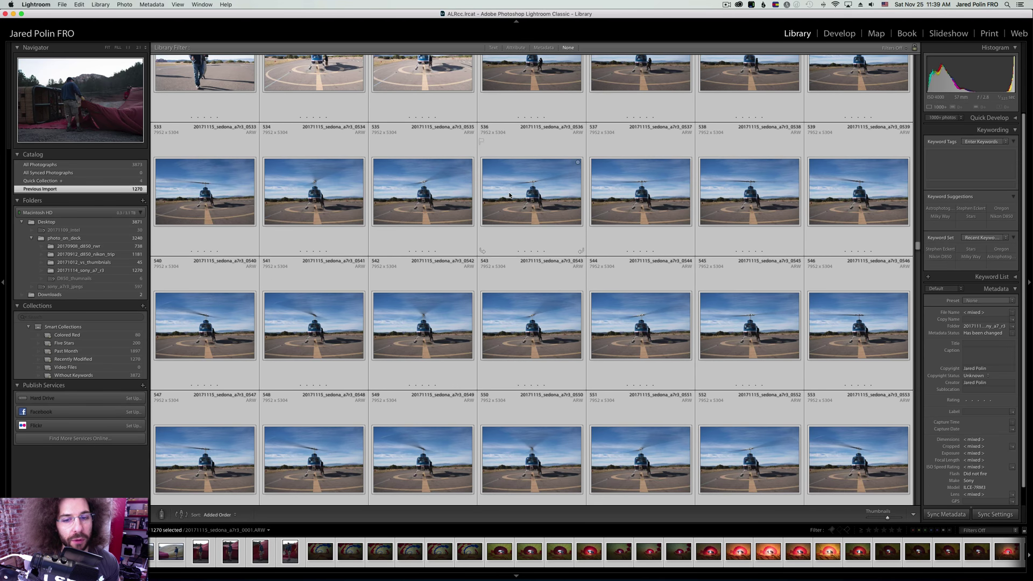
scroll(500, 181, down, 10)
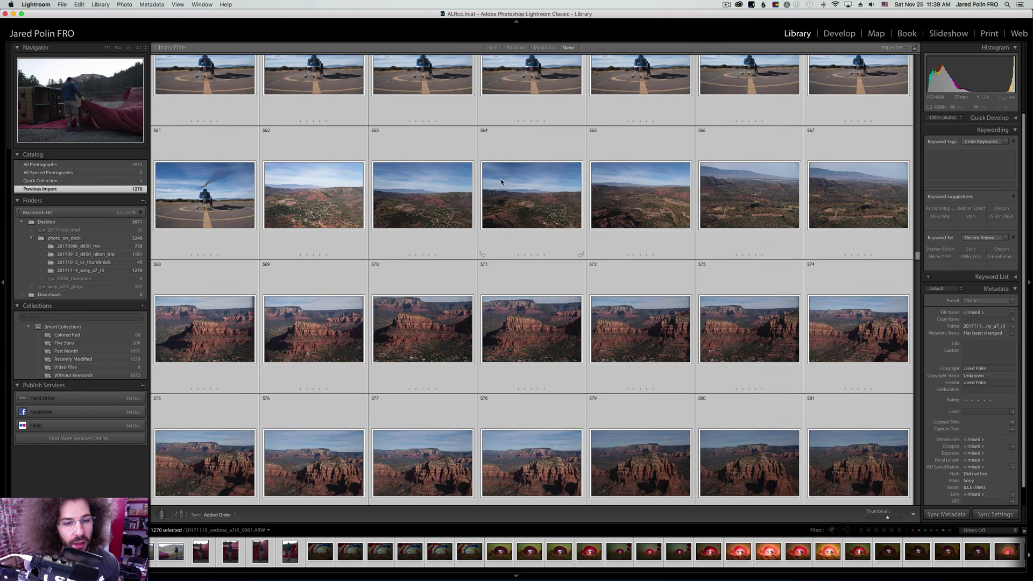
scroll(500, 181, down, 2)
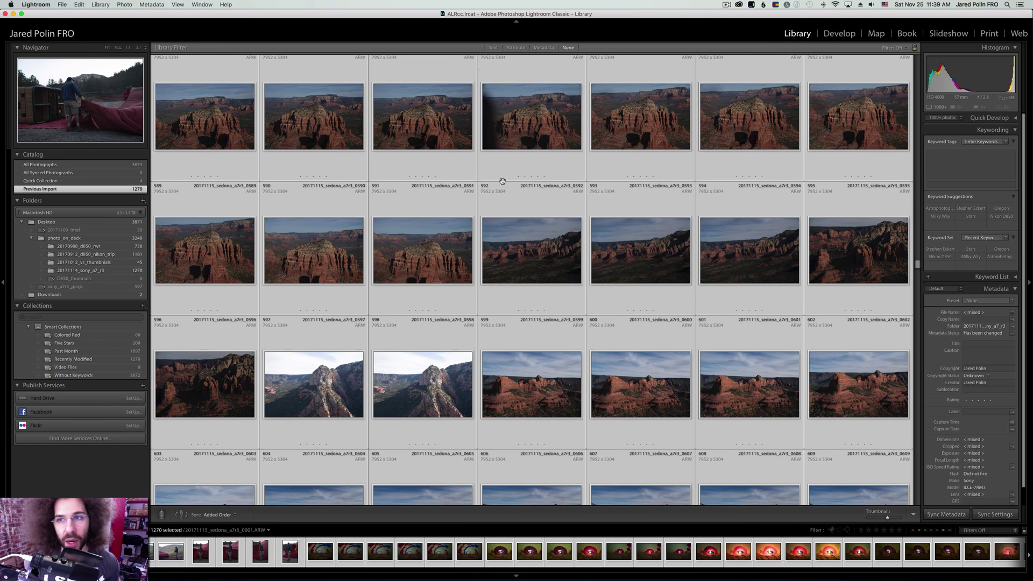
scroll(502, 181, up, 20)
scroll(502, 183, up, 20)
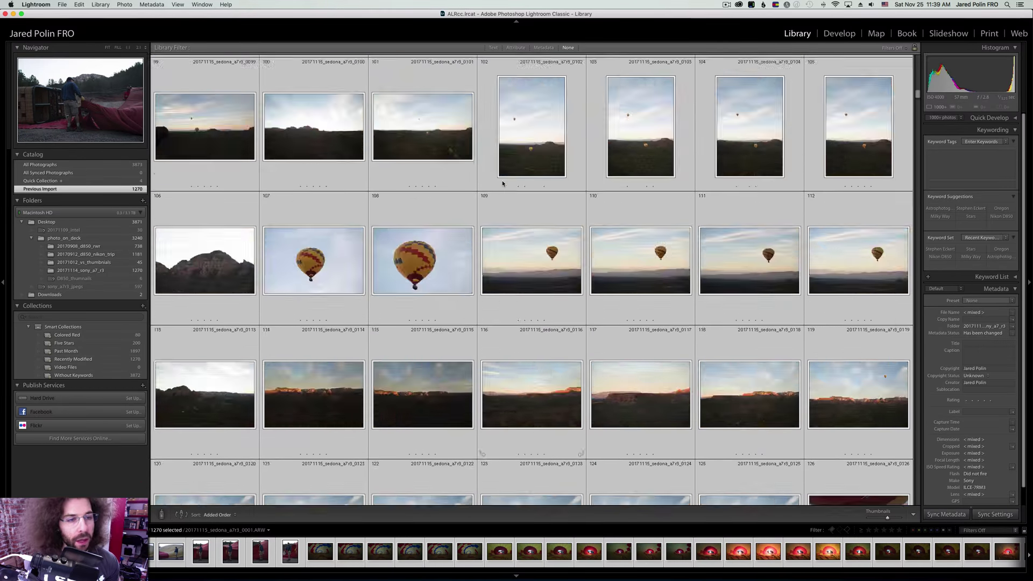
Open the first photo, 20171115_sedona_a7r3_0001.ARW, in the Develop module and check the man's head up close for sharpness.
click(205, 79)
double_click(204, 80)
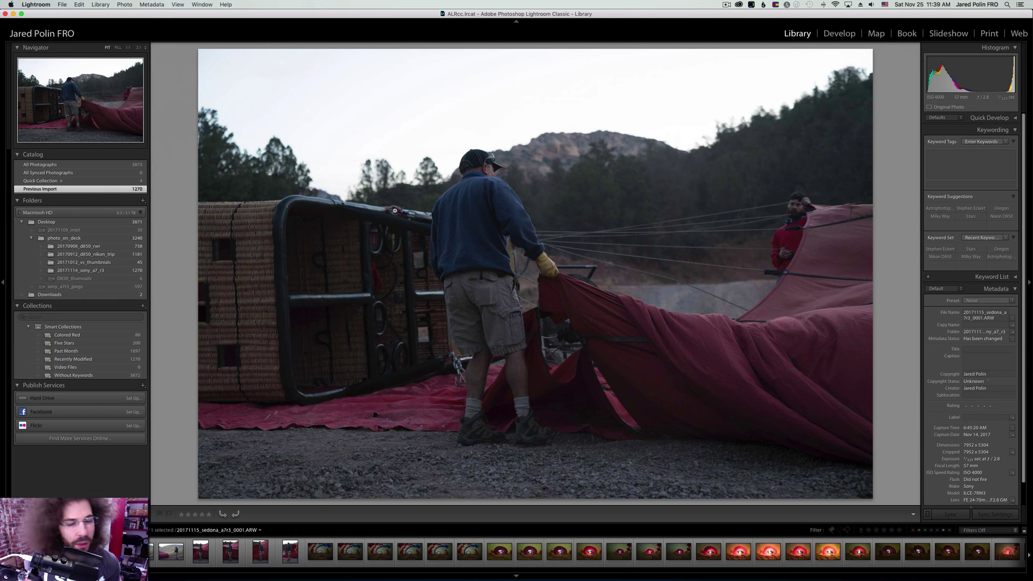
click(152, 4)
mouse_move(177, 4)
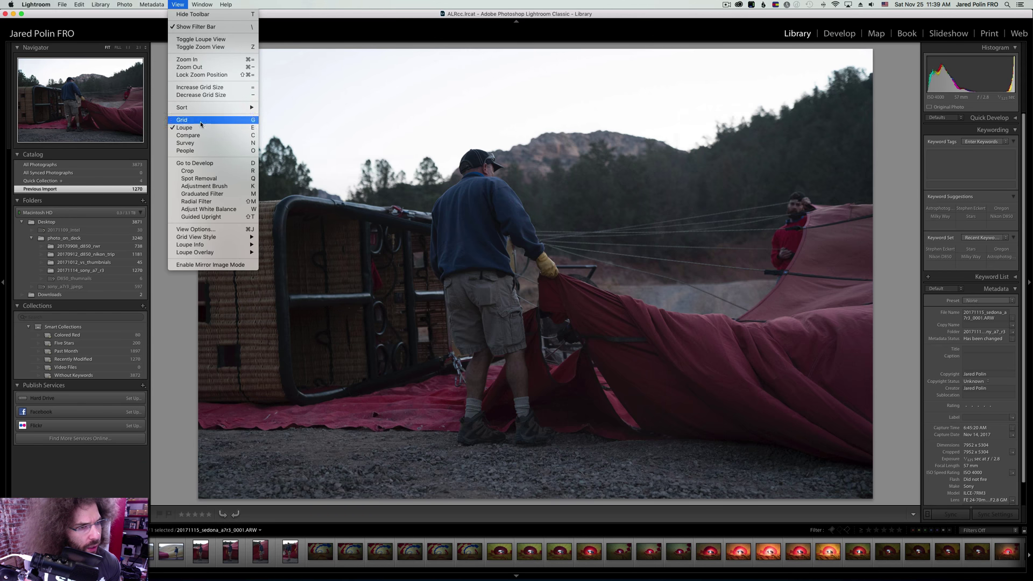
mouse_move(205, 245)
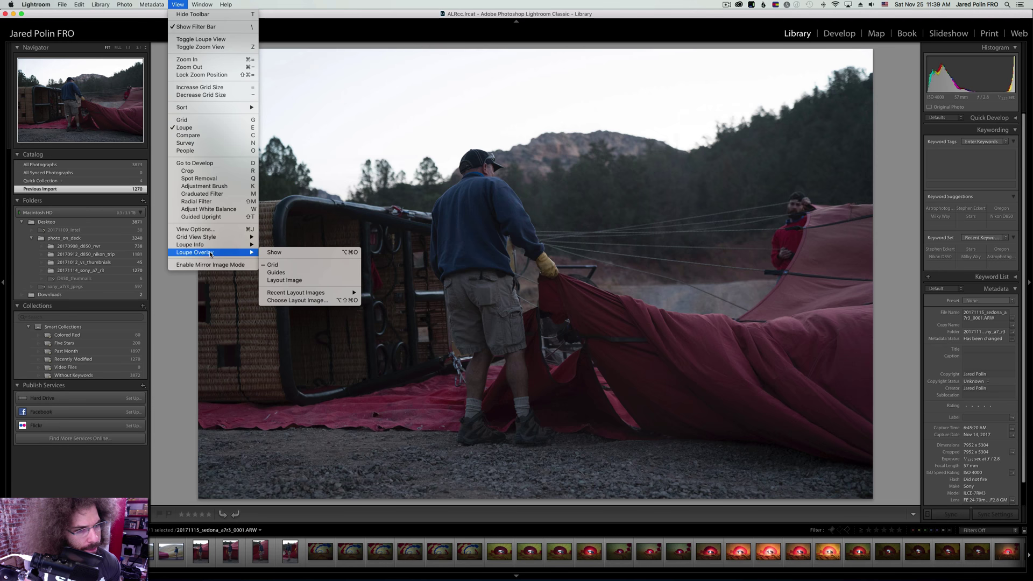
click(836, 36)
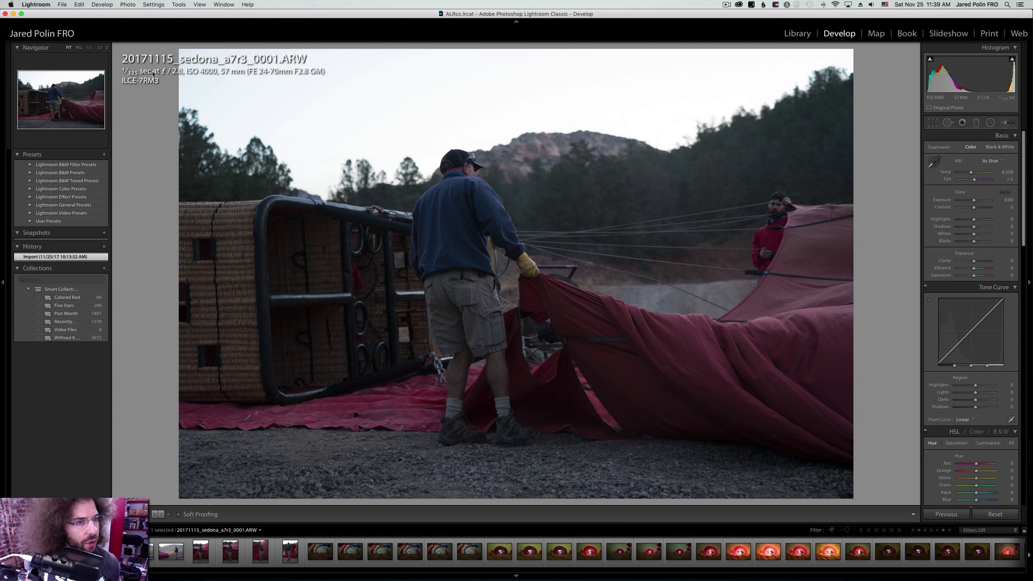
click(461, 156)
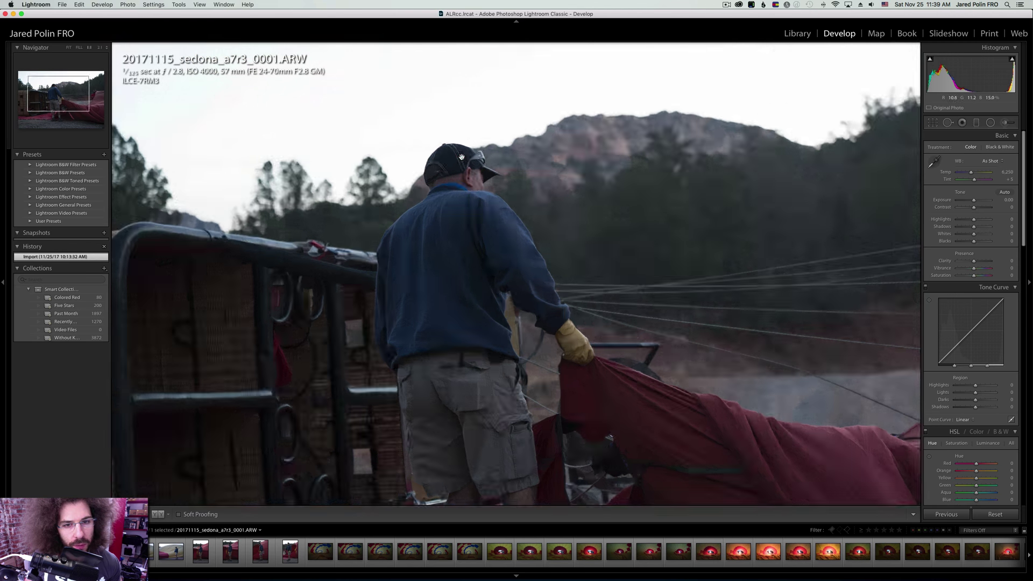
click(443, 146)
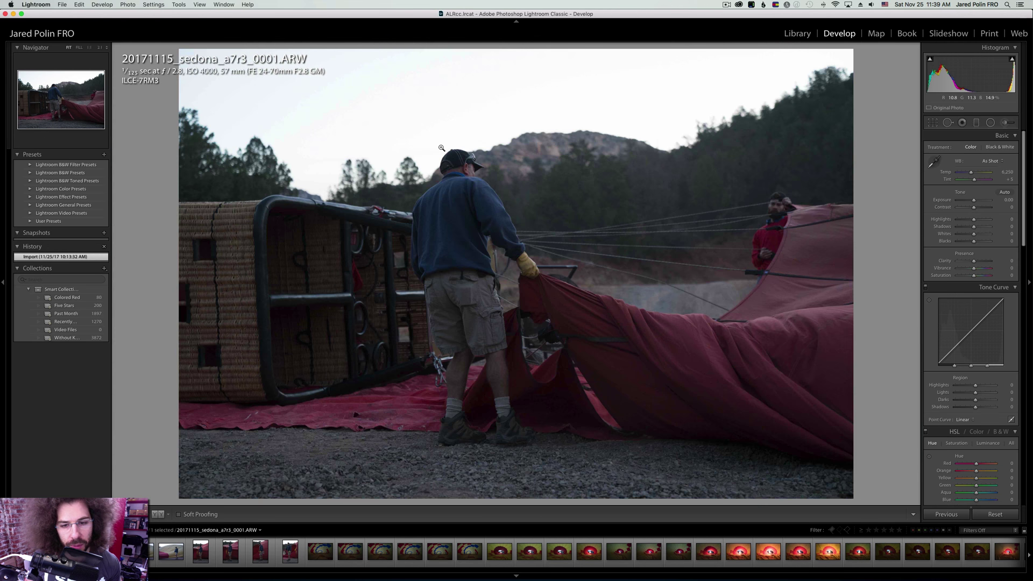
Inspect the man's face up close in 20171115_sedona_a7r3_0002.ARW and rate the photo 5 stars.
key(Right)
click(464, 152)
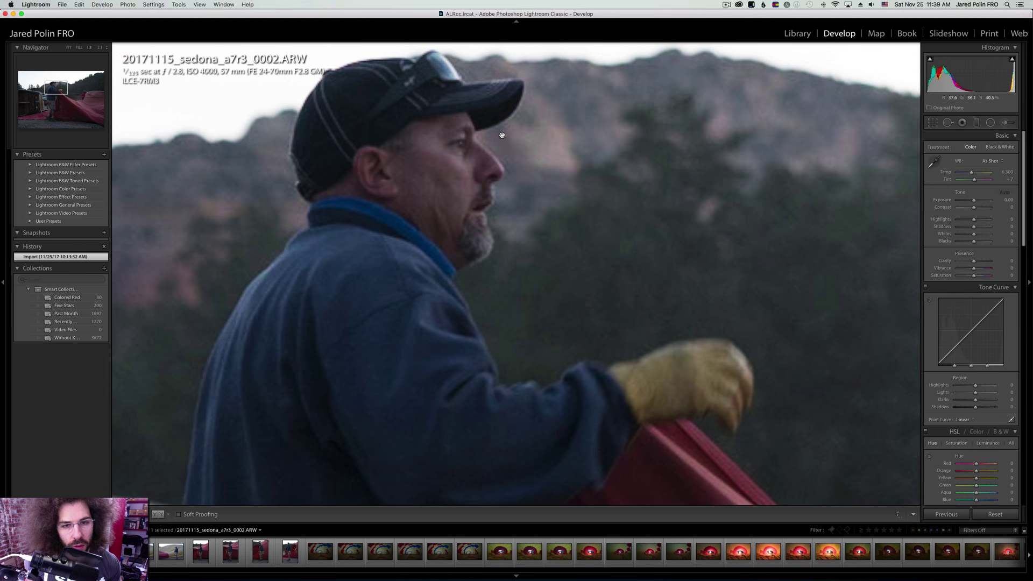
click(439, 145)
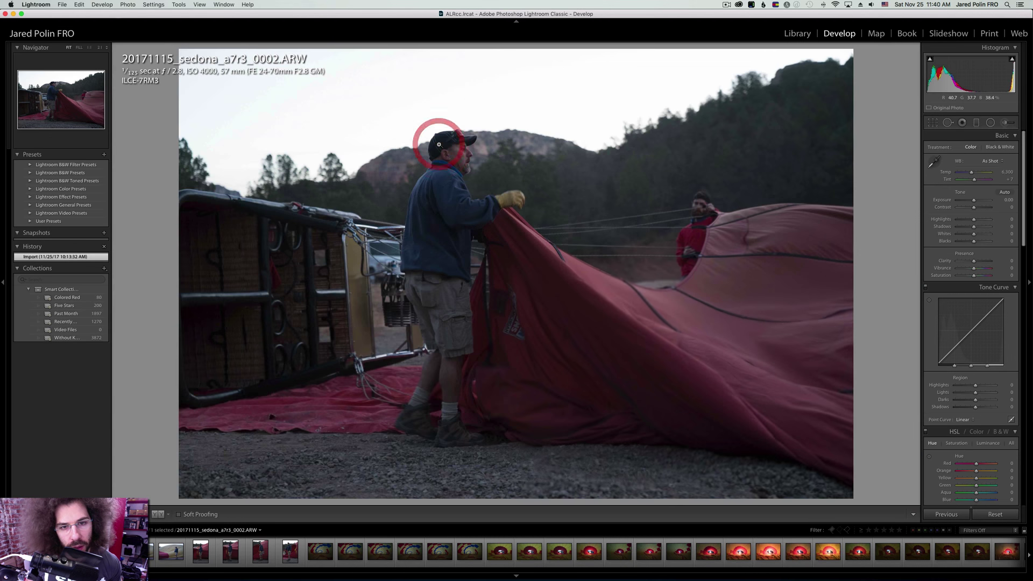
click(439, 144)
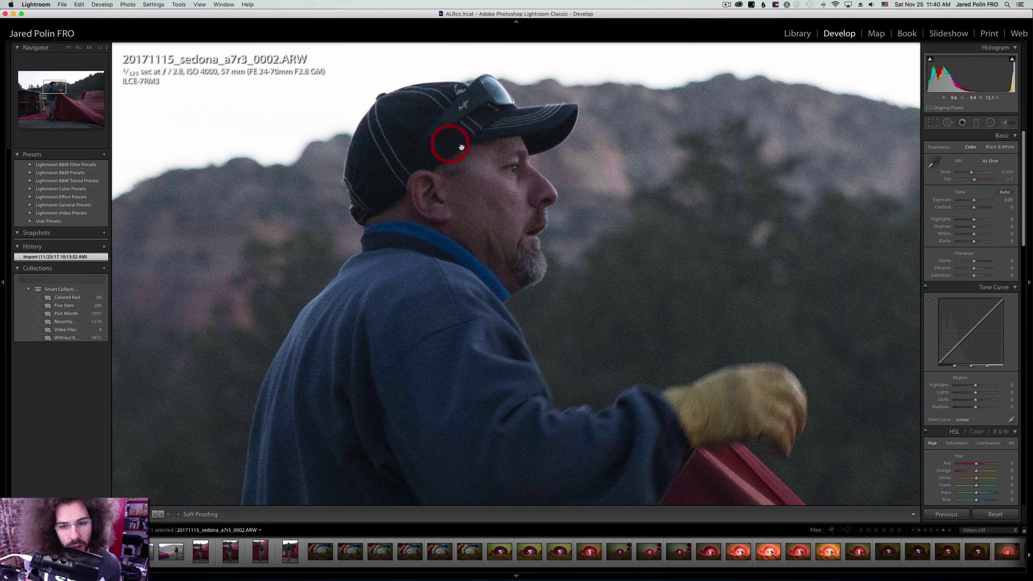
click(494, 151)
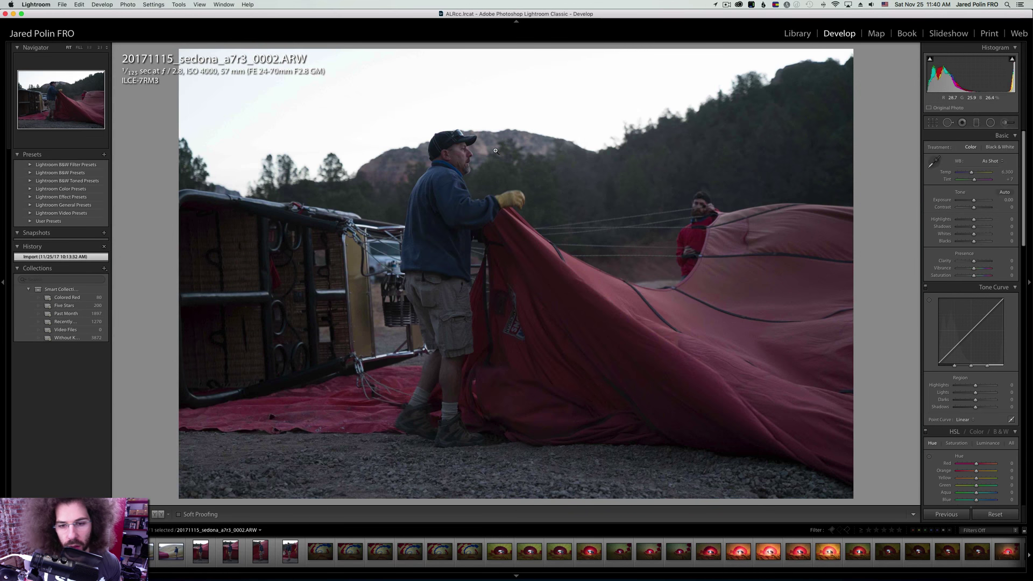
key(5)
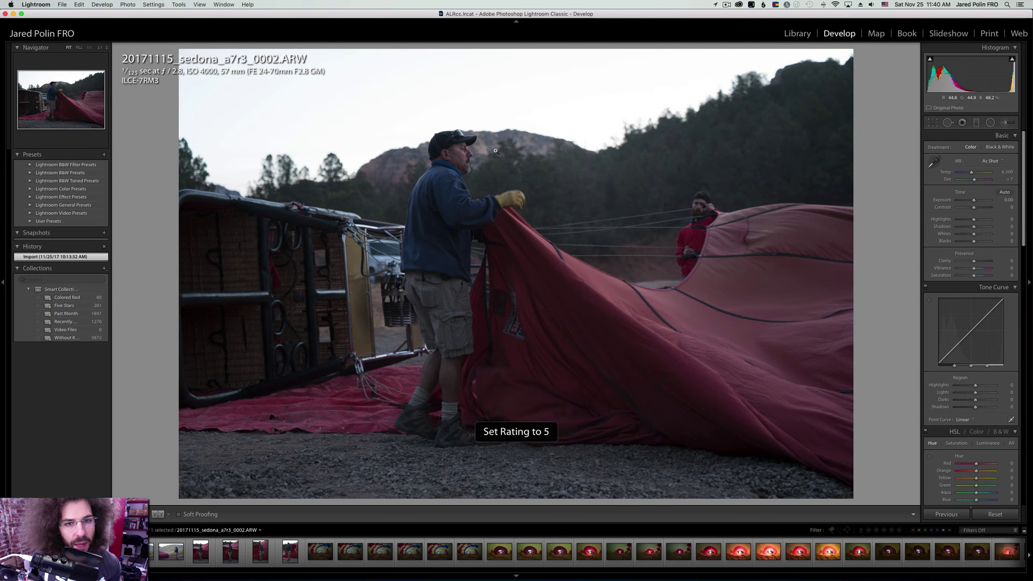
Compare the yellow balloon photos 0003 and 0004, rate 0003 with 5 stars and check the detail up close.
key(Right)
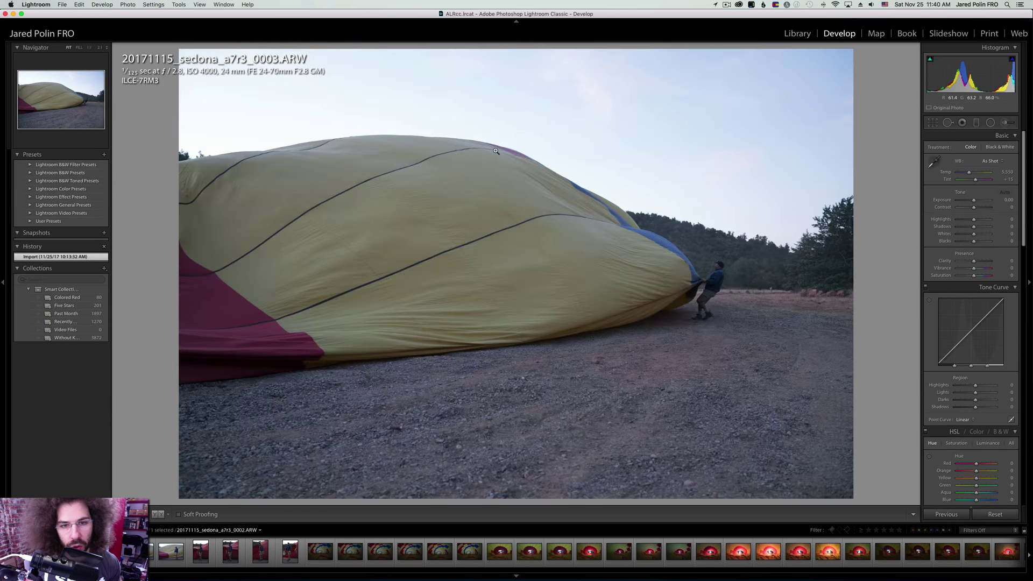
key(Right)
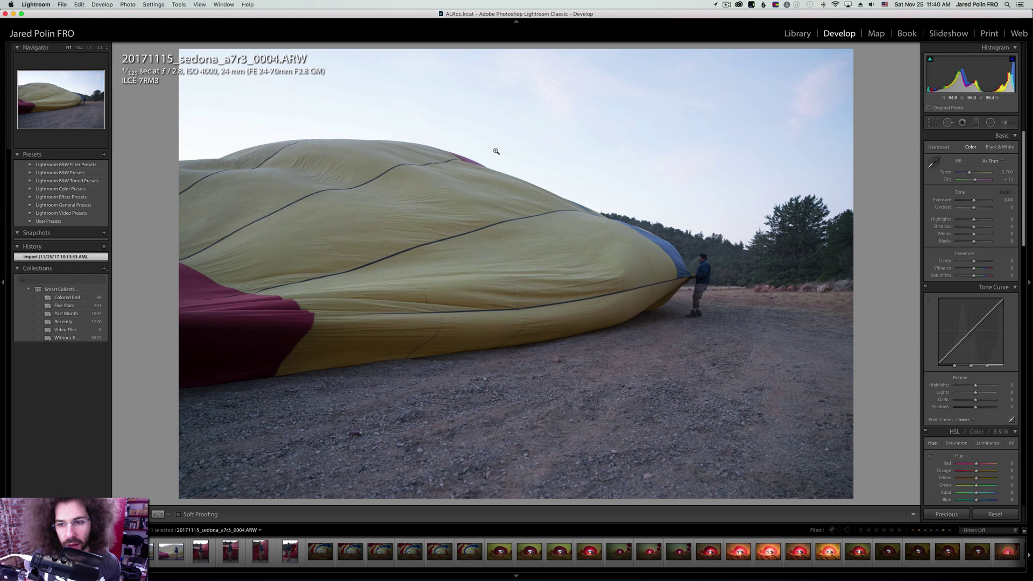
key(Left)
key(5)
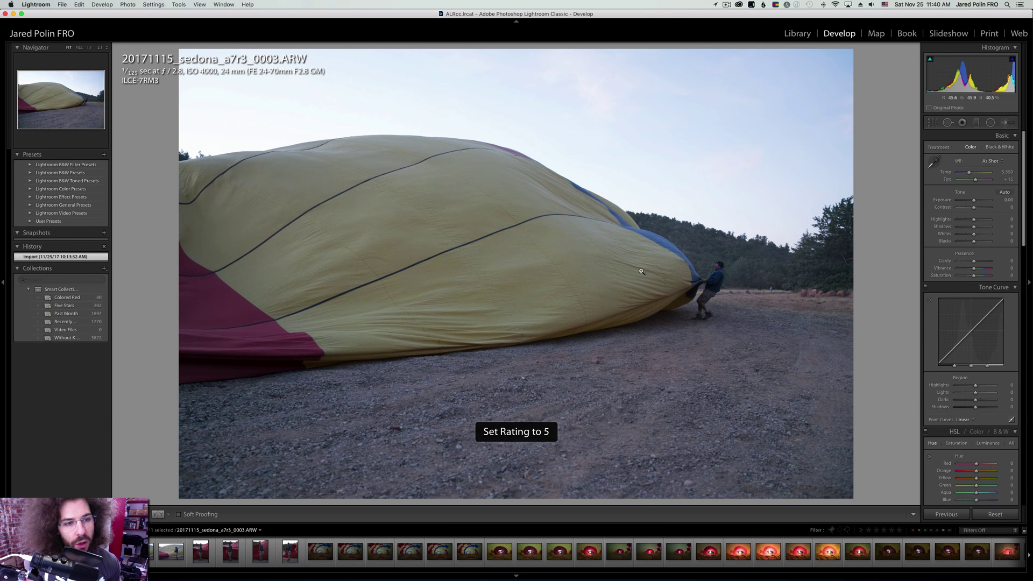
key(Right)
click(641, 271)
click(591, 256)
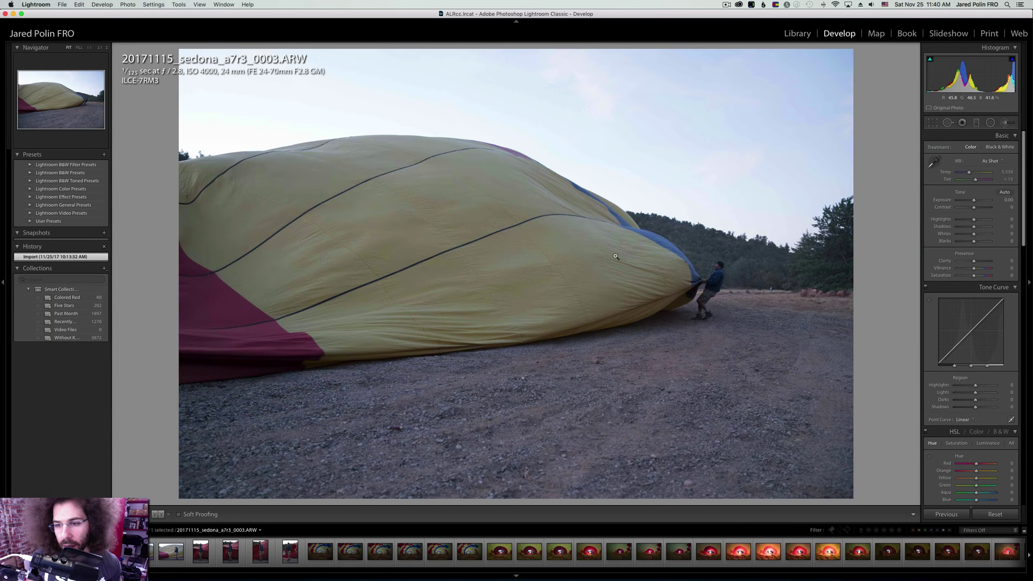
Compare photos 0005 and 0006 of the walking man and inspect his face up close in 0006.
key(Right)
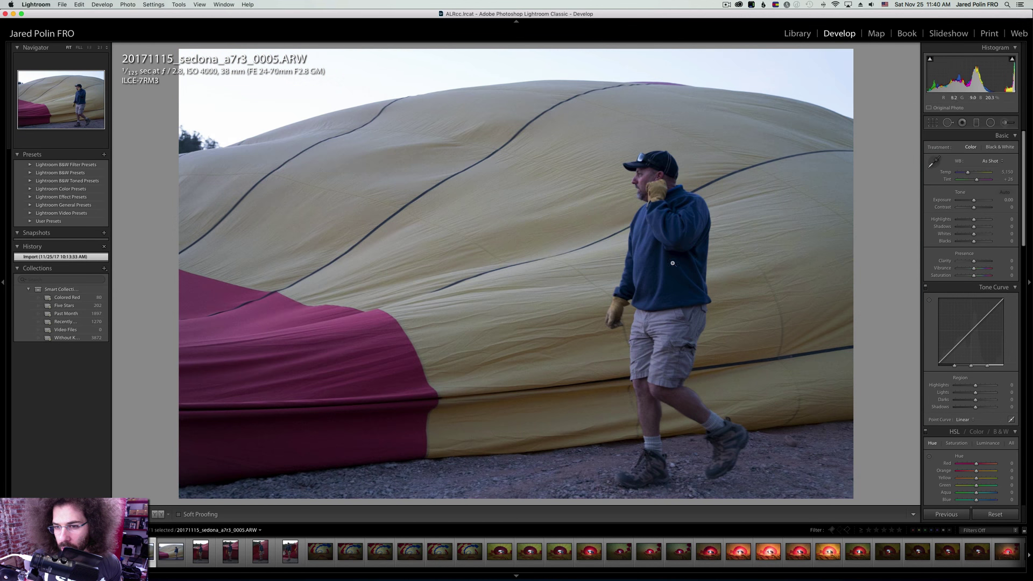
key(Right)
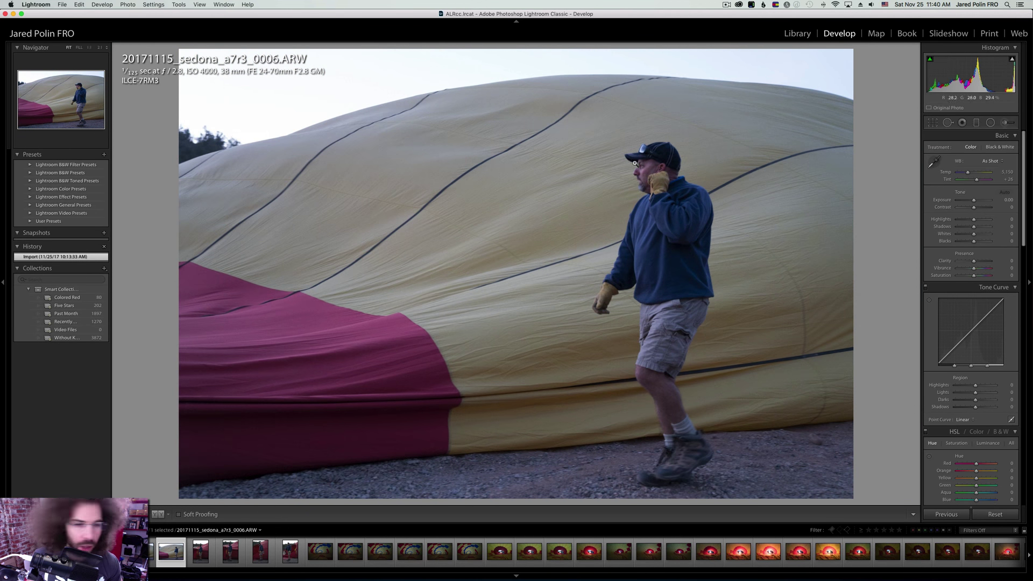
click(652, 170)
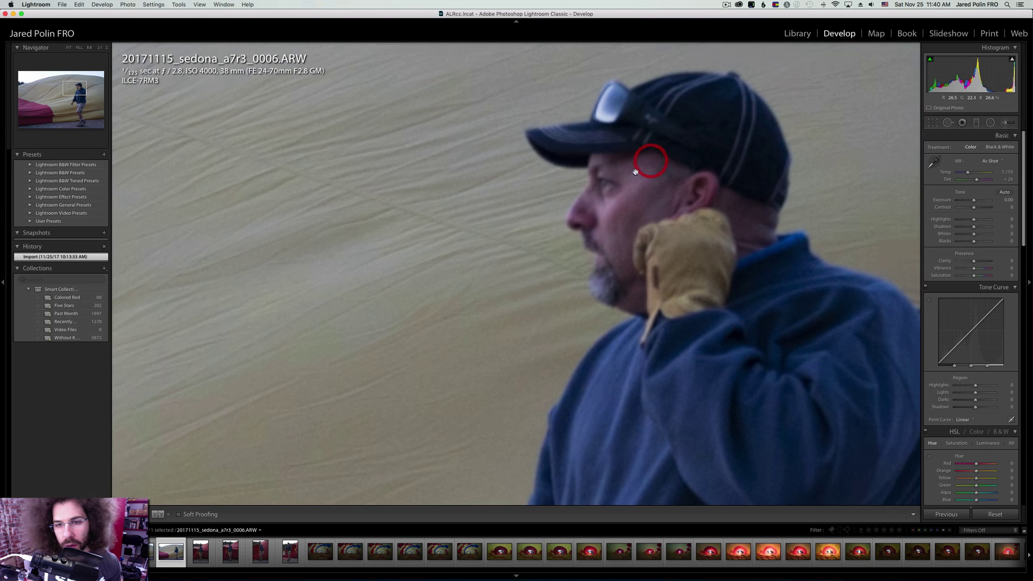
click(560, 170)
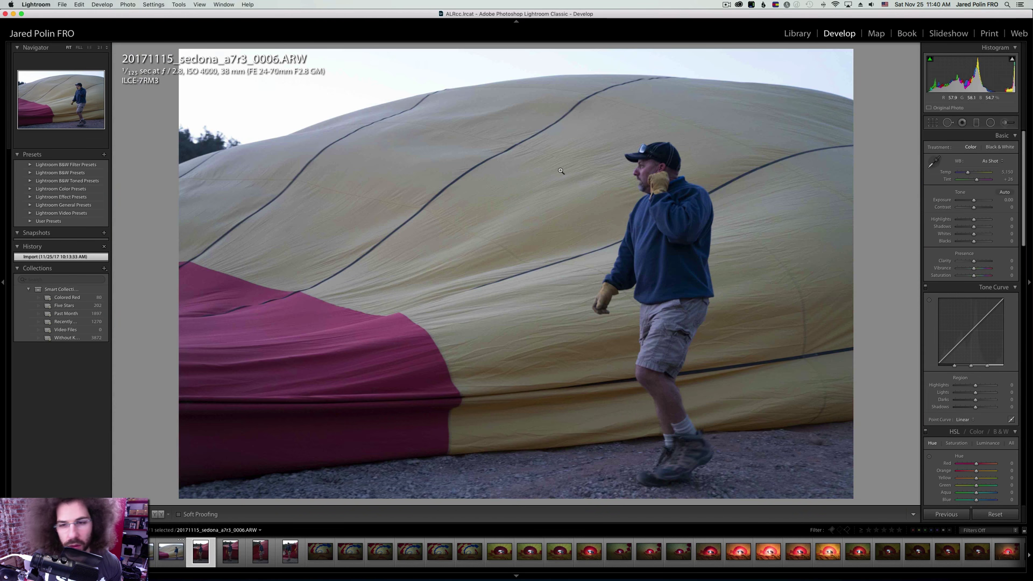
Check the man's face for sharpness up close in the vertical photos 0007 and 0008.
key(Right)
click(488, 157)
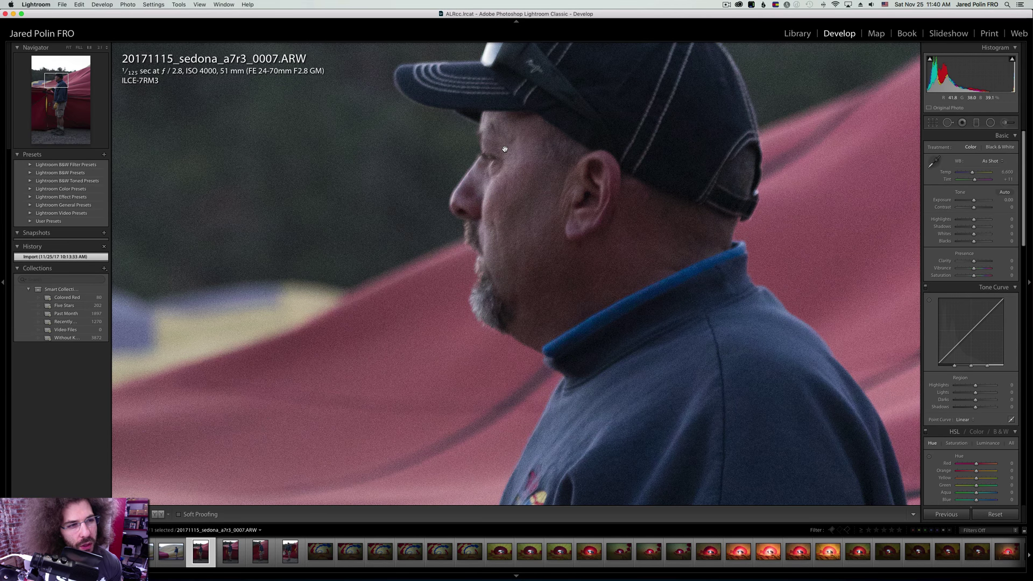
click(505, 149)
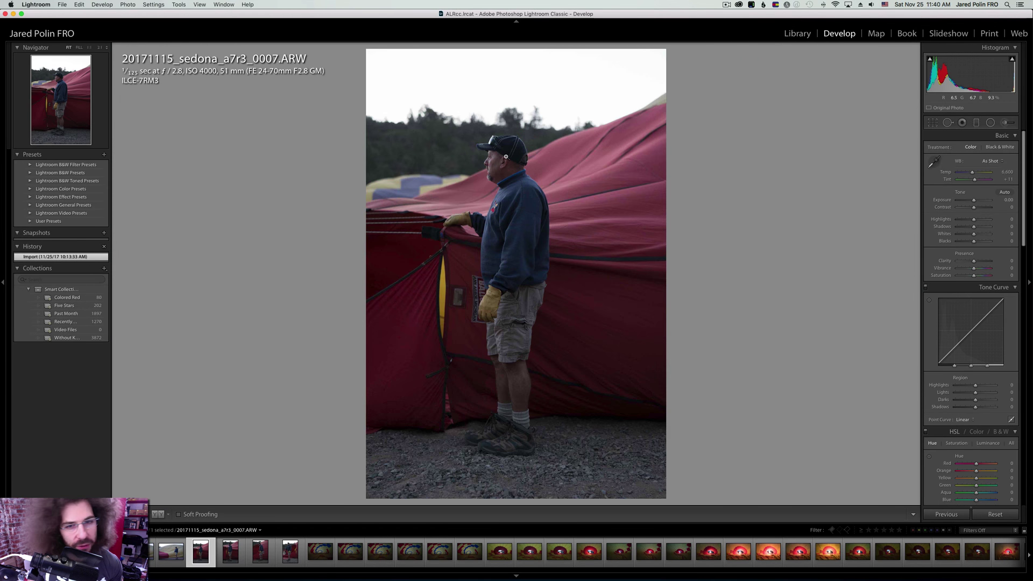
key(Right)
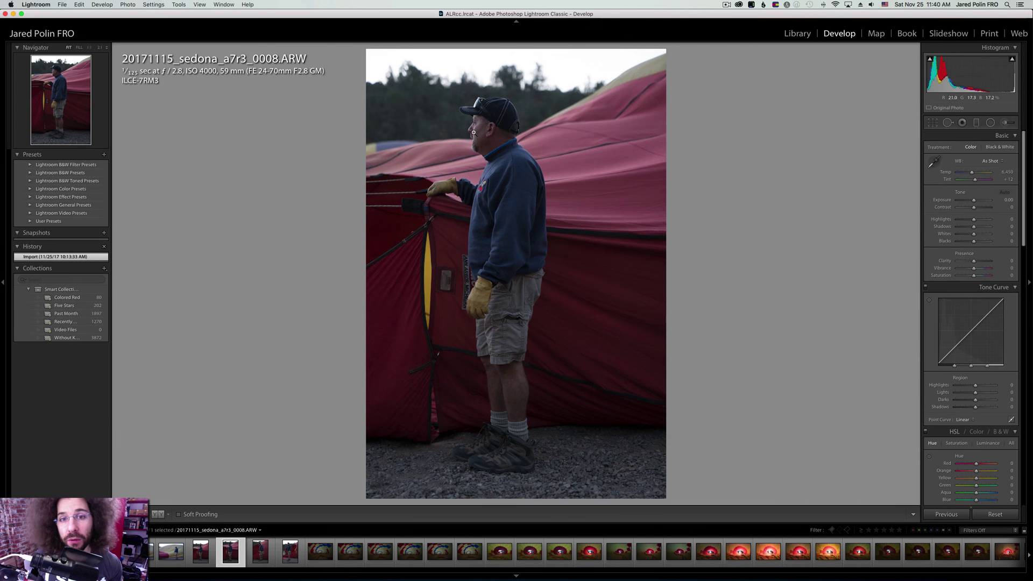
click(472, 124)
drag(492, 104, 512, 222)
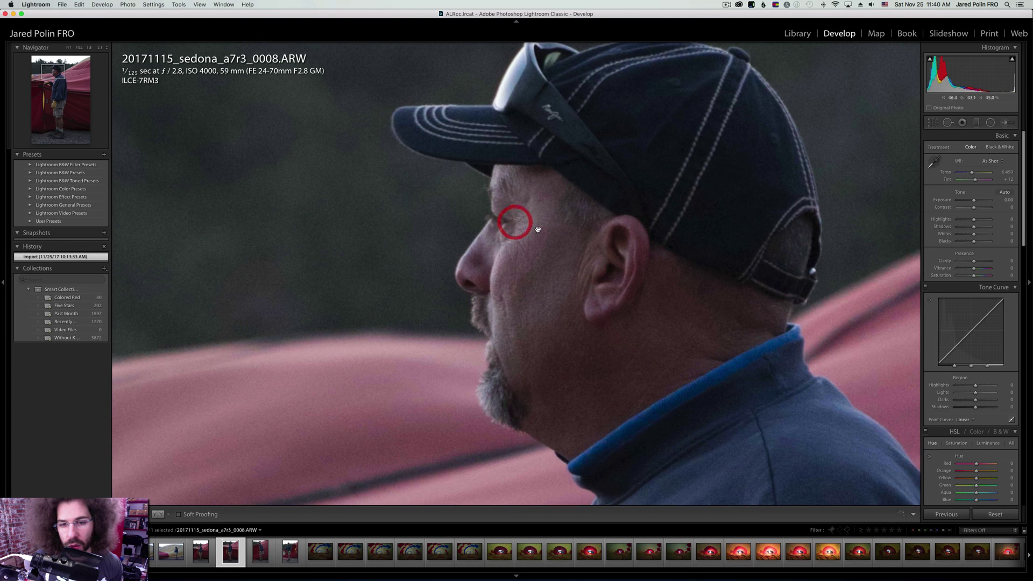
Compare the vertical photos 0007 and 0008 of the standing man and rate 20171115_sedona_a7r3_0008.ARW 5 stars.
key(Left)
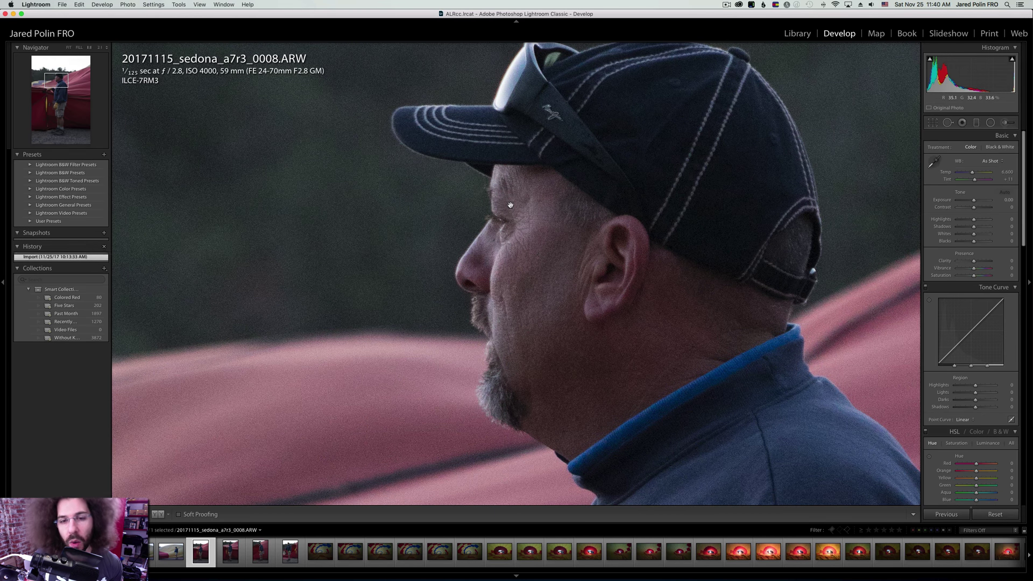
key(Right)
click(508, 195)
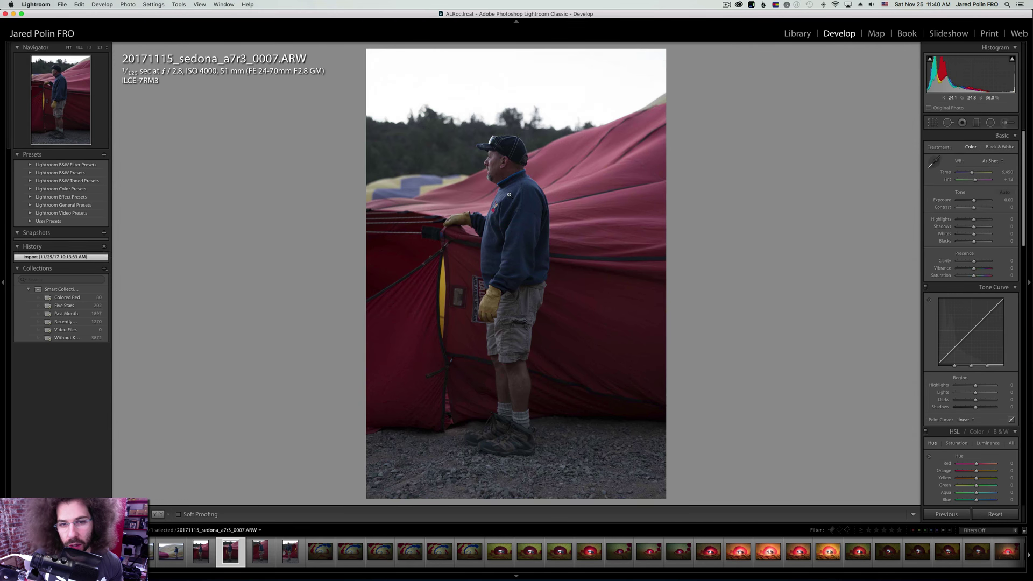
key(5)
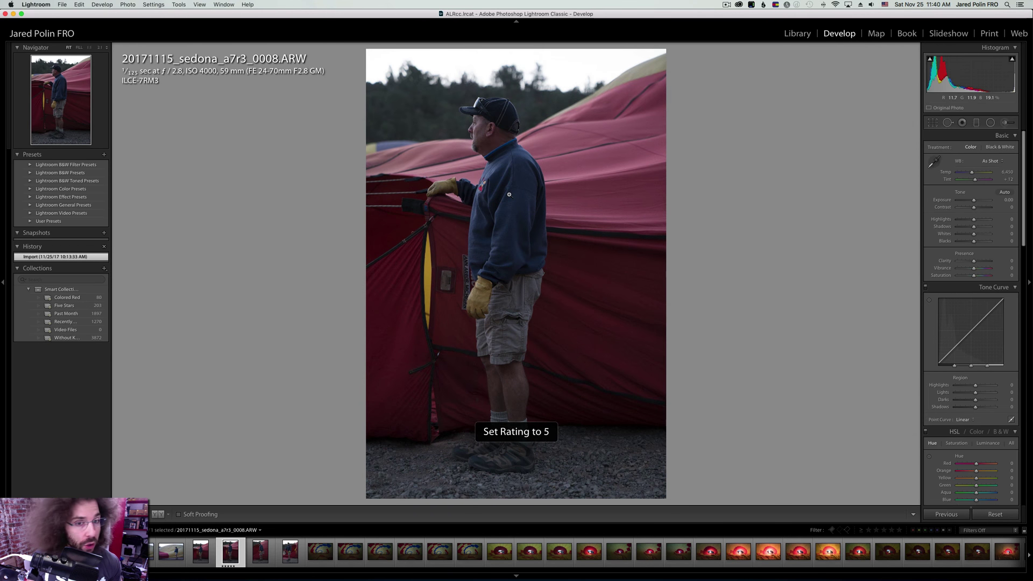
Compare photo 0009 of the standing man against 0008, and view photo 0010 of him walking.
key(Right)
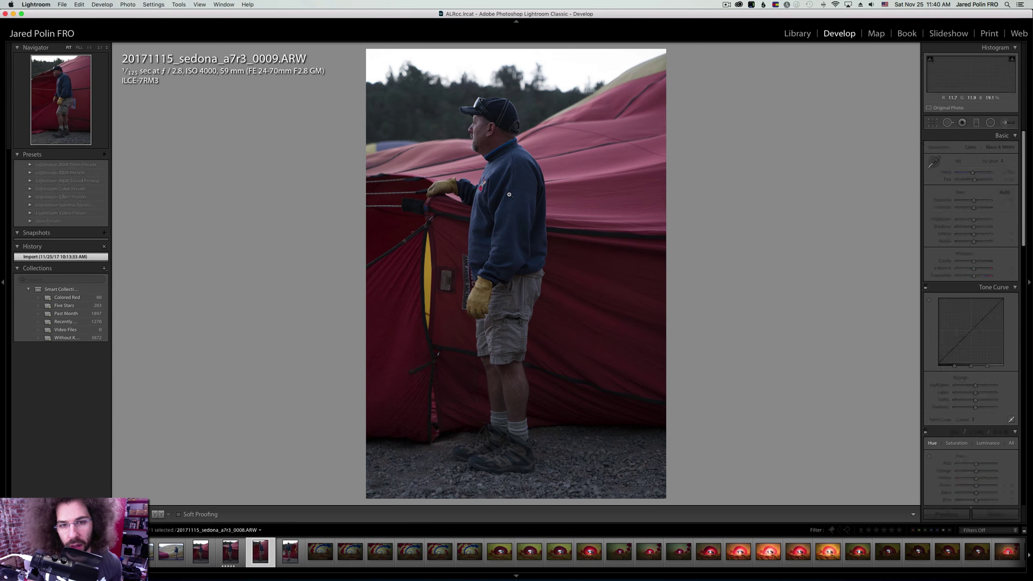
key(Left)
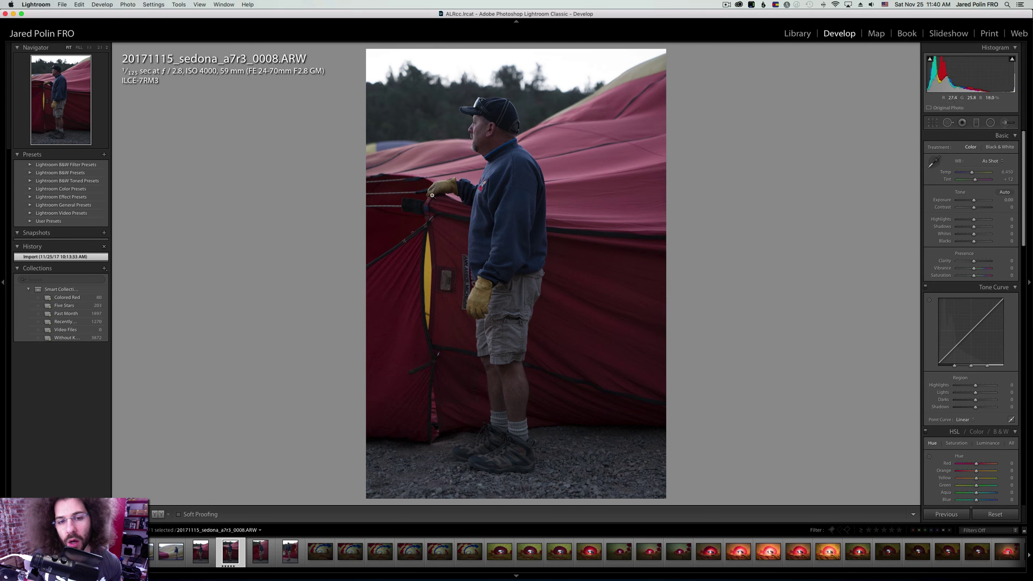
key(Right)
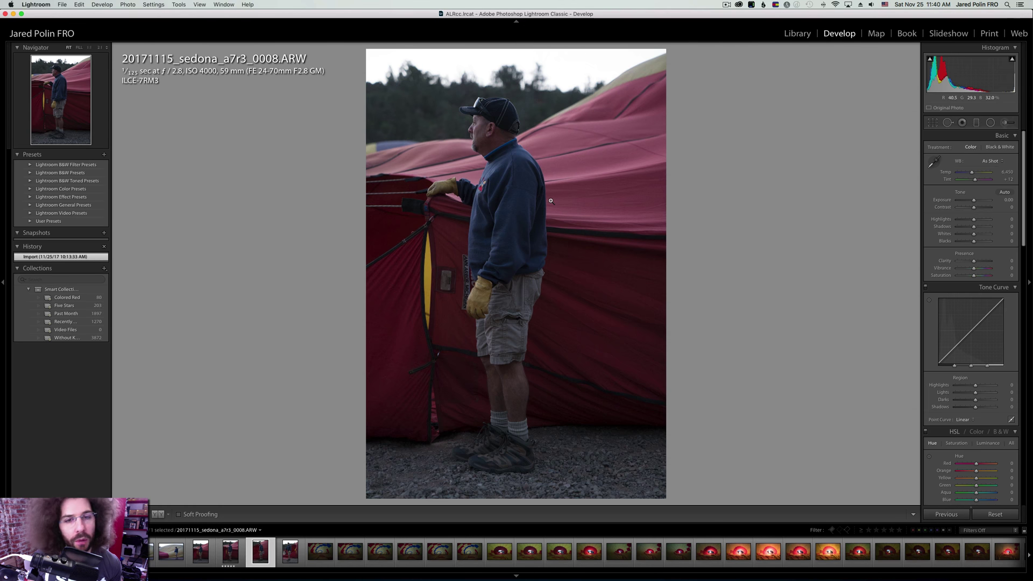
drag(550, 200, 492, 164)
key(Right)
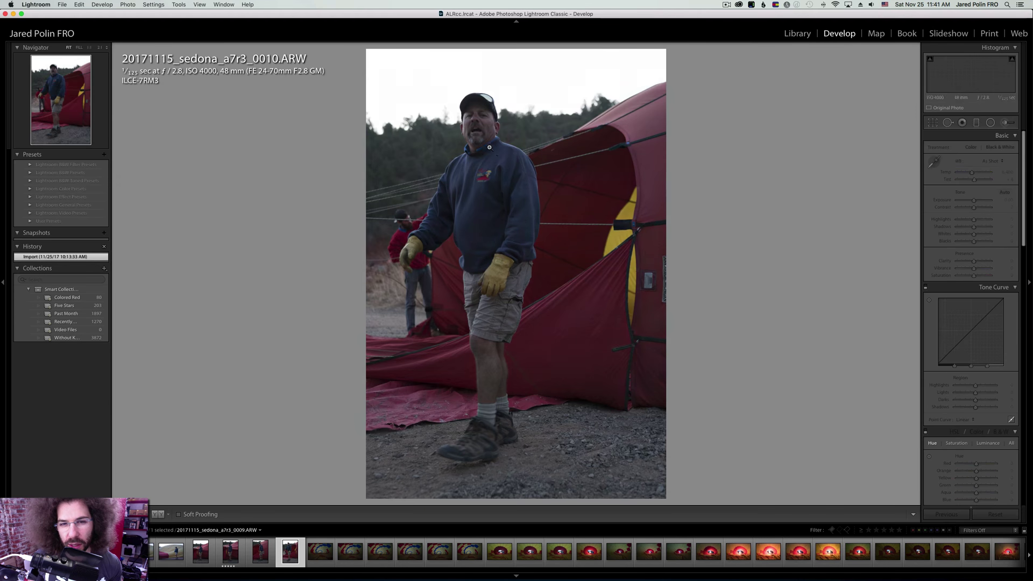
Compare the first balloon interior photos 0011 and 0012 and rate 20171115_sedona_a7r3_0011.ARW 5 stars.
key(Right)
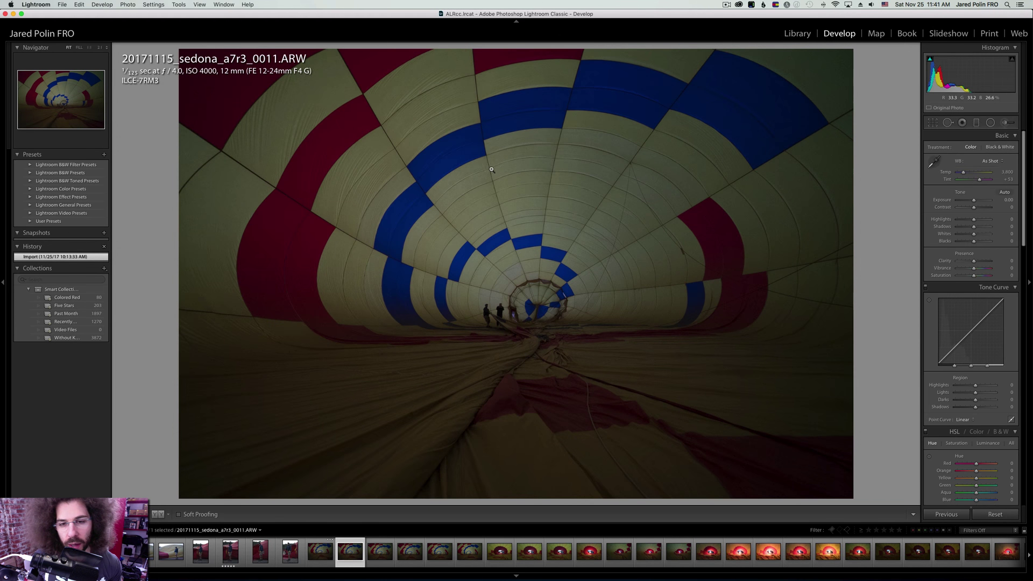
key(Right)
key(Left)
key(5)
key(Right)
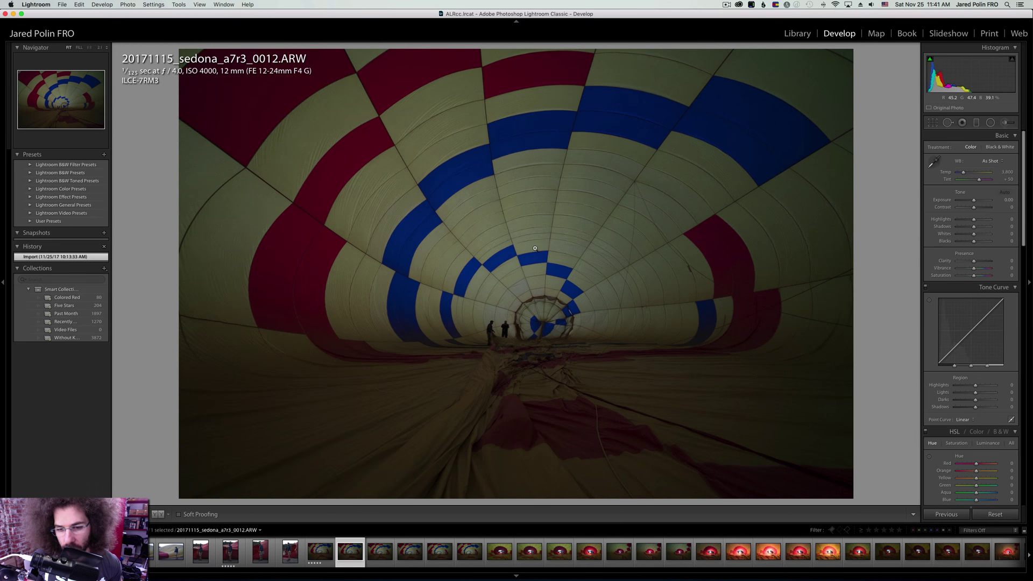
Compare the balloon interior photos 0012, 0013 and 0014 with each other and against 0011.
key(Right)
key(Right)
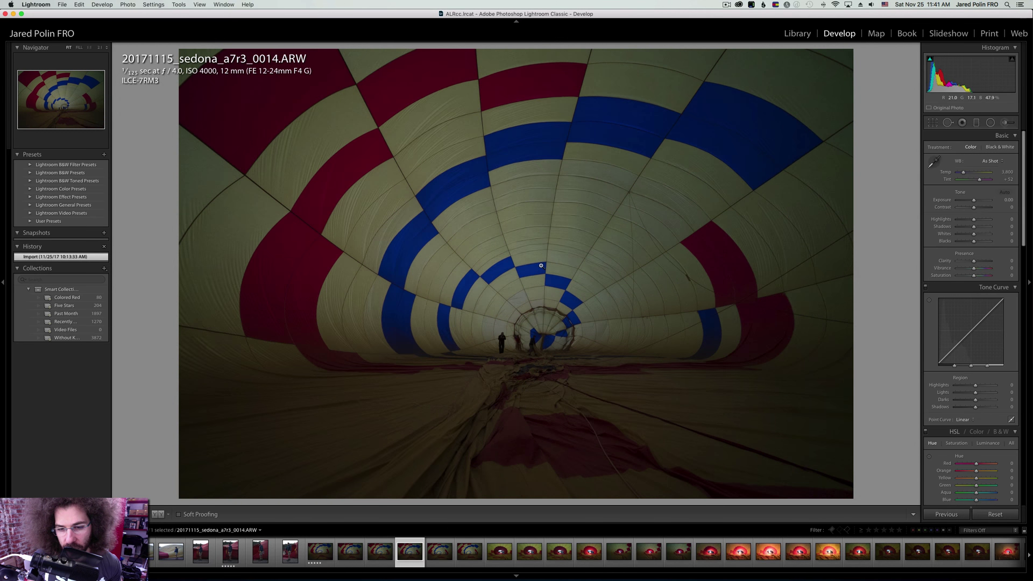
key(Left)
key(Right)
key(Left)
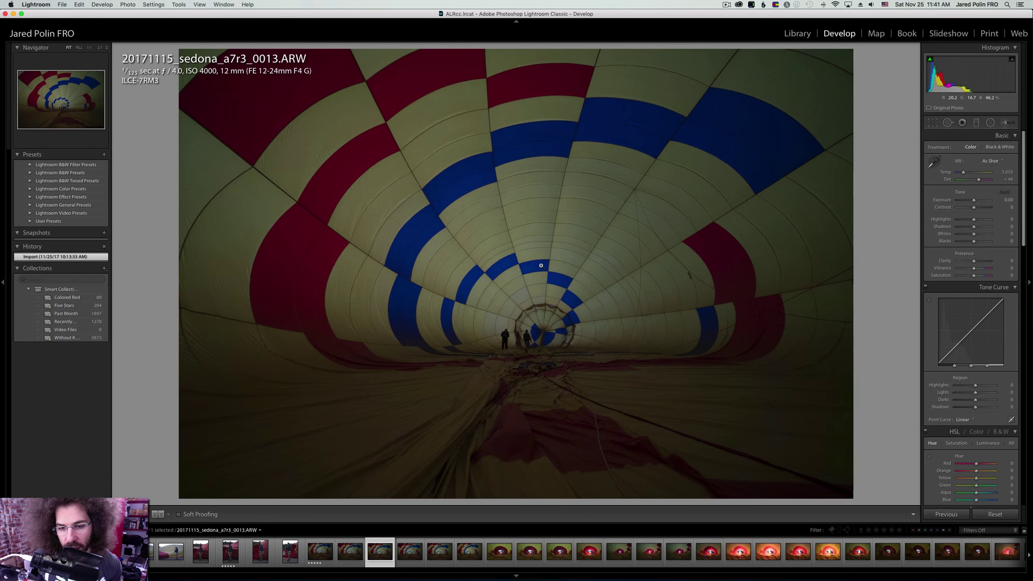
key(Left)
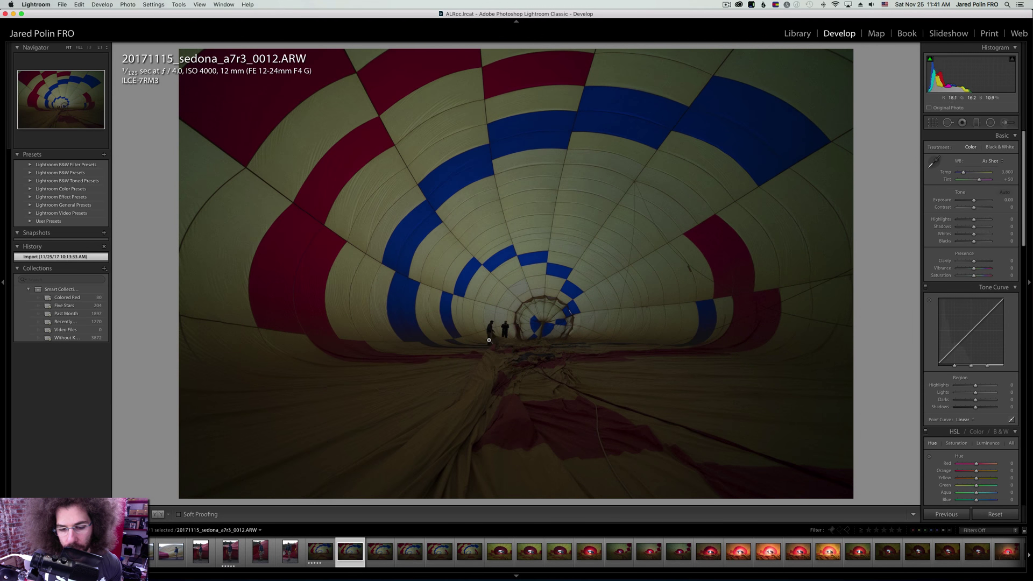
key(Left)
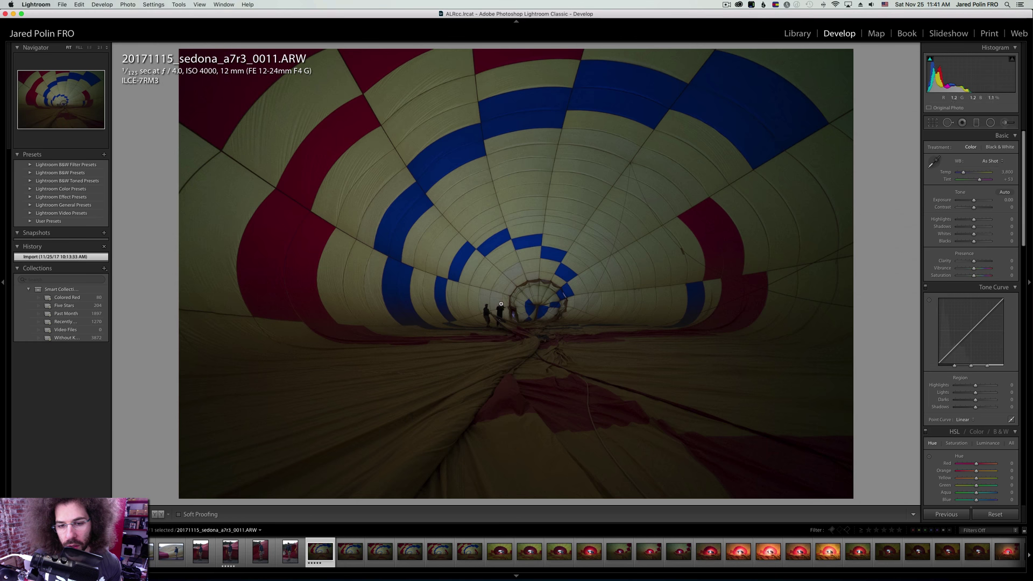
Check the two silhouetted people up close in photo 0011 and give the photo a red color label.
click(501, 304)
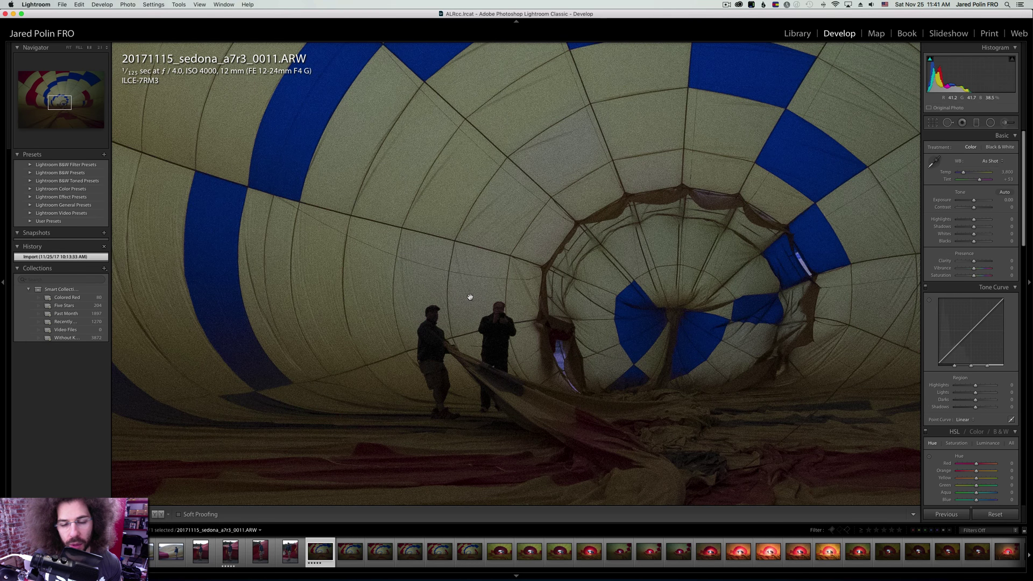
click(503, 305)
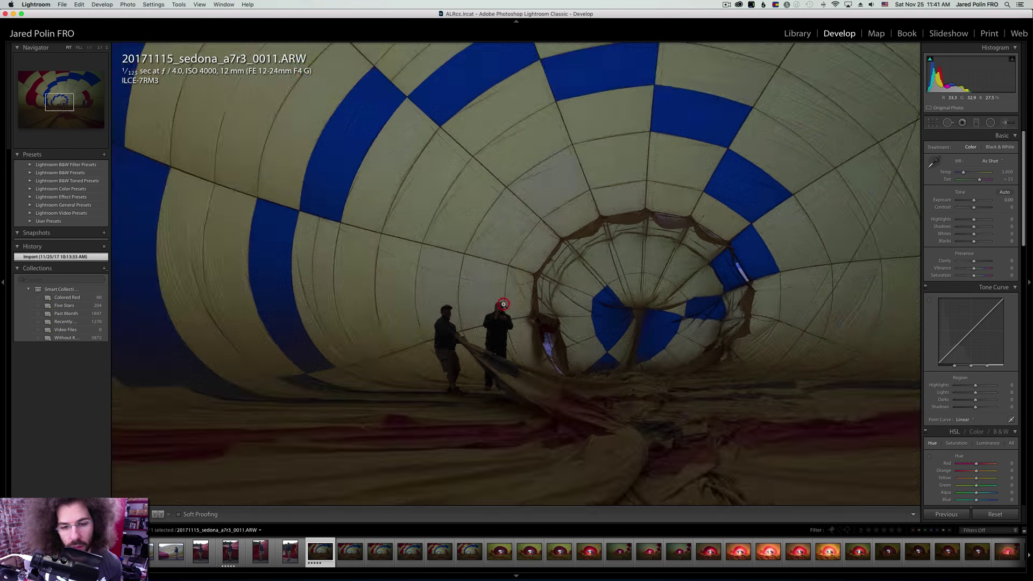
click(491, 296)
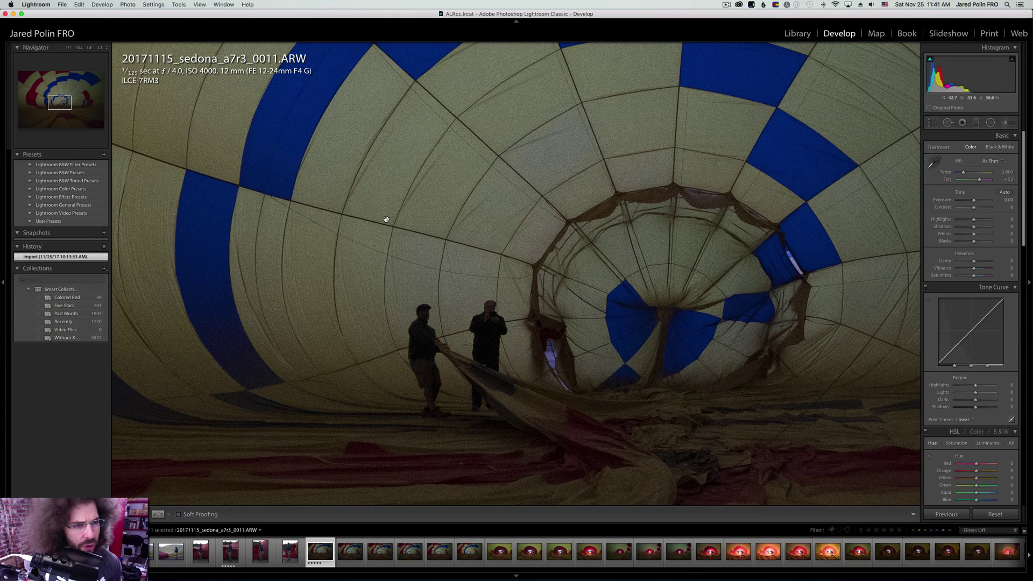
click(473, 349)
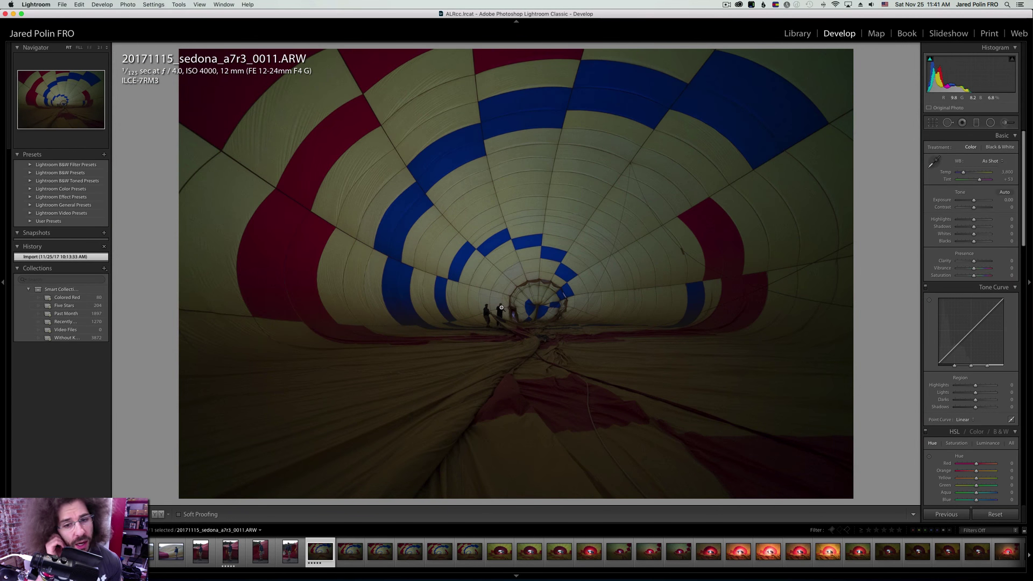
click(501, 307)
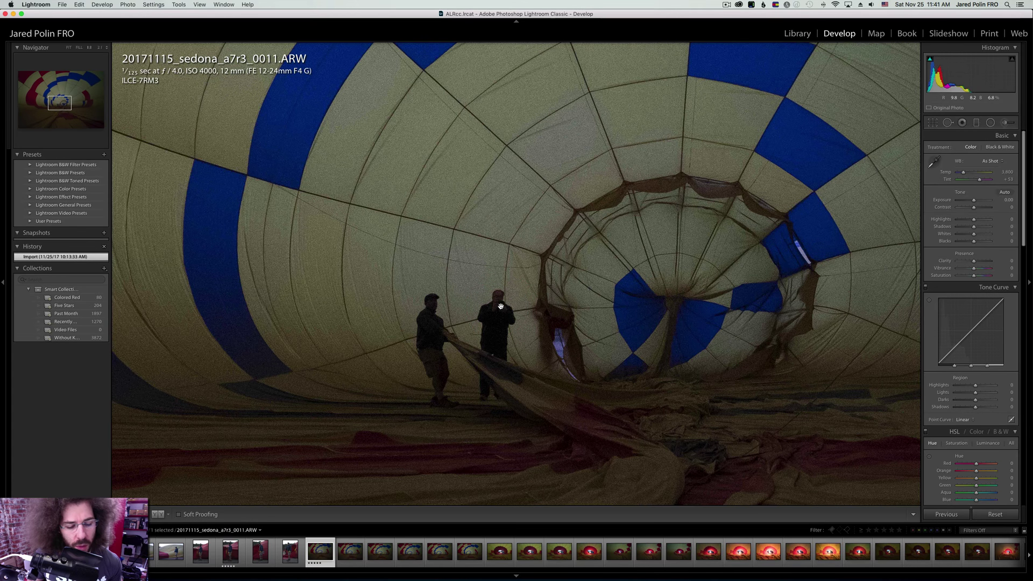
click(500, 306)
key(6)
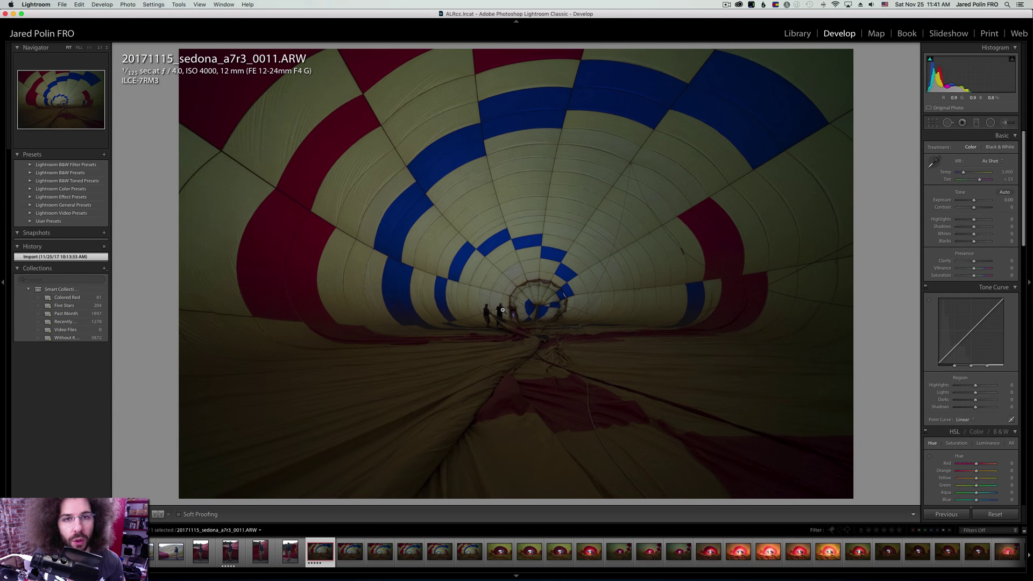
Compare the balloon interior photos 0012 to 0015, check the figures up close in 0015 and rate it 5 stars.
key(Right)
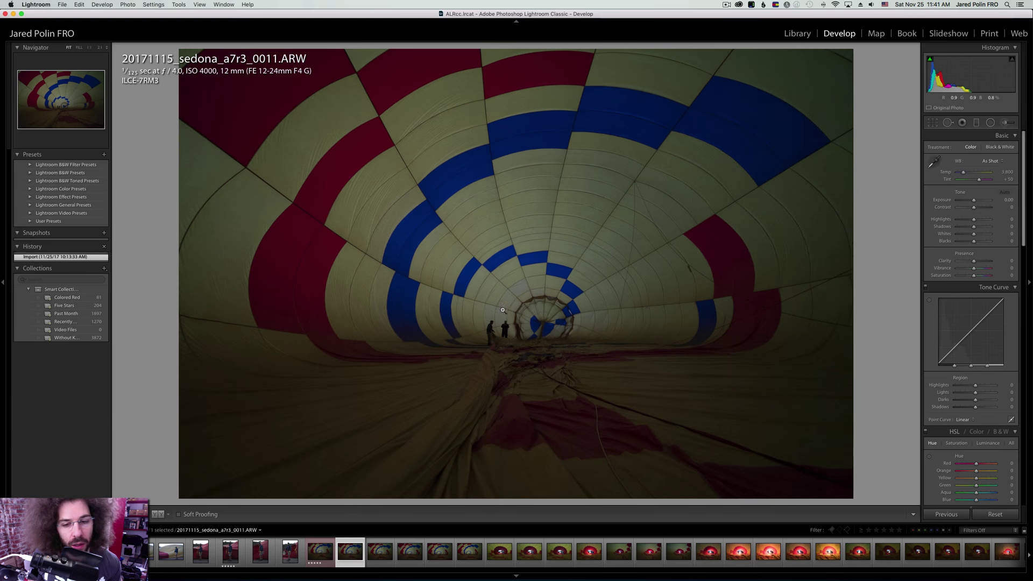
key(Right)
key(Right)
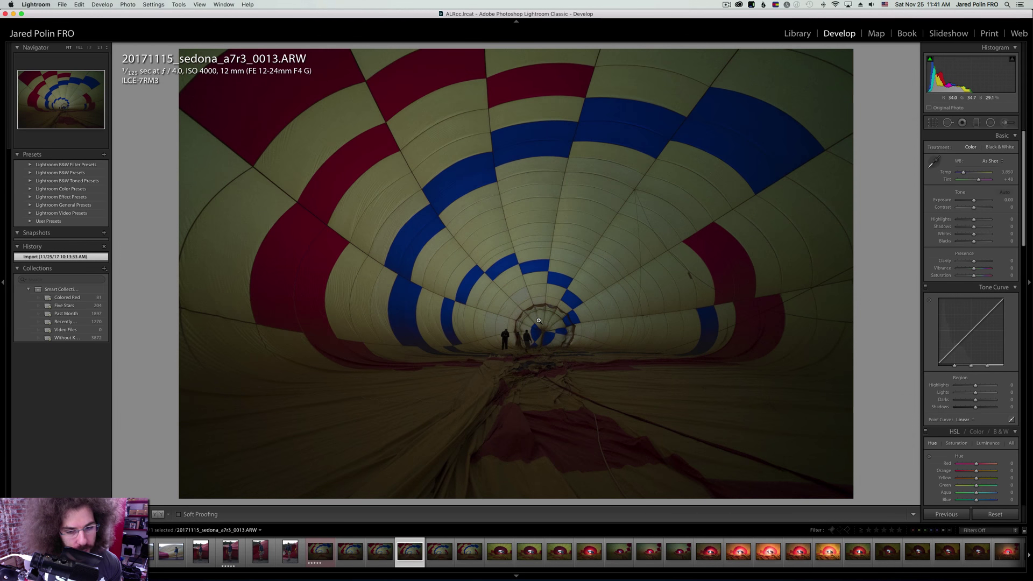
key(Right)
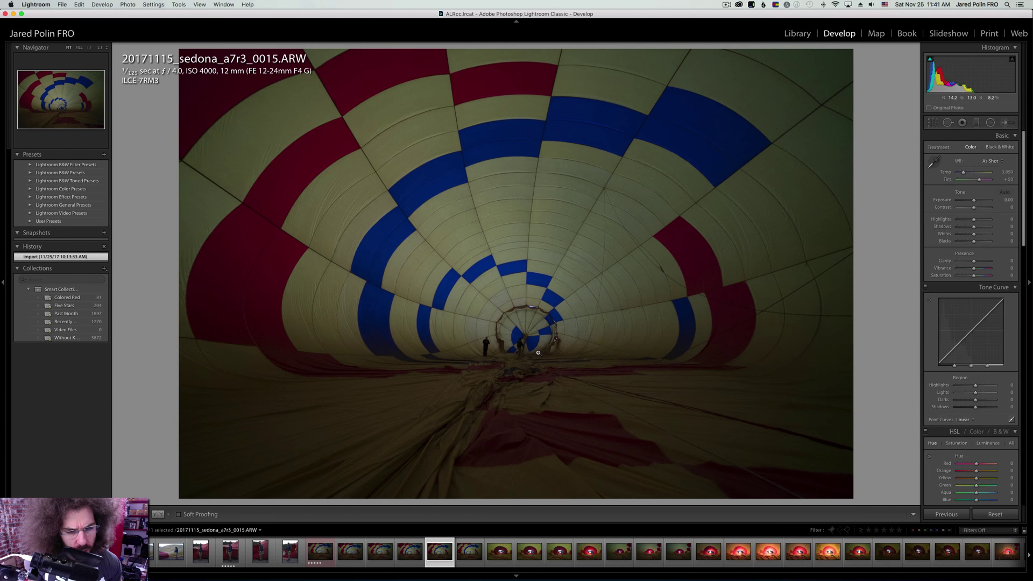
key(Left)
key(Right)
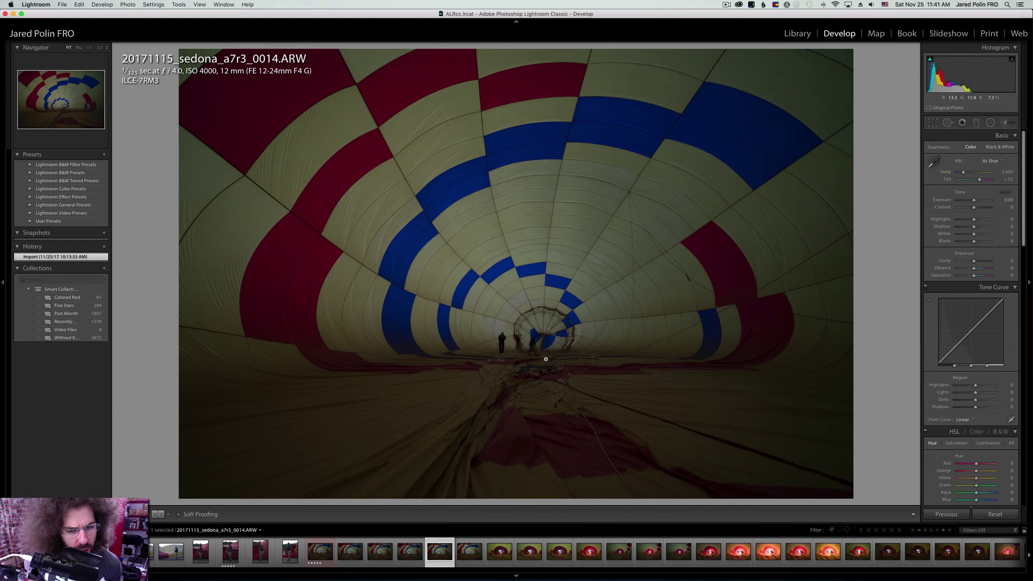
click(525, 337)
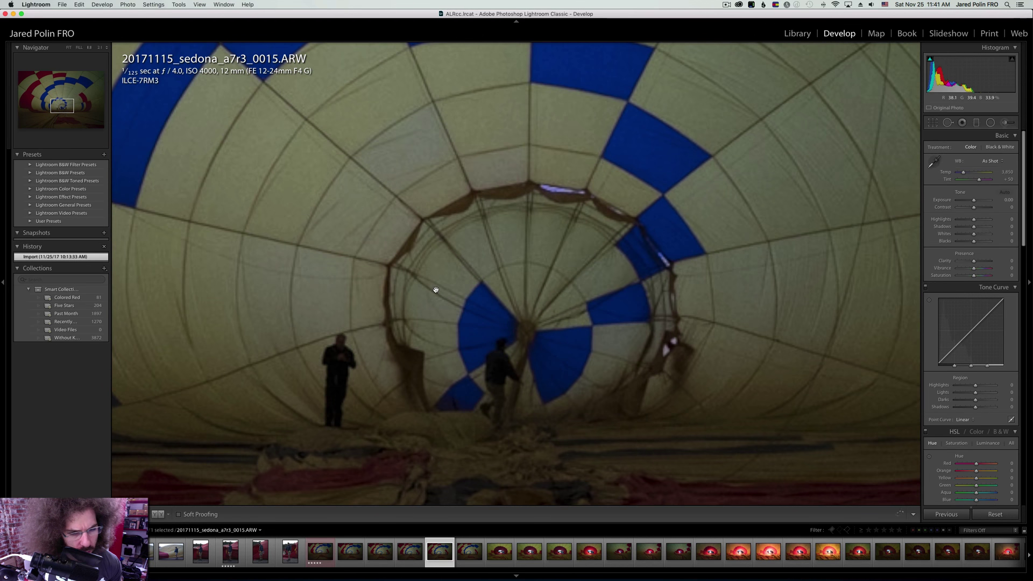
click(490, 302)
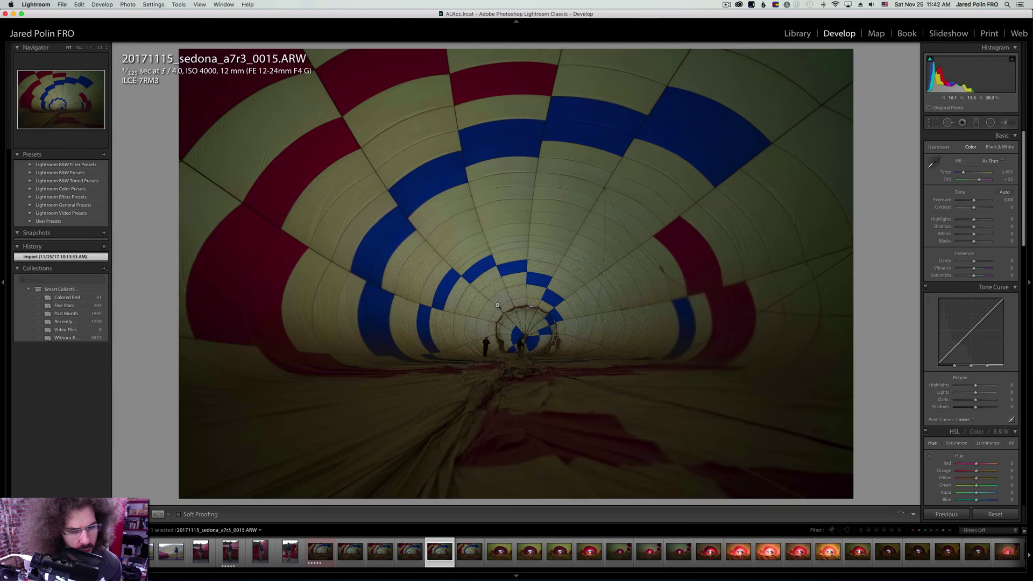
key(5)
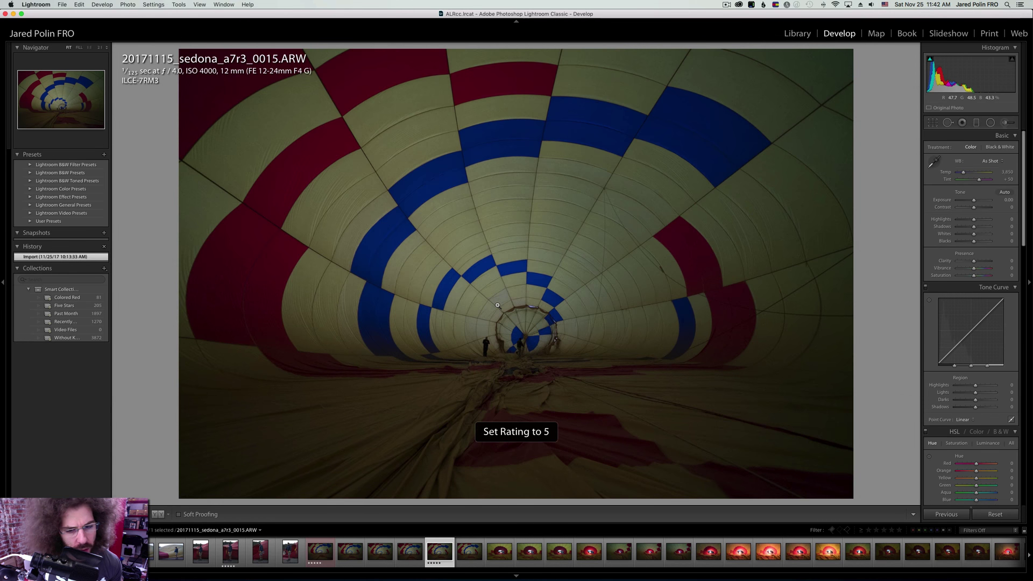
Inspect the burner flame and the people around the basket up close in 20171115_sedona_a7r3_0017.ARW.
key(Right)
key(Right)
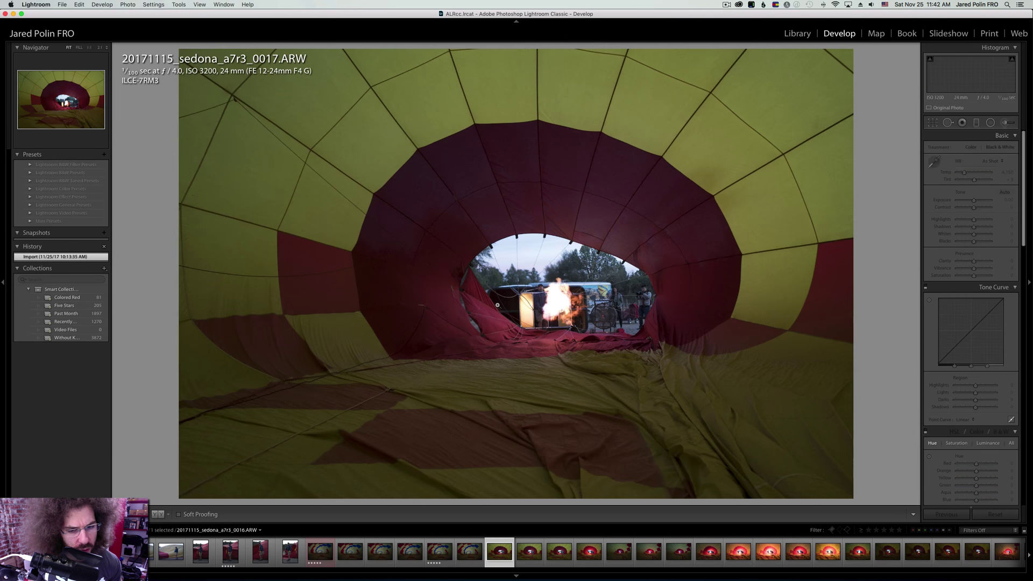
click(546, 285)
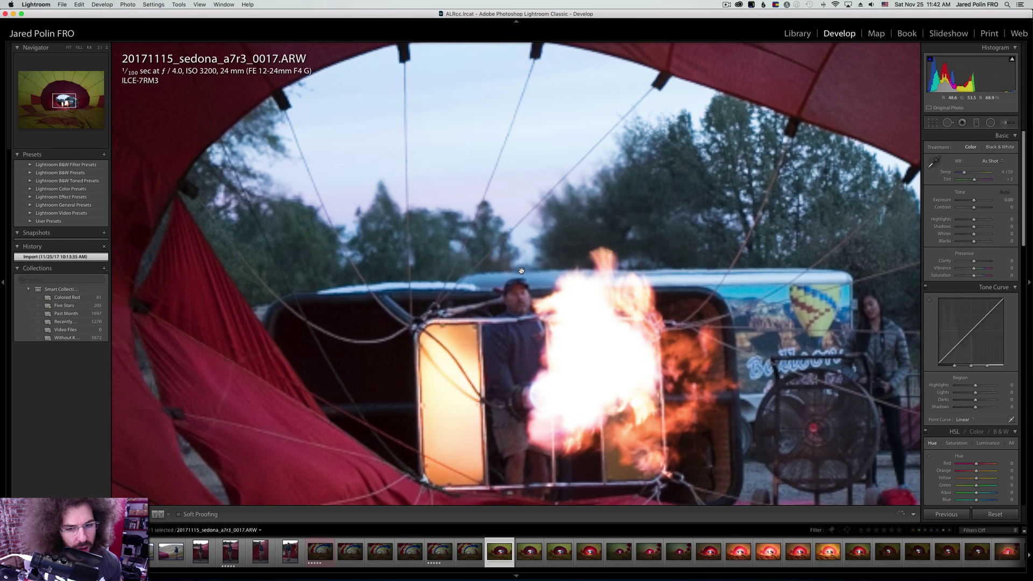
drag(546, 285, 512, 253)
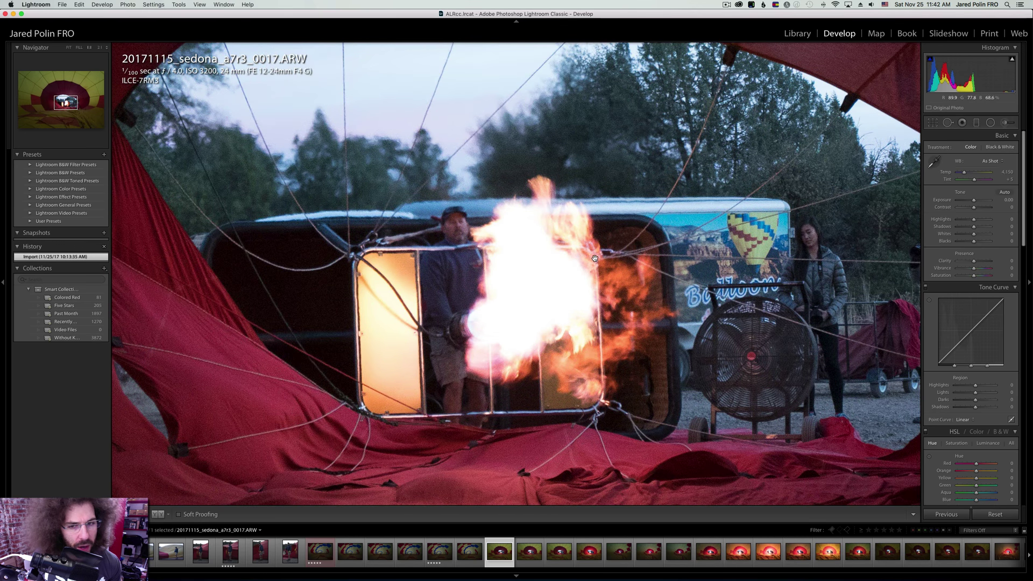
drag(594, 258, 478, 221)
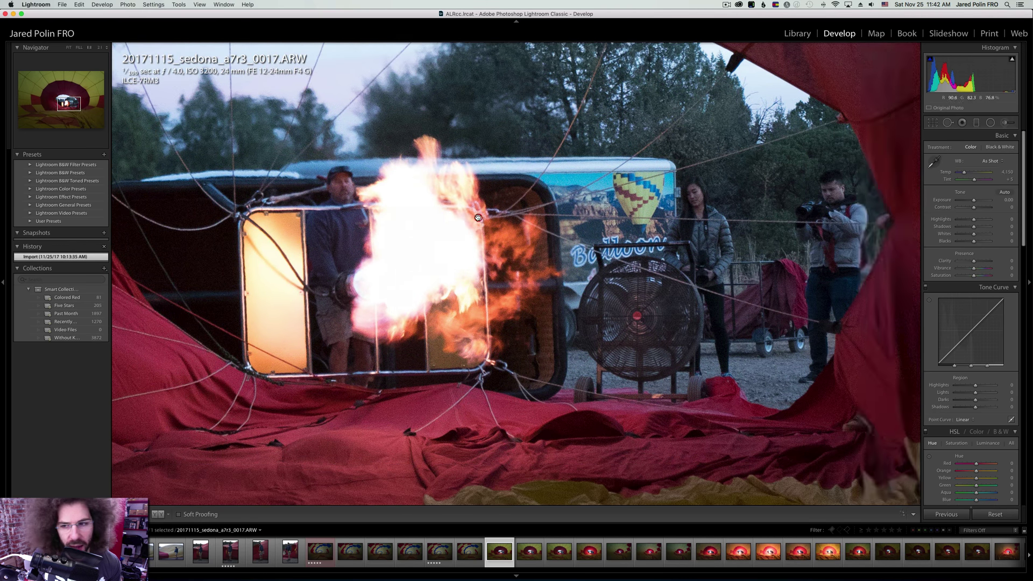
click(618, 228)
Review the burner flame photos 0018 to 0024, comparing the glow and framing inside the balloon.
key(Right)
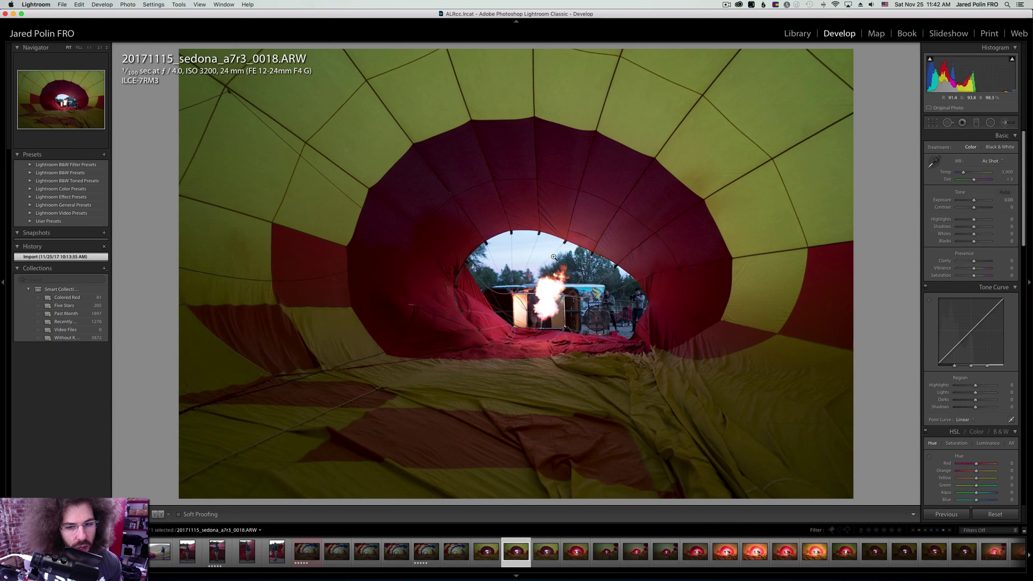
key(Right)
key(Right)
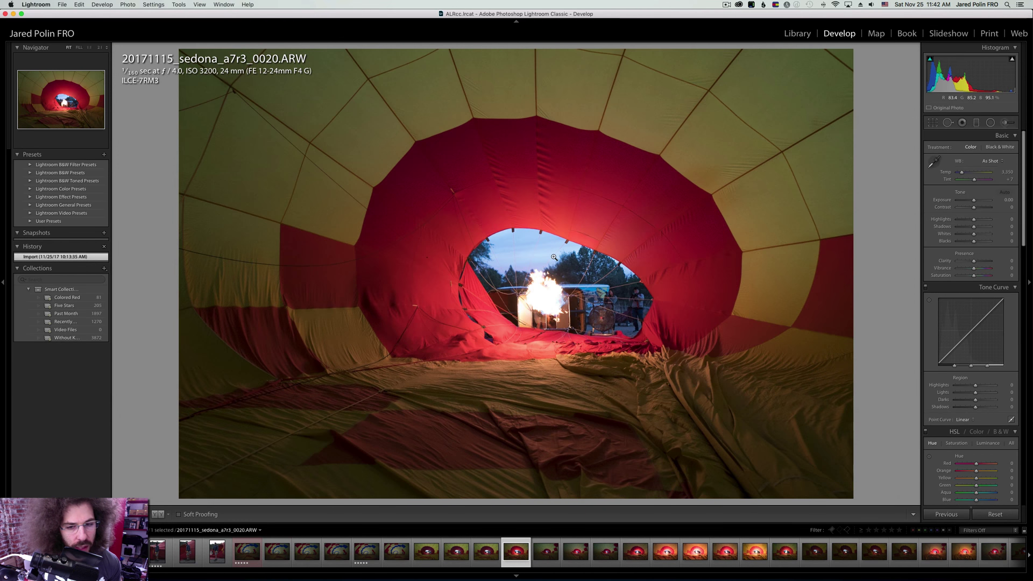
key(Right)
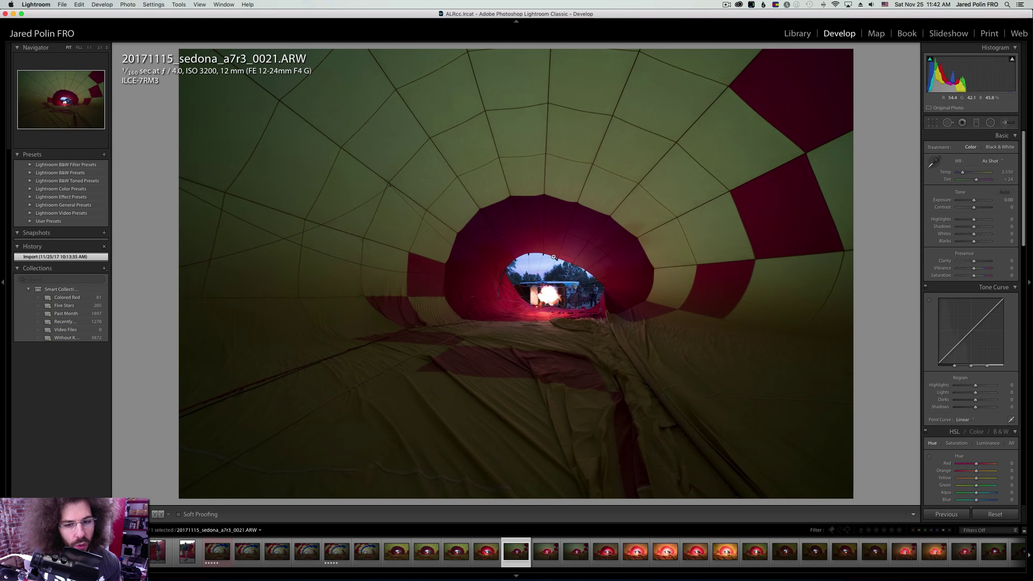
key(Right)
key(Right)
key(Right)
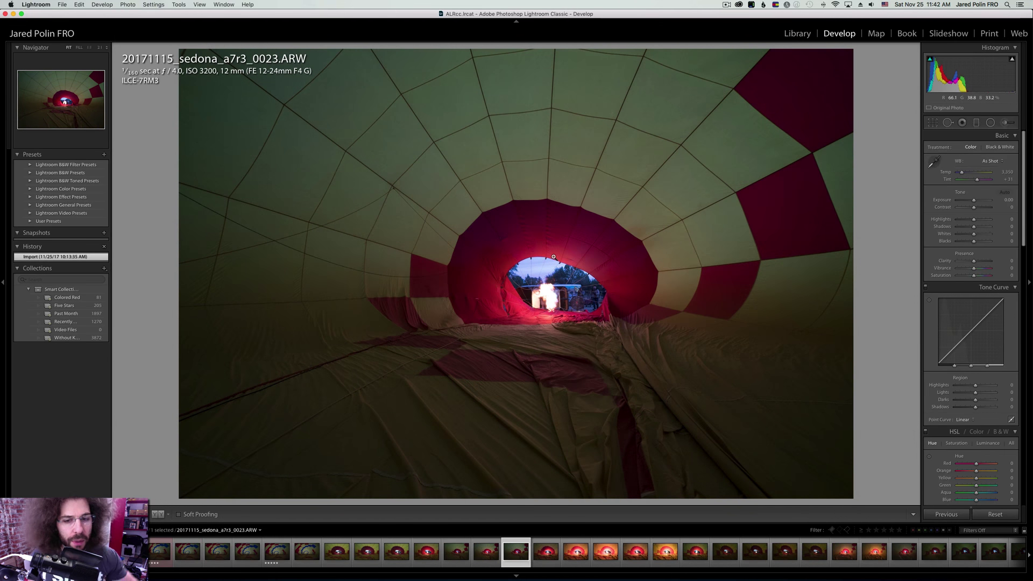
key(Right)
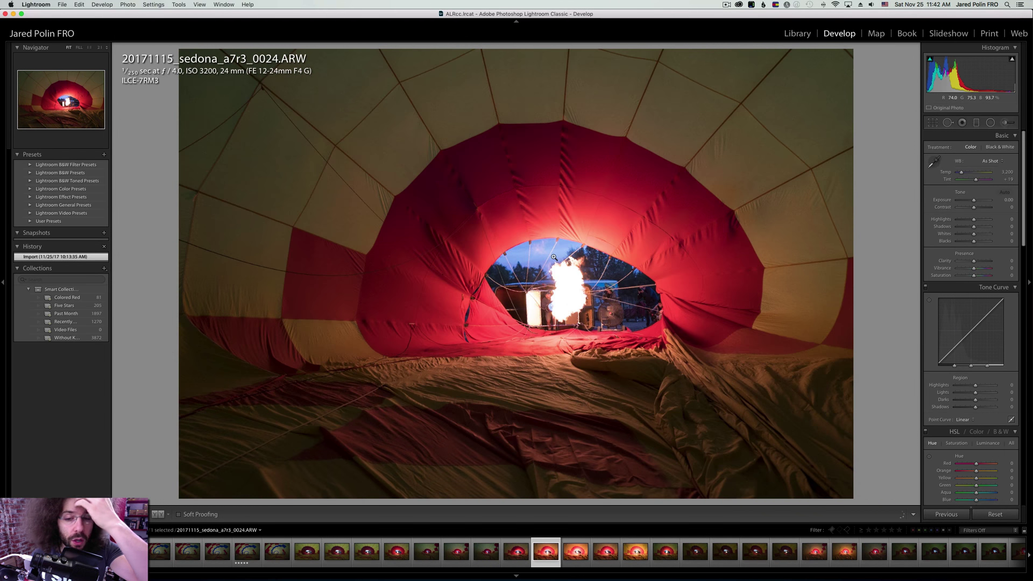
Check the people beside the fan up close in 20171115_sedona_a7r3_0026.ARW and compare the burner flame photos through 0029.
key(Right)
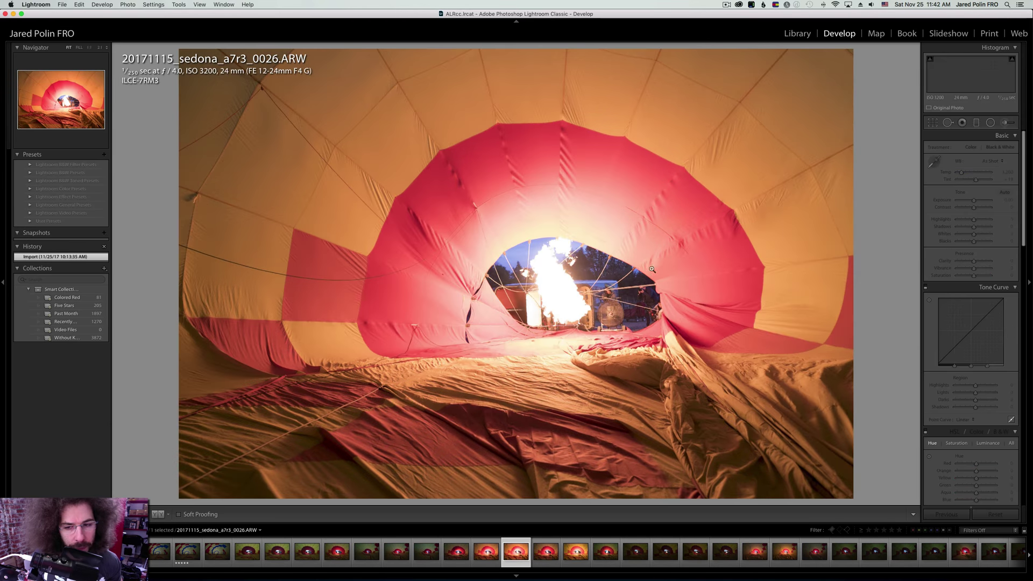
click(644, 291)
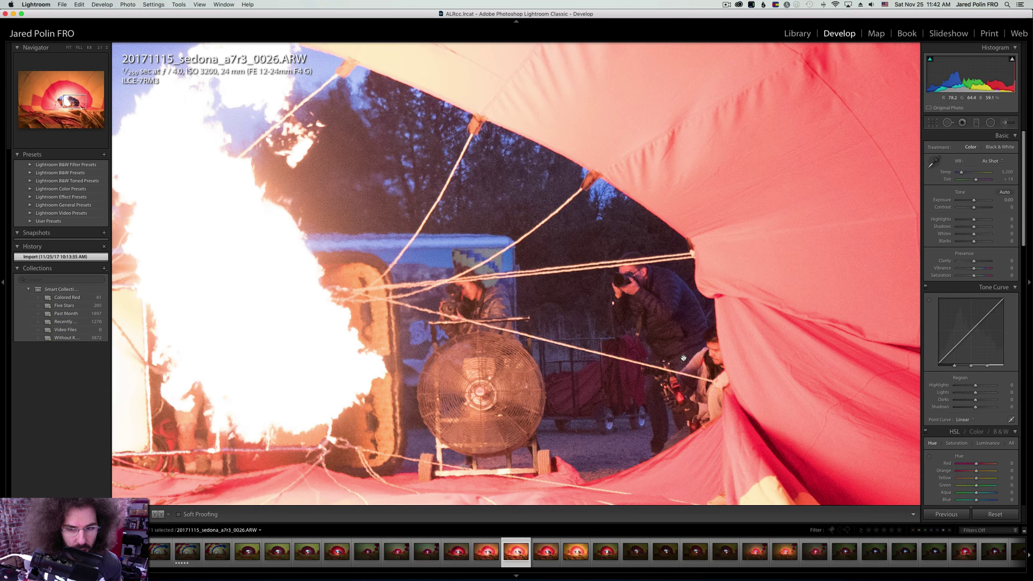
click(430, 281)
key(Right)
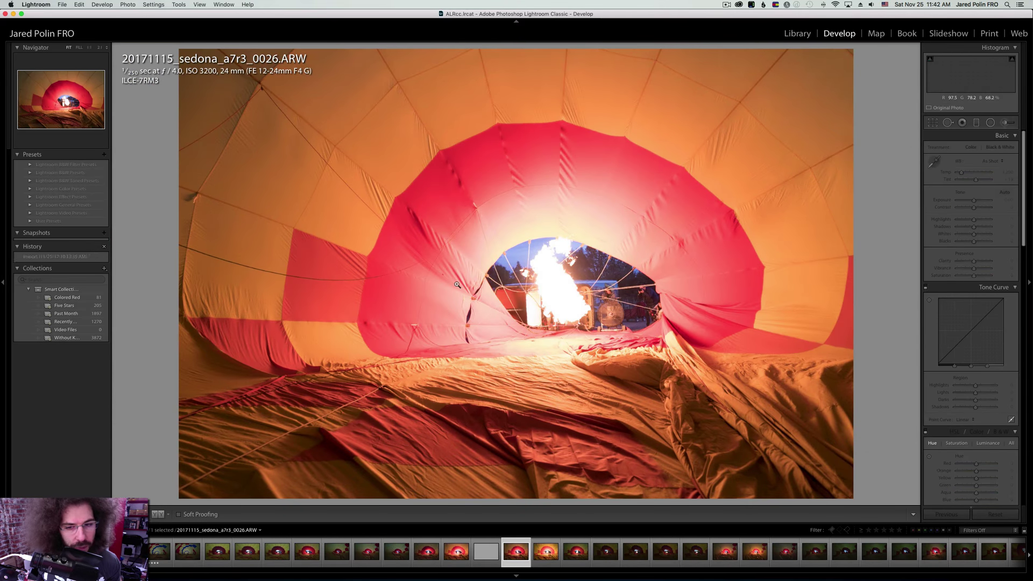
key(Right)
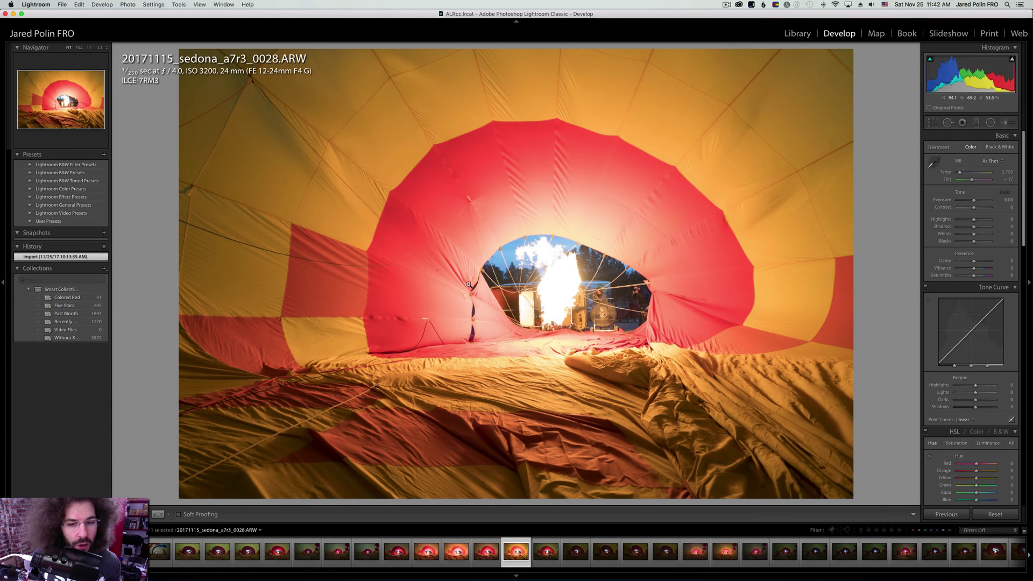
key(Right)
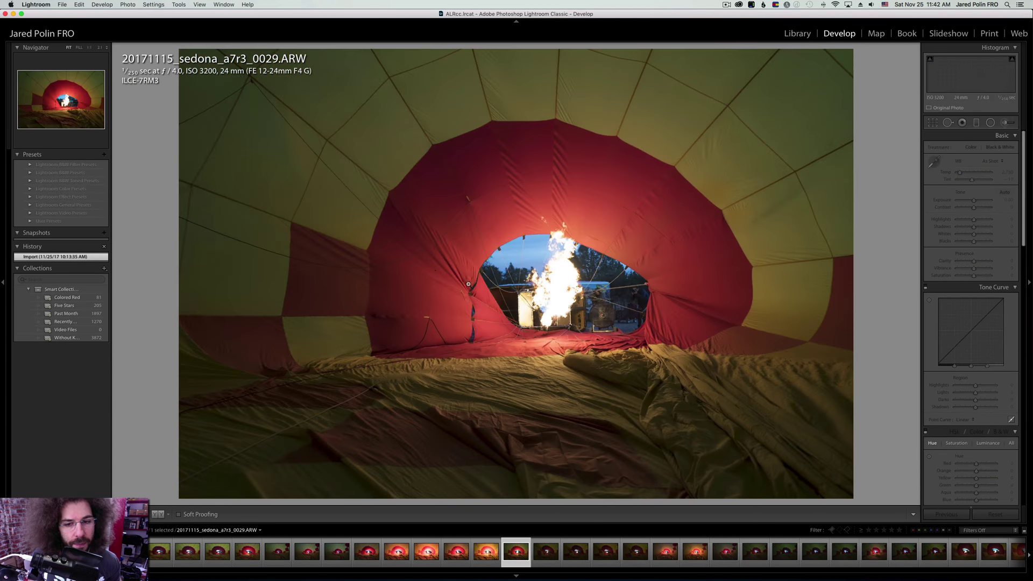
key(Left)
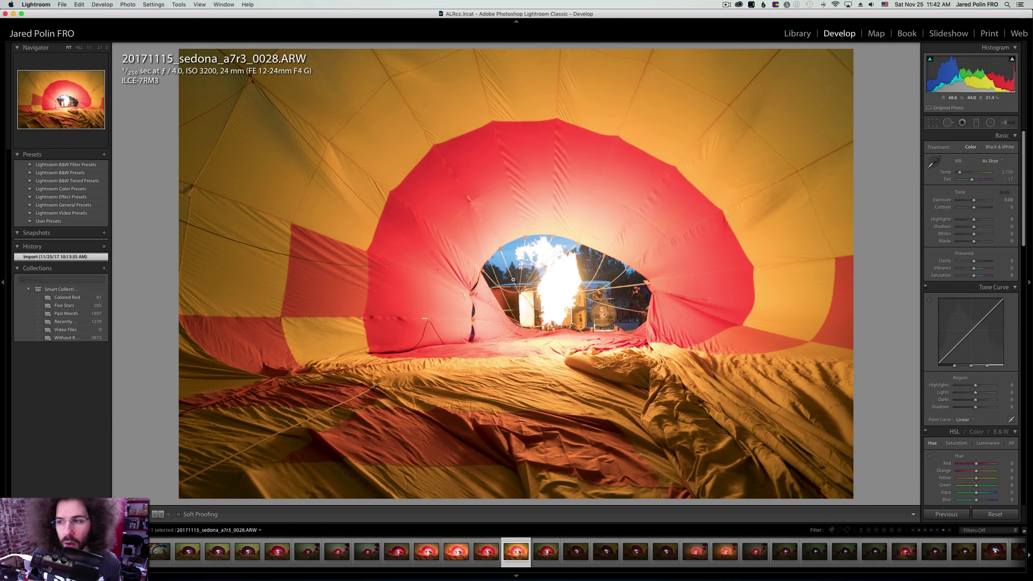
Try a 5-star rating and an Exposure of -3.05 on photo 0028, undoing the exposure and clearing the rating.
key(5)
click(963, 202)
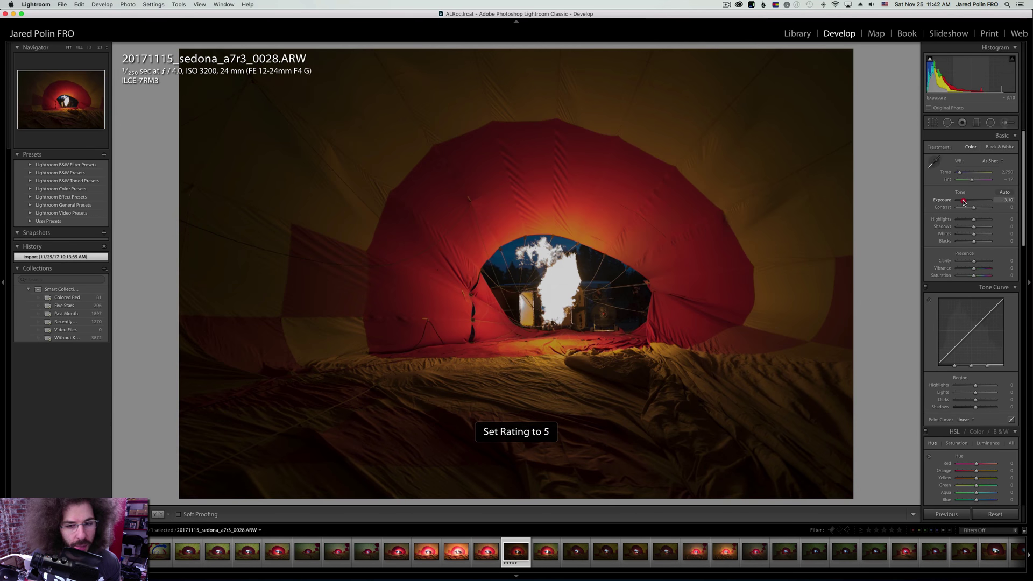
mouse_move(963, 202)
mouse_down()
mouse_move(974, 202)
mouse_move(964, 202)
mouse_up()
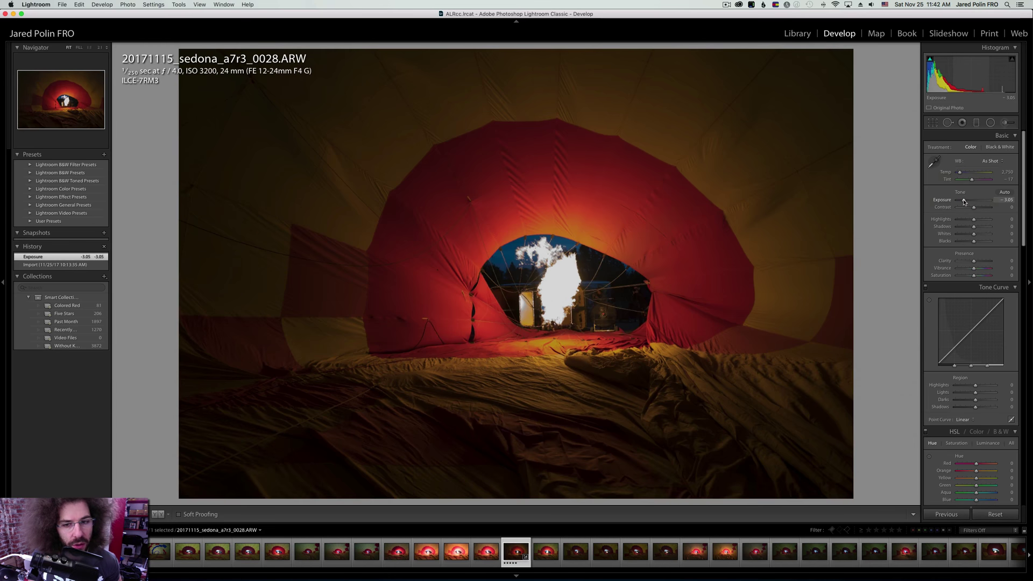
key(cmd+z)
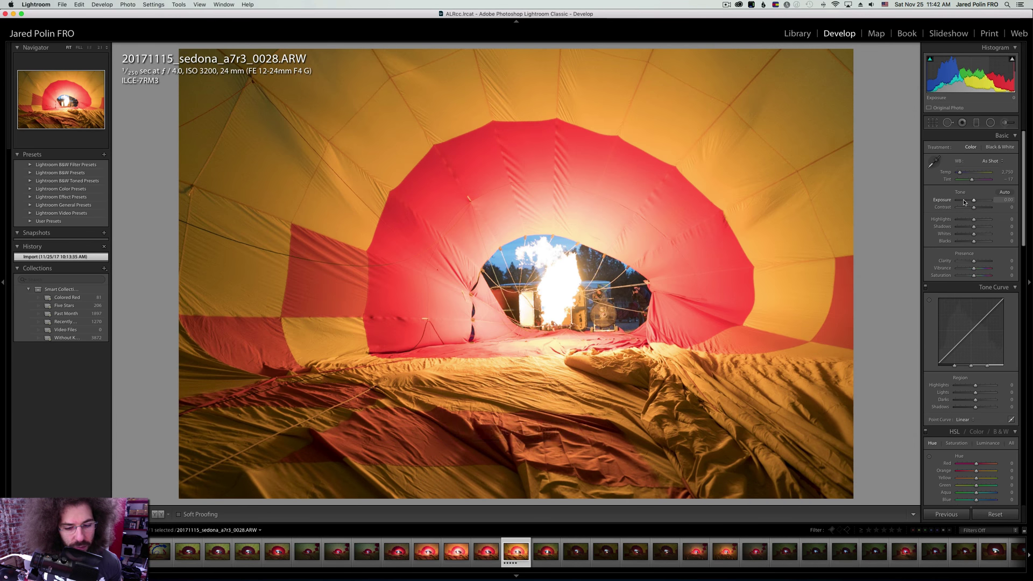
key(0)
Compare the neighboring burner flame photos 0027 to 0029 and rate 0029 5 stars.
key(Left)
key(Left)
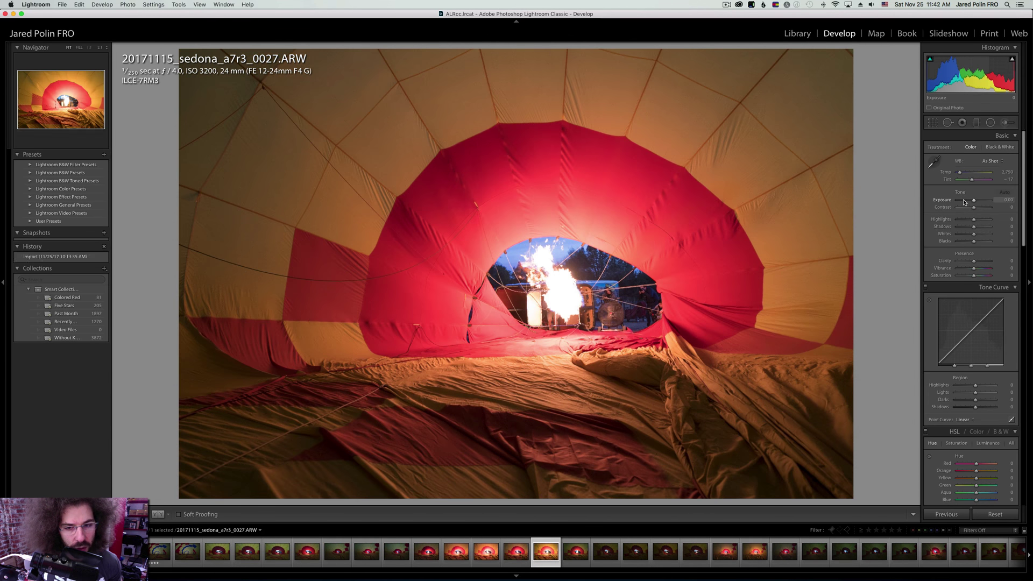
key(Right)
key(Right)
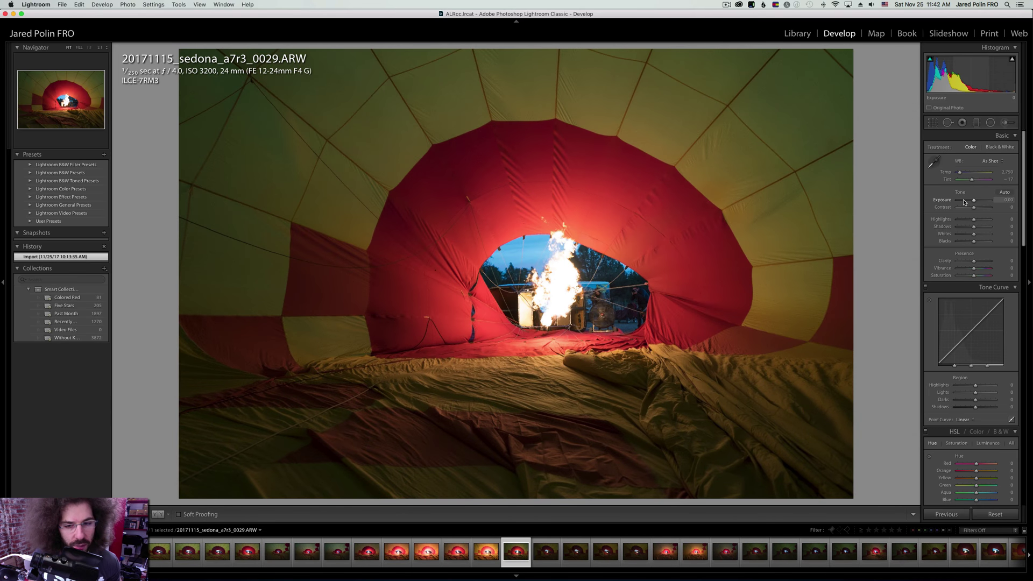
key(5)
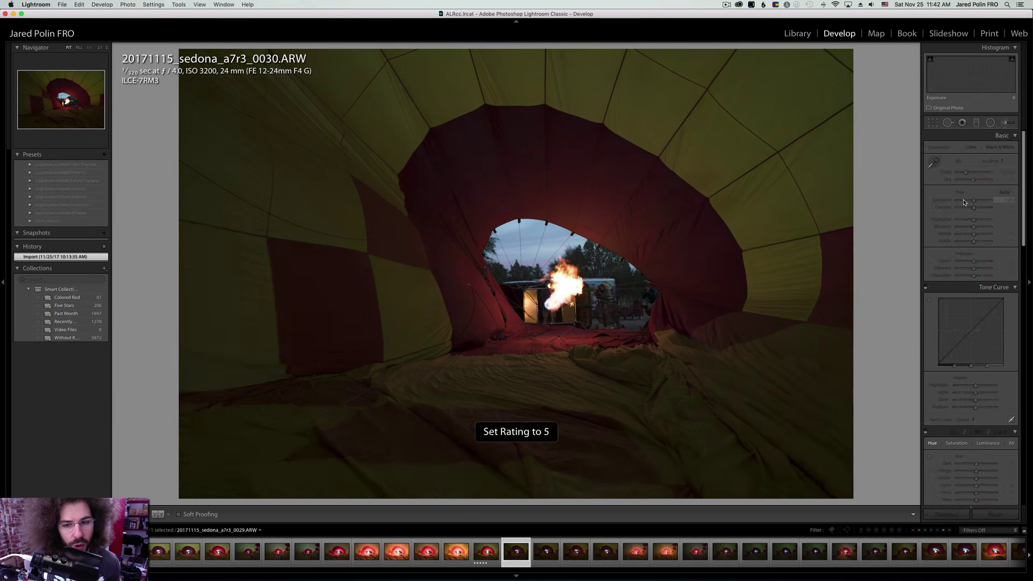
Review the balloon interior photos 0030 to 0043, comparing the flame, the glow on the fabric and the framing.
key(Right)
key(Right)
key(Right)
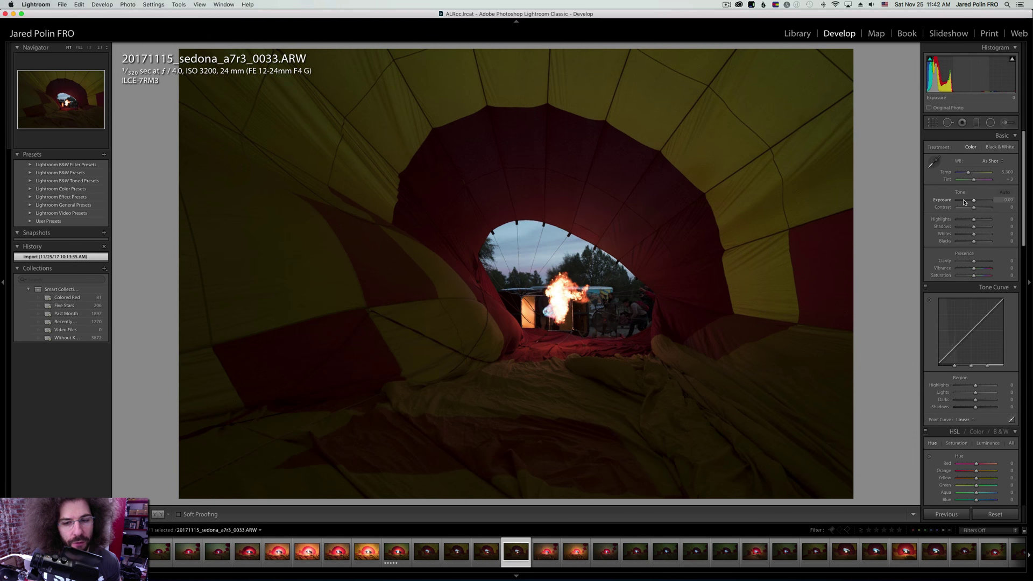
key(Right)
key(Right)
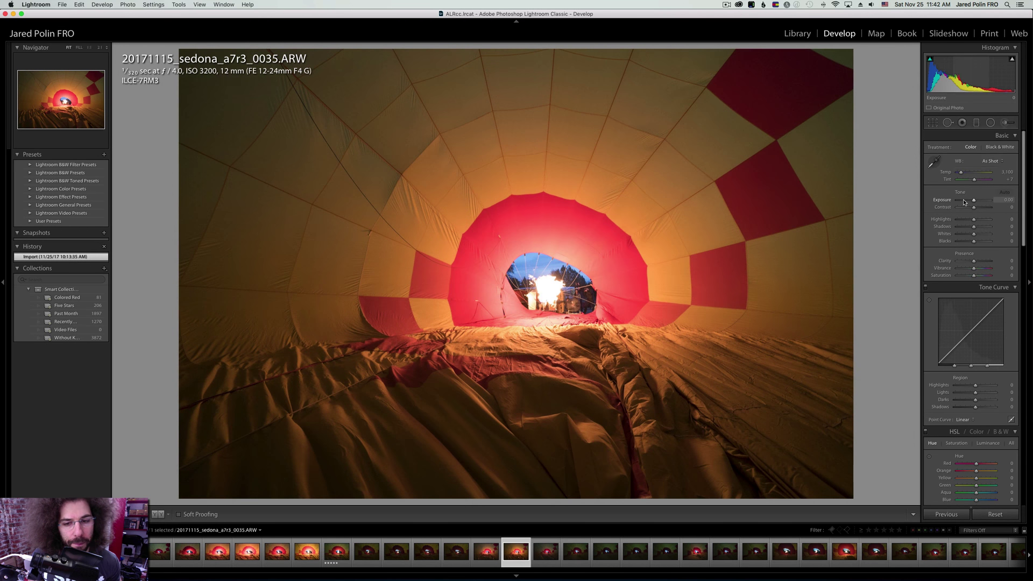
key(Right)
key(Right)
key(Right)
key(Right)
key(Right)
key(Right)
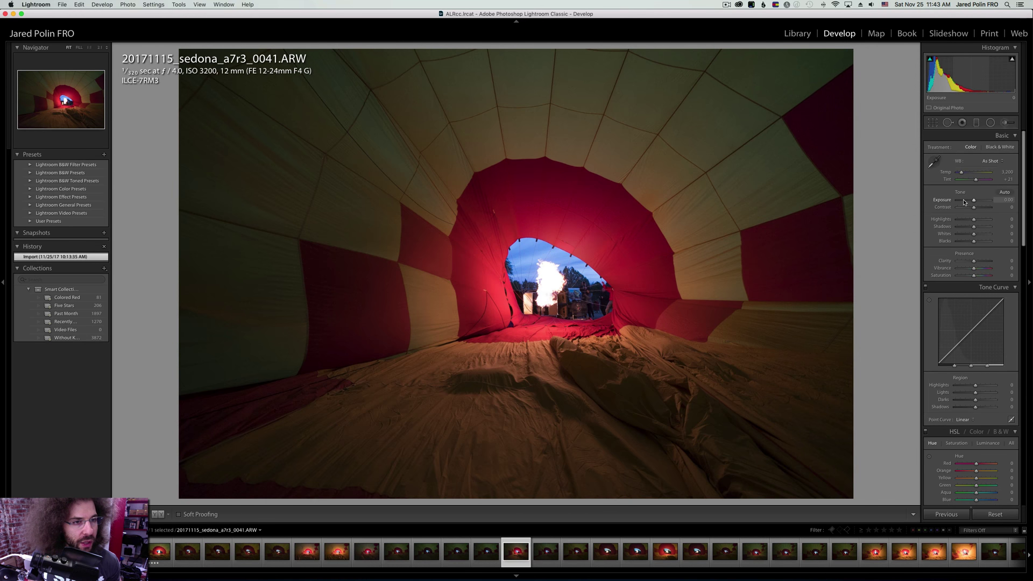
key(Right)
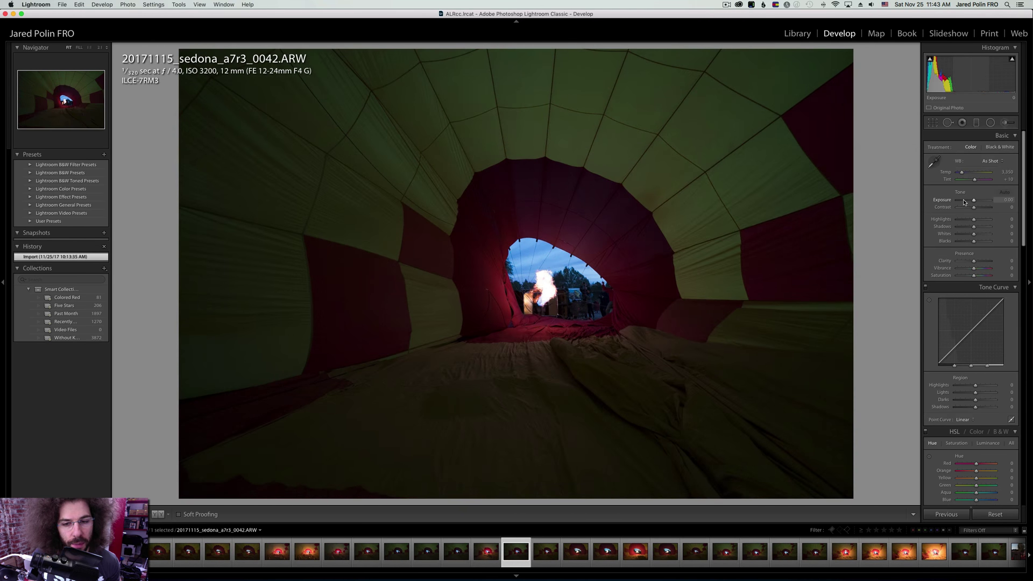
key(Right)
Compare the 24 mm balloon interior photos 0044 to 0048 back and forth for flame shape and fabric brightness.
key(Right)
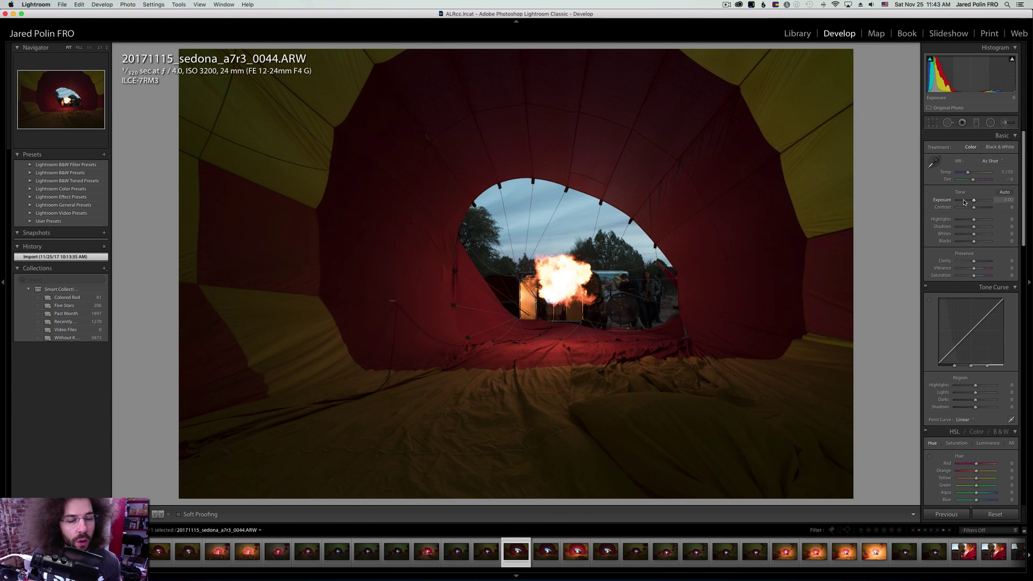
key(Right)
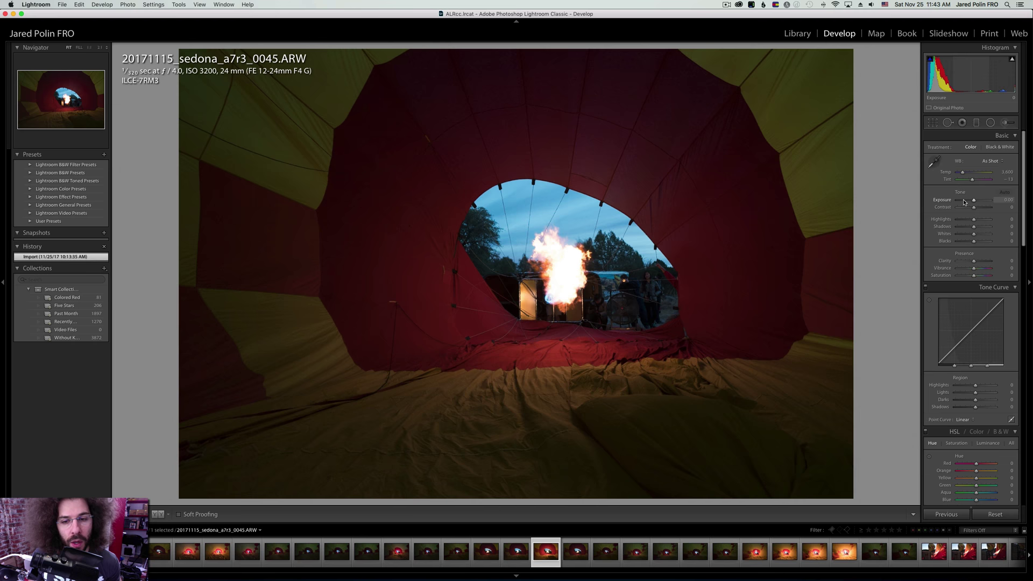
key(Right)
key(Right)
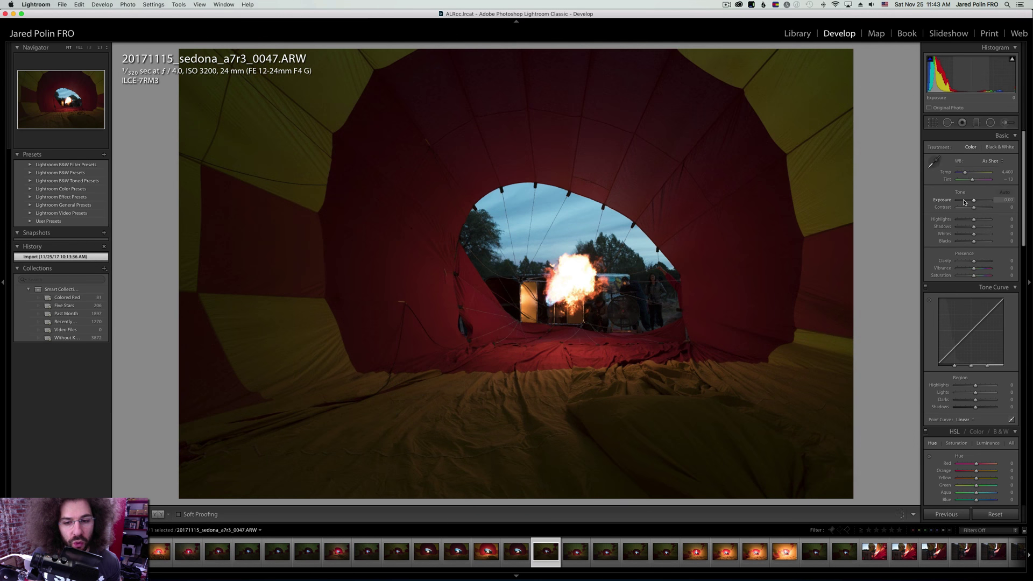
key(Right)
key(Left)
key(Left)
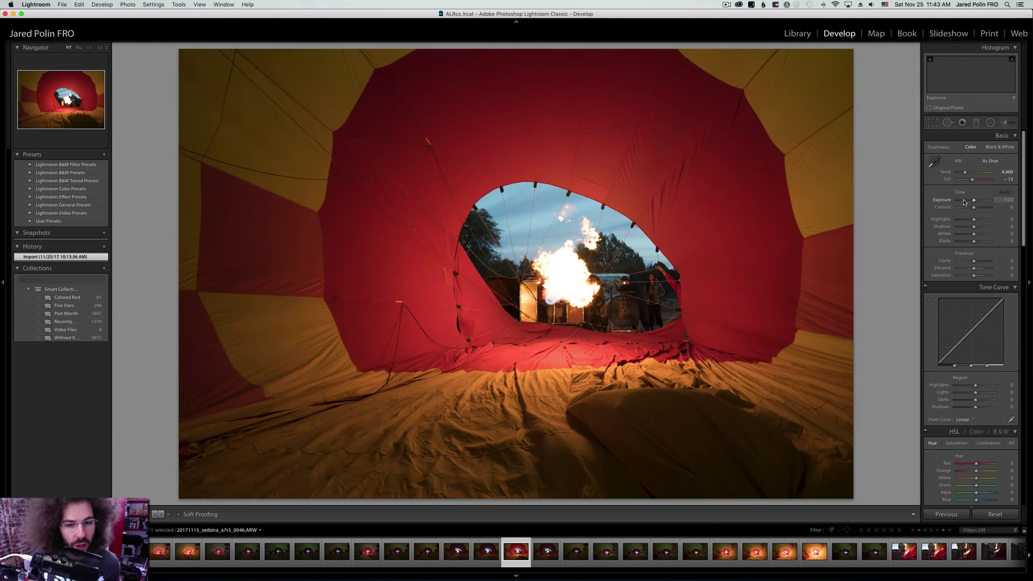
key(Left)
key(Left)
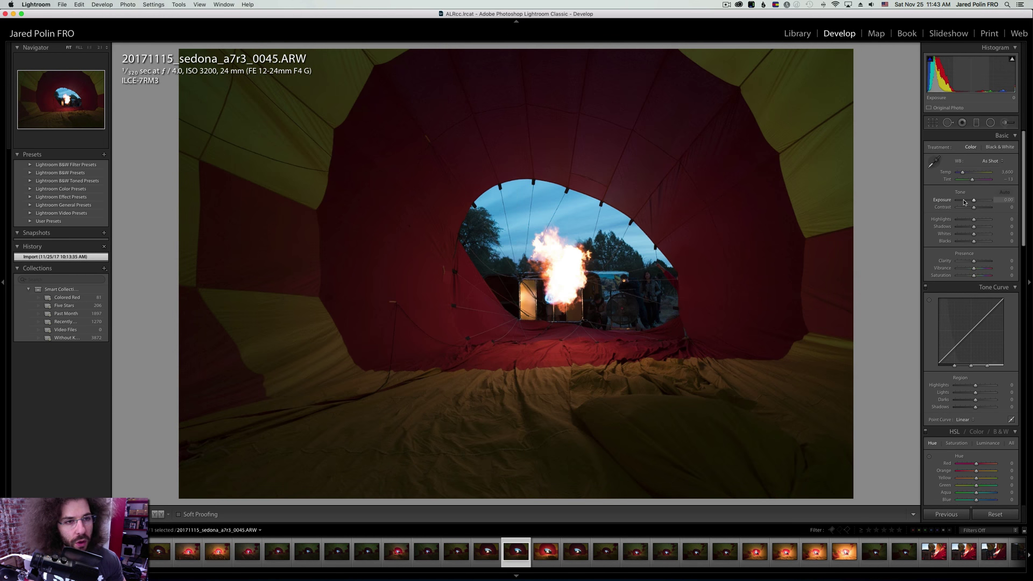
key(Right)
key(Right)
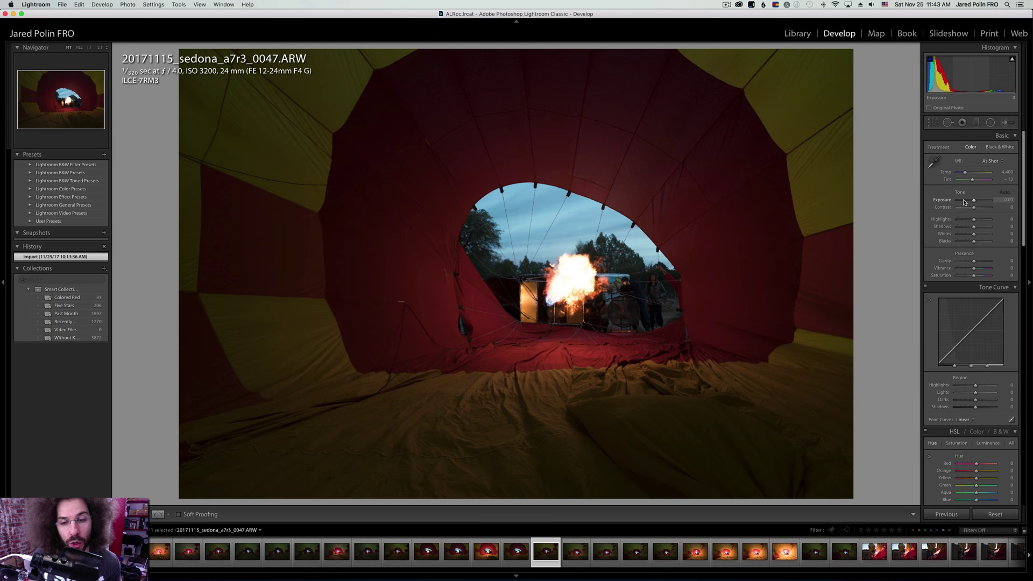
Review the 12 mm balloon interior photos 0049 to 0053 for the strongest flame and glow.
key(Right)
key(Right)
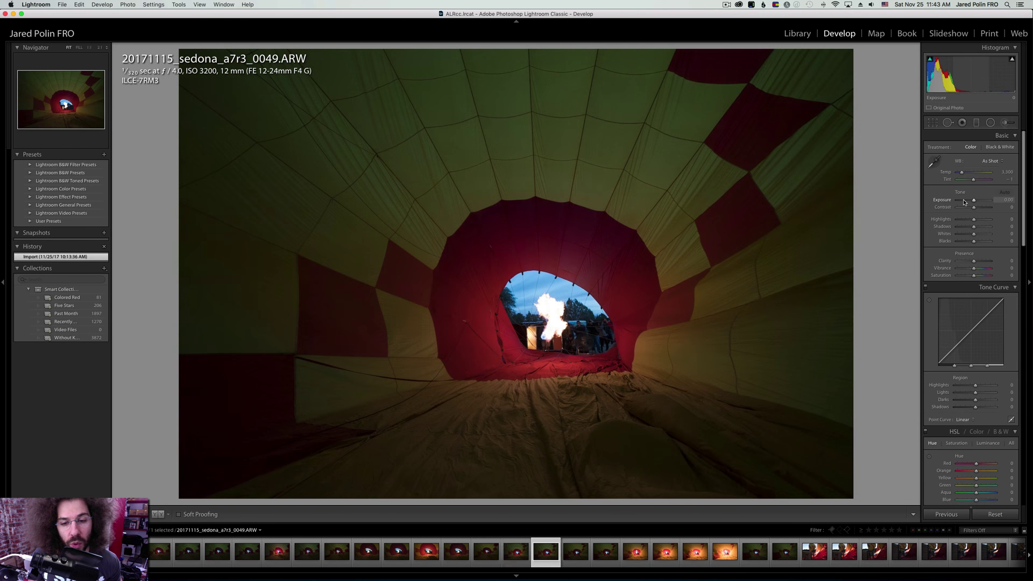
key(Right)
key(Right)
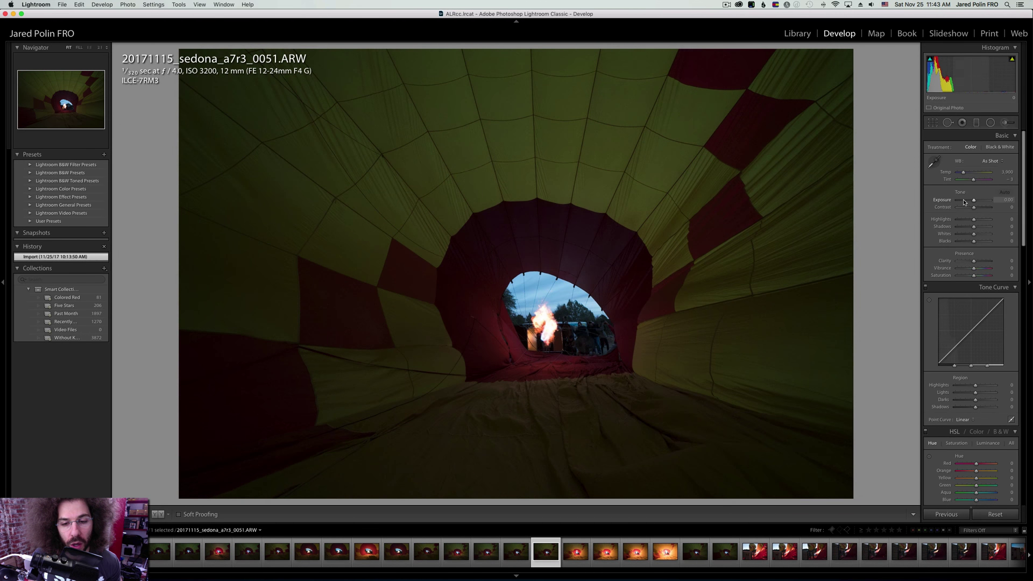
key(Right)
key(Right)
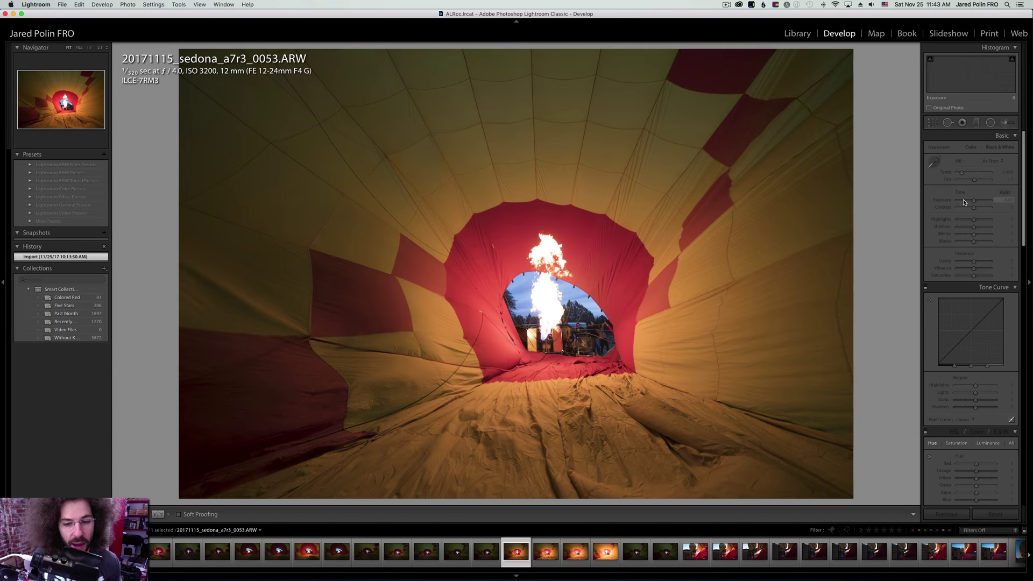
Compare the brightly lit interior photos 0053 to 0056 and rate 0053 5 stars.
key(Right)
key(Right)
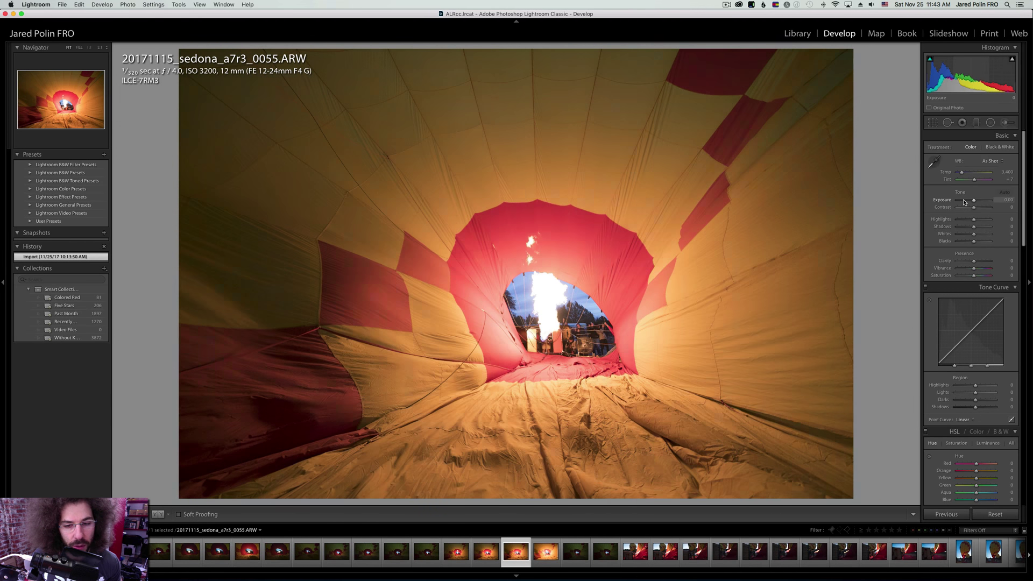
key(Right)
key(Left)
key(Left)
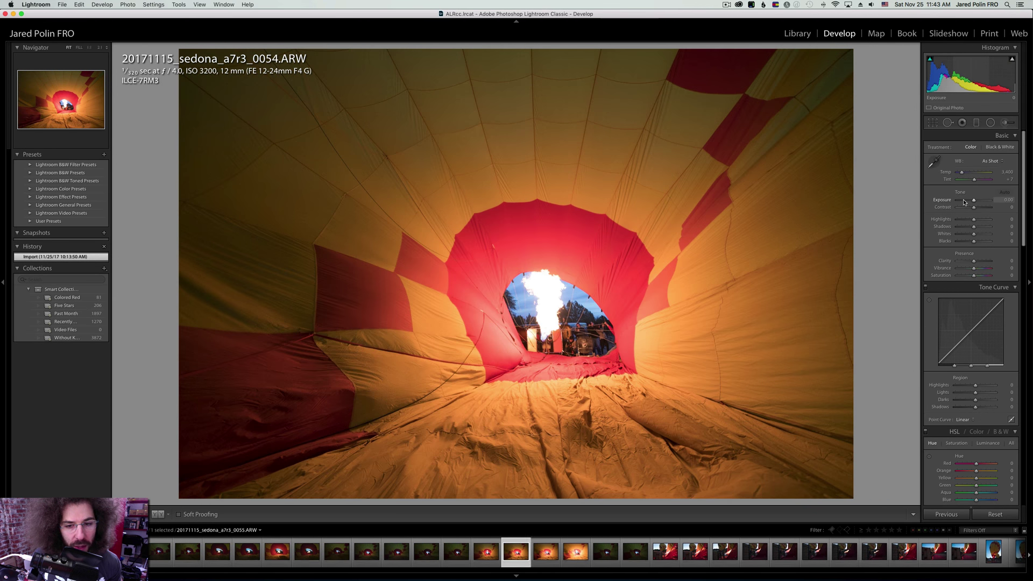
key(Left)
key(5)
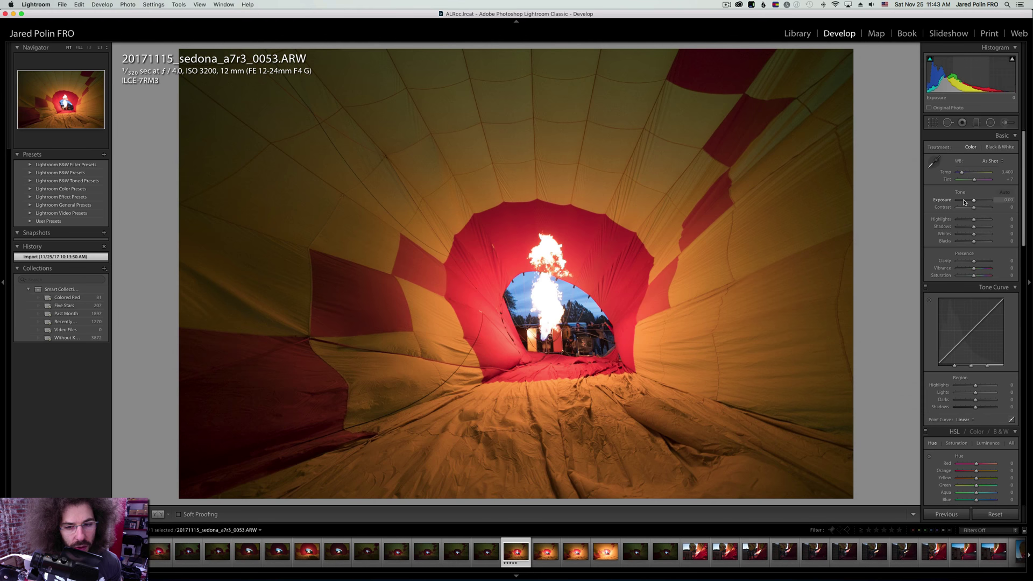
Look through the remaining interior photos from 0054 onward and continue to the outdoor basket photo 0059.
key(Right)
key(Right)
key(Right)
key(Right)
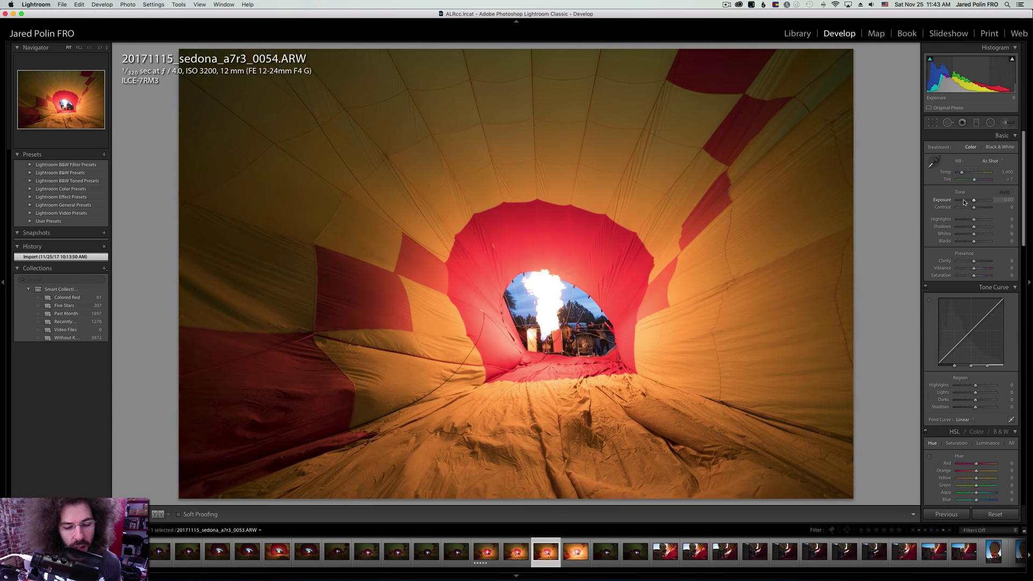
key(Right)
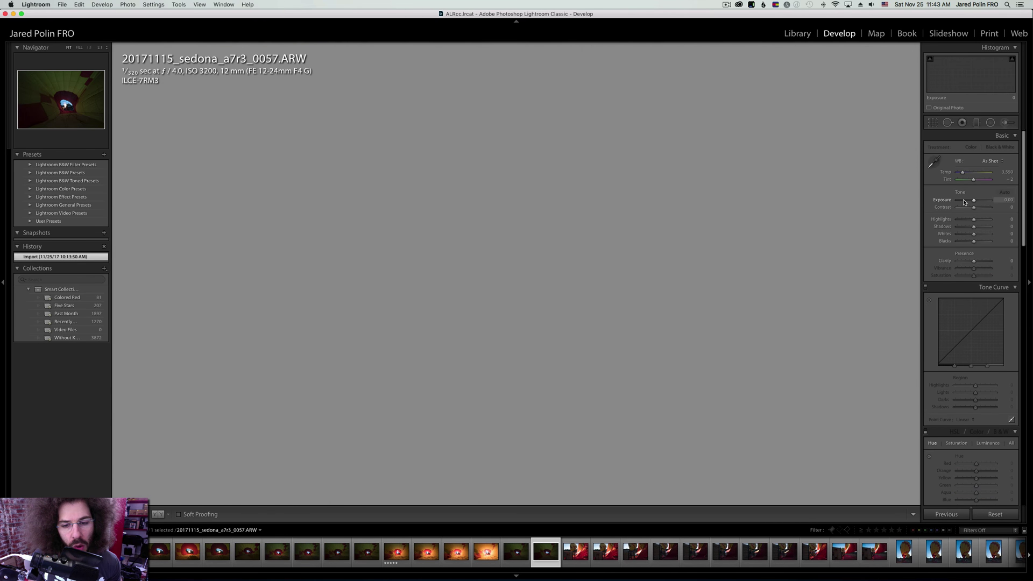
key(Right)
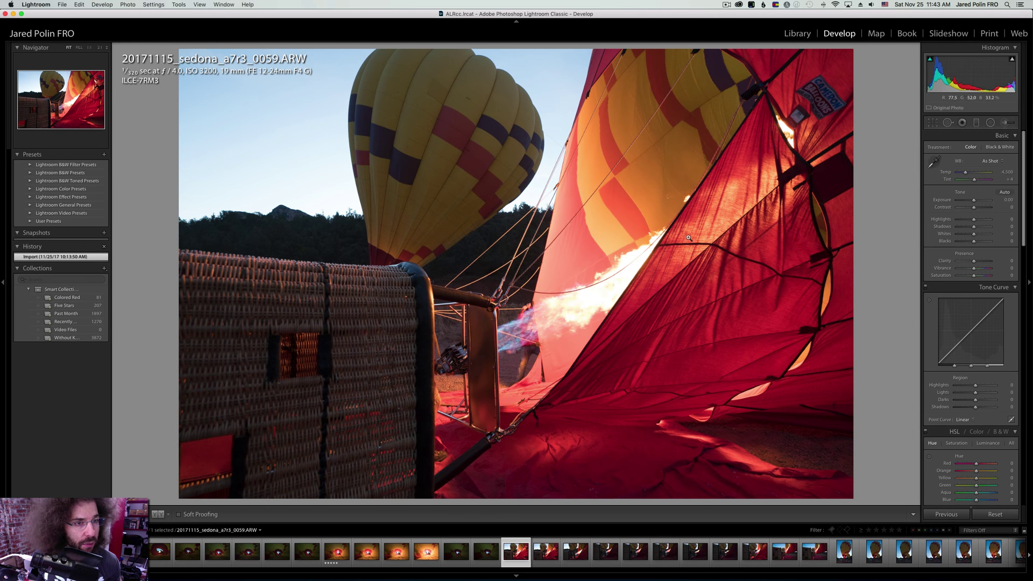
Inspect the flame, the person behind it and the equipment beside the basket up close in 0059 and rate the photo 5 stars.
right_click(596, 252)
key(Escape)
click(538, 320)
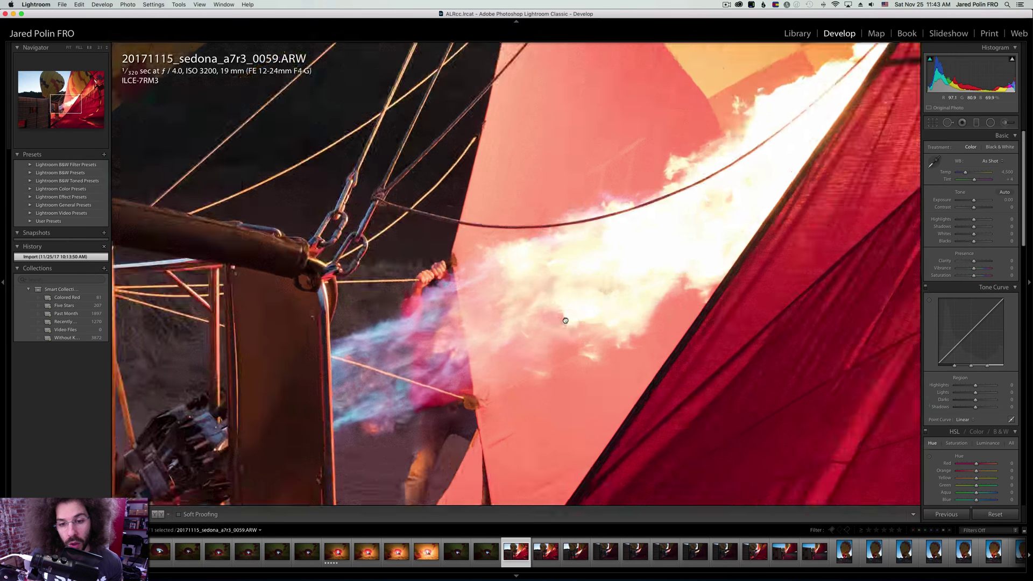
drag(530, 247, 554, 235)
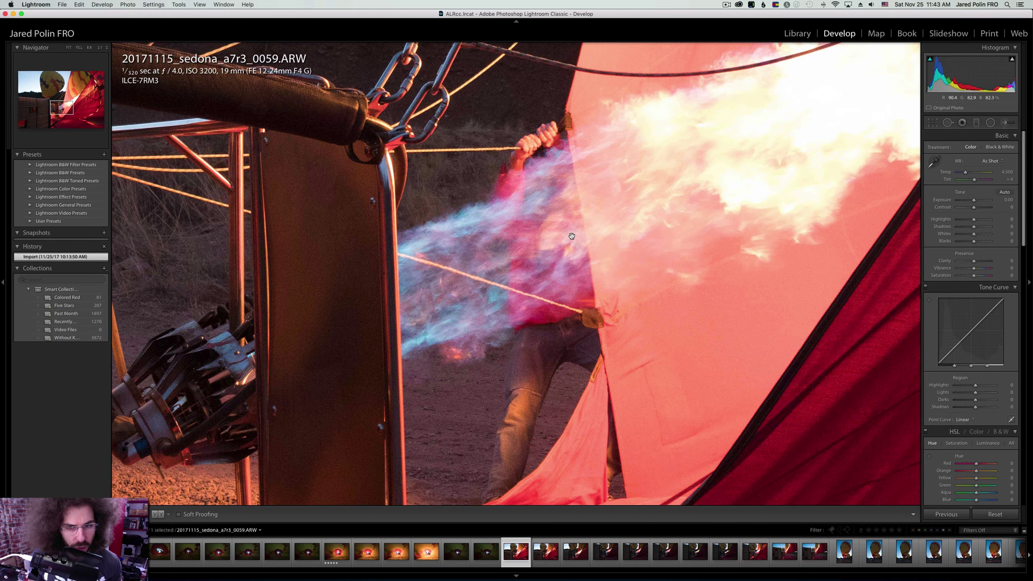
drag(213, 338, 470, 212)
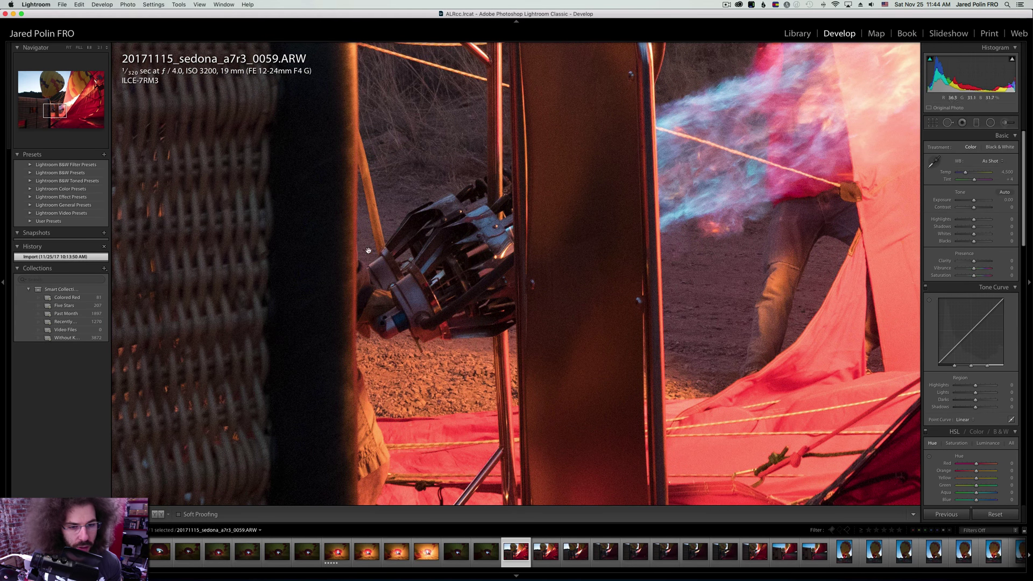
click(489, 223)
key(5)
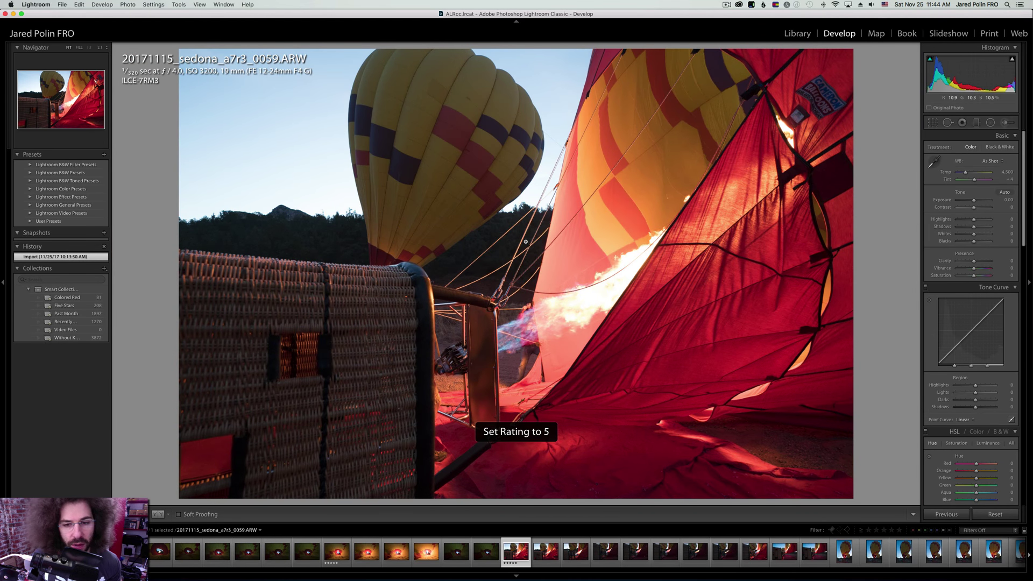
Compare basket photo 0059 with 0060 and clear the star rating from 0059.
key(Right)
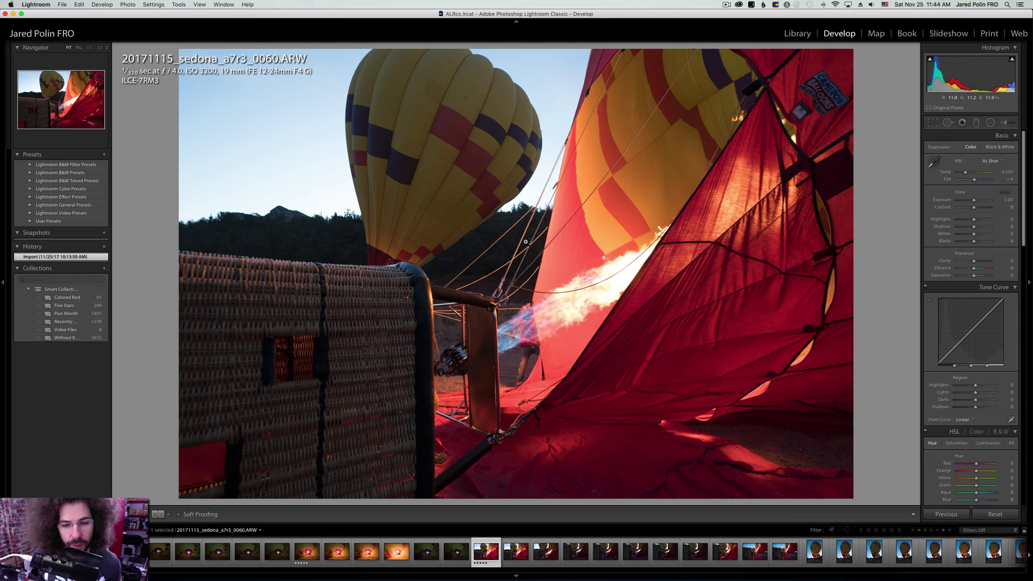
key(0)
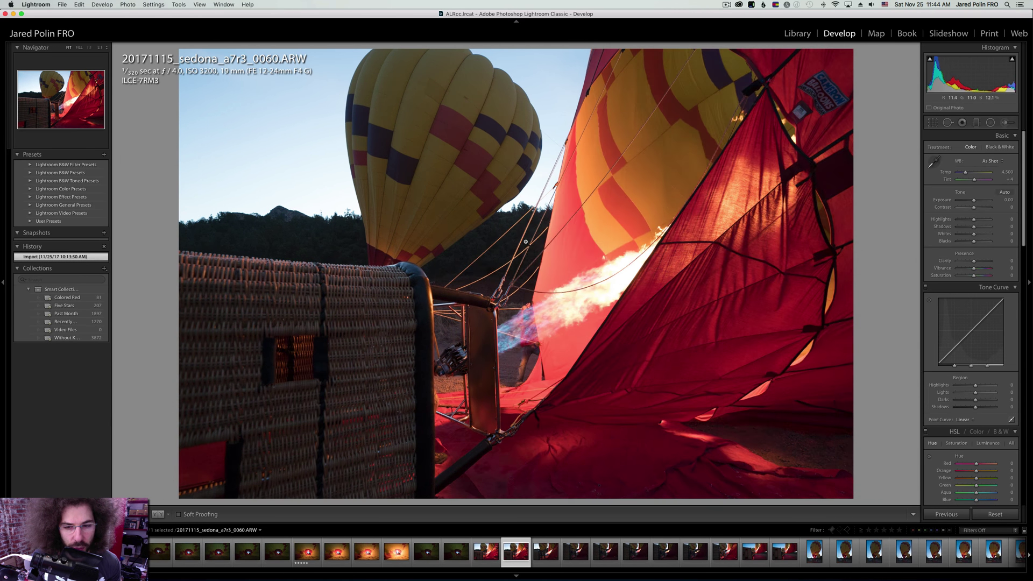
key(Left)
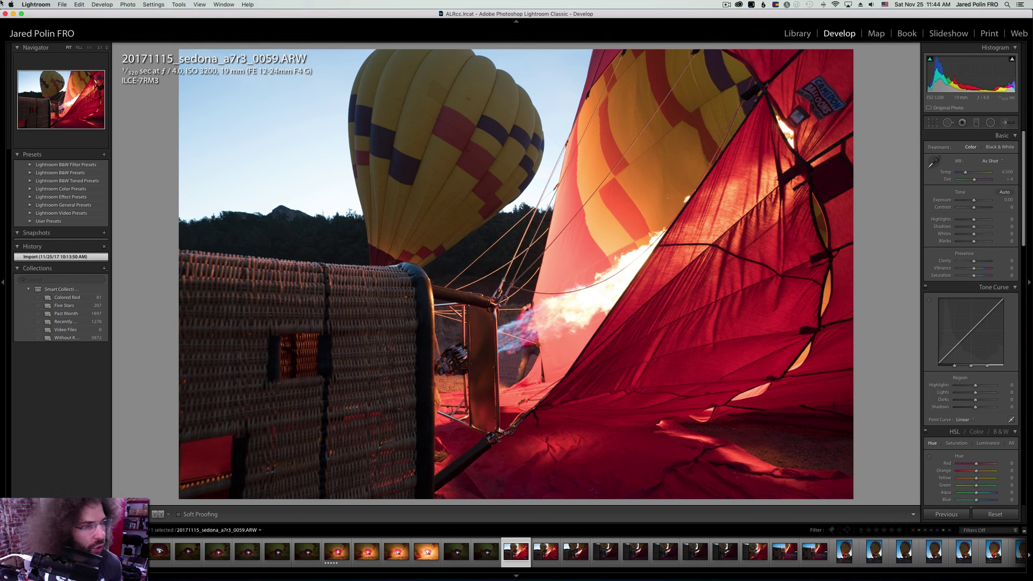
Switch between 0059 and 0060 again to compare the flame and balloon, and rate 0060 5 stars.
mouse_move(0, 0)
click(238, 156)
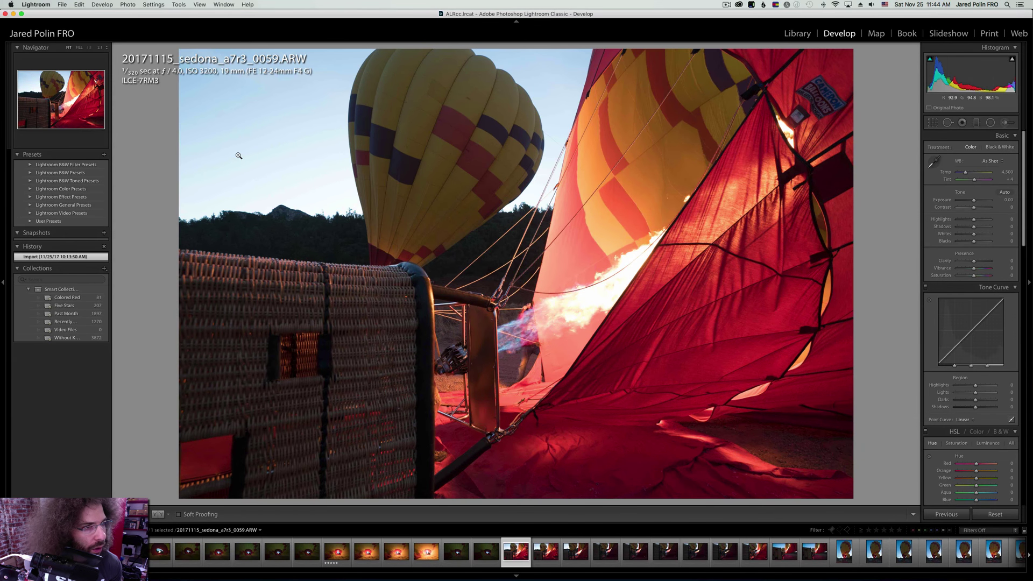
key(Right)
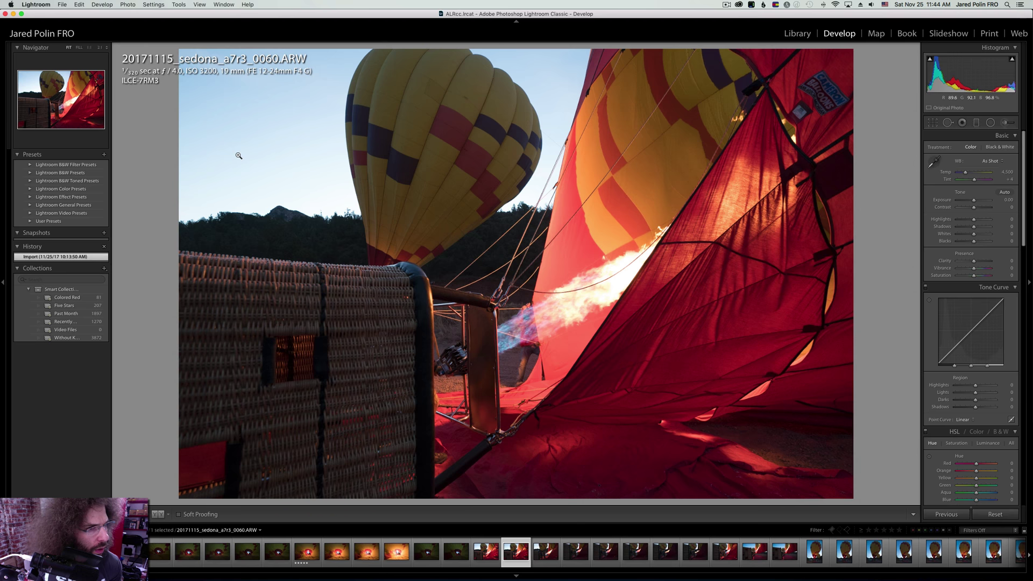
key(Left)
key(Right)
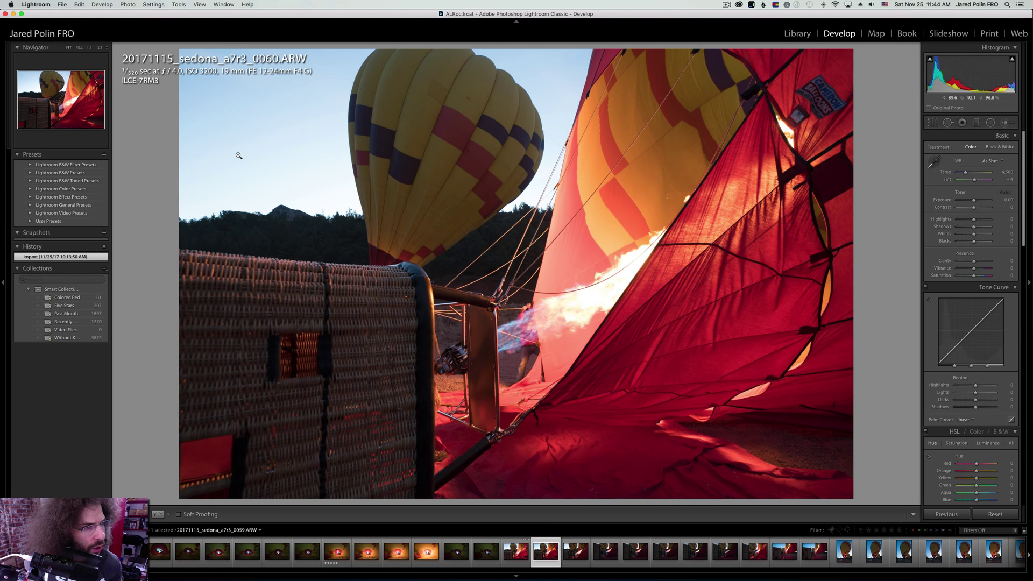
key(Left)
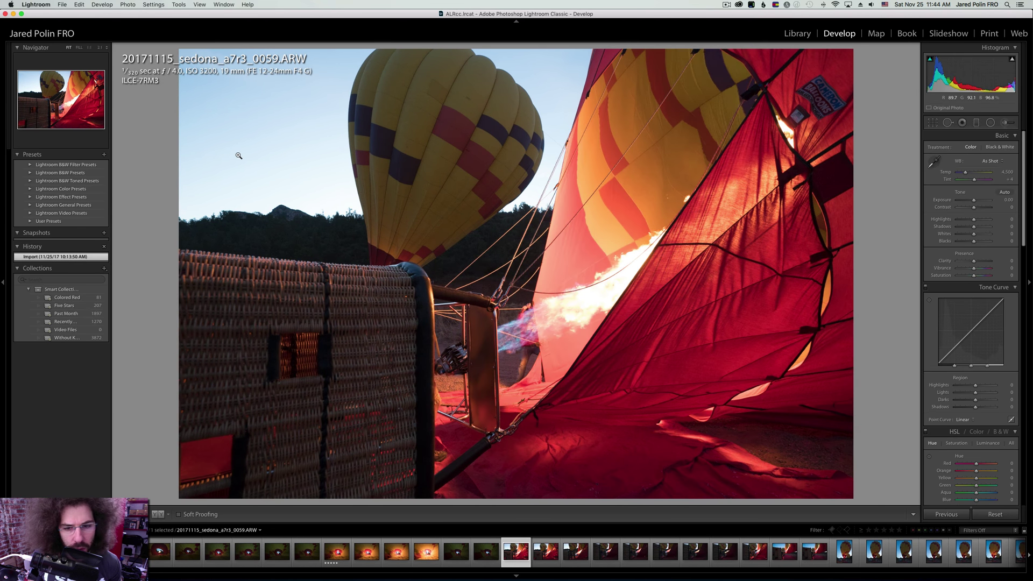
key(Right)
key(5)
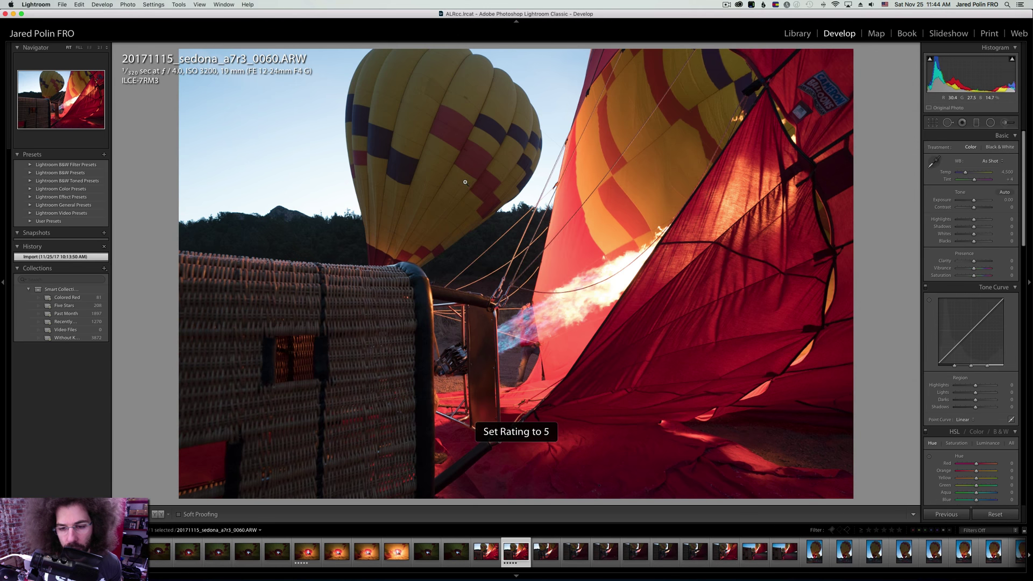
Compare 0061 with 0060 and inspect the flame, the people and the burner up close in 0061.
key(Right)
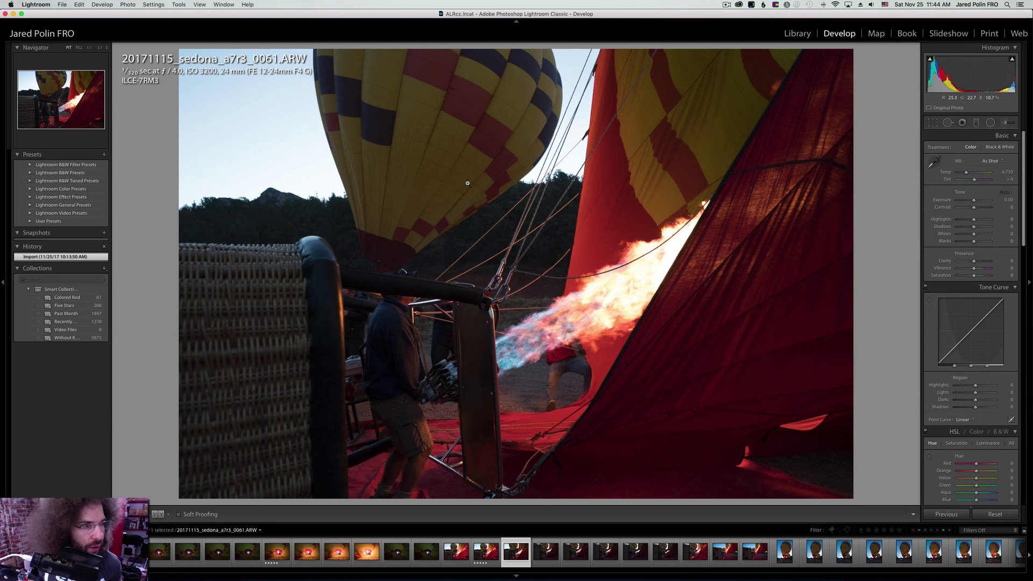
key(Left)
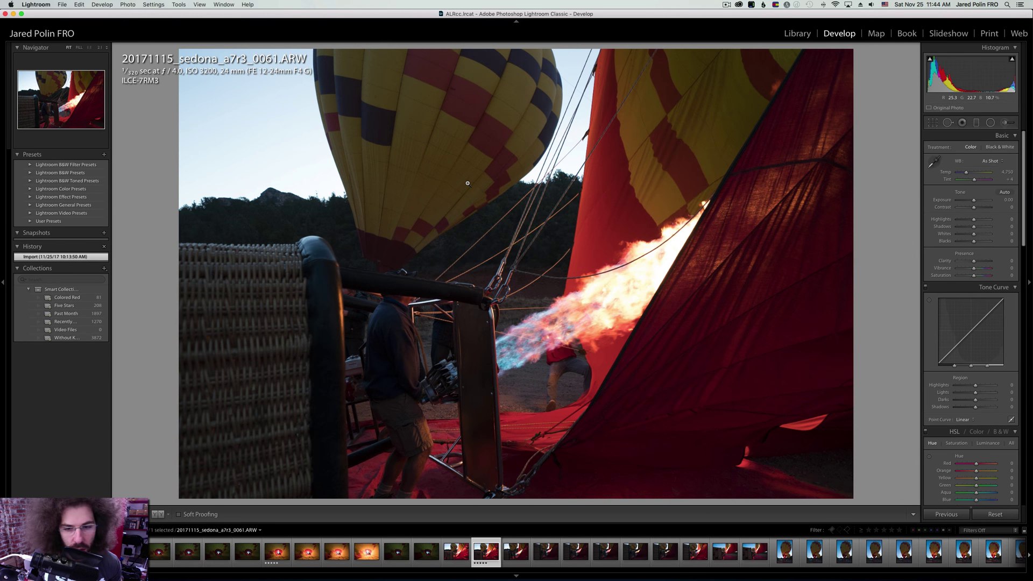
key(Right)
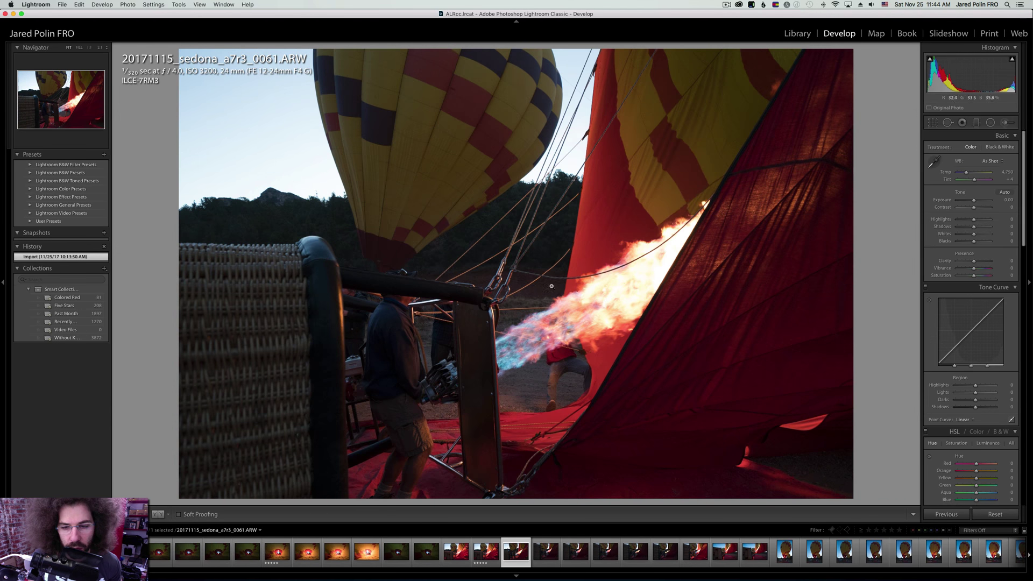
drag(558, 330, 630, 170)
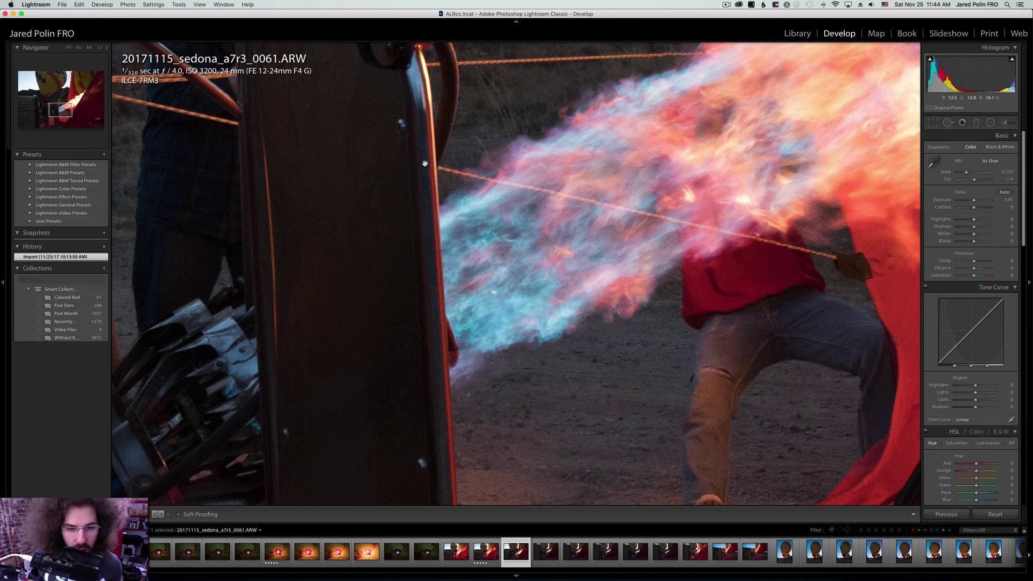
drag(425, 163, 699, 226)
drag(538, 242, 438, 116)
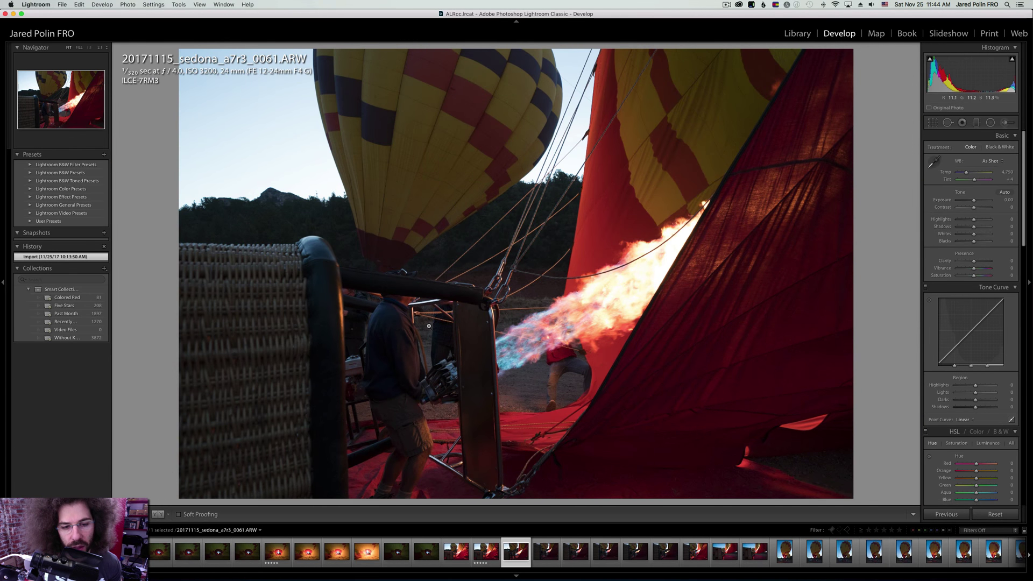
drag(428, 325, 463, 317)
Compare the 24 mm basket photos 0061 and 0062 and rate 0062 5 stars.
key(Right)
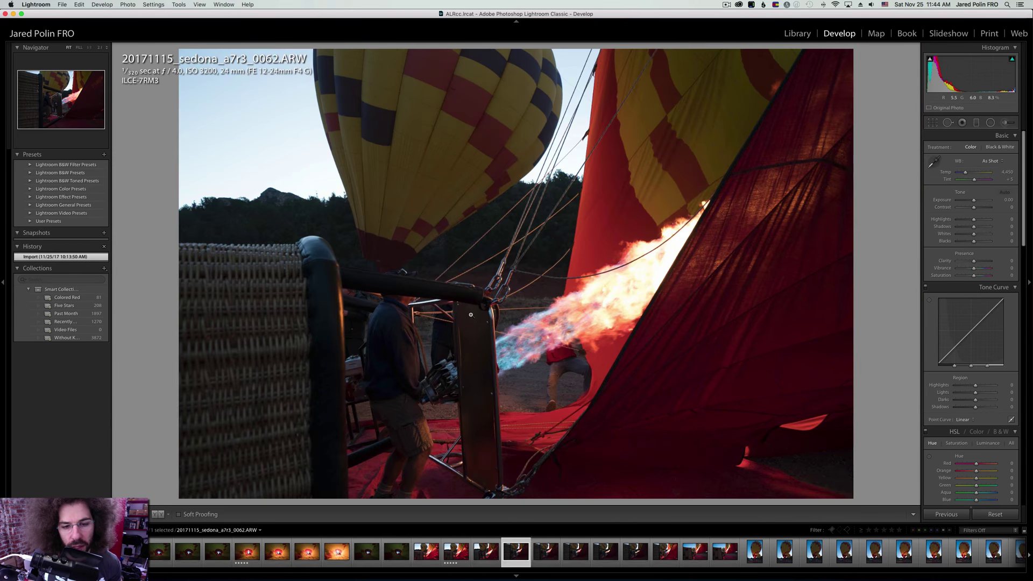
key(Left)
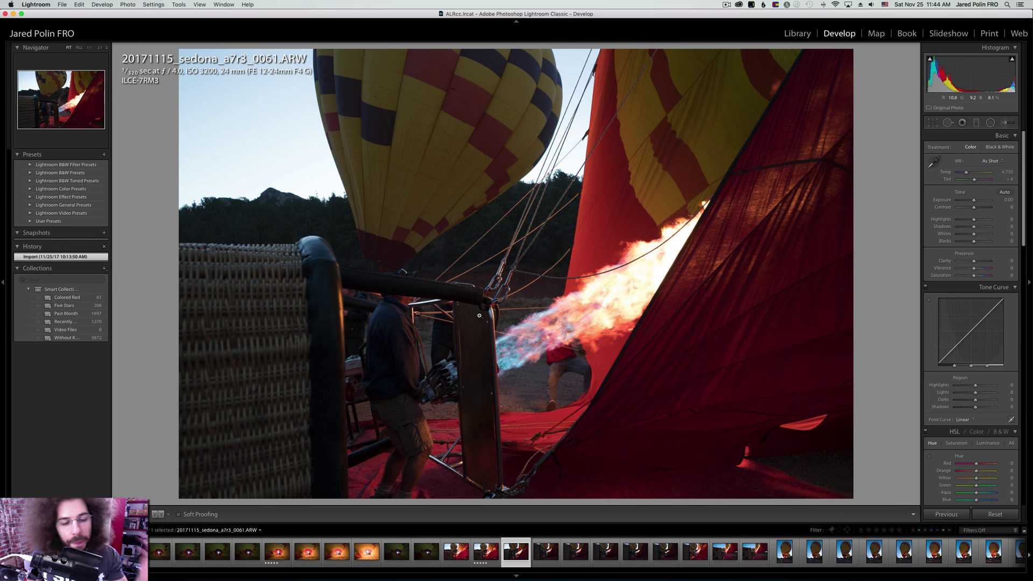
key(Right)
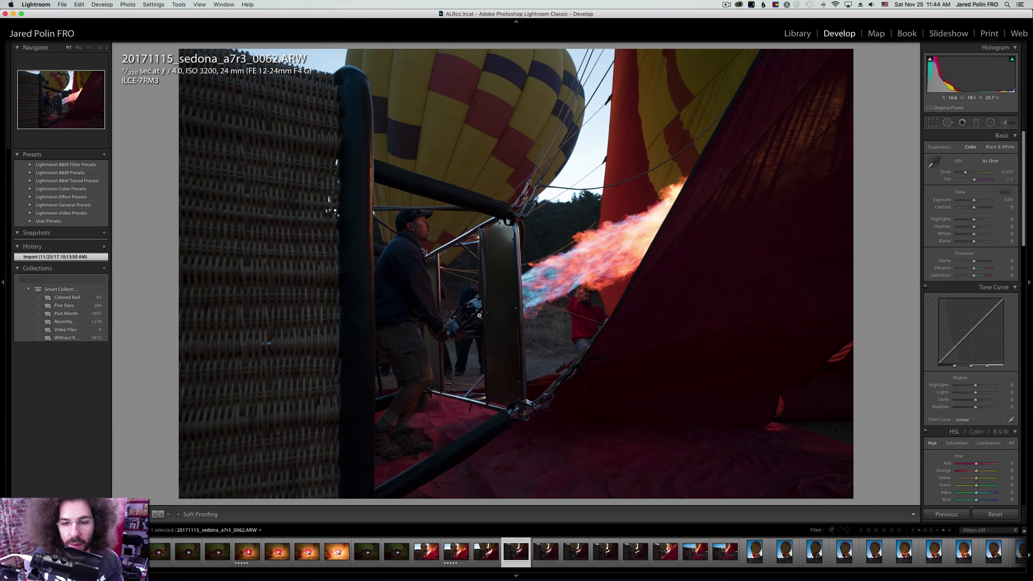
key(5)
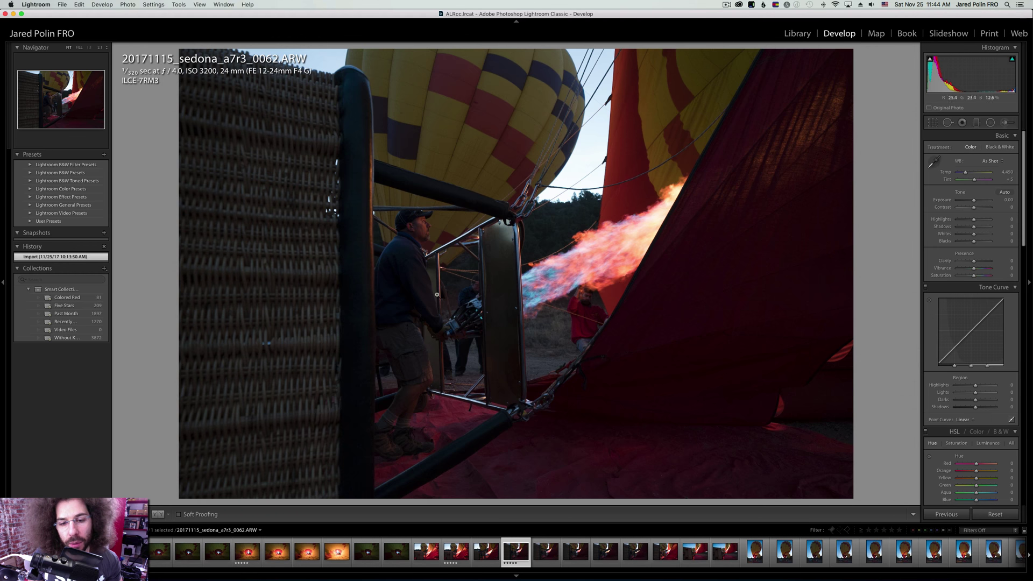
Check the focus on the capped man's face up close in 0062 and 0063.
click(411, 235)
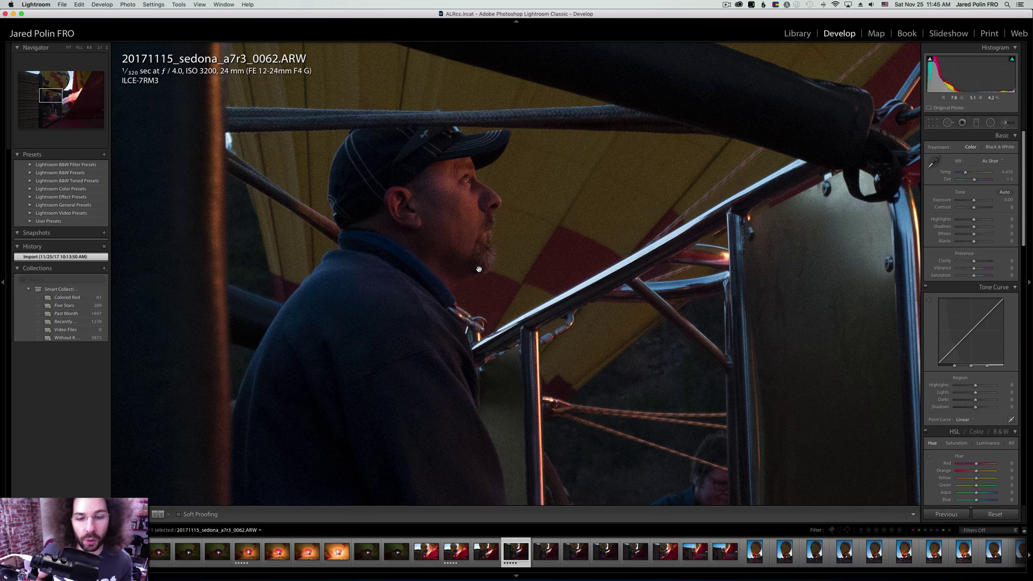
key(Right)
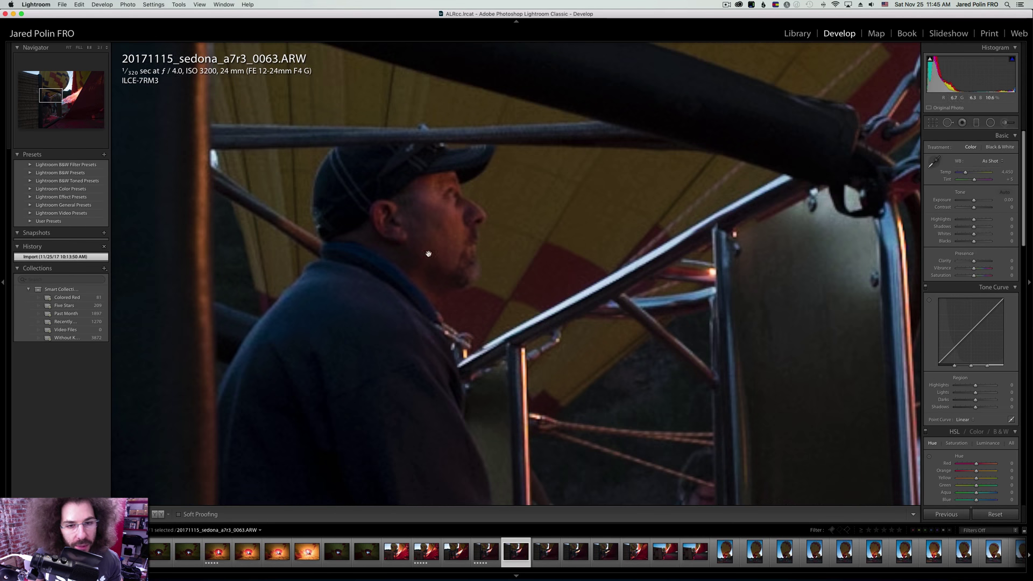
click(439, 178)
key(Left)
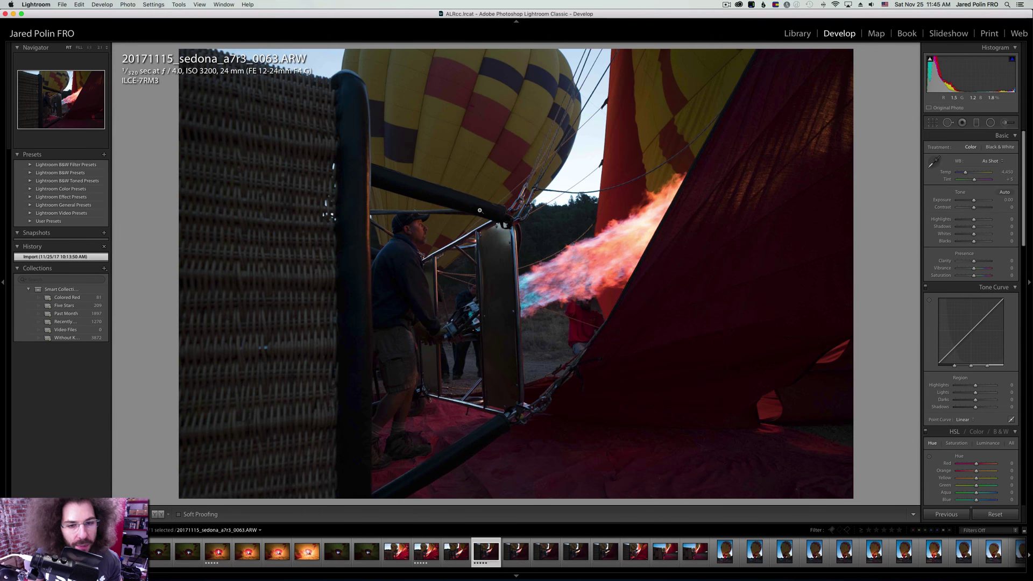
Compare 0061 to 0063 at full view and look through the following basket frames up to 0067.
key(Left)
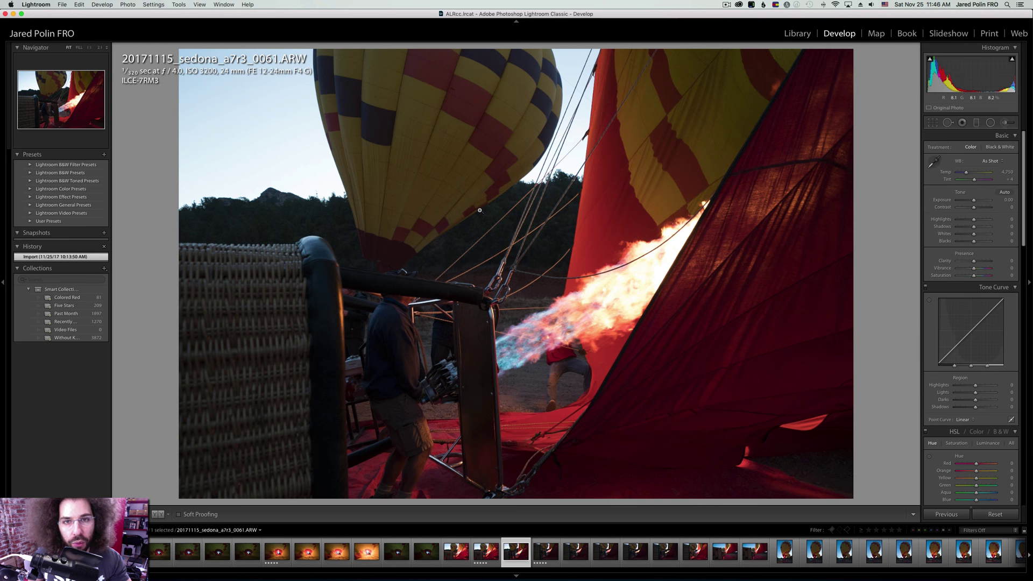
key(Right)
key(Right)
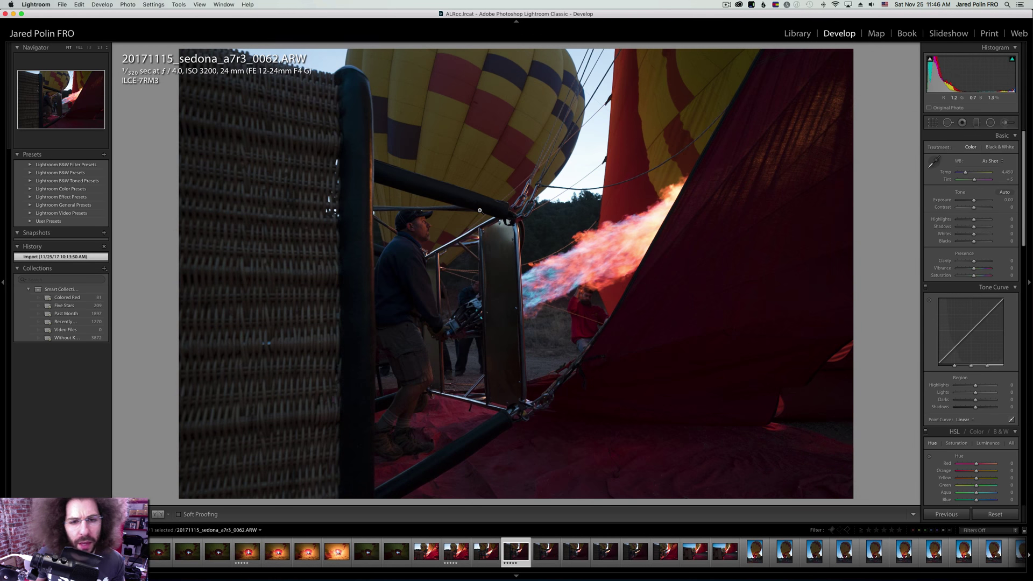
key(Left)
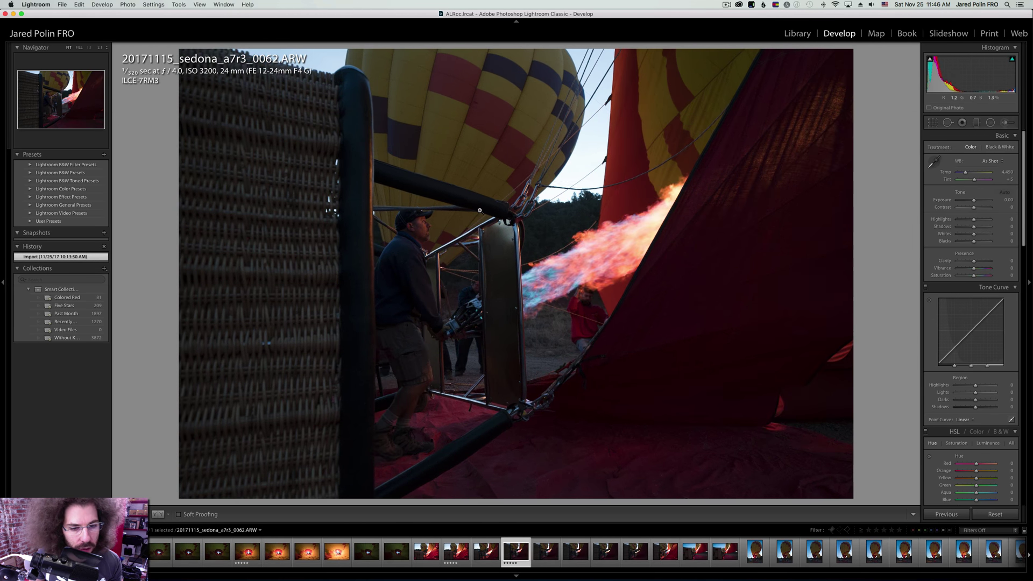
key(Right)
key(Right)
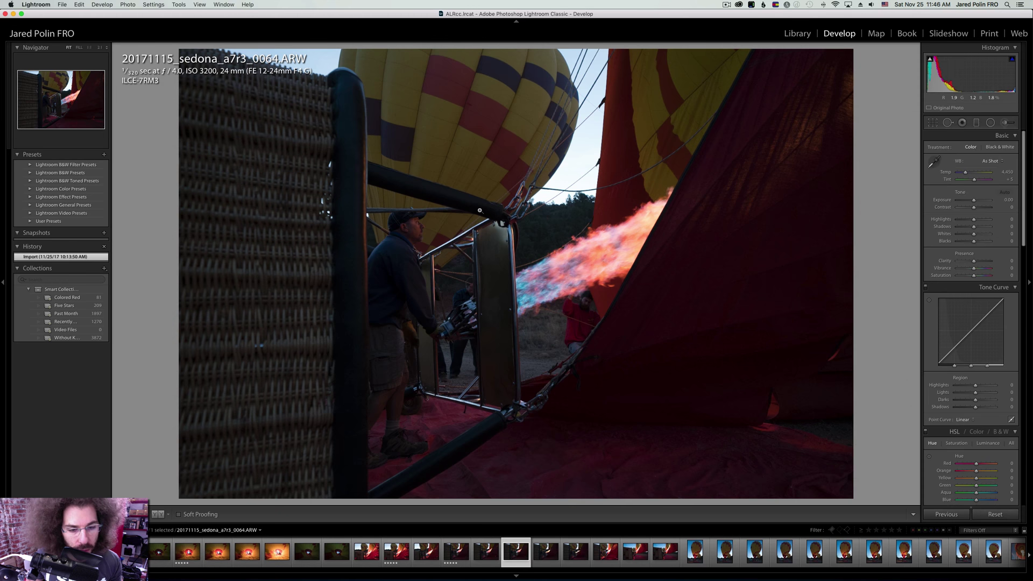
key(Right)
key(Right)
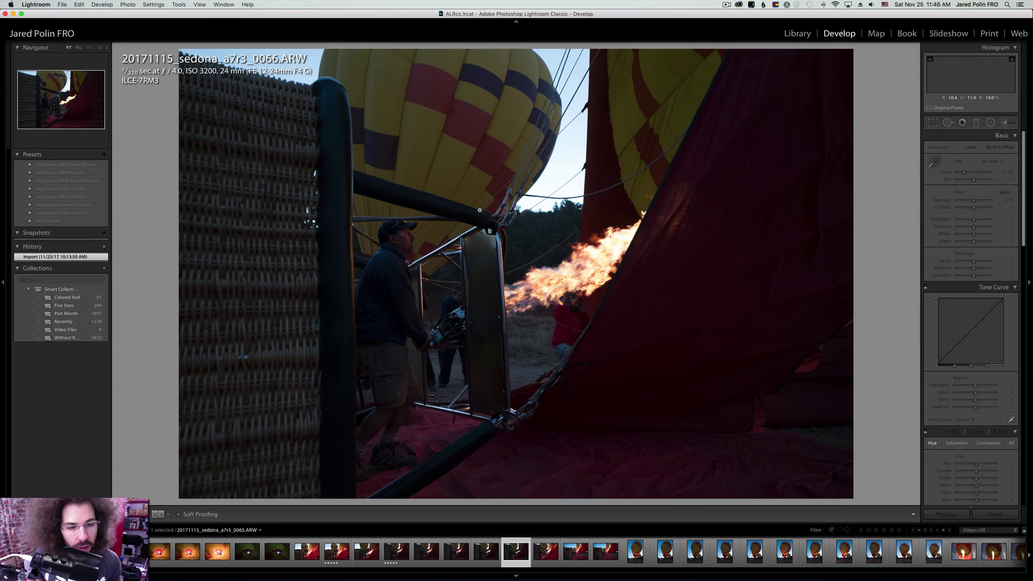
key(Right)
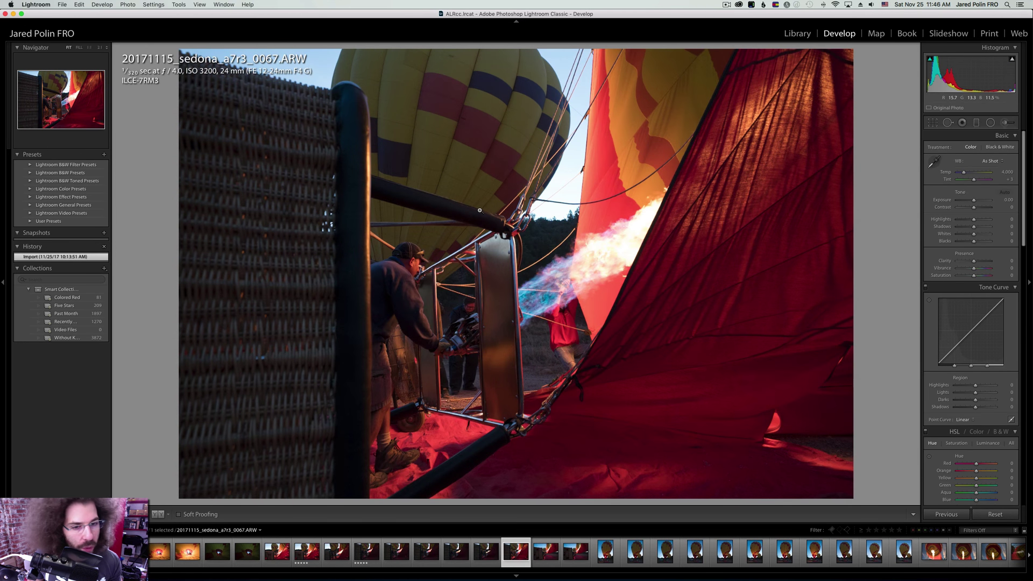
Compare 0067 with the next photo and inspect the man, the burner and the person behind it up close in 0067.
key(Right)
key(Left)
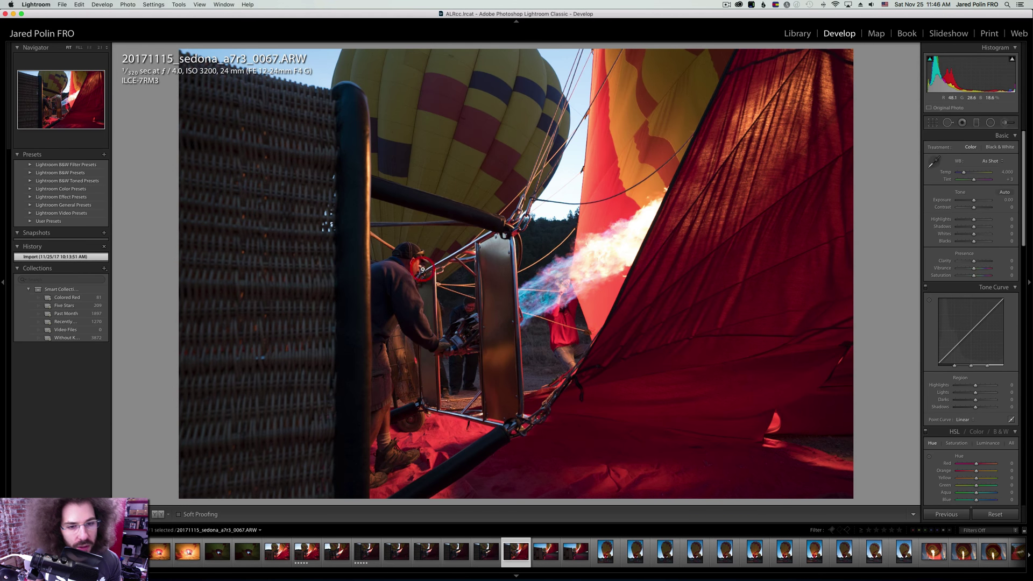
click(420, 273)
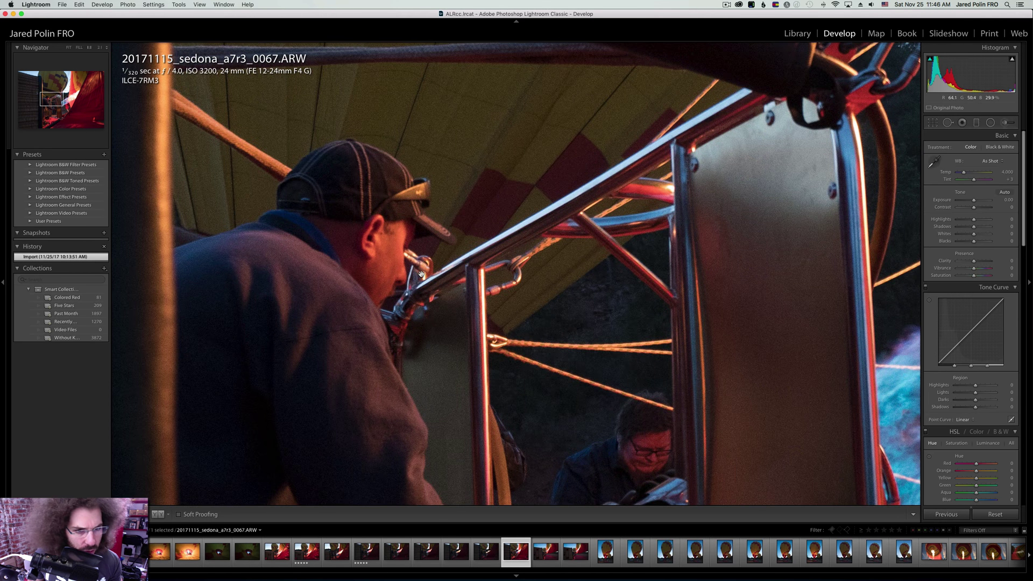
scroll(425, 269, down, 5)
scroll(425, 268, right, 3)
scroll(430, 215, down, 5)
scroll(430, 215, right, 3)
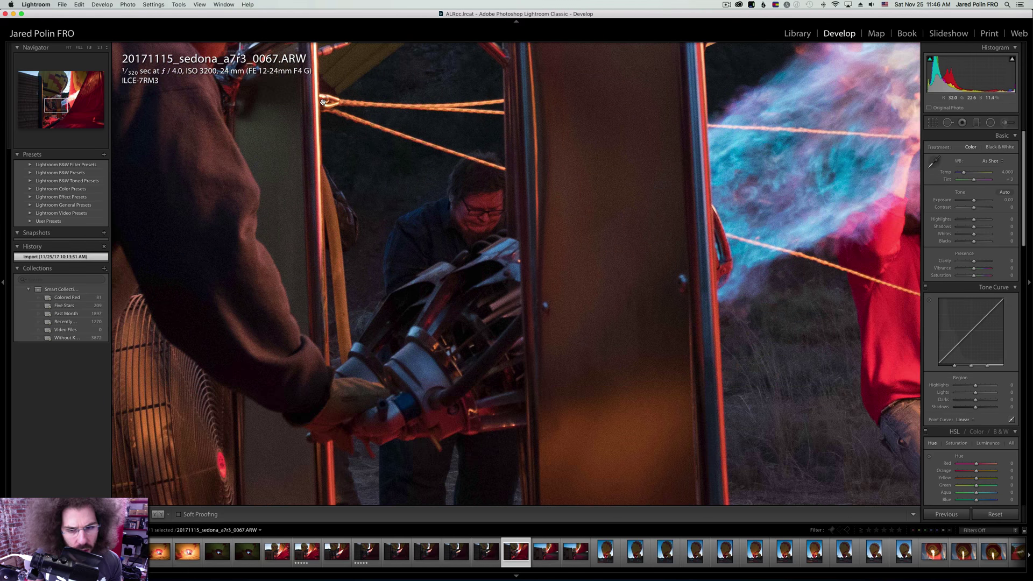
Return to the full view, go on to the 12 mm basket photo 0068 and rate it 5 stars.
click(471, 208)
key(Right)
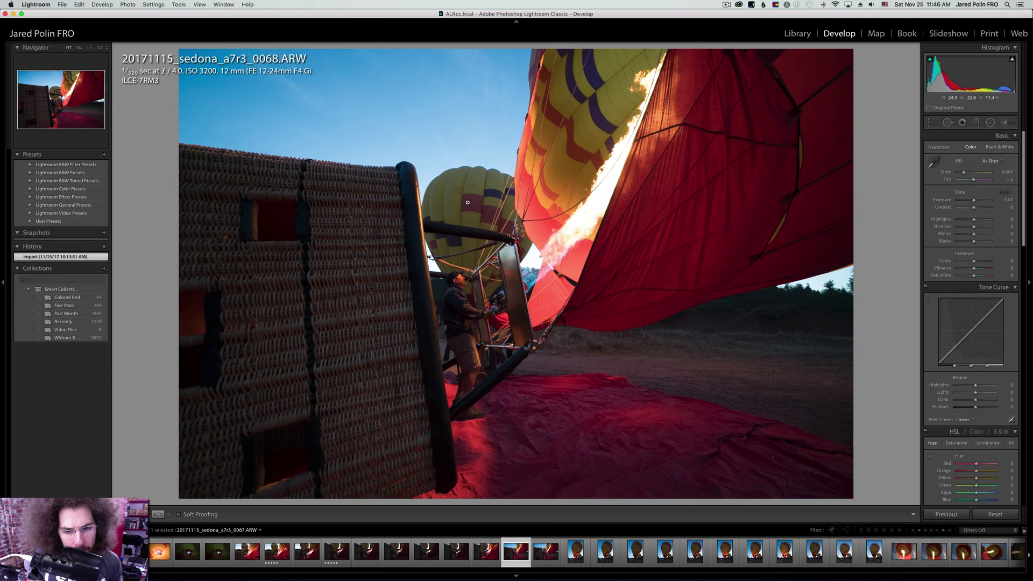
key(5)
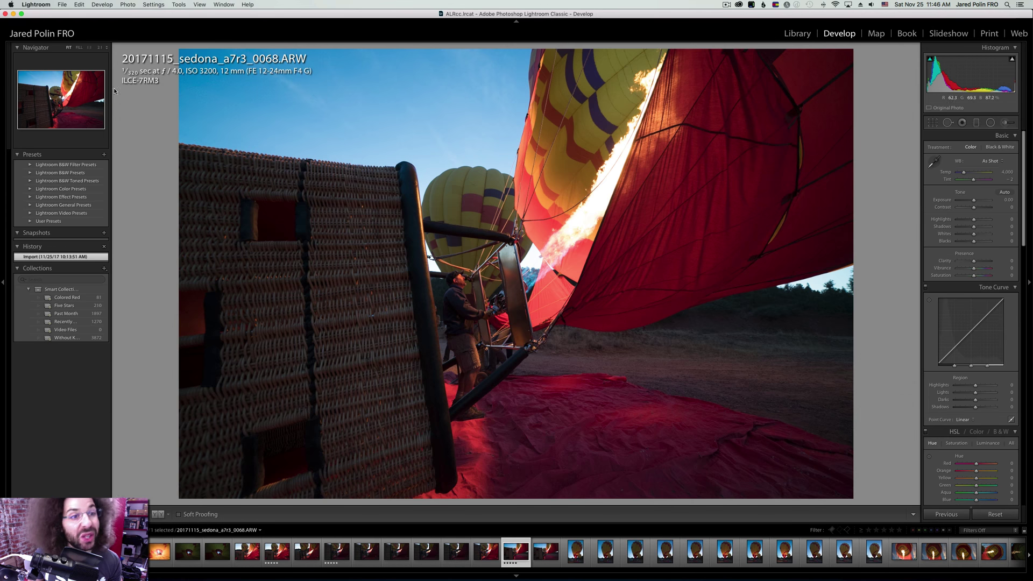
Compare 0068 and 0069 at full view and up close on the man at the burner, and rate 0069 5 stars.
key(Right)
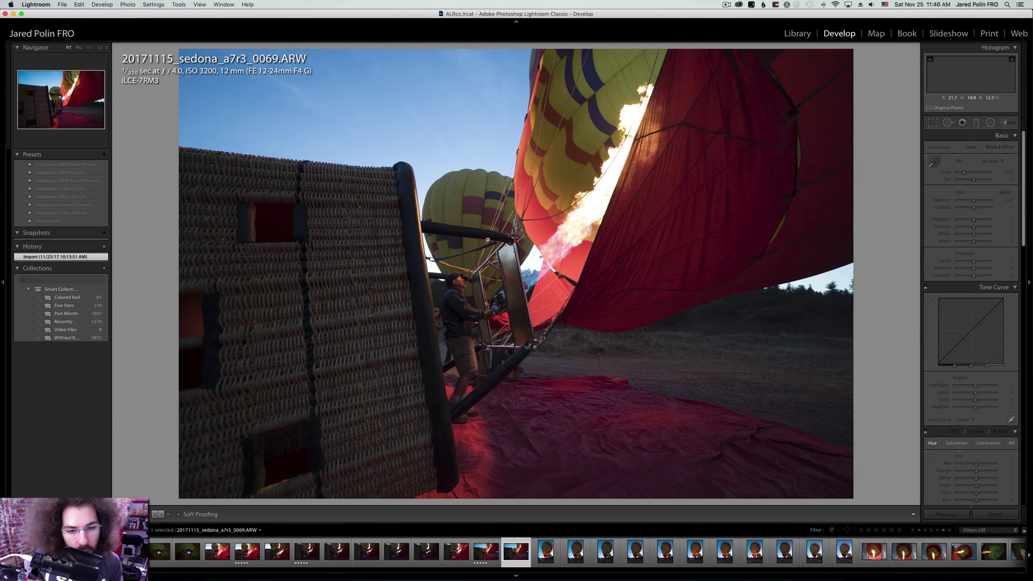
key(Left)
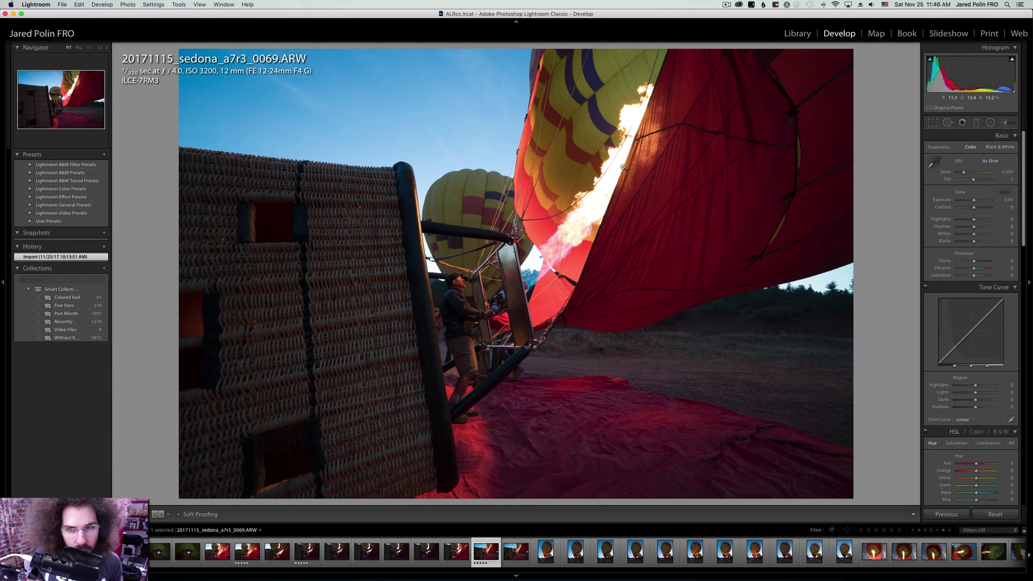
key(Right)
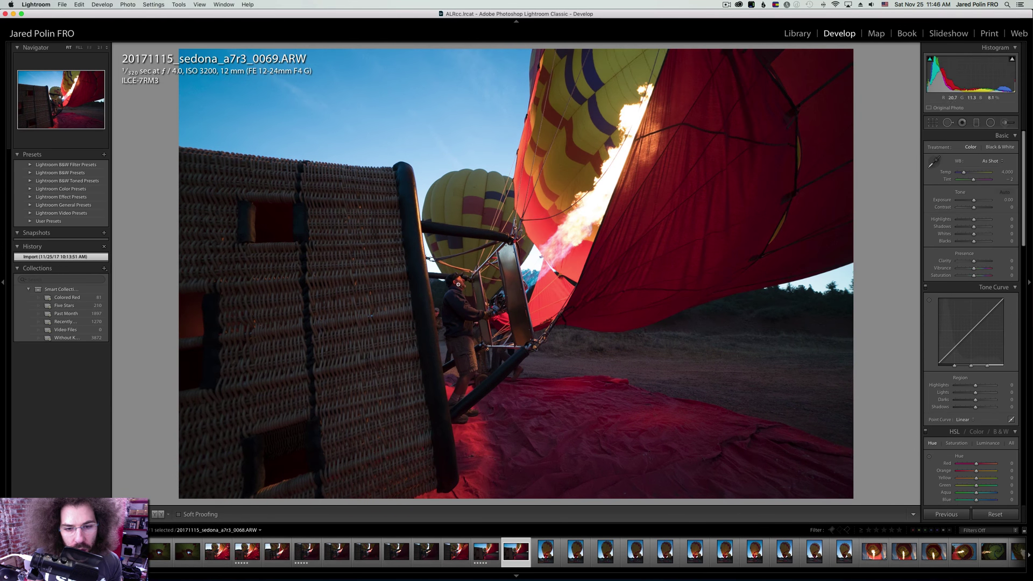
click(456, 281)
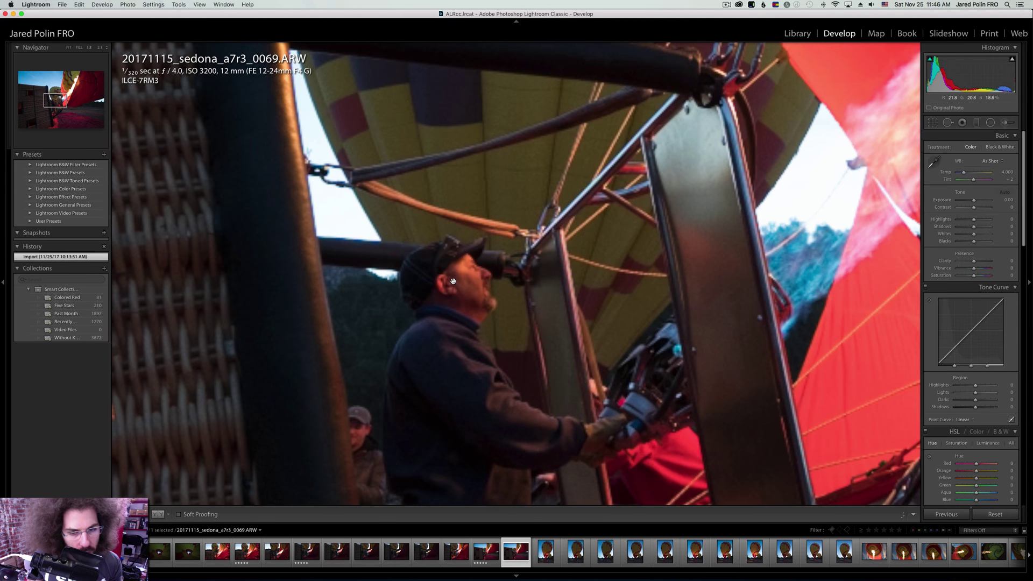
key(Left)
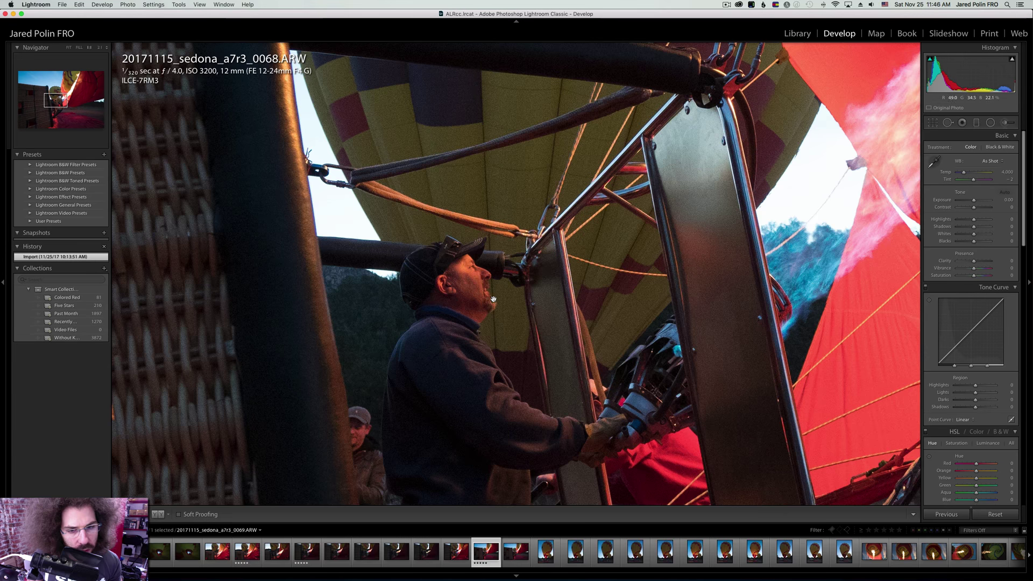
key(Left)
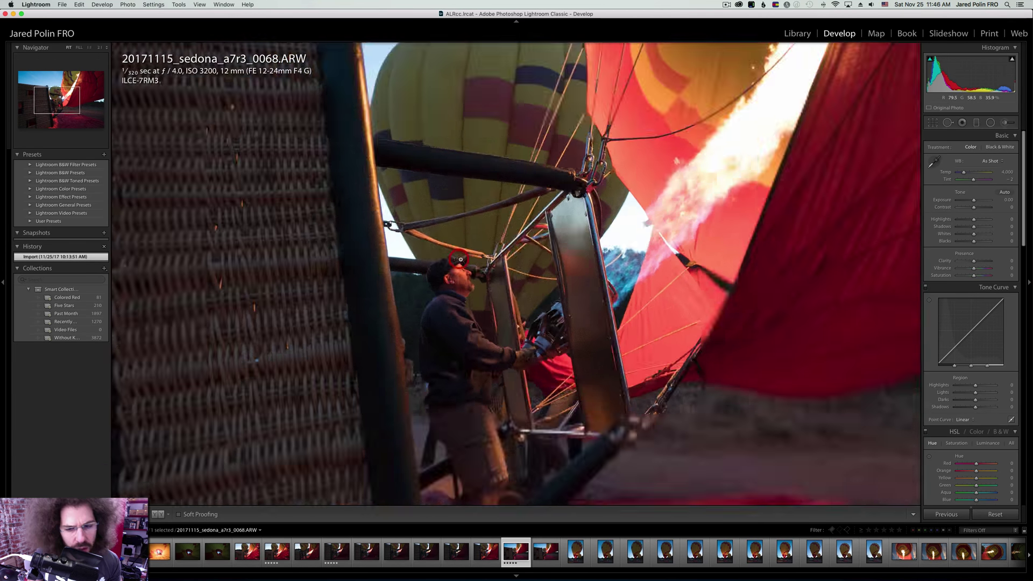
click(484, 272)
key(5)
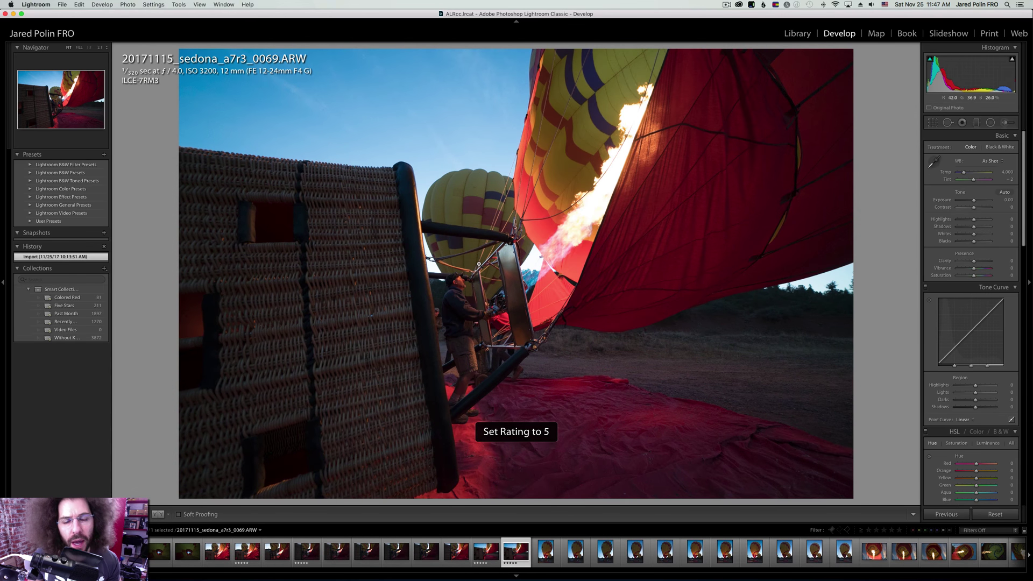
Go on to the upright balloon photo 0070 and inspect the basket crew, the van and the balloon envelope up close.
key(Right)
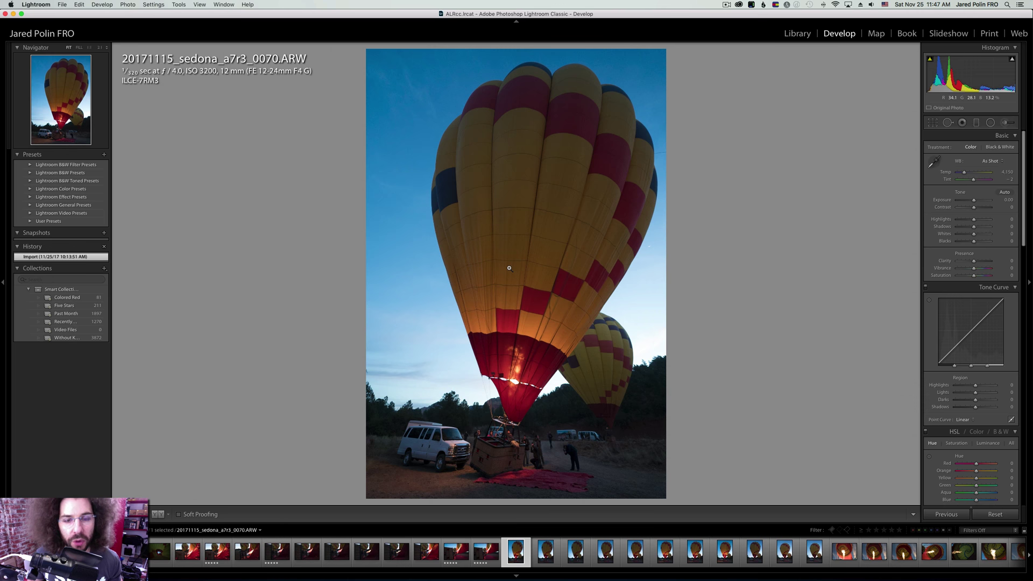
drag(491, 450, 491, 244)
drag(583, 164, 577, 298)
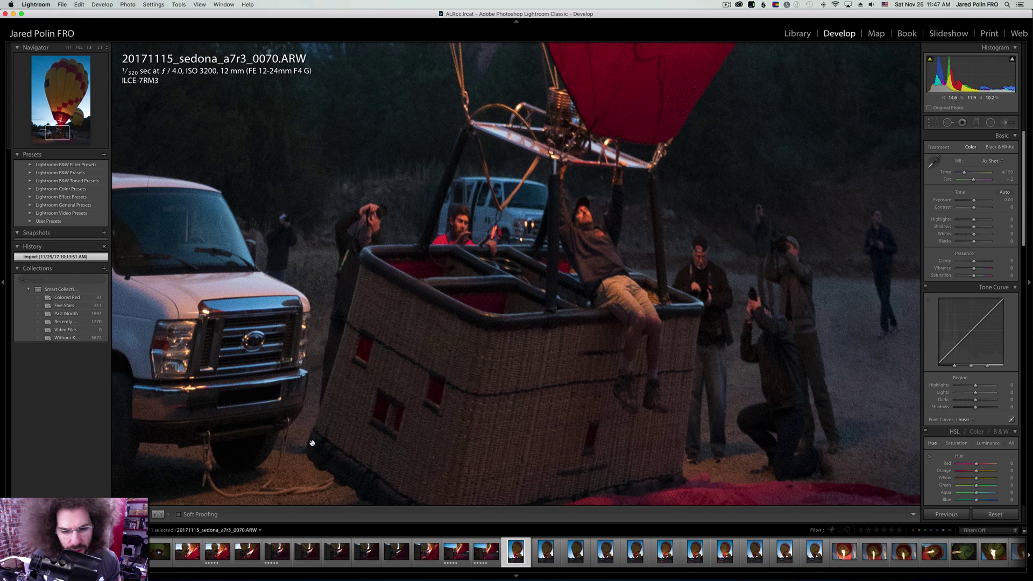
drag(591, 190, 494, 271)
click(458, 210)
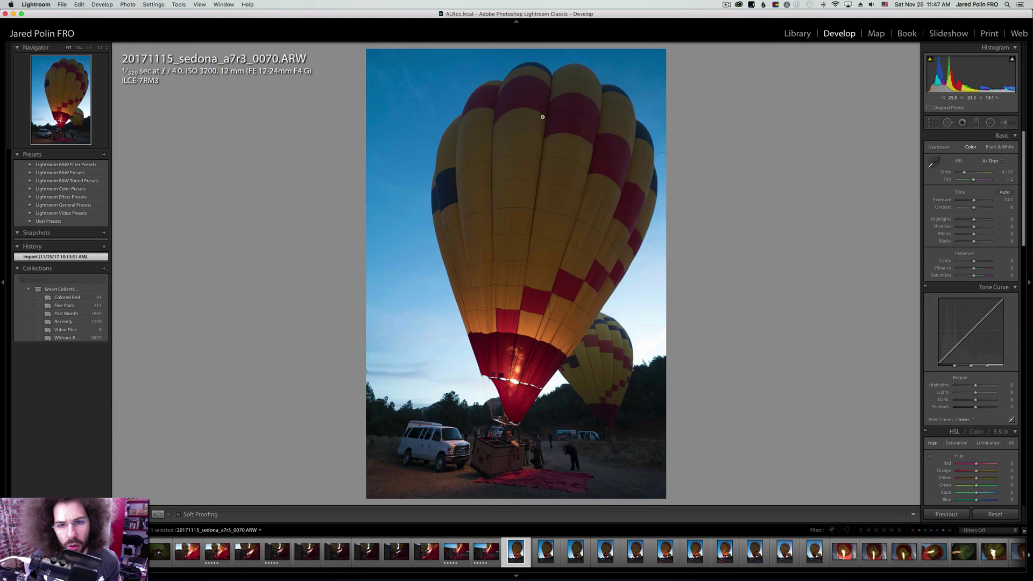
drag(540, 110, 444, 434)
click(367, 237)
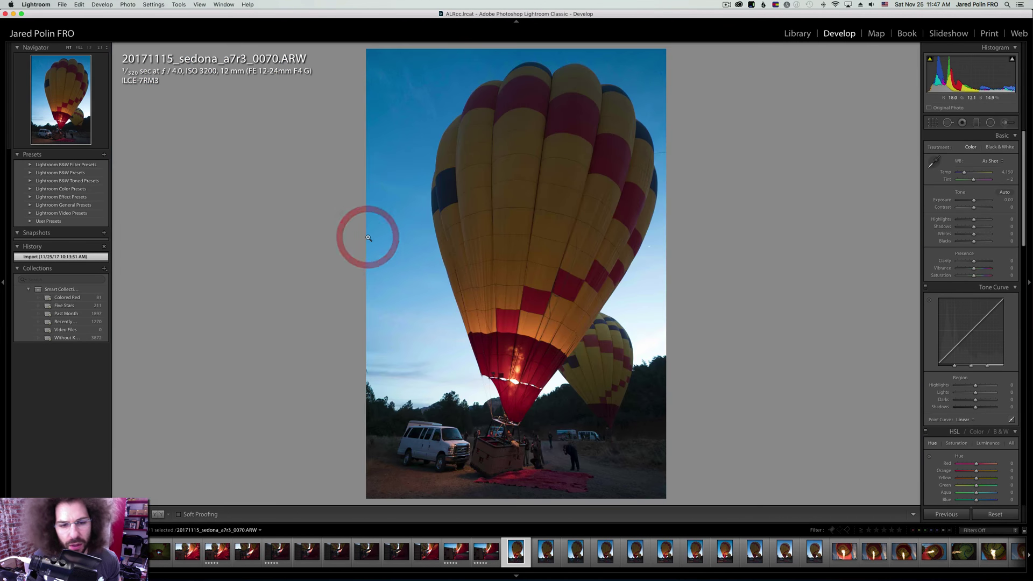
drag(406, 448, 373, 192)
click(527, 175)
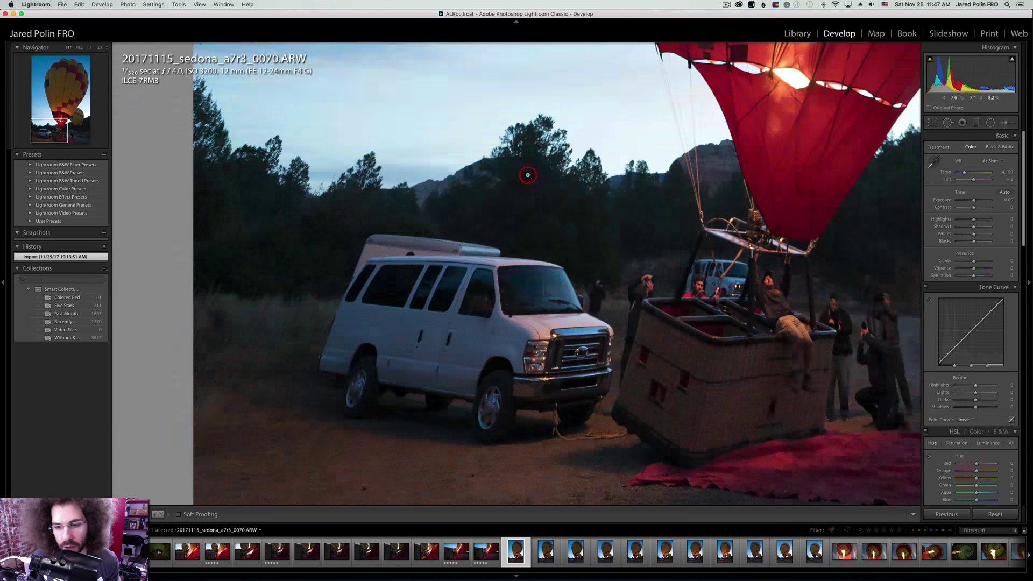
Compare 0070 at full view with the next upright balloon frames up to 0073.
key(Right)
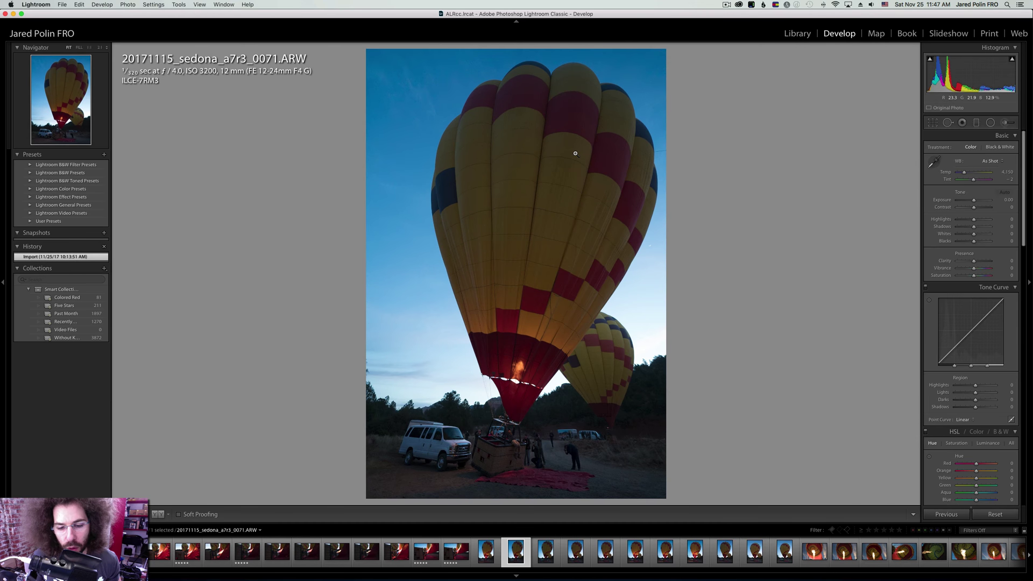
key(Right)
key(Right)
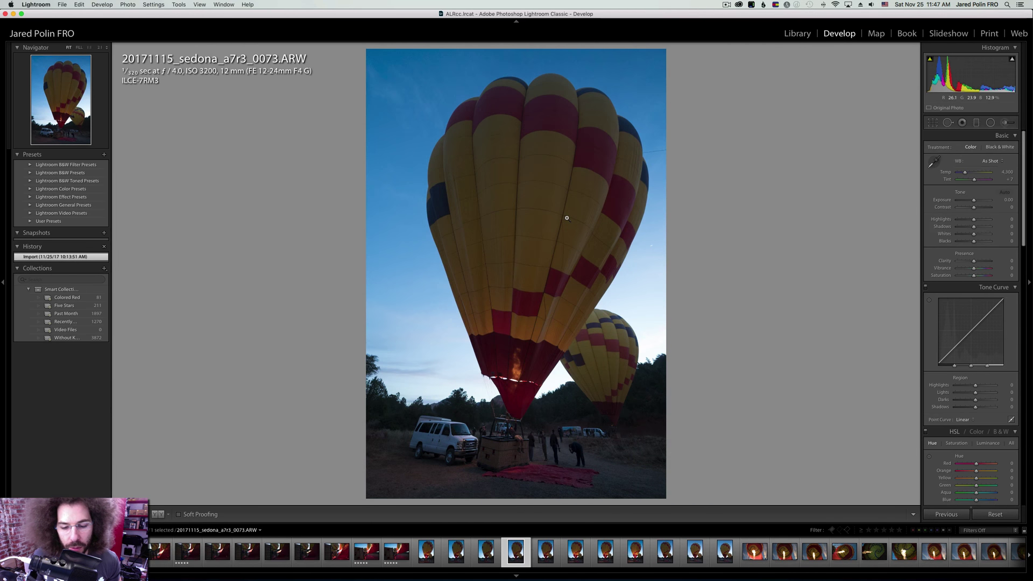
key(Left)
key(Left)
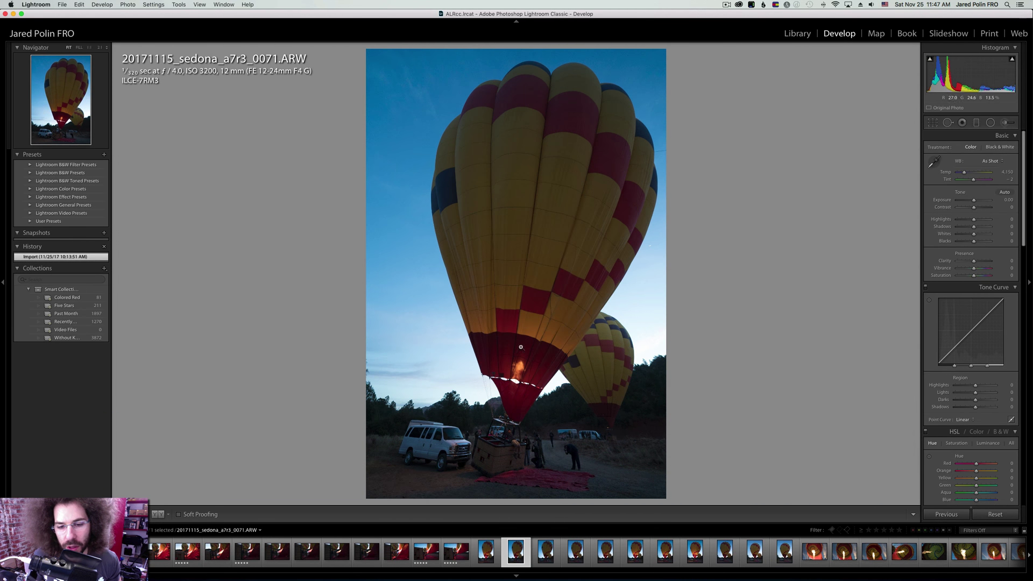
key(Left)
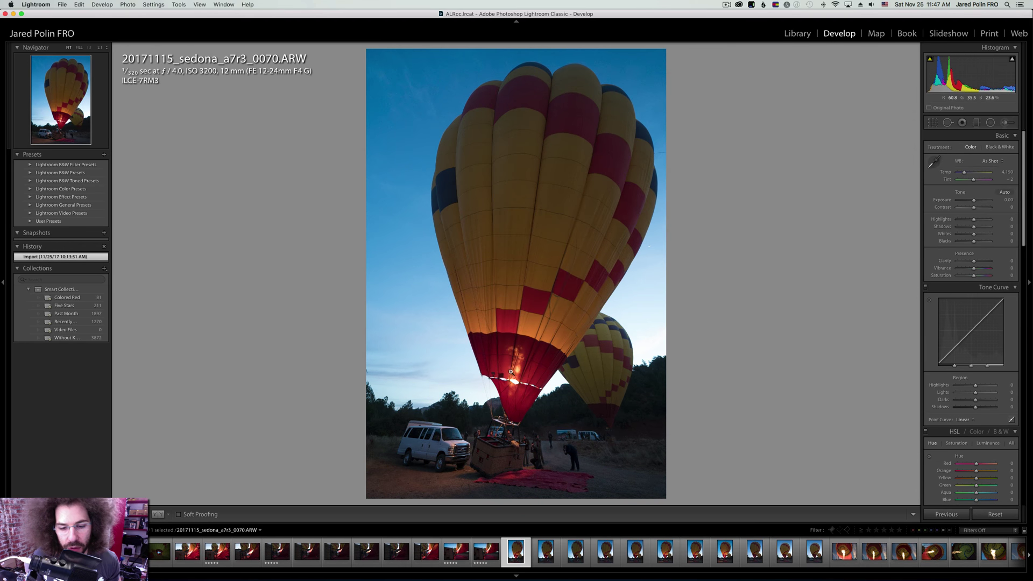
Inspect the basket crew in 0070 up close, rate the photo 5 stars and check the glowing envelope fabric.
click(512, 394)
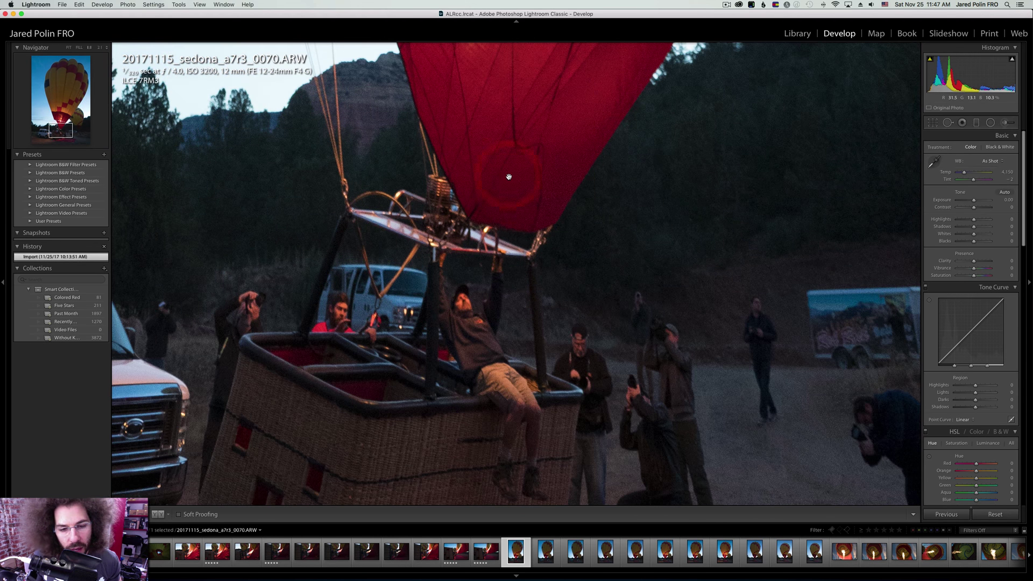
click(509, 177)
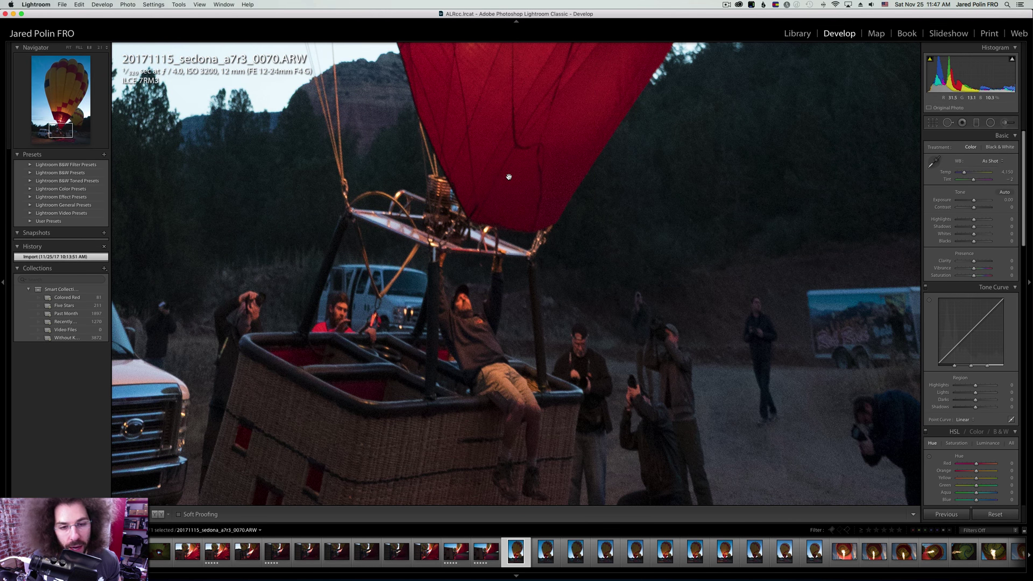
click(508, 175)
key(5)
click(502, 350)
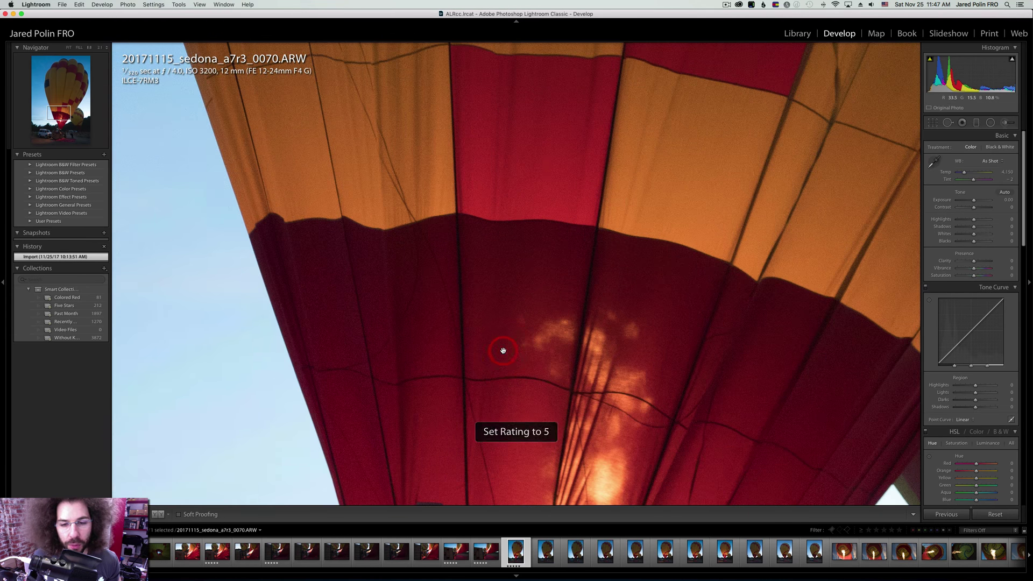
click(581, 290)
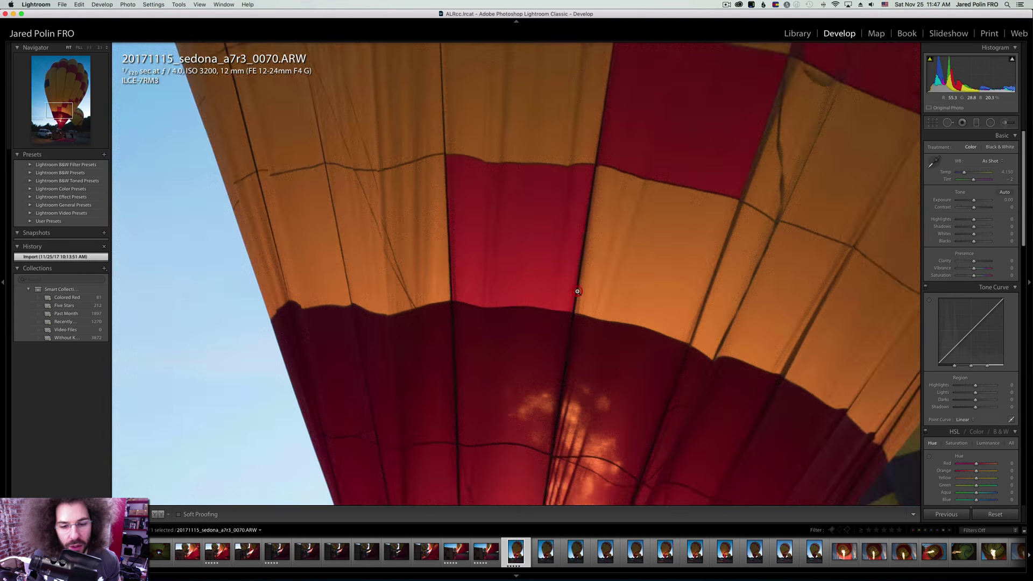
Check the man on the basket up close in 0071 and compare the full frame with 0070.
key(Right)
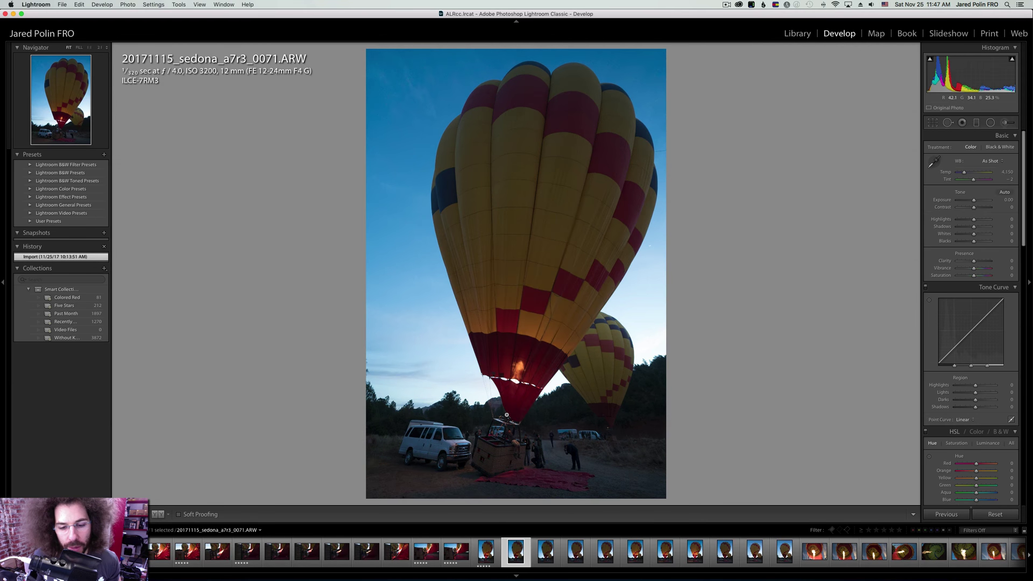
click(506, 414)
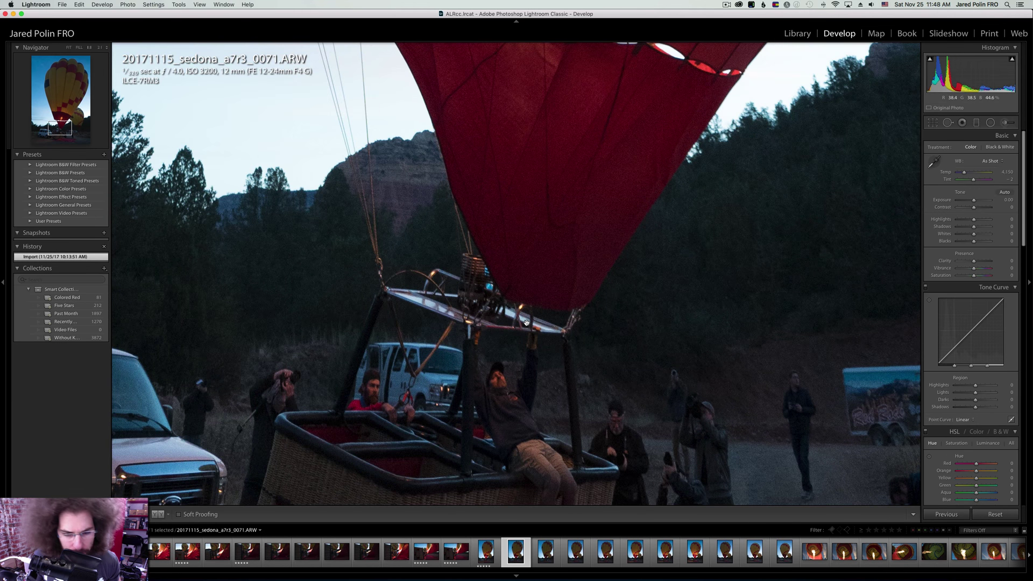
click(526, 321)
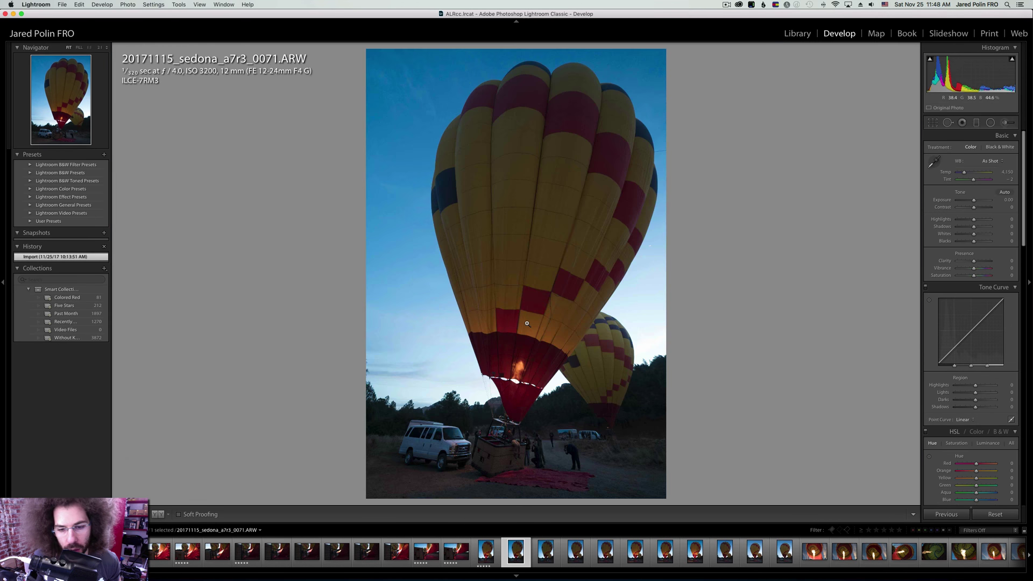
key(Left)
key(Right)
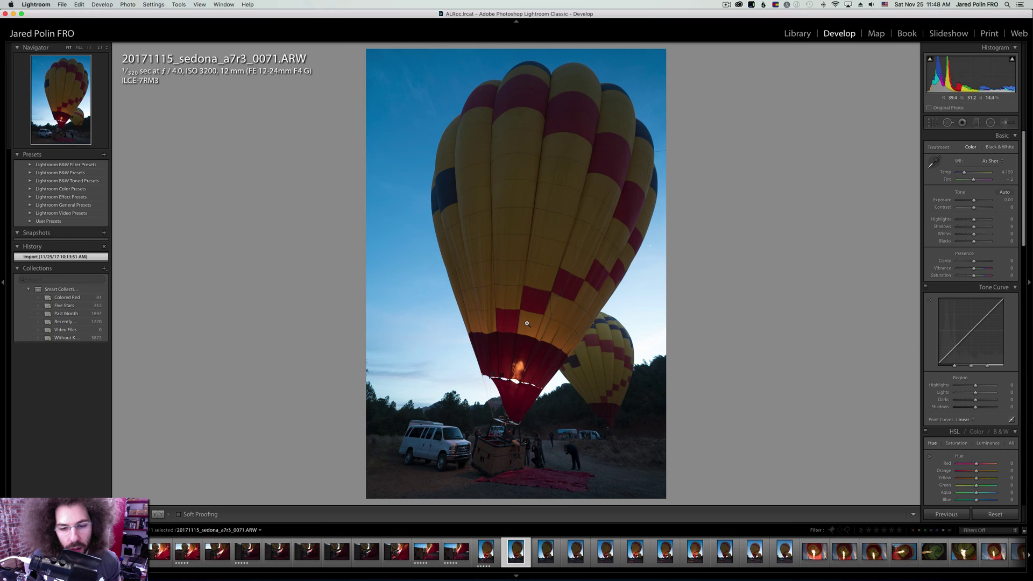
Go on to 0075, inspect the burner, the basket and the bystanders up close, and rate the photo 5 stars.
key(Right)
key(Right)
key(Right)
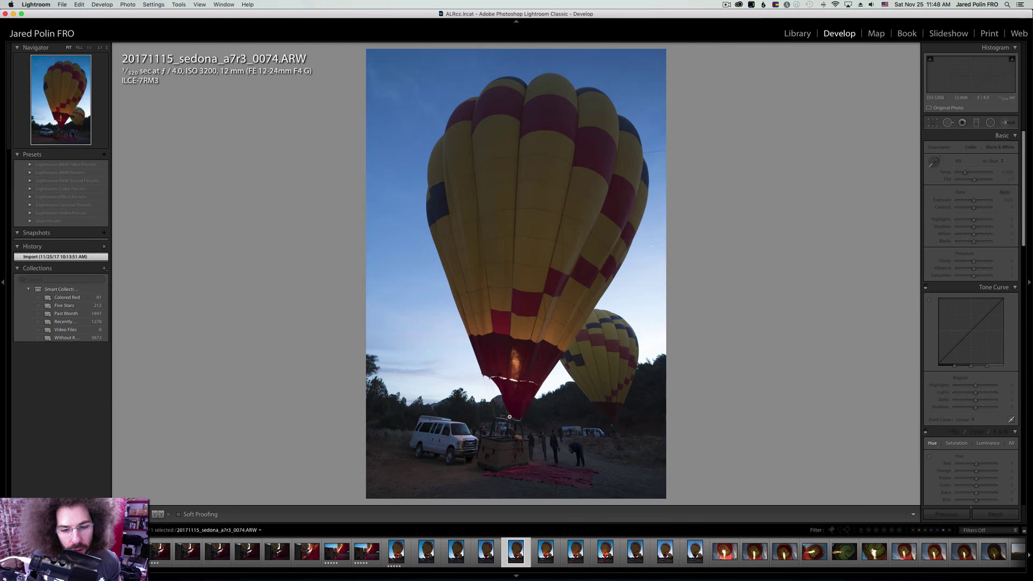
click(504, 398)
drag(497, 323, 492, 204)
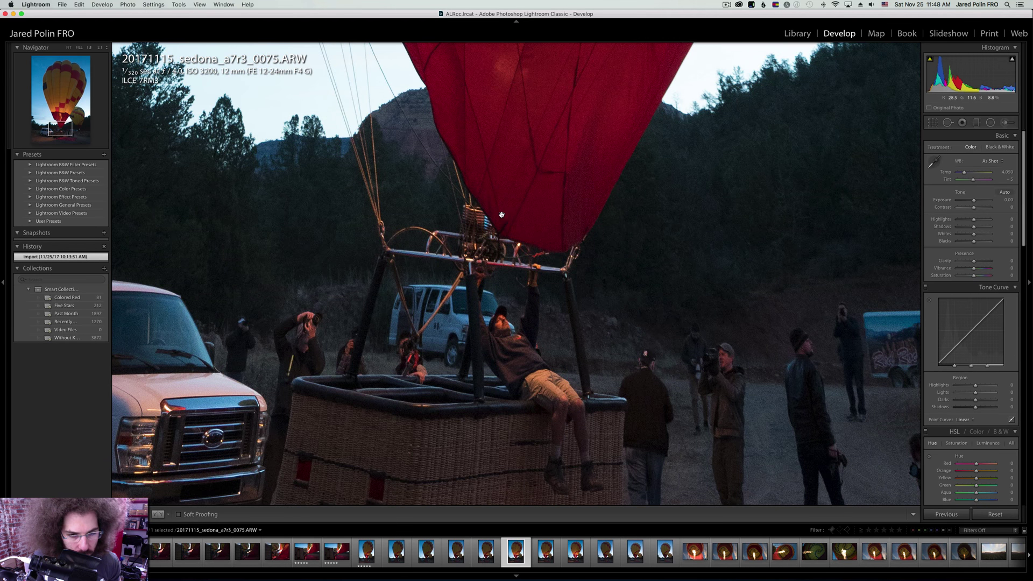
drag(478, 316, 493, 160)
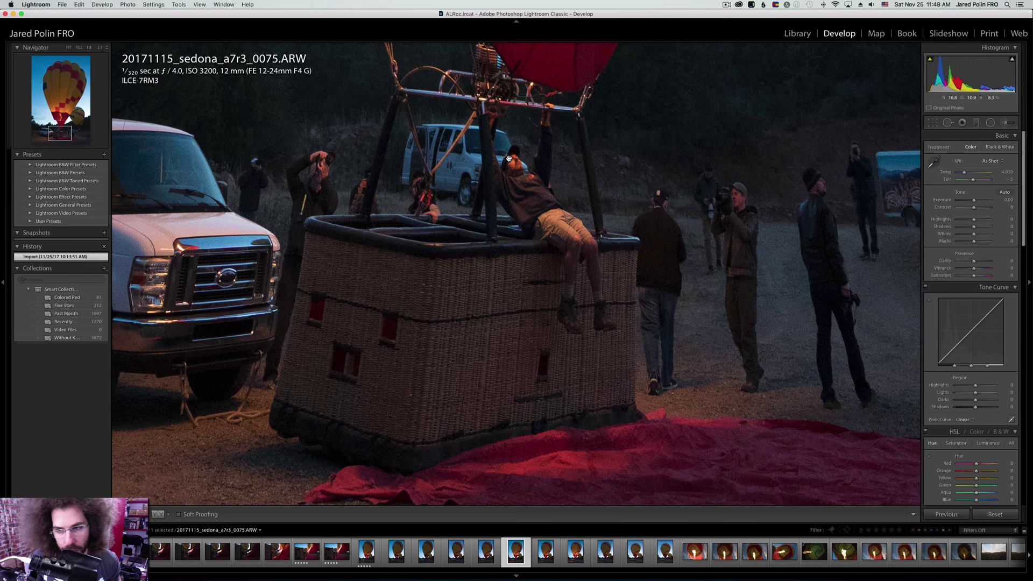
key(5)
click(512, 144)
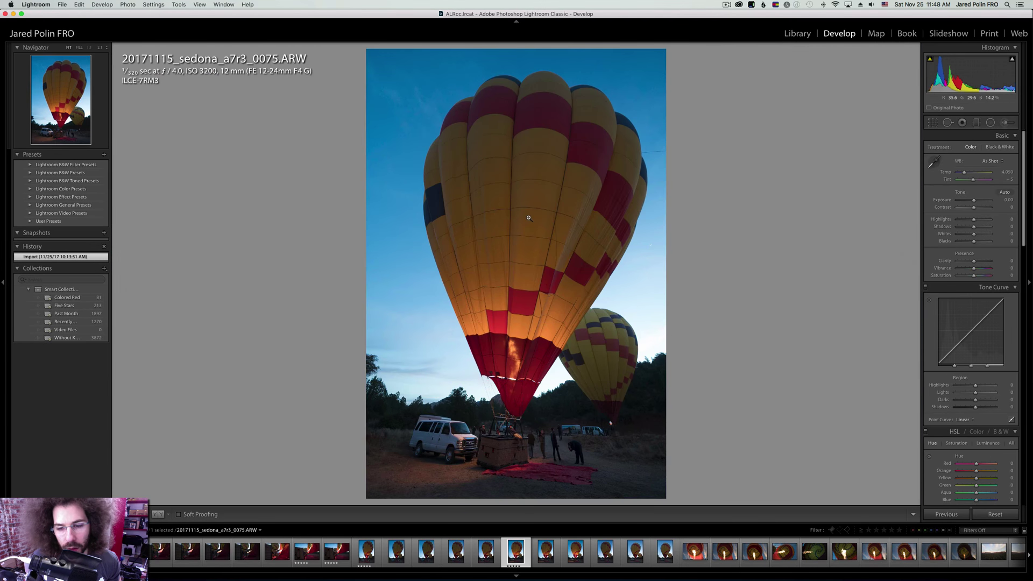
Go back through the upright balloon frames to 0070 and reset its rating to 0.
key(Left)
key(Left)
key(Left)
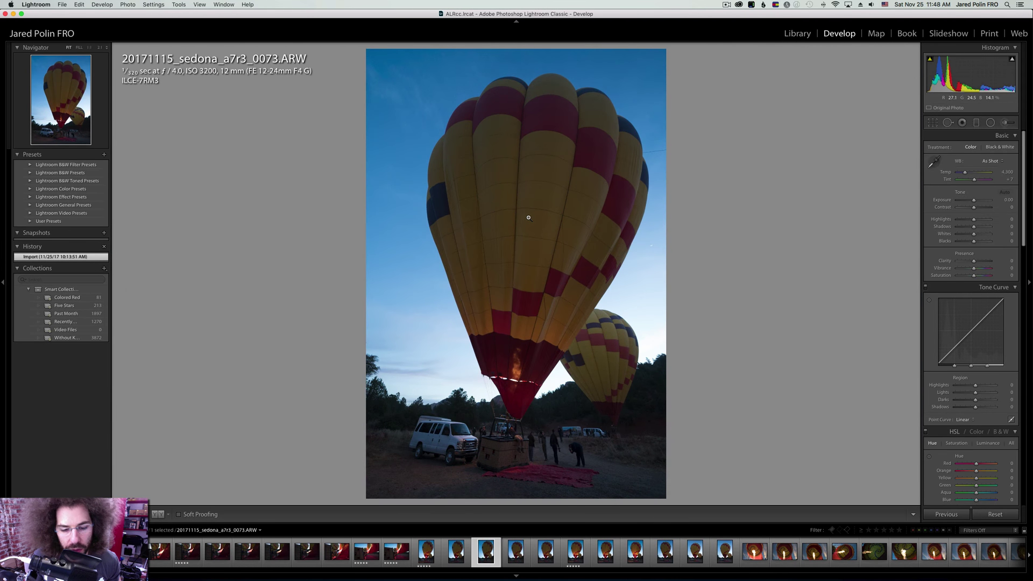
key(Left)
key(Left)
key(Left)
key(0)
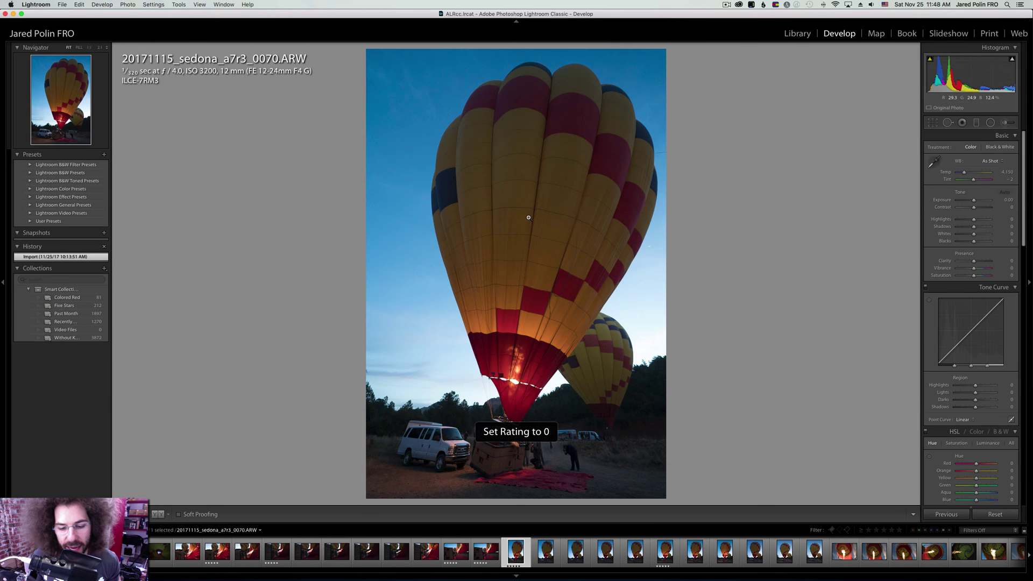
Return to 0075 and examine the flame-lit envelope, the burner and the basket crew up close.
key(Right)
key(Right)
key(Right)
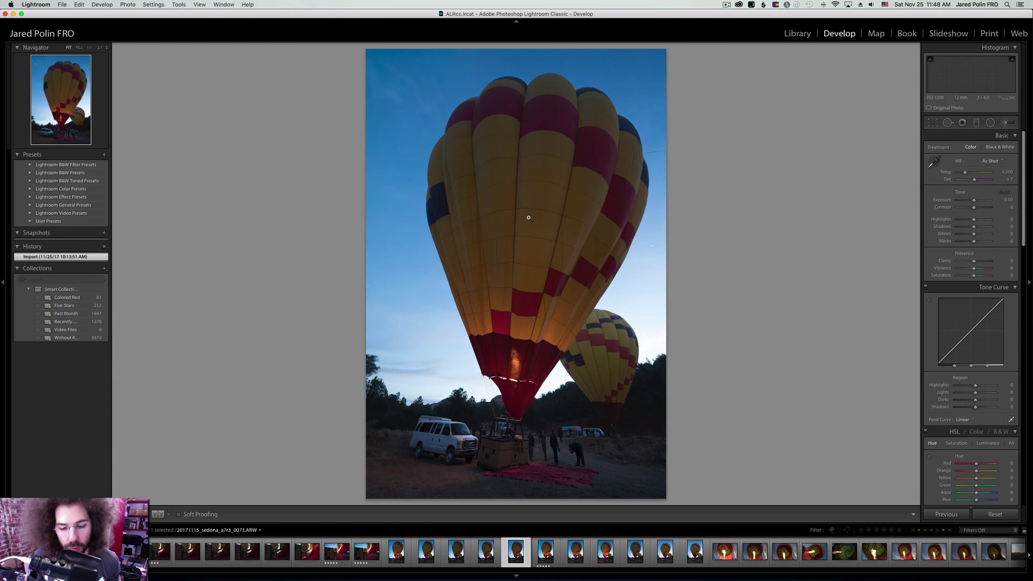
key(Right)
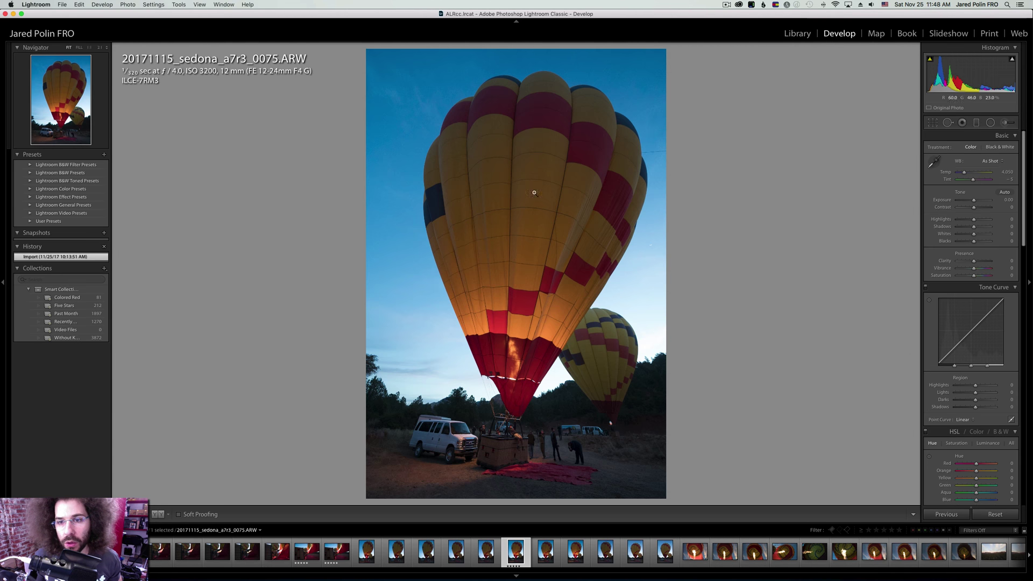
click(726, 4)
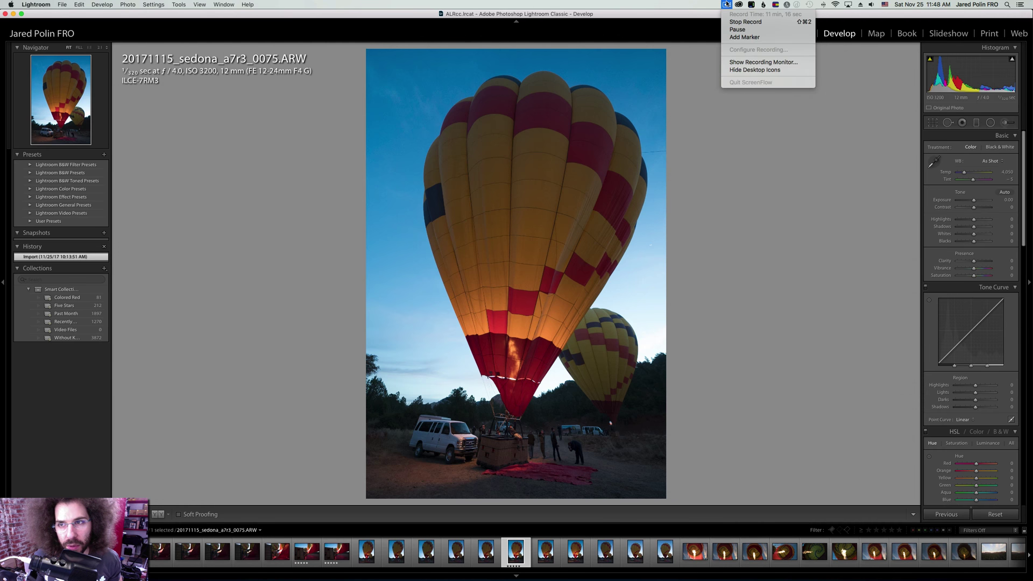
click(727, 4)
click(509, 340)
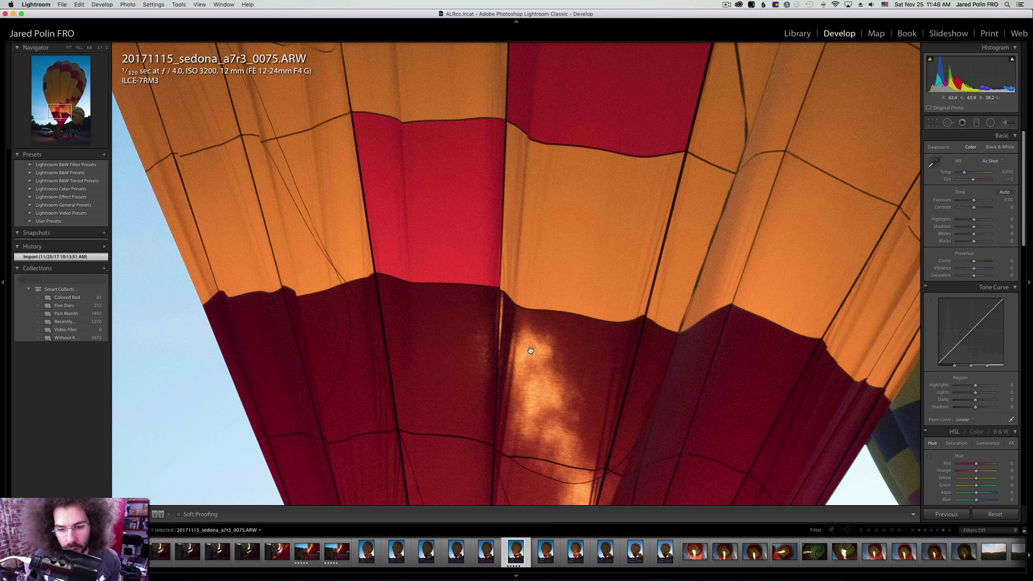
scroll(517, 317, down, 15)
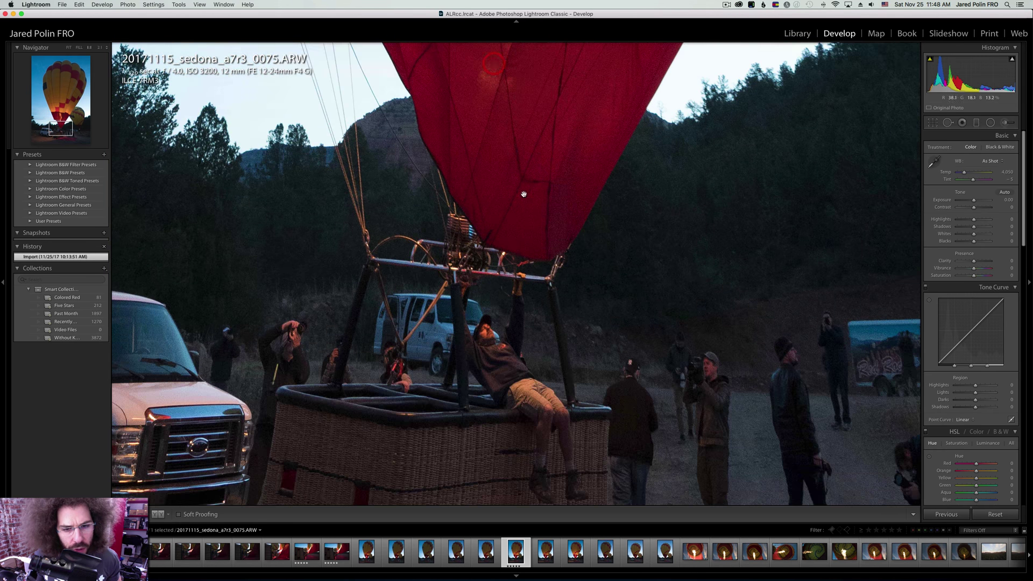
Check the basket and the bystanders up close in 0075 and compare its full frame with 0076.
scroll(523, 193, down, 3)
scroll(508, 151, down, 15)
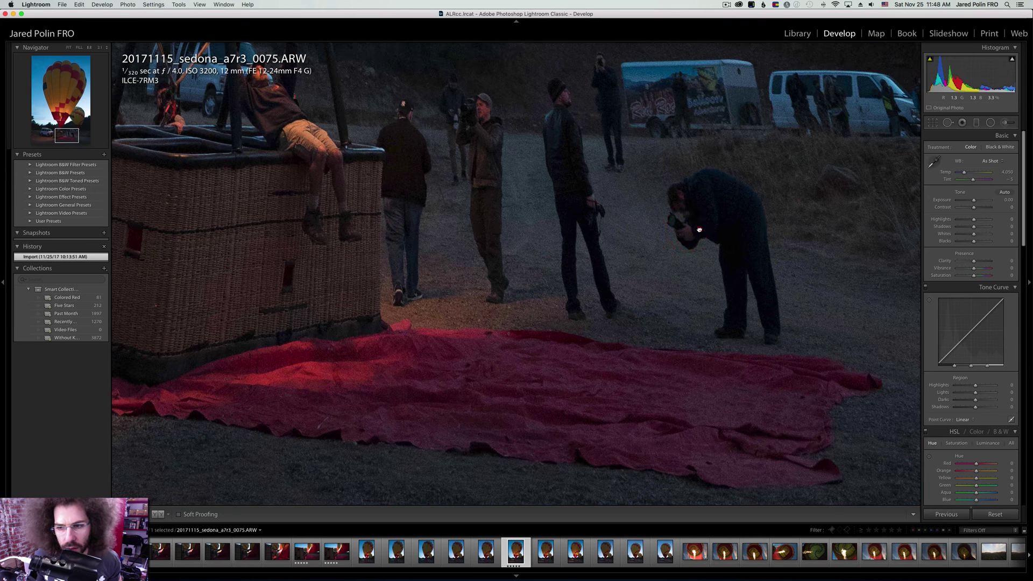
click(428, 263)
key(Right)
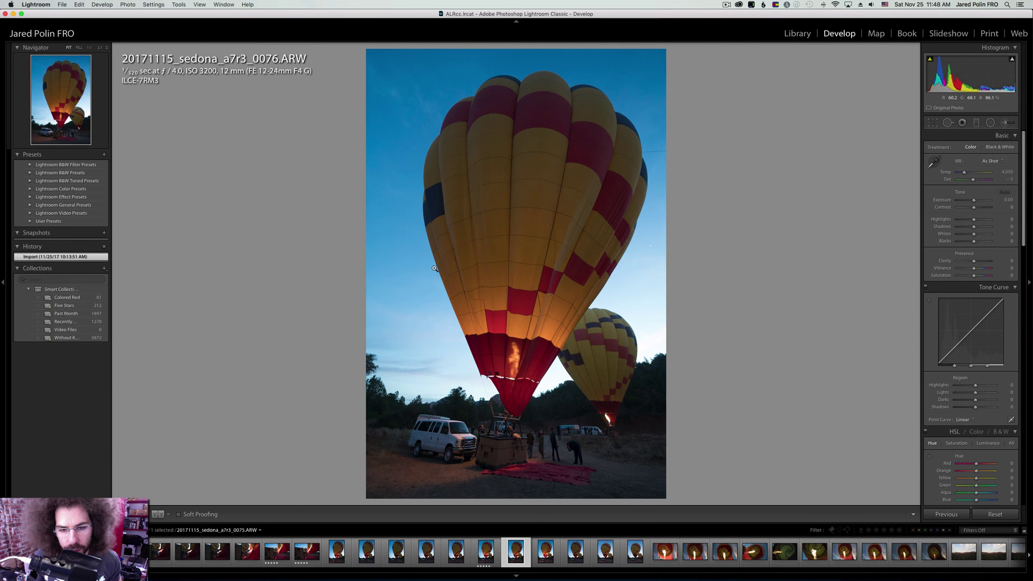
key(Left)
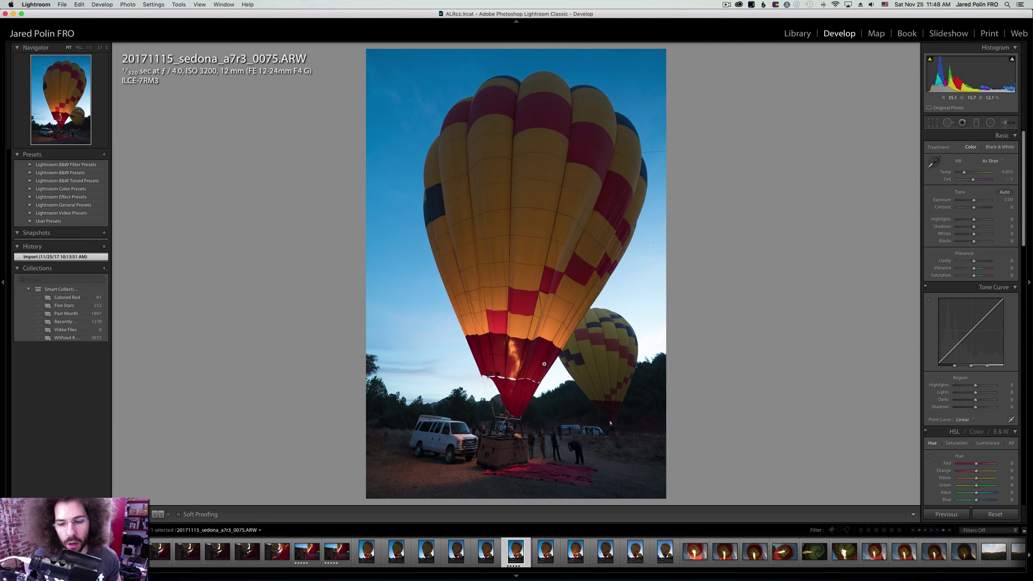
Inspect the background balloon, the burner and the basket crew up close in 0076.
click(606, 421)
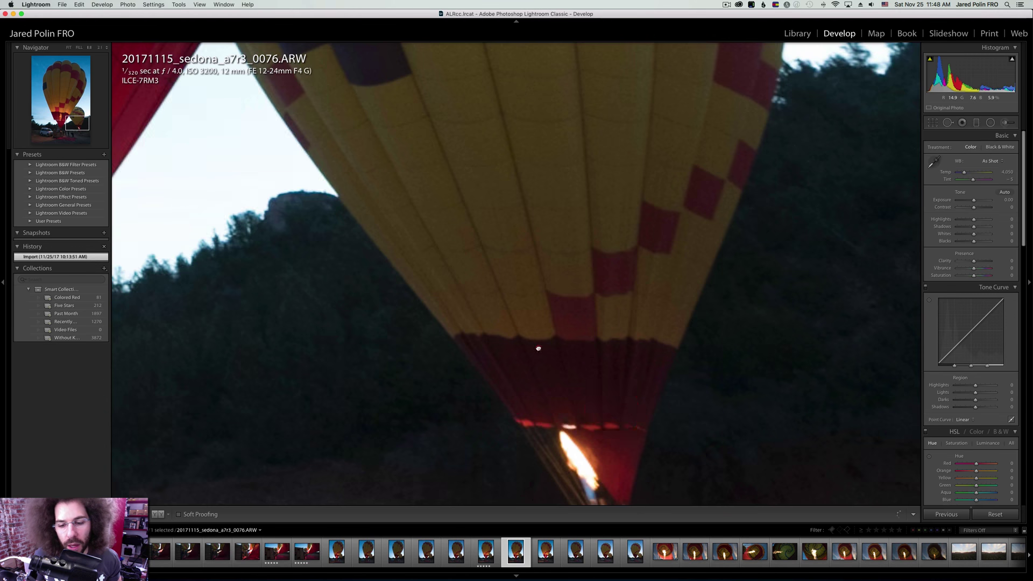
drag(537, 346, 552, 156)
click(554, 157)
click(473, 385)
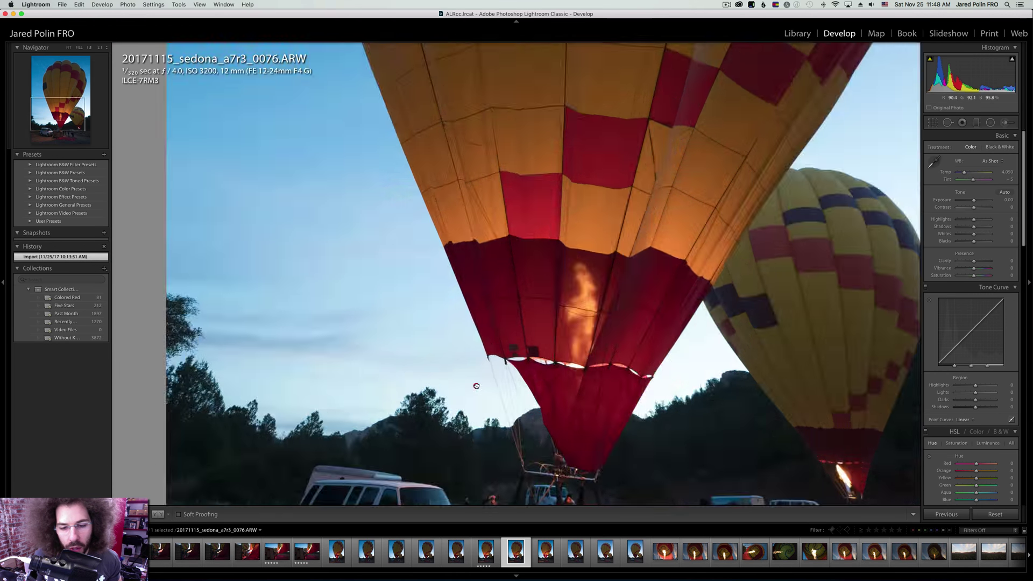
drag(472, 385, 487, 1)
drag(589, 238, 473, 173)
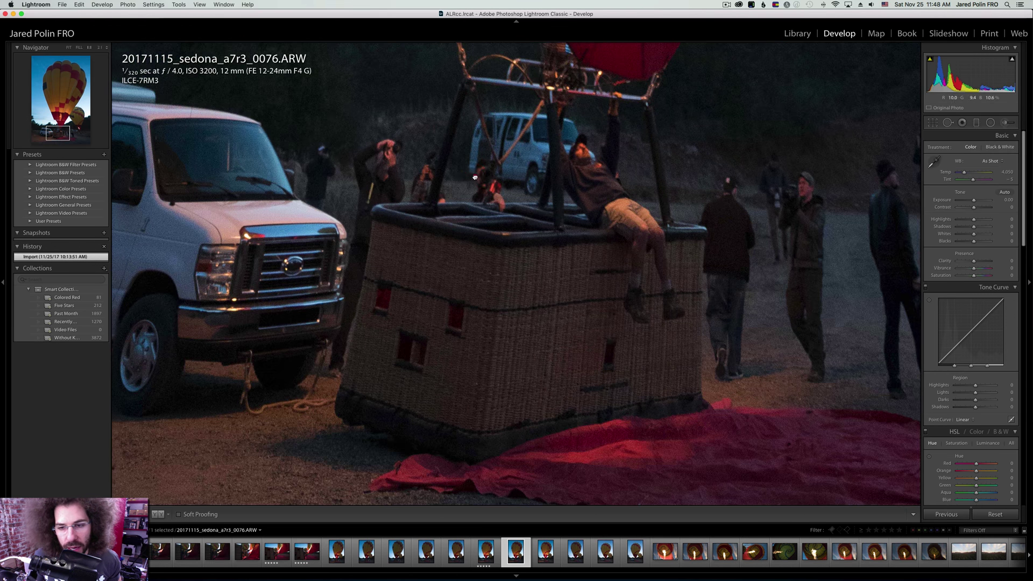
click(543, 116)
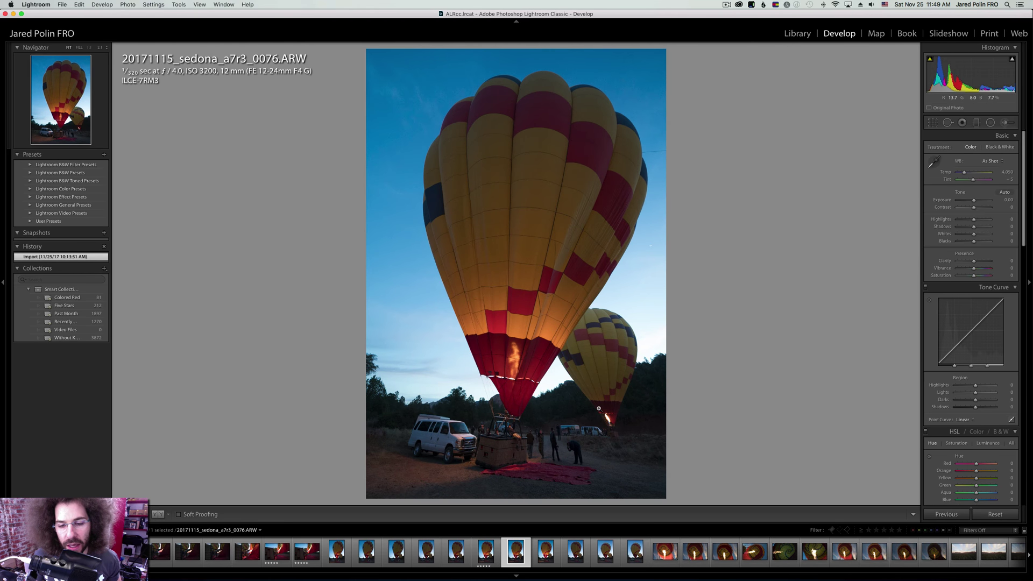
Go on to 0077, check the basket area up close and rate the photo 5 stars.
key(Right)
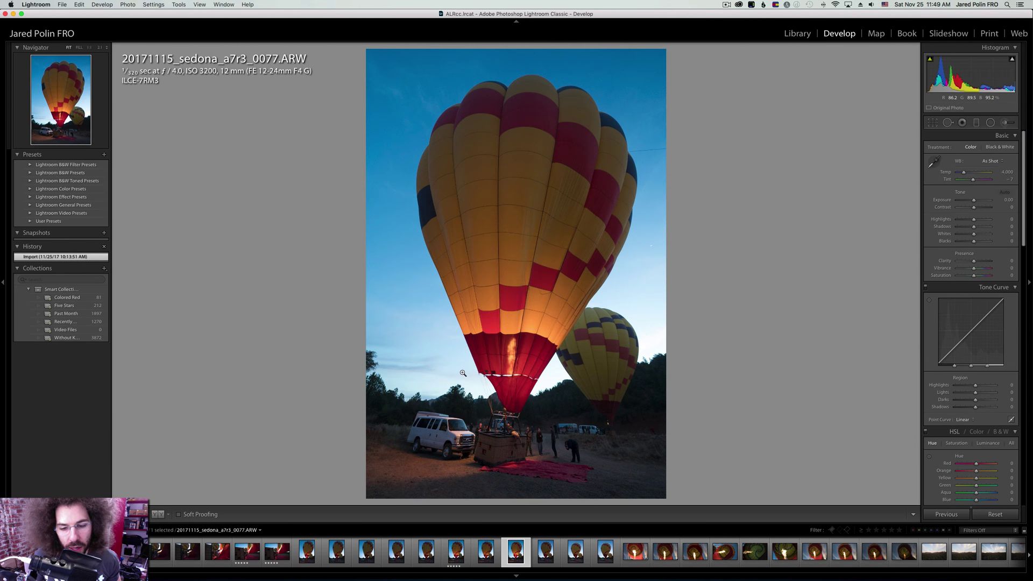
drag(506, 429, 493, 200)
key(5)
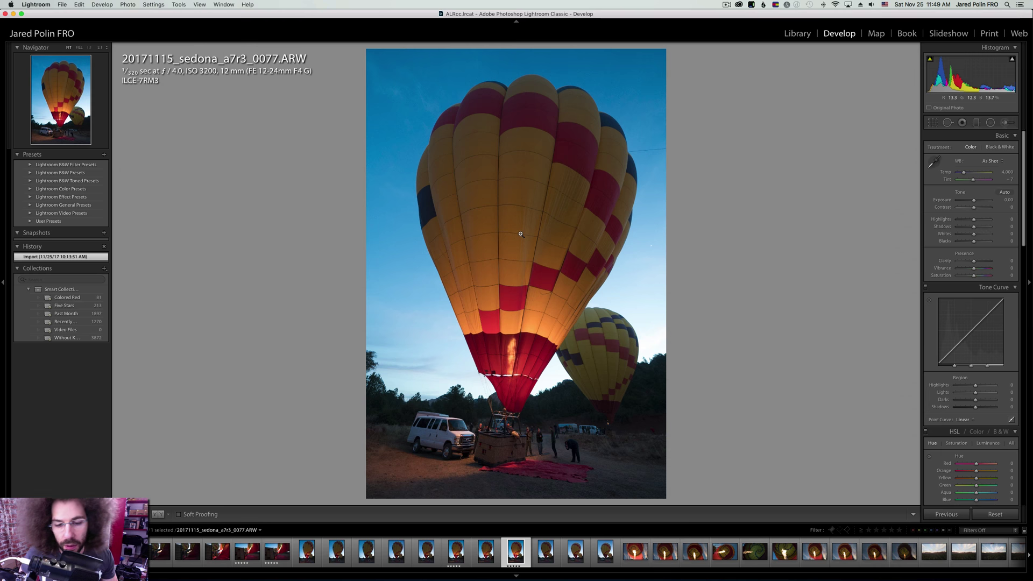
Go past the remaining upright frames, compare the burner flame shots 0081 to 0085, and rate 0083 5 stars.
key(Right)
key(Right)
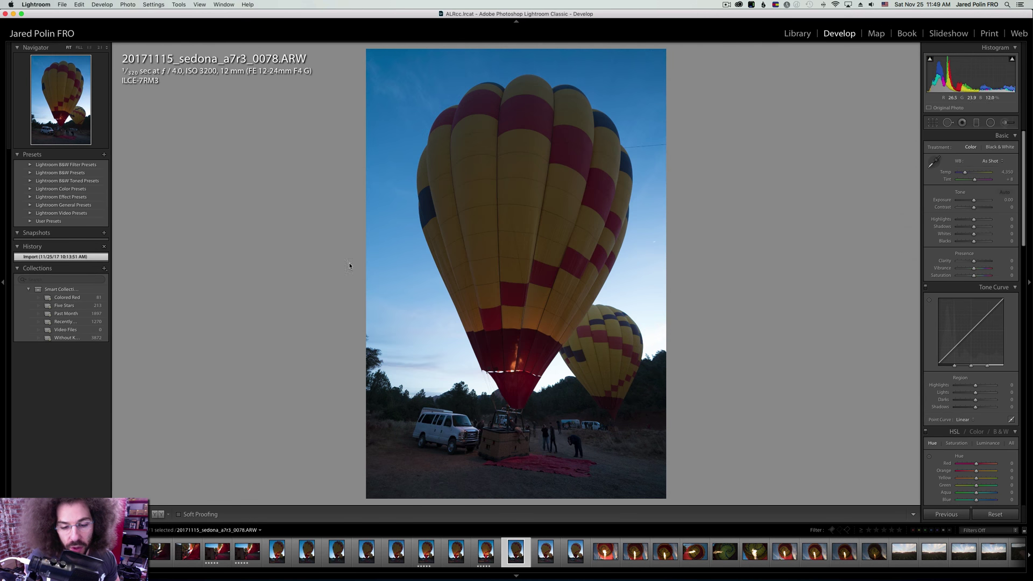
key(Right)
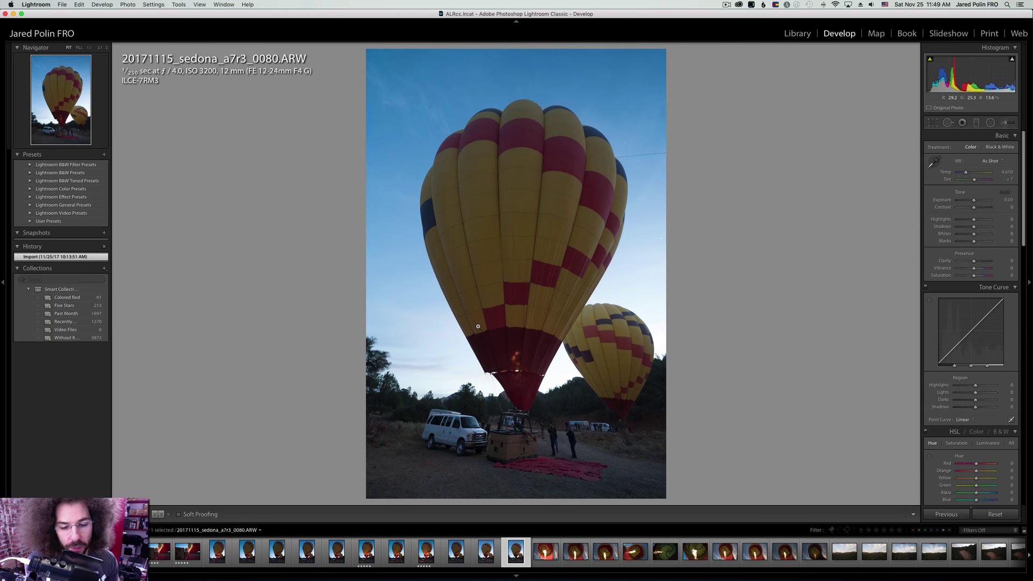
key(Right)
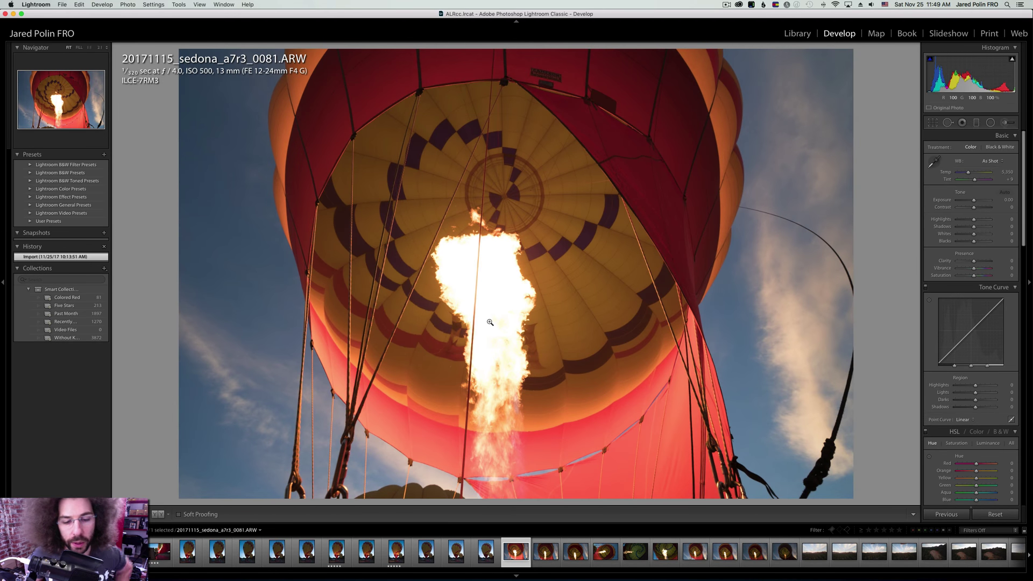
key(Right)
key(Right)
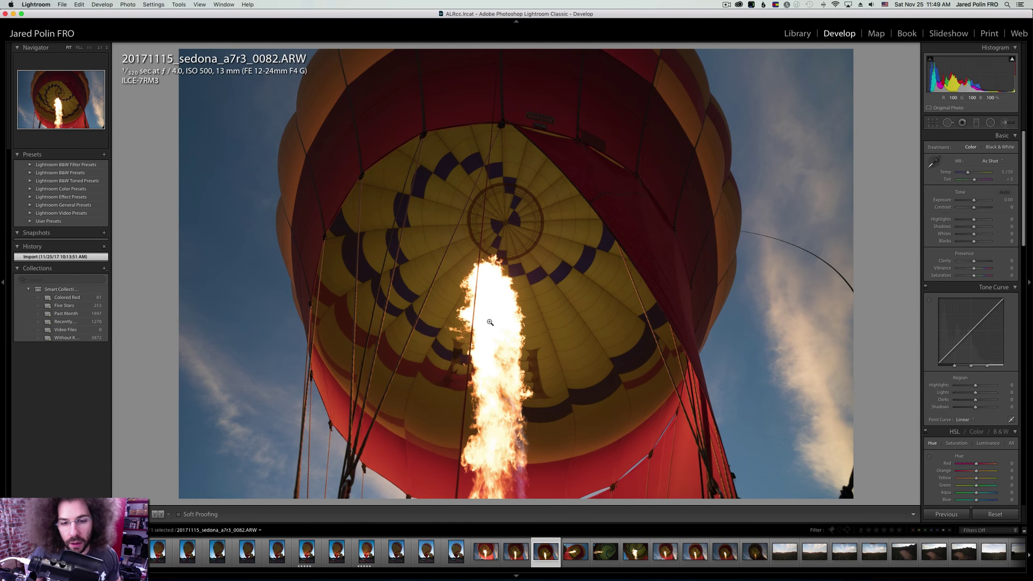
key(Right)
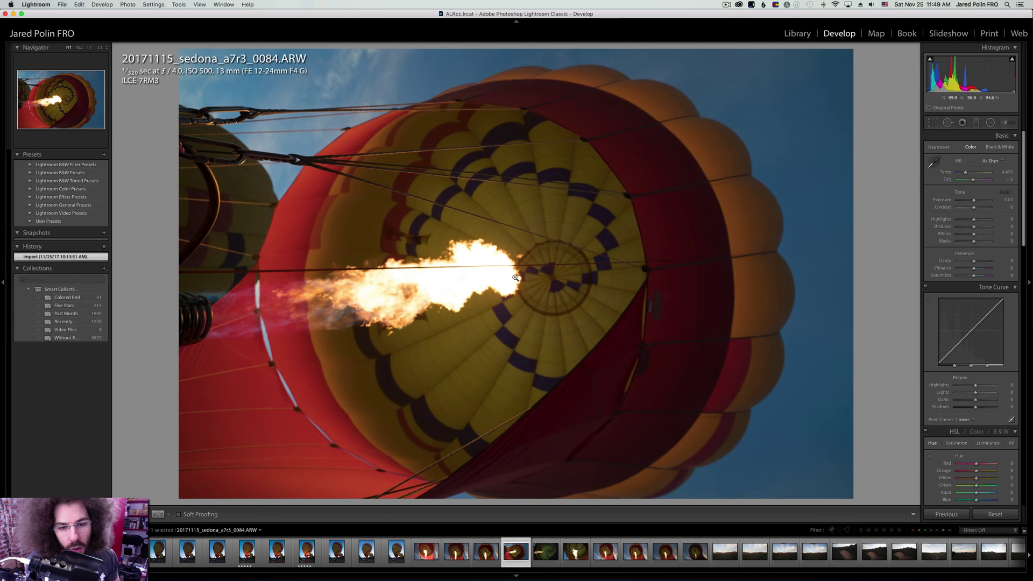
key(Right)
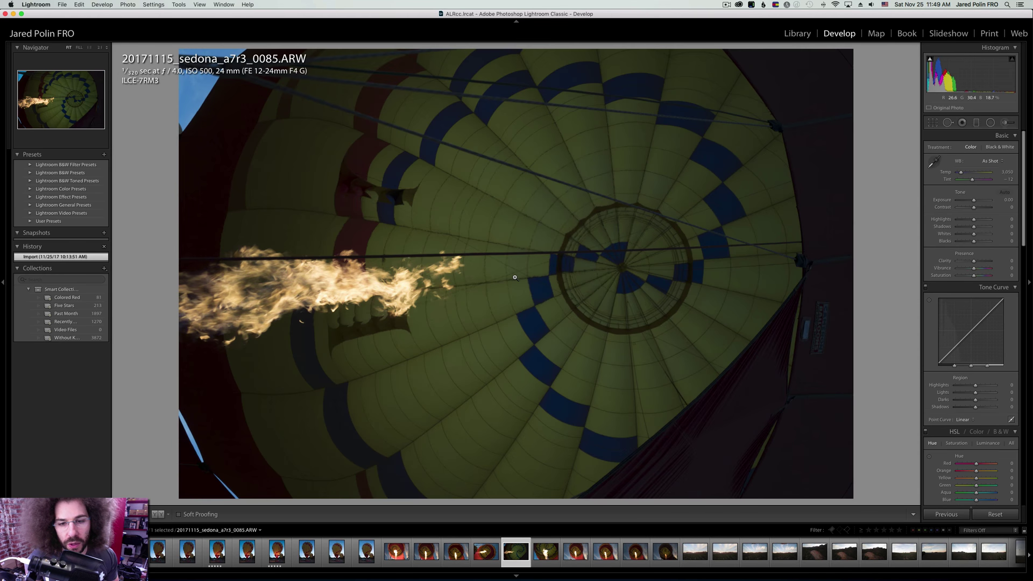
key(Left)
key(Left)
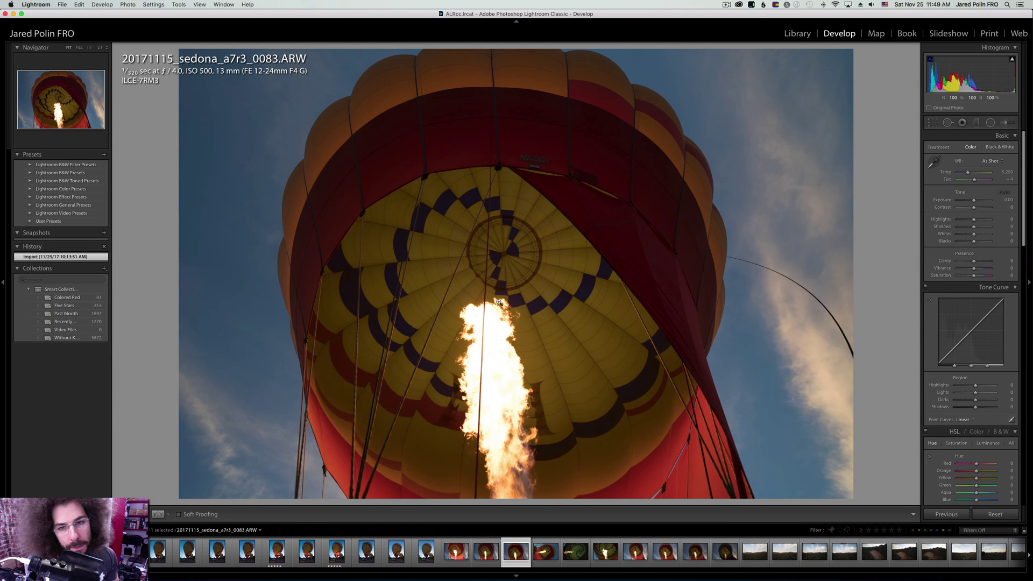
key(5)
Compare the flame shots from 0085 to 0090 and examine the flame and envelope crown up close in 0088.
key(Right)
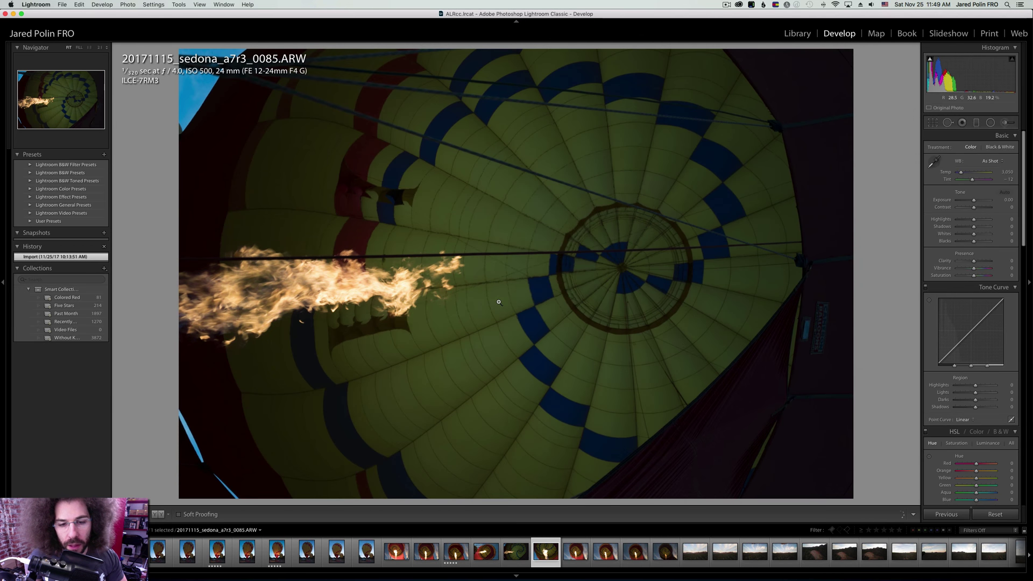
key(Right)
key(Right)
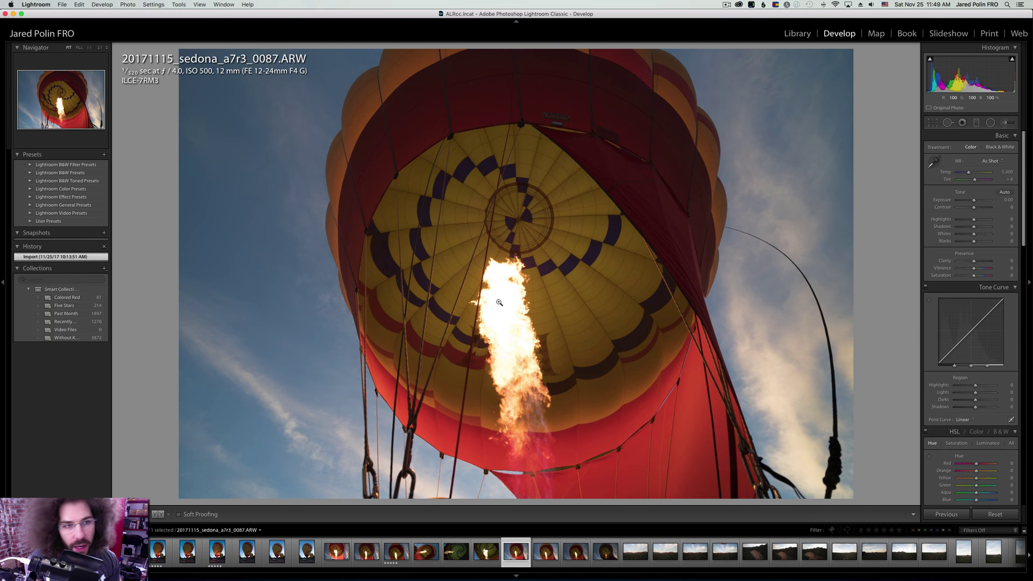
key(Right)
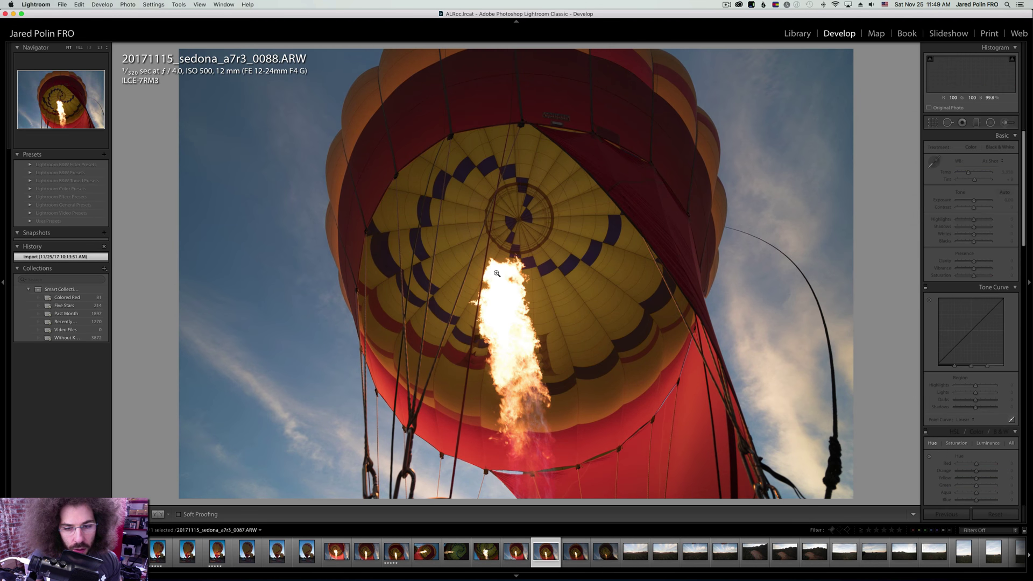
key(Right)
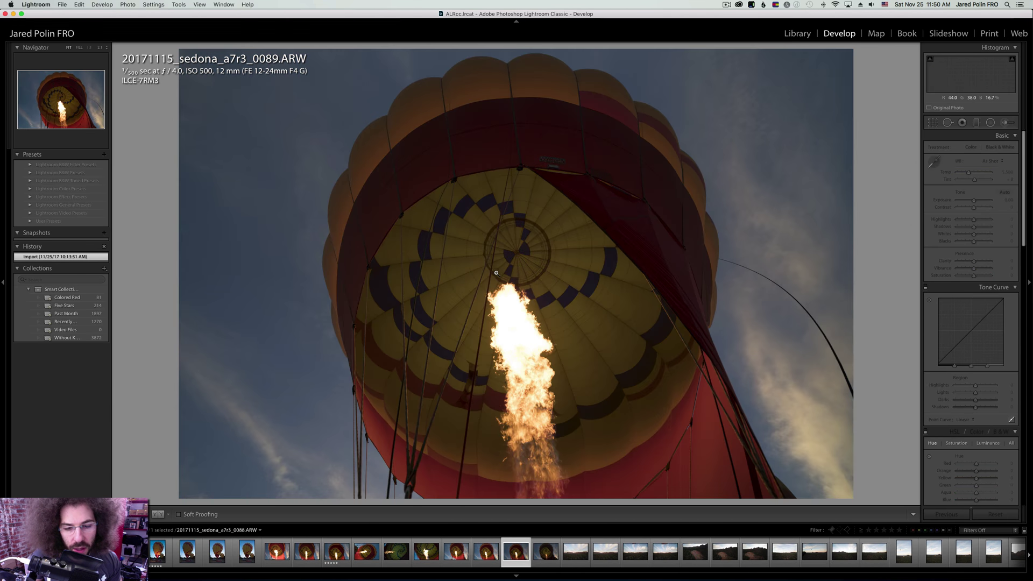
key(Right)
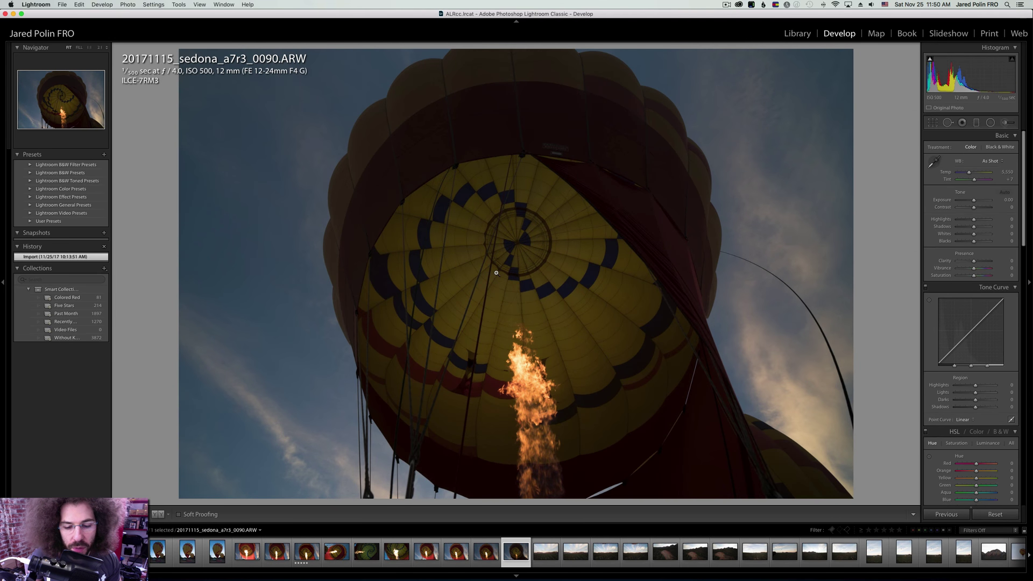
key(Left)
key(Left)
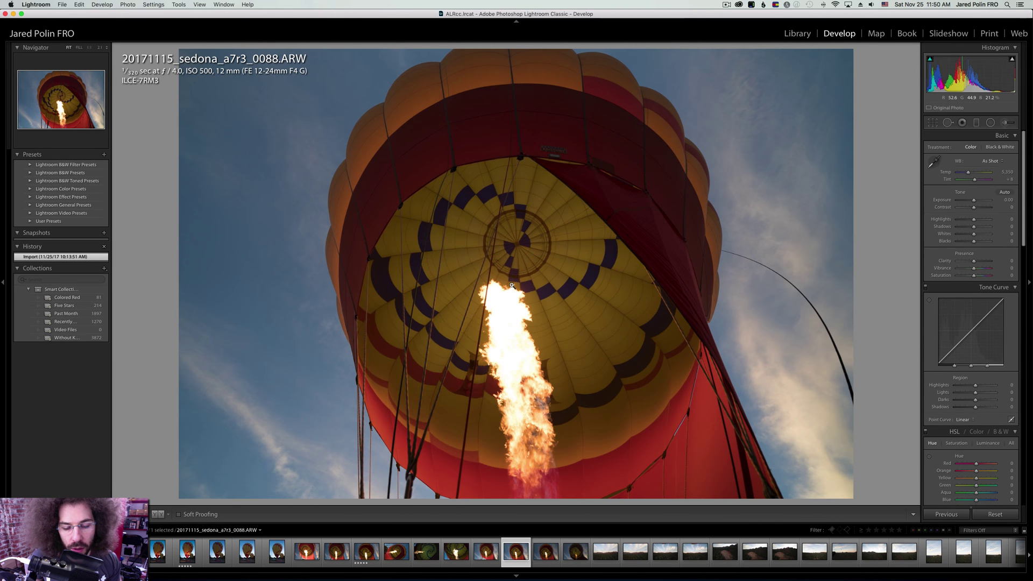
click(511, 280)
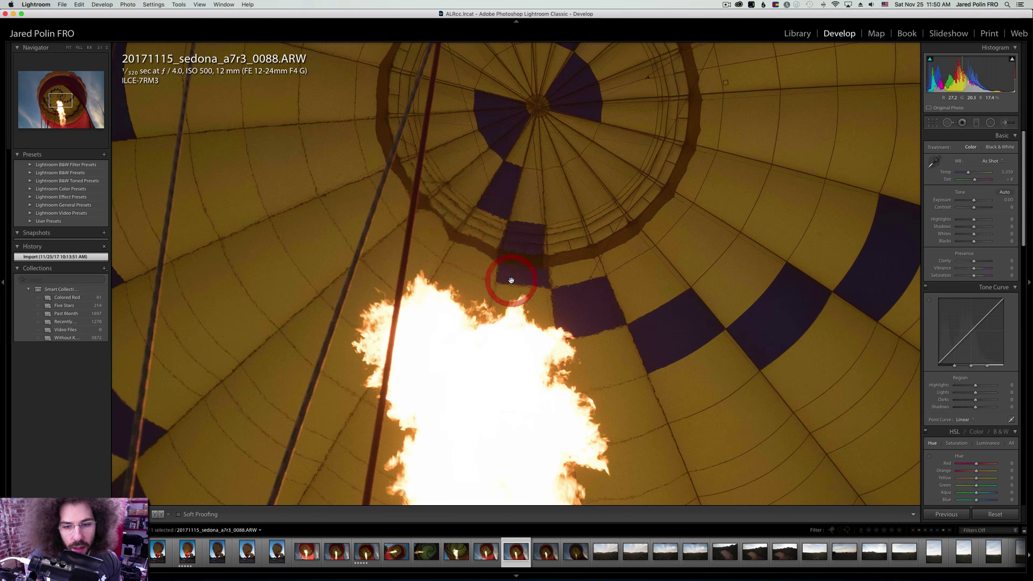
click(511, 281)
Go to the darker flame shot 0090 and rate it 5 stars.
key(Right)
key(Right)
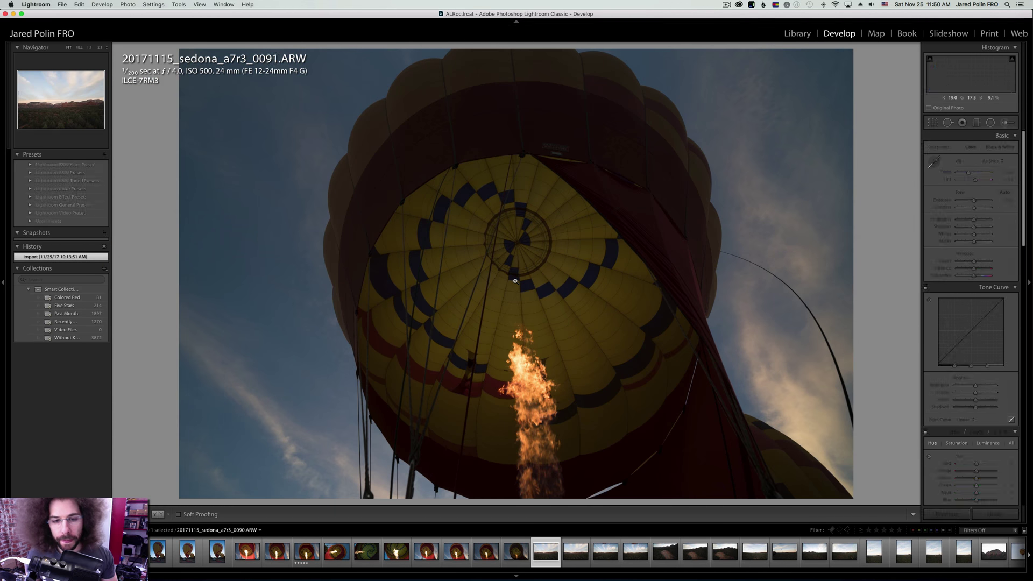
key(Left)
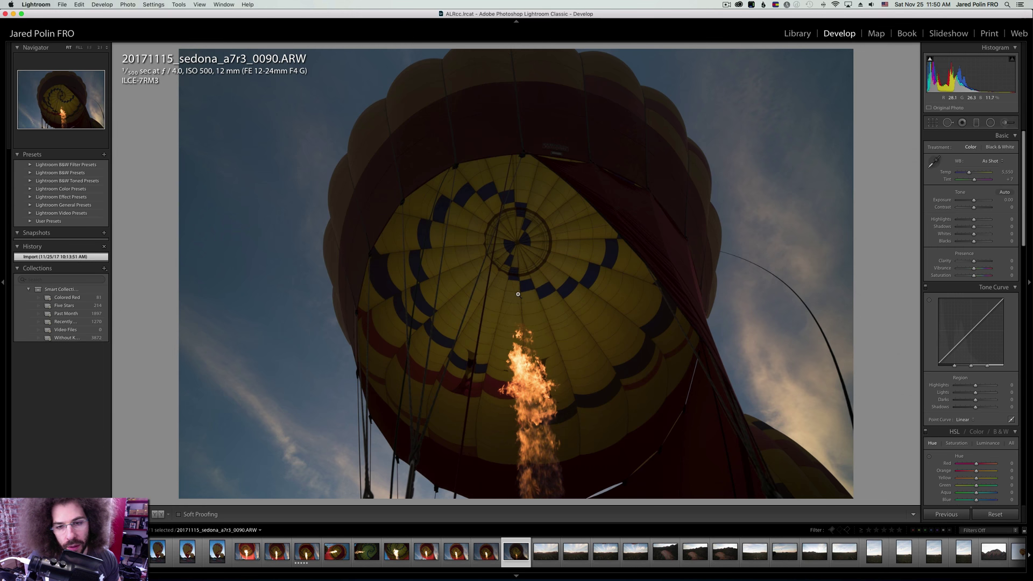
key(5)
Review the landscape frames 0091 to 0095 and check the parked van and trailer up close in 0095.
key(Right)
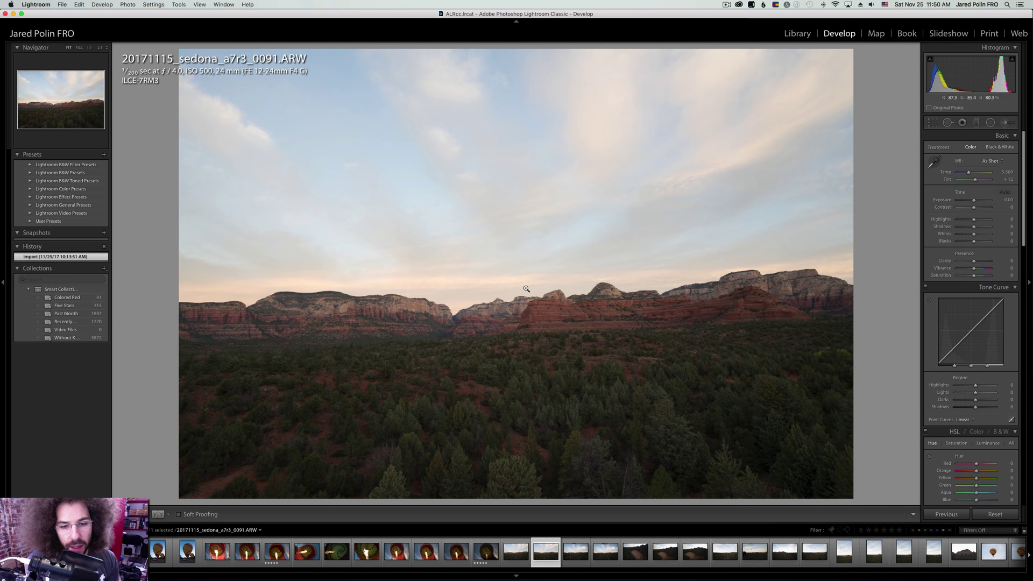
key(Right)
key(Right)
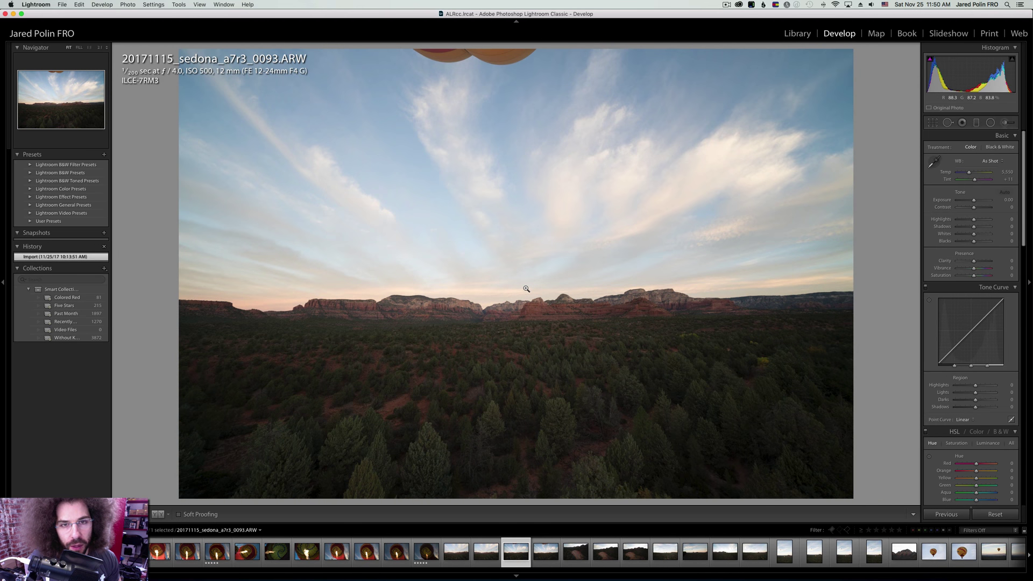
key(Right)
key(Right)
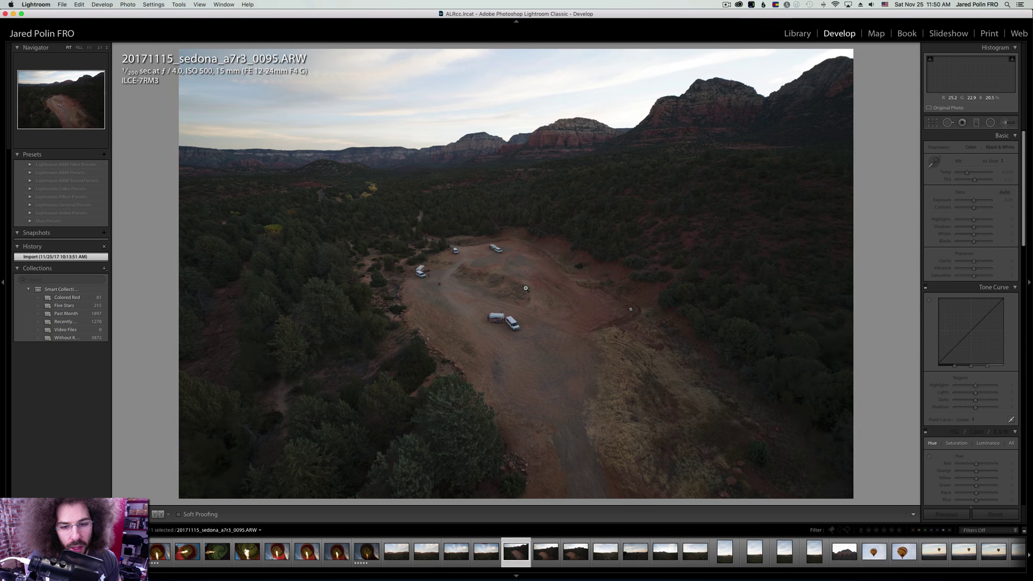
click(525, 288)
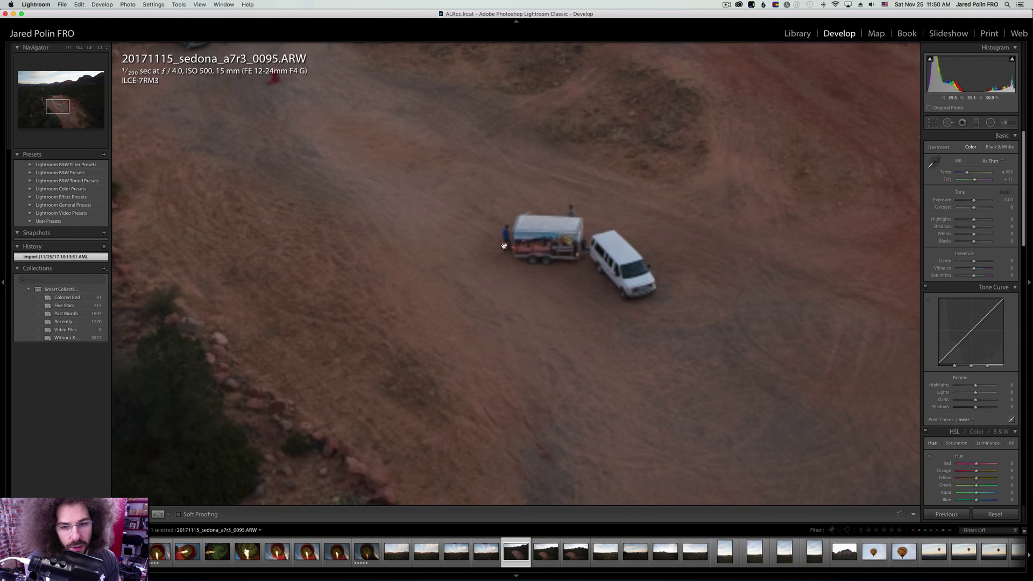
click(505, 212)
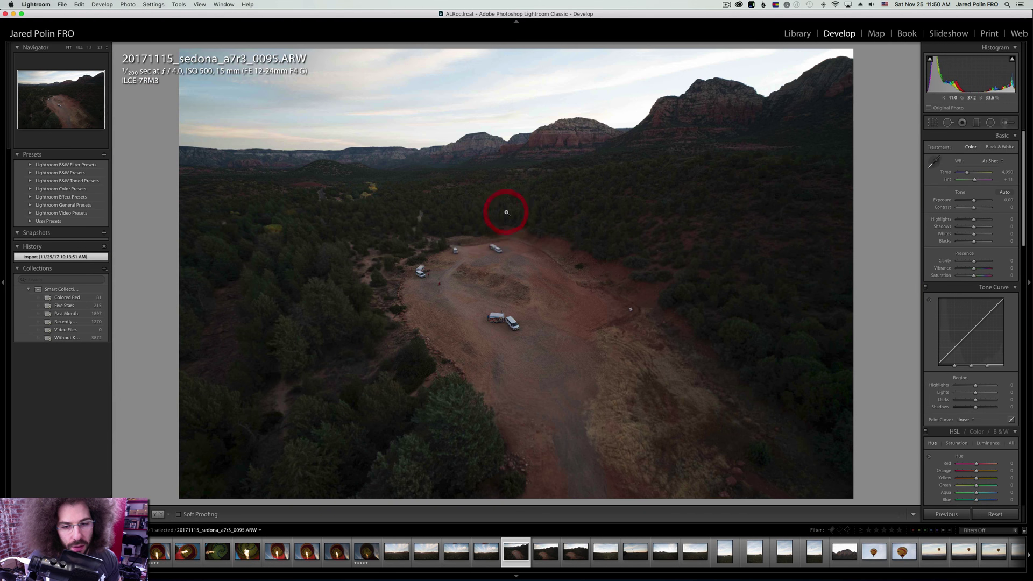
Review the aerial landscape and distant balloon frames from 0096 to 0102.
key(Right)
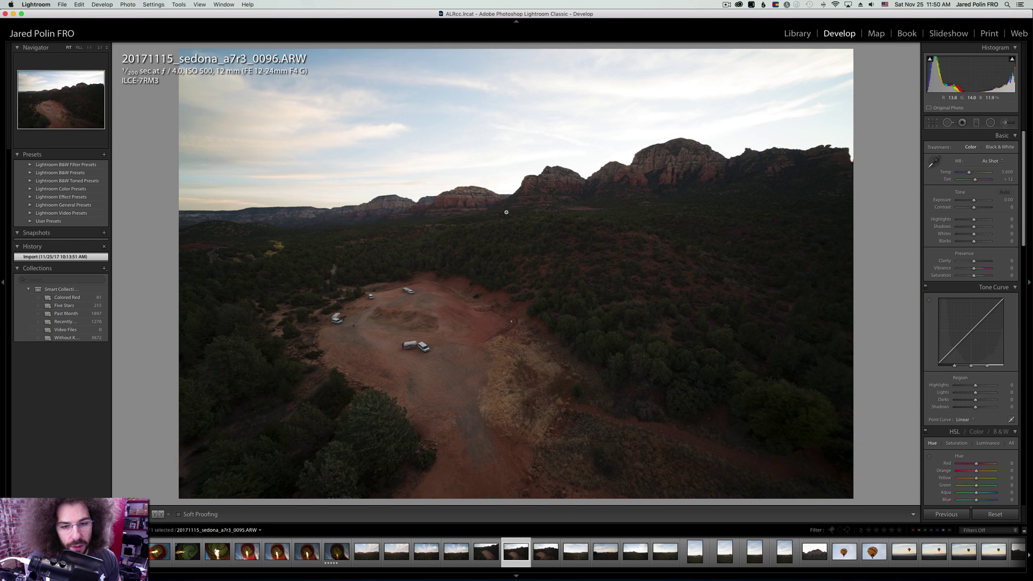
key(Right)
key(Right)
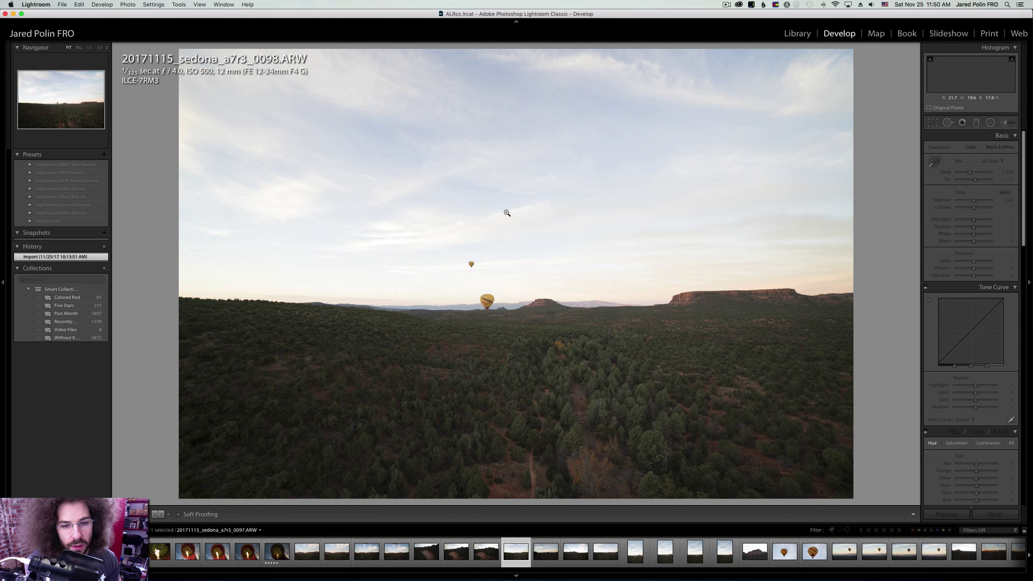
key(Right)
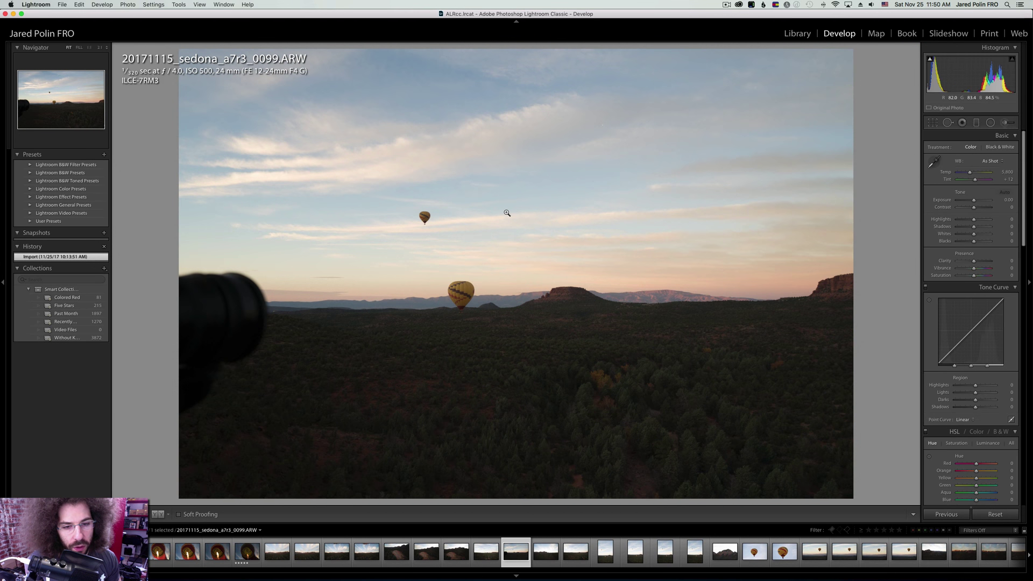
key(Right)
key(Right)
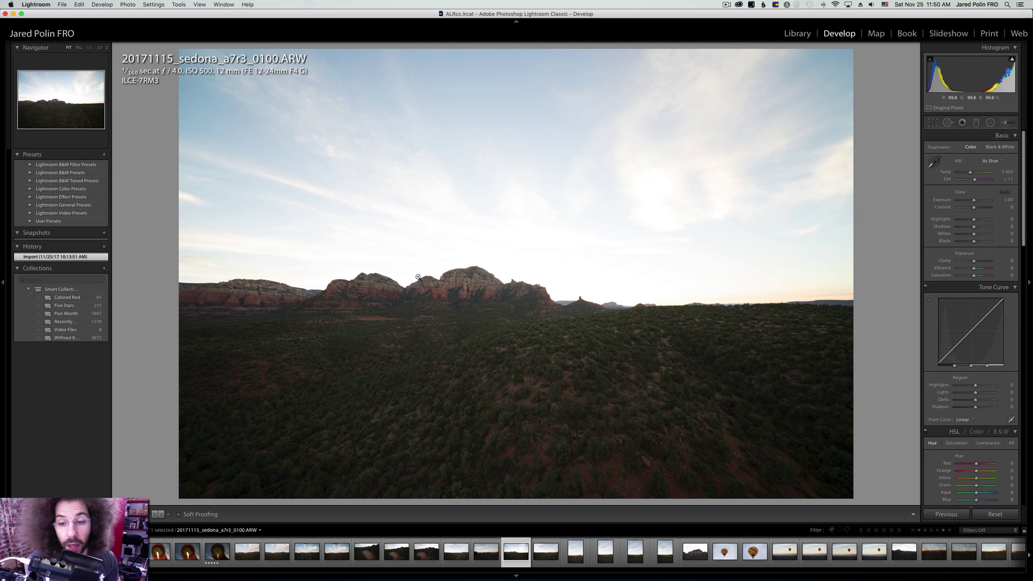
key(Right)
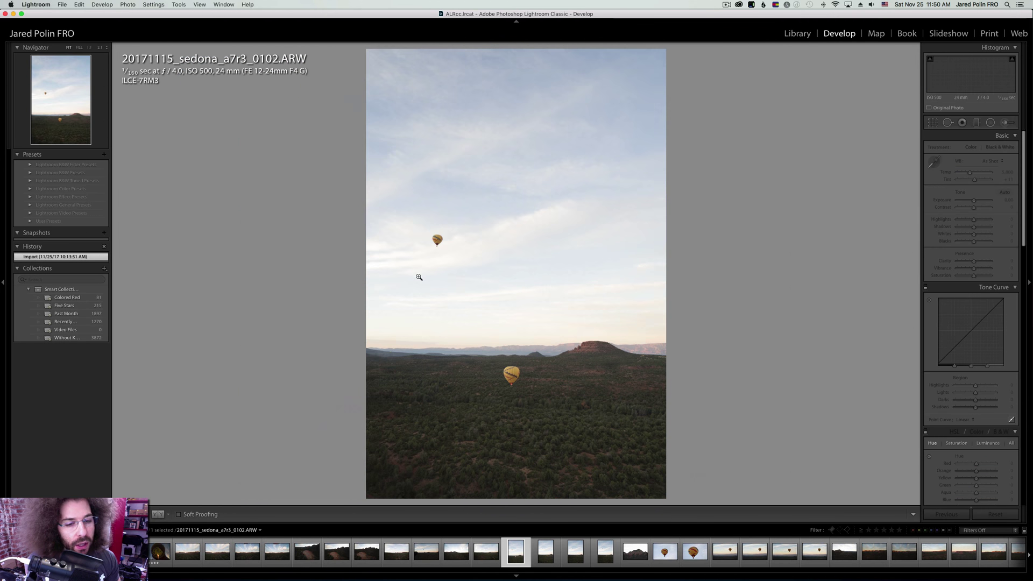
Review the portrait aerial frames and the balloon close-ups from 0103 to 0109.
key(Right)
key(Right)
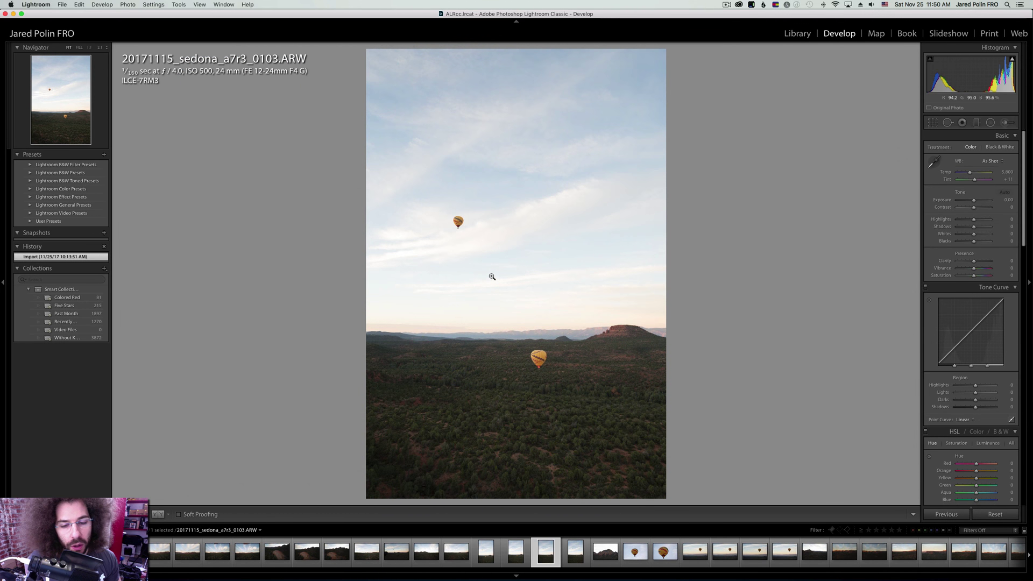
key(Right)
key(Right)
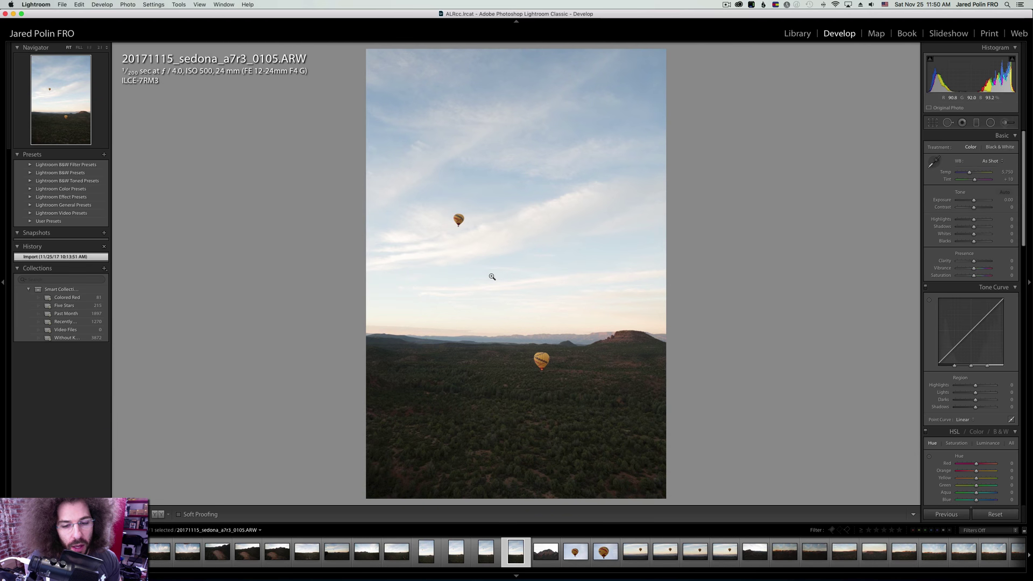
key(Right)
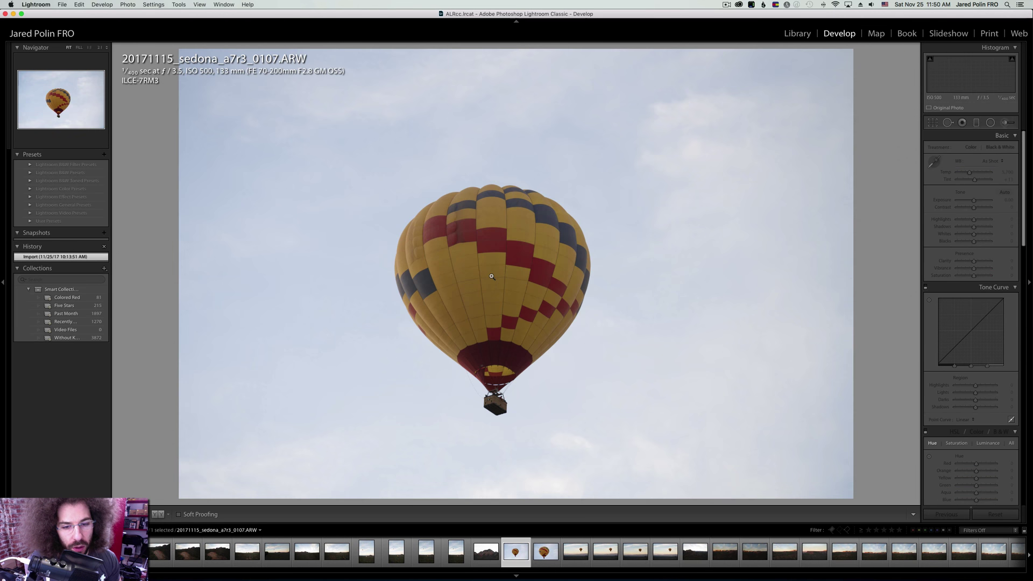
key(Right)
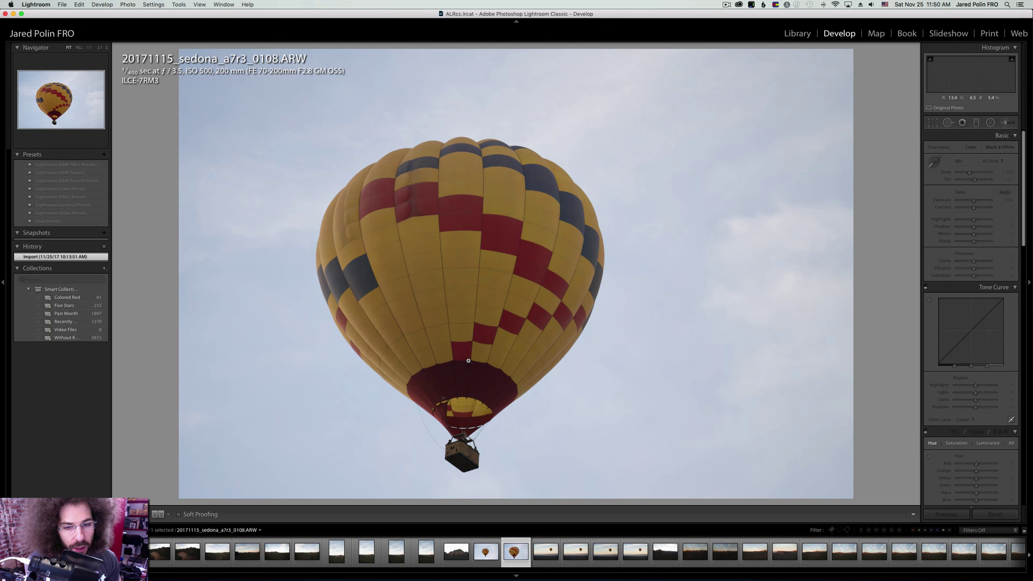
key(Right)
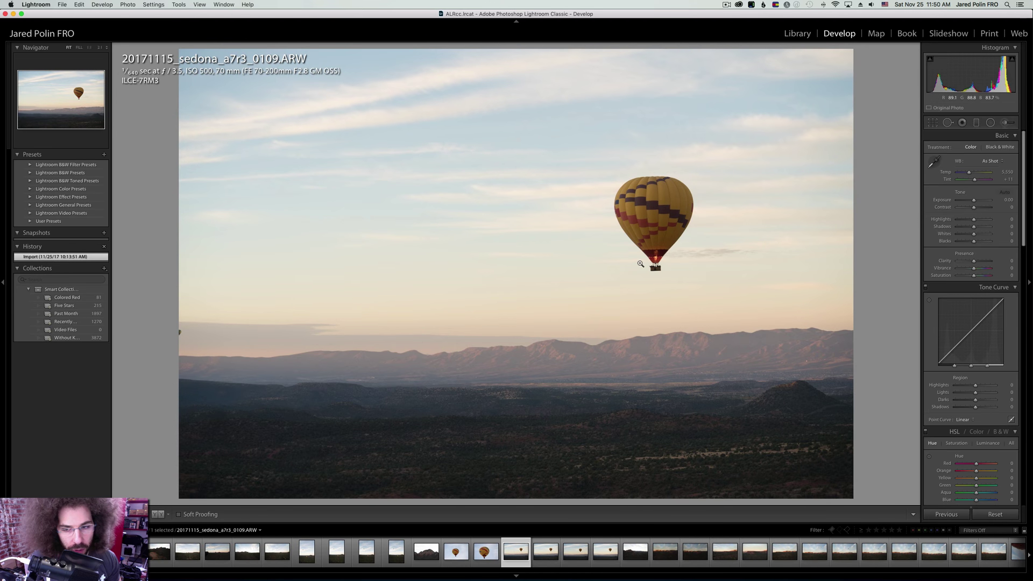
Examine the balloon's flame and basket up close in 0110 and rate that frame 5 stars.
drag(201, 327, 433, 319)
key(Right)
click(454, 306)
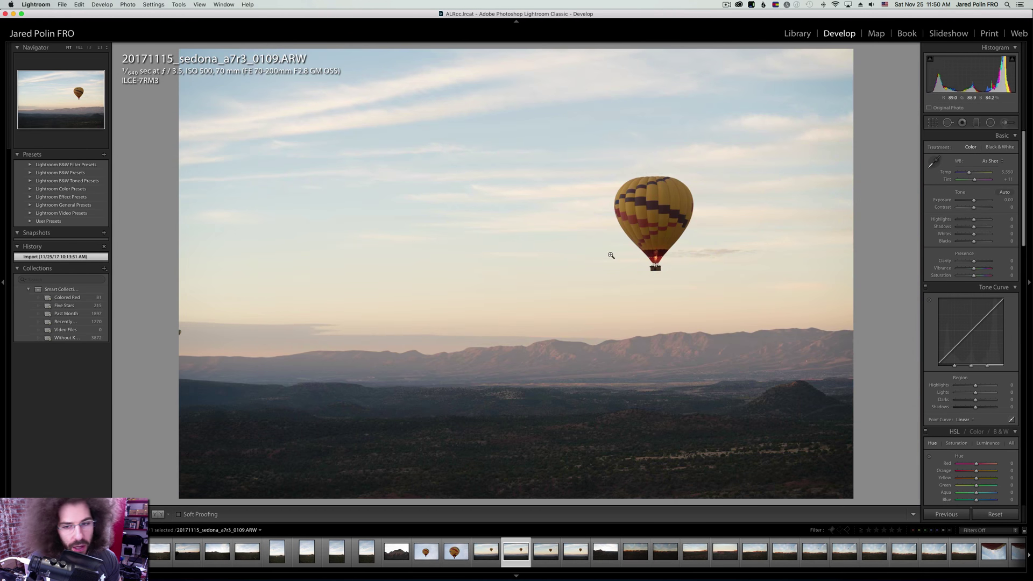
click(611, 255)
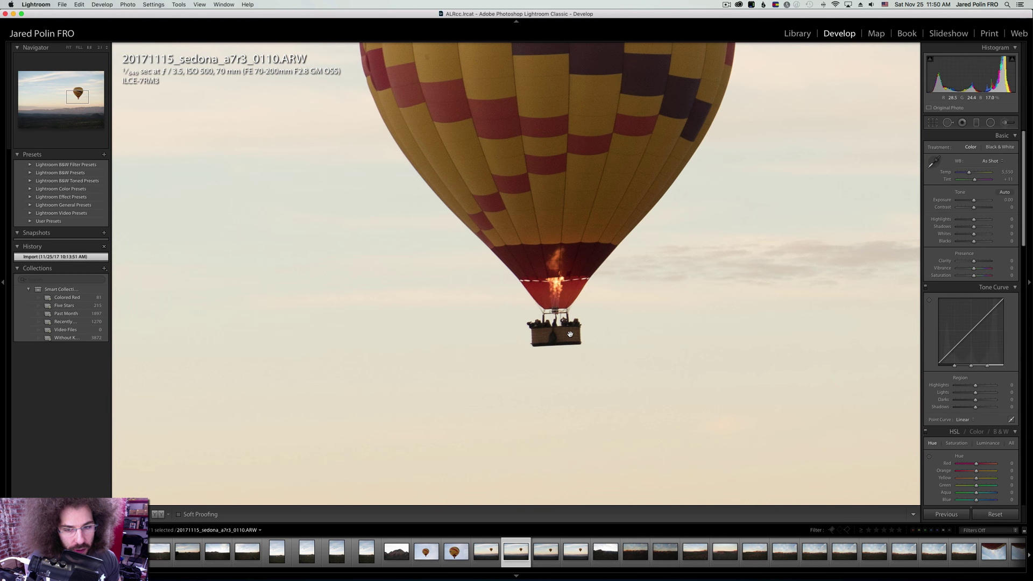
scroll(546, 322, down, 5)
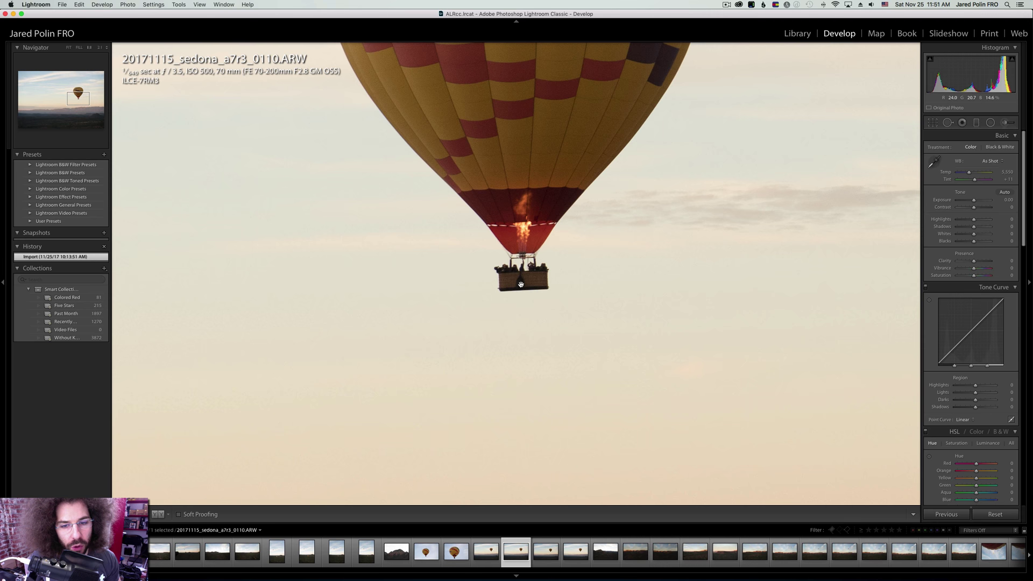
click(523, 263)
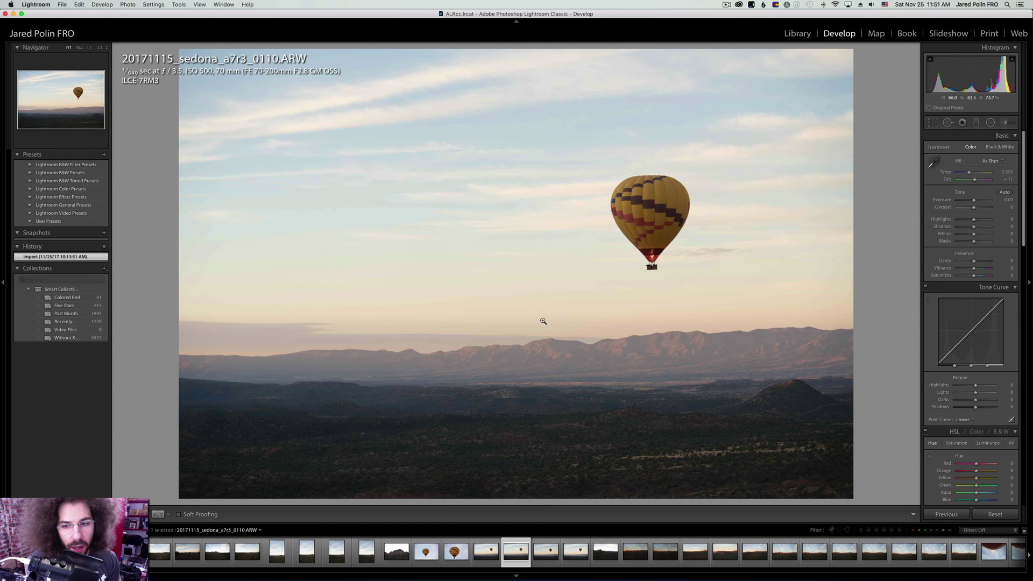
key(5)
key(Right)
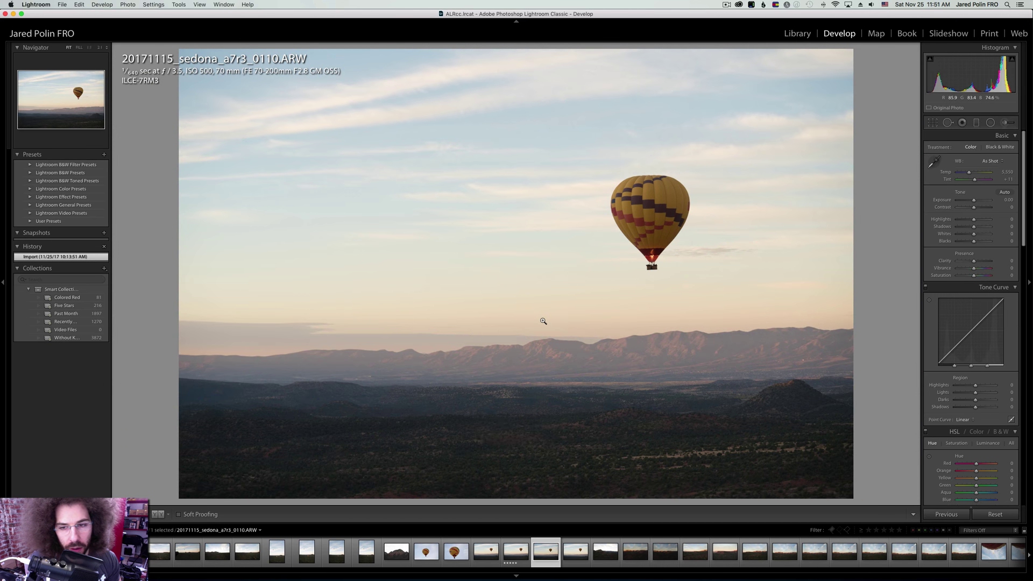
Compare 0111 with 0110, rate 0111 5 stars and check its flame and basket up close.
key(Left)
key(Right)
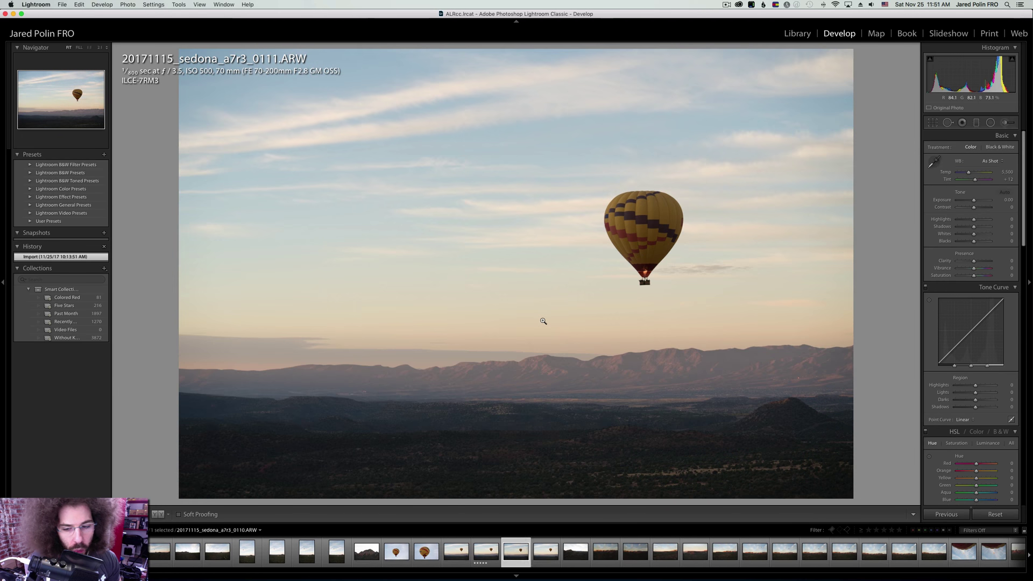
key(5)
click(642, 268)
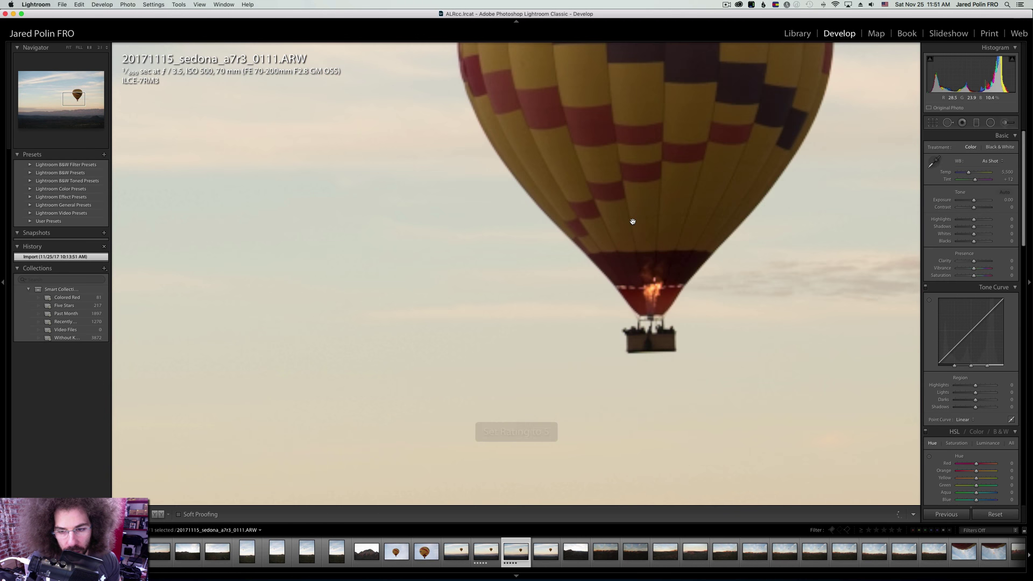
click(629, 241)
click(628, 240)
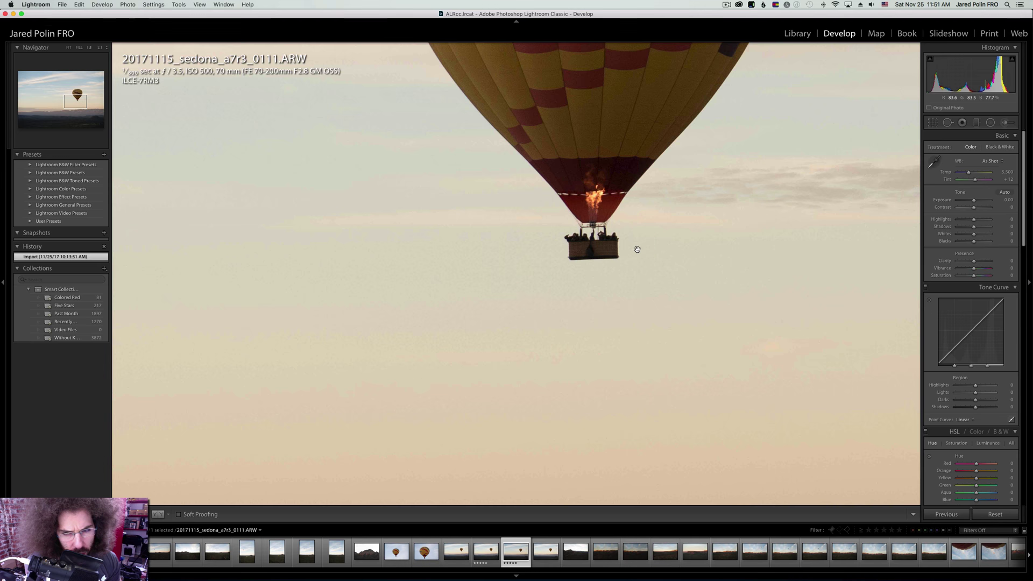
Compare 0110 and 0111 up close and remove the star rating from 0110.
key(Left)
key(Right)
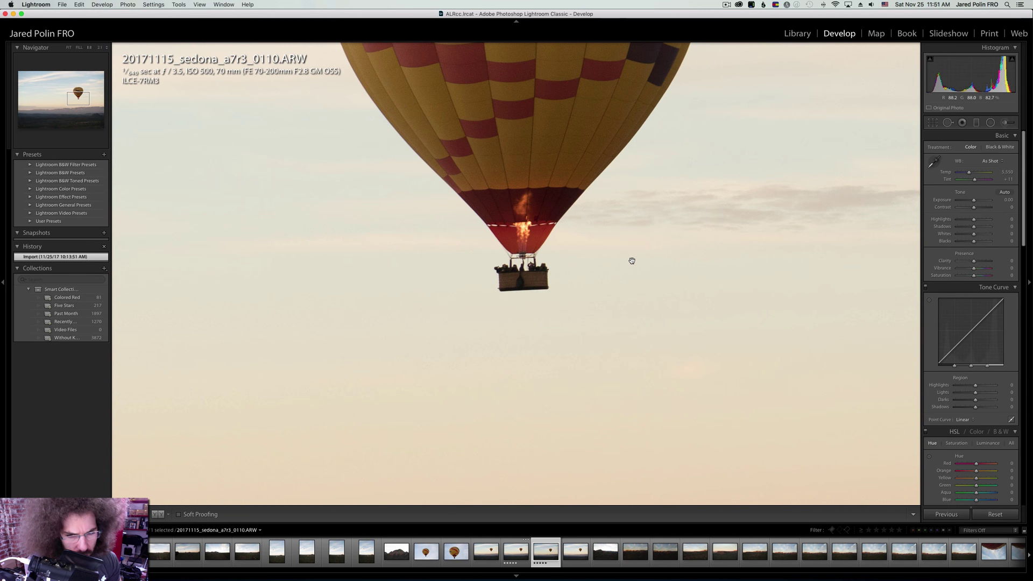
key(Left)
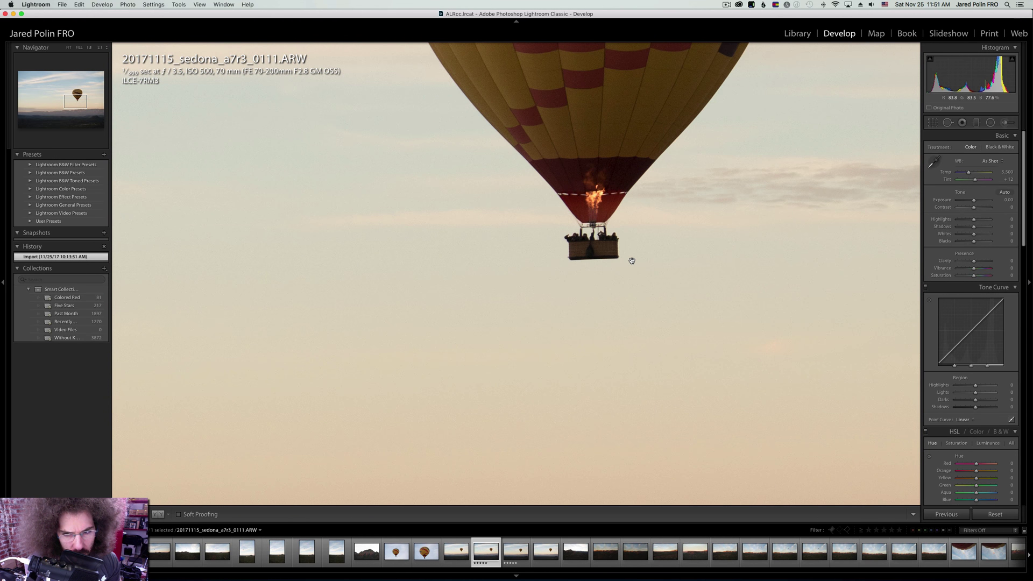
key(0)
Go to the balloon frame 0112 and check it up close.
key(Right)
key(Right)
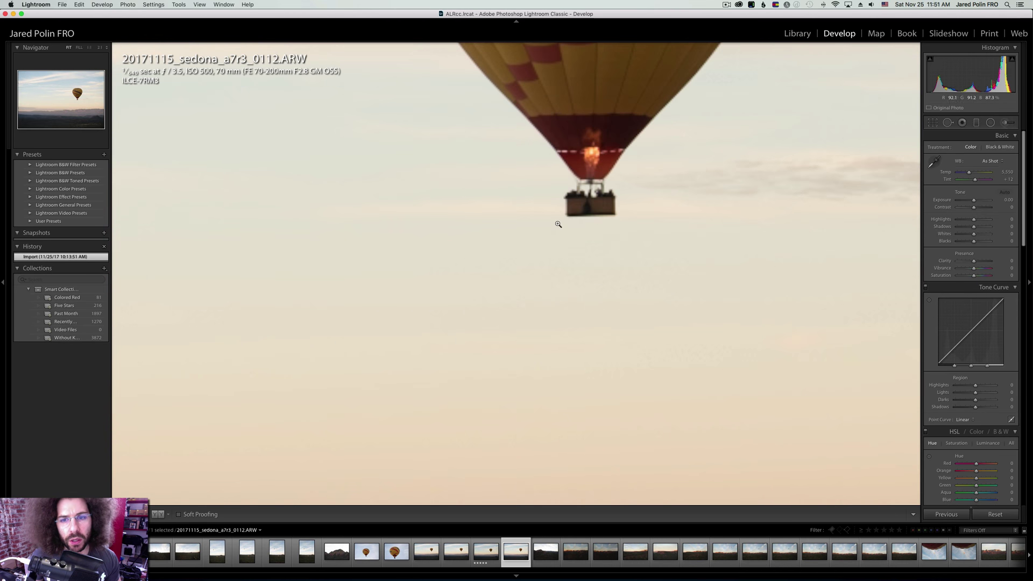
click(558, 224)
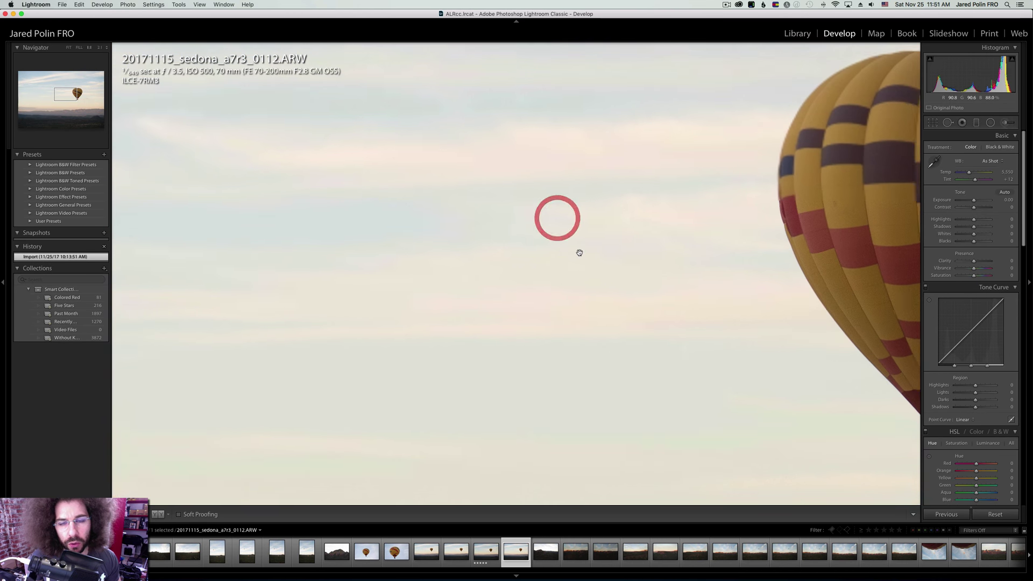
click(579, 250)
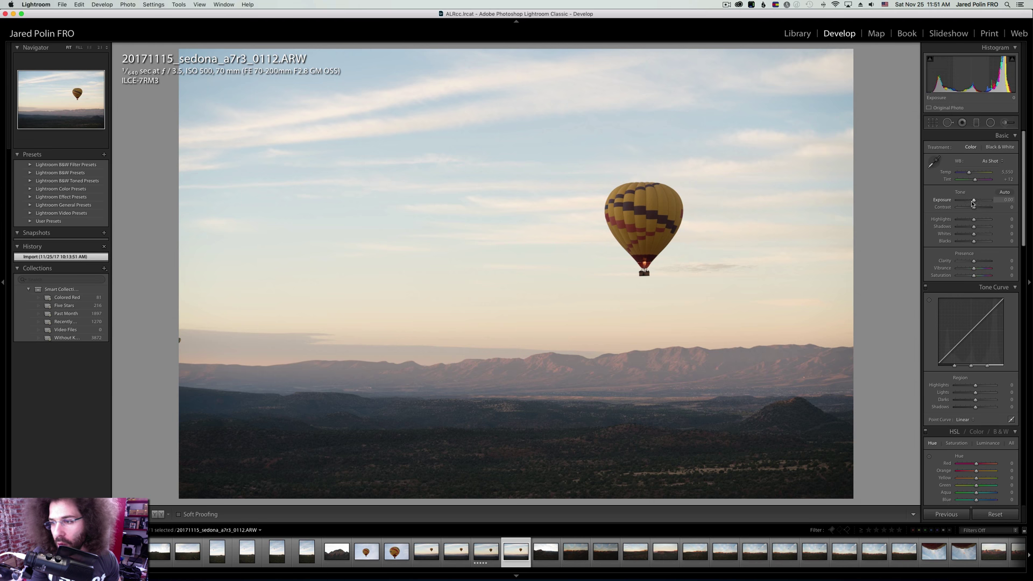
Try lowering the exposure of 0112 and undo the adjustment.
drag(972, 200, 971, 201)
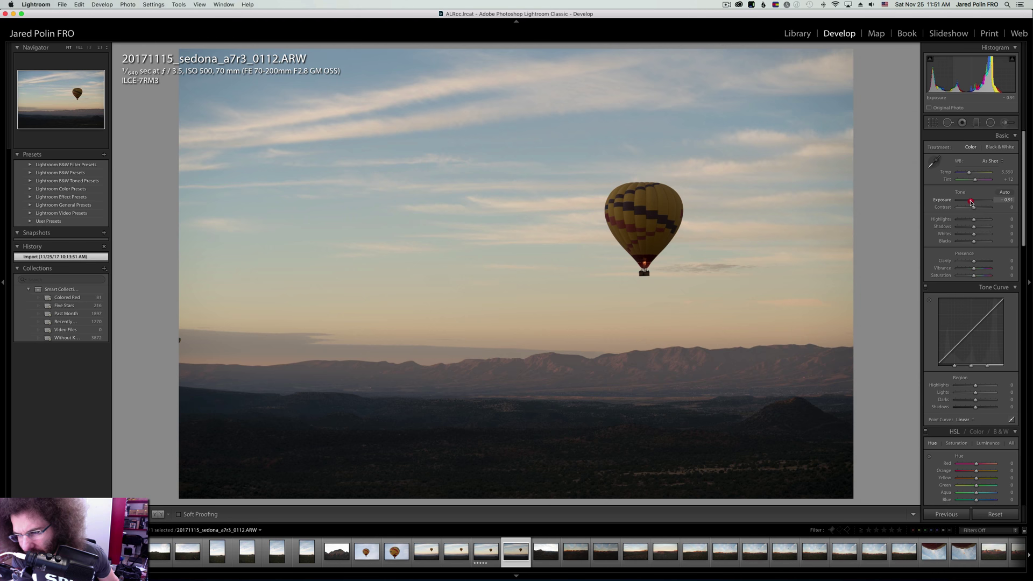
drag(971, 202, 966, 204)
key(super+z)
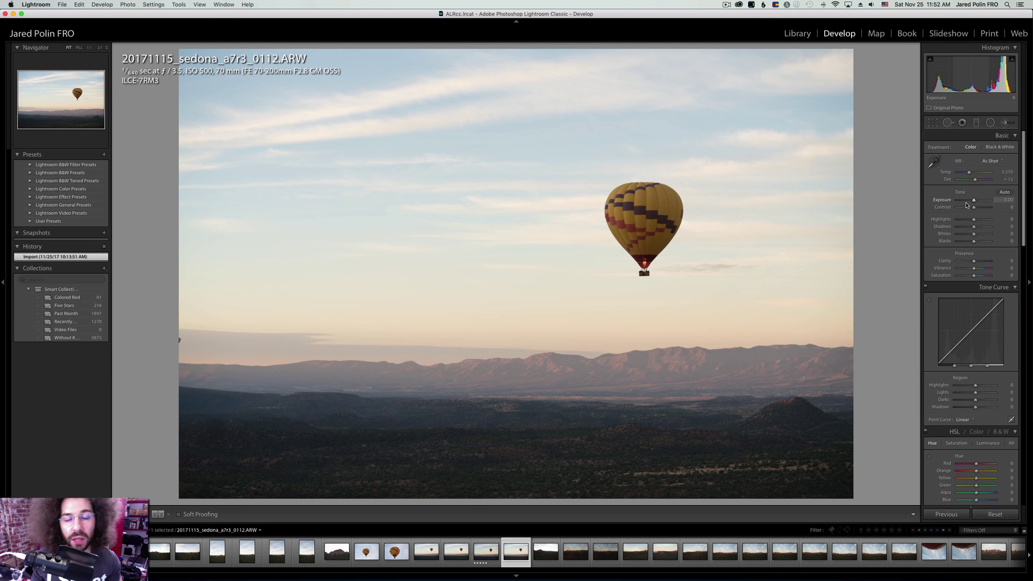
Compare 0112 with its neighbouring balloon frames and check the dark spot at the edge of the photo.
key(Right)
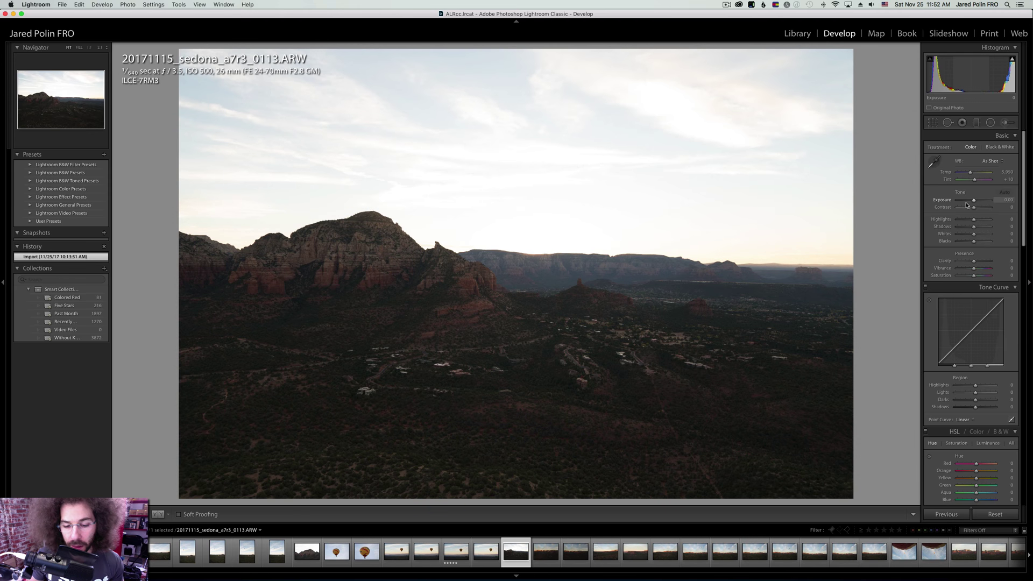
key(Left)
key(Left)
key(Right)
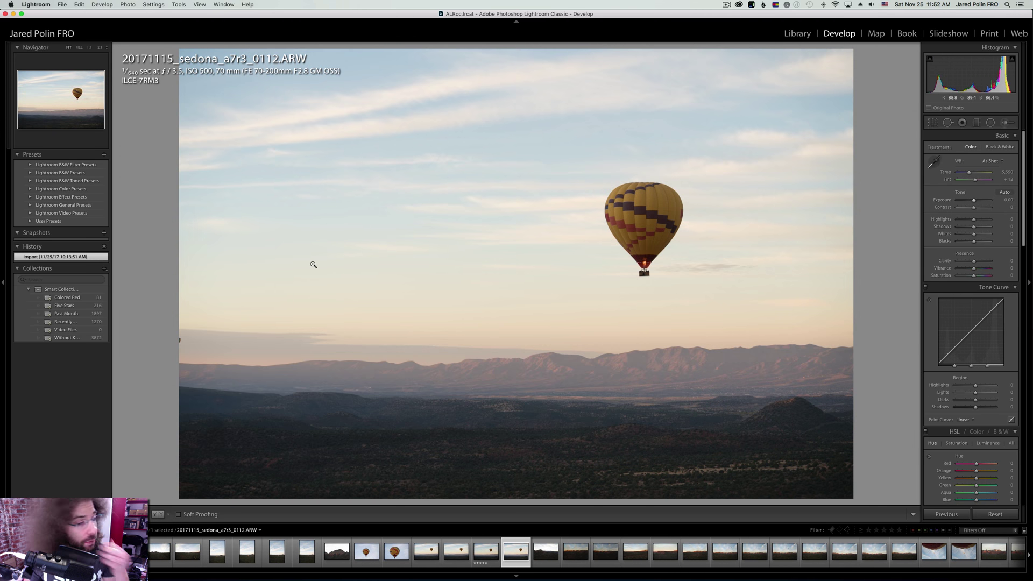
key(Left)
key(Left)
key(Right)
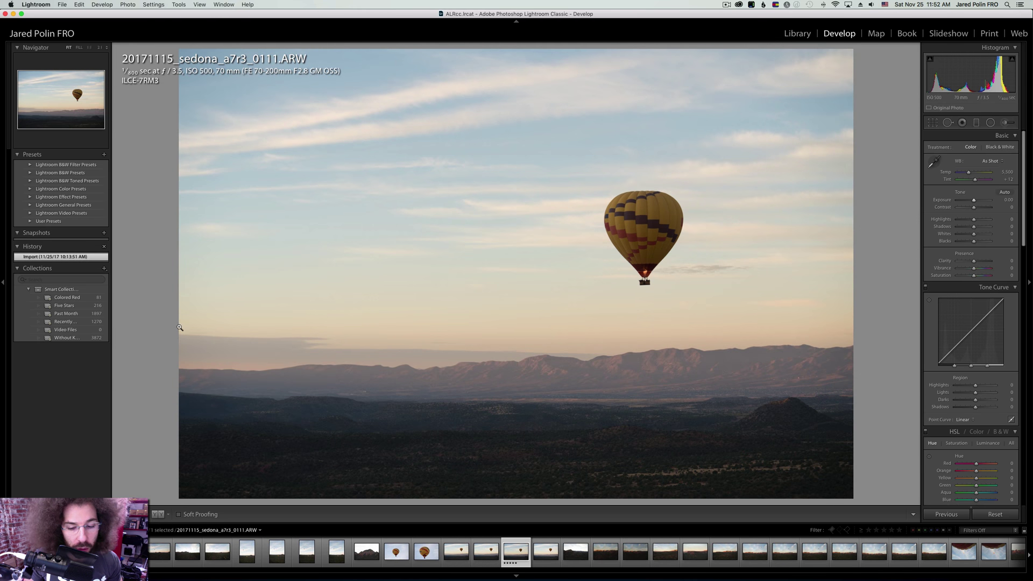
key(Right)
click(175, 339)
drag(175, 339, 219, 327)
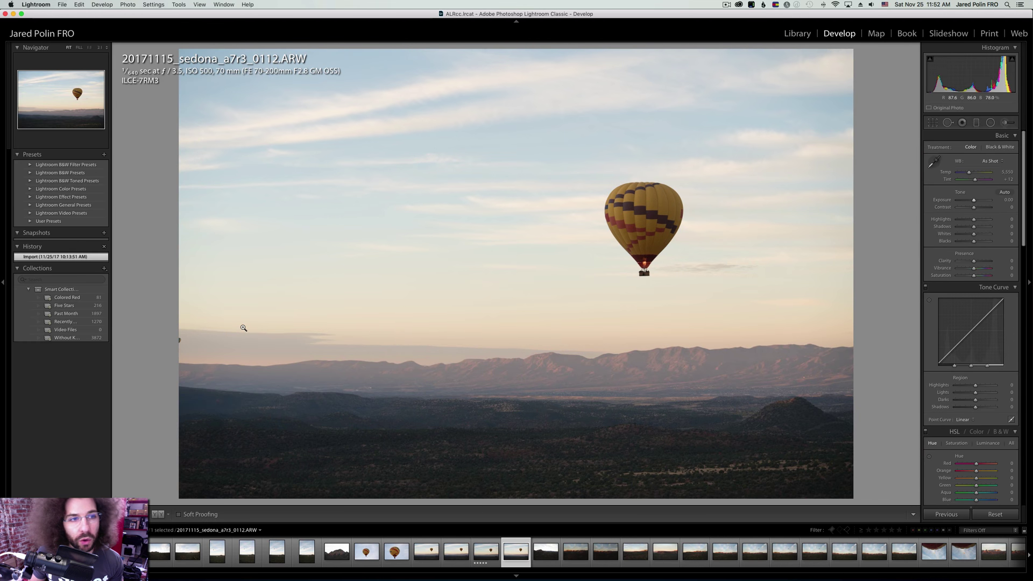
Compare the rock landscapes 0113 and 0114 and examine the sunlit cliffs up close in 0114.
key(Right)
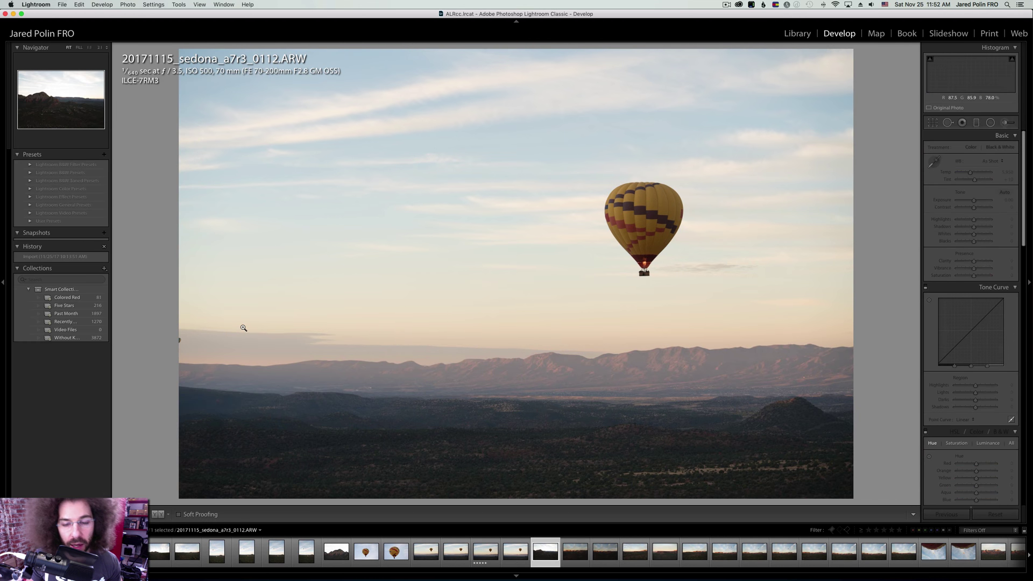
key(Right)
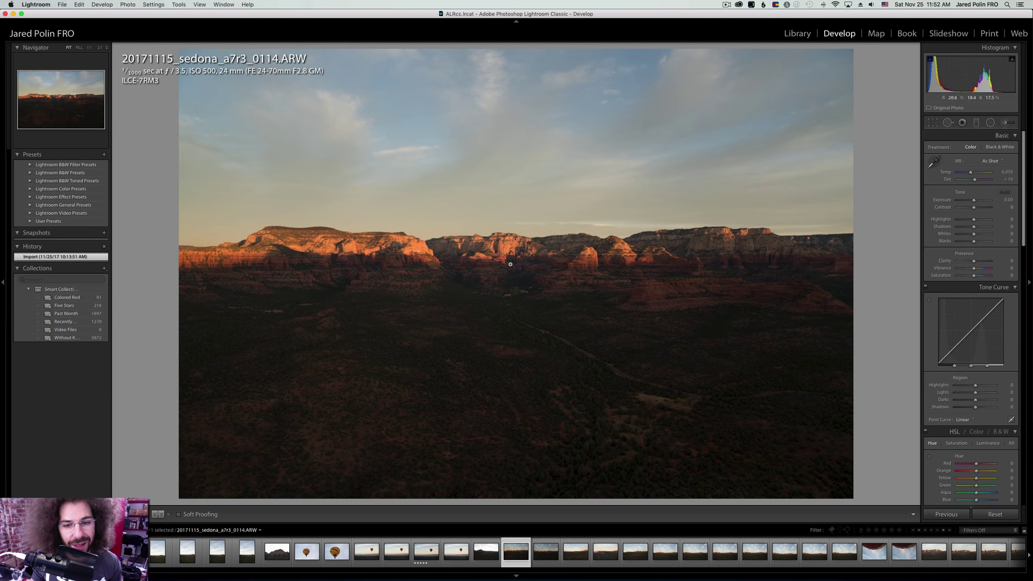
key(Left)
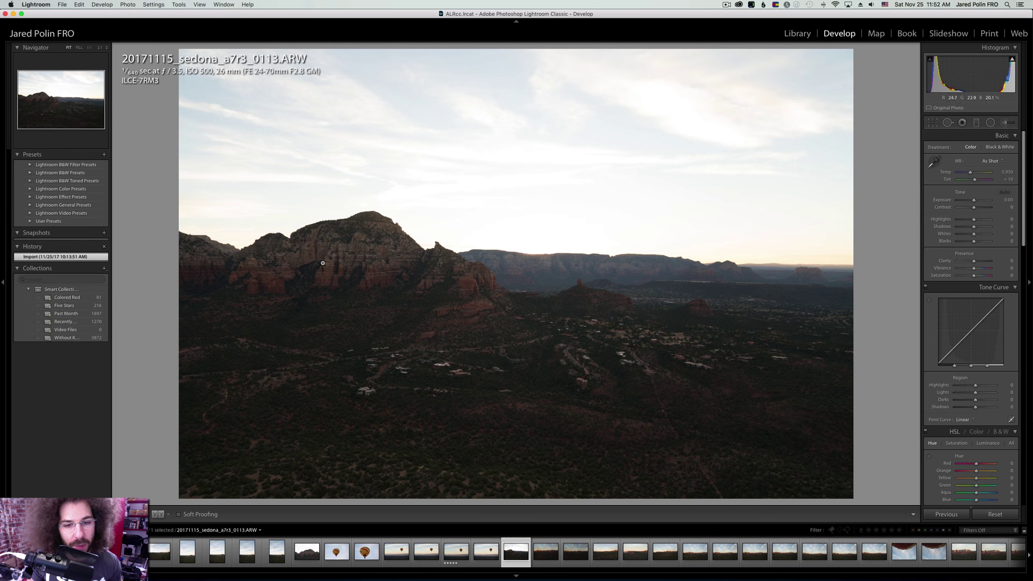
key(Right)
click(504, 245)
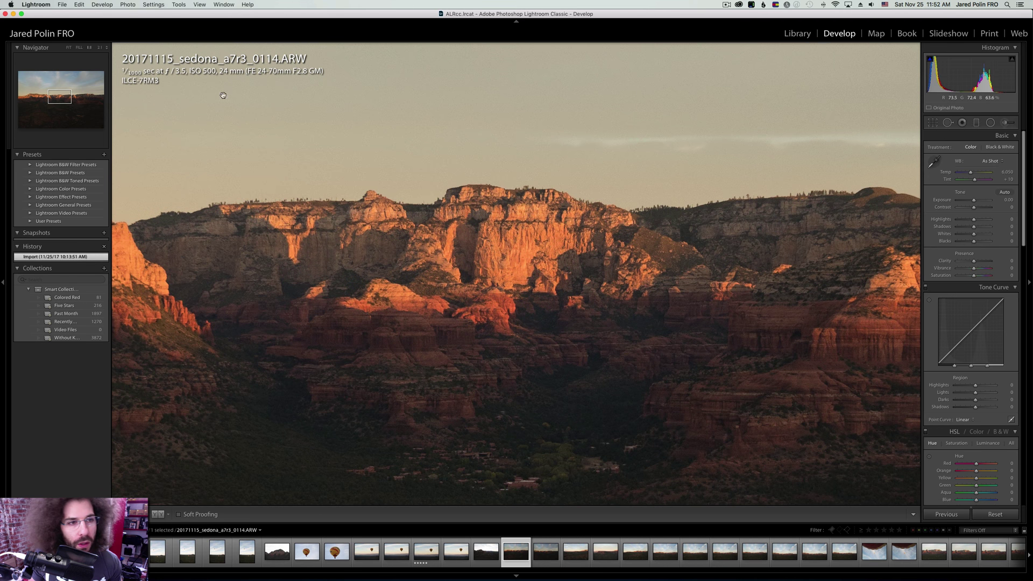
click(417, 236)
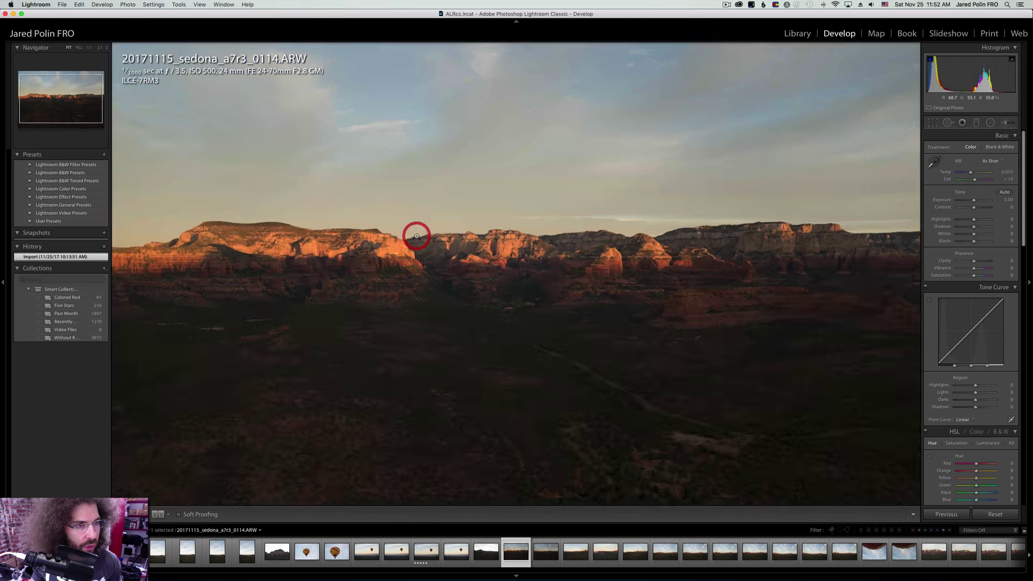
Review the red rock landscapes and distant balloon frames from 0115 to 0124.
key(Right)
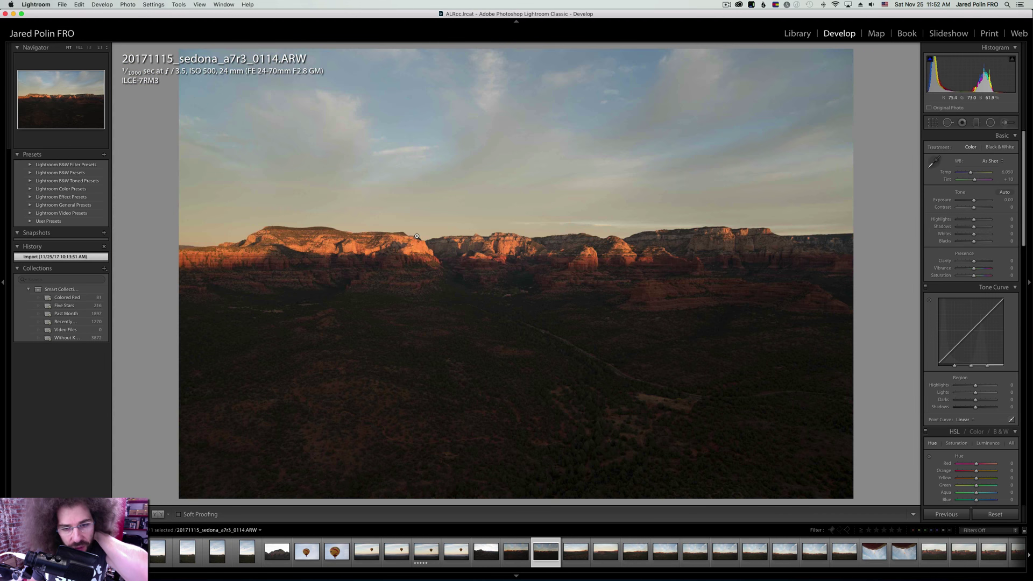
key(Right)
key(Right)
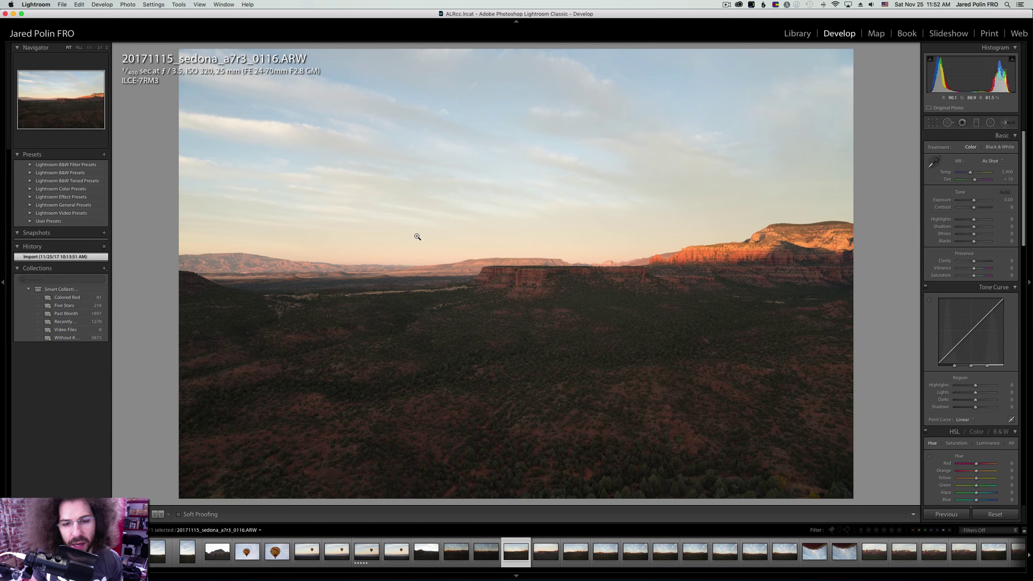
key(Right)
key(Right)
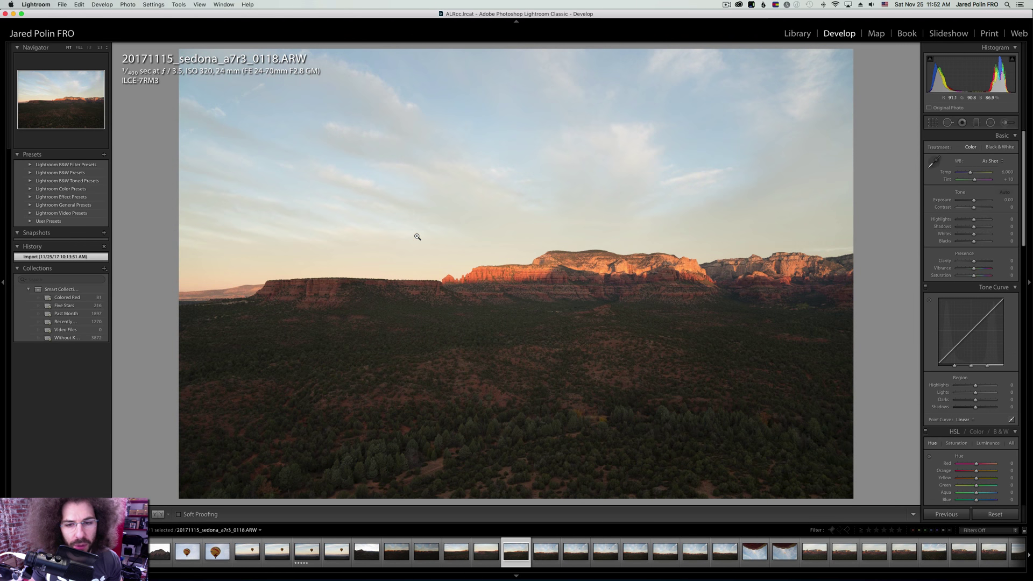
key(Right)
key(Right)
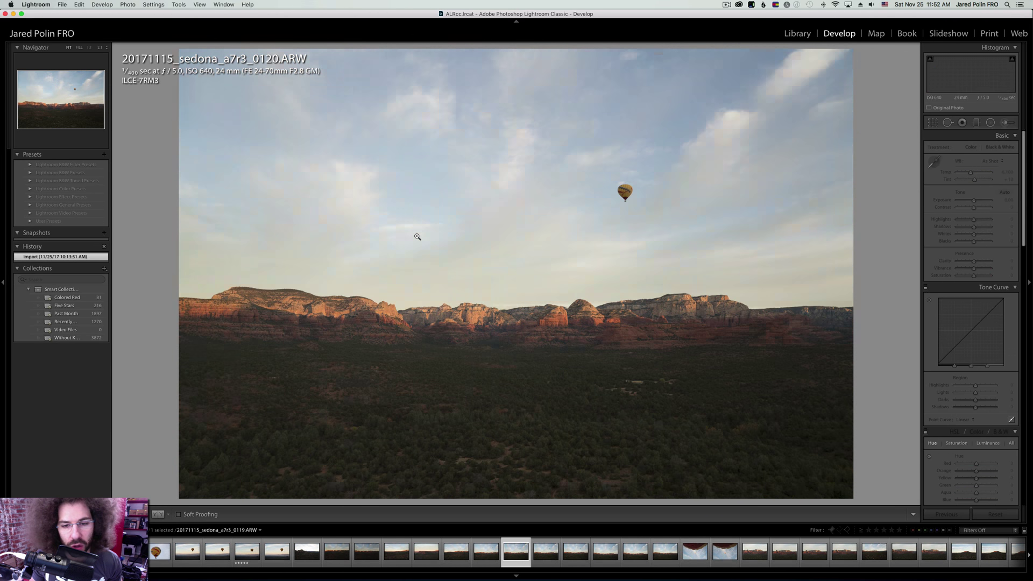
key(Right)
key(Right)
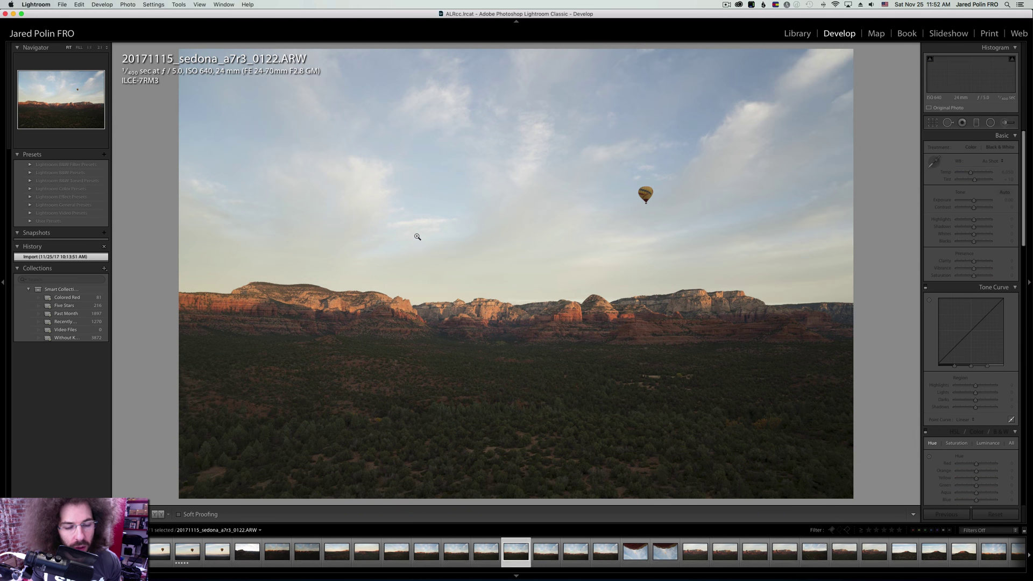
key(Right)
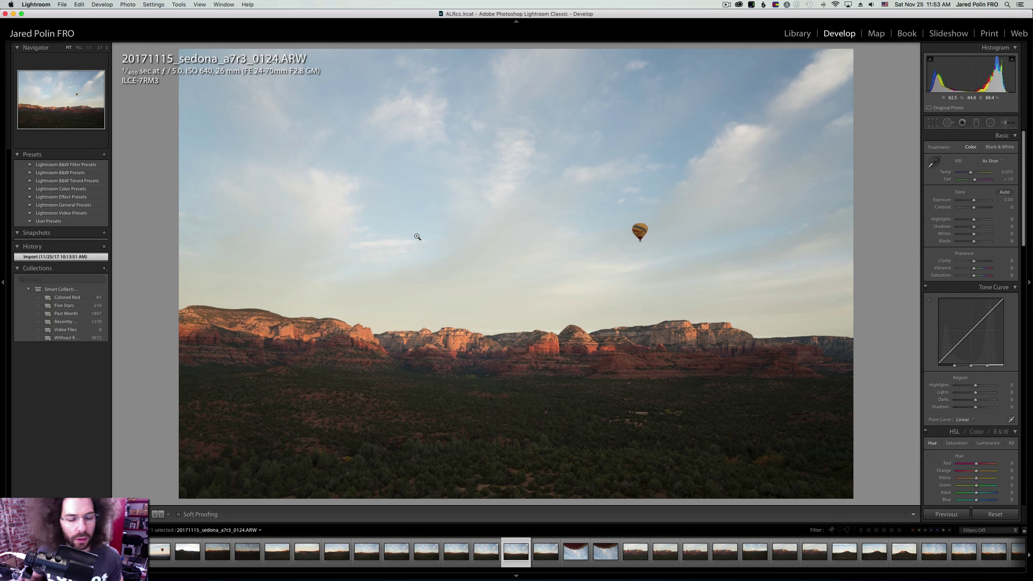
Check the small orange balloon up close in 0126 and rate the similar frame 0127 five stars.
key(Right)
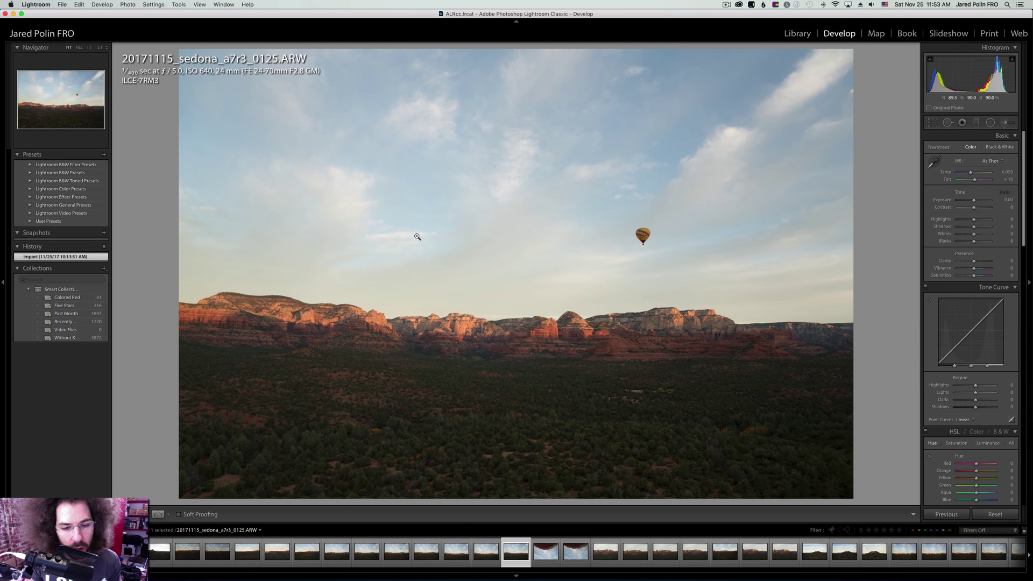
key(Right)
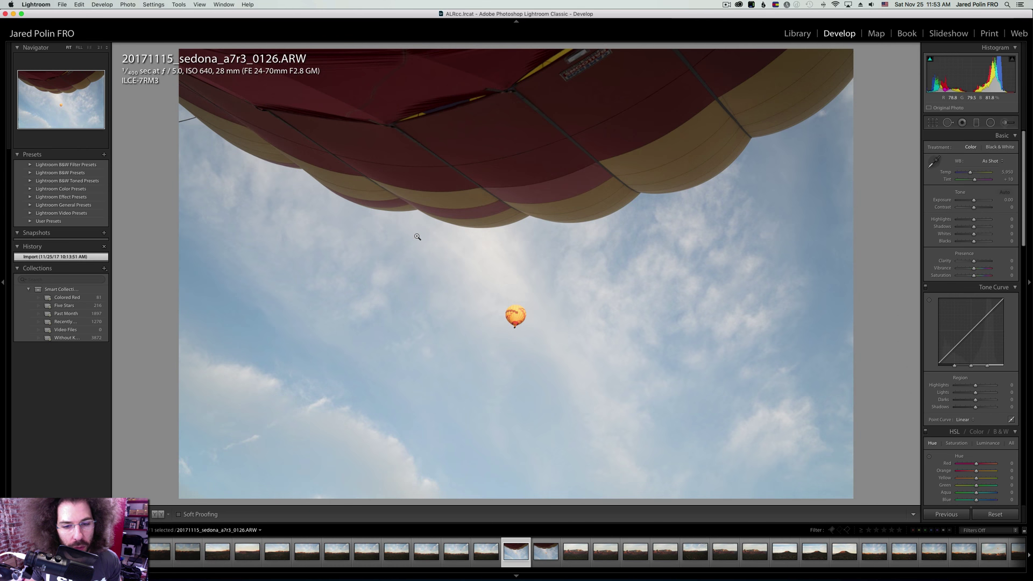
click(530, 318)
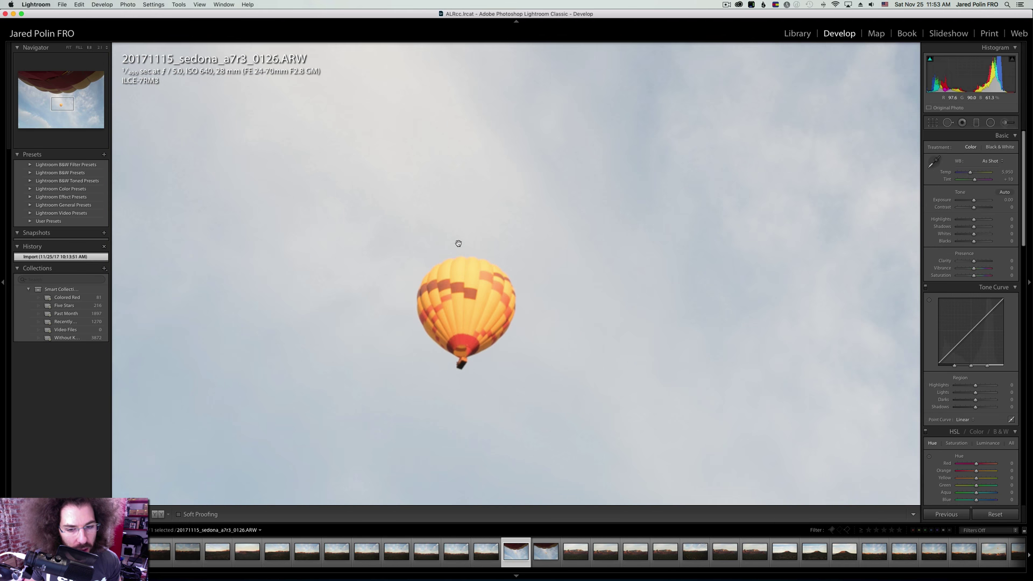
click(458, 243)
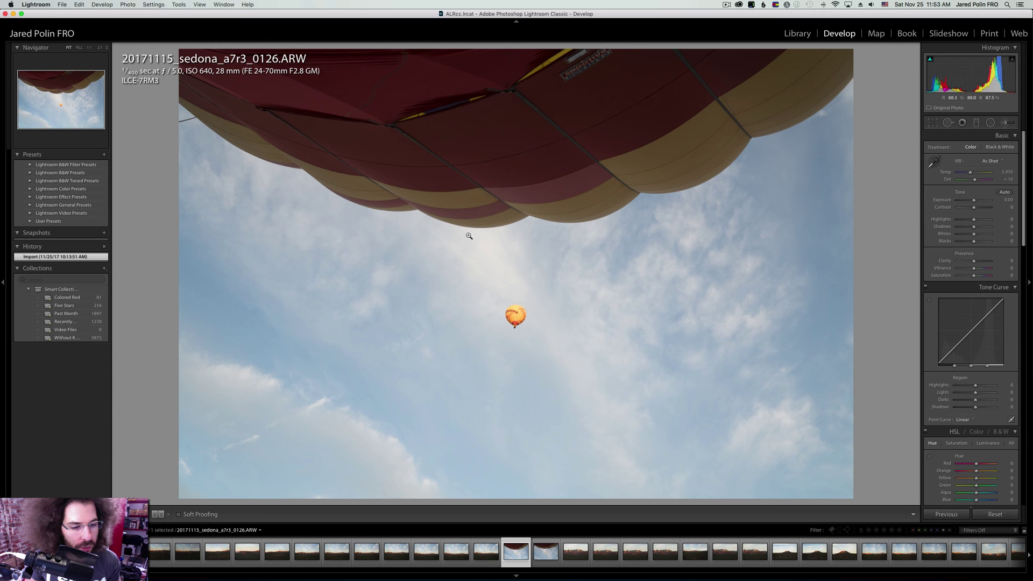
key(Right)
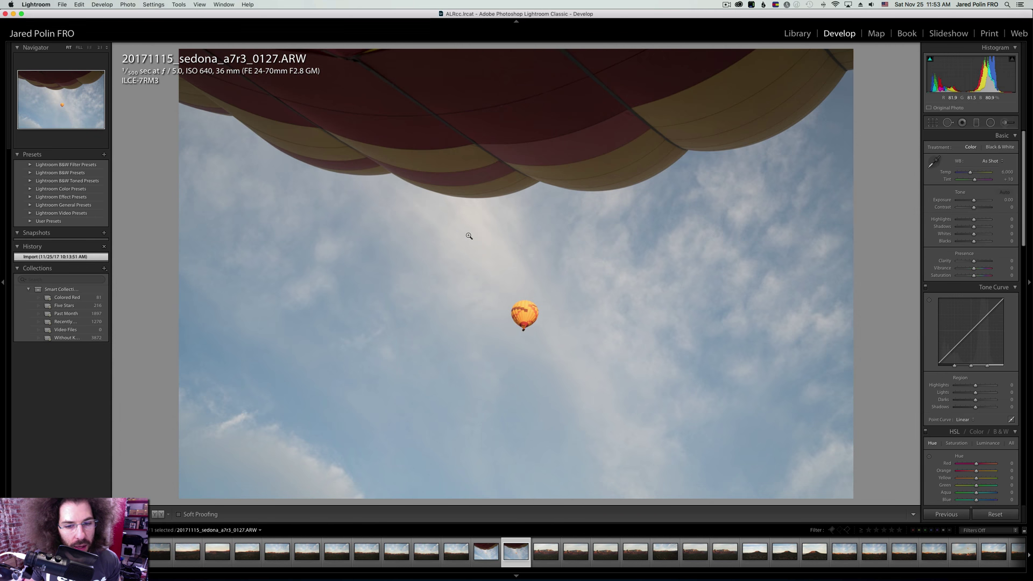
key(5)
Examine the sunlit cliffs and the yellow striped balloon up close in 0128.
key(Right)
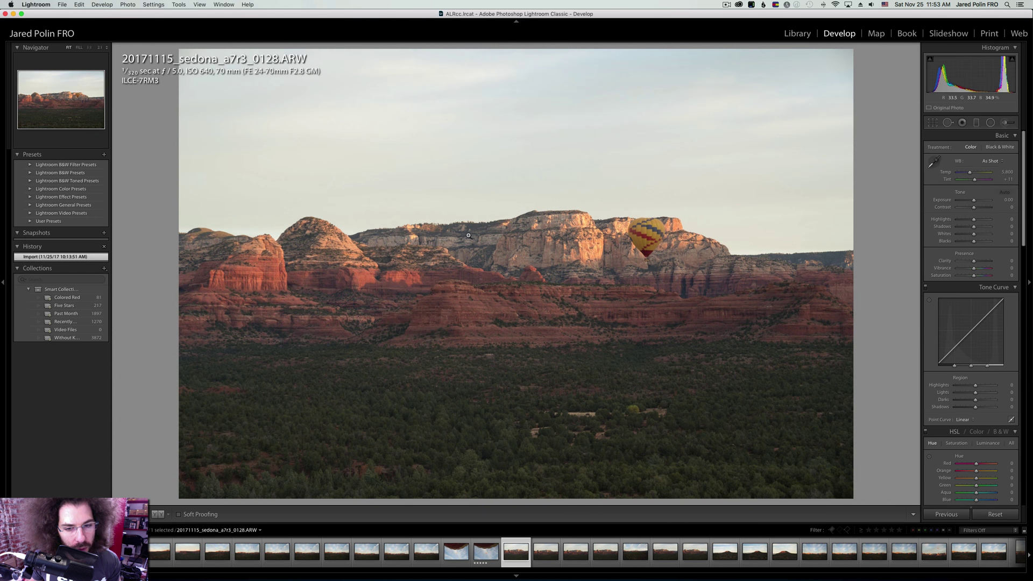
click(527, 295)
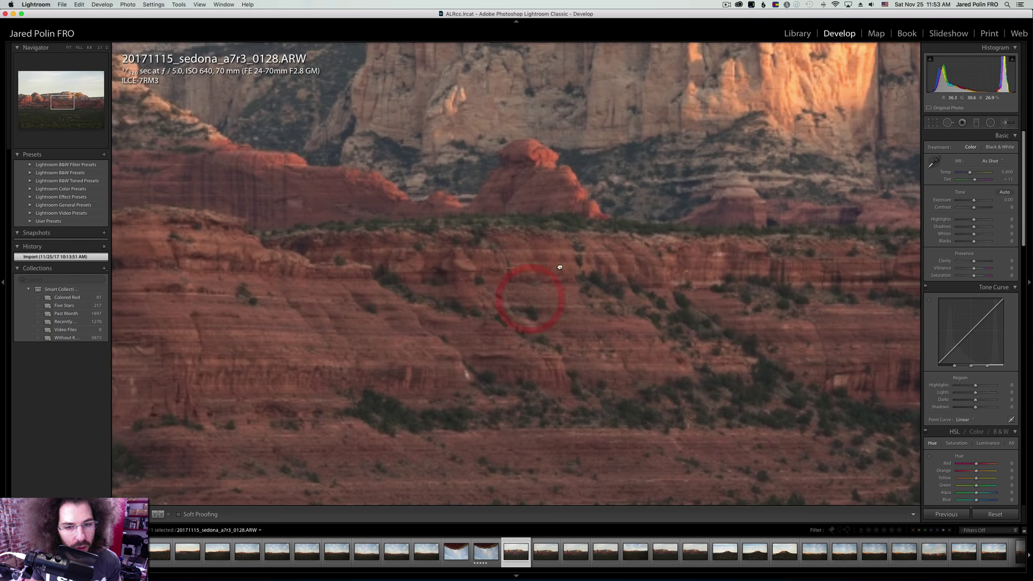
drag(615, 194, 457, 342)
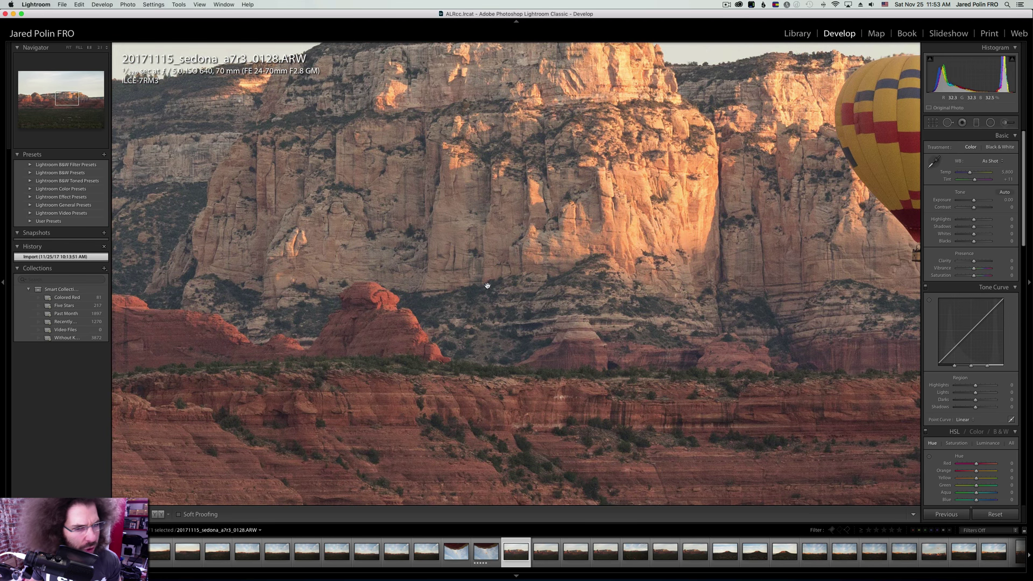
drag(550, 287, 297, 251)
drag(619, 225, 538, 313)
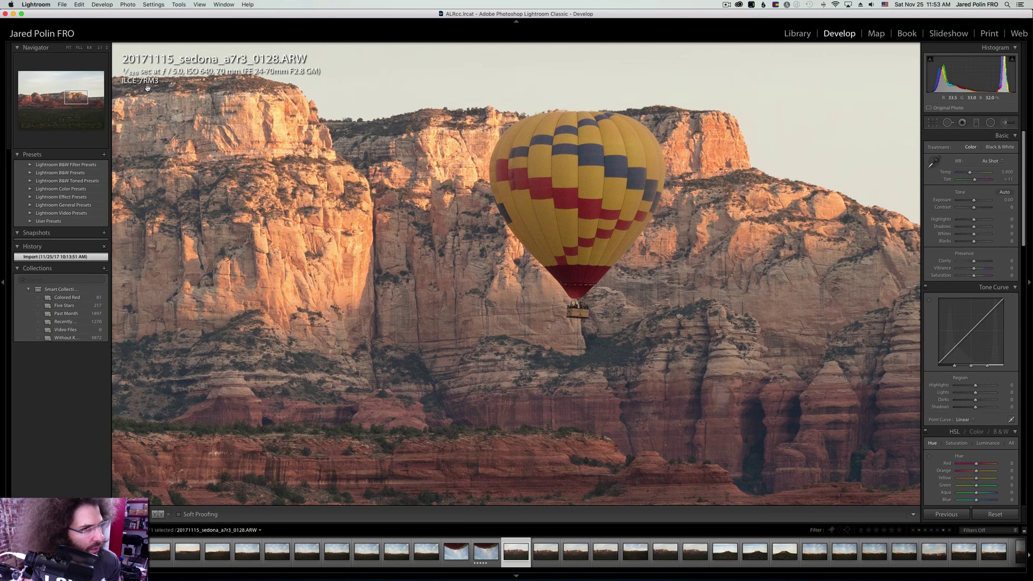
click(580, 222)
click(530, 235)
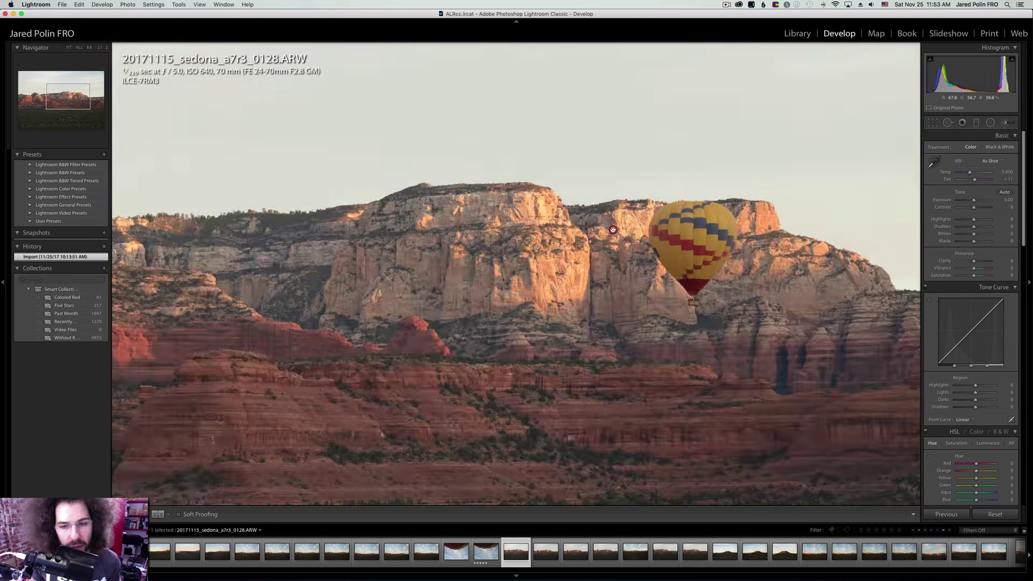
click(657, 219)
Compare the balloon and cliff frames from 0129 to 0134 and check the balloon's focus up close in 0133.
key(Right)
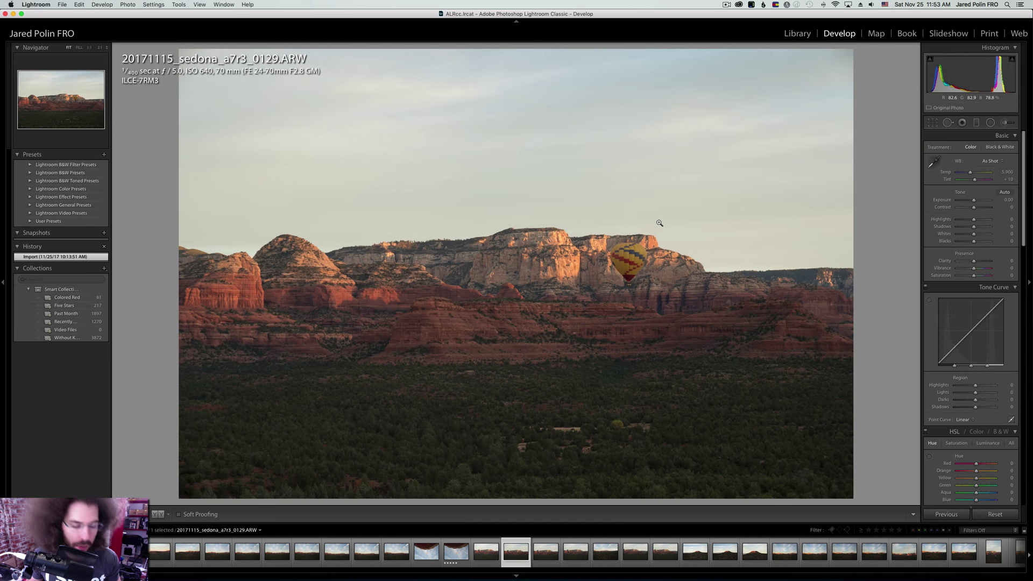
key(Right)
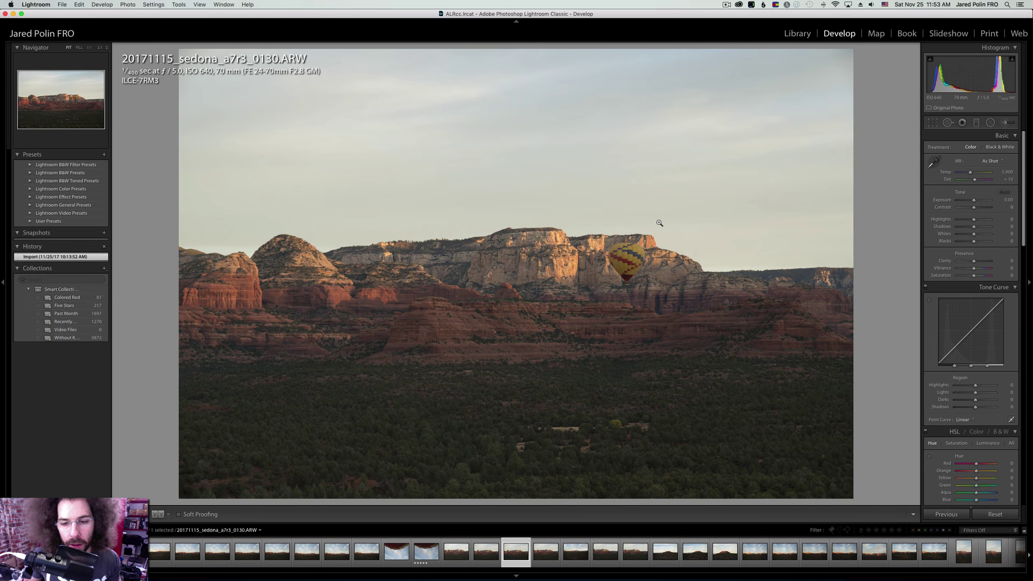
key(Right)
key(Right)
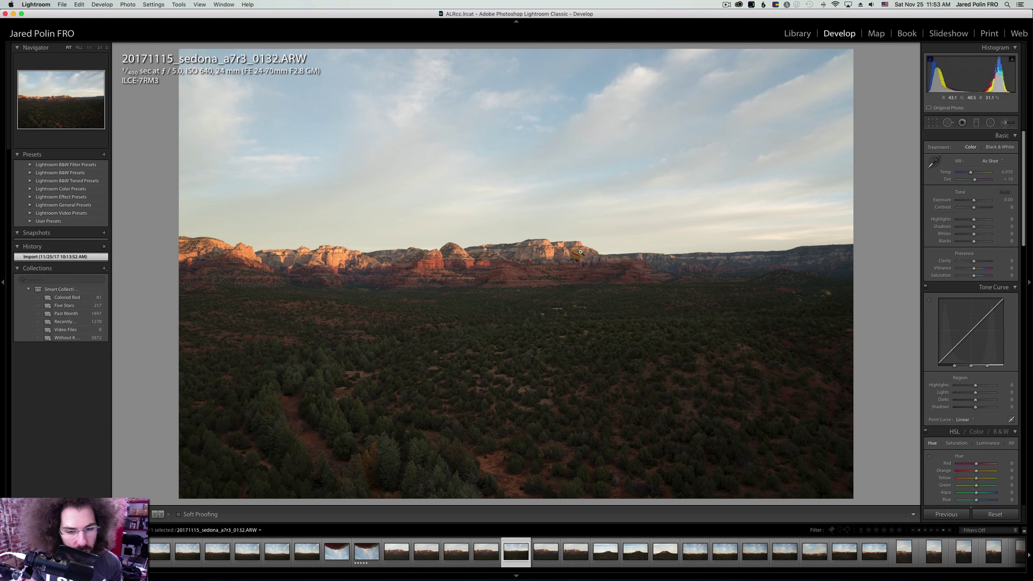
key(Right)
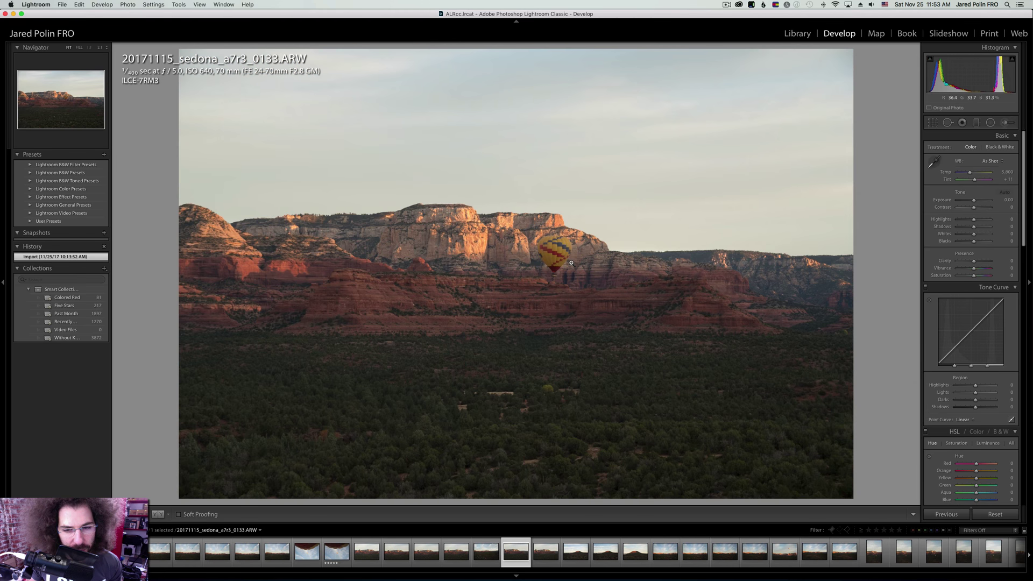
click(552, 262)
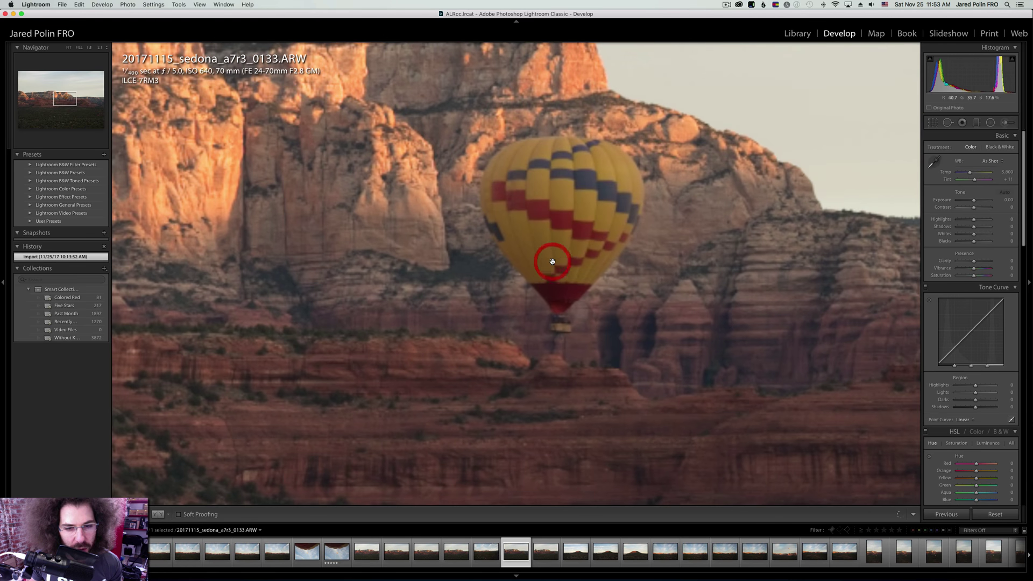
click(524, 175)
key(Right)
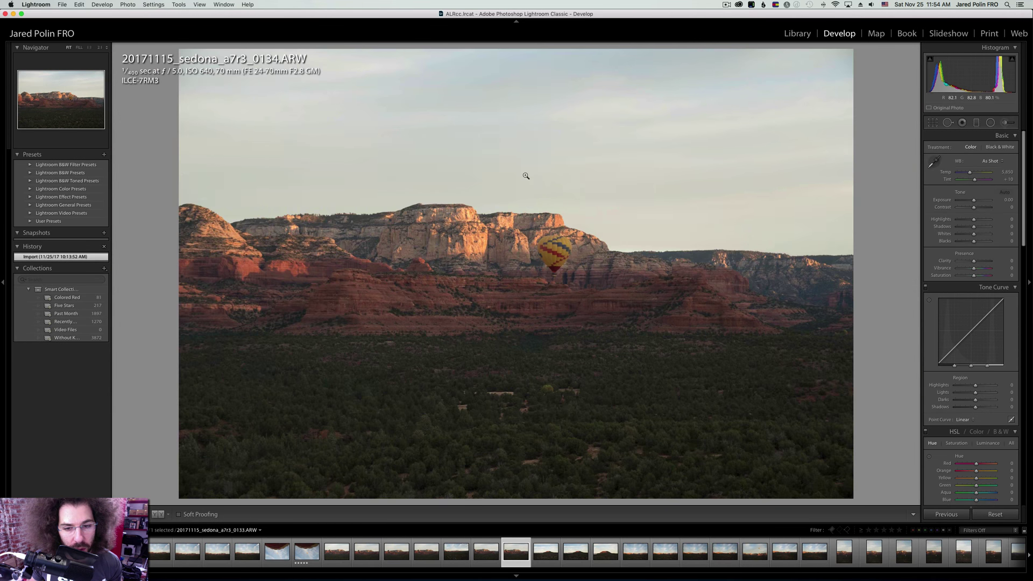
Review the butte landscapes 0135 to 0137 and check the red rock up close in 0135.
key(Right)
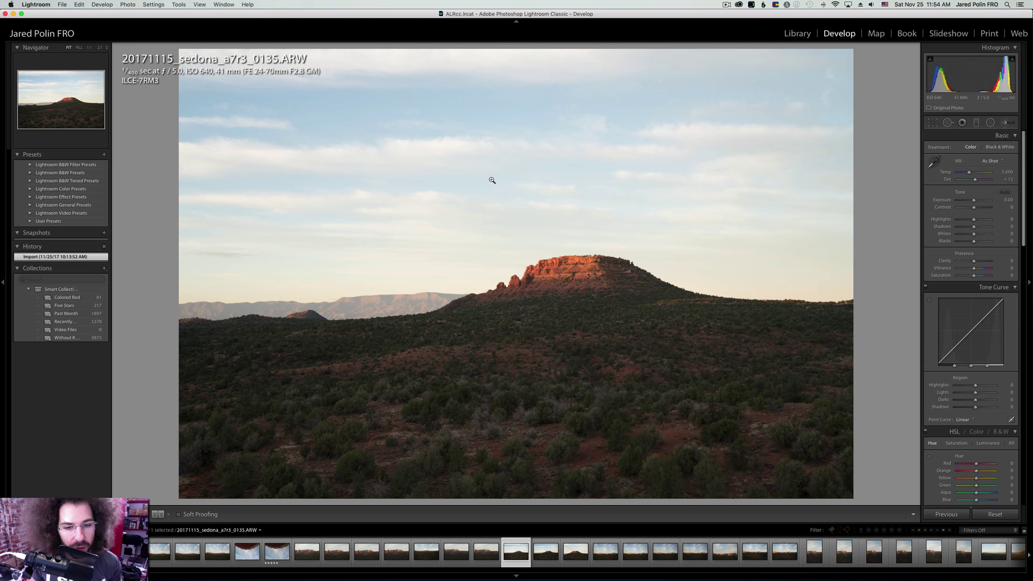
click(557, 277)
click(551, 222)
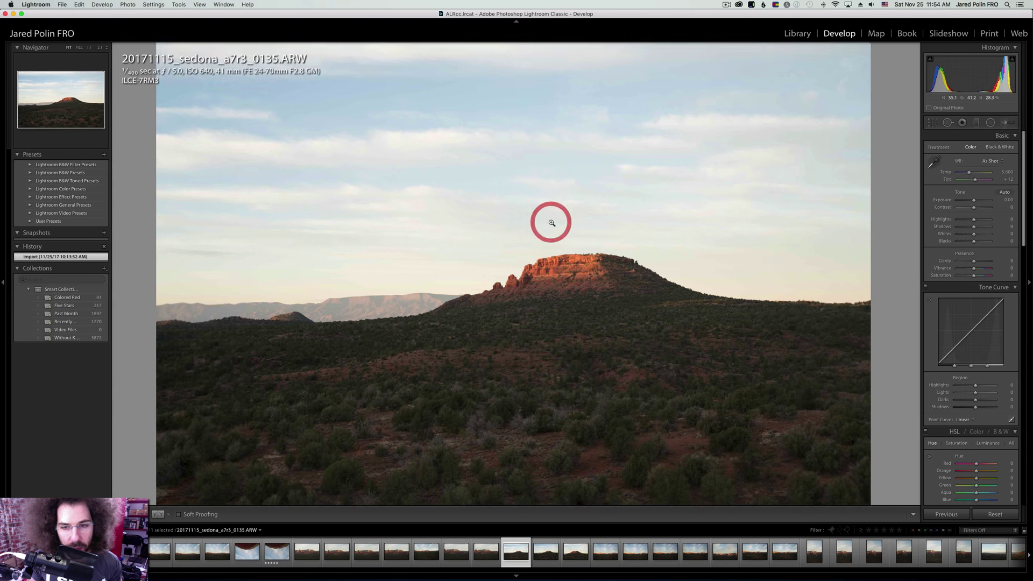
key(Right)
key(Right)
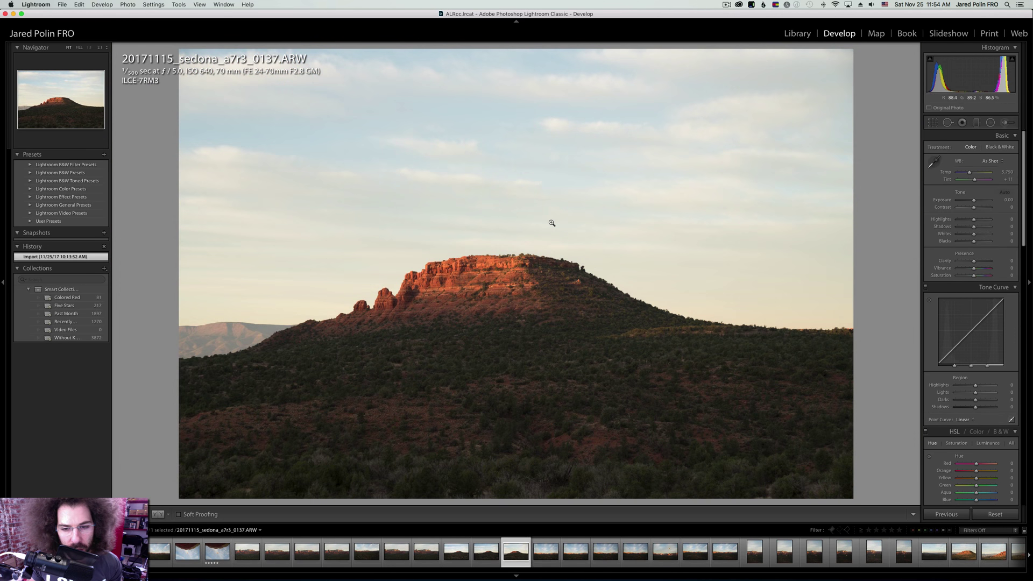
Compare the wide landscapes with two distant balloons from 0138 to 0143.
key(Right)
key(Right)
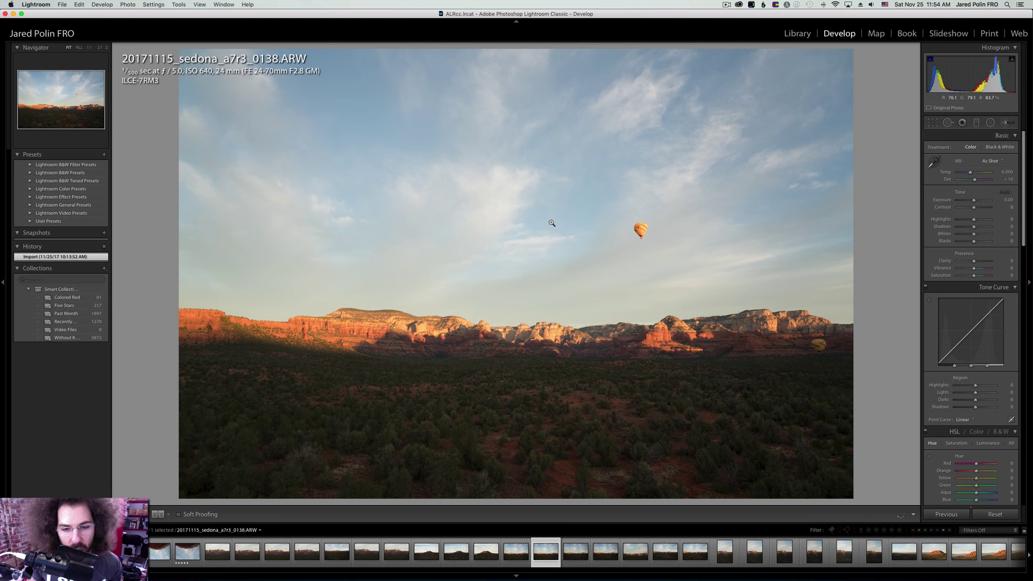
key(Right)
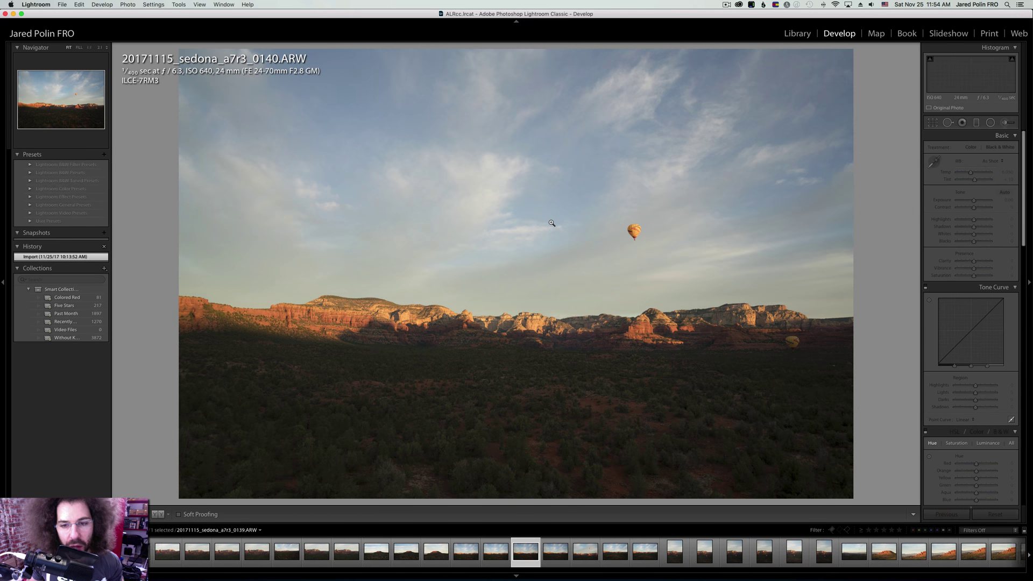
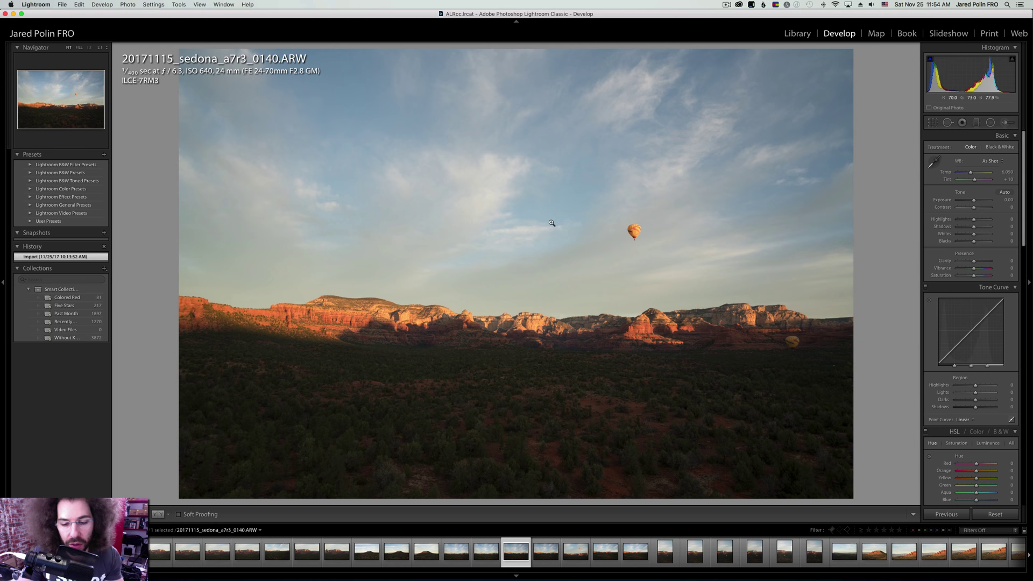
key(Right)
key(Right)
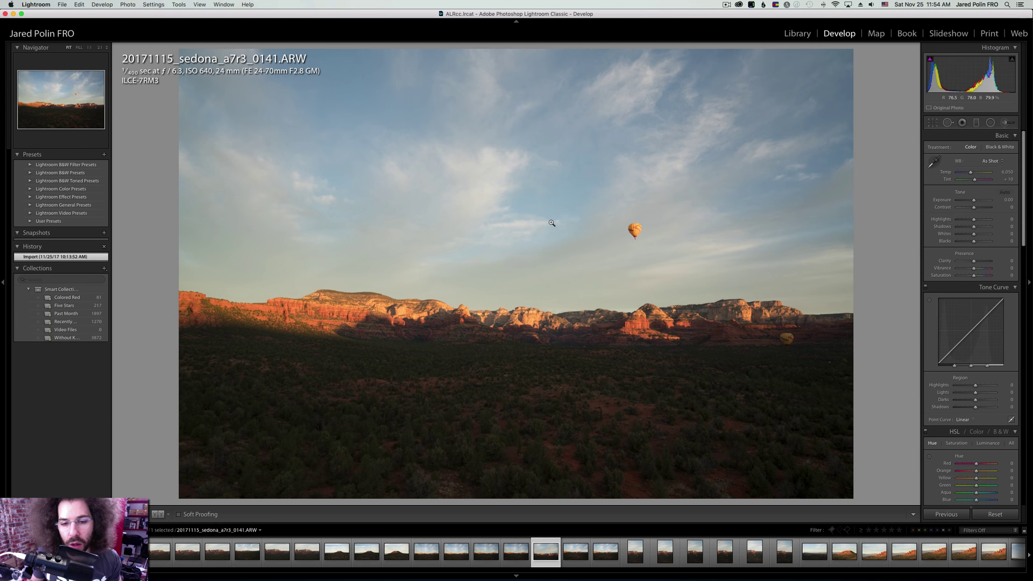
key(Right)
key(Right)
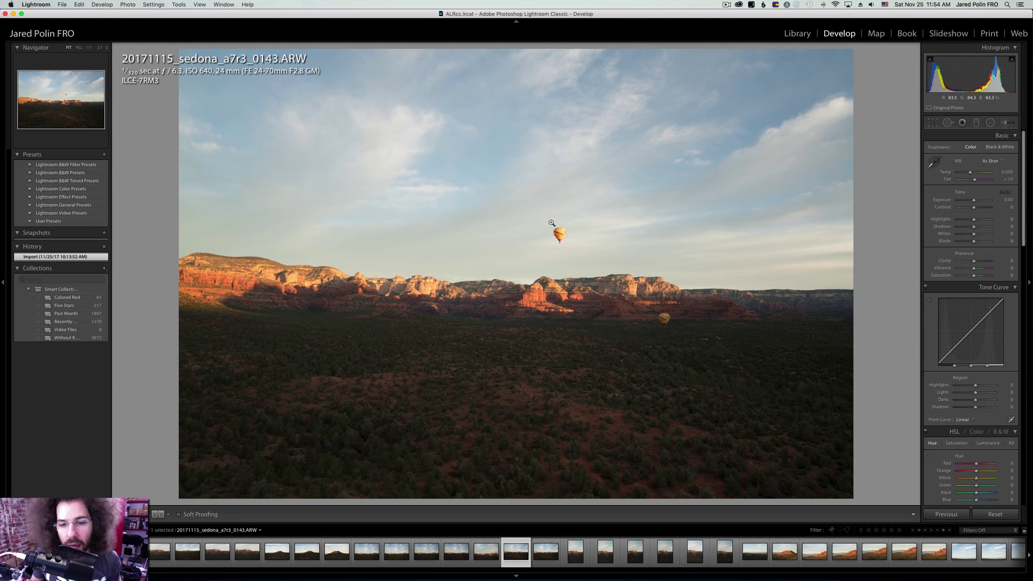
Compare the vertical frames of two balloons against the cliffs from 0145 to 0150.
key(Right)
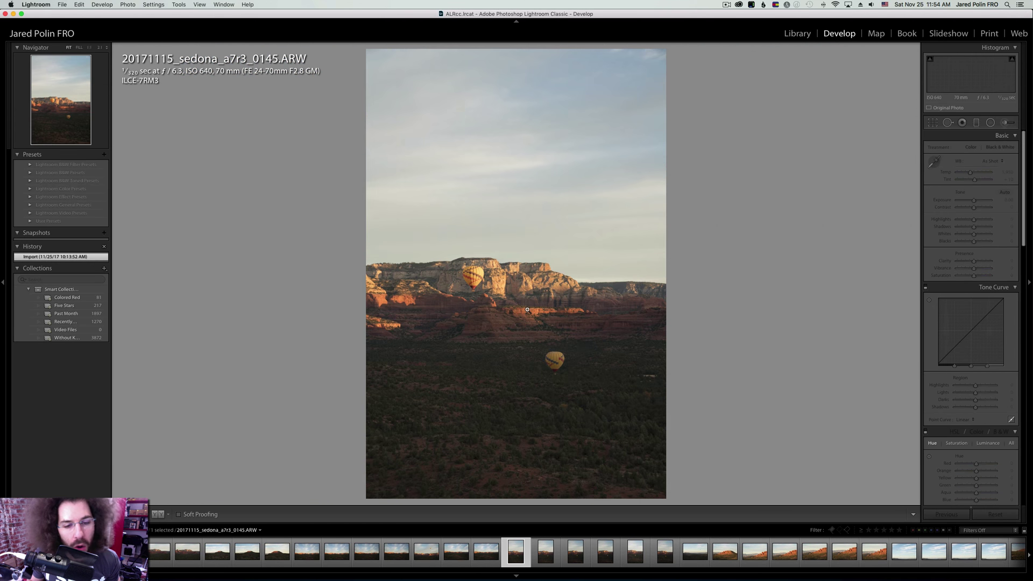
key(Right)
key(Right)
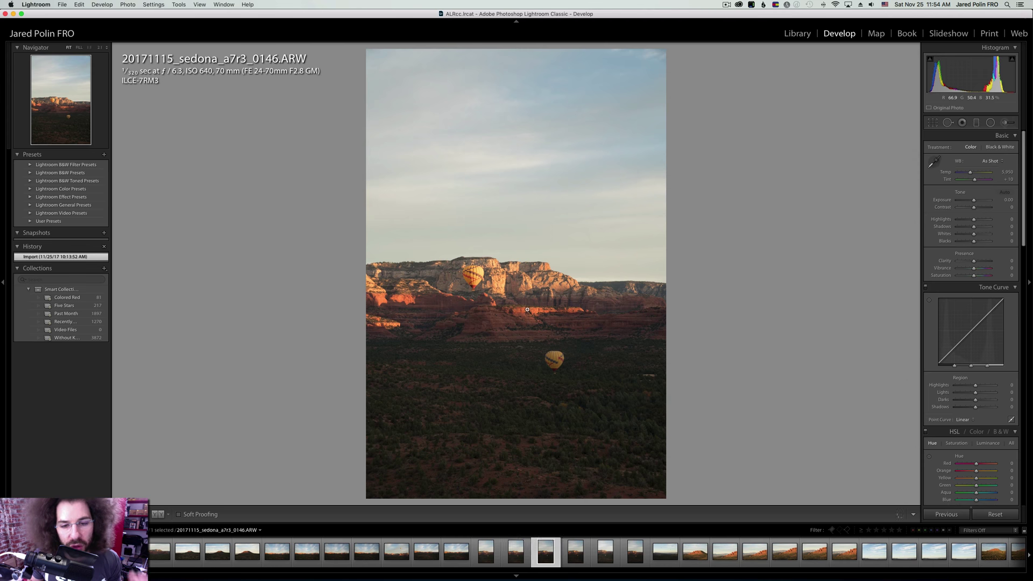
key(Right)
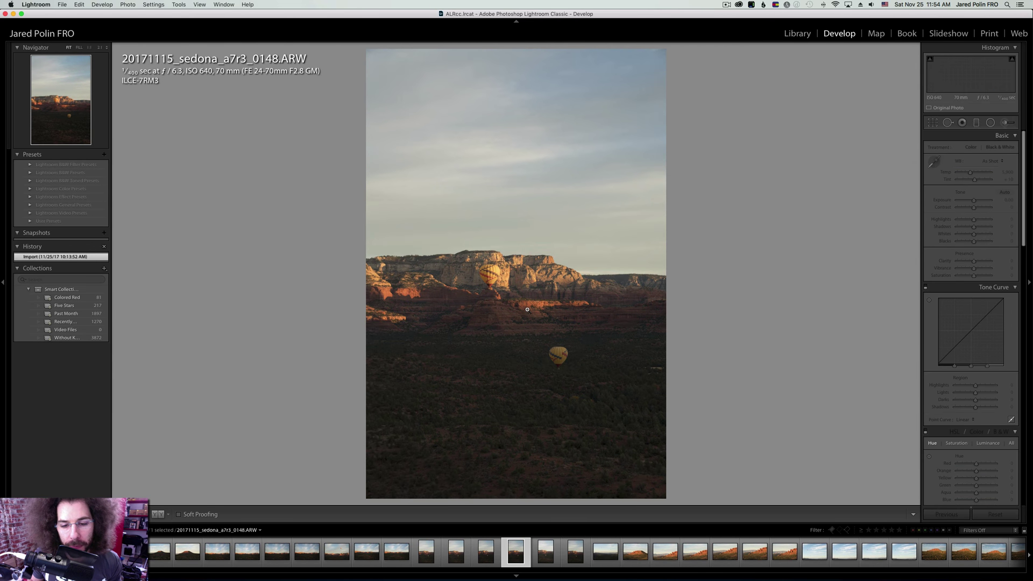
key(Right)
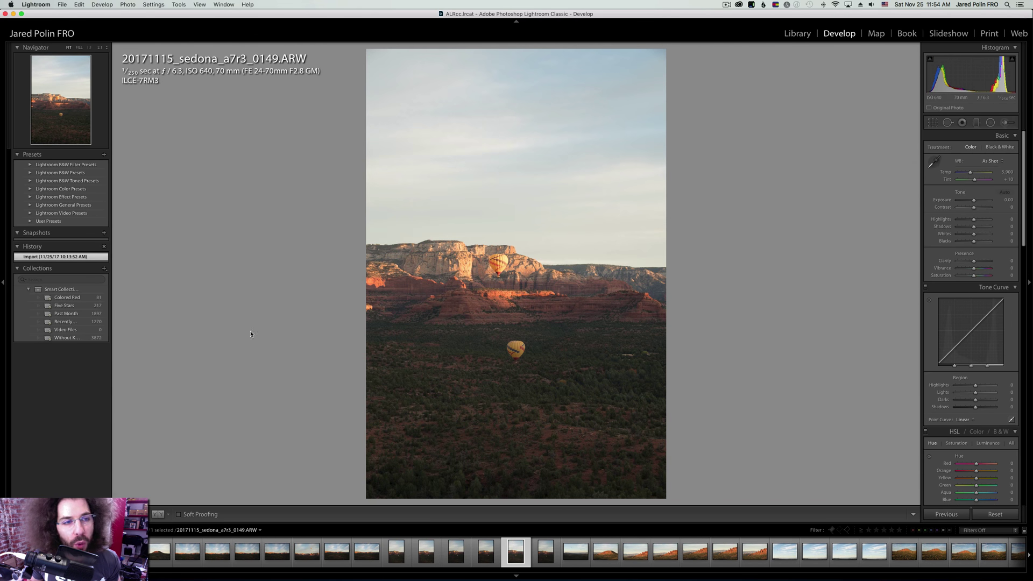
key(Right)
key(Right)
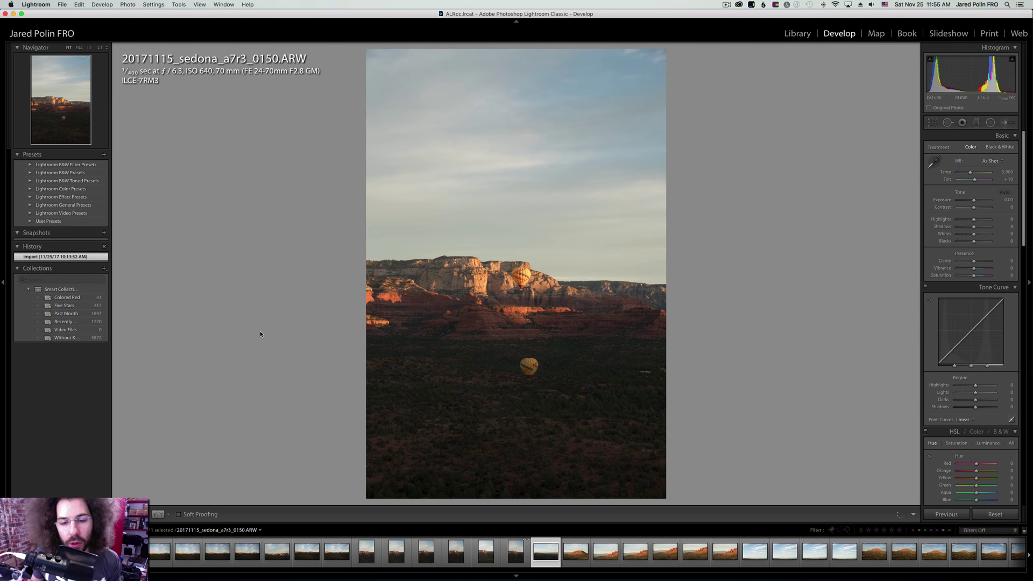
Review the sunlit red butte photos from 0152 to 0156.
key(Right)
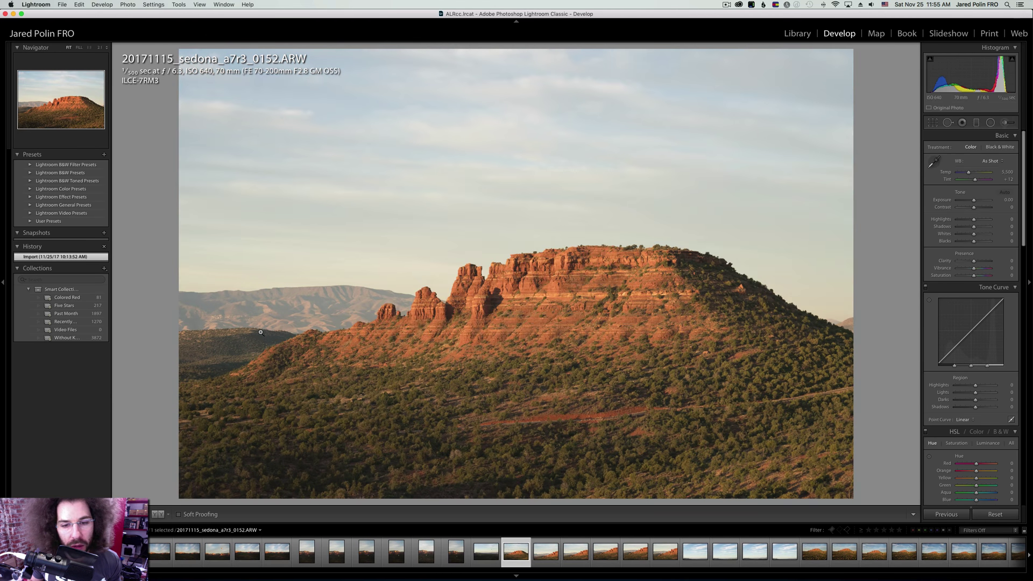
key(Right)
key(Right)
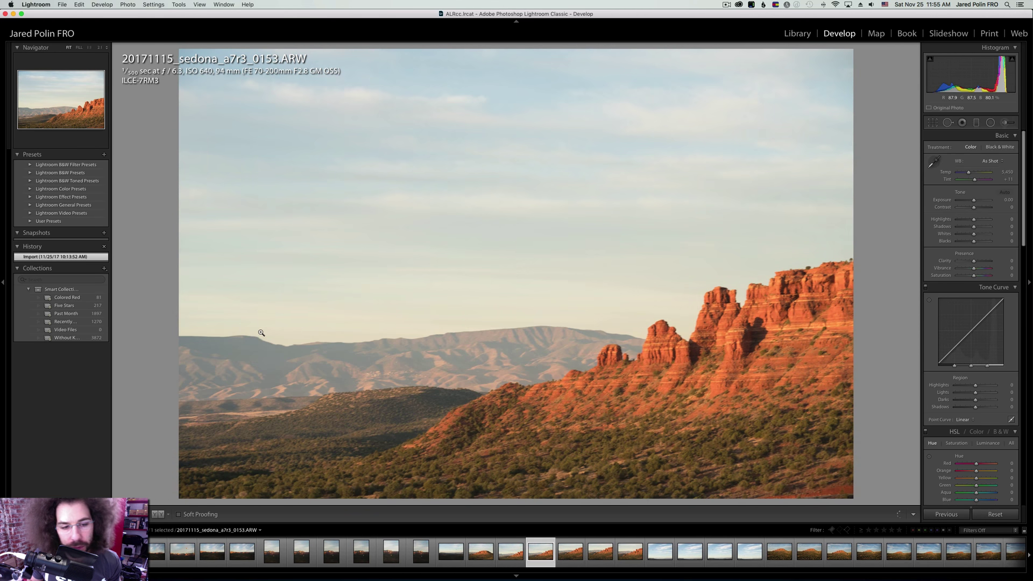
key(Right)
key(Right)
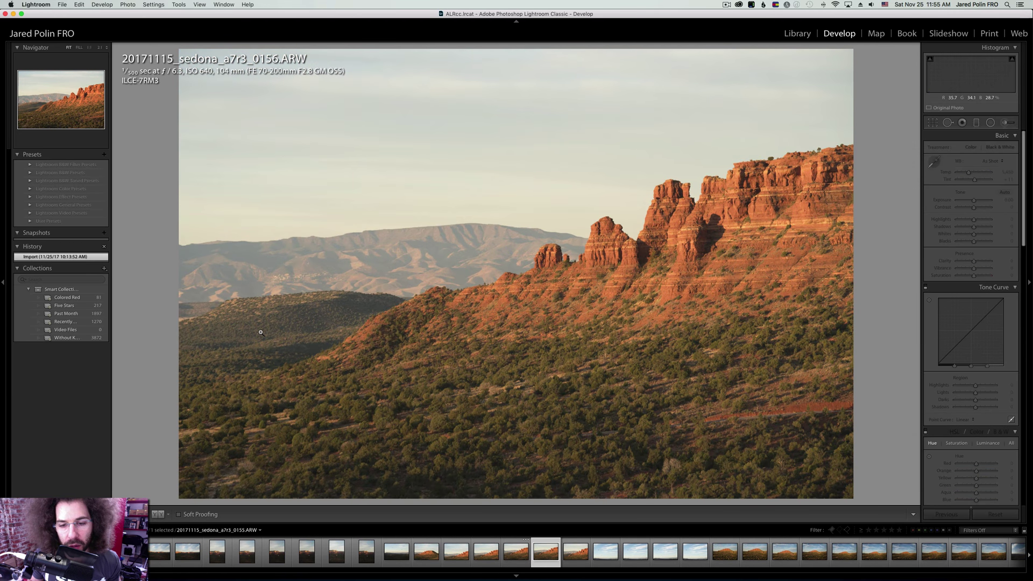
key(Right)
Review the sky photos with several balloons from 0158 to 0161, checking the balloons up close in 0158.
key(Right)
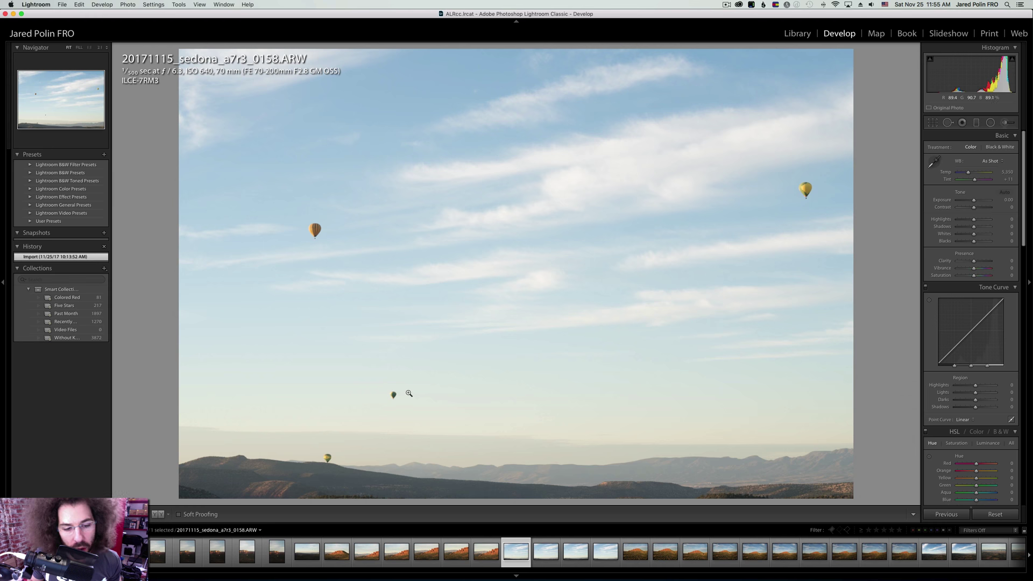
click(297, 467)
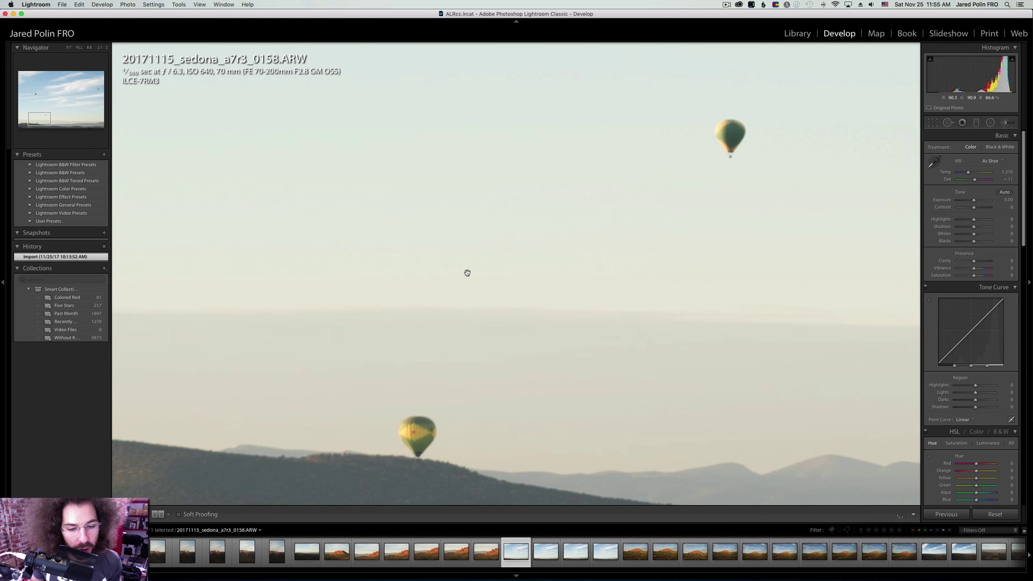
drag(489, 233, 675, 299)
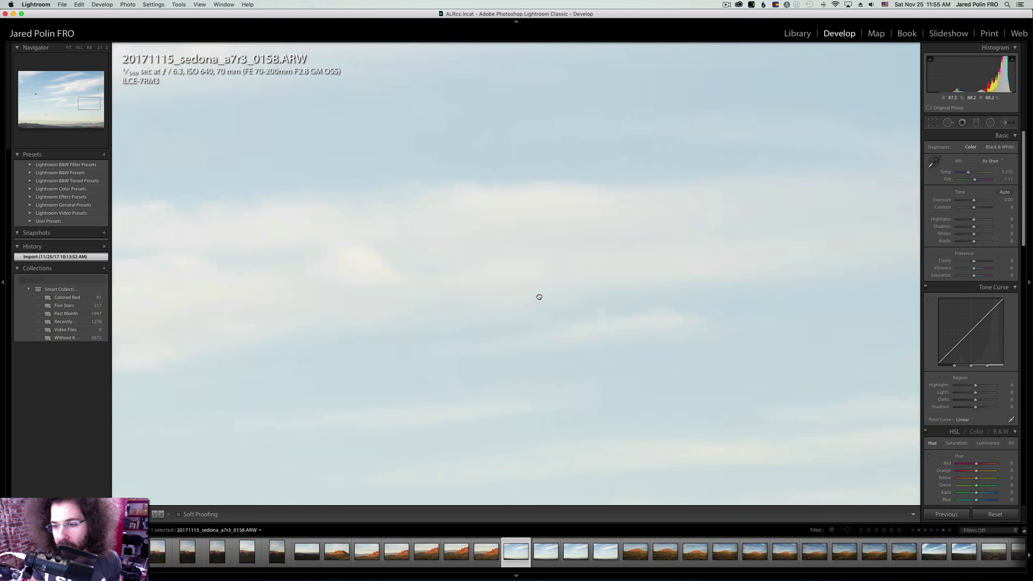
click(538, 296)
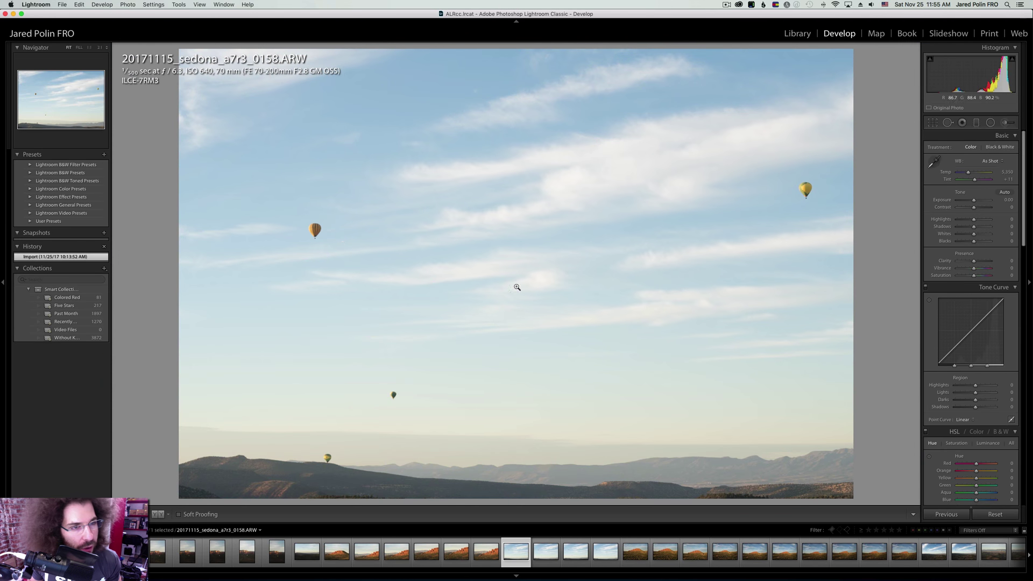
key(Right)
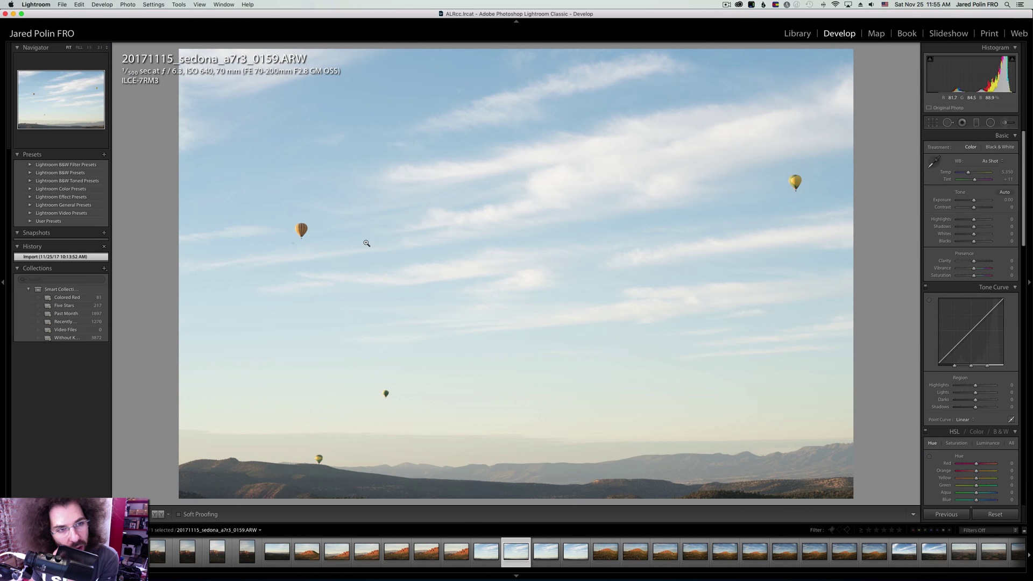
key(Right)
key(Right)
Check the balloon shadow below the red butte up close in photo 0162.
key(Right)
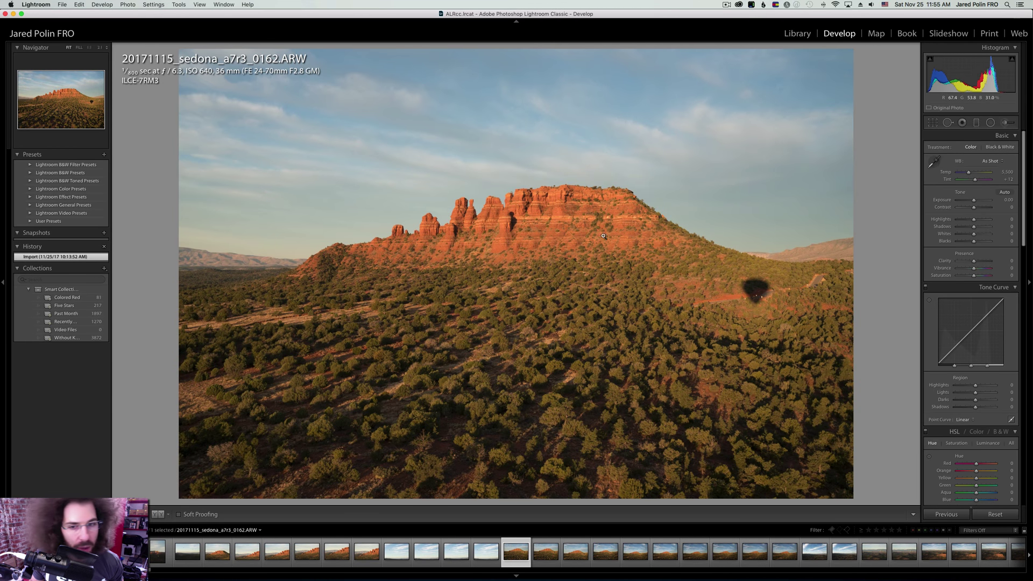
click(754, 281)
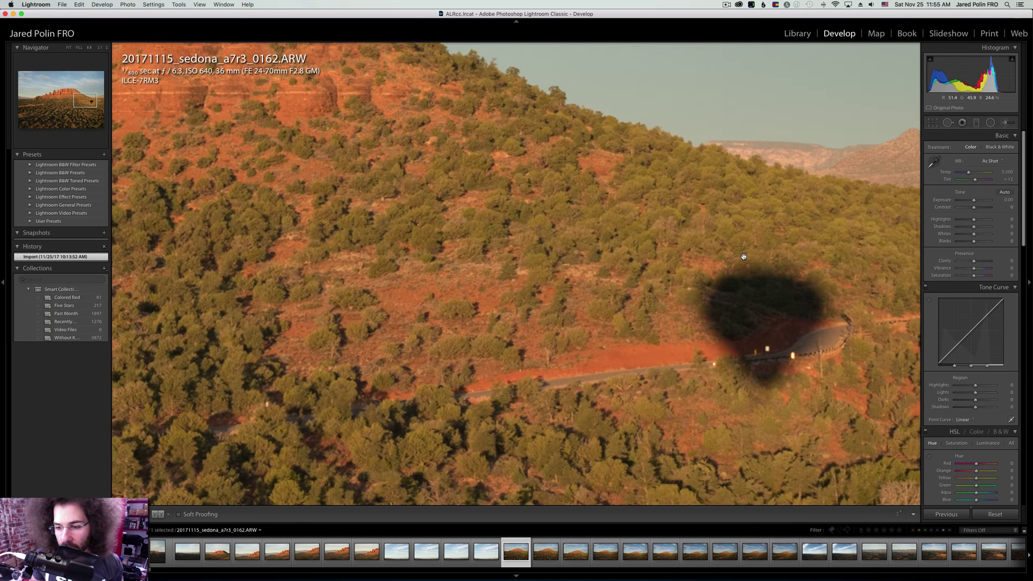
click(744, 257)
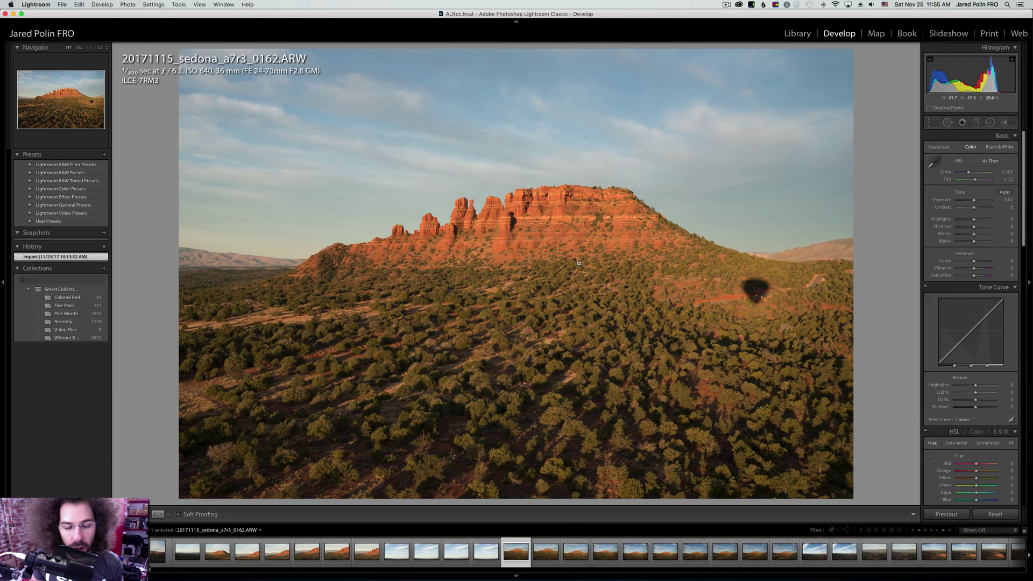
Compare the butte and balloon shadow frames 0162 to 0165 and rate 0163 and 0165 5 stars.
key(Right)
key(Right)
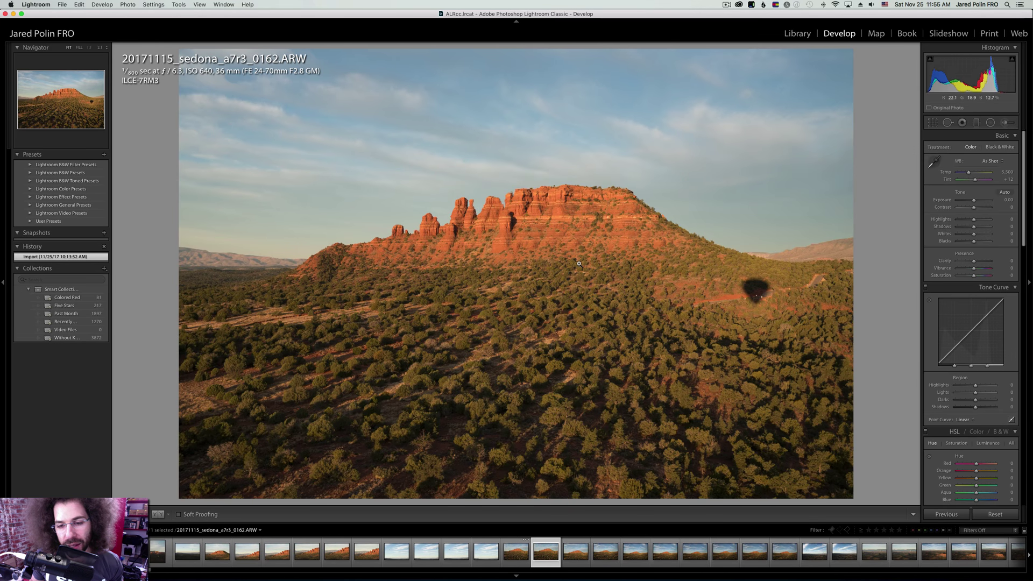
key(Left)
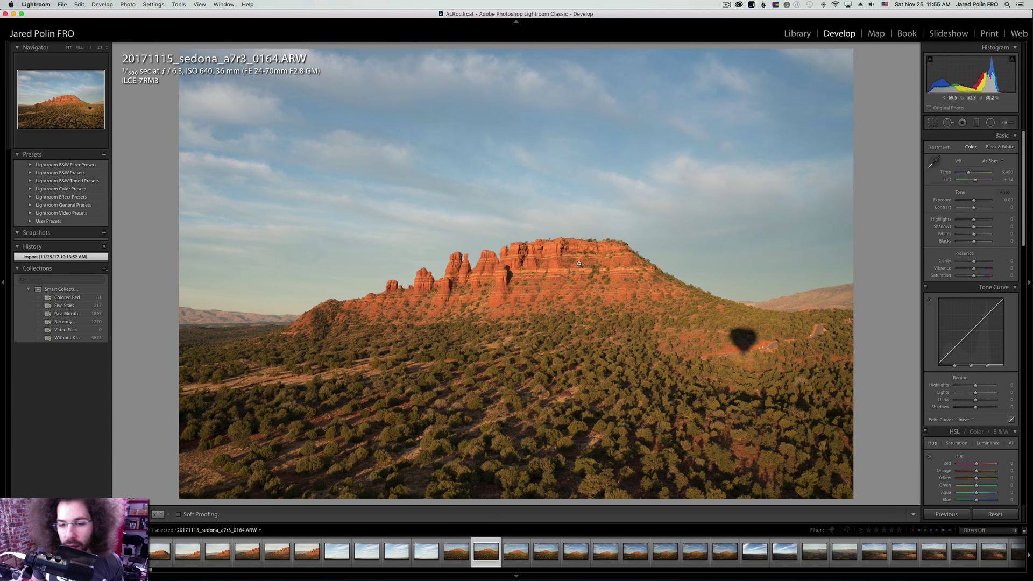
key(5)
key(Right)
key(Right)
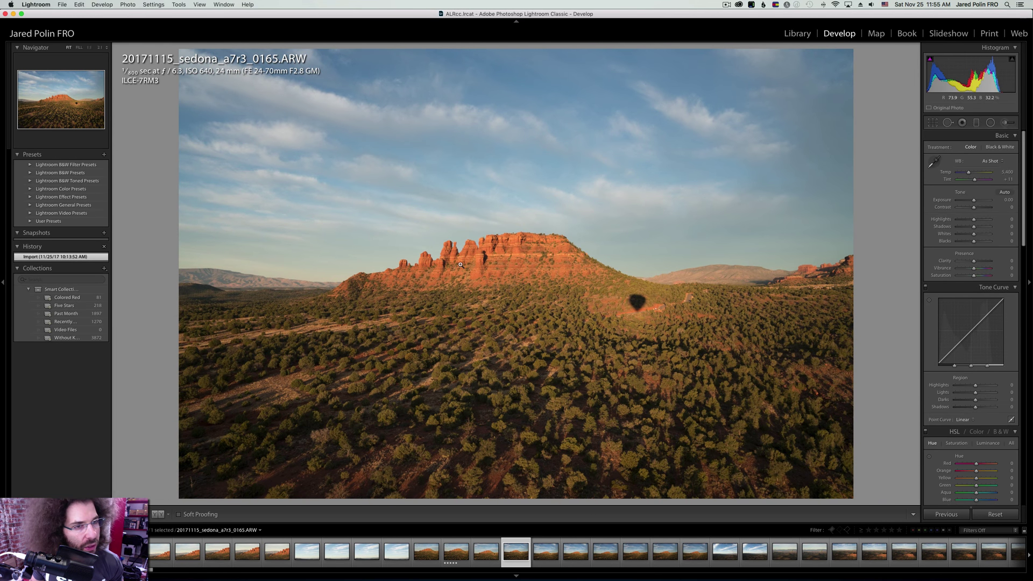
key(5)
Compare the wide butte frames with the balloon shadow from 0166 to 0171 and rate 0171 5 stars.
key(Right)
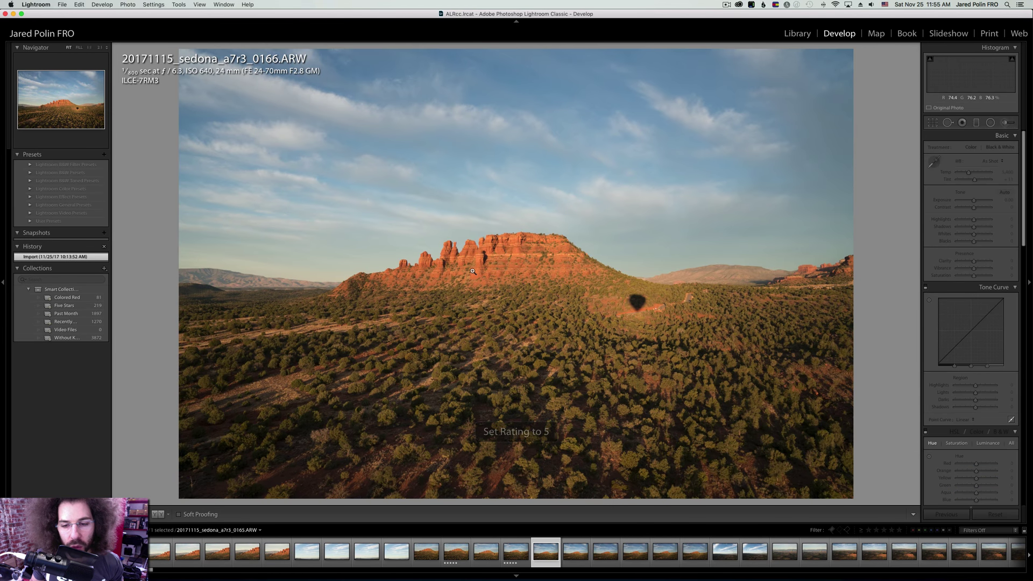
key(Right)
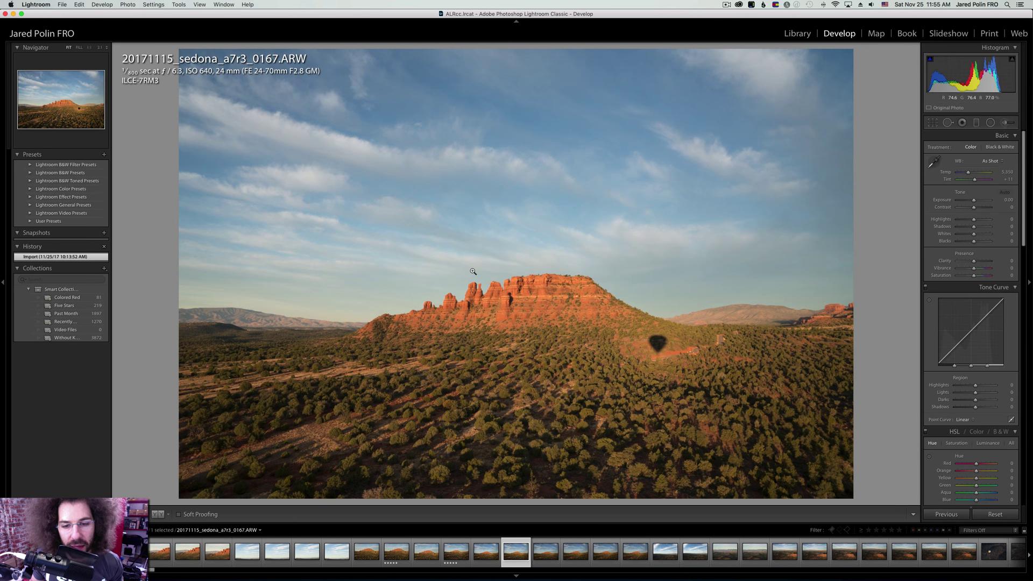
key(Right)
key(Right)
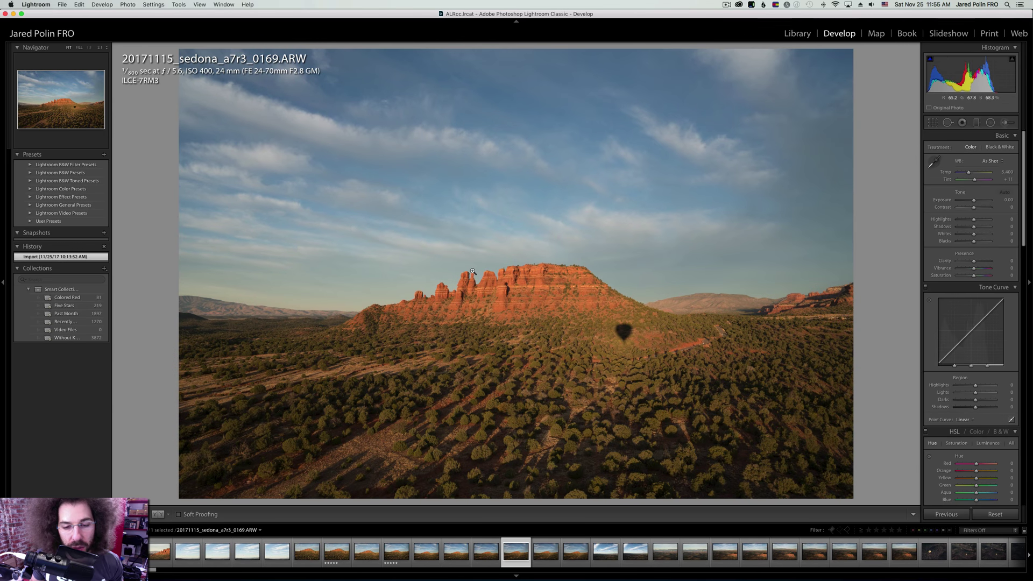
key(Right)
key(Right)
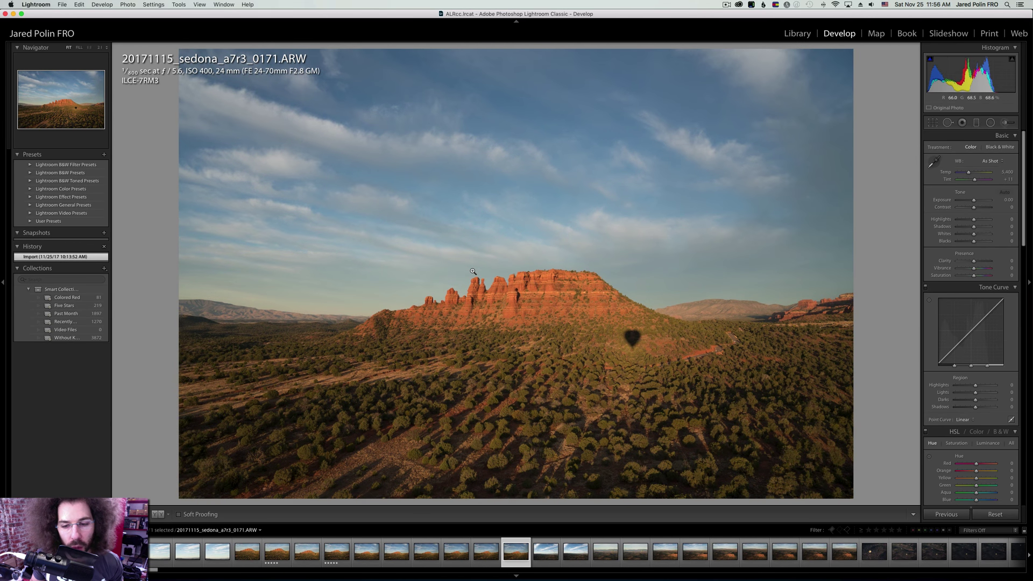
key(Right)
key(Left)
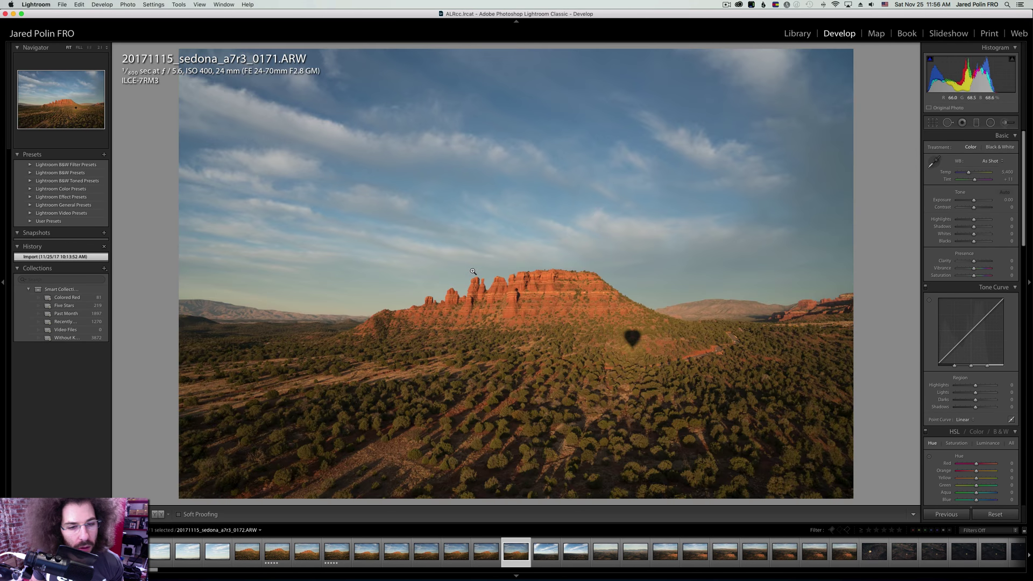
key(Left)
key(Right)
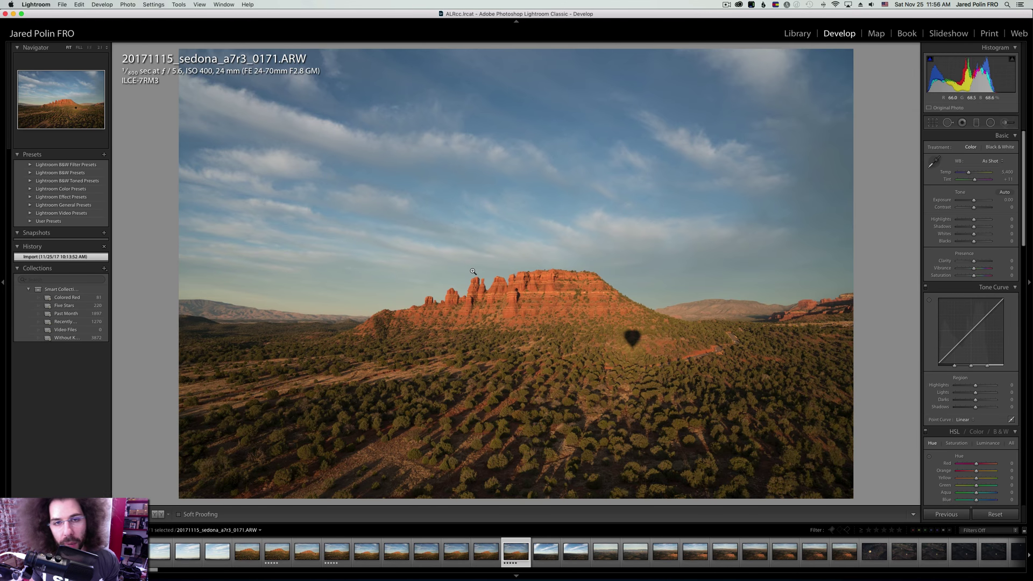
Check the distant balloons up close in the valley landscape 0172 and move on to 0173.
key(Right)
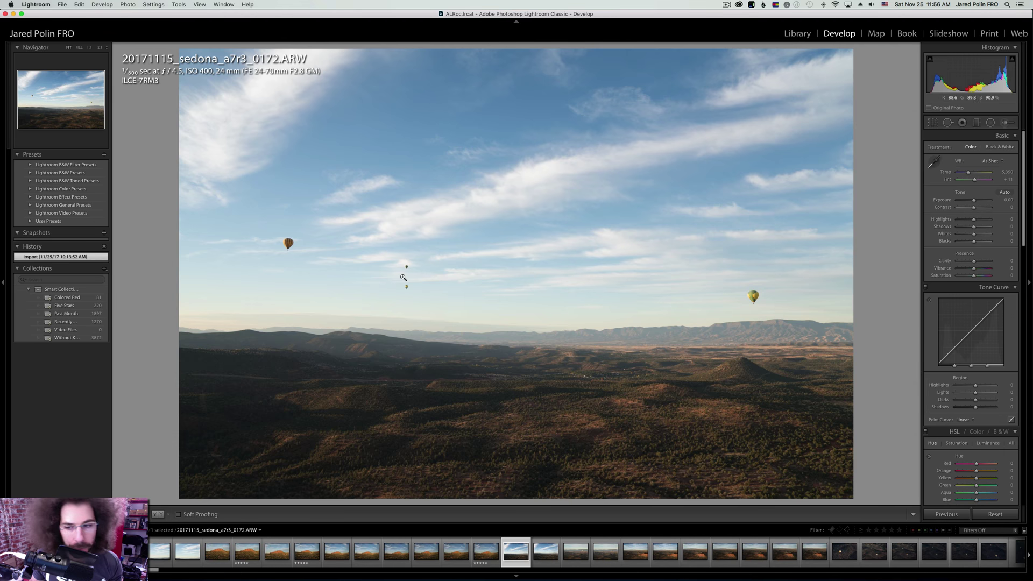
click(401, 276)
click(413, 222)
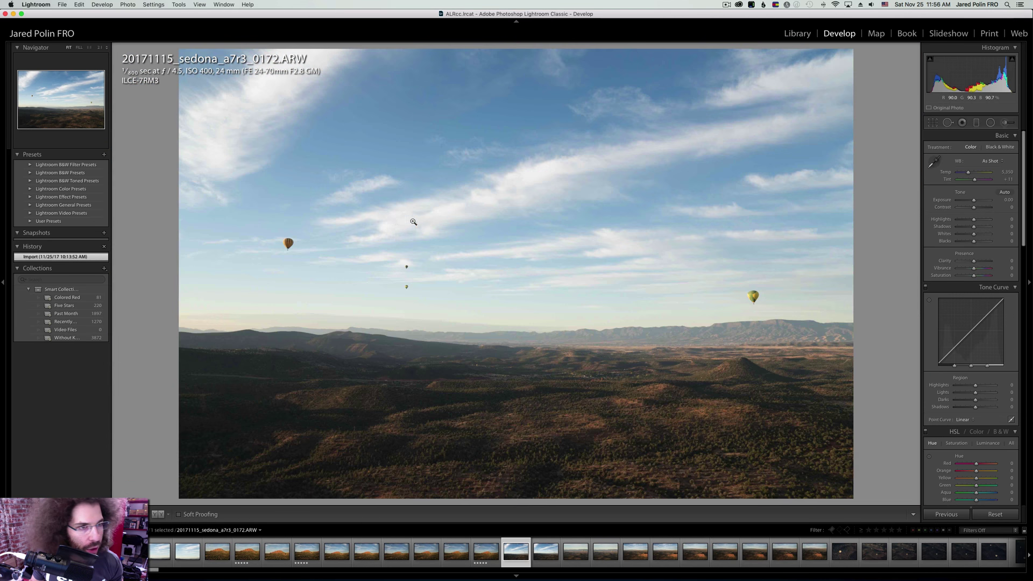
key(Right)
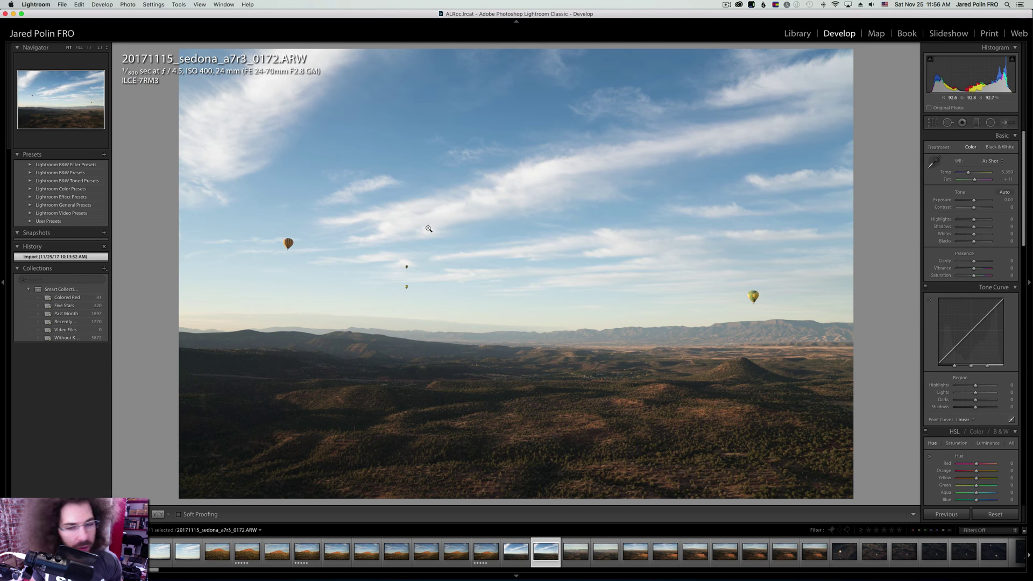
Review the aerial valley landscapes from 0174 to 0180.
key(Right)
key(Right)
key(Right)
key(Right)
key(Right)
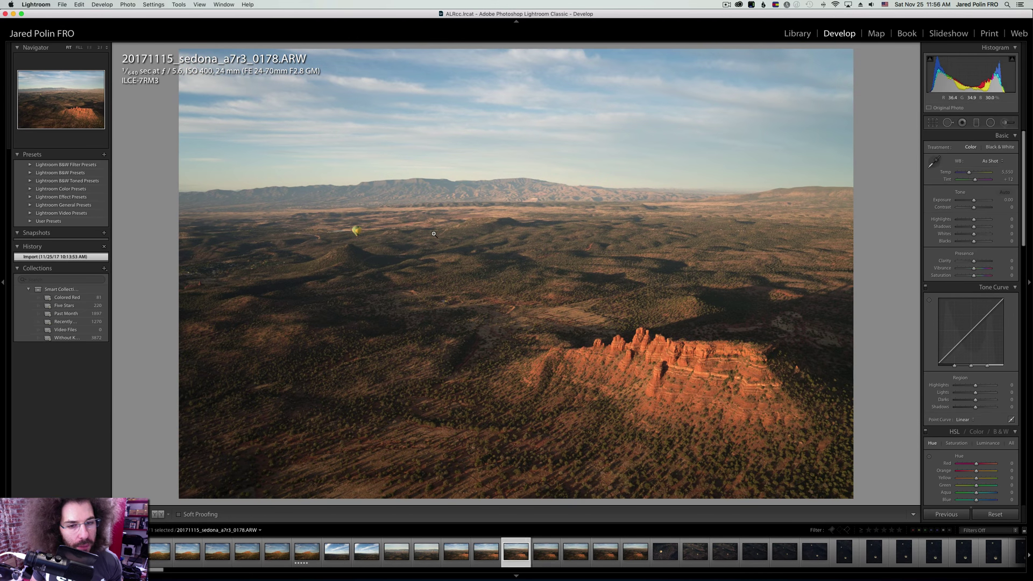
key(Right)
key(Right)
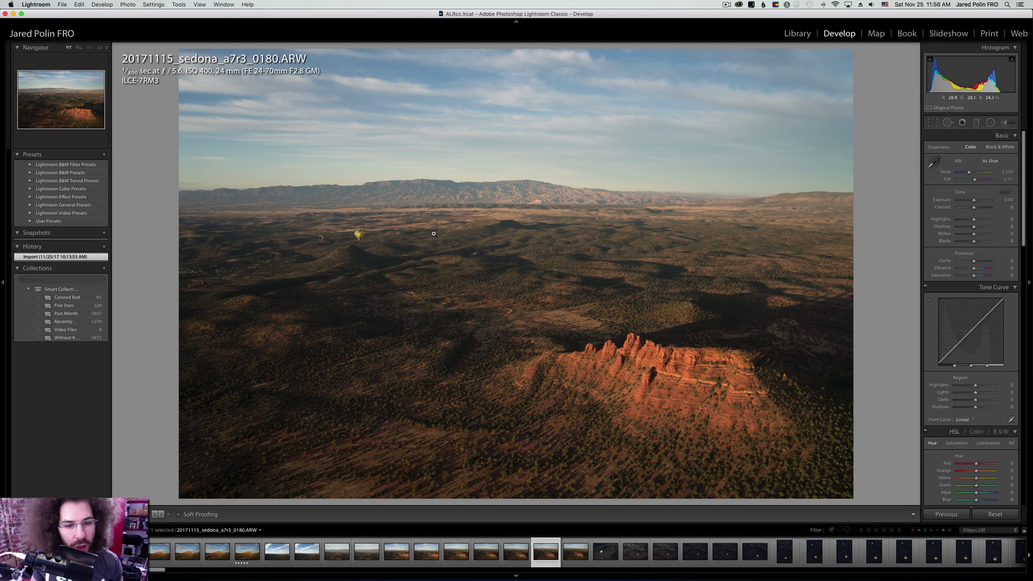
Rate the overhead photo 0183 of the single yellow balloon 5 stars.
key(Right)
key(Right)
key(Right)
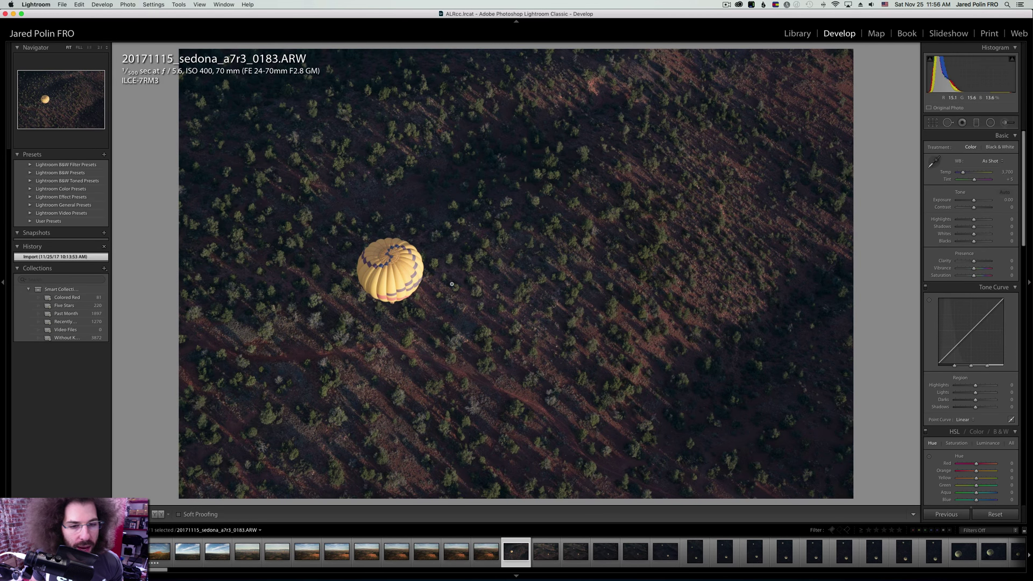
key(5)
Compare the horizontal overhead frames of two balloons from 0184 to 0188.
key(Right)
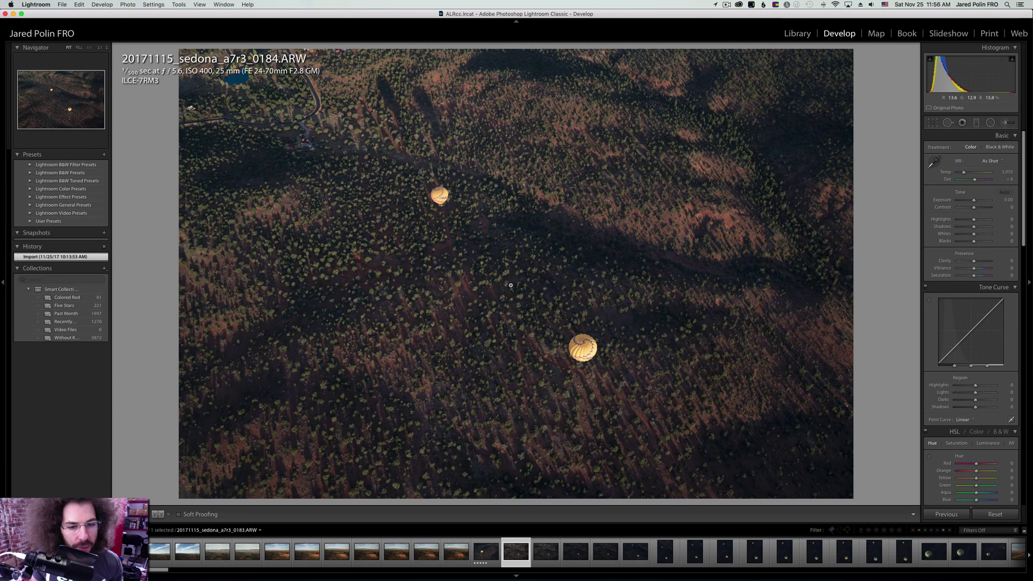
key(Right)
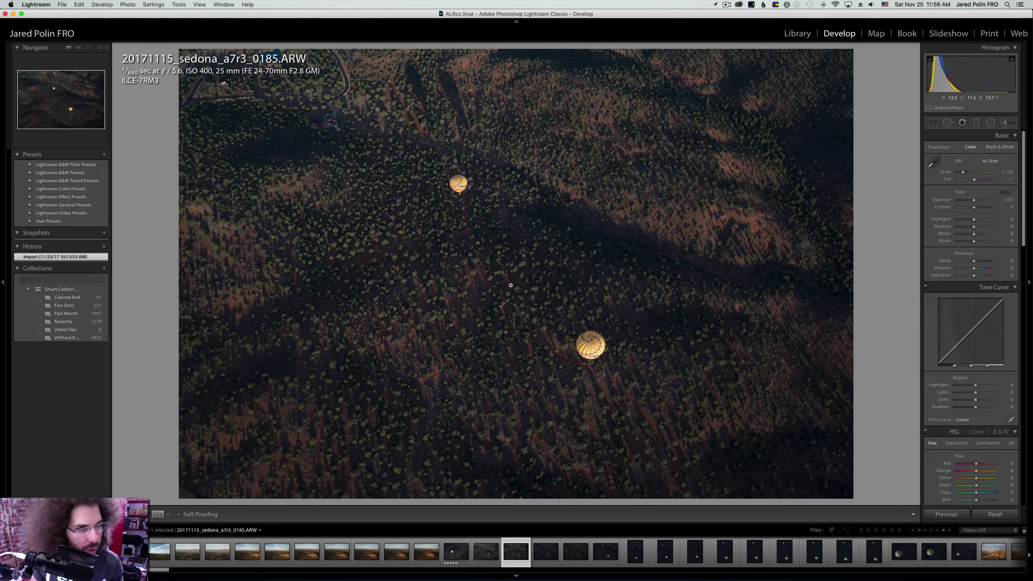
key(Right)
key(Right)
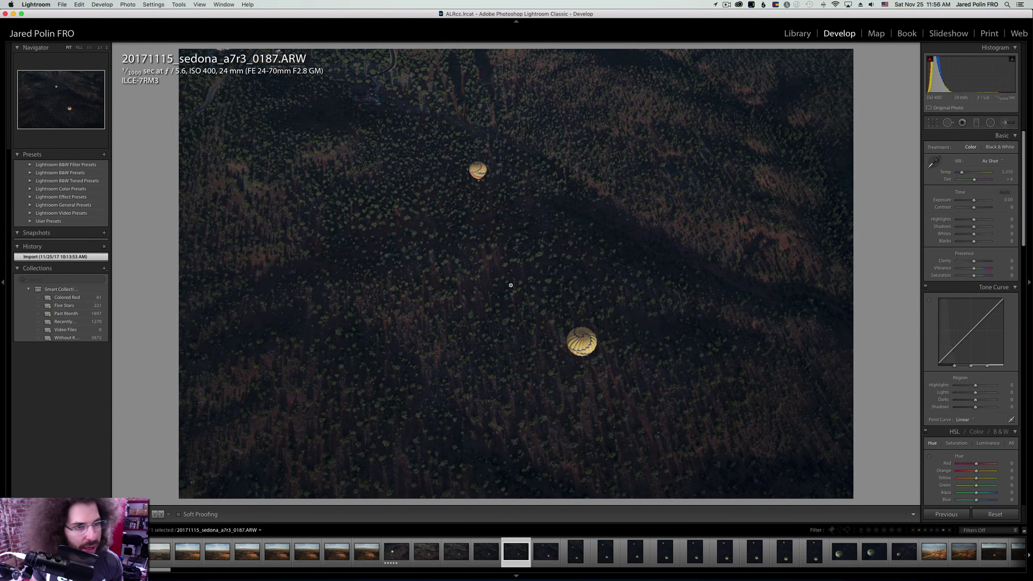
key(Right)
Compare the vertical overhead frames of two balloons from 0189 to 0193 and rate 0193 5 stars.
key(Right)
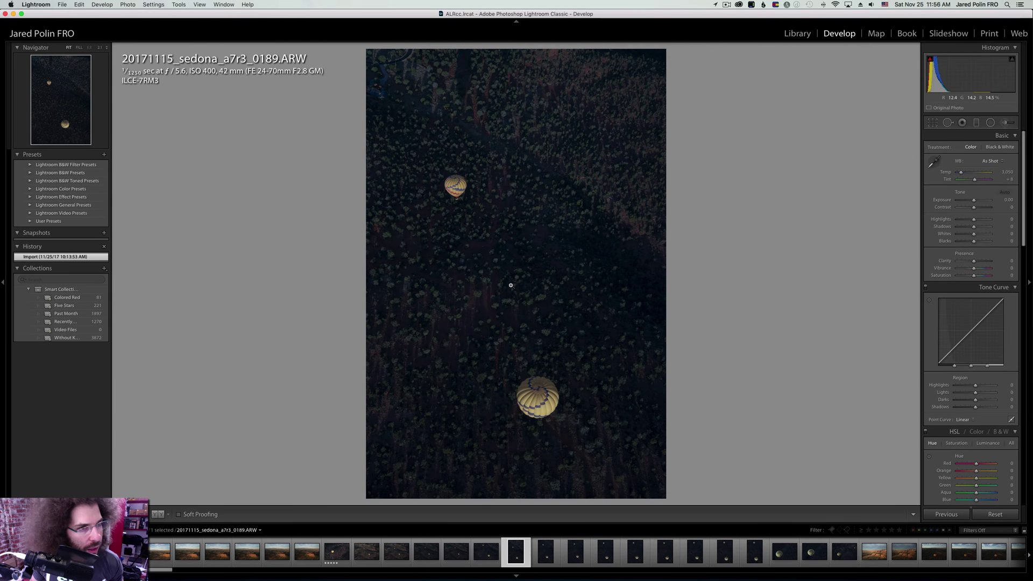
key(Right)
key(Right)
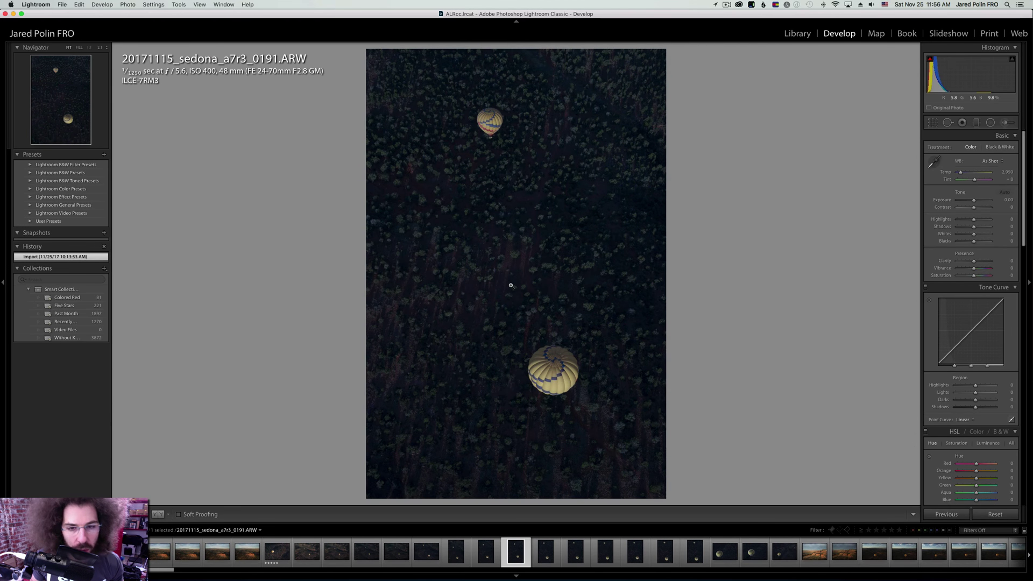
key(Right)
key(Right)
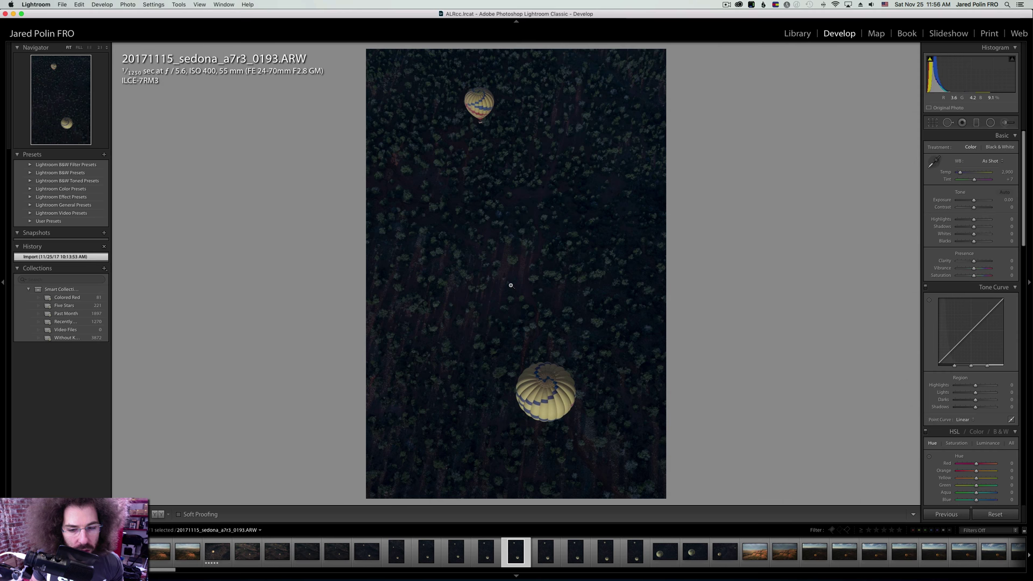
key(5)
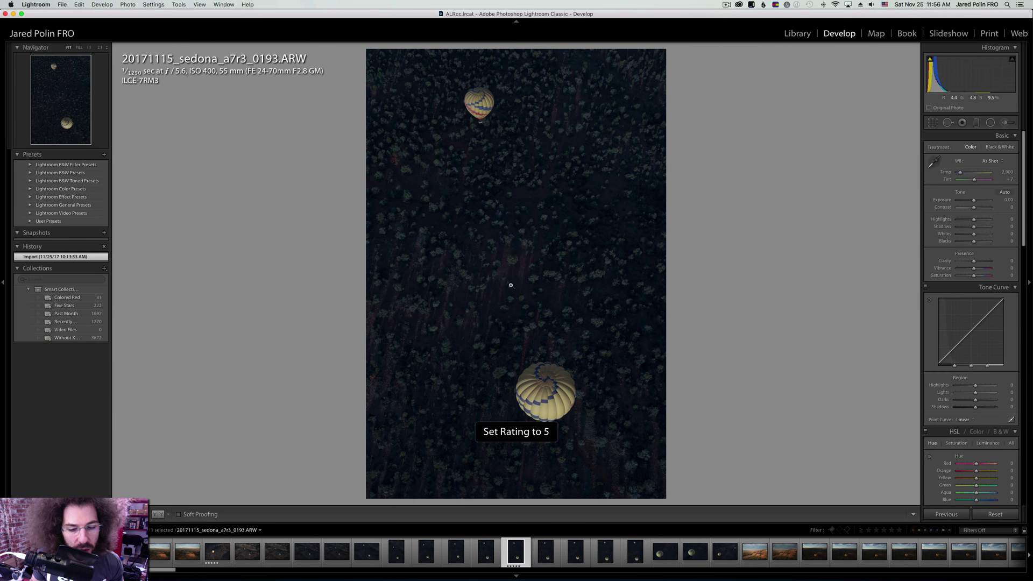
Compare vertical frame 0194 with its neighbouring shots and rate 0194 5 stars.
key(Right)
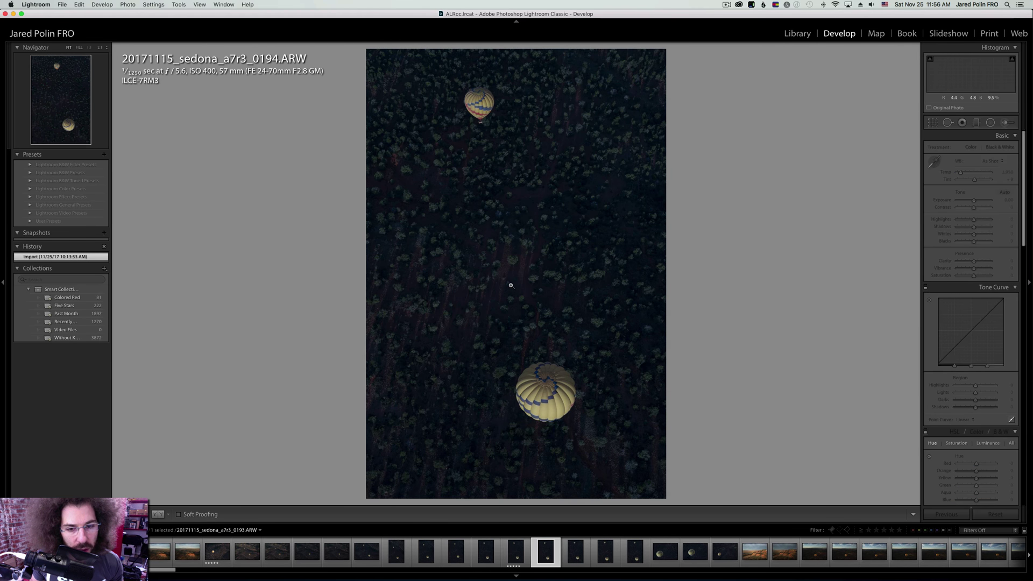
key(Right)
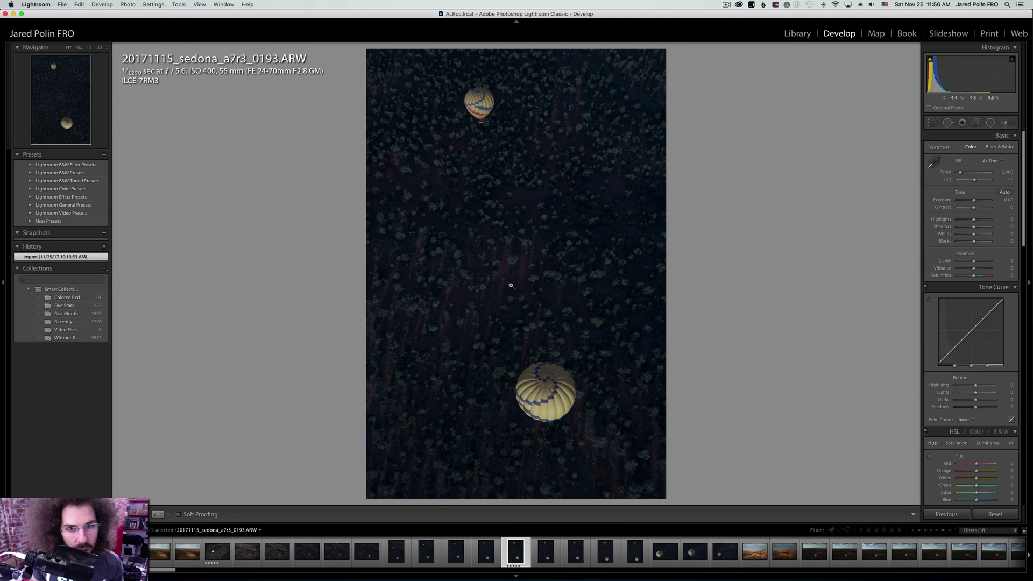
key(Right)
key(Left)
key(5)
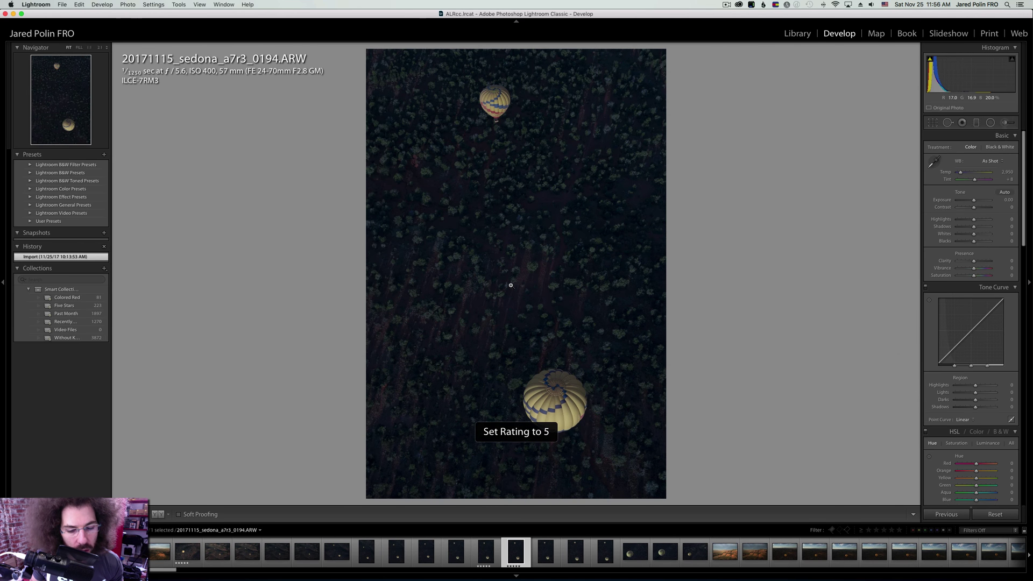
Rate the vertical two-balloon frame 0196 5 stars and move past 0197 to the next horizontal balloon photo.
key(Right)
key(Right)
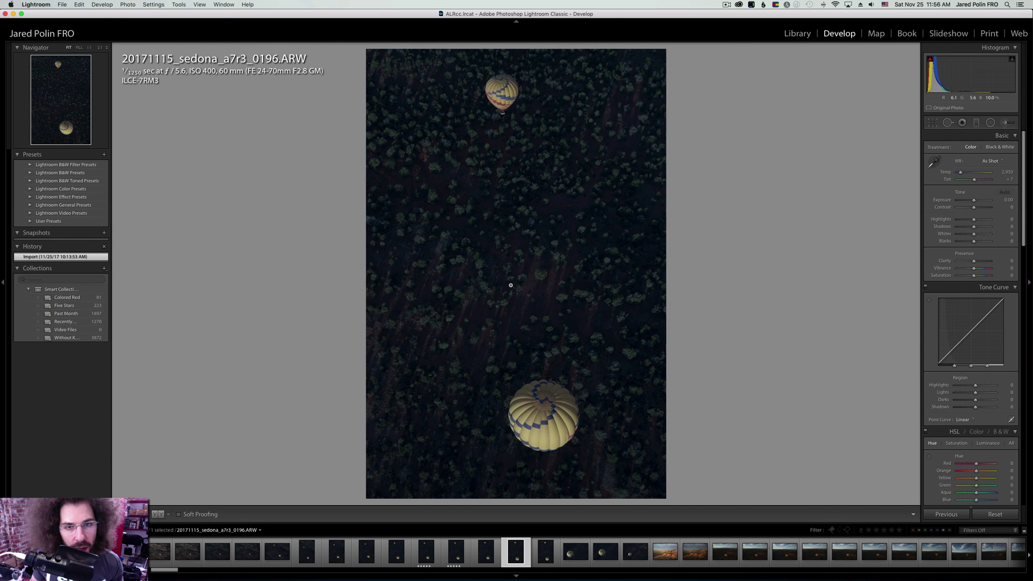
key(5)
key(Right)
key(Right)
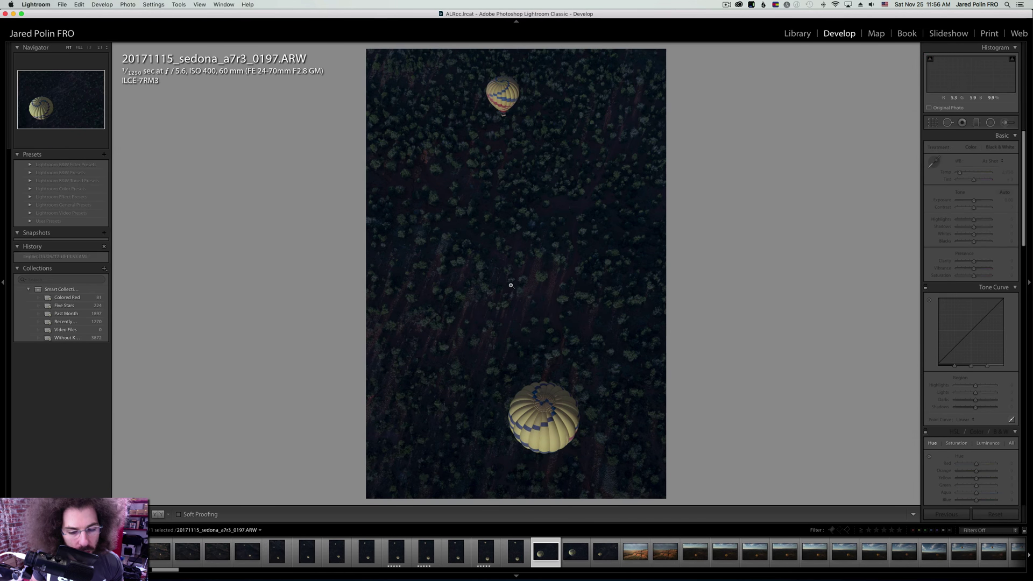
Move past the remaining horizontal overhead balloon frames through 0200 to red rock landscape 0201.
key(Right)
key(Right)
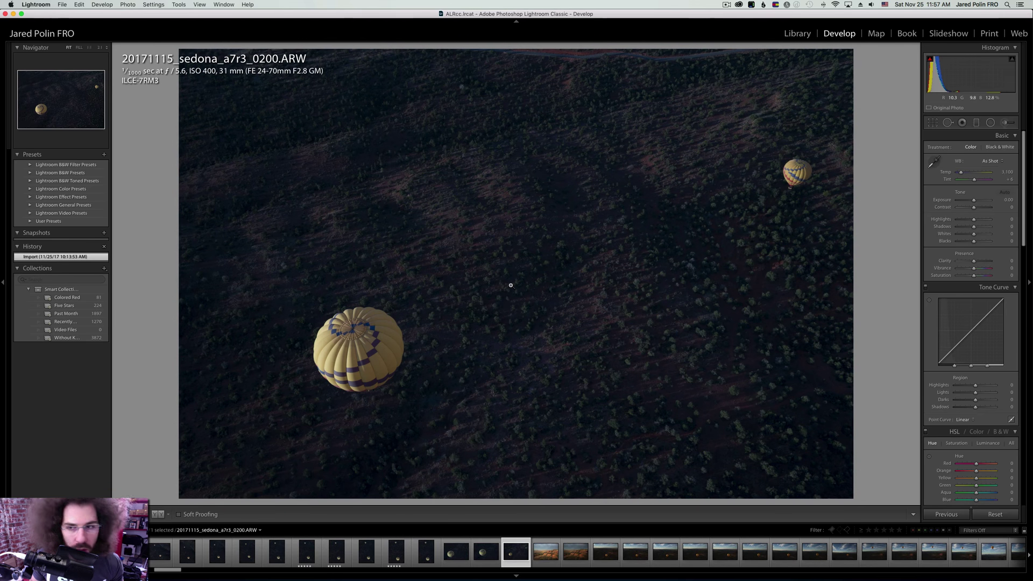
key(Right)
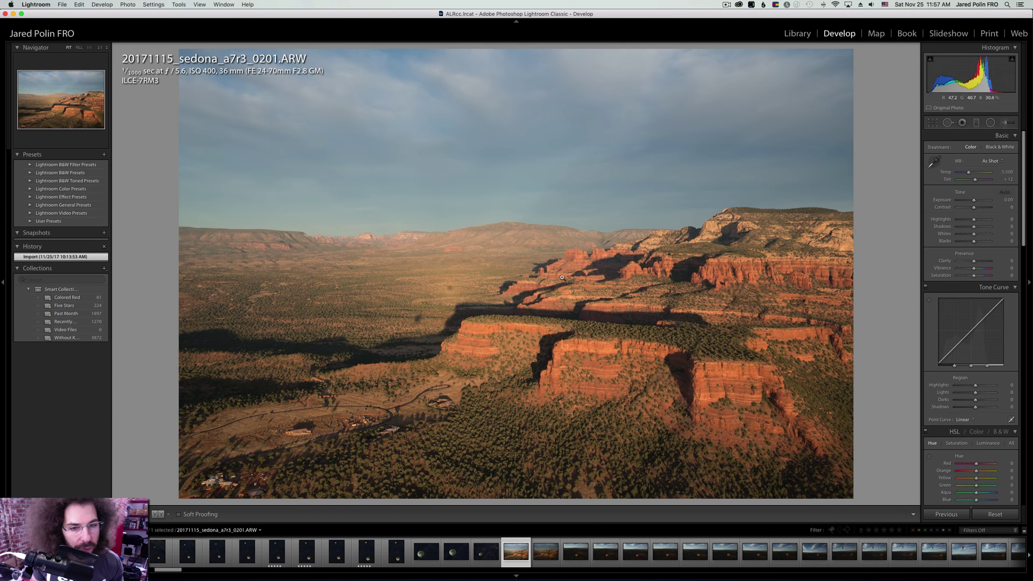
Try a 5-star rating on red rock landscape 0201, compare it with 0202, and clear the rating.
key(5)
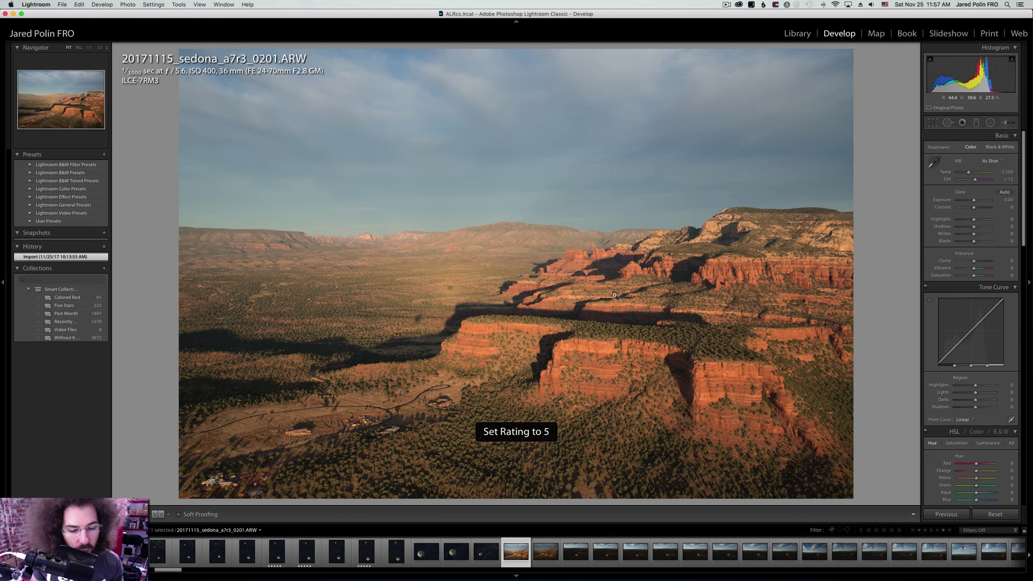
key(Right)
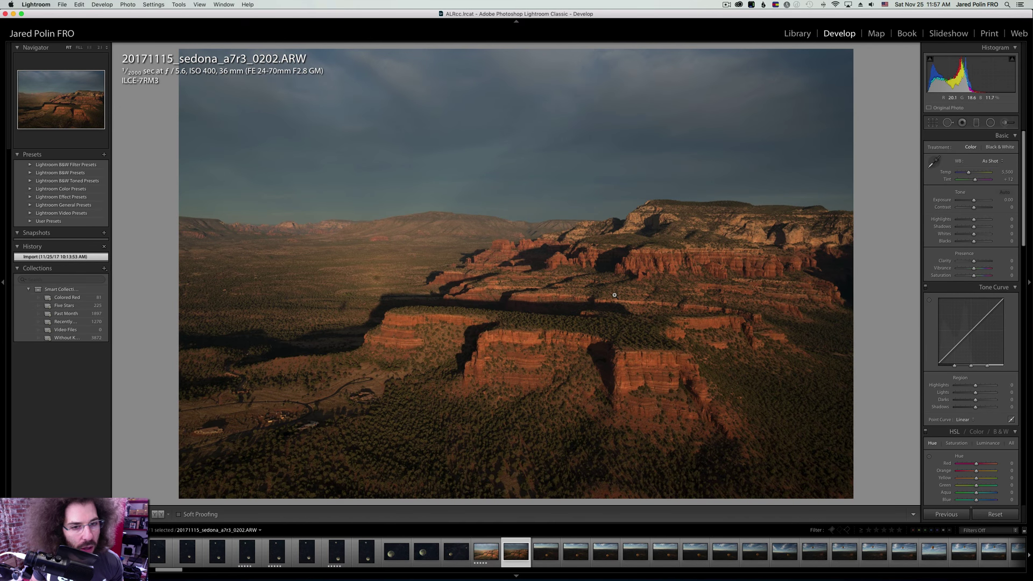
key(Left)
key(0)
key(Right)
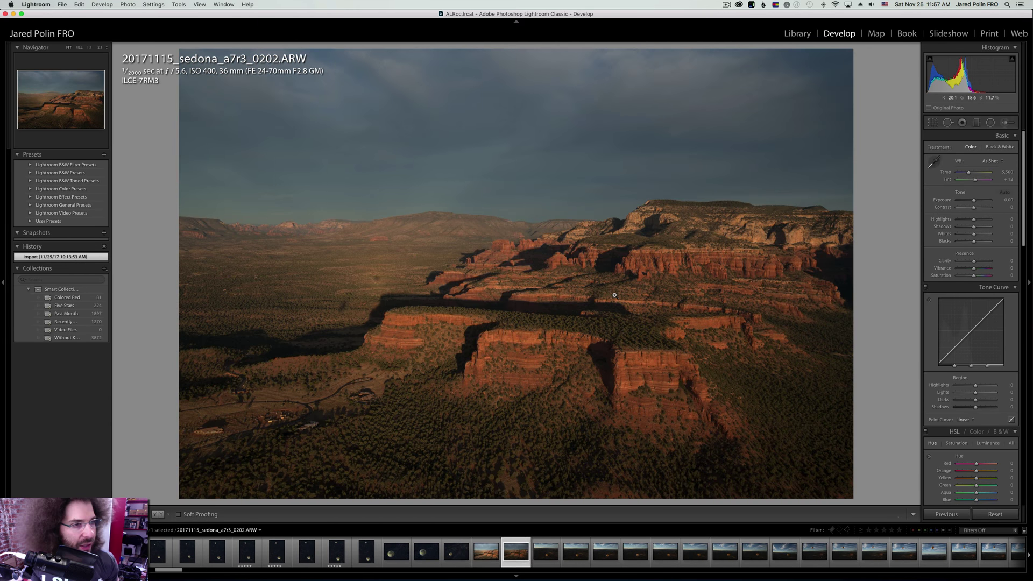
Compare 0201 with 0202, check the rock detail of 0202 up close, and rate 0202 5 stars.
key(Left)
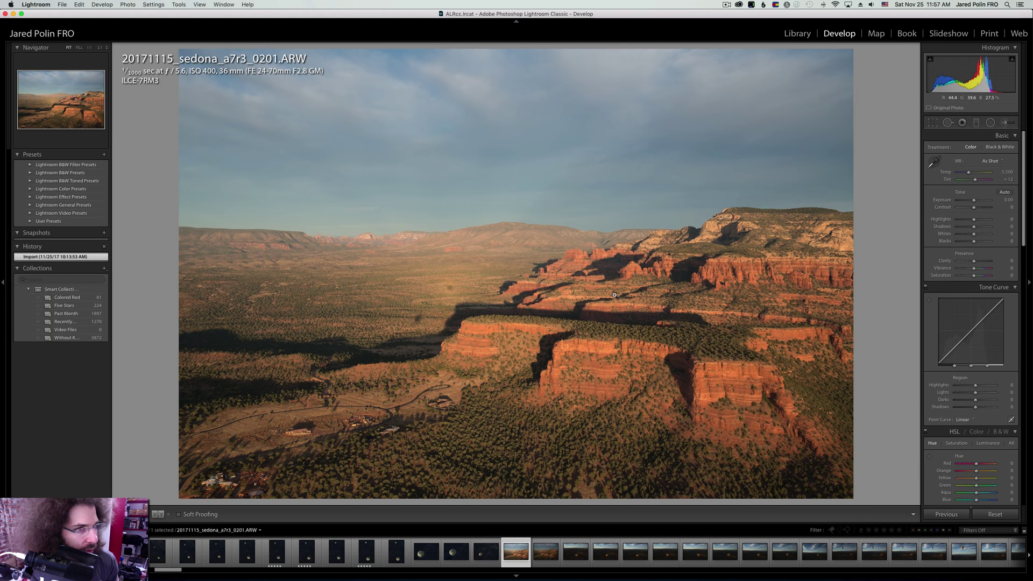
key(Right)
click(526, 311)
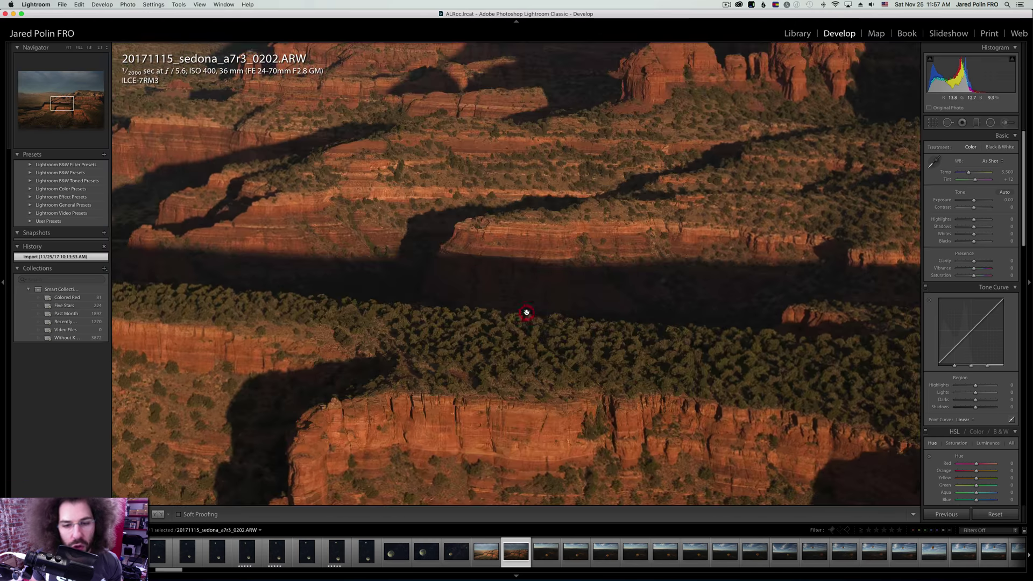
drag(602, 151, 405, 392)
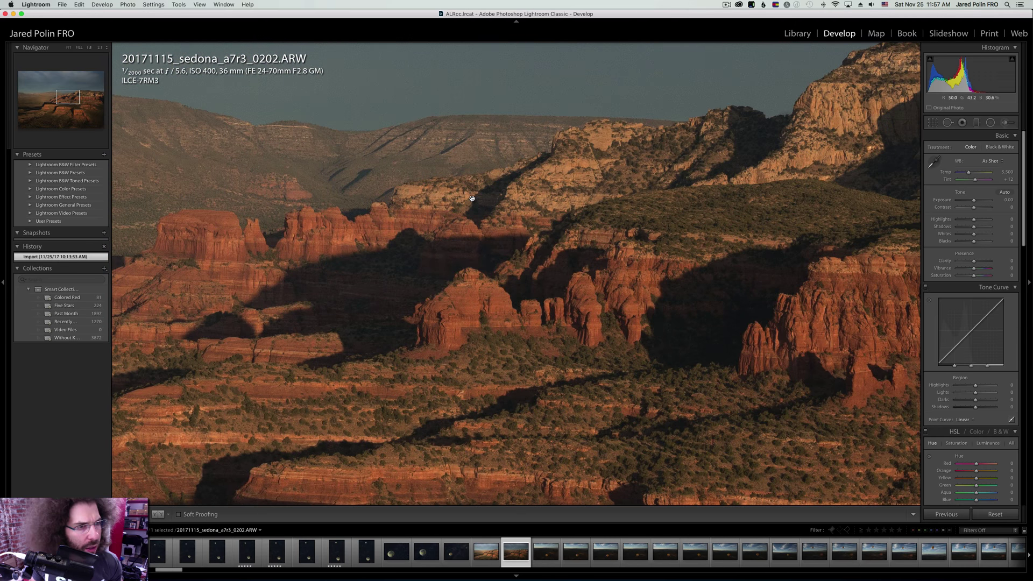
click(472, 198)
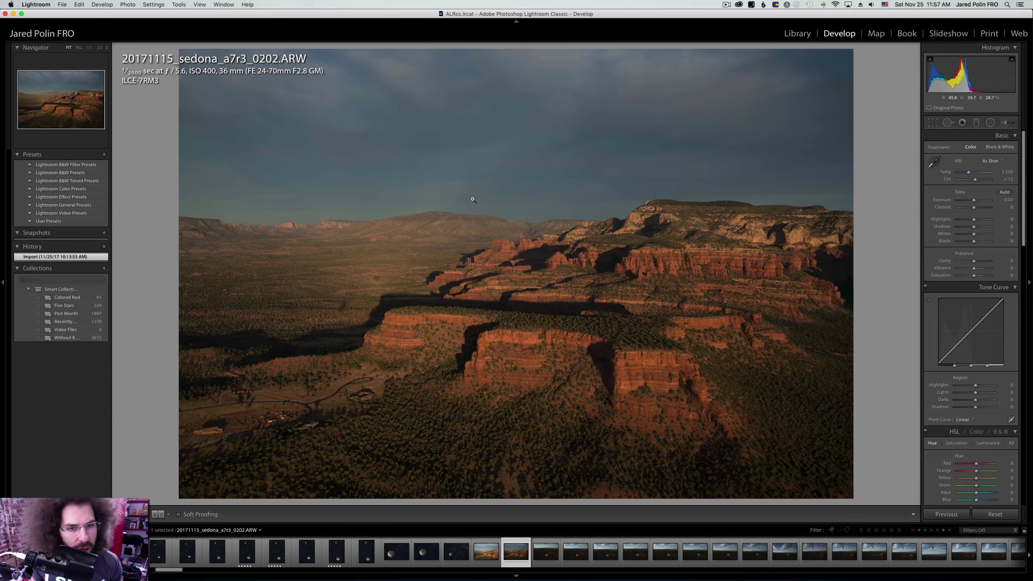
key(Right)
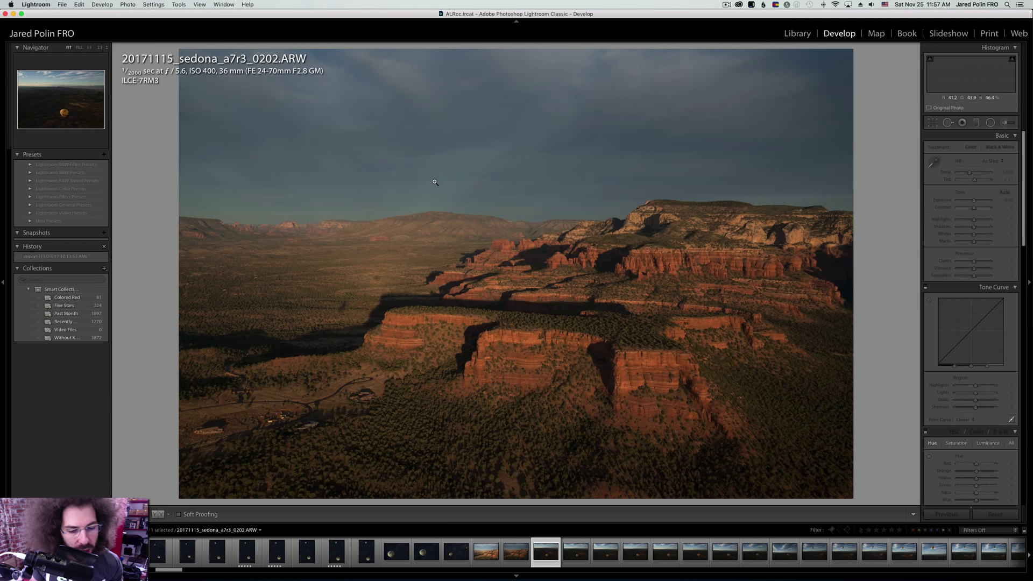
key(Left)
key(5)
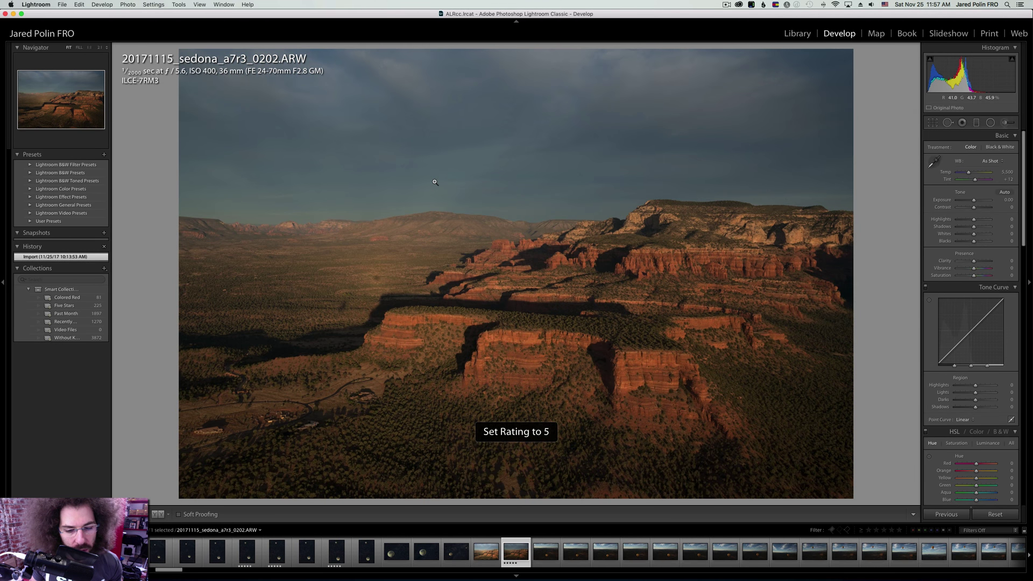
Compare balloon landscapes 0203 and 0204 and rate 0203 5 stars.
key(Right)
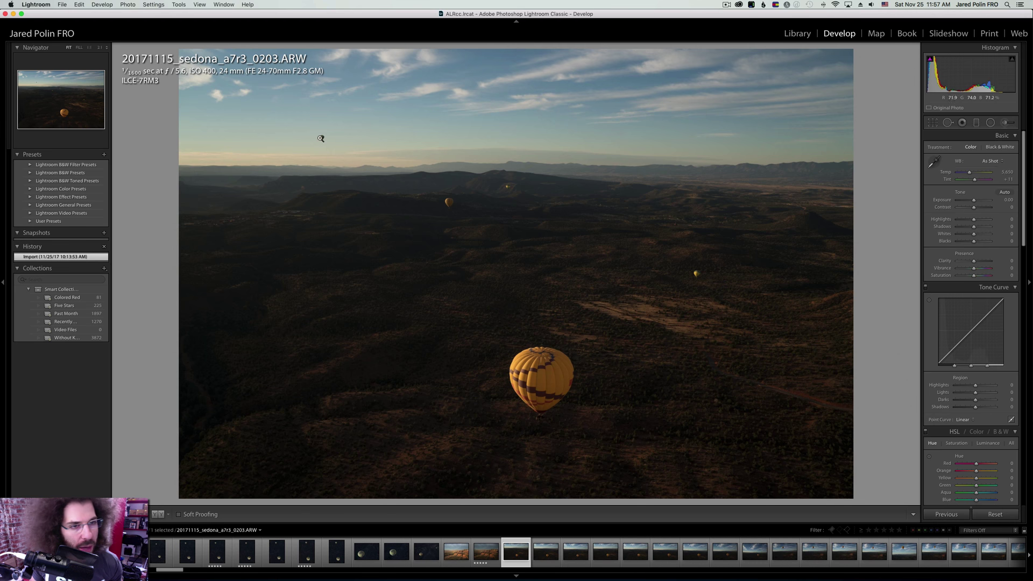
key(Right)
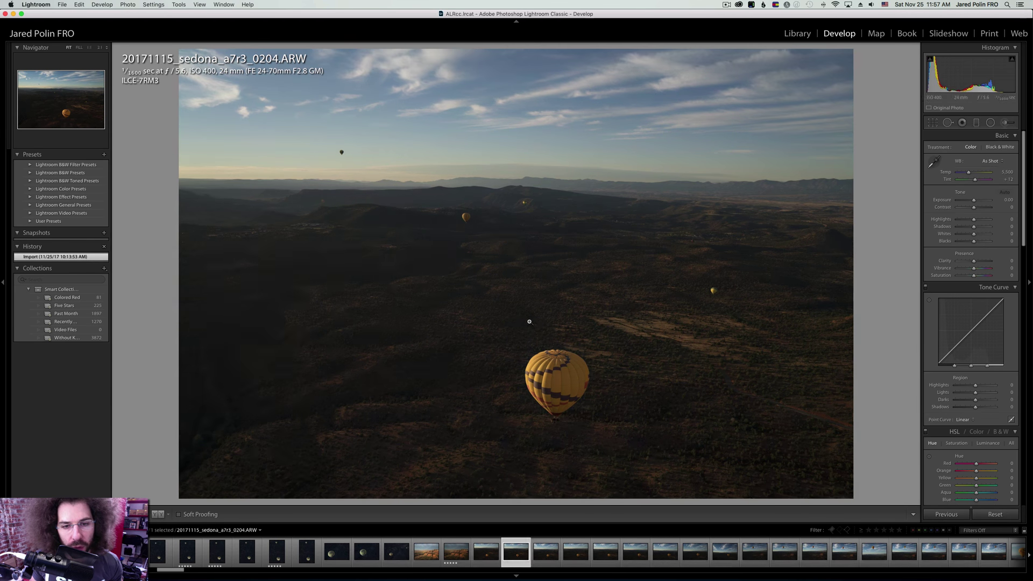
key(Left)
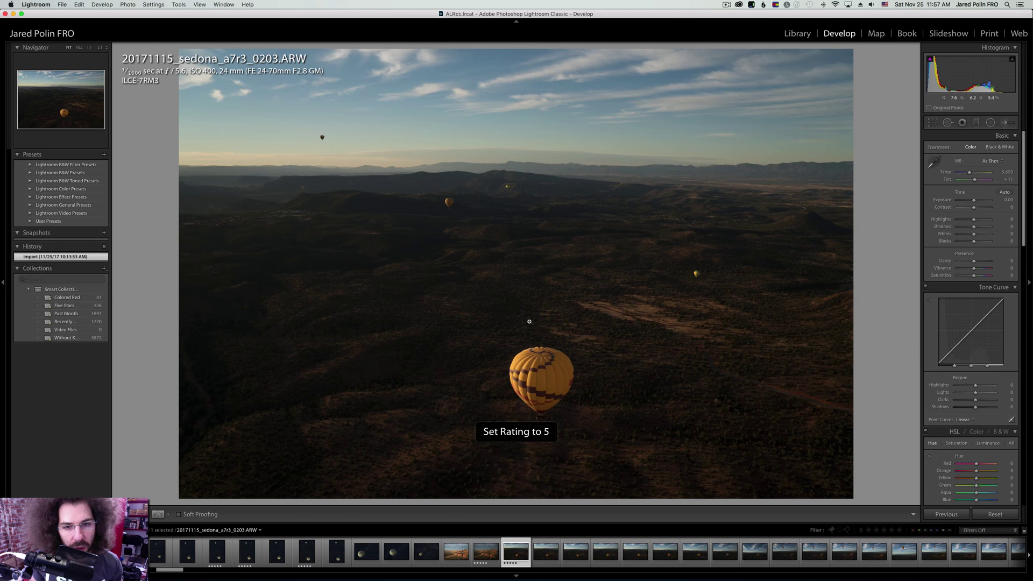
Look through the dark valley frames with the yellow balloon low in the scene, from 0204 to 0211.
key(Right)
key(Right)
key(Right)
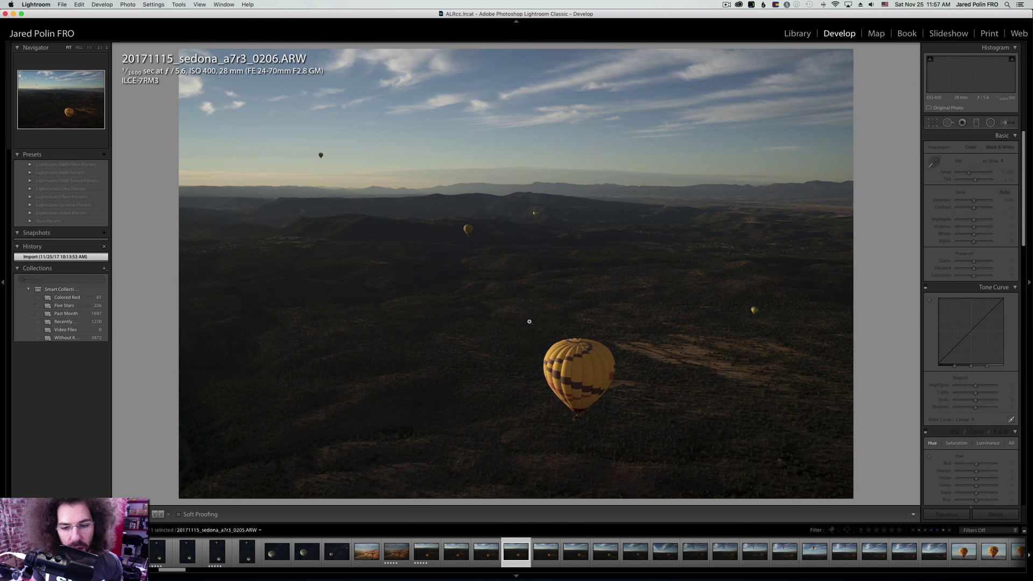
key(Right)
key(Right)
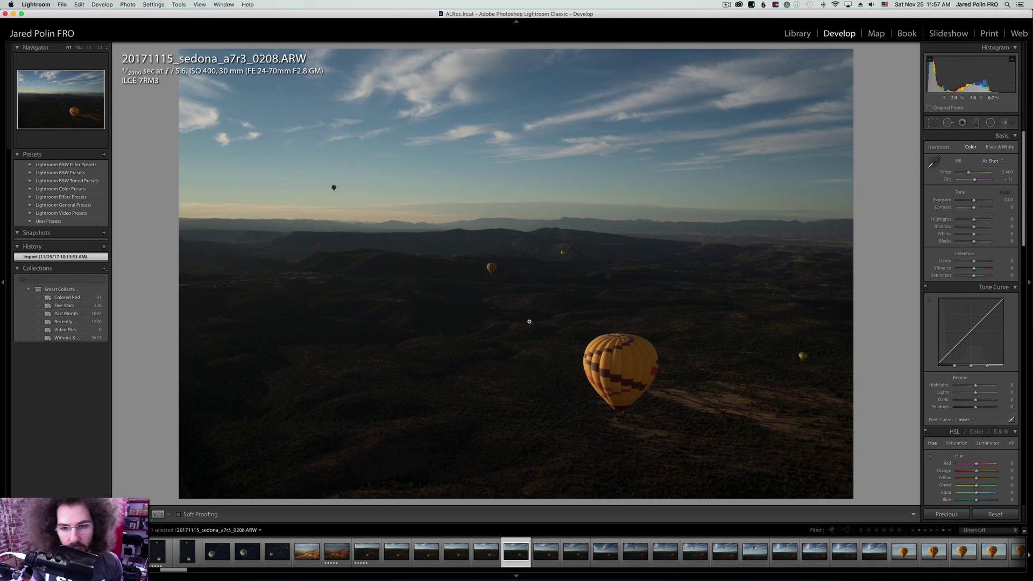
key(Right)
key(Right)
key(Right)
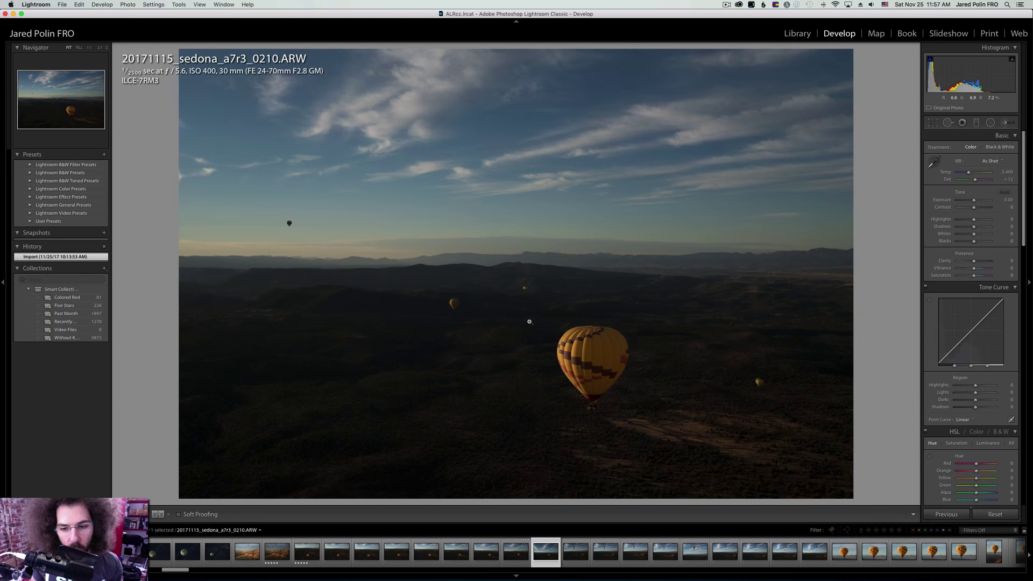
key(Right)
Compare the frames with the balloon high in the sky from 0212 to 0215 and rate 0215 5 stars.
key(Right)
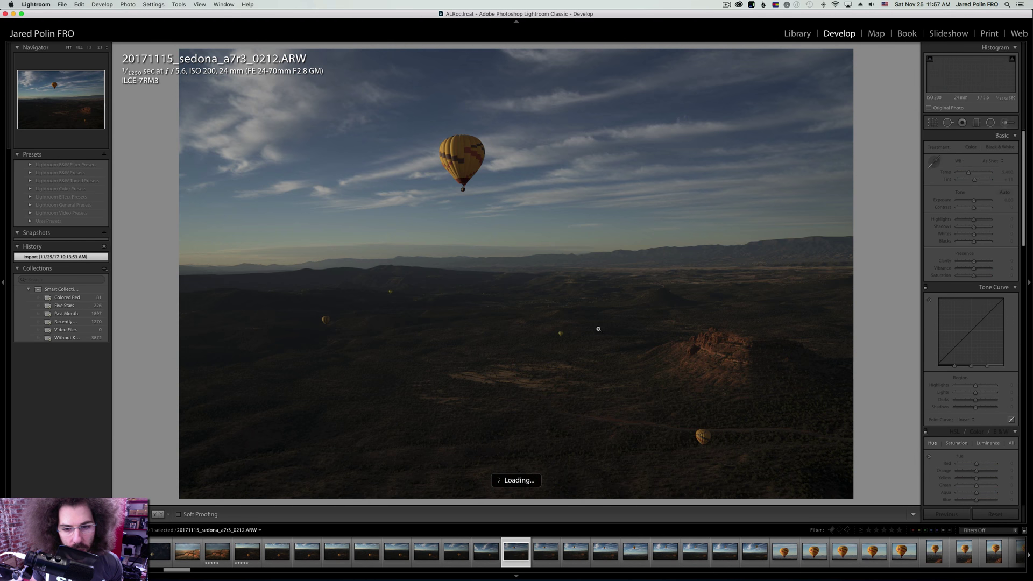
key(Right)
key(Right)
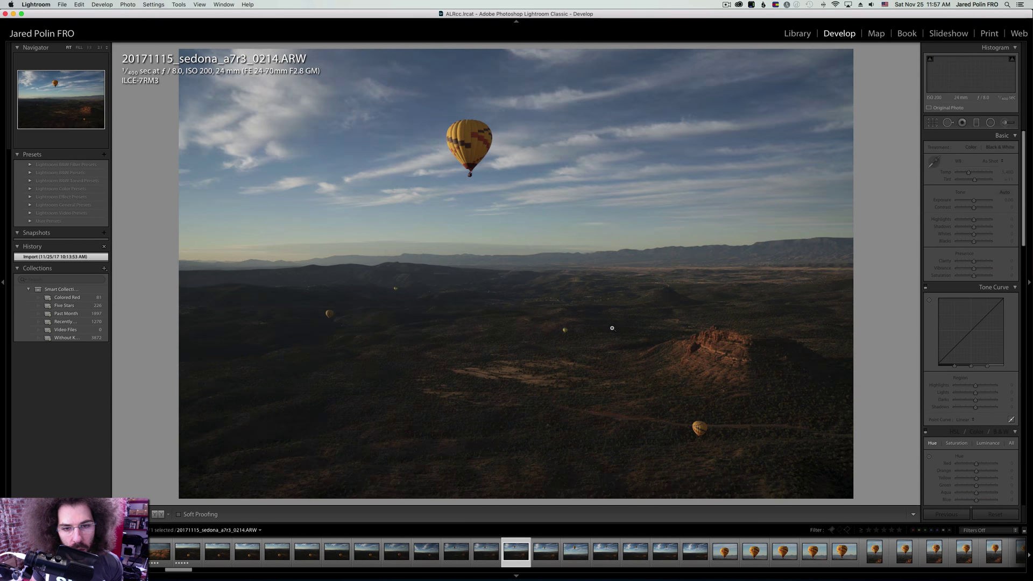
key(Right)
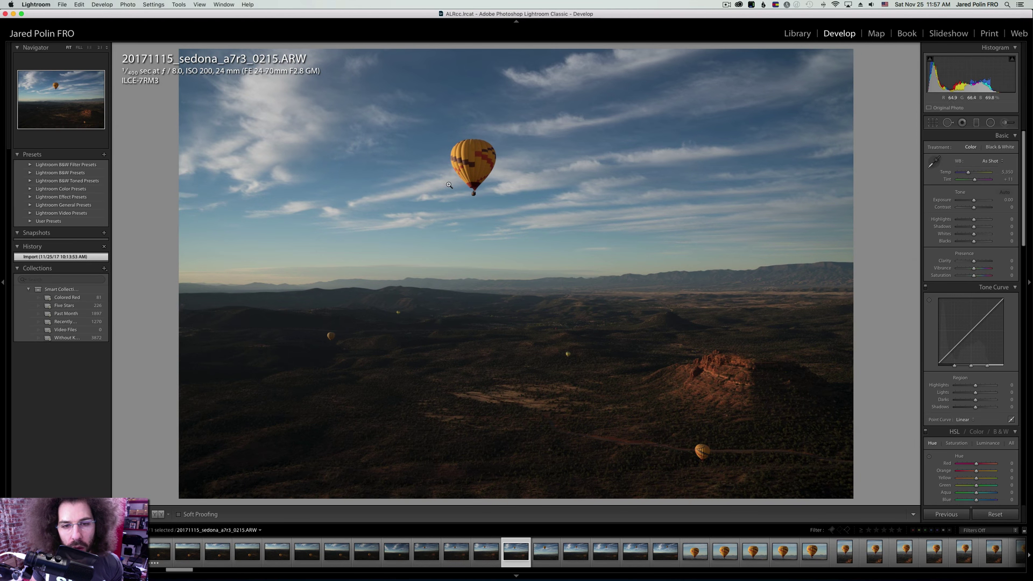
key(5)
Check the balloon's sharpness in 0216 up close and rate the wider frame 0217 5 stars.
key(Right)
click(490, 178)
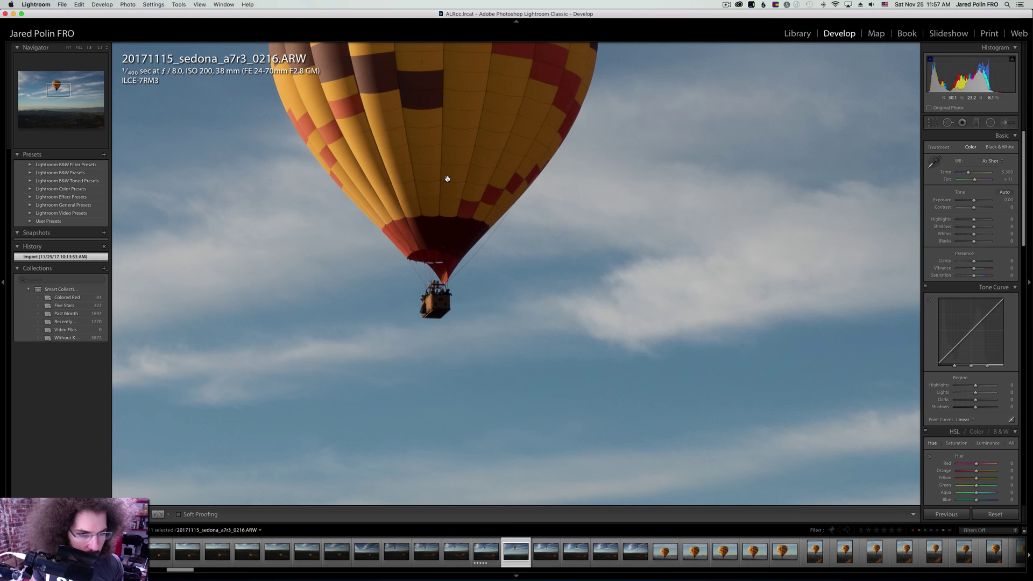
click(447, 179)
key(Right)
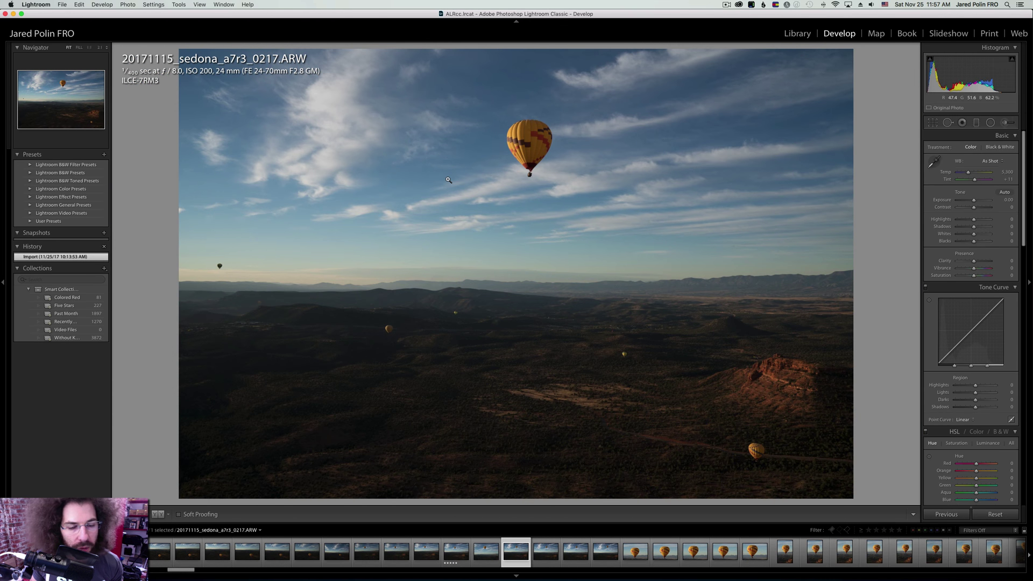
key(5)
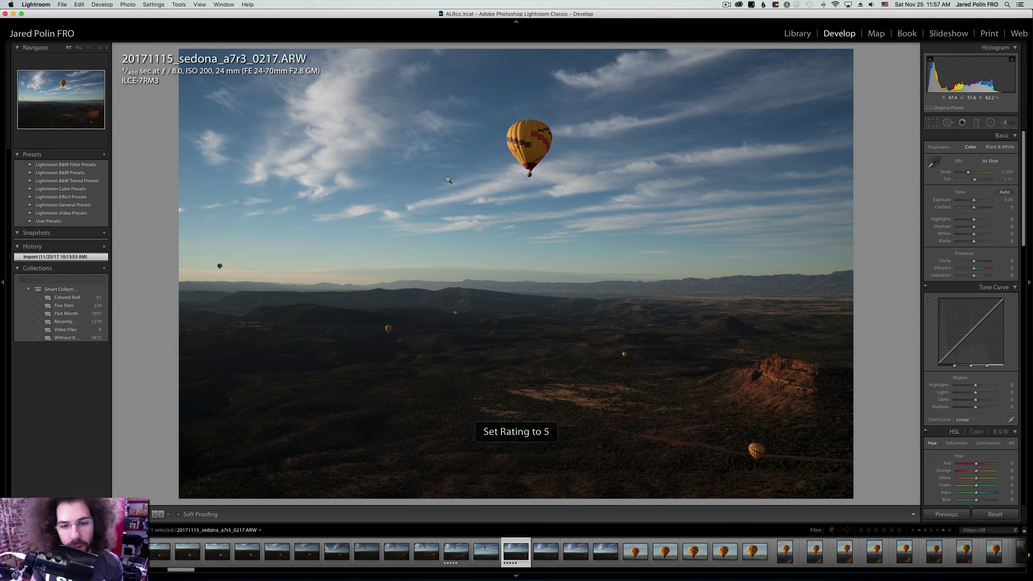
Look through frames 0218 to 0223 and examine the balloon basket in 0223 up close.
key(Right)
key(Right)
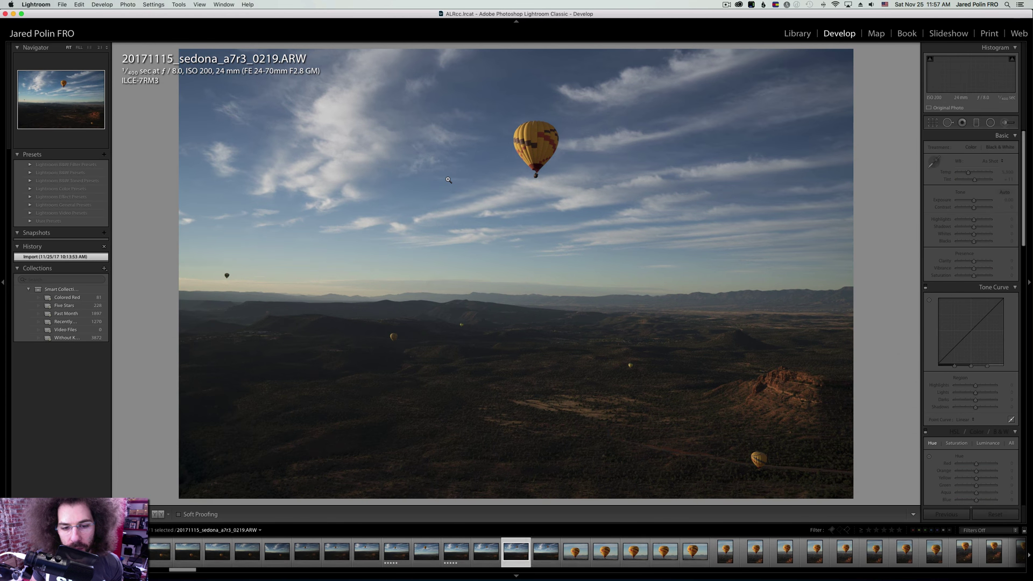
key(Right)
key(Right)
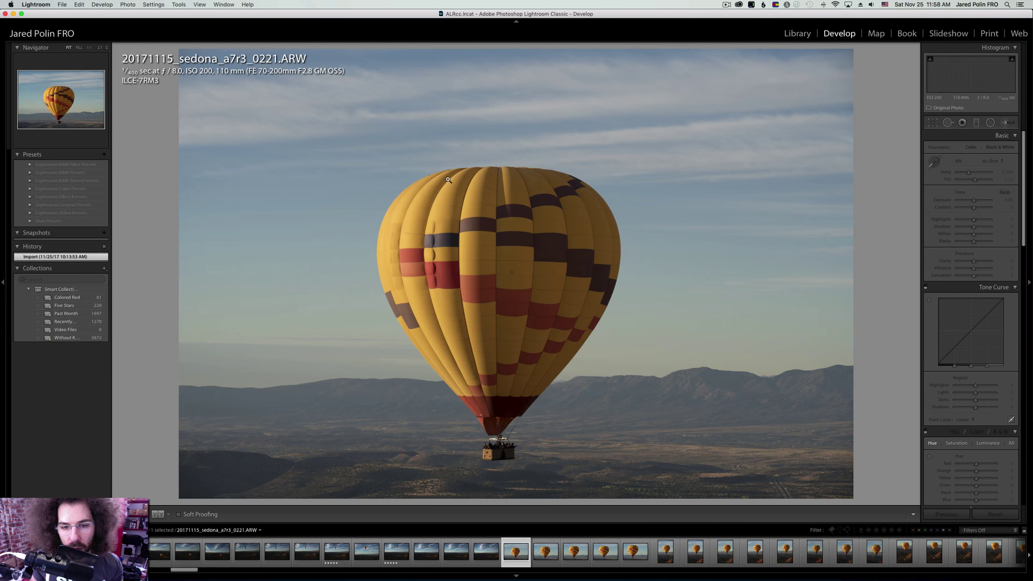
key(Right)
key(Right)
click(483, 272)
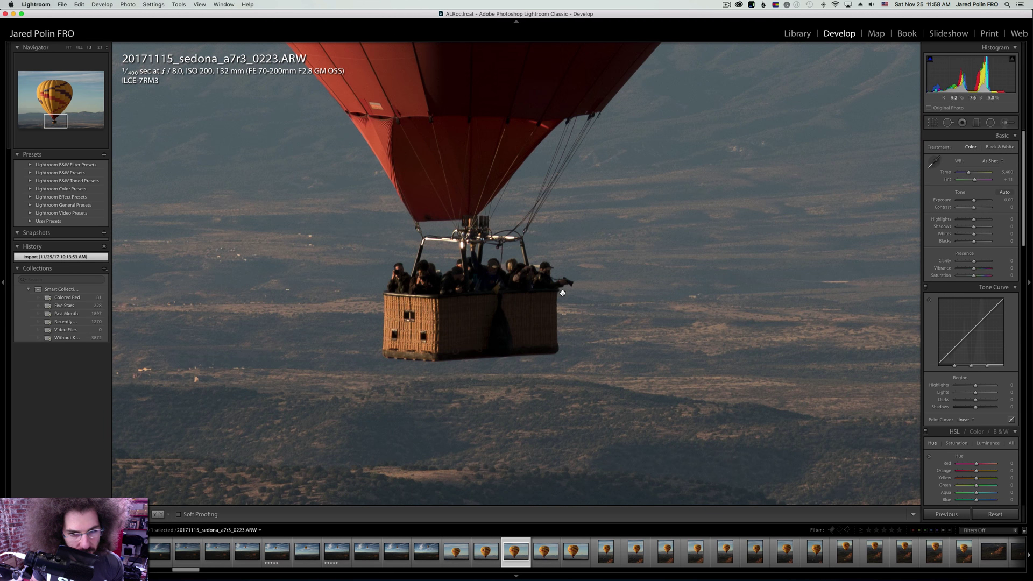
key(Right)
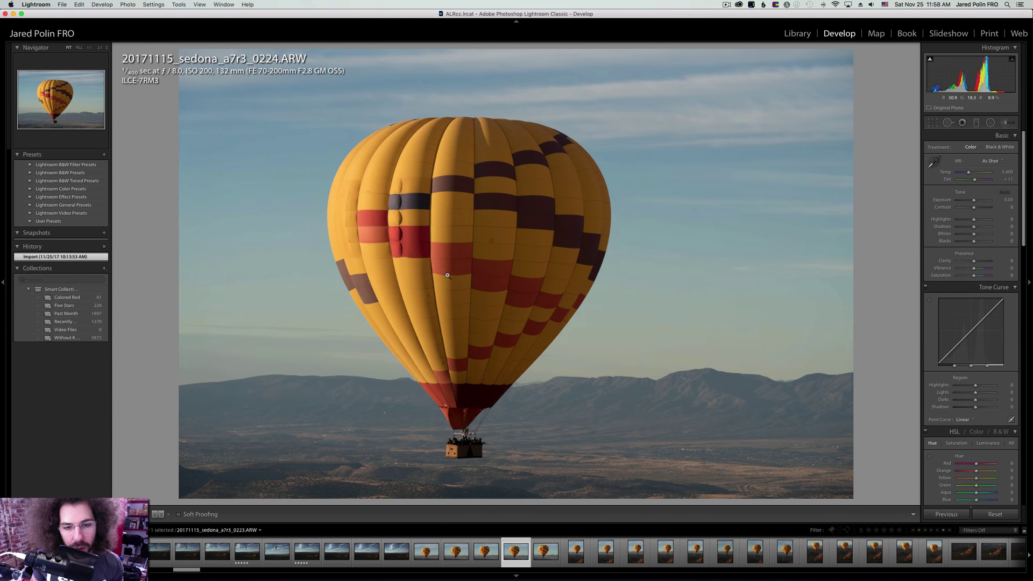
Check the basket and flame in balloon frame 0225 up close and rate it 5 stars.
key(Right)
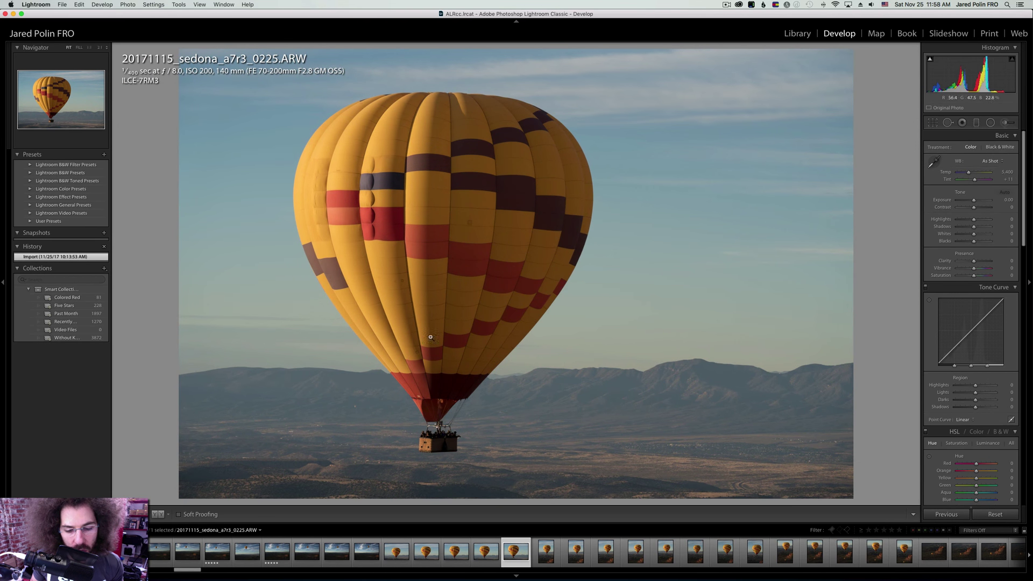
drag(443, 417, 437, 212)
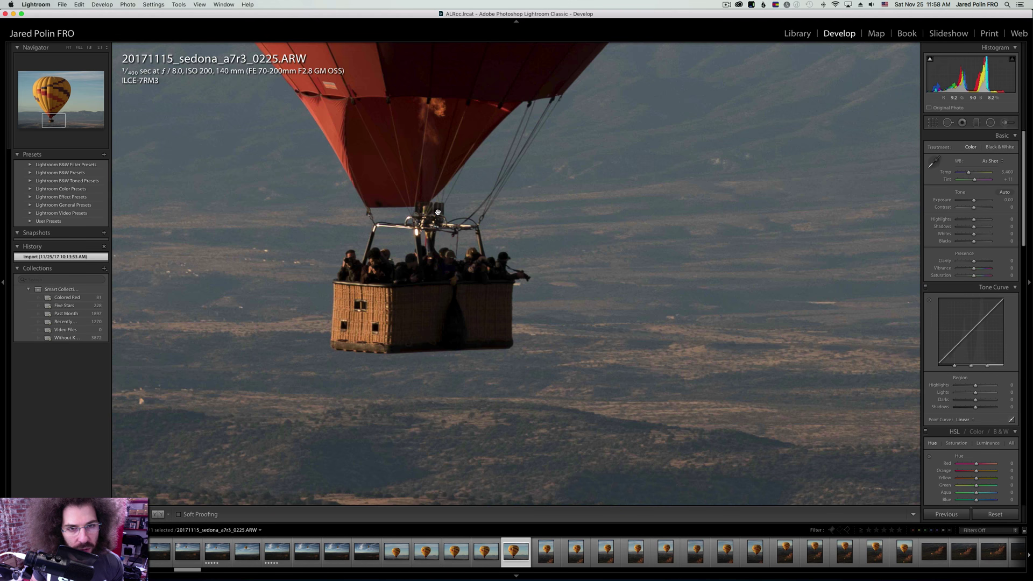
key(5)
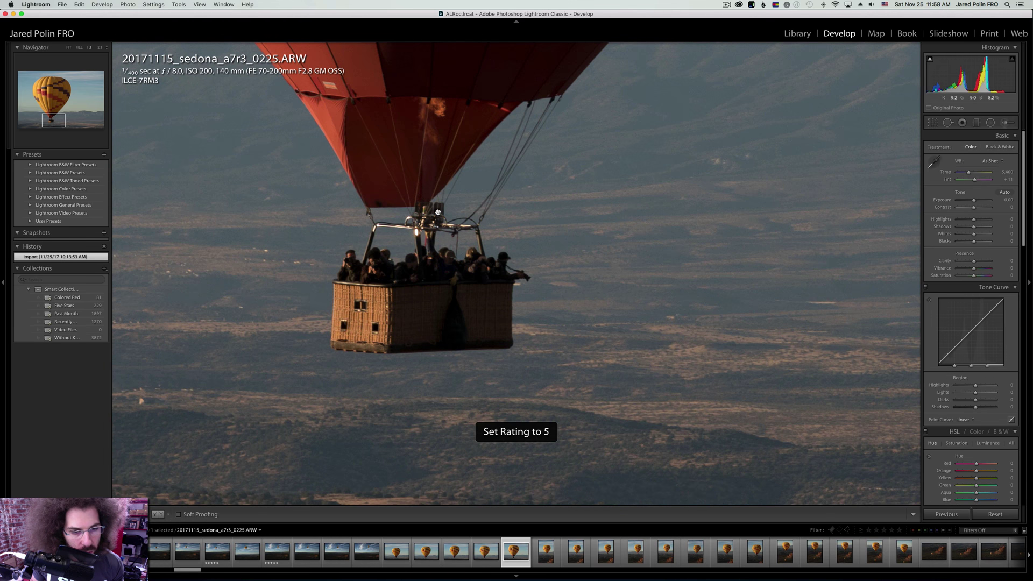
key(Right)
click(436, 212)
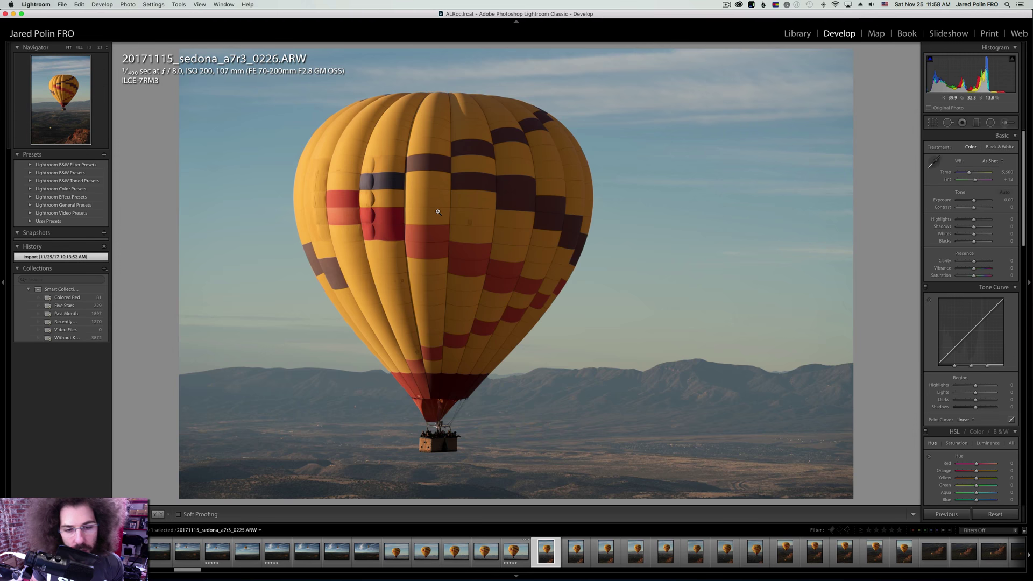
Compare the vertical balloon frames from 0226 to 0235 and rate 0235, with the smaller balloons below, 5 stars.
key(Right)
key(Right)
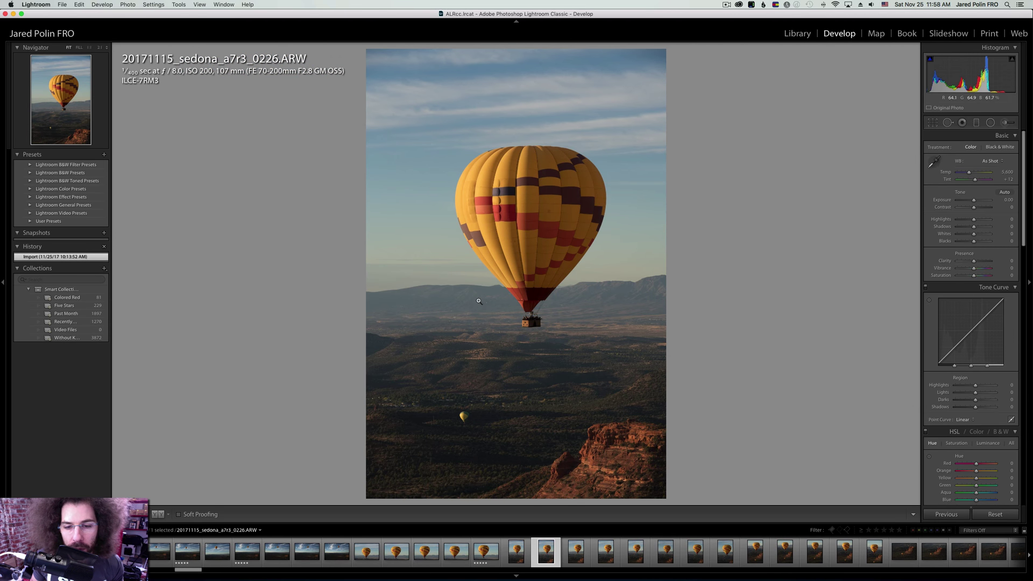
key(Right)
key(Right)
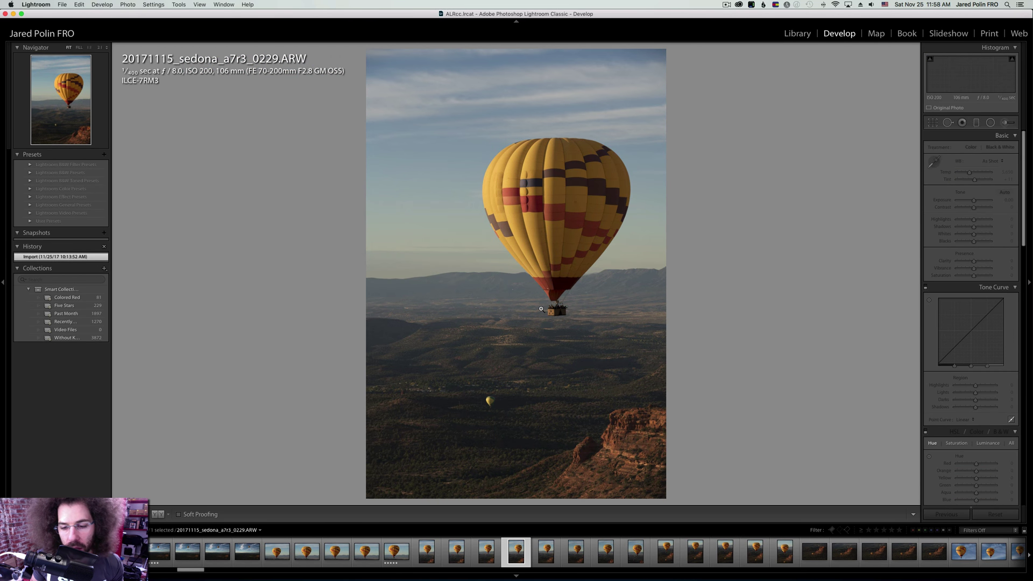
key(Right)
key(Right)
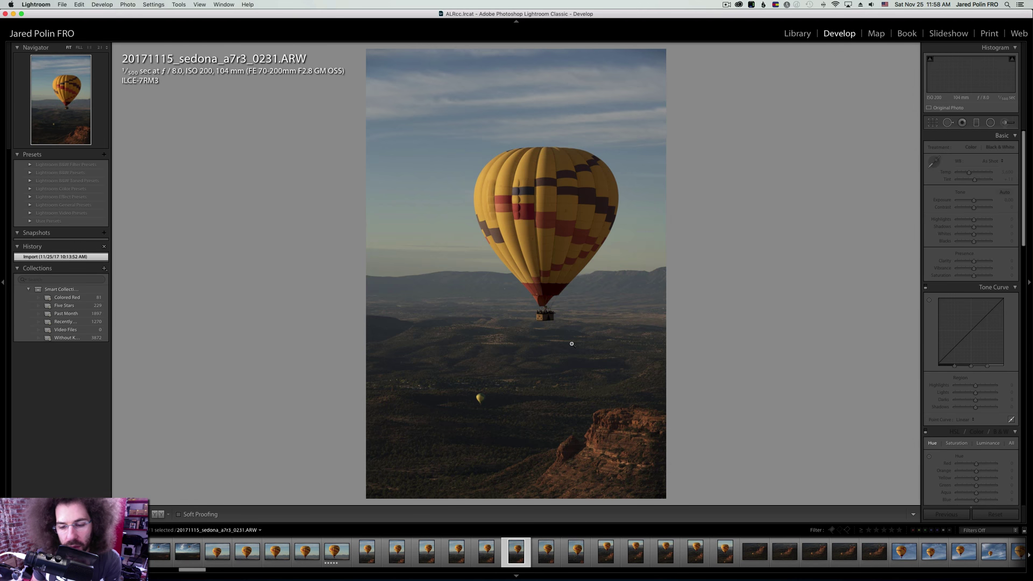
key(Right)
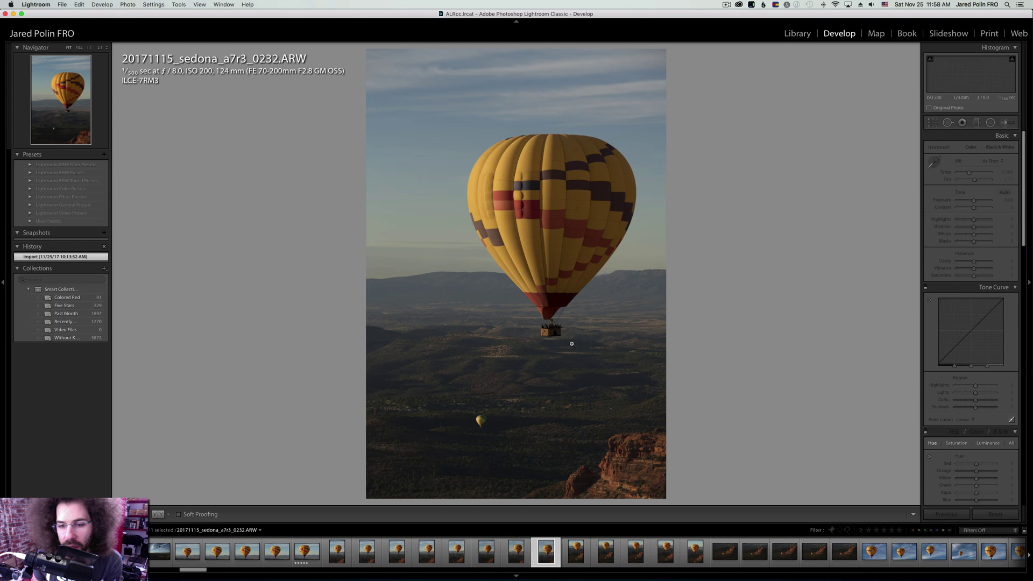
key(Right)
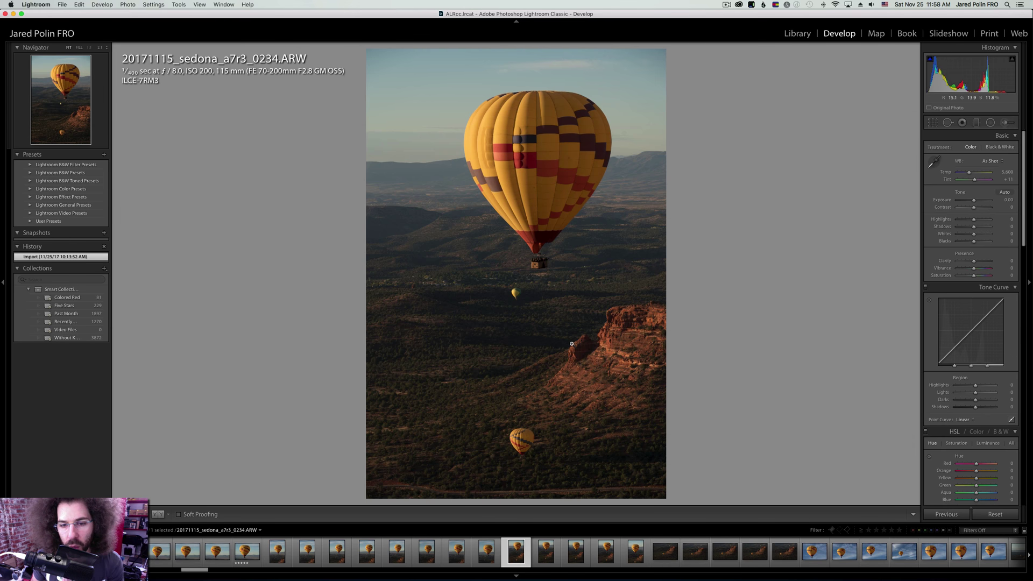
key(Right)
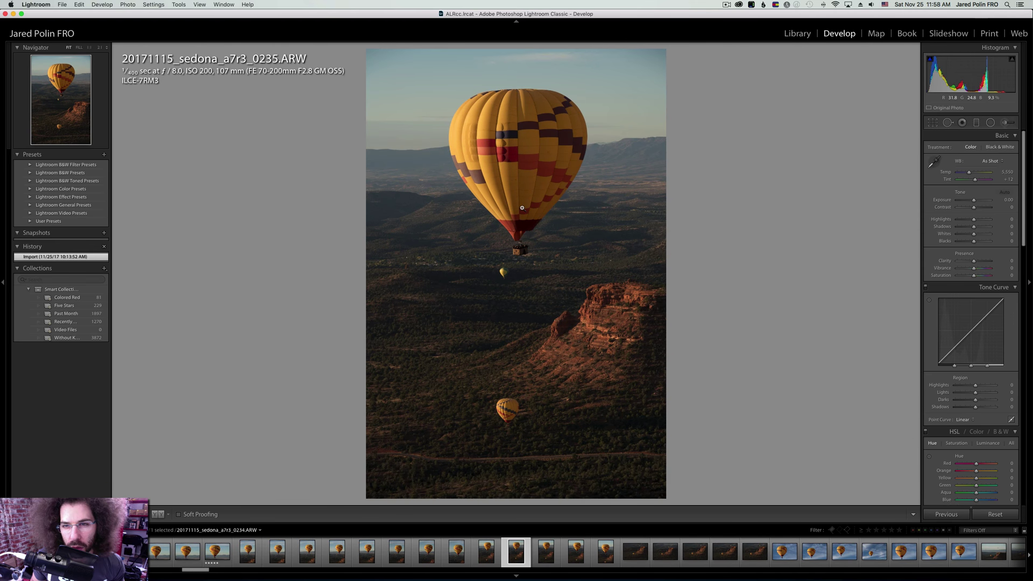
key(5)
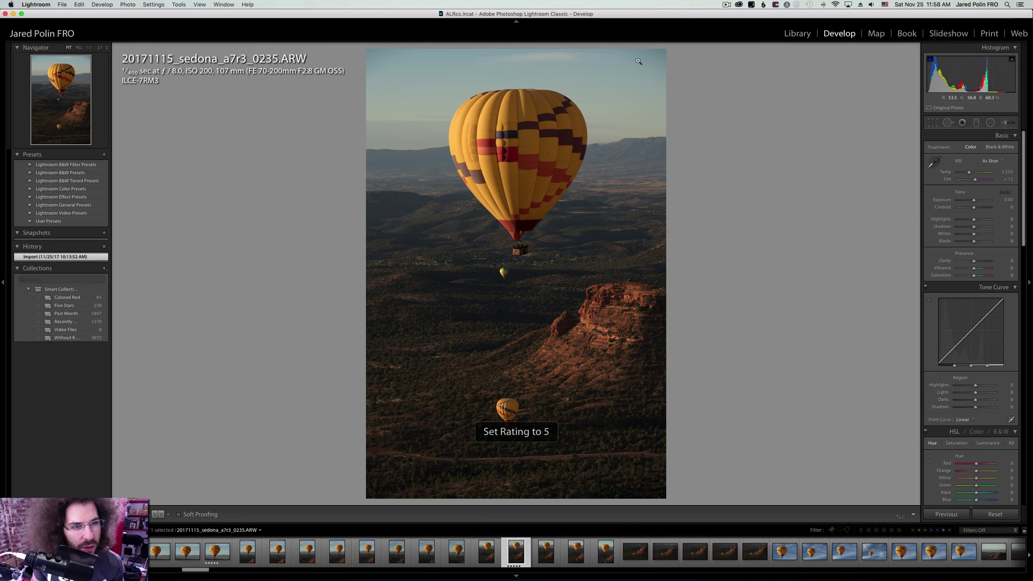
Review frames 0236 to 0244 and rate 0244, the balloon against the blue sky, 5 stars.
key(Right)
key(Right)
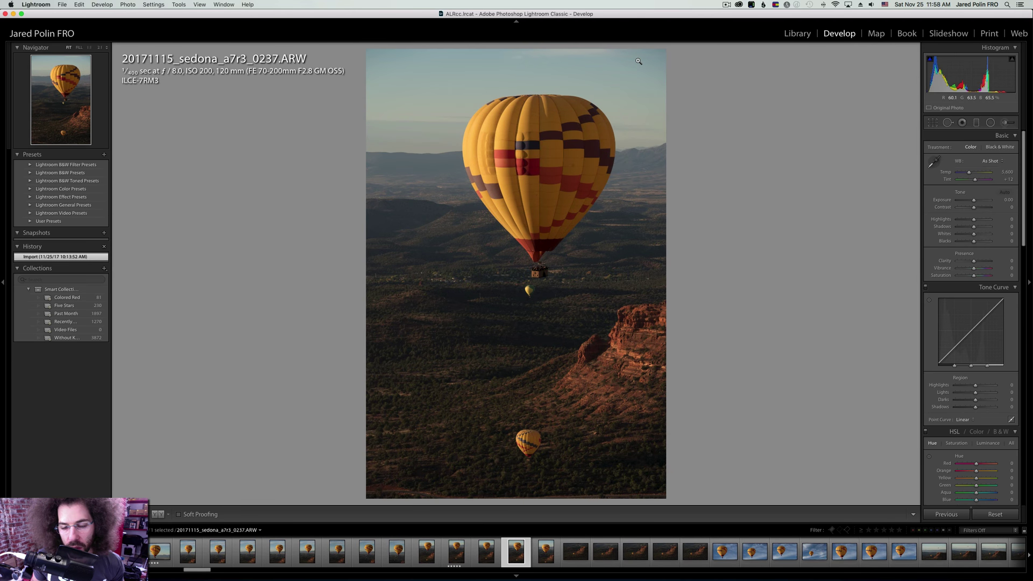
key(Right)
key(Right)
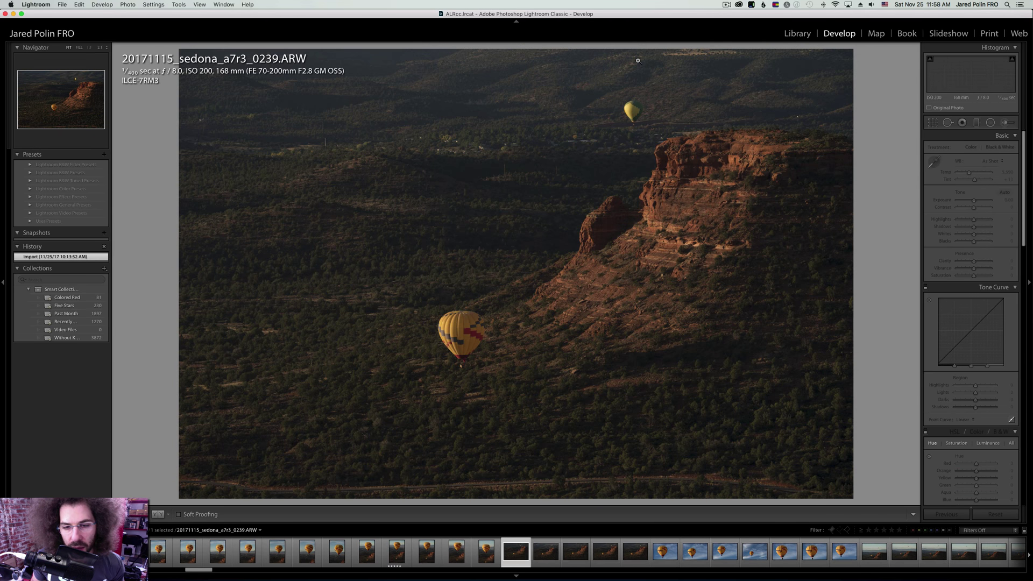
key(Right)
key(Right)
key(Right)
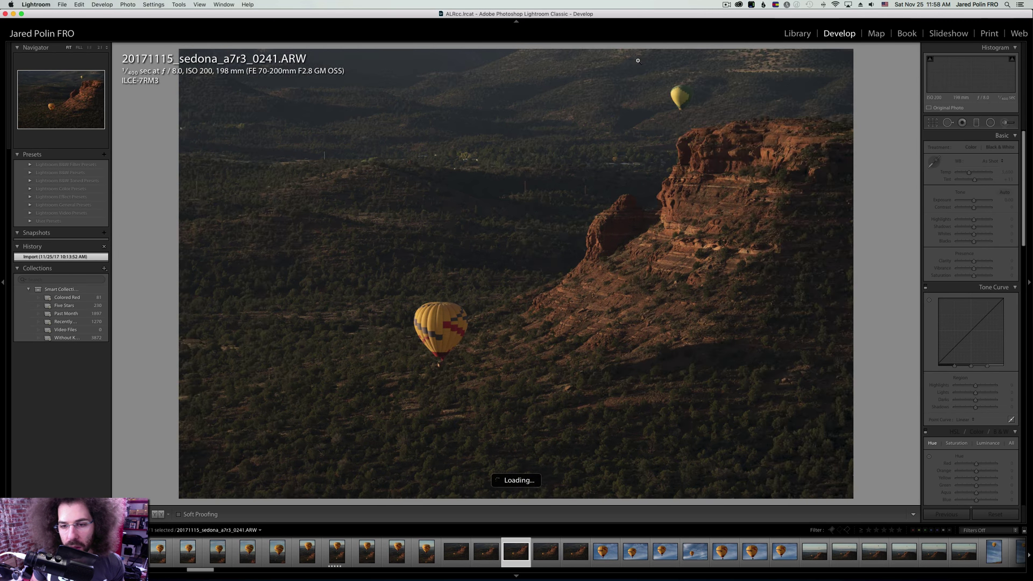
key(Right)
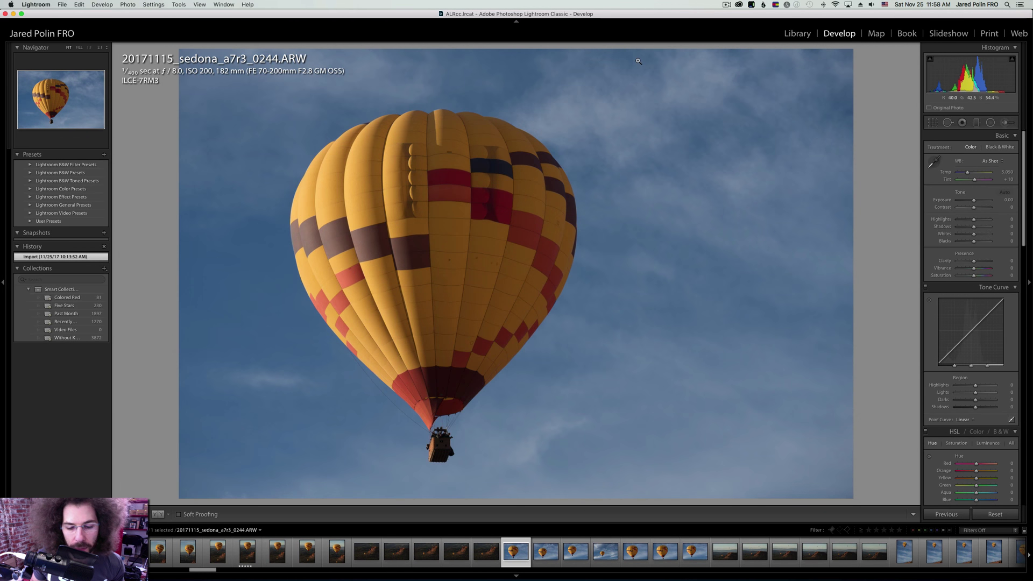
key(5)
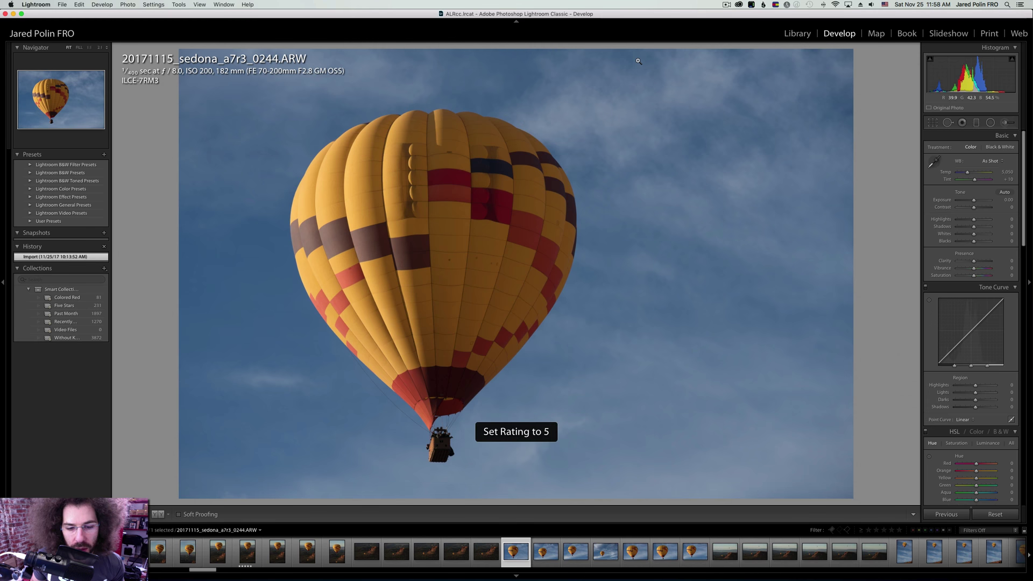
Look through the blue-sky balloon frames 0245 to 0250 and examine the basket and flame in 0250 up close.
key(Right)
key(Right)
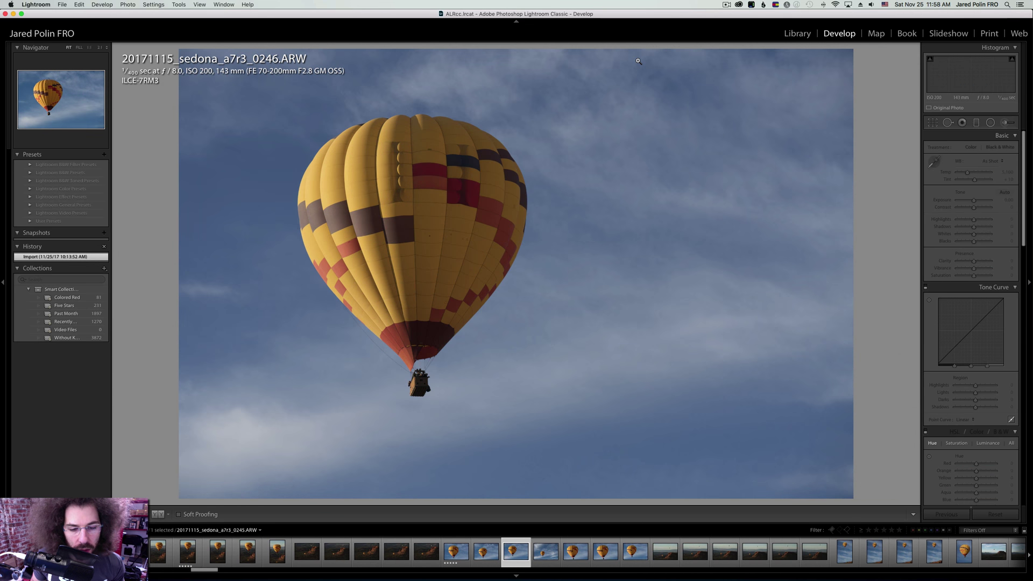
key(Right)
key(Right)
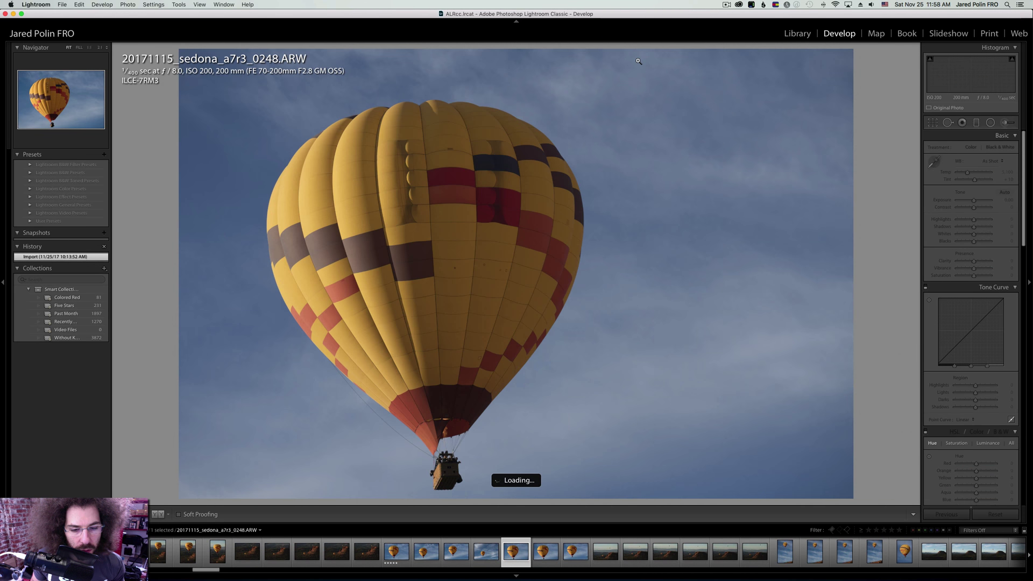
key(Right)
key(Right)
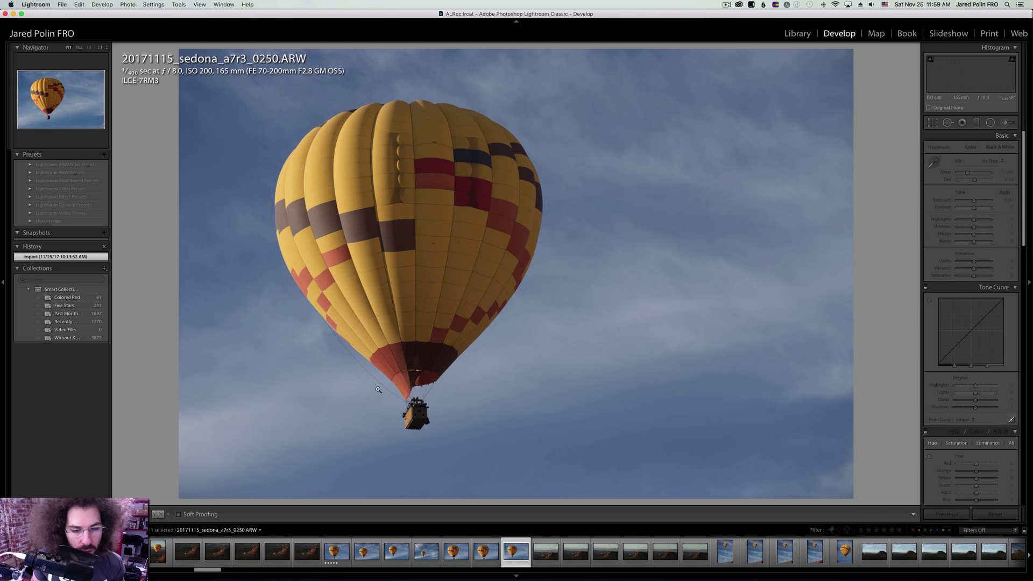
drag(411, 388, 401, 157)
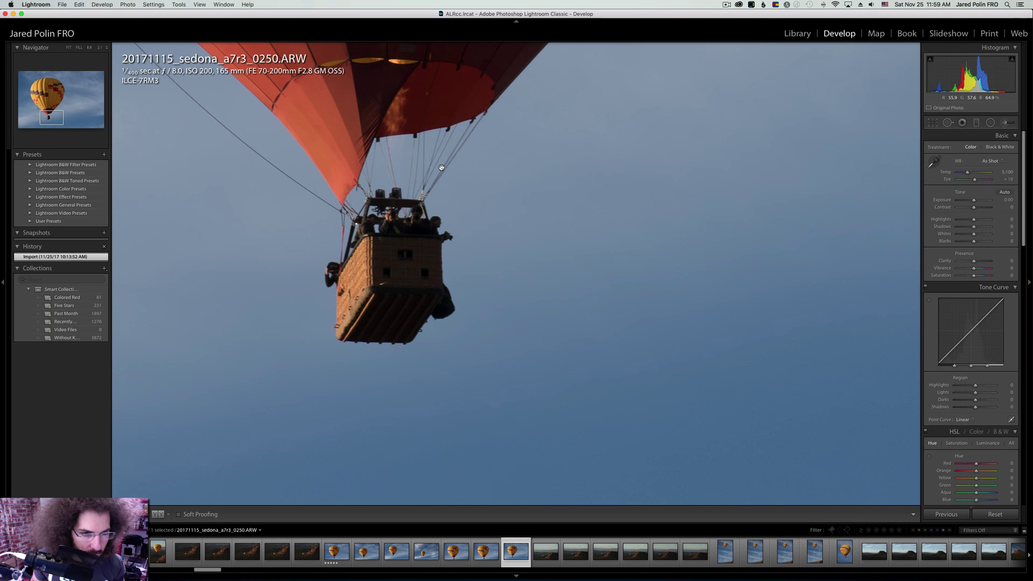
click(441, 167)
Compare the two-balloon frames over the red rock butte from 0251 to 0256 and the vertical sky frames up to 0261.
key(Right)
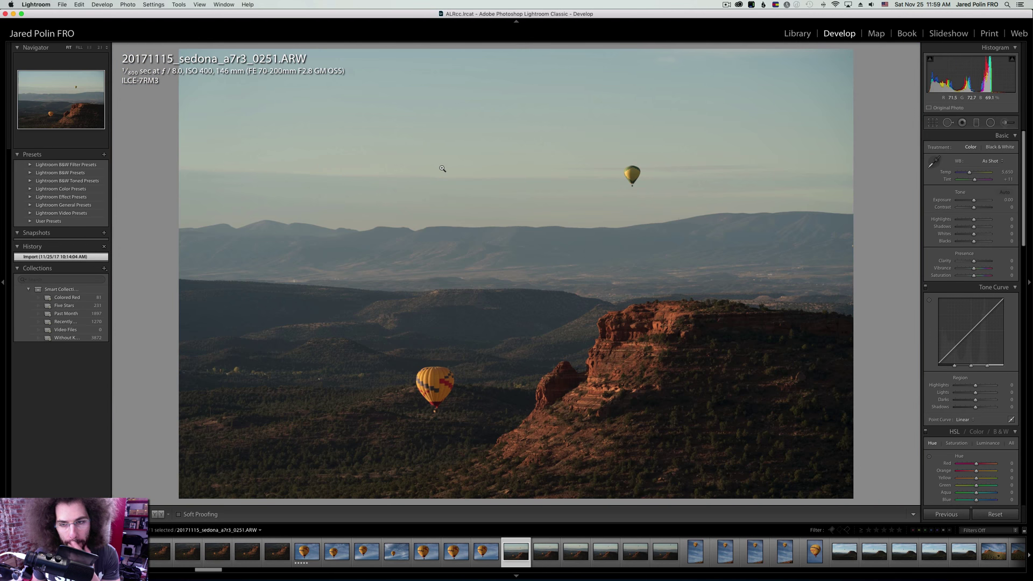
key(Right)
key(Right)
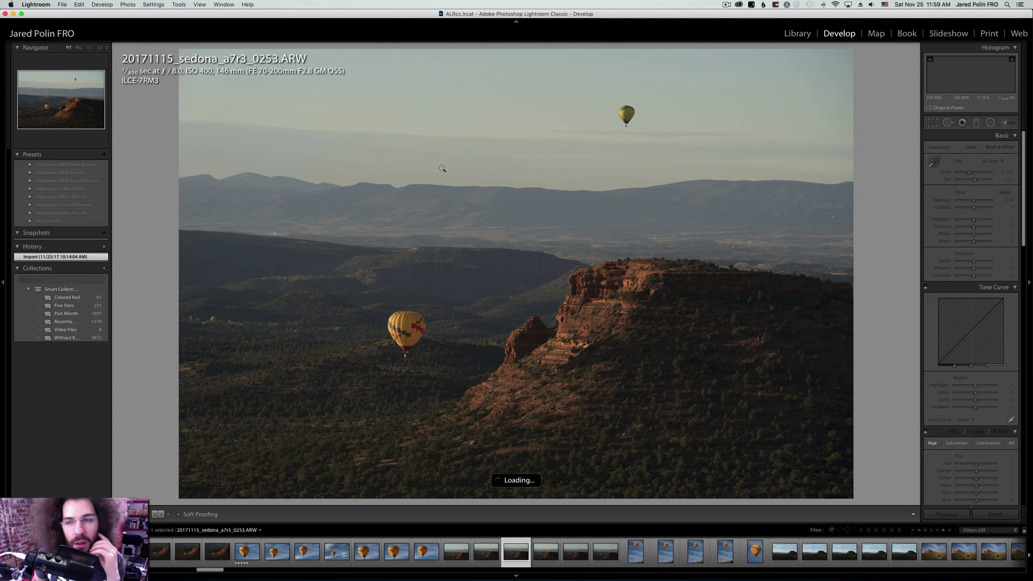
key(Right)
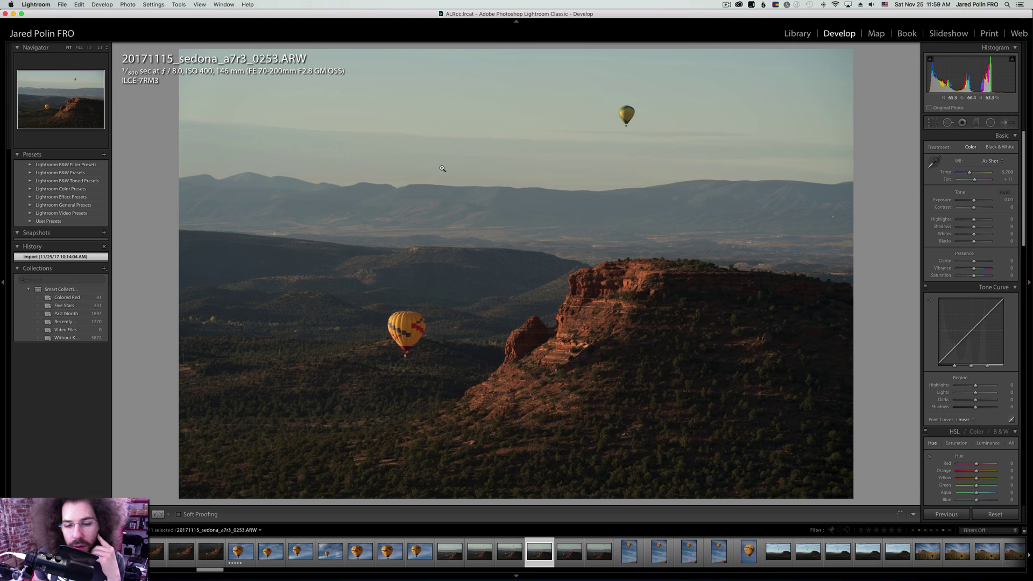
key(Right)
key(Right)
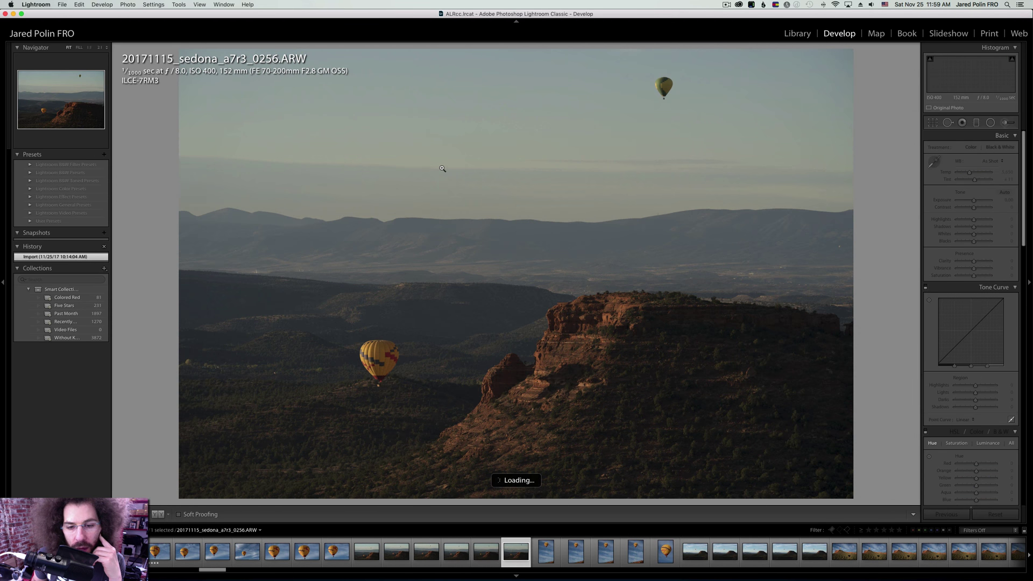
key(Right)
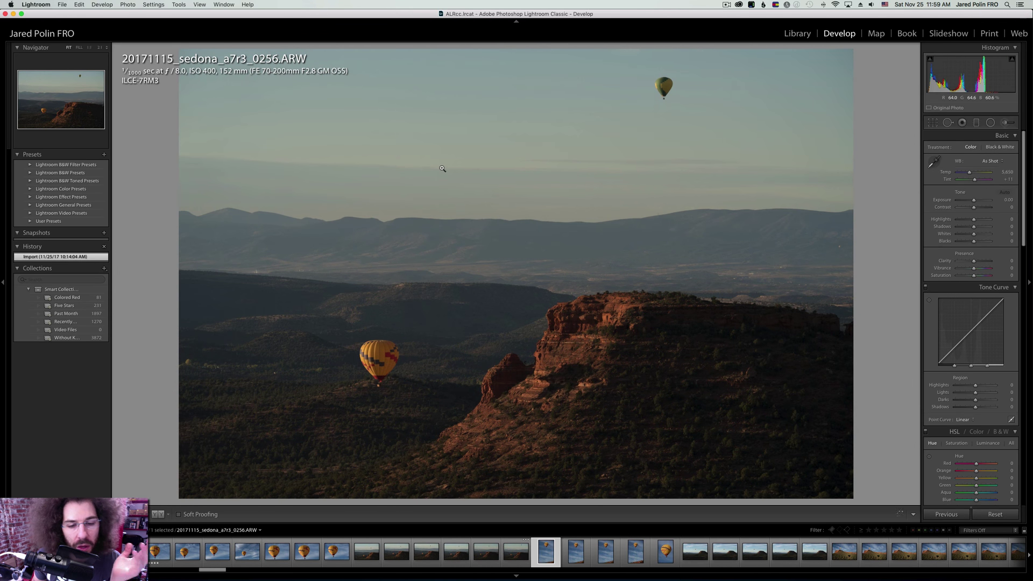
key(Right)
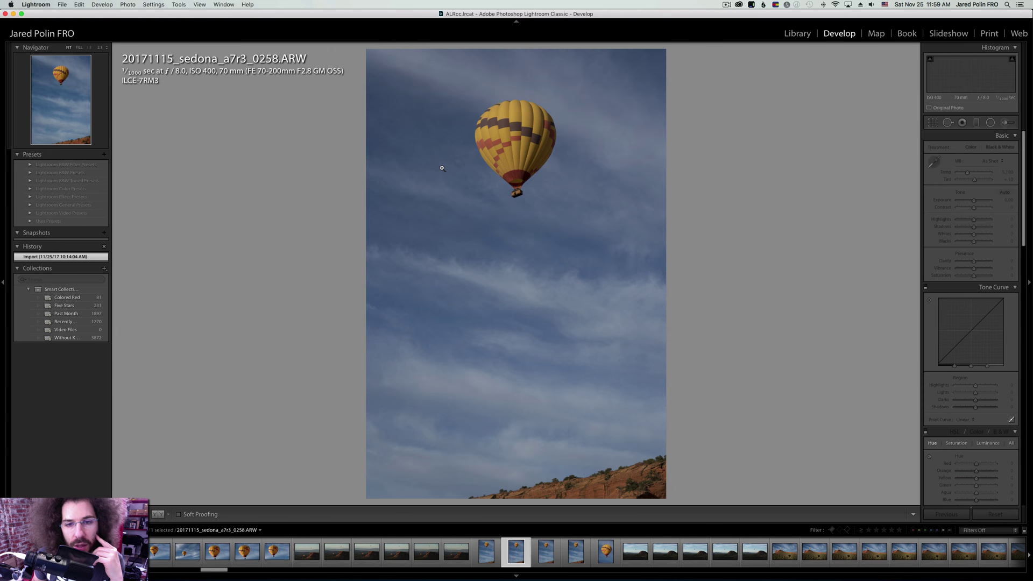
key(Right)
key(Right)
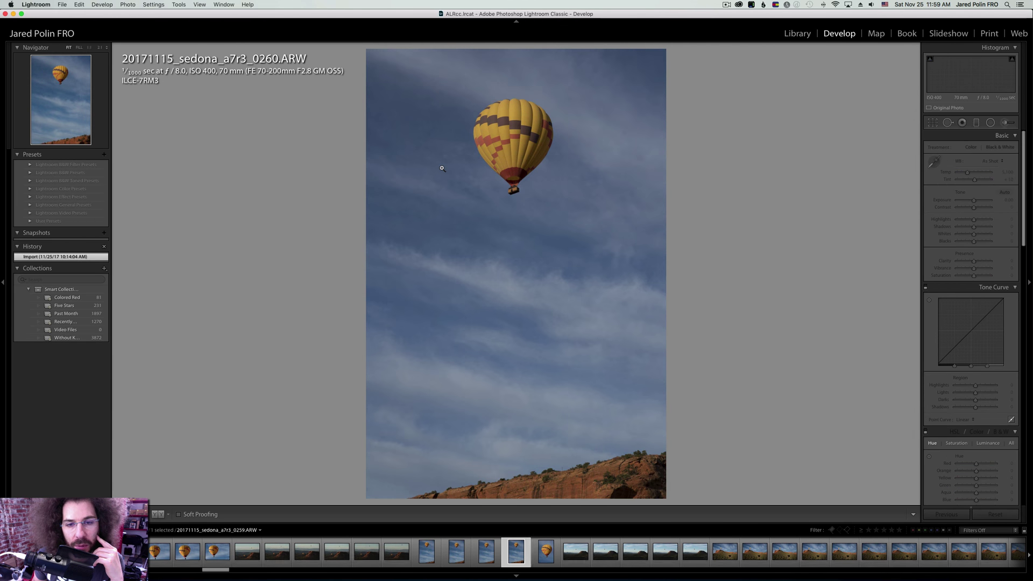
key(Right)
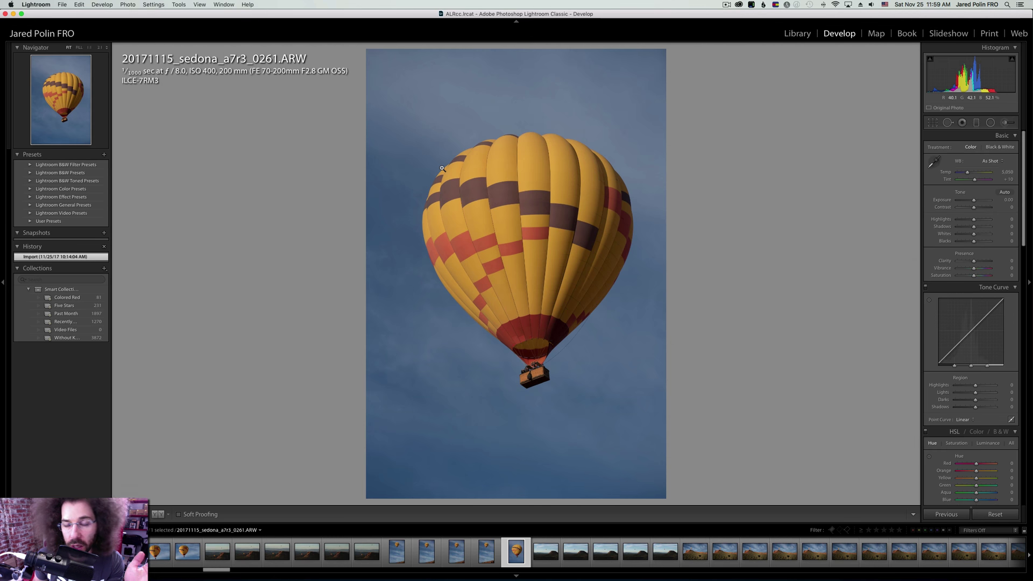
Browse the balloon photos up to 20171115_sedona_a7r3_0267.ARW and inspect its balloon and sky at close range.
key(Right)
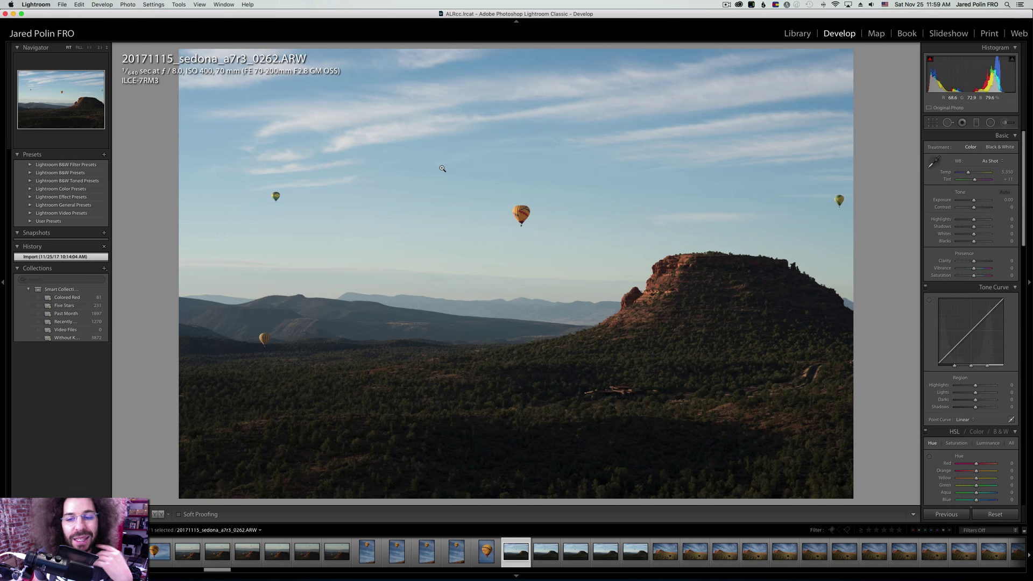
key(Right)
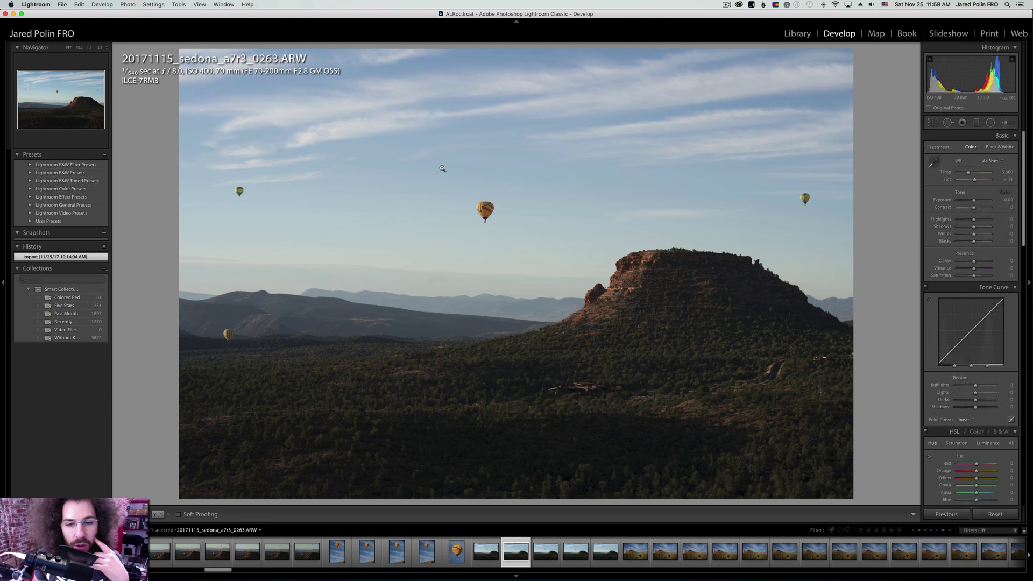
key(Right)
key(Right)
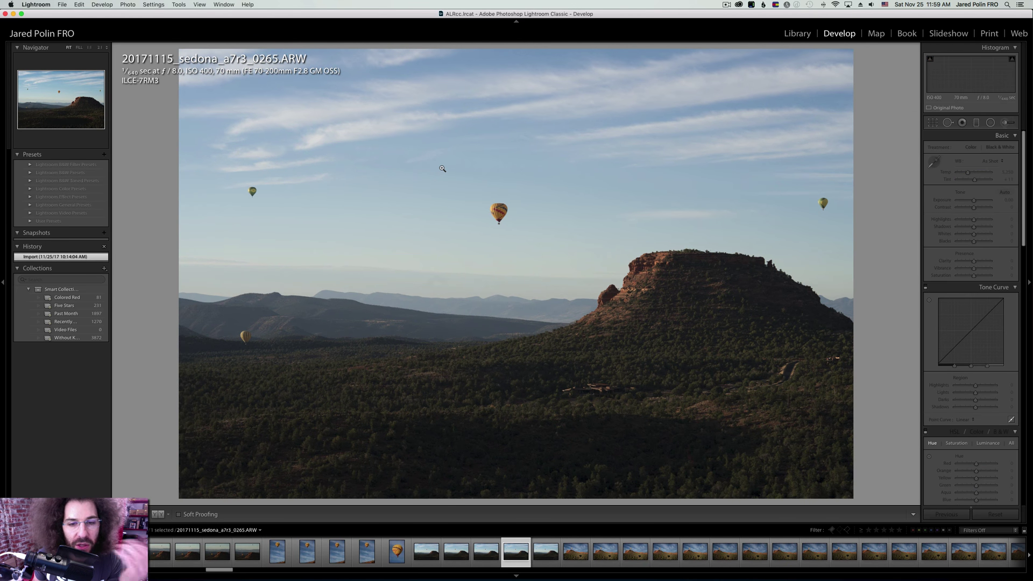
key(Right)
key(Right)
click(394, 187)
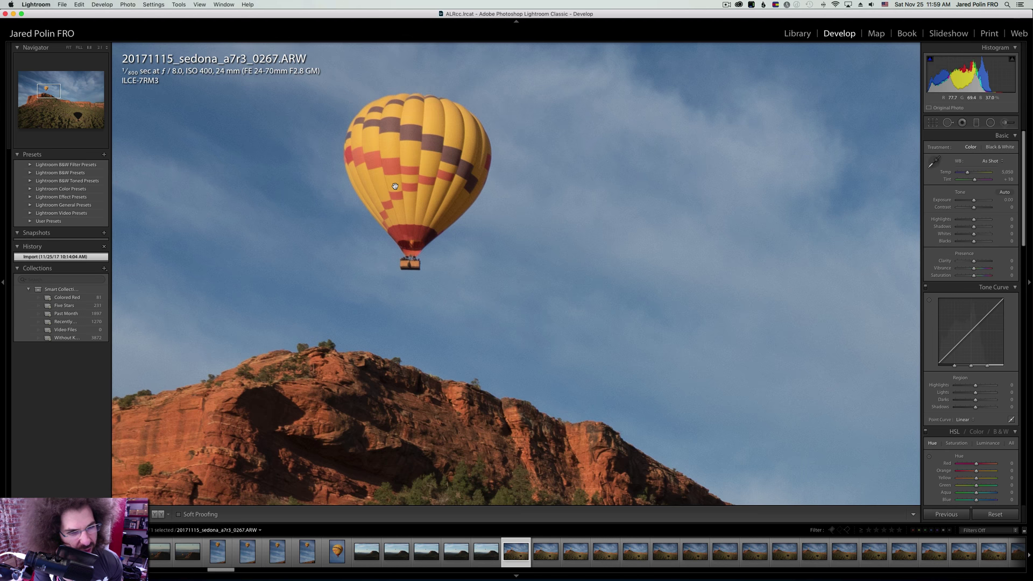
drag(415, 190, 361, 94)
click(321, 114)
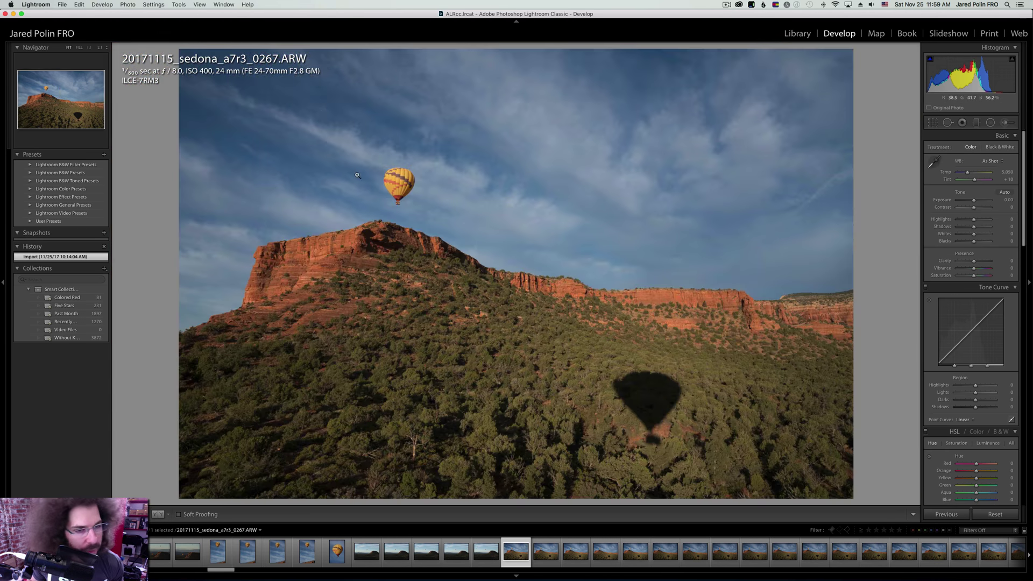
Compare the balloon-over-cliff shots up to 20171115_sedona_a7r3_0276.ARW and check its balloon's sharpness up close.
key(Right)
key(Right)
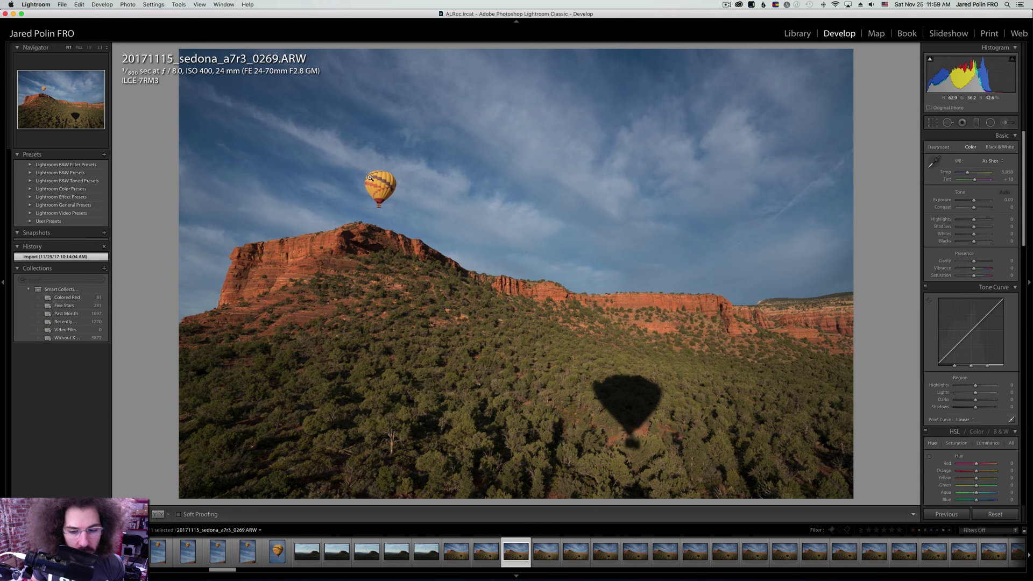
key(Right)
key(Right)
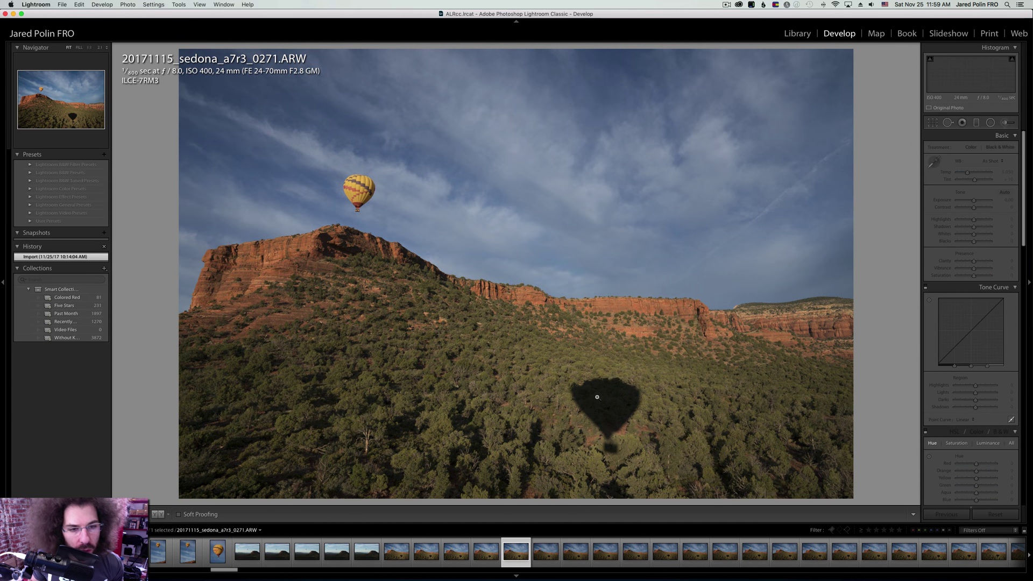
key(Right)
key(Right)
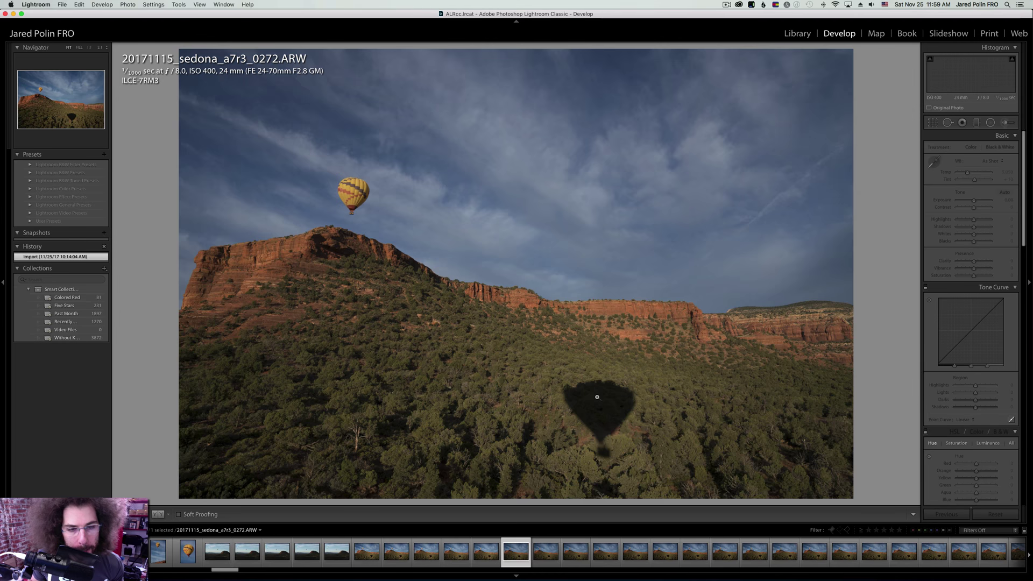
key(Right)
key(Right)
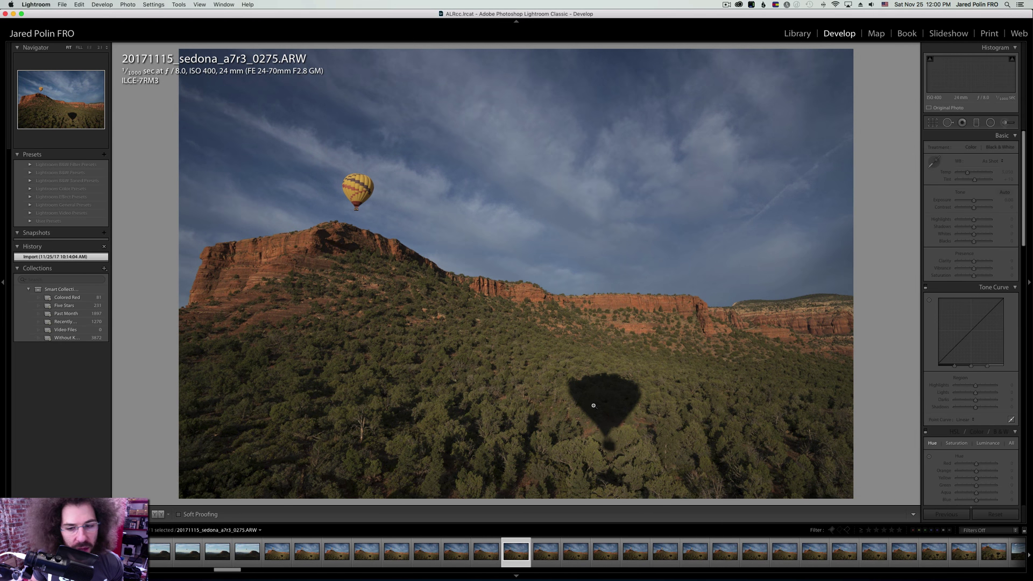
key(Right)
key(Right)
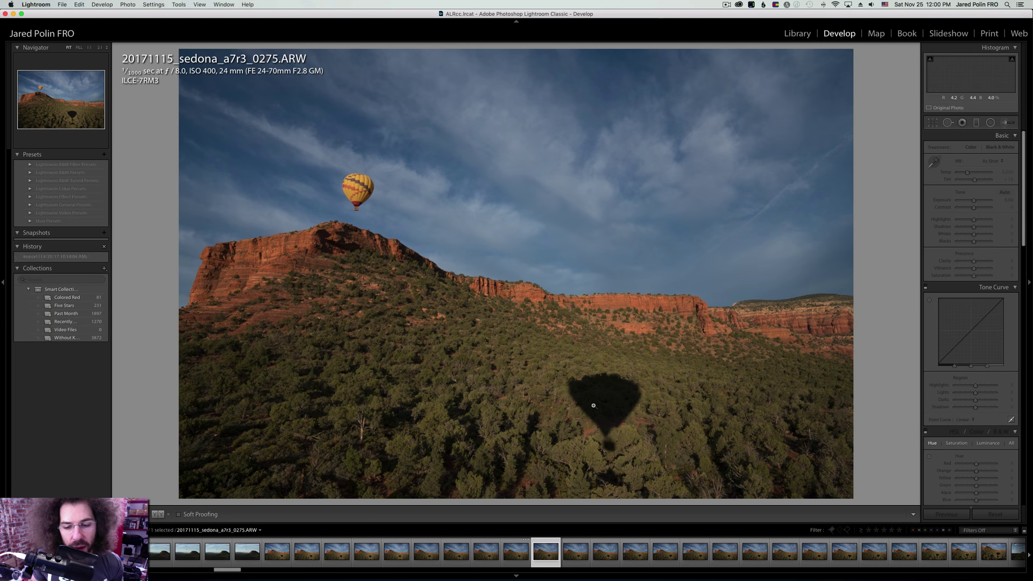
key(Left)
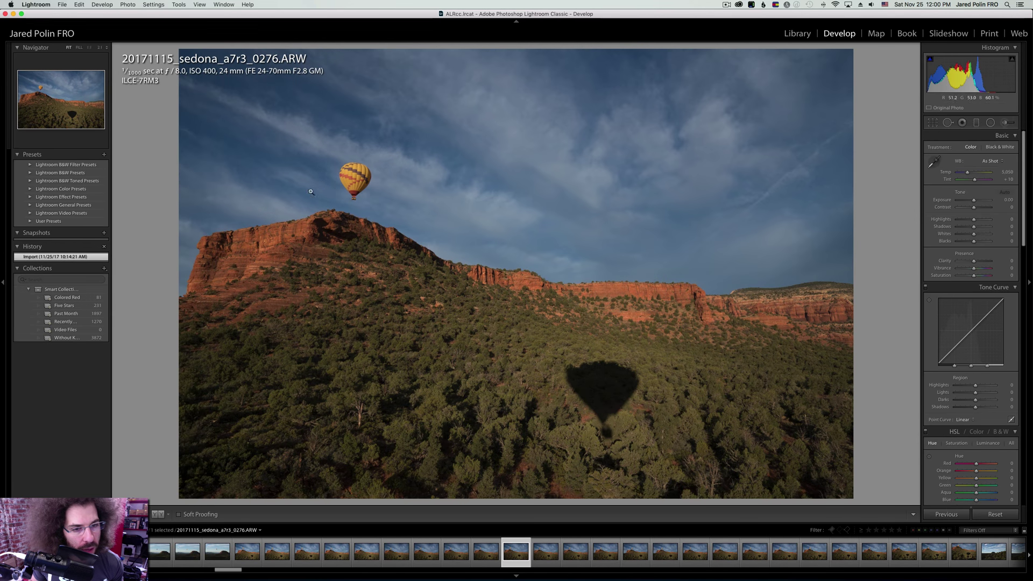
click(363, 184)
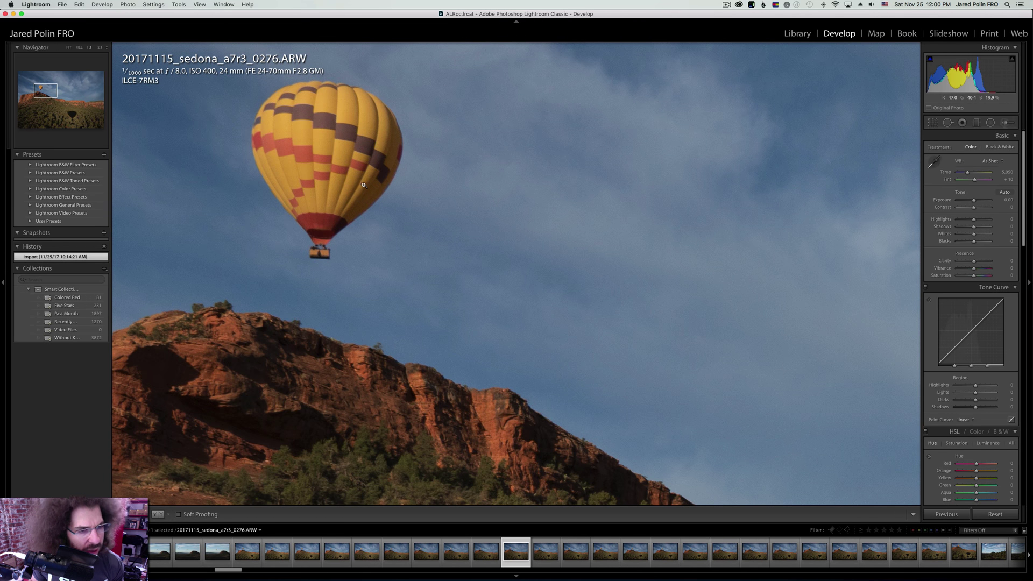
click(363, 185)
Continue to photos 0279 and 0281 and examine the balloon's sharpness in each at close range.
key(Right)
key(Right)
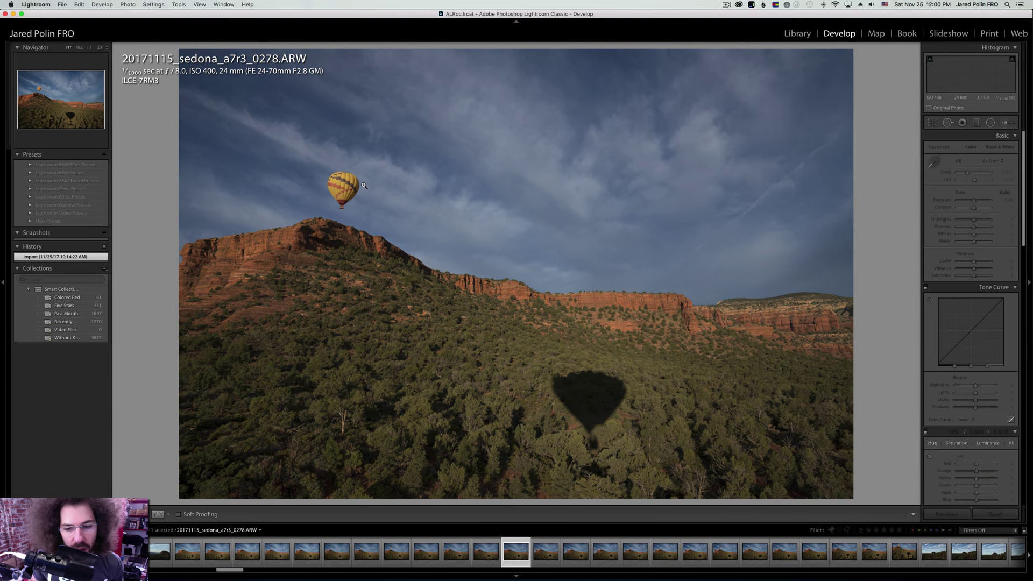
key(Right)
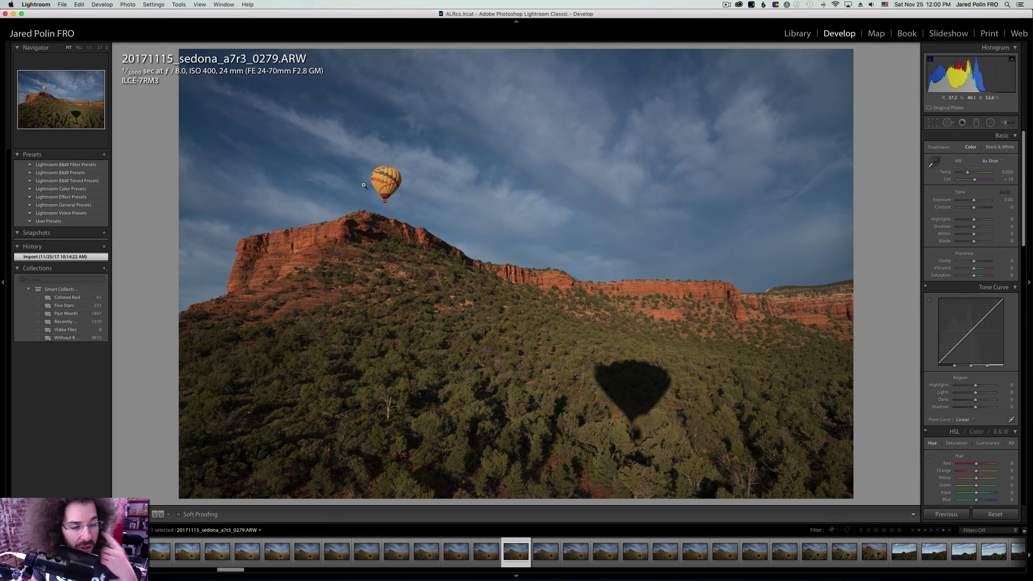
click(363, 185)
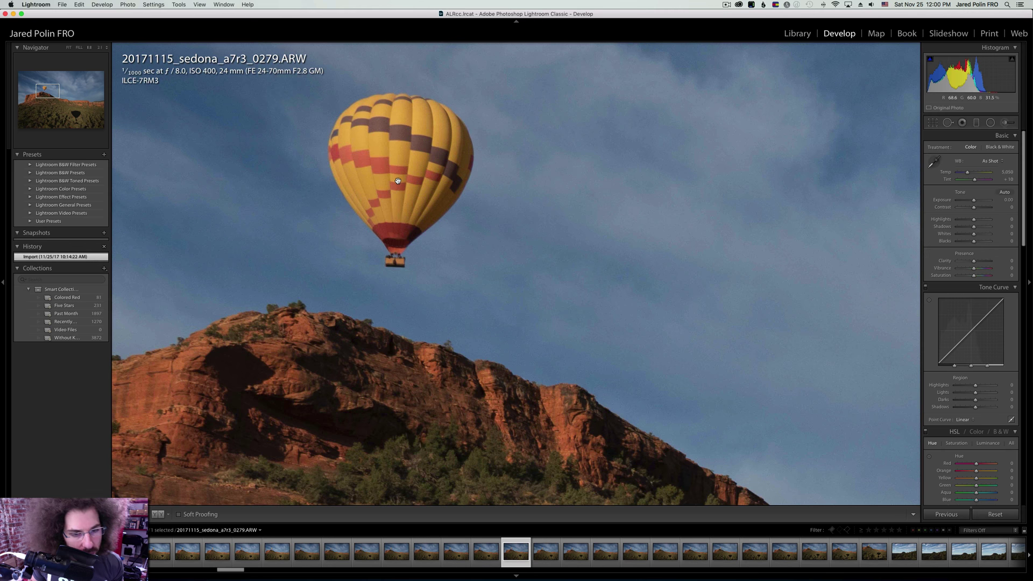
click(397, 181)
key(Right)
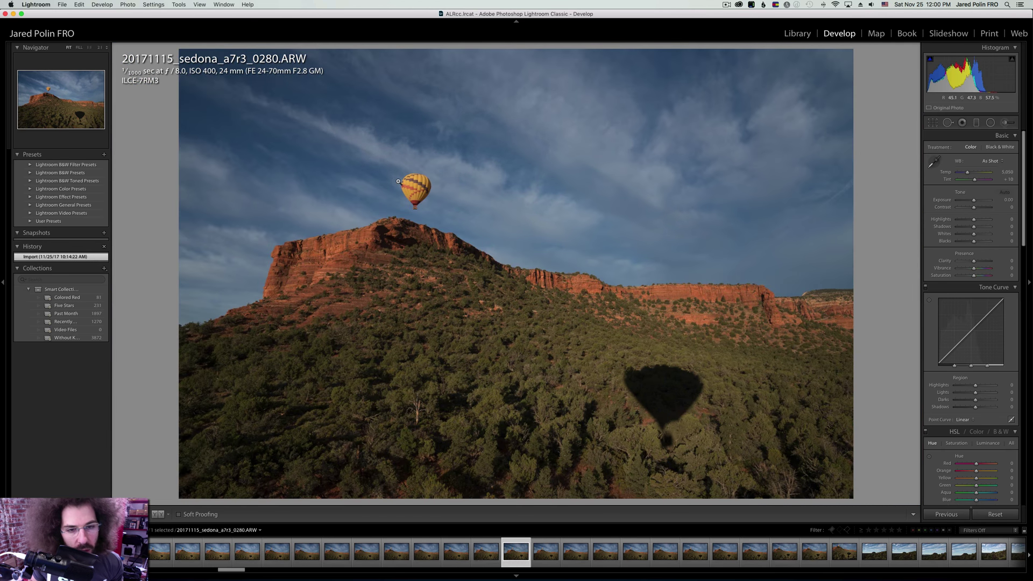
key(Right)
click(414, 198)
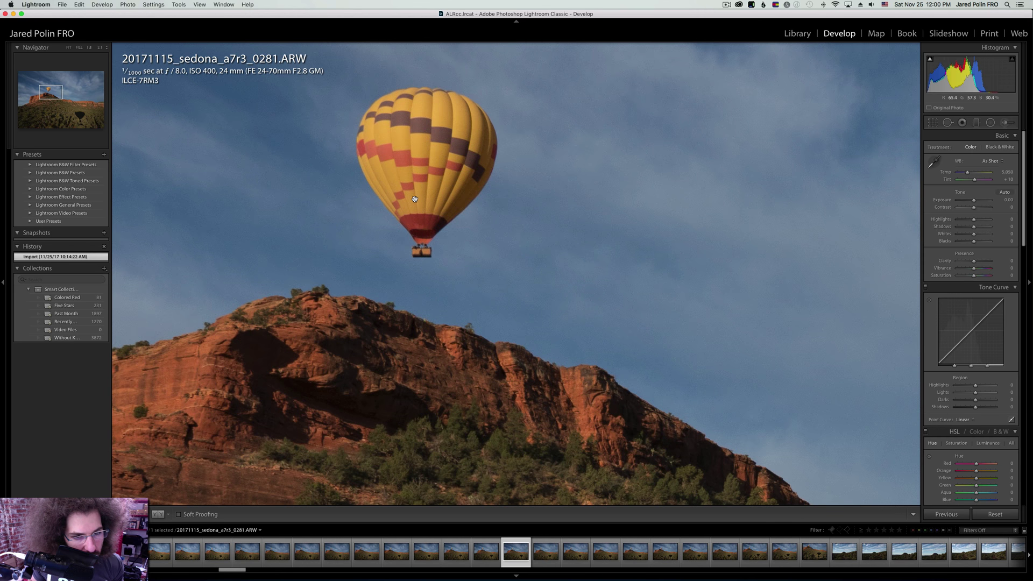
click(414, 198)
Review the following balloon-shadow shots up to photo 0288 and examine its balloon against the cliff edge up close.
key(Right)
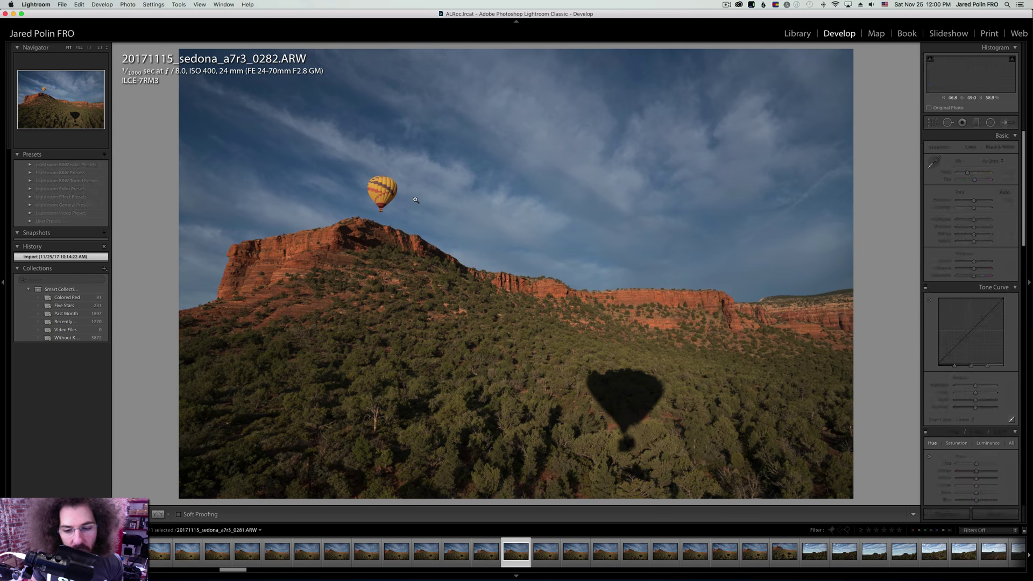
key(Right)
key(Right)
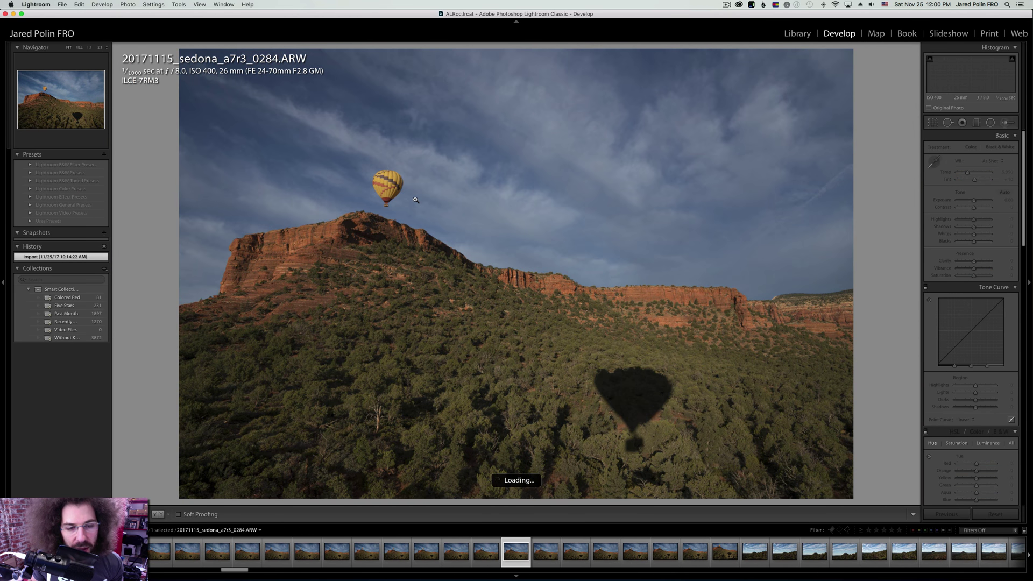
key(Right)
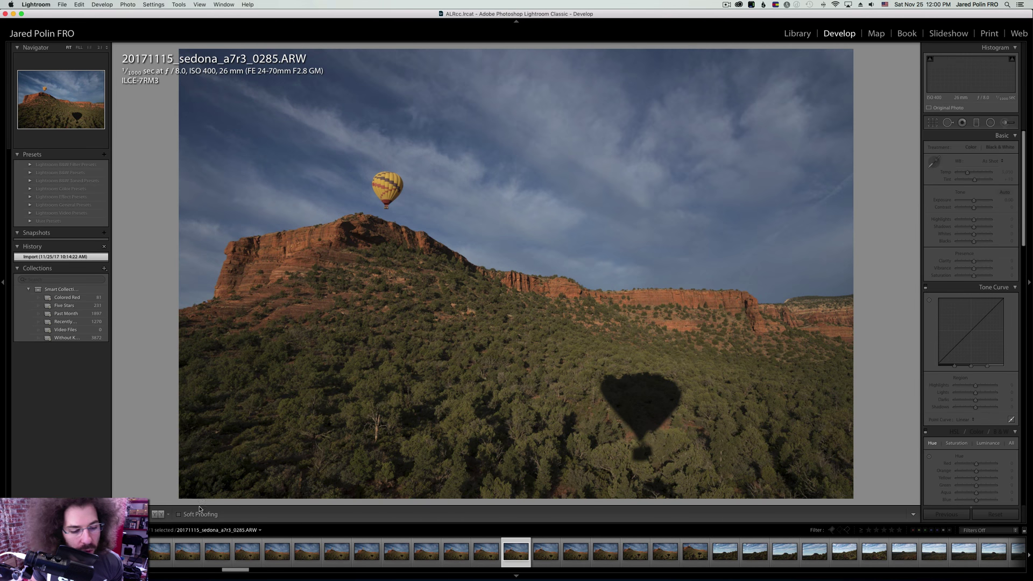
key(Right)
key(Right)
key(Right)
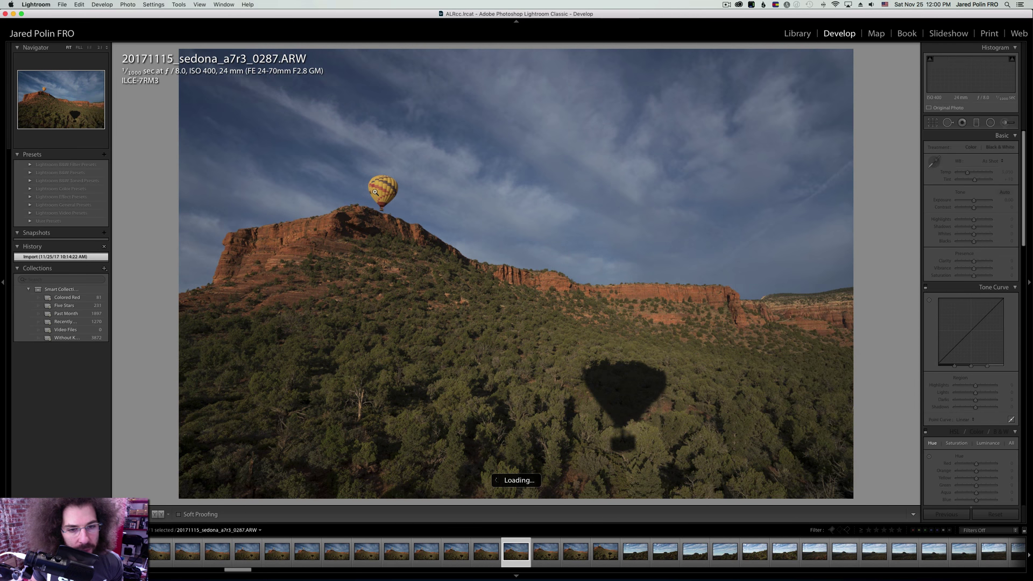
click(376, 192)
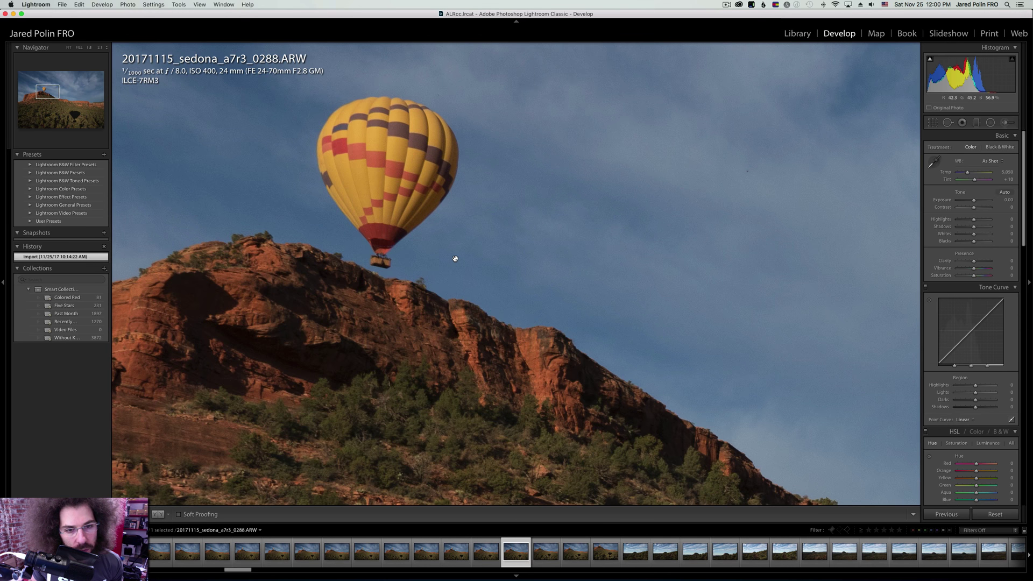
key(Right)
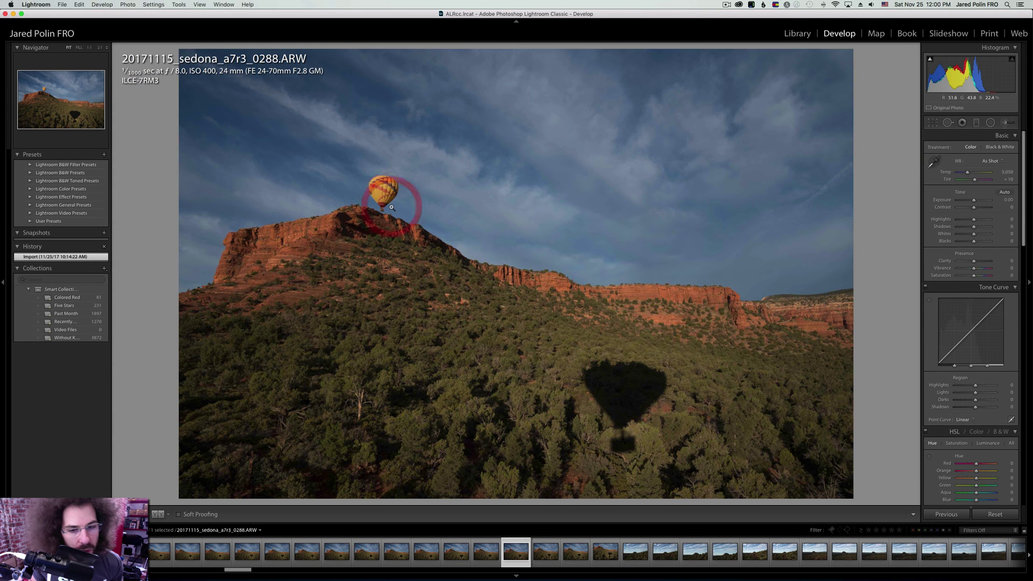
Advance through the remaining balloon shots to 20171115_sedona_a7r3_0299.ARW and give it a five-star rating.
key(Right)
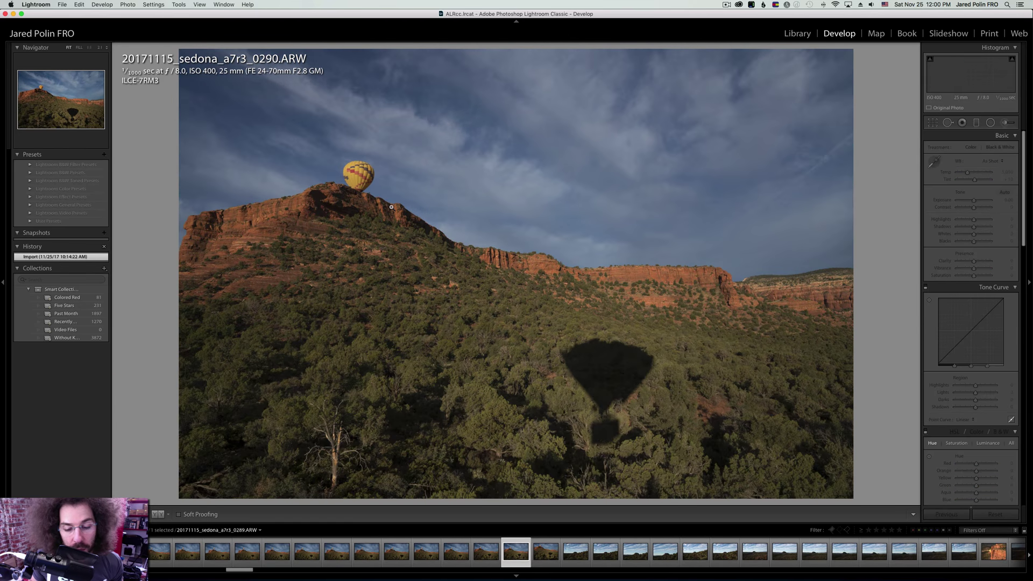
key(Right)
key(Right)
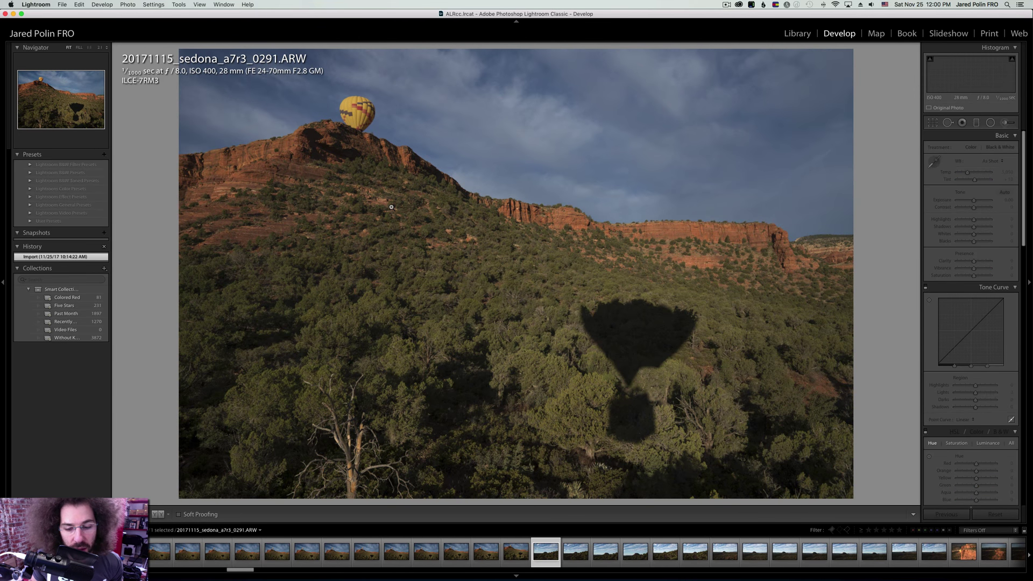
key(Right)
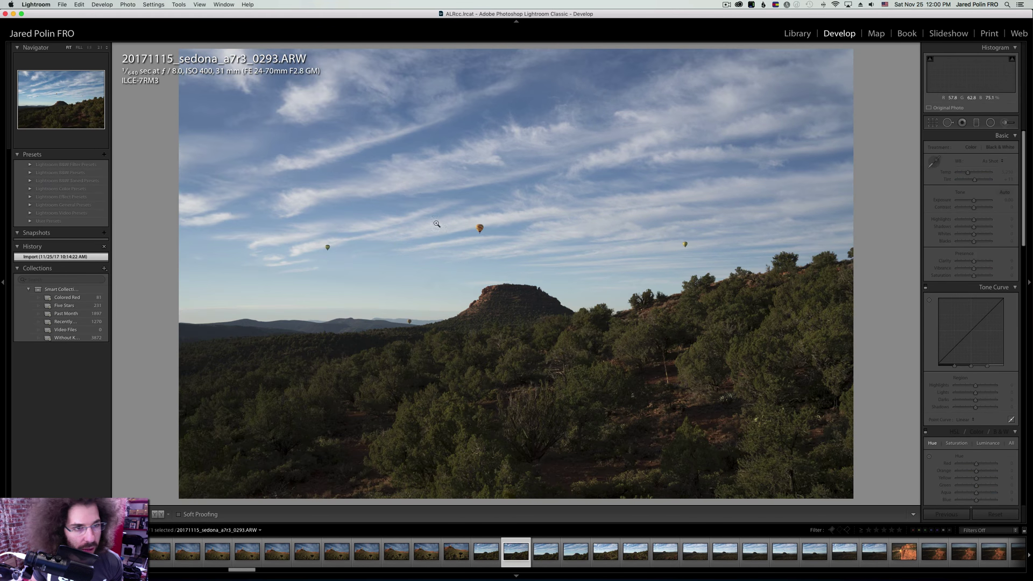
key(Right)
key(Right)
key(Right)
key(Right)
key(Right)
key(Right)
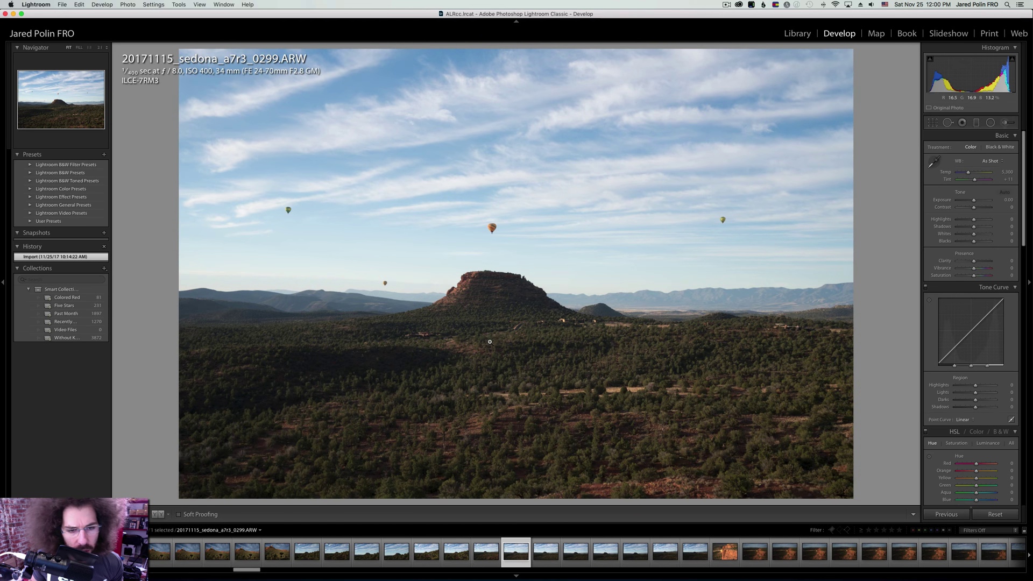
key(5)
Move forward to 20171115_sedona_a7r3_0303.ARW and rate it five stars.
key(Right)
key(Right)
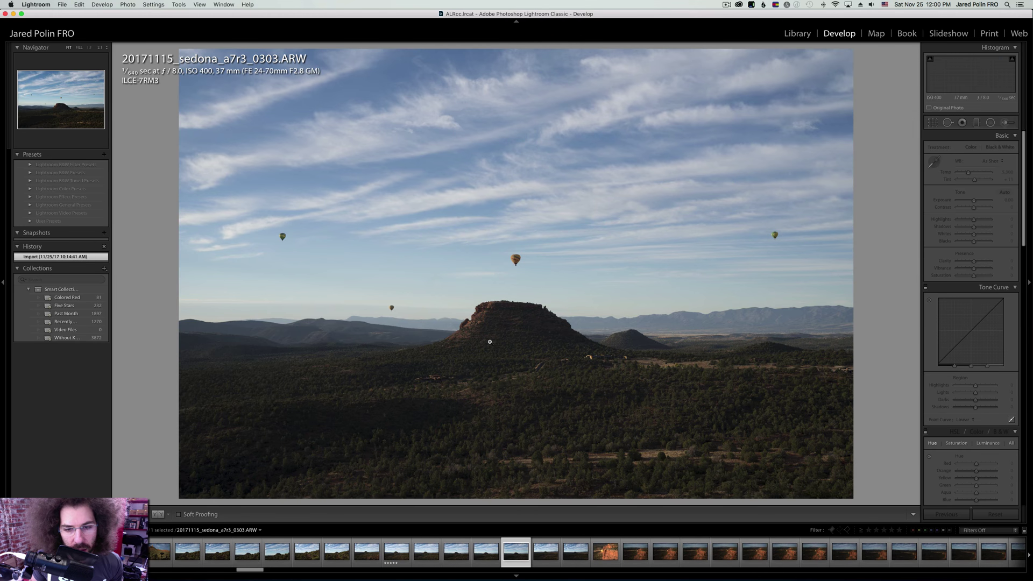
key(5)
Go to 20171115_sedona_a7r3_0305.ARW, check the central balloon up close, and rate the photo five stars.
key(Right)
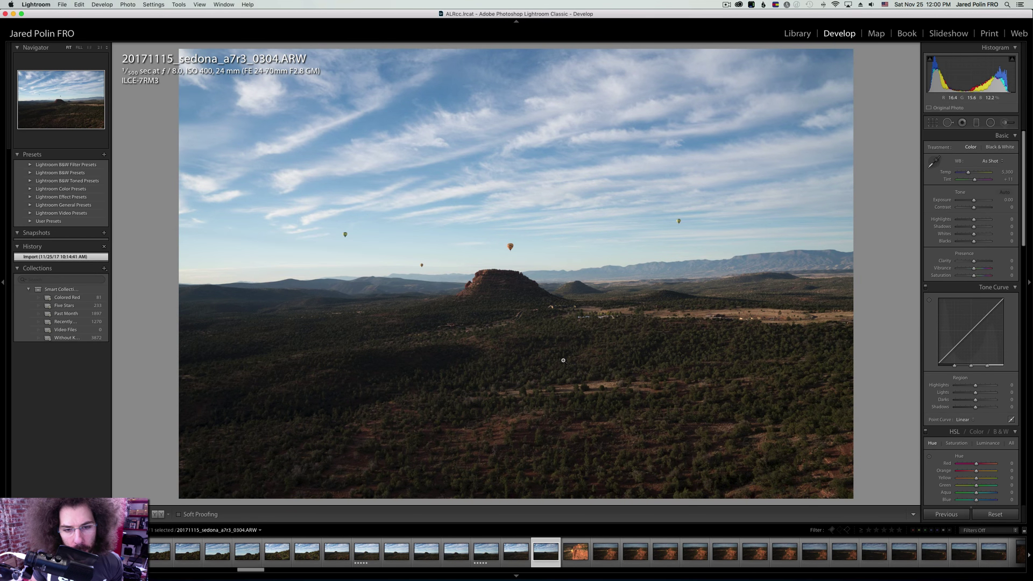
key(Left)
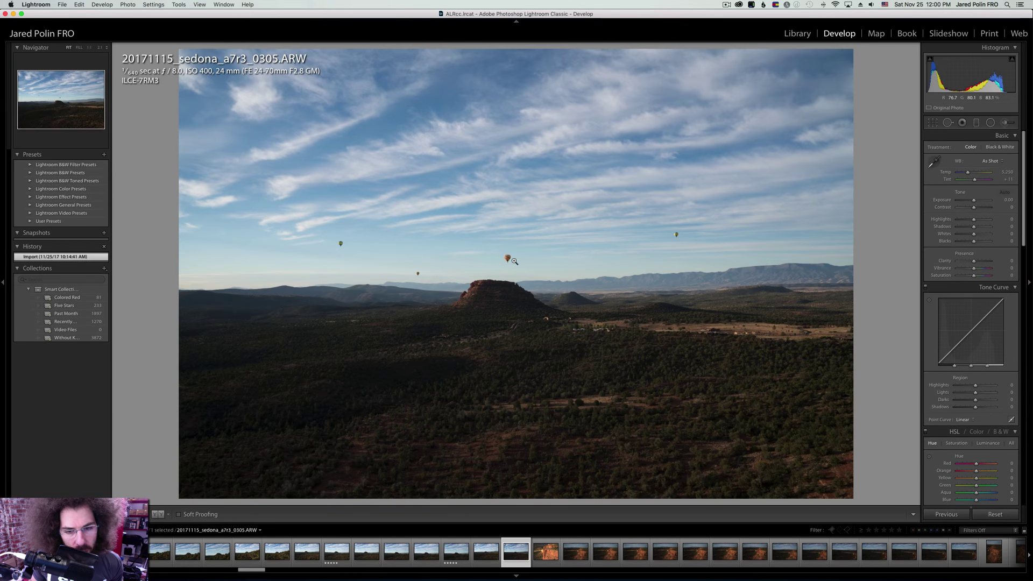
click(514, 261)
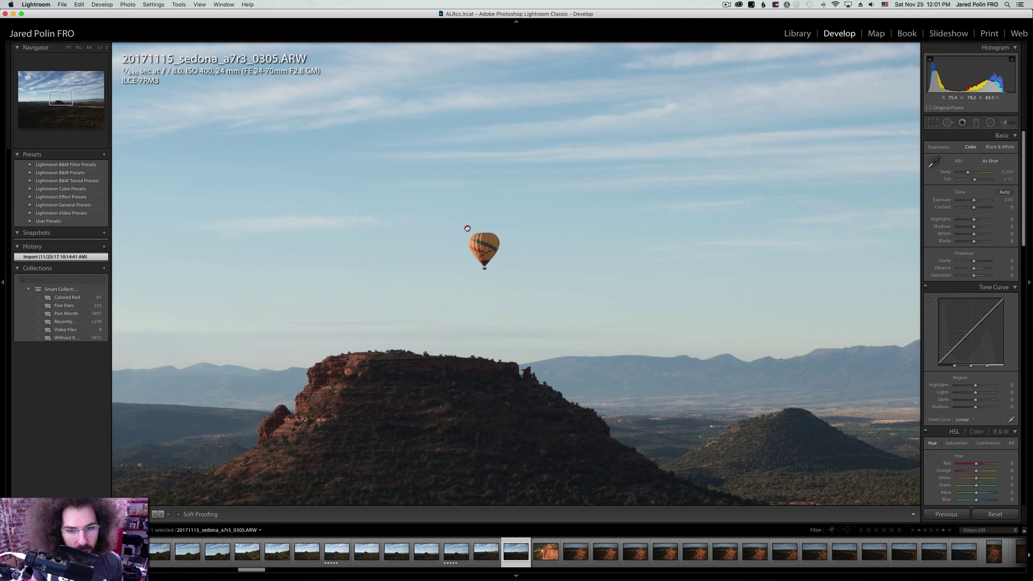
click(468, 228)
key(5)
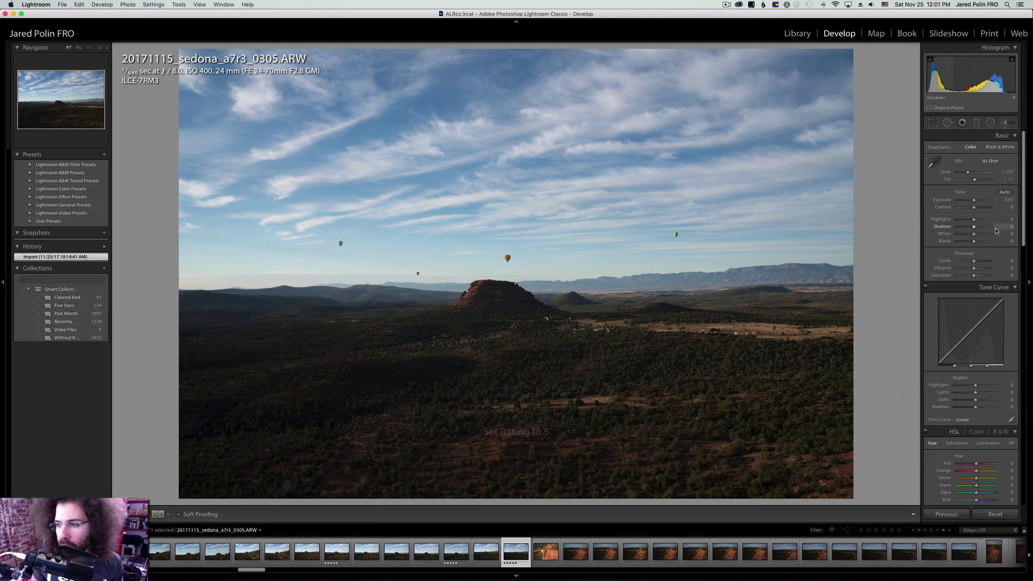
Try Shadows at +71 and Contrast at +74 on photo 0305, and reset all its adjustments before moving on.
click(989, 229)
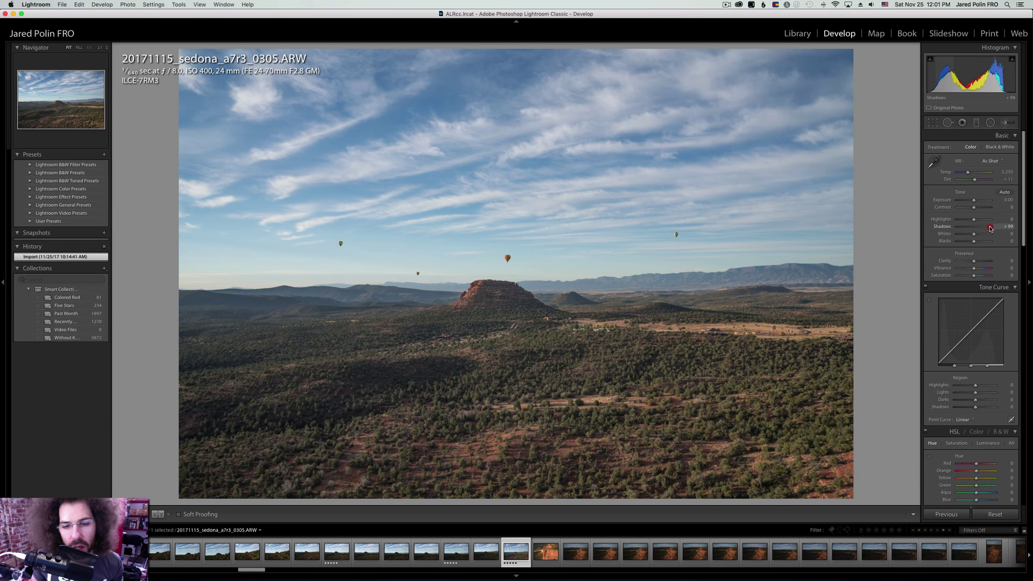
drag(990, 228, 985, 229)
click(986, 209)
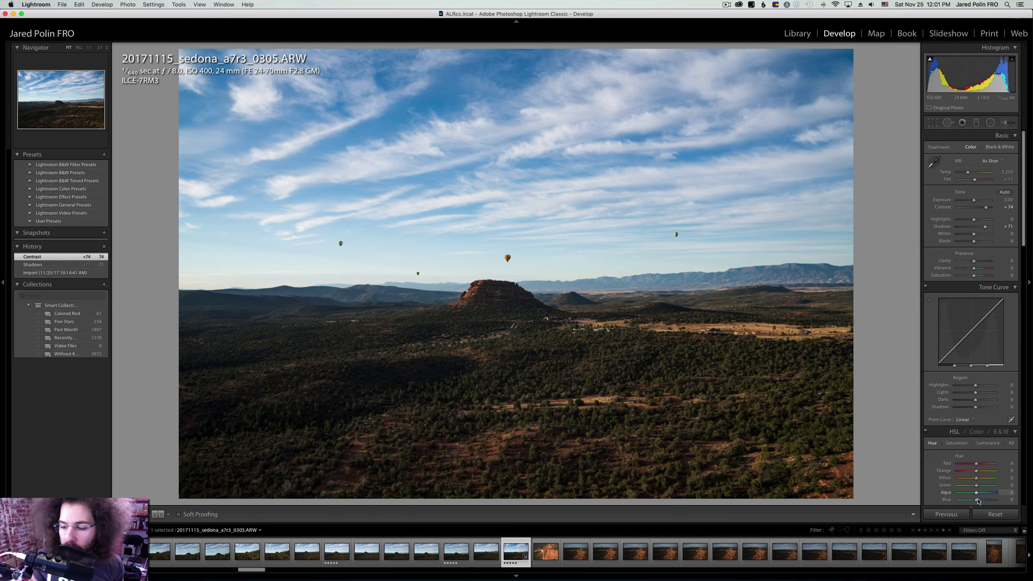
click(995, 514)
key(Right)
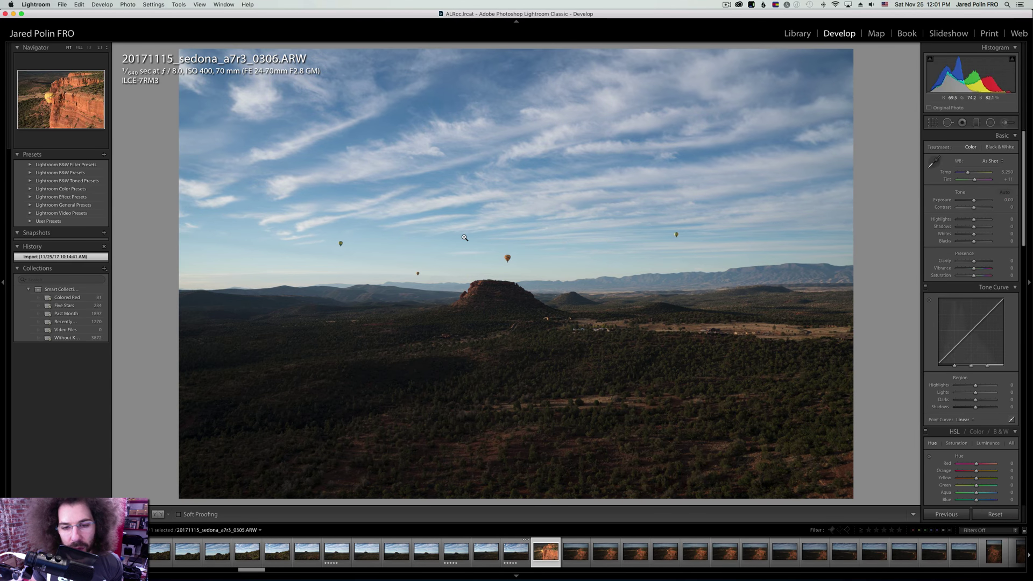
Look through the landscape shots of the yellow balloon beside the red cliff, from 20171115_sedona_a7r3_0307.ARW to 0319.
key(Right)
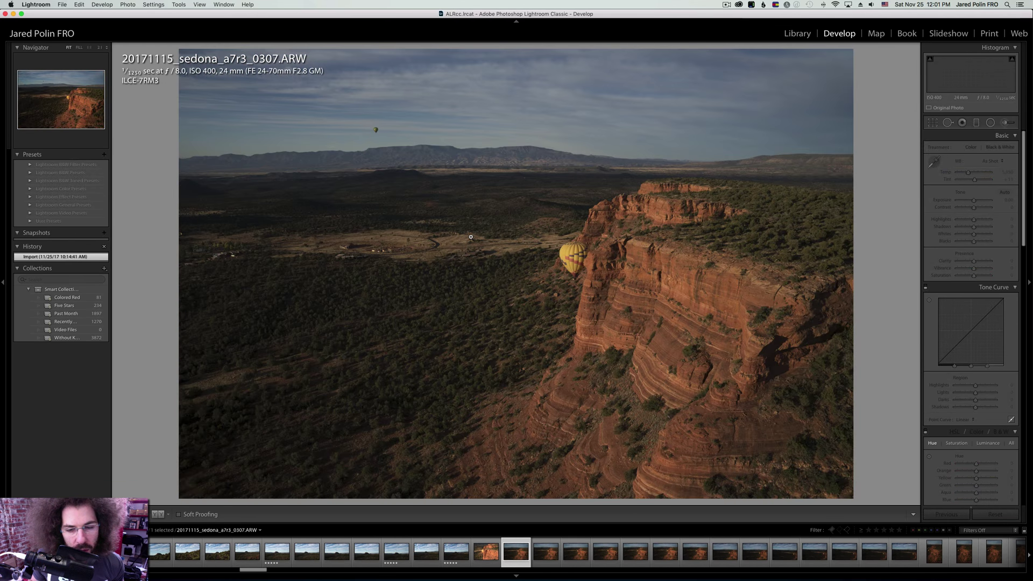
key(Right)
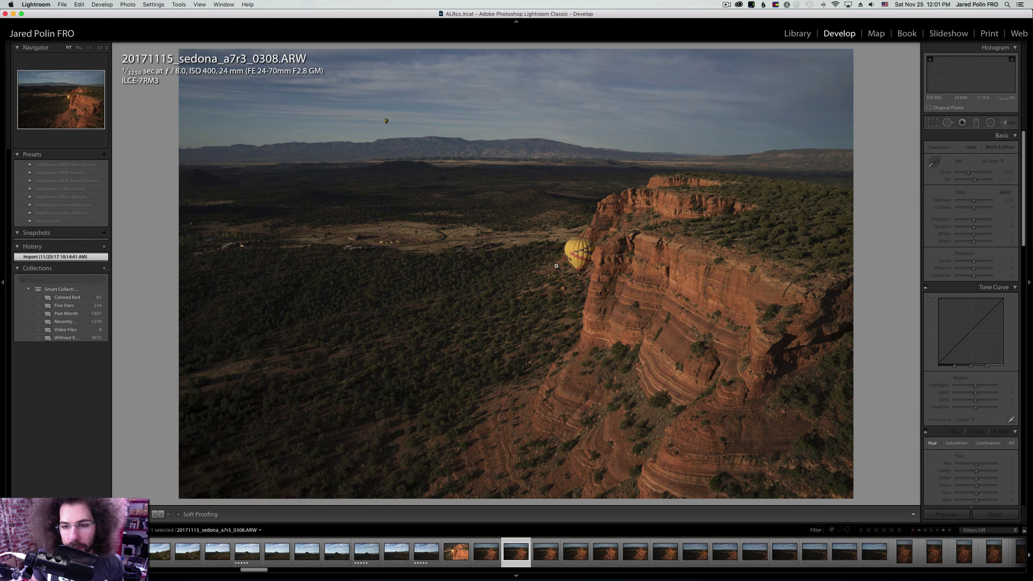
key(Right)
key(Right)
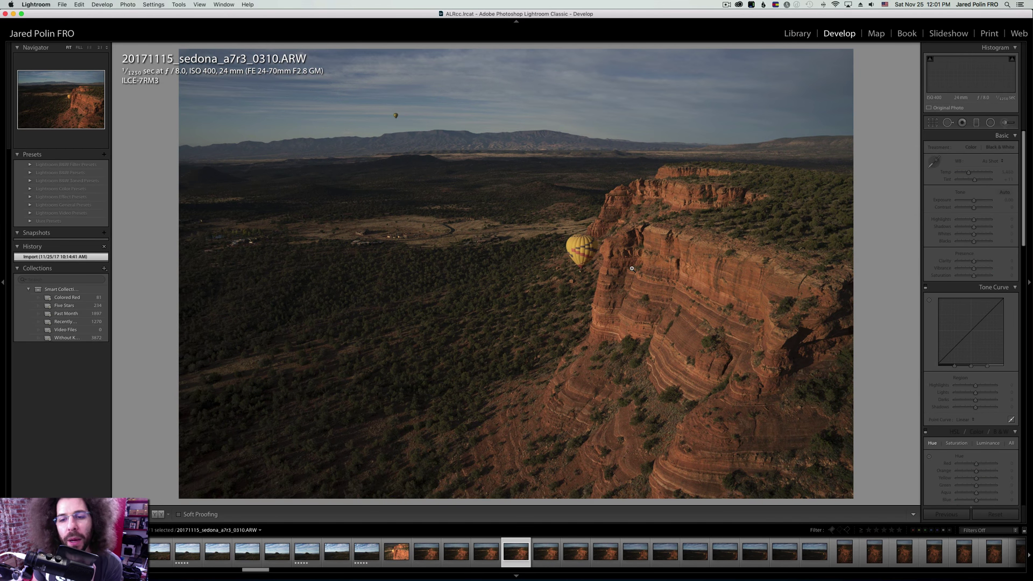
key(Right)
key(Right)
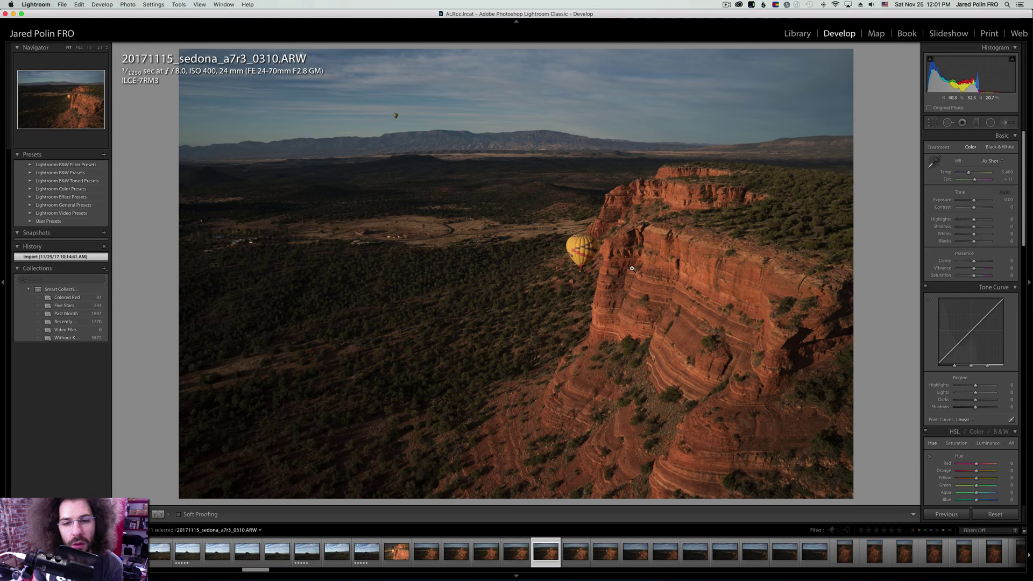
key(Right)
key(Right)
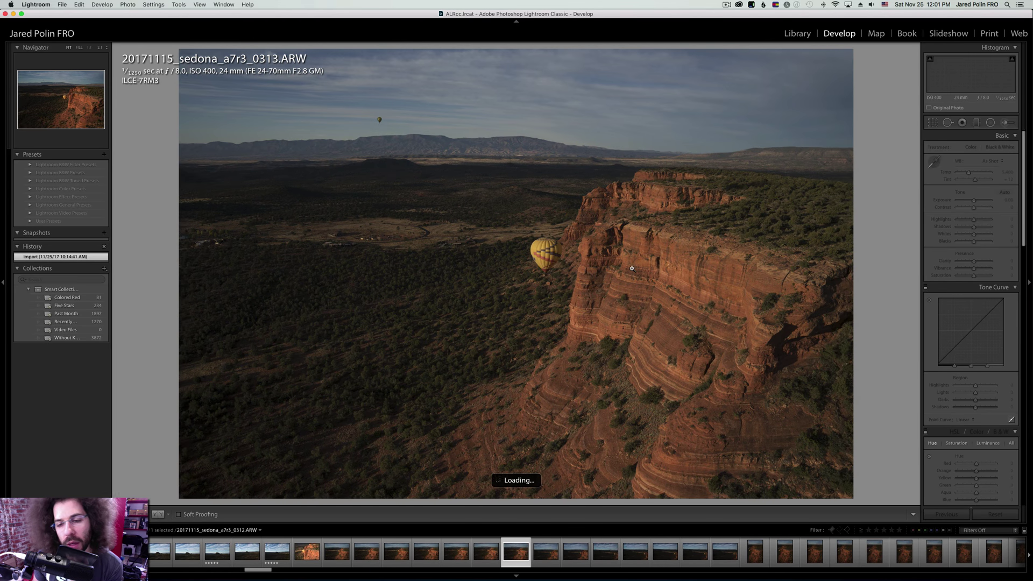
key(Right)
key(Right)
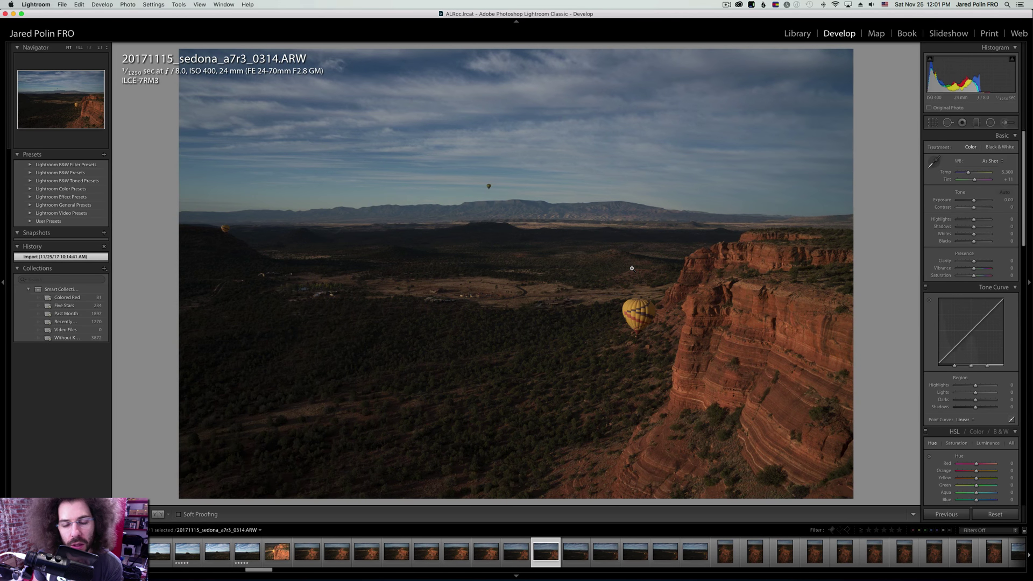
key(Right)
key(Right)
key(Right)
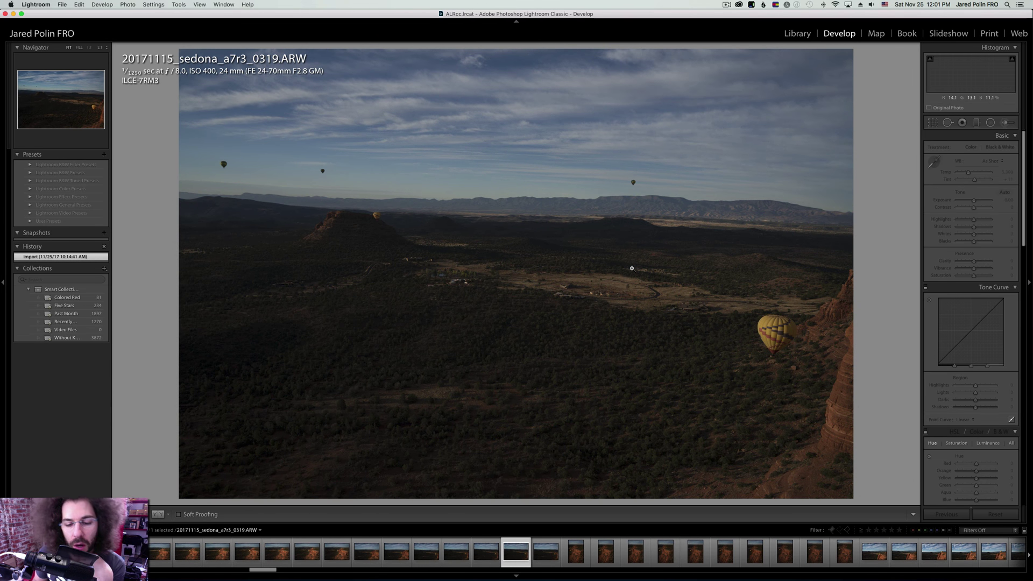
Compare vertical cliff shots 0321 and 0322, rate 20171115_sedona_a7r3_0321.ARW five stars, and check its balloon up close.
key(Right)
key(Right)
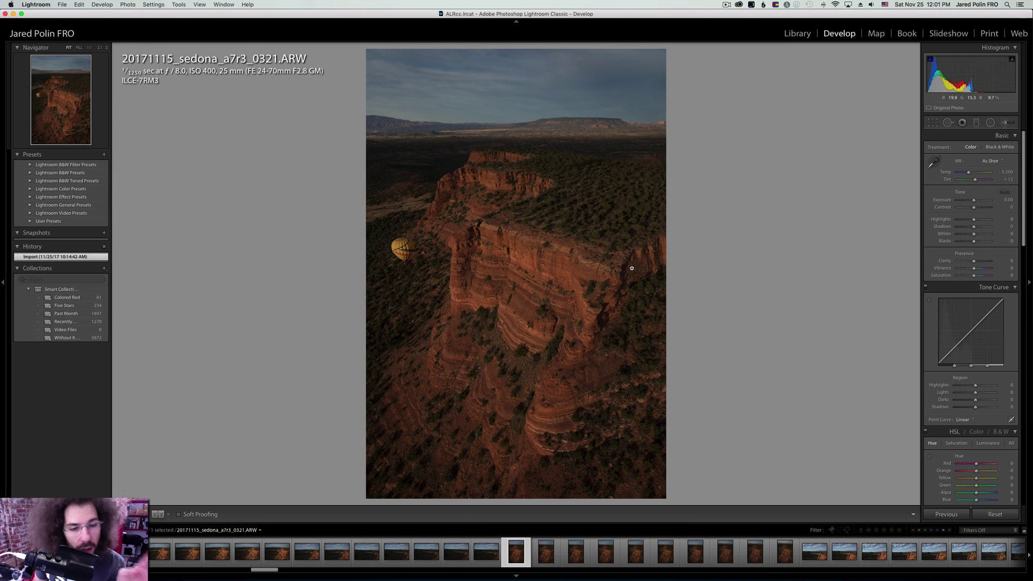
key(Right)
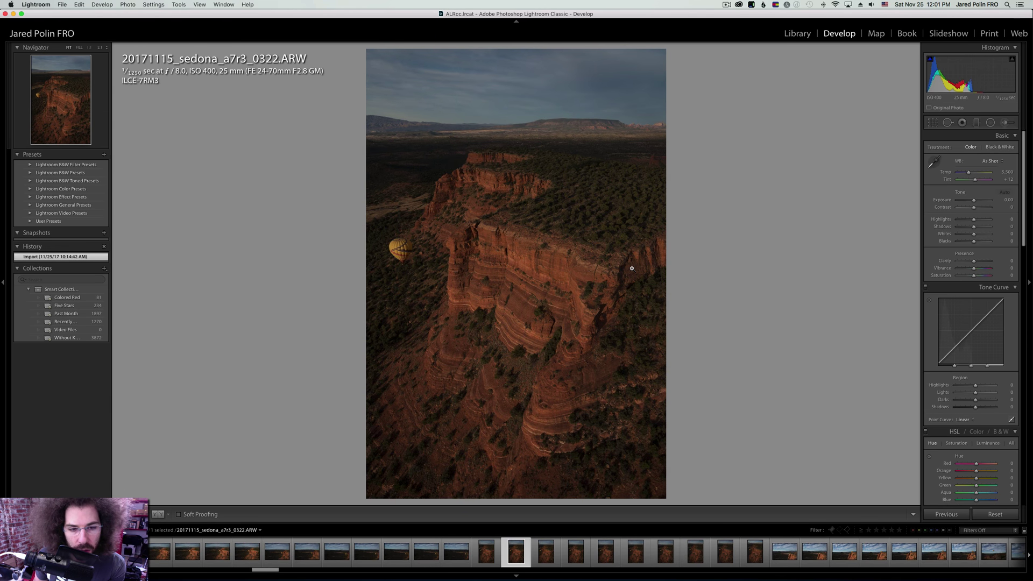
key(Left)
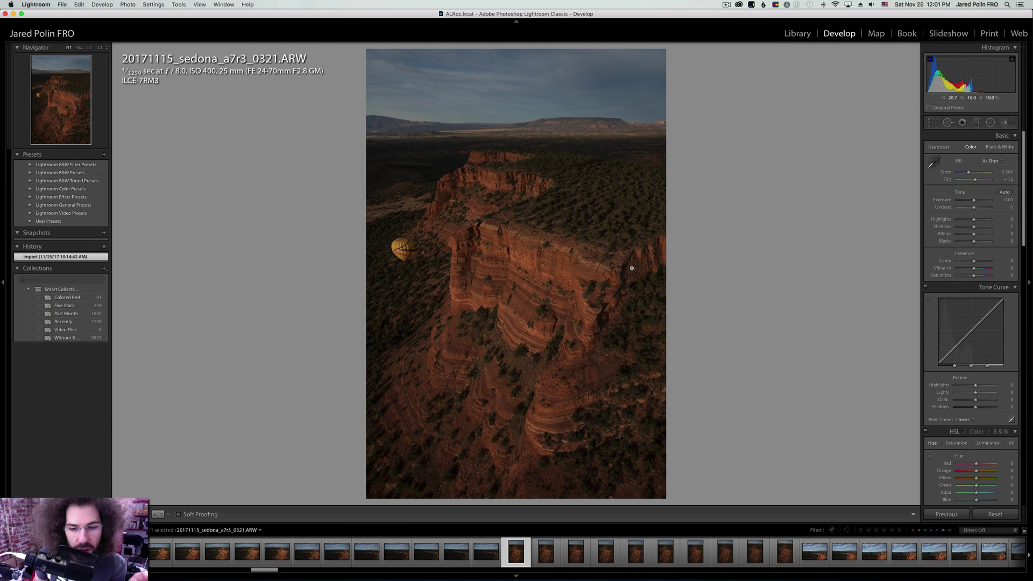
key(5)
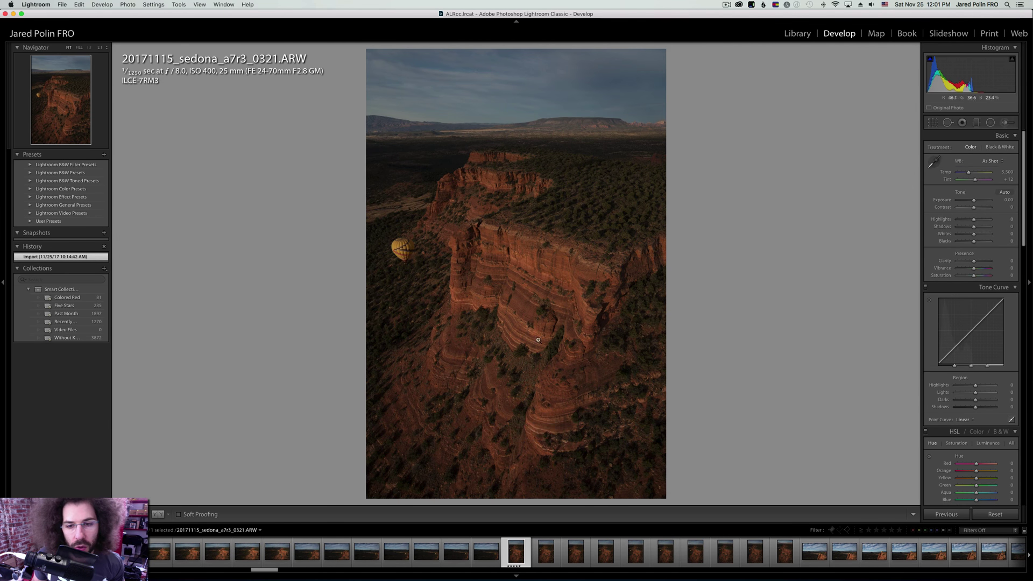
click(405, 246)
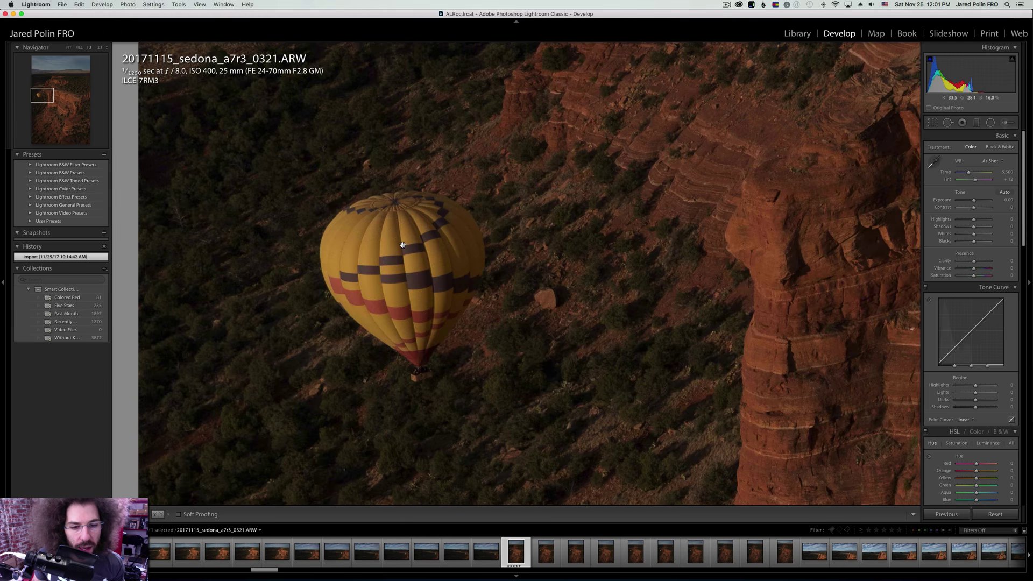
click(411, 261)
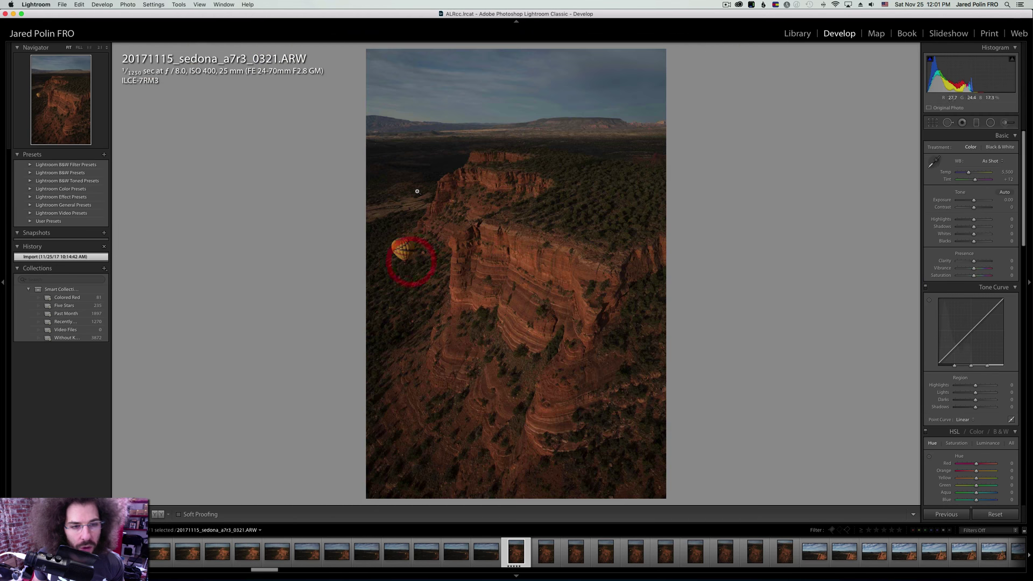
Review the rest of the vertical cliff shots, from 20171115_sedona_a7r3_0322.ARW to 0329.
key(Right)
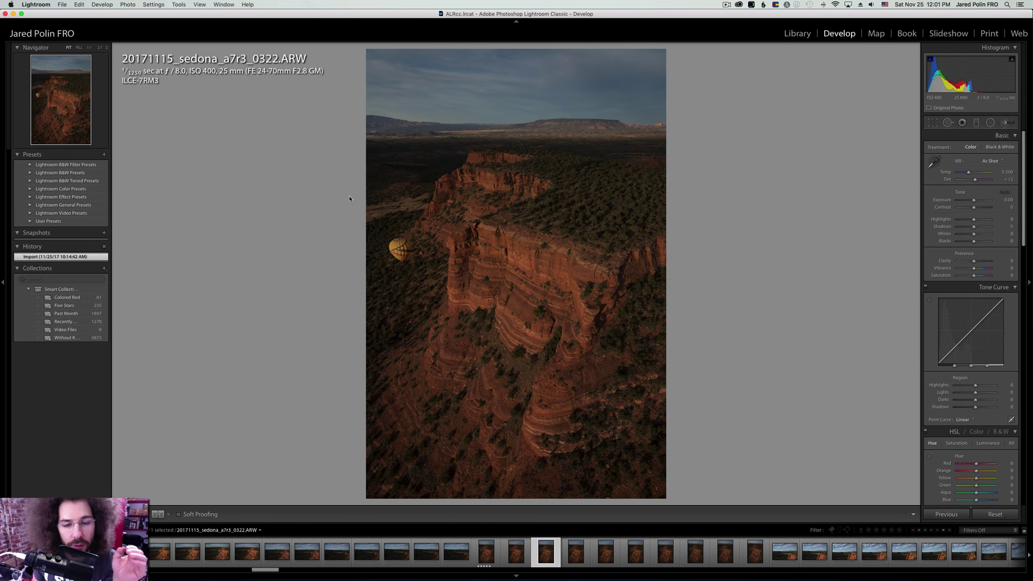
key(Right)
key(Right)
key(Right)
key(Right)
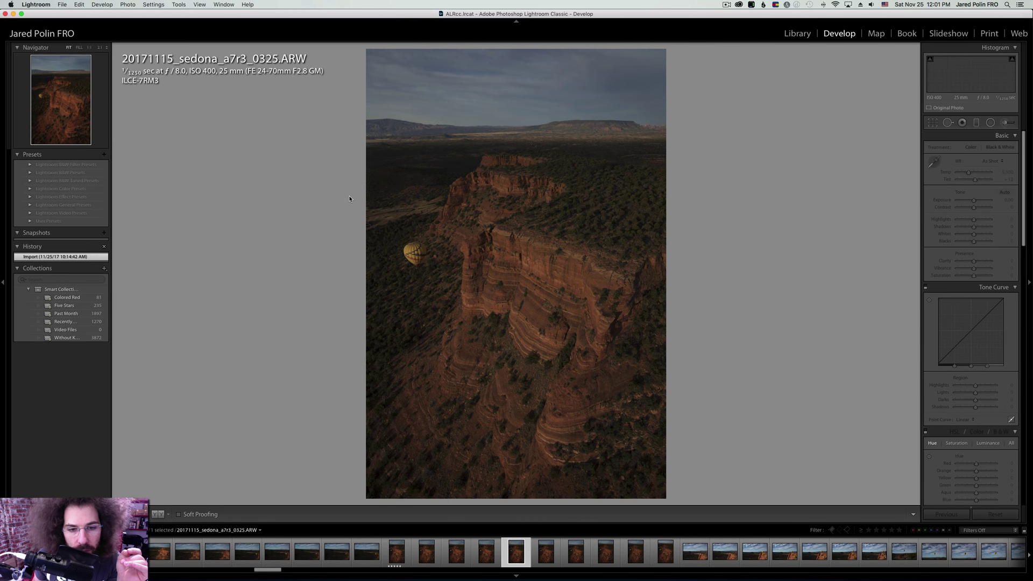
key(Right)
key(Right)
key(Right)
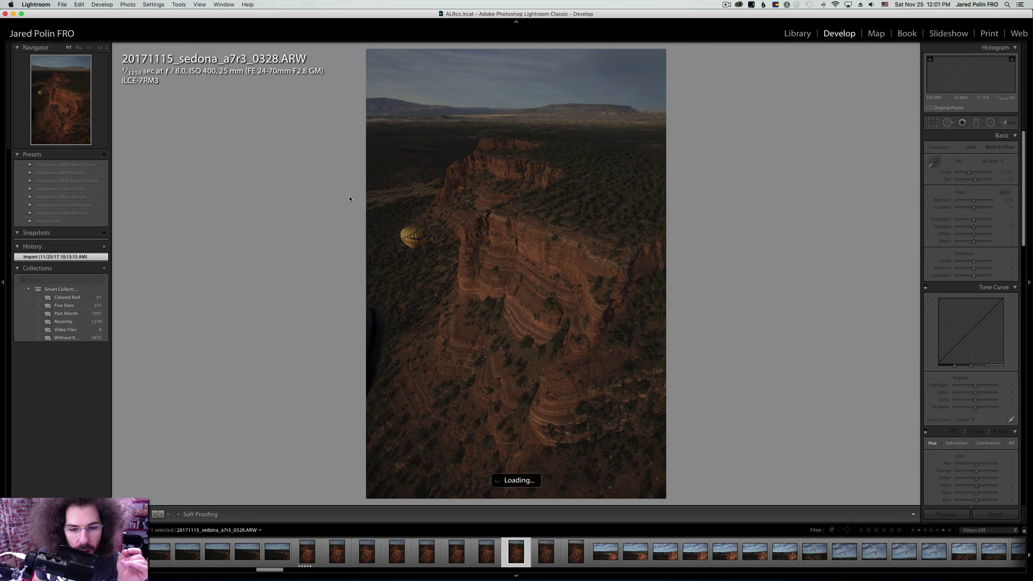
key(Right)
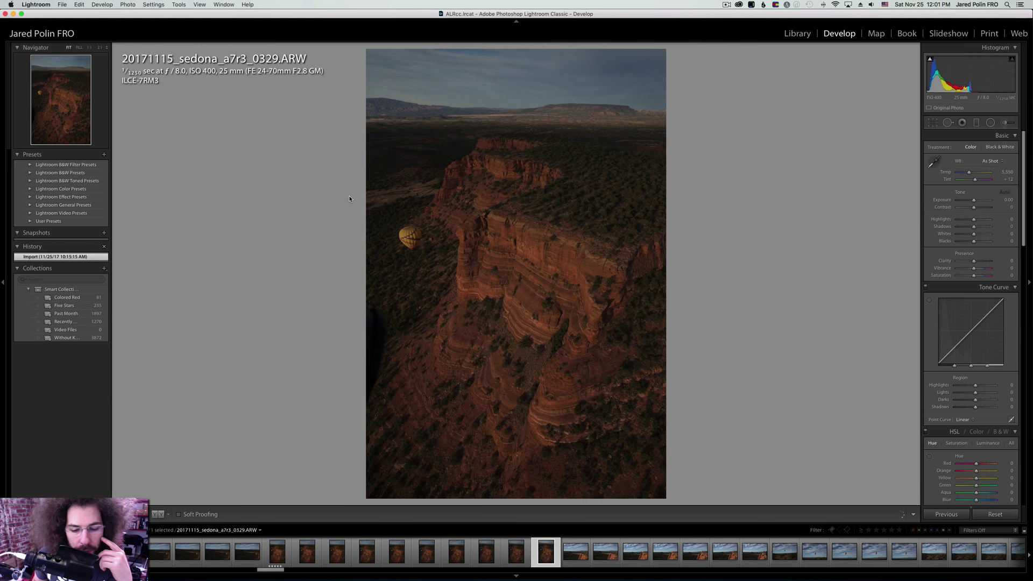
Review the clifftop balloon shots through 20171115_sedona_a7r3_0337.ARW and inspect the camera at the edge of 0337 up close.
key(Right)
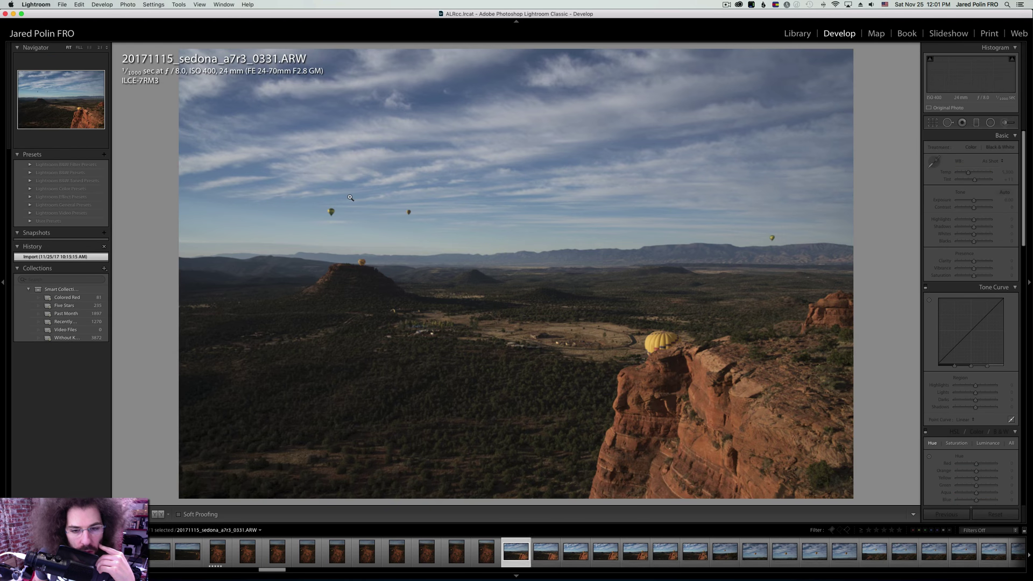
key(Right)
key(Right)
key(Right)
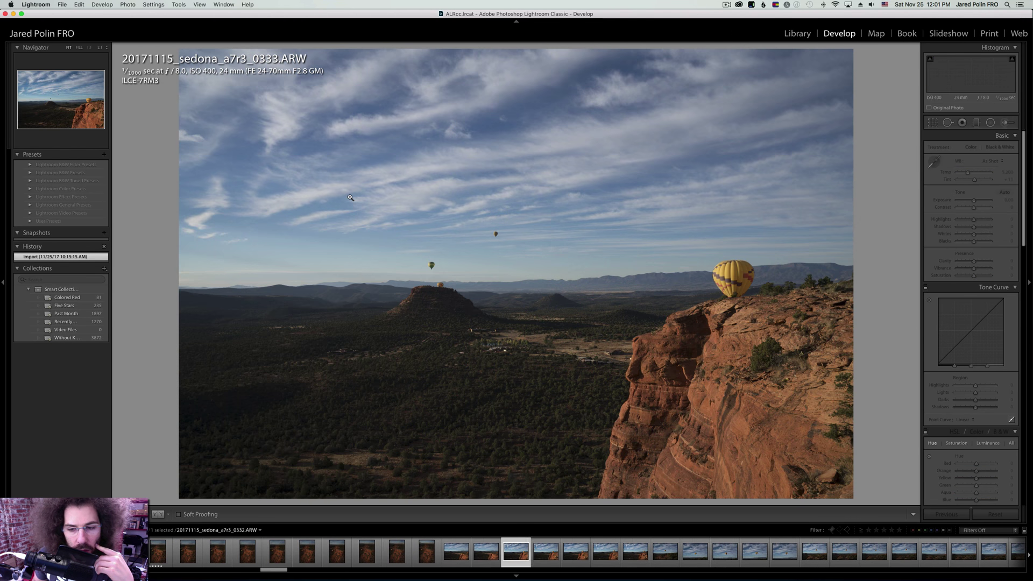
key(Right)
key(Right)
key(Right)
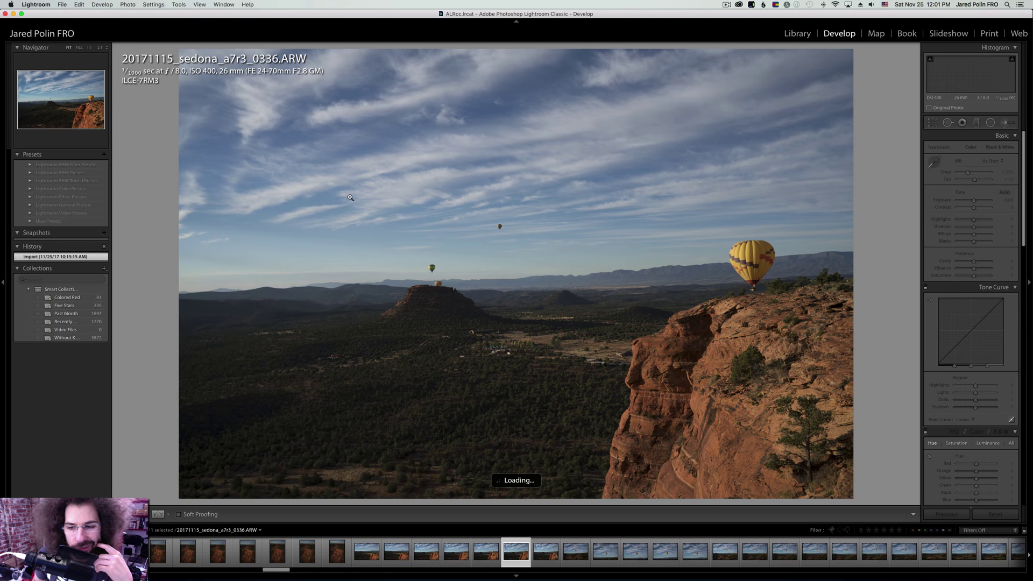
key(Right)
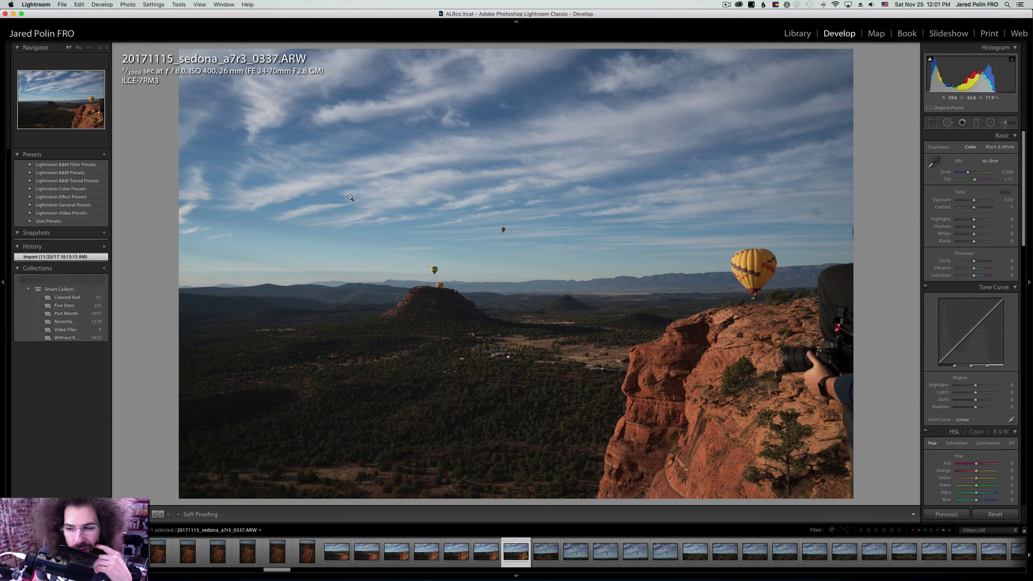
click(829, 342)
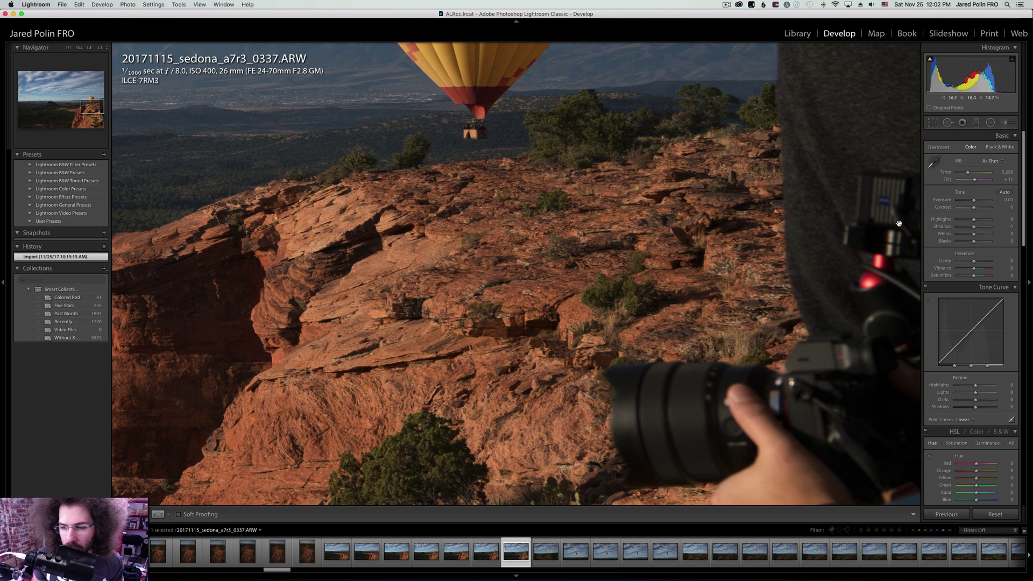
click(810, 246)
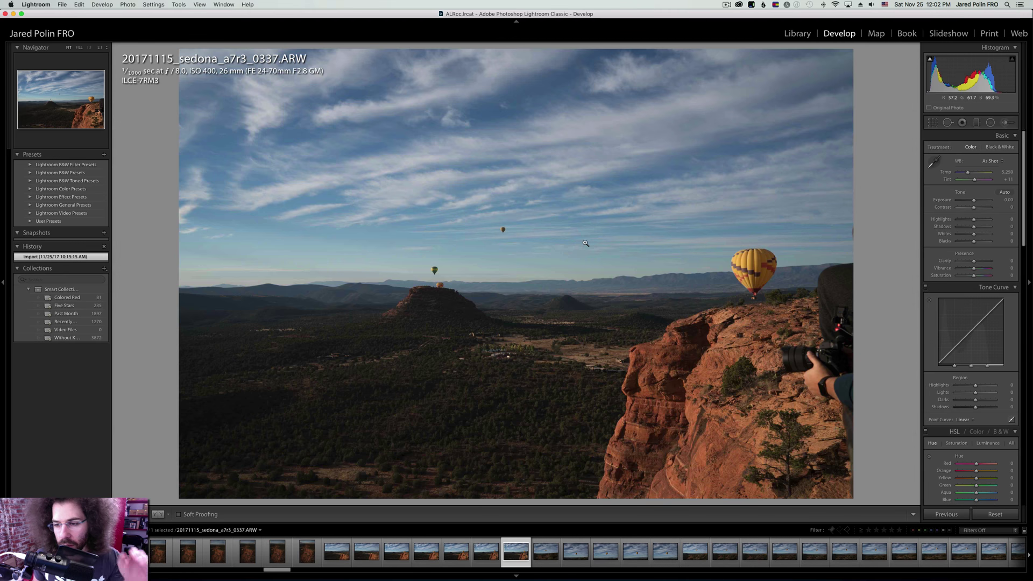
Advance through the open-sky balloon shots to 20171115_sedona_a7r3_0353.ARW and rate it five stars.
key(Right)
key(Right)
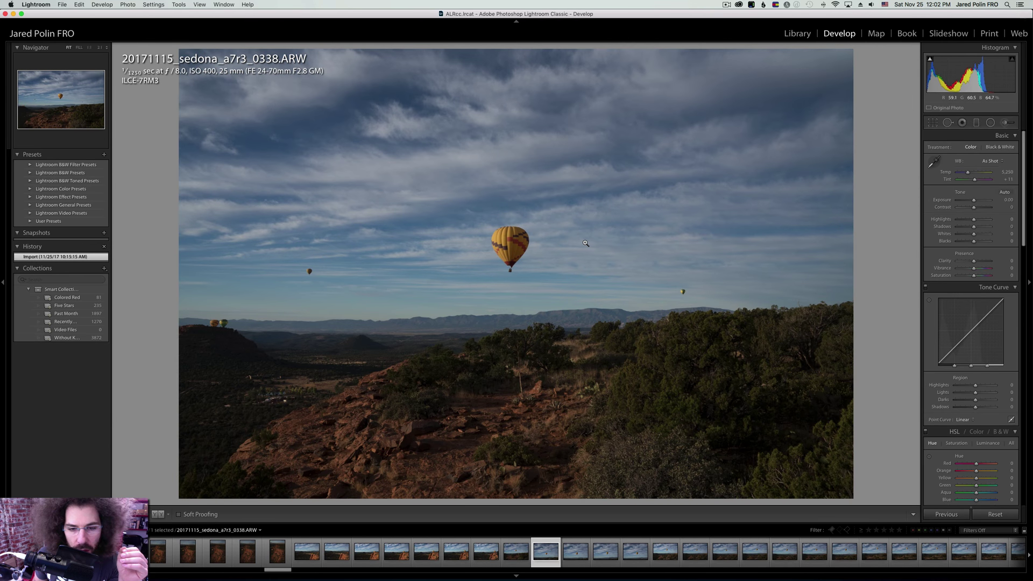
key(Right)
key(Right)
key(Right)
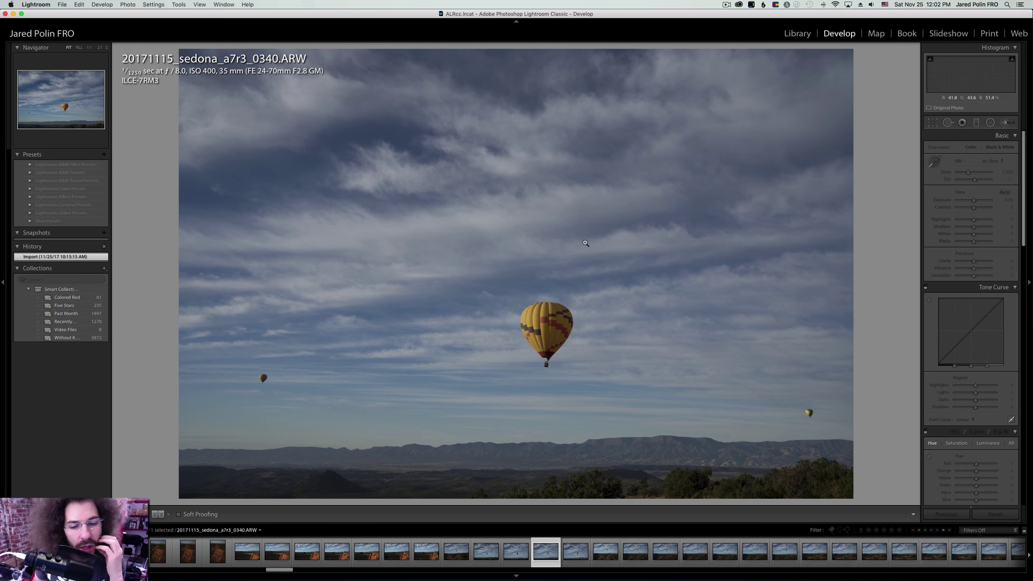
key(Right)
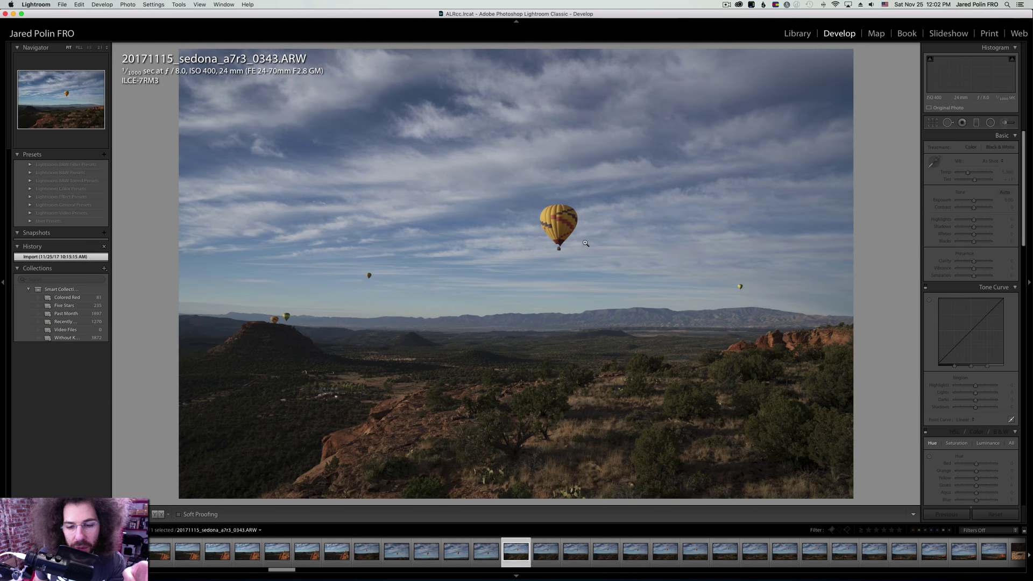
key(Right)
key(Right)
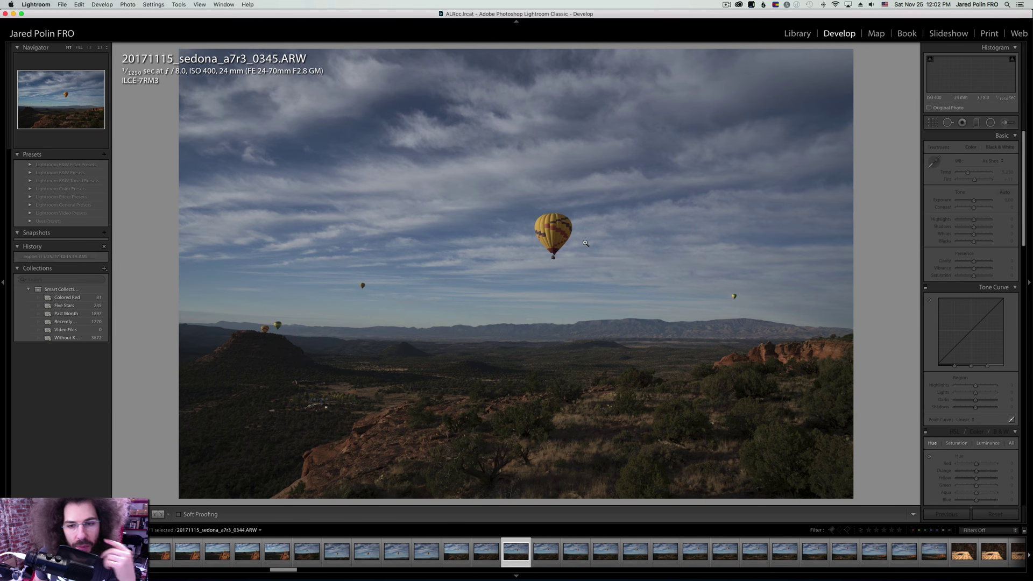
key(Right)
key(Right)
key(Right)
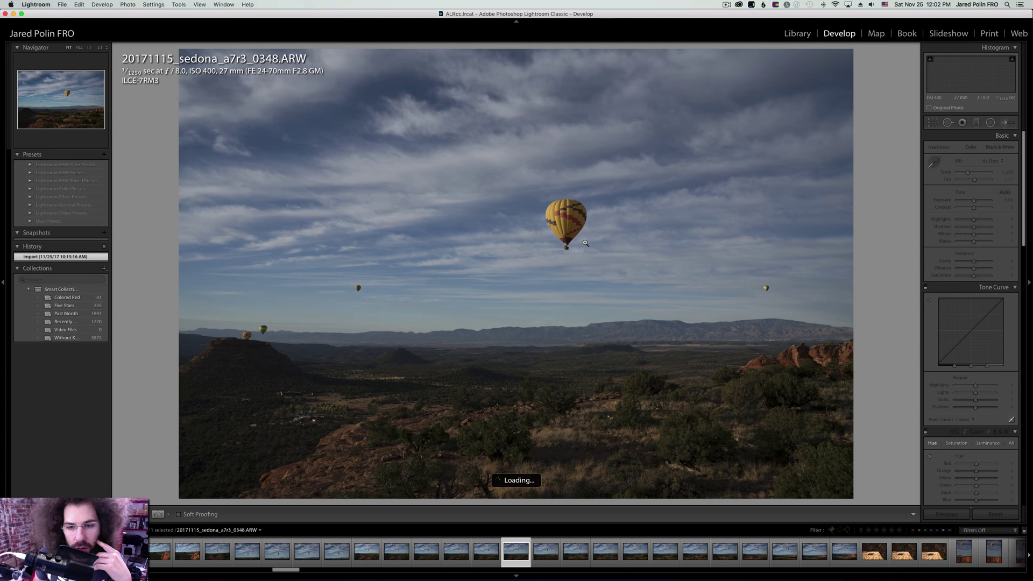
key(Right)
key(Right)
key(Right)
key(Right)
key(5)
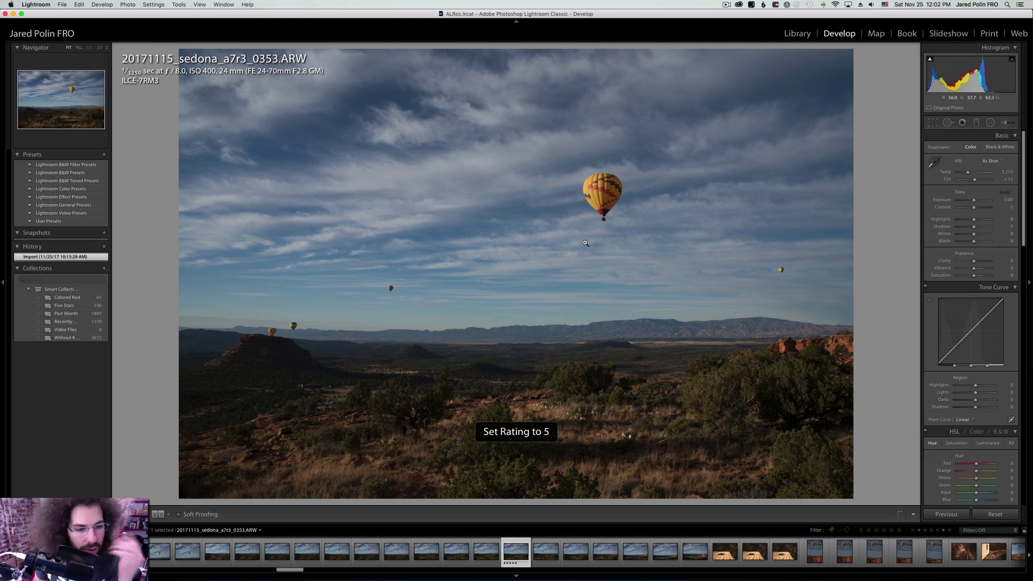
Move forward to 20171115_sedona_a7r3_0356.ARW, rate it five stars, and check its main balloon up close.
key(Right)
key(Right)
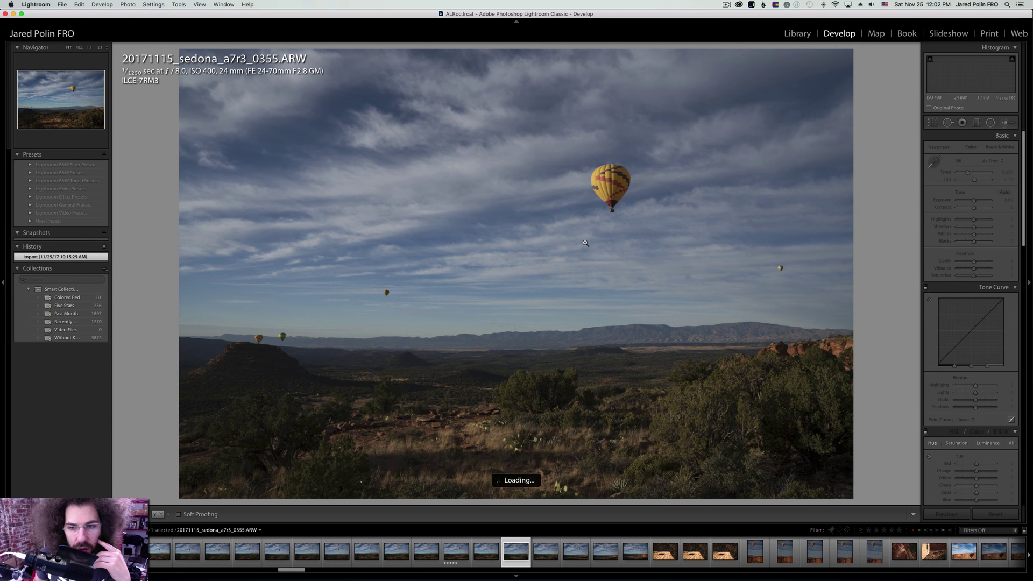
key(Right)
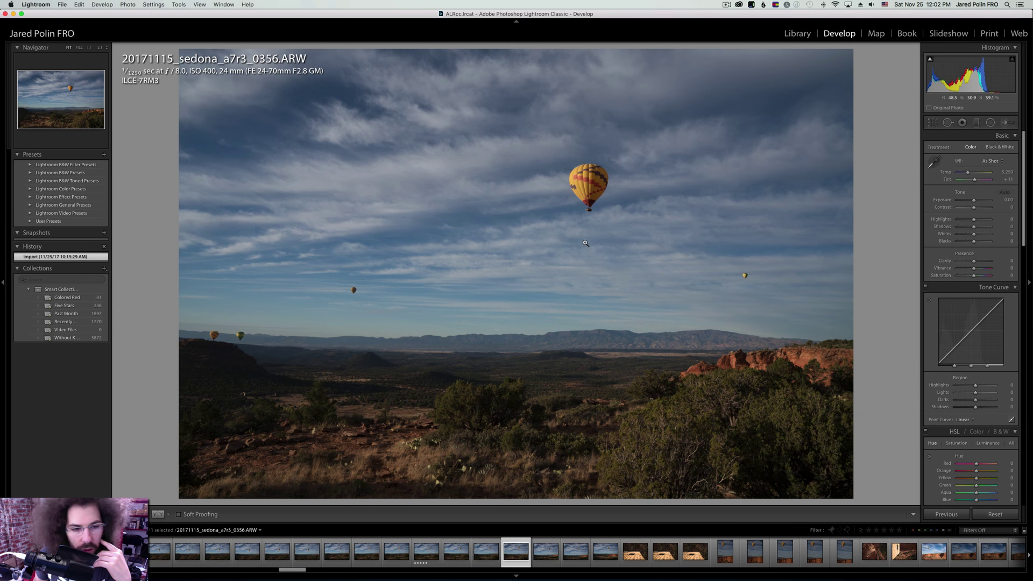
key(5)
key(Right)
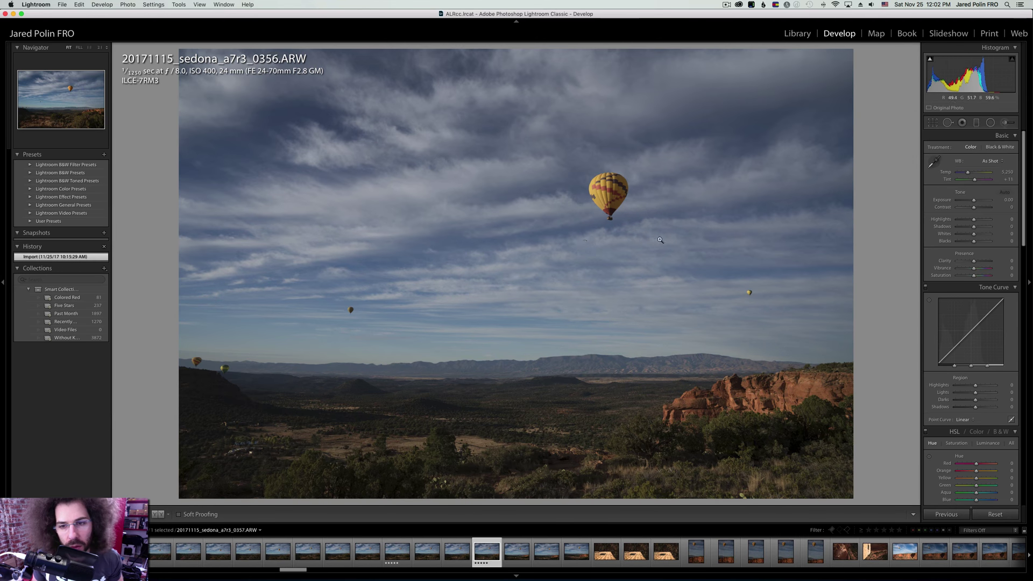
key(Left)
click(579, 184)
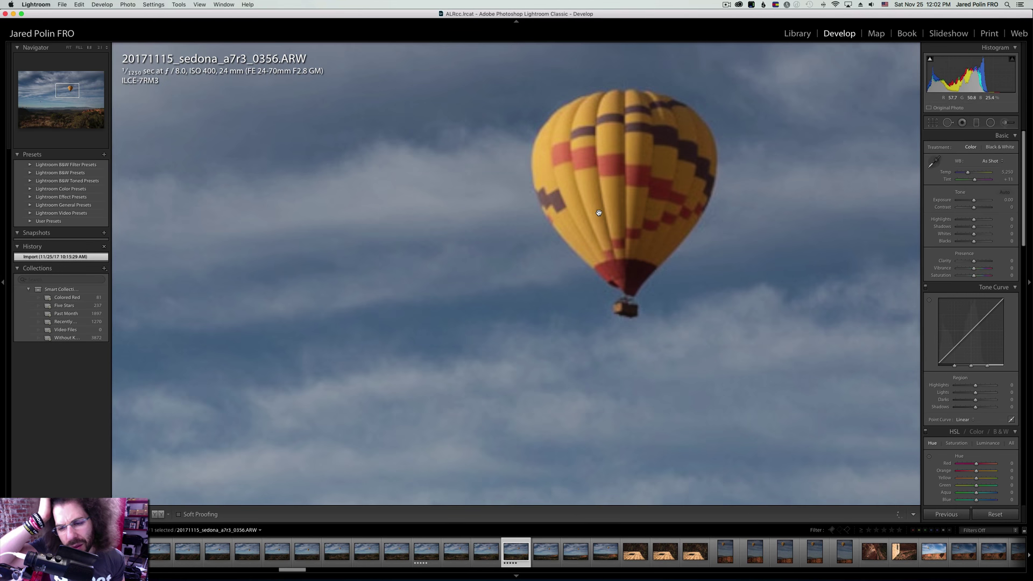
click(599, 212)
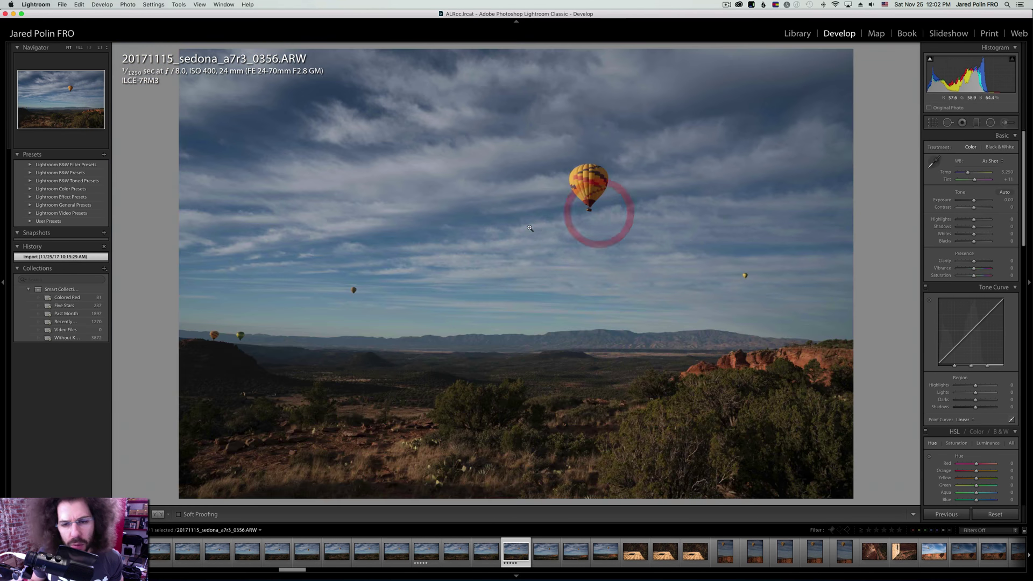
Advance past the wicker basket shots to the vertical balloon photo 20171115_sedona_a7r3_0363.ARW and rate it five stars.
key(Right)
key(Right)
key(Right)
key(Right)
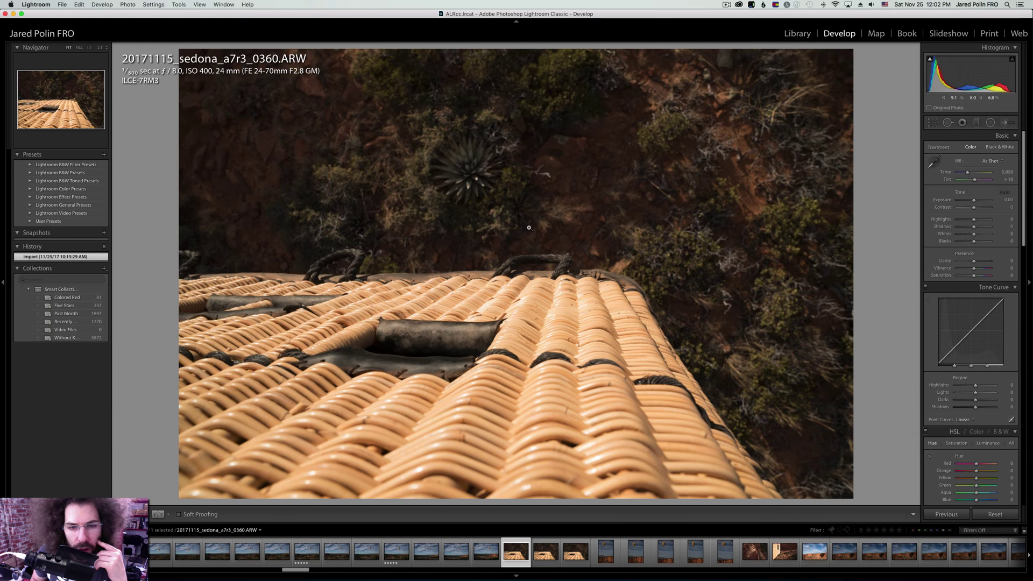
key(Right)
key(Right)
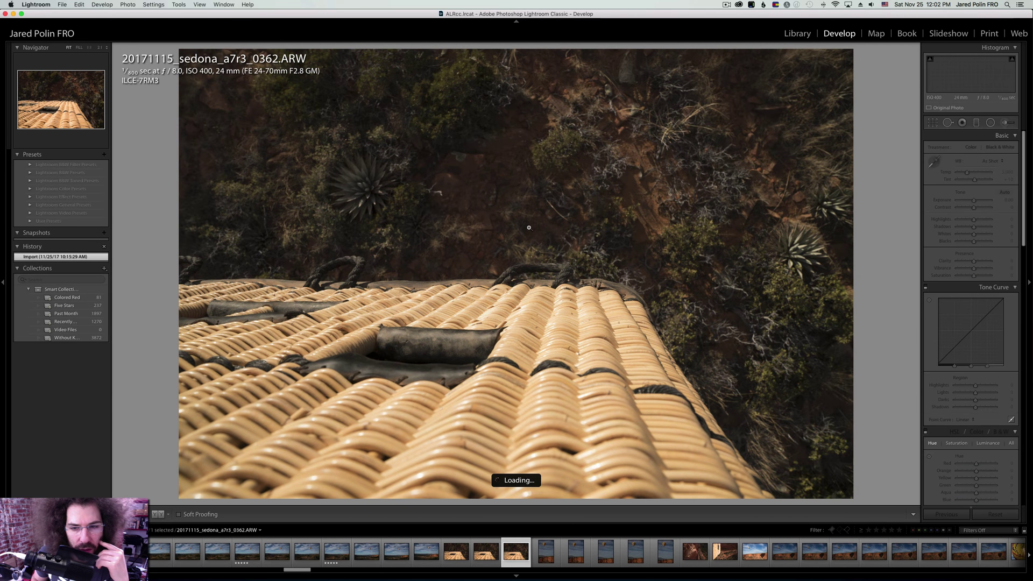
key(Right)
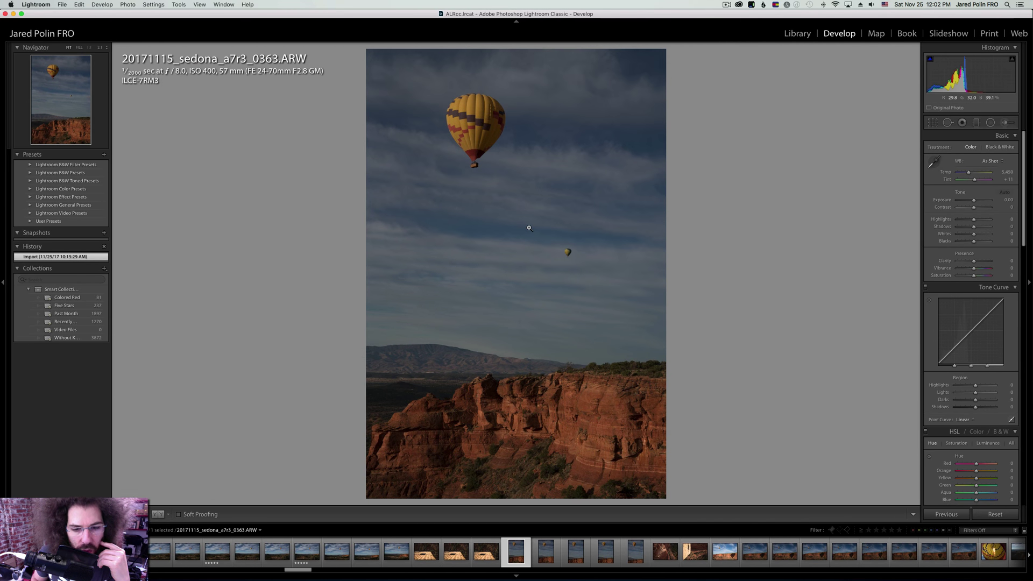
key(Right)
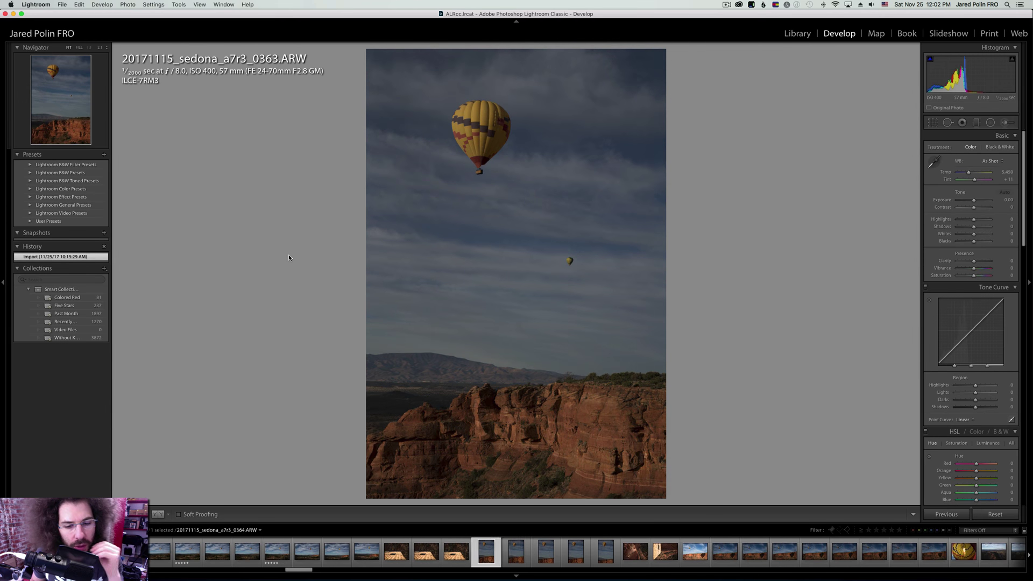
key(Left)
key(5)
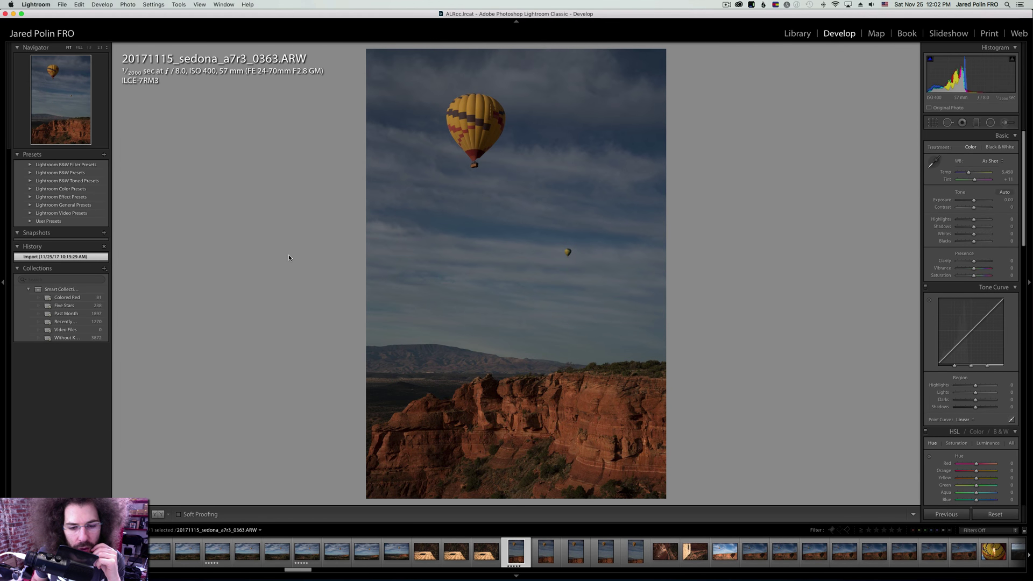
Review the remaining vertical balloon shots and move on to the basket photo 20171115_sedona_a7r3_0369.ARW.
key(Right)
key(Right)
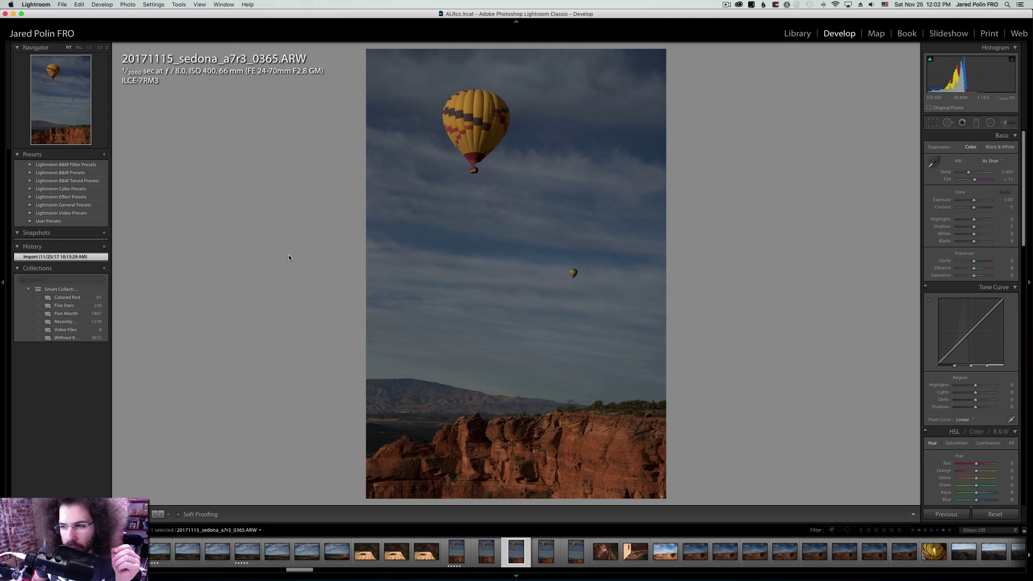
key(Right)
key(Right)
key(Right)
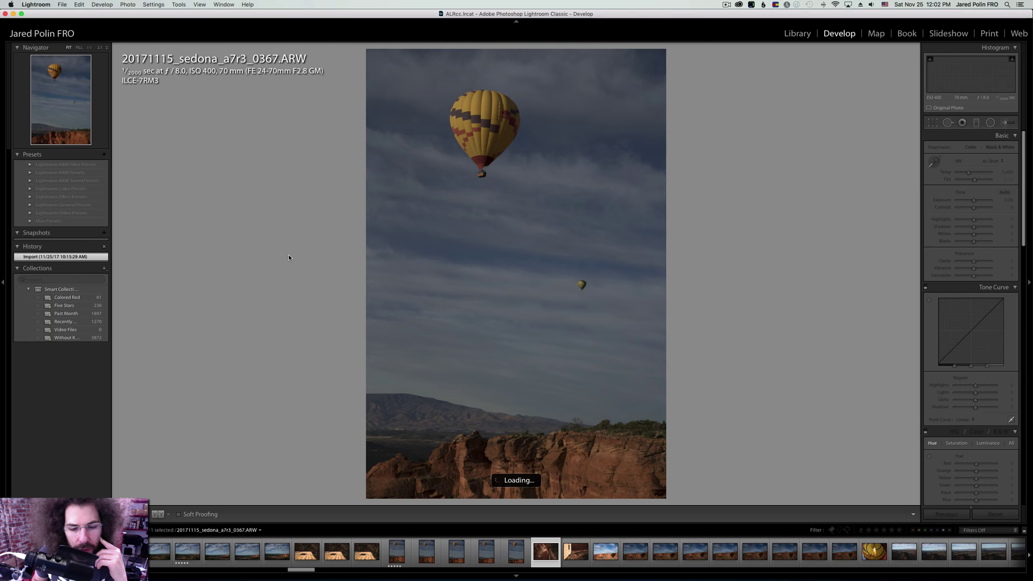
key(Right)
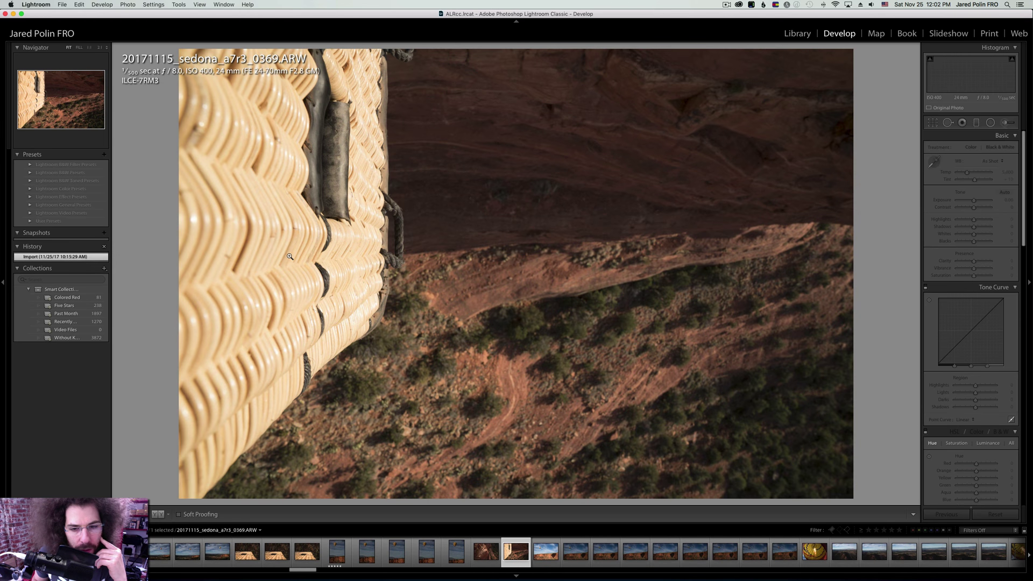
Go through the shots of the balloon's shadow on the red cliff, up to 20171115_sedona_a7r3_0377.ARW.
key(Right)
key(Right)
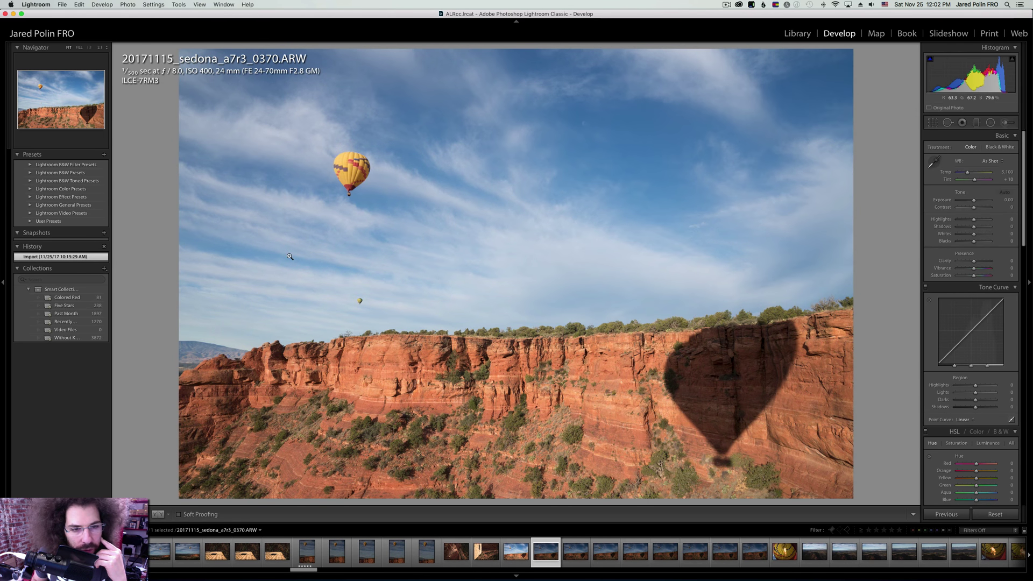
key(Right)
key(Right)
key(Right)
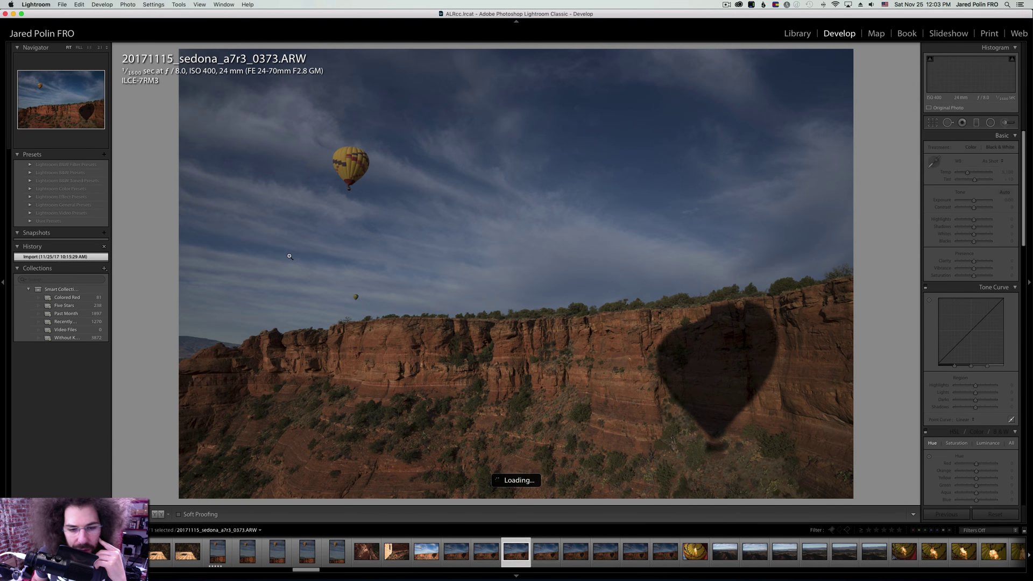
key(Right)
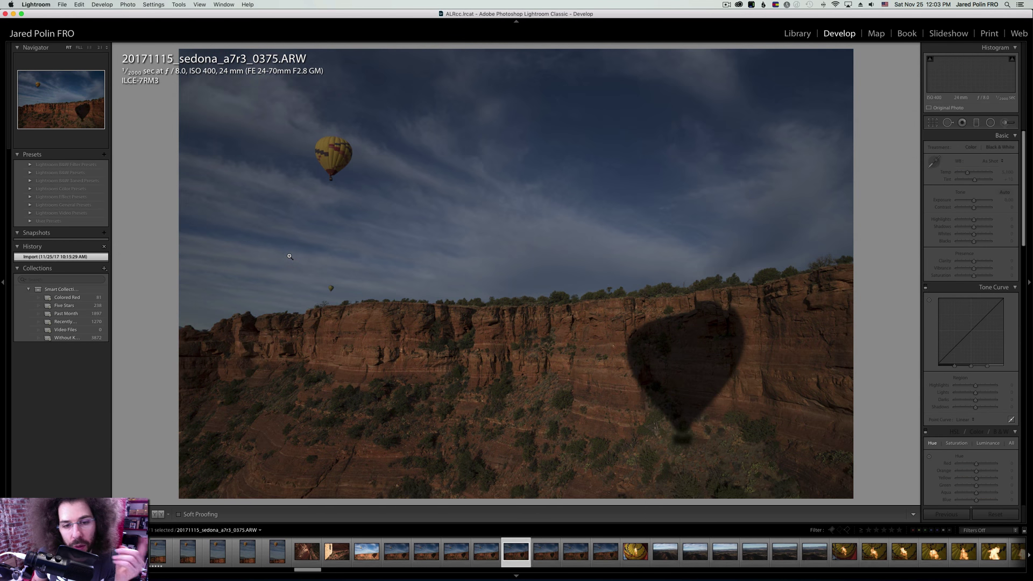
key(Right)
key(Right)
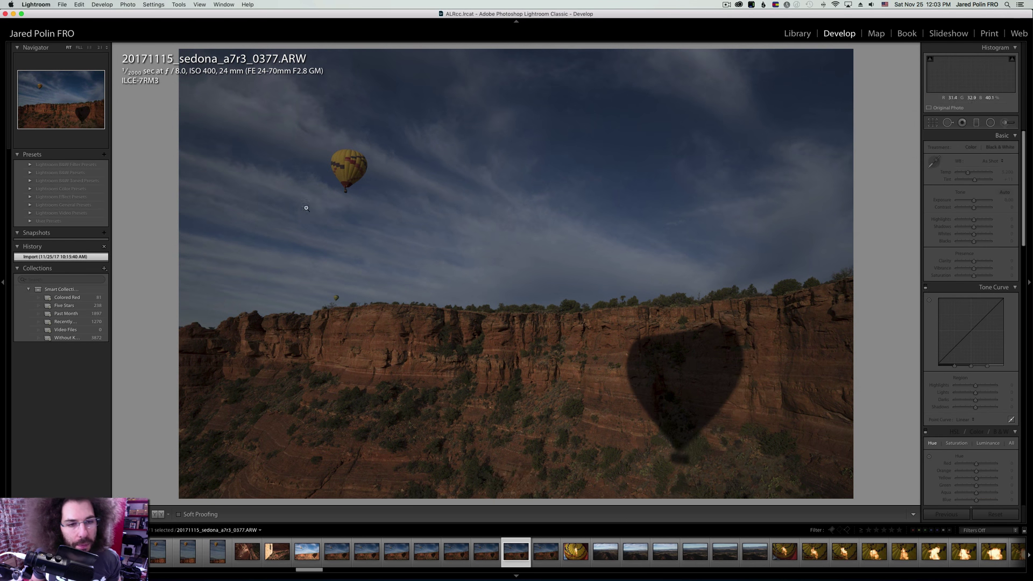
Check the yellow balloon in 20171115_sedona_a7r3_0377.ARW for sharpness up close and rate the photo five stars.
click(333, 186)
drag(337, 187, 288, 261)
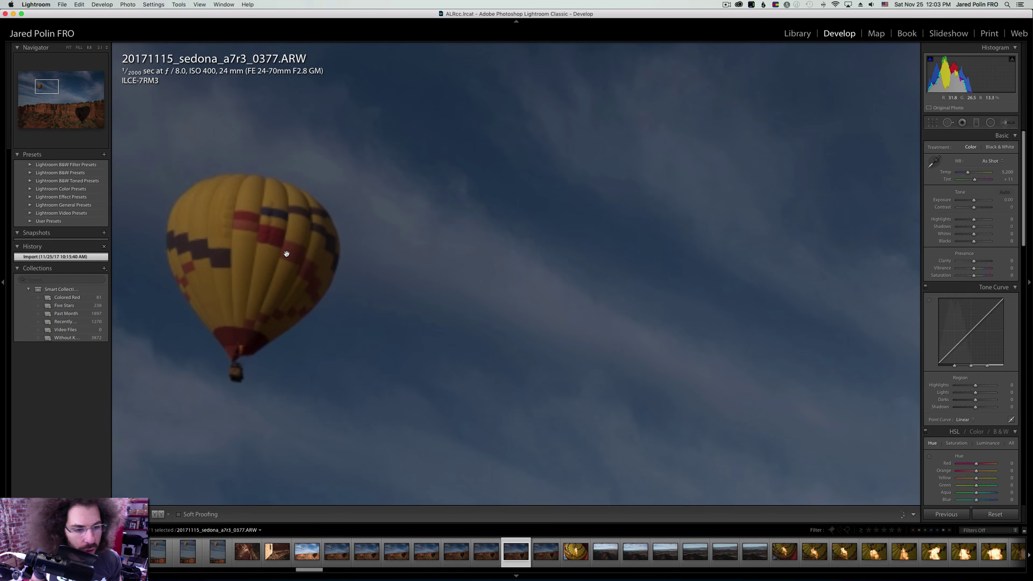
click(286, 254)
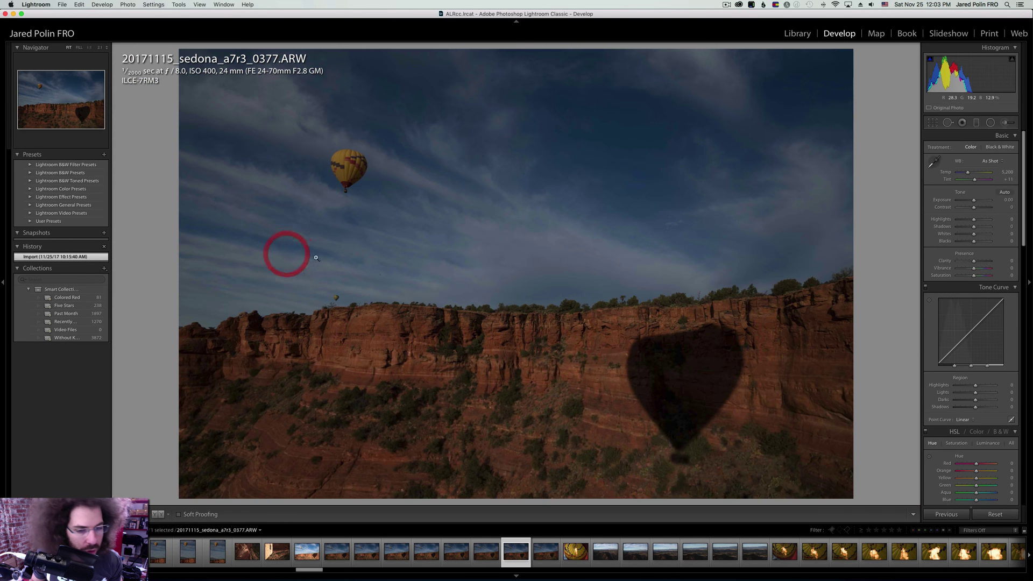
key(5)
Set the photo's Exposure to +1.35, Contrast +38, Highlights +6, Shadows +48, Clarity +26 and Temp to 5,473.
drag(973, 200, 981, 209)
drag(977, 263, 982, 230)
mouse_move(981, 221)
mouse_down()
mouse_move(978, 201)
mouse_move(974, 220)
mouse_up()
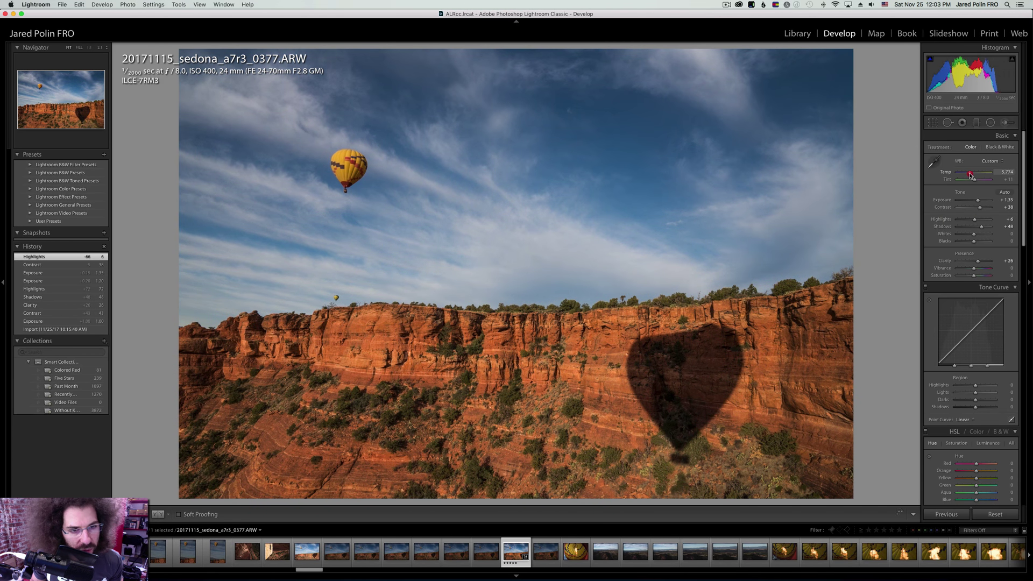
drag(970, 175, 969, 175)
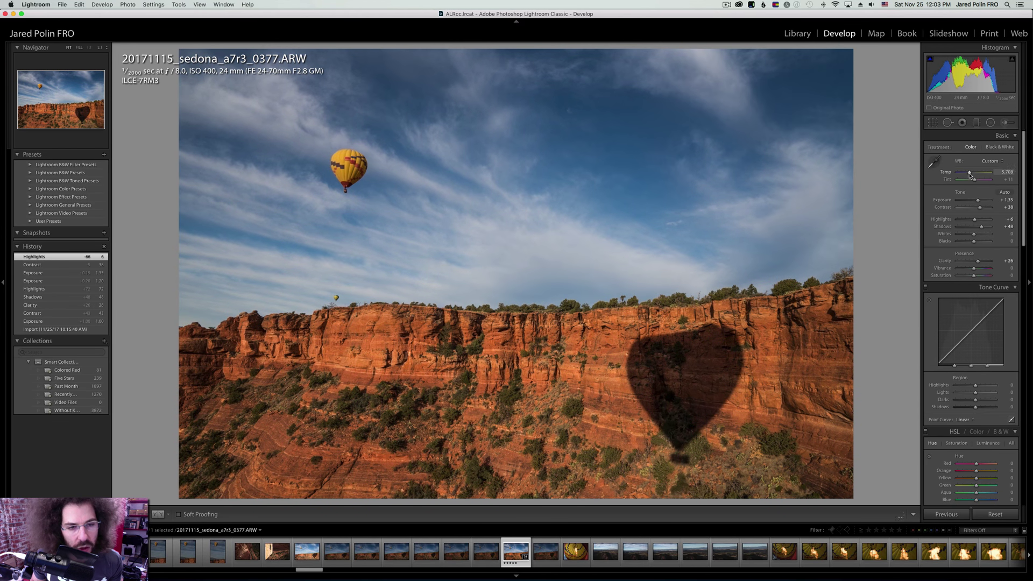
drag(970, 176, 969, 175)
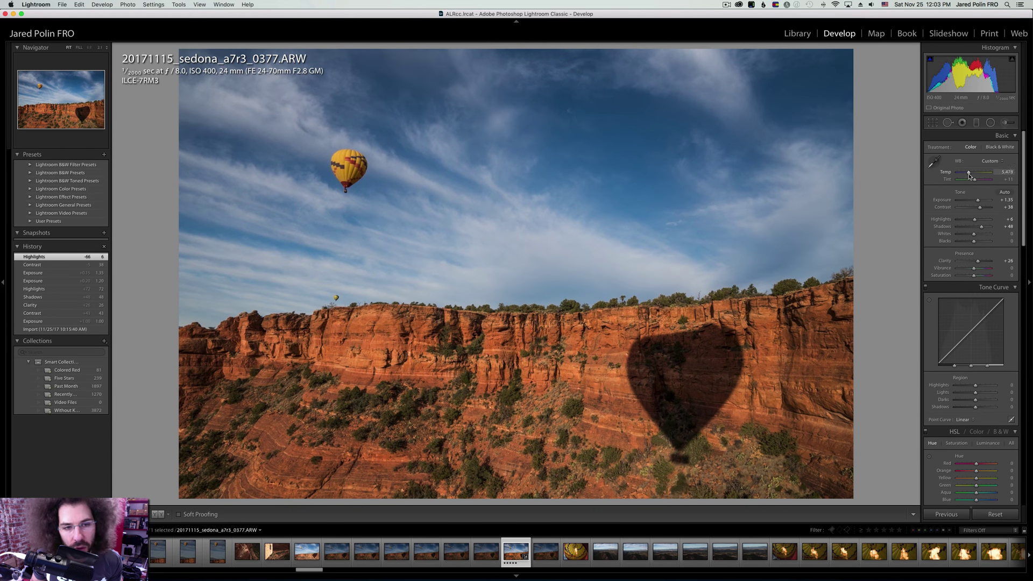
Check the edited balloon up close, compare the photo with its unedited version, and lower Highlights to -23.
click(344, 168)
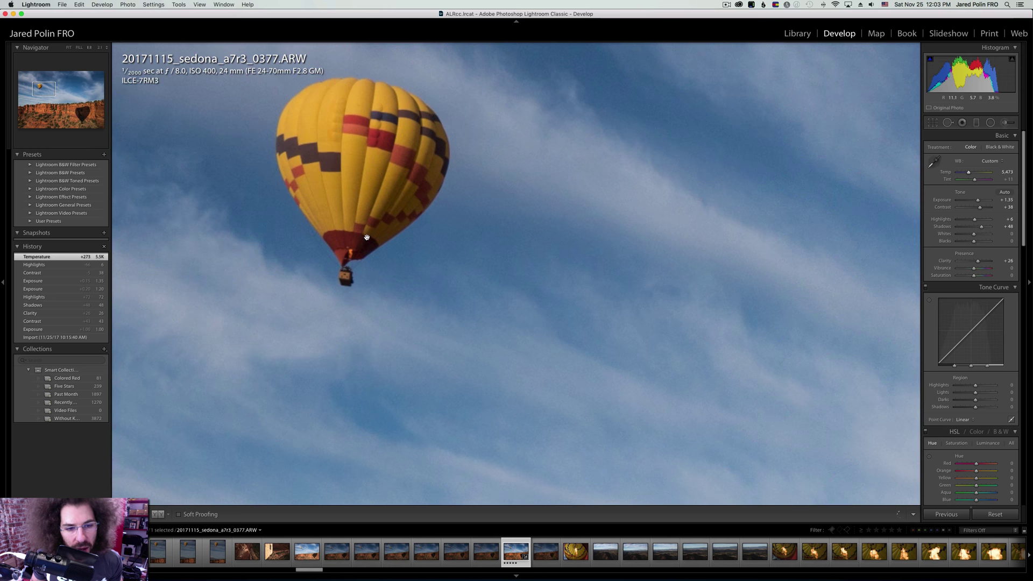
click(356, 159)
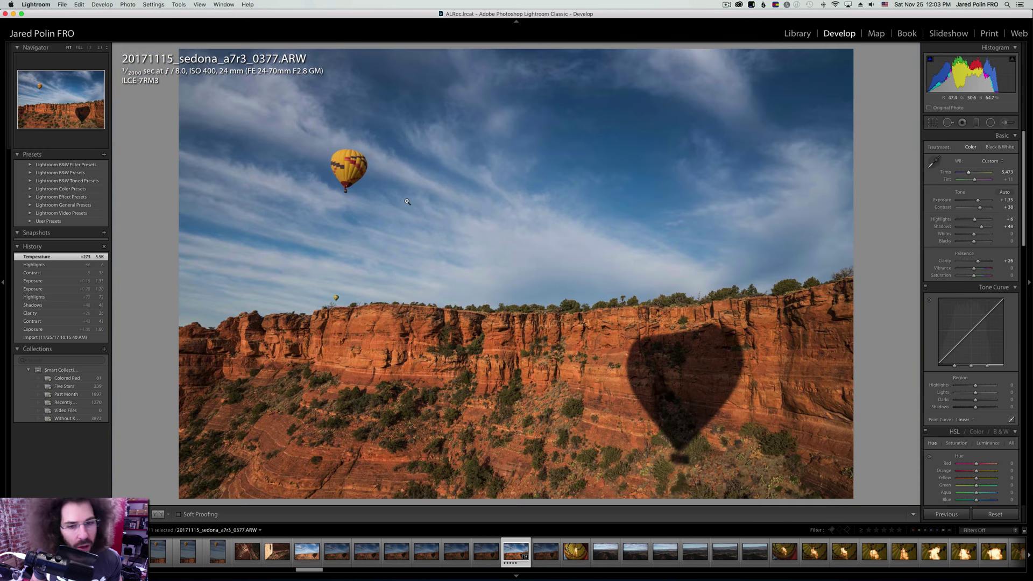
key(backslash)
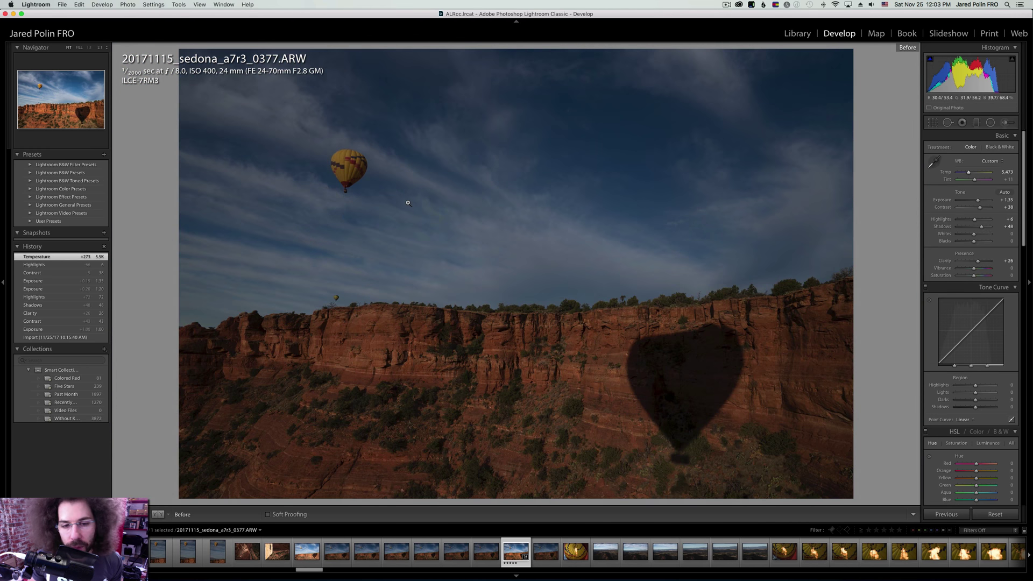
key(backslash)
key(backslash)
key(backslash)
key(backslash)
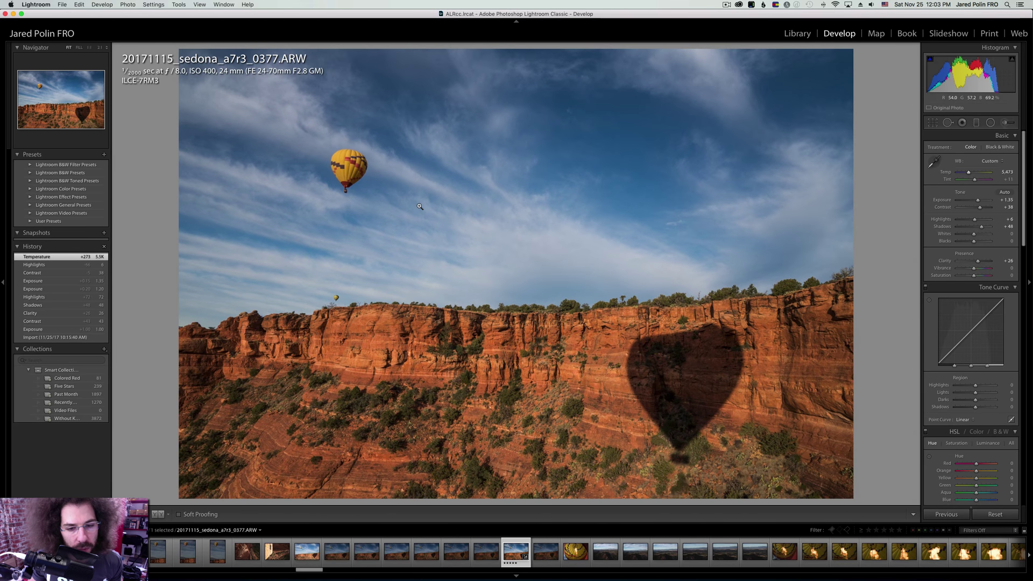
key(backslash)
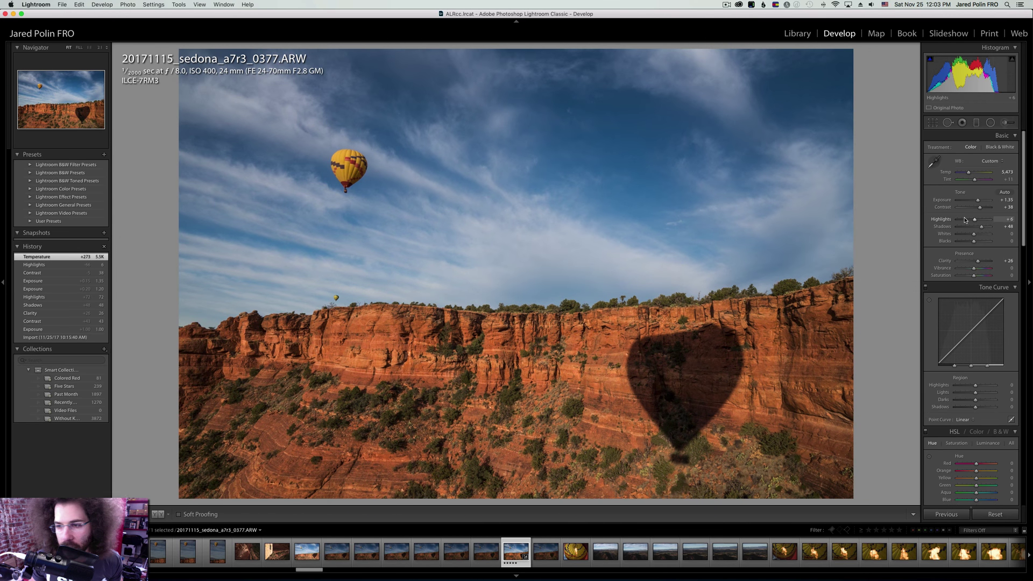
drag(976, 218, 969, 219)
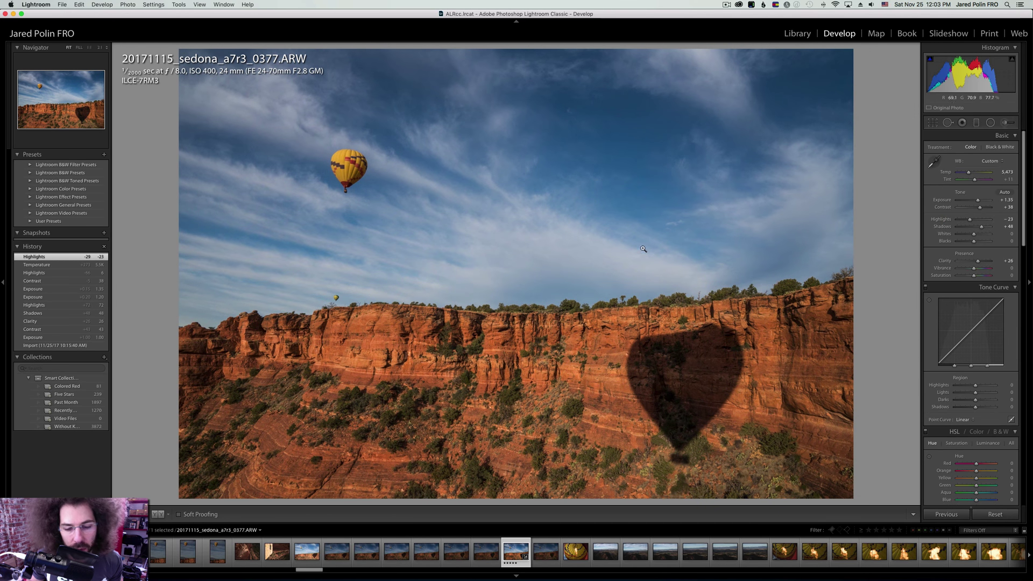
Move forward to the valley photo 20171115_sedona_a7r3_0381.ARW and inspect its sky and horizon up close.
key(Right)
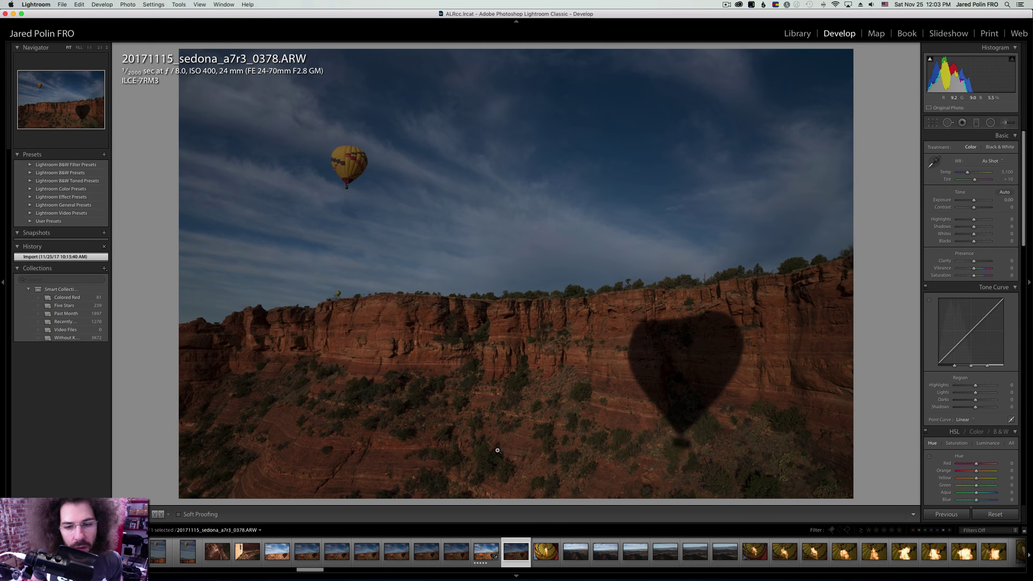
key(Right)
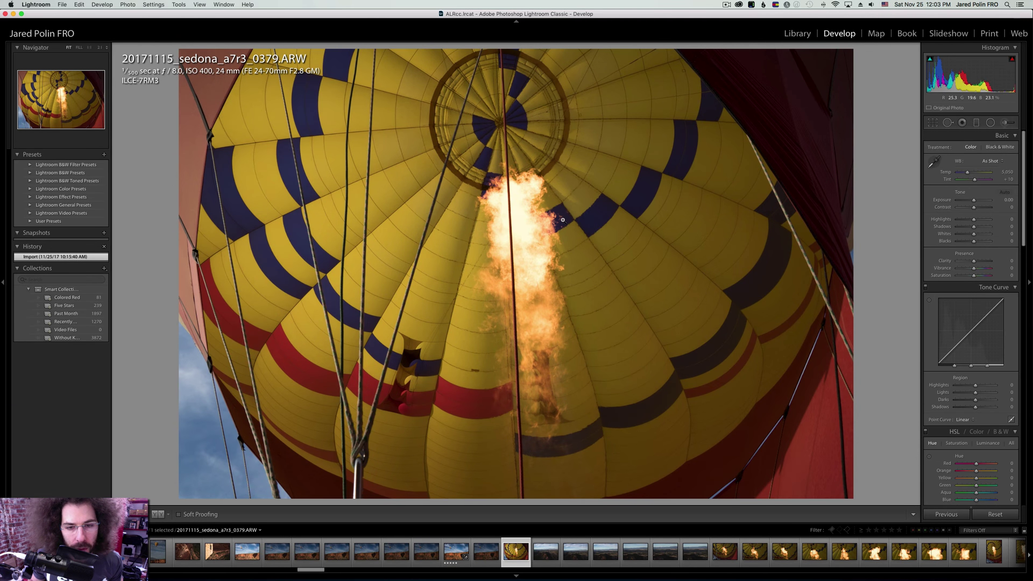
key(Right)
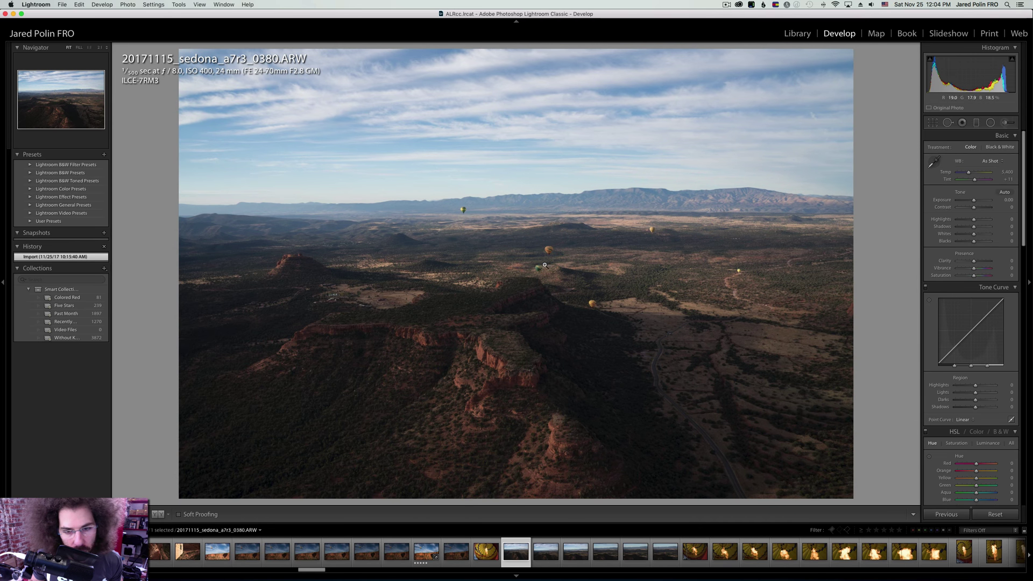
key(Right)
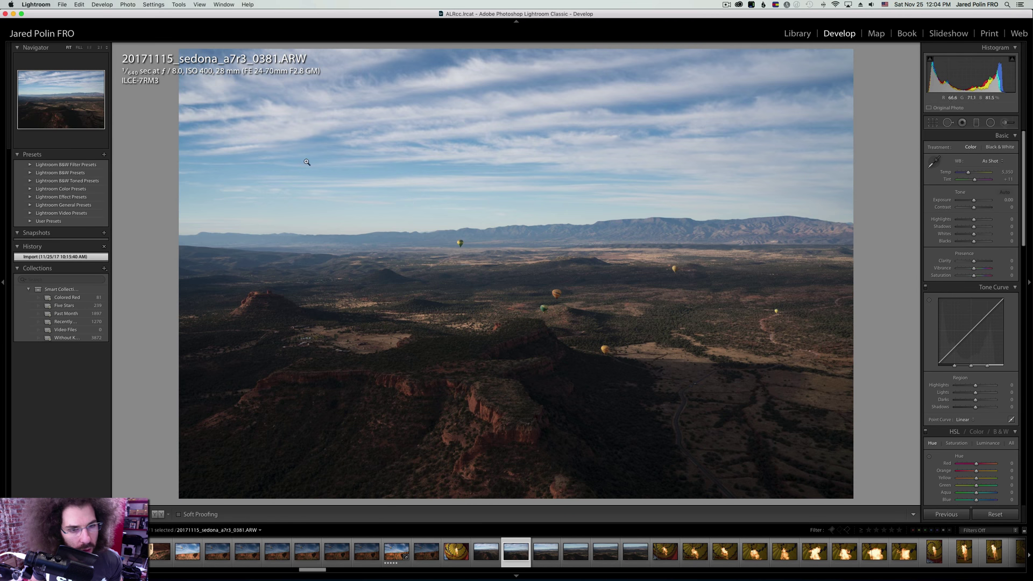
click(336, 163)
drag(337, 162, 349, 135)
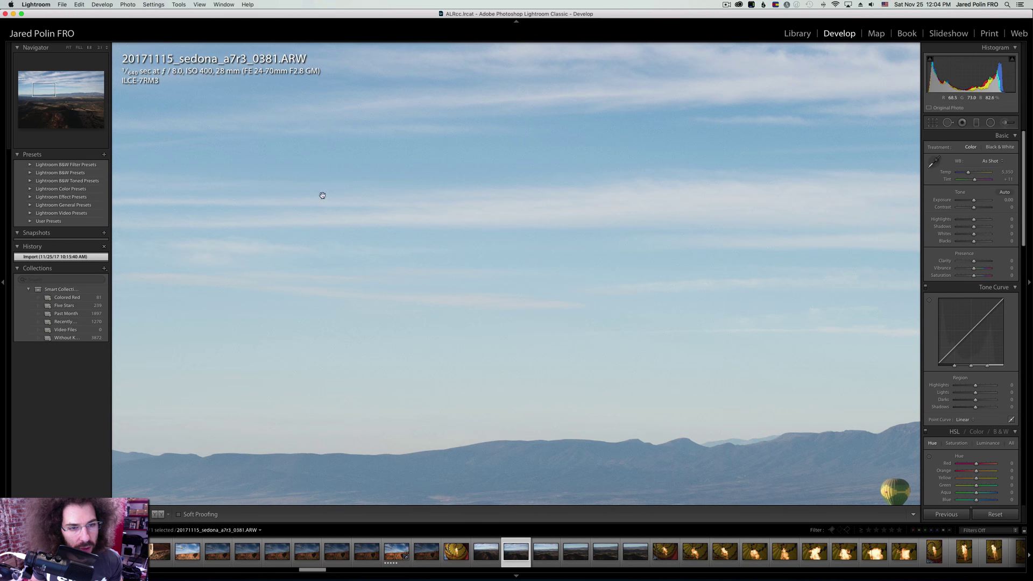
click(467, 258)
Review the rest of the wide valley shots with several balloons, through 20171115_sedona_a7r3_0385.ARW.
key(Right)
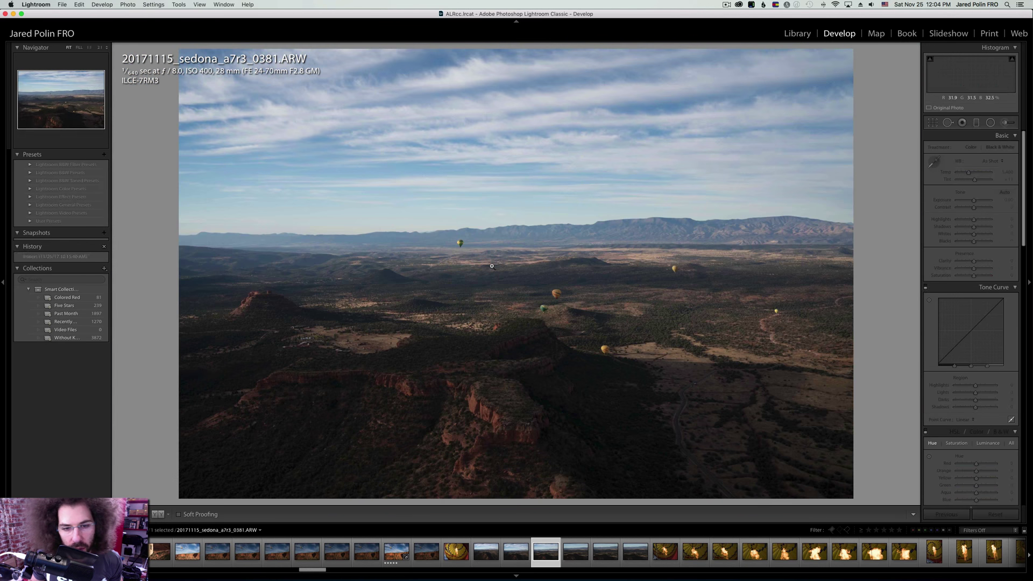
key(Right)
key(Right)
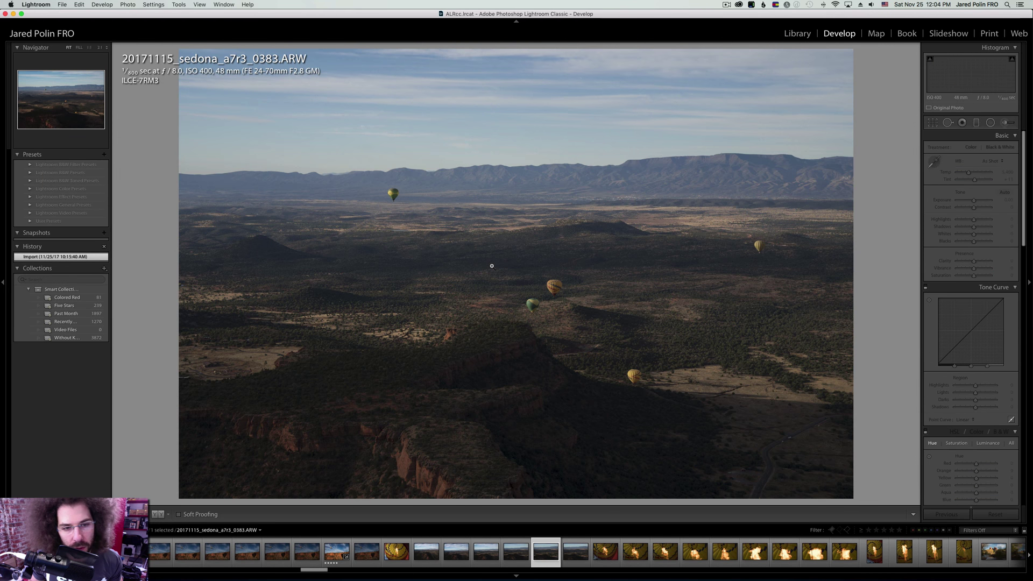
key(Right)
key(Right)
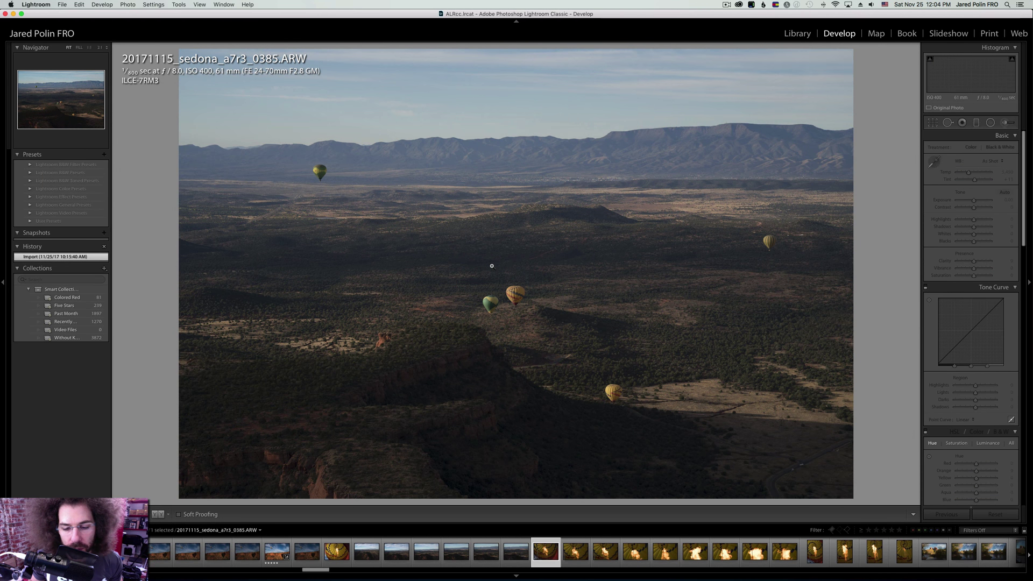
Go through the burner flame shots to 20171115_sedona_a7r3_0390.ARW and rate it five stars.
key(Right)
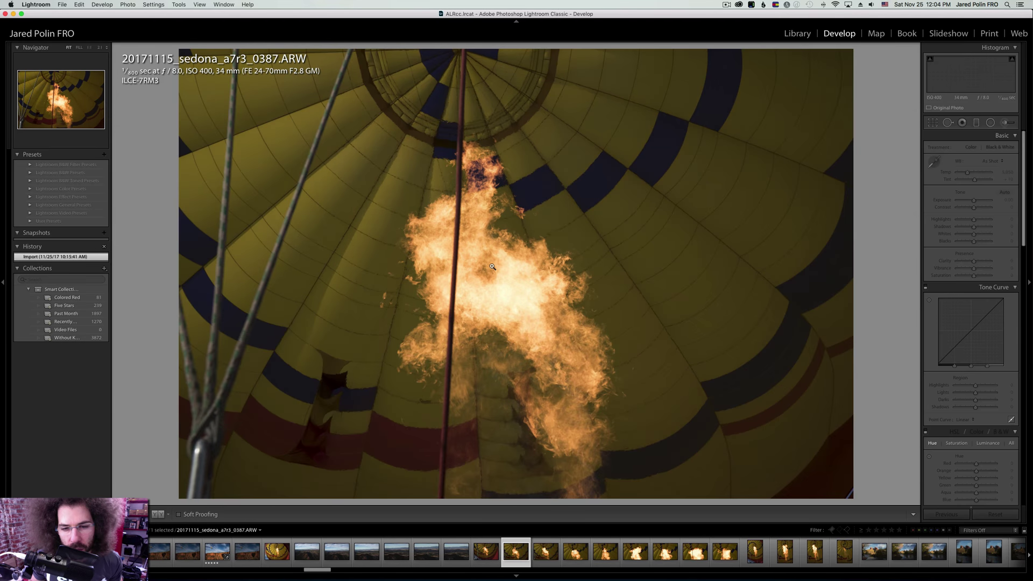
key(Right)
key(Right)
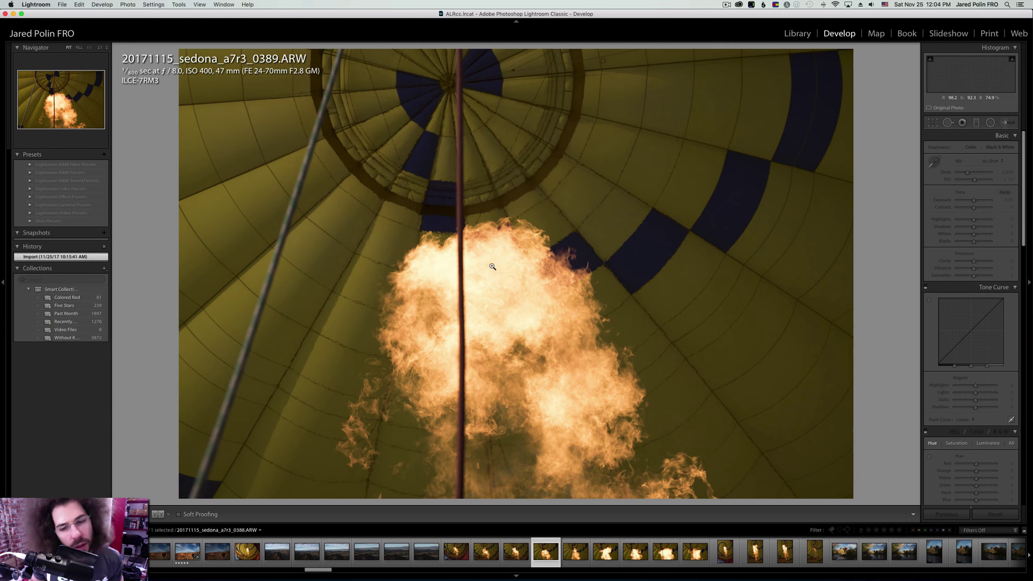
key(Right)
key(Right)
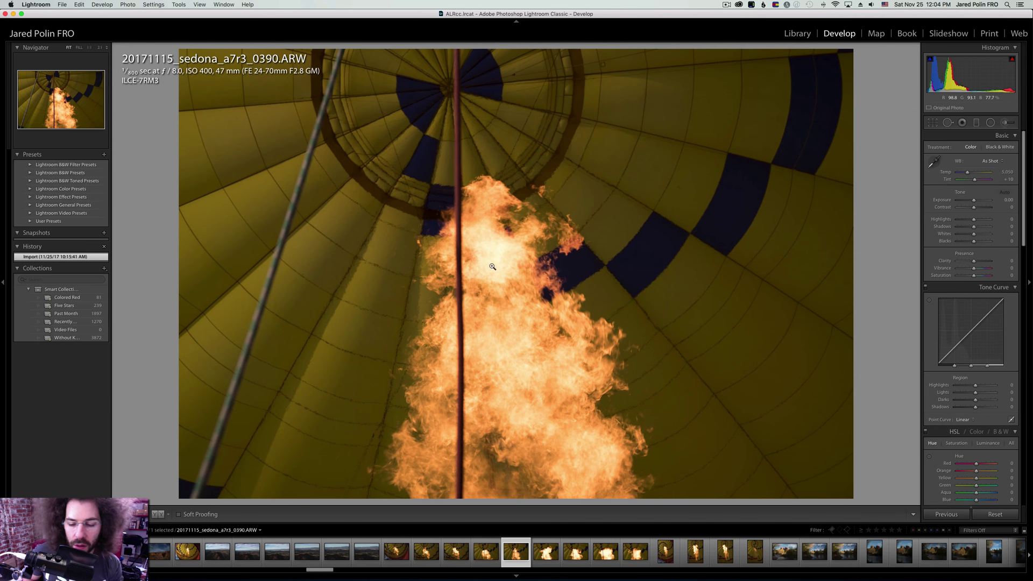
key(5)
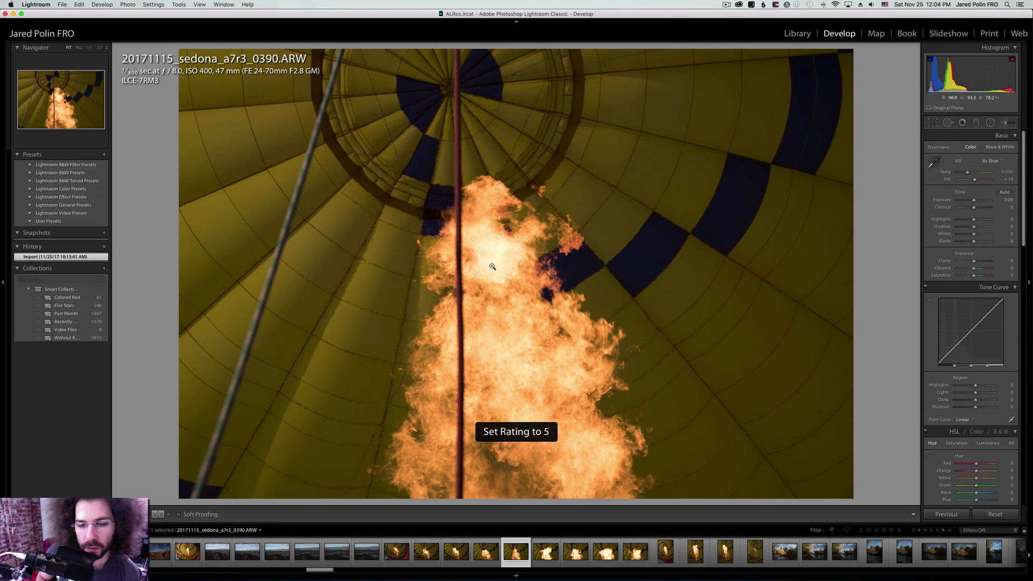
Compare the next burner flame close-ups and rate 20171115_sedona_a7r3_0392.ARW five stars.
key(Right)
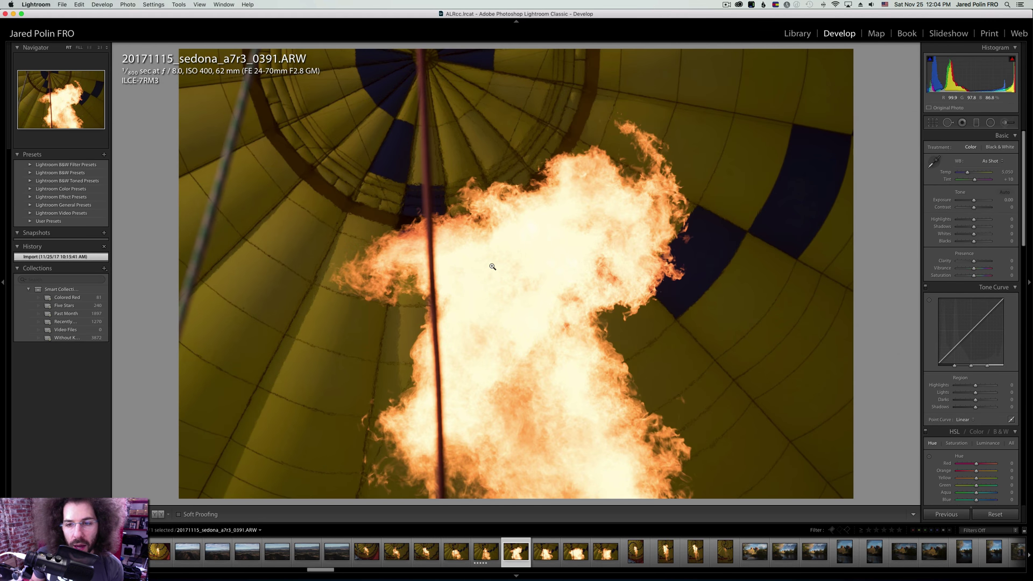
key(Right)
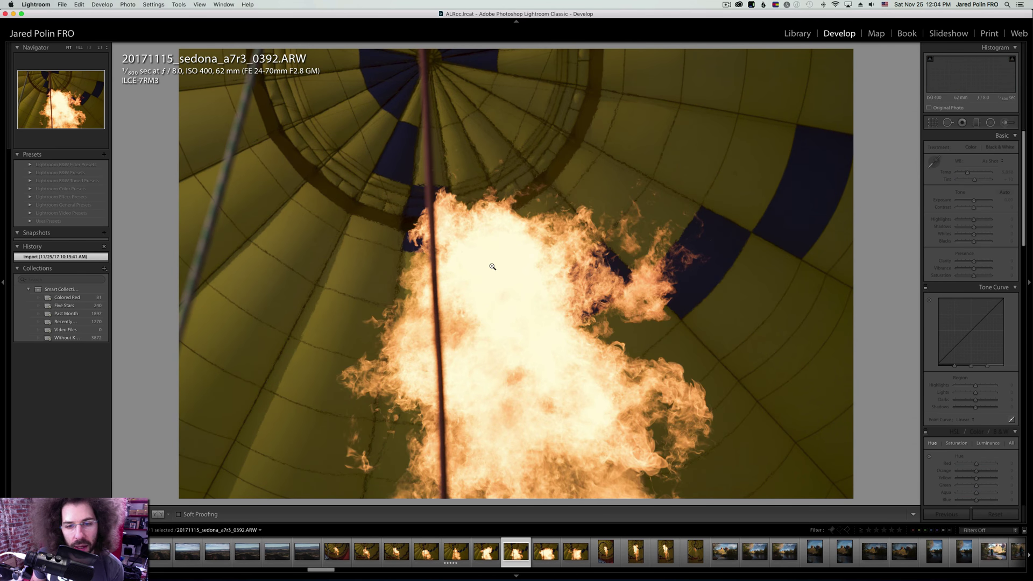
key(Right)
key(Left)
key(5)
Review the remaining flame shots through 20171115_sedona_a7r3_0398.ARW, then return to the vertical shot 20171115_sedona_a7r3_0396.ARW and rate it five stars.
key(Right)
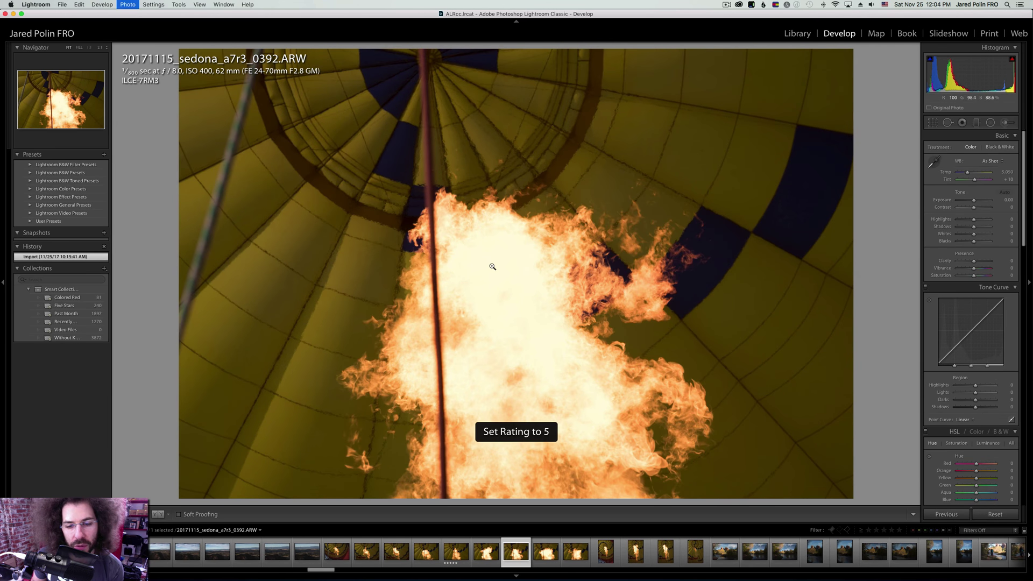
key(Right)
key(Right)
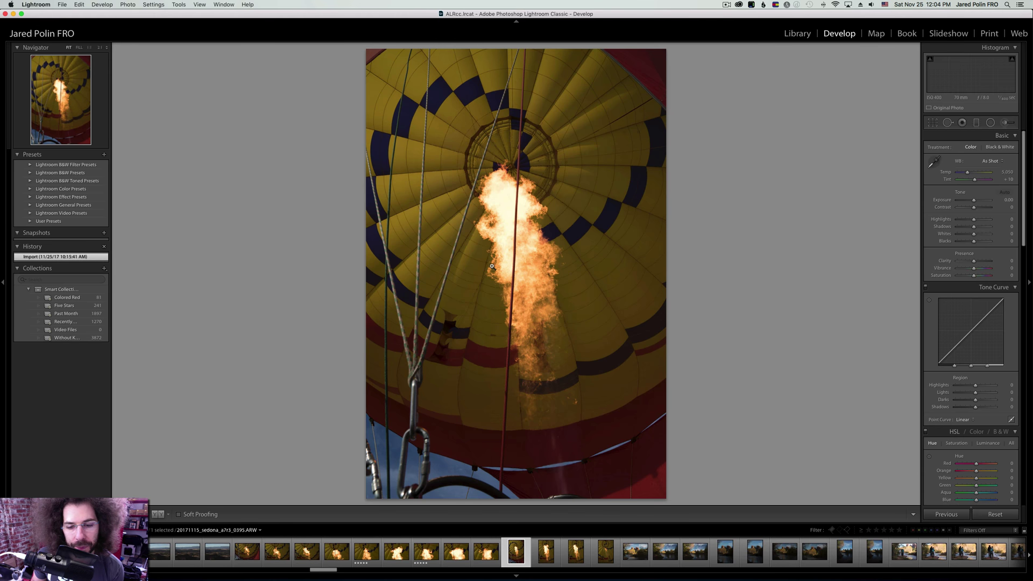
key(Right)
key(Right)
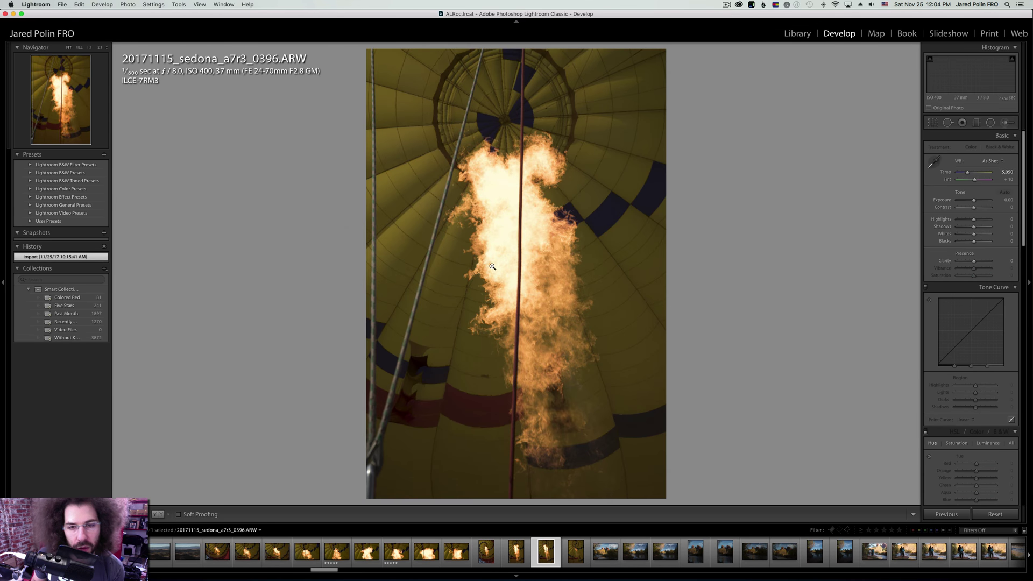
key(Right)
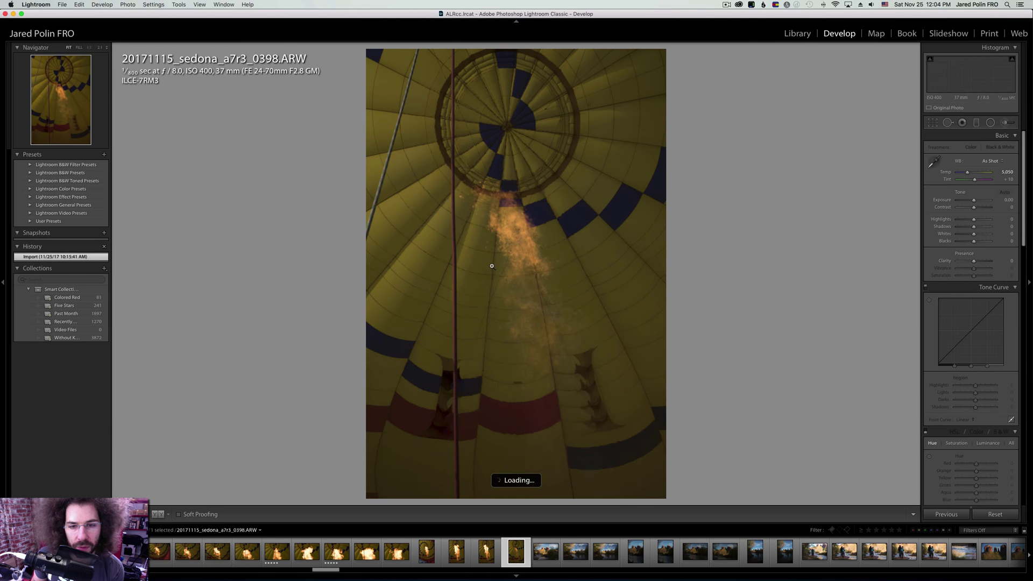
key(Left)
key(Left)
key(Left)
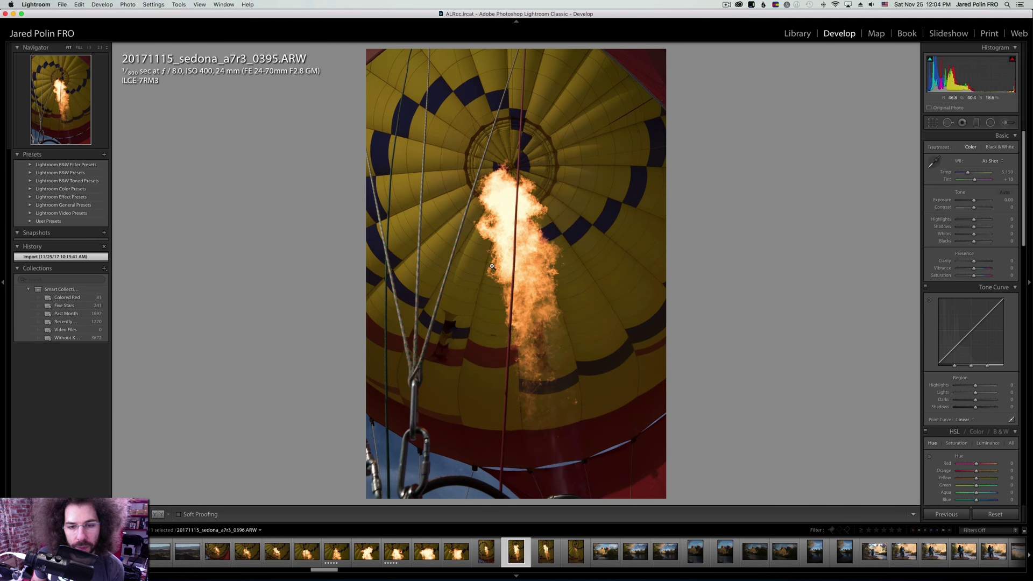
key(5)
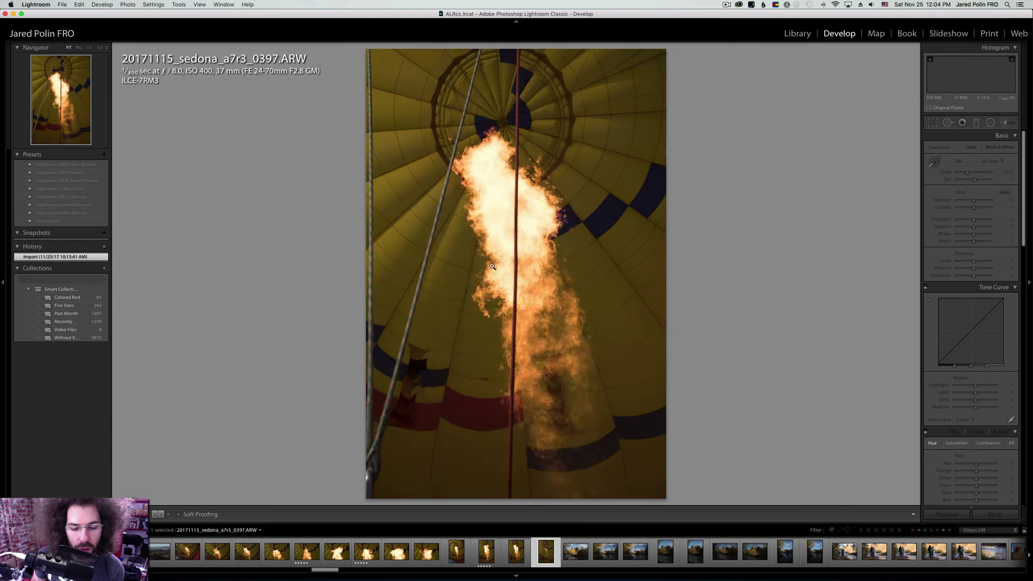
Compare the creek and red-rock landscapes 0399 to 0401 and rate 20171115_sedona_a7r3_0399.ARW five stars.
key(Right)
key(Right)
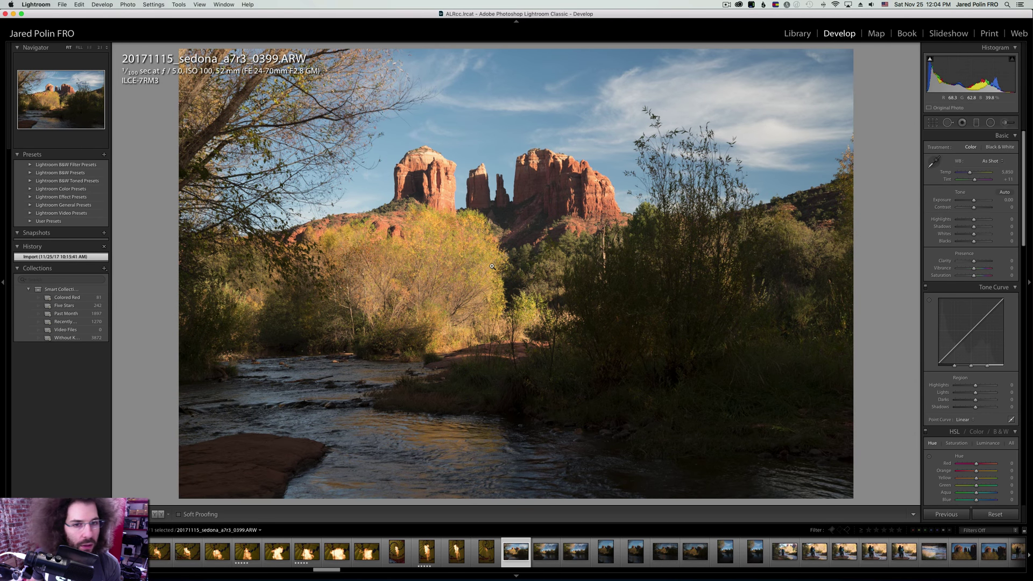
key(Right)
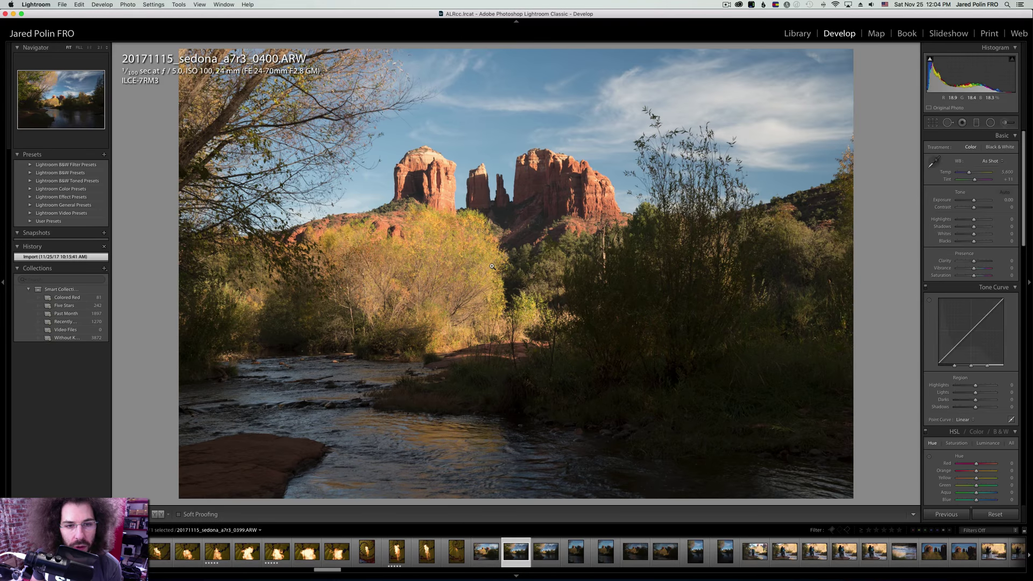
key(Left)
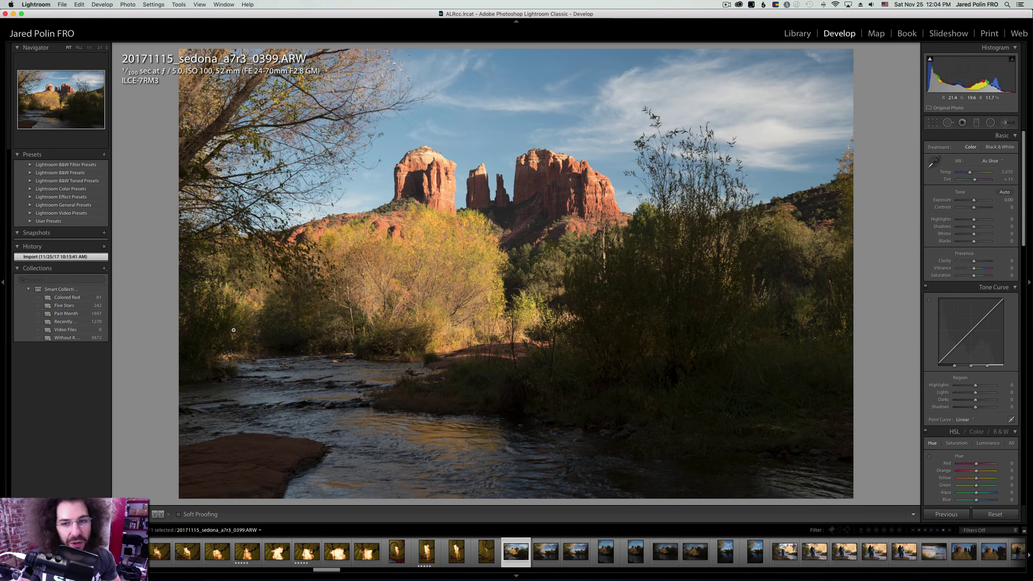
key(Right)
key(Right)
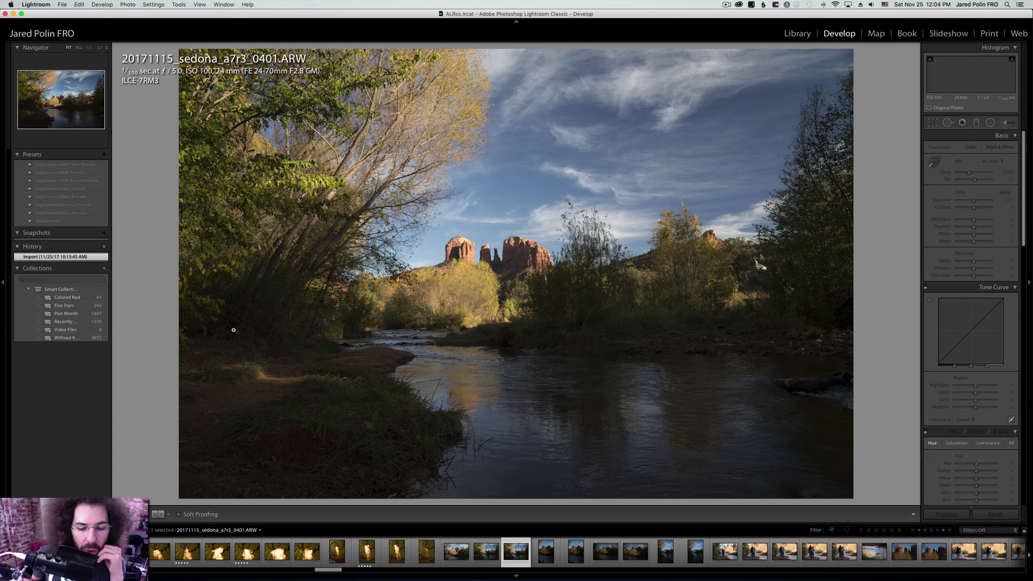
key(Left)
key(Left)
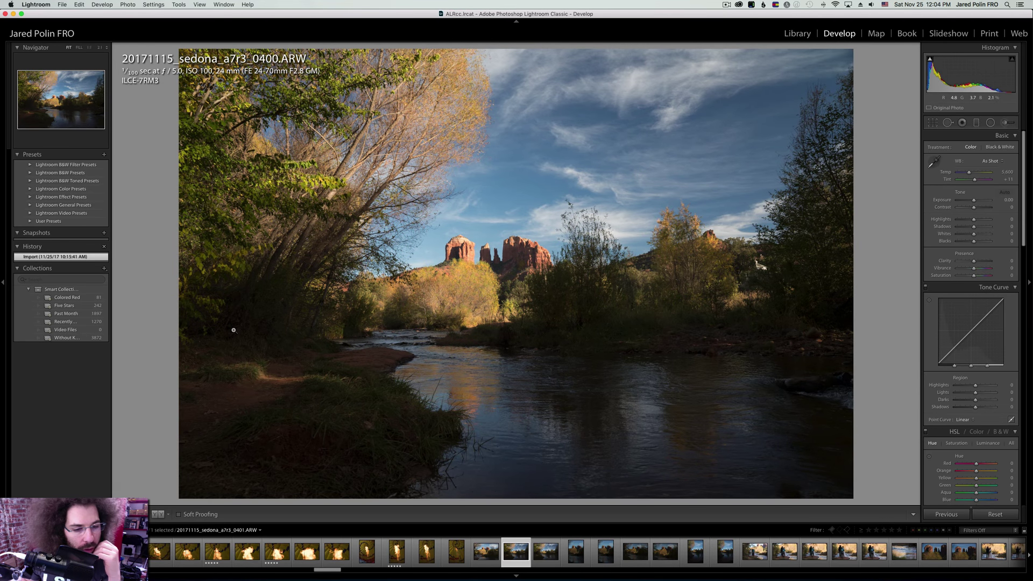
key(Right)
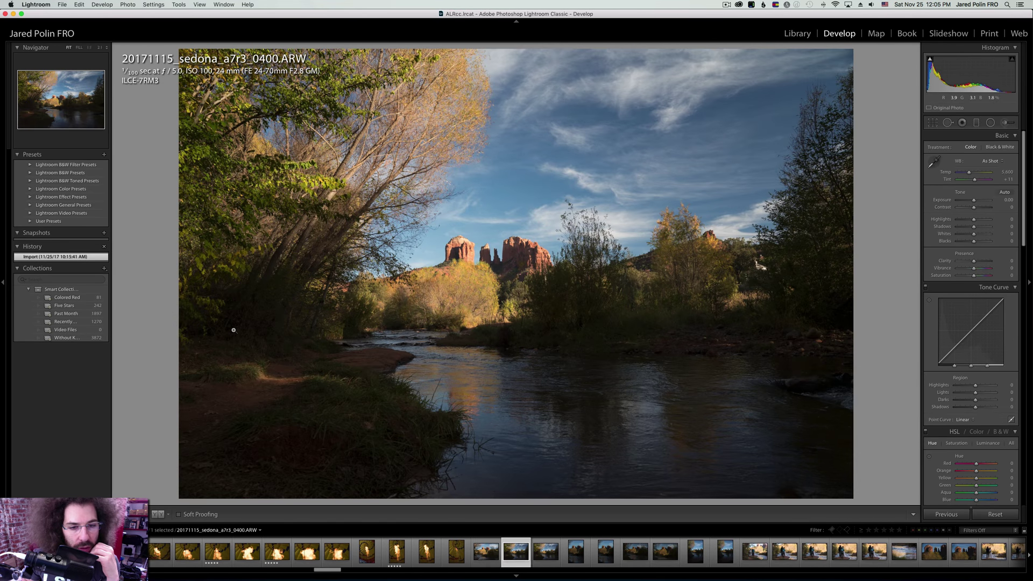
key(Left)
key(5)
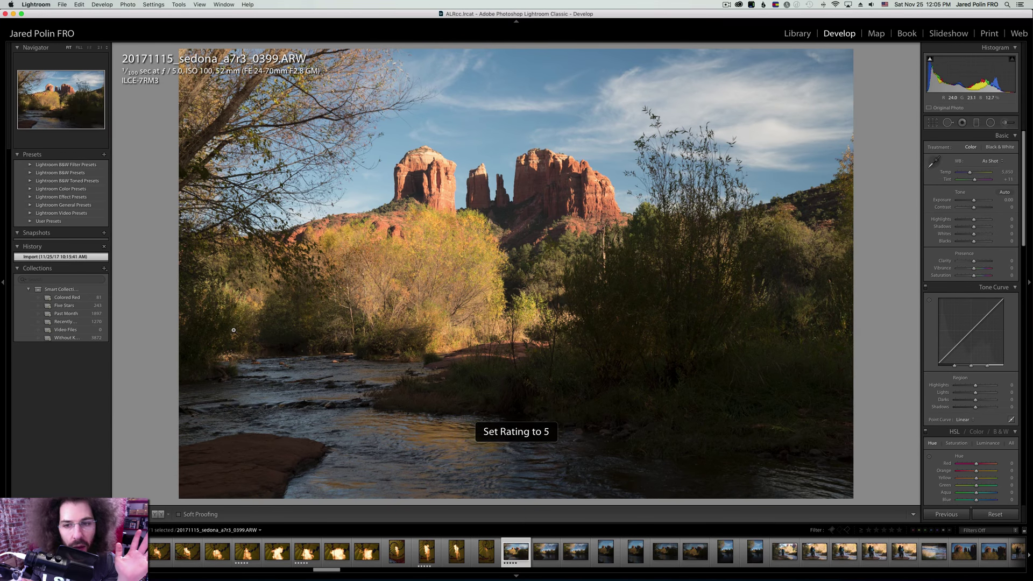
Go through the darker creek landscapes, including the vertical ones, to 20171115_sedona_a7r3_0404.ARW and rate it five stars.
key(Right)
key(Right)
key(Right)
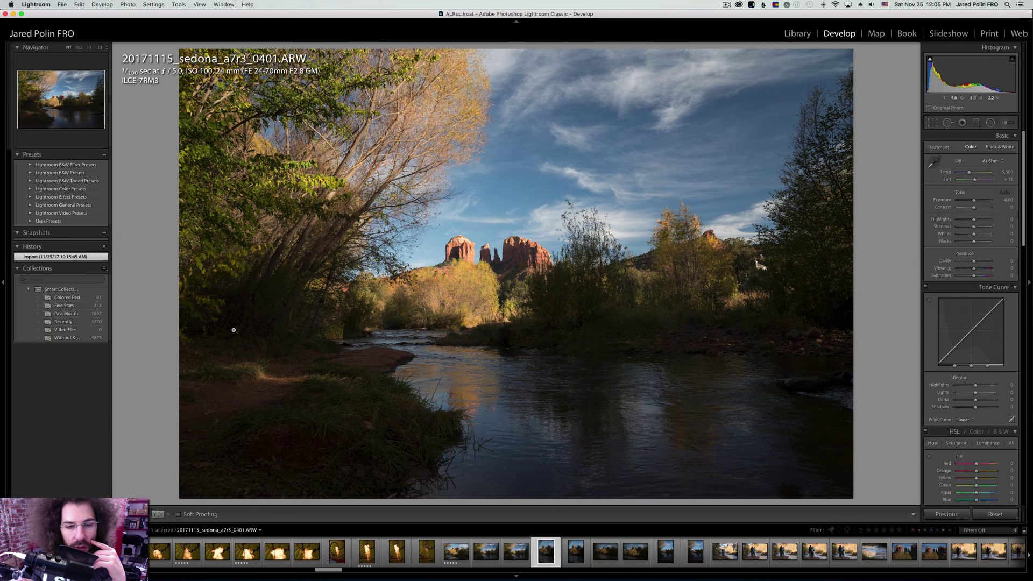
key(Right)
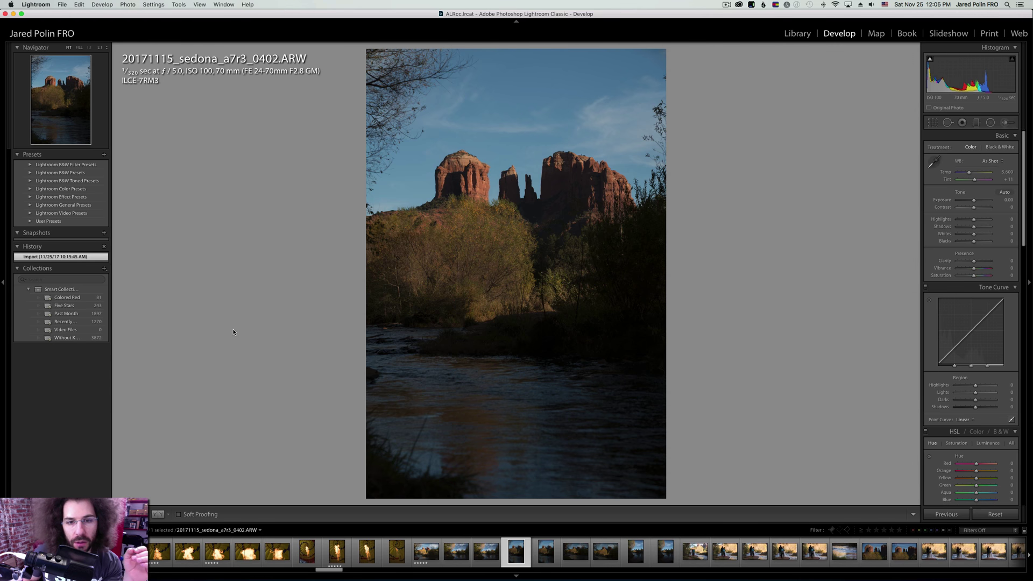
key(Right)
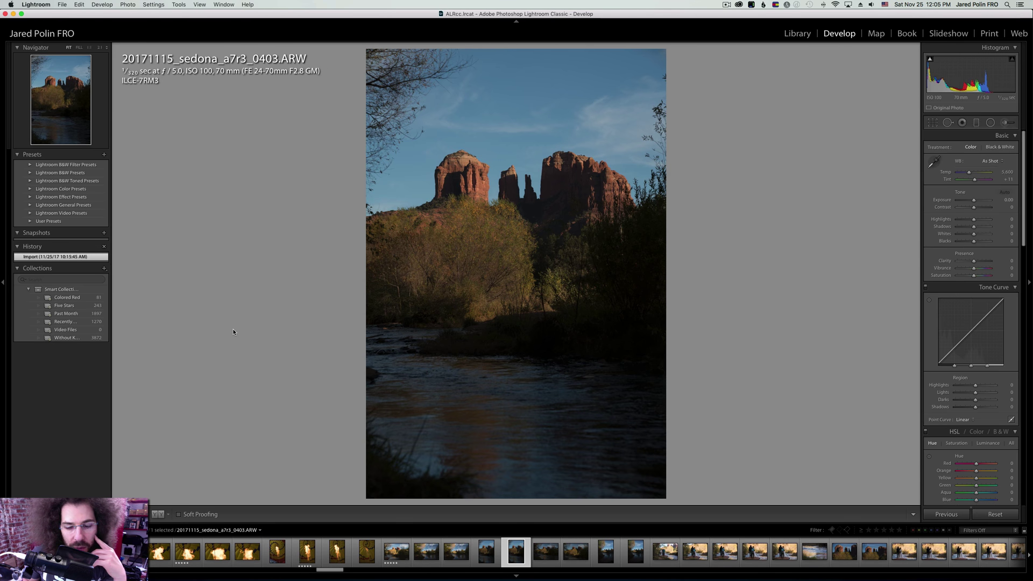
key(Right)
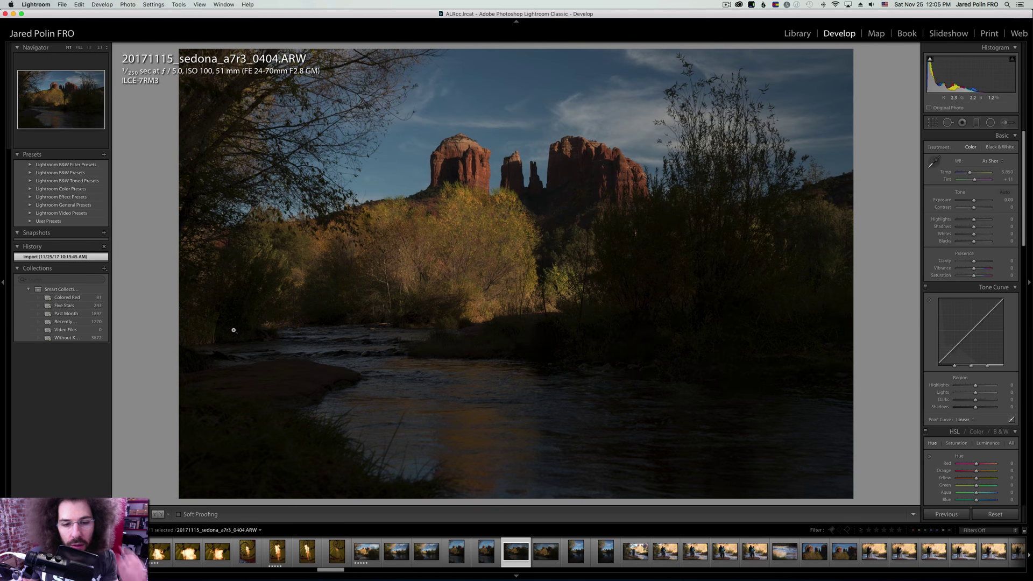
key(5)
click(726, 5)
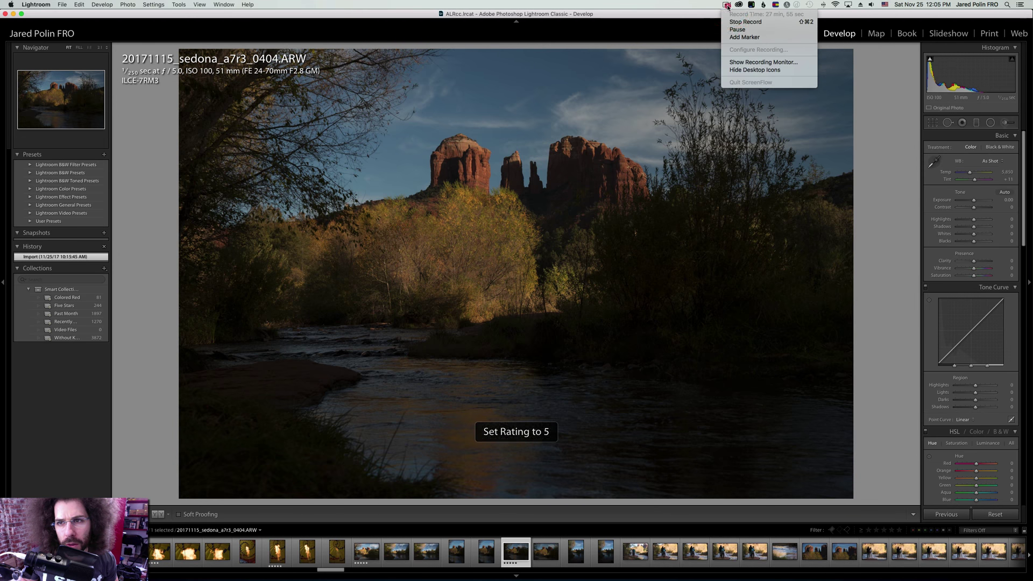
click(725, 5)
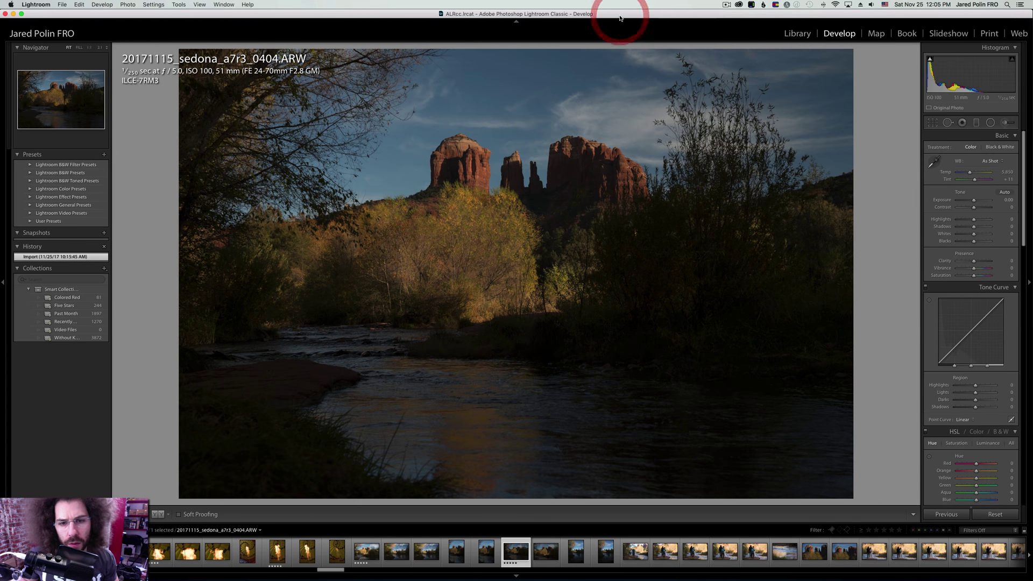
Move past the last creek landscapes to the wedding photographer shot 20171115_sedona_a7r3_0409.ARW and rate it five stars.
key(Right)
key(Right)
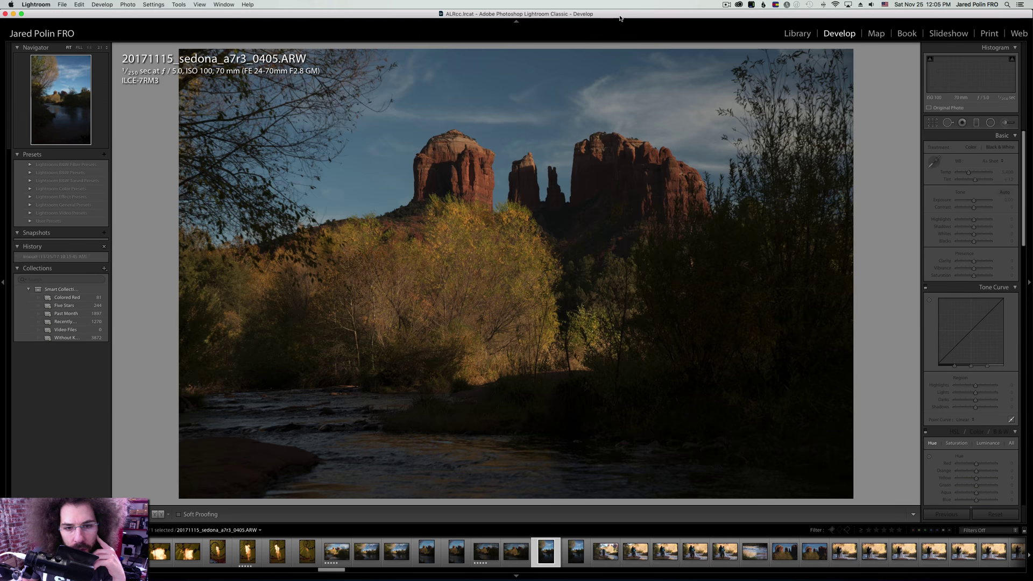
key(Right)
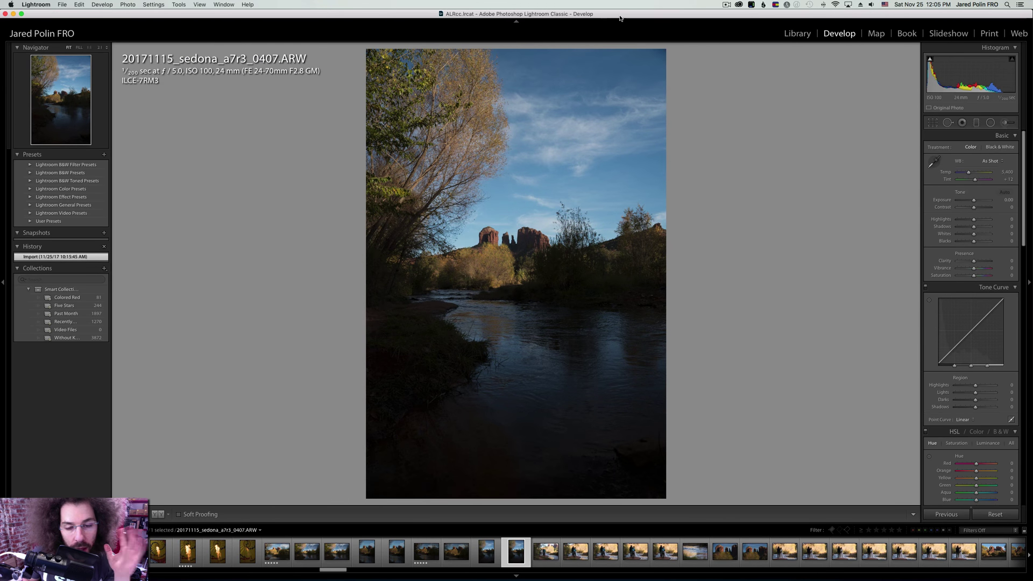
key(Right)
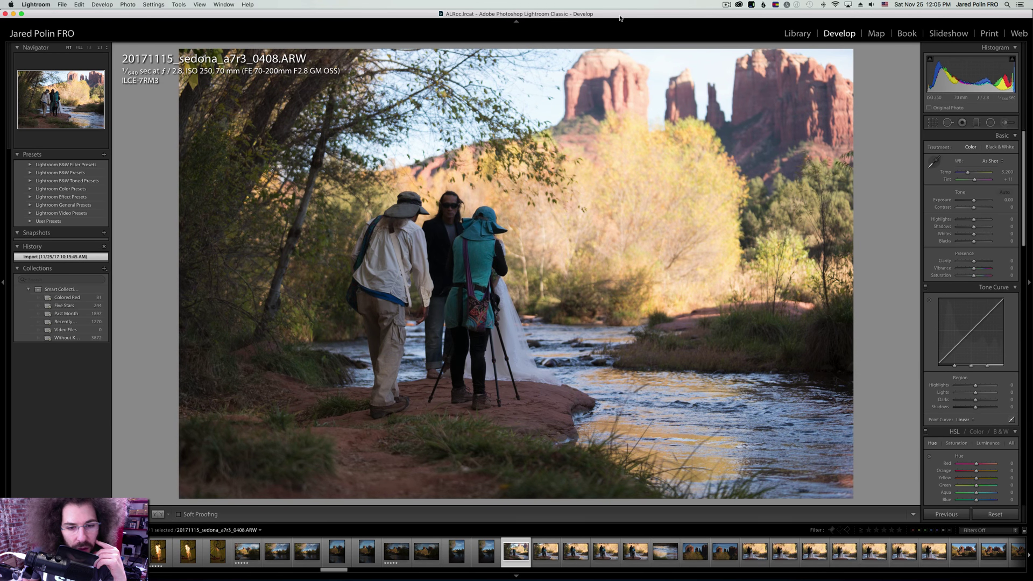
key(Right)
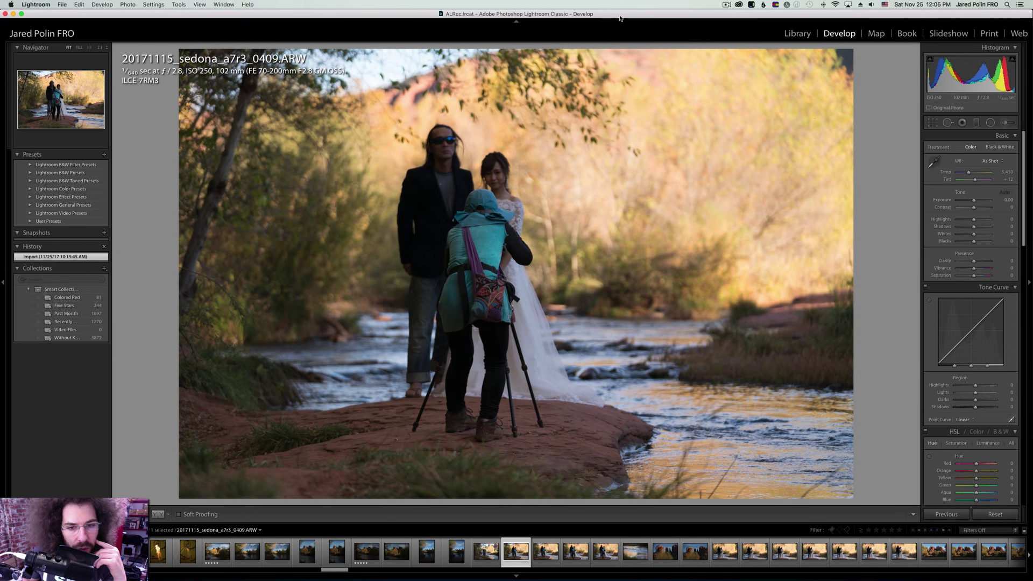
key(5)
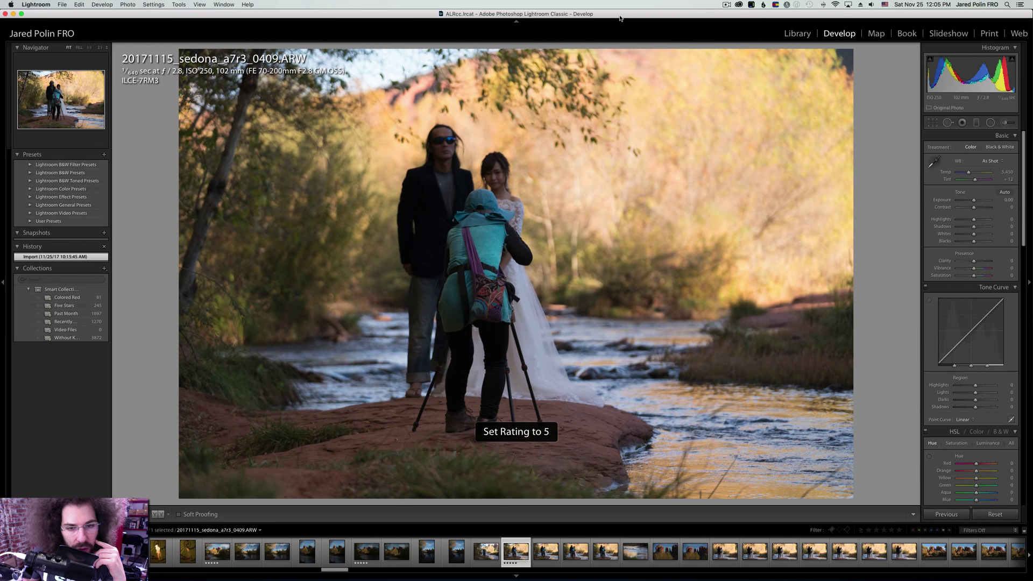
Review the other wedding photographer shots and the telephoto red-rock views through 20171115_sedona_a7r3_0415.ARW.
key(Right)
key(Right)
key(Right)
key(Right)
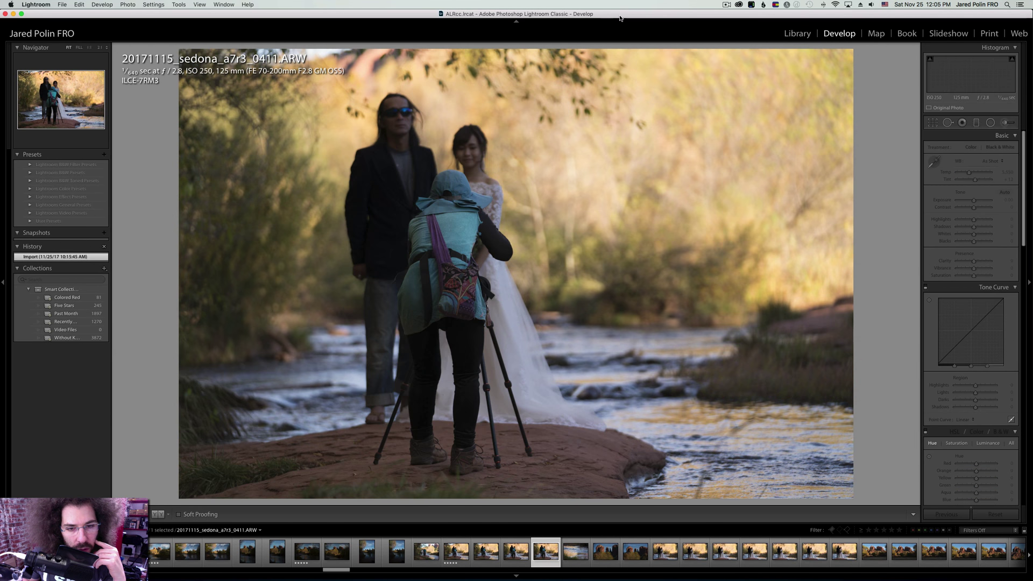
key(Right)
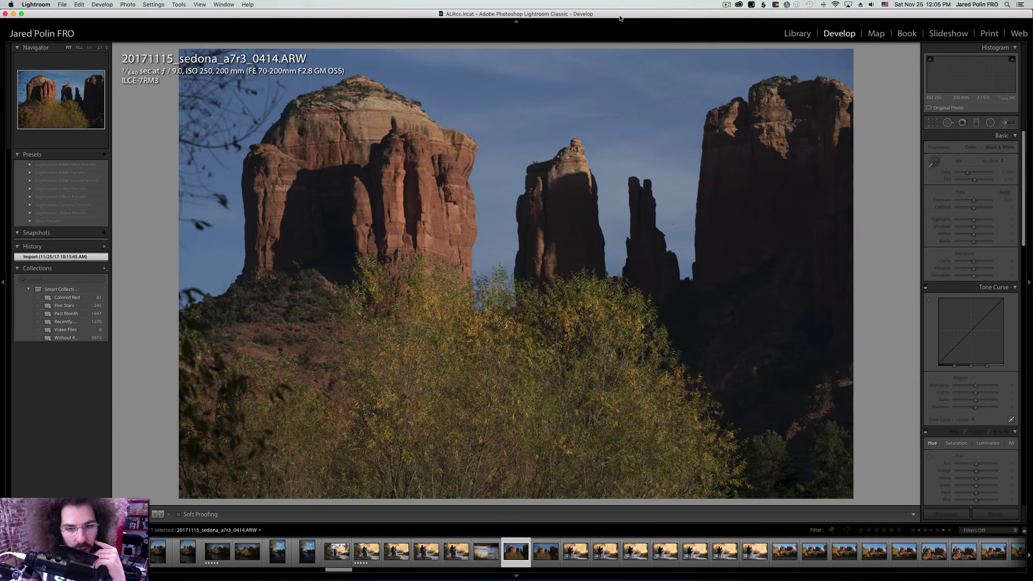
key(Right)
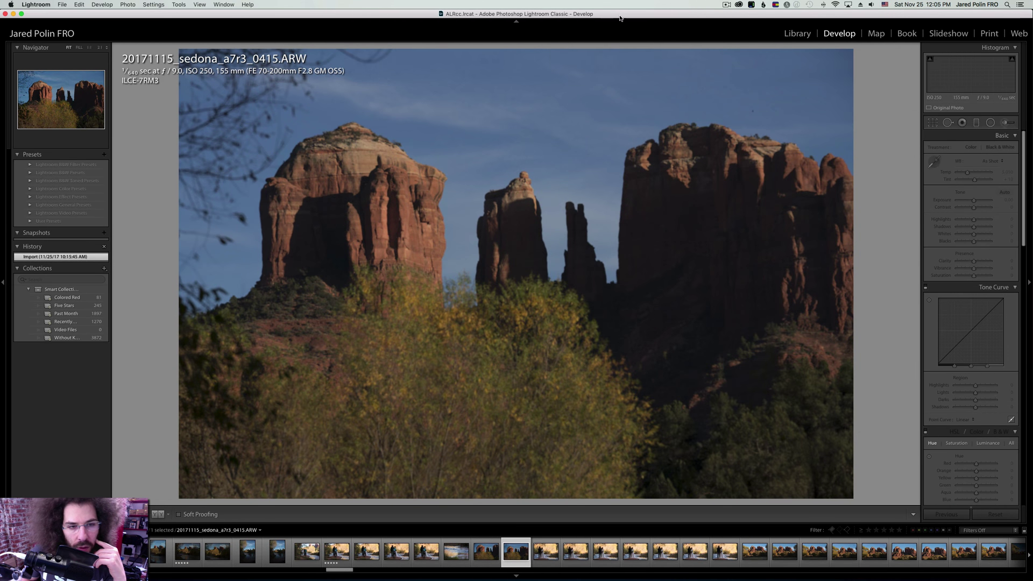
Look through the bride and groom portraits by the creek and on to the barn landscape 20171115_sedona_a7r3_0423.ARW.
key(Right)
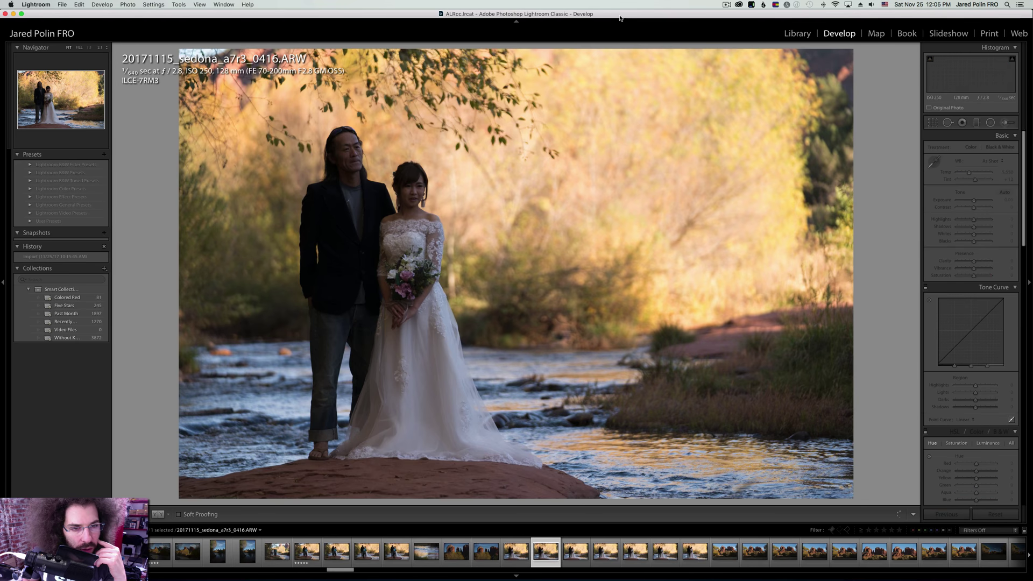
key(Right)
key(Right)
key(Right)
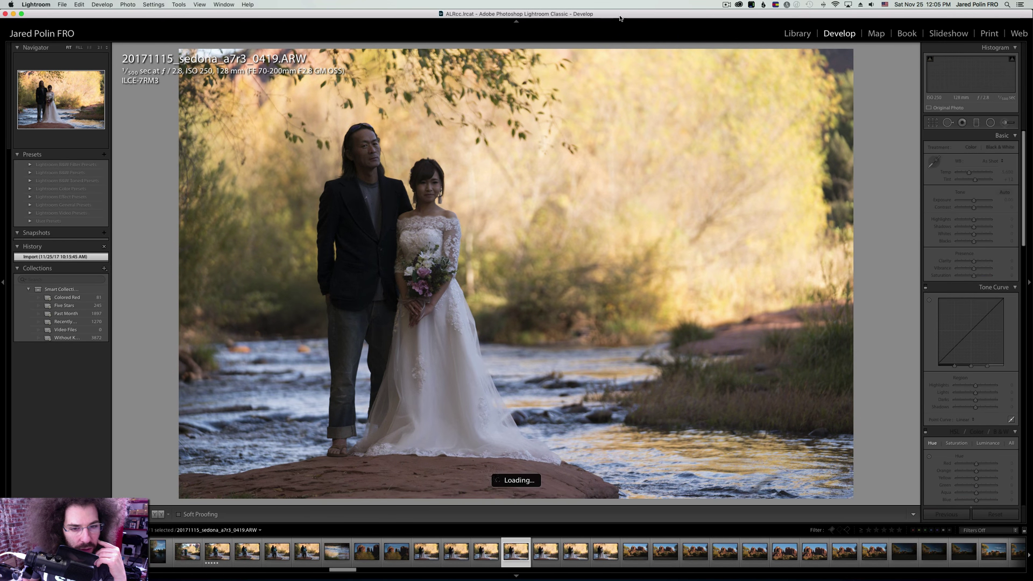
key(Right)
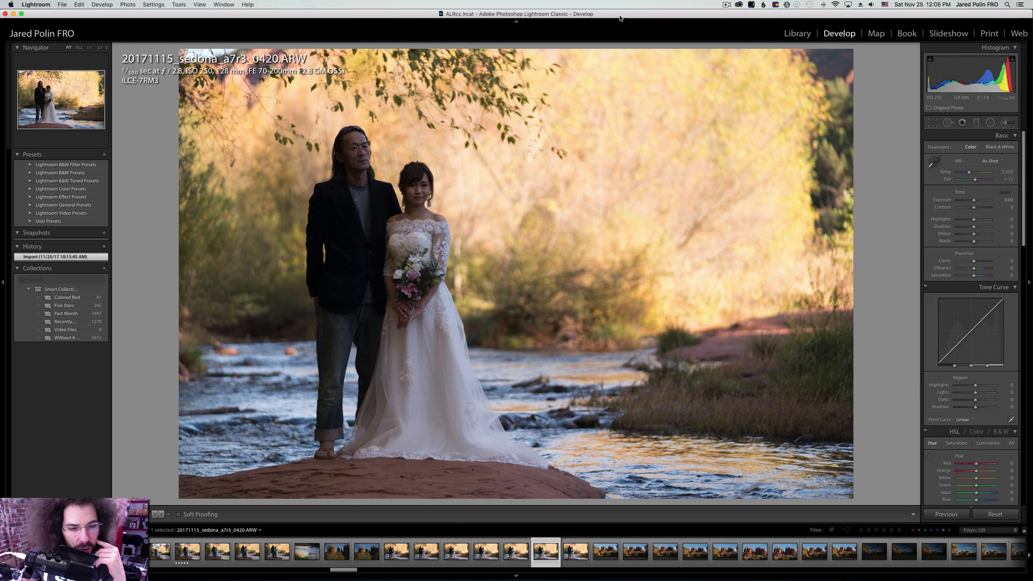
key(Right)
key(Right)
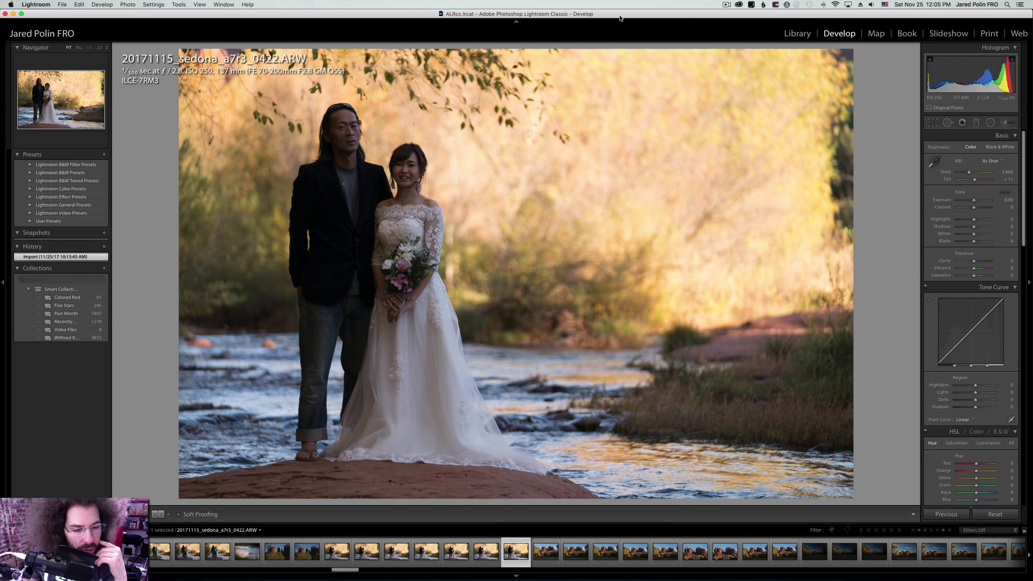
key(Right)
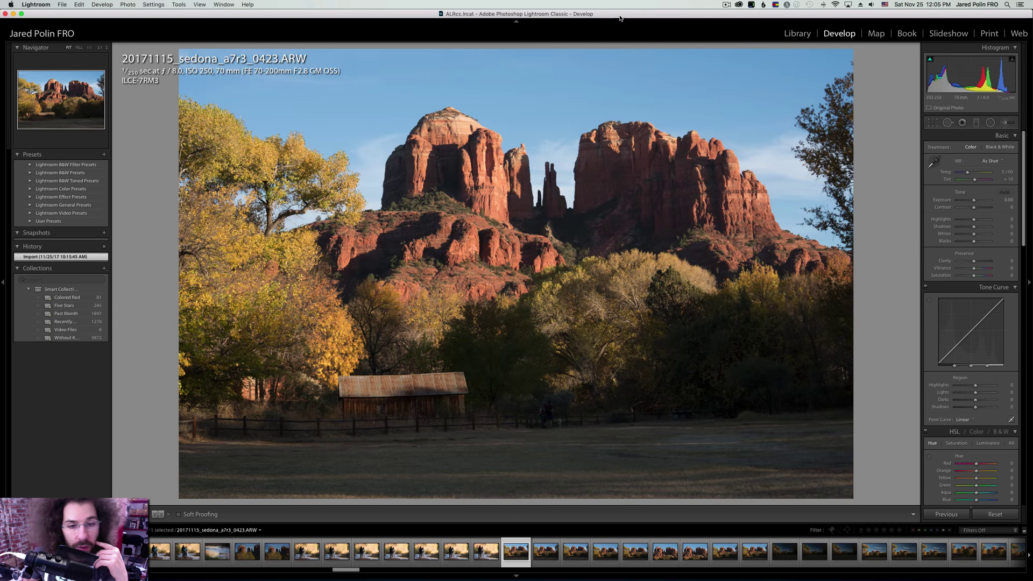
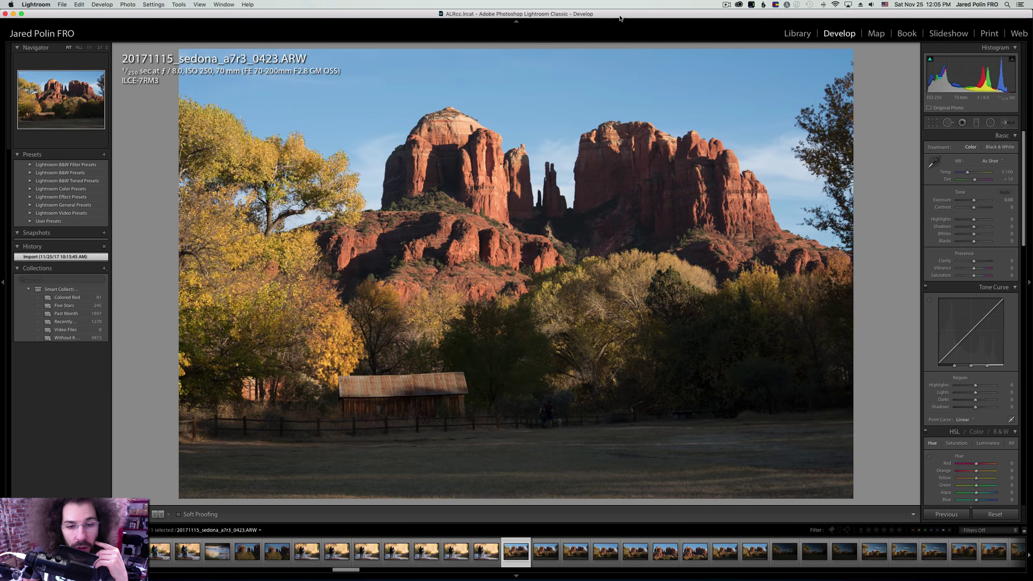
Check the barn up close in 20171115_sedona_a7r3_0423.ARW and rate the photo five stars.
click(399, 348)
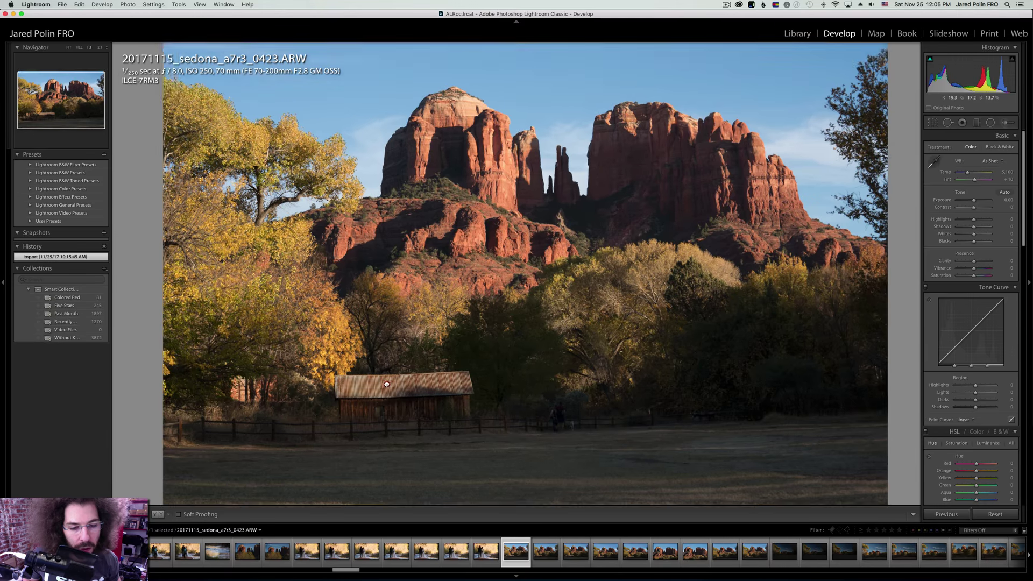
click(387, 380)
key(5)
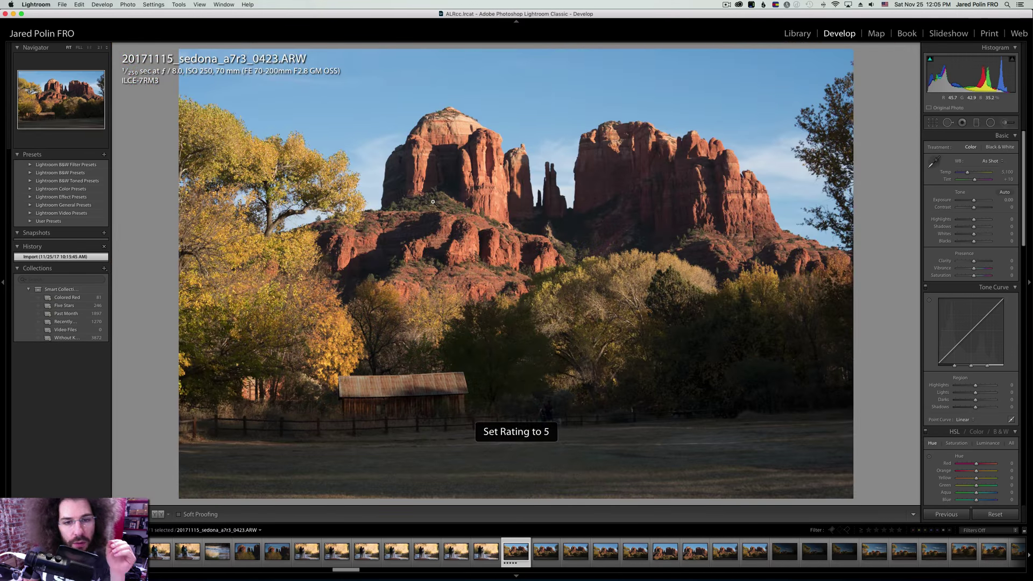
Compare the following barn landscapes and rate 20171115_sedona_a7r3_0427.ARW, just before the closer red-rock view, five stars.
key(Right)
key(Right)
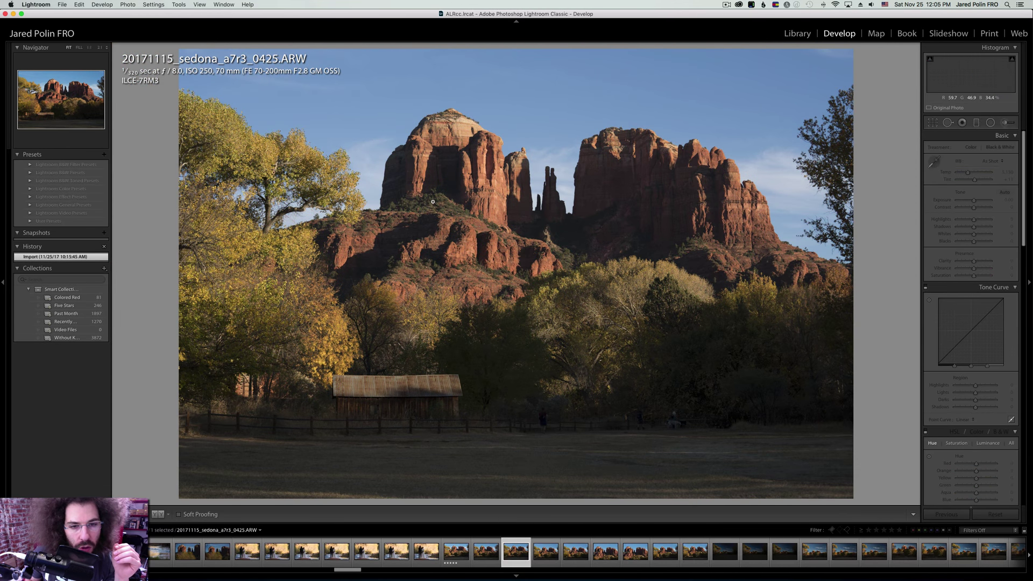
key(Right)
key(Right)
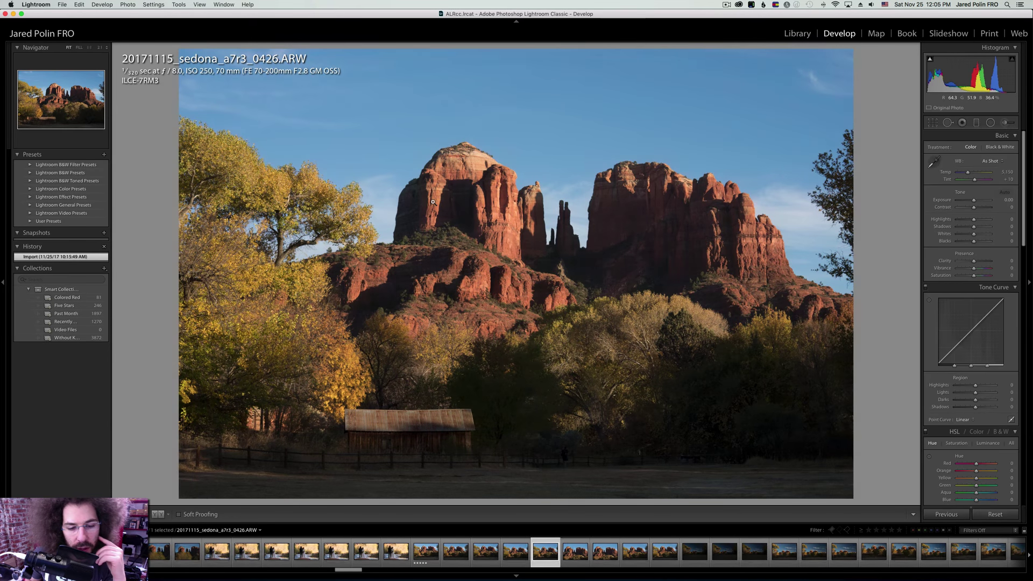
key(Left)
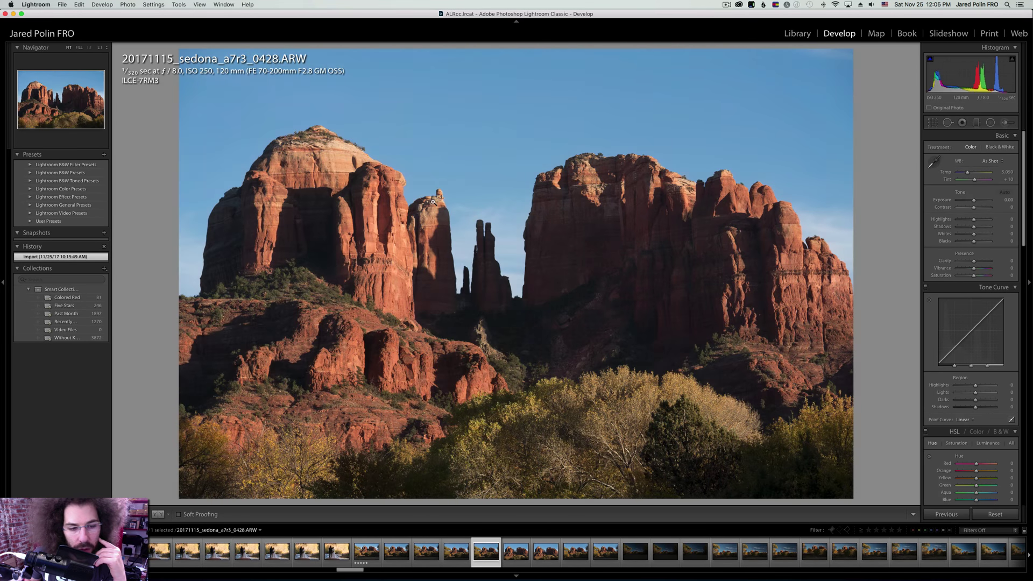
key(5)
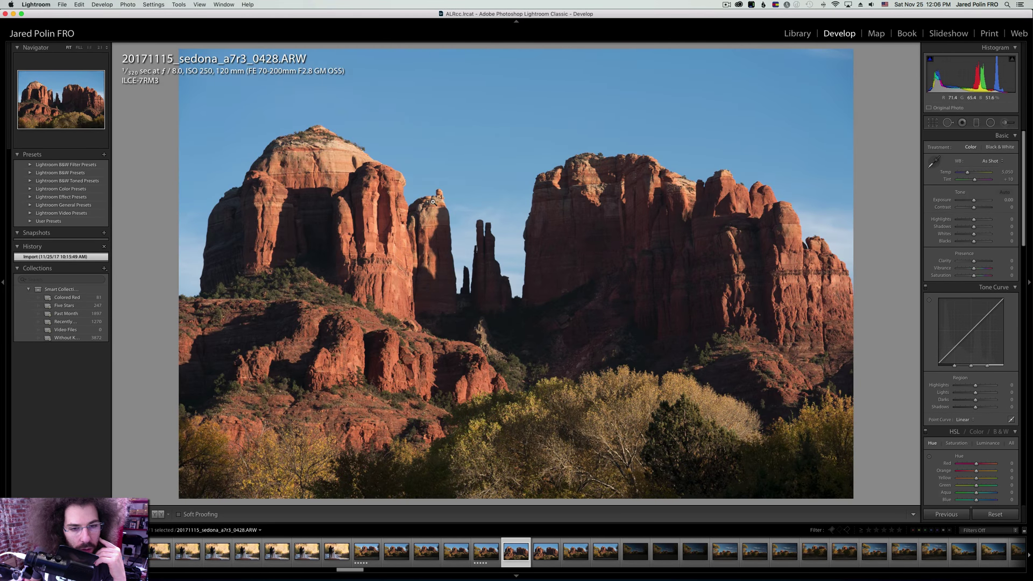
Move past the closer red-rock views and barn landscape to the dark wide shot 20171115_sedona_a7r3_0432.ARW and rate it five stars.
key(Right)
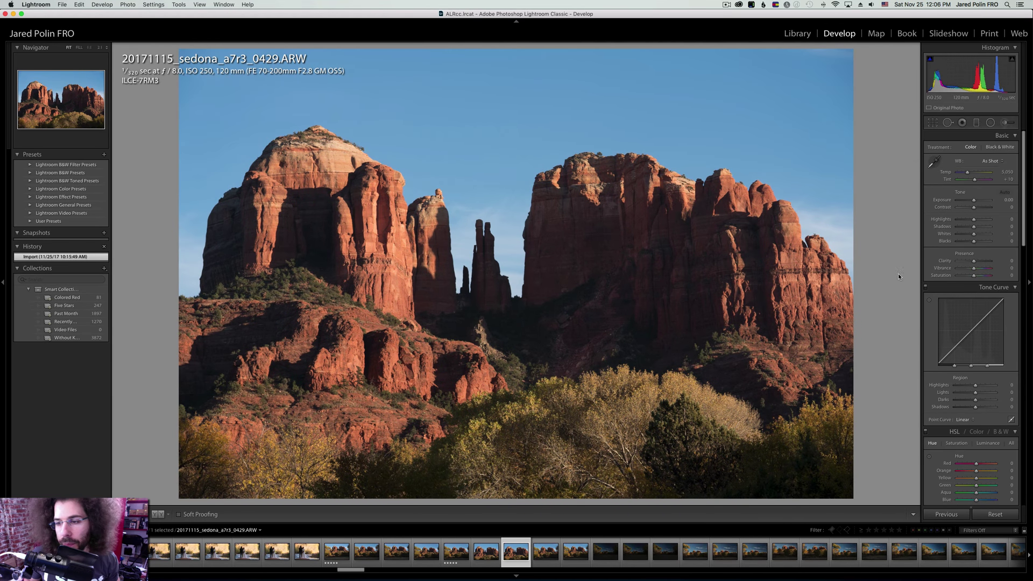
key(Right)
key(Right)
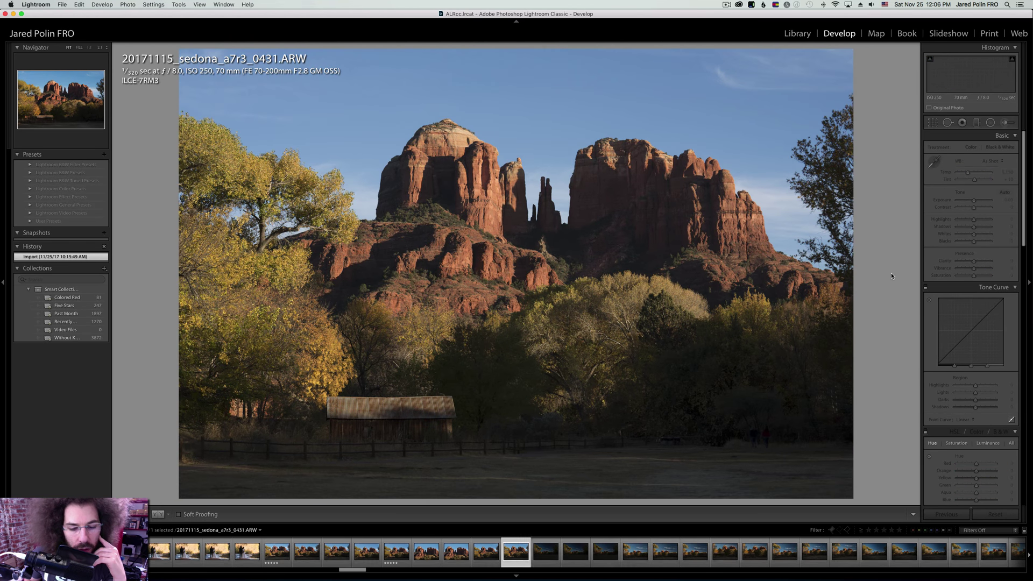
key(Right)
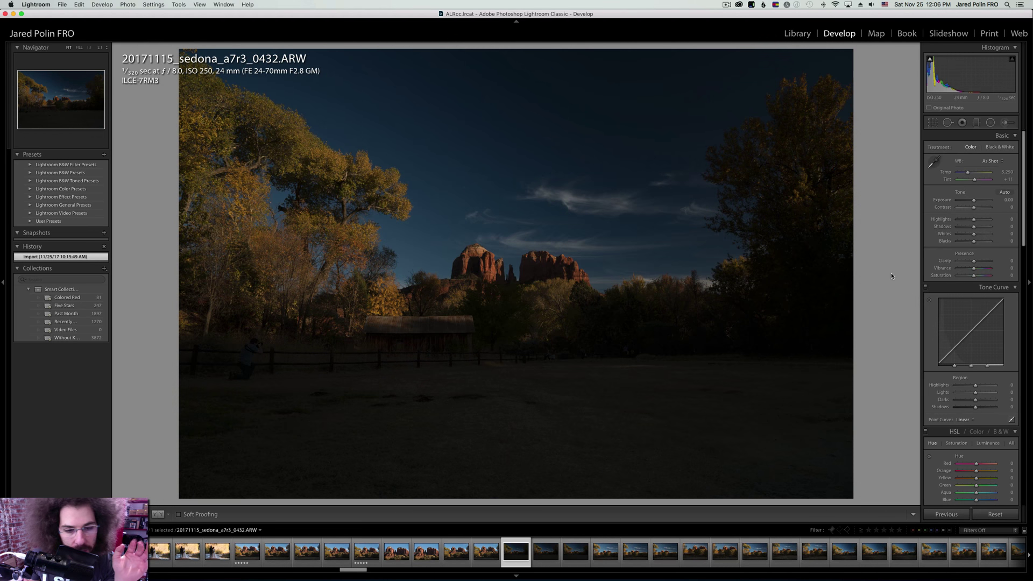
key(5)
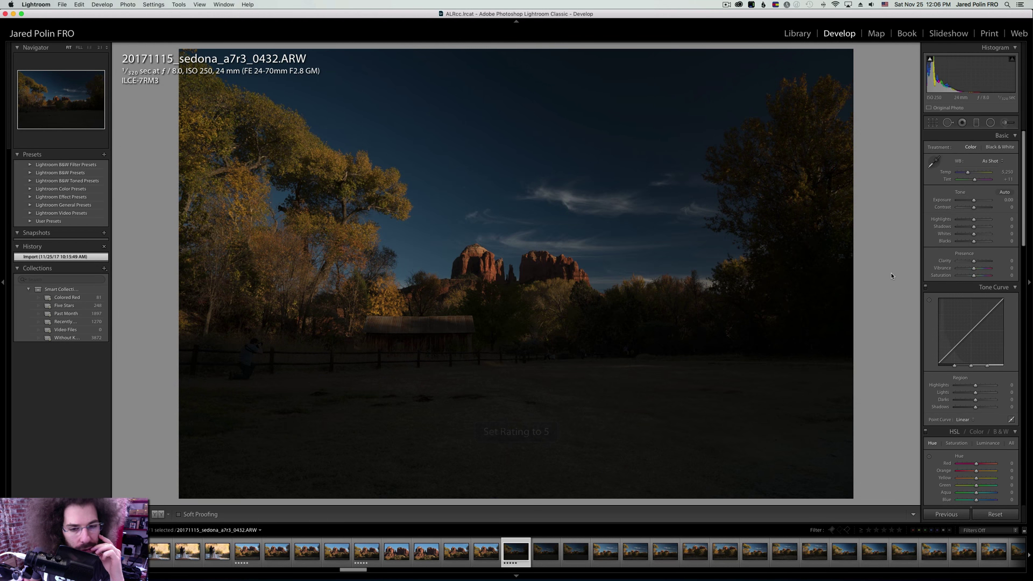
Go through the dark wide landscapes, try a five-star rating on 20171115_sedona_a7r3_0436.ARW, and clear it again.
key(Right)
key(Right)
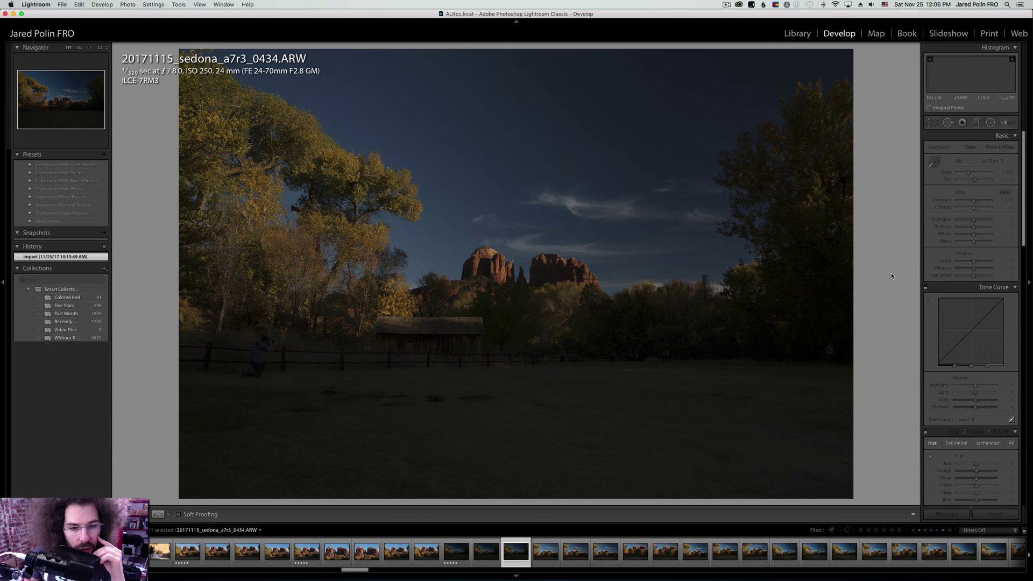
key(Right)
key(Right)
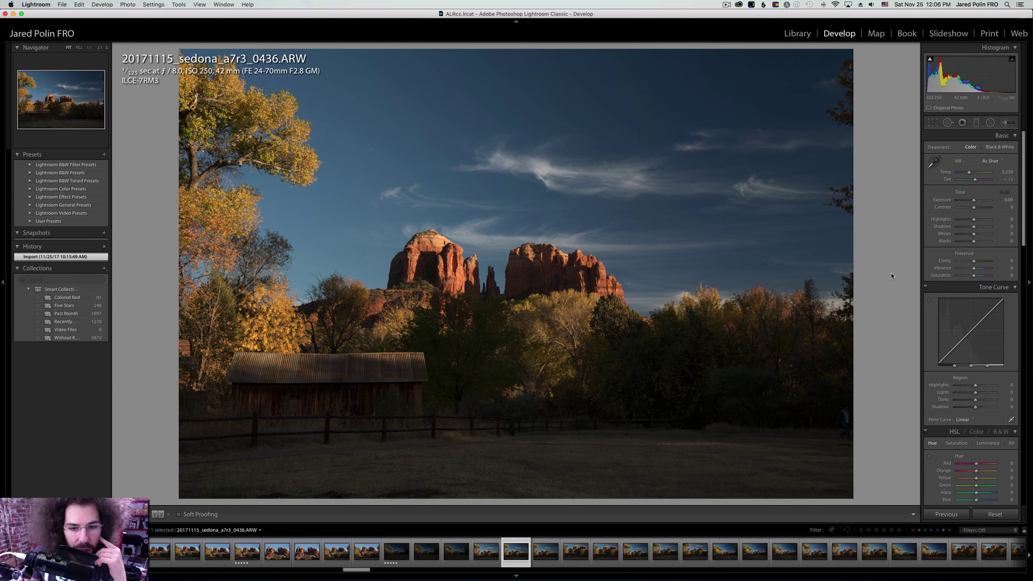
key(5)
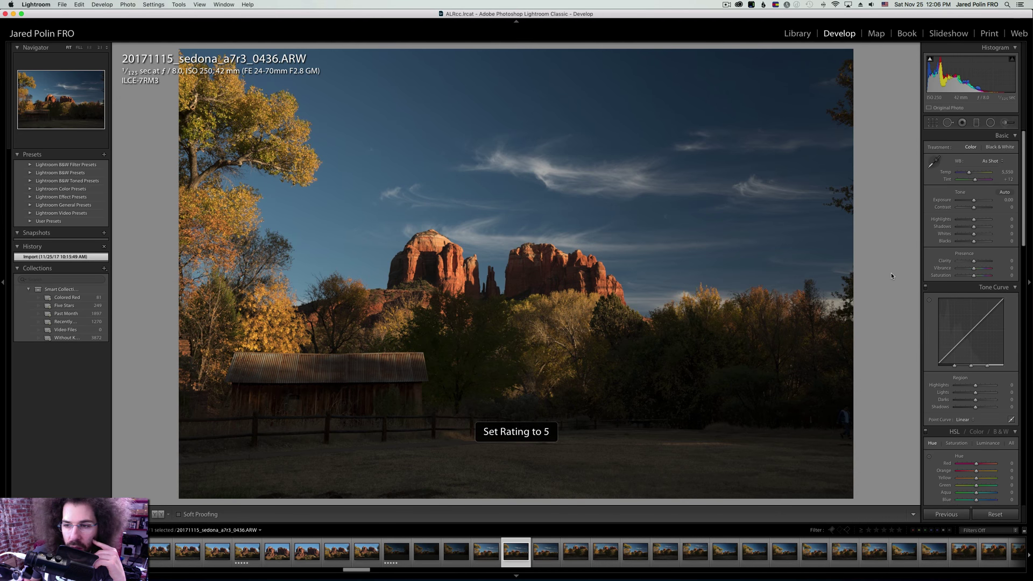
key(Right)
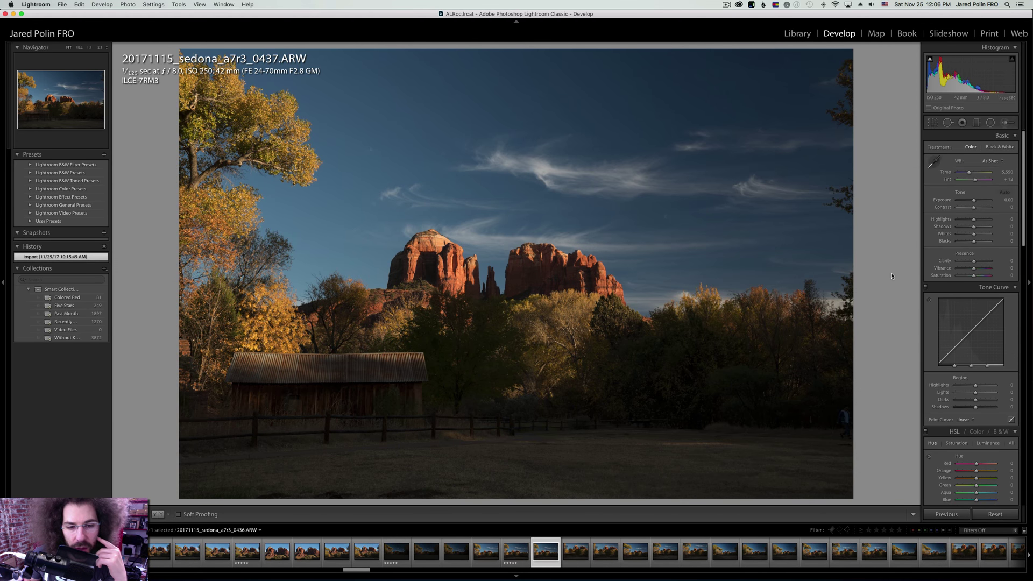
key(0)
Rate the barn landscapes 20171115_sedona_a7r3_0438.ARW and 20171115_sedona_a7r3_0441.ARW five stars.
key(Right)
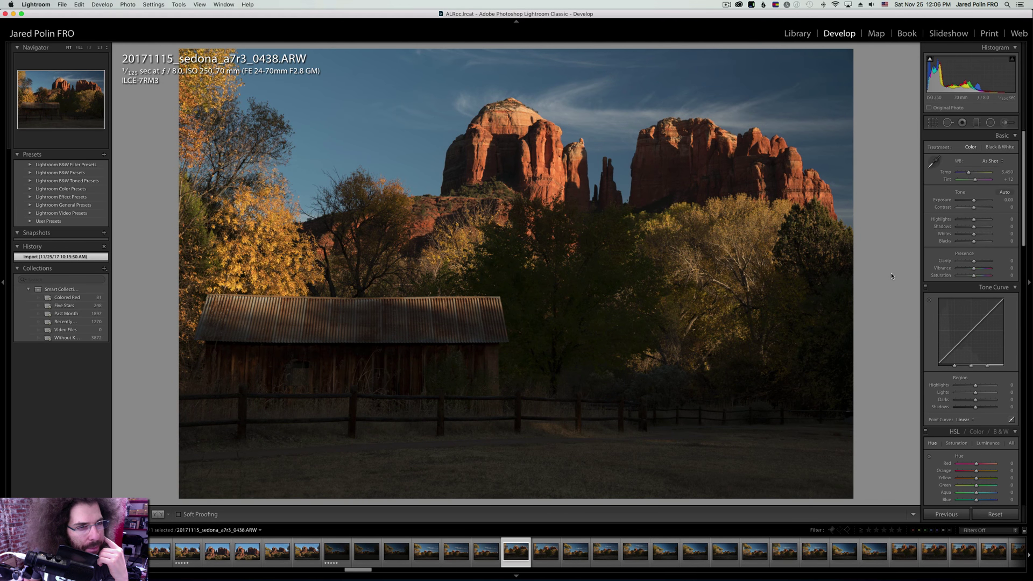
key(5)
key(Right)
key(Right)
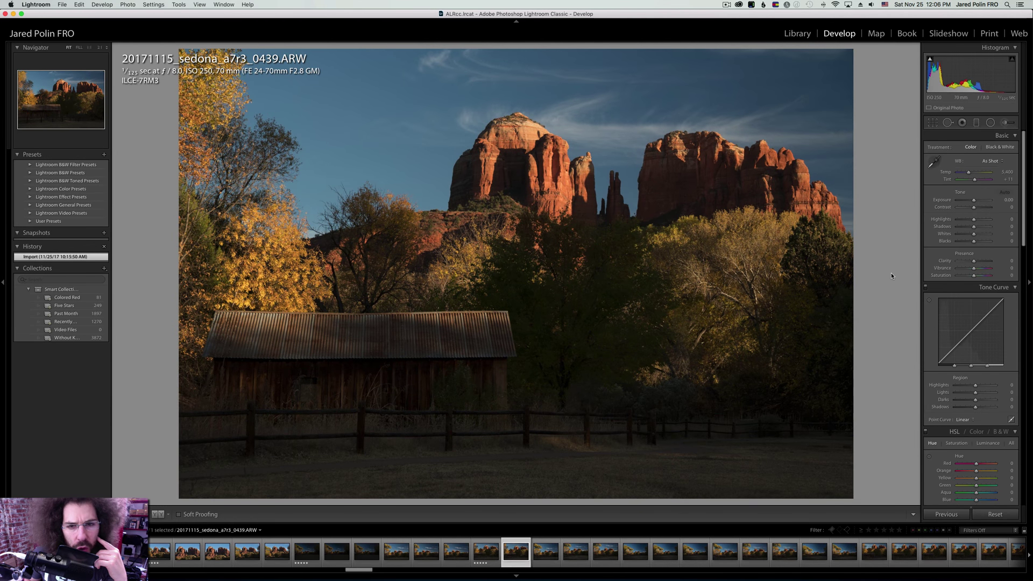
key(Right)
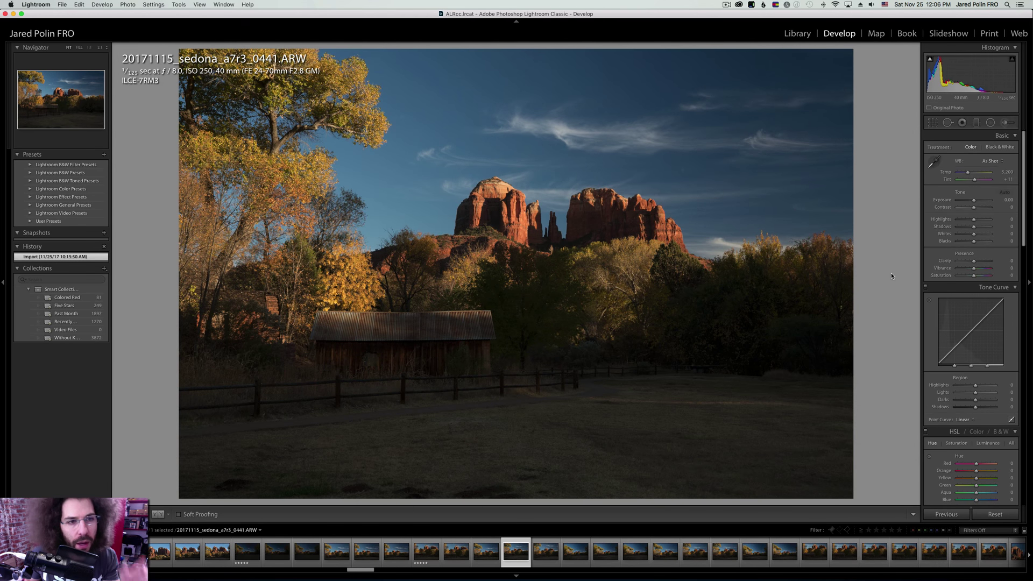
key(5)
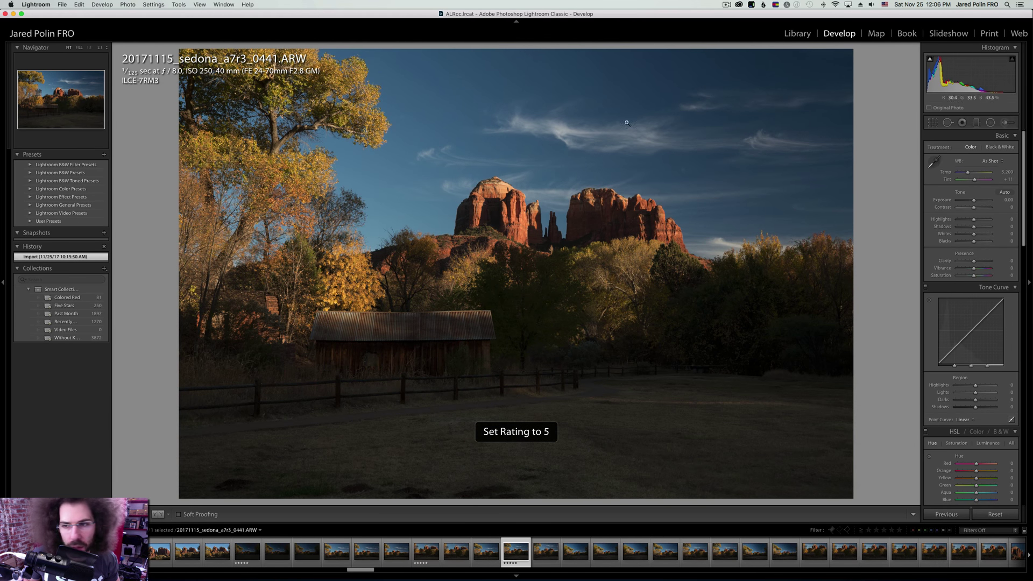
Move on to the 24 mm wide landscape 20171115_sedona_a7r3_0443.ARW and rate it five stars.
key(Right)
key(Right)
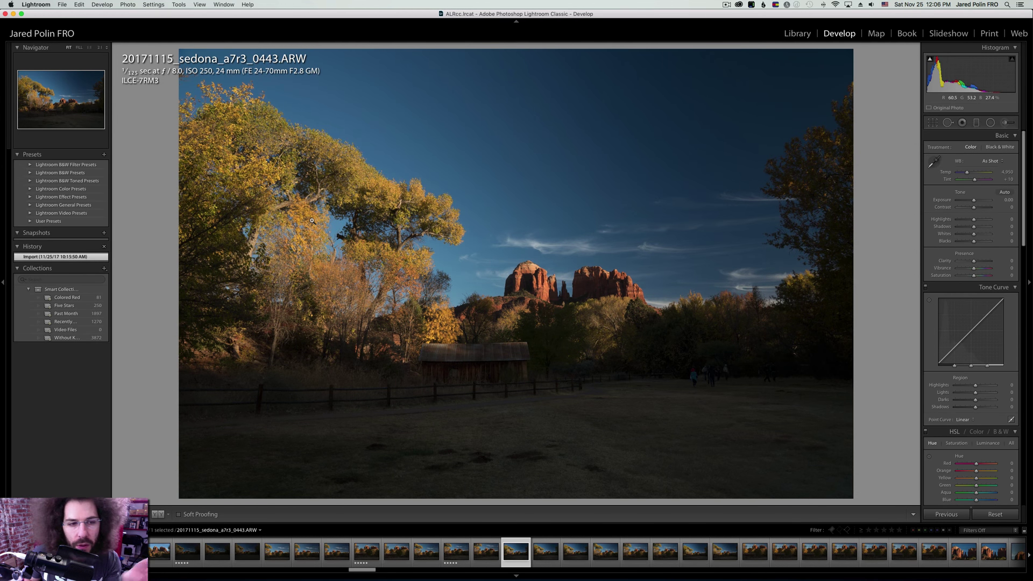
key(5)
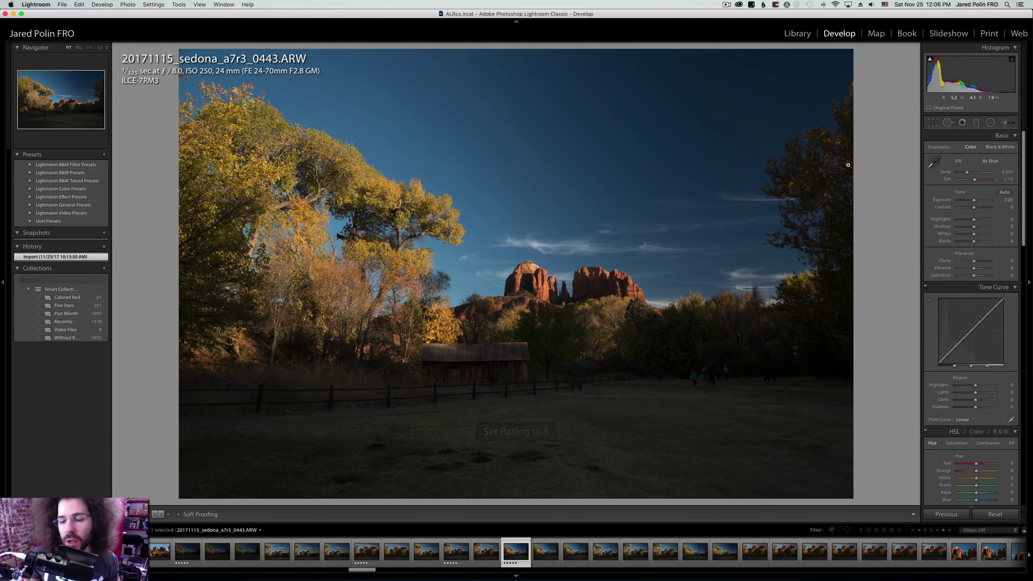
Review the next wide and mid-range barn landscapes up to 20171115_sedona_a7r3_0453.ARW and rate it five stars.
key(Right)
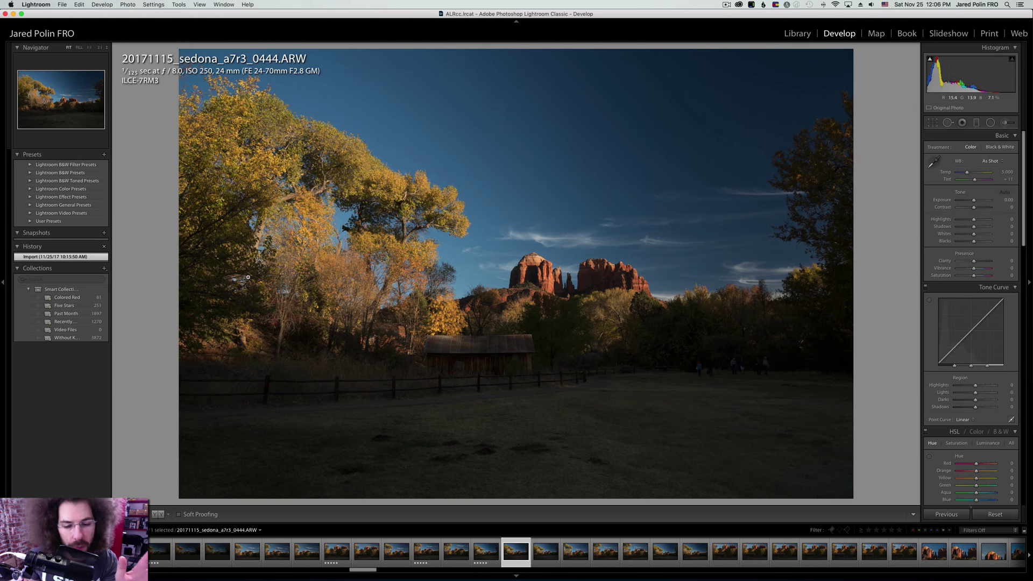
key(Right)
key(Right)
key(Right)
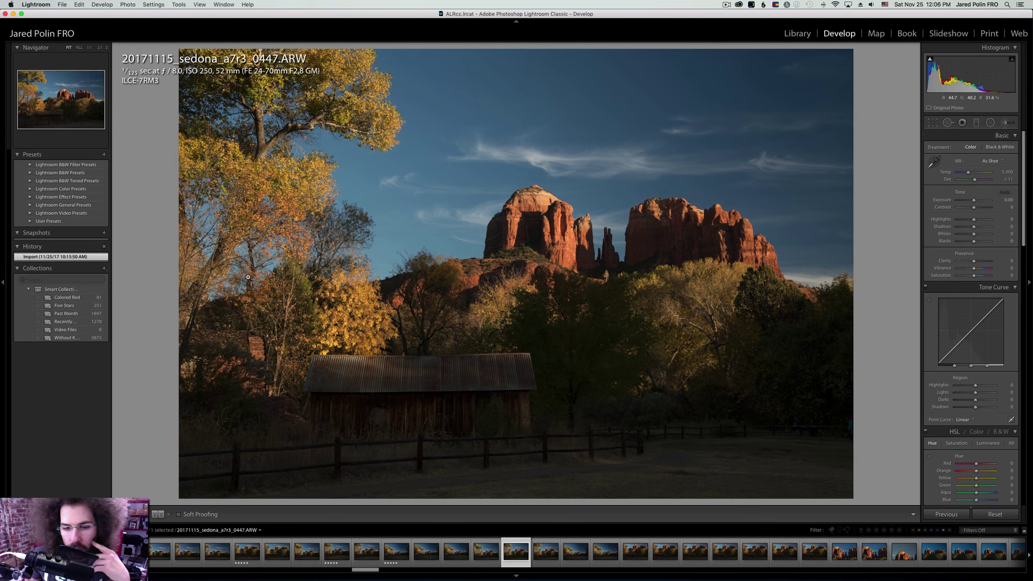
key(Right)
key(Right)
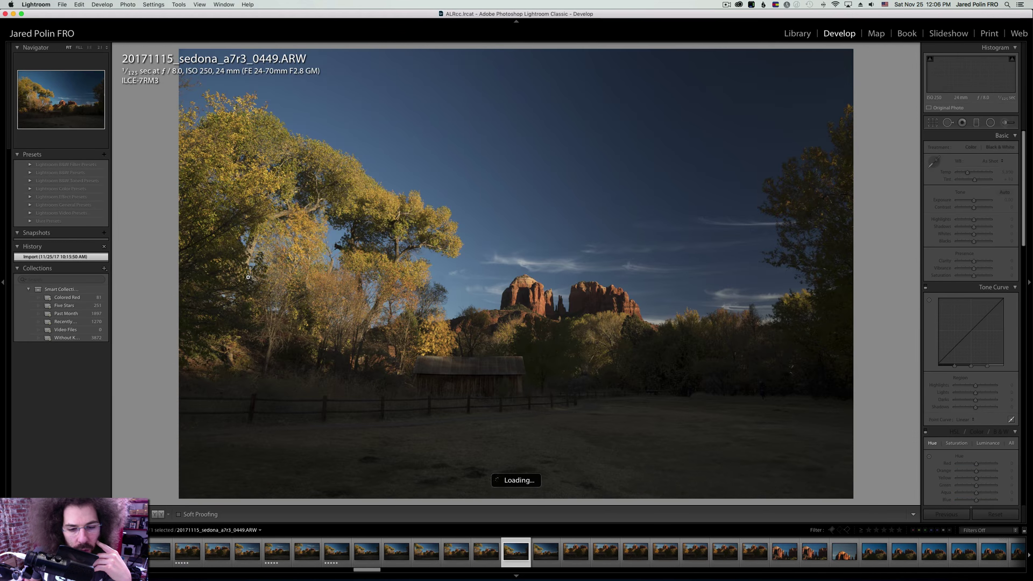
key(Right)
key(Right)
key(Right)
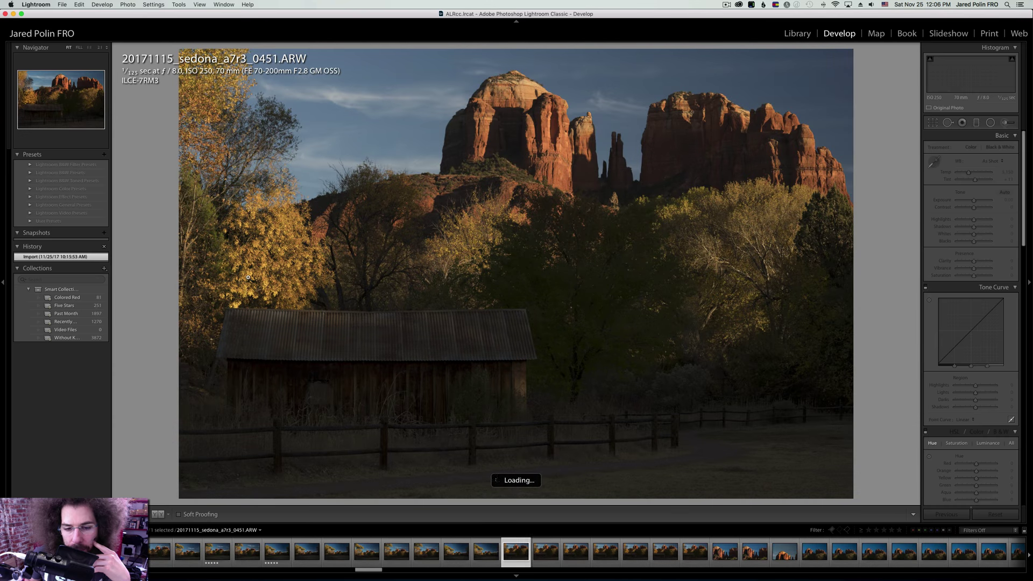
key(Right)
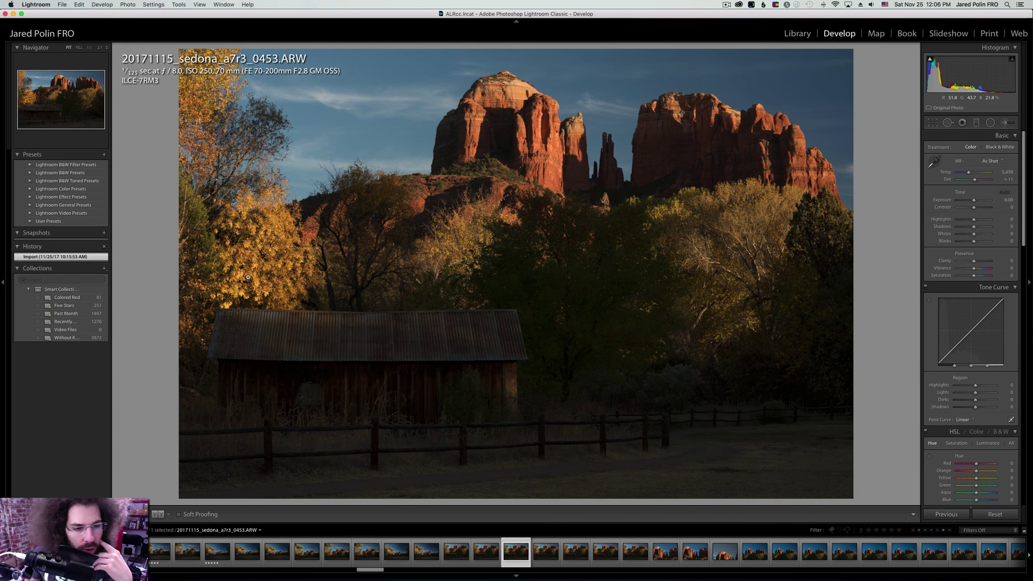
key(5)
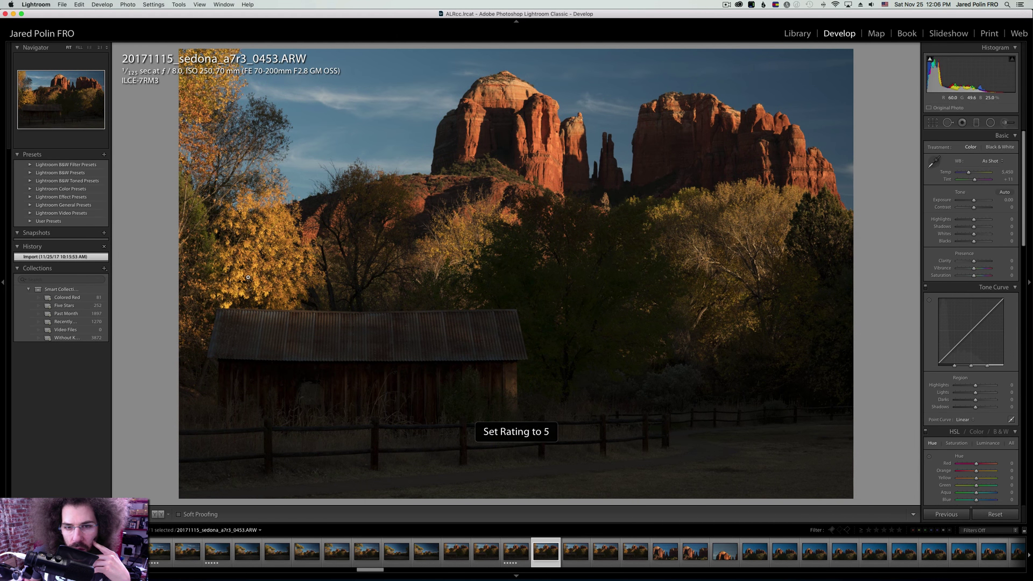
Review the remaining 70 mm barn shots and the telephoto red-rock views through 20171115_sedona_a7r3_0463.ARW.
key(Right)
key(Right)
key(Right)
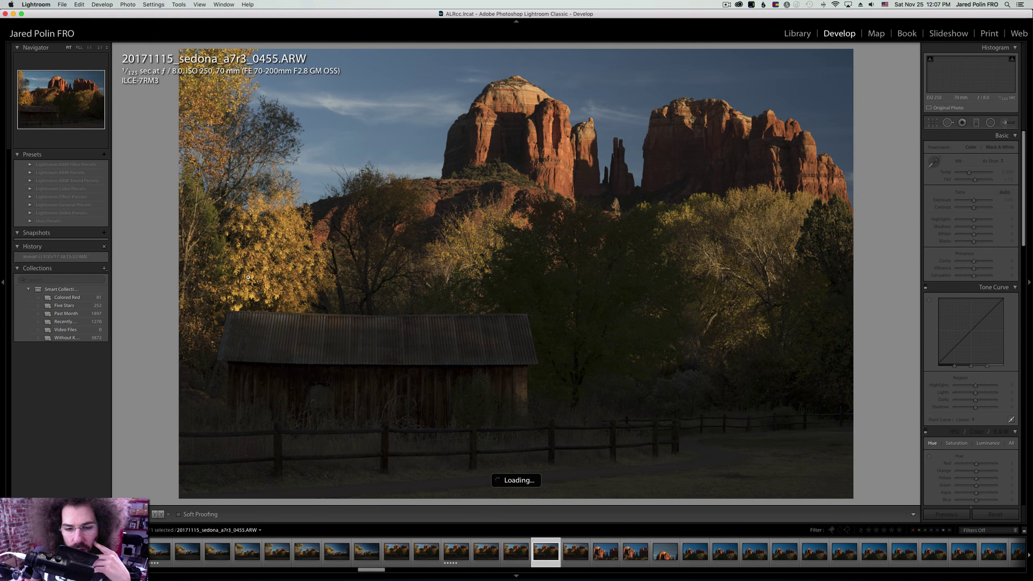
key(Right)
key(Right)
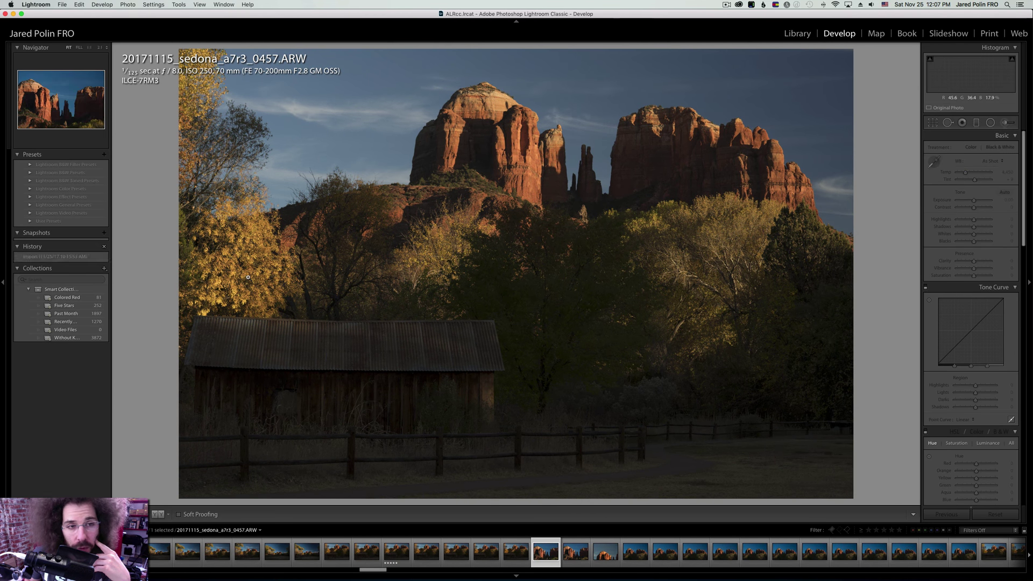
key(Right)
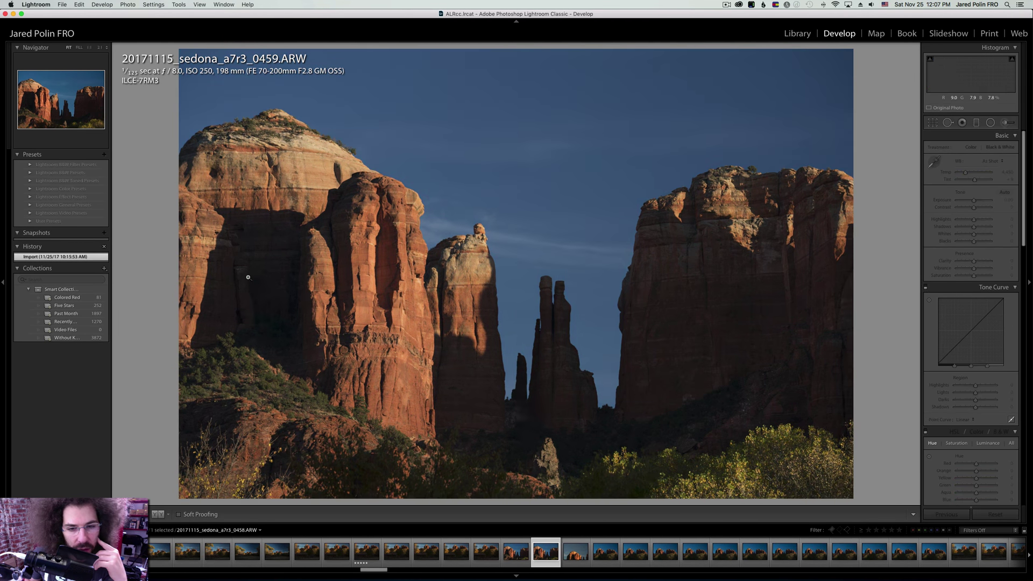
key(Right)
key(Right)
key(Right)
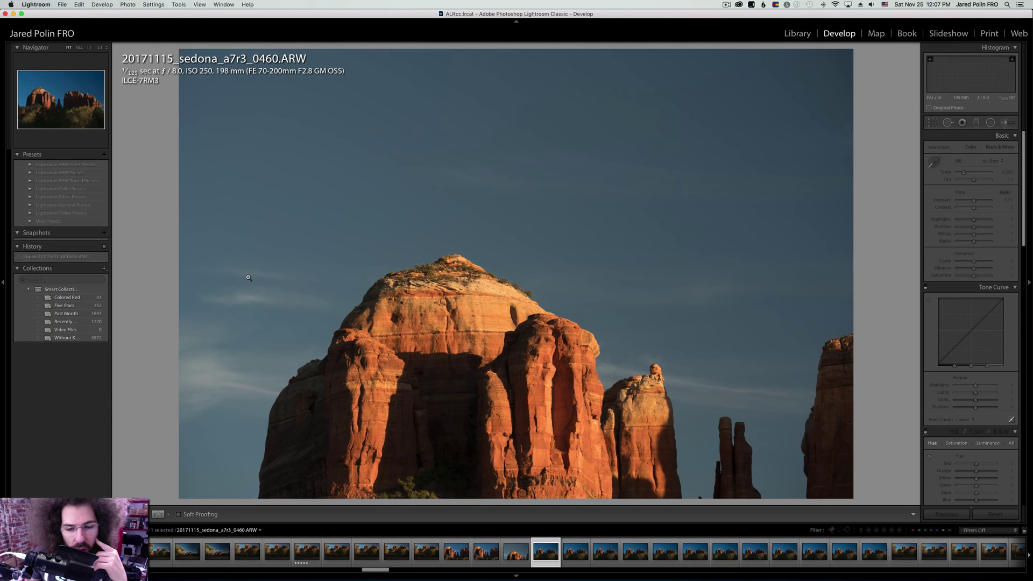
key(Right)
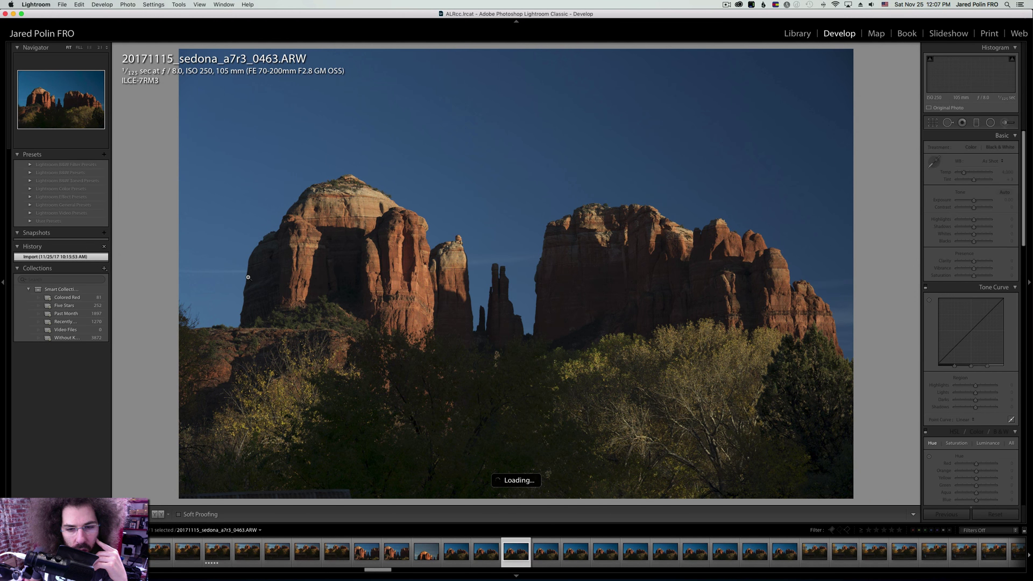
Review the 105 mm red-rock photos following 20171115_sedona_a7r3_0463.ARW, up to the 70 mm barn view 20171115_sedona_a7r3_0474.ARW.
key(Right)
key(Right)
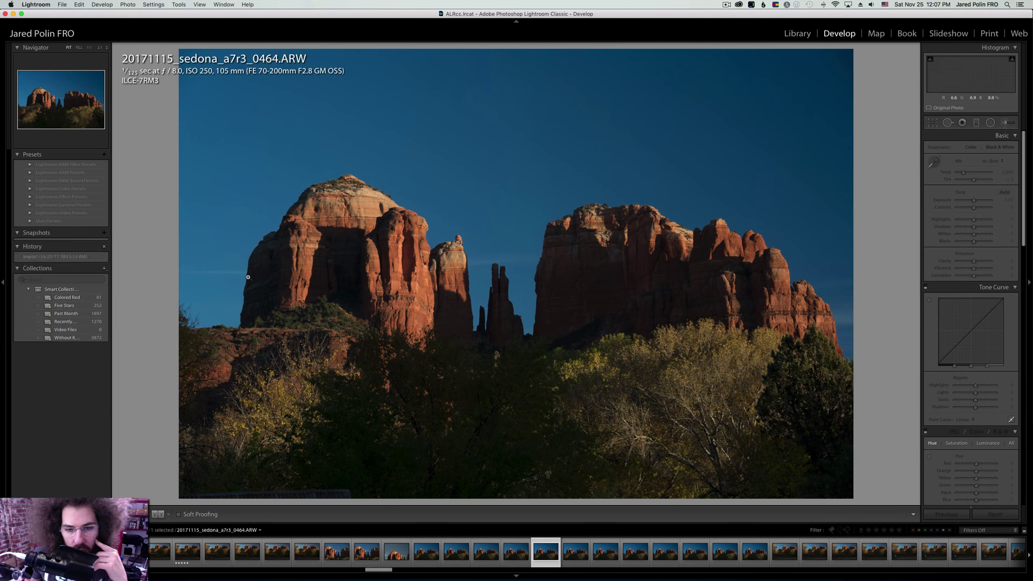
key(Right)
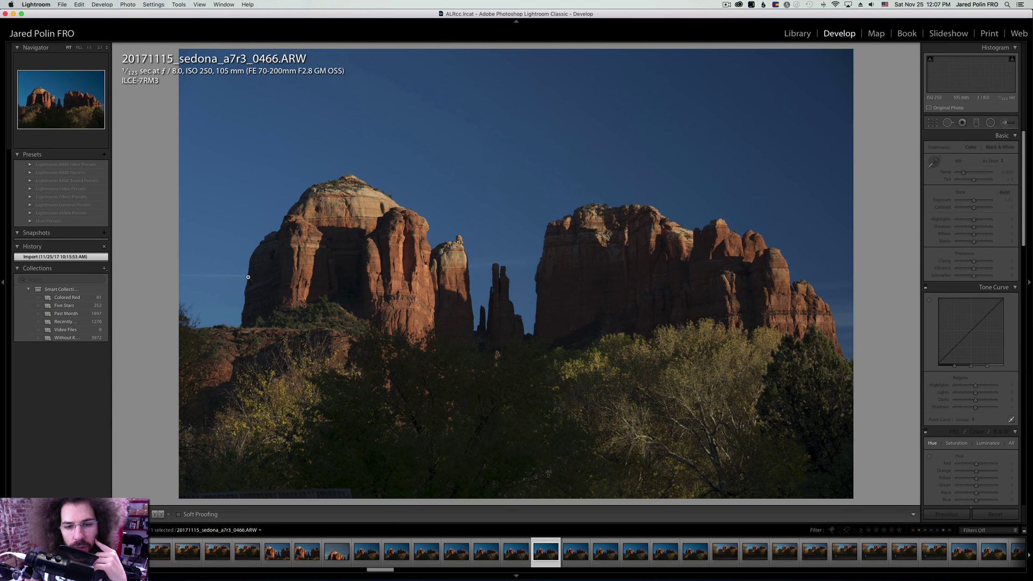
key(Right)
key(Right)
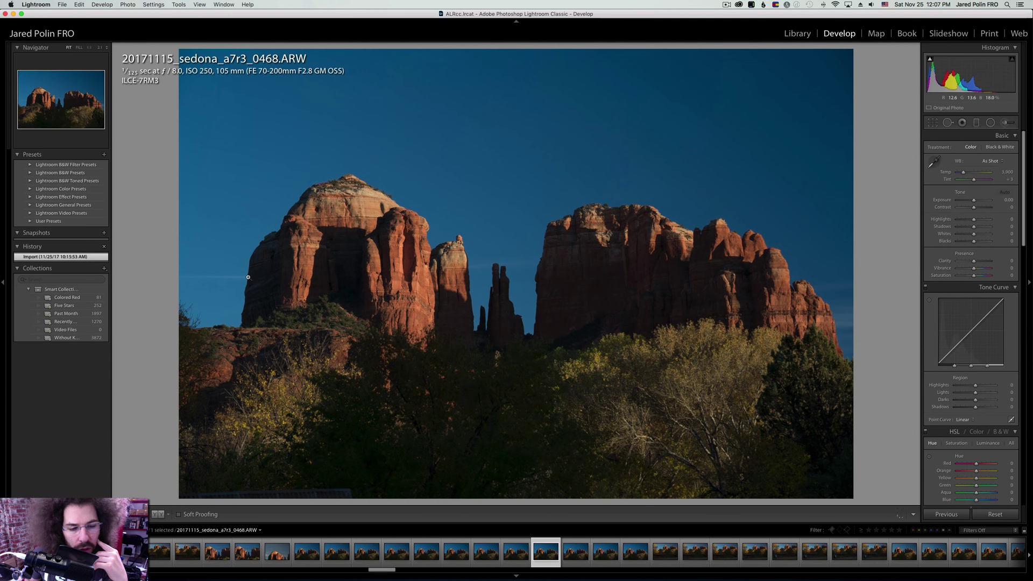
key(Right)
key(Right)
key(Right)
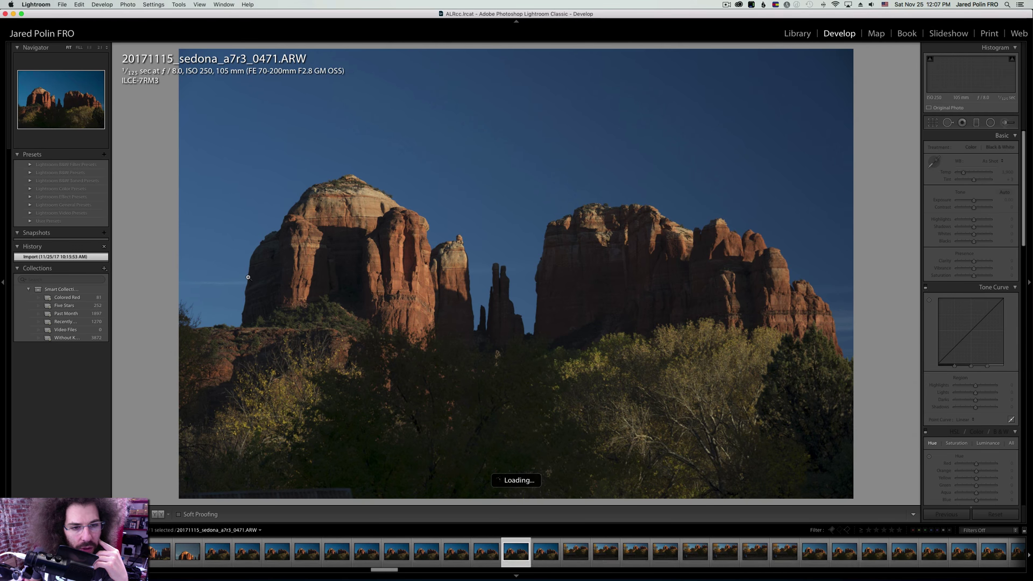
key(Right)
key(Right)
key(Right)
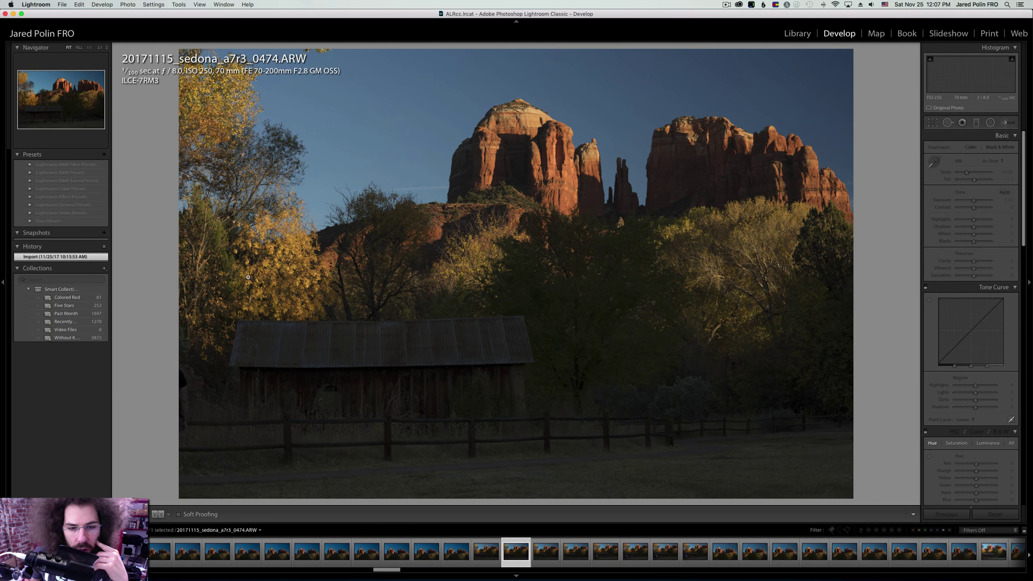
Review the next 70 mm barn shots and 101 mm red-rock views, up to the 77 mm barn landscape 20171115_sedona_a7r3_0490.ARW.
key(Right)
key(Right)
key(Right)
key(Right)
key(Right)
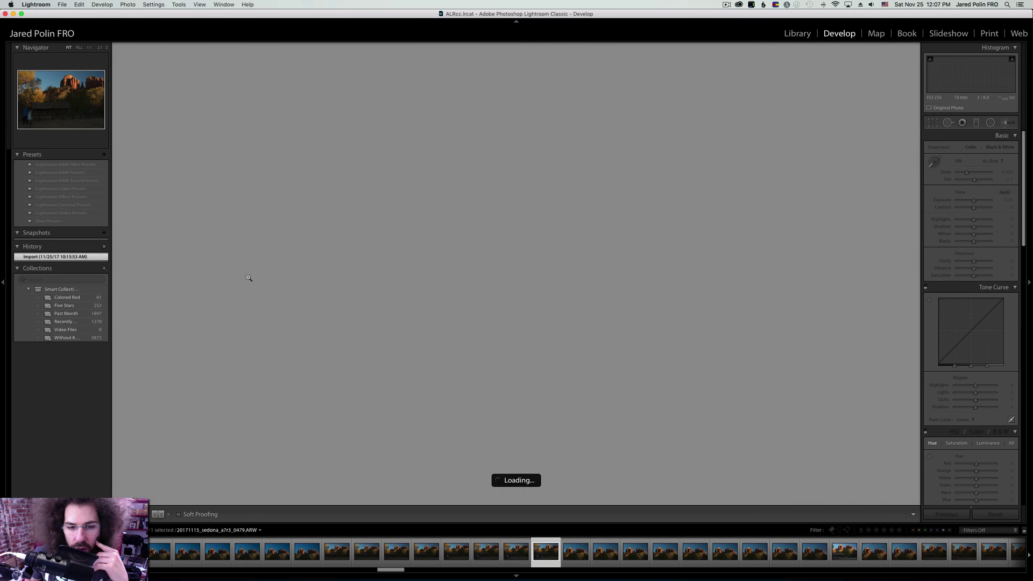
key(Right)
key(Right)
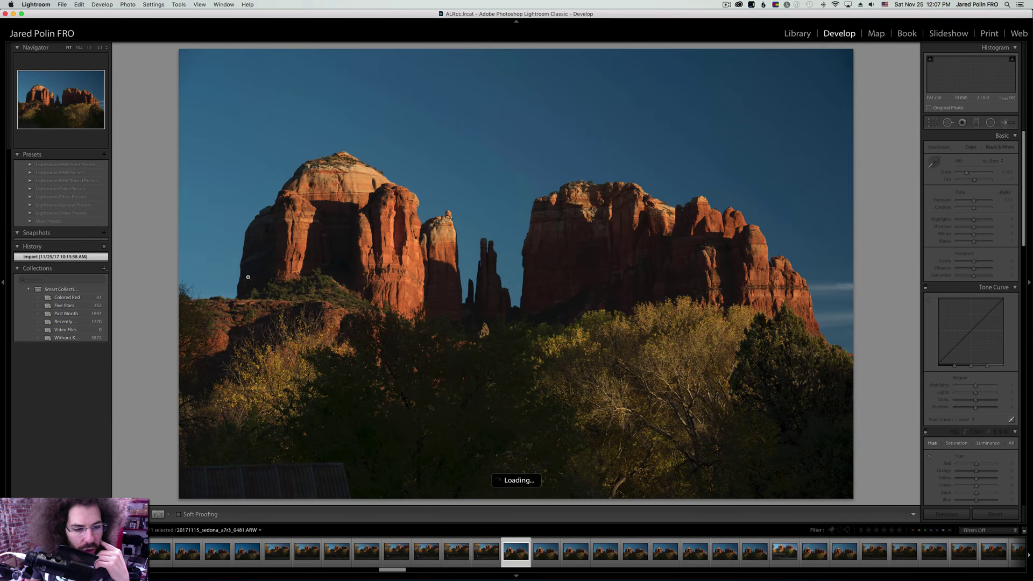
key(Right)
key(Right)
key(Right)
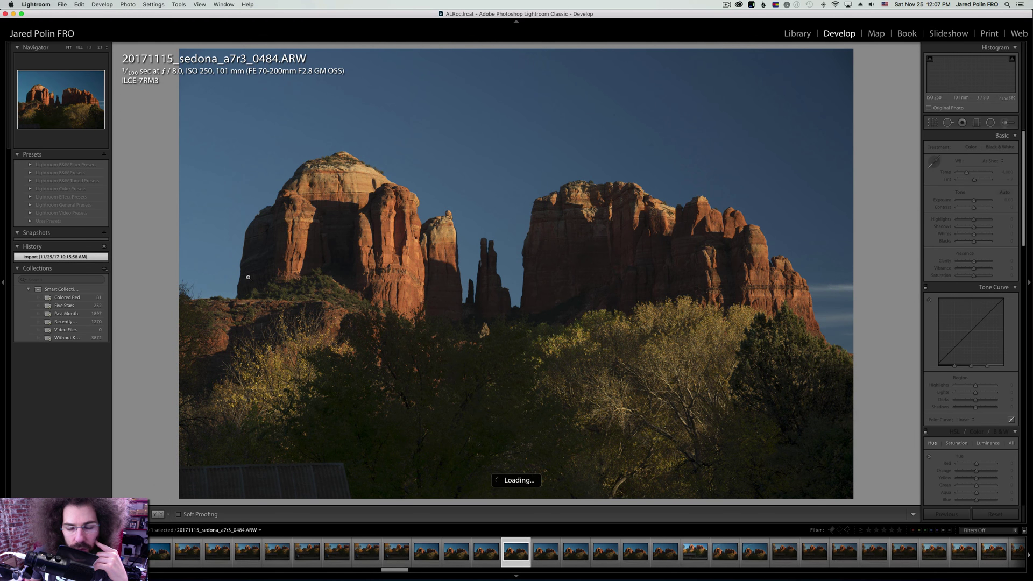
key(Right)
key(Right)
key(Right)
key(Right)
key(Right)
key(Right)
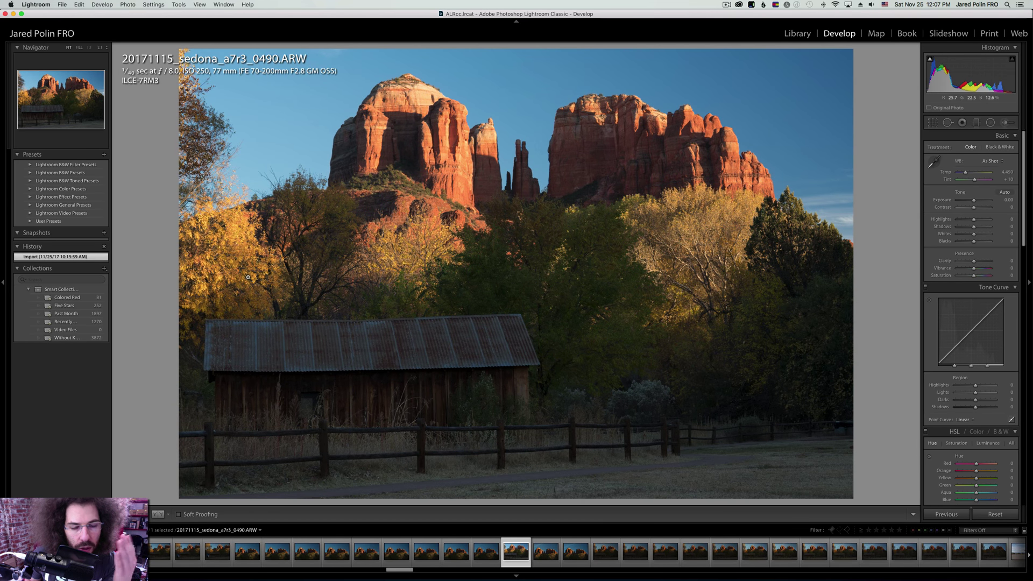
Move on to the darker 70 mm barn landscape 20171115_sedona_a7r3_0494.ARW and rate it five stars.
key(Right)
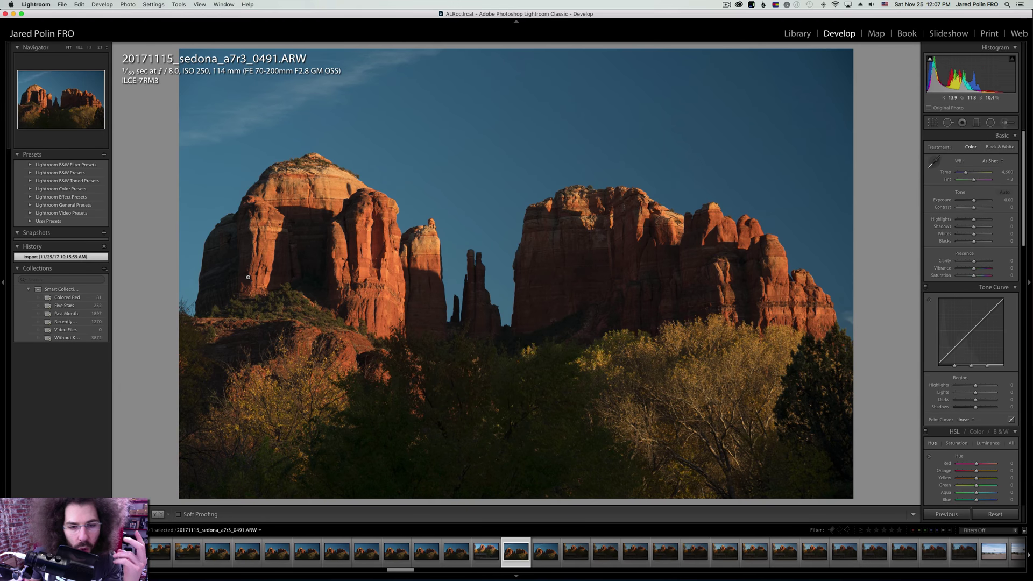
key(Right)
key(Right)
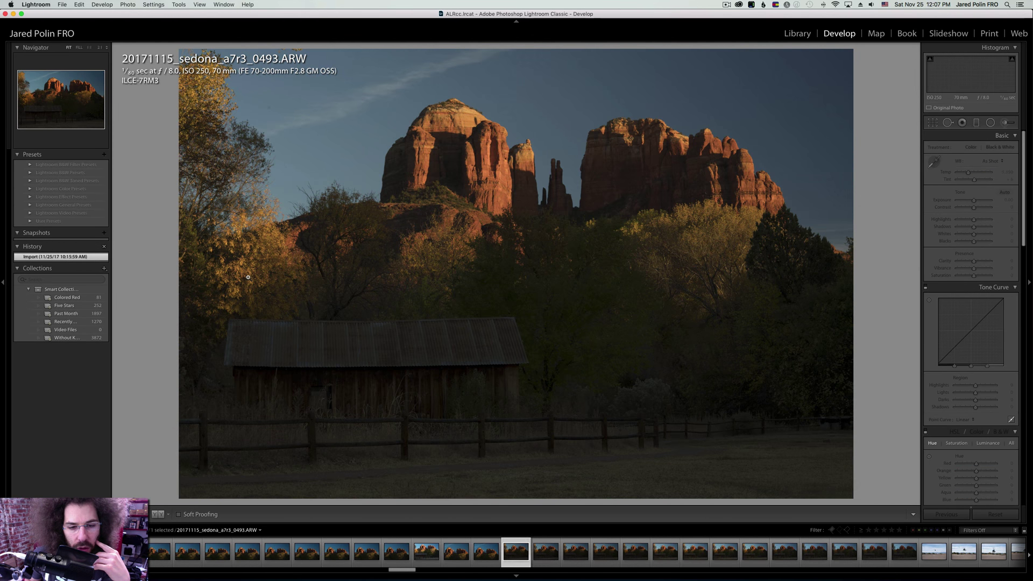
key(Right)
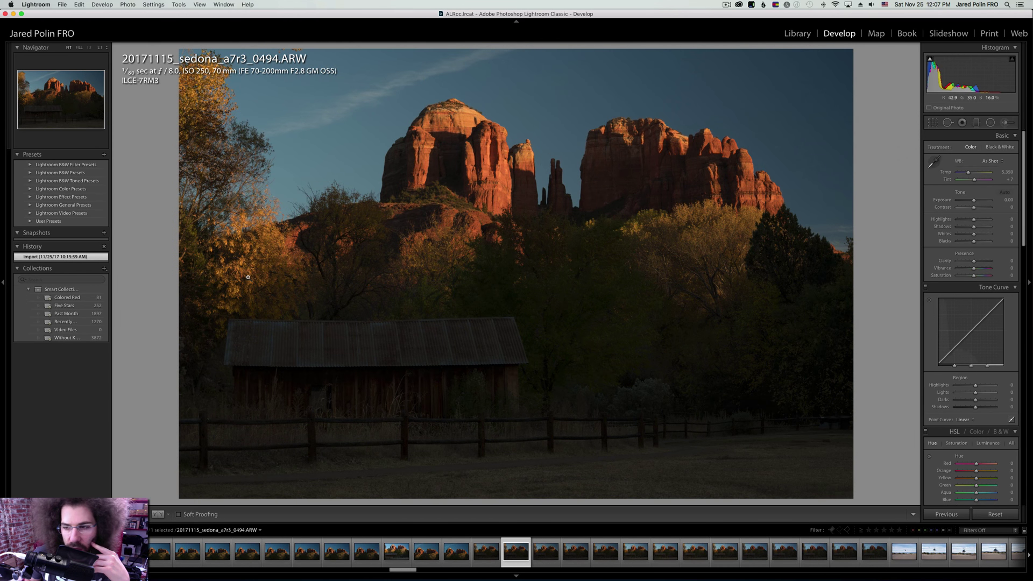
key(5)
Advance to the barn landscape 20171115_sedona_a7r3_0498.ARW and rate it five stars.
key(Right)
key(Right)
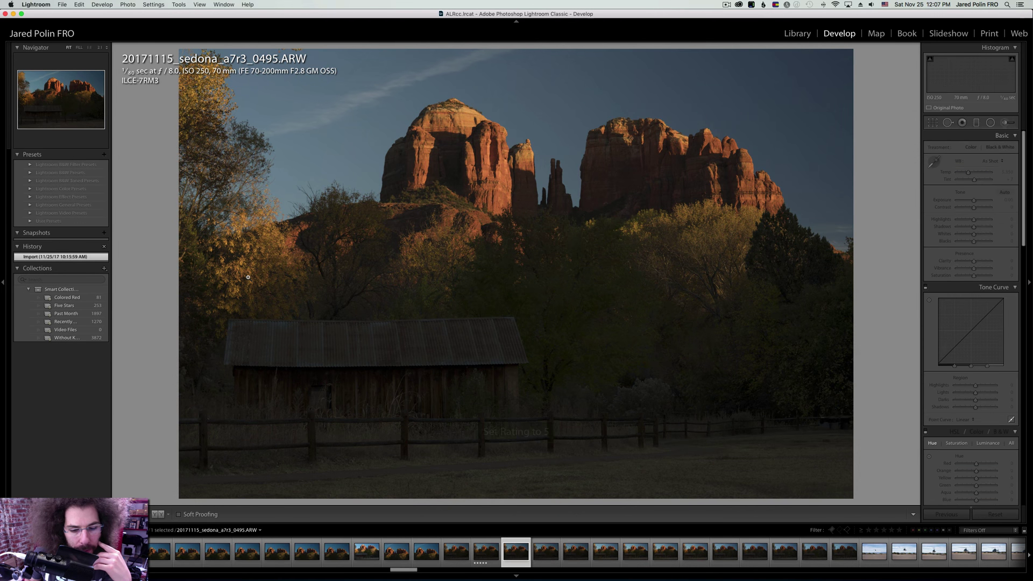
key(Right)
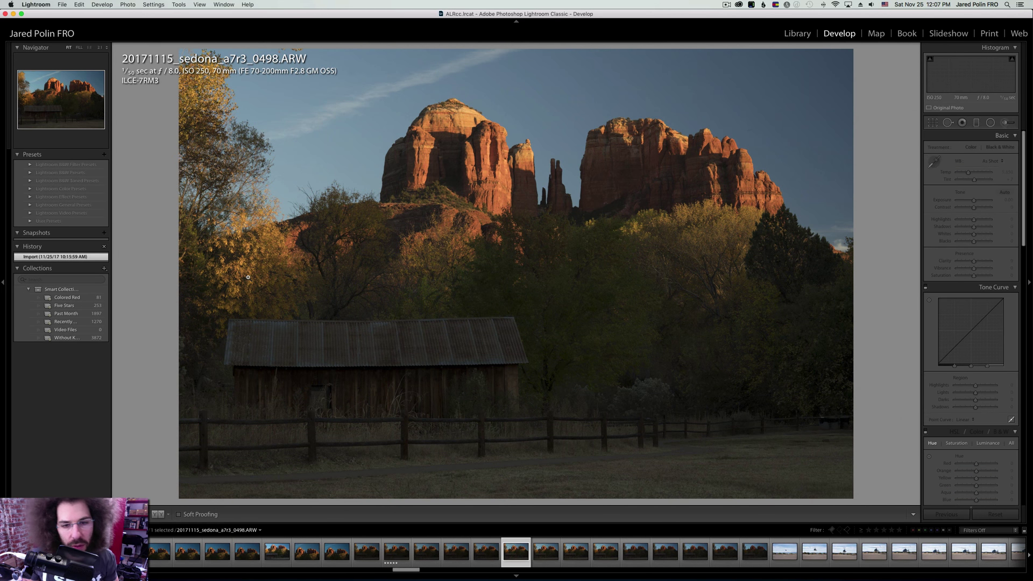
key(5)
Convert the barn landscape to black and white with exposure +1.00, contrast +92 and shadows +93.
click(999, 147)
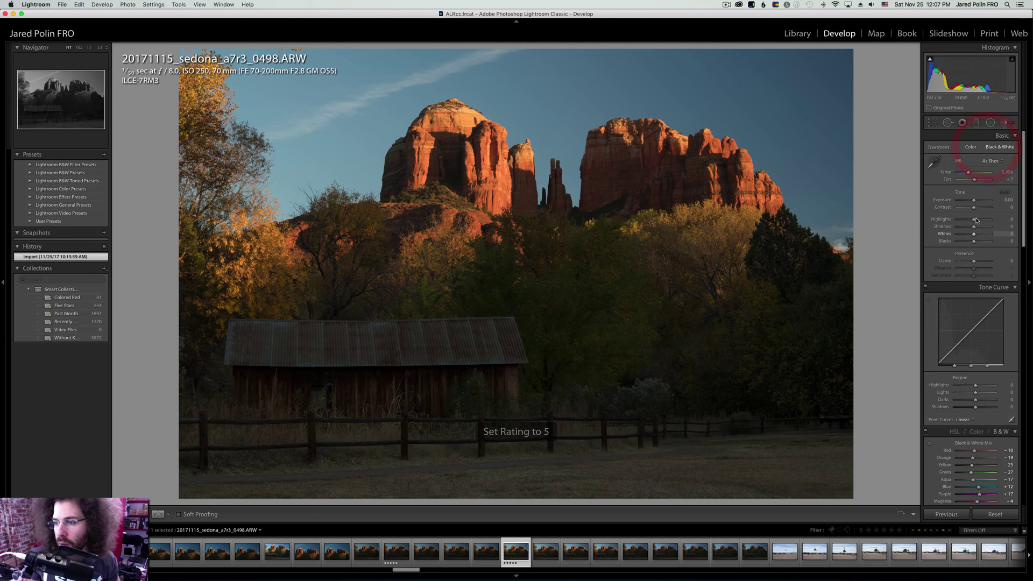
drag(973, 200, 981, 209)
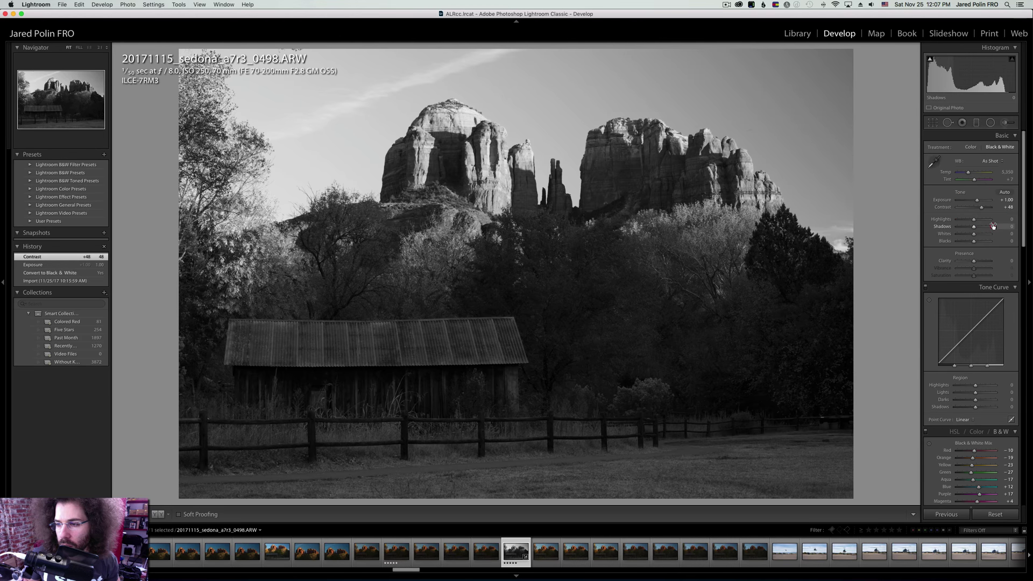
click(993, 226)
click(988, 208)
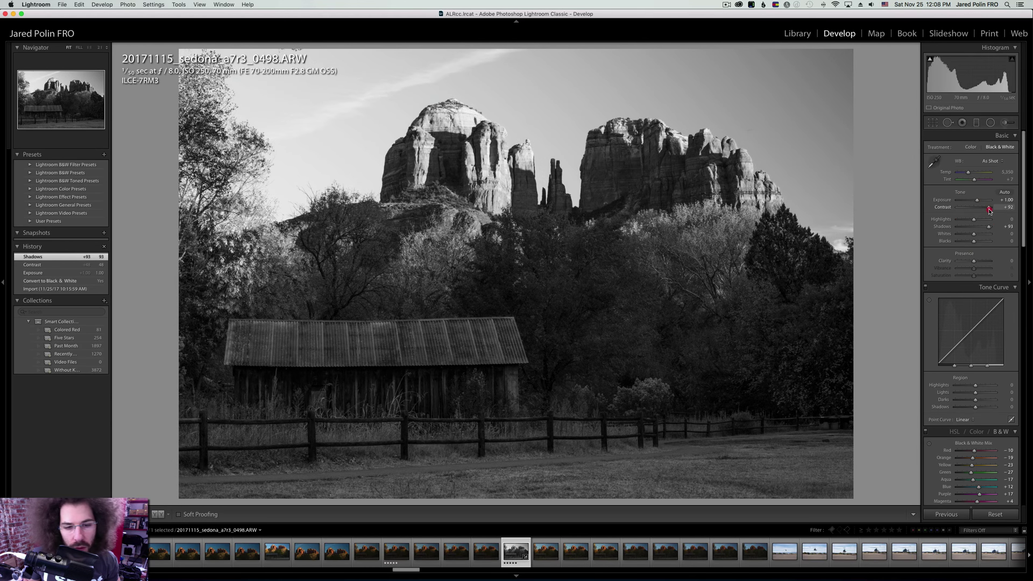
Set clarity to +39, contrast to +97, highlights to −80, whites to −19 and blacks to −26, and check the sky's upper edge up close.
click(979, 261)
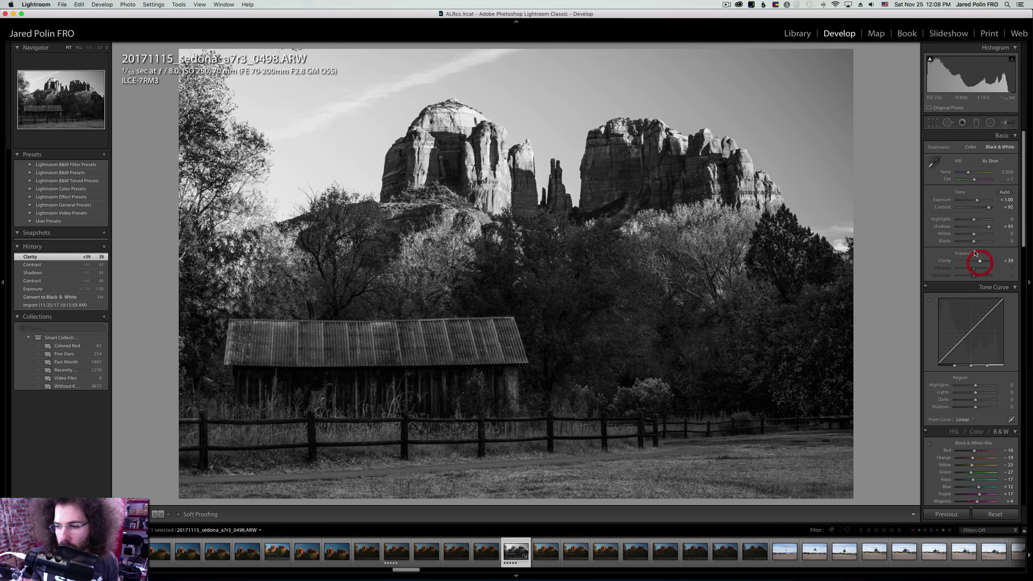
click(969, 241)
click(968, 241)
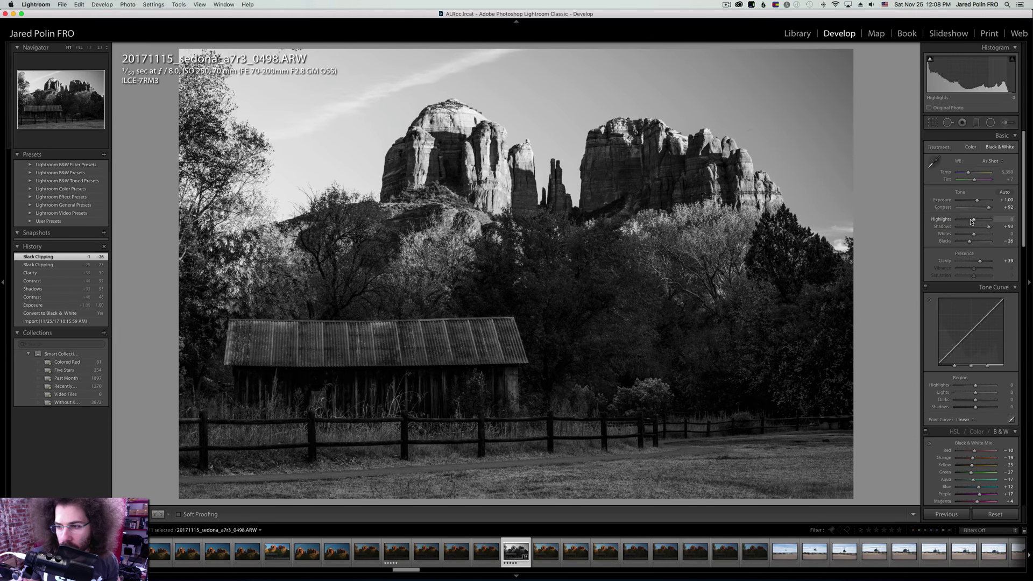
mouse_move(966, 221)
mouse_down()
mouse_move(990, 208)
mouse_move(969, 233)
mouse_up()
click(295, 50)
drag(295, 51, 299, 156)
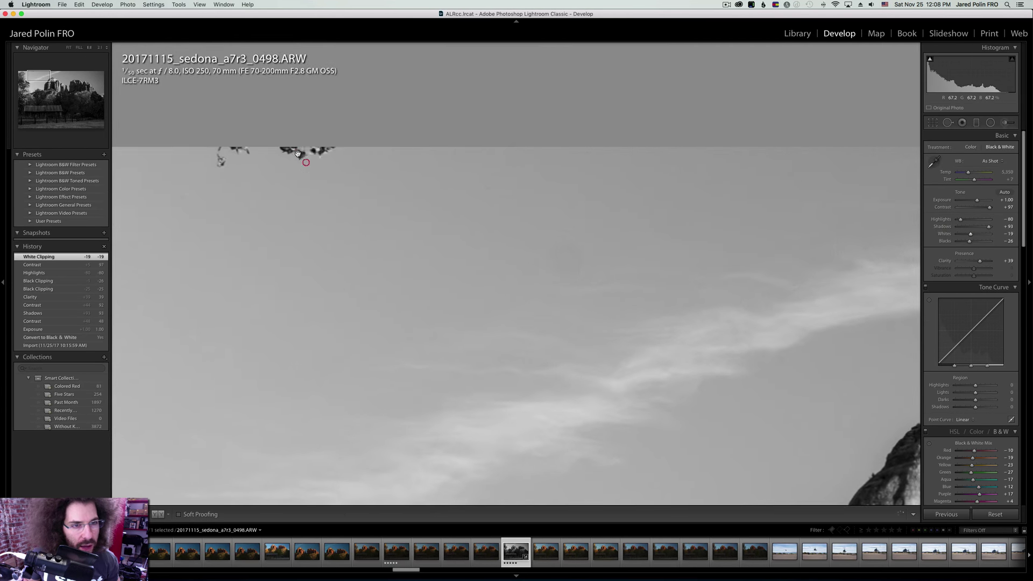
click(248, 168)
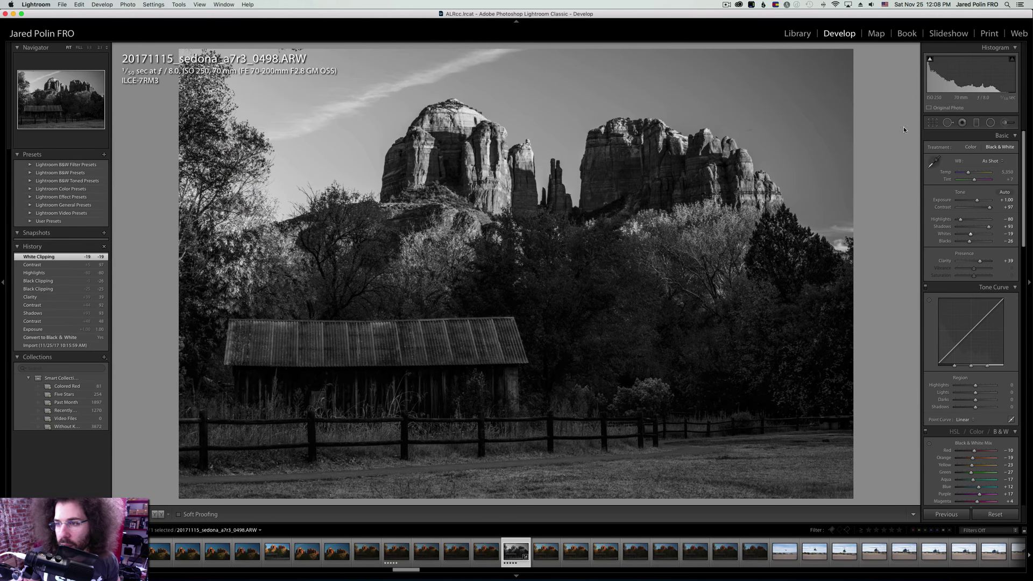
Add a graduated filter from the photo's bottom edge up into the sky, with exposure 0.62 and contrast 44.
click(975, 124)
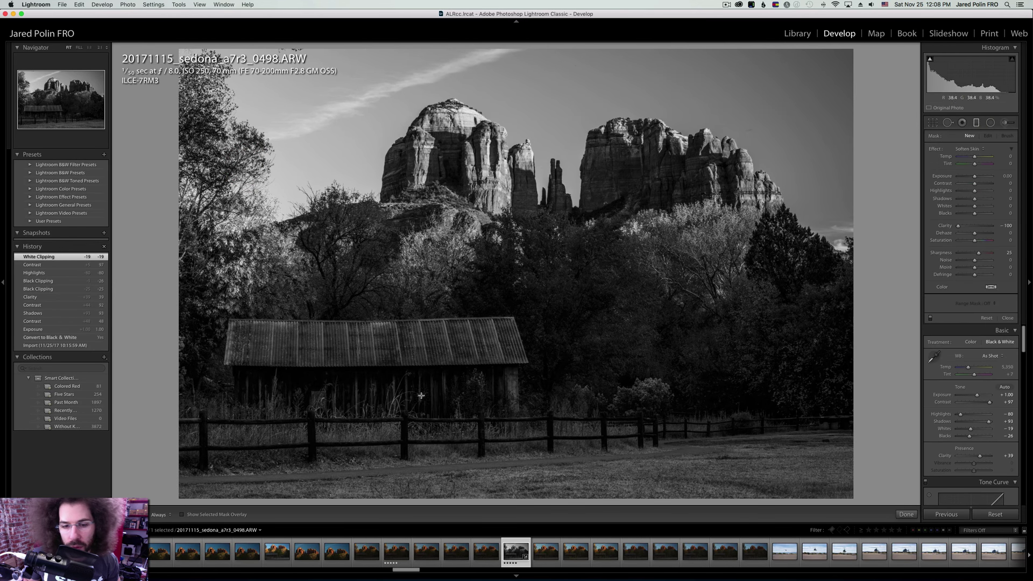
drag(514, 499, 510, 139)
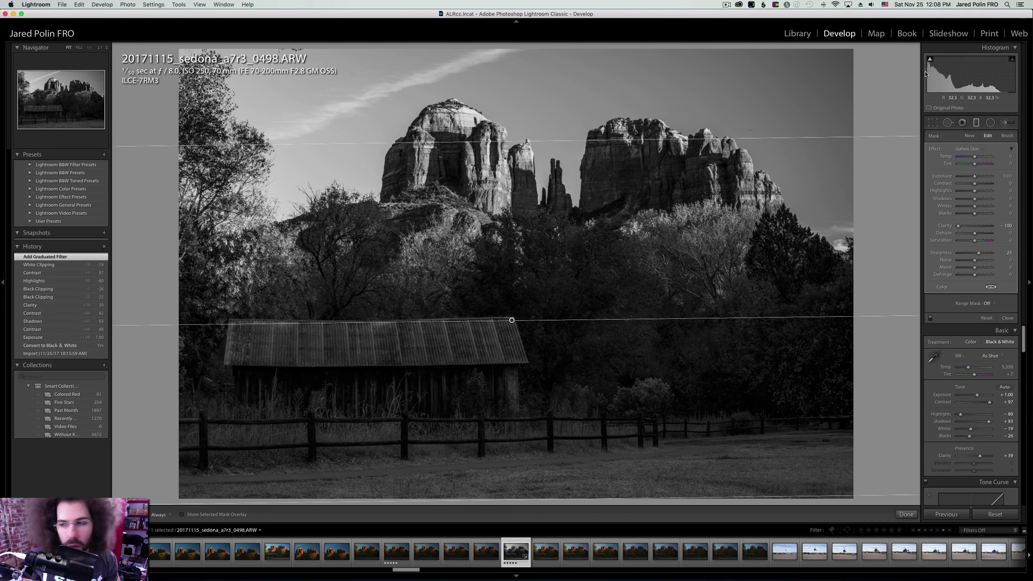
drag(980, 177, 977, 177)
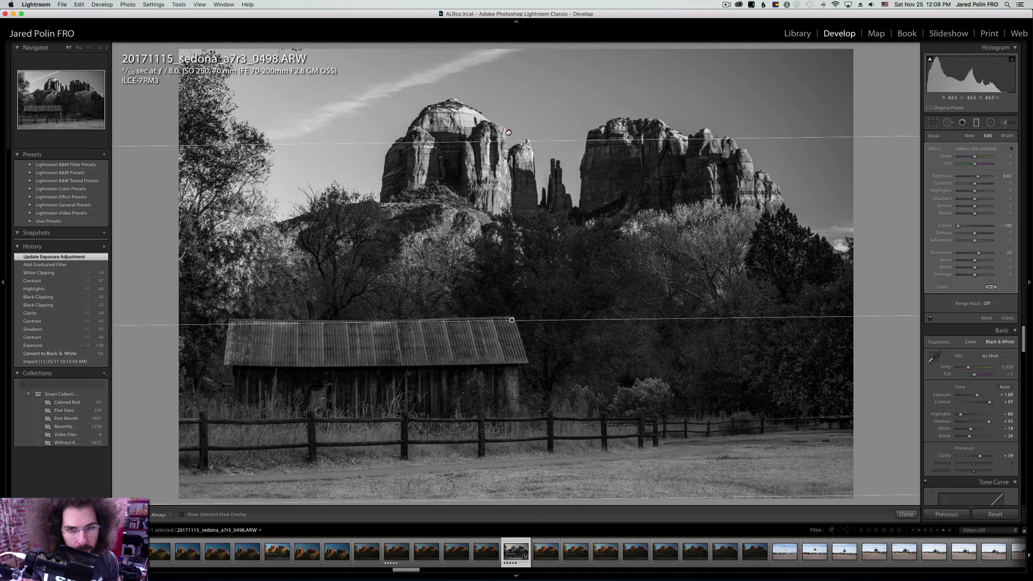
drag(508, 132, 509, 74)
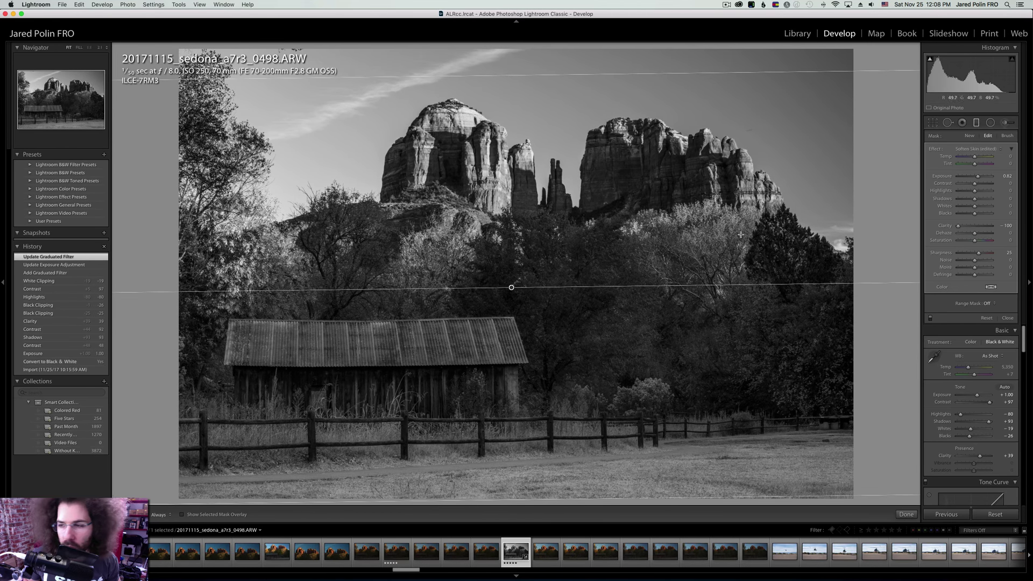
drag(979, 186, 981, 183)
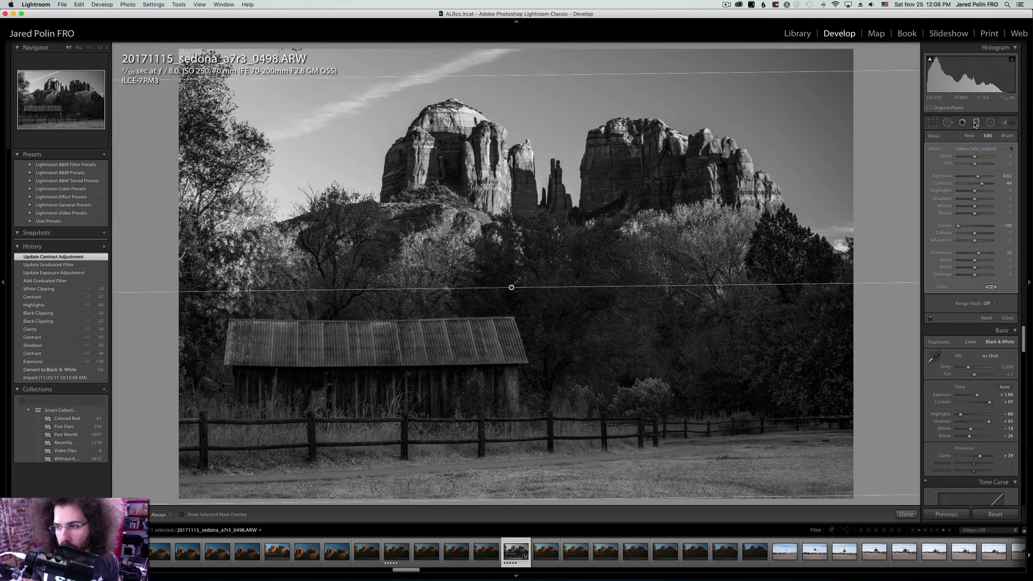
click(975, 122)
Compare the black-and-white edit of the barn landscape with its original version.
key(backslash)
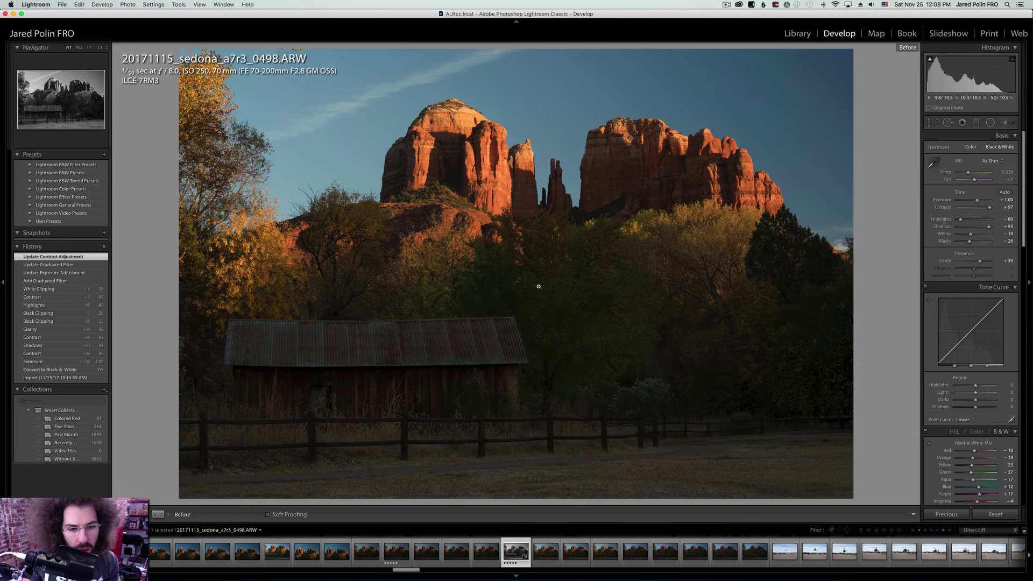
key(backslash)
key(backslash)
key(backslash)
key(backslash)
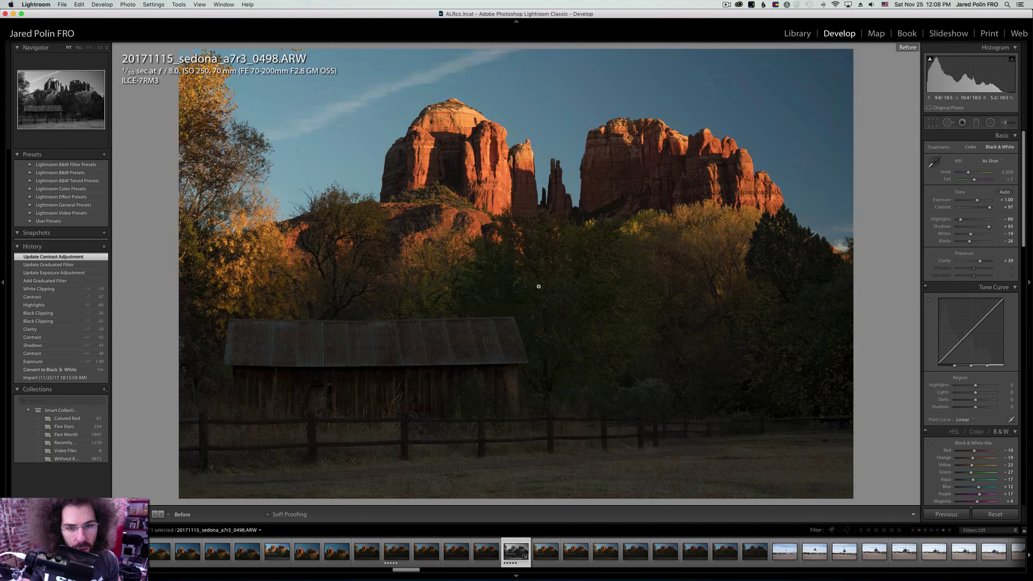
key(backslash)
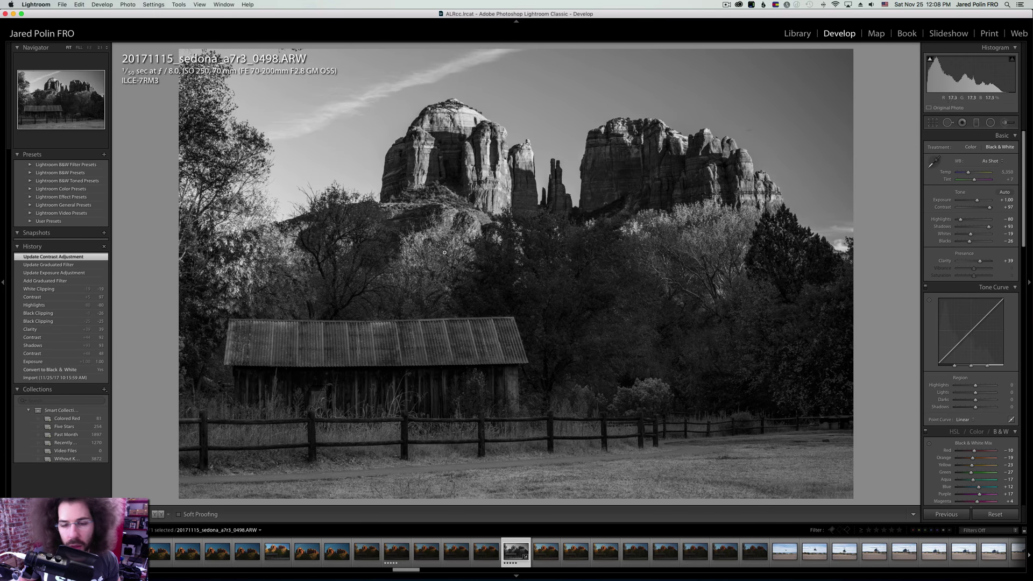
Go to the neighbouring color photo 20171115_sedona_a7r3_0499.ARW and rate it five stars.
key(Right)
key(Right)
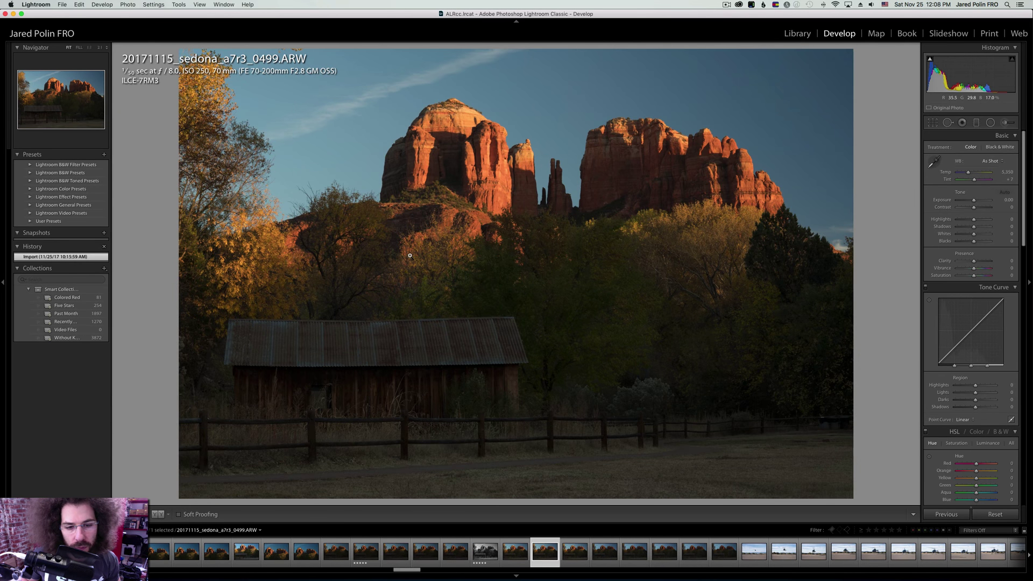
key(Left)
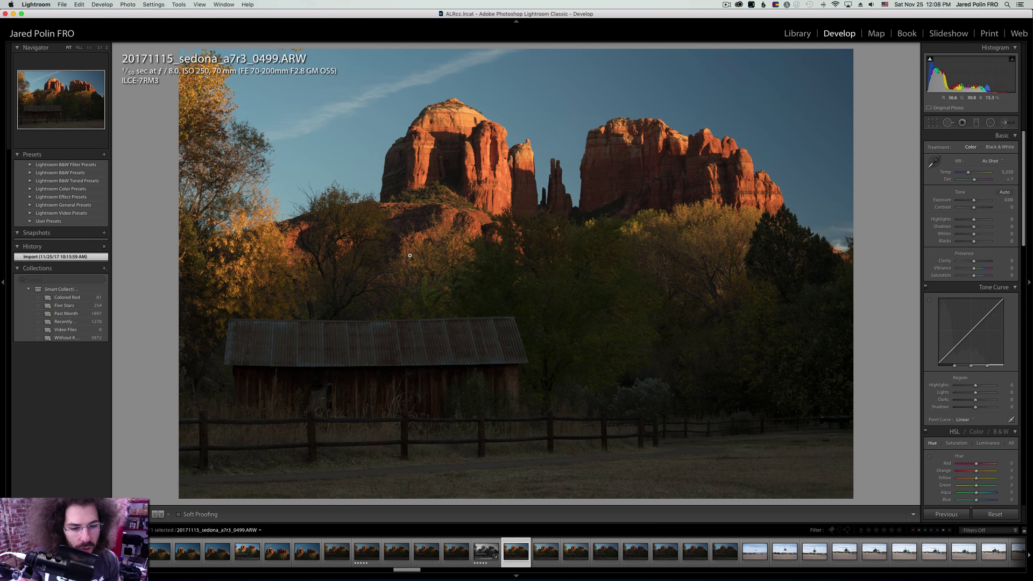
key(5)
Review the remaining barn landscapes and the first helicopter photos up to 20171115_sedona_a7r3_0508.ARW, dismissing the Java JDK prompt.
key(Right)
key(Right)
key(Right)
key(Right)
key(Right)
key(Right)
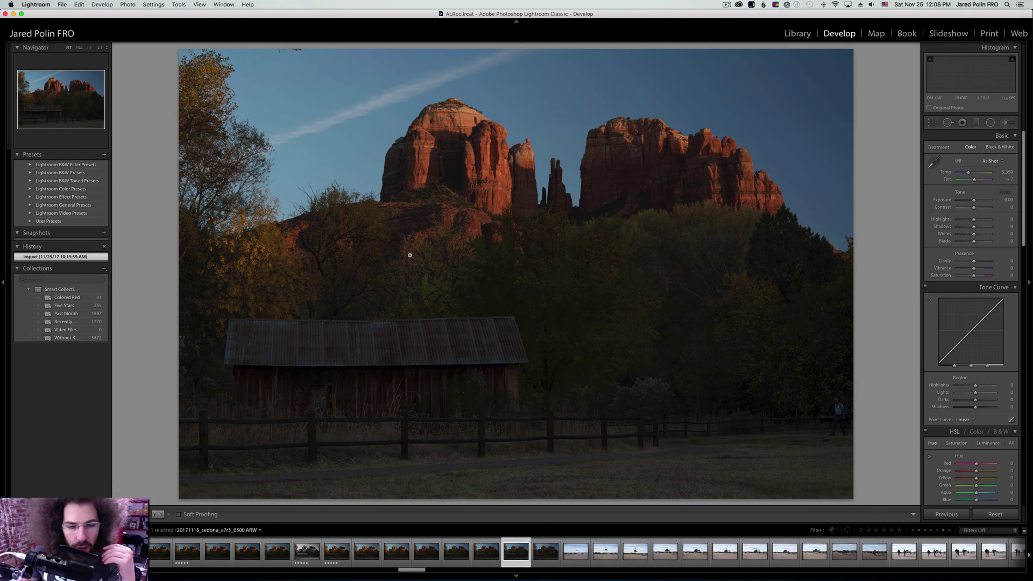
key(Right)
key(Right)
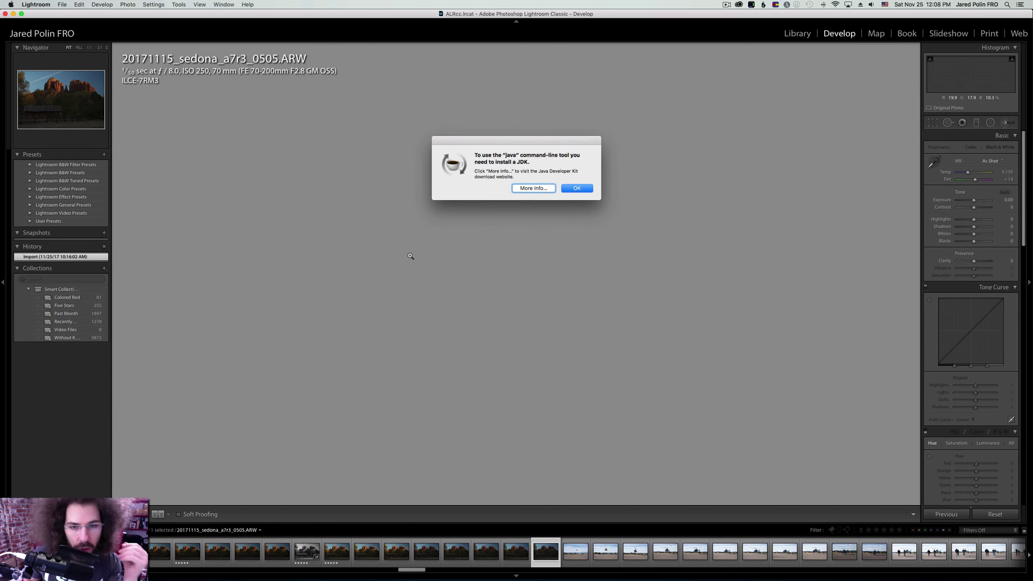
click(566, 188)
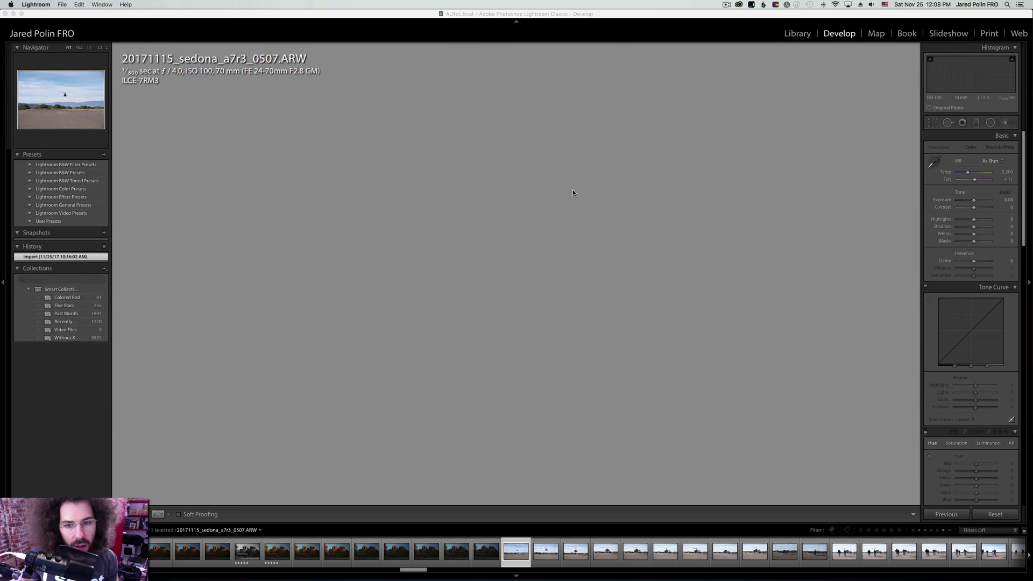
key(Right)
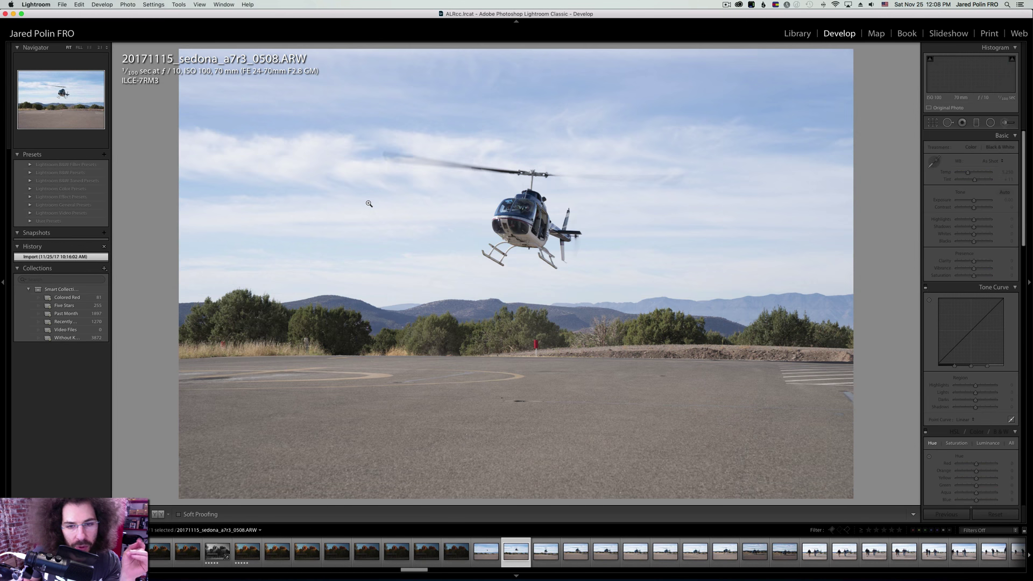
Compare the airborne helicopter photos 20171115_sedona_a7r3_0507.ARW, 0508 and 0509, checking rotor blur and framing.
key(Left)
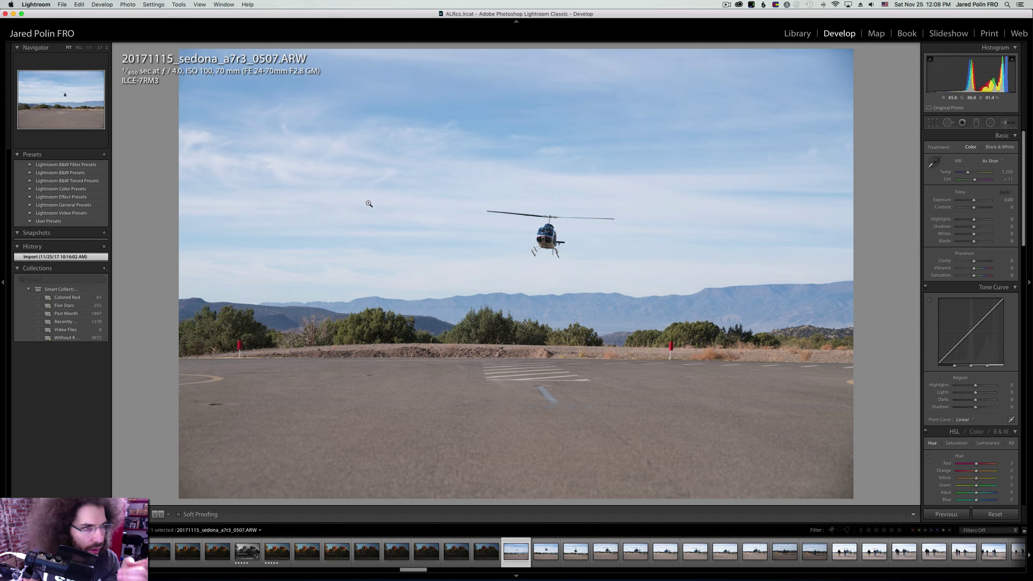
key(Right)
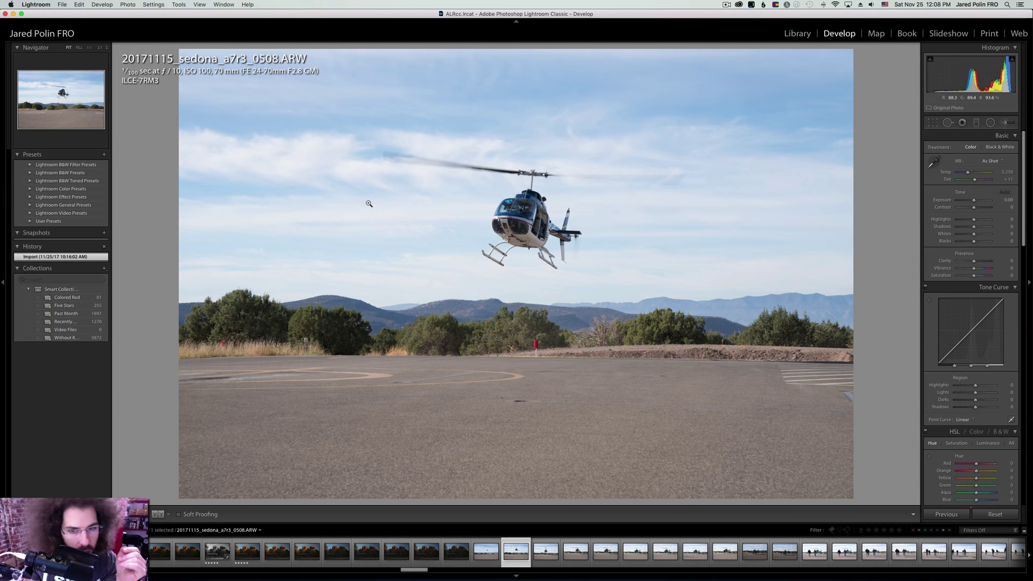
key(Right)
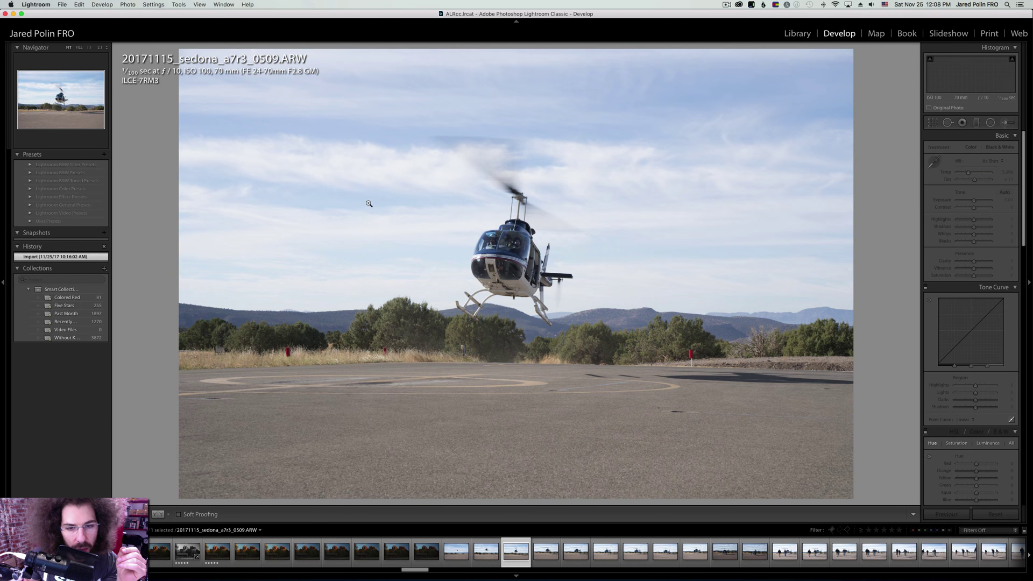
key(Left)
key(Left)
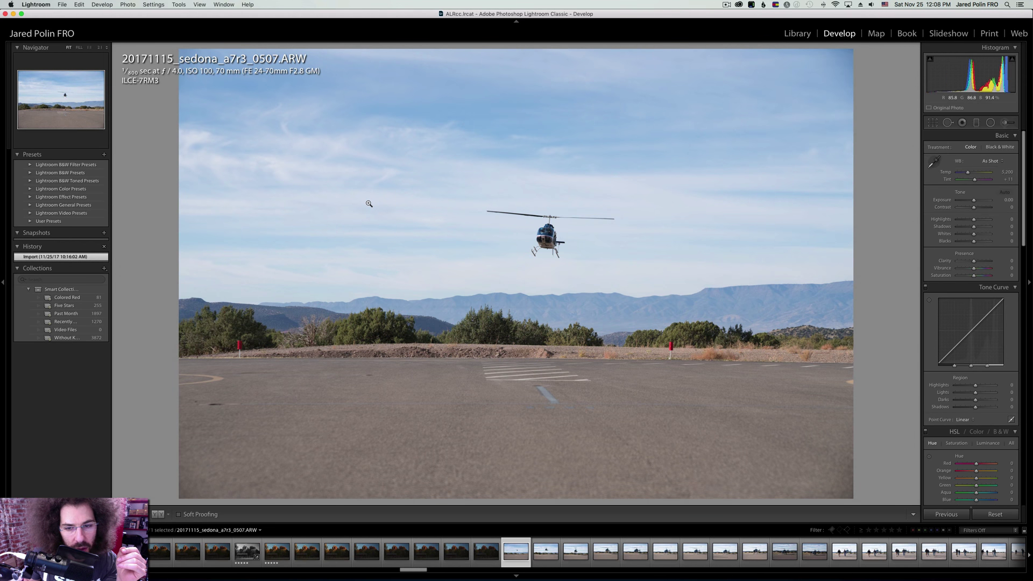
key(Right)
key(Right)
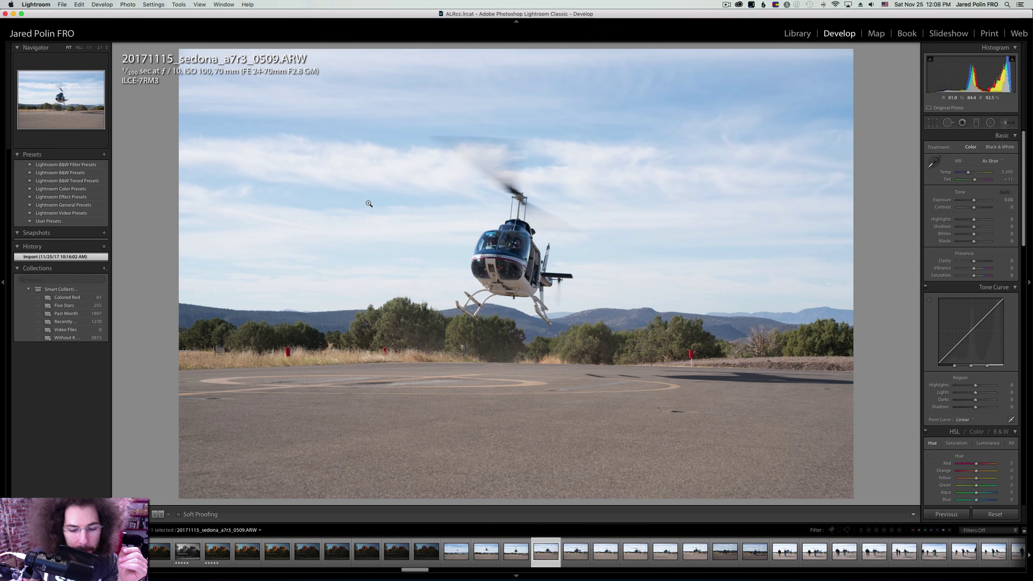
Review the helicopter landing photos from 20171115_sedona_a7r3_0510.ARW through 0517.
key(Right)
key(Right)
key(Right)
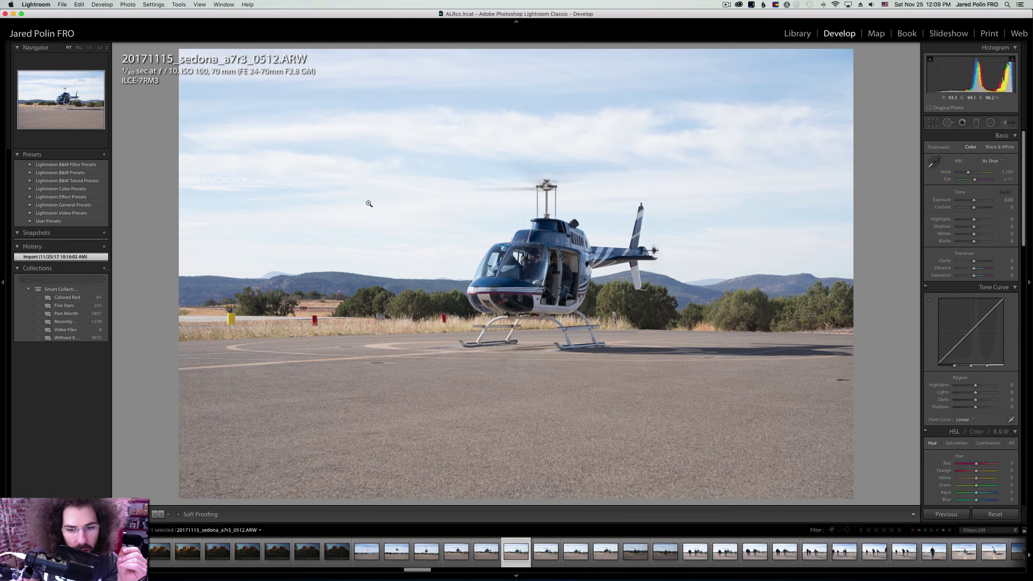
key(Right)
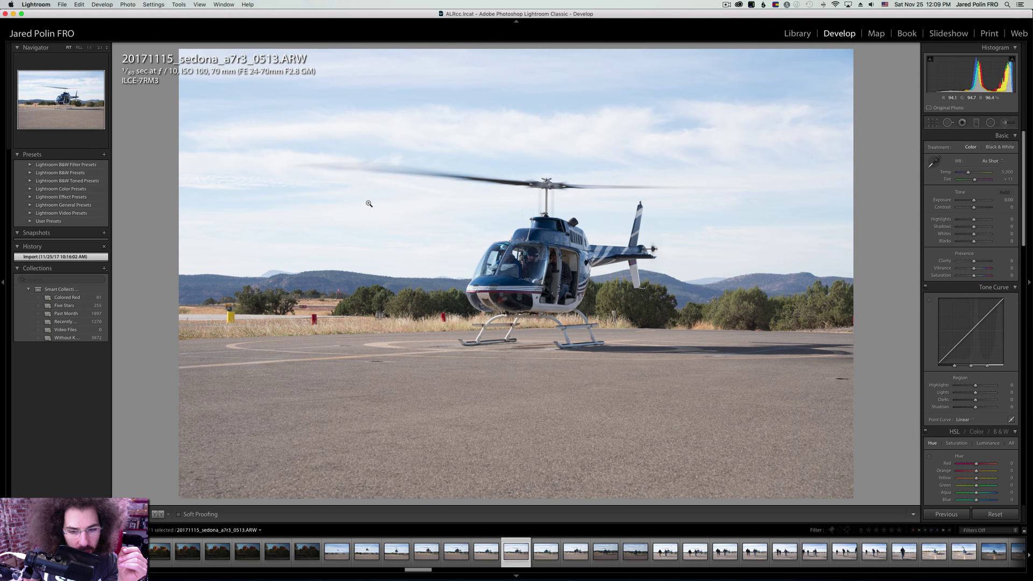
key(Right)
key(Right)
key(Right)
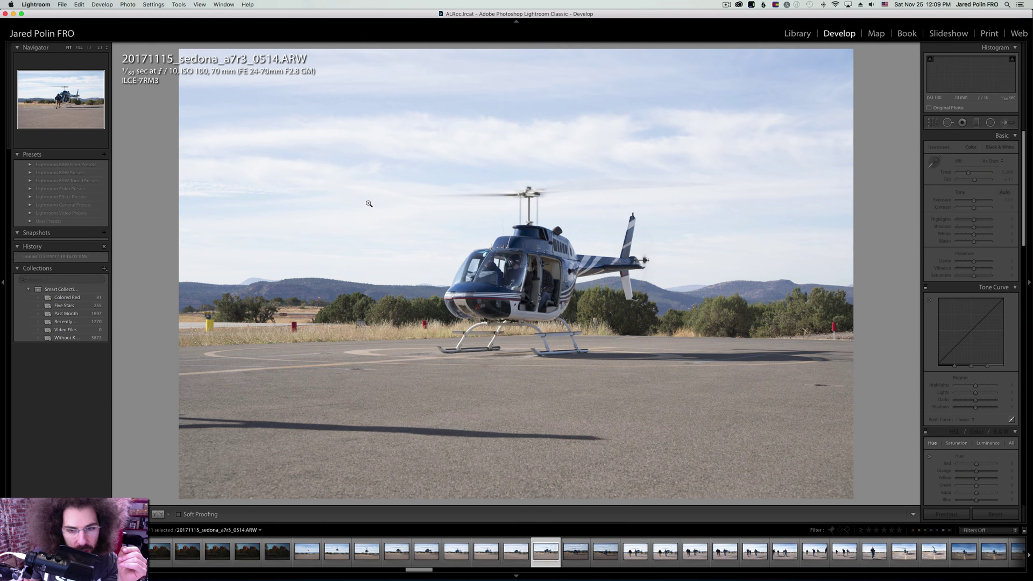
key(Right)
key(Right)
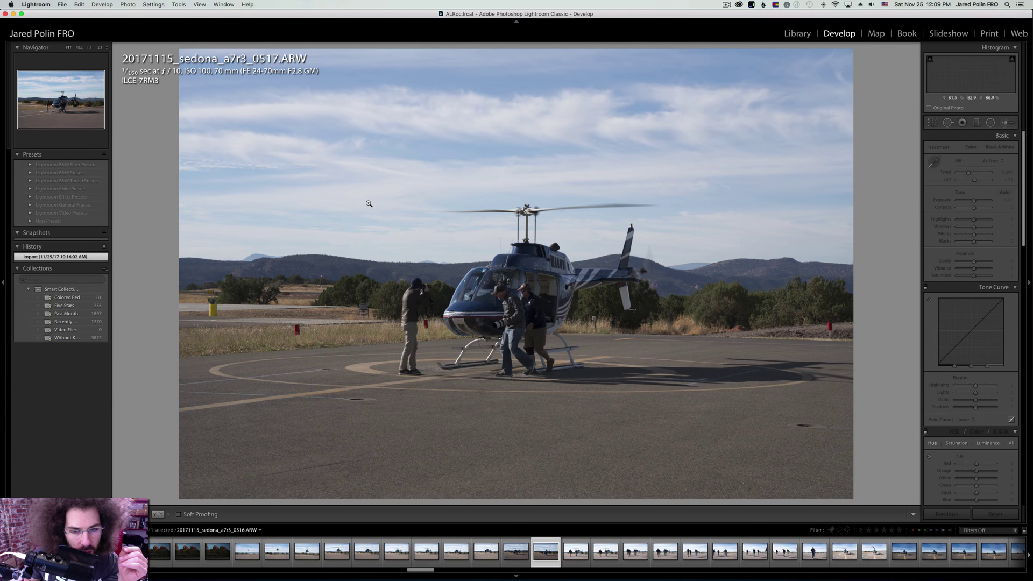
Go to 20171115_sedona_a7r3_0520.ARW, the group walking away from the helicopter, and rate it five stars.
key(Right)
key(Right)
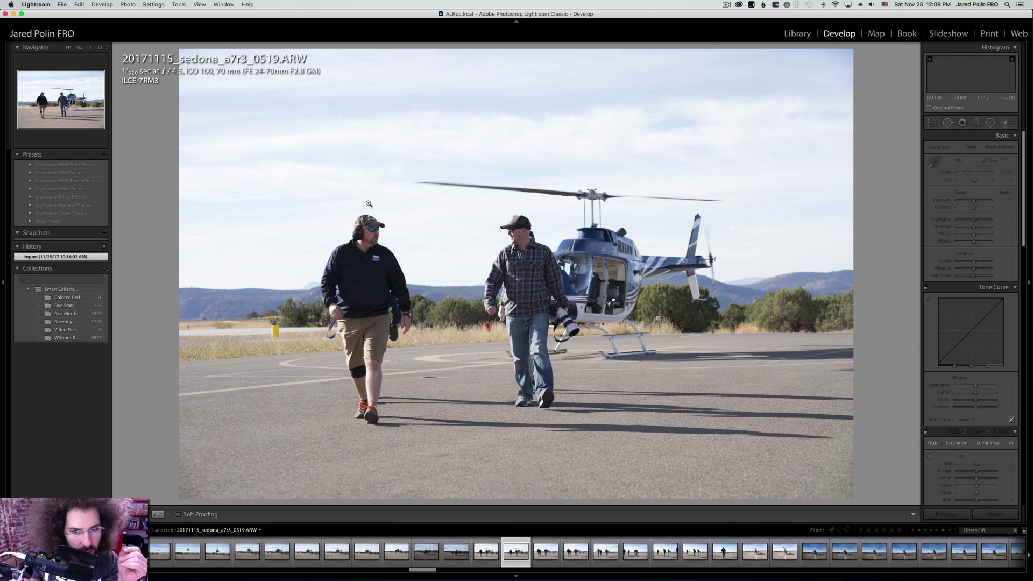
key(5)
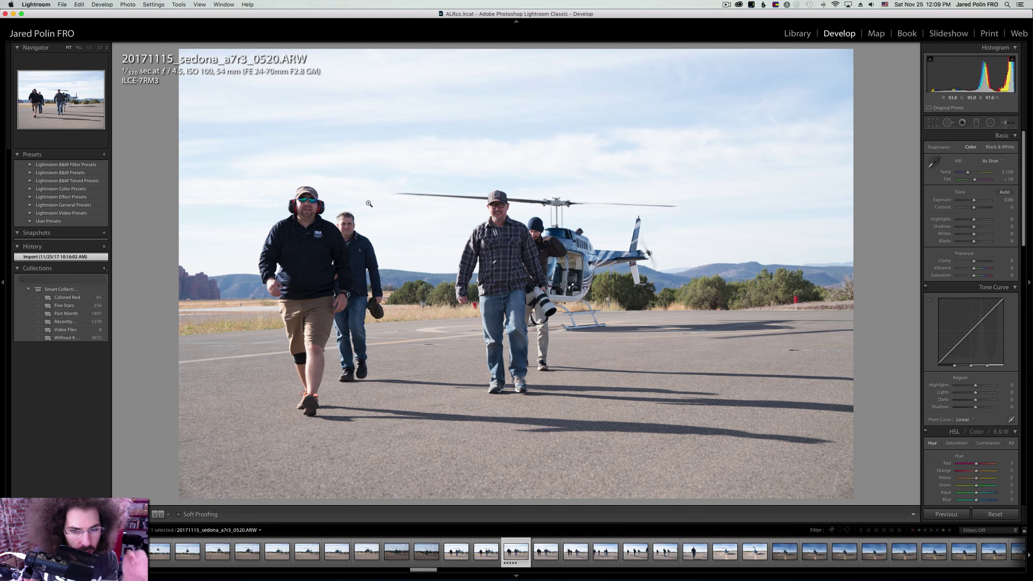
Inspect 20171115_sedona_a7r3_0520.ARW at close range, checking the sharpness of the camera lens and the men's faces.
click(569, 332)
drag(409, 167, 486, 298)
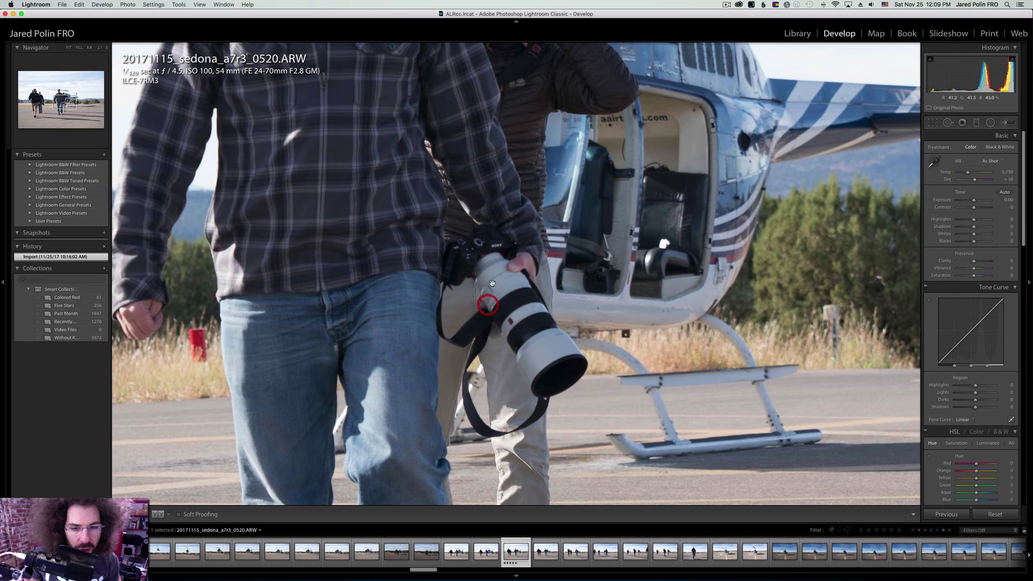
drag(367, 74, 414, 365)
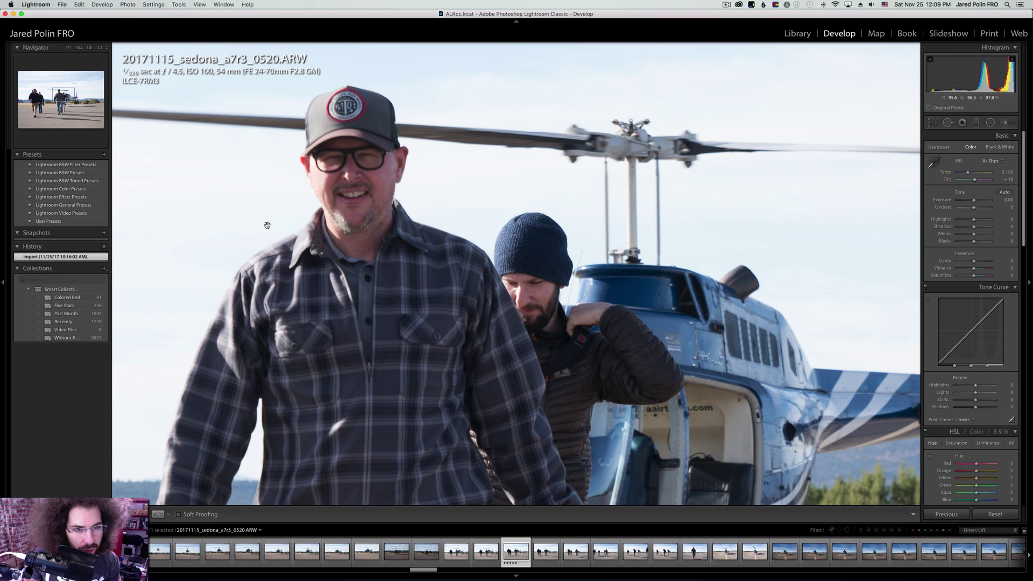
drag(232, 244, 487, 242)
mouse_move(667, 264)
mouse_down()
mouse_move(635, 199)
mouse_move(823, 132)
mouse_up()
drag(509, 210, 671, 230)
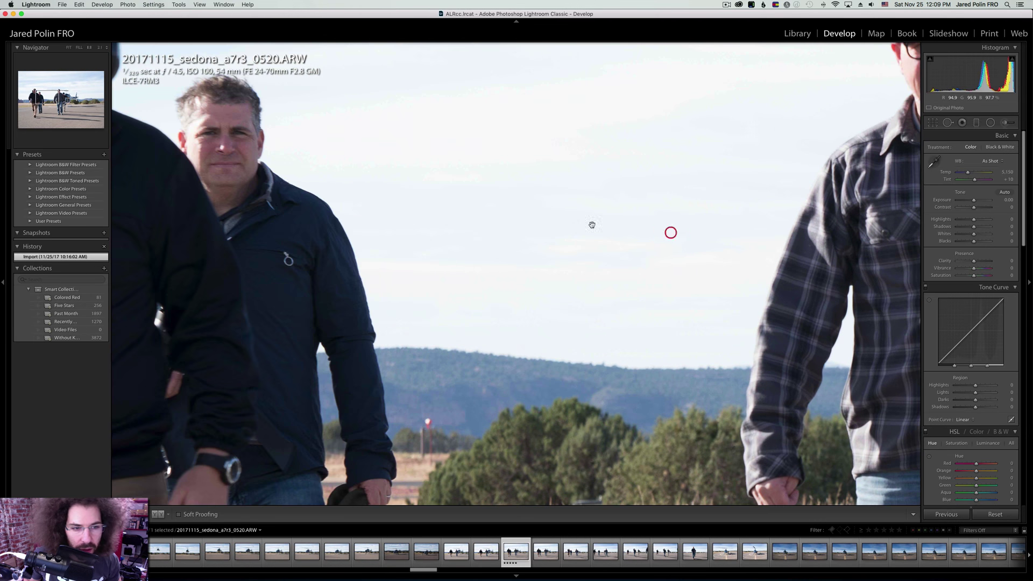
click(282, 183)
Check the focus on the face of the man in the plaid shirt in 20171115_sedona_a7r3_0521.ARW.
key(Right)
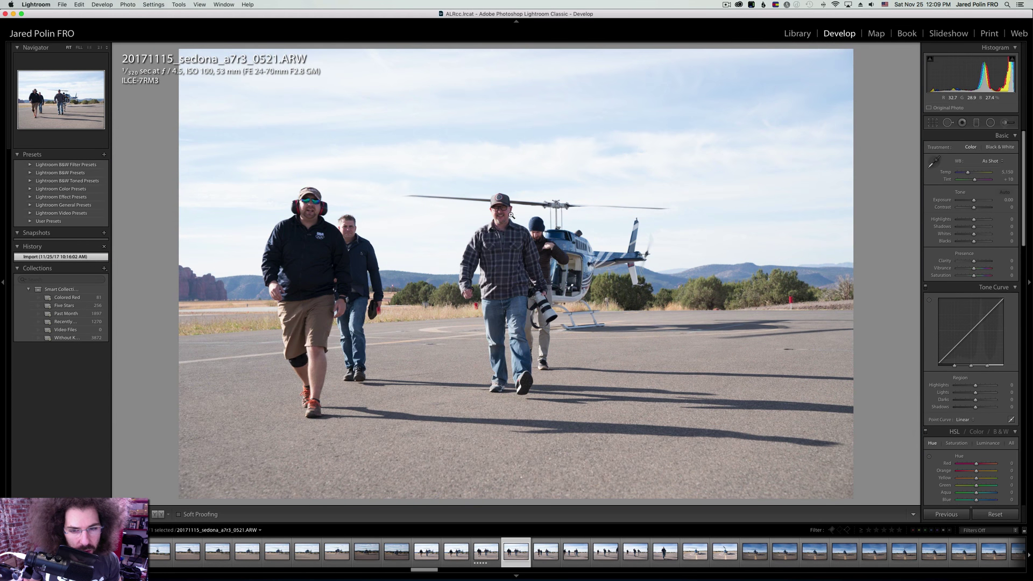
click(510, 214)
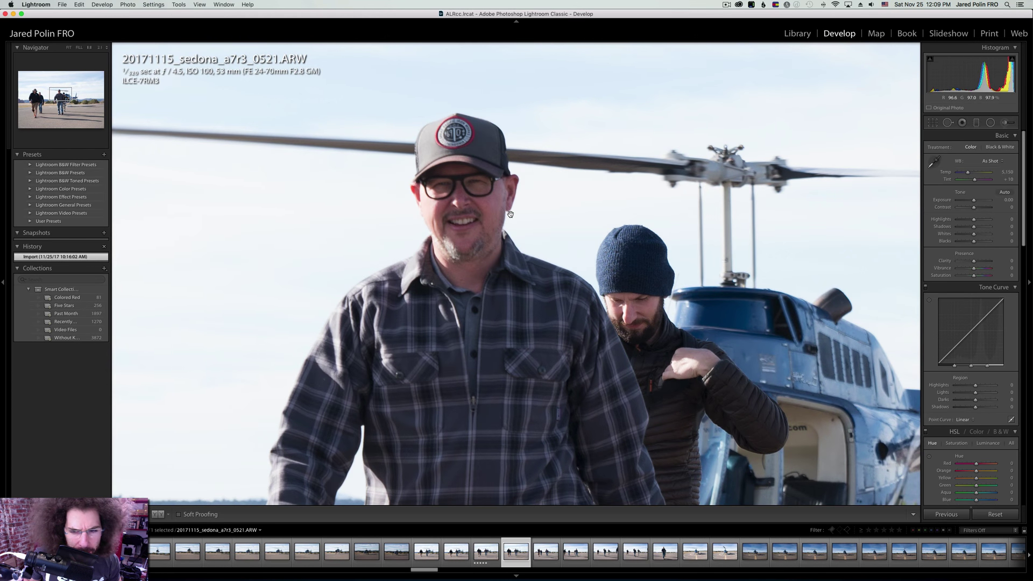
click(588, 265)
Check the plaid-shirt man's sharpness in 20171115_sedona_a7r3_0522.ARW and rate the photo five stars.
key(Right)
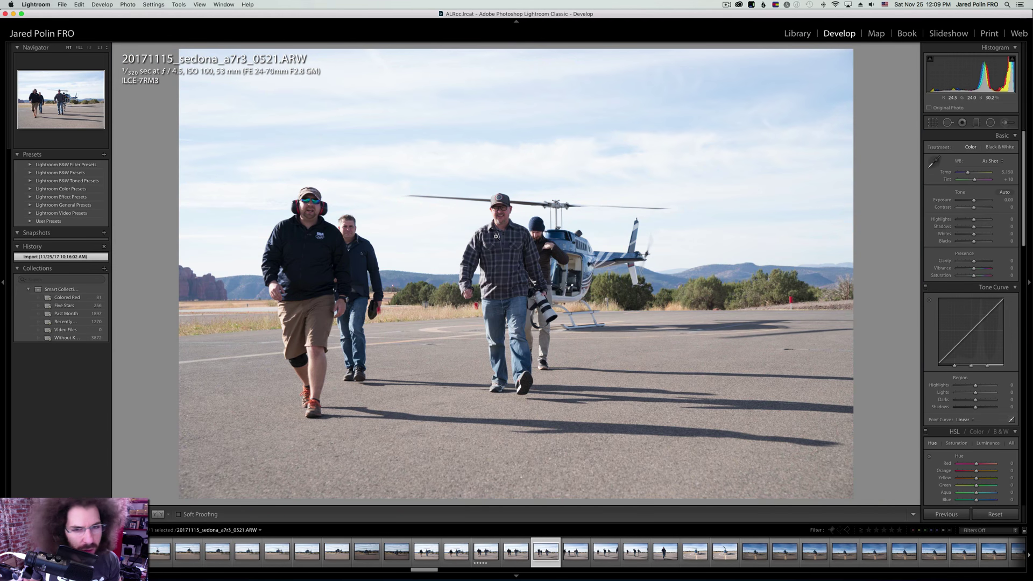
click(530, 216)
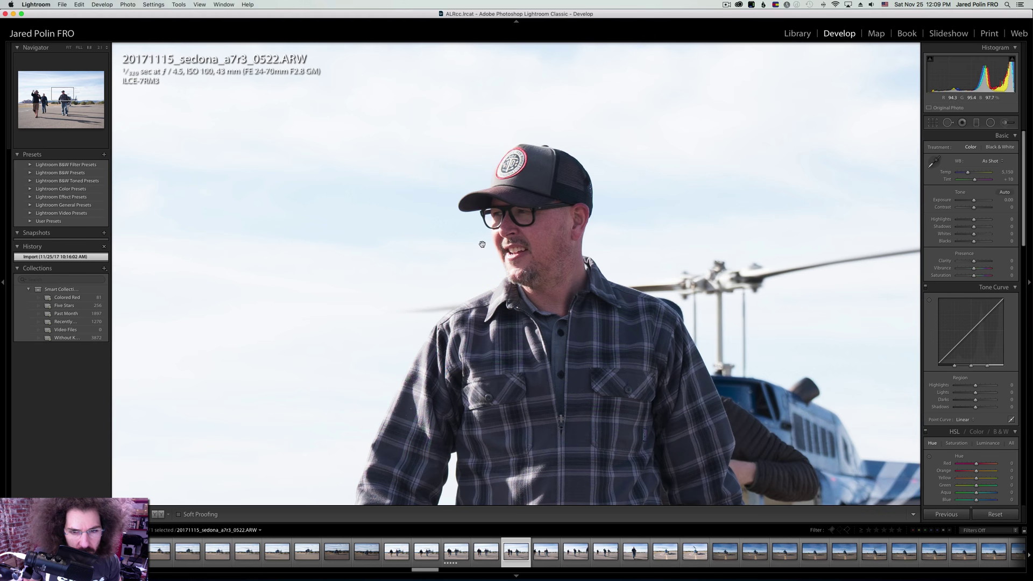
click(497, 235)
key(5)
Check the plaid-shirt man's face up close in 20171115_sedona_a7r3_0523.ARW and rate the photo five stars.
key(Right)
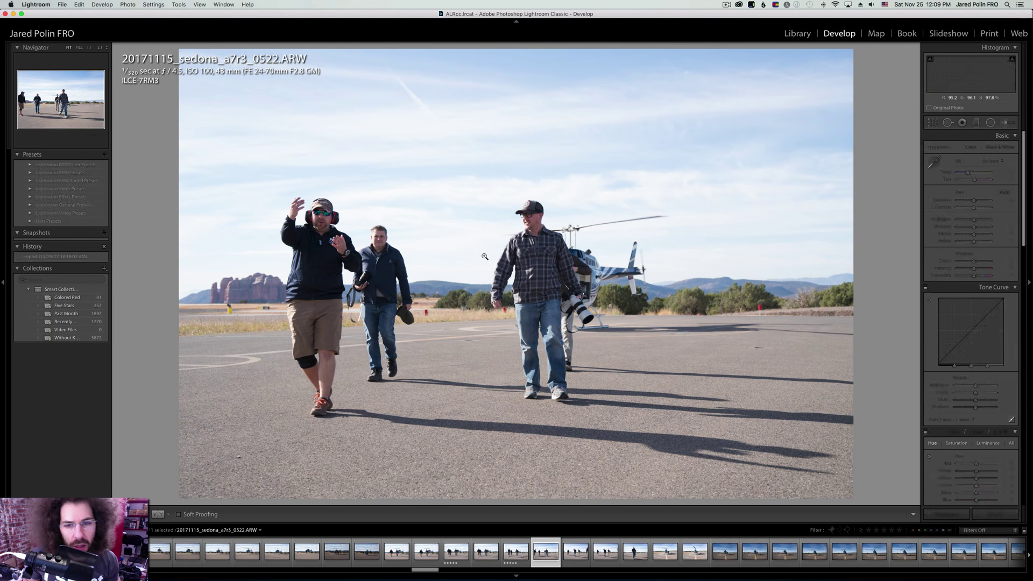
click(519, 197)
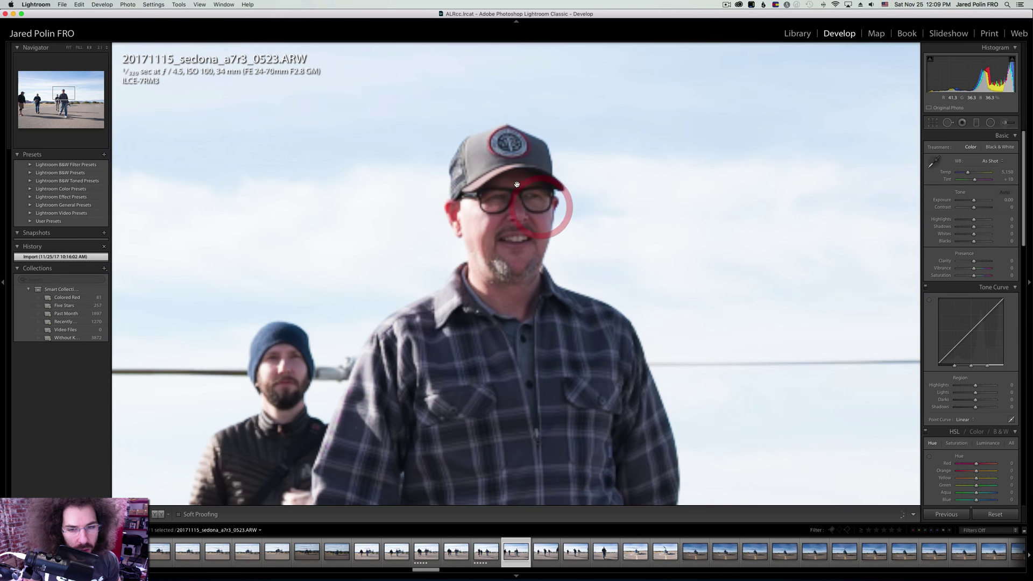
click(512, 182)
key(5)
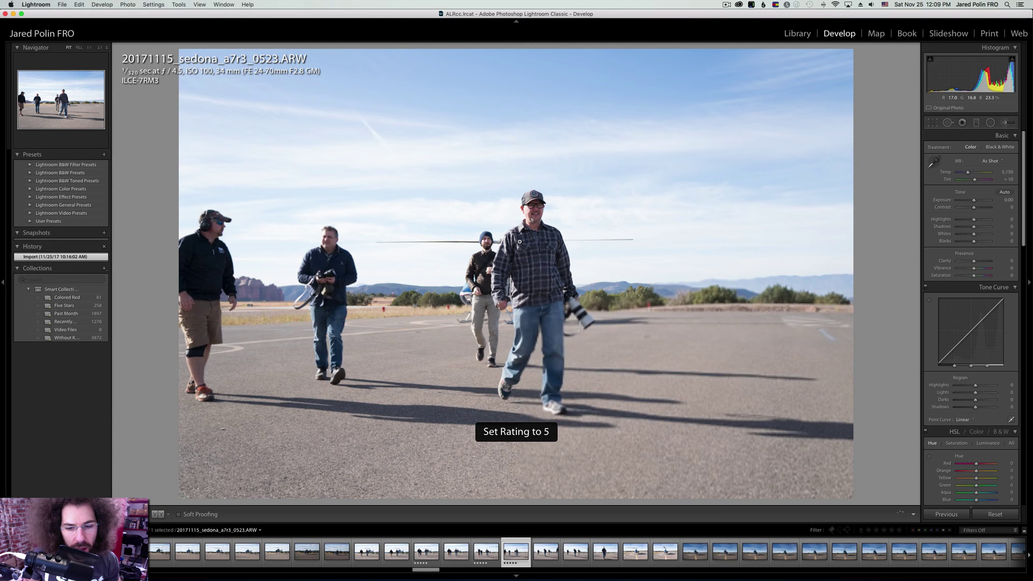
Compare 20171115_sedona_a7r3_0523.ARW with the next photo and examine the rotor blade behind the men in 0523 up close.
key(Right)
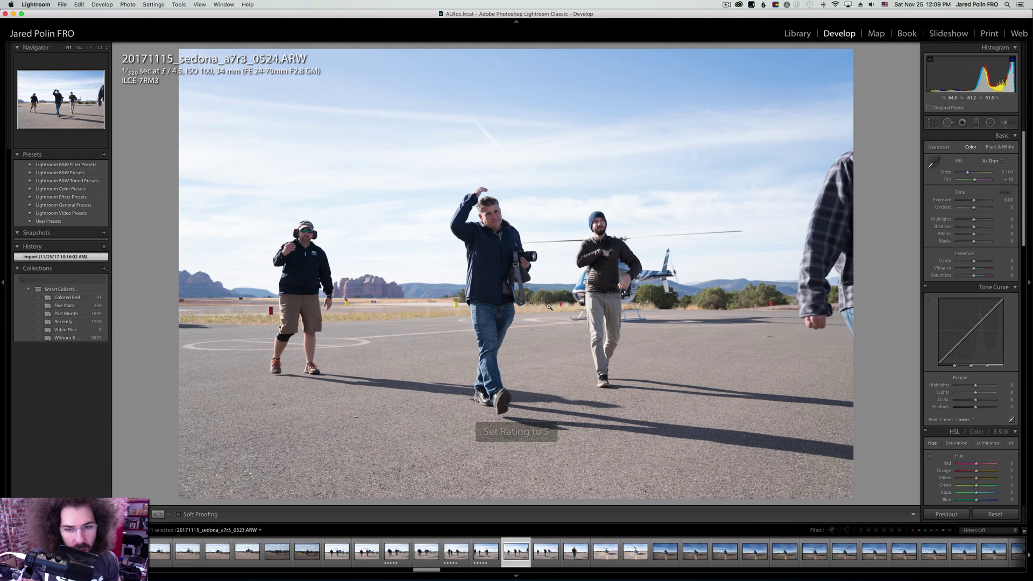
key(Left)
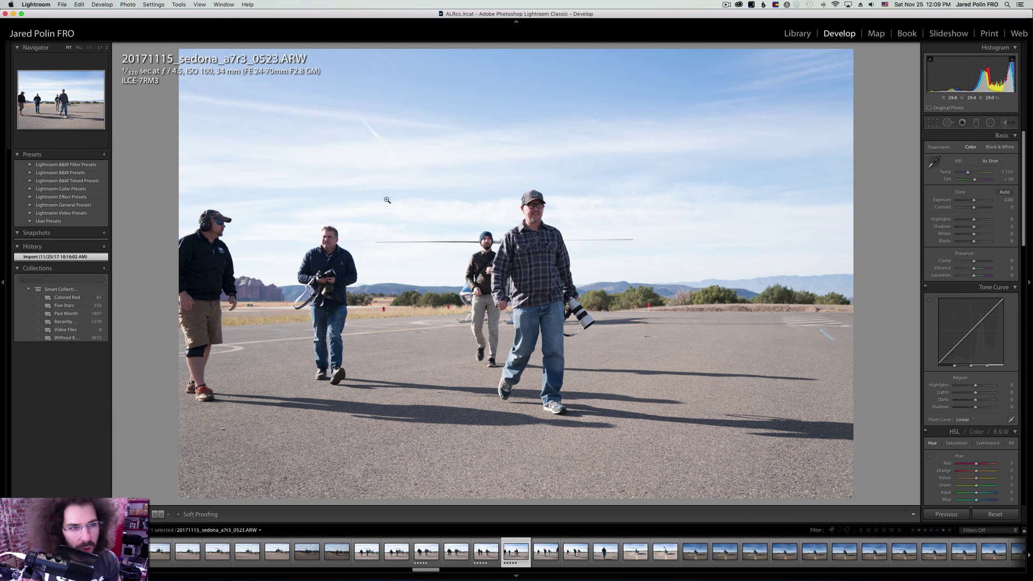
click(450, 242)
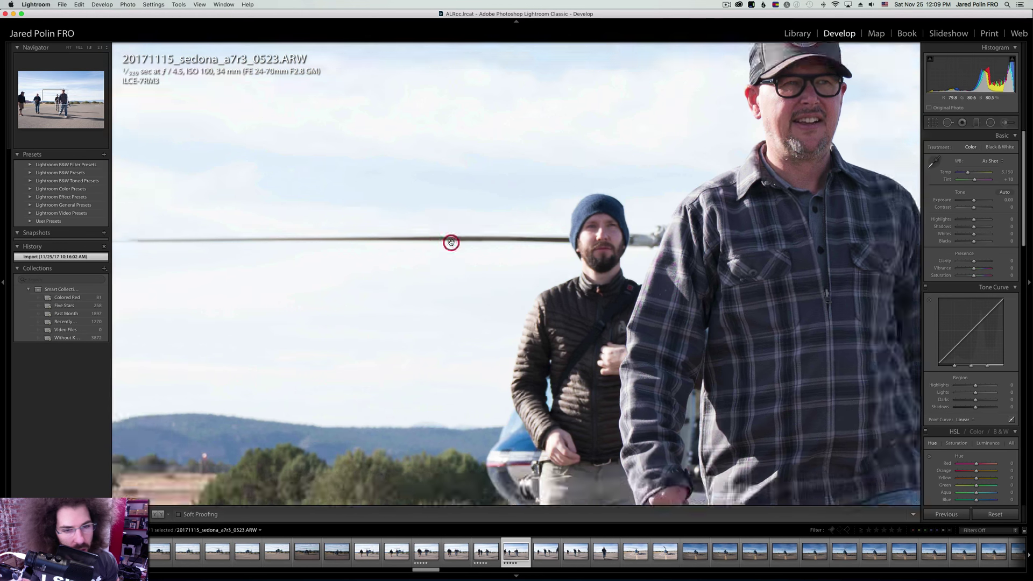
click(448, 234)
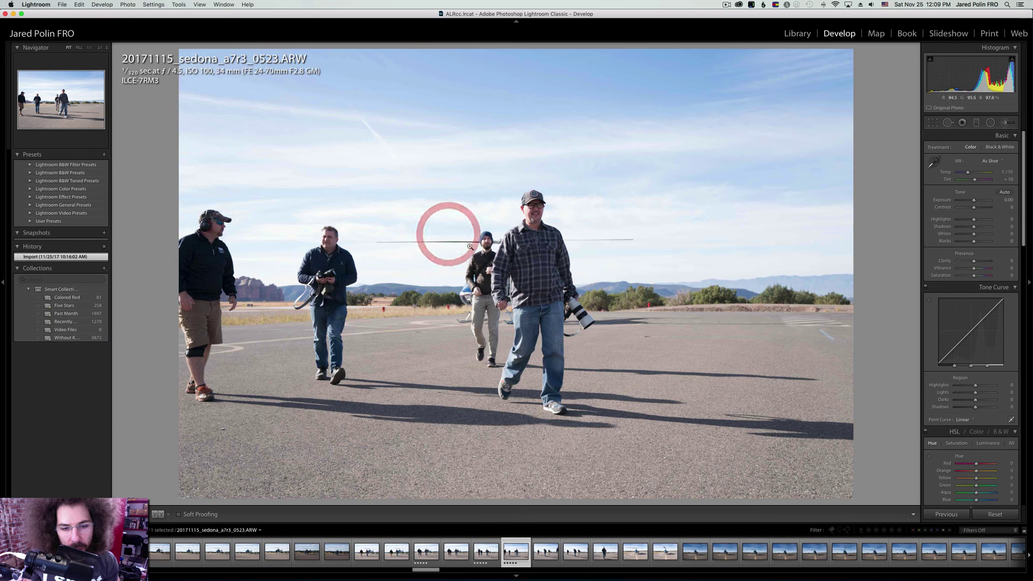
Check the focus on the man with the raised arm in 20171115_sedona_a7r3_0524.ARW and rate it five stars.
key(Right)
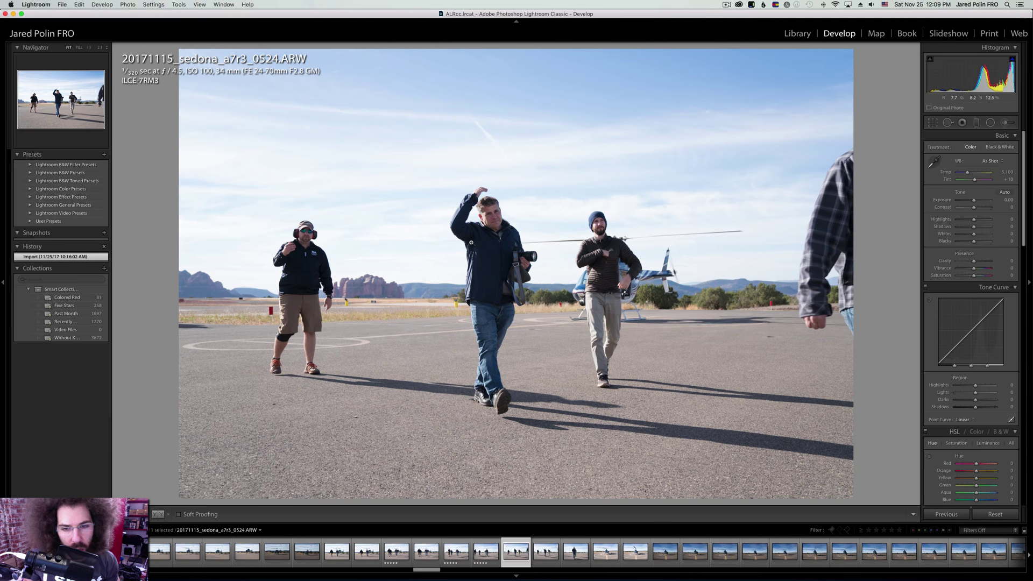
key(Right)
click(490, 218)
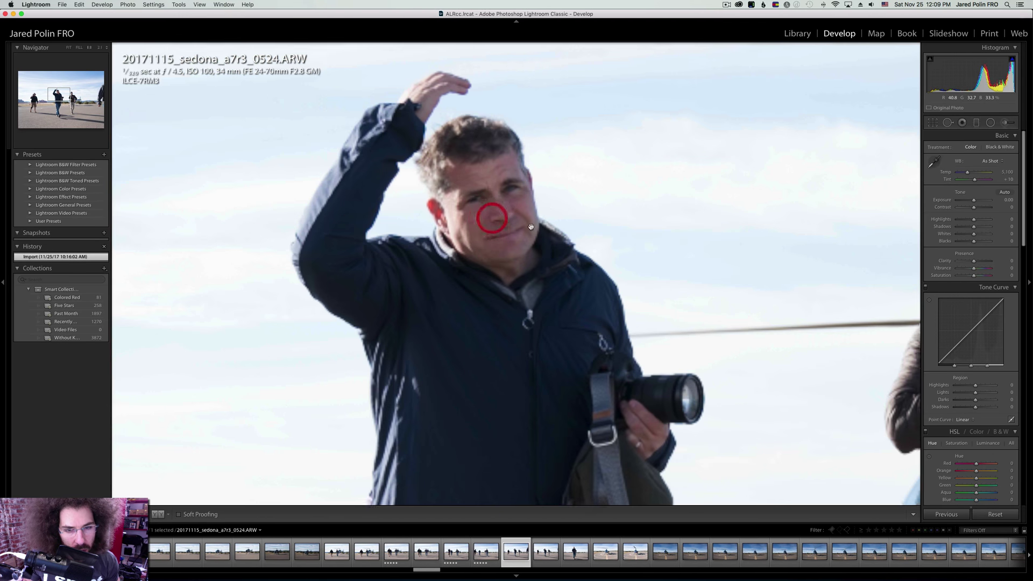
click(498, 164)
key(5)
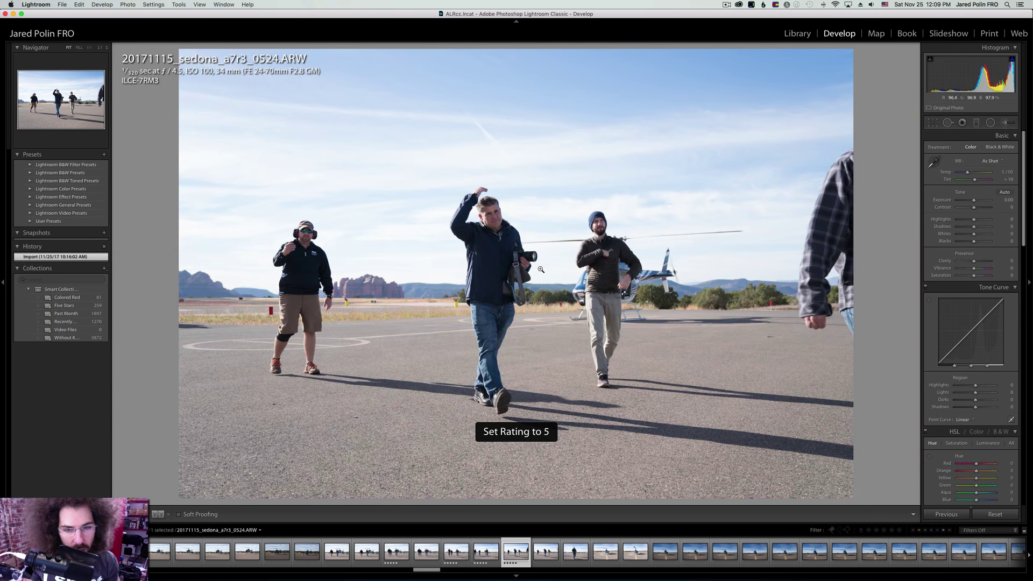
Check the face of the man giving a thumbs-up in 20171115_sedona_a7r3_0526.ARW and rate the photo five stars.
key(Right)
key(Right)
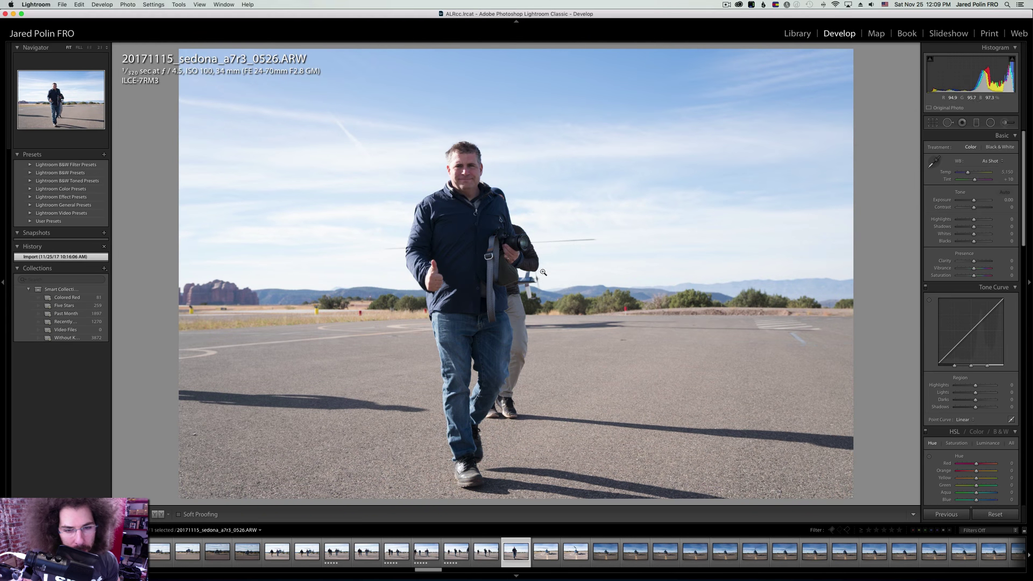
click(470, 163)
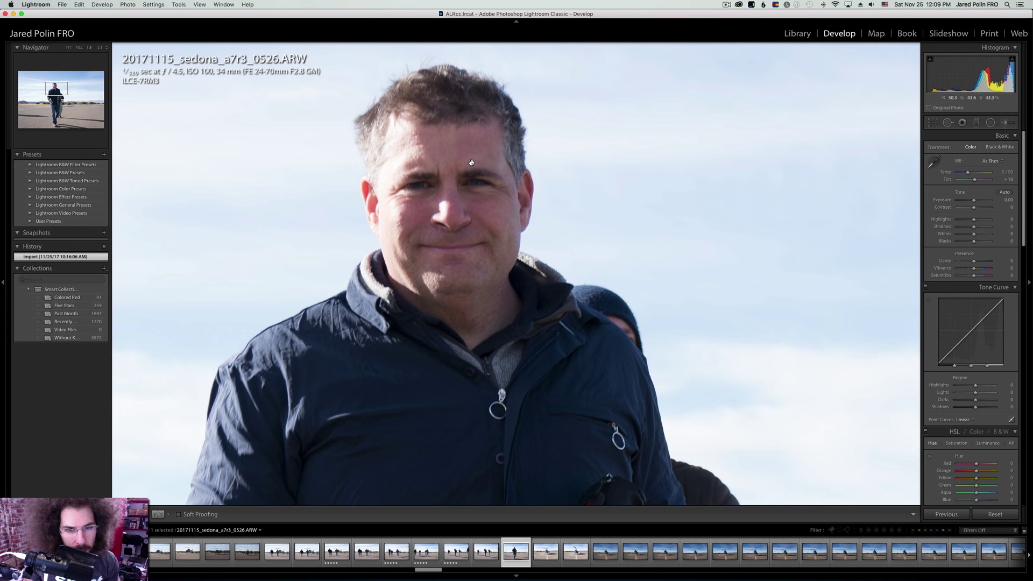
click(470, 162)
key(5)
Review the front-view helipad photos 20171115_sedona_a7r3_0527.ARW through 0530, comparing the rotor blur in 0529 and 0530.
key(Right)
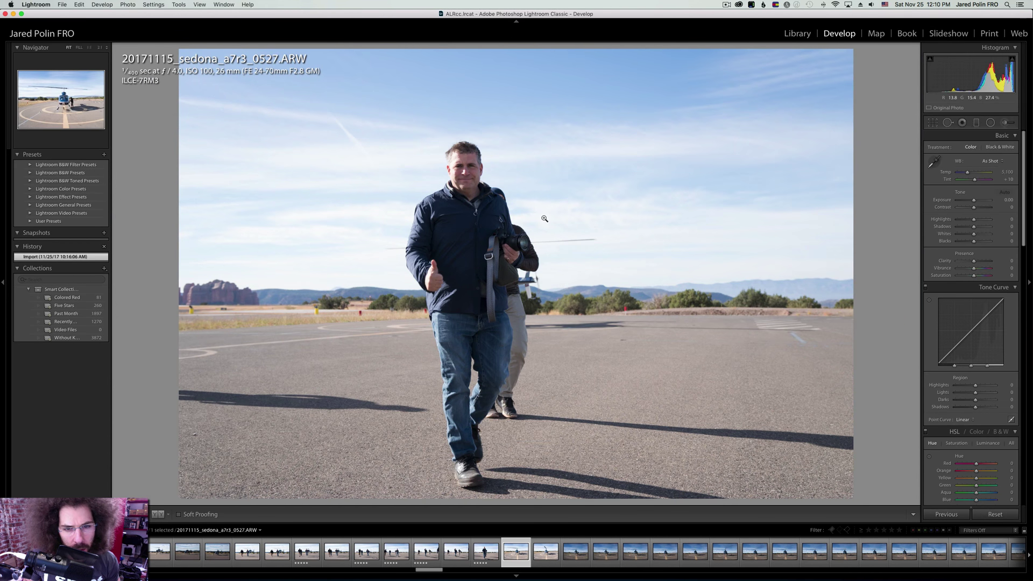
key(Right)
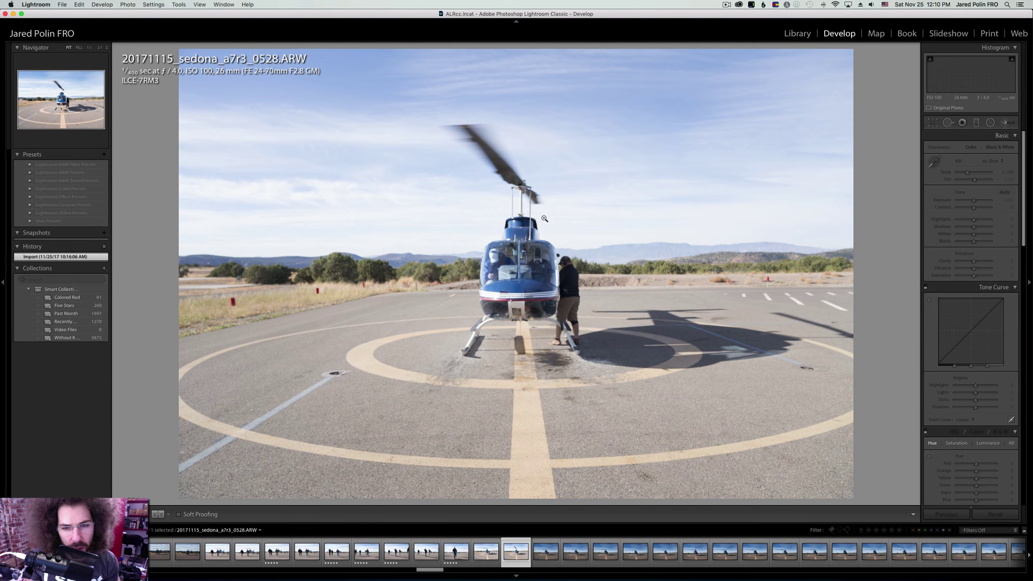
key(Right)
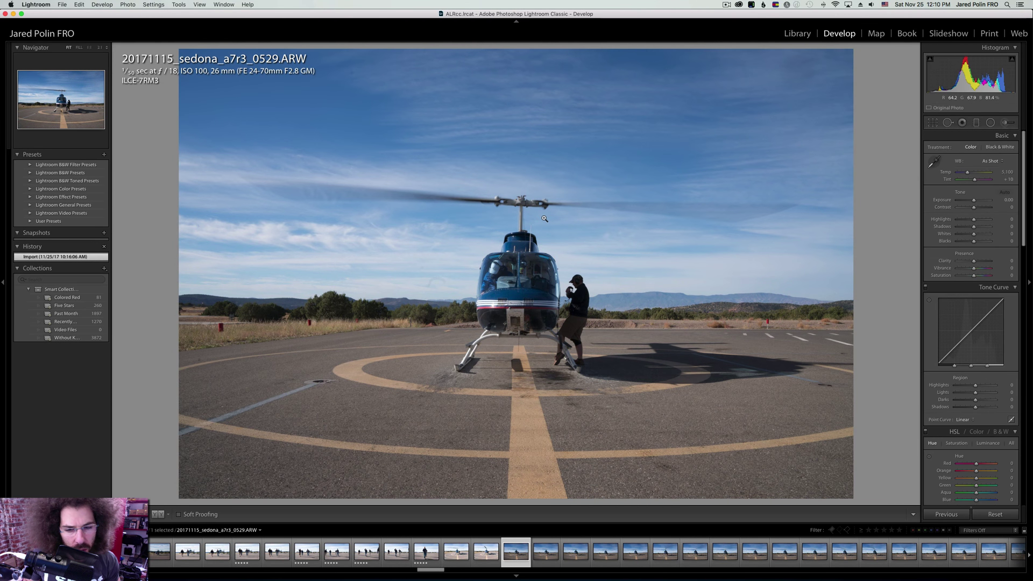
key(Right)
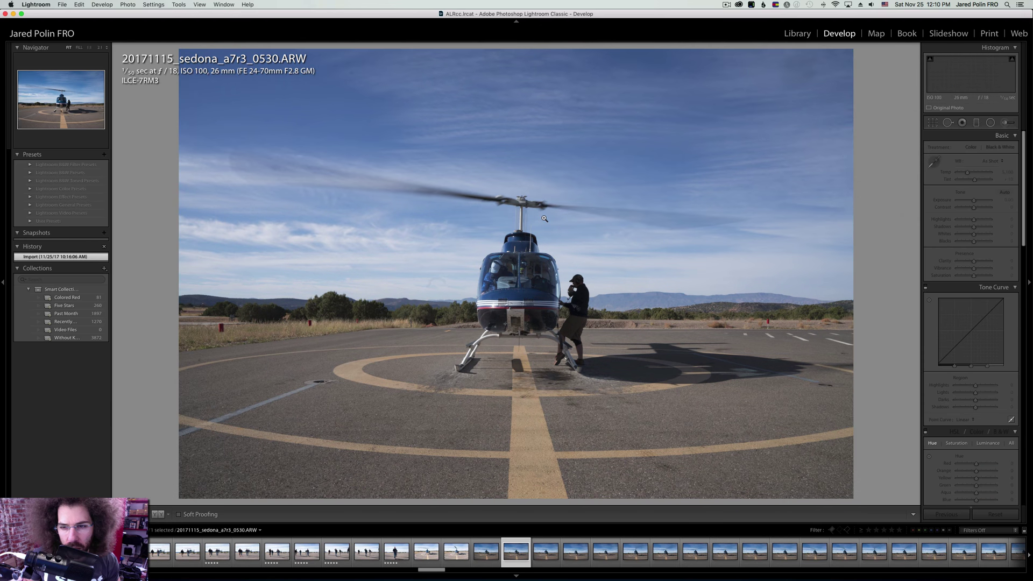
key(Left)
key(Right)
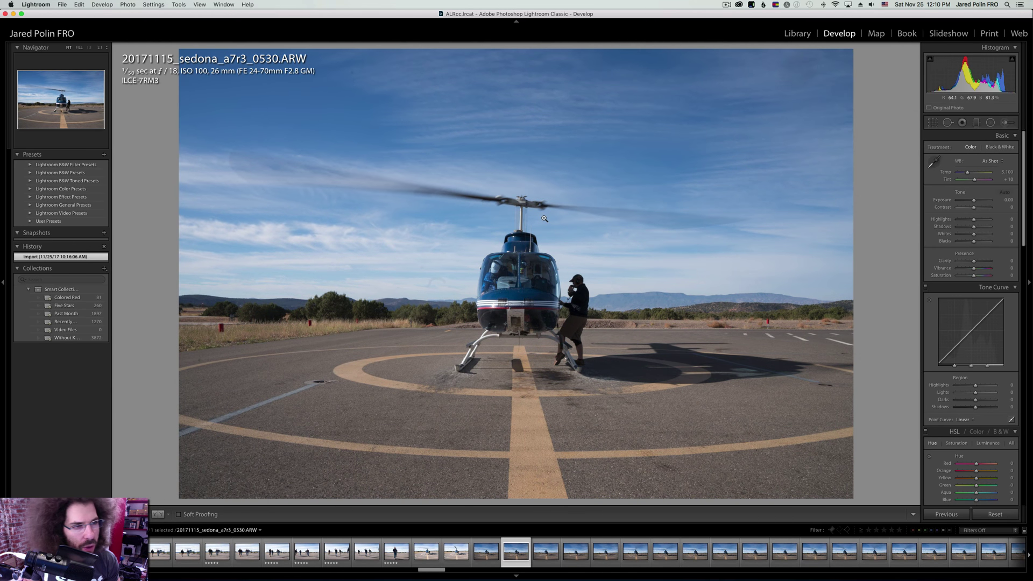
Rate 20171115_sedona_a7r3_0530.ARW five stars and check the helicopter's cabin up close.
key(5)
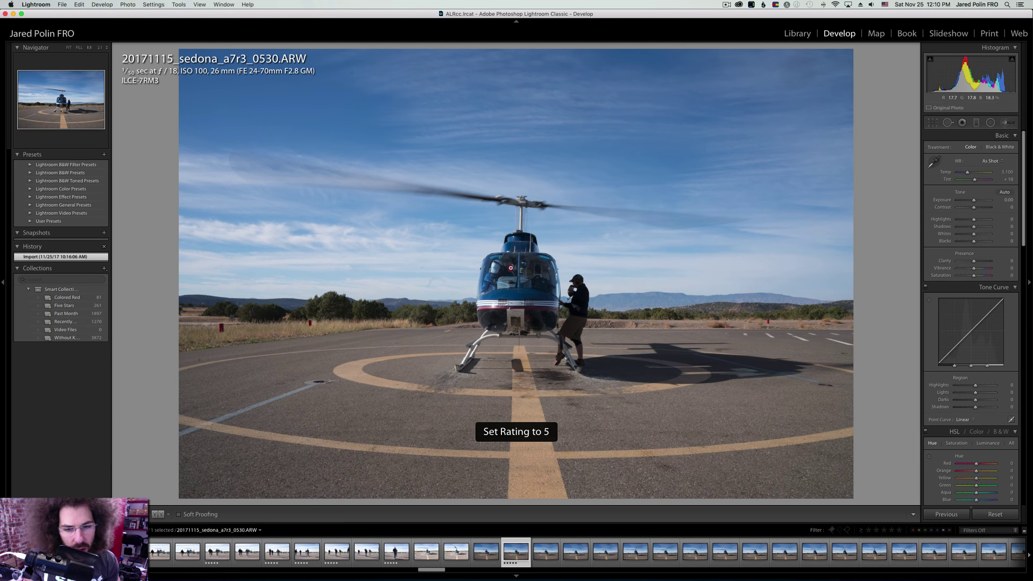
click(511, 269)
click(512, 235)
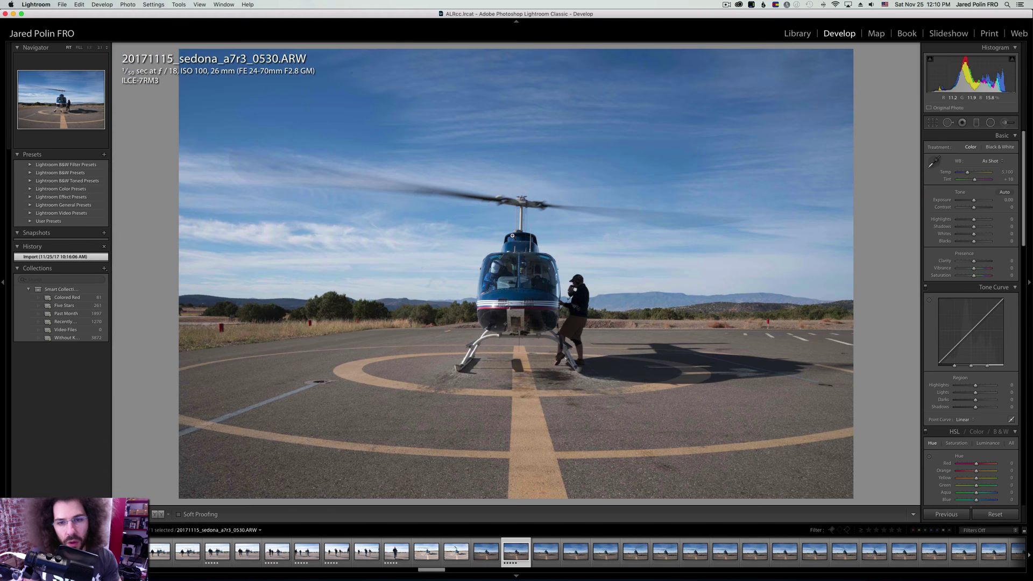
Review the front-view helipad photos 20171115_sedona_a7r3_0531.ARW through 0550, comparing the rotor position and blur.
key(Right)
key(Right)
key(Right)
key(Right)
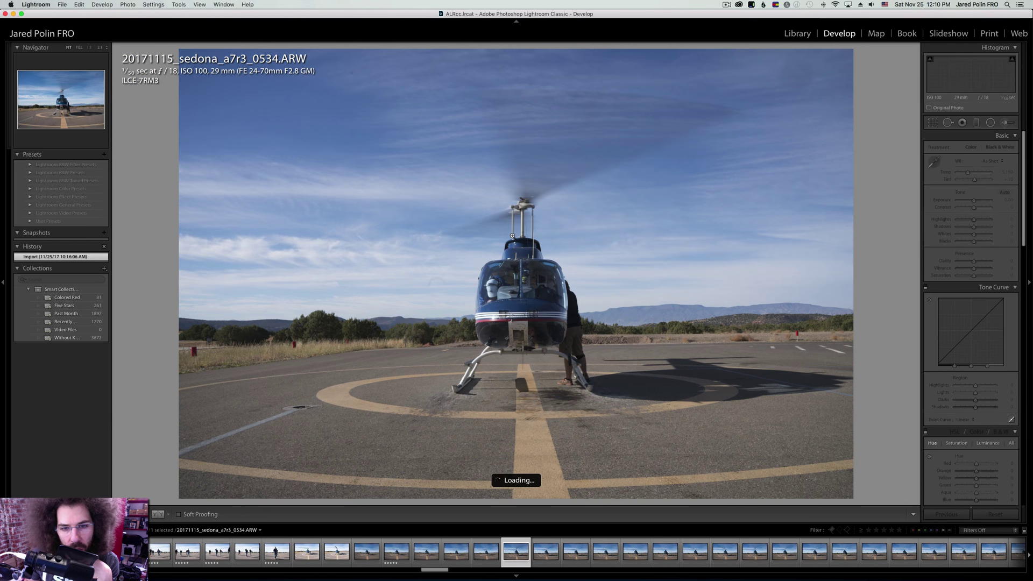
key(Right)
key(Right)
key(Right)
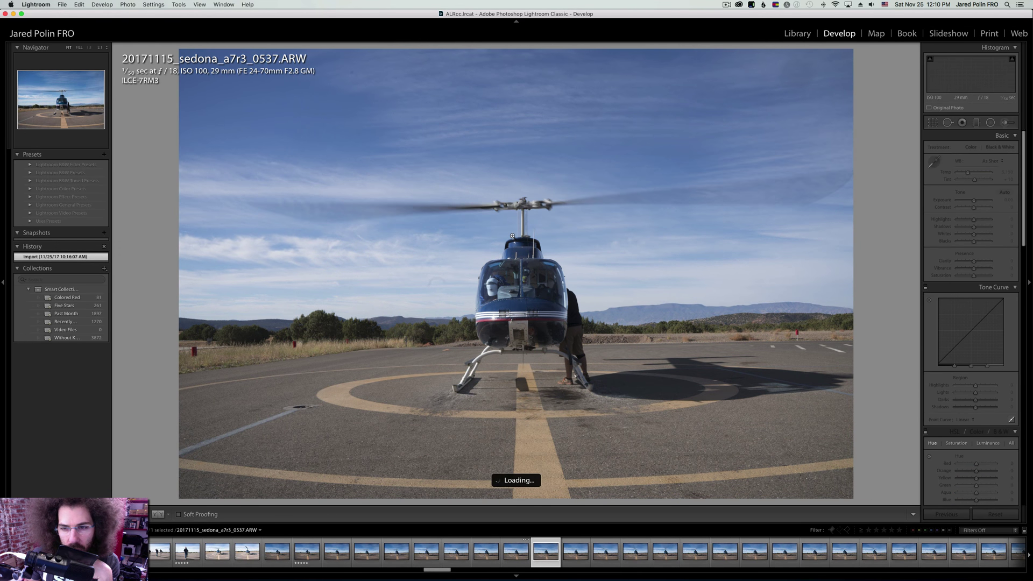
key(Right)
key(Right)
key(Right)
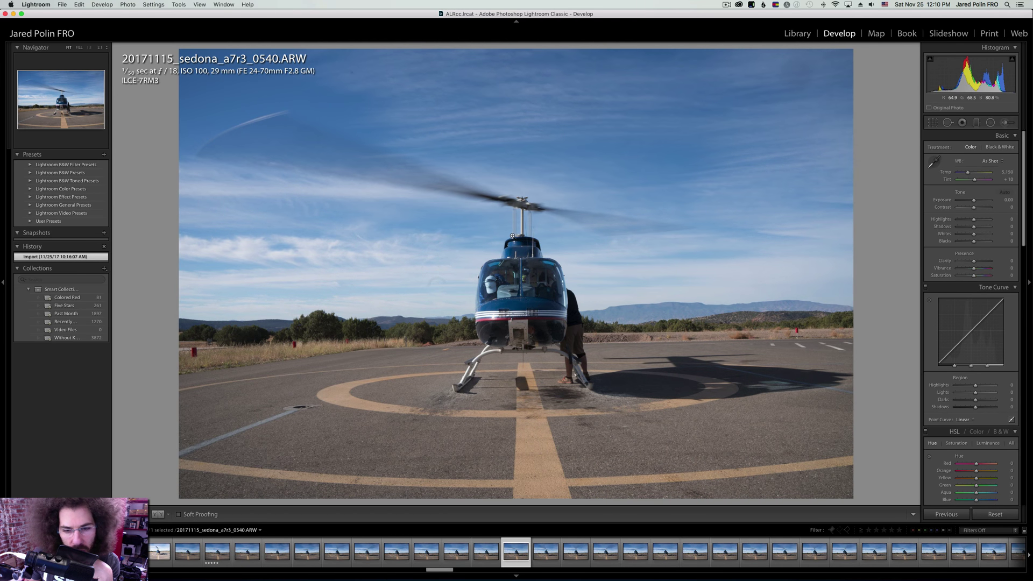
key(Right)
key(Right)
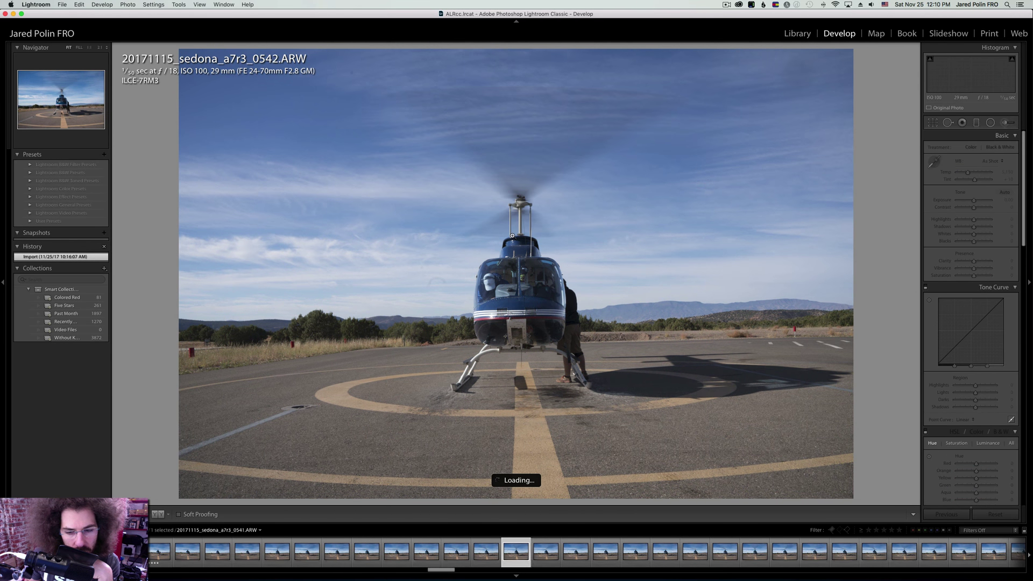
key(Right)
key(Right)
key(Right)
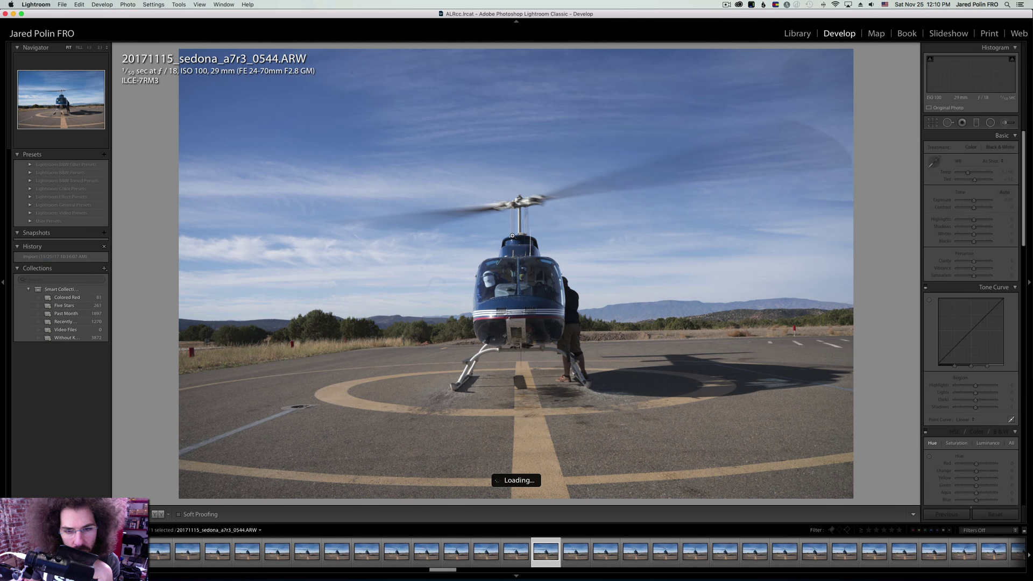
key(Right)
key(Right)
key(Right)
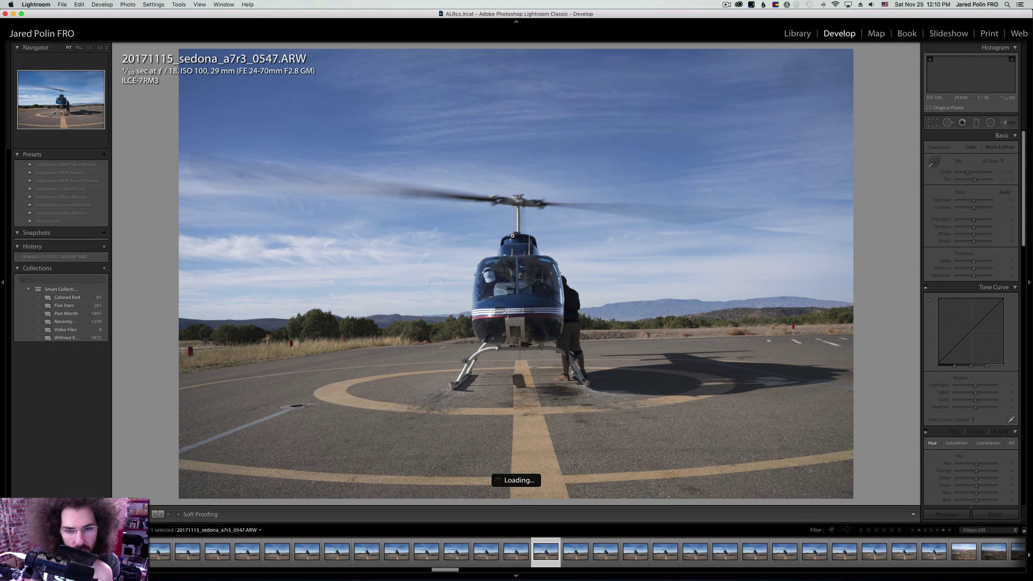
key(Right)
key(Right)
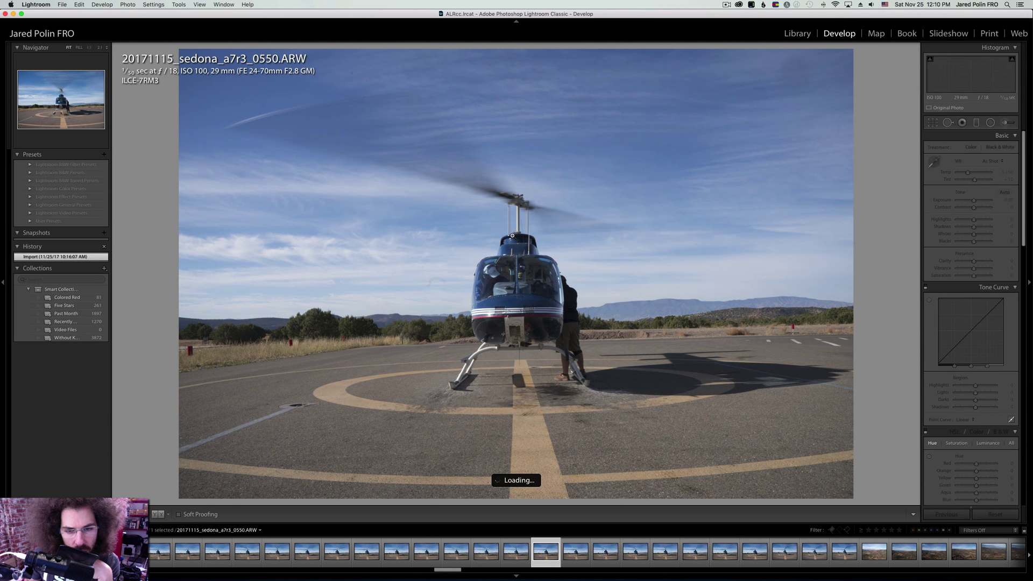
Continue through the helipad photos to 20171115_sedona_a7r3_0554.ARW and rate it five stars.
key(Right)
key(Right)
key(Right)
key(Right)
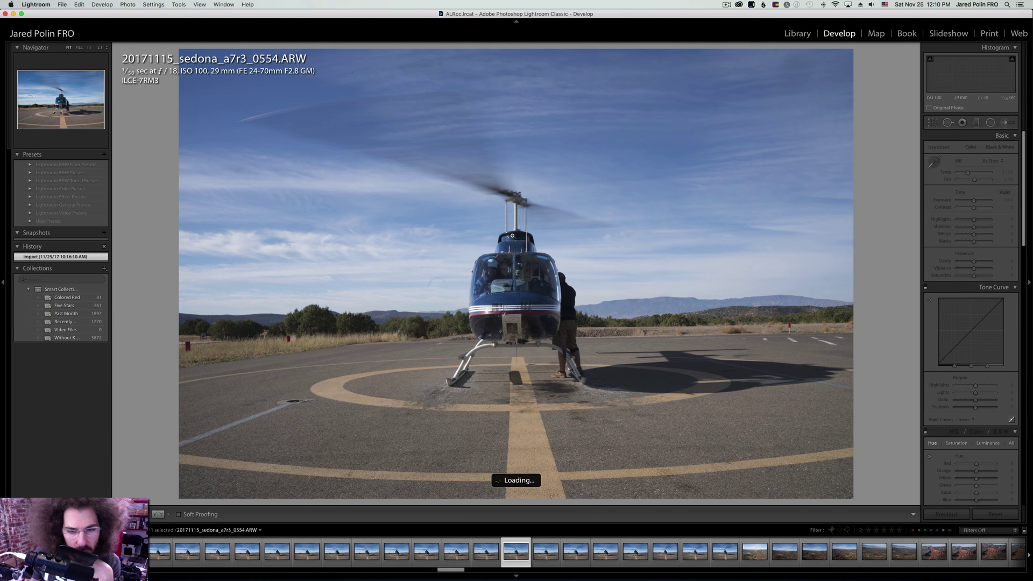
key(5)
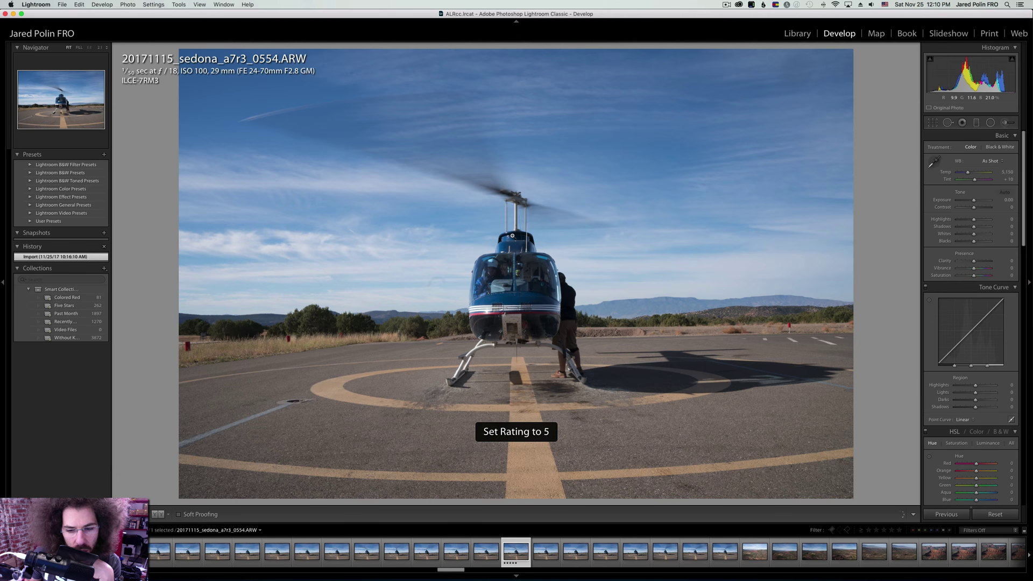
Review the remaining helipad photos, 20171115_sedona_a7r3_0555.ARW through 0561, comparing the rotor blur.
key(Right)
key(Right)
key(Right)
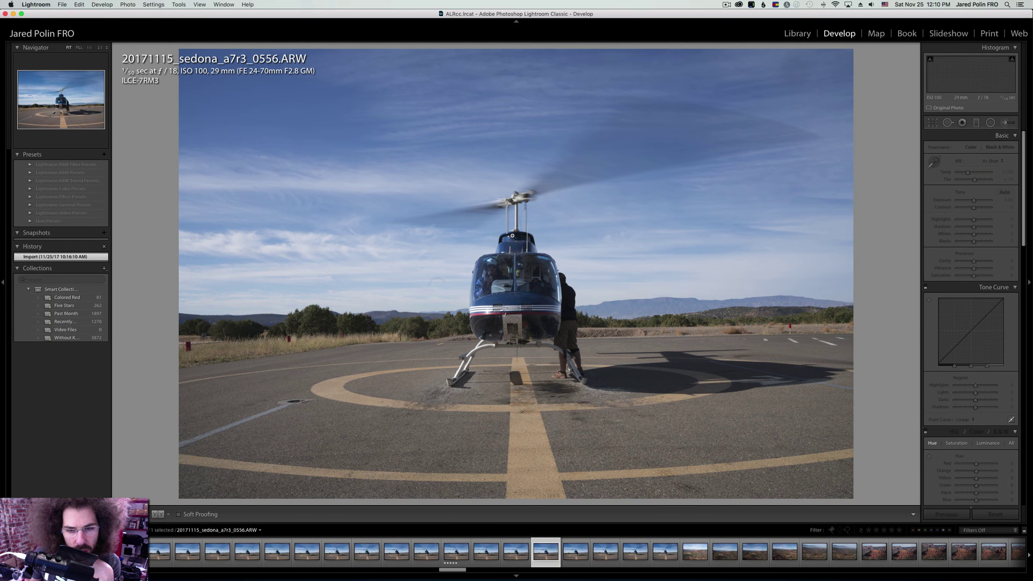
key(Right)
key(Right)
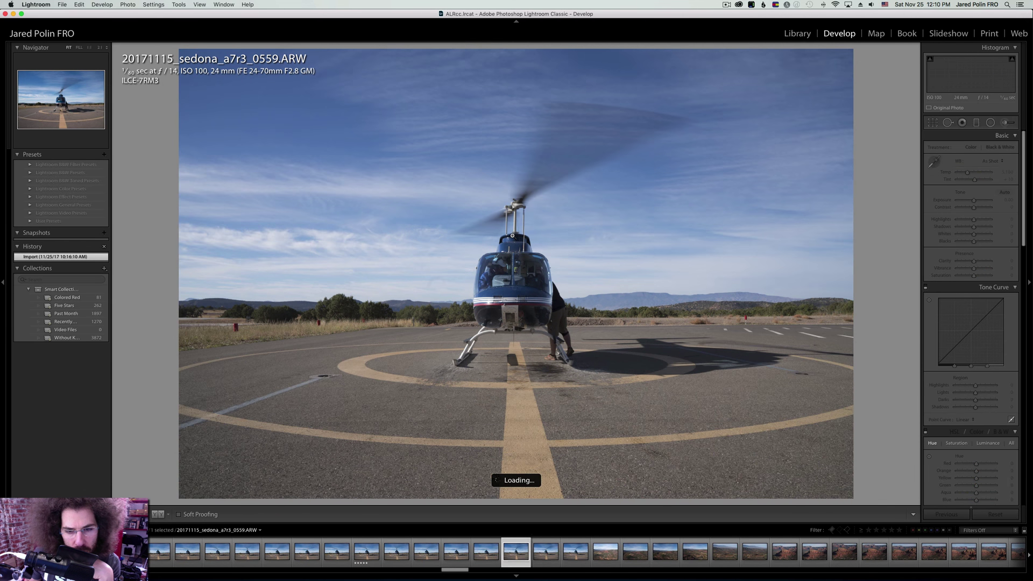
key(Right)
key(Right)
Review the first aerial valley and red-rock photos, 20171115_sedona_a7r3_0562.ARW through 0569.
key(Right)
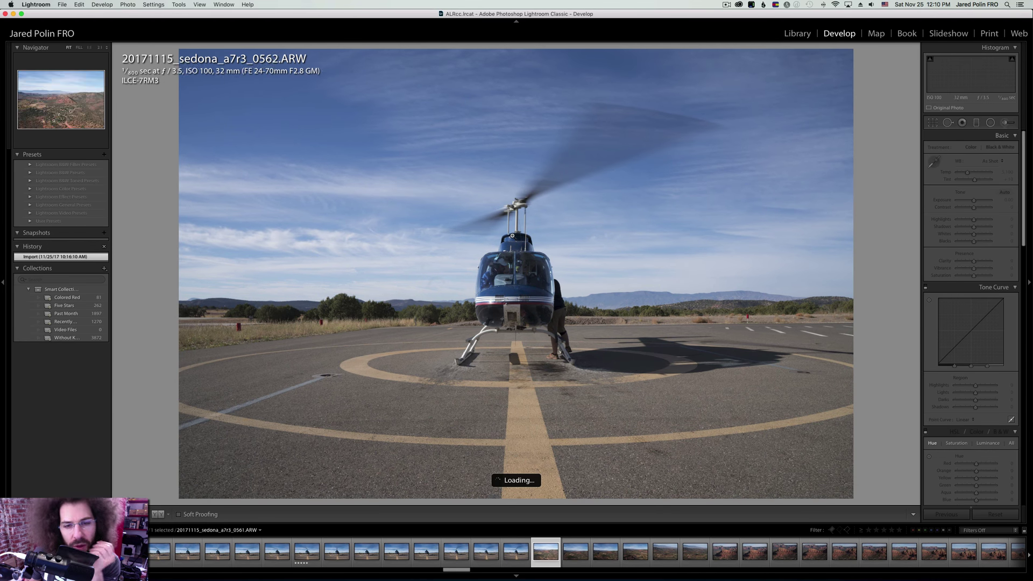
key(Right)
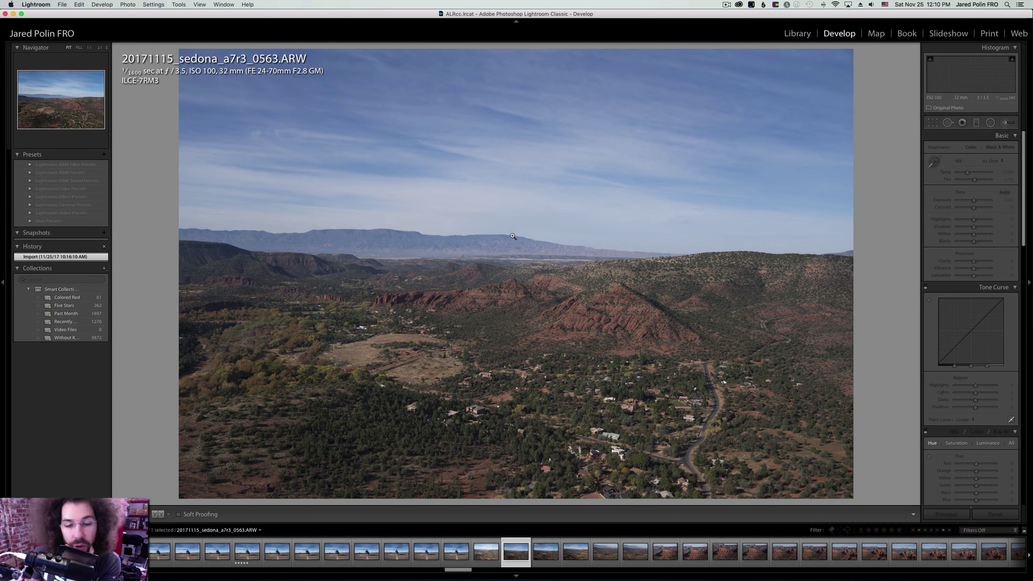
key(Right)
key(Right)
key(Right)
key(Right)
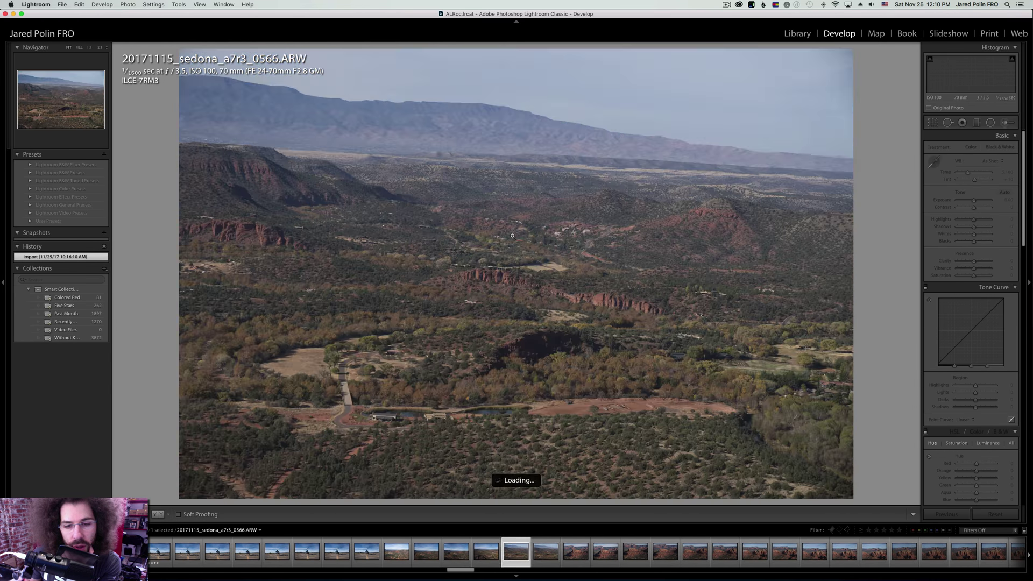
key(Right)
key(Right)
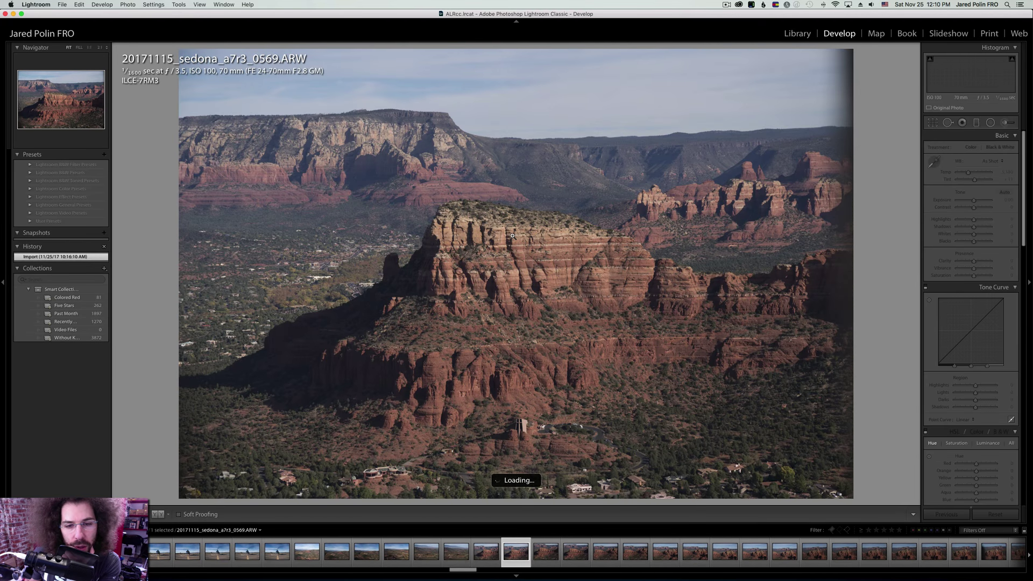
Examine the light and framing of the red-rock ridge in aerial photos 20171115_sedona_a7r3_0570.ARW through 0578.
key(Right)
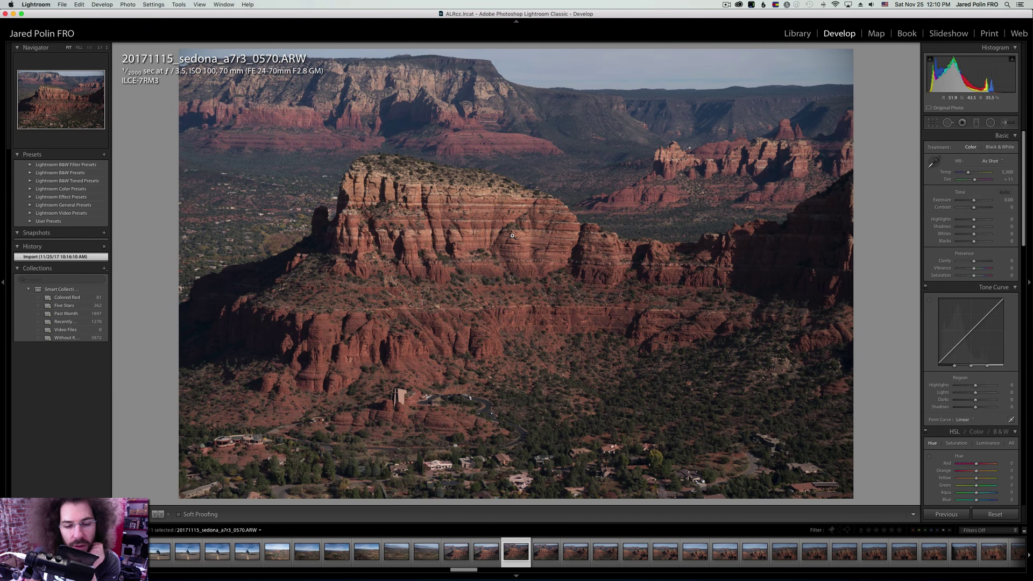
key(Right)
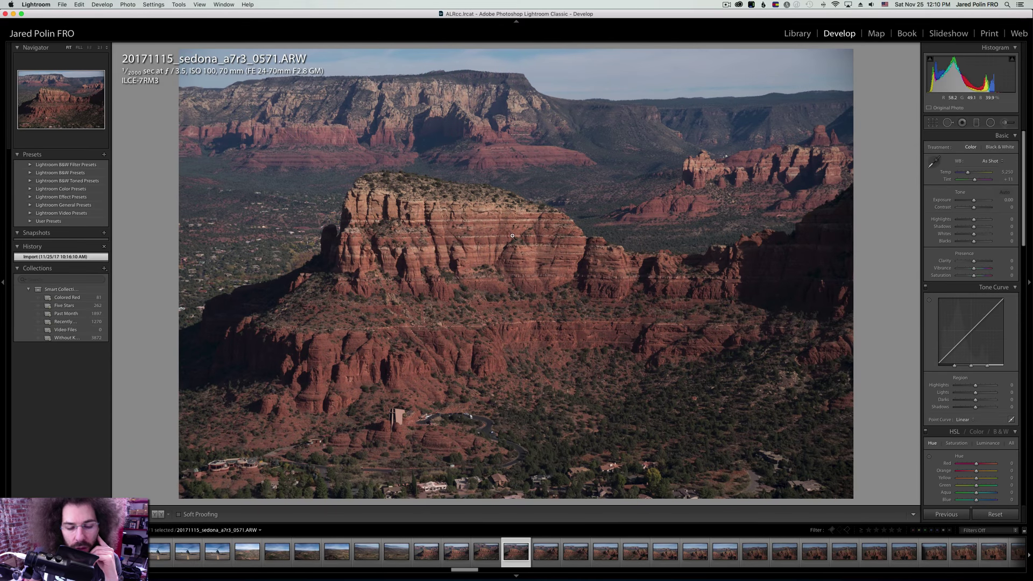
key(Right)
key(Right)
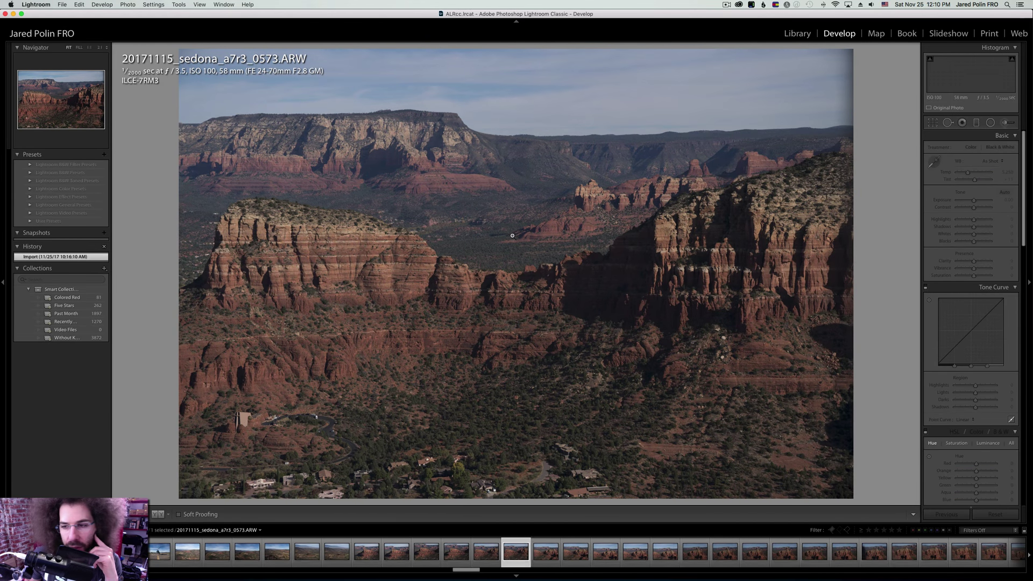
key(Right)
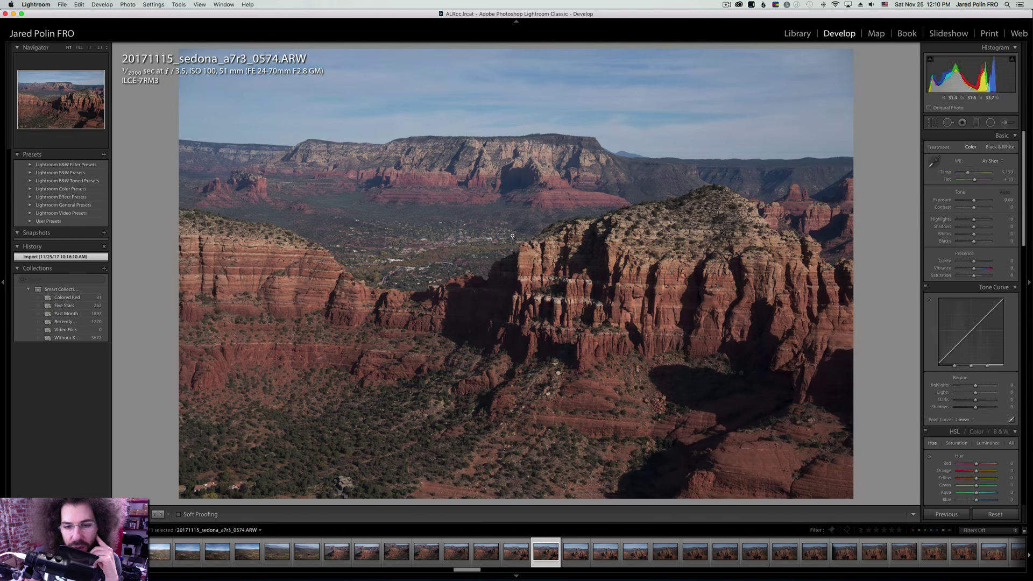
key(Right)
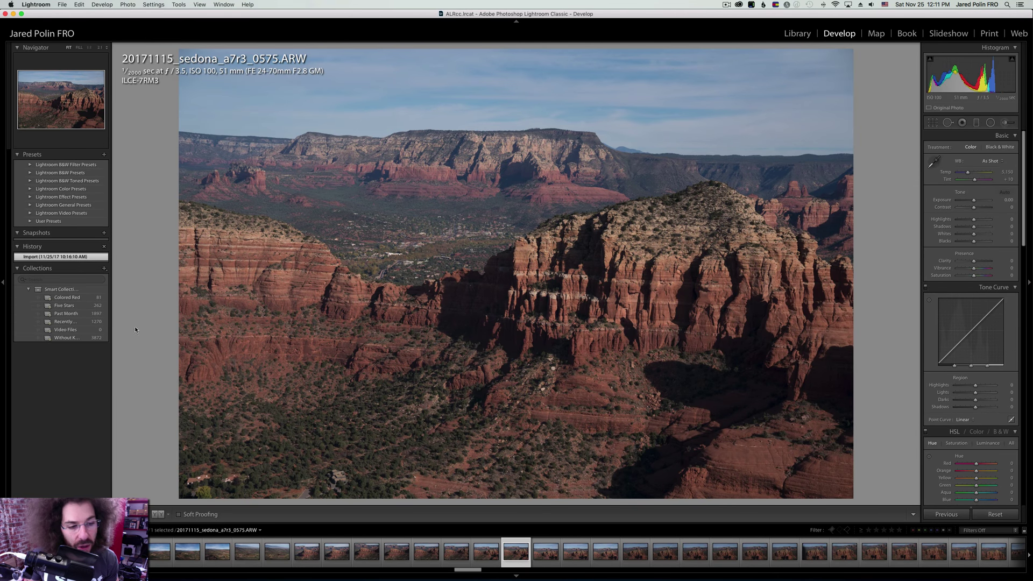
key(Right)
key(Right)
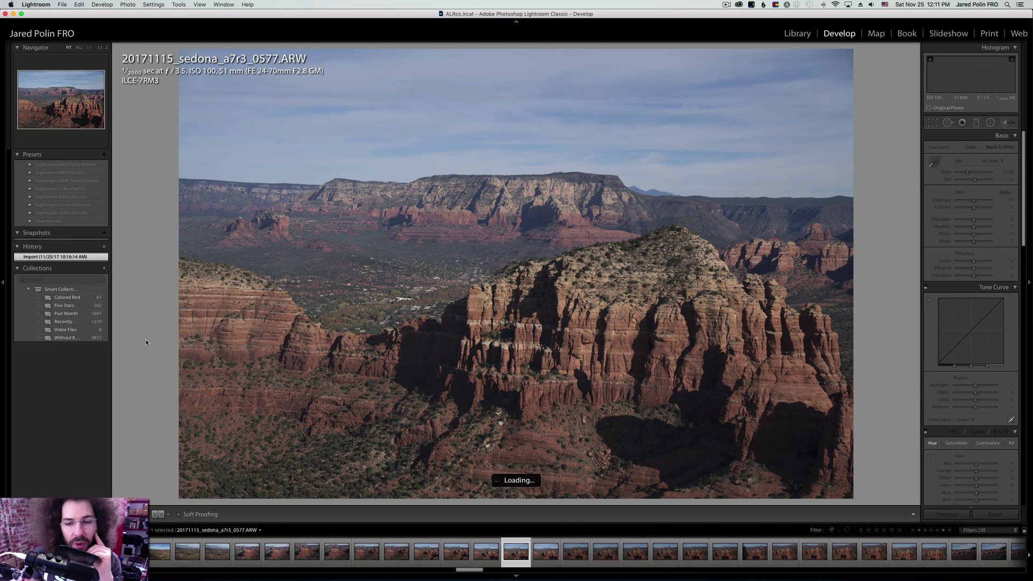
key(Right)
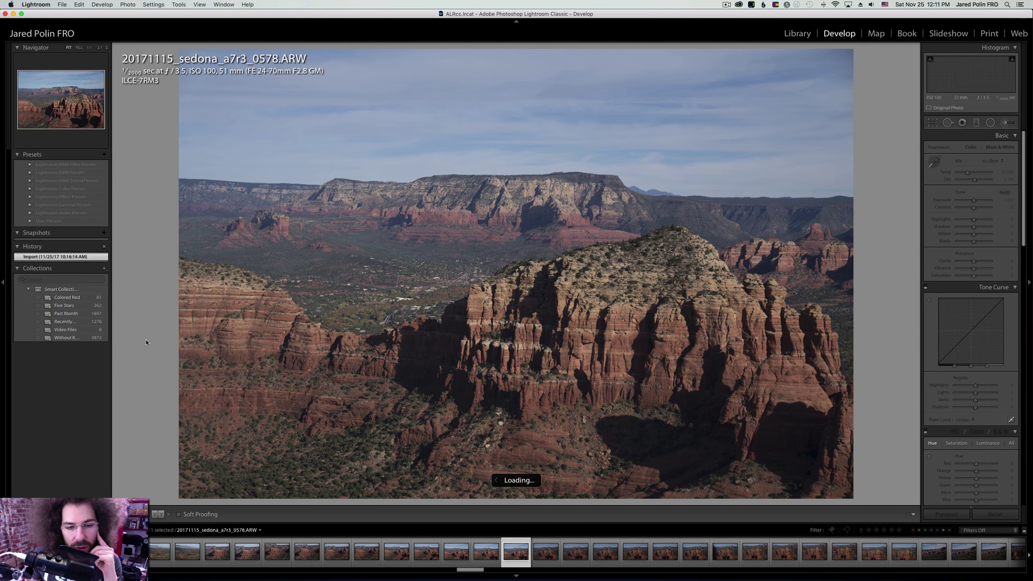
Compare the butte photos 20171115_sedona_a7r3_0579.ARW through 0587 and rate 0587 five stars.
key(Right)
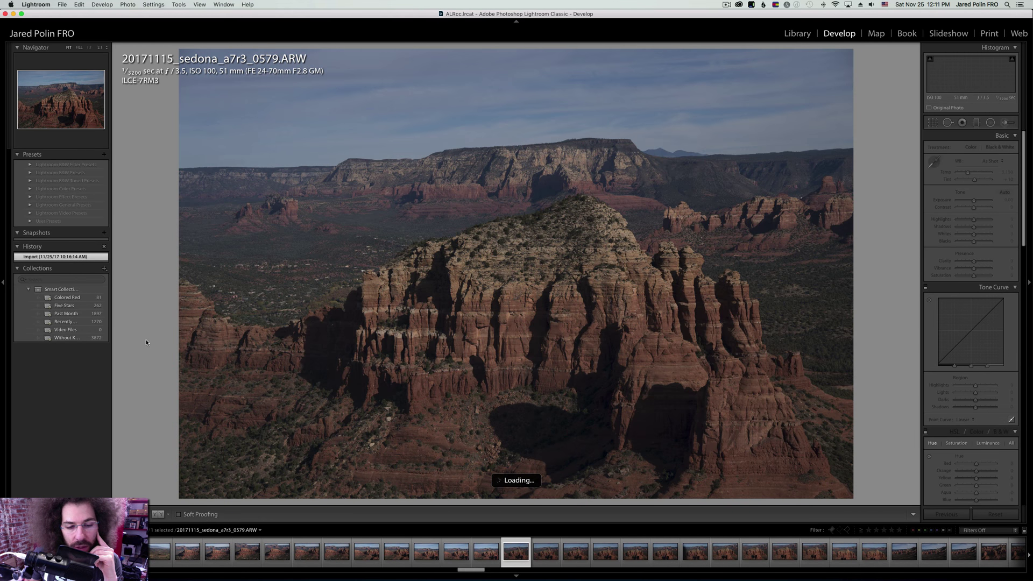
key(Right)
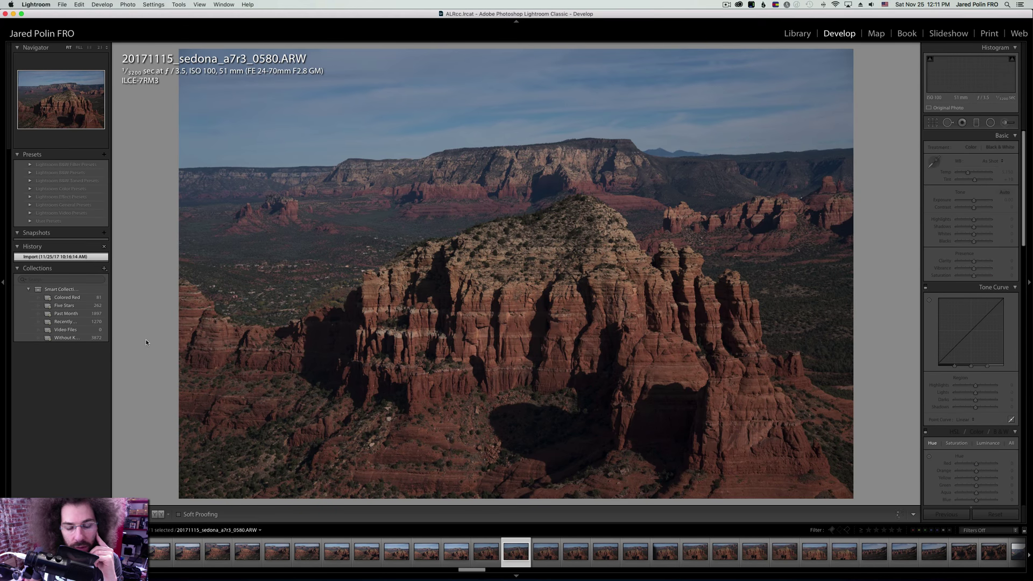
key(Right)
key(Right)
key(Right)
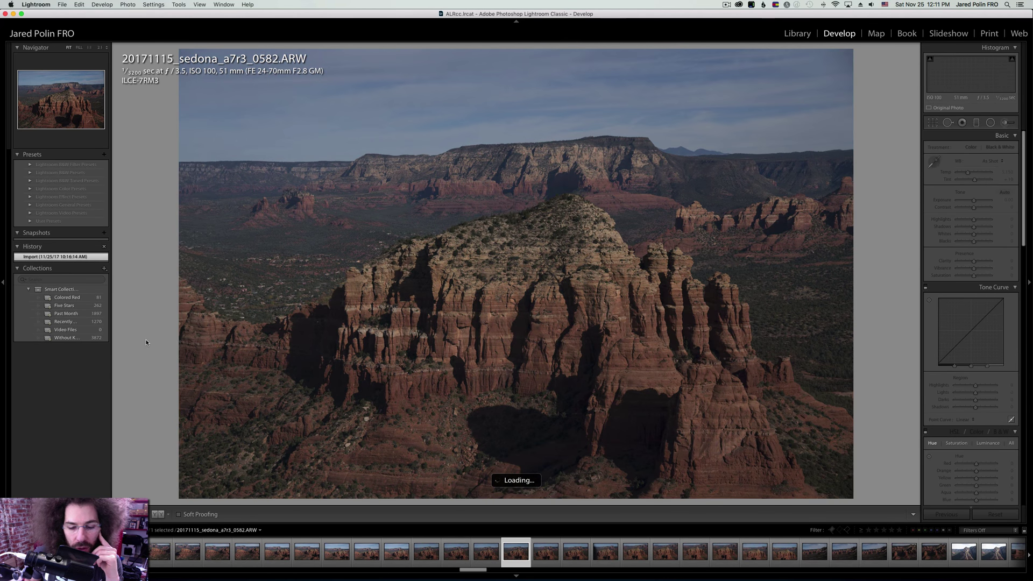
key(Right)
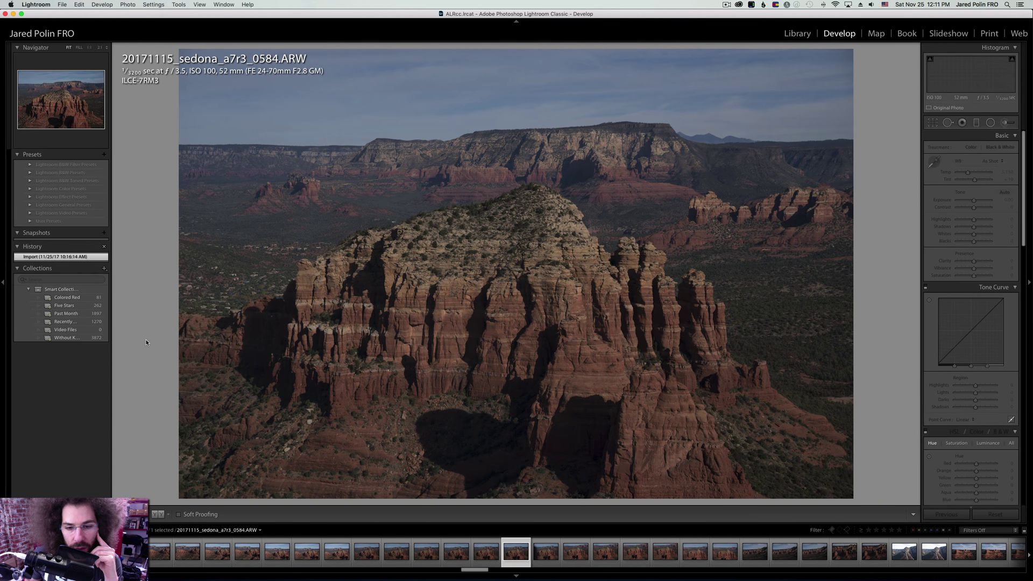
key(Right)
key(Right)
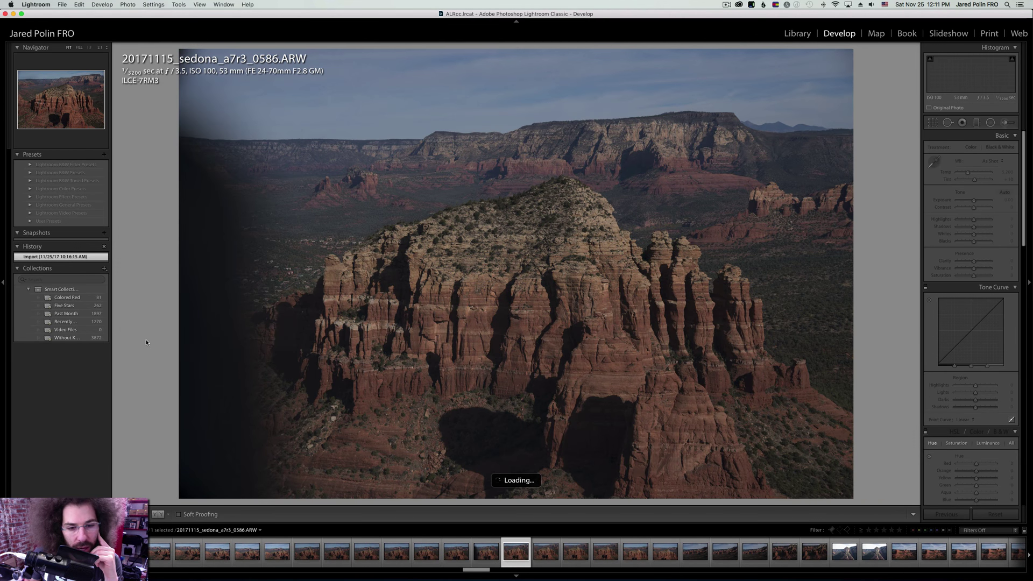
key(Right)
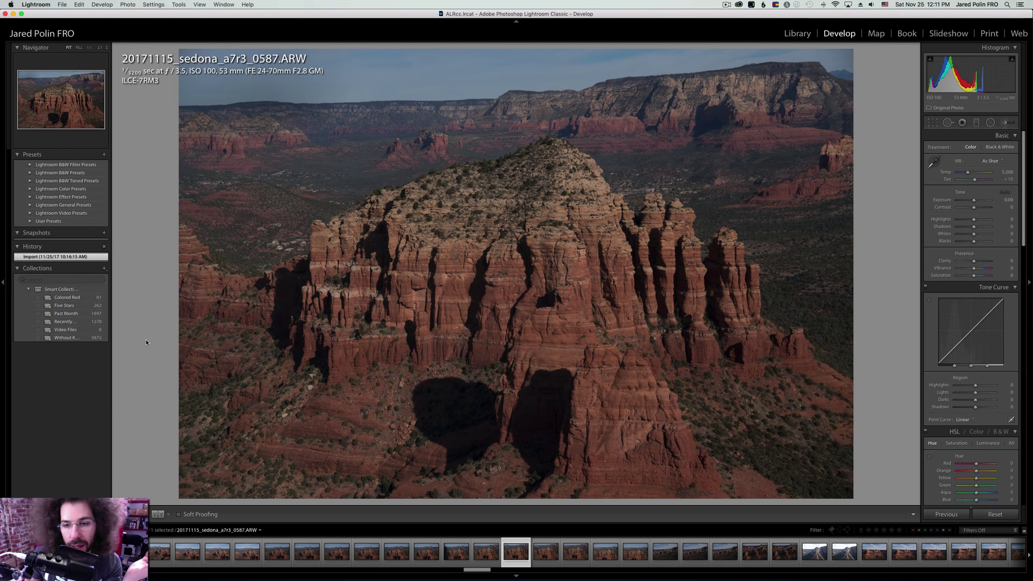
key(Right)
Review the aerial butte, canyon and peak photos 20171115_sedona_a7r3_0588.ARW through 0599.
key(Right)
key(Right)
key(Right)
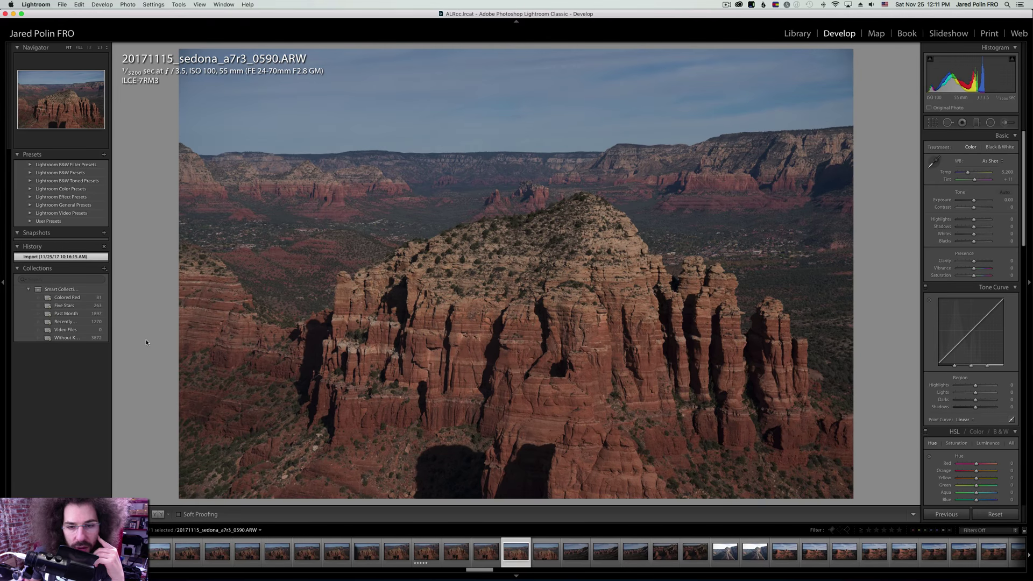
key(Right)
key(Right)
key(Right)
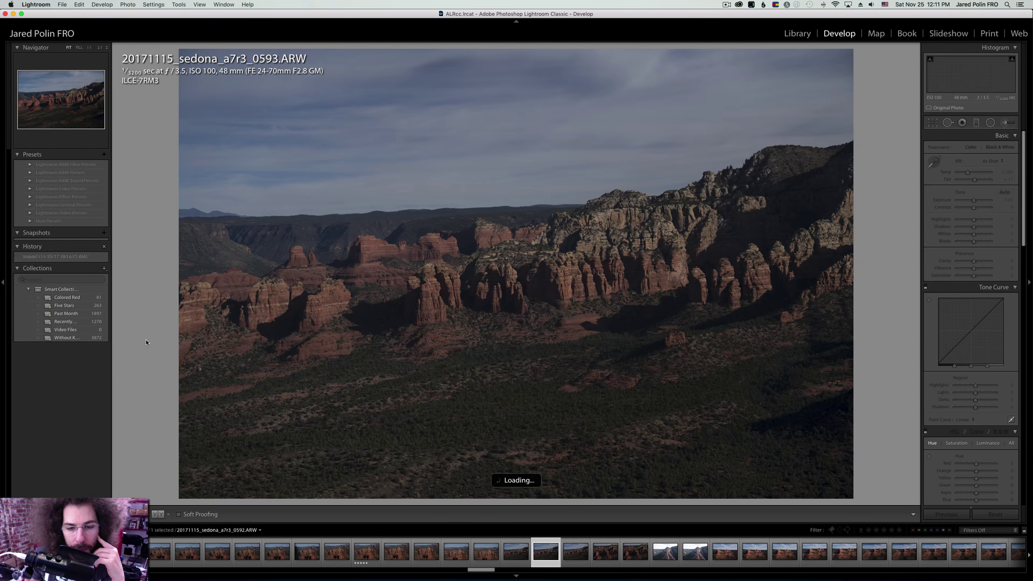
key(Right)
key(Right)
key(Right)
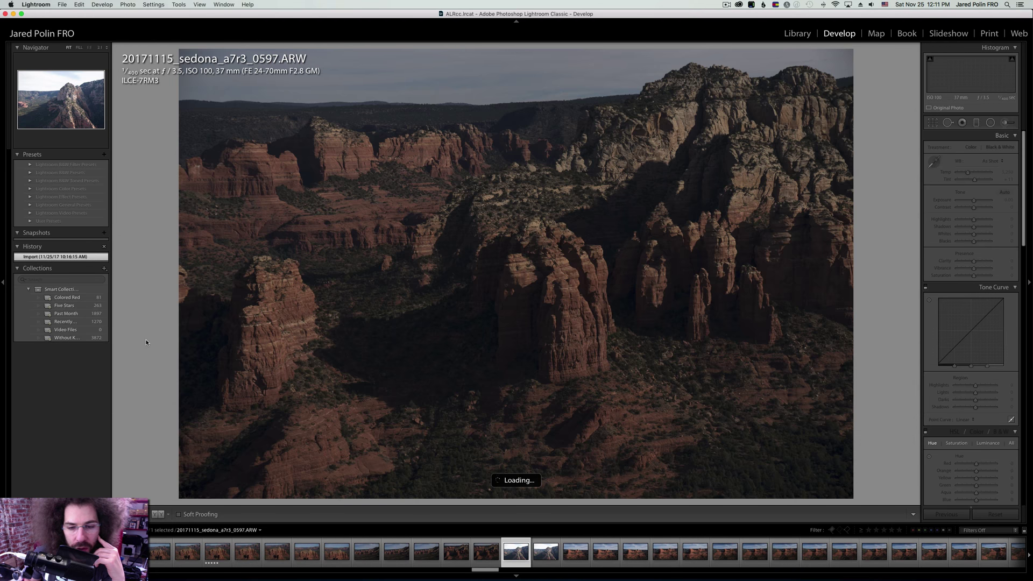
key(Right)
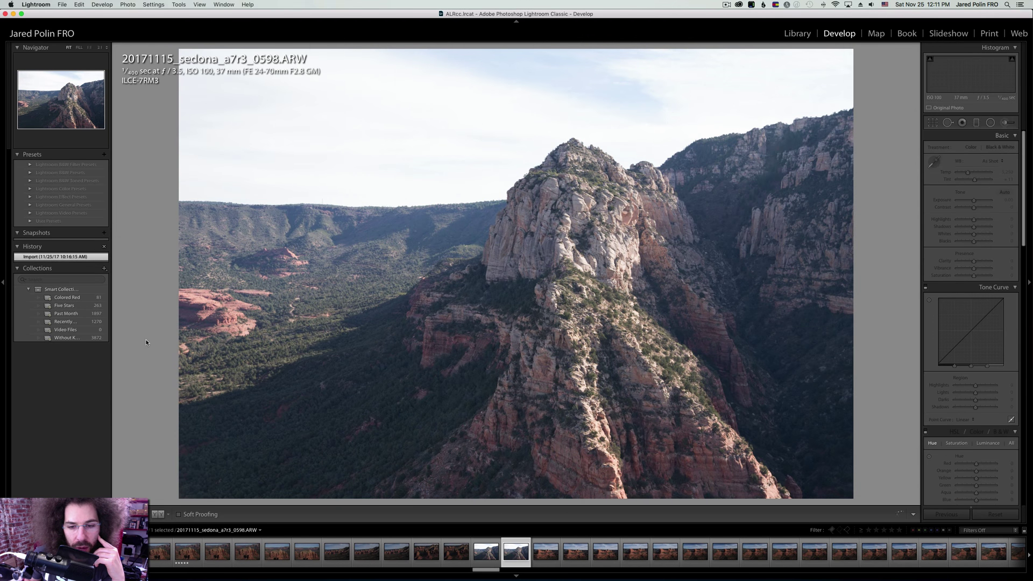
key(Right)
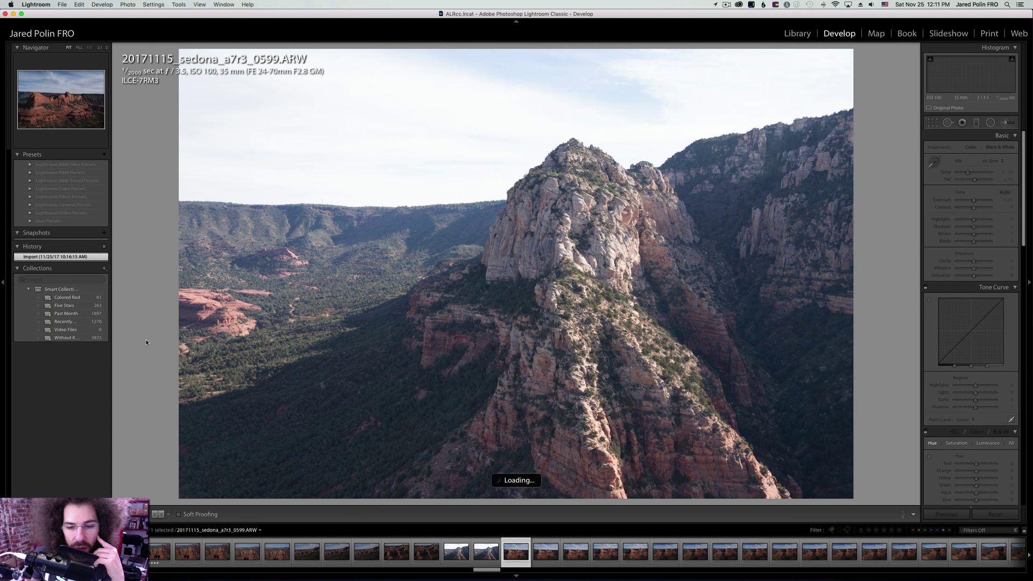
Review the aerial red-rock formation photos 20171115_sedona_a7r3_0600.ARW through 0602 and rate 0602 five stars.
key(Right)
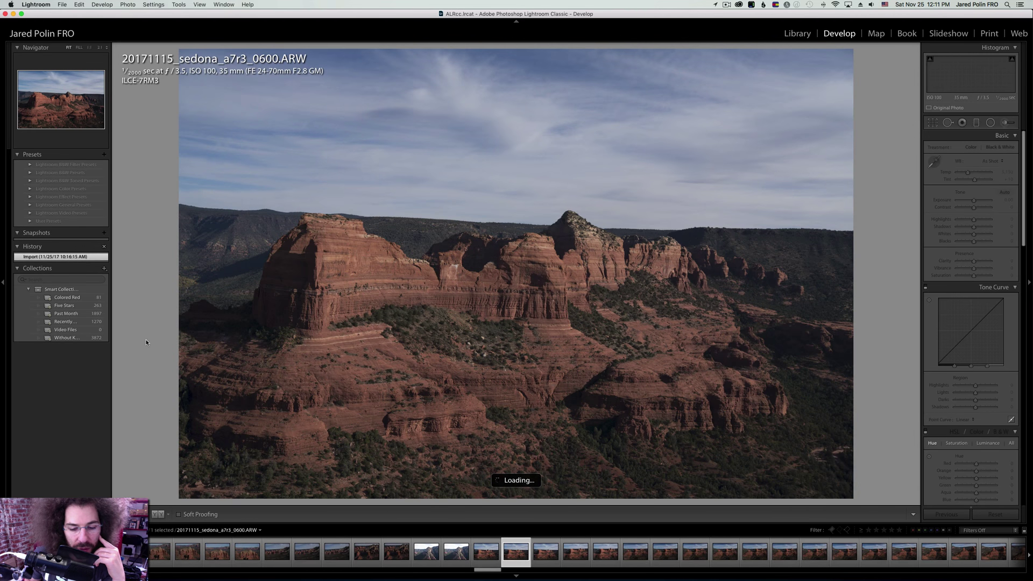
key(Right)
key(Right)
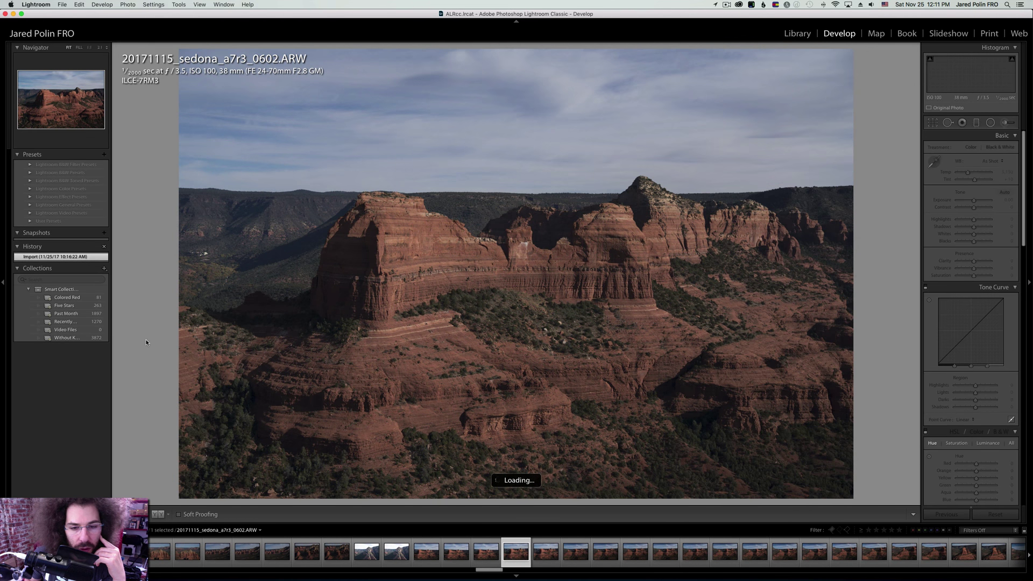
key(5)
Compare the aerial butte photos 20171115_sedona_a7r3_0603.ARW through 0608 and rate the wide view 0608 five stars.
key(Right)
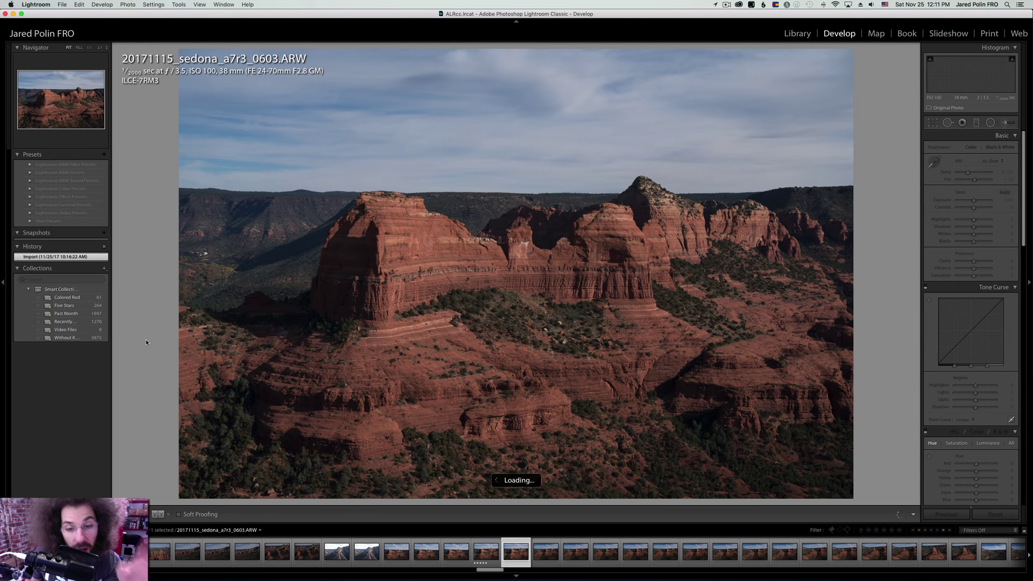
key(Right)
key(Right)
key(Right)
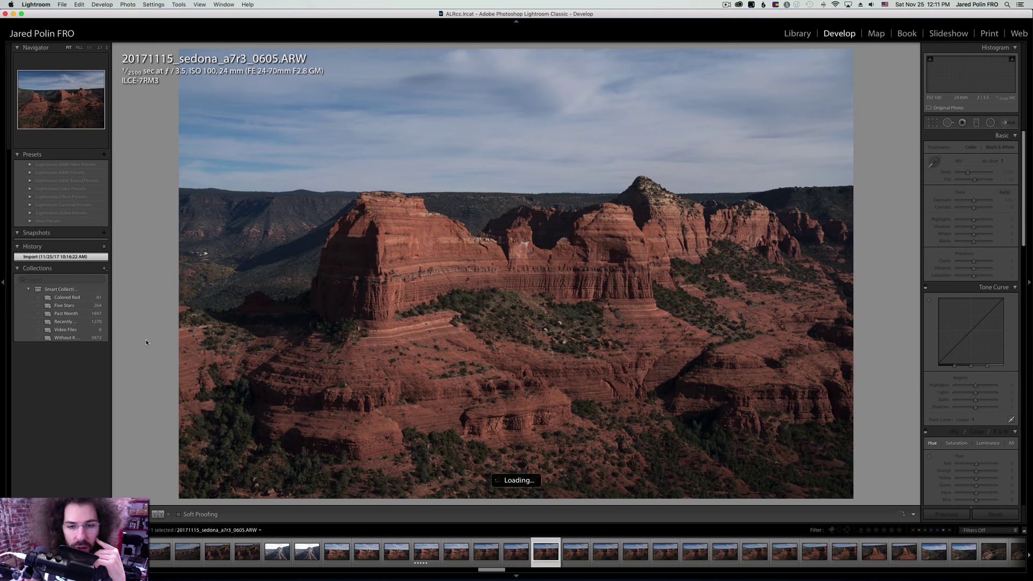
key(Right)
key(Right)
key(Right)
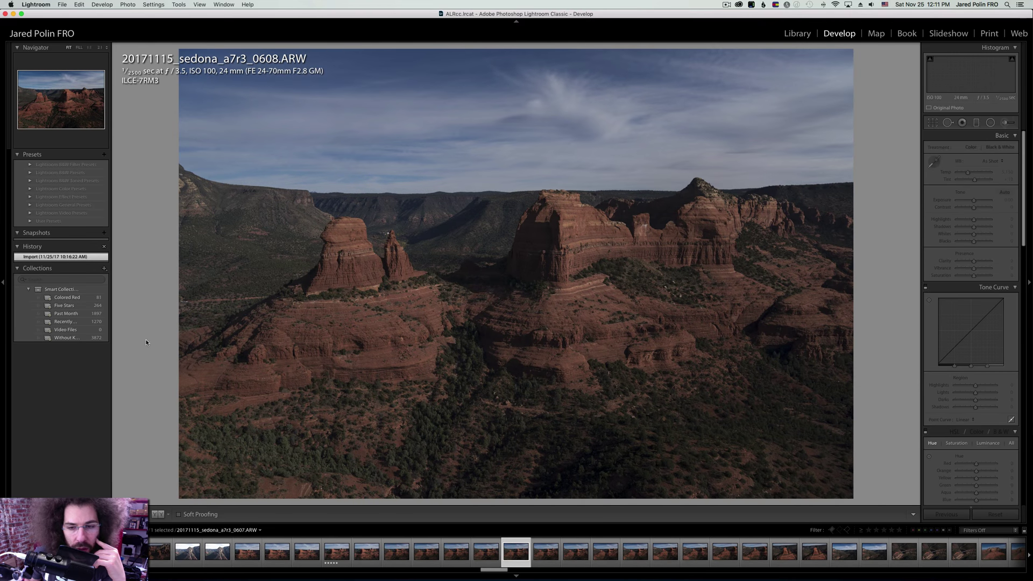
key(5)
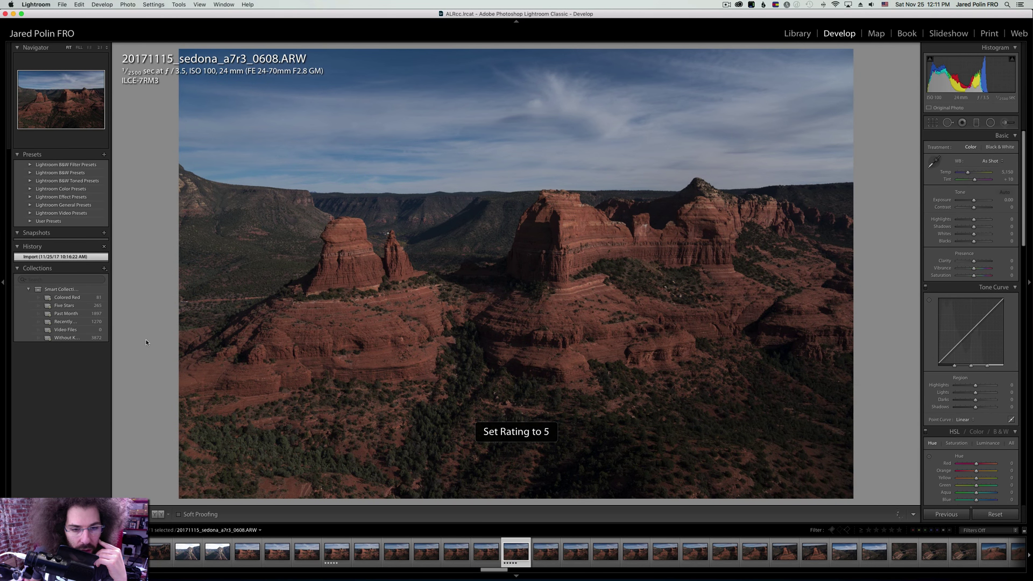
Compare the butte and spire photos 20171115_sedona_a7r3_0609.ARW through 0617 and rate the close spire view 0617 five stars.
key(Right)
key(Right)
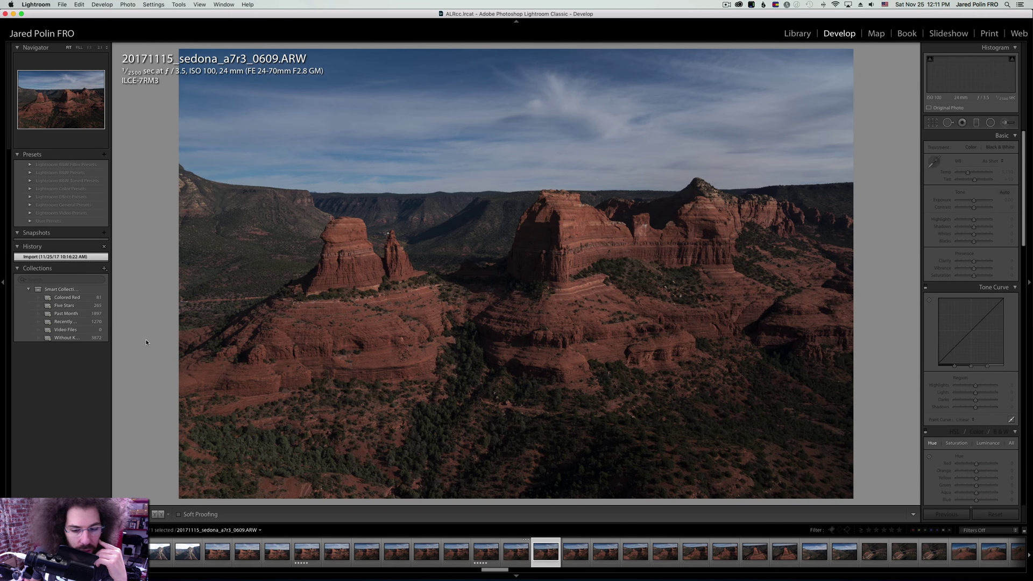
key(Right)
key(Right)
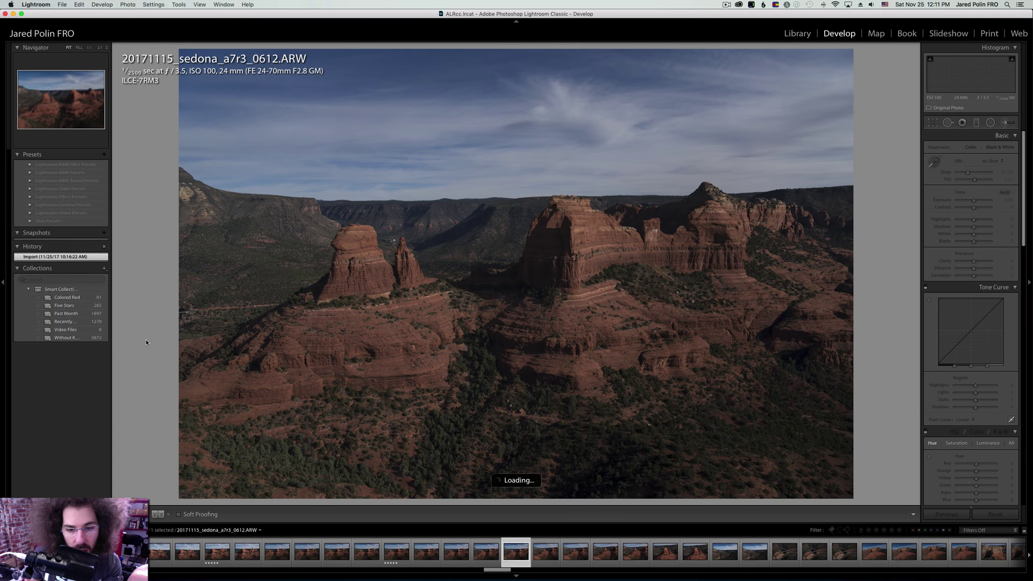
key(Right)
key(Right)
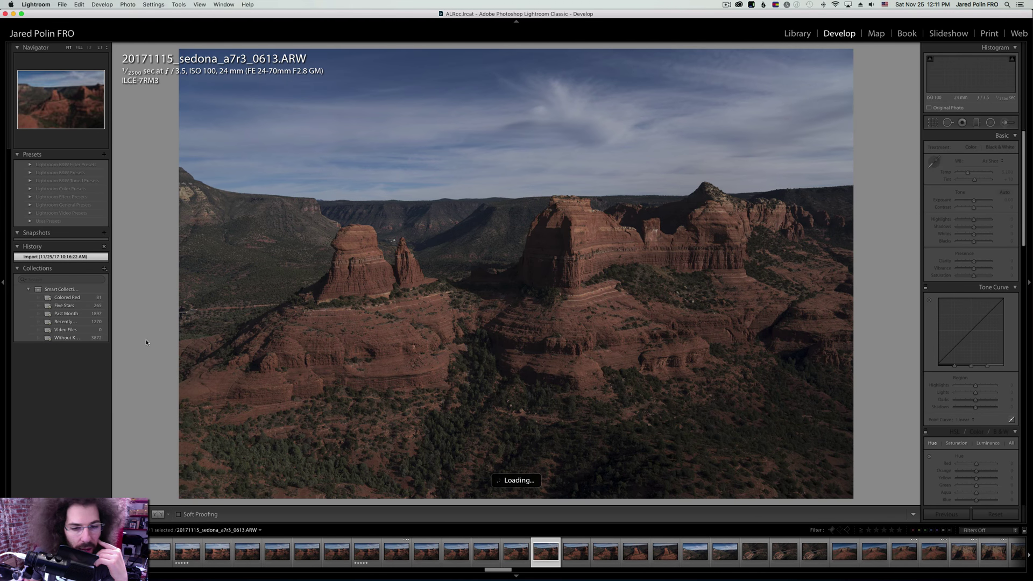
key(Right)
key(Right)
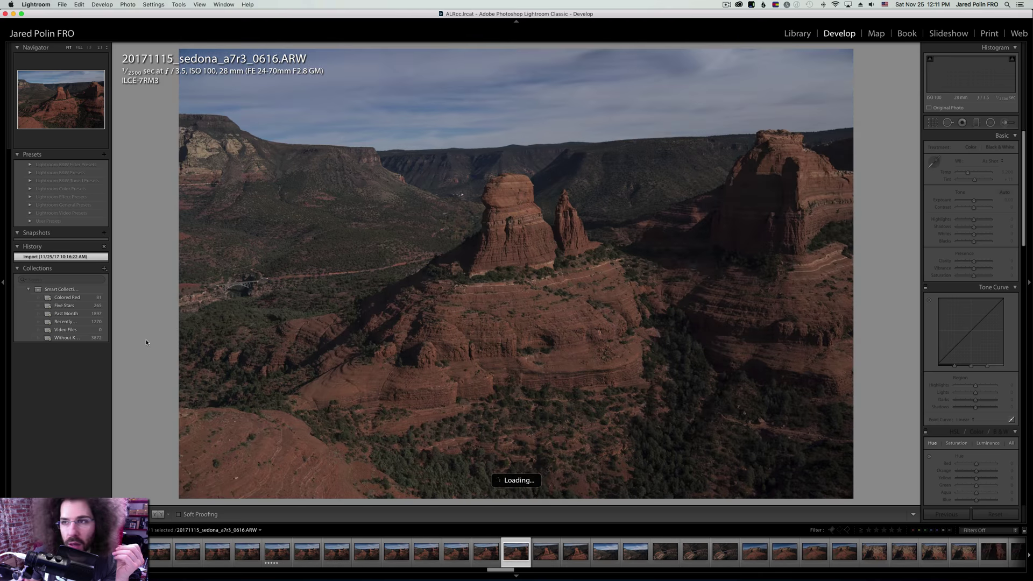
key(Right)
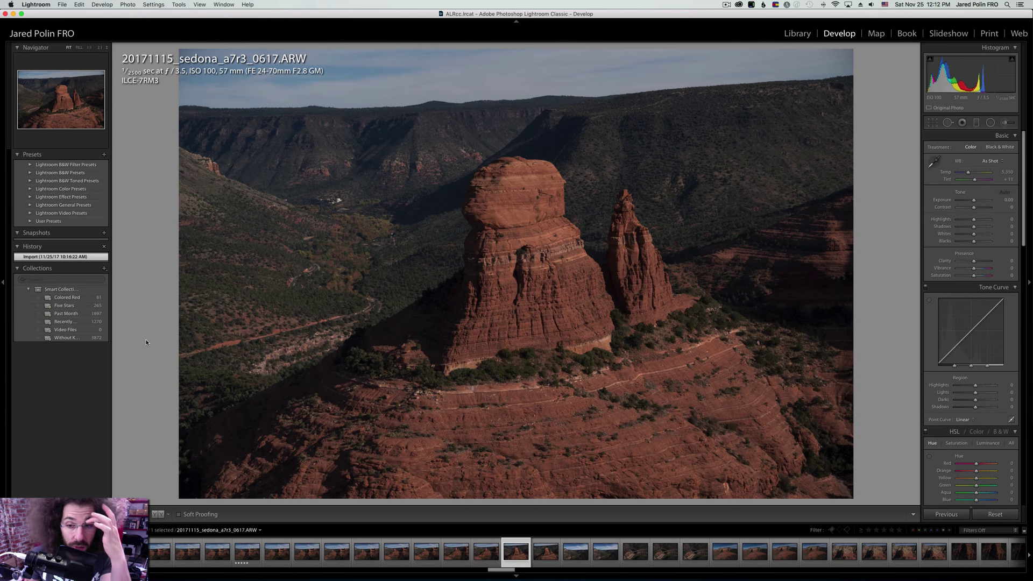
key(5)
Review the spire, canyon and arch-bridge photos 20171115_sedona_a7r3_0618.ARW through 0623.
key(Right)
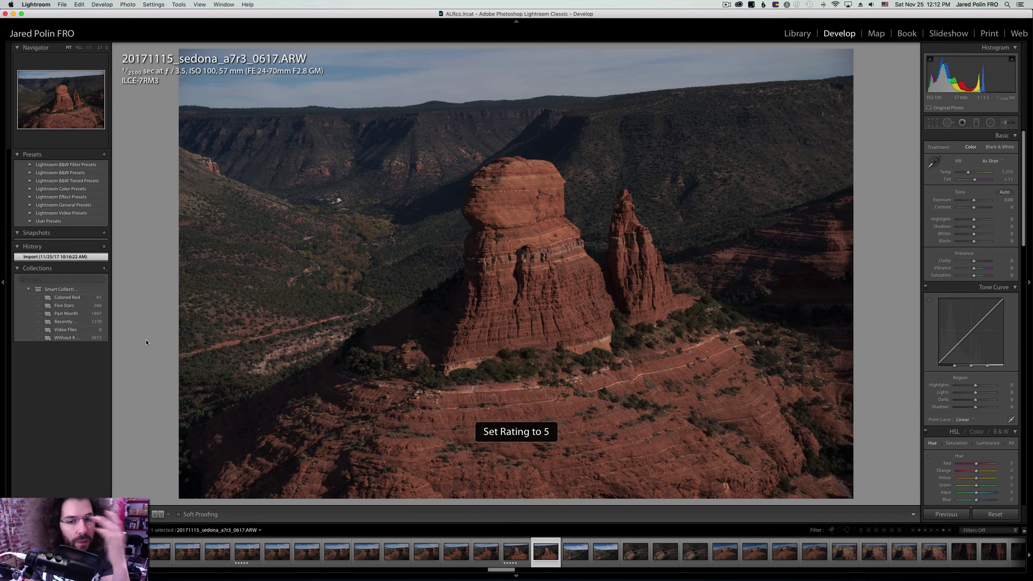
key(Right)
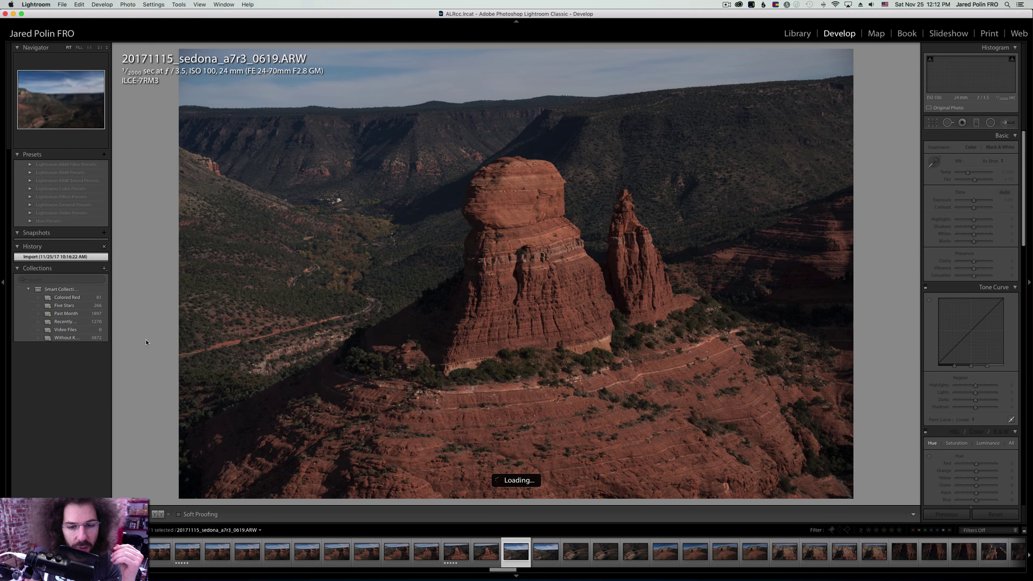
key(Right)
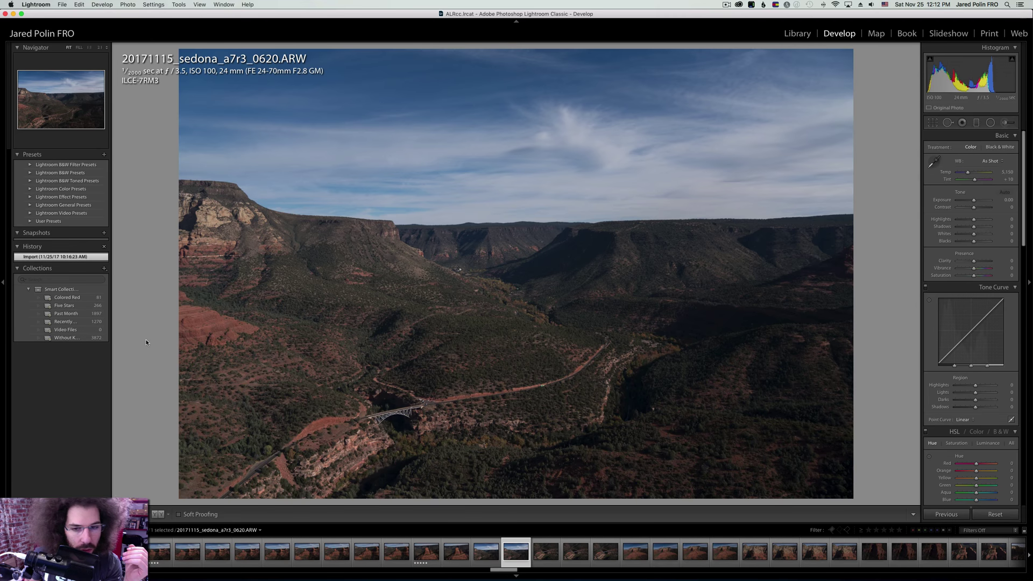
key(Right)
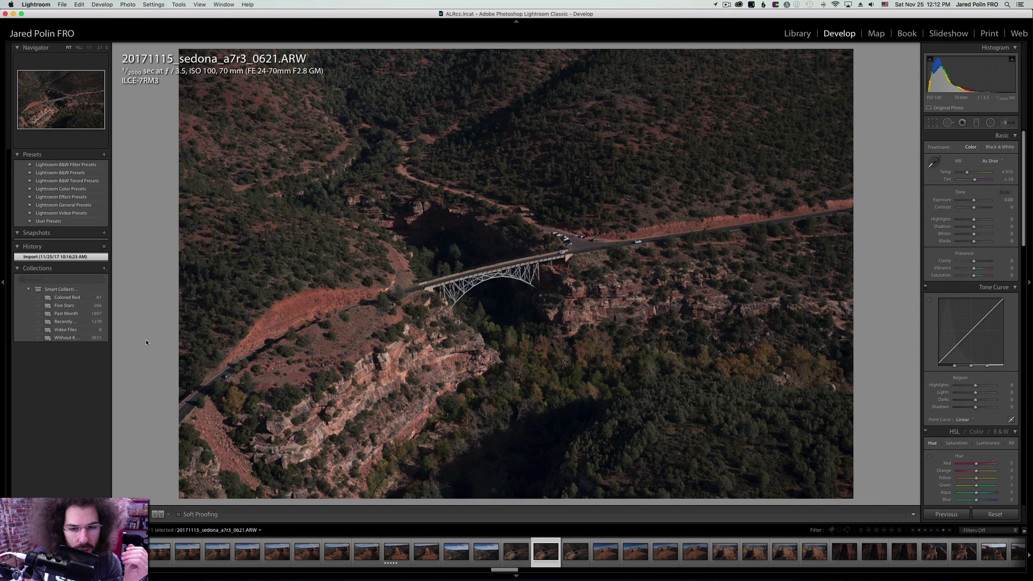
key(Right)
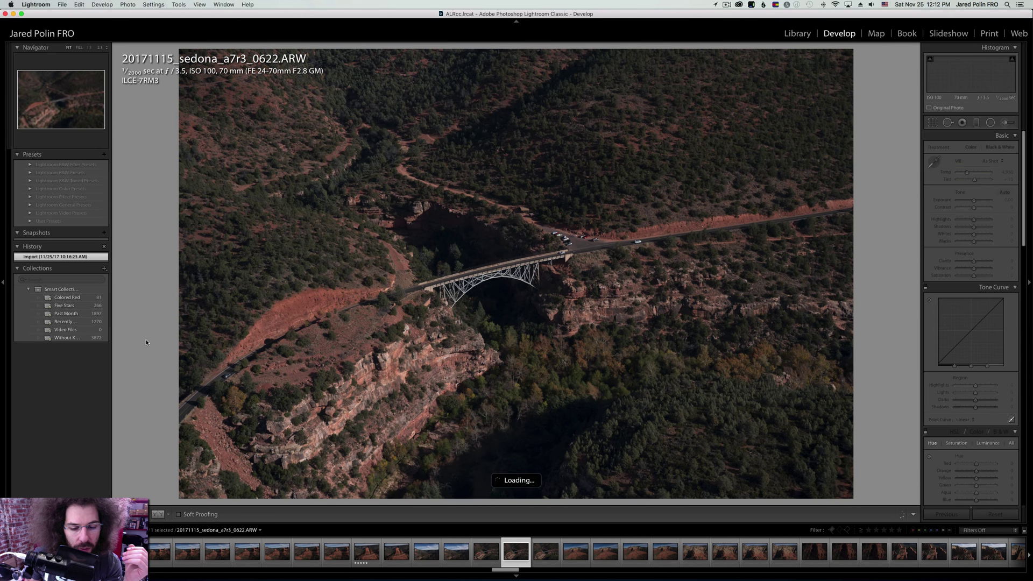
key(Right)
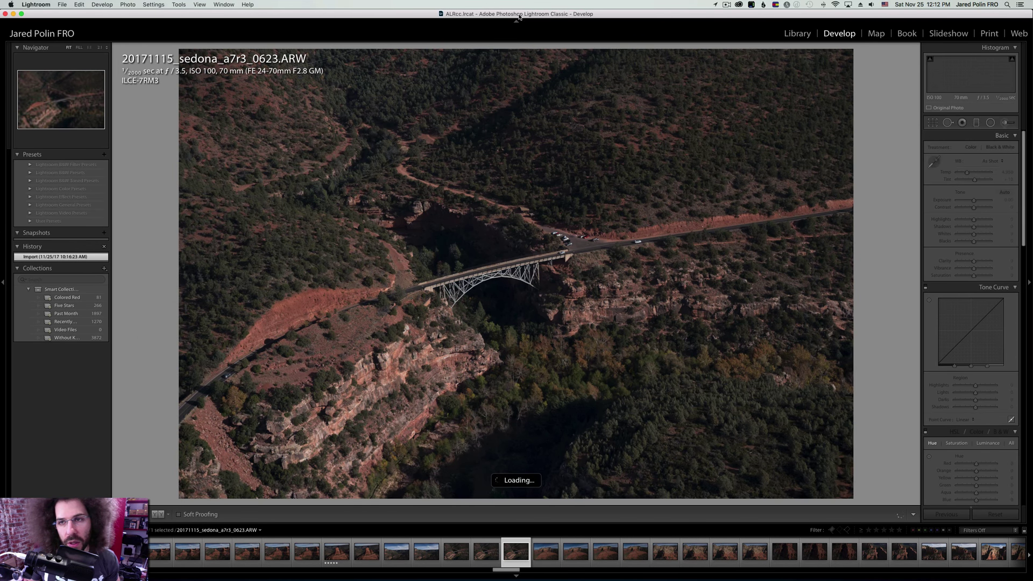
click(725, 5)
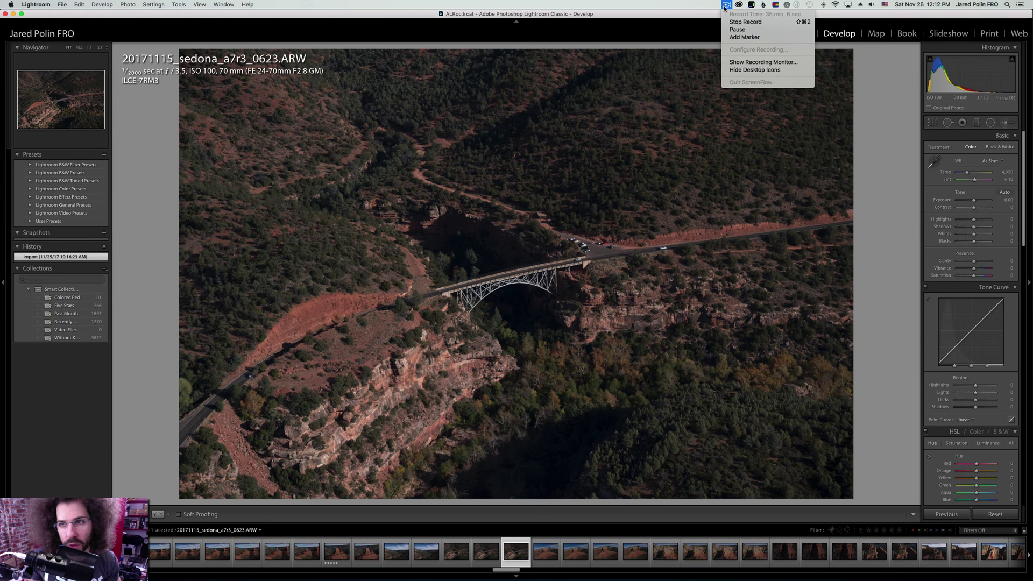
click(725, 5)
Advance to the red mesa photo 20171115_sedona_a7r3_0625.ARW and switch to the Library module.
key(Right)
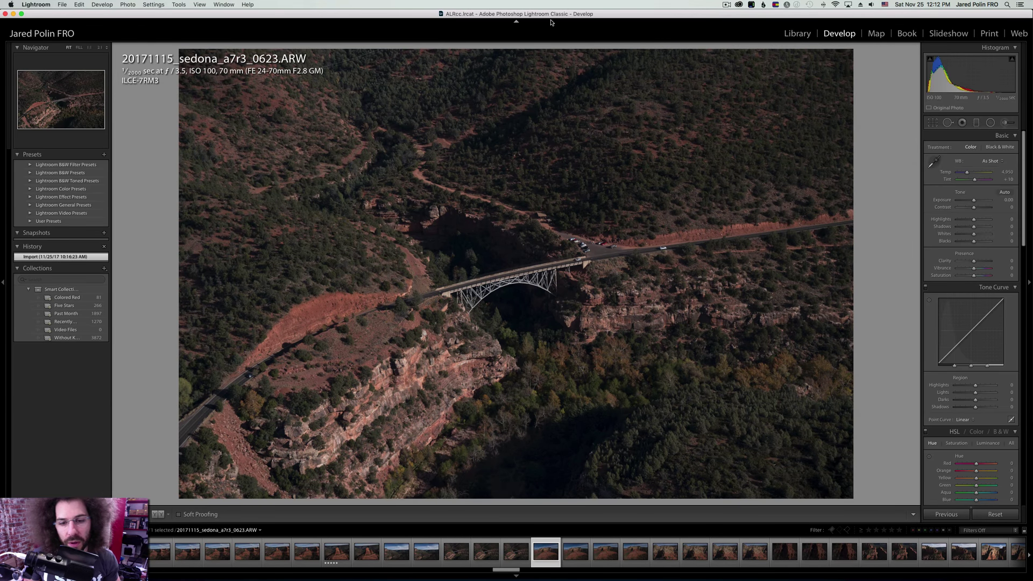
key(Right)
key(Right)
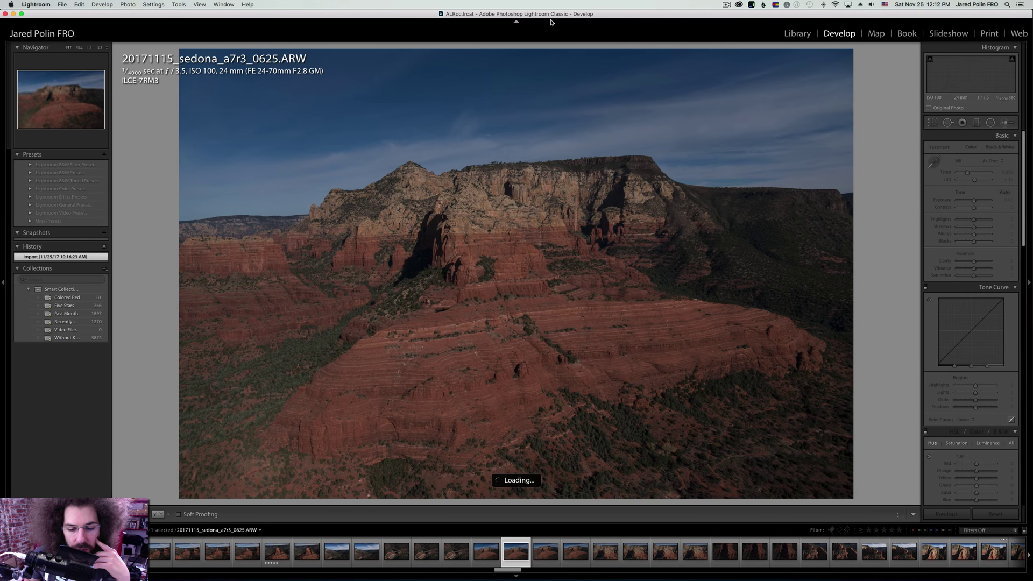
click(796, 33)
Examine the light on the mesa, cliff and shadowed rock photos 20171115_sedona_a7r3_0626.ARW through 0636.
key(Right)
key(Right)
key(Right)
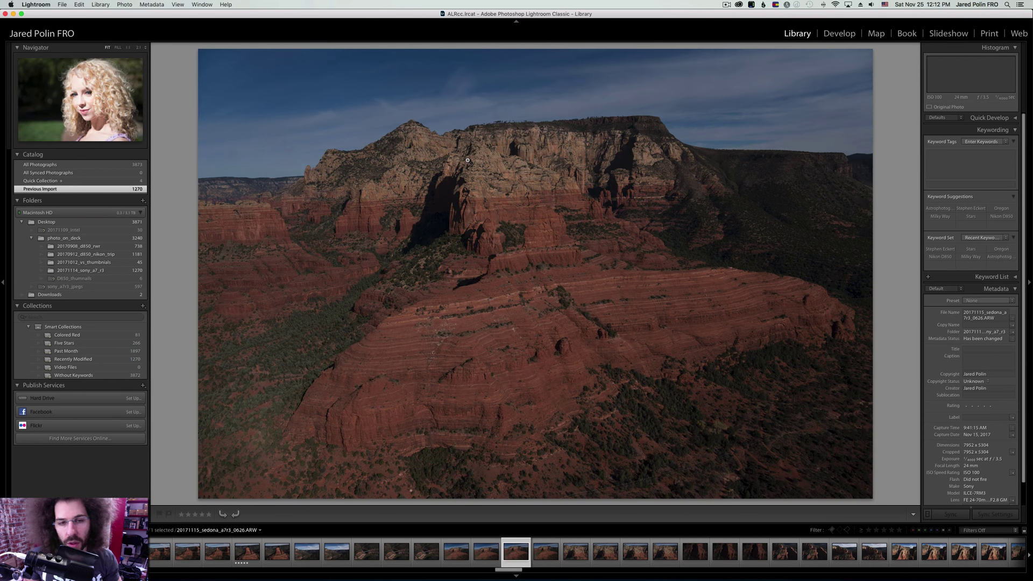
key(Right)
key(Right)
key(Right)
key(Right)
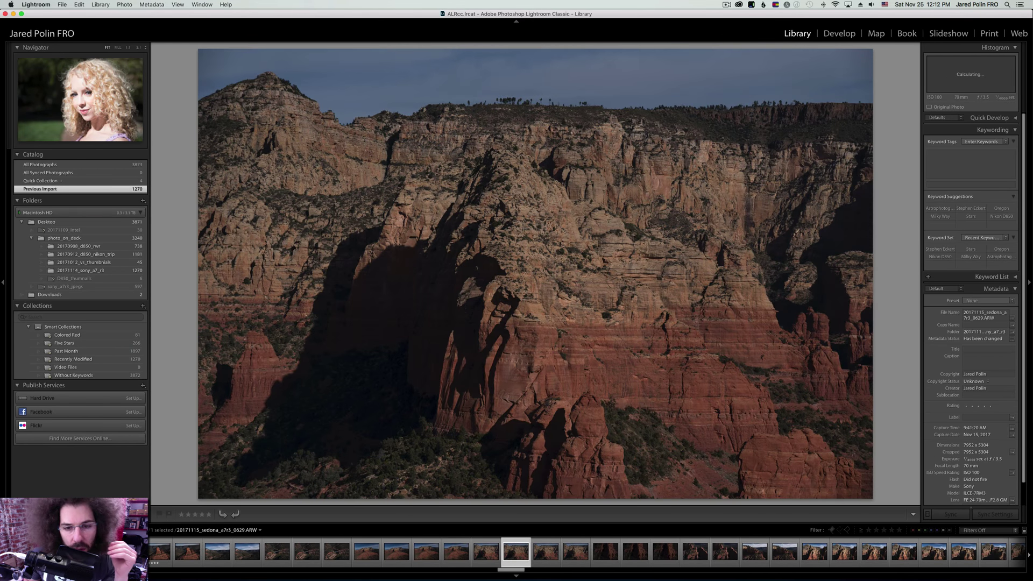
key(Right)
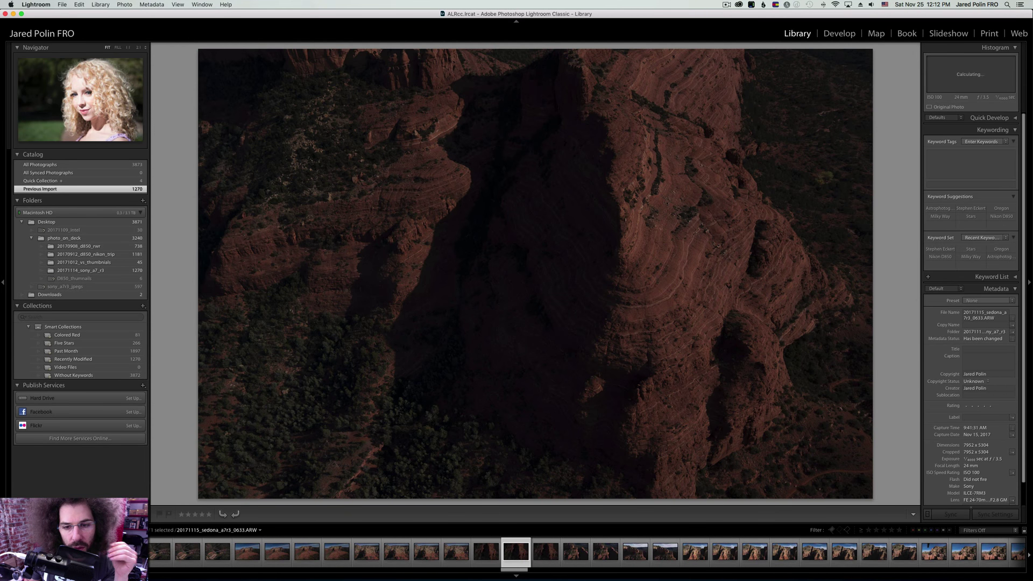
key(Right)
key(Right)
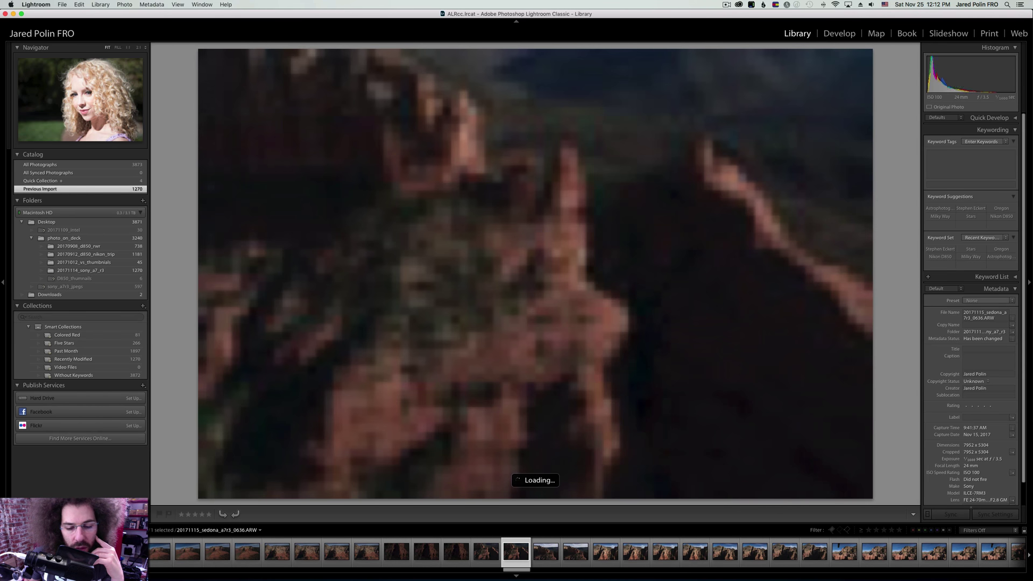
Compare the framing of the sunlit ridge and jagged cliff photos 20171115_sedona_a7r3_0637.ARW through 0646.
key(Right)
key(Right)
key(Right)
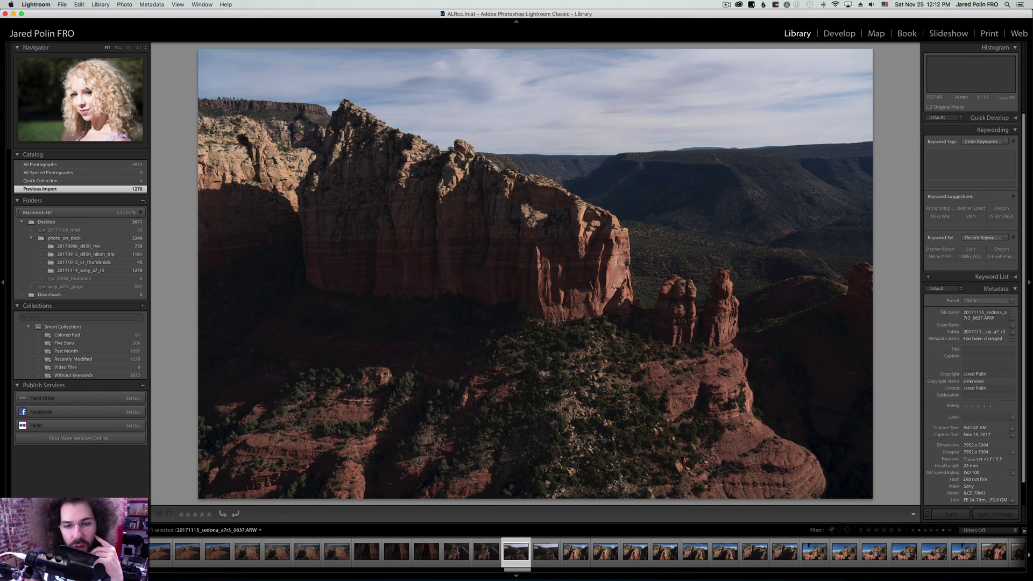
key(Right)
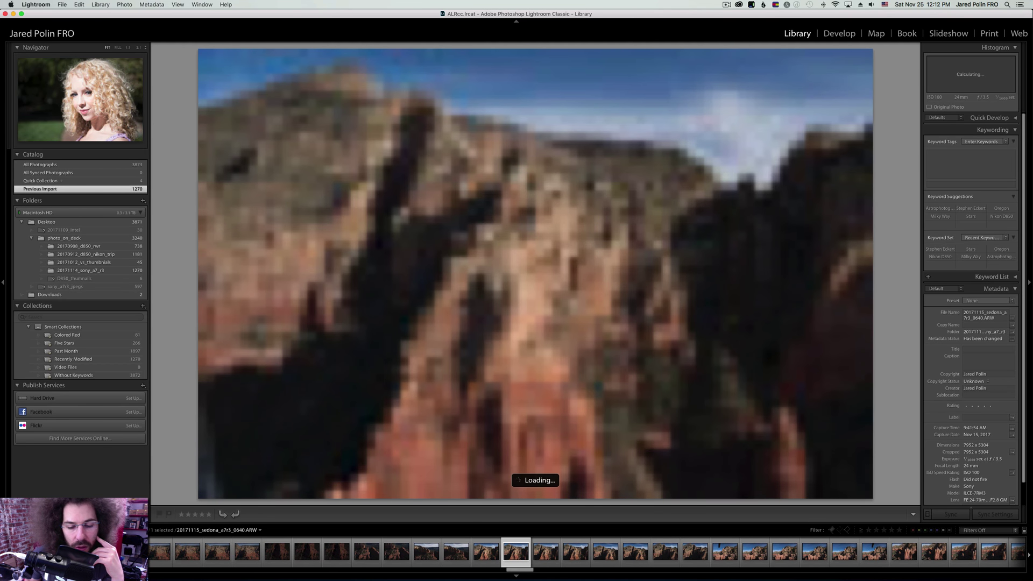
key(Right)
key(Right)
key(Right)
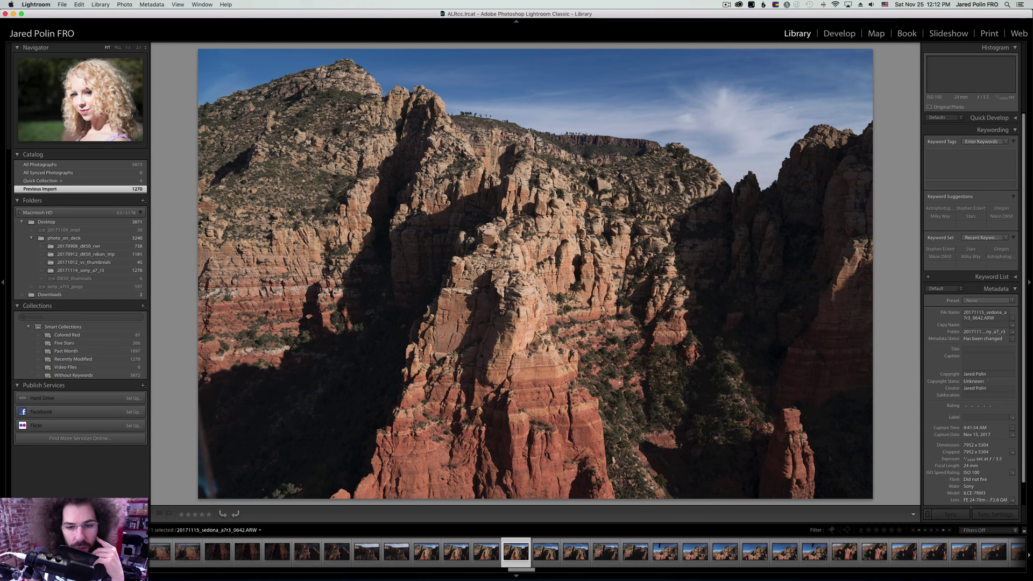
key(Right)
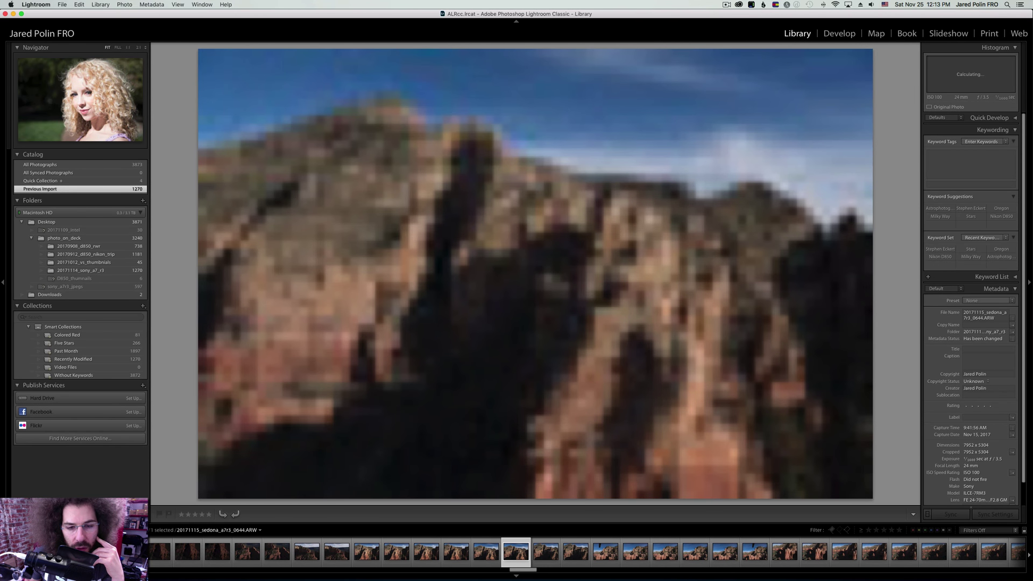
key(Right)
key(Right)
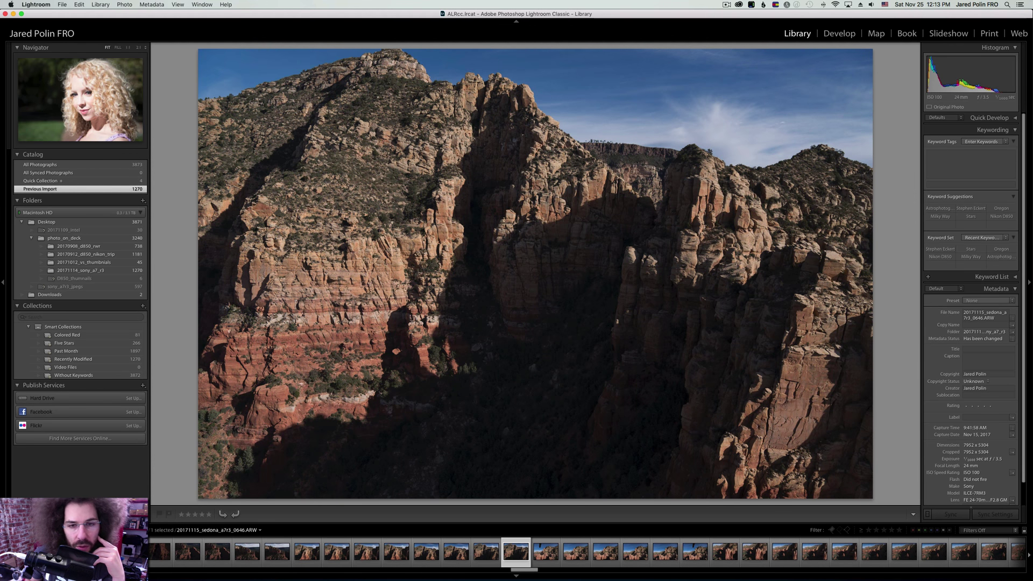
Review the cliff and canyon spire photos 20171115_sedona_a7r3_0647.ARW through 0655 and rate 0655 five stars.
key(Right)
key(Right)
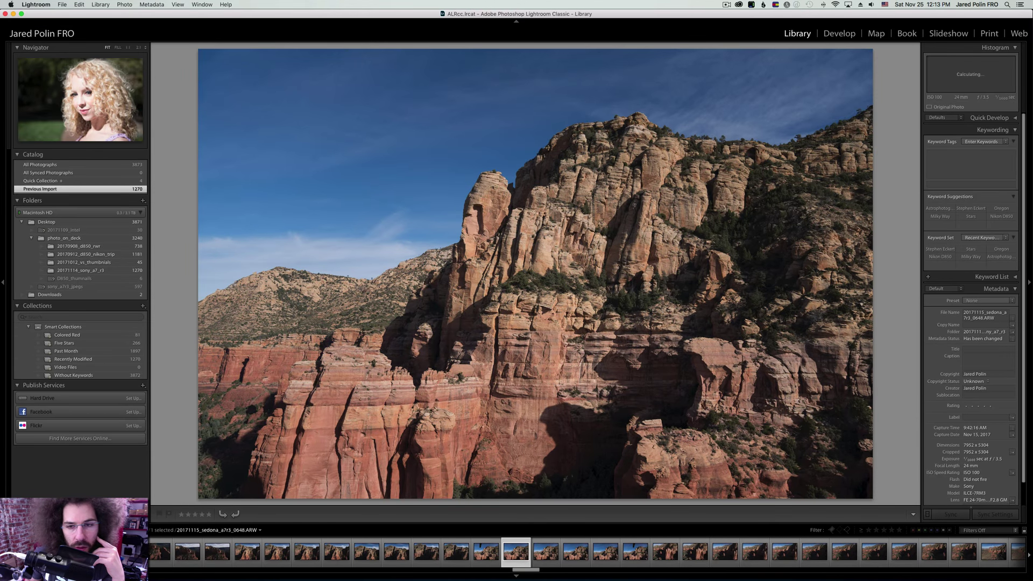
key(Right)
key(Right)
key(Right)
key(Right)
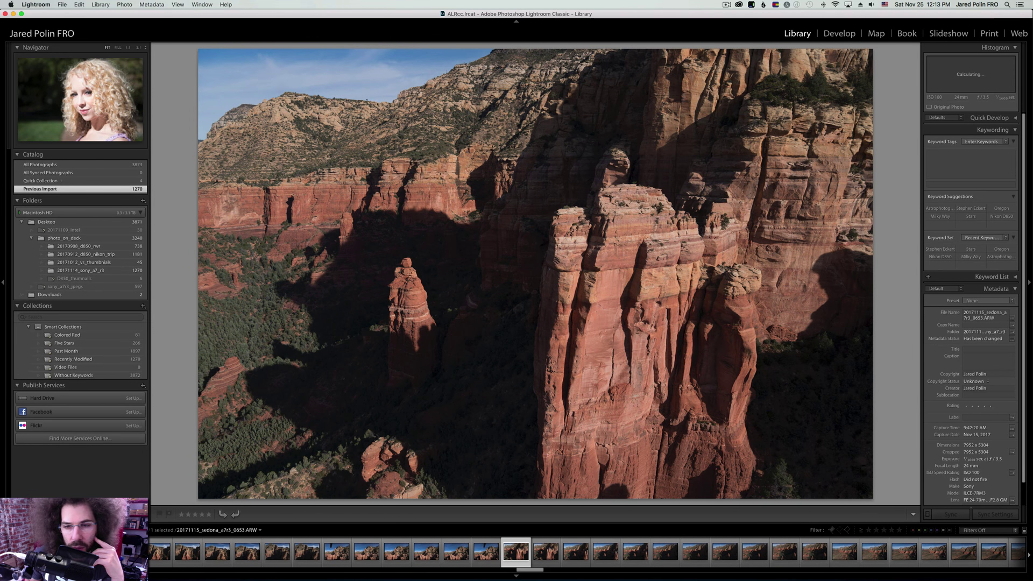
key(Right)
key(Right)
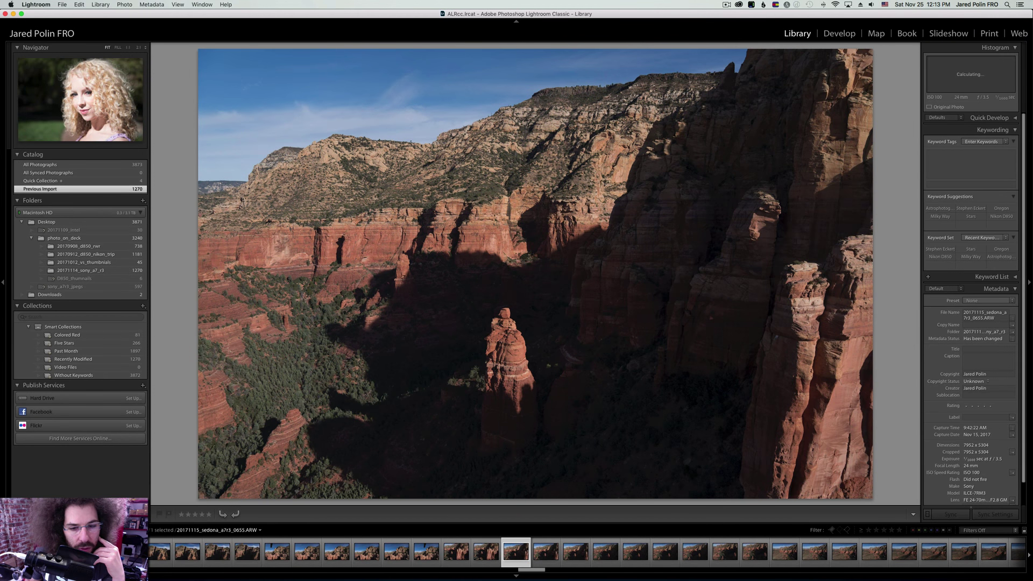
key(5)
Review the lone spire and canyon photos 20171115_sedona_a7r3_0656.ARW through 0664.
key(Right)
key(Right)
key(Right)
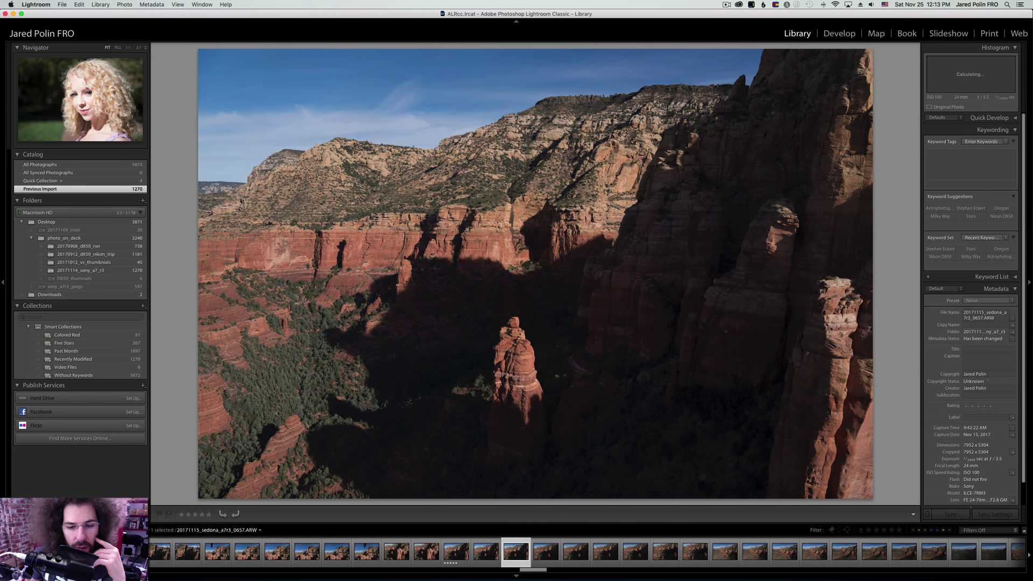
key(Right)
key(Right)
key(Right)
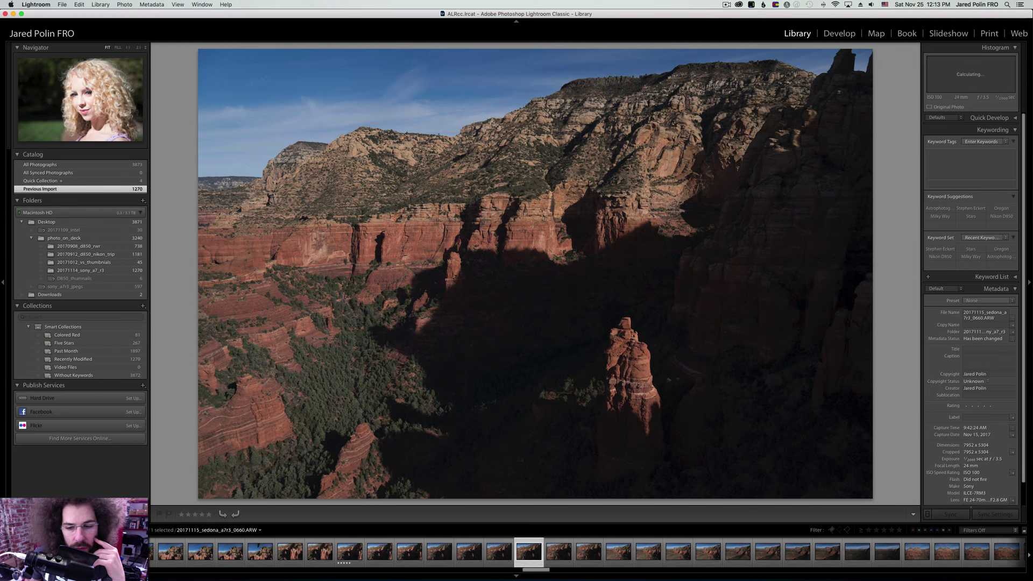
key(Right)
key(Right)
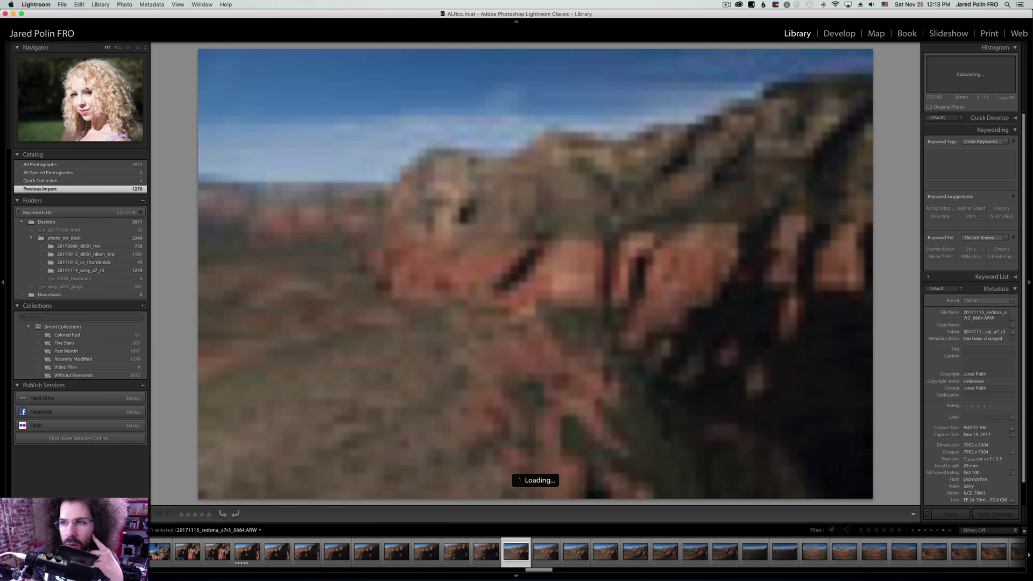
Review the canyon ridge and shadowed valley photos 20171115_sedona_a7r3_0665.ARW through 0672.
key(Right)
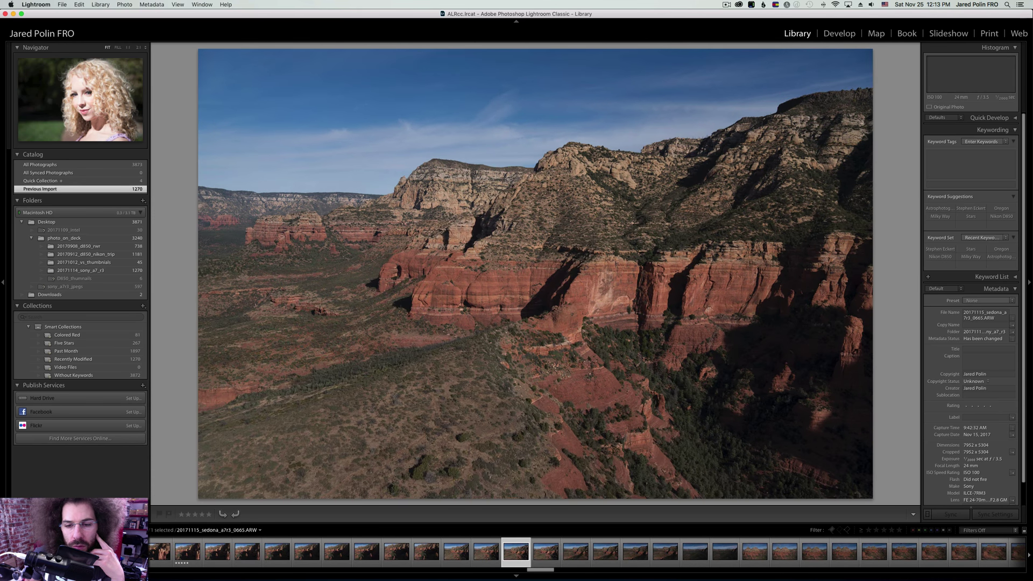
key(Right)
key(Right)
key(Right)
key(Right)
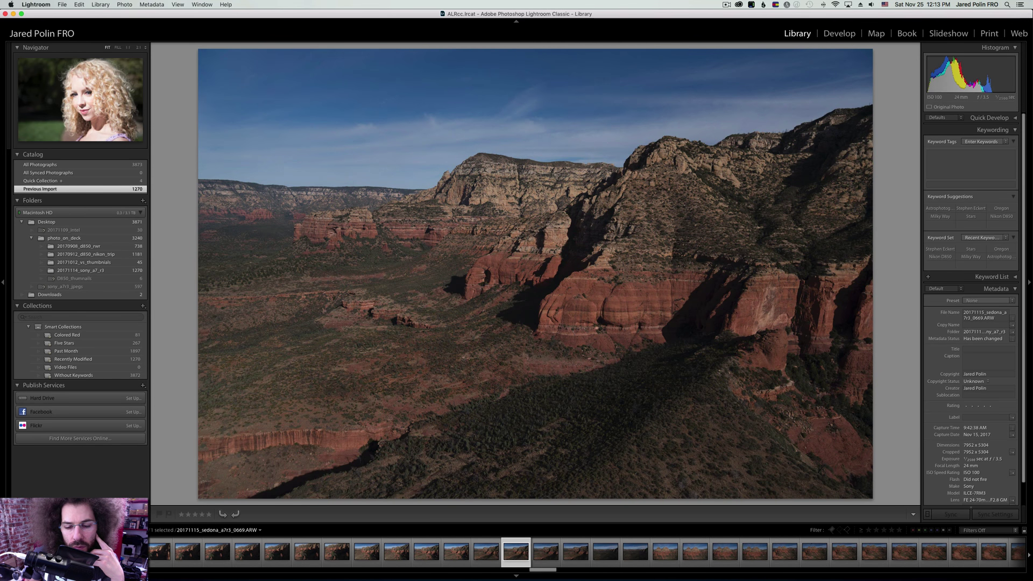
key(Right)
key(Right)
key(Right)
key(Right)
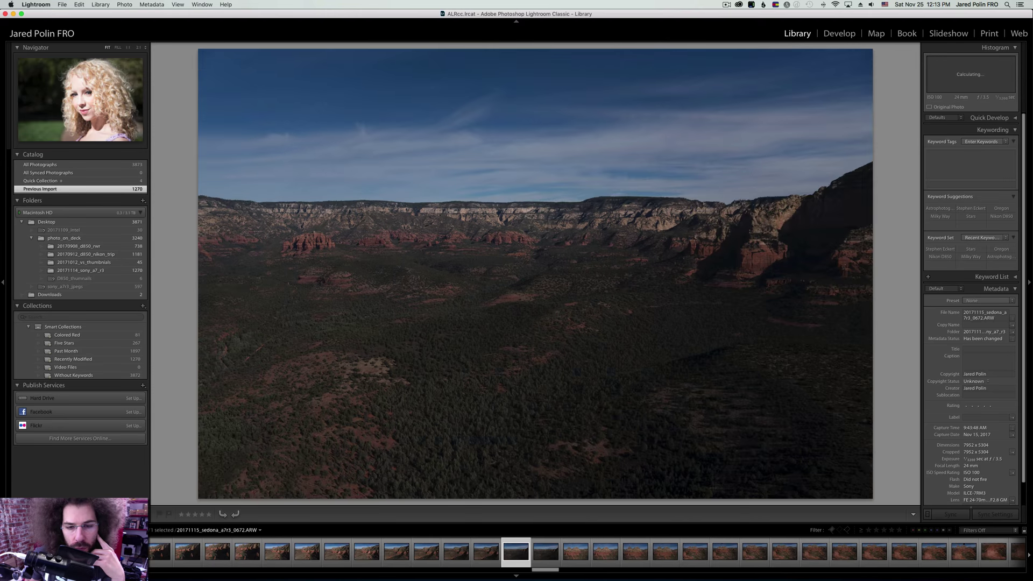
Review the twin-peaked red butte photos 20171115_sedona_a7r3_0673.ARW through 0679.
key(Right)
key(Right)
key(Right)
key(Right)
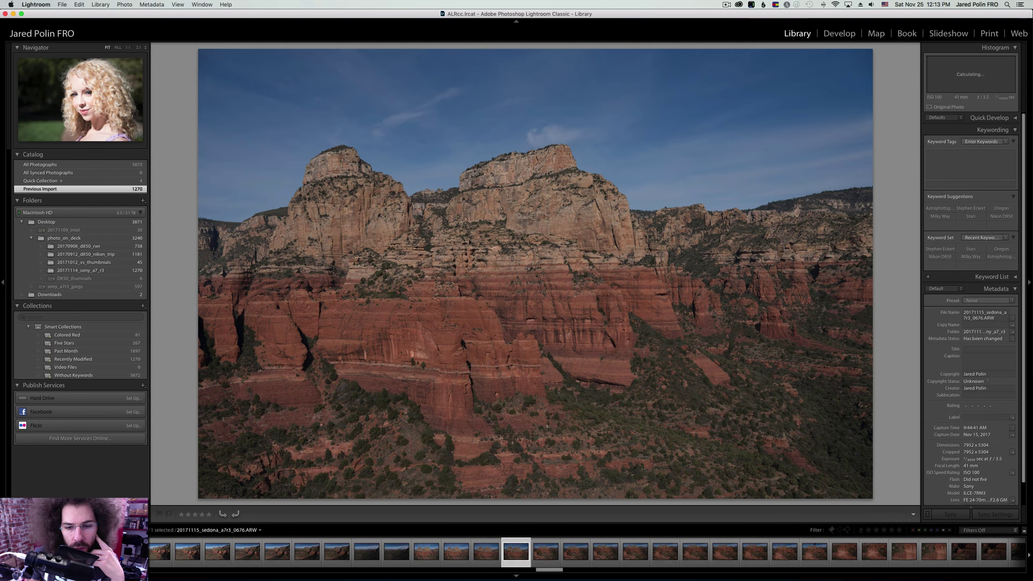
key(Right)
key(Right)
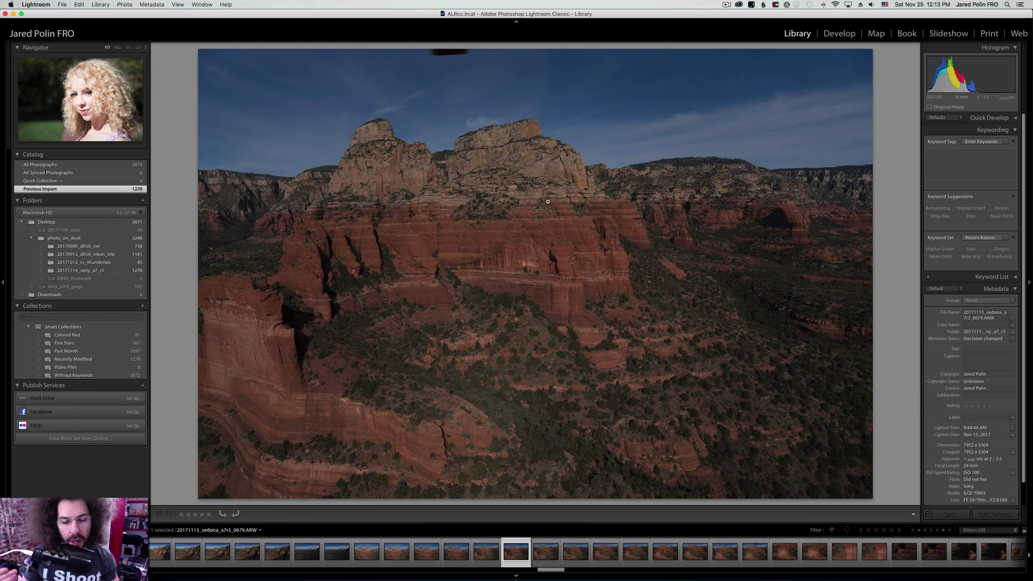
Find the red butte photo 20171115_sedona_a7r3_0683.ARW among the thumbnails, view it large and rate it five stars.
click(507, 206)
key(g)
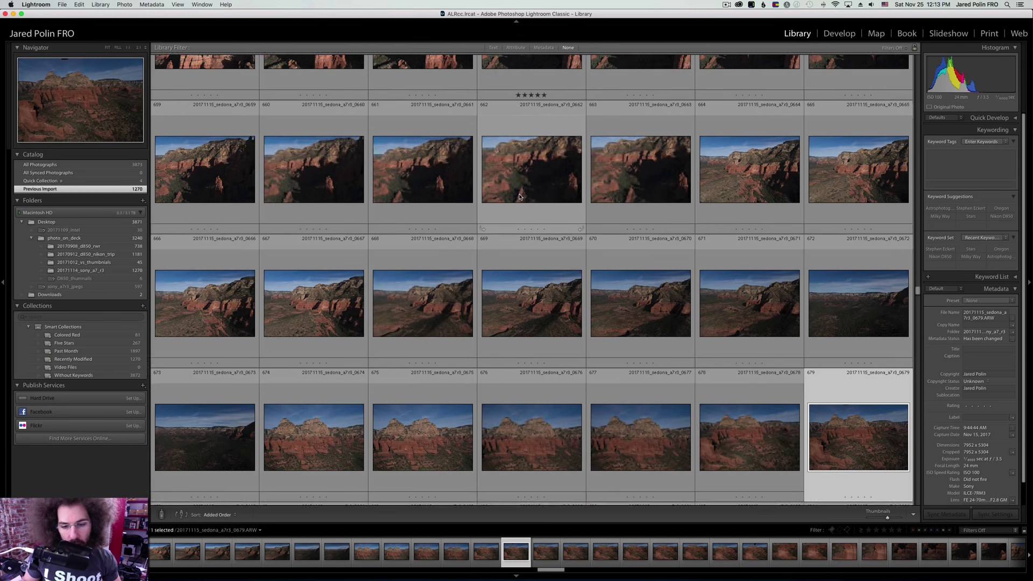
scroll(519, 196, down, 5)
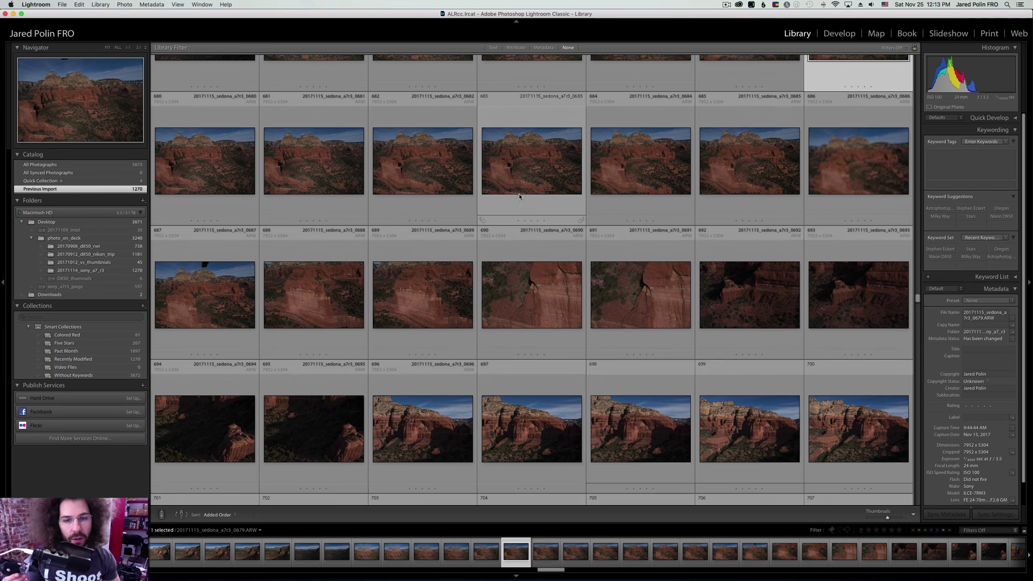
double_click(511, 146)
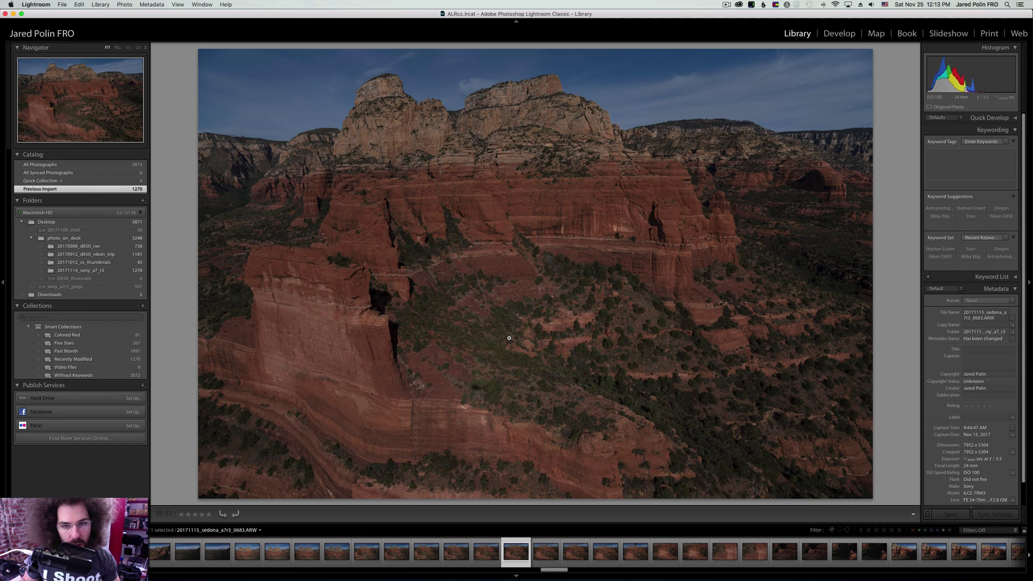
key(5)
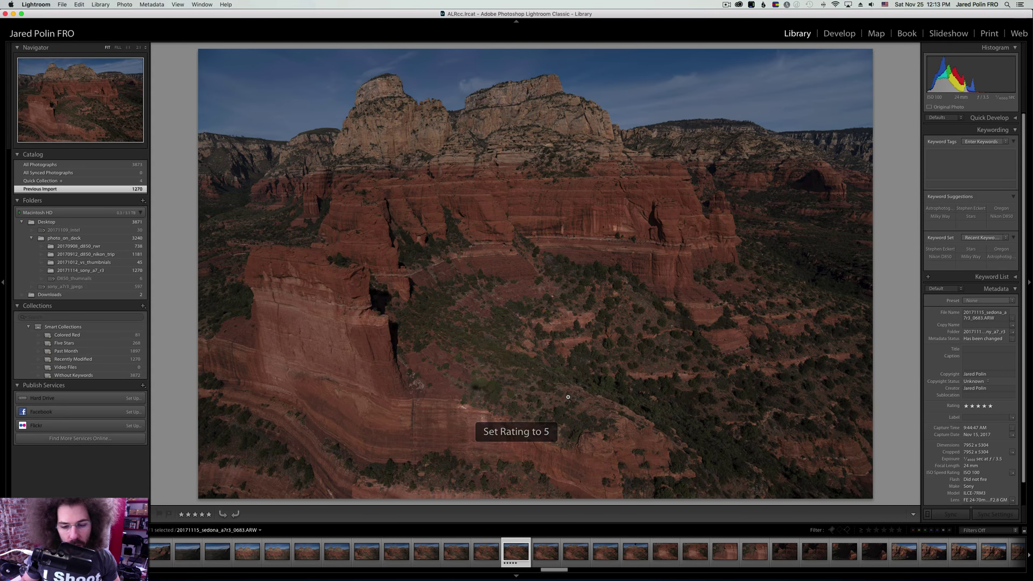
Compare the following butte photos 20171115_sedona_a7r3_0684.ARW through 0687.
click(517, 327)
key(Right)
key(Right)
key(Right)
key(Right)
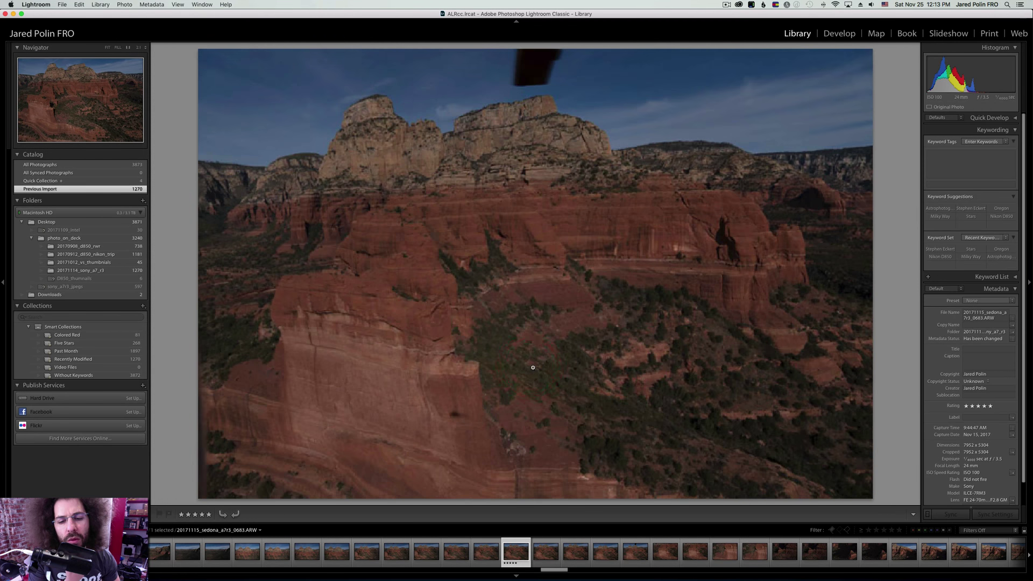
Find the shadowed cliff photo 20171115_sedona_a7r3_0697.ARW among the thumbnails and inspect its rock detail close up.
key(g)
scroll(510, 320, down, 3)
scroll(510, 319, down, 5)
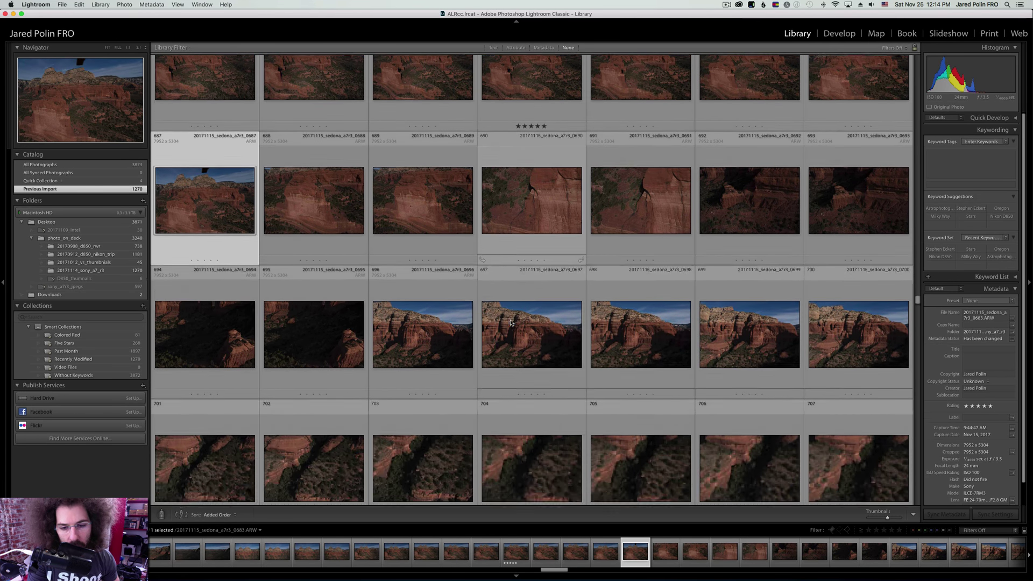
click(508, 152)
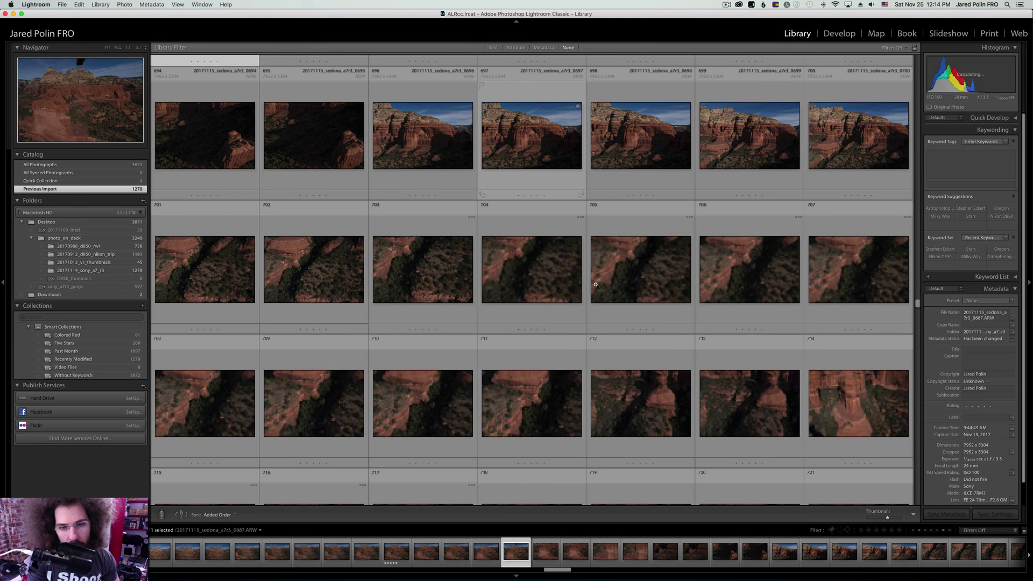
key(e)
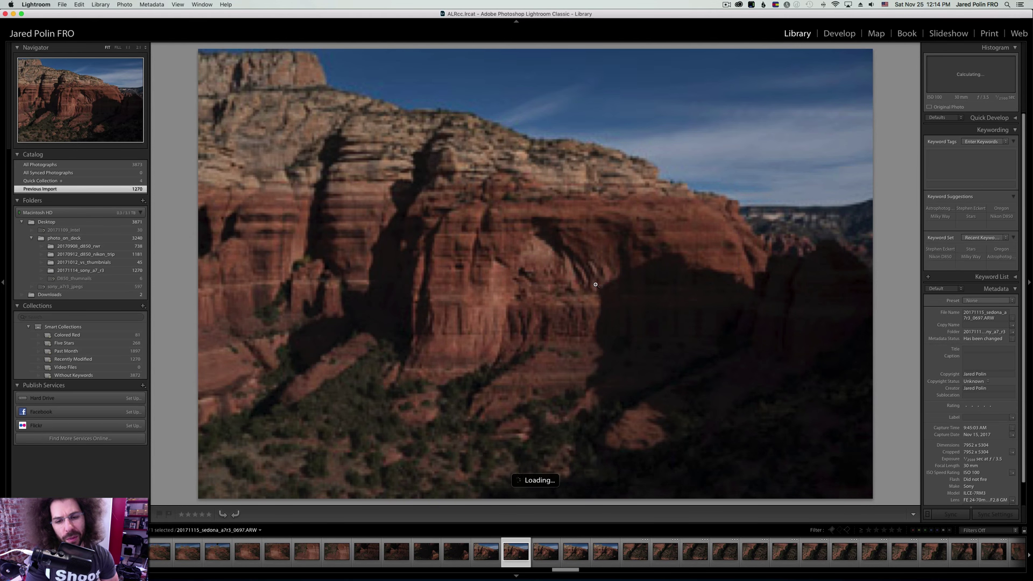
click(531, 273)
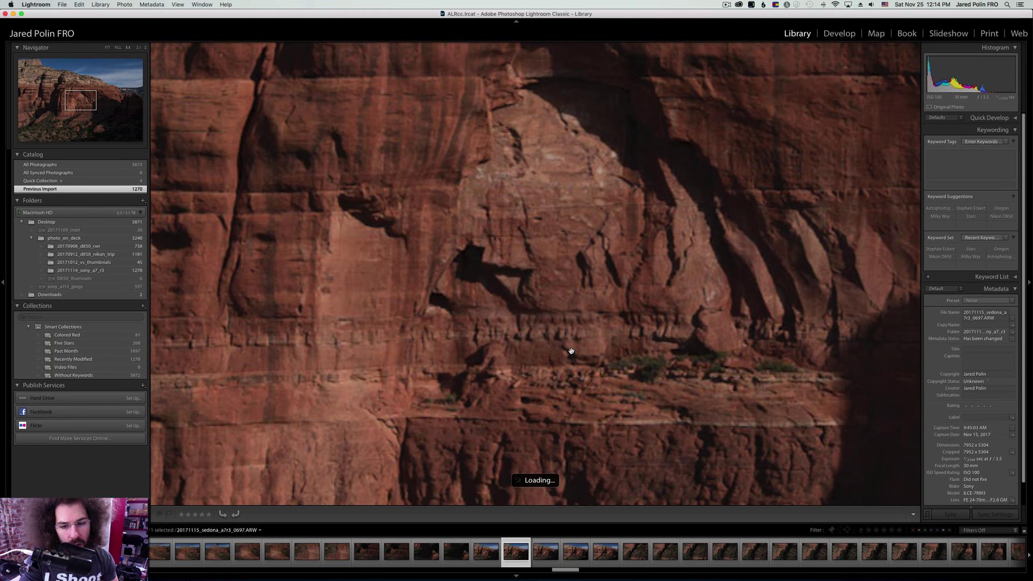
click(560, 296)
click(488, 313)
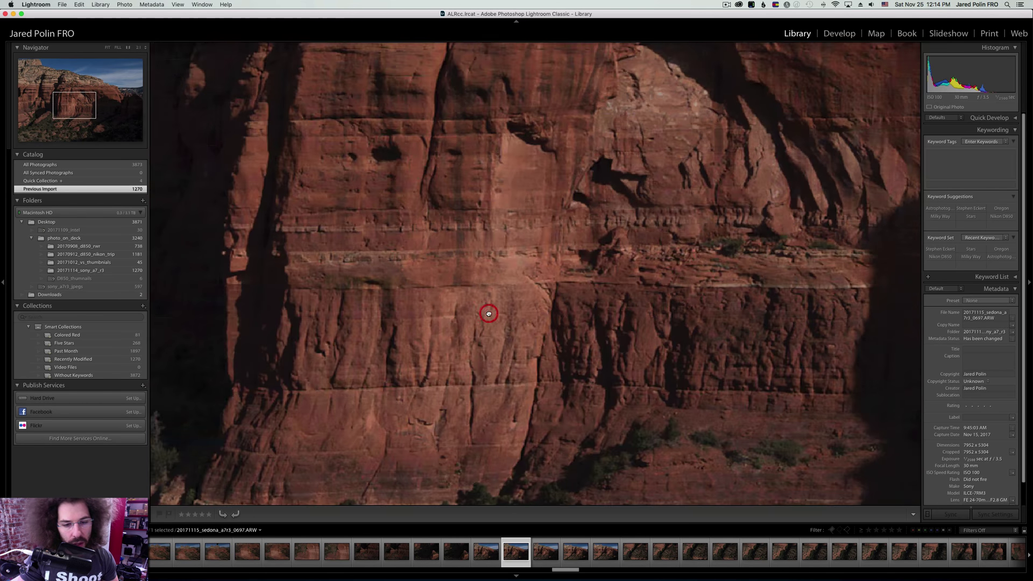
Find the rock tower photo 20171115_sedona_a7r3_0714.ARW among the thumbnails and view it large.
key(g)
scroll(488, 313, down, 5)
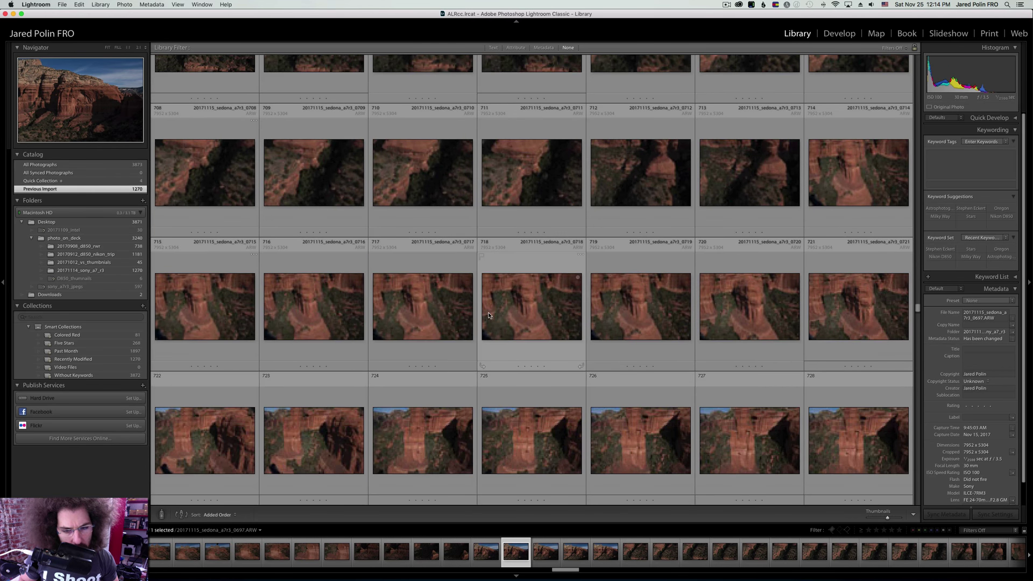
double_click(769, 199)
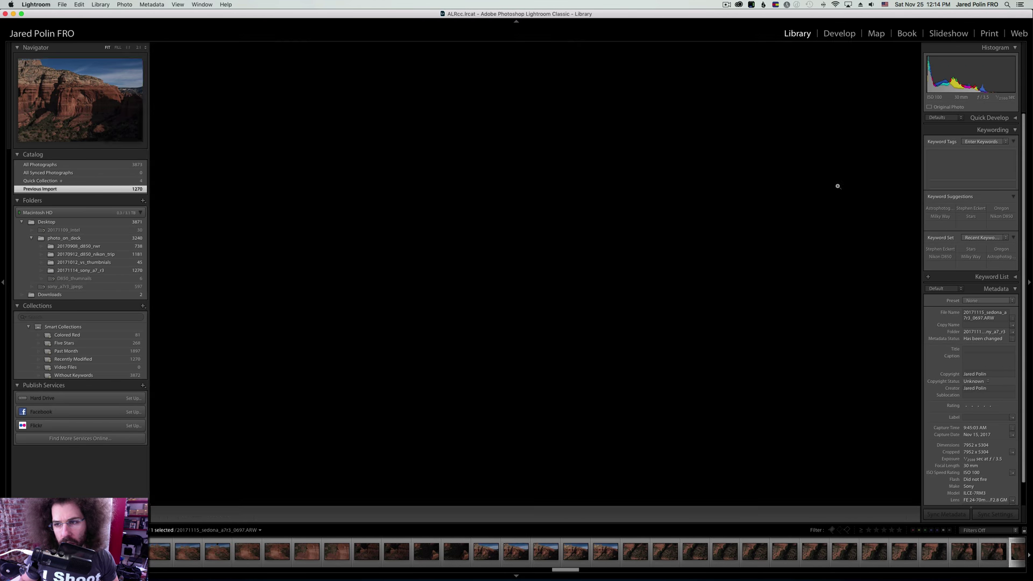
click(510, 245)
click(510, 246)
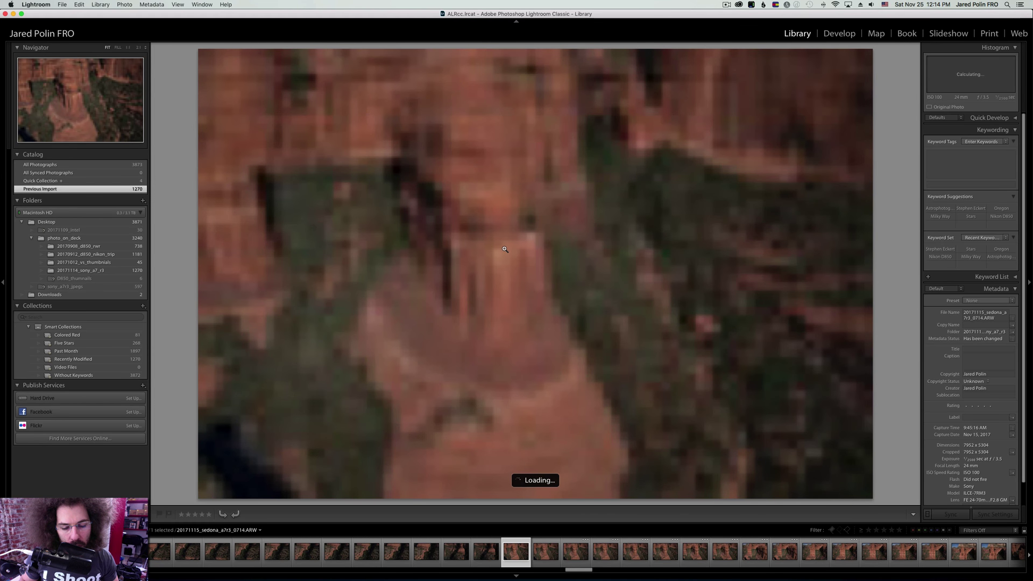
click(725, 4)
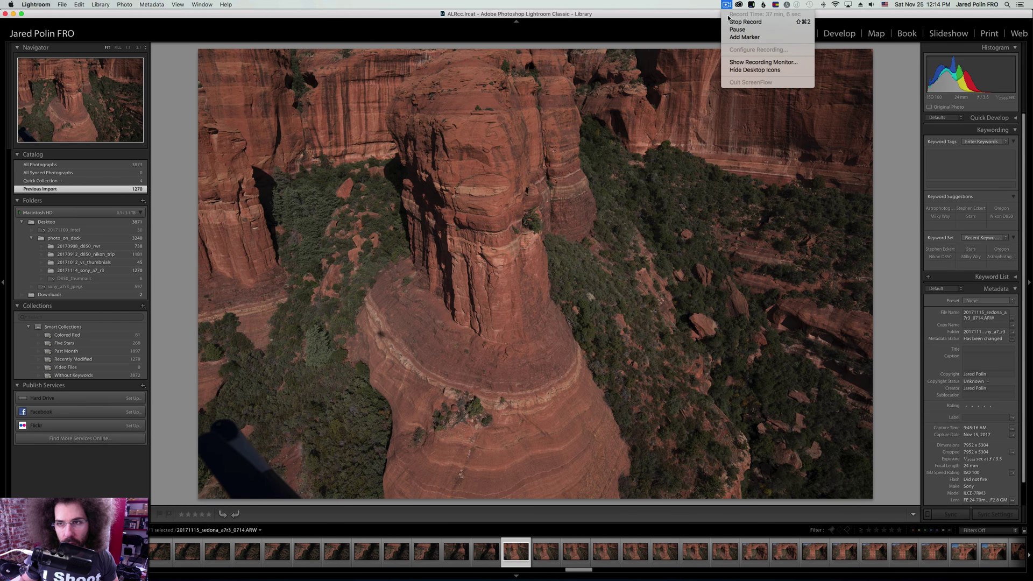
click(731, 23)
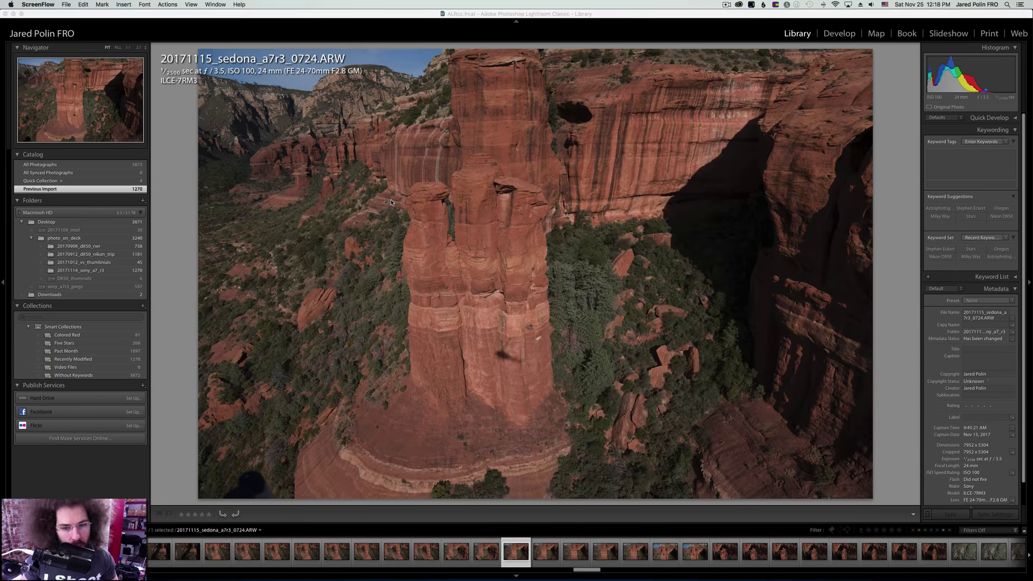
Check the rock tower's detail close up in 20171115_sedona_a7r3_0724.ARW and rate the photo five stars.
click(486, 276)
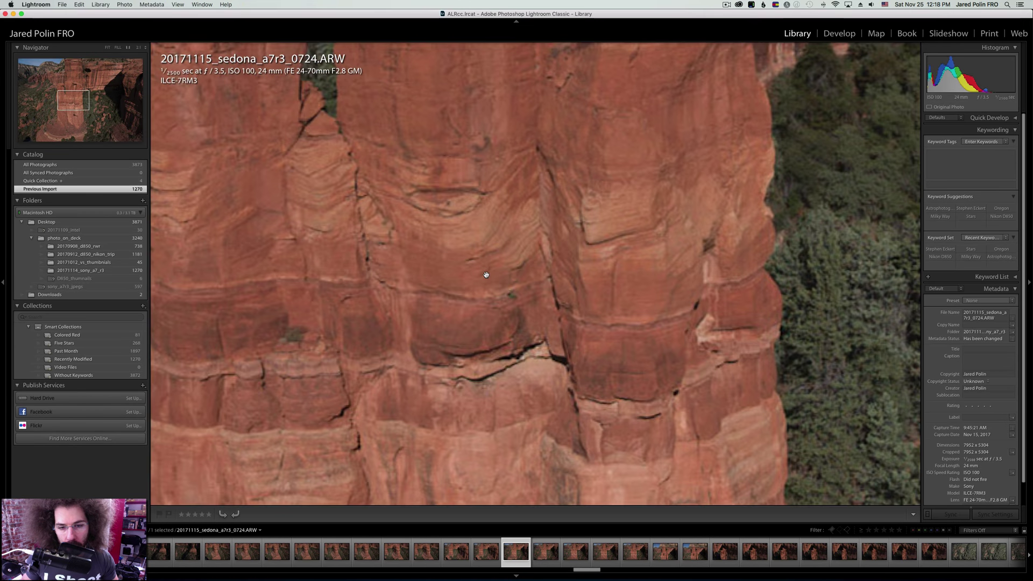
click(486, 275)
key(5)
Review the sunlit rock tower photos 20171115_sedona_a7r3_0725.ARW through 0729.
key(Right)
key(Right)
key(Right)
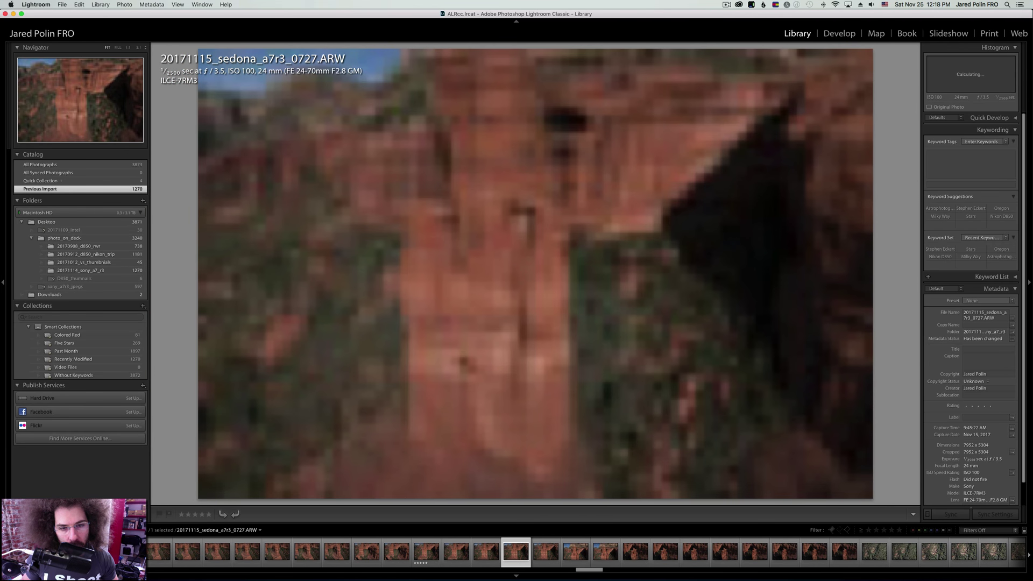
key(Right)
key(Right)
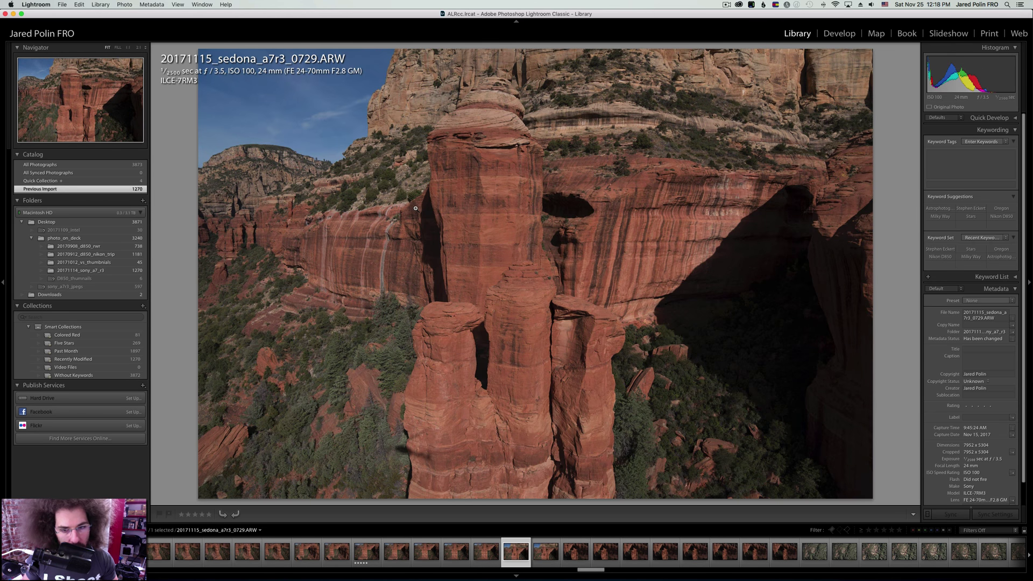
Review the dark canyon spire photos from 20171115_sedona_a7r3_0730.ARW up to the green hillside photo 0739.
key(Right)
key(Right)
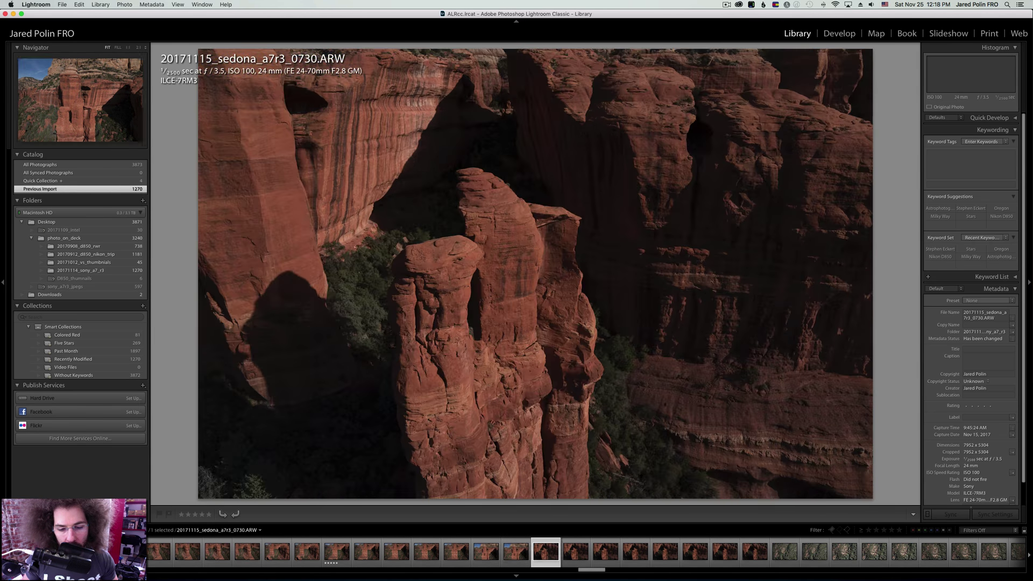
key(Right)
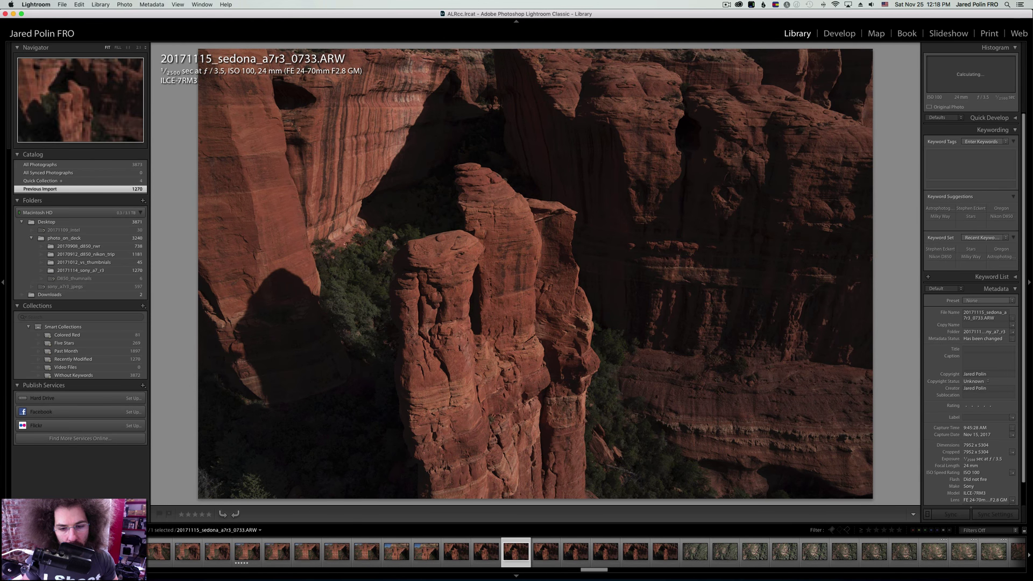
key(Right)
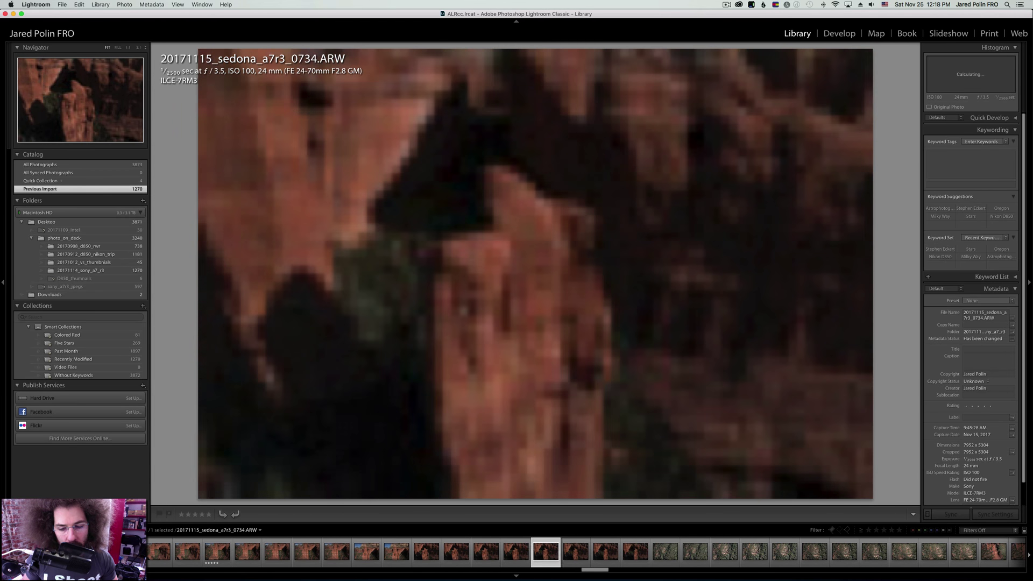
key(Right)
key(Right)
key(Right)
key(Right)
key(Right)
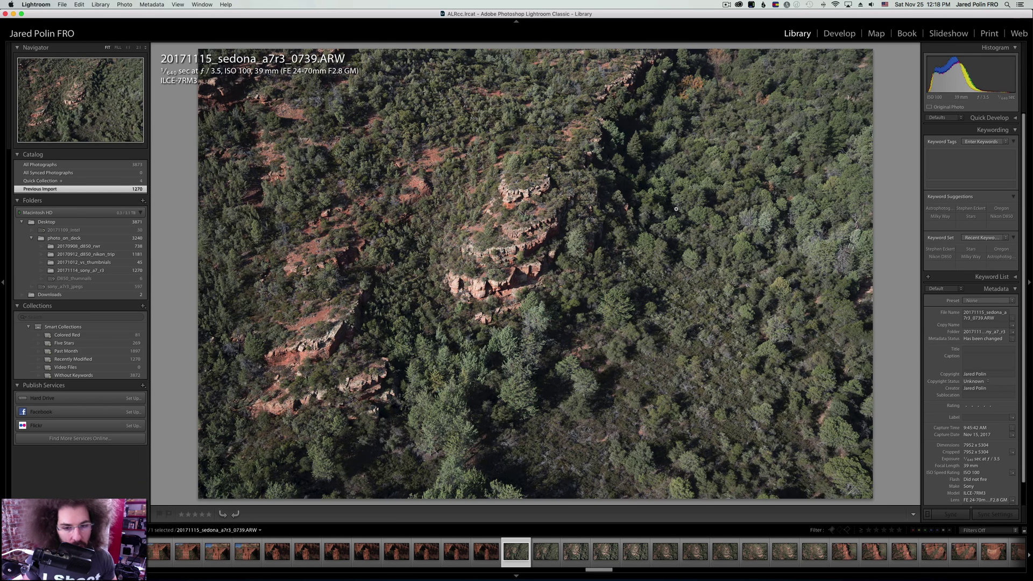
Skim the shrub-covered hillside and red spire photos after 20171115_sedona_a7r3_0739.ARW through 0754.
key(Right)
key(Right)
key(Right)
key(Right)
key(Right)
key(Right)
key(Right)
key(Right)
key(Right)
key(Right)
key(Right)
key(Right)
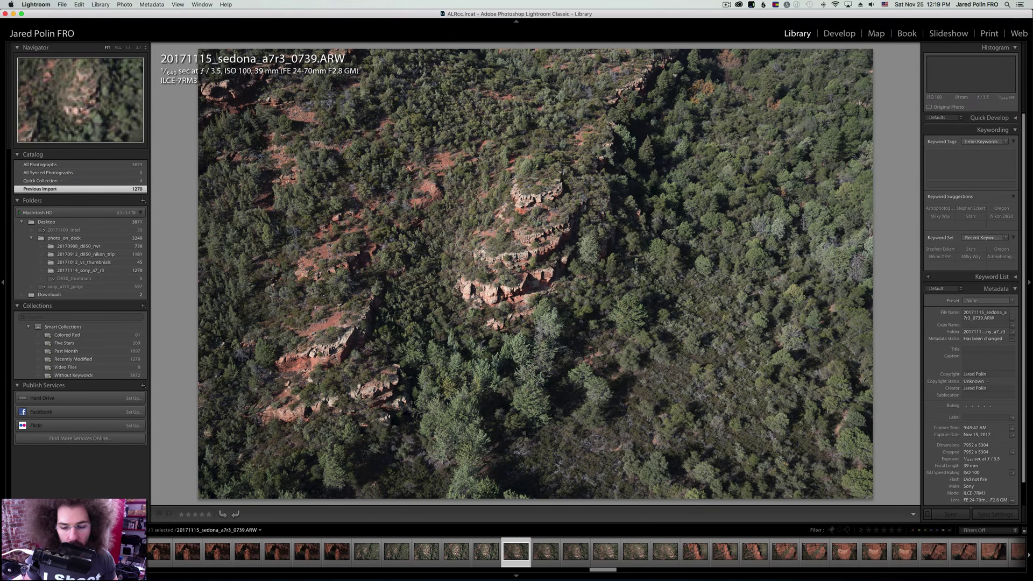
key(Right)
key(Right)
key(Right)
key(Right)
key(Right)
key(Right)
key(Right)
key(Right)
key(Right)
key(Right)
key(Right)
key(Right)
key(Right)
key(Right)
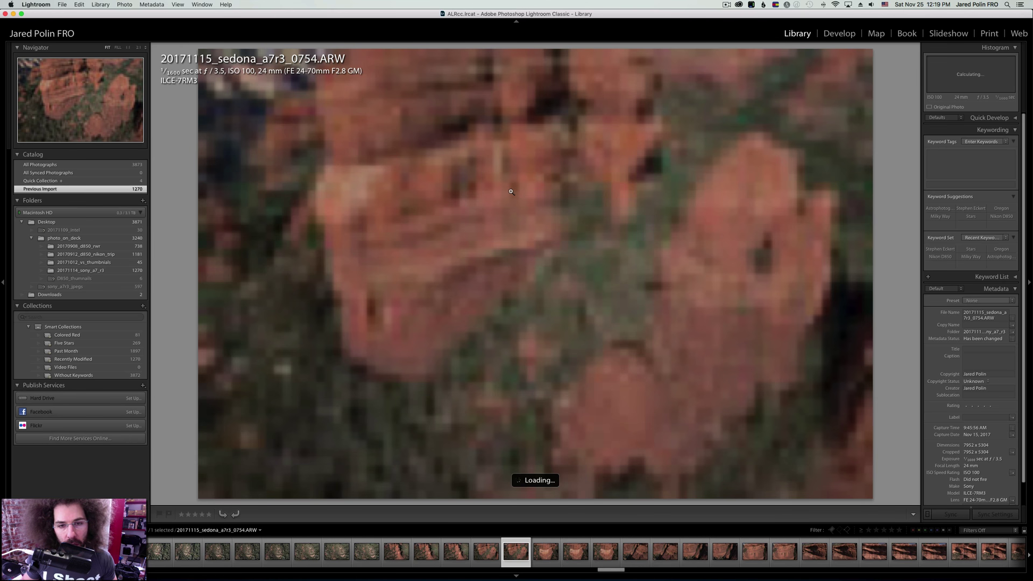
View the pale-banded rock photo with the helicopter shadow, 20171115_sedona_a7r3_0755.ARW, at large size and rate it five stars.
double_click(511, 192)
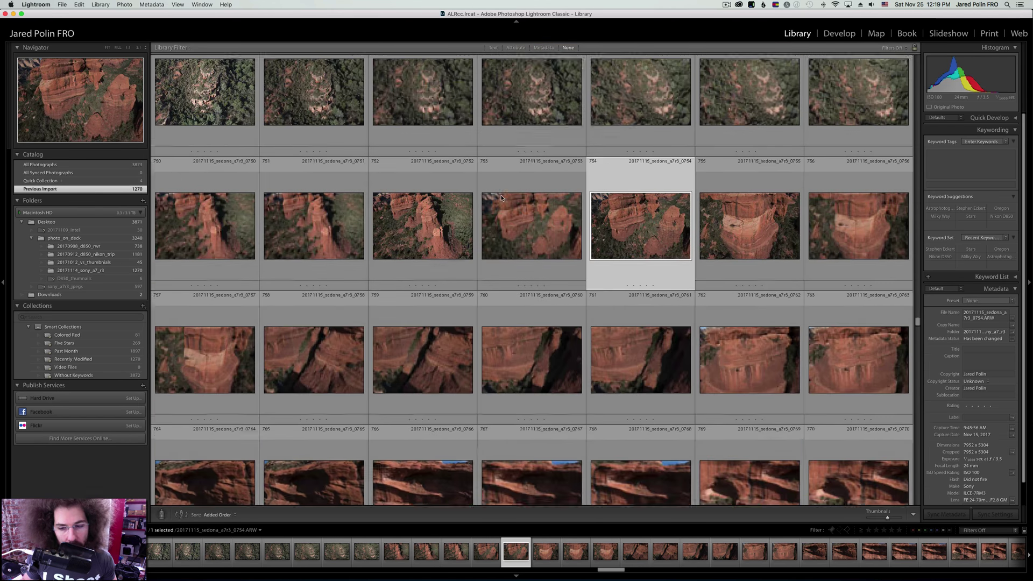
double_click(740, 163)
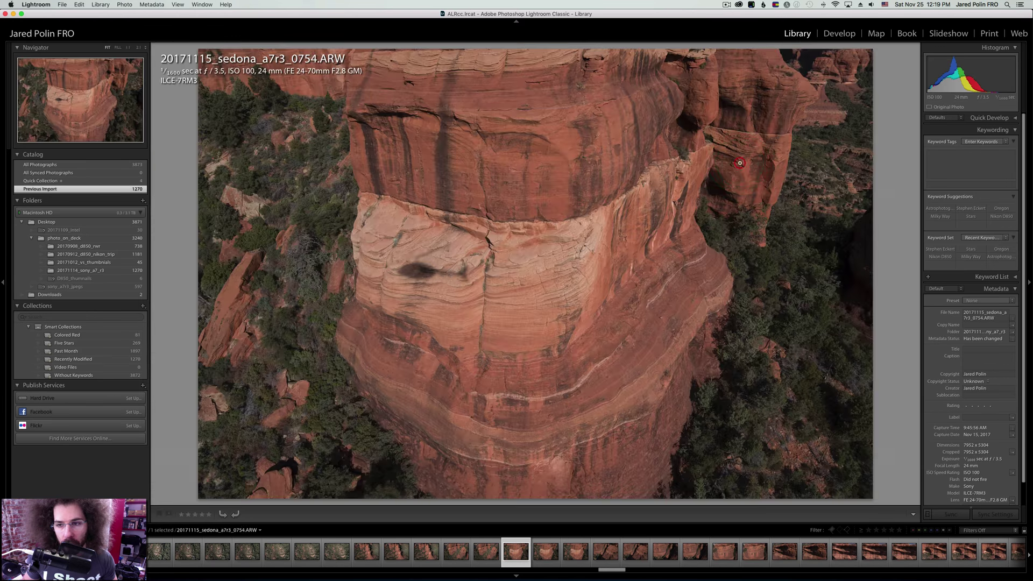
key(Right)
key(5)
Review the banded rock and cliff photos 20171115_sedona_a7r3_0756.ARW through 0763.
key(Right)
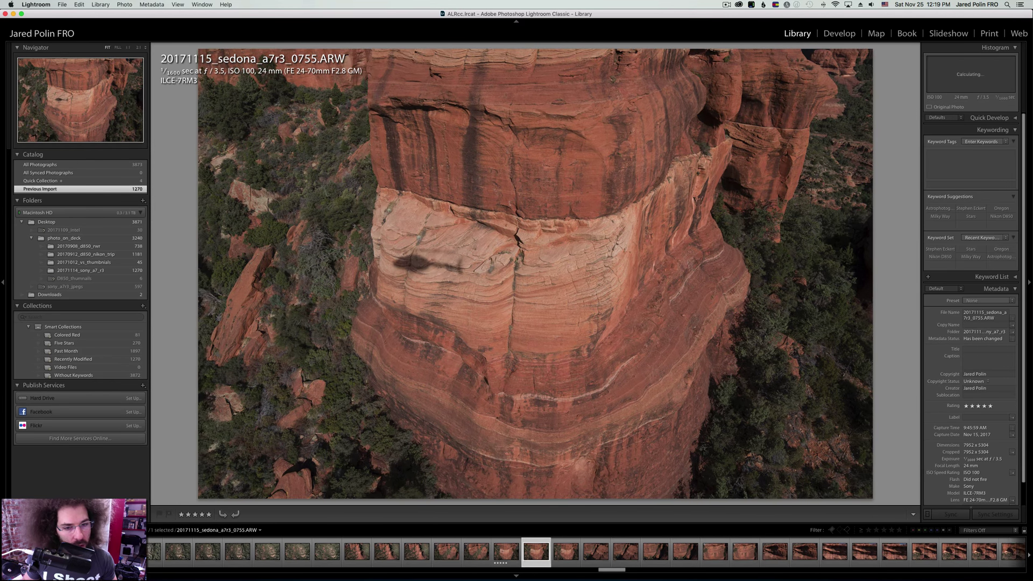
key(Right)
key(Right)
key(Right)
key(Right)
key(Right)
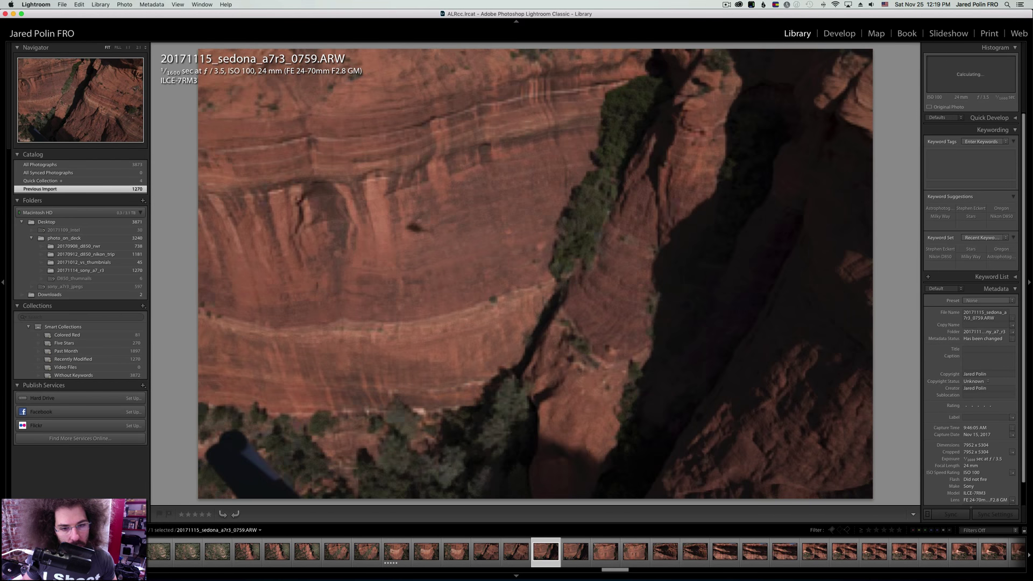
key(Right)
key(Right)
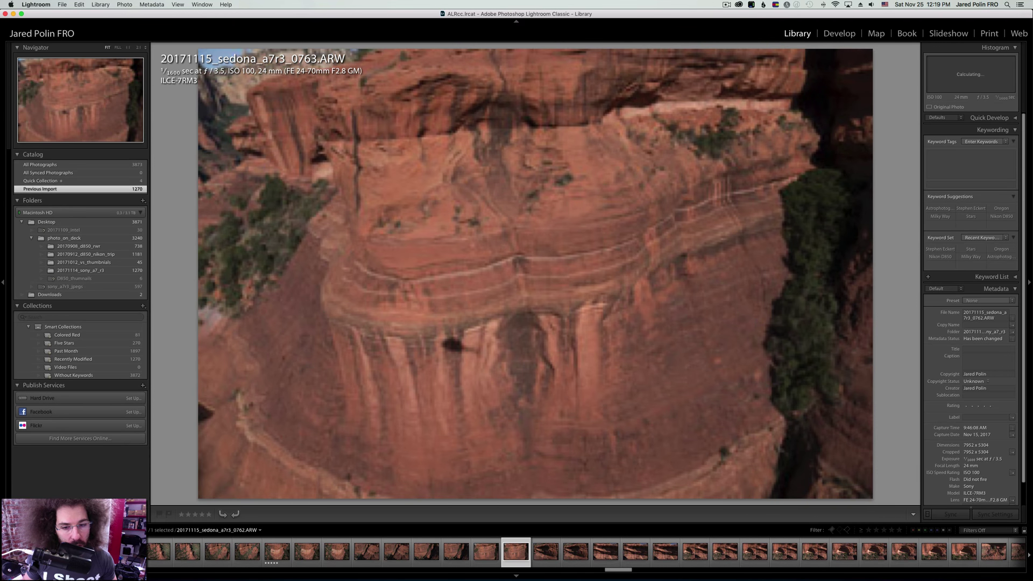
click(514, 315)
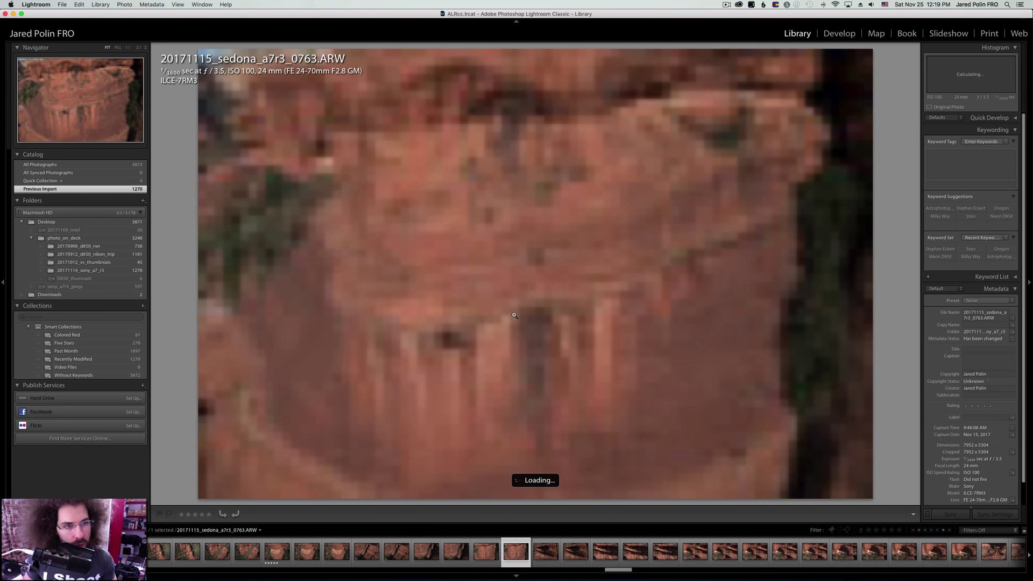
Review the shaded red cliff and overhang photos after 20171115_sedona_a7r3_0763.ARW up to 0770.
key(Right)
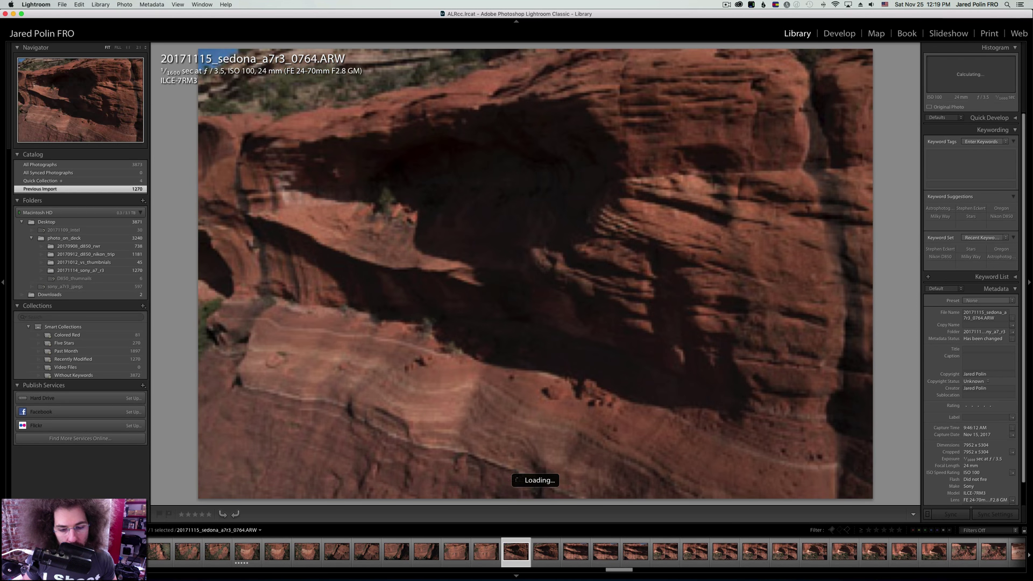
key(Right)
key(Right)
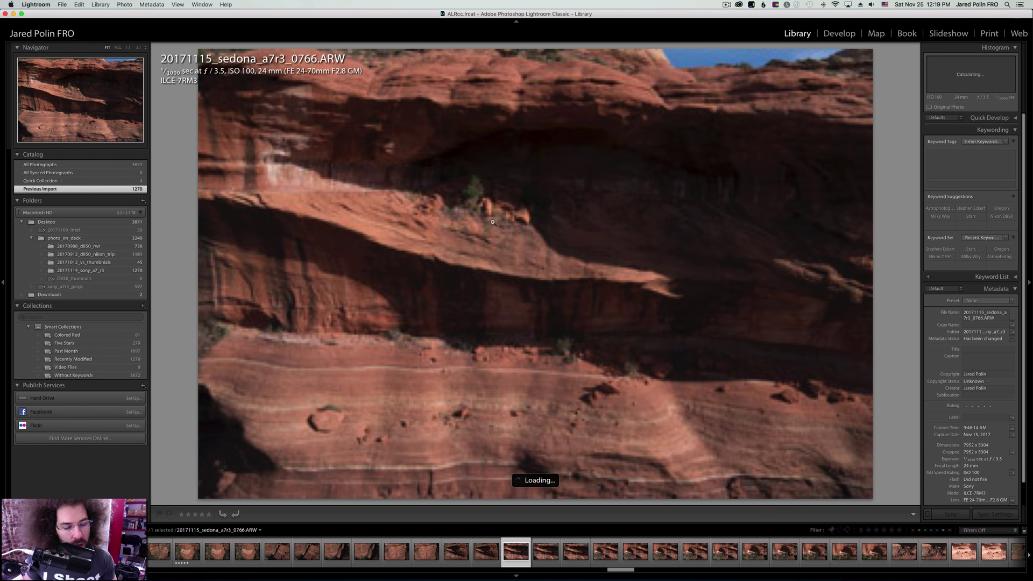
key(Right)
key(Right)
key(Right)
key(Right)
Inspect the shadowed alcove and sunlit cliff face in 20171115_sedona_a7r3_0770.ARW at magnified size, then return to the full view.
click(431, 280)
click(444, 261)
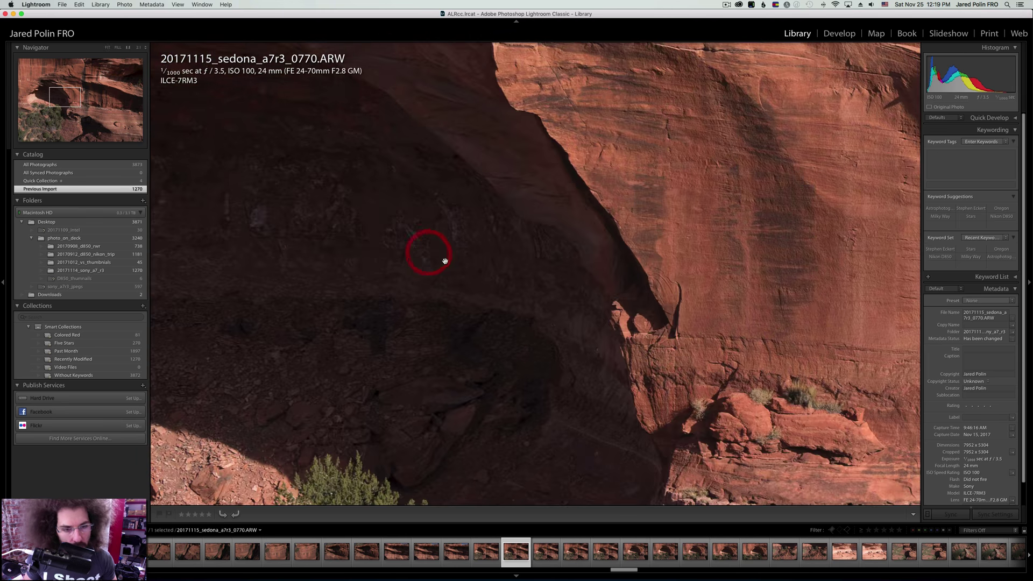
drag(477, 288, 394, 289)
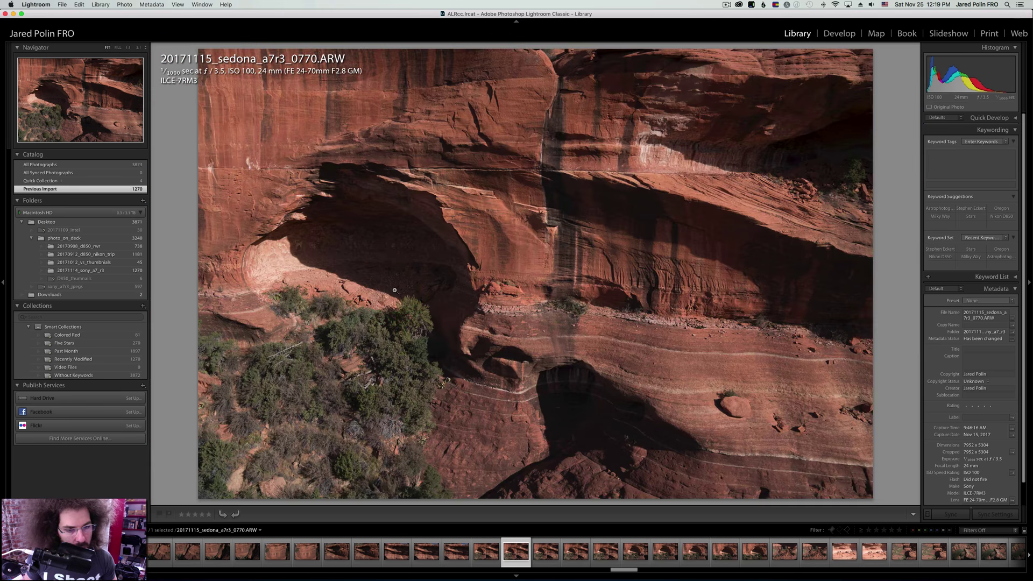
Open the bright rock ledge photo with the stone ruin, 20171115_sedona_a7r3_0781.ARW, from the thumbnails and check its detail.
key(Right)
key(Right)
key(g)
click(530, 449)
double_click(542, 460)
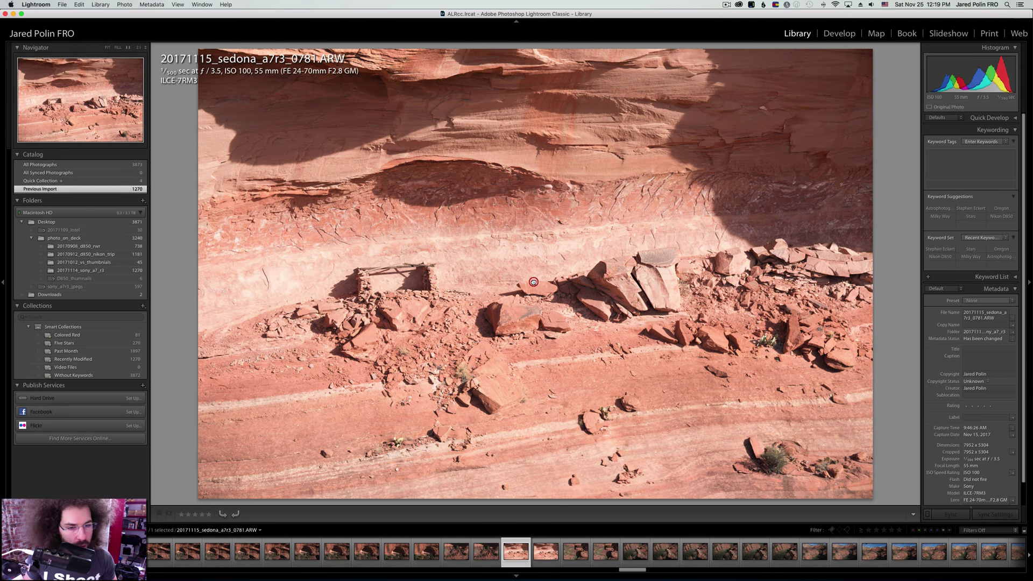
click(533, 282)
click(525, 277)
Review the ledge and shadowed boulder photos after 20171115_sedona_a7r3_0781.ARW up to the wide canyon view 0791.
key(Right)
key(Right)
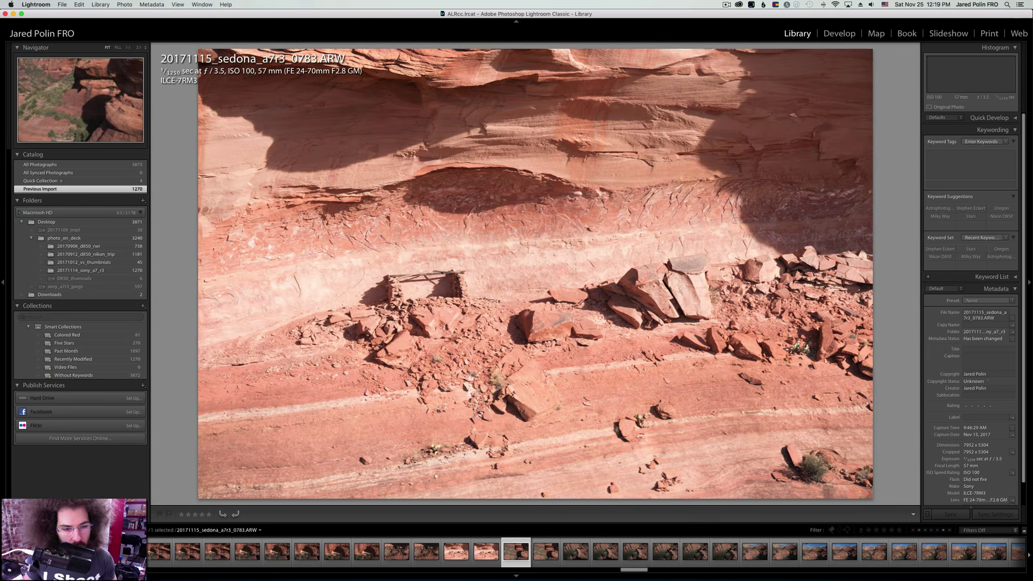
key(Right)
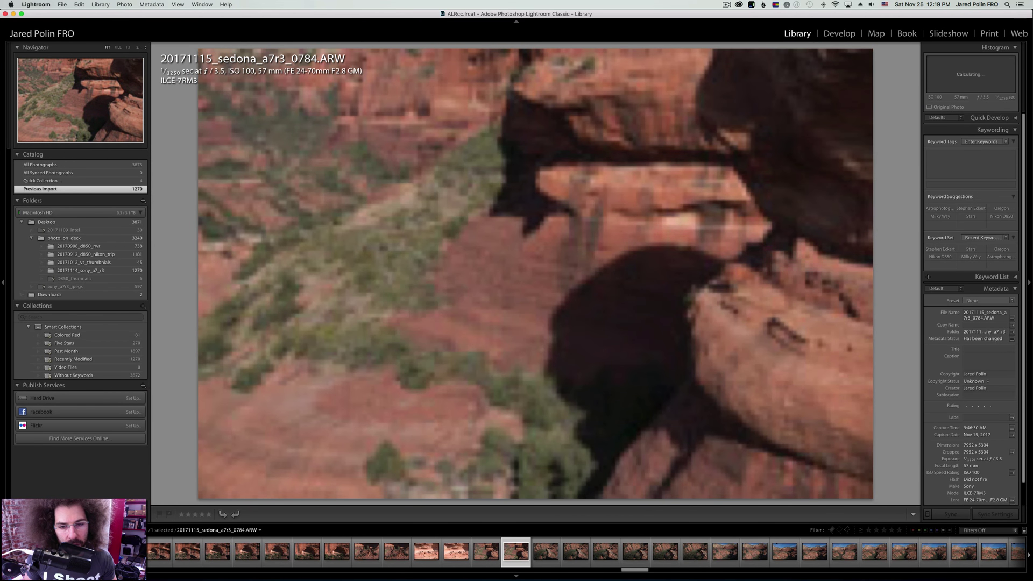
key(Right)
key(Right)
key(Right)
key(Right)
key(Right)
key(Right)
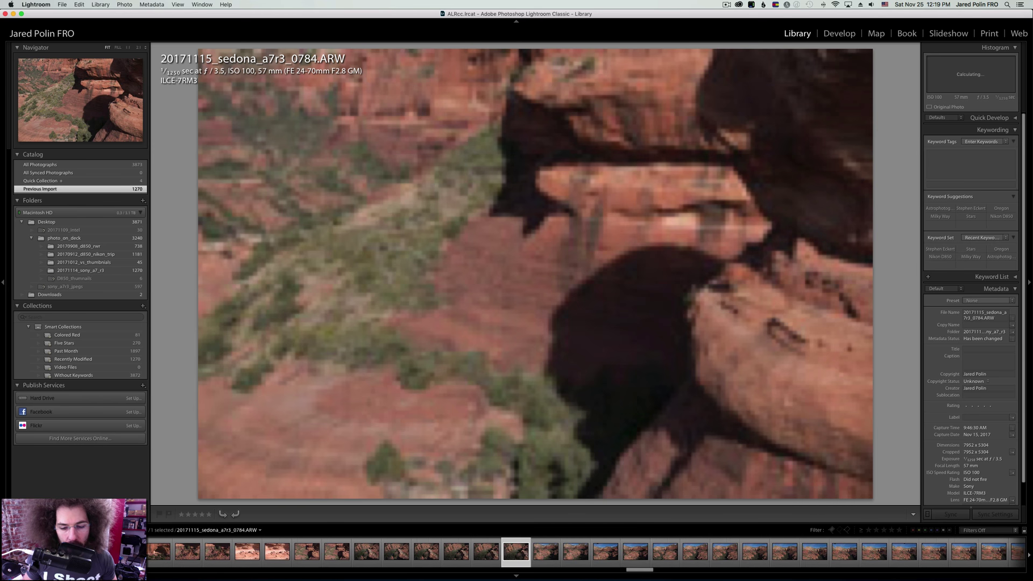
key(Right)
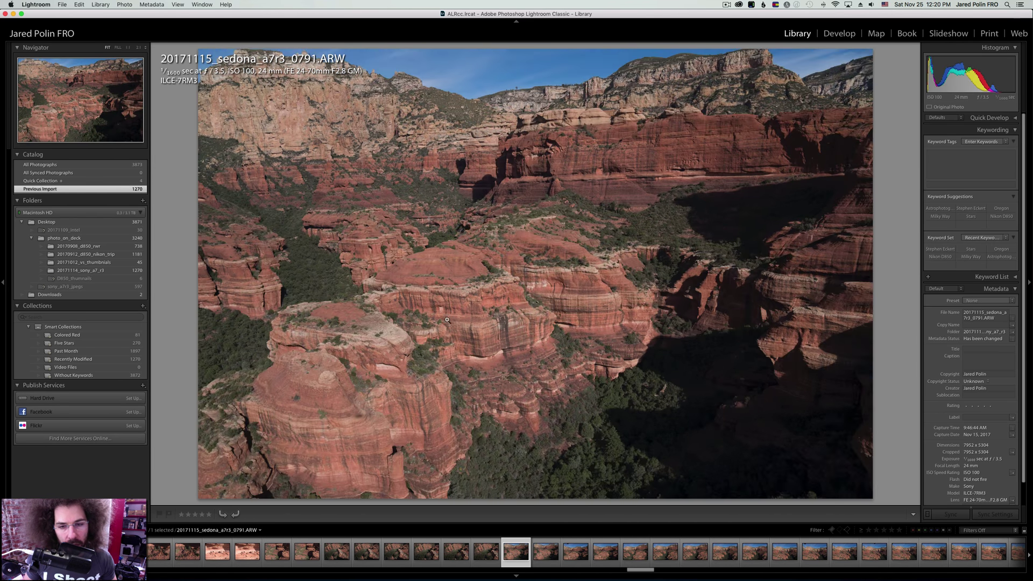
Review the wide canyon and layered cliff photos from 20171115_sedona_a7r3_0792.ARW through 0811.
key(Right)
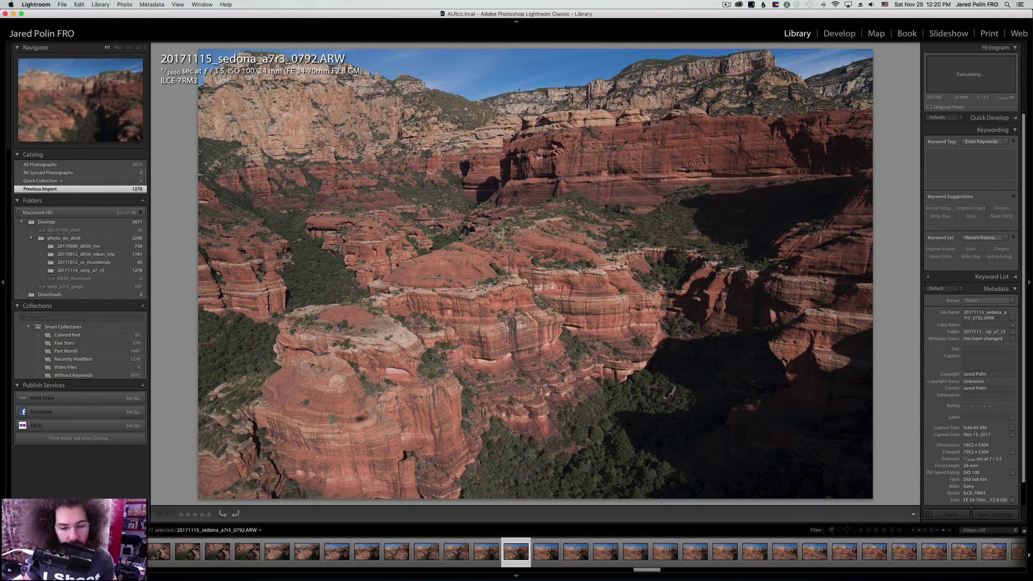
key(Right)
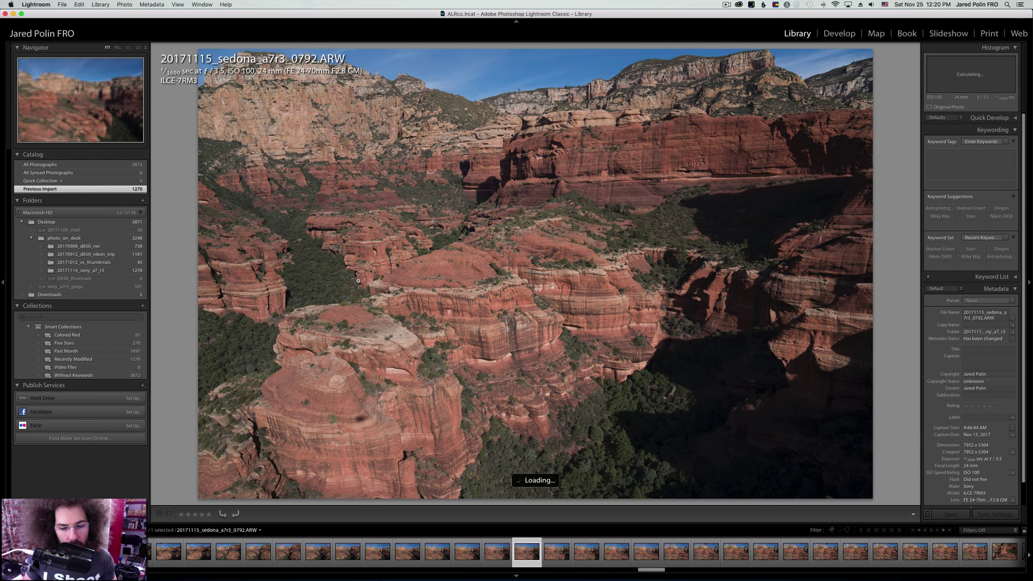
key(Right)
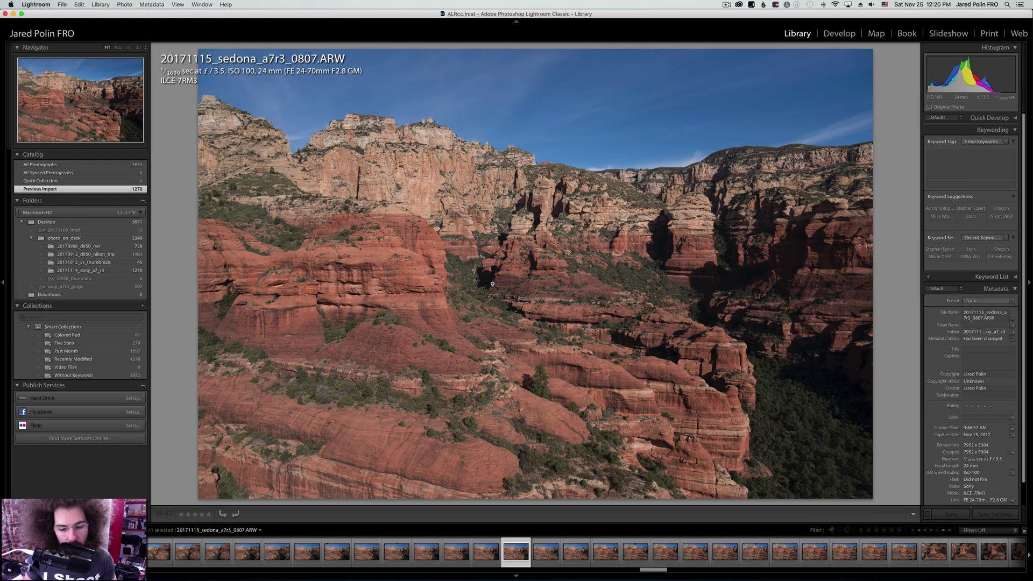
key(Right)
key(Right)
key(Right)
key(Right)
key(Right)
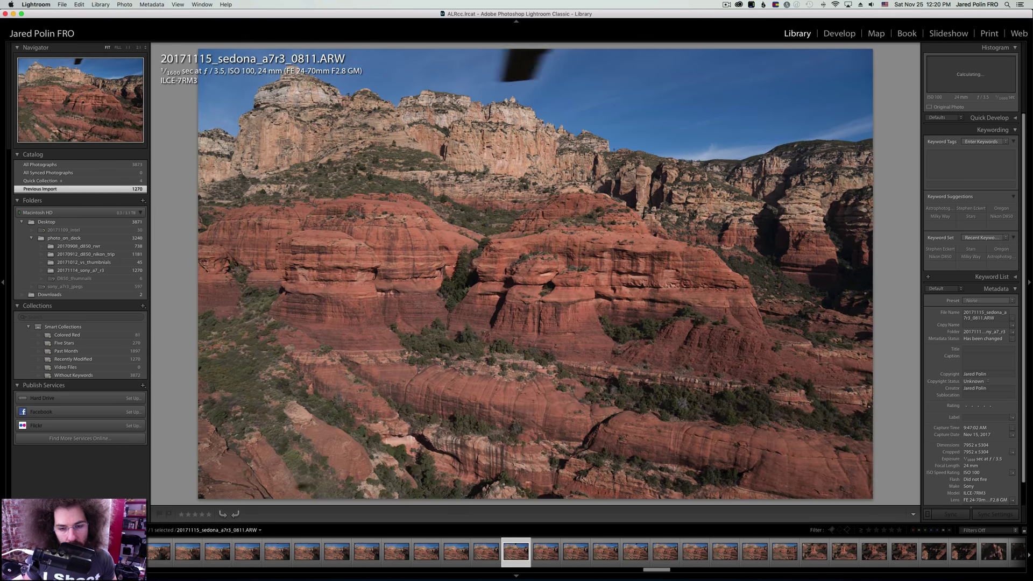
Skim the photos after 20171115_sedona_a7r3_0811.ARW up to the red rock tower photo 0821.
key(Right)
key(Right)
key(Right)
key(Right)
key(Right)
key(Right)
key(Right)
key(Right)
key(Right)
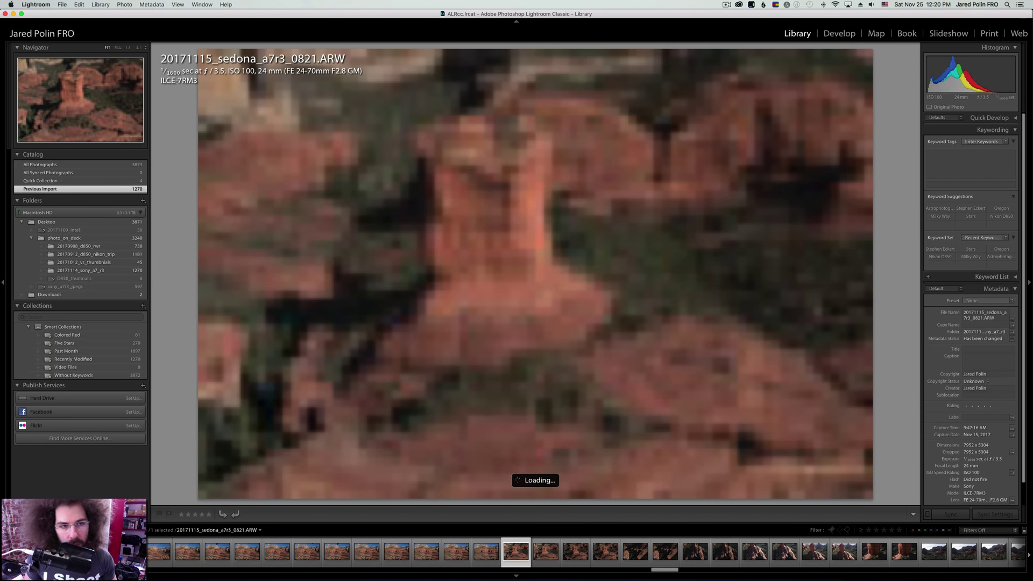
Review the red rock tower and dark ridge photos from 20171115_sedona_a7r3_0822.ARW through 0826.
key(Right)
key(Right)
key(Right)
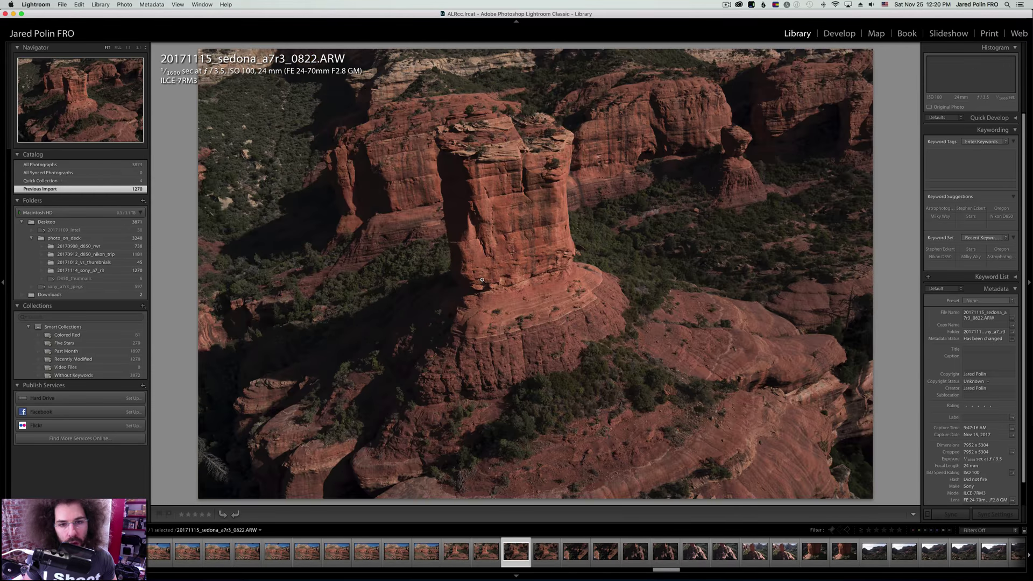
key(Right)
key(Right)
key(Right)
key(Right)
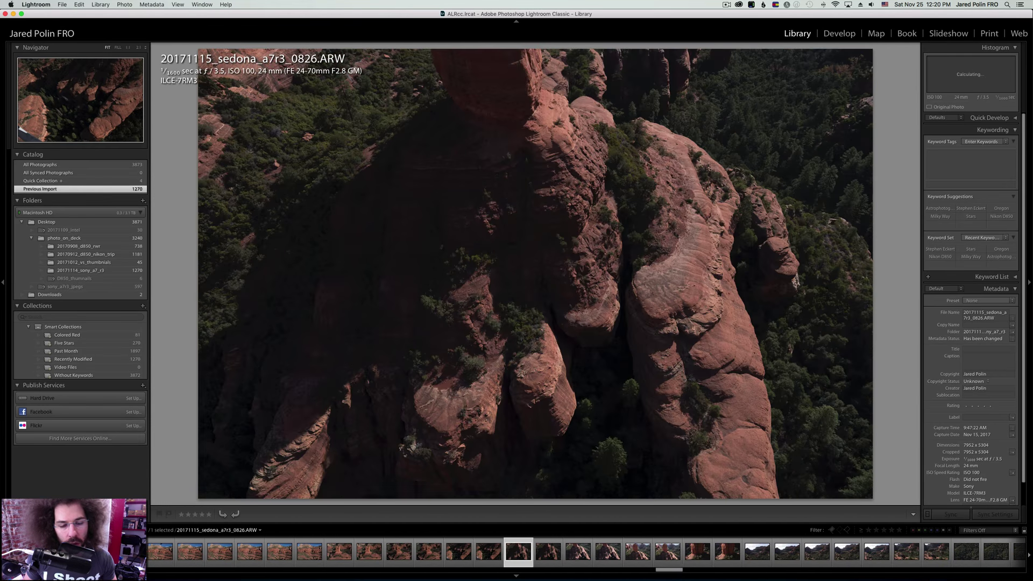
Review the rock pillar photos after 20171115_sedona_a7r3_0826.ARW through the close view of the pillar base, 0834.
key(Right)
key(Right)
key(Right)
key(Right)
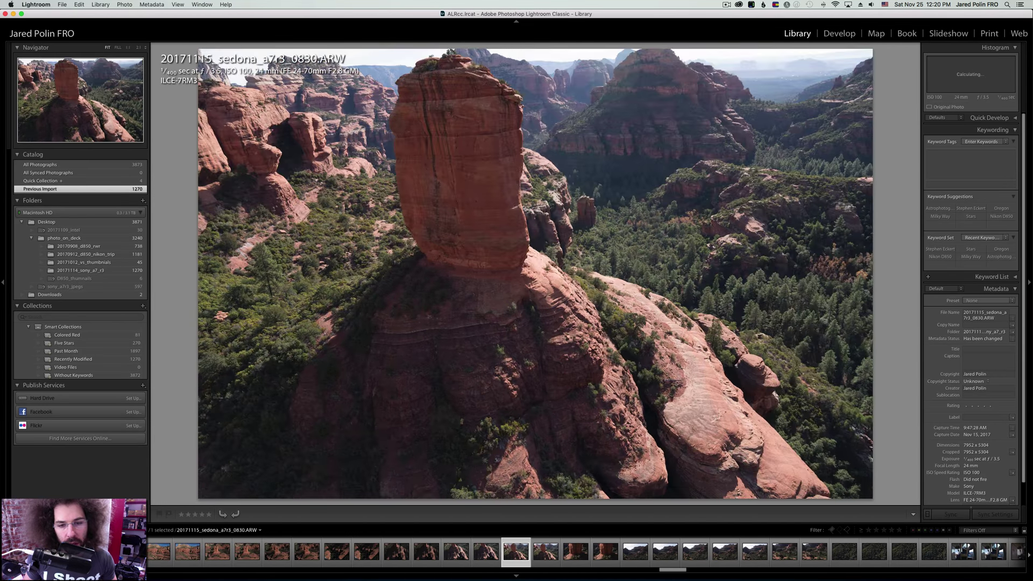
key(Right)
key(Right)
key(Right)
key(Right)
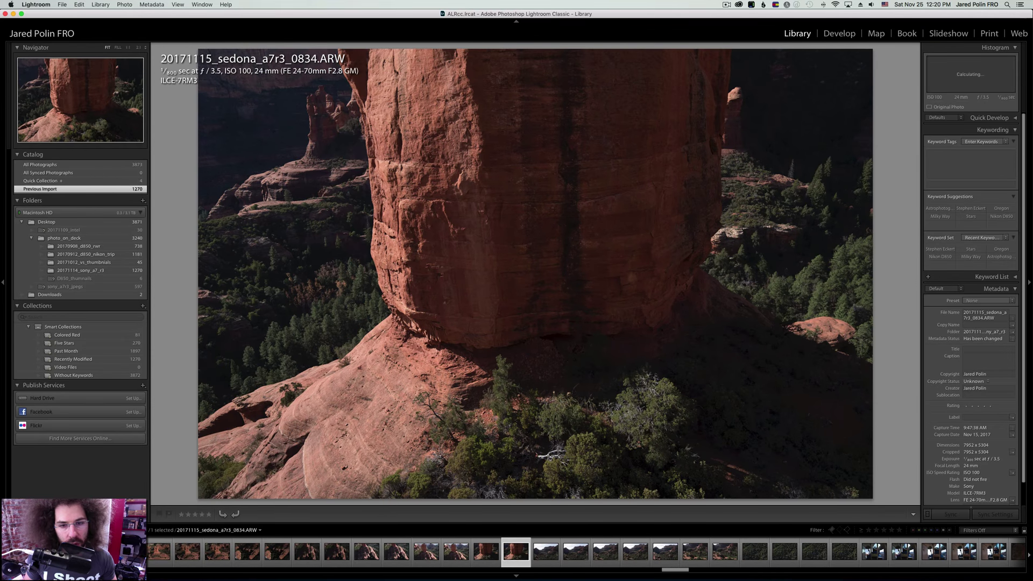
Look through the canyon, forest and helicopter cockpit photos that follow 20171115_sedona_a7r3_0834.ARW.
key(Right)
key(Right)
key(Right)
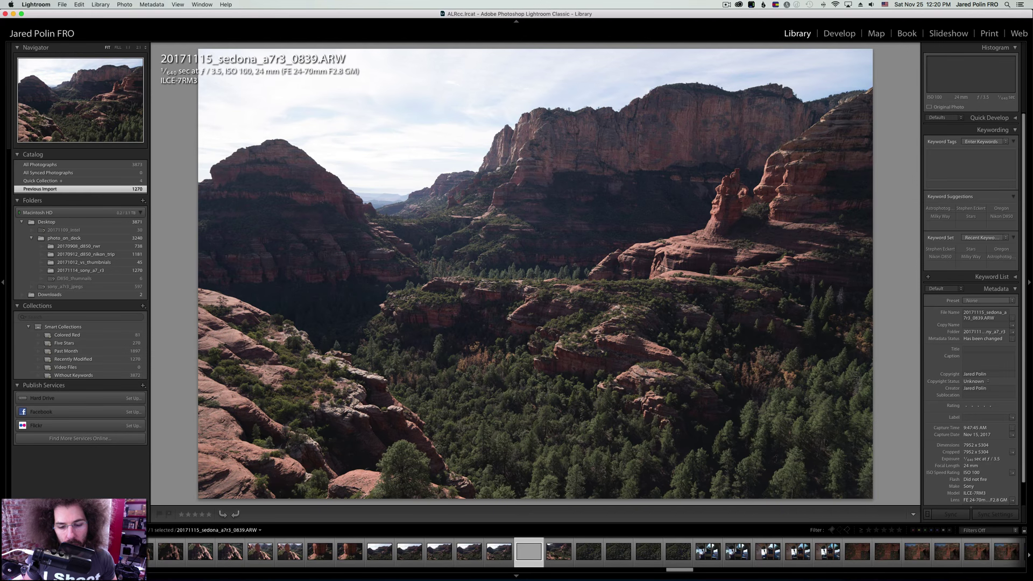
key(Right)
key(Right)
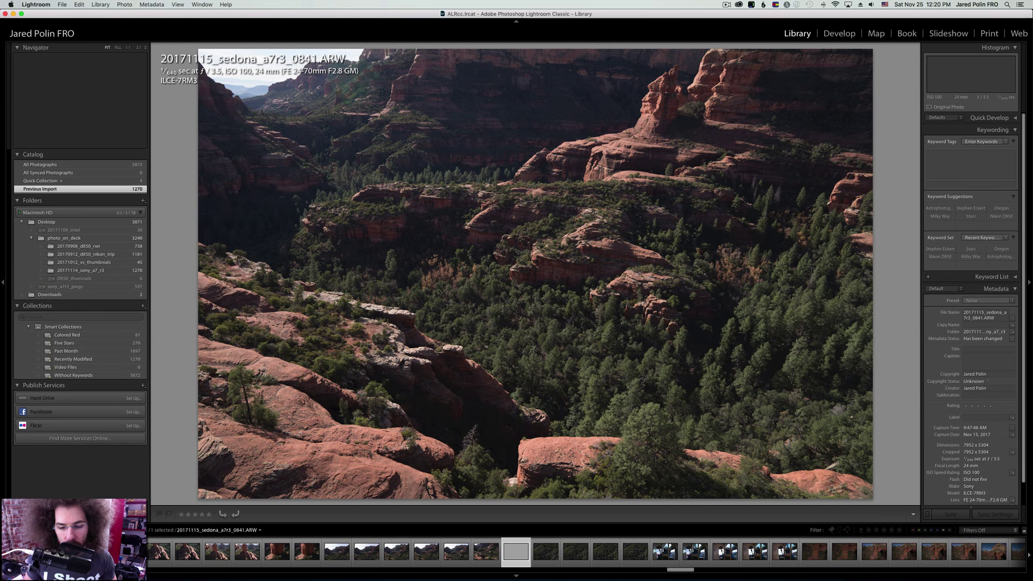
key(Right)
key(Right)
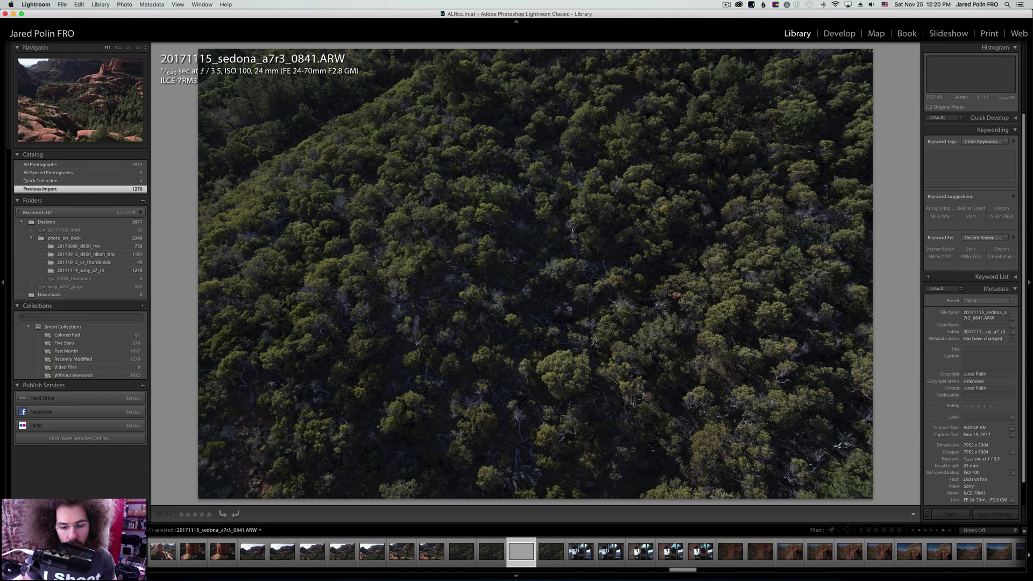
key(Right)
key(Right)
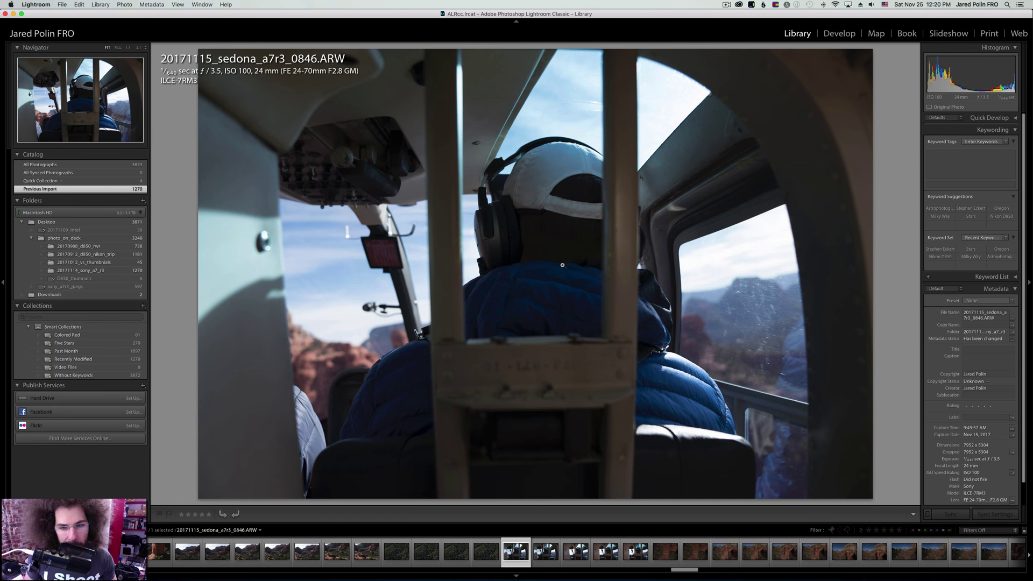
key(Right)
key(Right)
key(Right)
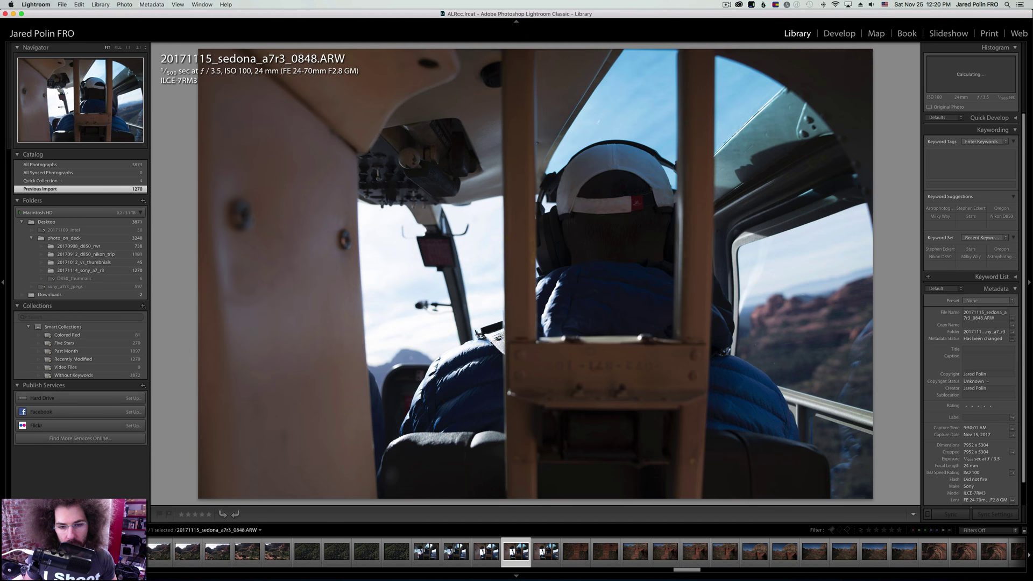
Look through the red rock tower and canyon photos up to 20171115_sedona_a7r3_0864.ARW.
key(Right)
key(Right)
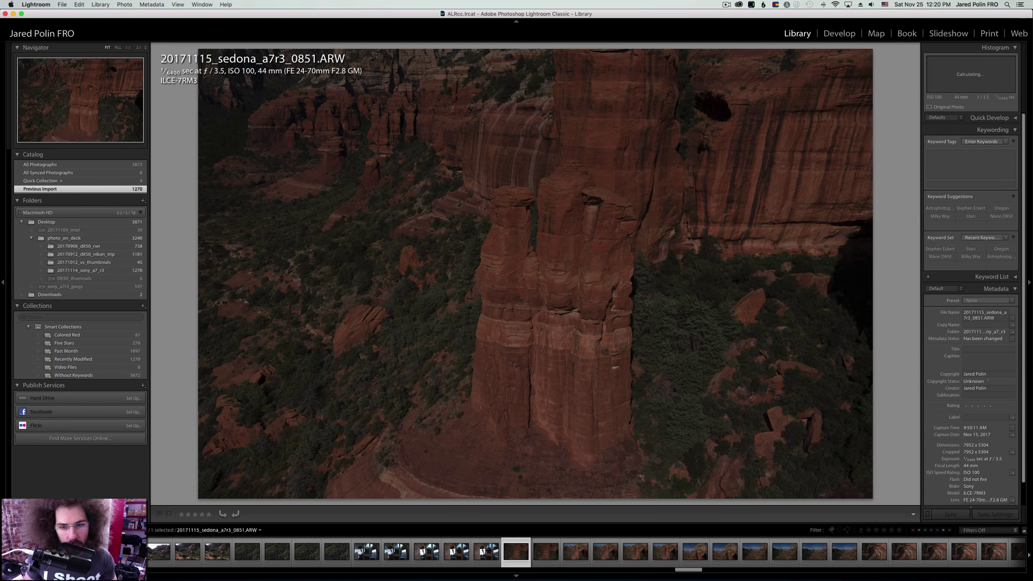
key(Right)
key(Right)
key(Right)
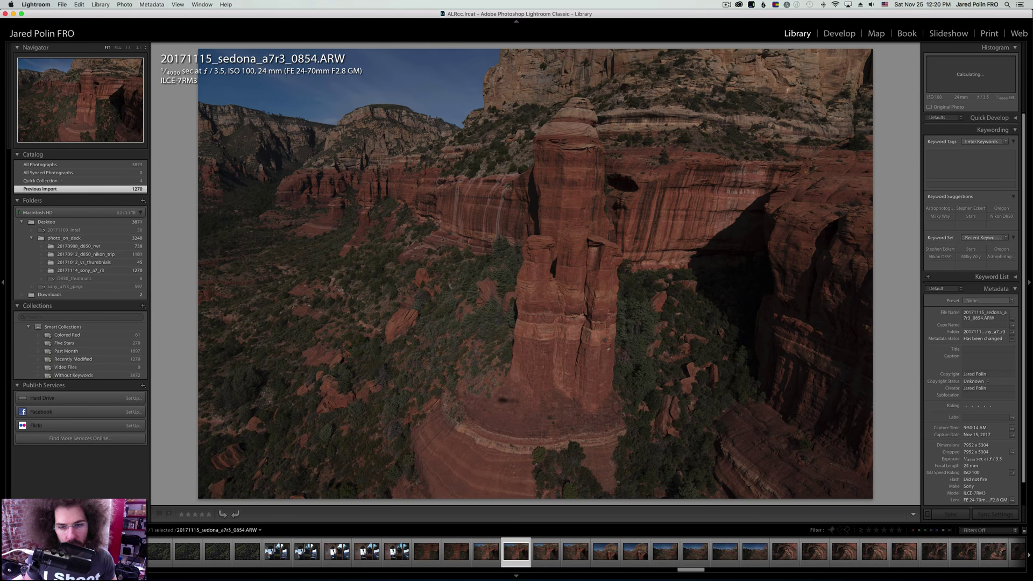
key(Right)
key(Right)
key(Right)
key(Right)
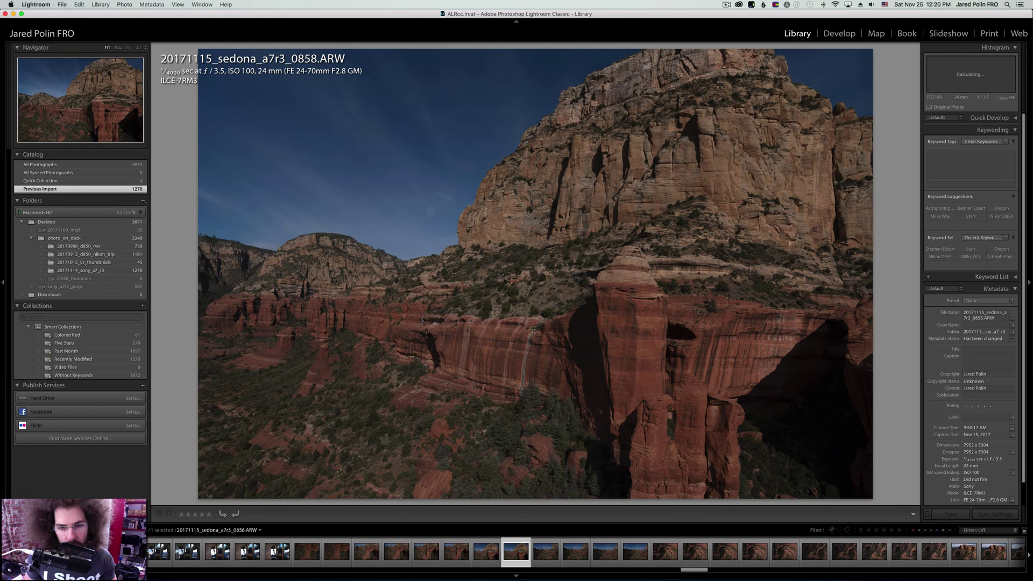
key(Right)
key(Right)
key(Right)
key(Right)
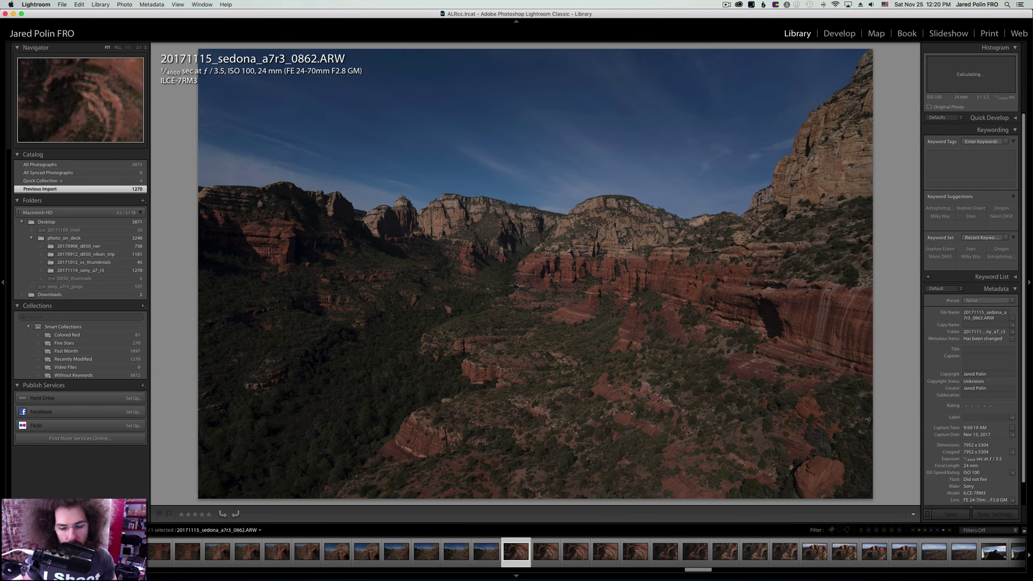
key(Right)
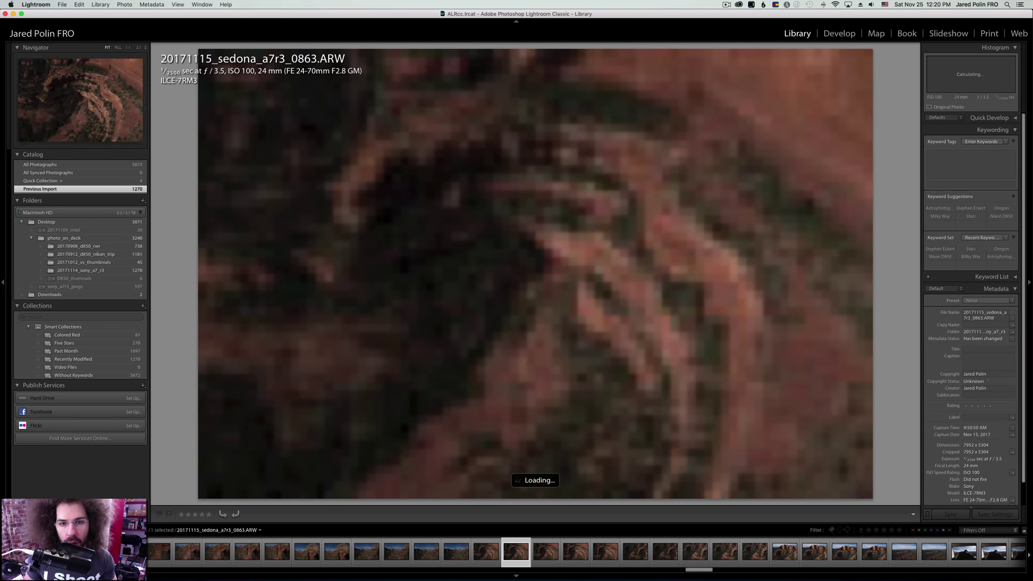
key(Right)
Skip ahead in the thumbnail grid to the helicopter window shots and rate 20171115_sedona_a7r3_0882.ARW five stars.
key(g)
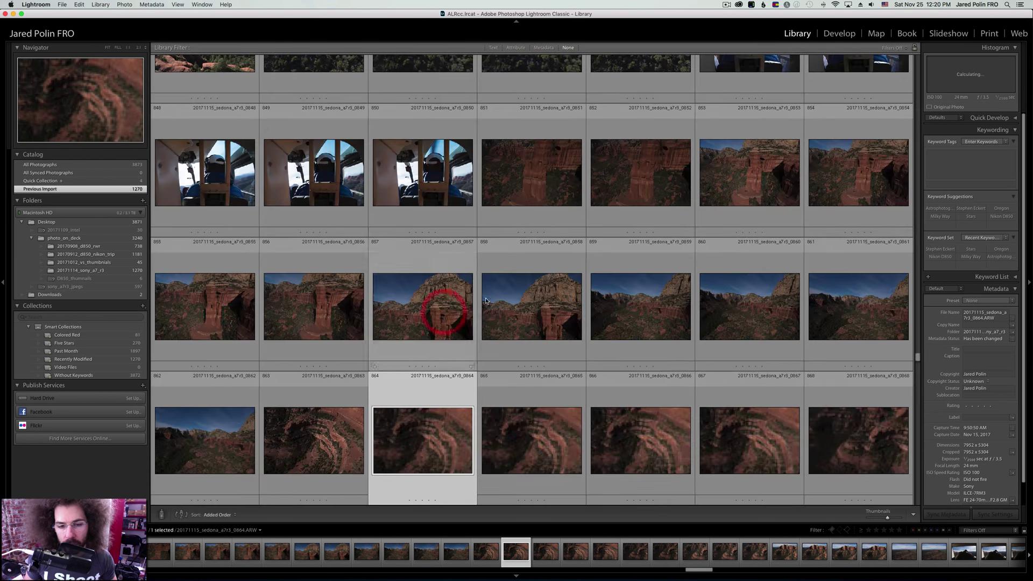
scroll(512, 292, down, 5)
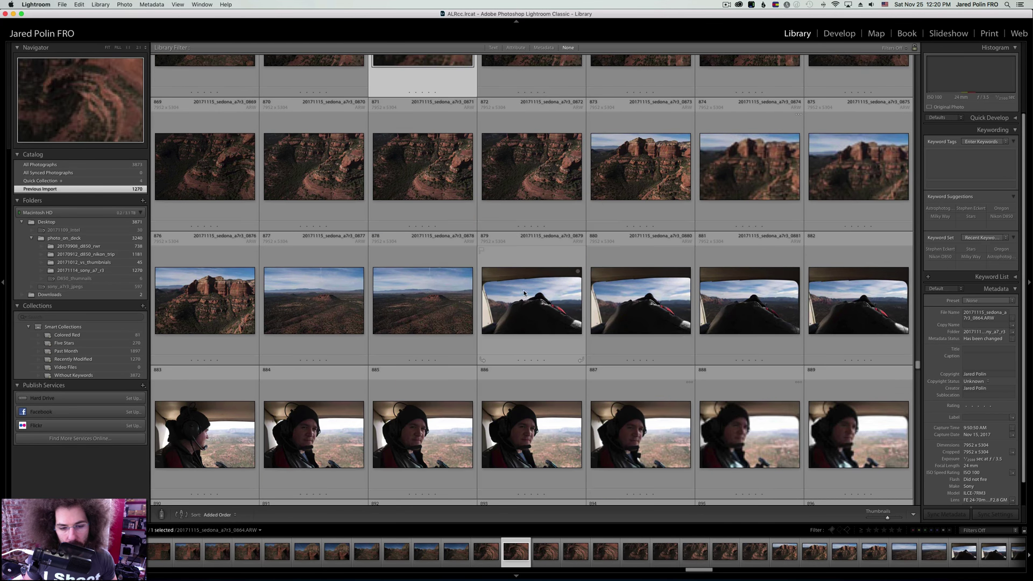
click(524, 291)
double_click(524, 291)
key(Right)
key(Right)
key(Right)
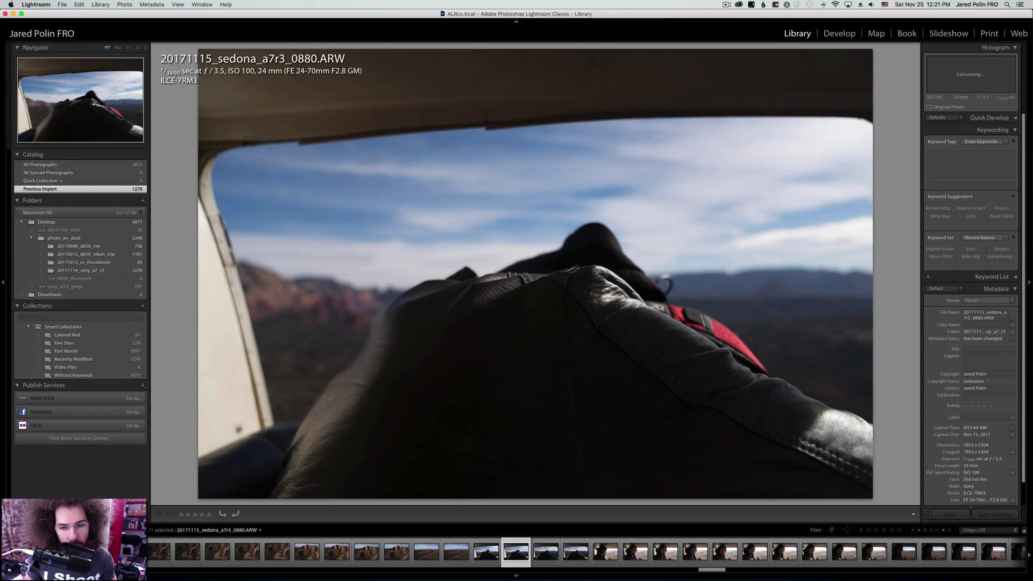
key(Right)
key(Left)
key(5)
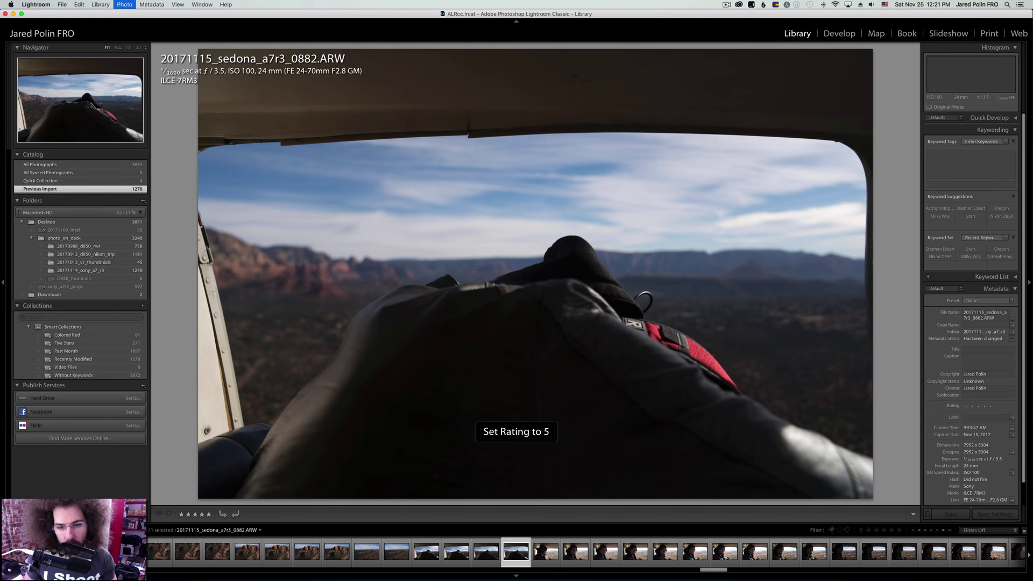
Compare the frames after the window shots and rate the first headset portrait, 20171115_sedona_a7r3_0883.ARW, five stars.
key(Right)
key(Left)
key(Right)
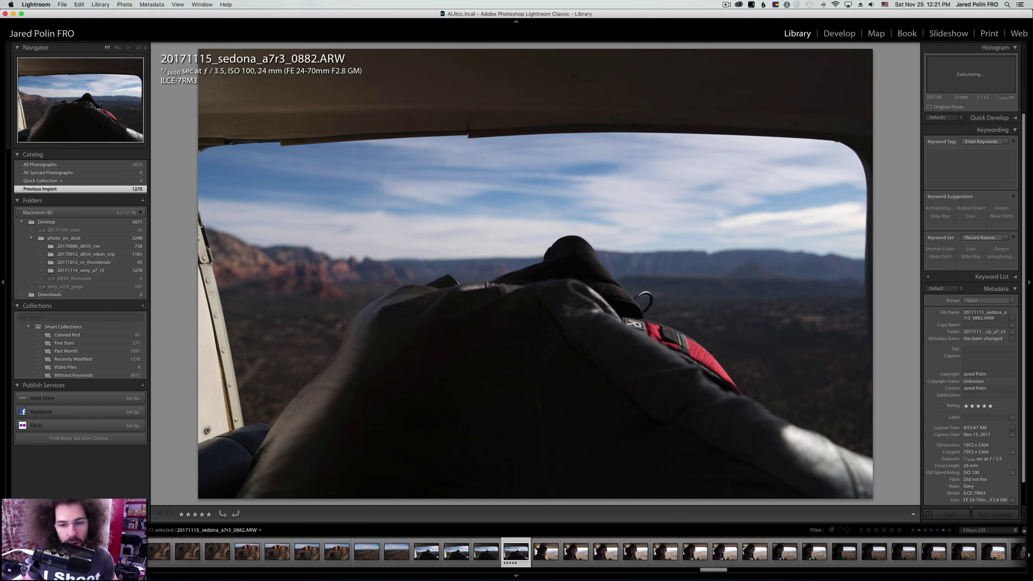
key(Right)
key(Right)
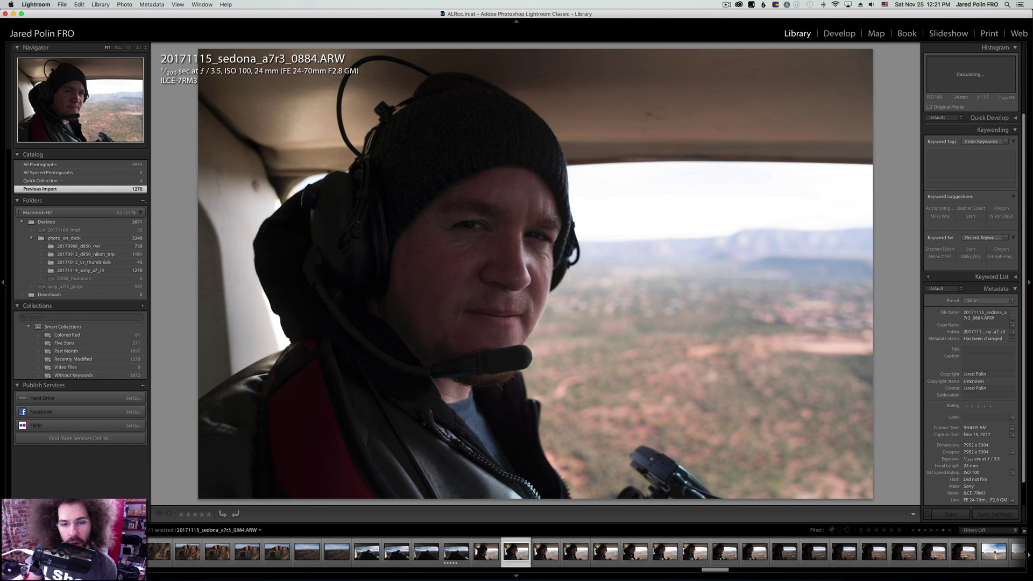
key(Left)
Check the eye focus up close in headset portrait 20171115_sedona_a7r3_0887.ARW, and rate it and the following frame five stars.
key(Right)
key(Right)
key(Right)
key(Right)
click(484, 221)
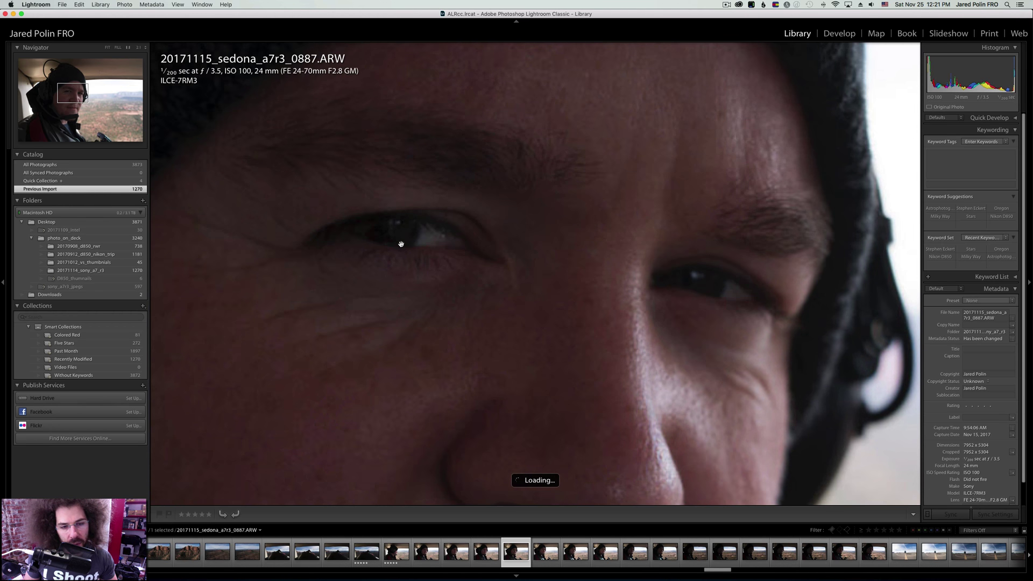
click(454, 305)
key(5)
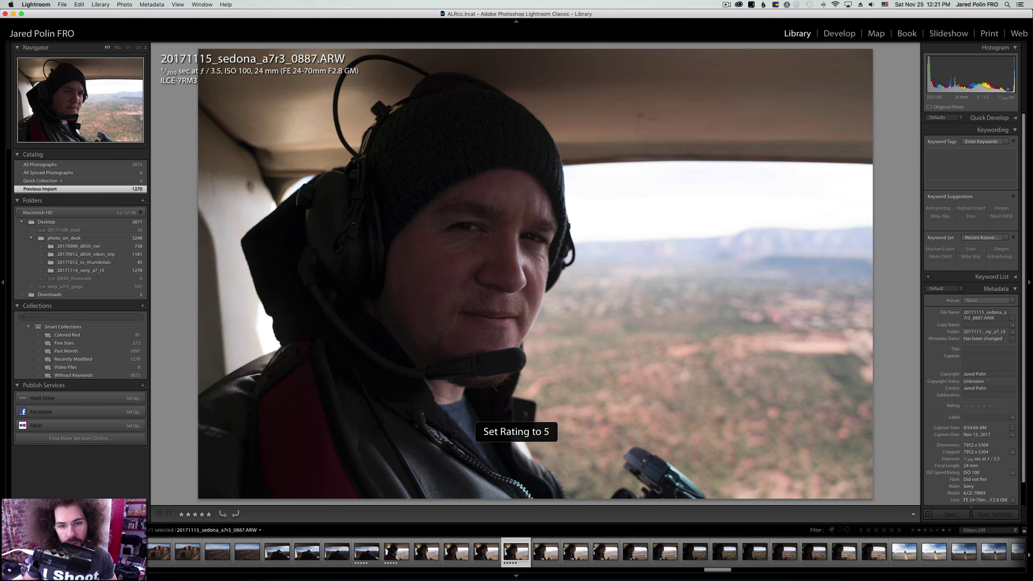
key(Right)
key(5)
Look through the remaining headset portraits from 20171115_sedona_a7r3_0889.ARW up to the first helipad photos.
key(Right)
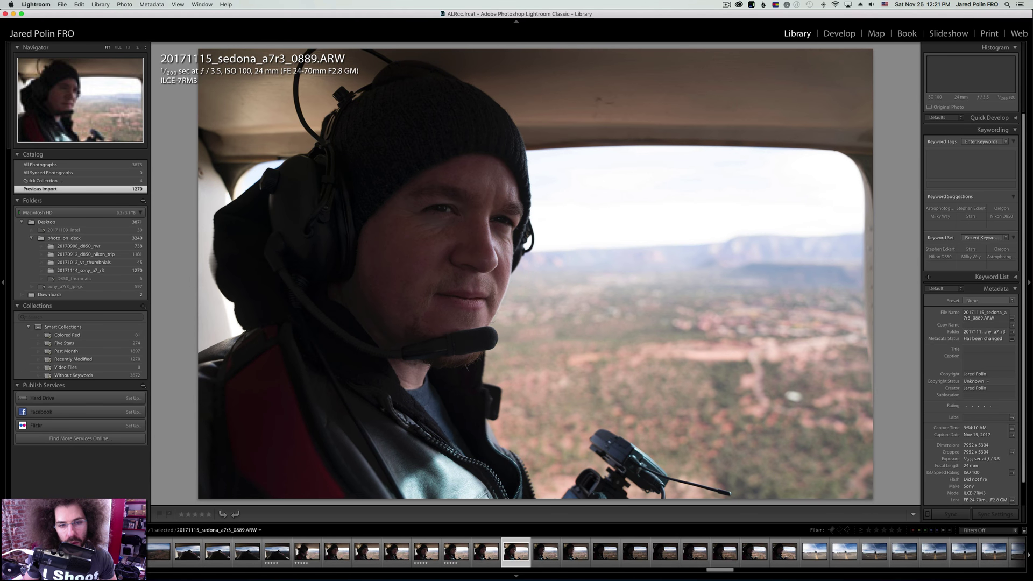
key(Right)
key(Right)
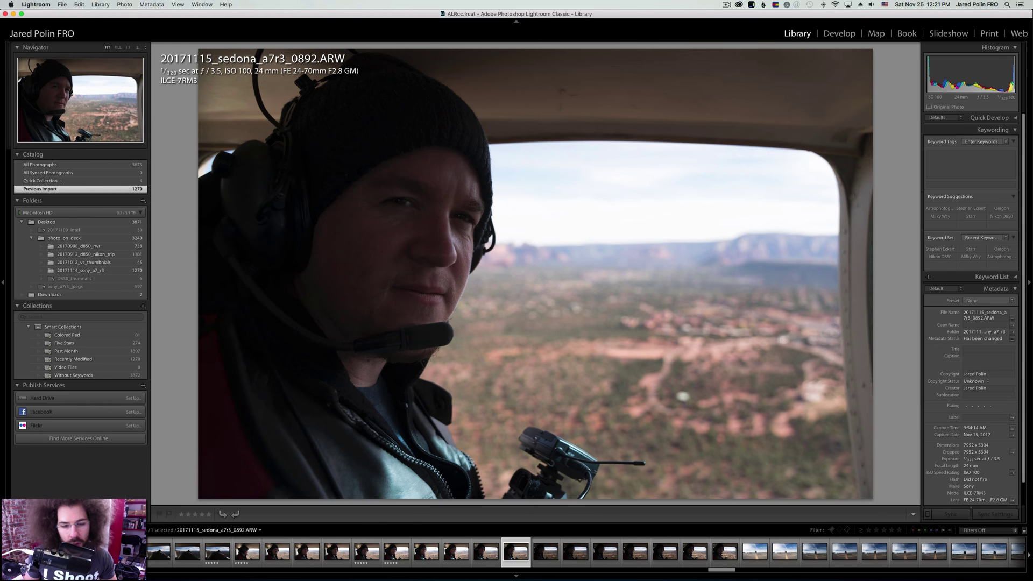
key(Right)
key(Right)
key(Right)
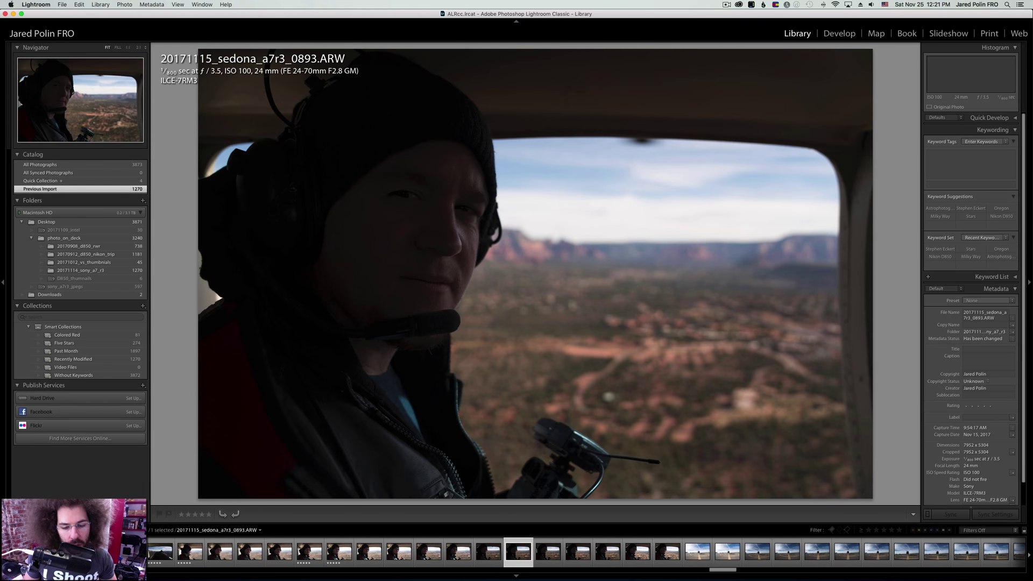
key(Right)
key(Right)
key(Right)
key(Right)
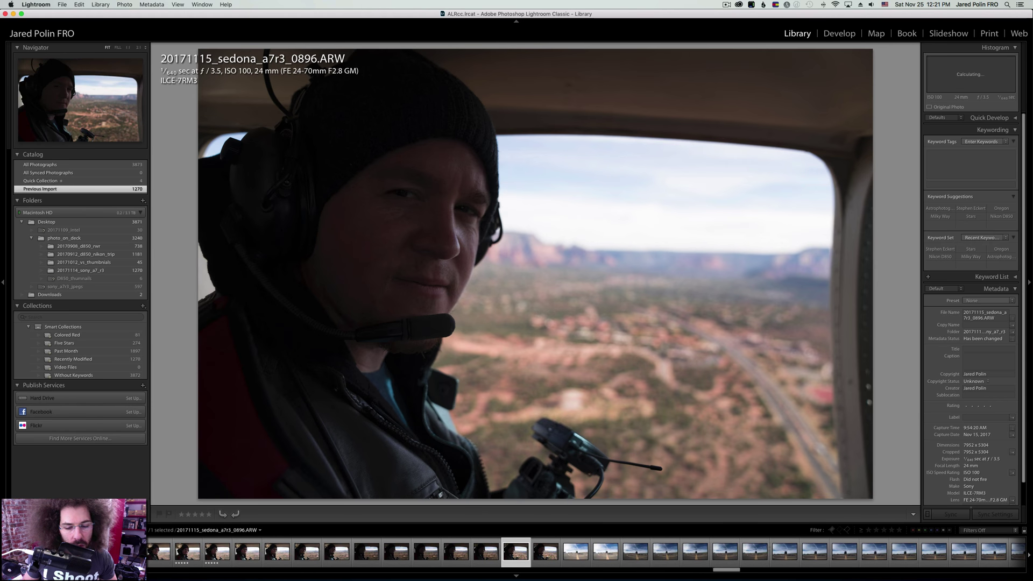
key(Right)
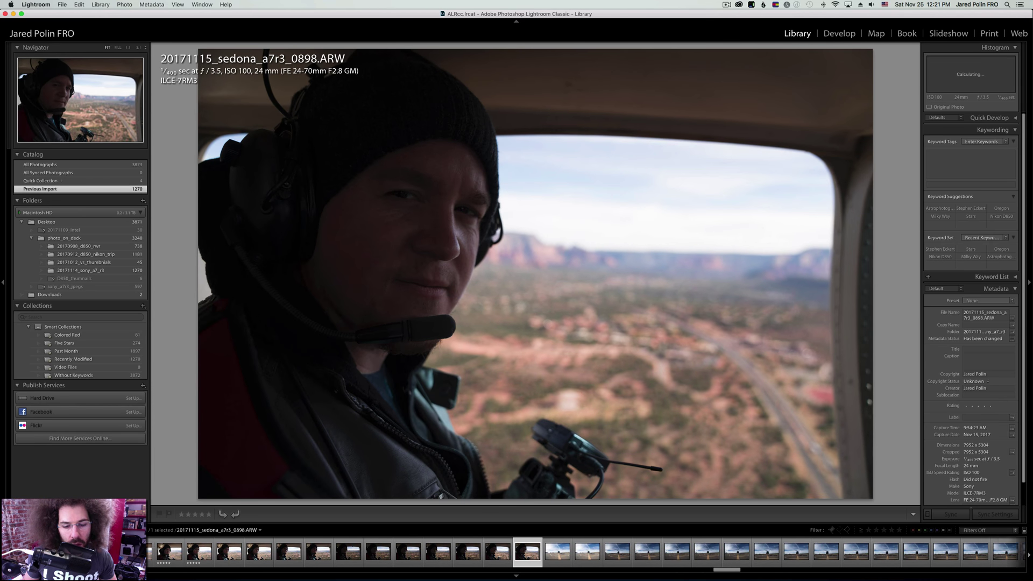
key(Right)
key(Right)
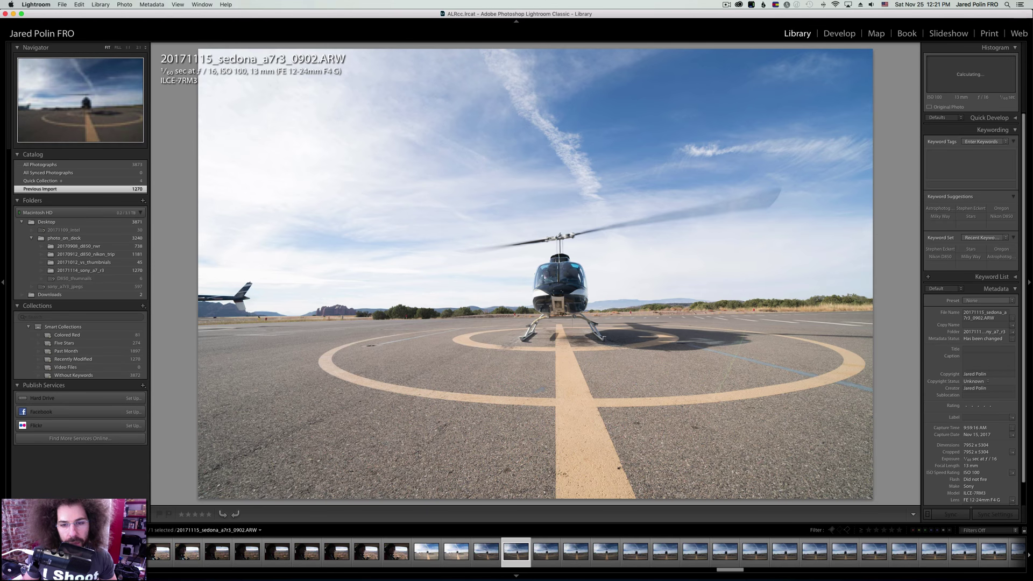
Look through the series of helicopter photos on the helipad up to the airfield shot 20171115_sedona_a7r3_0923.ARW.
key(Right)
key(Right)
key(Right)
key(Right)
key(Right)
key(Right)
key(Right)
key(Right)
key(Right)
key(Right)
key(Right)
key(Right)
key(Right)
key(Right)
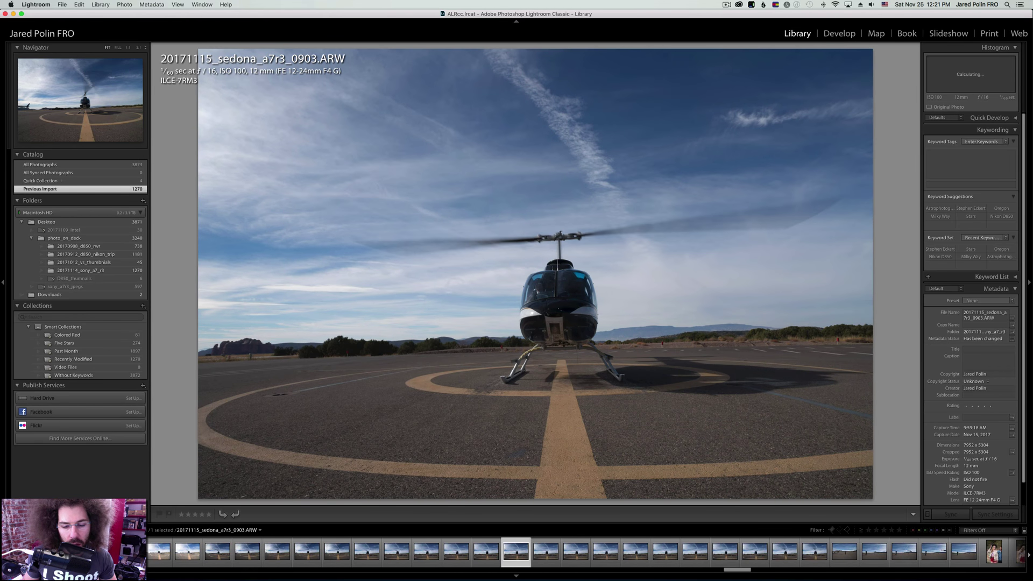
key(Right)
key(Right)
key(Right)
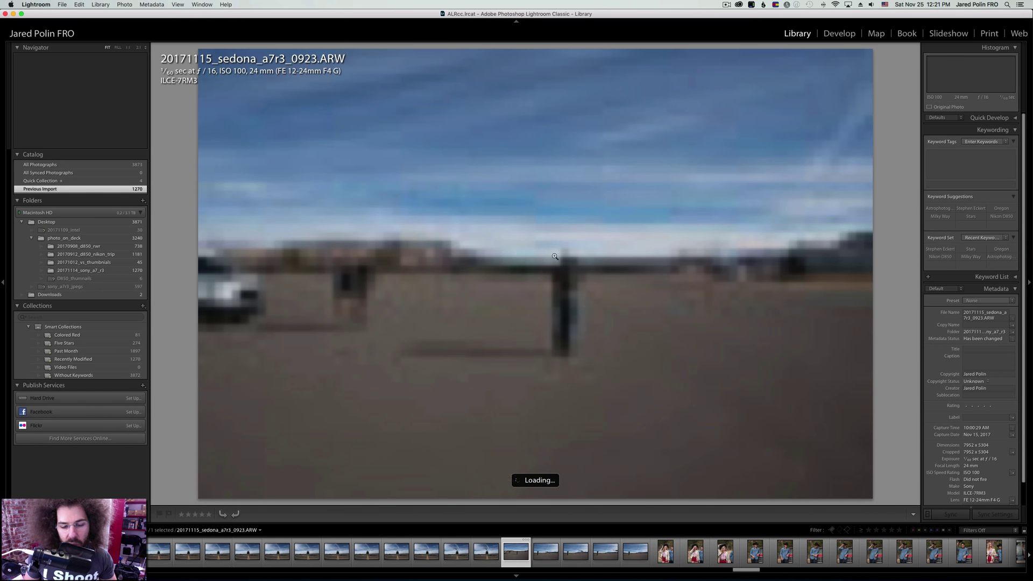
Compare the last helicopter frames on the helipad, between 20171115_sedona_a7r3_0919.ARW and 20171115_sedona_a7r3_0922.ARW.
key(Left)
key(Left)
key(Left)
key(Left)
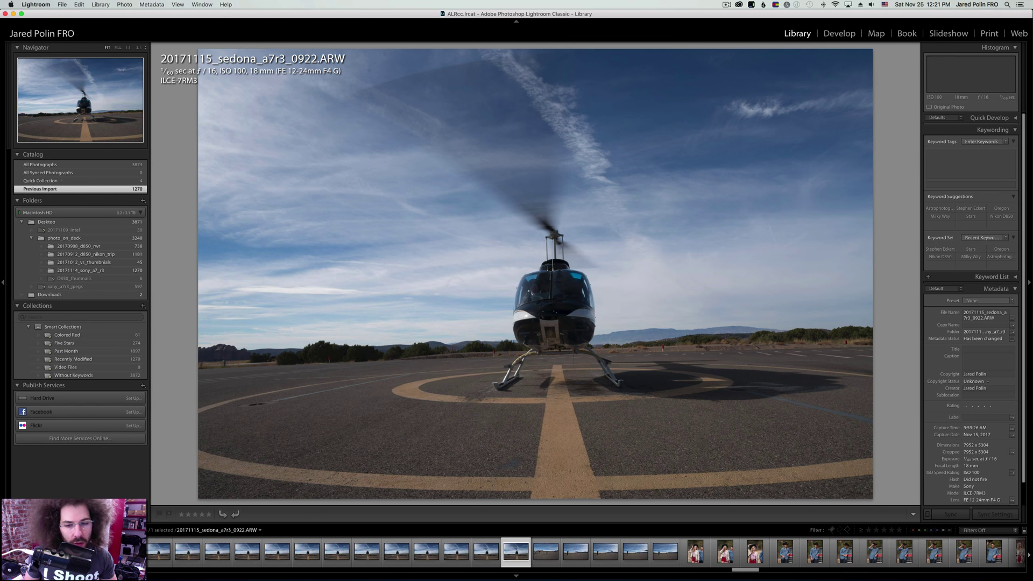
key(Right)
key(Right)
key(Right)
key(Right)
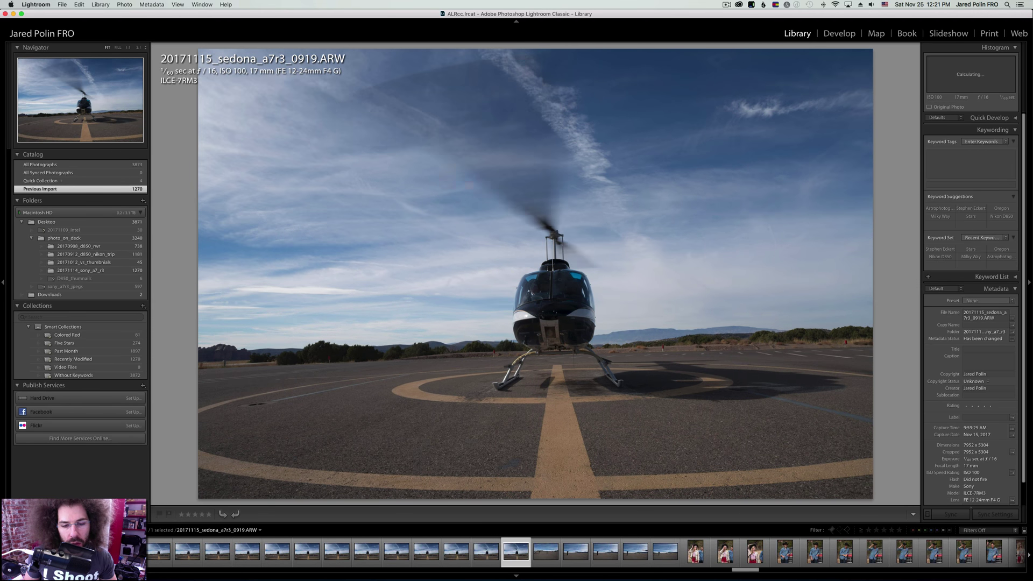
Rate the airfield photographer shots 20171115_sedona_a7r3_0924.ARW, 0925 and 0927 five stars.
key(Right)
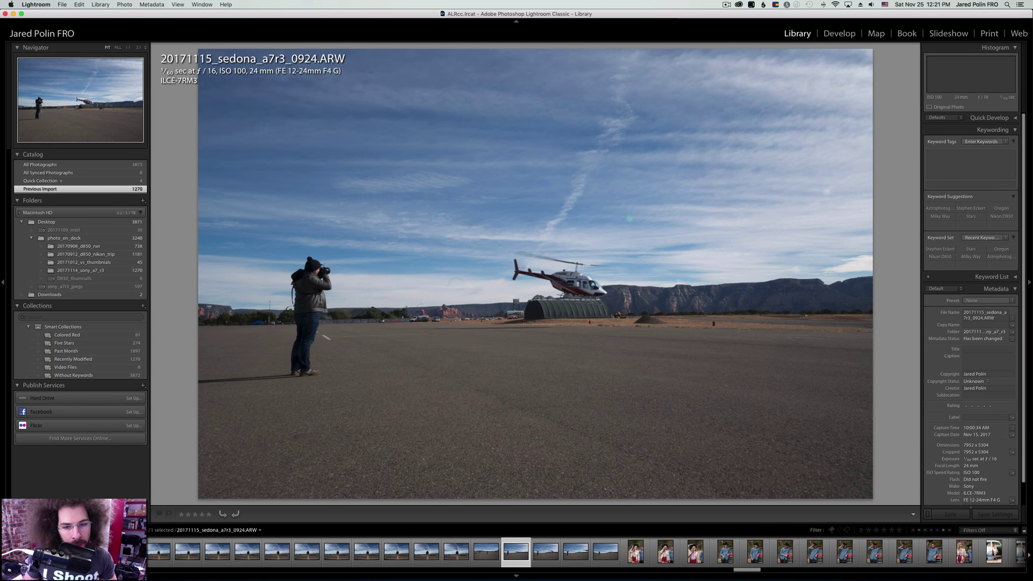
key(5)
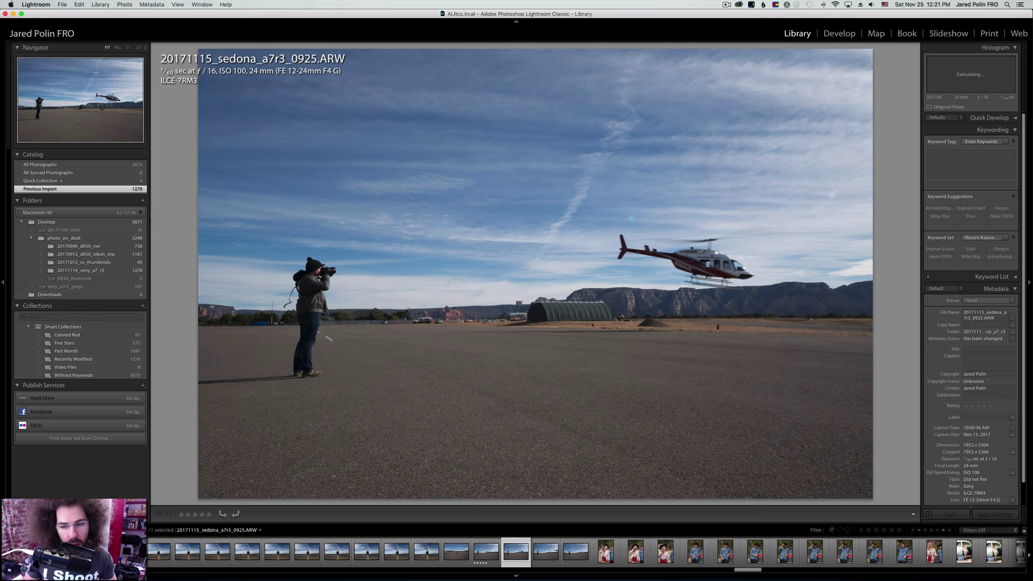
key(5)
key(Right)
key(Right)
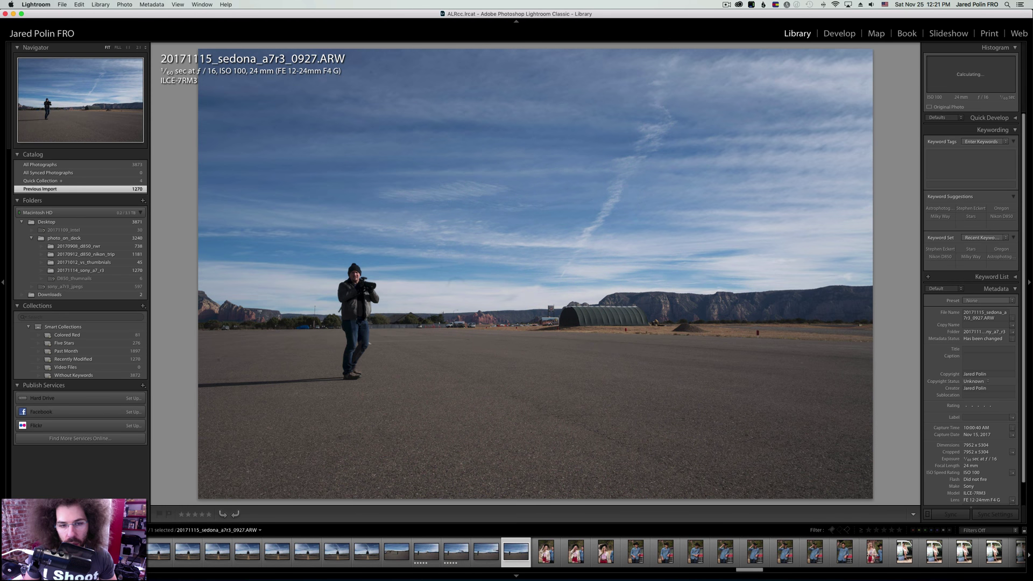
key(5)
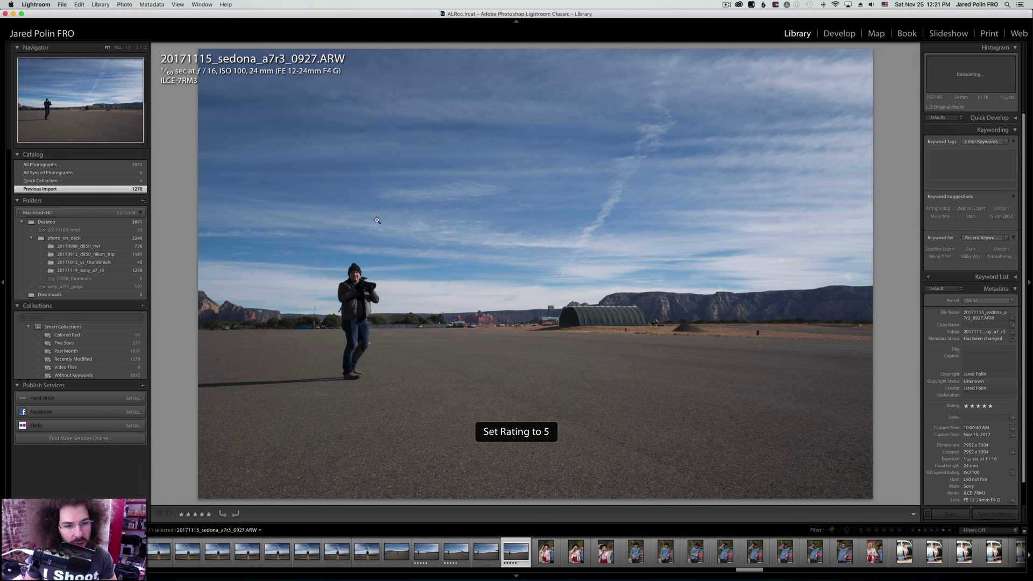
Examine the photographer and the sky up close in 20171115_sedona_a7r3_0927.ARW, and return to 20171115_sedona_a7r3_0925.ARW.
click(348, 271)
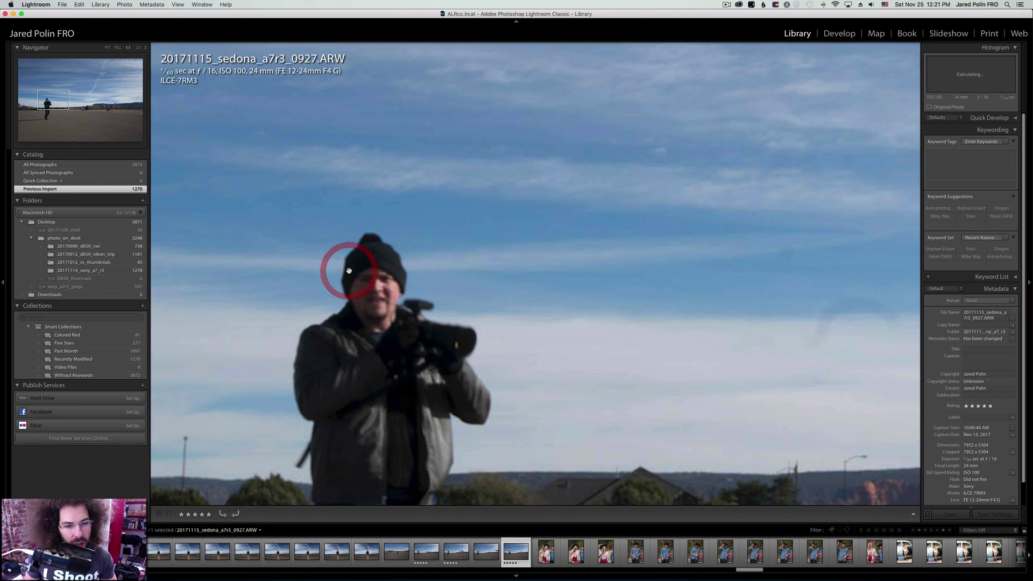
click(314, 242)
click(526, 272)
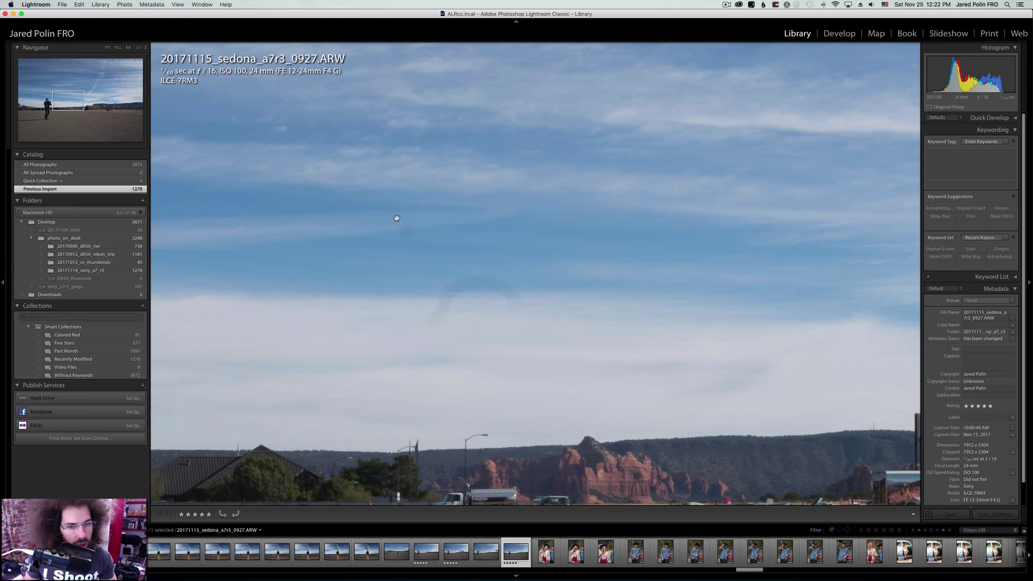
click(456, 296)
key(Left)
key(Left)
key(Left)
key(Left)
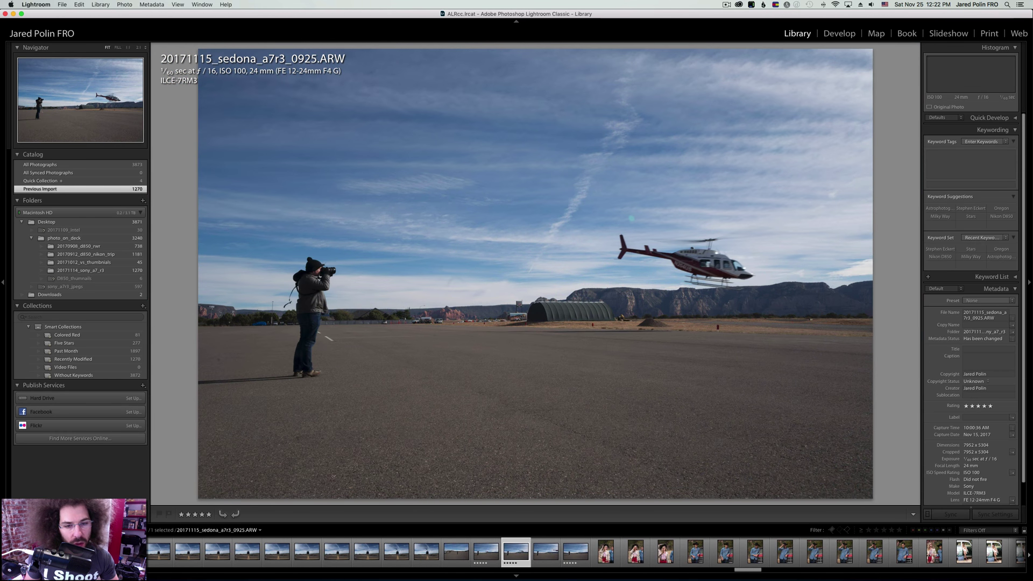
Examine the sky up close in helicopter frame 20171115_sedona_a7r3_0919.ARW, and return to the airfield shot 20171115_sedona_a7r3_0927.ARW.
key(Left)
key(Left)
key(Left)
key(Left)
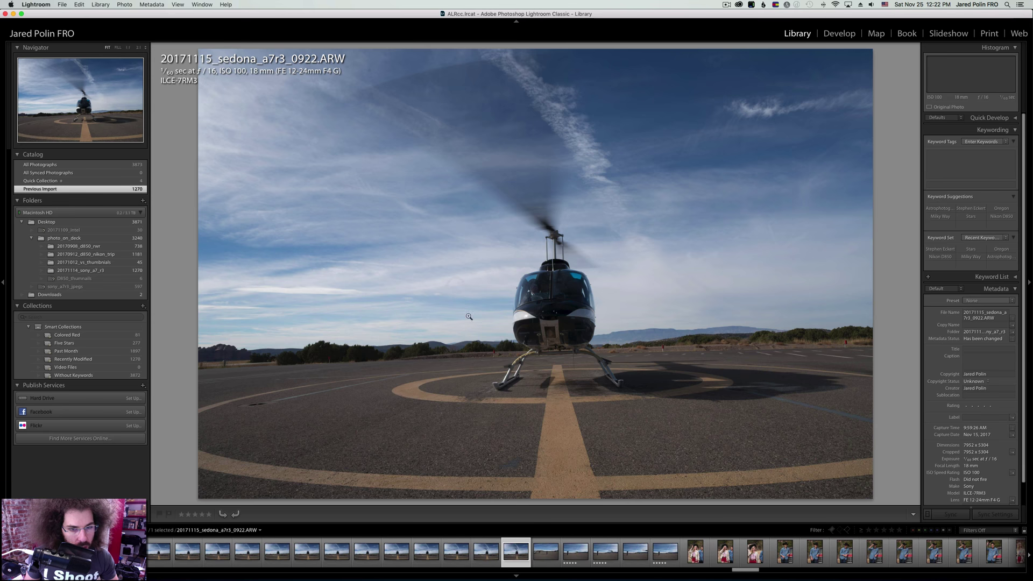
click(447, 283)
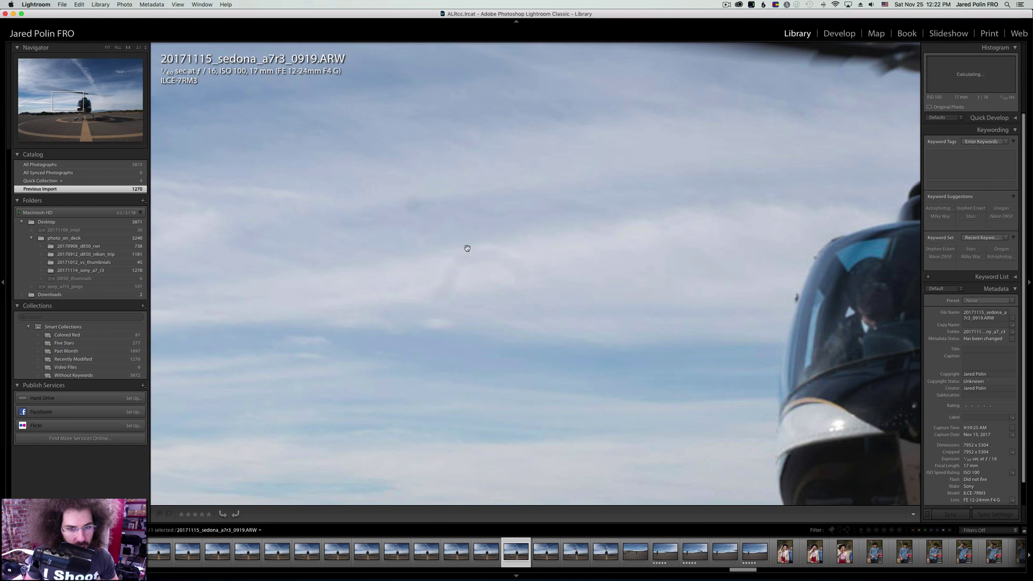
click(461, 233)
key(Right)
key(Right)
key(Right)
key(Right)
key(Right)
key(Right)
key(Right)
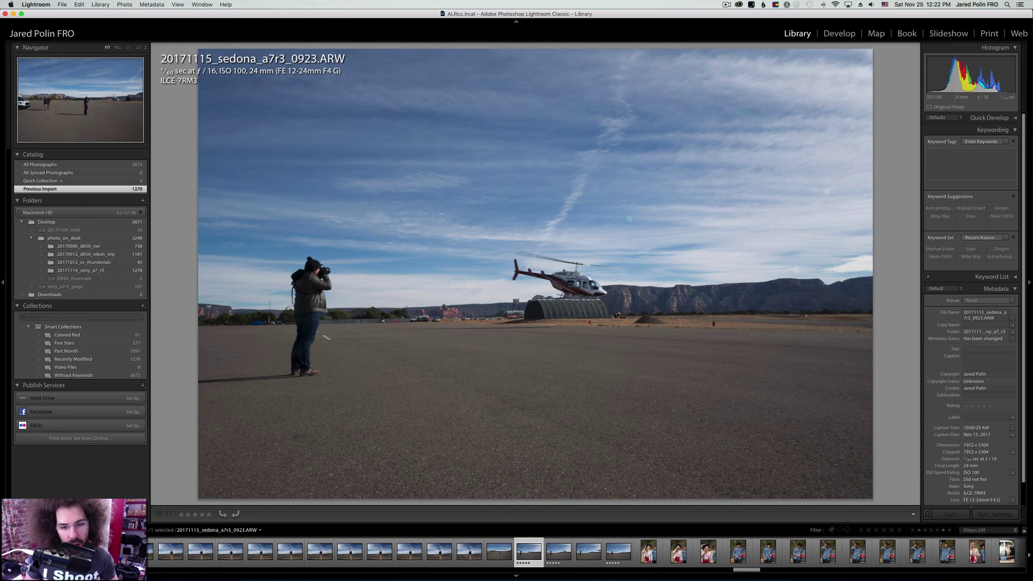
key(Right)
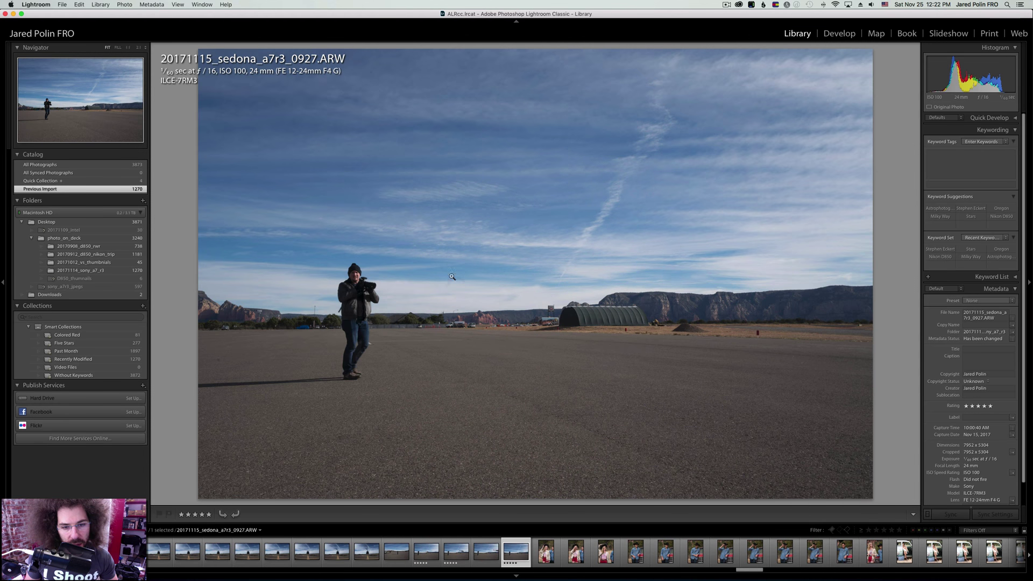
Remove the curved dust mark and the small dark spot from the sky of 20171115_sedona_a7r3_0927.ARW with Spot Removal.
click(459, 277)
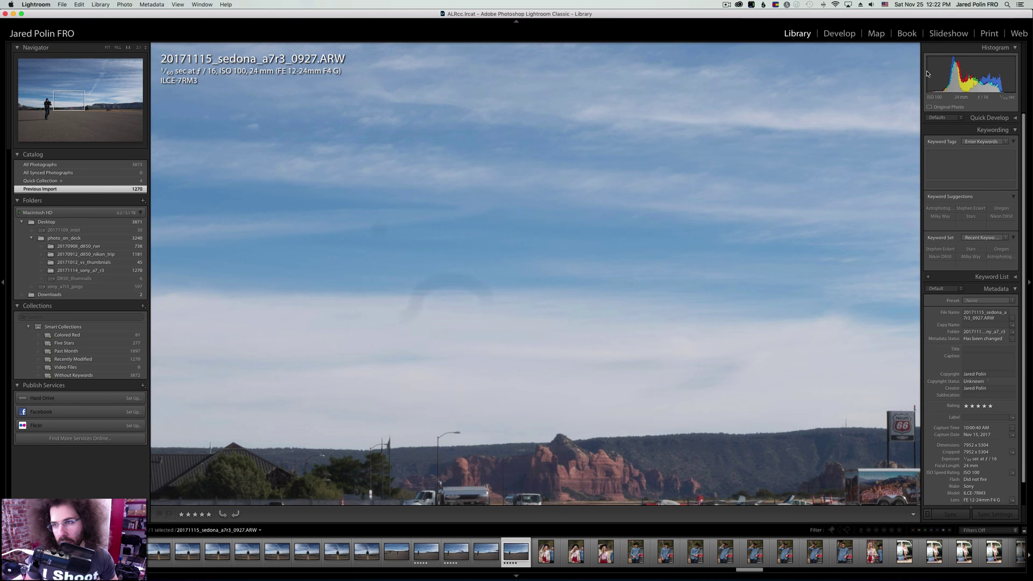
click(838, 35)
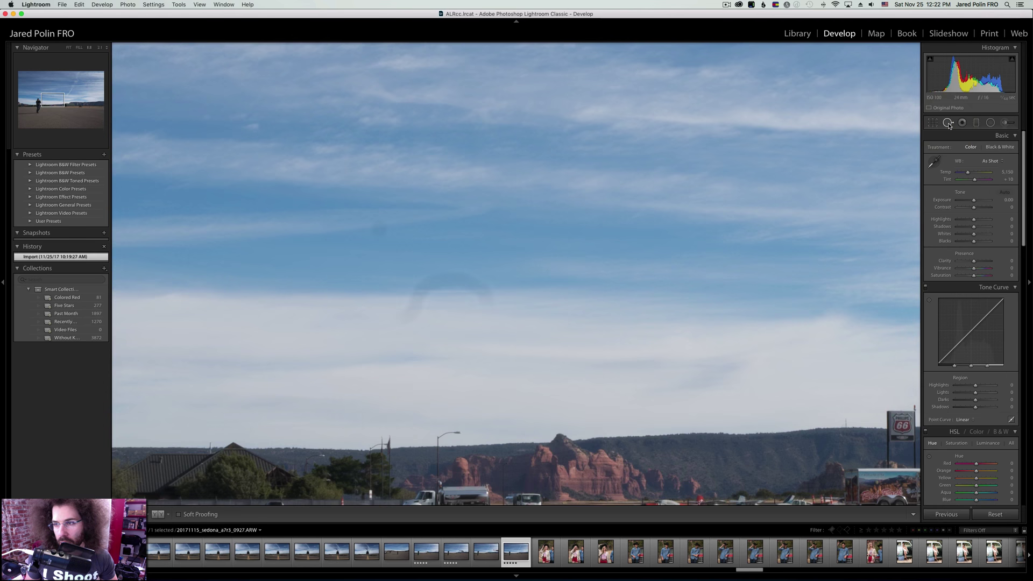
click(947, 124)
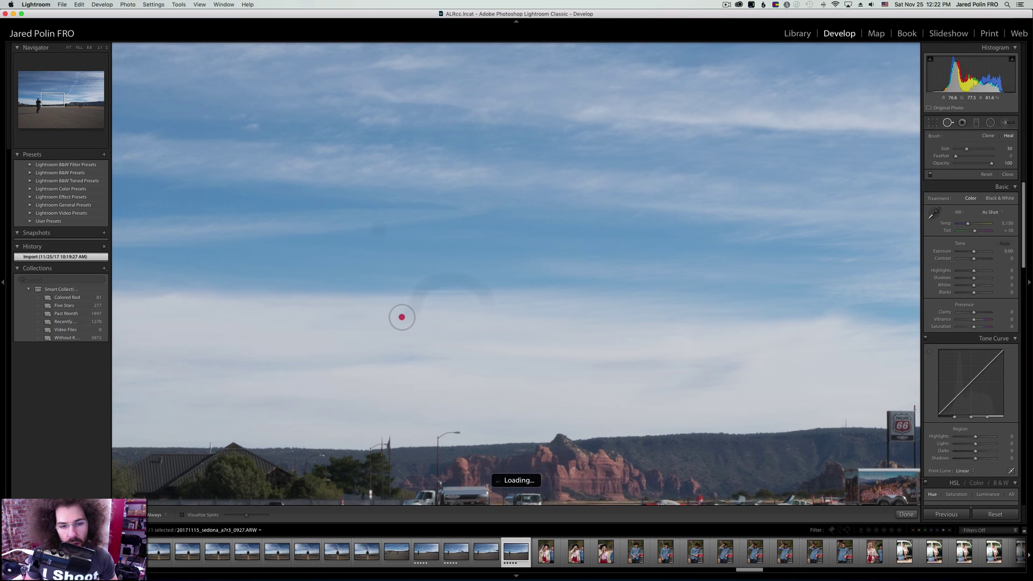
mouse_move(401, 316)
mouse_down()
mouse_move(419, 293)
mouse_move(452, 283)
mouse_move(480, 295)
mouse_up()
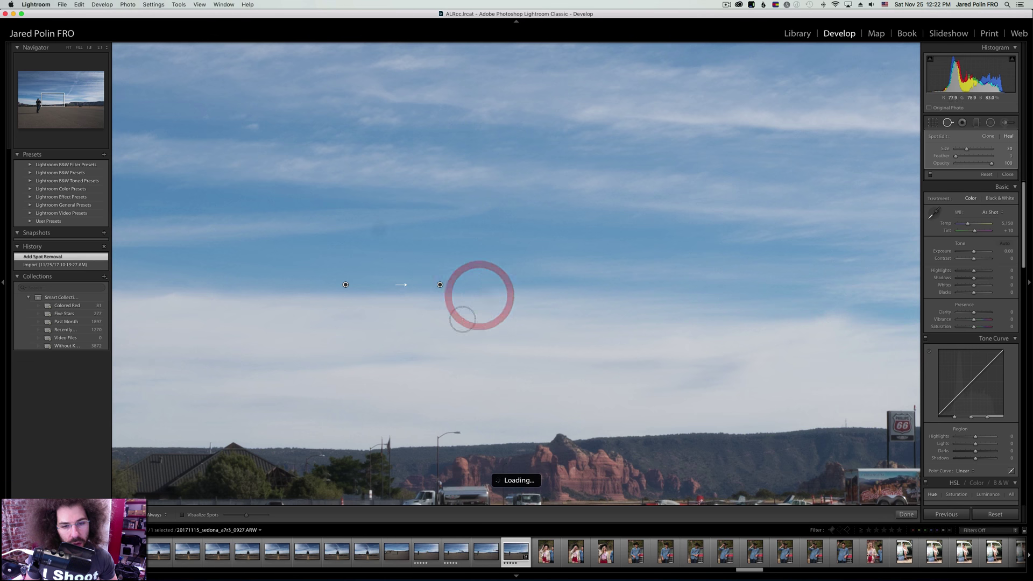
click(381, 226)
click(948, 123)
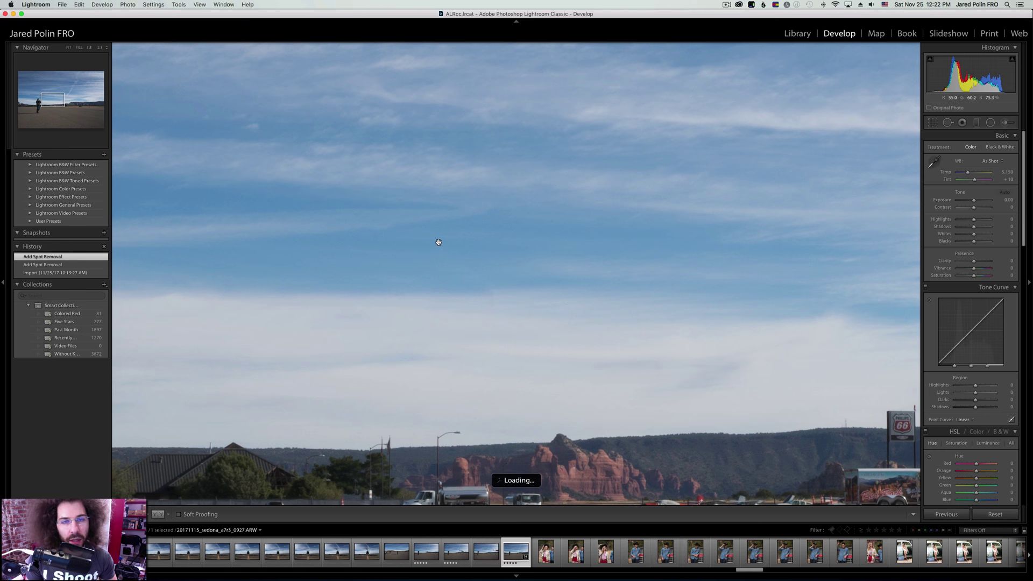
click(457, 246)
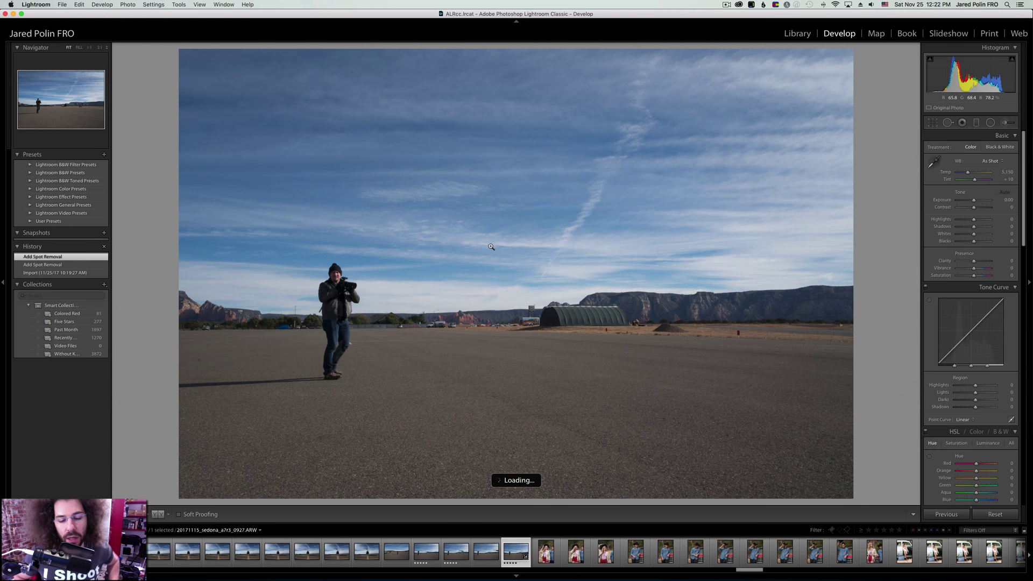
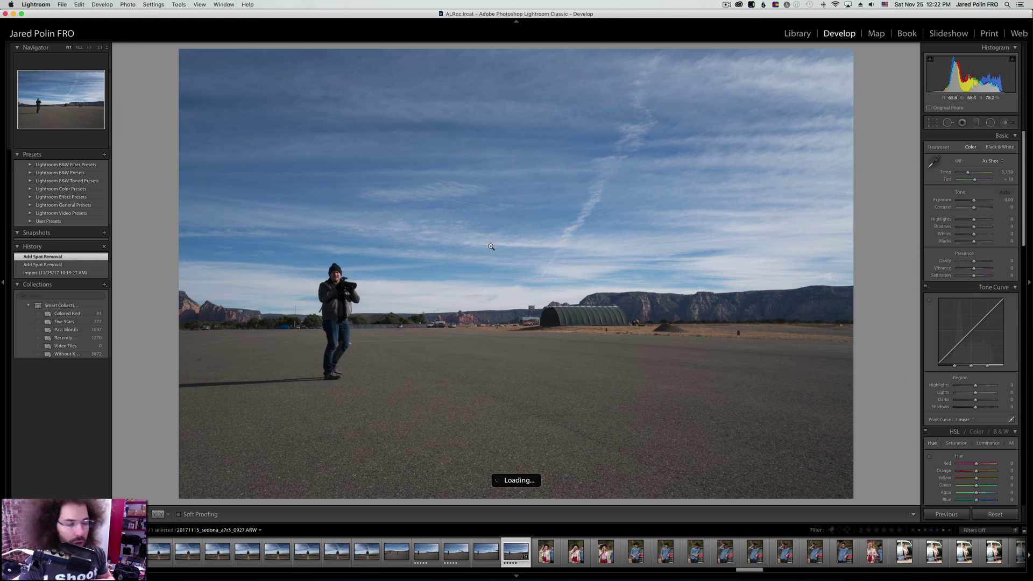
click(727, 6)
click(742, 18)
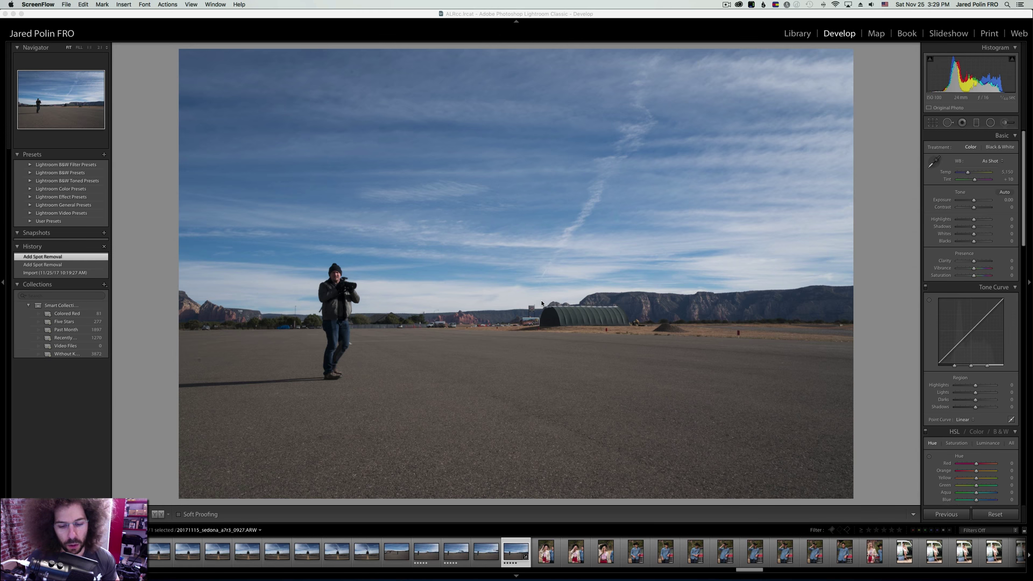
click(471, 355)
Look through the western fashion portraits from 20171115_sedona_a7r3_0928.ARW to 20171115_sedona_a7r3_0937.ARW.
key(Right)
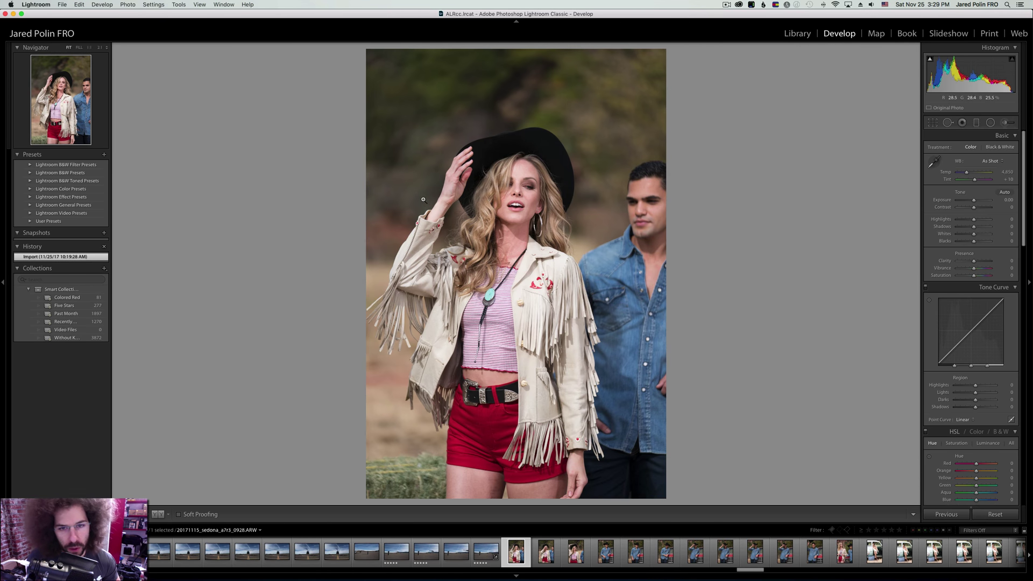
key(Right)
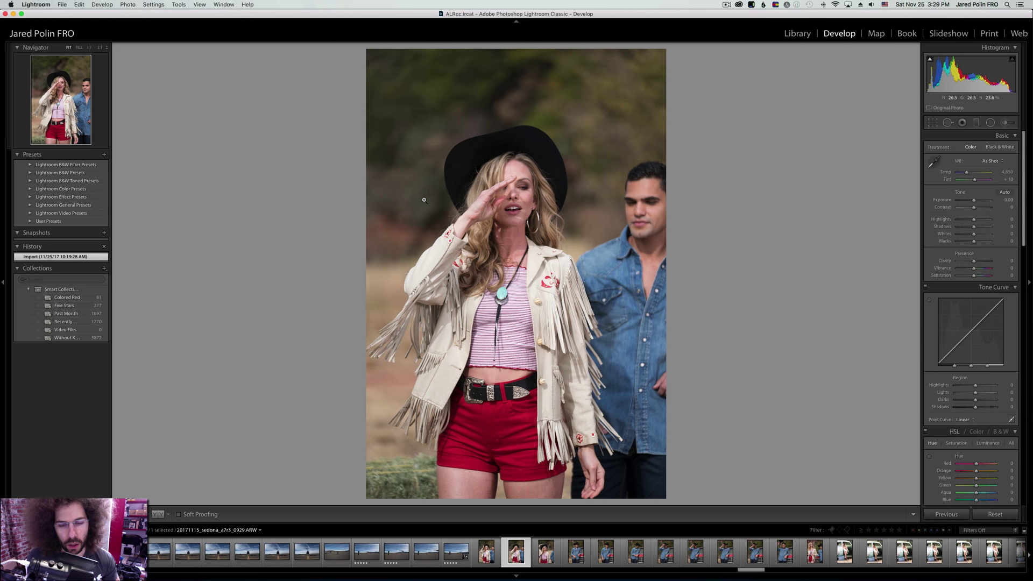
key(Right)
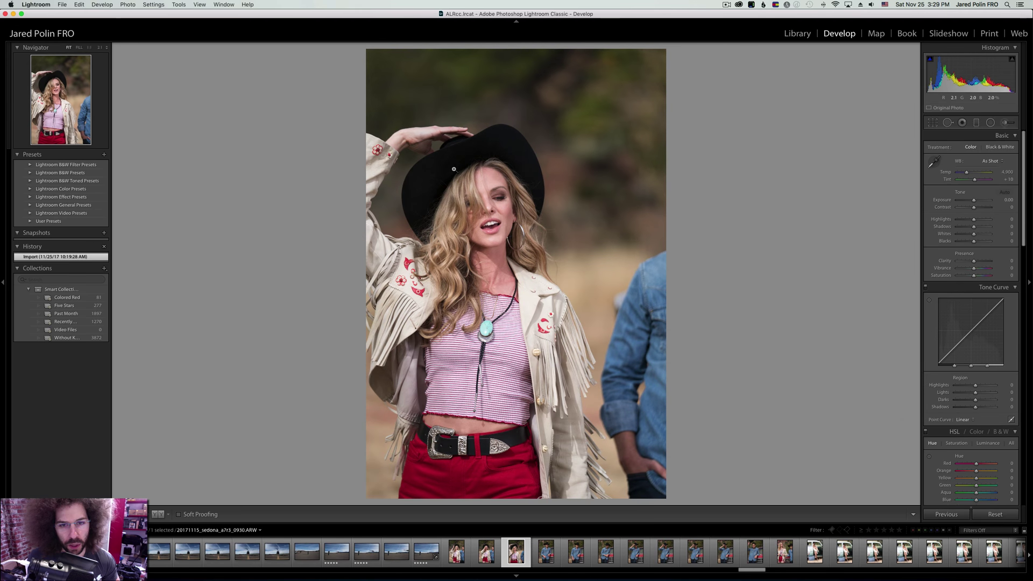
key(Right)
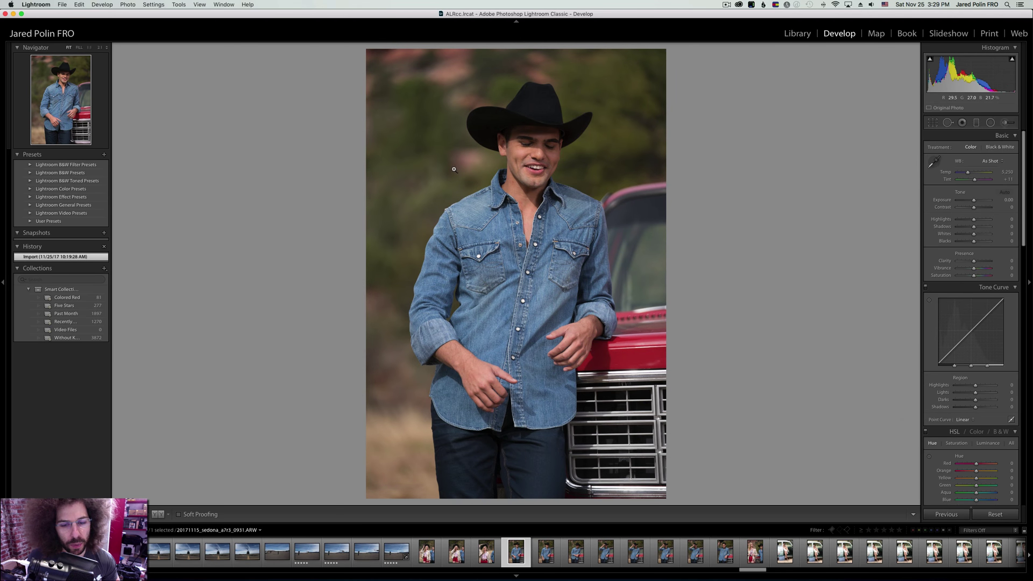
key(Right)
key(Right)
key(Right)
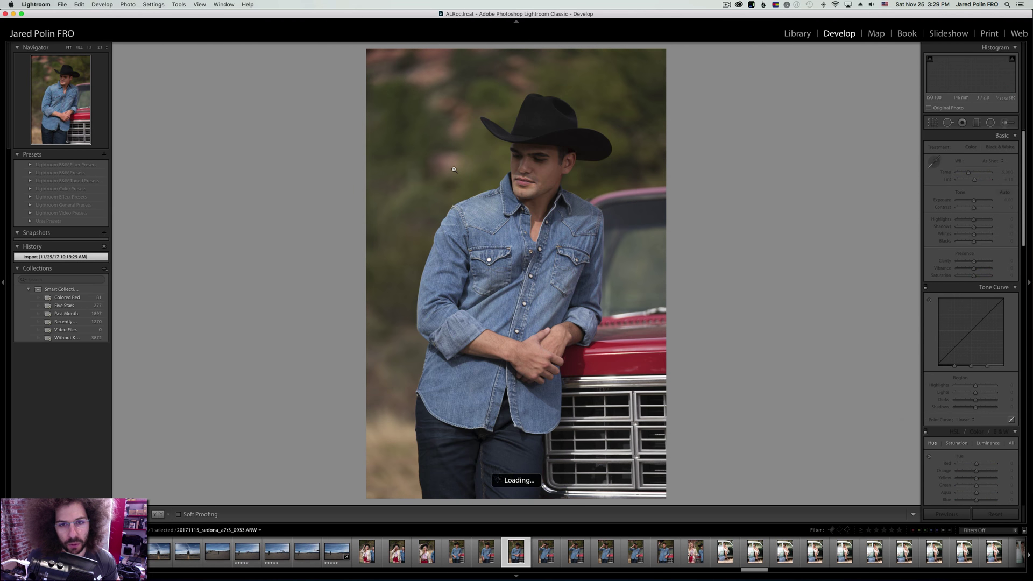
key(Right)
key(Right)
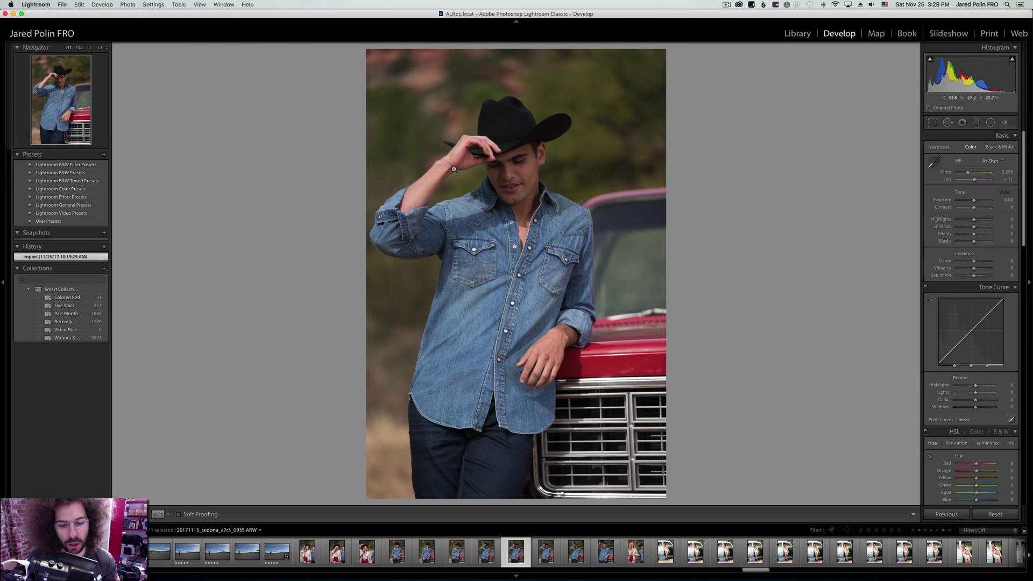
key(Right)
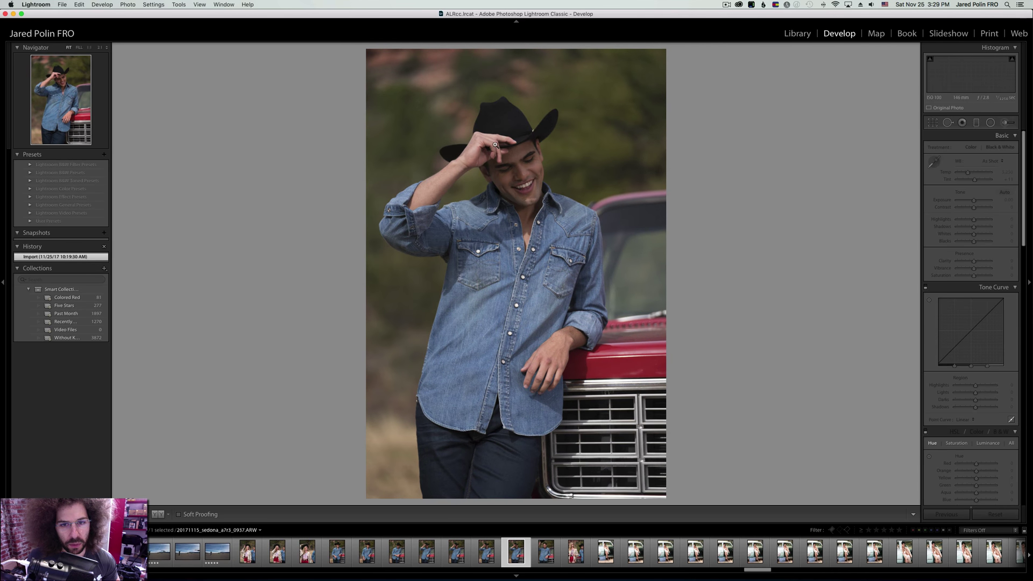
Compare the cowboy's face up close in the hat-tipping shots 20171115_sedona_a7r3_0937.ARW and 20171115_sedona_a7r3_0936.ARW.
key(Right)
key(Left)
click(516, 159)
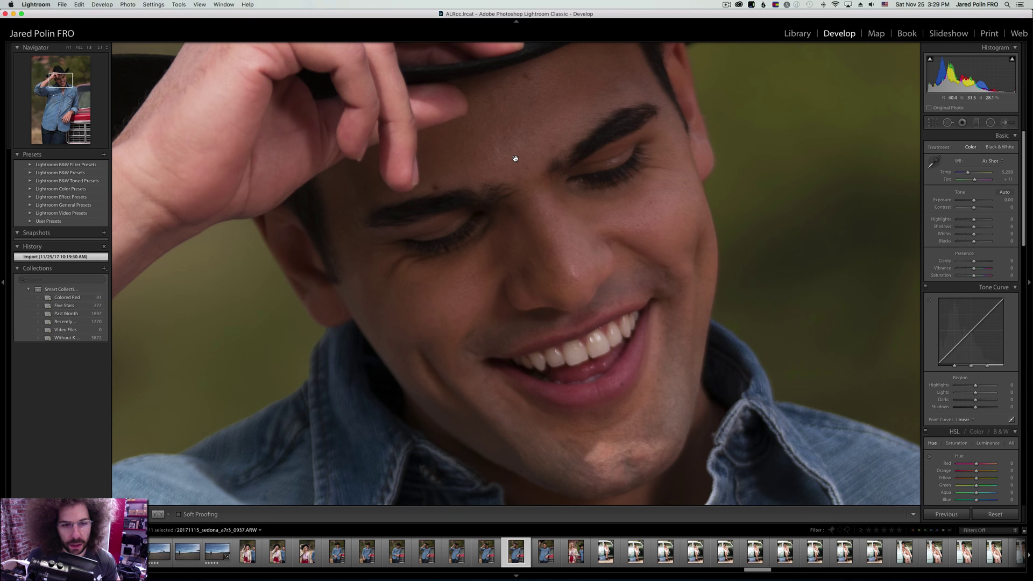
key(Left)
key(Left)
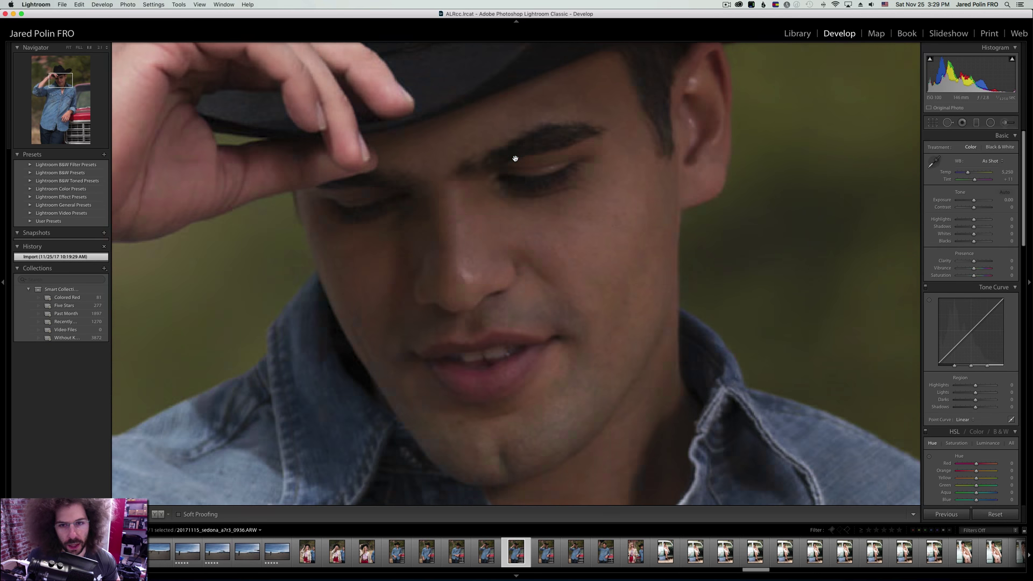
click(515, 159)
Review the cowboy portraits again from 20171115_sedona_a7r3_0933.ARW, and continue to the couple shot 20171115_sedona_a7r3_0939.ARW.
key(Left)
key(Left)
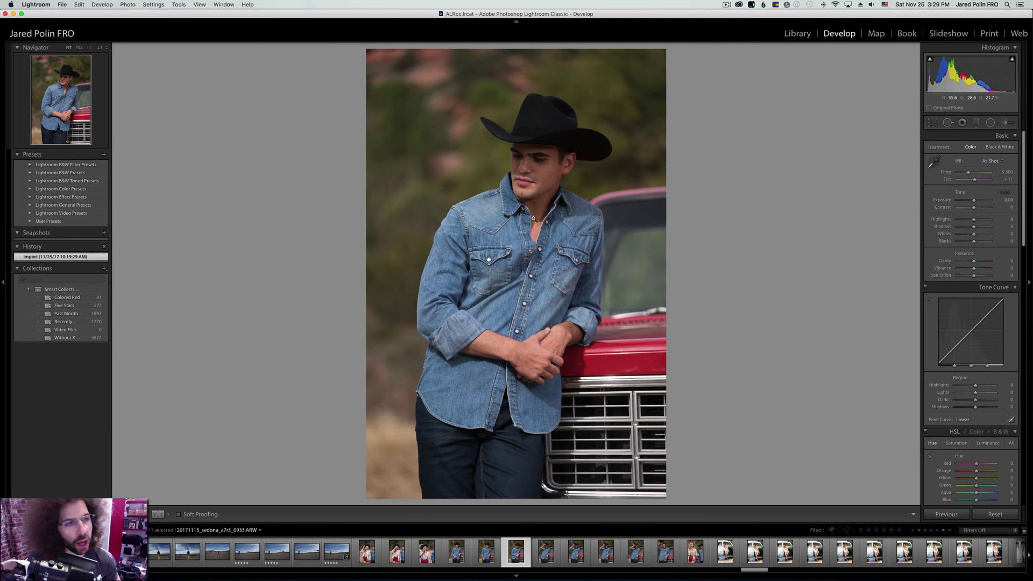
key(Right)
key(Right)
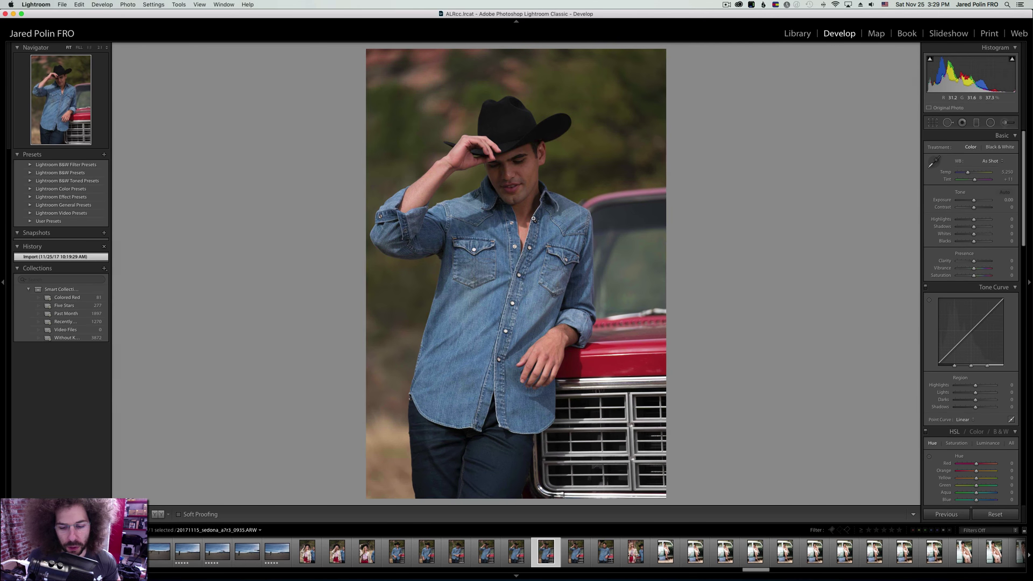
key(Right)
key(Right)
key(Right)
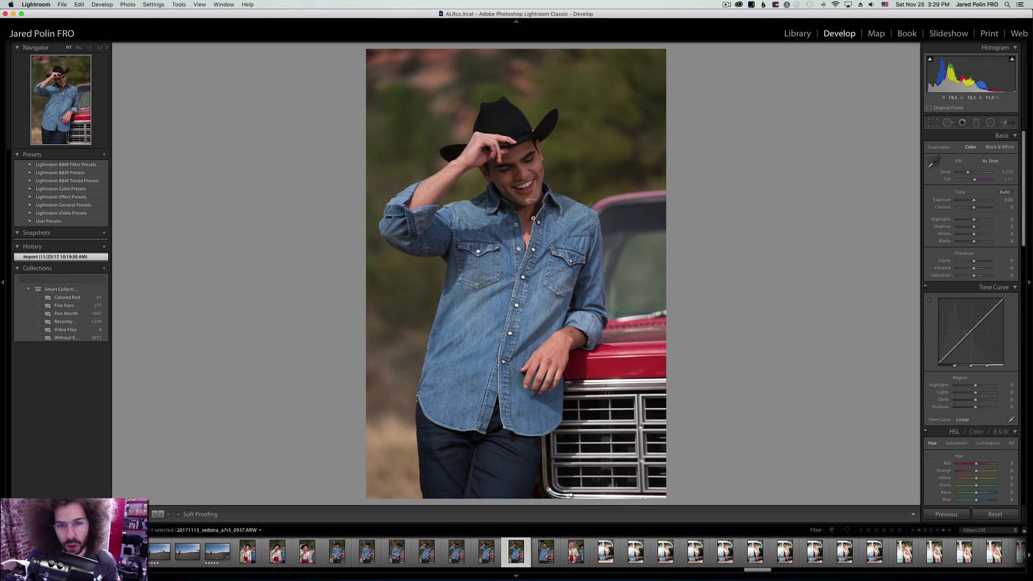
key(Right)
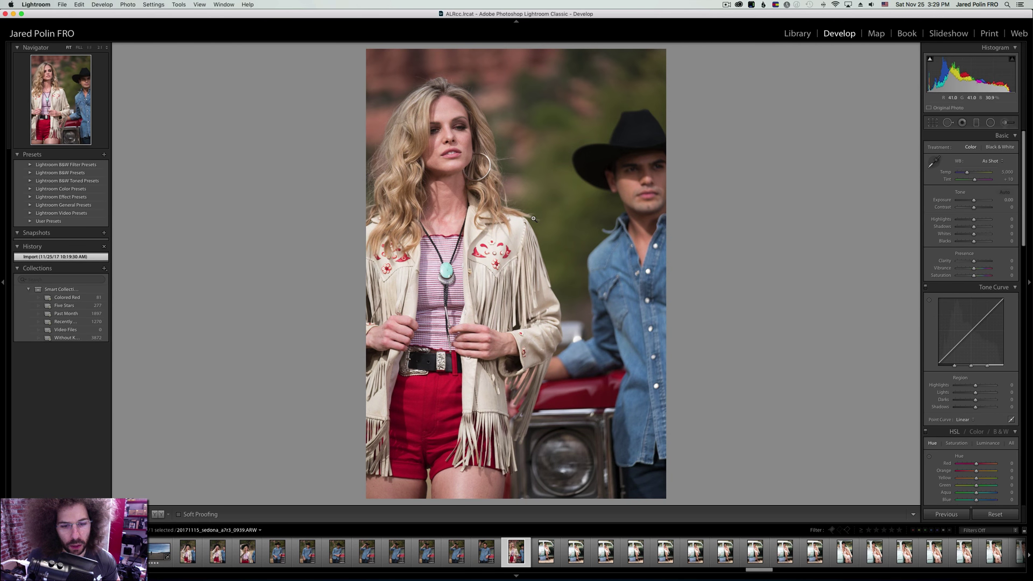
Review the vintage car portraits from 20171115_sedona_a7r3_0940.ARW onward and rate 20171115_sedona_a7r3_0947.ARW five stars.
key(Right)
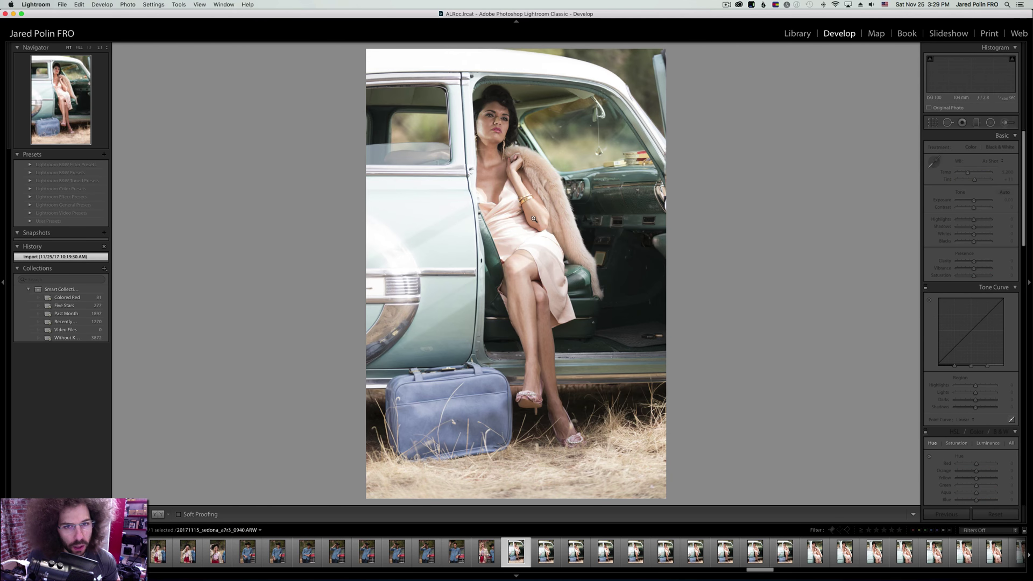
key(Right)
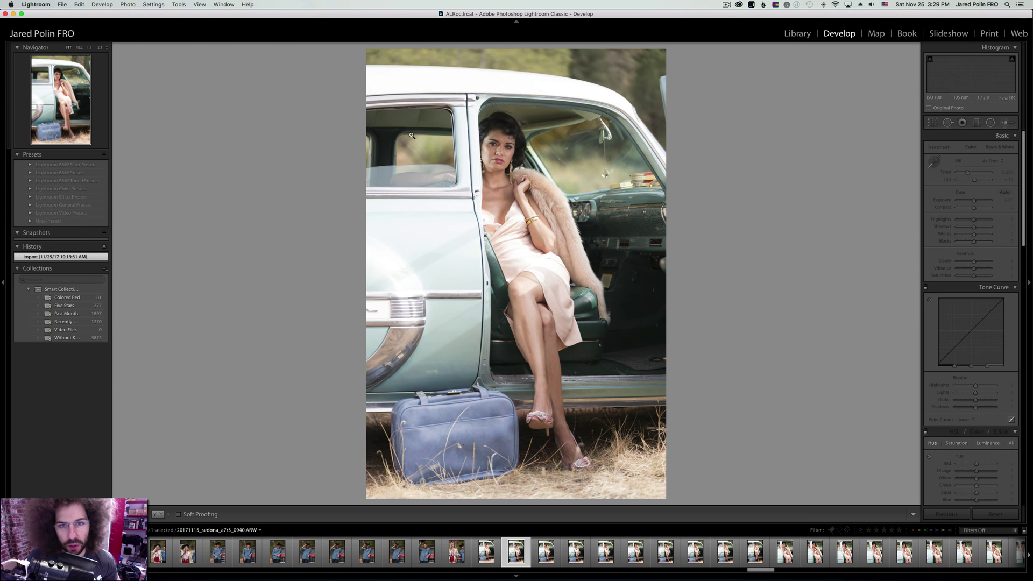
key(Right)
key(Right)
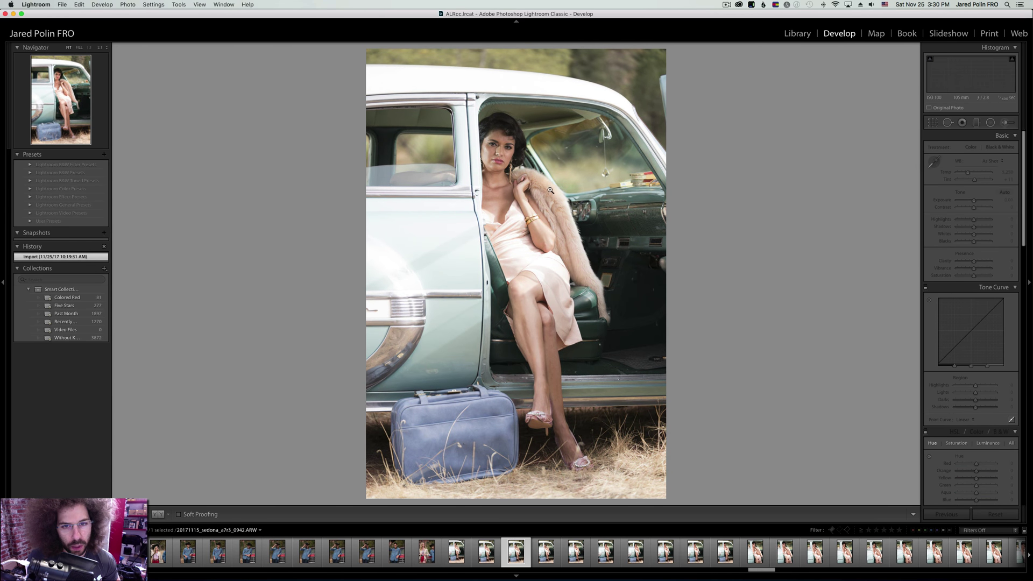
key(Right)
key(Right)
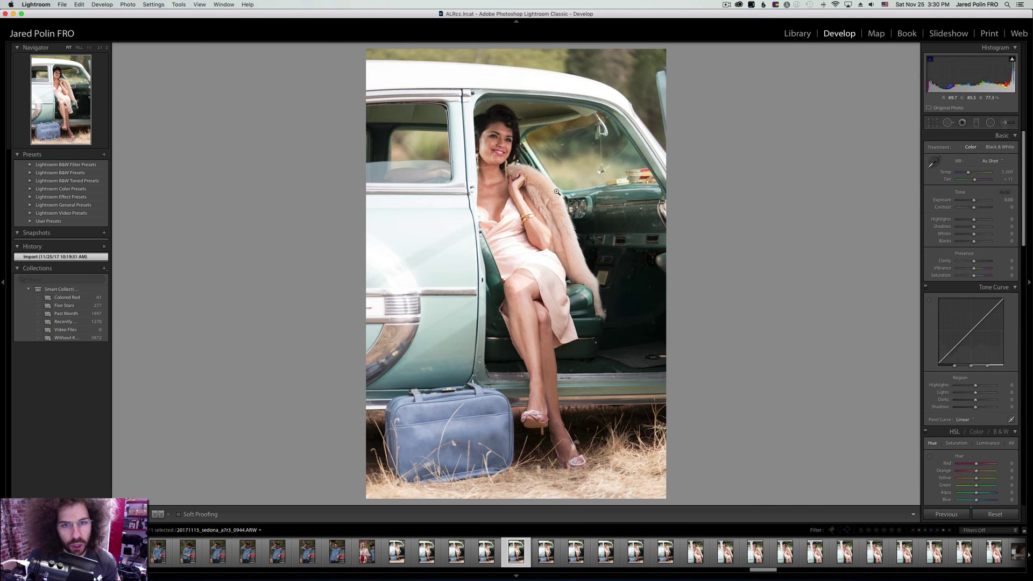
key(Right)
key(Right)
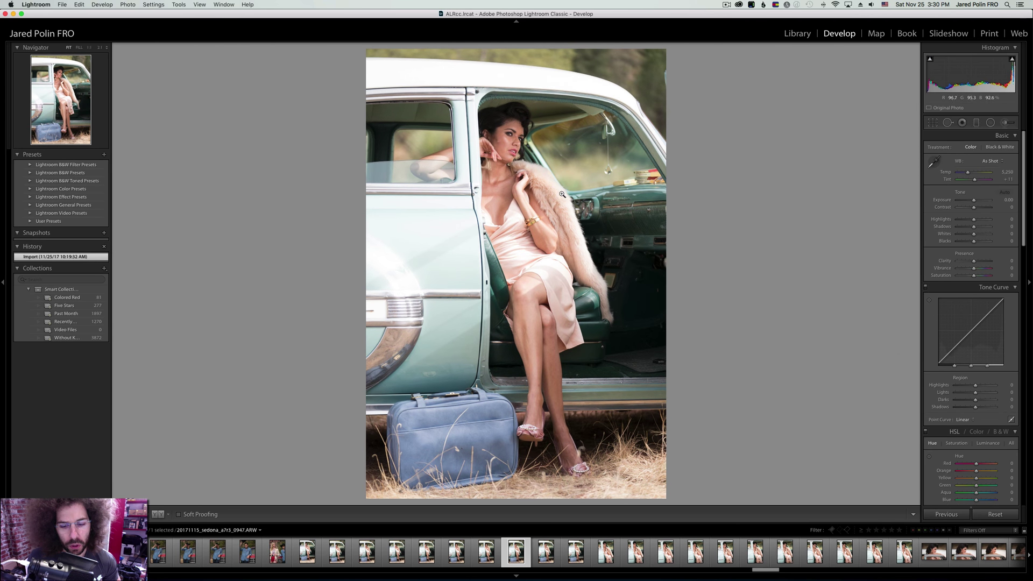
key(Right)
key(Left)
key(5)
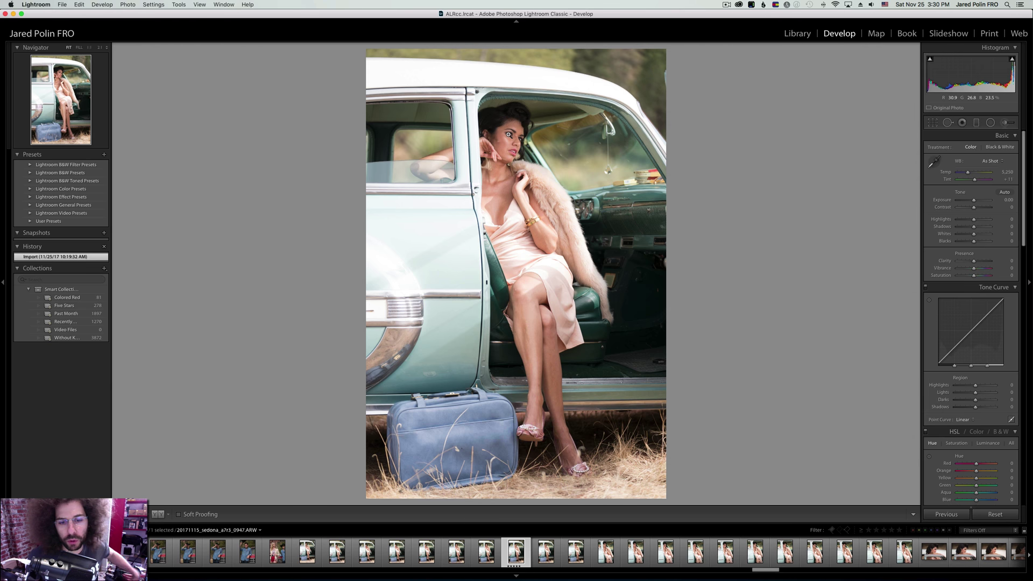
Examine the woman's face up close in 20171115_sedona_a7r3_0947.ARW, and move on to the following photo.
click(508, 134)
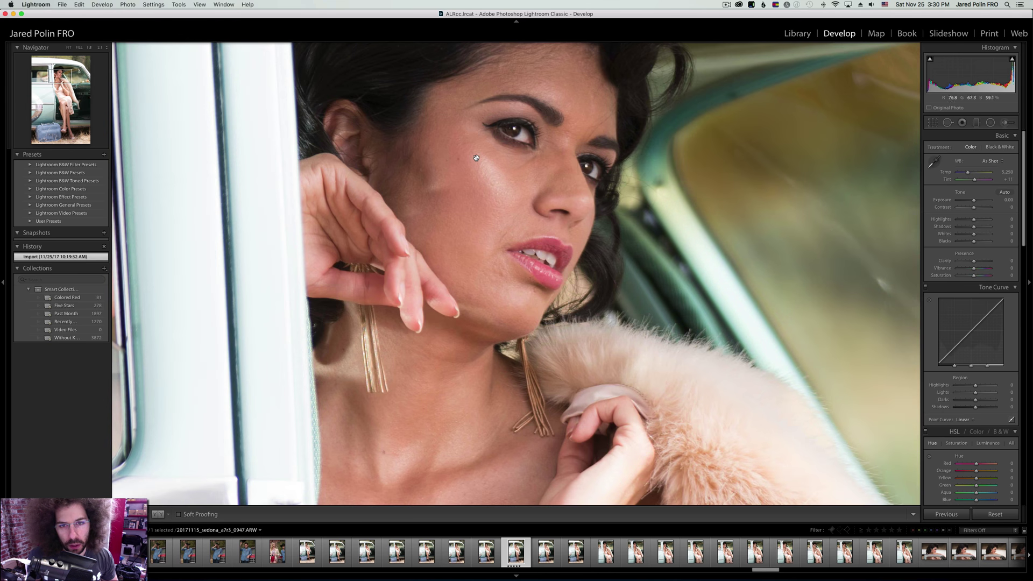
drag(476, 157, 488, 186)
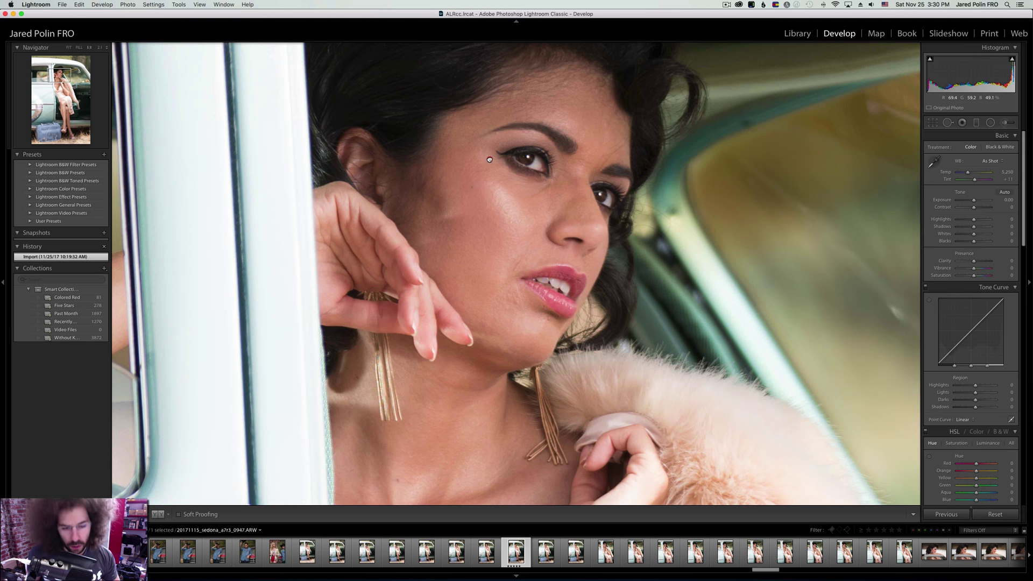
click(486, 158)
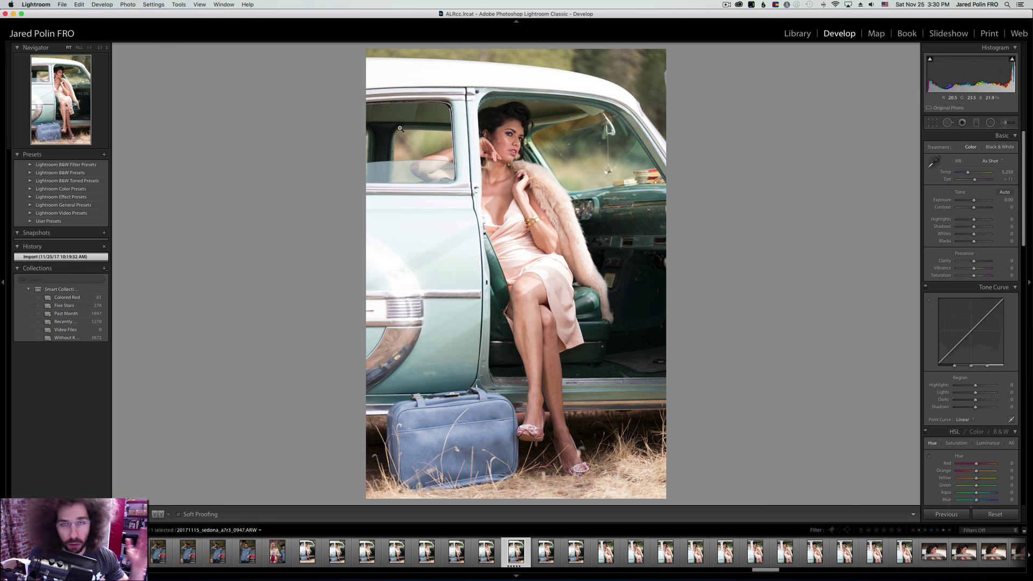
key(Right)
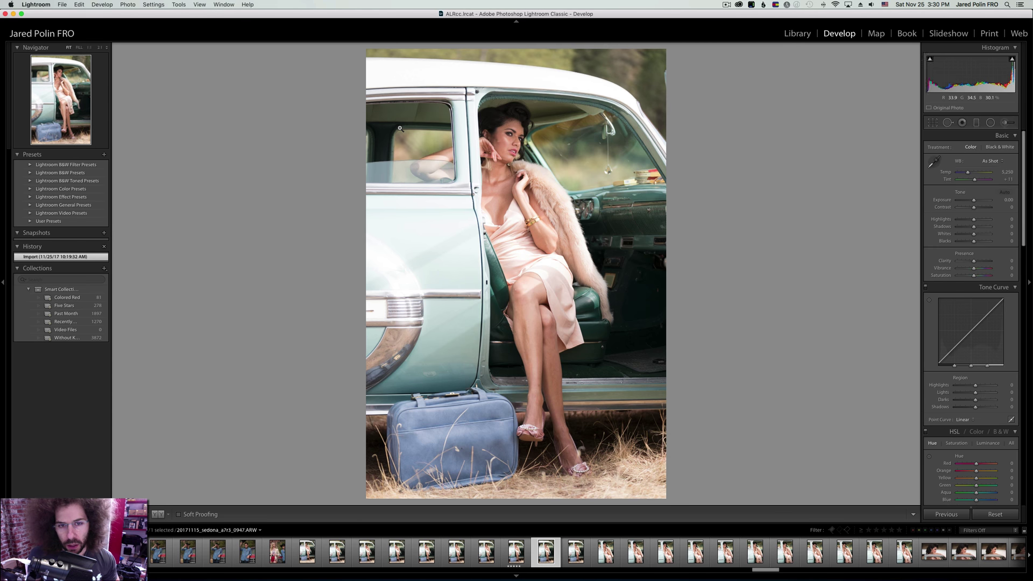
Compare 20171115_sedona_a7r3_0947.ARW with the following photo and continue to the closer car portrait 20171115_sedona_a7r3_0950.ARW.
key(Left)
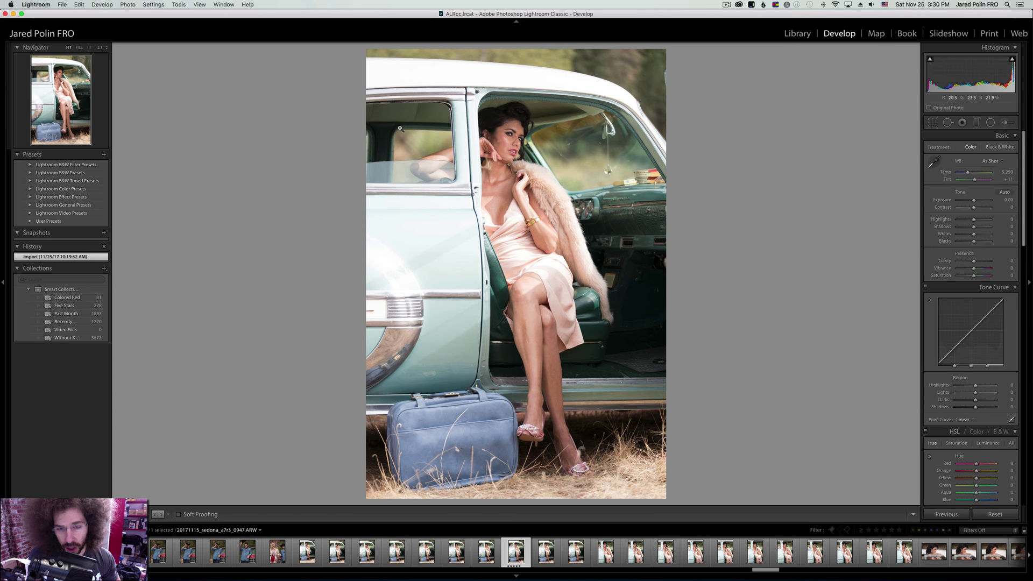
key(Right)
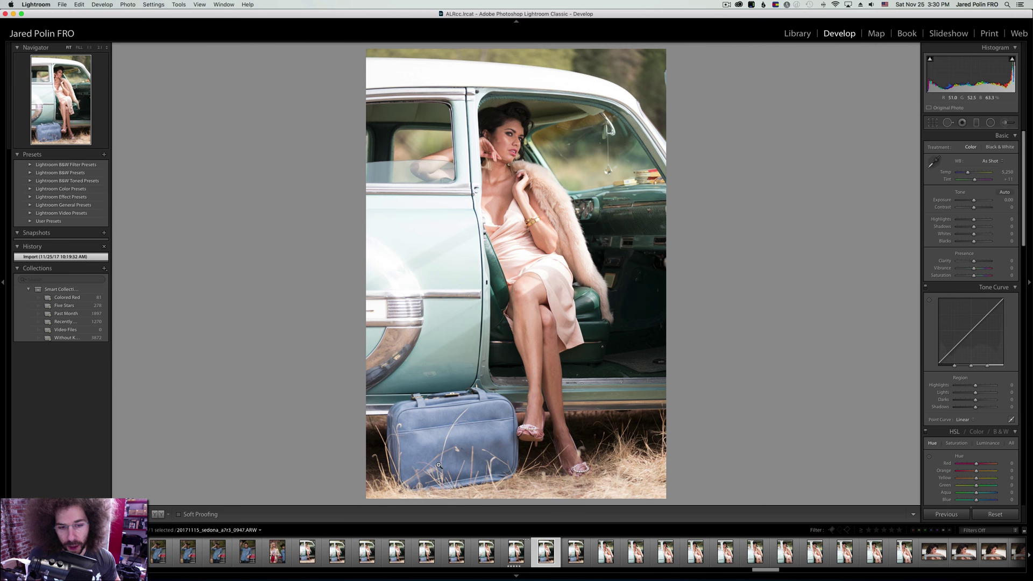
key(Right)
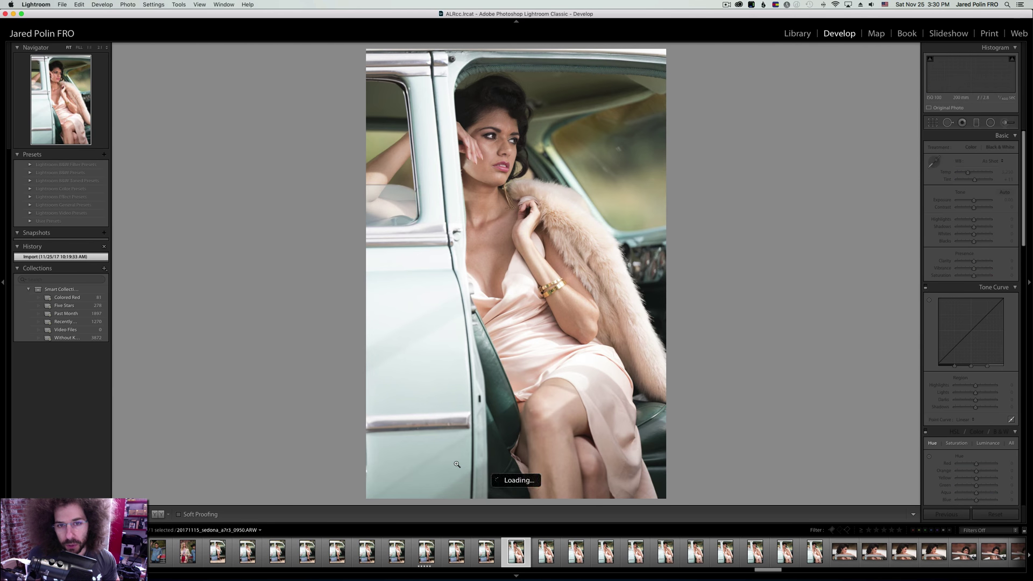
key(Right)
key(Right)
key(Left)
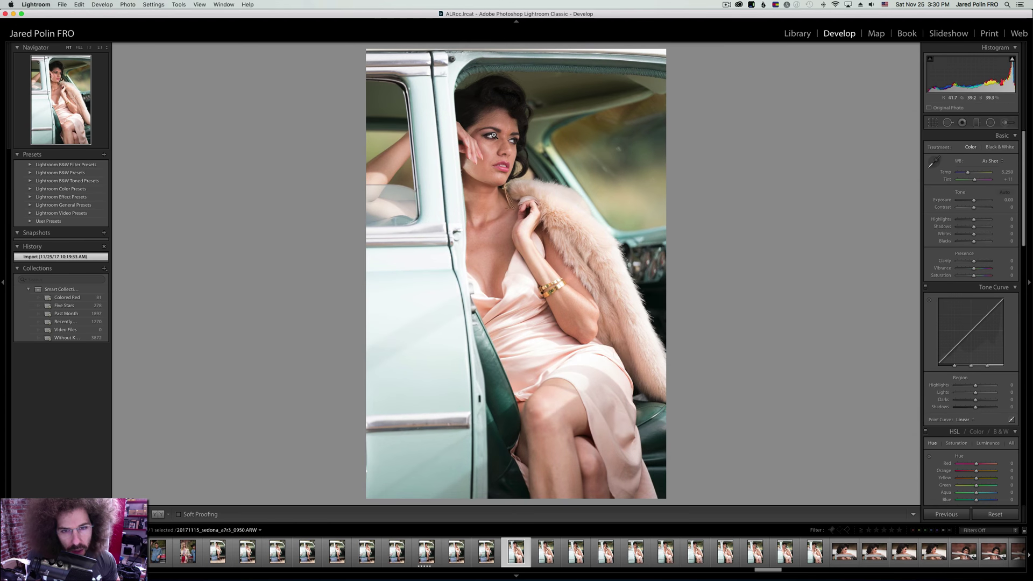
Check the woman's face up close in 20171115_sedona_a7r3_0950.ARW and rate the photo five stars.
click(495, 137)
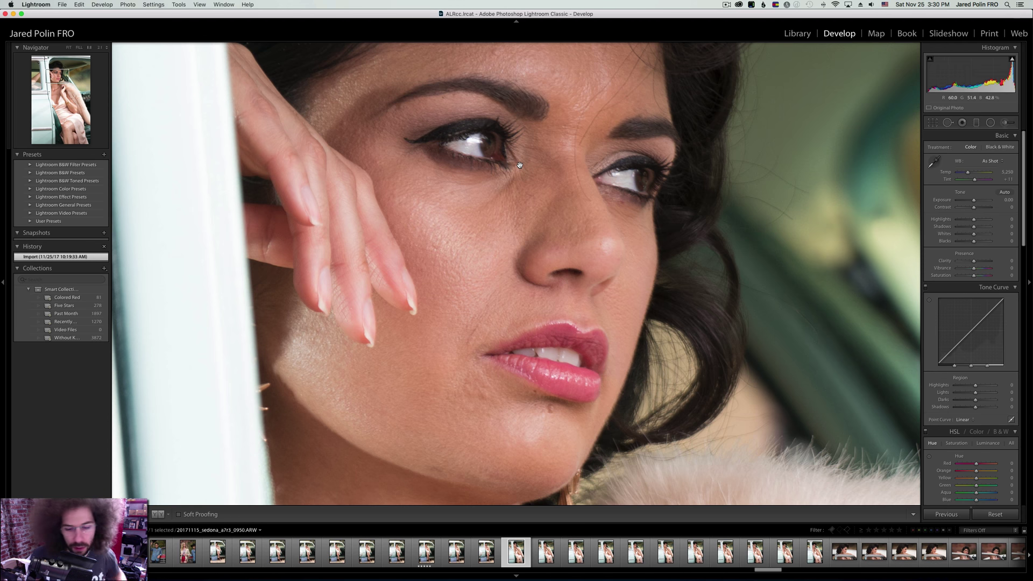
click(499, 156)
key(5)
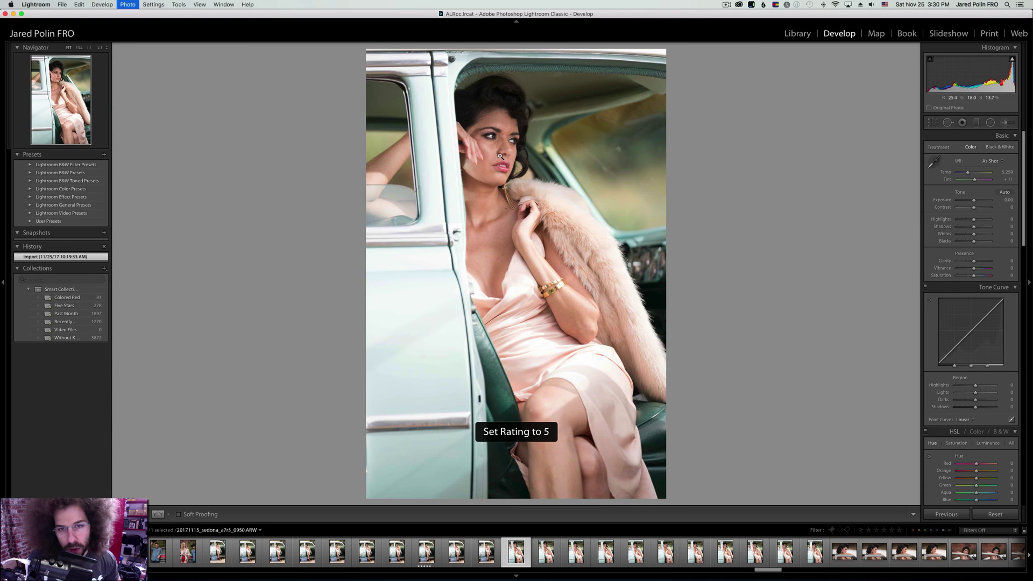
Review the remaining portraits of the woman seated in the vintage car, from 20171115_sedona_a7r3_0951.ARW to 20171115_sedona_a7r3_0960.ARW.
key(Right)
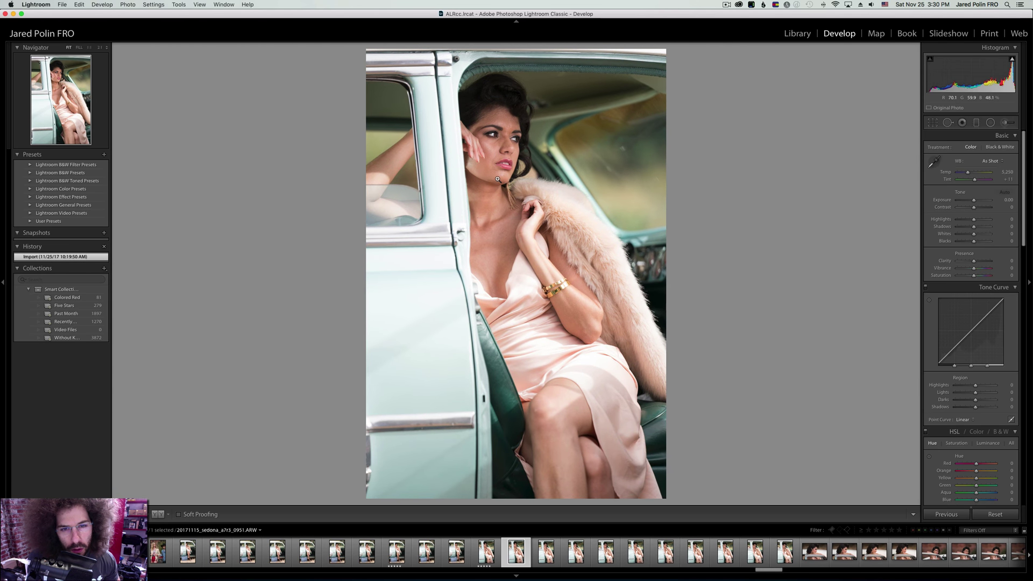
key(Right)
key(Right)
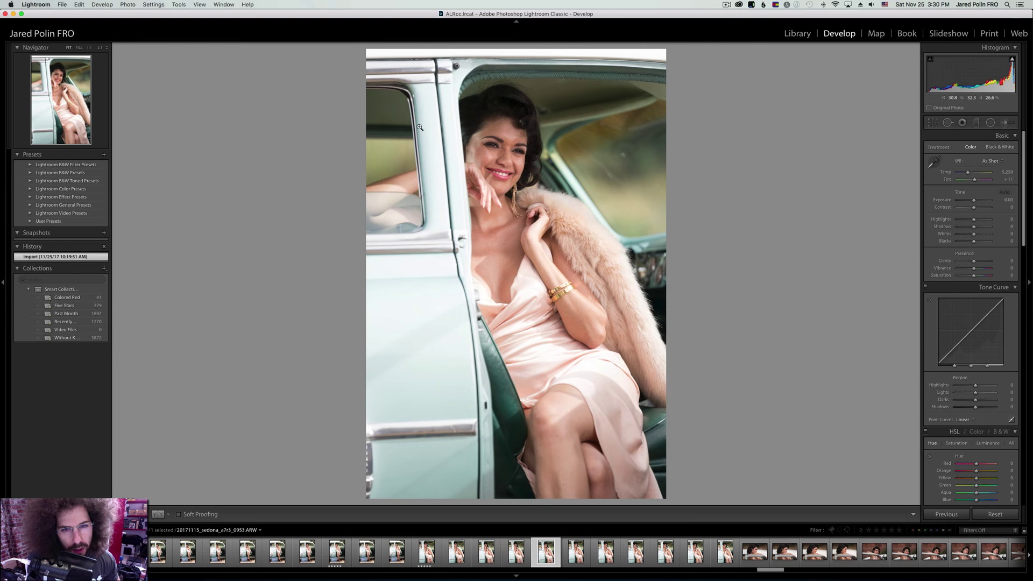
key(Right)
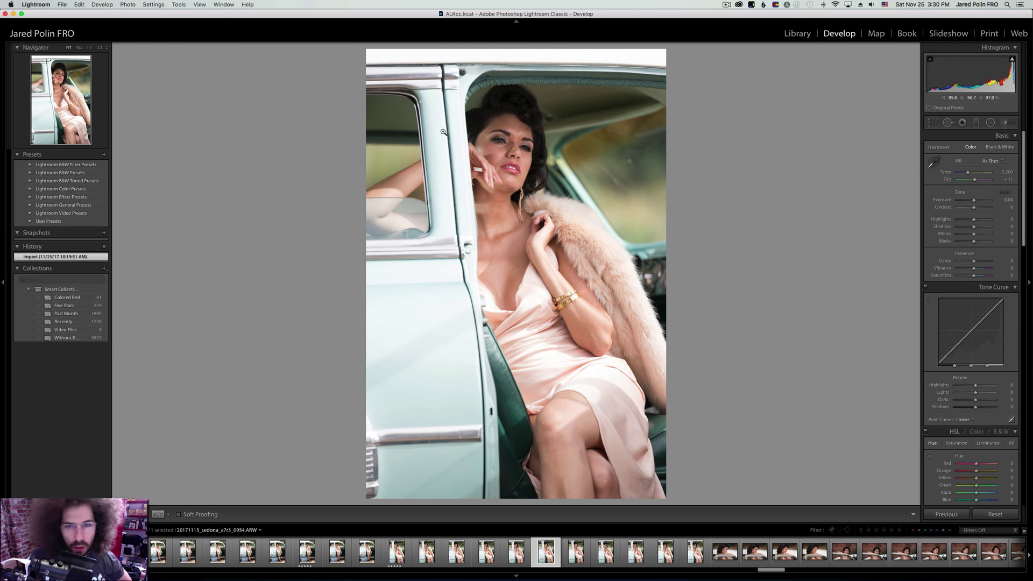
key(Right)
key(Right)
key(Right)
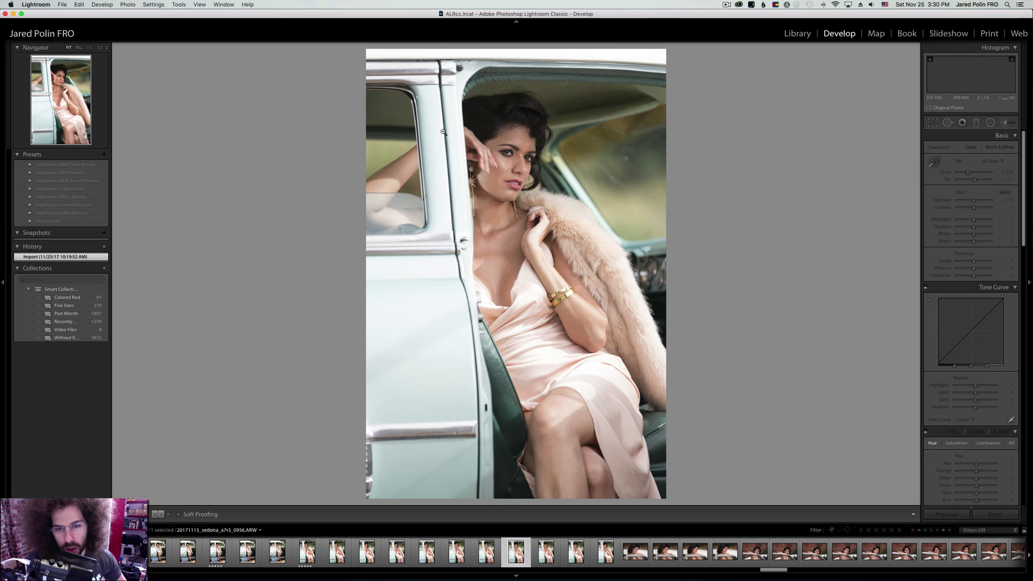
key(Right)
key(Right)
key(Right)
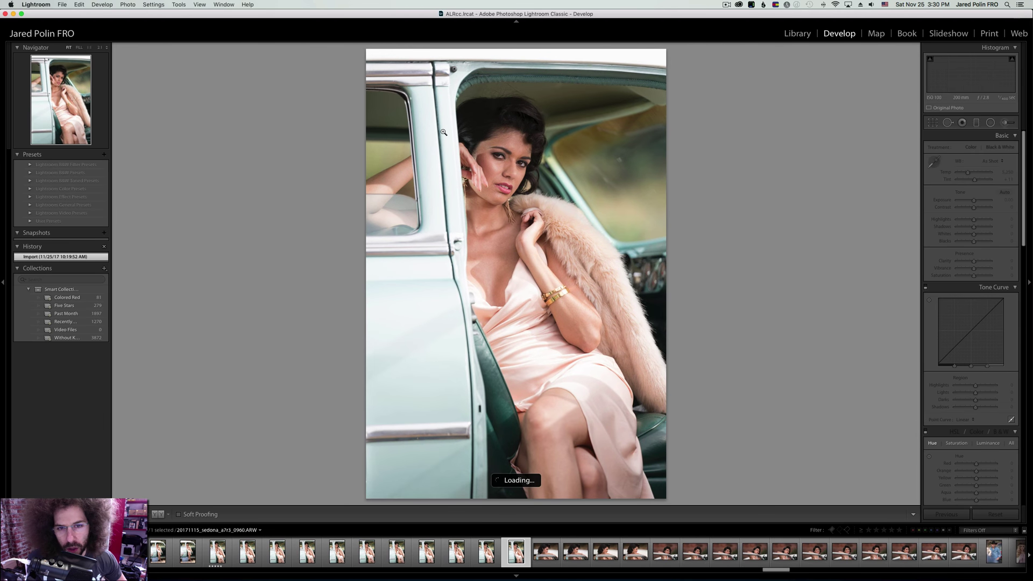
Review the profile shots of the woman leaning over the car door, through 20171115_sedona_a7r3_0964.ARW.
key(Right)
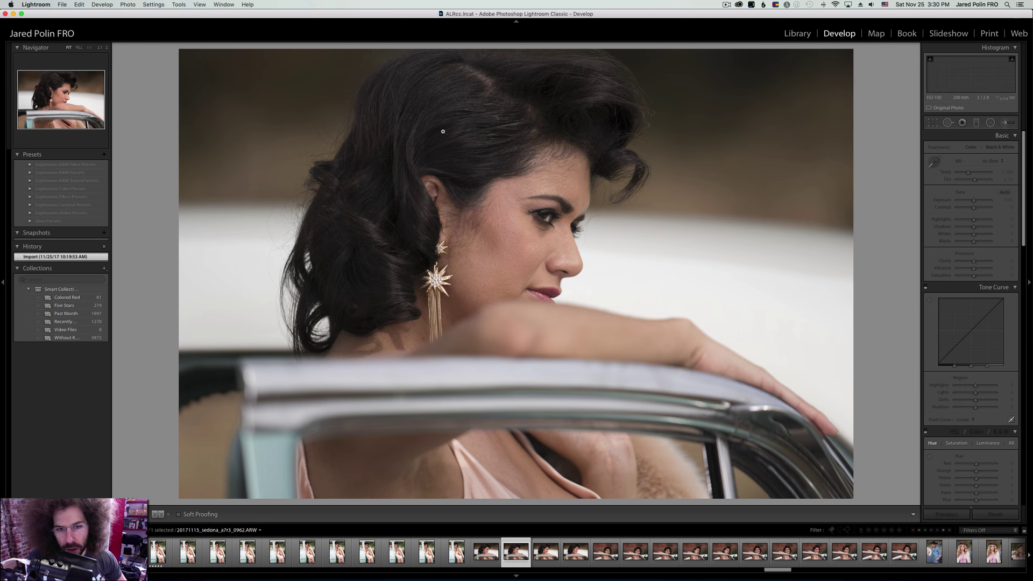
key(Right)
key(Right)
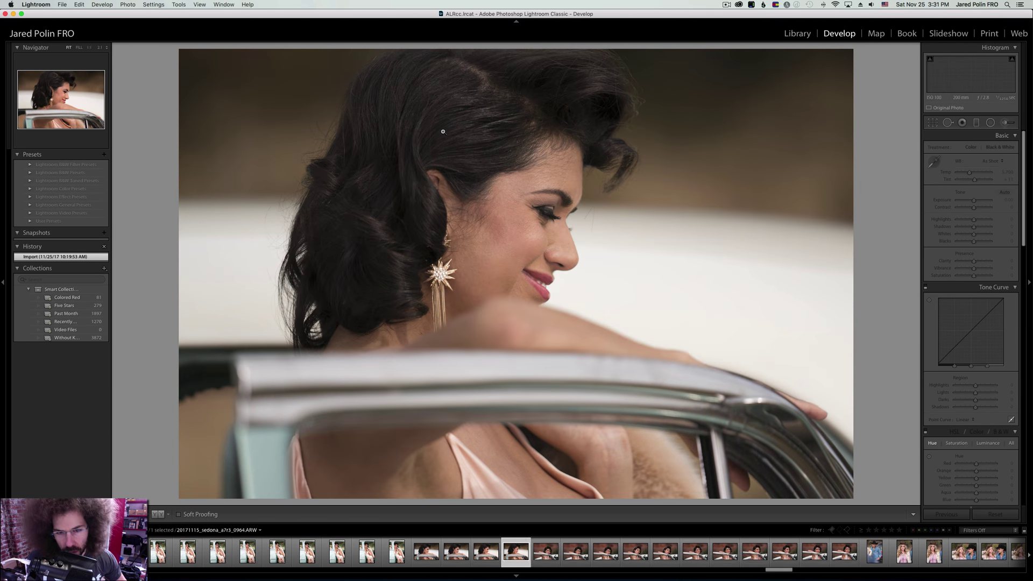
Review the front-facing car door portraits against the red background, from 20171115_sedona_a7r3_0965.ARW to 20171115_sedona_a7r3_0974.ARW.
key(Right)
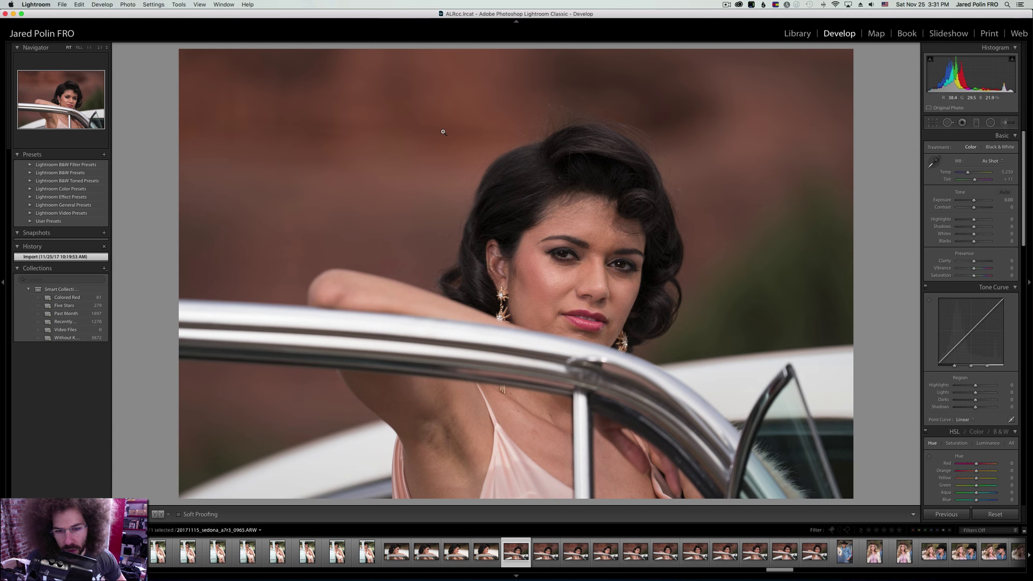
key(Right)
key(Right)
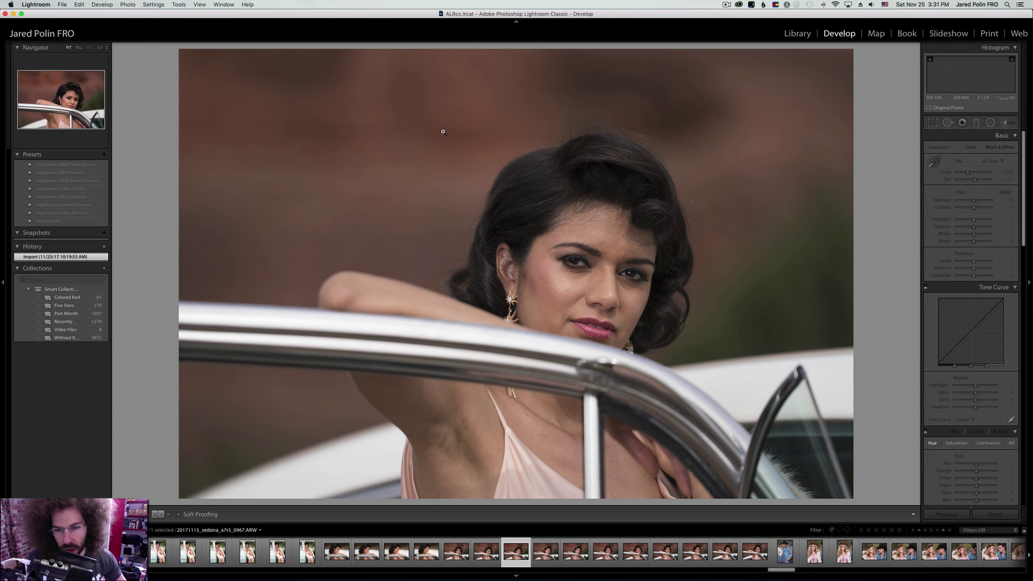
key(Right)
key(Right)
key(Right)
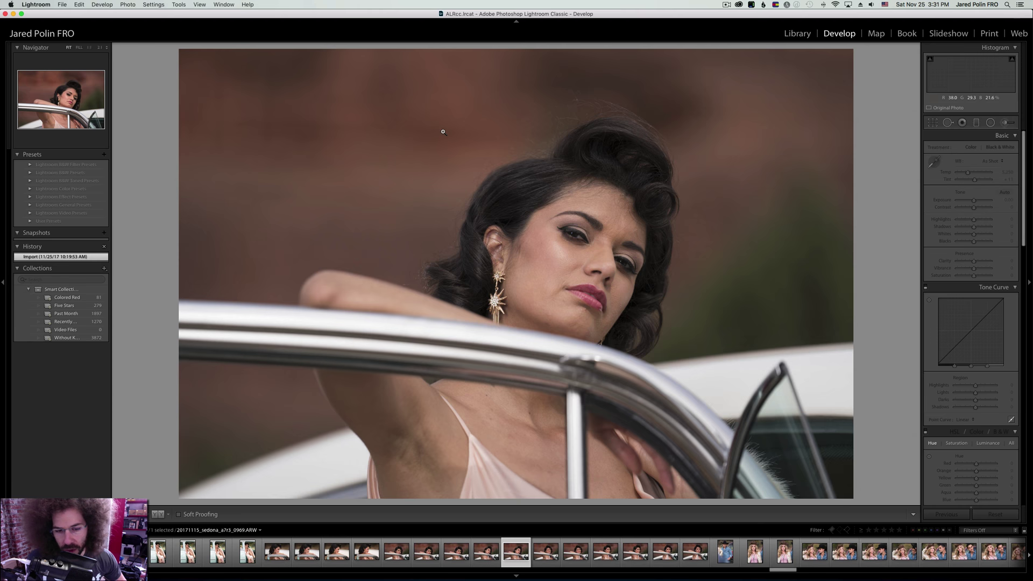
key(Right)
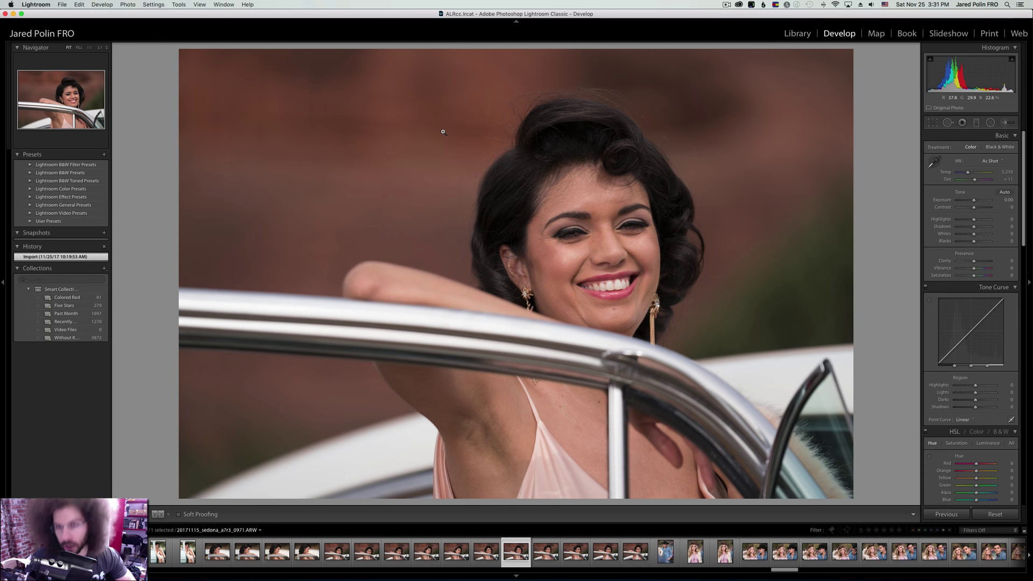
key(Right)
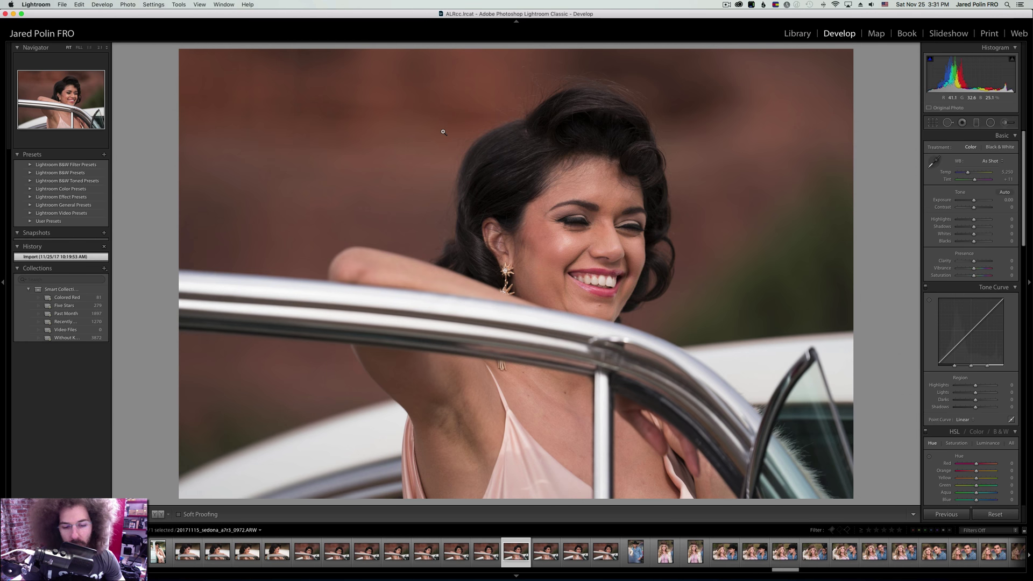
key(Right)
key(Right)
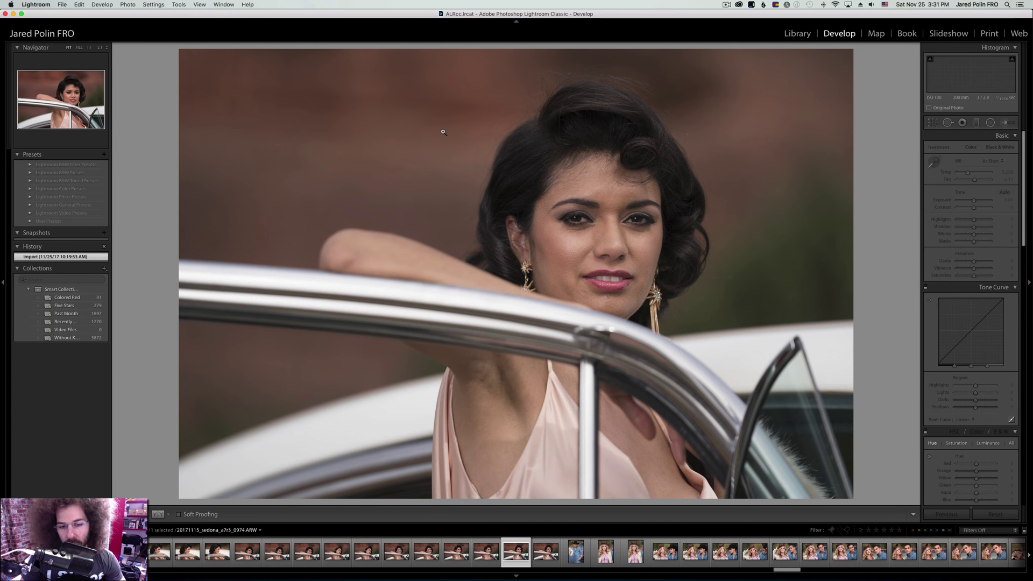
Review the western-style portraits from 20171115_sedona_a7r3_0976.ARW to the couple shot 20171115_sedona_a7r3_0979.ARW.
key(Right)
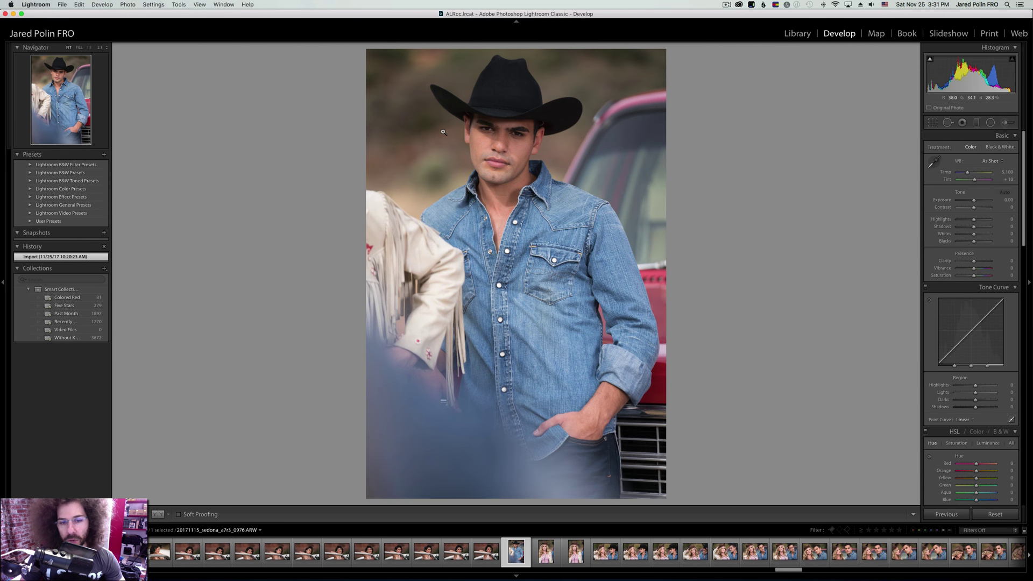
key(Right)
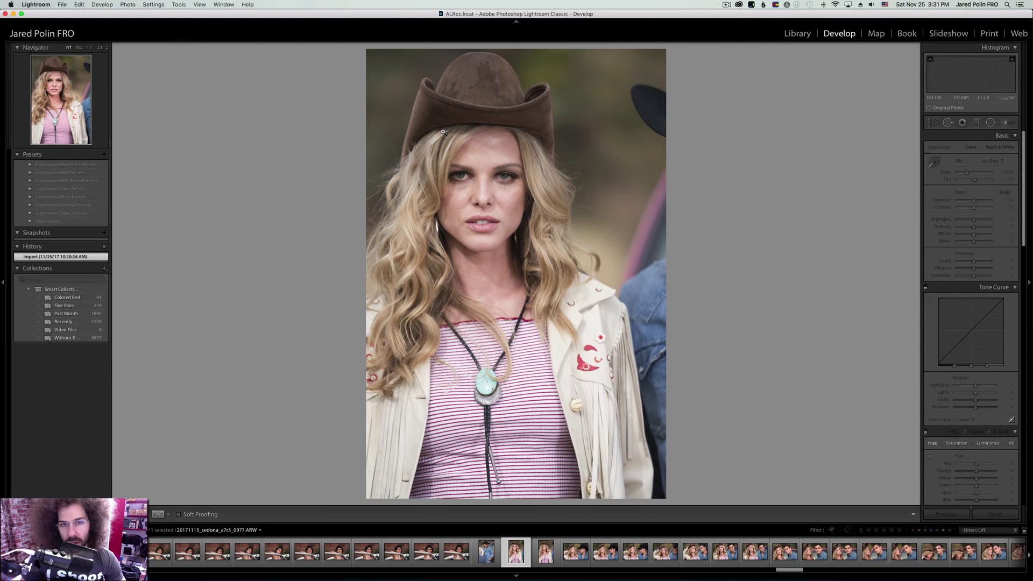
key(Right)
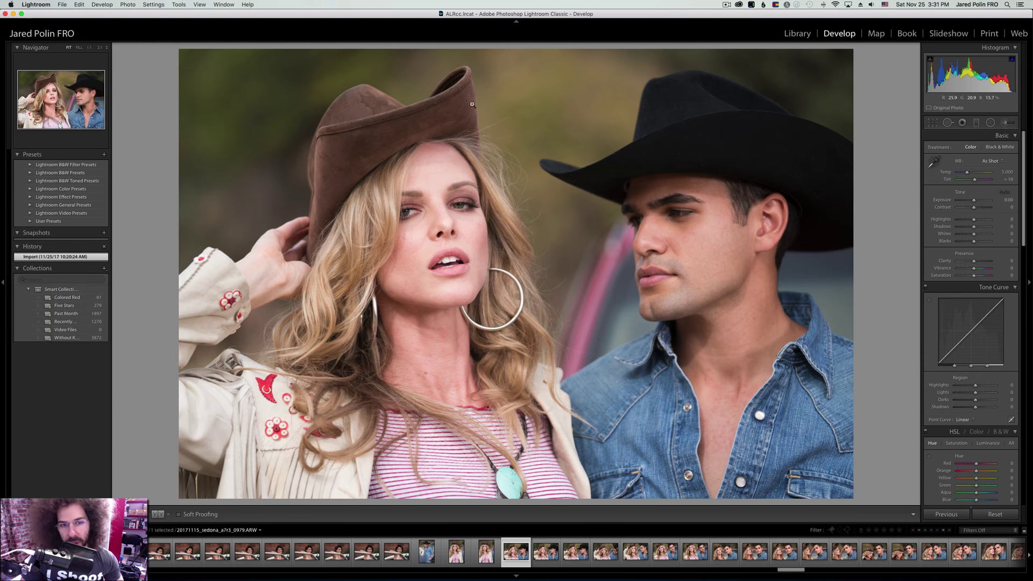
Check the woman's face up close in 20171115_sedona_a7r3_0979.ARW and rate the photo five stars.
click(399, 184)
drag(484, 191, 457, 177)
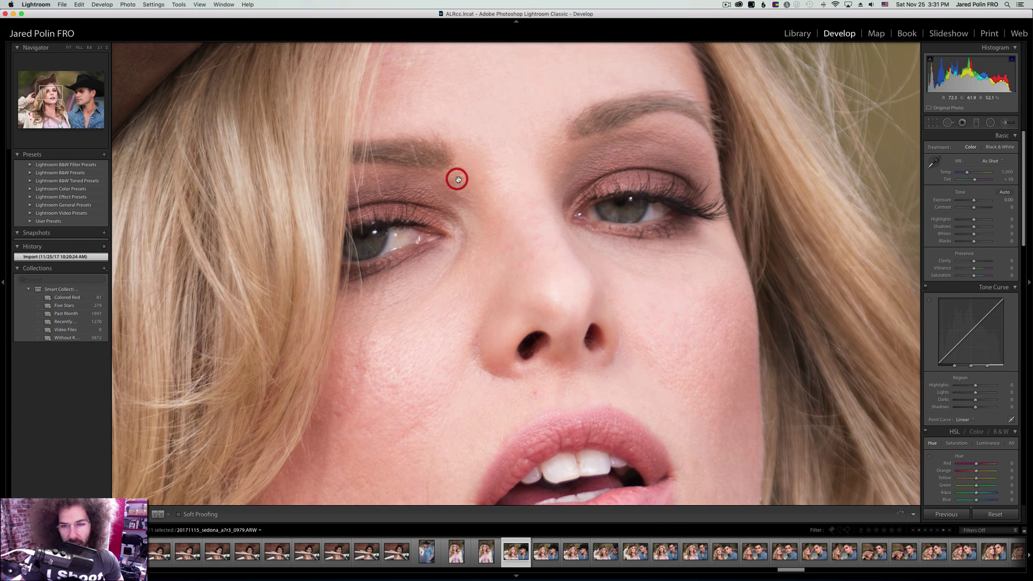
click(460, 210)
key(5)
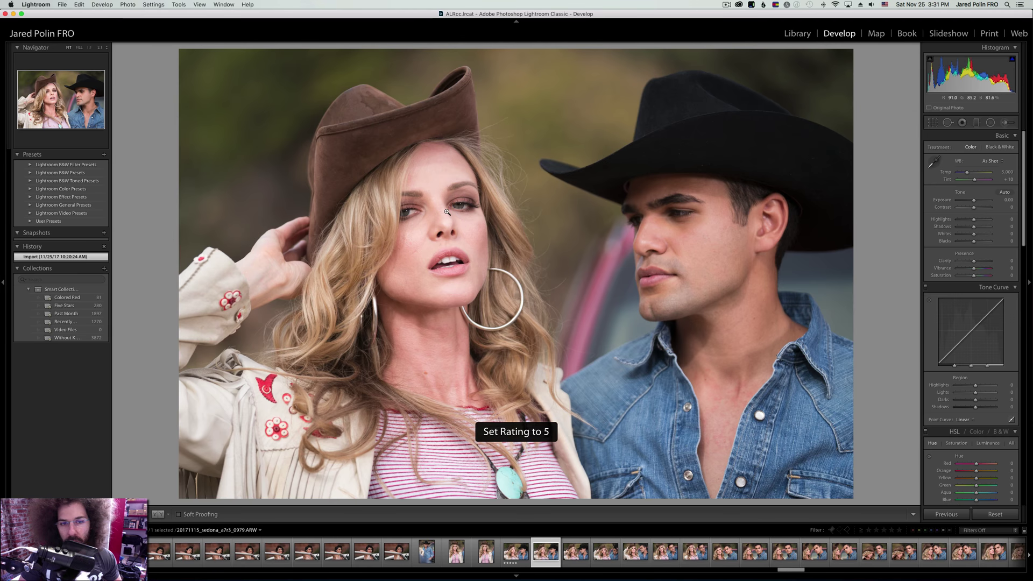
Review the following couple shots and examine the woman's eyes up close in 20171115_sedona_a7r3_0983.ARW.
key(Right)
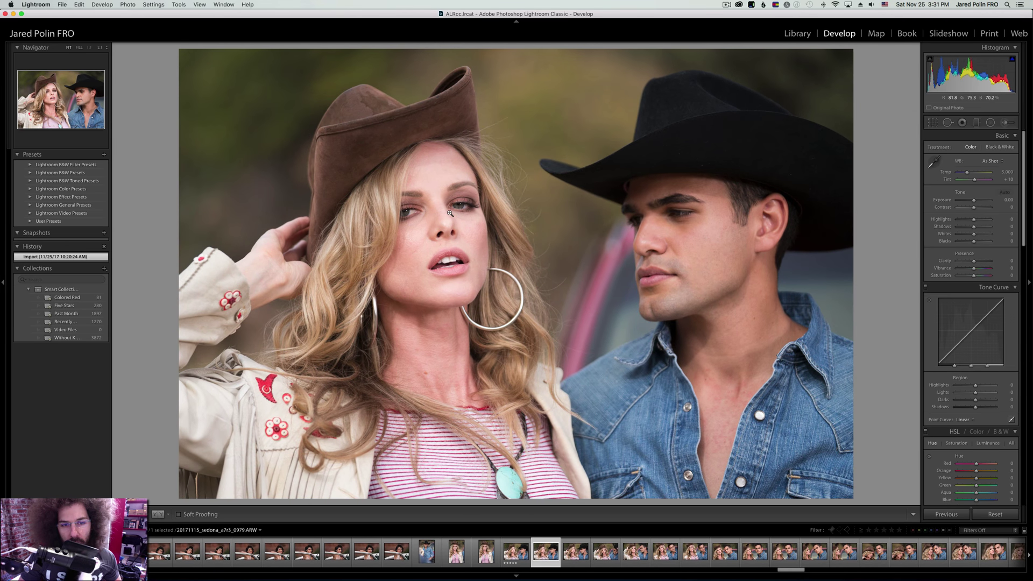
key(Right)
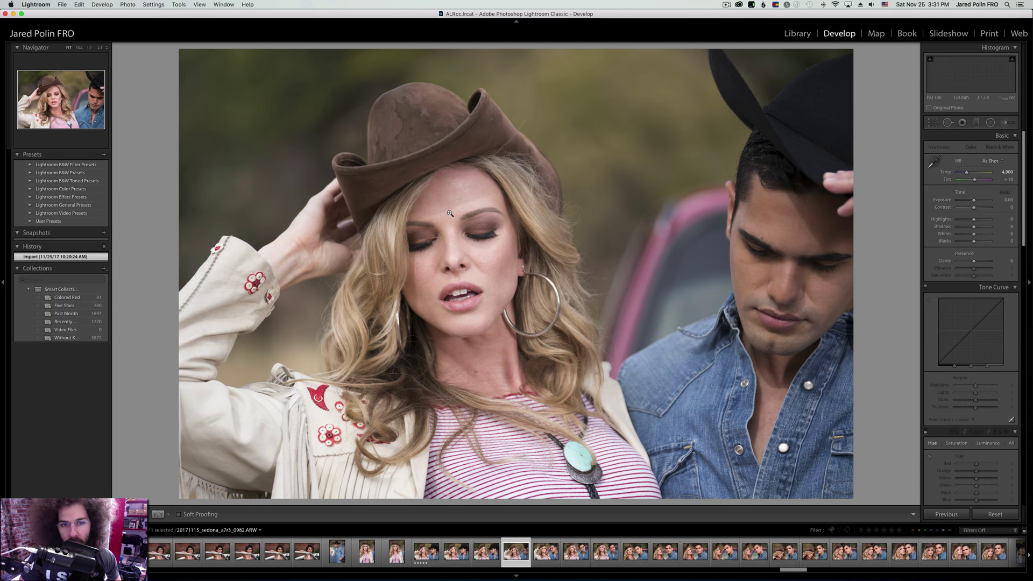
key(Right)
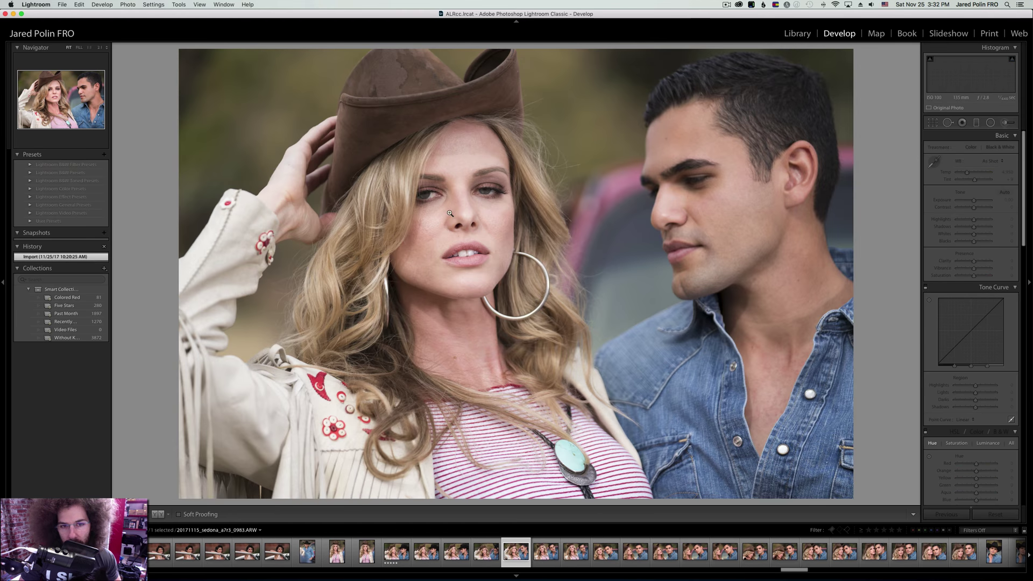
click(492, 193)
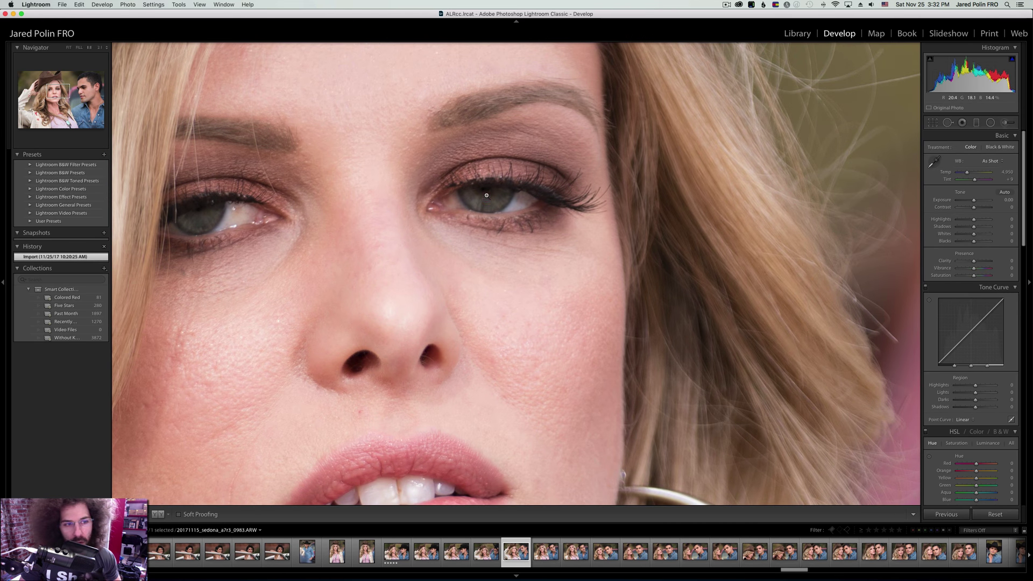
click(486, 195)
Review the couple shots from 20171115_sedona_a7r3_0984.ARW onward and examine the man's eyes up close in 20171115_sedona_a7r3_0993.ARW.
key(Right)
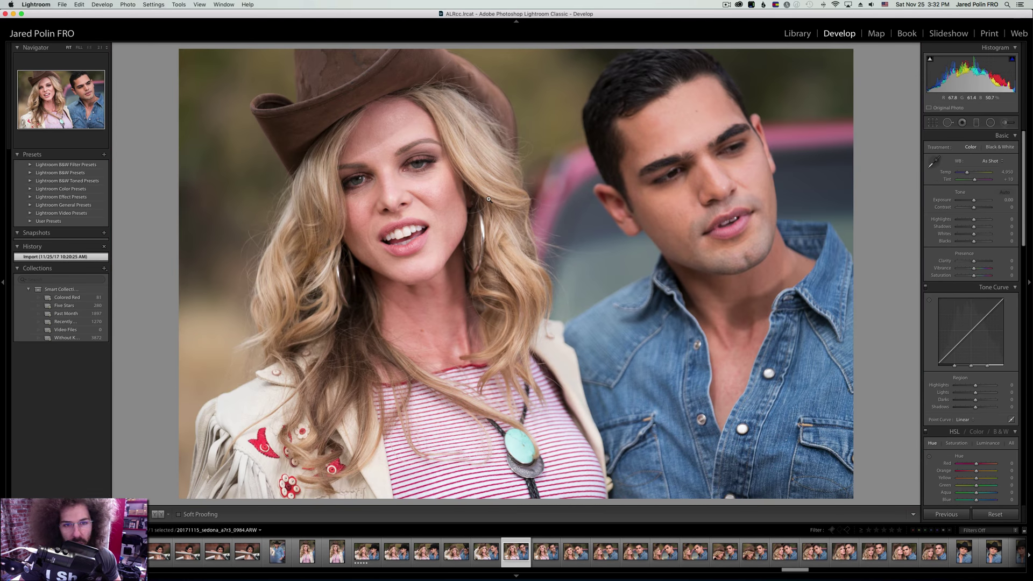
key(Right)
key(Right)
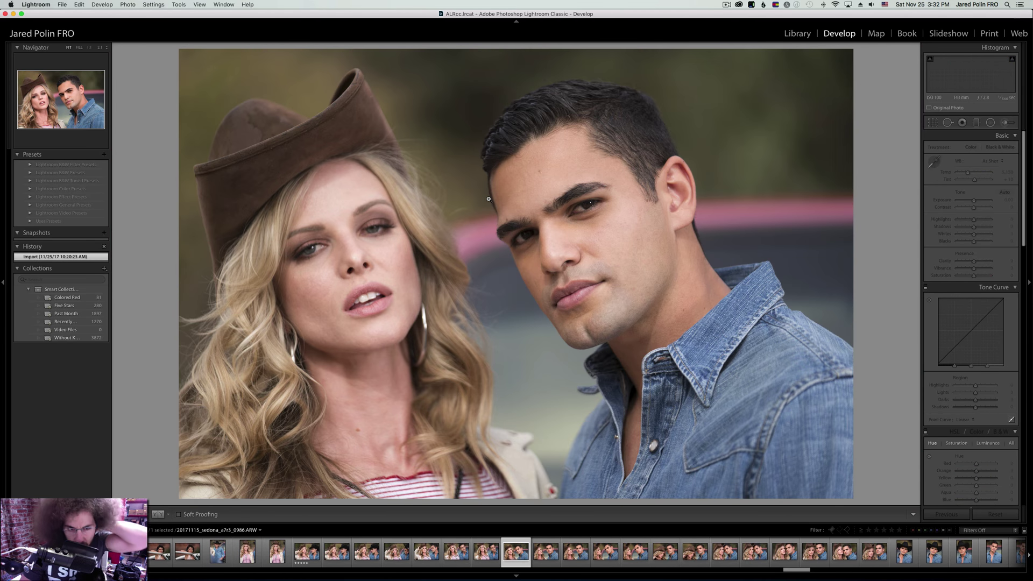
key(Right)
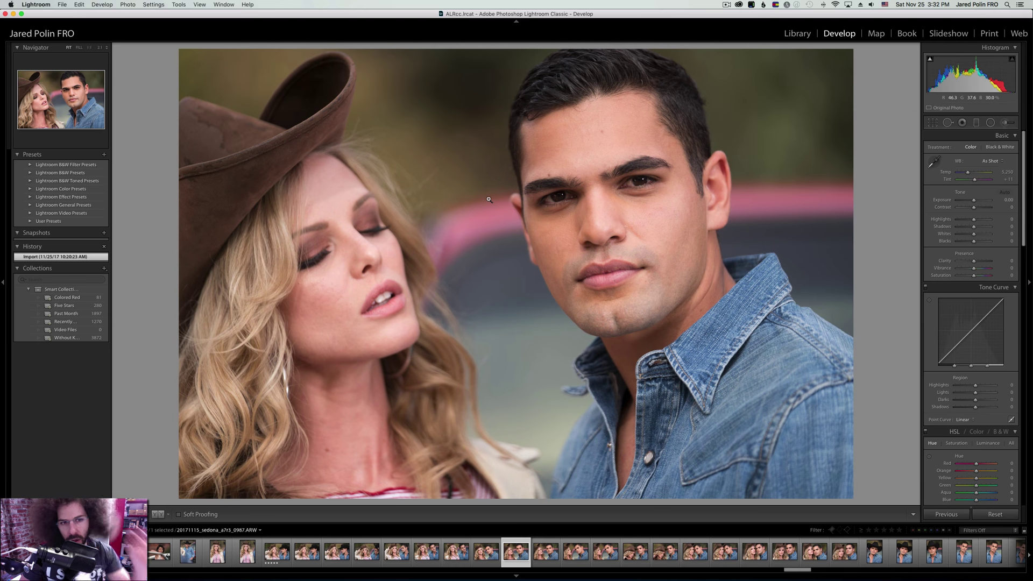
key(Right)
key(Right)
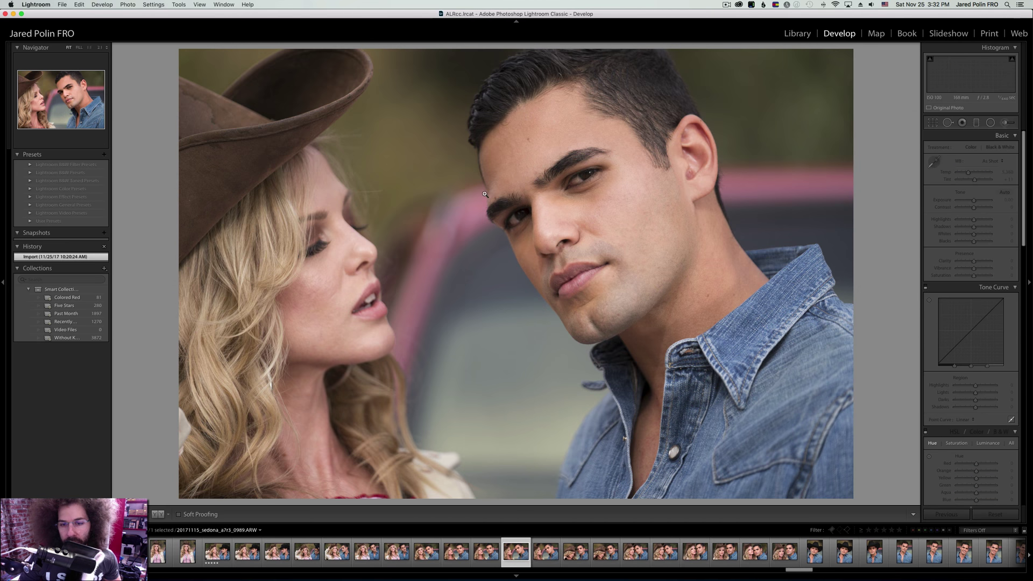
key(Right)
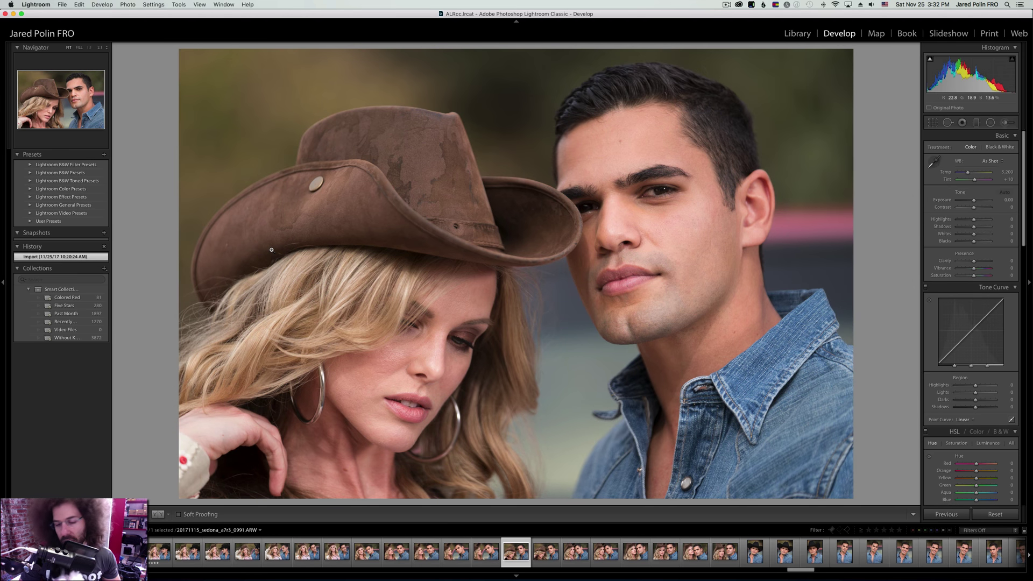
key(Right)
key(Right)
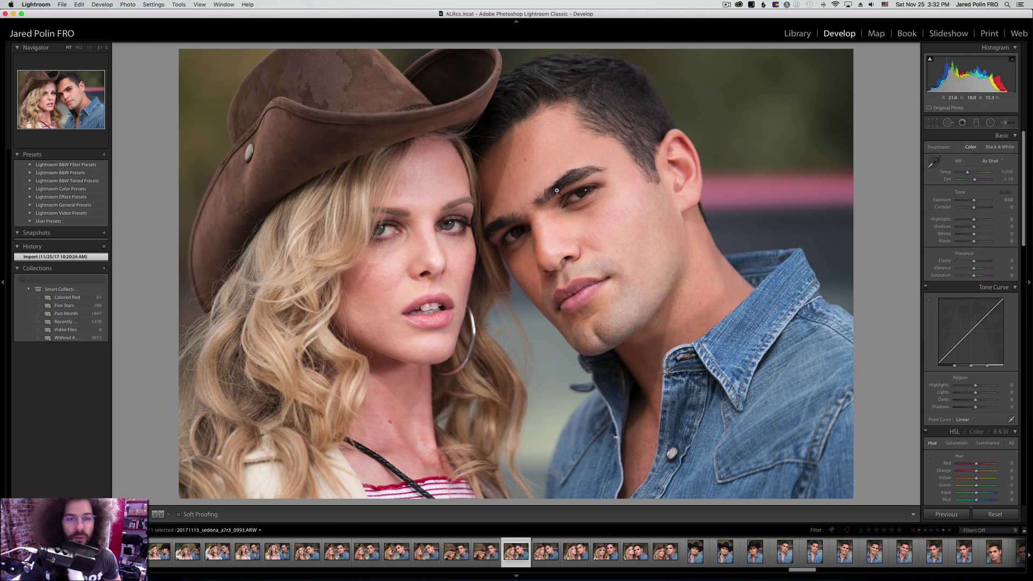
click(584, 196)
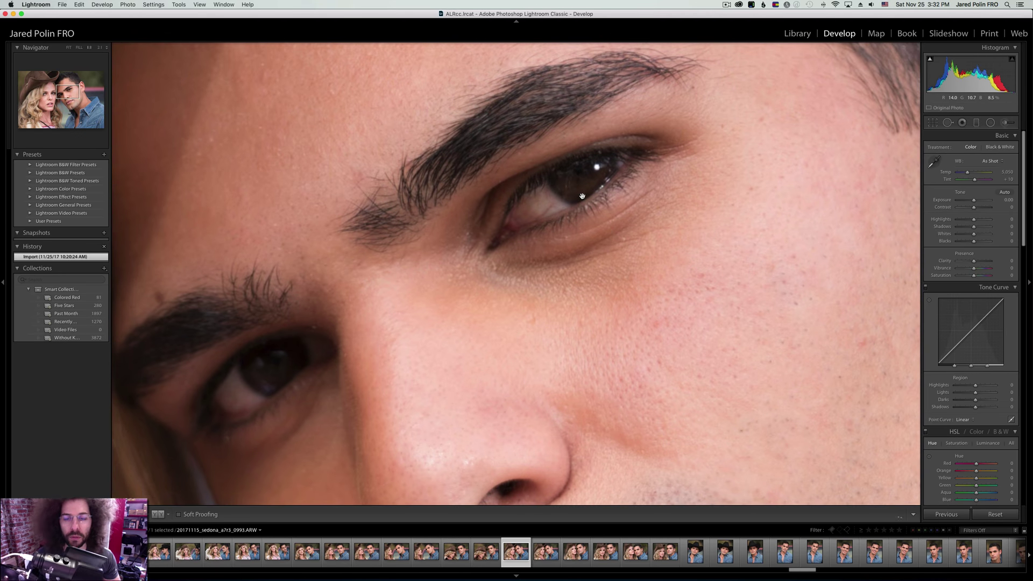
Return to the full view of 20171115_sedona_a7r3_0993.ARW and rate the photo five stars.
click(579, 178)
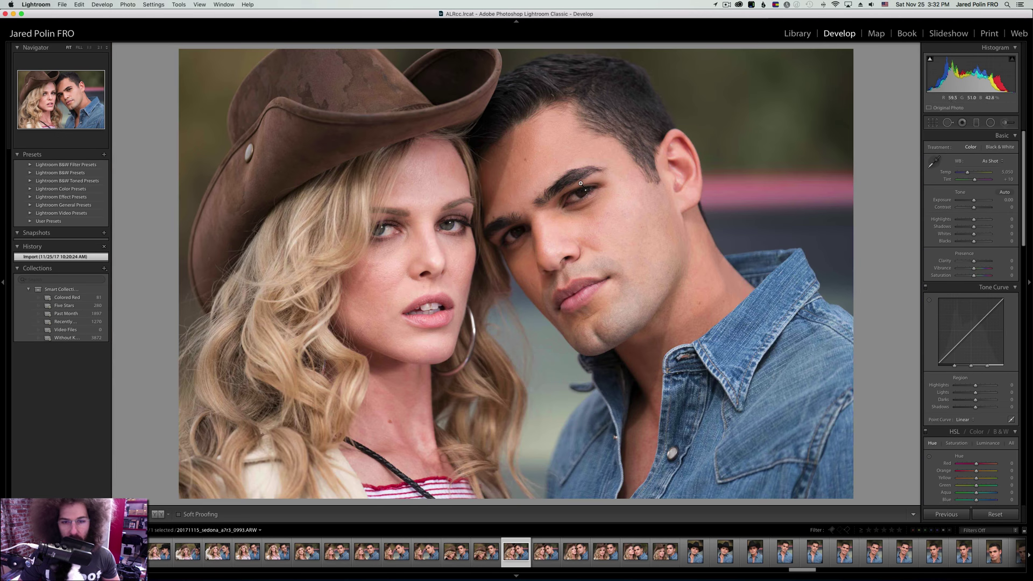
key(5)
key(Right)
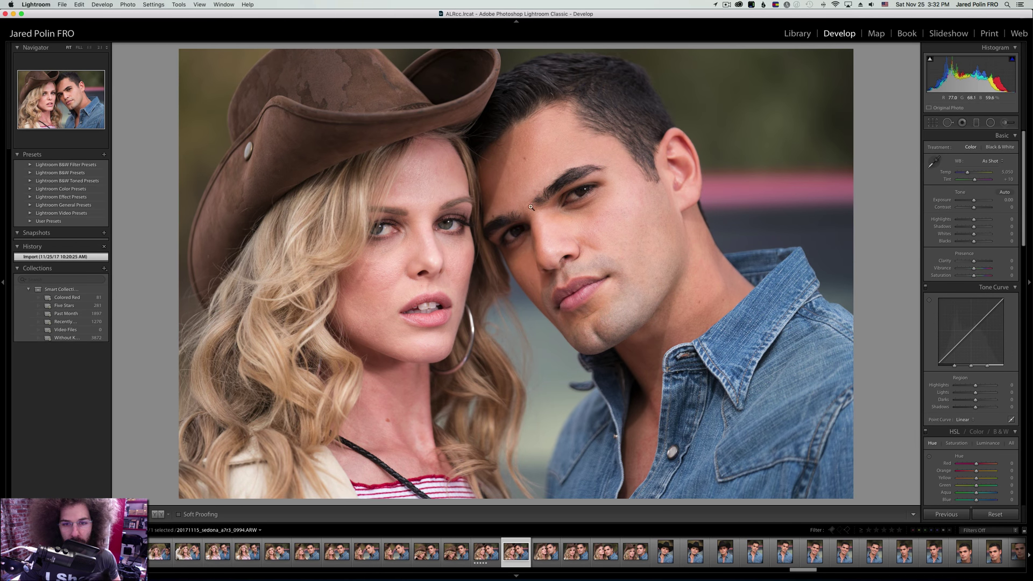
Review the remaining couple shots and the man's black-hat portraits from 20171115_sedona_a7r3_0995.ARW to 20171115_sedona_a7r3_1000.ARW.
key(Right)
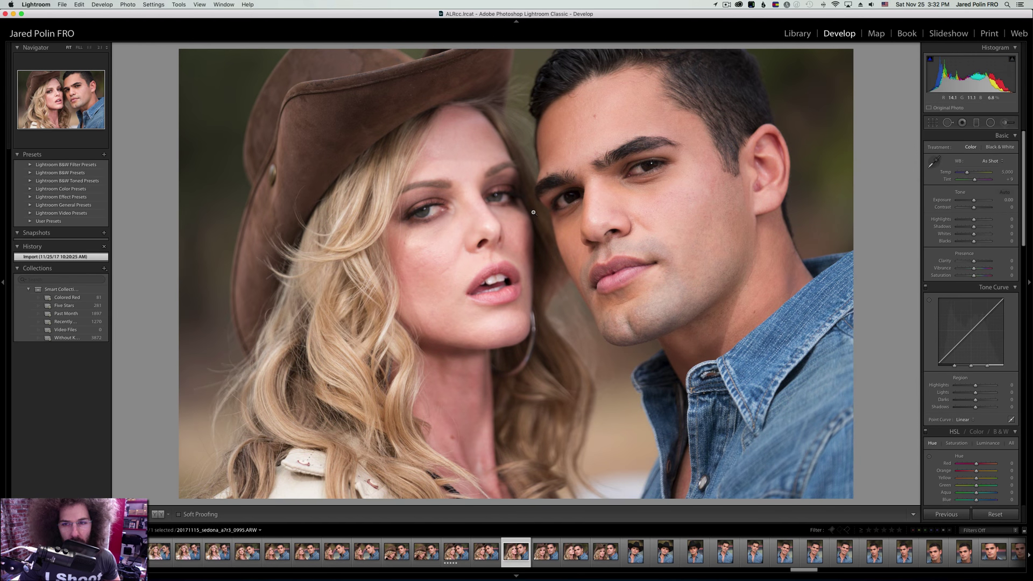
key(Right)
key(Right)
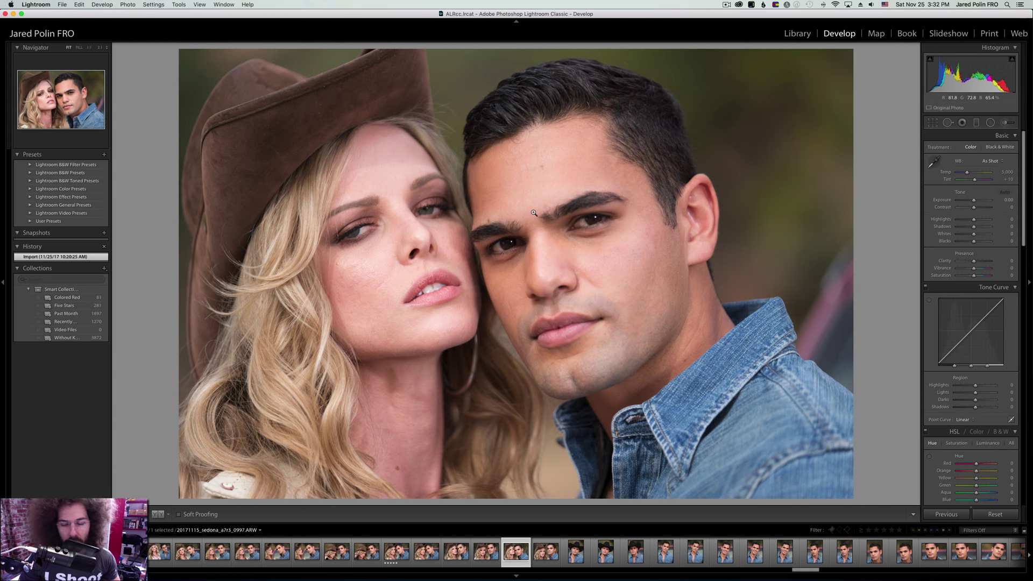
key(Right)
key(Right)
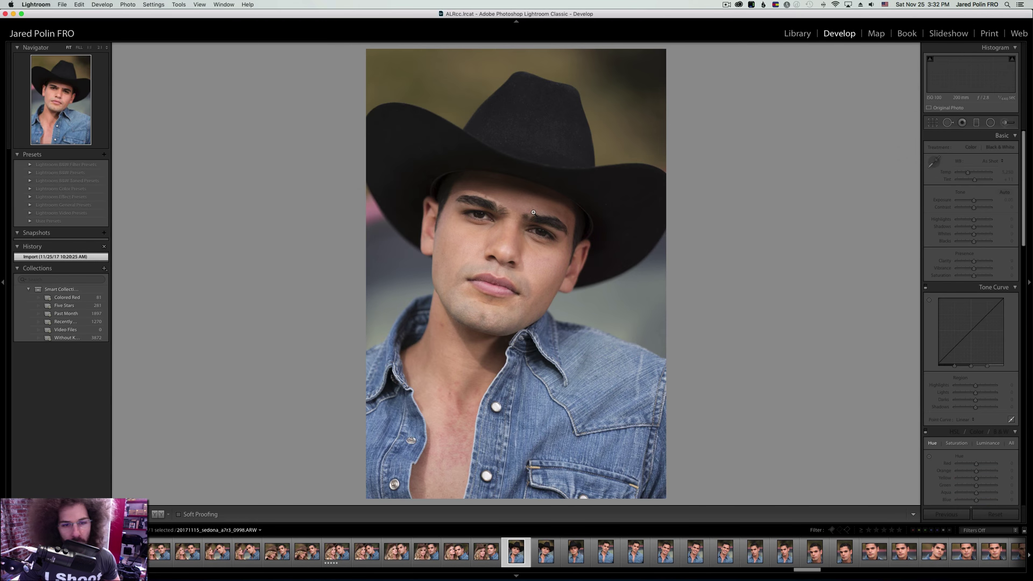
key(Right)
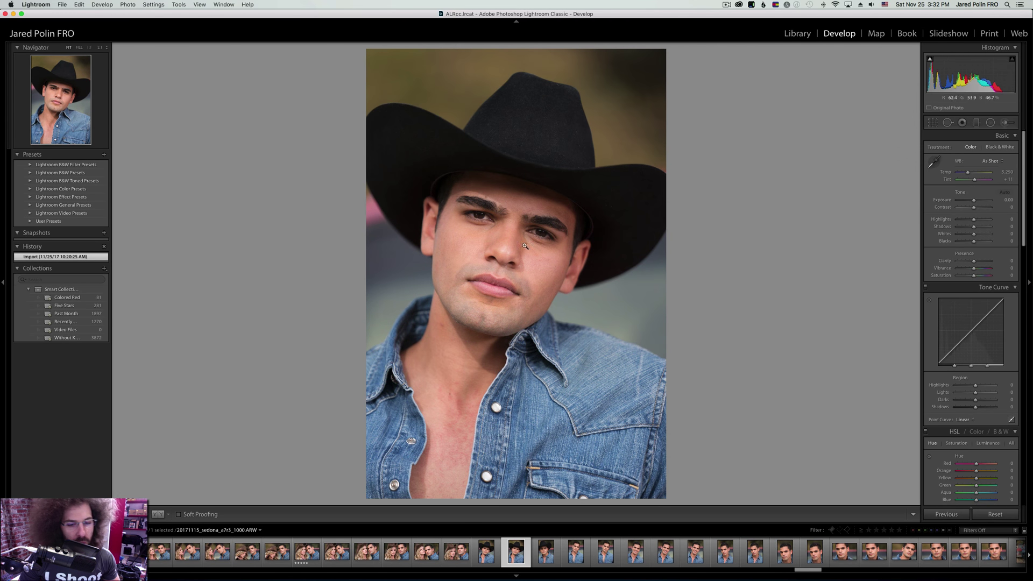
Continue to the hatless denim-shirt portraits and examine both of the man's eyes up close in 20171115_sedona_a7r3_1003.ARW.
key(Right)
key(Right)
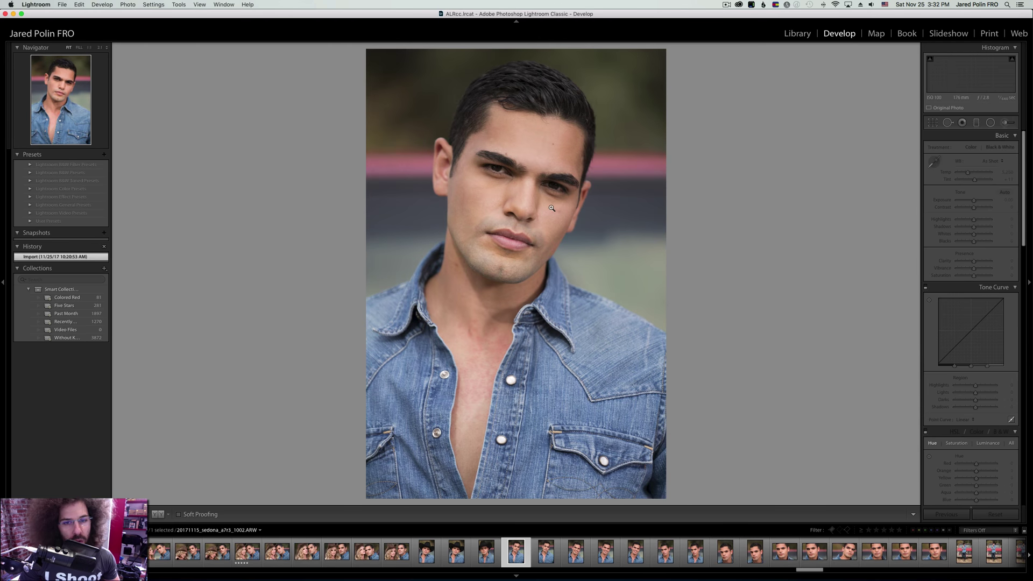
key(Right)
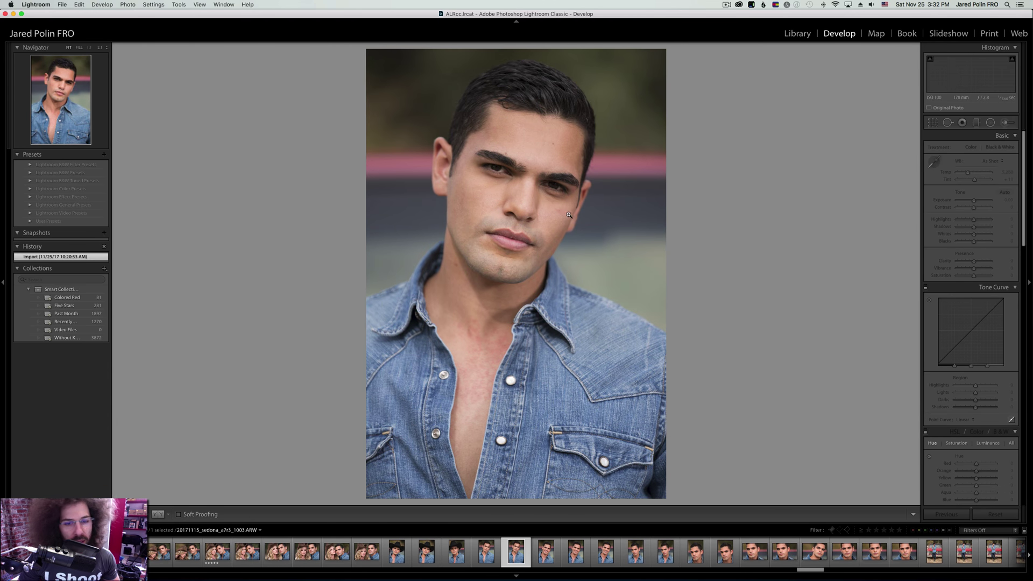
click(496, 168)
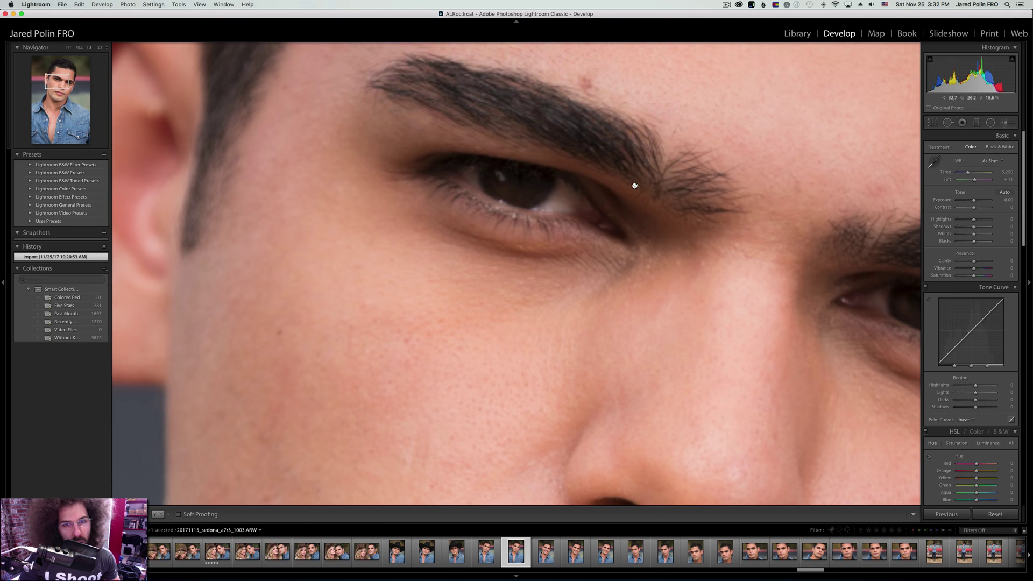
drag(634, 183, 417, 193)
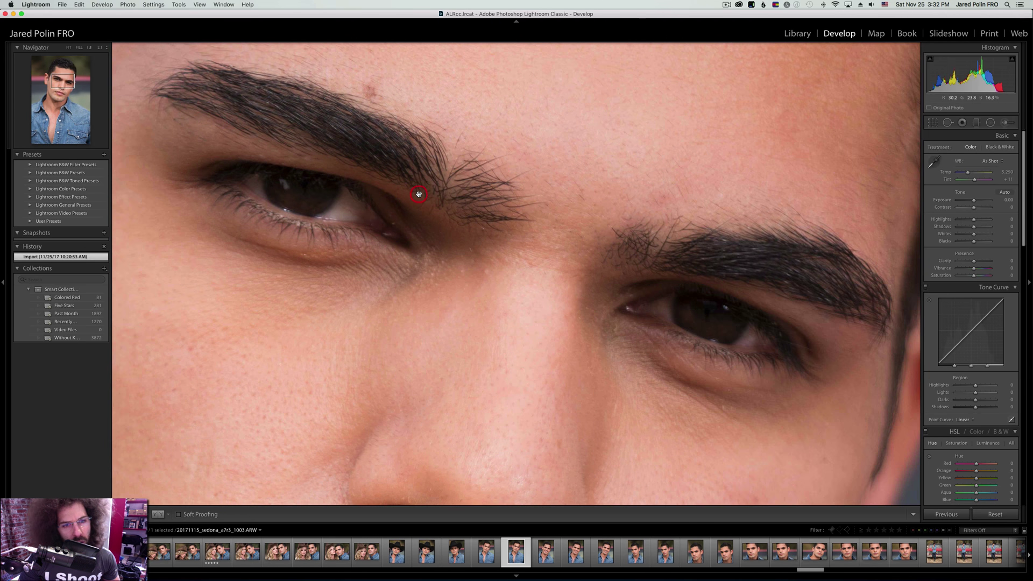
click(635, 231)
Compare the serious portrait 20171115_sedona_a7r3_1003.ARW with the smiling shots that follow and rate 20171115_sedona_a7r3_1005.ARW five stars.
key(Right)
key(Right)
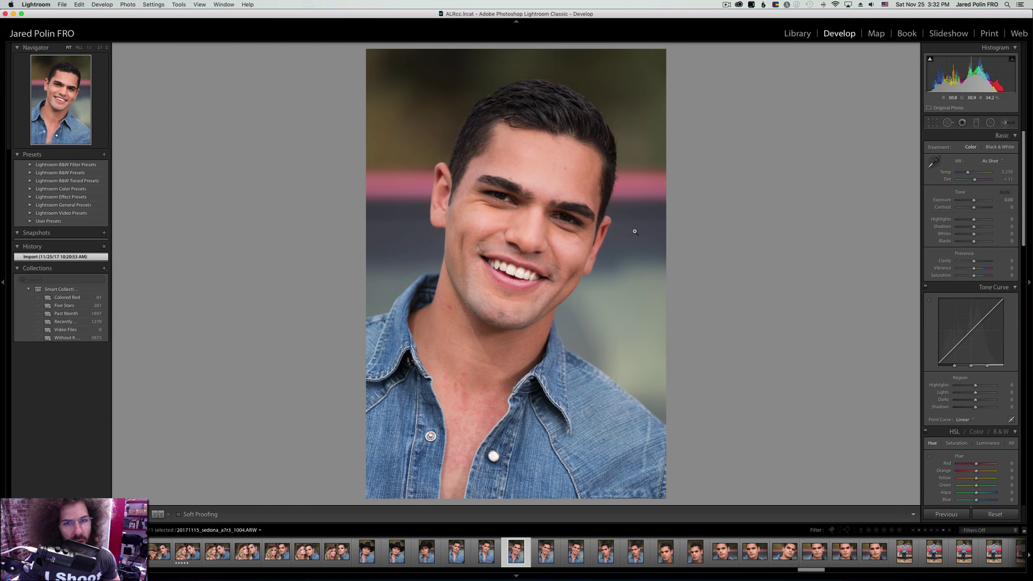
key(Left)
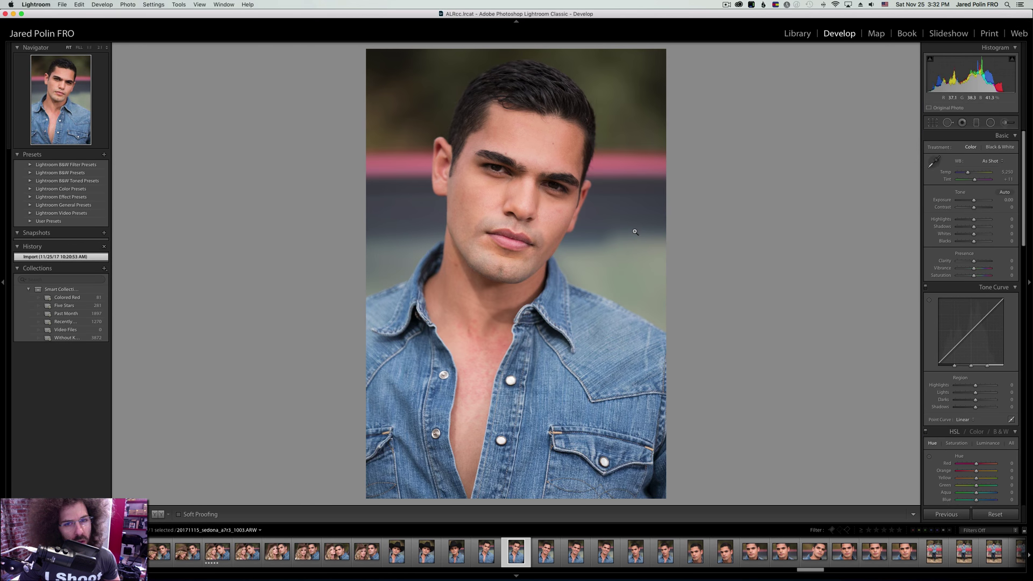
key(Right)
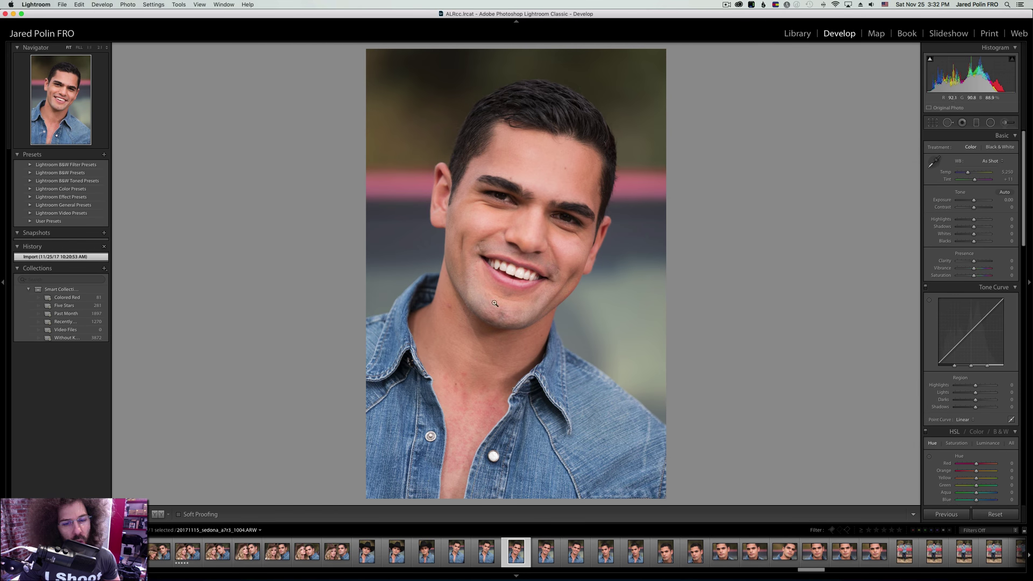
key(Right)
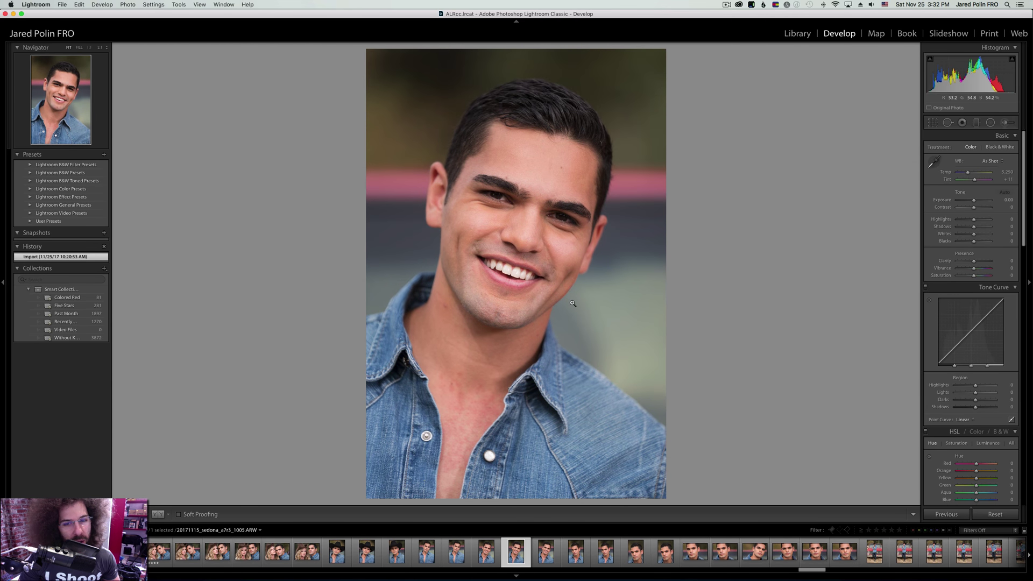
key(Right)
key(Left)
key(5)
Check the focus on the man's eyes up close in 20171115_sedona_a7r3_1008.ARW and rate the photo five stars.
key(Right)
key(Right)
key(Right)
click(572, 303)
drag(317, 250, 486, 173)
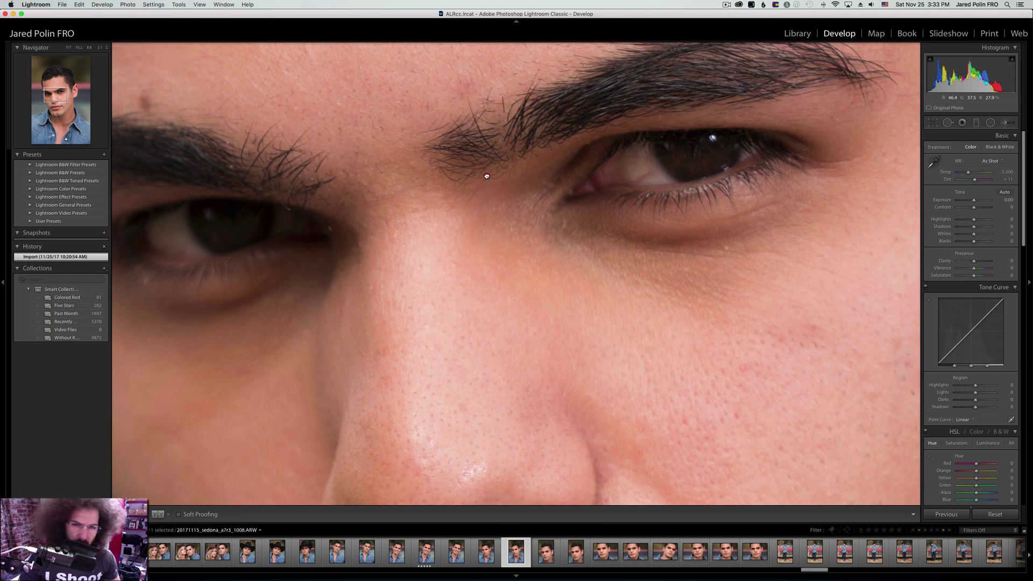
click(565, 202)
key(5)
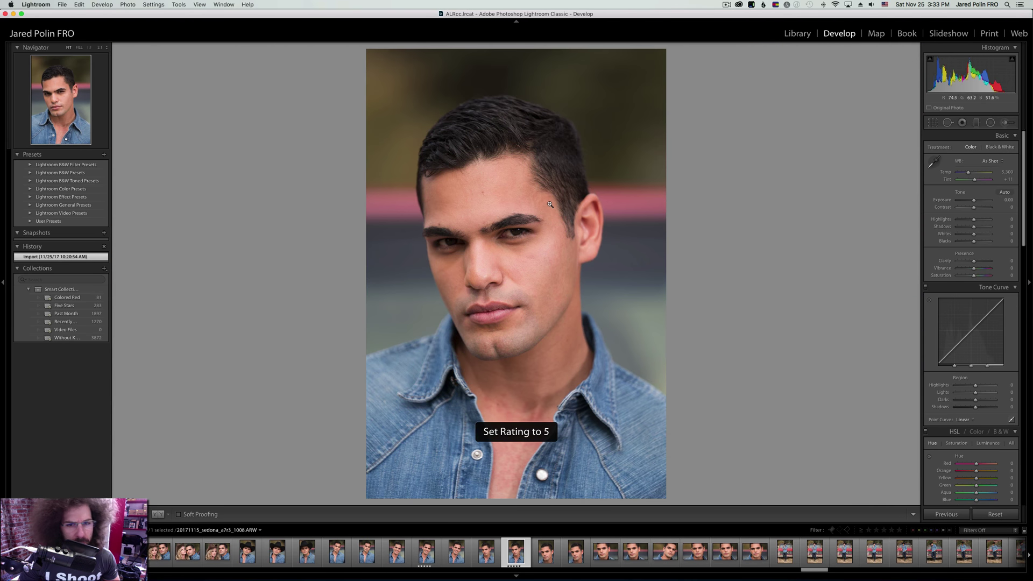
Review the tighter headshots from 20171115_sedona_a7r3_1009.ARW onward and examine the man's eye up close in 20171115_sedona_a7r3_1012.ARW.
key(Right)
key(Right)
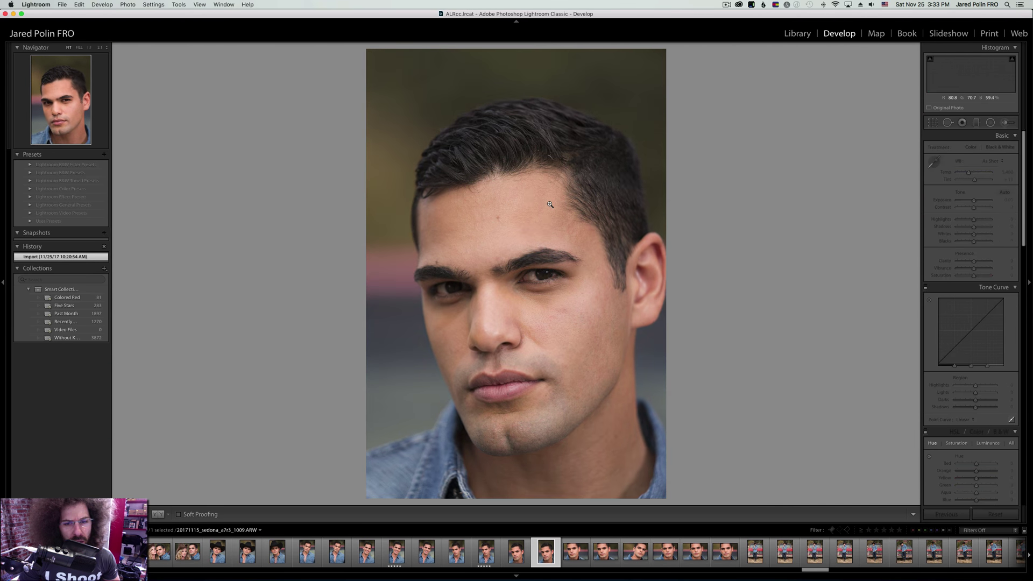
key(Right)
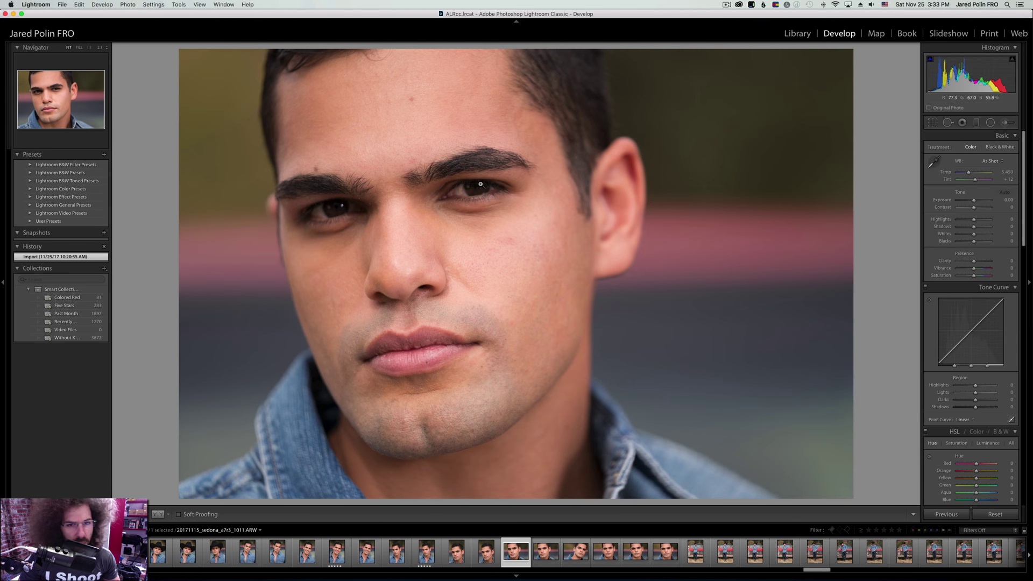
key(Right)
click(482, 184)
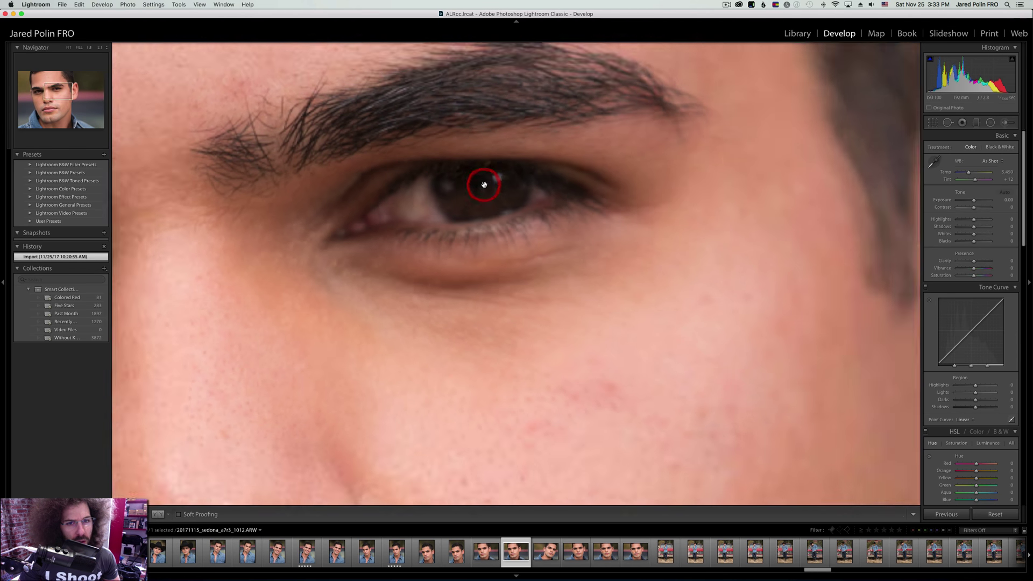
mouse_move(485, 185)
mouse_down()
mouse_move(357, 179)
mouse_move(422, 215)
mouse_move(477, 180)
mouse_up()
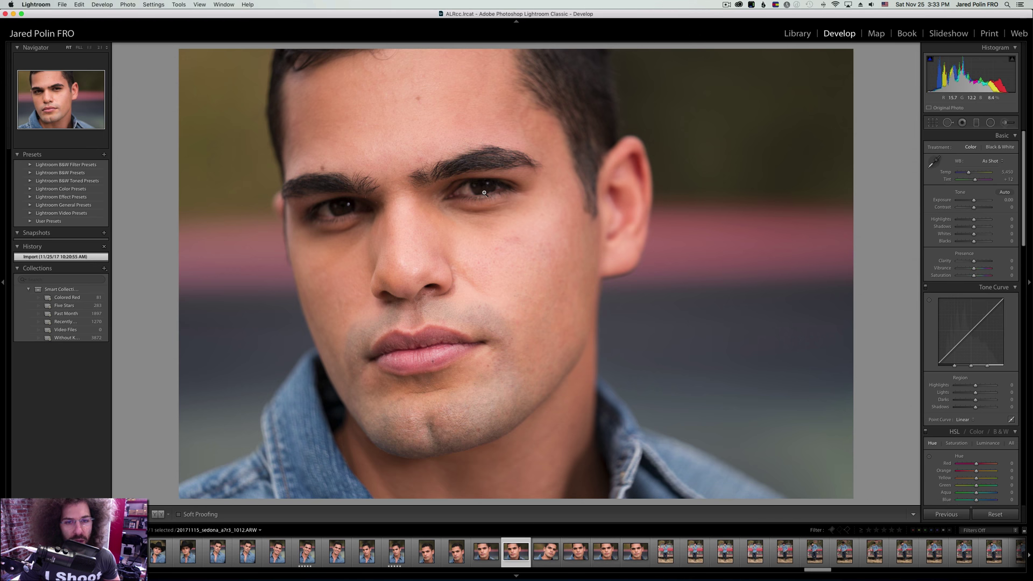
View the next headshots and examine the man's eye up close in 20171115_sedona_a7r3_1014.ARW.
key(Right)
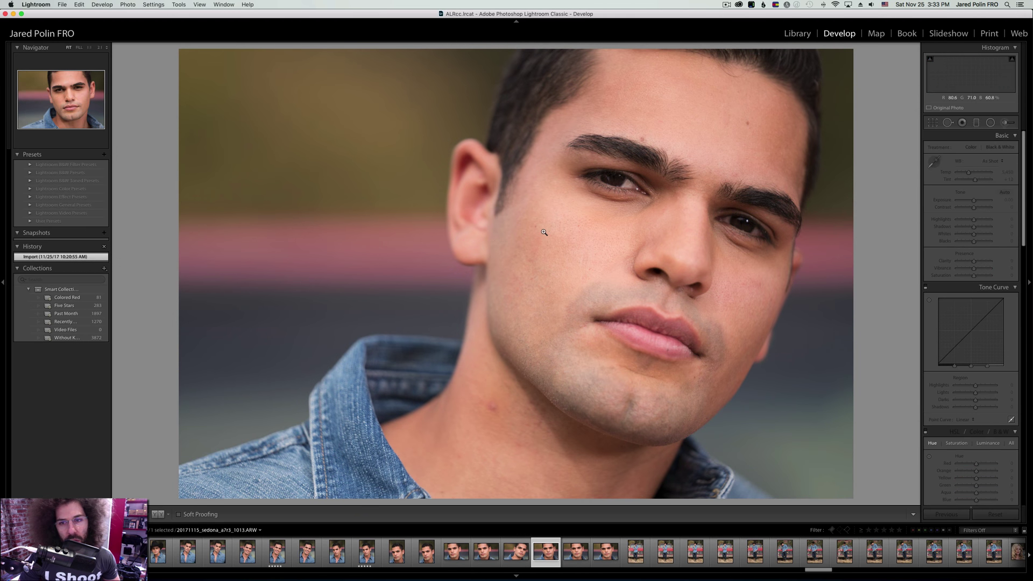
key(Right)
click(652, 175)
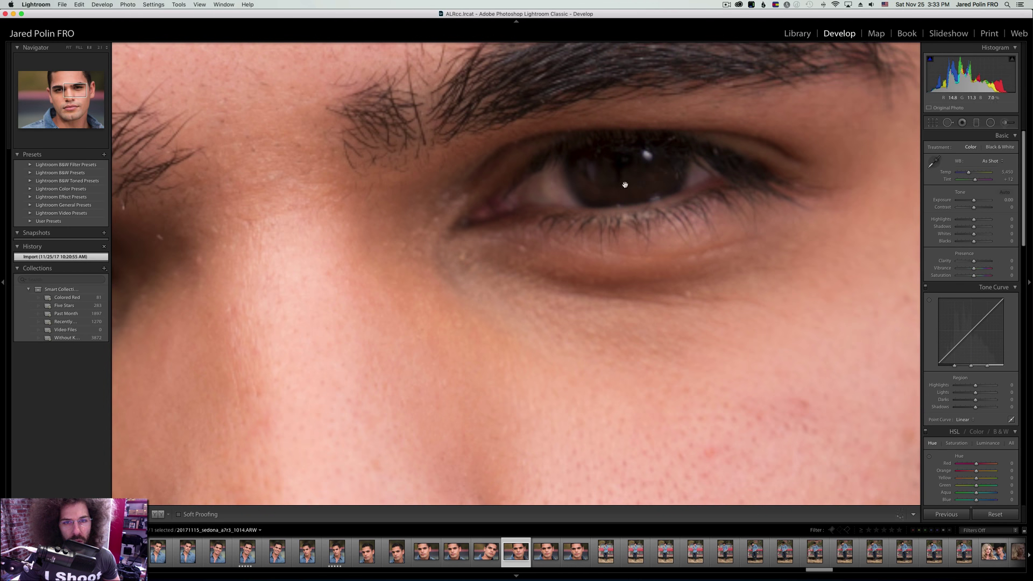
drag(624, 184, 468, 238)
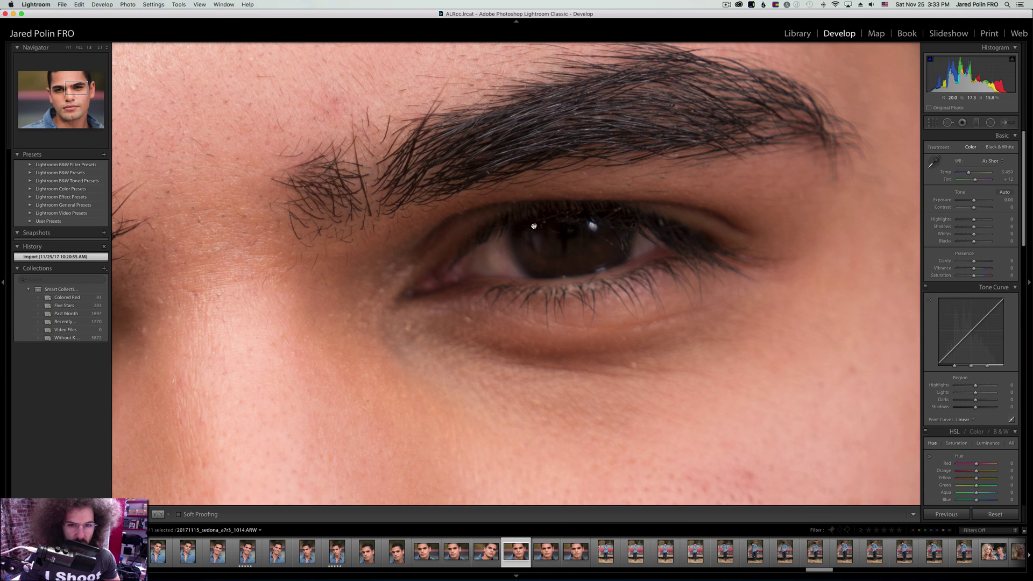
click(555, 250)
Rate the headshot 20171115_sedona_a7r3_1016.ARW five stars and check its eye focus up close.
key(Right)
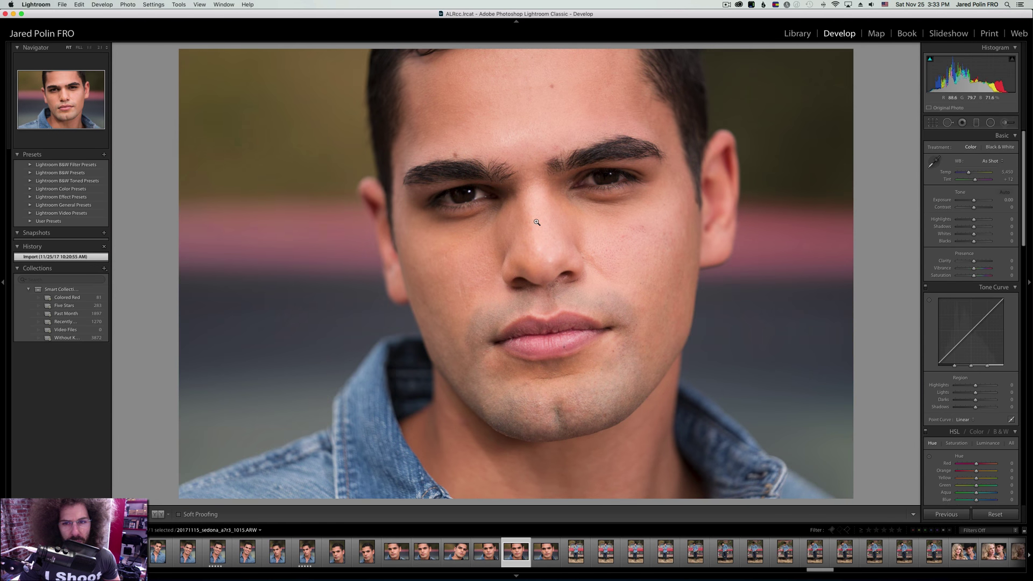
key(Right)
key(5)
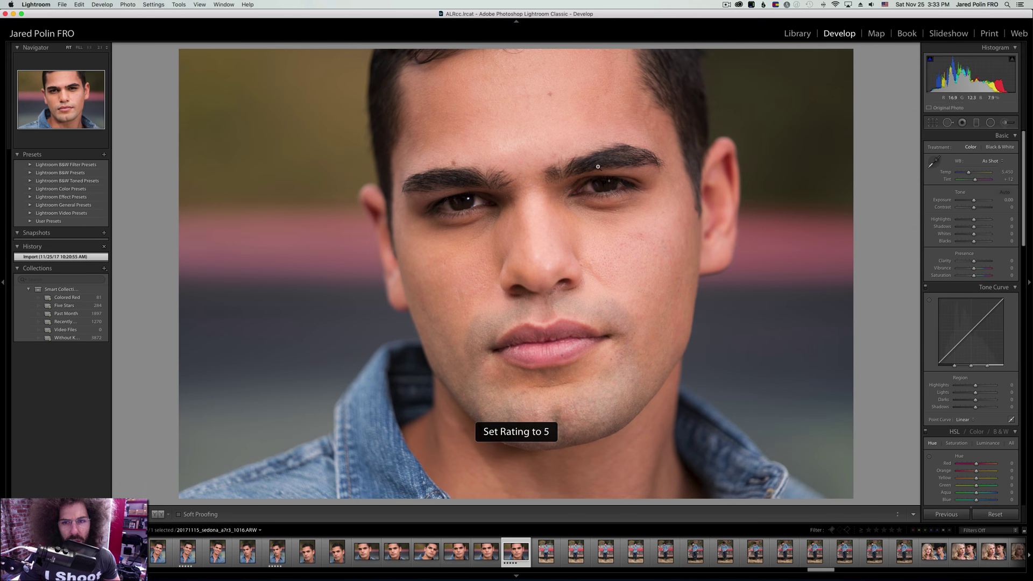
click(605, 165)
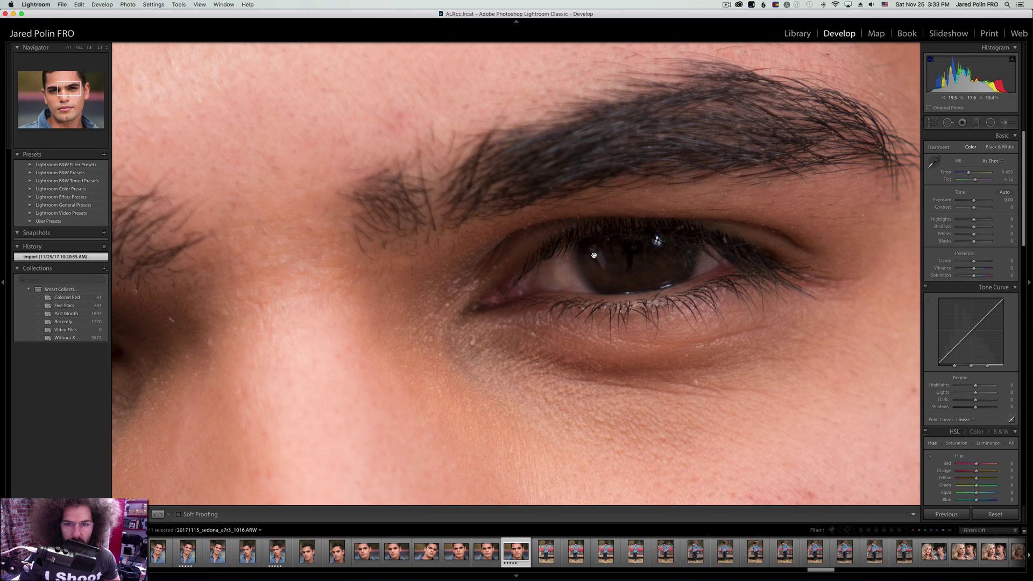
click(549, 266)
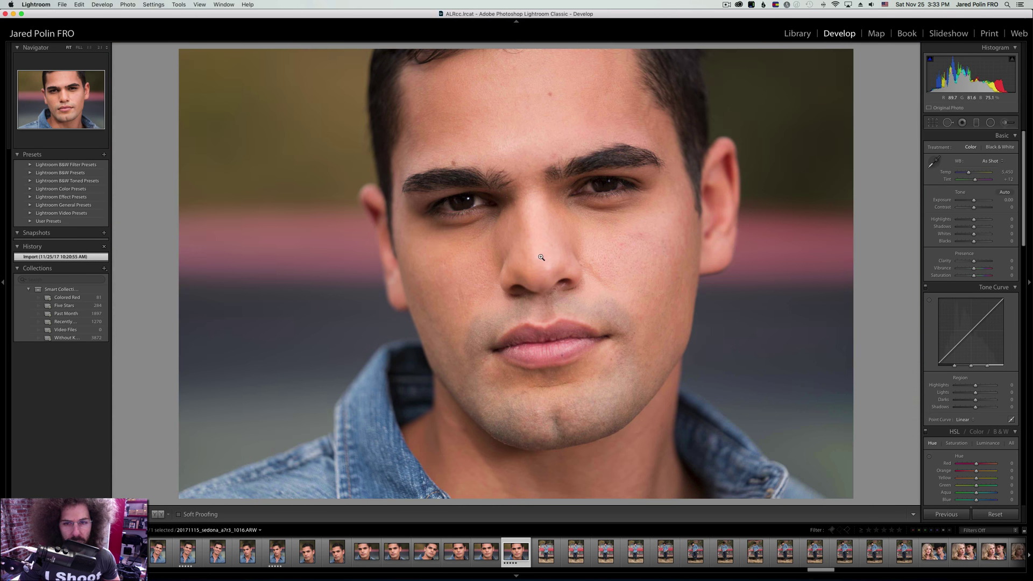
Move on to the full-length red truck shots and rate 20171115_sedona_a7r3_1018.ARW five stars.
key(Right)
key(Right)
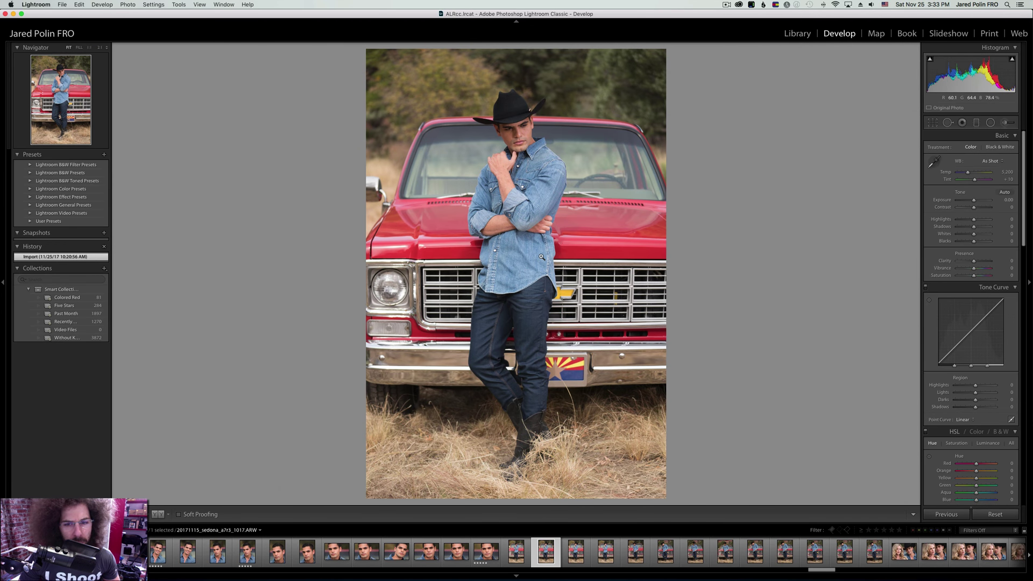
key(5)
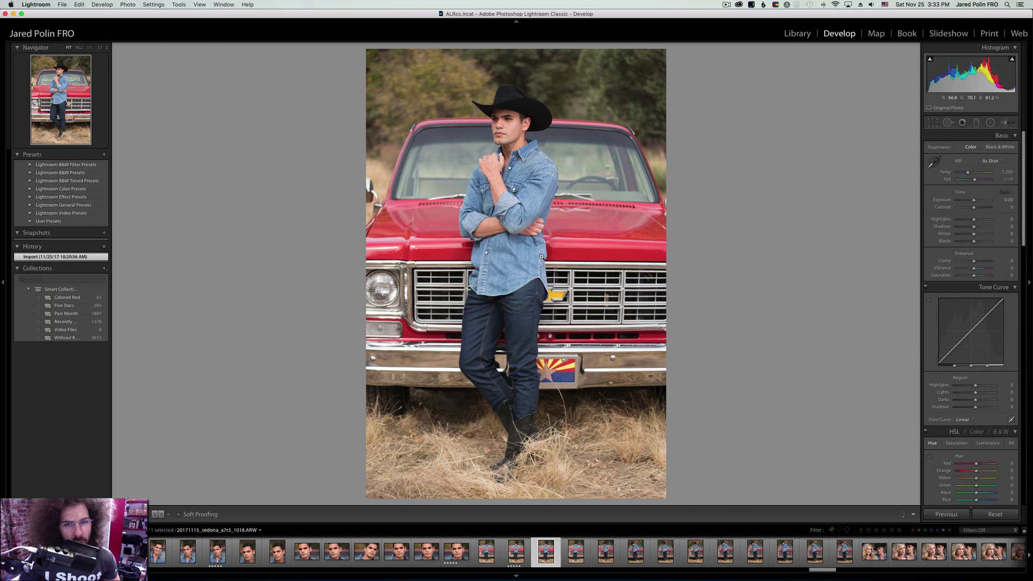
Rate the truck shot 20171115_sedona_a7r3_1020.ARW five stars and check the man's face up close.
key(Right)
key(Right)
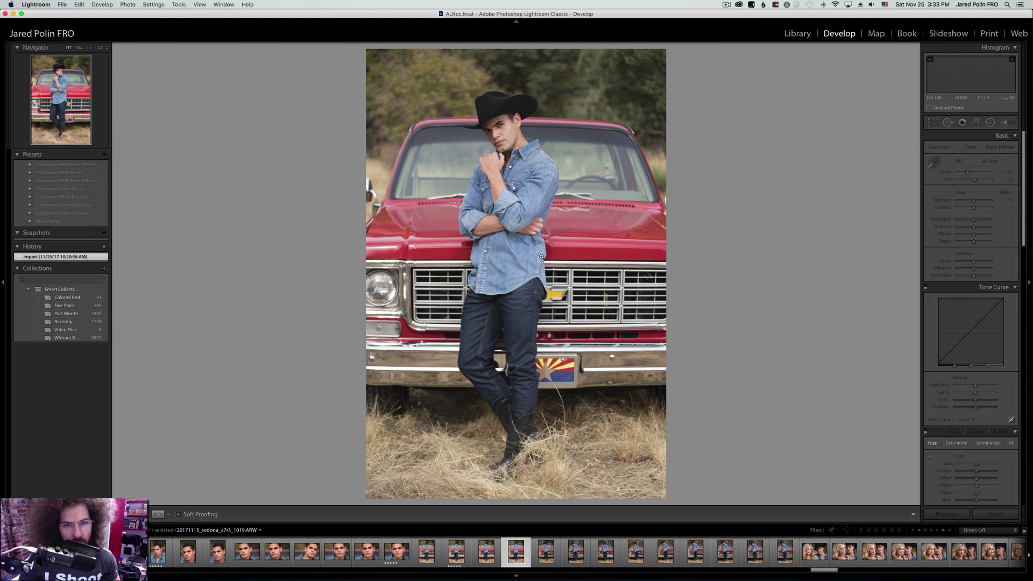
key(5)
click(499, 127)
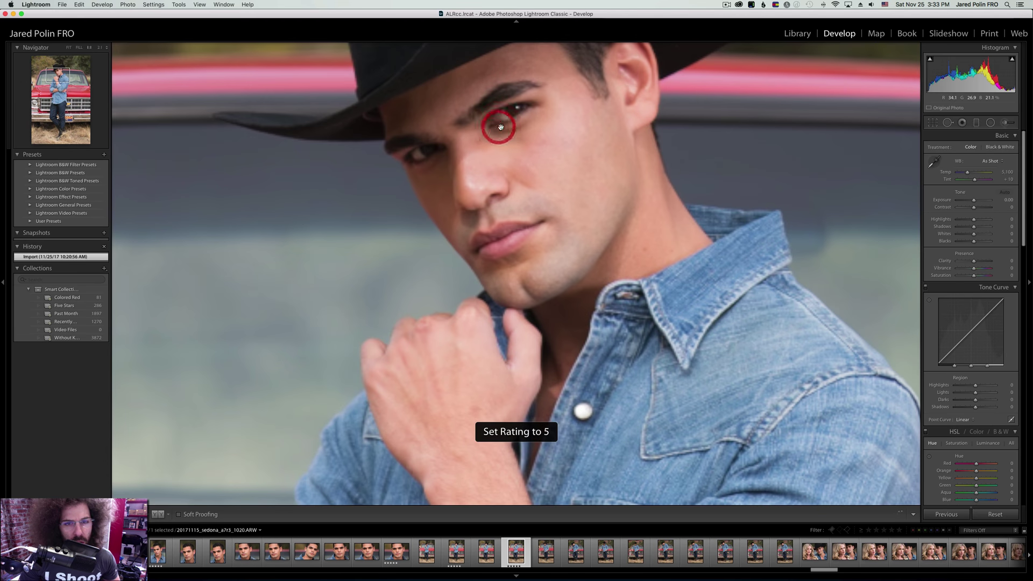
click(503, 93)
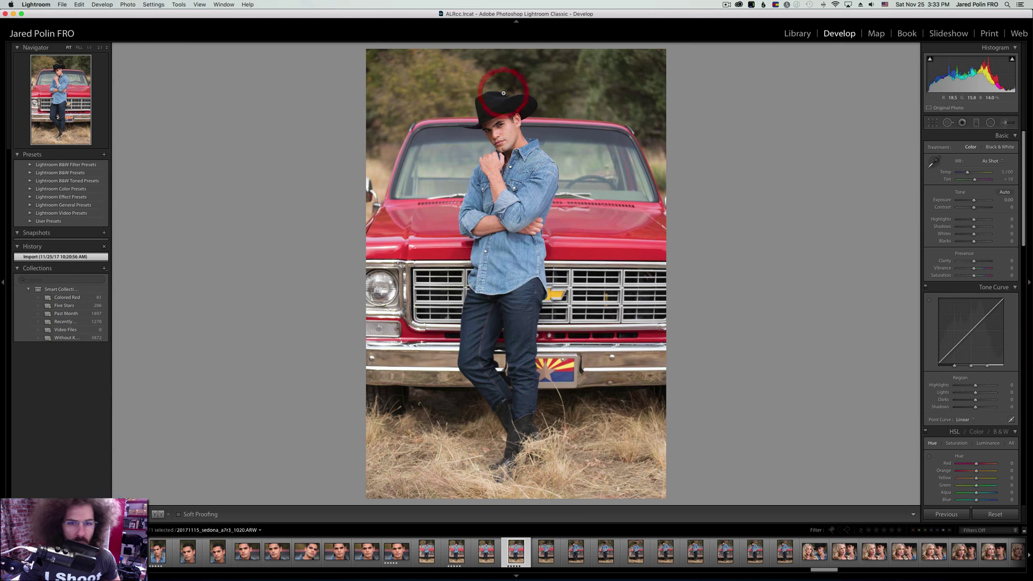
Compare 20171115_sedona_a7r3_1020.ARW with the following pose, reapply its five-star rating and advance to the next photo.
key(Right)
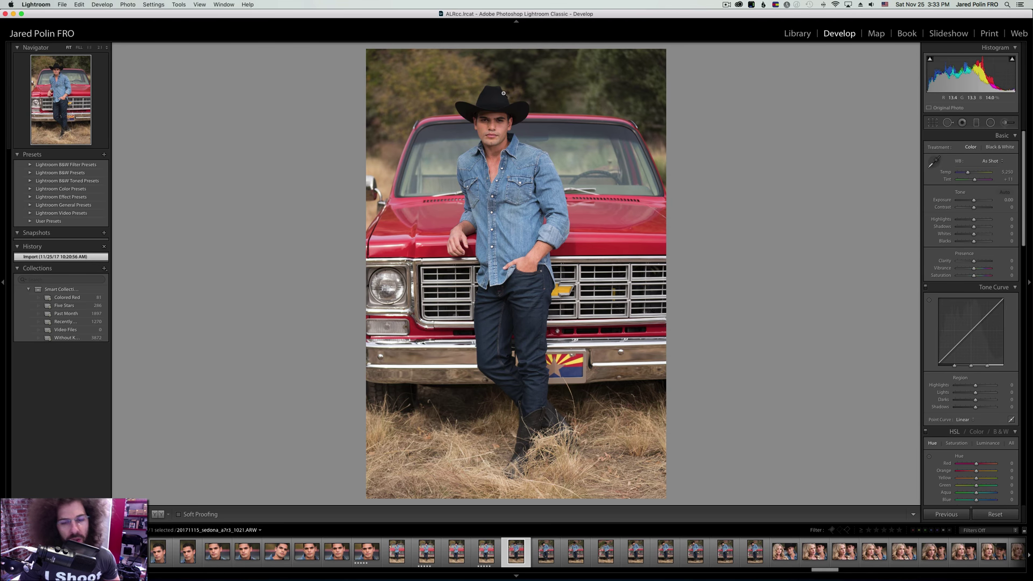
key(Left)
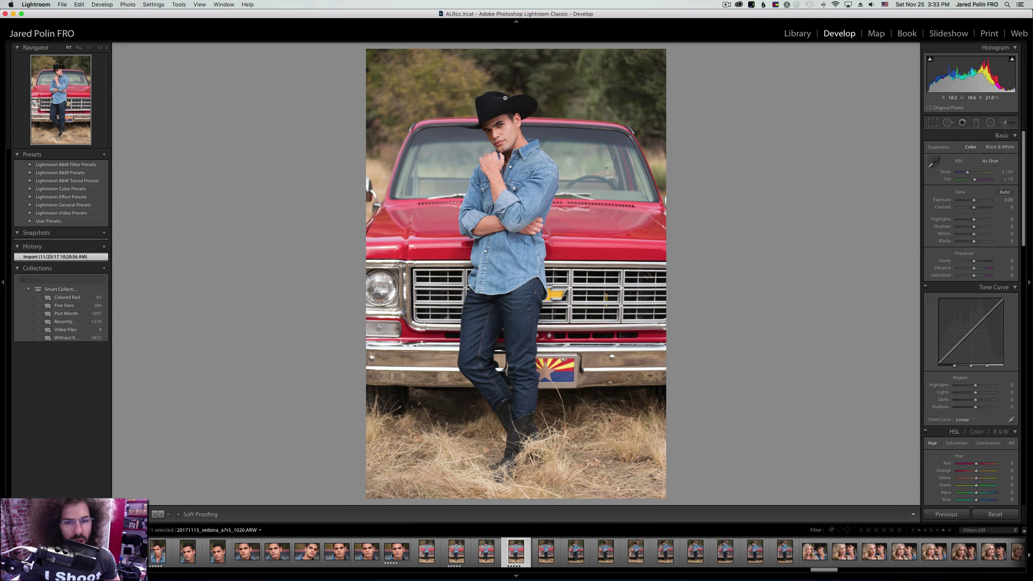
key(shift+5)
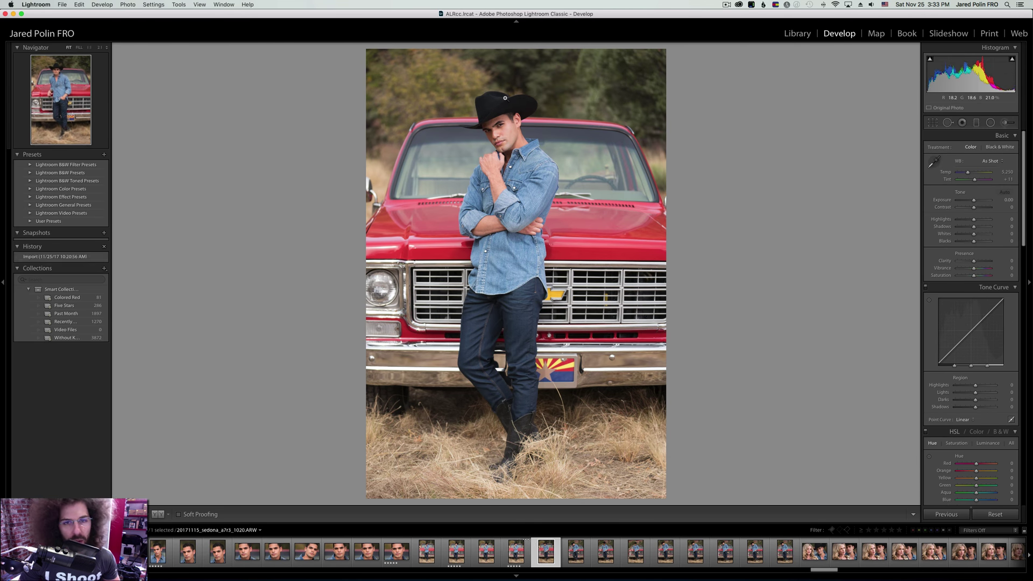
Check the man's face up close in 20171115_sedona_a7r3_1021.ARW and rate it and 20171115_sedona_a7r3_1022.ARW five stars.
click(500, 111)
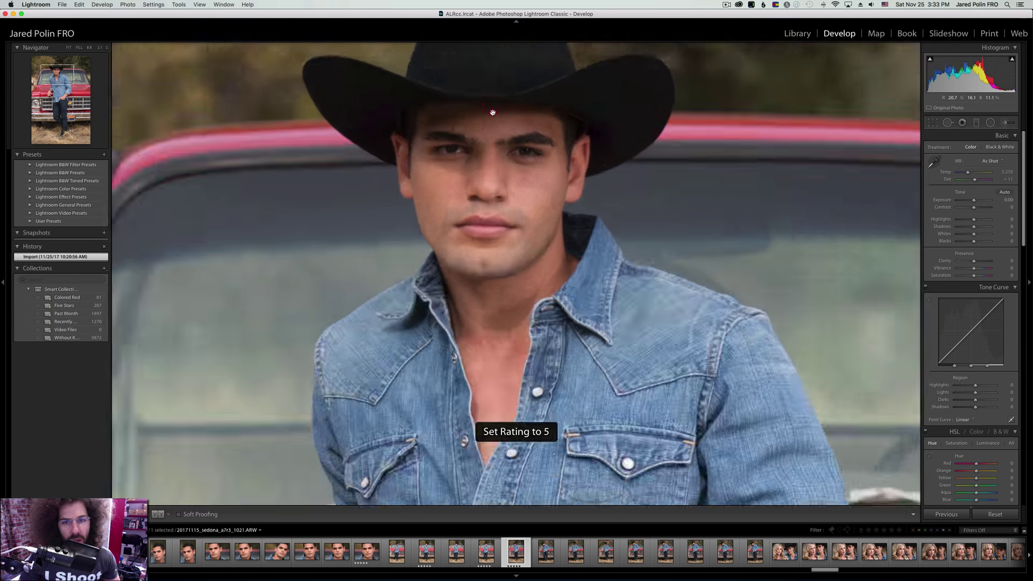
click(498, 117)
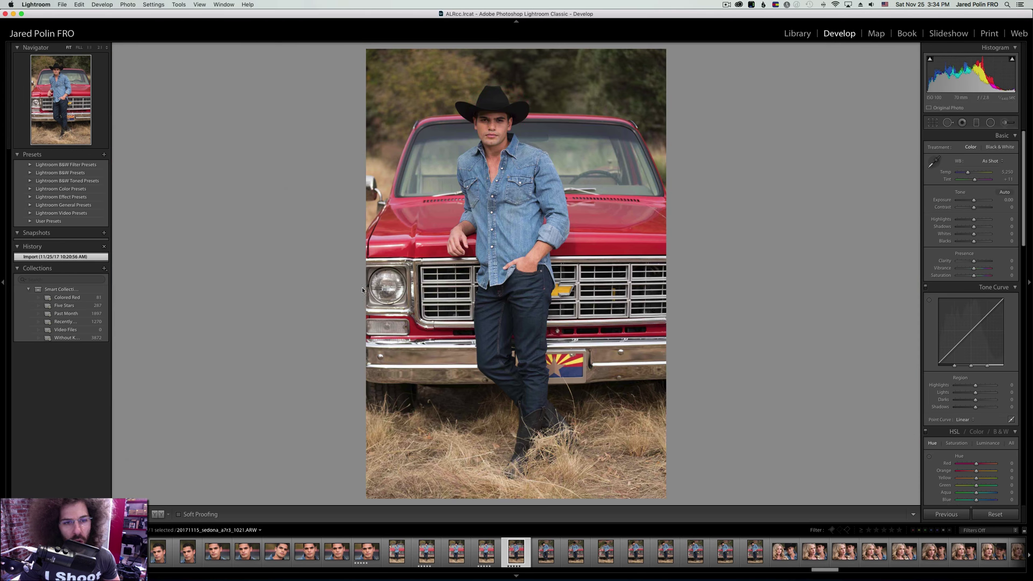
key(Right)
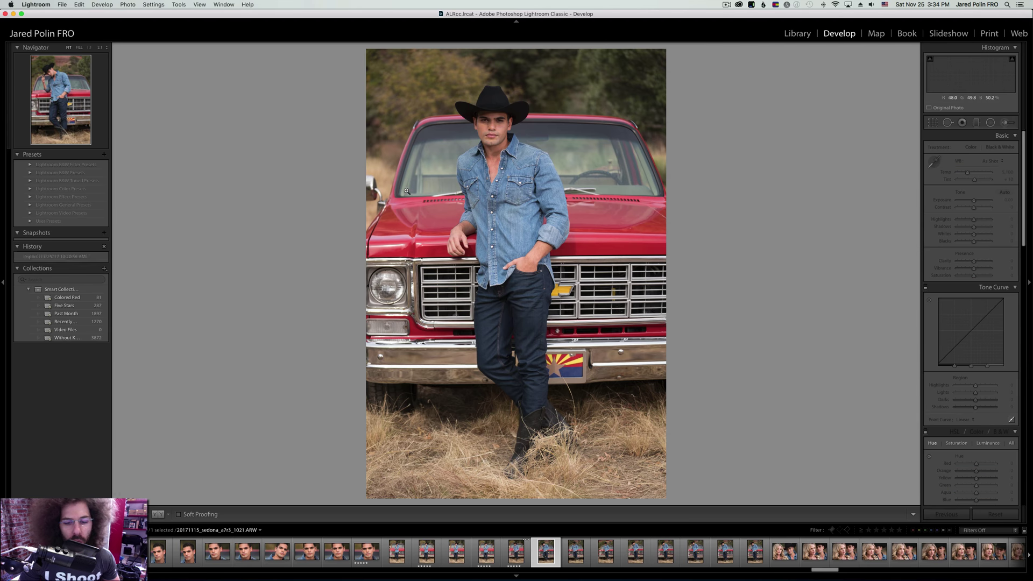
key(5)
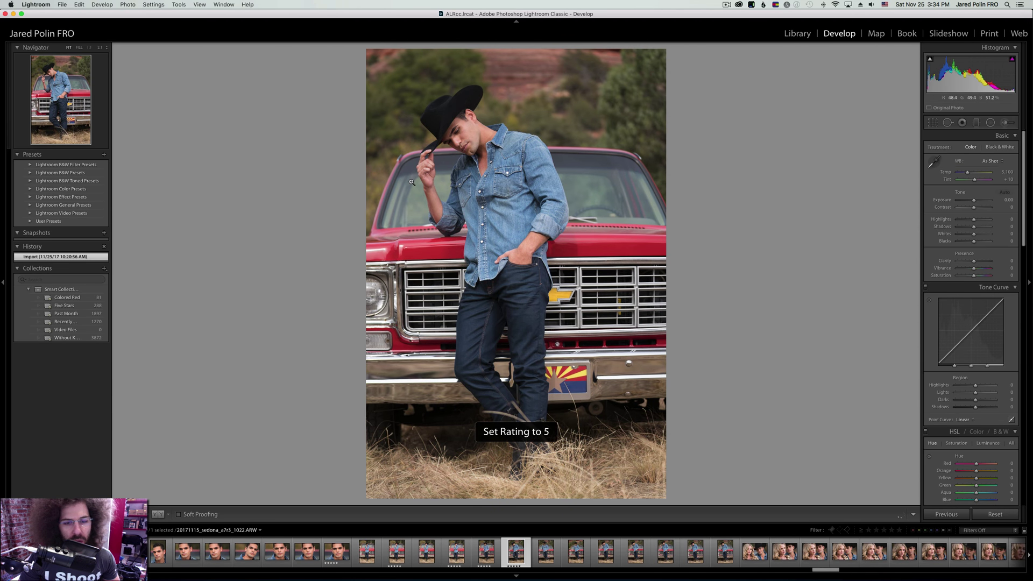
Rate the red truck shots 20171115_sedona_a7r3_1023.ARW through 20171115_sedona_a7r3_1025.ARW five stars.
key(Right)
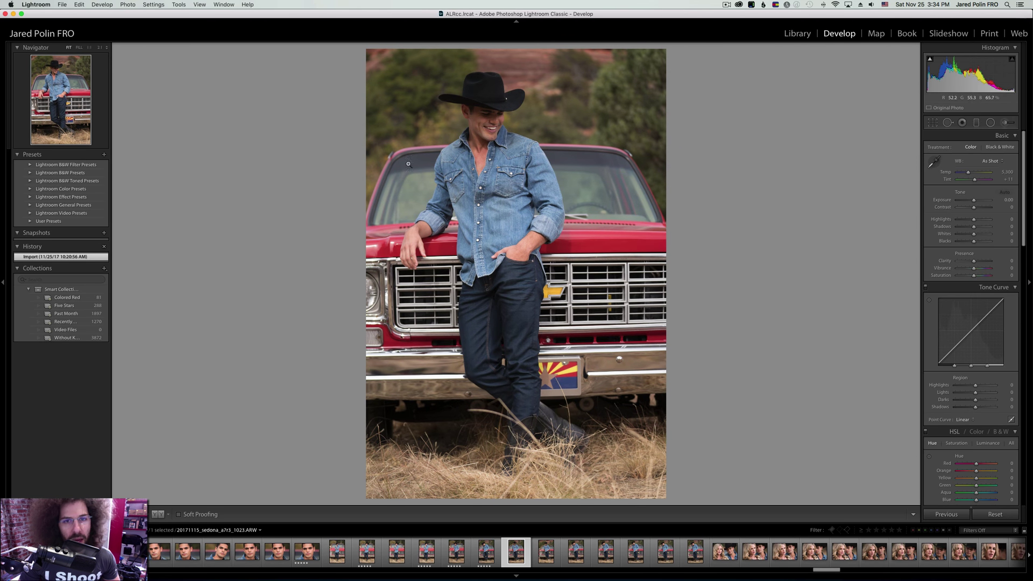
key(5)
key(Right)
key(5)
key(Right)
key(5)
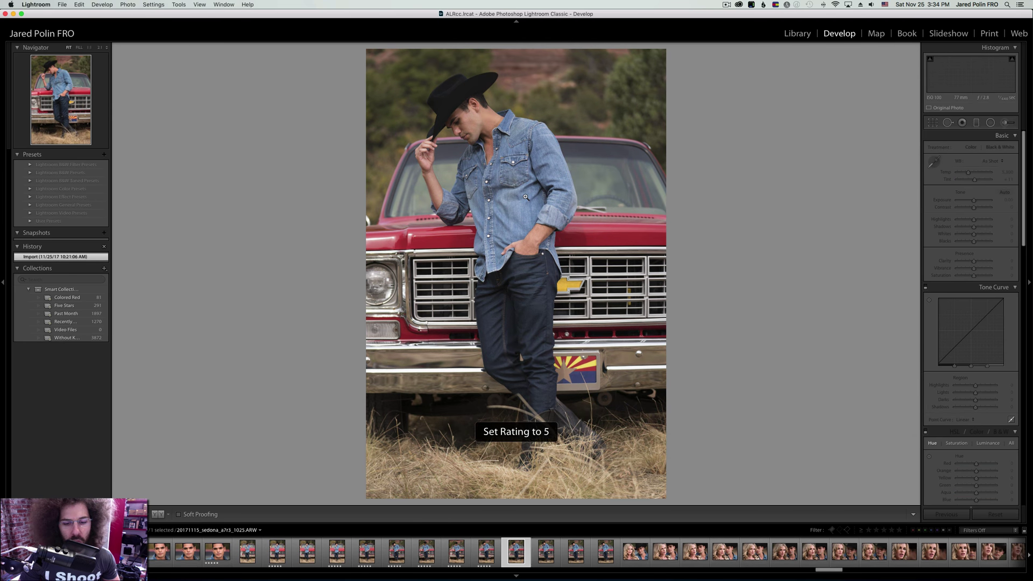
Move on to the truck shot 20171115_sedona_a7r3_1027.ARW, check the man's face up close and rate it five stars.
key(Right)
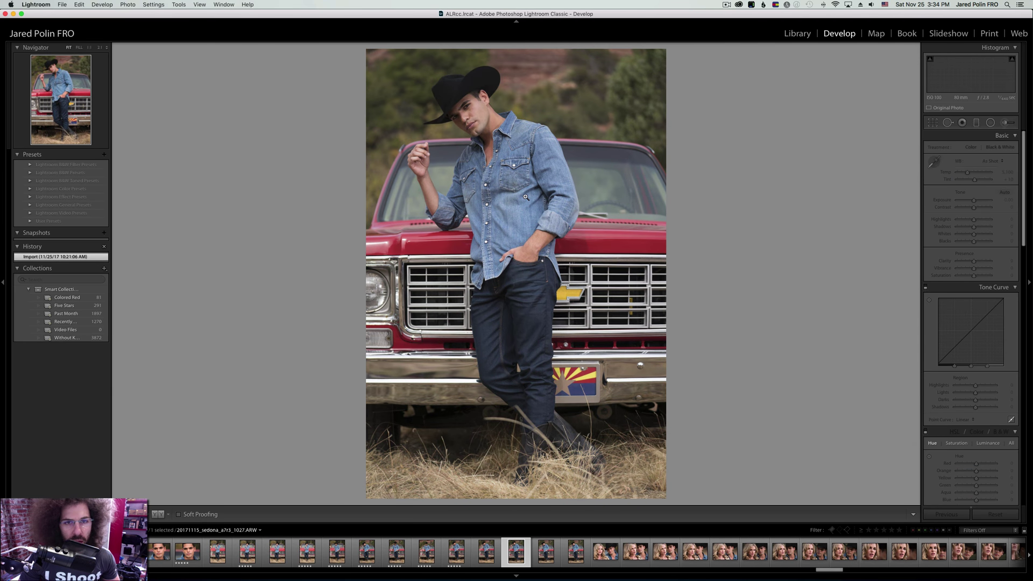
click(470, 109)
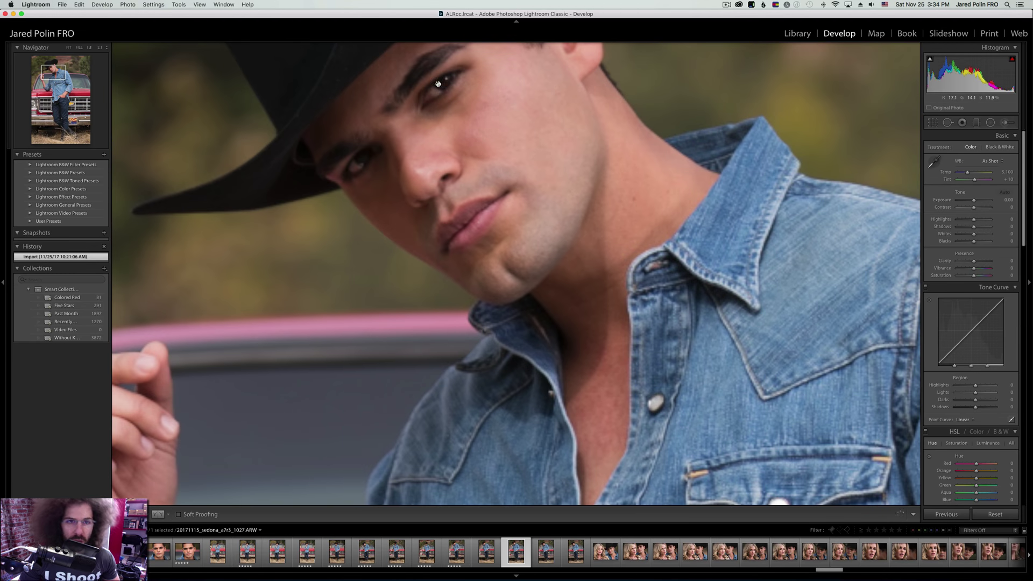
click(461, 192)
click(475, 142)
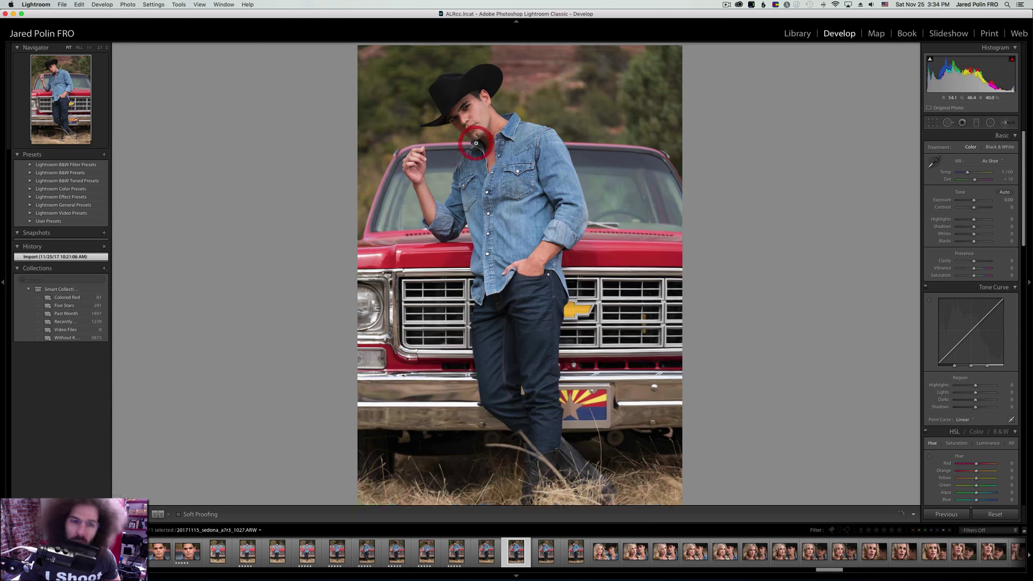
key(5)
Review the last truck poses and the couple close-ups focused on the blonde woman, up to 20171115_sedona_a7r3_1041.ARW.
key(Right)
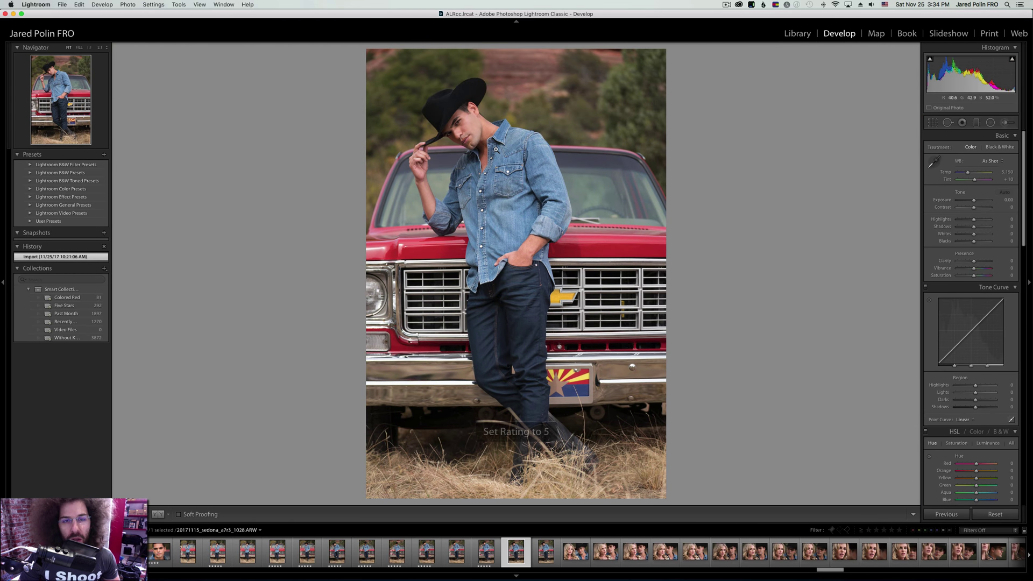
key(Right)
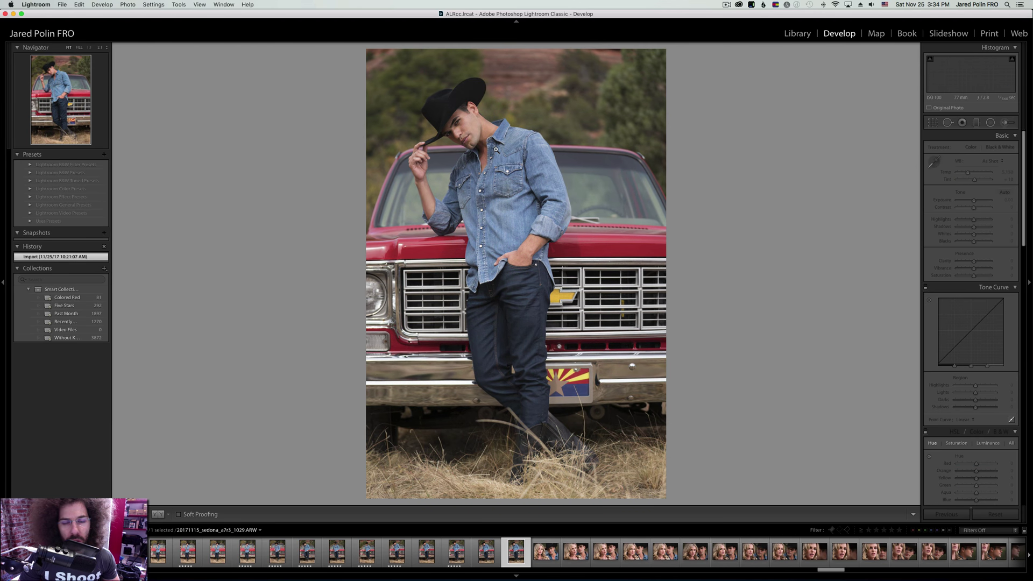
key(Right)
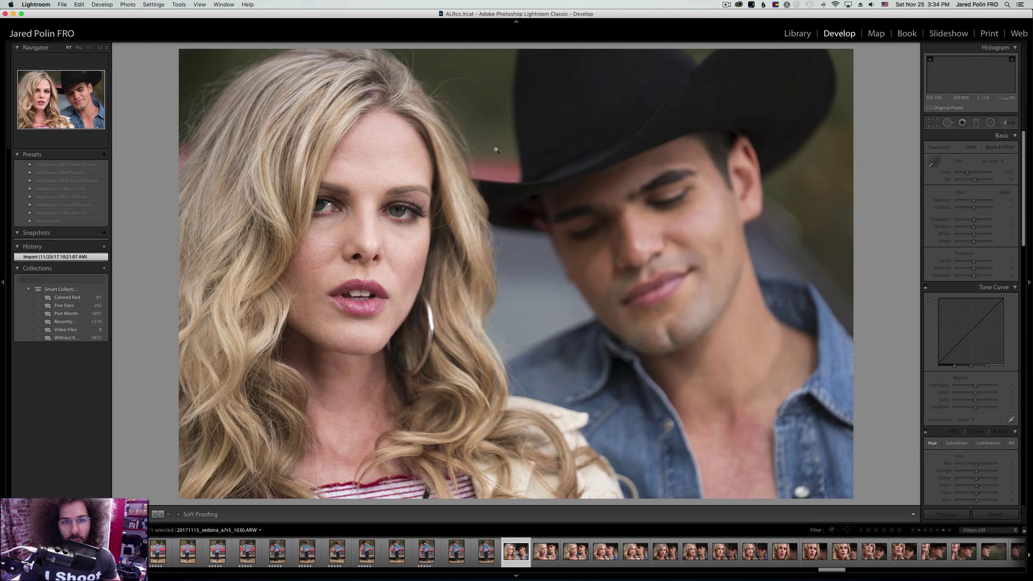
key(Right)
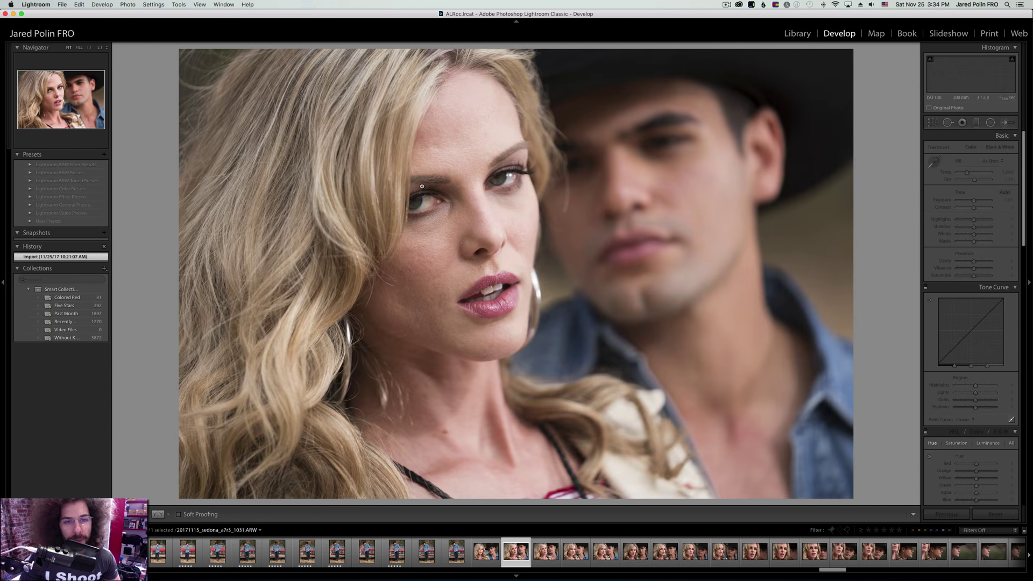
key(Right)
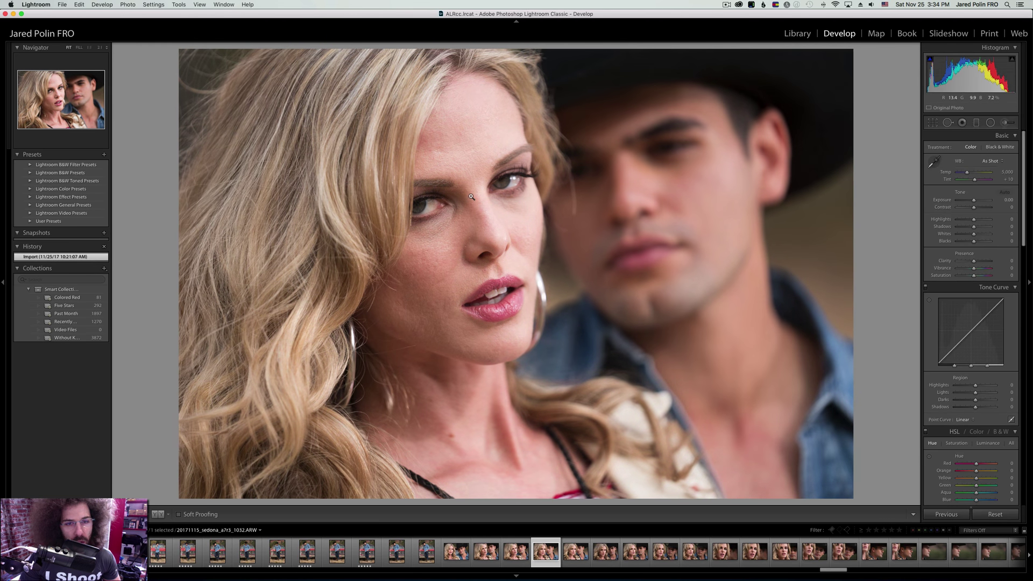
key(Right)
key(Right)
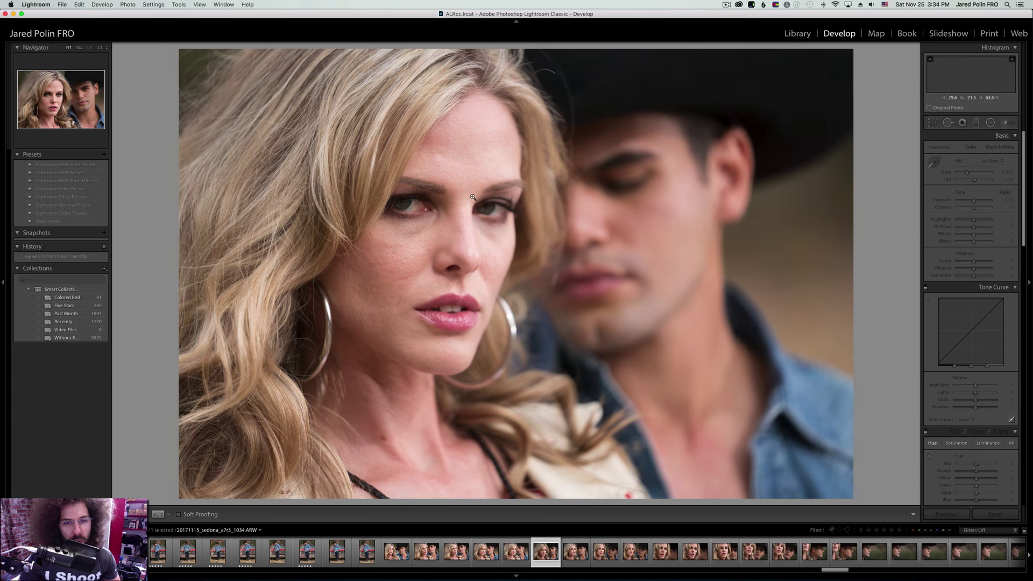
key(Right)
key(Right)
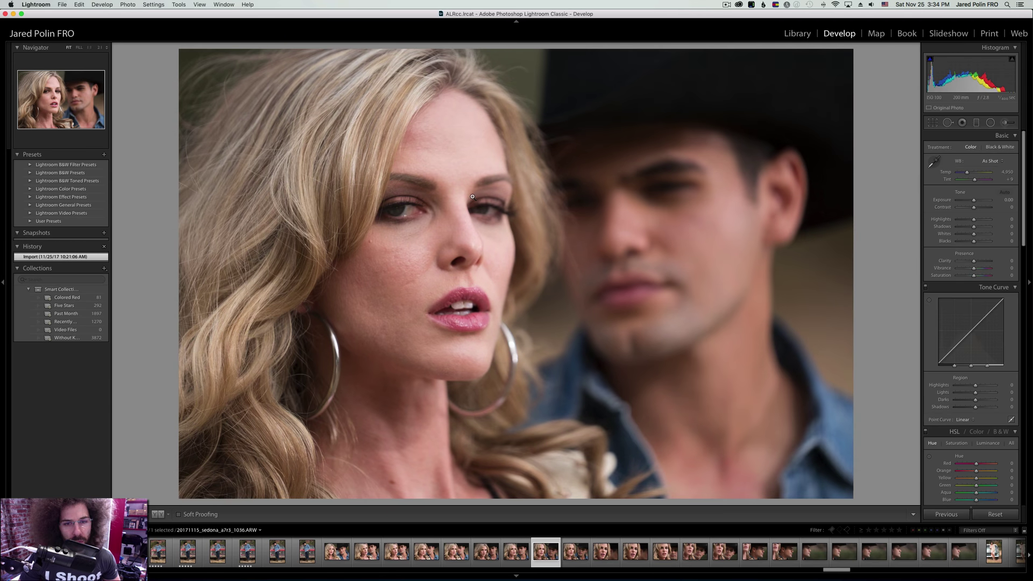
key(Right)
key(Right)
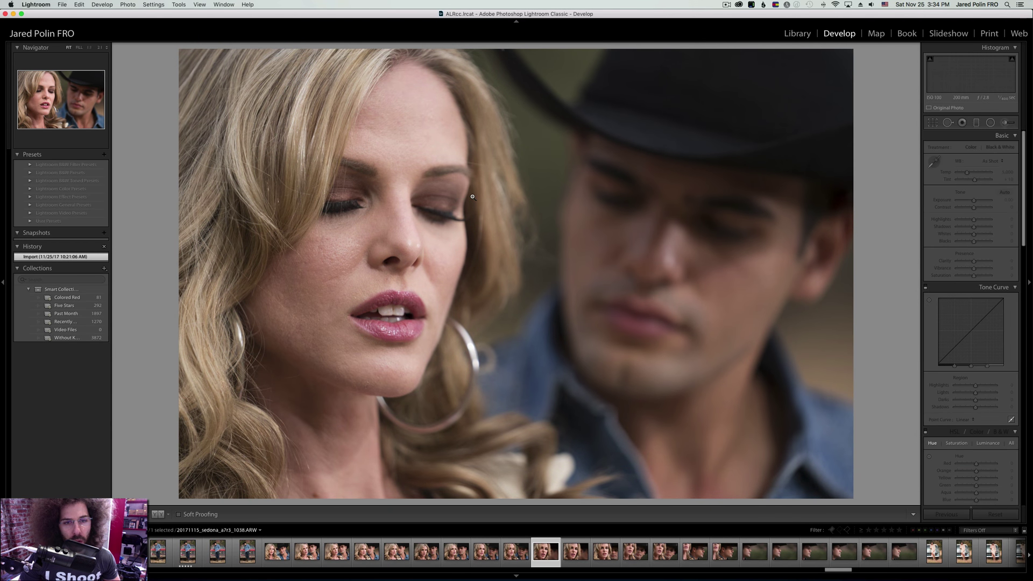
key(Right)
key(Right)
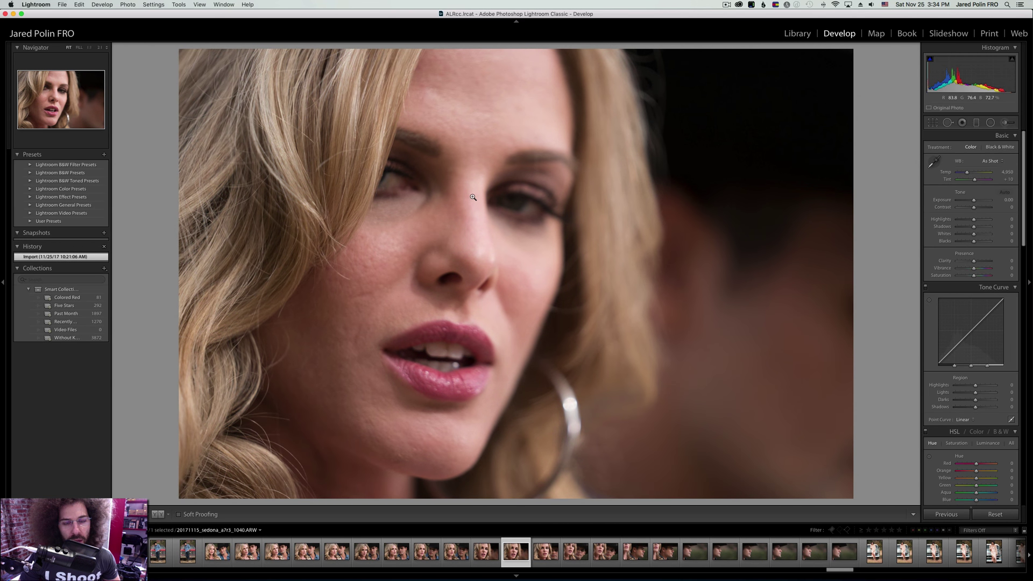
key(Right)
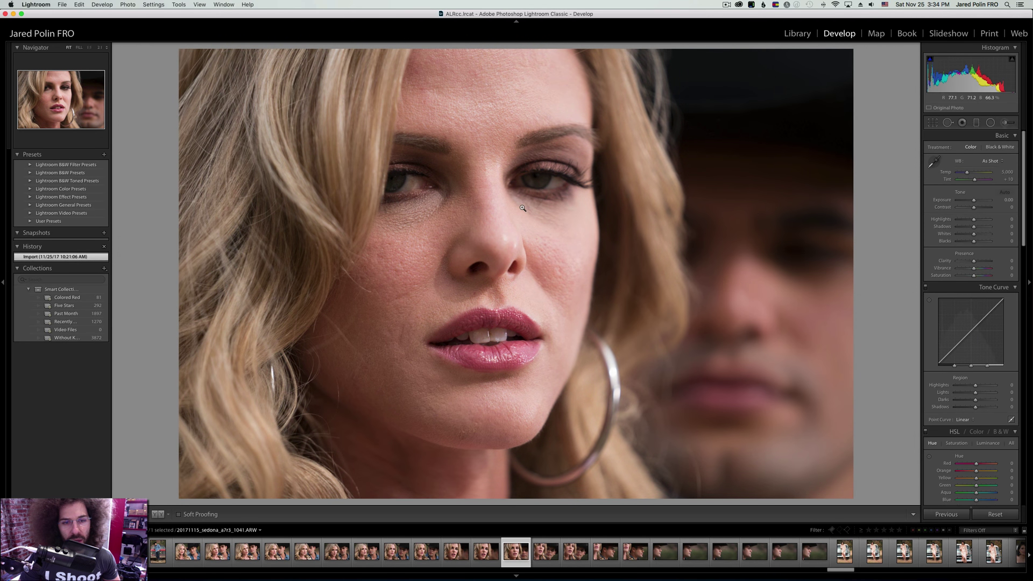
Review the couple shots focused on the man up to 20171115_sedona_a7r3_1045.ARW, checking the focus on the man's eye.
key(Right)
key(Right)
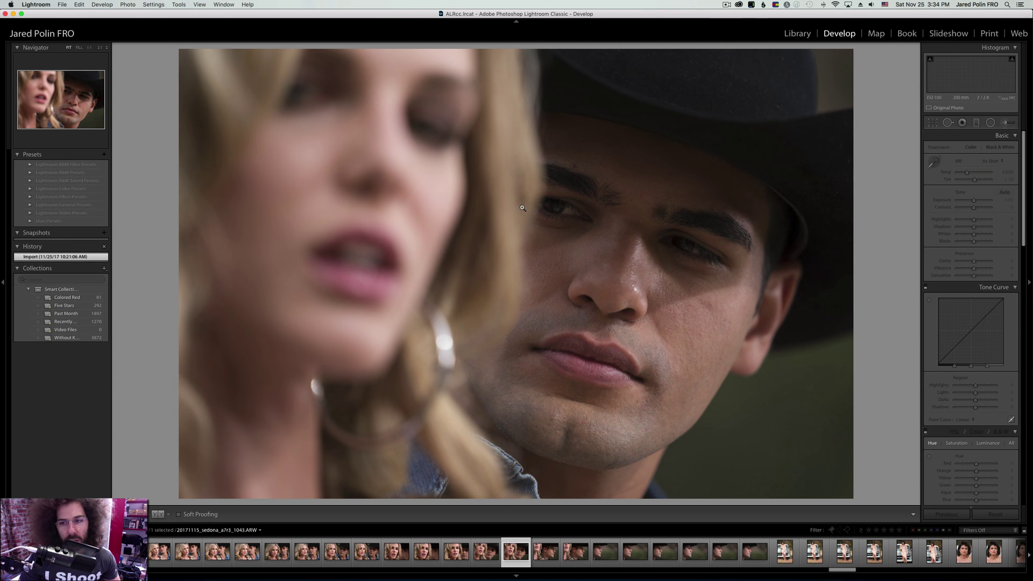
key(Right)
key(Right)
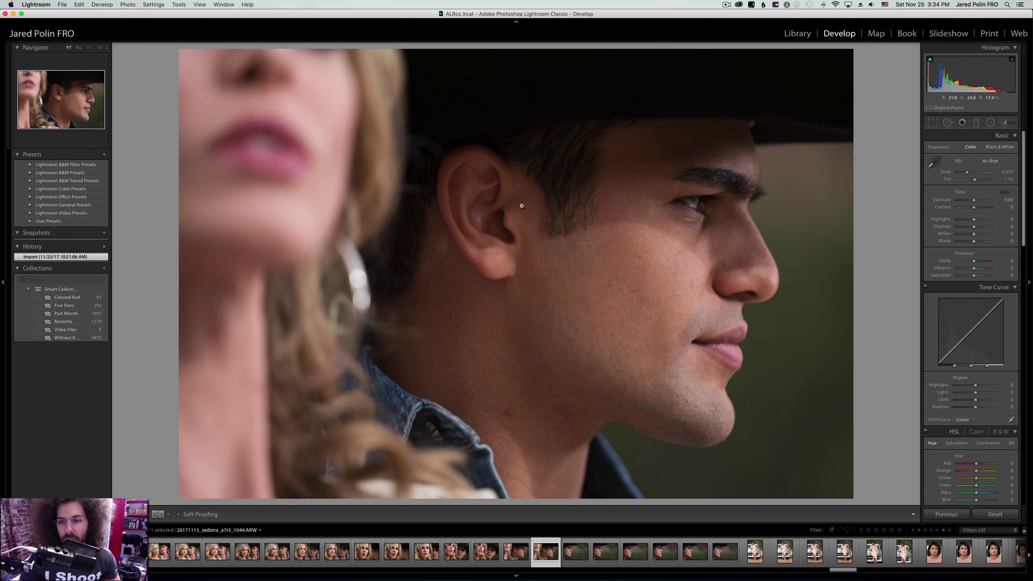
click(675, 201)
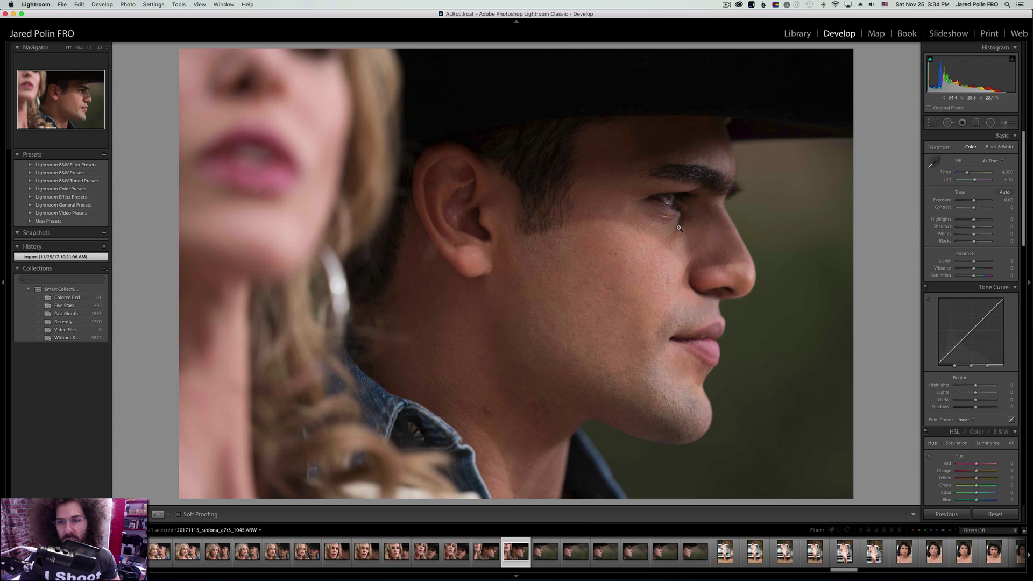
Check the eye focus of the profile shot 20171115_sedona_a7r3_1046.ARW, rate it five stars and compare it with the following frame.
key(Right)
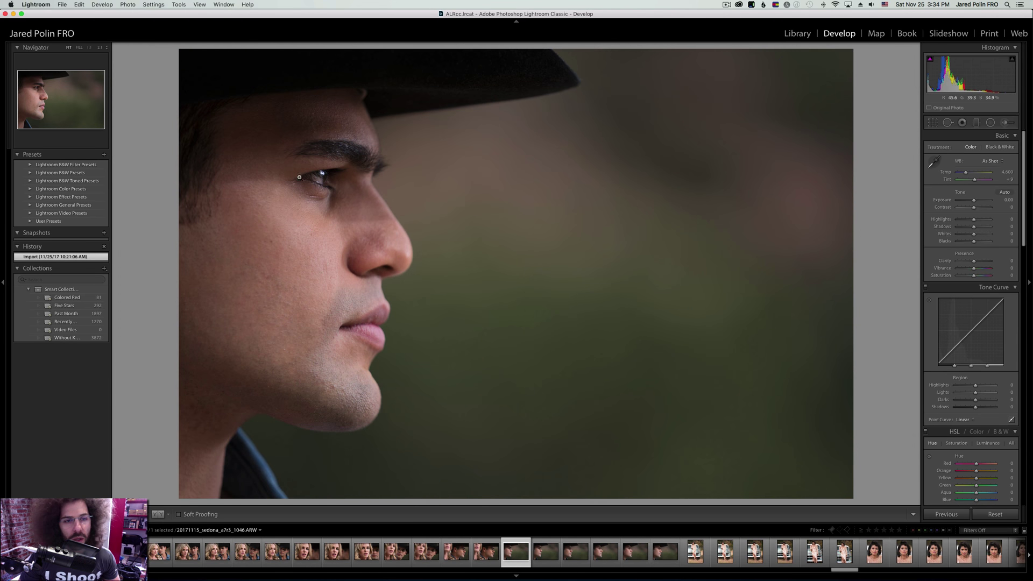
click(320, 172)
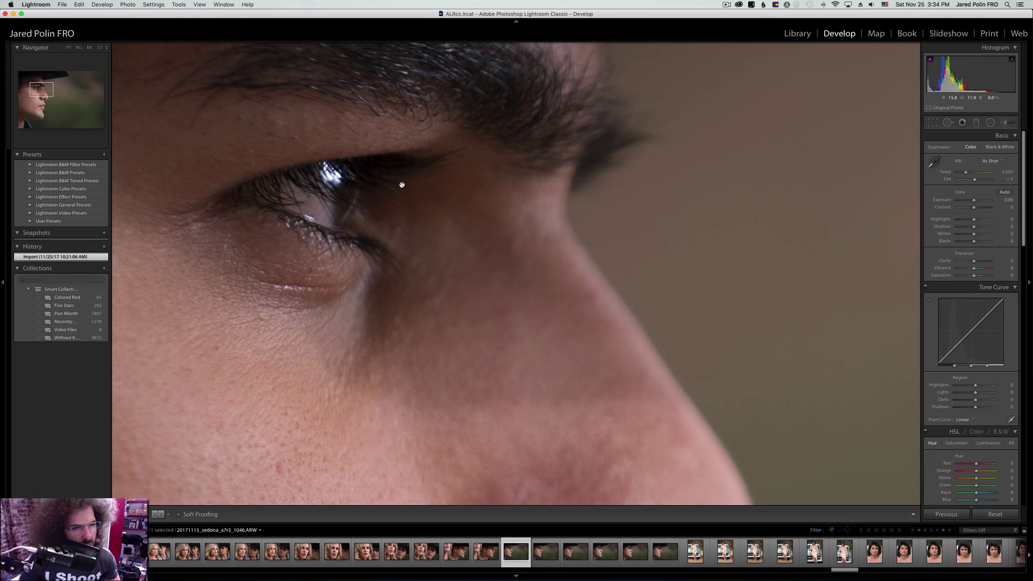
click(319, 192)
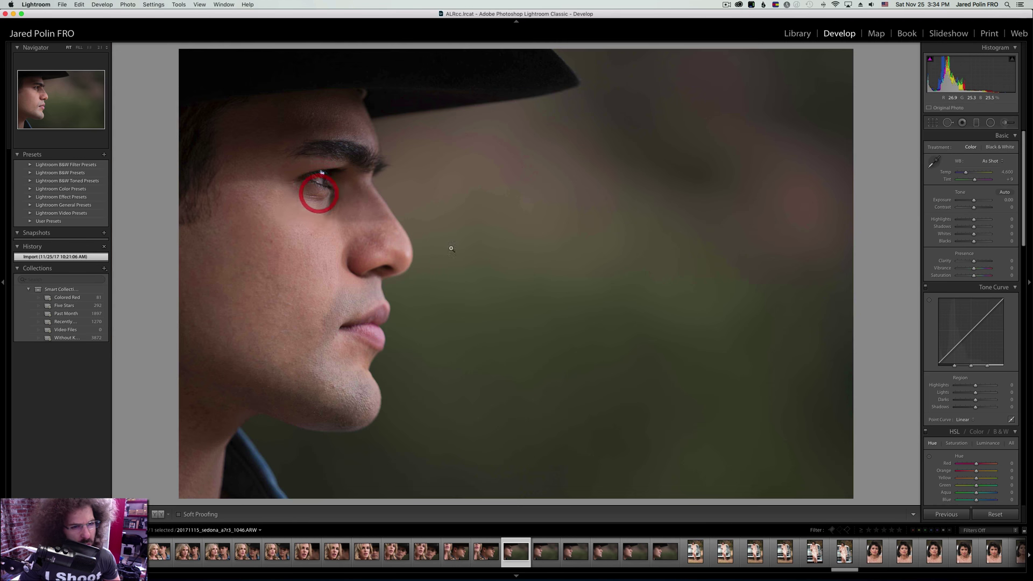
key(Right)
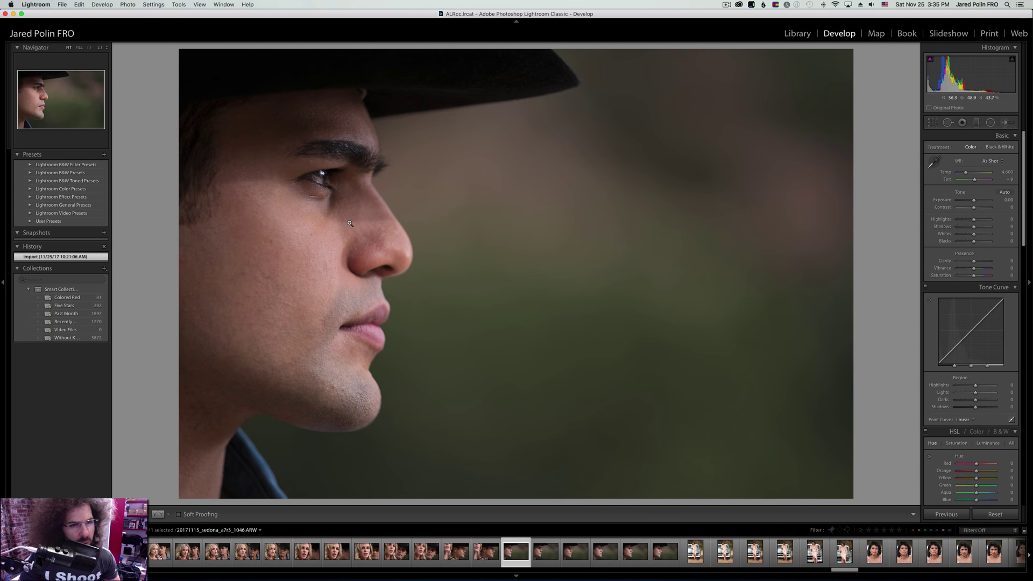
key(5)
key(Right)
key(Left)
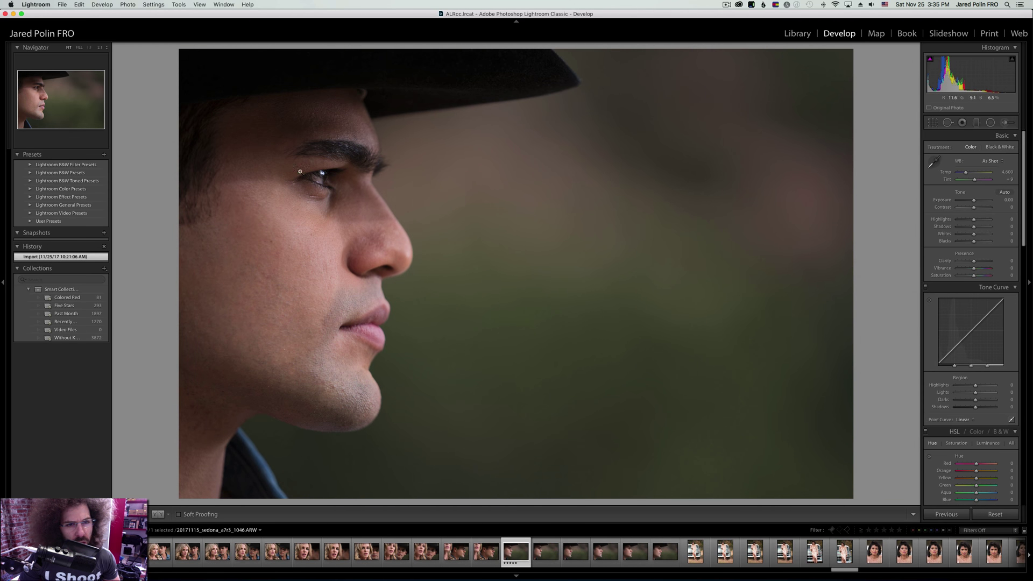
Check the eye focus up close in the profile shot 20171115_sedona_a7r3_1048.ARW and rate it five stars.
key(Right)
key(Right)
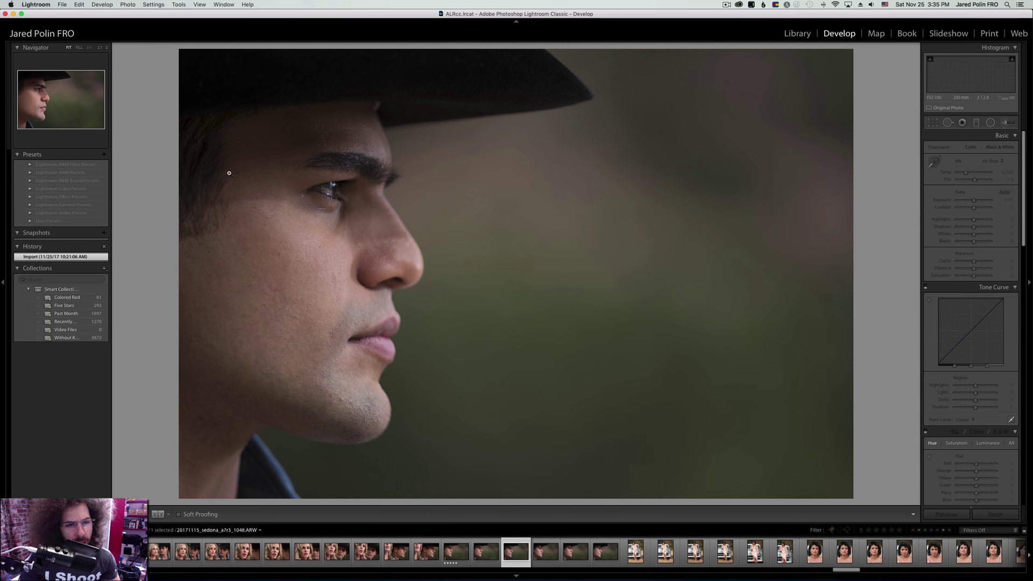
click(316, 181)
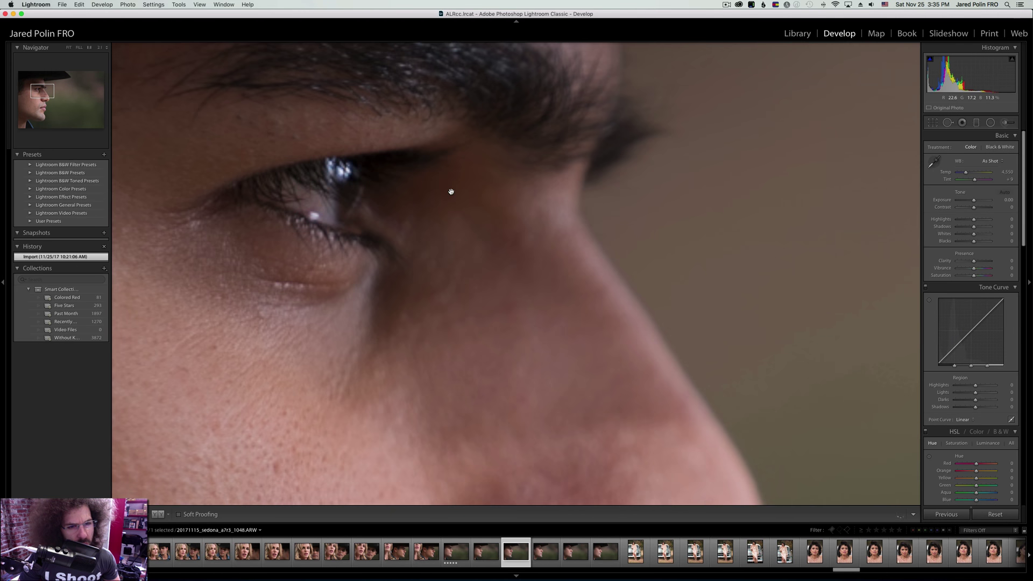
click(342, 185)
key(5)
Move through the remaining profile frames to 20171115_sedona_a7r3_1051.ARW, check its eye focus up close and rate it five stars.
key(Right)
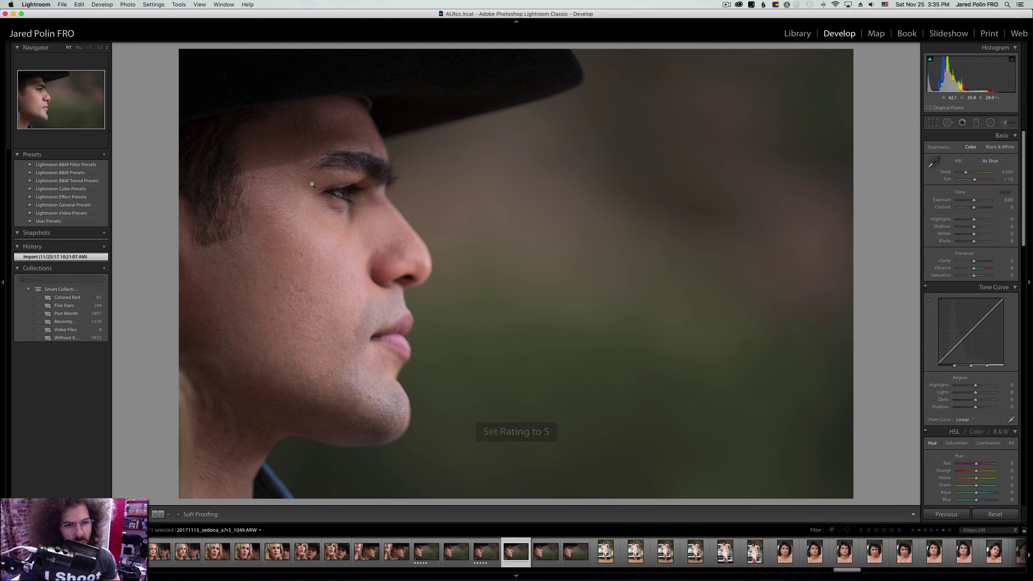
key(Right)
key(Right)
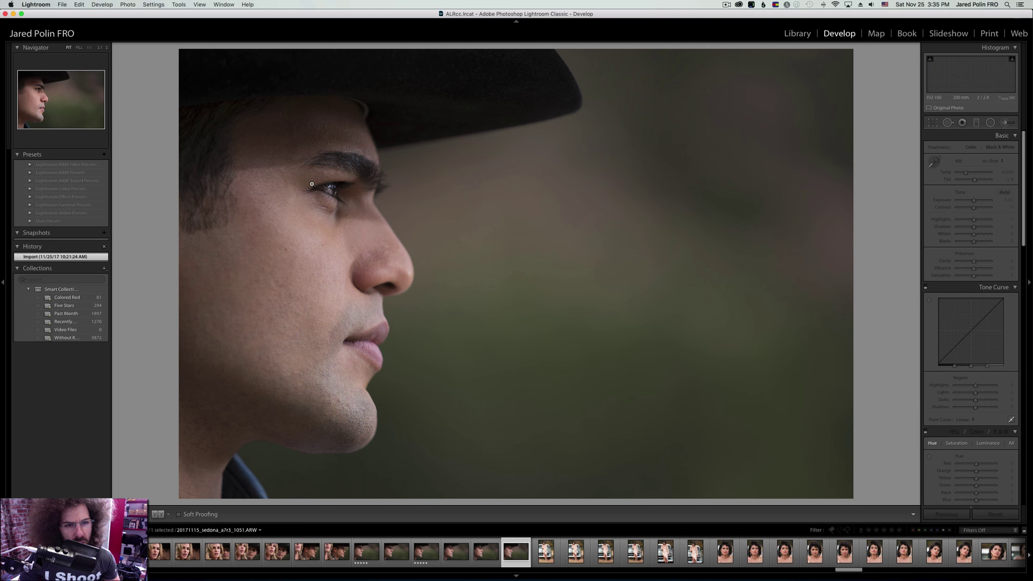
click(311, 184)
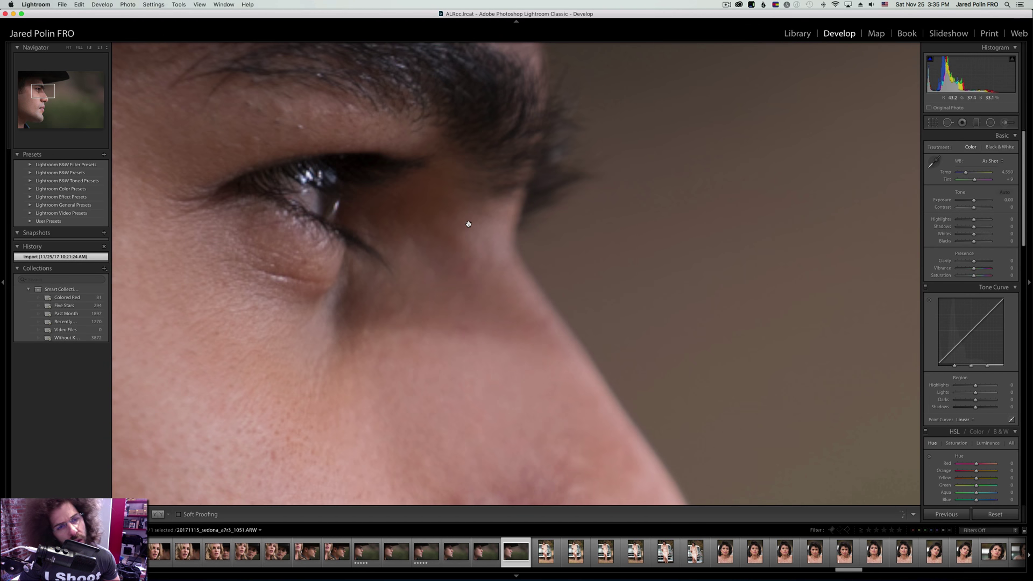
click(322, 206)
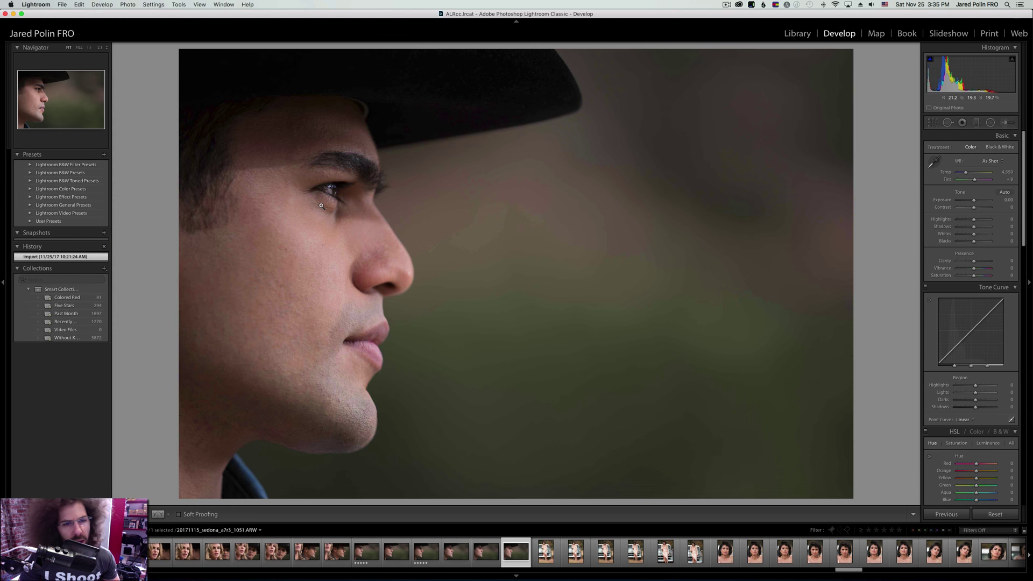
key(5)
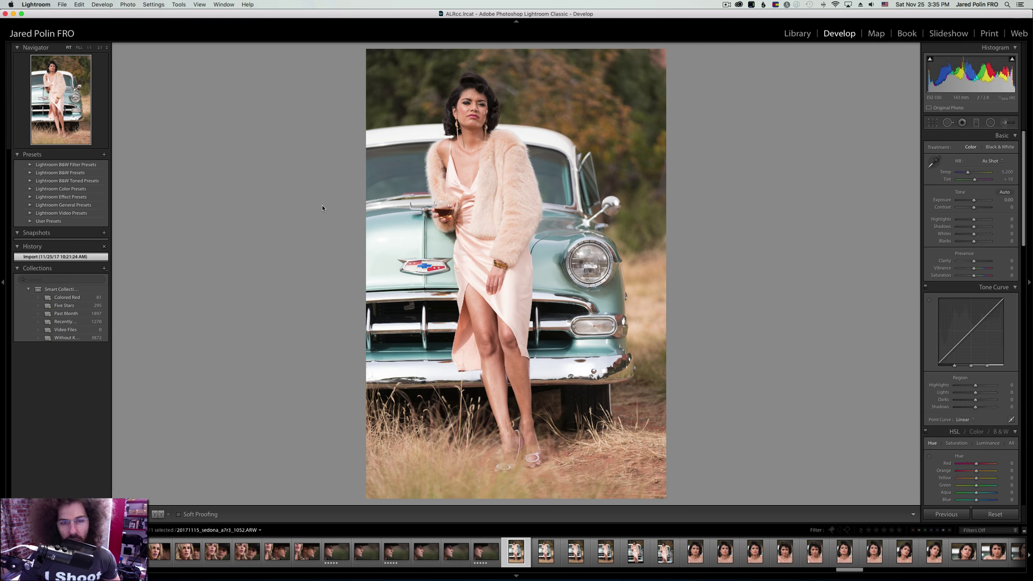
Review the full-length shots of the woman leaning on the green car up to 20171115_sedona_a7r3_1057.ARW.
key(Right)
key(Right)
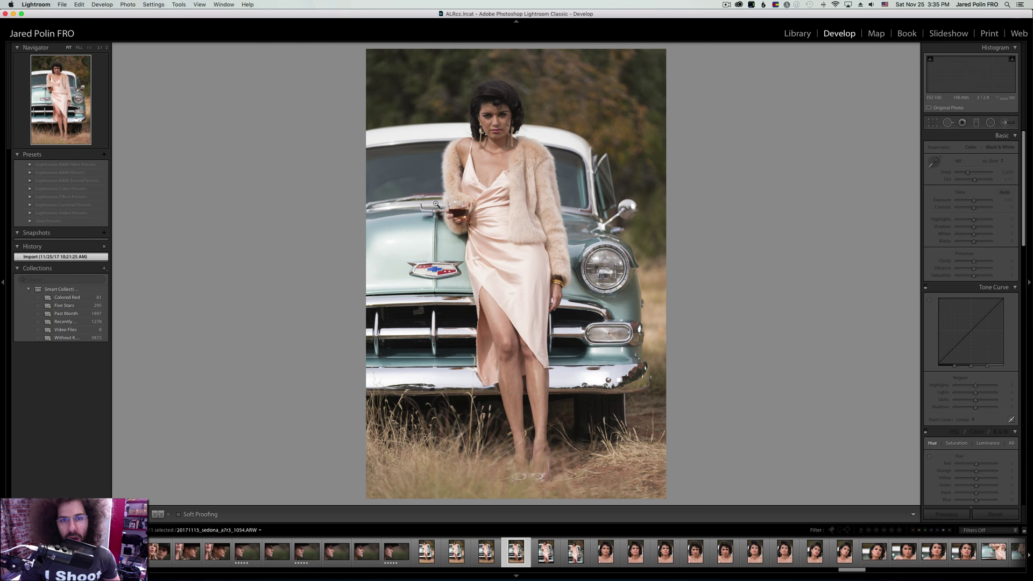
key(Right)
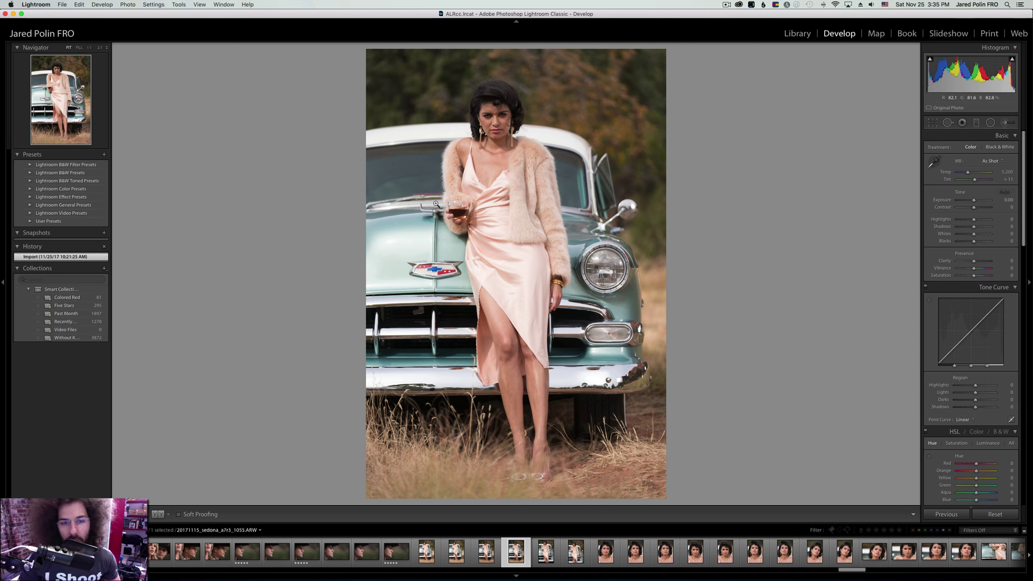
key(Right)
key(Right)
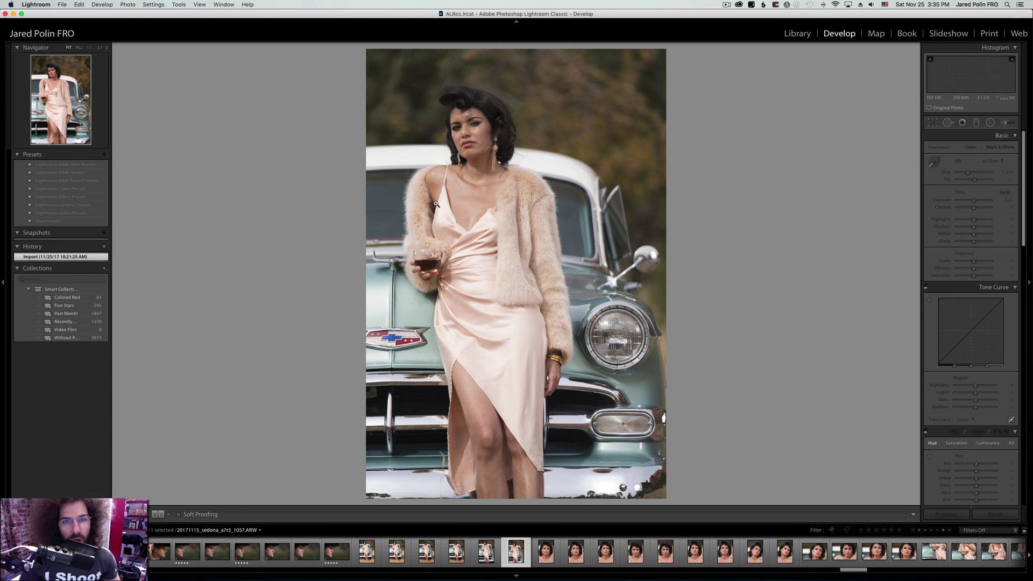
Review the vertical close-up portraits of the dark-haired woman, comparing her expression from frame to frame.
key(Right)
key(Right)
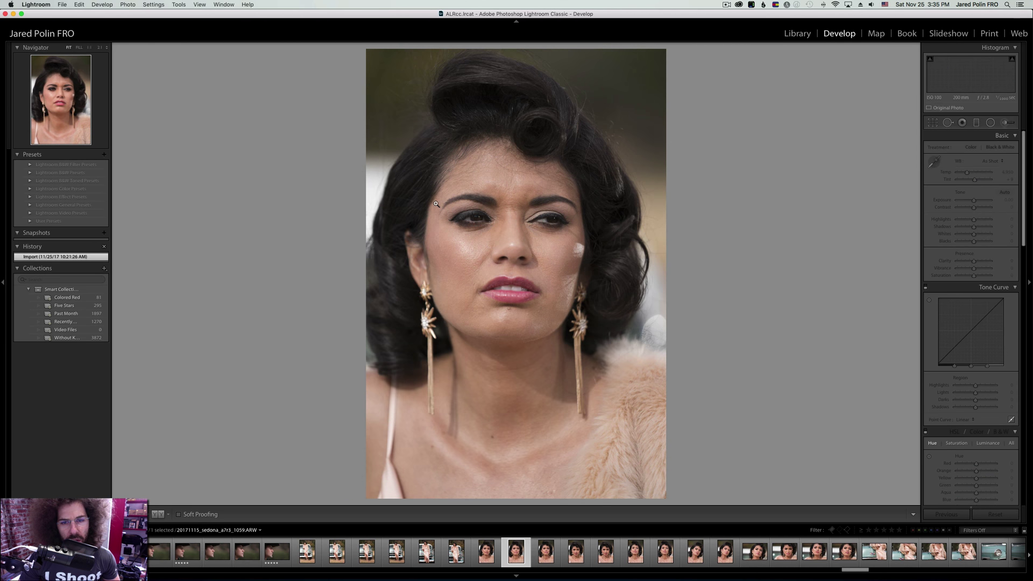
key(Right)
key(Right)
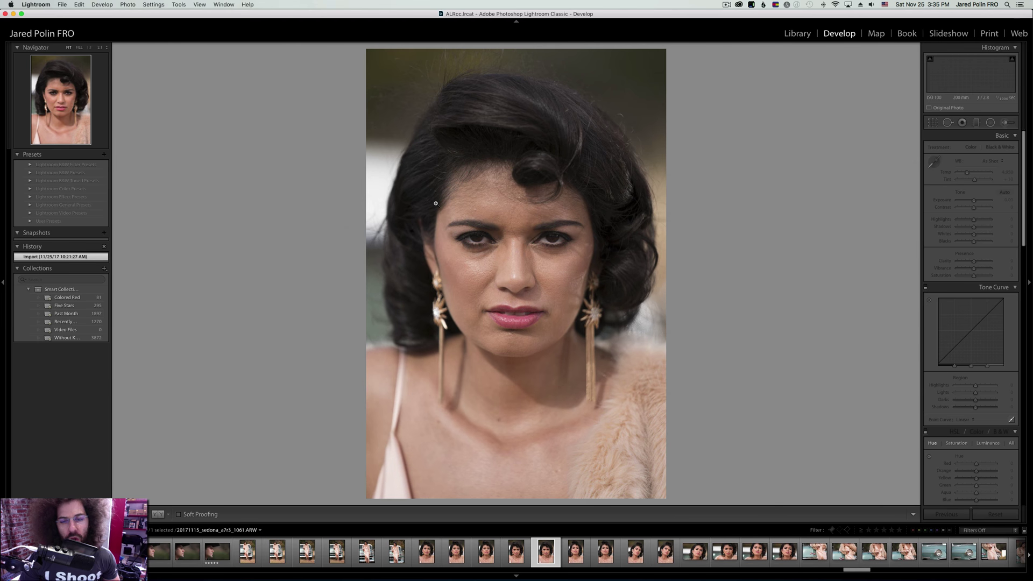
key(Right)
key(Right)
key(Right)
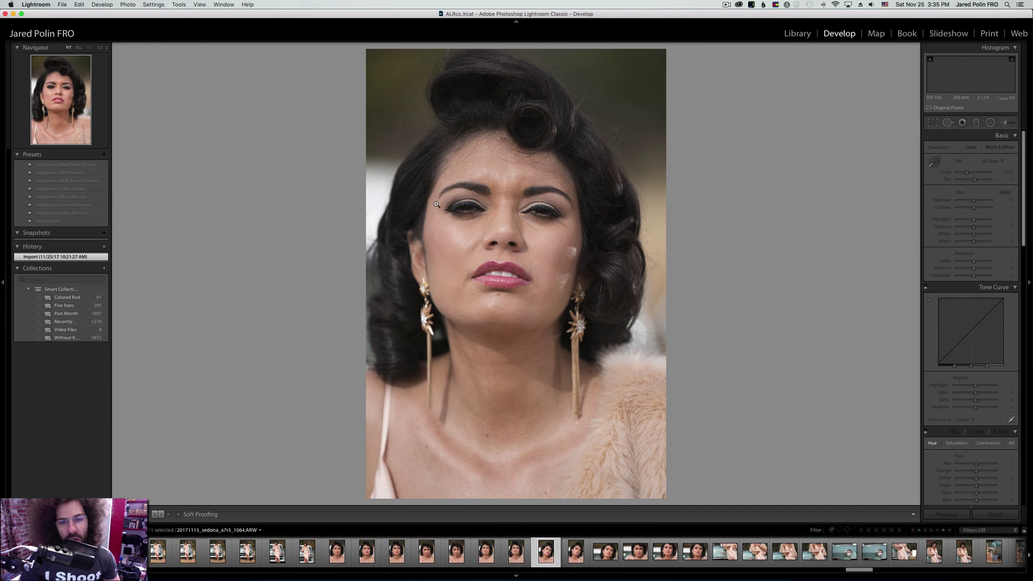
key(Right)
key(Right)
Review the horizontal close-up portraits of the dark-haired woman up to 20171115_sedona_a7r3_1070.ARW.
key(Right)
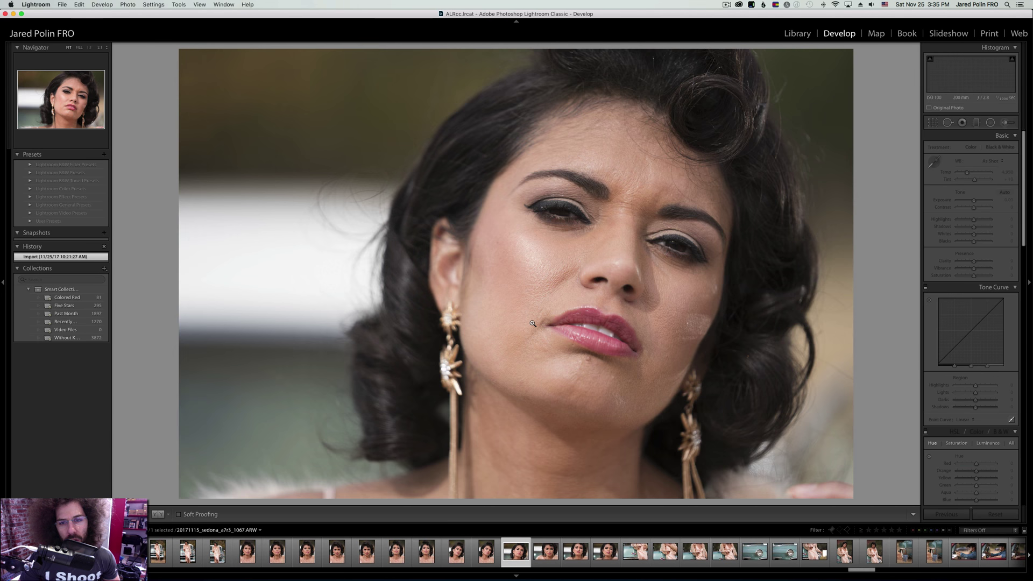
key(Right)
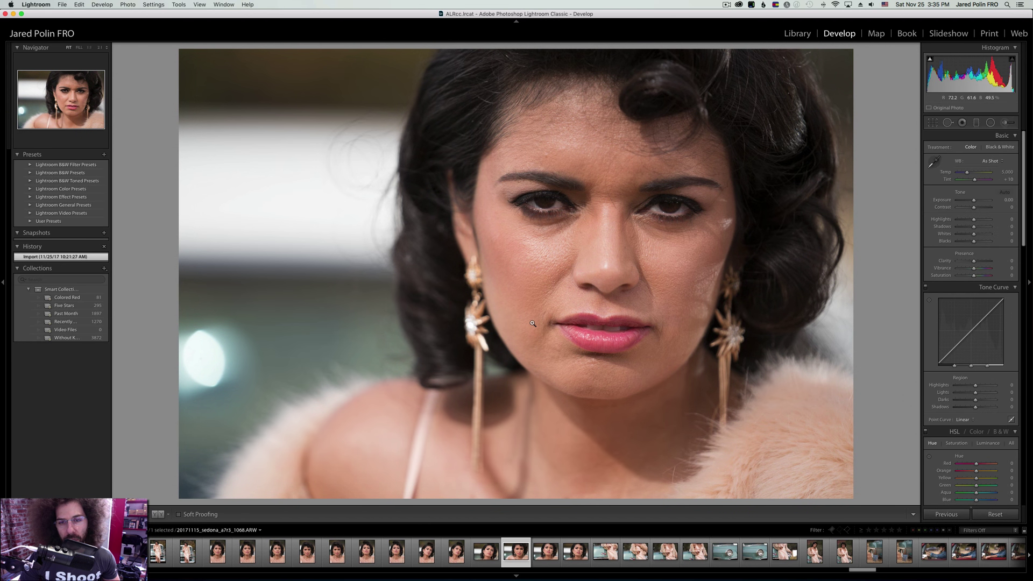
key(Right)
key(Right)
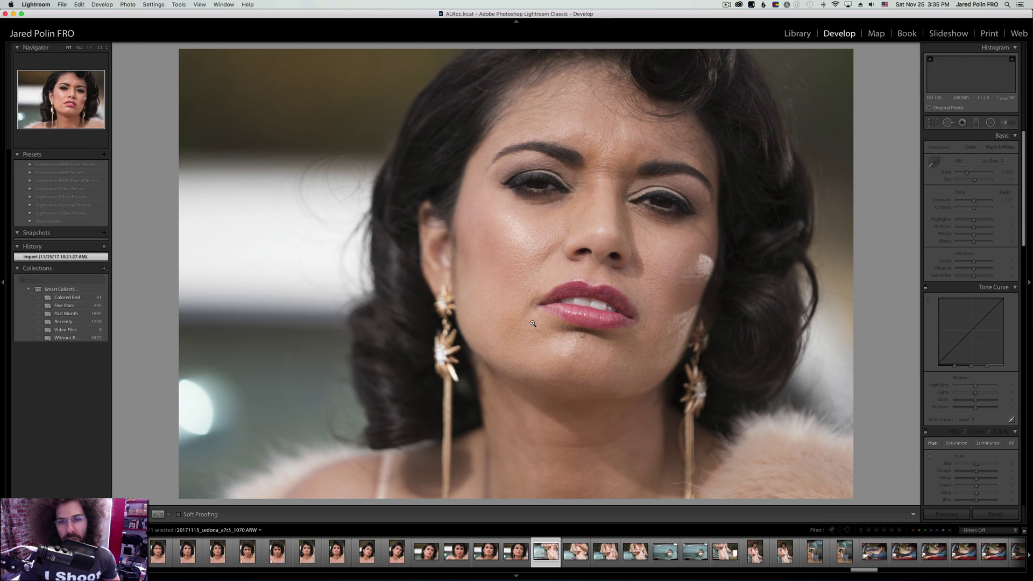
Compare the first two shots of the glass and car hood emblem and rate 20171115_sedona_a7r3_1071.ARW five stars.
key(Right)
key(Right)
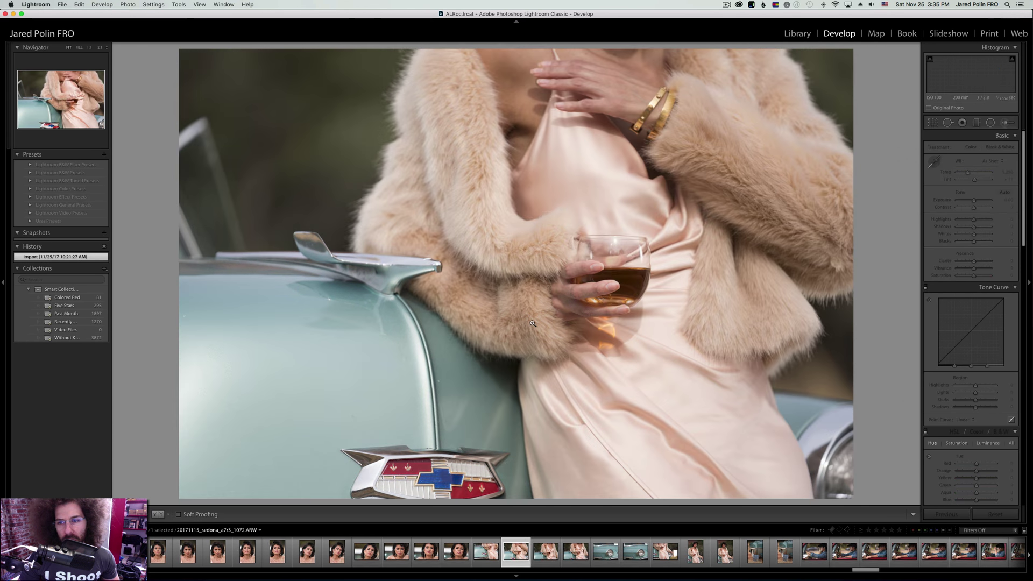
key(Left)
key(5)
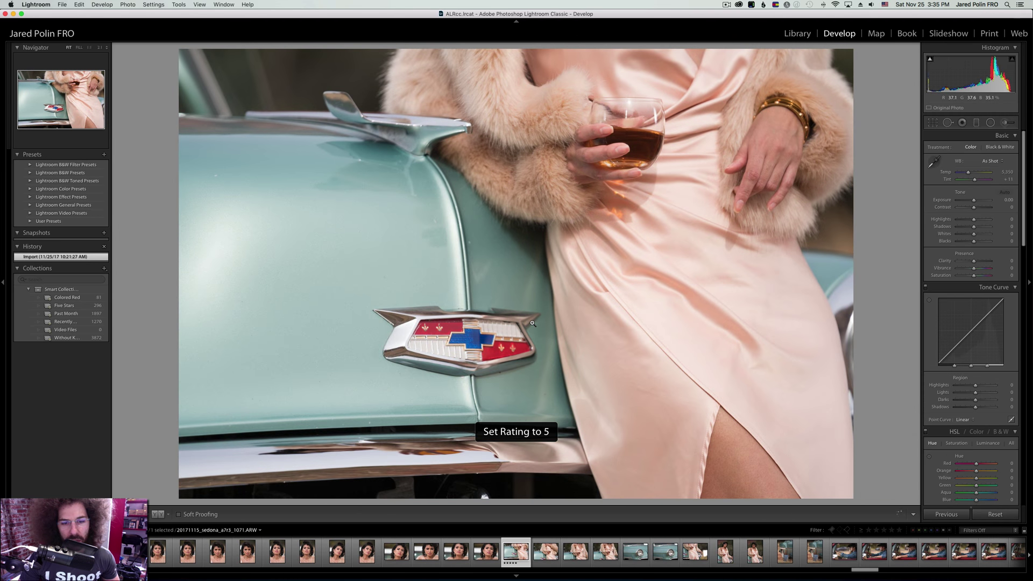
Move past 20171115_sedona_a7r3_1072.ARW and rate the glass shot 20171115_sedona_a7r3_1073.ARW five stars.
key(Right)
key(Right)
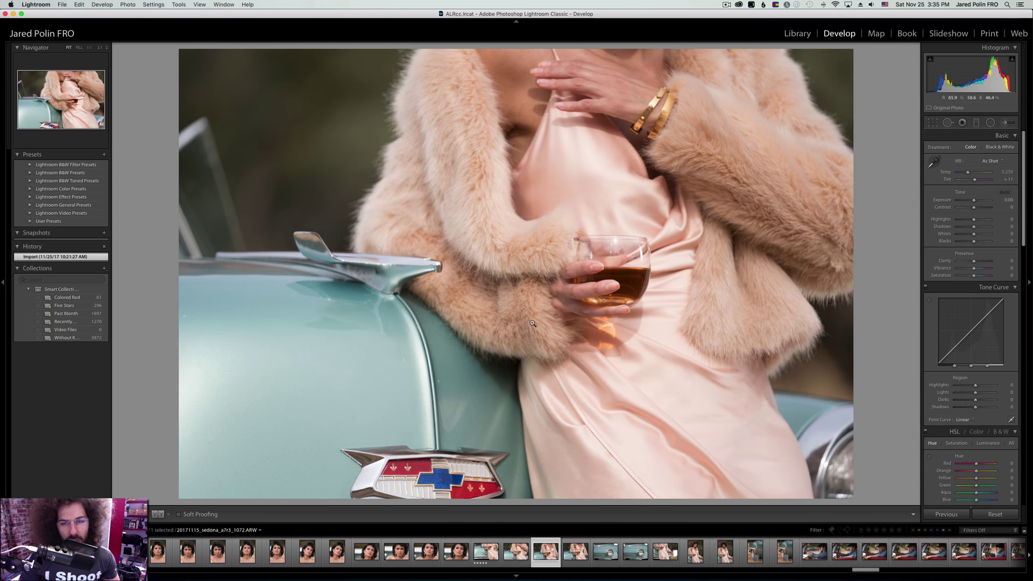
key(5)
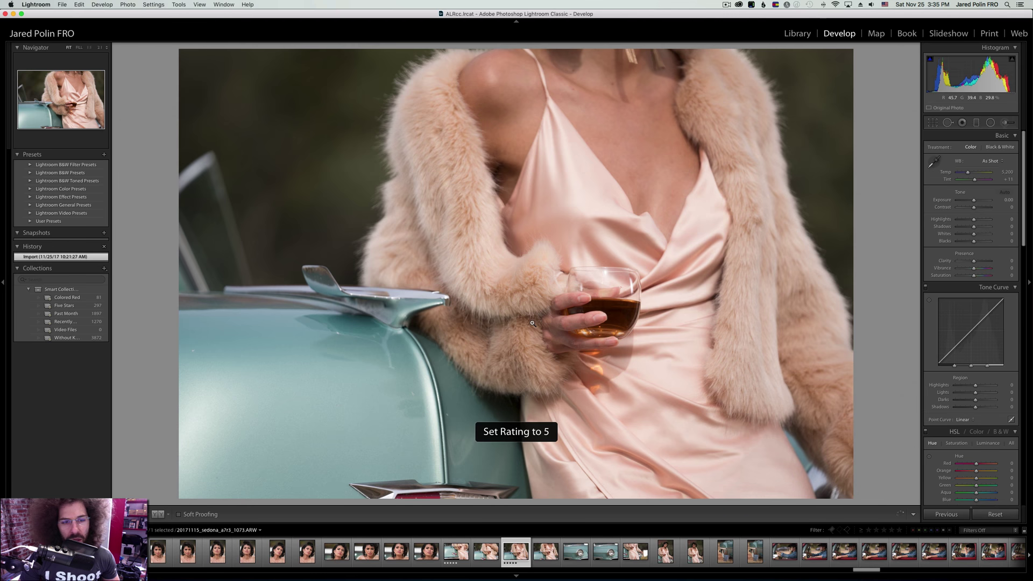
Compare 20171115_sedona_a7r3_1073.ARW back and forth with the following frame and reset its rating to 0.
key(Right)
key(Left)
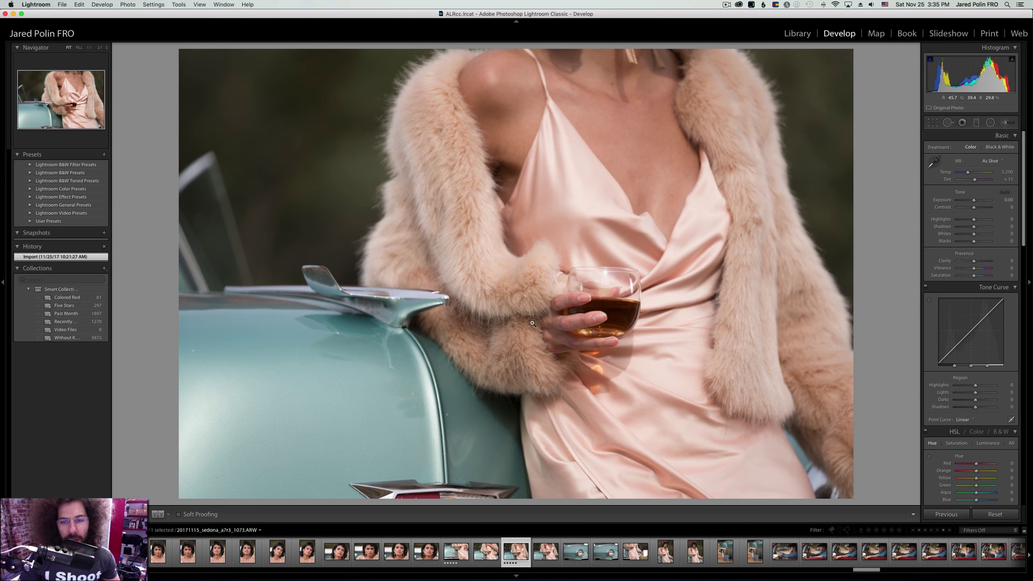
key(Right)
key(Left)
key(Right)
key(Left)
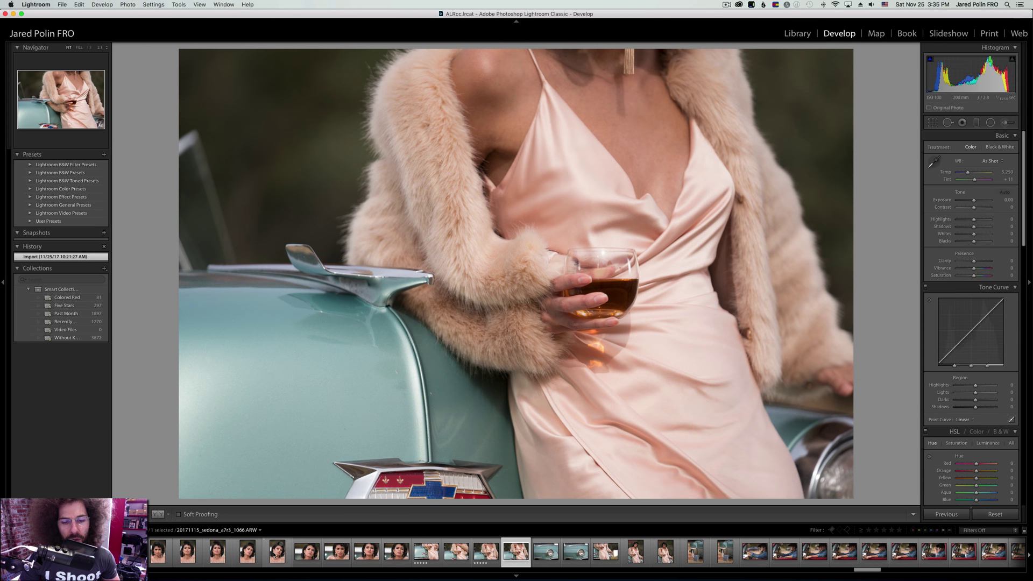
key(Left)
key(0)
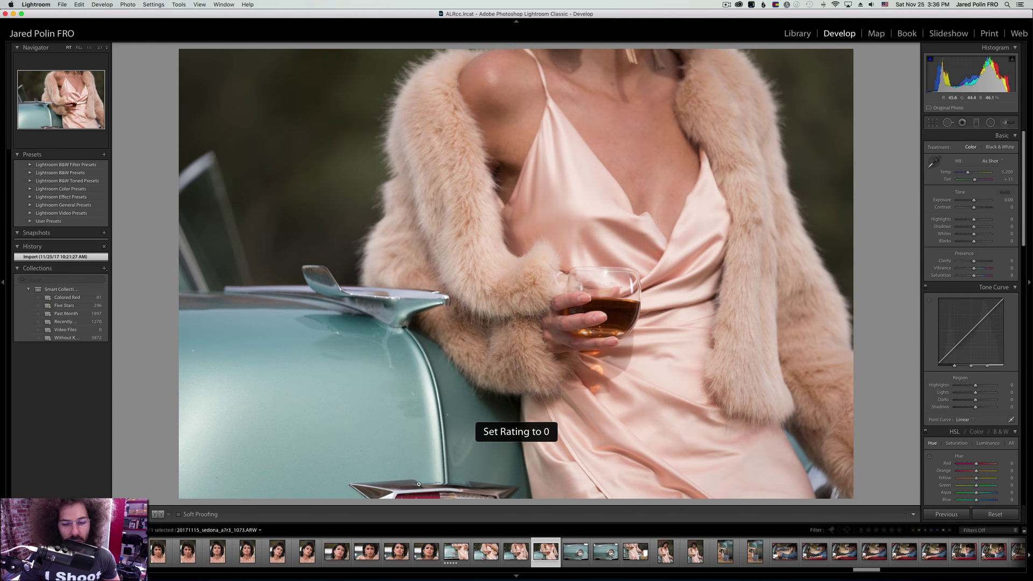
Rate the glass shot 20171115_sedona_a7r3_1074.ARW and the headlight shot 20171115_sedona_a7r3_1075.ARW five stars.
key(Right)
key(Right)
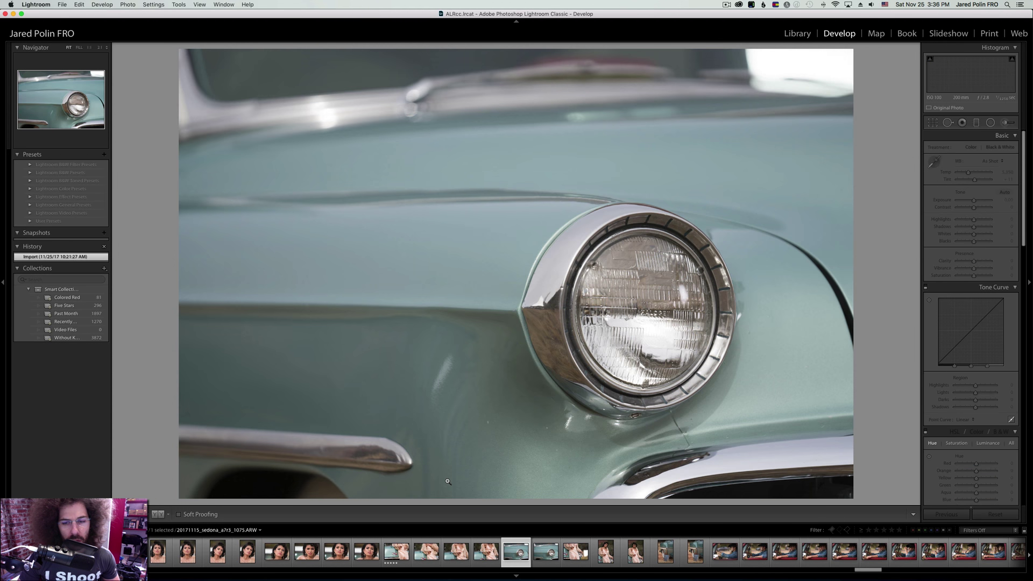
key(Right)
key(Left)
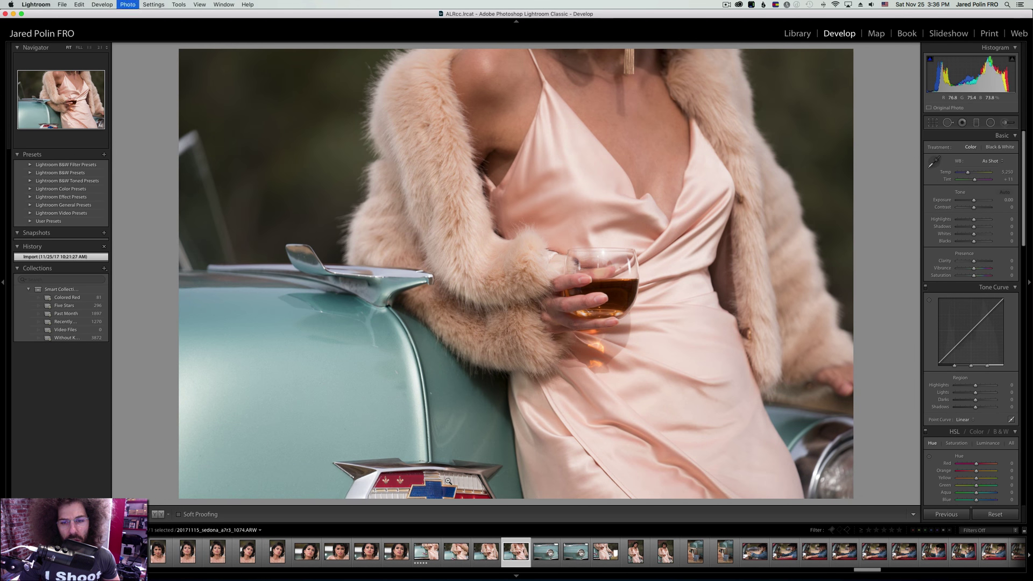
key(5)
key(Right)
key(5)
Compare the hand-on-headlight shot 20171115_sedona_a7r3_1077.ARW with the following portrait and rate 1077 five stars.
key(Right)
key(Right)
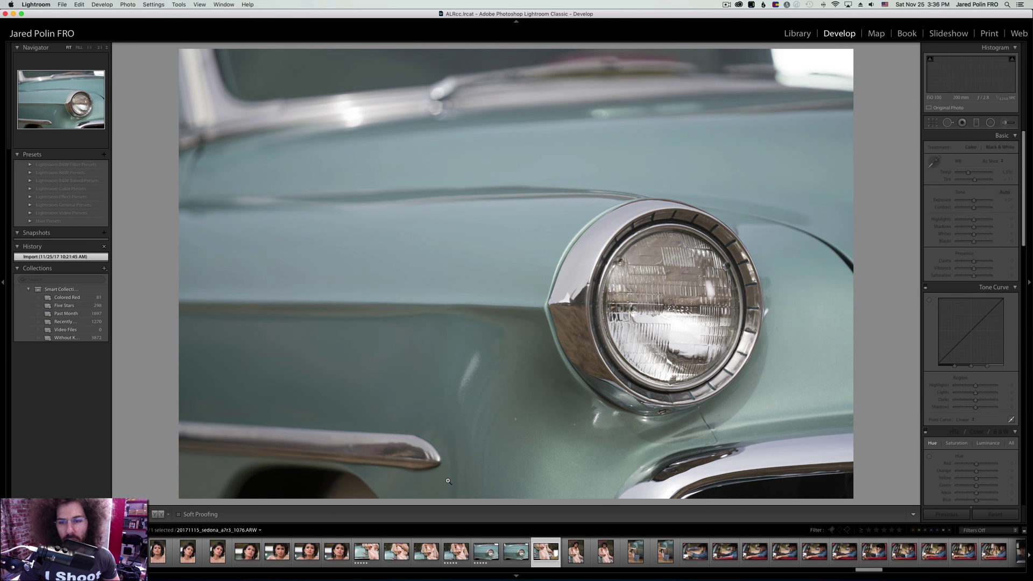
key(z)
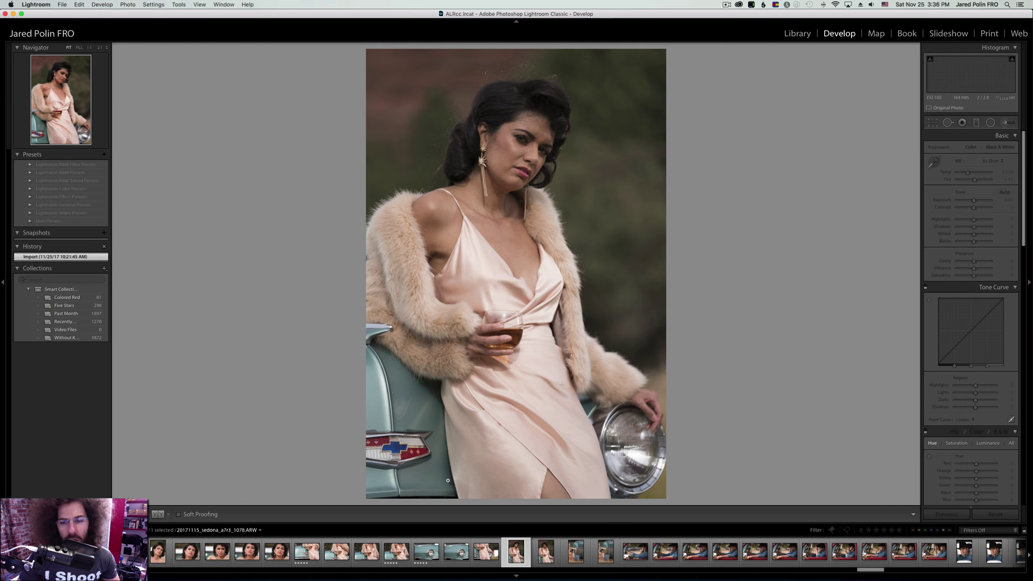
key(z)
key(5)
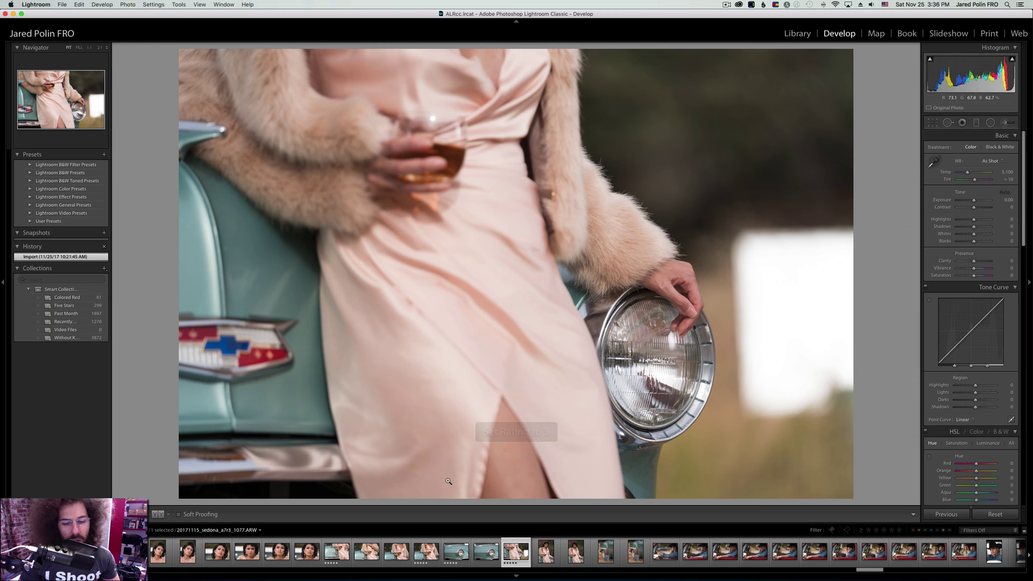
Move past the portraits beside the car, compare the two blue suitcase shots and rate 20171115_sedona_a7r3_1080.ARW five stars.
key(Right)
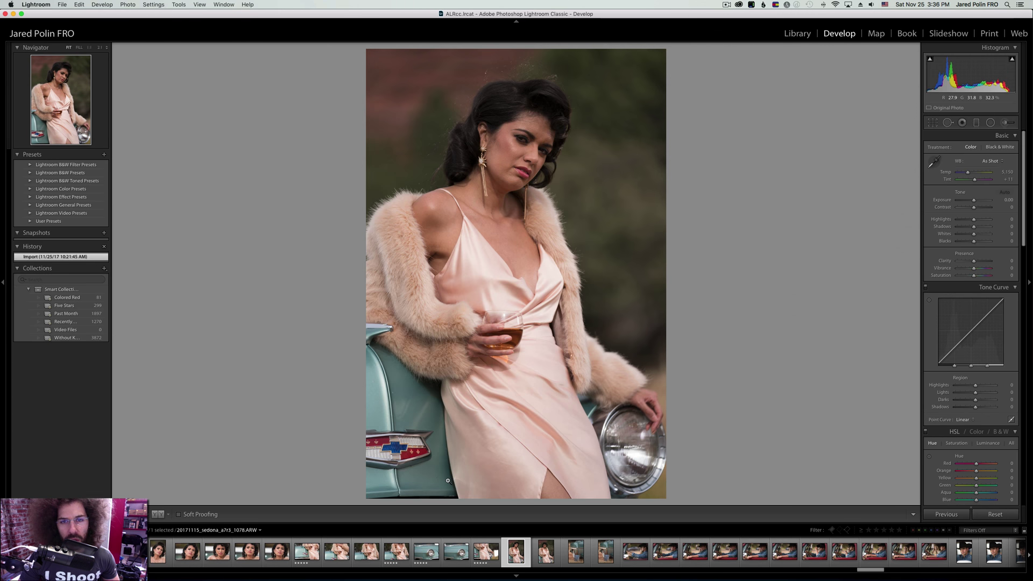
key(Right)
key(Right)
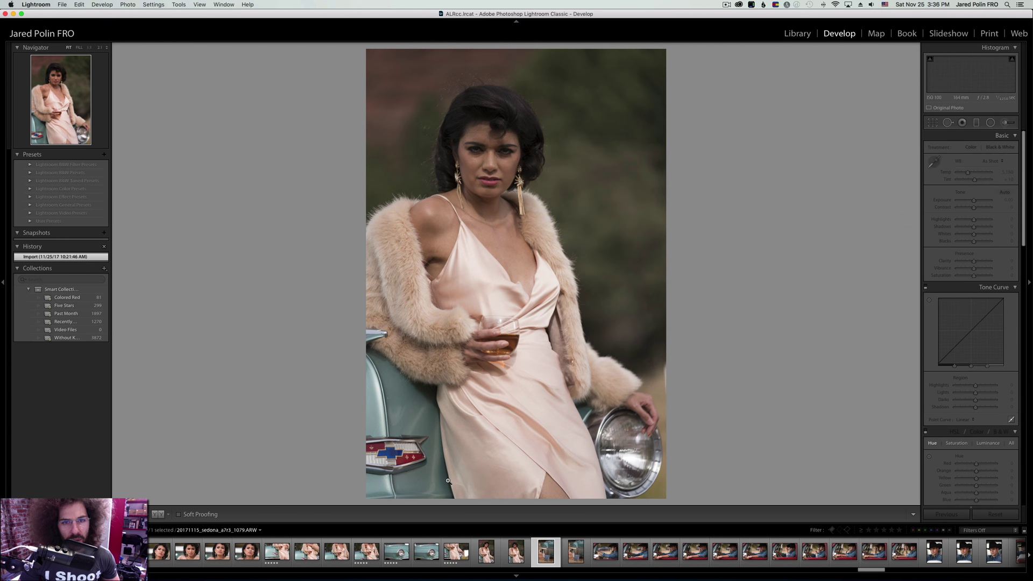
key(Right)
key(Left)
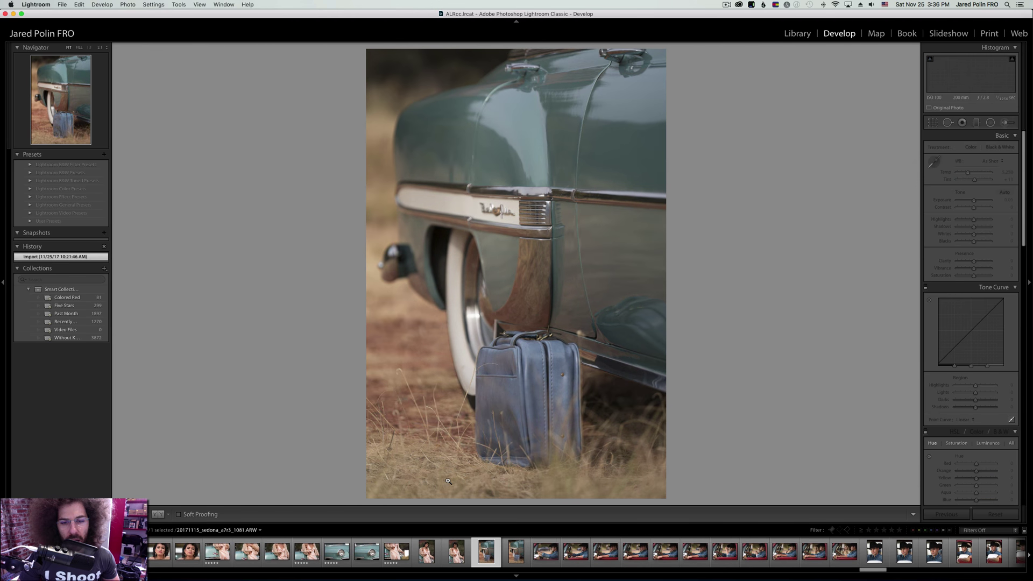
key(5)
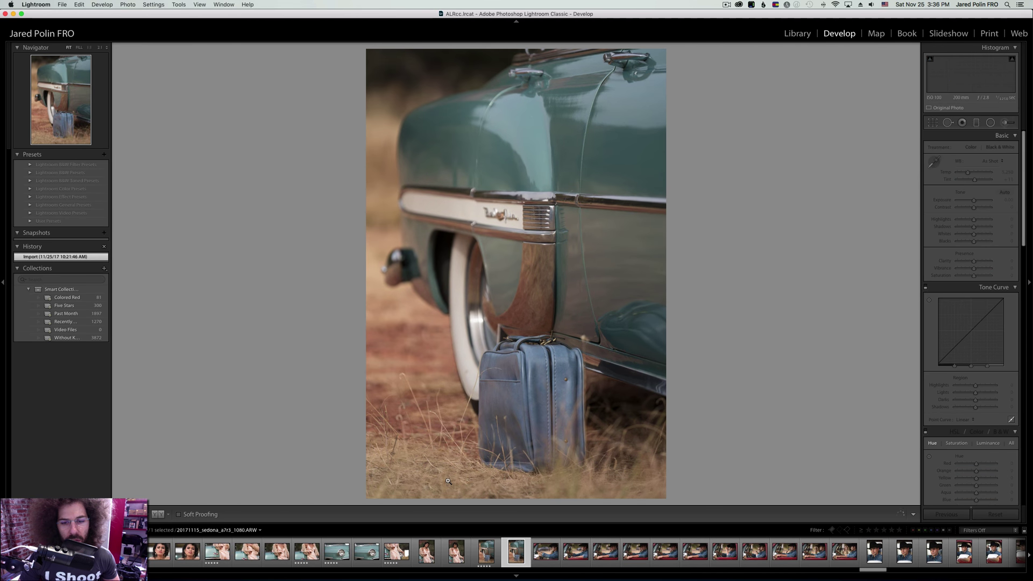
Rate the first two shots of the cowboy driving the red truck, 20171115_sedona_a7r3_1082.ARW and 20171115_sedona_a7r3_1083.ARW, five stars.
key(Right)
key(Right)
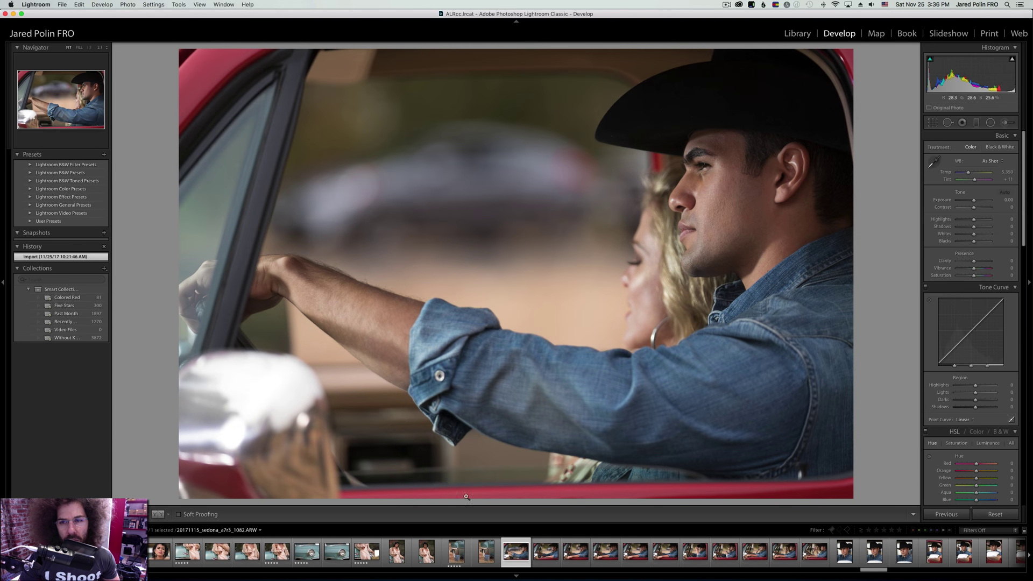
key(5)
key(Right)
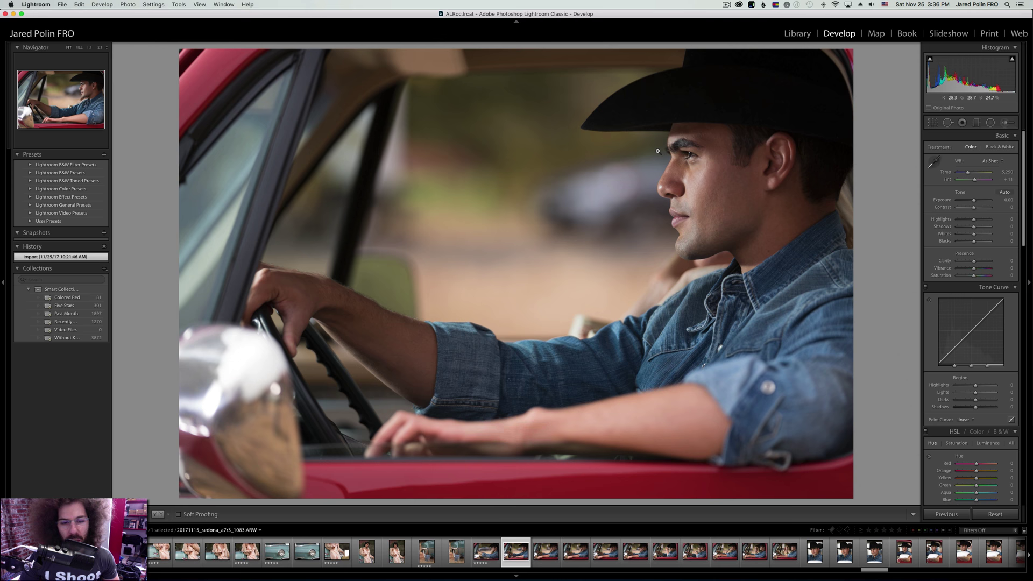
key(5)
key(Right)
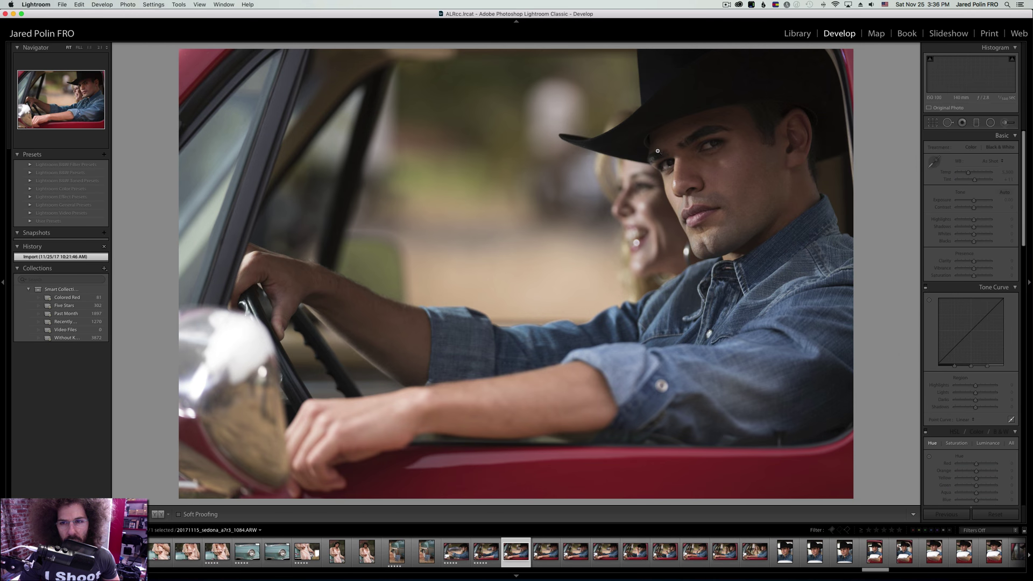
Rate the driver shot 20171115_sedona_a7r3_1085.ARW five stars and reset its rating to 0.
key(Right)
key(5)
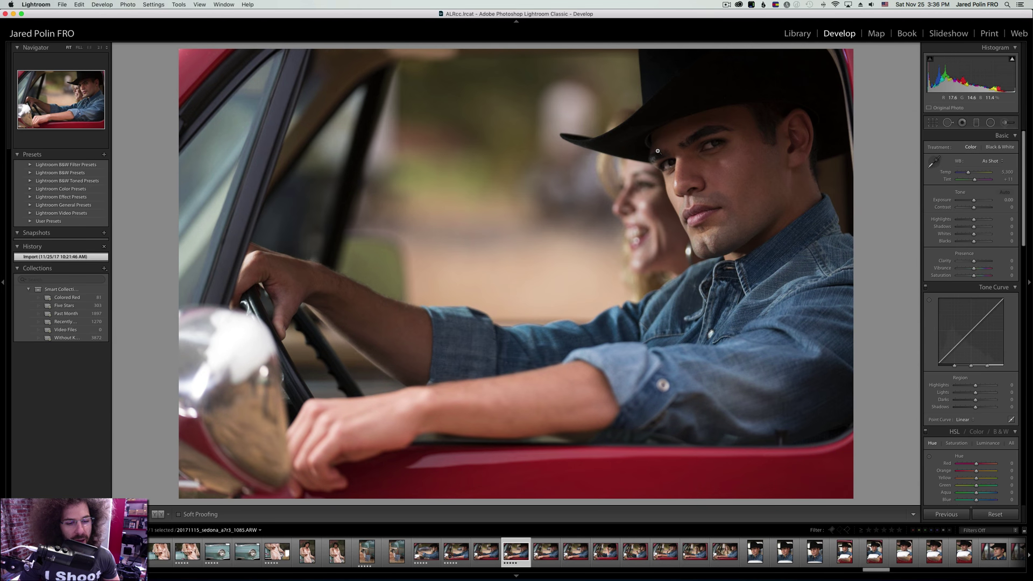
key(0)
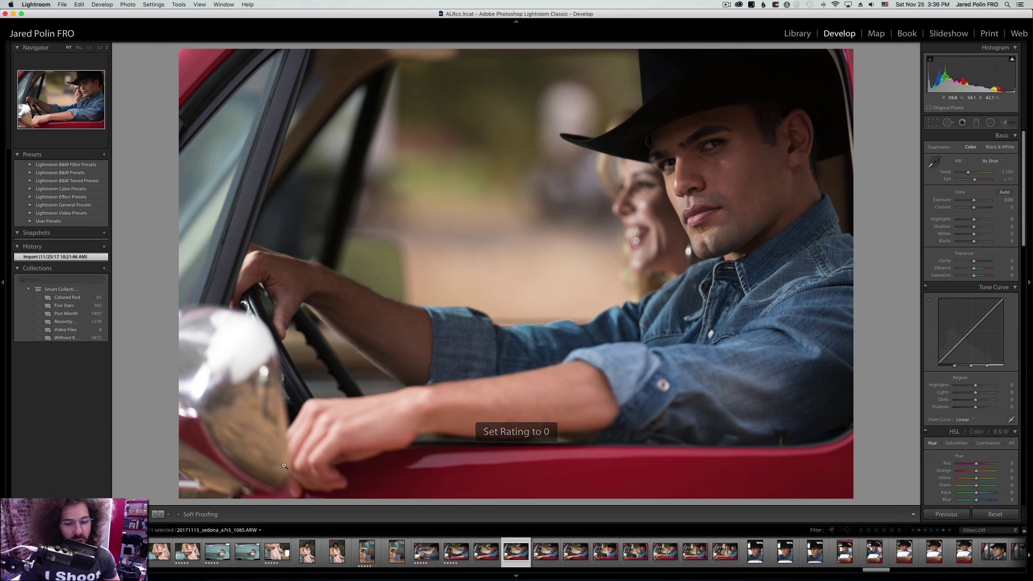
Review the following red truck frames and rate 20171115_sedona_a7r3_1088.ARW and 20171115_sedona_a7r3_1090.ARW five stars.
key(Right)
key(Right)
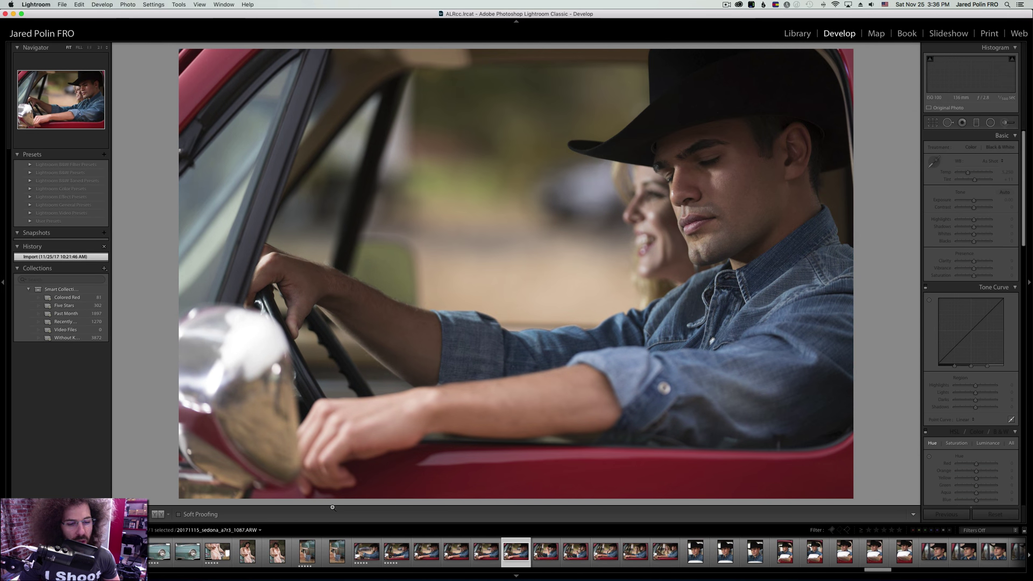
key(Right)
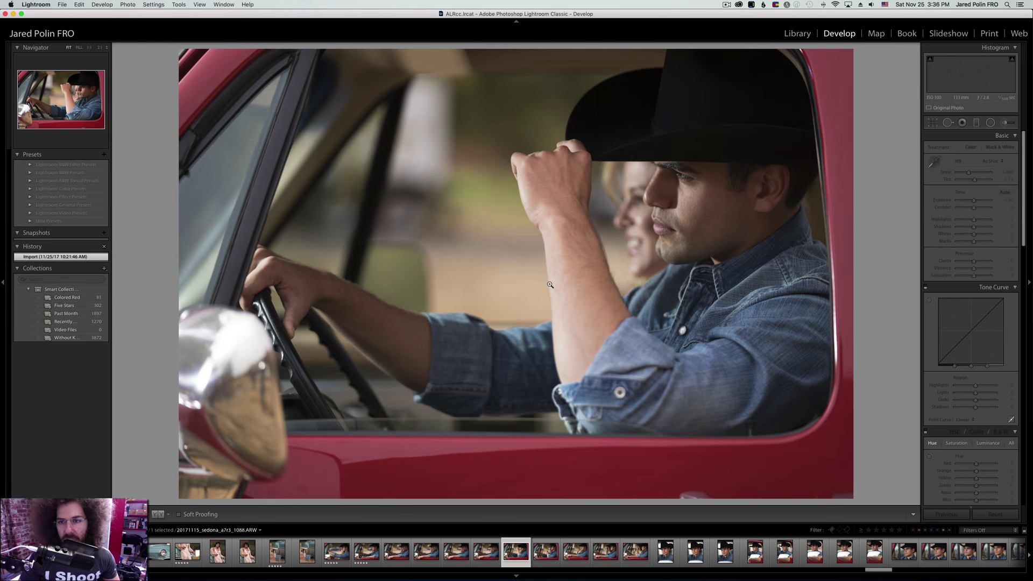
key(5)
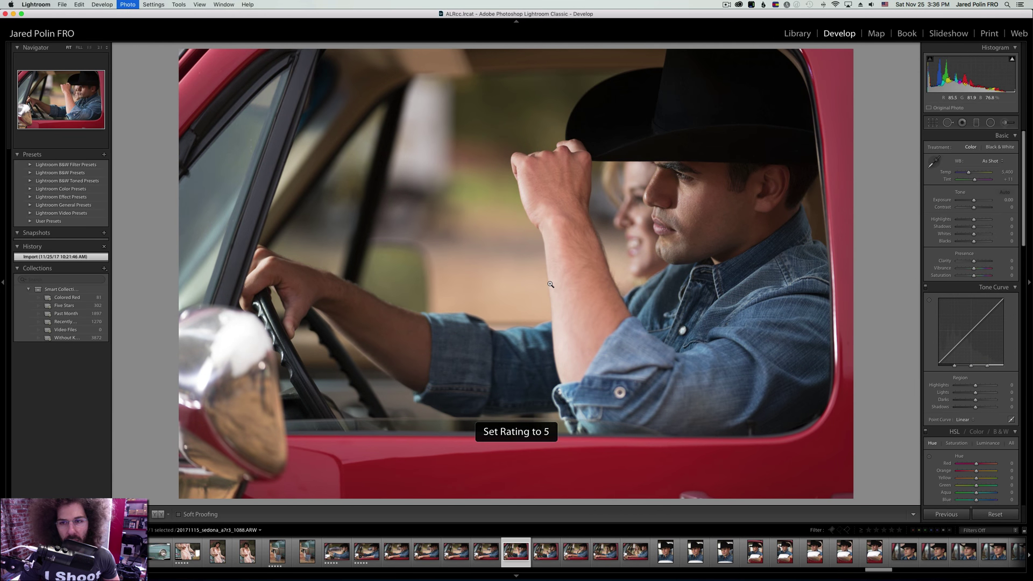
key(Right)
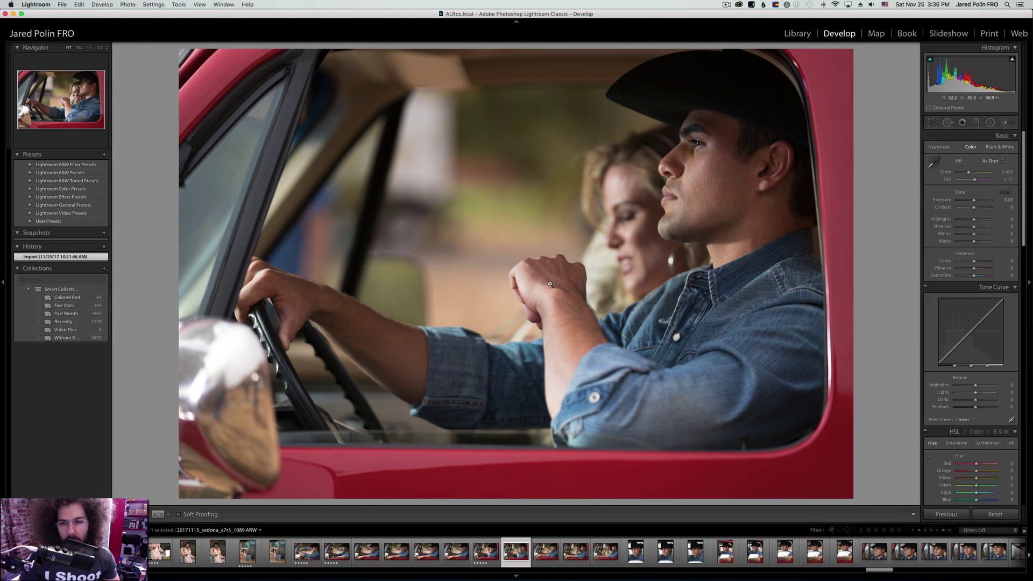
key(Right)
key(5)
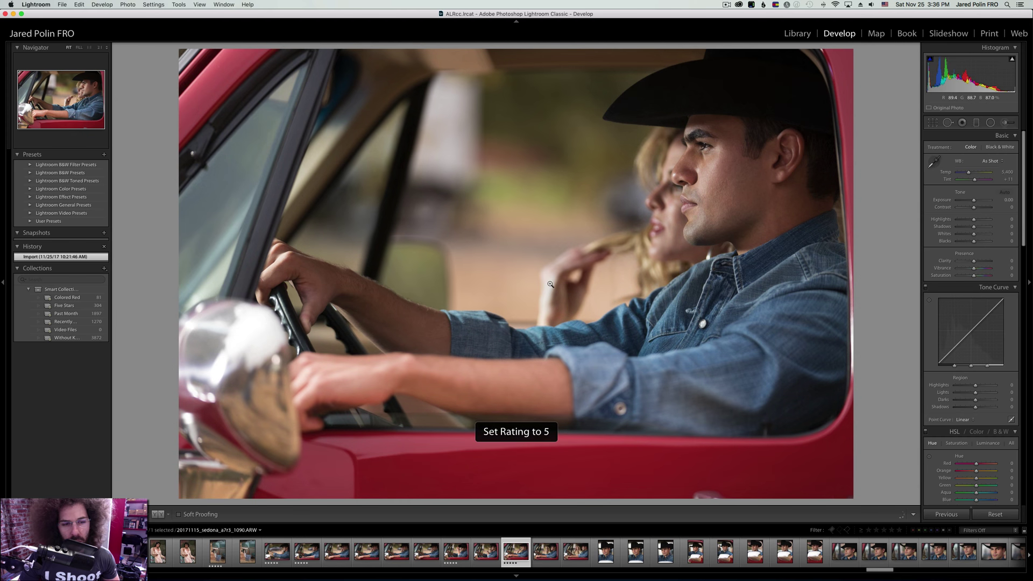
Move past the last red truck frames, compare the first two upright cowboy portraits, check the eye's focus and rate 20171115_sedona_a7r3_1093.ARW five stars.
key(Right)
key(Right)
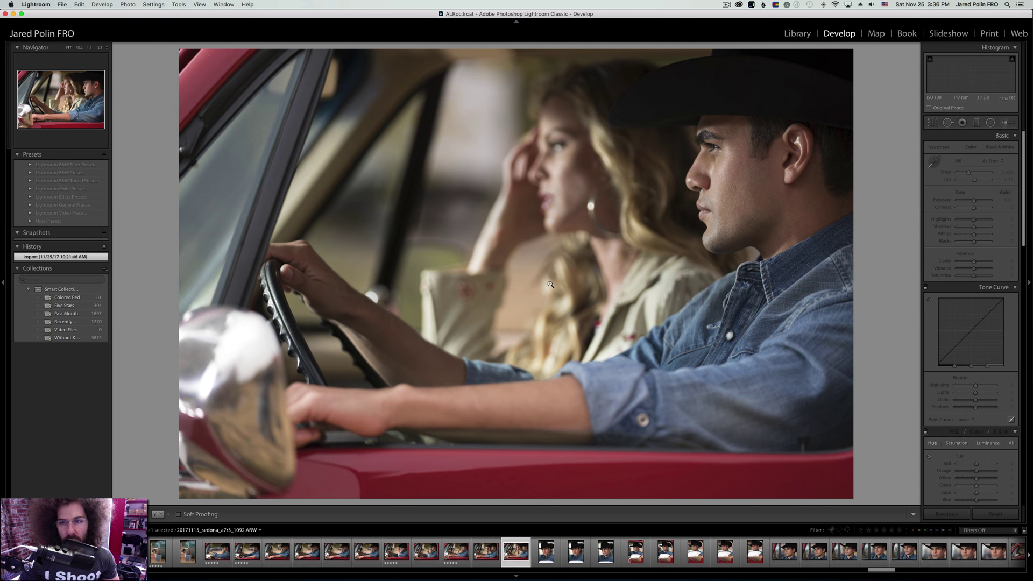
key(Right)
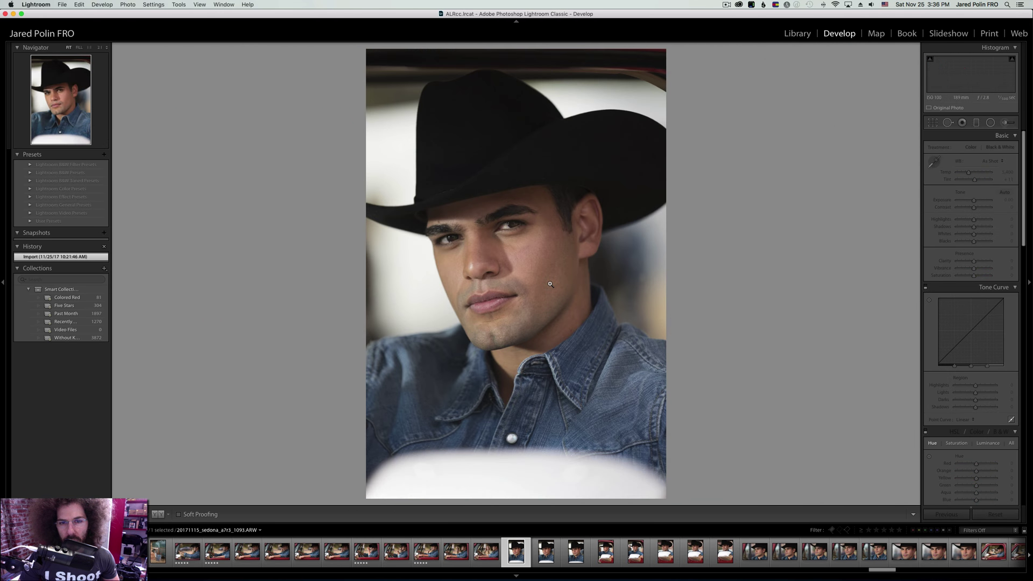
key(Right)
key(Left)
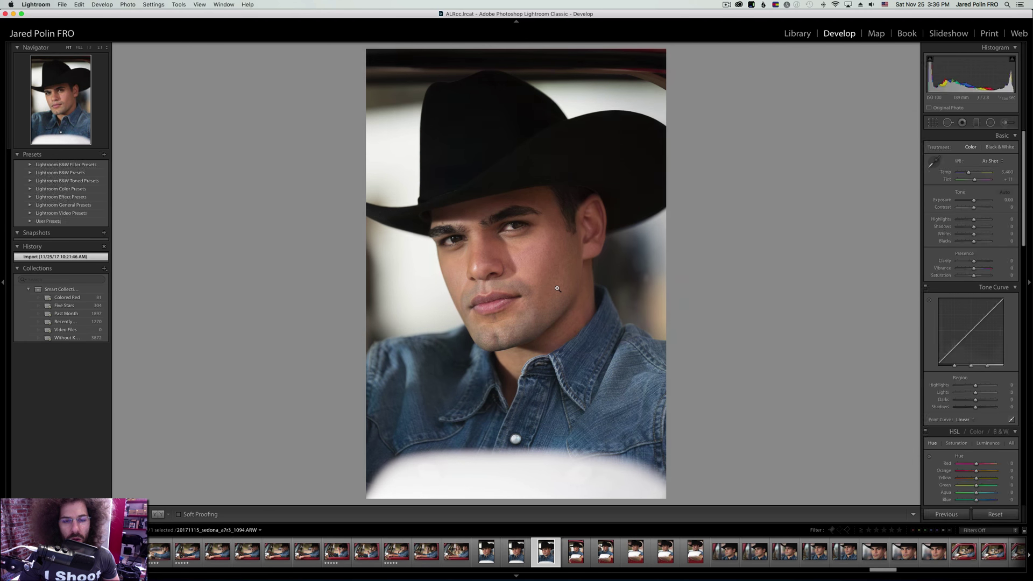
key(Left)
key(Right)
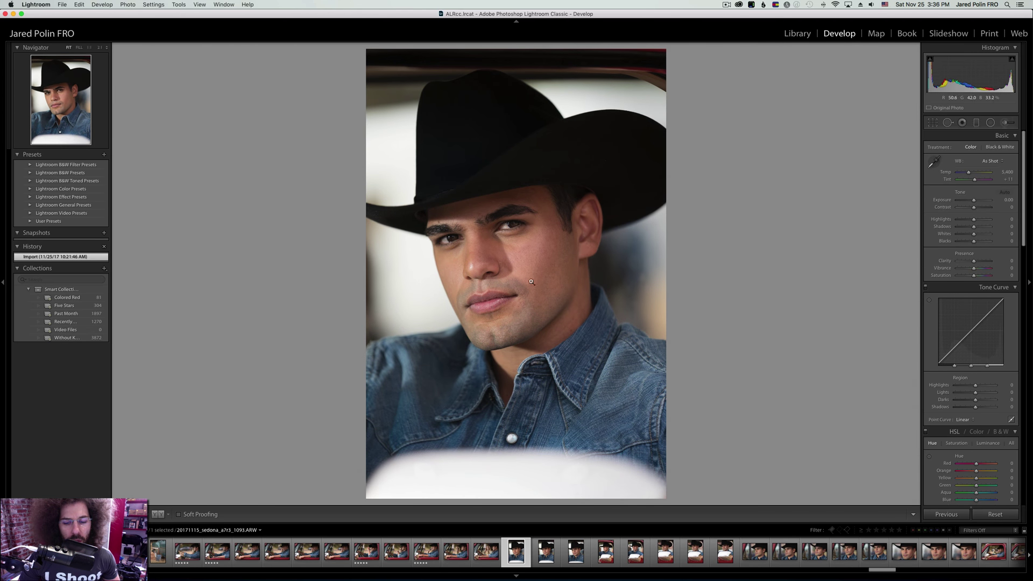
click(511, 230)
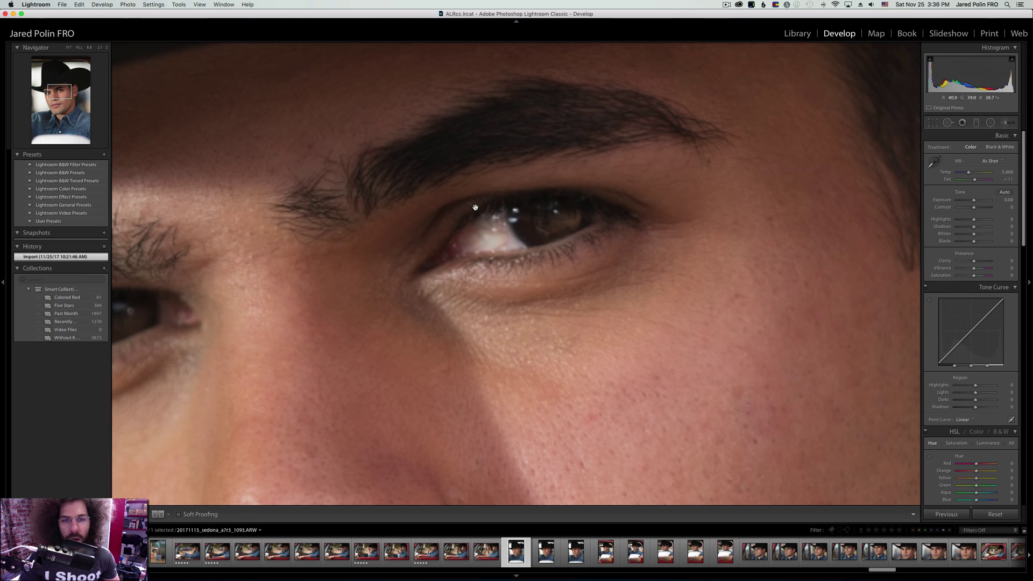
drag(473, 209, 466, 267)
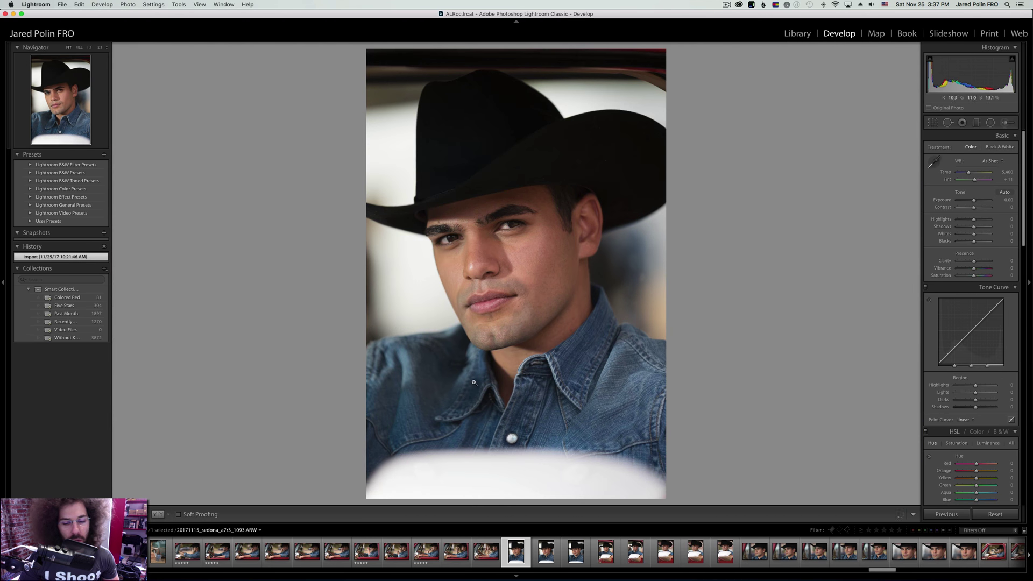
key(5)
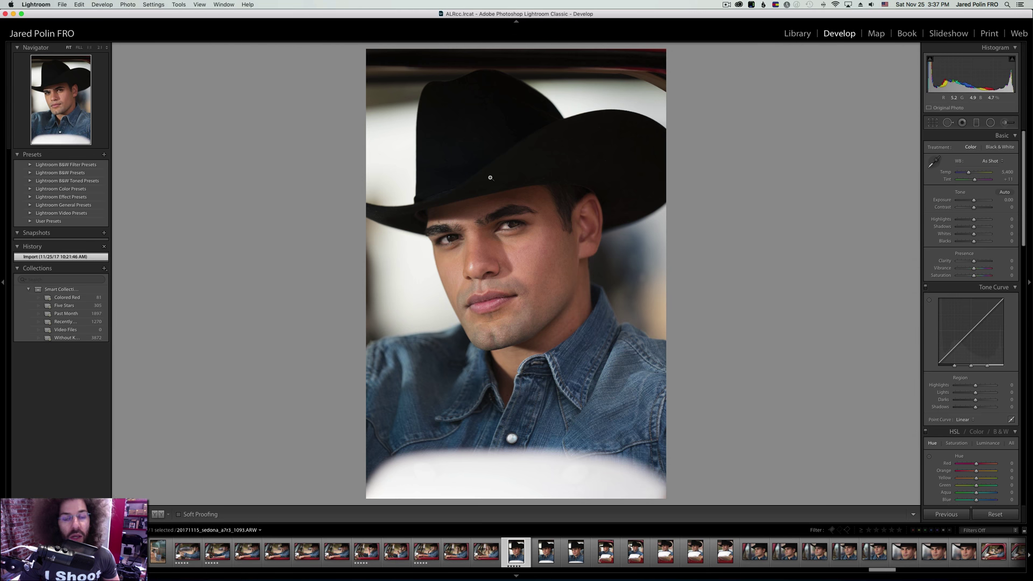
Compare 20171115_sedona_a7r3_1094.ARW with the five-star portrait before it, and continue to the closed-eyes frame.
key(Right)
key(Right)
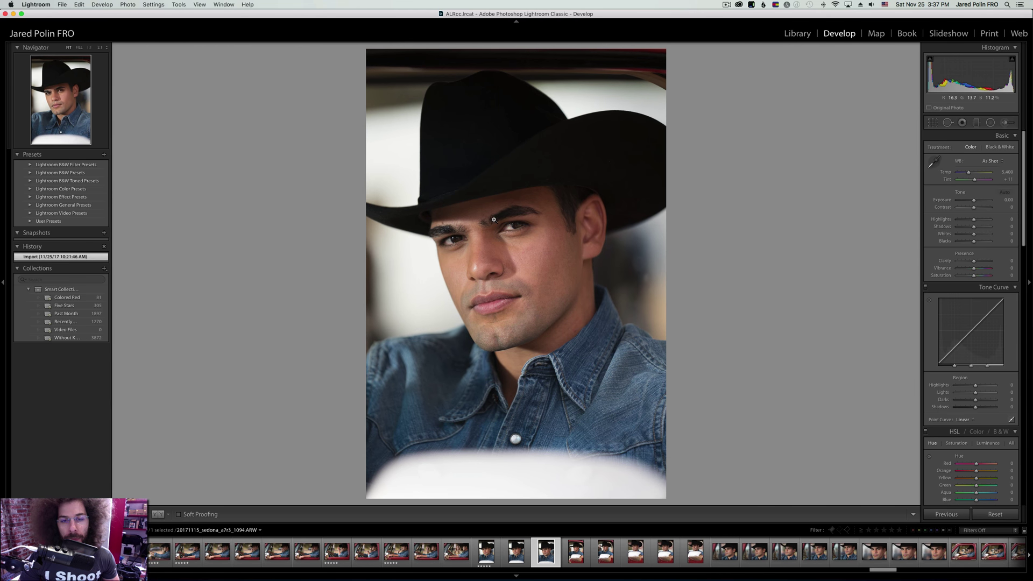
key(Left)
key(Right)
key(Left)
key(Right)
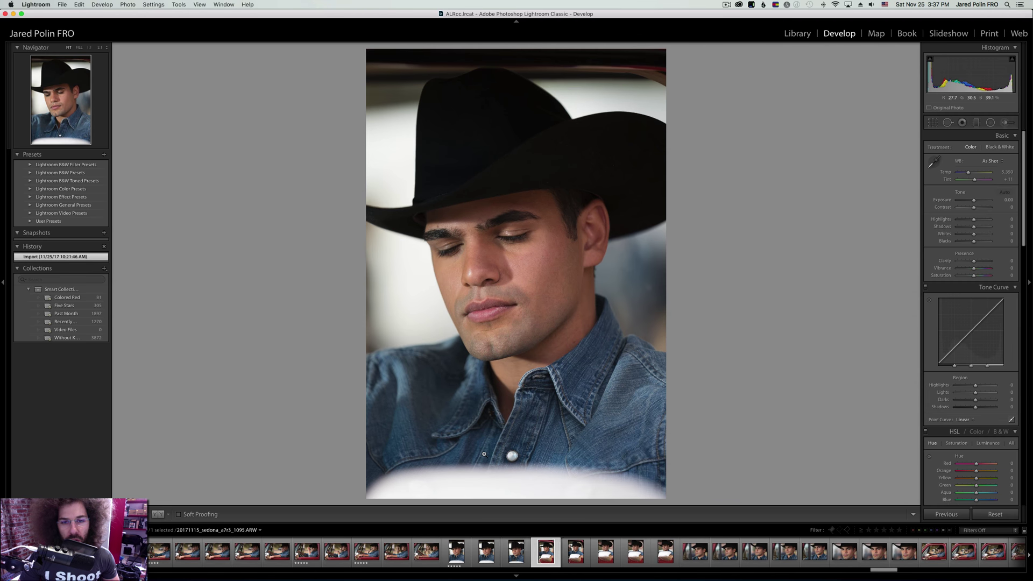
Rate the upright shot of the cowboy behind the truck mirror, 20171115_sedona_a7r3_1096.ARW, five stars and check its eye focus up close.
key(Right)
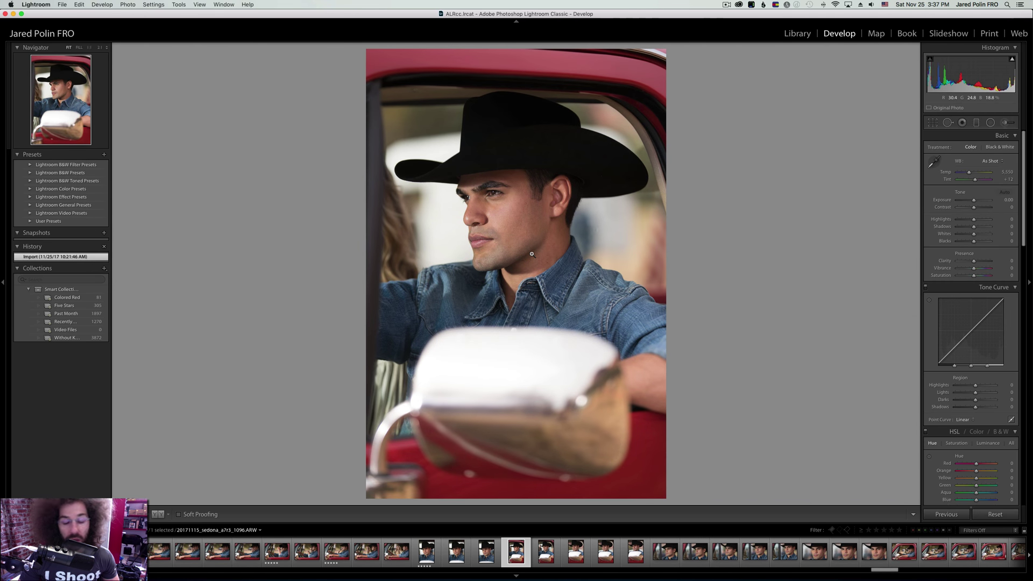
key(5)
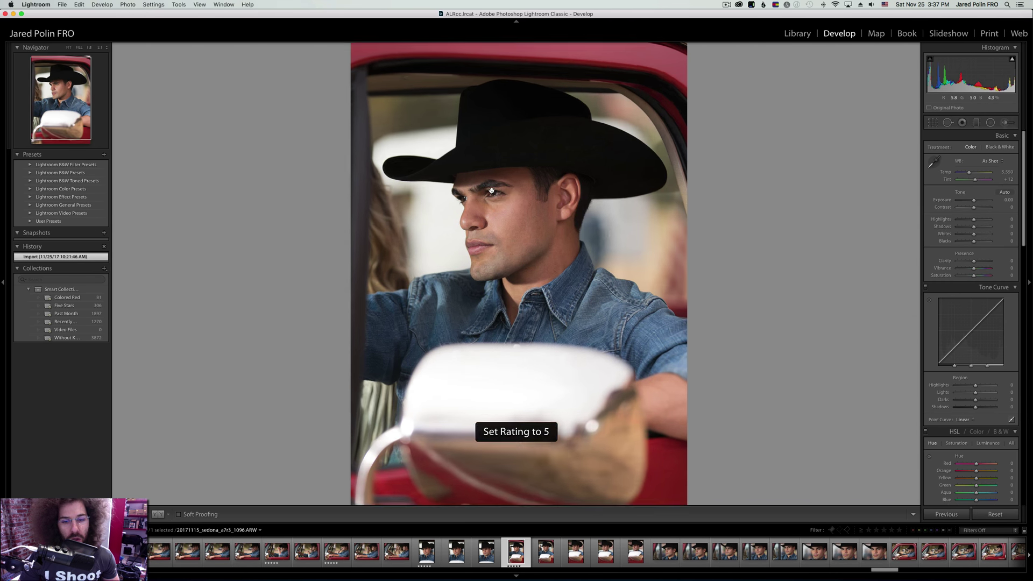
click(491, 190)
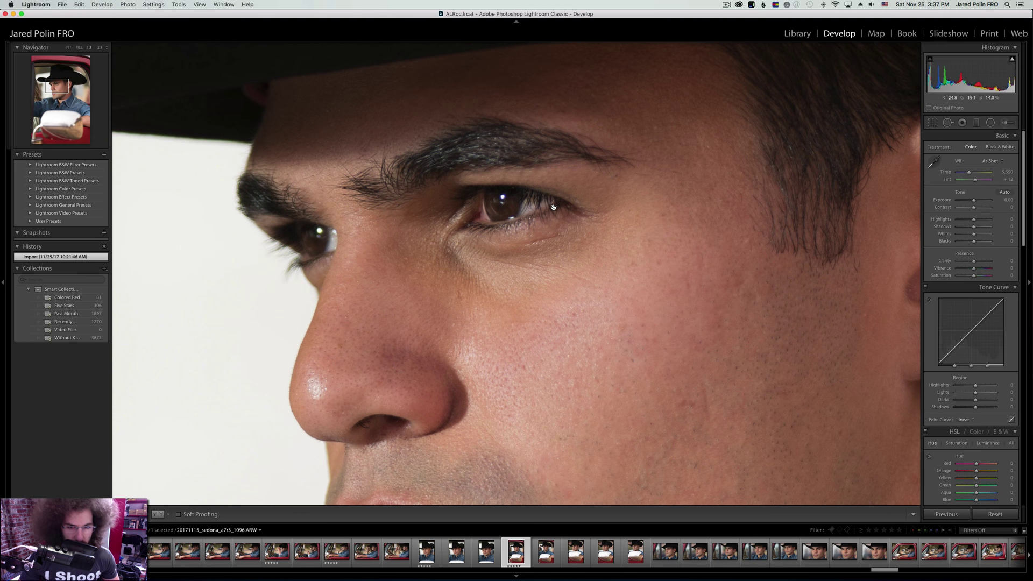
click(515, 206)
Compare the next two upright mirror portraits and rate 20171115_sedona_a7r3_1097.ARW five stars.
key(Right)
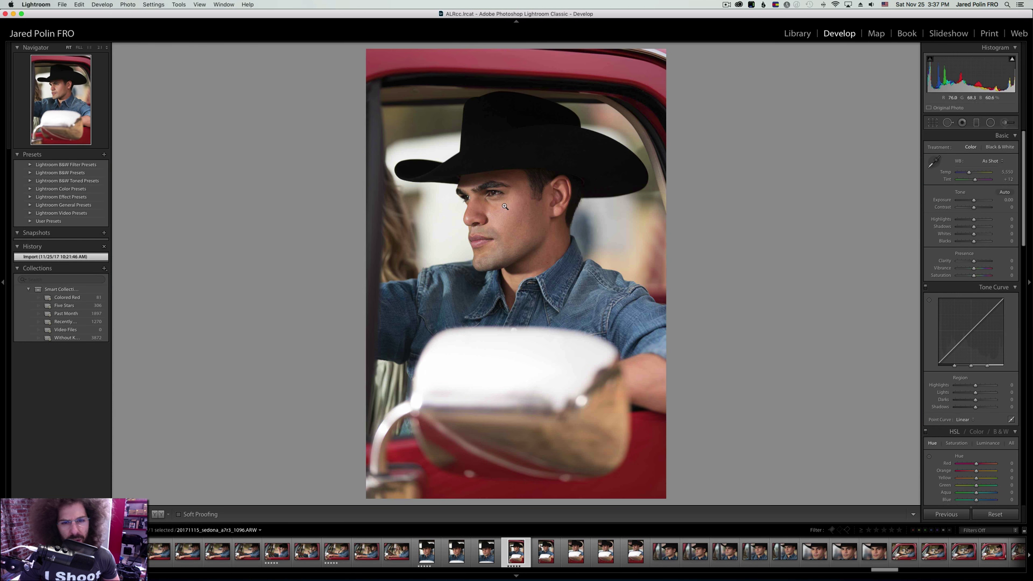
key(Right)
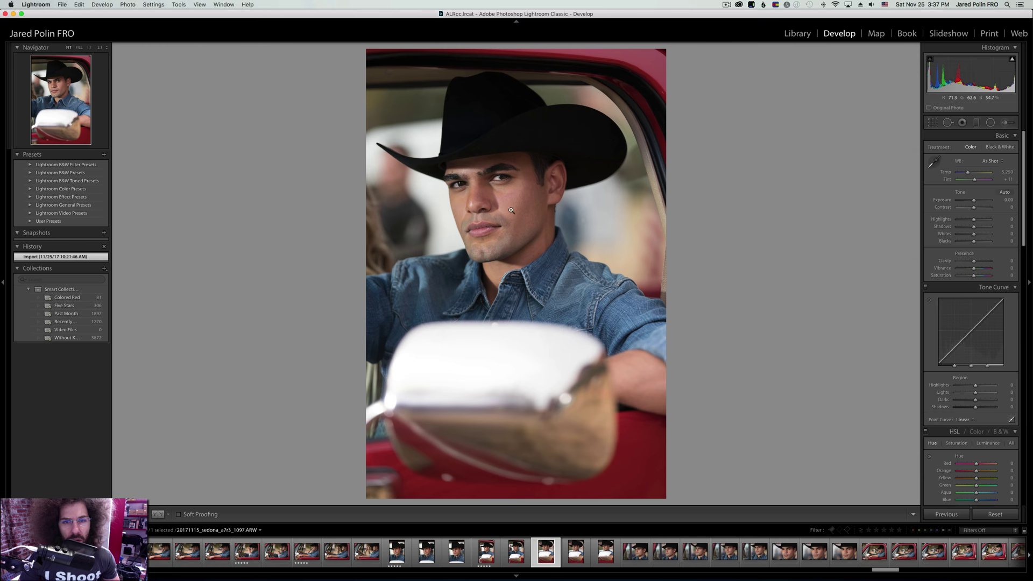
key(Left)
key(5)
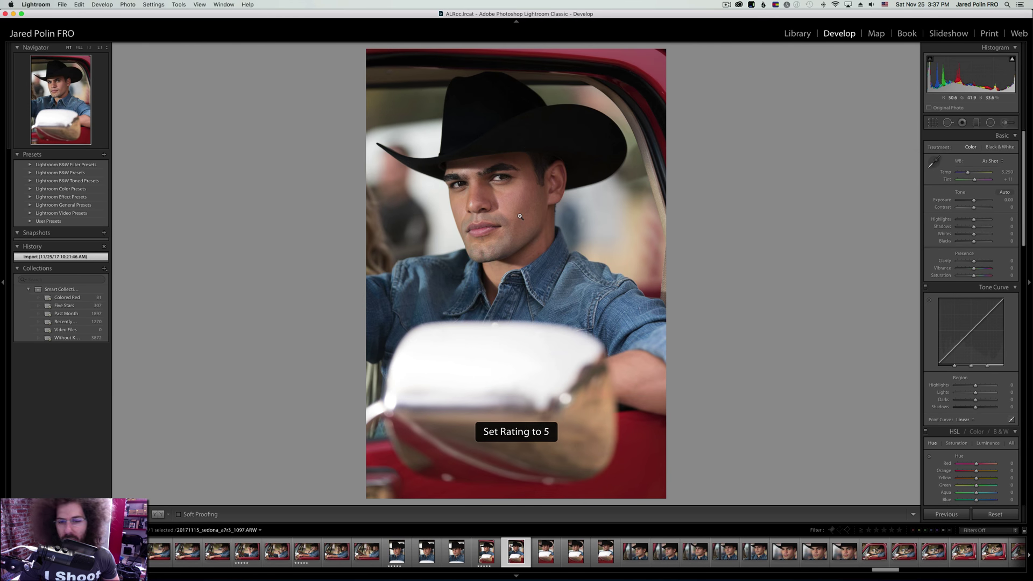
Review the remaining mirror portraits and the close-ups of the cowboy, and examine the eye focus in 20171115_sedona_a7r3_1106.ARW.
key(Right)
key(Right)
key(Right)
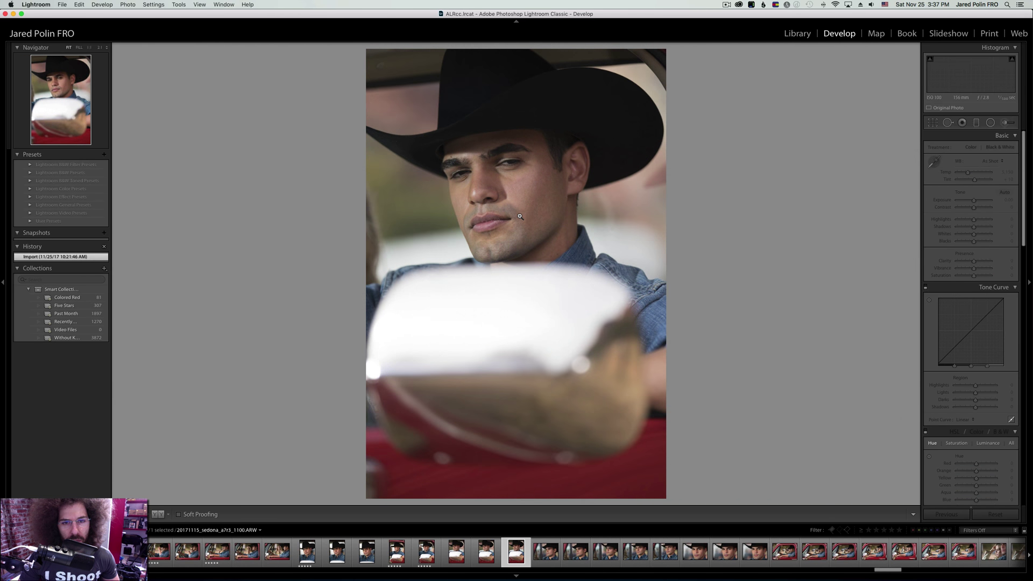
key(Right)
key(Right)
key(Right)
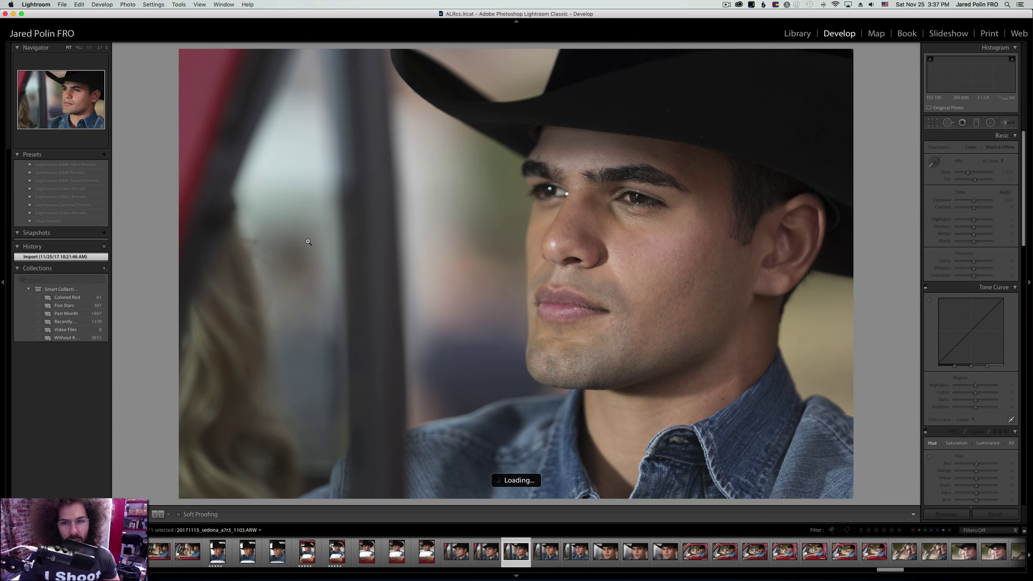
key(Right)
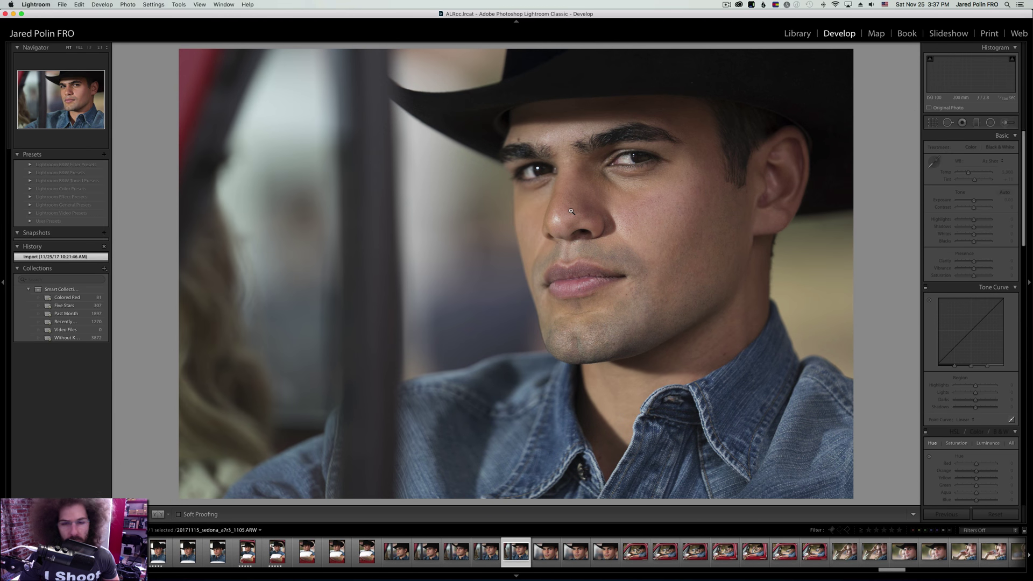
key(Right)
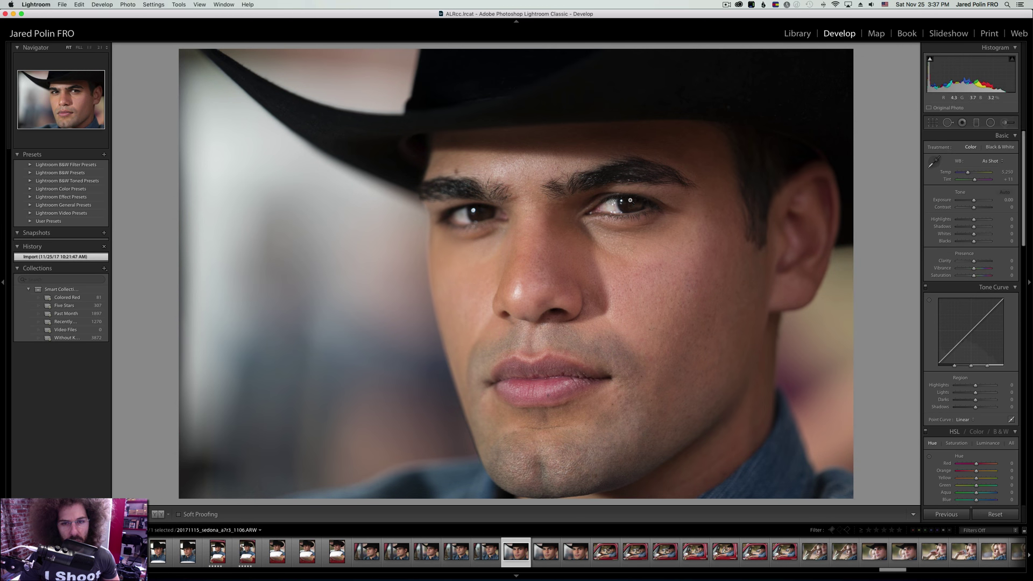
click(629, 200)
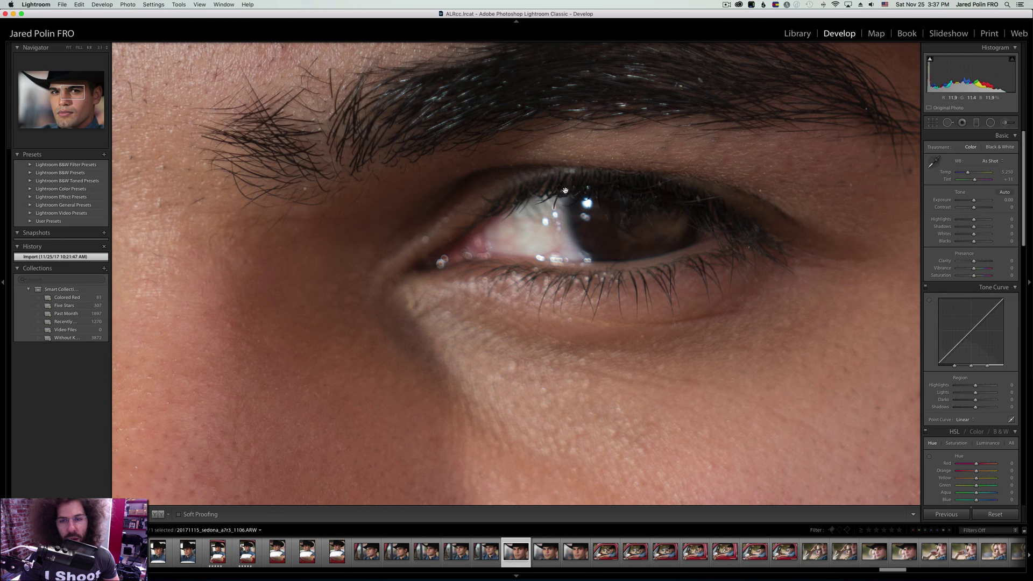
click(593, 208)
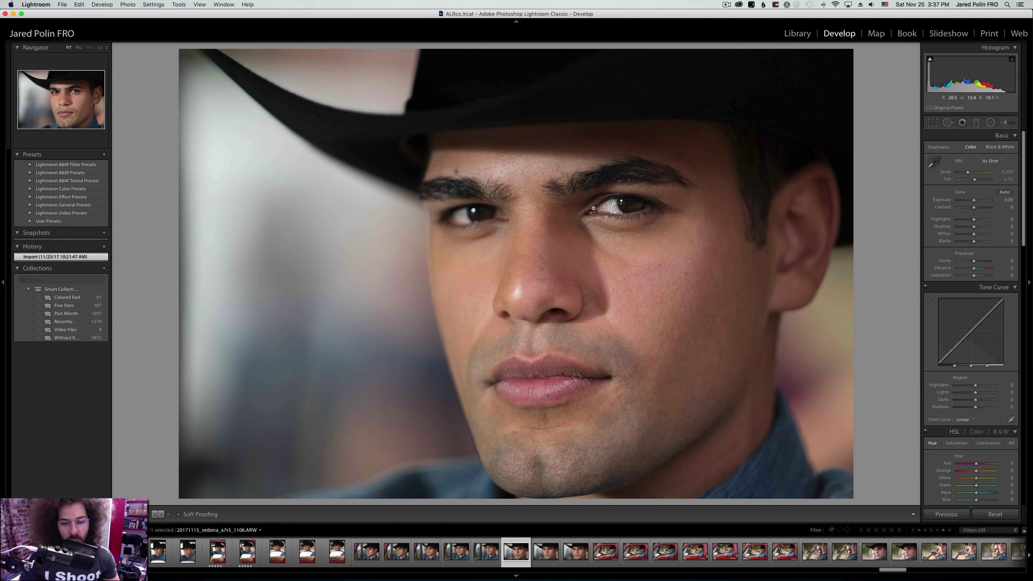
Review the last frontal close-ups and the wider red truck frames up to the woman's close-up, 20171115_sedona_a7r3_1116.ARW.
key(Right)
key(Right)
key(Right)
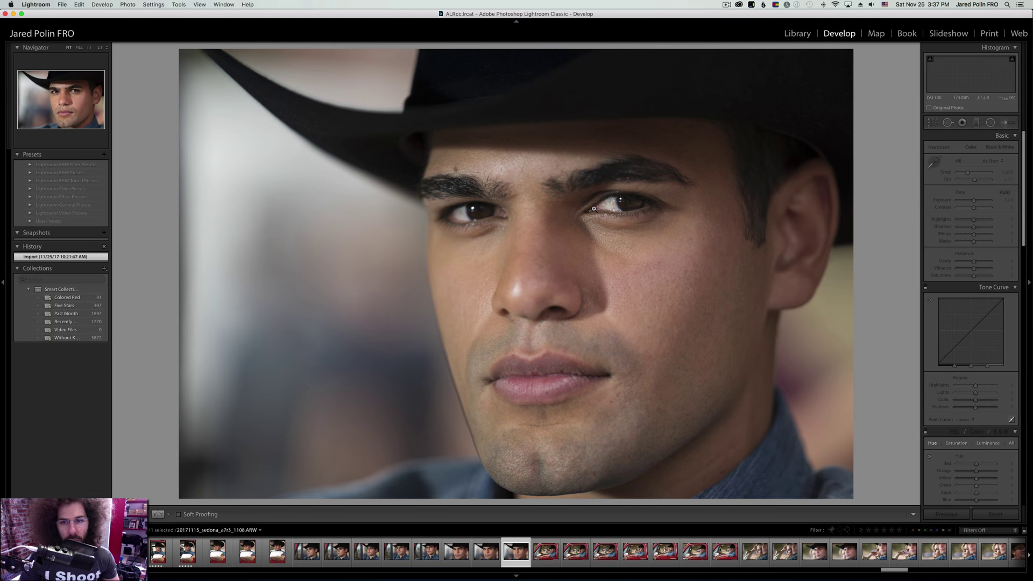
key(Right)
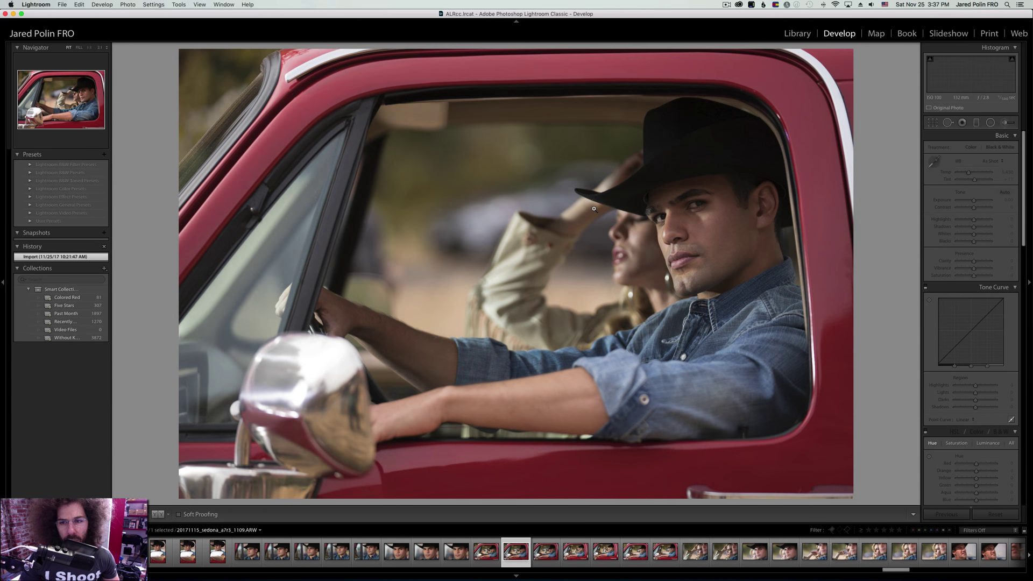
key(Right)
key(Right)
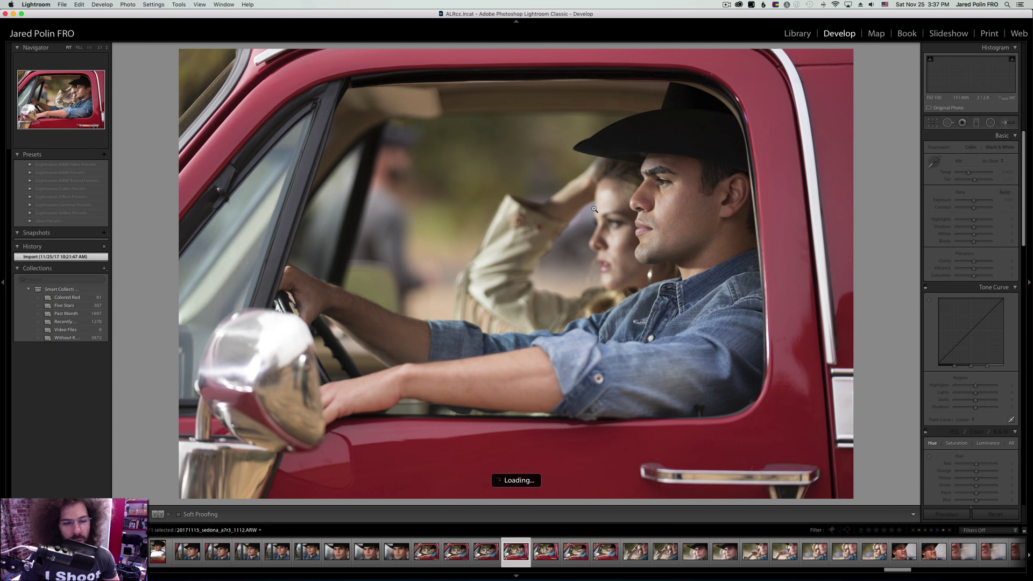
key(Right)
key(Right)
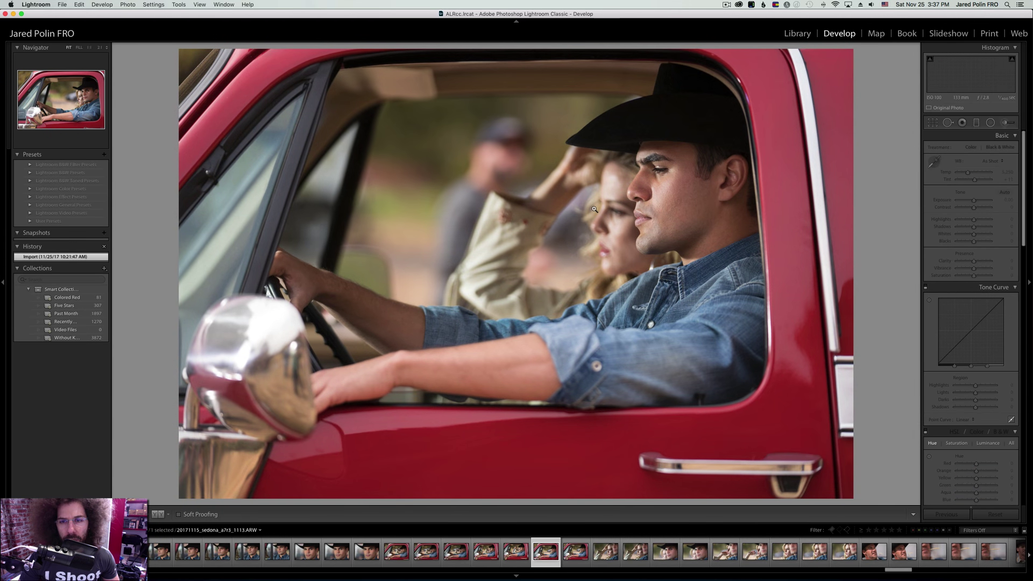
key(Right)
key(Right)
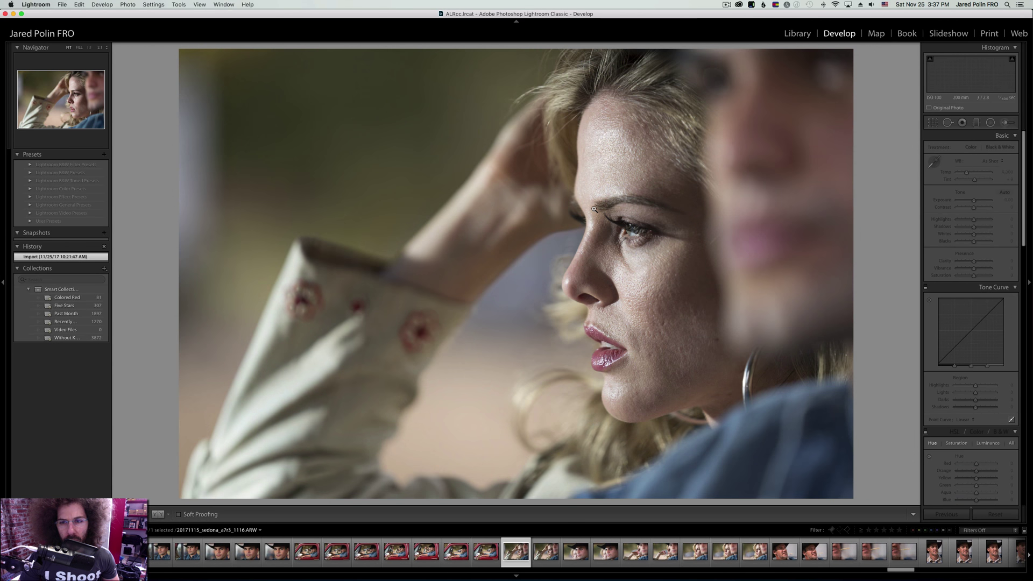
Look over the next close-ups, check the cowboy's eye focus in 20171115_sedona_a7r3_1119.ARW and rate that photo five stars.
key(Right)
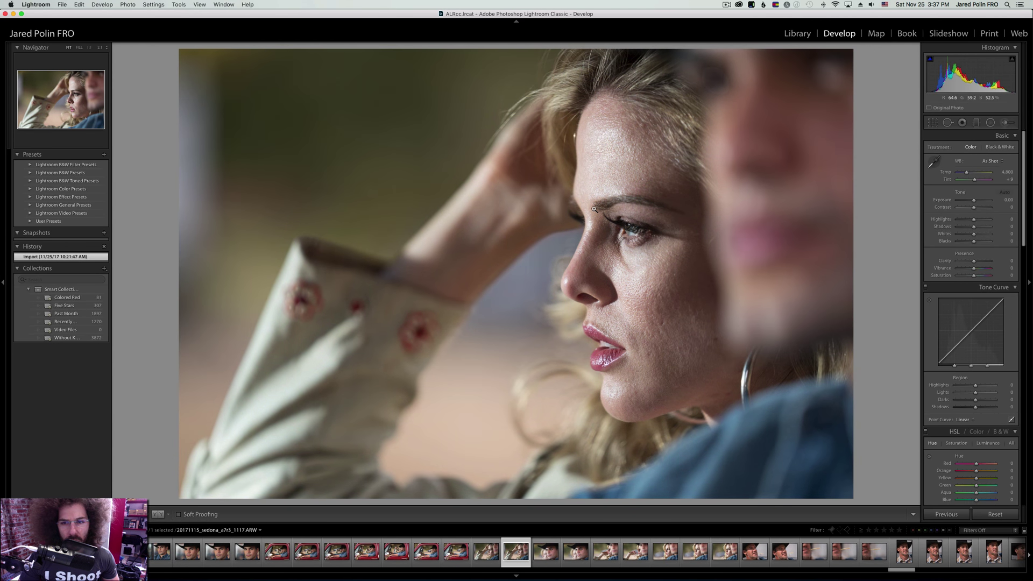
key(Right)
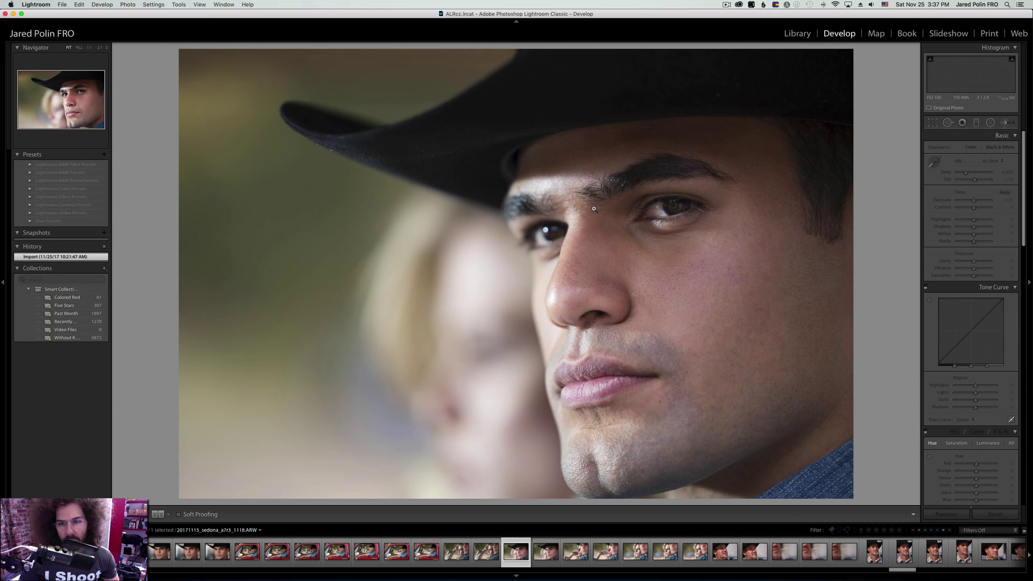
key(Right)
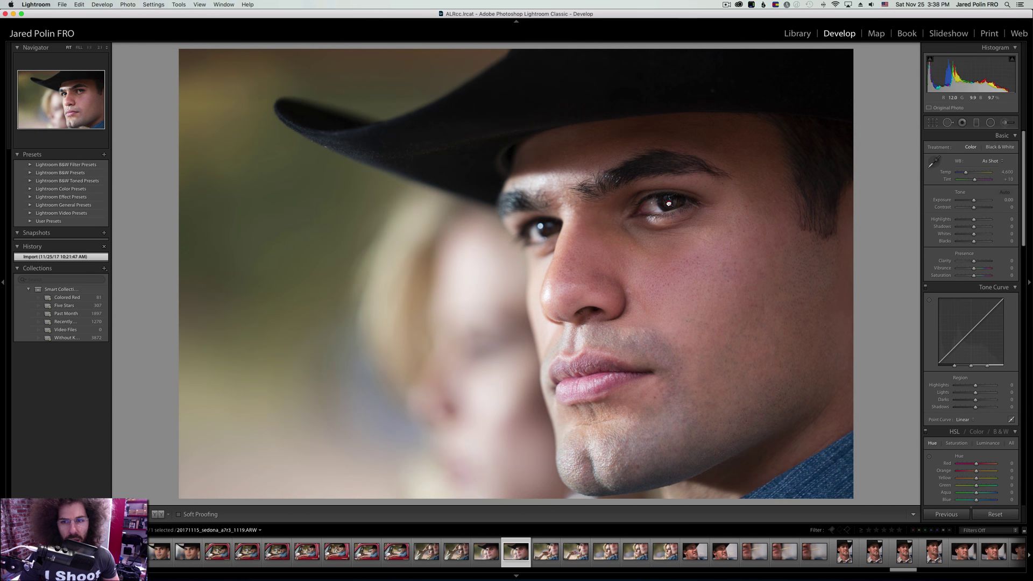
click(668, 202)
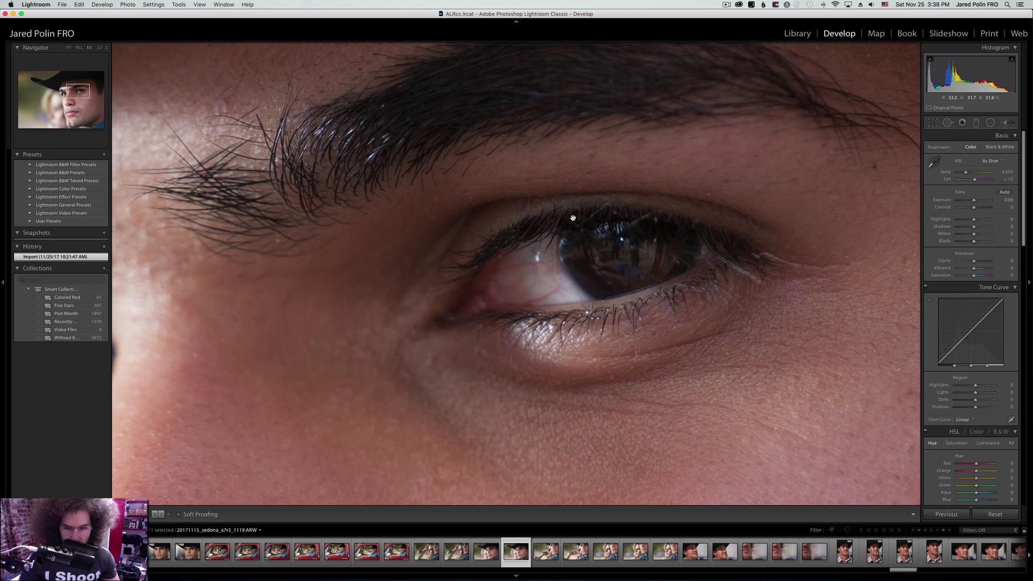
key(5)
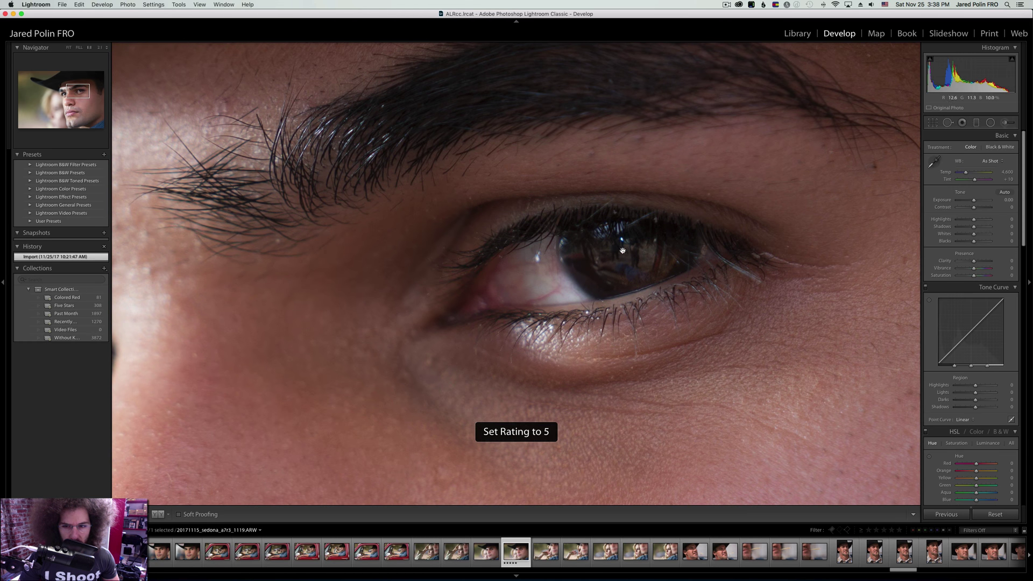
click(622, 273)
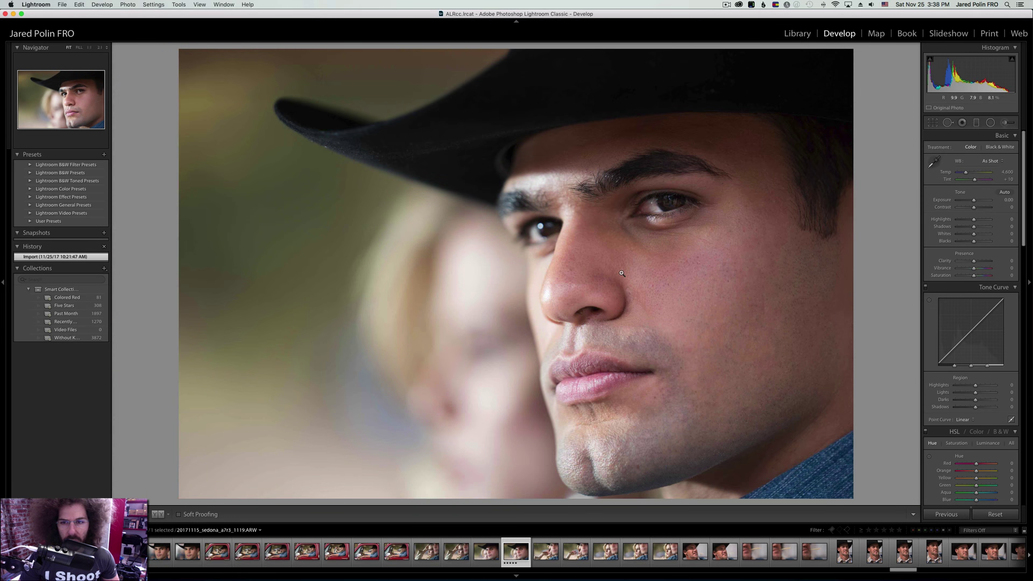
Find the woman's close-up 20171115_sedona_a7r3_1122.ARW, rate it five stars and check the focus on her eye.
key(Right)
key(Right)
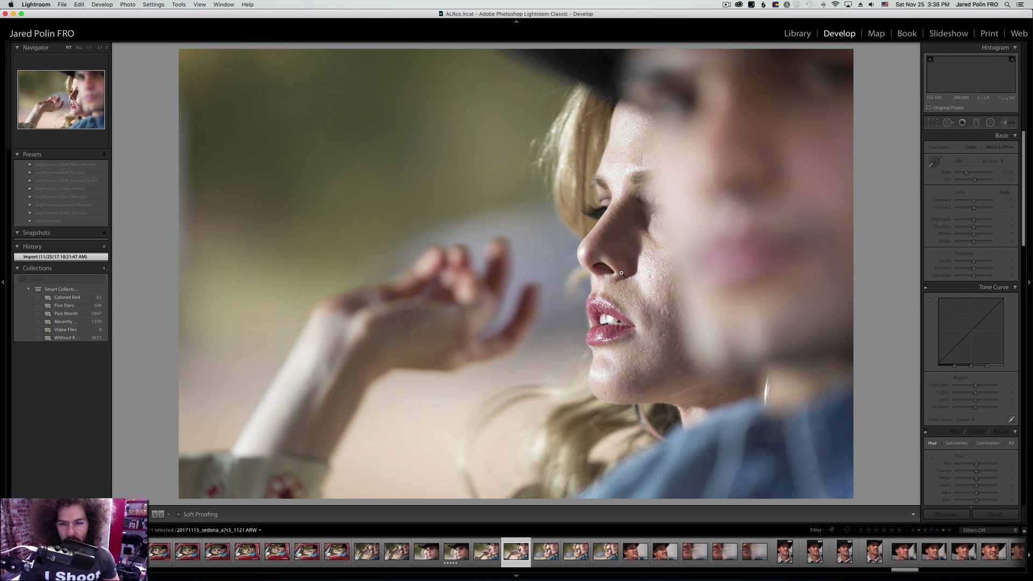
key(Right)
key(5)
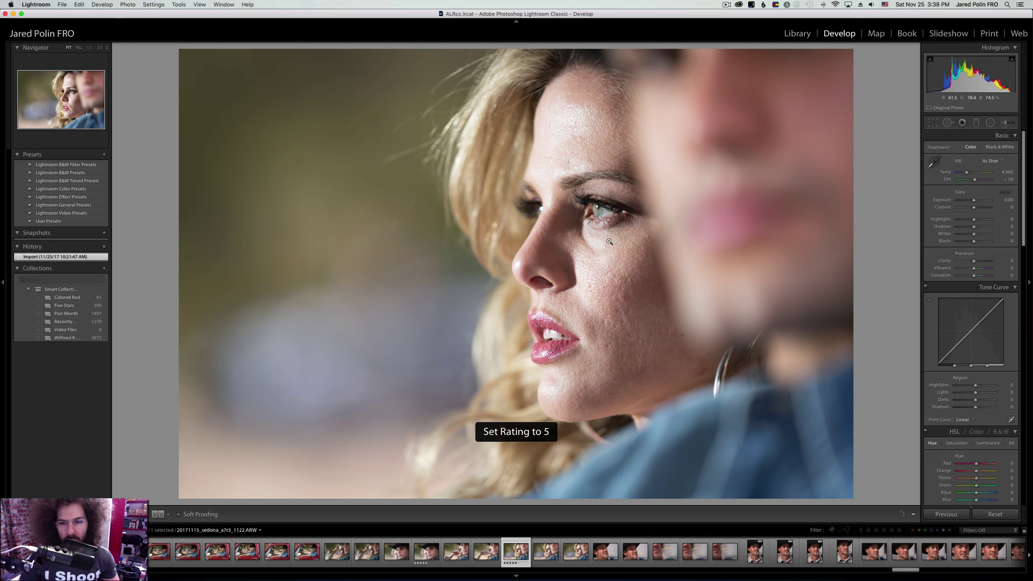
click(606, 209)
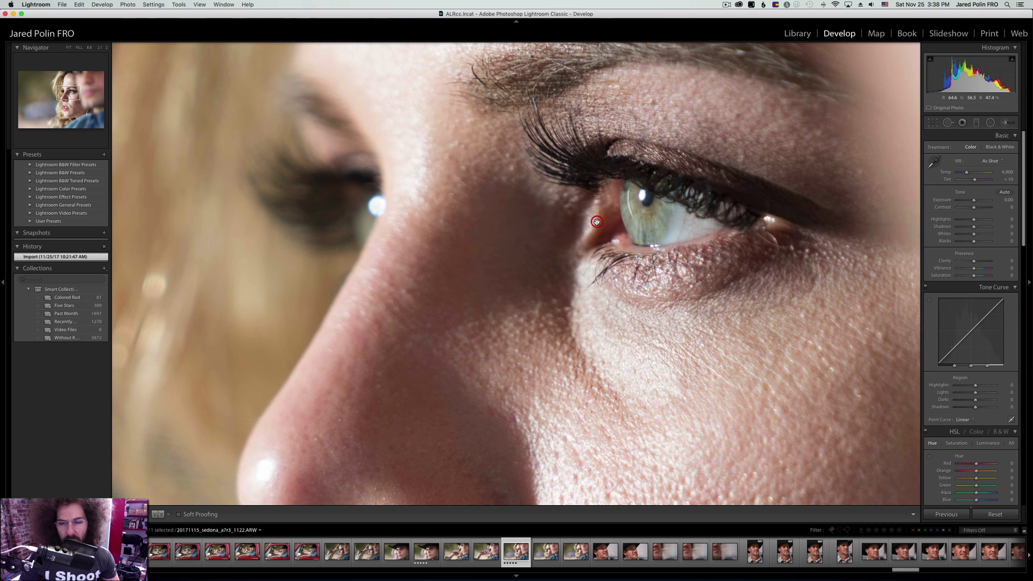
Compare the woman's close-ups 20171115_sedona_a7r3_1122.ARW and 20171115_sedona_a7r3_1123.ARW, and reset the rating of 1122 to zero.
key(Right)
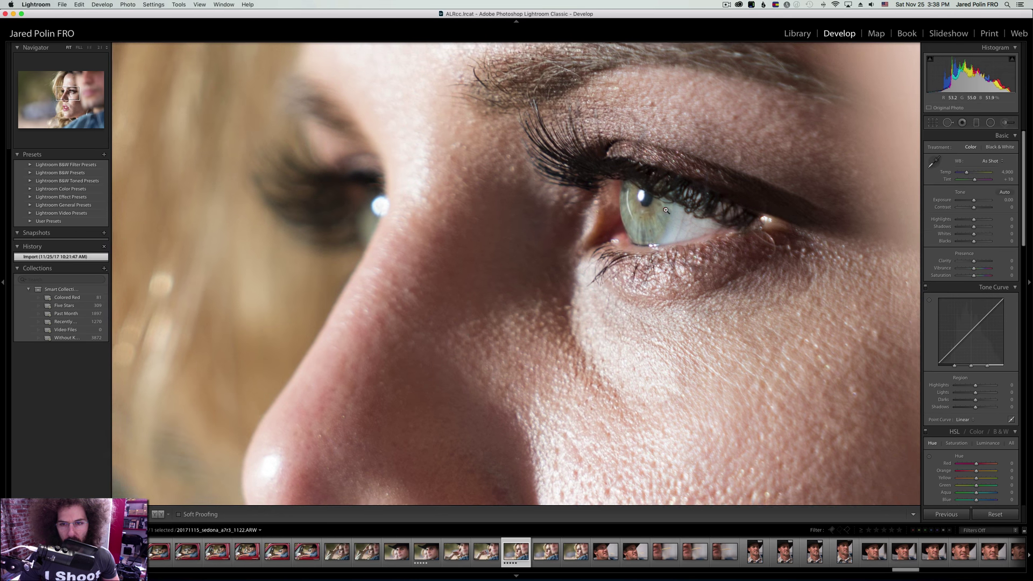
click(556, 228)
key(Right)
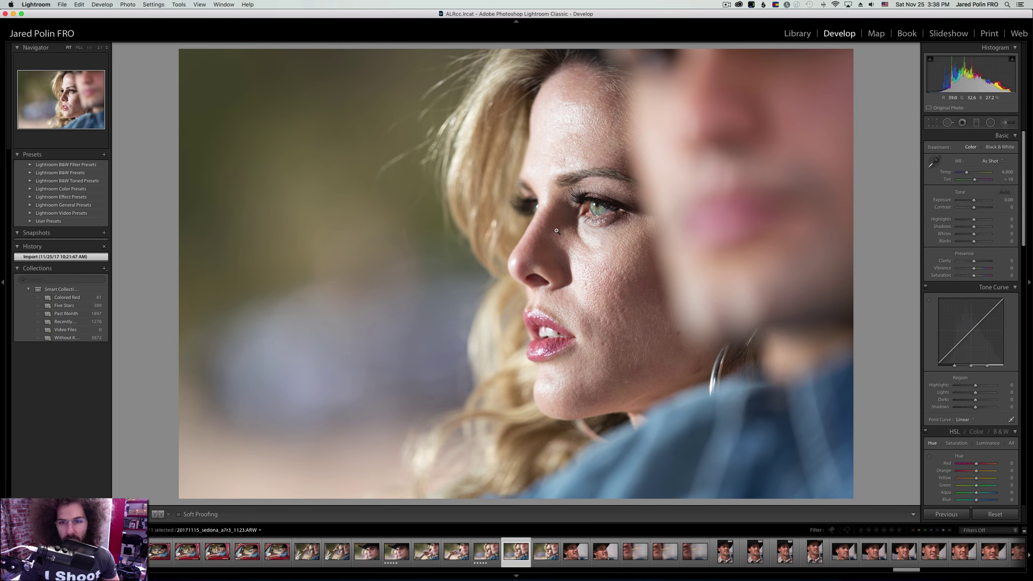
key(Left)
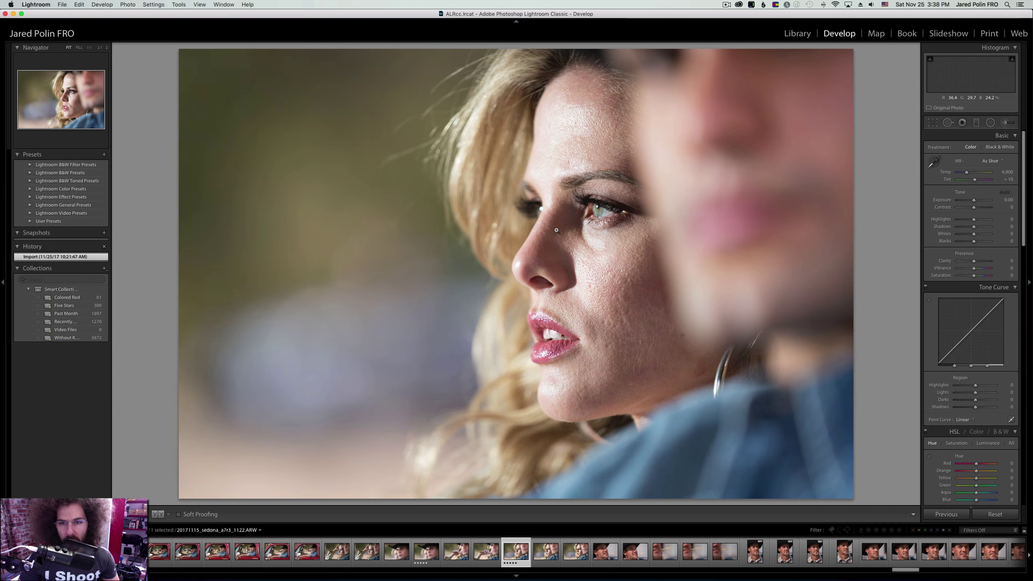
key(Right)
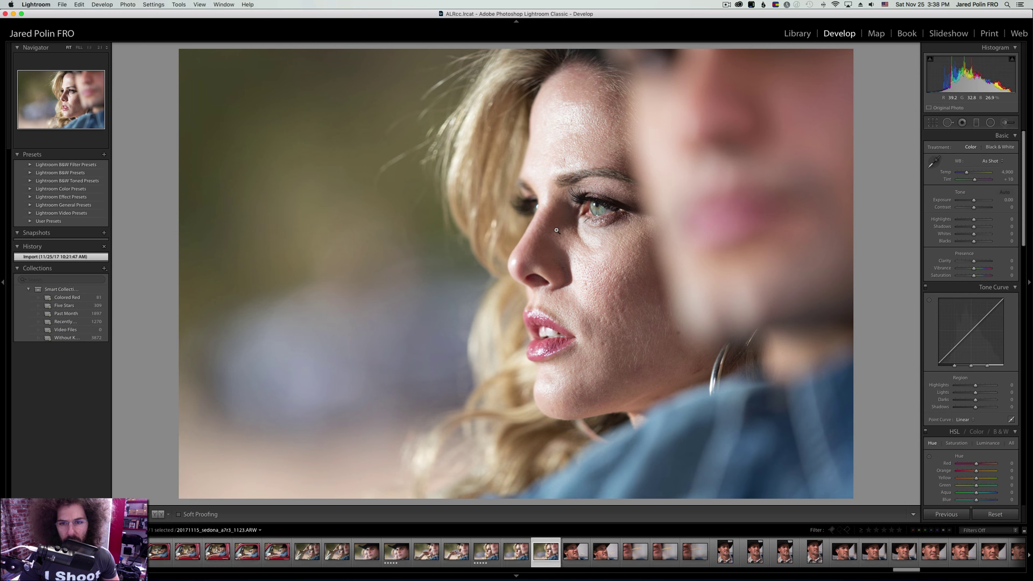
key(Left)
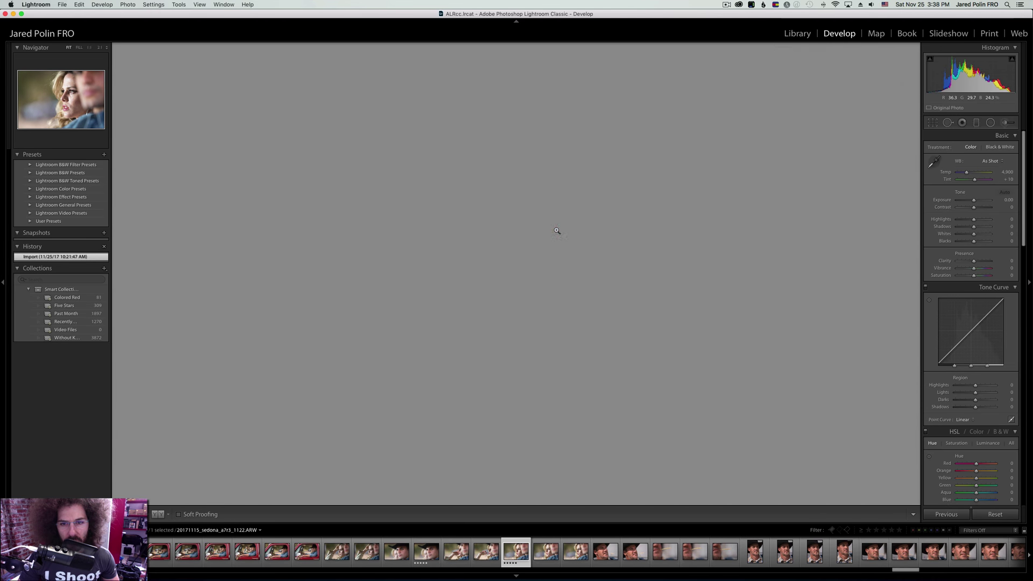
key(0)
key(Right)
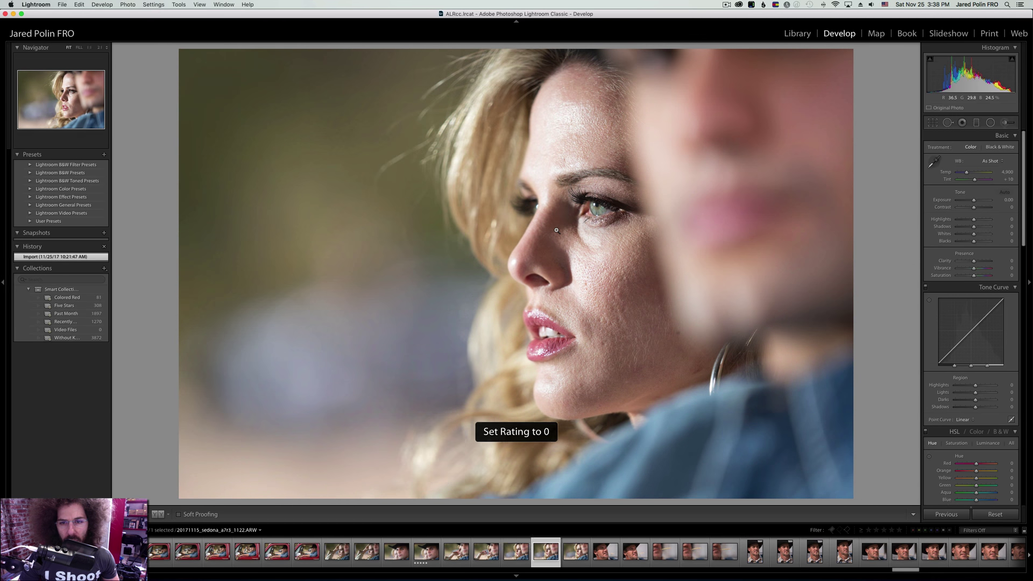
Check the woman's eye focus in 20171115_sedona_a7r3_1123.ARW against 20171115_sedona_a7r3_1122.ARW and rate 1122 five stars.
key(Right)
key(Right)
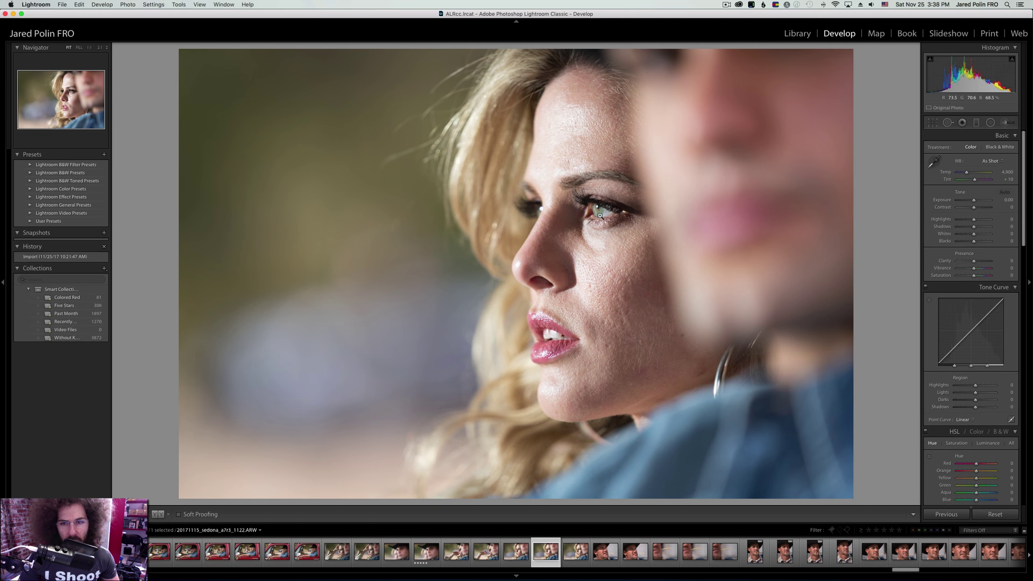
key(Left)
click(592, 206)
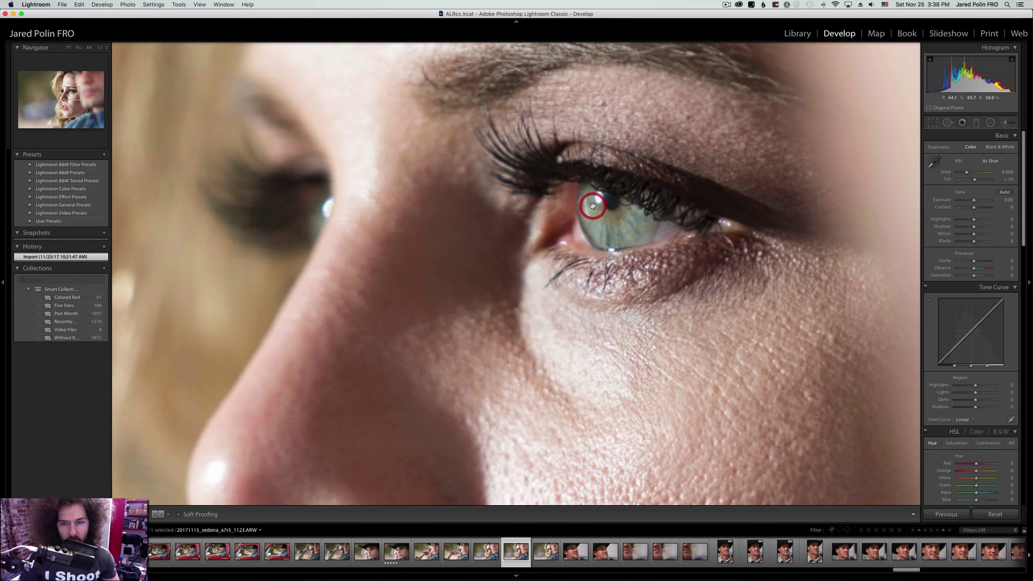
key(Left)
click(542, 180)
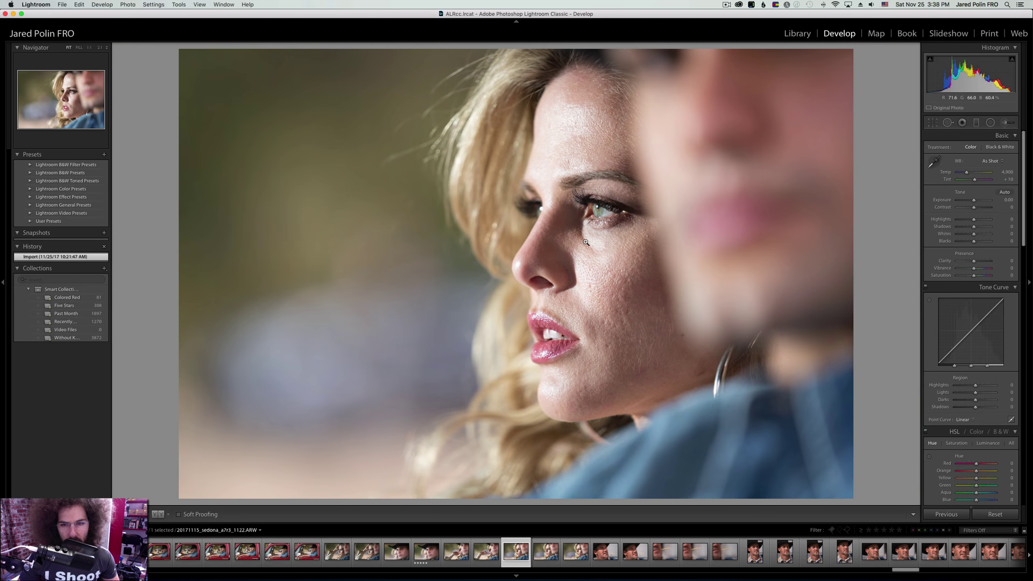
key(5)
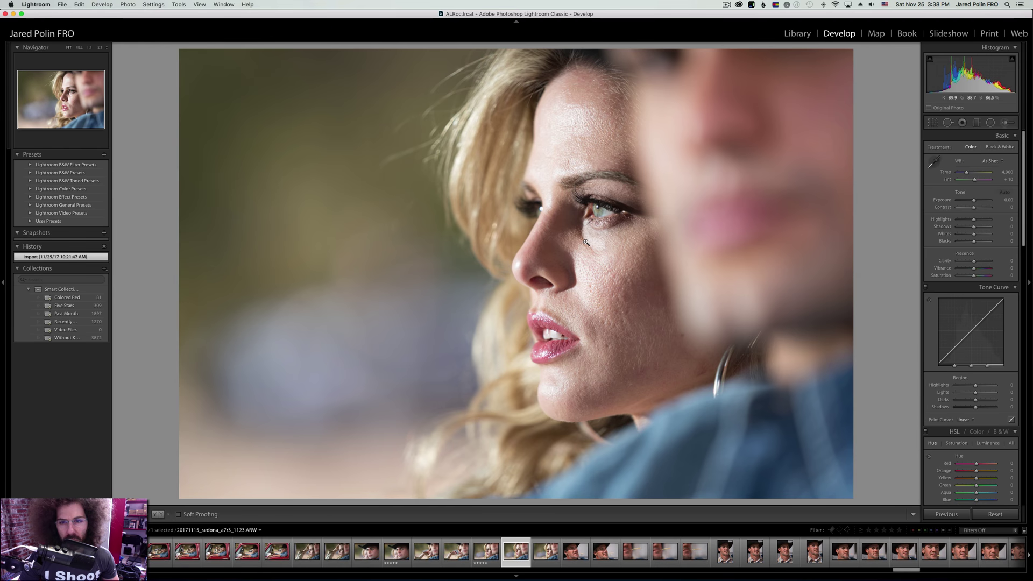
Continue to the cowboy close-up 20171115_sedona_a7r3_1126.ARW, check the focus on his eye and rate the photo five stars.
key(Right)
key(Right)
key(Right)
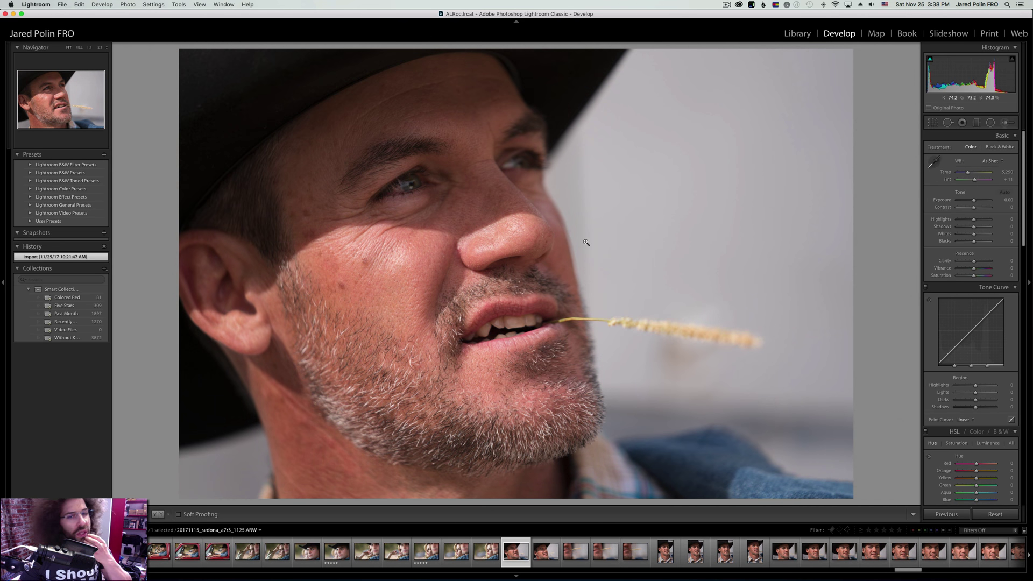
key(Right)
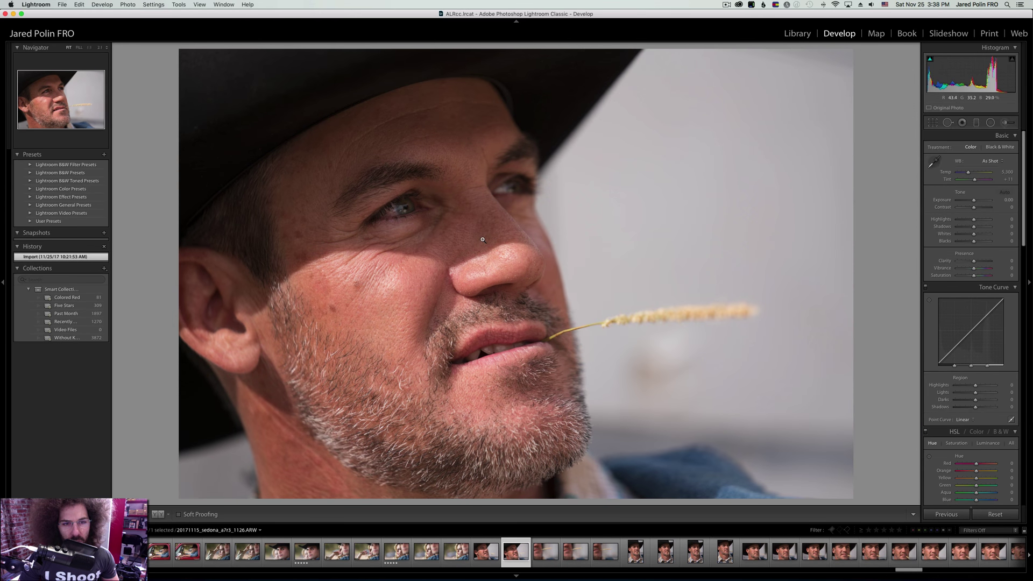
click(406, 202)
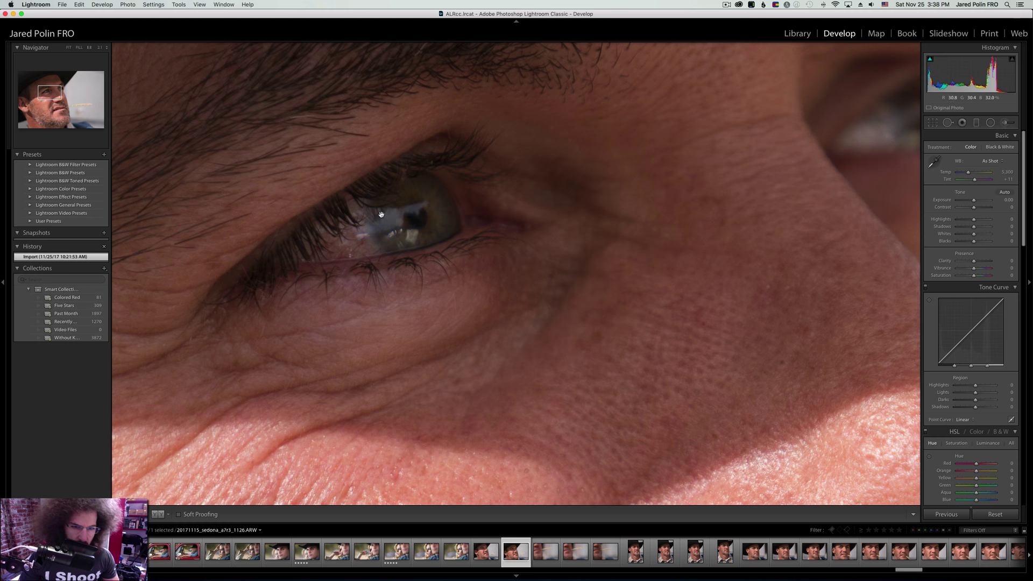
key(5)
click(414, 229)
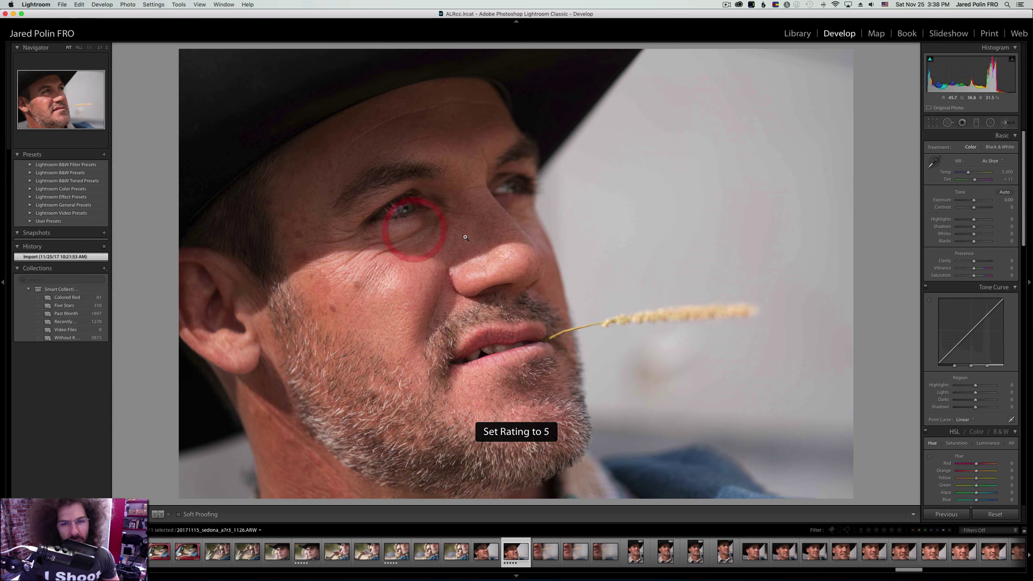
Check the focus on the grass stalk in 20171115_sedona_a7r3_1127.ARW, then rate that photo and 20171115_sedona_a7r3_1129.ARW five stars.
key(Right)
click(616, 178)
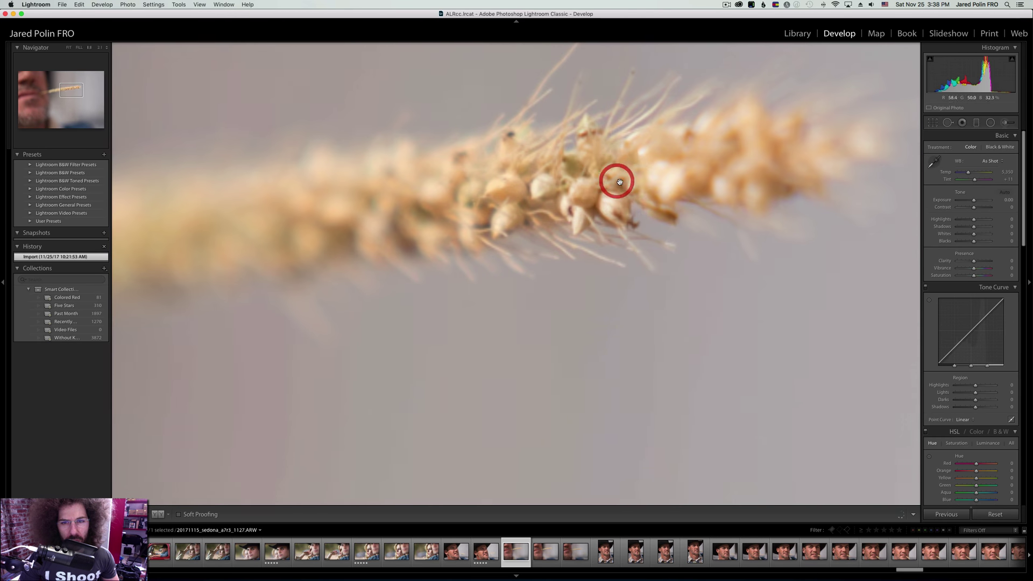
click(594, 159)
key(5)
key(Right)
key(Right)
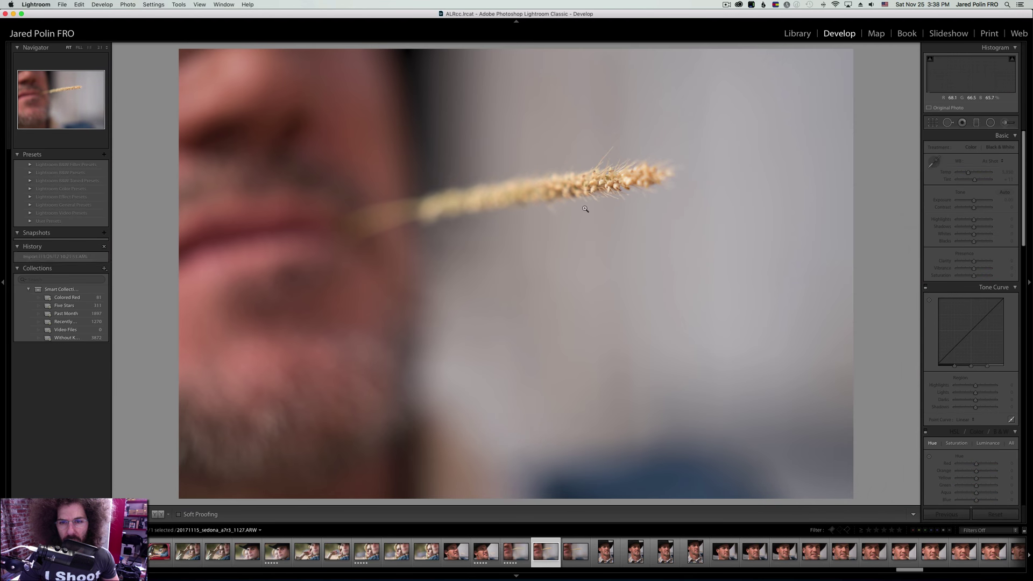
key(5)
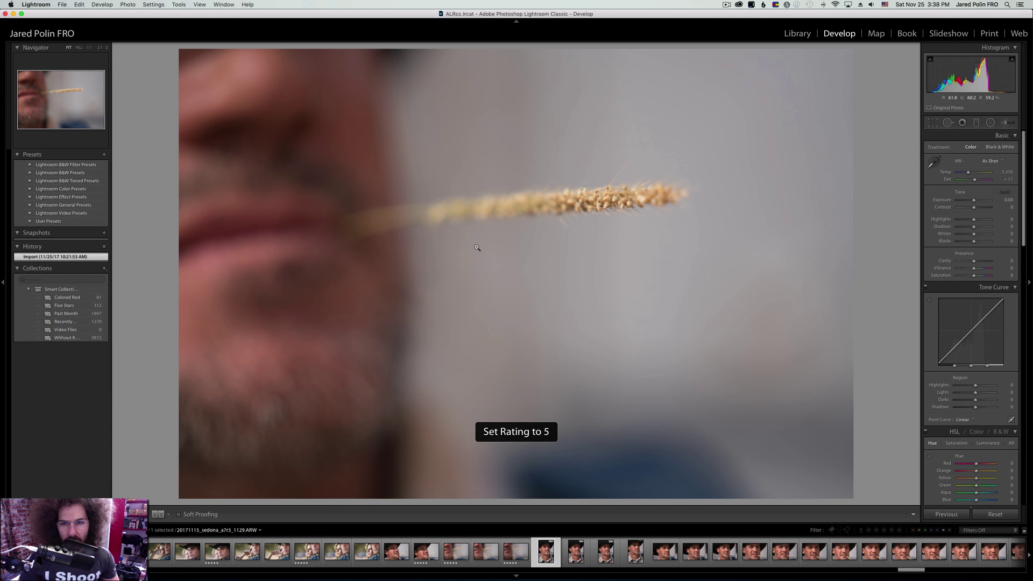
Look through the vertical cowboy portraits up to 20171115_sedona_a7r3_1132.ARW and examine the focus on his eyes.
key(Right)
key(Right)
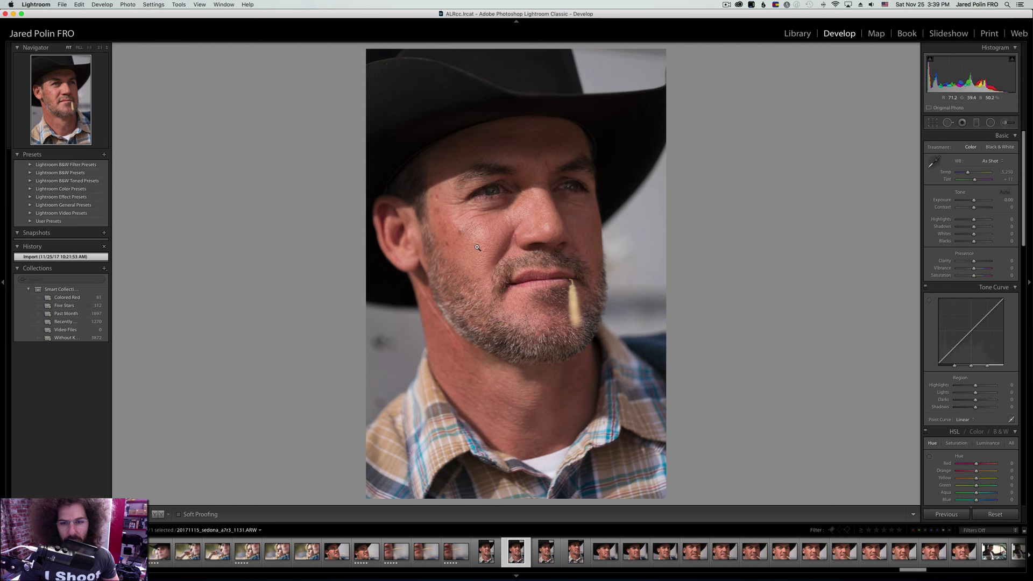
key(Right)
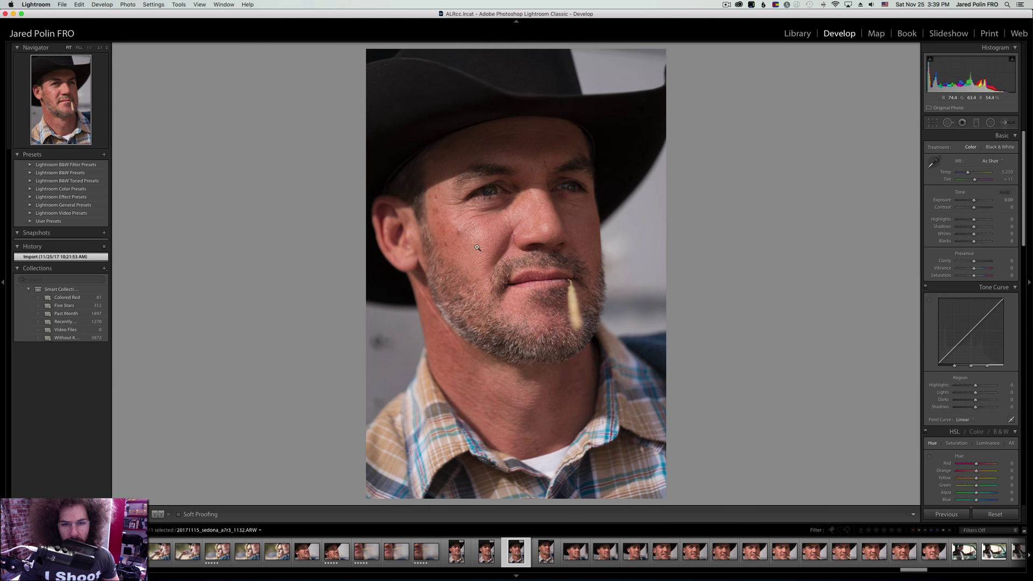
click(490, 185)
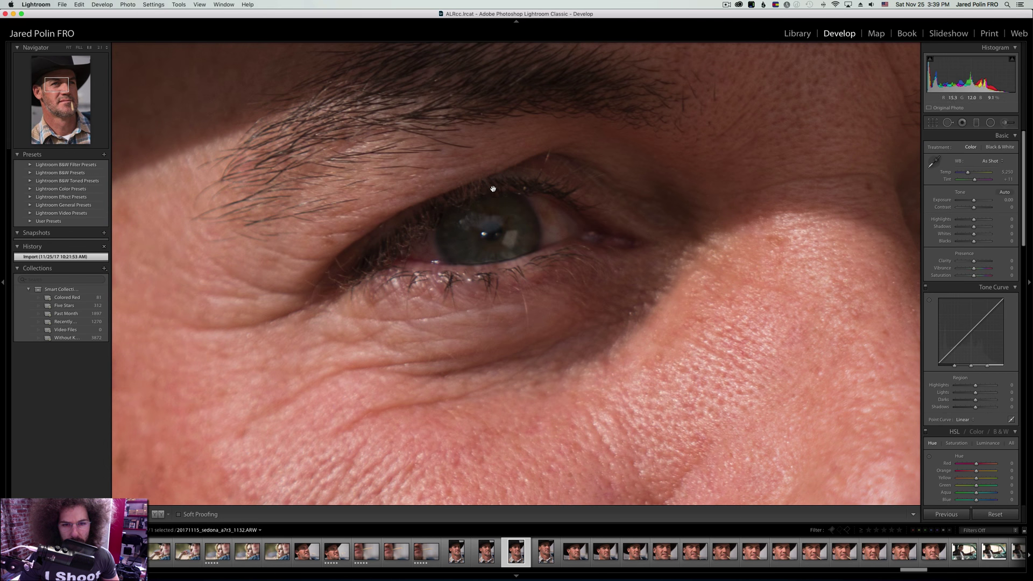
drag(504, 207, 371, 266)
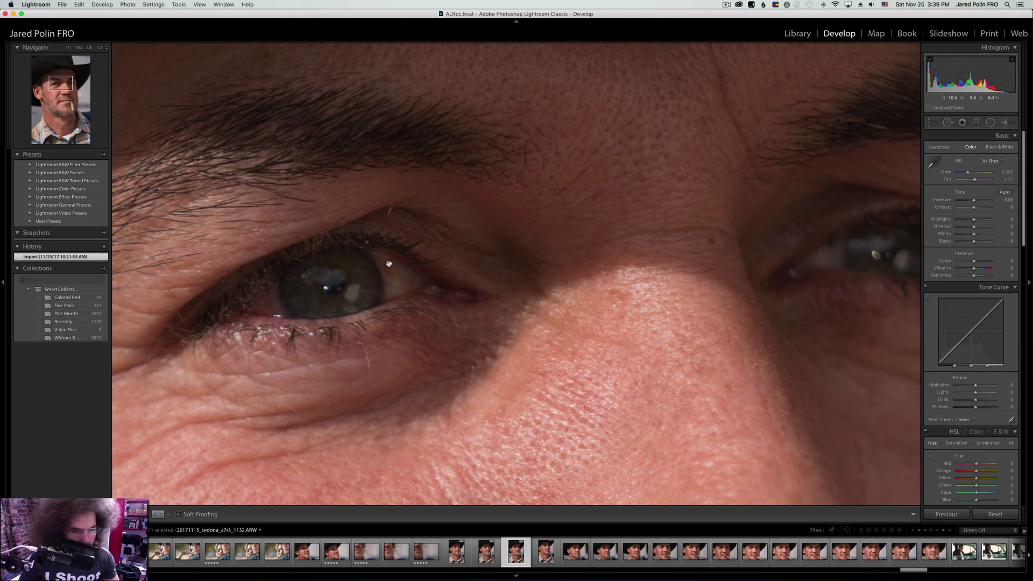
click(335, 282)
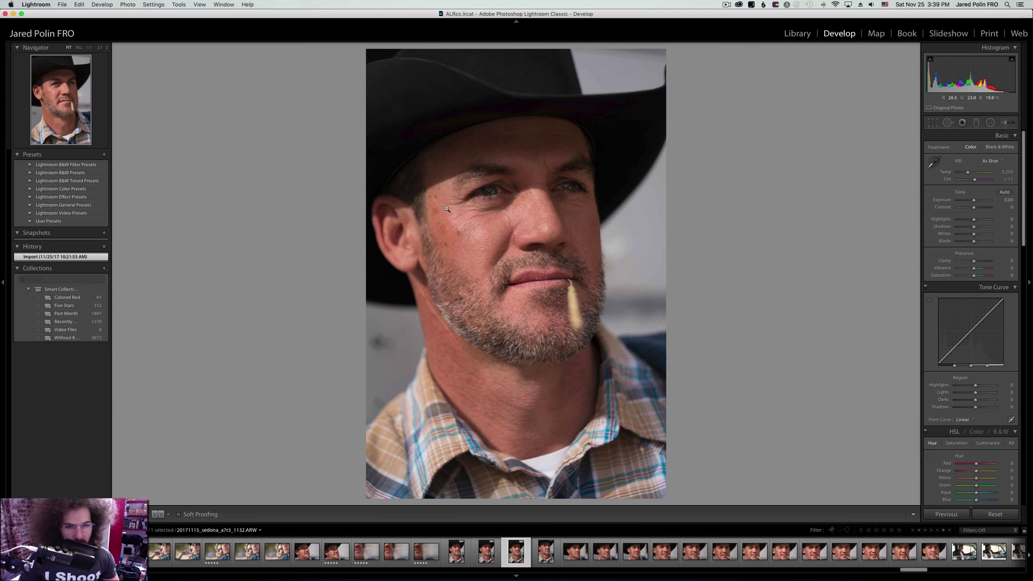
Rate the vertical portrait 20171115_sedona_a7r3_1133.ARW five stars and compare it with the preceding vertical portraits.
key(Right)
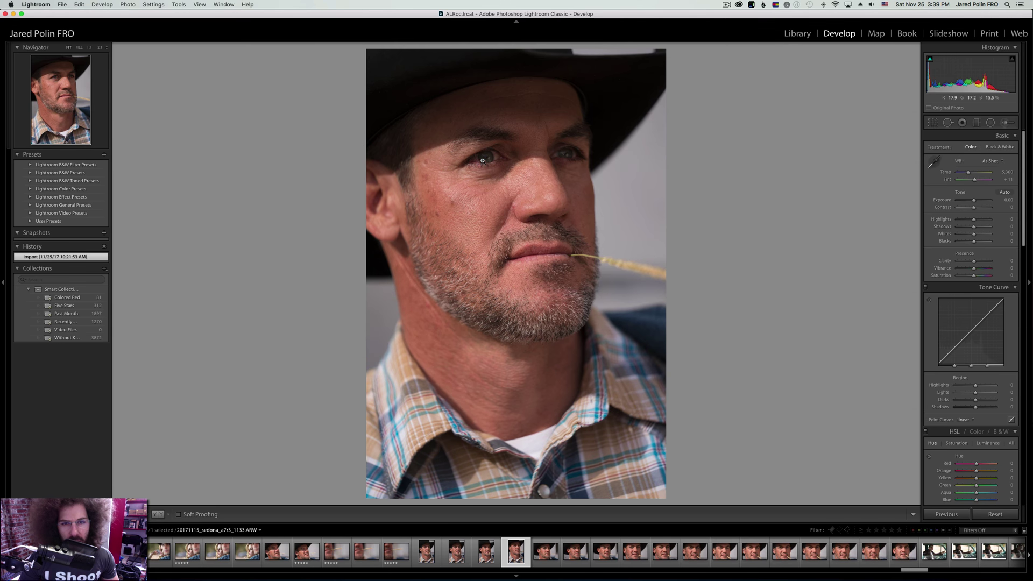
drag(483, 160, 465, 280)
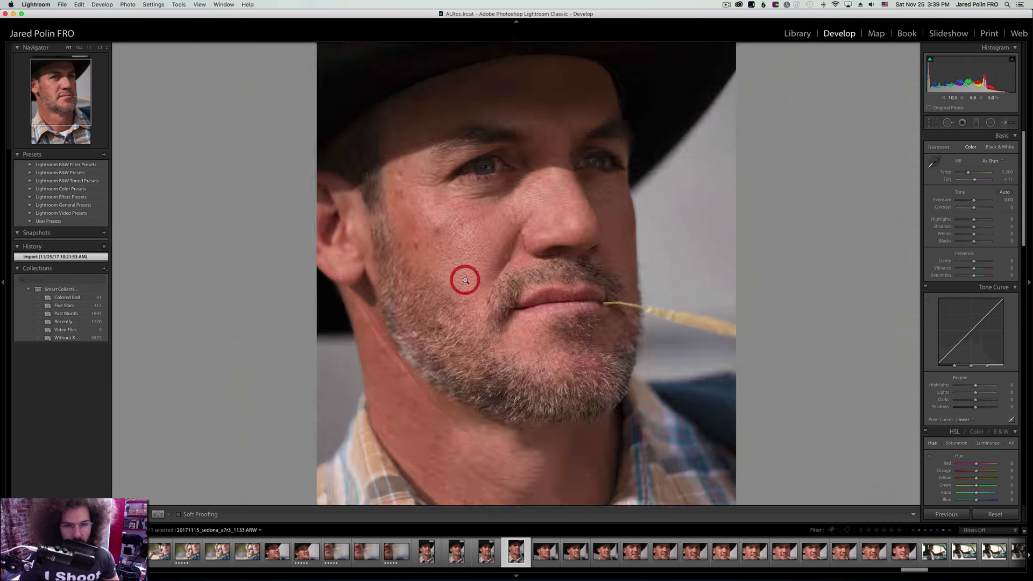
key(5)
key(Left)
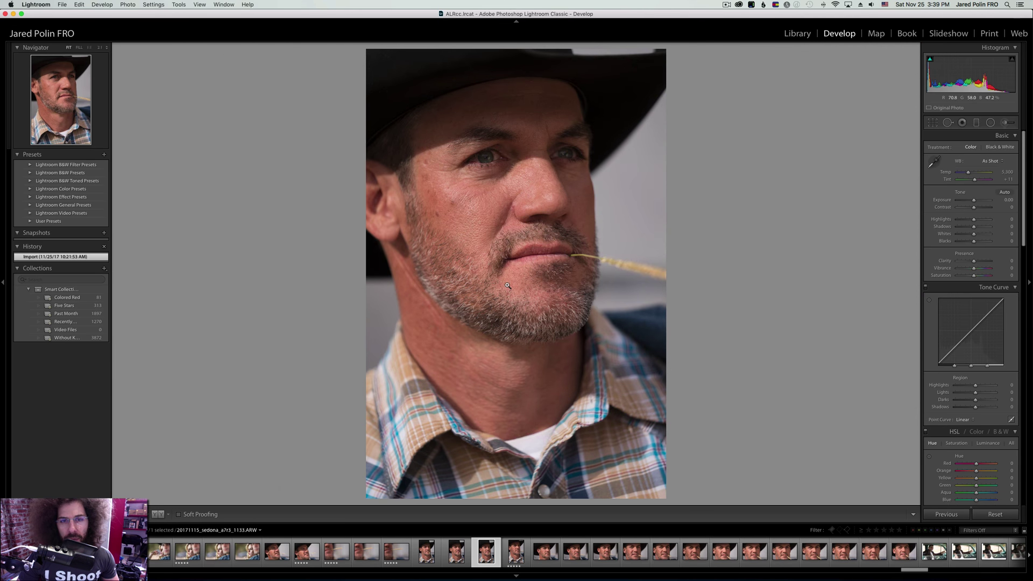
key(Left)
key(Left)
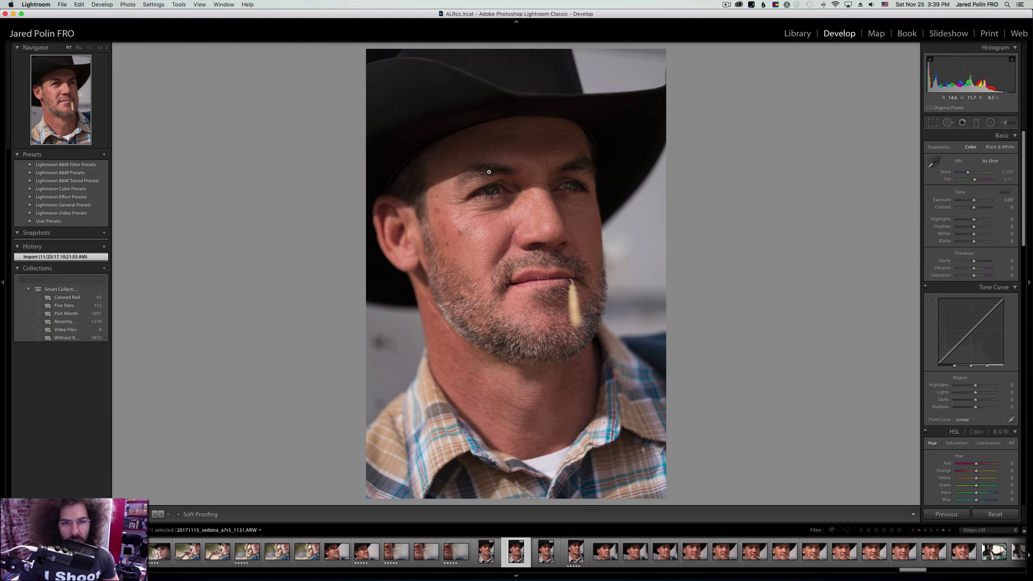
key(Right)
key(Right)
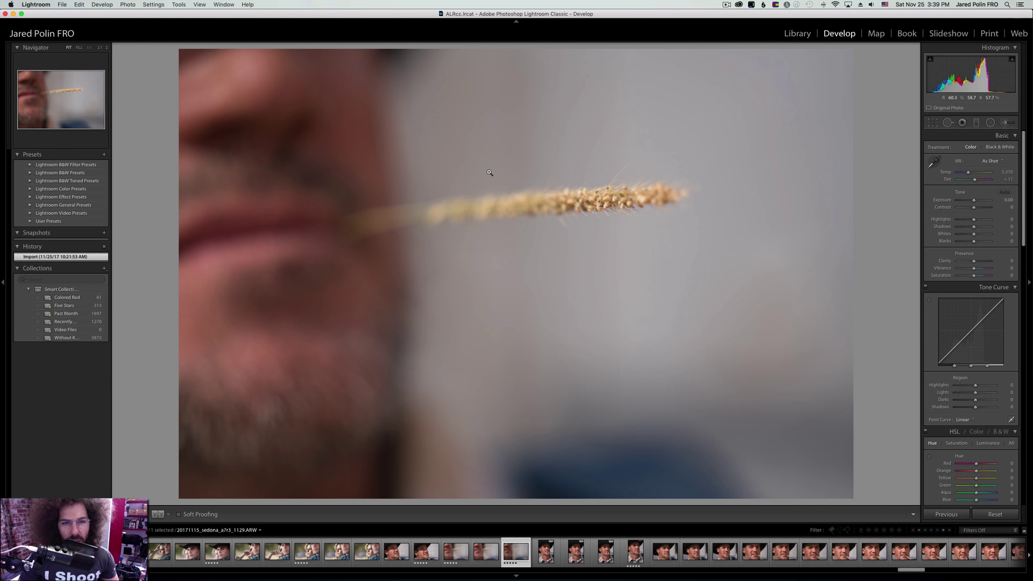
key(Right)
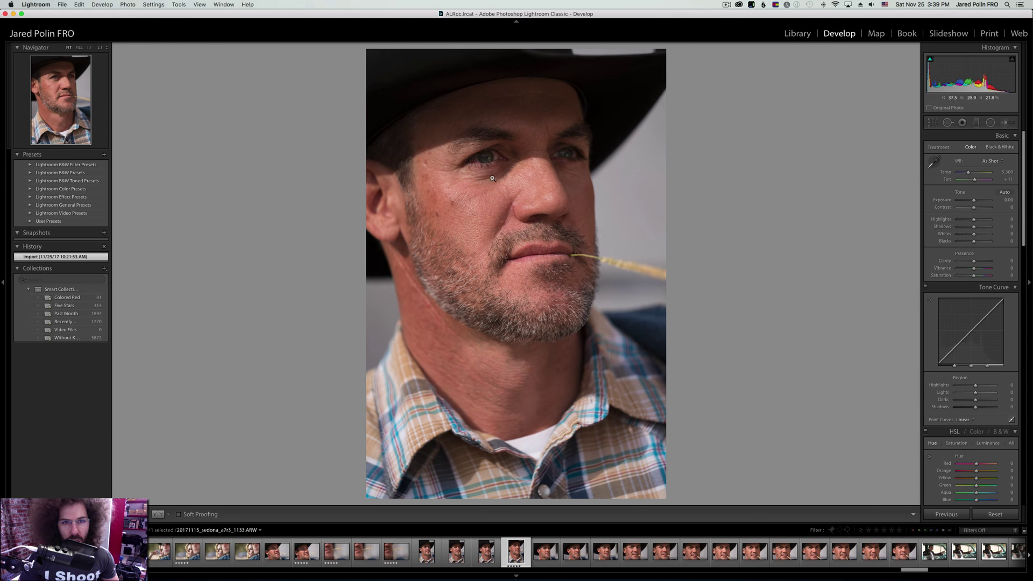
Rate the horizontal cowboy close-up 20171115_sedona_a7r3_1134.ARW five stars and check the focus on his eye.
key(Right)
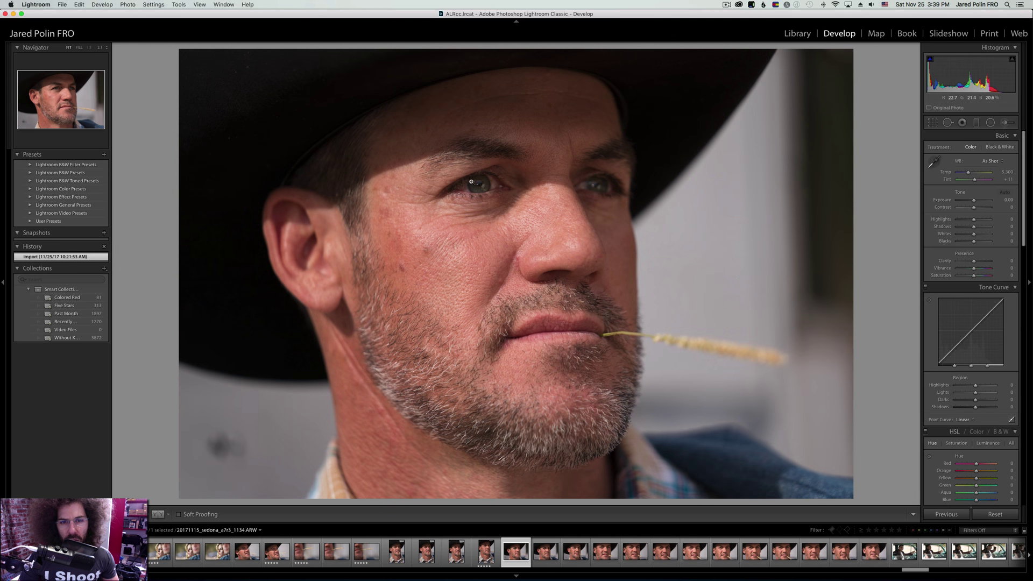
key(5)
click(461, 181)
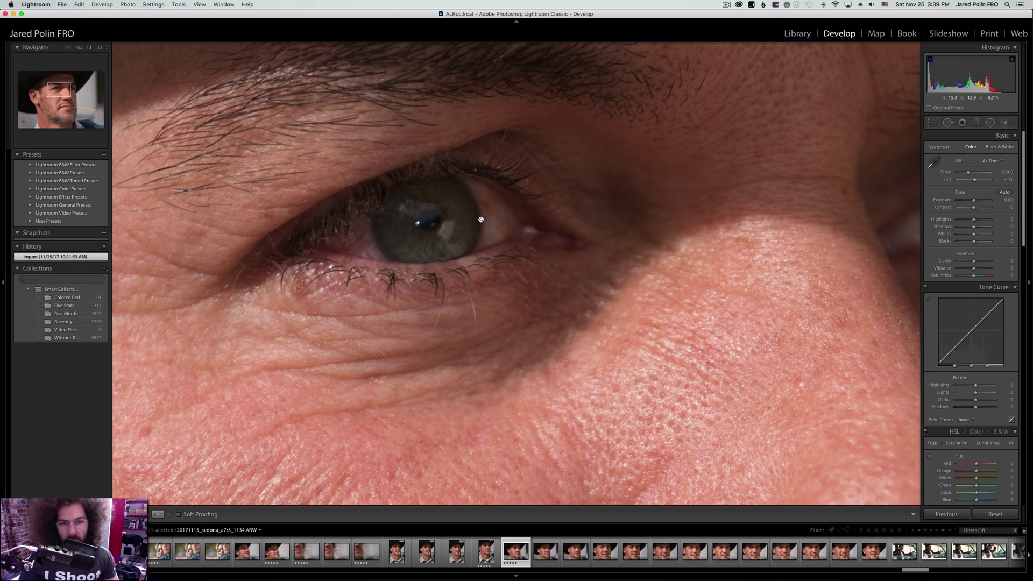
click(472, 218)
Check the cowboy's eye focus in 20171115_sedona_a7r3_1135.ARW, rate it five stars and continue to 20171115_sedona_a7r3_1137.ARW.
key(Right)
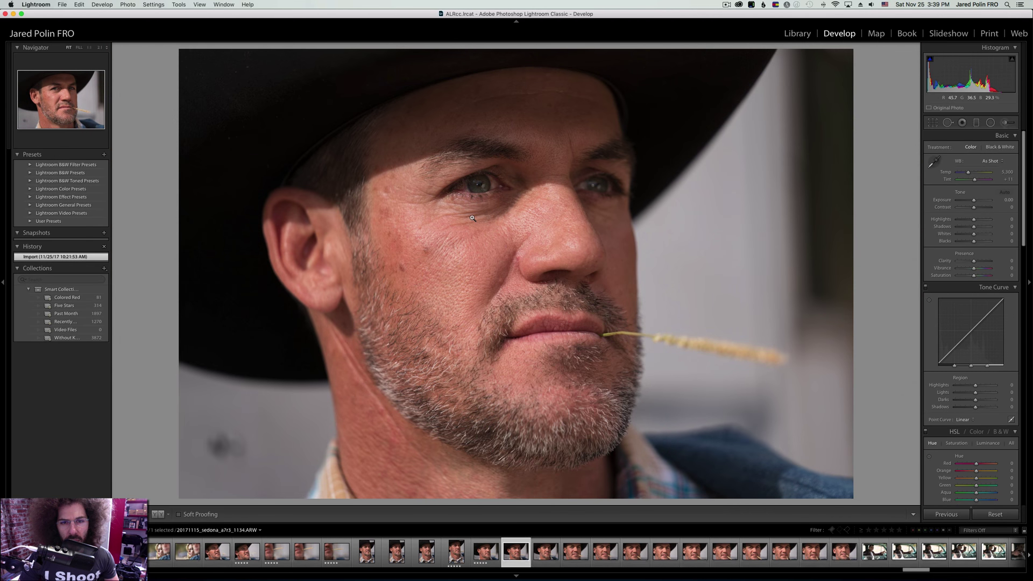
click(461, 180)
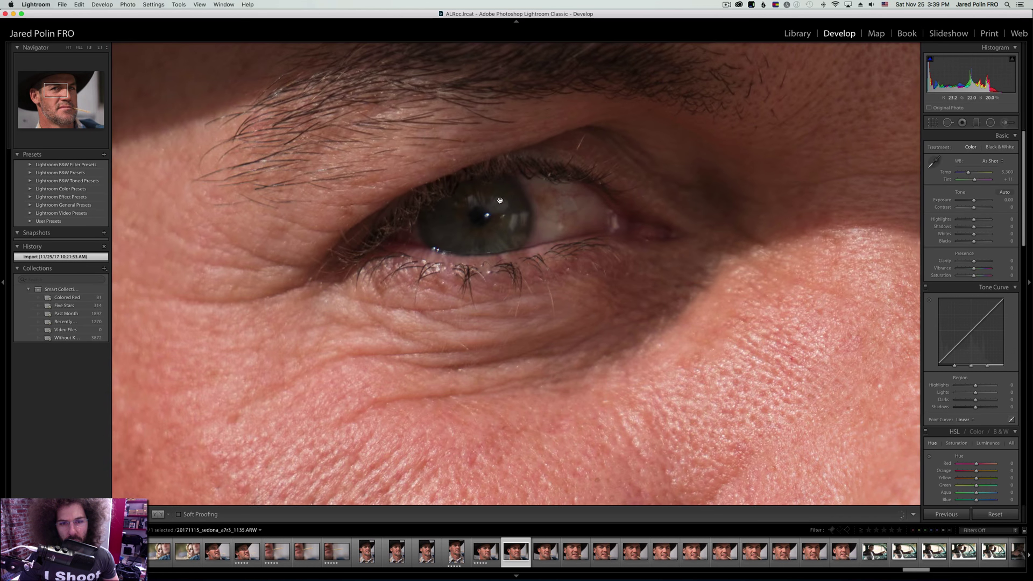
click(479, 201)
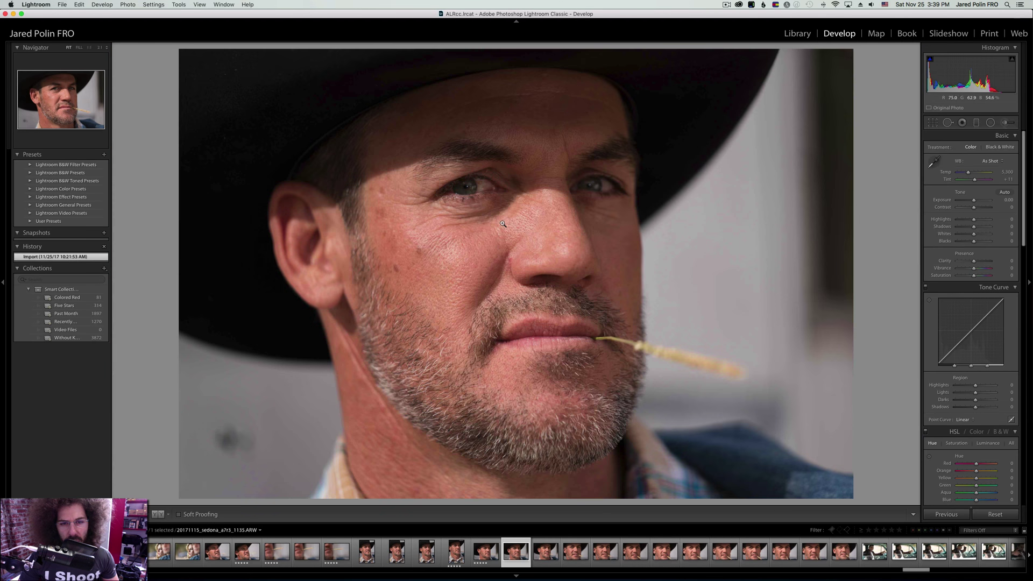
key(5)
key(Right)
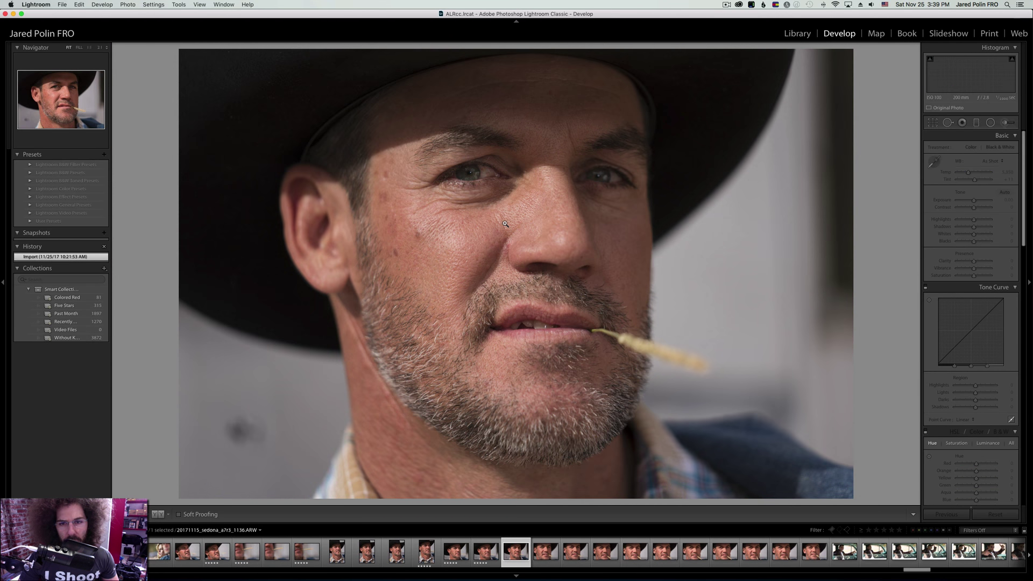
key(Right)
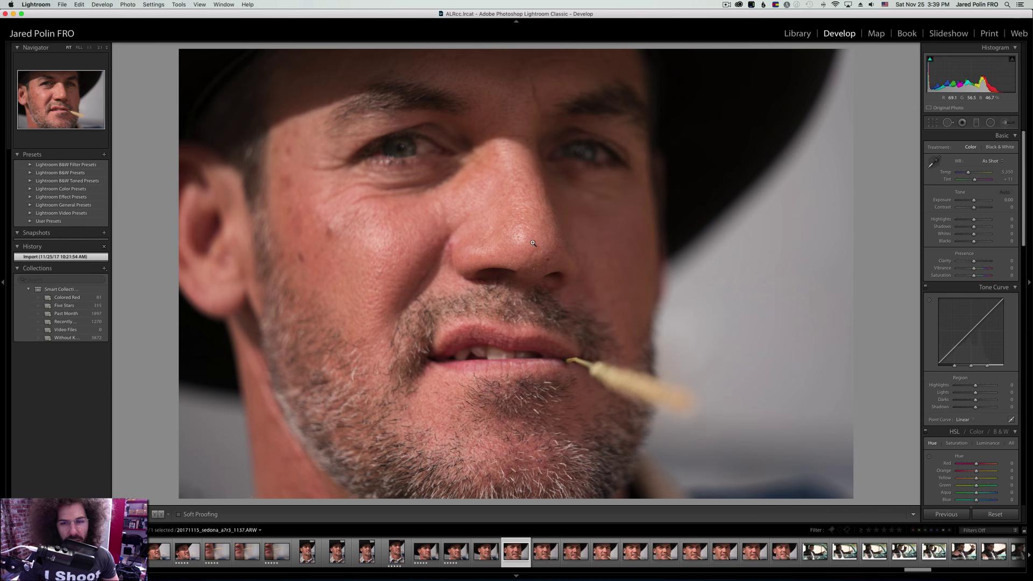
Compare the cowboy close-ups 20171115_sedona_a7r3_1136.ARW and 20171115_sedona_a7r3_1137.ARW, and rate the 1136 frame five stars.
key(Left)
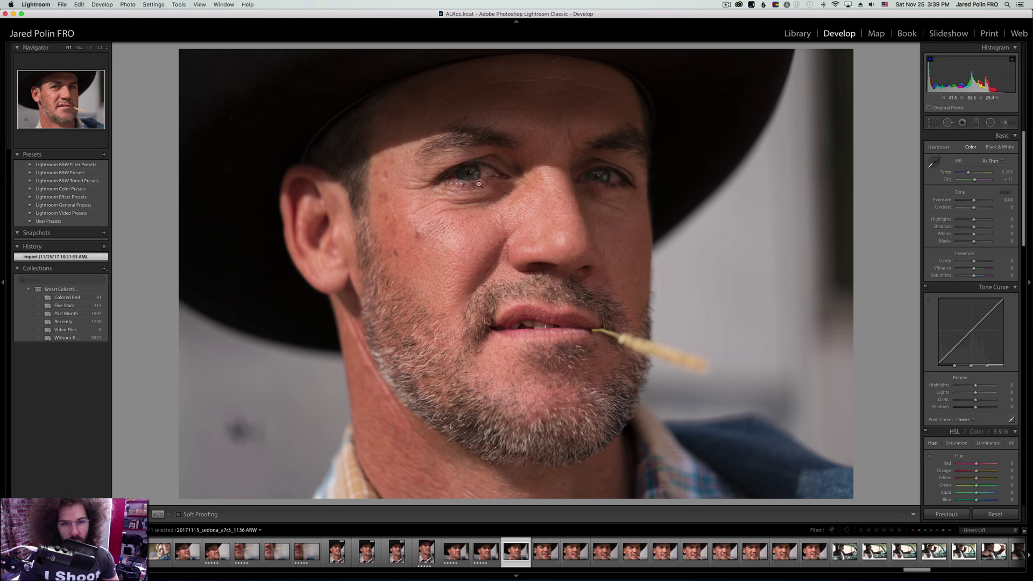
key(Right)
key(Left)
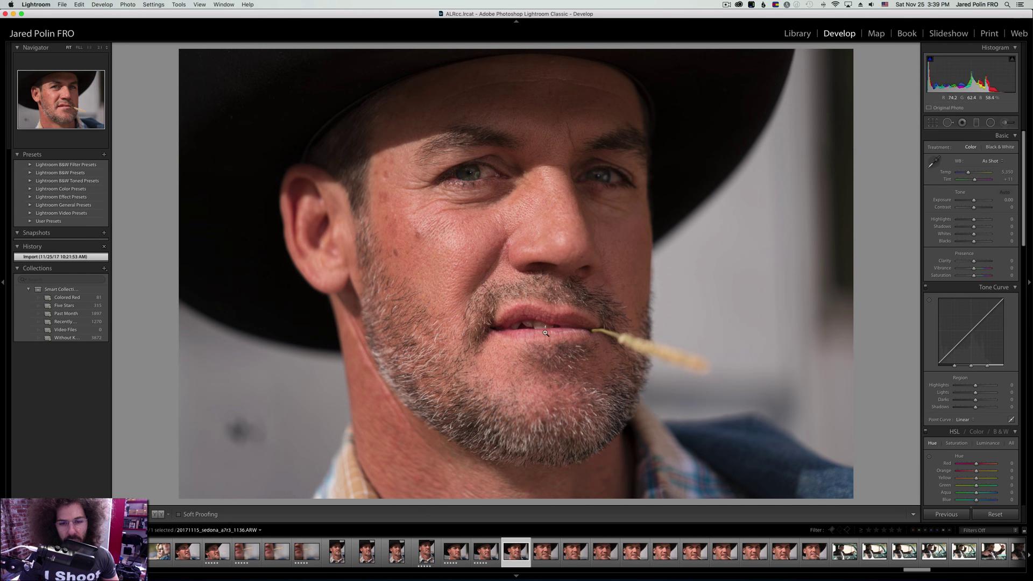
key(5)
Move past the 1137 frame to 20171115_sedona_a7r3_1138.ARW, check the focus on the cowboy's eye and rate the photo five stars.
key(Right)
key(Right)
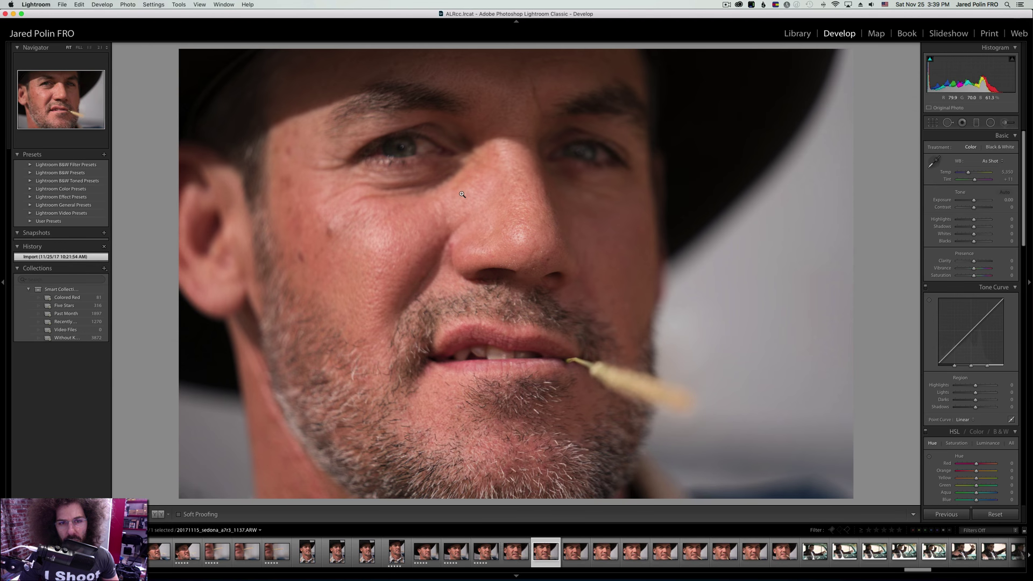
key(Left)
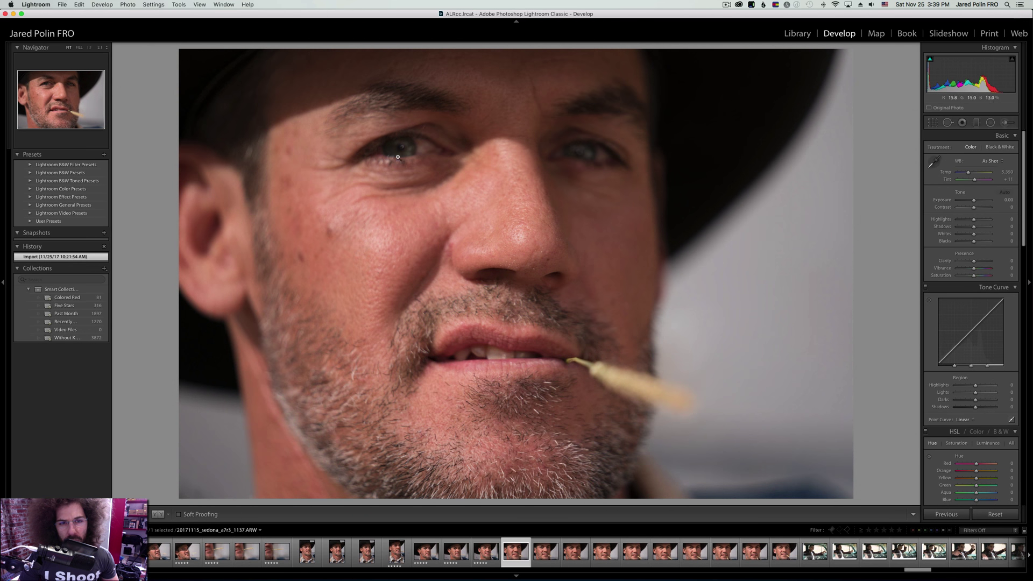
key(Right)
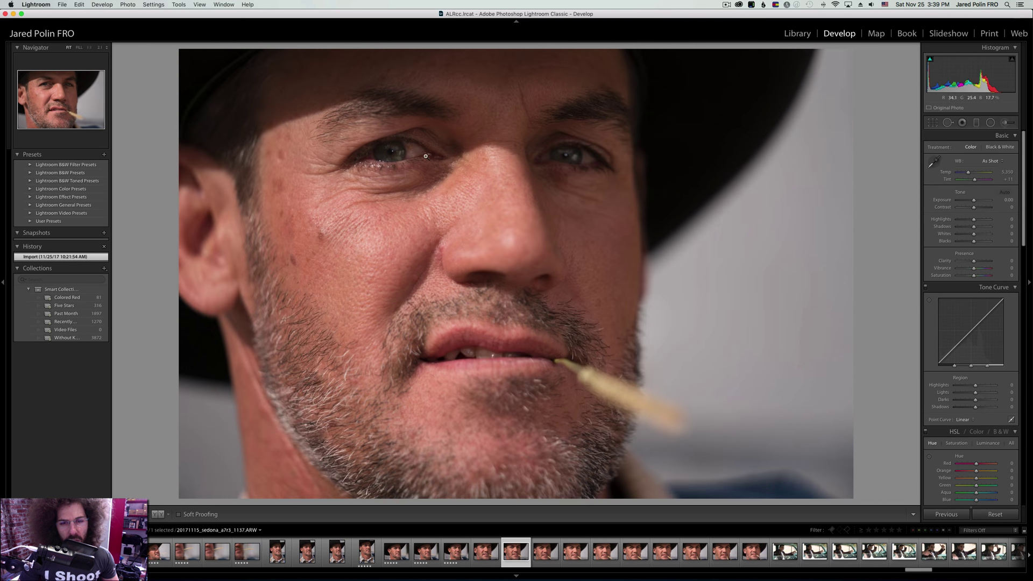
click(395, 148)
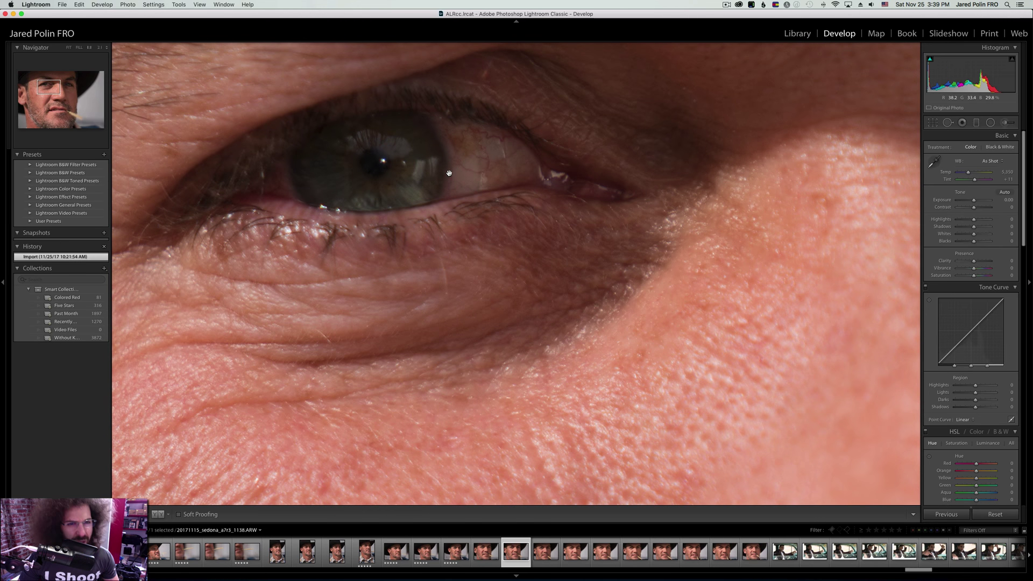
drag(474, 192, 393, 339)
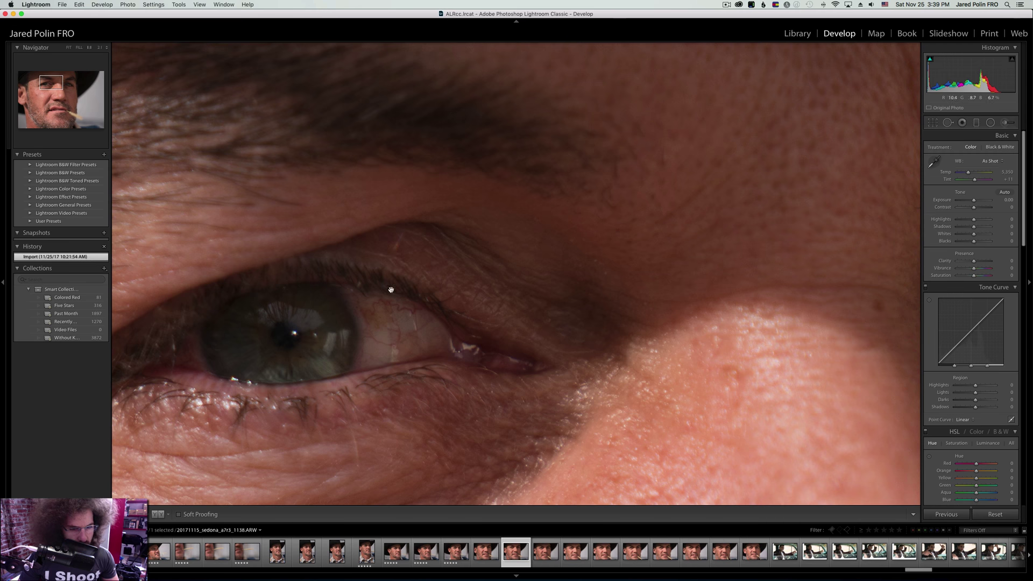
click(325, 330)
key(5)
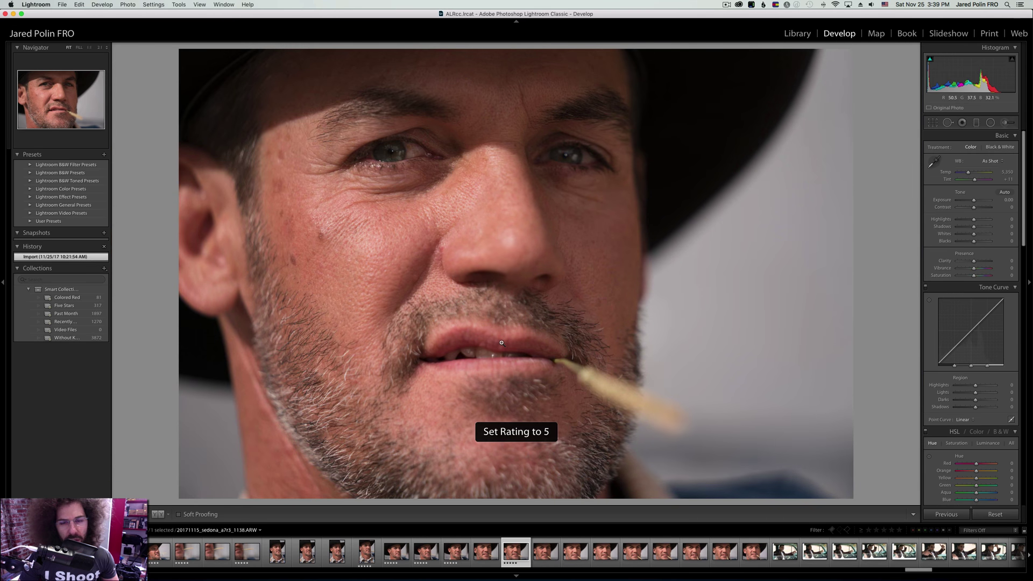
Check the focus on the cowboy's eye in 20171115_sedona_a7r3_1139.ARW and rate the photo five stars.
key(Right)
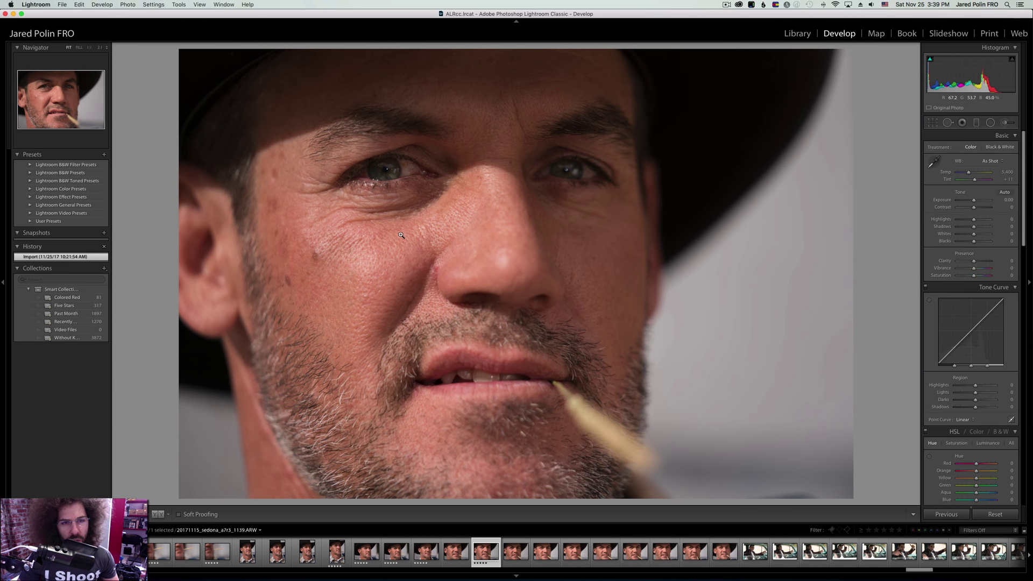
key(Right)
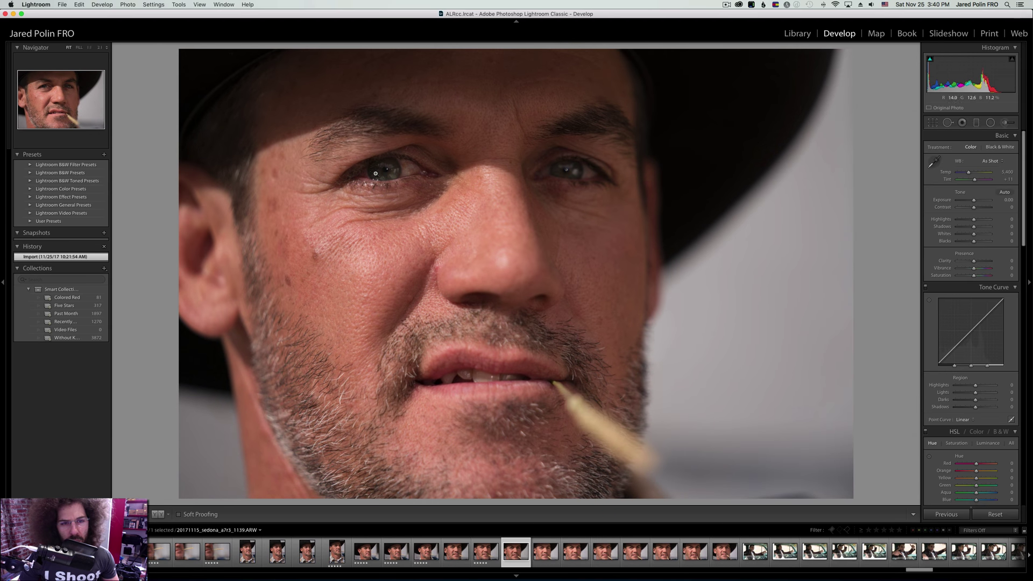
click(376, 173)
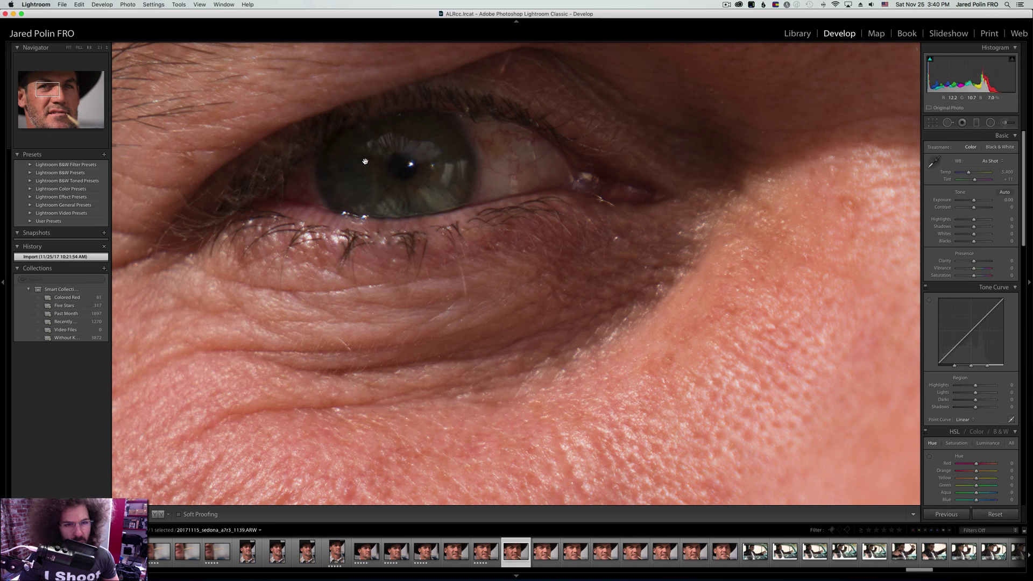
click(365, 162)
key(5)
Compare the tight cowboy portraits 20171115_sedona_a7r3_1138.ARW, 1139 and 1140 by moving back and forth between them.
key(Left)
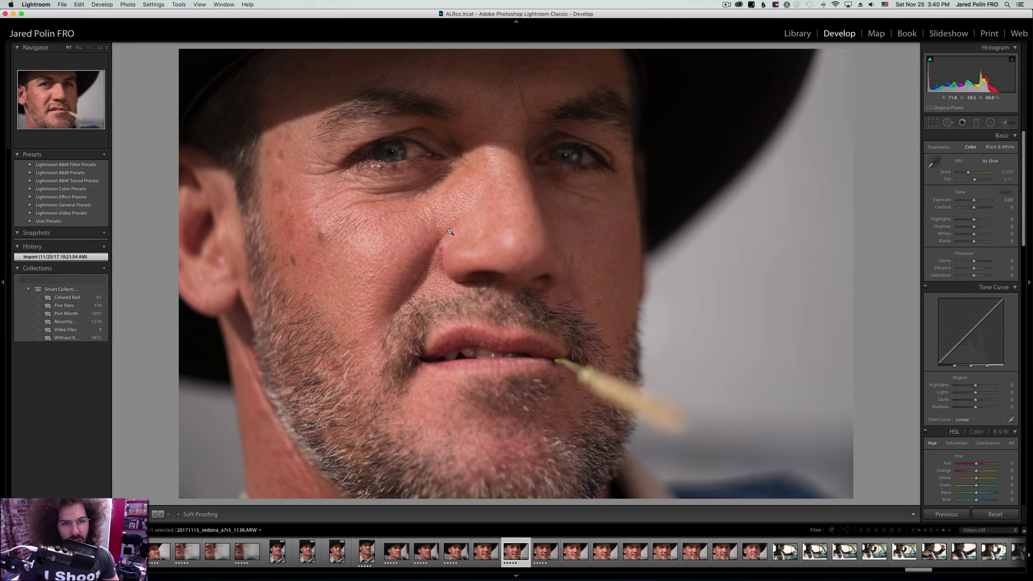
key(Right)
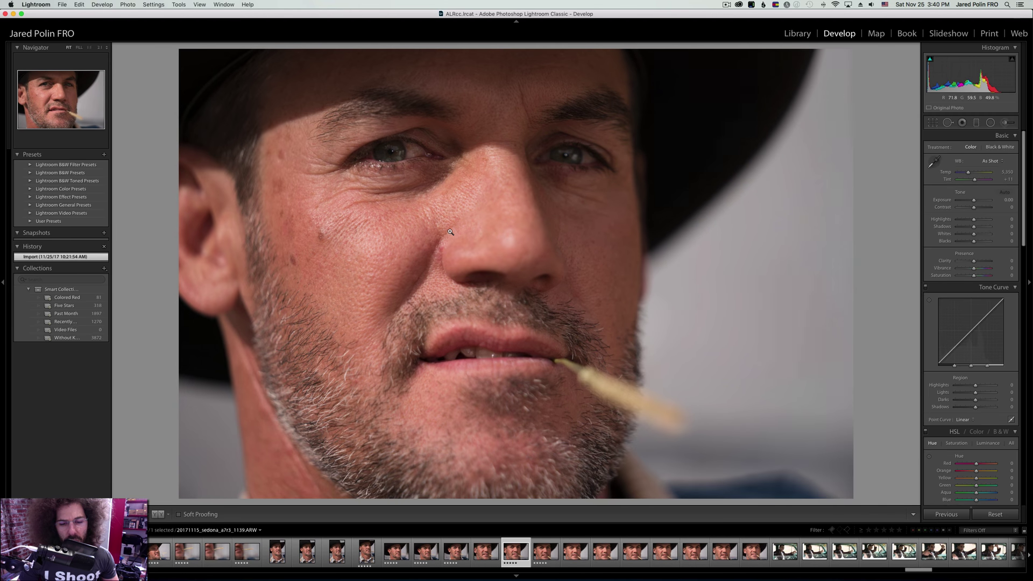
key(Right)
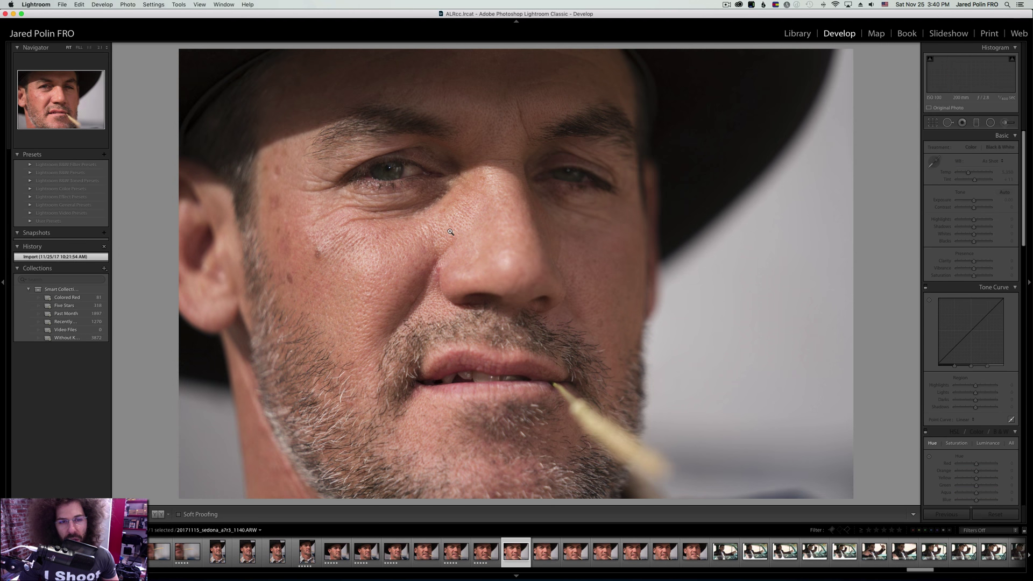
key(Left)
key(Left)
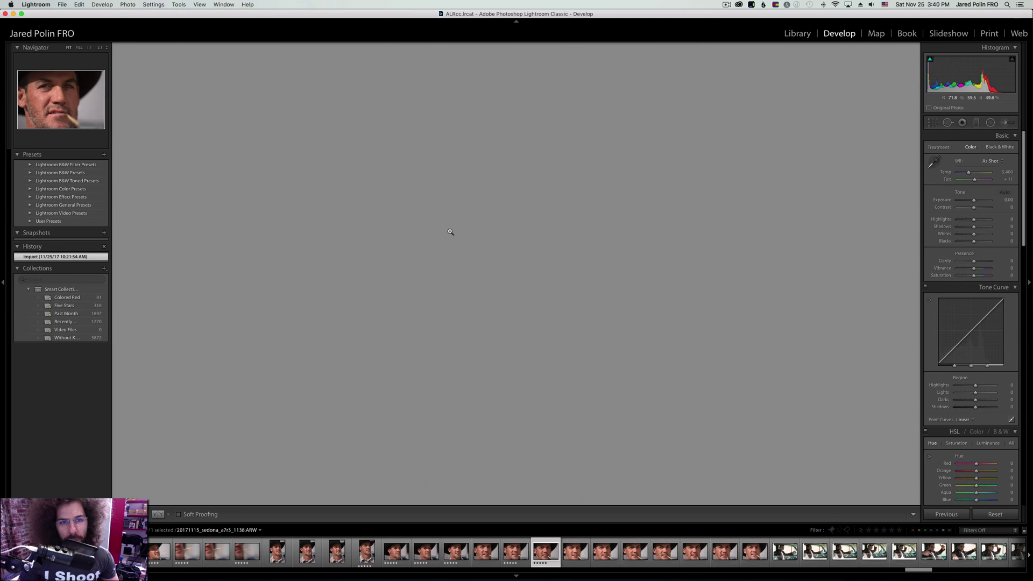
key(Right)
key(Right)
Examine the cowboy's eye at full magnification in 20171115_sedona_a7r3_1141.ARW and rate the photo five stars.
key(Right)
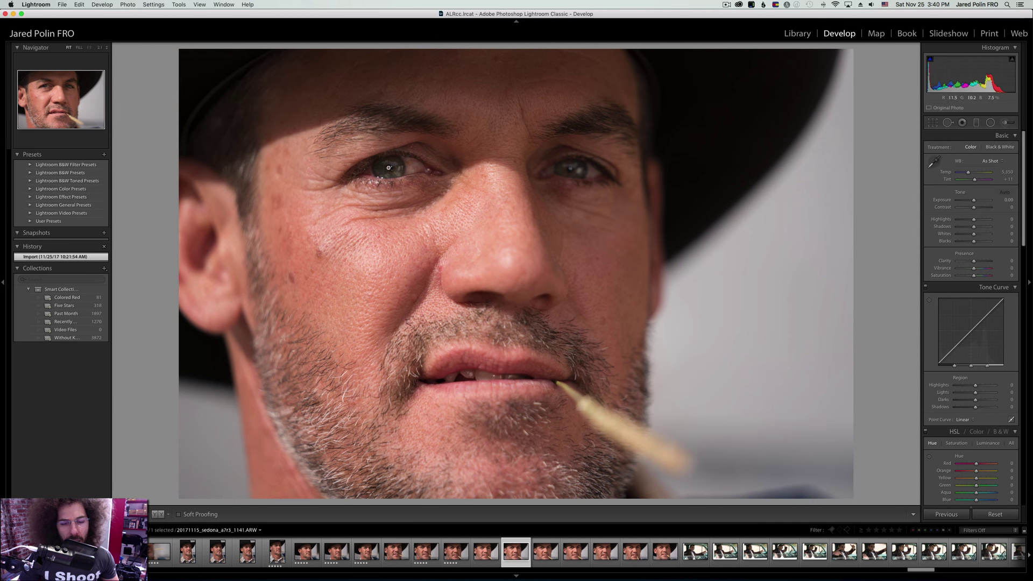
click(390, 169)
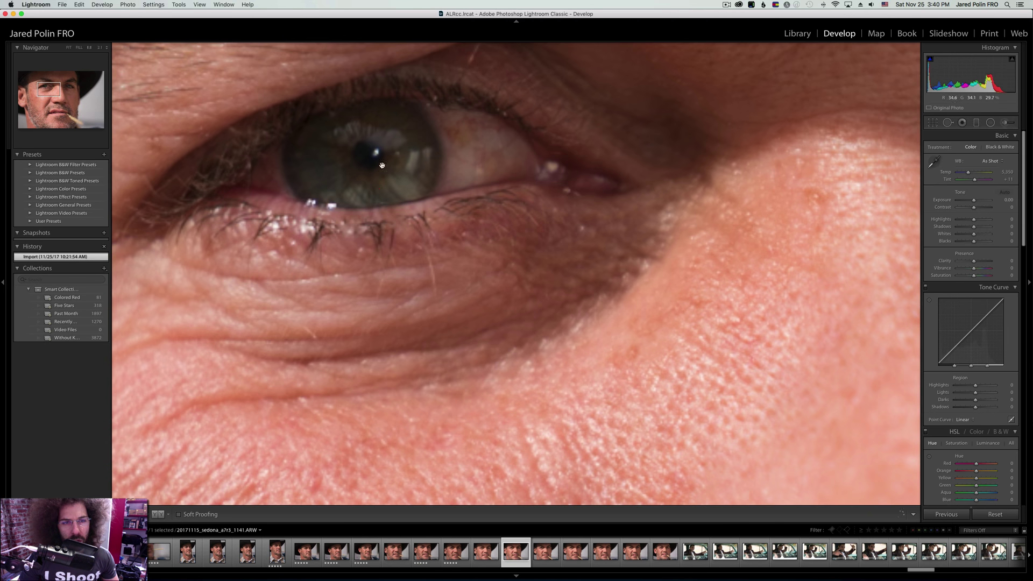
drag(382, 165, 405, 266)
click(424, 234)
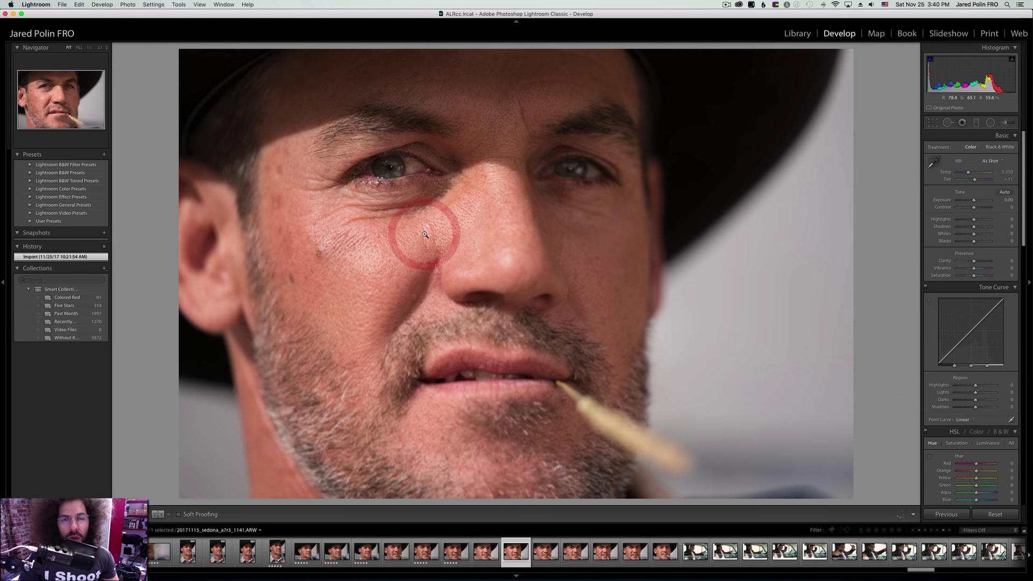
key(5)
Check the eye sharpness in 20171115_sedona_a7r3_1142.ARW and rate the photo five stars.
key(Right)
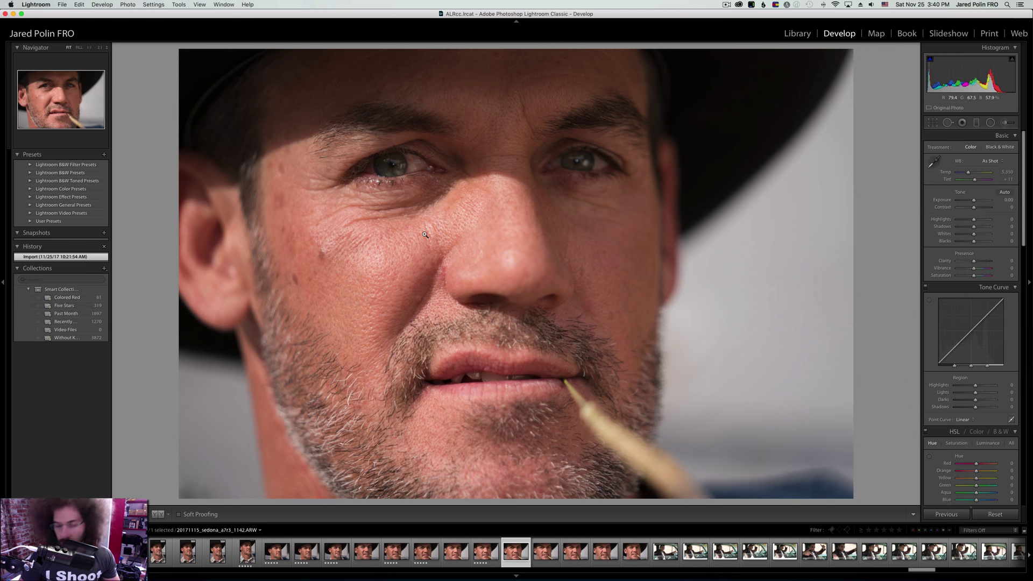
click(369, 164)
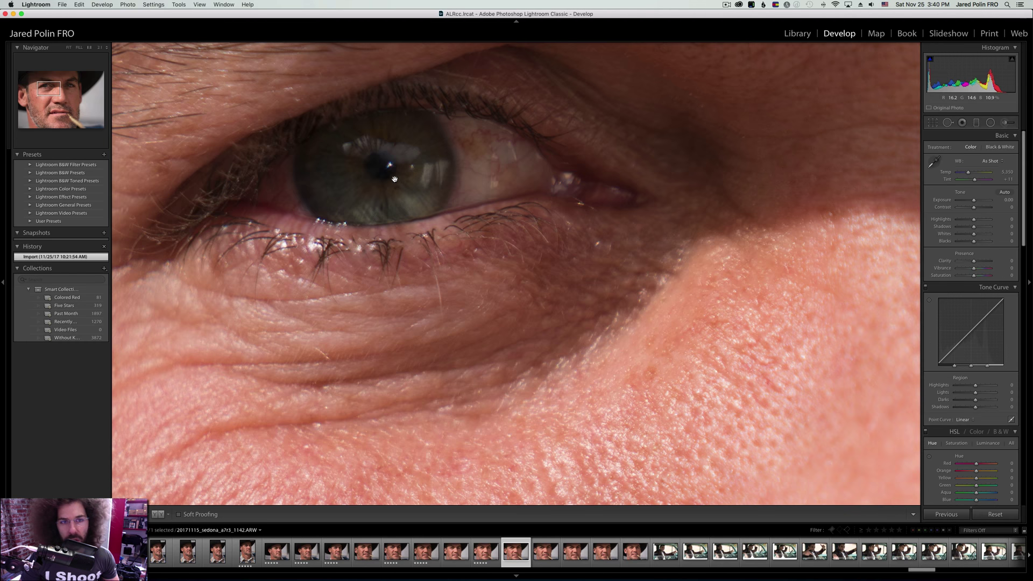
click(394, 178)
key(5)
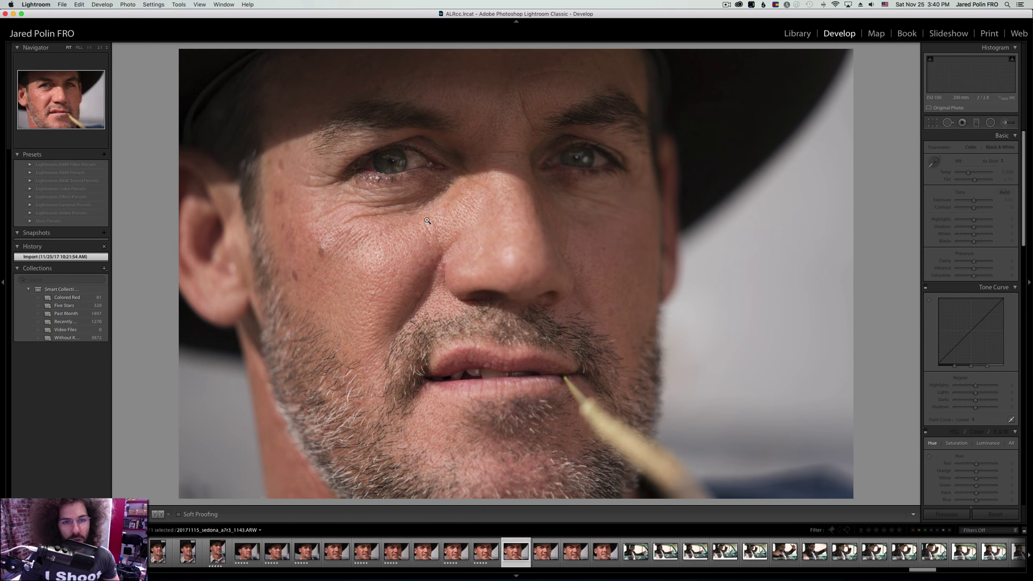
Continue to the last cowboy close-up, 20171115_sedona_a7r3_1146.ARW, check the focus on his eye and rate it five stars.
key(Right)
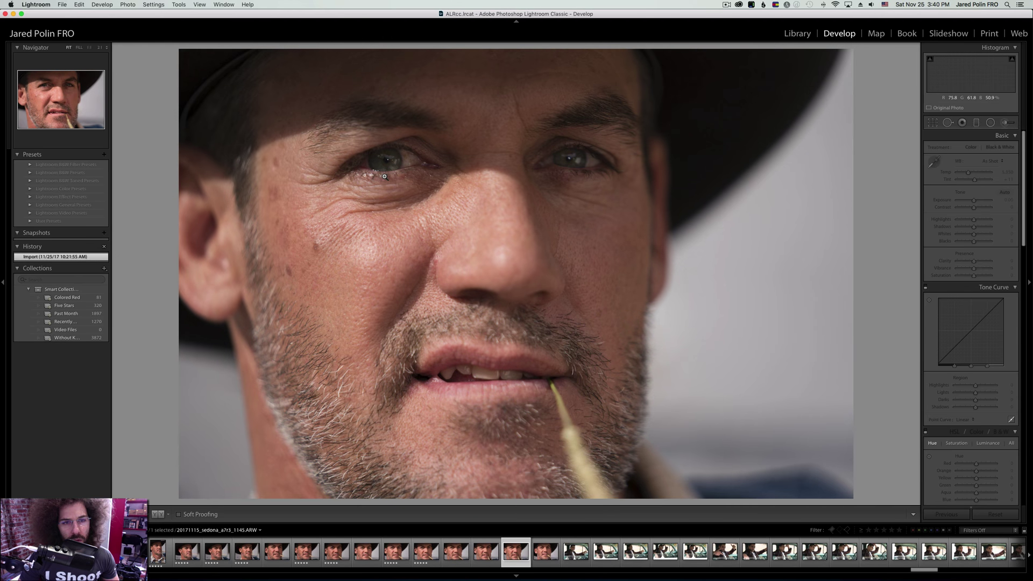
key(Right)
click(399, 167)
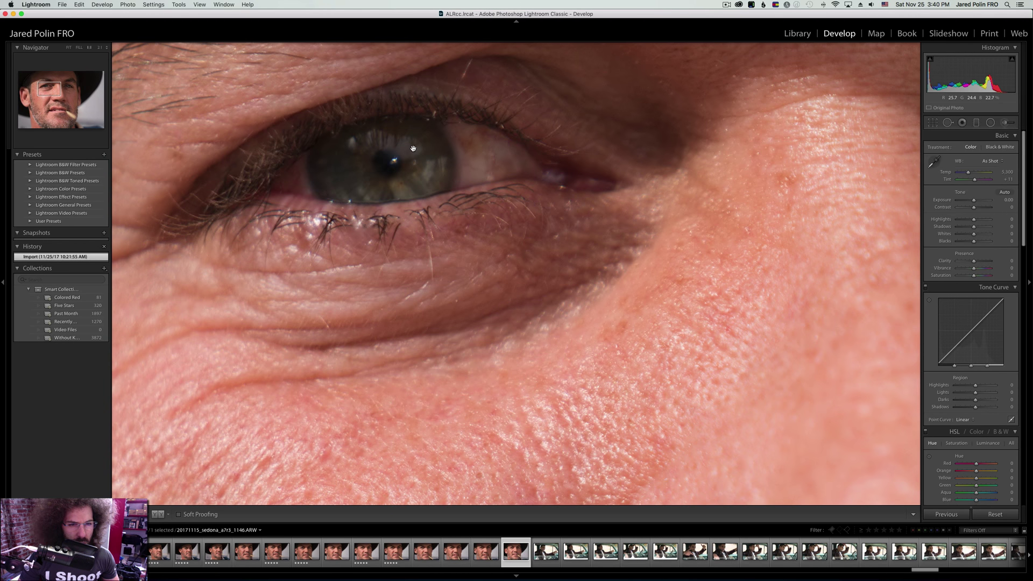
click(413, 149)
key(Right)
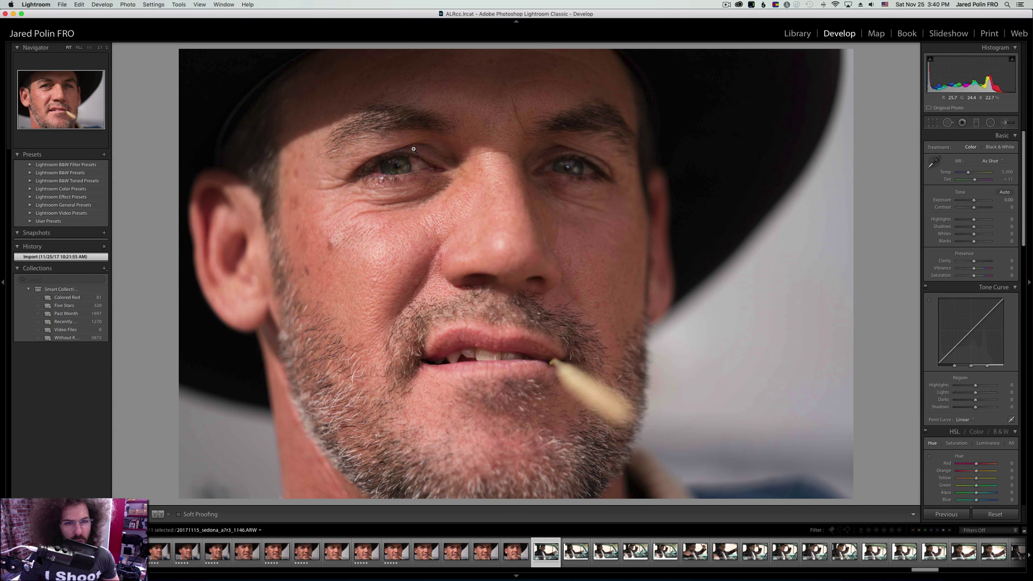
key(Left)
key(5)
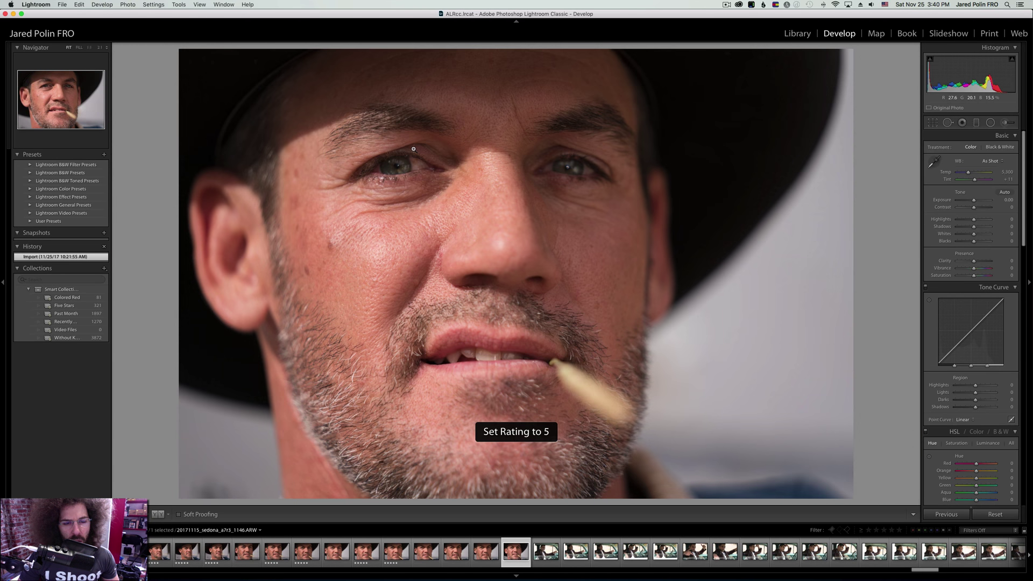
Look through the photos of the man in the car up to 20171115_sedona_a7r3_1151.ARW and examine the focus on his face in 1150.
key(Right)
key(Right)
key(Right)
key(Right)
key(Right)
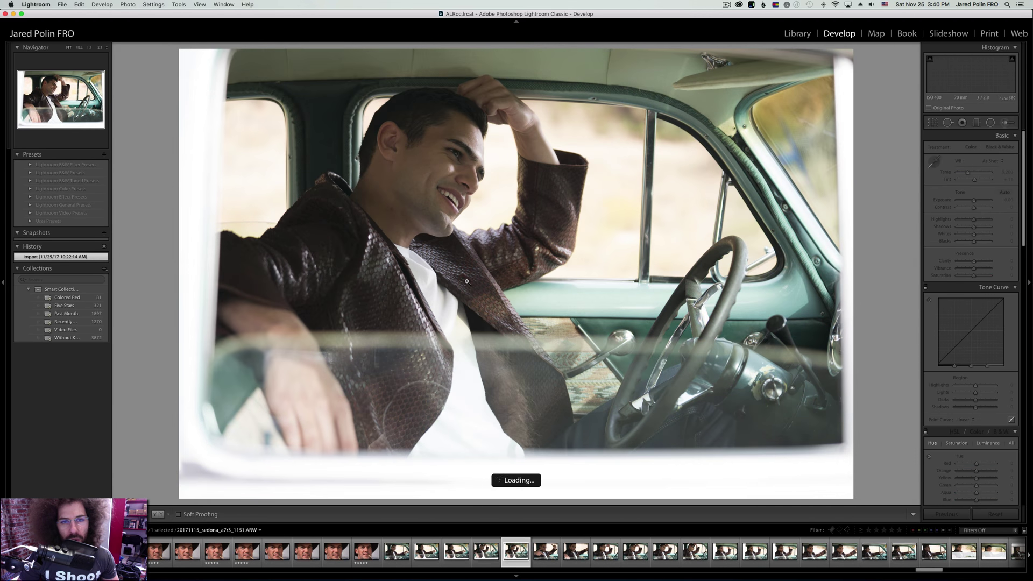
key(Left)
drag(423, 162, 412, 277)
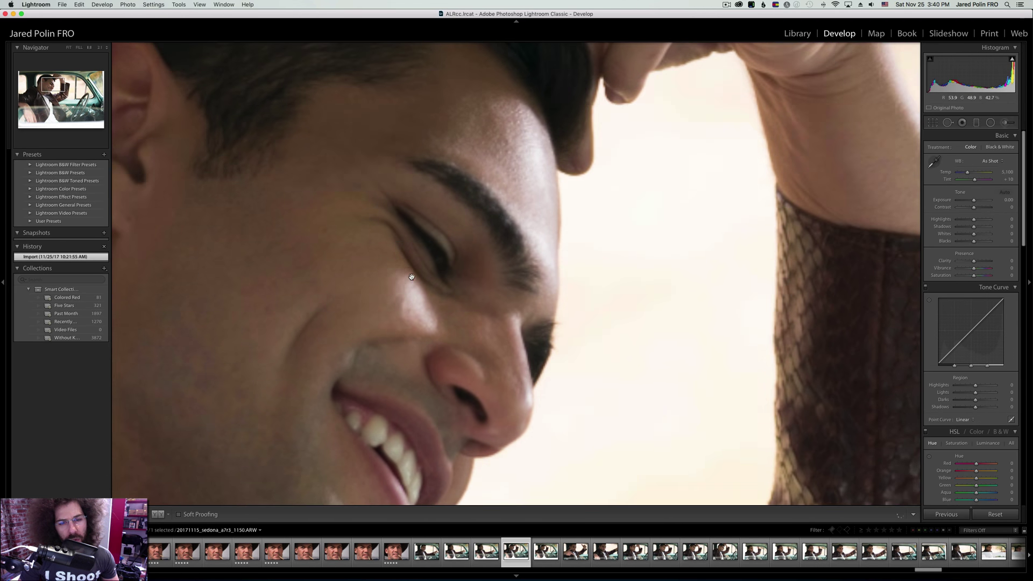
click(454, 226)
Look through the car photos up to 20171115_sedona_a7r3_1154.ARW and check the focus on the man's eyes in 1153.
key(Right)
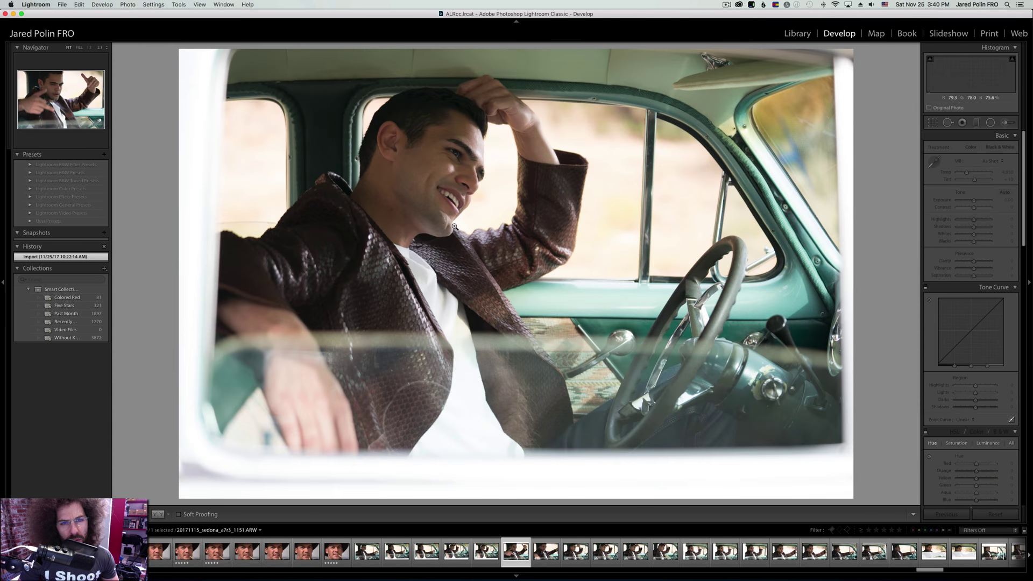
key(Right)
key(Right)
key(Right)
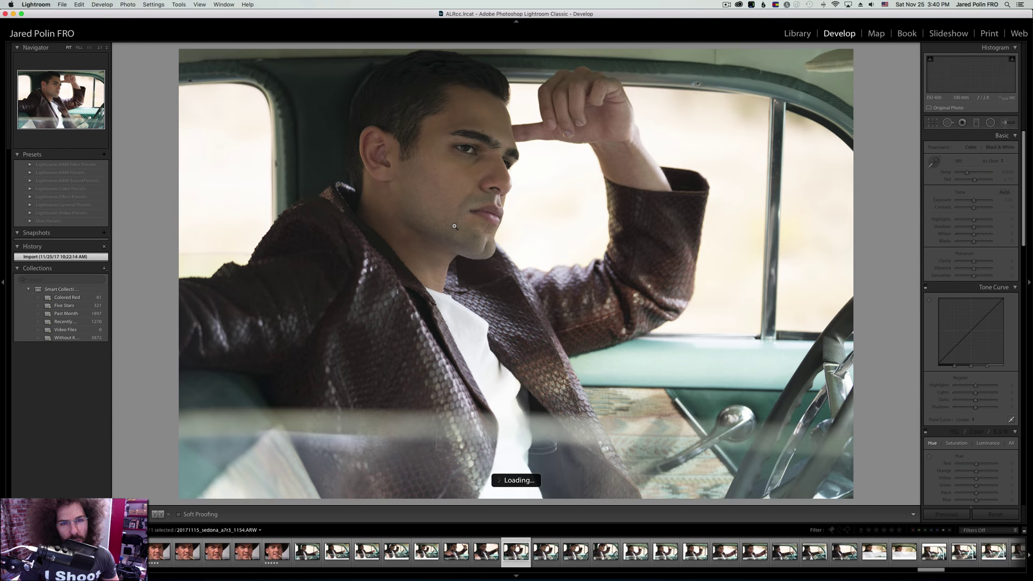
key(Left)
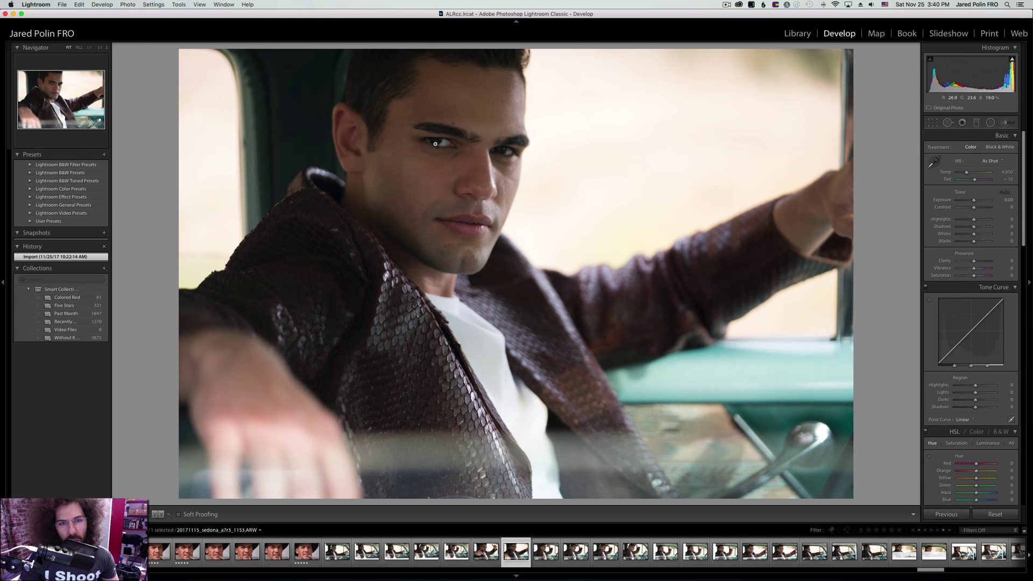
click(435, 143)
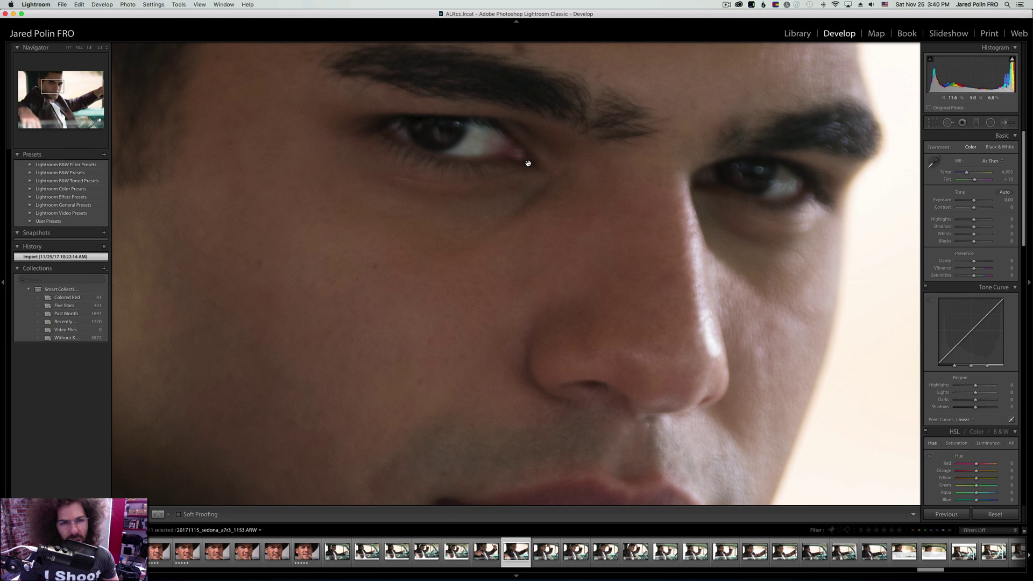
click(528, 163)
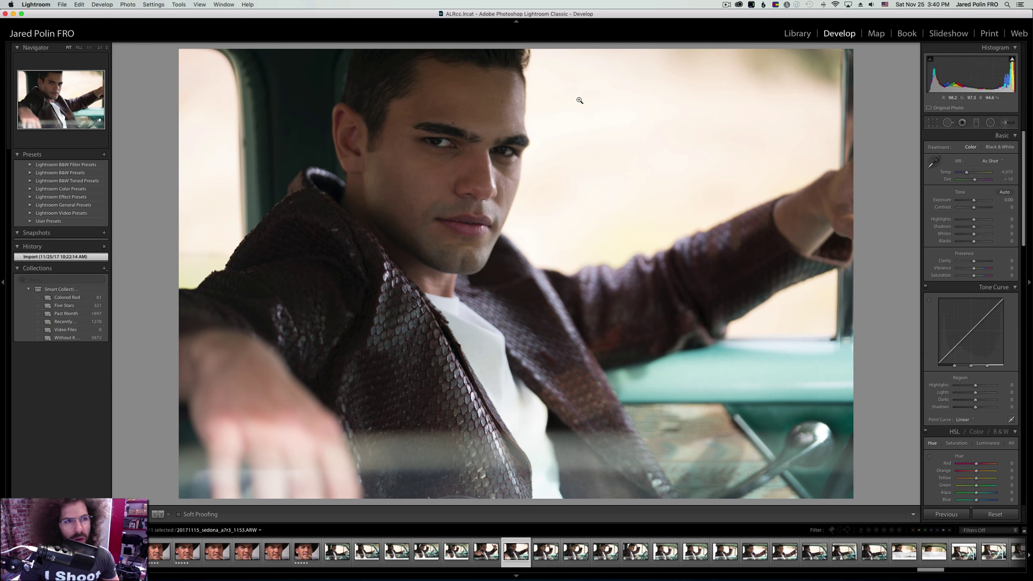
View 20171115_sedona_a7r3_1153.ARW in the Library module, return to Develop and continue to 20171115_sedona_a7r3_1155.ARW.
click(795, 33)
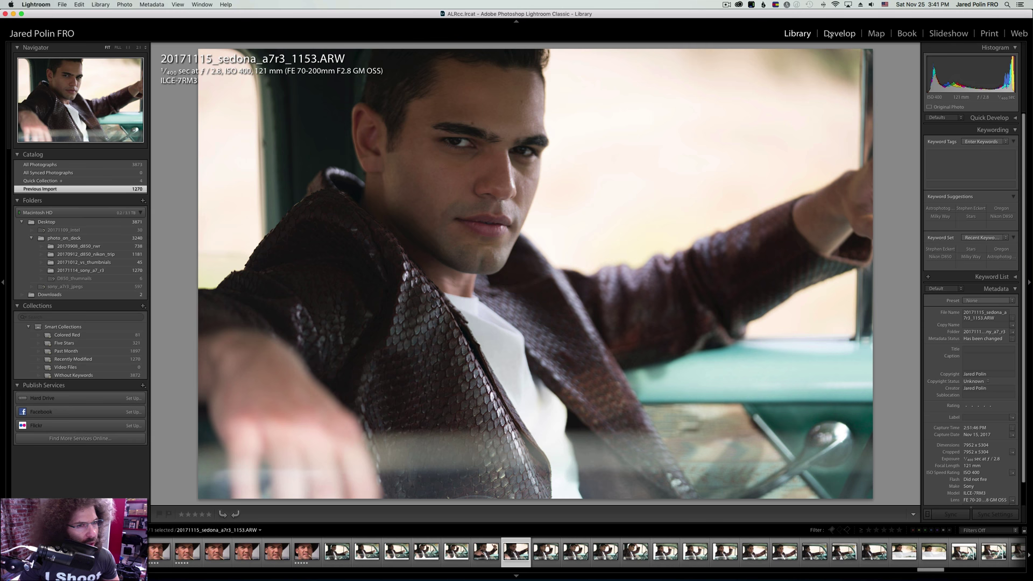
click(830, 35)
key(Right)
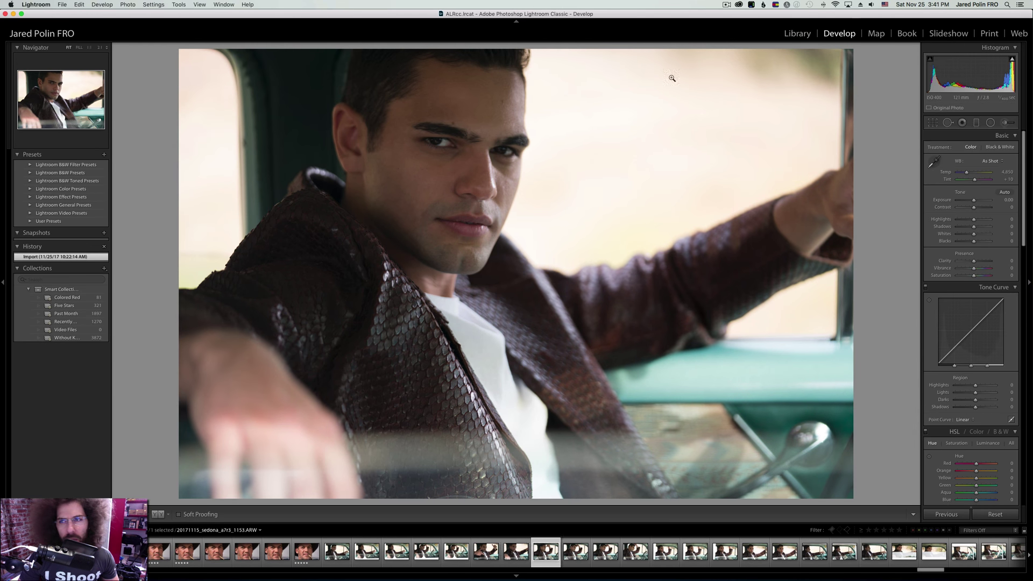
key(Right)
key(Right)
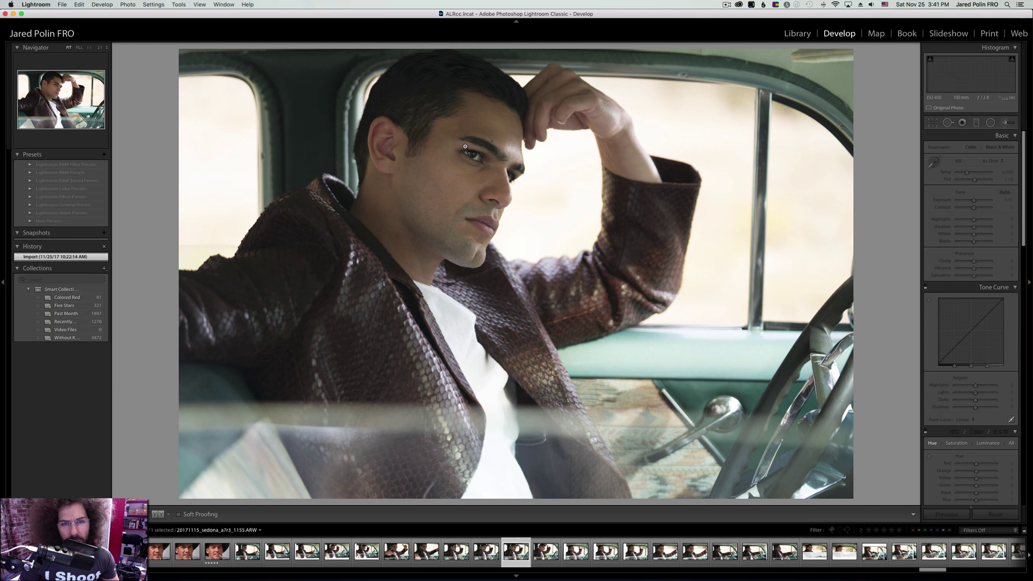
Check the focus on the man's eyes in 20171115_sedona_a7r3_1156.ARW and 1157, and rate 1157 five stars.
click(472, 155)
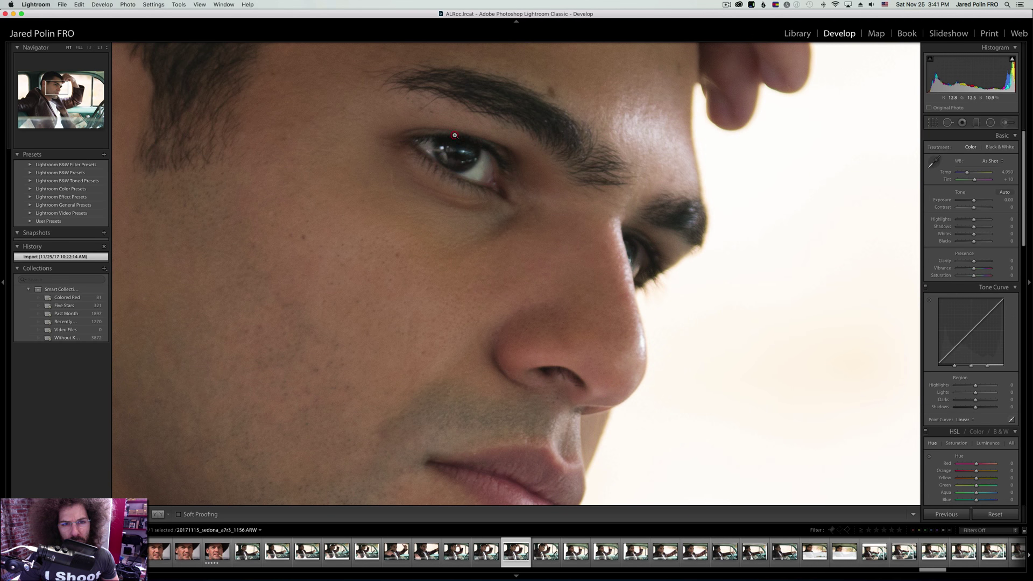
key(Right)
key(Right)
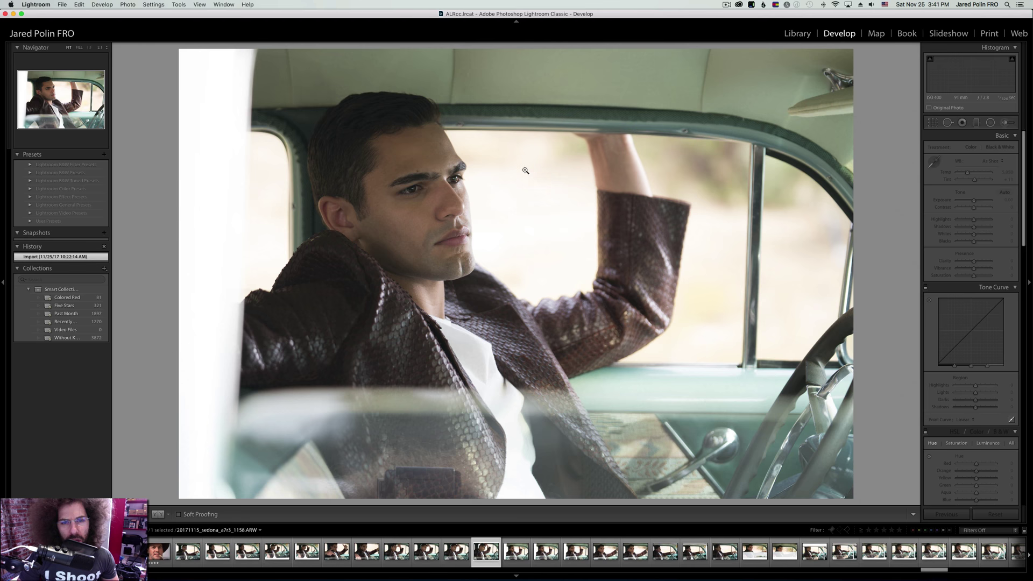
key(Left)
click(452, 155)
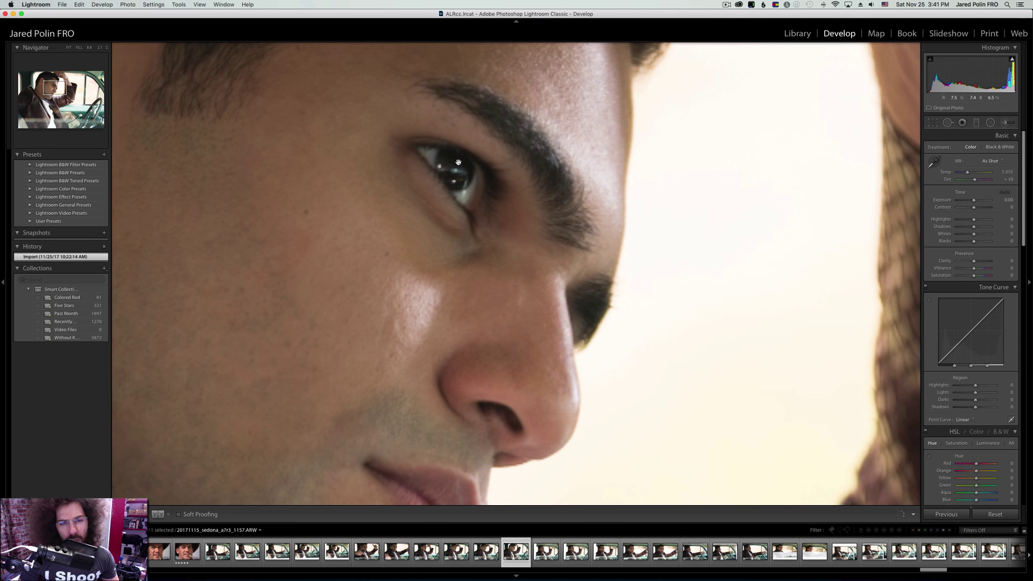
click(487, 180)
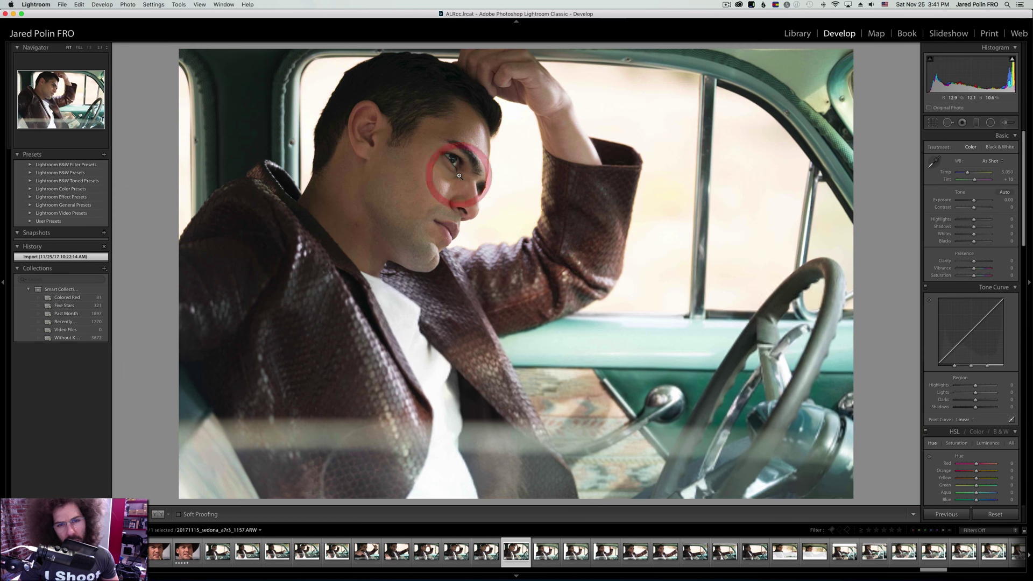
key(5)
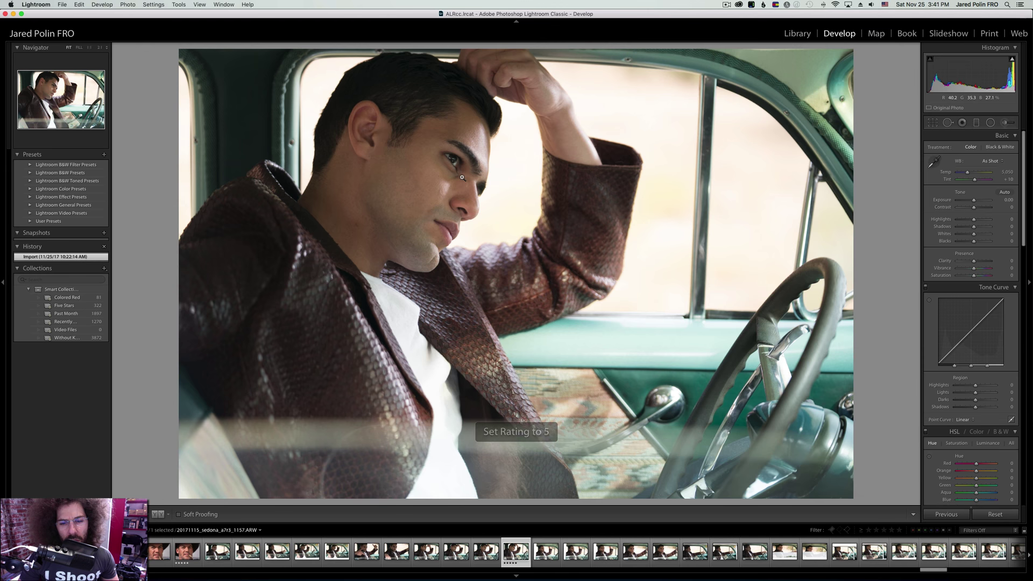
Look through the following photos of the man in the car up to 20171115_sedona_a7r3_1178.ARW.
key(Right)
key(Right)
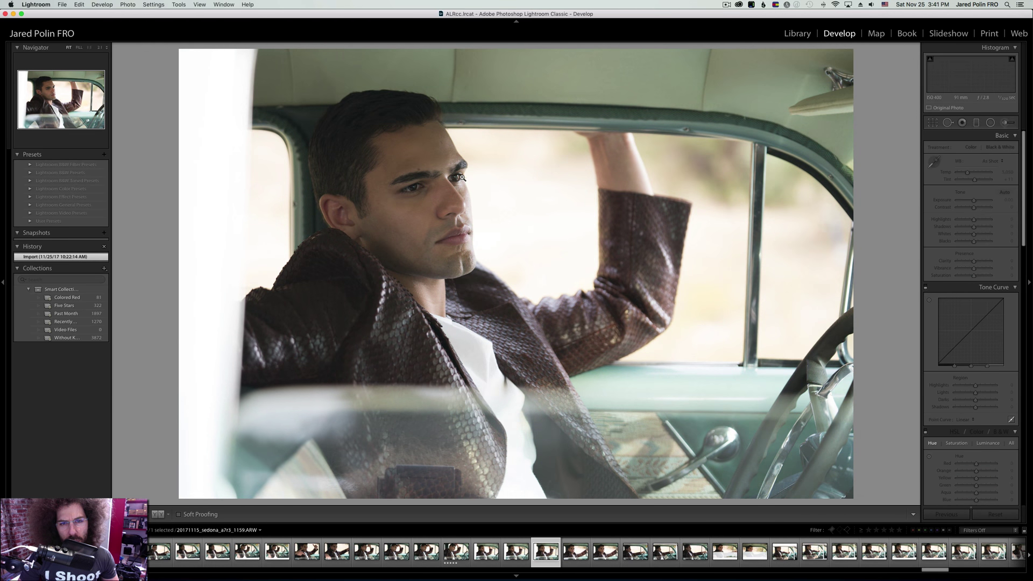
key(Right)
key(Right)
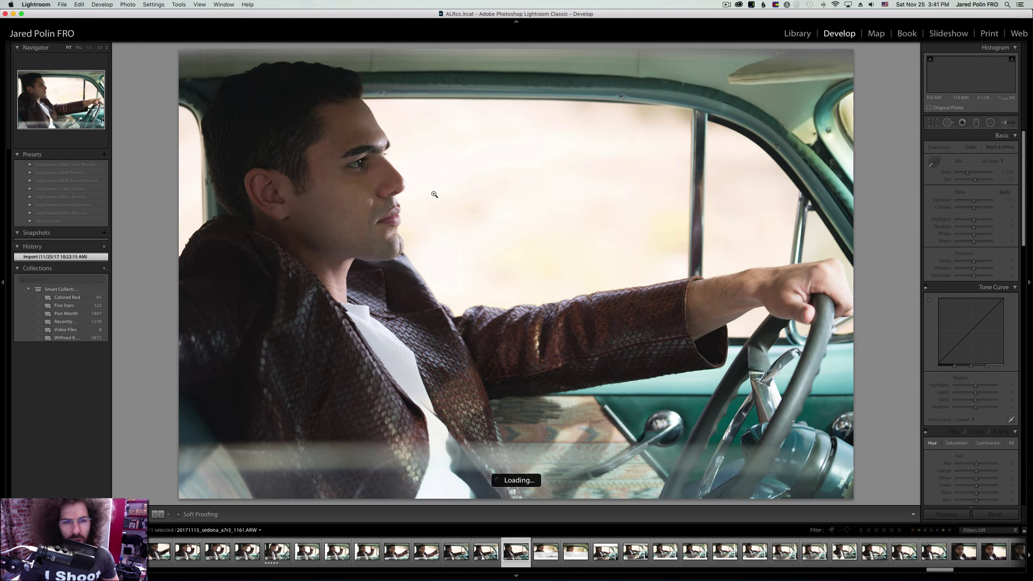
key(Right)
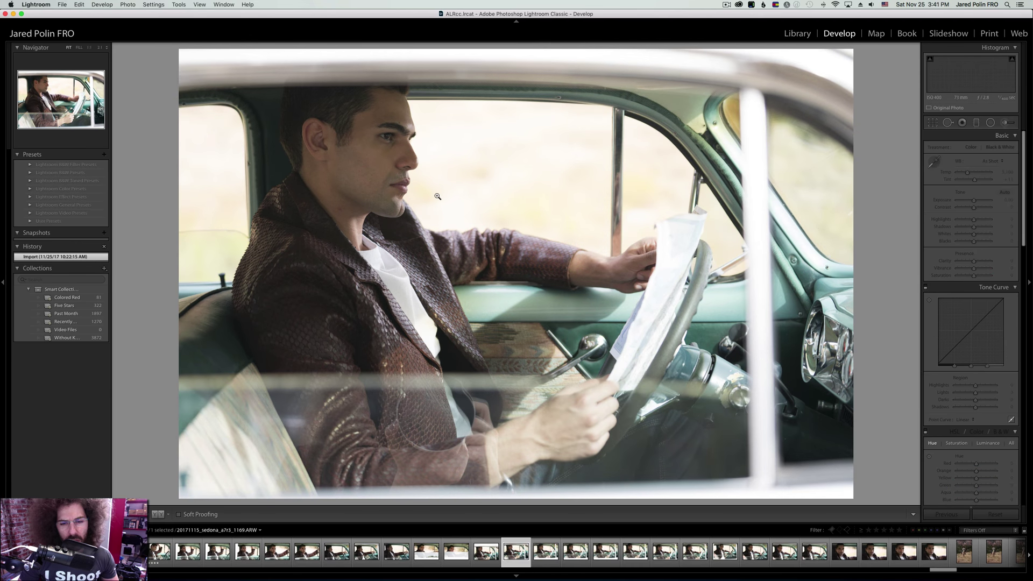
key(Right)
key(Right)
key(Right)
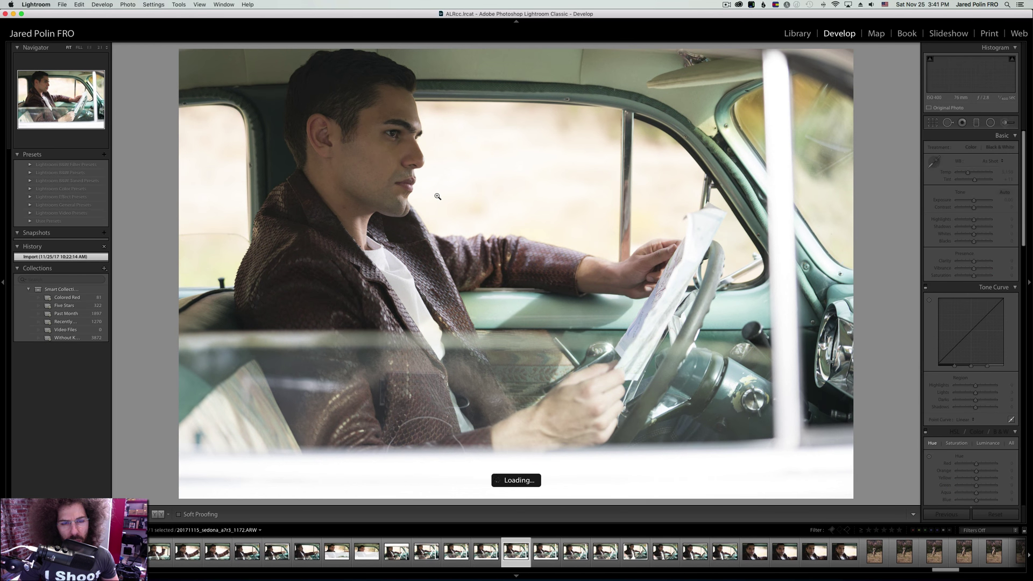
key(Right)
key(Right)
key(Right)
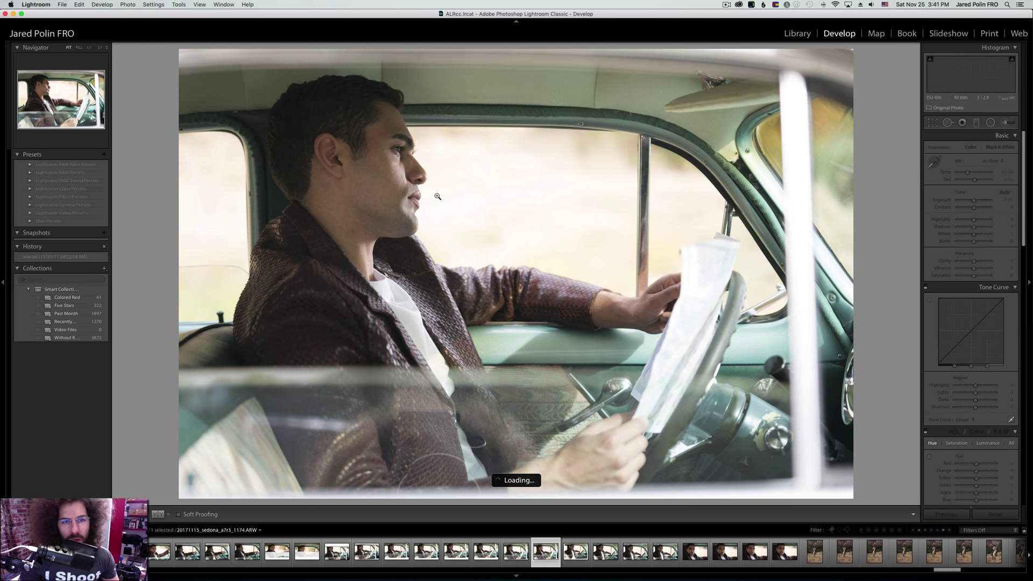
key(Right)
key(Right)
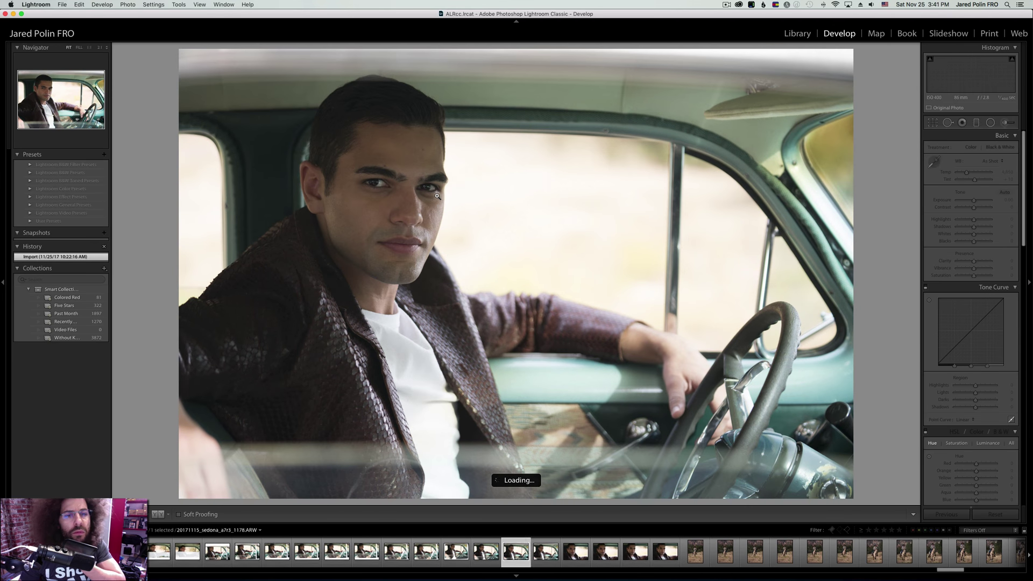
Continue to the first horse rider photo, 20171115_sedona_a7r3_1184.ARW, check the focus on the cowboy's face and rate it five stars.
key(Right)
key(Right)
key(Right)
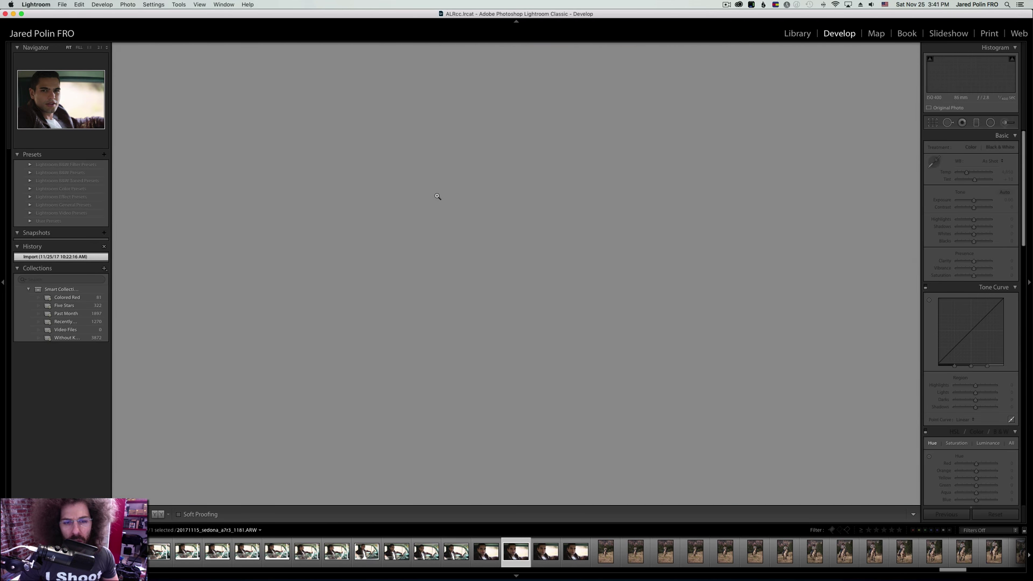
key(Right)
key(Right)
key(Right)
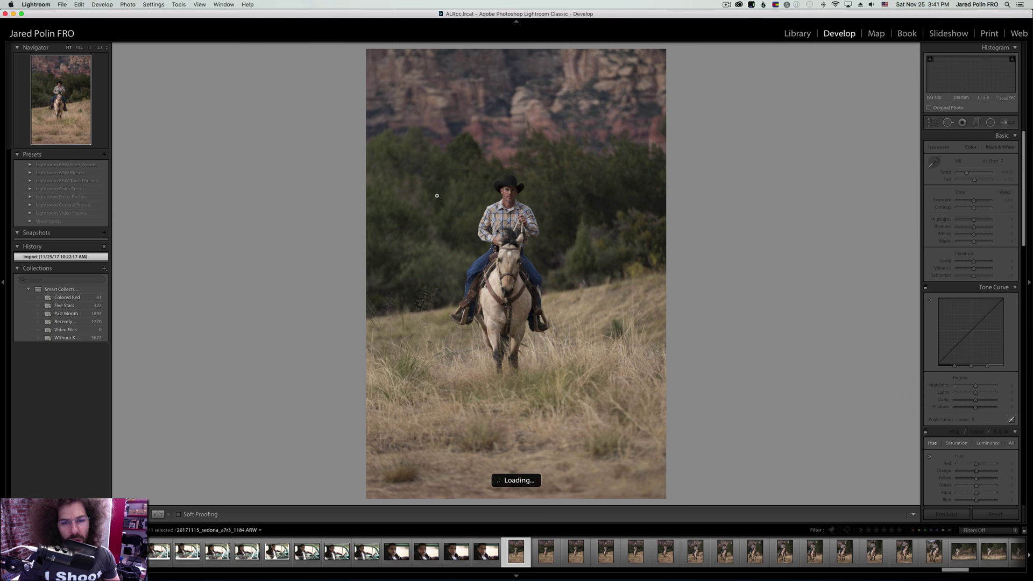
click(508, 181)
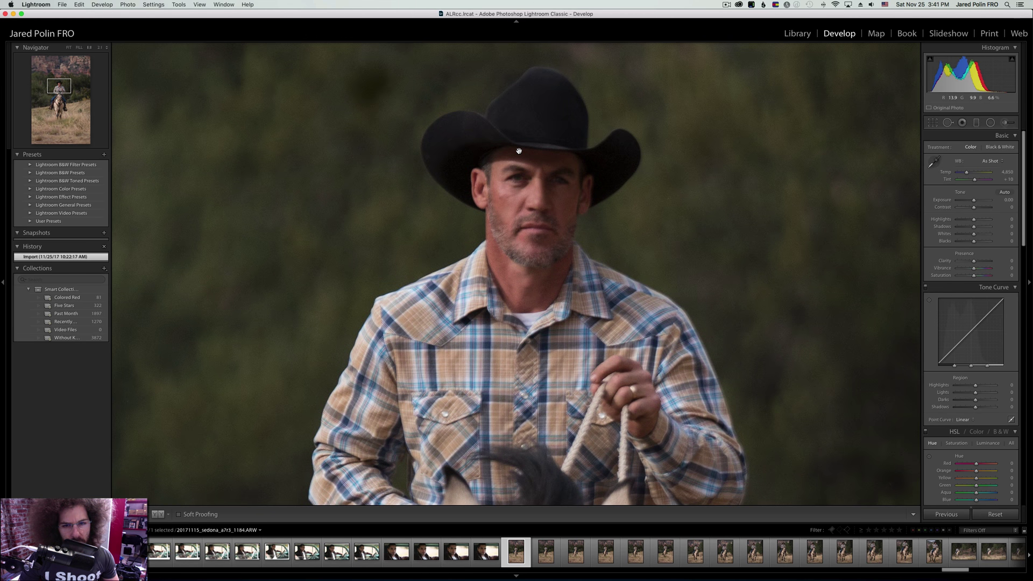
click(521, 155)
key(5)
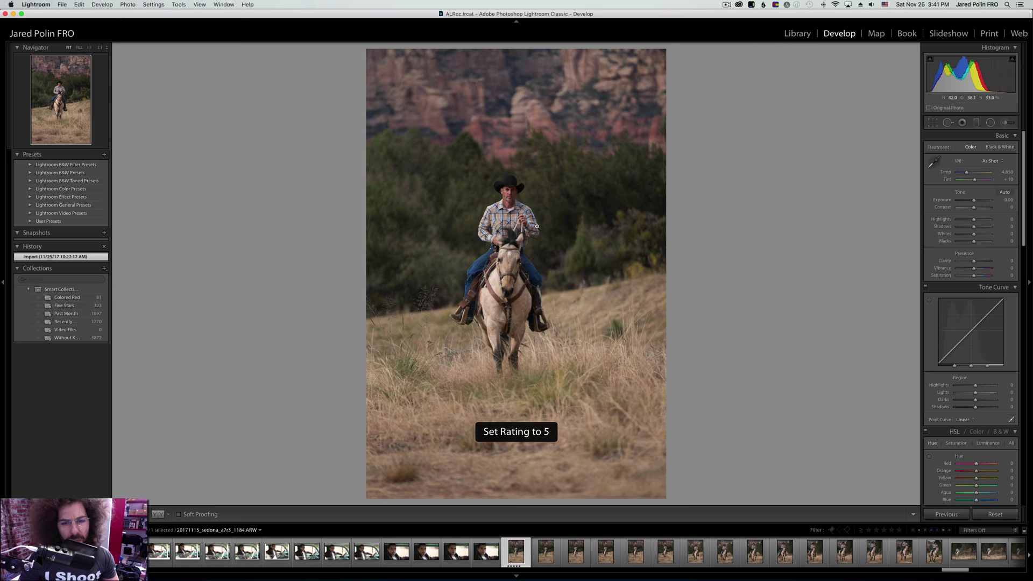
Continue to 20171115_sedona_a7r3_1187.ARW, check the focus on the rider's face and rate the photo five stars.
key(Right)
key(Right)
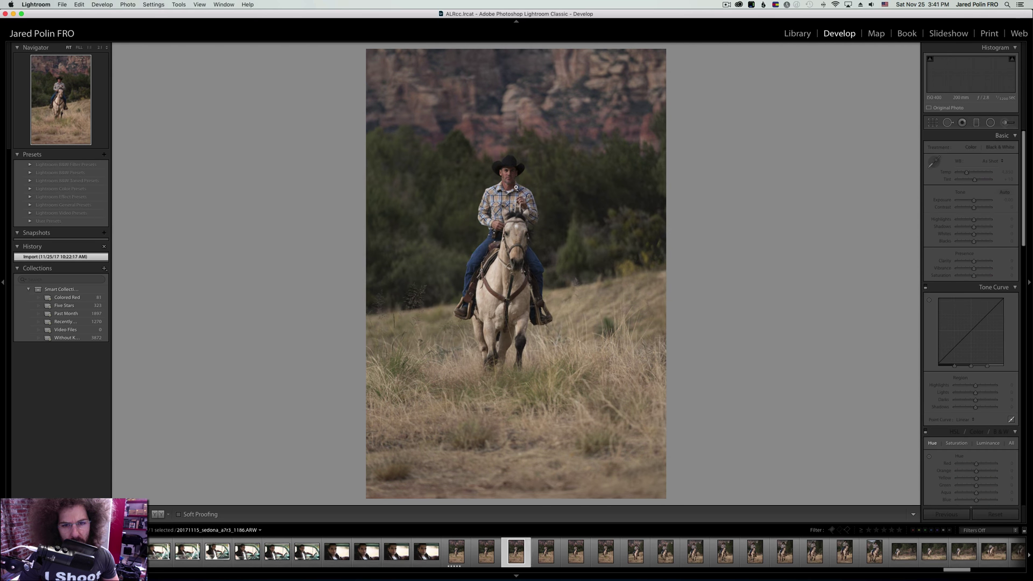
key(Right)
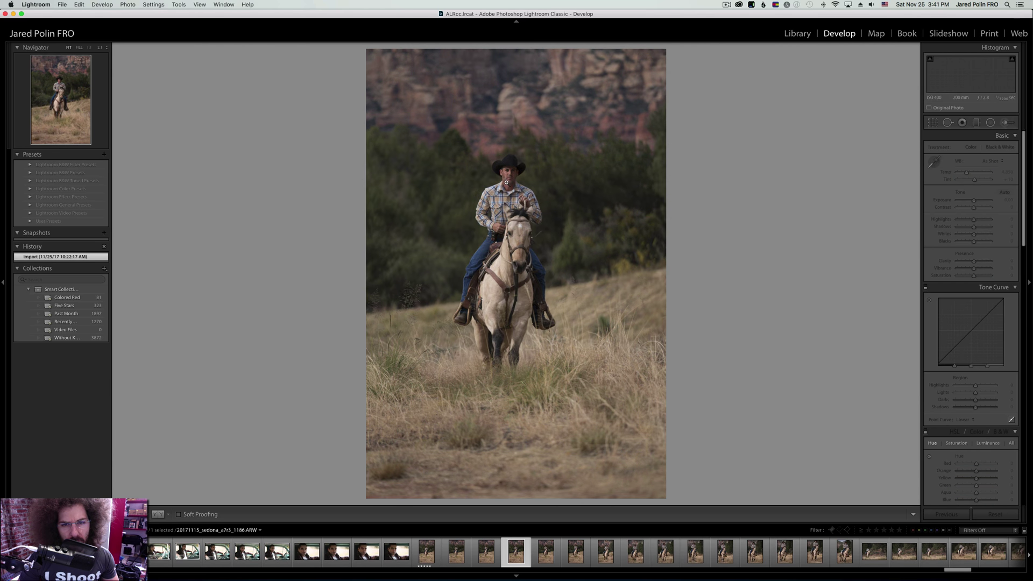
click(496, 175)
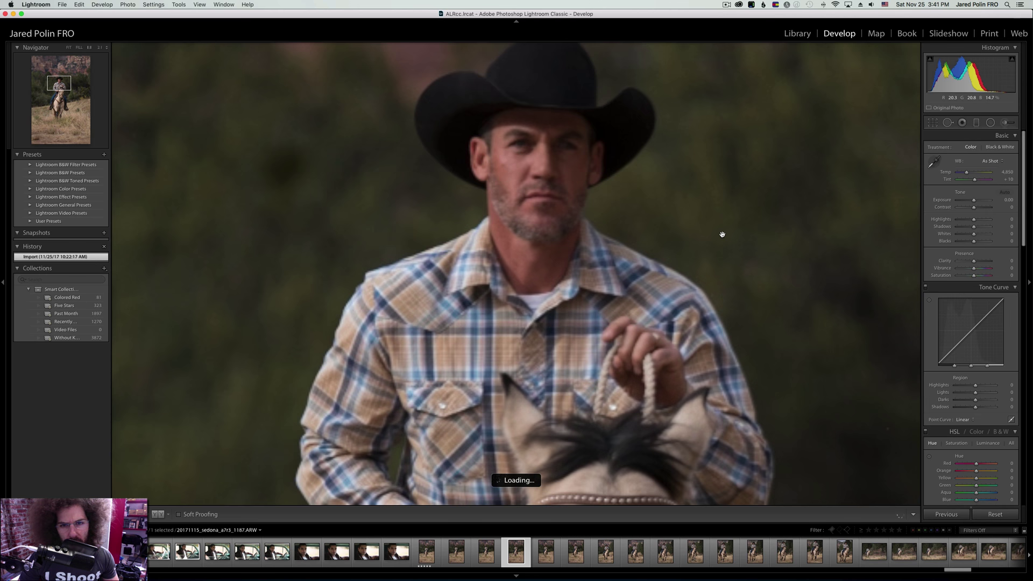
drag(721, 232, 542, 284)
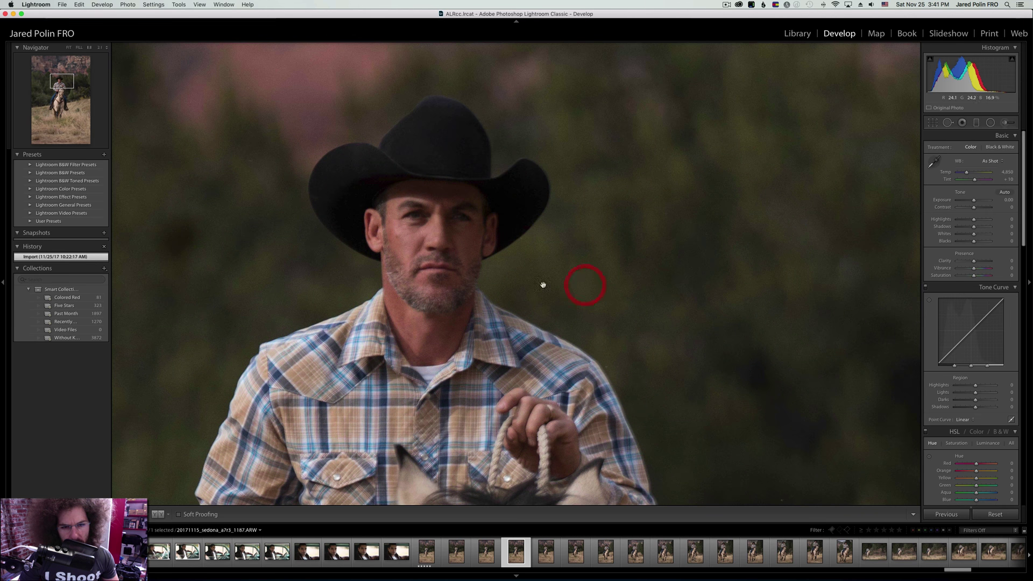
click(425, 233)
key(5)
Check the focus on the horse's head in 20171115_sedona_a7r3_1188.ARW and continue through the rider photos to 1191.
key(Right)
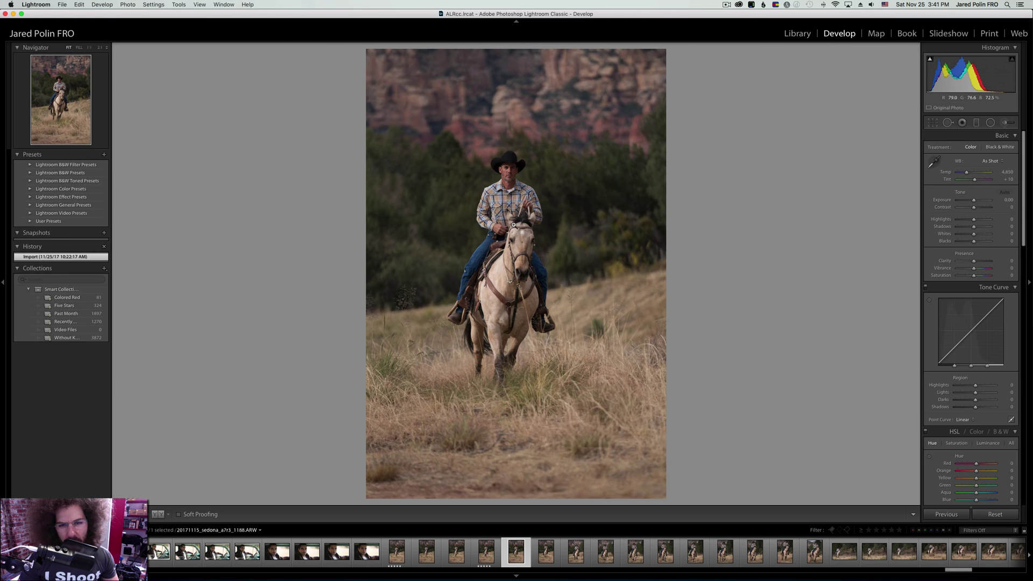
click(513, 225)
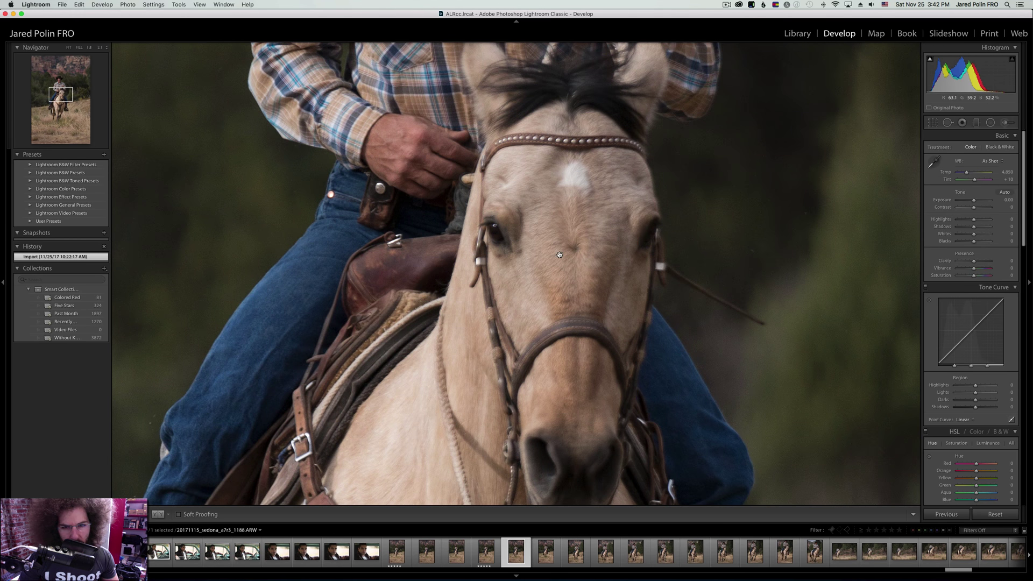
click(459, 256)
key(Right)
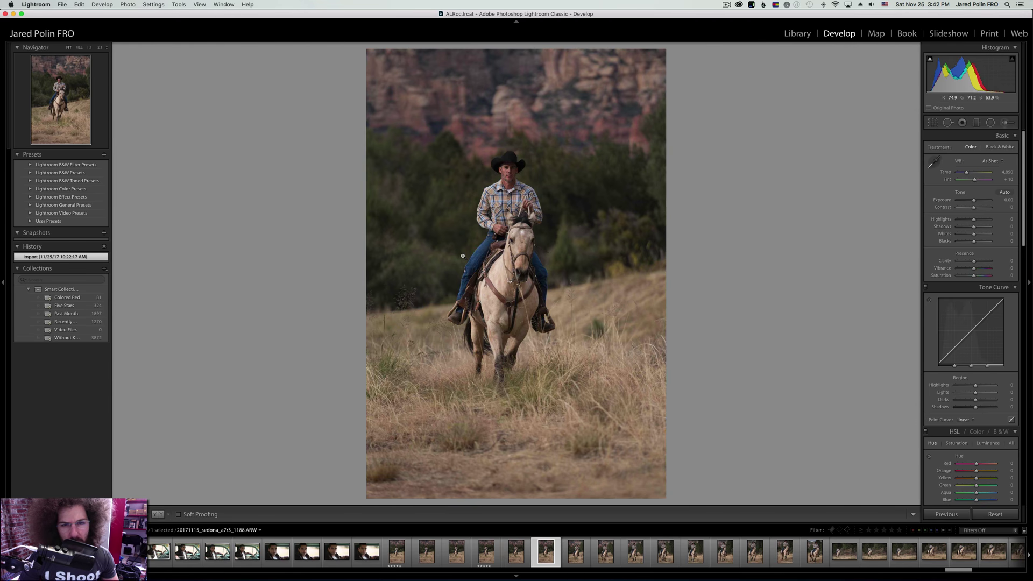
key(Right)
key(Right)
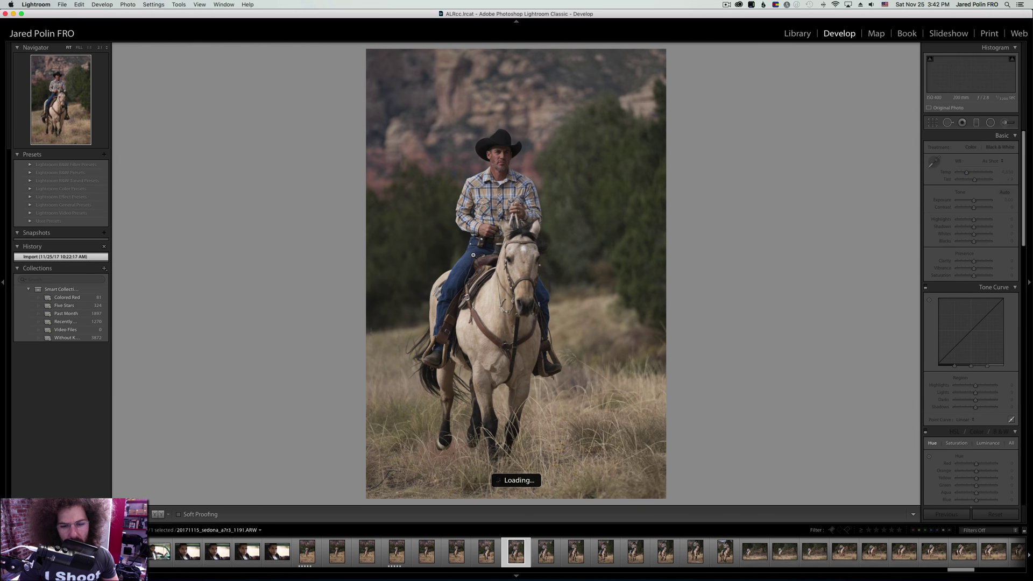
Examine the focus on the rider's face, the horse's head and the rider's hands and shirt in 20171115_sedona_a7r3_1191.ARW.
click(504, 153)
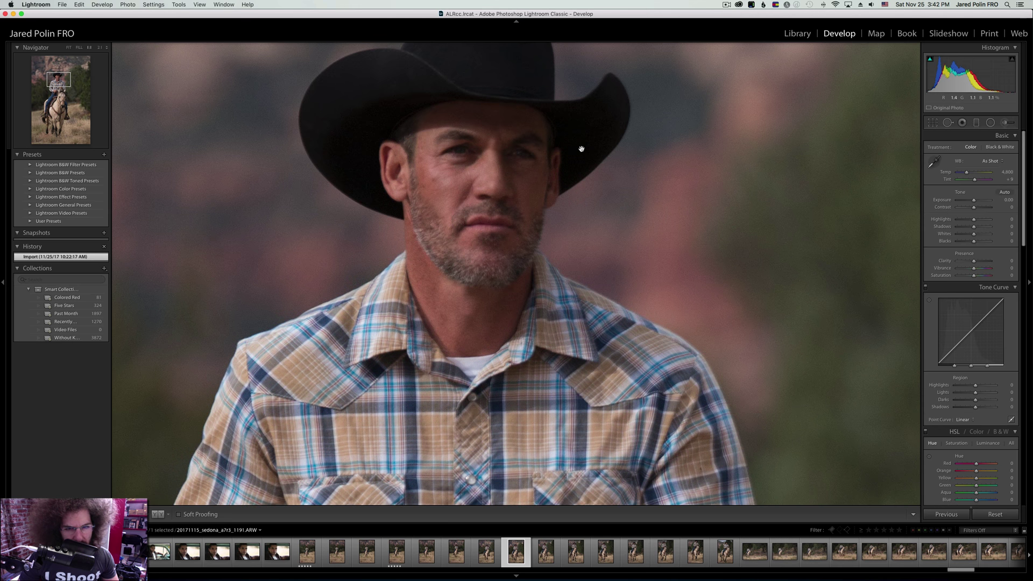
click(526, 149)
click(508, 249)
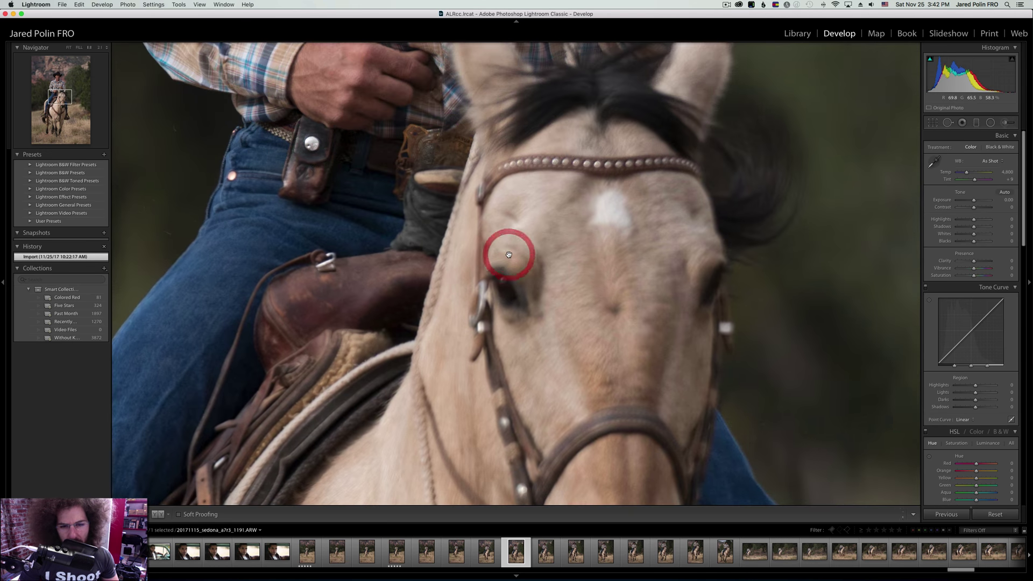
drag(489, 218, 624, 322)
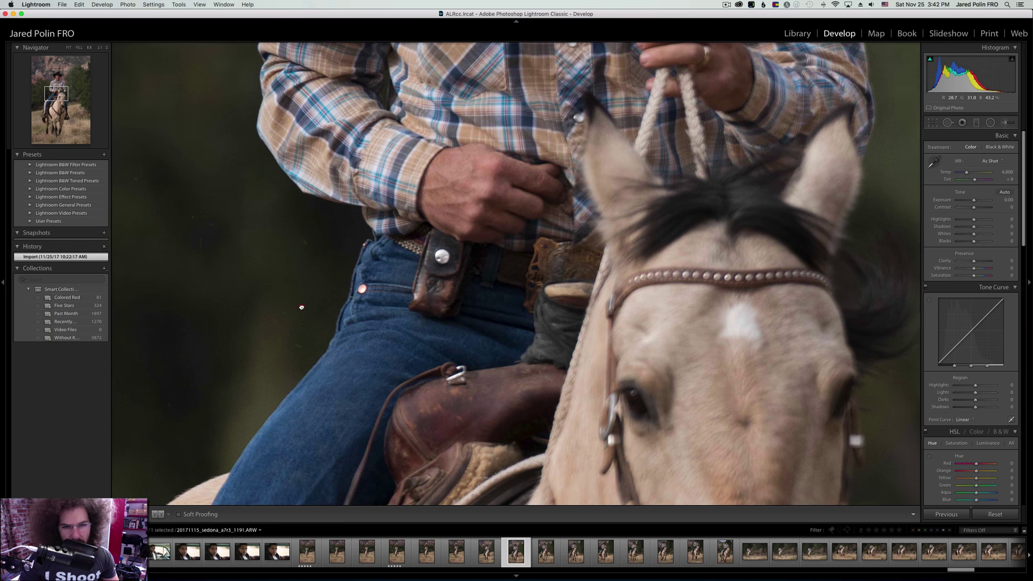
mouse_move(299, 307)
mouse_down()
mouse_move(371, 300)
mouse_move(526, 321)
mouse_up()
mouse_move(483, 247)
mouse_down()
mouse_move(395, 427)
mouse_move(379, 392)
mouse_move(352, 420)
mouse_up()
drag(489, 342, 414, 428)
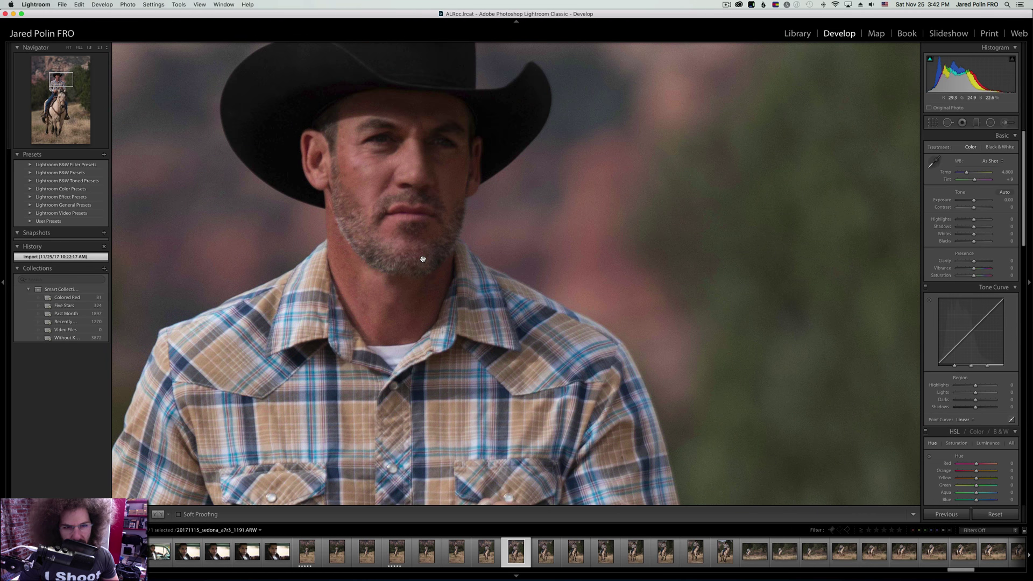
click(396, 124)
View 20171115_sedona_a7r3_1192.ARW in the Library module, return to Develop and continue to 20171115_sedona_a7r3_1195.ARW.
key(Right)
click(797, 34)
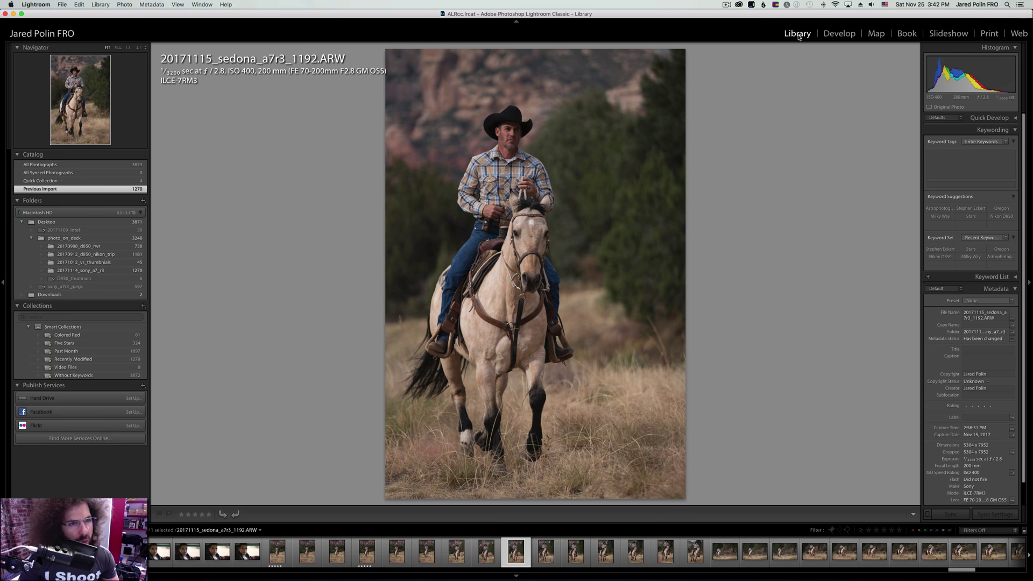
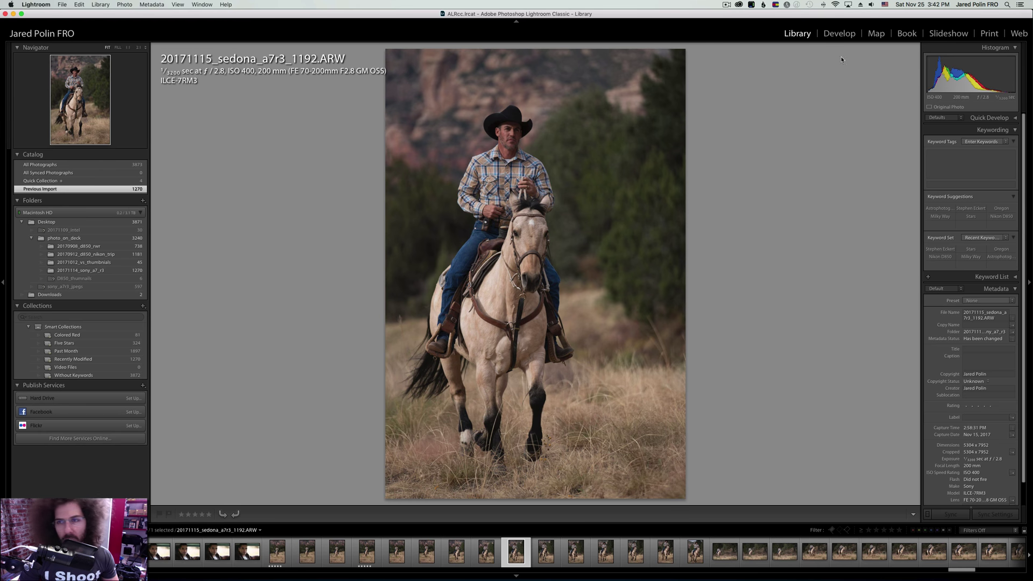
click(839, 34)
key(Right)
key(Right)
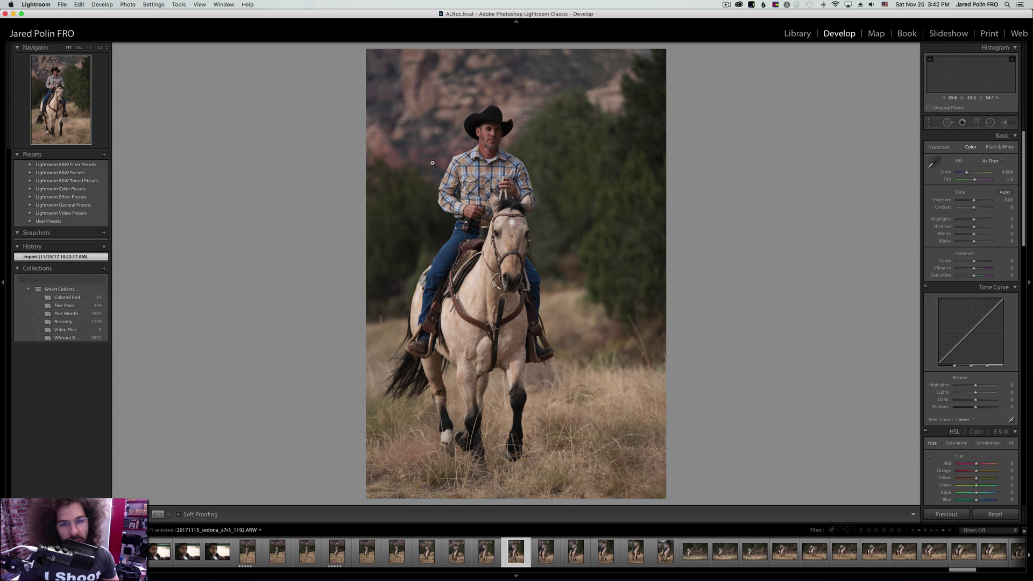
key(Right)
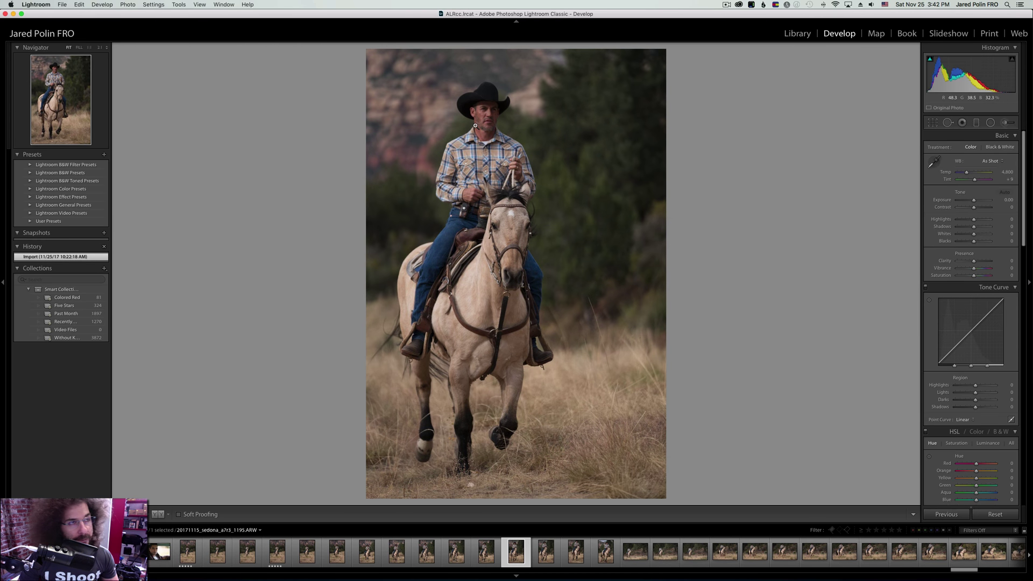
Continue to the landscape-format rider photo 20171115_sedona_a7r3_1199.ARW, check the focus on his face and move on to 1200.
key(Right)
key(Right)
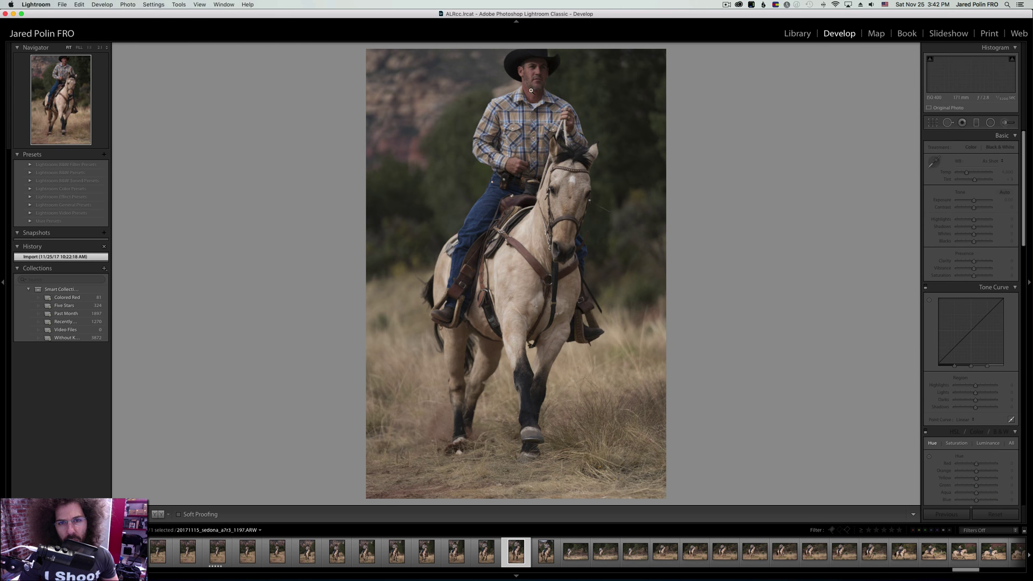
key(Right)
key(Right)
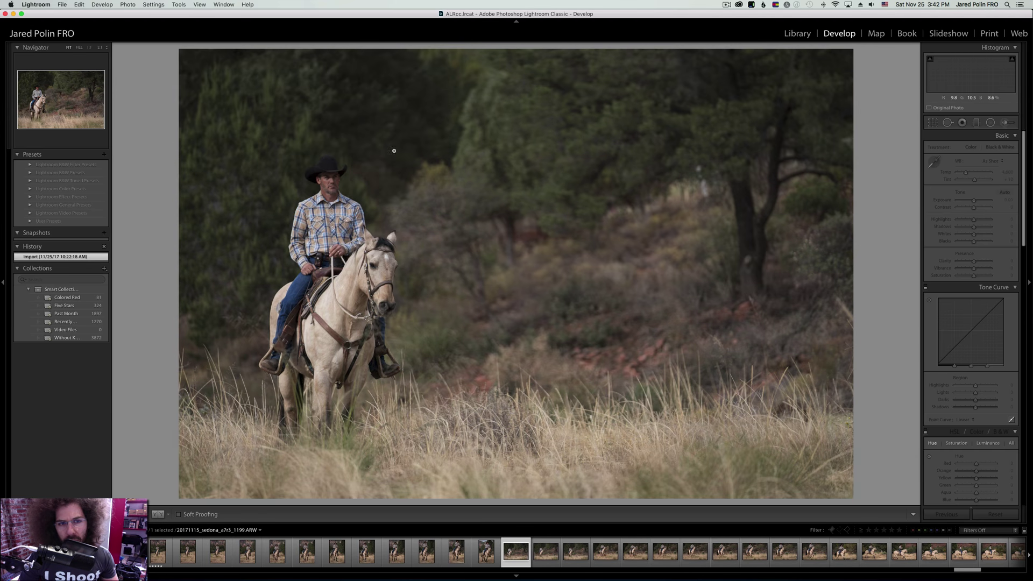
click(309, 181)
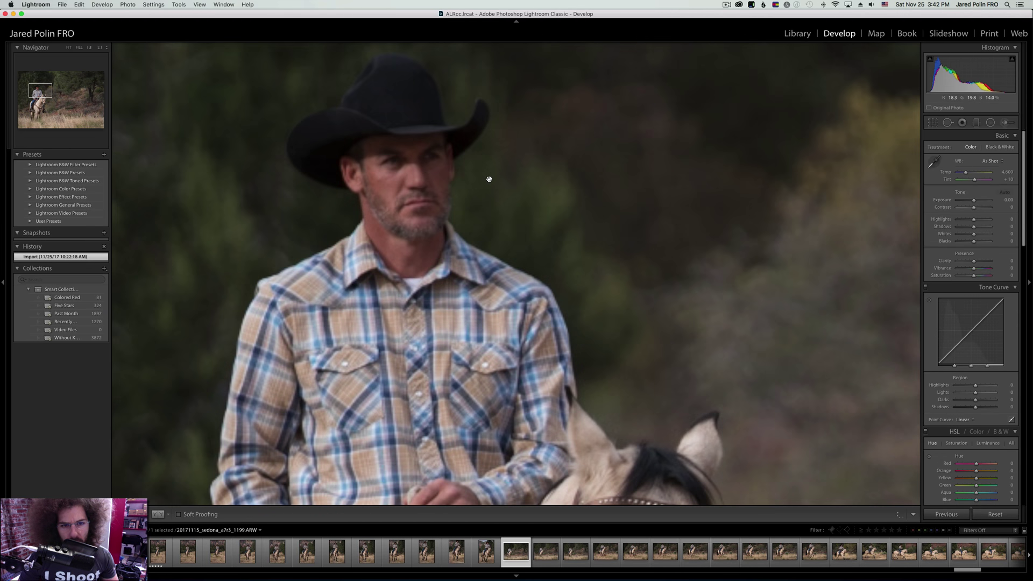
click(396, 146)
key(Right)
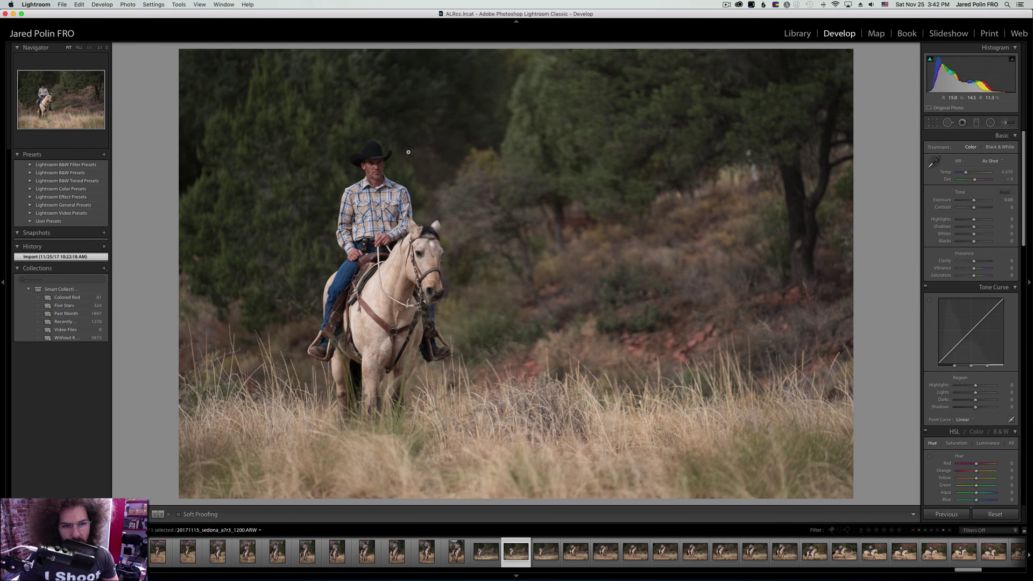
Go back to 20171115_sedona_a7r3_1199.ARW, rate it five stars and continue to 20171115_sedona_a7r3_1203.ARW.
key(Left)
key(5)
key(Right)
key(Right)
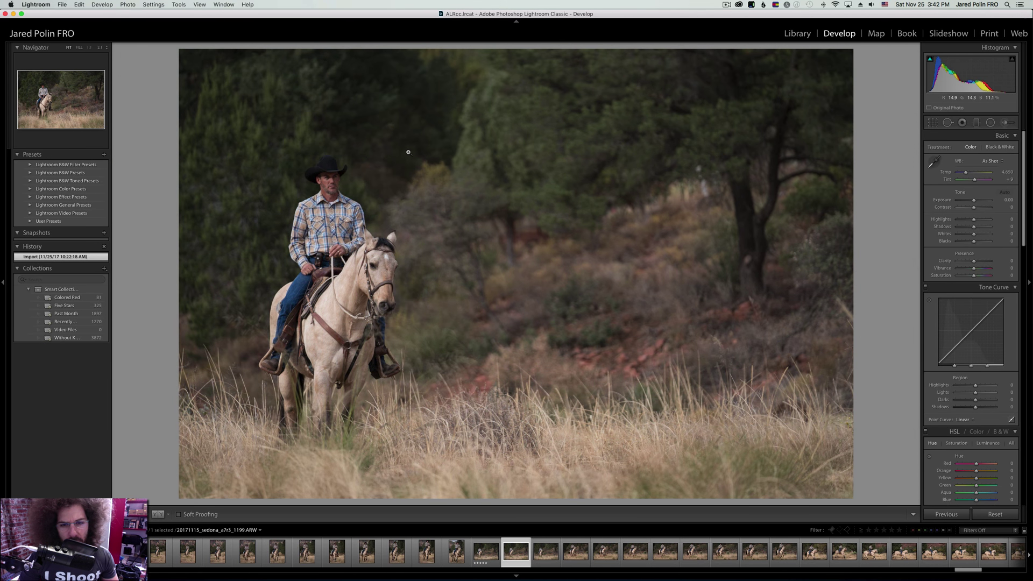
key(Right)
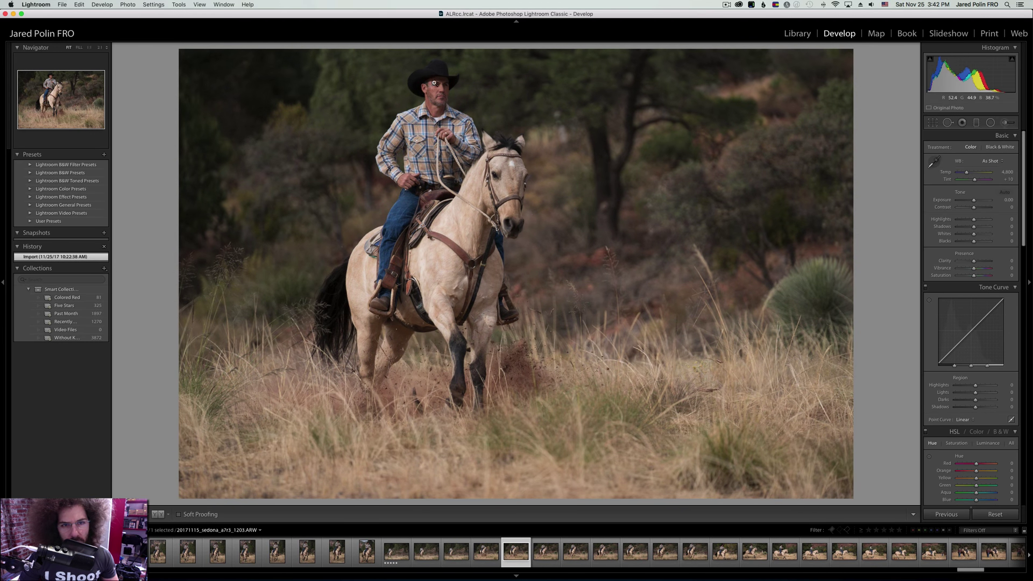
Check the focus on the rider's face and shirt in 20171115_sedona_a7r3_1203.ARW, rate the photo five stars and advance to the following frame.
click(434, 83)
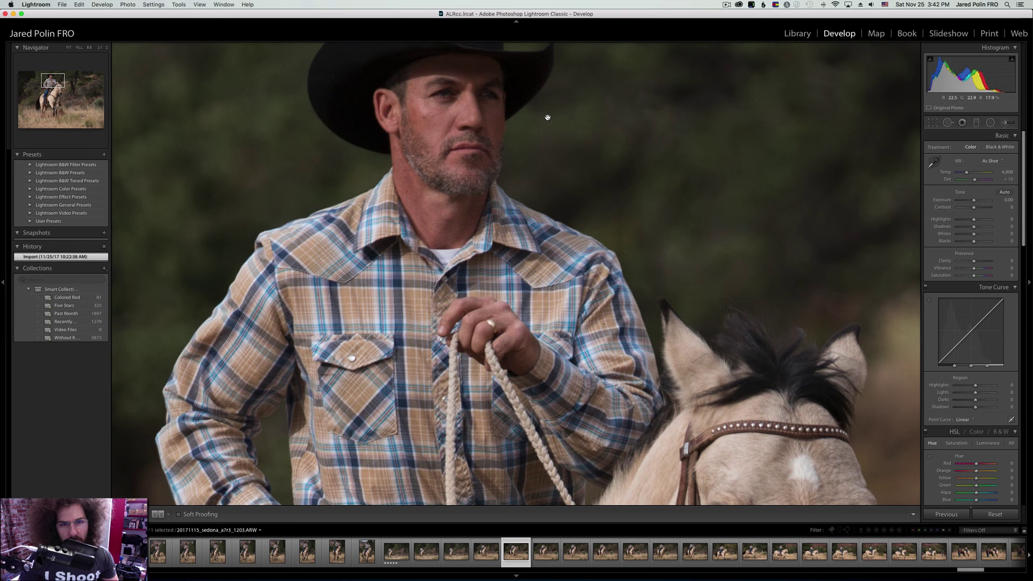
drag(547, 117, 437, 260)
click(435, 221)
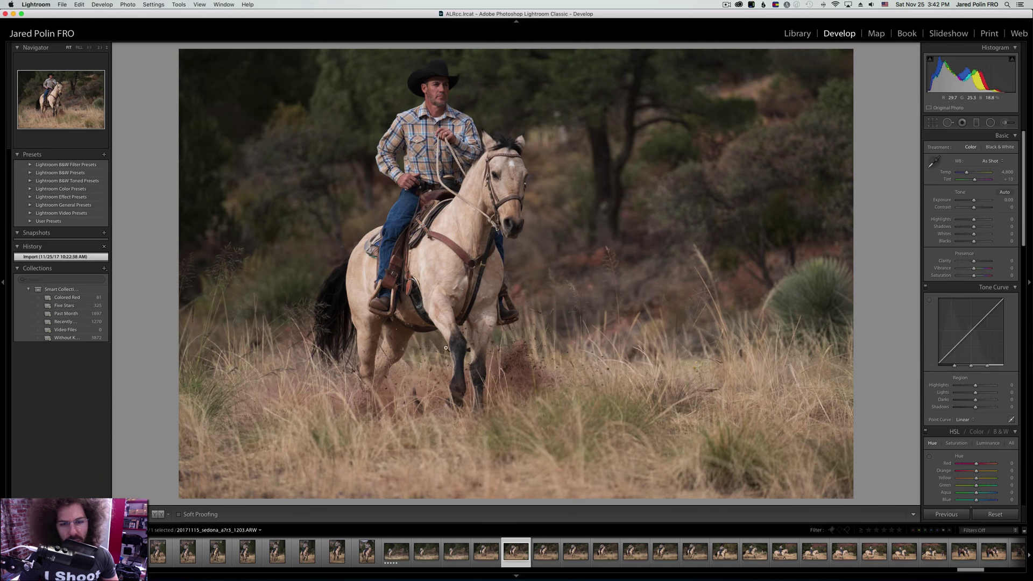
key(5)
key(Right)
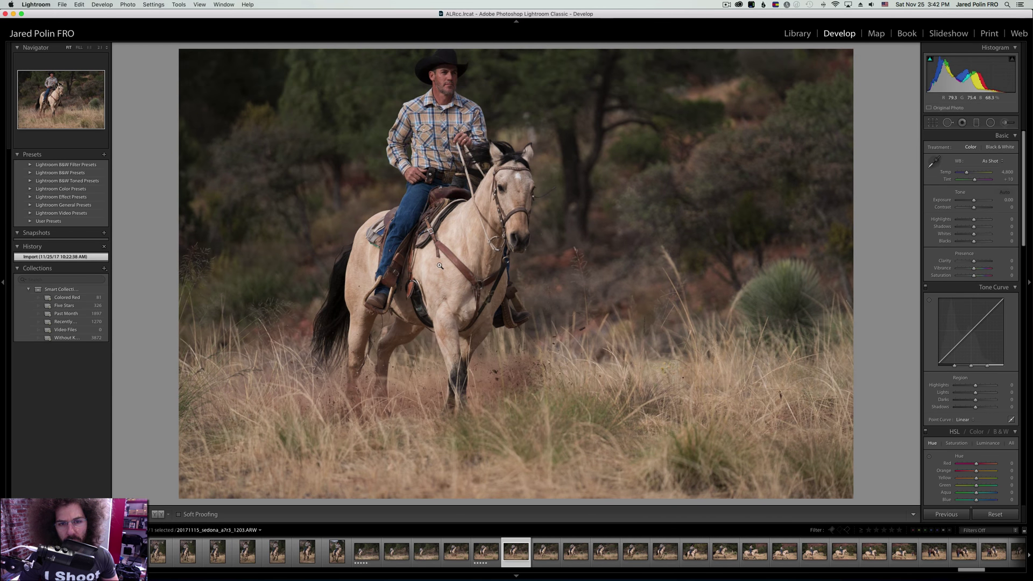
Review the following frames of the rider on the moving horse one by one up to 20171115_sedona_a7r3_1215.ARW.
key(Right)
key(Right)
key(Right)
key(Right)
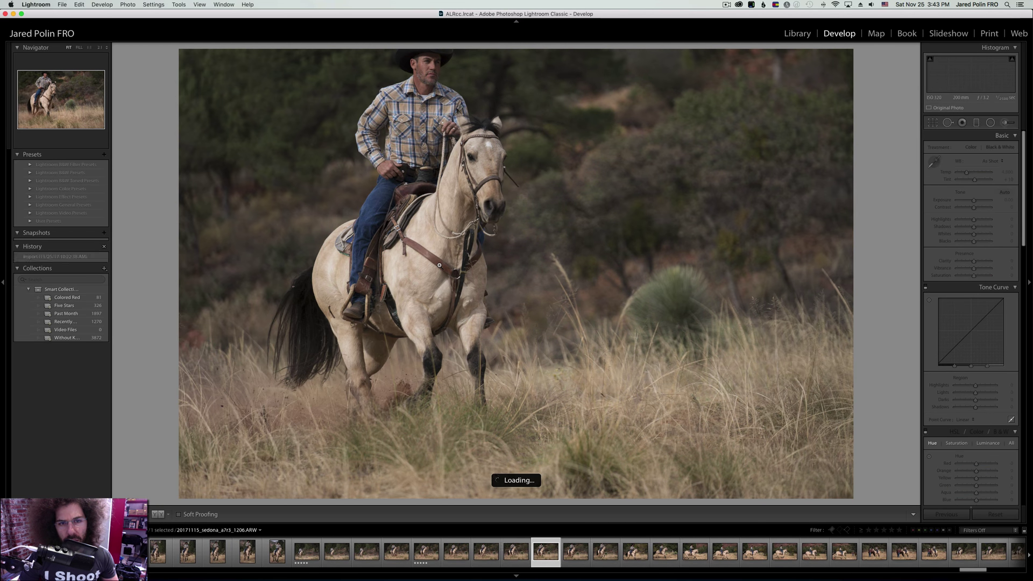
key(Right)
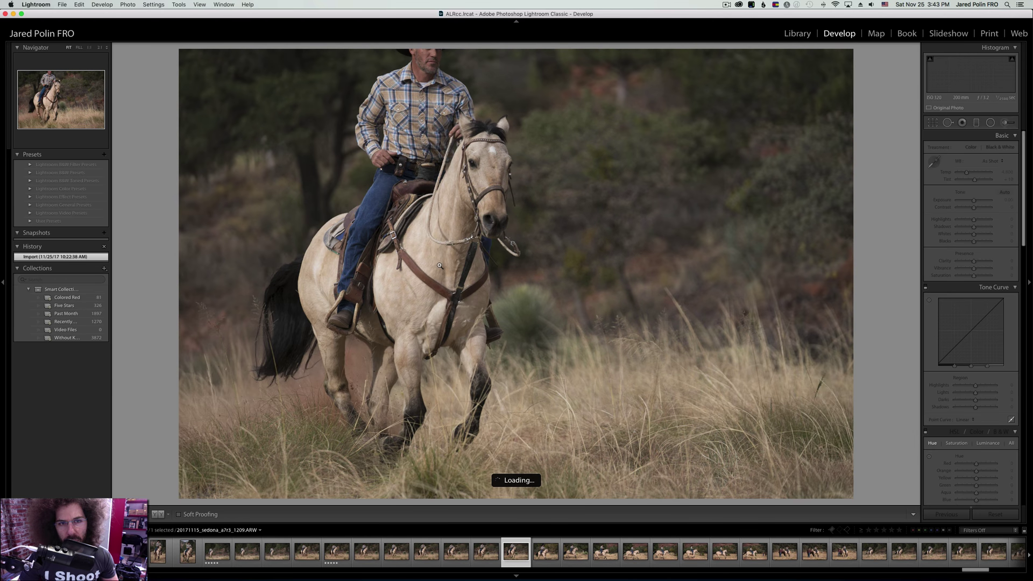
key(Right)
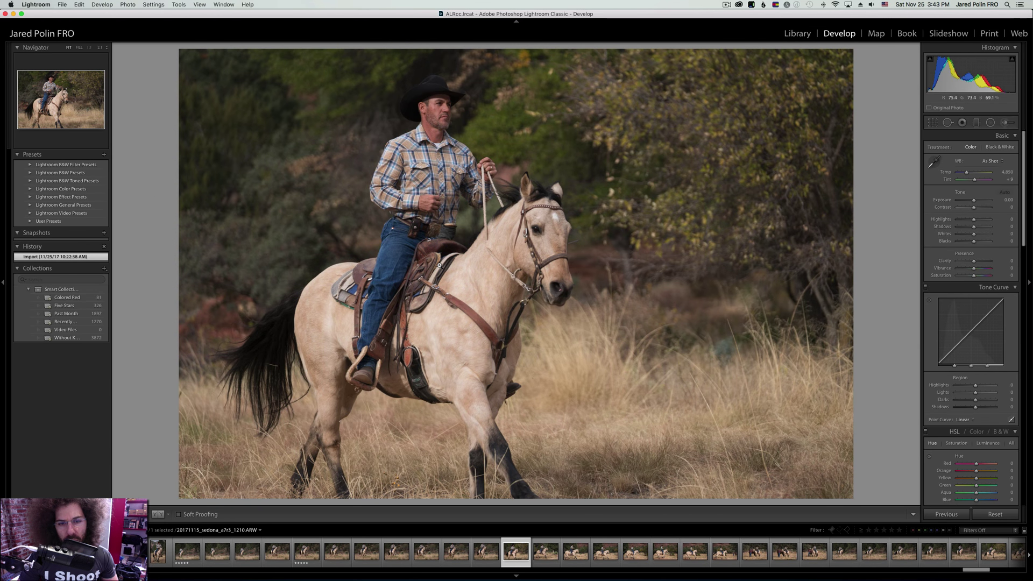
key(Right)
key(Right)
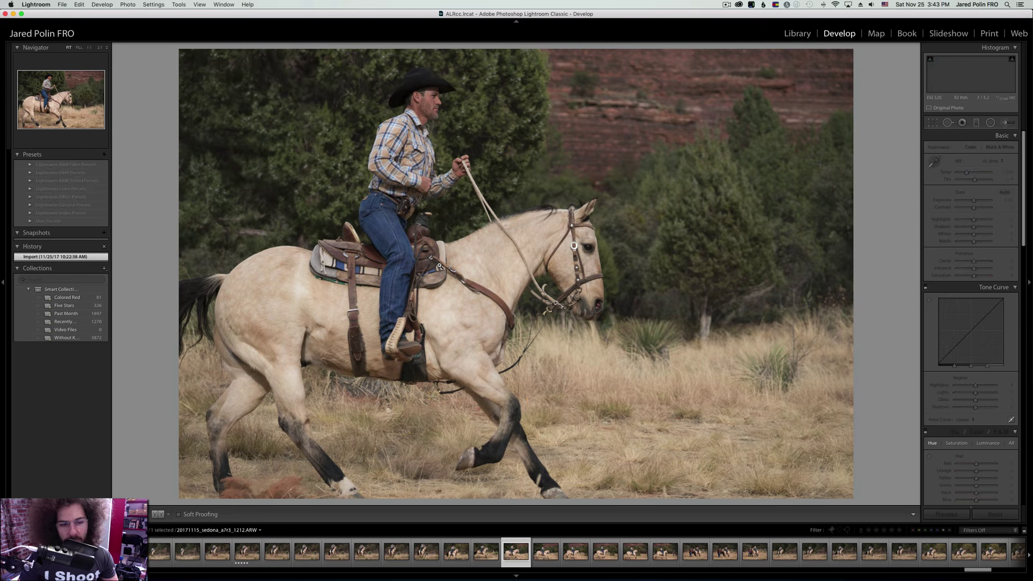
key(Right)
key(Right)
key(Right)
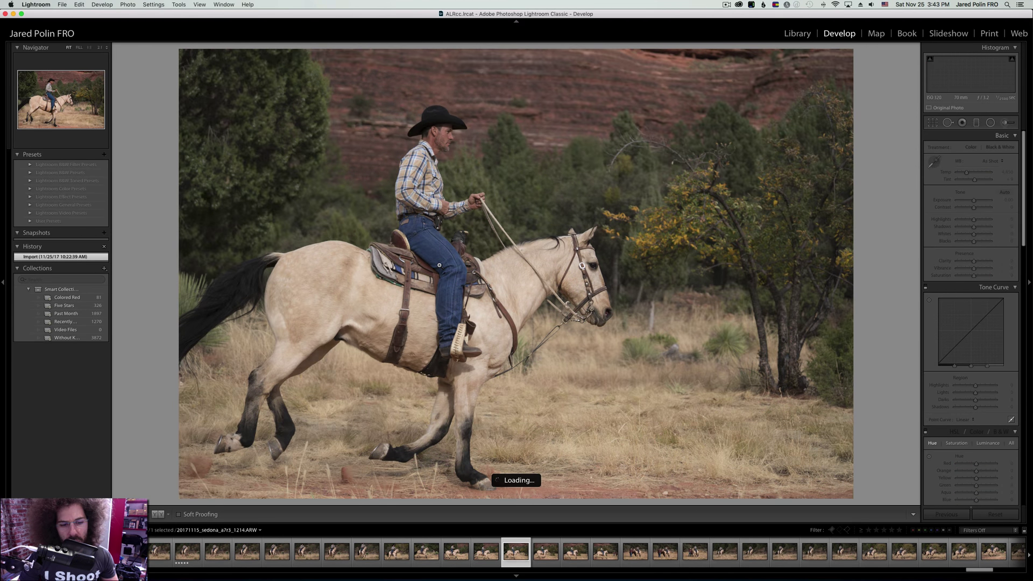
key(Right)
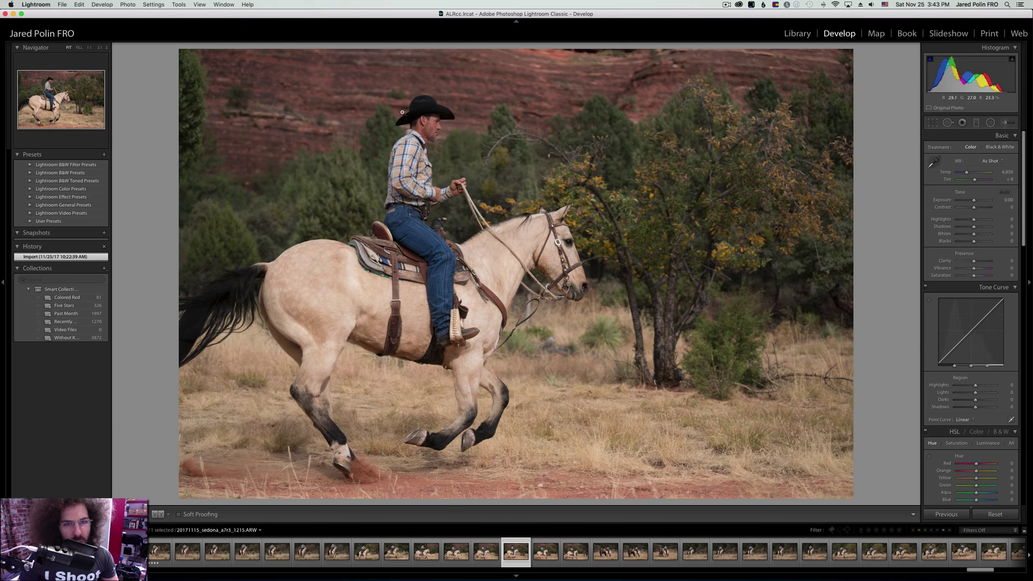
Check the focus on the rider's face in 20171115_sedona_a7r3_1215.ARW and move on to 20171115_sedona_a7r3_1216.ARW.
click(402, 113)
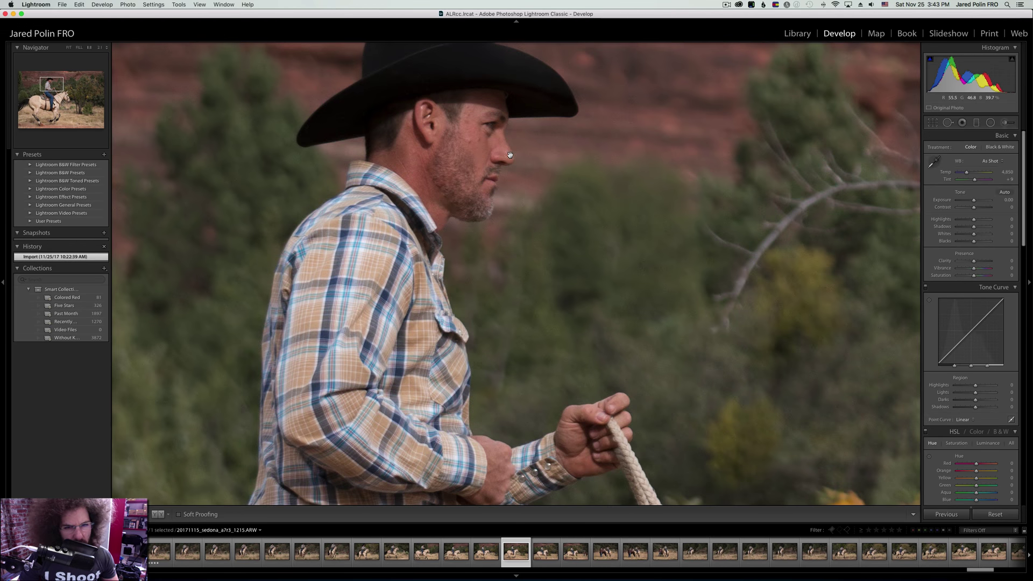
drag(510, 155, 357, 166)
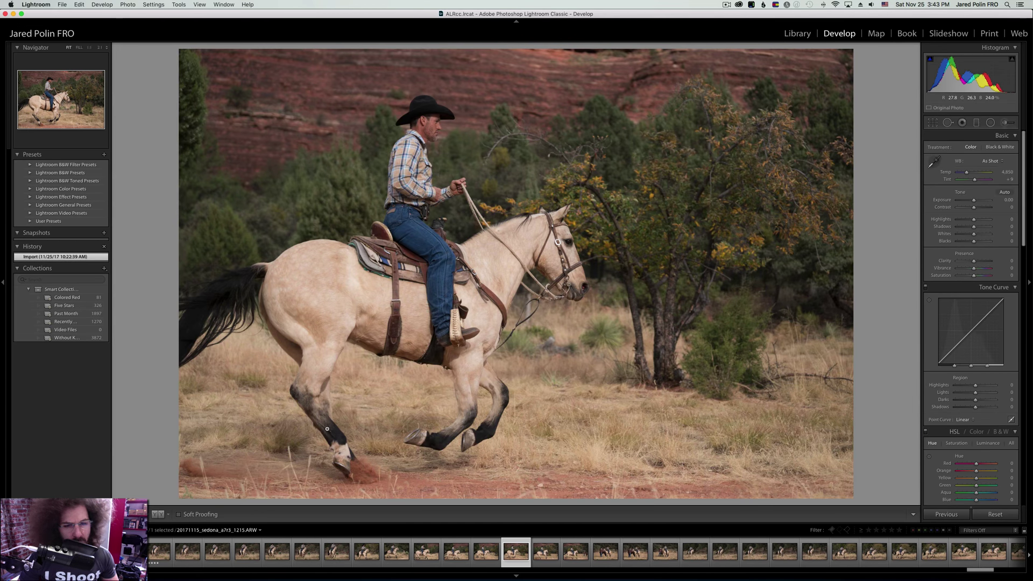
key(Right)
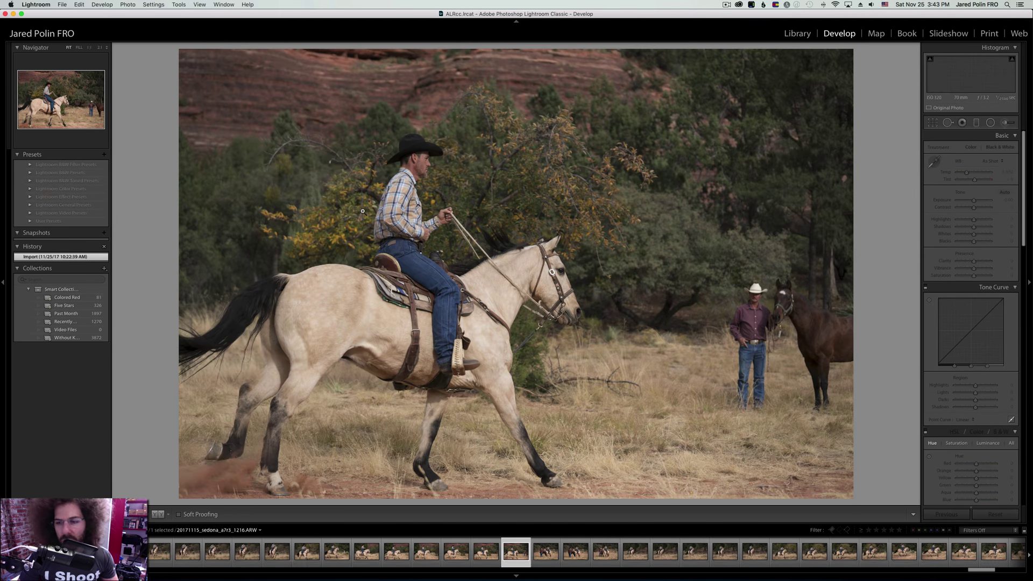
Review the cowboy and horse photos one by one, from 20171115_sedona_a7r3_1216.ARW through 20171115_sedona_a7r3_1235.ARW.
key(Right)
key(Right)
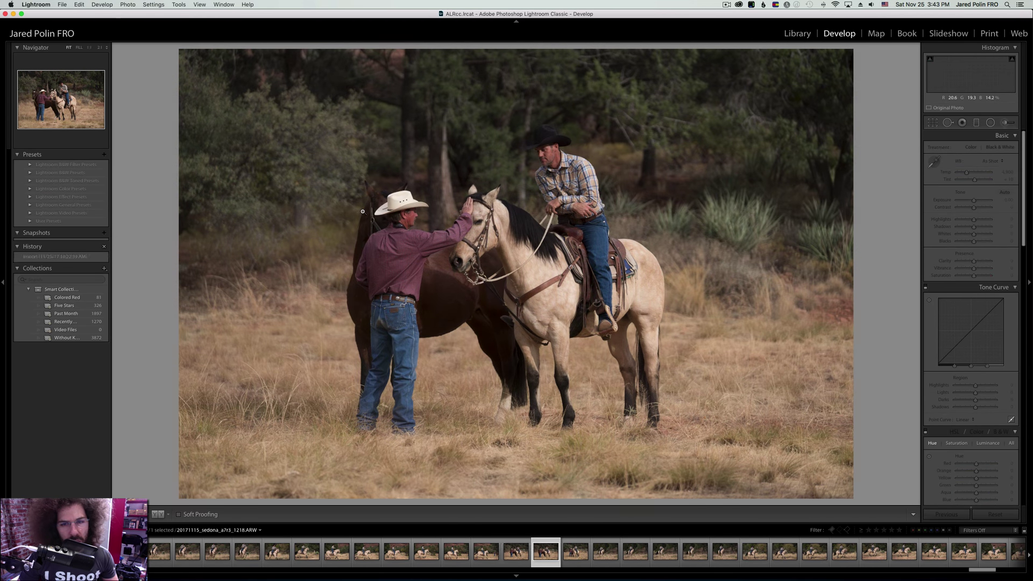
key(Right)
key(Right)
key(Right)
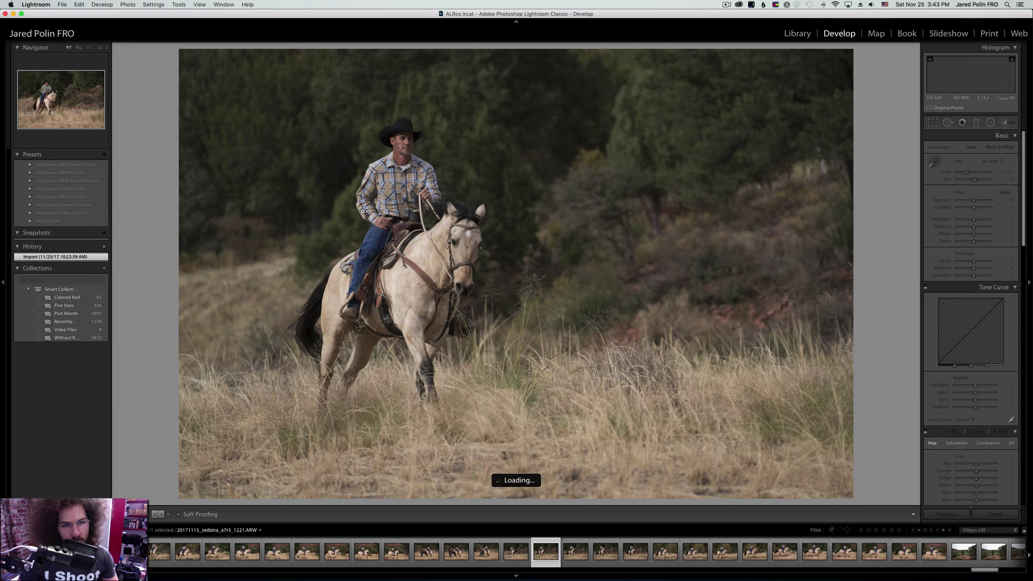
key(Right)
key(Right)
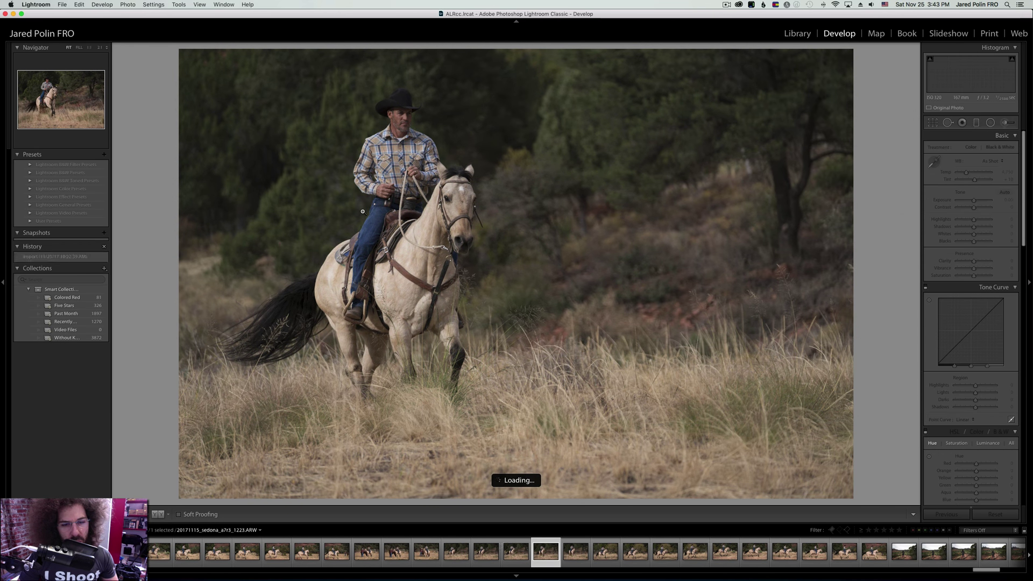
key(Right)
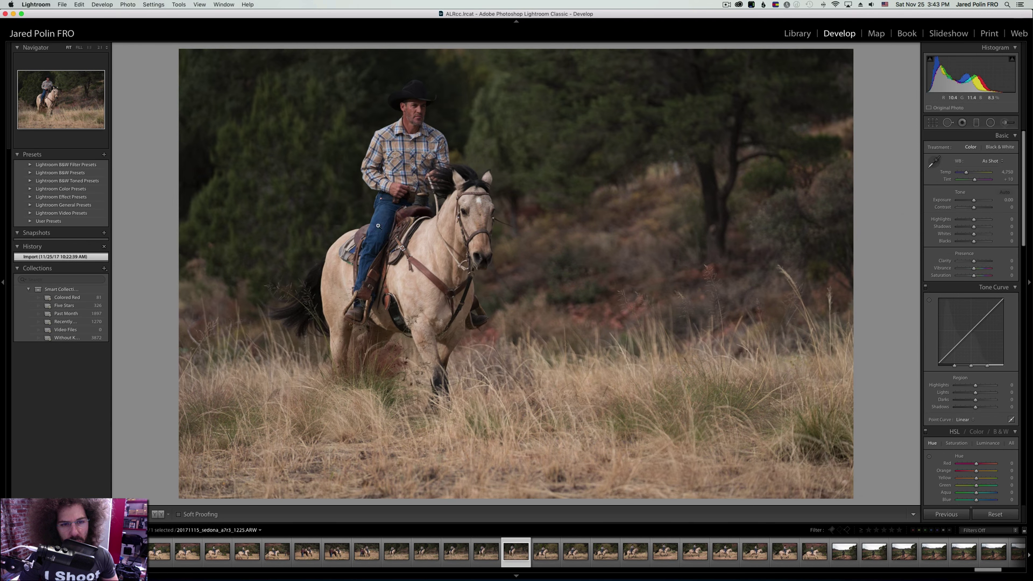
key(Right)
key(Right)
key(Right)
key(Right)
key(Right)
key(Right)
key(Right)
key(Right)
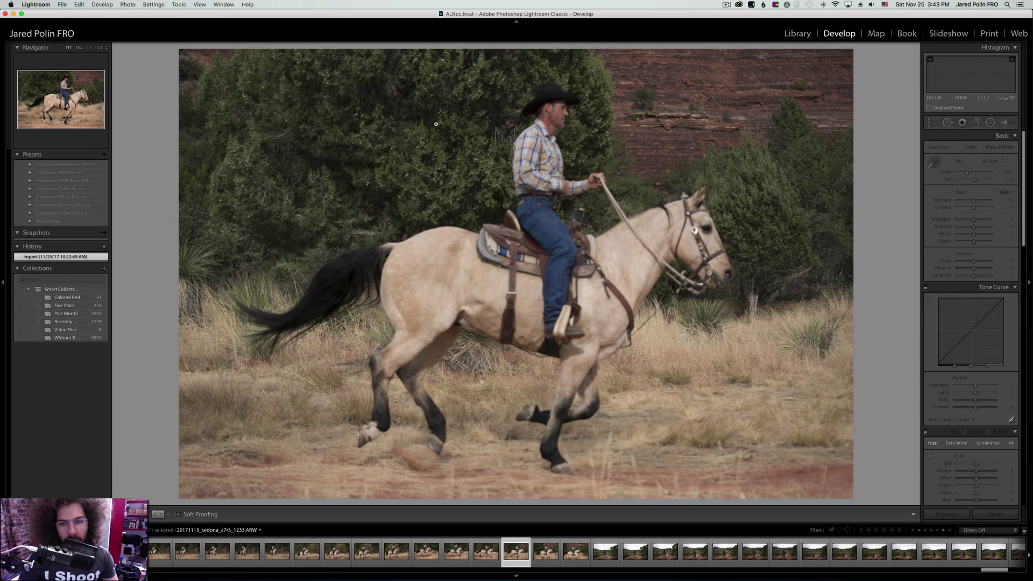
key(Right)
key(Right)
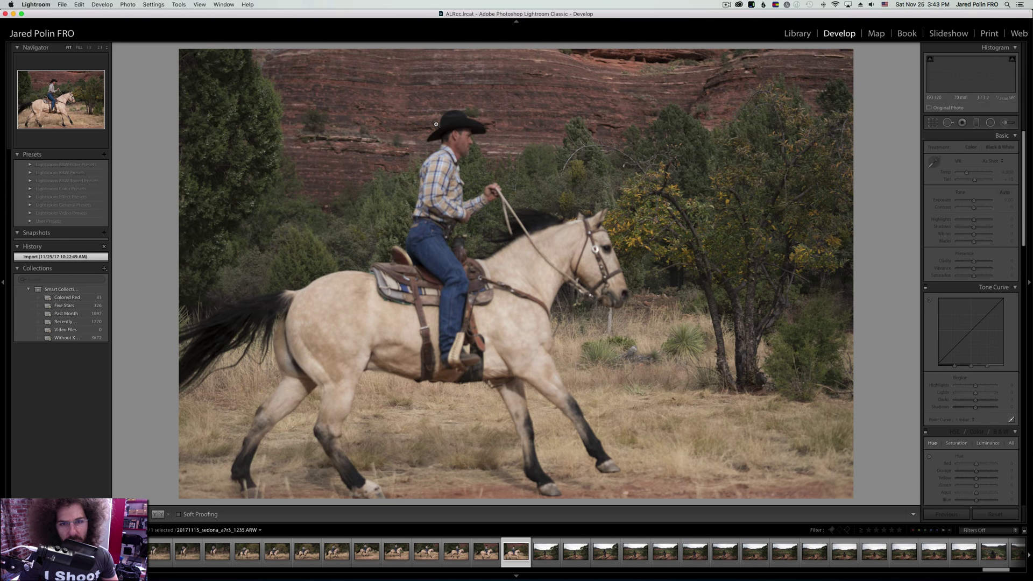
Review the photos of the man standing and sitting above the golf course, from 20171115_sedona_a7r3_1236.ARW through 20171115_sedona_a7r3_1247.ARW.
key(Right)
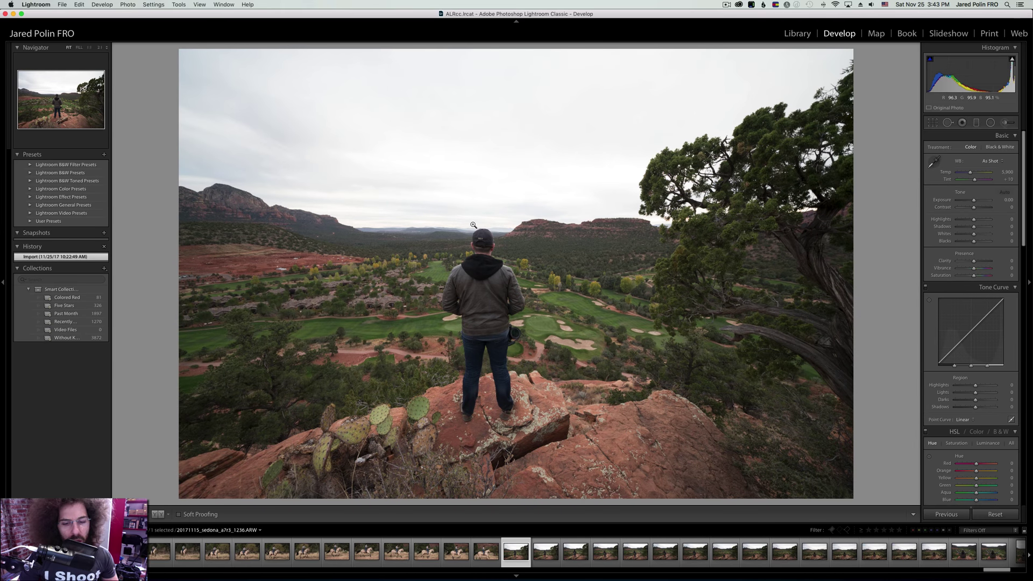
key(Right)
key(Right)
key(Right)
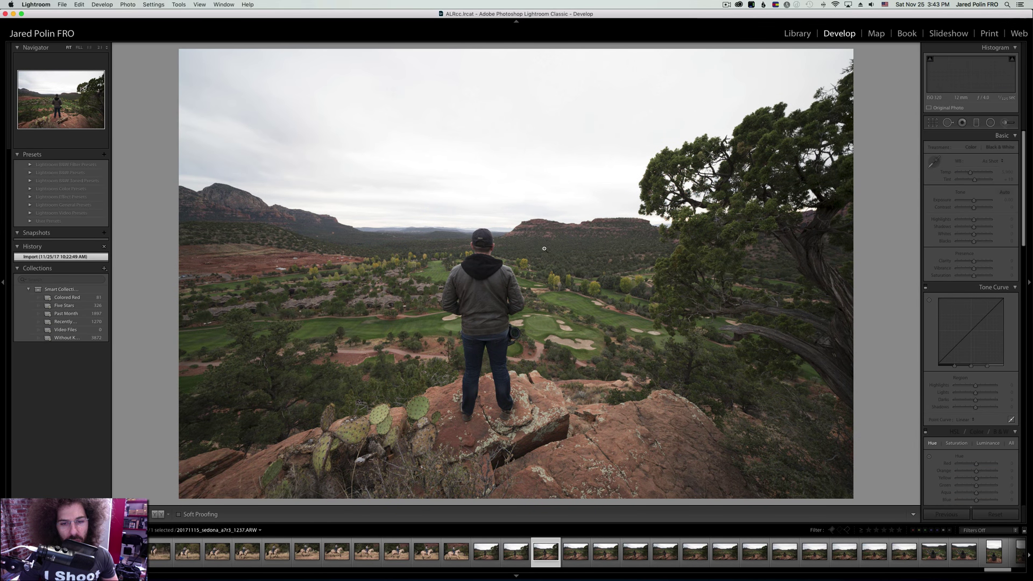
key(Right)
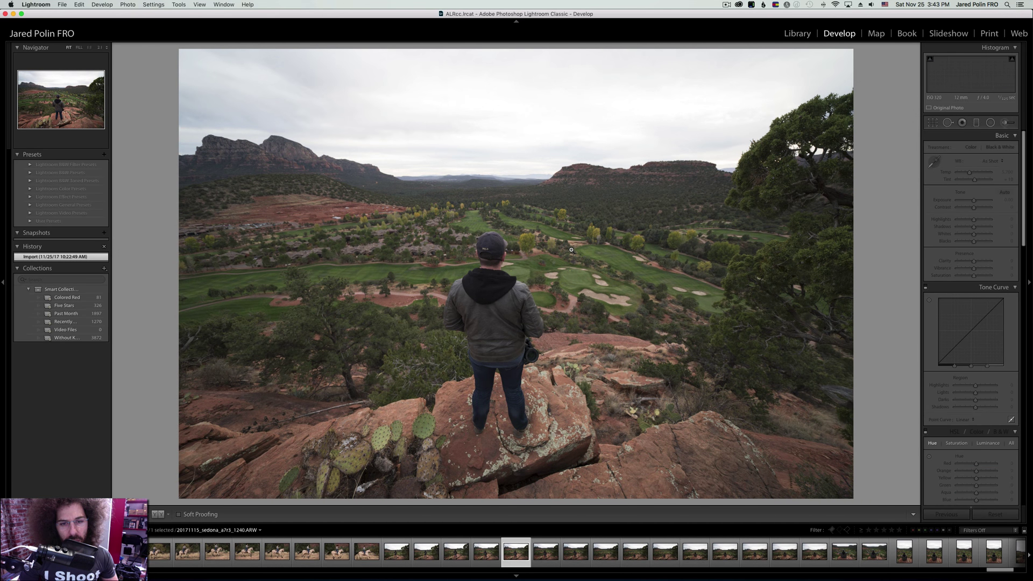
key(Right)
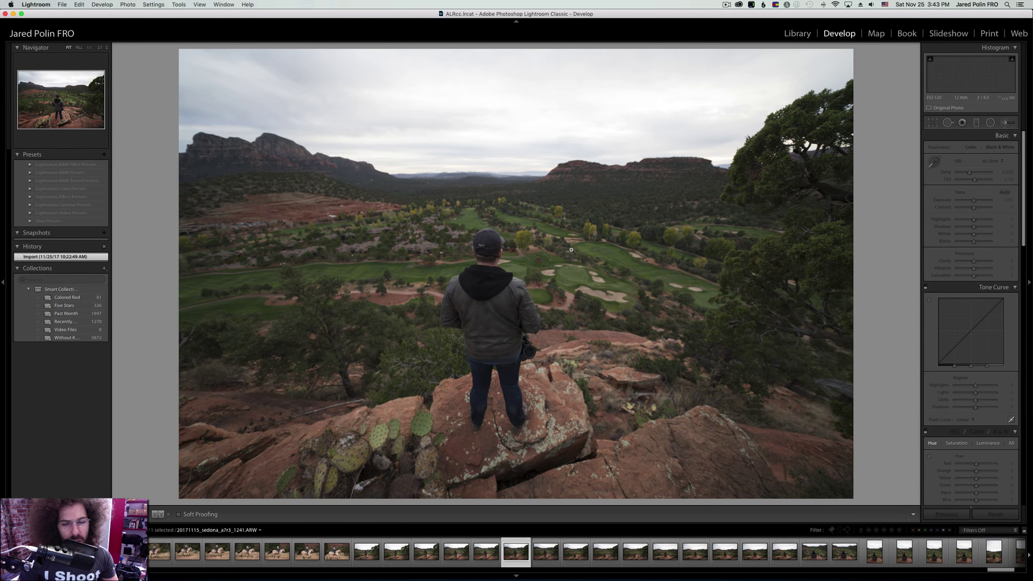
key(Right)
key(Right)
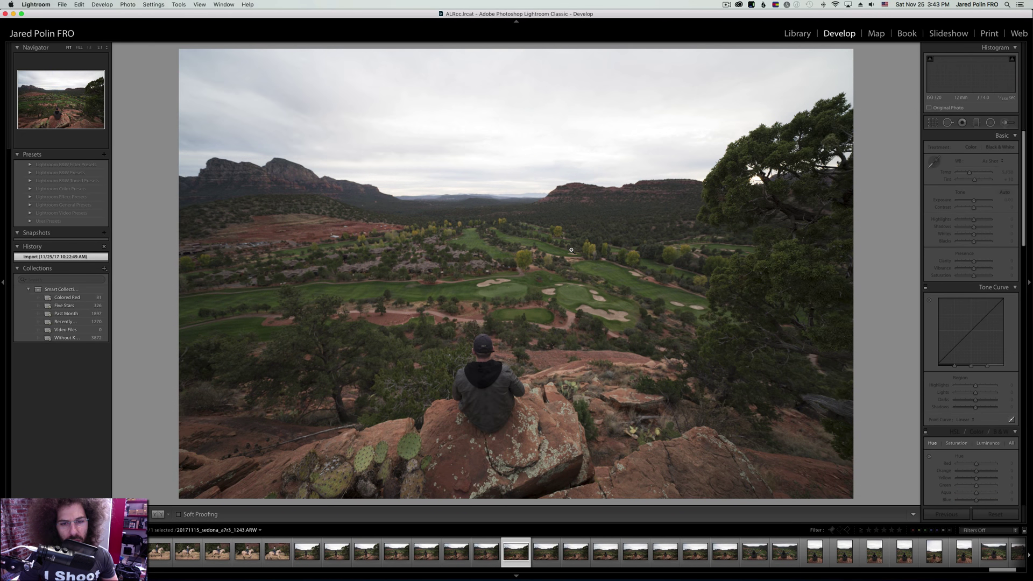
key(Right)
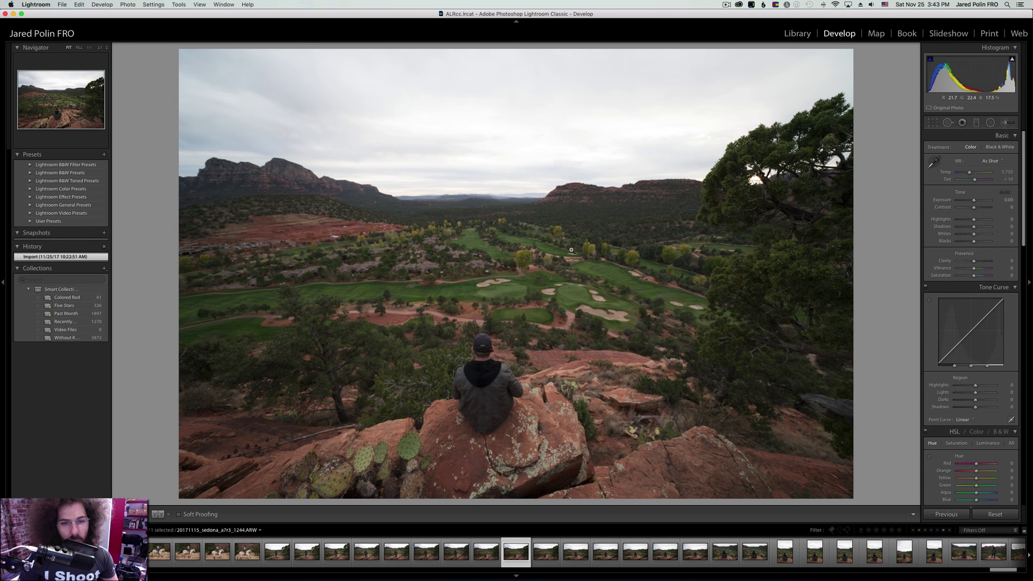
key(Right)
key(Right)
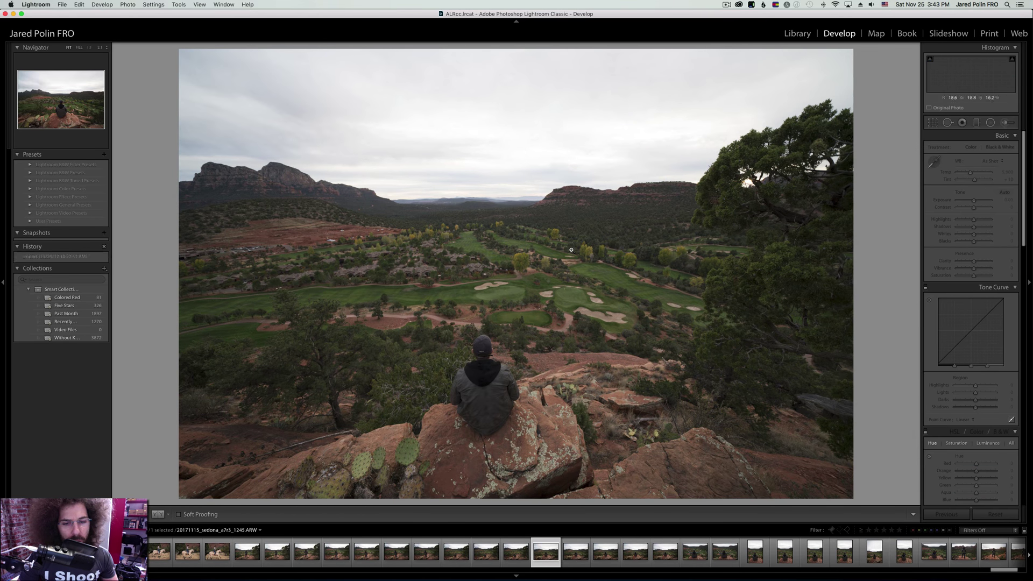
key(Right)
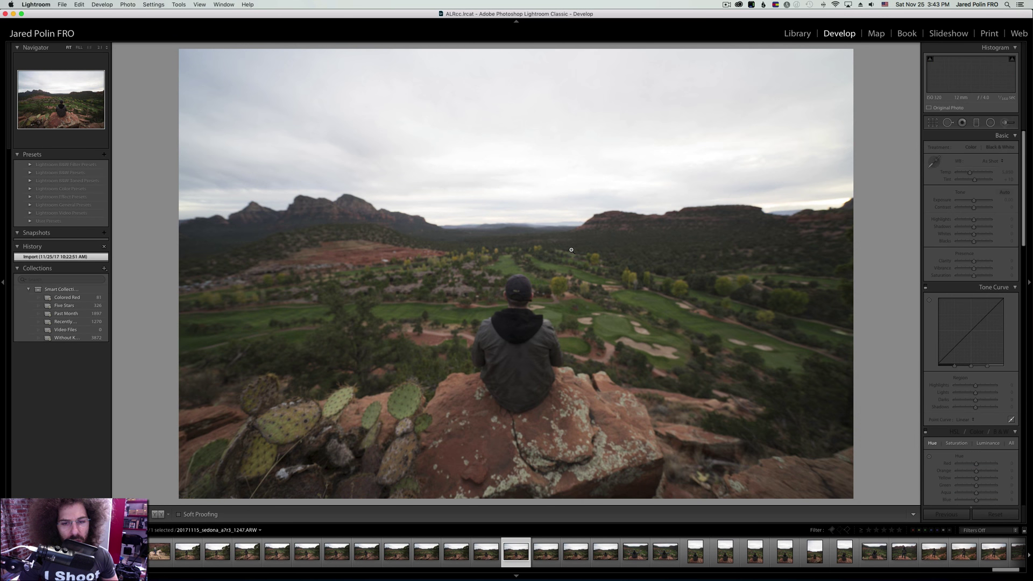
Try a 5-star rating on 20171115_sedona_a7r3_1247.ARW, check the focus on the man's cap, and reset the rating to 0.
key(5)
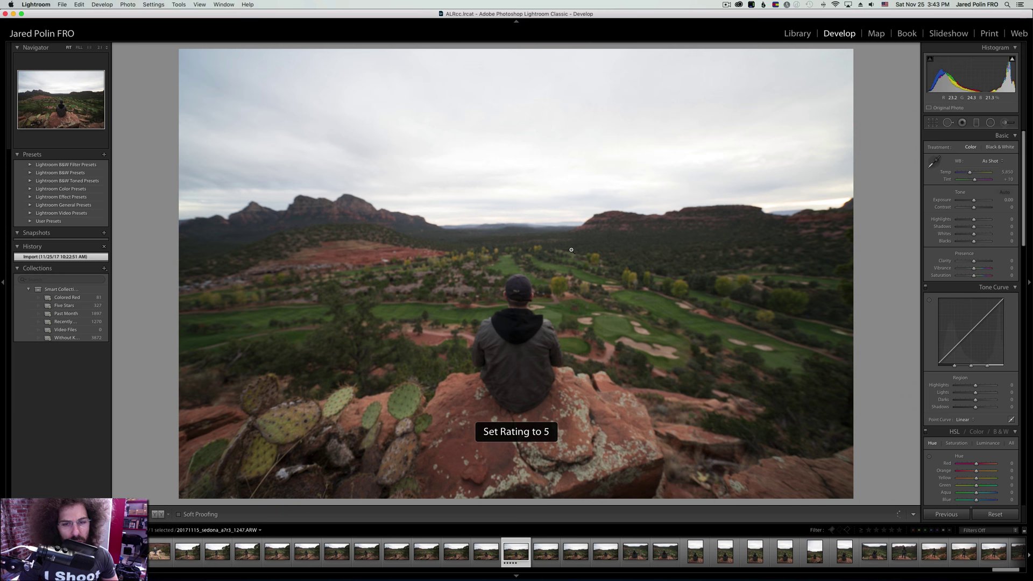
key(Right)
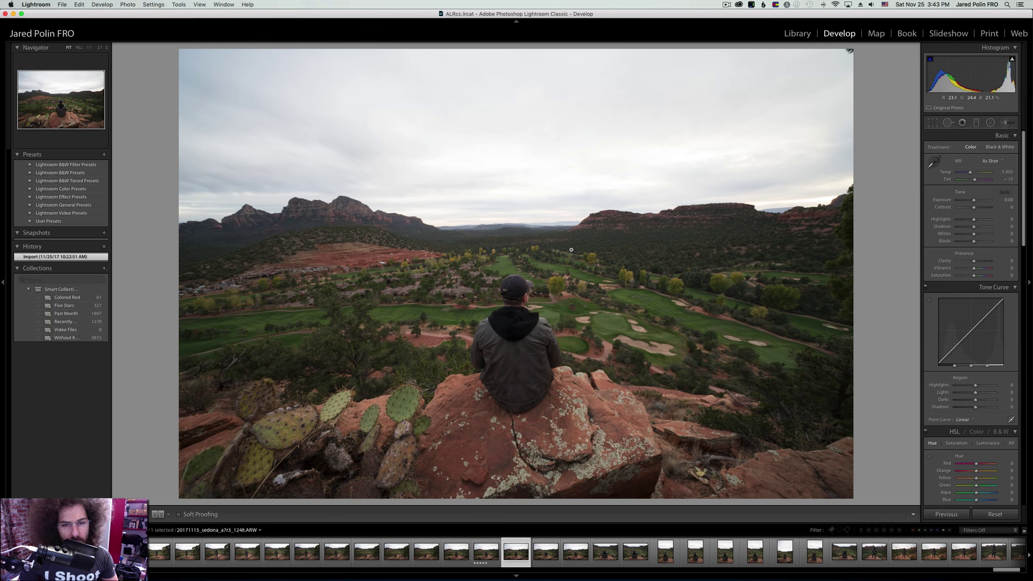
key(Left)
click(518, 292)
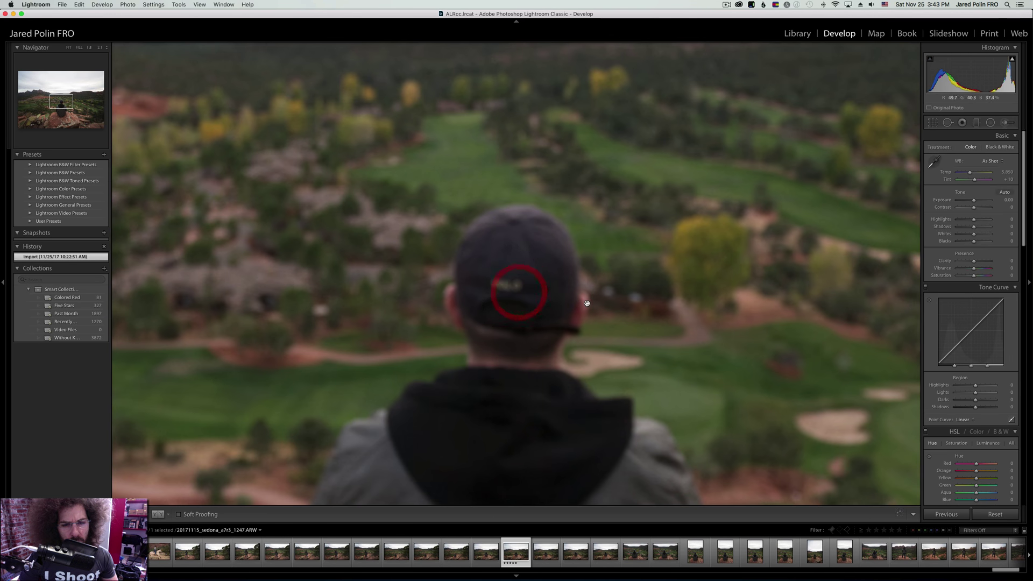
key(0)
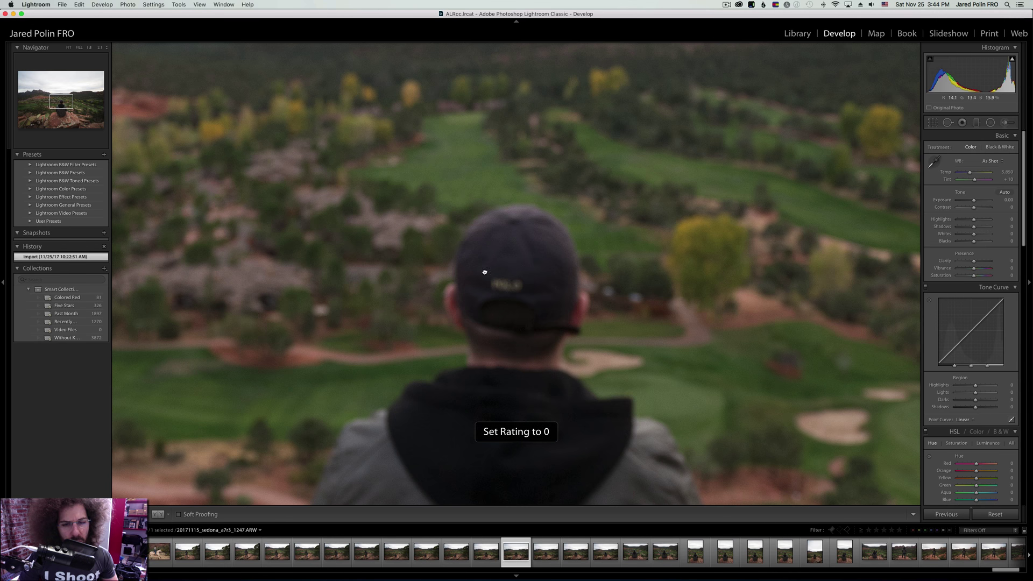
Check the focus on the man's cap in 20171115_sedona_a7r3_1248.ARW and rate that photo 5 stars.
click(485, 272)
click(519, 287)
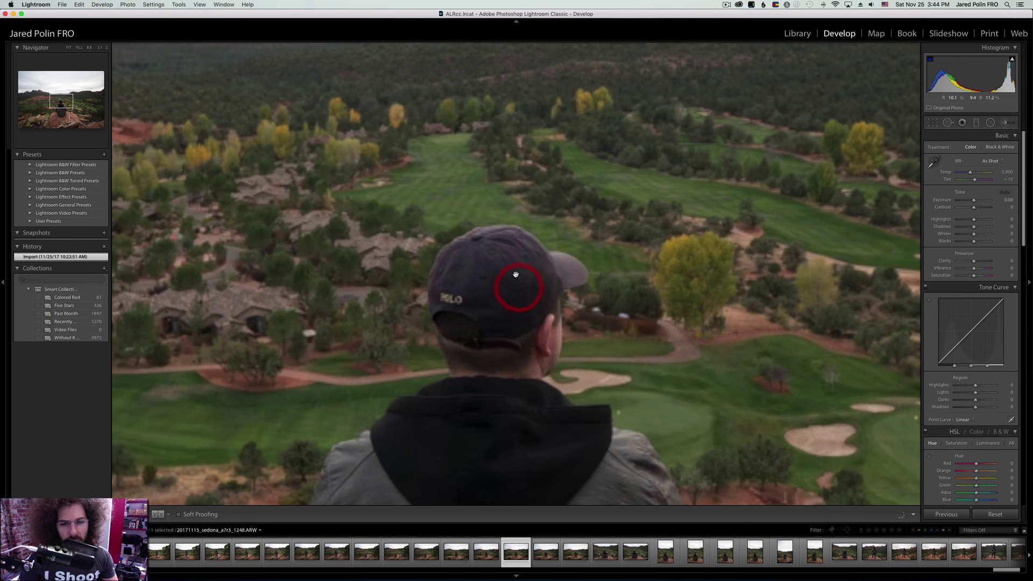
click(505, 244)
key(5)
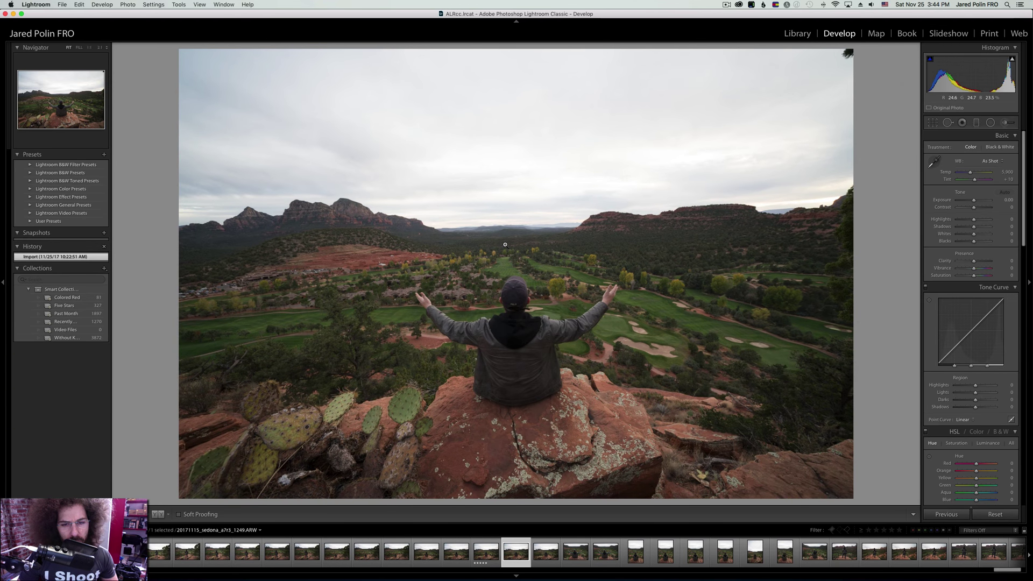
Inspect the branch in the sky corner of 20171115_sedona_a7r3_1250.ARW, and rate the closer outstretched-arms photo, 20171115_sedona_a7r3_1251.ARW, 5 stars.
key(Right)
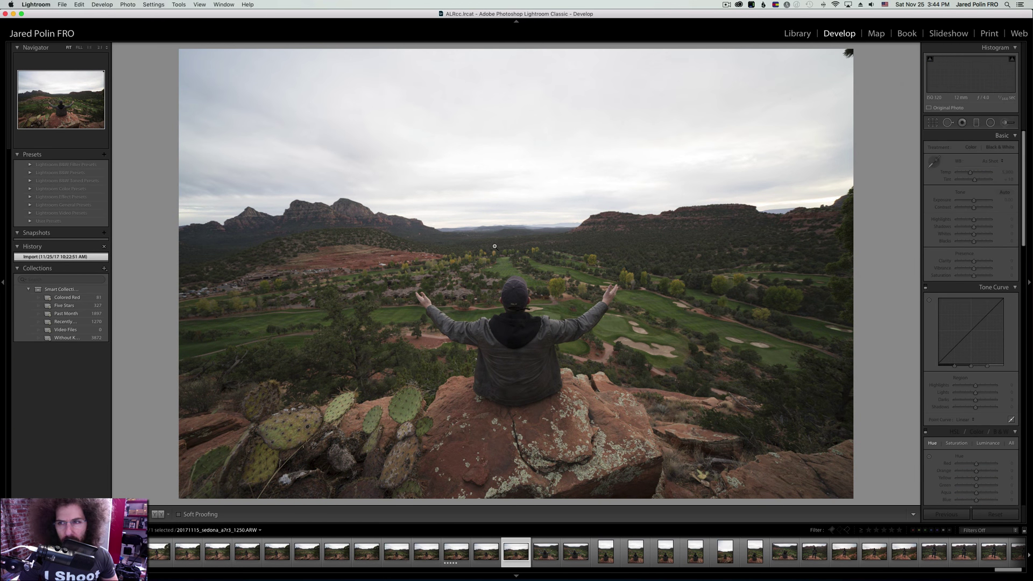
key(Right)
key(Left)
click(846, 51)
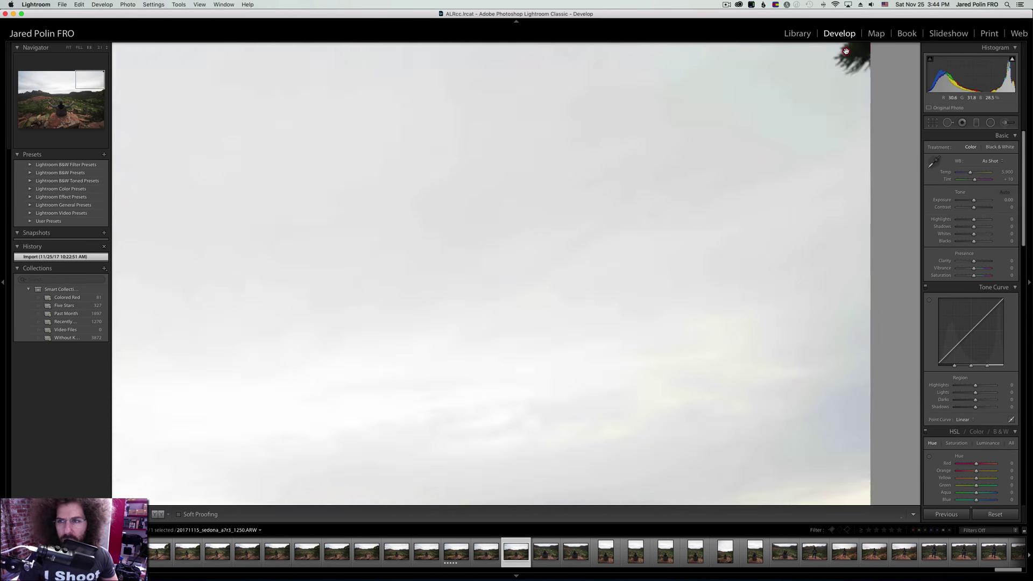
click(647, 166)
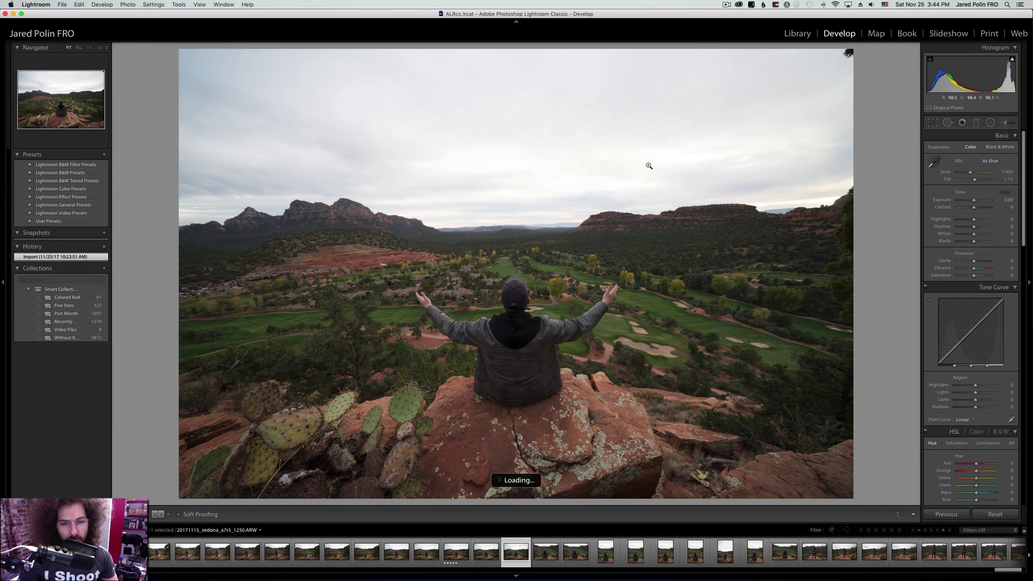
key(Right)
key(5)
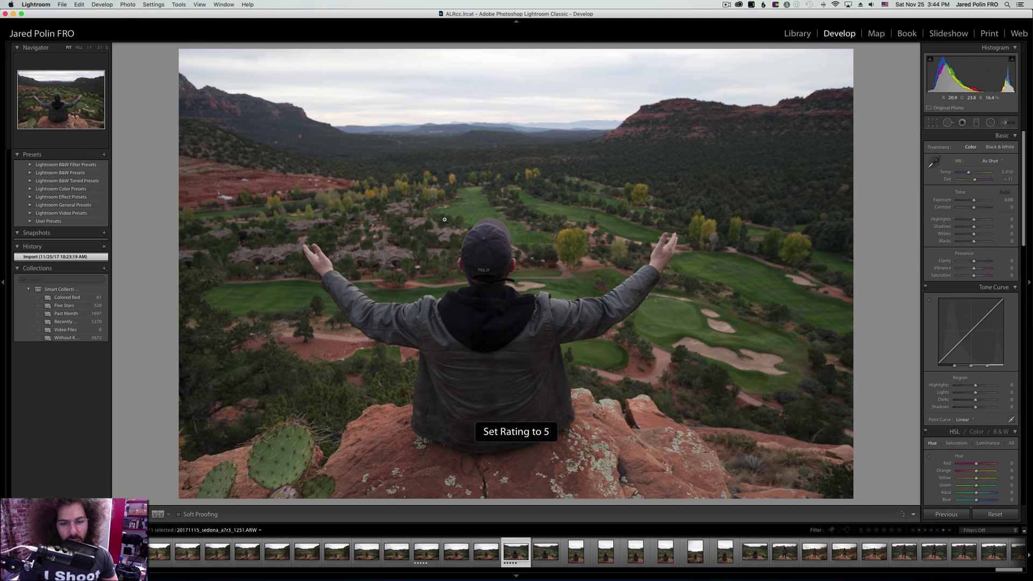
Review the vertical and seated photos that follow, and rate the standing shot 20171115_sedona_a7r3_1260.ARW 5 stars.
key(Right)
key(Right)
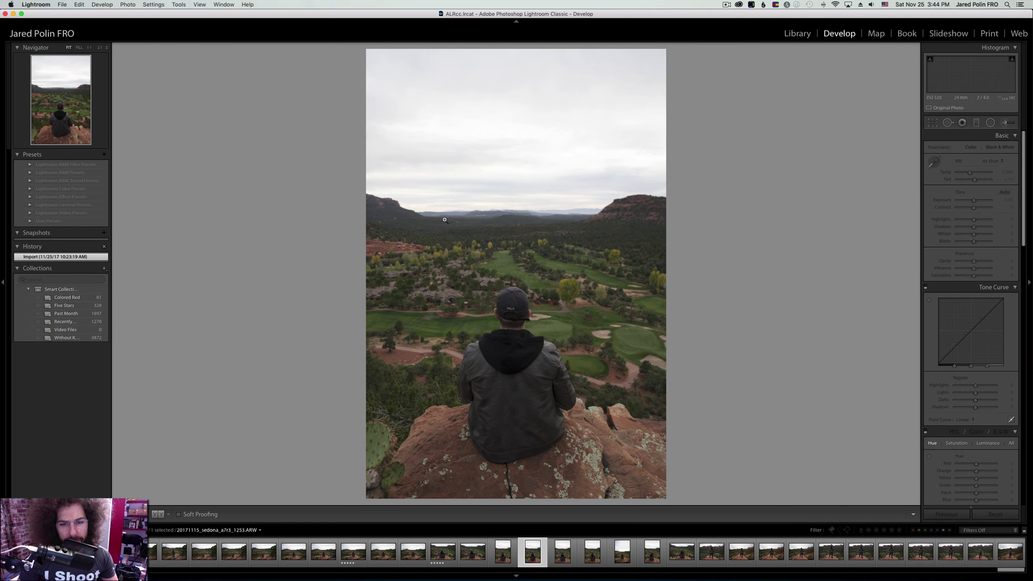
key(Right)
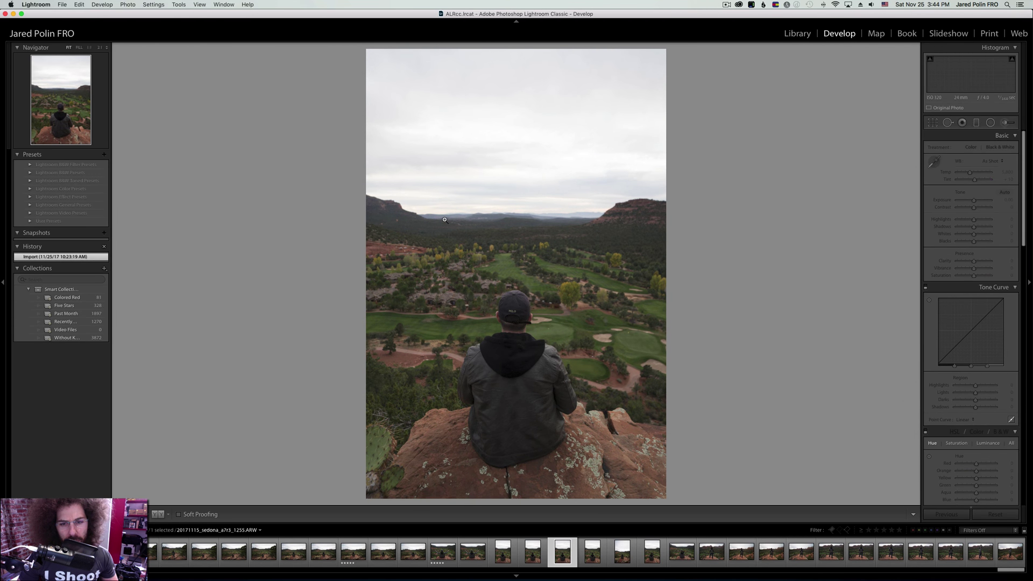
key(Right)
key(Right)
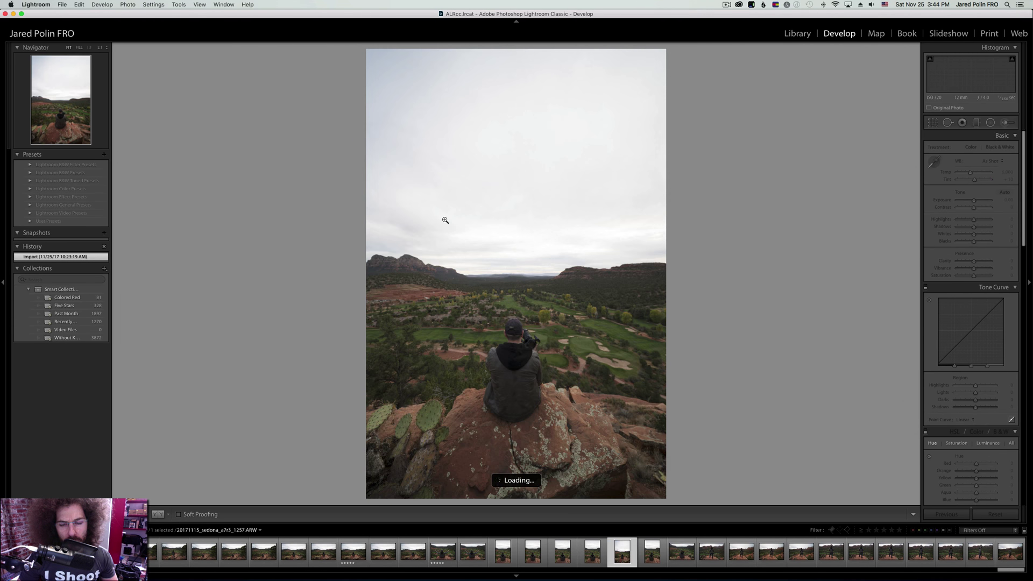
key(Right)
key(Right)
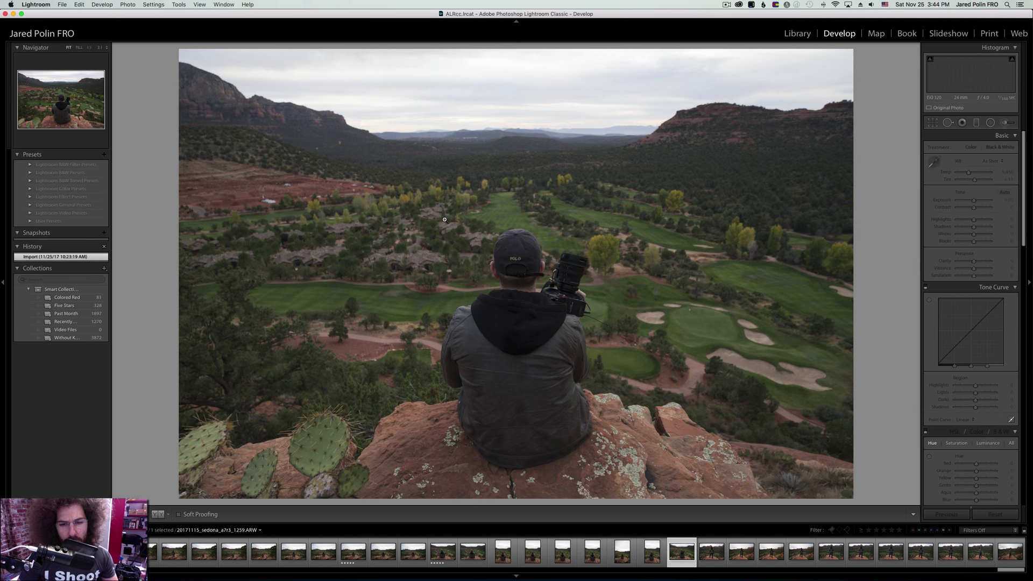
key(Right)
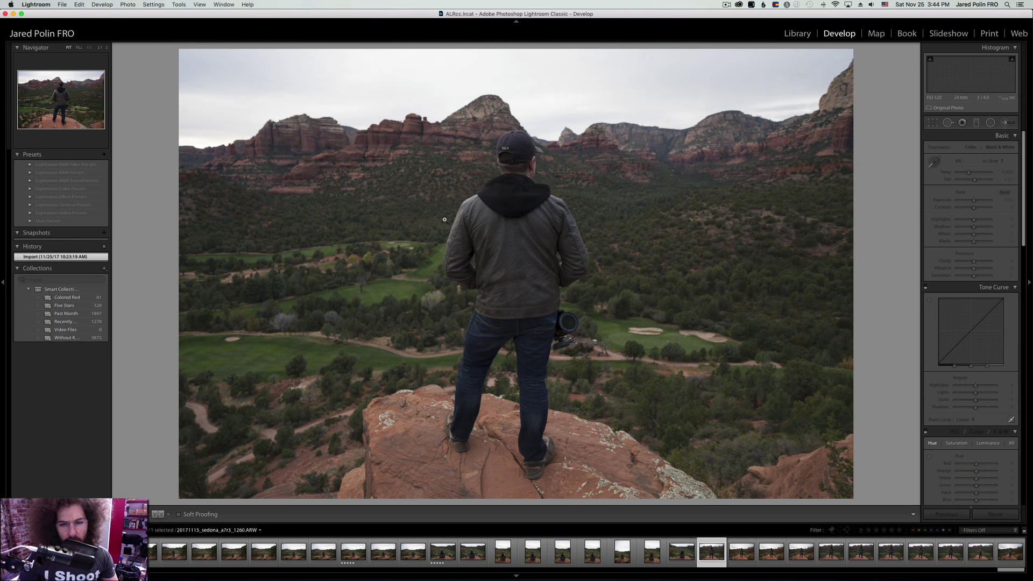
key(Right)
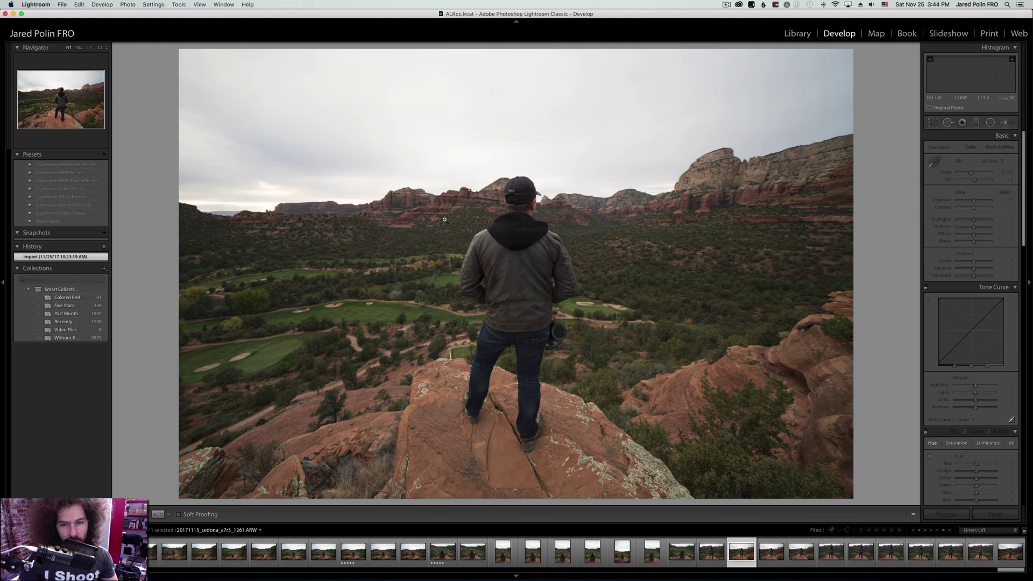
key(Left)
key(5)
Review the standing shots that follow, rate 20171115_sedona_a7r3_1269.ARW 5 stars, and check the focus on the man's face in it.
key(Right)
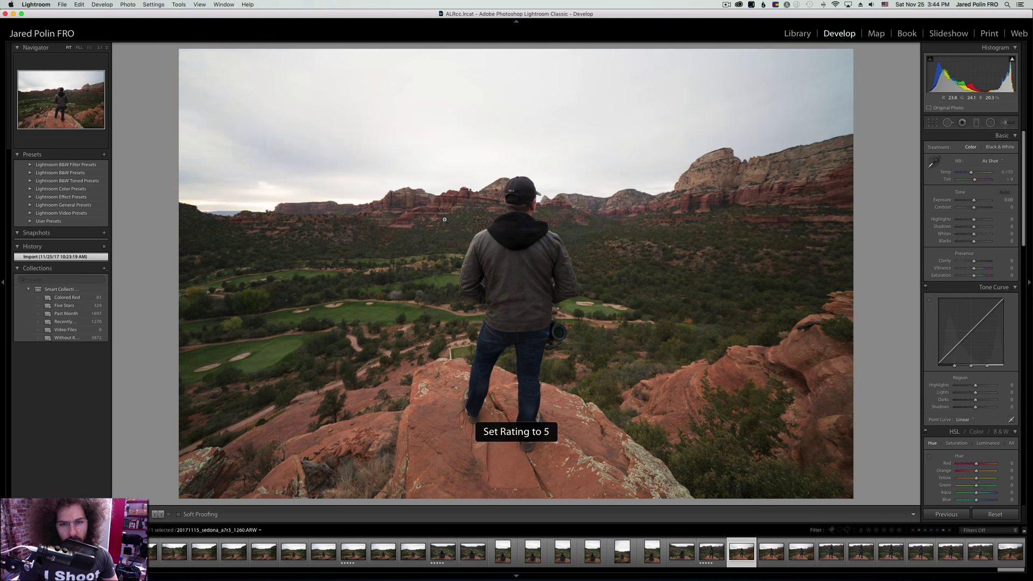
key(Right)
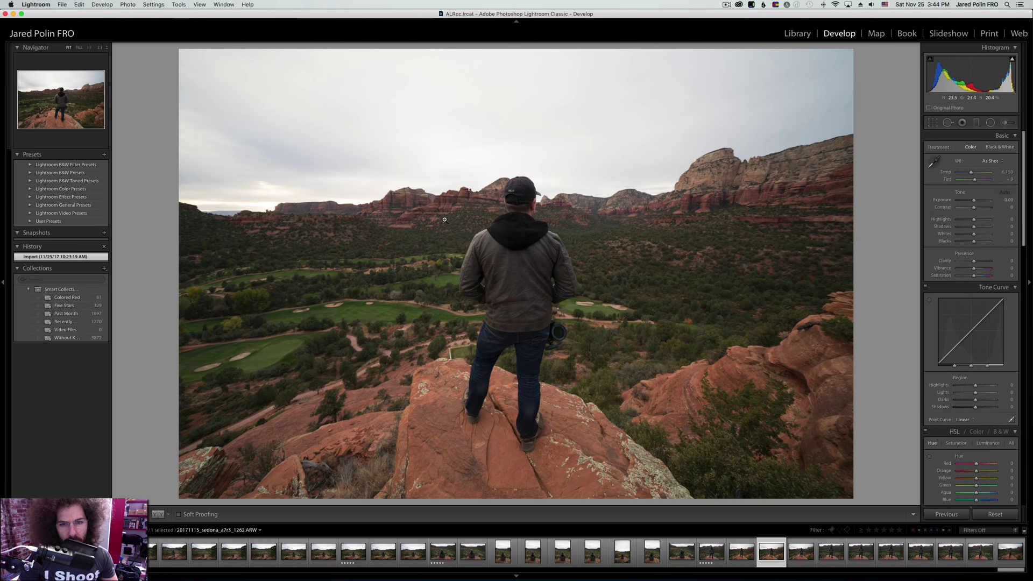
key(Right)
key(Right)
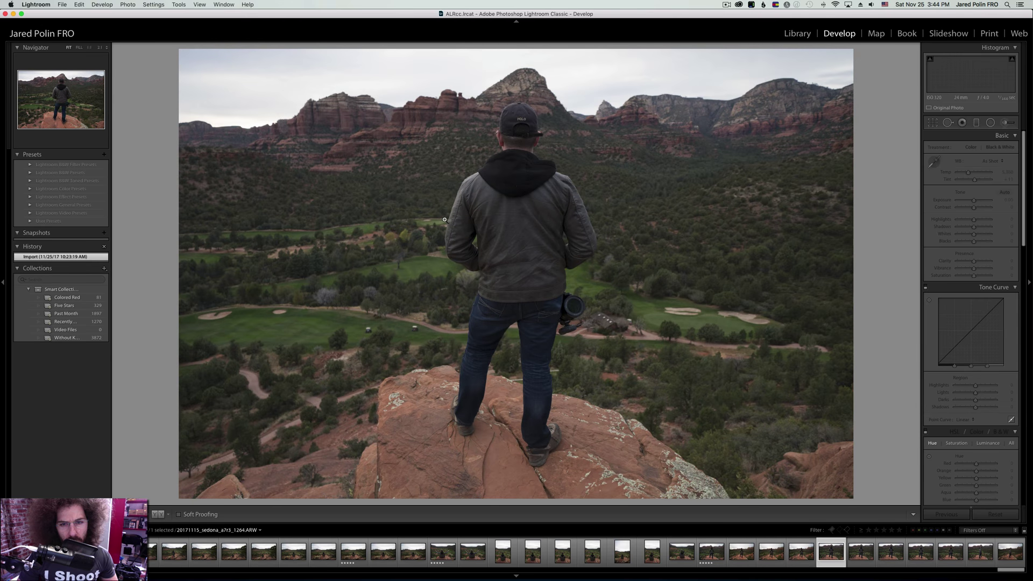
key(Right)
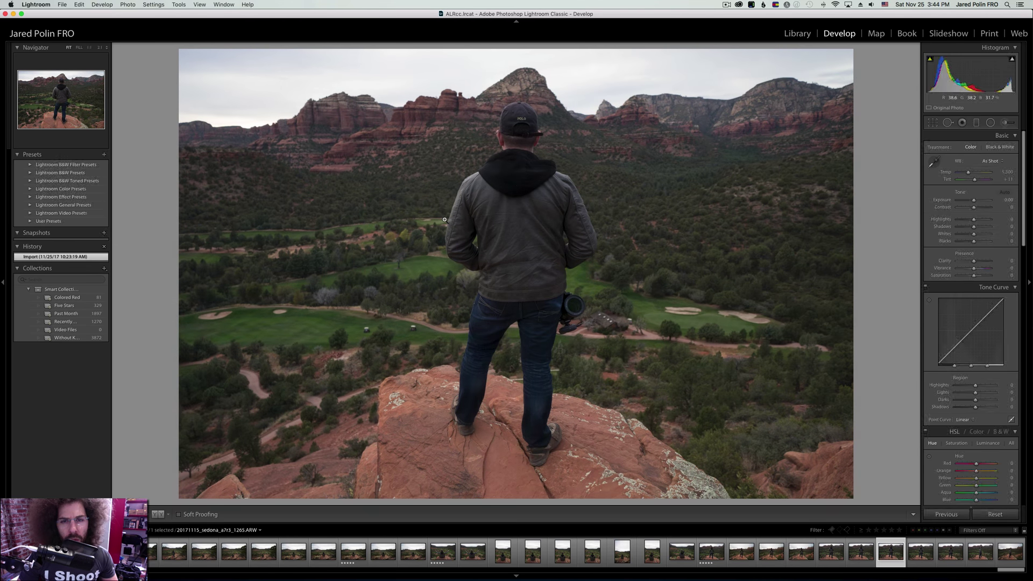
key(Right)
key(Right)
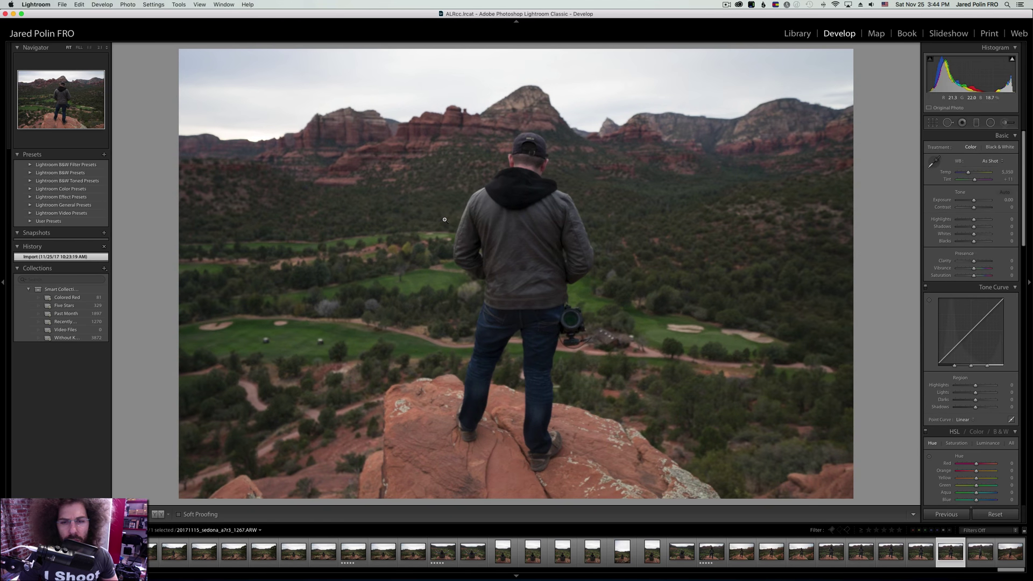
key(Right)
key(Right)
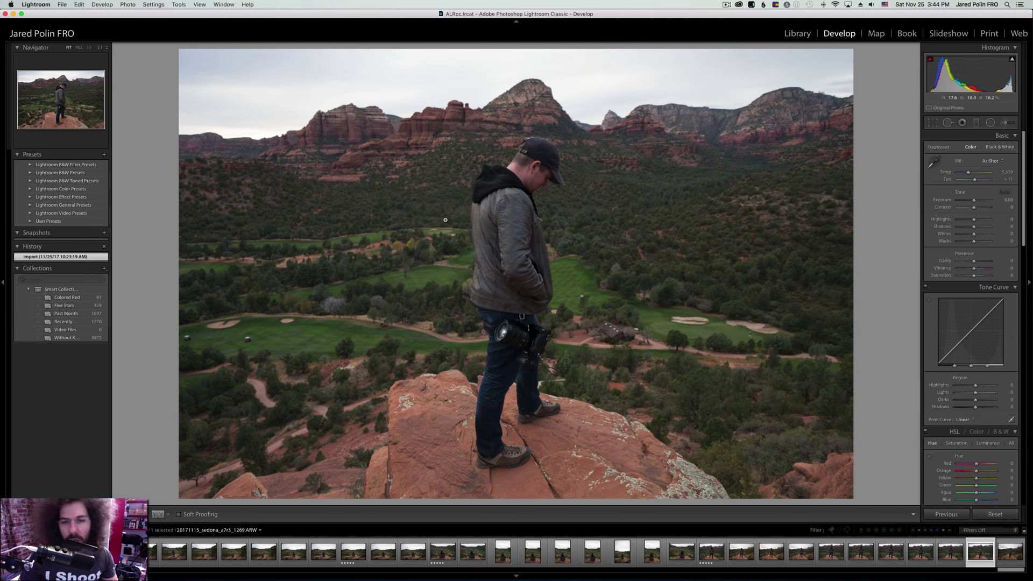
key(5)
key(Right)
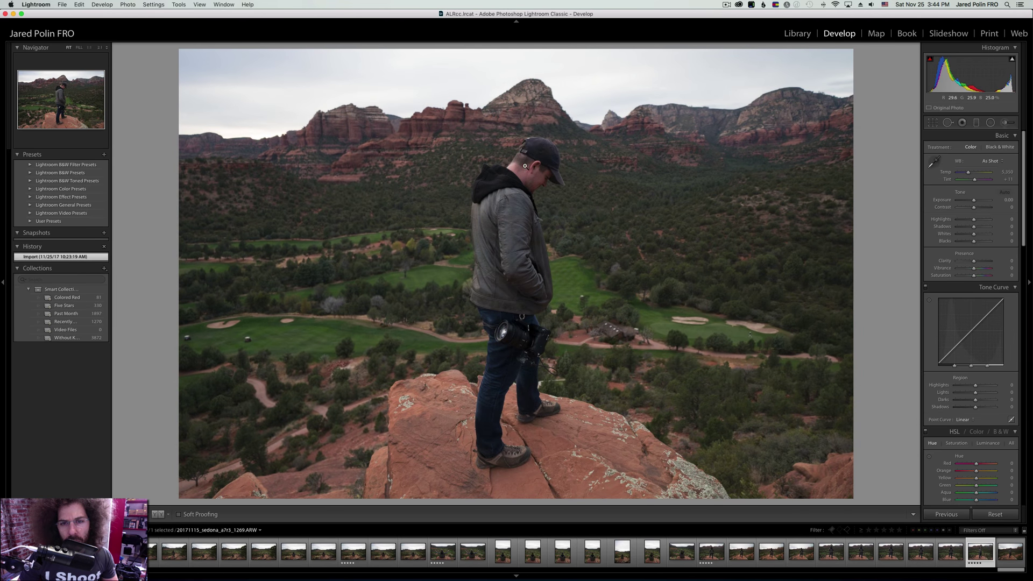
drag(525, 167, 482, 142)
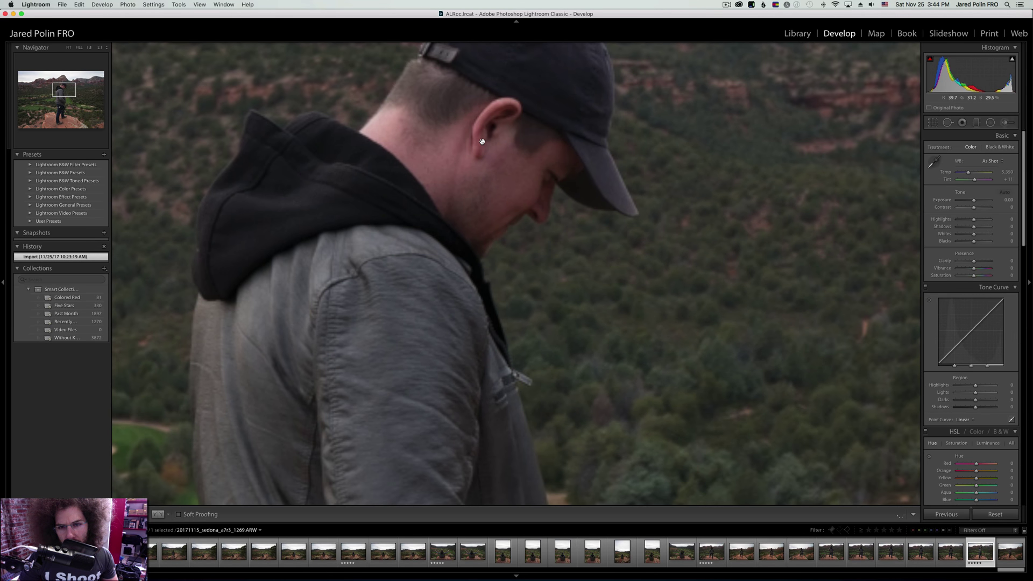
click(535, 166)
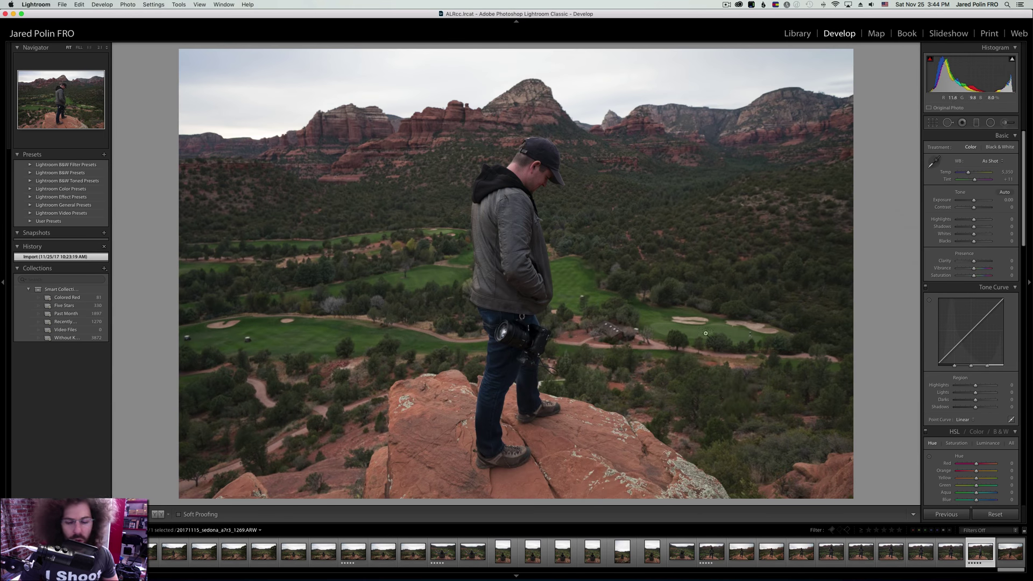
Filter the shoot to show only the five-star photos and select all of them.
click(899, 531)
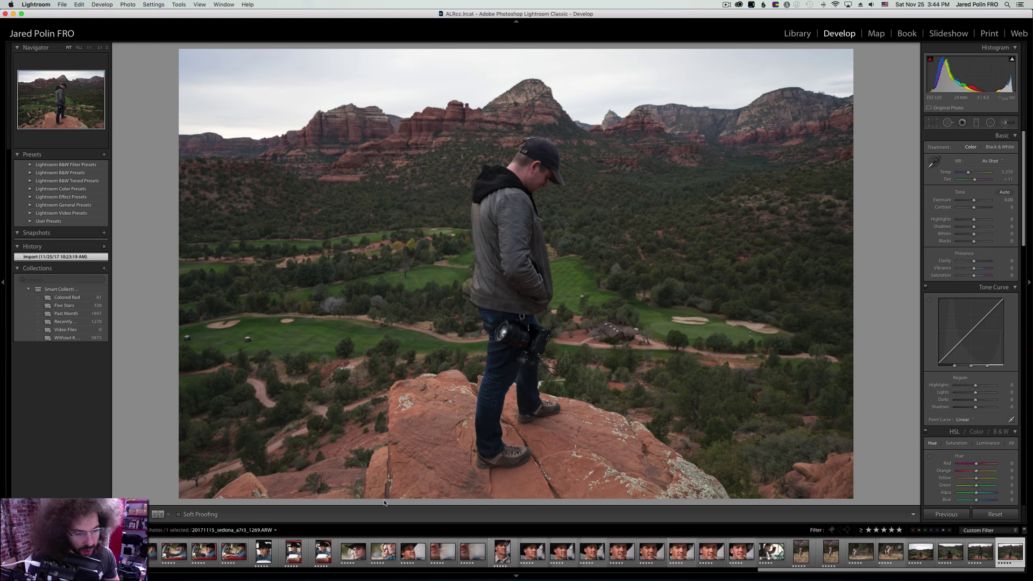
scroll(416, 548, up, 15)
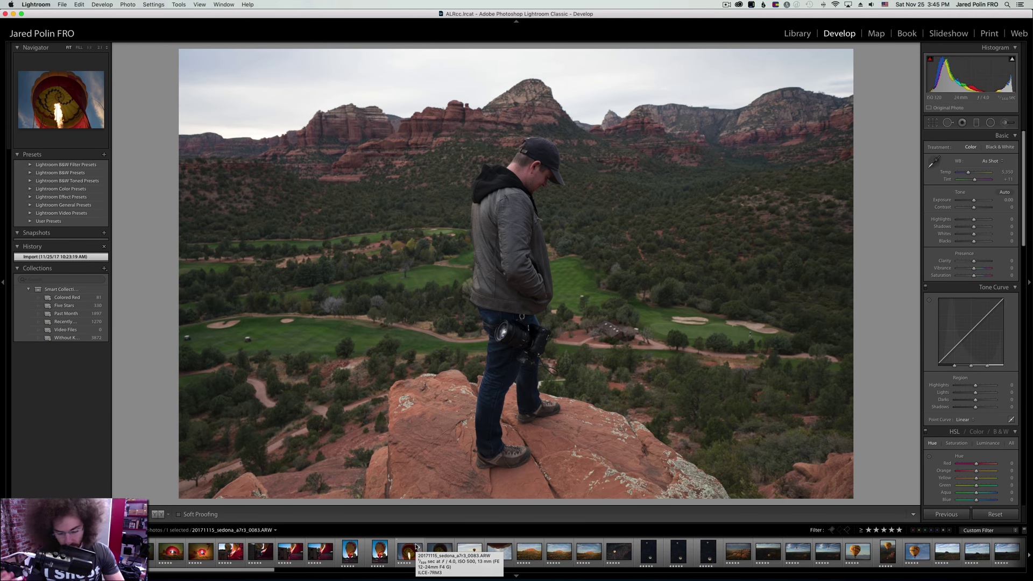
key(super+a)
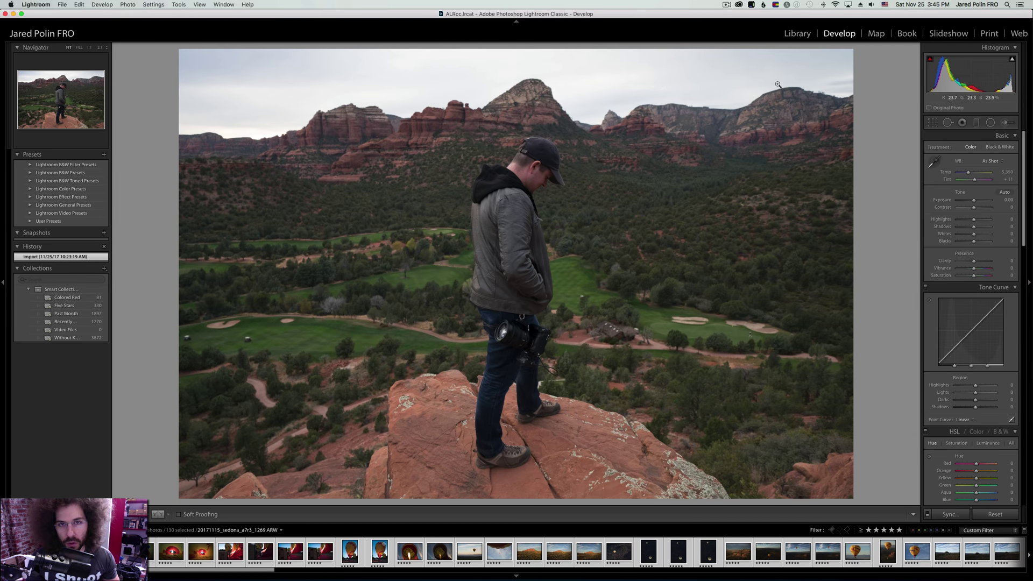
click(727, 4)
click(728, 22)
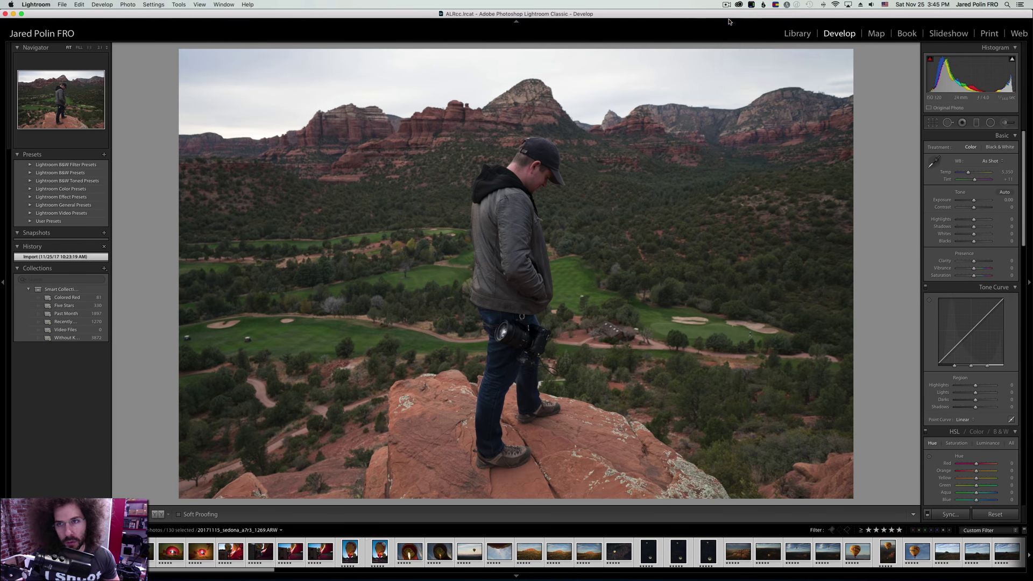
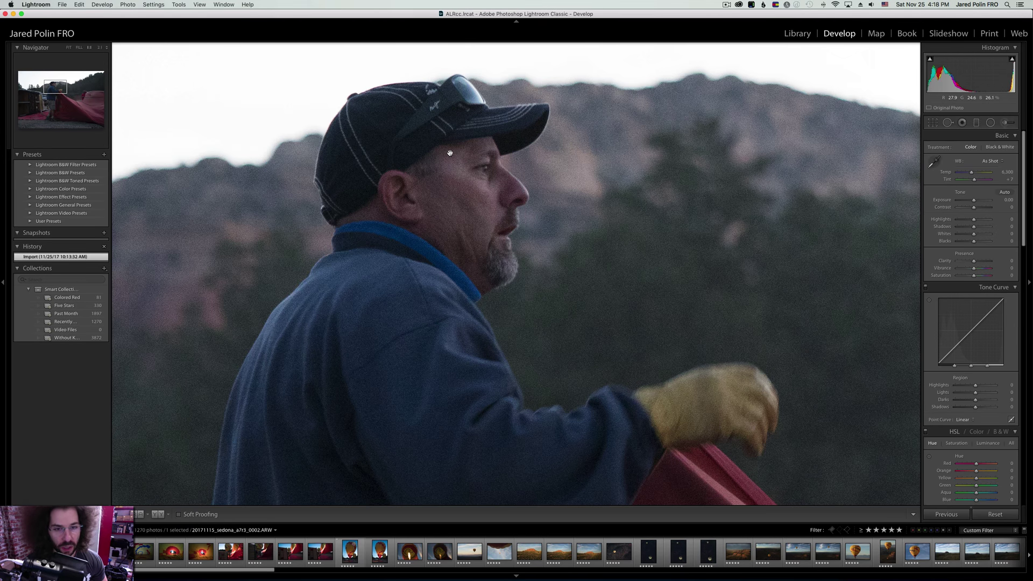
Convert 20171115_sedona_a7r3_0002.ARW to black and white, with exposure +0.55, contrast +39 and the Medium Contrast point curve.
click(450, 152)
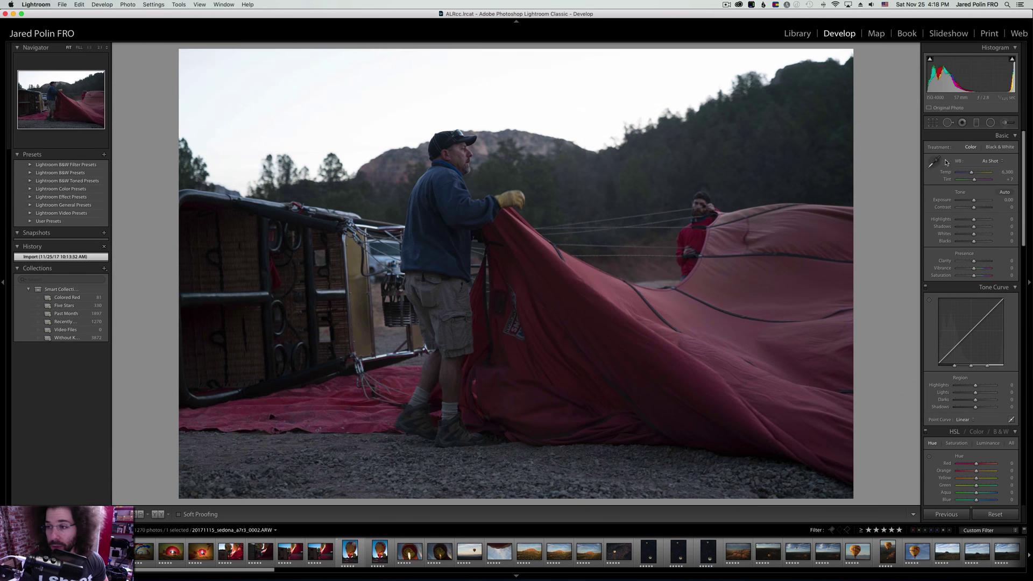
click(995, 149)
drag(973, 199, 979, 207)
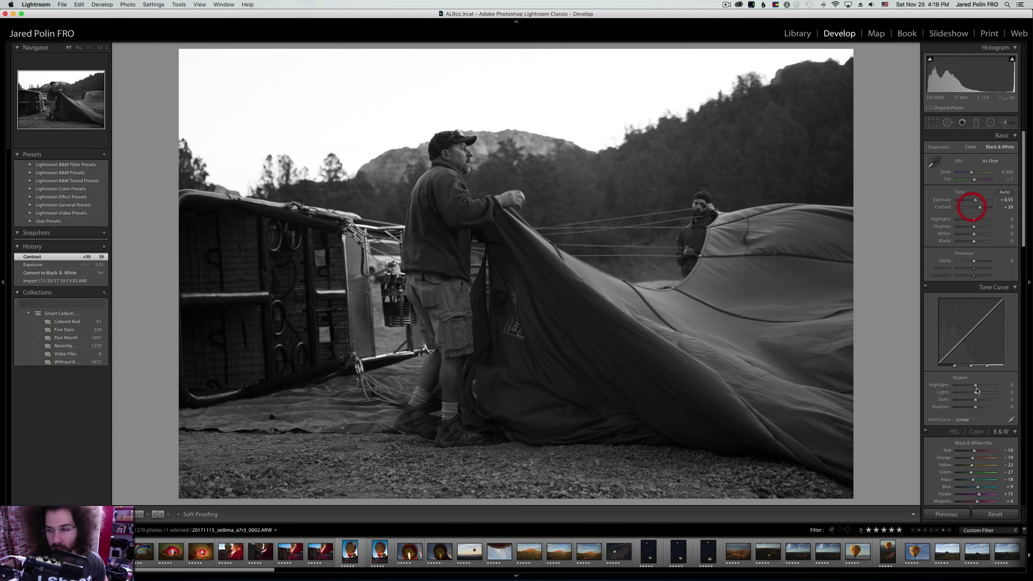
click(964, 420)
click(967, 425)
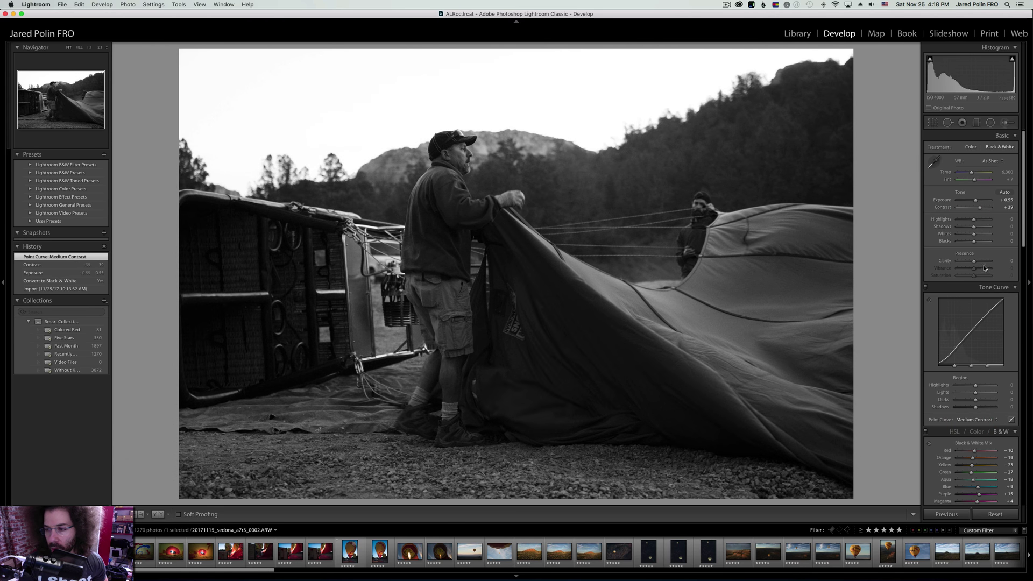
Refine the black-and-white photo with clarity +45, shadows +14, blacks +1, contrast +54, temperature 11,077 and highlights -7.
drag(973, 260, 981, 262)
drag(973, 220, 976, 227)
drag(973, 241, 980, 207)
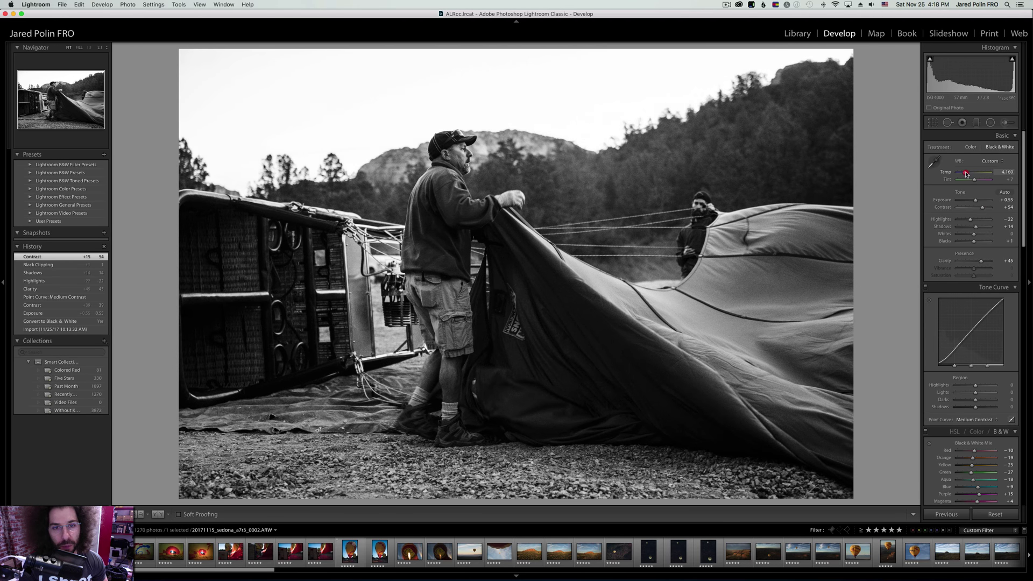
drag(972, 173, 982, 174)
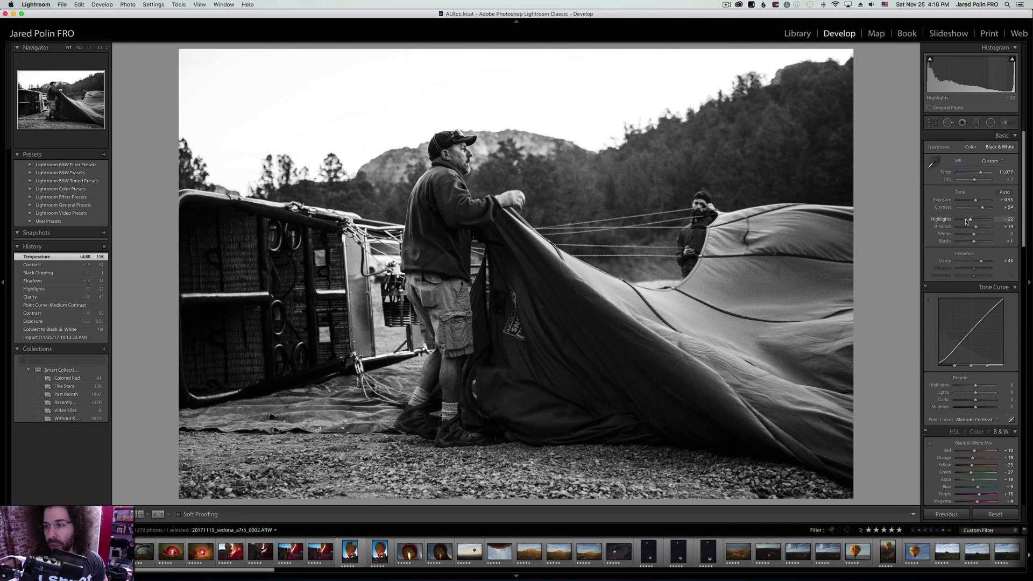
drag(966, 221, 972, 220)
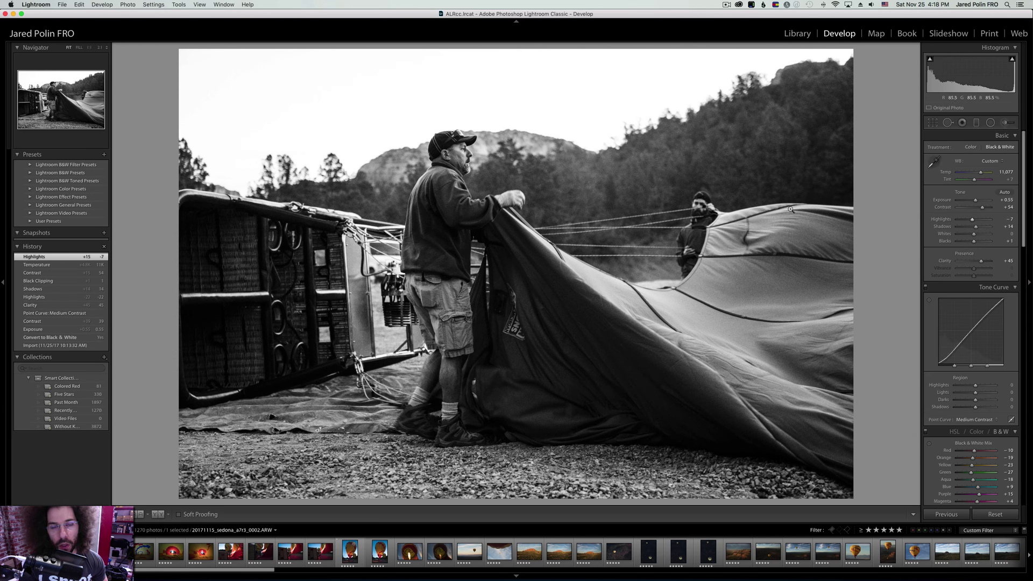
Inspect the capped man's face up close and compare the black-and-white edit with the original photo.
click(462, 153)
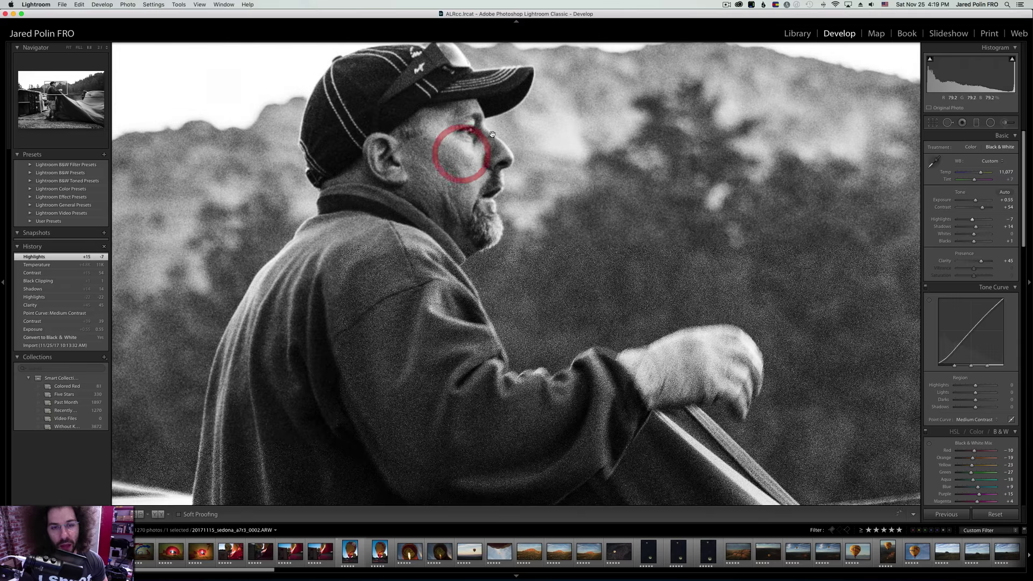
click(429, 107)
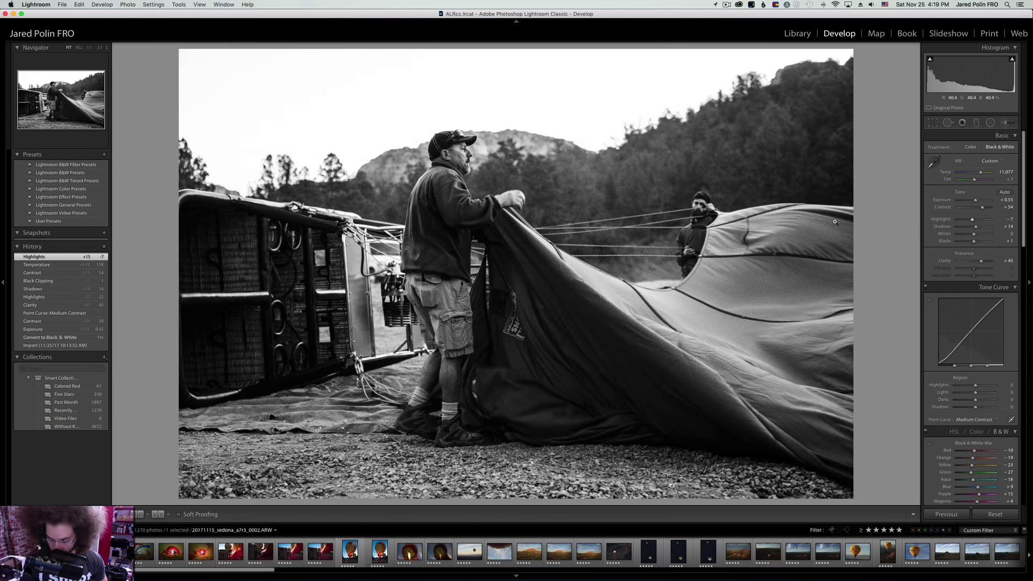
key(backslash)
key(backslash)
key(backslash)
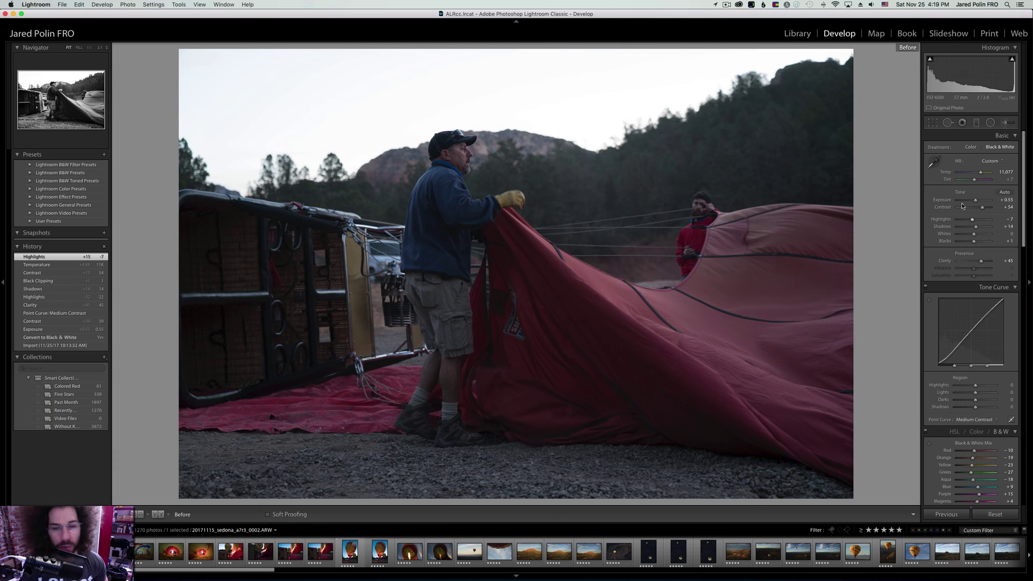
Return the balloon photo to the color treatment and set its temperature to 9,291.
click(973, 147)
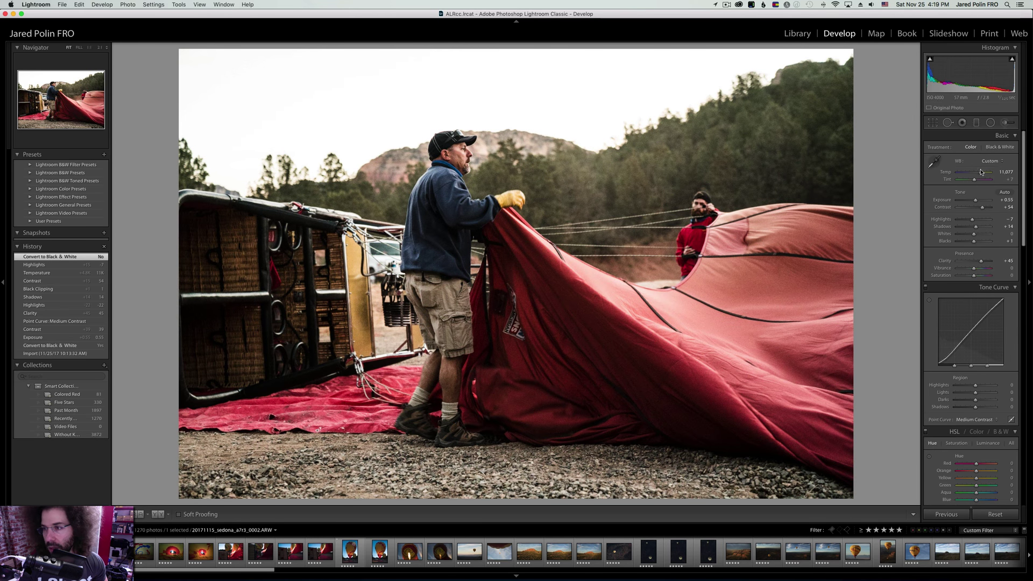
drag(979, 174, 977, 173)
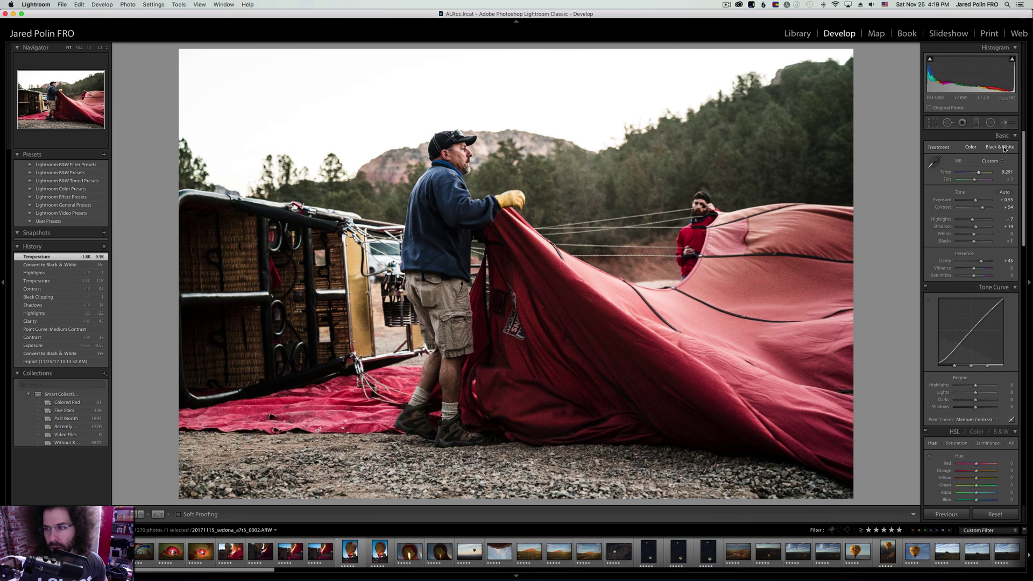
Compare the black-and-white and color treatments of the balloon photo several times, ending on color.
click(1001, 148)
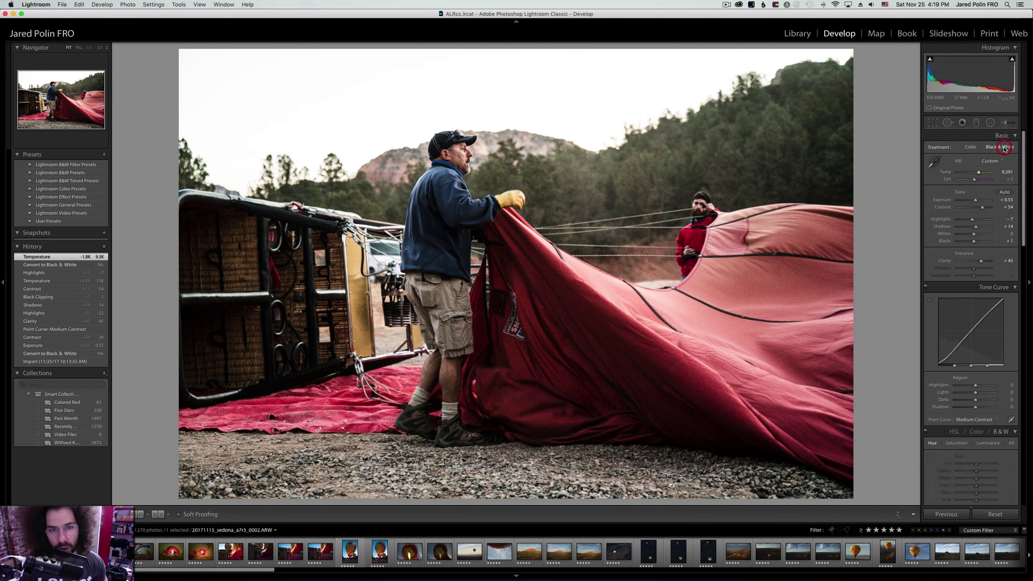
click(972, 148)
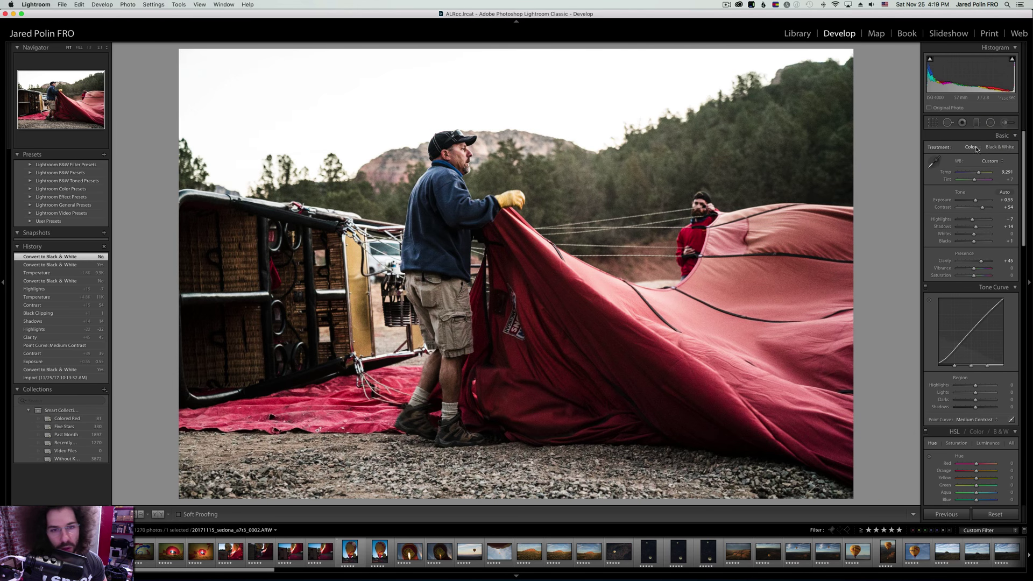
click(1000, 147)
click(972, 147)
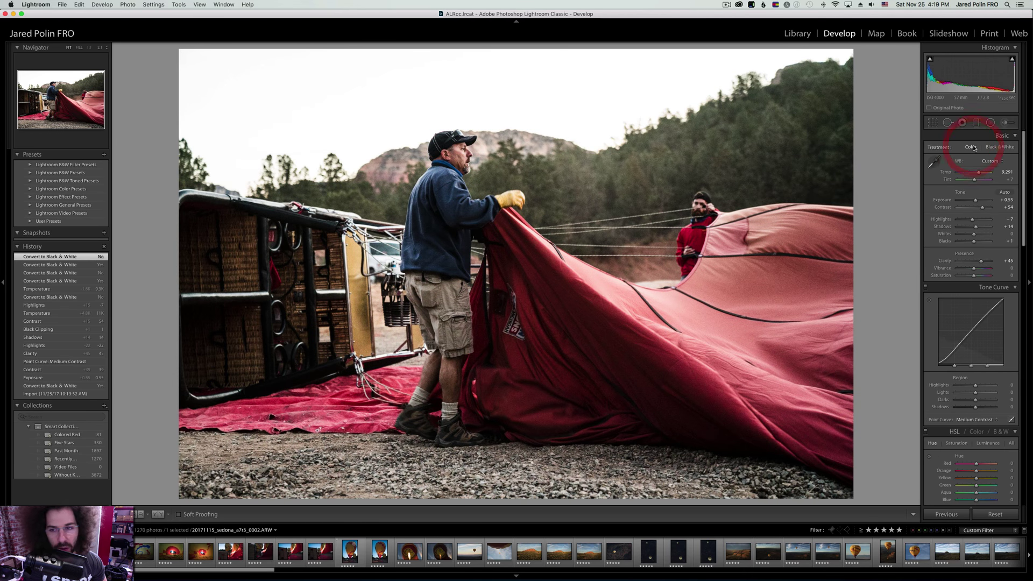
click(999, 147)
click(971, 148)
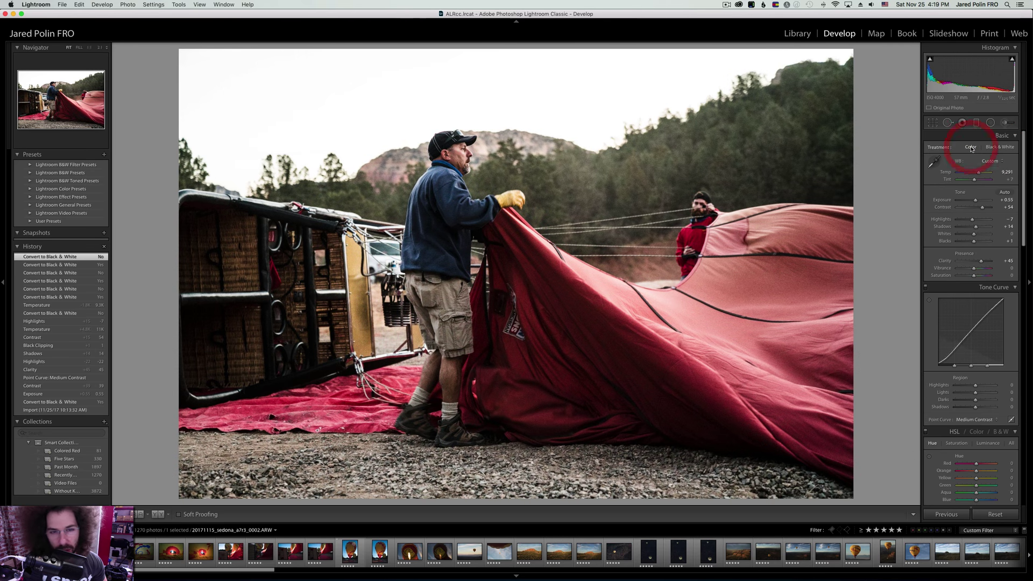
click(985, 148)
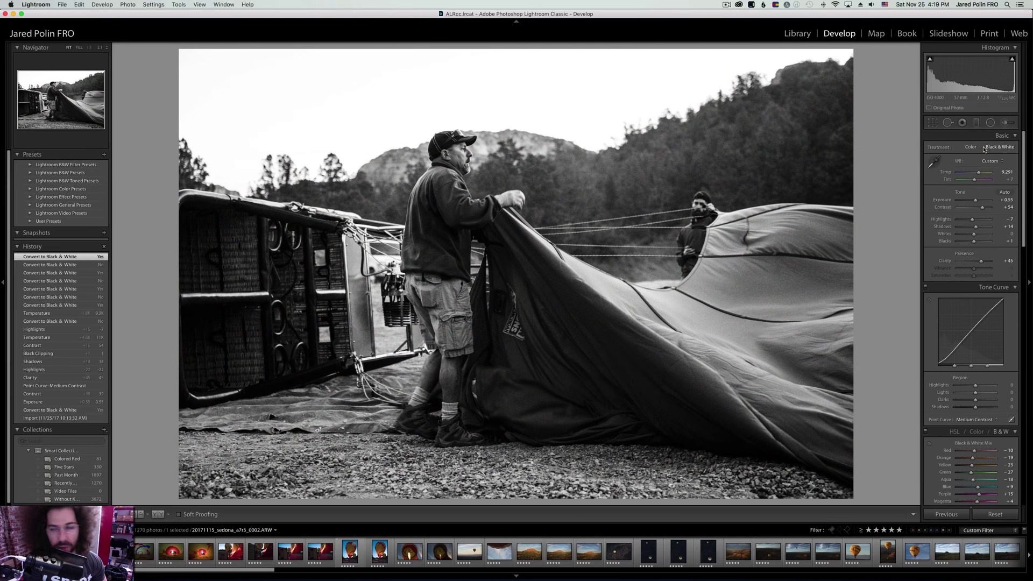
click(971, 147)
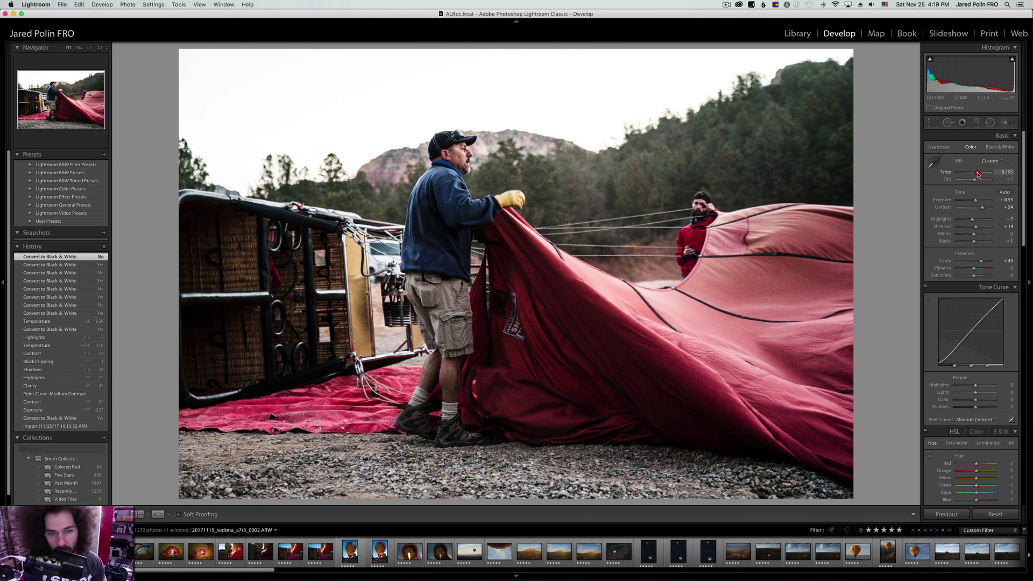
Adjust the color version to temperature 7,852, contrast +79, whites +32, blacks -12 and highlights -30.
drag(976, 174, 976, 174)
mouse_move(983, 210)
mouse_down()
mouse_move(978, 234)
mouse_move(992, 210)
mouse_up()
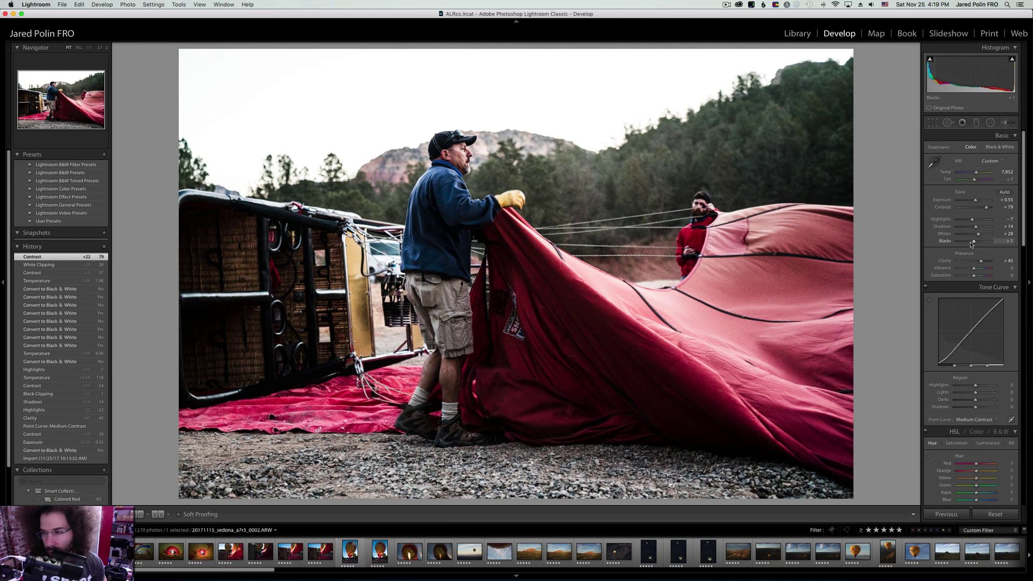
drag(971, 244, 428, 200)
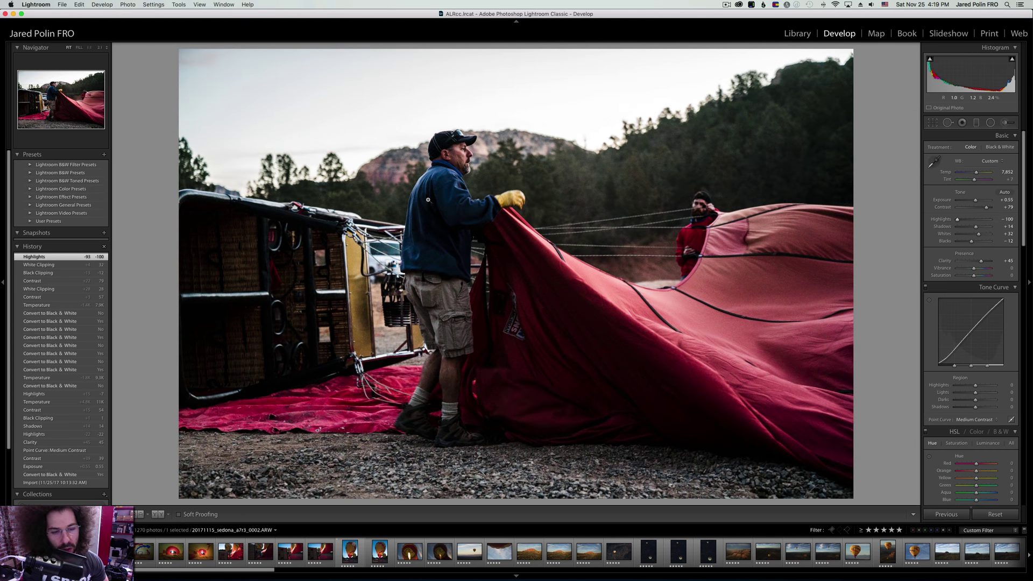
key(cmd+z)
drag(973, 219, 969, 220)
Check the adjusted photo in black and white, go back to color, and view the man in the cap up close.
click(990, 151)
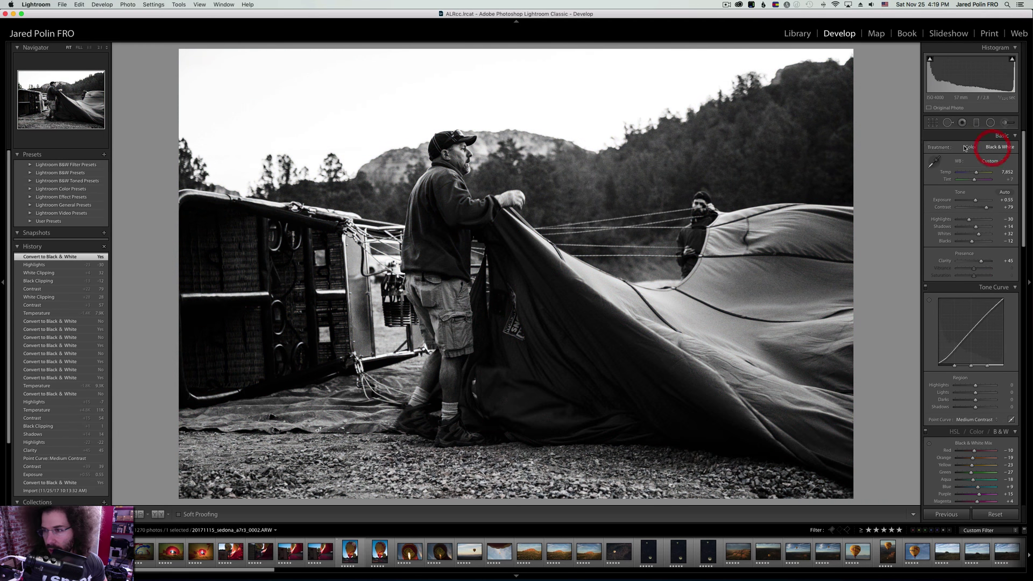
click(970, 147)
click(422, 121)
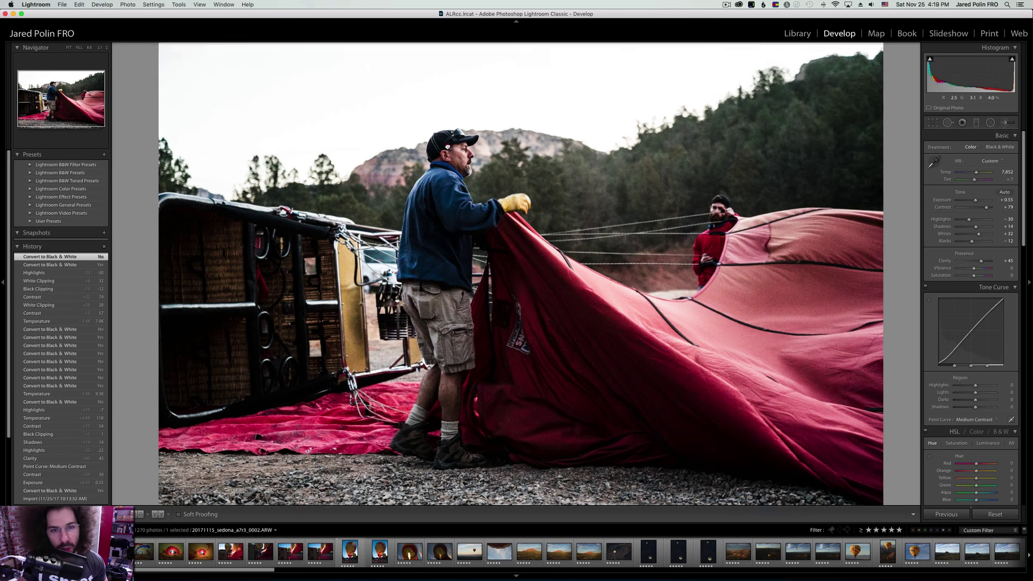
Return the balloon crew photo to full view and move on to the photo of the yellow balloon.
right_click(505, 156)
click(502, 137)
click(503, 138)
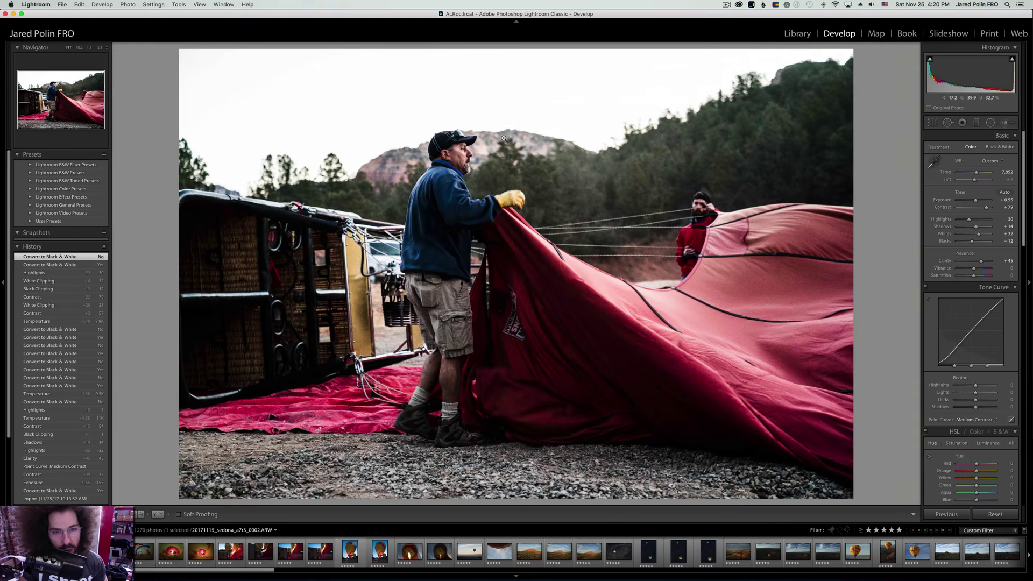
key(Right)
key(Left)
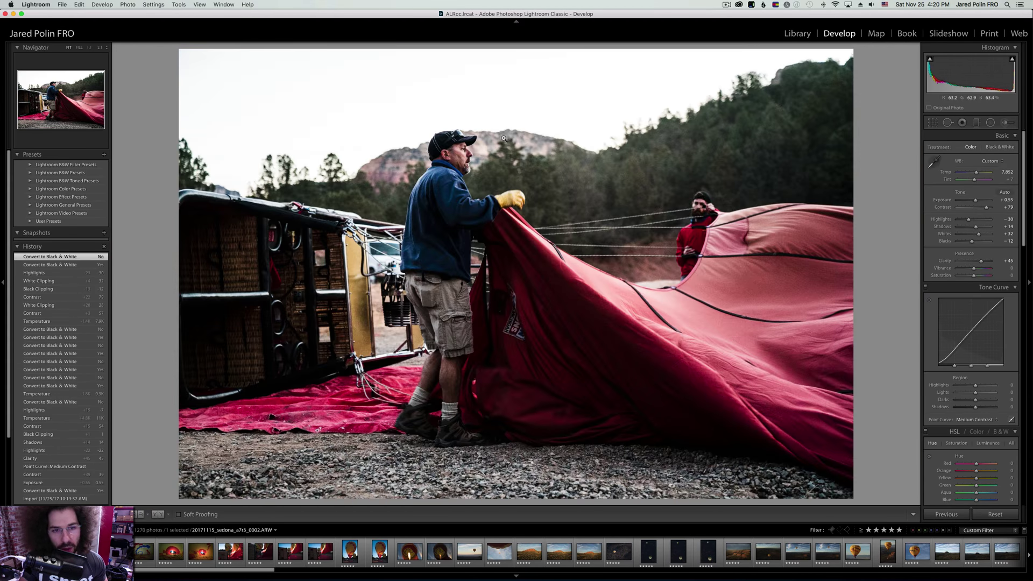
key(Right)
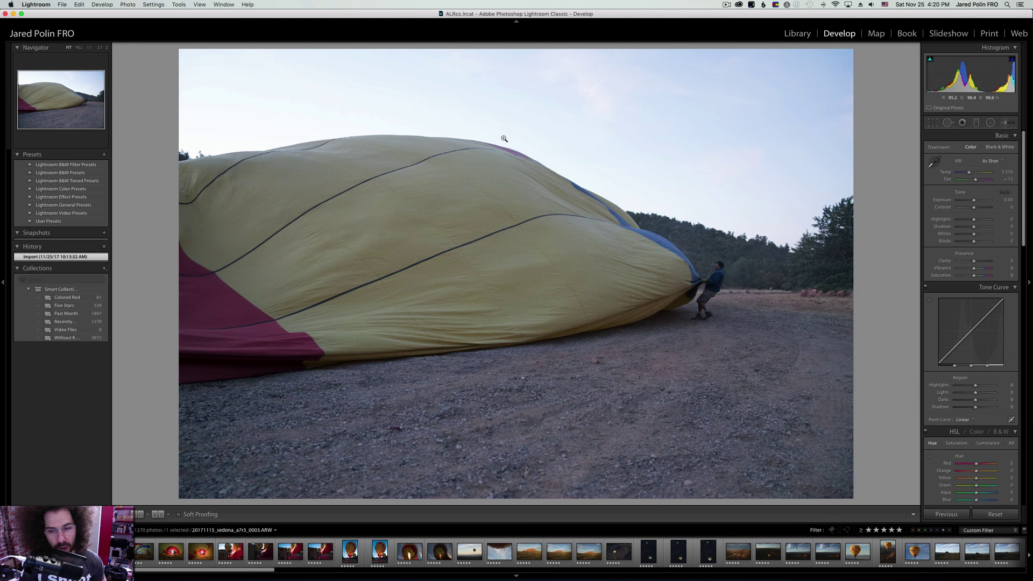
Inspect the man pulling the yellow balloon up close, check the photo's shooting information in the Library, and return to Develop.
click(718, 265)
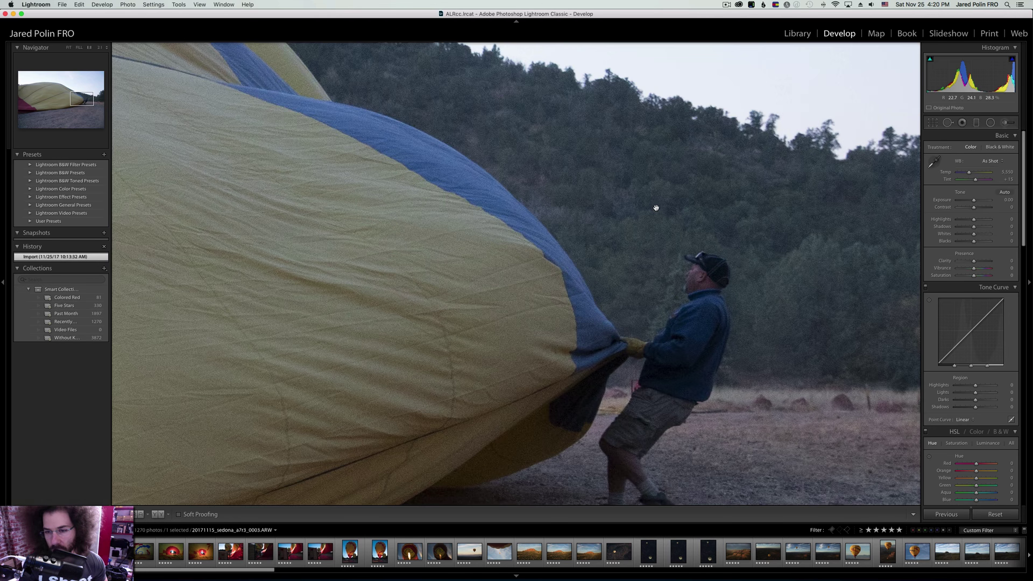
click(656, 207)
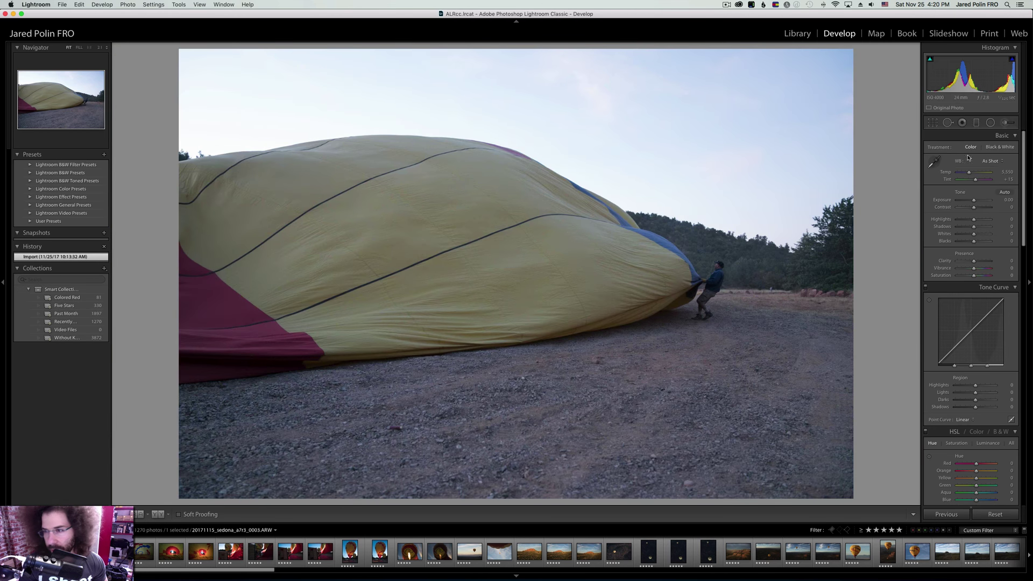
click(797, 33)
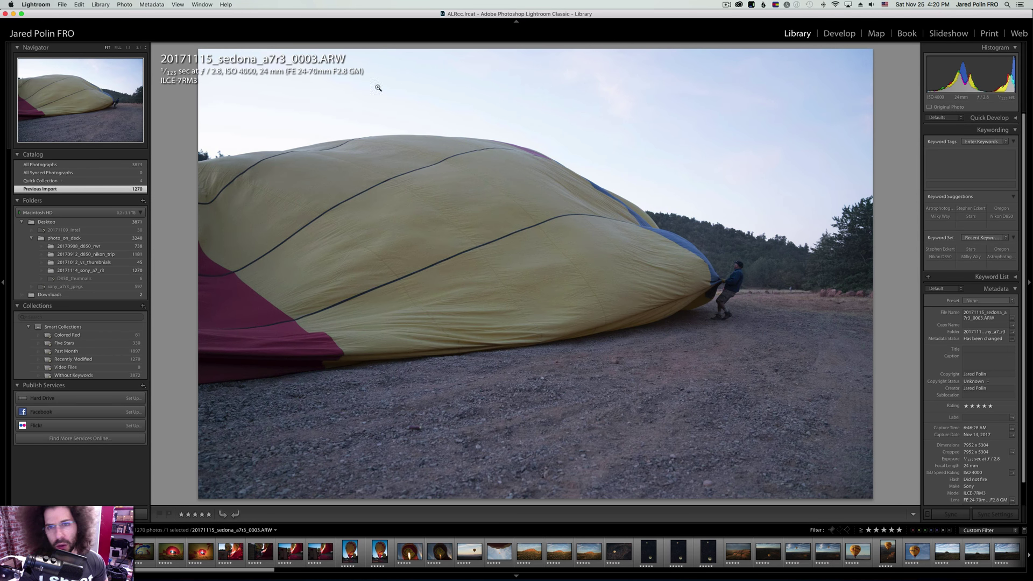
click(839, 34)
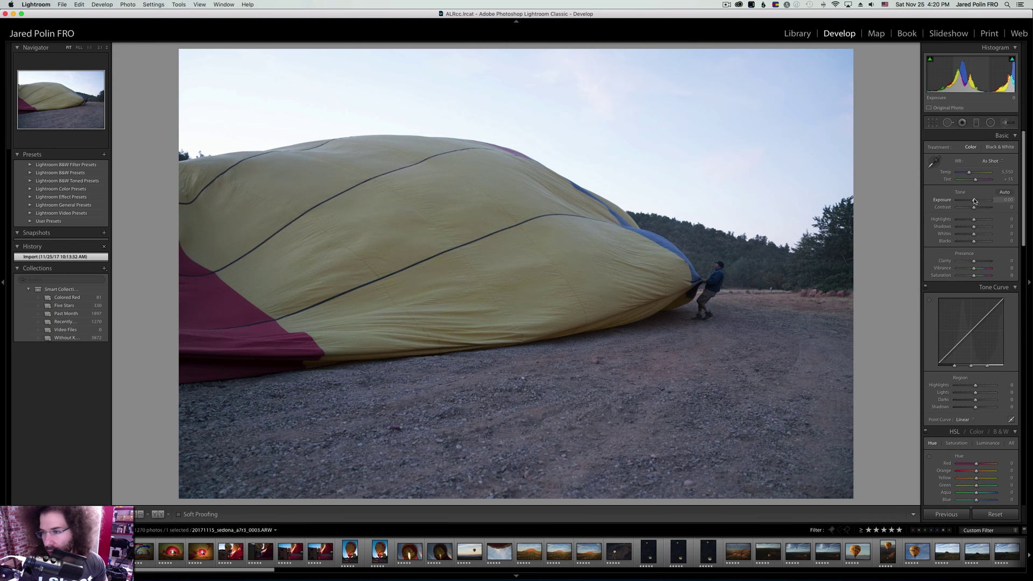
Preview the yellow balloon photo in black and white, return to color, and set exposure +0.65, contrast +38 and the Medium Contrast point curve.
drag(973, 218, 972, 218)
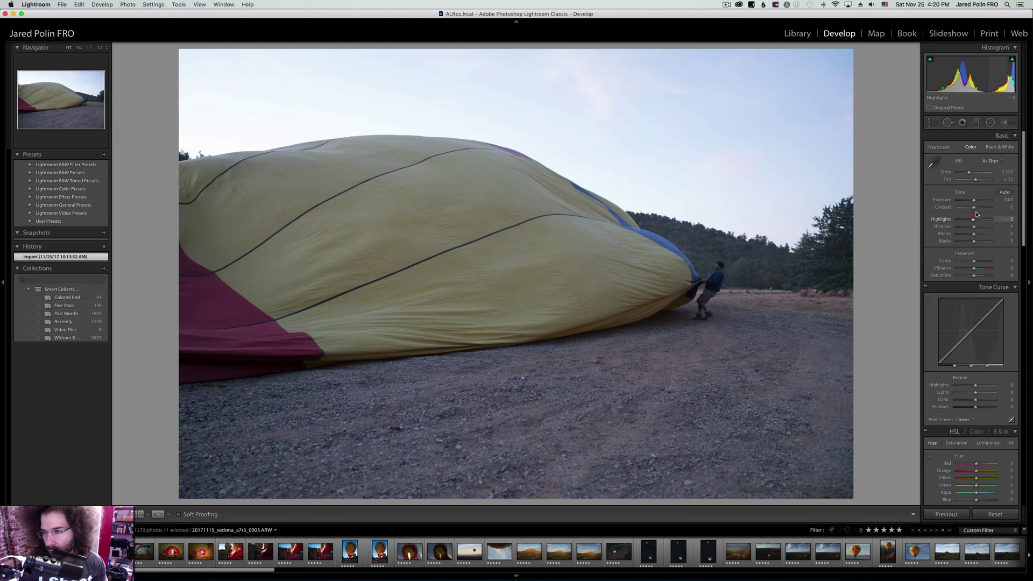
click(992, 148)
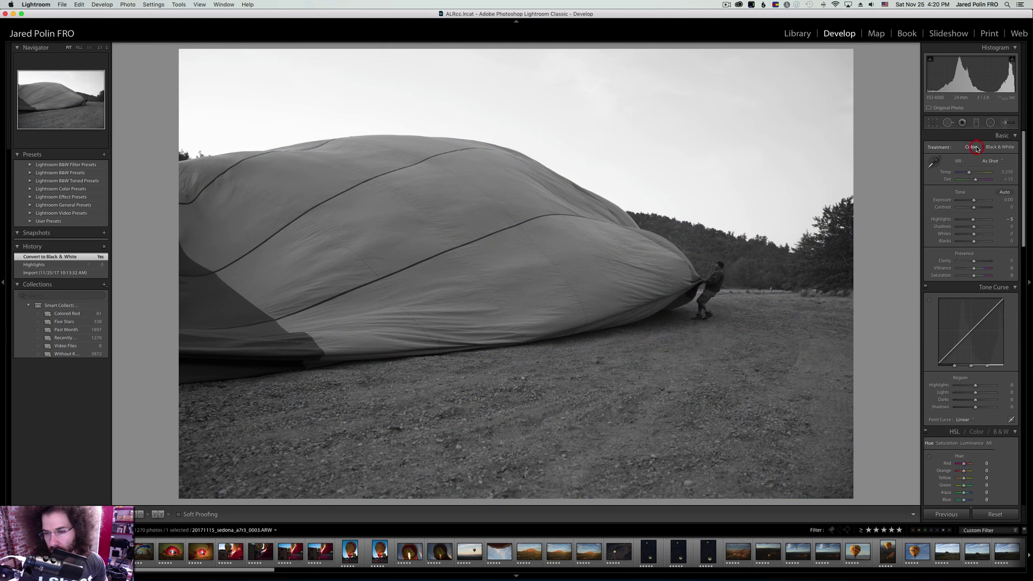
click(970, 148)
drag(973, 200, 988, 208)
click(962, 419)
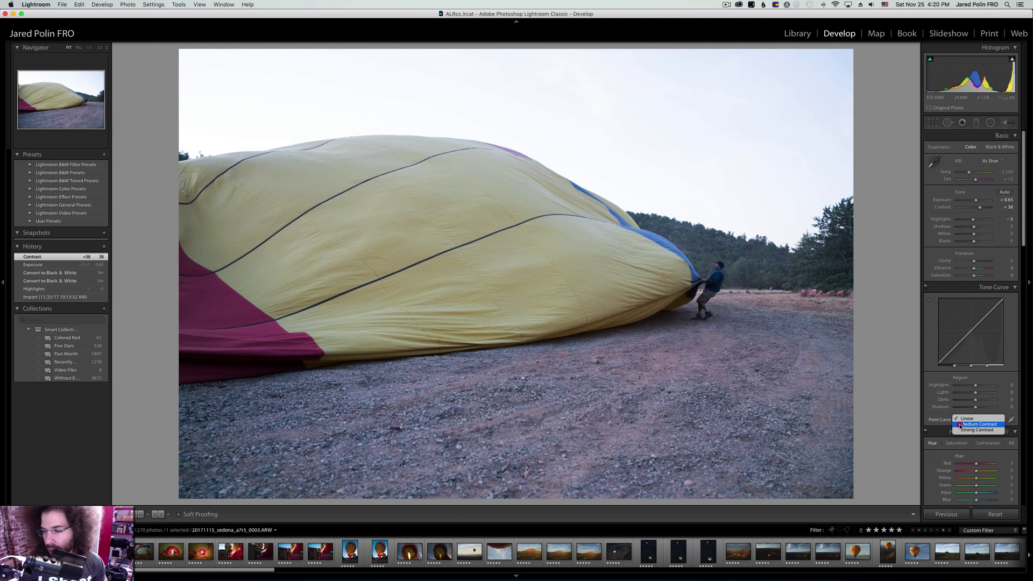
click(961, 424)
Set the yellow balloon photo's clarity to +30, shadows +8, highlights -48, temperature 9,474 and tint +24.
drag(973, 261, 979, 263)
mouse_move(973, 227)
mouse_down()
mouse_move(984, 227)
mouse_move(974, 227)
mouse_up()
drag(973, 220, 962, 221)
mouse_move(968, 172)
mouse_down()
mouse_move(986, 177)
mouse_move(978, 182)
mouse_up()
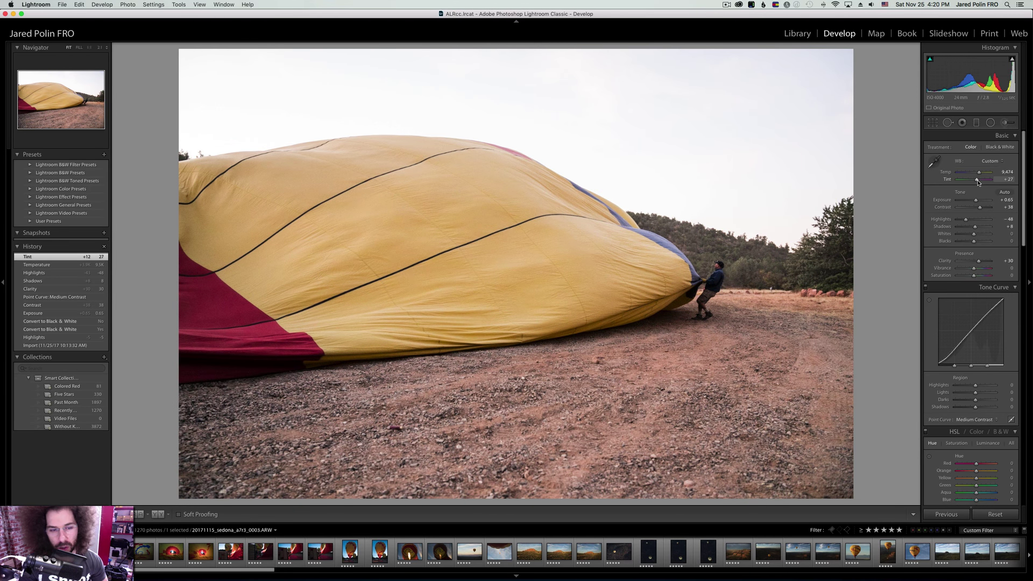
key(cmd+z)
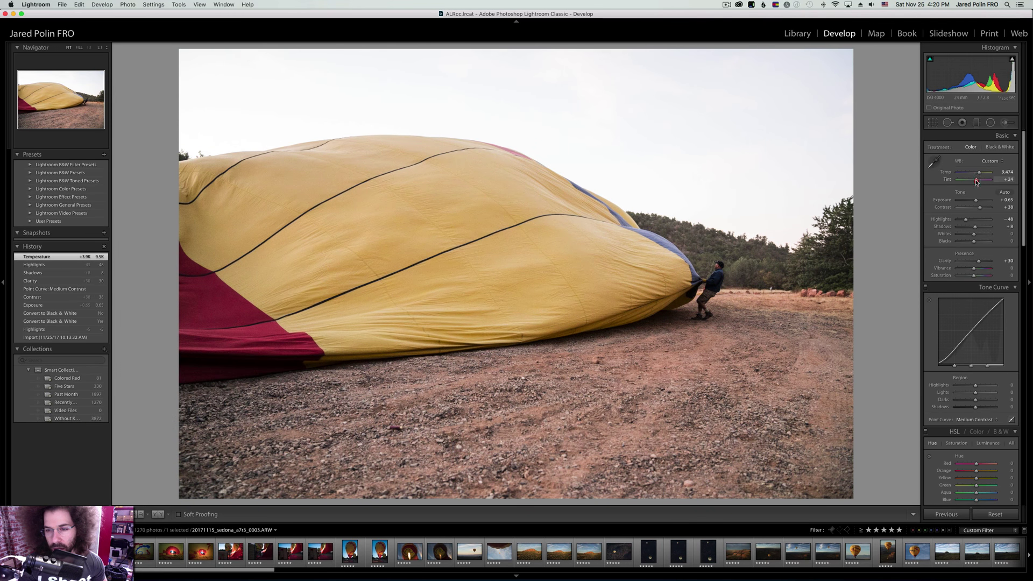
drag(976, 181, 976, 182)
Compare the photo in black and white, return to color, and set contrast +61, whites +35 and blacks +10.
click(999, 147)
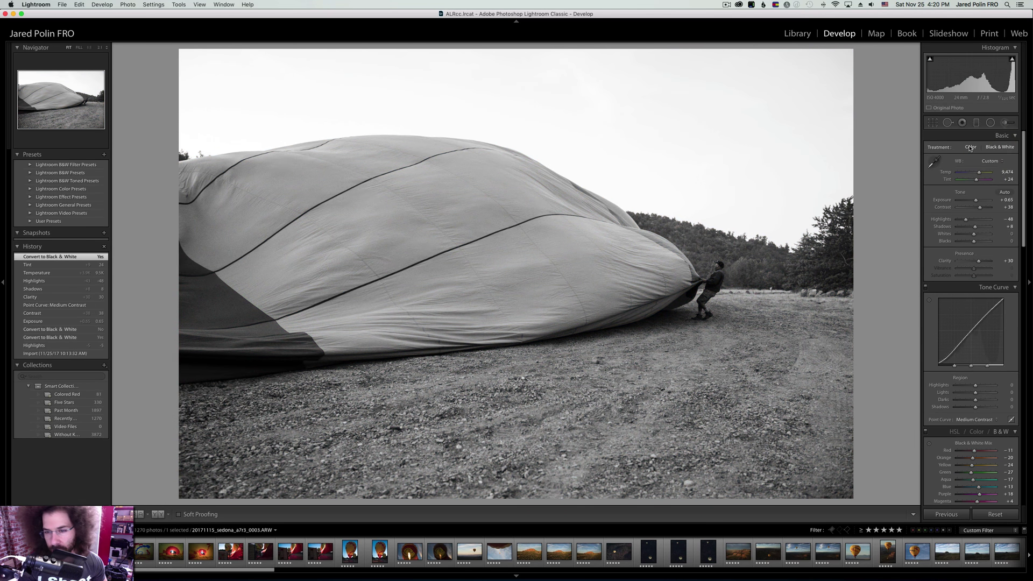
click(970, 147)
drag(979, 208, 983, 208)
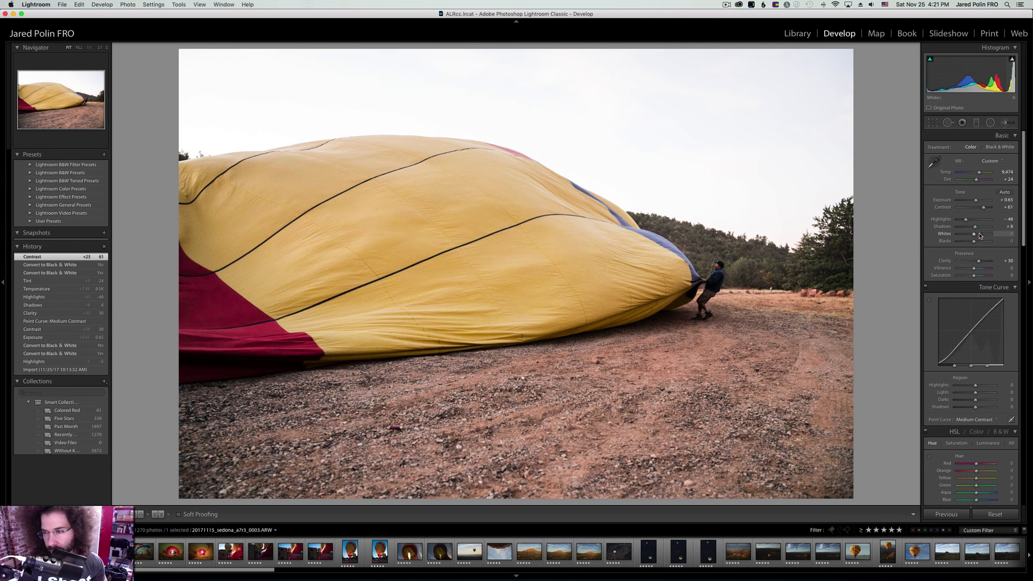
click(979, 235)
click(977, 242)
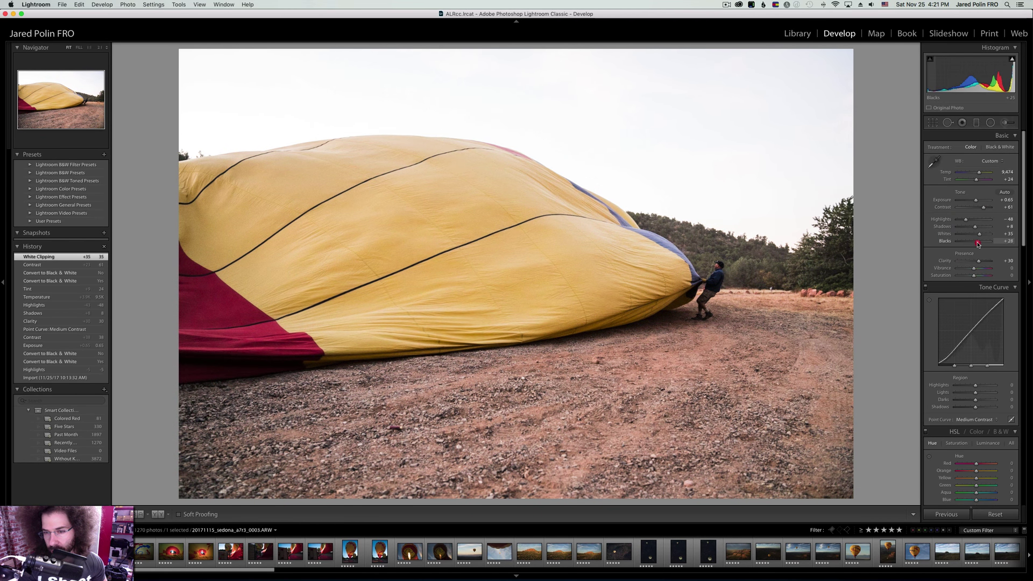
drag(978, 244, 977, 243)
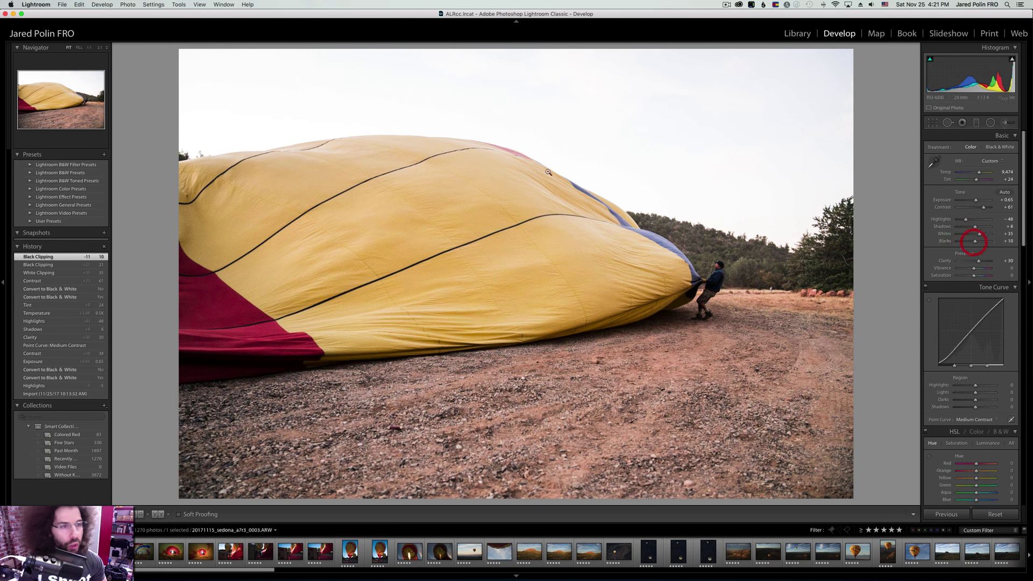
Move on to the vertical photo of the man standing by the red balloon and inspect his face up close.
drag(666, 234, 473, 50)
key(Right)
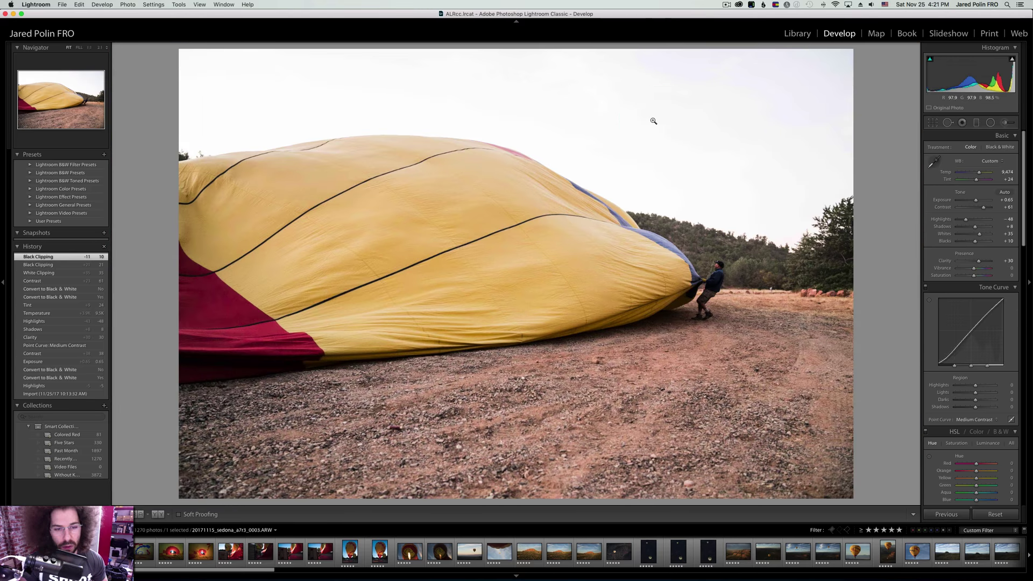
key(Right)
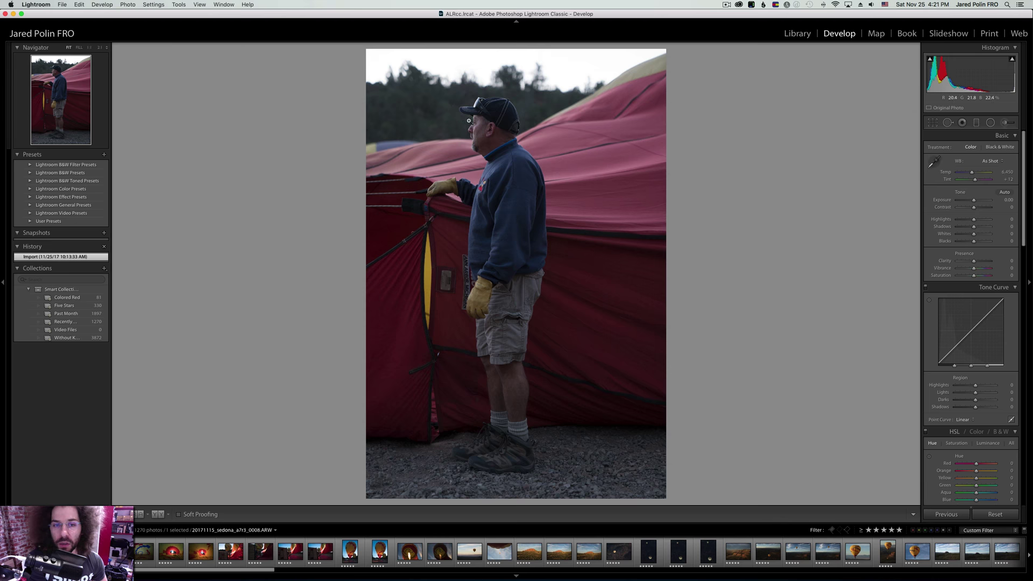
click(468, 121)
right_click(473, 115)
click(457, 111)
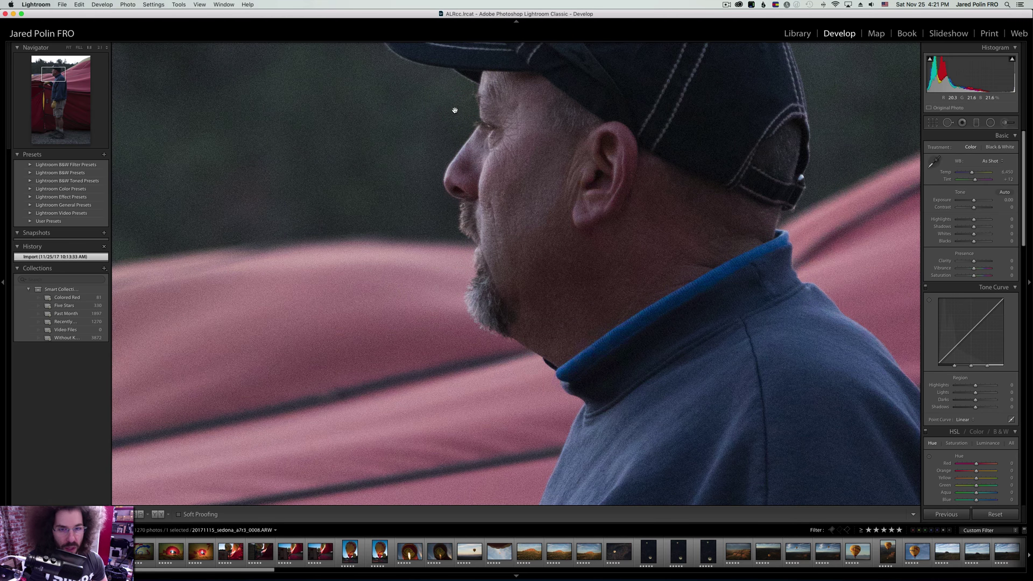
click(490, 110)
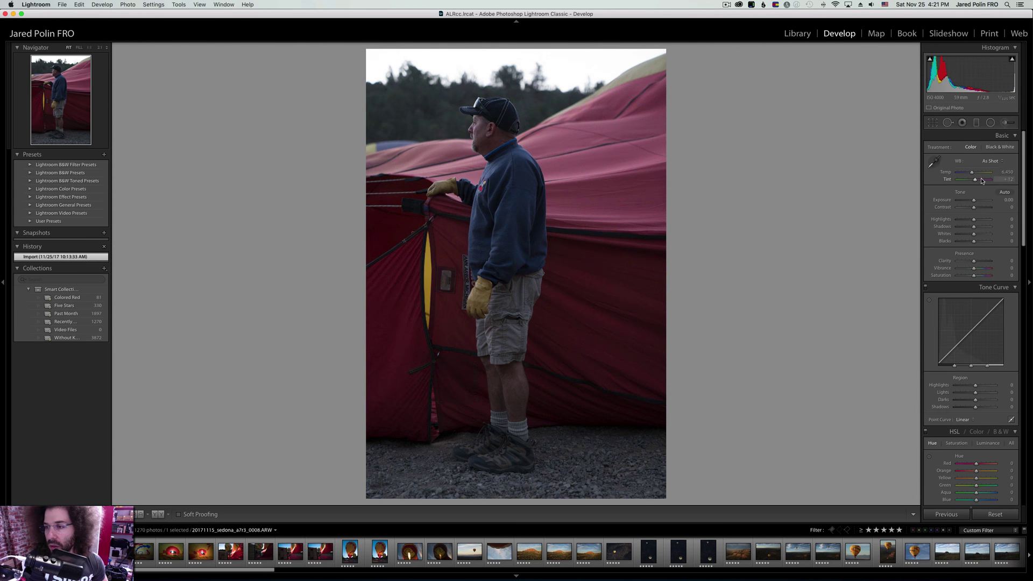
Check the vertical photo in black and white, return to color, and set exposure +1.05, contrast +78 and the Medium Contrast point curve.
drag(974, 202, 977, 202)
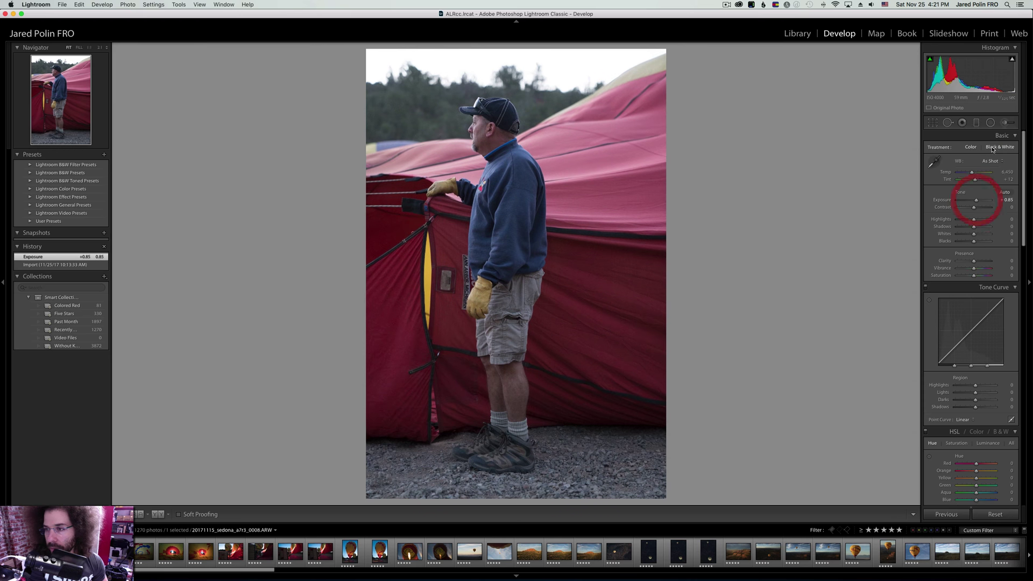
click(996, 147)
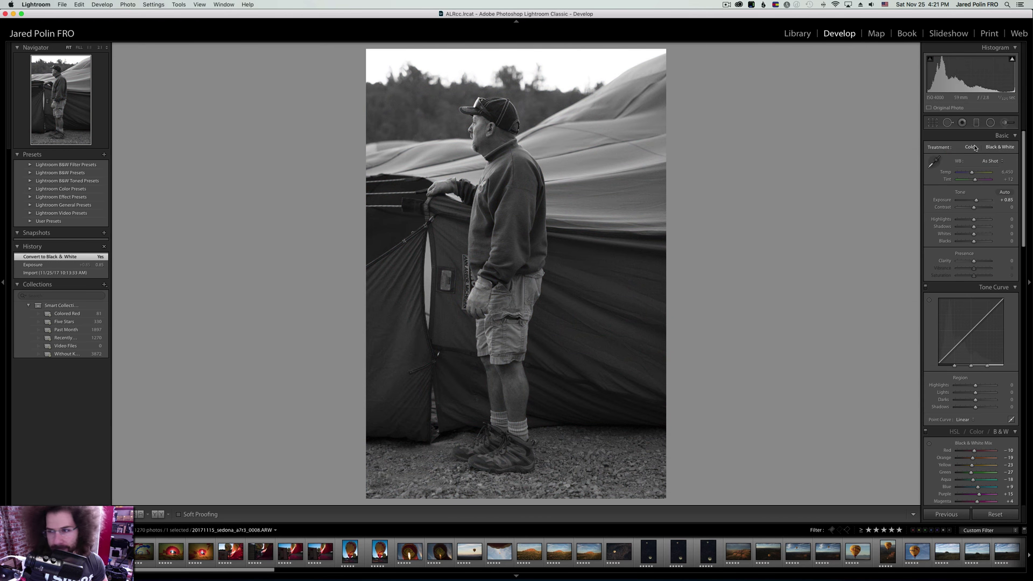
click(971, 146)
mouse_move(973, 207)
mouse_down()
mouse_move(987, 209)
mouse_move(978, 204)
mouse_up()
click(963, 419)
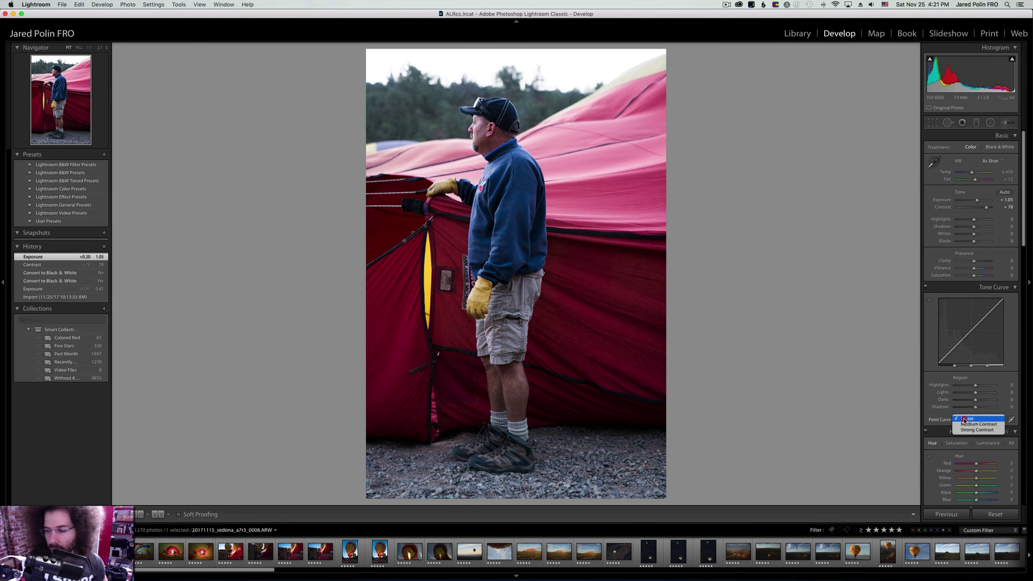
click(968, 423)
Set highlights -41, temperature 7,453, tint +17 and whites +30, and undo a trial shadows increase.
drag(966, 221, 966, 219)
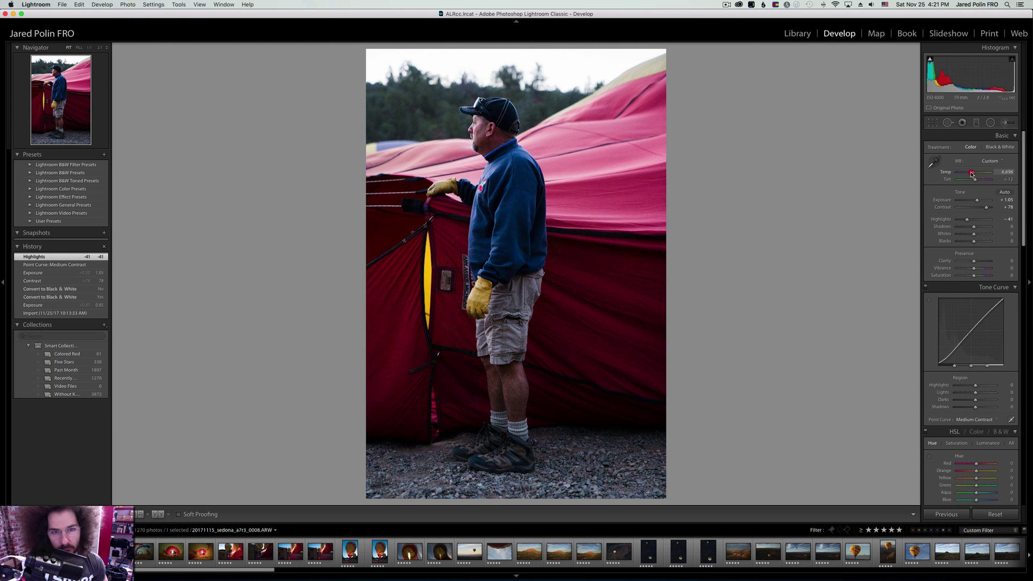
drag(973, 174, 976, 181)
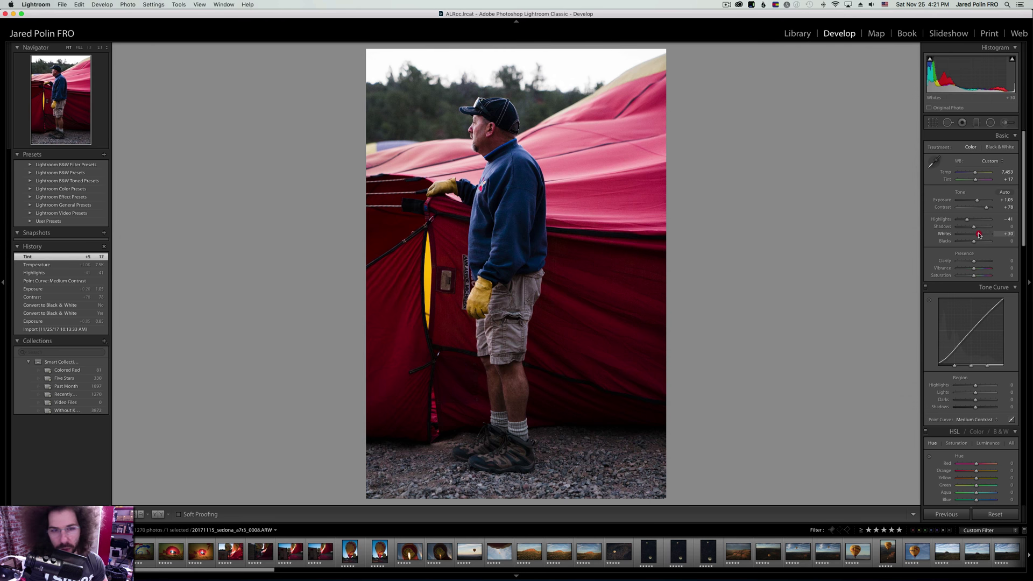
drag(979, 235, 972, 224)
key(super+z)
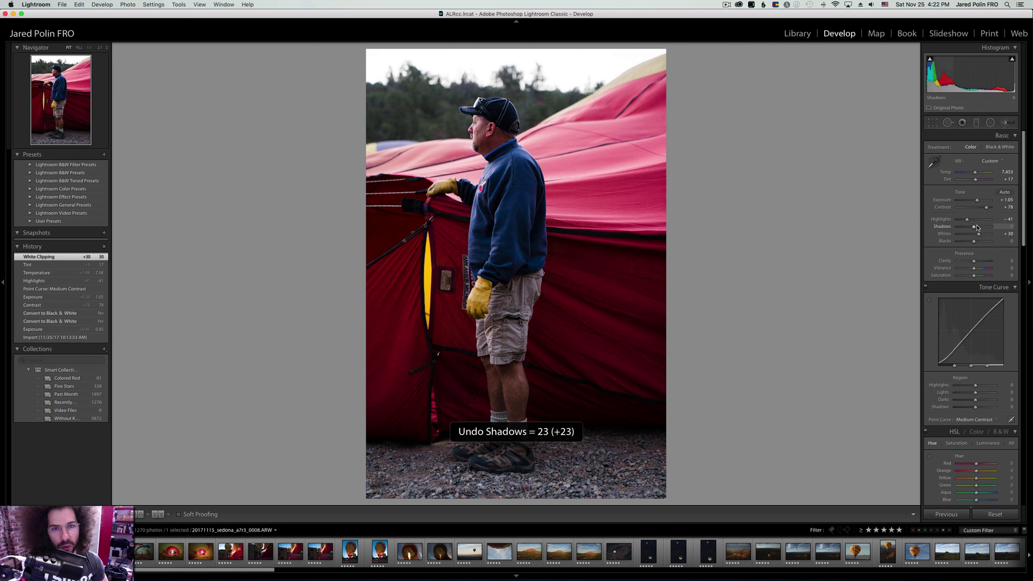
Examine the man's face and sweatshirt up close, check the photo's shooting information in the Library, and return to Develop.
click(478, 132)
drag(479, 134, 472, 212)
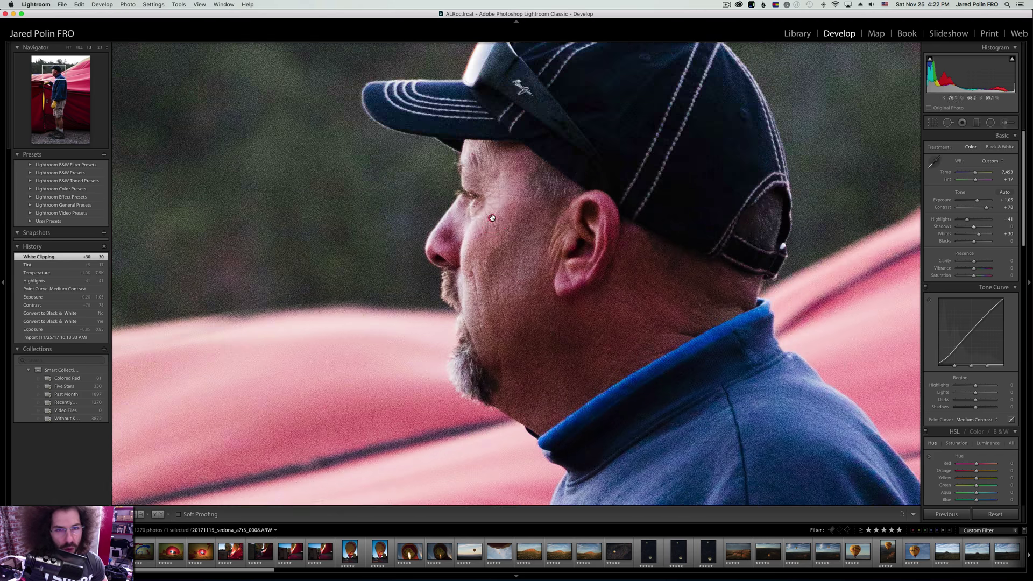
right_click(480, 180)
click(440, 146)
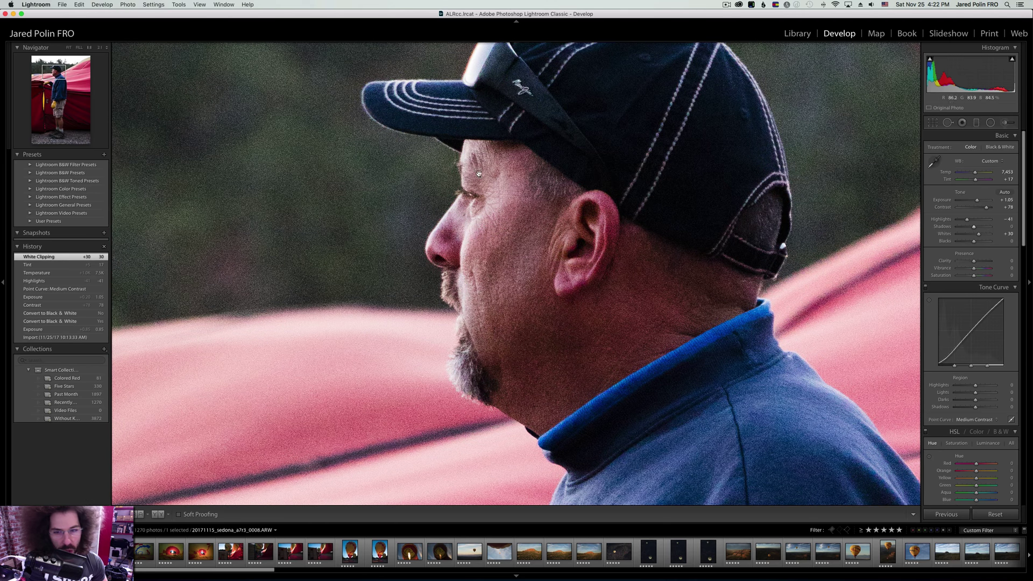
scroll(478, 173, down, 10)
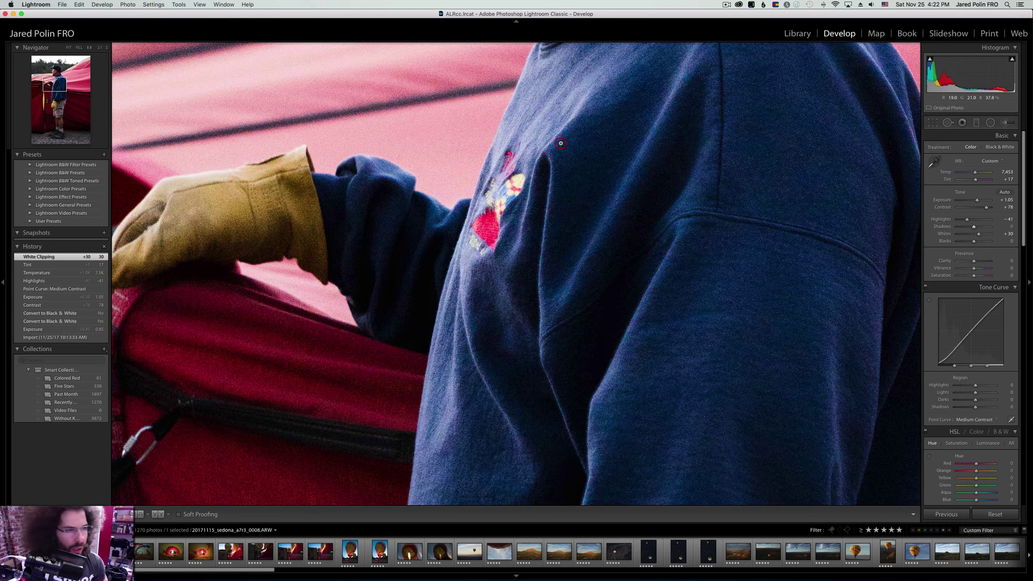
click(560, 144)
click(797, 33)
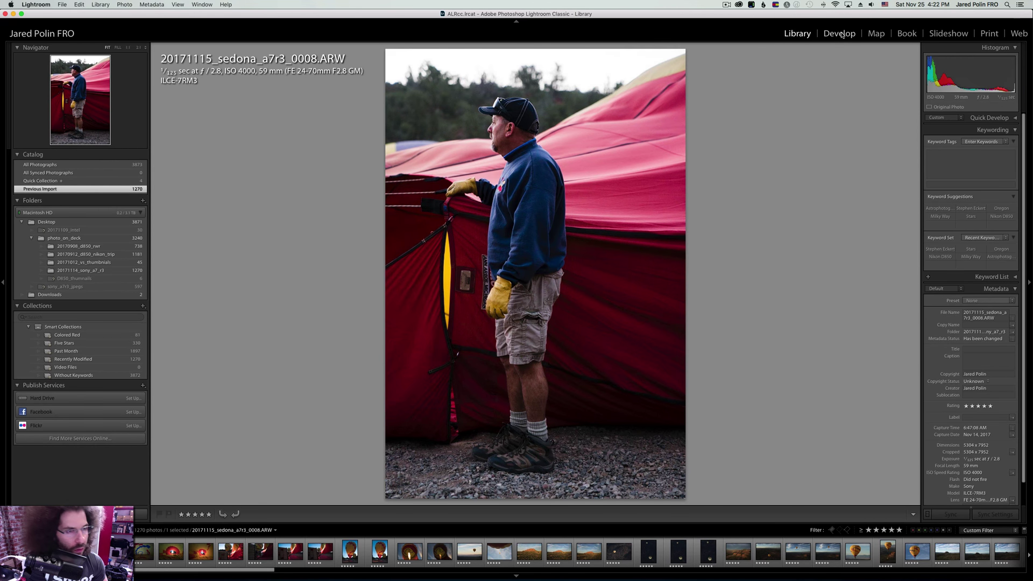
click(840, 34)
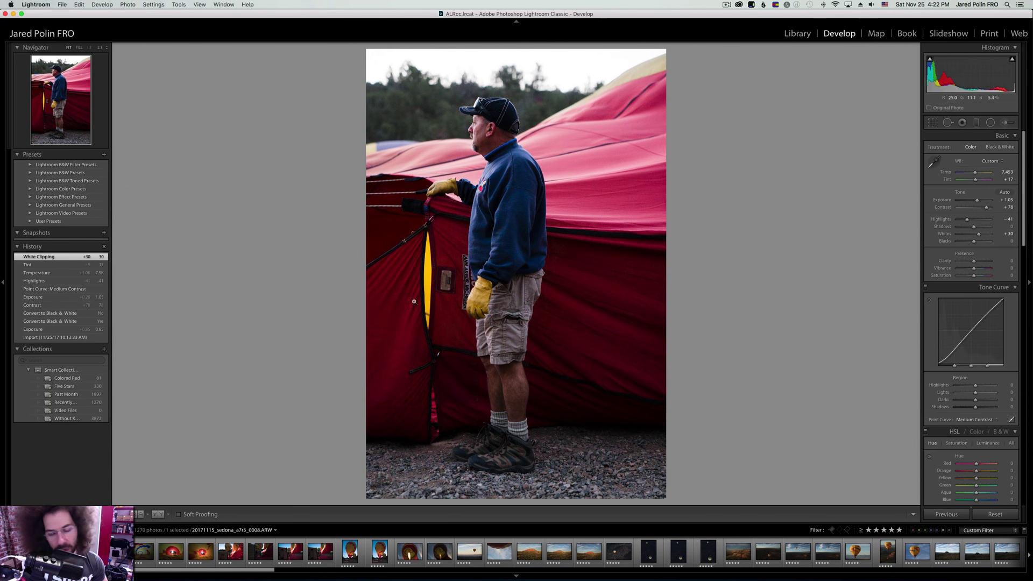
Examine the balloon's label, the man's glove, shorts and shoes up close, and return to the full view.
click(431, 272)
scroll(538, 215, down, 5)
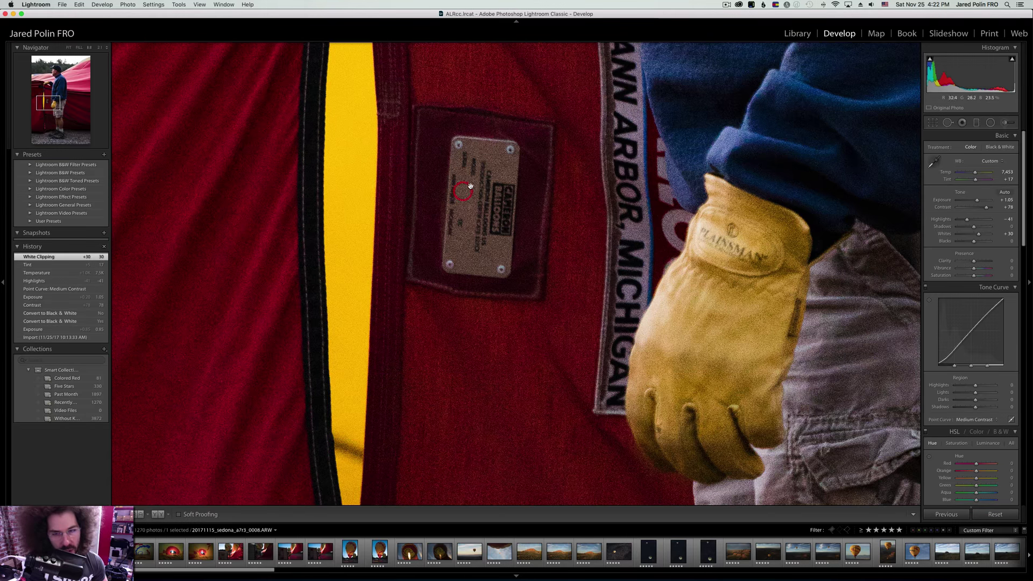
scroll(662, 142, down, 10)
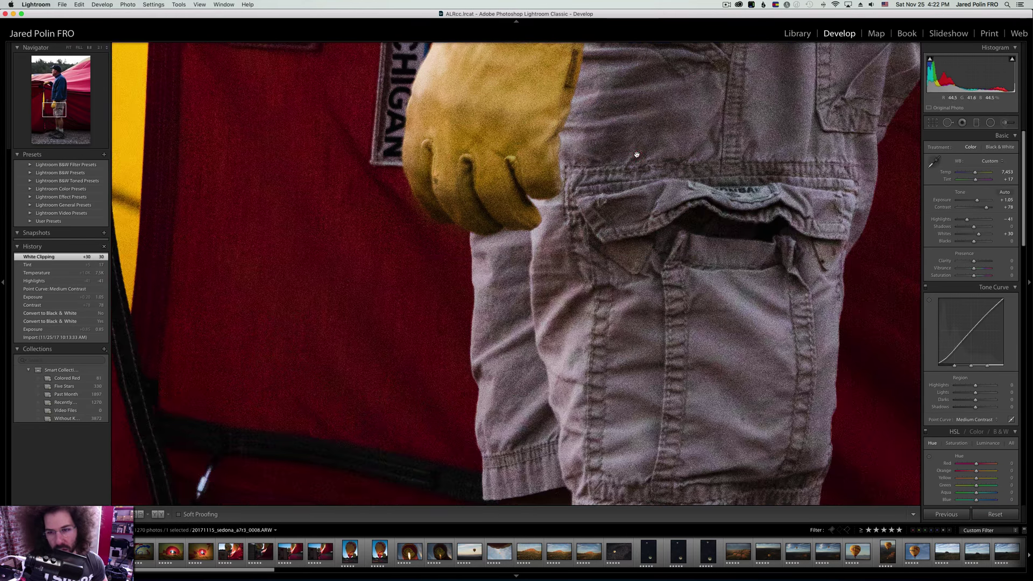
scroll(682, 133, down, 10)
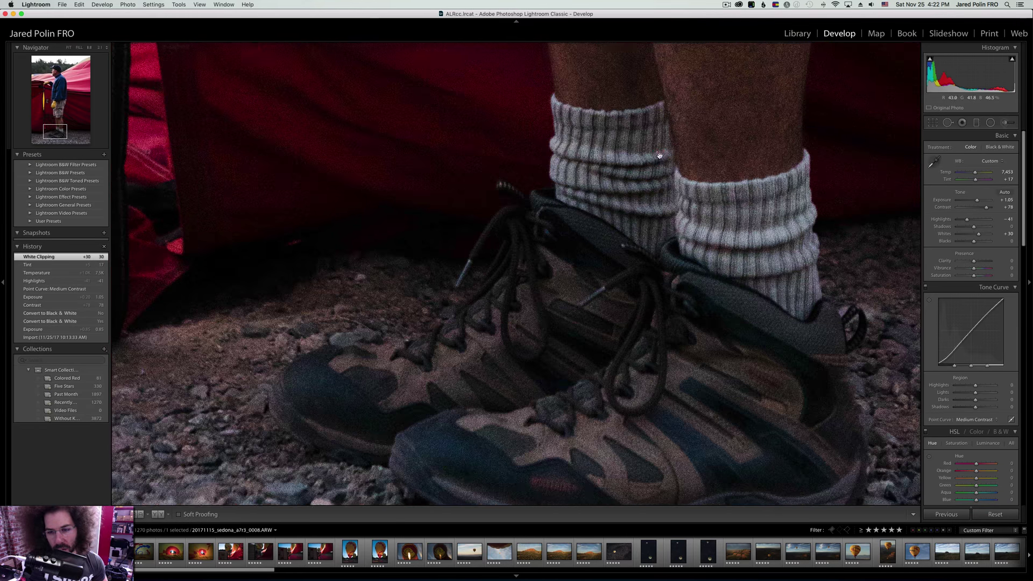
click(670, 179)
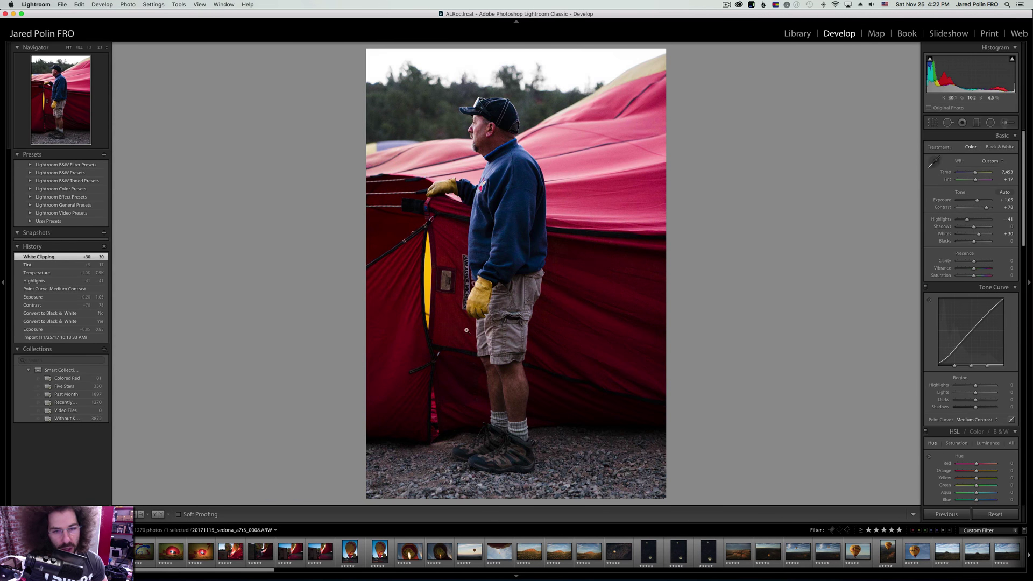
Open the first photo taken inside the balloon, check it in black and white, return to color, and set exposure +2.15 and contrast +55.
drag(477, 323, 506, 242)
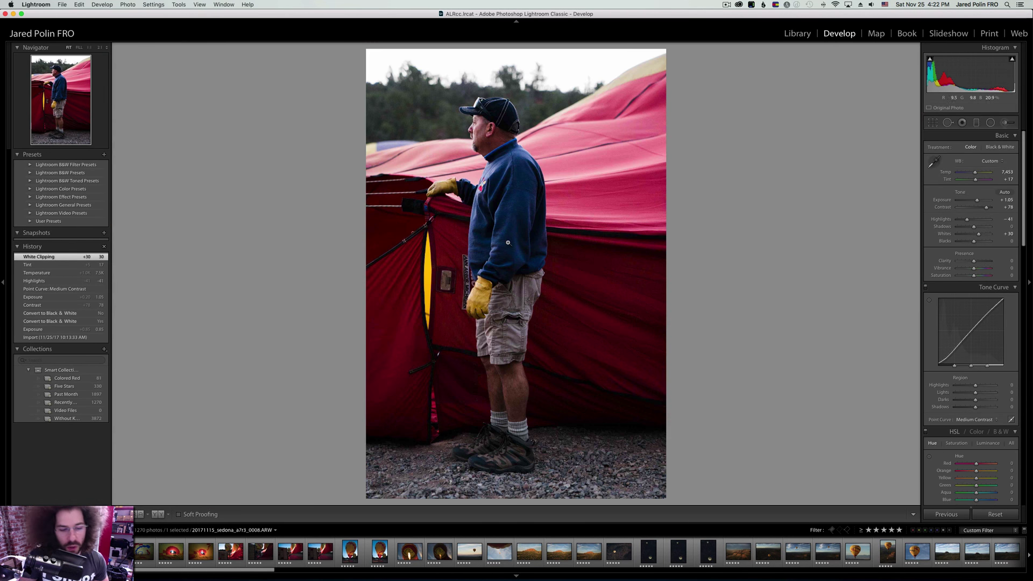
key(Right)
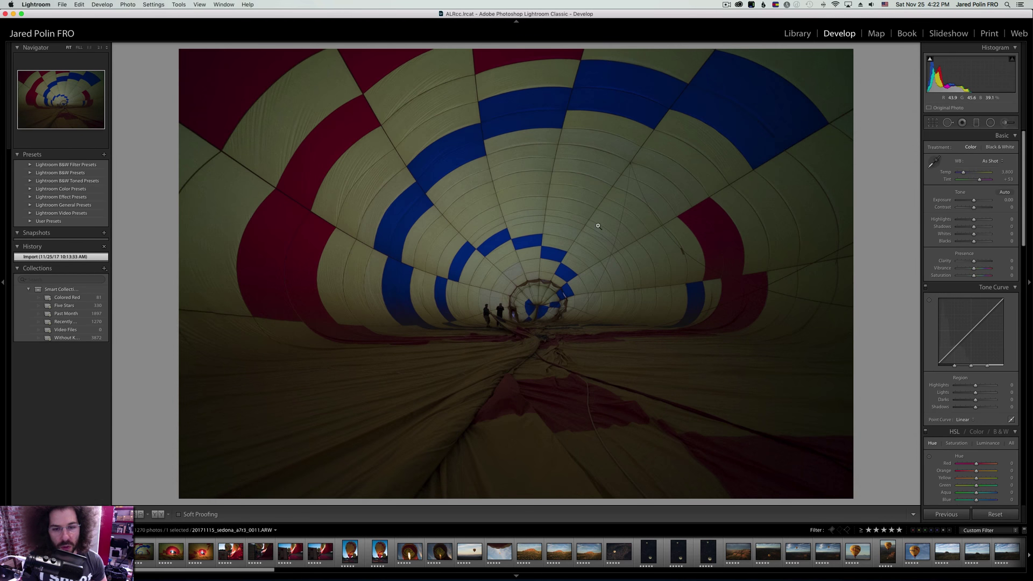
click(991, 148)
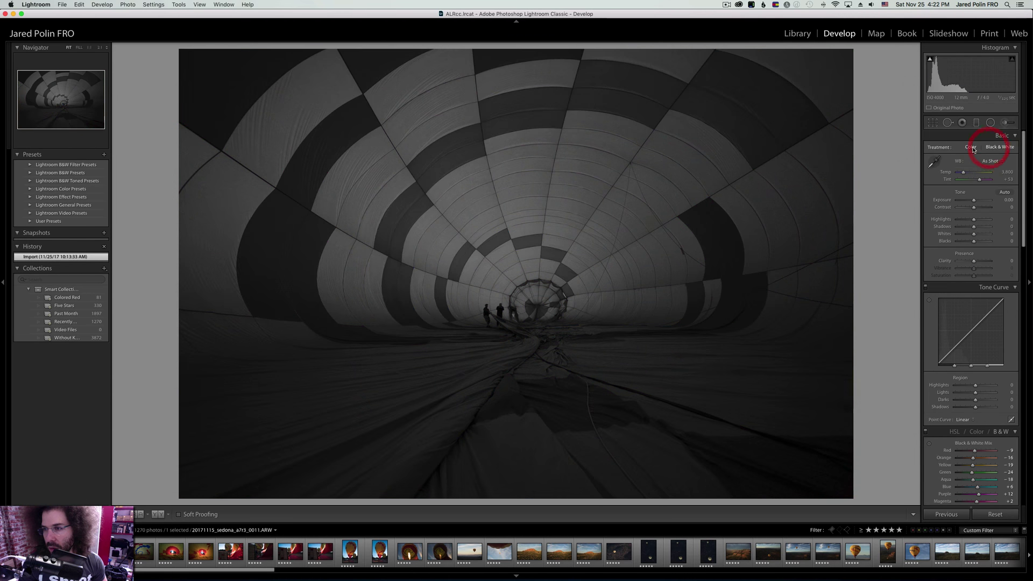
click(971, 147)
drag(973, 200, 983, 207)
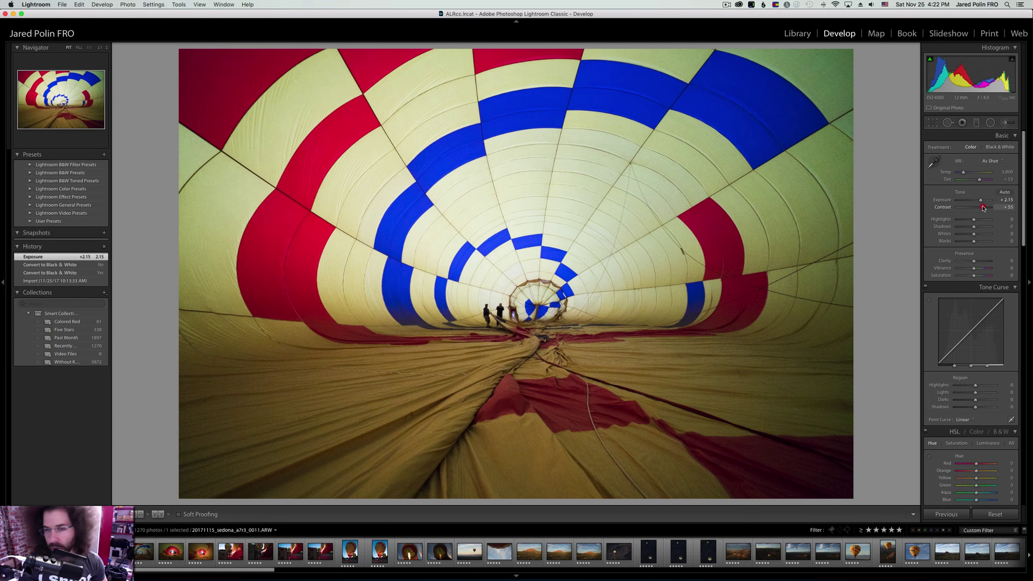
Set clarity +19, the Medium Contrast point curve, vibrance +41, saturation +30 and temperature 4,836.
drag(974, 261, 976, 261)
click(964, 420)
click(972, 427)
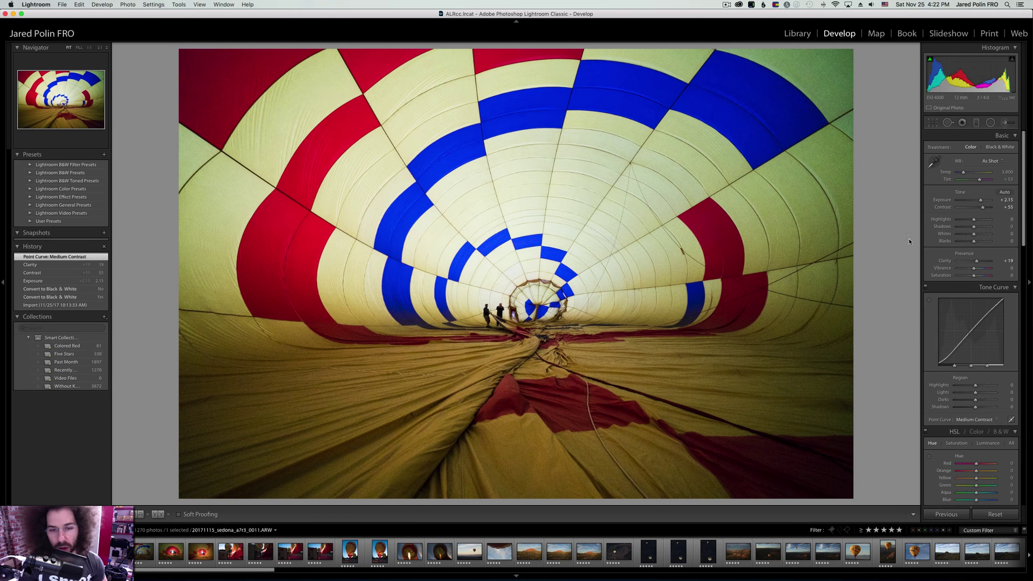
drag(978, 268, 978, 276)
drag(979, 268, 980, 267)
drag(963, 172, 966, 175)
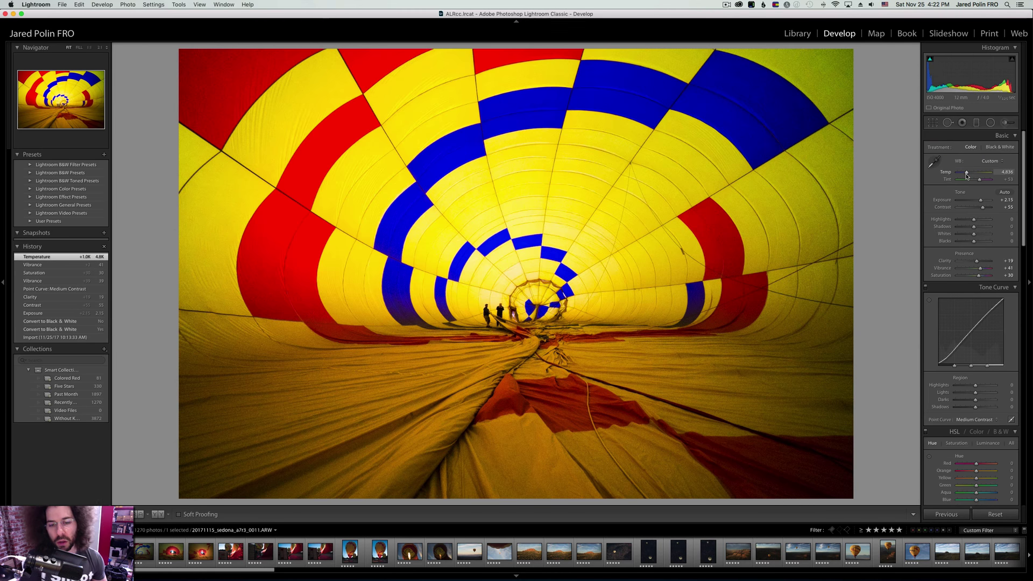
Compare the balloon interior with its unedited version, then examine the two people inside the balloon up close.
key(backslash)
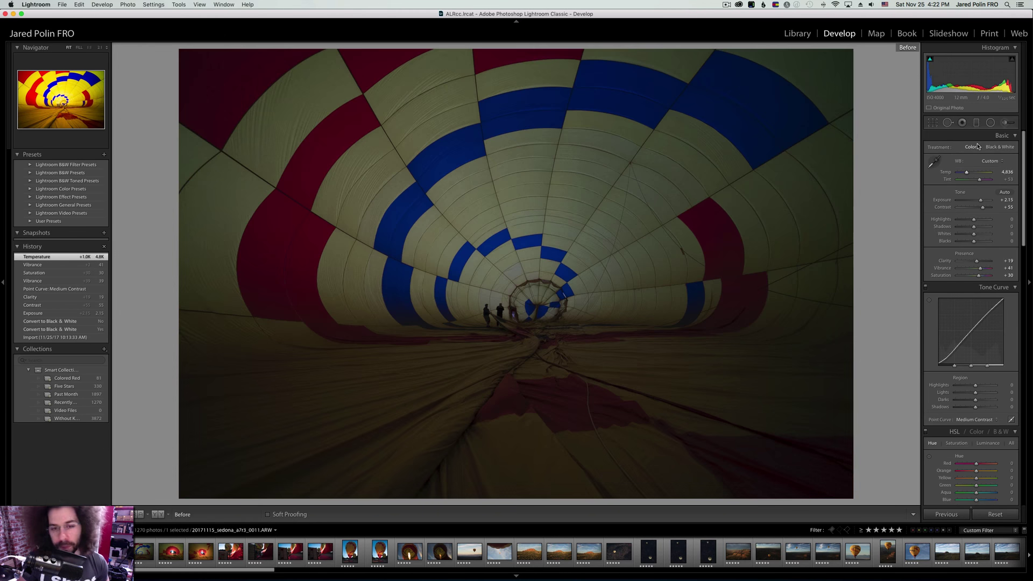
key(backslash)
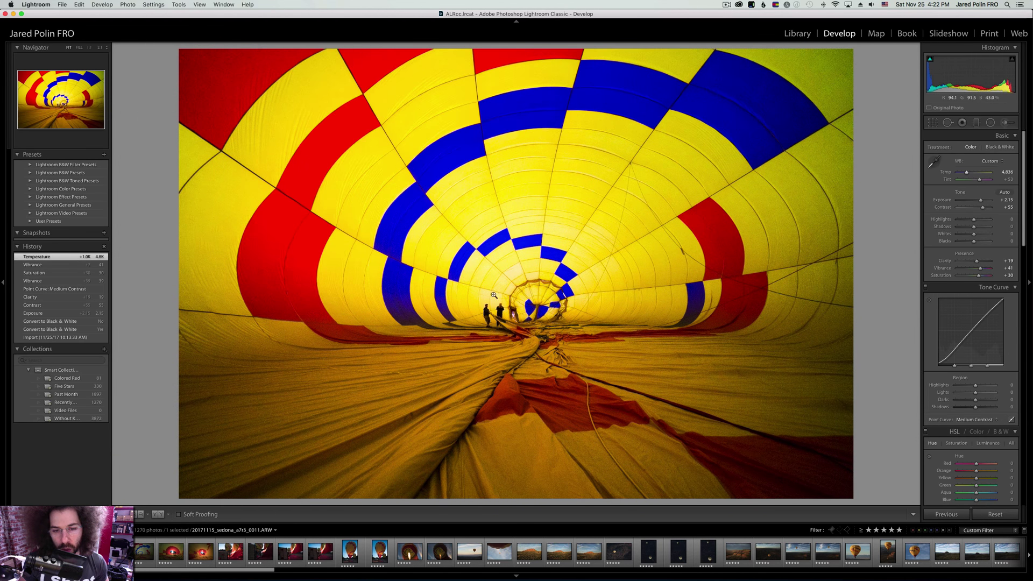
click(492, 299)
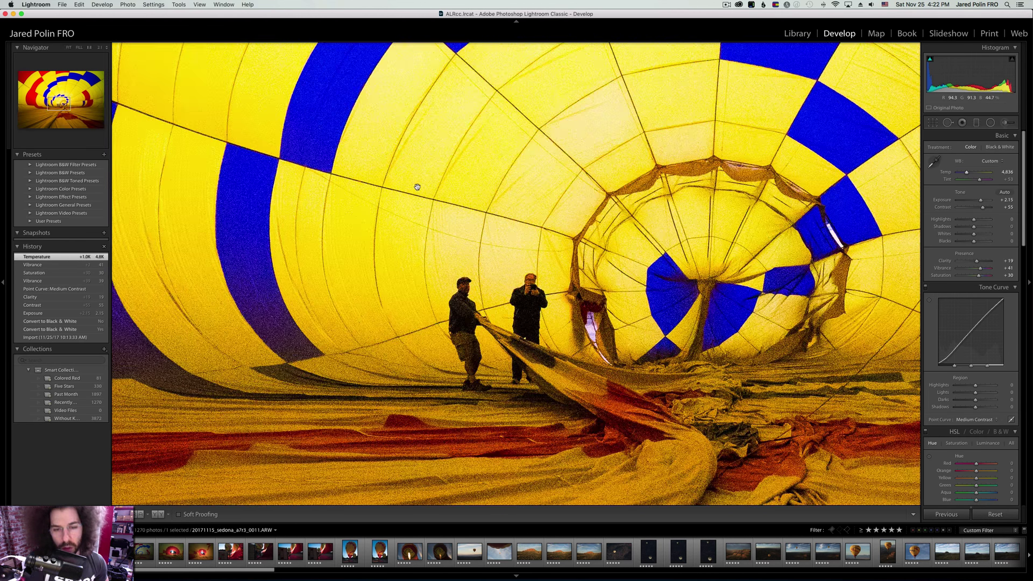
click(468, 286)
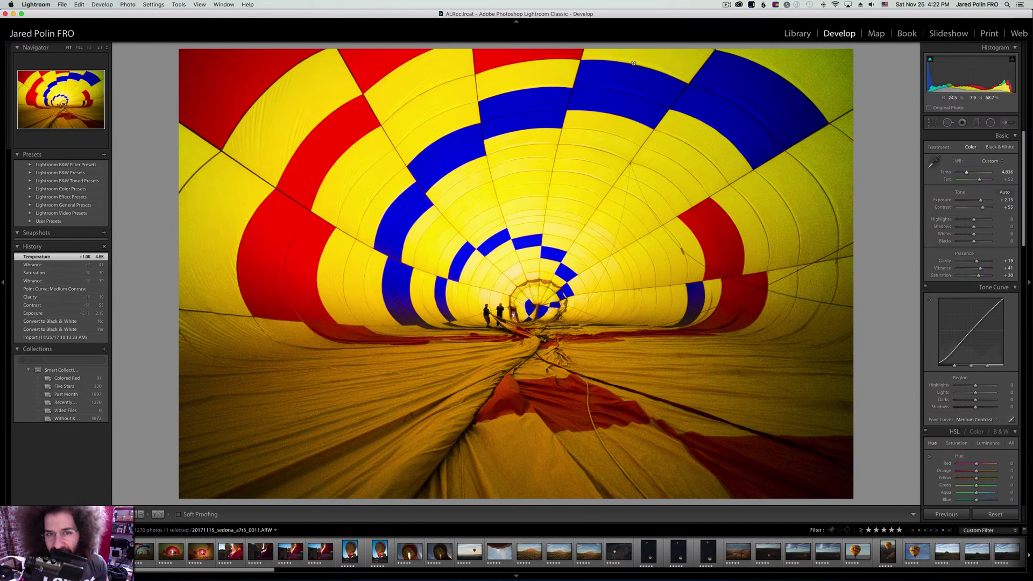
Show the Info 2 overlay on the photo in the Develop loupe view.
click(200, 5)
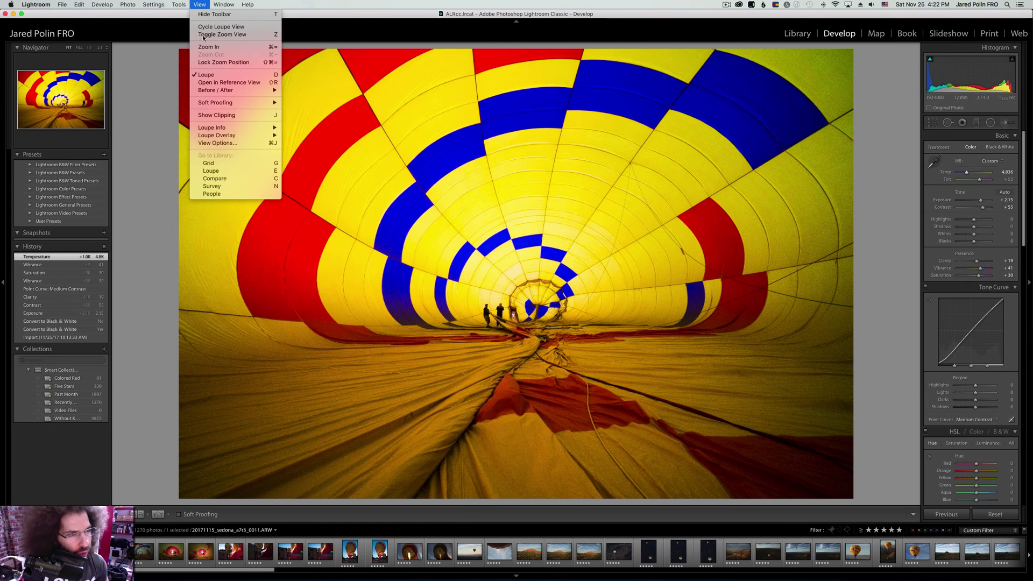
mouse_move(228, 92)
key(Escape)
click(202, 4)
mouse_move(215, 4)
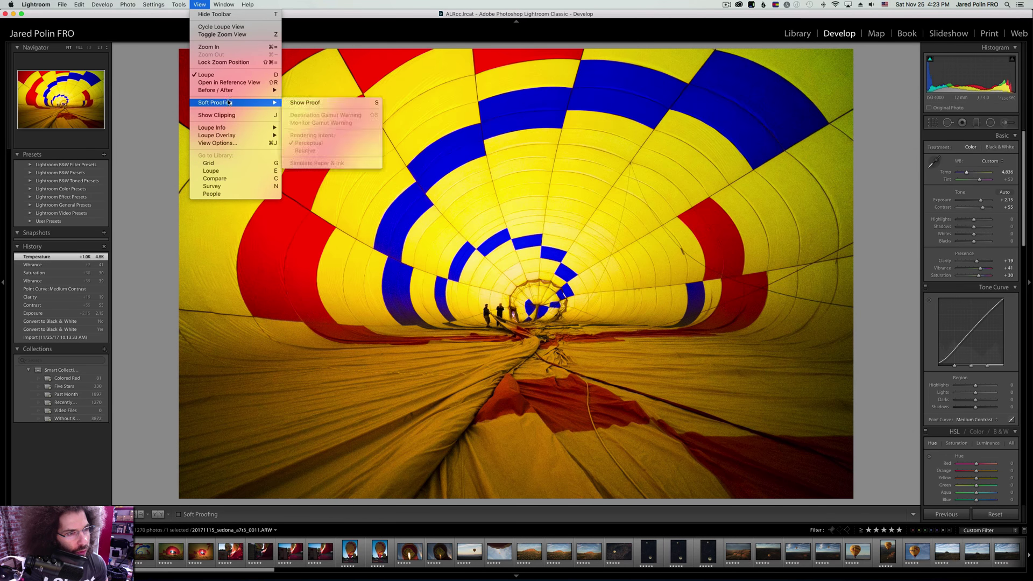
mouse_move(239, 127)
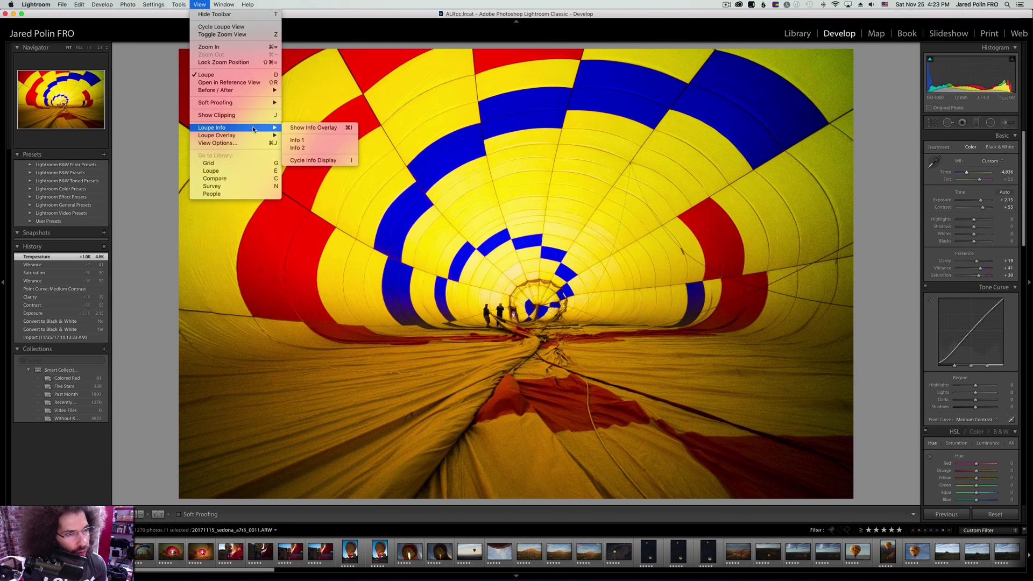
click(308, 147)
View the balloon interior photo in the Library, bring back the hidden panels, and return to Develop.
click(807, 34)
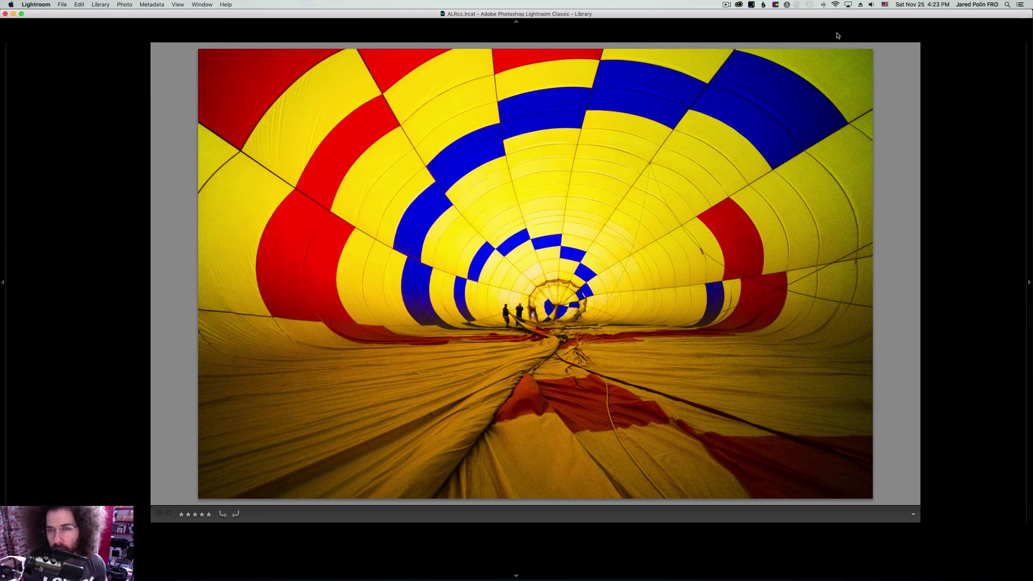
key(shift+Tab)
click(839, 34)
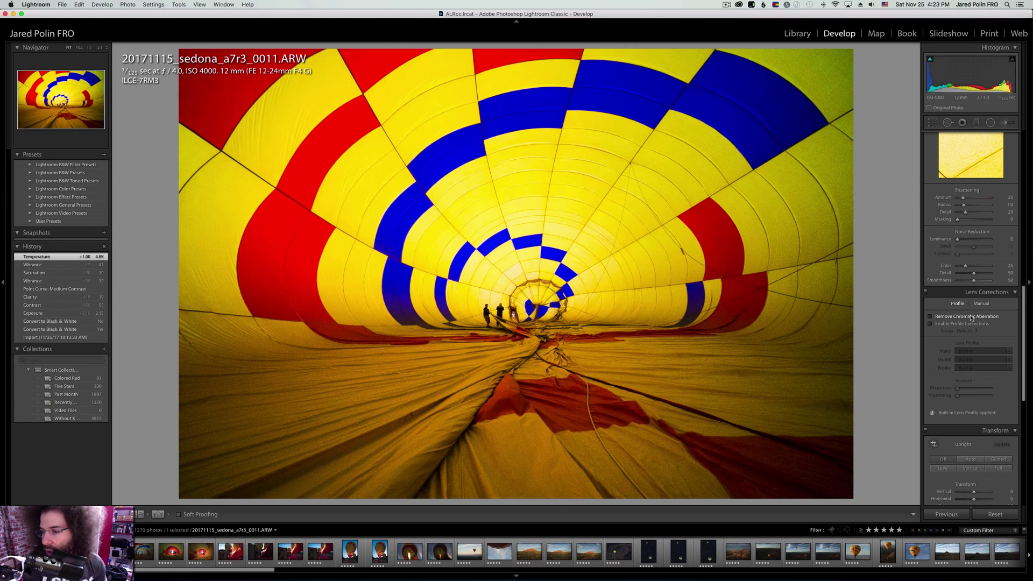
Compare the balloon interior with and without lens profile corrections several times, leaving the corrections enabled.
click(930, 324)
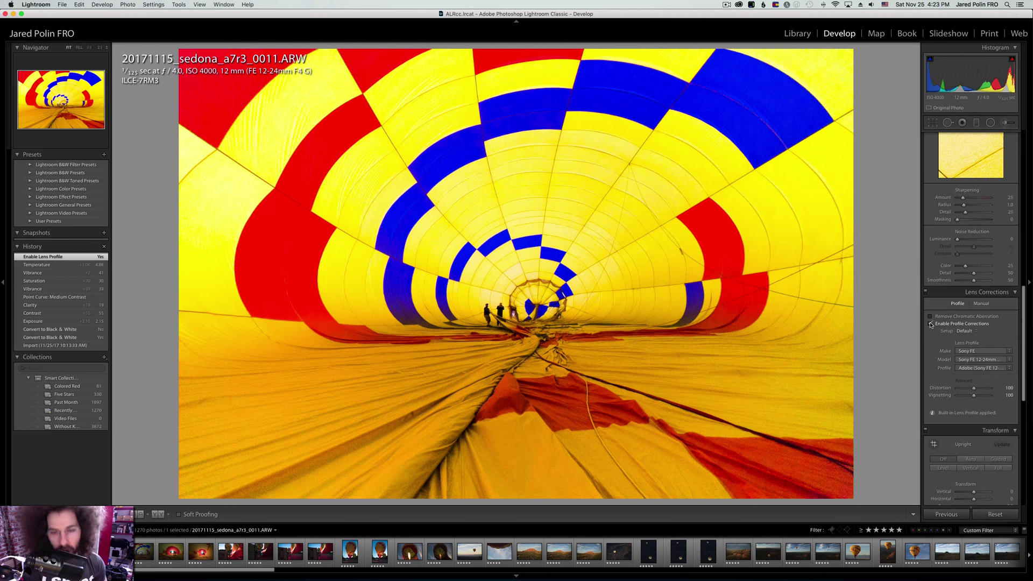
click(930, 324)
click(929, 324)
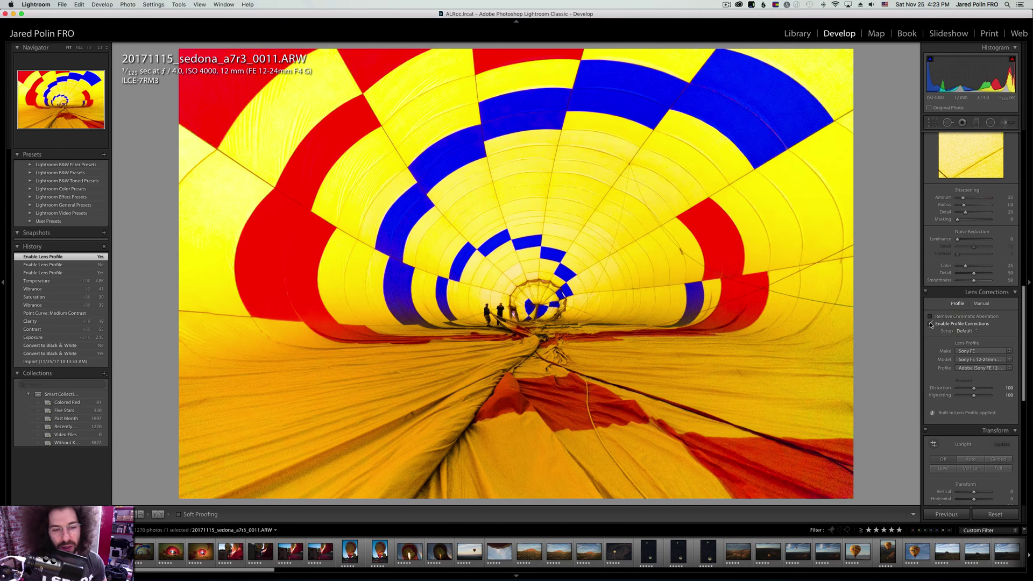
click(930, 324)
click(930, 324)
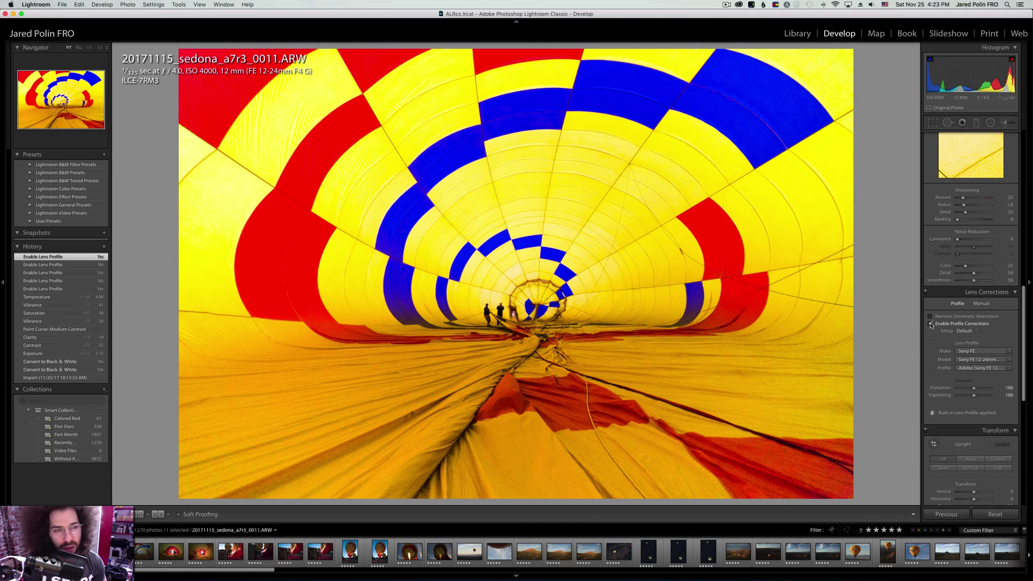
click(930, 324)
click(930, 323)
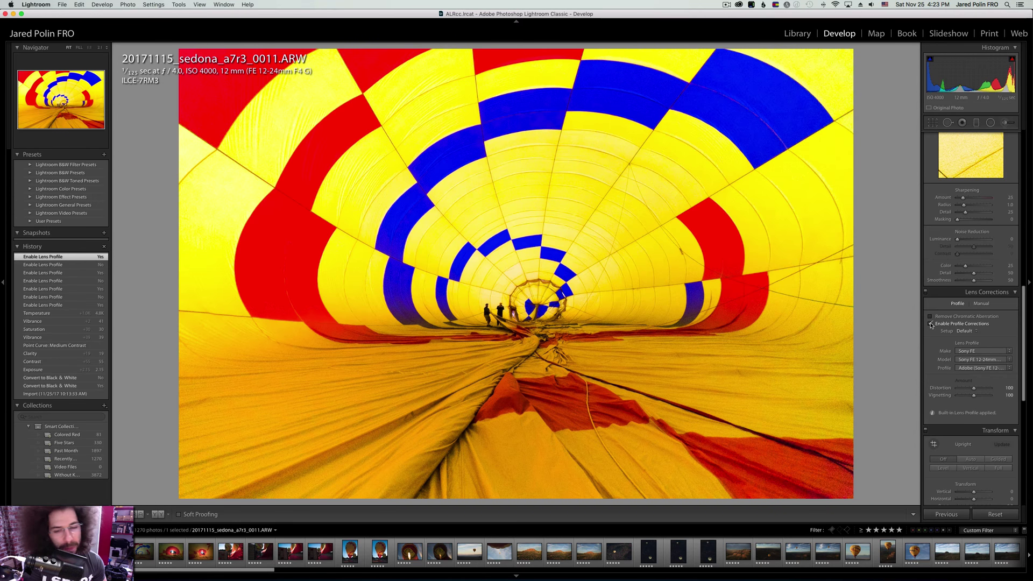
click(930, 324)
click(930, 323)
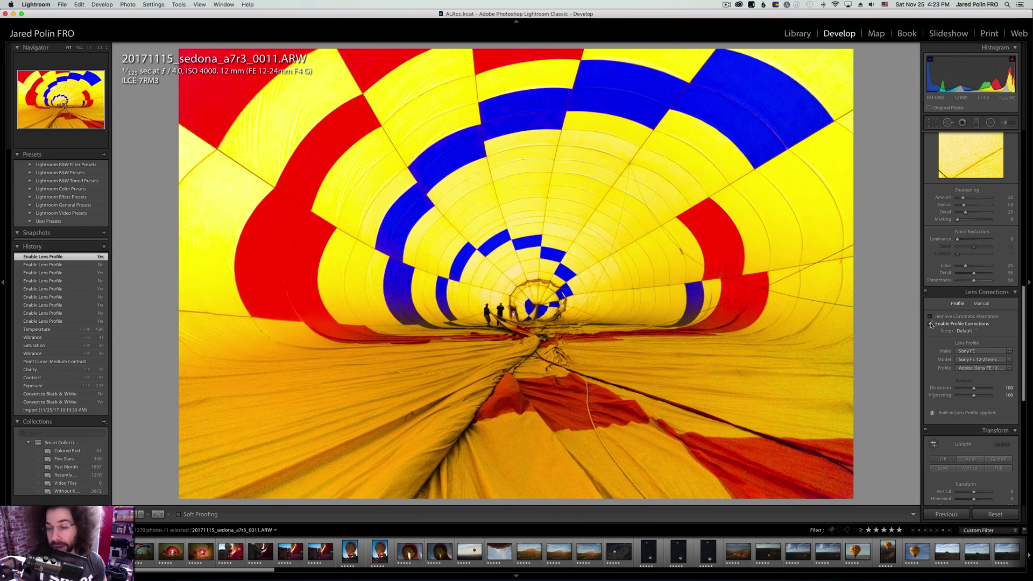
click(930, 324)
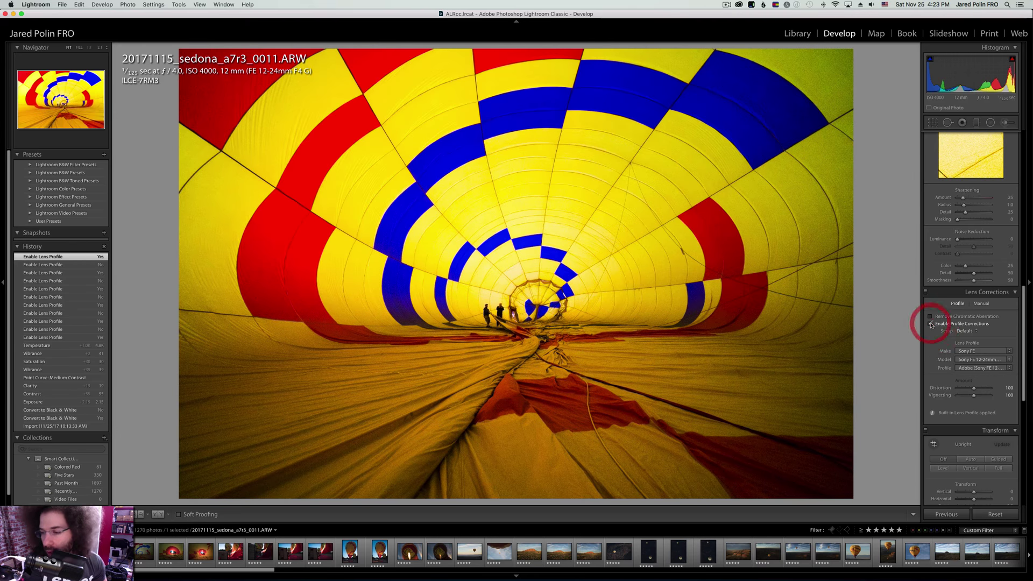
click(929, 324)
Try a dehaze amount of -20, undo it, and disable the lens profile corrections.
scroll(941, 342, down, 3)
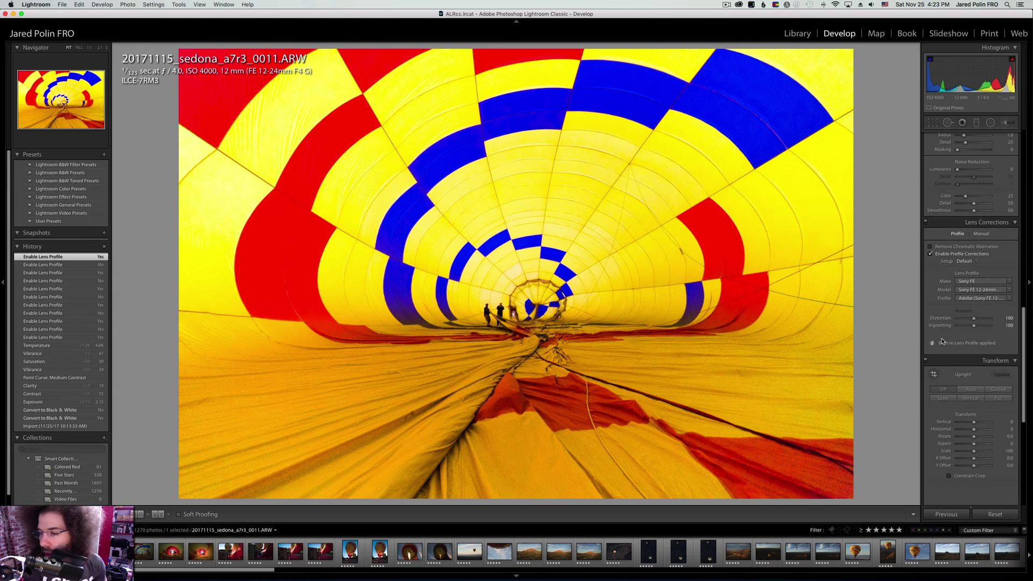
scroll(964, 304, up, 1)
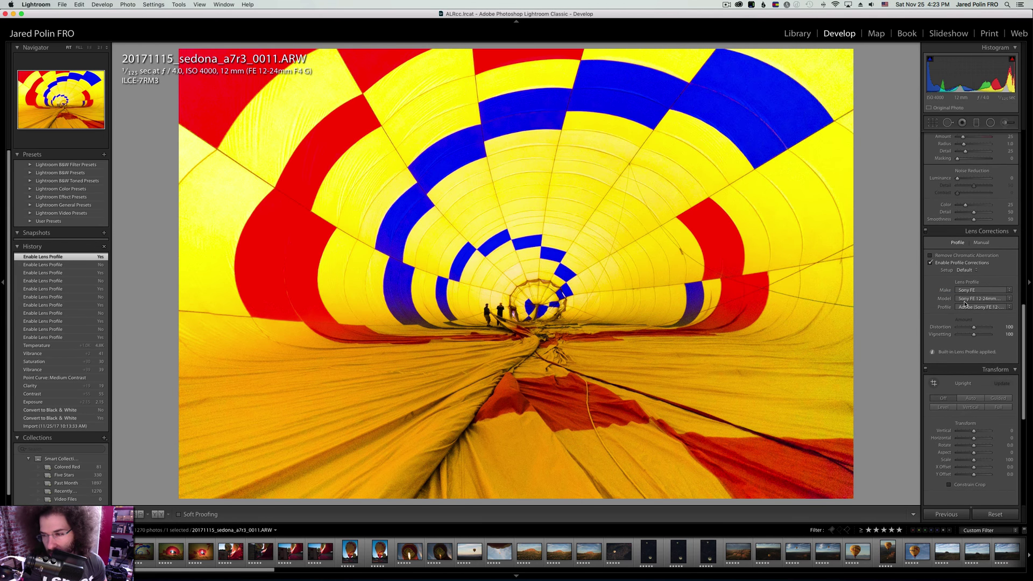
scroll(943, 304, up, 3)
scroll(945, 302, up, 12)
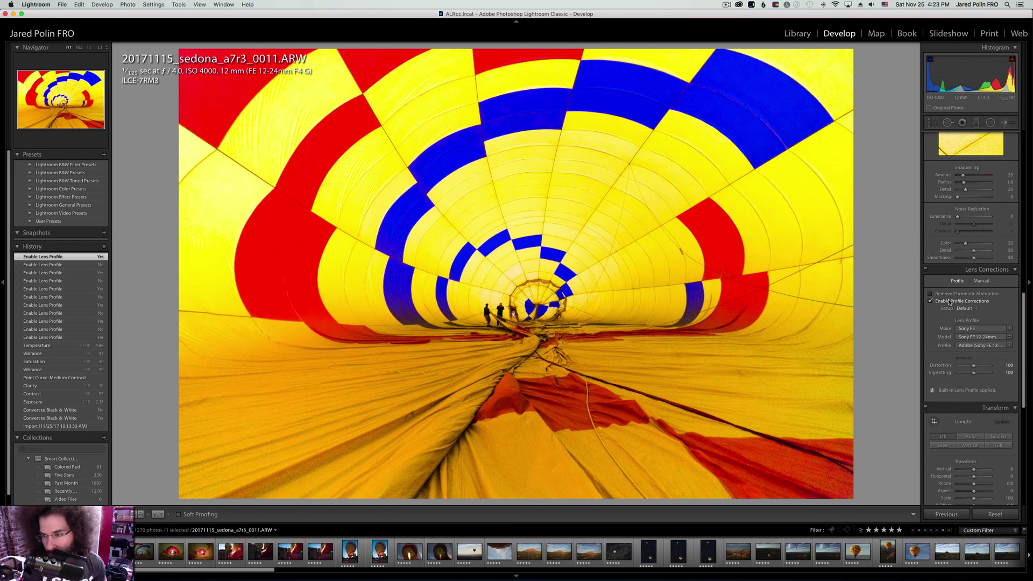
scroll(949, 301, up, 5)
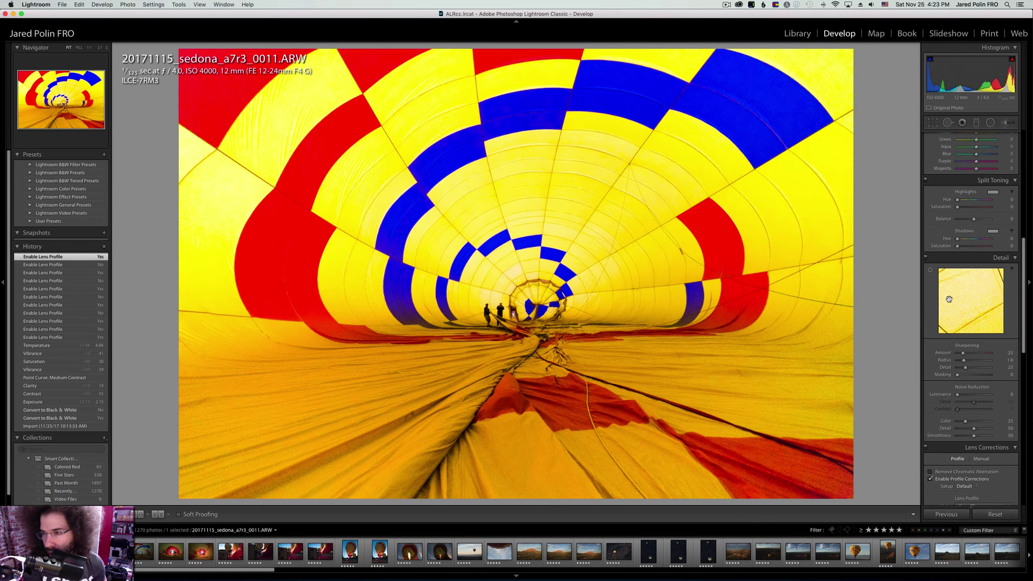
scroll(949, 300, down, 20)
scroll(987, 204, down, 15)
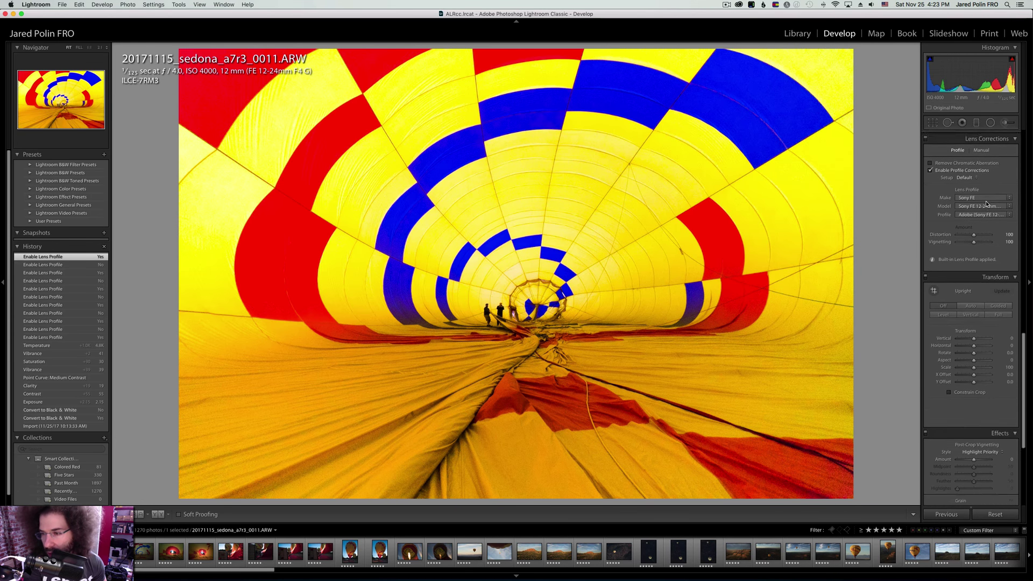
scroll(987, 203, down, 1)
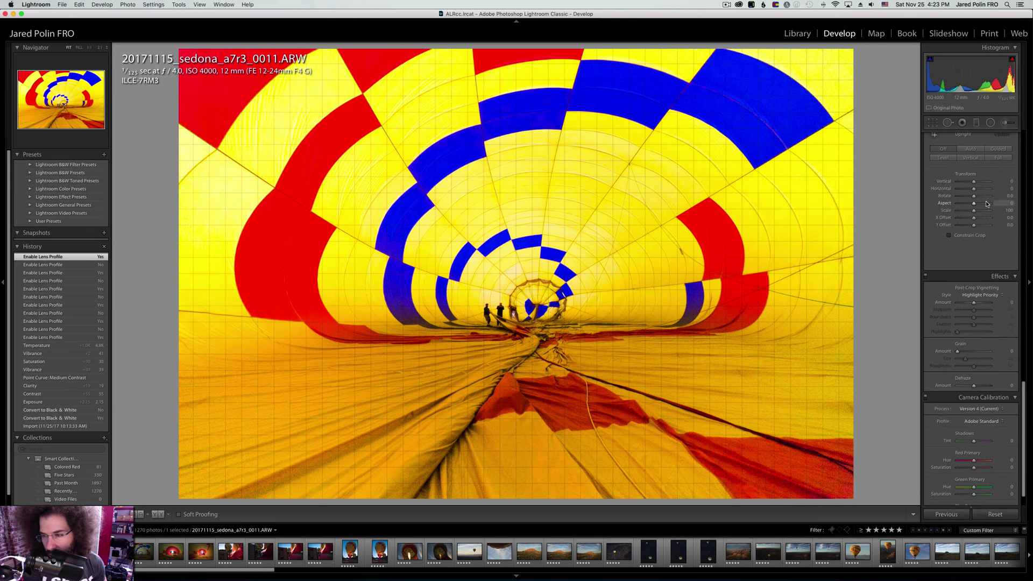
scroll(987, 204, down, 3)
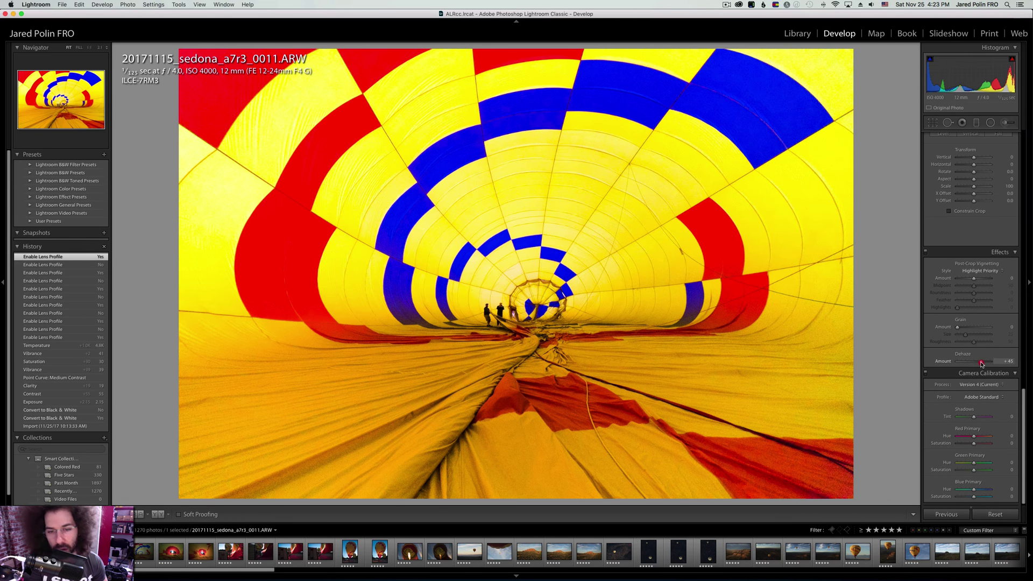
drag(982, 364, 971, 364)
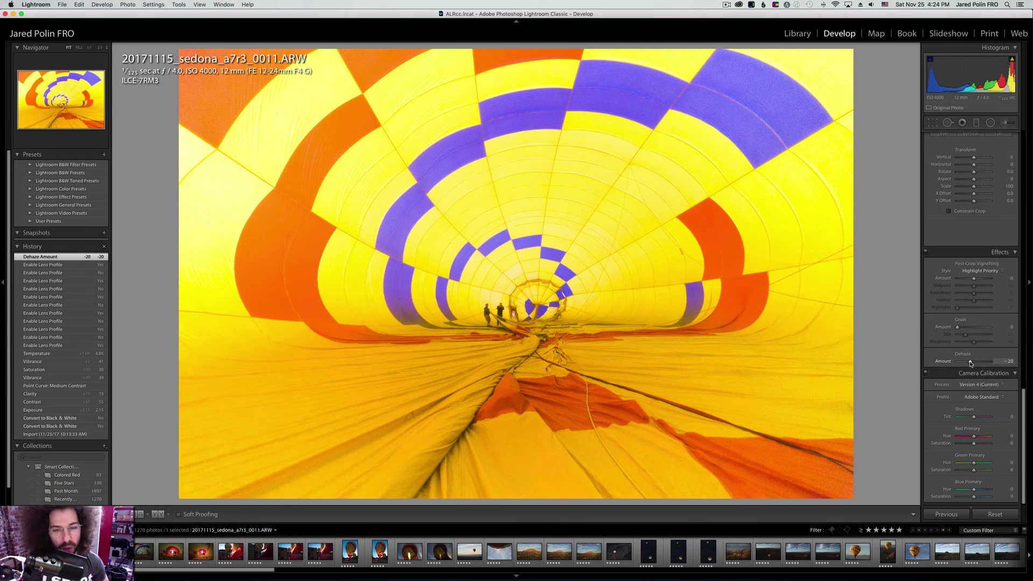
key(cmd+z)
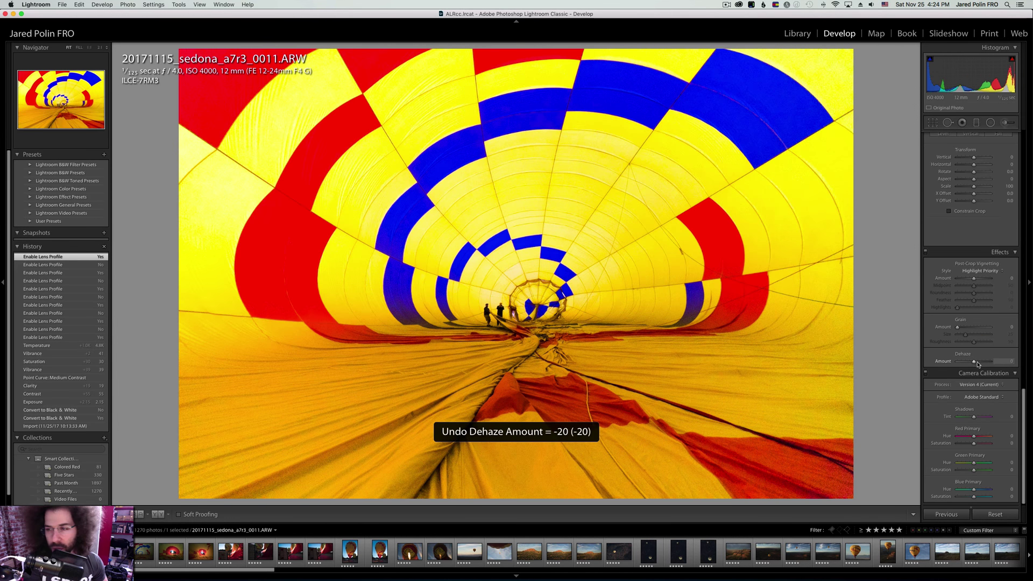
scroll(978, 364, up, 10)
click(929, 426)
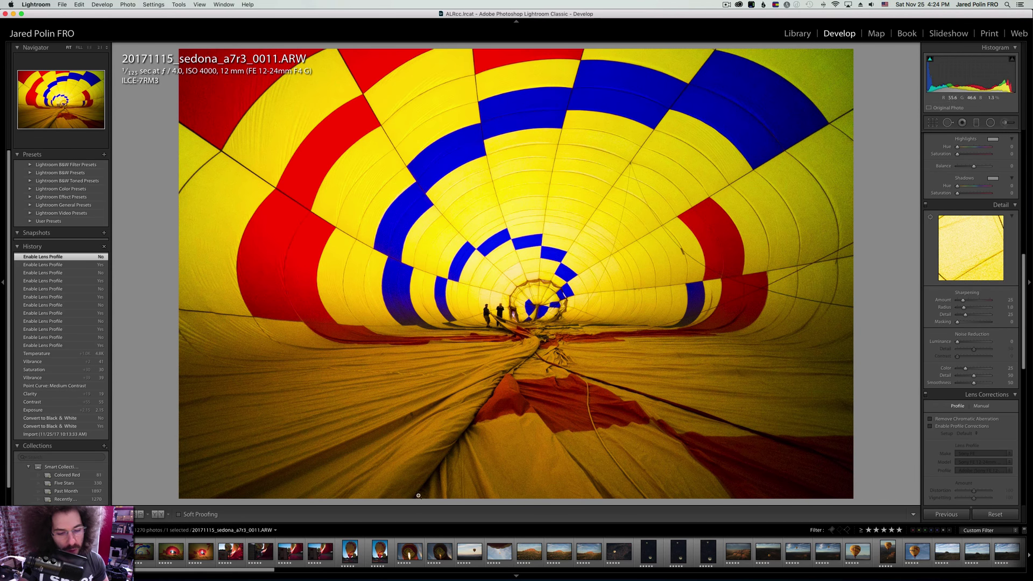
Synchronize the develop settings from this photo to the other balloon interior shot, 20171115_sedona_a7r3_0015.ARW, and display that photo.
click(144, 551)
super+click(350, 551)
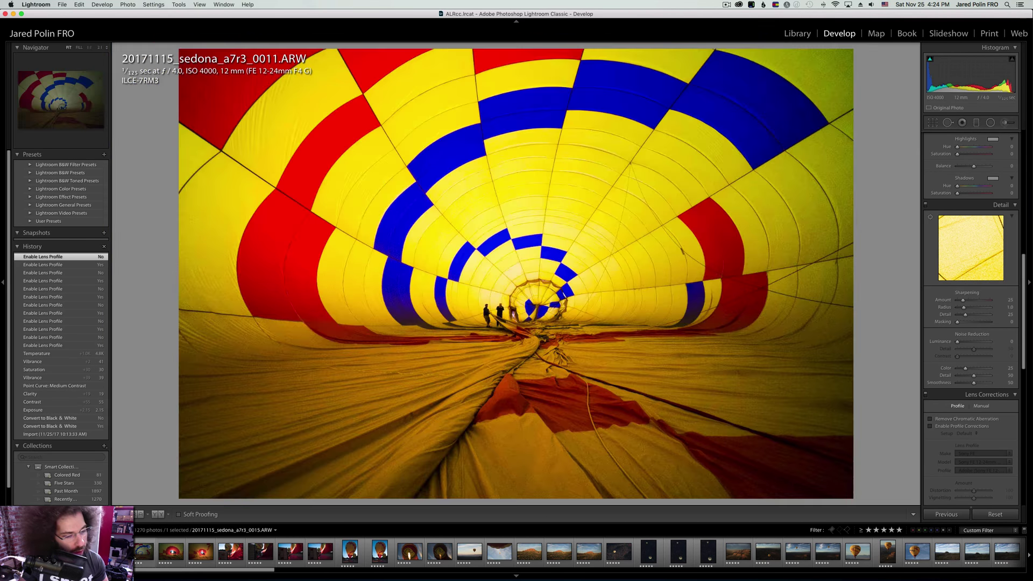
click(950, 514)
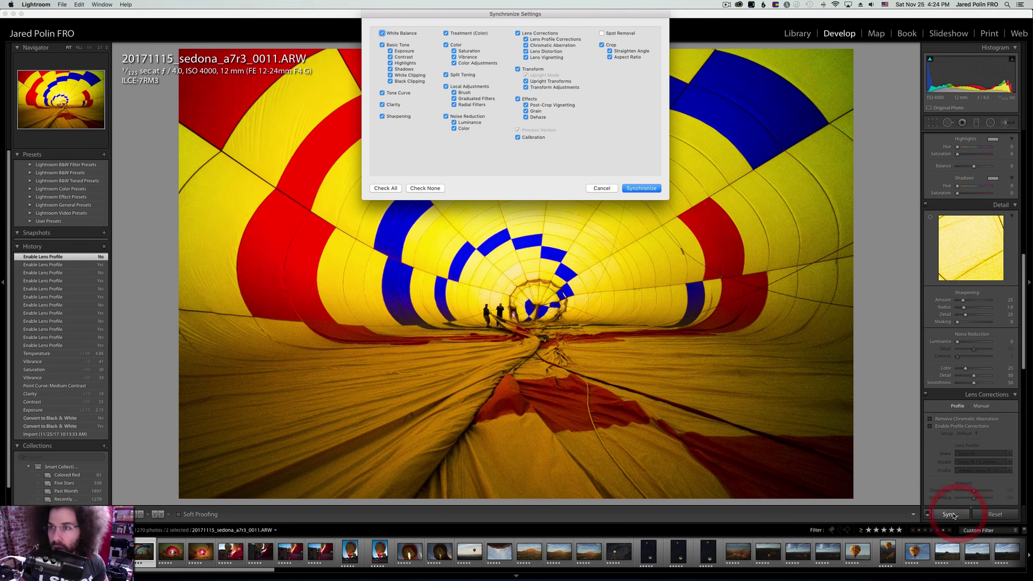
key(Return)
key(ctrl+Up)
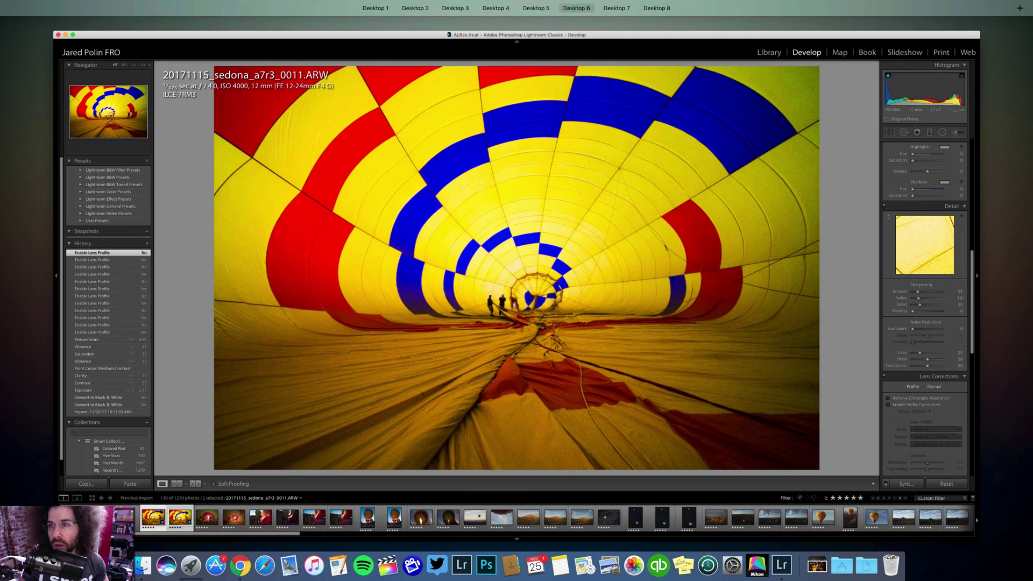
key(ctrl+Up)
click(139, 541)
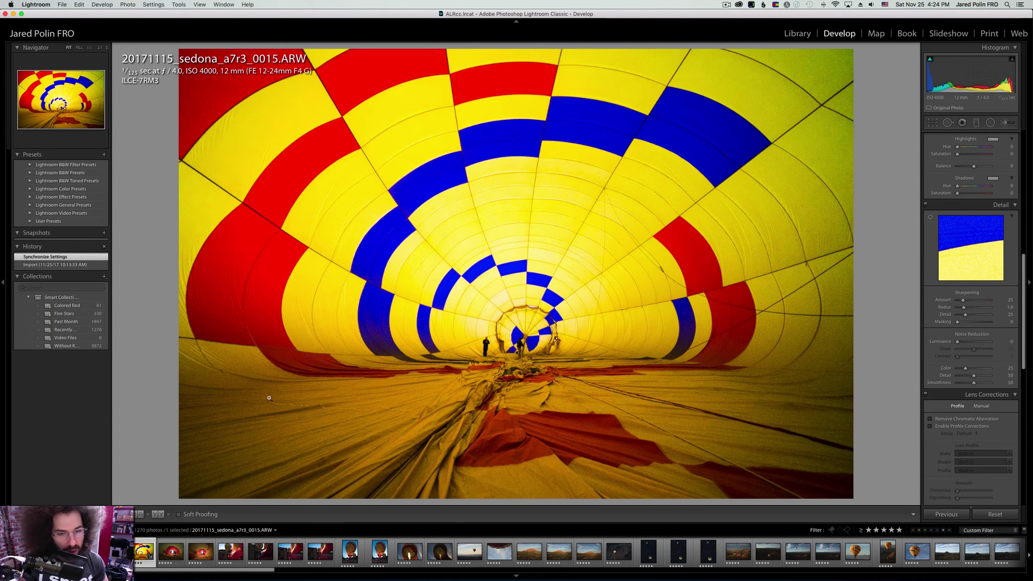
Inspect the people inside the balloon up close and display the burner photo, 20171115_sedona_a7r3_0029.ARW.
click(536, 347)
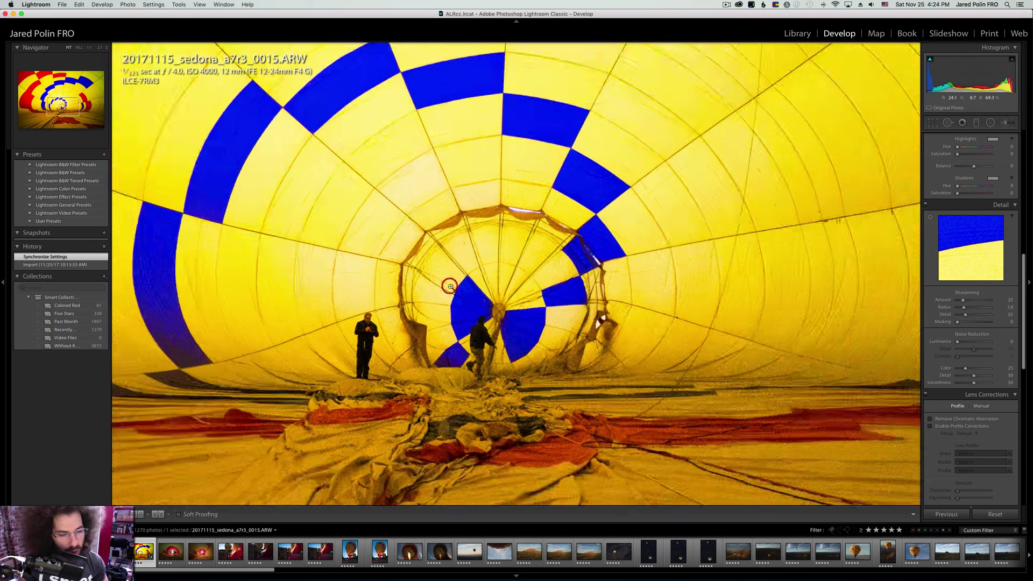
click(450, 287)
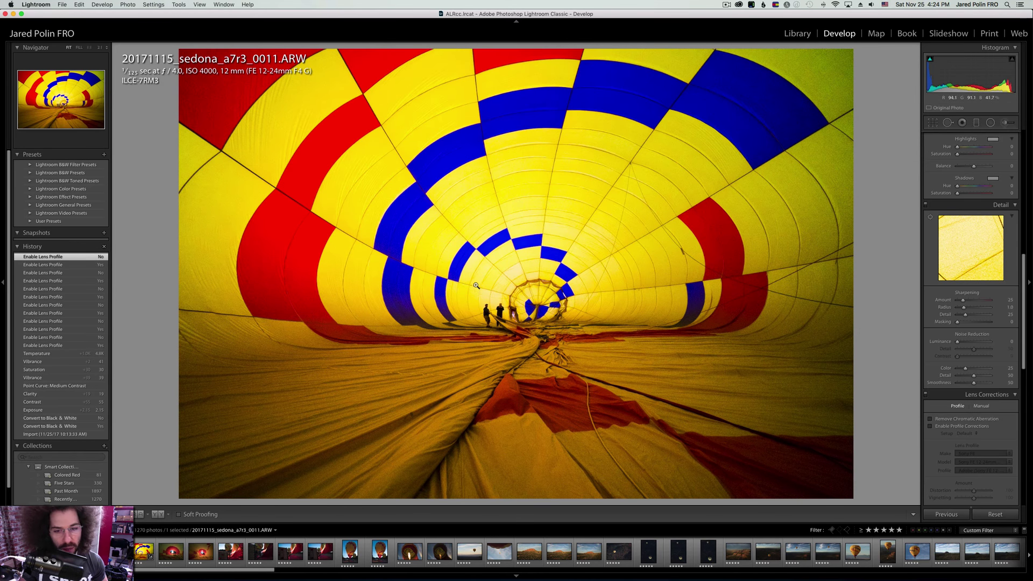
key(Right)
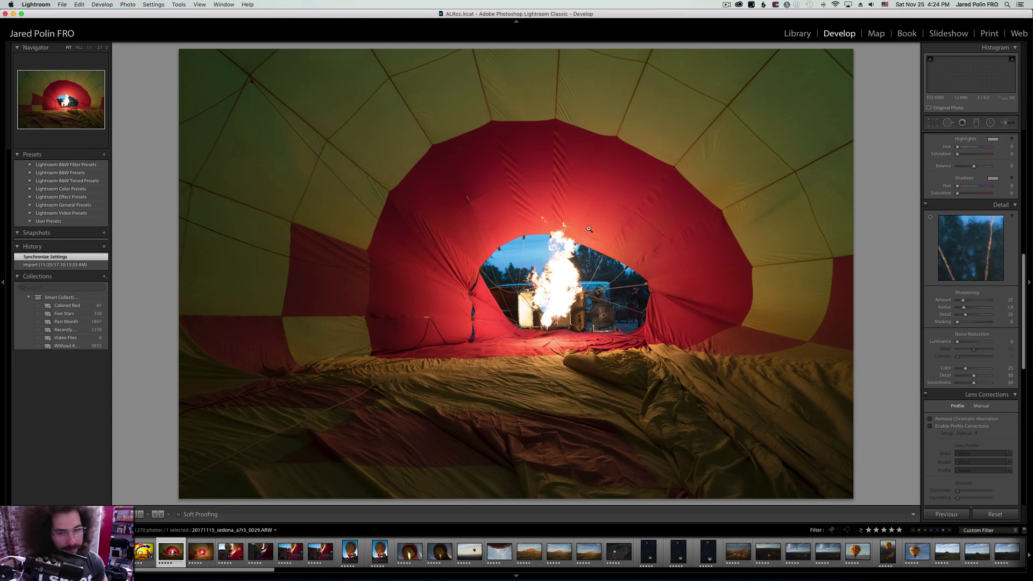
Set contrast to +25 and clarity to +25 on the burner photo, undoing the accidental exposure change.
scroll(930, 155, up, 10)
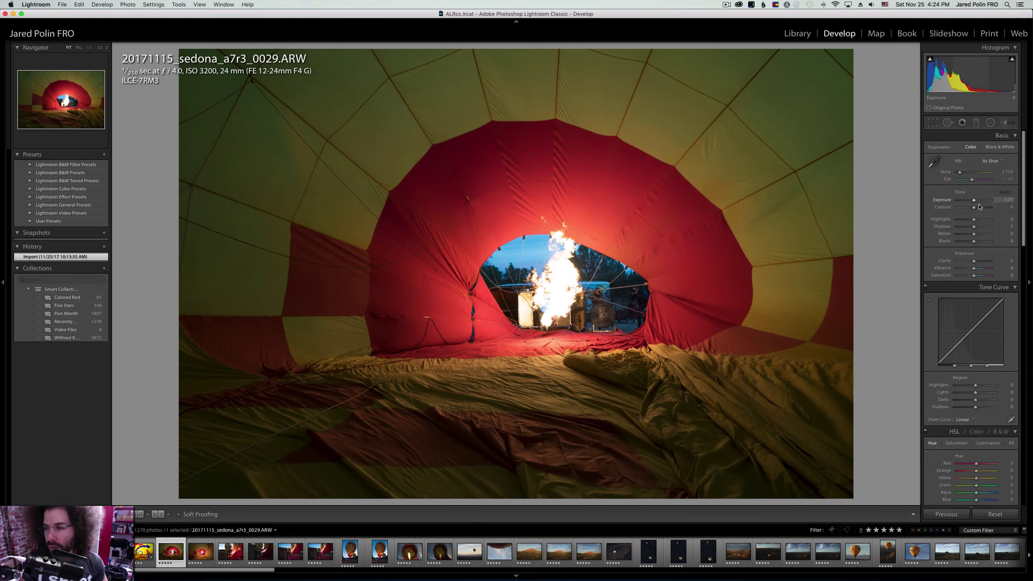
mouse_move(974, 207)
mouse_down()
mouse_move(986, 209)
mouse_move(960, 200)
mouse_up()
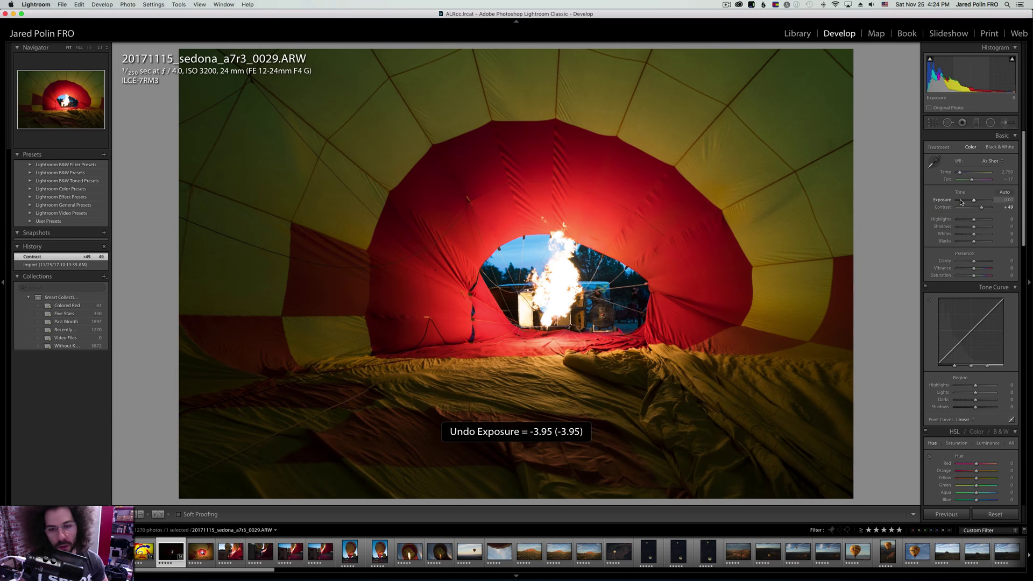
key(super+z)
click(977, 208)
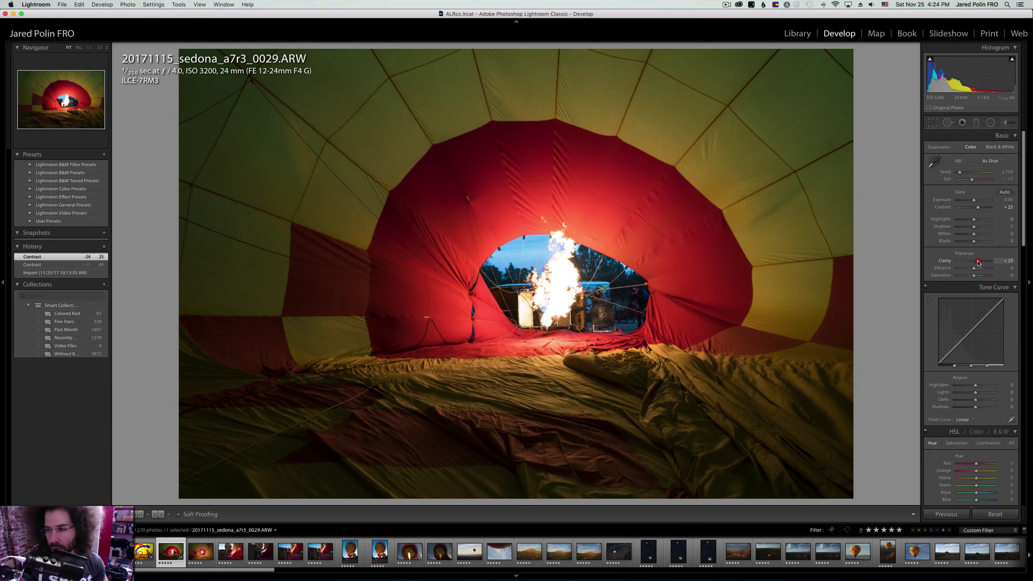
click(977, 261)
Set the white balance temperature to 4,813 and the highlights to -47, checking the flame detail up close.
drag(960, 172, 965, 173)
click(964, 220)
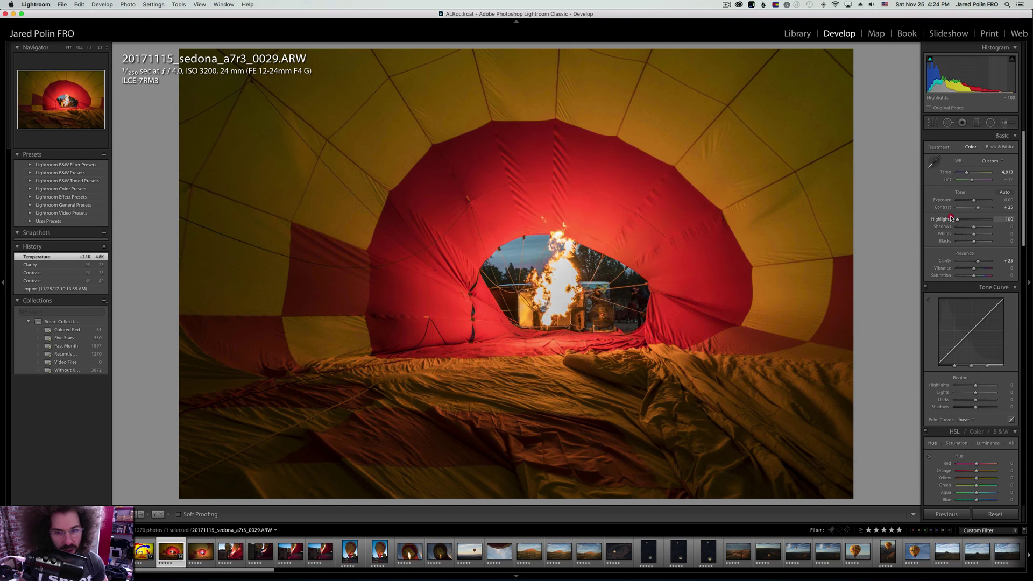
key(super+z)
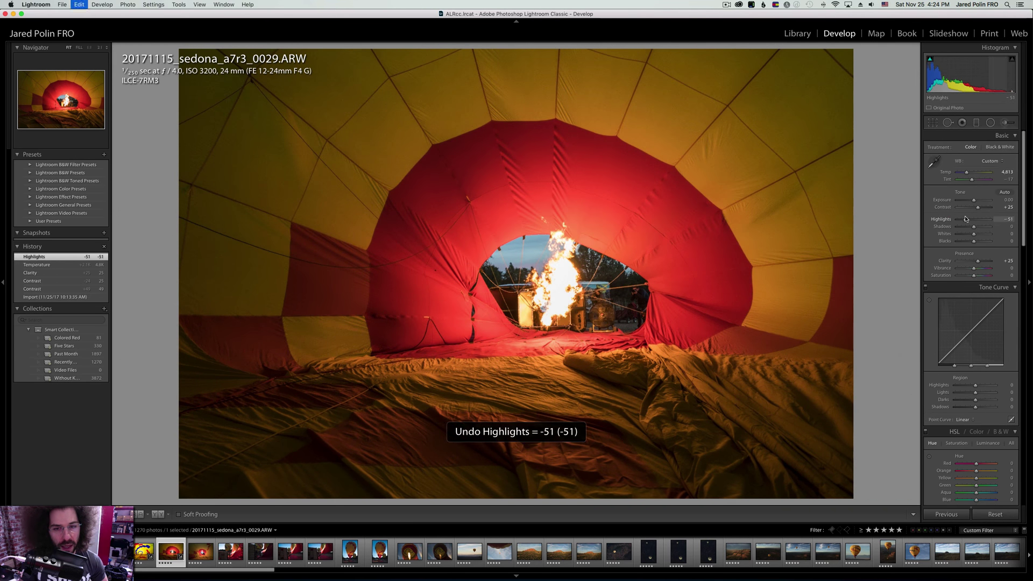
click(553, 265)
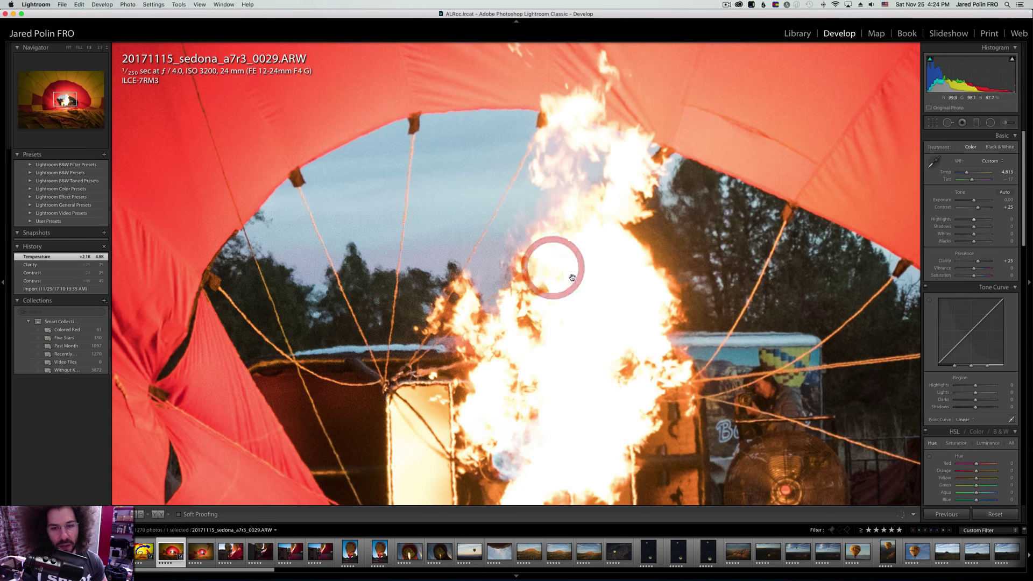
drag(653, 232, 622, 193)
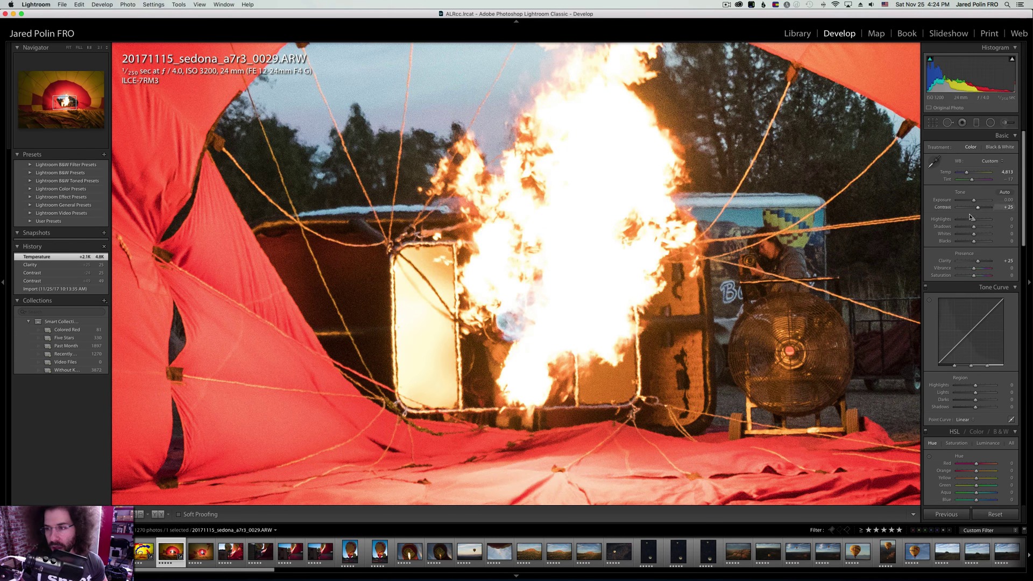
mouse_move(968, 220)
mouse_down()
mouse_move(956, 219)
mouse_move(966, 220)
mouse_up()
click(544, 178)
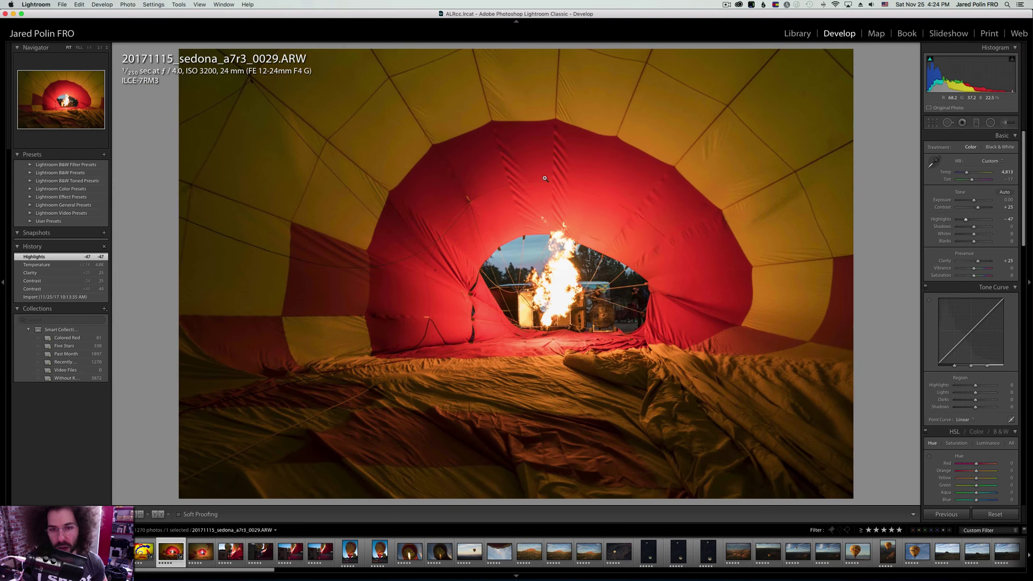
Set vibrance to +16 and saturation to +3, and undo a trial shadows value of +37.
drag(974, 268, 976, 268)
drag(973, 275, 974, 275)
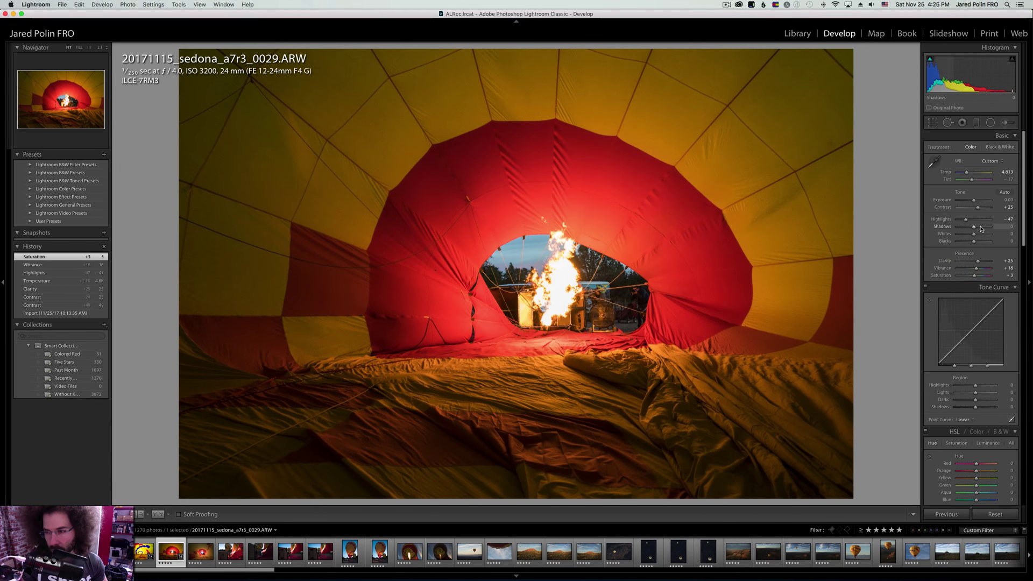
drag(980, 228, 978, 227)
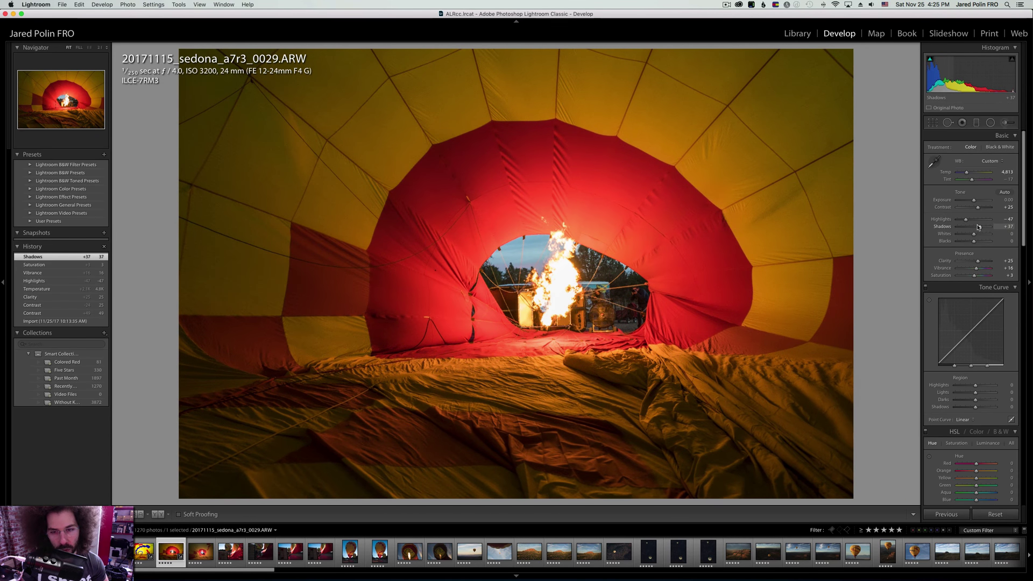
key(cmd+z)
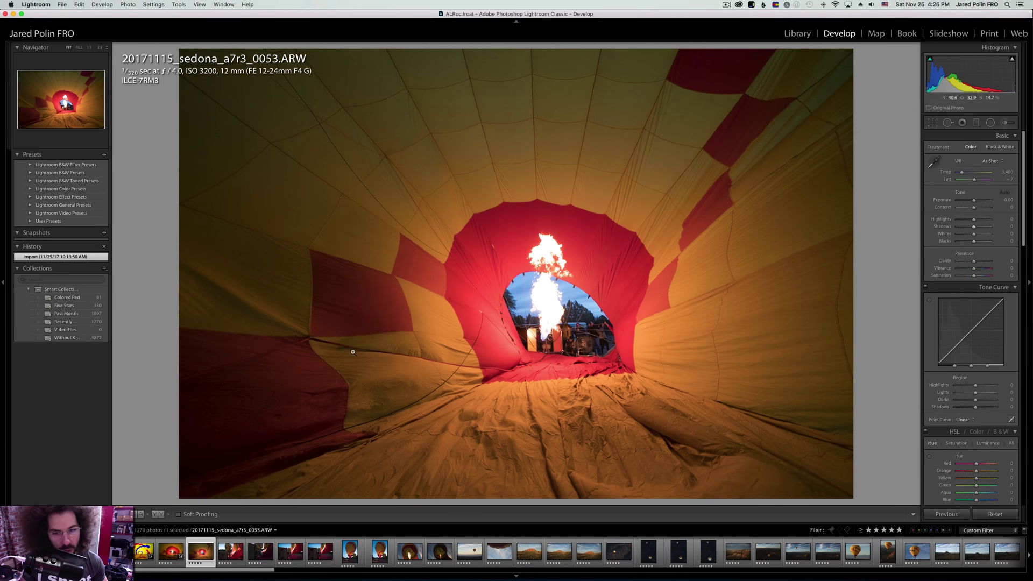
Synchronize the develop settings from 20171115_sedona_a7r3_0029.ARW to 20171115_sedona_a7r3_0053.ARW, and display the second photo.
super+click(171, 552)
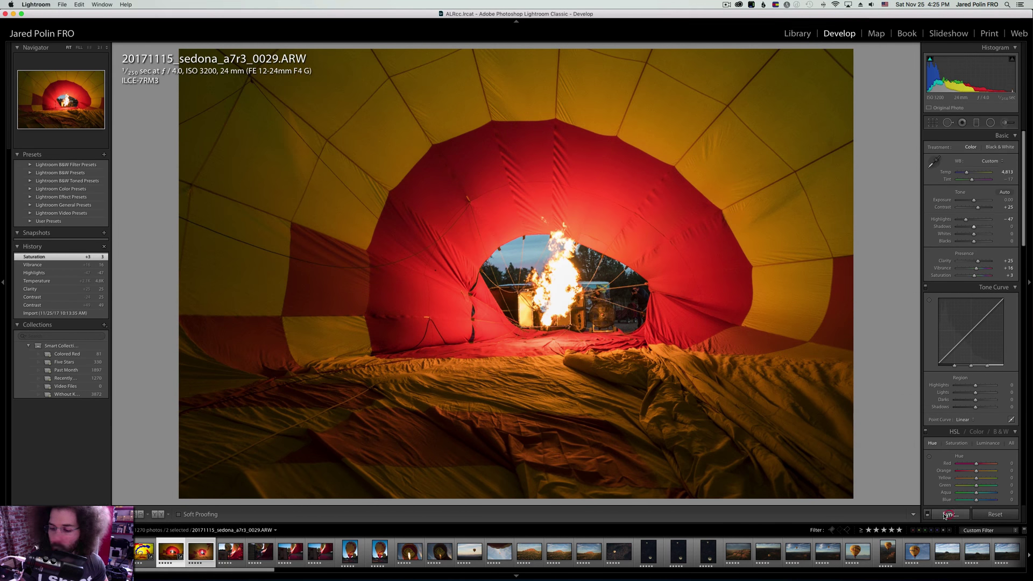
alt+click(949, 514)
click(202, 544)
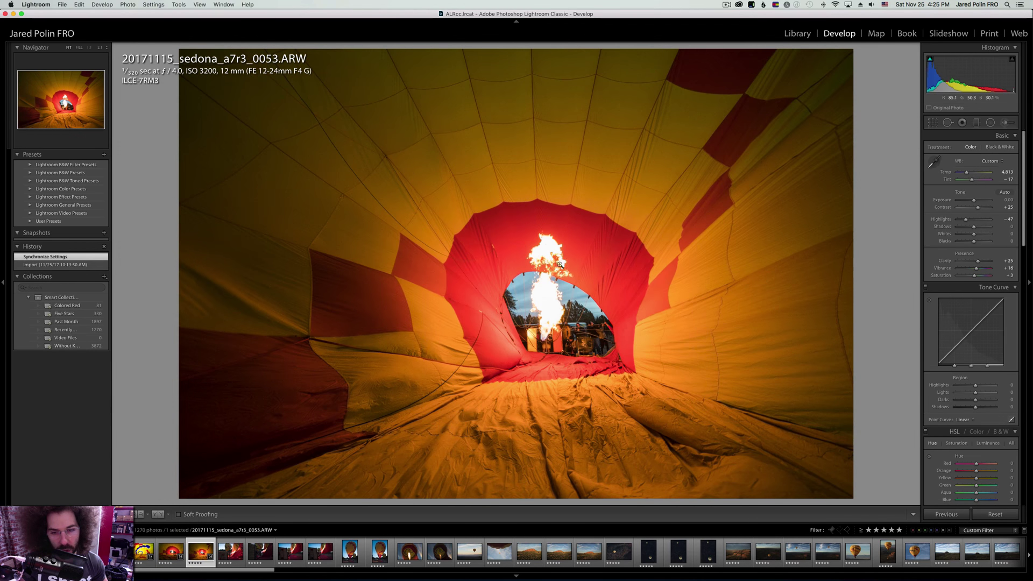
Inspect the flame, the onlookers behind it and the surrounding balloon fabric up close in the synchronized photo.
click(576, 274)
drag(576, 274, 495, 195)
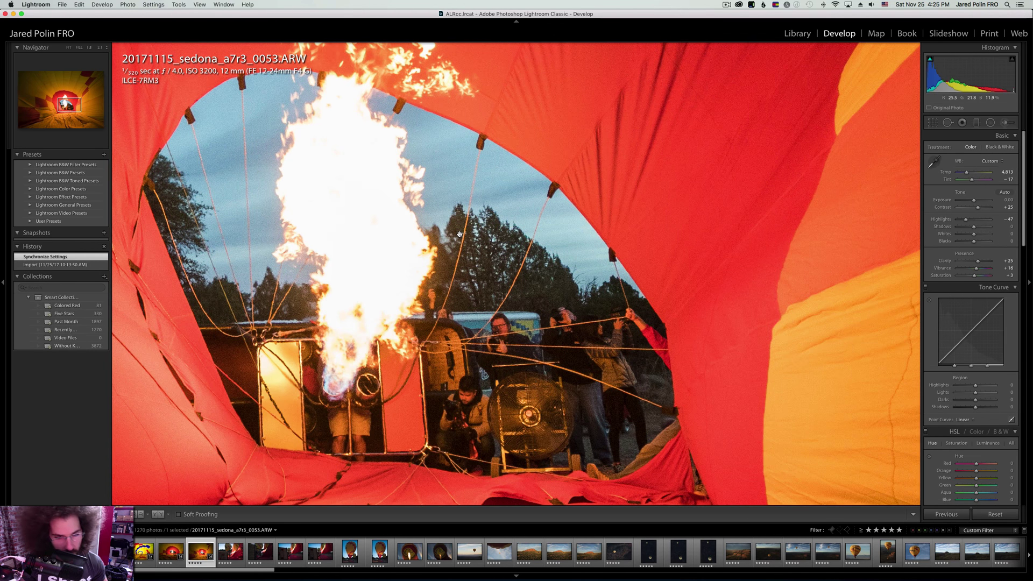
click(439, 302)
click(494, 340)
click(510, 344)
click(543, 328)
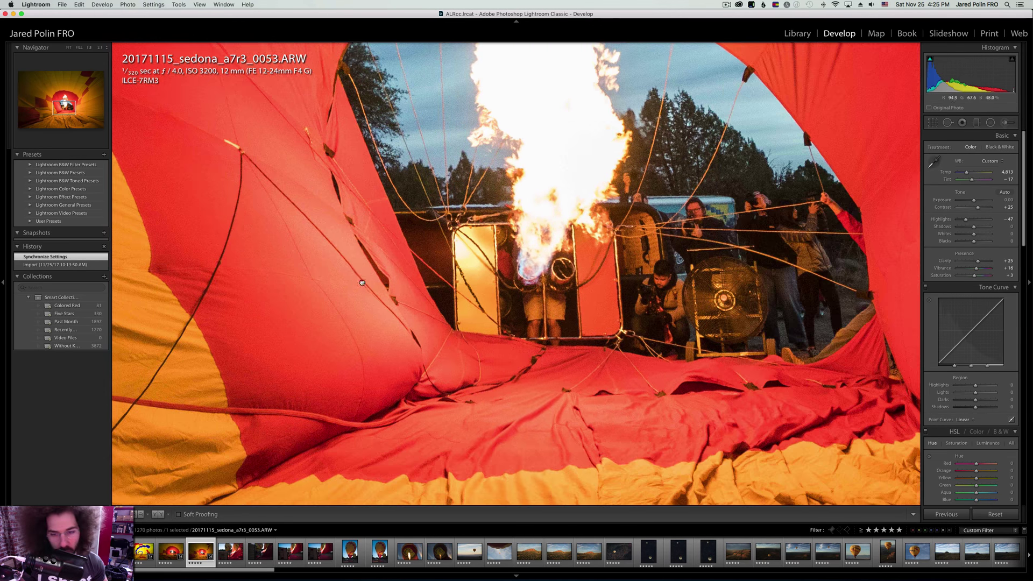
click(535, 234)
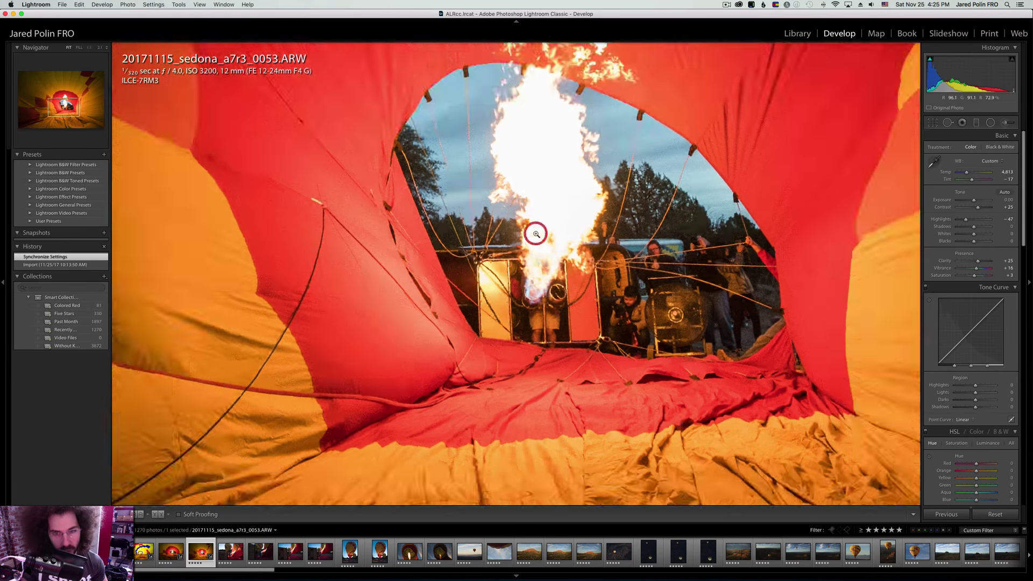
On 20171115_sedona_a7r3_0060.ARW, set contrast to +30, clarity to +26 and the point curve to Medium Contrast.
key(Right)
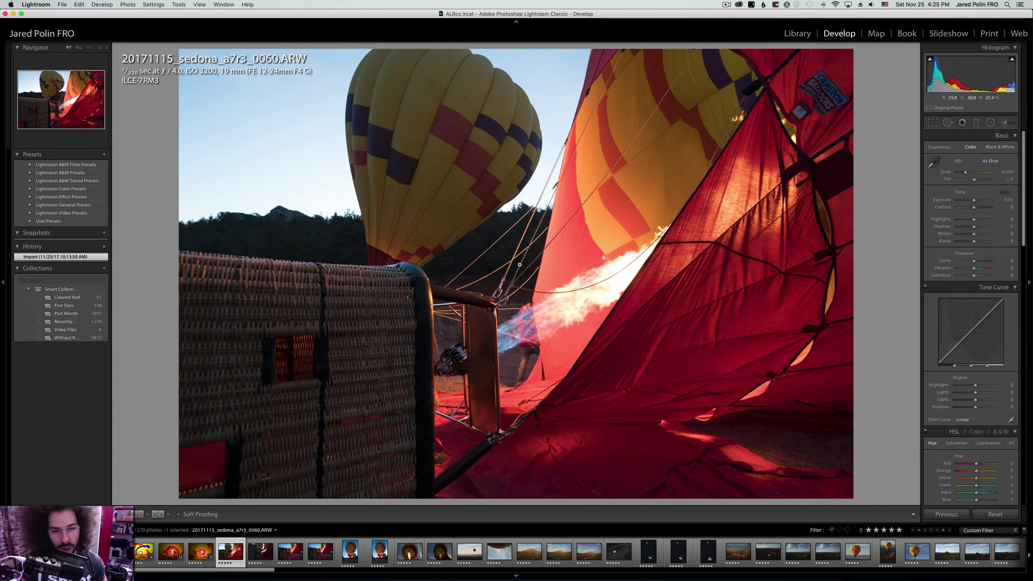
drag(540, 320, 636, 233)
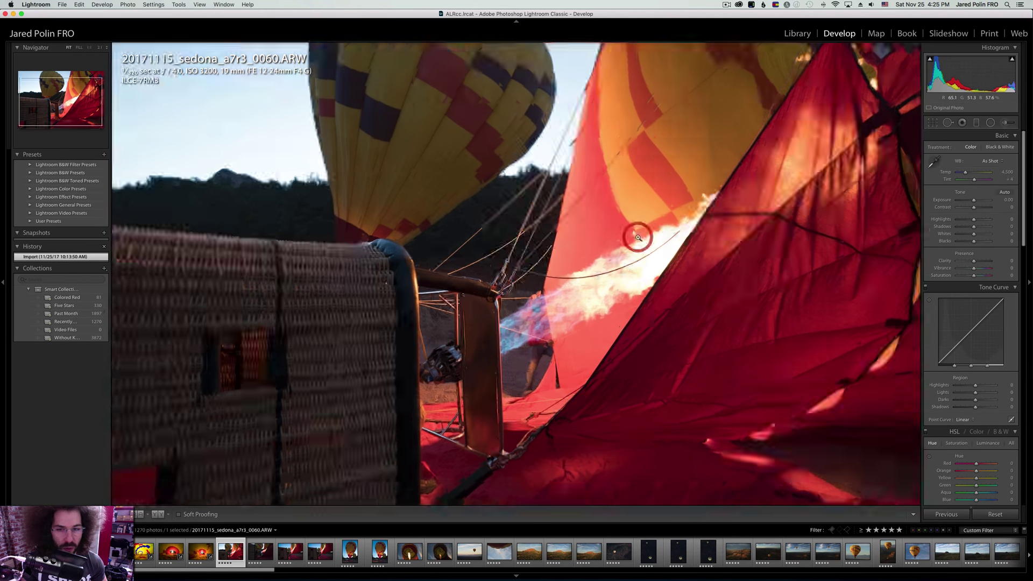
drag(974, 208, 978, 208)
drag(974, 261, 978, 261)
click(964, 420)
click(970, 428)
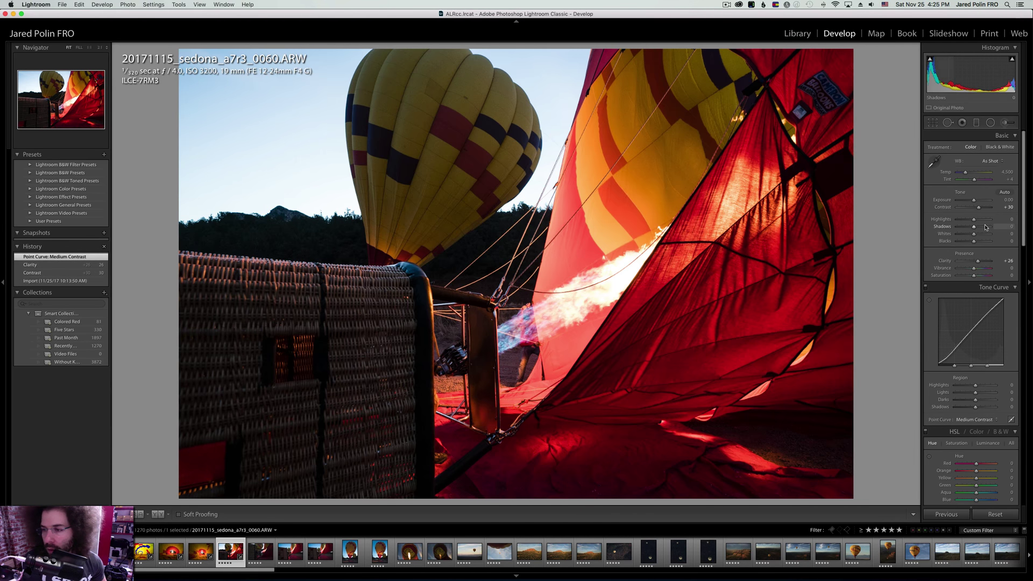
Set shadows to +29, blacks to -11 and highlights to -38, undo a trial exposure increase, and check the flame up close.
drag(982, 227, 974, 201)
key(super+z)
key(super+z)
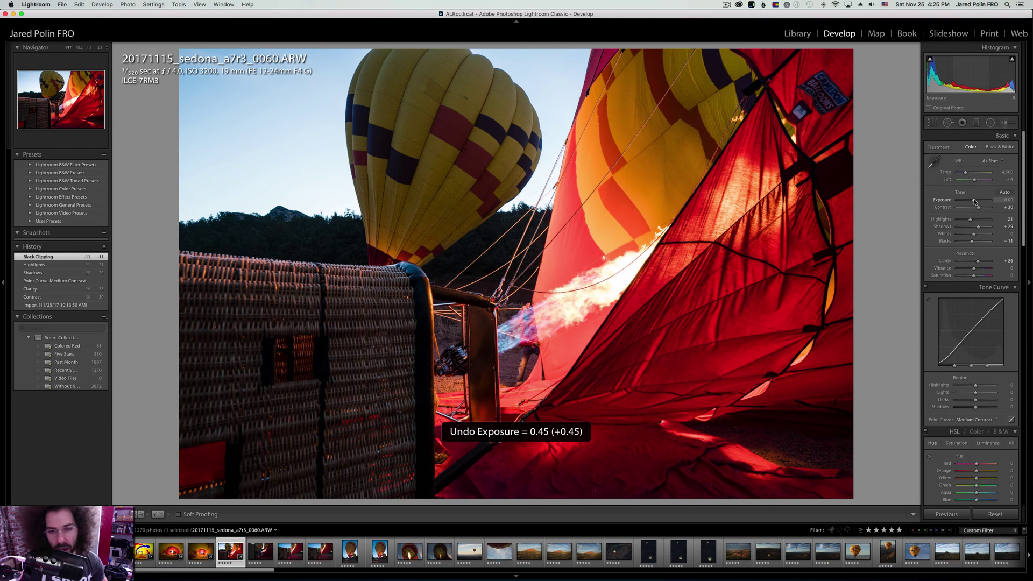
drag(967, 221, 967, 221)
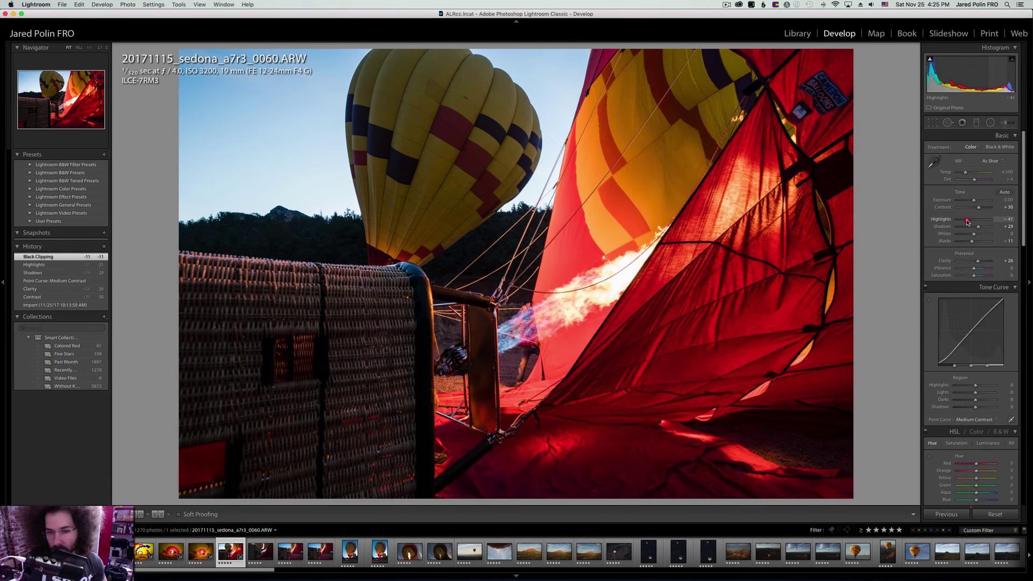
click(502, 339)
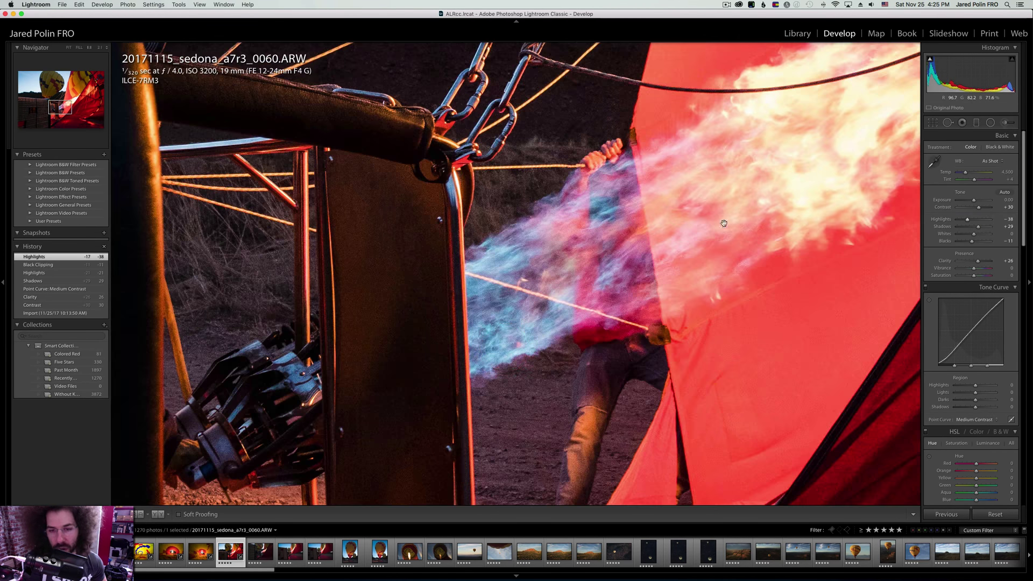
drag(720, 202, 476, 204)
click(476, 205)
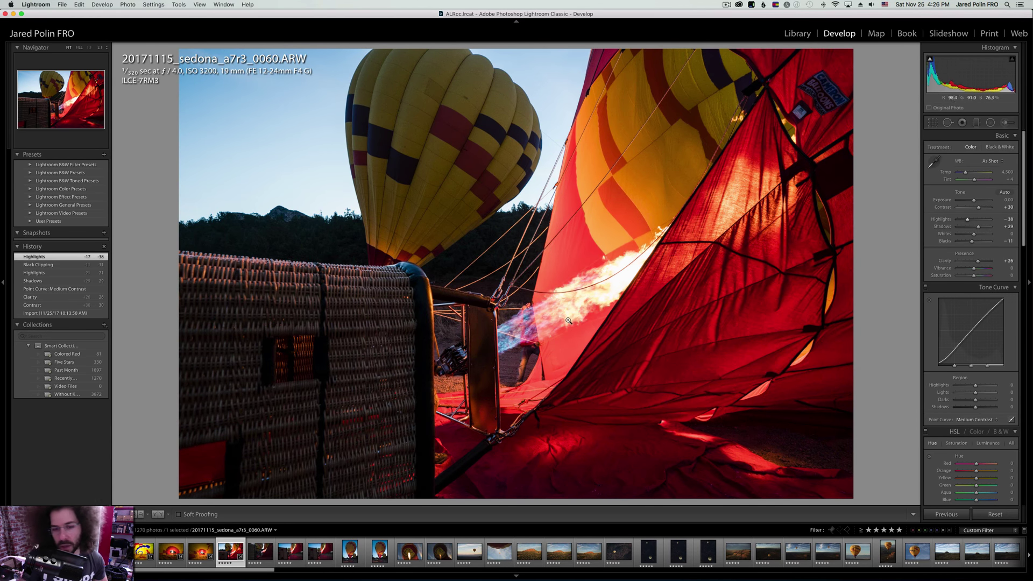
Compare the edited photo with its neighbours in the filmstrip, ending on 20171115_sedona_a7r3_0062.ARW.
key(Right)
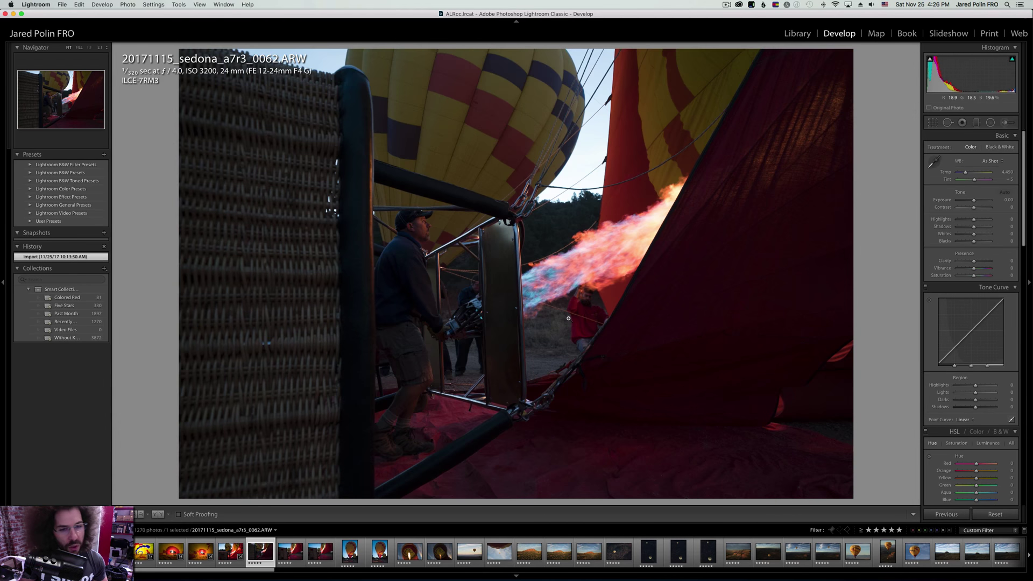
key(Left)
key(Left)
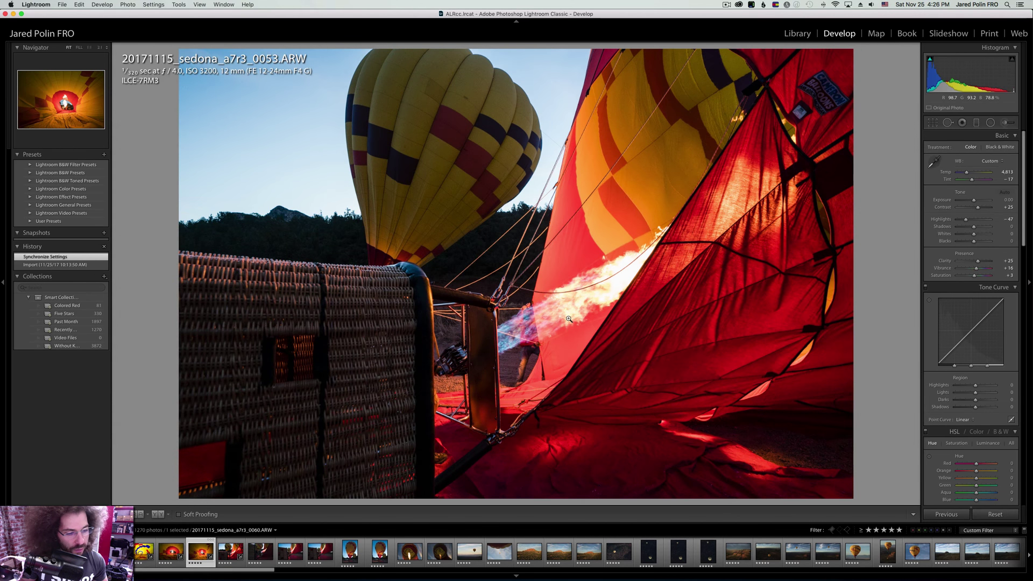
key(Right)
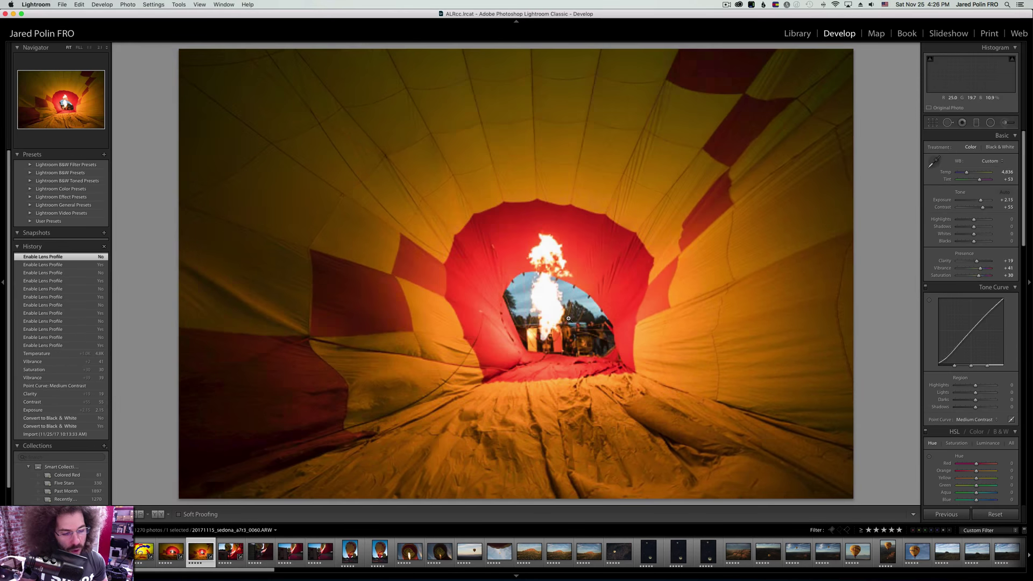
key(Right)
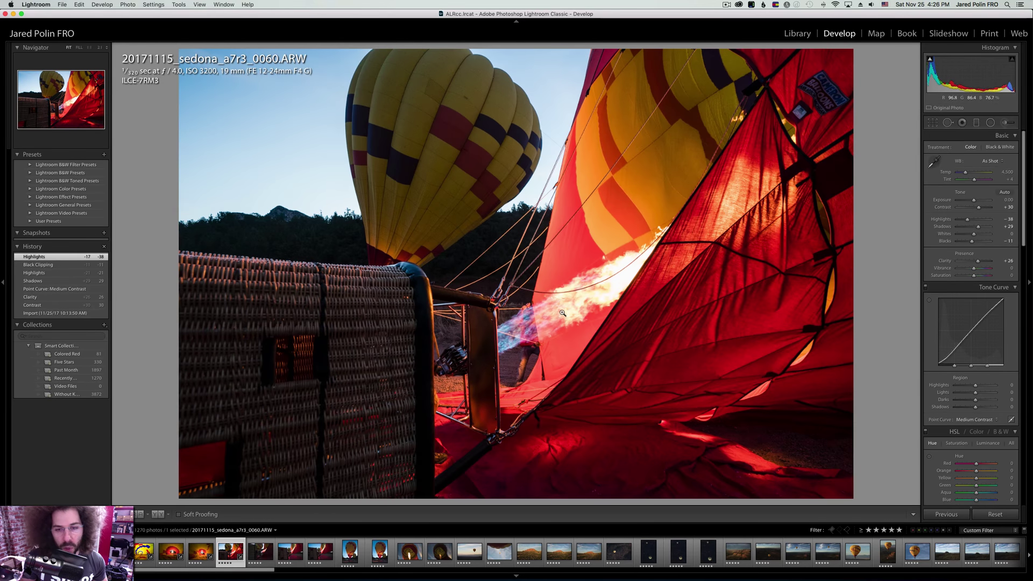
key(Right)
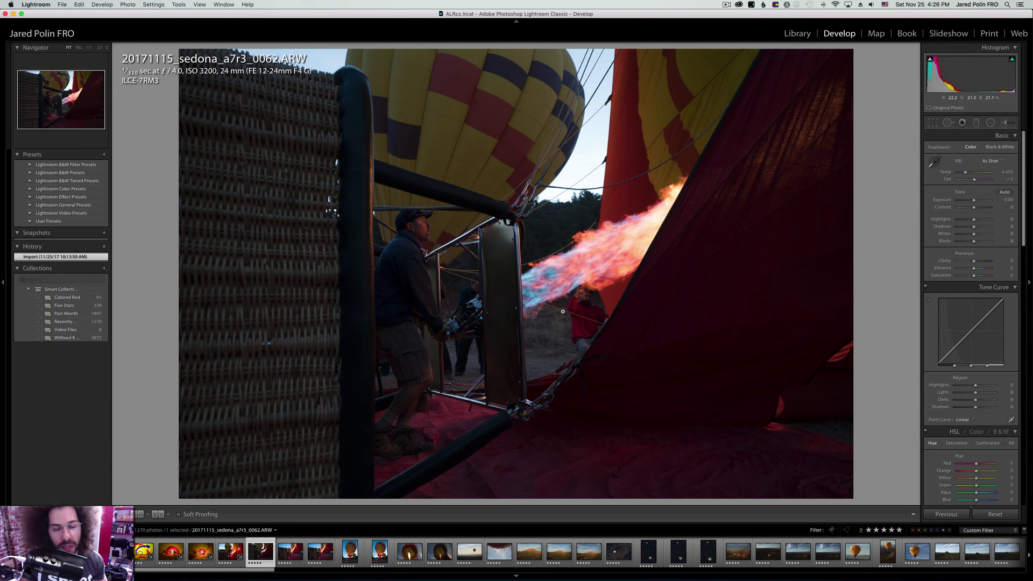
Try the Black & White treatment on the dark burner photo and return it to Color.
click(1003, 146)
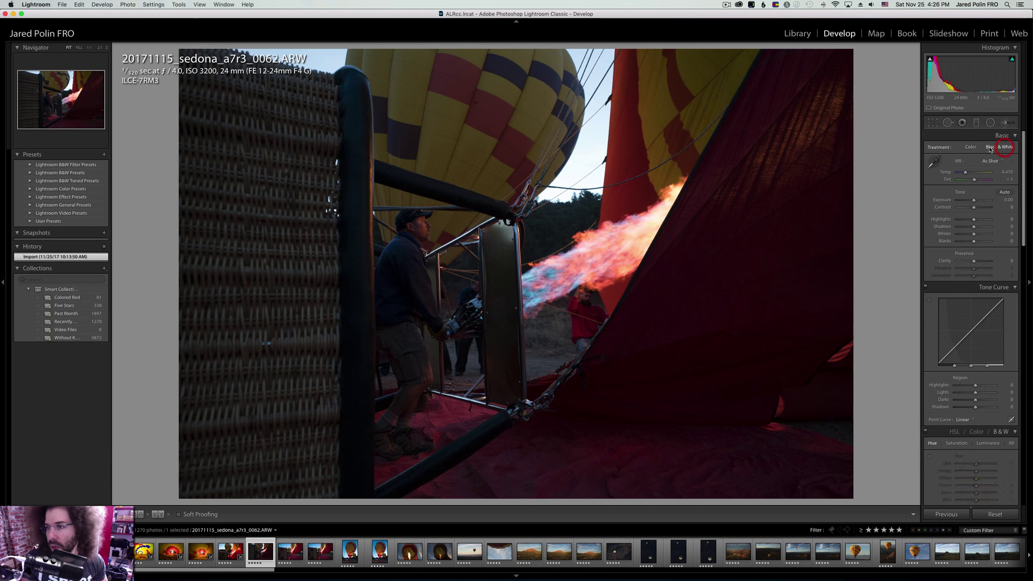
click(971, 147)
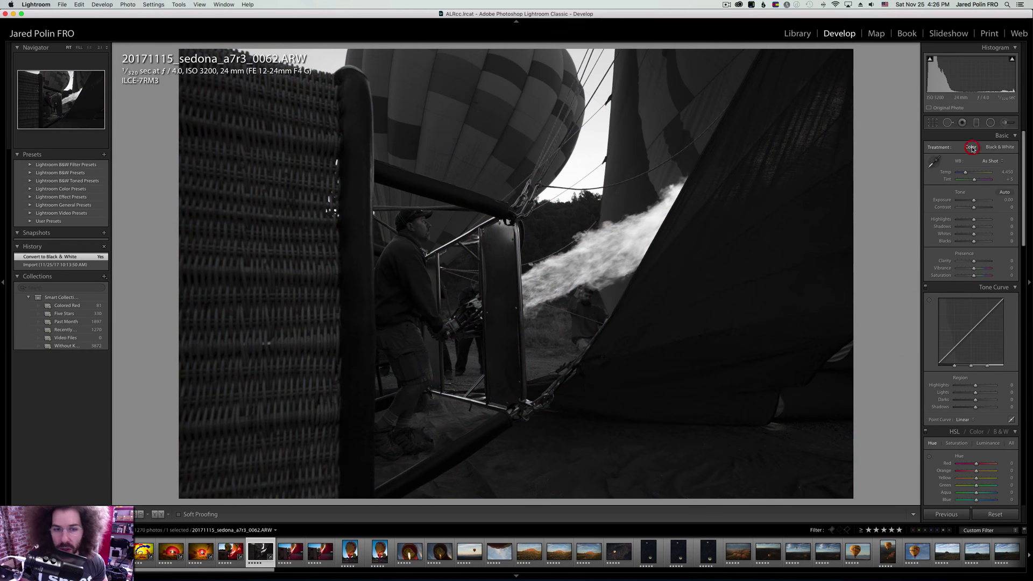
Set the dark burner photo's exposure to +1.20, contrast to +26 and point curve to Medium Contrast.
click(977, 201)
drag(978, 200, 978, 208)
click(979, 207)
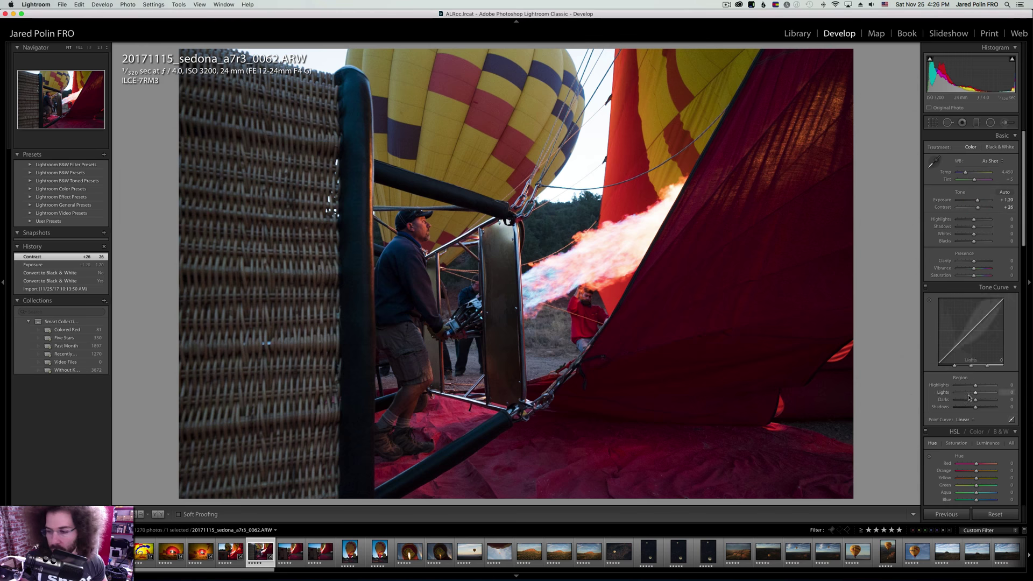
click(964, 420)
click(978, 424)
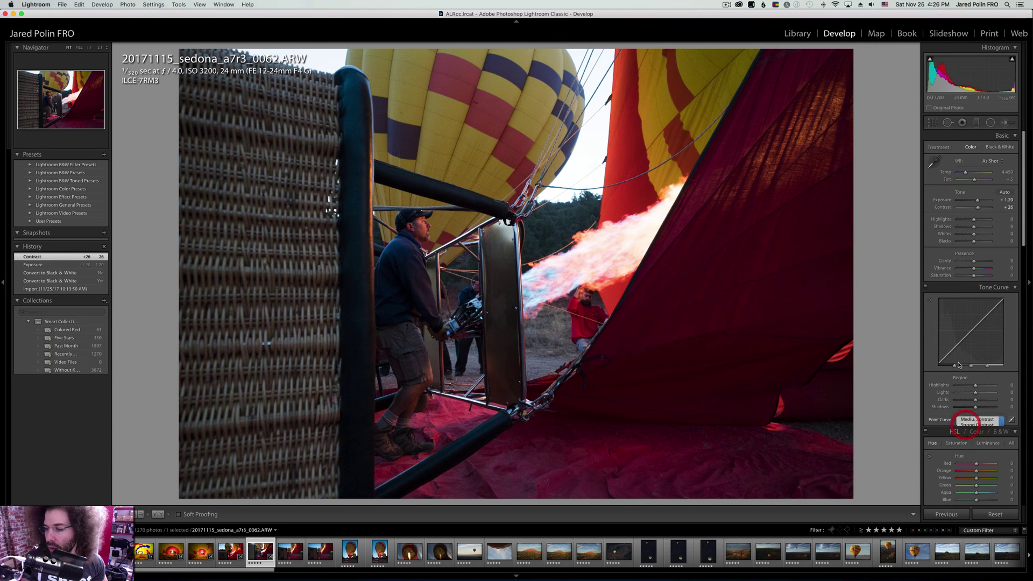
Set the burner photo's clarity to +22.
click(978, 261)
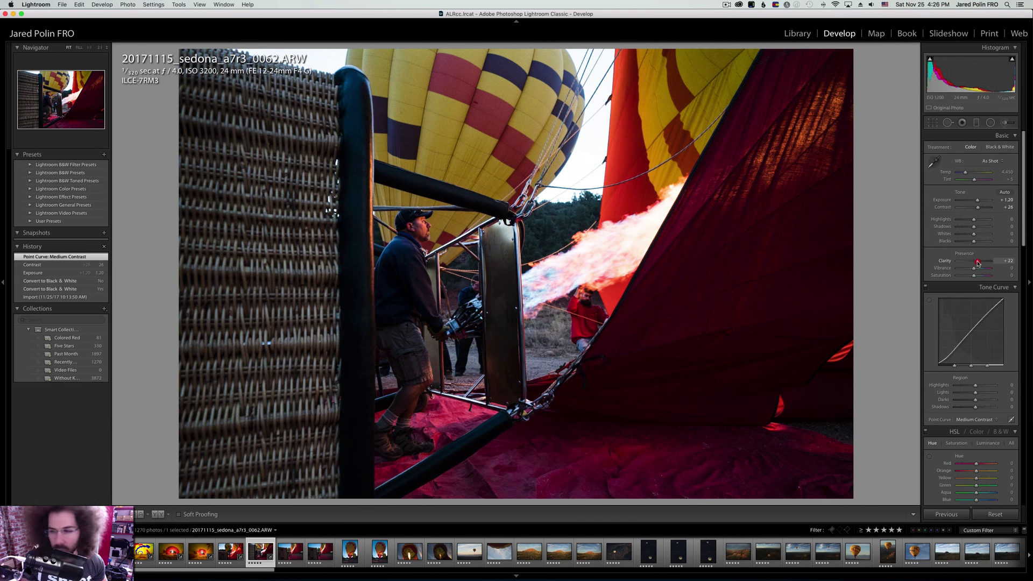
drag(978, 262, 978, 263)
Try a Dehaze amount of +52 on the burner photo and undo it.
scroll(978, 264, down, 15)
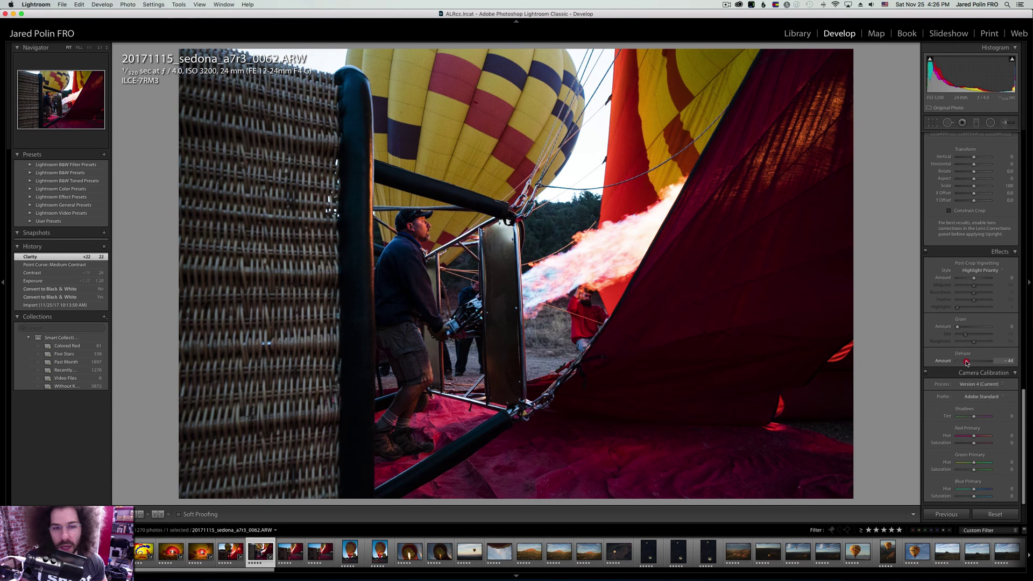
mouse_move(967, 363)
mouse_down()
mouse_move(957, 361)
mouse_move(983, 361)
mouse_up()
key(super+z)
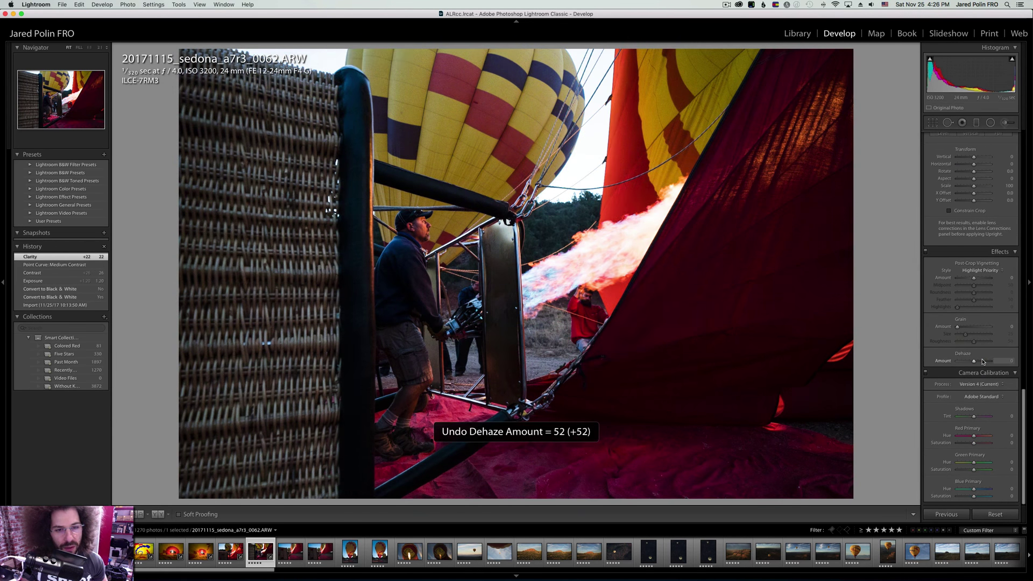
Set highlights to -23, shadows to +34, whites to +62 and blacks to -2, and check the man's face up close.
scroll(982, 361, up, 15)
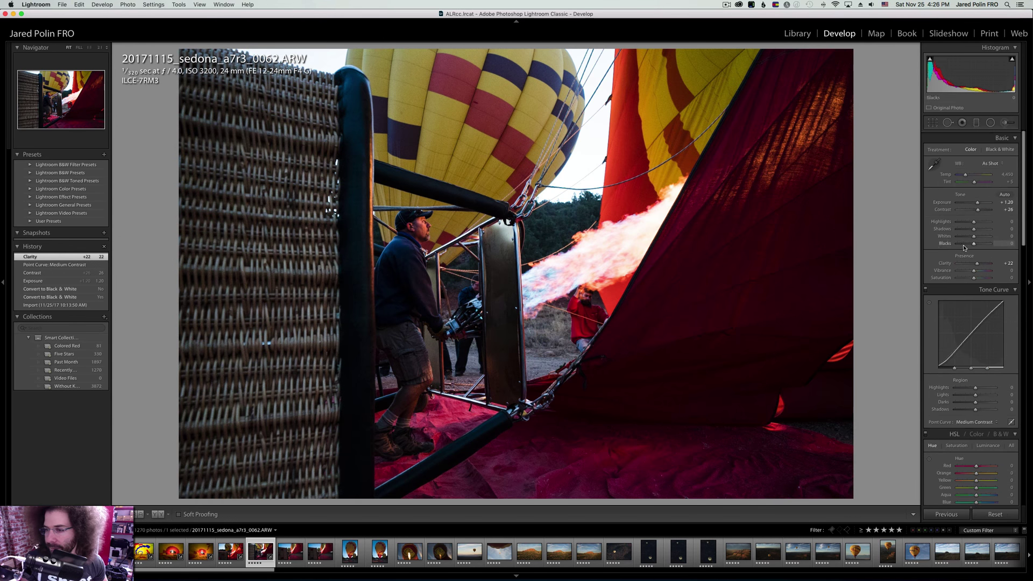
mouse_move(979, 229)
mouse_down()
mouse_move(969, 222)
mouse_move(986, 234)
mouse_move(973, 243)
mouse_up()
click(436, 217)
right_click(477, 285)
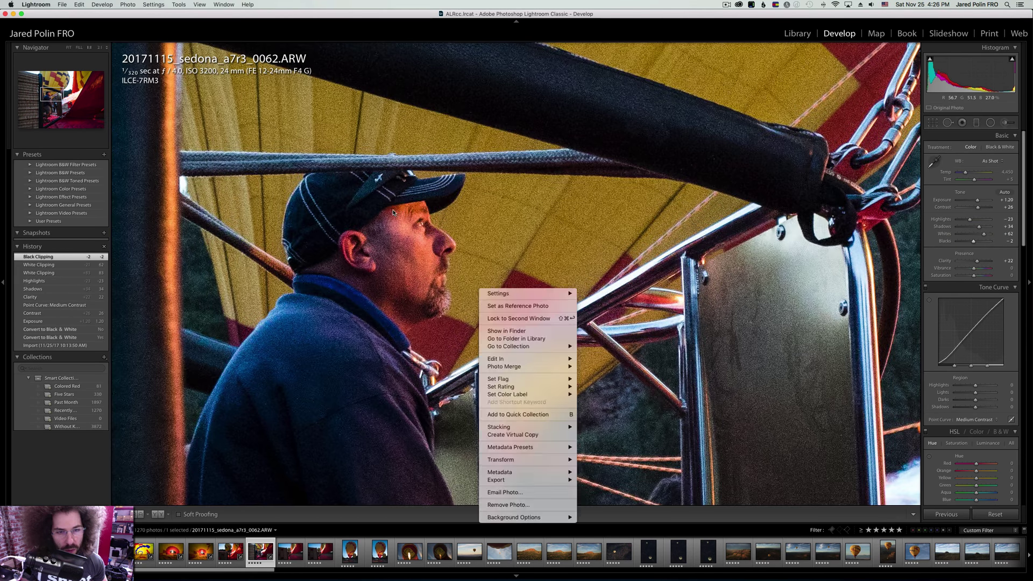
click(400, 207)
click(401, 207)
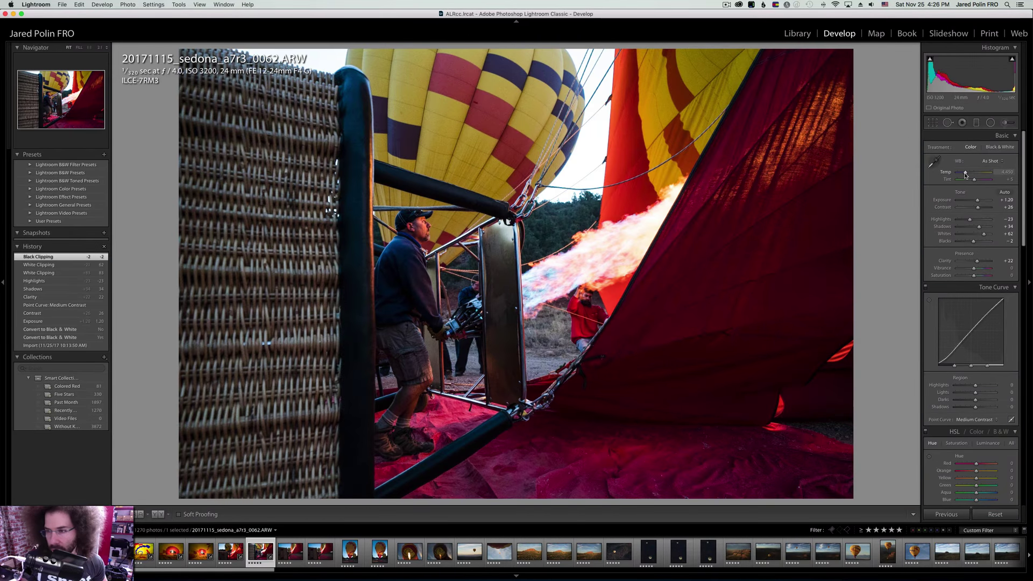
Warm the white balance temperature to 4,846 and inspect the man, burner frame and ground at close range.
drag(968, 174, 966, 175)
click(427, 201)
scroll(654, 203, down, 10)
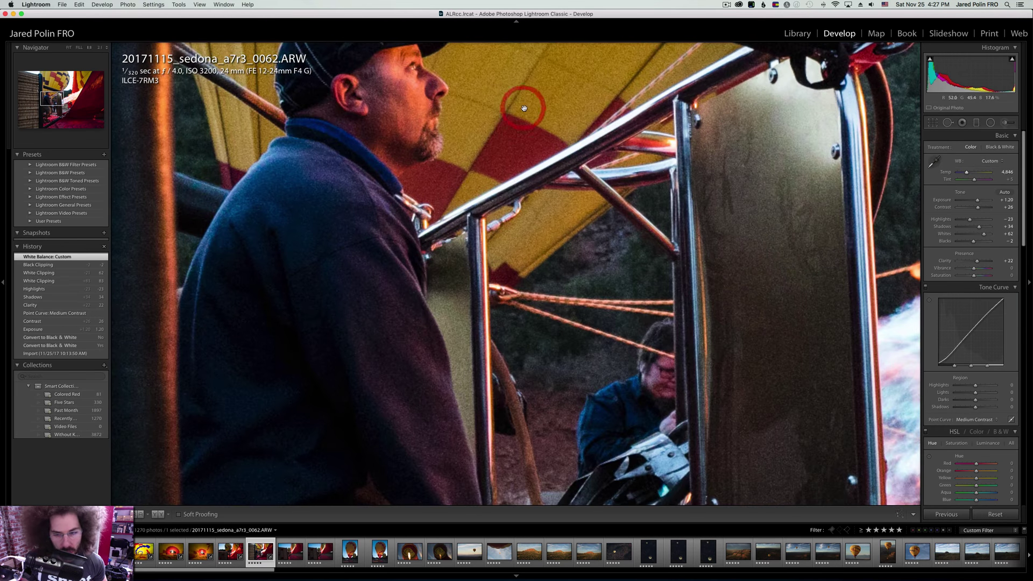
click(567, 186)
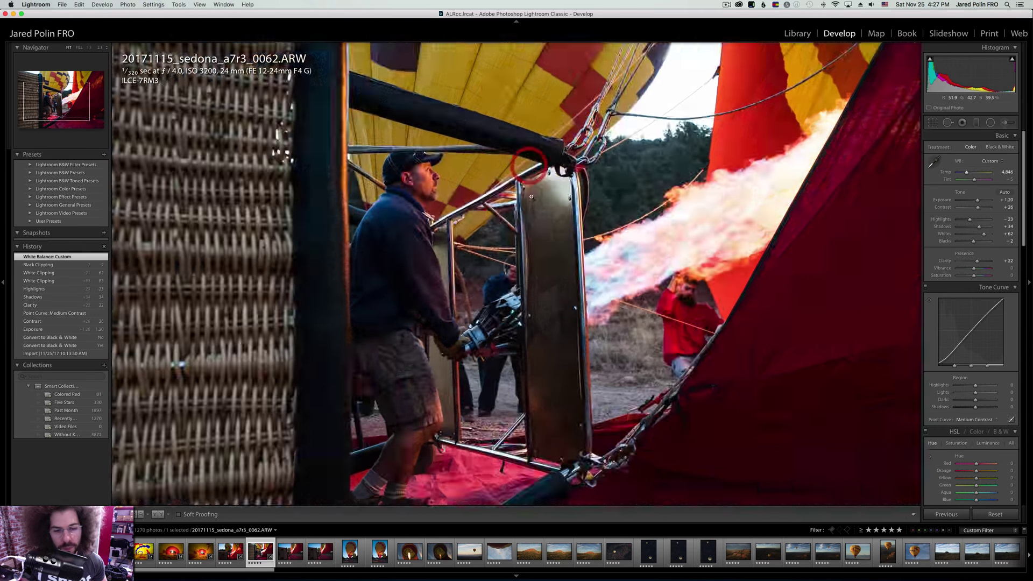
click(505, 248)
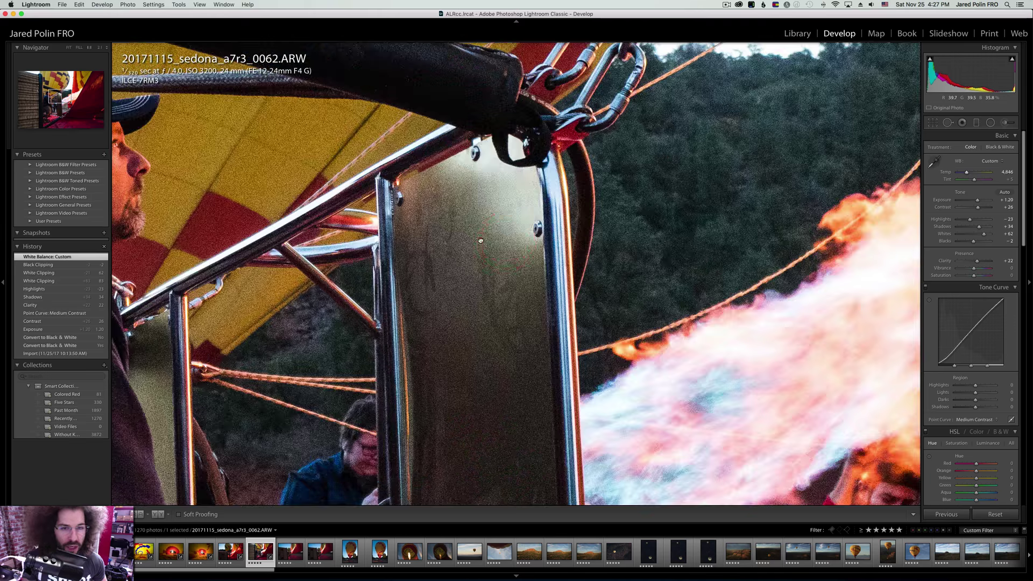
drag(505, 249, 590, 71)
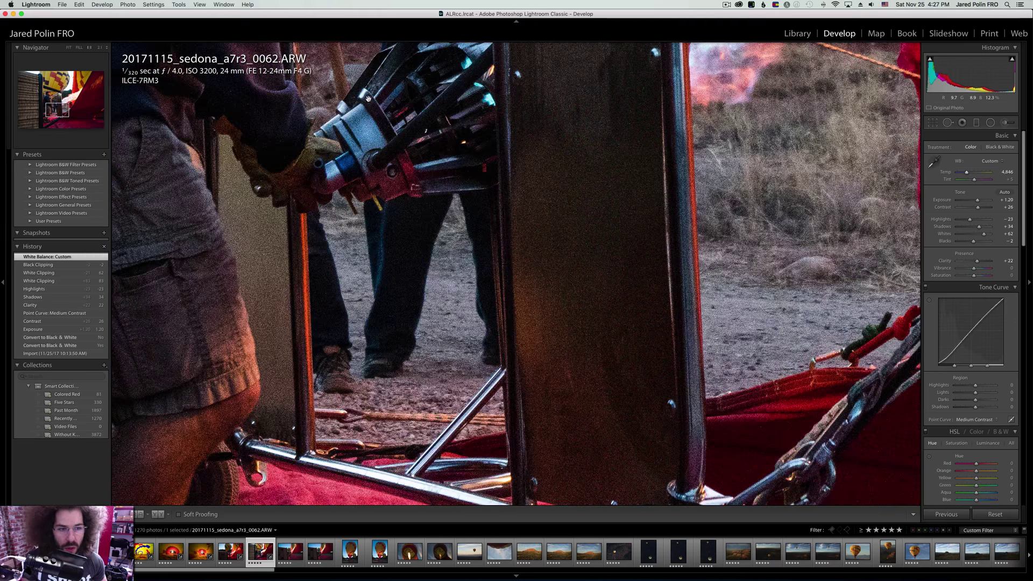
click(589, 71)
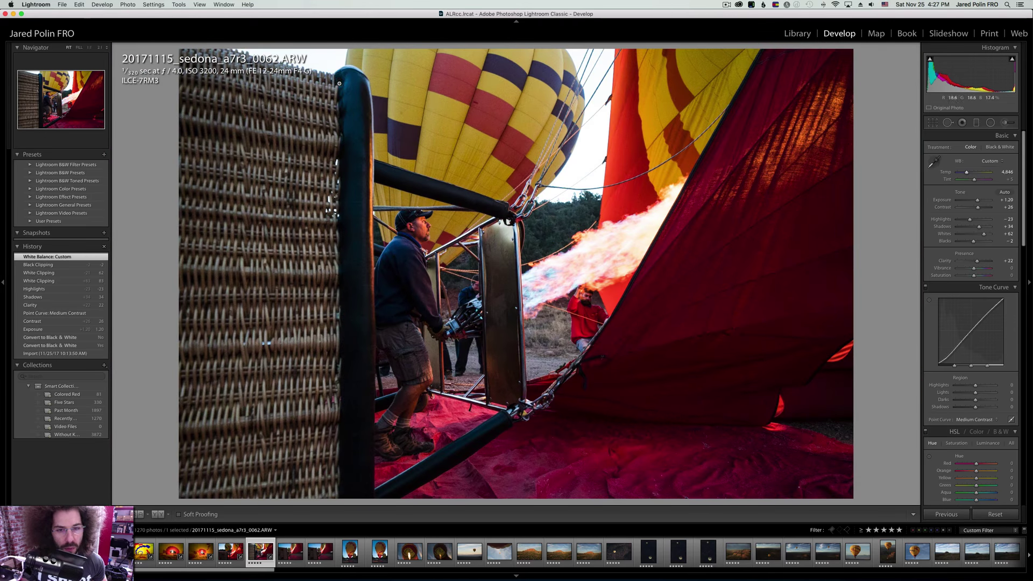
Give 20171115_sedona_a7r3_0062.ARW the Red color label and compare it with 20171115_sedona_a7r3_0068.ARW.
key(6)
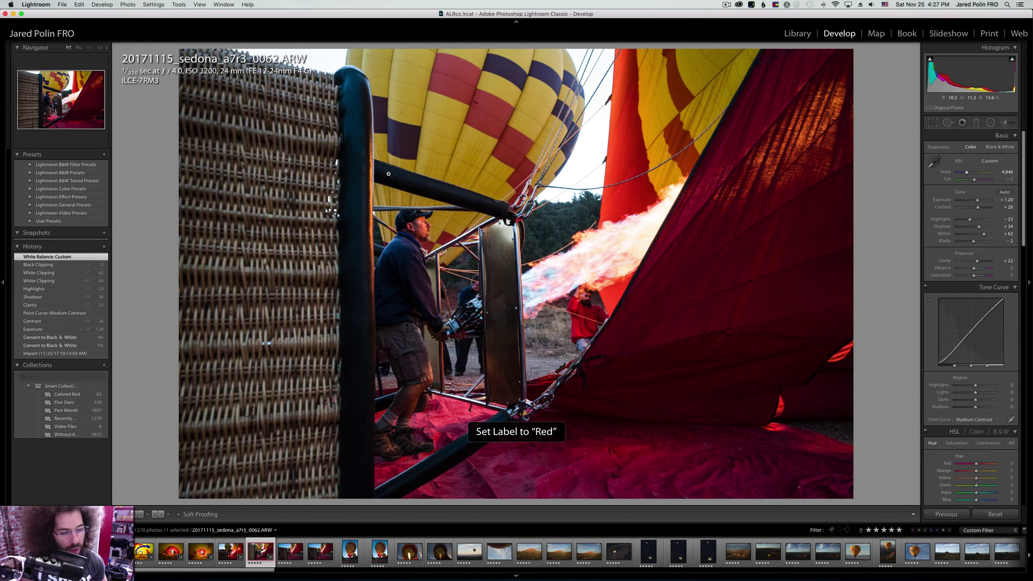
key(Right)
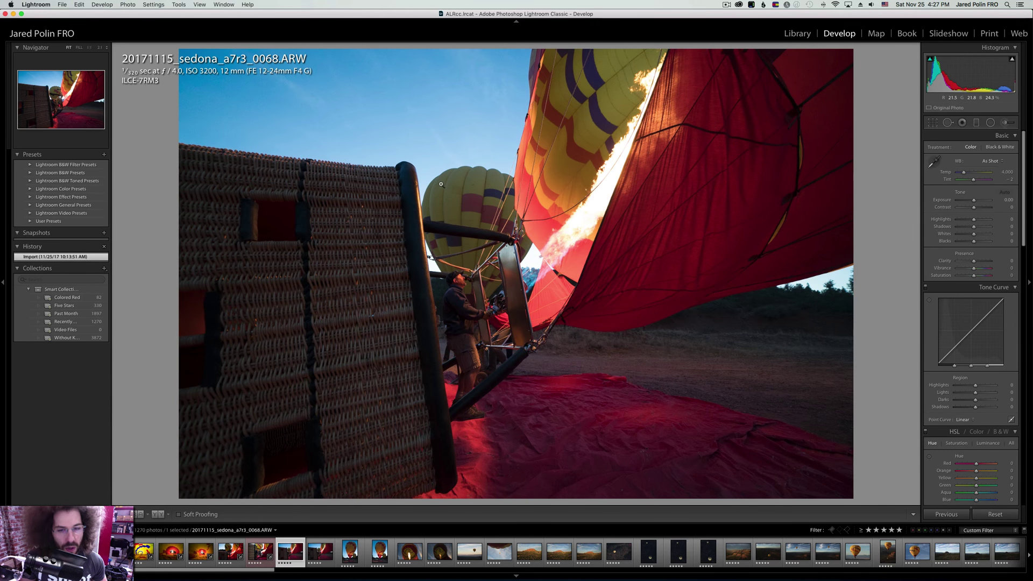
key(Left)
key(Right)
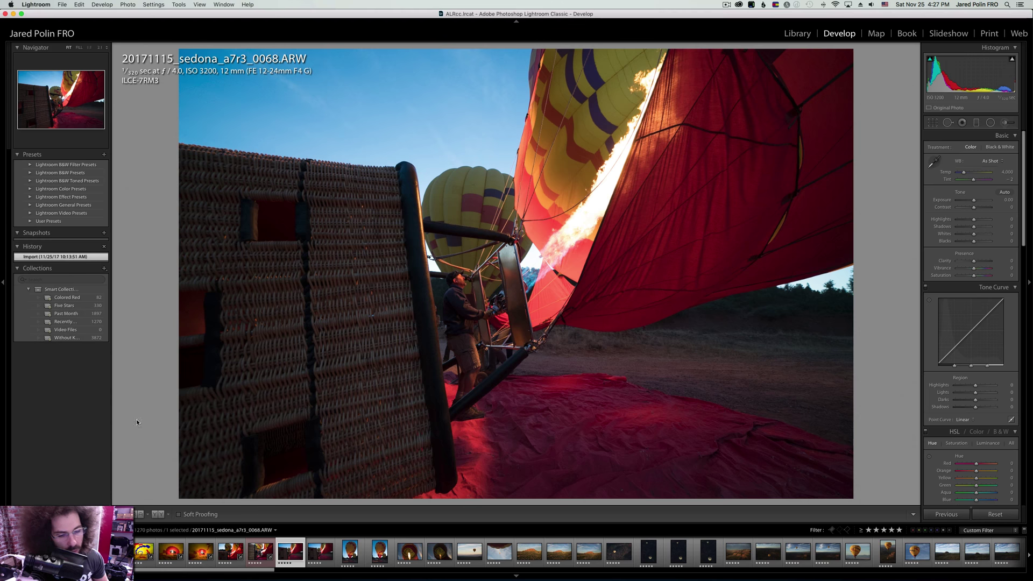
Synchronize the develop settings of 20171115_sedona_a7r3_0062.ARW to 20171115_sedona_a7r3_0068.ARW and open the latter.
key(shift+Left)
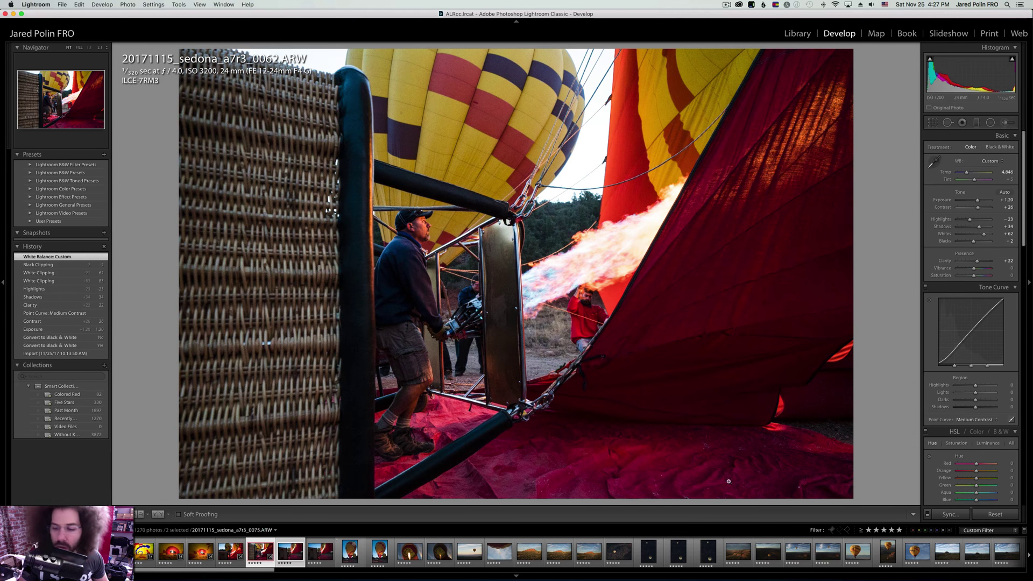
click(284, 541)
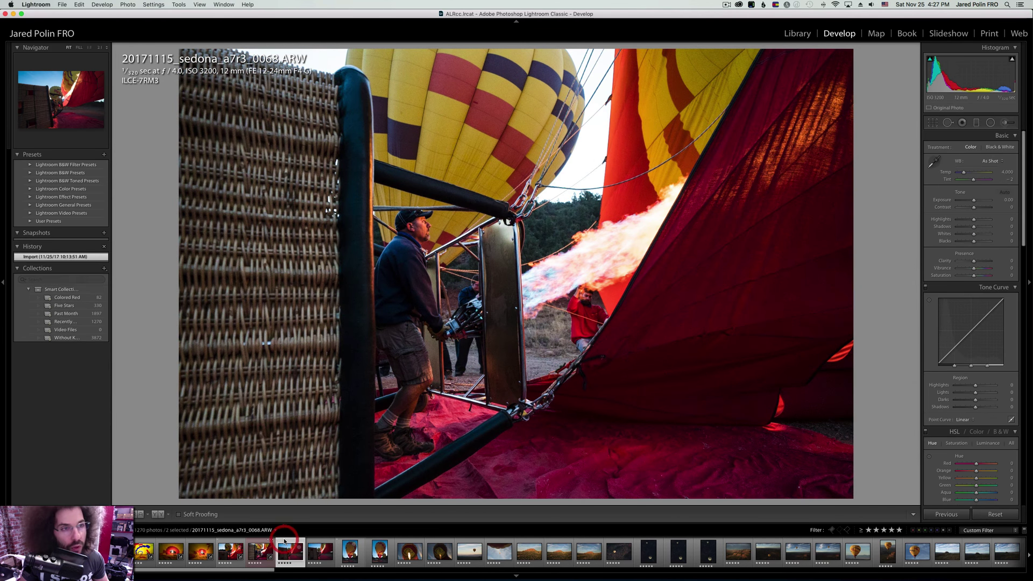
key(Left)
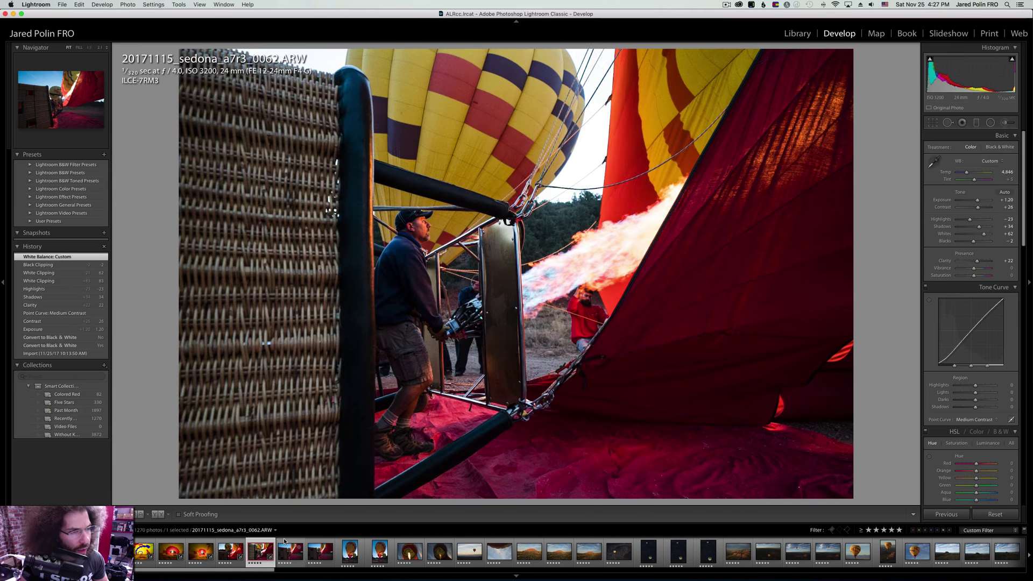
key(Left)
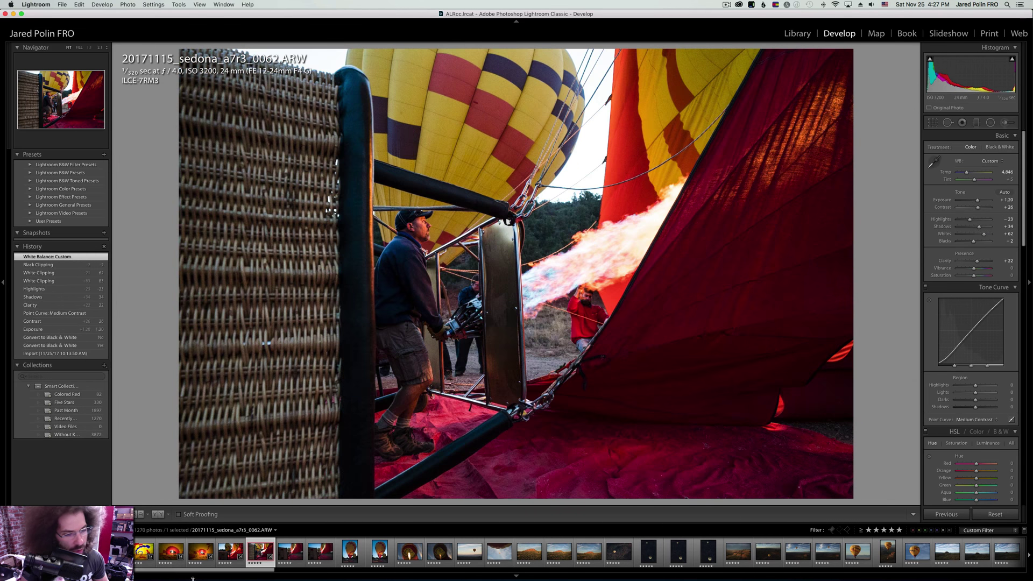
shift+click(291, 551)
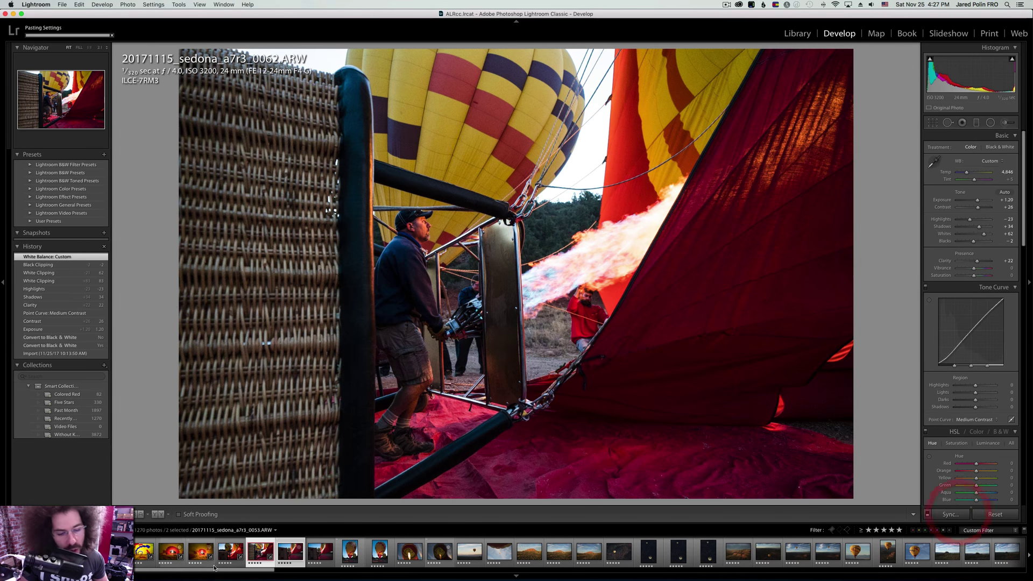
click(281, 545)
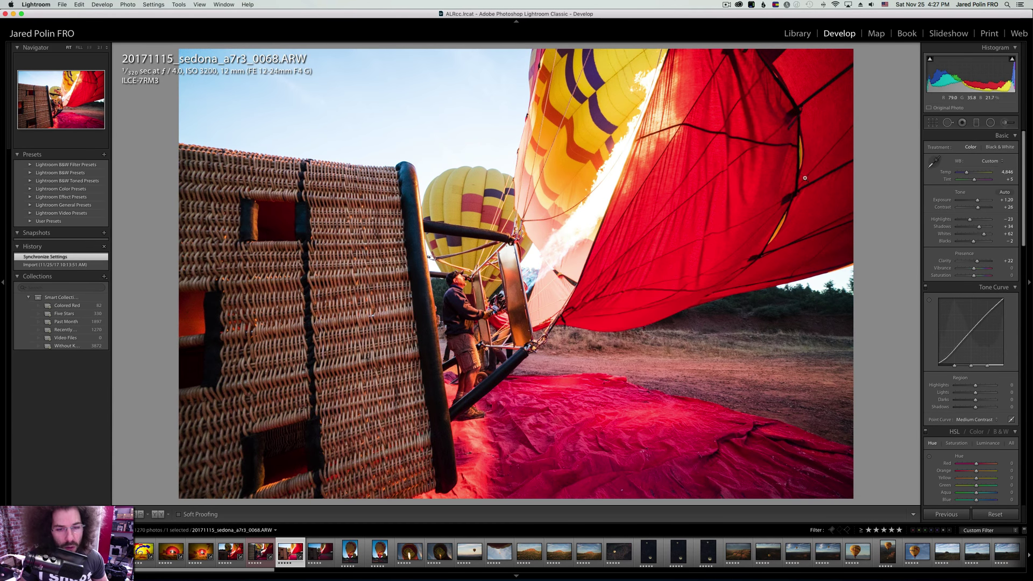
Try exposure +0.15 and shadows 0 on the synchronized photo, and reset all its develop settings.
drag(977, 200, 975, 228)
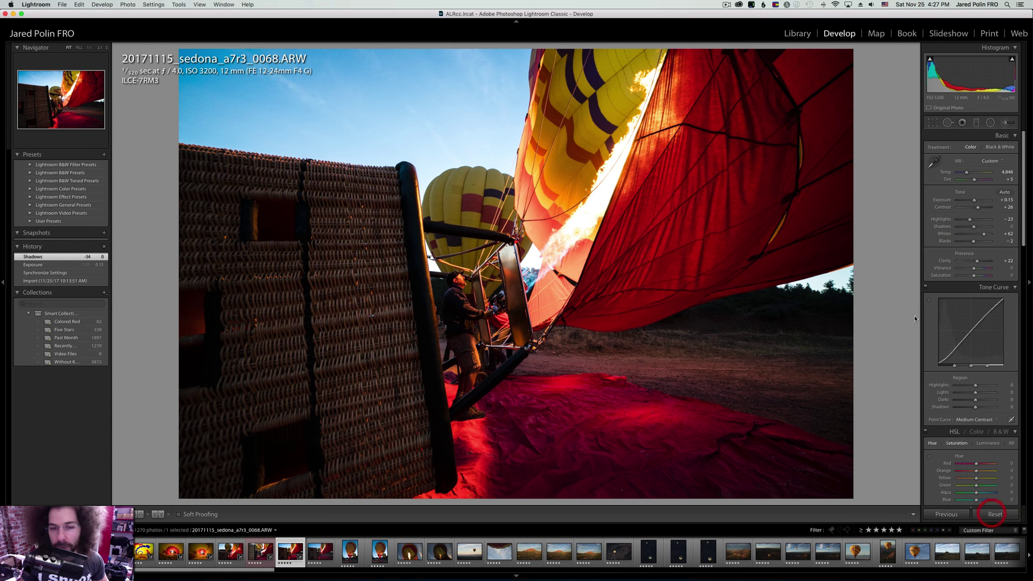
key(super+shift+r)
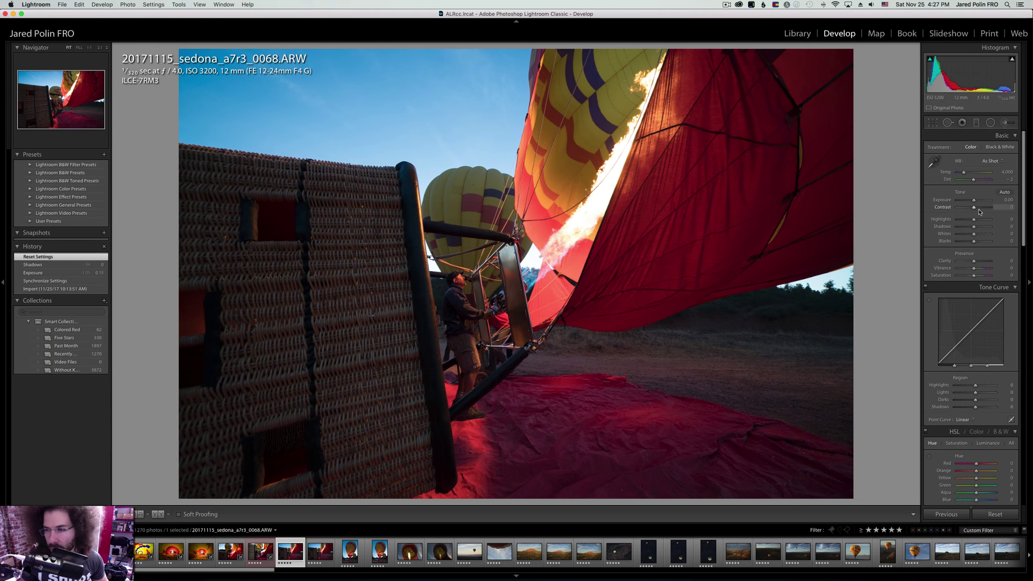
Set the wide basket photo's contrast to +31, clarity to +21 and point curve to Medium Contrast.
drag(979, 211, 980, 211)
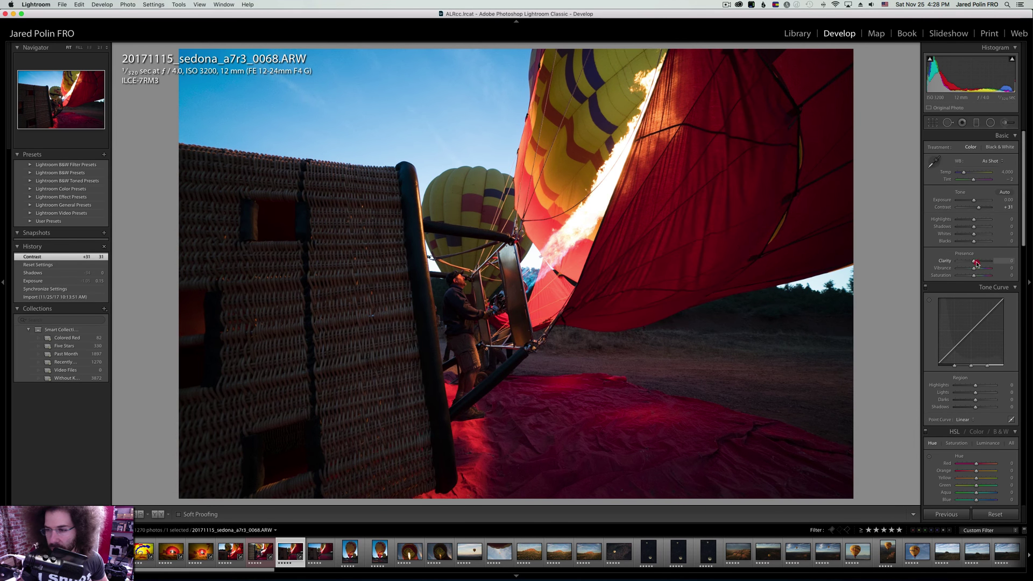
drag(979, 269, 980, 269)
click(963, 420)
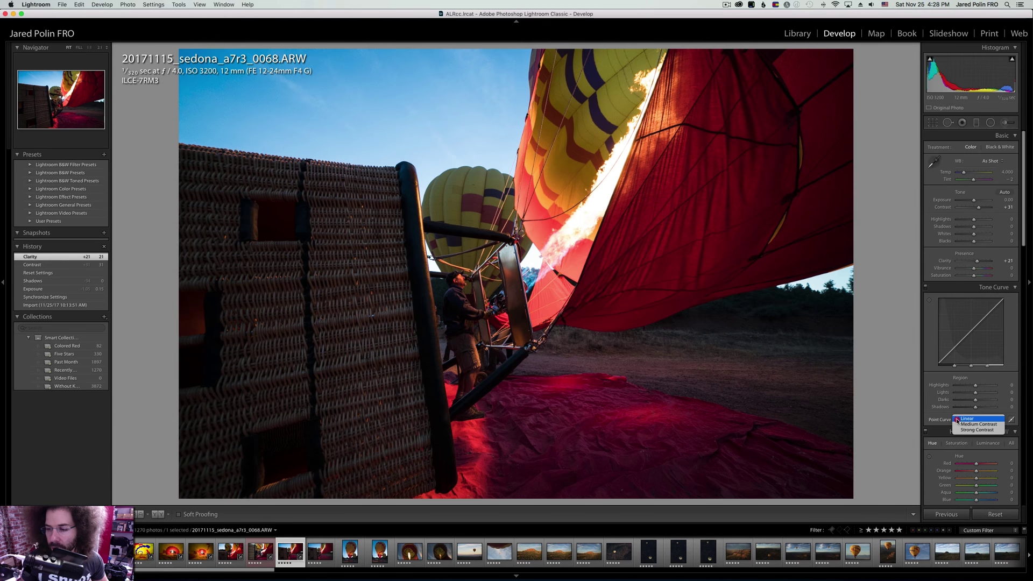
click(969, 426)
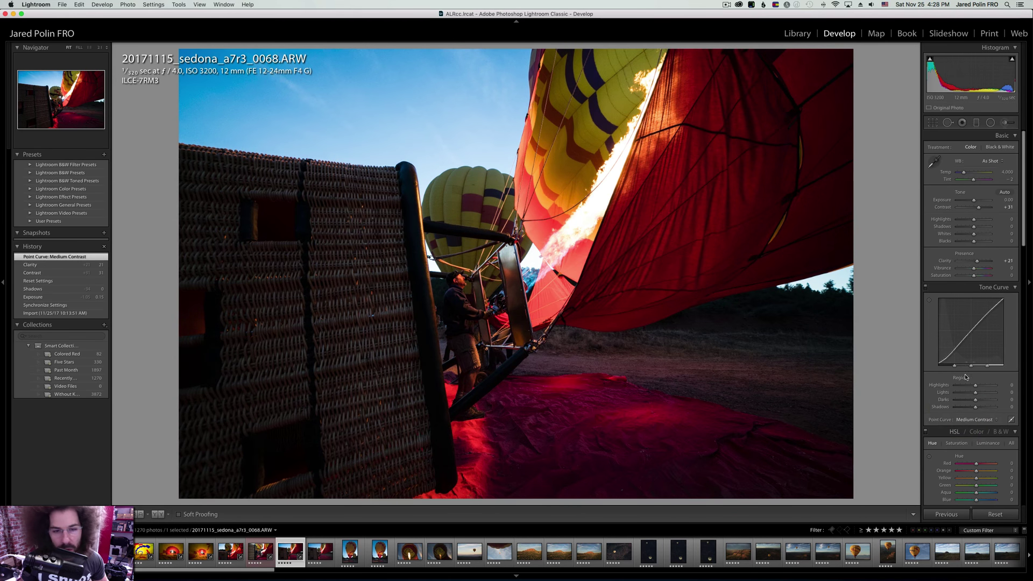
Set shadows to +42, highlights to -18 and the white balance temperature to 3,785.
click(980, 227)
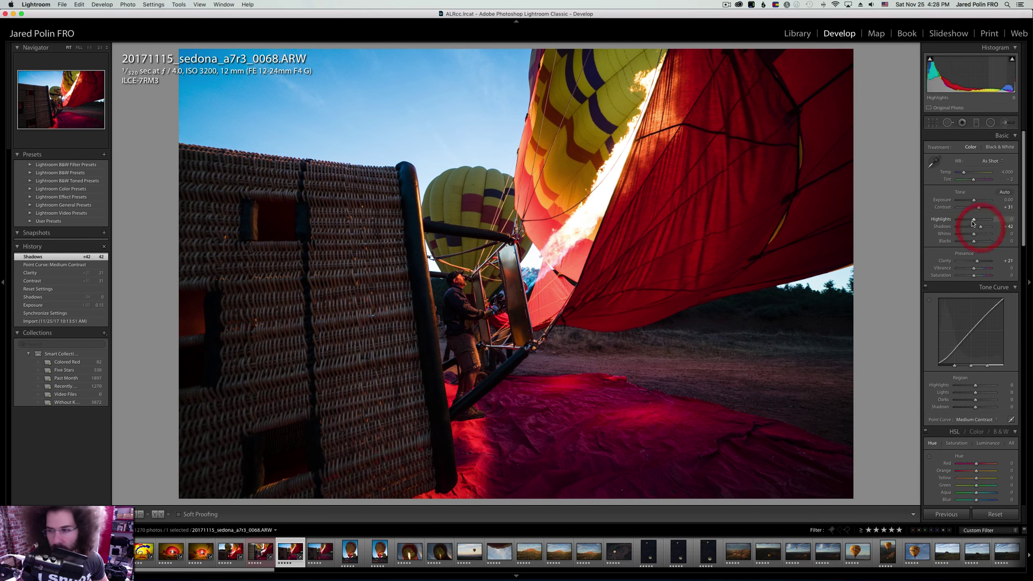
drag(970, 221, 970, 220)
drag(965, 175, 965, 175)
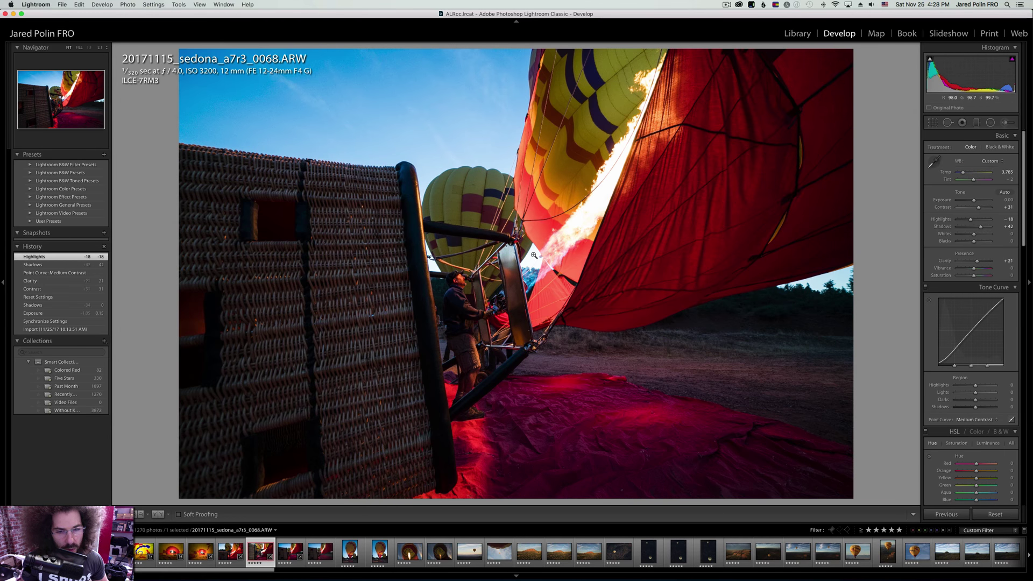
Compare the wide basket photo with the edited 0060 and 0062 shots, ending on 20171115_sedona_a7r3_0068.ARW.
key(Left)
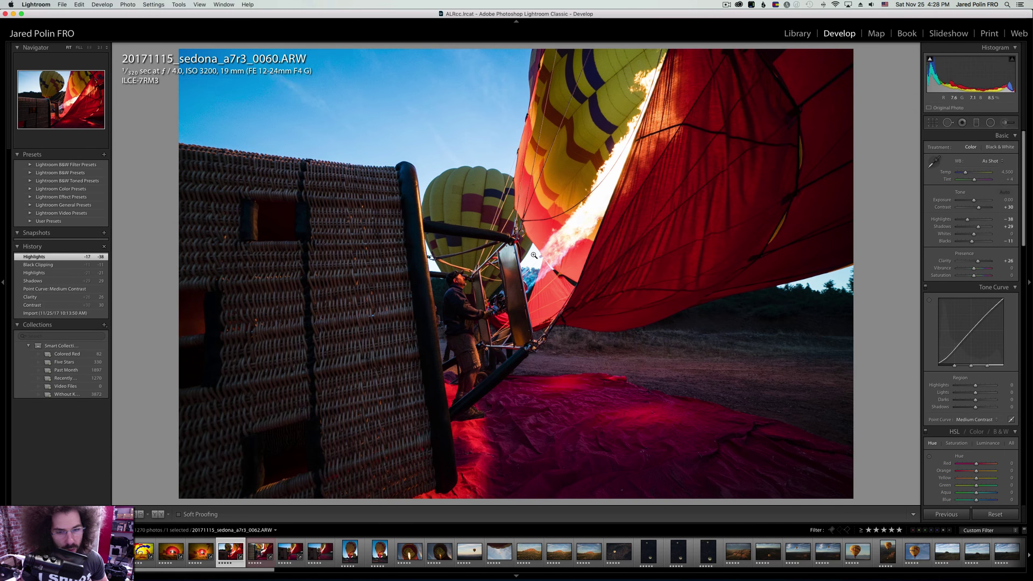
key(Right)
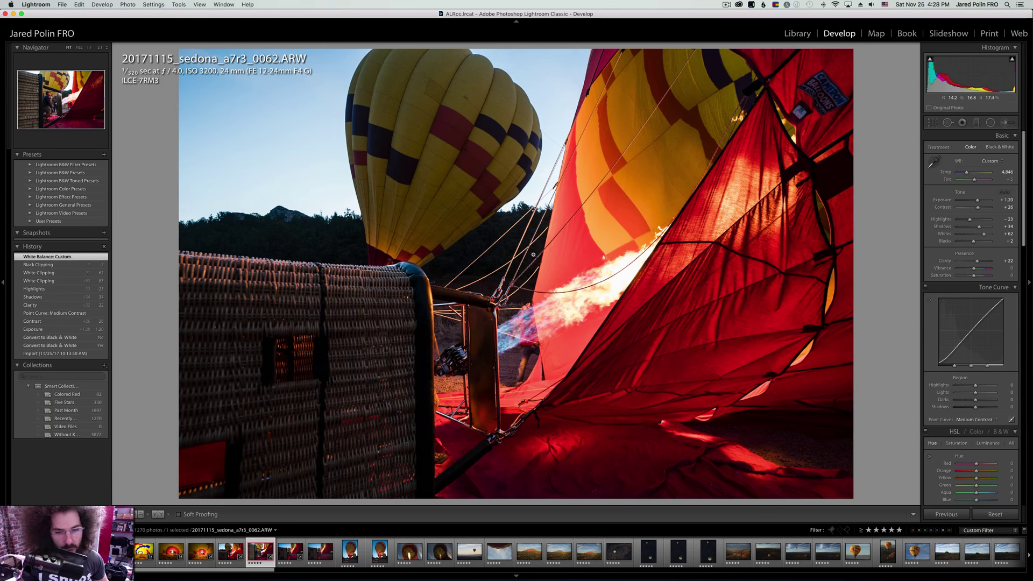
key(Right)
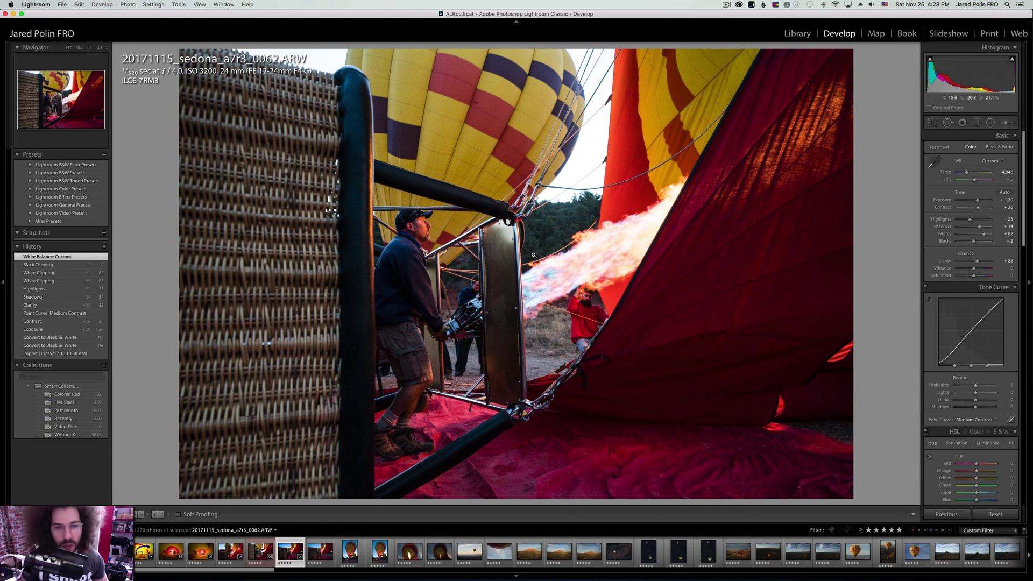
key(Left)
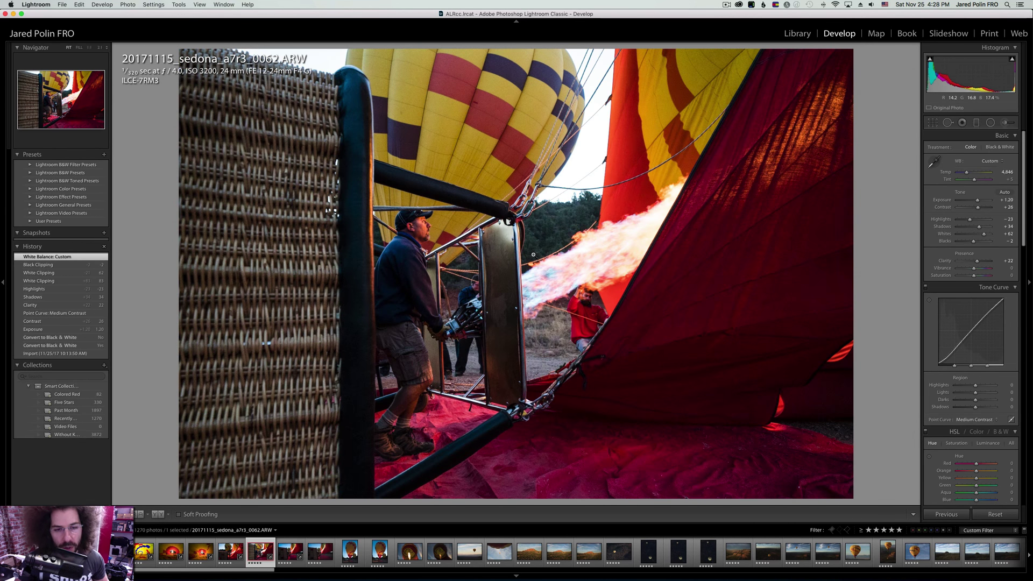
key(Left)
key(Right)
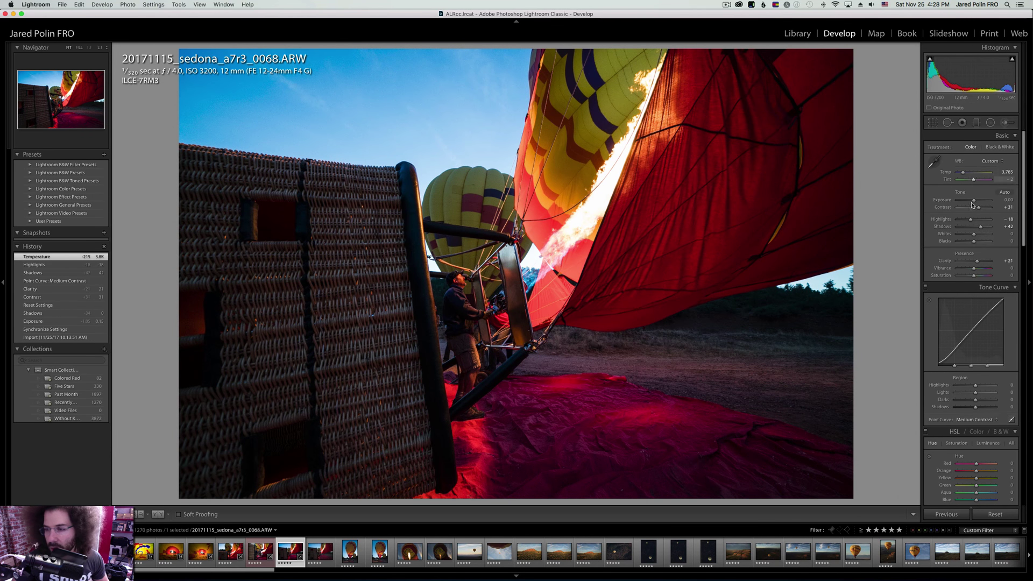
Set the yellow saturation of 20171115_sedona_a7r3_0068.ARW to -18 in the HSL adjustments.
scroll(945, 366, down, 3)
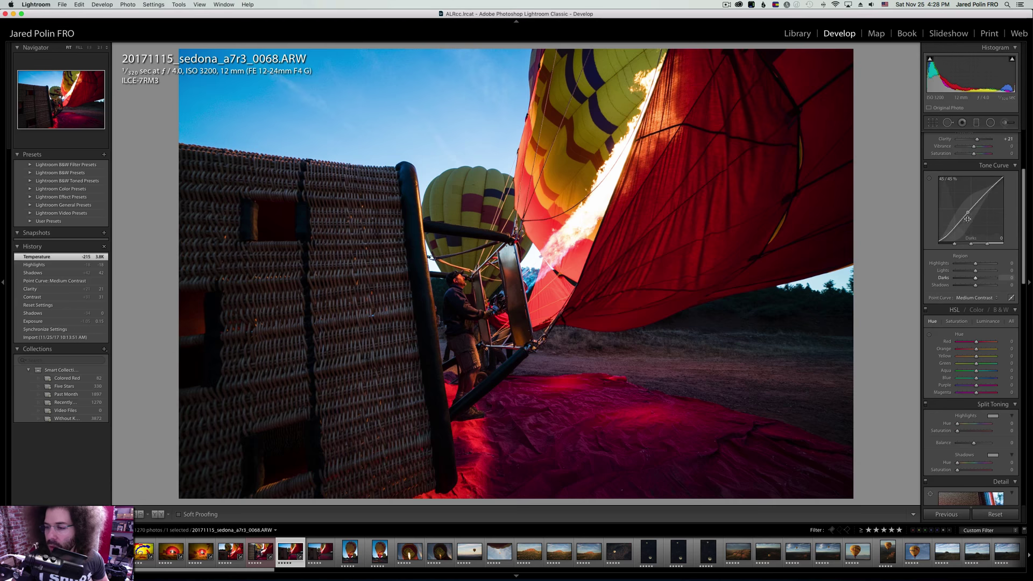
click(955, 321)
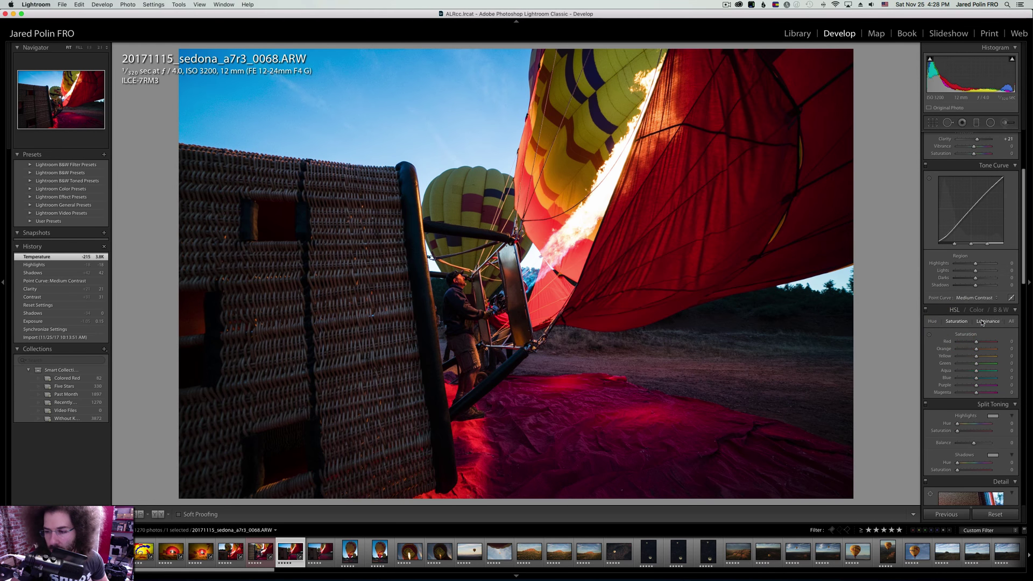
click(969, 357)
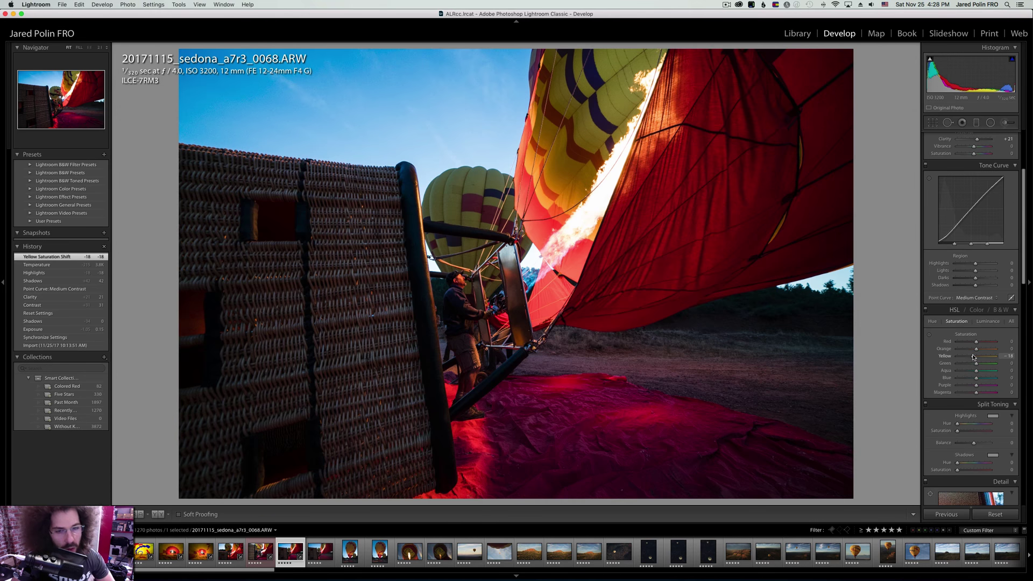
Undo the yellow saturation change on 20171115_sedona_a7r3_0068.ARW, then try an orange saturation adjustment and undo it too.
key(cmd+z)
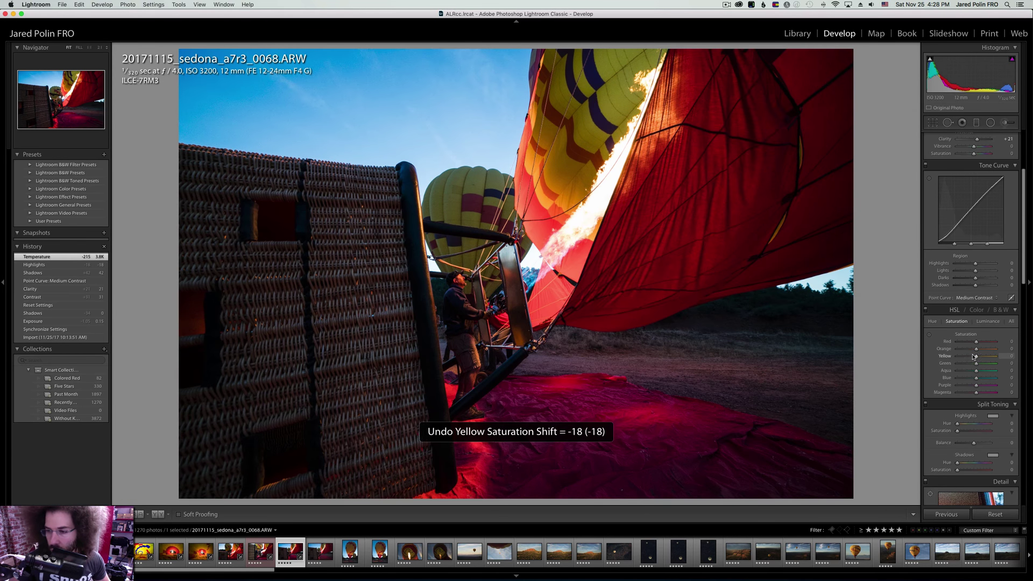
click(964, 350)
drag(971, 350, 977, 350)
key(super+z)
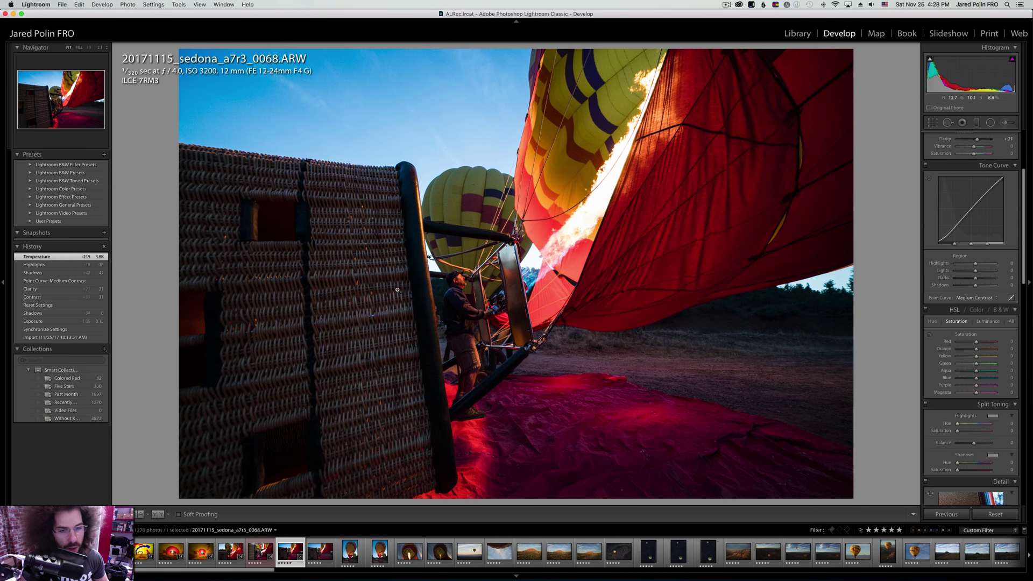
Label 20171115_sedona_a7r3_0068.ARW red and sync its develop settings to 20171115_sedona_a7r3_0069.ARW.
key(6)
key(Right)
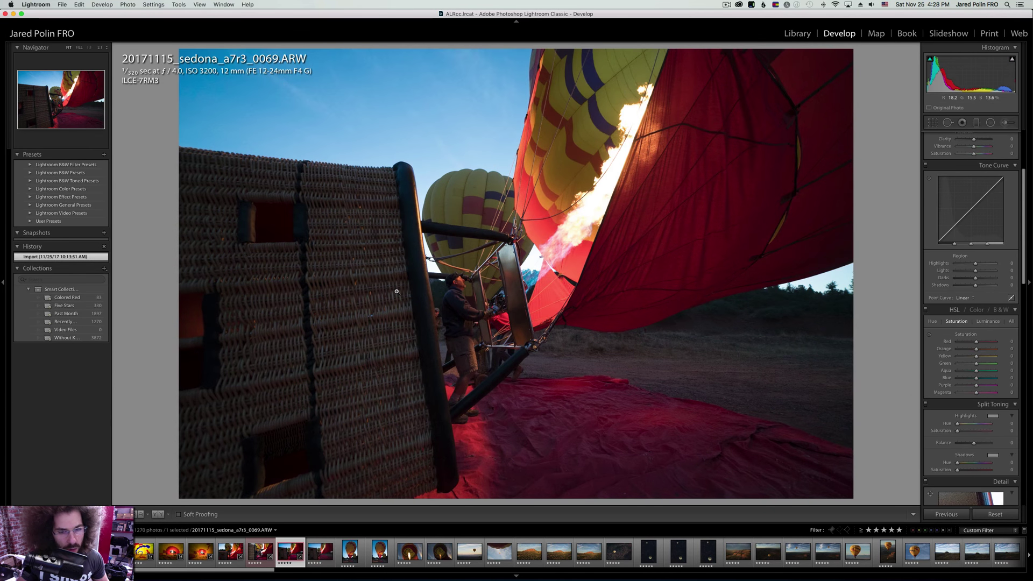
key(Left)
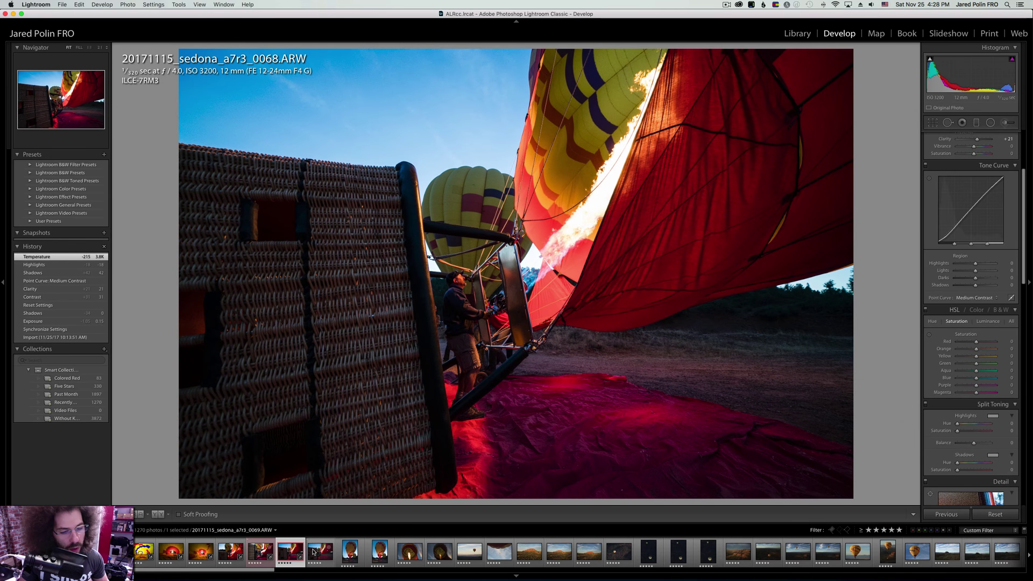
super+click(313, 551)
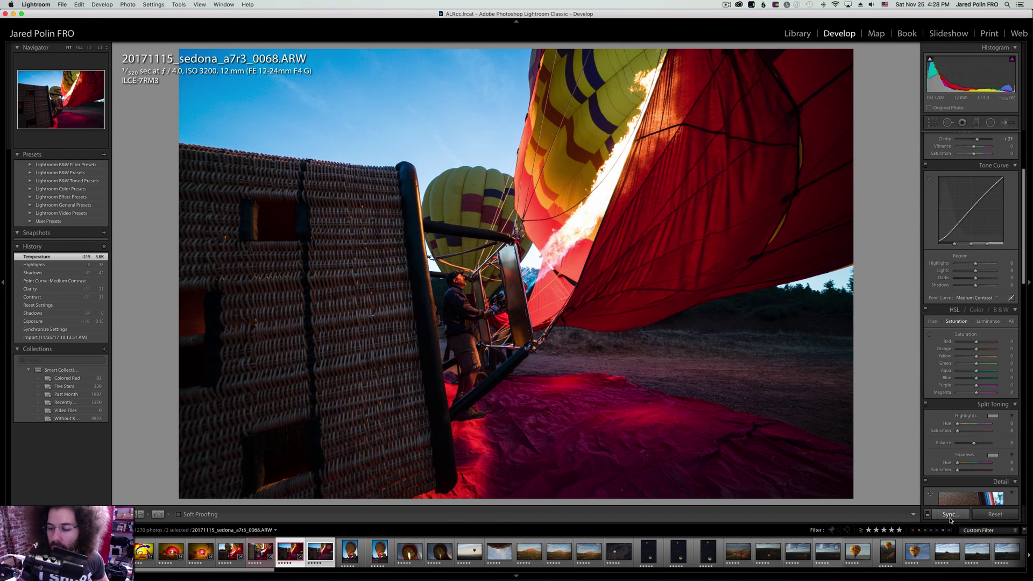
click(321, 544)
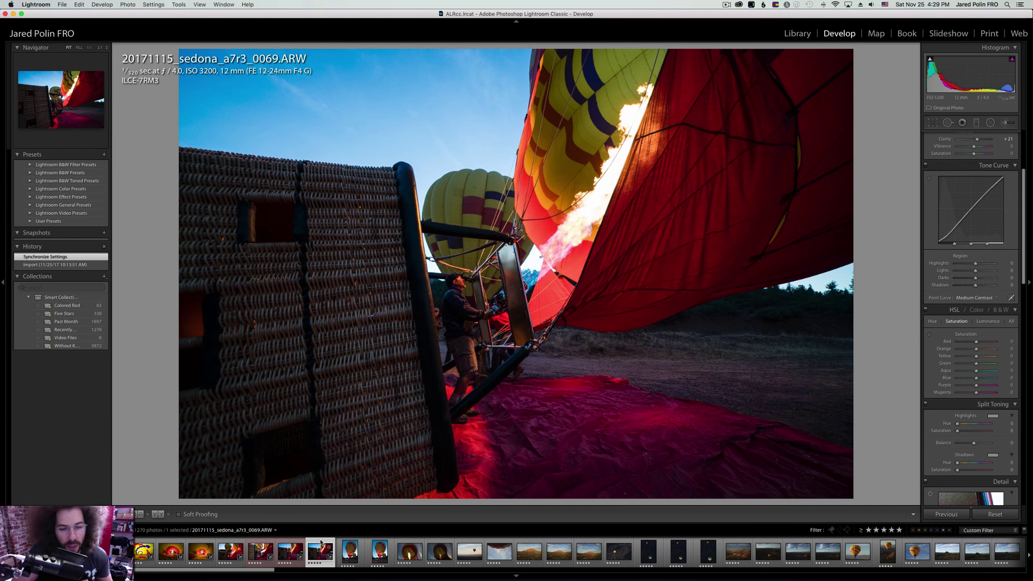
Compare the burner operator up close in 0068 and 0069, remove the red label from 0068 and label 0069 red.
click(454, 326)
key(Left)
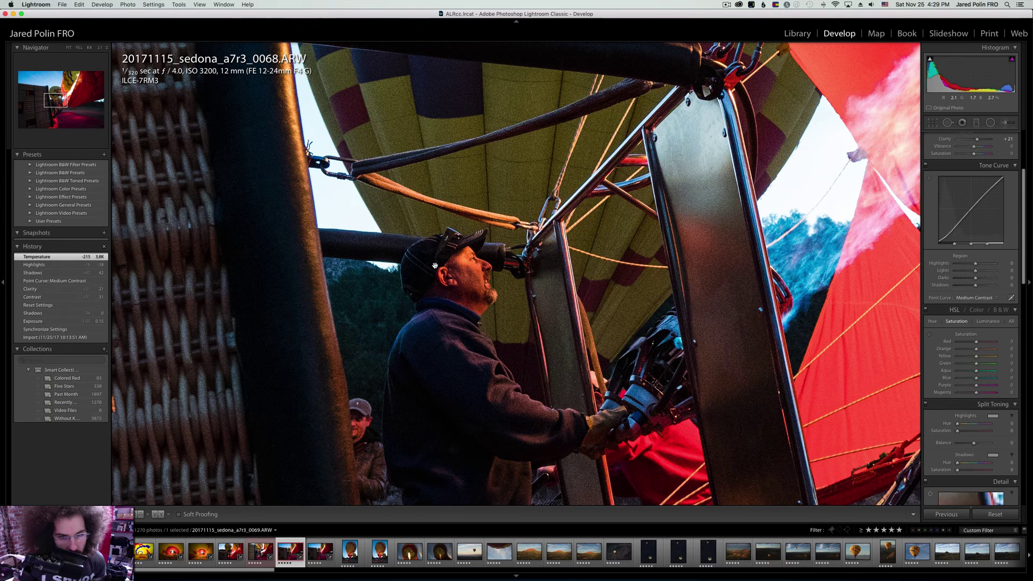
key(Right)
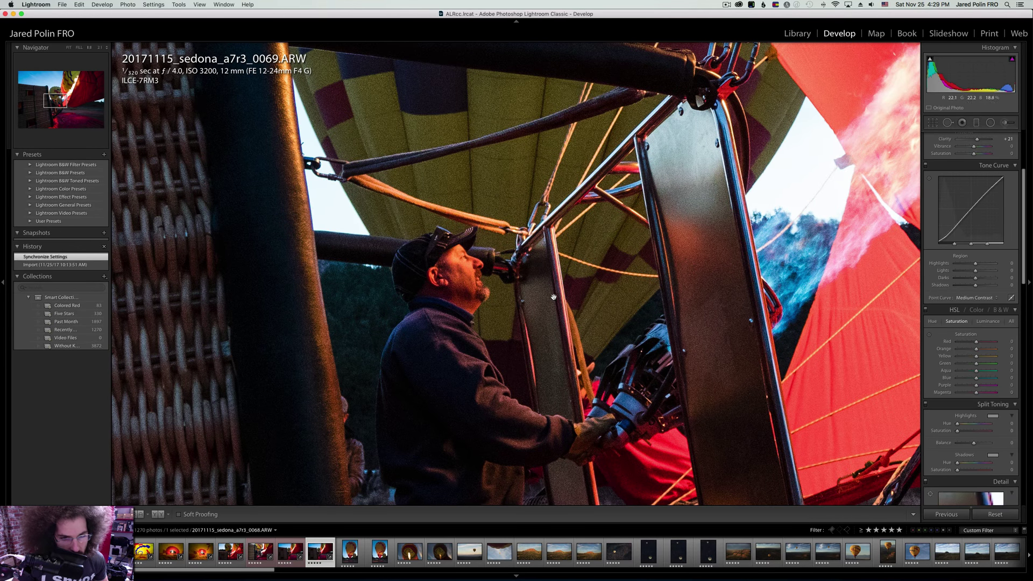
key(Left)
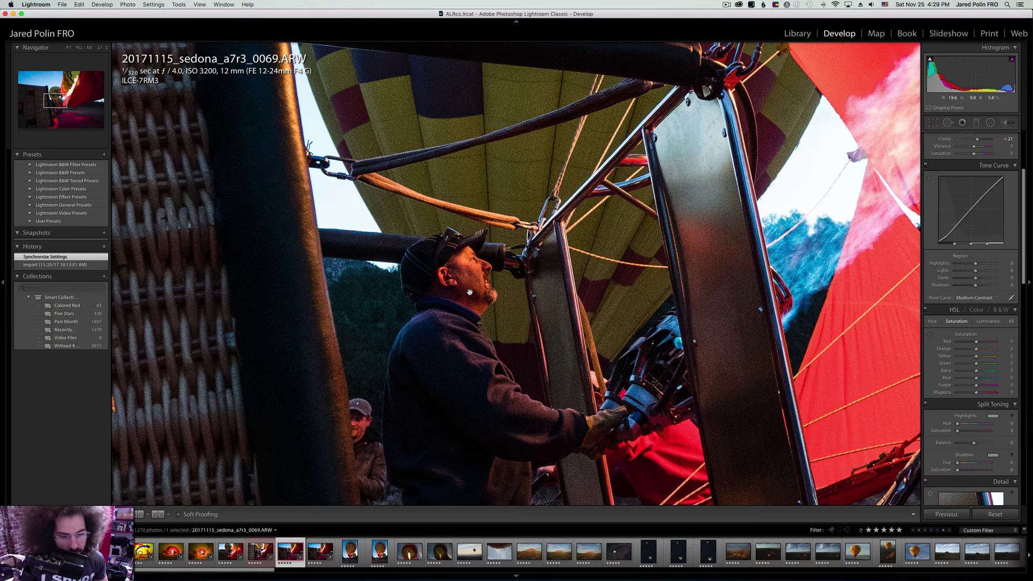
key(6)
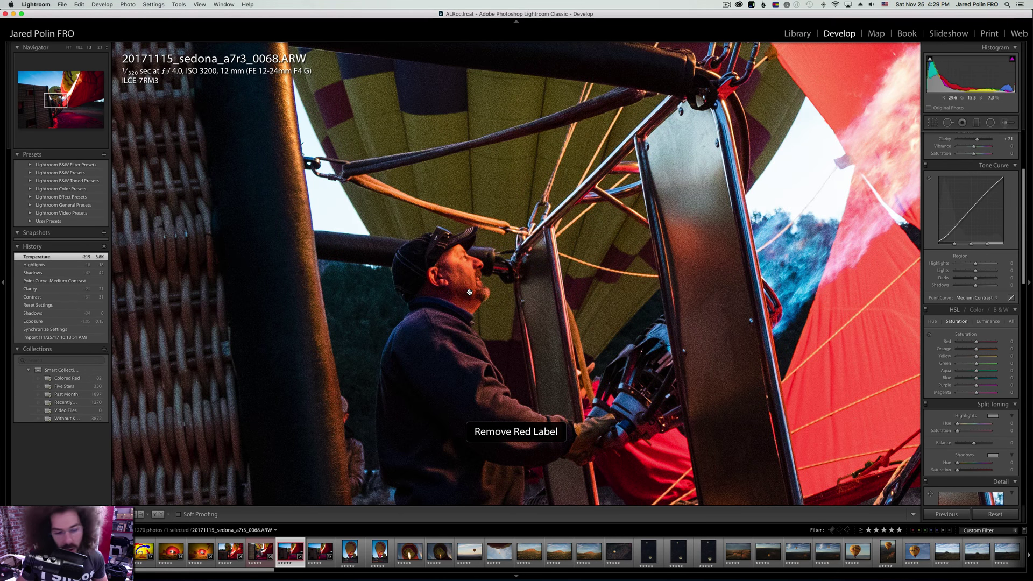
key(Right)
key(6)
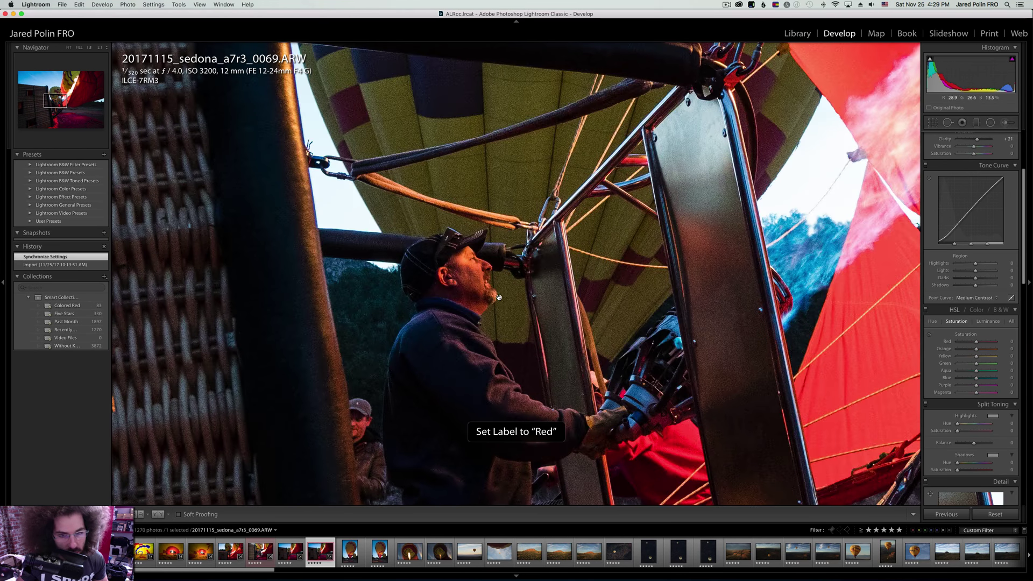
Compare 0068 and 0069 in full view and zoomed in on the burner operator, checking sharpness and flame.
key(Left)
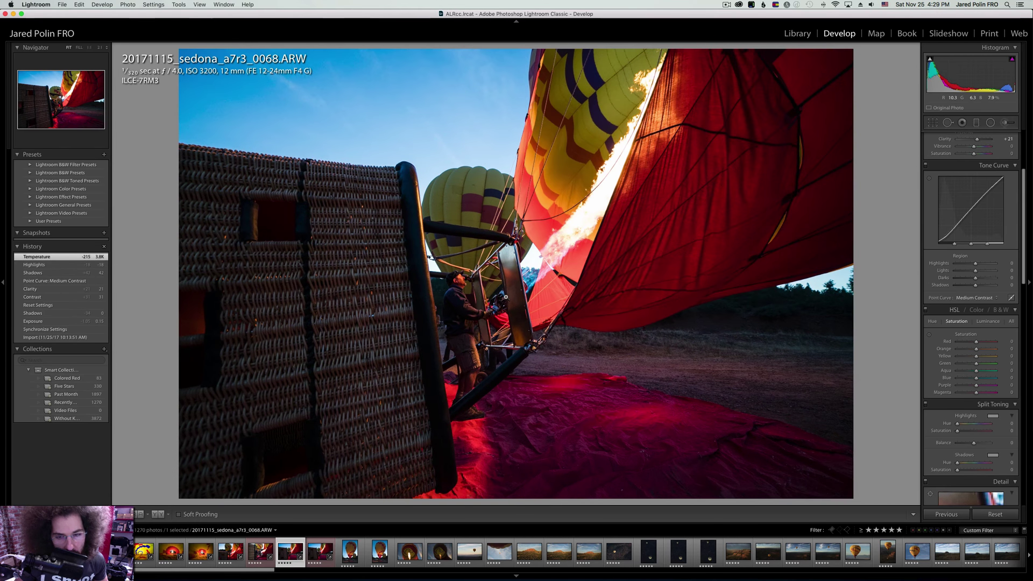
key(Right)
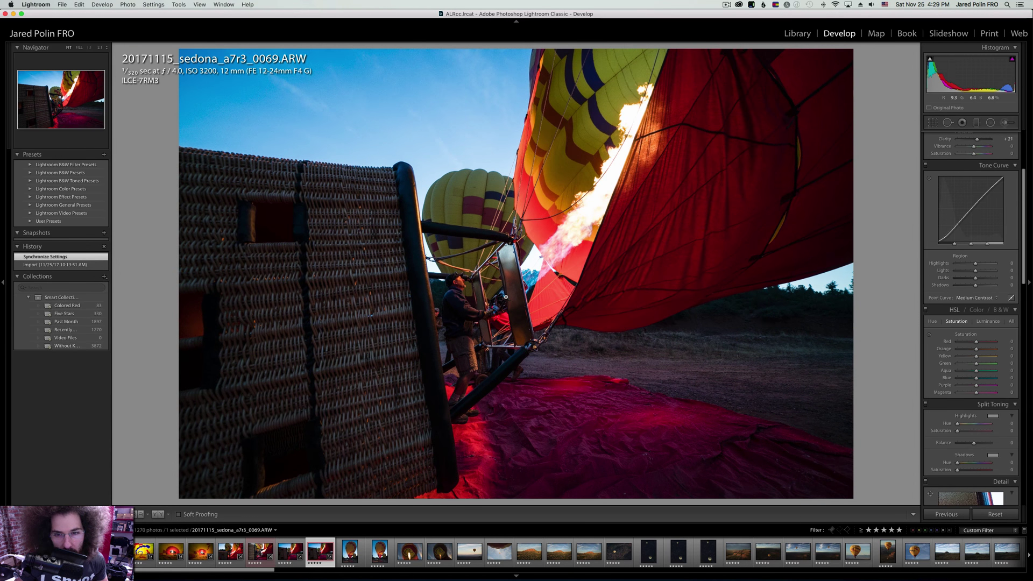
key(Left)
key(Right)
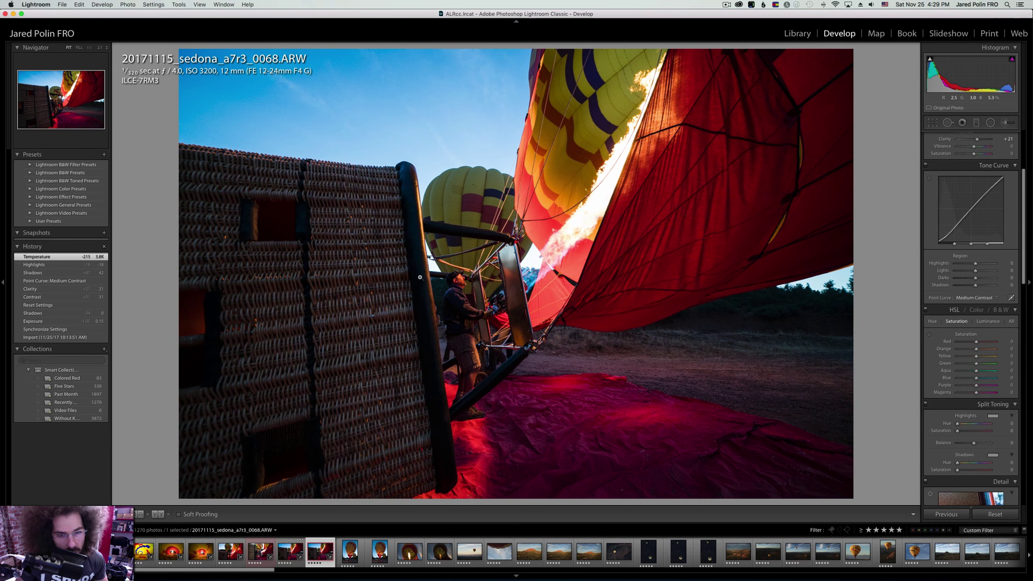
key(Left)
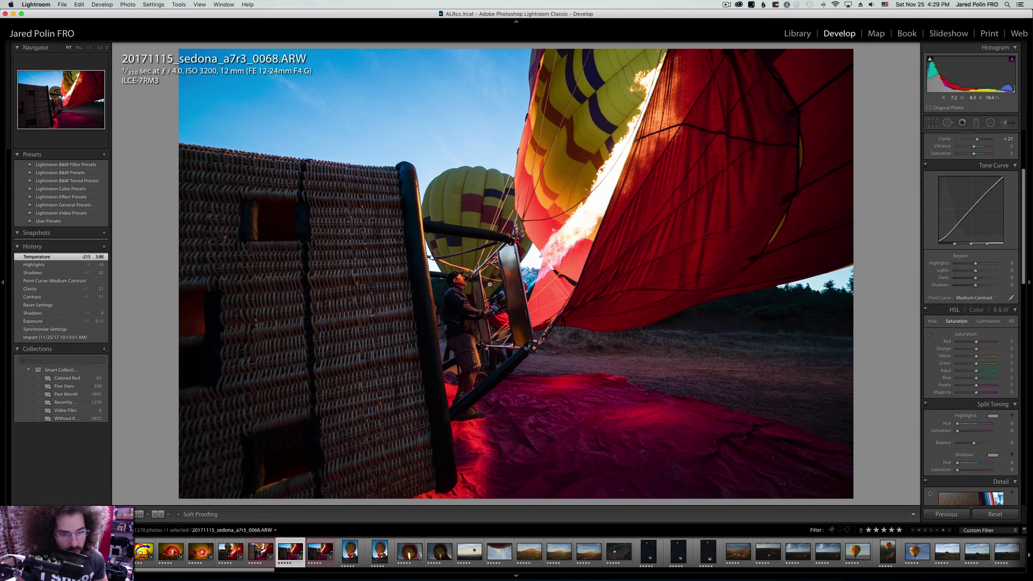
click(460, 284)
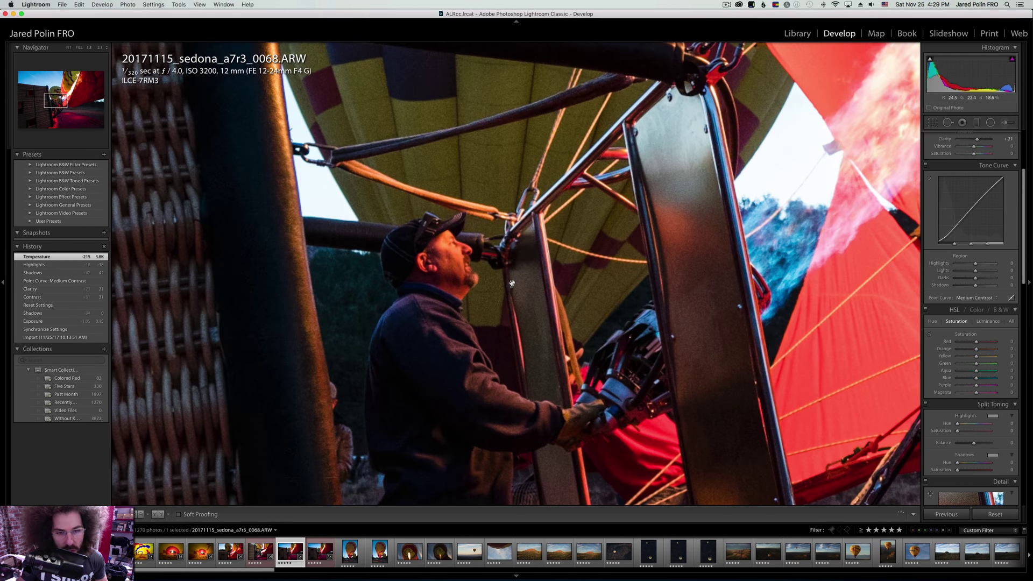
key(Right)
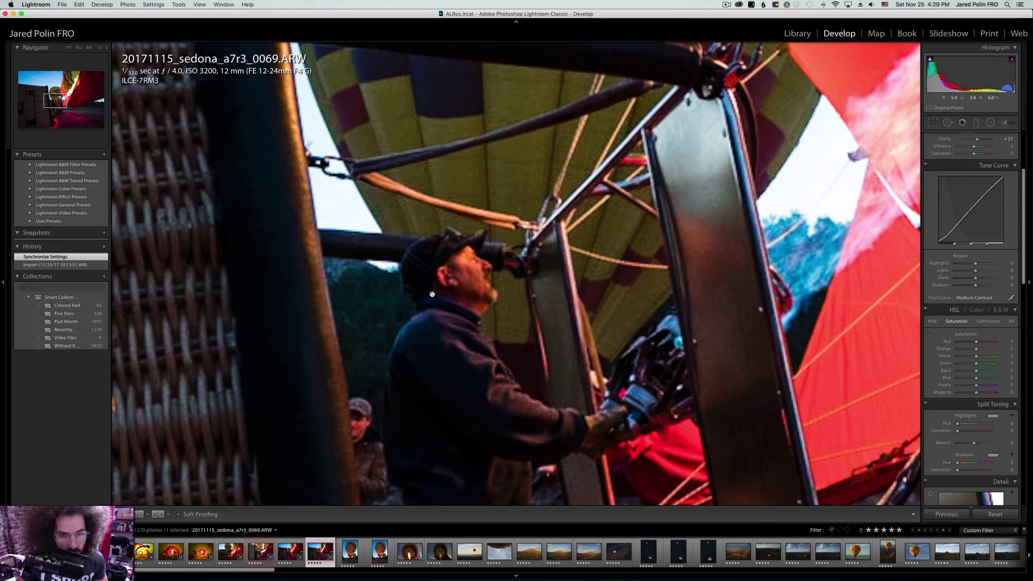
key(Left)
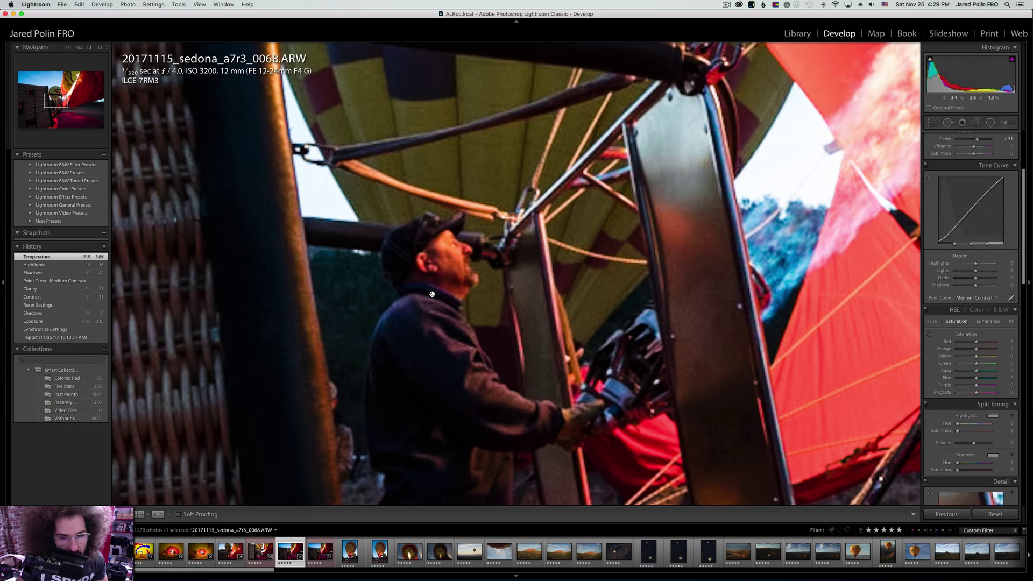
key(Right)
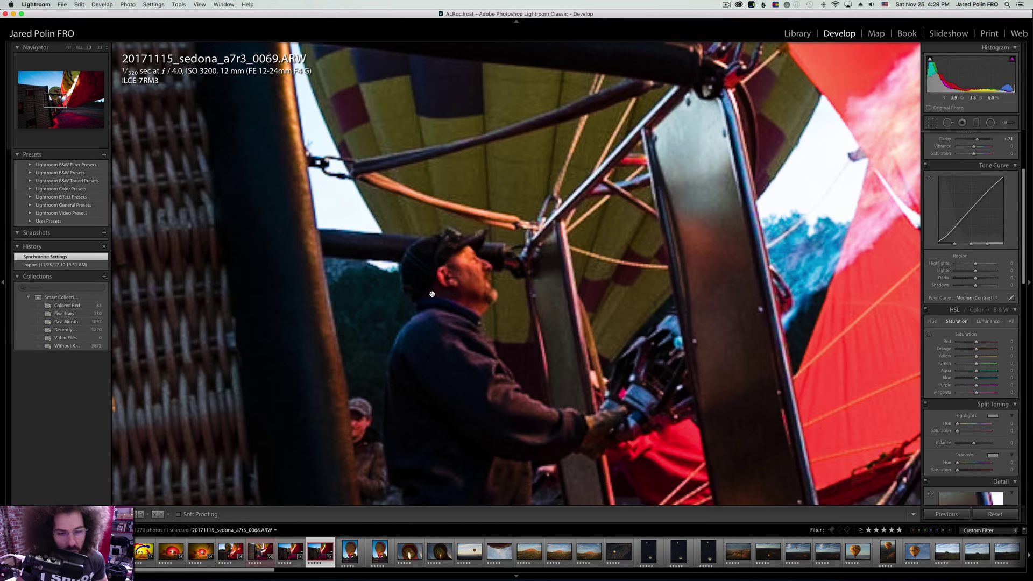
key(Left)
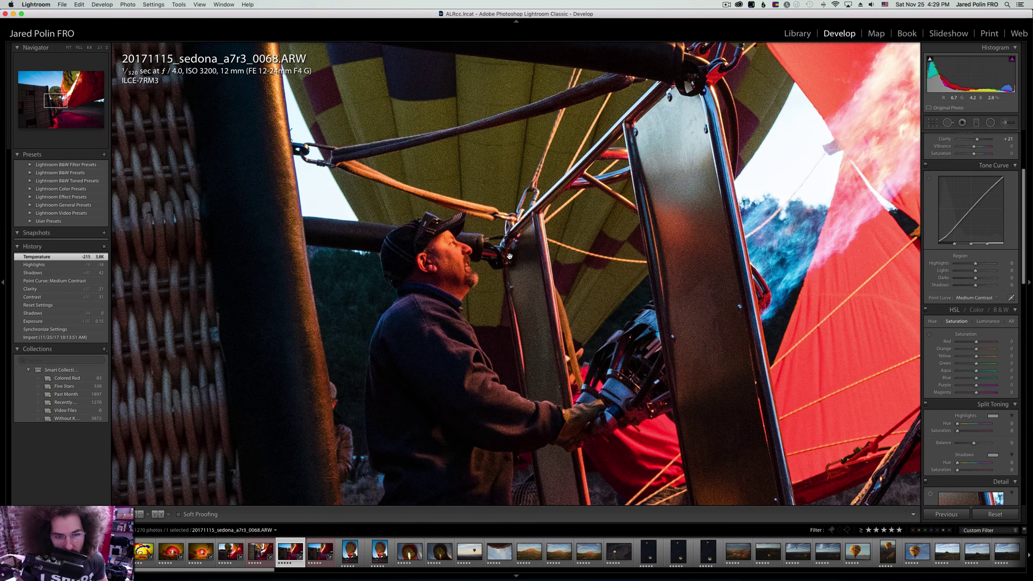
key(Right)
click(490, 277)
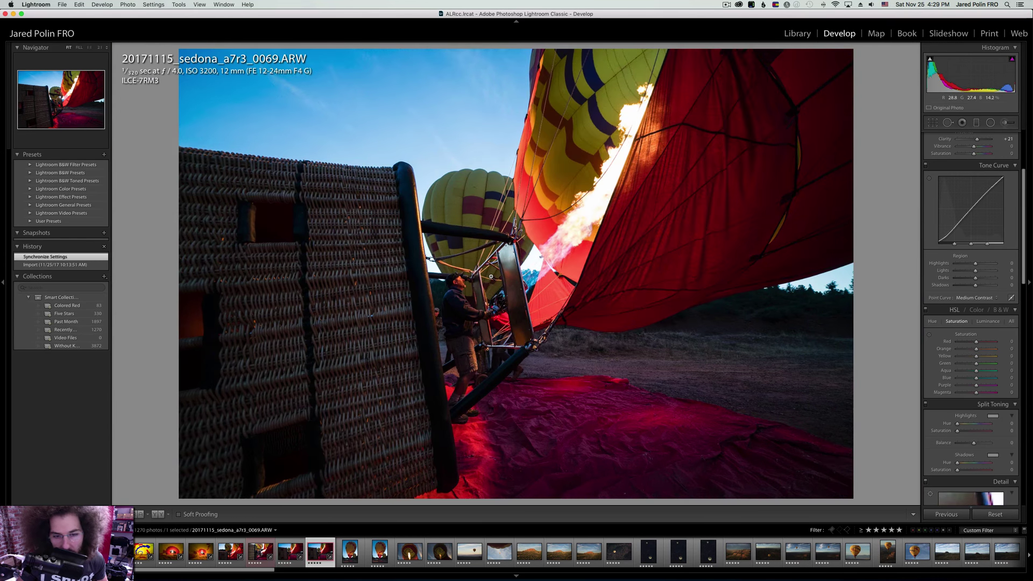
Check 0069 against 0068 once more in full view and label 20171115_sedona_a7r3_0068.ARW red.
key(Left)
key(Right)
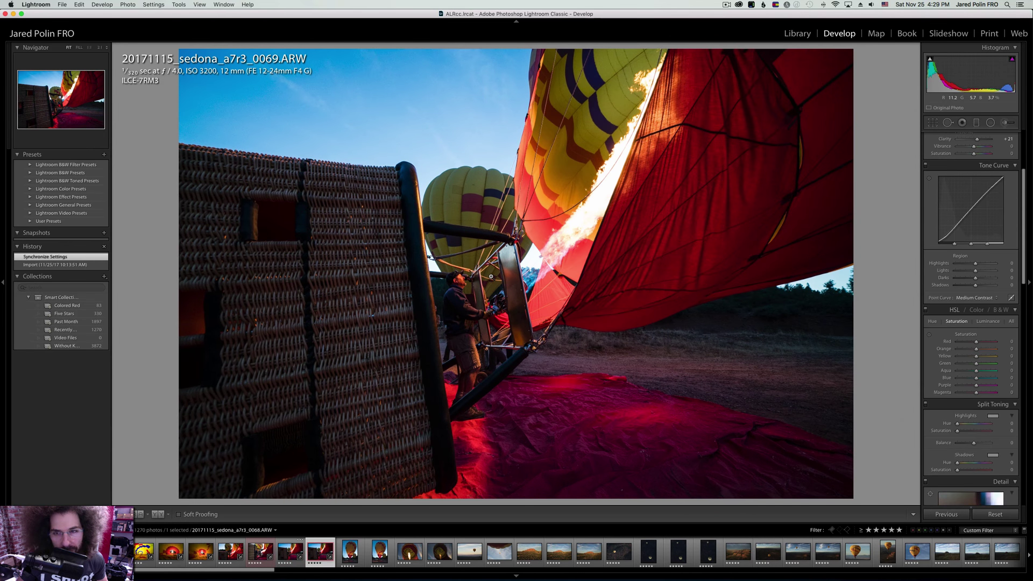
key(Left)
key(6)
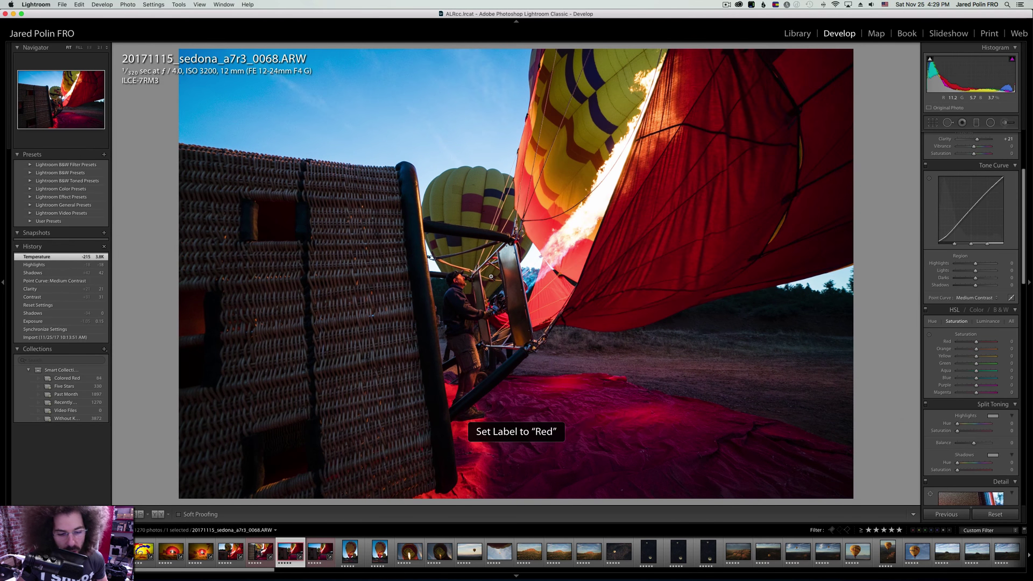
Open the upright balloon photo 20171115_sedona_a7r3_0075.ARW and set exposure to -0.25, contrast to +48 and clarity to +17.
key(Right)
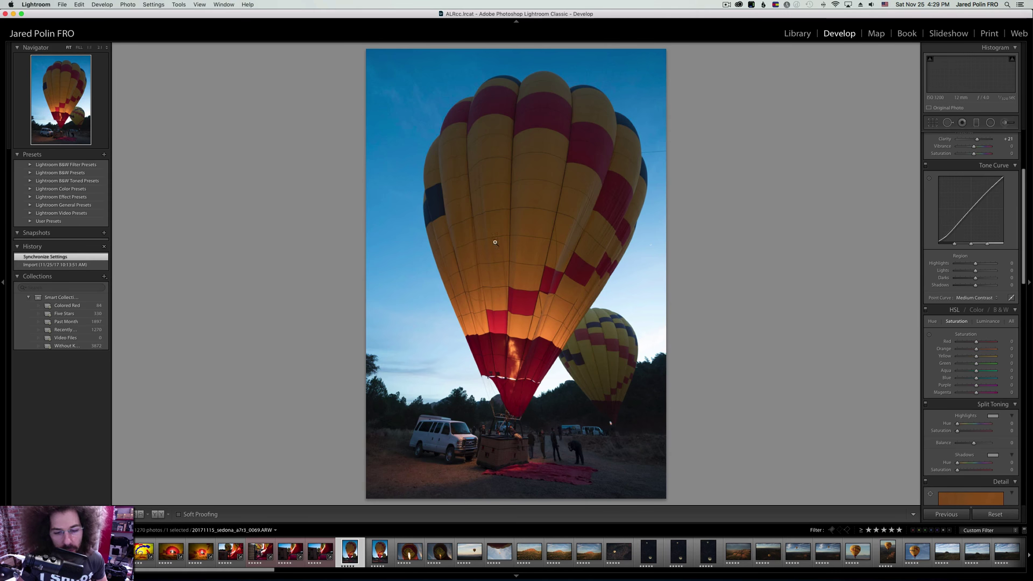
key(Right)
scroll(975, 200, up, 5)
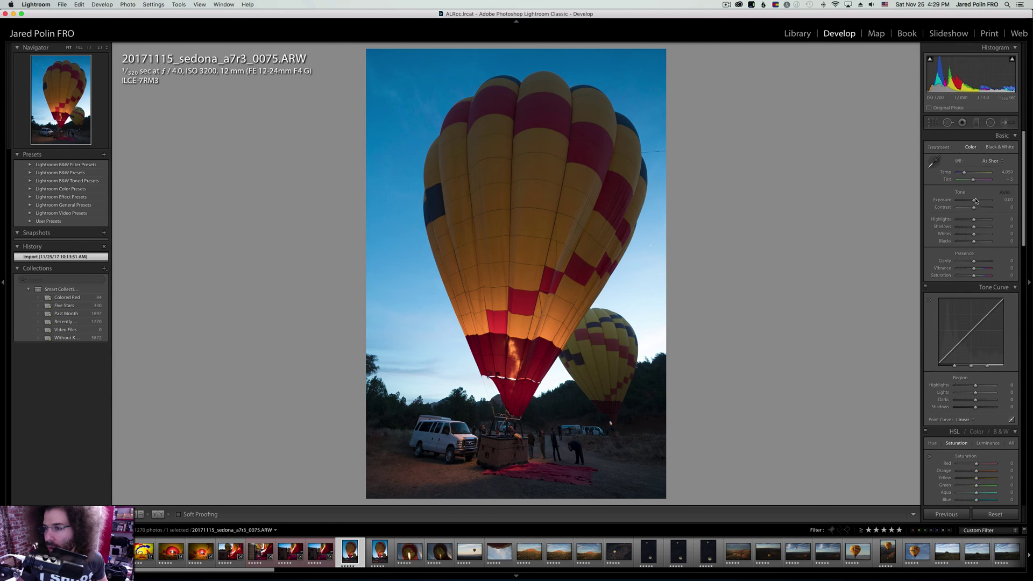
drag(975, 200, 982, 209)
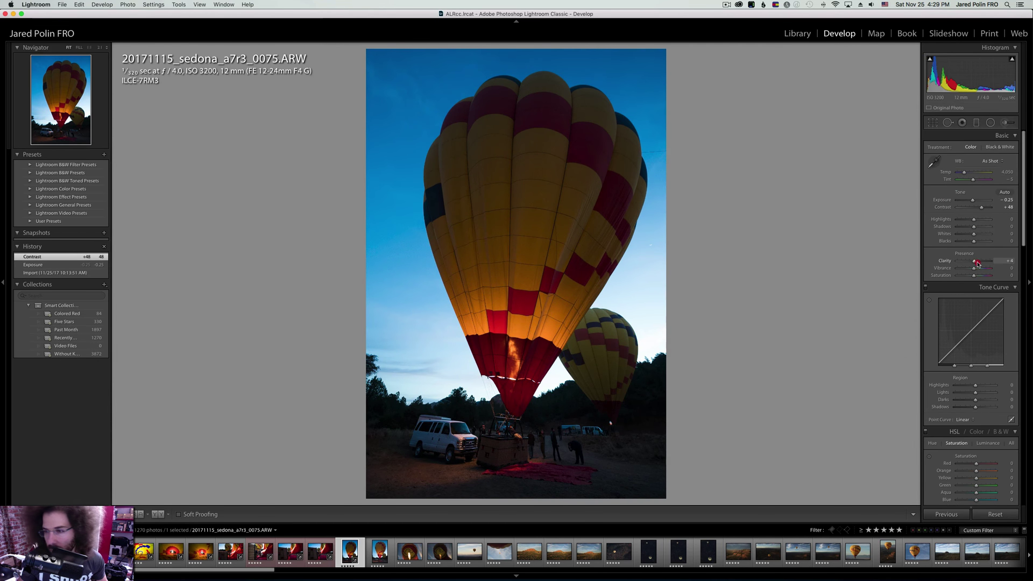
drag(977, 262, 978, 262)
Try the Medium Contrast point curve on the upright balloon photo and return it to Linear.
click(962, 419)
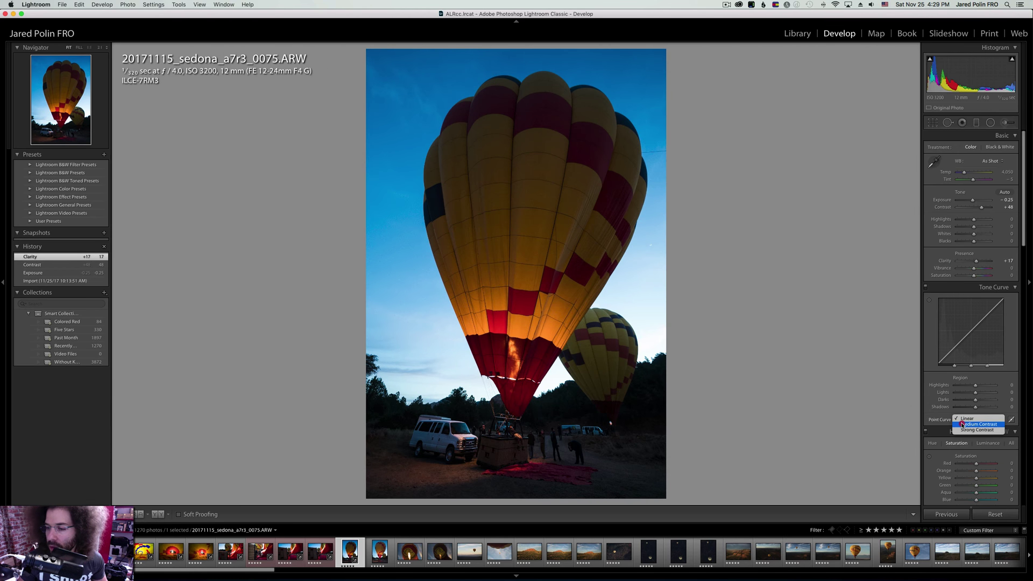
click(951, 426)
click(962, 419)
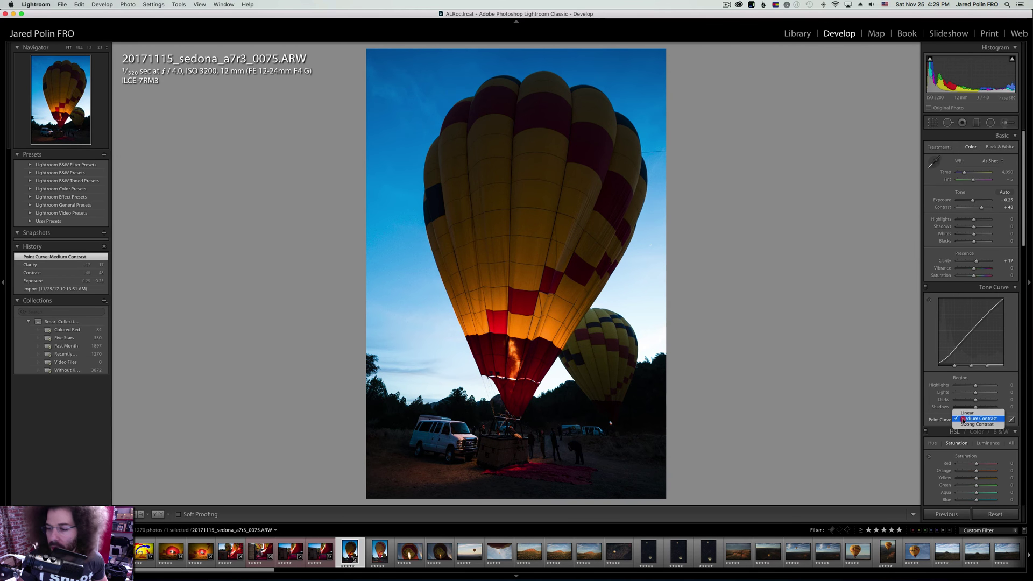
click(960, 413)
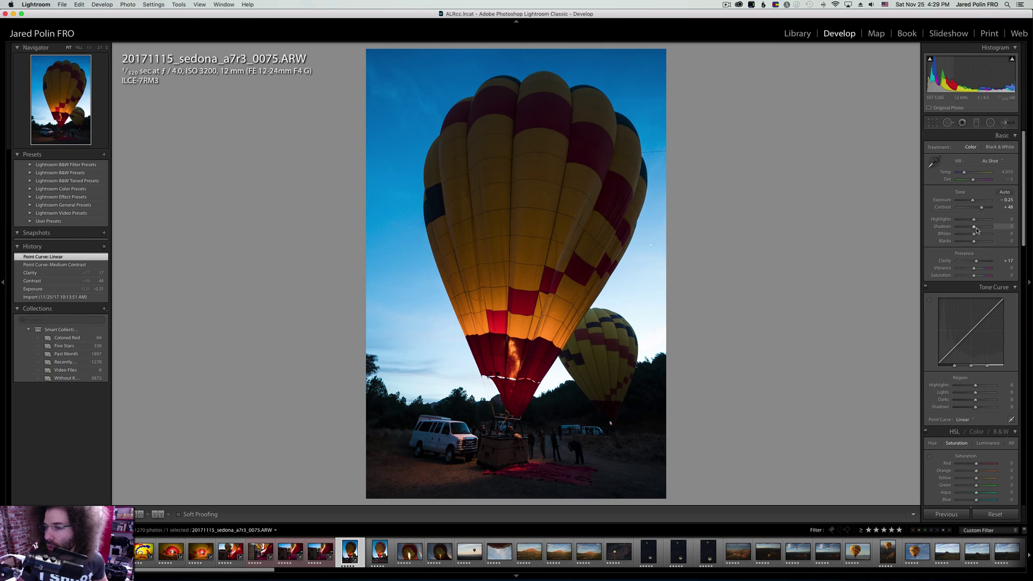
Set the upright balloon photo's shadows to +68, highlights to -39, blacks to -19 and white balance temperature to 4,765.
drag(987, 229, 971, 241)
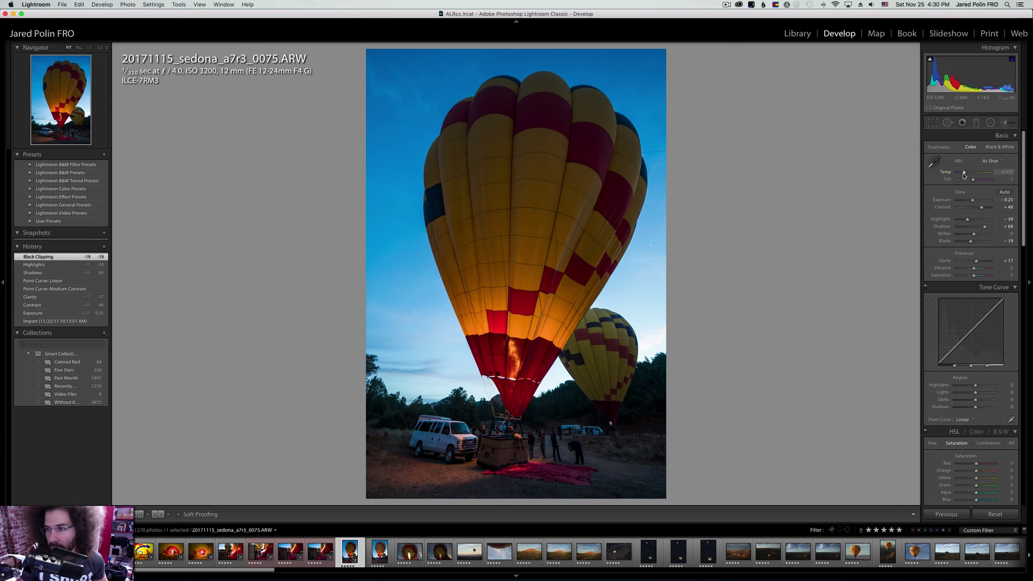
drag(964, 175, 967, 175)
key(super+z)
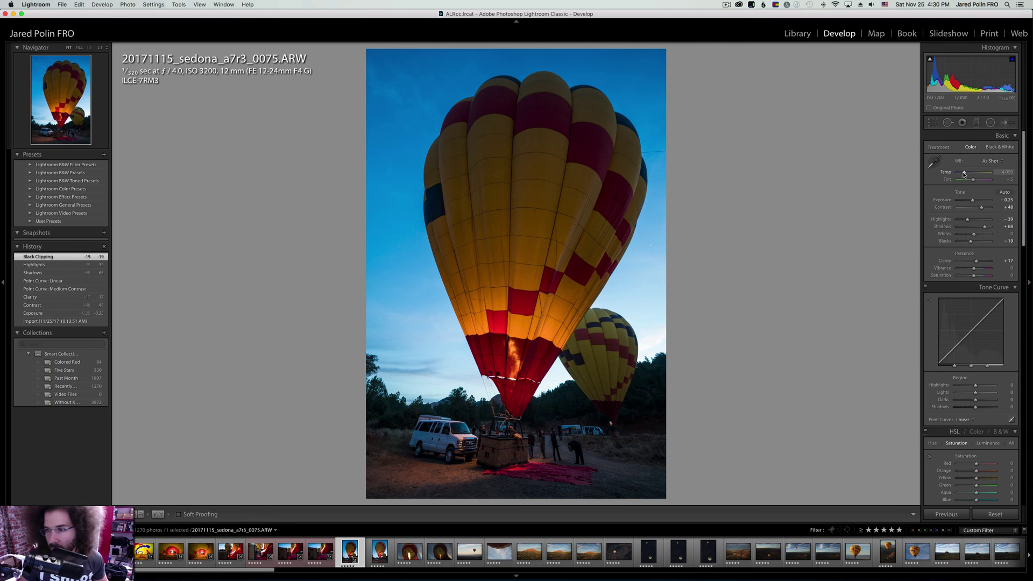
drag(964, 174, 965, 175)
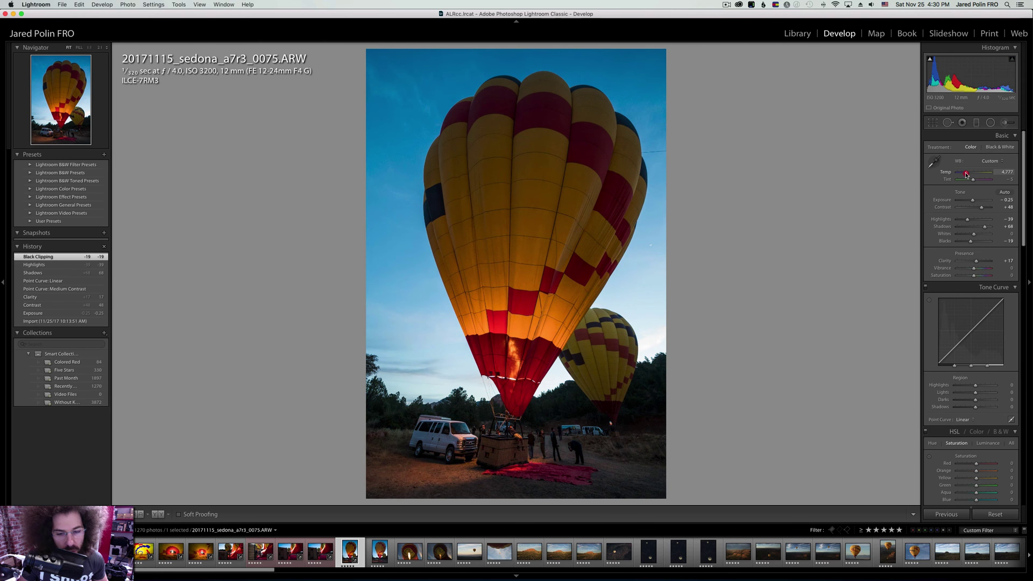
Inspect the basket area of 20171115_sedona_a7r3_0075.ARW, label the photo red and sync its settings to the next balloon photo.
click(509, 395)
drag(417, 248, 510, 184)
key(6)
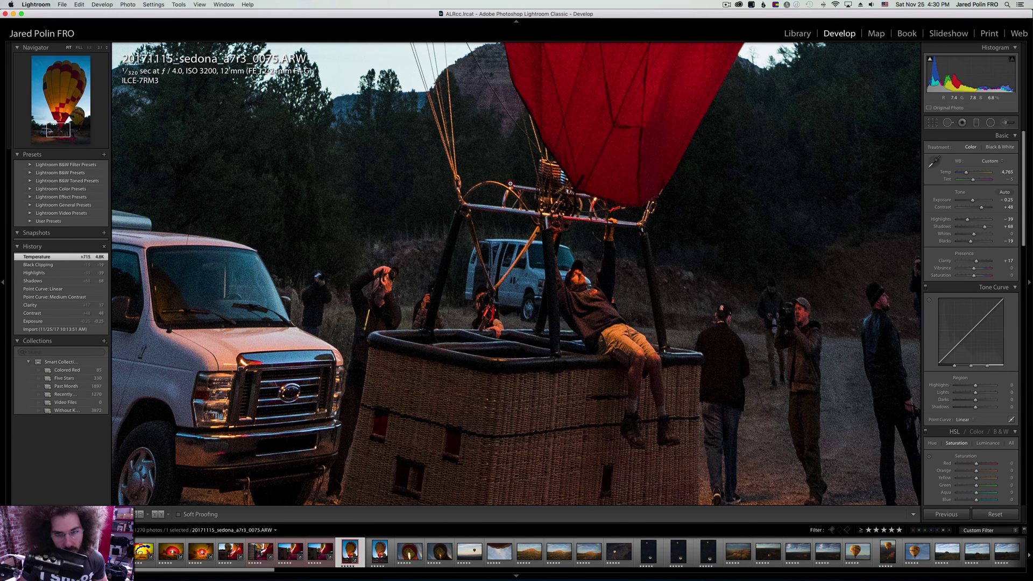
click(454, 275)
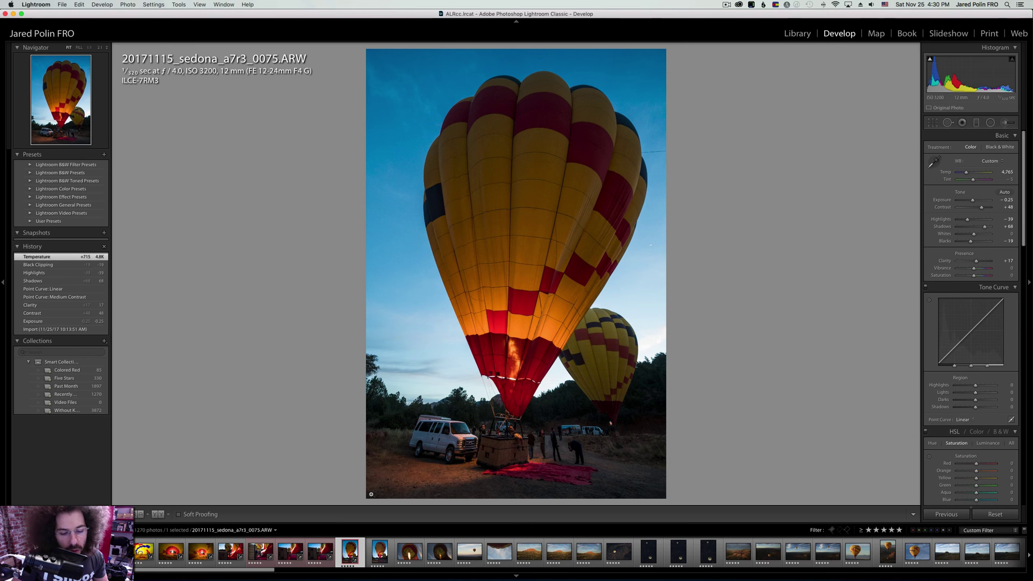
super+click(379, 552)
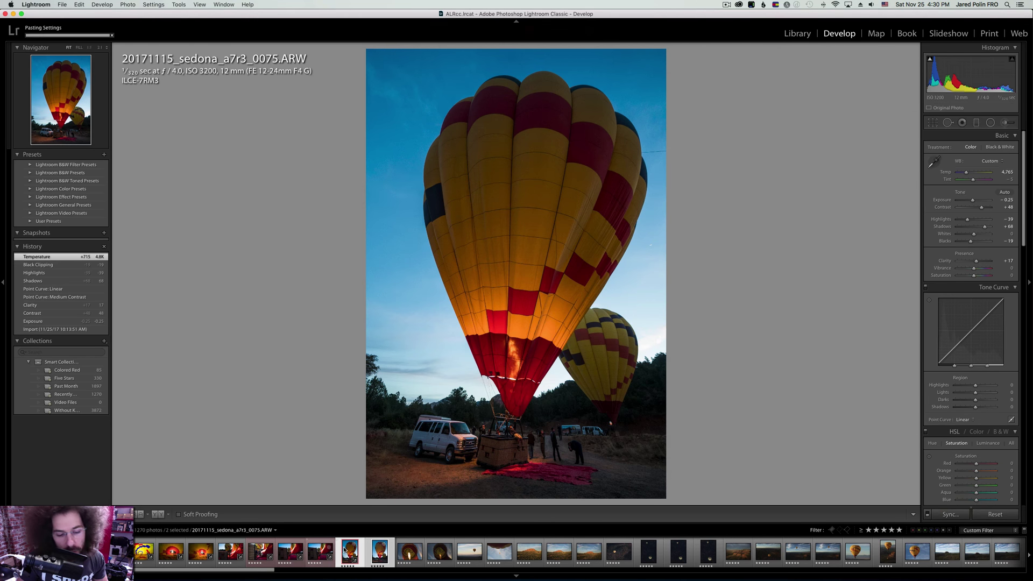
Compare the upright balloon photos 0075 and 0077 in full and around the basket, and label 20171115_sedona_a7r3_0077.ARW red.
click(387, 555)
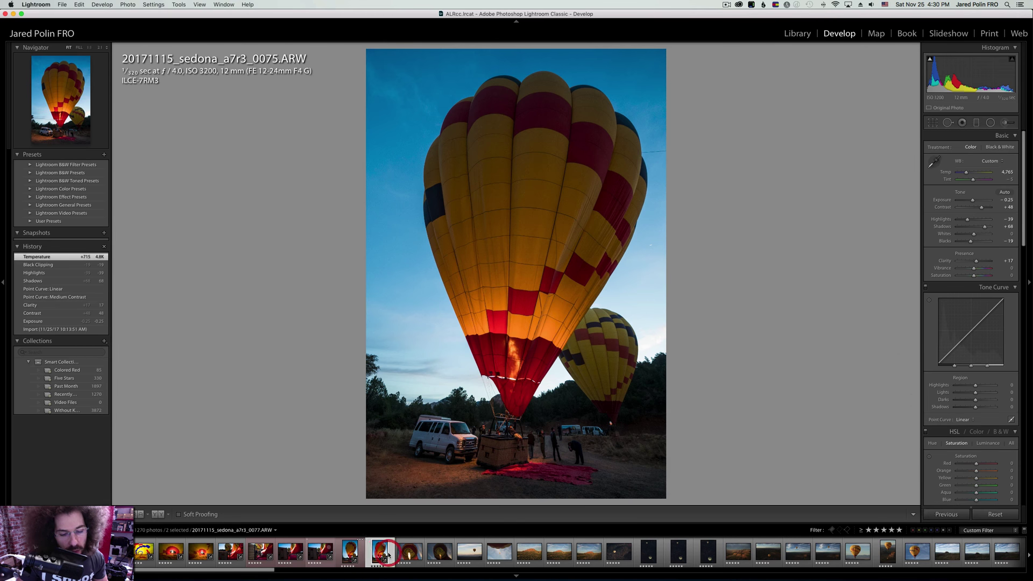
key(Left)
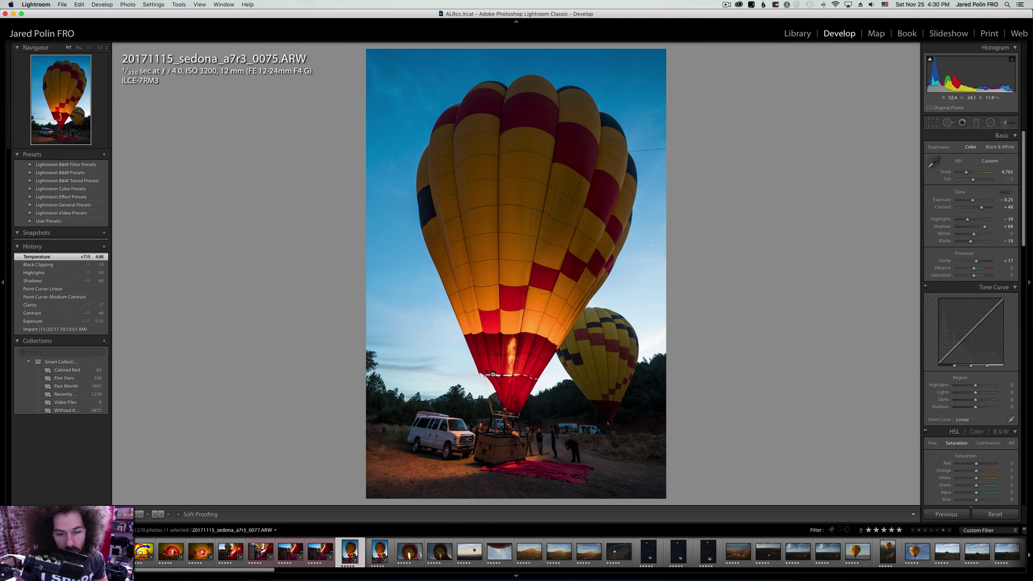
key(Right)
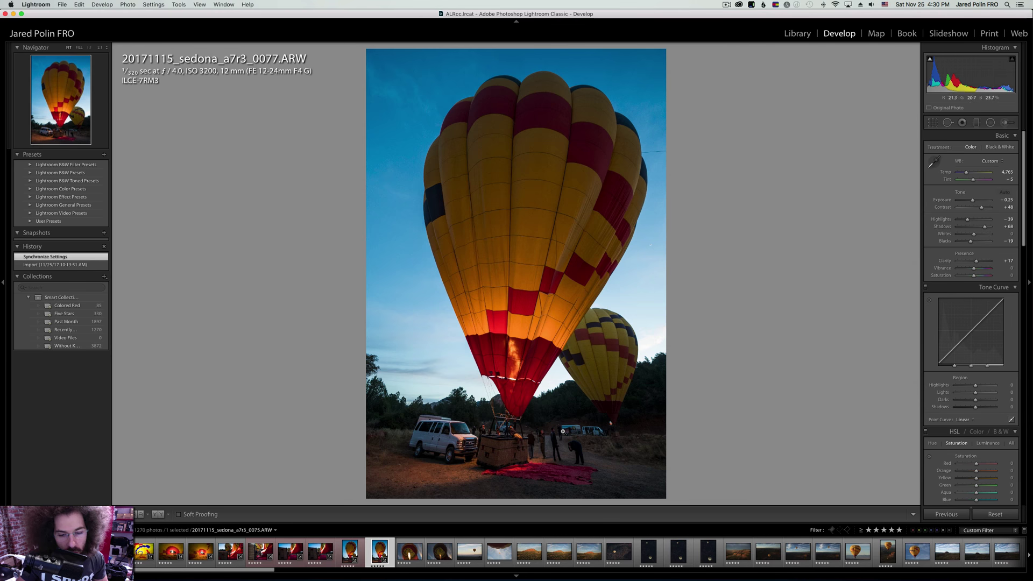
key(Left)
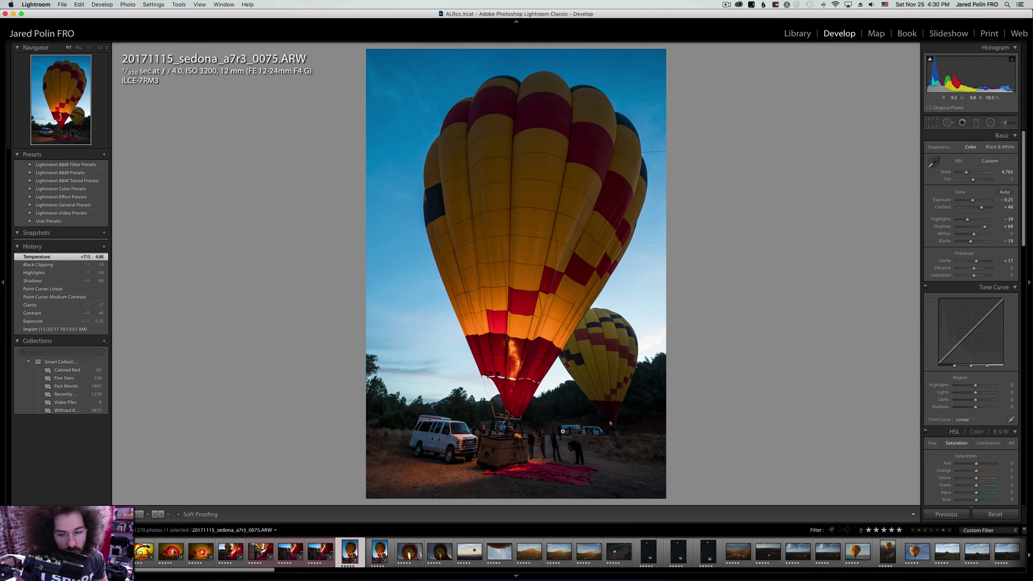
click(493, 425)
drag(493, 425, 480, 376)
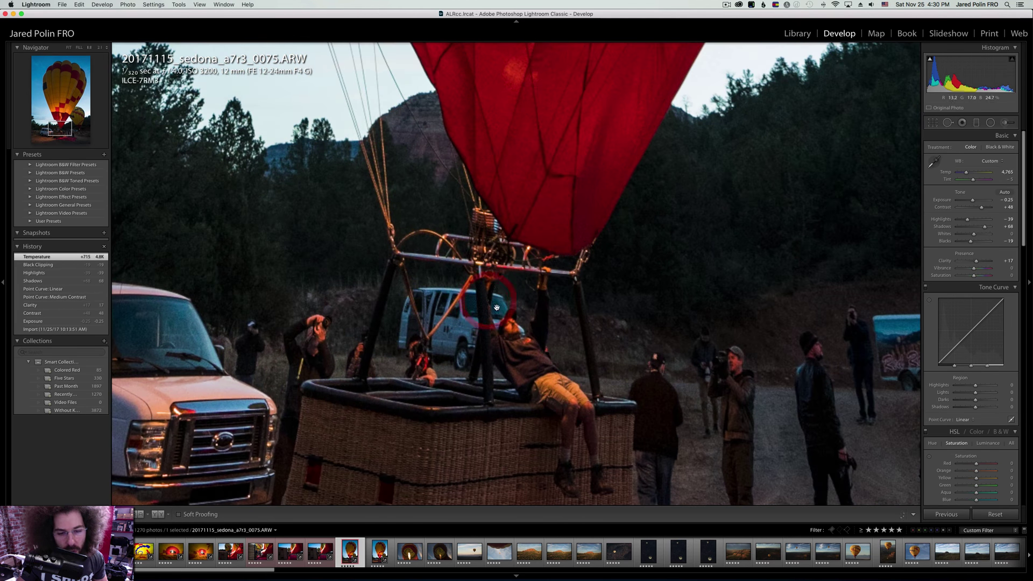
key(Right)
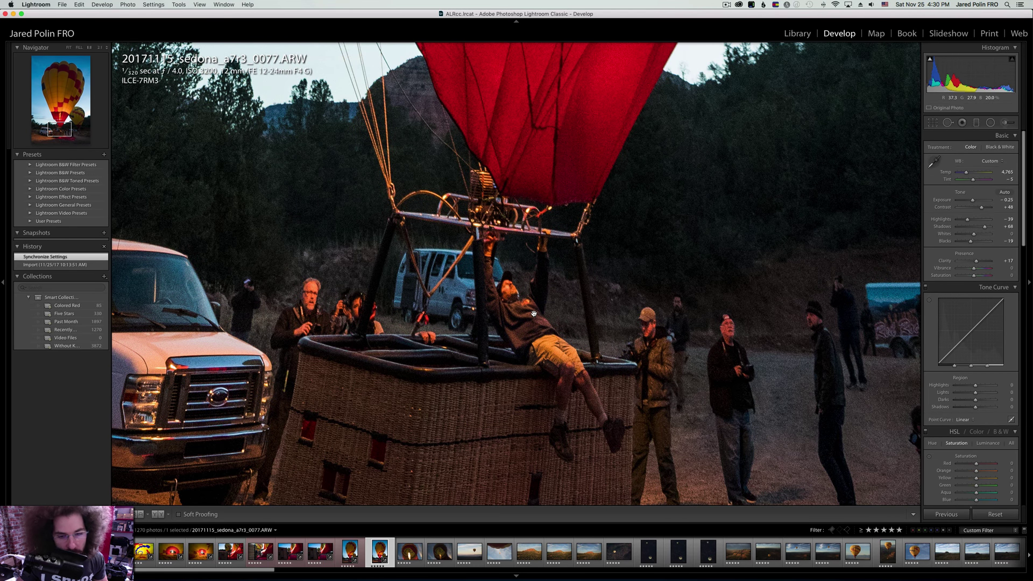
key(Left)
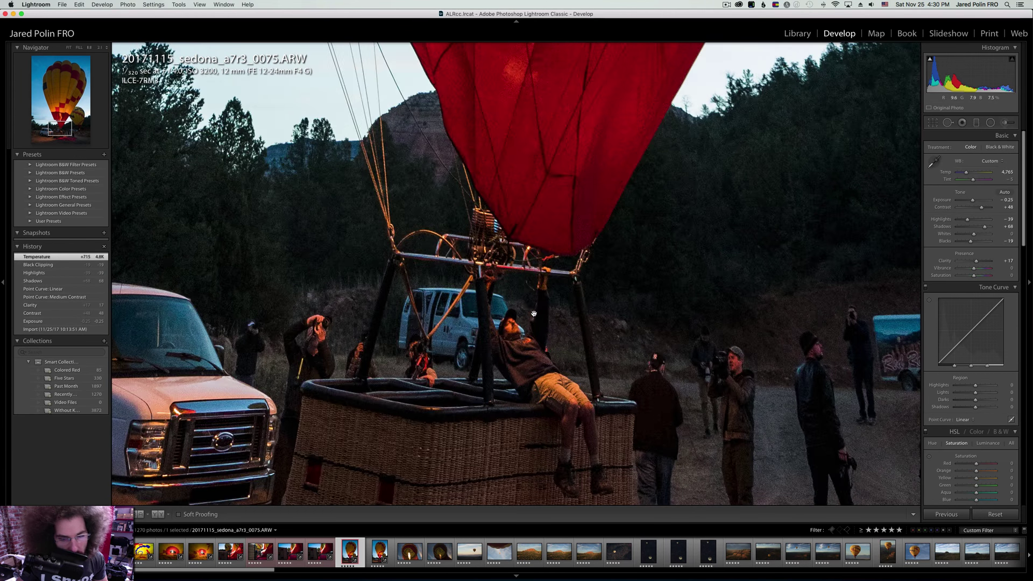
key(Right)
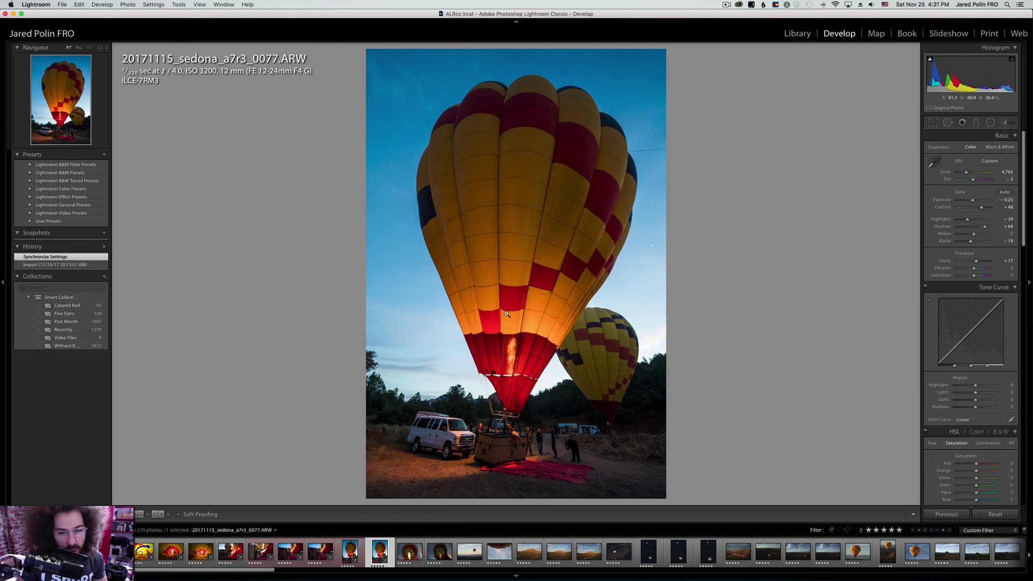
key(6)
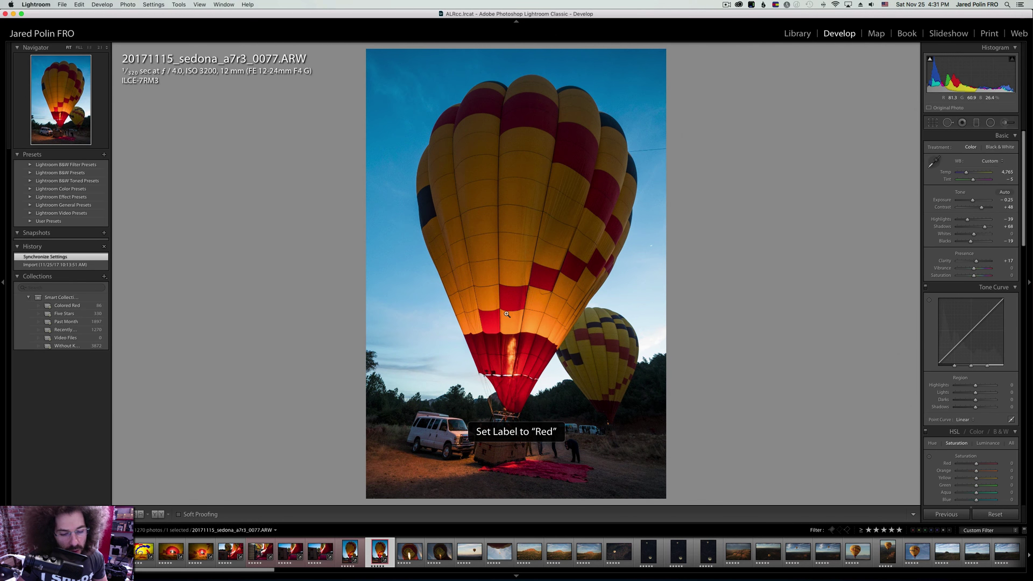
Compare the basket area and full frame of photos 0077 and 0075 again, and clear the red label from 0075.
click(511, 338)
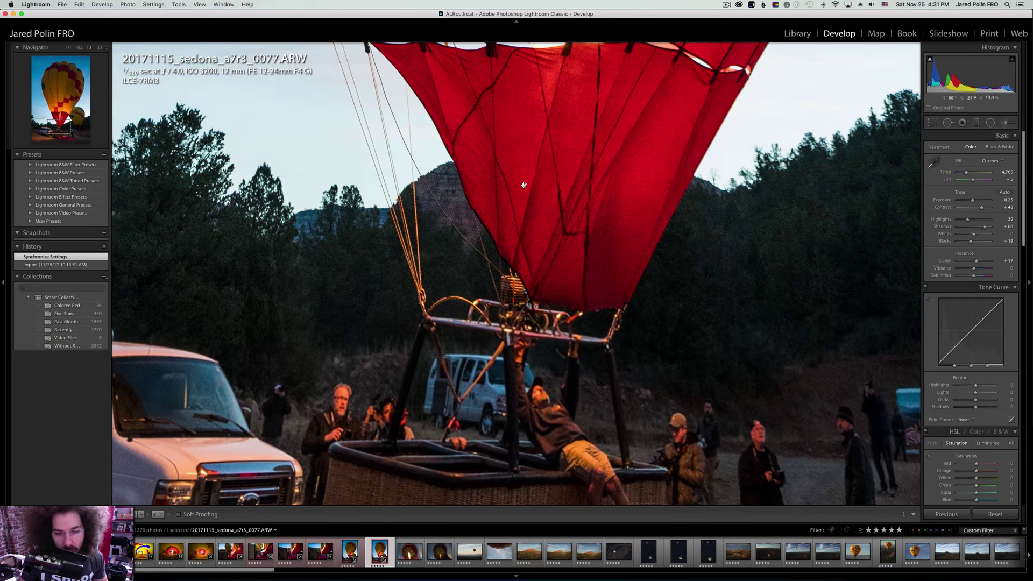
drag(524, 185, 526, 181)
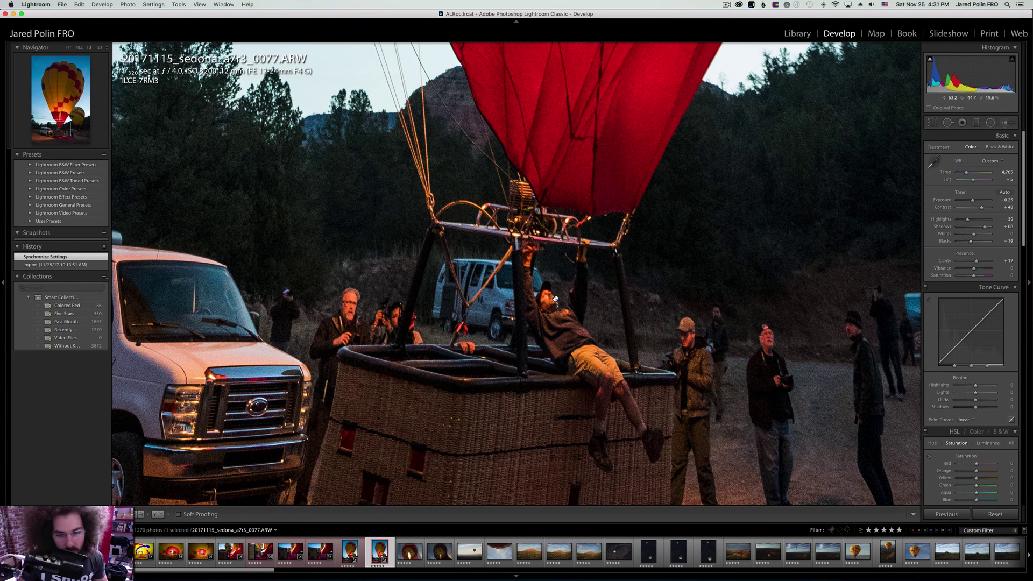
key(Left)
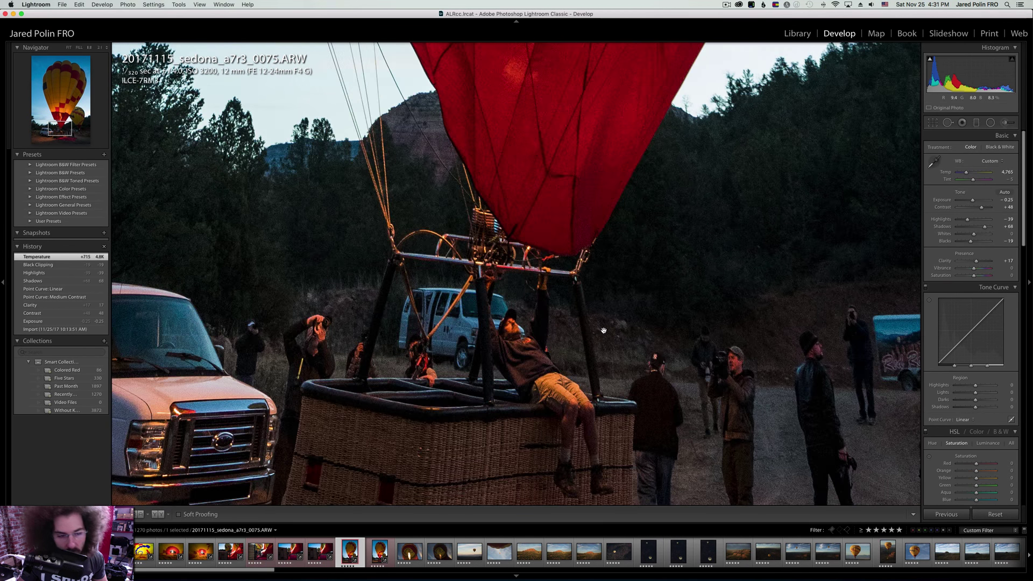
key(Right)
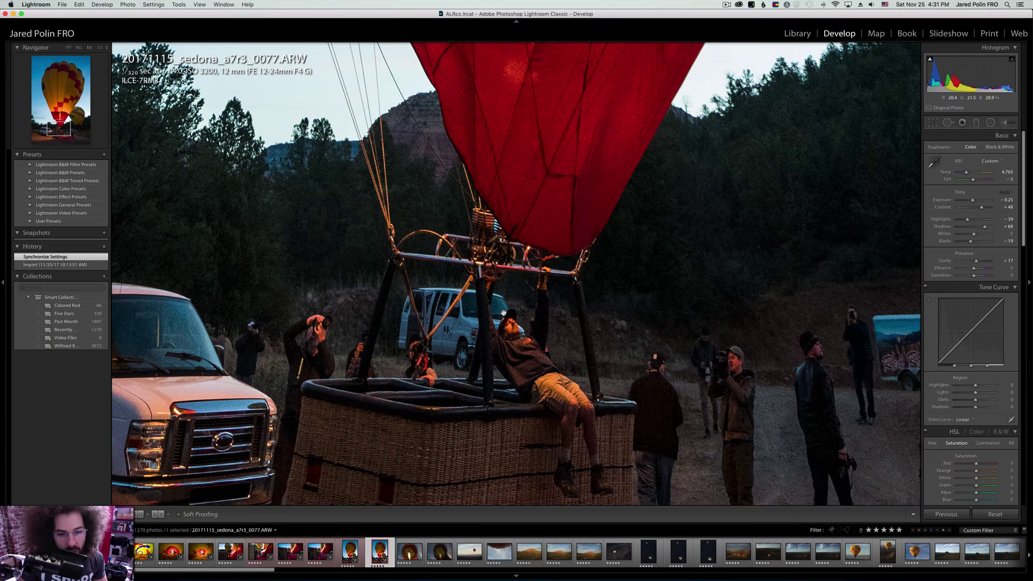
click(529, 314)
key(Left)
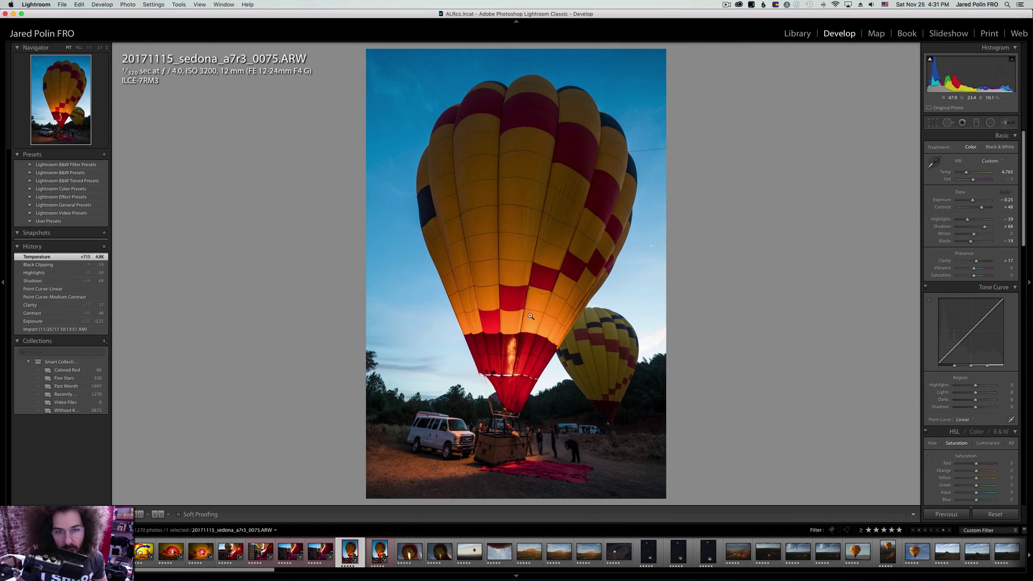
key(Right)
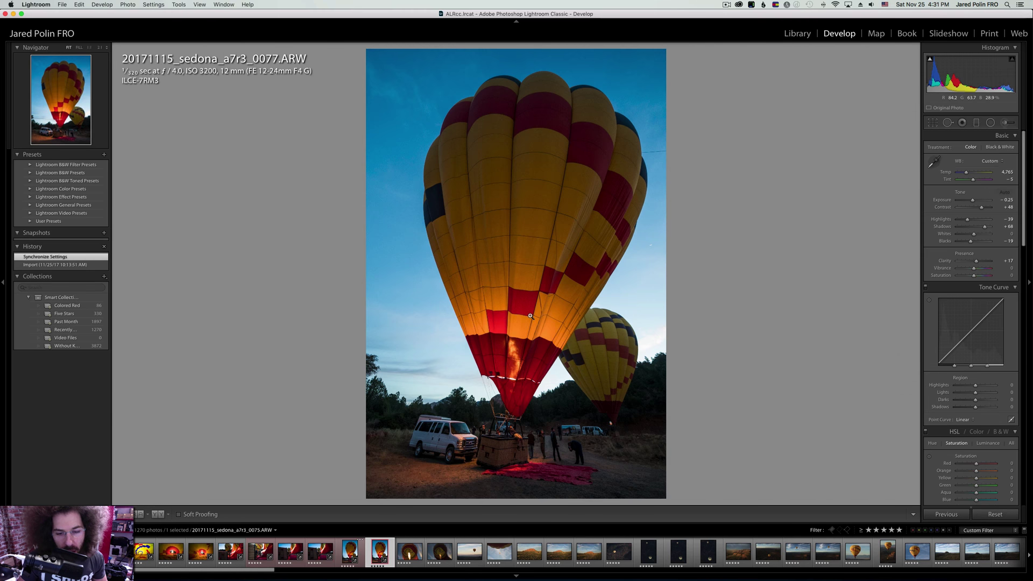
key(Left)
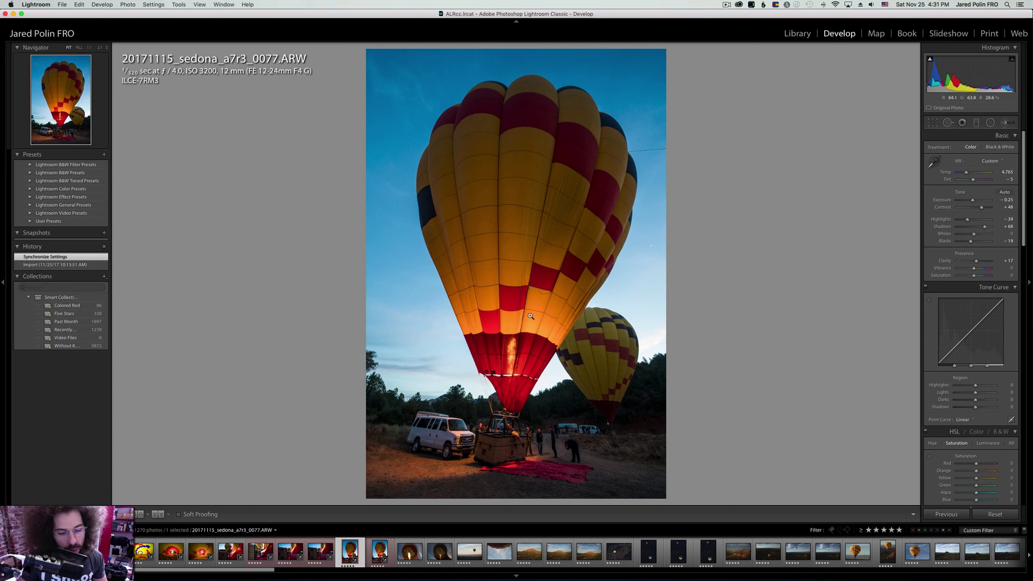
key(6)
key(Right)
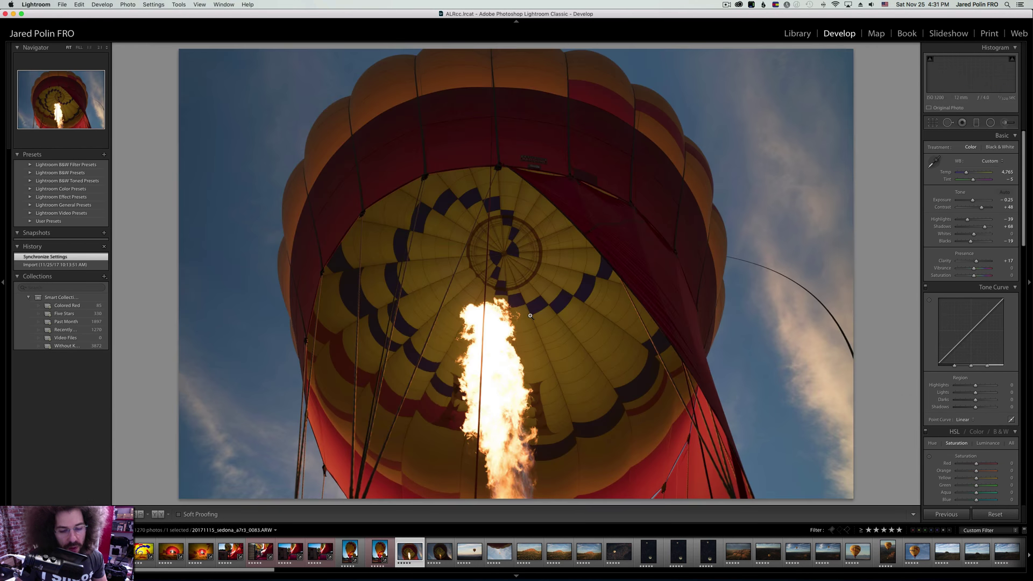
key(super+z)
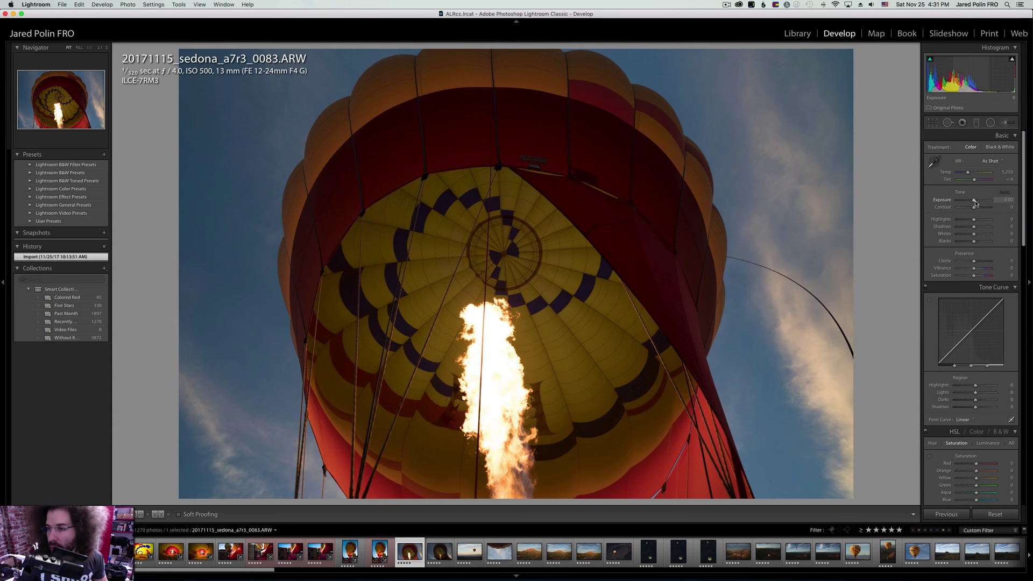
Set 20171115_sedona_a7r3_0083.ARW to exposure -0.25, contrast +35, highlights -100, shadows +81, whites +24 and clarity +31, with the Medium Contrast point curve.
mouse_move(972, 200)
mouse_down()
mouse_move(962, 220)
mouse_move(979, 210)
mouse_up()
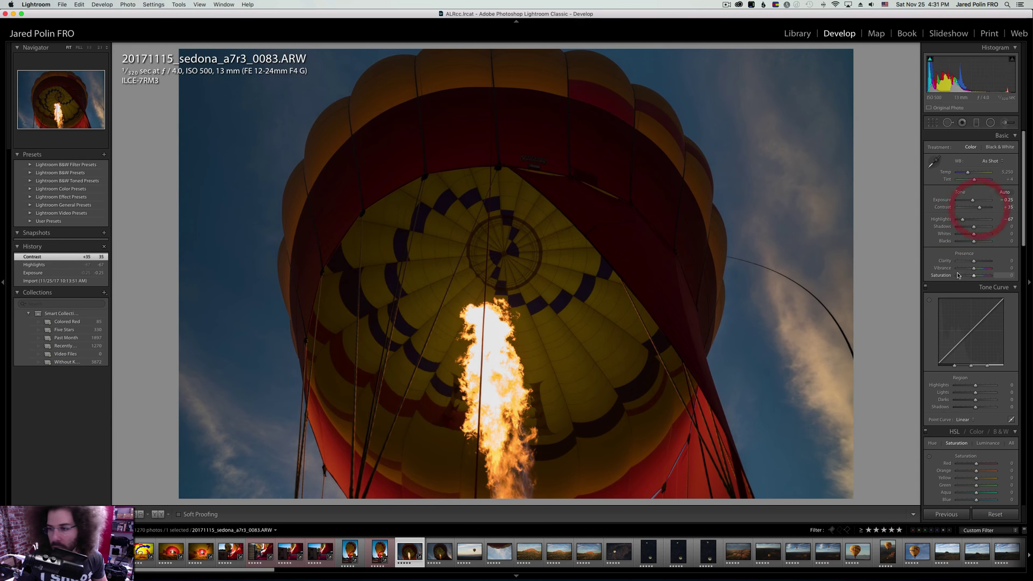
drag(978, 265, 983, 264)
click(963, 419)
click(952, 424)
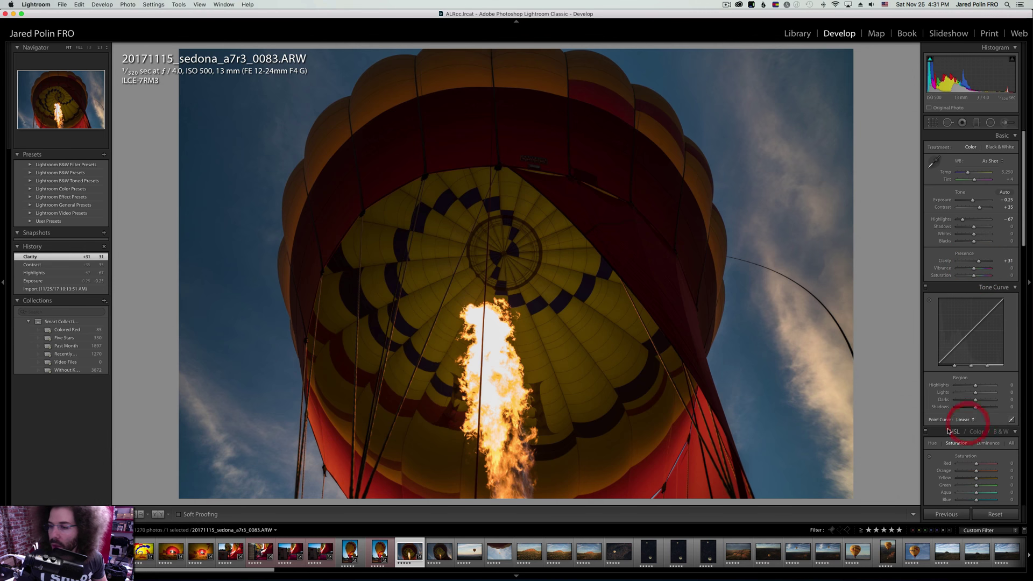
drag(981, 229, 957, 220)
drag(957, 220, 957, 221)
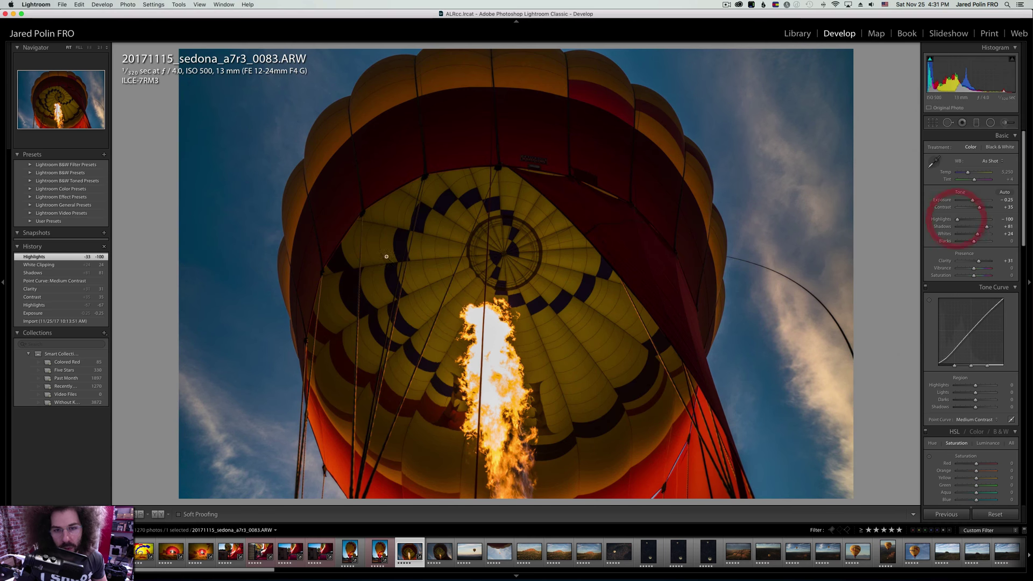
Compare the burner flame photo 0083 with 20171115_sedona_a7r3_0090.ARW and remove the star rating from 0090.
key(Right)
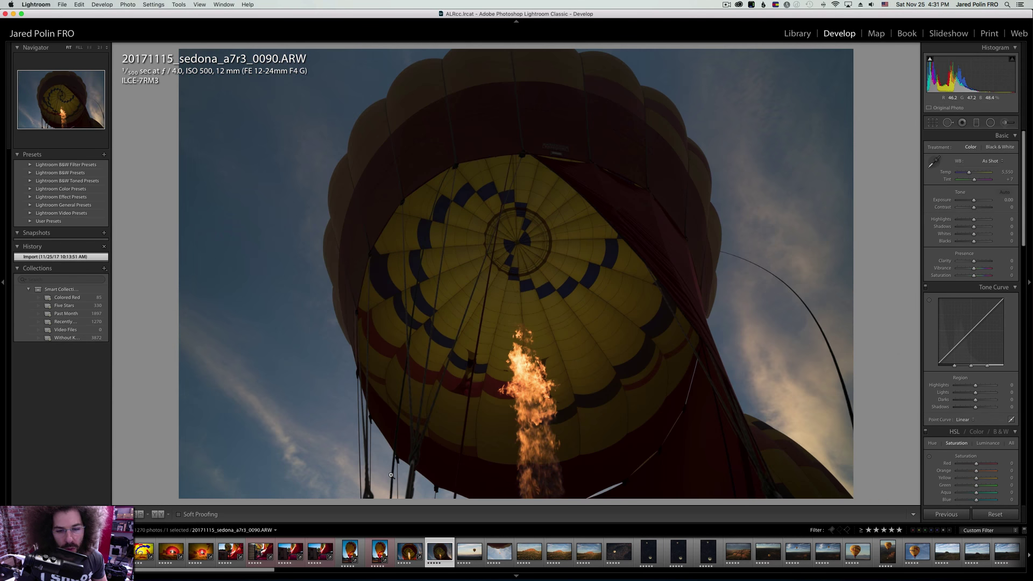
key(Left)
key(Right)
key(0)
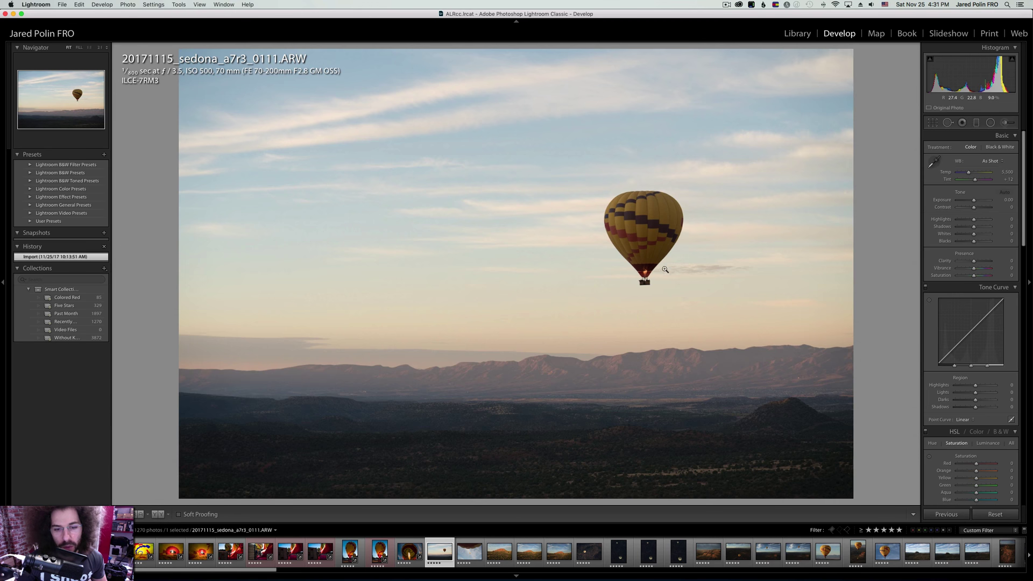
Inspect the distant balloon in 20171115_sedona_a7r3_0111.ARW and set exposure to -1.20, contrast to +35 and clarity to +34.
drag(663, 269, 560, 306)
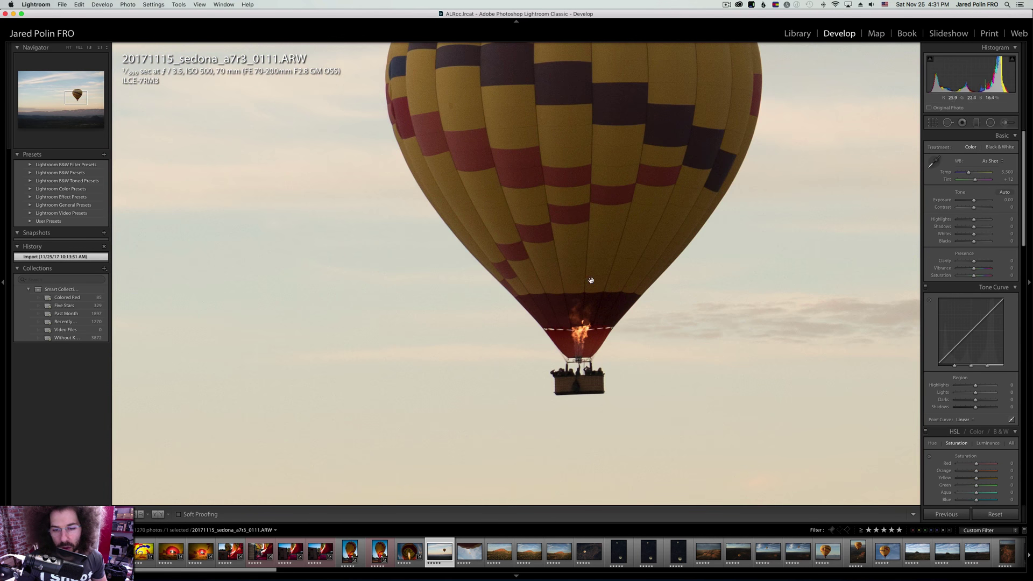
click(613, 326)
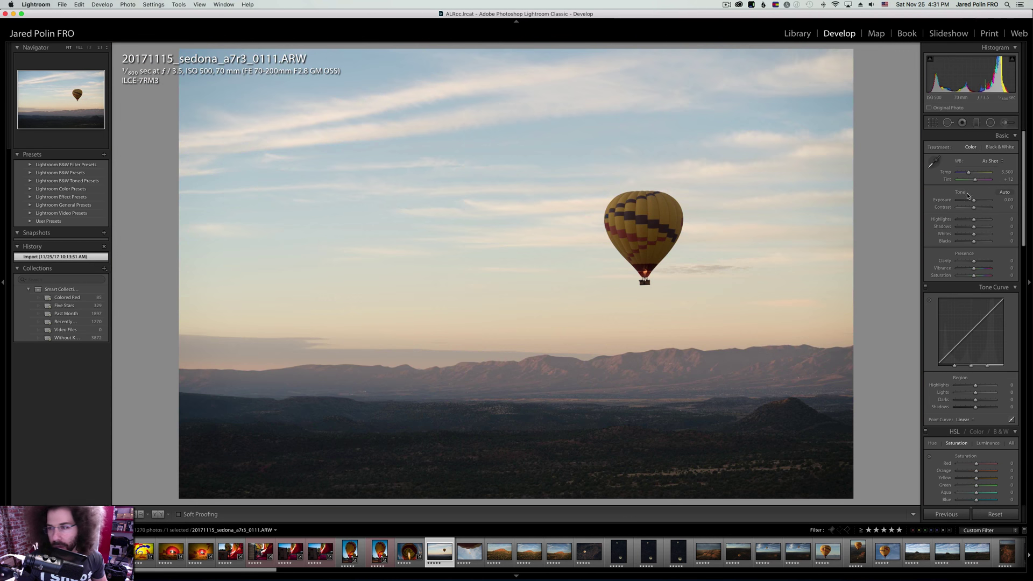
click(969, 200)
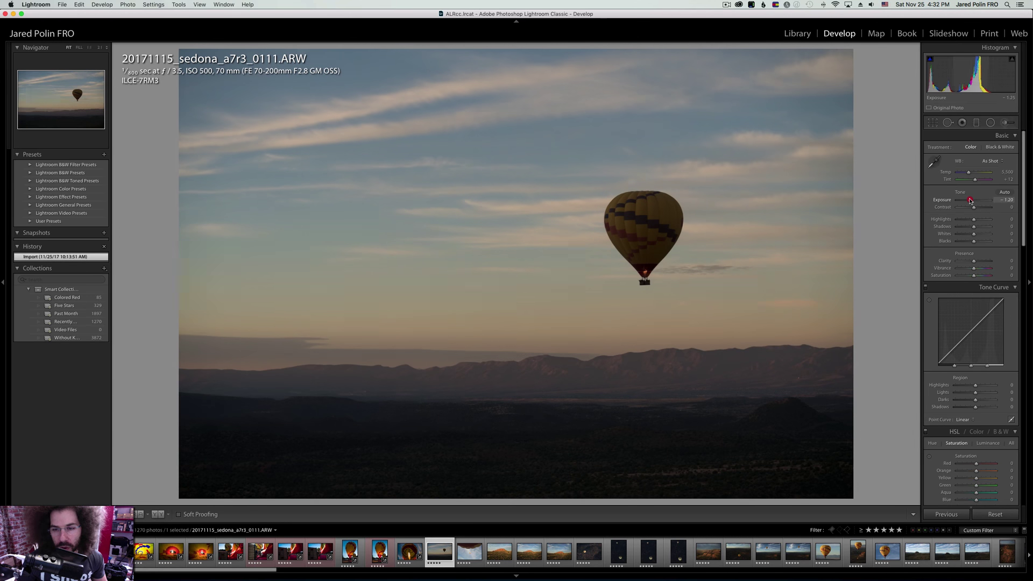
drag(969, 201, 970, 201)
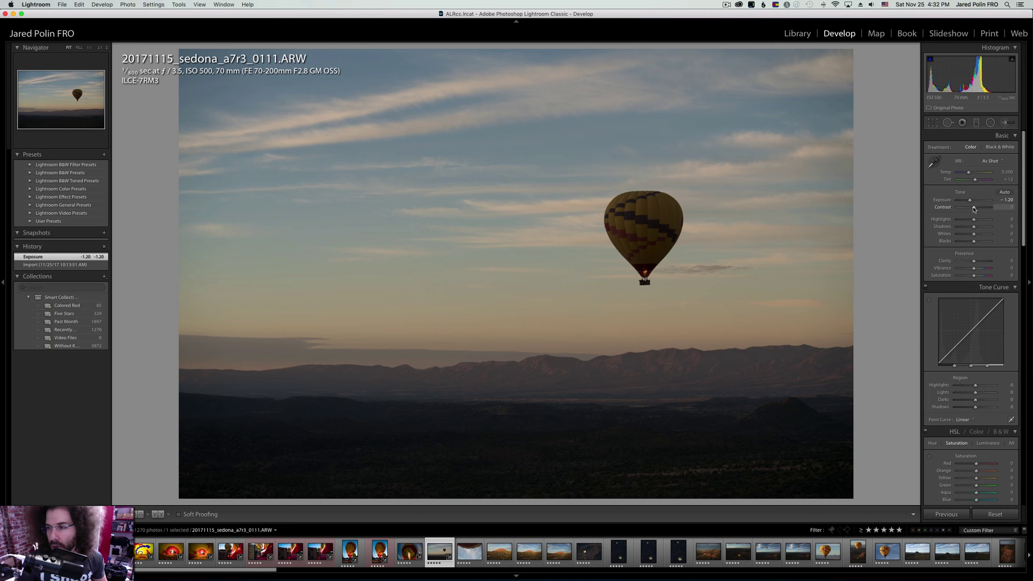
drag(978, 209, 975, 226)
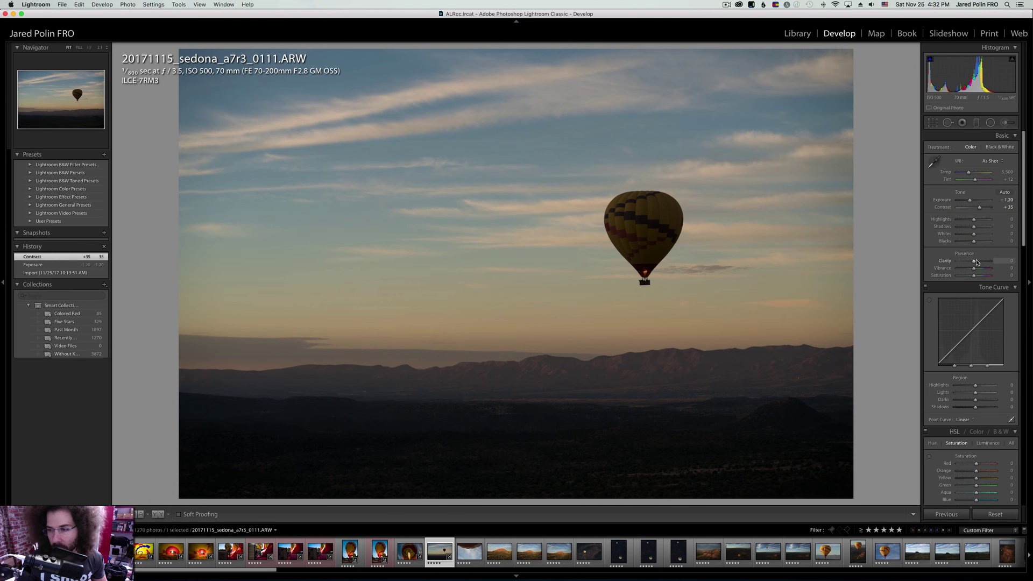
drag(979, 263, 978, 262)
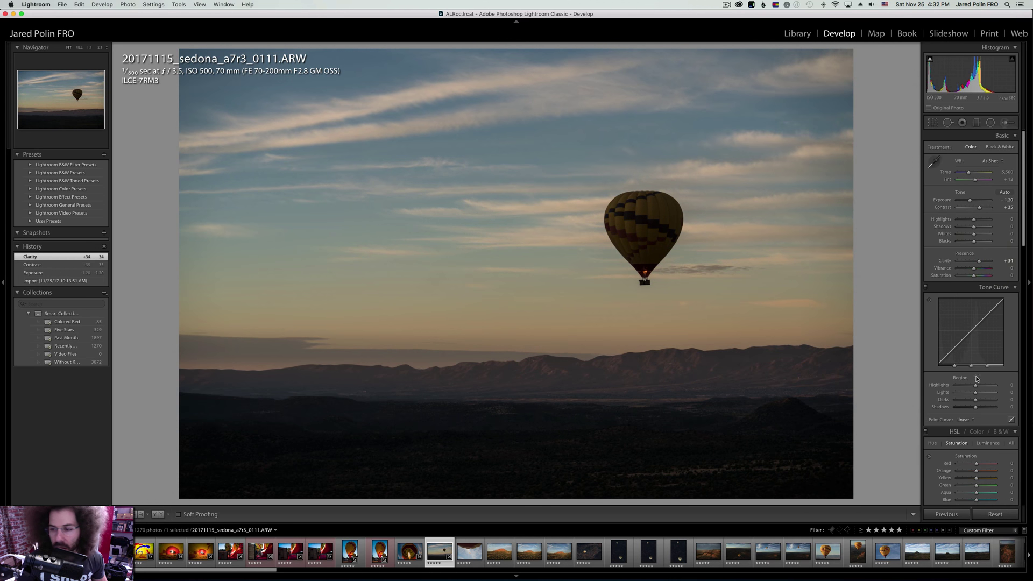
Apply the Medium Contrast point curve to the distant balloon photo and set shadows to +80 and highlights to +9.
click(969, 419)
click(963, 426)
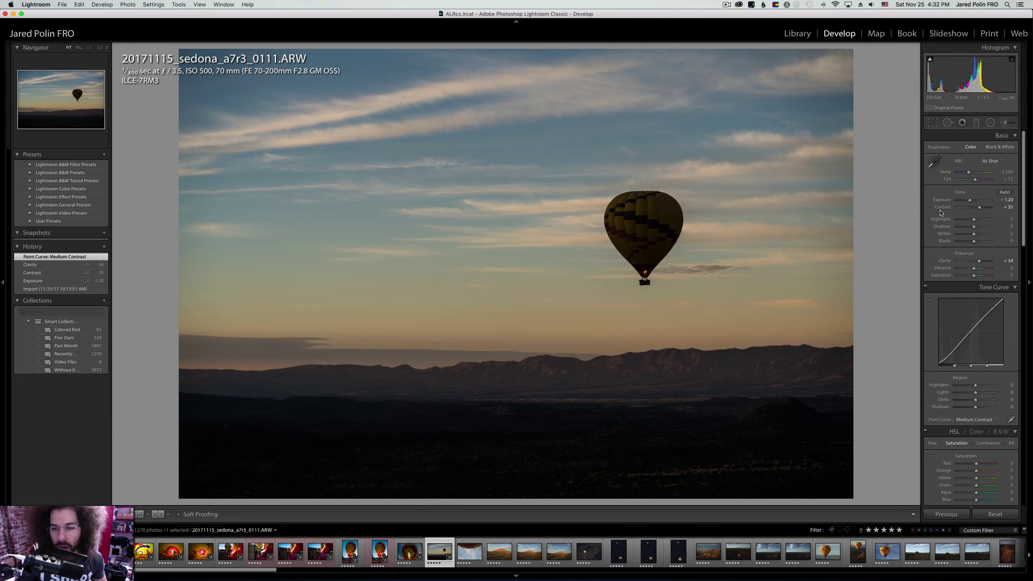
mouse_move(984, 230)
mouse_down()
mouse_move(958, 221)
mouse_move(975, 220)
mouse_up()
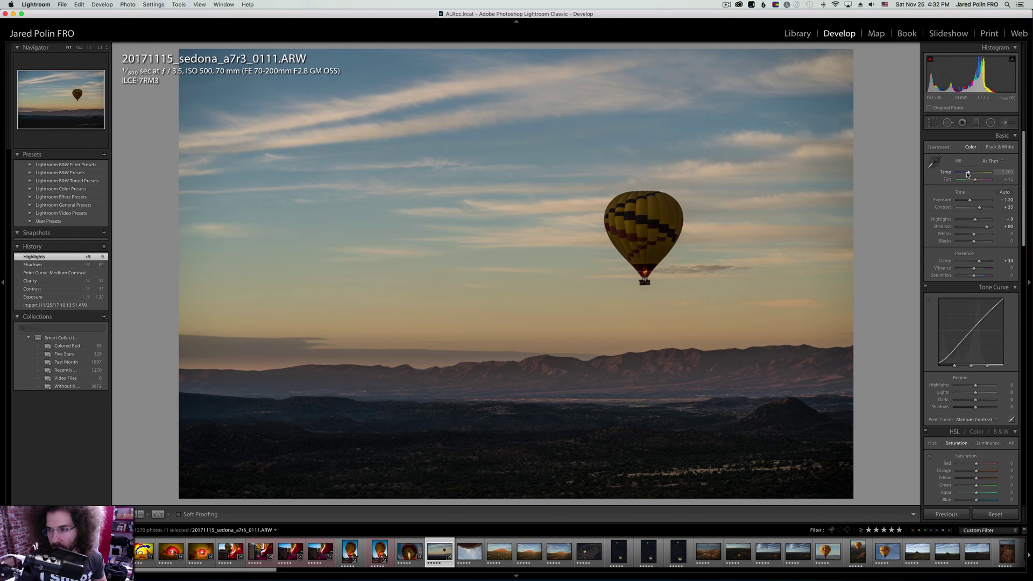
Warm the distant balloon photo's white balance temperature to 6,413, and try a tint of -9 and undo it.
drag(968, 174, 969, 173)
click(631, 253)
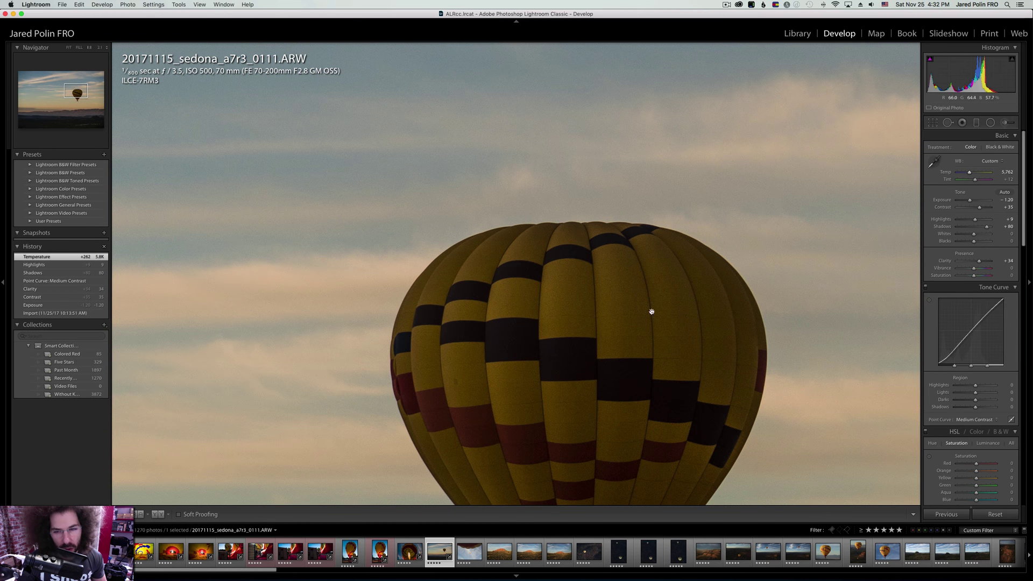
click(610, 244)
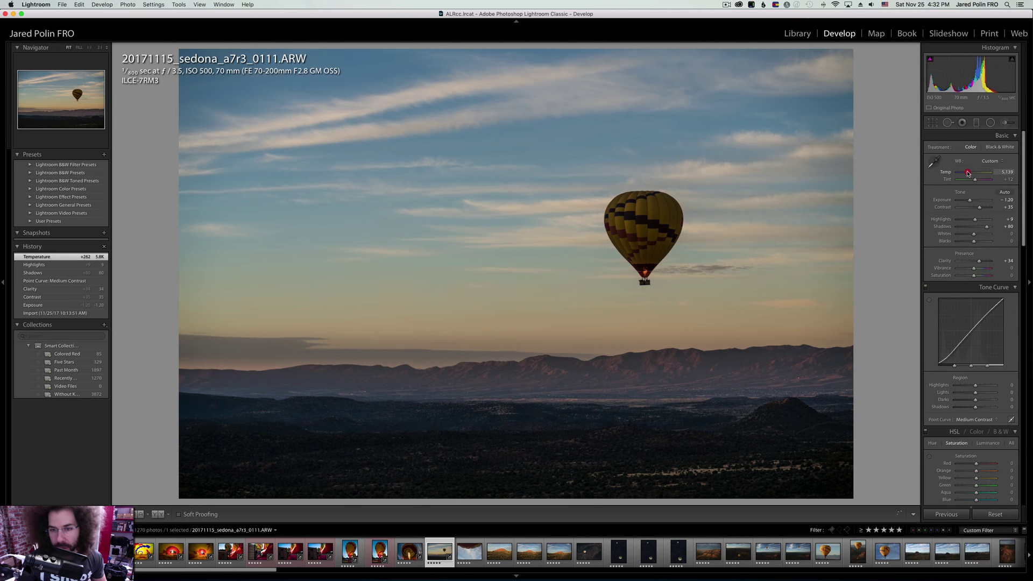
drag(967, 173, 972, 181)
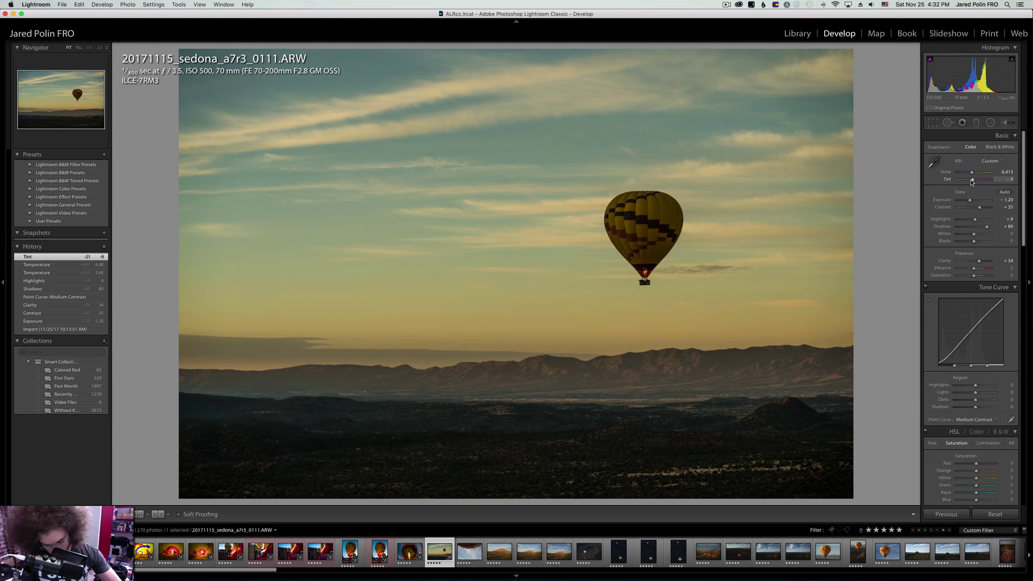
key(super+z)
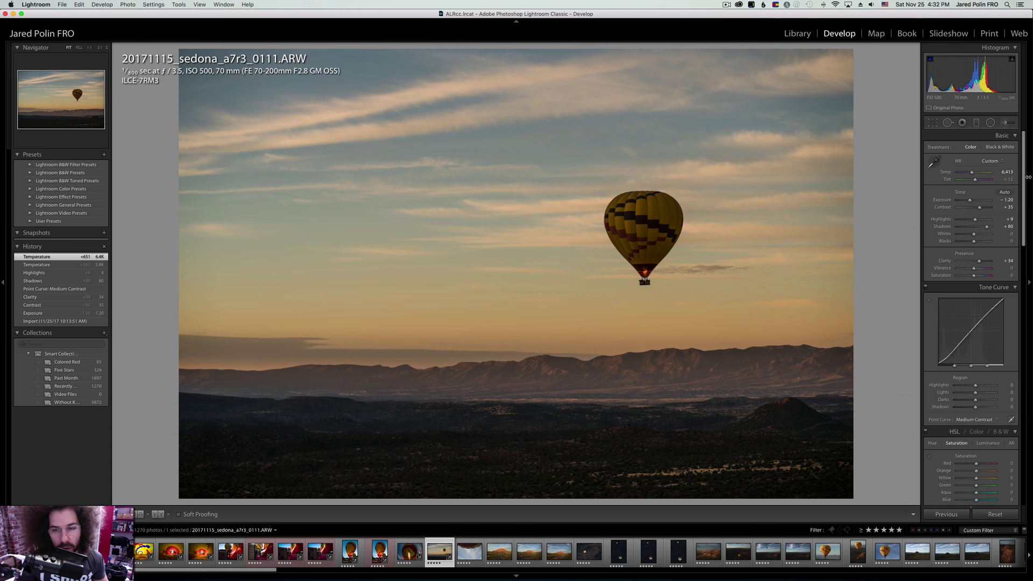
Set the distant balloon photo's whites to +33, blacks to +11, contrast to +60 and highlights to +15.
drag(973, 234, 979, 235)
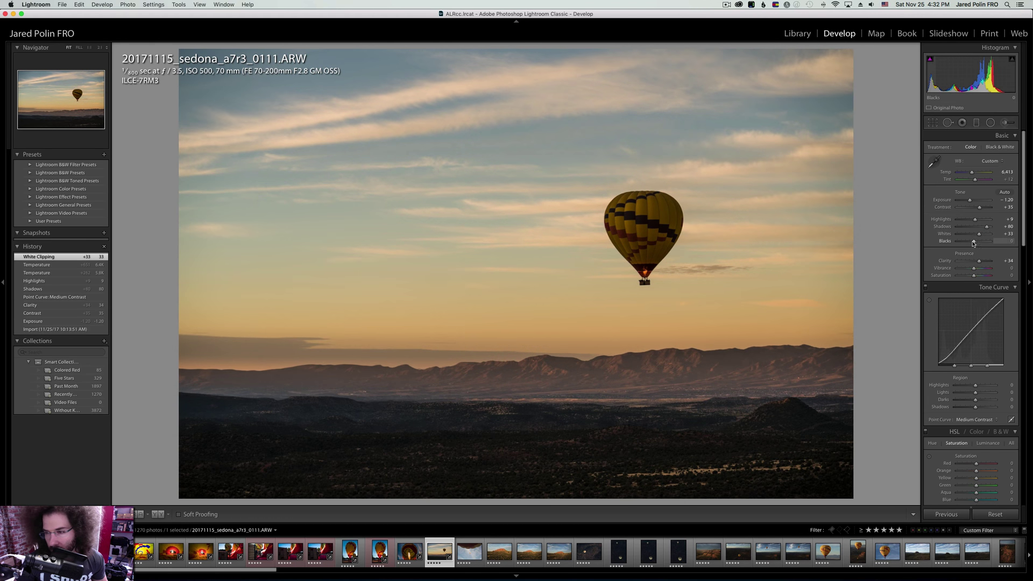
drag(972, 243, 983, 210)
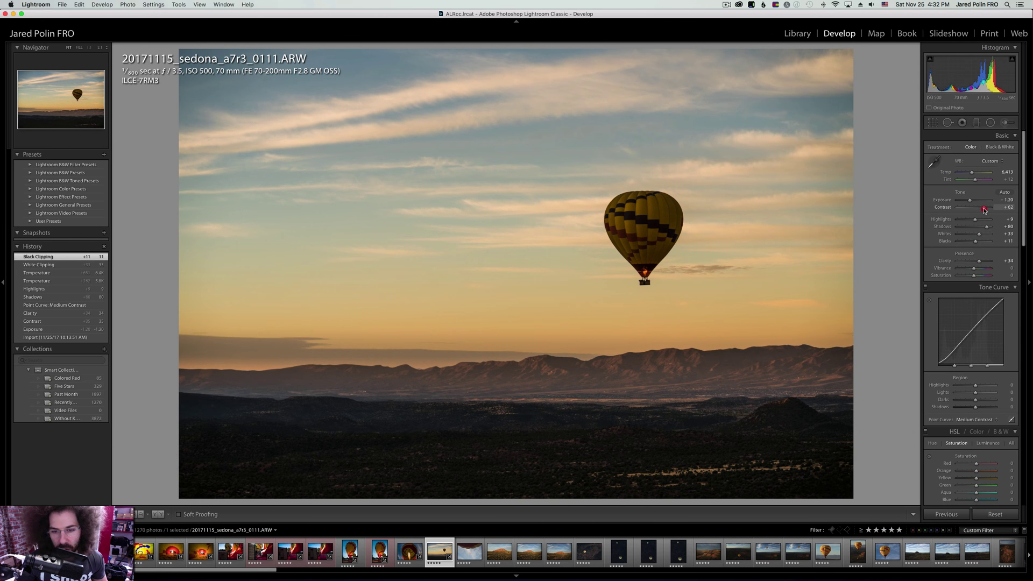
mouse_move(984, 211)
mouse_down()
mouse_move(959, 220)
mouse_move(975, 219)
mouse_up()
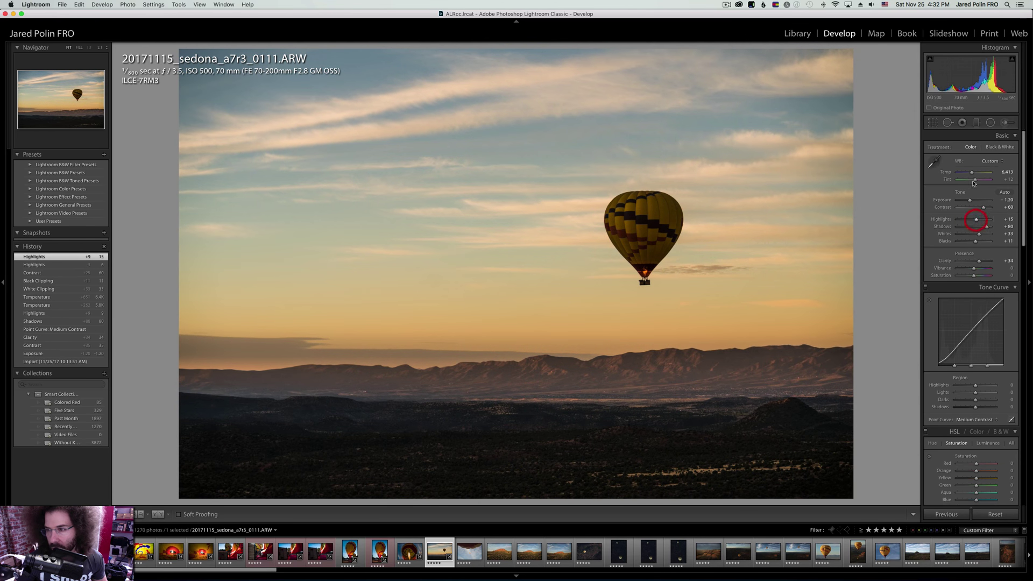
Set the distant balloon photo's temperature to 5,963, inspect the basket up close, and label the photo red.
drag(971, 173, 970, 172)
click(651, 262)
key(6)
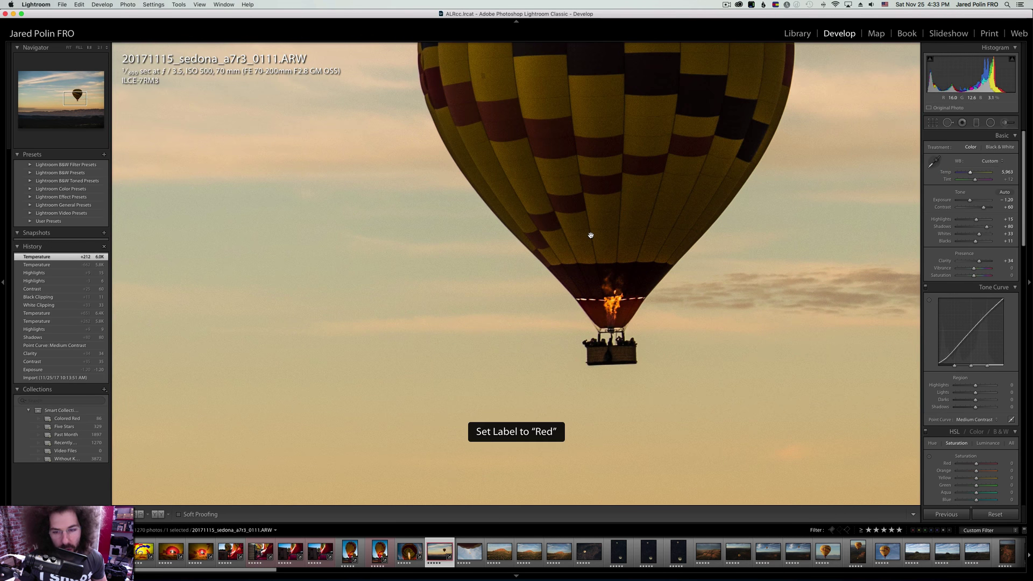
click(623, 239)
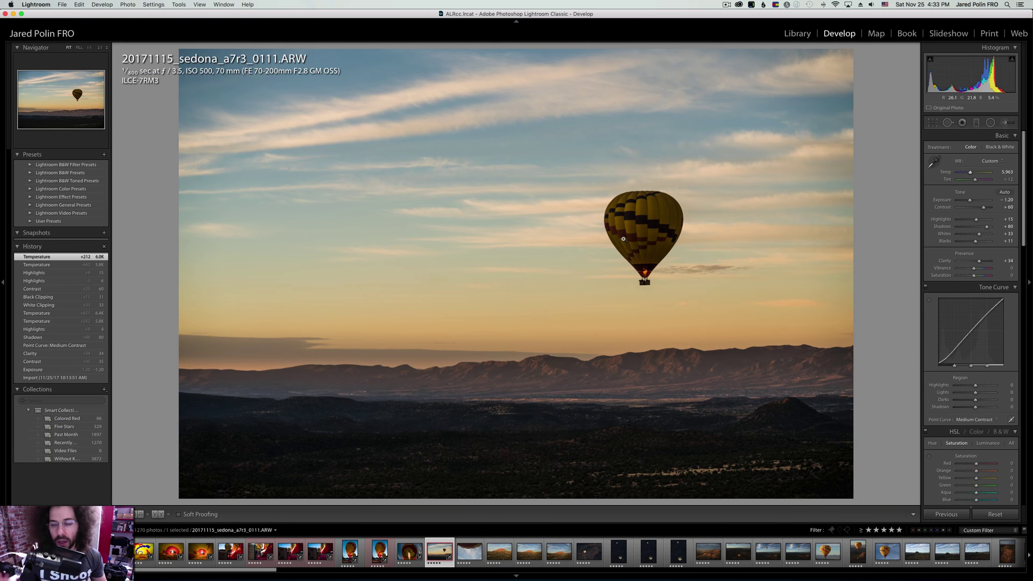
Open 20171115_sedona_a7r3_0127.ARW and set exposure to -1.14, contrast to +61 and clarity to +28 with the Medium Contrast point curve.
key(Right)
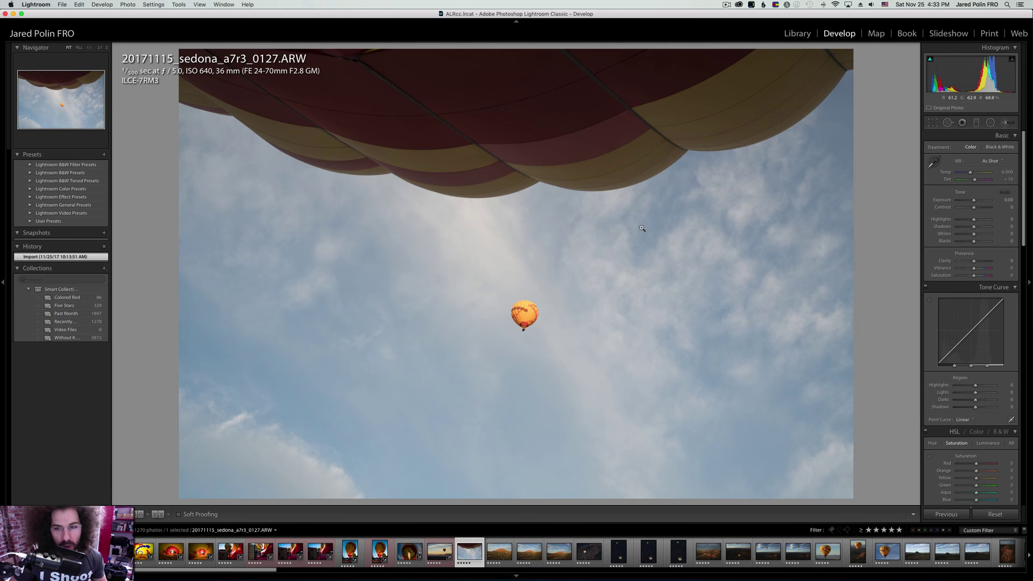
drag(973, 200, 970, 199)
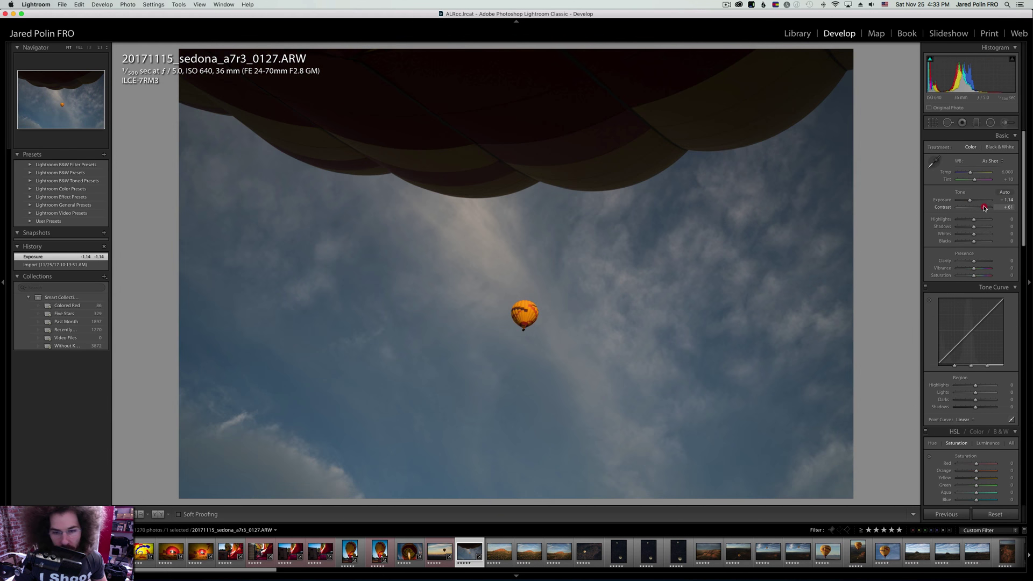
click(984, 207)
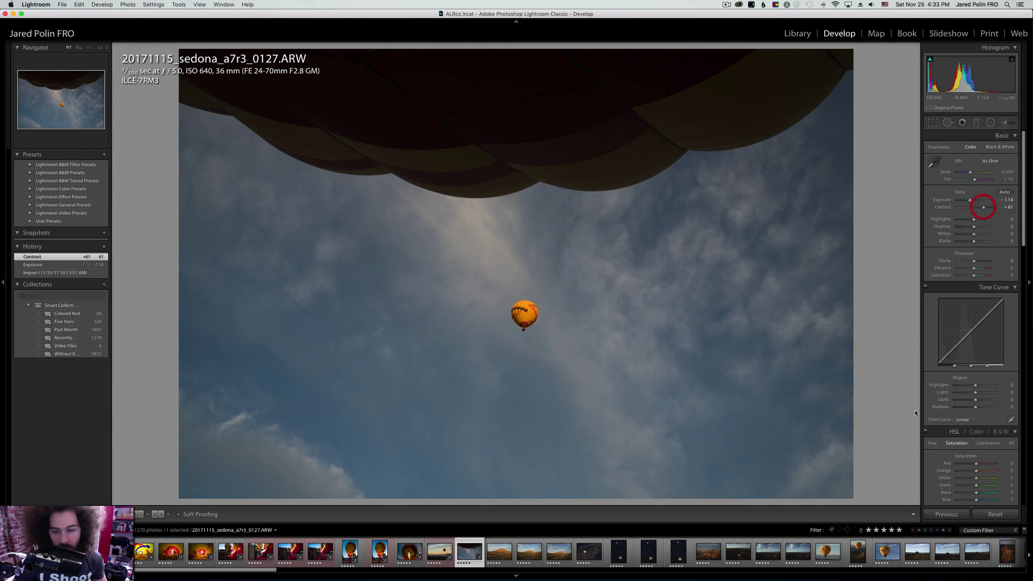
click(964, 419)
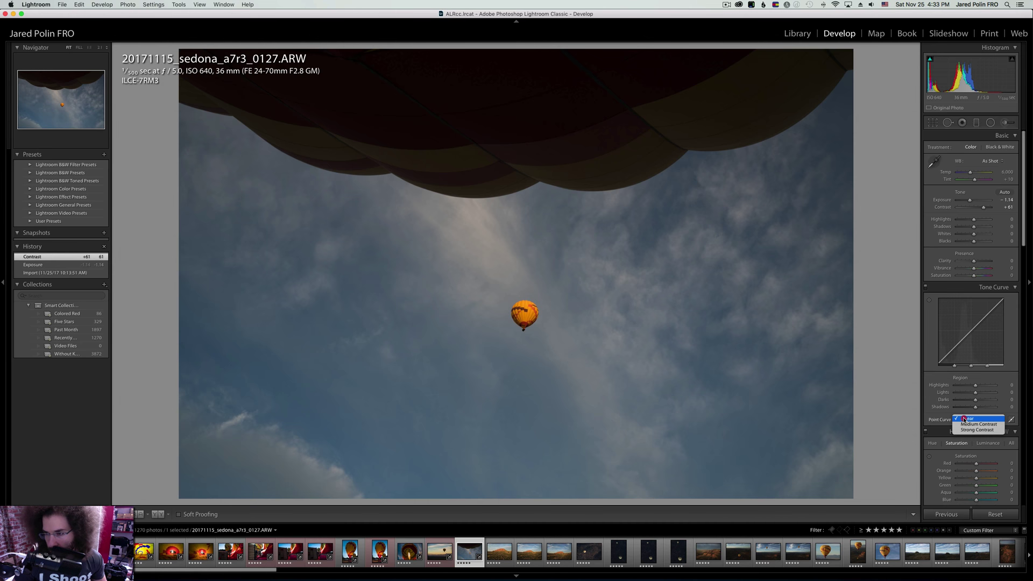
click(970, 423)
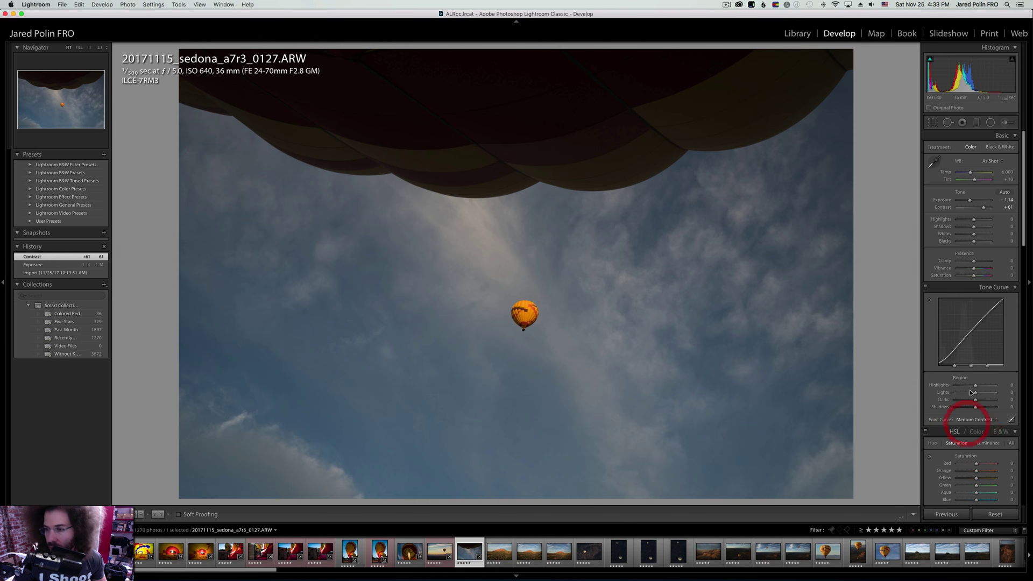
click(978, 261)
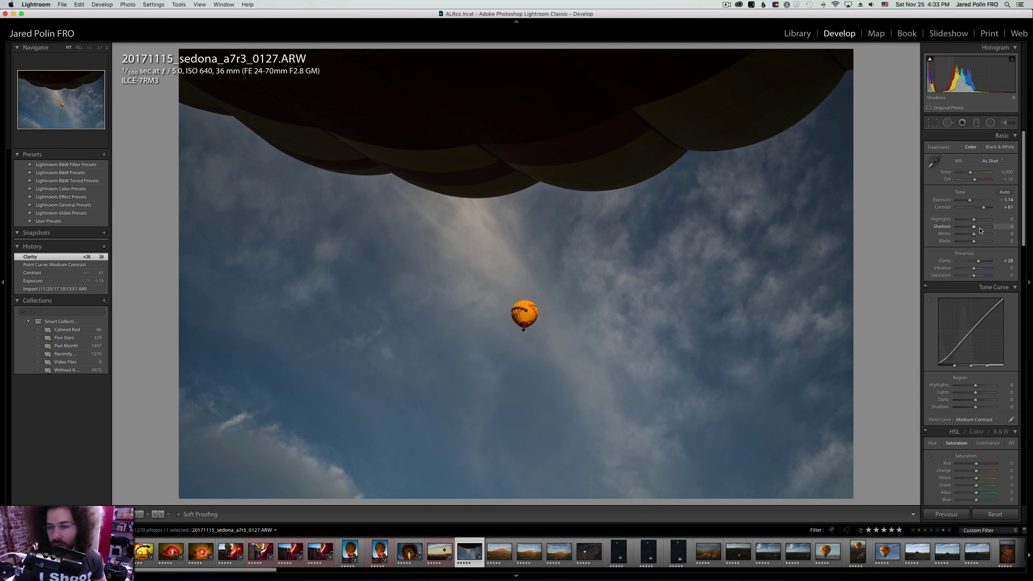
Set photo 0127's highlights to -36, shadows to +18, blacks to -17 and exposure to -1.05.
drag(973, 219, 967, 220)
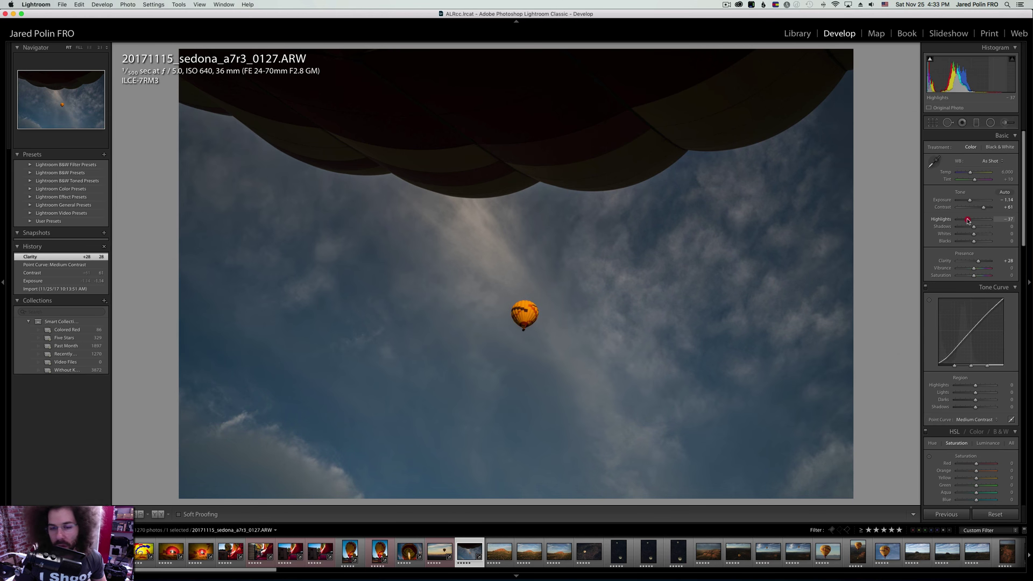
click(977, 228)
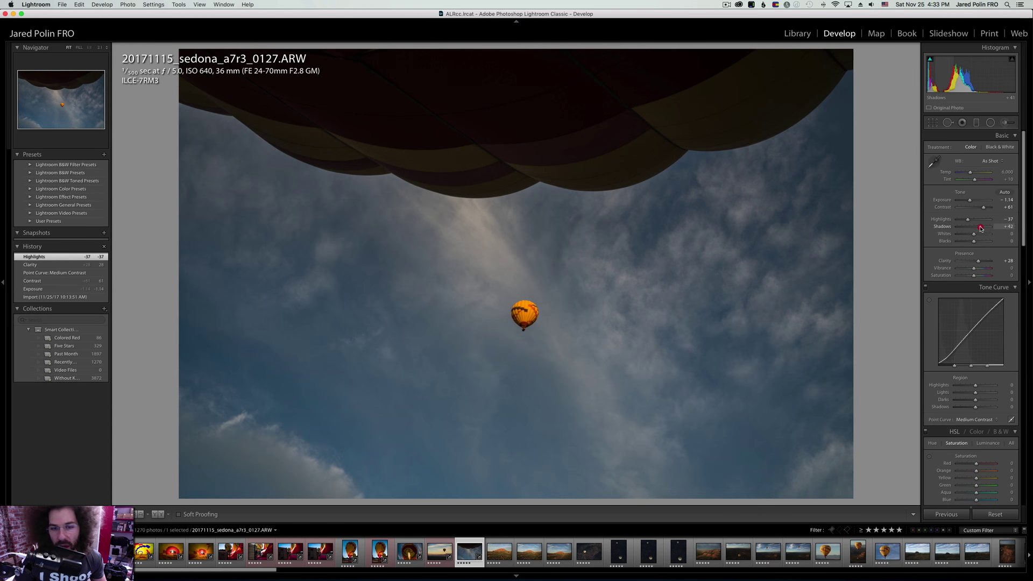
drag(977, 228, 970, 241)
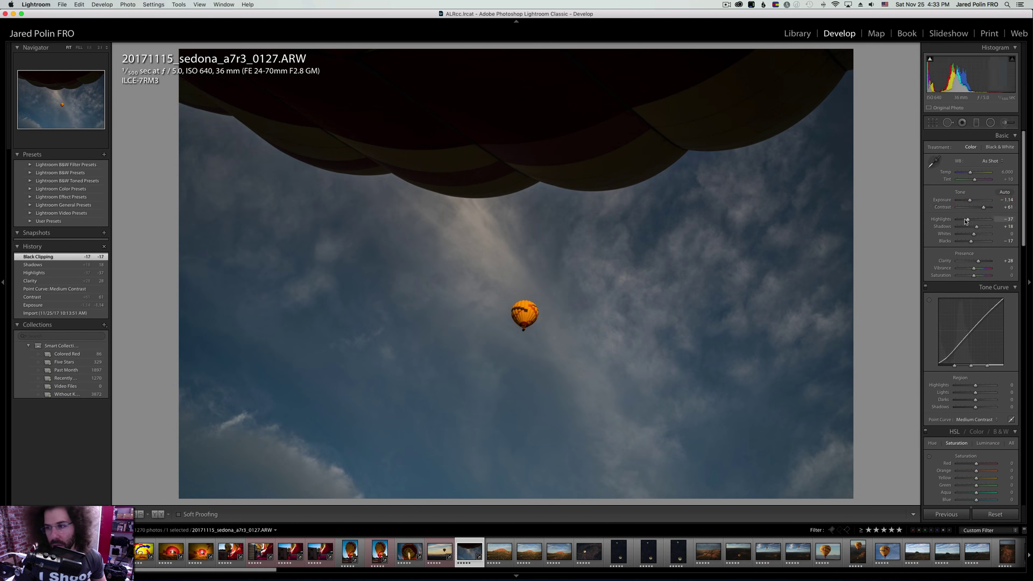
drag(970, 201, 965, 220)
Inspect the sharpness and detail of the small orange balloon in photo 0127 up close.
click(515, 306)
right_click(565, 318)
click(477, 255)
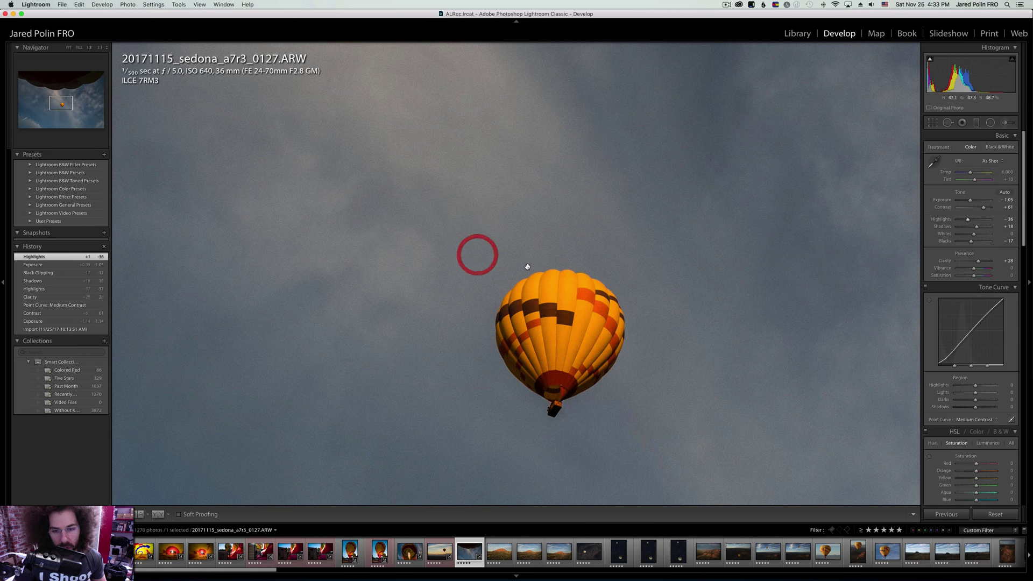
click(533, 268)
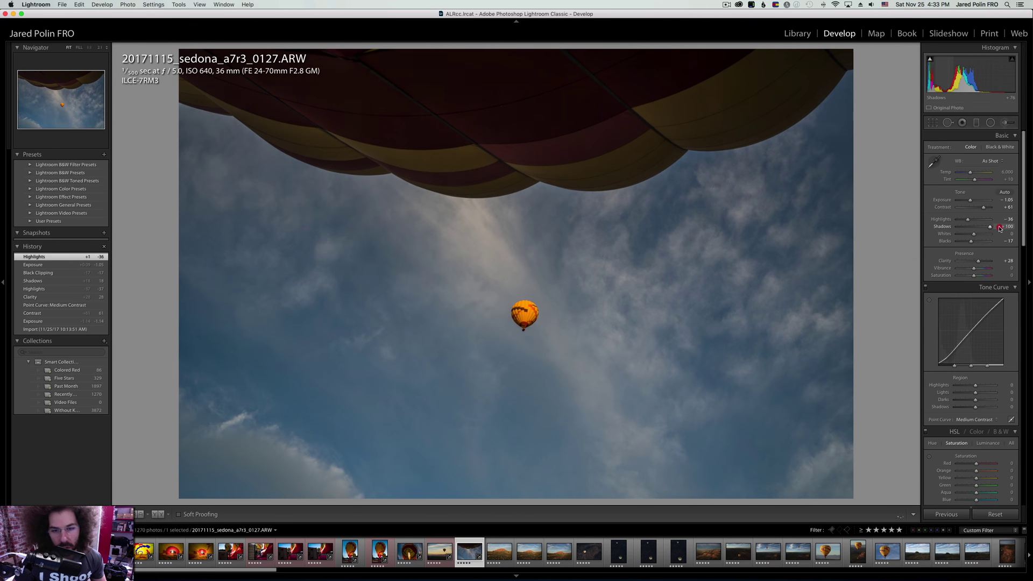
Try shadows at +100 and -100 on photo 0127, check the small balloon up close, and undo the shadows change.
mouse_move(986, 228)
mouse_down()
mouse_move(909, 227)
mouse_move(921, 227)
mouse_up()
key(z)
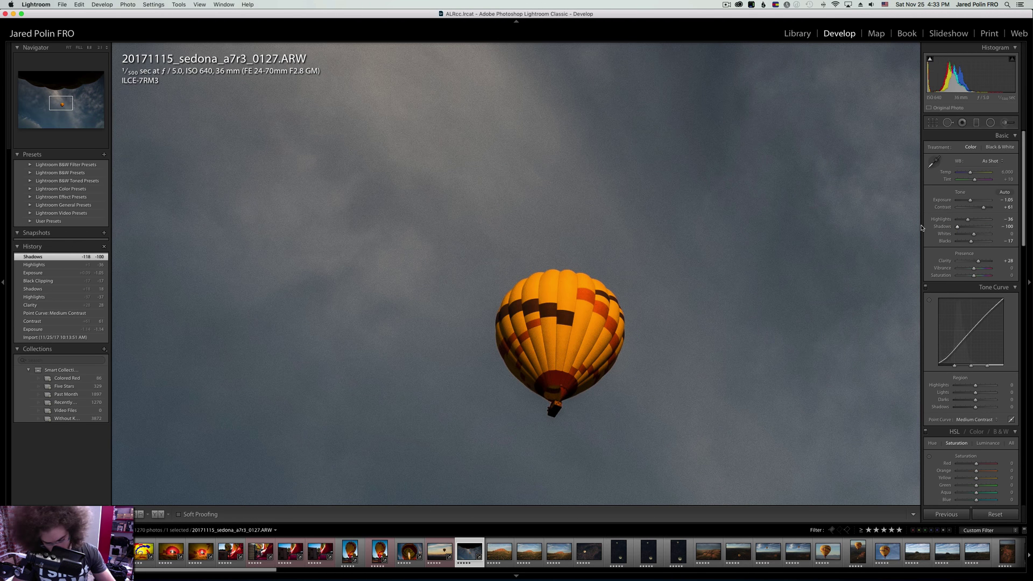
key(z)
key(super+z)
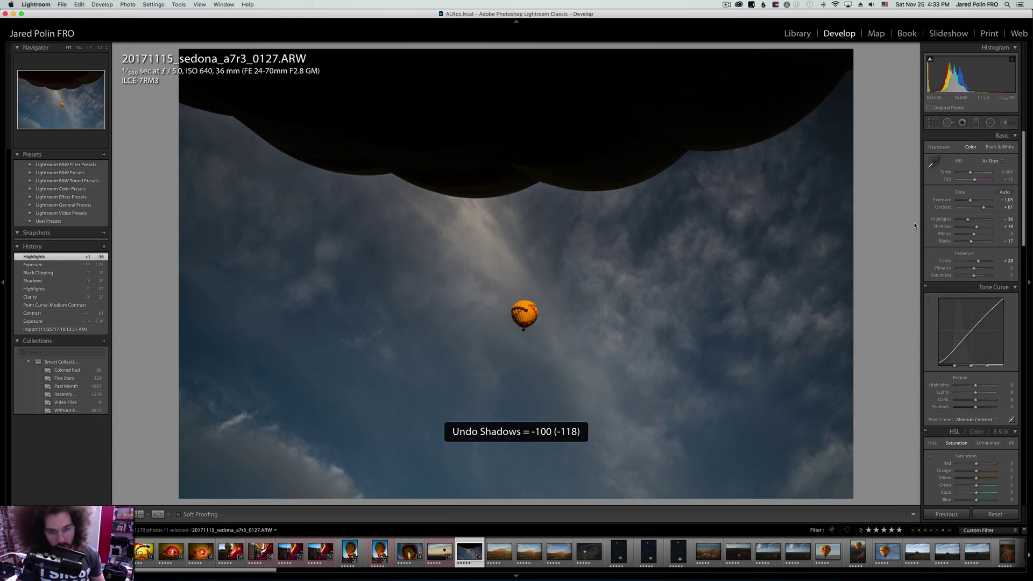
Open 20171115_sedona_a7r3_0163.ARW and set exposure to -0.75, contrast to +47 and clarity to +18 with the Medium Contrast point curve.
key(Right)
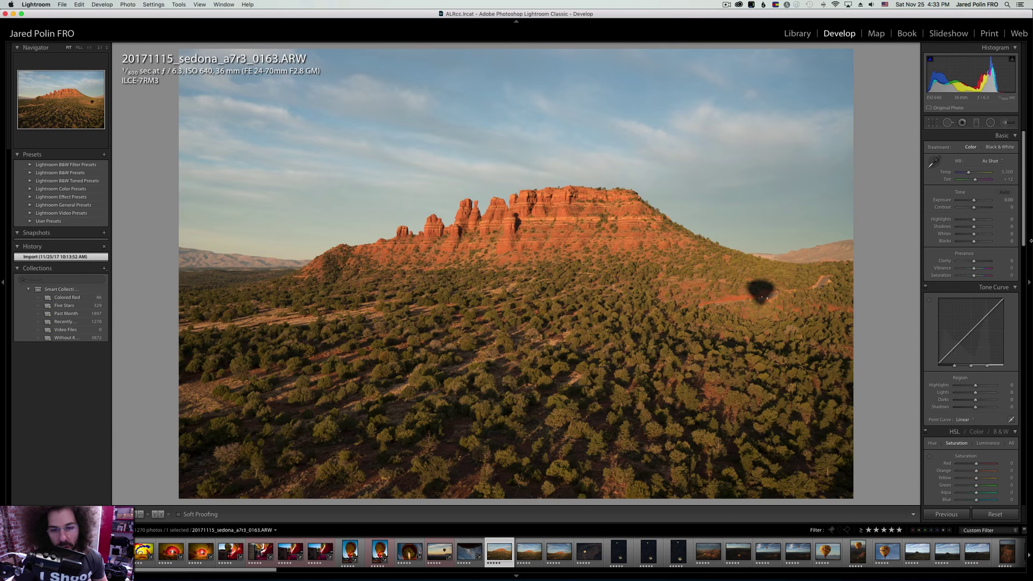
mouse_move(973, 200)
mouse_down()
mouse_move(981, 209)
mouse_move(971, 202)
mouse_up()
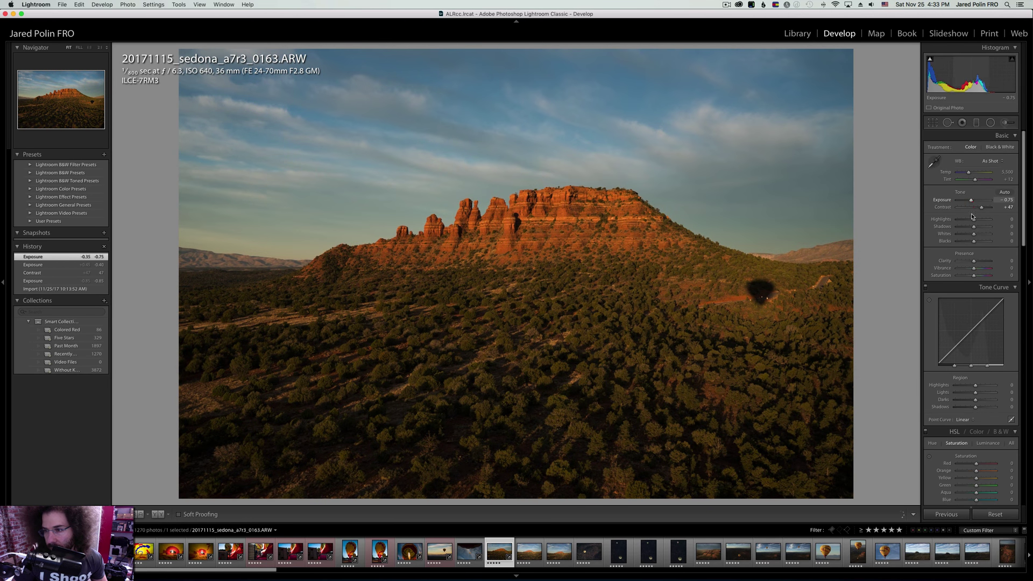
drag(974, 261, 976, 260)
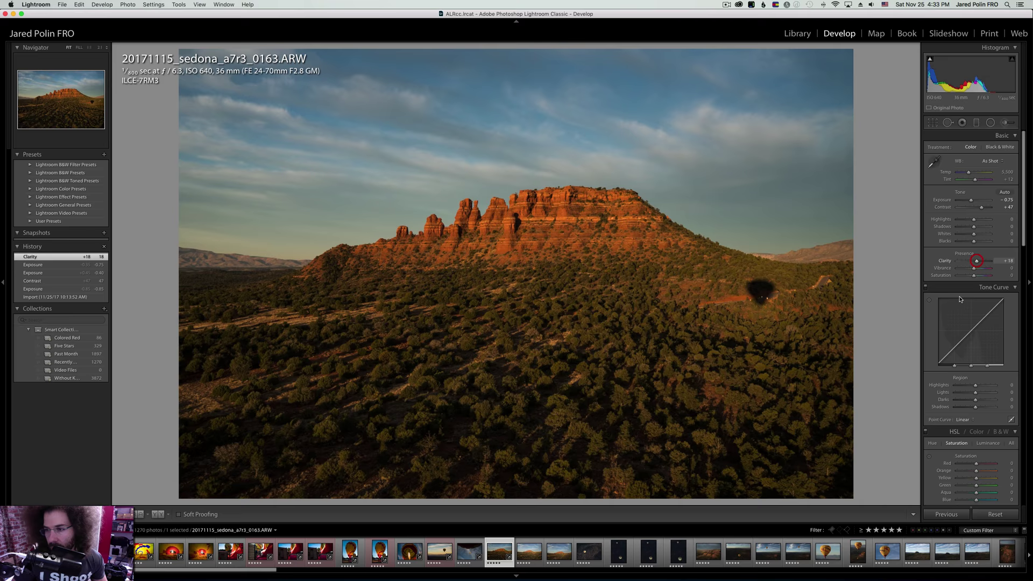
click(964, 419)
click(960, 424)
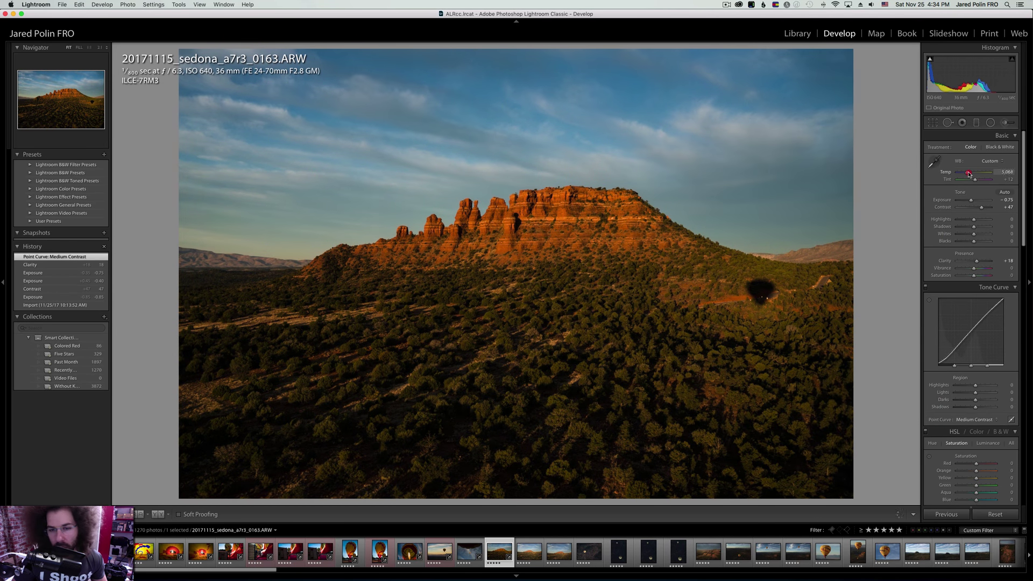
Set the red rock photo's shadows to +70, highlights to -28, contrast to +48 and white balance temperature to 4,786.
drag(970, 174, 968, 174)
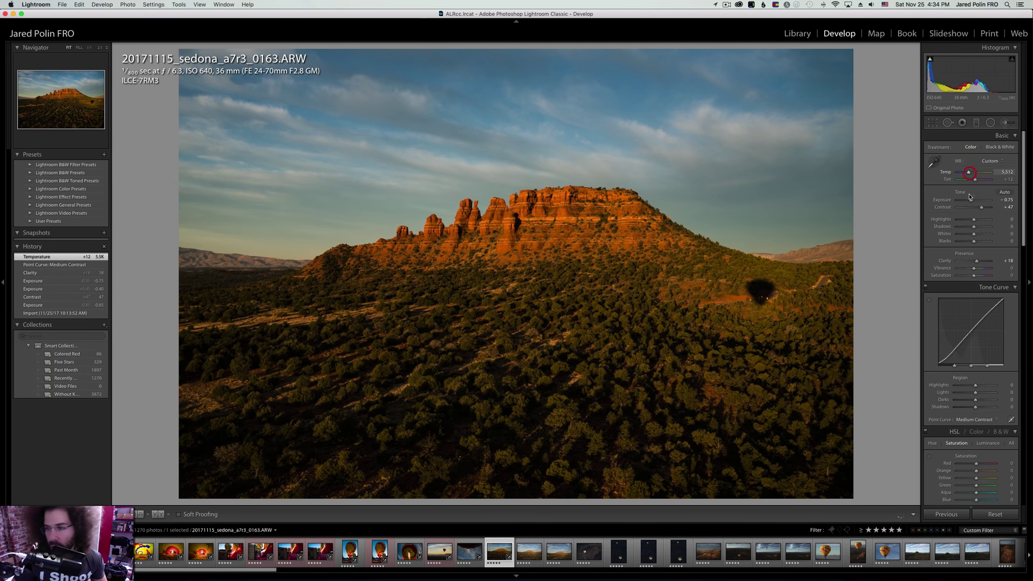
mouse_move(974, 227)
mouse_down()
mouse_move(985, 230)
mouse_move(969, 219)
mouse_move(982, 209)
mouse_up()
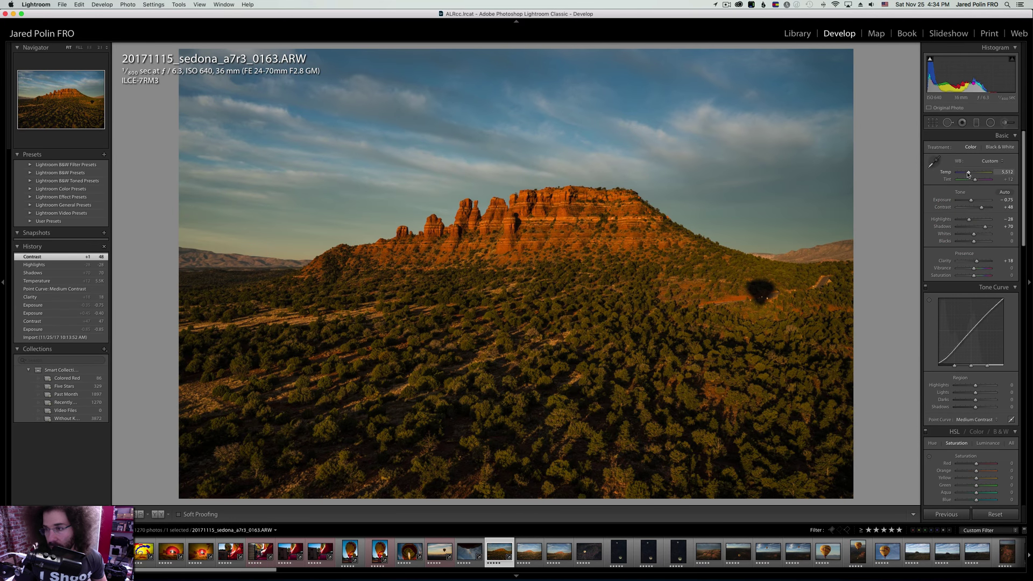
drag(966, 175, 966, 174)
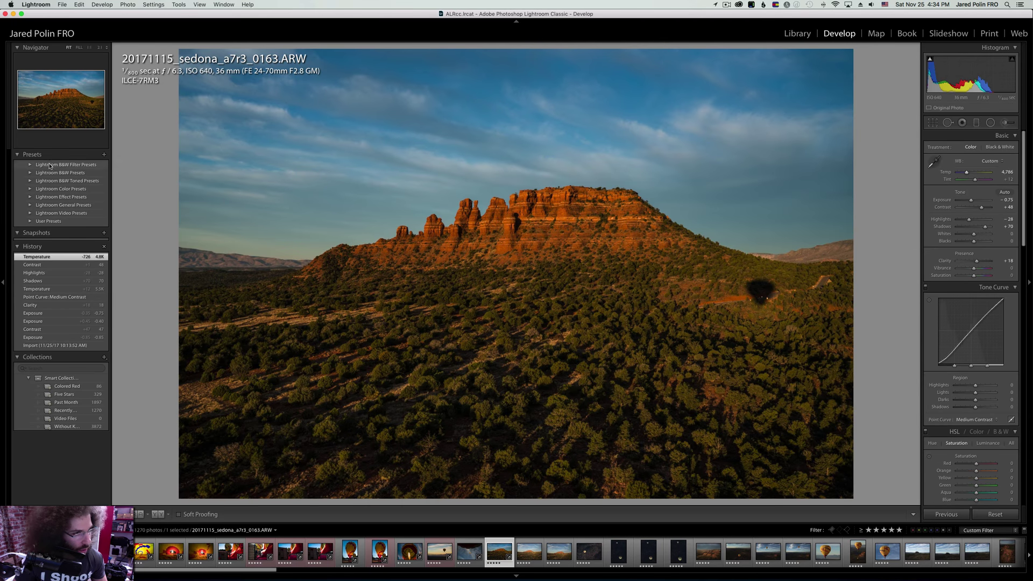
Try each Lightroom Color preset from Aged Photo to Yesteryear on the red rock photo, and revert to the last temperature edit.
click(30, 190)
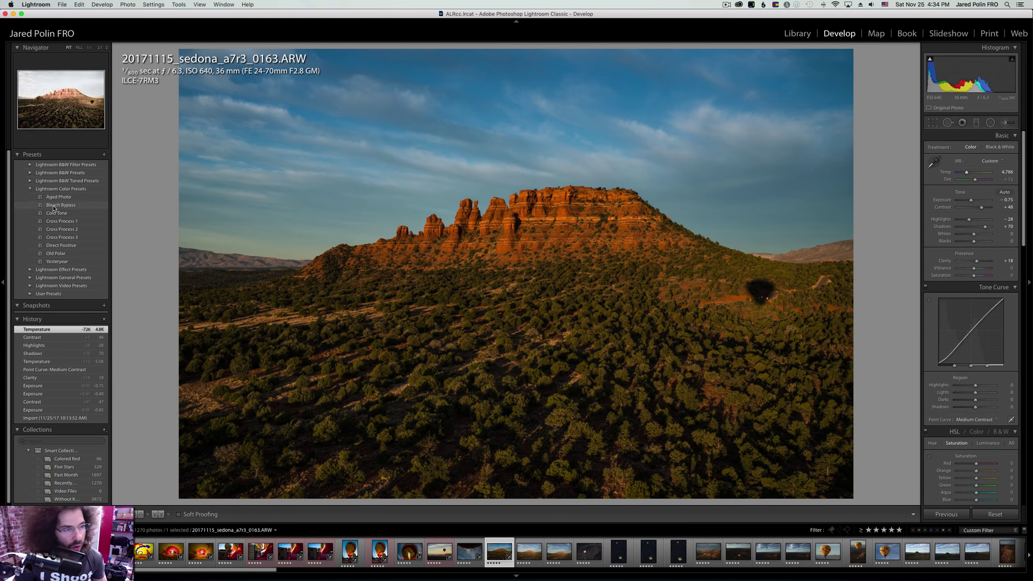
click(51, 199)
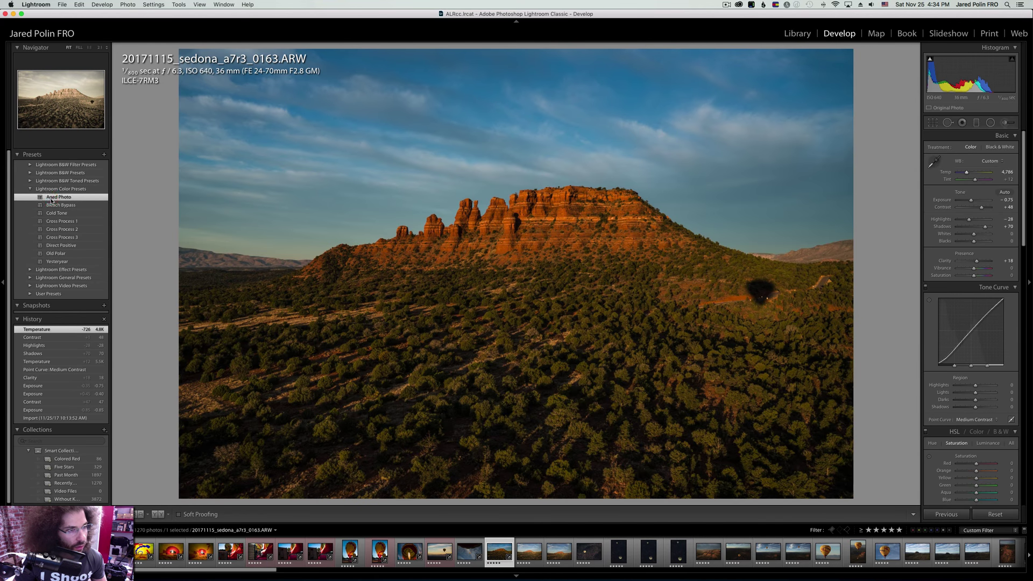
click(53, 205)
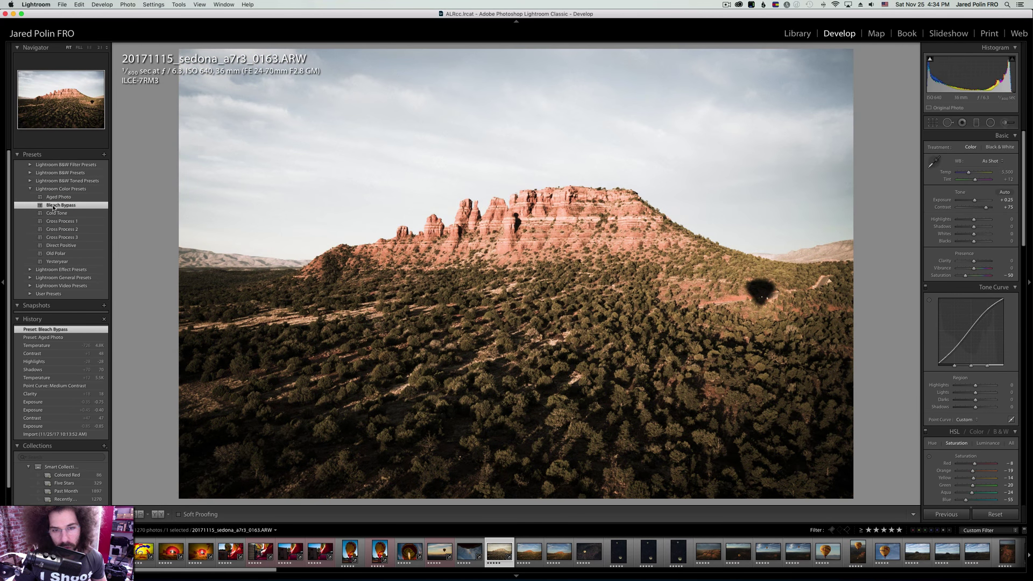
click(56, 213)
click(58, 222)
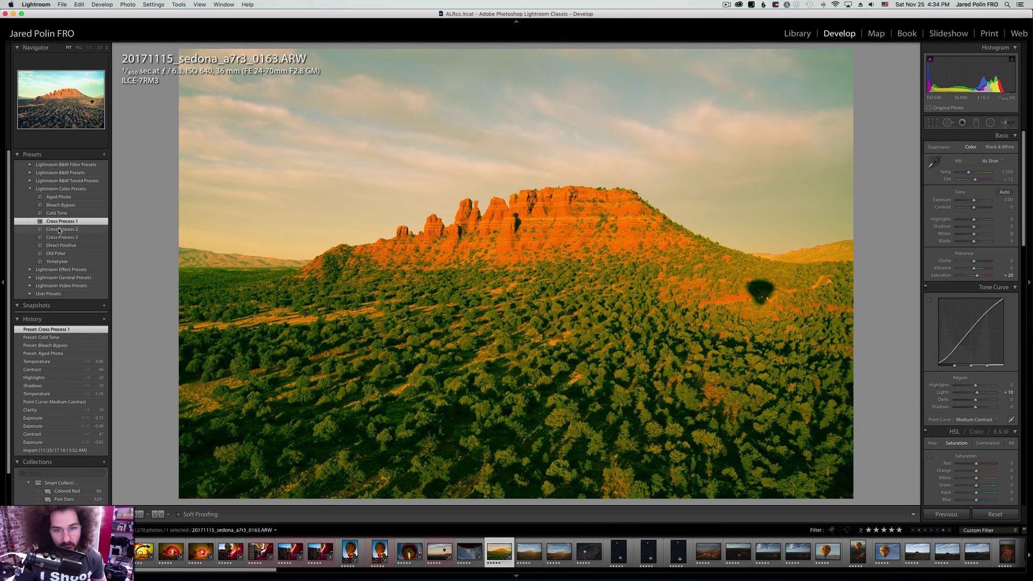
click(59, 229)
click(60, 238)
click(61, 246)
click(56, 253)
click(57, 262)
click(44, 394)
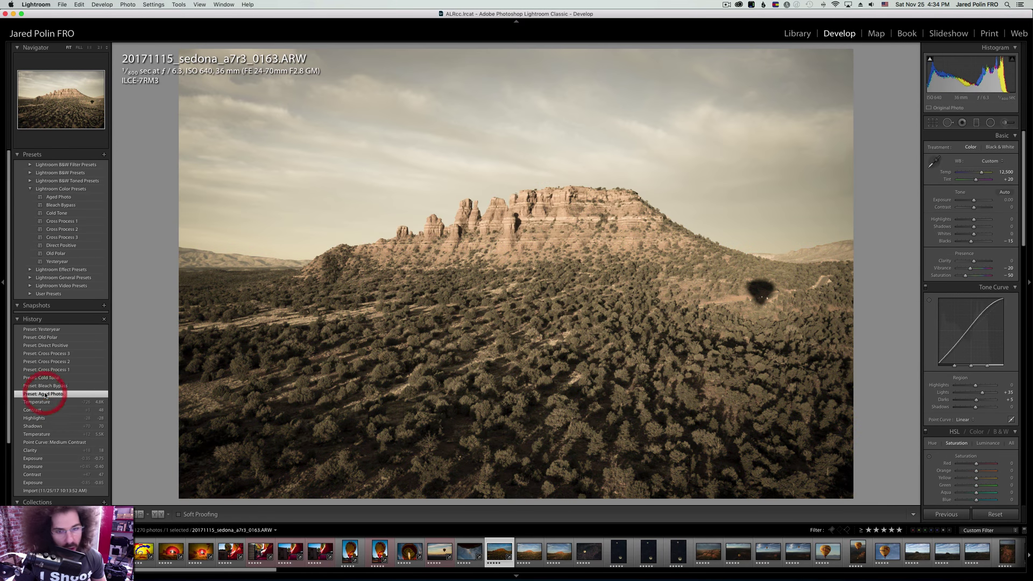
click(44, 402)
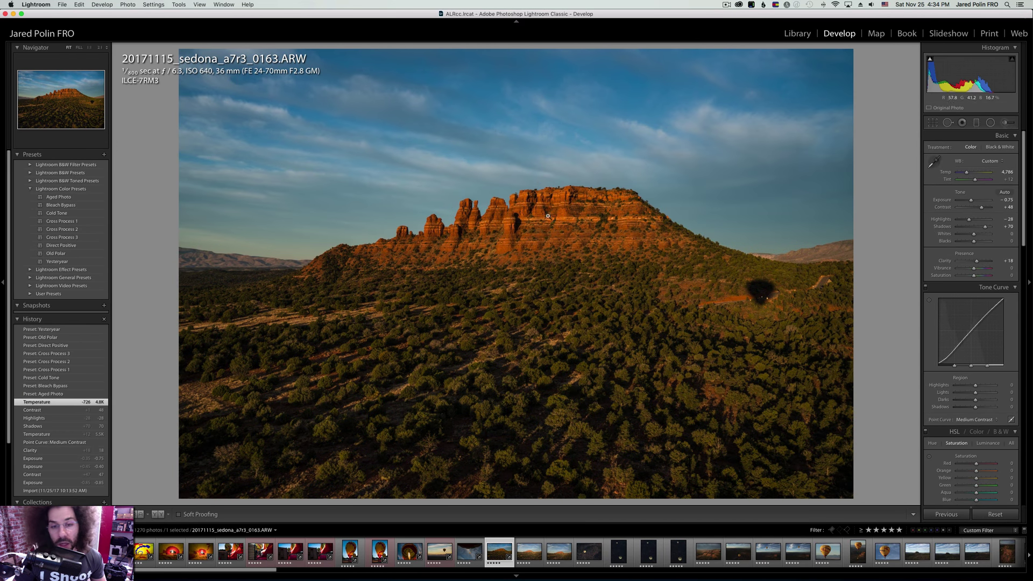
Set the red rock photo's whites to +36 and cool its white balance temperature to 4,628.
drag(977, 236, 983, 235)
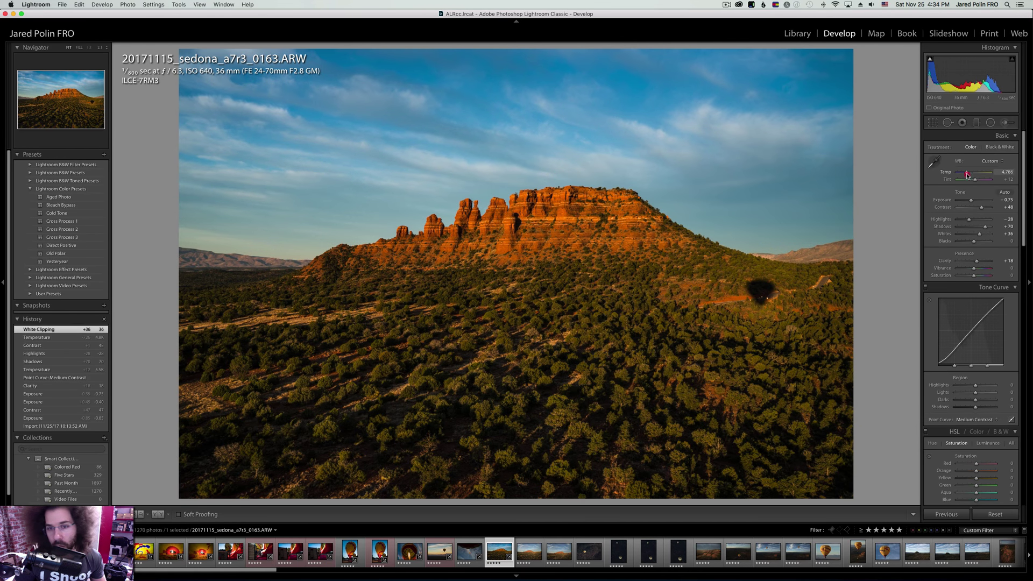
drag(967, 175, 966, 175)
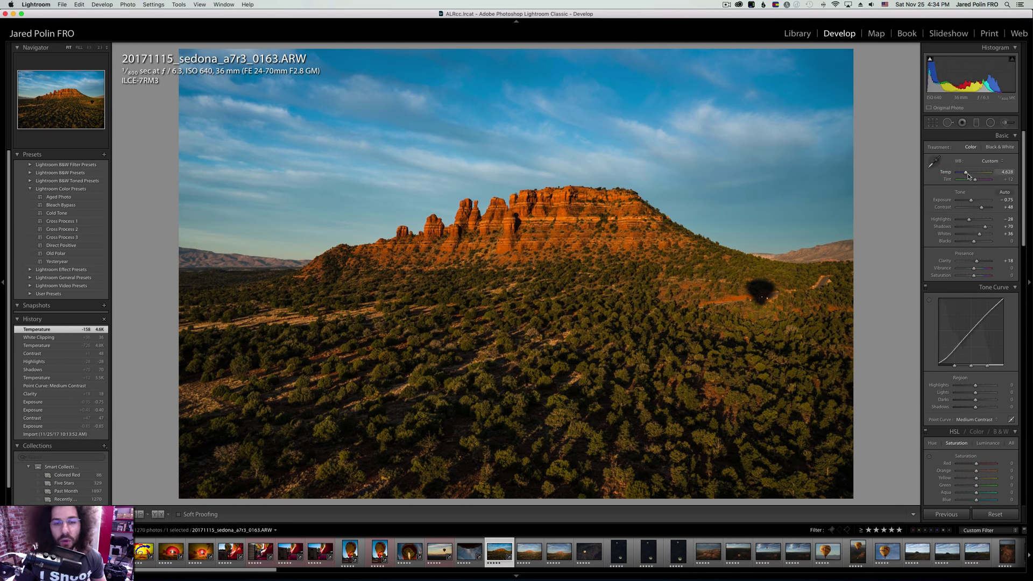
Synchronize the red rock photo's settings to the two photos following it, and open 20171115_sedona_a7r3_0165.ARW.
shift+click(559, 551)
click(950, 514)
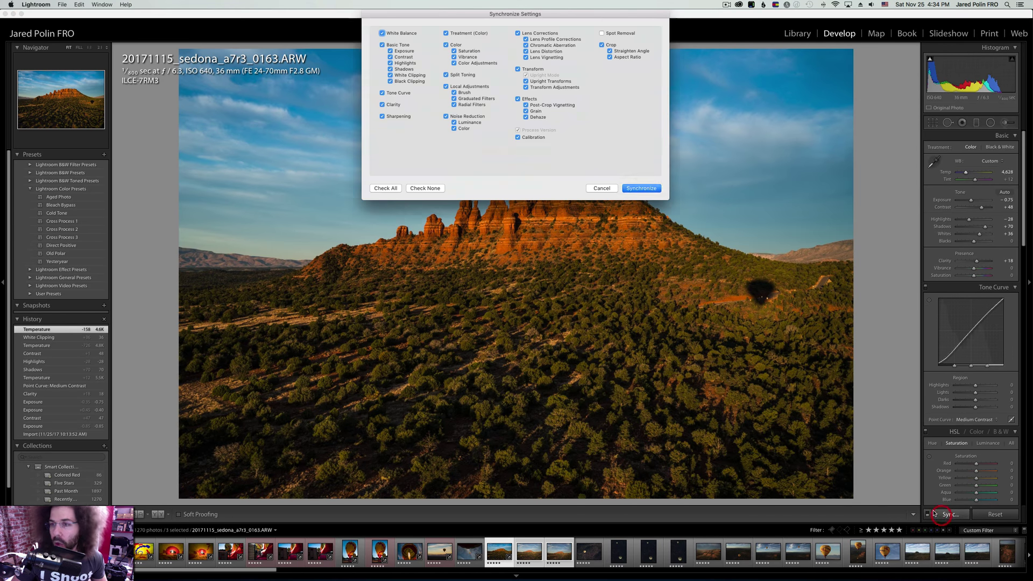
key(Return)
click(529, 550)
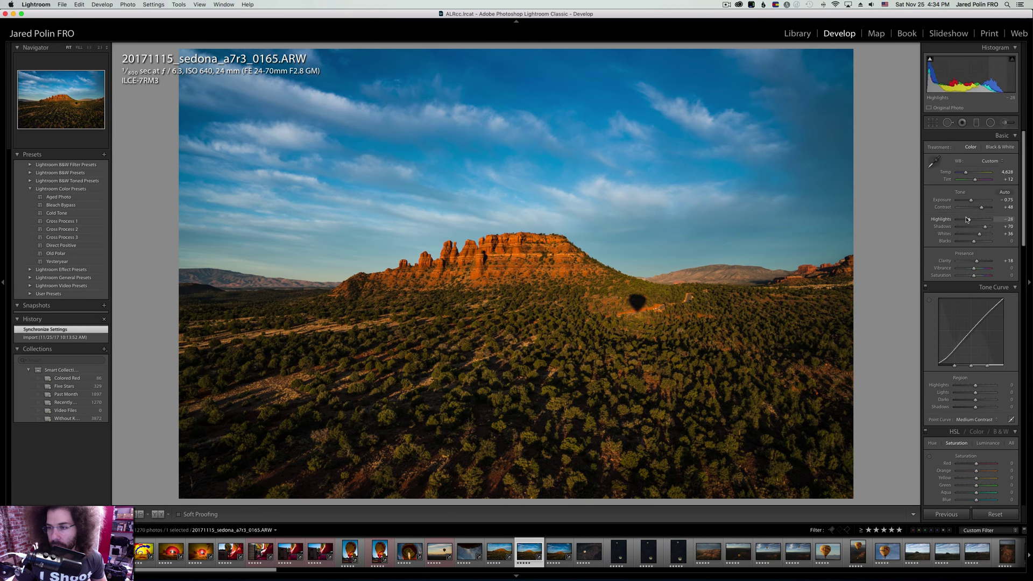
Set highlights to -39 and temperature to 5,008 on 20171115_sedona_a7r3_0165.ARW, and compare it with the following red rock photo.
drag(968, 220, 968, 220)
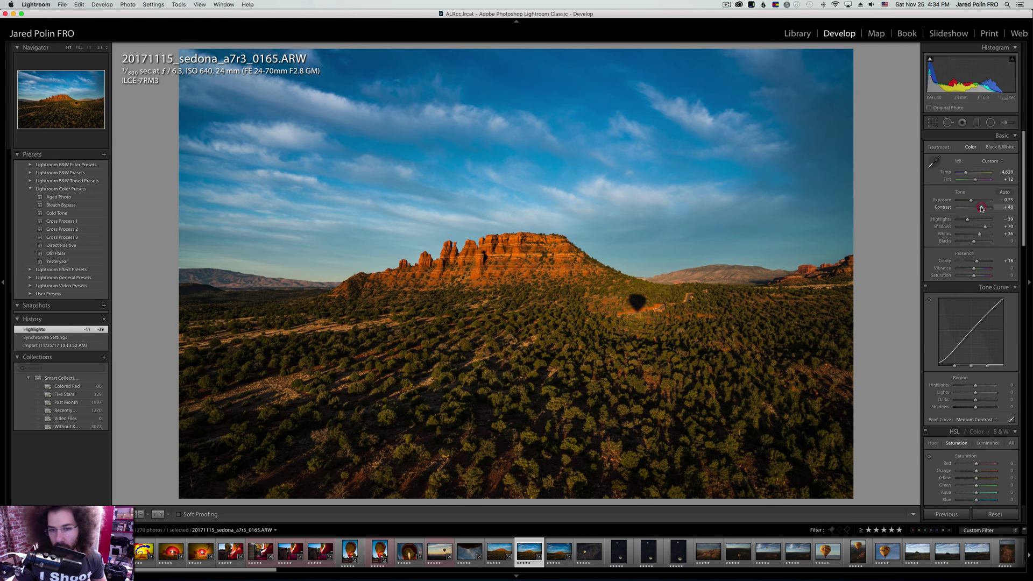
drag(967, 175, 969, 175)
key(Right)
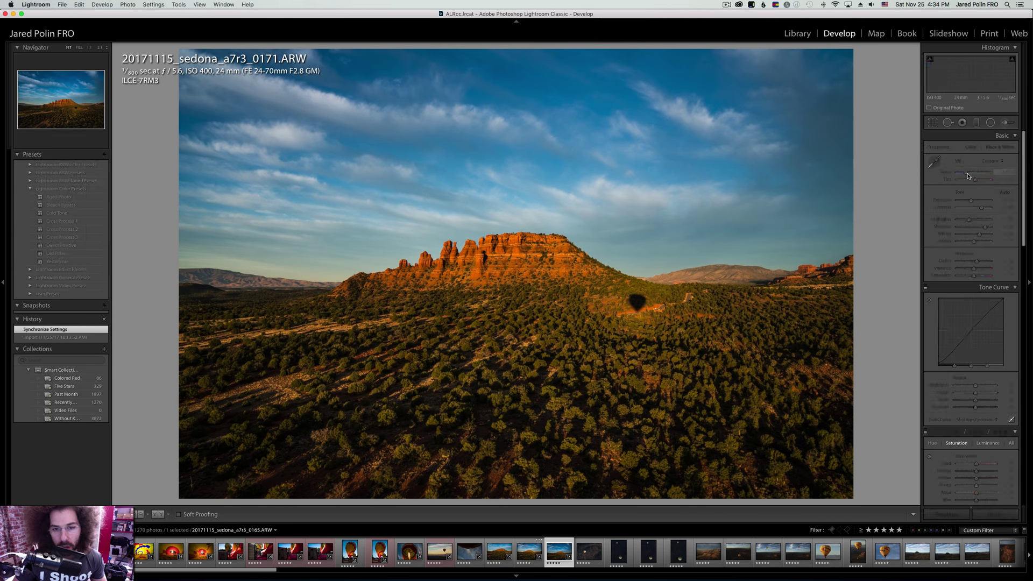
key(Left)
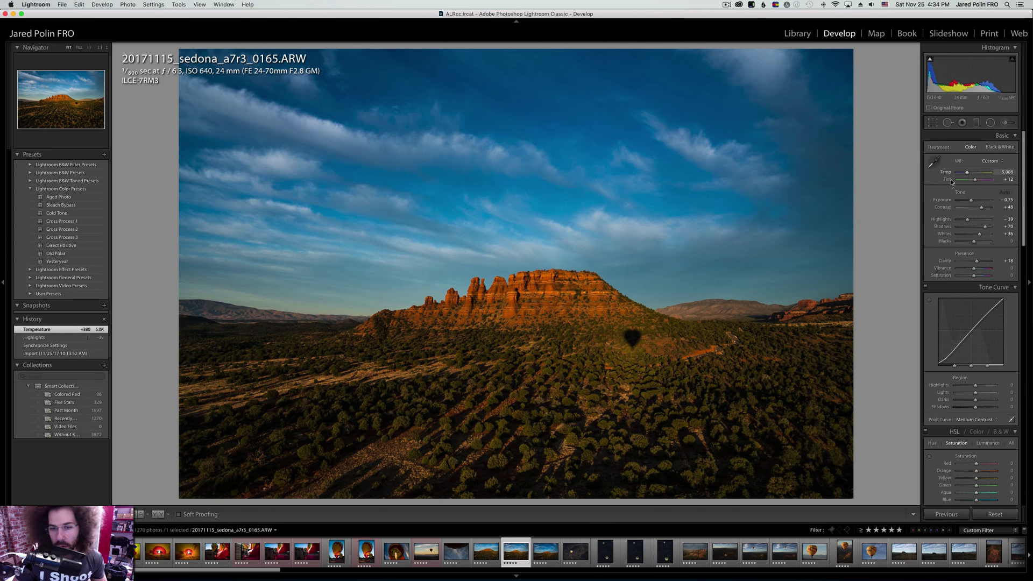
click(593, 289)
click(681, 280)
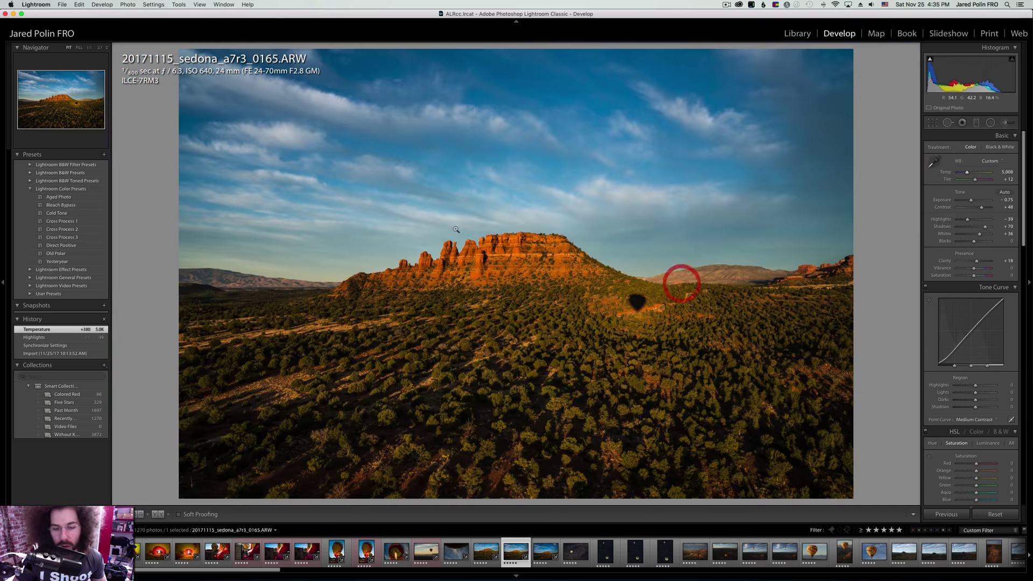
Open 20171115_sedona_a7r3_0183.ARW and set clarity to +40, contrast to +53, exposure to -1.25 and shadows to +79.
key(Right)
key(Right)
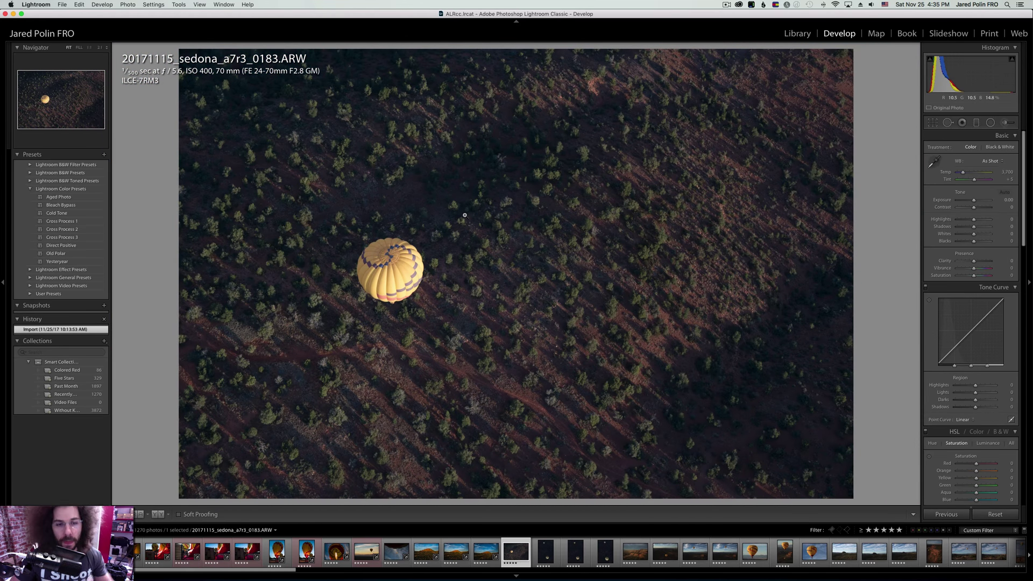
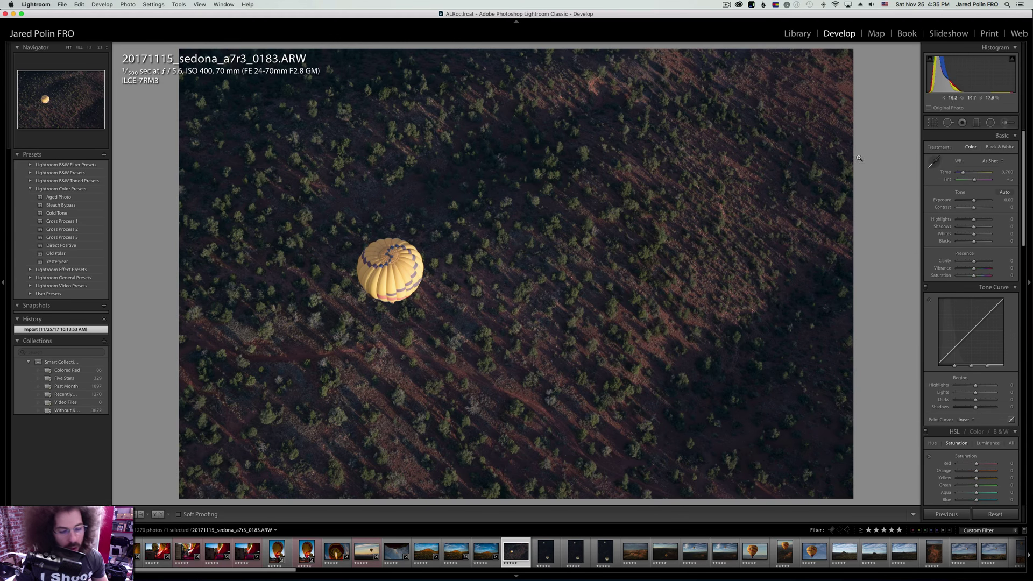
click(980, 262)
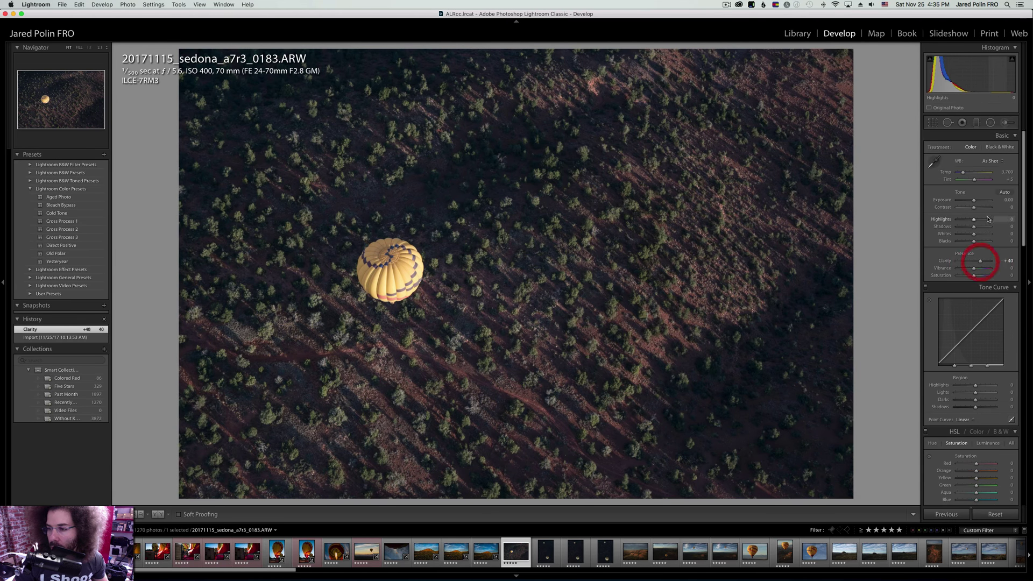
click(981, 207)
drag(970, 201, 968, 201)
click(991, 227)
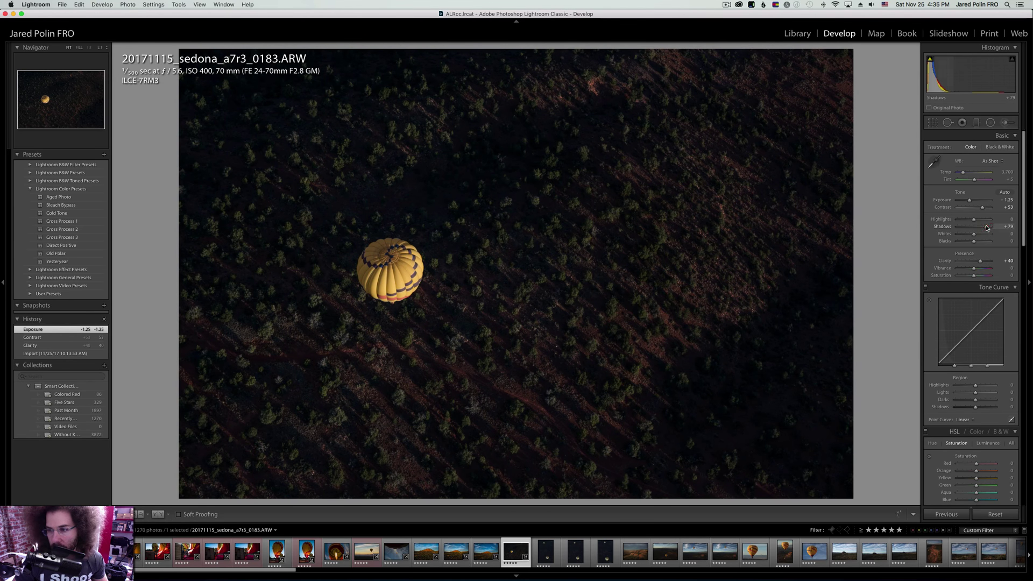
click(988, 220)
drag(988, 219, 969, 219)
key(cmd+z)
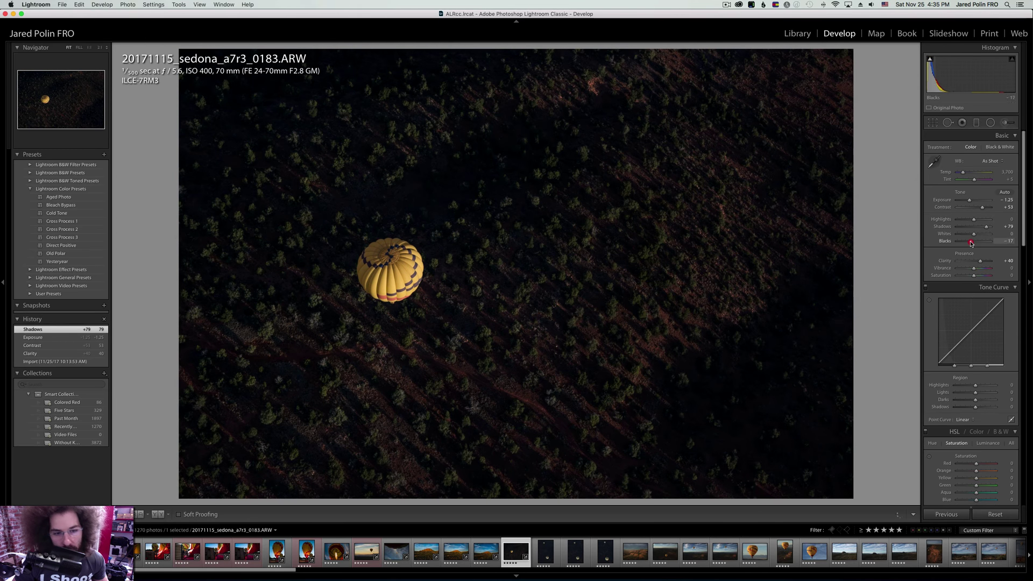
Set the single-balloon photo's blacks to -15, exposure to -0.30, contrast to +80 and highlights to -47, and preview it in black and white.
shift+double_click(971, 242)
mouse_move(969, 200)
mouse_down()
mouse_move(986, 207)
mouse_move(966, 220)
mouse_up()
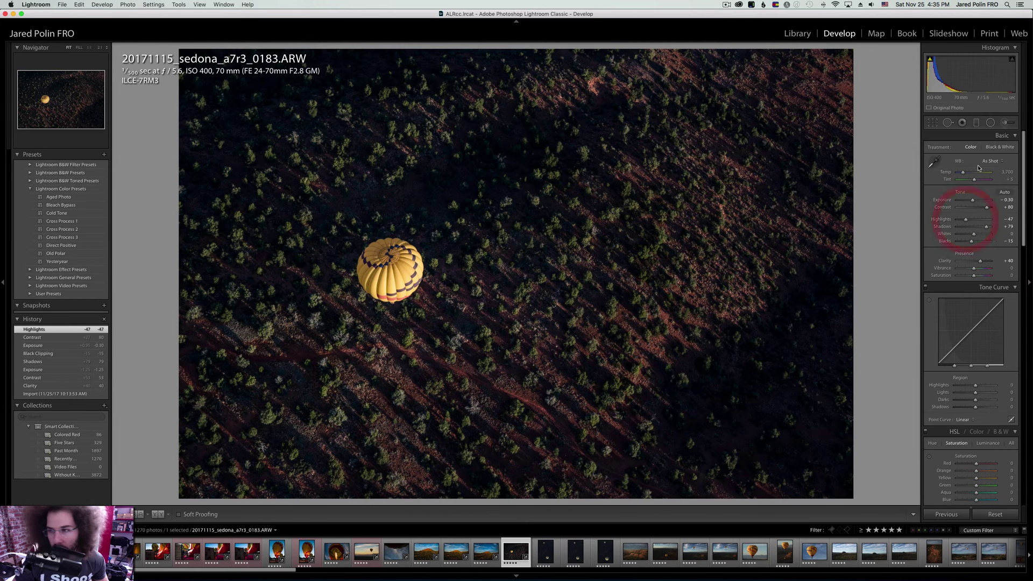
click(999, 147)
click(969, 148)
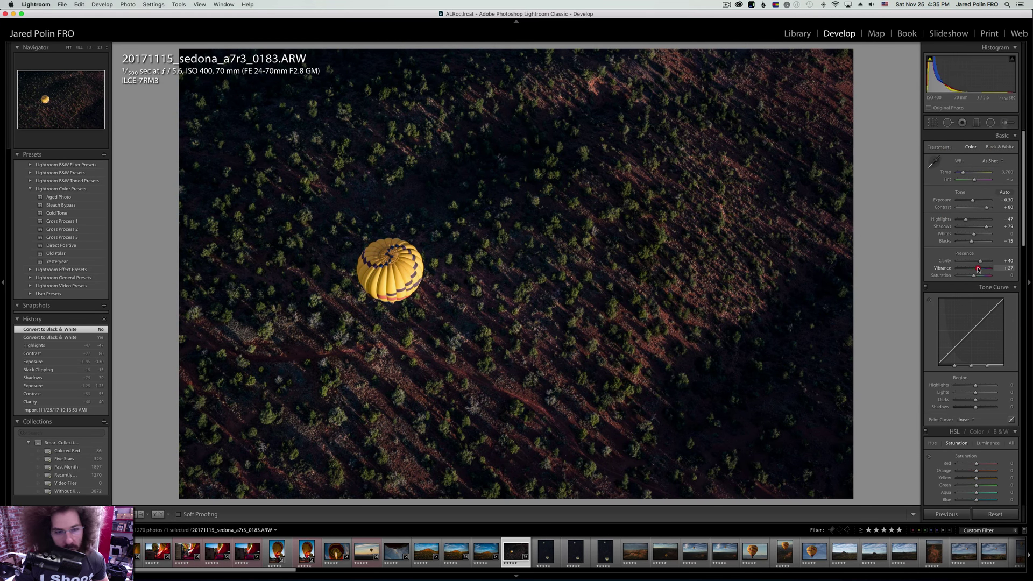
Set the single-balloon photo's vibrance to +27 and saturation to +4, apply the Medium Contrast point curve and raise the blacks slightly.
drag(978, 269, 973, 276)
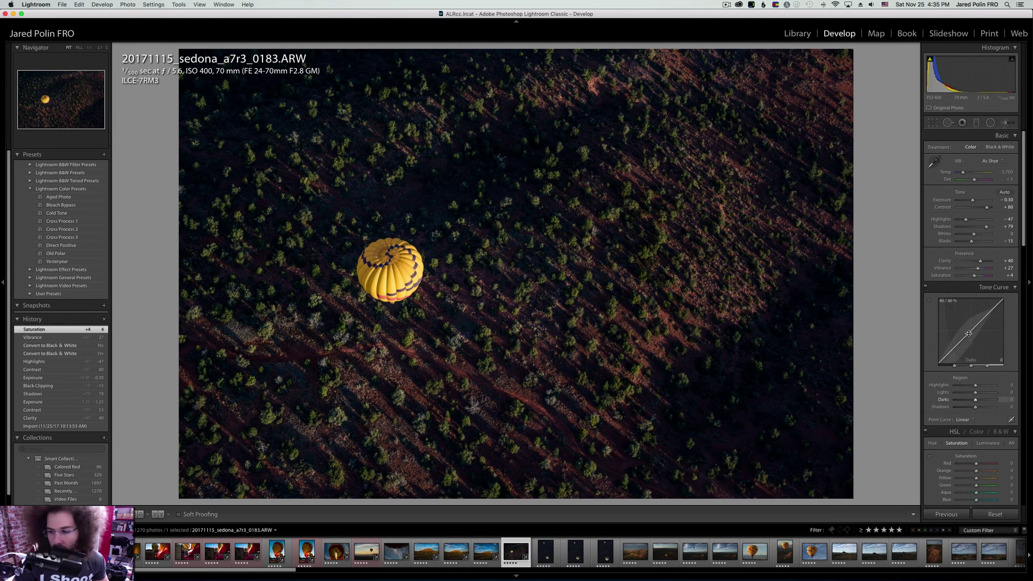
click(969, 422)
click(969, 426)
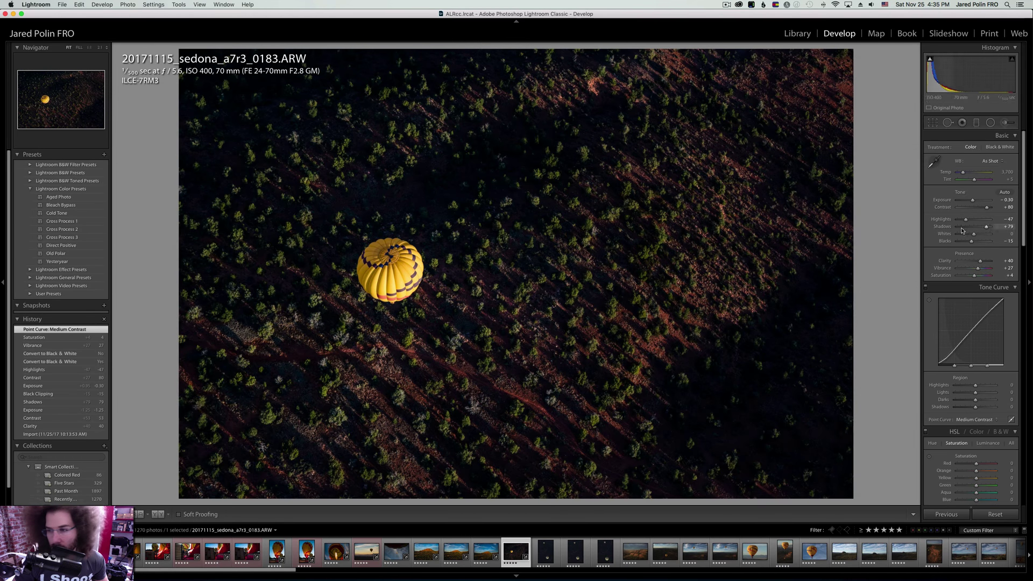
drag(972, 241, 977, 242)
Compare the three dark vertical two-balloon photos 0193, 0194 and 0196, and return to 20171115_sedona_a7r3_0193.ARW.
key(Right)
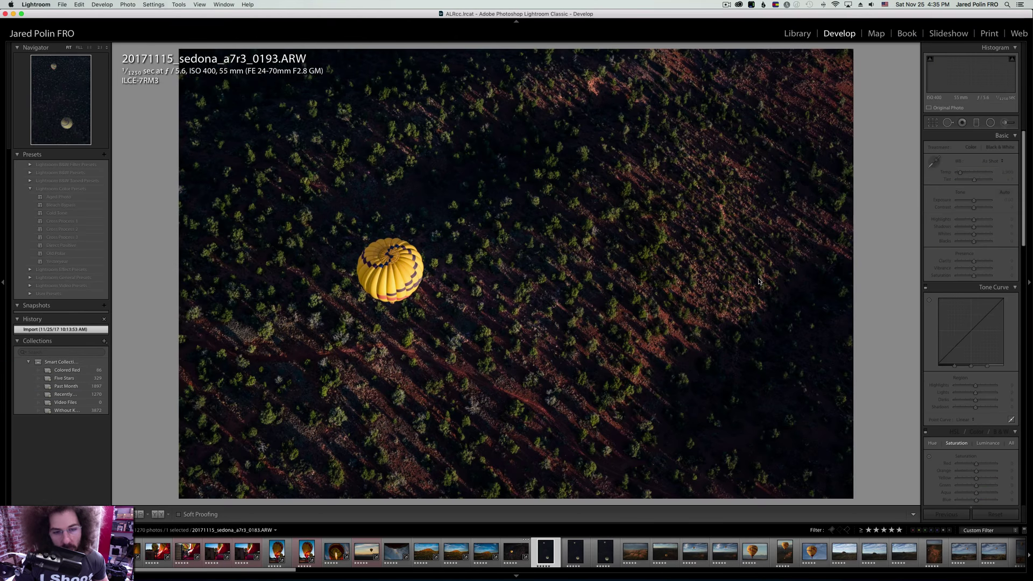
key(Right)
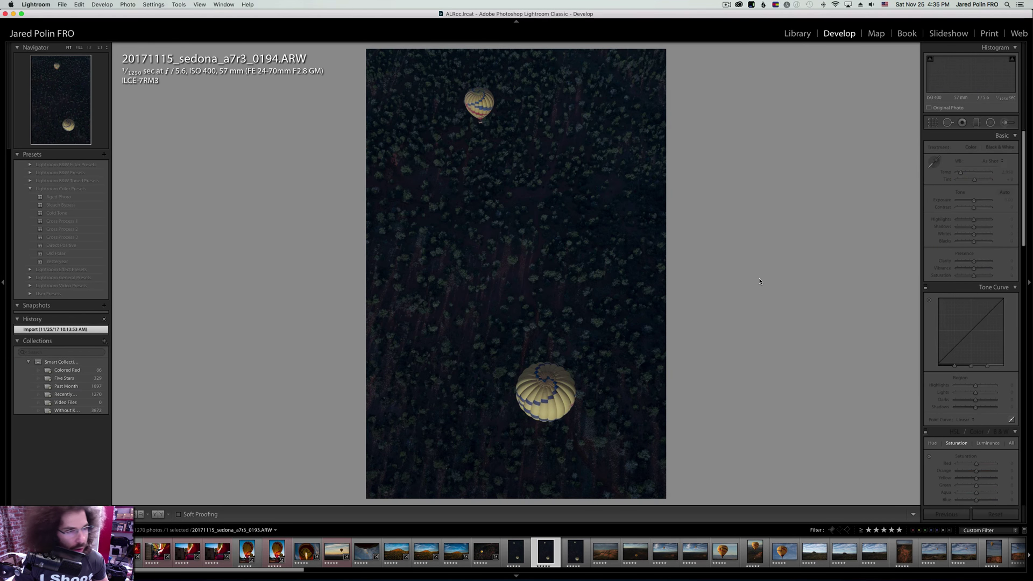
key(Right)
key(Right)
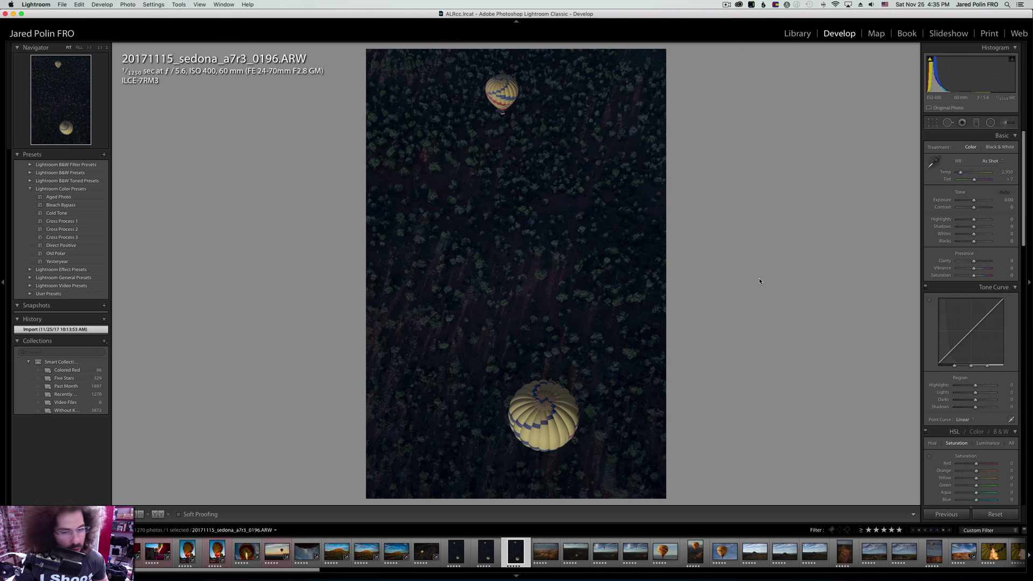
key(Left)
key(Left)
key(Left)
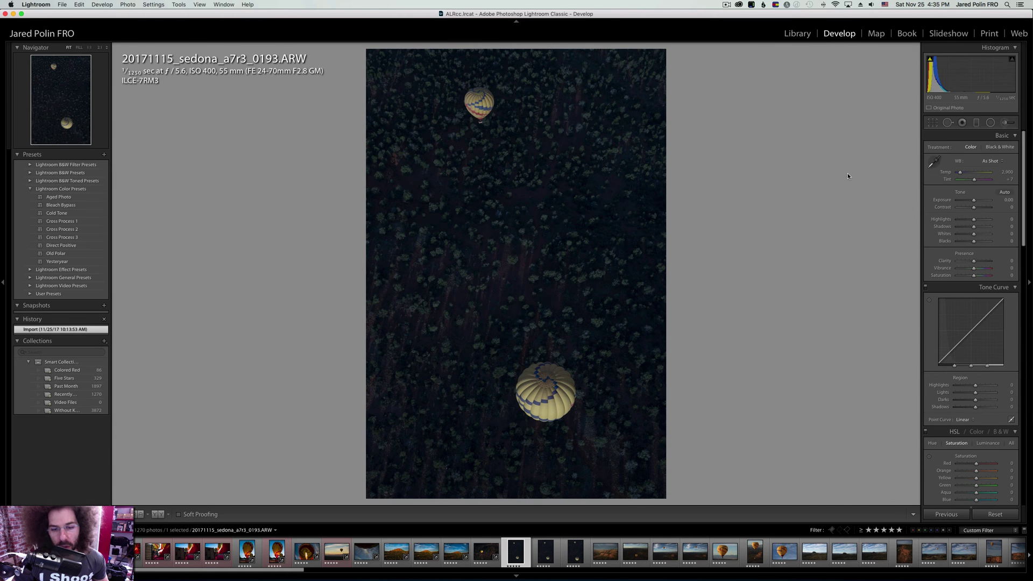
key(Right)
key(Right)
key(Right)
key(Left)
key(Left)
key(Left)
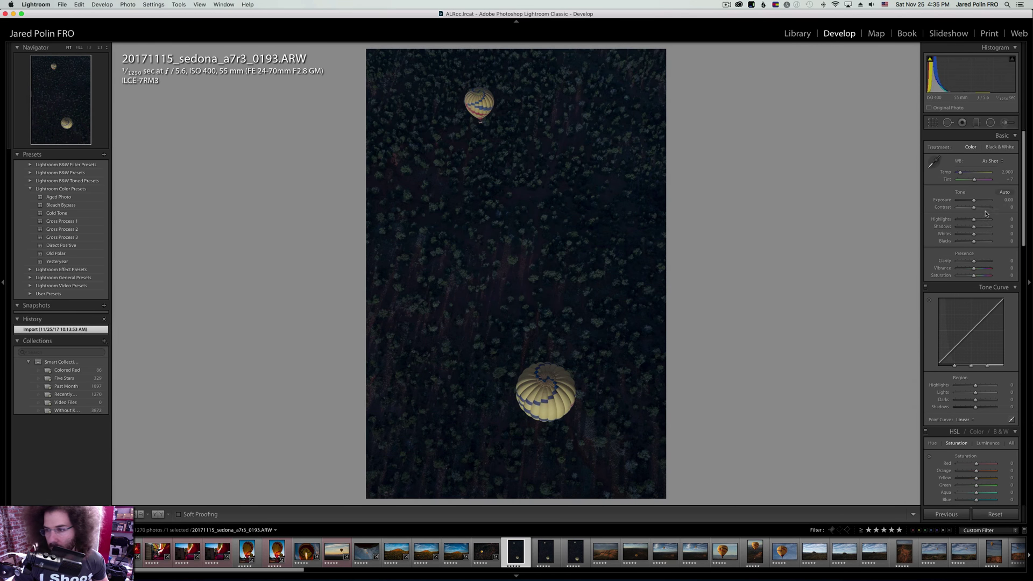
Give photo 0193 exposure +1.05, contrast +62, temperature 4,086, the Medium Contrast point curve, clarity +38 and blacks -20.
drag(973, 200, 983, 209)
drag(959, 172, 964, 175)
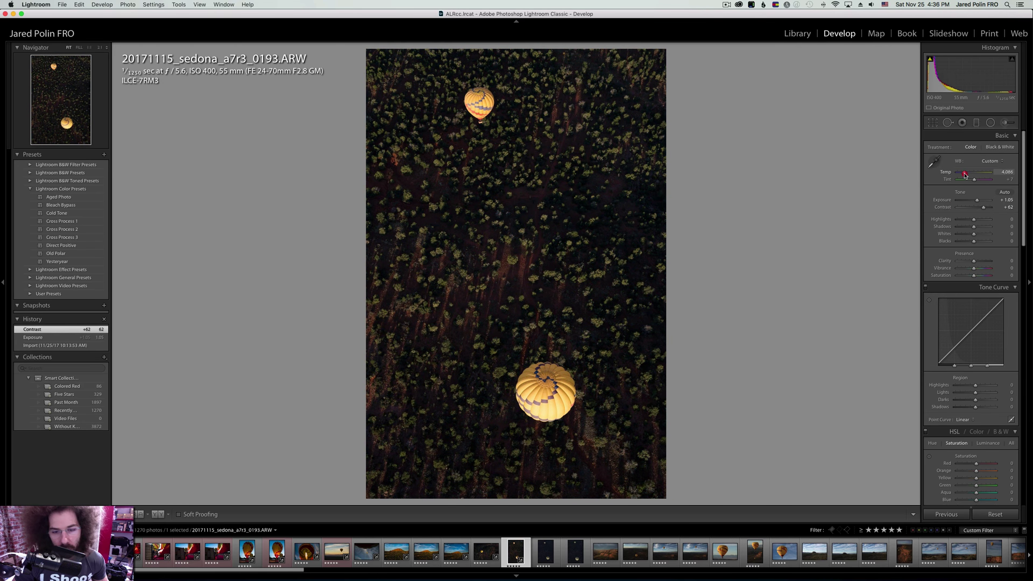
click(961, 420)
click(960, 424)
drag(973, 261, 969, 241)
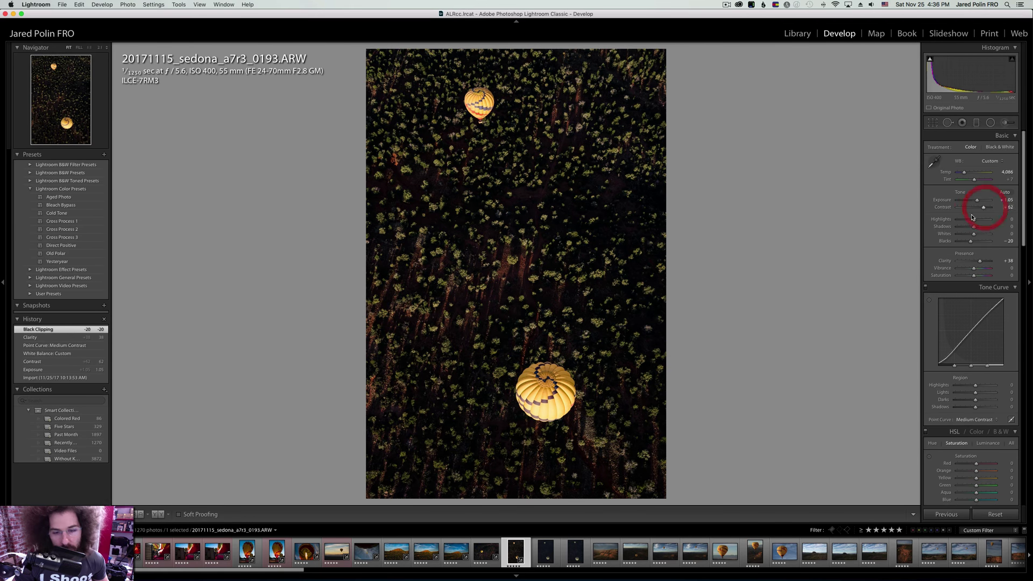
Set photo 0193's highlights to -31, shadows to +20, whites to +22 and temperature to 3,899, and undo the extra exposure increase.
drag(972, 219, 977, 226)
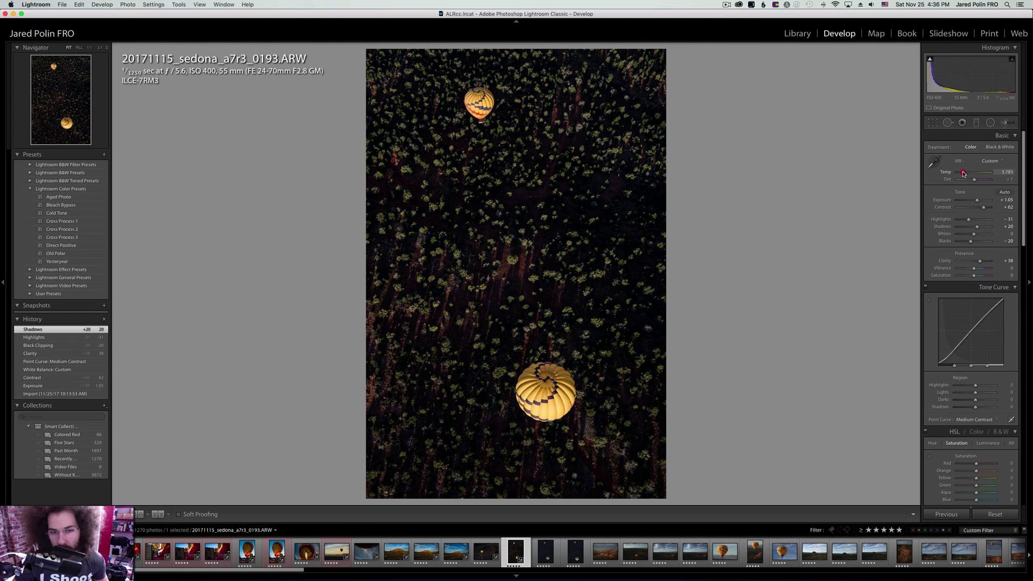
drag(963, 173, 965, 173)
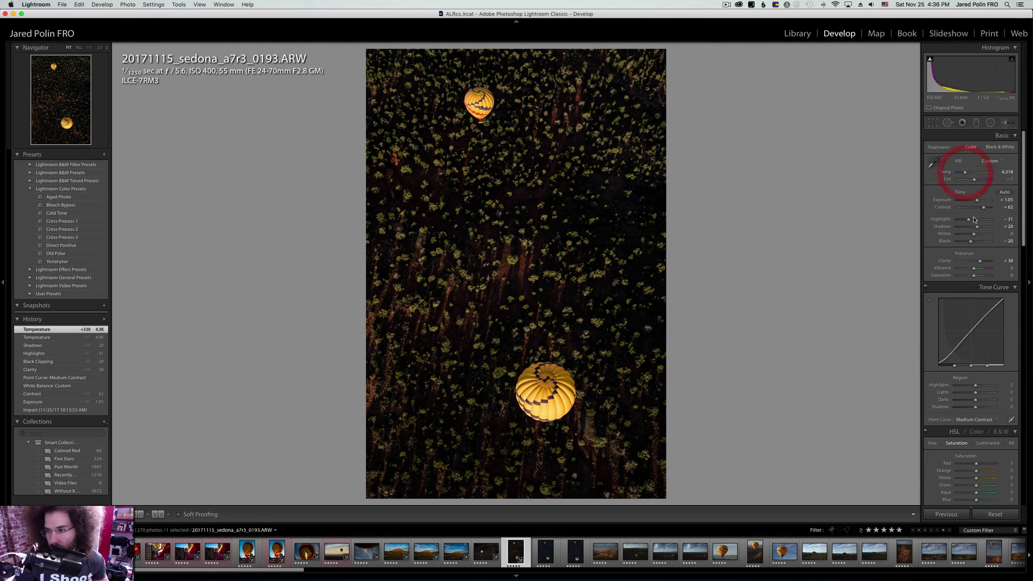
drag(978, 235, 977, 234)
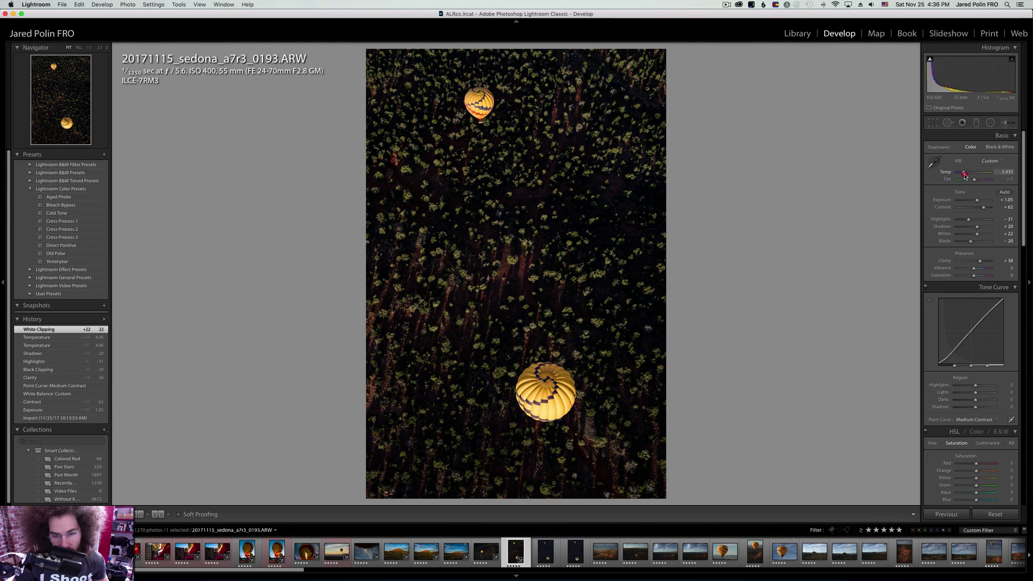
drag(964, 175, 977, 201)
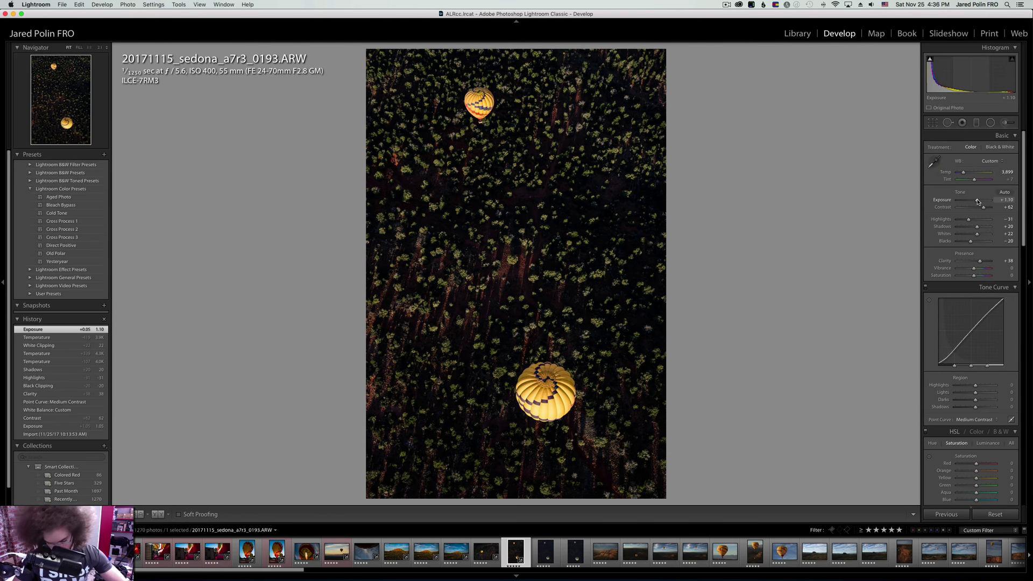
key(cmd+z)
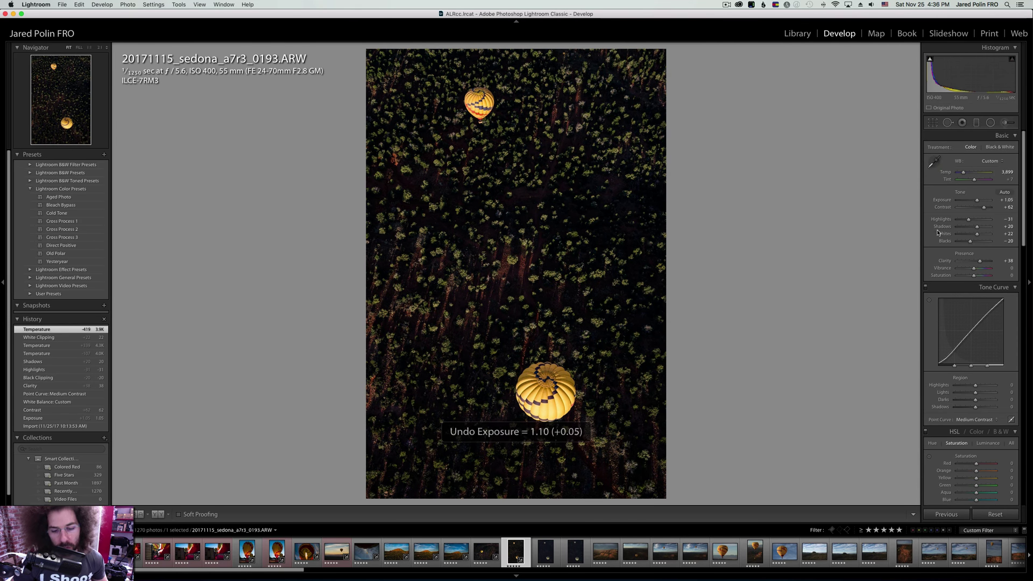
Synchronize photo 0193's settings to the two vertical balloon photos following it, and open 20171115_sedona_a7r3_0194.ARW.
shift+click(575, 551)
click(942, 520)
key(Return)
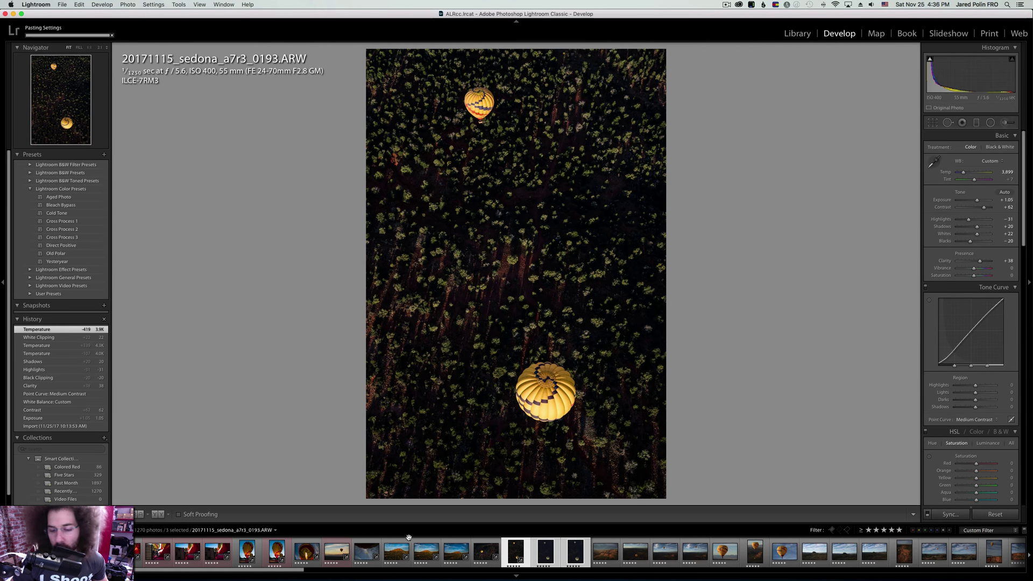
click(557, 554)
click(557, 554)
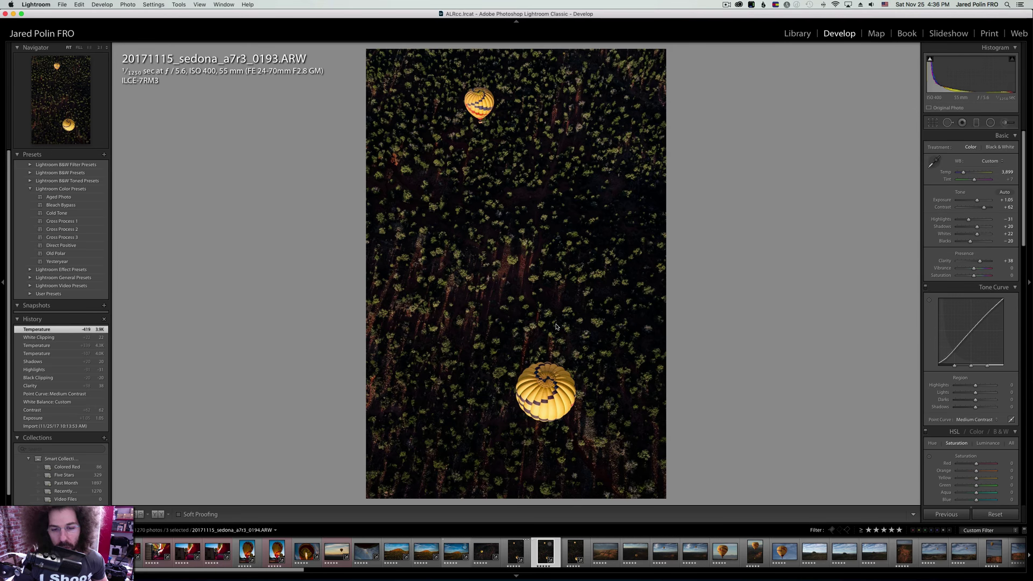
Compare the synchronized two-balloon photos, label 20171115_sedona_a7r3_0193.ARW red and go on to the following photo.
key(Right)
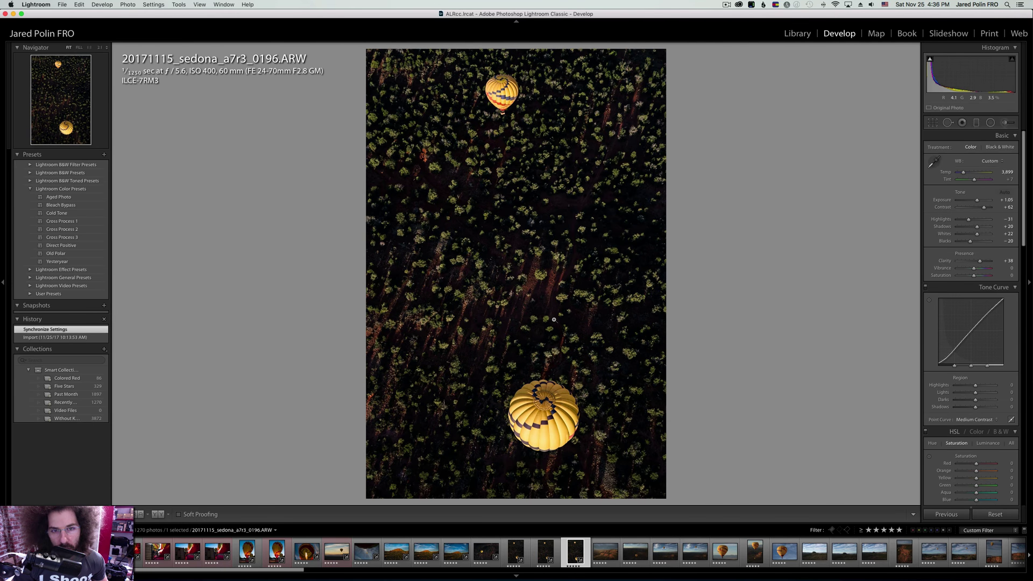
key(Left)
key(Left)
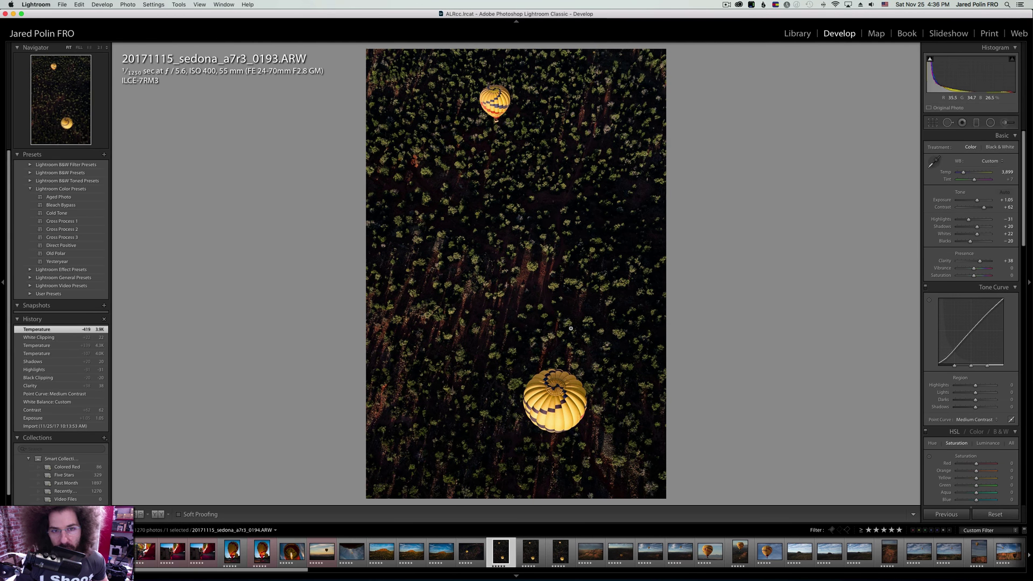
key(Right)
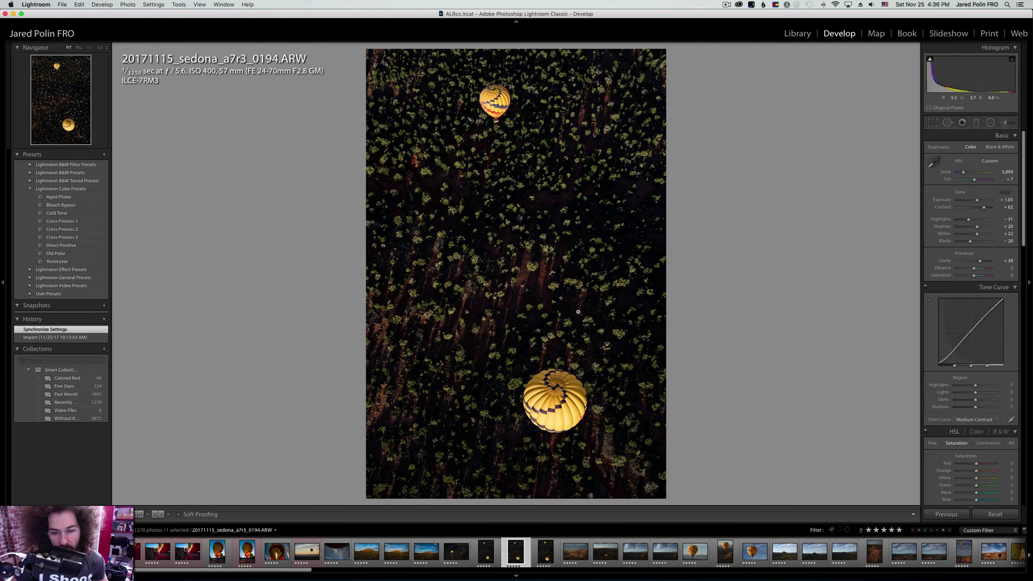
key(Left)
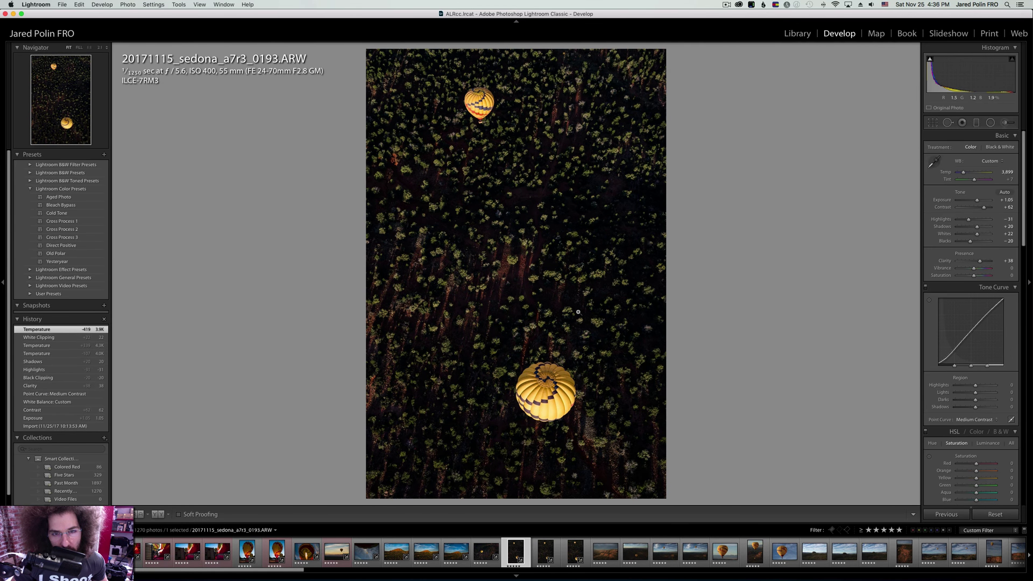
key(Right)
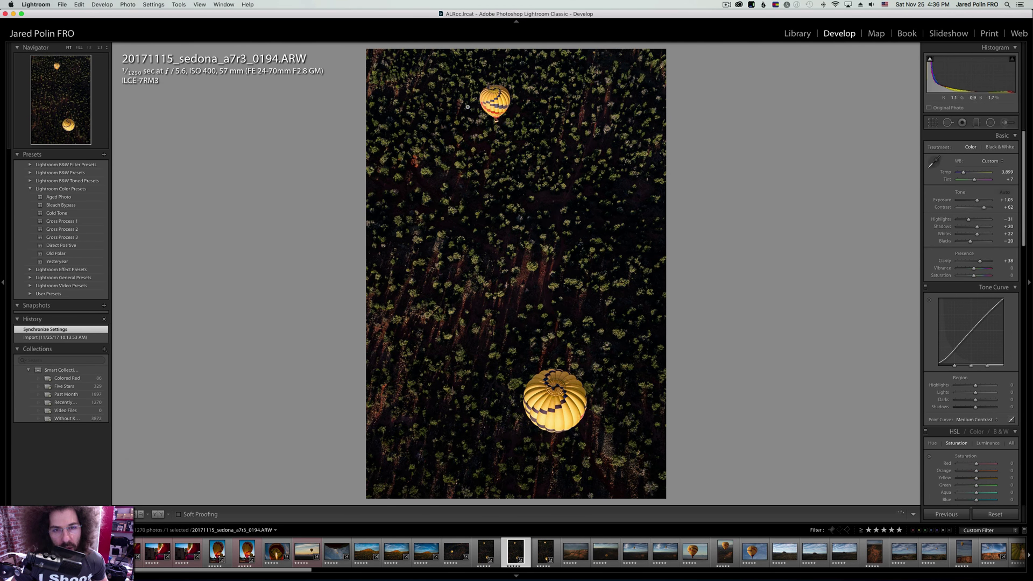
key(Left)
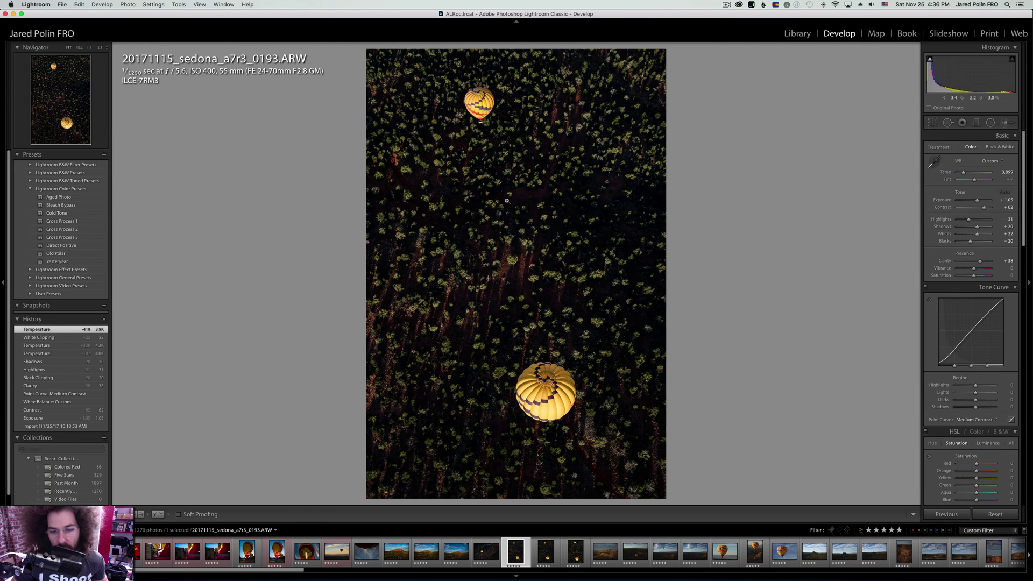
drag(528, 389, 462, 110)
key(6)
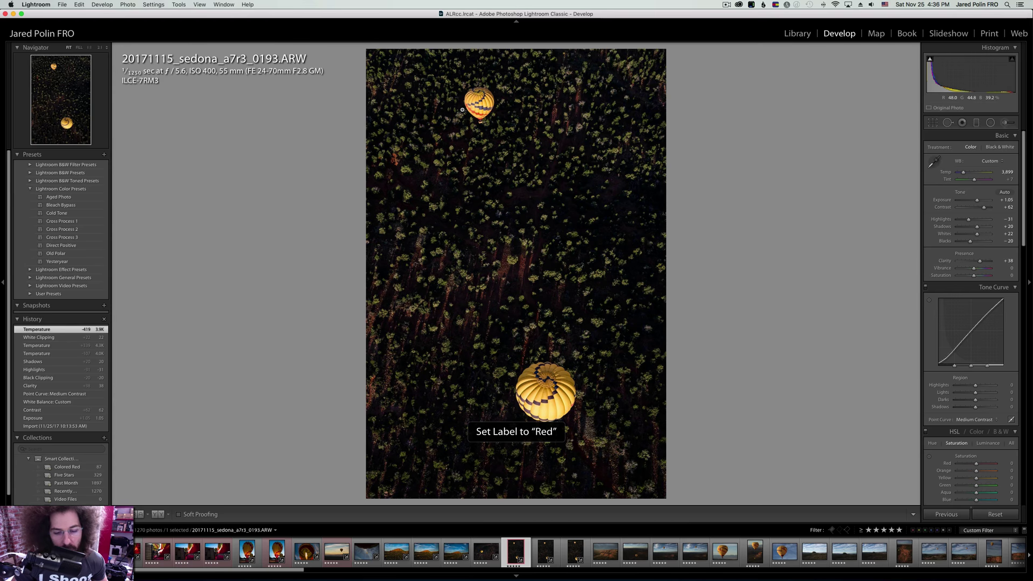
key(Right)
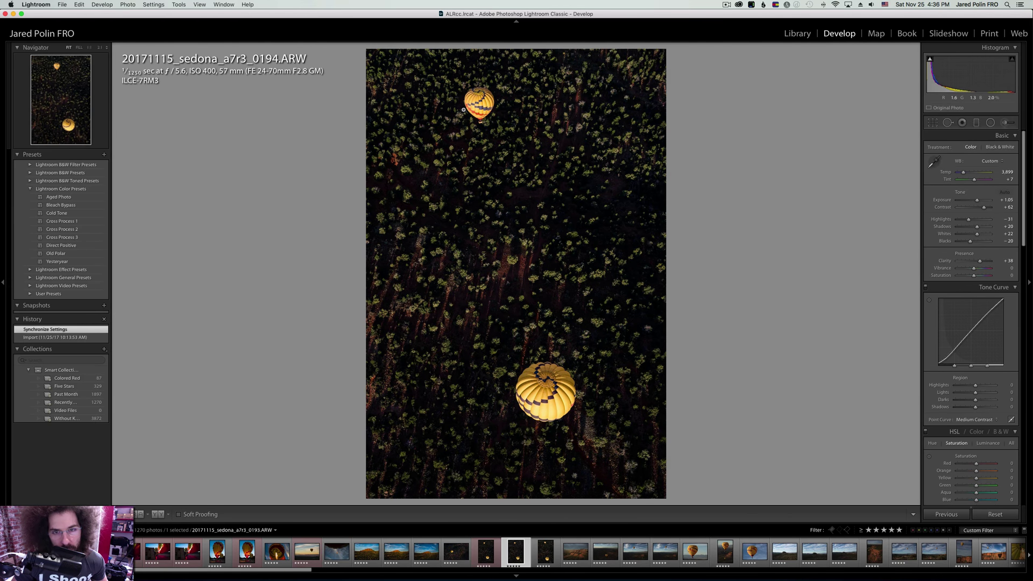
Move on to 20171115_sedona_a7r3_0202.ARW, try the Medium Contrast point curve and return the curve to Linear.
key(Right)
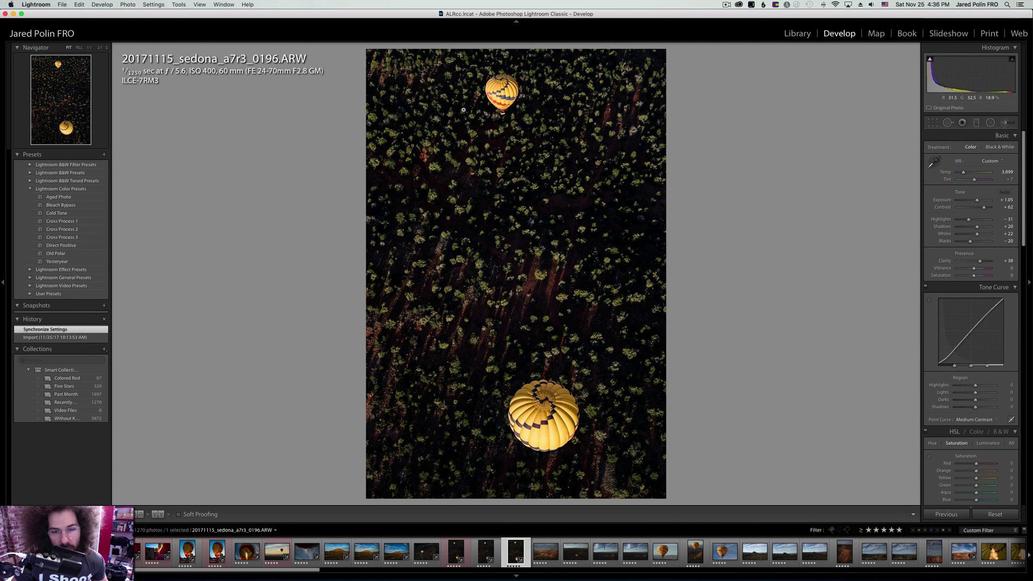
key(Right)
click(964, 423)
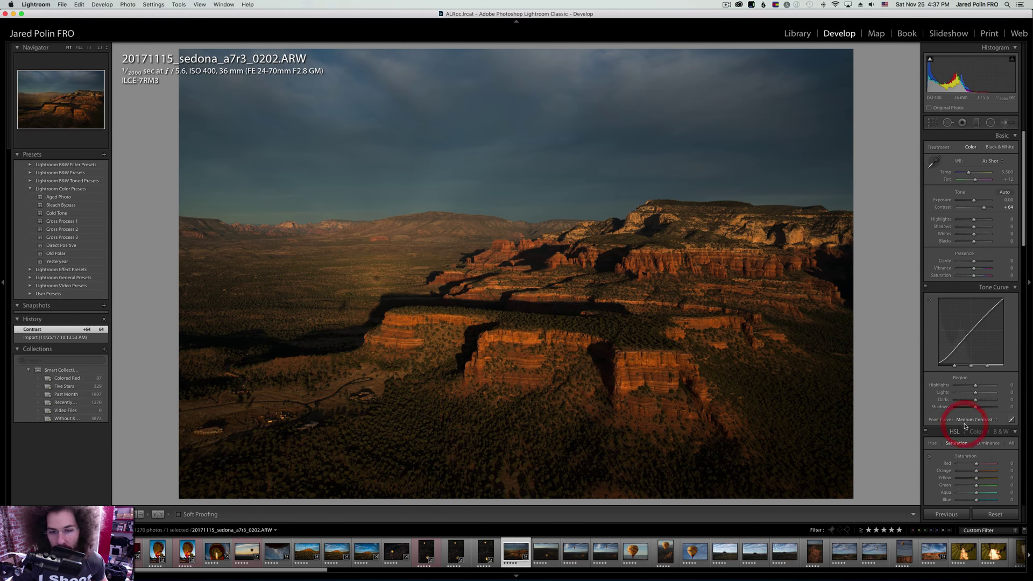
click(964, 424)
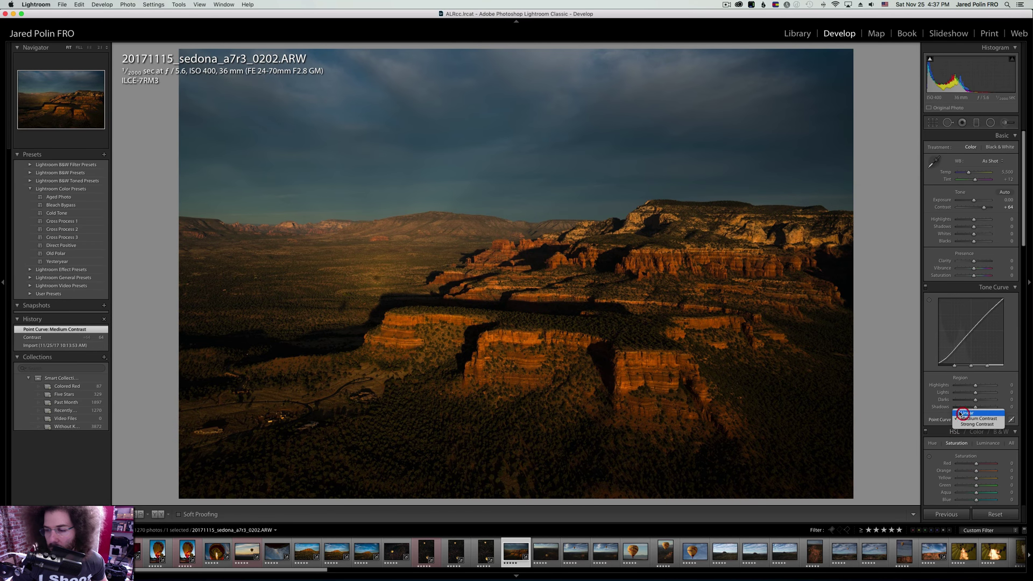
click(964, 412)
Give photo 0202 contrast +63, highlights +18, shadows +12 and clarity +35.
mouse_move(983, 207)
mouse_down()
mouse_move(968, 208)
mouse_move(979, 207)
mouse_move(986, 228)
mouse_move(967, 219)
mouse_move(986, 220)
mouse_move(976, 219)
mouse_up()
drag(980, 264, 979, 263)
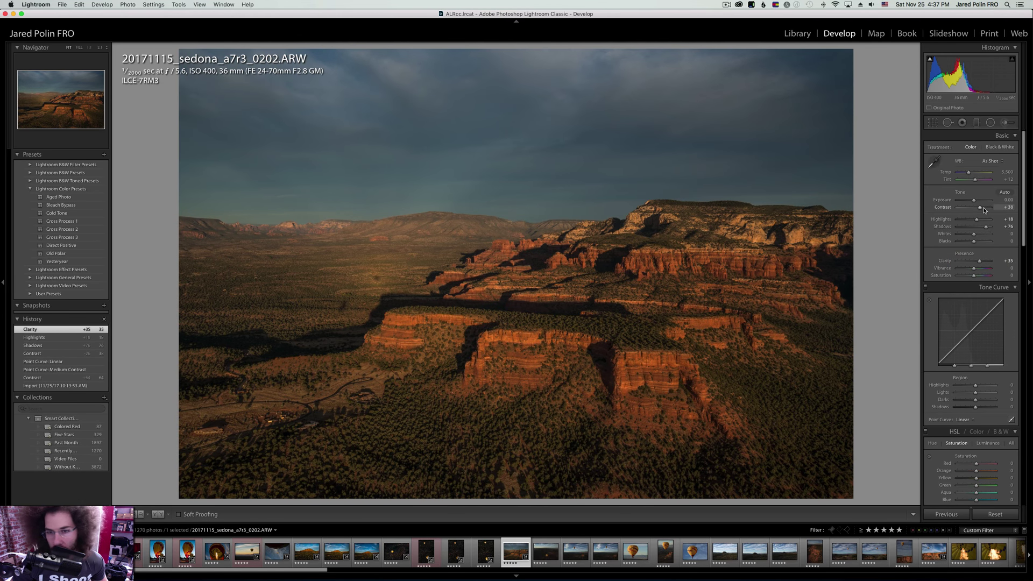
drag(984, 209, 976, 227)
Try a temperature of 5,652 and a tint of +5 on photo 0202, undoing each change.
drag(968, 172, 969, 175)
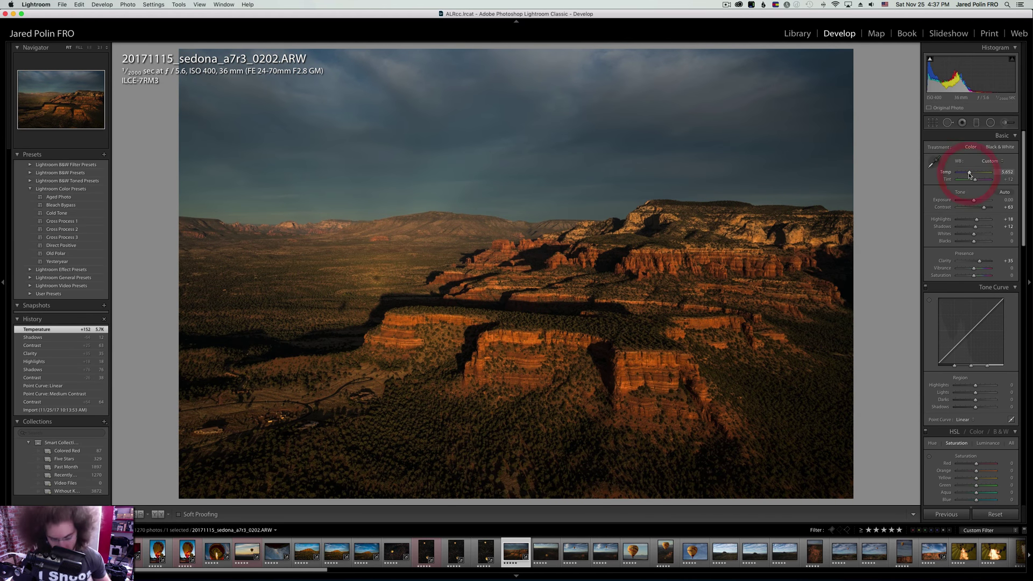
key(super+z)
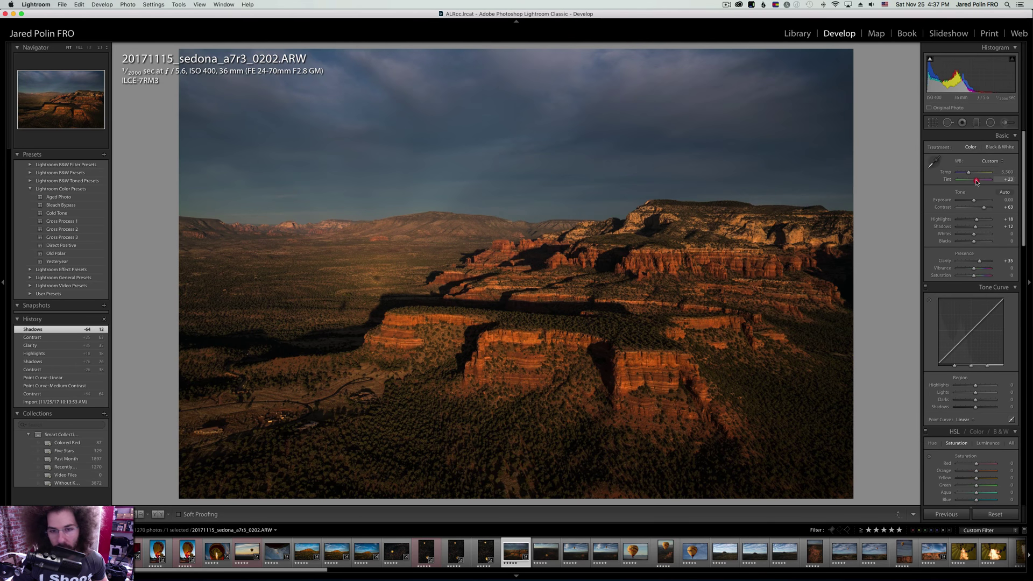
drag(974, 182, 974, 182)
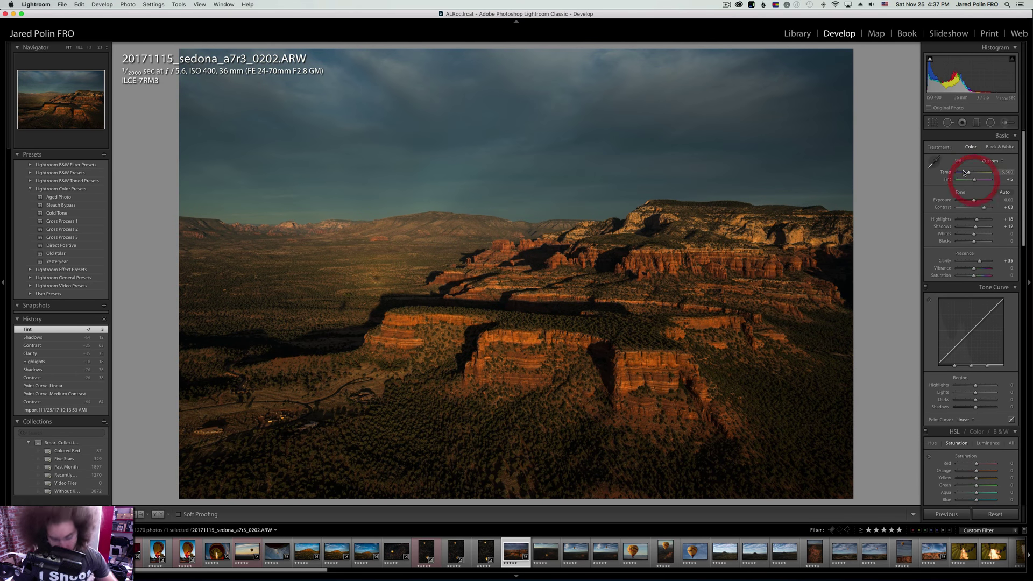
key(super+z)
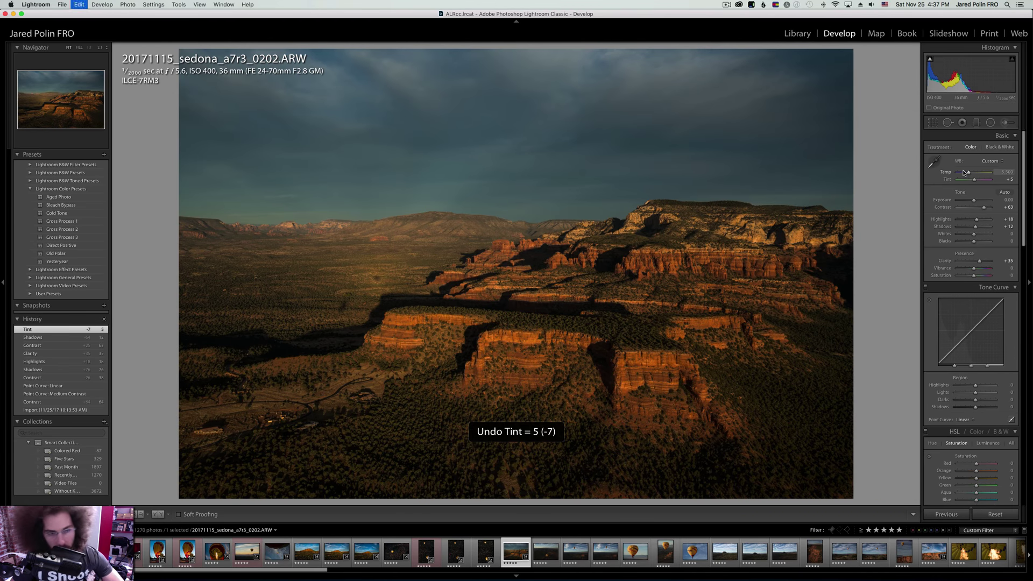
Check photo 0202's valley and sky up close, and set exposure to +0.30, highlights to -14 and temperature to 5,100.
click(365, 225)
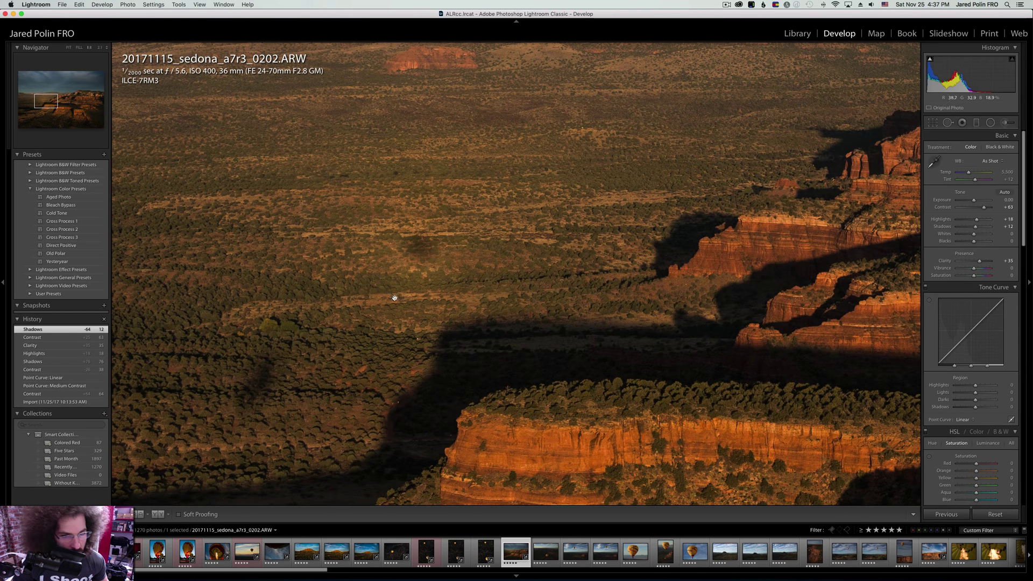
click(417, 199)
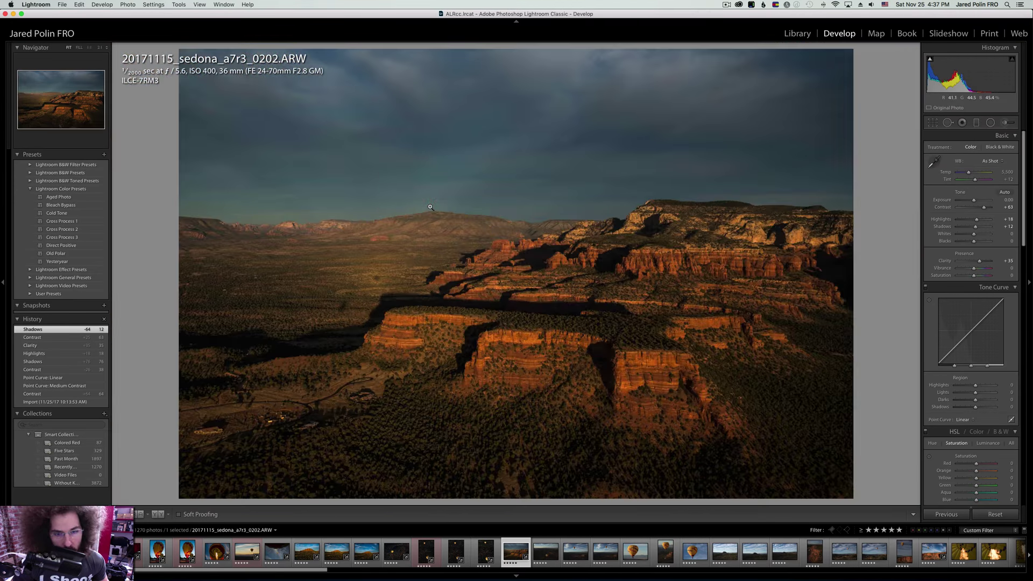
click(399, 190)
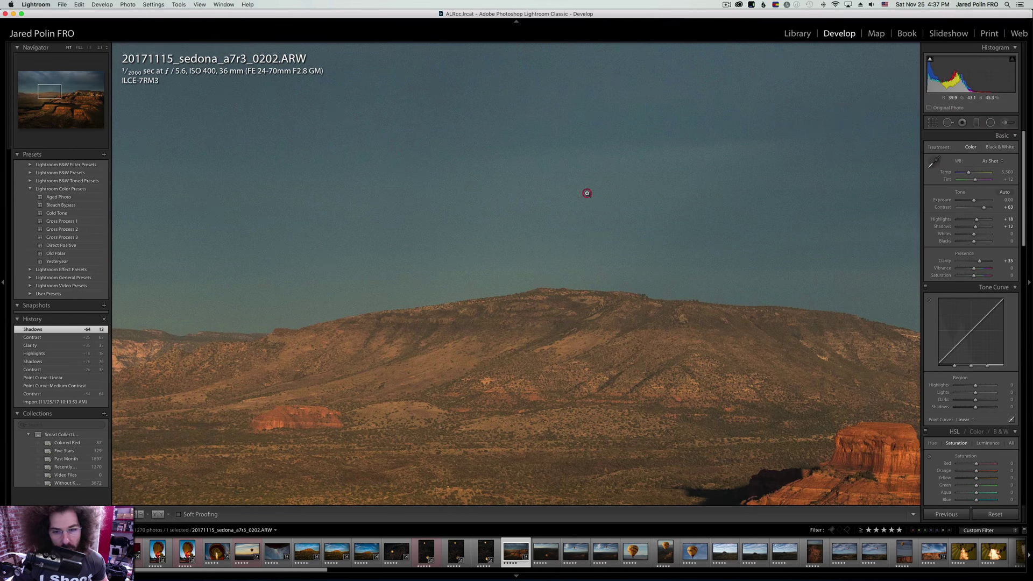
click(587, 194)
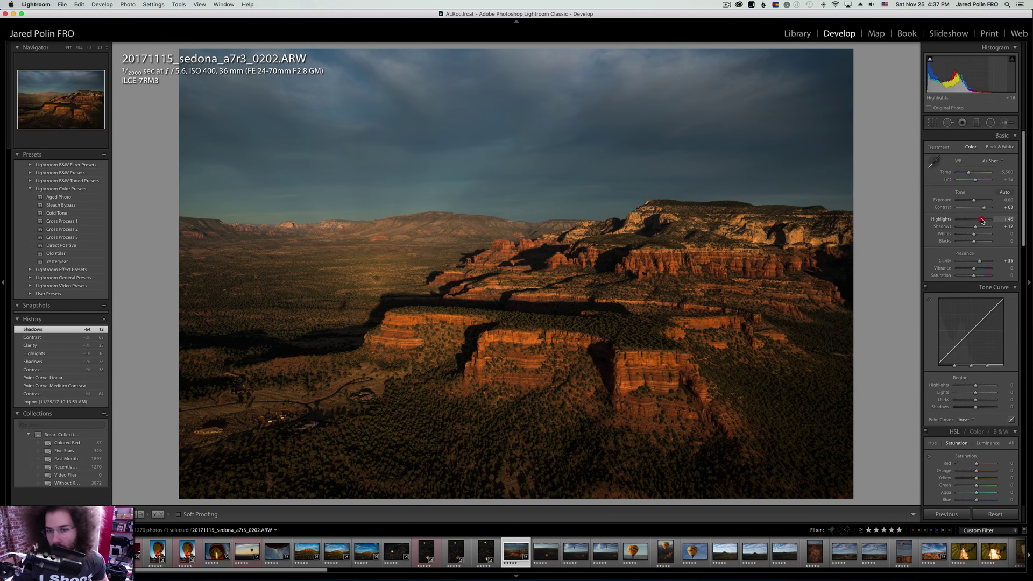
mouse_move(980, 220)
mouse_down()
mouse_move(978, 205)
mouse_move(972, 220)
mouse_up()
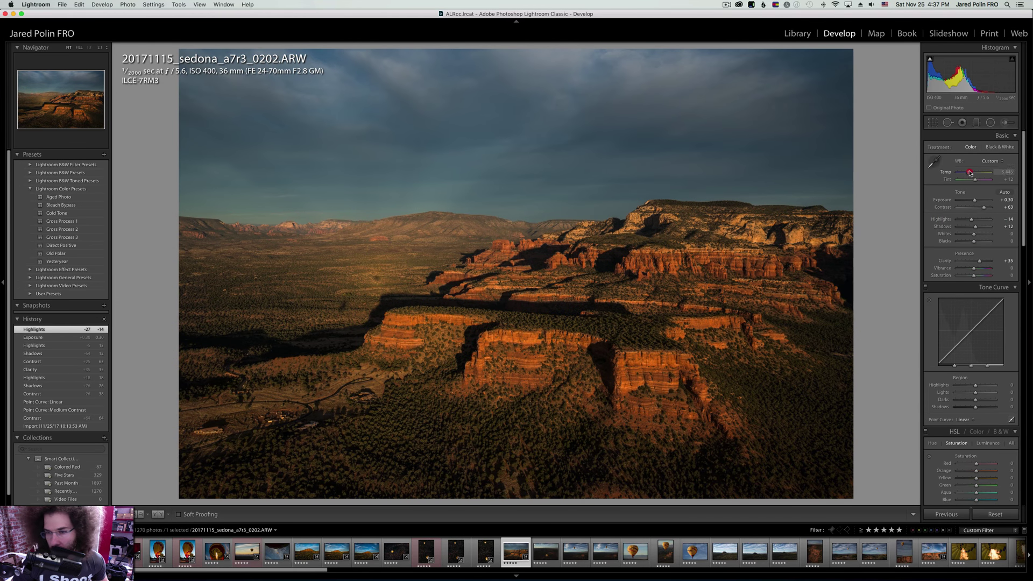
drag(969, 172, 967, 173)
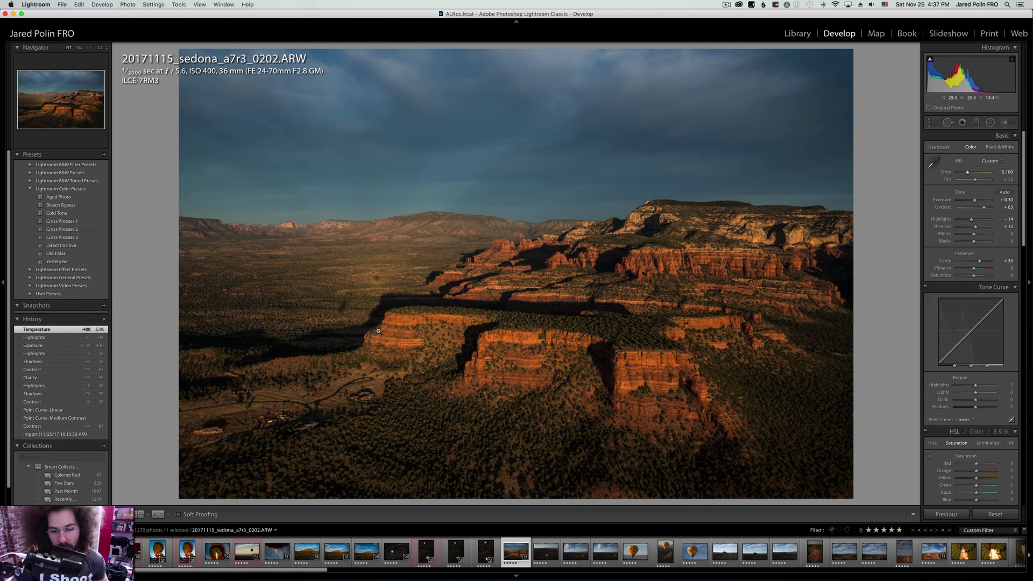
Label photo 0202 red, inspect its rock ledges up close and open 20171115_sedona_a7r3_0203.ARW in full view.
key(6)
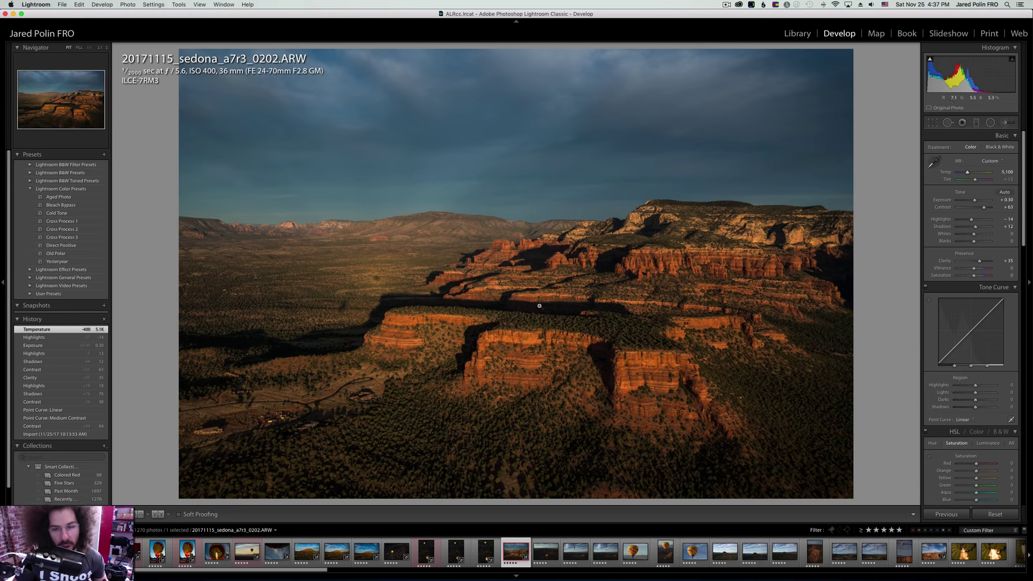
click(591, 326)
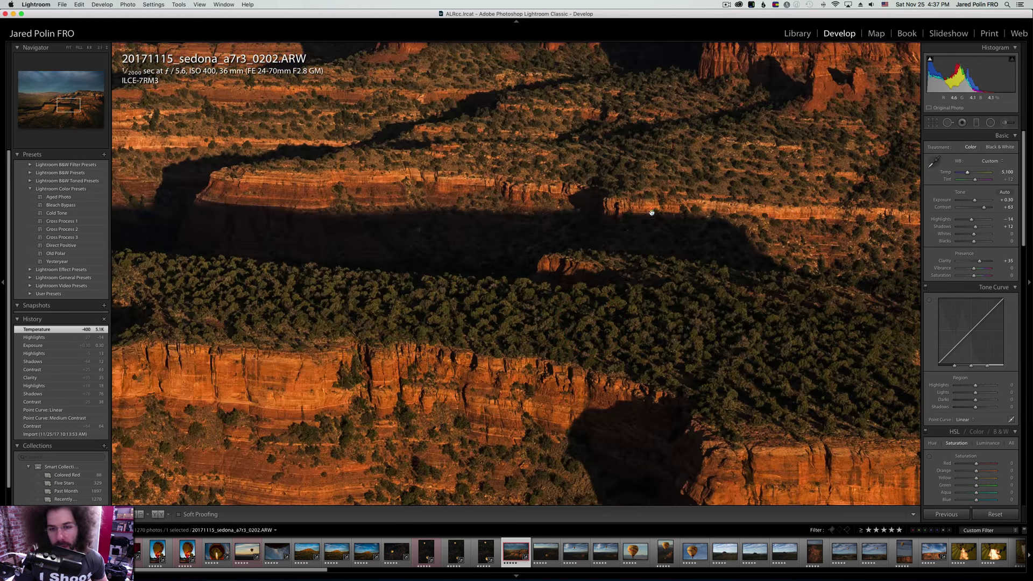
drag(650, 213, 558, 252)
key(Right)
click(506, 390)
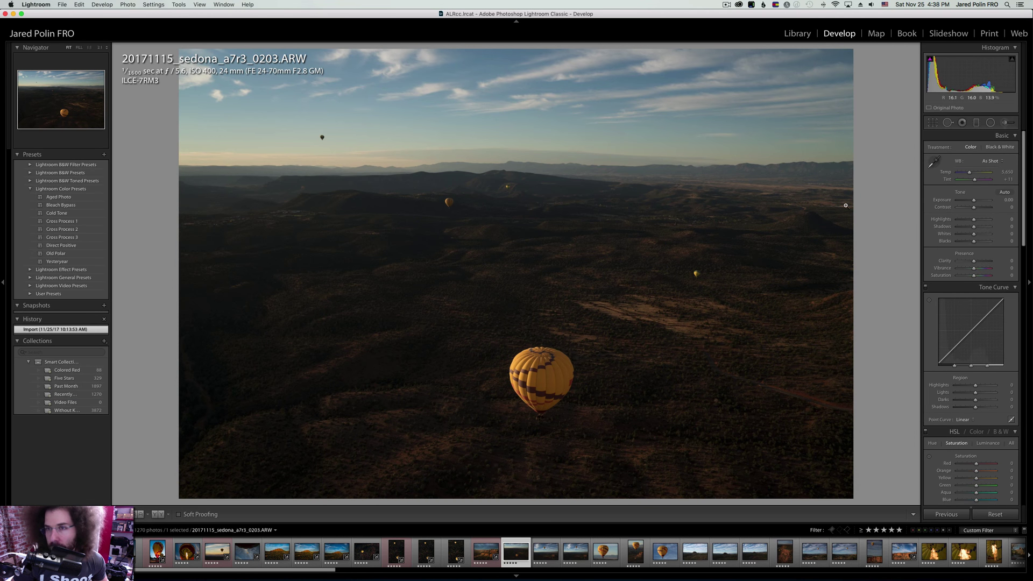
click(726, 5)
click(726, 4)
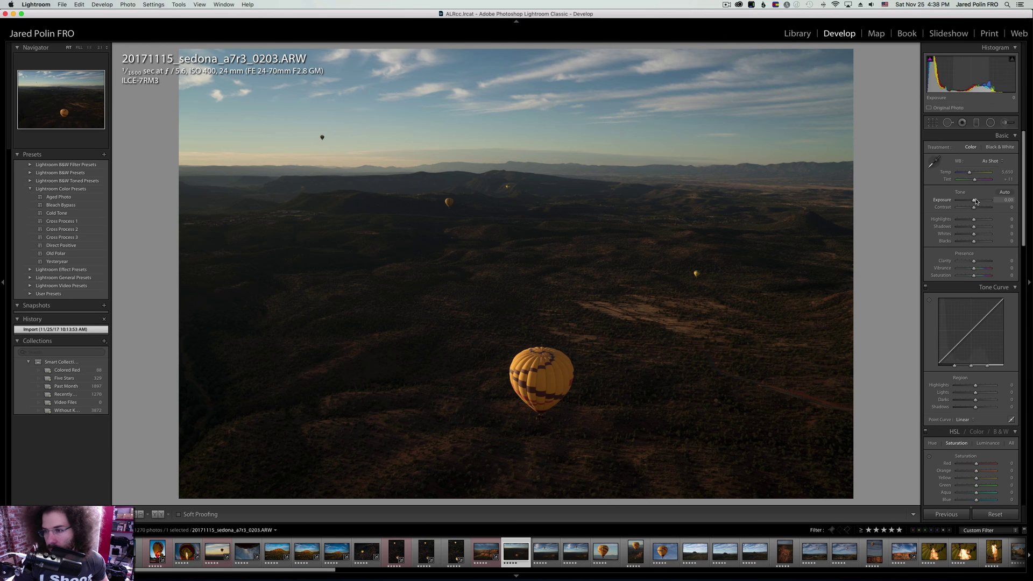
Set Highlights to −77, Shadows to +100 and Contrast to +61, and preview the black-and-white treatment before returning to color.
drag(973, 220, 960, 219)
drag(973, 227, 989, 227)
drag(973, 207, 983, 207)
click(999, 147)
click(971, 147)
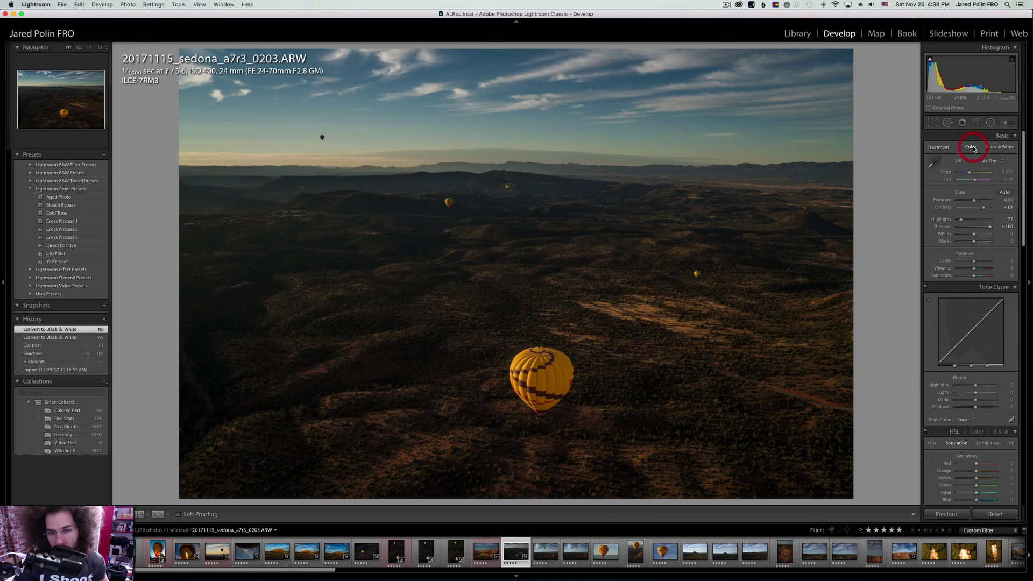
Refine the photo with Clarity +23, Shadows +75, Exposure +0.45, Contrast +64, Whites +18 and color temperature 6,042.
drag(973, 261, 977, 260)
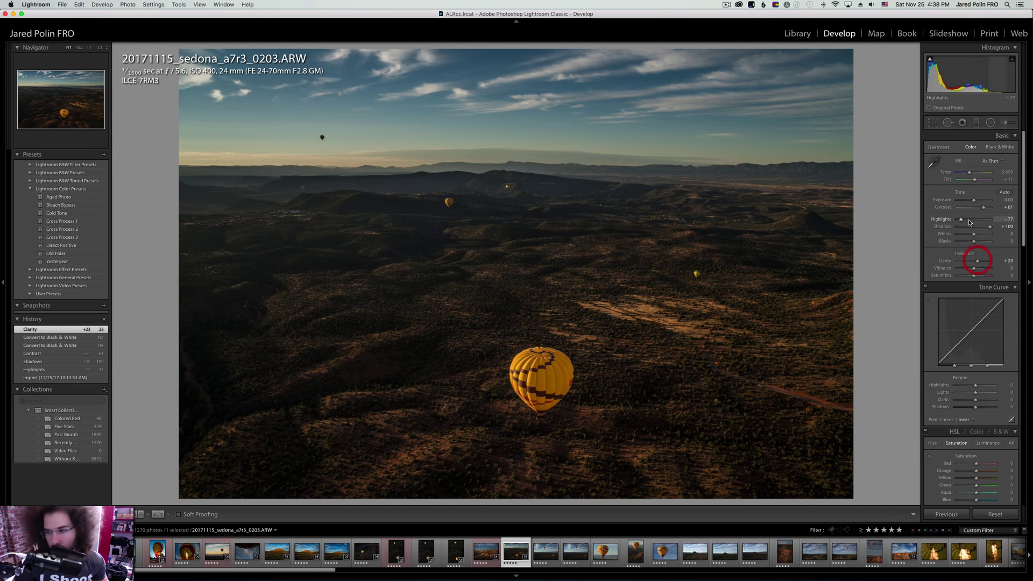
mouse_move(969, 225)
mouse_down()
mouse_move(983, 226)
mouse_move(975, 201)
mouse_move(985, 228)
mouse_up()
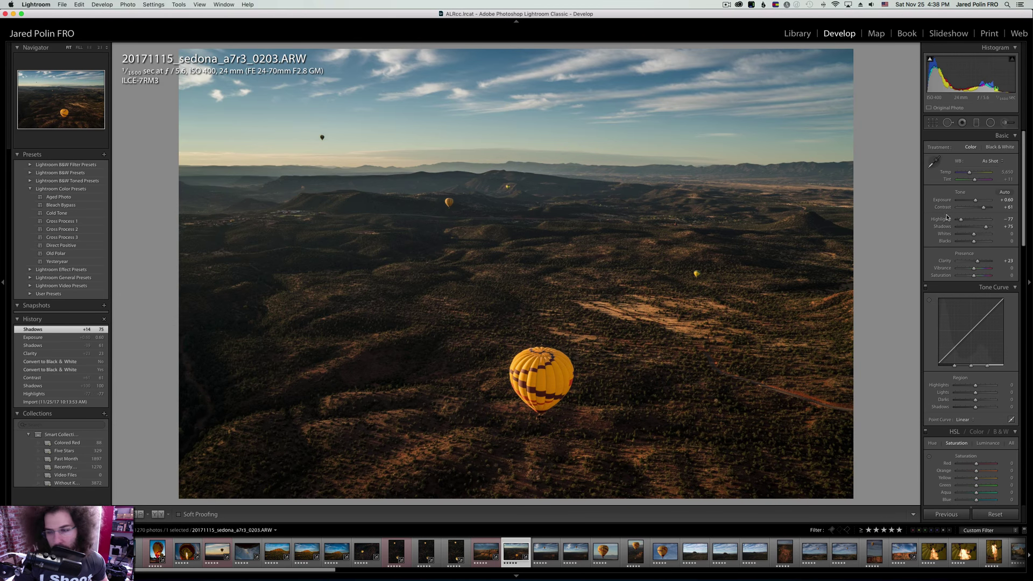
drag(976, 201, 976, 234)
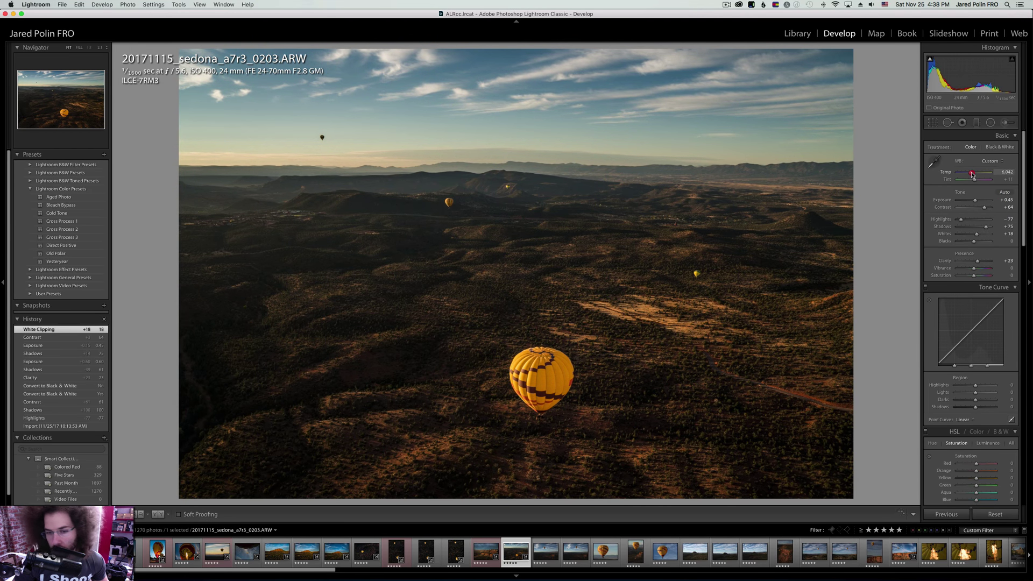
drag(973, 175, 972, 175)
Examine the large yellow balloon, the distant balloons and the hills up close for detail.
click(578, 403)
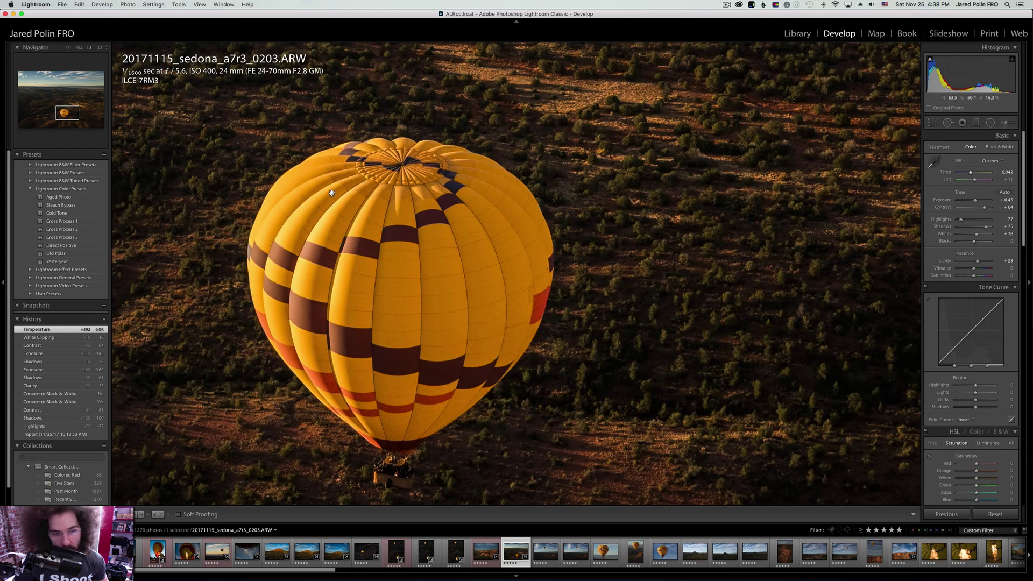
drag(331, 186, 603, 403)
drag(438, 229, 442, 487)
drag(451, 247, 487, 435)
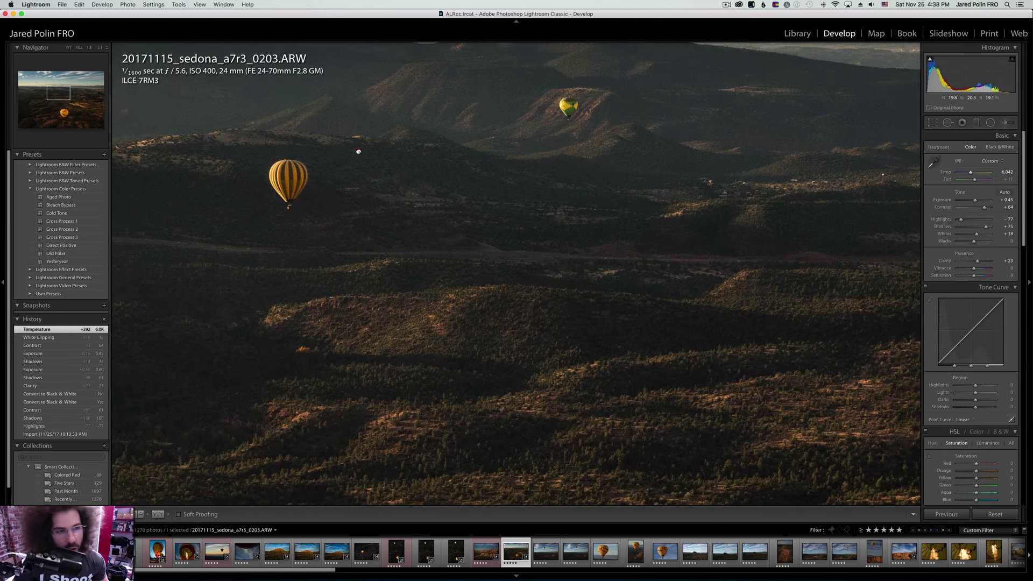
drag(355, 148, 365, 163)
drag(546, 135, 377, 246)
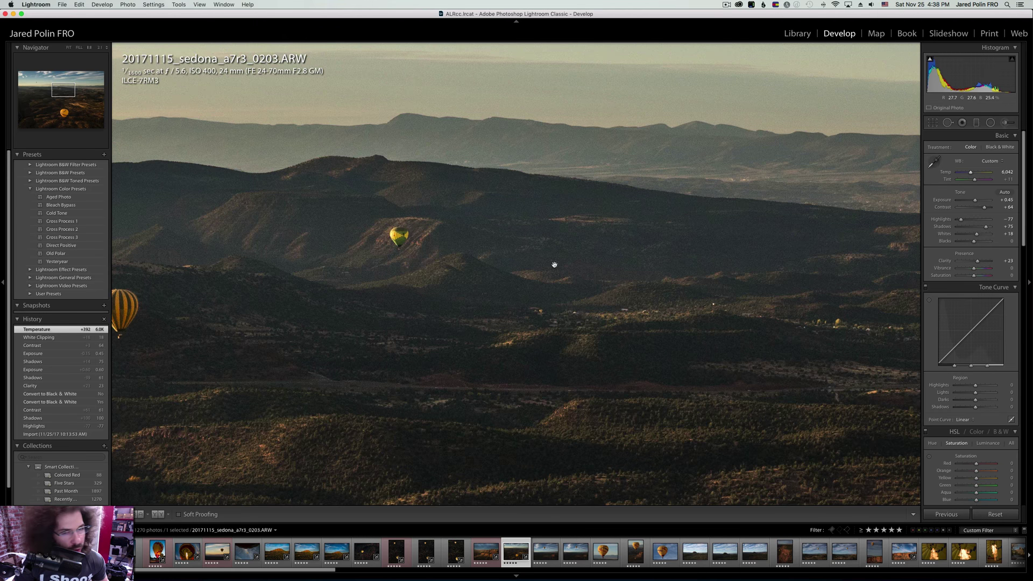
drag(554, 264, 378, 316)
drag(641, 233, 450, 240)
click(692, 248)
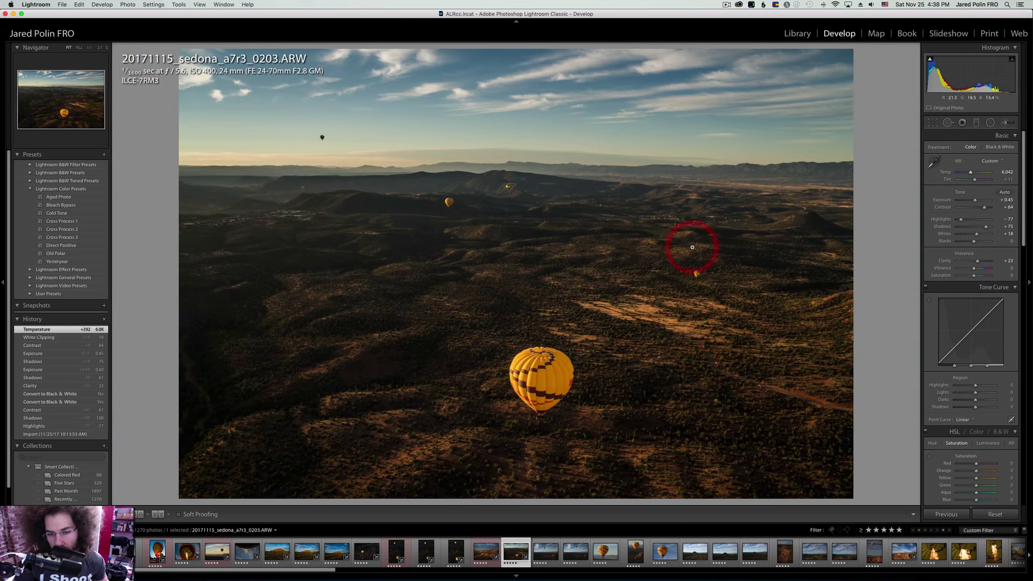
click(556, 341)
drag(556, 341, 553, 13)
click(504, 137)
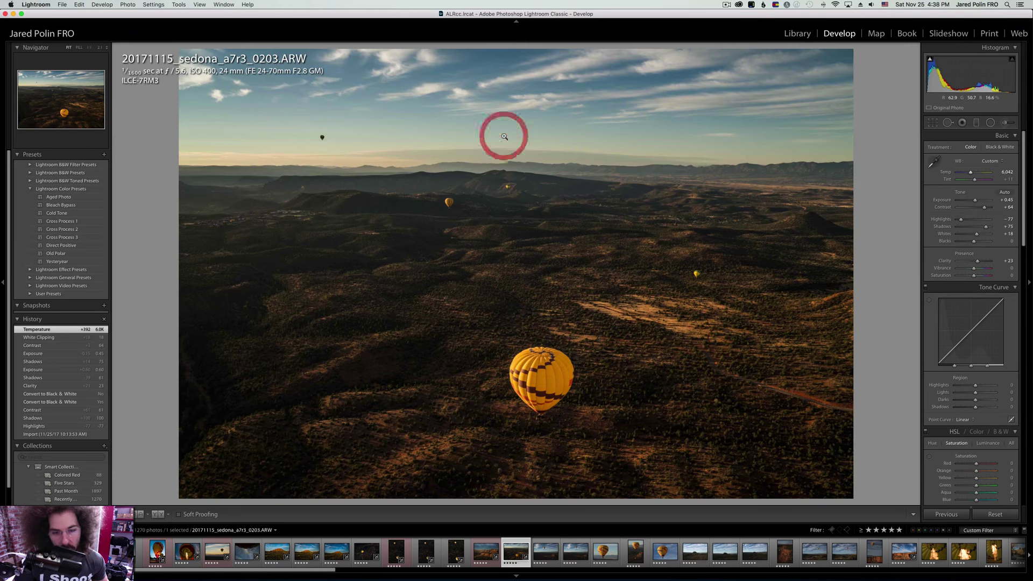
On the next photo, 0215, set Exposure to +0.40, Contrast to +42, Highlights to −26, Shadows to +74 and Clarity to +21.
key(Right)
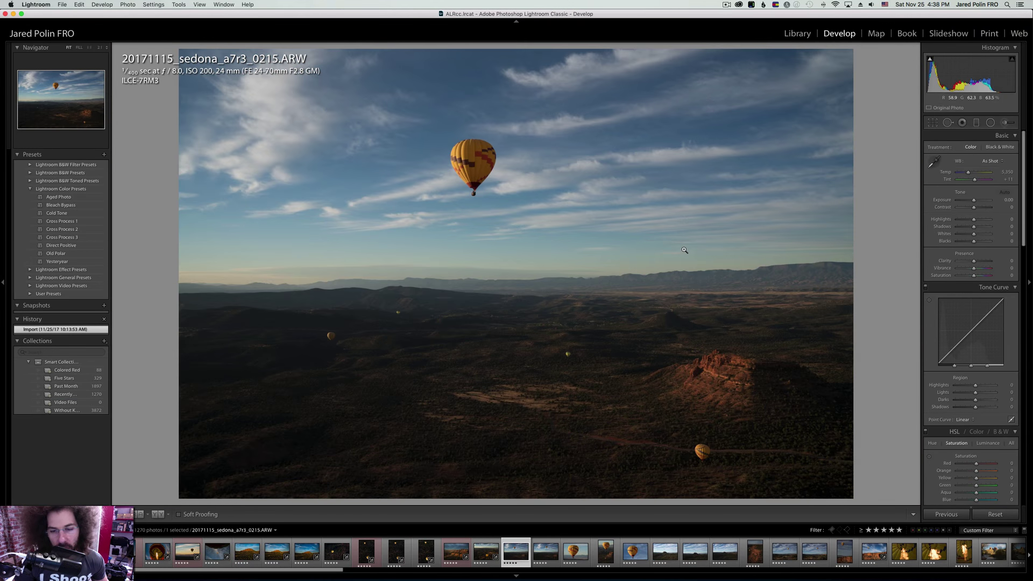
mouse_move(973, 226)
mouse_down()
mouse_move(996, 230)
mouse_move(975, 203)
mouse_move(982, 210)
mouse_move(968, 220)
mouse_up()
drag(973, 261, 977, 260)
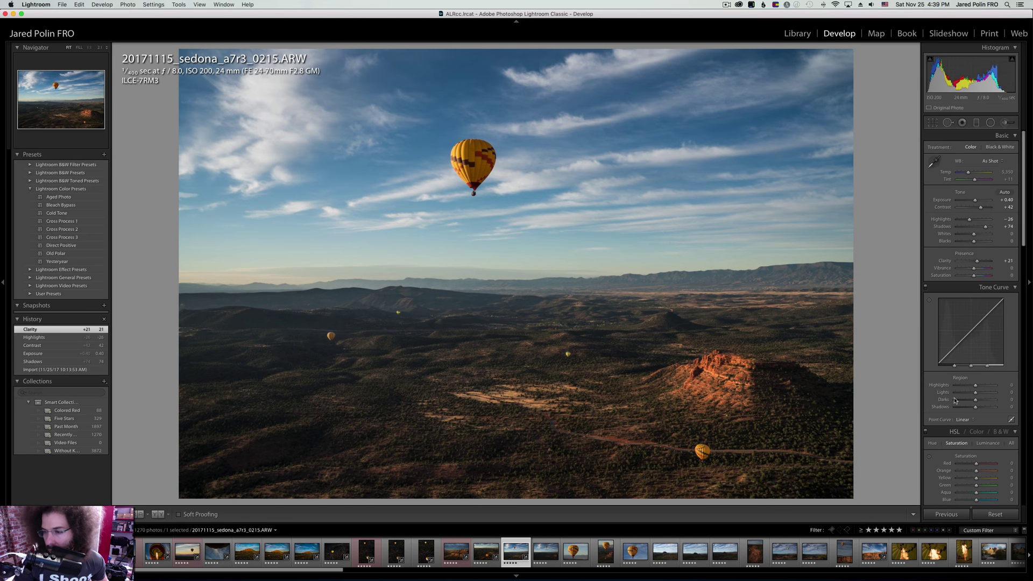
Try the Medium Contrast point curve, set Whites to +20, and return the point curve to Linear.
click(963, 419)
click(976, 424)
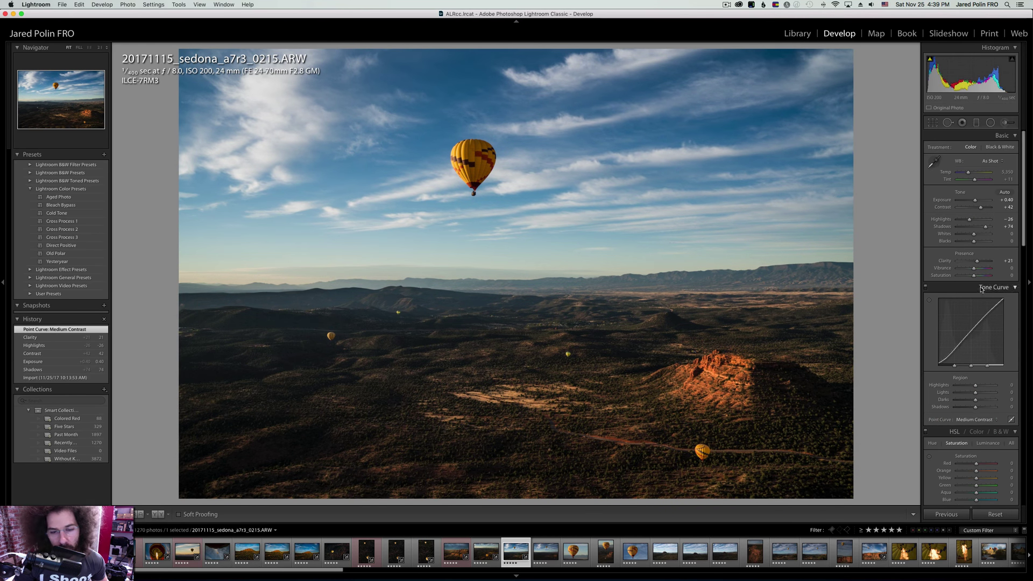
drag(979, 236, 983, 234)
click(962, 419)
click(963, 415)
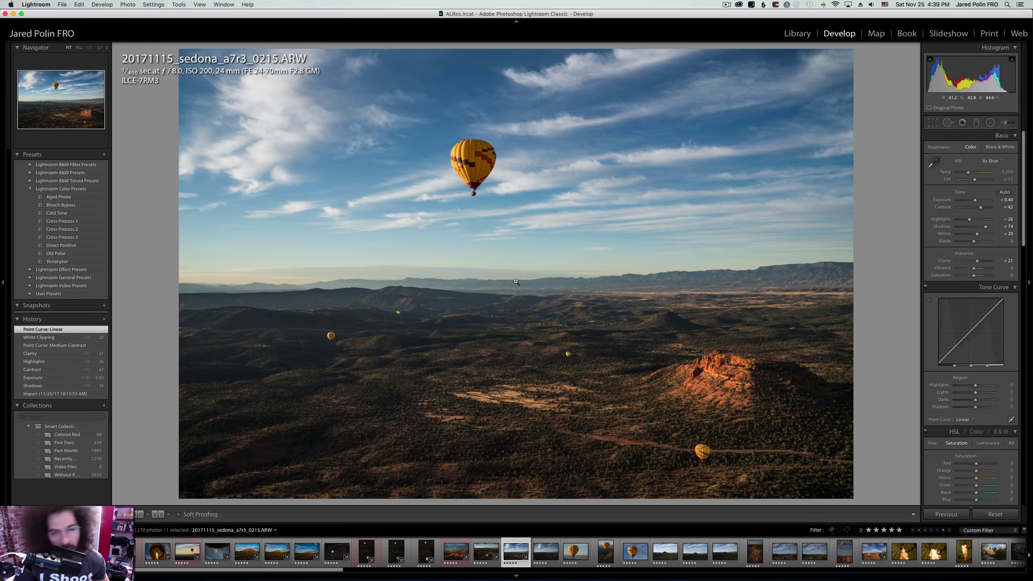
Sync the develop settings of photo 0215 to the similar balloon photo 0217.
key(Right)
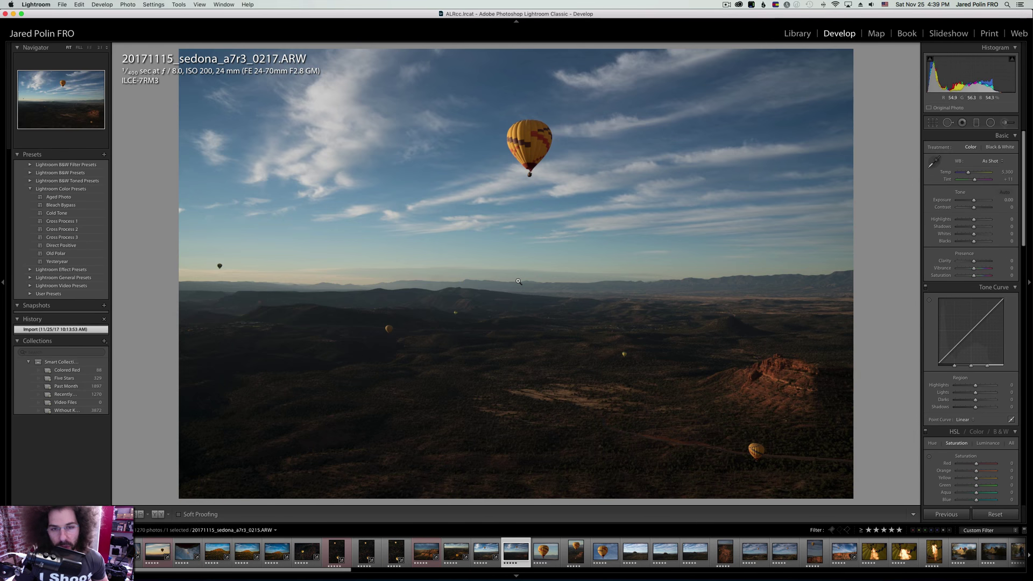
key(Left)
super+click(545, 551)
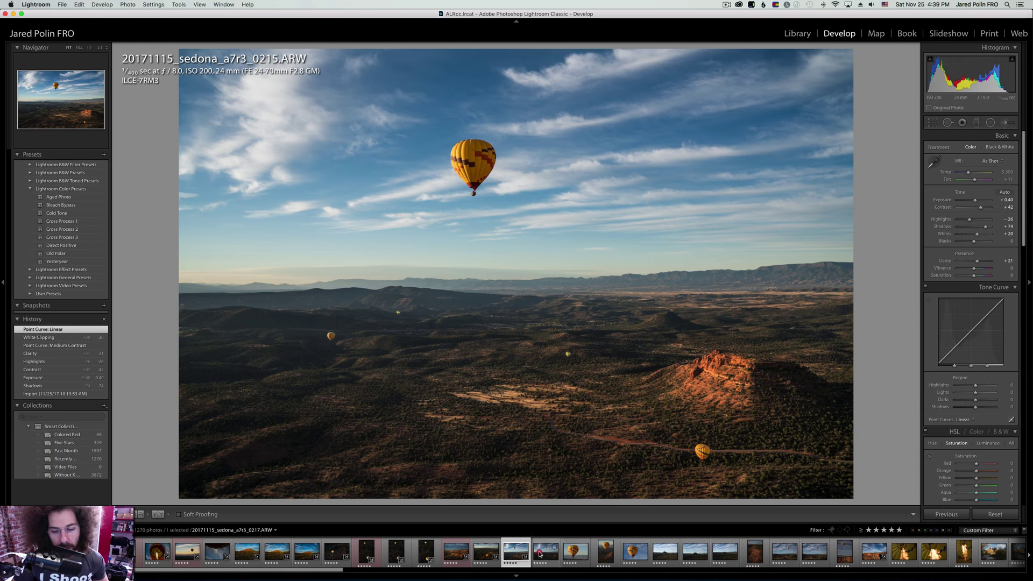
click(950, 514)
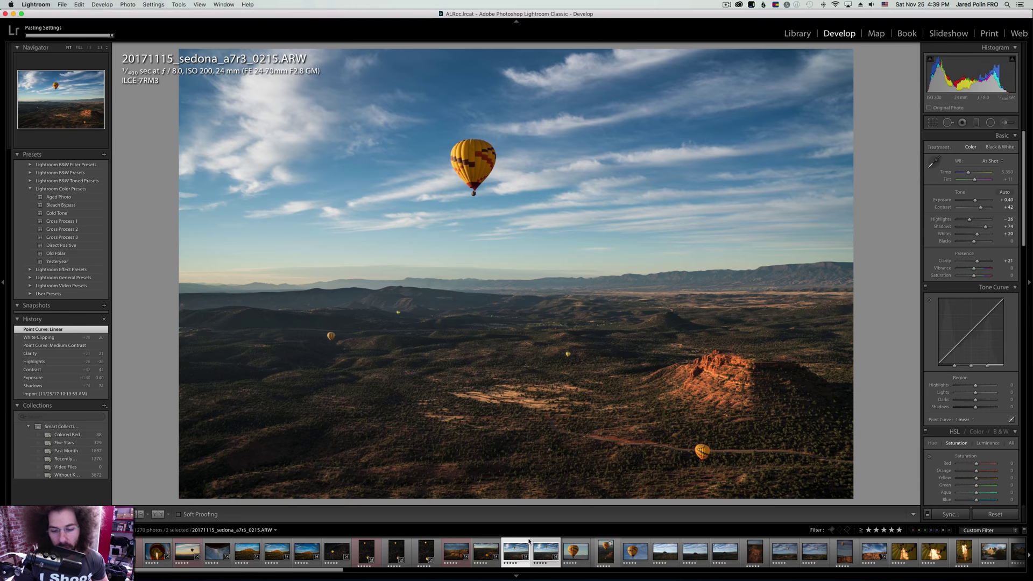
click(539, 544)
On photo 0225, set Contrast to +32, apply the Medium Contrast point curve, and reset Clarity to 0 after trying it.
key(Right)
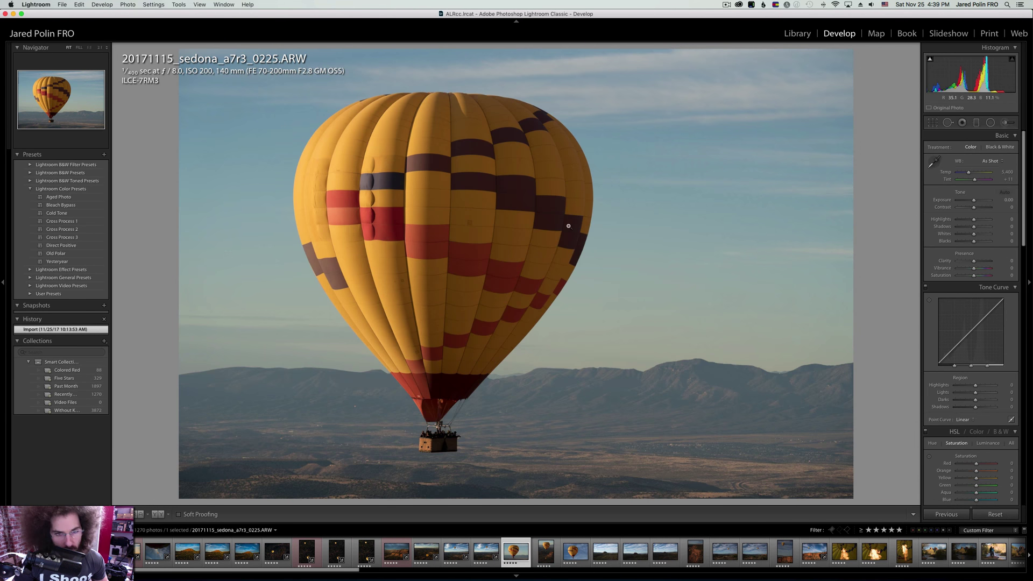
drag(974, 207, 979, 207)
drag(973, 261, 980, 261)
click(964, 420)
click(970, 429)
double_click(978, 261)
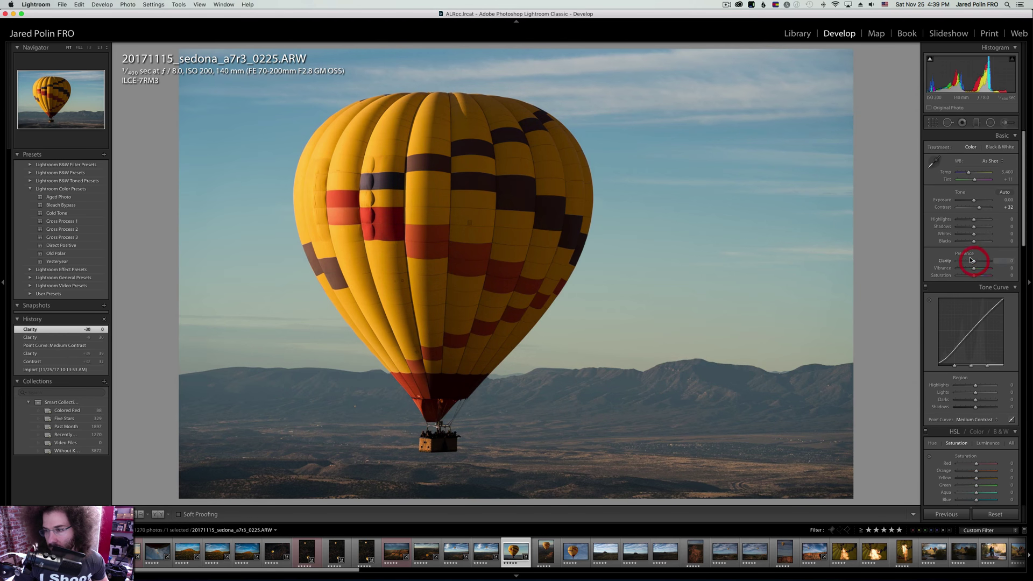
Set Shadows to +27, Highlights to −22, Contrast to +58, Whites to +17, Exposure to −0.15 and color temperature to 4,766.
click(978, 226)
mouse_move(978, 219)
mouse_down()
mouse_move(969, 221)
mouse_move(974, 200)
mouse_move(986, 209)
mouse_move(982, 234)
mouse_up()
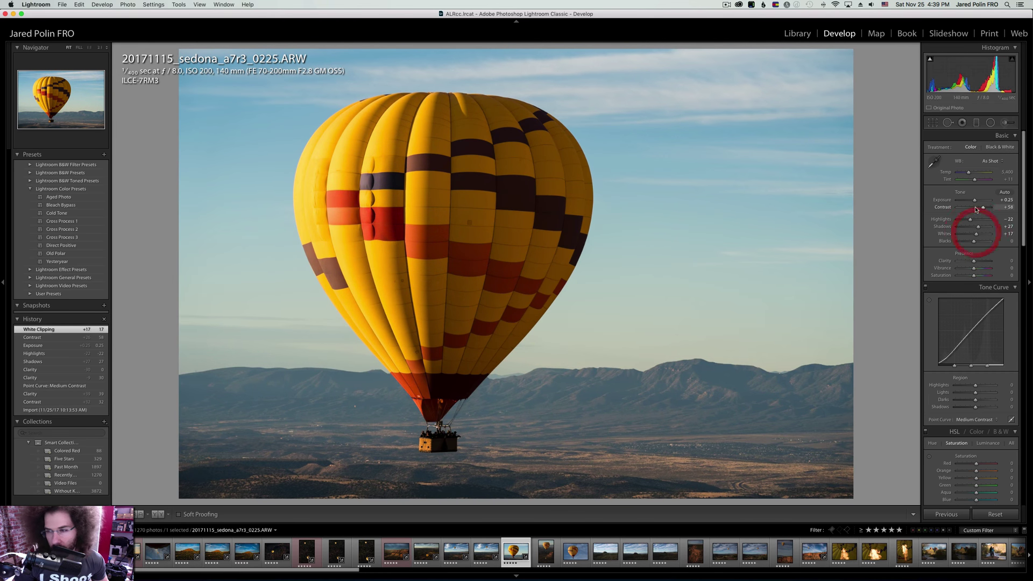
drag(974, 199, 973, 203)
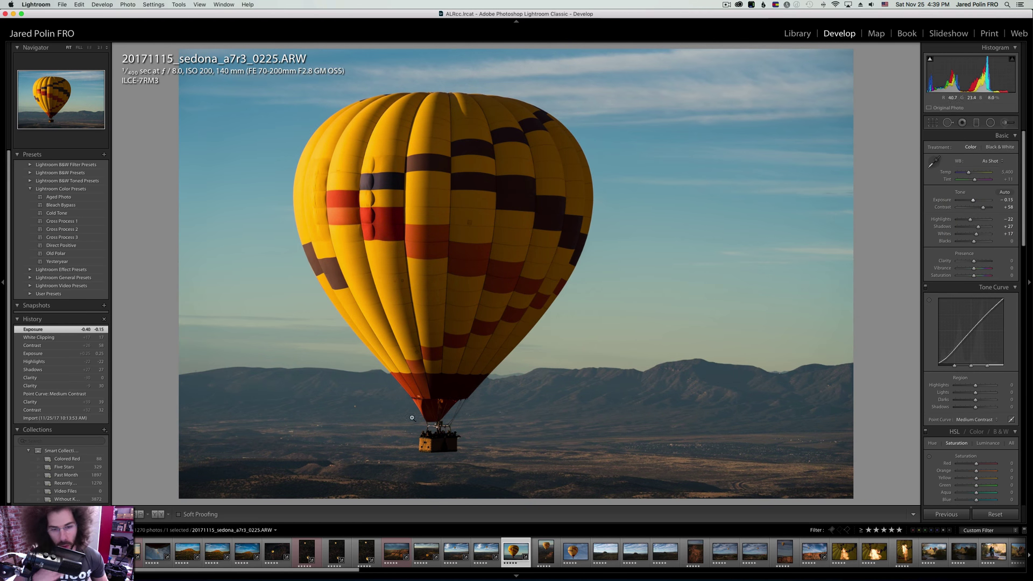
drag(429, 428, 428, 236)
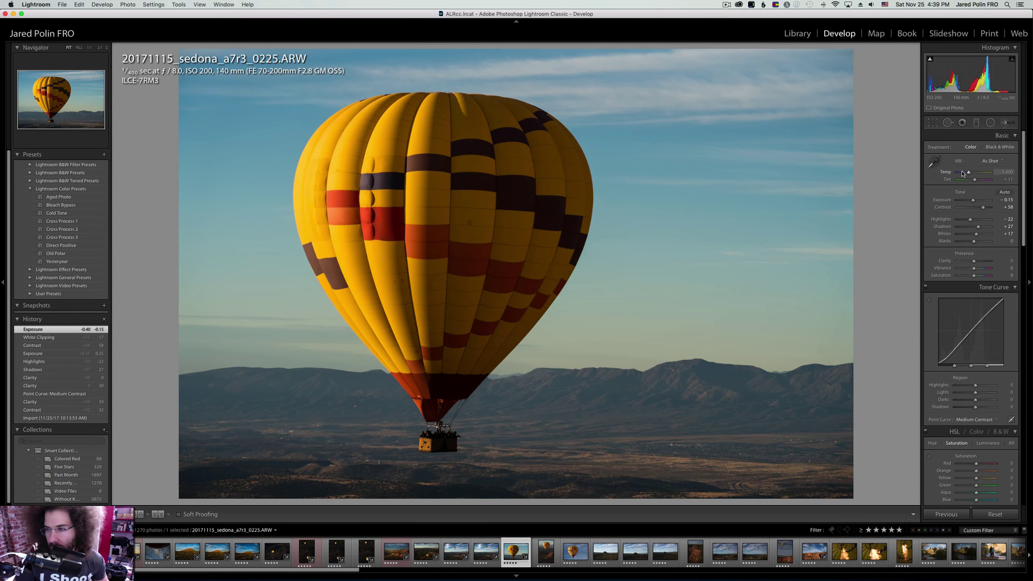
drag(969, 174, 967, 175)
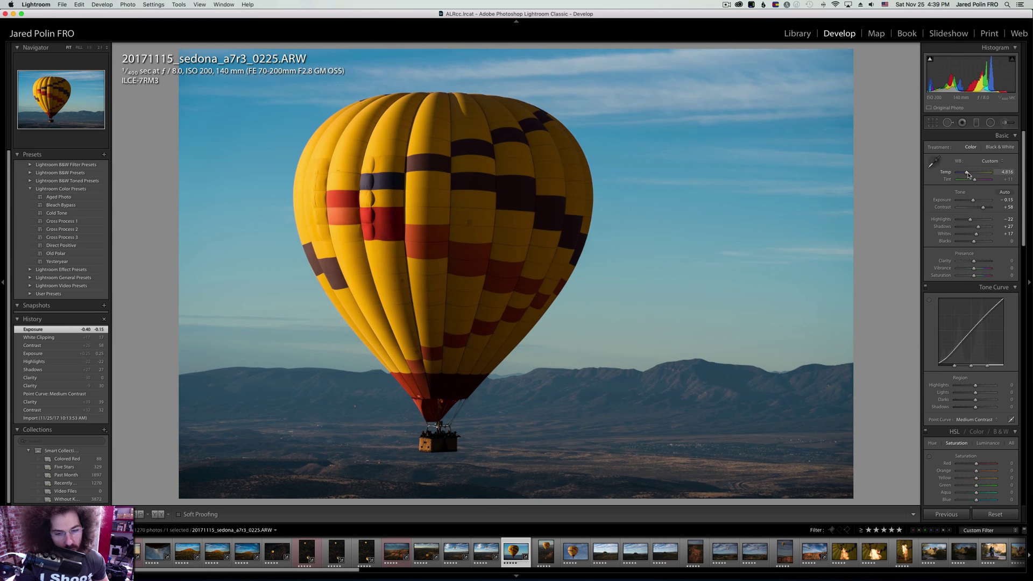
drag(968, 174, 968, 174)
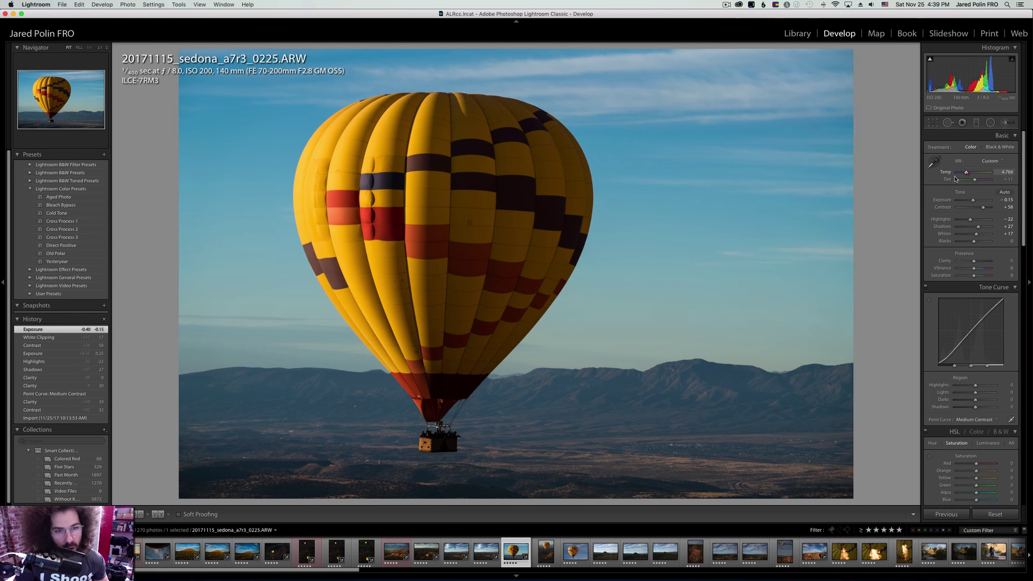
Go to the vertical balloon photo 0235 and set its Exposure to +0.15.
key(Right)
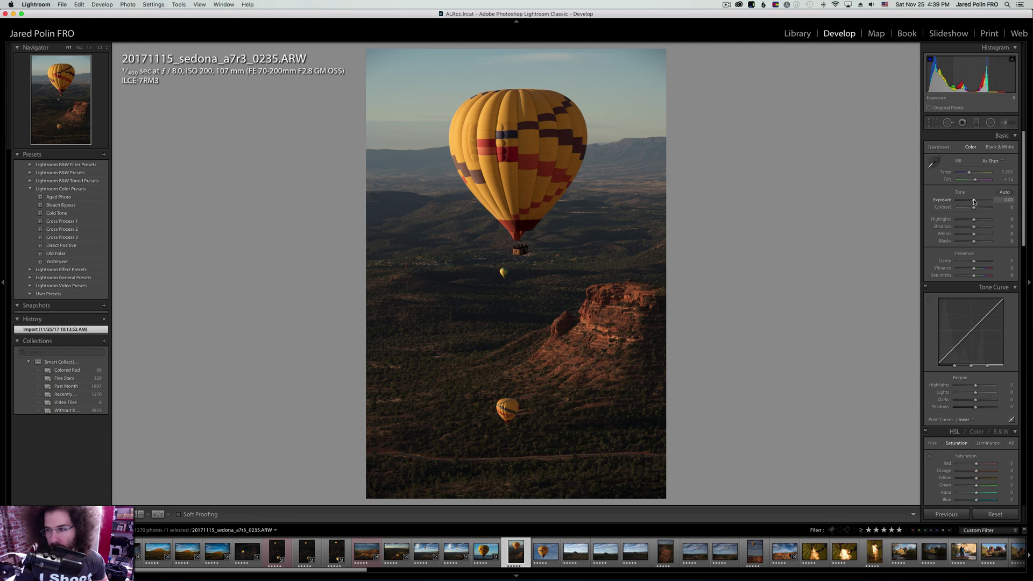
drag(975, 201, 974, 201)
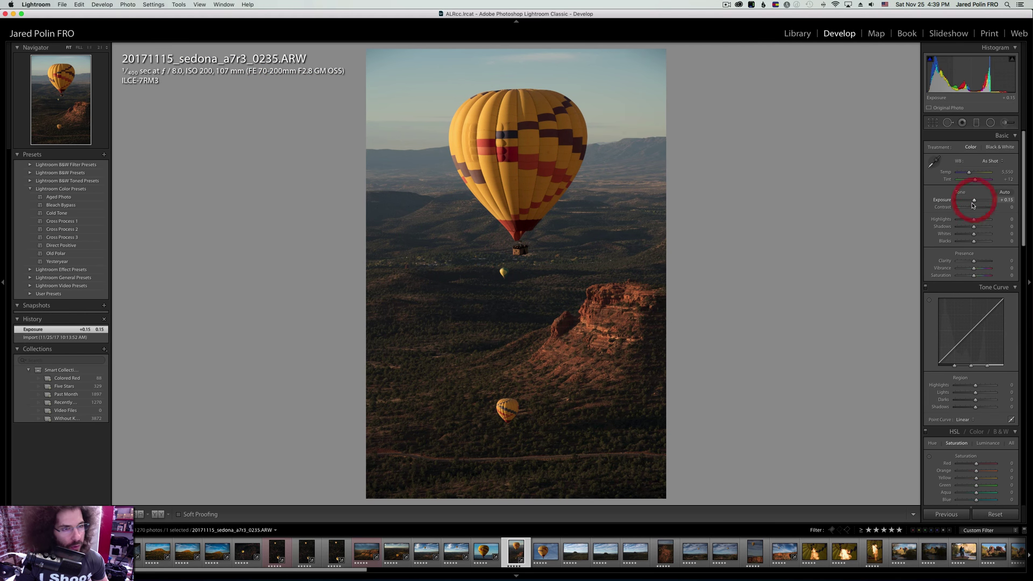
Compare Remove Chromatic Aberration on and off, leave it off, and enable lens profile corrections for the vertical photo.
scroll(972, 204, down, 5)
scroll(972, 215, down, 10)
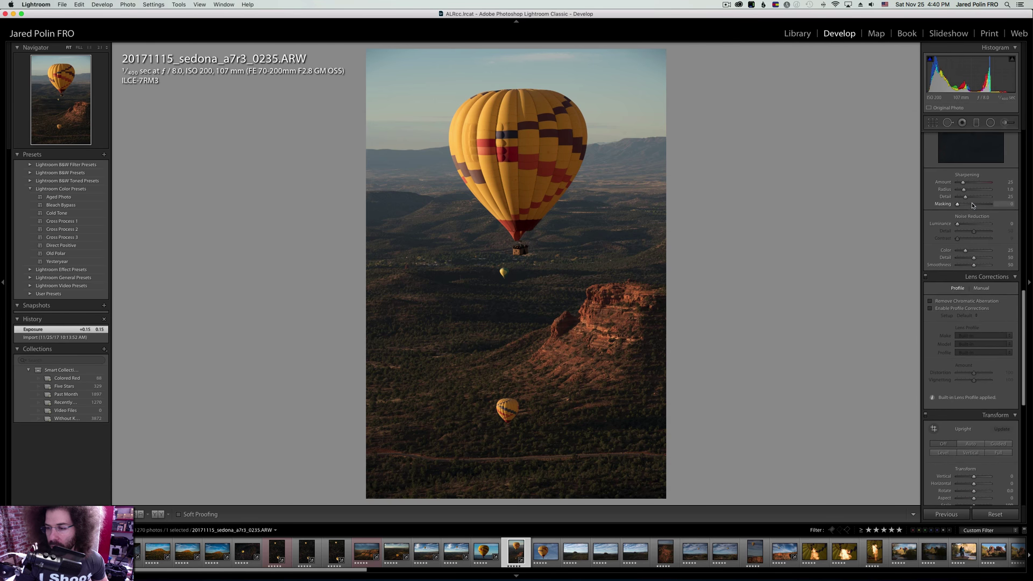
click(930, 302)
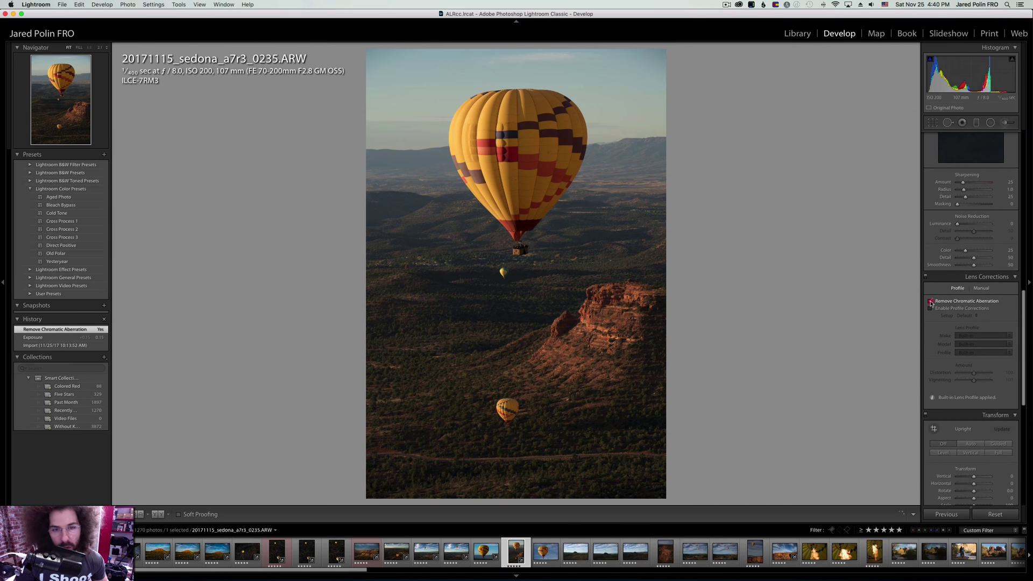
click(930, 302)
click(930, 309)
click(930, 310)
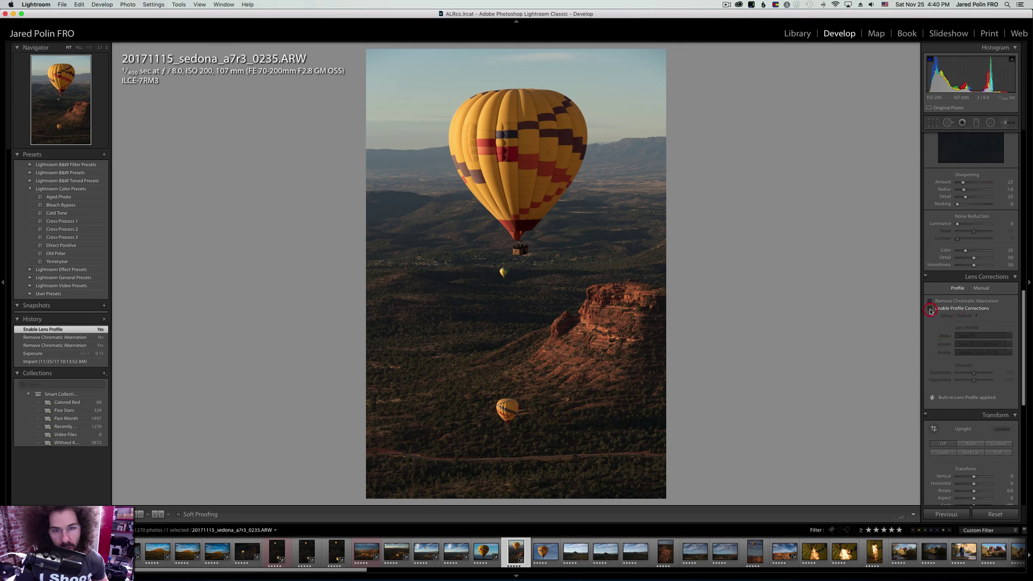
click(930, 309)
scroll(959, 263, up, 15)
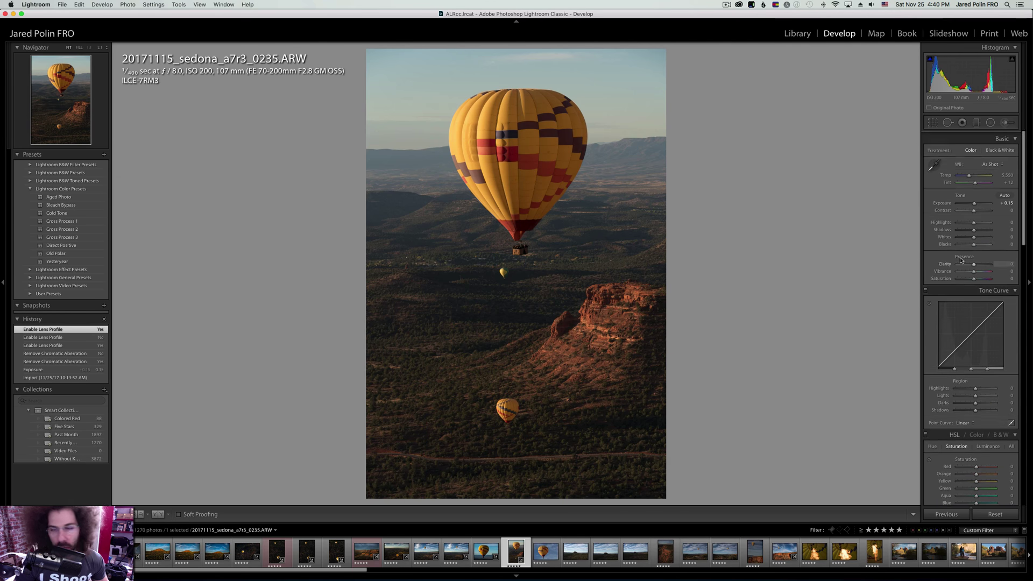
Set Contrast to +23 and Clarity to +20 on the vertical balloon photo.
drag(973, 208, 976, 208)
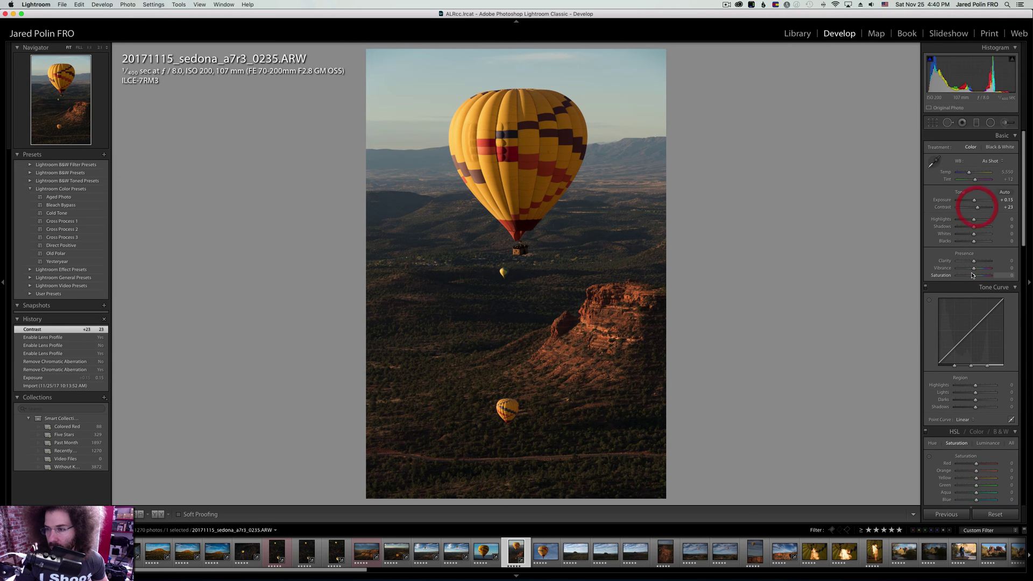
drag(974, 260, 979, 264)
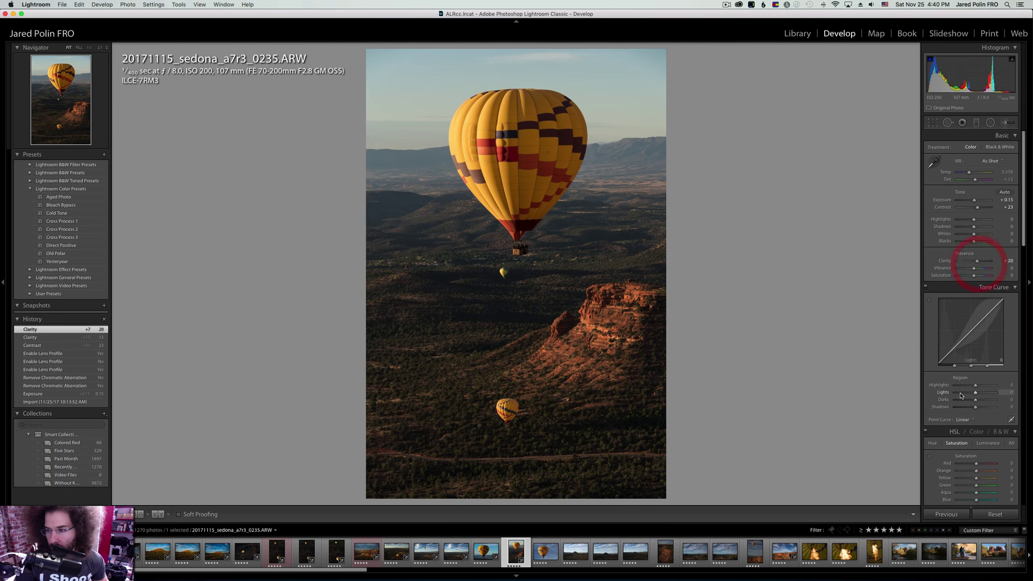
Try the Medium Contrast point curve on the vertical photo and switch back to Linear.
click(963, 419)
click(977, 424)
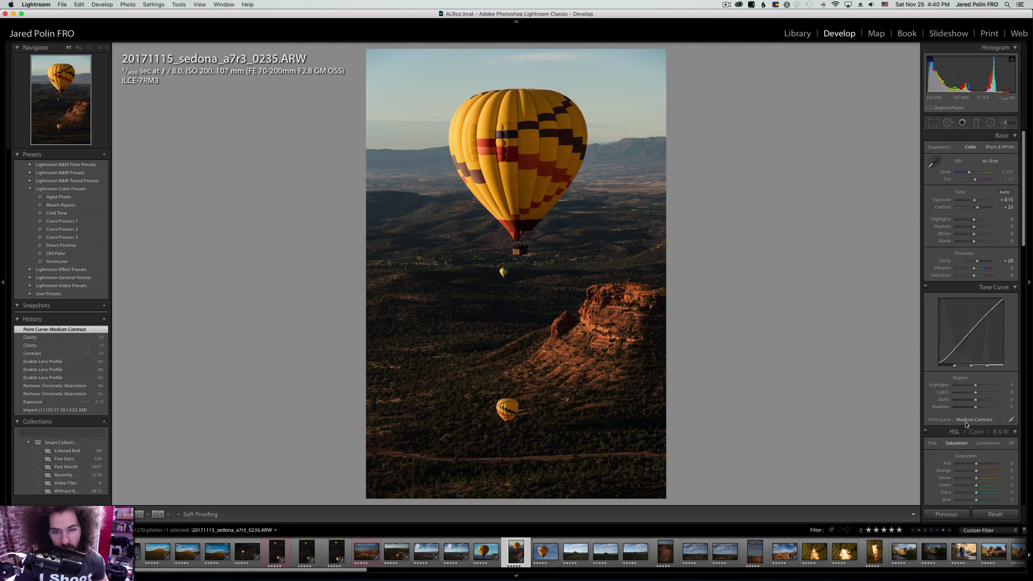
click(964, 419)
click(967, 413)
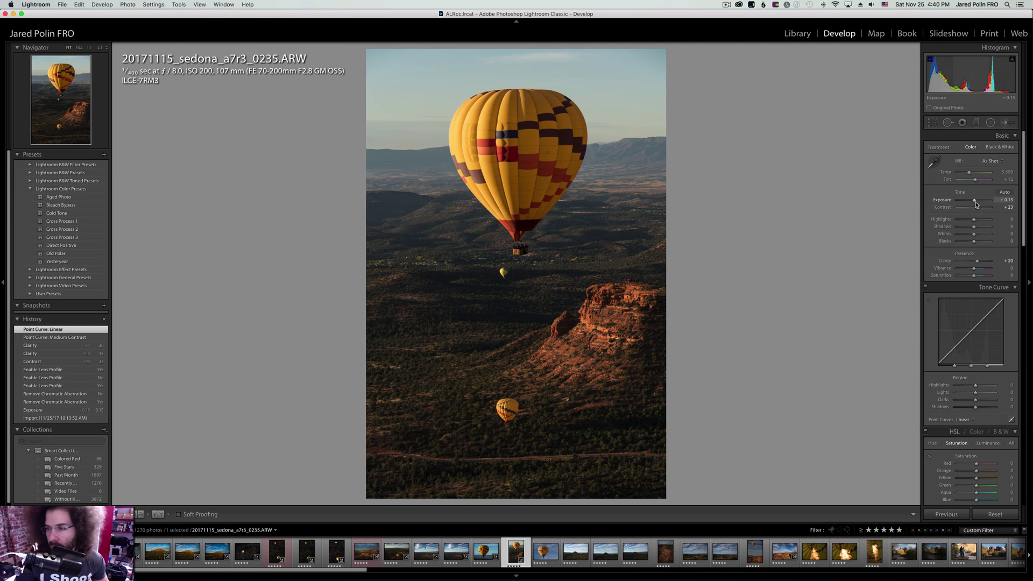
Fine-tune the exposure and color temperature of the vertical balloon photo.
drag(975, 203, 966, 173)
Move on to photo 0244, and return to the previously edited balloon photo 0225.
key(Right)
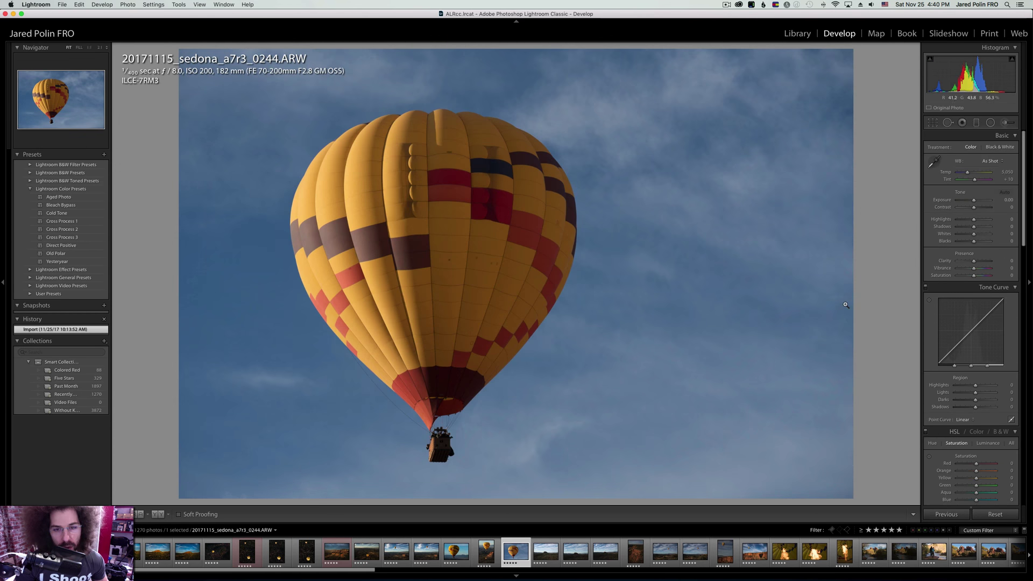
click(446, 551)
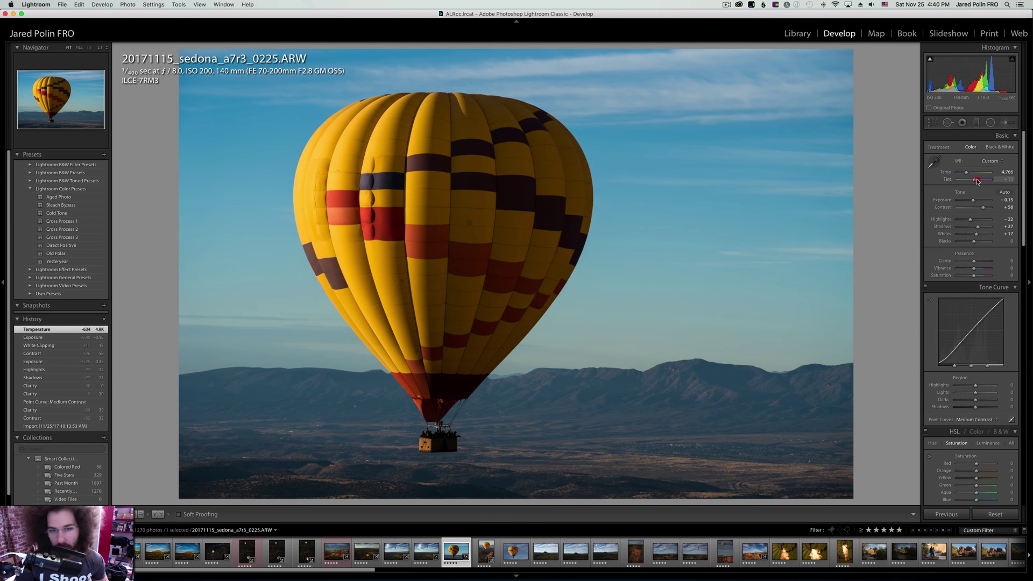
Fine-tune the tint, contrast and highlights of balloon photo 0225, and move on to photo 0244.
drag(976, 181, 984, 207)
click(970, 221)
key(Right)
key(Right)
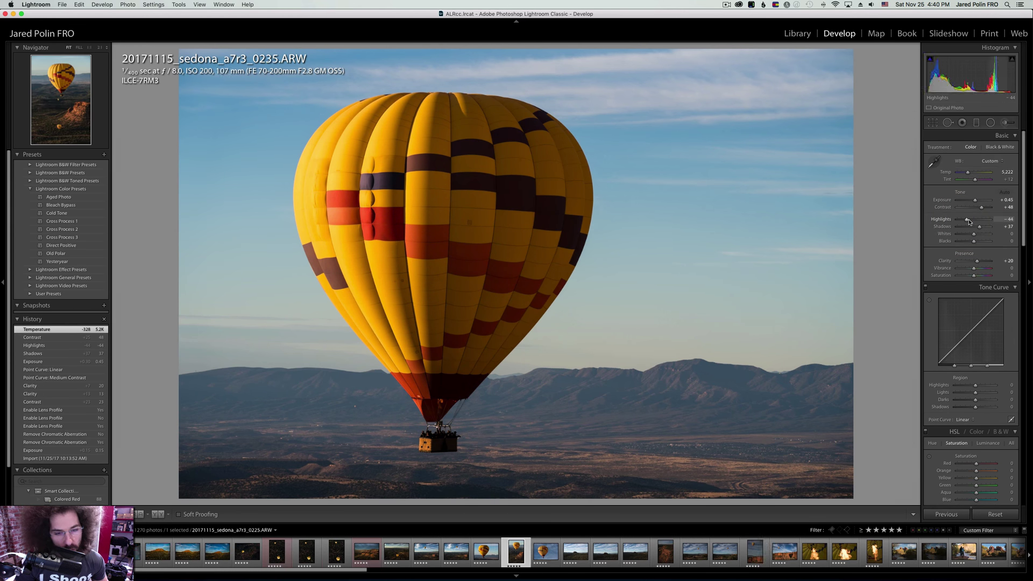
key(super+shift+r)
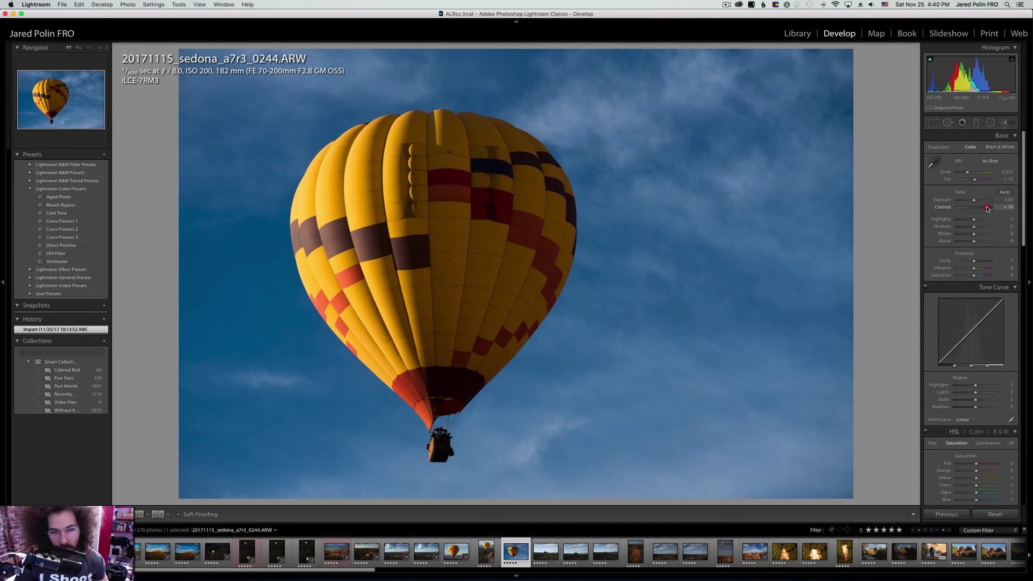
On photo 0244, set Contrast to +77, Clarity to +22, Shadows to +62, Highlights to -29, Exposure to +0.05 and Temp to 5,238.
click(987, 208)
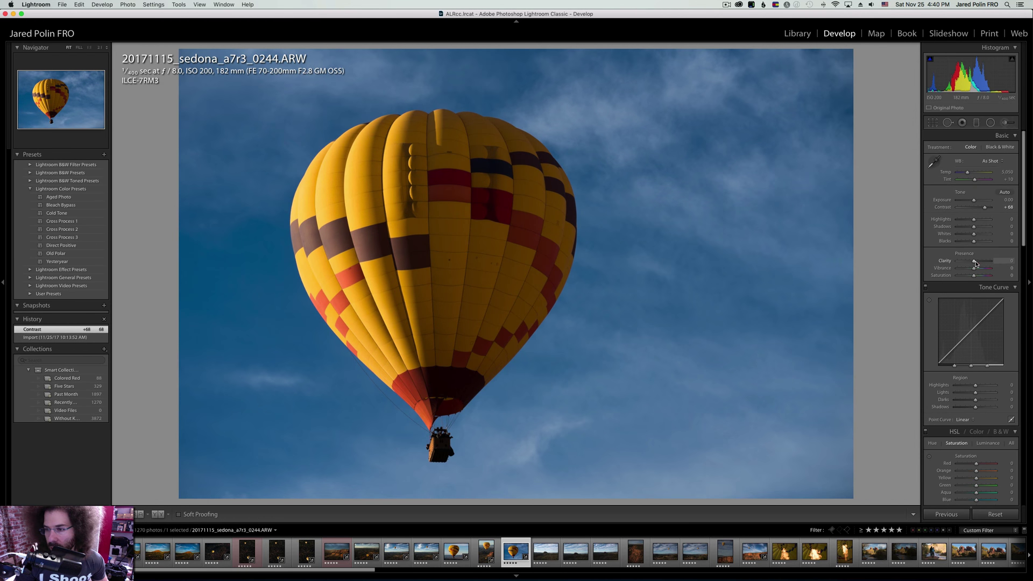
drag(975, 263, 977, 262)
click(982, 227)
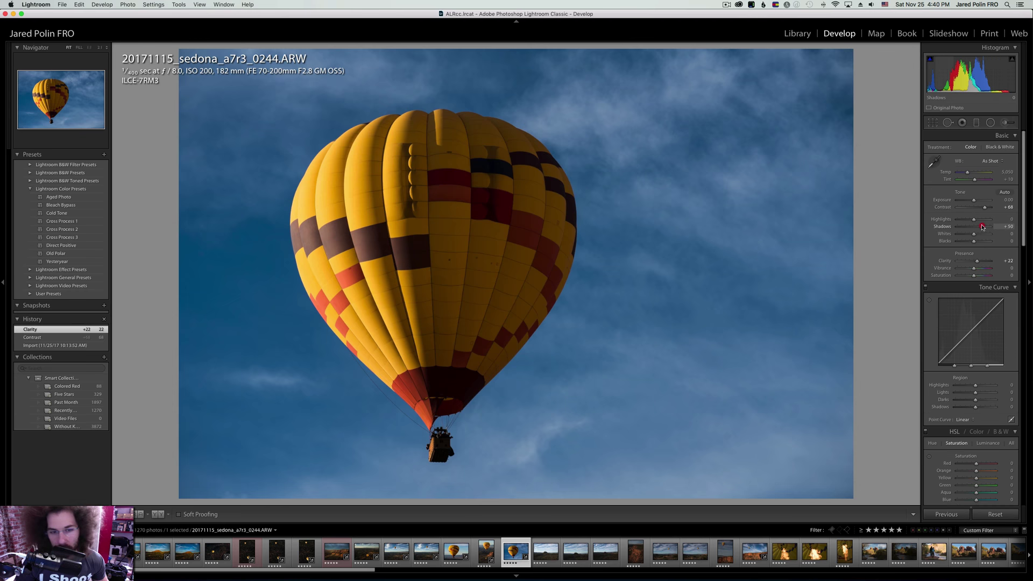
drag(982, 226, 967, 173)
Inspect the balloon's basket and lower envelope in photo 0244 up close, and return to the full view.
click(434, 439)
right_click(443, 319)
click(379, 283)
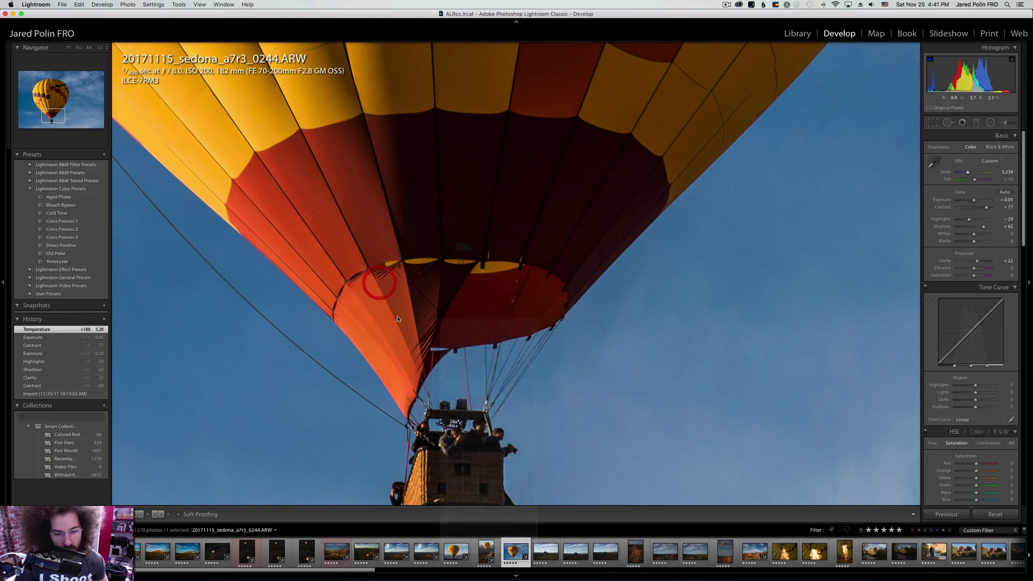
drag(397, 319, 433, 145)
click(432, 146)
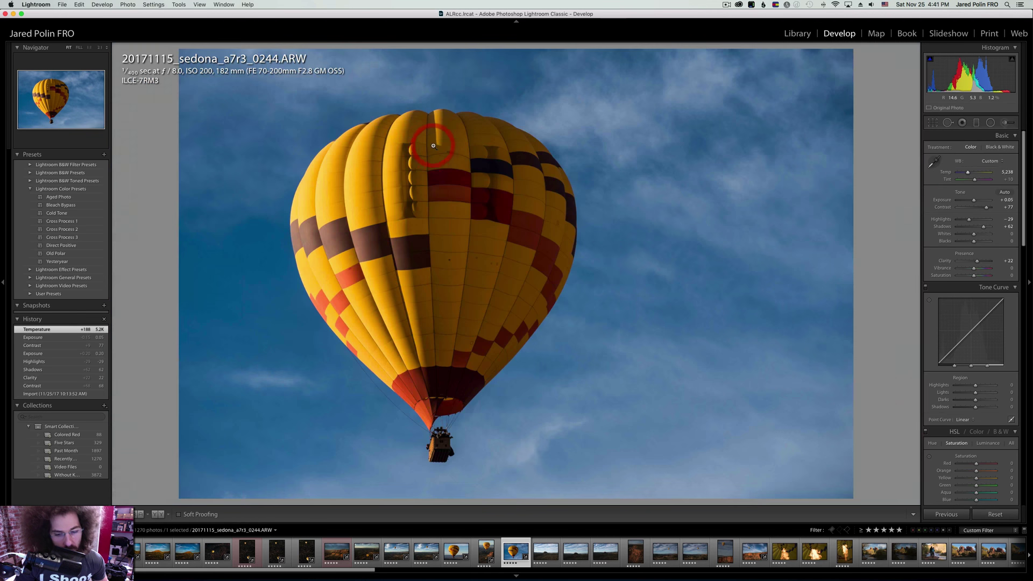
On photo 0299, set Exposure -0.25, Contrast +25, Highlights -65, Shadows +50, Medium Contrast point curve and Clarity +32, and preview it full screen.
key(Right)
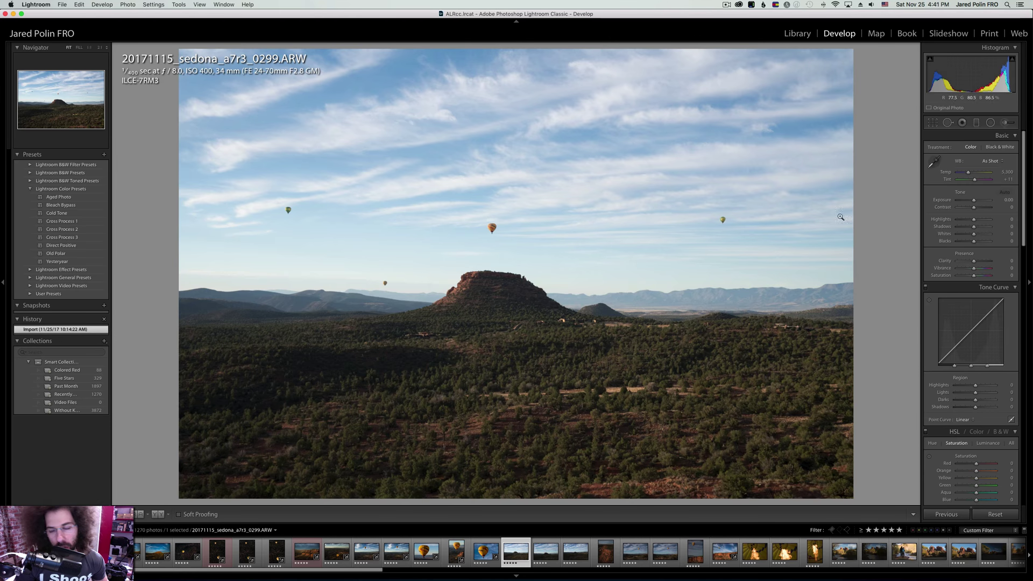
drag(974, 200, 982, 227)
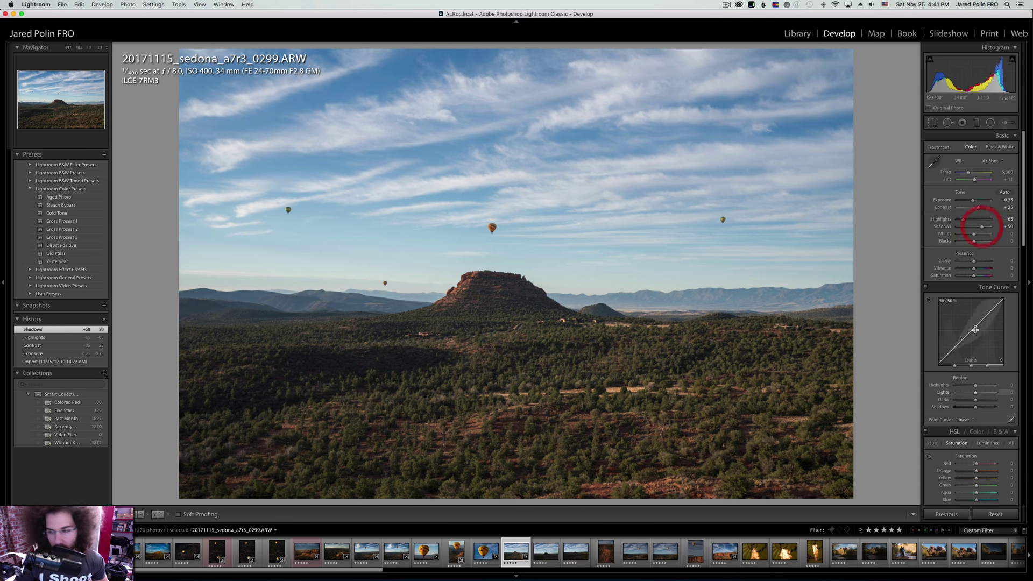
click(967, 422)
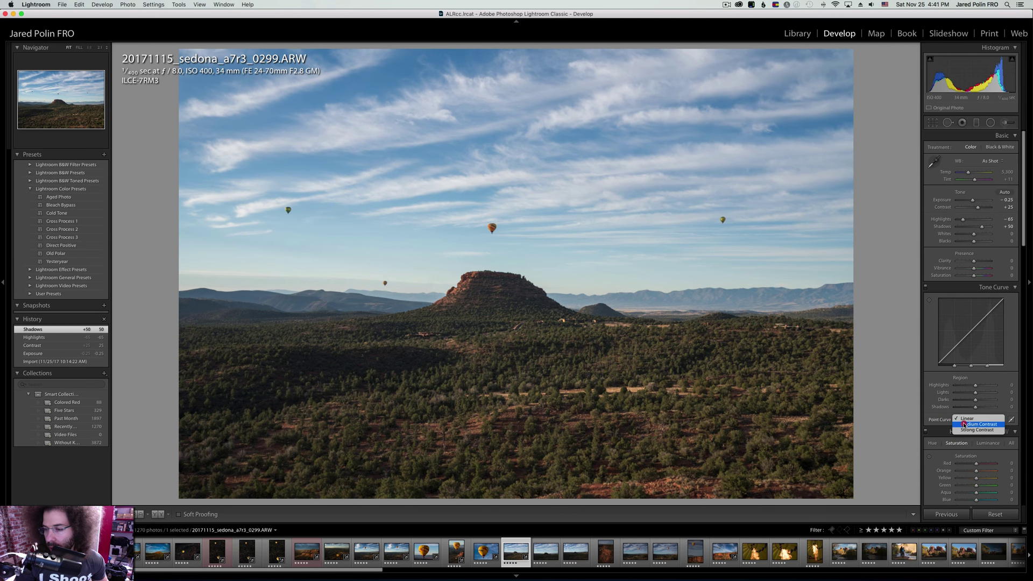
click(962, 427)
drag(979, 263, 979, 263)
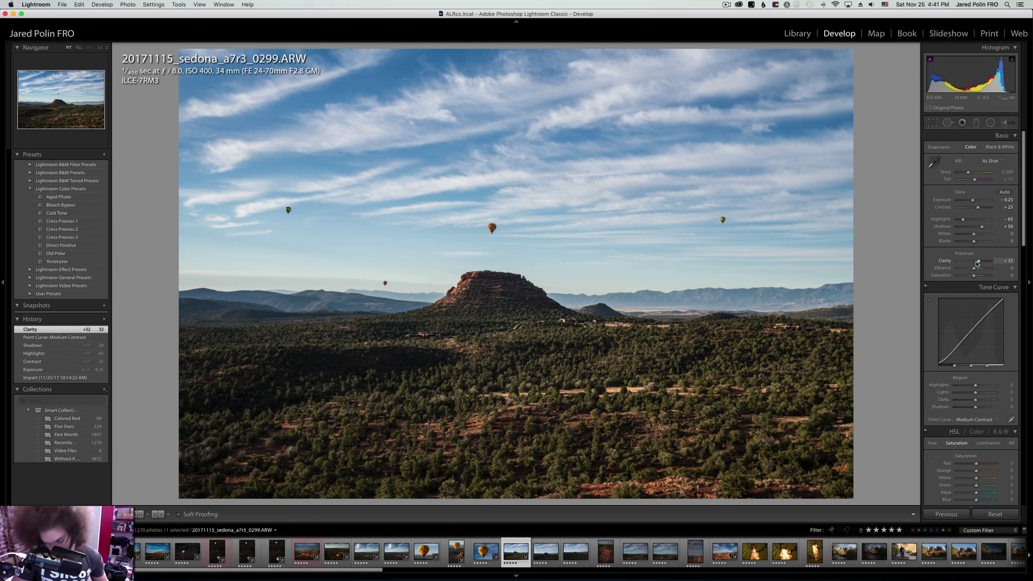
key(f)
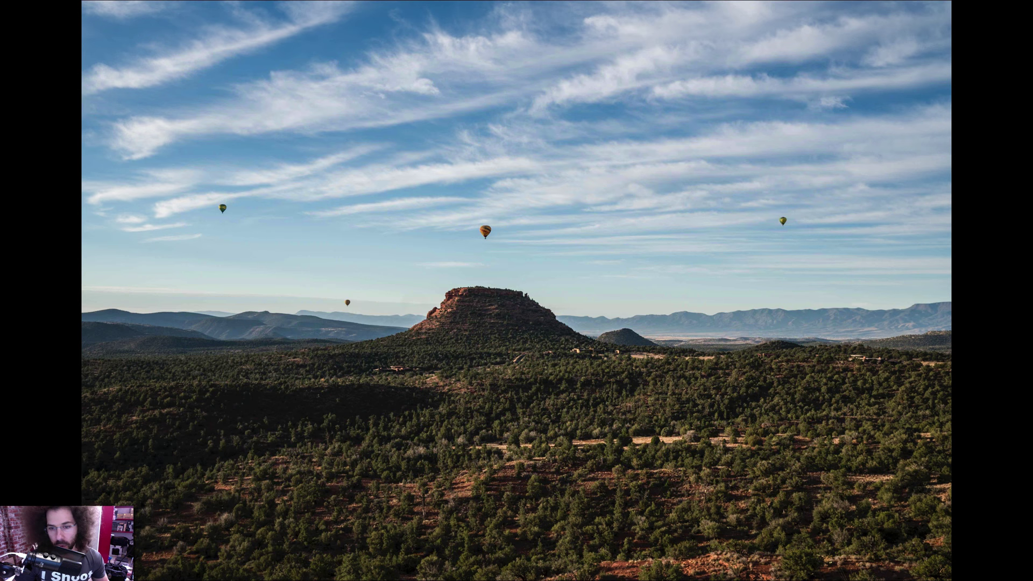
key(f)
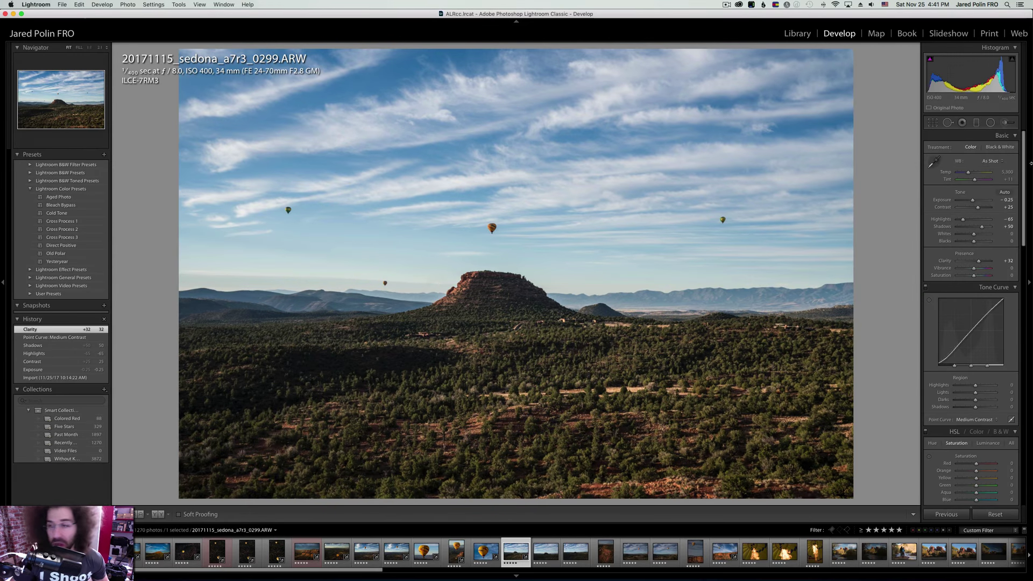
Refine photo 0299 with Temp 5,983, Clarity +19, Blacks -5, Whites -22, Highlights -59 and Shadows +53.
drag(968, 172, 969, 173)
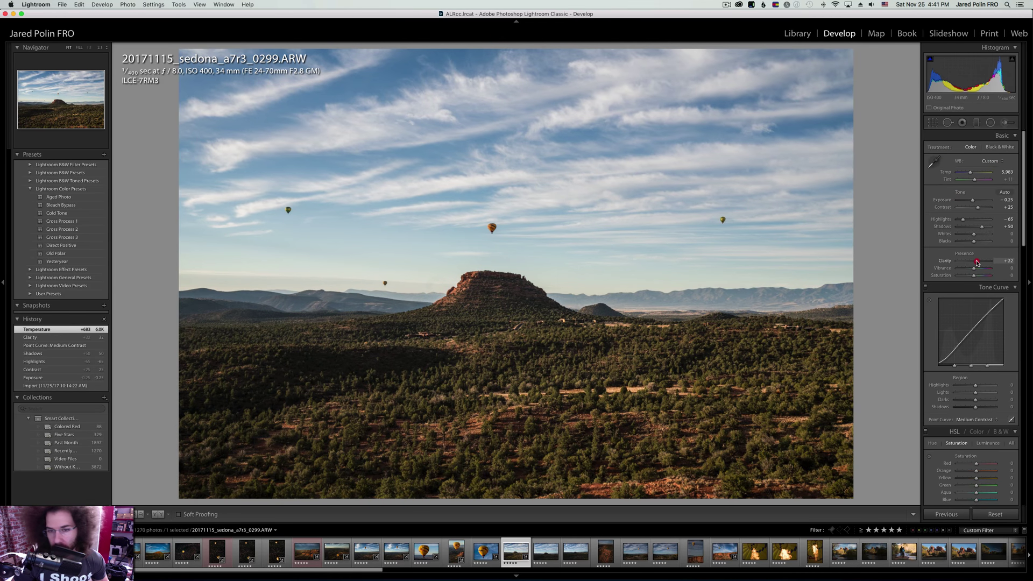
drag(976, 261, 976, 262)
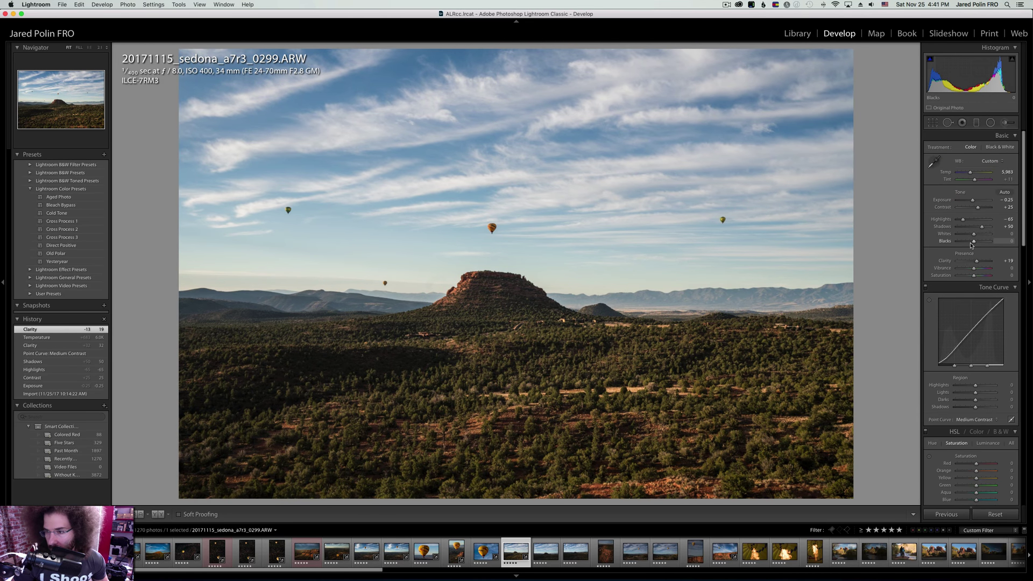
mouse_move(972, 243)
mouse_down()
mouse_move(963, 219)
mouse_move(980, 228)
mouse_up()
drag(984, 208, 980, 207)
key(super+z)
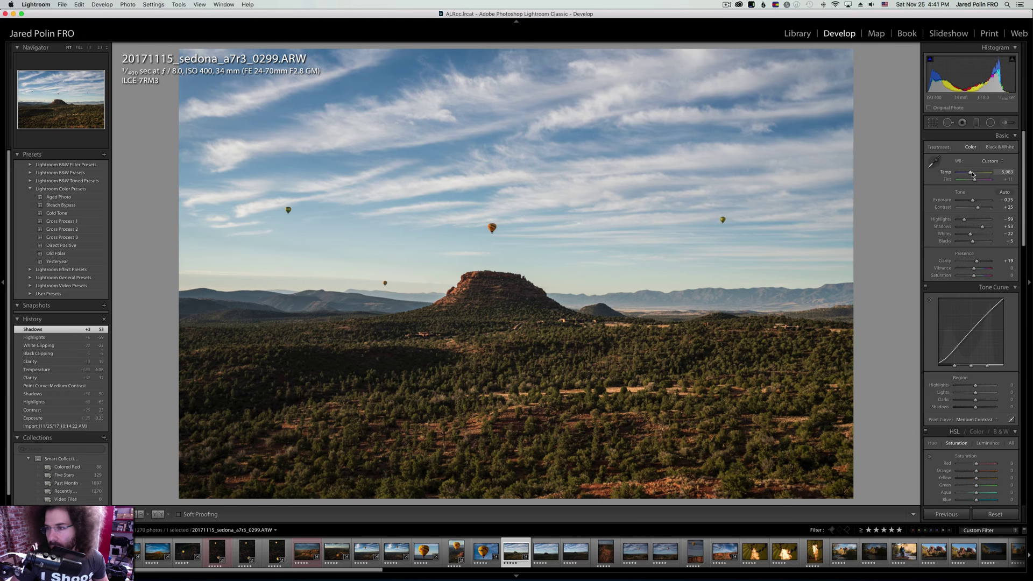
Set photo 0299's Temp to 6,208 and Contrast to +30, and give it the Red label.
drag(973, 174, 973, 175)
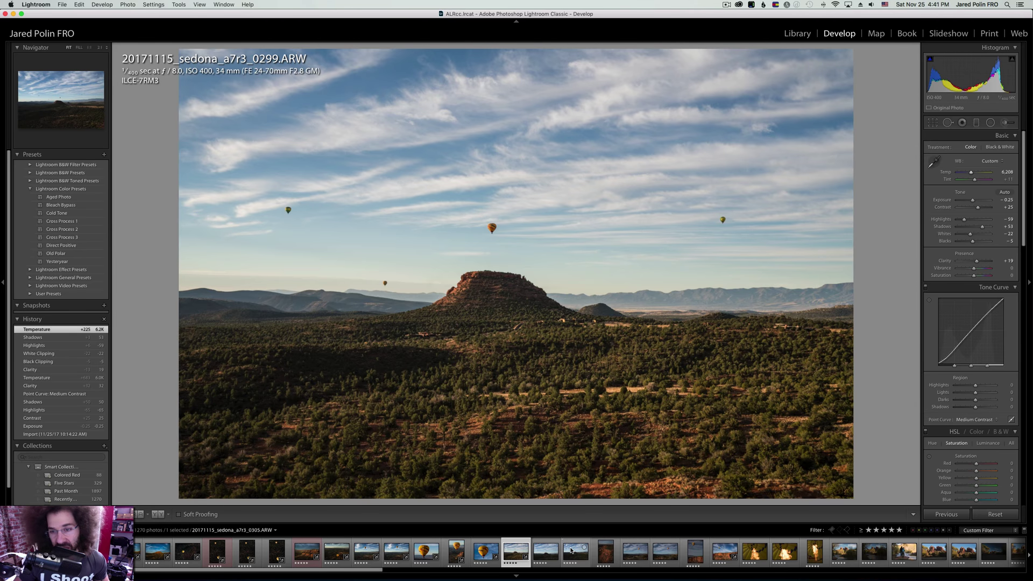
key(equal)
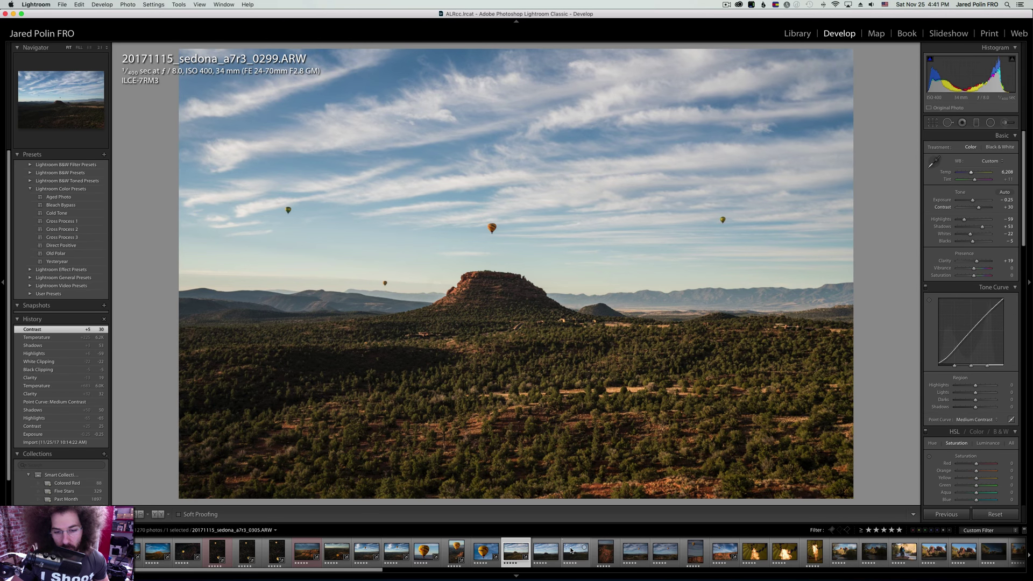
key(6)
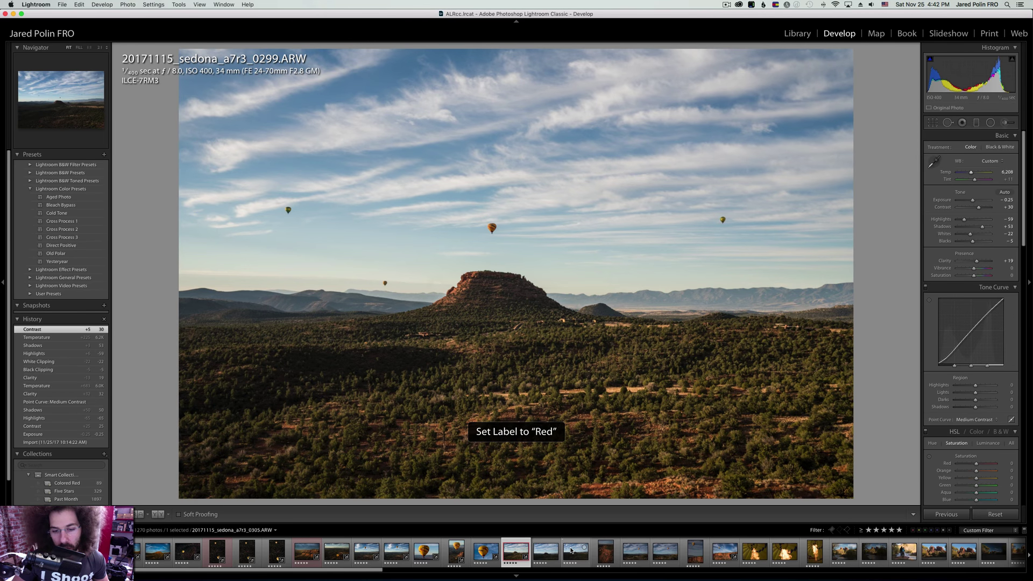
Synchronize the develop settings of photo 0299 to the next two photos of the same butte.
shift+click(571, 550)
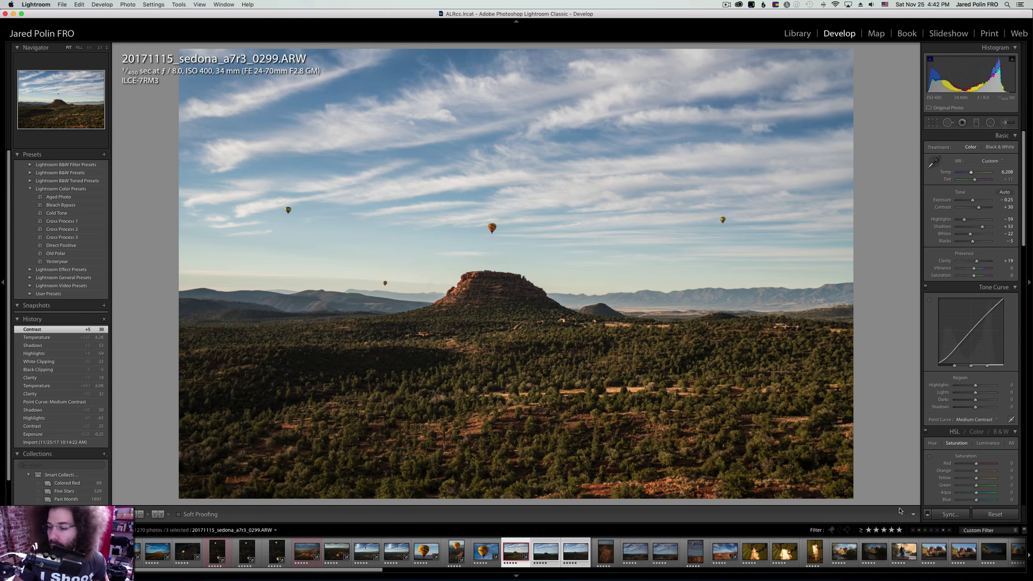
click(949, 514)
key(Return)
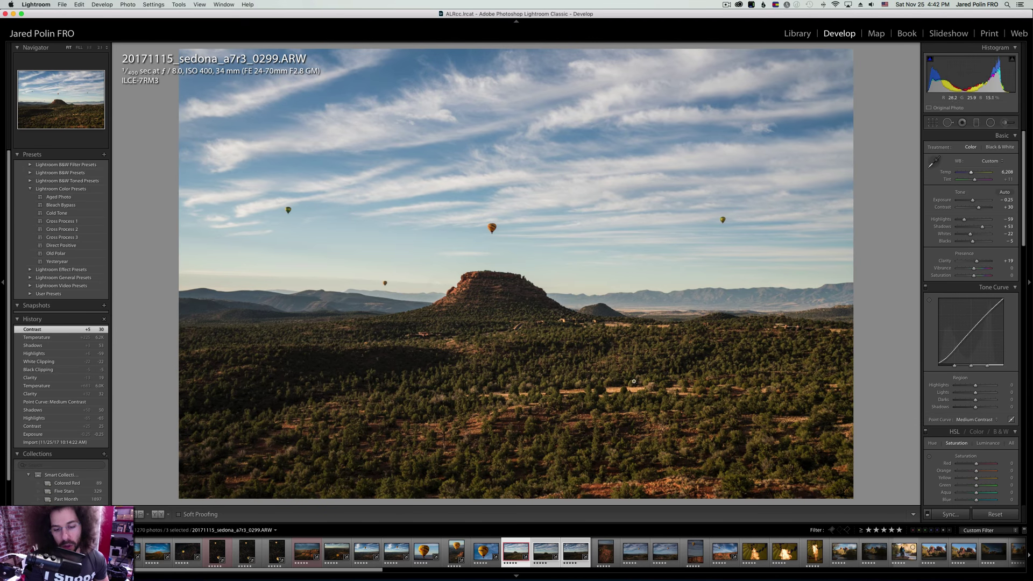
Compare the synchronized photos 0303 and 0305 with the source photo 0299.
click(542, 539)
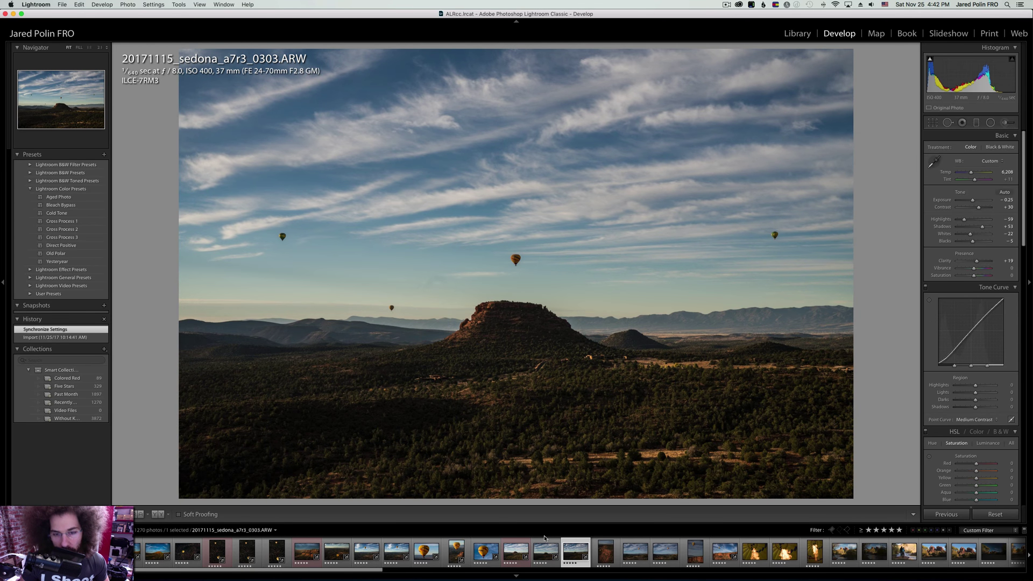
key(Right)
key(Left)
key(Left)
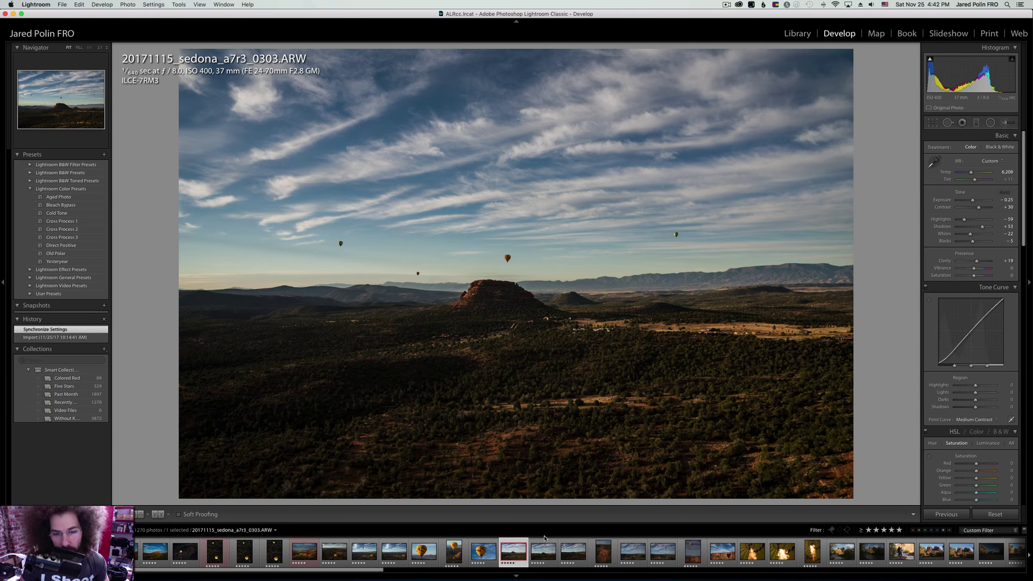
key(Right)
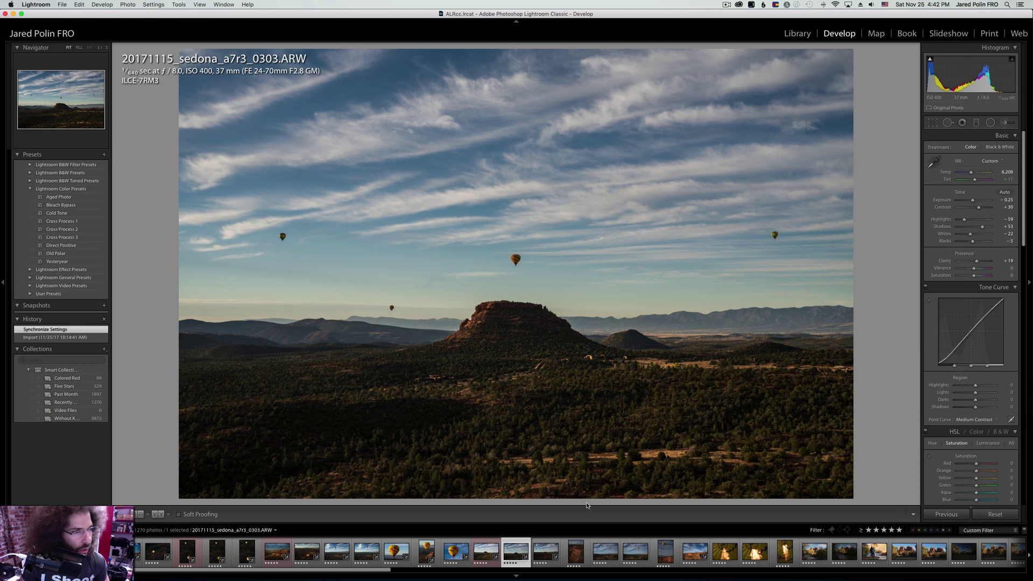
key(Left)
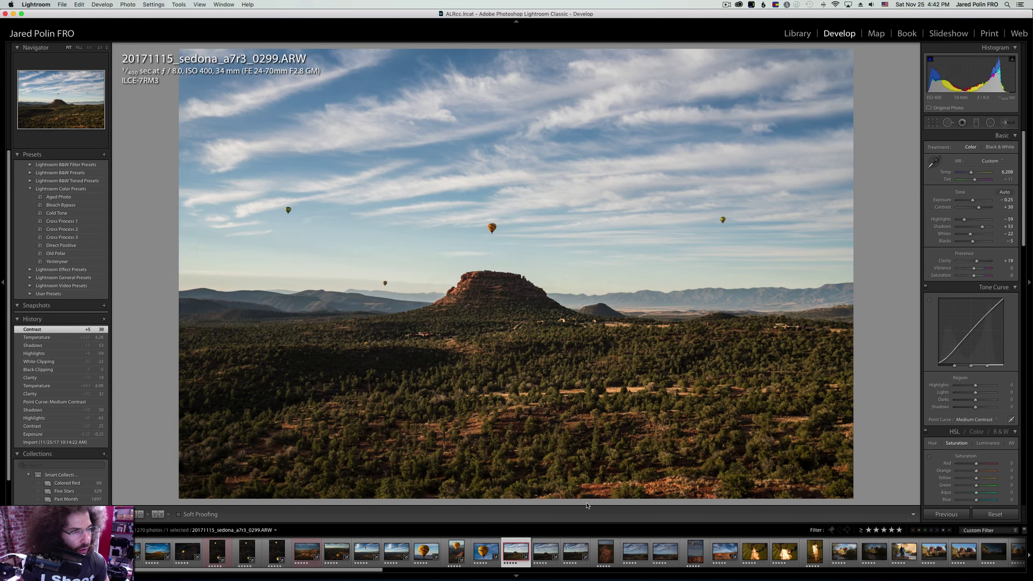
key(Right)
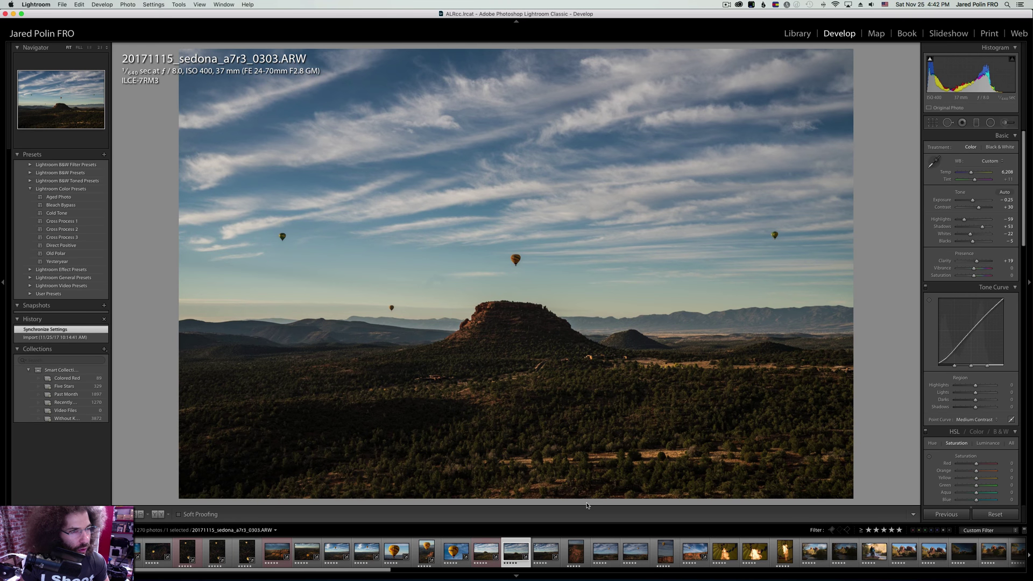
key(Left)
Synchronize photo 0299's settings to photos 0303 and 0305 once more.
shift+click(574, 552)
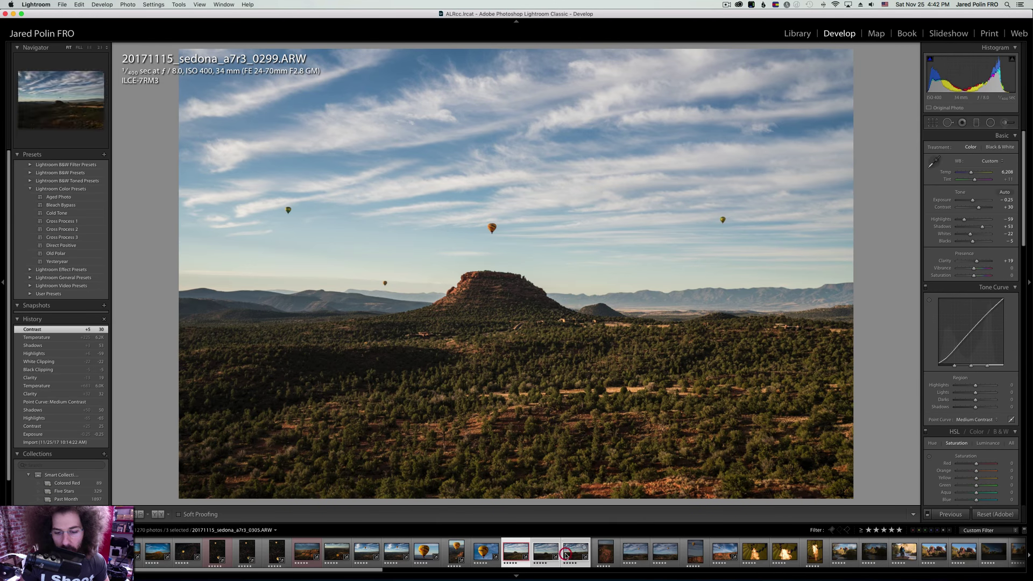
click(947, 514)
key(Return)
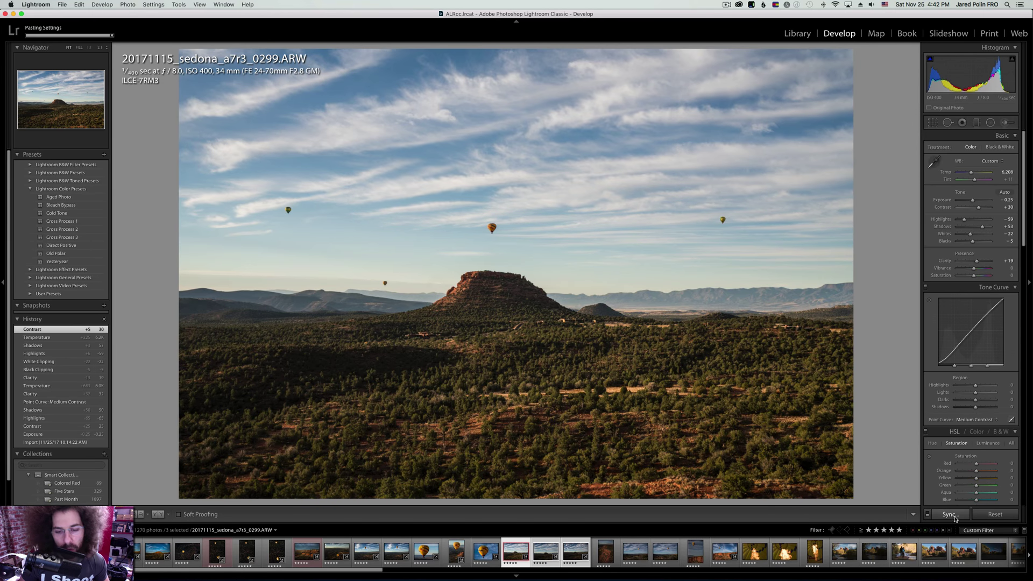
On photo 0303, set Exposure to +0.40, Contrast to +42 and Whites to -11, and compare it with the neighbouring photos.
click(538, 541)
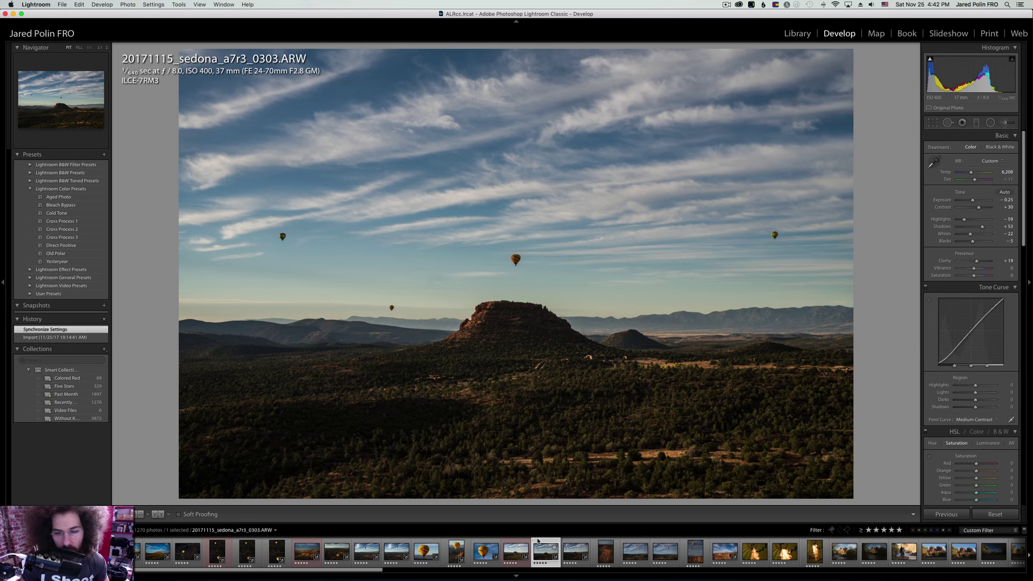
drag(972, 200, 972, 235)
key(Left)
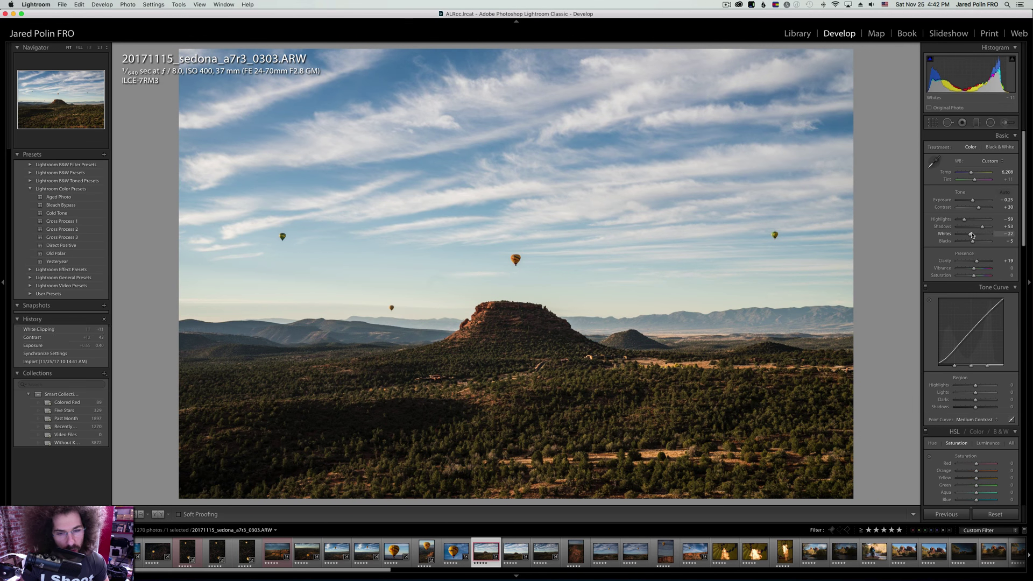
key(Right)
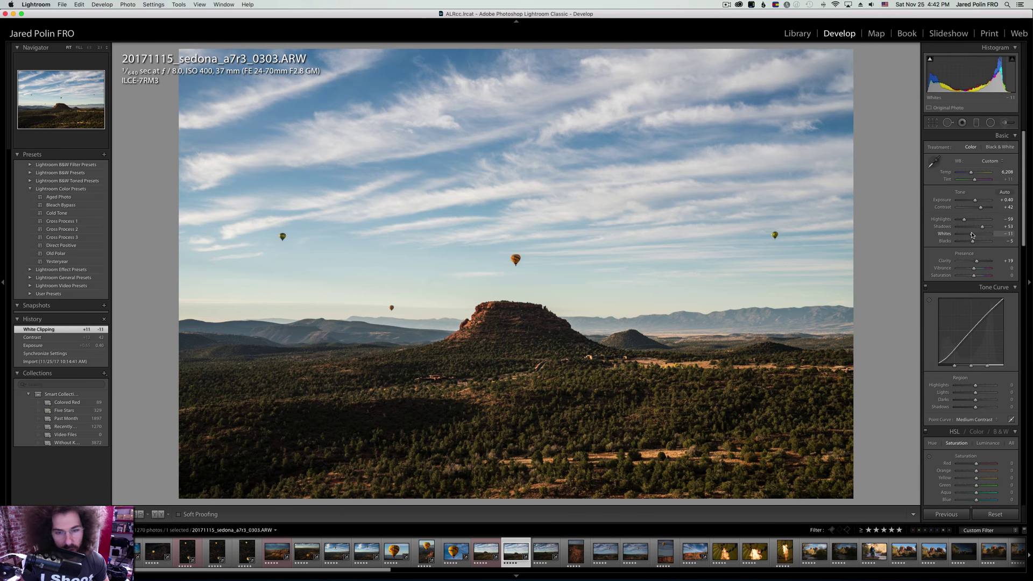
key(Right)
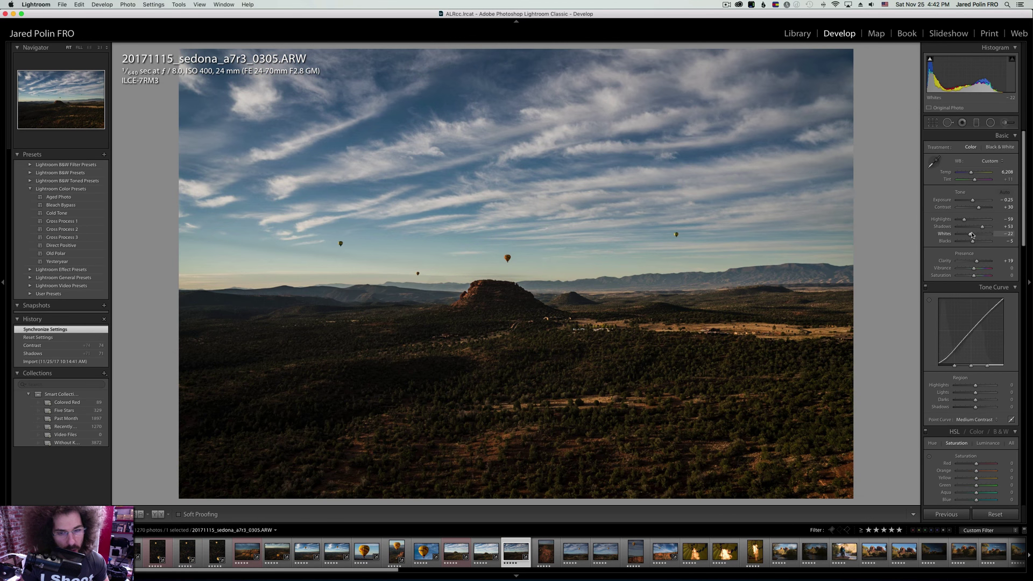
key(Left)
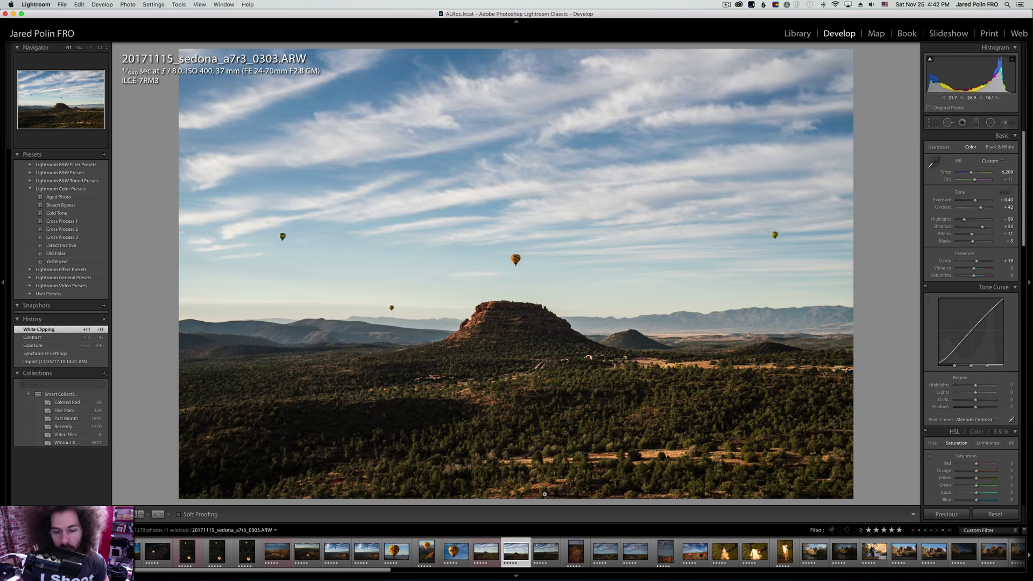
Synchronize photo 0303's develop settings to photo 0305, and move on to the vertical canyon photo 0321.
super+click(546, 551)
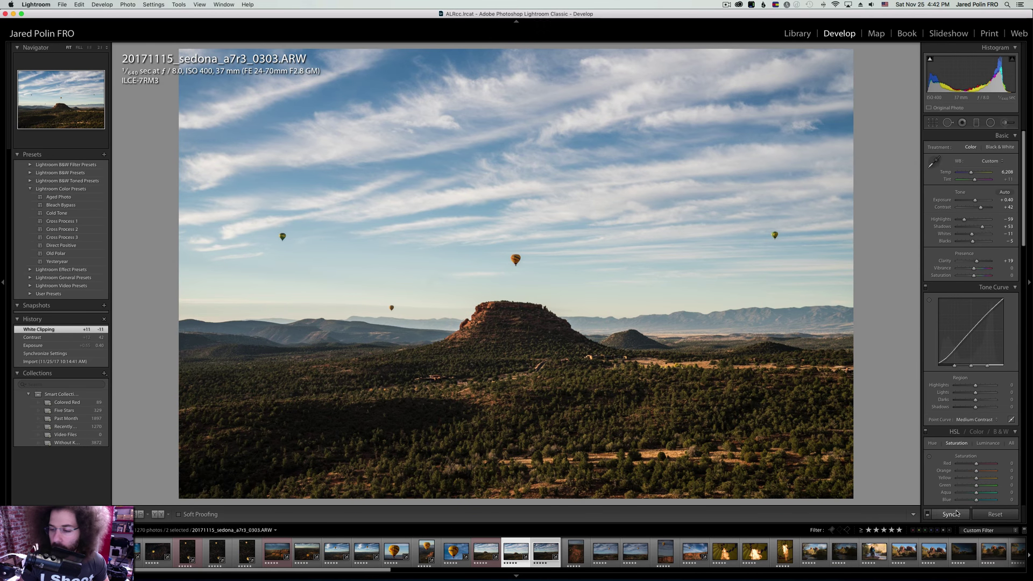
click(950, 514)
key(Return)
click(539, 543)
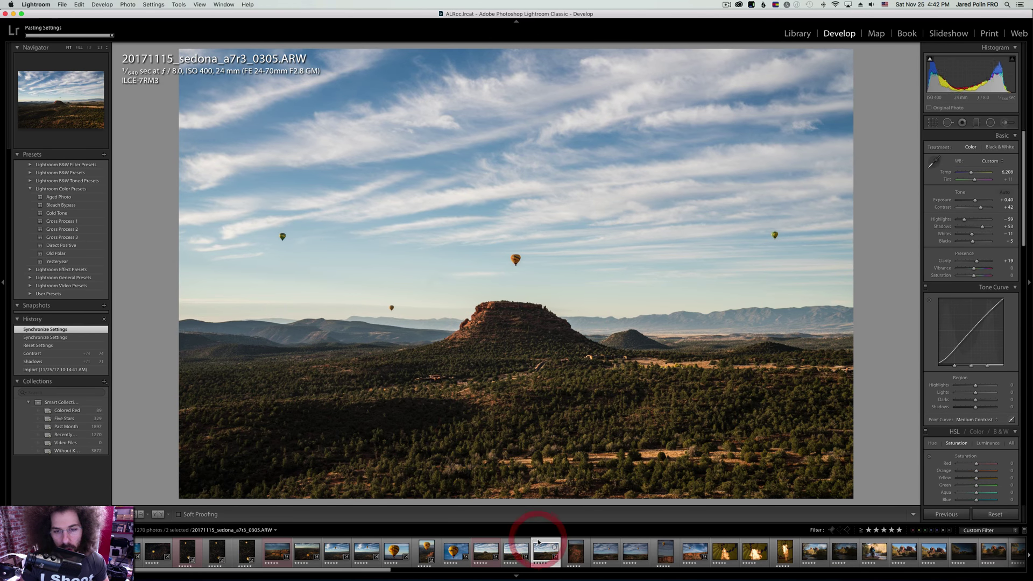
key(Right)
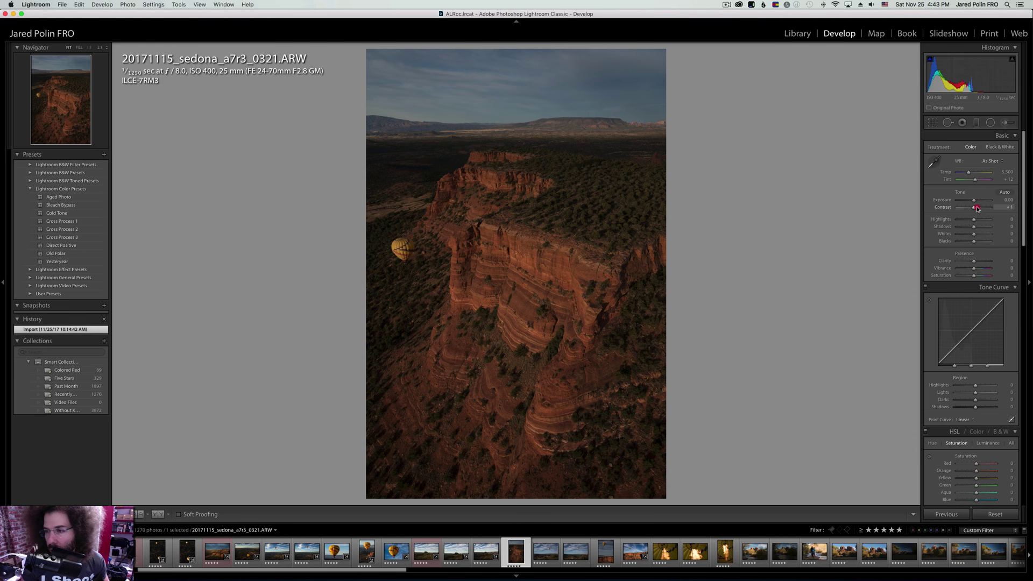
On the vertical canyon photo 0321, set Exposure to +0.75 and Contrast to +34.
drag(977, 209, 975, 200)
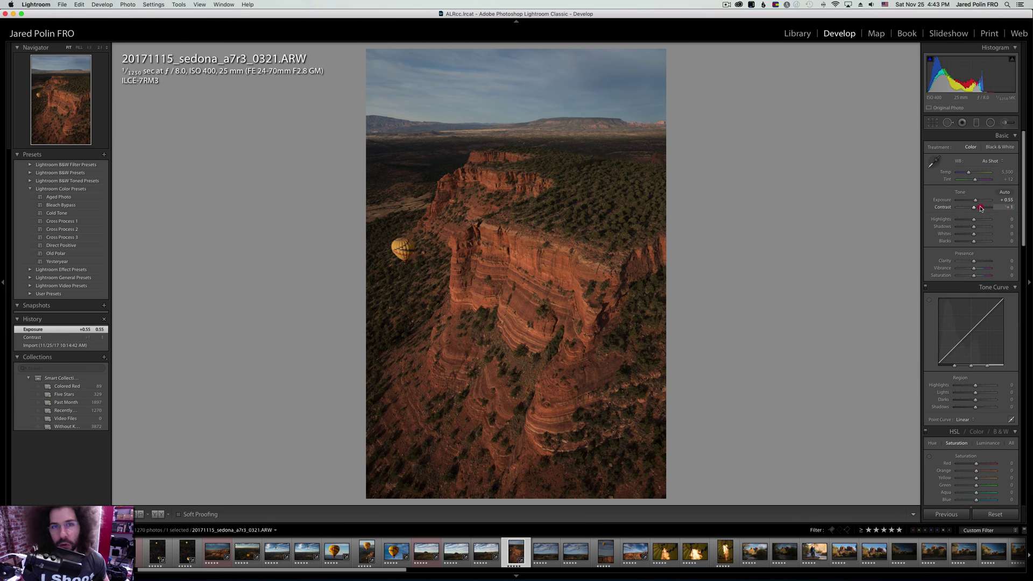
click(980, 208)
drag(975, 200, 976, 200)
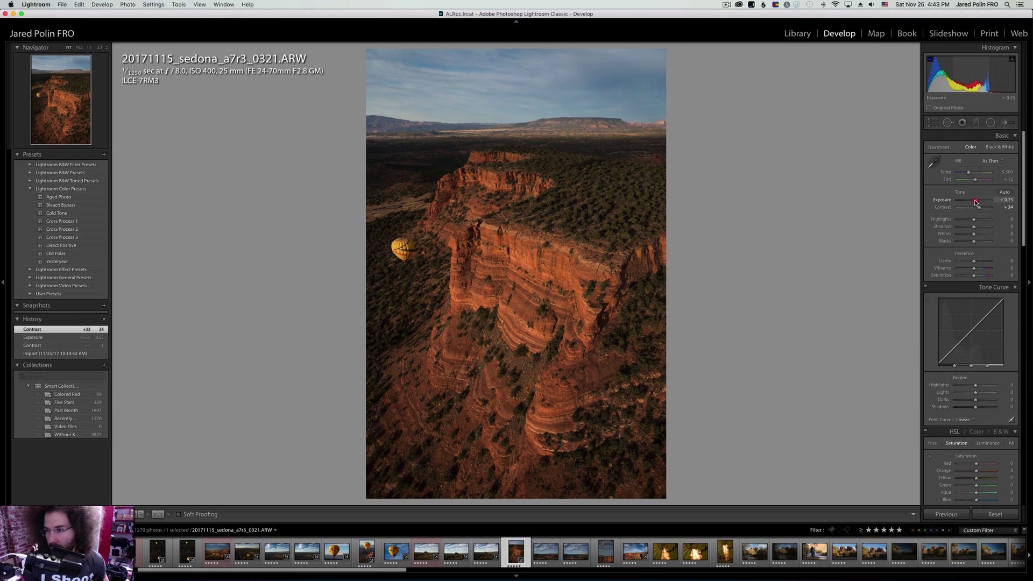
Try the Medium Contrast point curve on photo 0321 and restore the Linear curve.
click(957, 420)
click(971, 429)
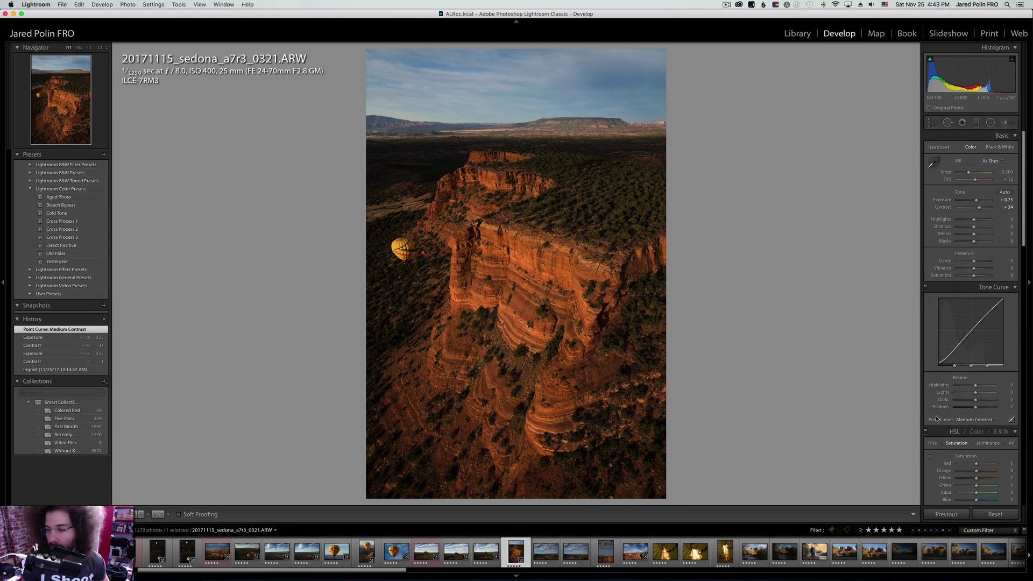
click(978, 421)
click(973, 413)
click(973, 415)
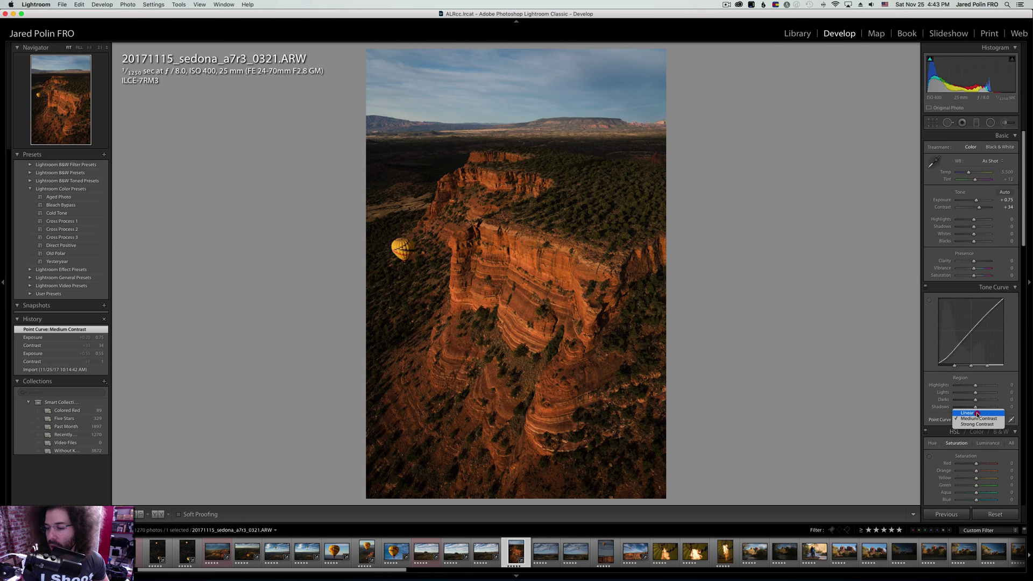
click(971, 416)
Set photo 0321's Clarity to +20, Shadows to +36, Highlights to -46, Exposure to +0.80, Contrast to +42 and Temp to 4,759.
drag(973, 261, 977, 261)
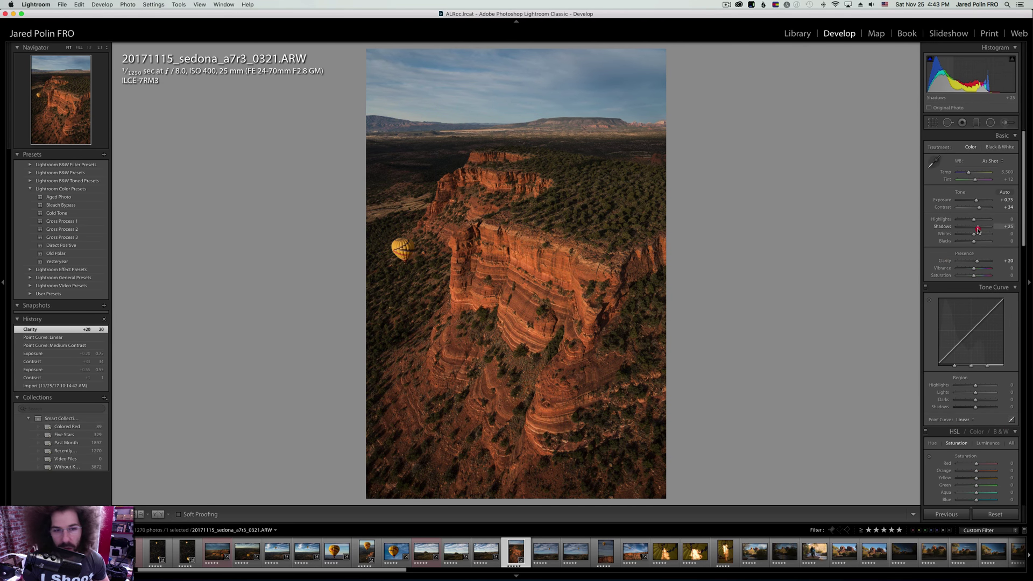
drag(973, 219, 969, 219)
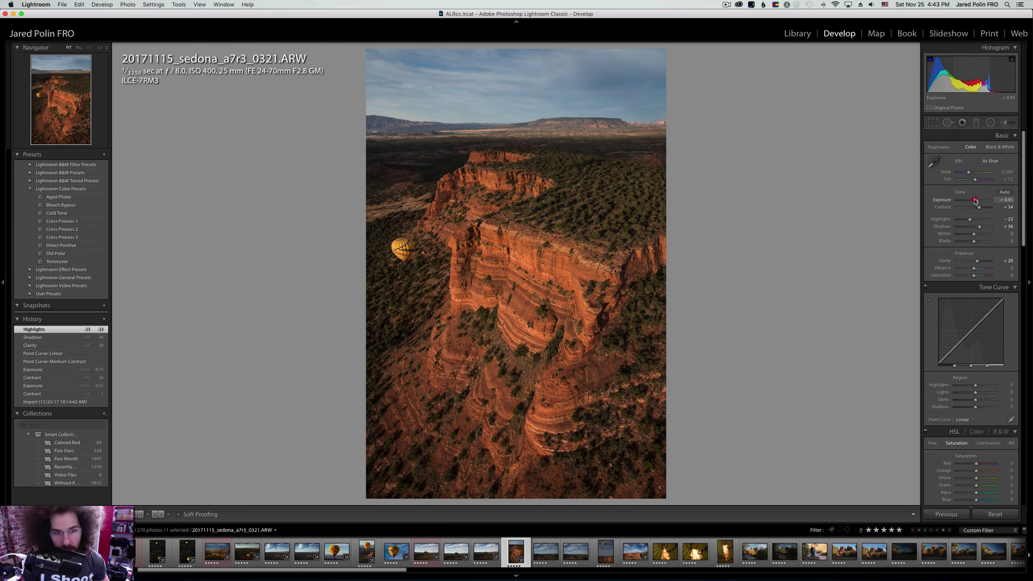
drag(974, 200, 966, 221)
drag(968, 172, 966, 173)
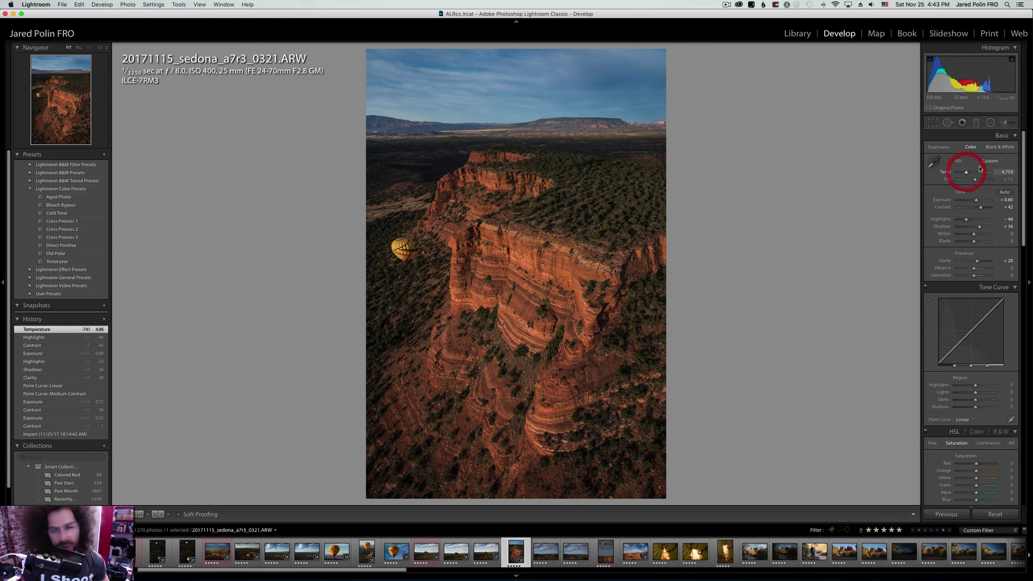
Preview photo 0321 in black and white and compare it with its color treatment.
key(v)
click(968, 148)
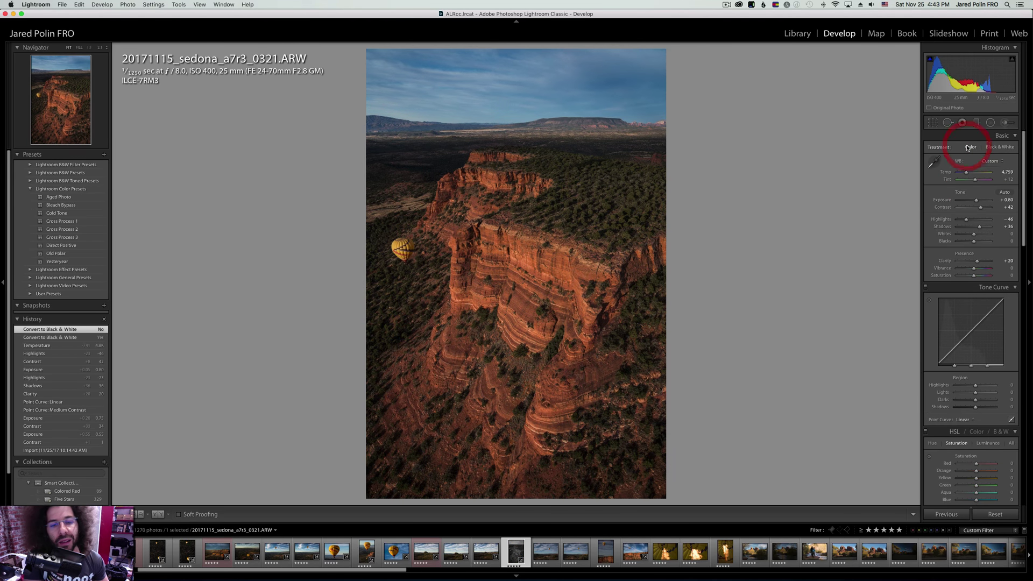
click(985, 147)
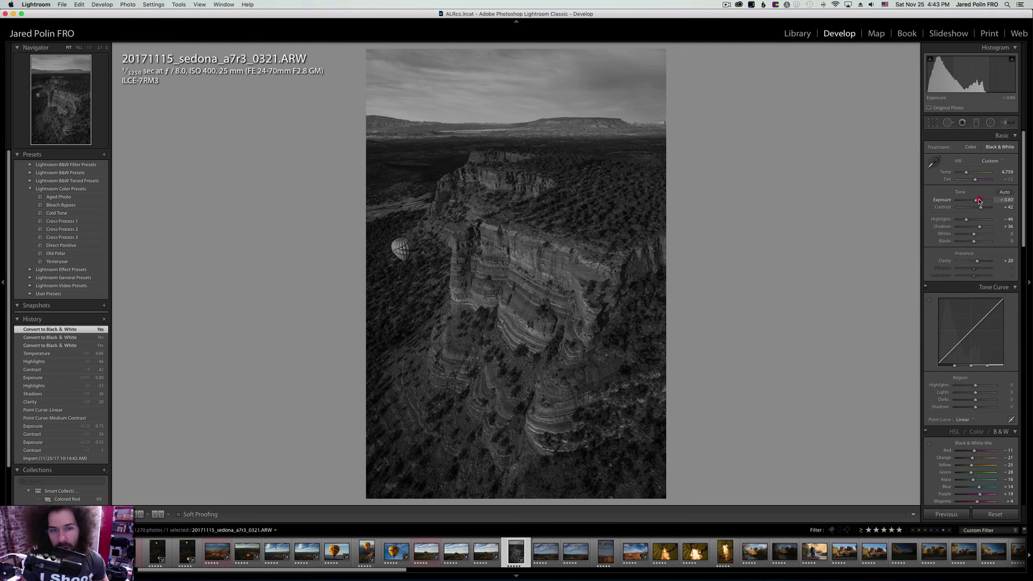
Return photo 0321 to color with Exposure +1.25, Contrast +66, Highlights -67, Whites +33 and Temp 4,518.
drag(979, 201, 983, 209)
click(970, 147)
drag(966, 173, 972, 174)
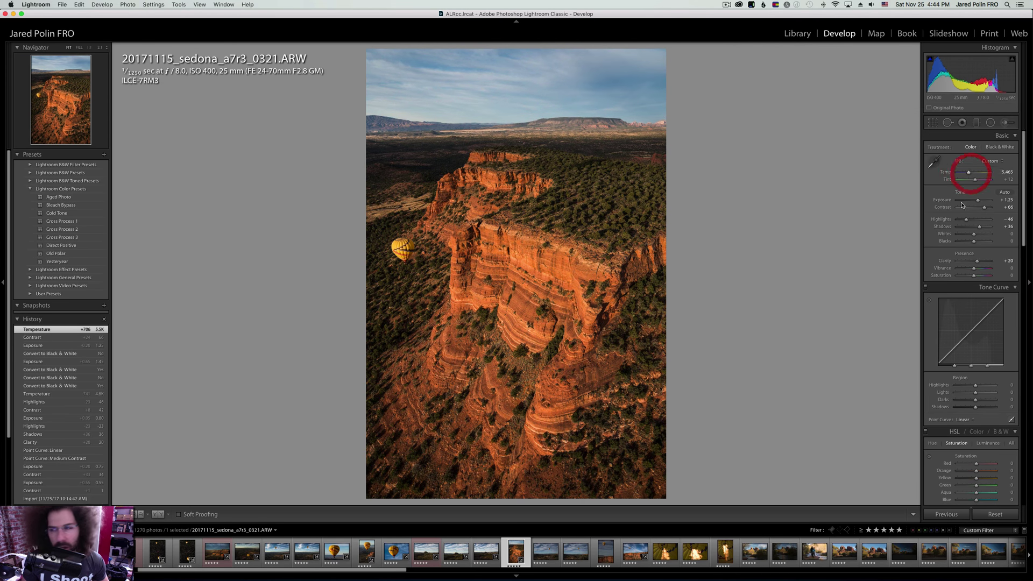
drag(966, 219, 962, 221)
drag(974, 234, 979, 234)
drag(970, 175, 967, 173)
Create a virtual copy of photo 0321 and convert the copy to black and white.
right_click(513, 551)
mouse_move(525, 534)
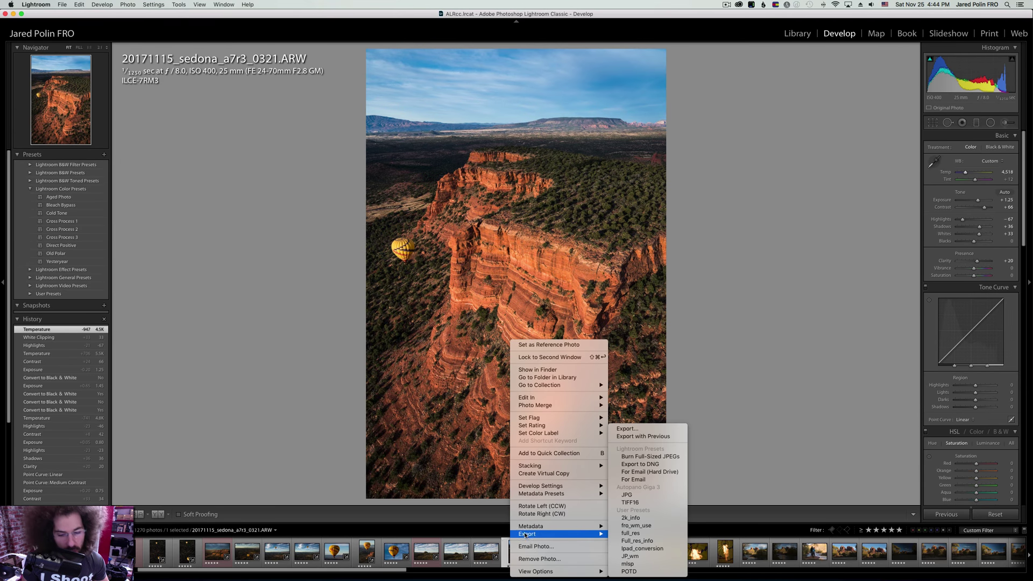
mouse_move(539, 493)
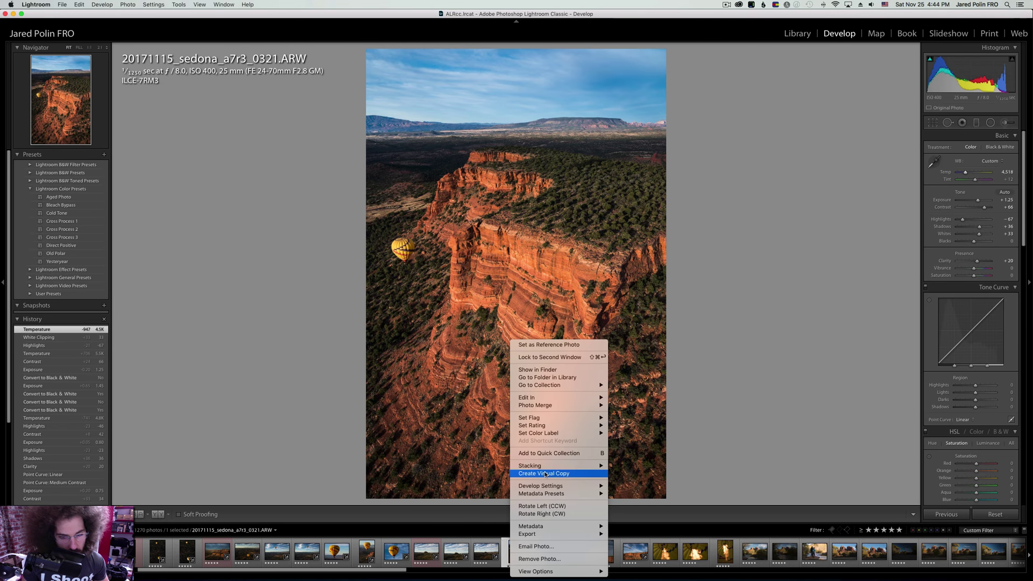
click(551, 473)
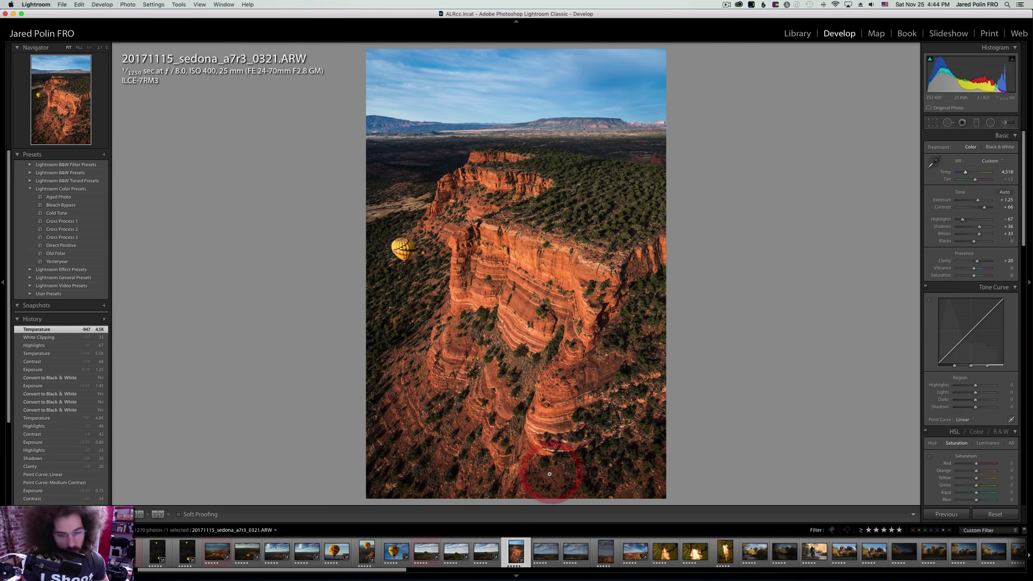
click(996, 148)
Give the black-and-white copy Contrast +100, Exposure +1.90, a Strong Contrast point curve, Blacks -19, Shadows +39 and Highlights -94.
drag(1010, 207, 980, 200)
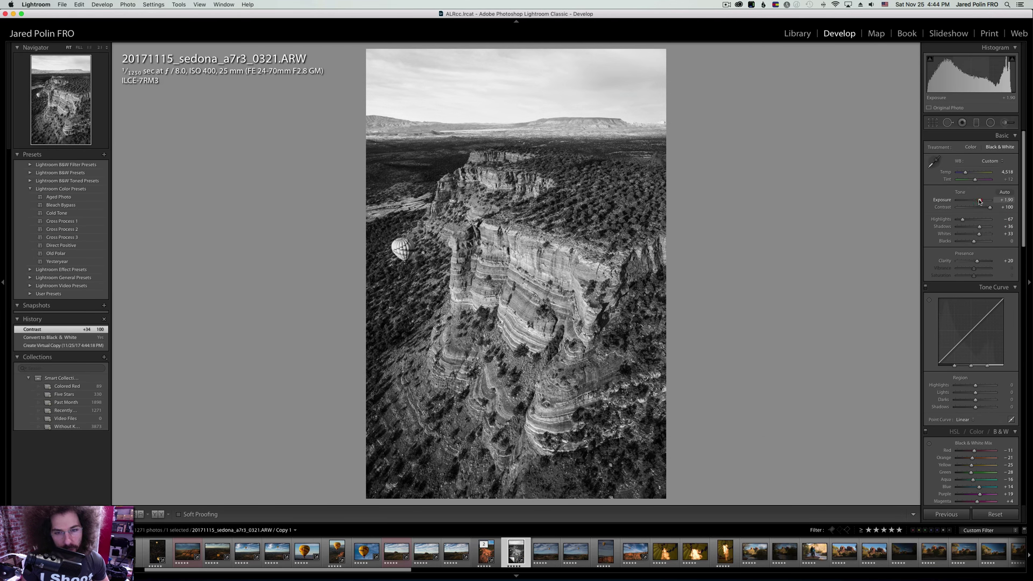
click(963, 420)
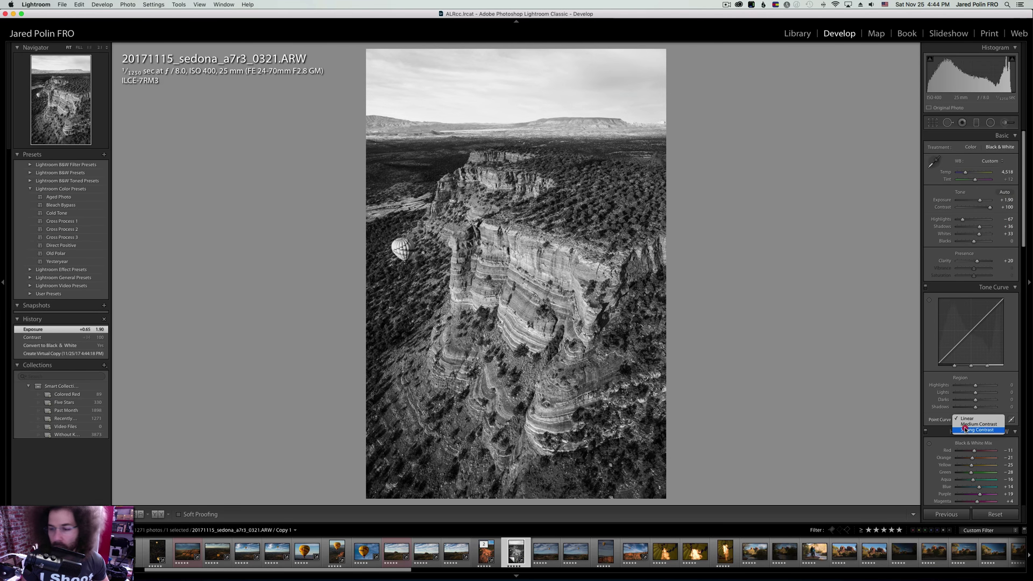
click(964, 429)
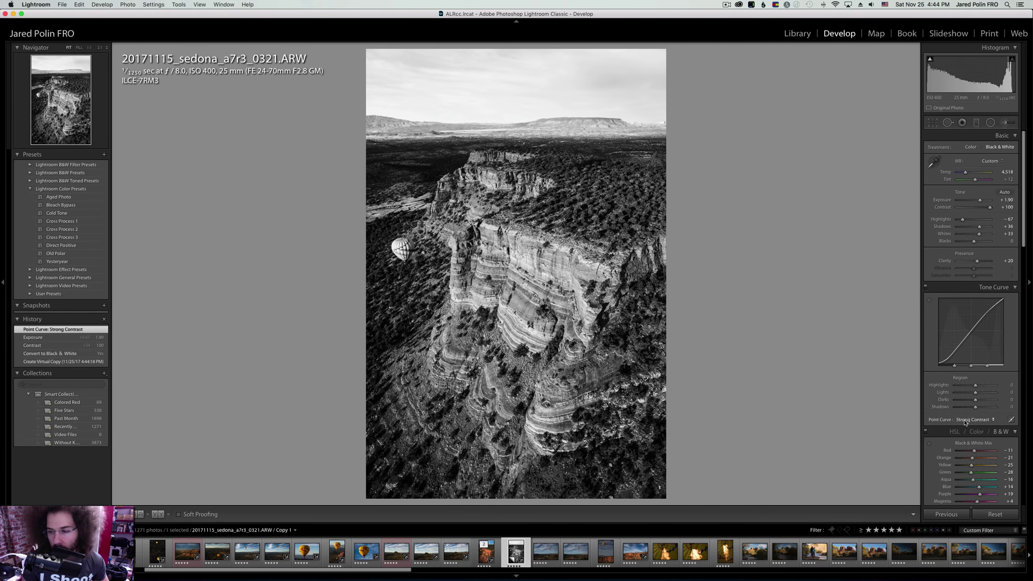
click(964, 422)
click(963, 419)
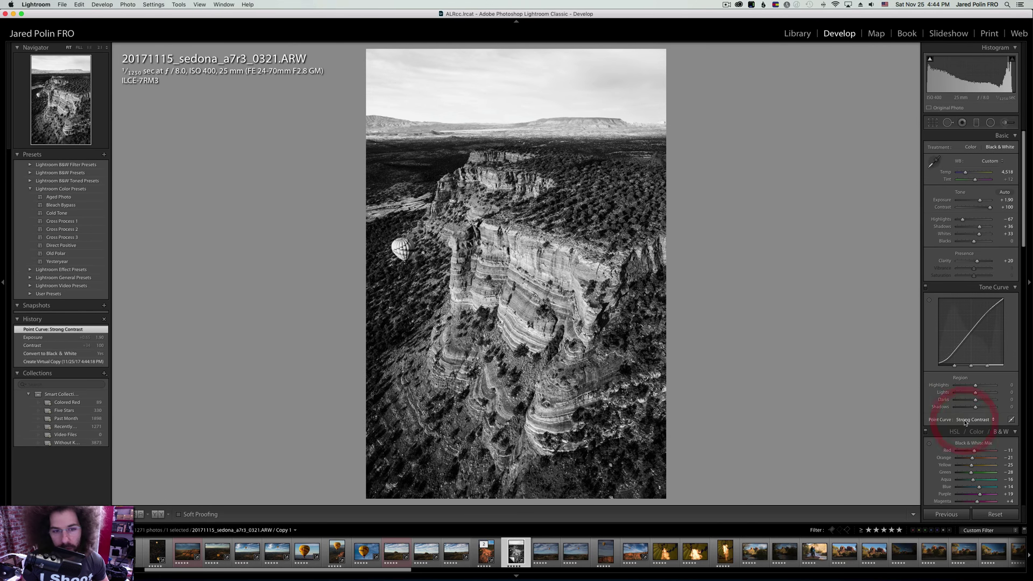
shift+double_click(971, 241)
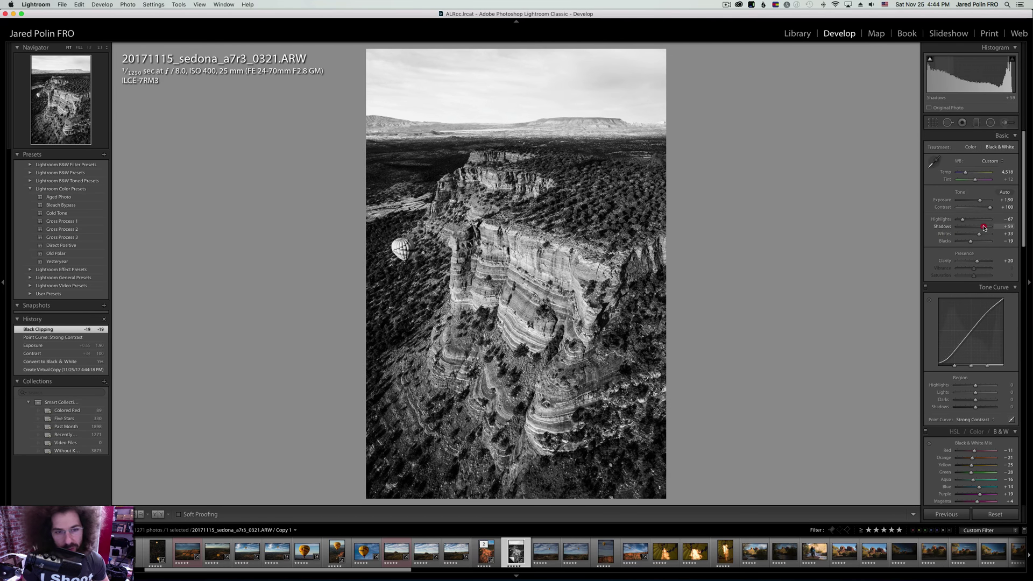
drag(981, 227, 957, 221)
Compare the black-and-white copy with the color original of photo 0321, and label the color original red.
key(Left)
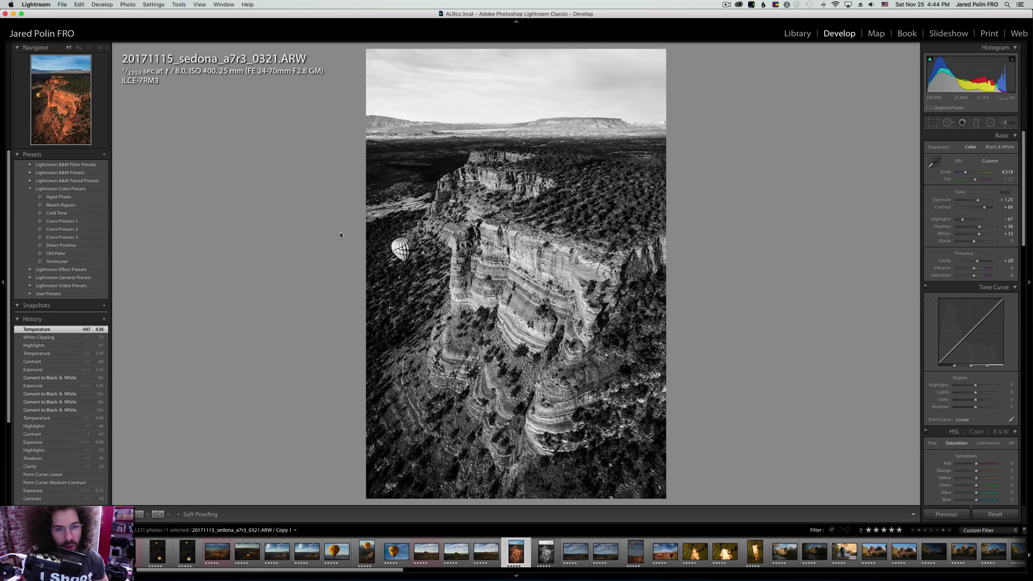
key(v)
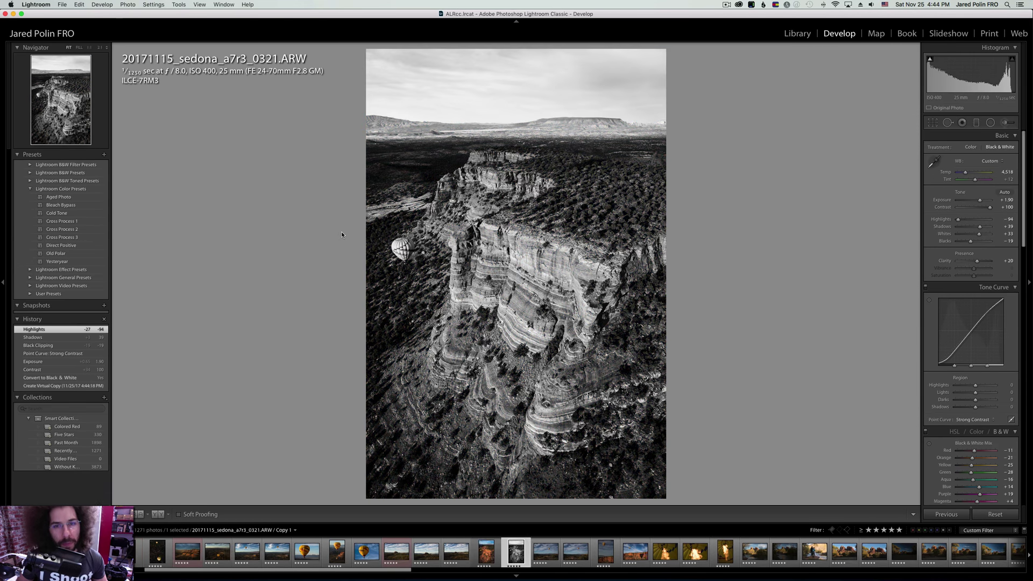
key(6)
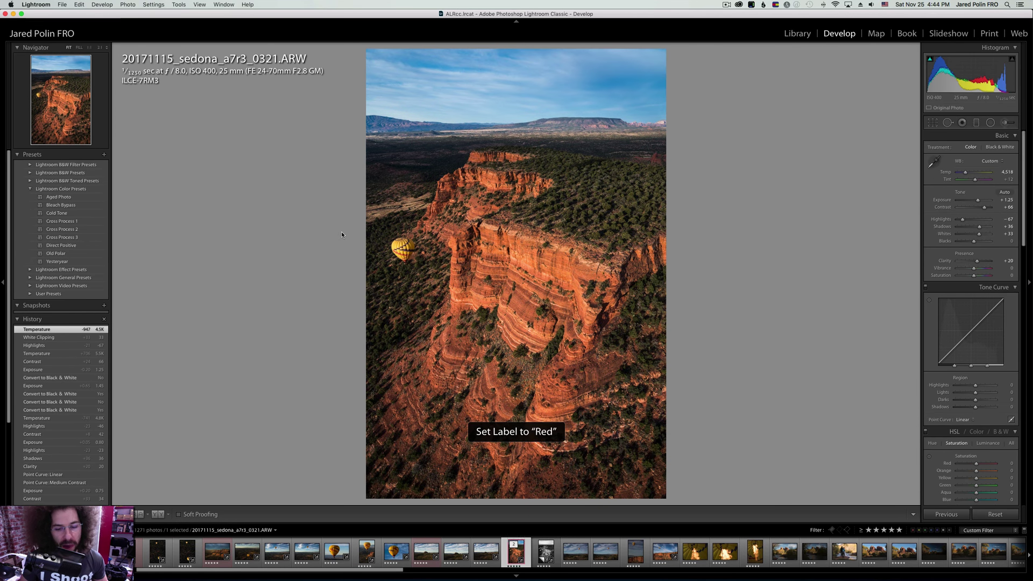
On photo 0353, set Shadows to +60, Exposure to +0.35 and Contrast to +47, and apply the Medium Contrast point curve.
key(Right)
key(Right)
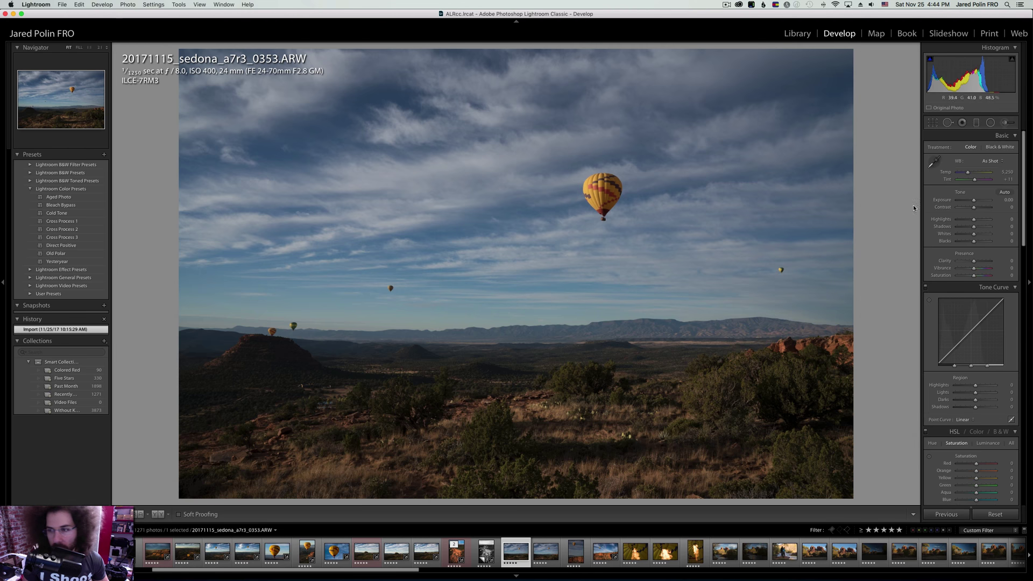
click(983, 227)
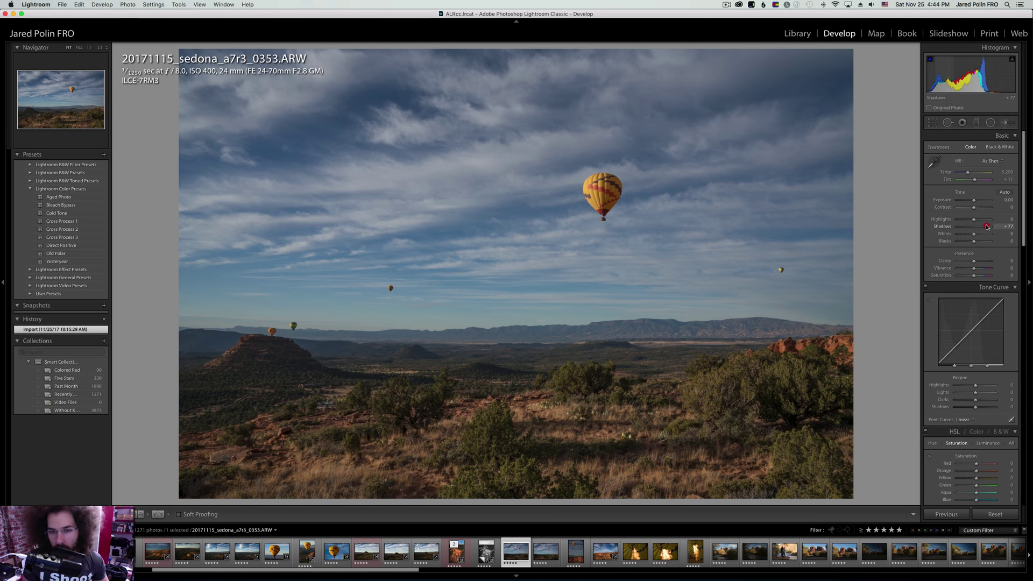
drag(974, 200, 981, 209)
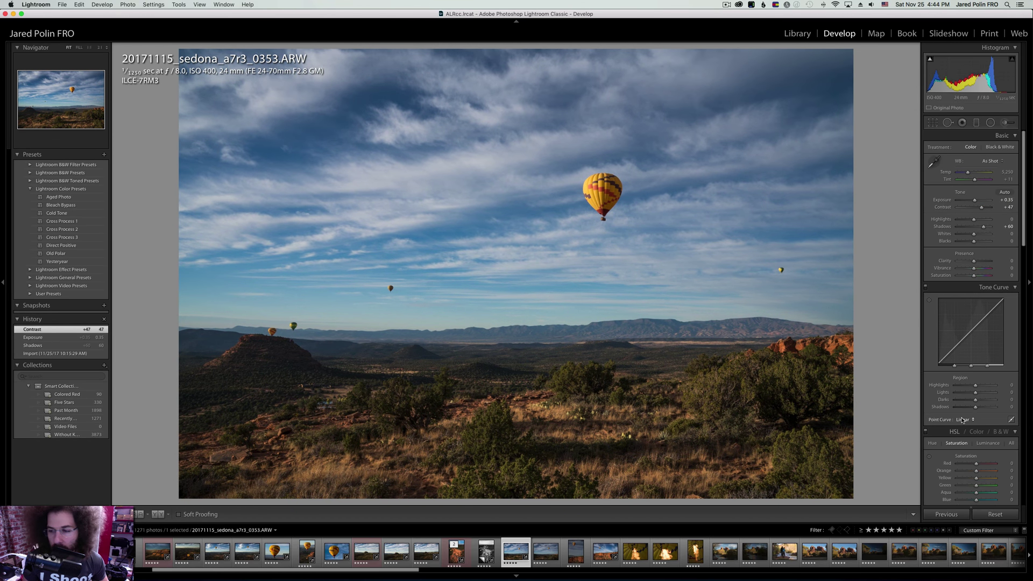
click(962, 420)
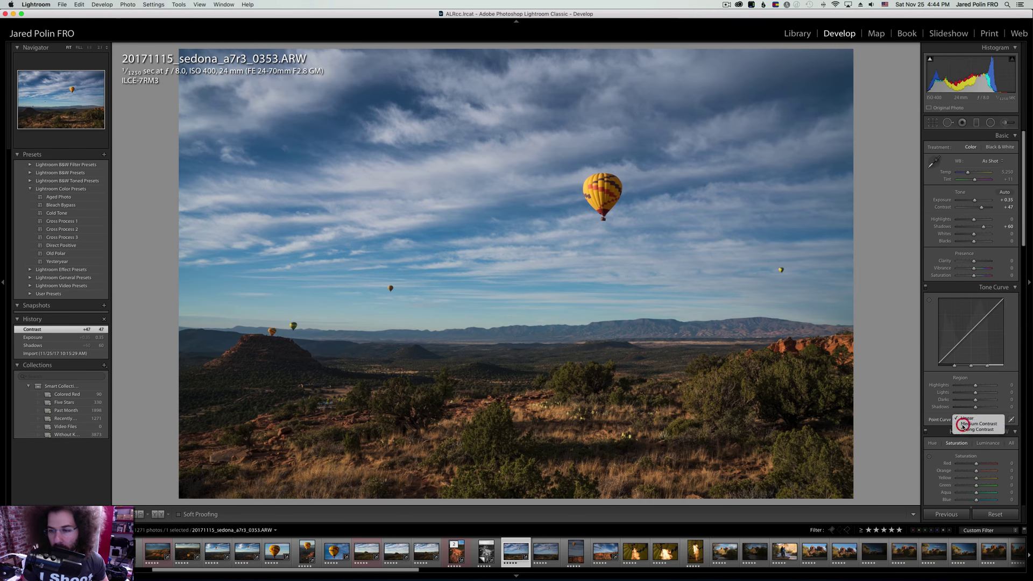
click(968, 425)
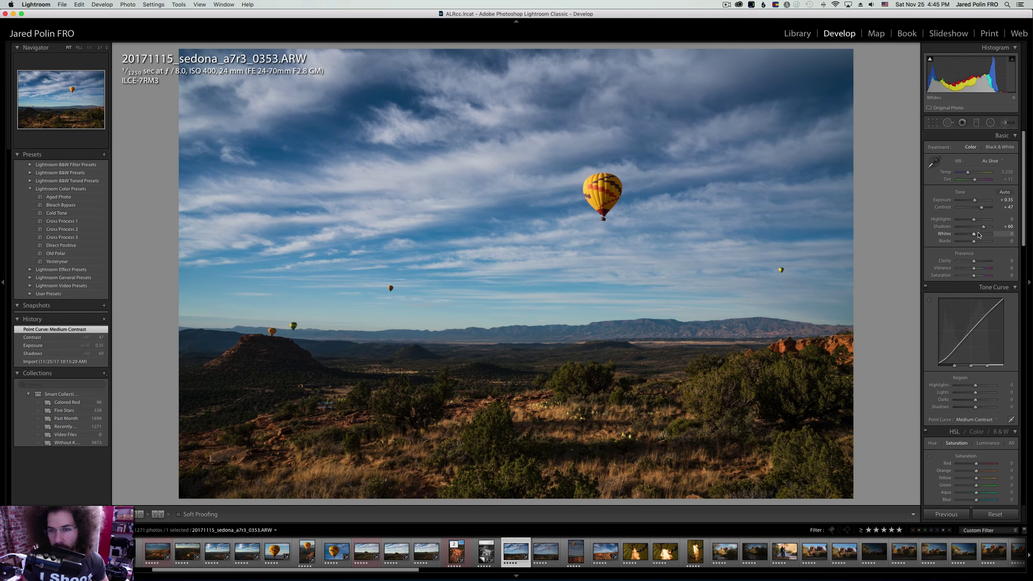
Set photo 0353's Contrast to +20, Highlights to -49, Whites to +35 and Temp to 5,424, and label it red.
drag(978, 235, 977, 235)
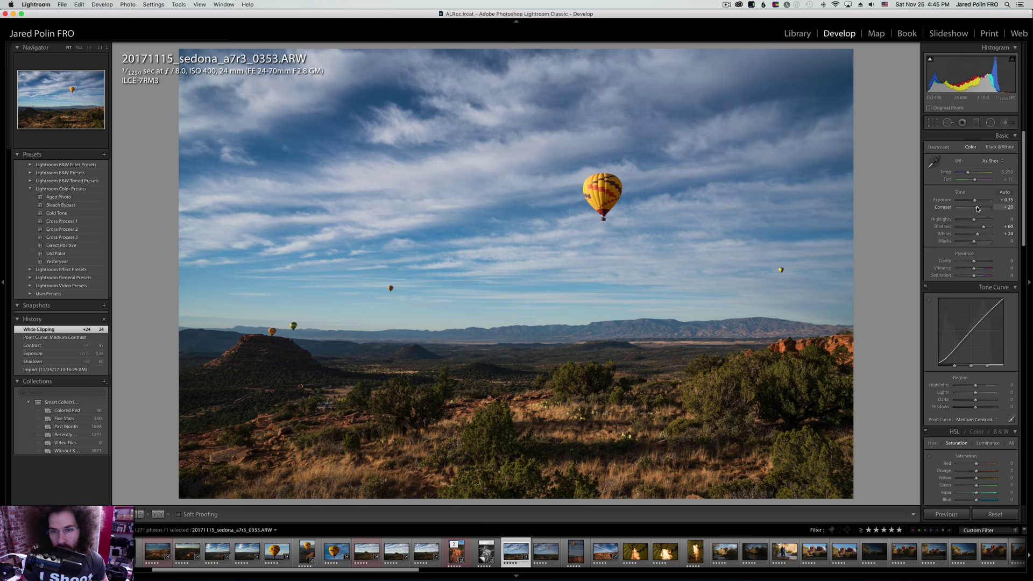
mouse_move(973, 219)
mouse_down()
mouse_move(962, 221)
mouse_move(981, 234)
mouse_up()
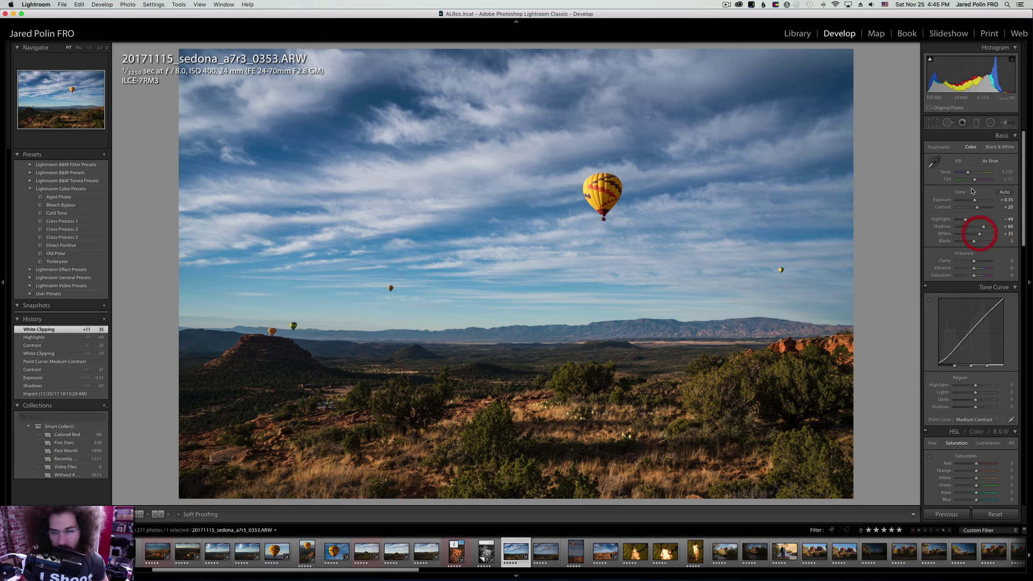
drag(970, 174, 970, 174)
key(6)
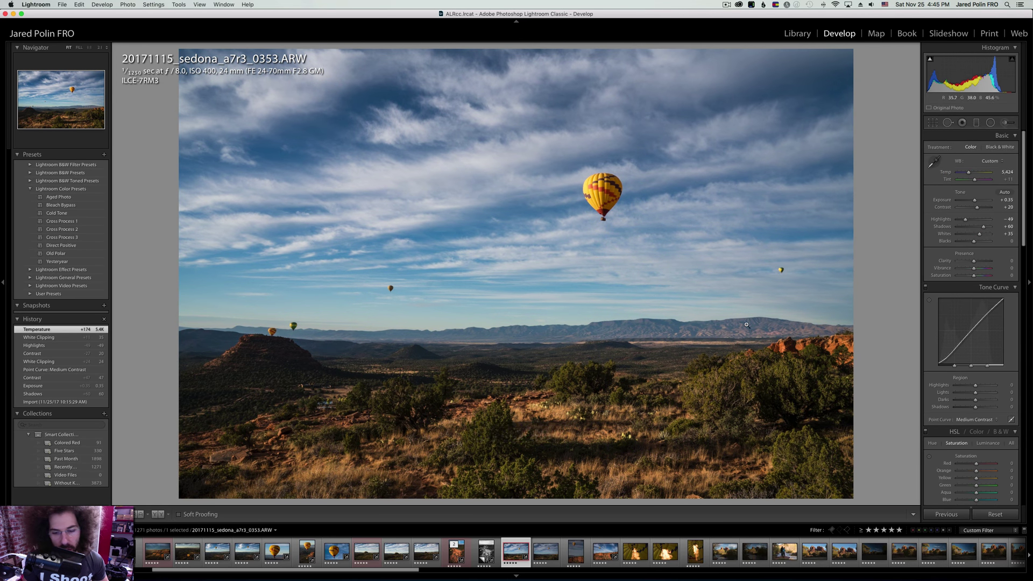
Synchronize photo 0353's develop settings to photo 0356 and compare the two photos.
super+click(545, 551)
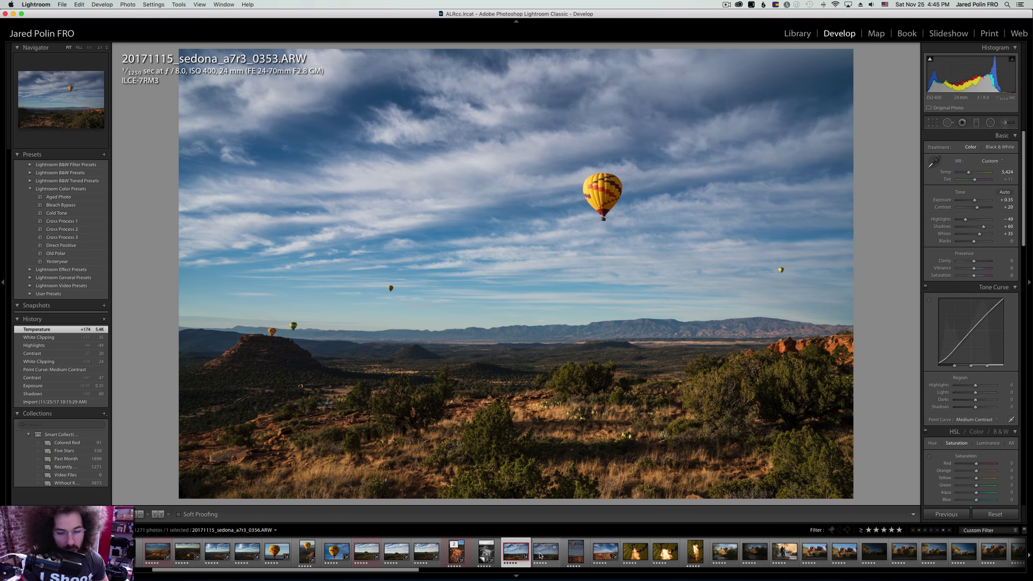
click(949, 513)
key(Return)
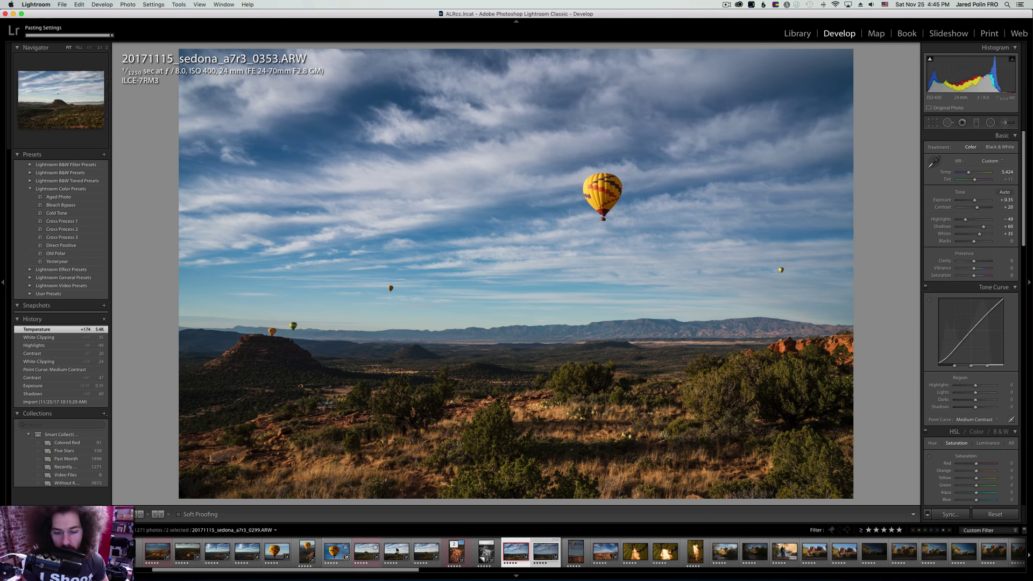
click(546, 542)
click(517, 549)
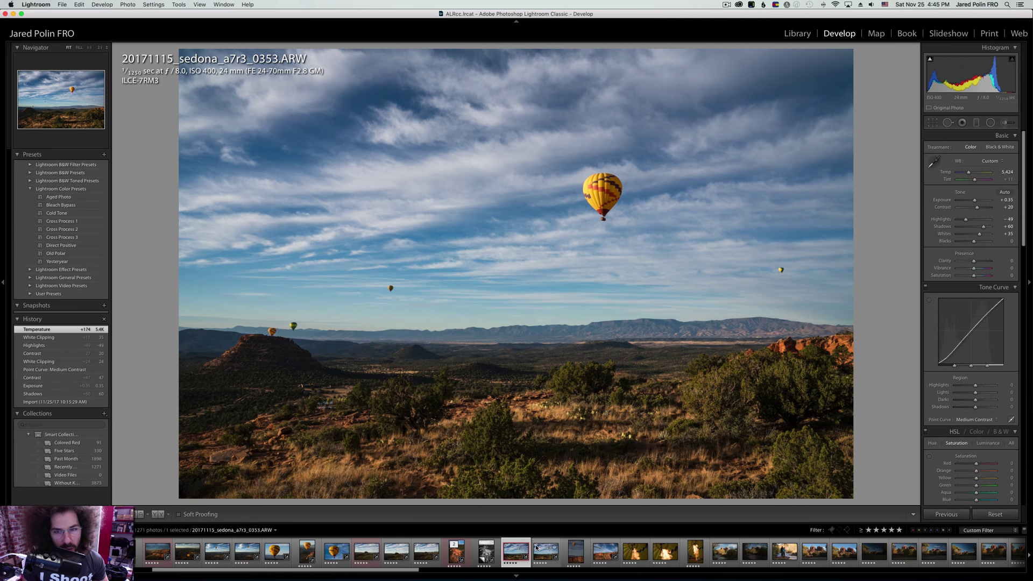
click(537, 547)
key(Left)
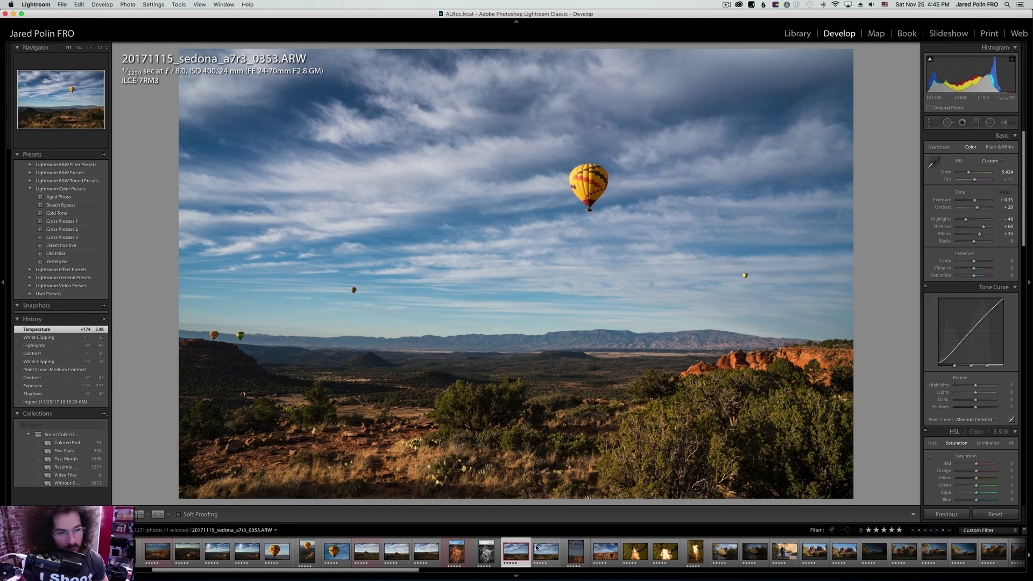
Label photo 0356 red and move on to the vertical balloon photo 0363.
click(536, 548)
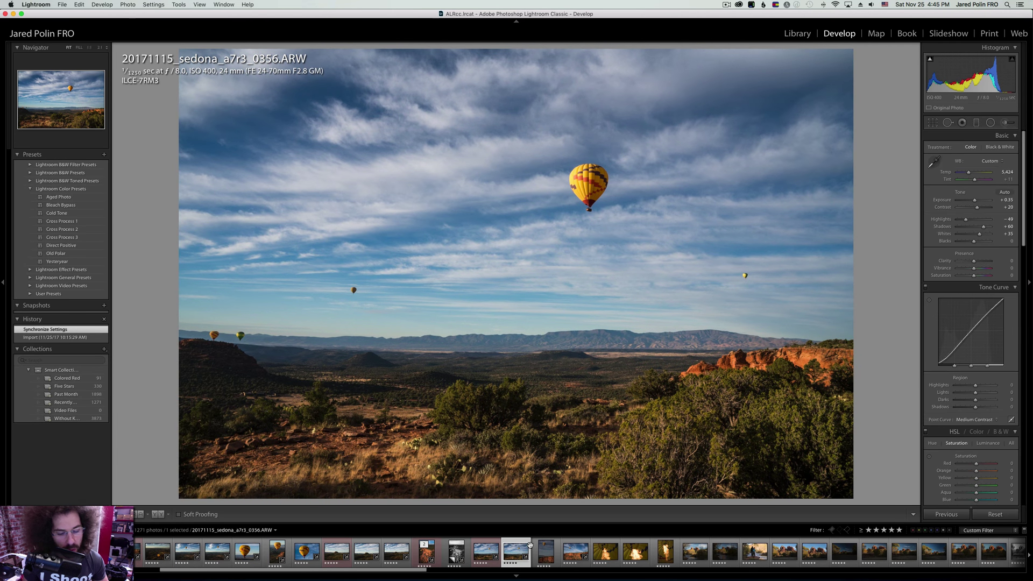
key(6)
click(543, 547)
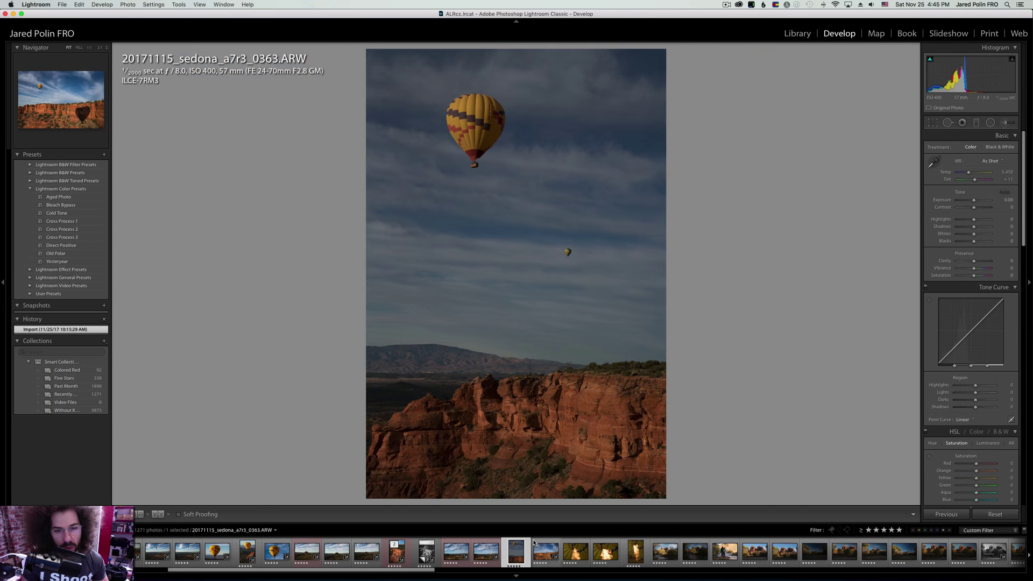
Set photo 0363's Exposure to +0.90 and Contrast to +38, and apply the Medium Contrast point curve.
drag(973, 200, 979, 228)
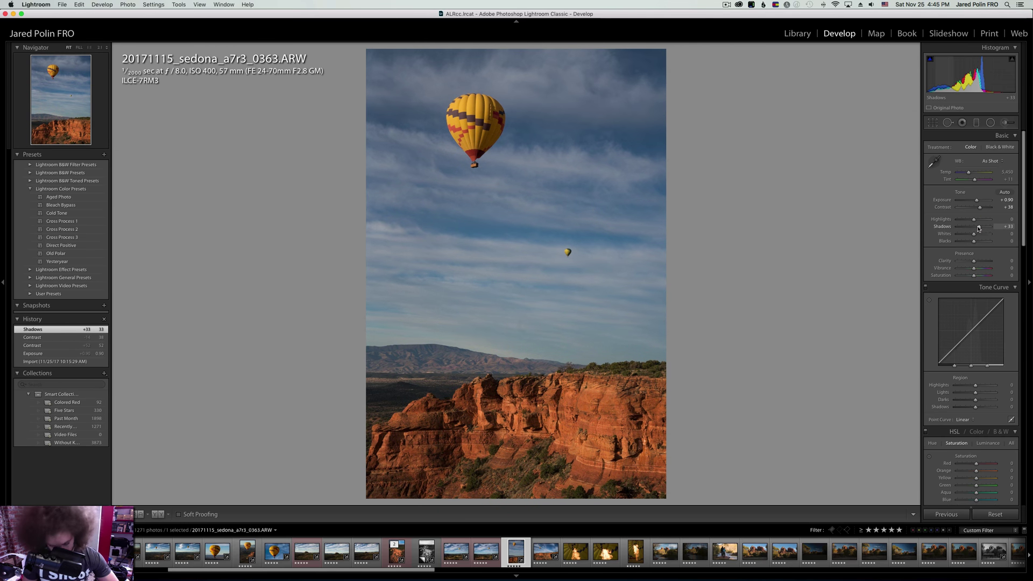
key(super+z)
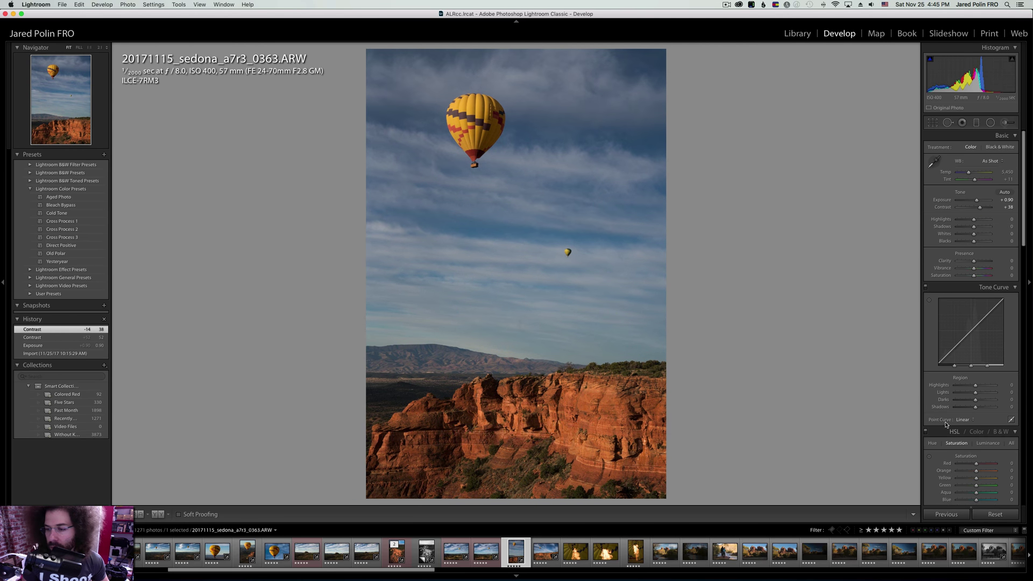
click(962, 420)
click(975, 420)
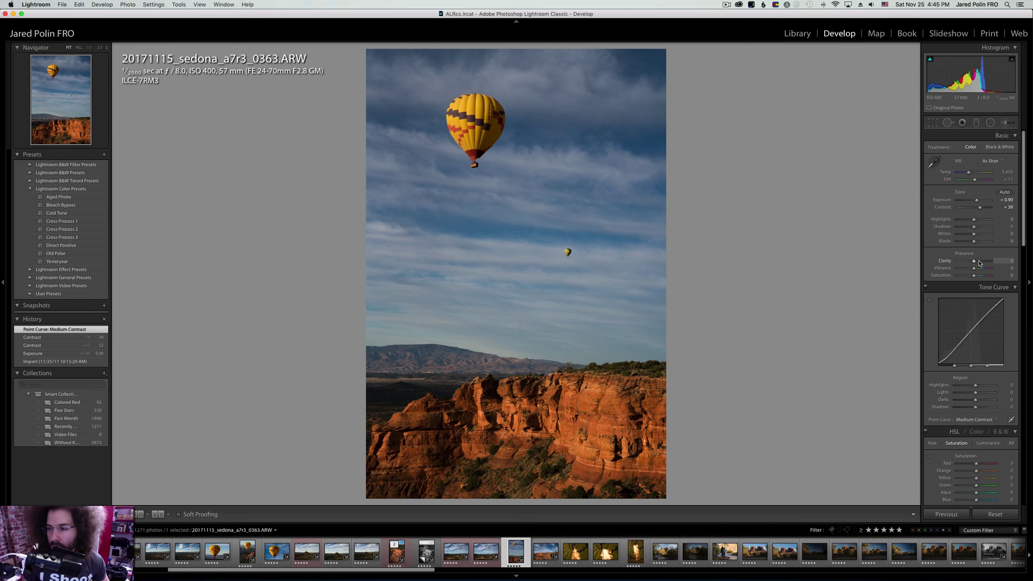
Set photo 0363's Clarity to +25 and Shadows to +30, and move on to photo 0377.
click(979, 262)
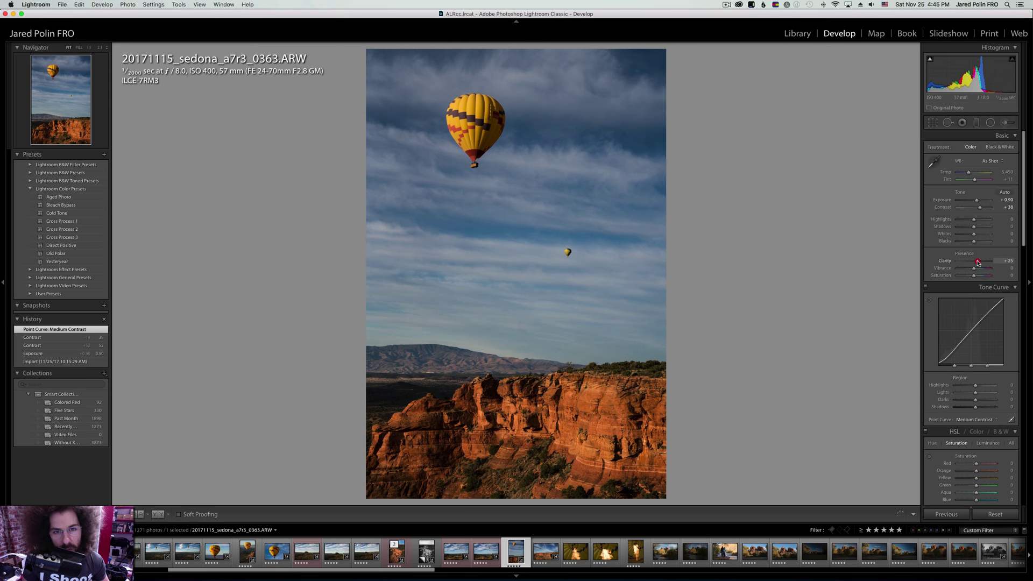
click(979, 228)
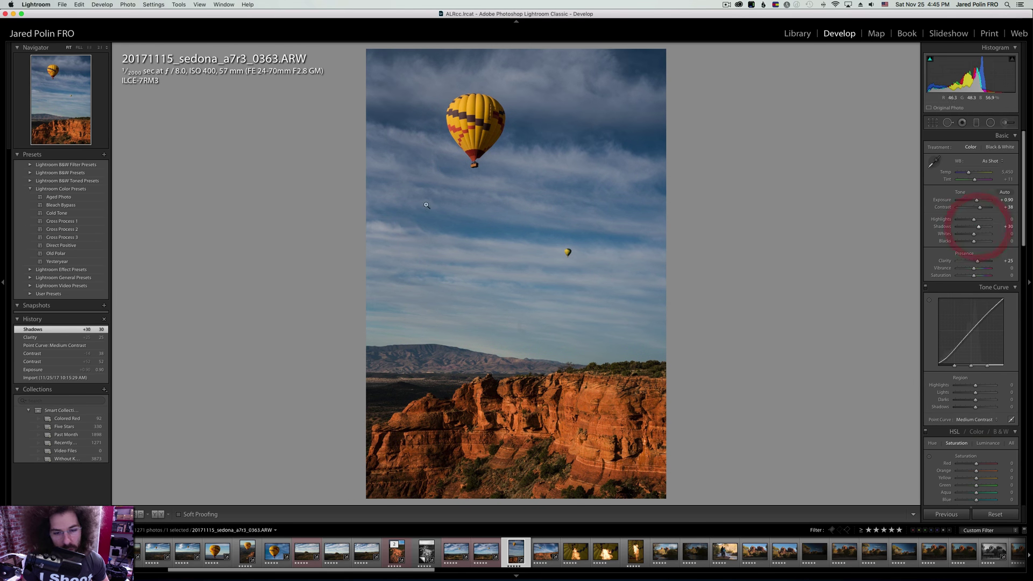
key(Right)
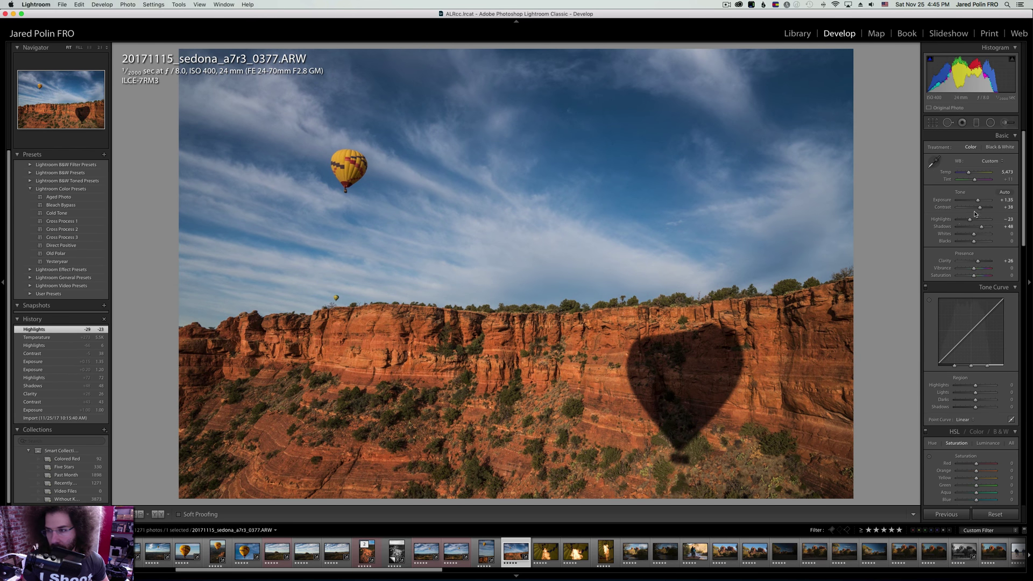
Set photo 0377's Contrast to +39, Highlights to -3 and Blacks to +3, inspecting the balloon up close.
drag(982, 209, 981, 220)
click(340, 159)
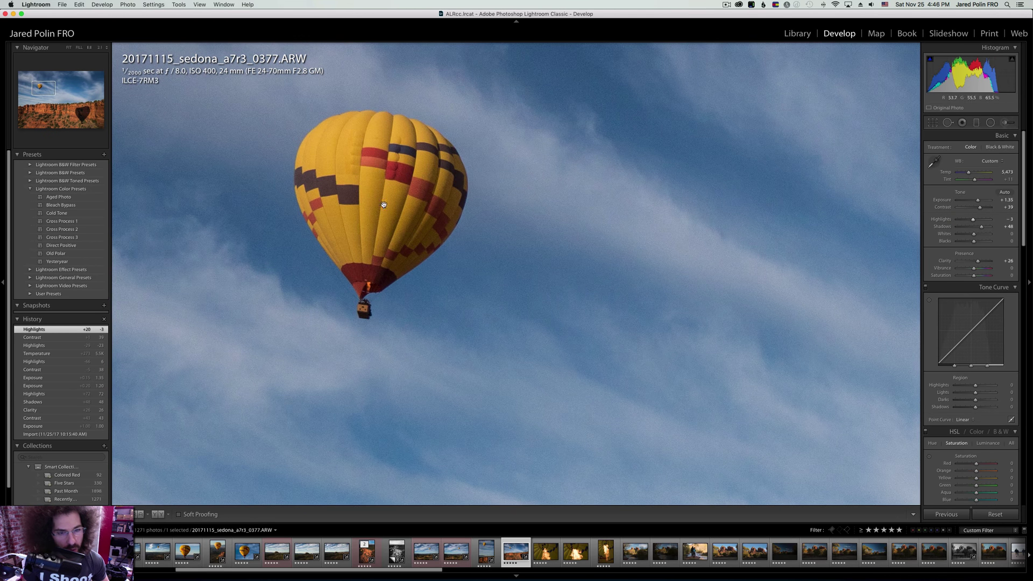
click(440, 171)
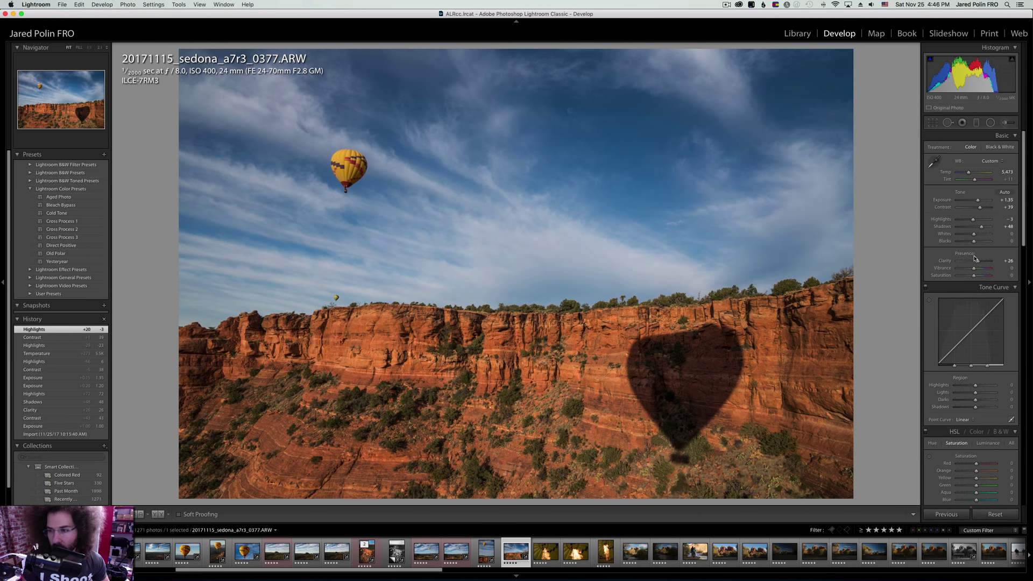
drag(973, 241, 978, 243)
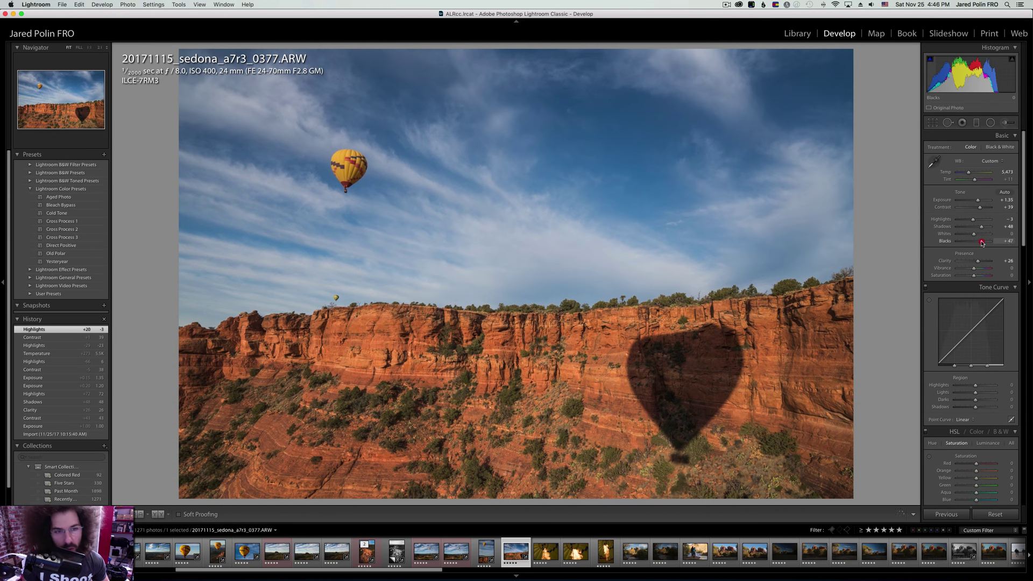
shift+double_click(978, 243)
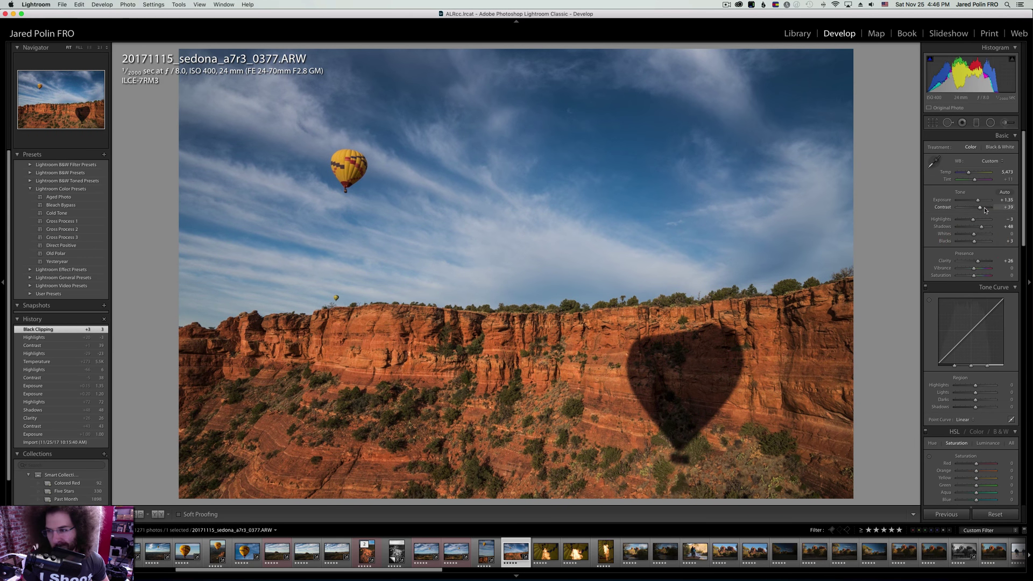
Increase photo 0377's Contrast and Whites, warm its Temp slightly, and move on to photo 0390.
drag(980, 207, 977, 235)
drag(968, 172, 970, 173)
key(Right)
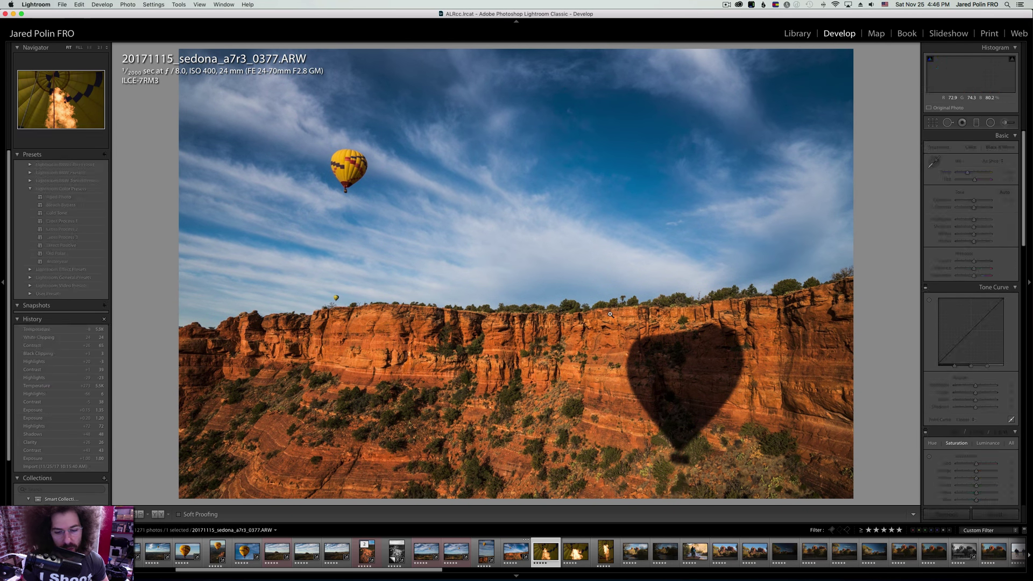
Set Contrast to +53 and Highlights to -36 on burner flame photo 0390, and move on to photo 0392.
click(985, 208)
drag(974, 219, 967, 220)
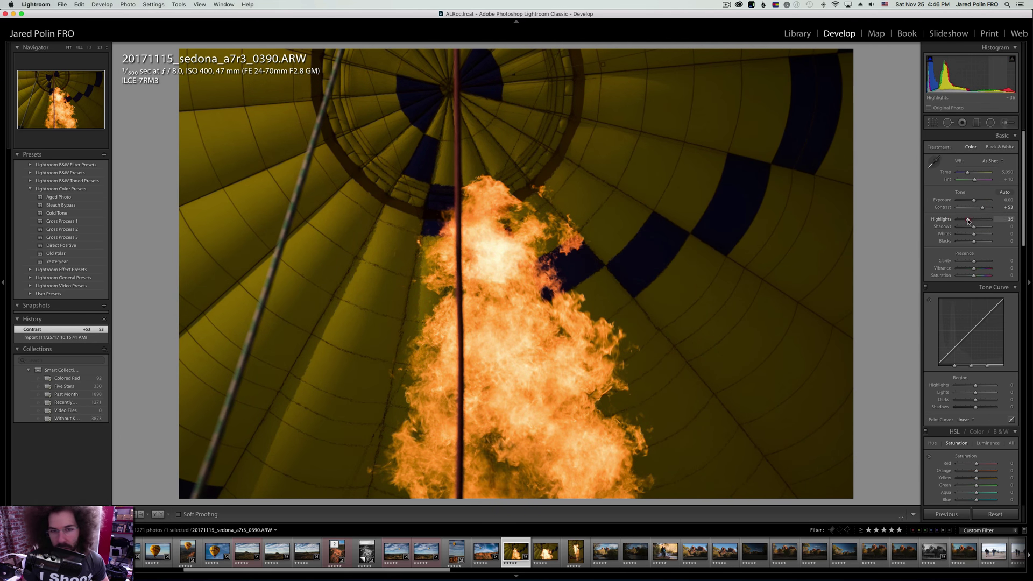
key(Right)
Set Highlights to -42 and raise Contrast on flame photo 0392, and lower Highlights to about -41 on vertical flame photo 0396.
click(966, 220)
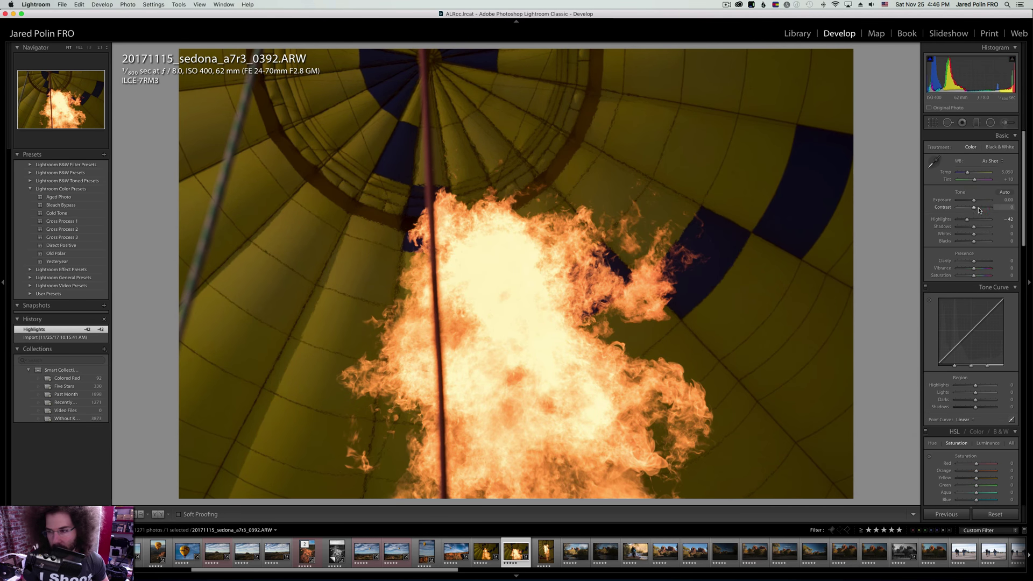
click(978, 207)
key(Right)
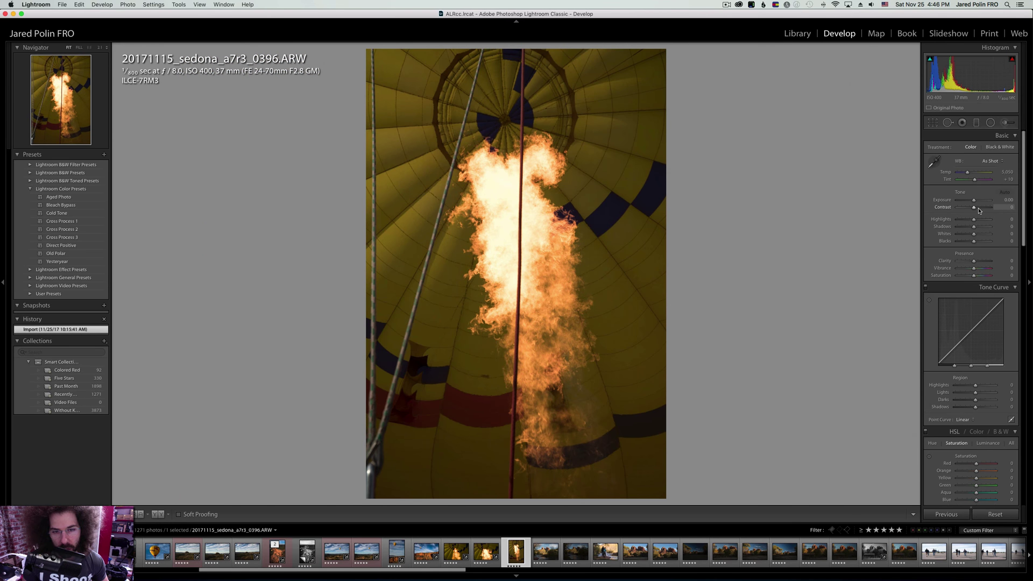
click(967, 220)
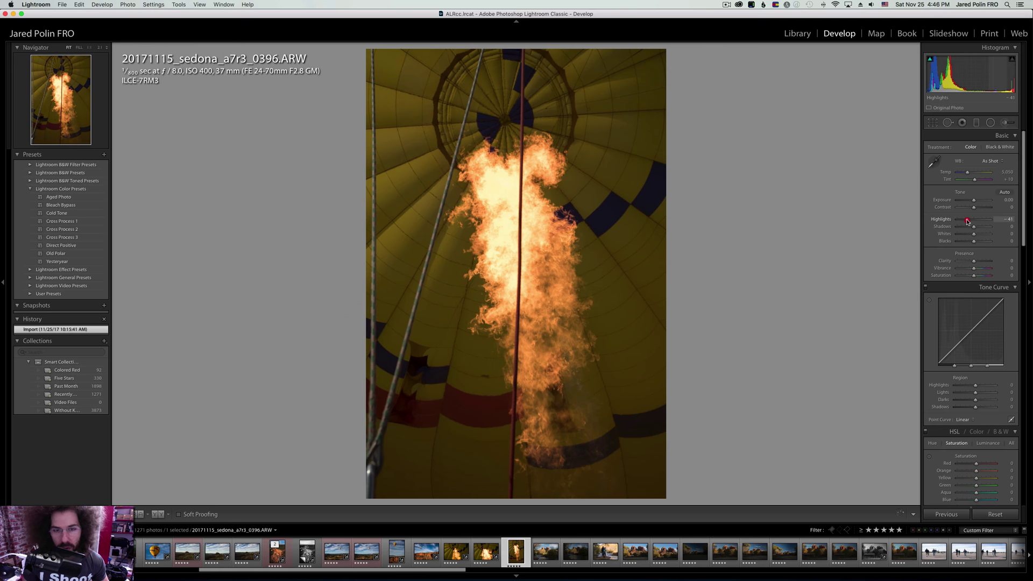
key(Right)
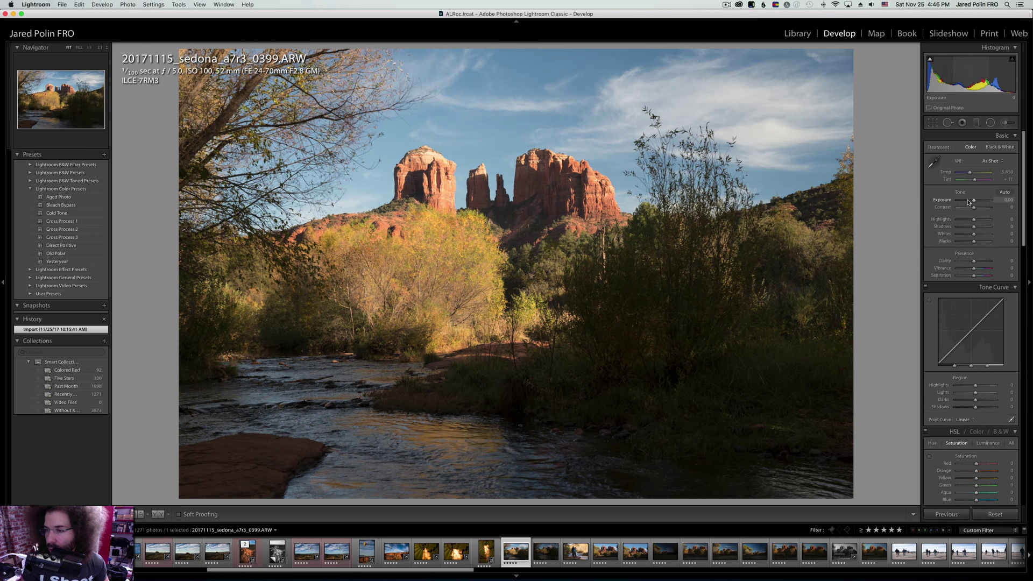
Set photo 0399's Exposure to -1.05, Contrast to +24, Shadows to +100 and Clarity to +29, and apply the Medium Contrast point curve.
click(970, 200)
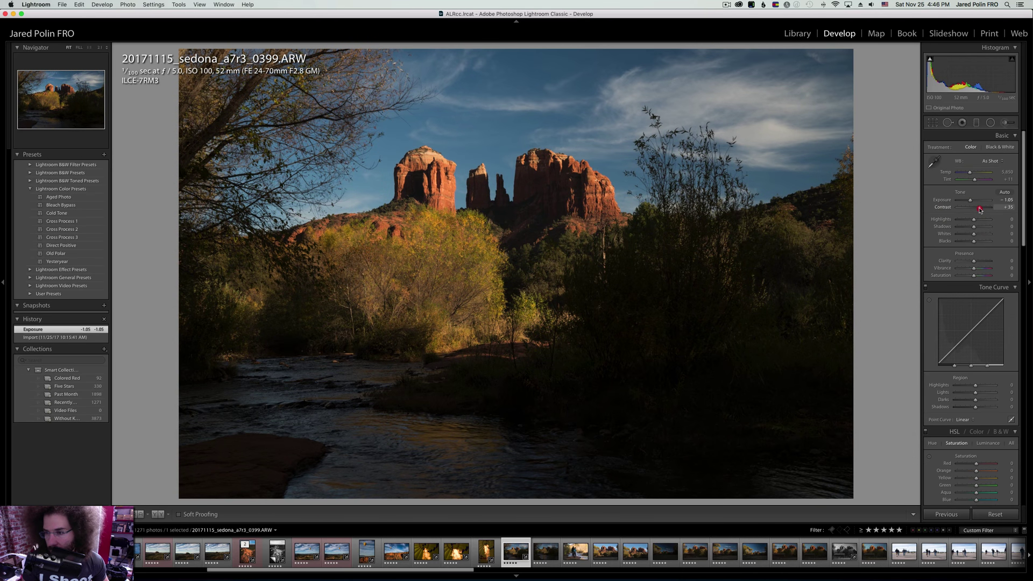
click(977, 207)
click(991, 227)
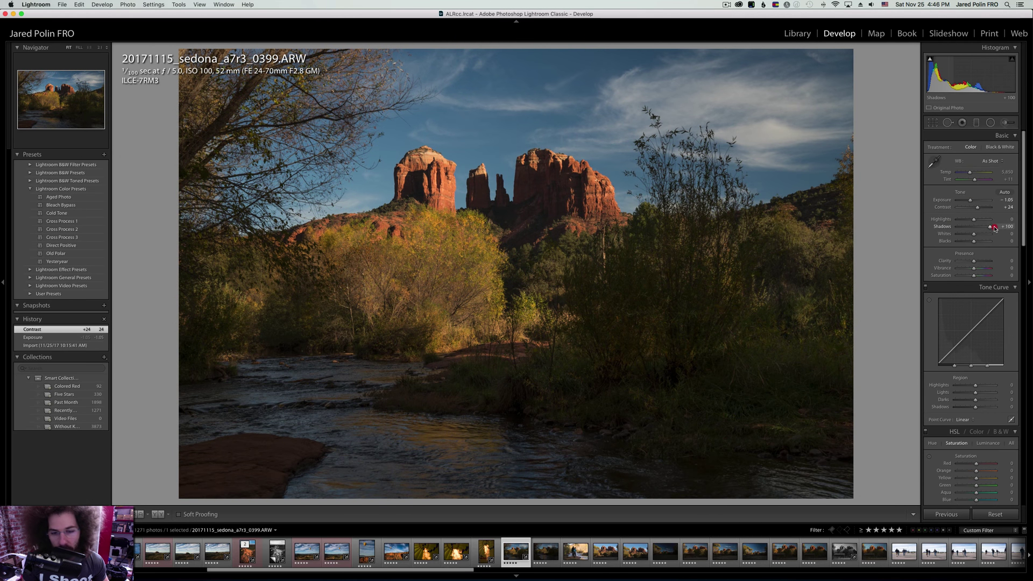
click(978, 261)
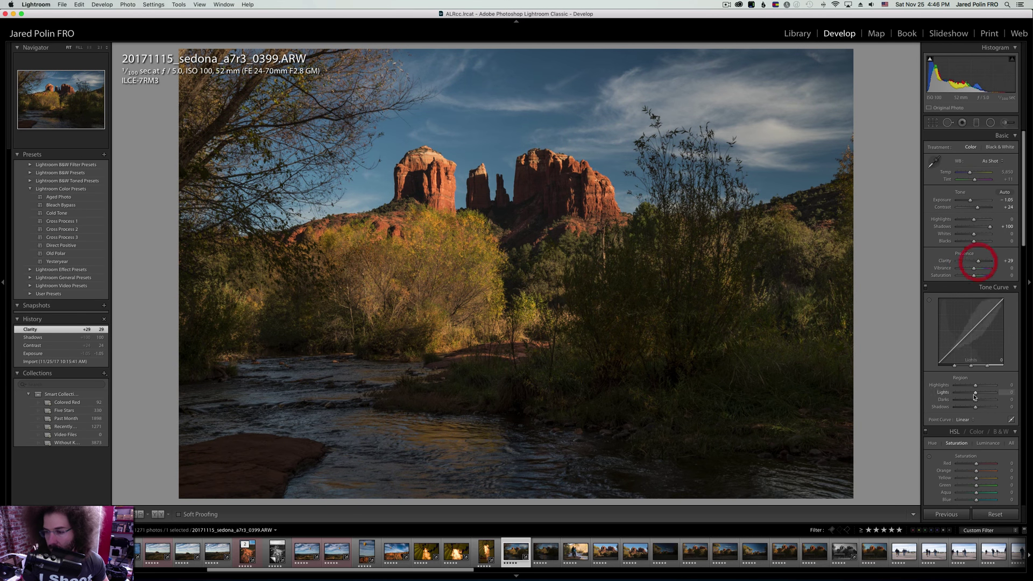
click(967, 419)
click(976, 427)
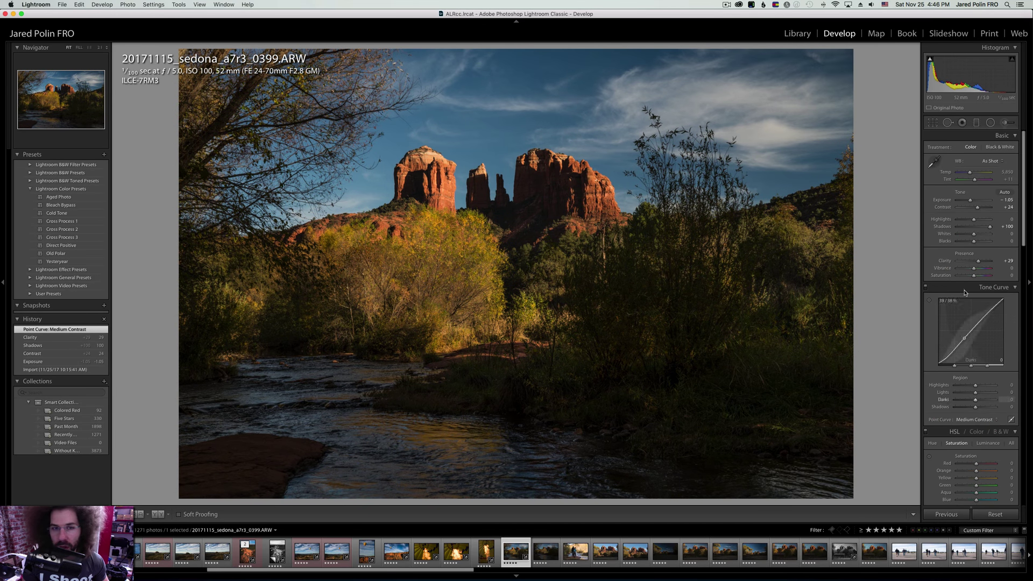
Refine photo 0399 with Clarity +28, Whites +25, Highlights -52 and Exposure -0.90.
click(977, 261)
mouse_move(974, 234)
mouse_down()
mouse_move(987, 234)
mouse_move(965, 221)
mouse_up()
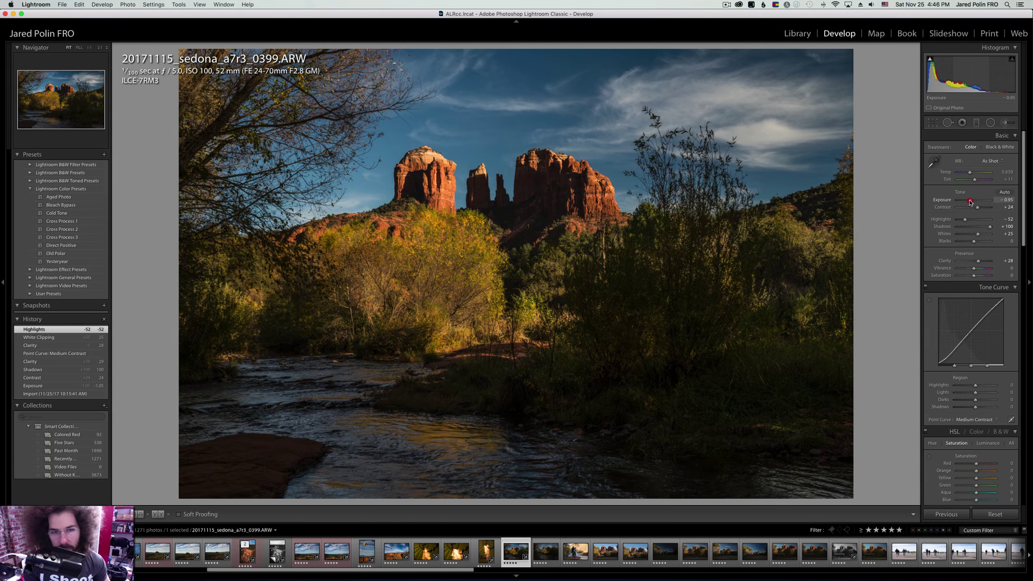
drag(971, 201, 971, 201)
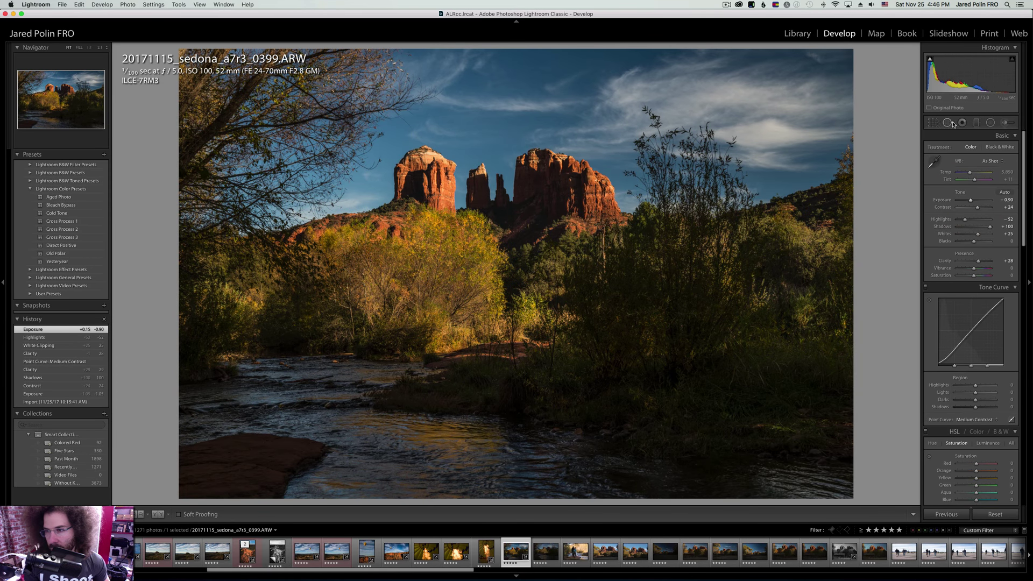
click(975, 123)
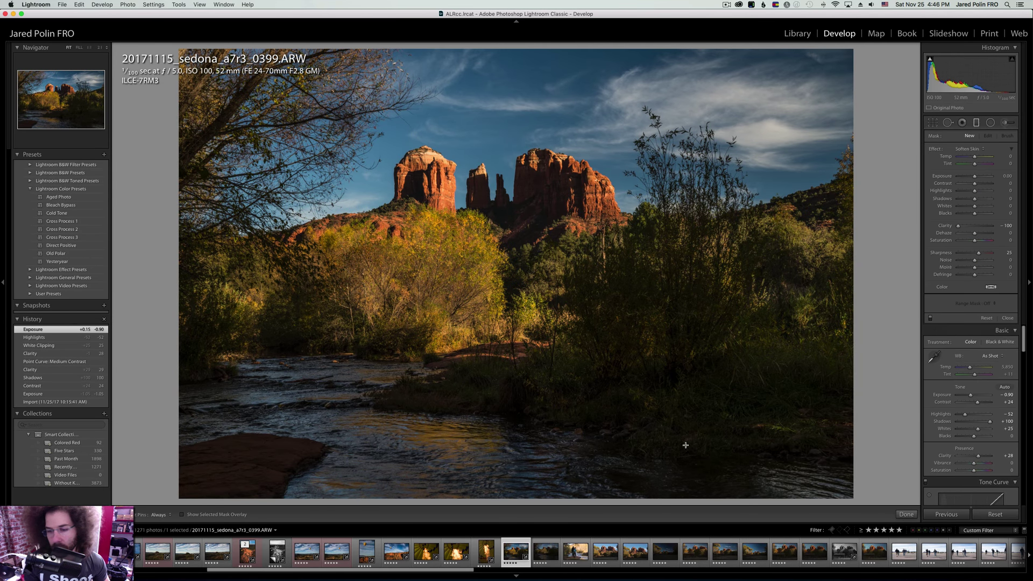
drag(533, 493, 516, 176)
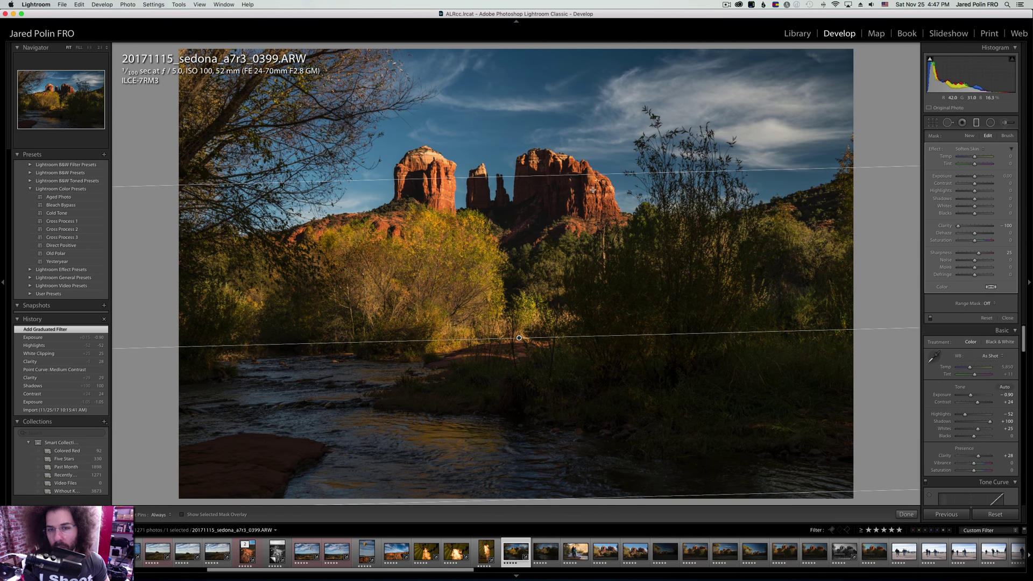
key(Delete)
click(977, 123)
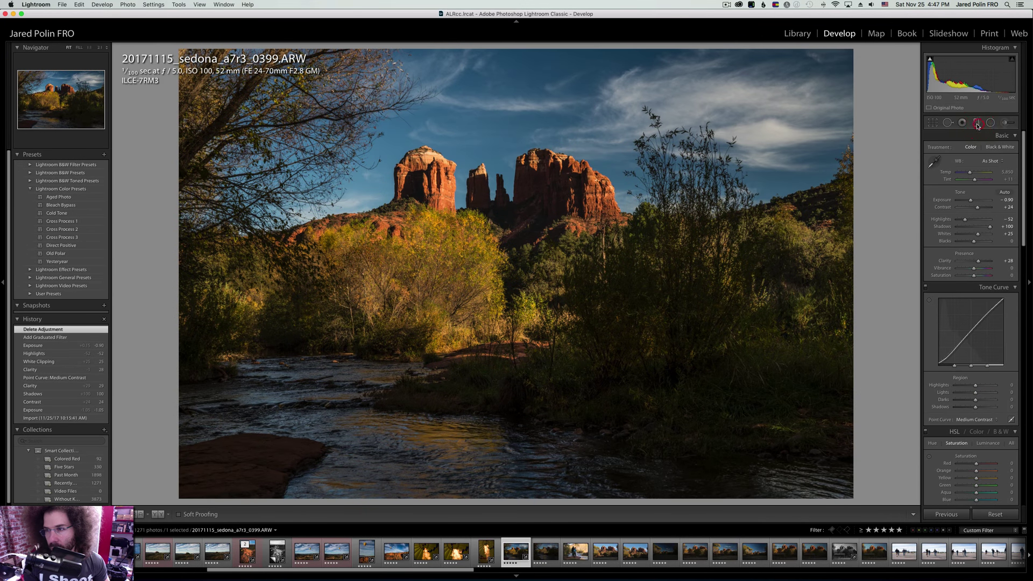
Add a level graduated filter from photo 0399's bottom edge up to the treeline, with Exposure 0.93, Contrast 14, Highlights 60 and Shadows 37.
click(977, 123)
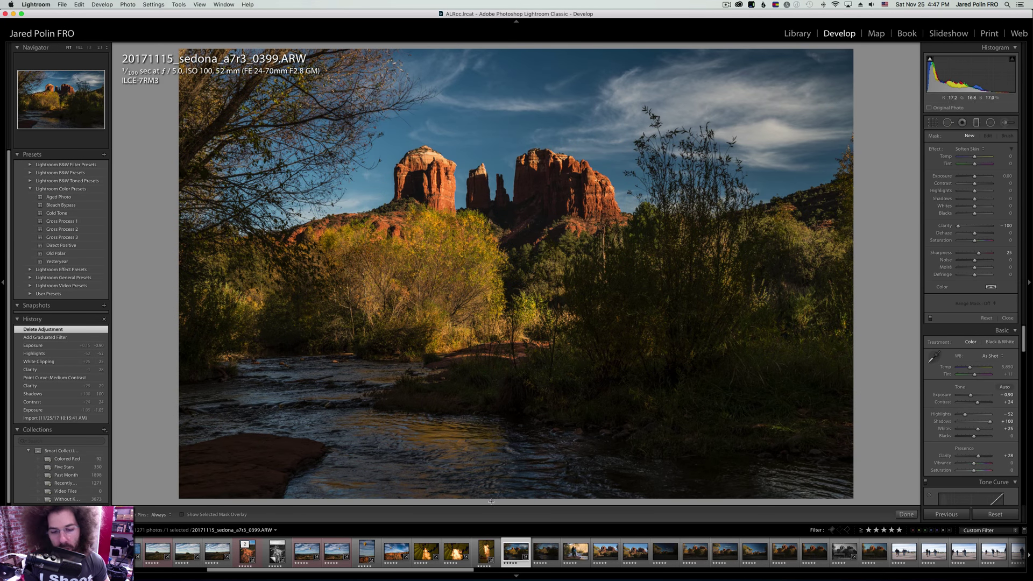
drag(499, 498, 499, 244)
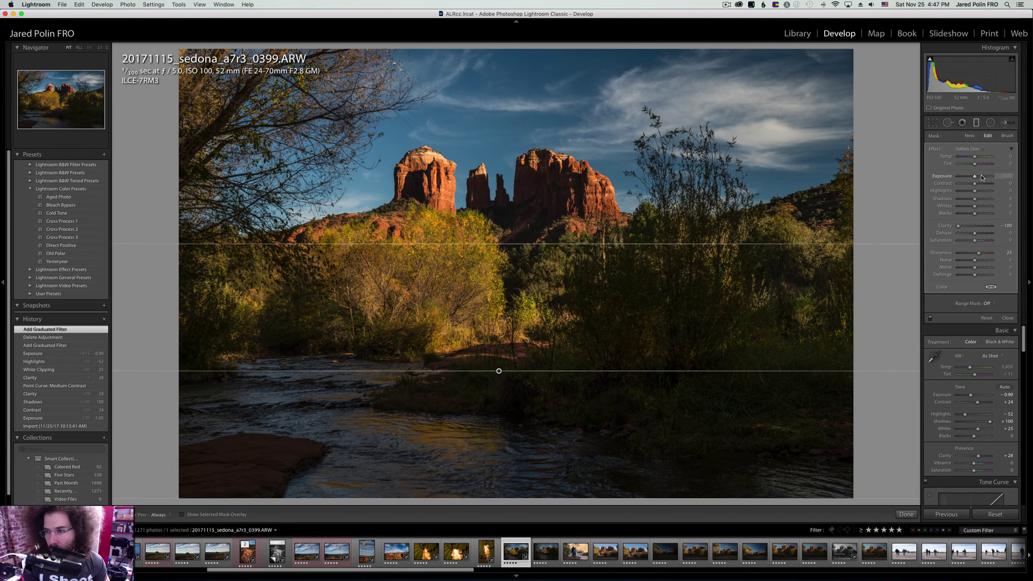
drag(980, 177, 976, 184)
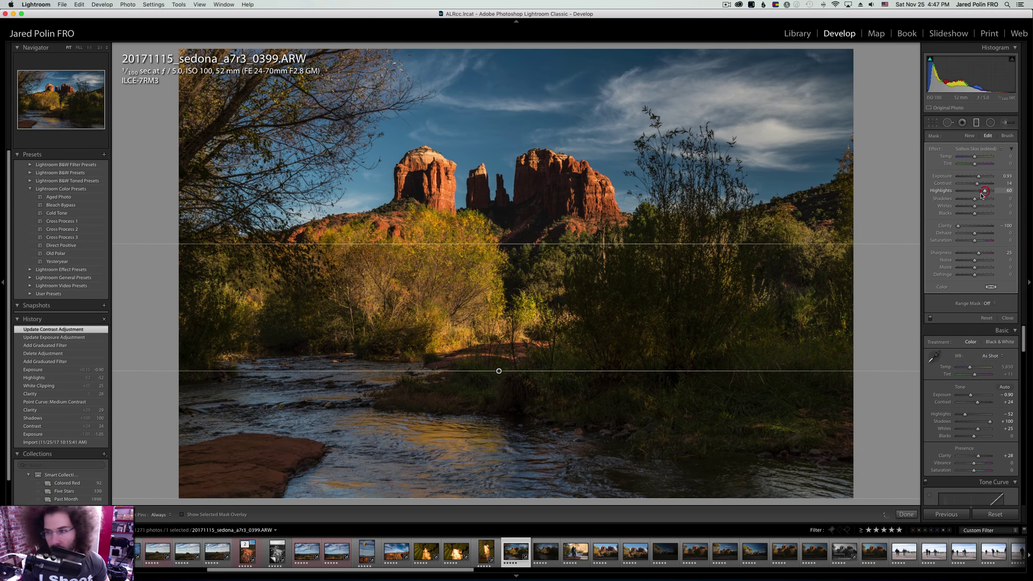
drag(981, 195, 981, 197)
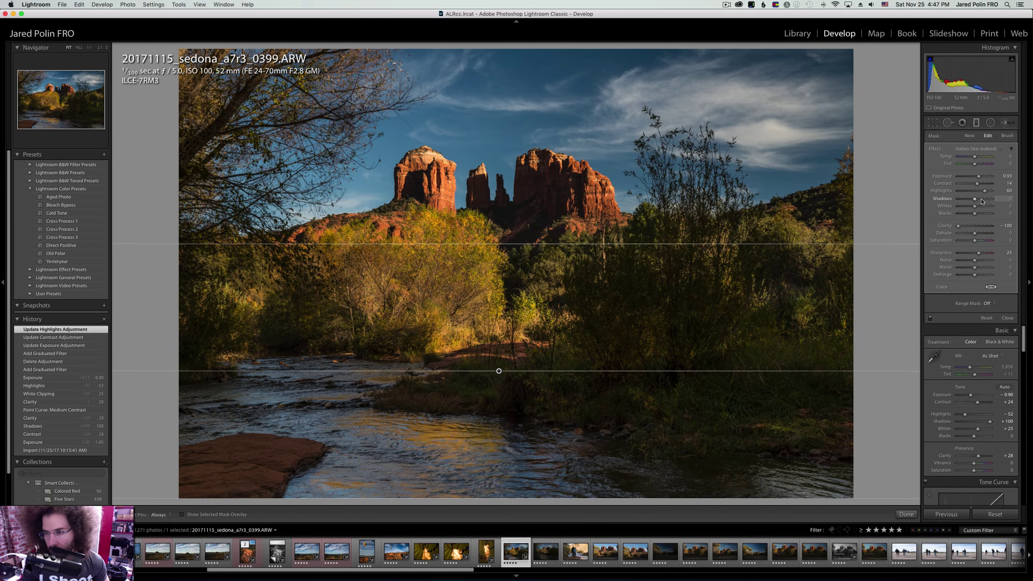
drag(980, 200, 980, 201)
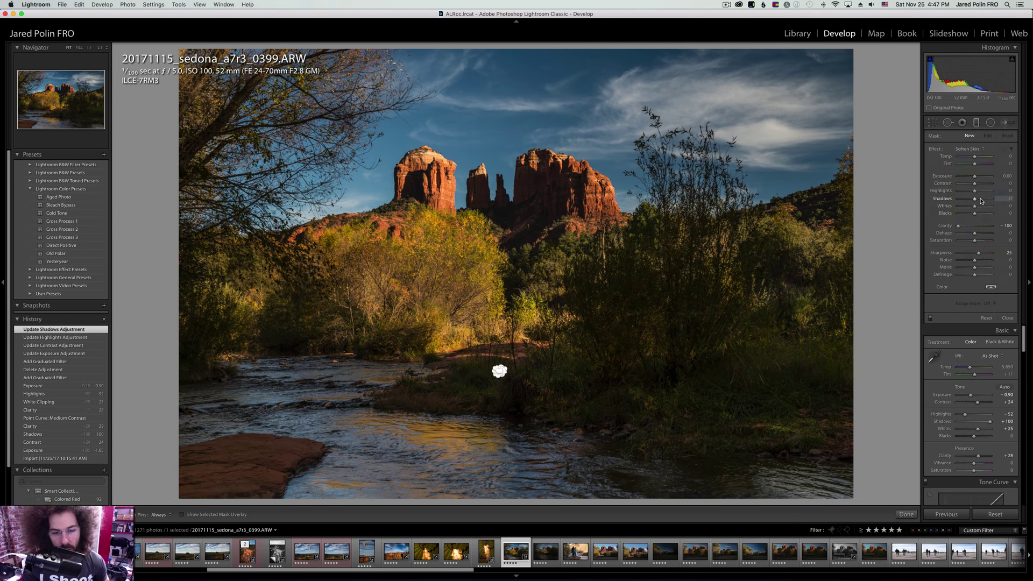
Compare photo 0399 with and without the graduated filter, close the filter, and compare the photo before and after all edits.
key(Delete)
key(cmd+z)
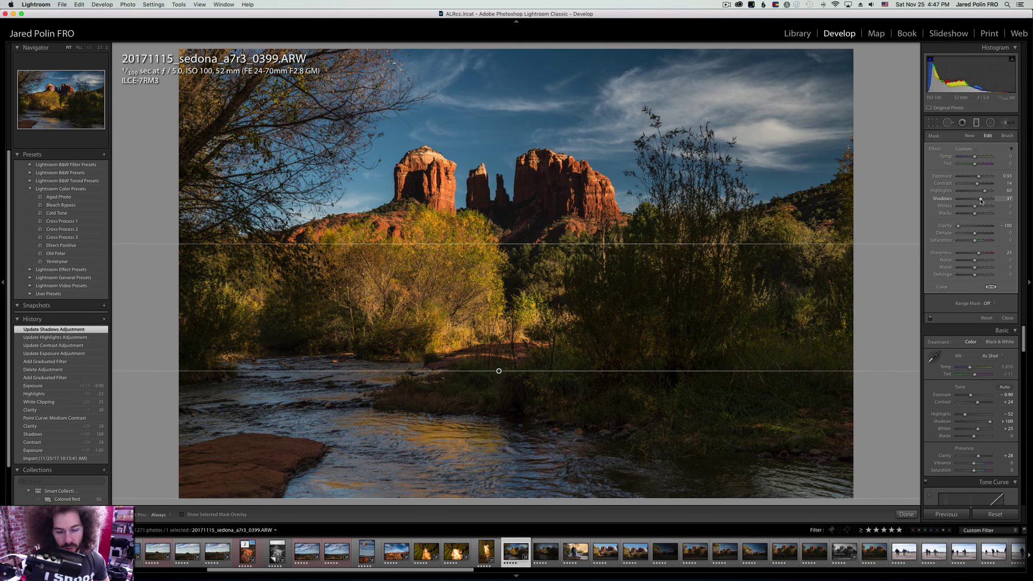
click(977, 124)
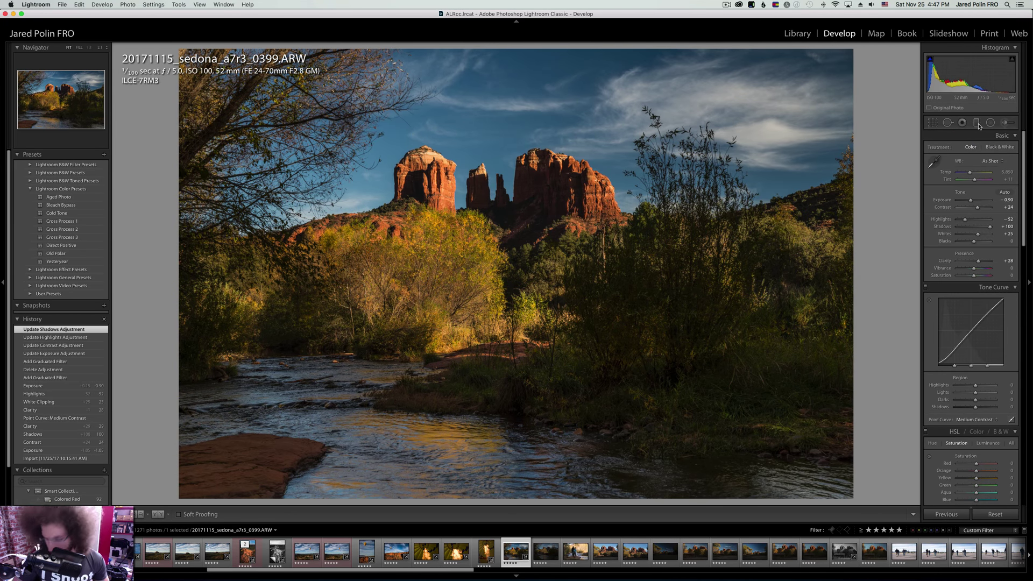
key(backslash)
key(backslash)
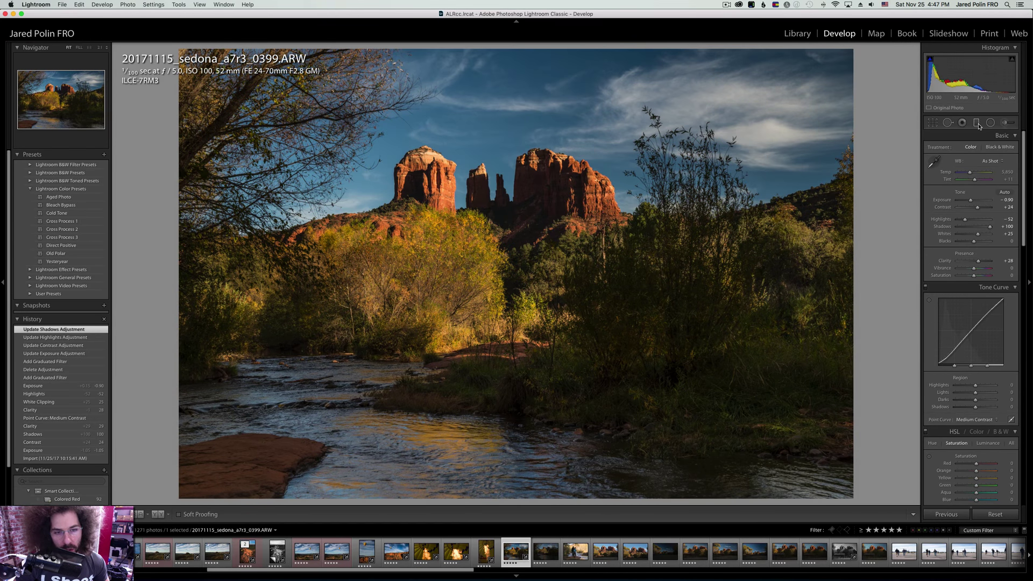
key(backslash)
key(backslash)
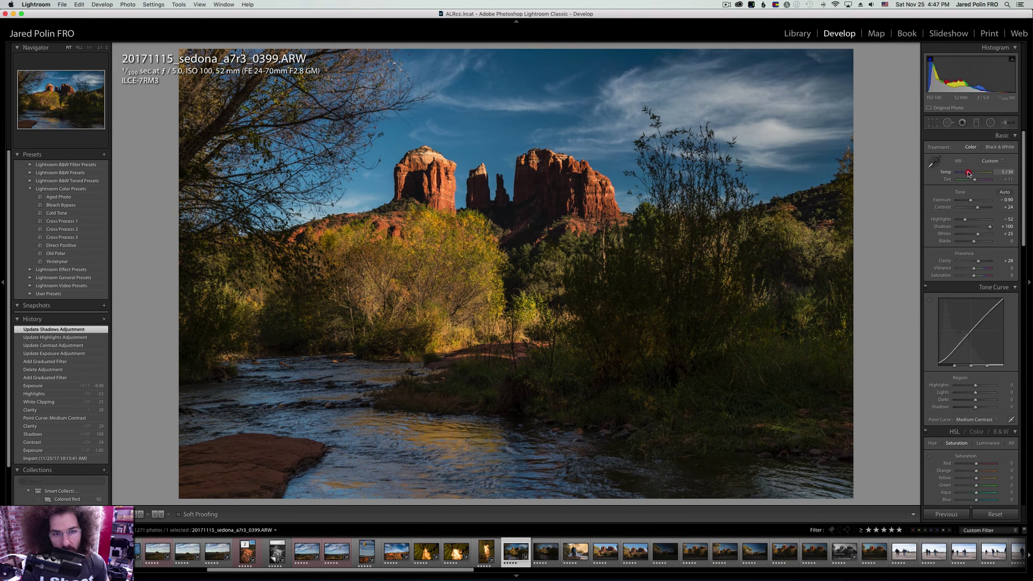
Cool photo 0399's white balance to a Temp of 5,456 and glance at neighbouring photo 0404 for comparison.
drag(968, 173, 969, 174)
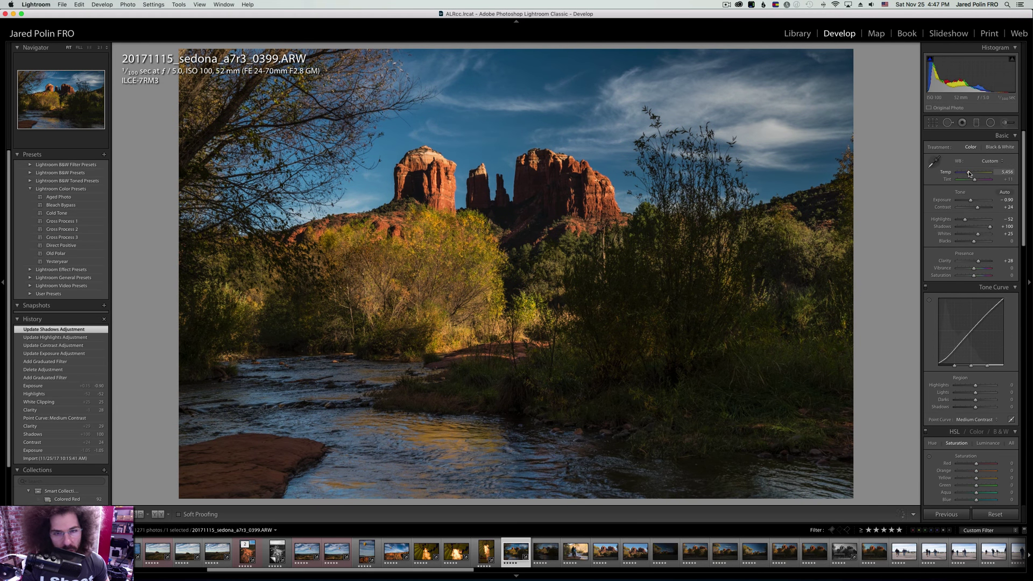
click(969, 174)
key(Right)
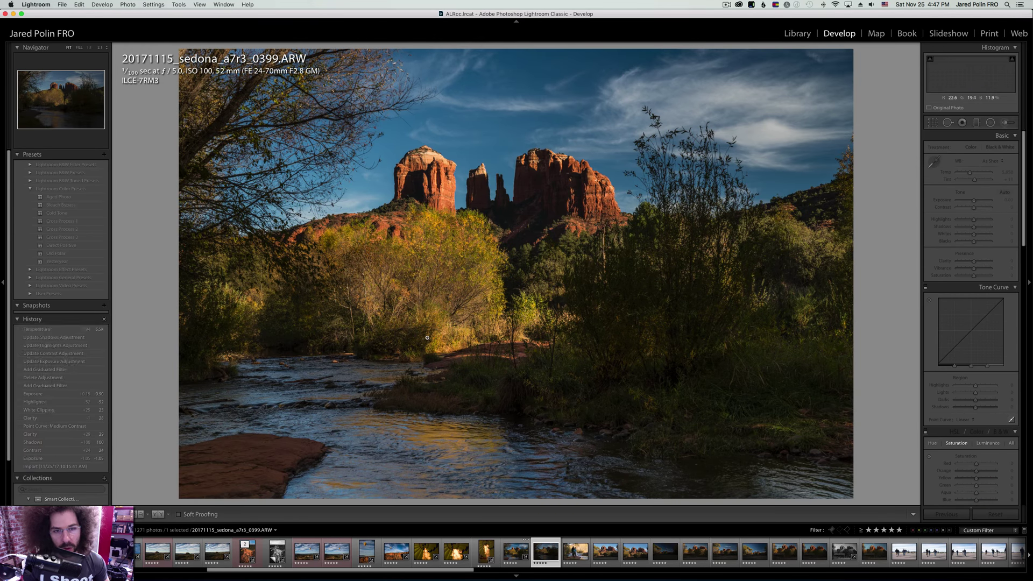
key(Left)
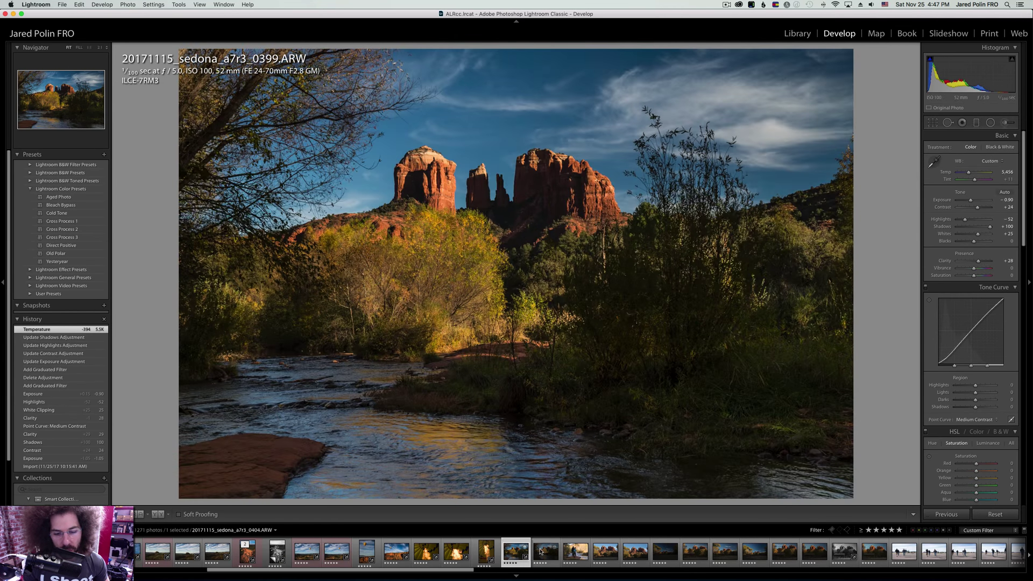
Try synchronizing photo 0399's settings to photo 0404, then reset all adjustments on 0404.
shift+click(543, 552)
click(950, 515)
key(Return)
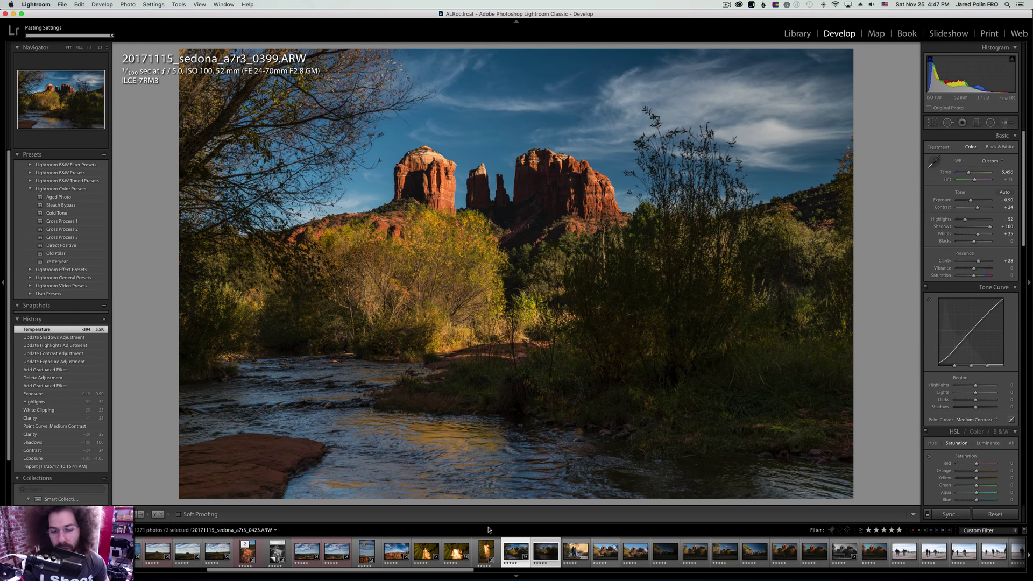
click(544, 543)
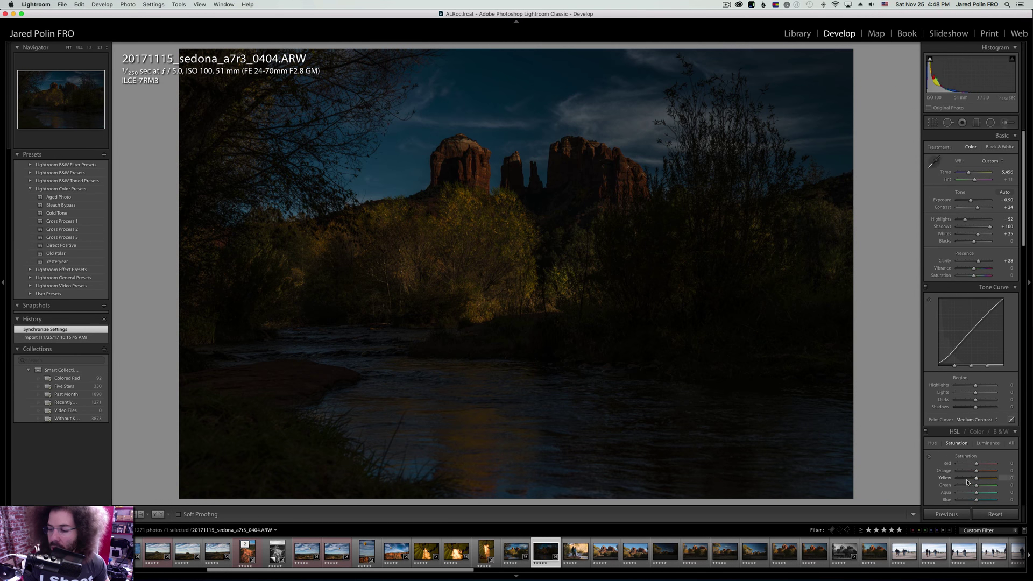
click(995, 515)
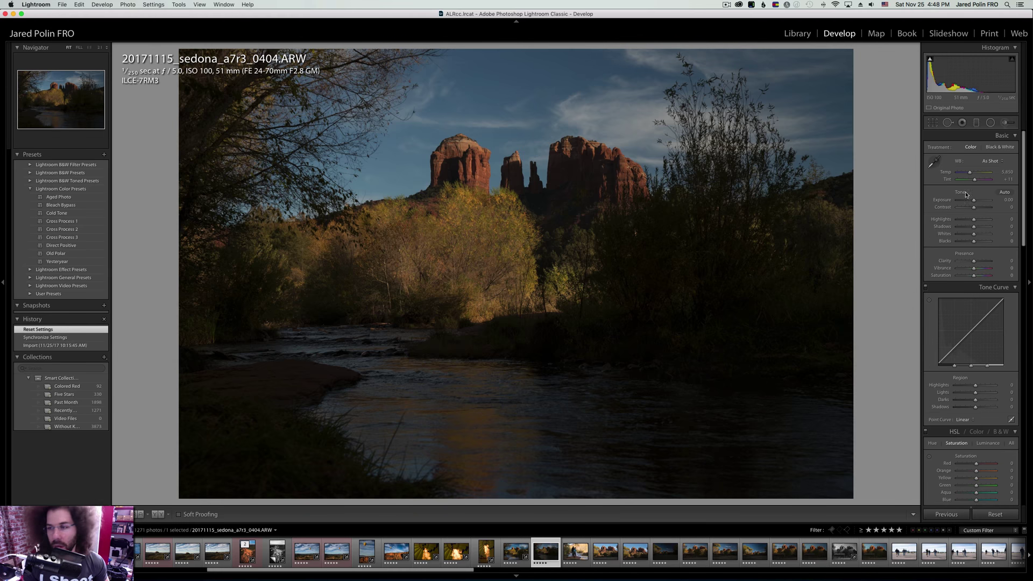
Compare photo 0404 with 0399, raise 0404's Exposure to +0.60 and its Contrast, and clear the star ratings of photos 0404 and 0409.
key(Left)
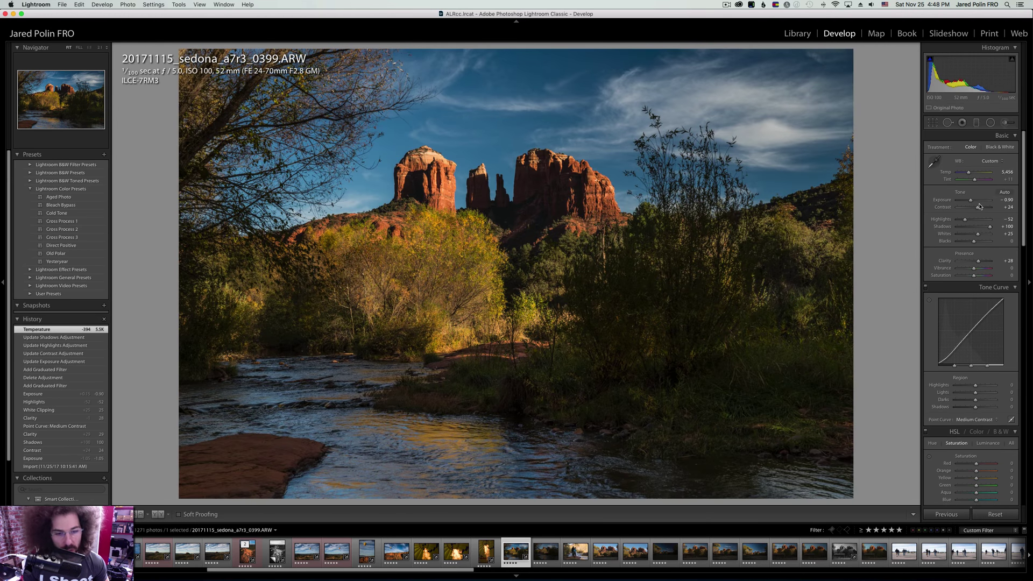
key(Right)
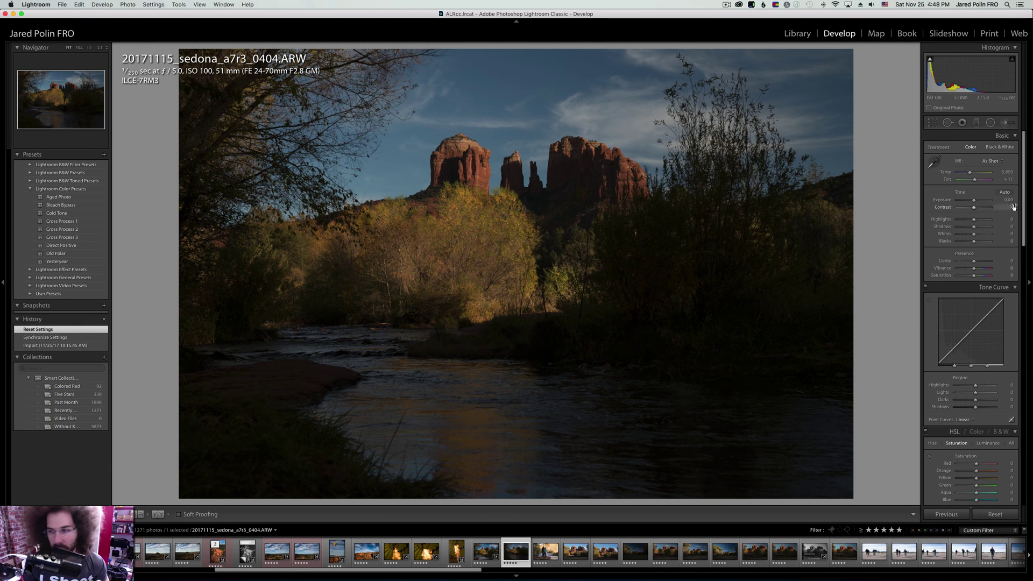
drag(974, 202, 982, 209)
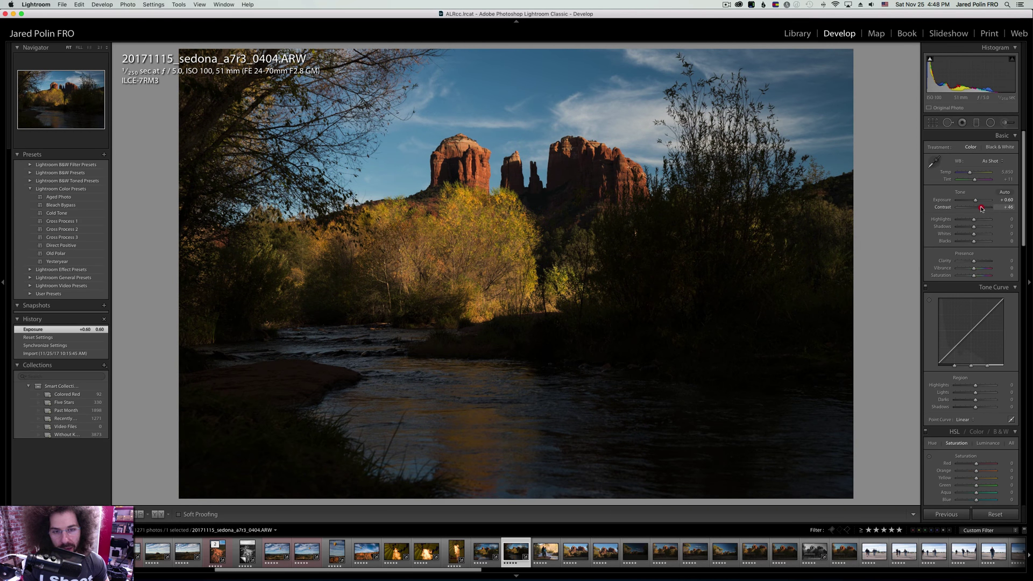
key(0)
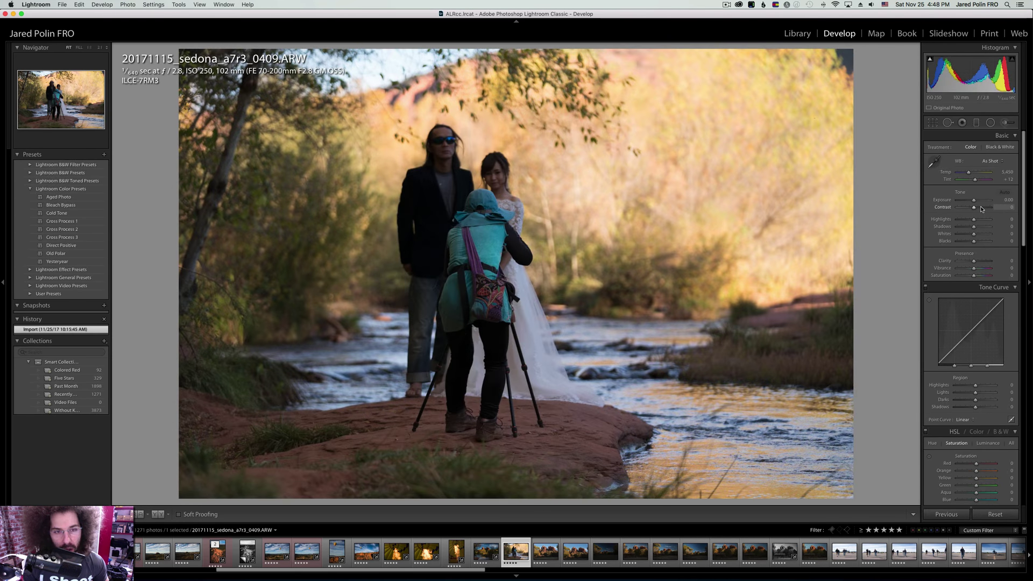
key(0)
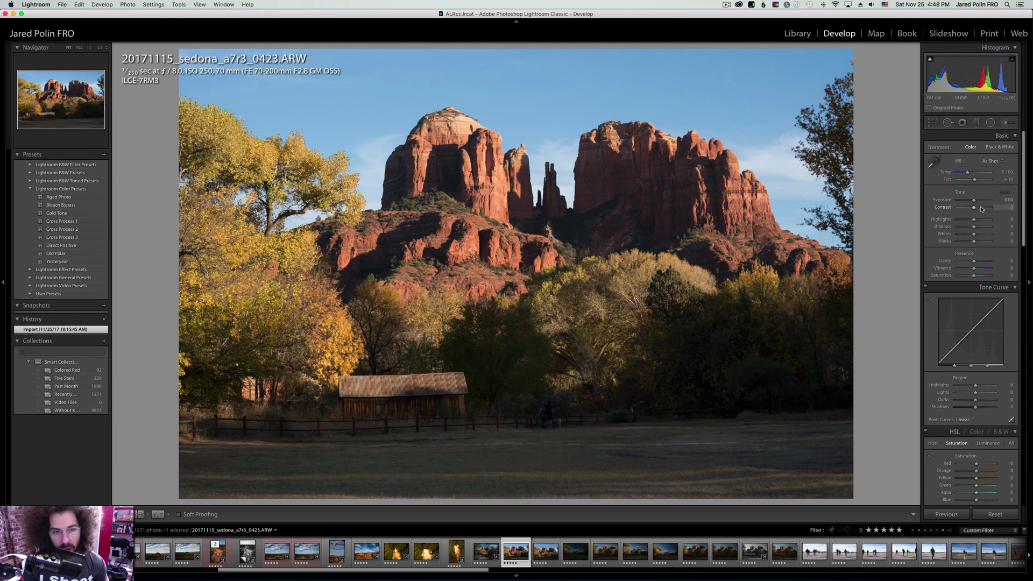
Set photo 0423's Exposure to -0.75, Contrast +48, Highlights -42, Shadows +80, Blacks -22, Clarity +31 and Temp 5,274.
drag(973, 200, 967, 221)
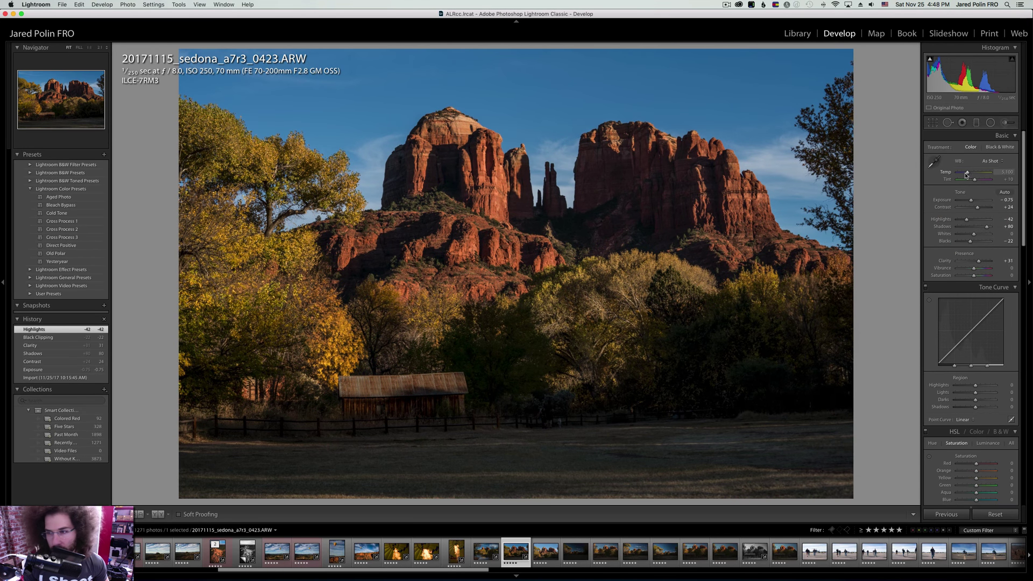
drag(966, 172, 964, 174)
drag(981, 208, 985, 209)
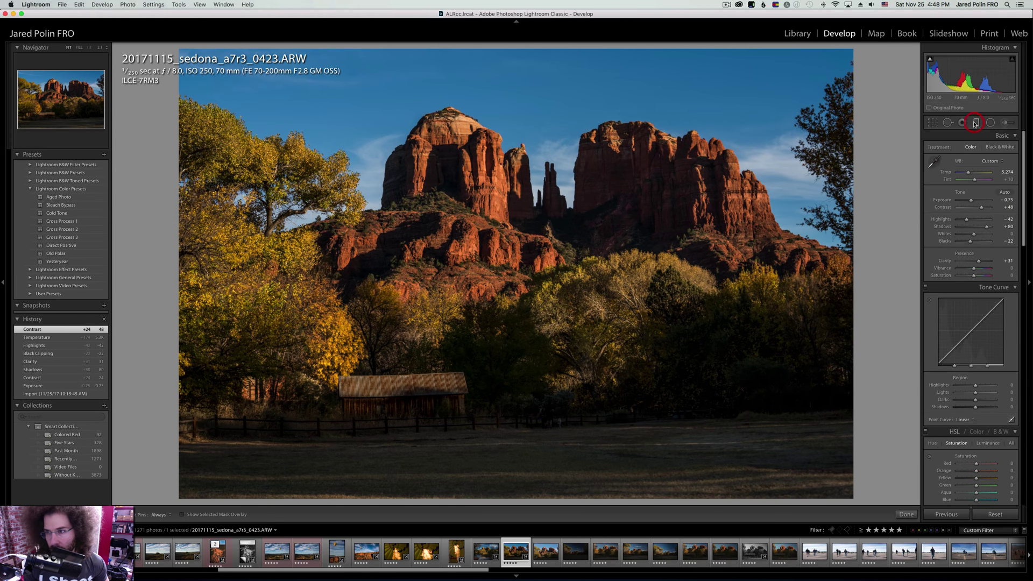
Add a level graduated filter from photo 0423's field up to the treetops with Exposure 1.00 and Contrast 39, and review the photo full screen.
click(976, 123)
mouse_move(524, 419)
mouse_down()
mouse_move(521, 286)
mouse_move(523, 296)
mouse_up()
drag(982, 179, 981, 184)
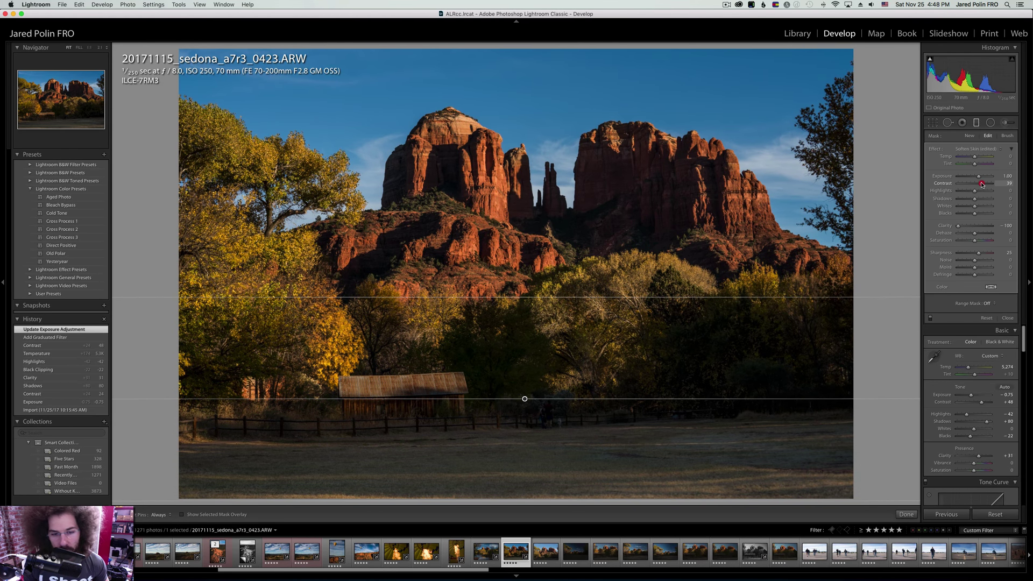
key(Delete)
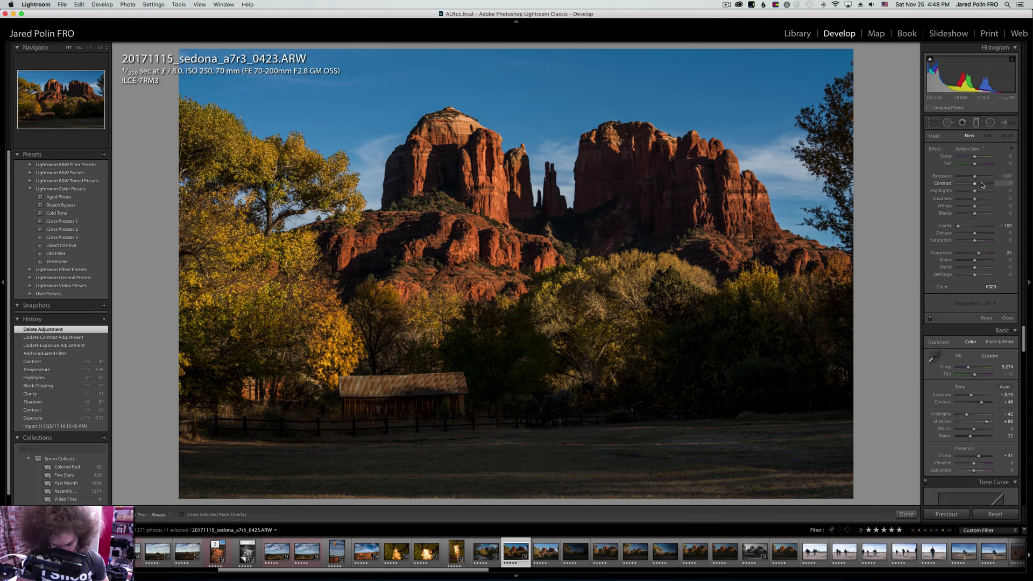
key(super+z)
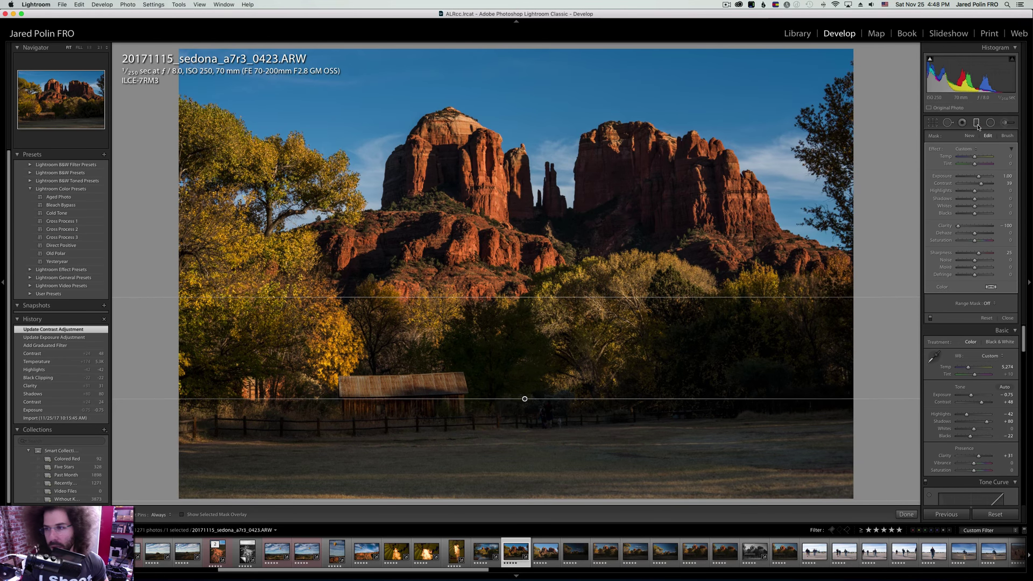
click(977, 124)
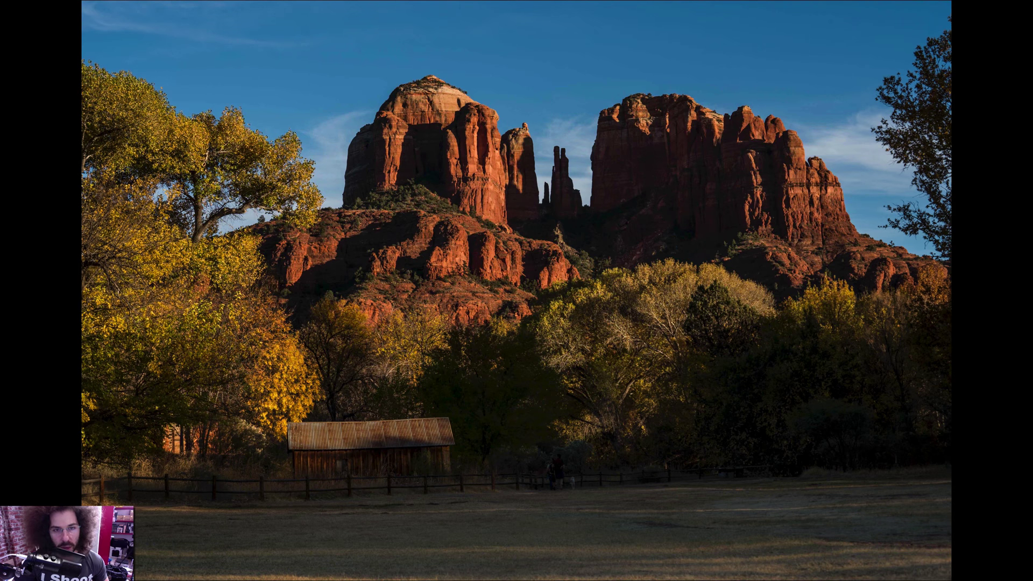
key(f)
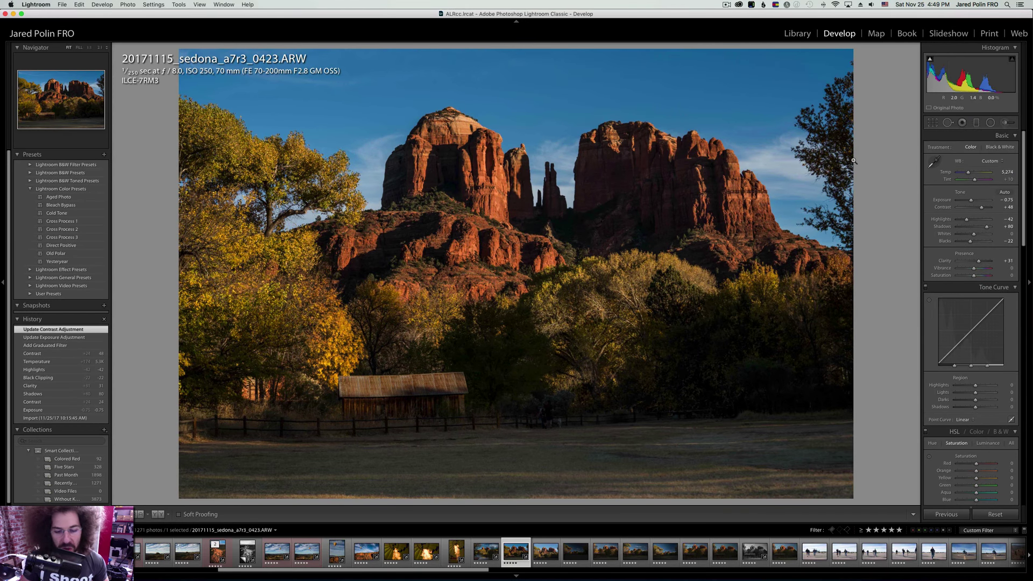
Synchronize photo 0423's settings to the similar photo 0427 and open 0427 to check it.
key(Right)
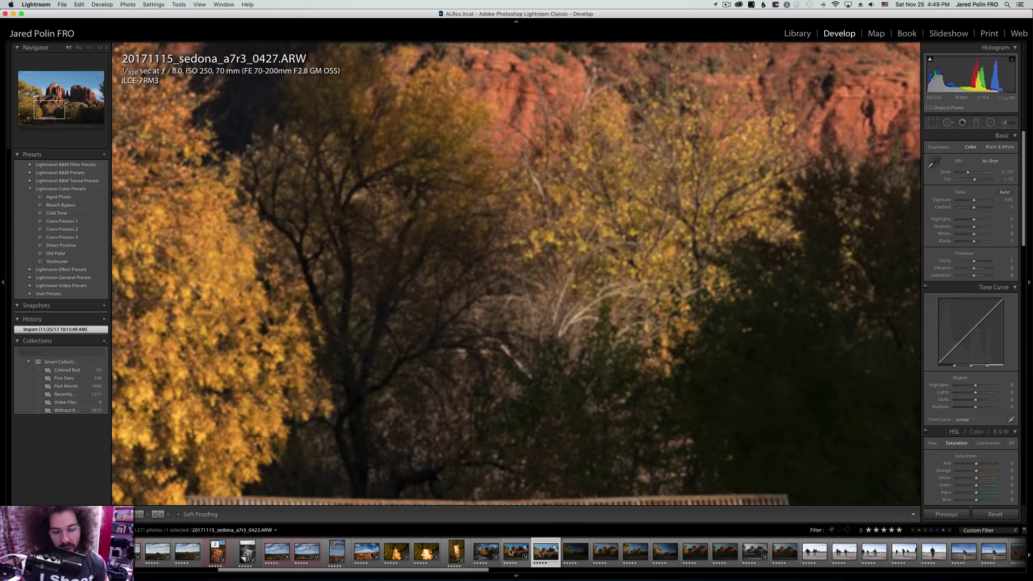
click(516, 551)
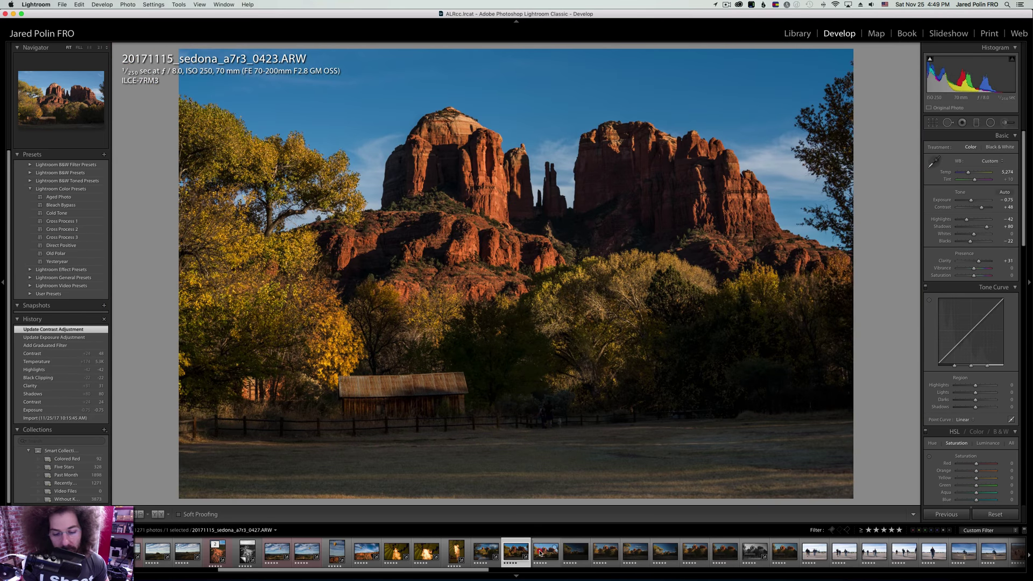
super+click(543, 551)
click(950, 514)
click(640, 187)
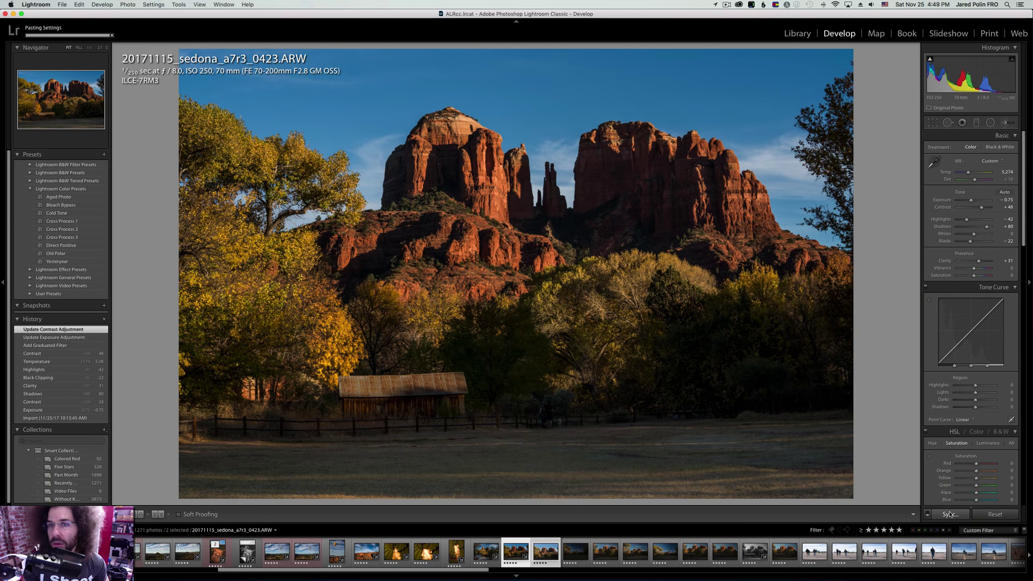
click(543, 543)
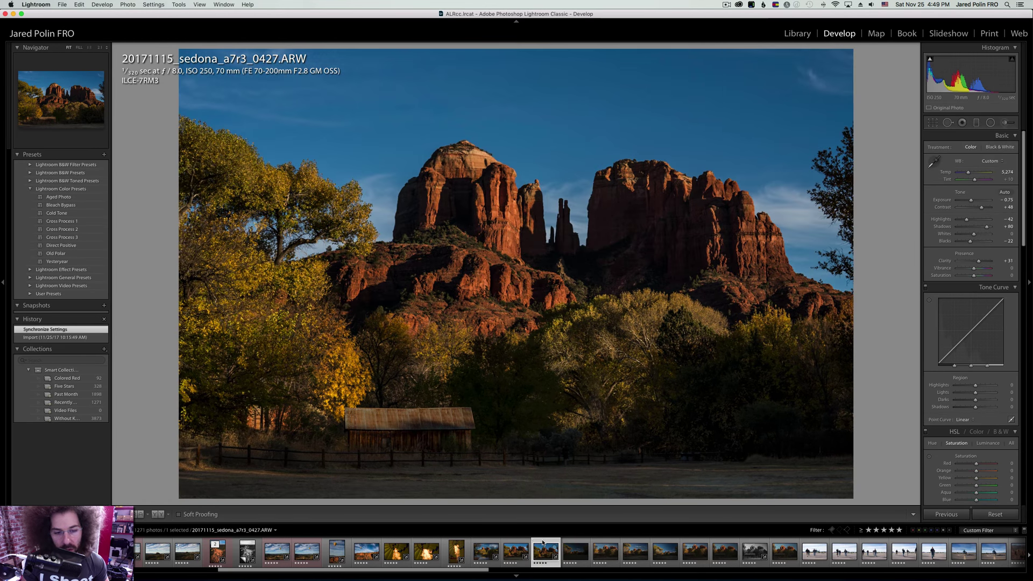
Set photo 0432's Exposure to +0.95, Contrast +13, Clarity +14, Shadows +78 and Highlights +20.
key(Right)
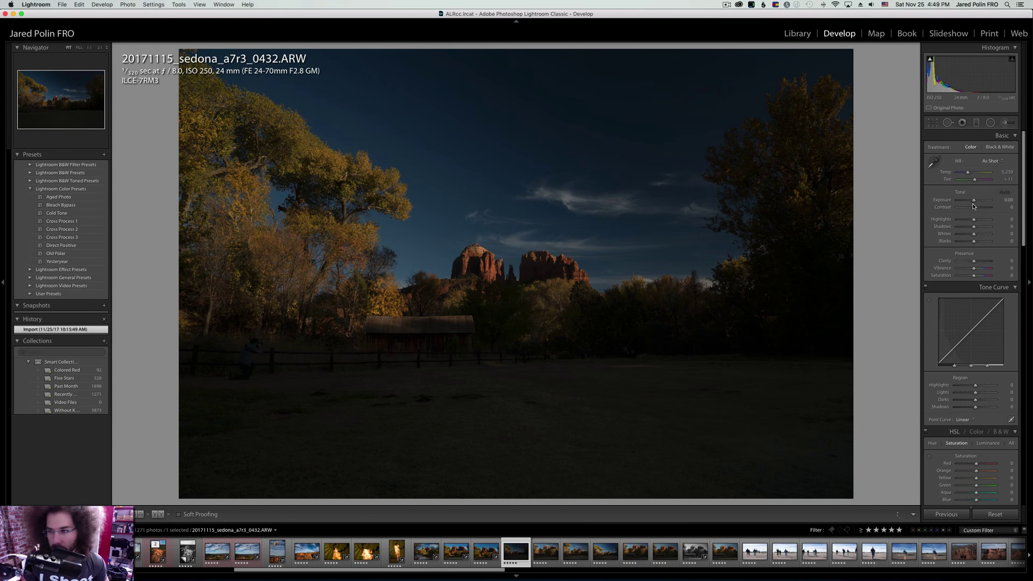
drag(985, 202, 976, 207)
drag(974, 260, 972, 226)
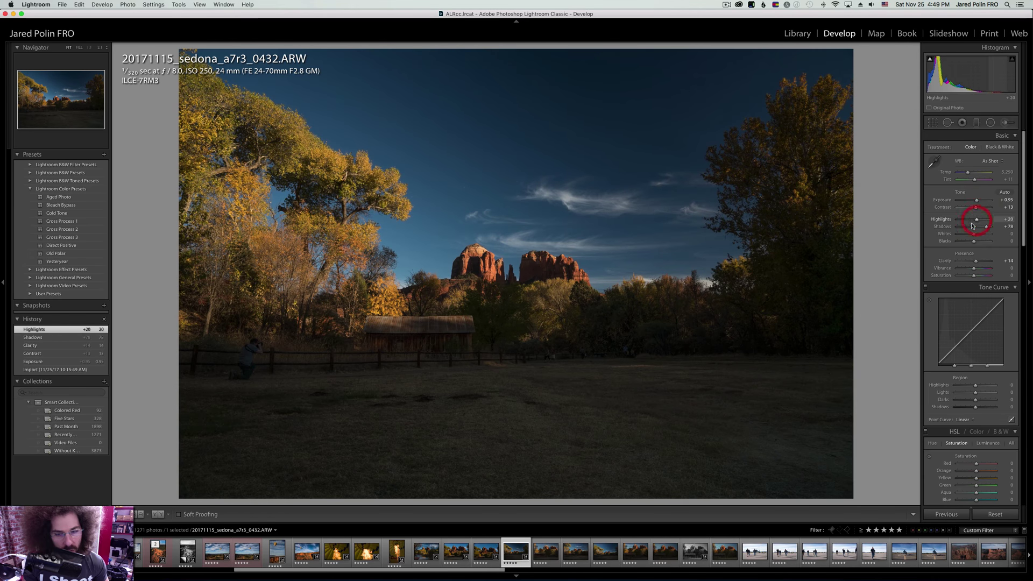
Try a brightening graduated filter from photo 0432's bottom edge up to the barn, then delete it.
click(976, 123)
drag(534, 503, 534, 330)
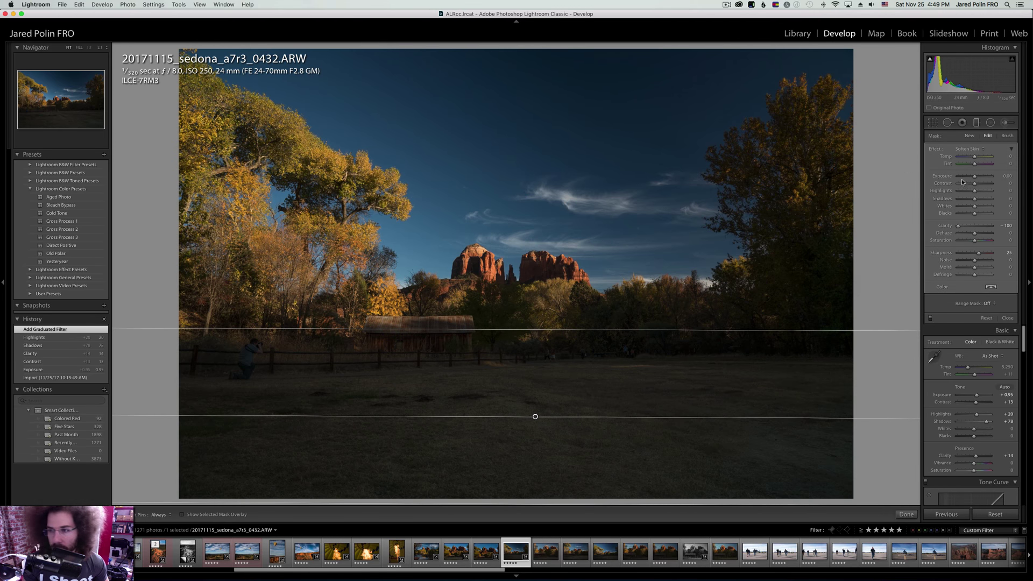
drag(974, 176, 980, 175)
key(Delete)
Convert photo 0438 to black and white, with Exposure +0.50, Contrast +27 and Highlights -47.
key(Right)
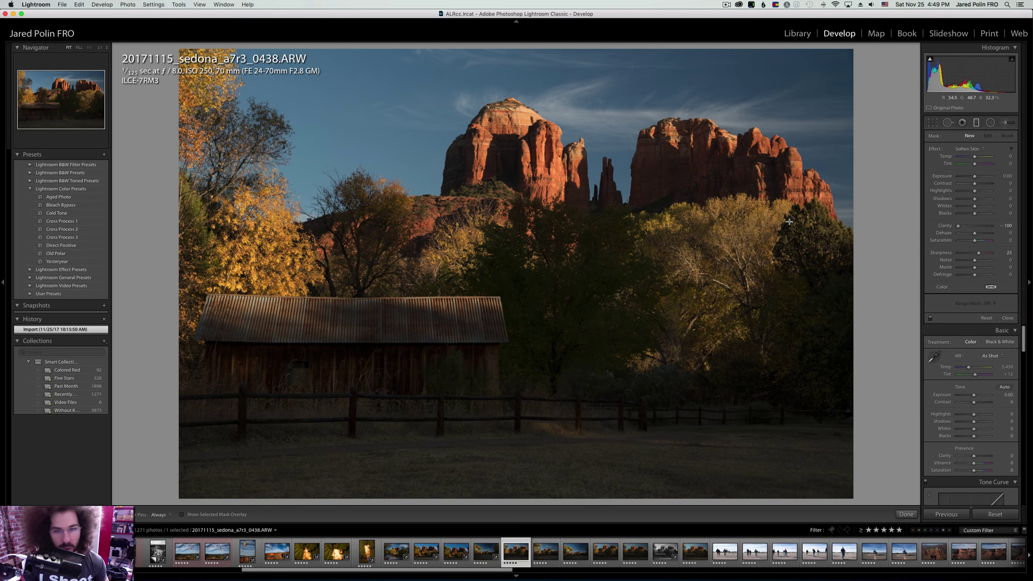
click(977, 123)
key(v)
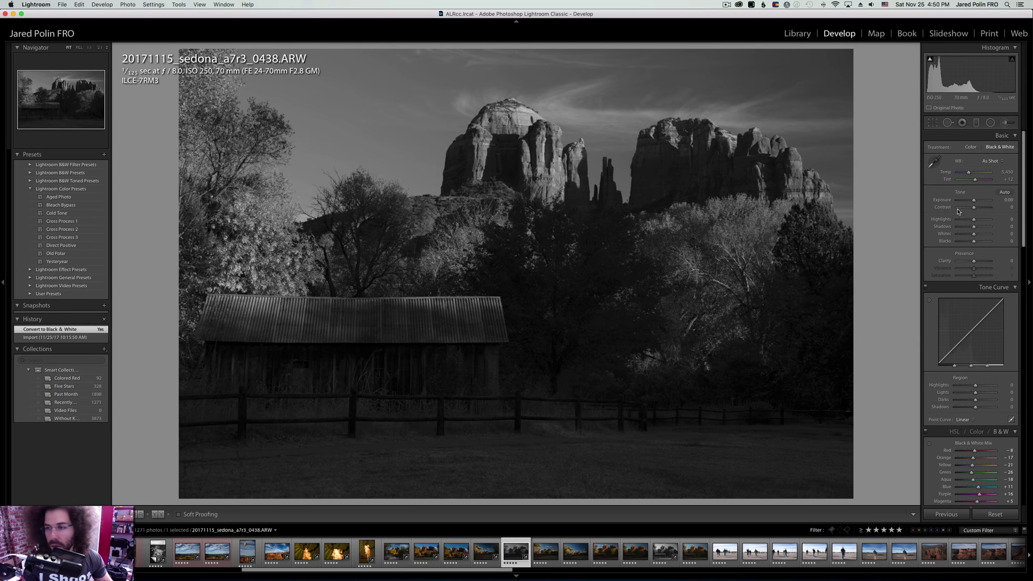
drag(972, 201, 974, 201)
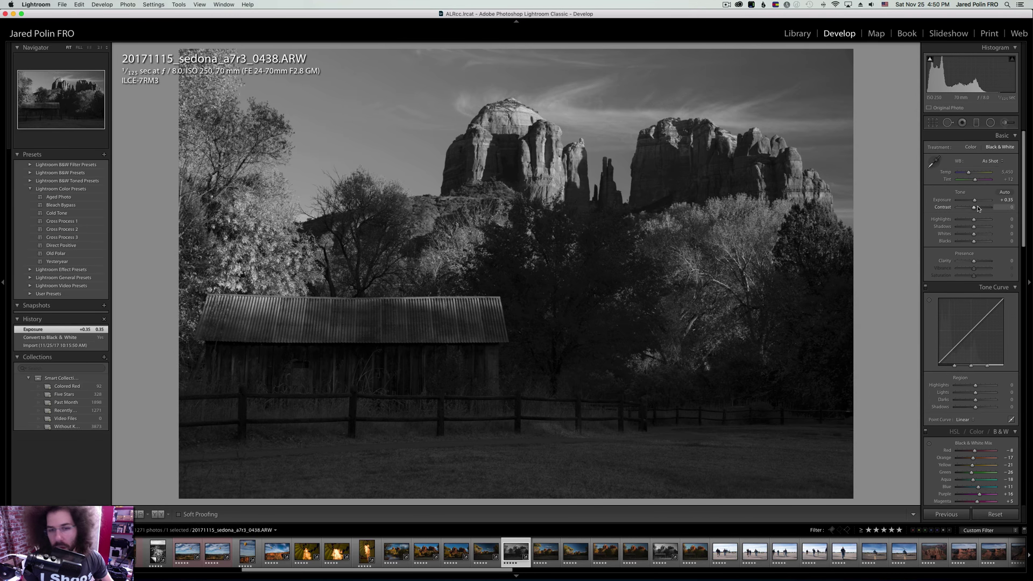
drag(978, 209, 965, 219)
Apply the Medium Contrast point curve to photo 0438 and set Clarity +19, Shadows +36, Whites +19 and Highlights -66.
click(962, 419)
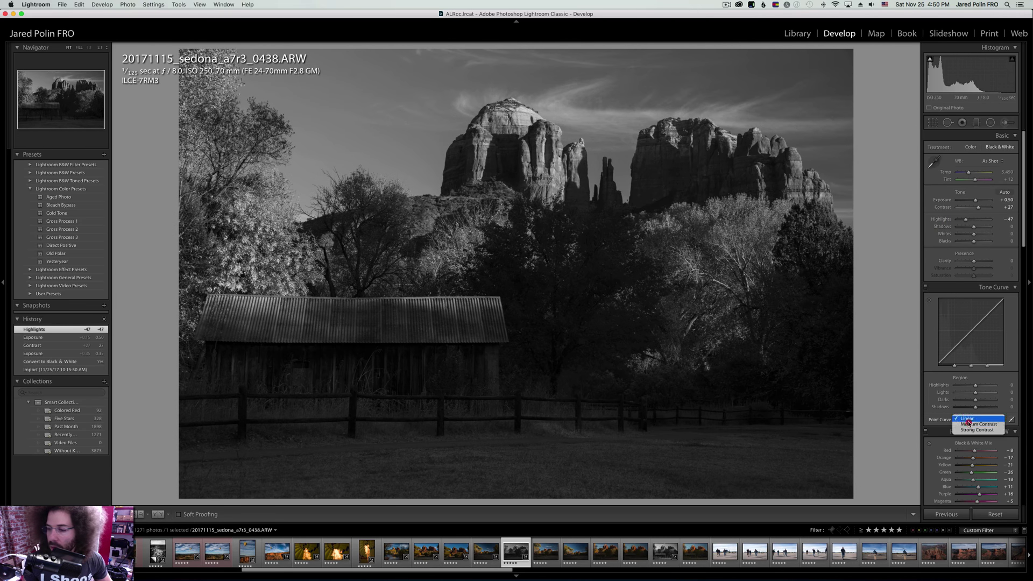
click(970, 427)
drag(973, 260, 976, 261)
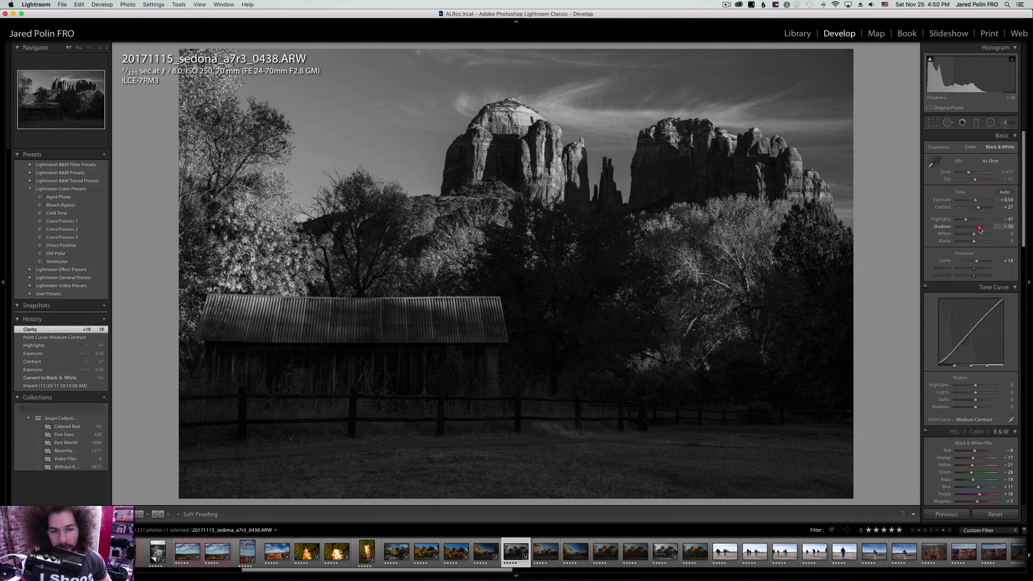
drag(979, 230, 961, 219)
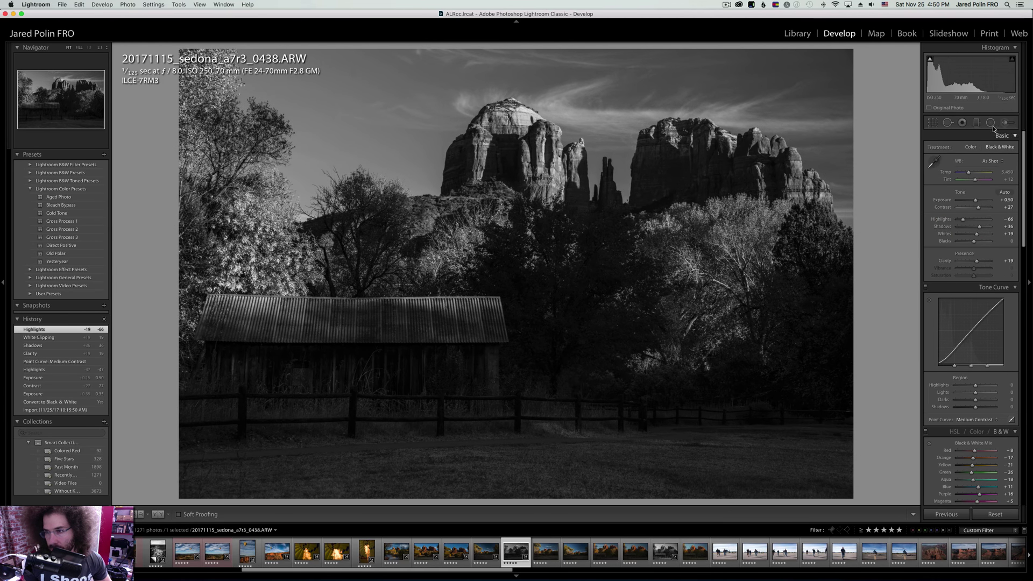
Add a brightening graduated filter from photo 0438's bottom edge and move its centre up to the barn's roofline.
click(976, 122)
drag(474, 500, 472, 292)
click(983, 177)
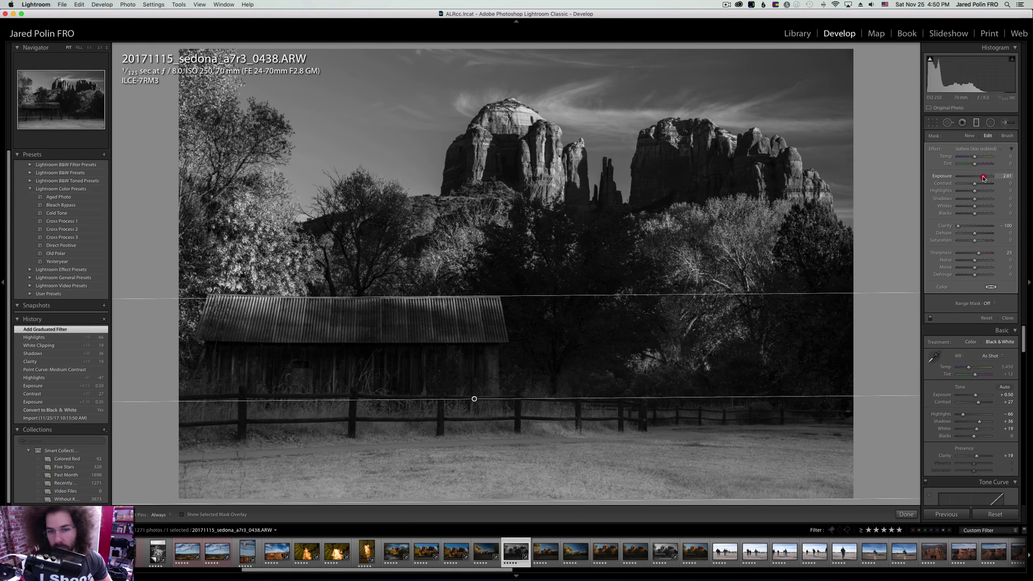
drag(984, 179, 982, 178)
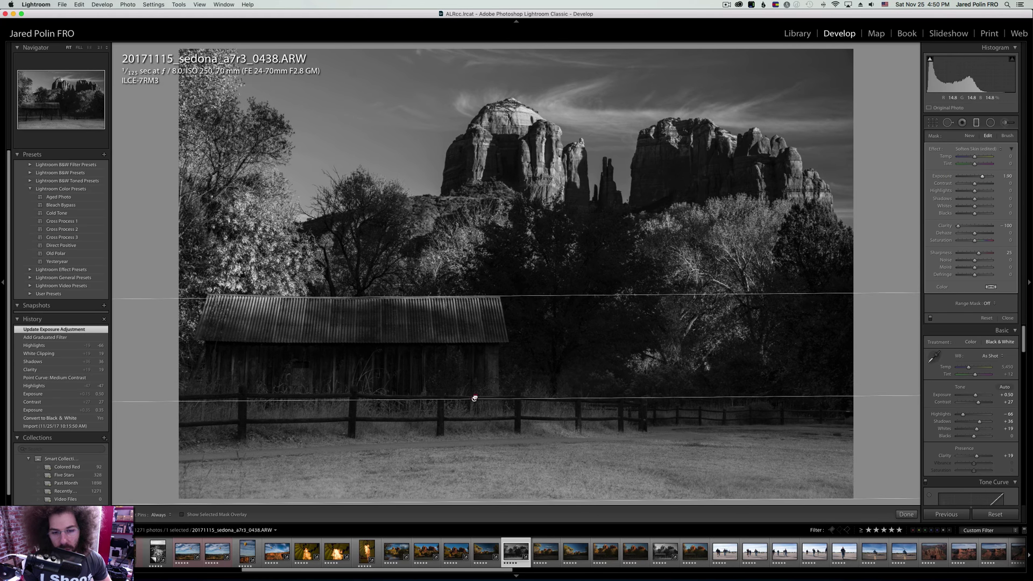
drag(474, 398, 467, 299)
Set photo 0438's graduated filter to Exposure 0.69, Shadows 31 and Contrast 57, undo a trial Blacks change, and close the filter.
drag(981, 177, 980, 199)
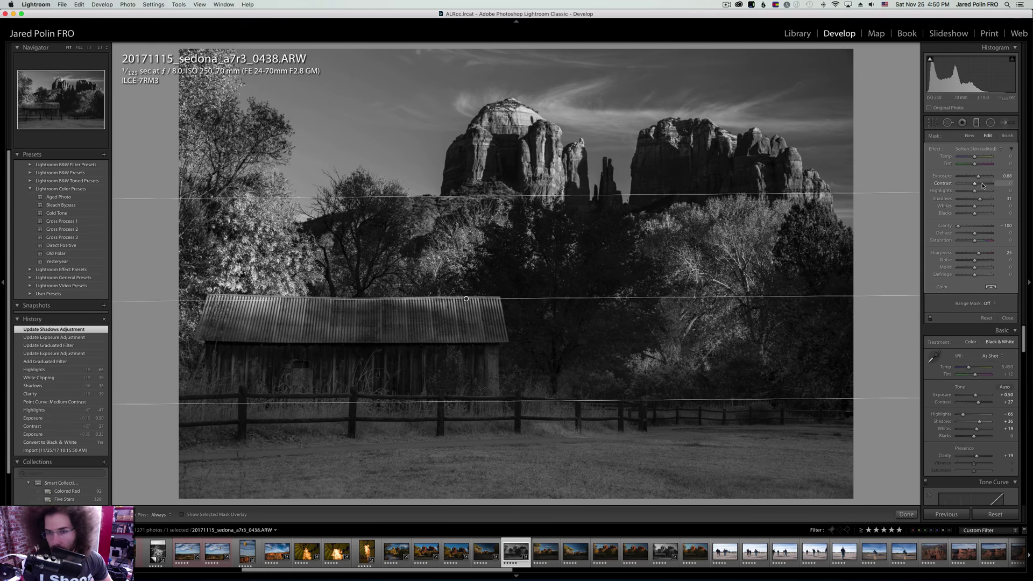
click(982, 183)
drag(984, 186, 984, 186)
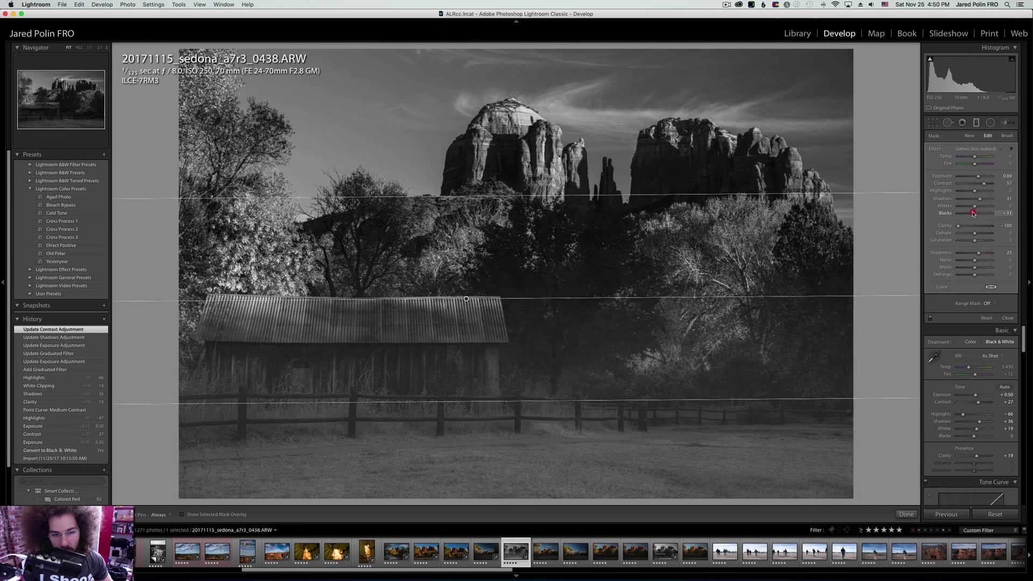
click(975, 213)
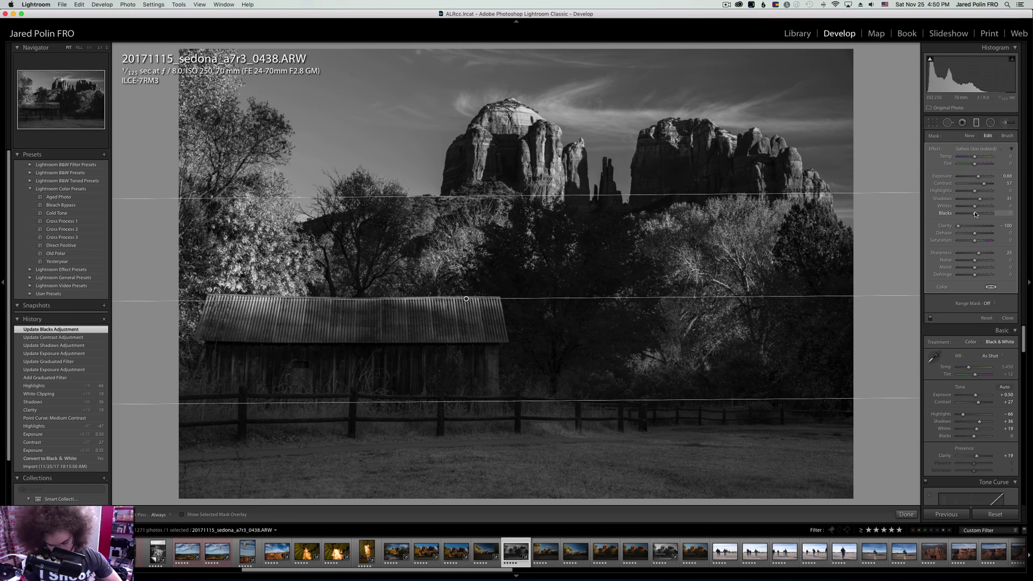
key(super+z)
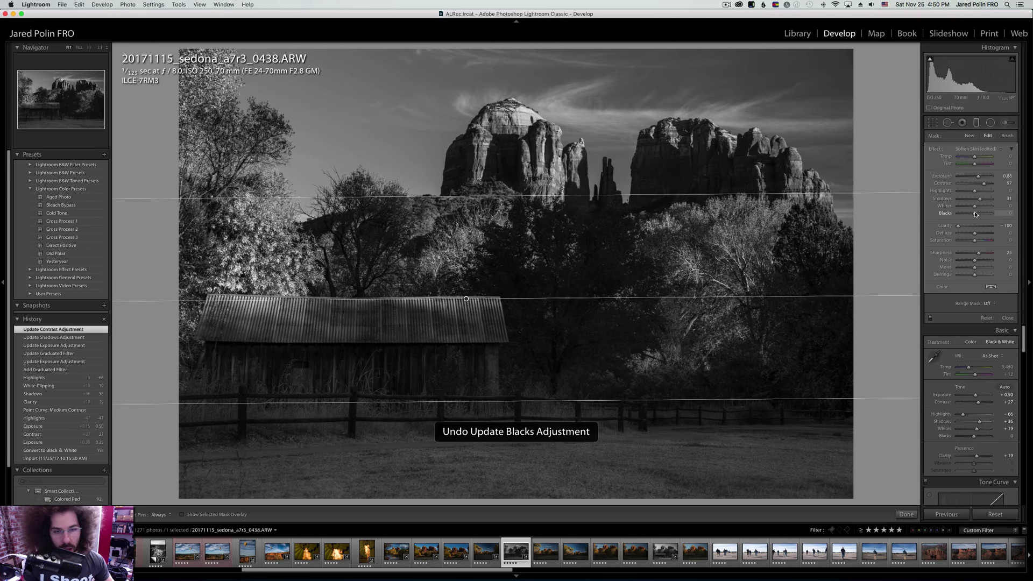
click(977, 122)
Inspect photo 0438 full screen and close up on the barn roof and the rock butte.
key(f)
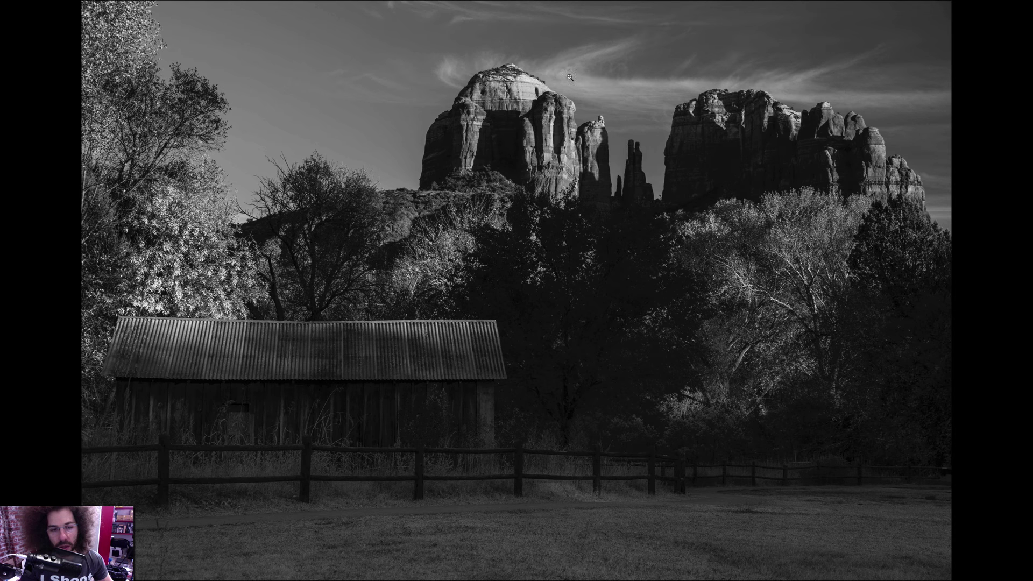
click(170, 337)
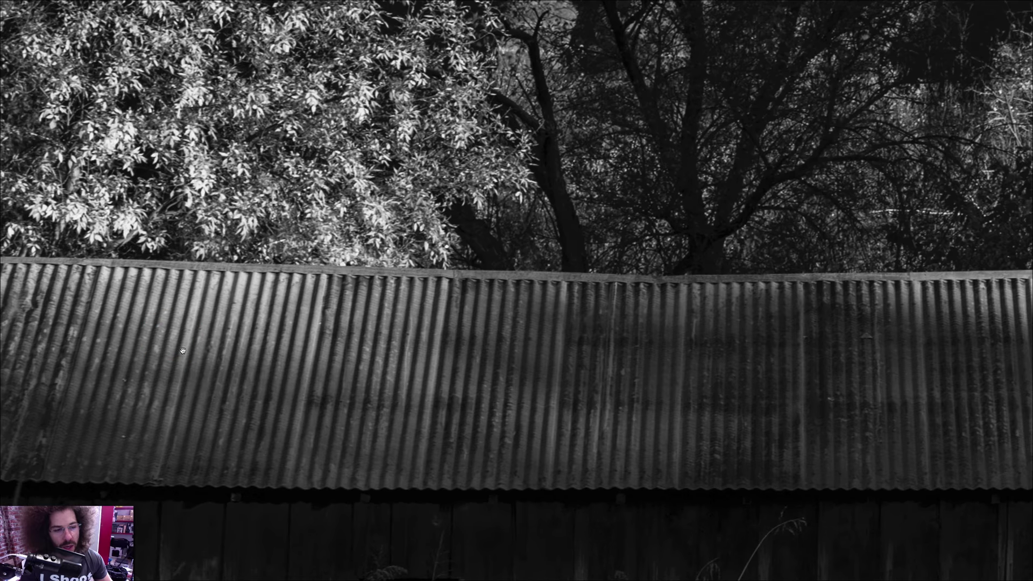
click(269, 300)
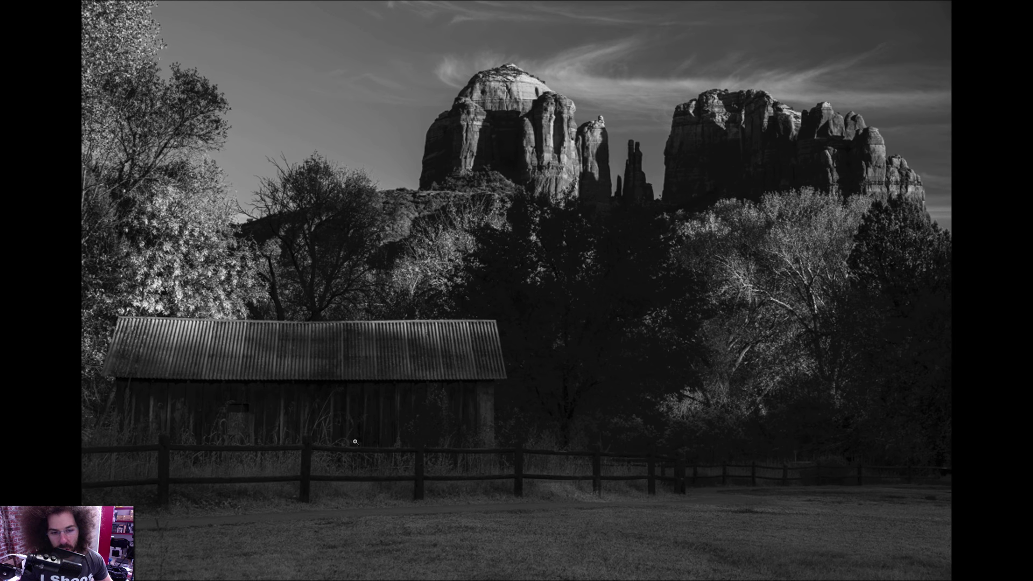
key(f)
click(503, 123)
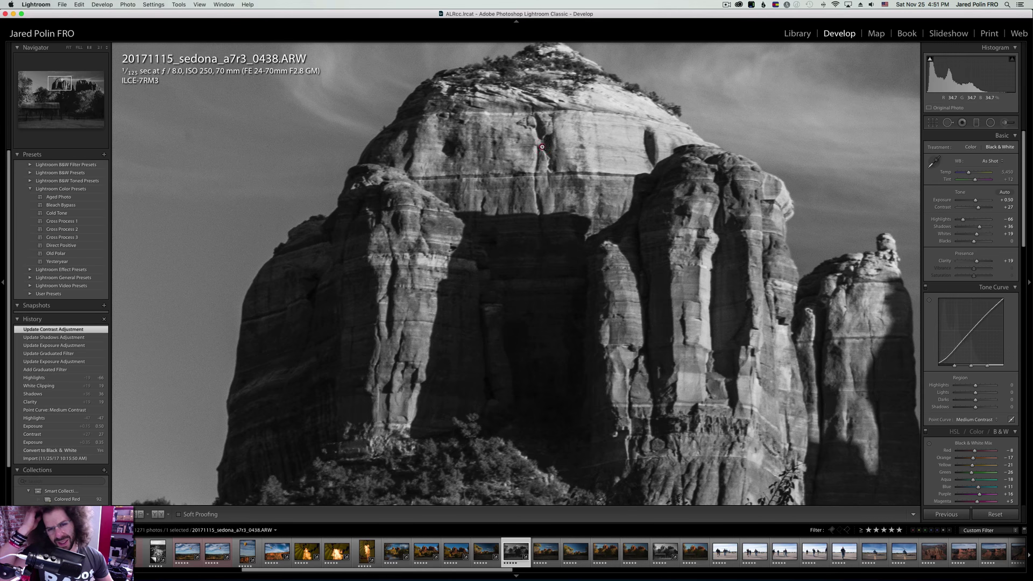
click(541, 146)
click(396, 301)
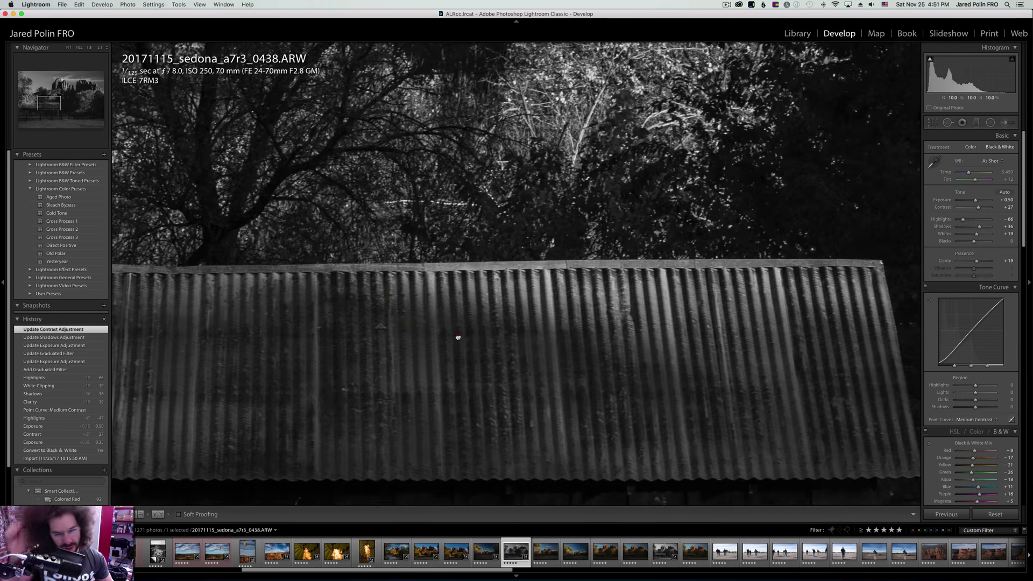
click(458, 337)
Set photo 0441 to Exposure +0.40, Contrast +43, Highlights -56, Shadows +100 and Clarity +32.
key(Right)
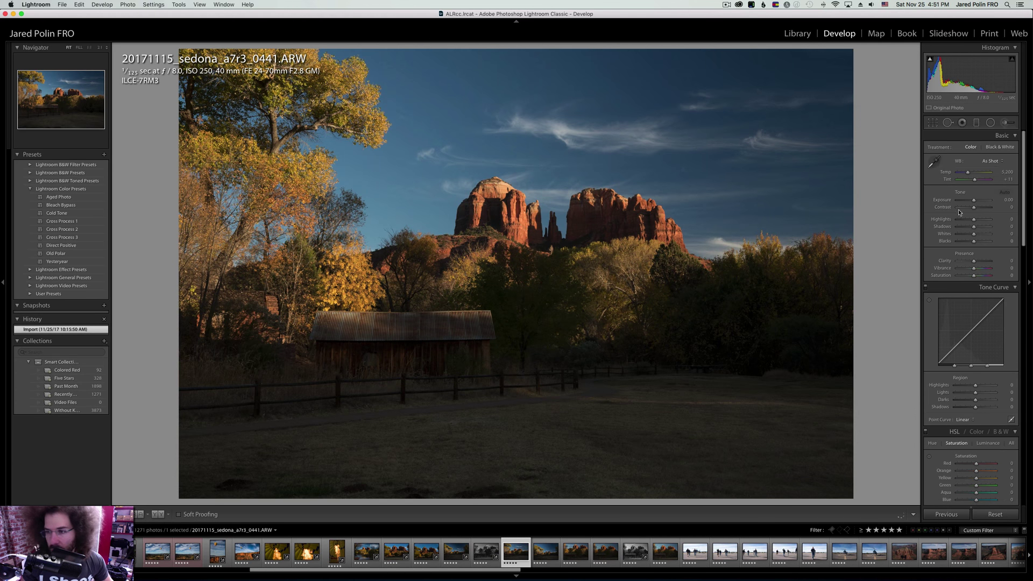
mouse_move(973, 207)
mouse_down()
mouse_move(998, 228)
mouse_move(964, 221)
mouse_up()
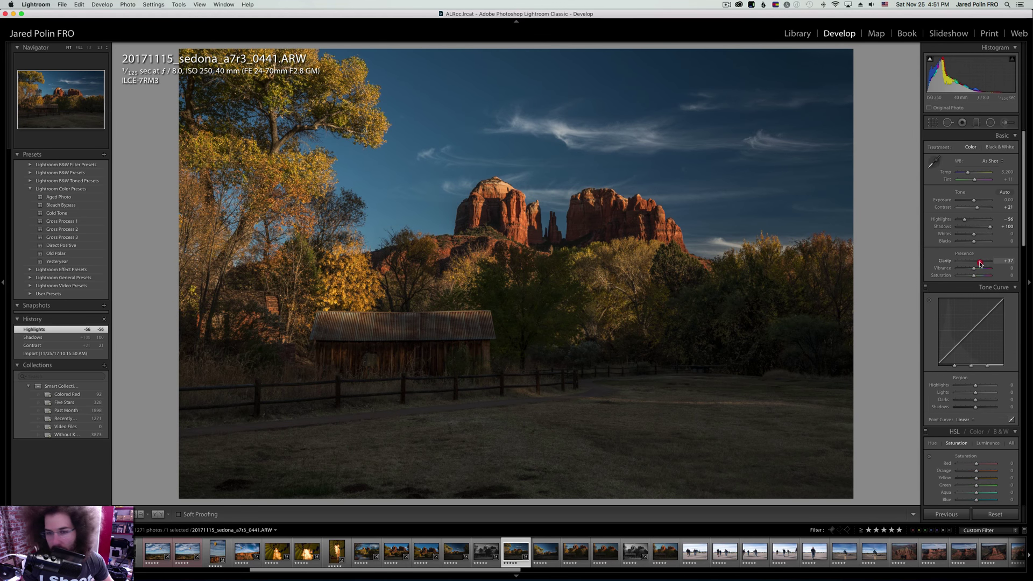
drag(978, 263, 979, 263)
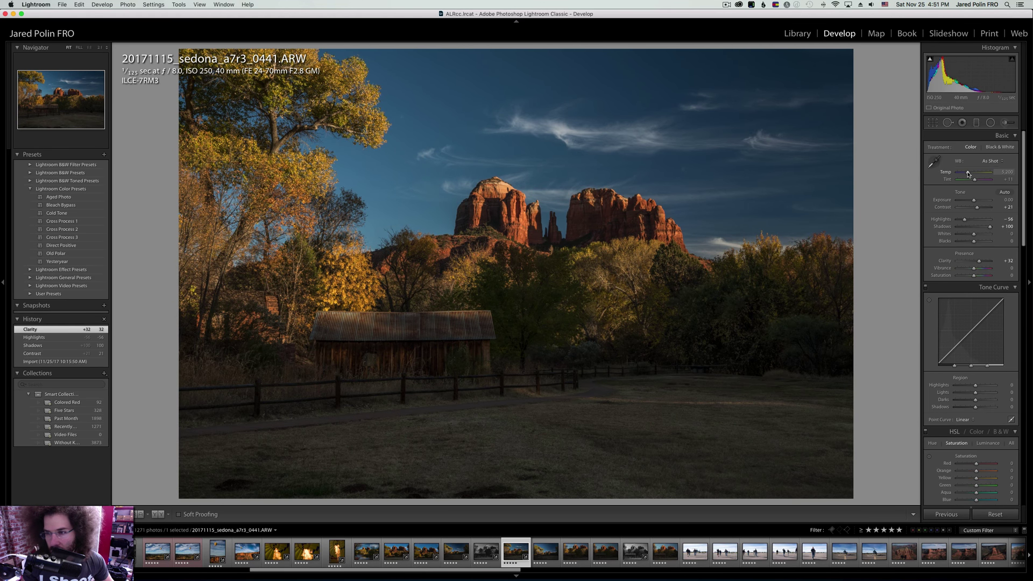
drag(973, 200, 979, 208)
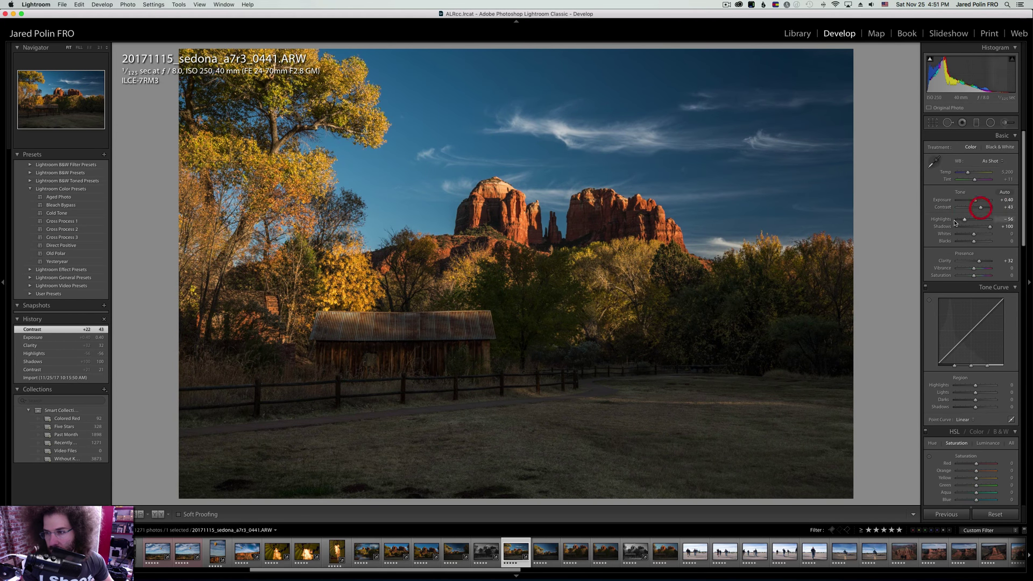
Try photo 0441 in black and white, return it to color, and cool its white balance to Temp 4,870.
click(996, 147)
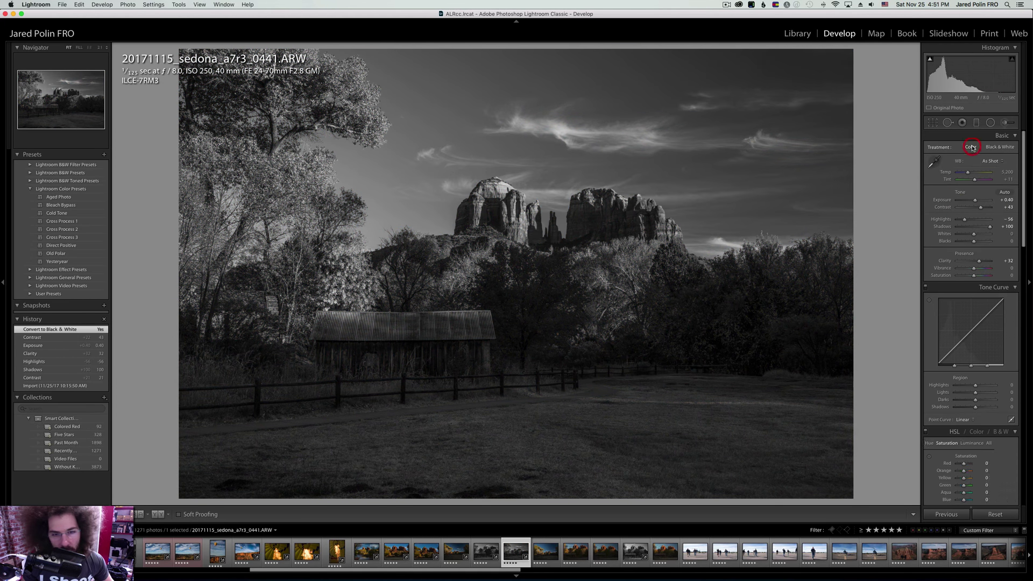
click(970, 148)
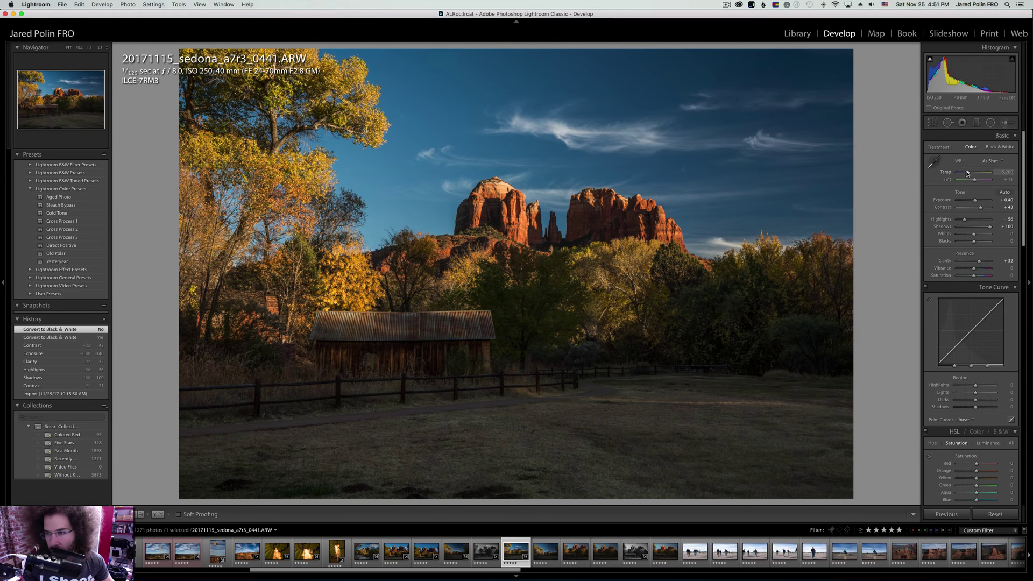
drag(967, 173, 963, 167)
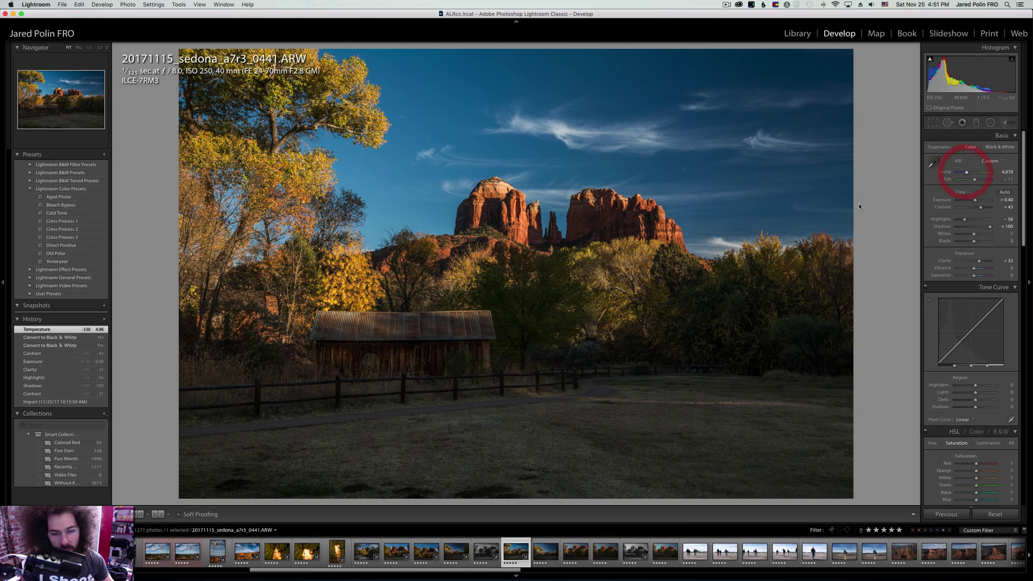
Remove the star ratings from photos 0443, 0453, the shot following it, and 0499, leaving black-and-white photo 0498 rated.
key(Right)
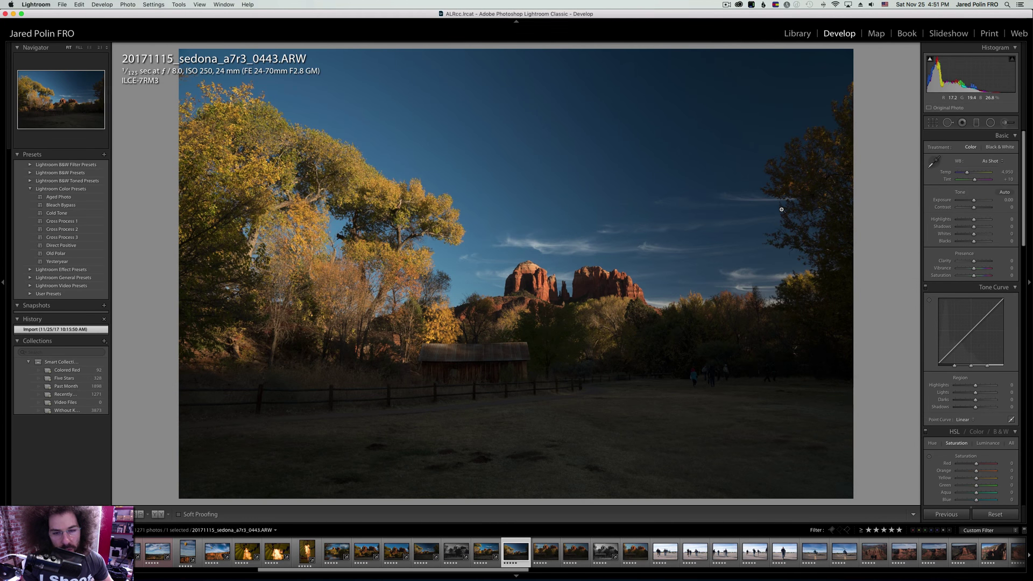
key(0)
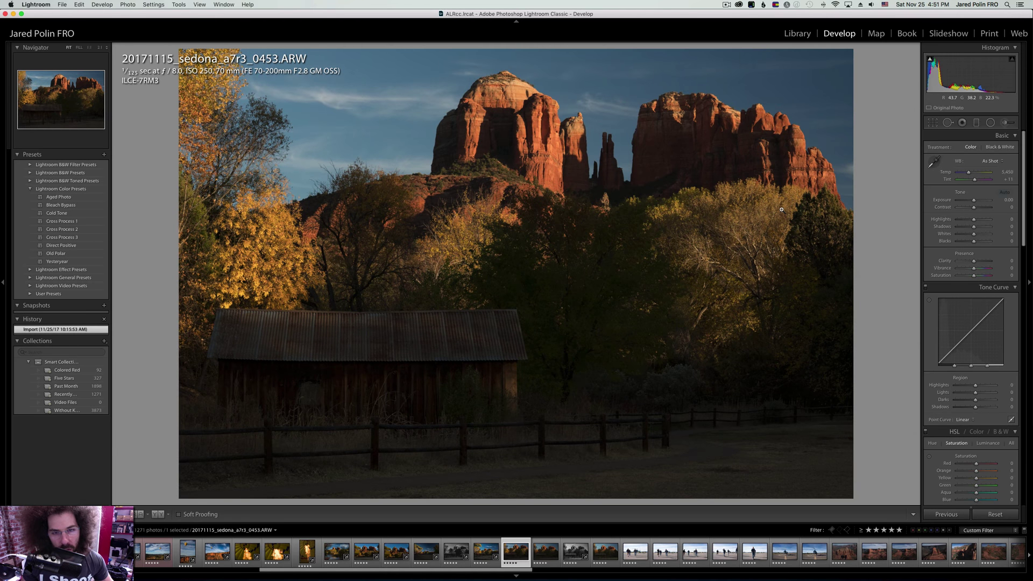
key(0)
key(0)
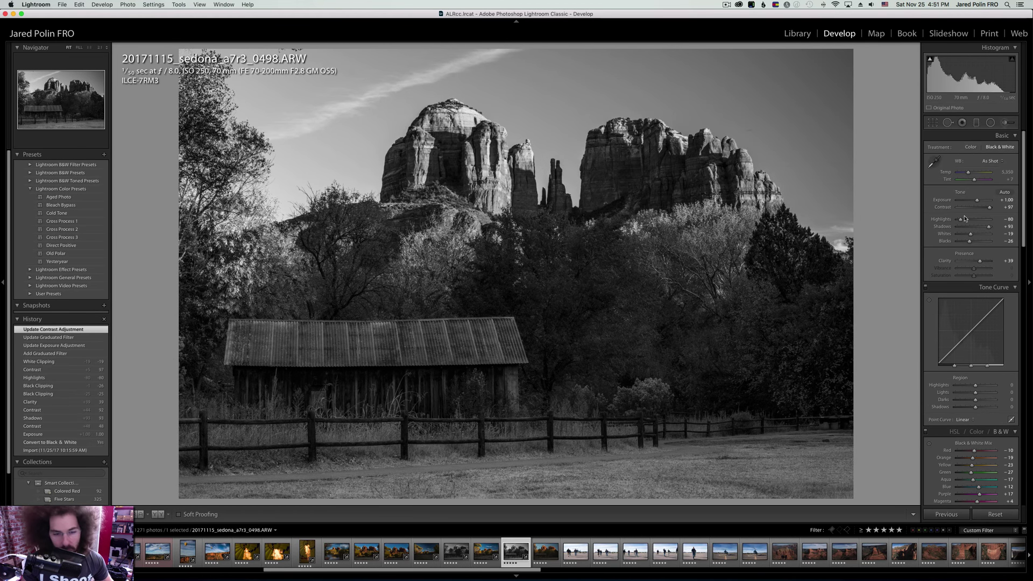
key(Right)
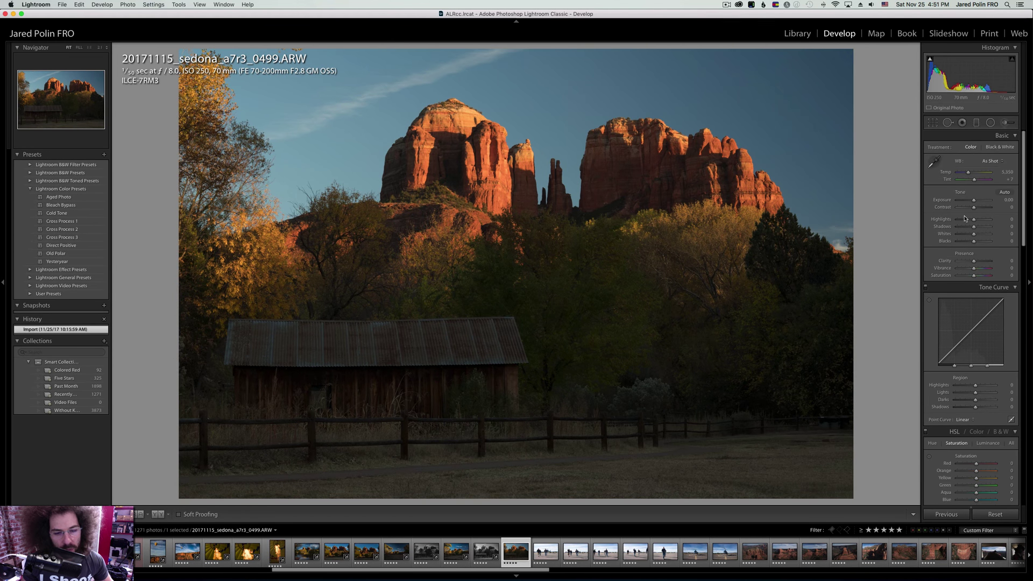
key(0)
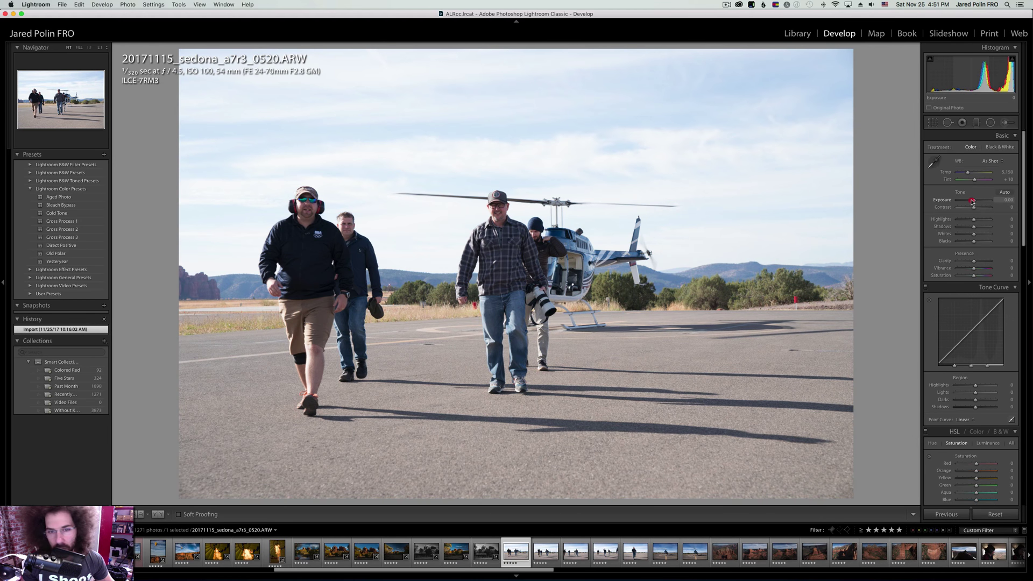
Convert helicopter photo 0520 to black and white with Exposure 0, Contrast +53 and Highlights -93, and undo a trial Vibrance +50.
mouse_move(971, 201)
mouse_down()
mouse_move(961, 219)
mouse_move(976, 200)
mouse_move(982, 207)
mouse_up()
click(992, 147)
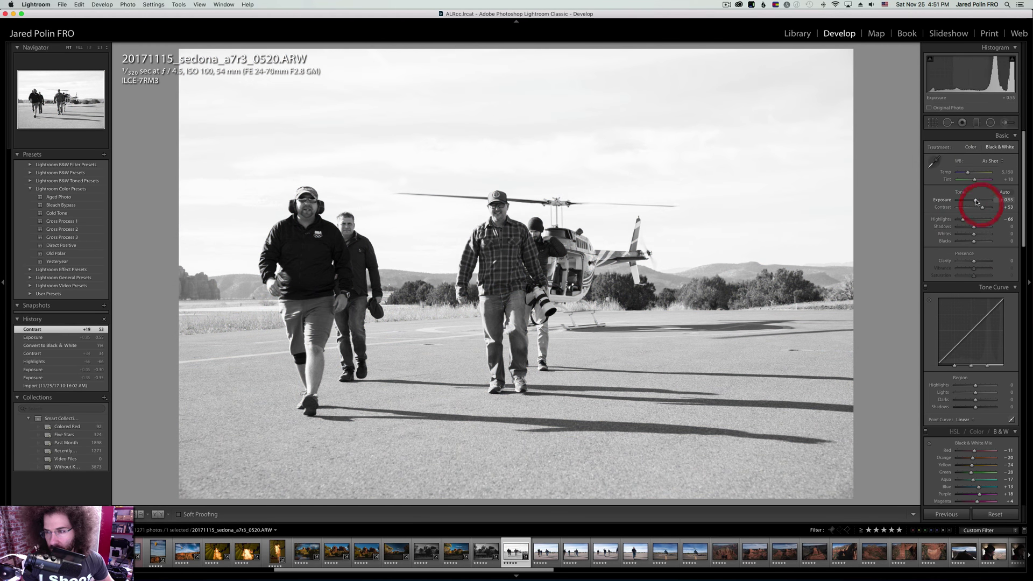
double_click(976, 201)
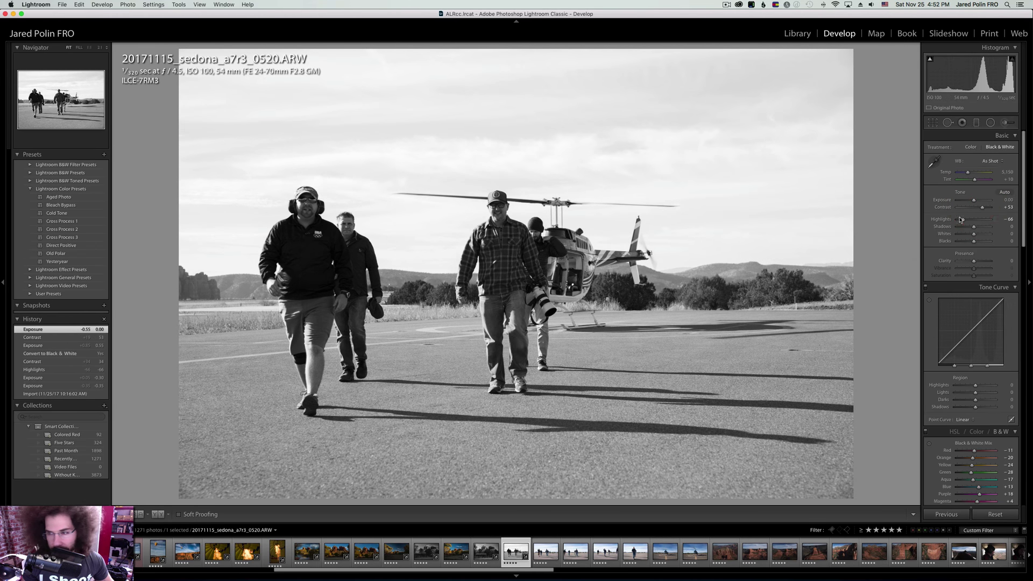
drag(962, 219, 958, 218)
drag(973, 268, 983, 268)
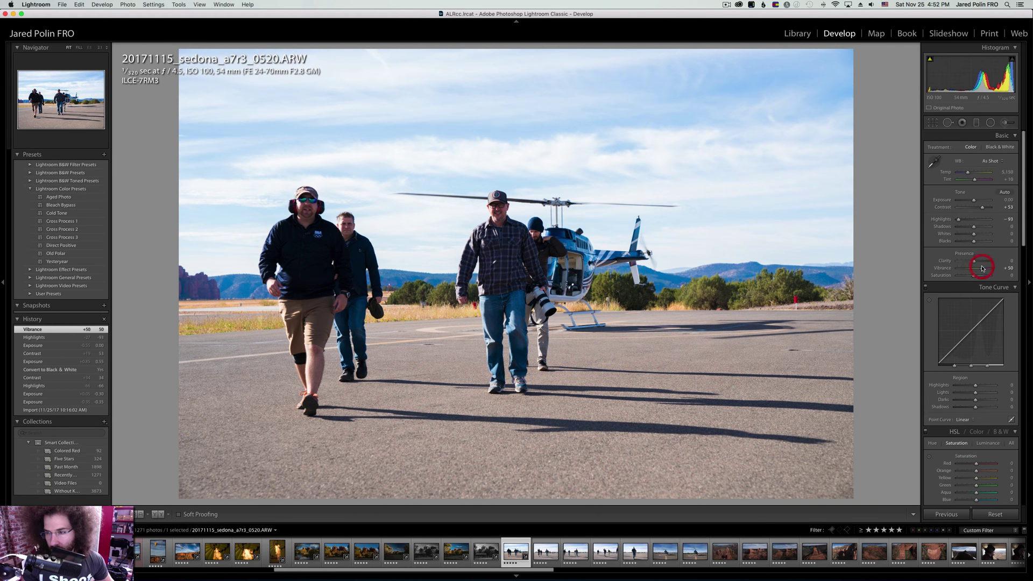
key(cmd+z)
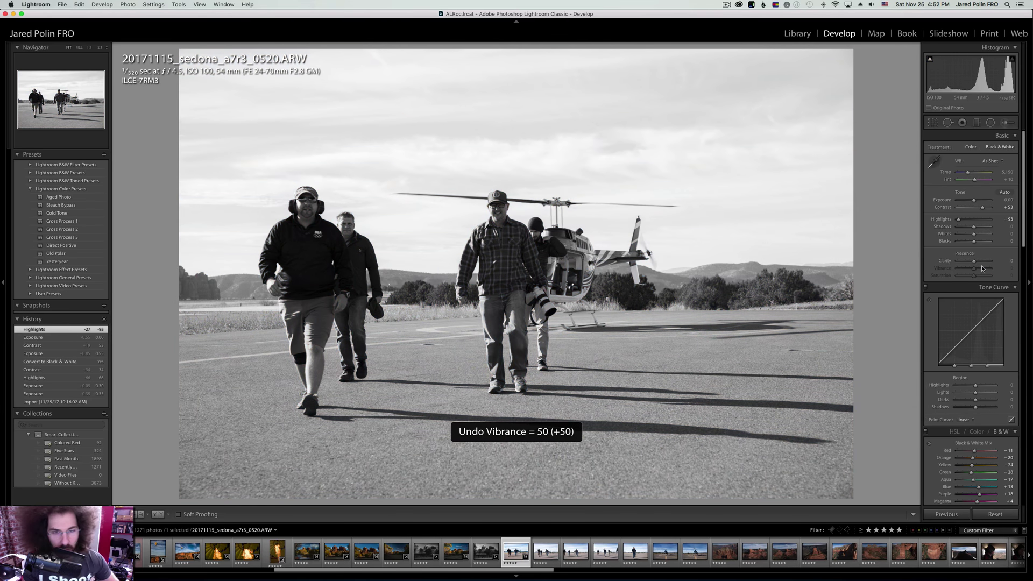
Set photo 0520 to Contrast +65, Shadows +49, Whites -18, Blacks -36, Clarity +30 and Dehaze 6.
drag(973, 226, 979, 261)
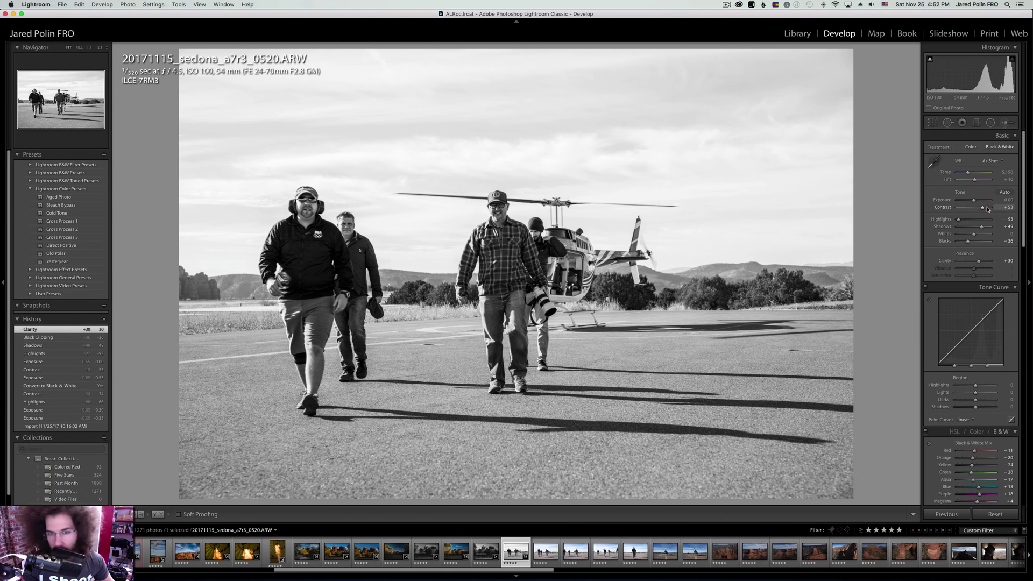
drag(988, 208, 963, 220)
scroll(961, 221, down, 10)
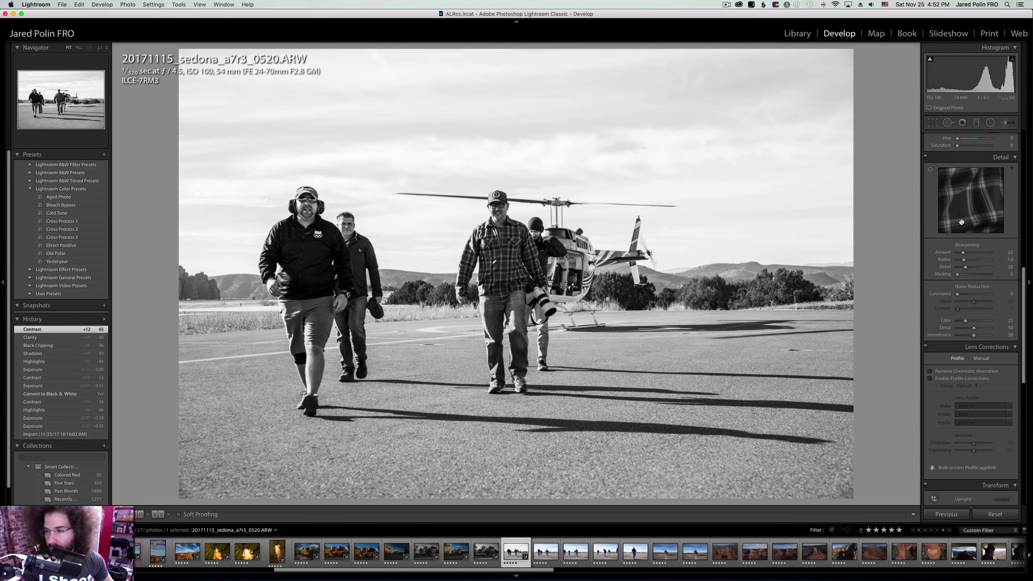
scroll(961, 226, down, 1)
scroll(964, 294, down, 15)
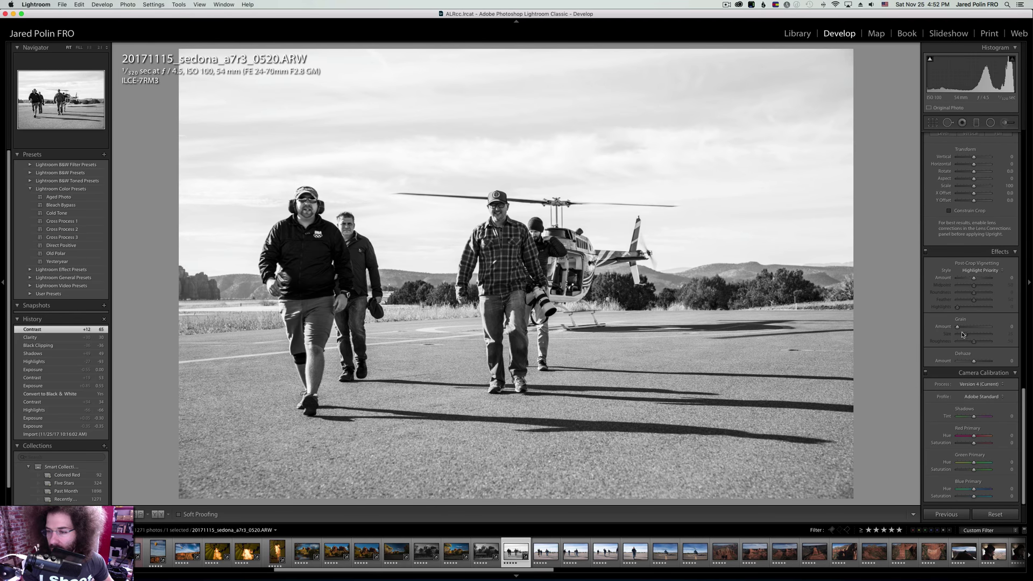
drag(969, 363, 973, 363)
scroll(968, 279, up, 10)
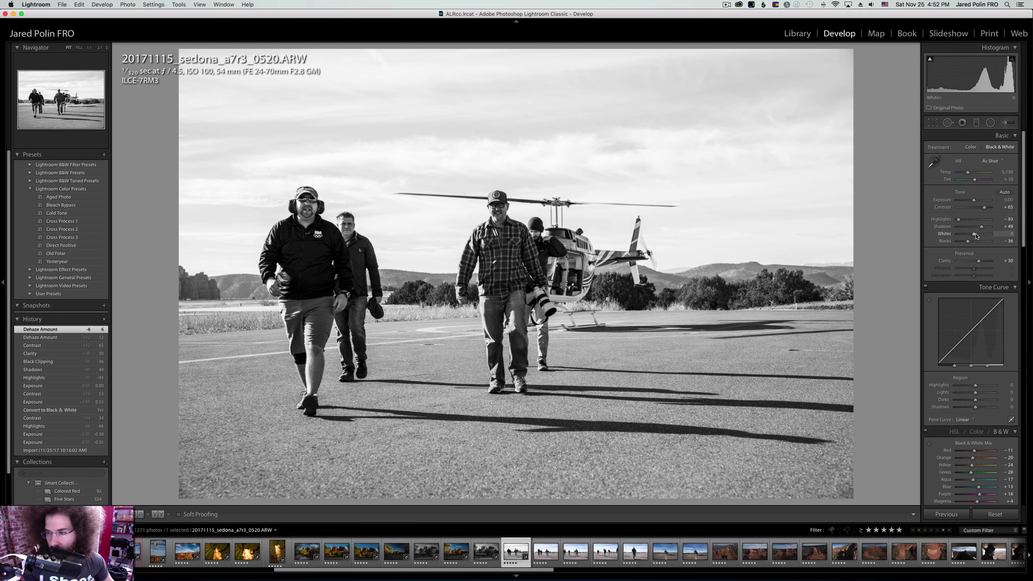
drag(974, 236, 971, 235)
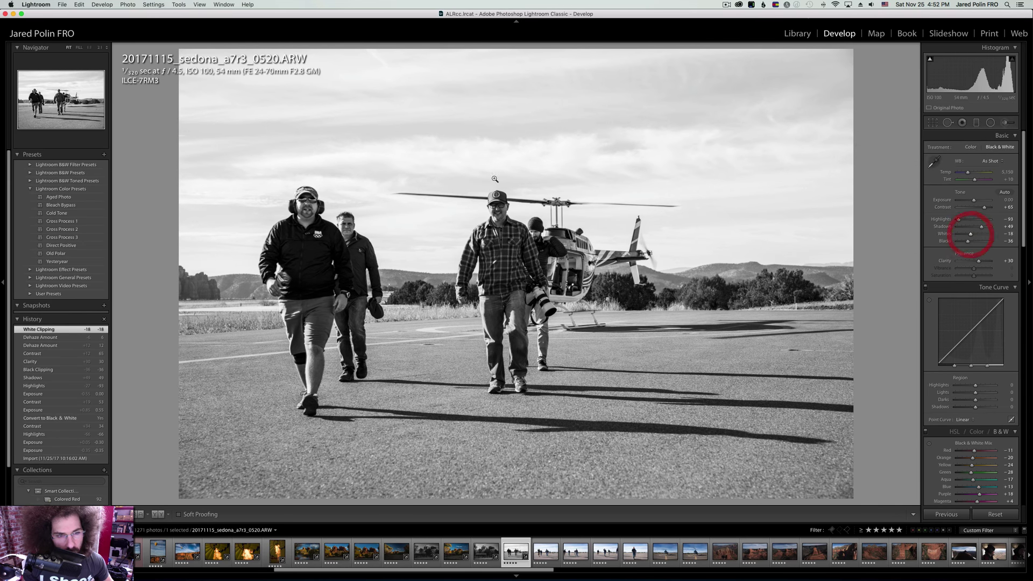
Return photo 0520 to color after comparing it with black and white, and warm its white balance to Temp 5,418.
click(970, 147)
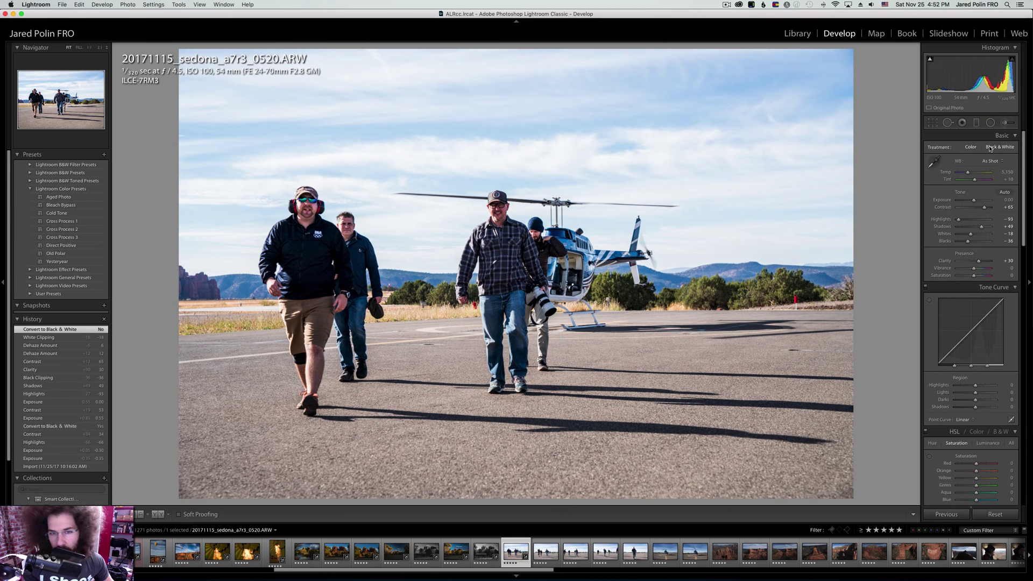
click(988, 147)
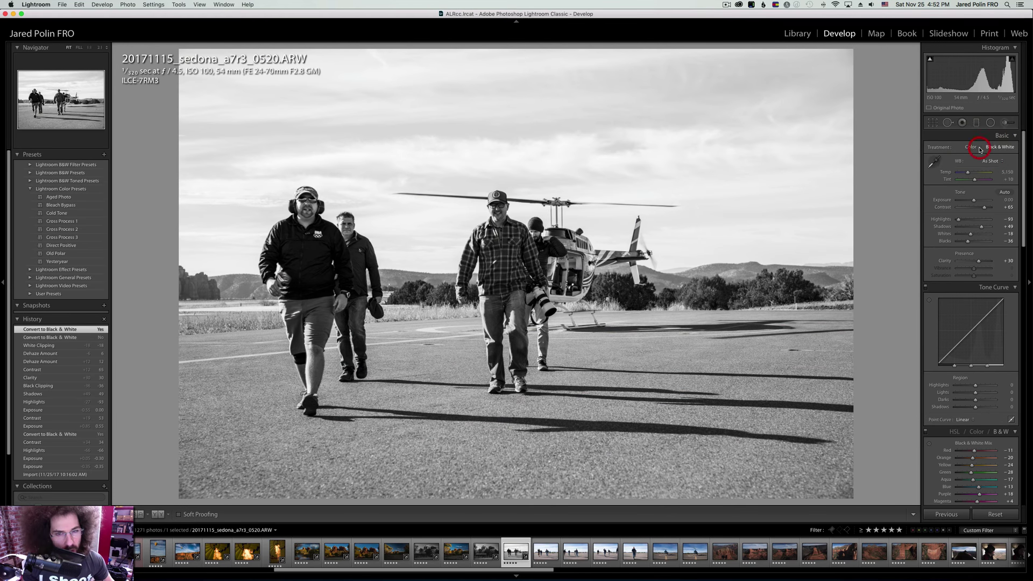
click(970, 148)
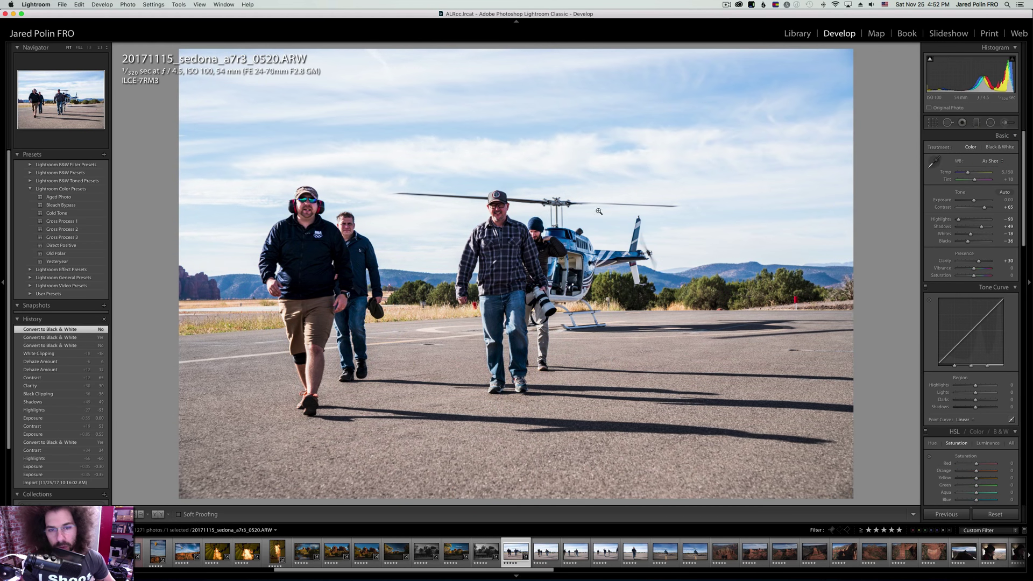
click(487, 213)
click(509, 173)
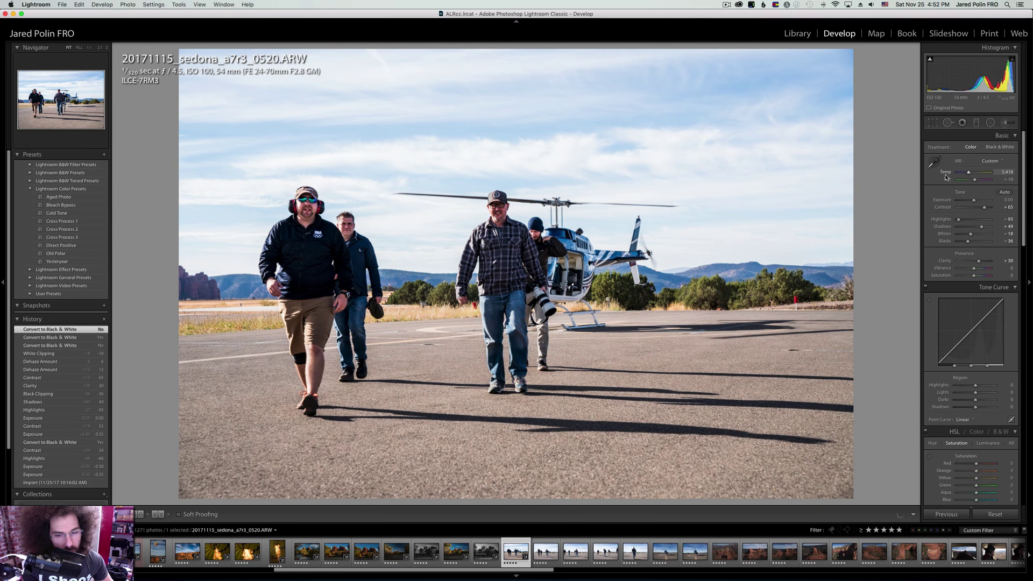
drag(946, 178, 946, 178)
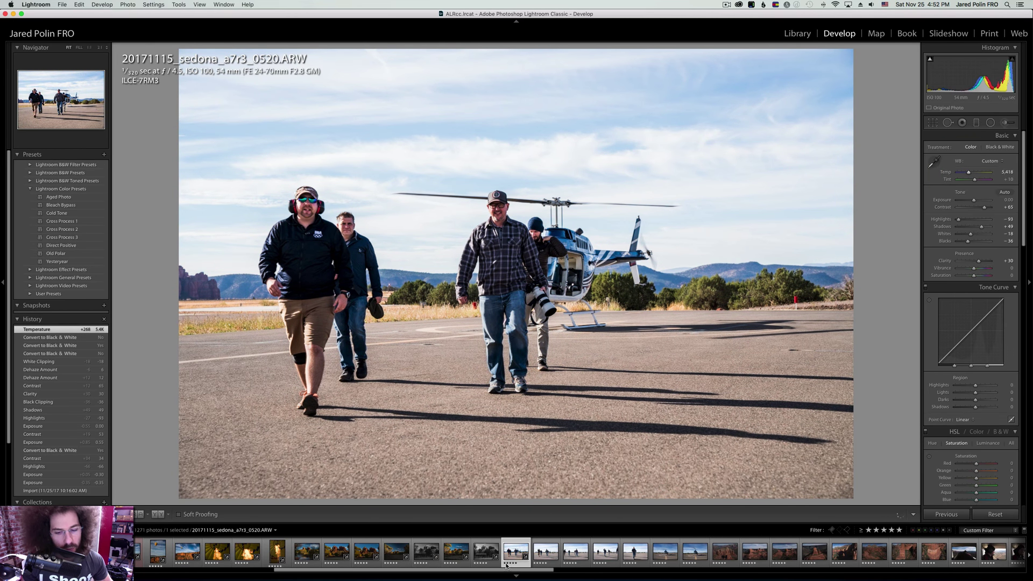
Synchronize the develop settings of photo 0520 to the four helicopter shots that follow it.
shift+click(633, 557)
click(950, 514)
key(Return)
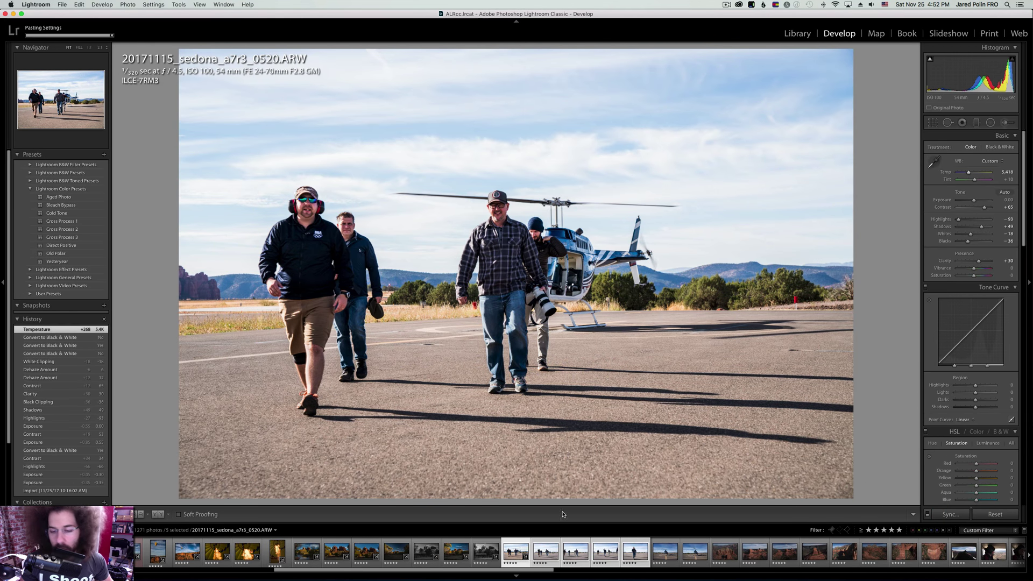
Examine the synchronized shots 0522, 0523 and 0524, checking the sharpness of the faces up close in 0523 and 0524.
click(545, 547)
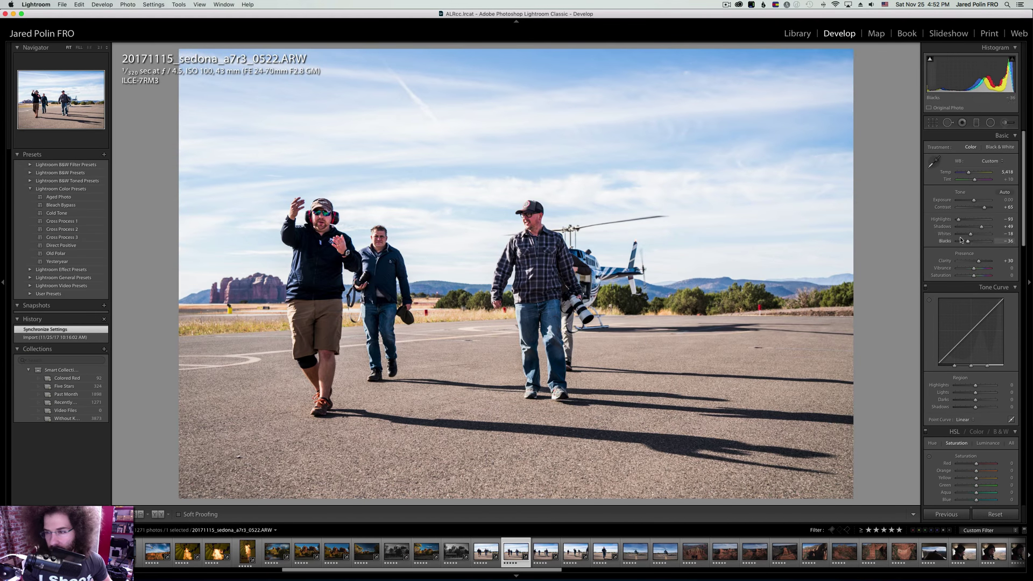
mouse_move(971, 221)
mouse_down()
mouse_move(958, 220)
mouse_move(981, 228)
mouse_up()
key(Right)
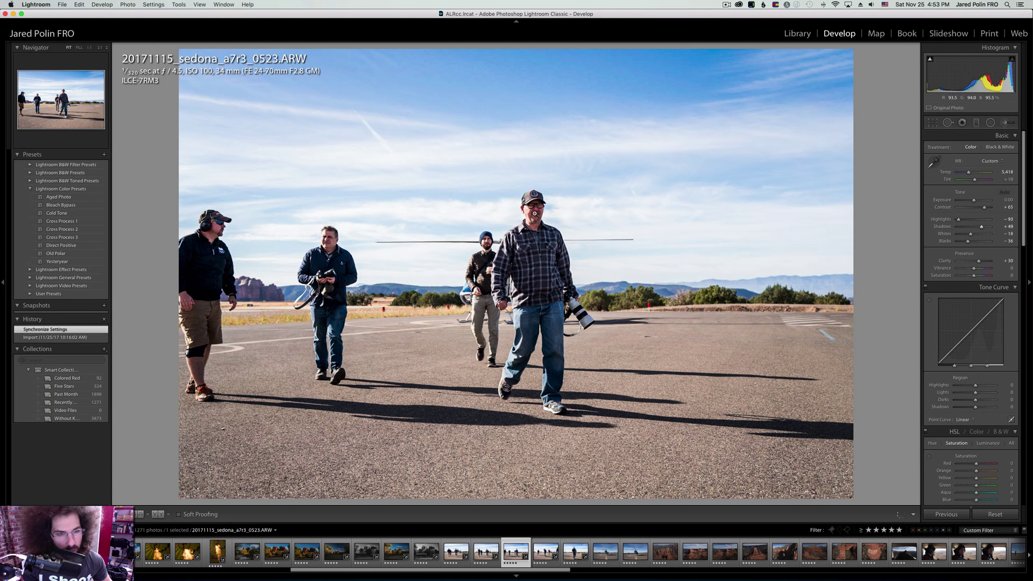
click(533, 208)
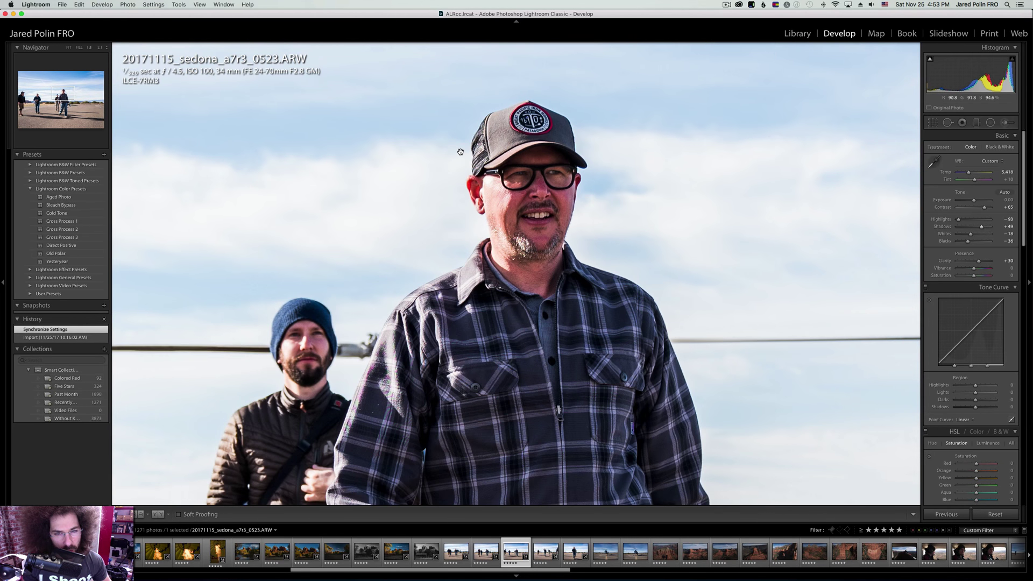
click(461, 152)
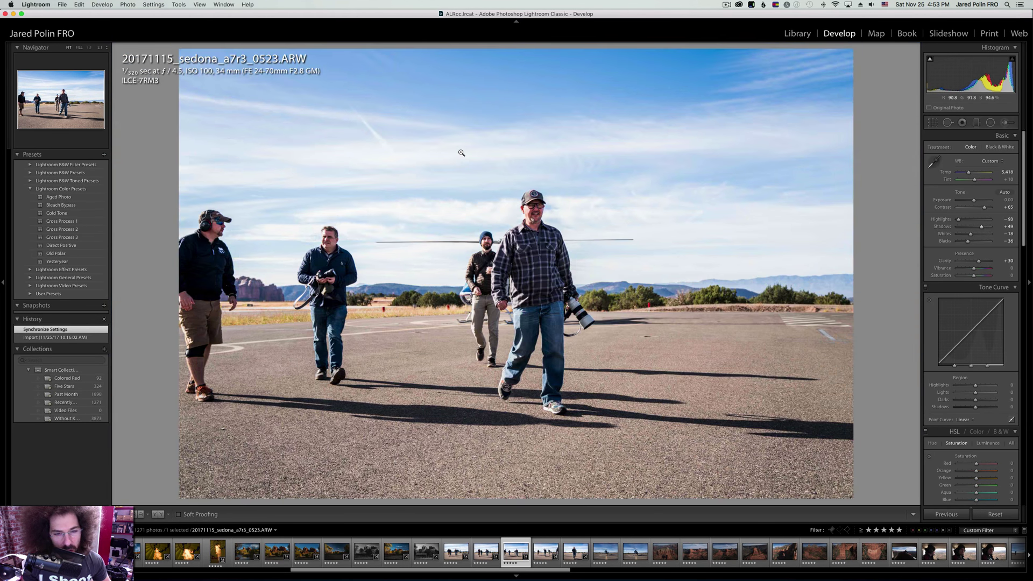
key(Right)
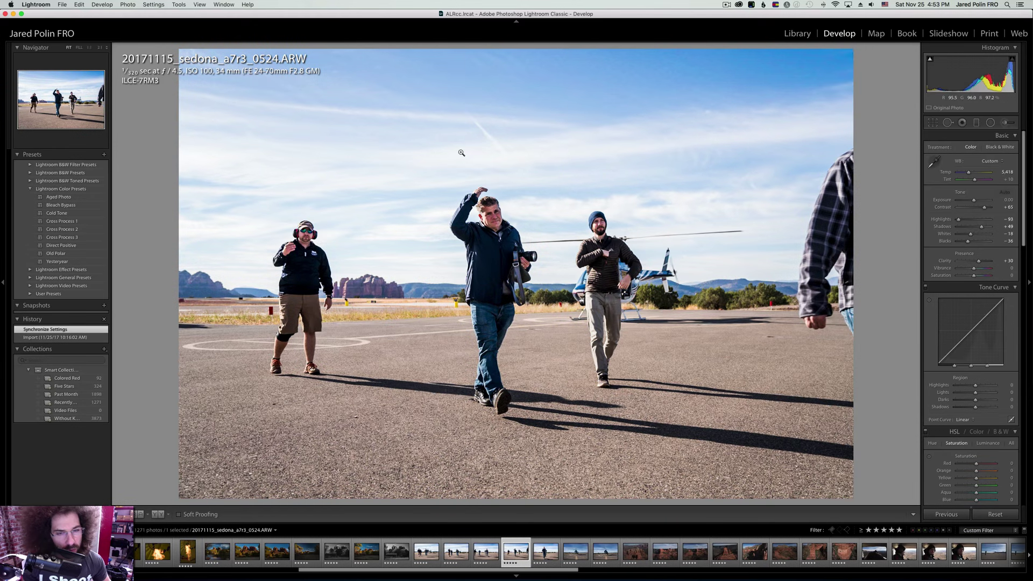
click(481, 217)
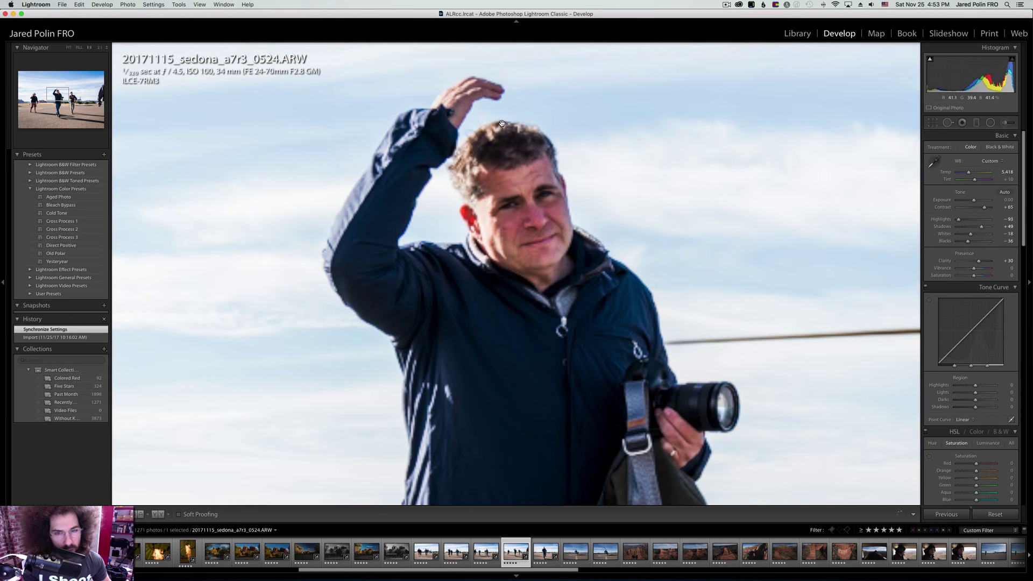
click(502, 123)
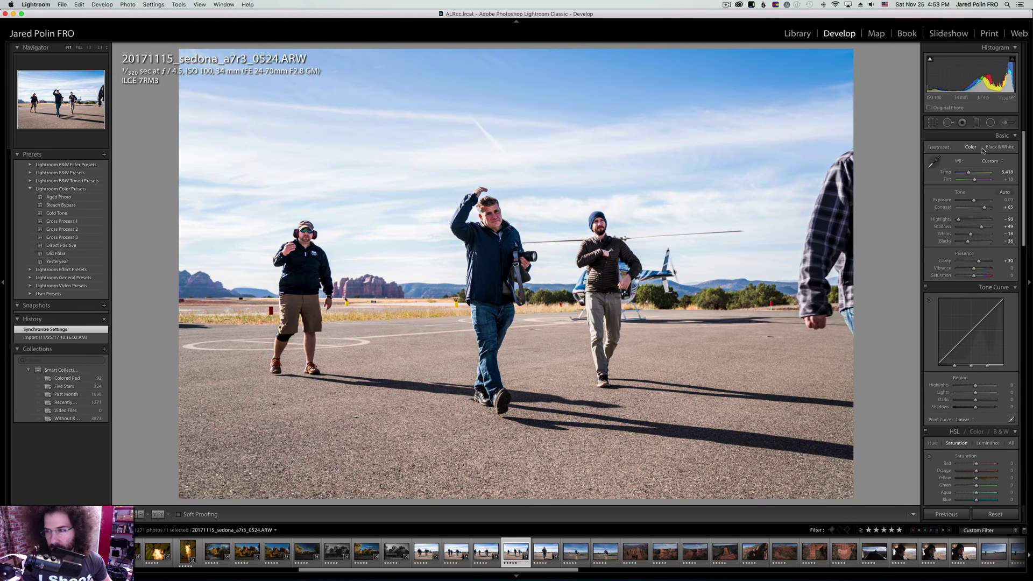
Compare photo 0524 in color and black and white, keep it black and white, and set Contrast to +100.
click(1000, 147)
click(969, 149)
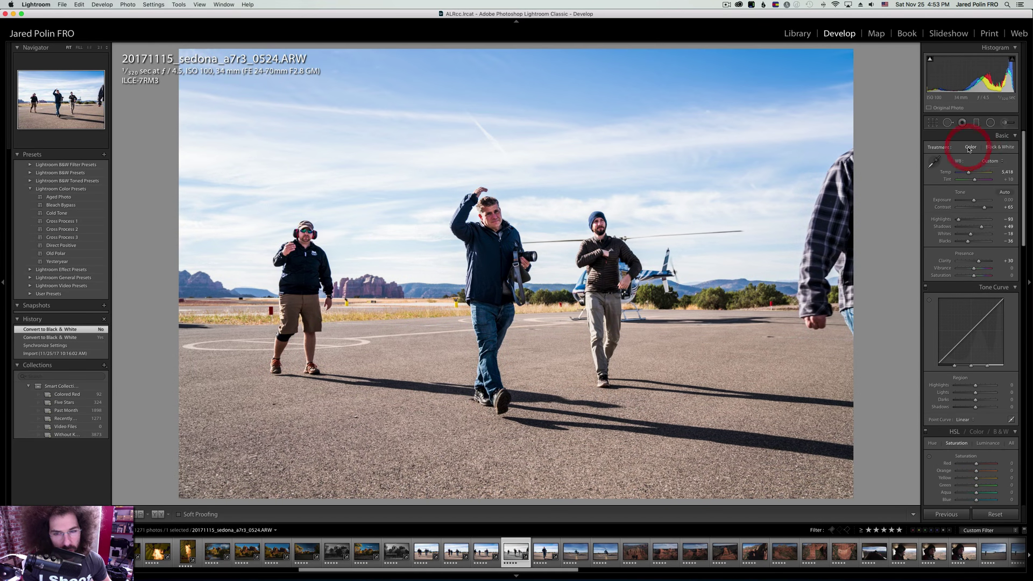
click(1000, 147)
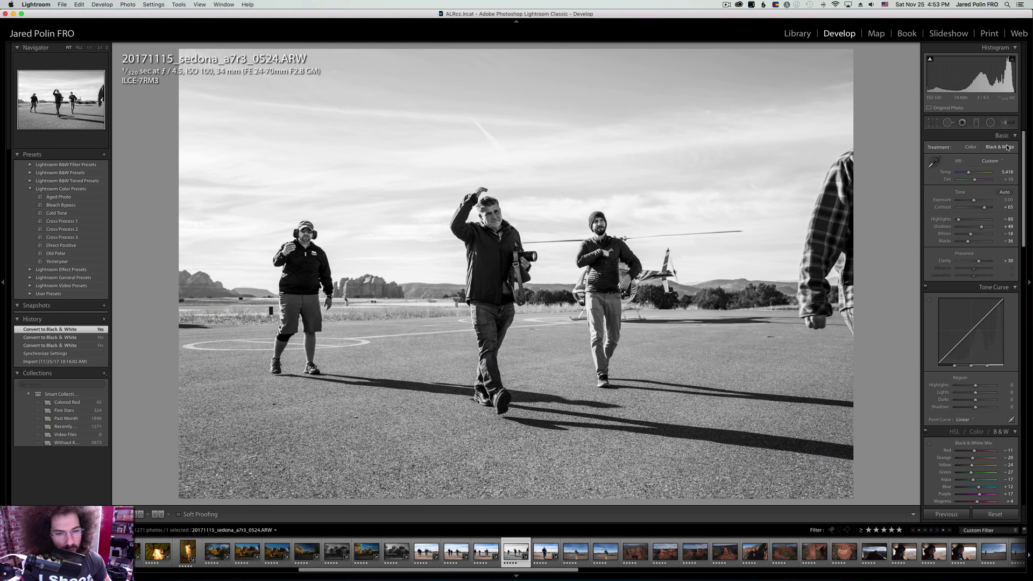
drag(983, 207, 991, 209)
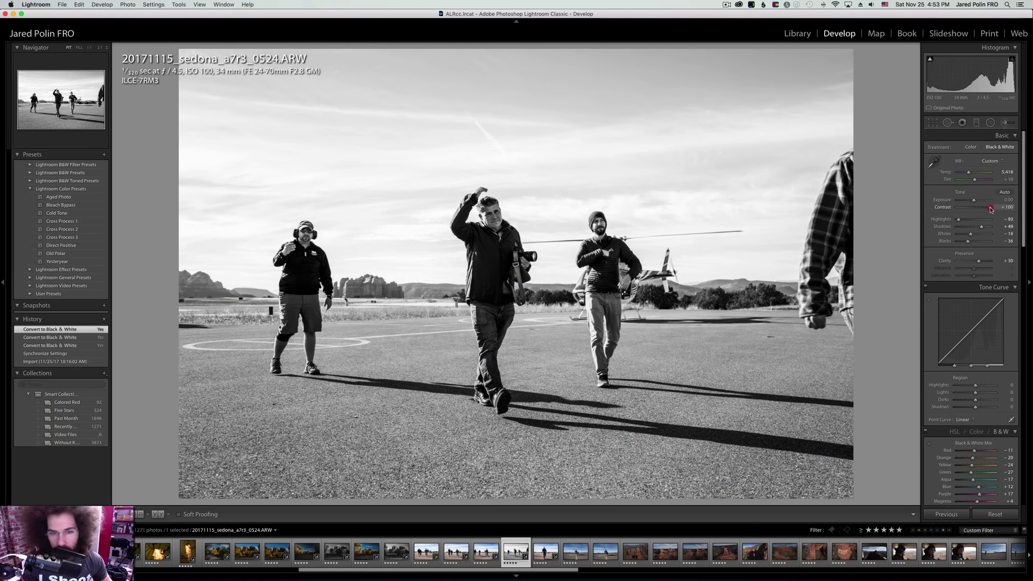
Set helicopter photo 0530 to Exposure +0.65, Contrast +19, Highlights -52, Blacks -30, Clarity +25 and Temp 5,527.
key(Left)
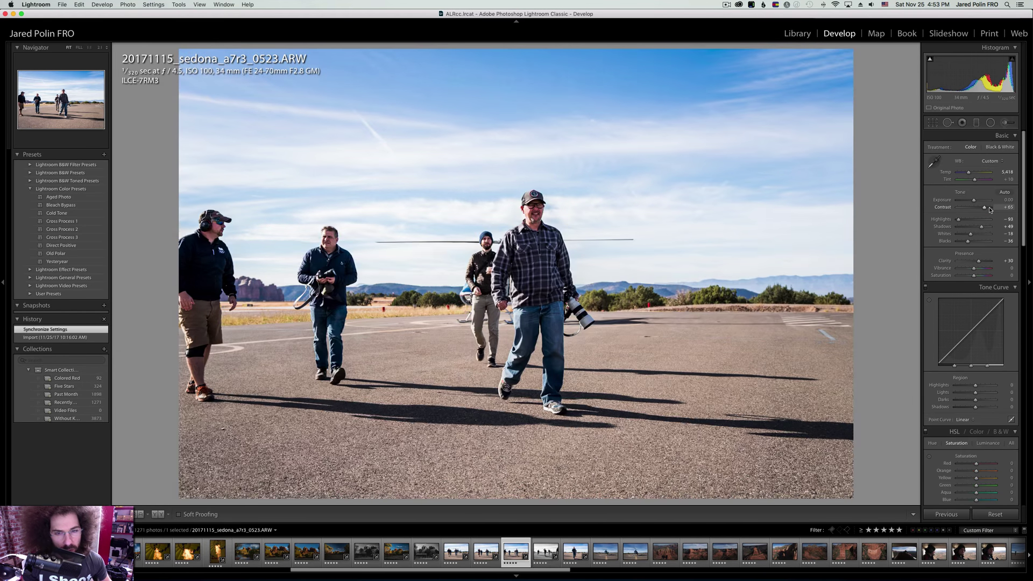
key(Right)
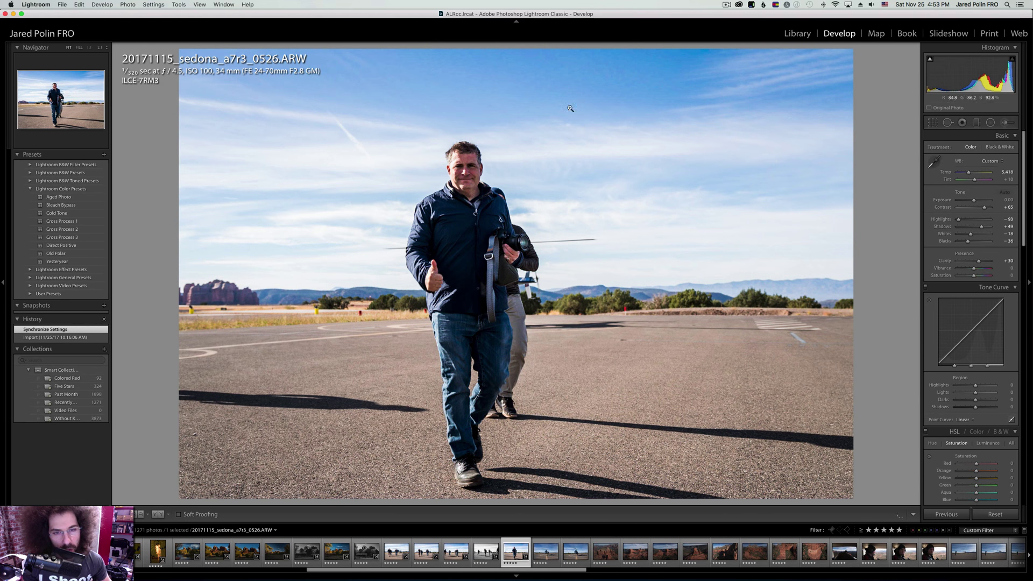
key(Right)
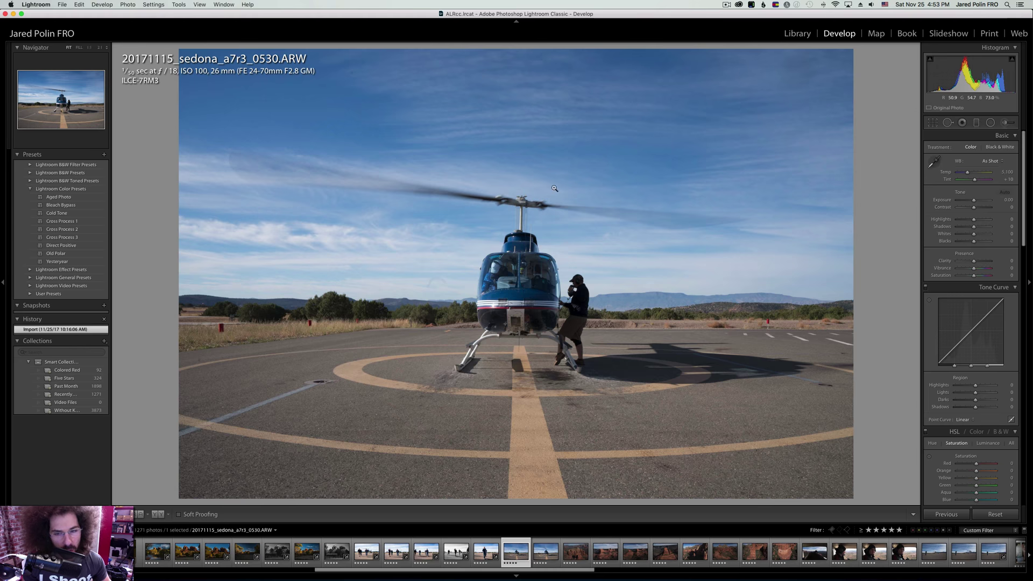
click(982, 208)
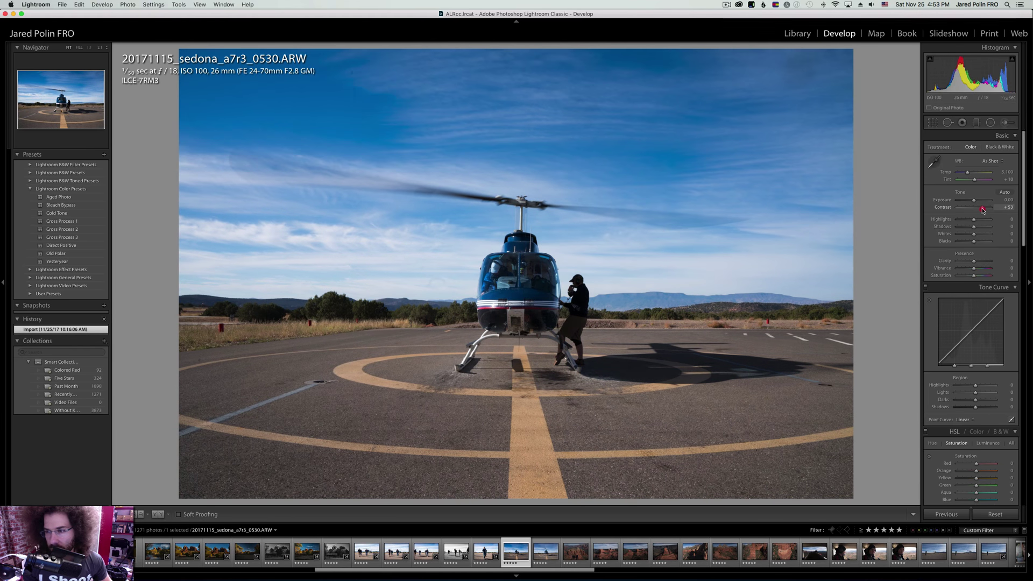
click(979, 261)
drag(978, 262, 977, 262)
drag(981, 207, 973, 203)
drag(975, 200, 954, 243)
drag(970, 174, 969, 173)
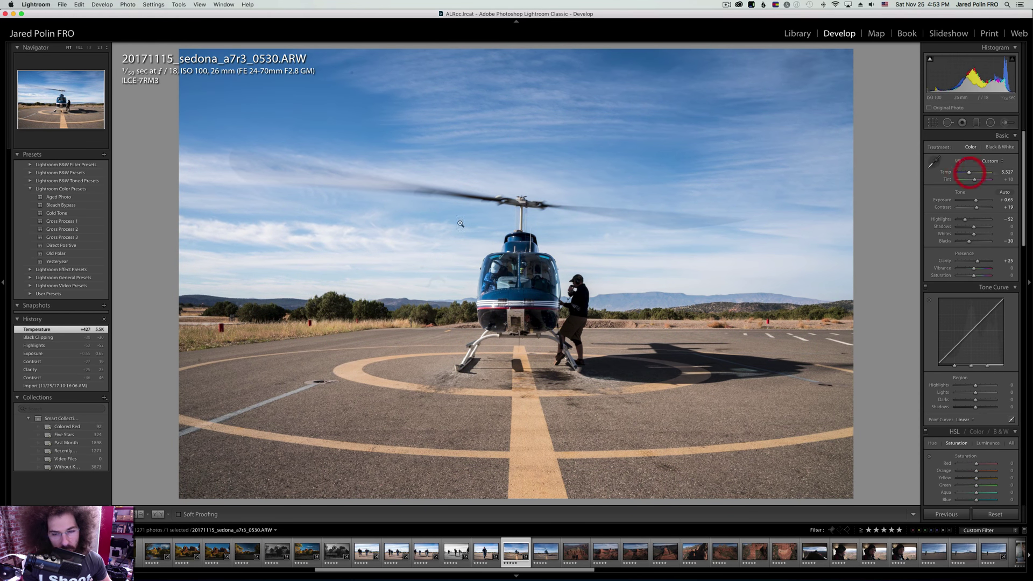
Return photo 0530 to color after a black-and-white comparison, and remove the star rating from photo 0554.
click(999, 148)
click(970, 147)
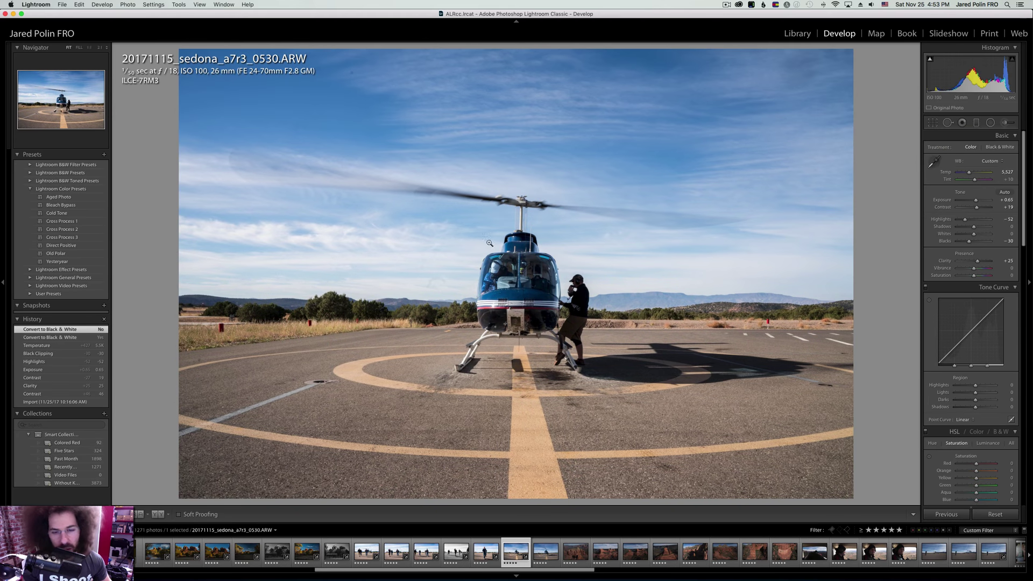
key(Right)
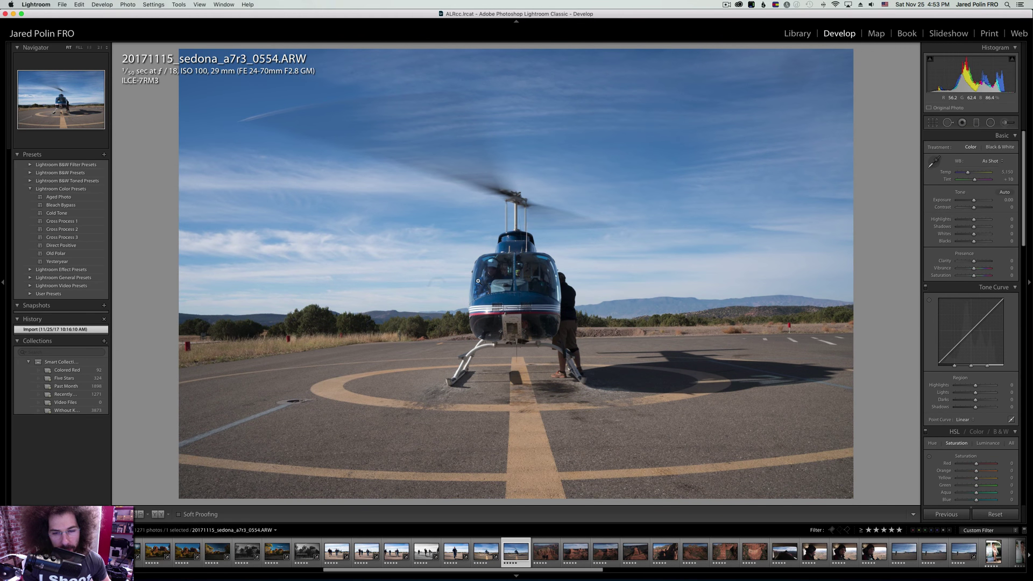
key(0)
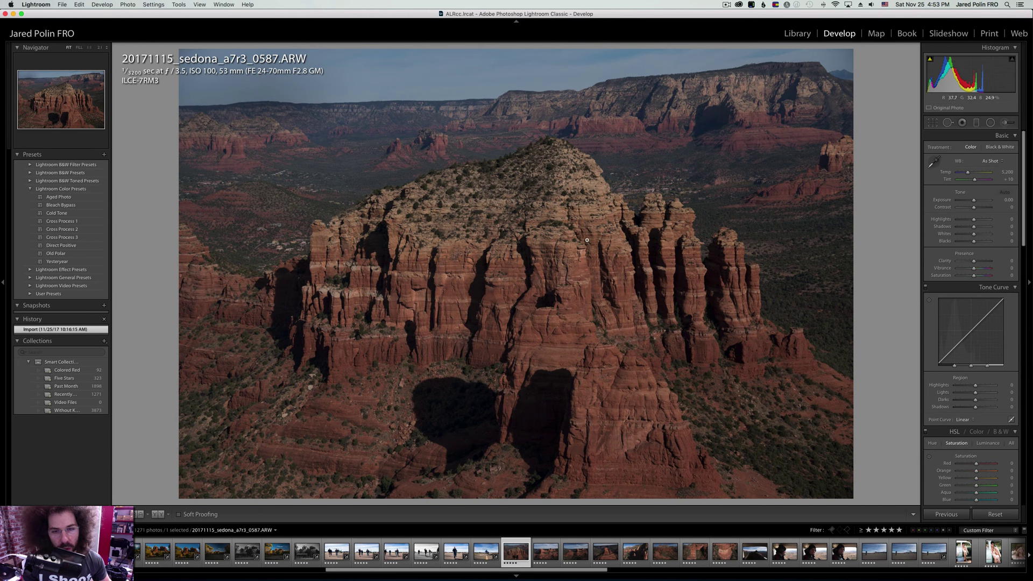
Set red rock photo 0587 to Exposure 0, Contrast +48, Shadows +48, Whites +43 and Clarity +40.
drag(973, 207, 981, 226)
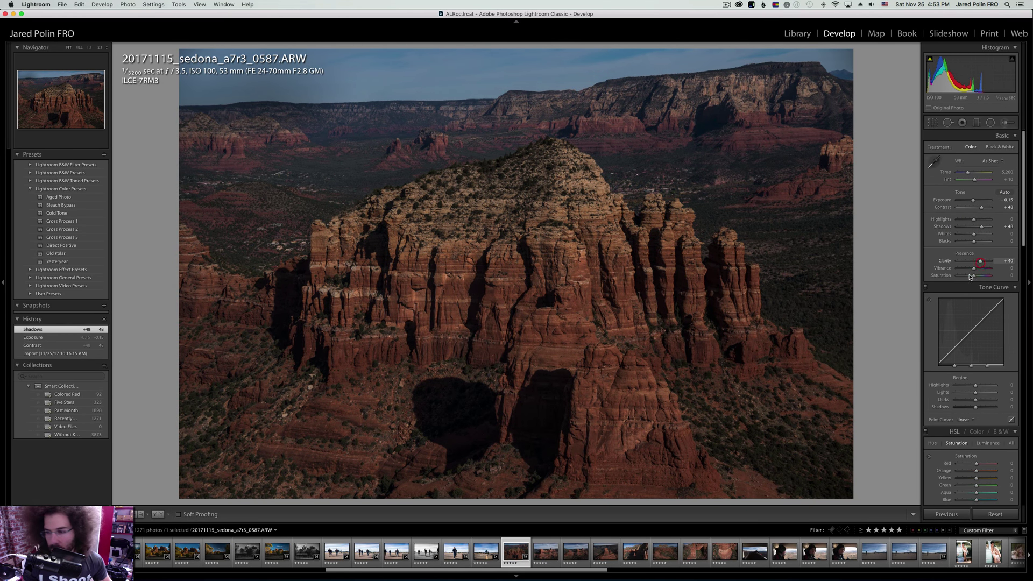
drag(973, 233, 981, 235)
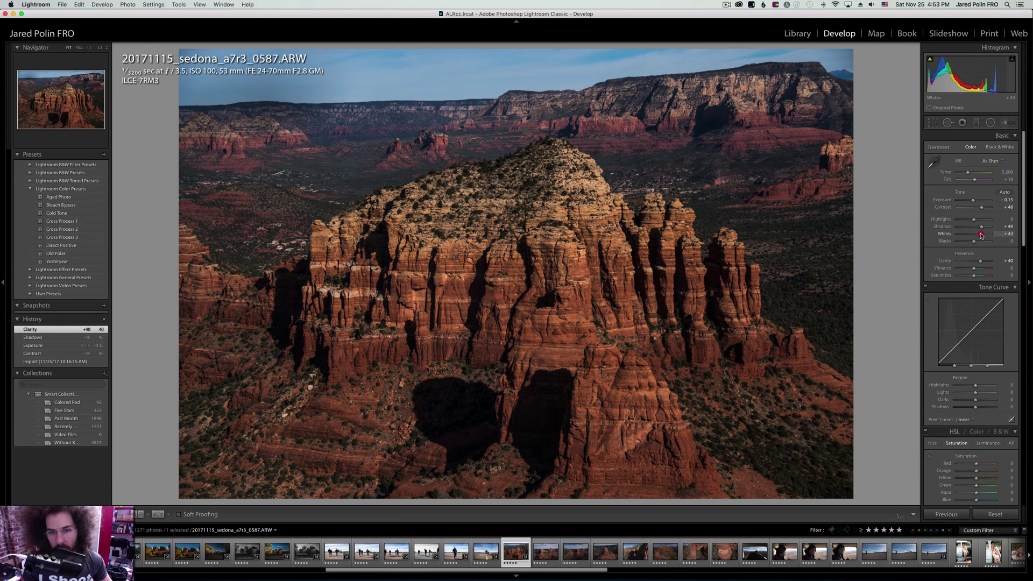
double_click(973, 200)
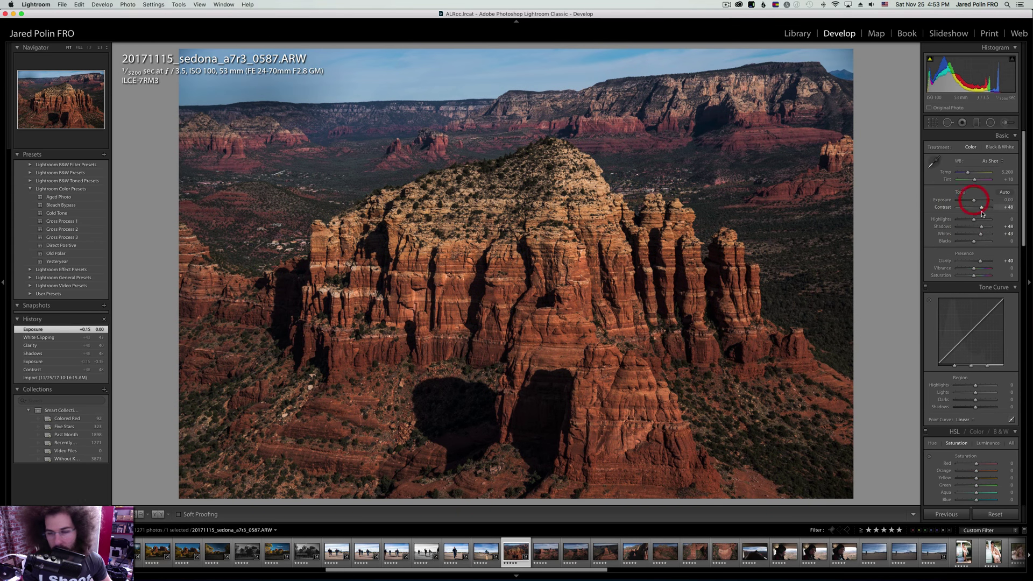
click(982, 209)
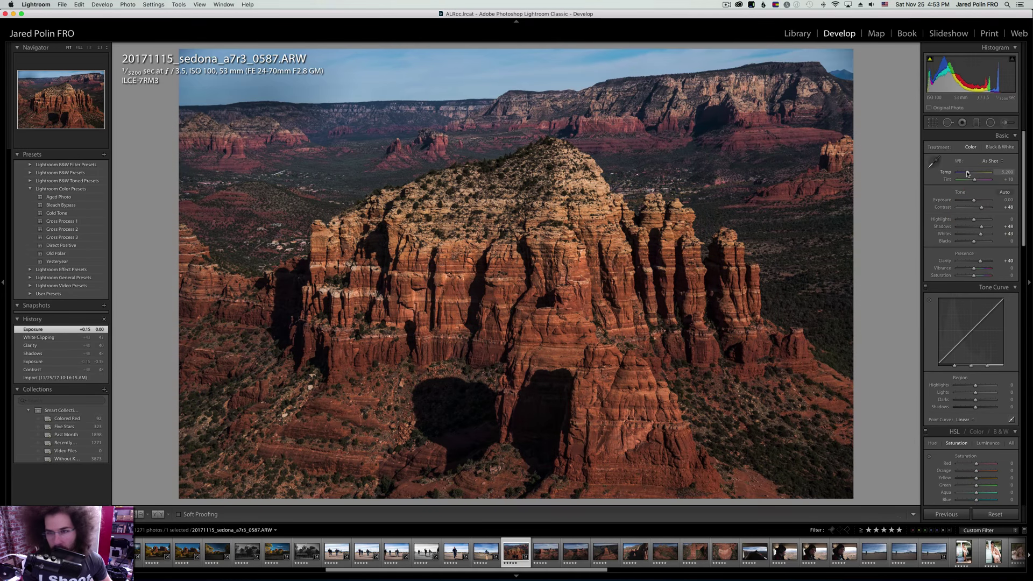
Warm photo 0587 to Temp 5,296, undo the trial Tint +17, and inspect the rocks and distant ridge up close.
drag(967, 173, 972, 180)
key(z)
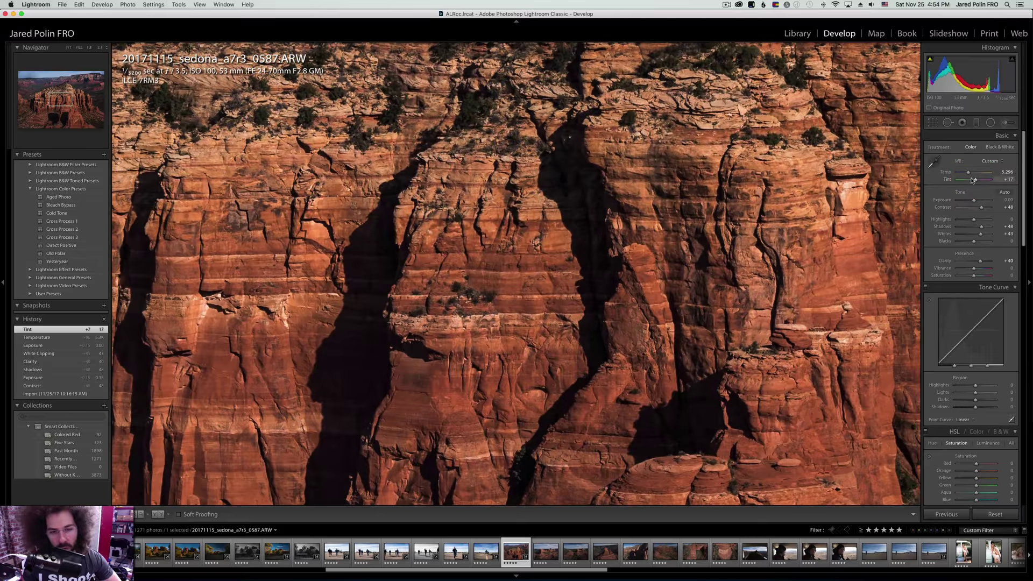
key(z)
key(super+z)
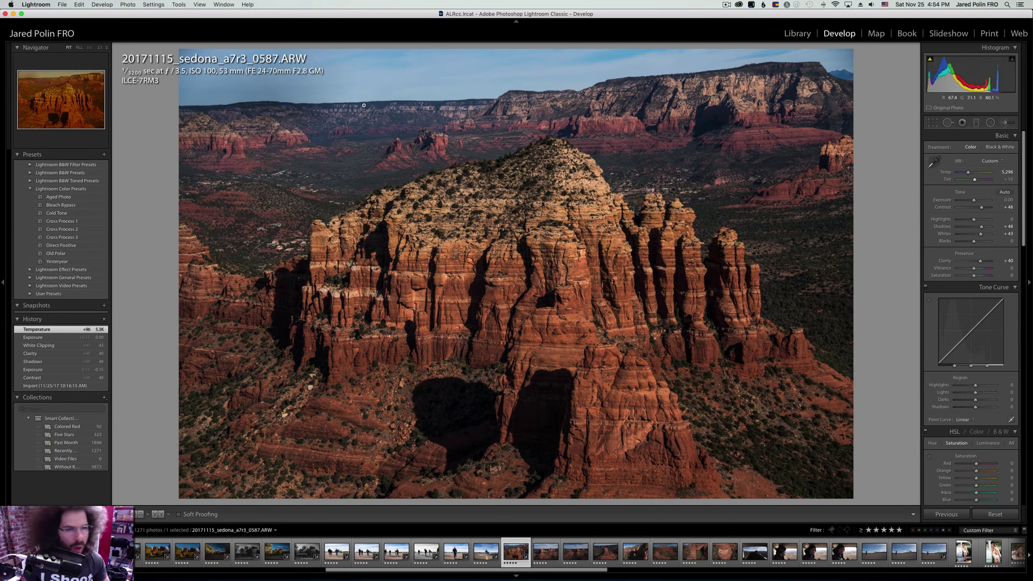
click(277, 109)
drag(276, 109, 414, 253)
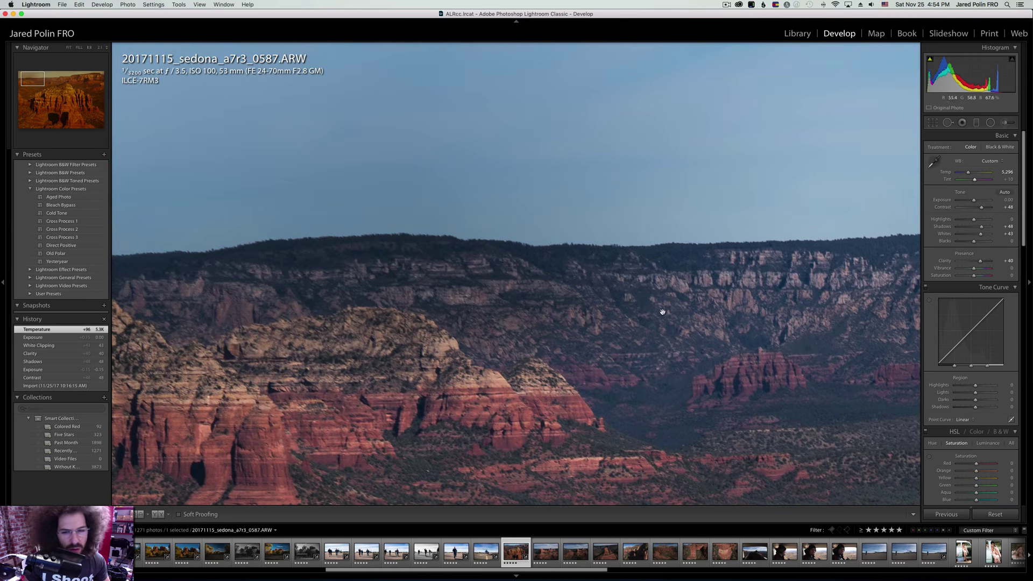
drag(662, 311, 640, 301)
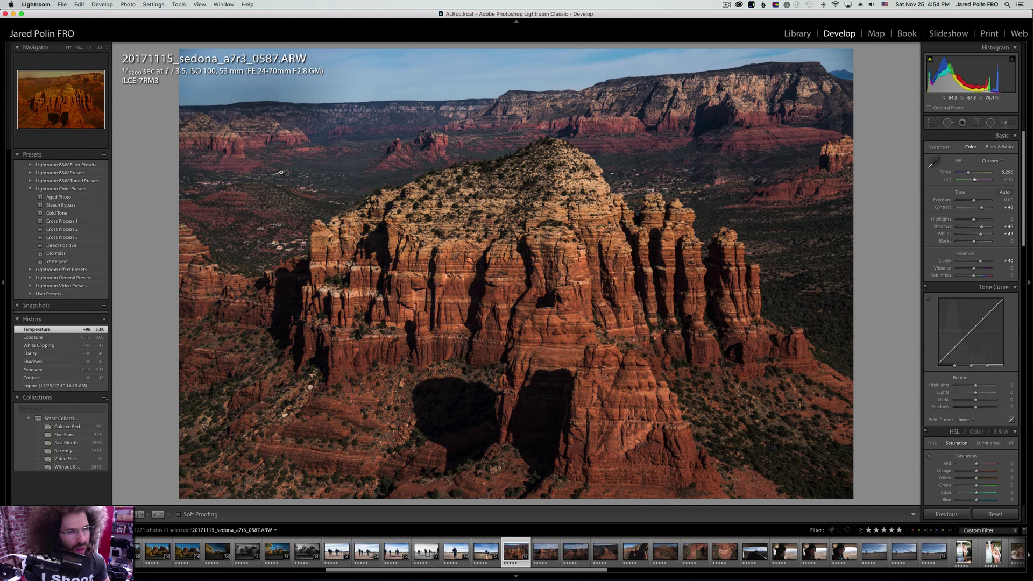
Synchronize the develop settings of photo 0587 to the next red rock photo, 0602.
key(Right)
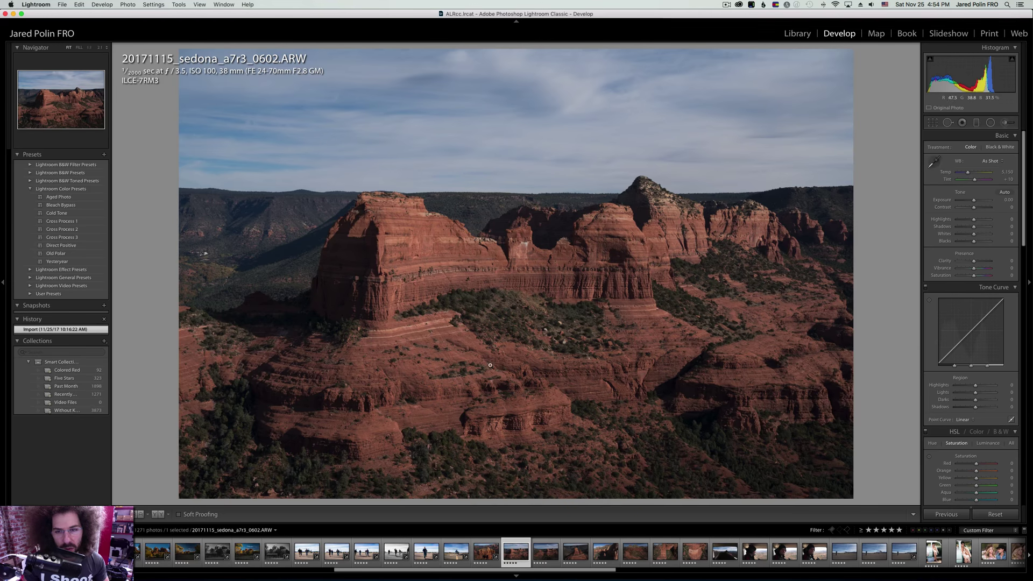
click(487, 552)
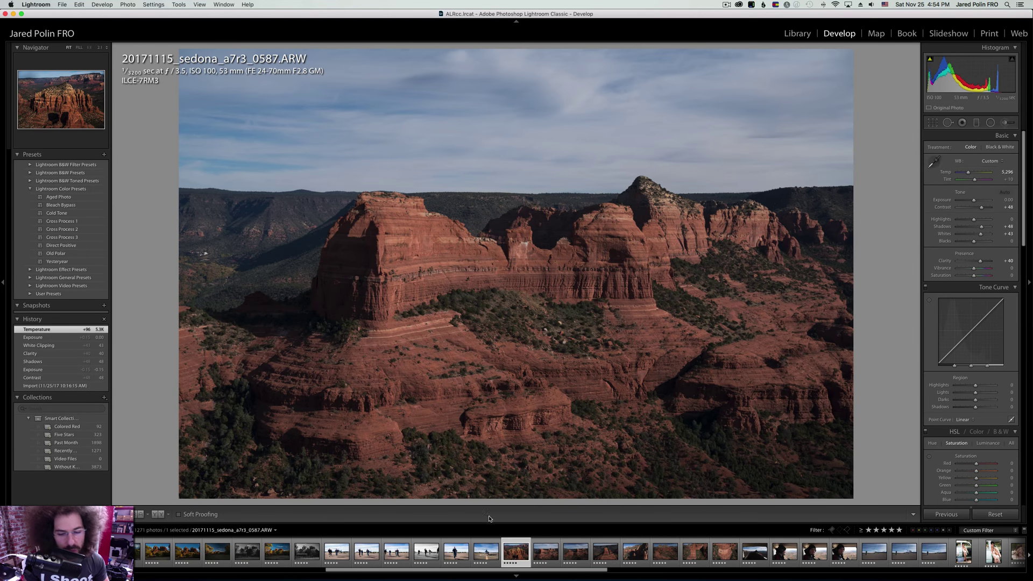
super+click(545, 551)
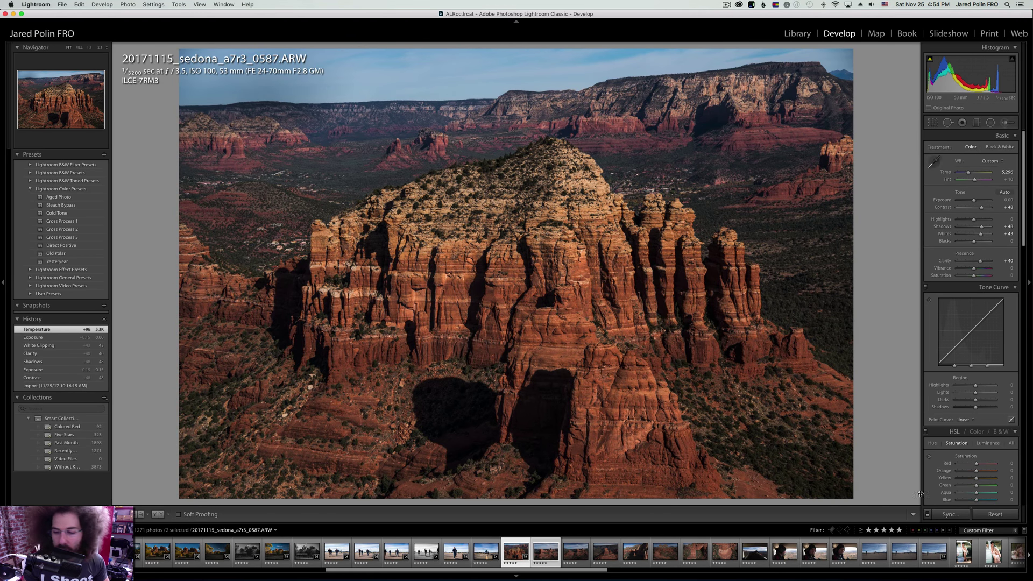
alt+click(950, 514)
Set photo 0602 to Highlights -44 and warm its white balance to Temp 5,492.
click(541, 541)
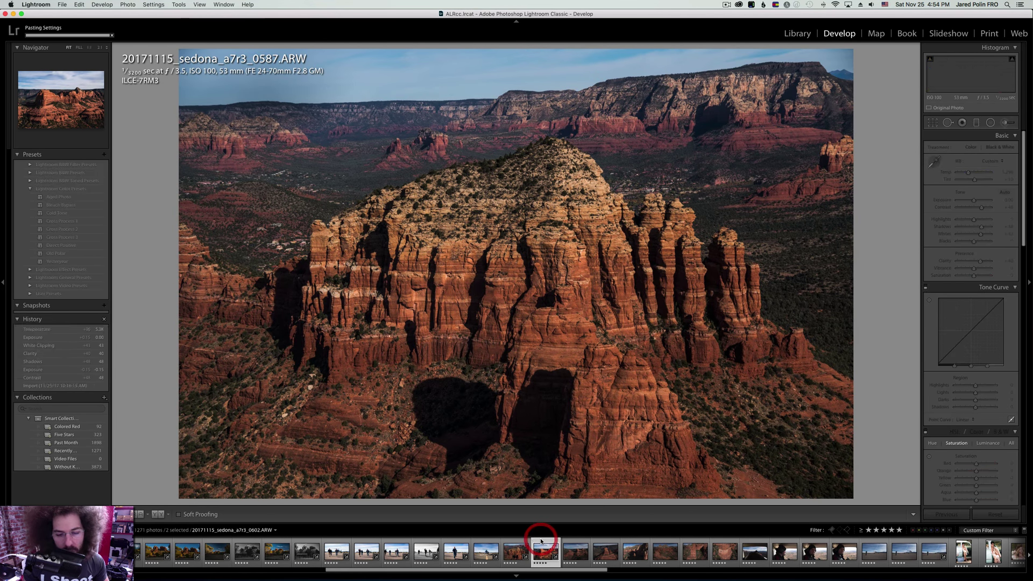
click(966, 220)
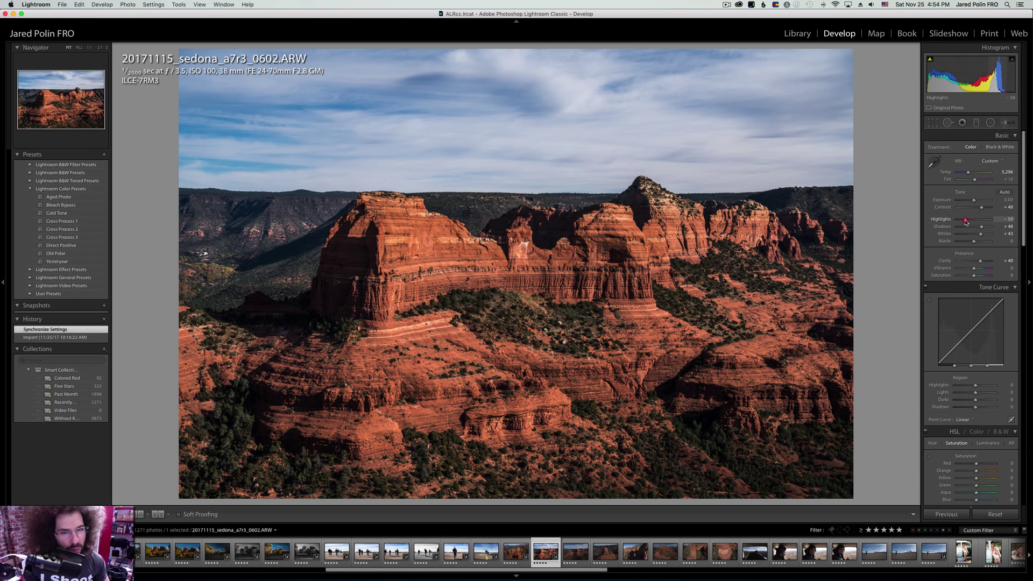
drag(967, 221, 967, 220)
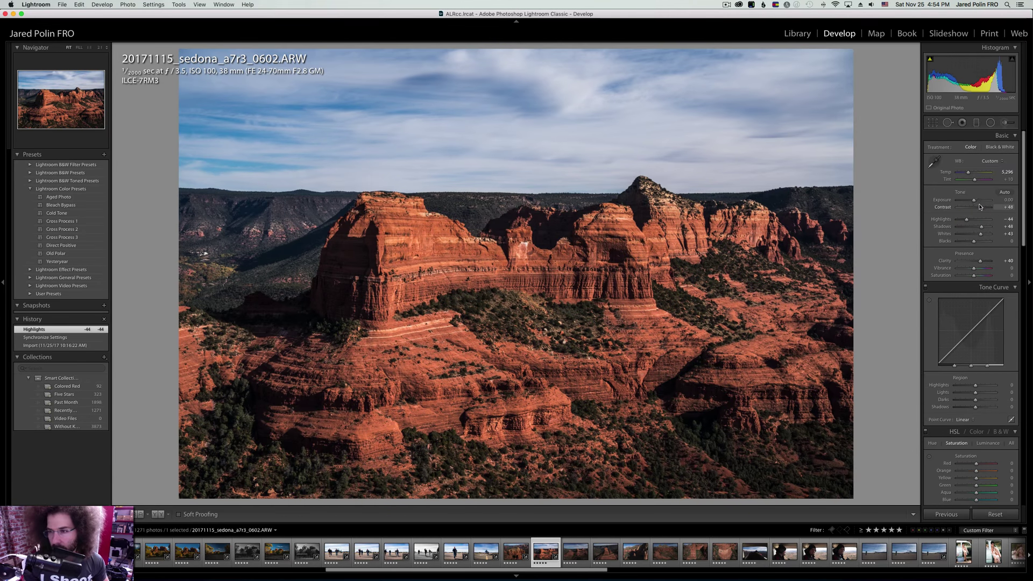
drag(967, 173, 968, 172)
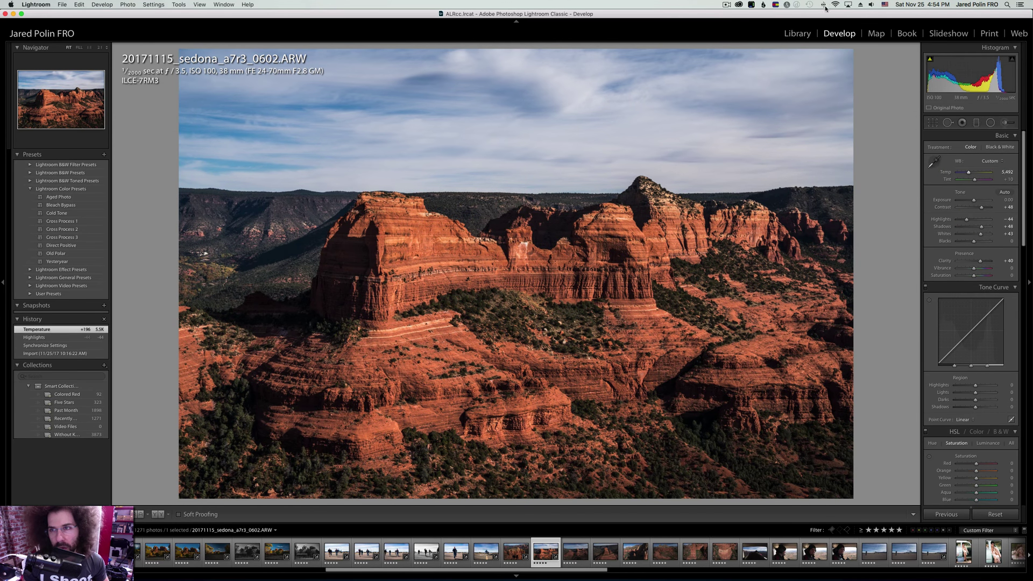
click(726, 5)
click(724, 4)
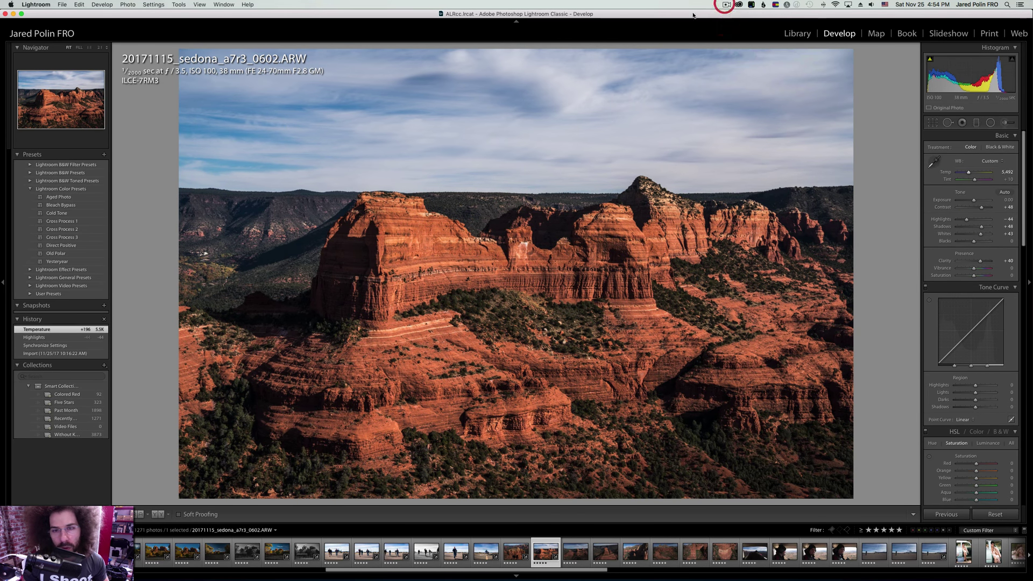
Synchronize the develop settings of photo 0602 to the next two red rock photos, 0608 and 0617.
key(Right)
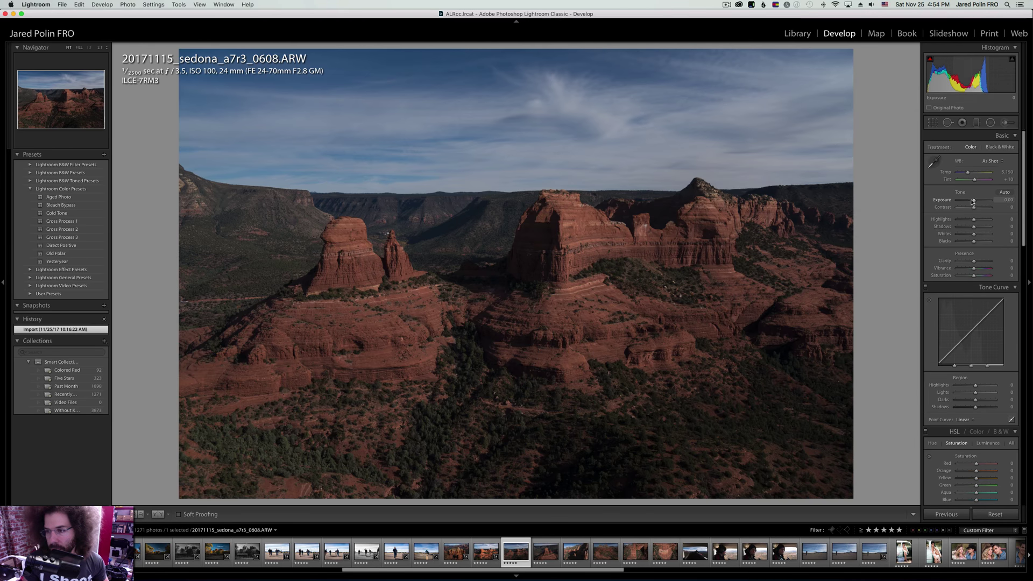
key(Left)
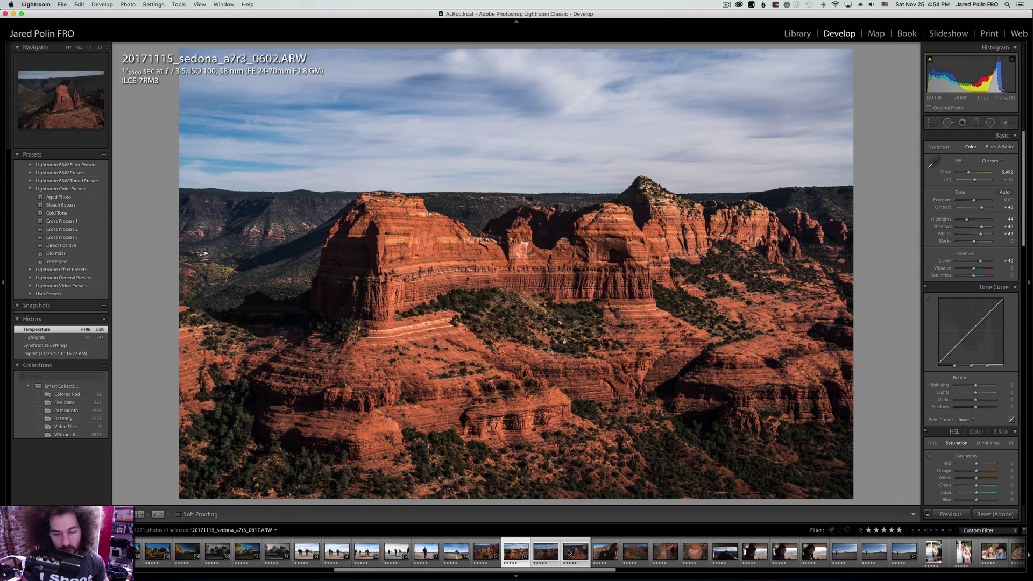
shift+click(568, 552)
key(super+shift+v)
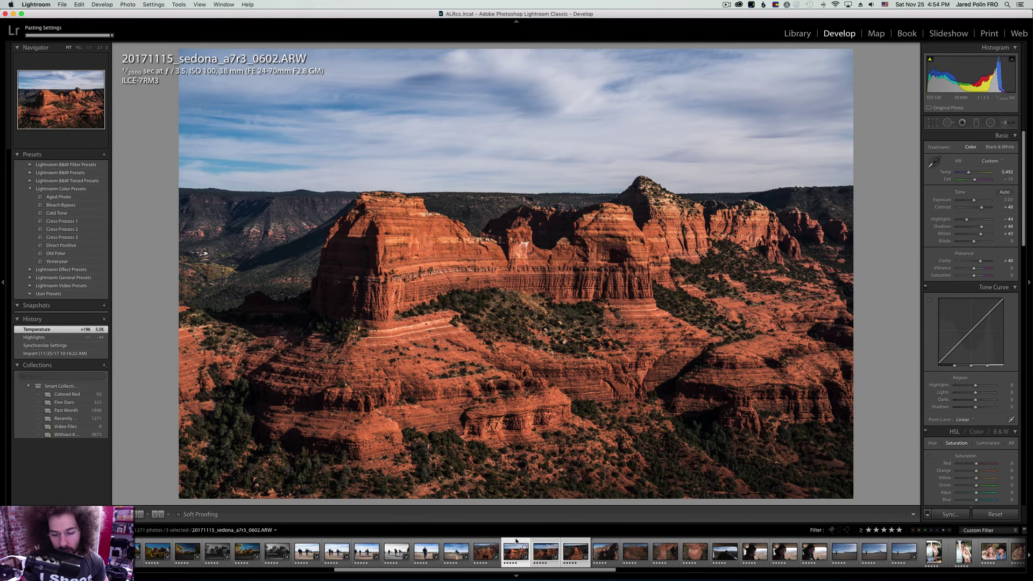
Set photo 0608 to Exposure +0.15 and Highlights -59.
key(Right)
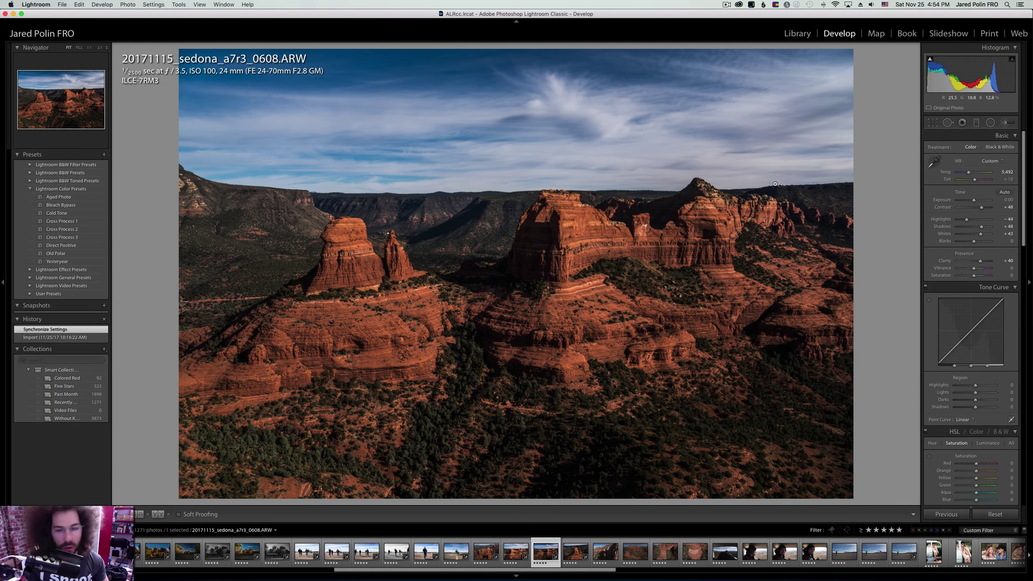
click(974, 202)
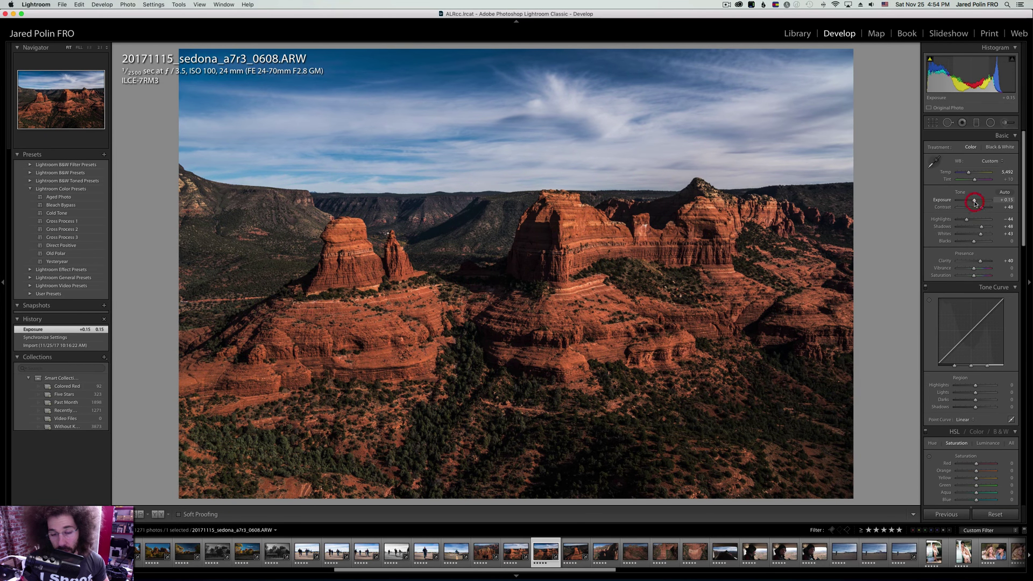
drag(967, 218, 955, 220)
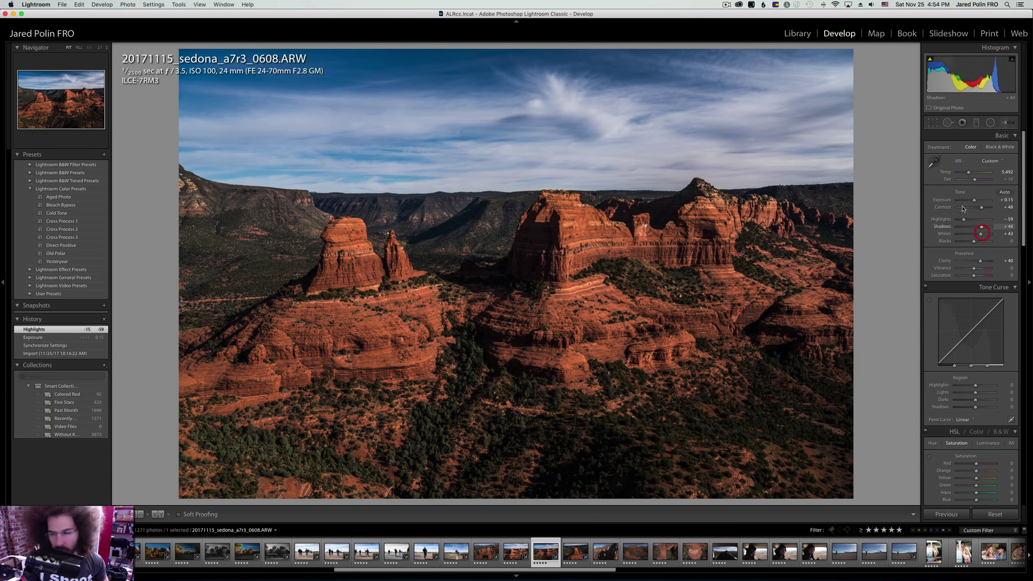
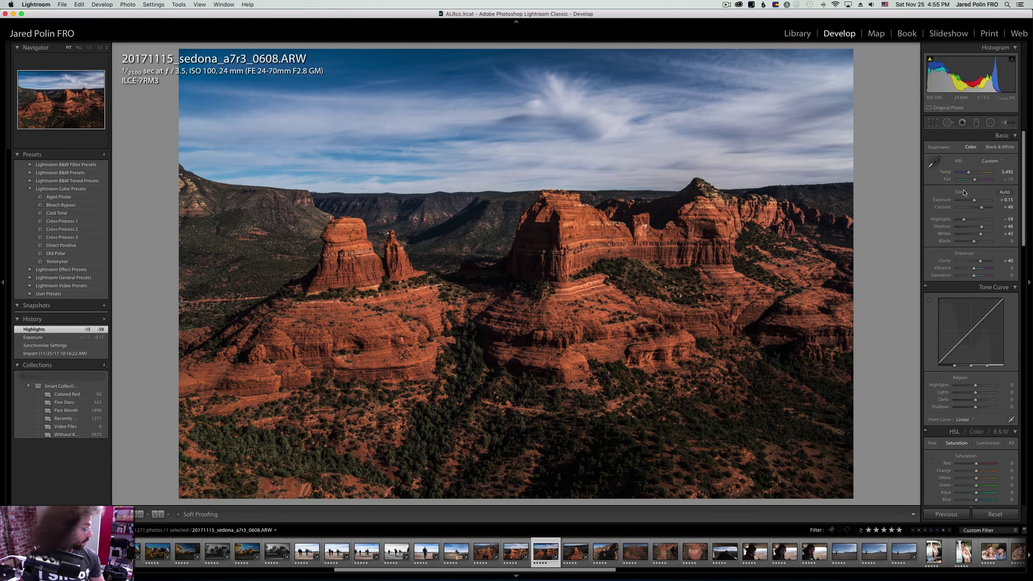
Set canyon photo 0655 to Exposure -0.05, Contrast +42 and Clarity +33, with a Medium Contrast point curve.
key(Right)
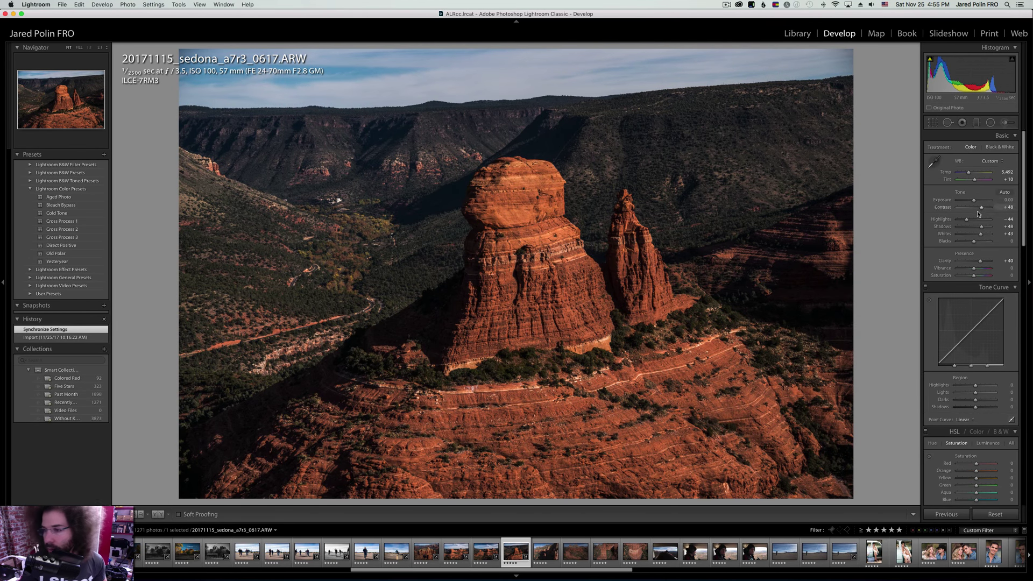
key(Right)
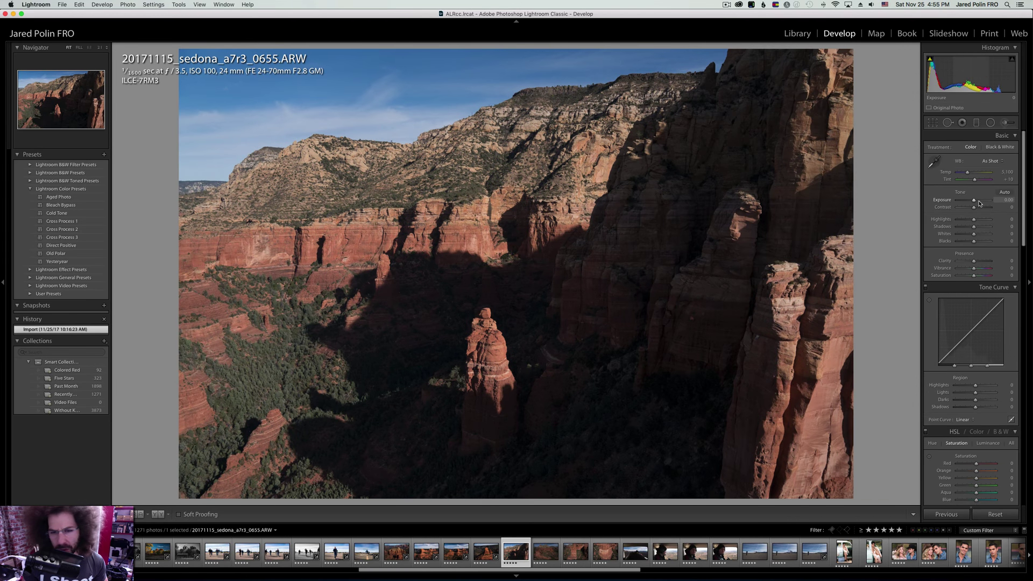
mouse_move(979, 203)
mouse_down()
mouse_move(967, 203)
mouse_move(982, 210)
mouse_up()
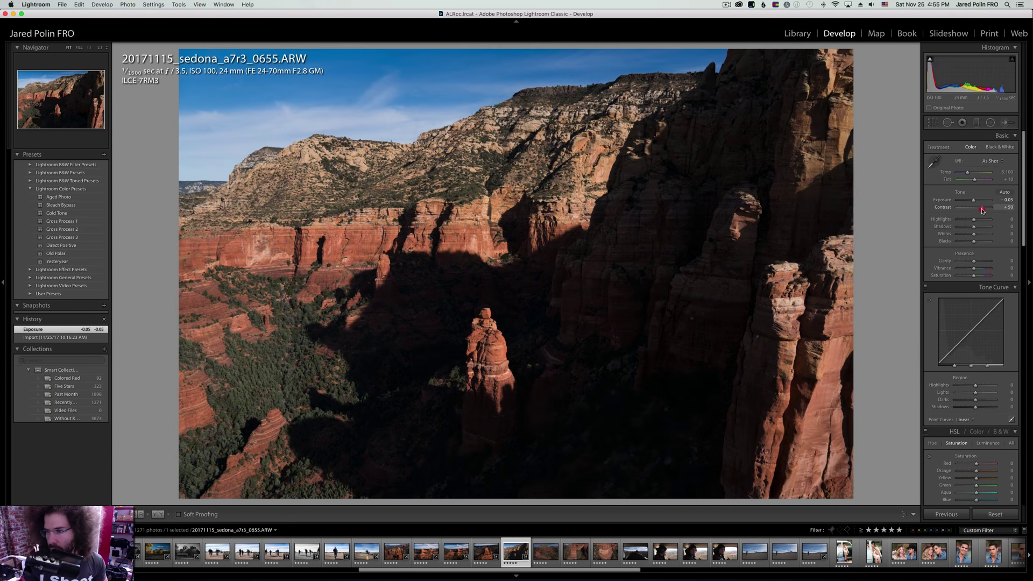
drag(973, 260, 979, 260)
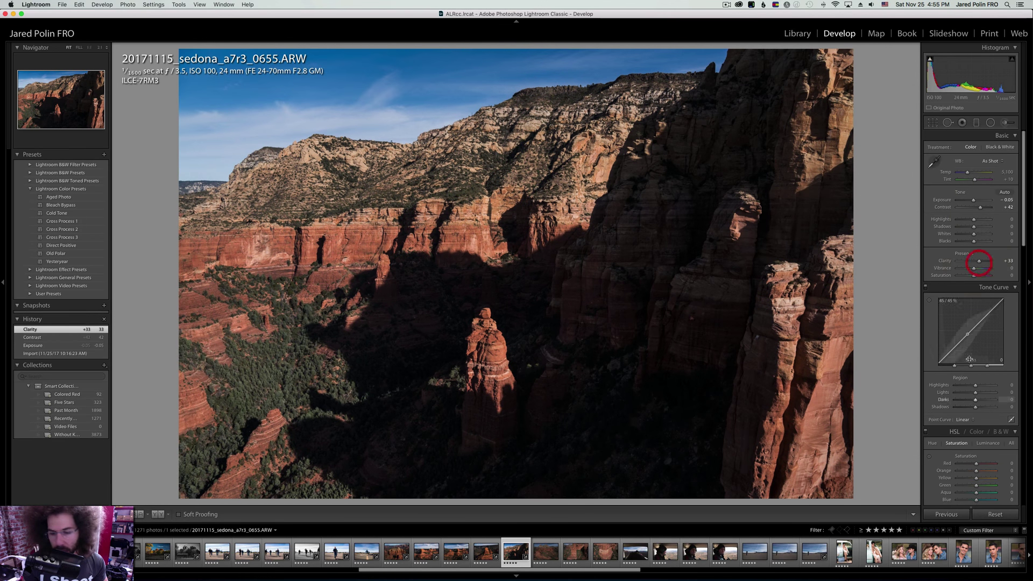
click(966, 419)
click(968, 425)
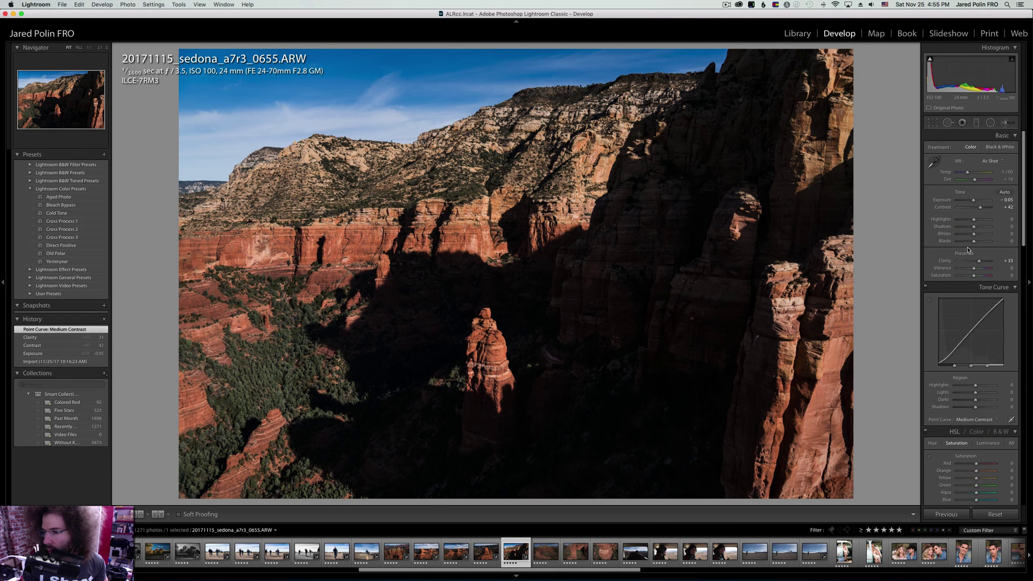
Set photo 0655 to Blacks -31, Shadows +41 and Highlights -11, and inspect the sunlit rock spire up close.
shift+double_click(969, 241)
drag(973, 226, 971, 219)
click(484, 342)
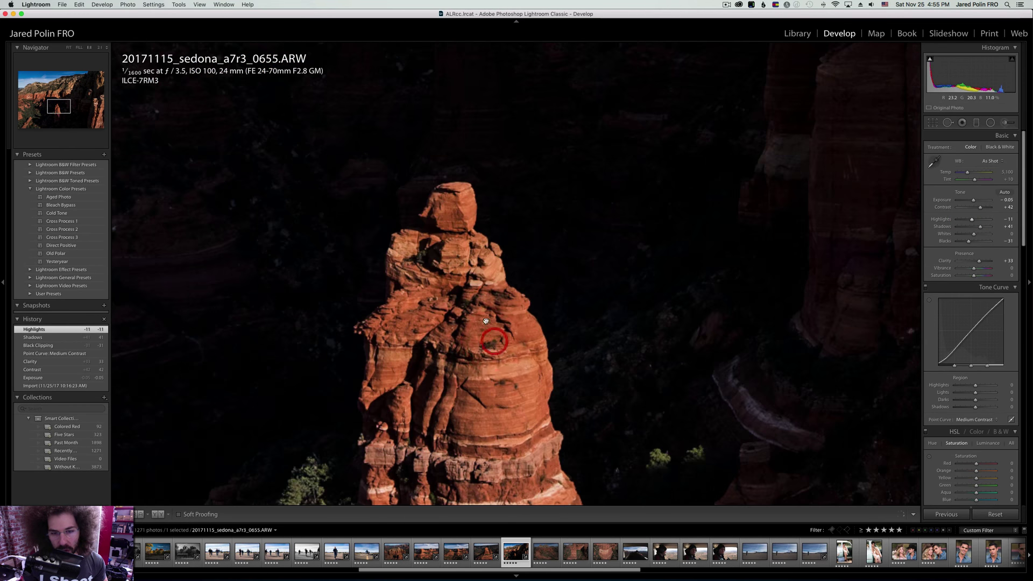
click(427, 176)
Set red rock photo 0683 to Exposure +0.55, Contrast +44, Clarity +34 and Shadows +35, with a Medium Contrast point curve.
key(Right)
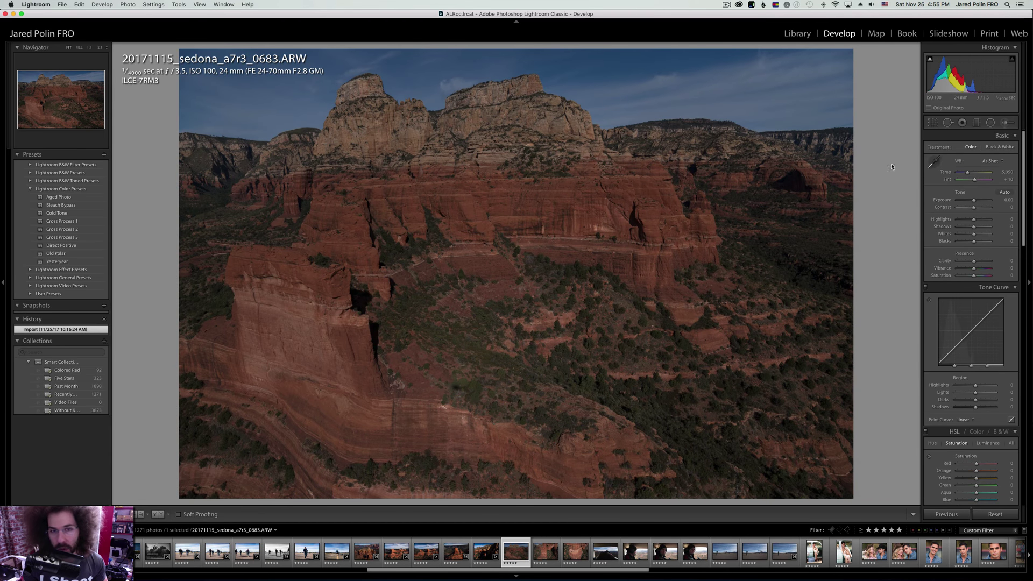
drag(973, 200, 982, 210)
click(964, 420)
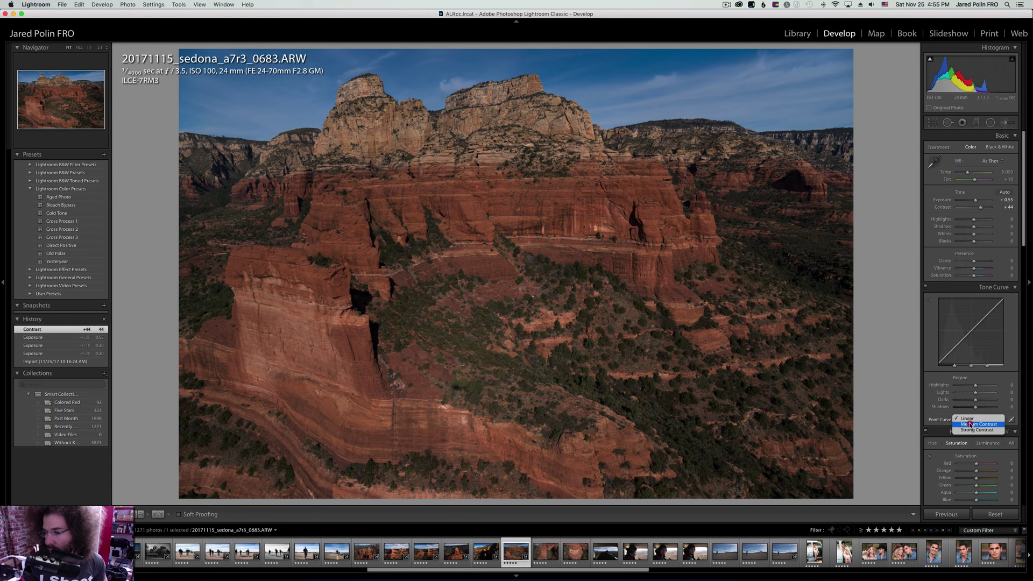
click(970, 424)
drag(979, 263, 984, 262)
drag(973, 227, 980, 226)
Undo the trial warming of photo 0683 and set Highlights +28, Whites +34 and Contrast +48.
drag(967, 173, 968, 174)
key(super+z)
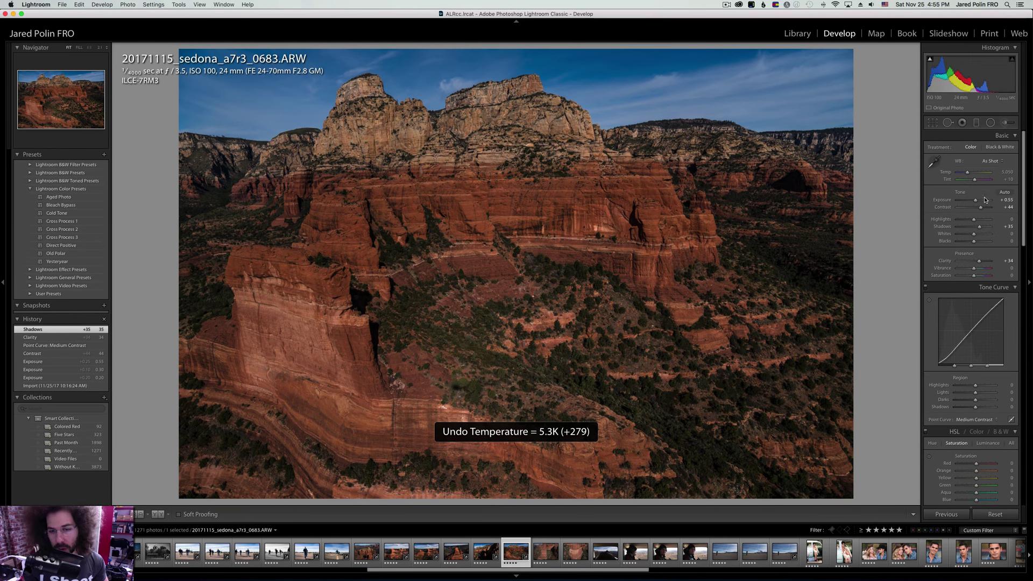
mouse_move(977, 221)
mouse_down()
mouse_move(979, 236)
mouse_move(978, 208)
mouse_up()
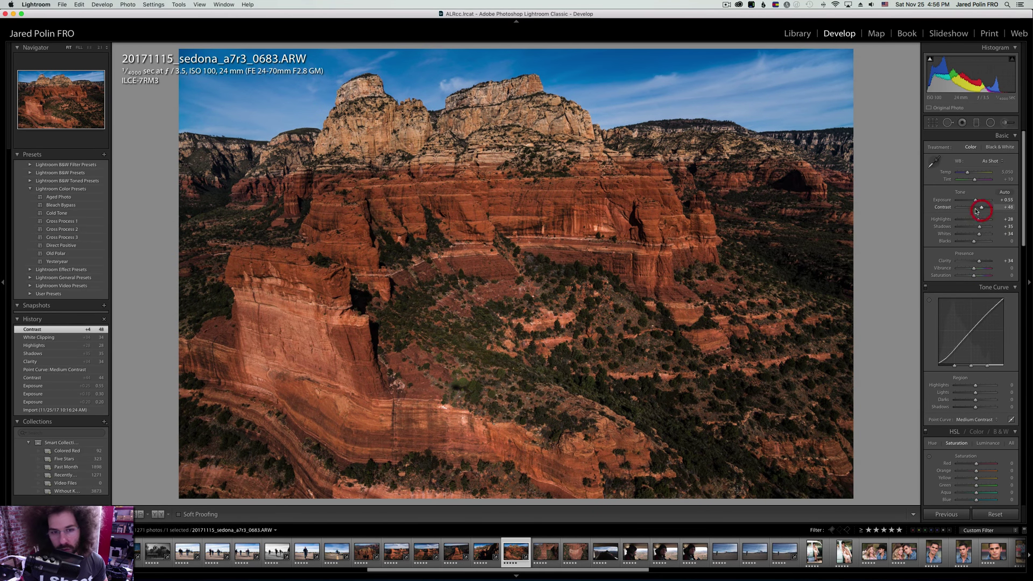
Synchronize the develop settings of photo 0683 to the next two rock tower photos, 0724 and 0755.
key(Right)
key(Left)
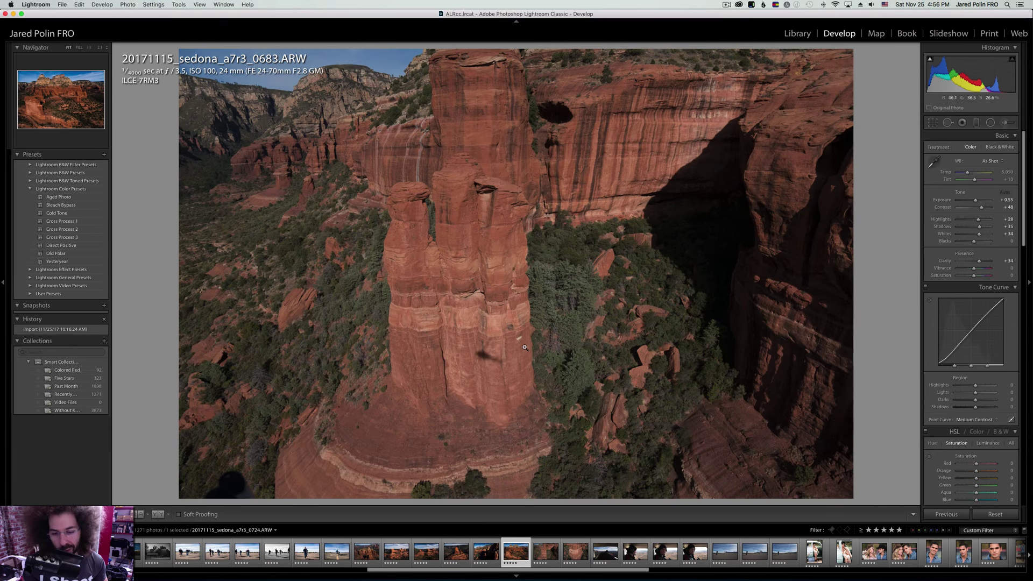
shift+click(563, 558)
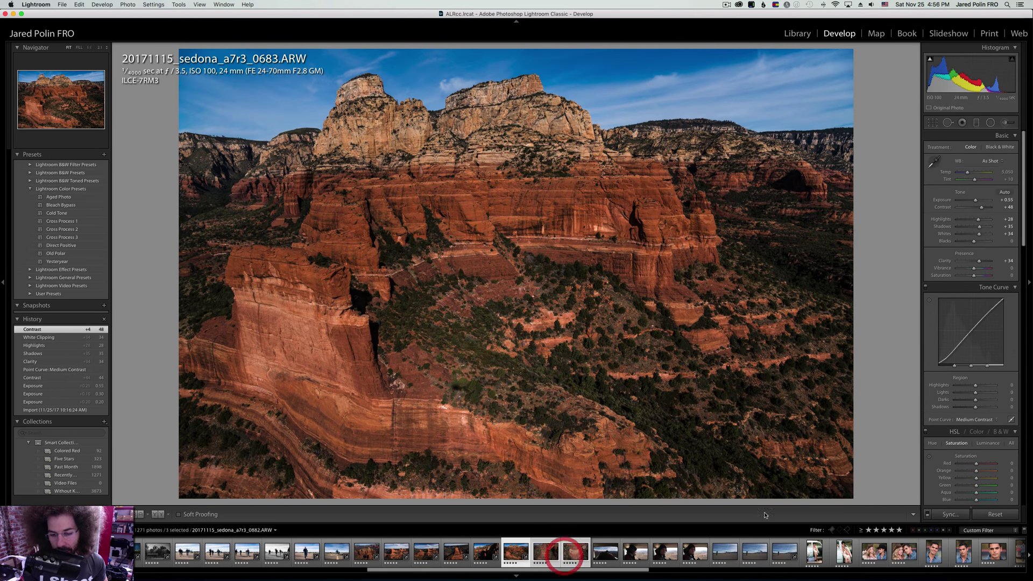
click(950, 514)
key(Return)
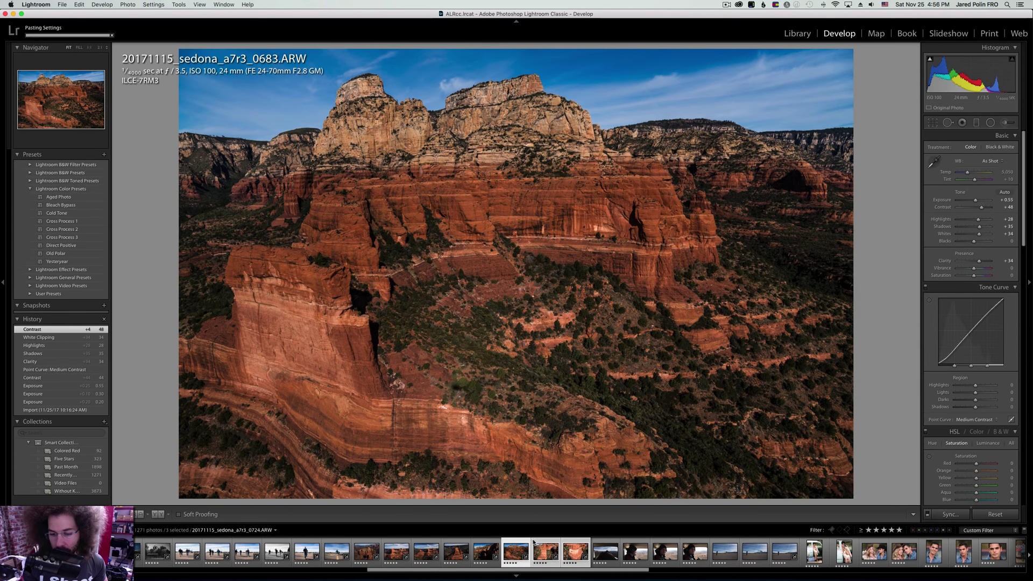
Darken the two synchronized rock tower photos, setting Exposure -0.55 on 0724 and -0.65 on 0755.
click(543, 542)
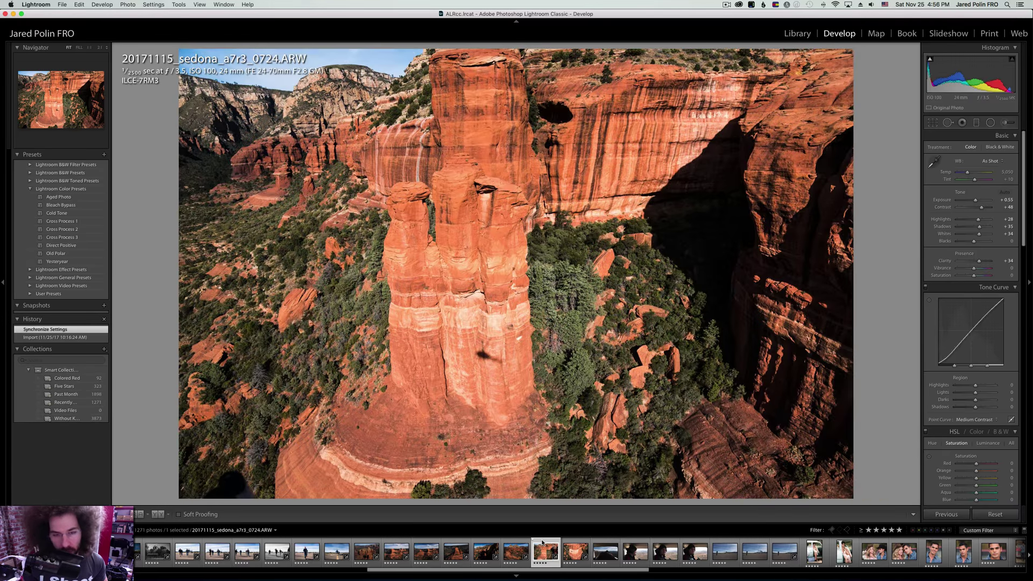
drag(972, 201, 972, 201)
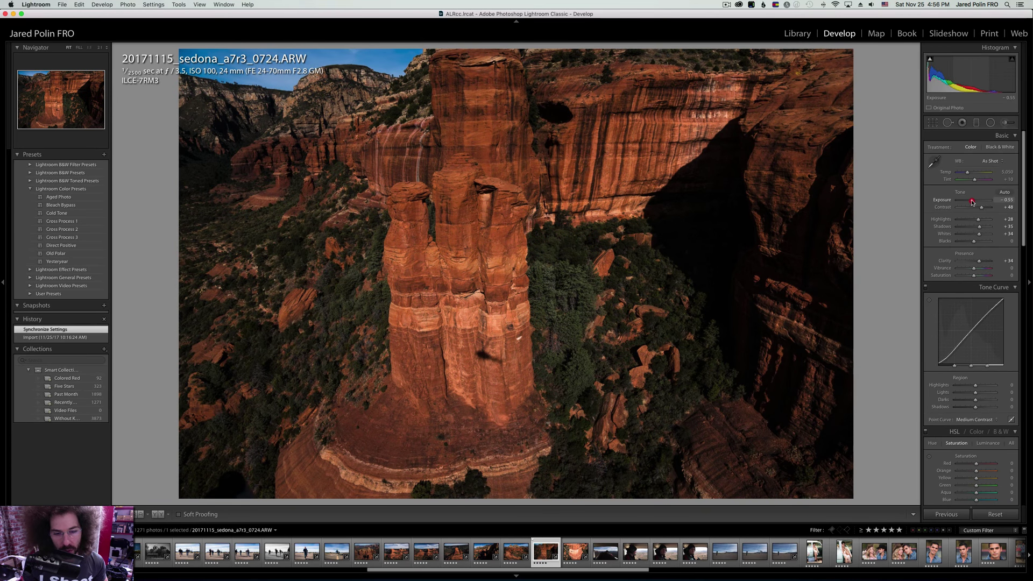
key(Right)
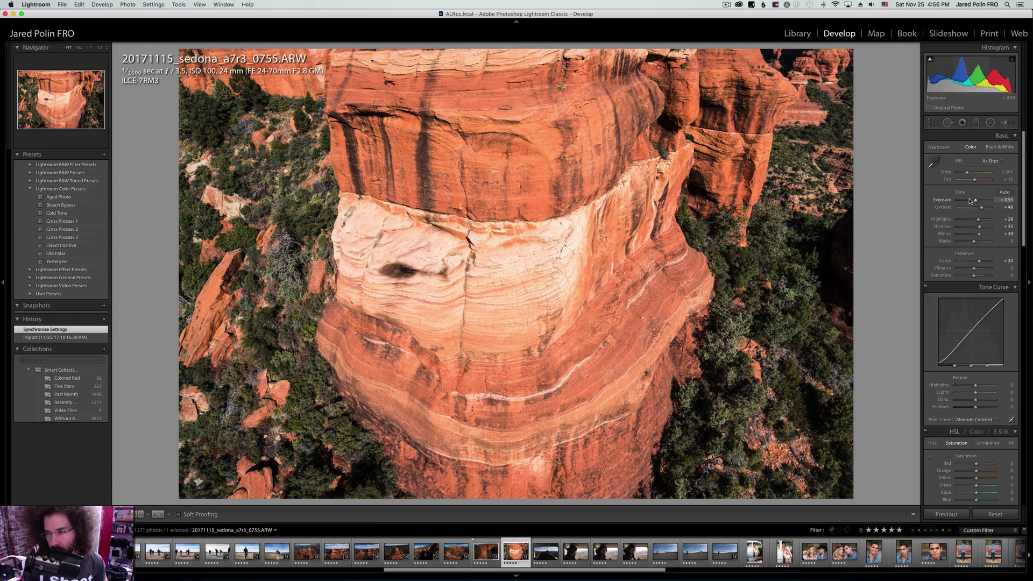
drag(972, 200, 971, 202)
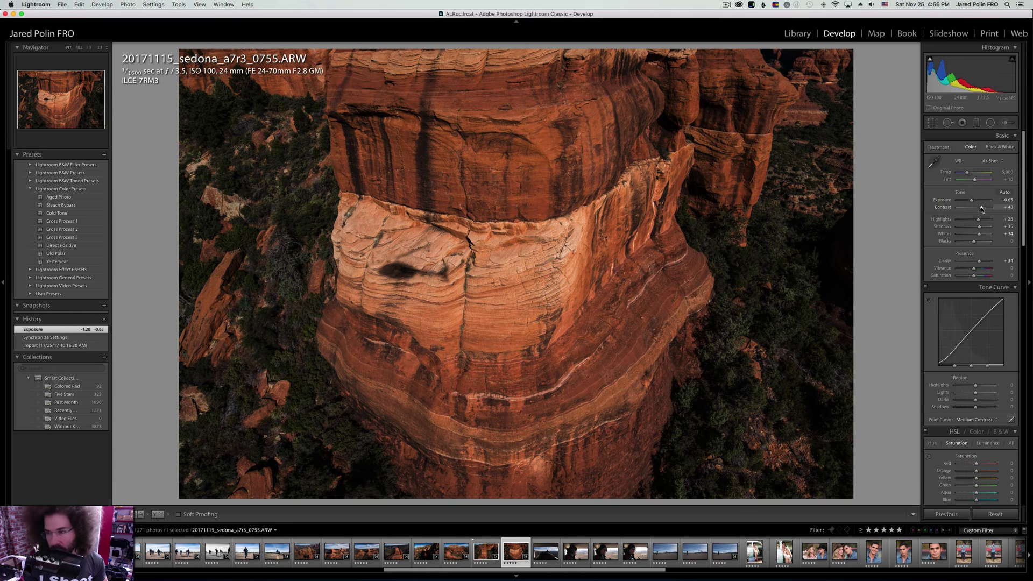
Set helicopter photo 0882 to Highlights -57, Exposure +0.60, Contrast +34, Clarity +38, a Medium Contrast point curve and Temp 5,984.
key(Right)
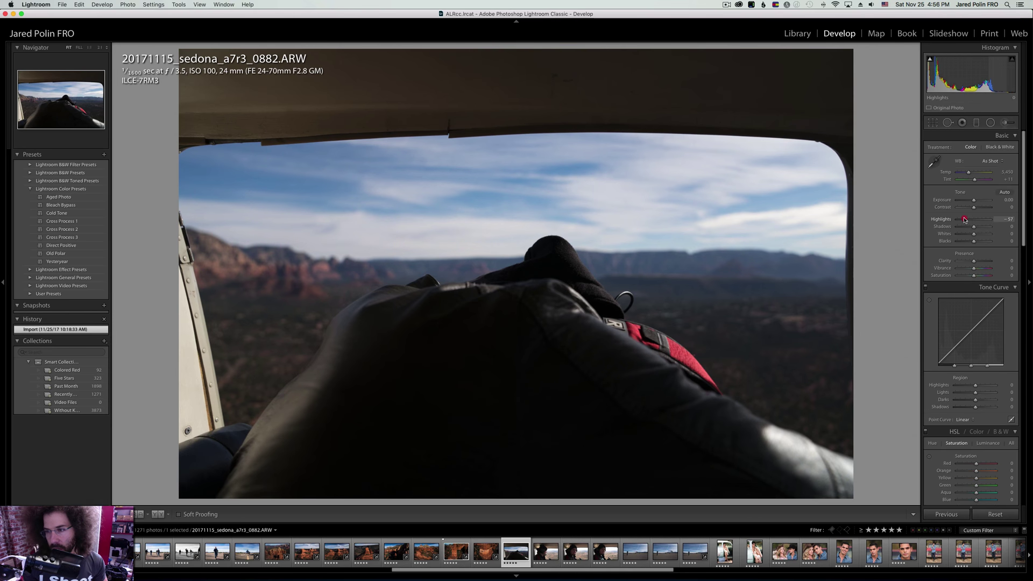
drag(973, 201, 979, 208)
drag(973, 261, 980, 264)
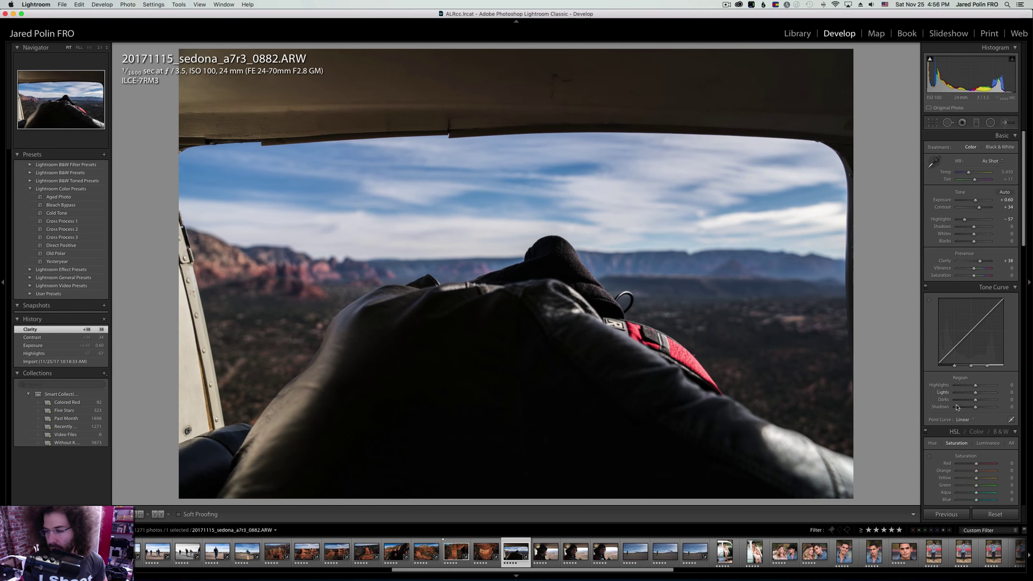
click(963, 420)
click(962, 419)
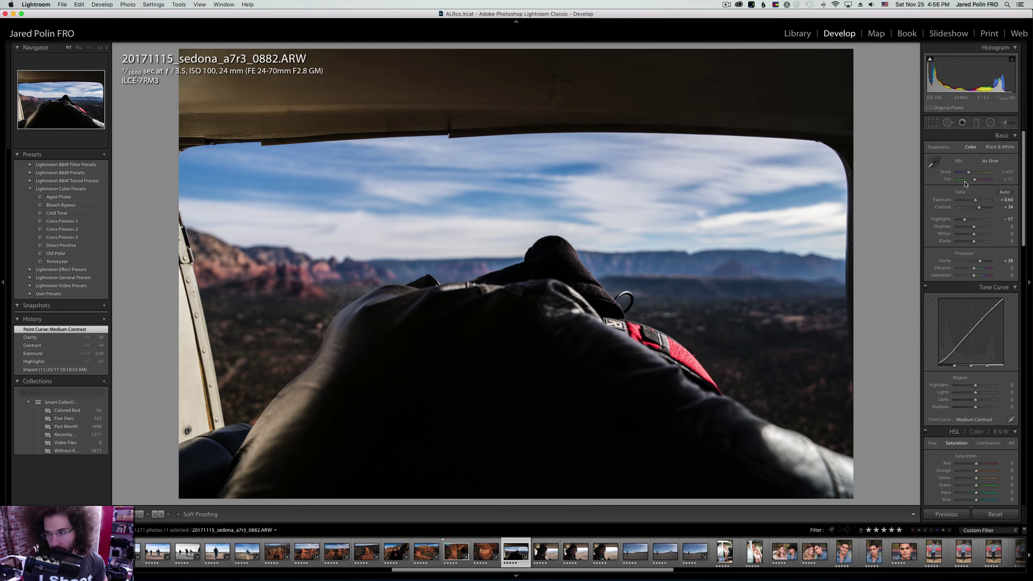
drag(970, 172, 971, 173)
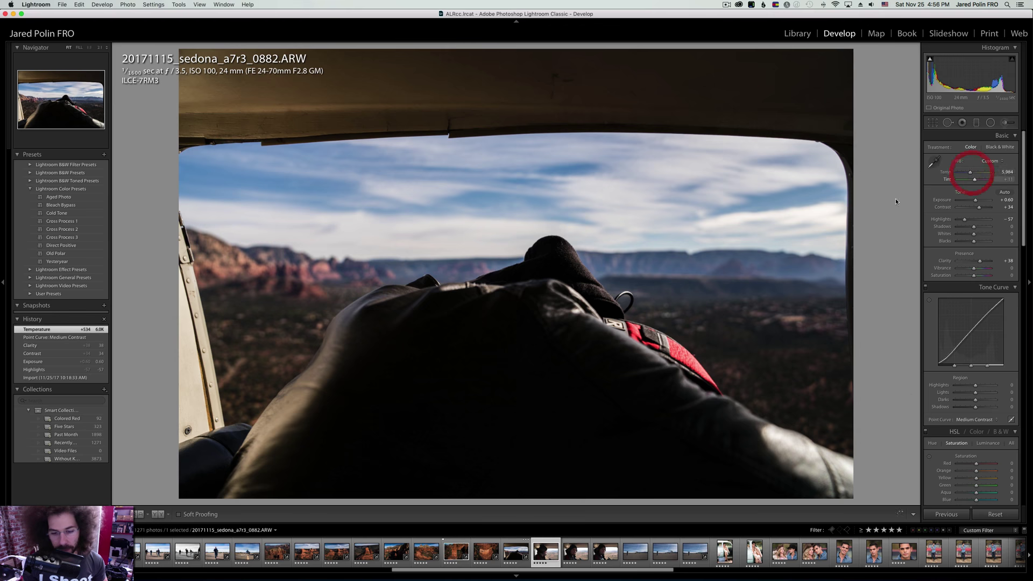
Remove the star rating from the helicopter profile shot 0883.
key(Right)
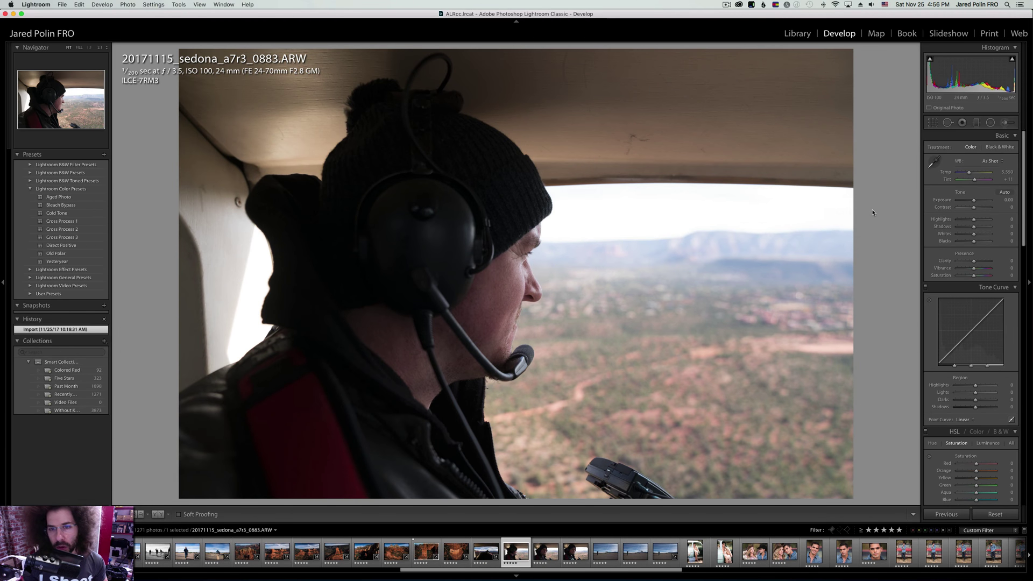
key(0)
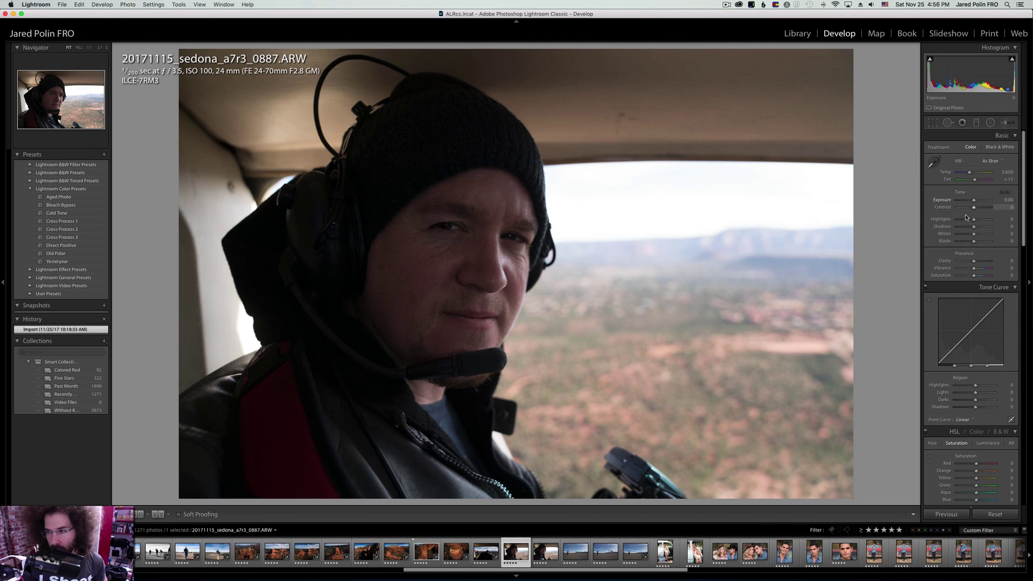
Set helicopter portrait 0887 to Highlights -63, Contrast +29, Clarity +26, Shadows +56 and Exposure +0.40.
mouse_move(966, 217)
mouse_down()
mouse_move(954, 218)
mouse_move(978, 207)
mouse_up()
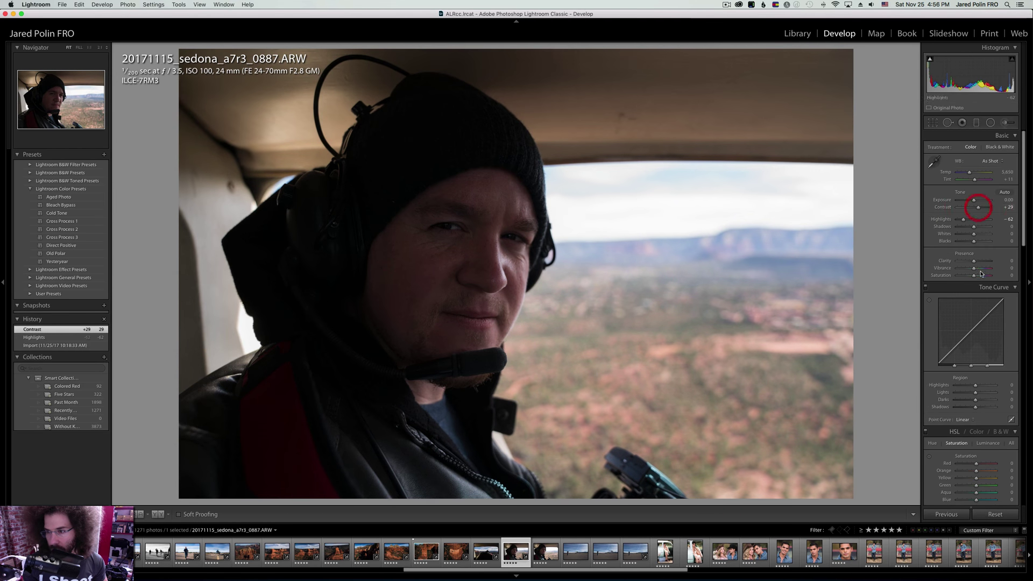
drag(973, 261, 975, 203)
click(962, 219)
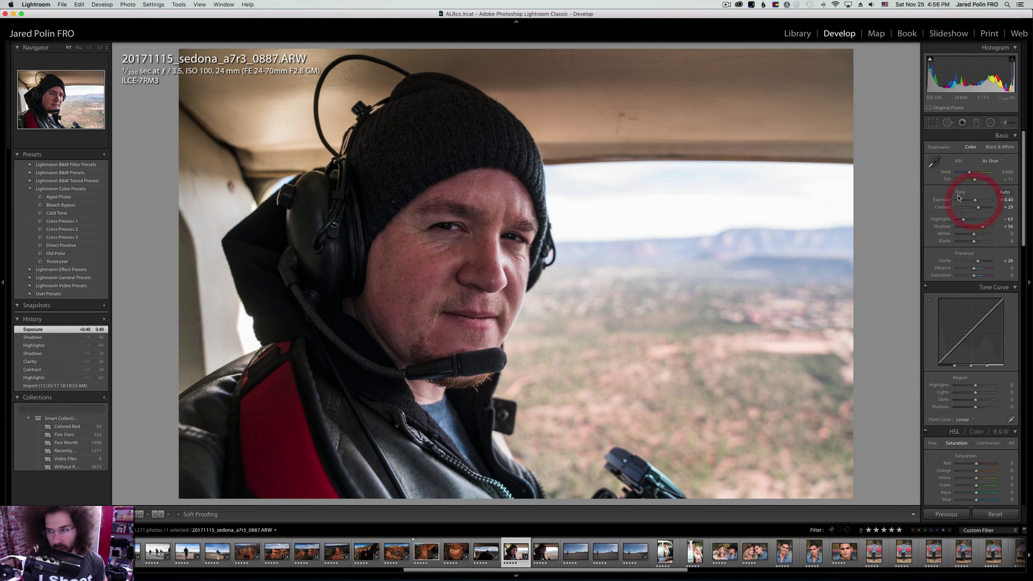
Convert portrait 0887 to black and white after comparing it with color, and set Exposure +0.70, Contrast +54 and Blacks -14.
click(998, 146)
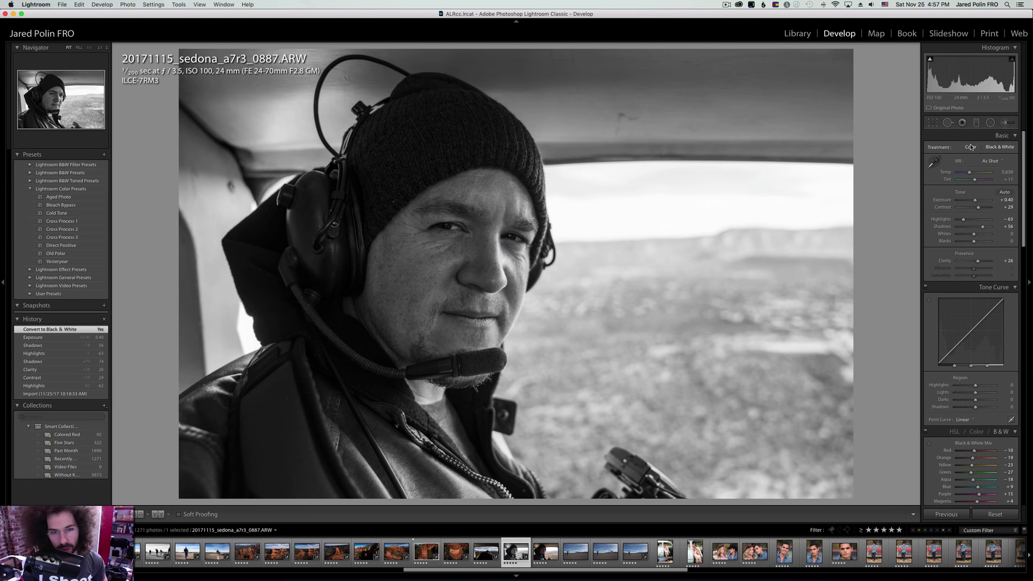
click(971, 147)
click(989, 149)
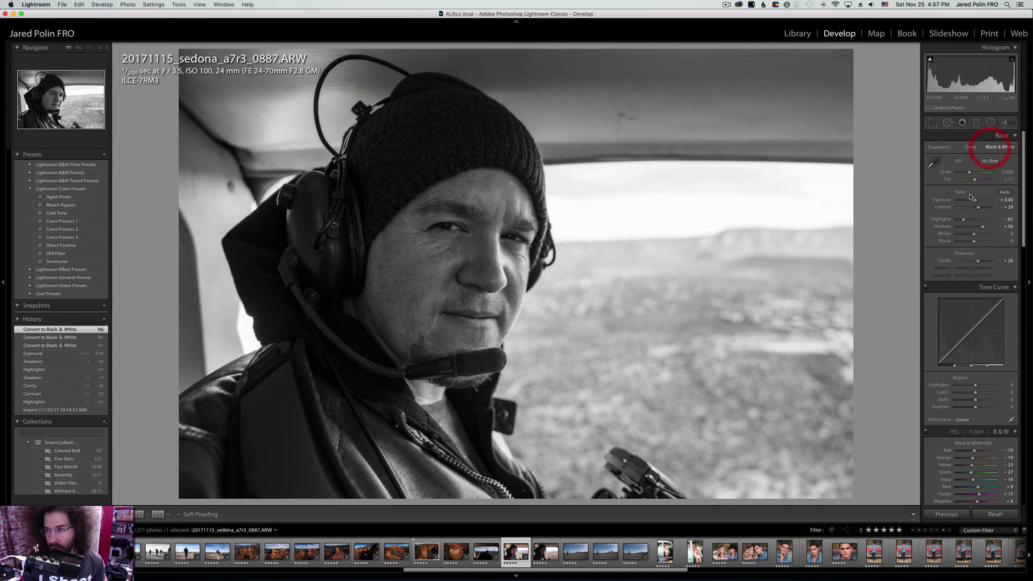
drag(976, 200, 970, 242)
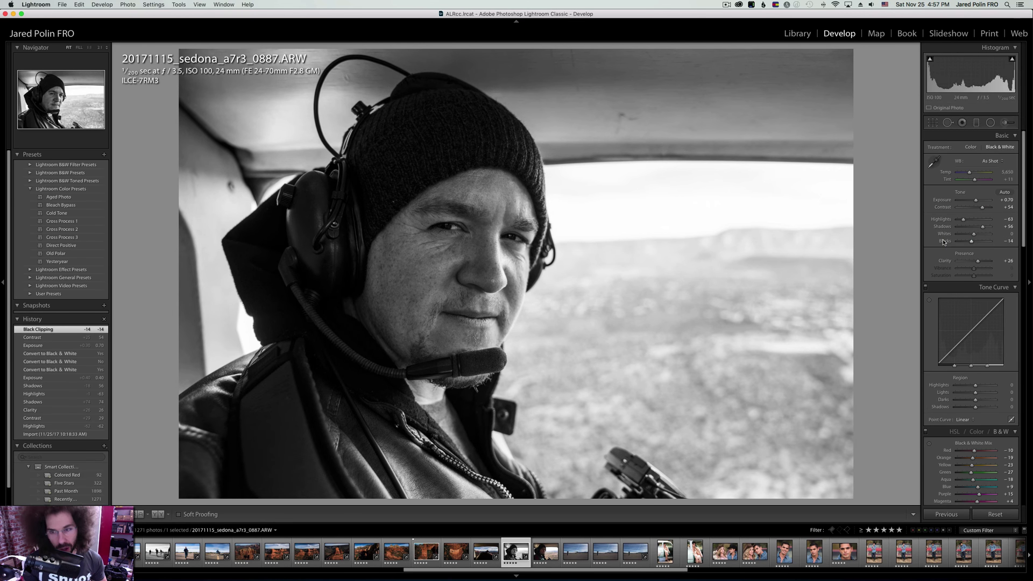
Remove the star rating from helicopter portrait 0888.
key(Right)
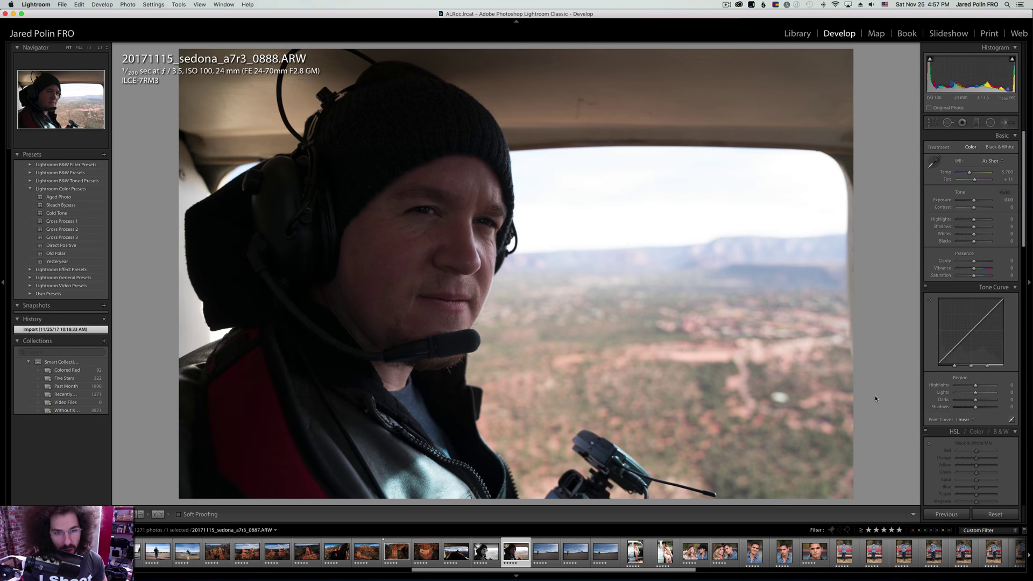
key(0)
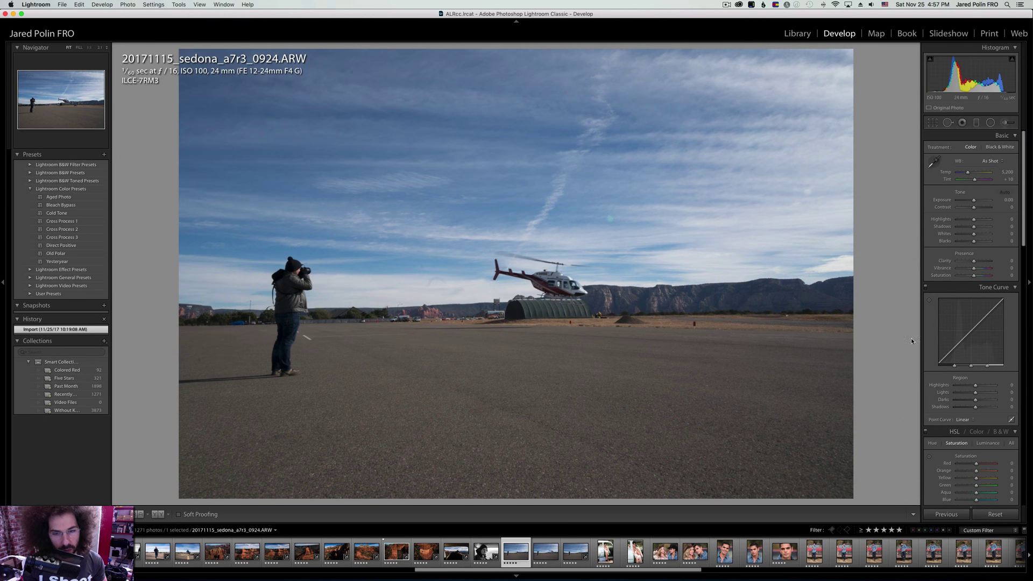
Set airfield helicopter photo 0924 to Exposure +0.35, Contrast +45, Highlights -28, Clarity +19, a Medium Contrast point curve and Temp 5,232.
drag(973, 199, 968, 221)
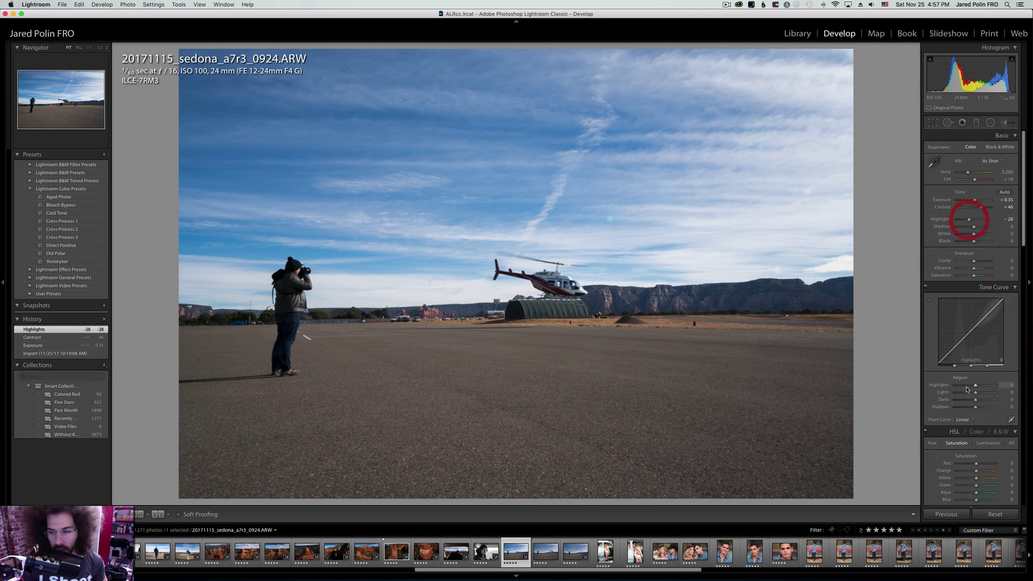
click(973, 420)
click(974, 428)
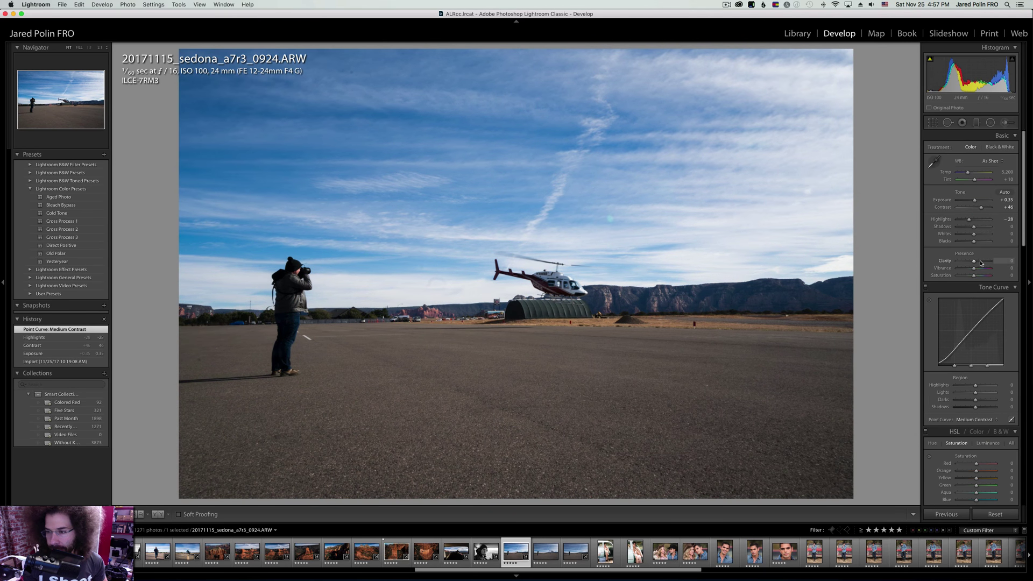
drag(974, 261, 976, 261)
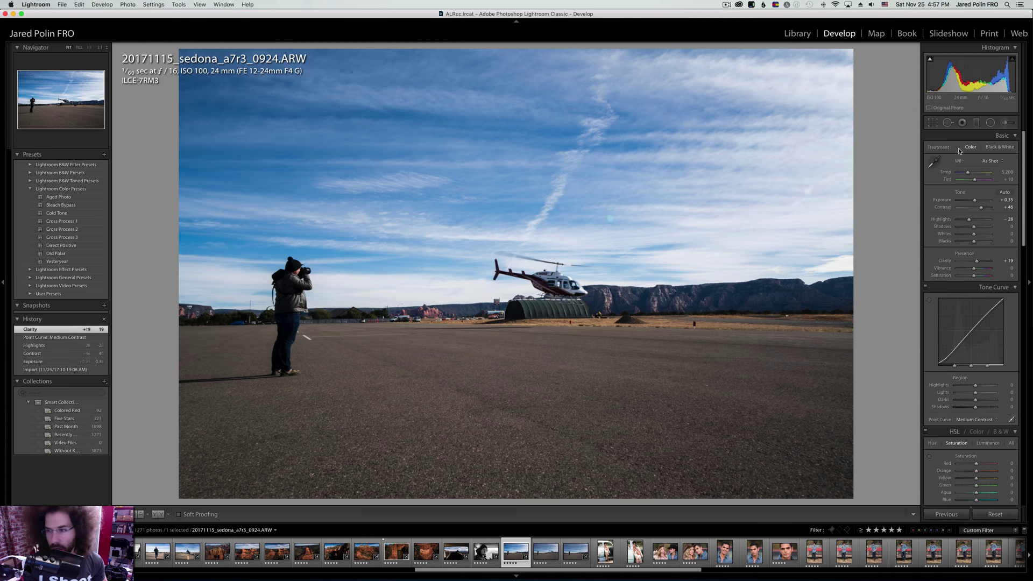
drag(968, 172, 968, 172)
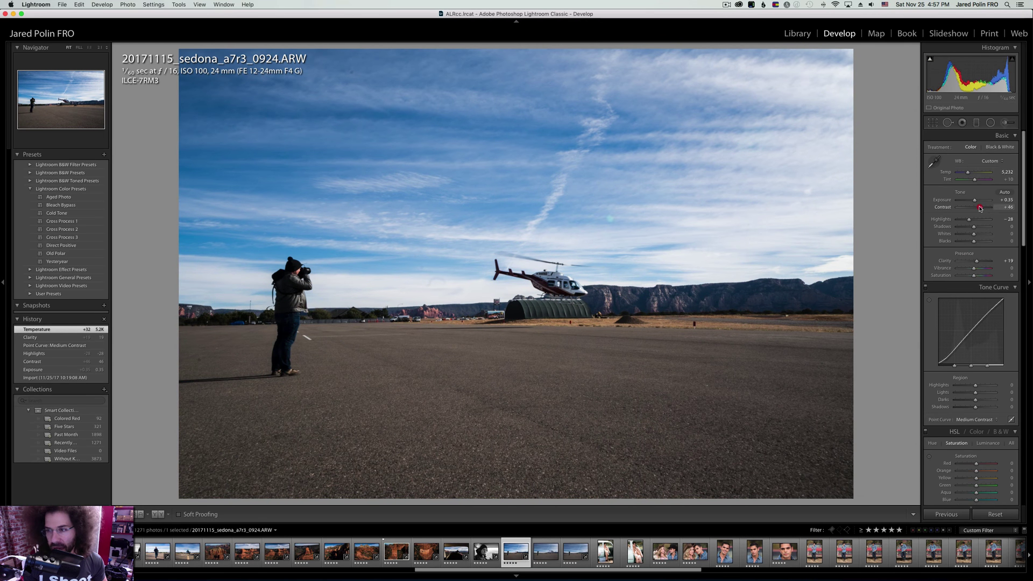
click(979, 208)
Synchronize the settings of photo 0924 to airfield photos 0925 and 0927, and review both.
drag(272, 267, 344, 236)
key(Right)
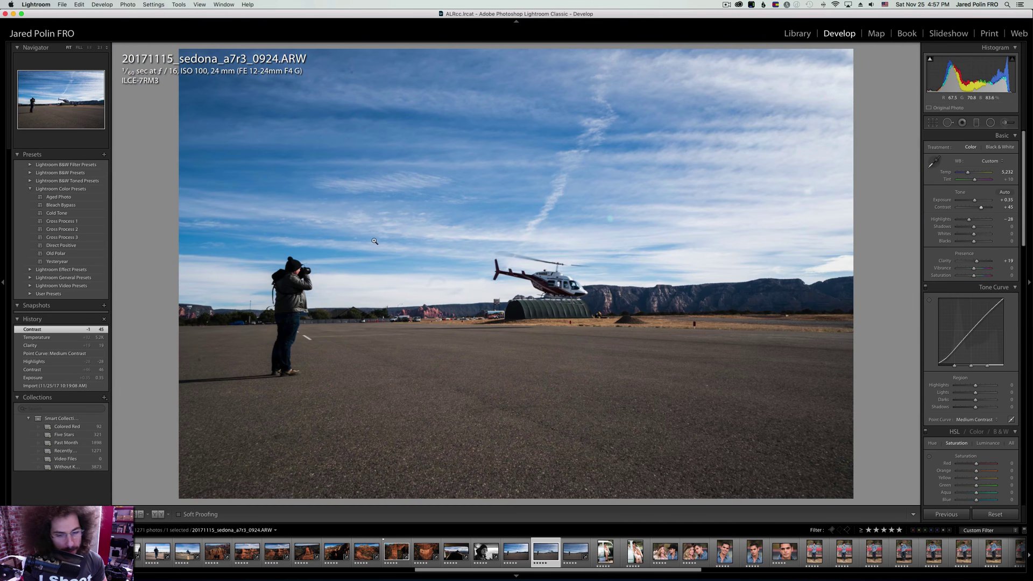
key(Left)
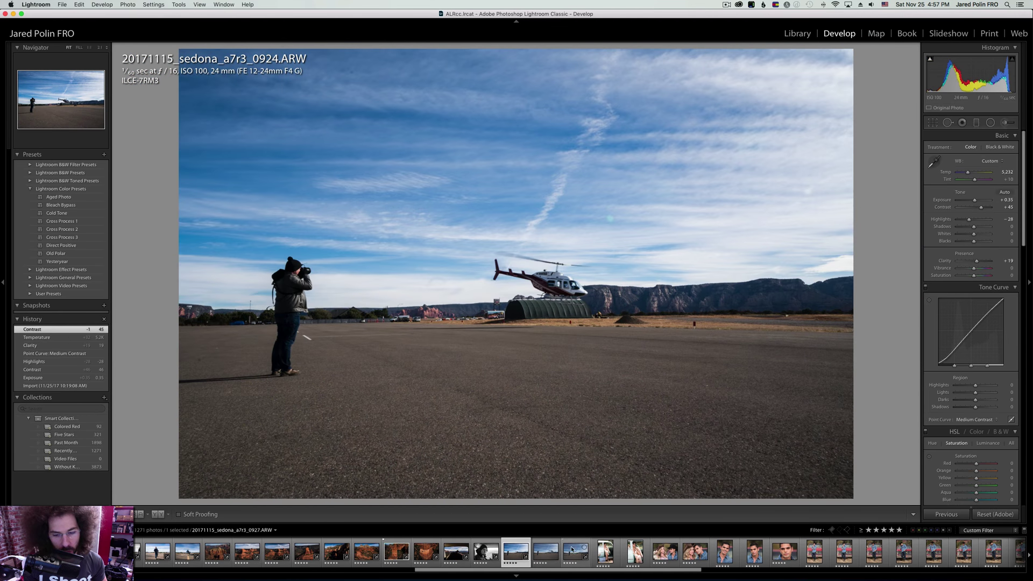
shift+click(575, 552)
click(949, 514)
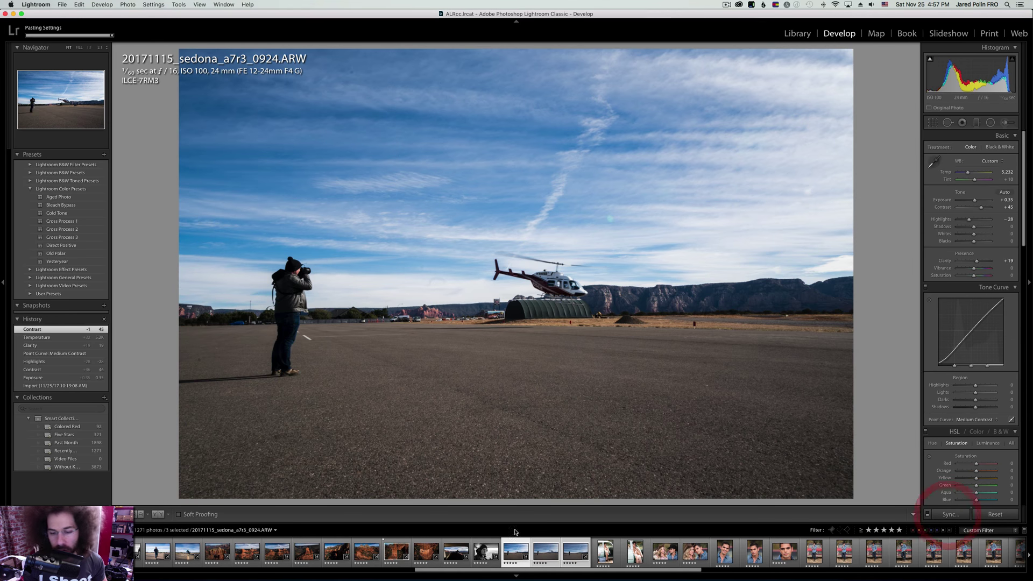
click(545, 540)
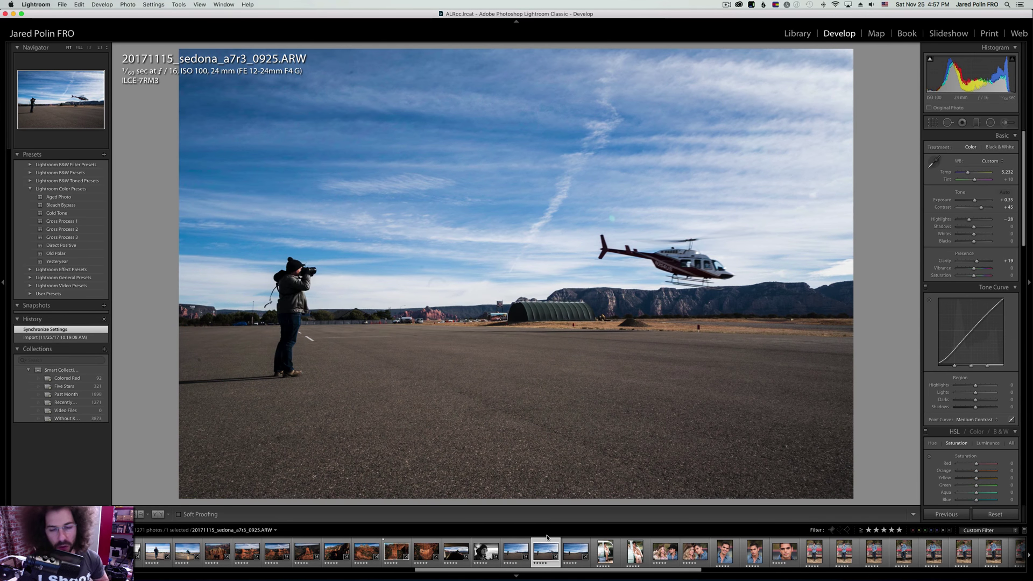
drag(403, 275, 425, 274)
key(Right)
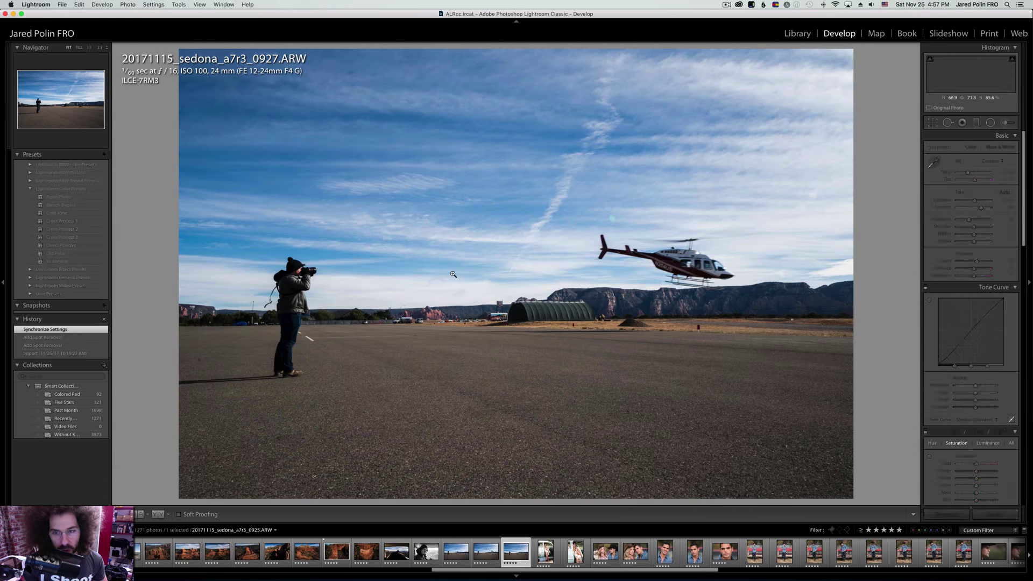
Convert airfield photo 0927 to black and white after comparing it with color.
drag(336, 267, 397, 253)
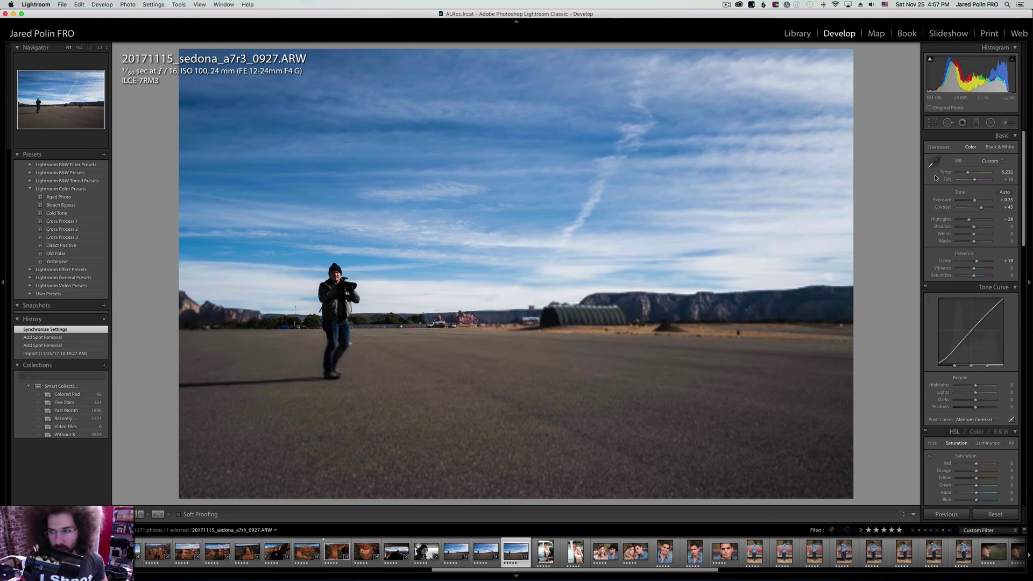
click(992, 147)
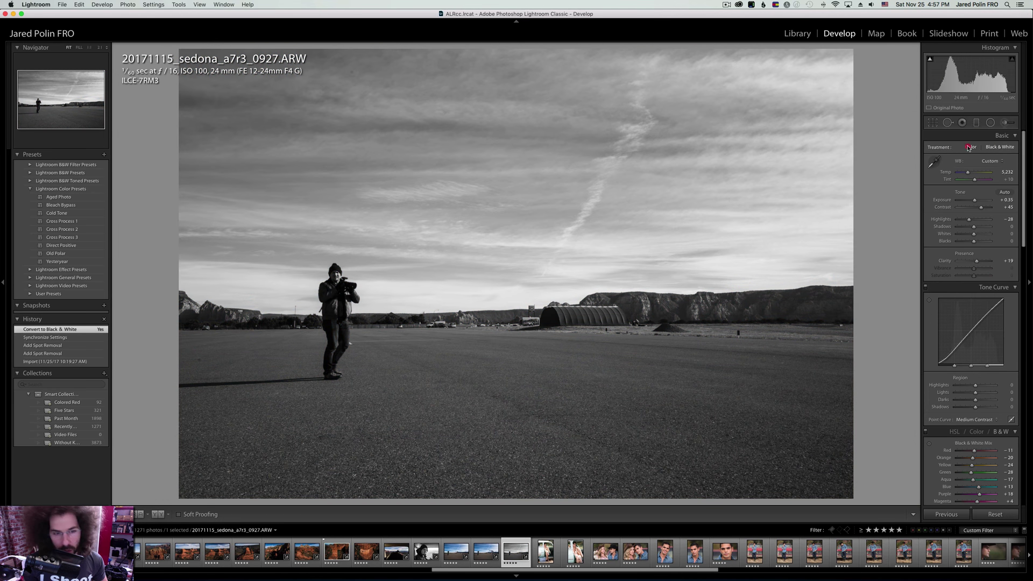
click(968, 147)
click(992, 147)
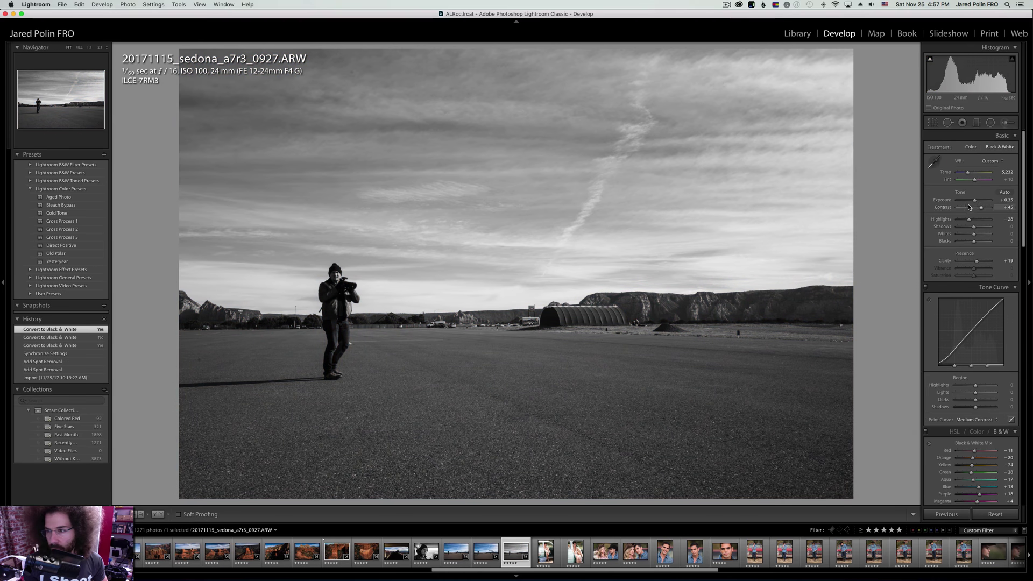
Set black-and-white photo 0927 to Exposure +0.55, Contrast +52 and Shadows +55, and check the photographer's sharpness up close.
drag(974, 200, 978, 202)
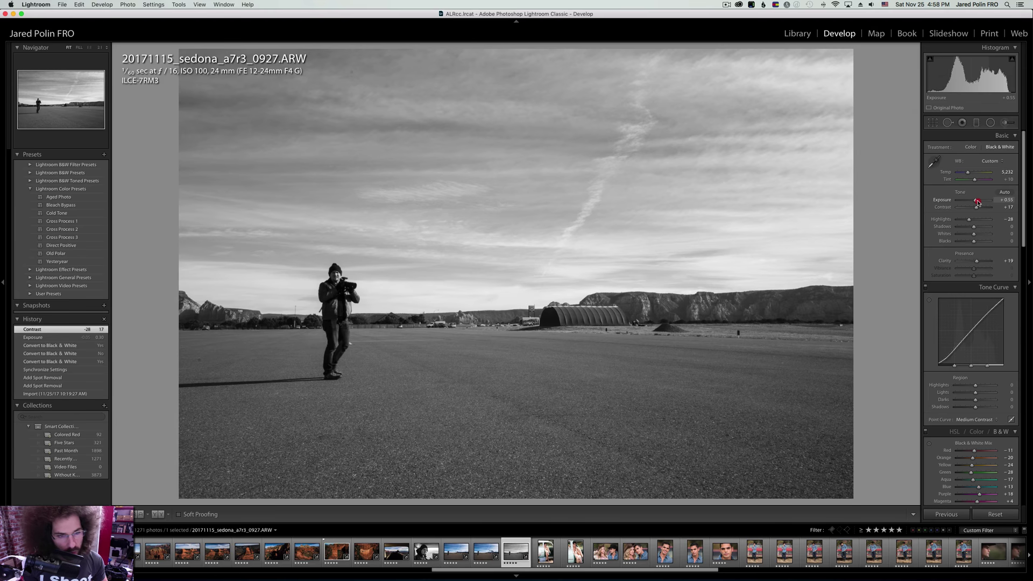
click(982, 228)
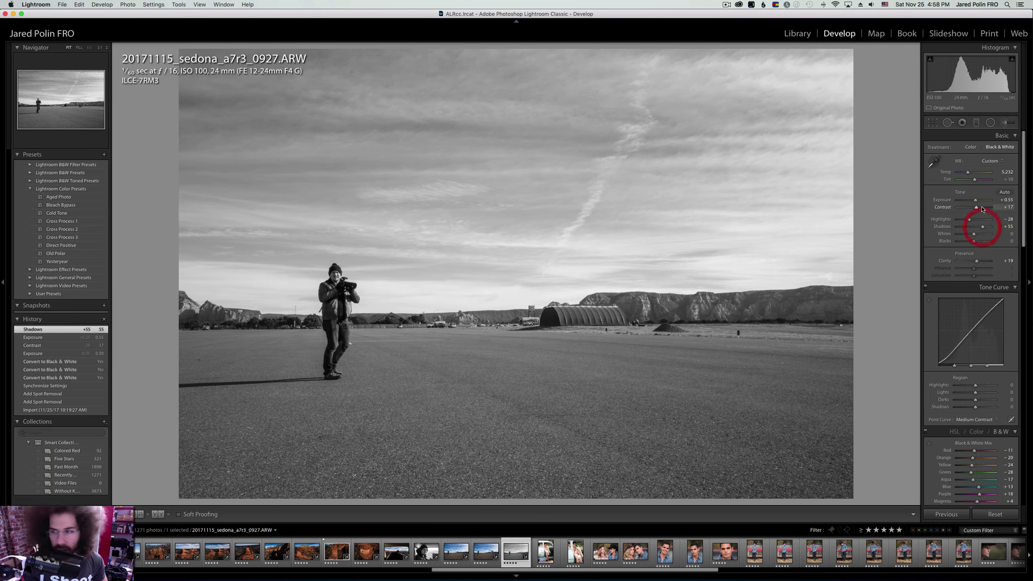
click(981, 208)
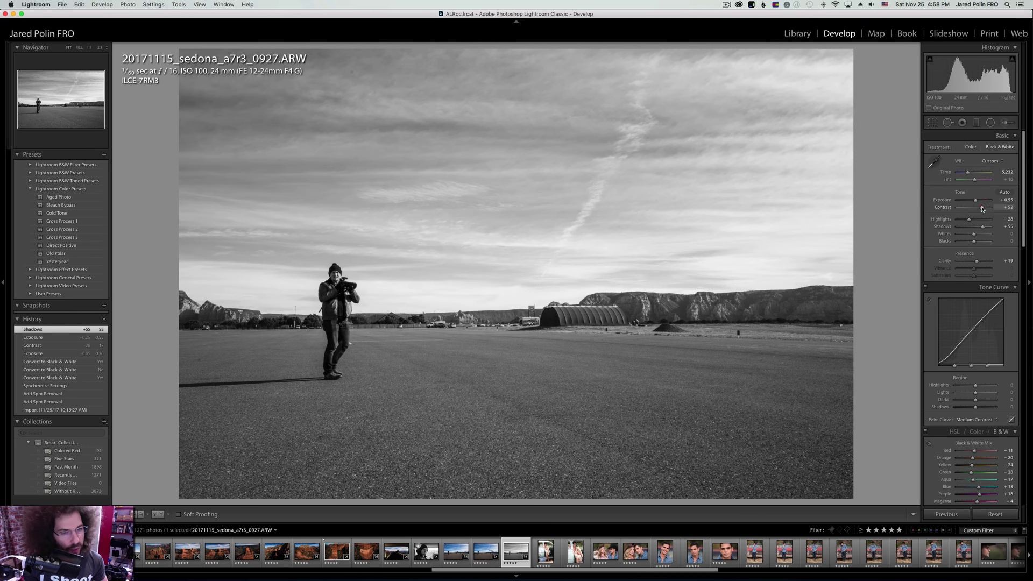
click(970, 146)
click(998, 147)
click(337, 276)
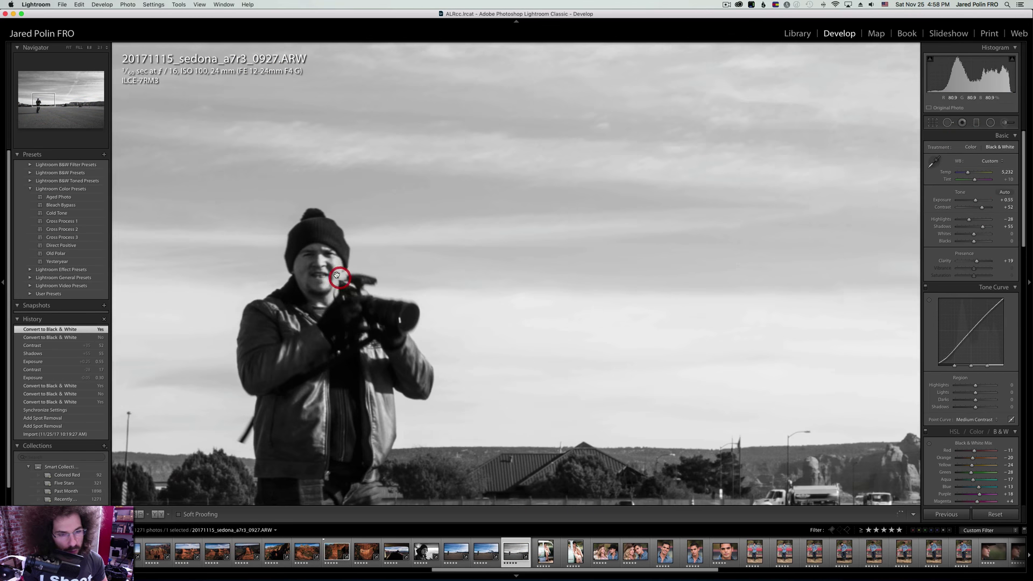
click(288, 197)
Set vintage car portrait 0947 to Contrast +44, a Medium Contrast point curve, Highlights -51, Clarity -1 and Temp 5,019, and check the face up close.
key(Right)
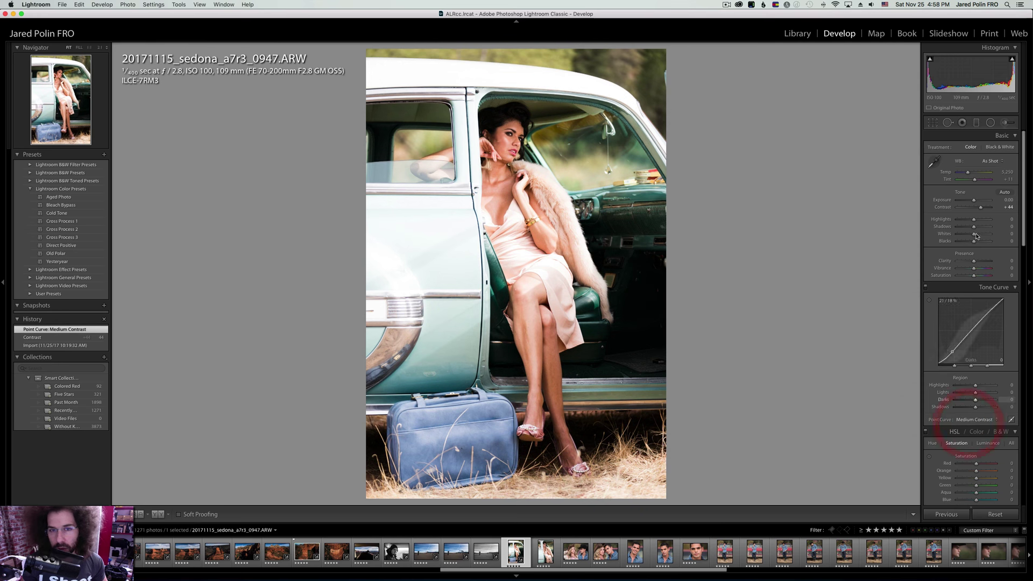
click(978, 262)
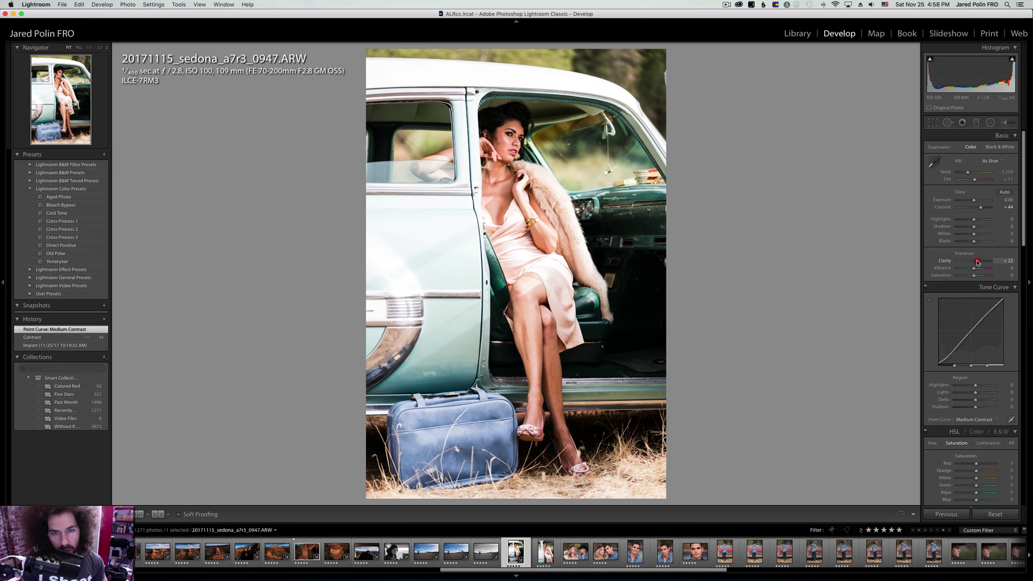
click(964, 220)
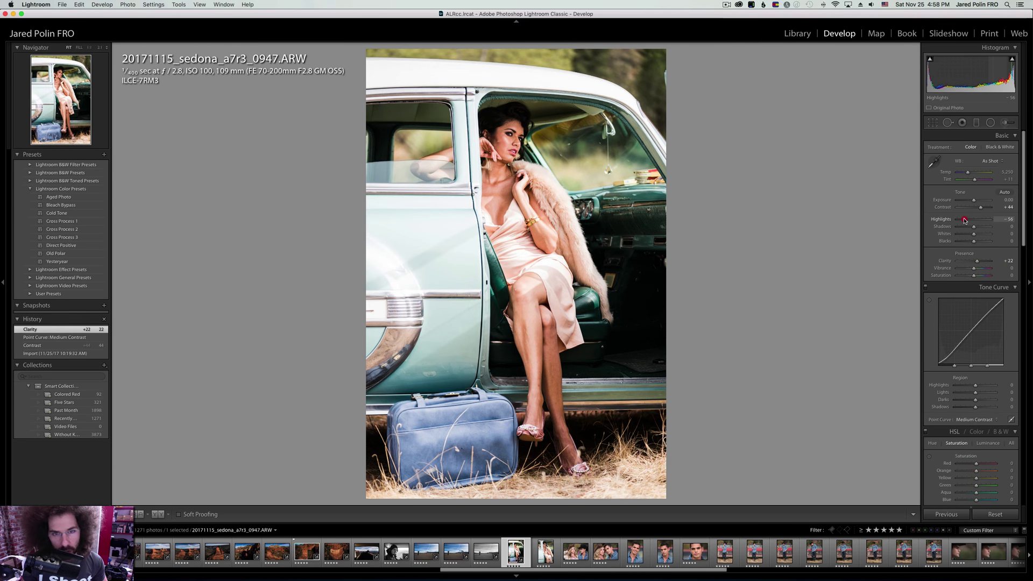
drag(964, 220, 966, 220)
click(964, 262)
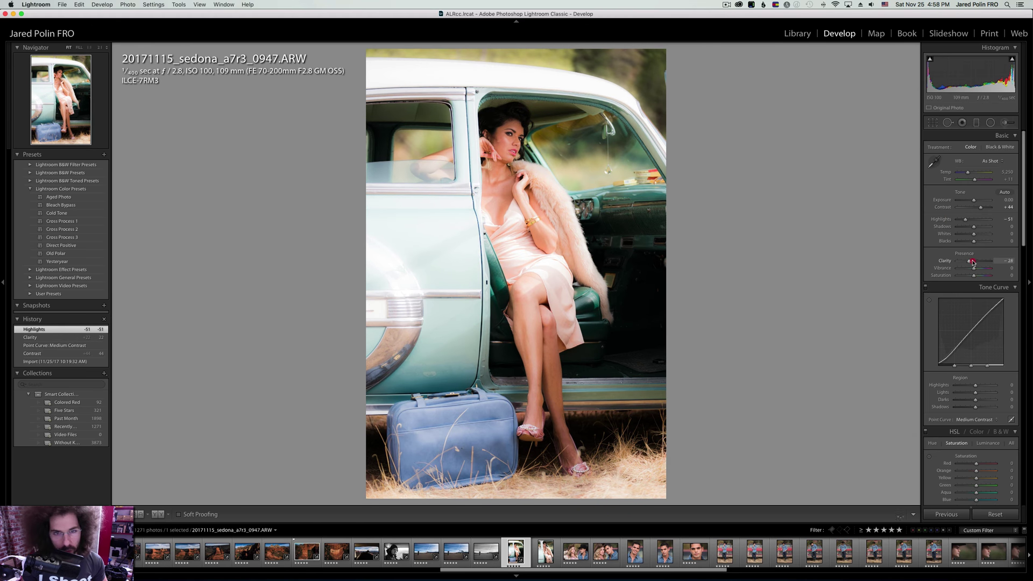
drag(972, 263, 903, 259)
key(super+z)
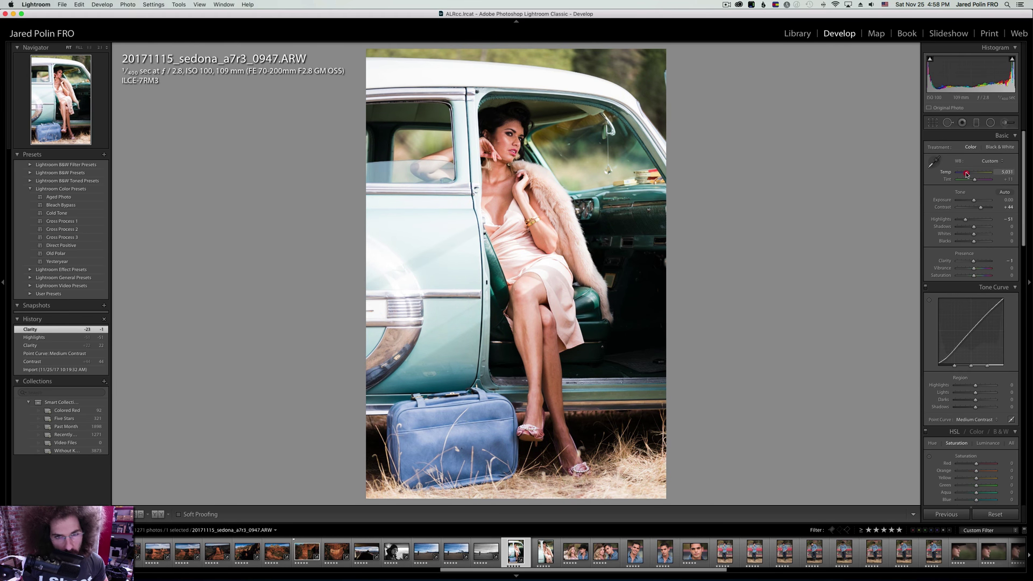
drag(966, 174, 974, 182)
key(super+z)
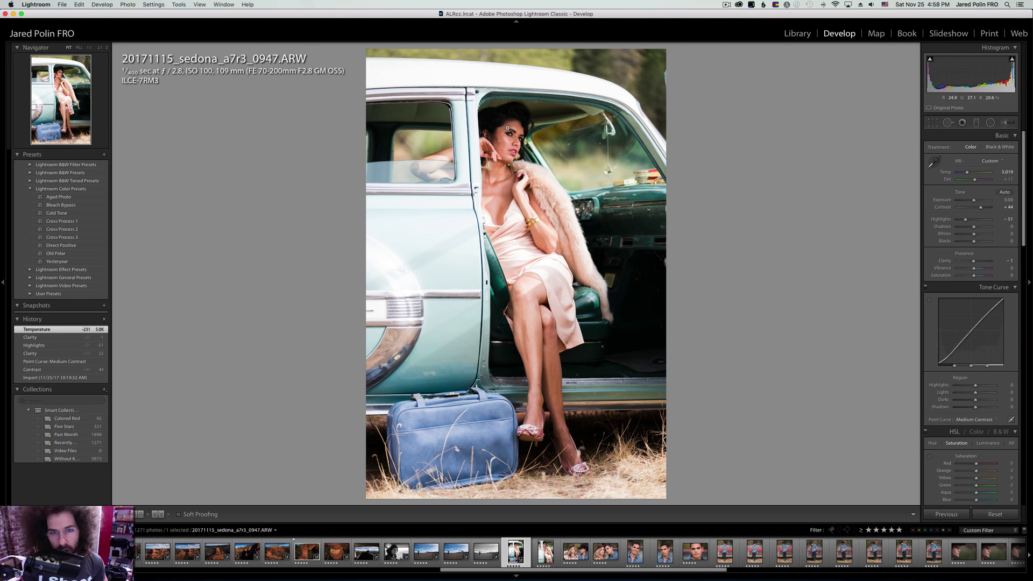
click(508, 128)
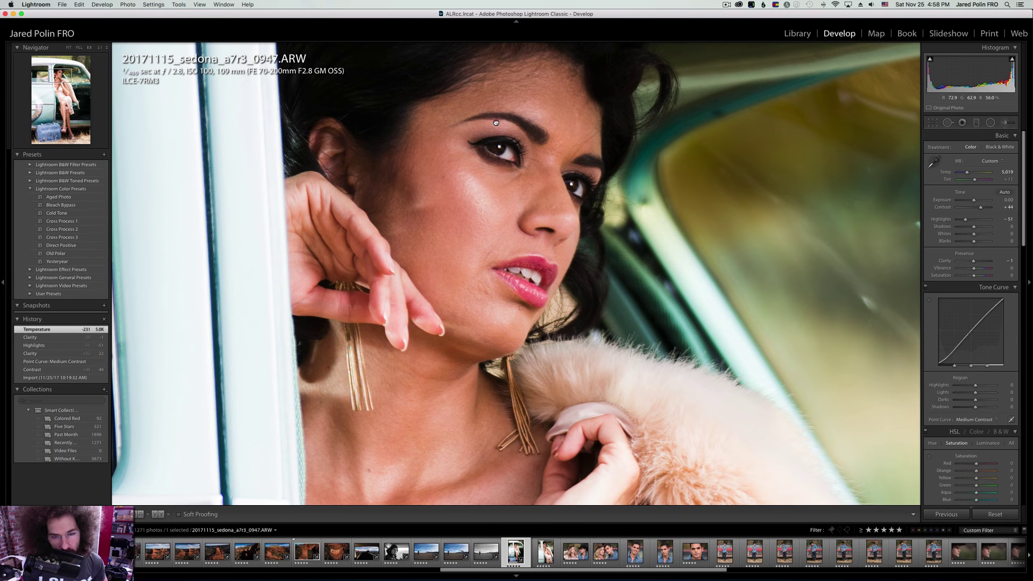
click(496, 123)
Synchronize the settings of car portrait 0947 to the closer portrait 0950.
super+click(537, 562)
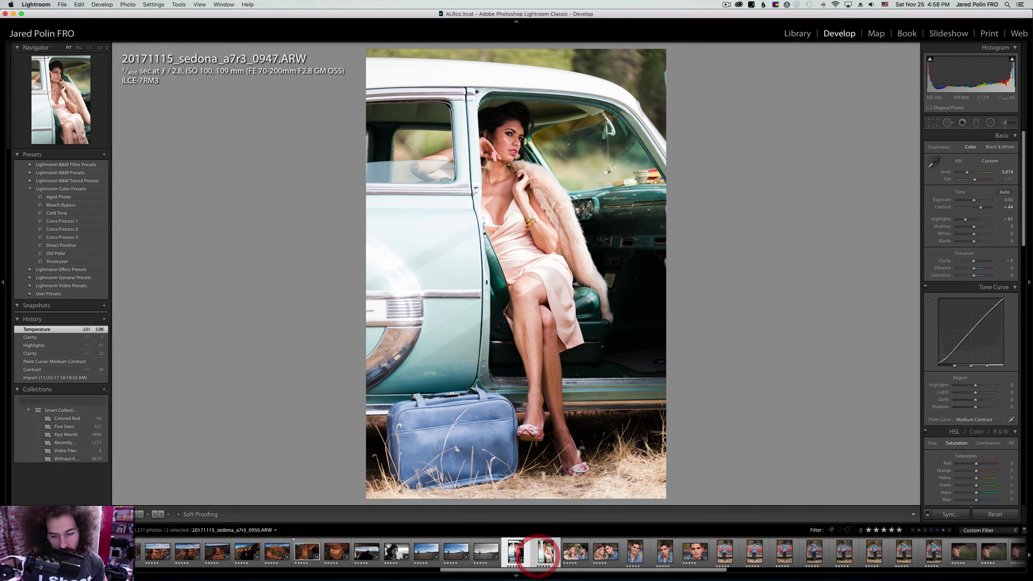
click(949, 514)
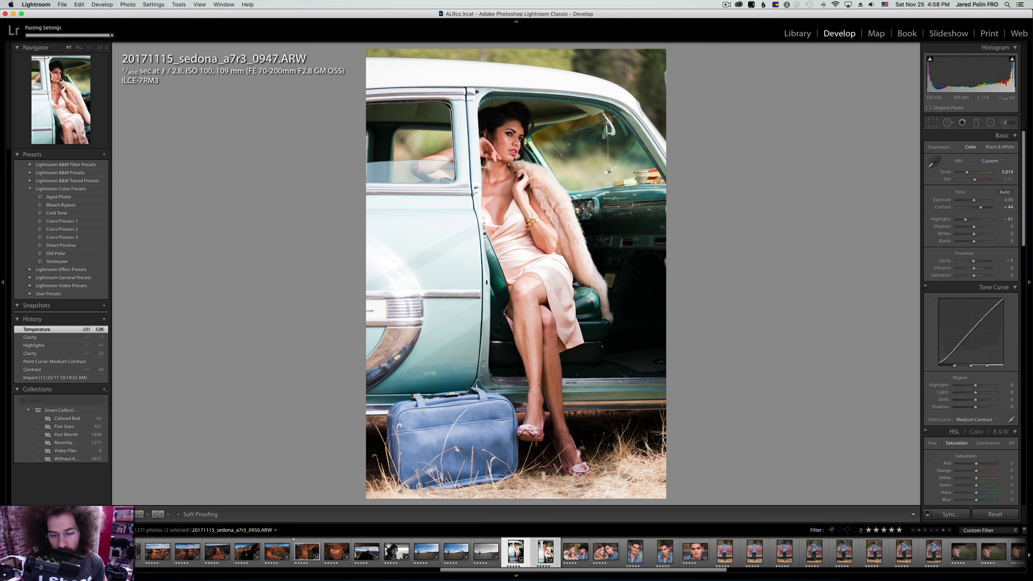
click(549, 550)
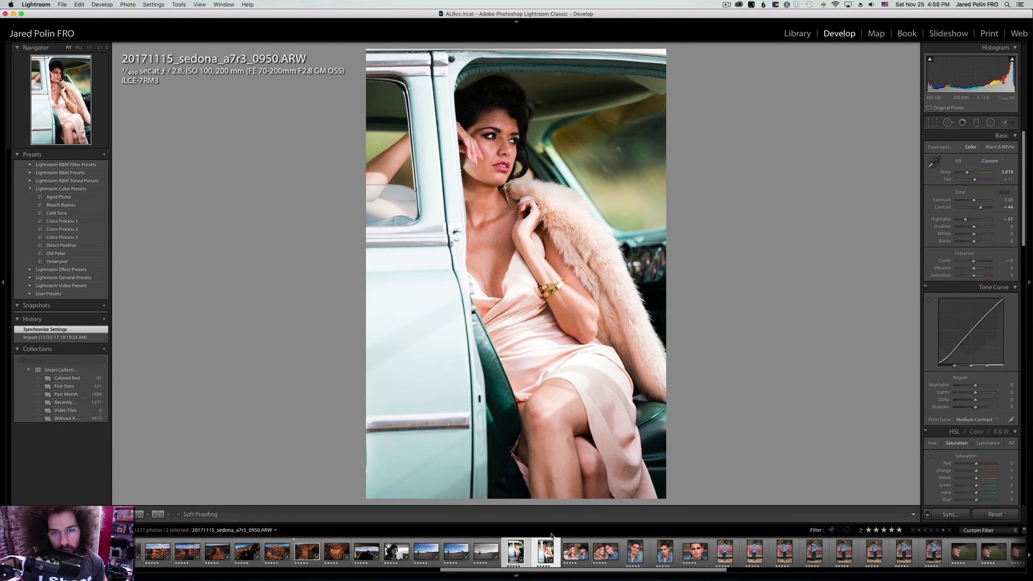
Try black and white on car portrait 0950, restore its color treatment, and inspect the face up close.
click(999, 148)
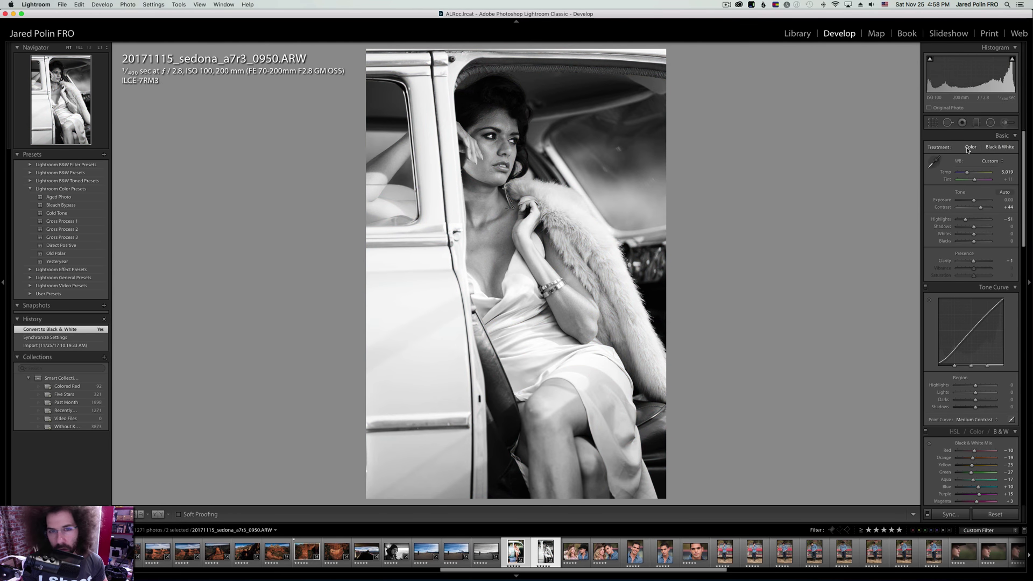
click(1010, 149)
click(1009, 149)
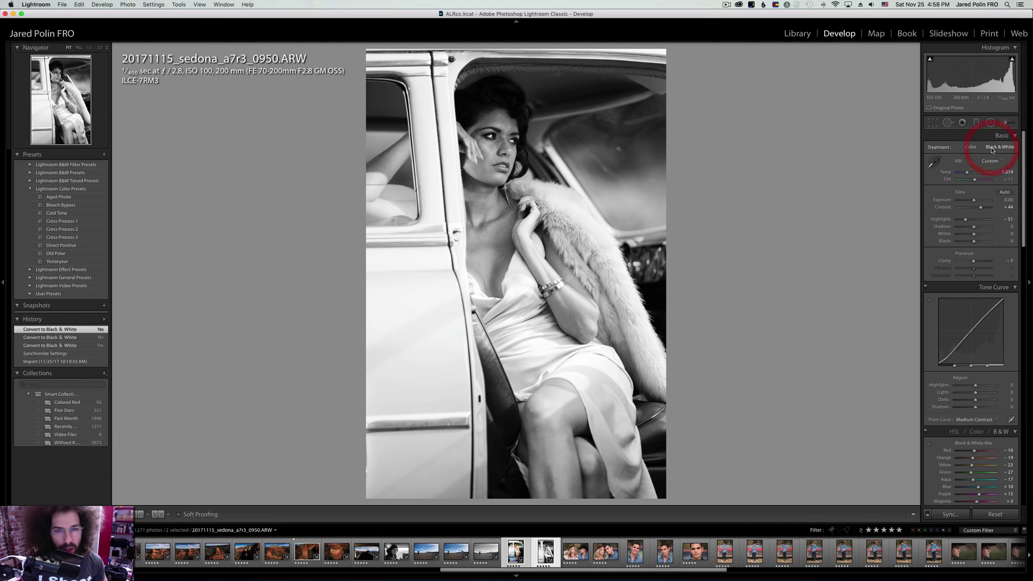
click(972, 147)
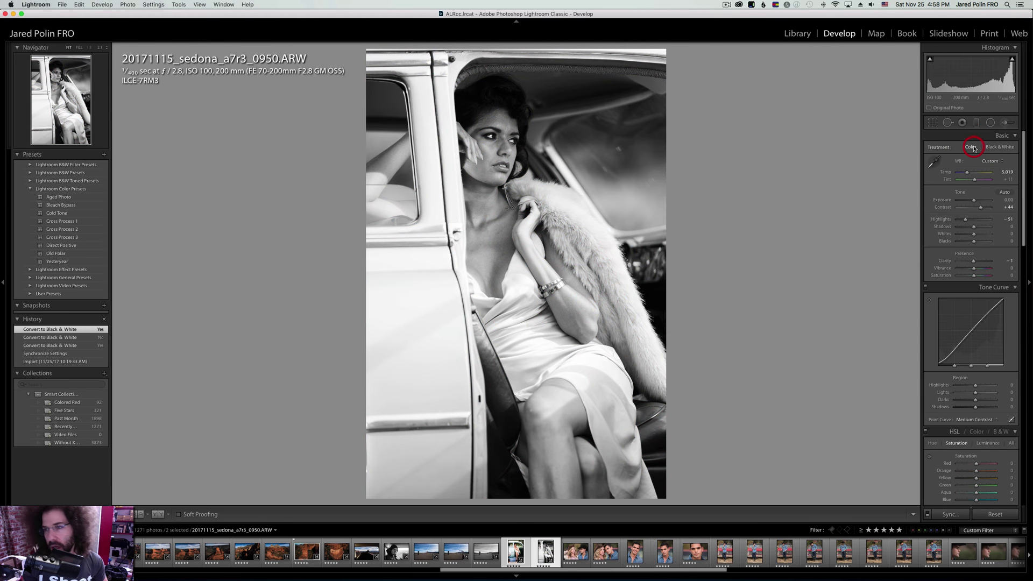
click(485, 131)
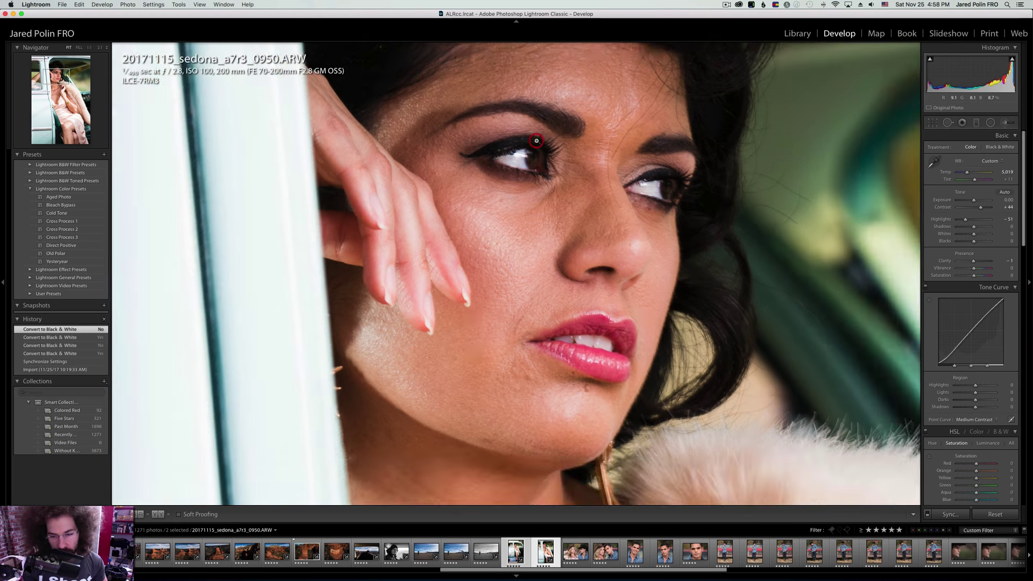
key(Left)
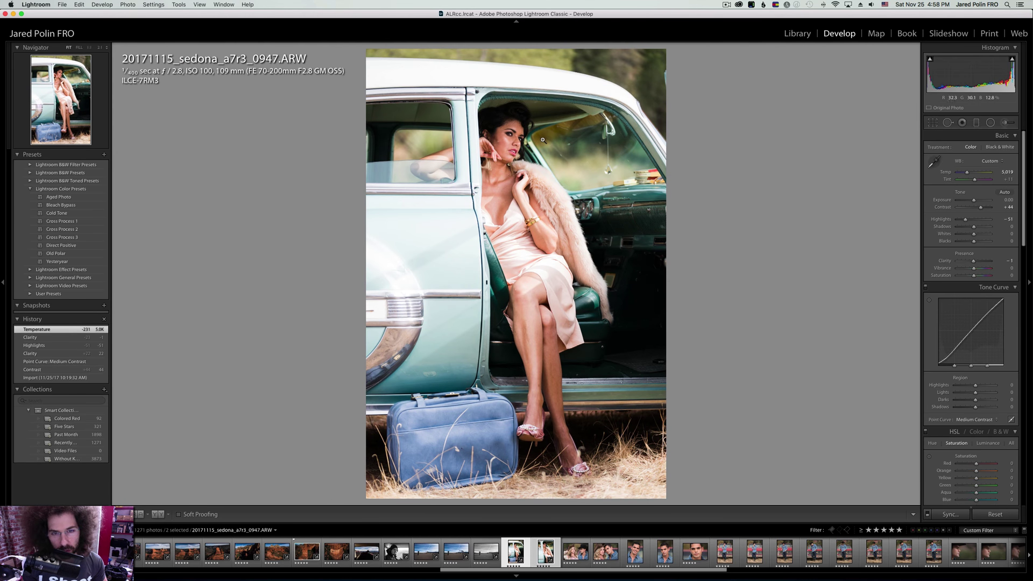
Remove the star rating from cowboy-hat couple photo 0979.
click(575, 552)
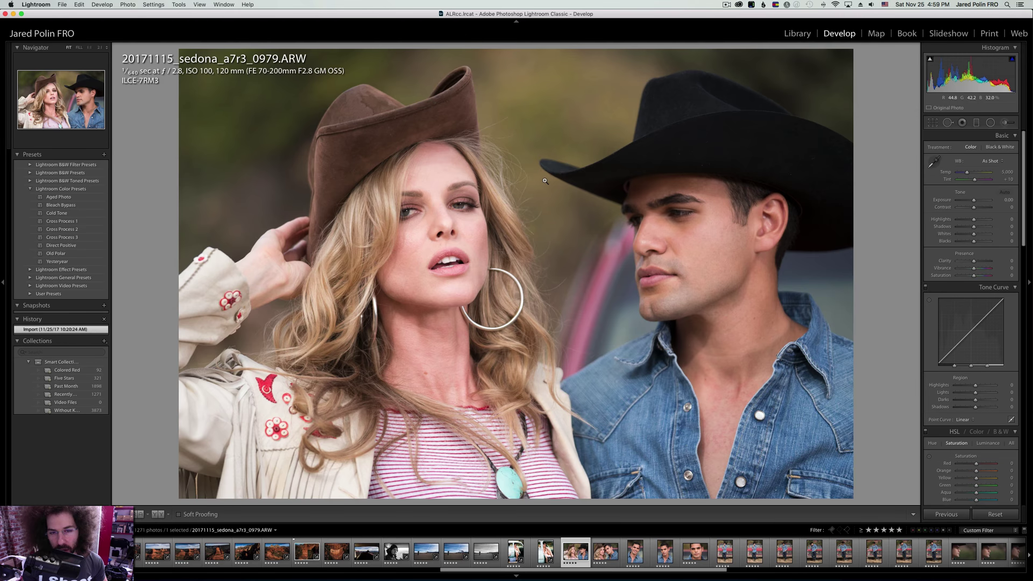
key(0)
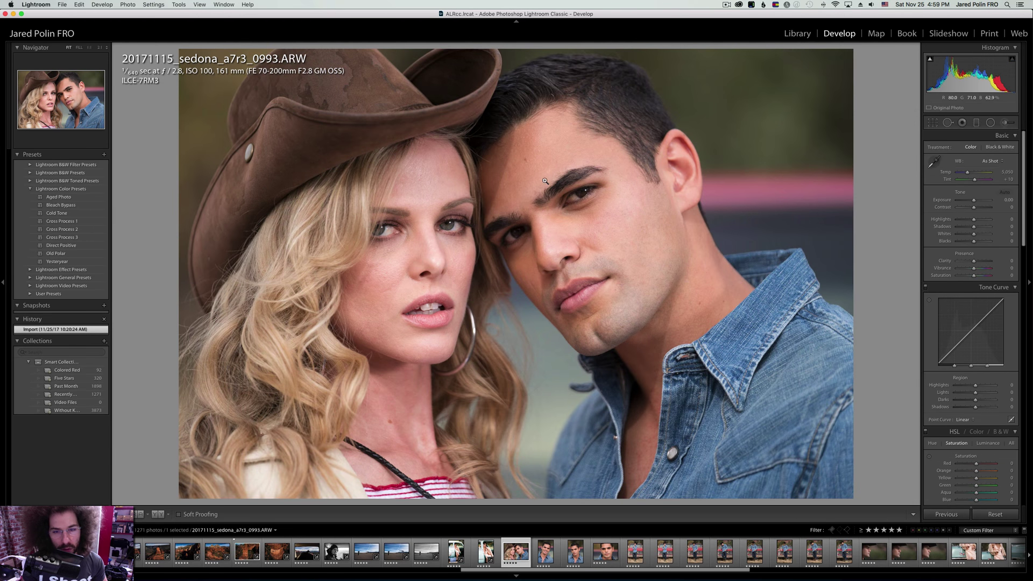
Check both faces in couple photo 0993 up close and set Contrast +32, a Medium Contrast point curve, Clarity +20, Shadows +28 and Highlights -34.
click(453, 229)
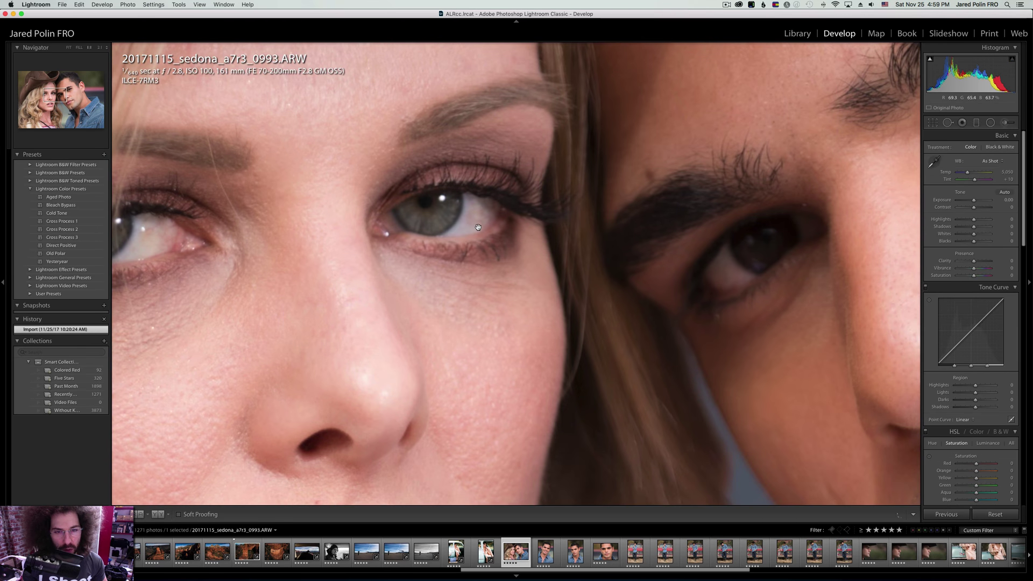
drag(290, 222, 265, 201)
drag(590, 212, 502, 317)
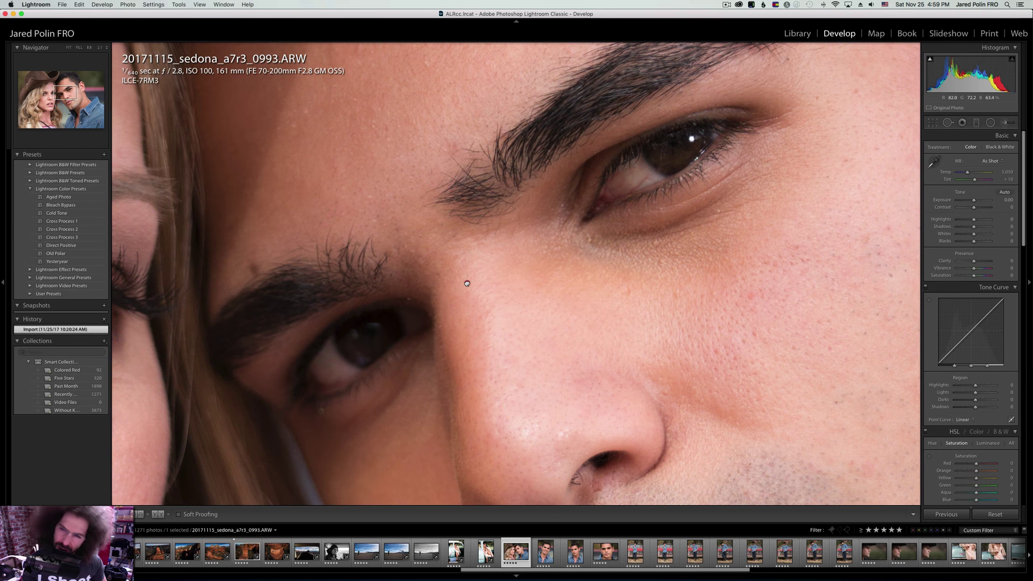
click(466, 281)
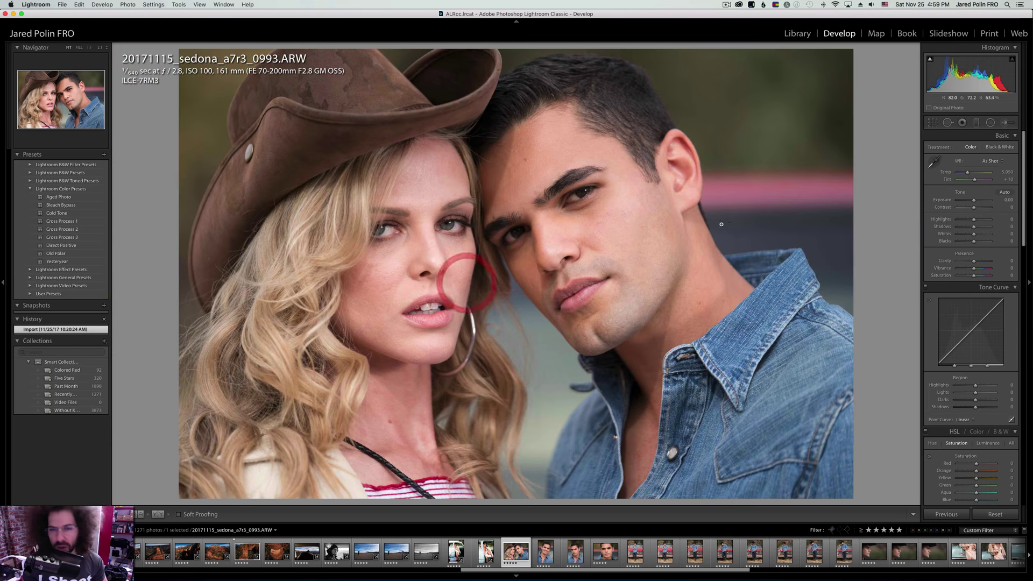
click(979, 209)
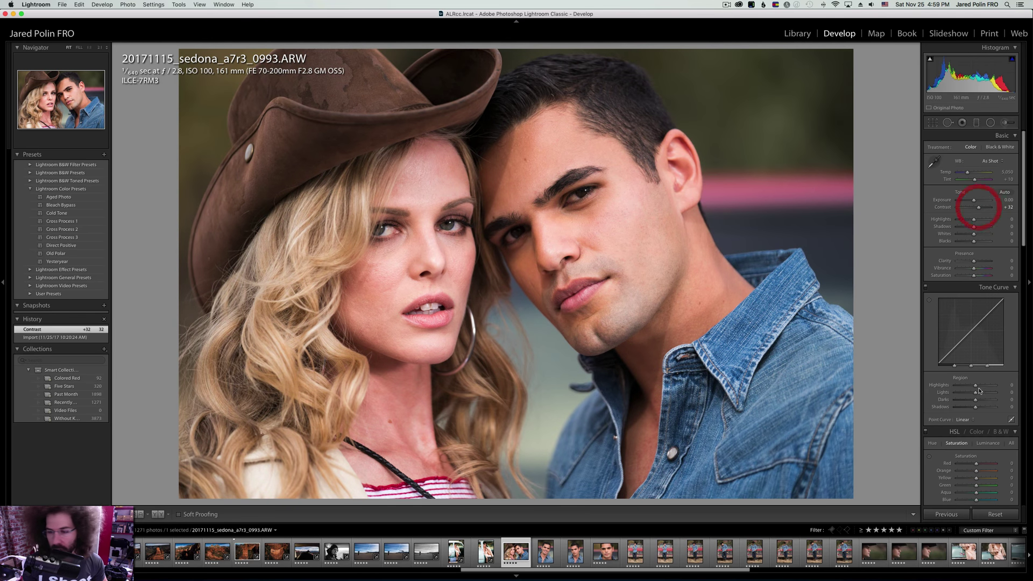
click(966, 420)
click(968, 424)
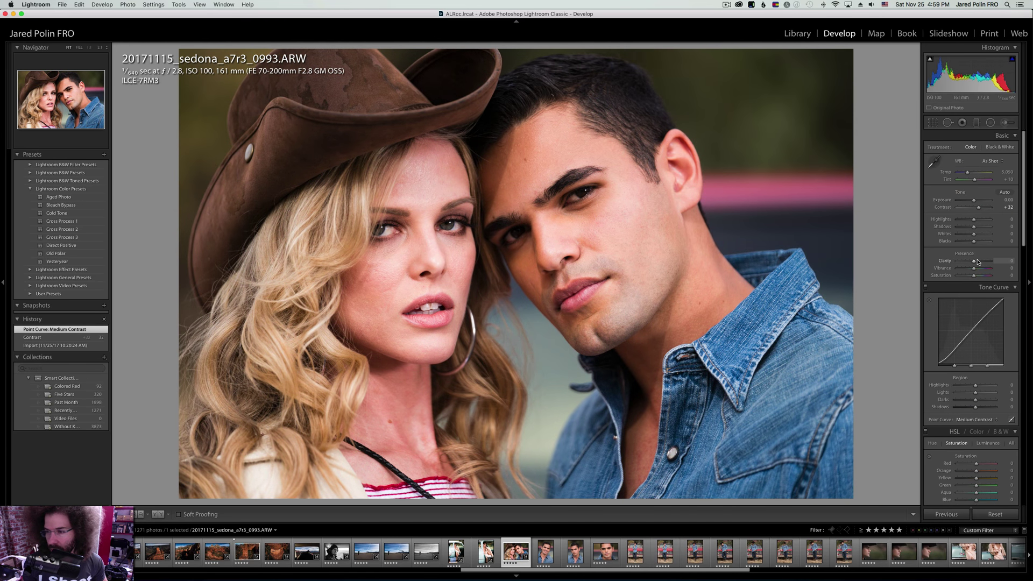
drag(977, 261, 978, 262)
drag(973, 226, 963, 221)
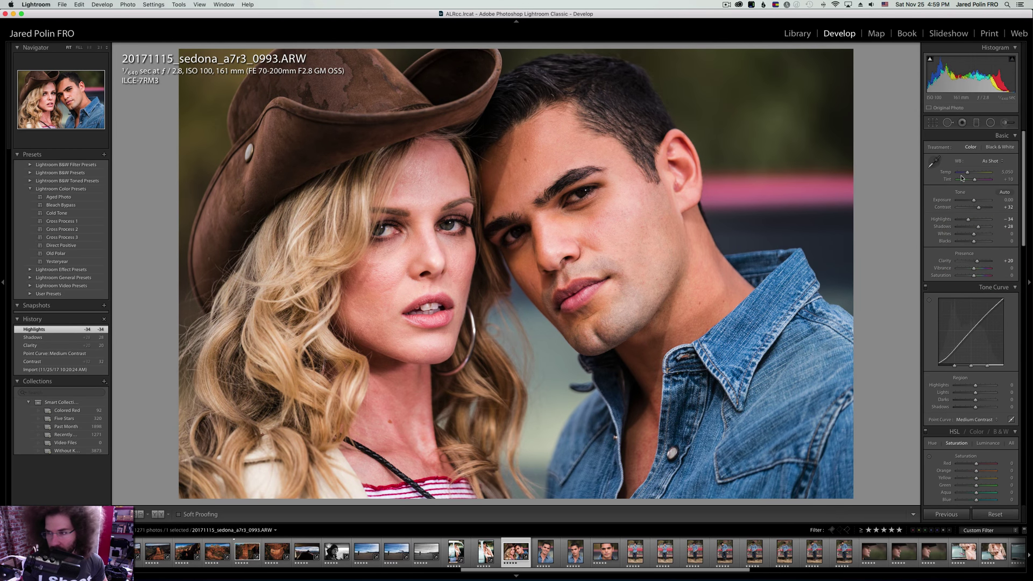
Set couple photo 0993 to Temp 4,654 and Tint +4, checking the man's face up close.
drag(965, 173, 966, 174)
click(582, 192)
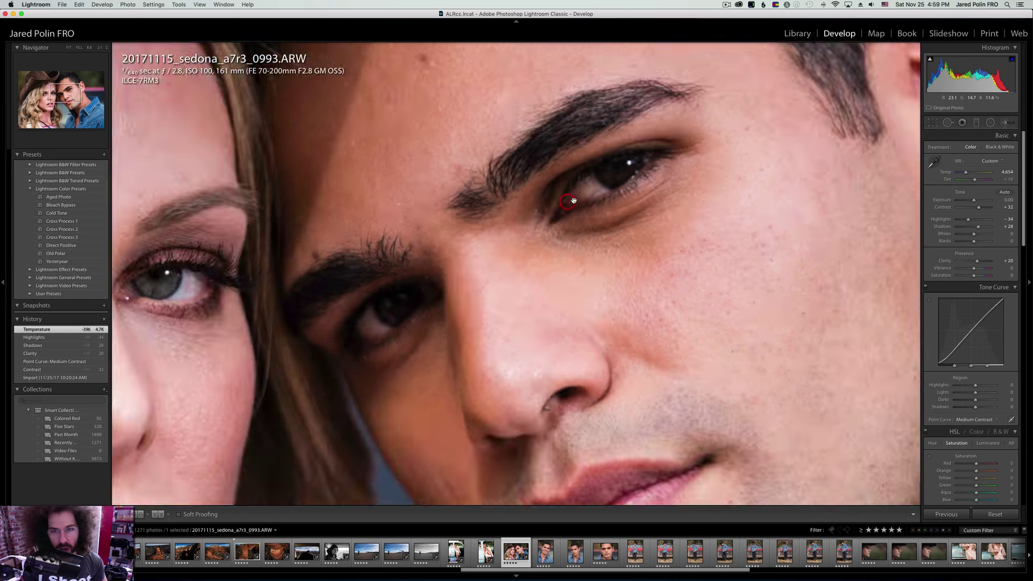
right_click(618, 172)
click(620, 164)
click(621, 164)
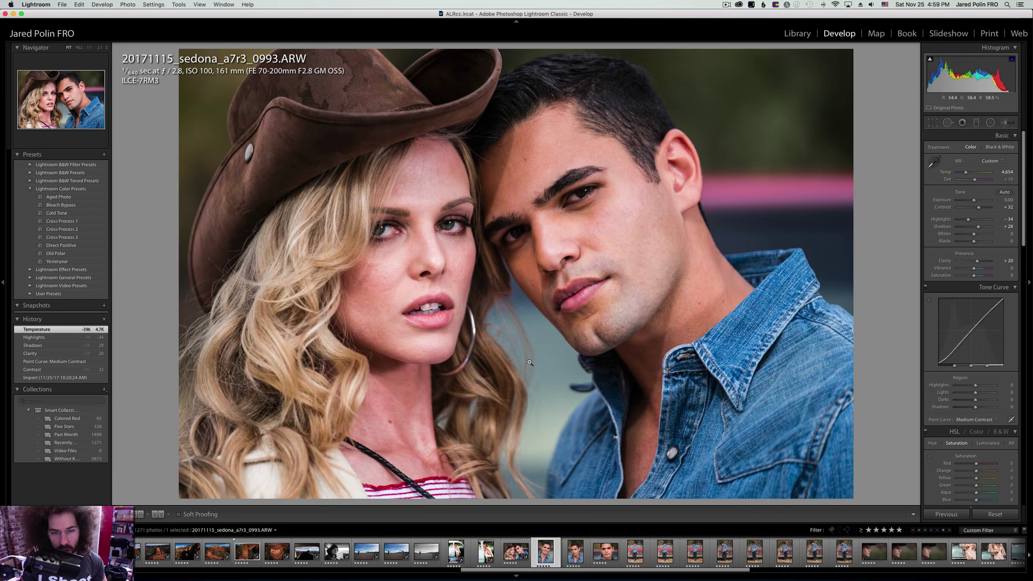
key(Right)
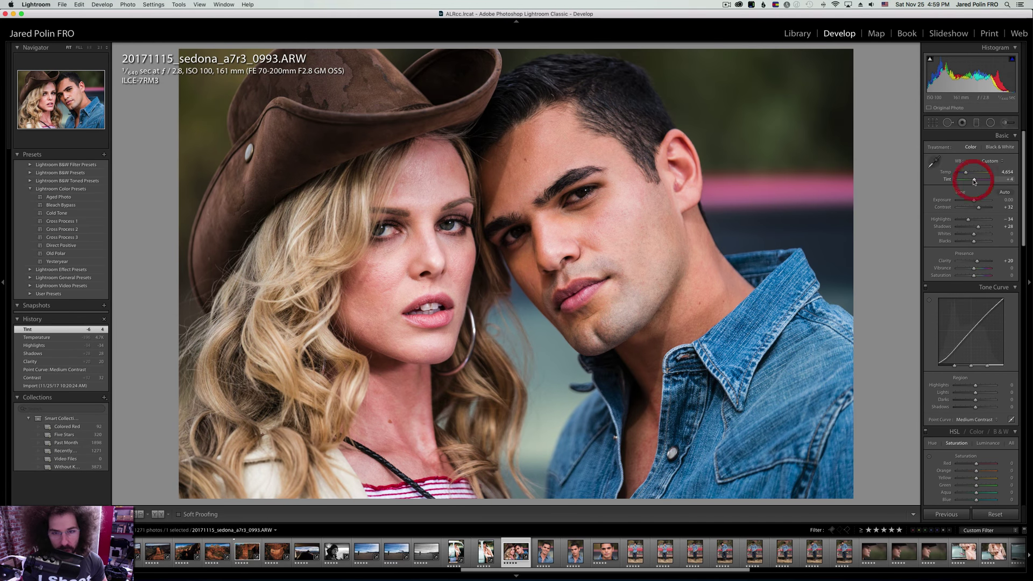
Set smiling man portrait 1005 to Contrast +30, a Medium Contrast point curve, Clarity +28, Shadows +48, Highlights +20 and Temp 4,968.
key(Right)
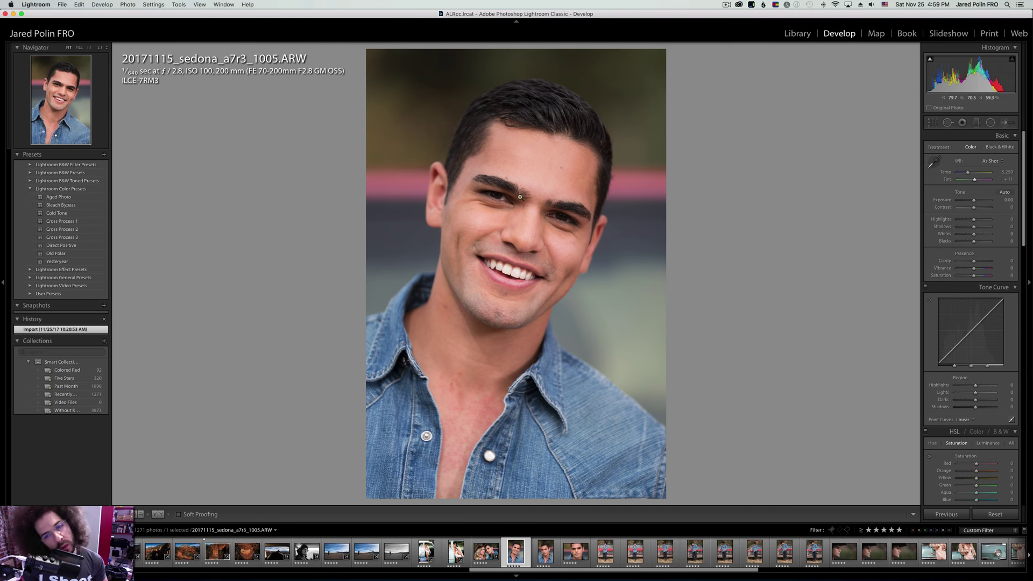
click(519, 197)
click(705, 269)
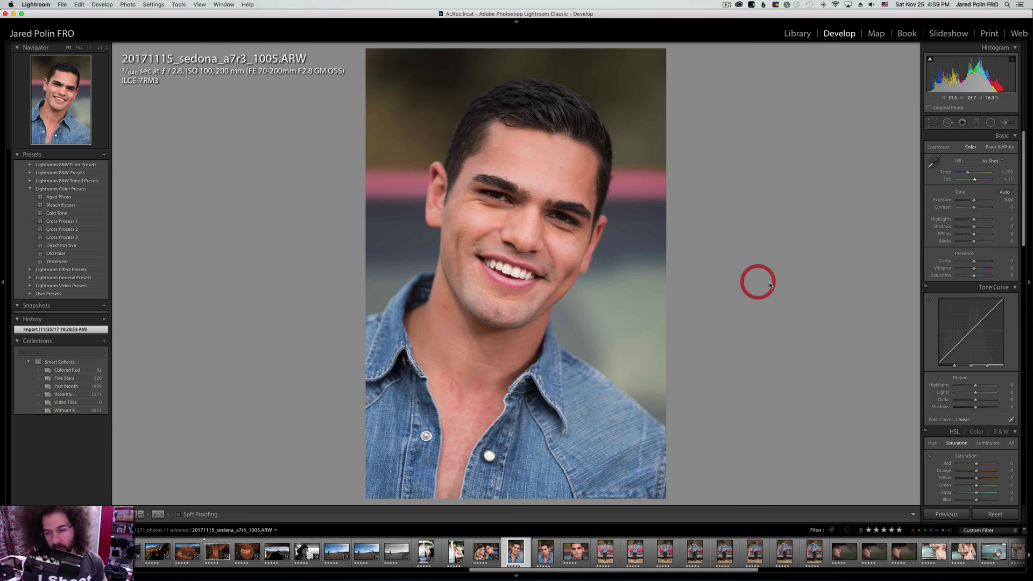
click(987, 226)
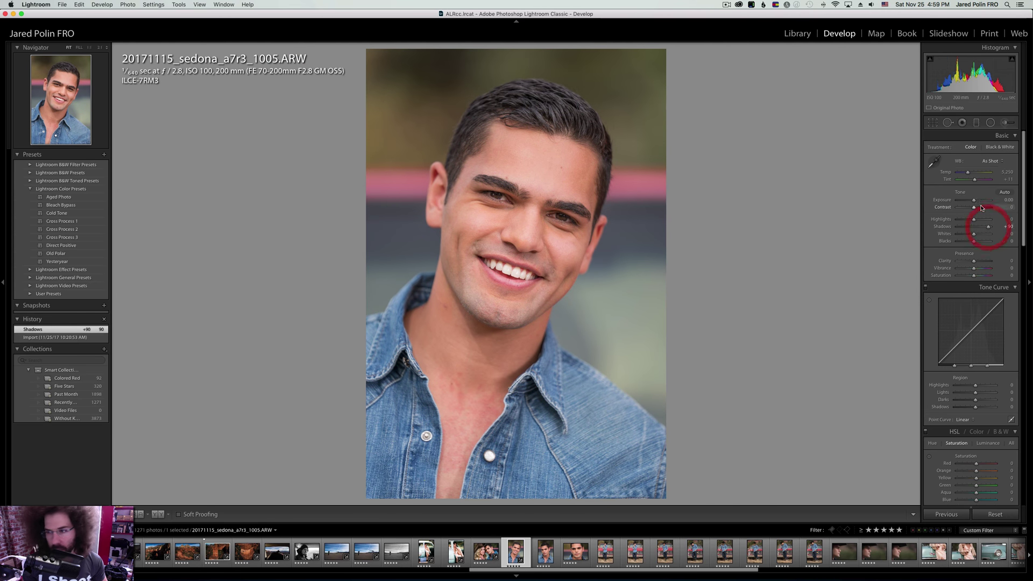
click(979, 207)
click(965, 419)
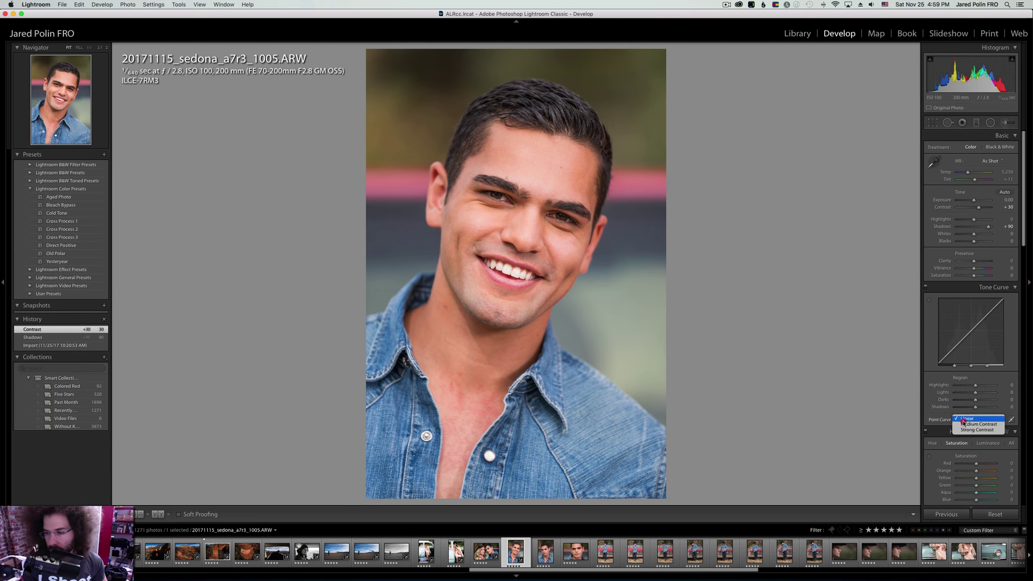
click(977, 260)
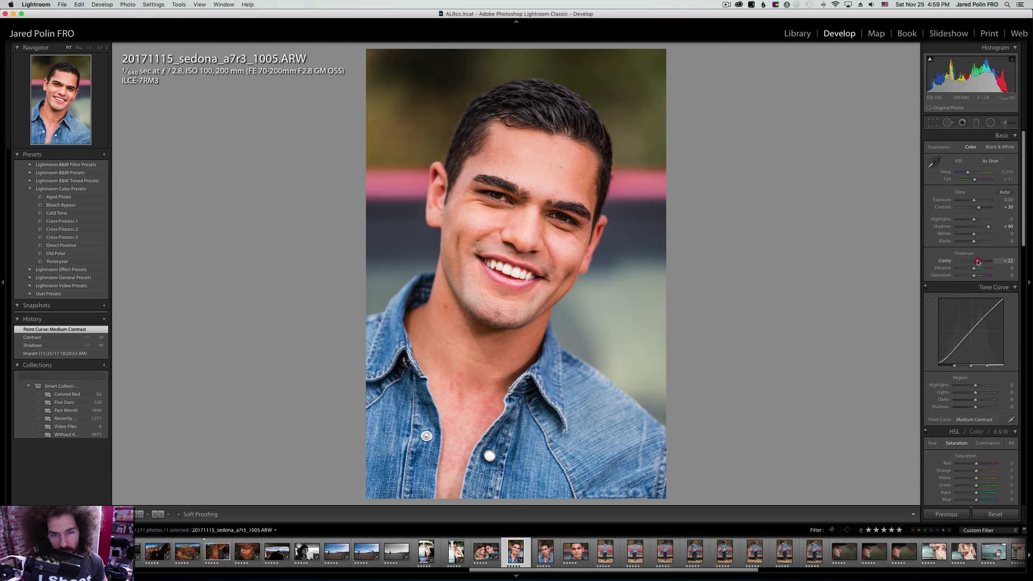
click(981, 227)
drag(981, 228, 977, 220)
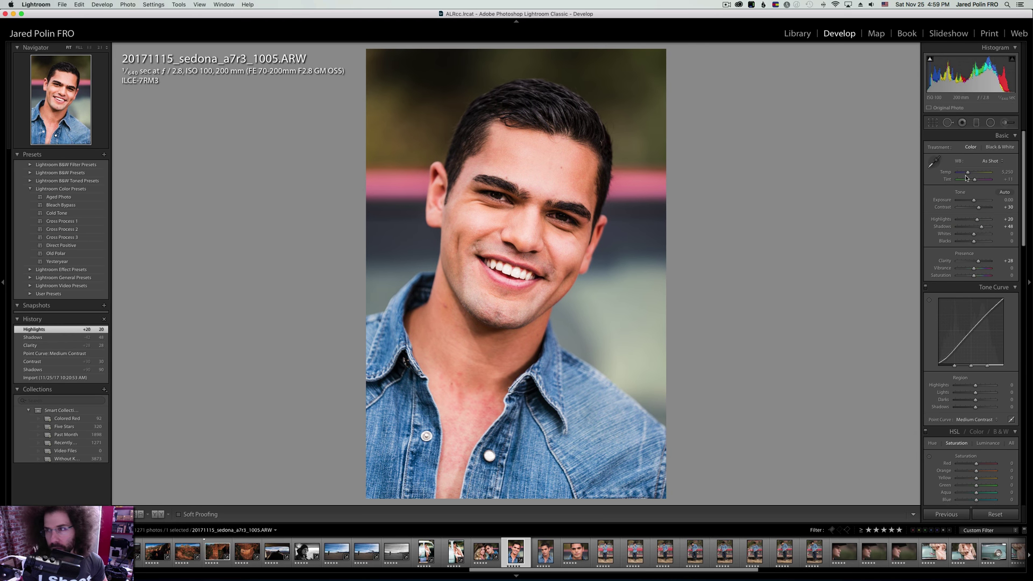
drag(968, 173, 967, 174)
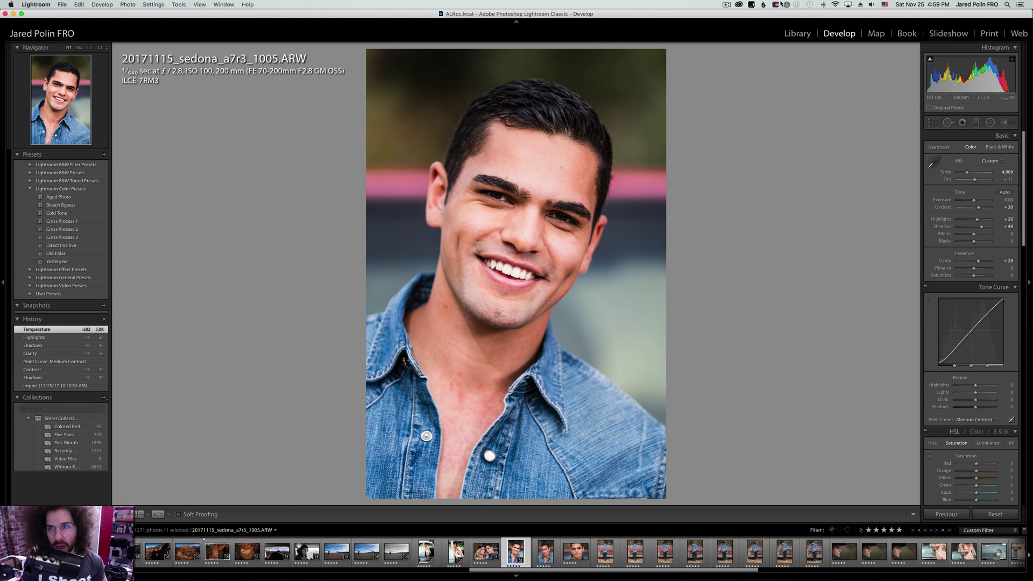
click(724, 7)
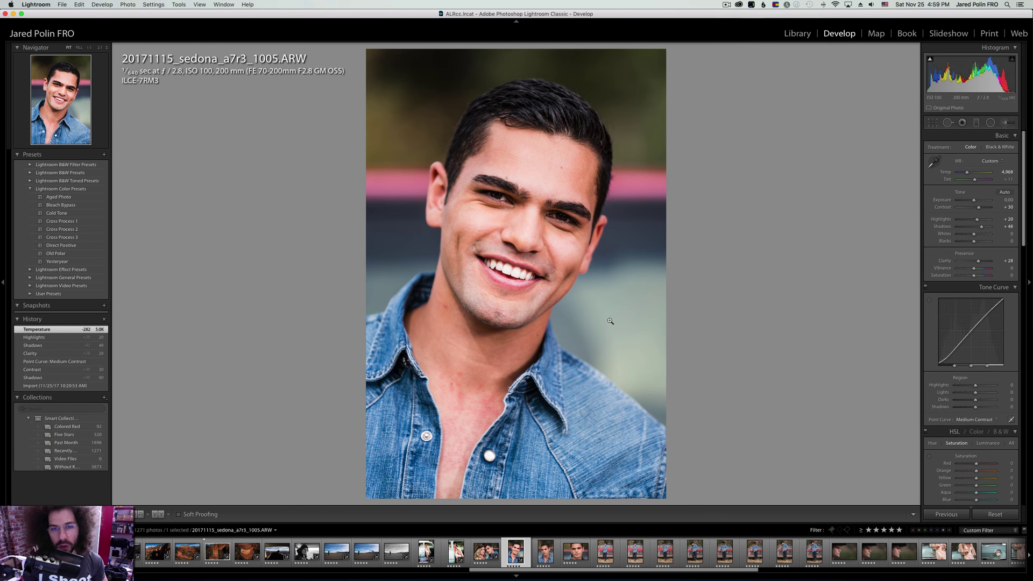
Synchronize the settings of smiling portrait 1005 to the next two portraits of the same man, 1008 and 1016.
key(Right)
click(527, 551)
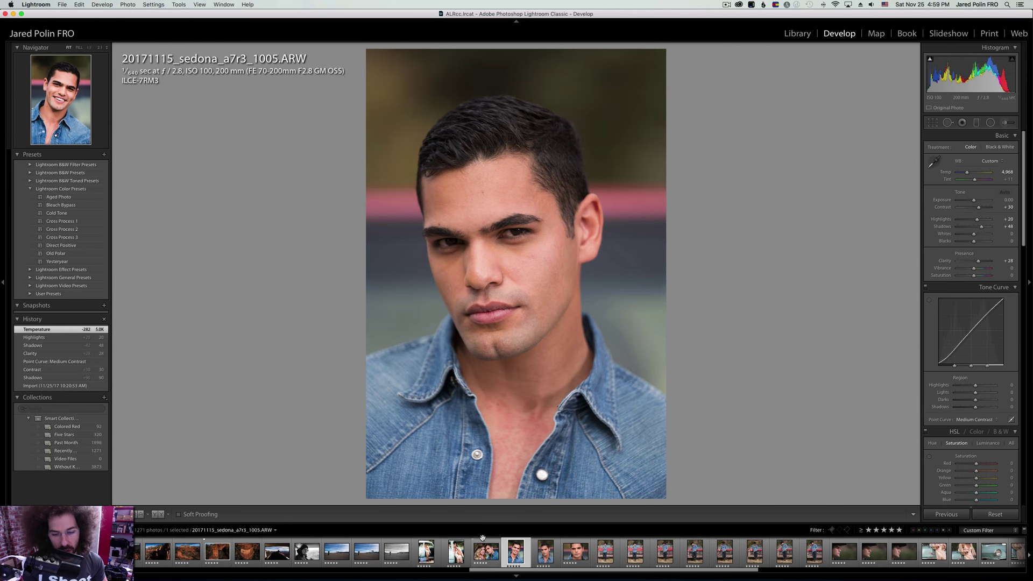
shift+click(575, 551)
click(929, 513)
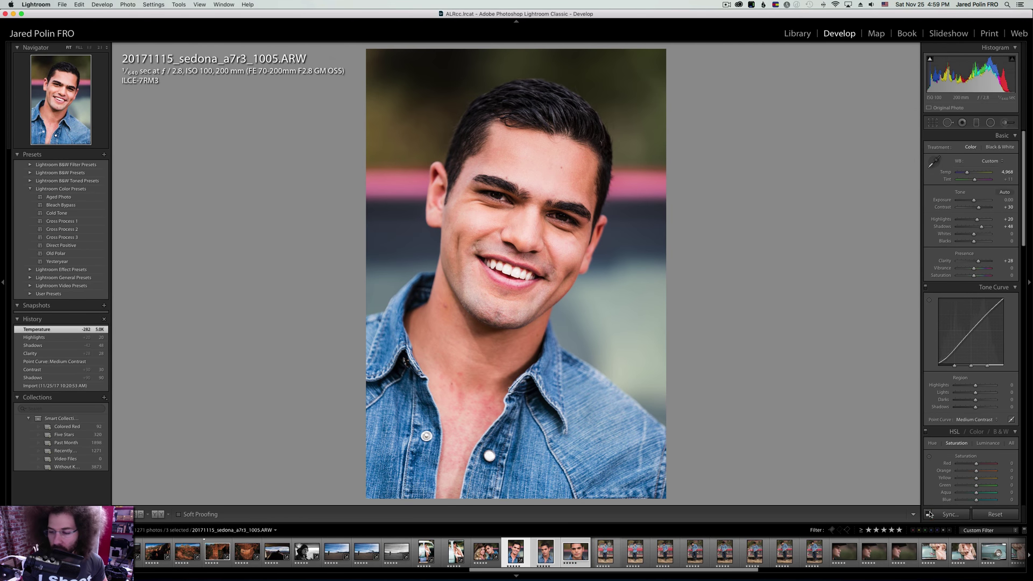
click(929, 512)
key(Return)
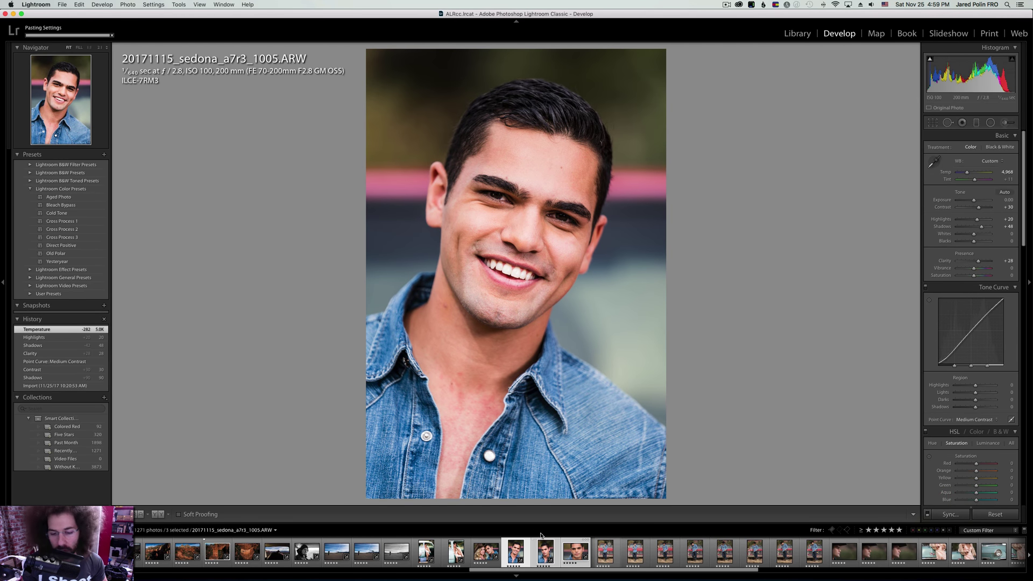
Review the synchronized portraits 1008 and 1016 and examine the eyes of 1016 in close-up.
click(557, 556)
click(556, 556)
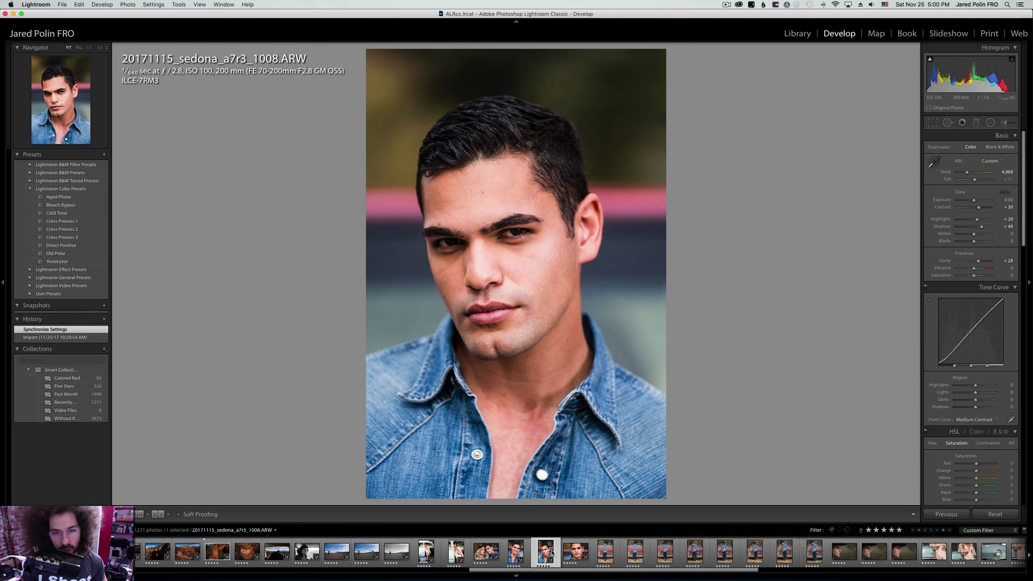
click(576, 553)
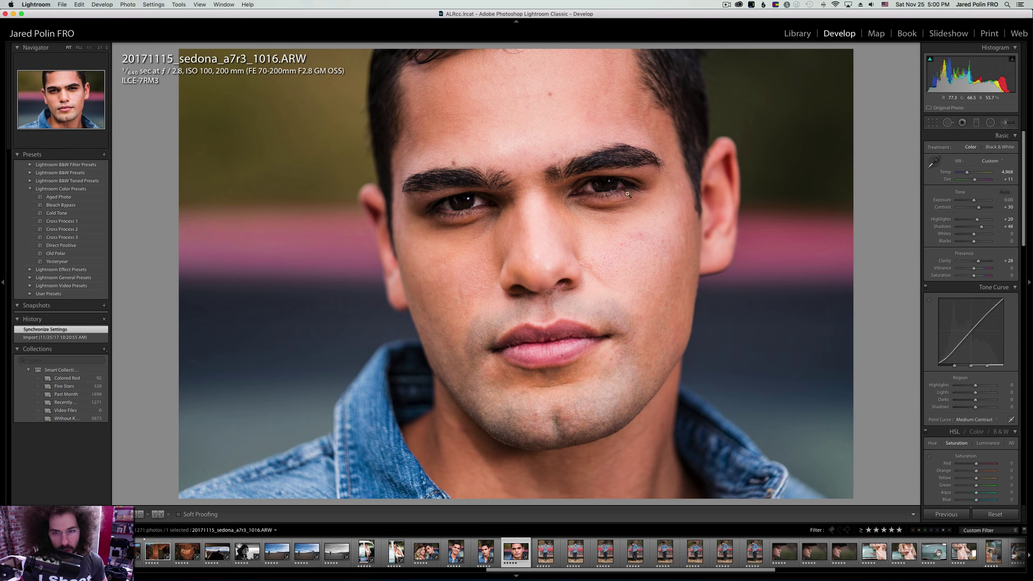
click(628, 194)
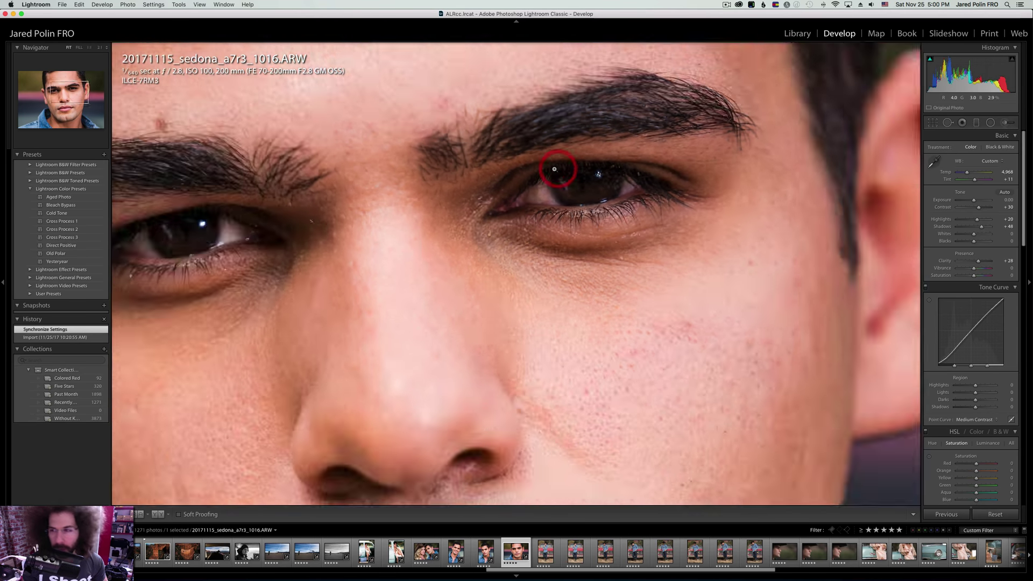
click(554, 169)
click(618, 181)
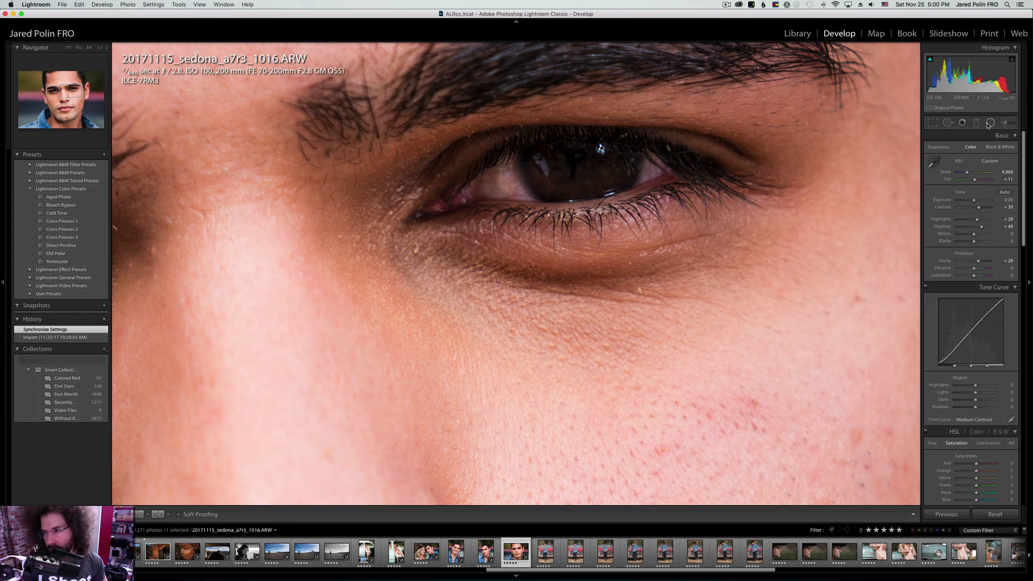
Try a Radial Filter with the Soften Skin effect around the iris in portrait 1016 and delete it.
click(990, 123)
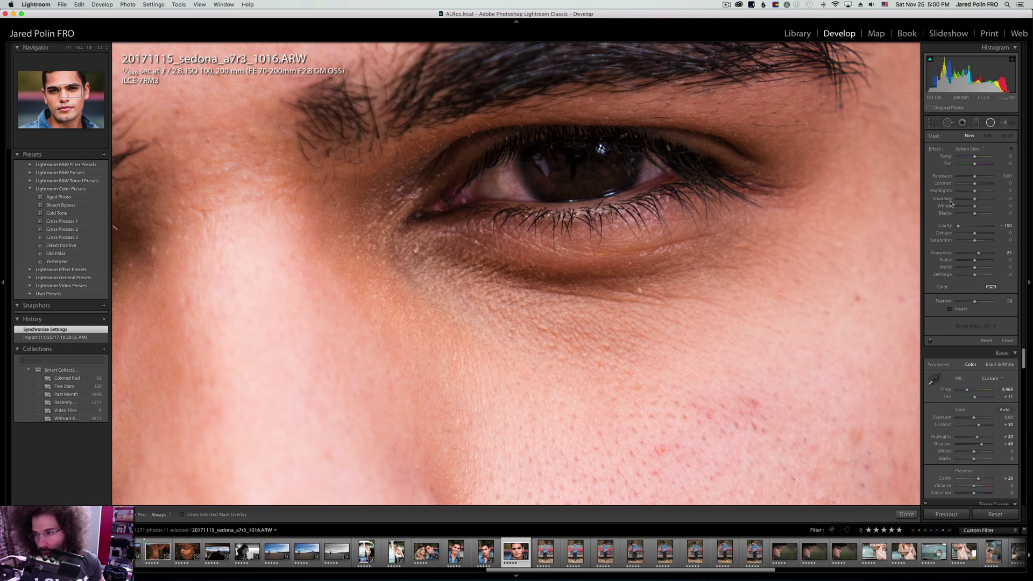
click(968, 150)
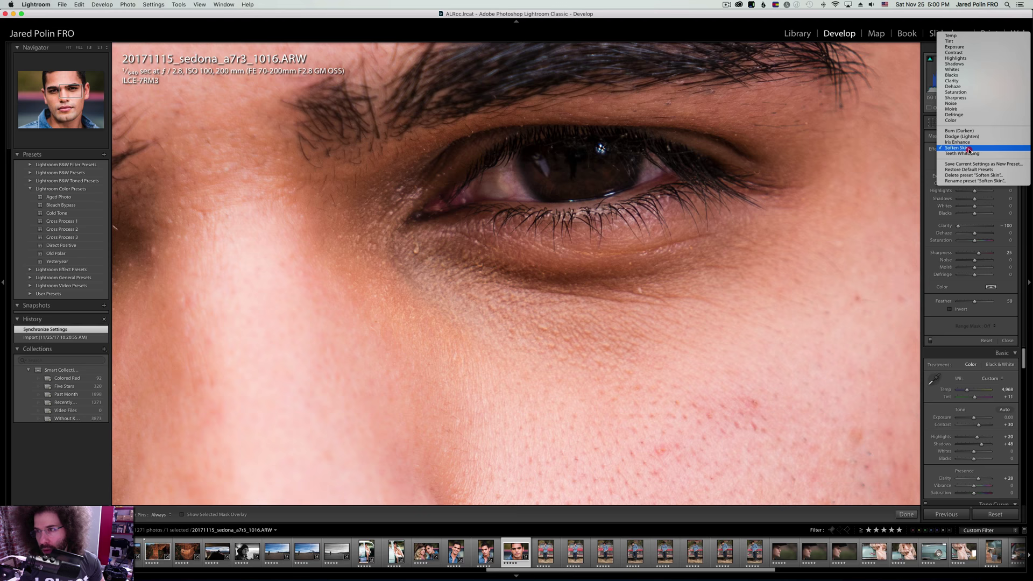
click(968, 149)
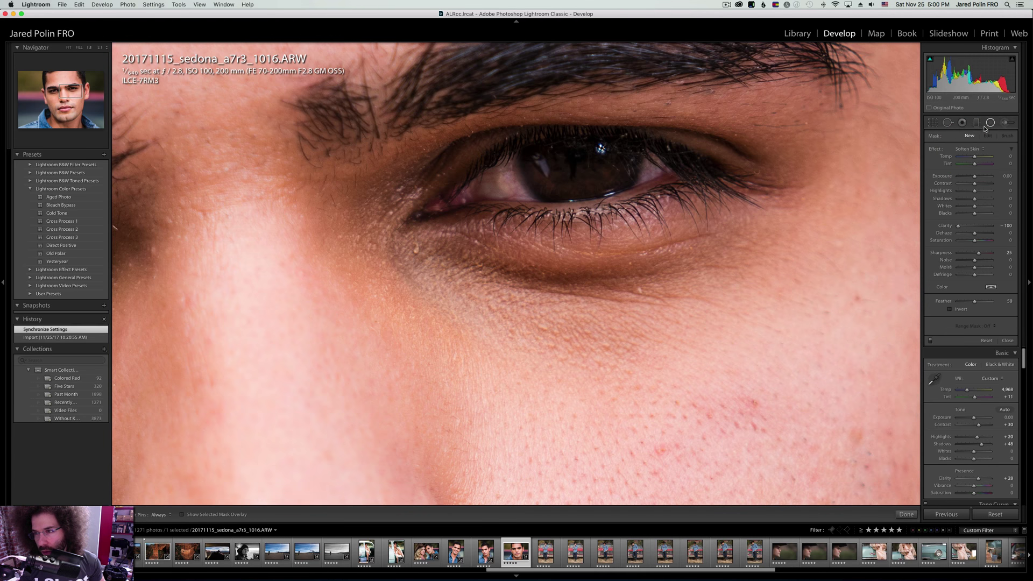
drag(577, 155, 620, 191)
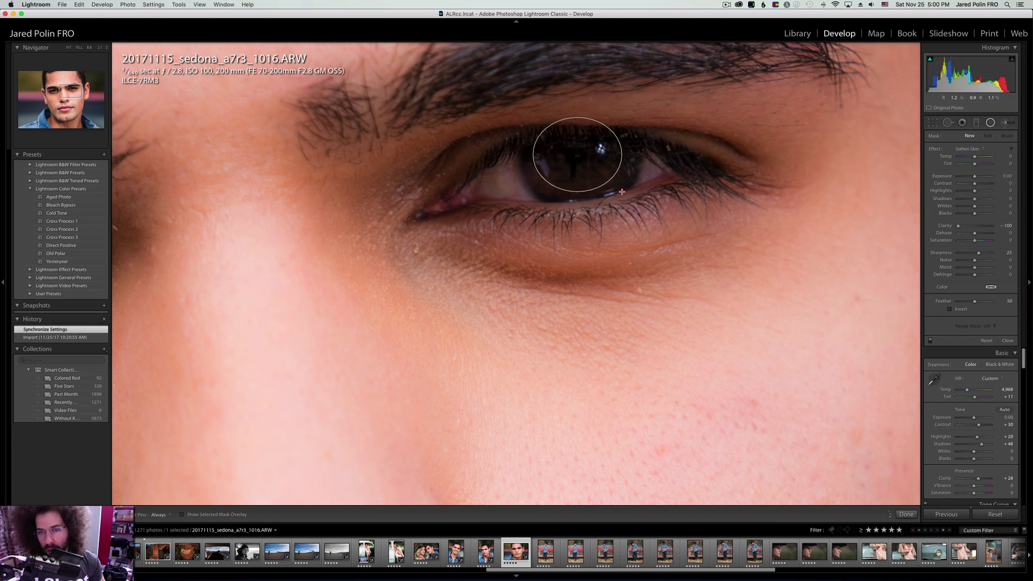
key(Delete)
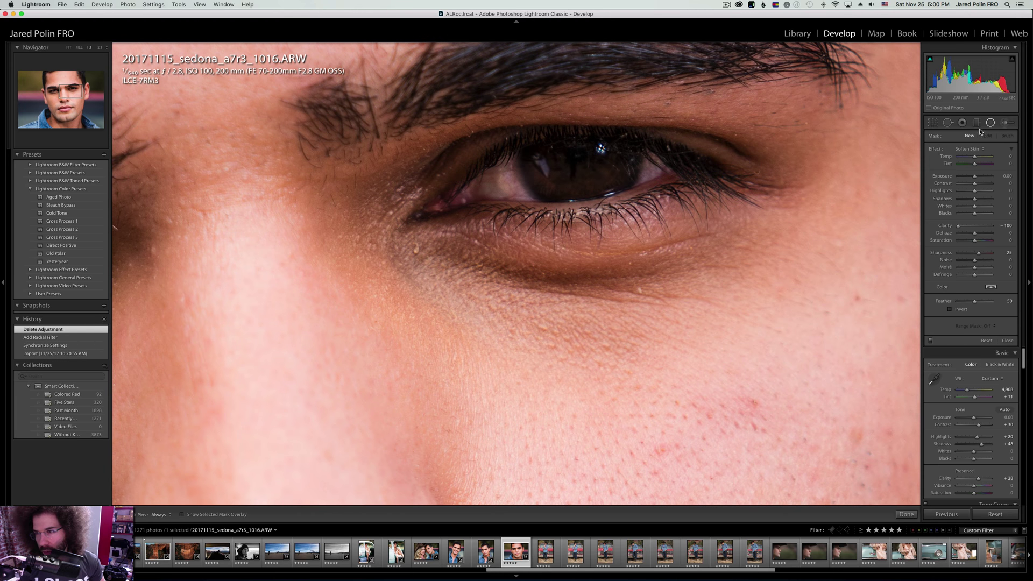
Brighten the iris of the zoomed-in eye in portrait 1016 with an Adjustment Brush using Auto Mask and Exposure 0.34 on the Soften Skin effect.
click(1009, 124)
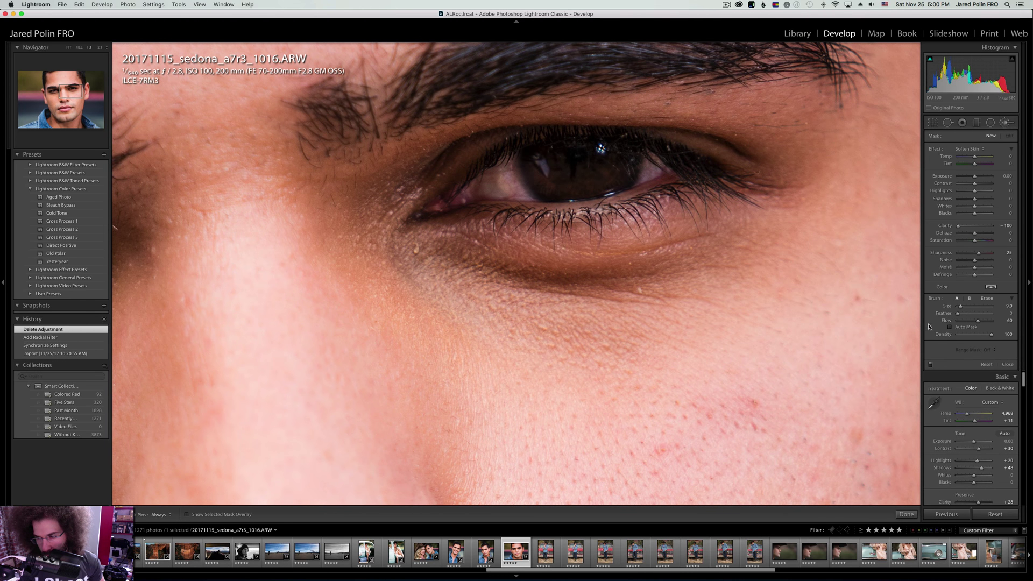
click(949, 326)
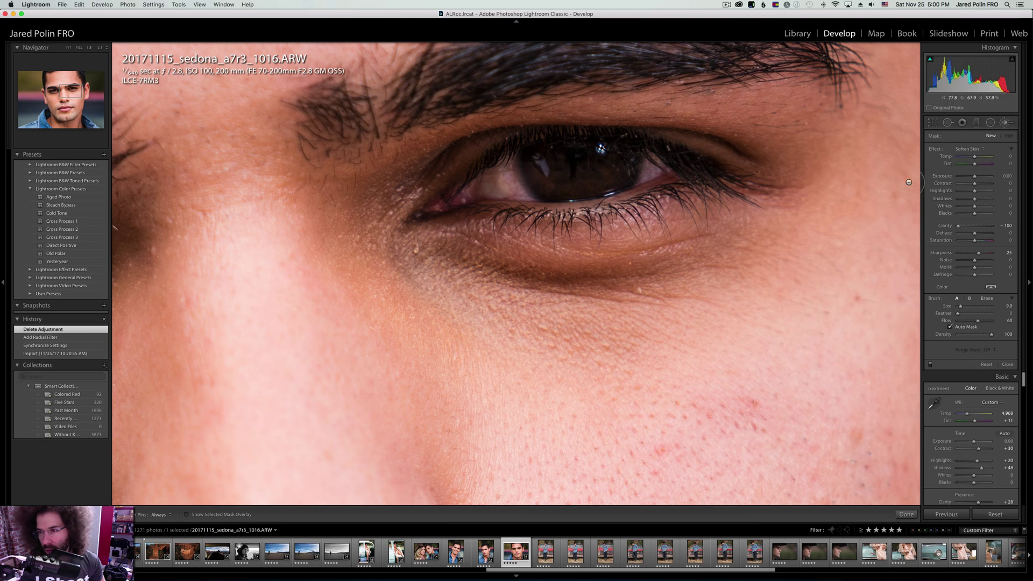
click(976, 180)
key(h)
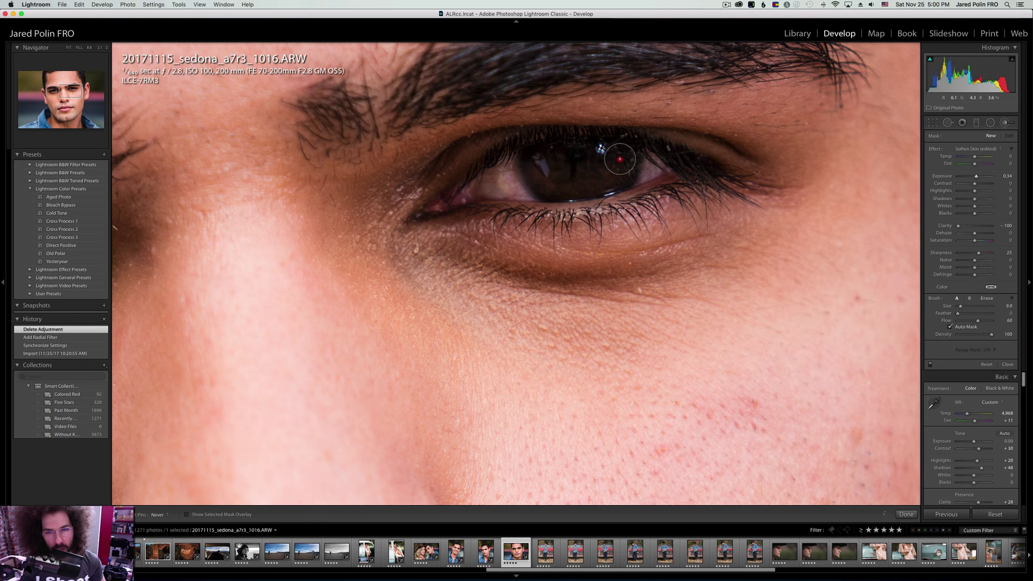
drag(538, 169, 613, 160)
key(h)
drag(516, 181, 627, 190)
click(627, 190)
Paint the same Exposure 0.34 brush adjustment over the iris of the other eye in portrait 1016.
click(411, 233)
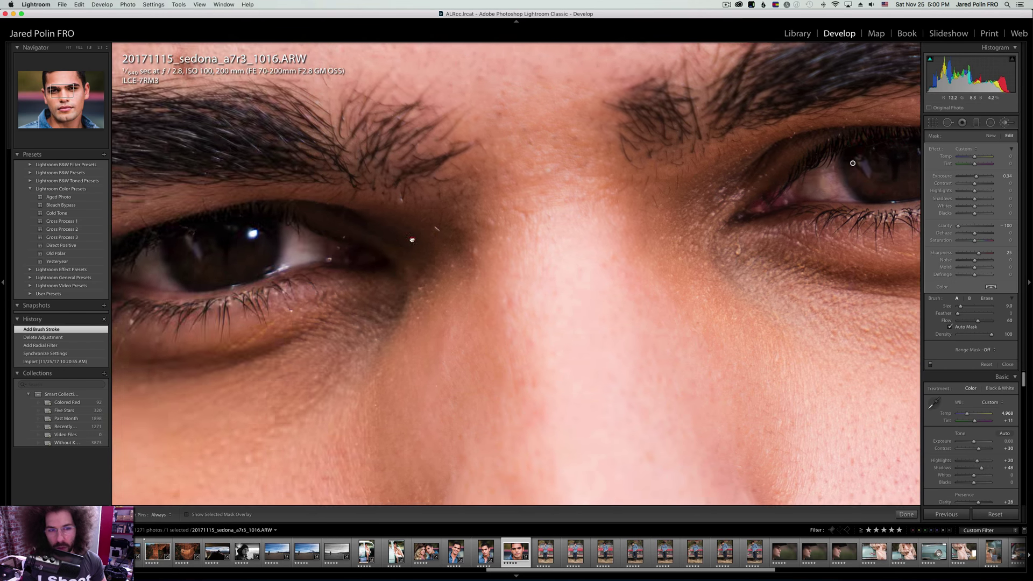
key(h)
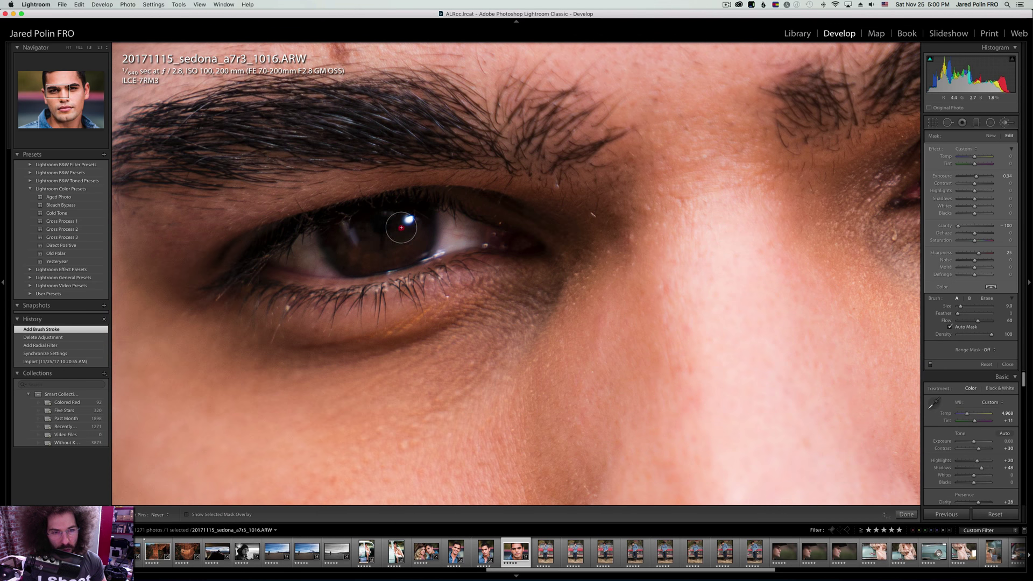
drag(395, 225, 425, 222)
drag(344, 253, 333, 250)
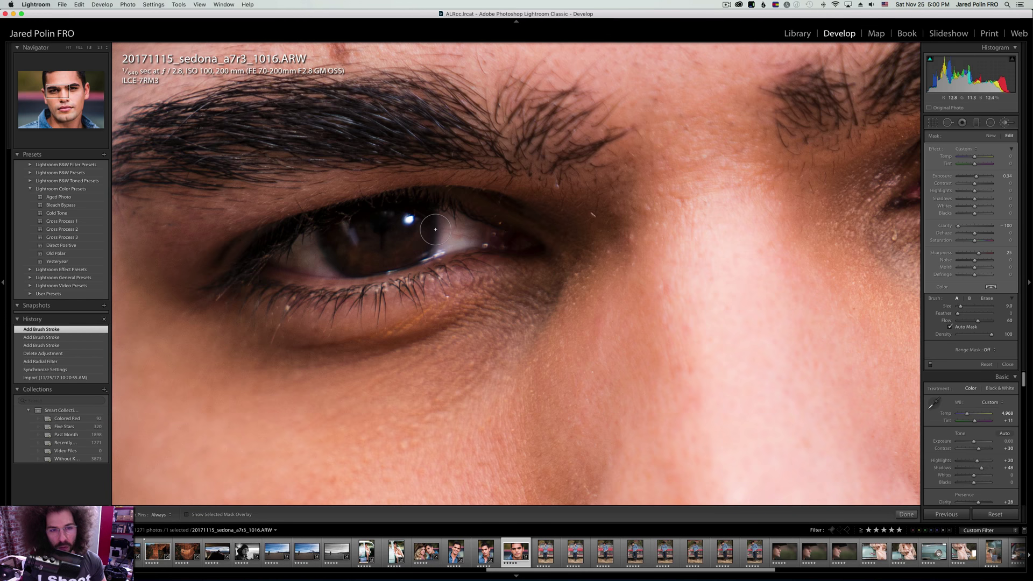
Try stronger Exposure values such as 1.91 and 1.02 for the iris brush adjustment in portrait 1016.
key(z)
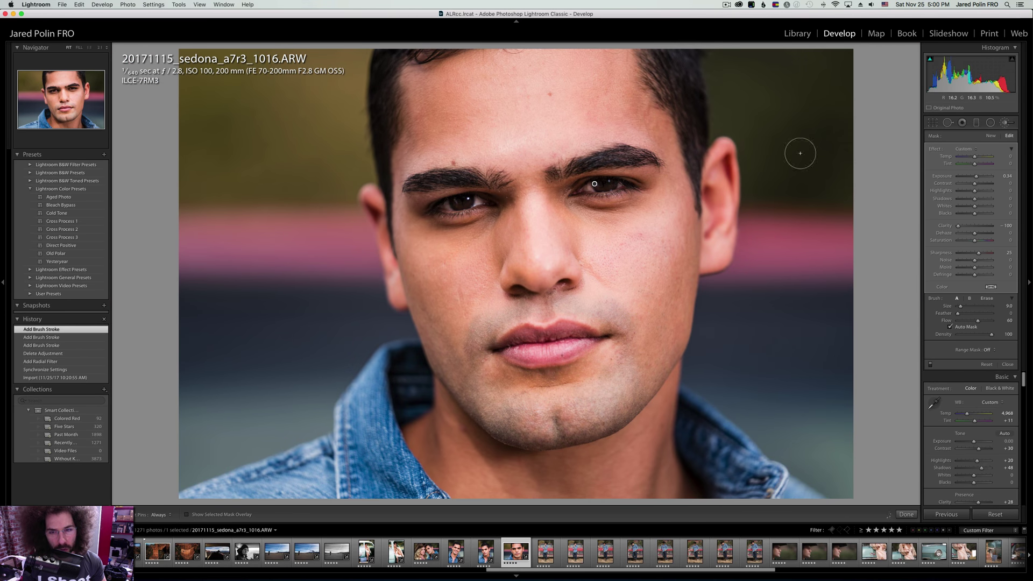
click(983, 179)
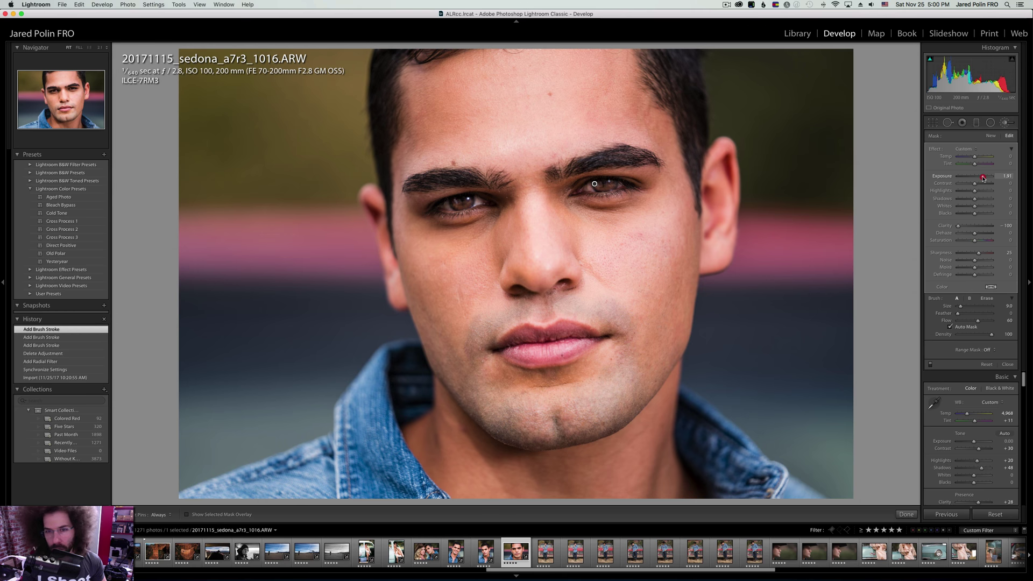
key(super+z)
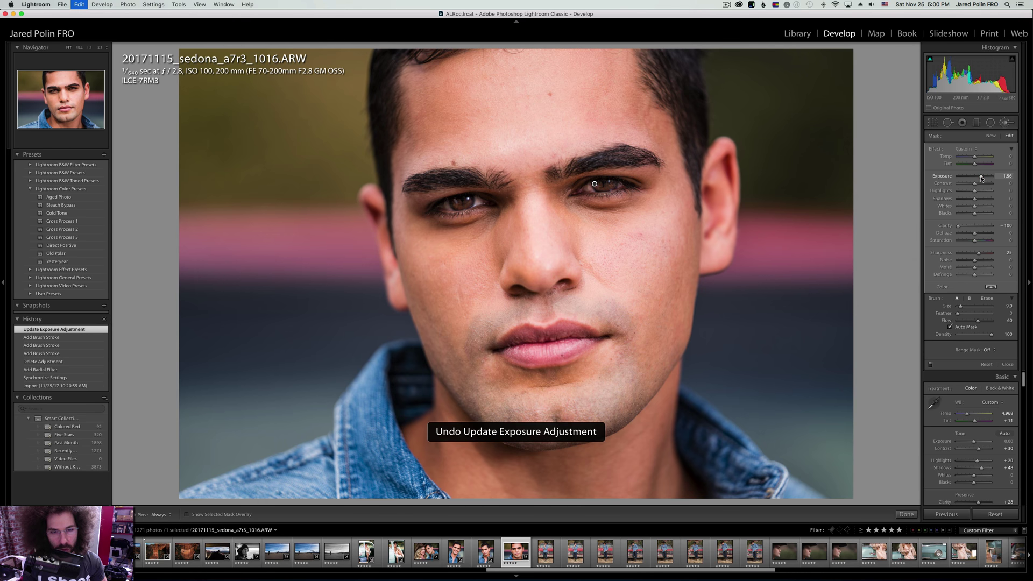
key(super+z)
key(super+z)
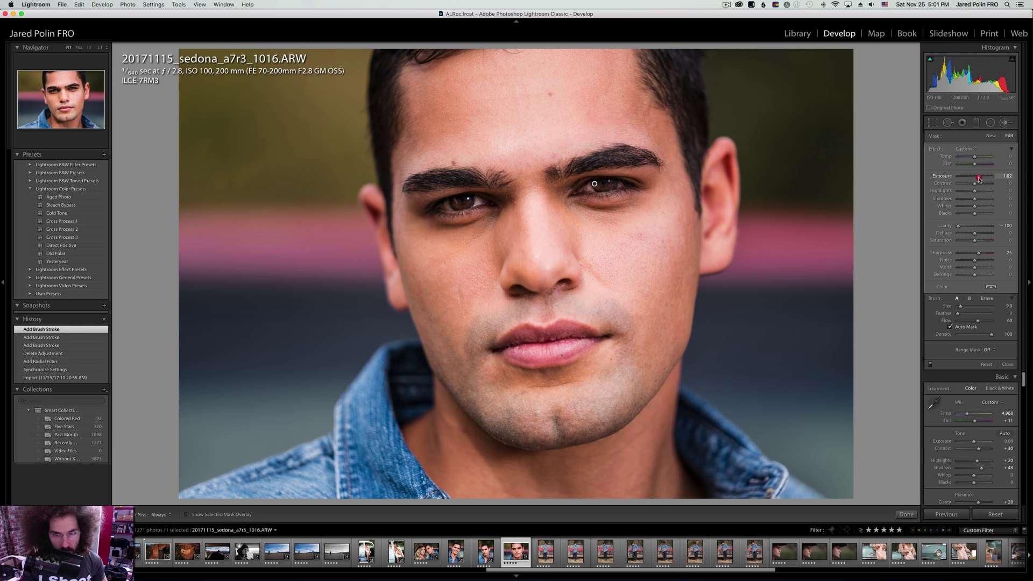
drag(978, 179, 978, 179)
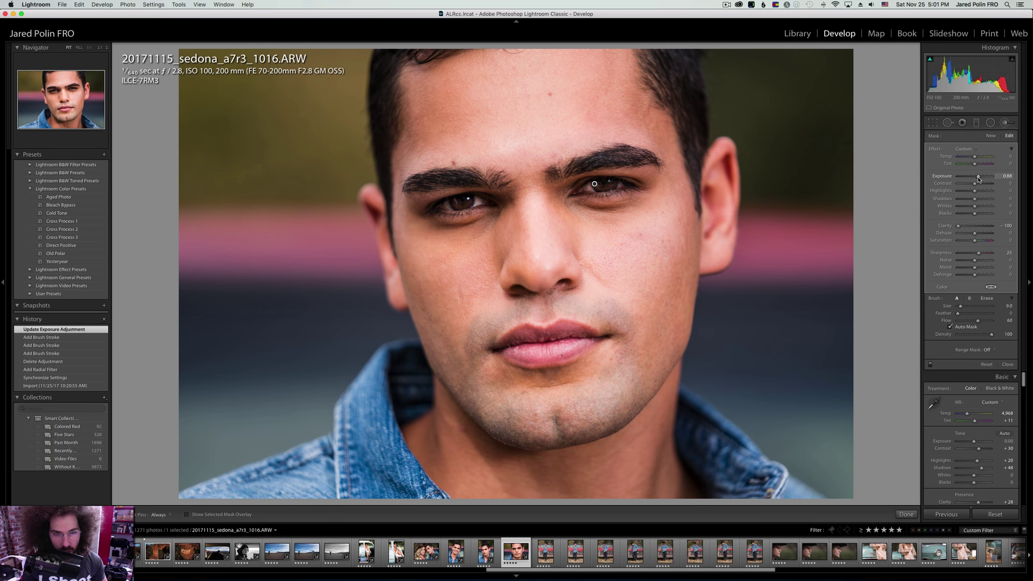
Close the Adjustment Brush, undo the last exposure change and return portrait 1016 to the preceding brush stroke in its history.
click(1006, 123)
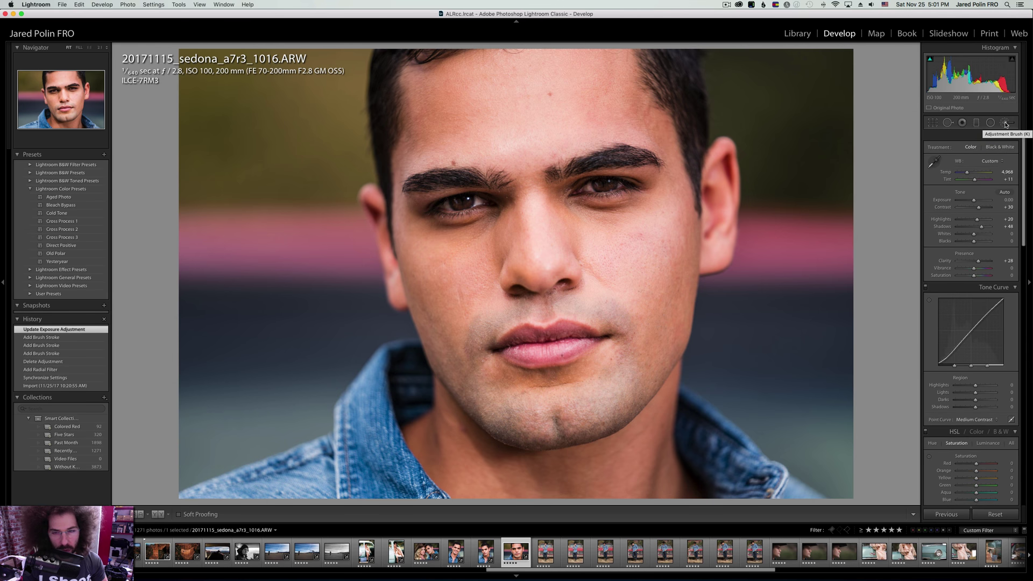
key(super+z)
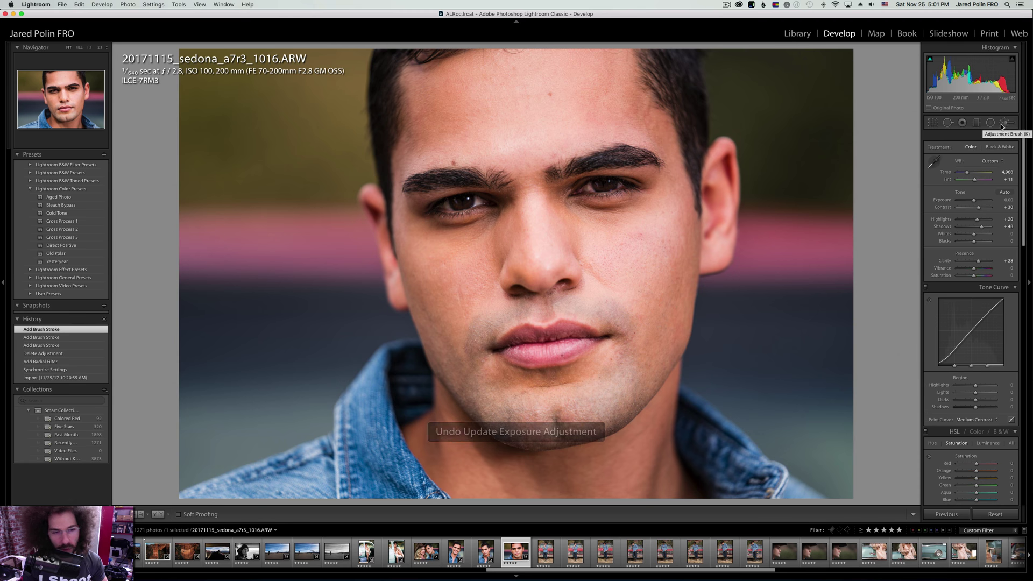
click(54, 337)
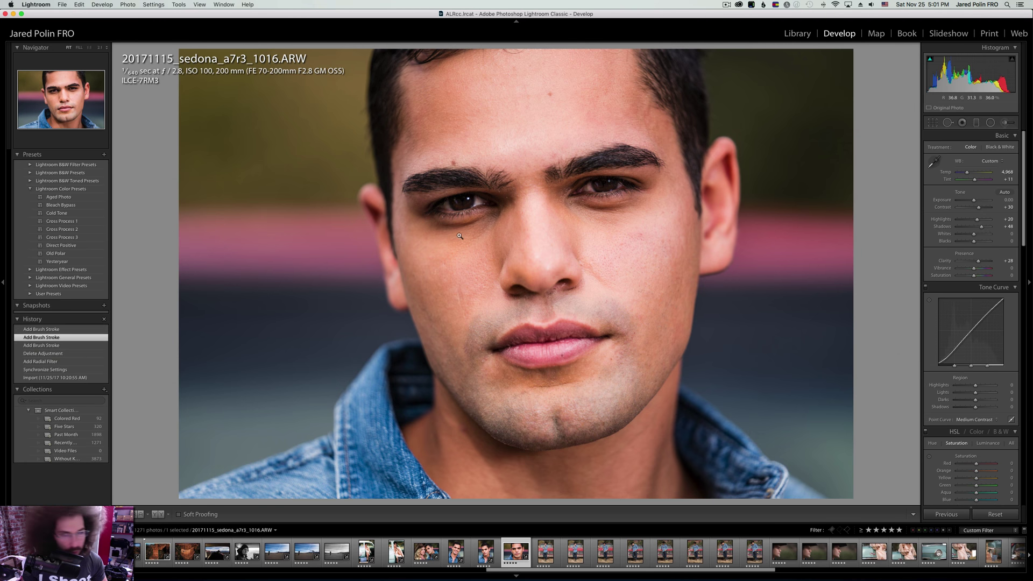
In the red truck photo 1018, set Contrast to +27 and try the Black & White treatment before restoring Color.
key(Right)
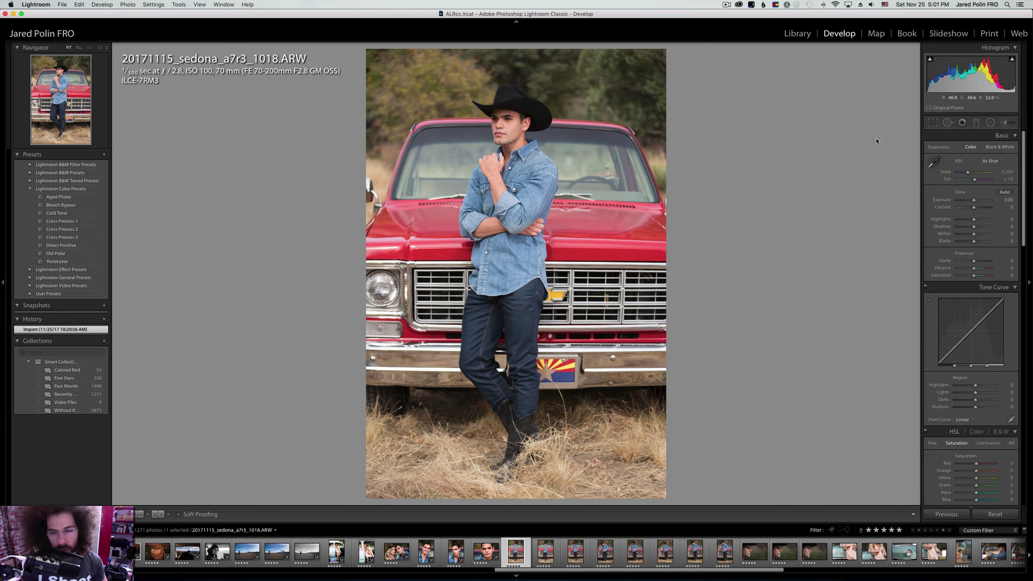
click(978, 207)
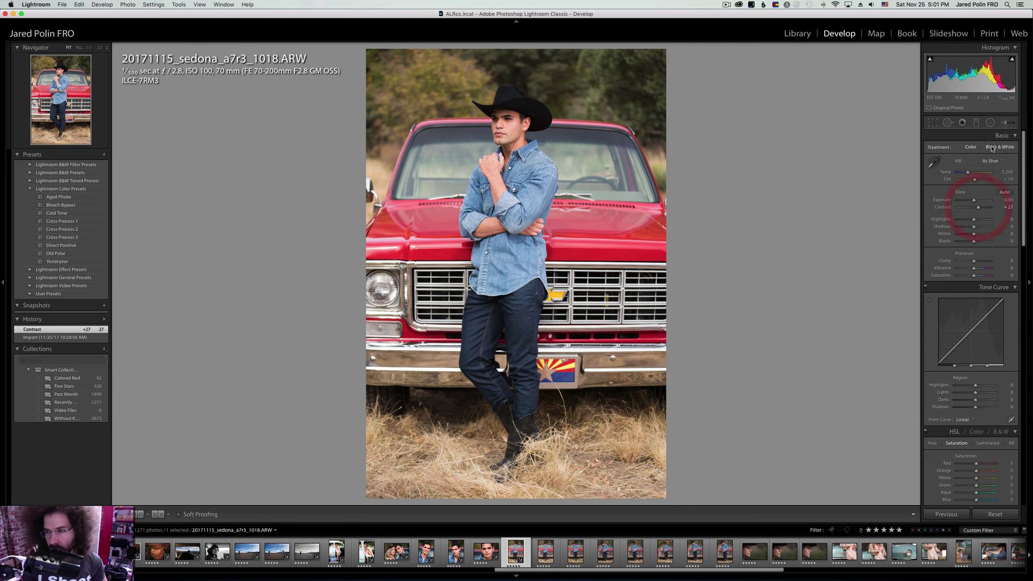
click(992, 147)
click(970, 146)
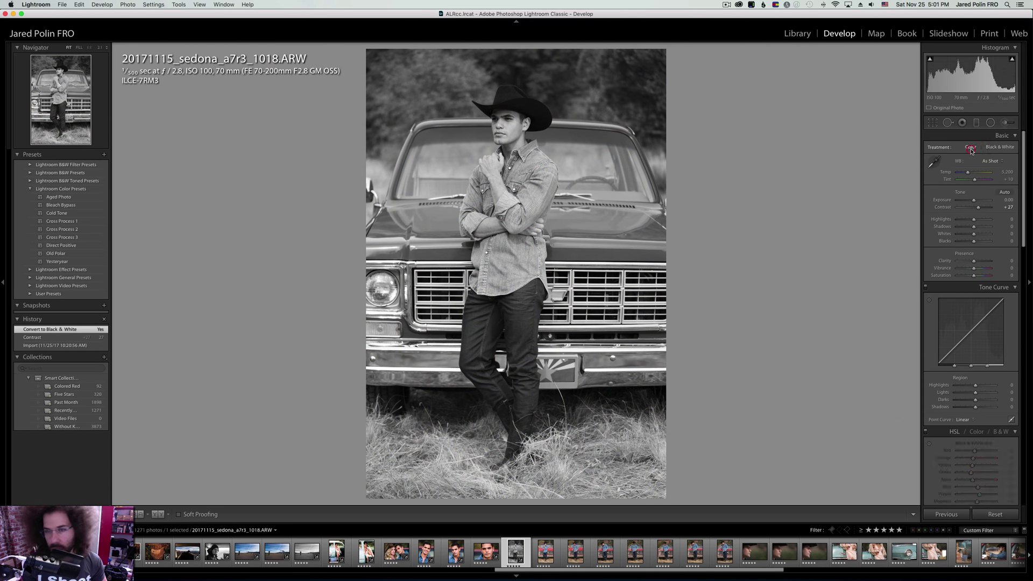
Apply the Medium Contrast point curve to photo 1018 and set Clarity to +28.
click(961, 421)
click(971, 428)
click(978, 262)
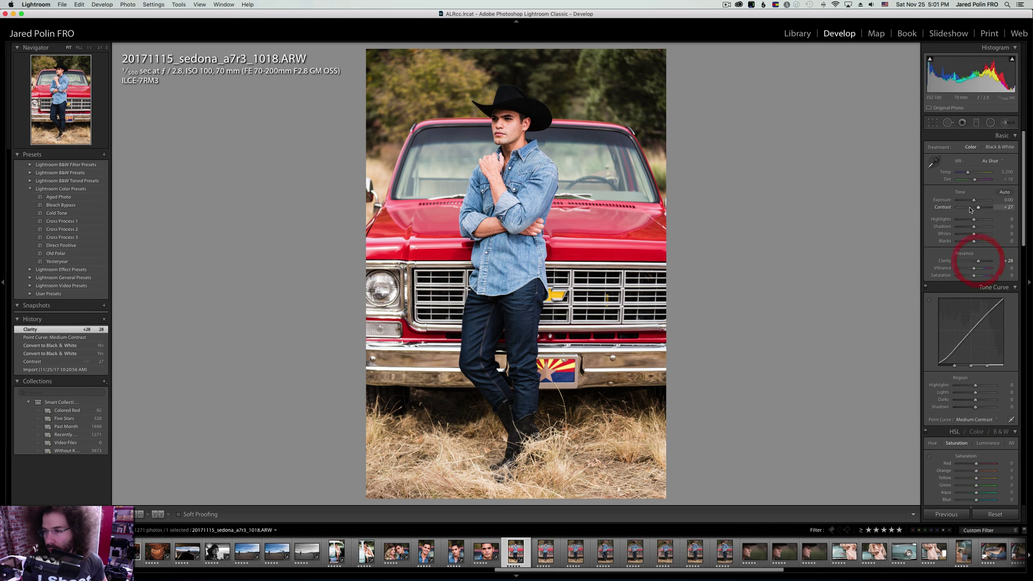
Refine the tone of photo 1018 with Highlights −30, Exposure −0.25, Shadows +26, Whites −25 and Contrast +51.
click(968, 218)
click(971, 200)
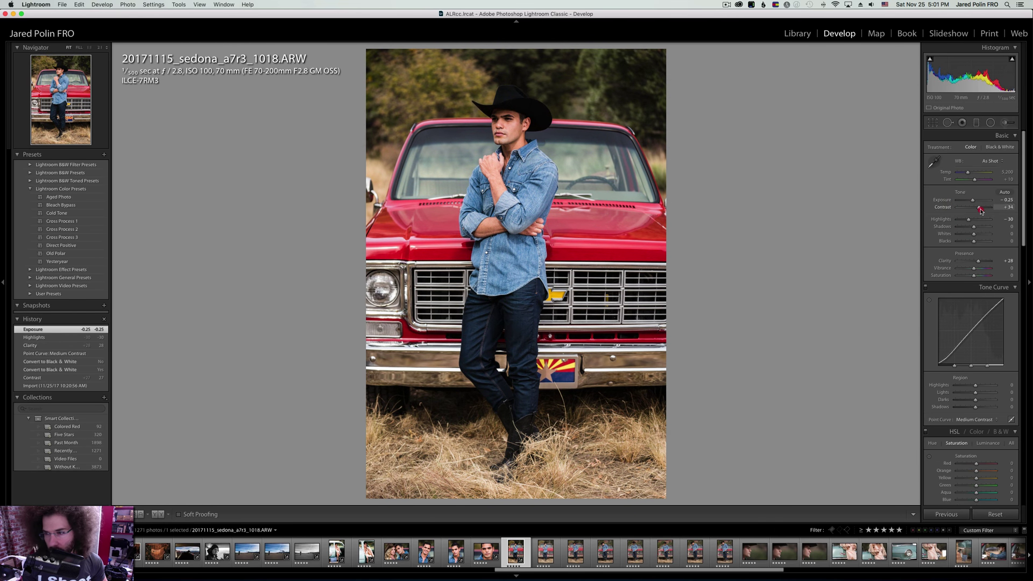
click(979, 208)
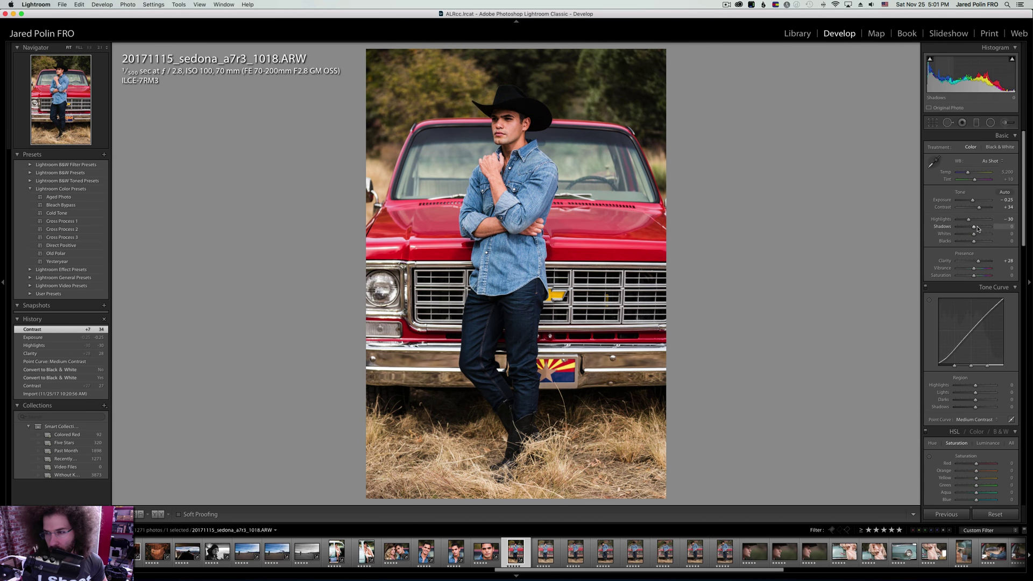
click(977, 227)
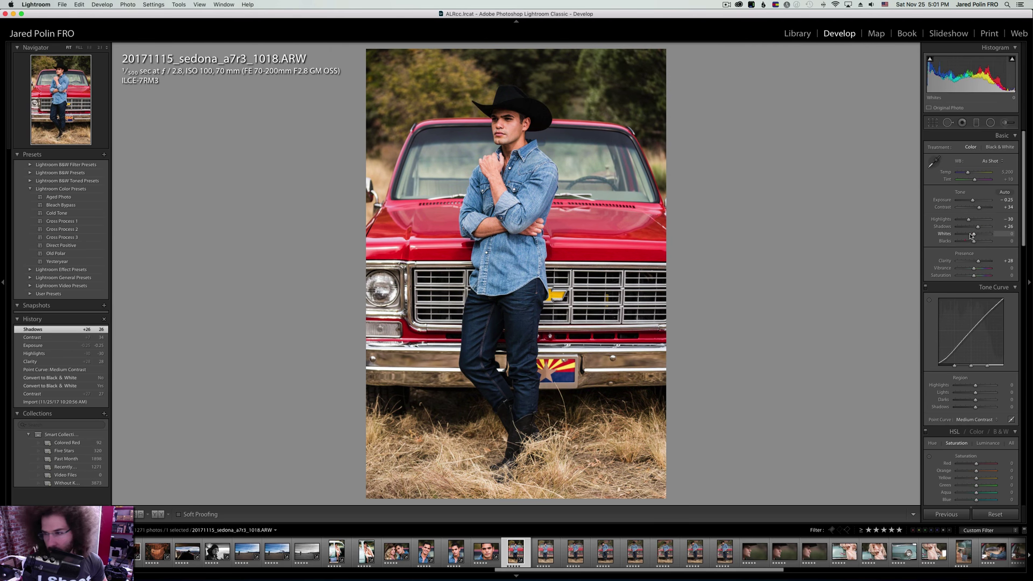
click(969, 234)
drag(984, 209, 983, 210)
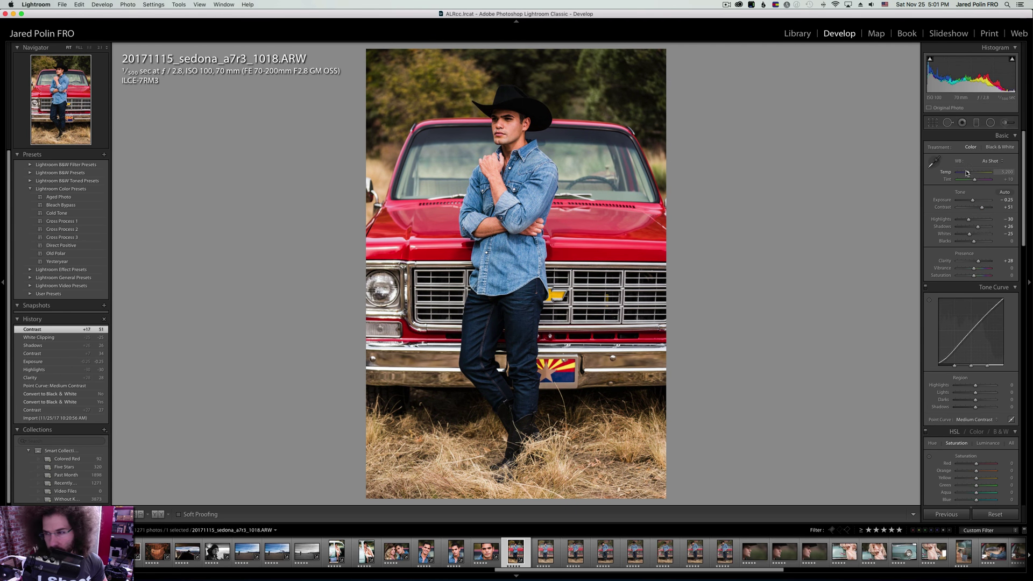
Set the white balance temperature of photo 1018 to 5,074 and synchronize its settings to the seven truck photos that follow.
drag(967, 173, 966, 174)
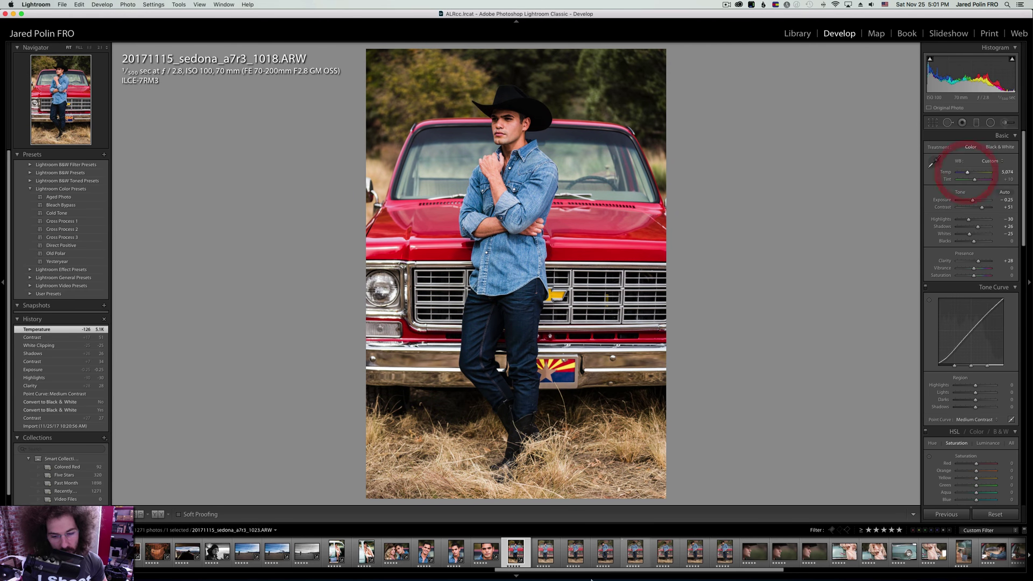
shift+click(721, 554)
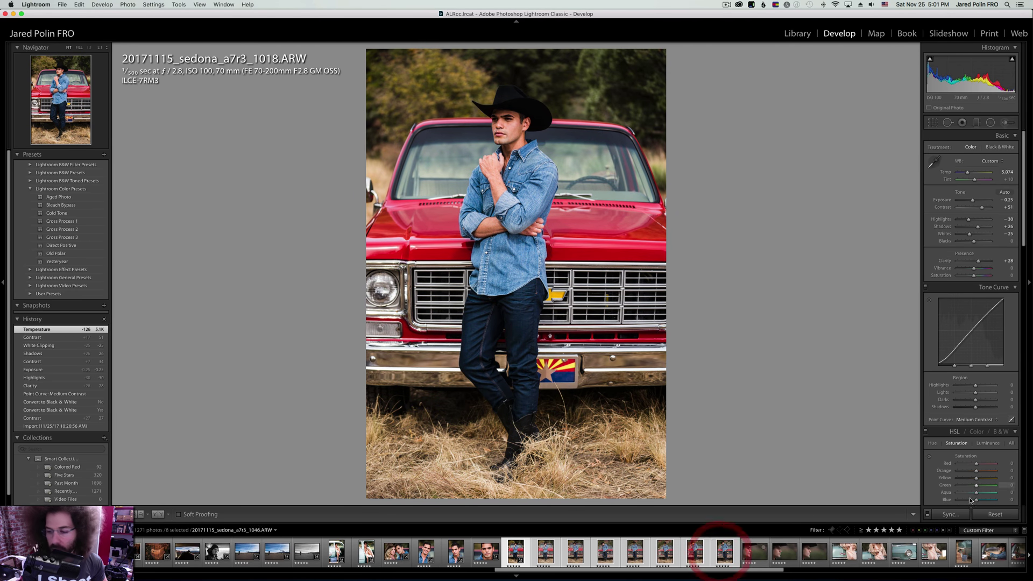
key(super+shift+v)
Convert photo 1020 to black and white, with exposure at -0.05 and shadows at +41.
click(551, 555)
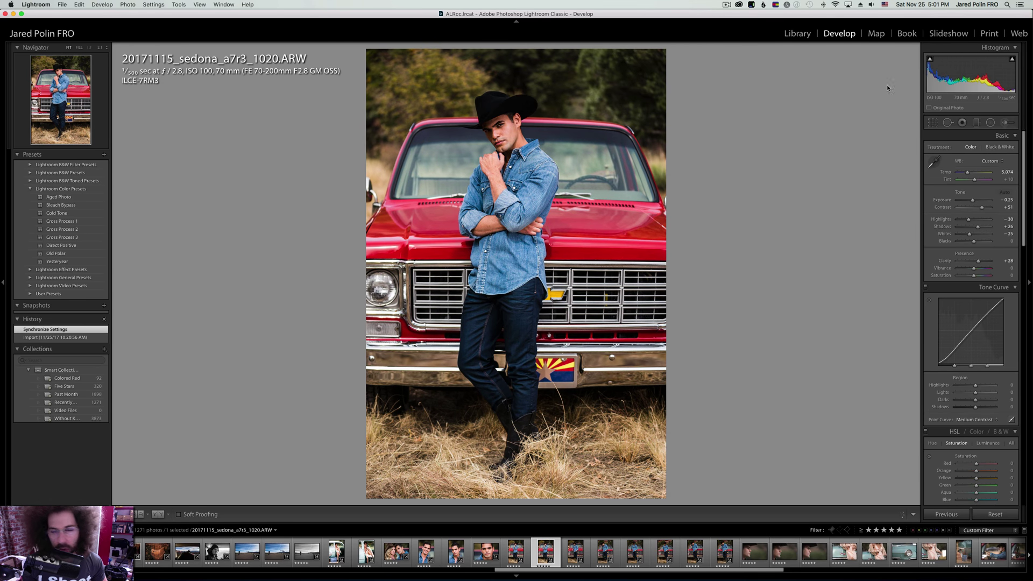
click(995, 147)
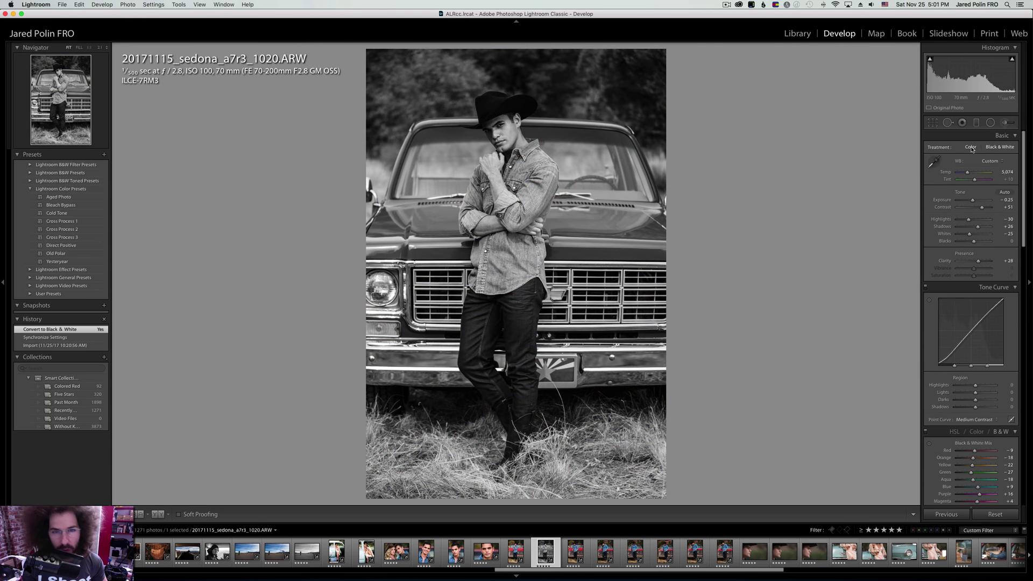
click(970, 147)
click(996, 146)
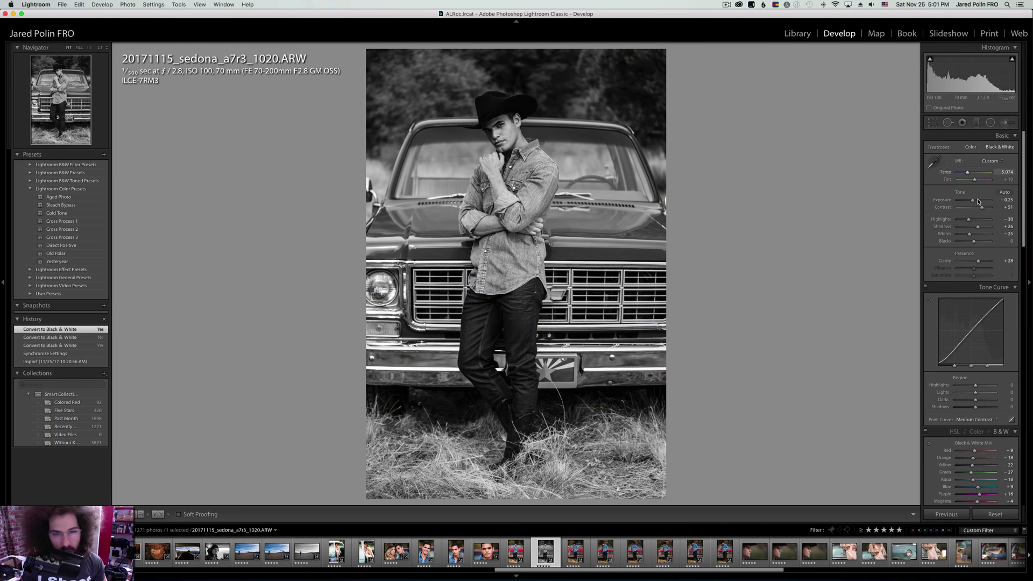
drag(974, 203, 984, 229)
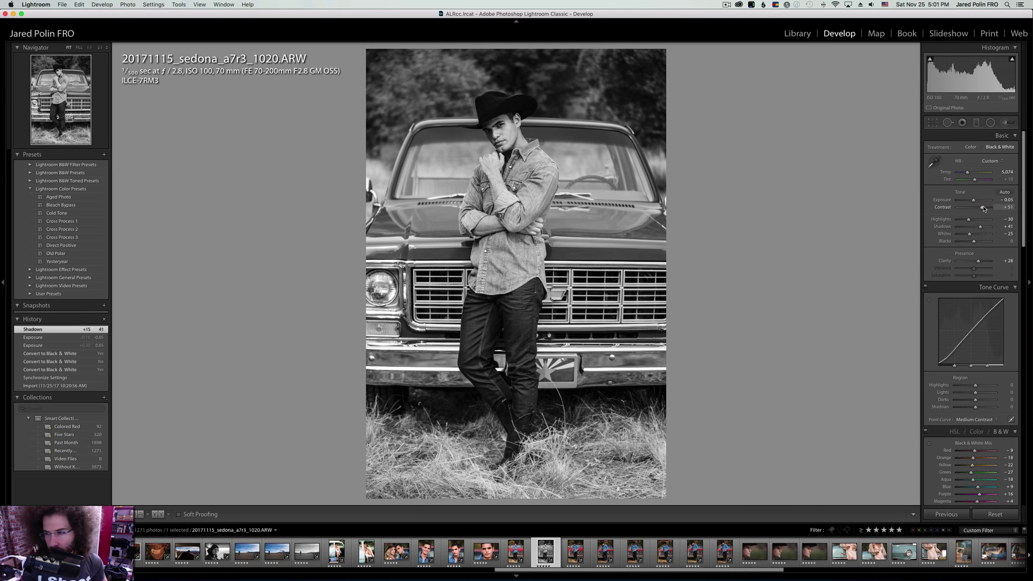
Set the exposure of photo 1021 to +0.45 and its white balance temperature to 5,098.
key(Right)
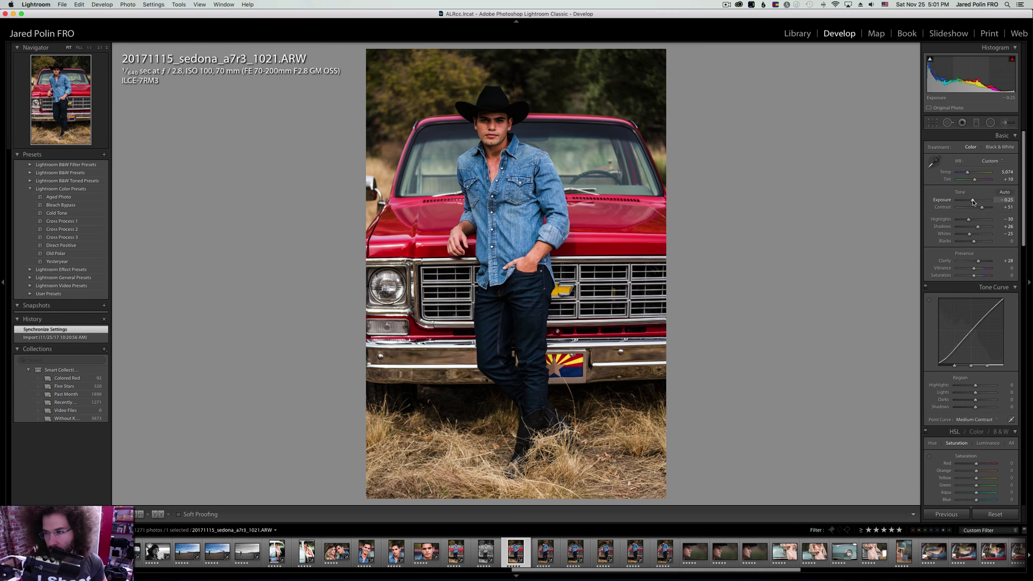
drag(972, 201, 978, 206)
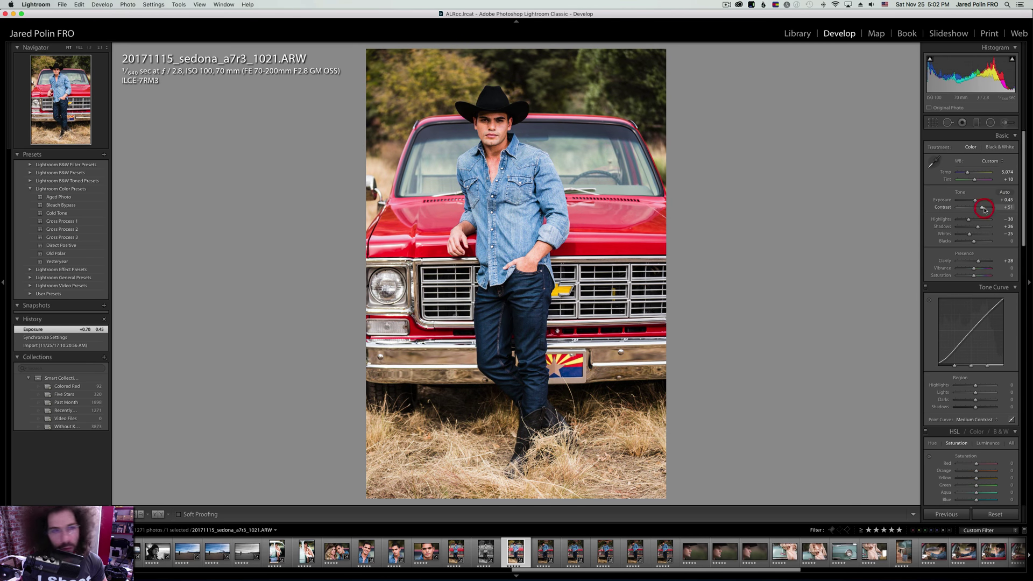
key(Left)
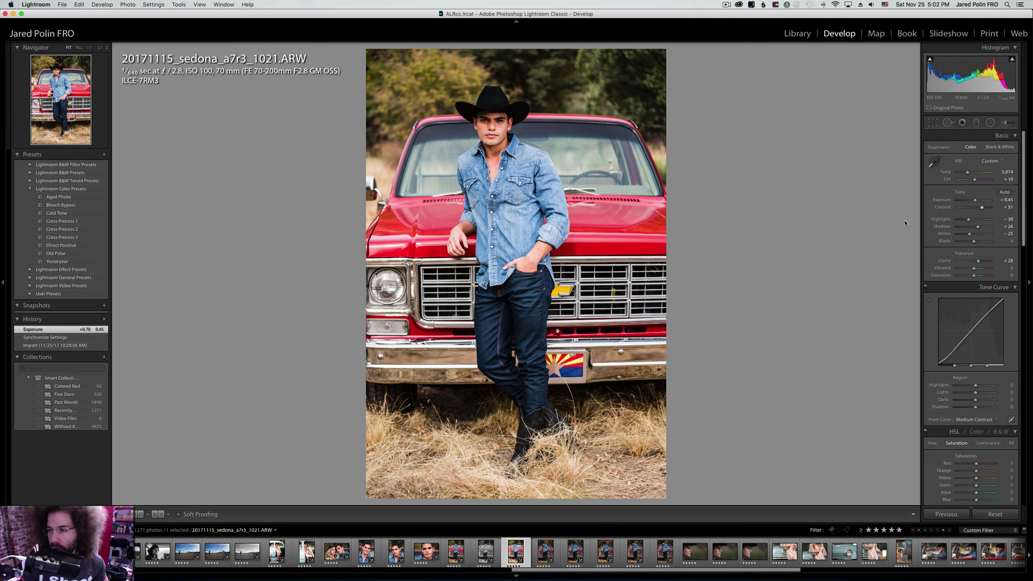
click(966, 221)
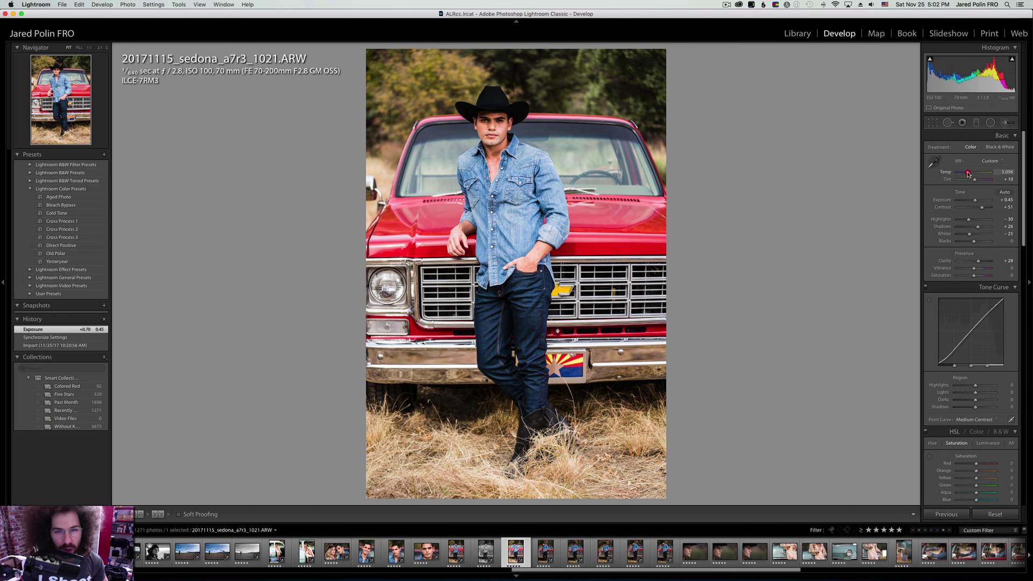
click(968, 174)
Check the face in photo 1021 up close and synchronize its settings to the five truck photos that follow.
click(499, 121)
right_click(439, 114)
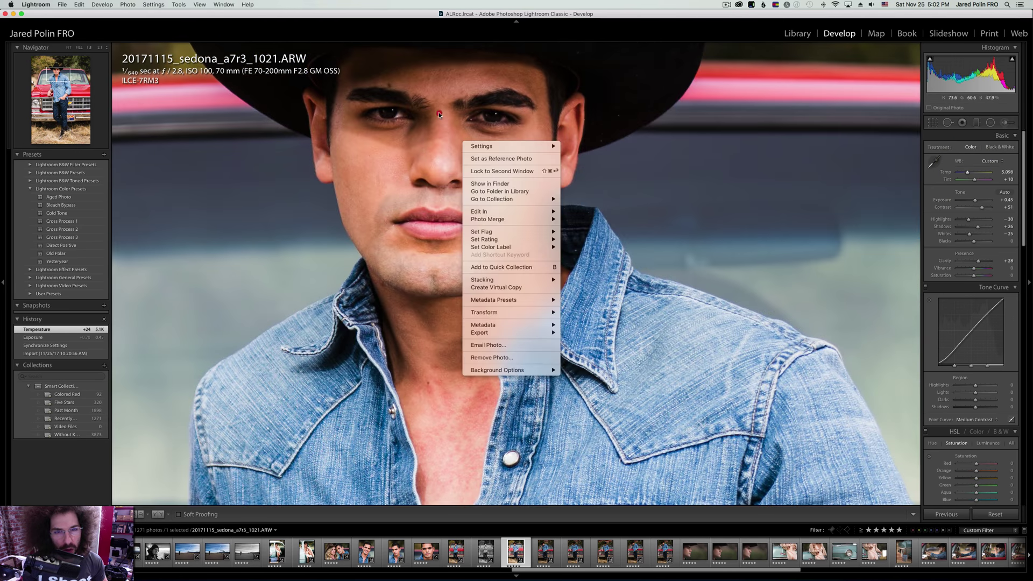
click(439, 114)
click(438, 114)
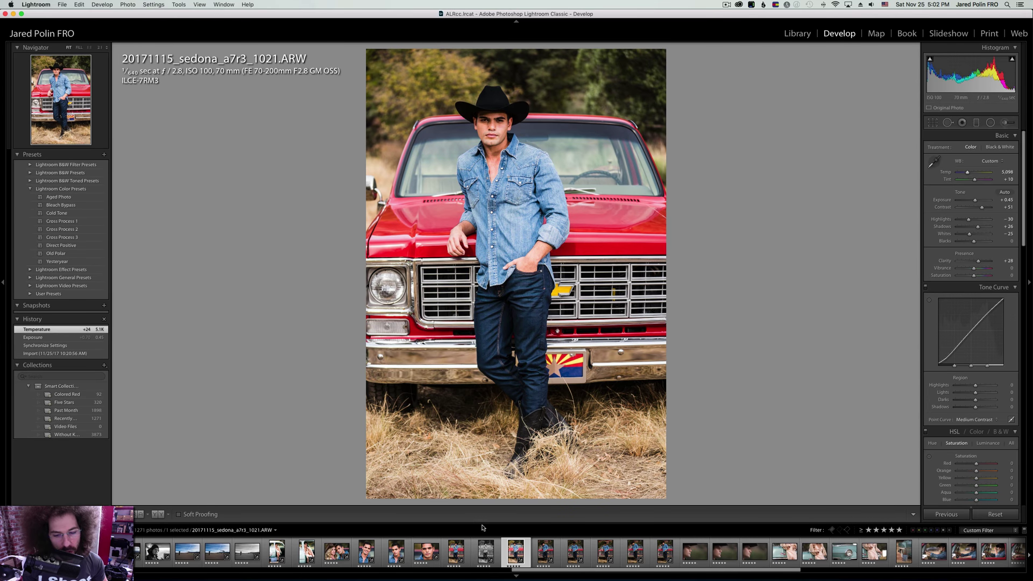
shift+click(664, 551)
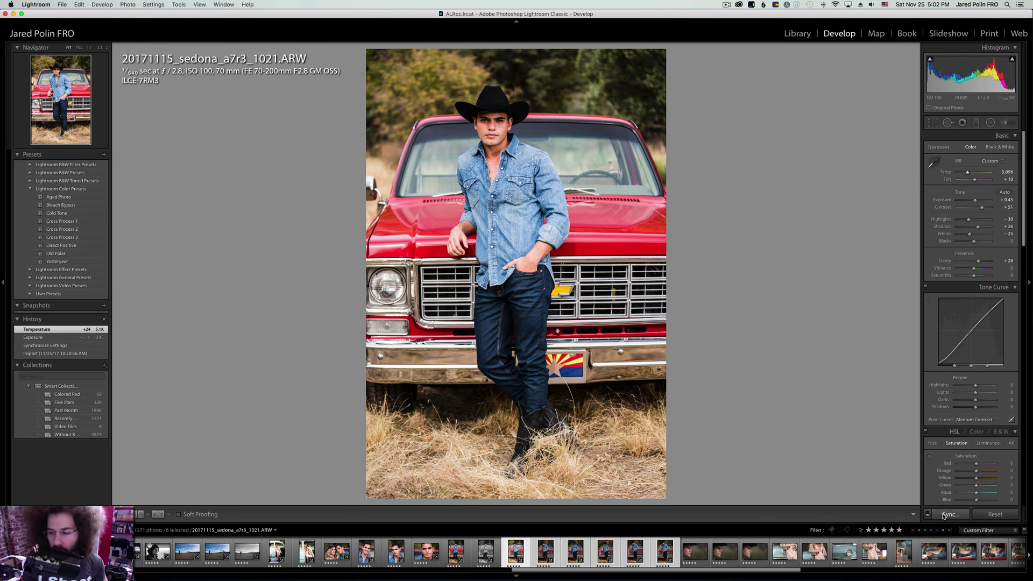
click(943, 515)
Apply the red color label to photos 1022 and 1021, reviewing the neighboring shots.
click(545, 551)
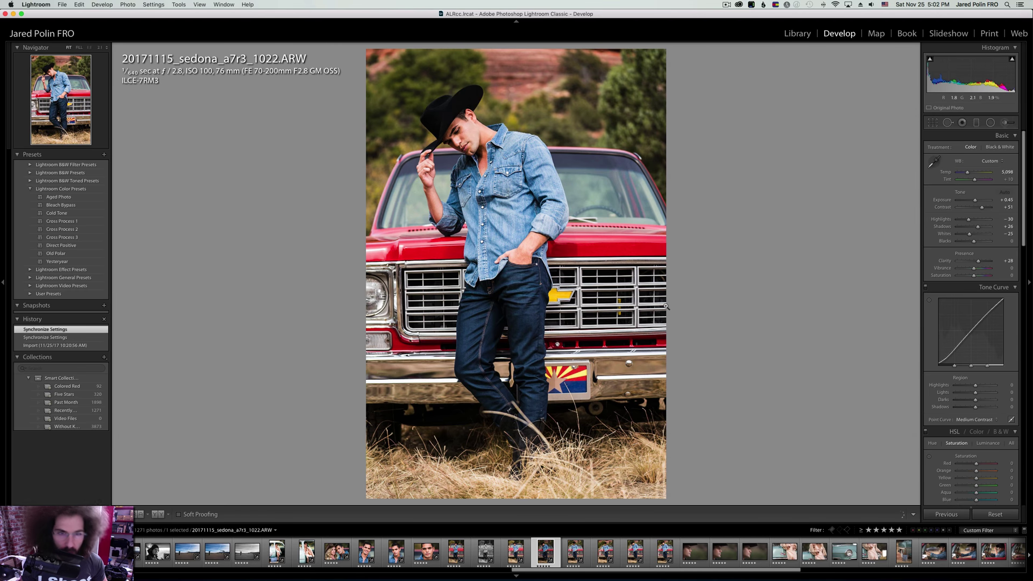
key(6)
key(Left)
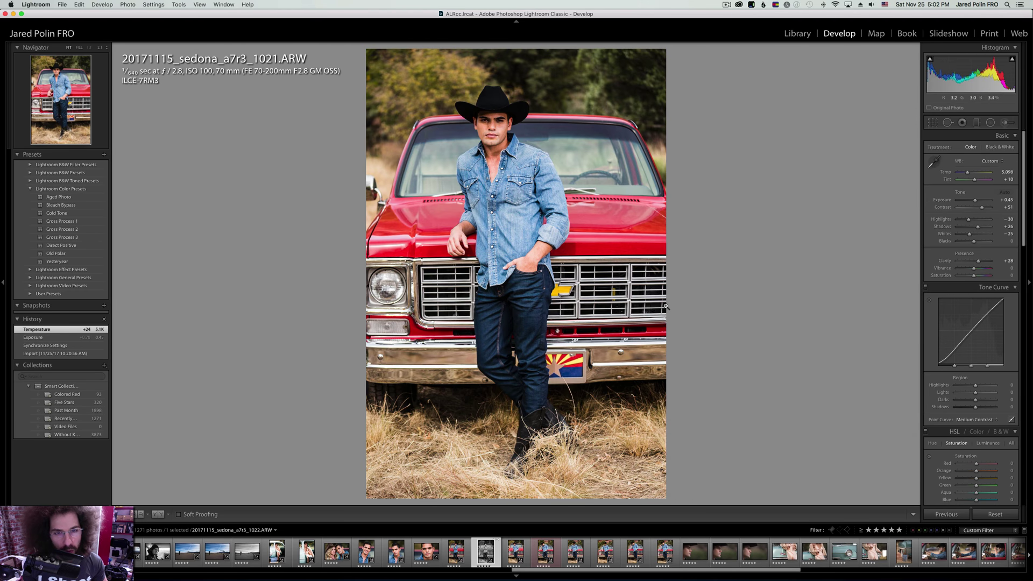
key(Left)
key(Left)
key(Left)
key(Left)
key(Left)
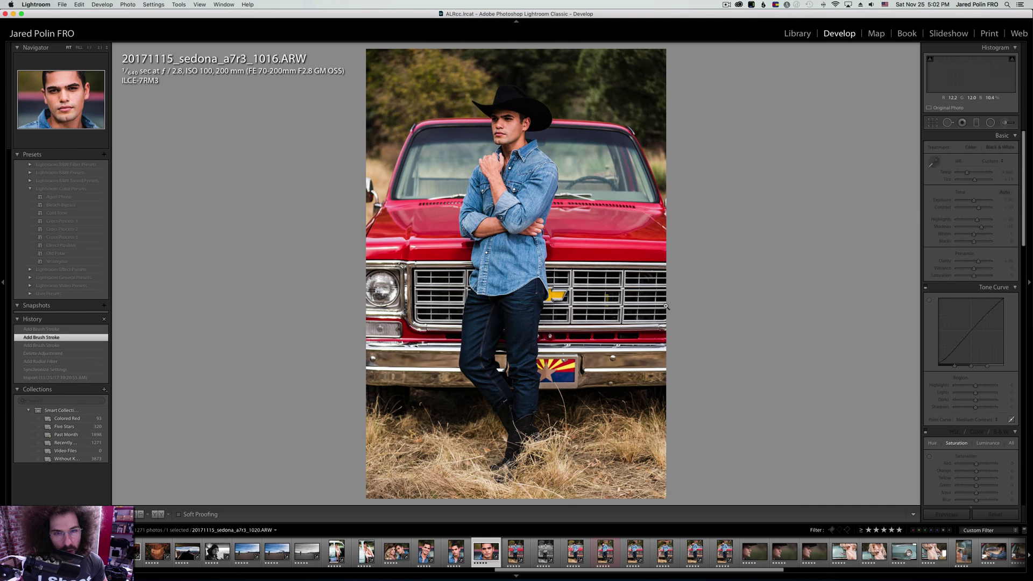
key(Right)
key(Right)
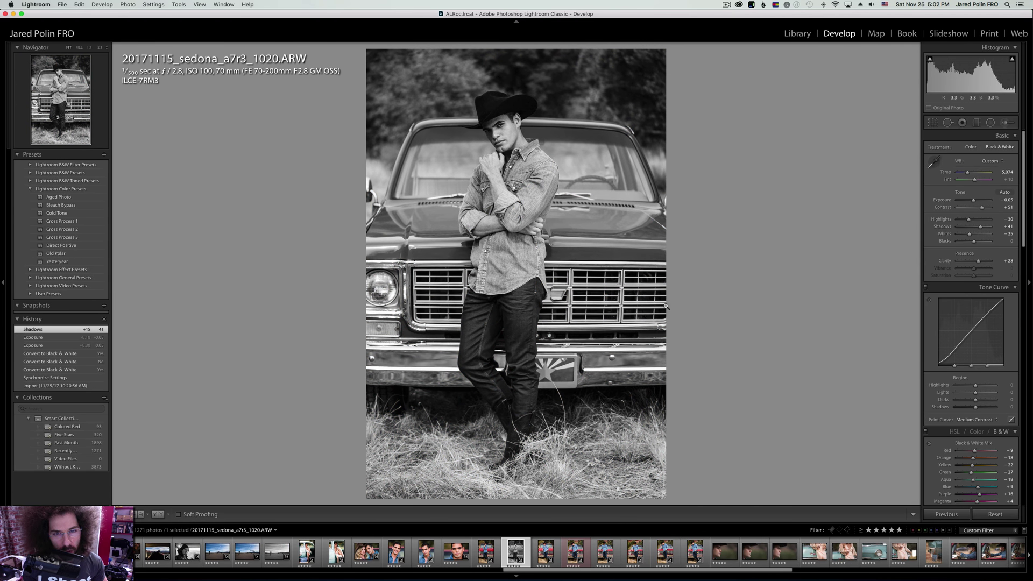
key(Right)
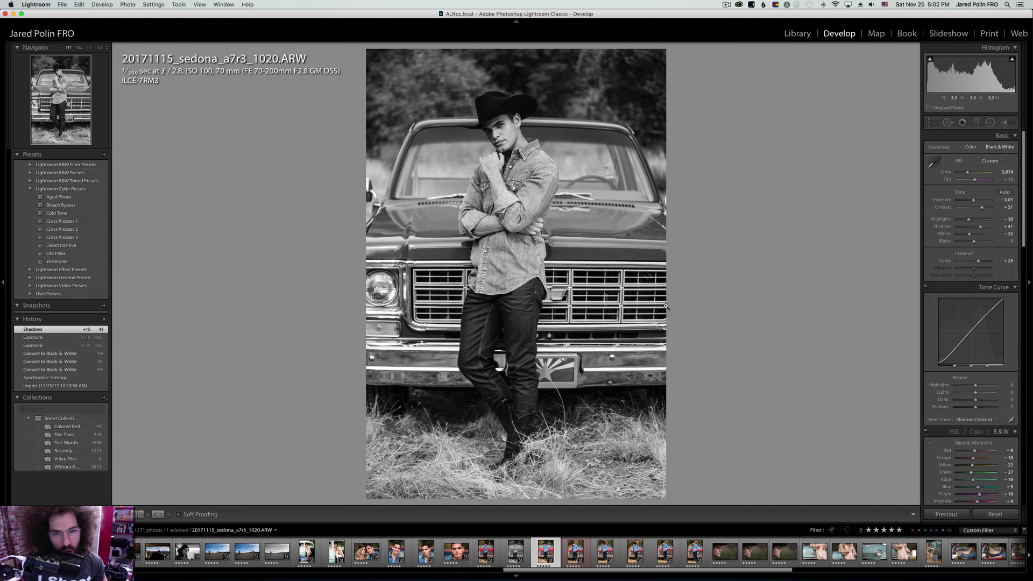
key(Right)
key(6)
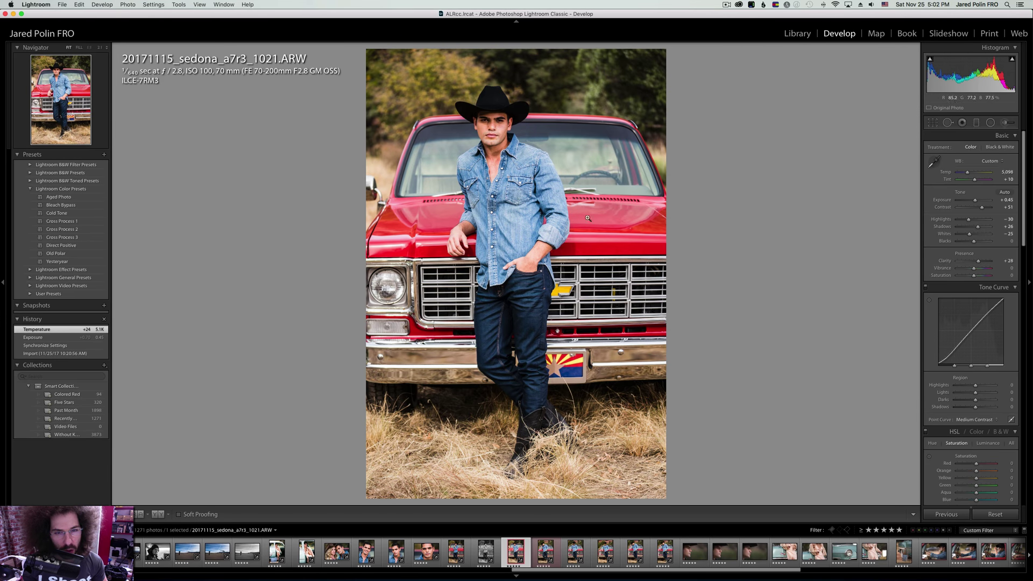
Apply the red color label to photos 1023, 1024 and 1025, trying a black-and-white treatment on 1024.
key(Right)
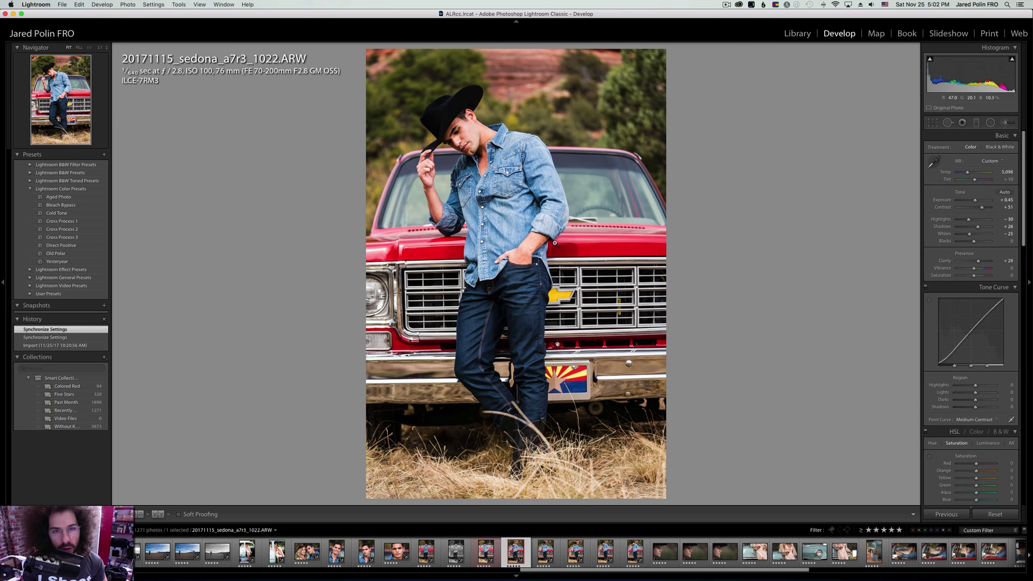
key(Right)
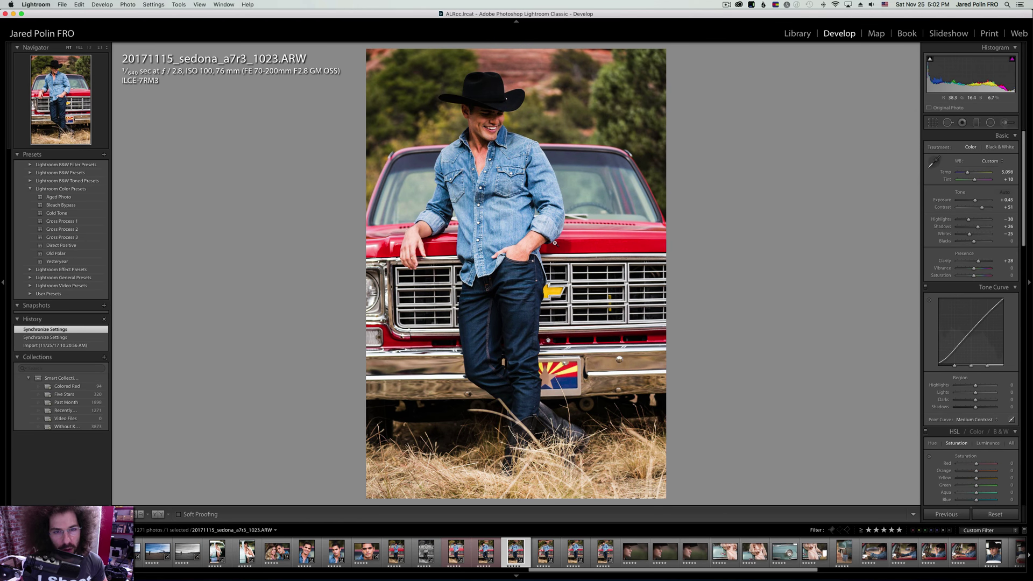
key(6)
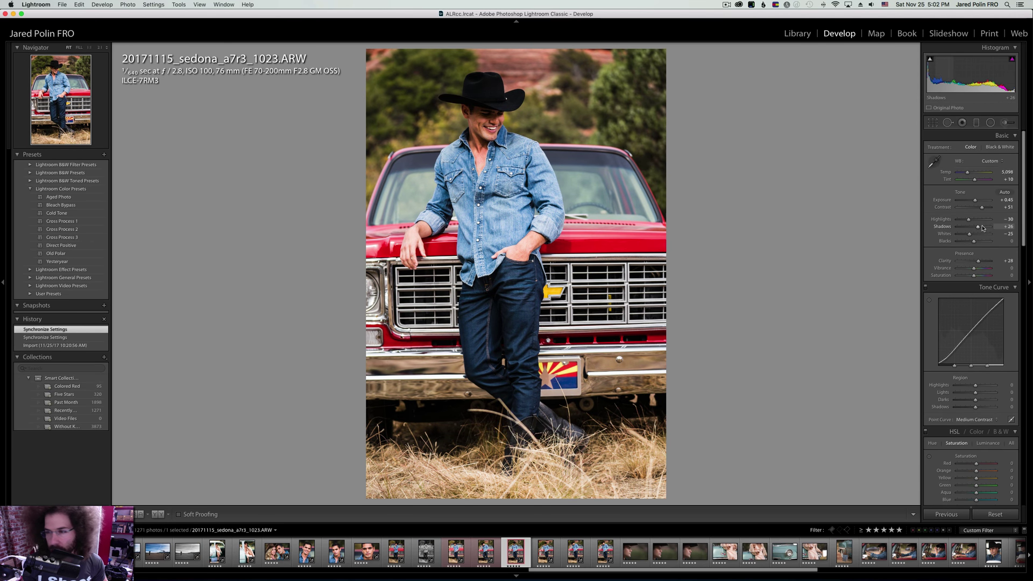
key(Right)
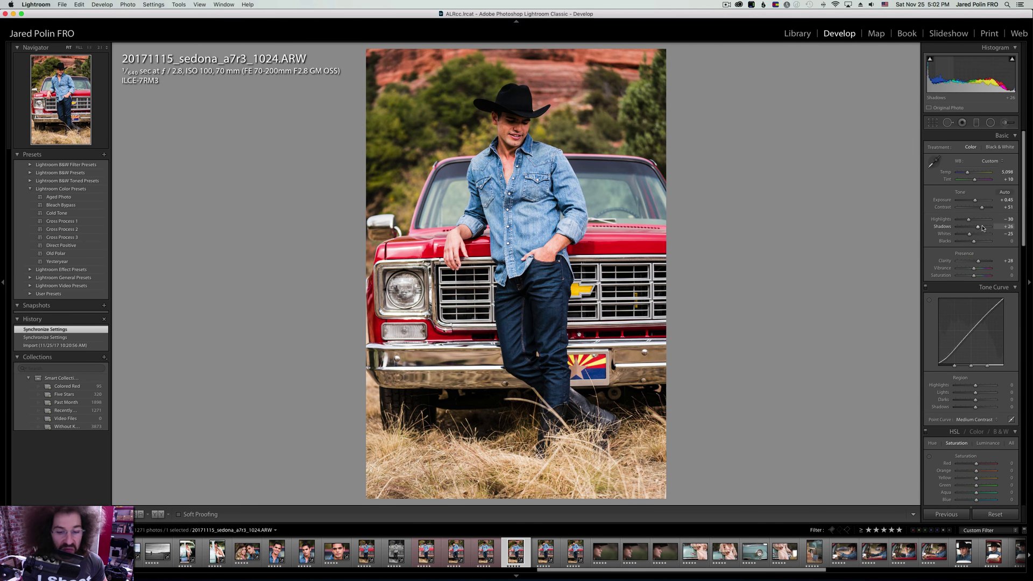
key(6)
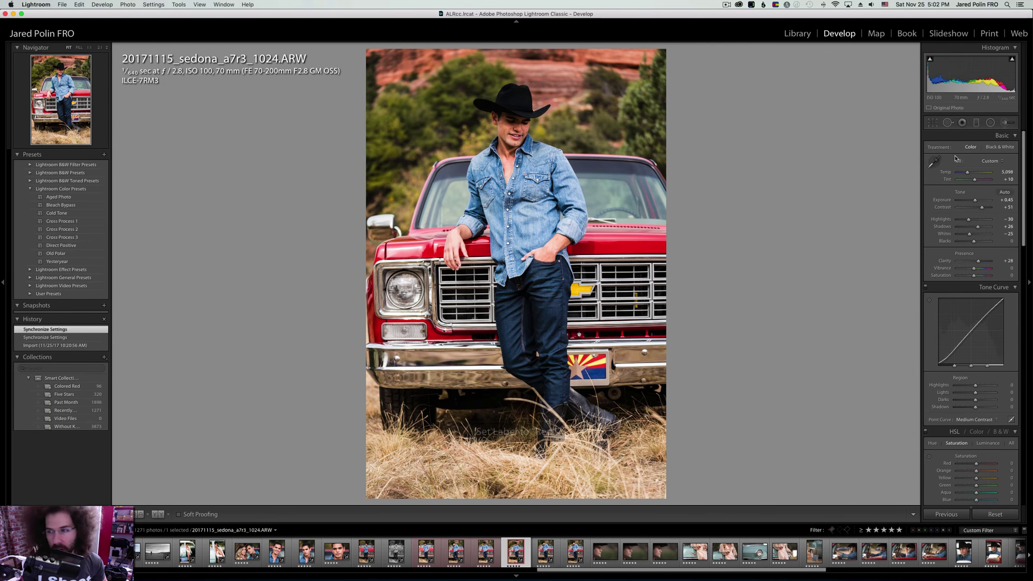
click(999, 147)
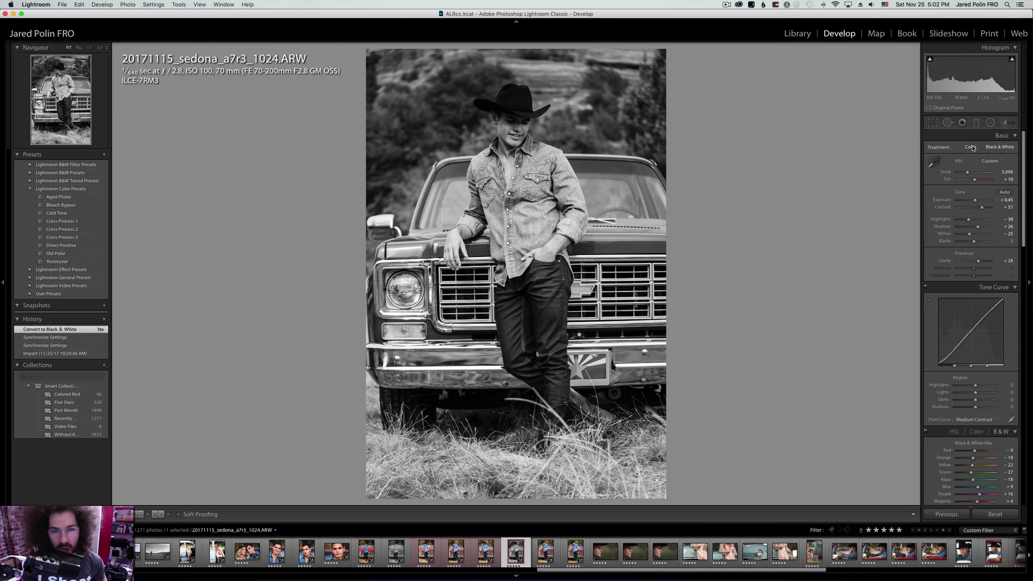
key(Right)
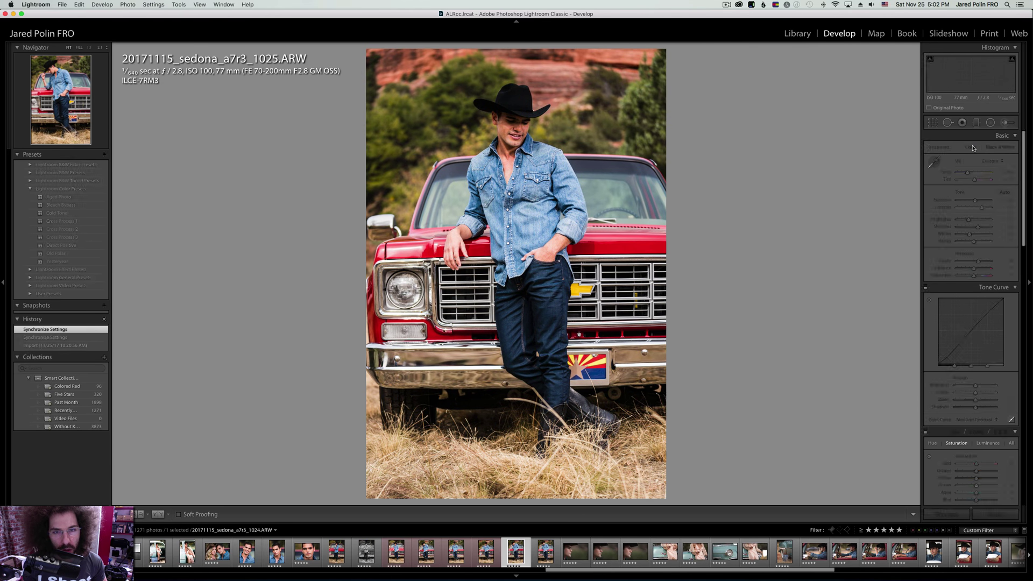
key(6)
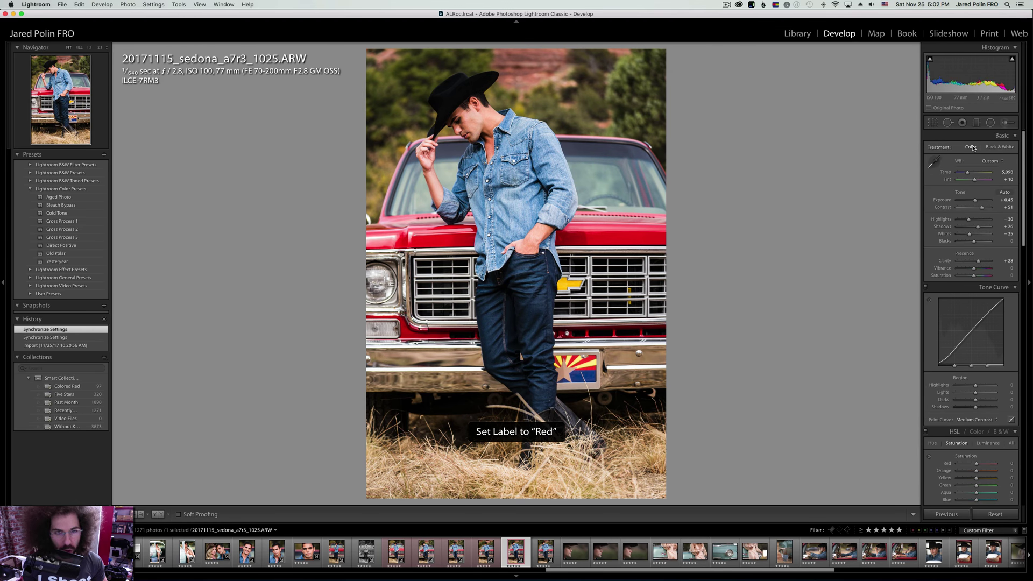
Check the face in photo 1027 up close and cool its white balance temperature slightly.
key(Right)
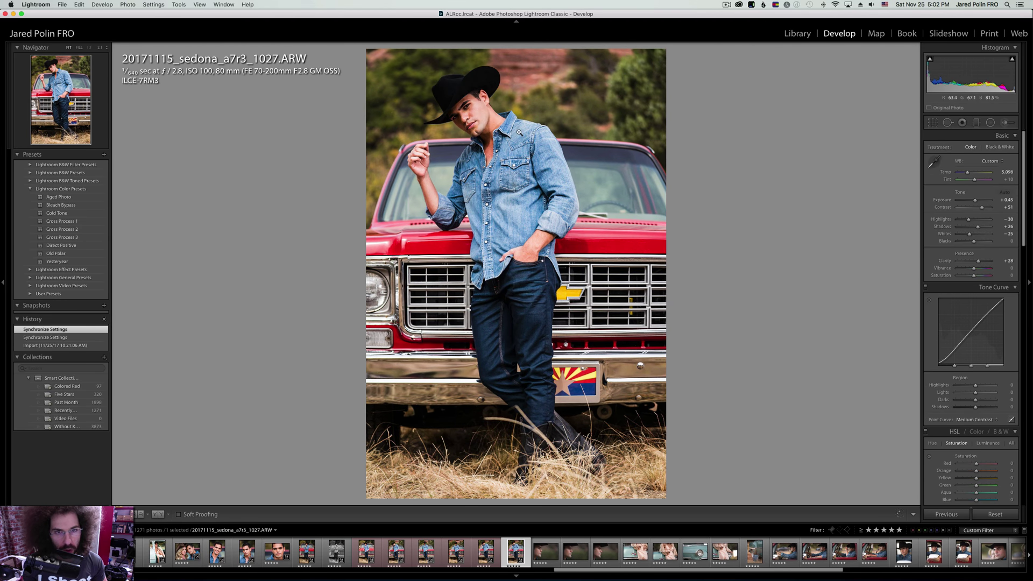
click(468, 114)
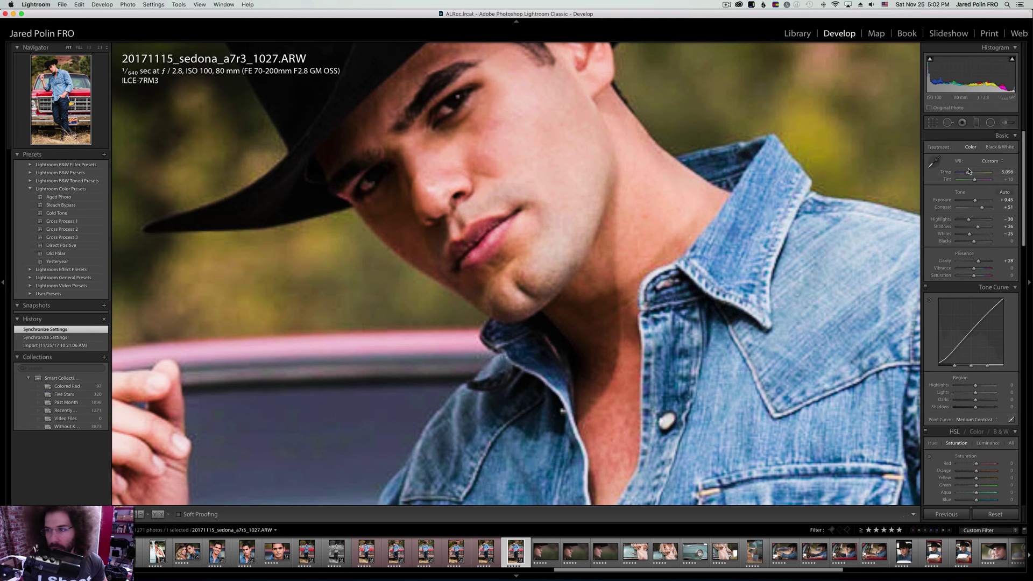
key(z)
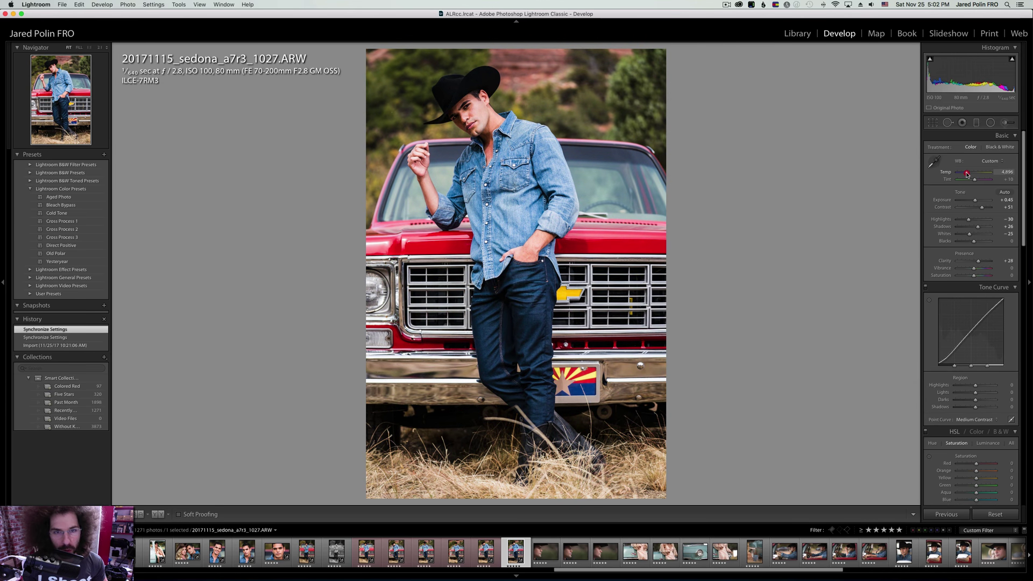
Go to profile close-up 1046, check the eye at full magnification and try the black-and-white treatment.
key(Right)
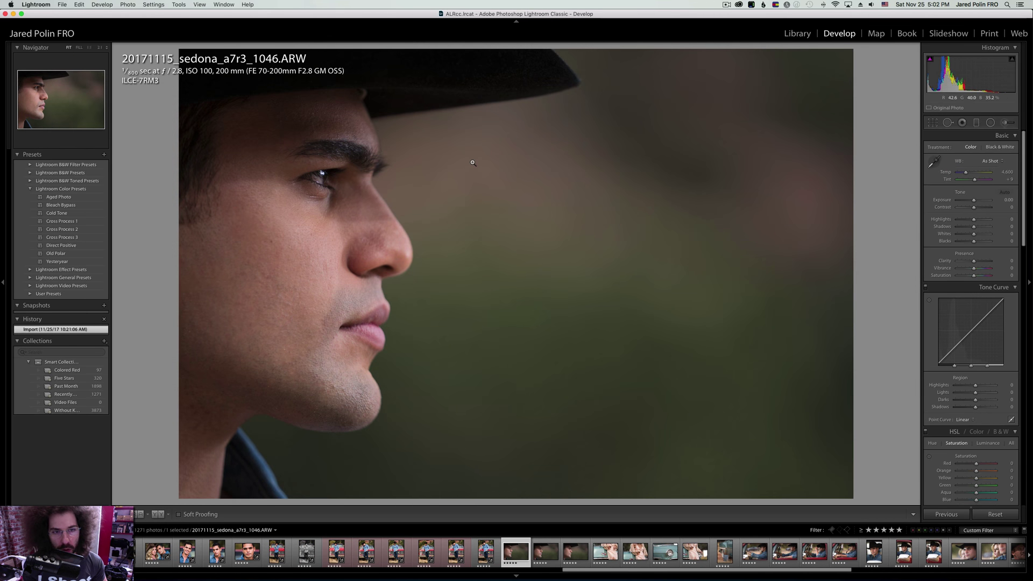
click(316, 182)
key(z)
click(989, 148)
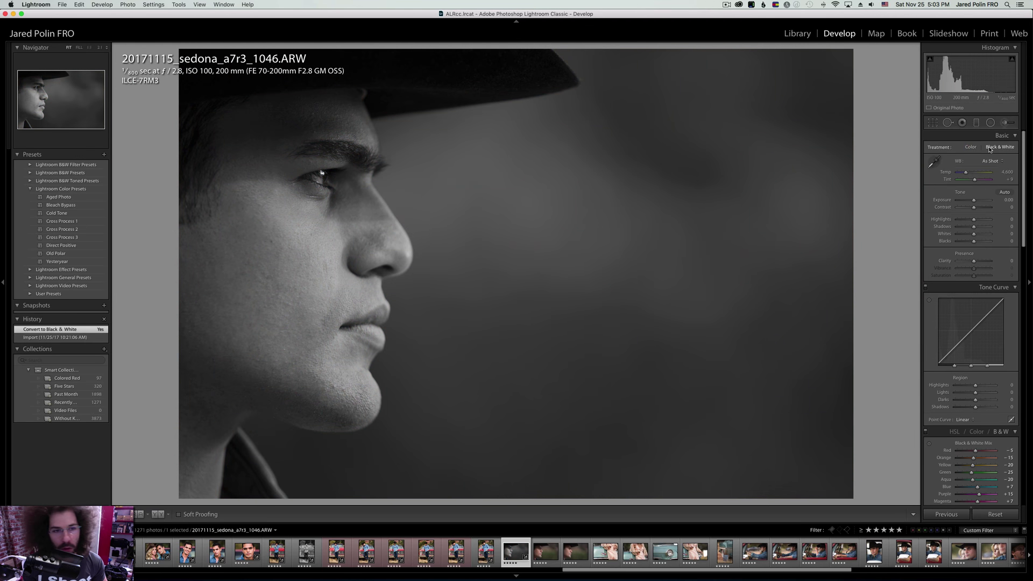
click(970, 147)
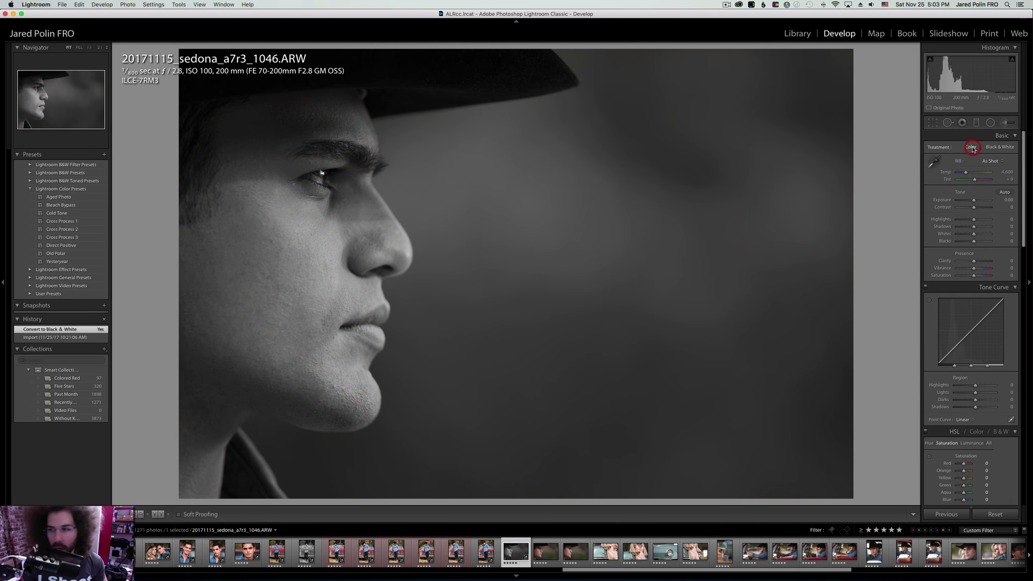
Return photo 1046 to color, setting contrast to +40, exposure to +0.45 and the point curve to Medium Contrast.
click(980, 208)
click(974, 200)
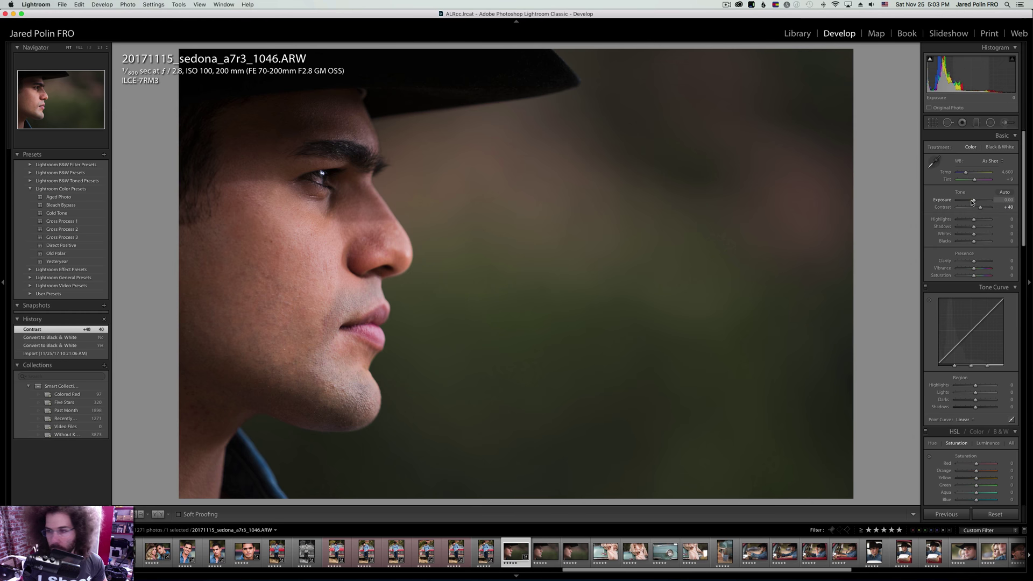
click(963, 419)
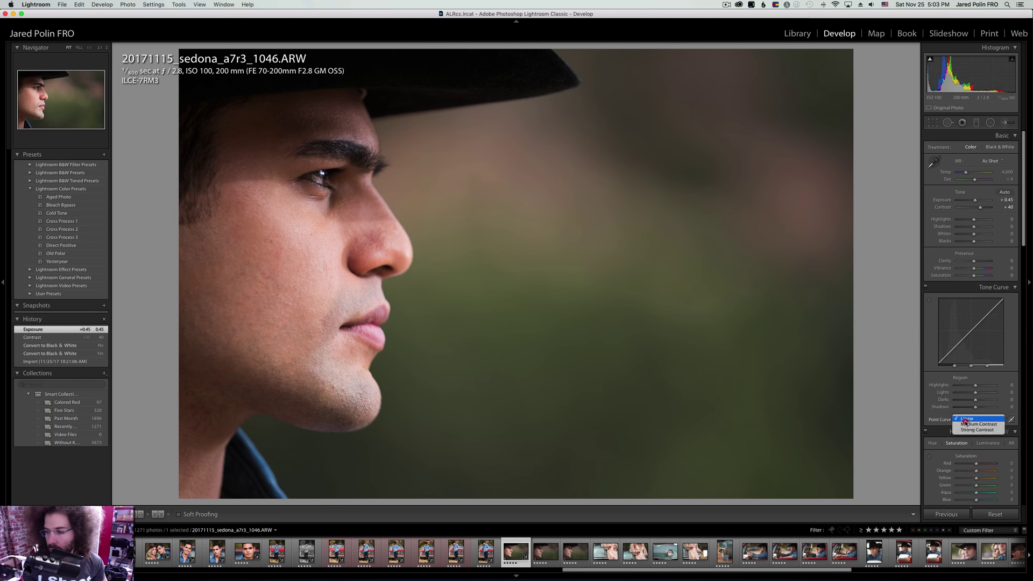
click(950, 424)
Set photo 1046's clarity to +30, blacks to -20, shadows to +33, highlights to -21 and temperature to 4,574.
click(979, 261)
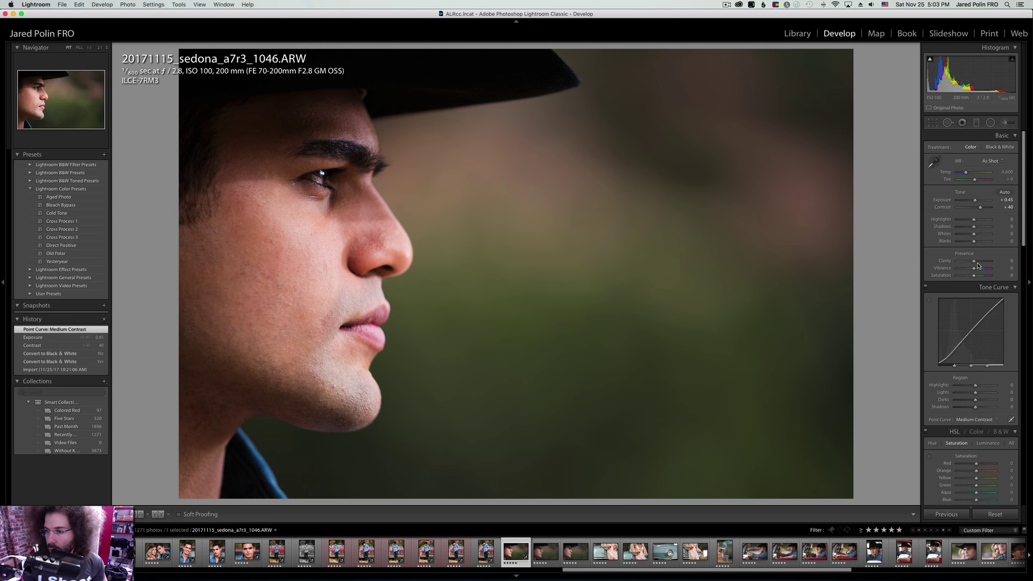
drag(971, 243, 971, 244)
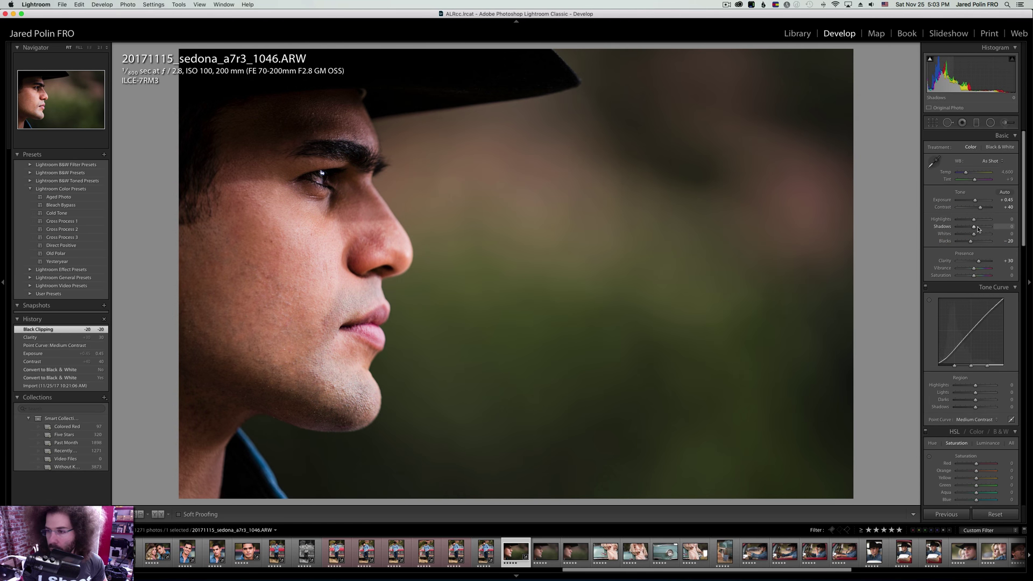
drag(978, 229, 969, 220)
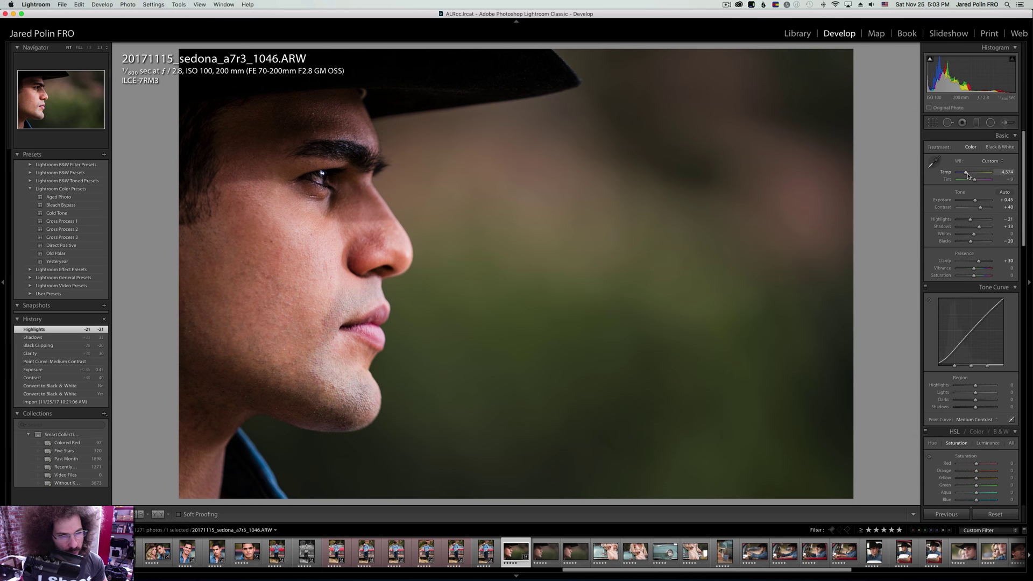
click(966, 173)
Apply the red color label to photo 1046 and synchronize its settings to the next two profile shots.
click(339, 153)
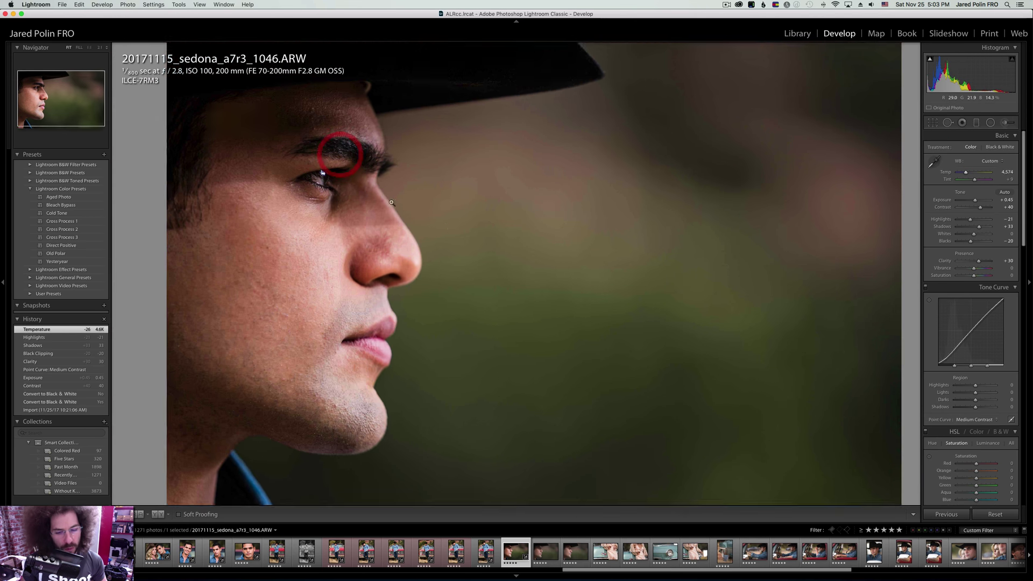
key(6)
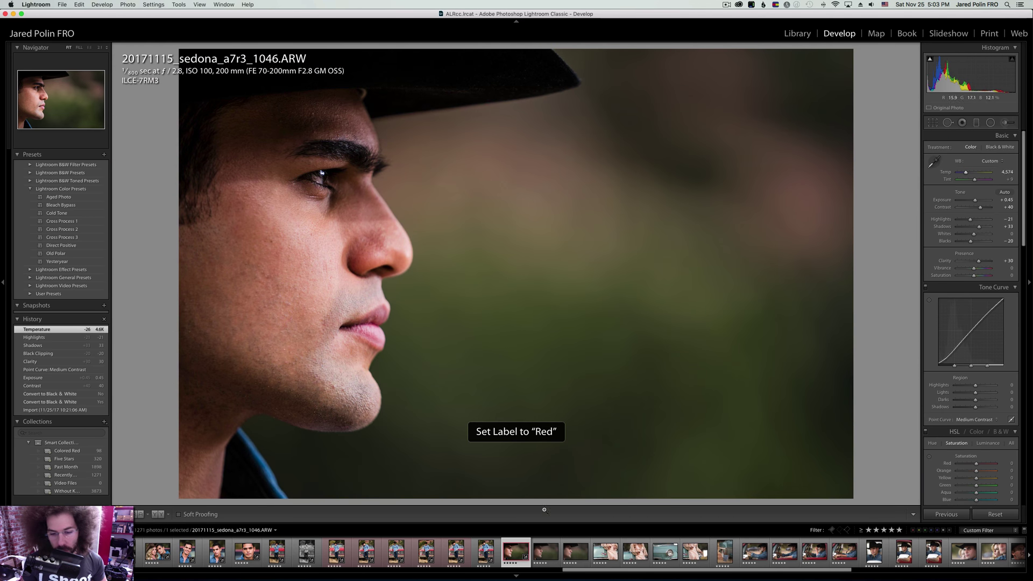
shift+click(576, 551)
alt+click(950, 514)
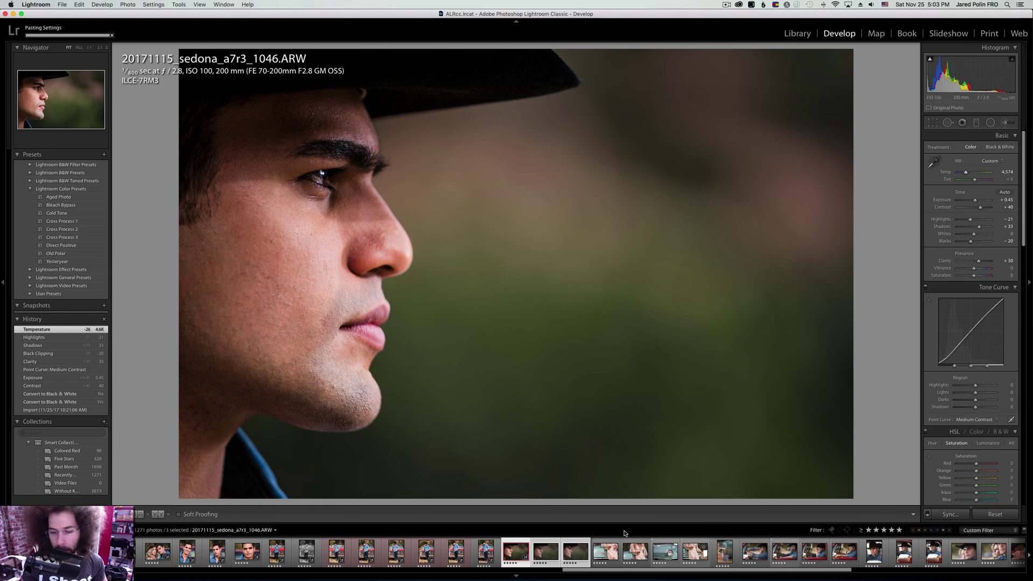
Compare profile shots 1046, 1048 and 1051, clear the star rating of 1048 and apply the red label to 1051.
click(549, 540)
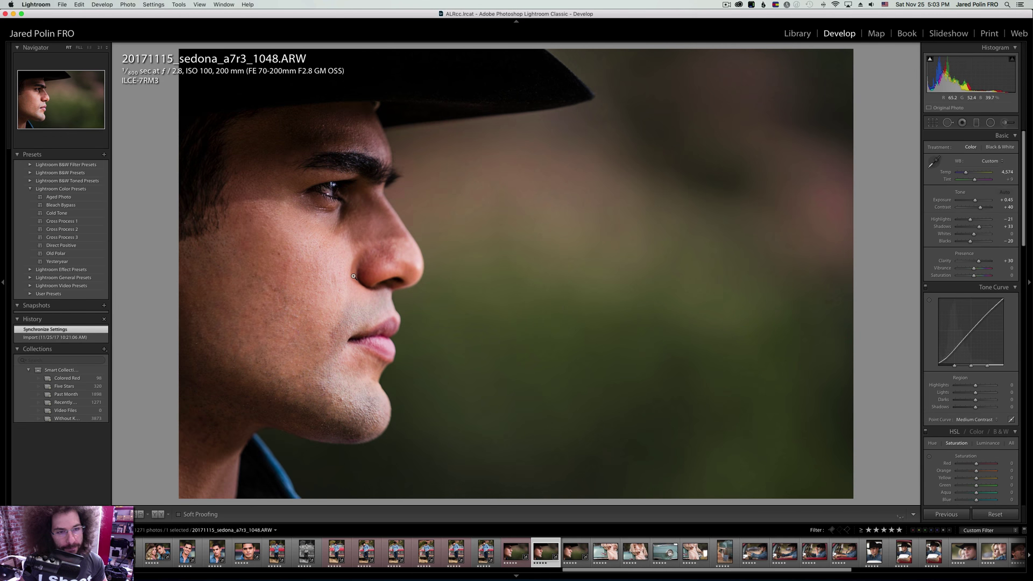
key(Right)
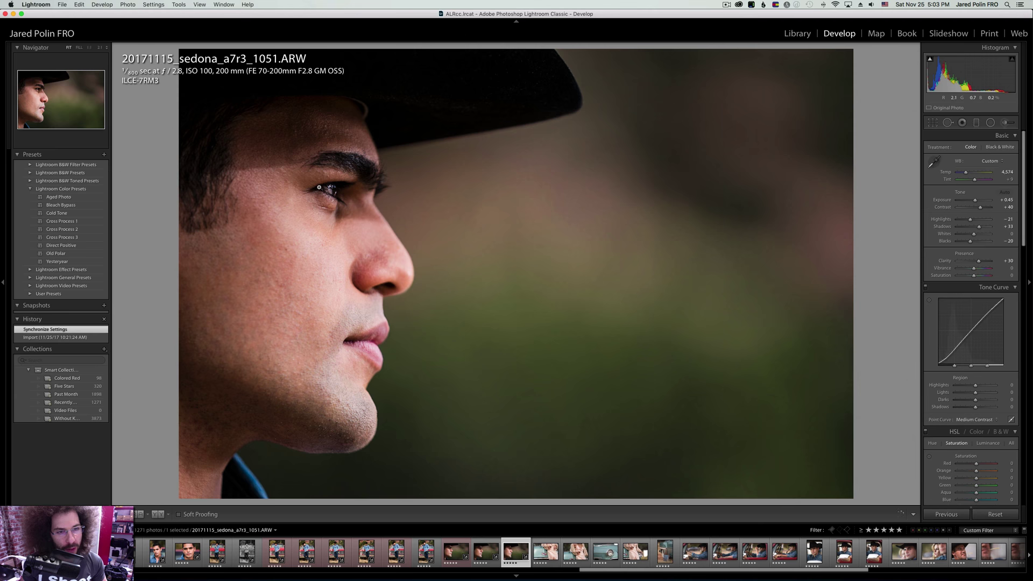
key(Left)
key(Left)
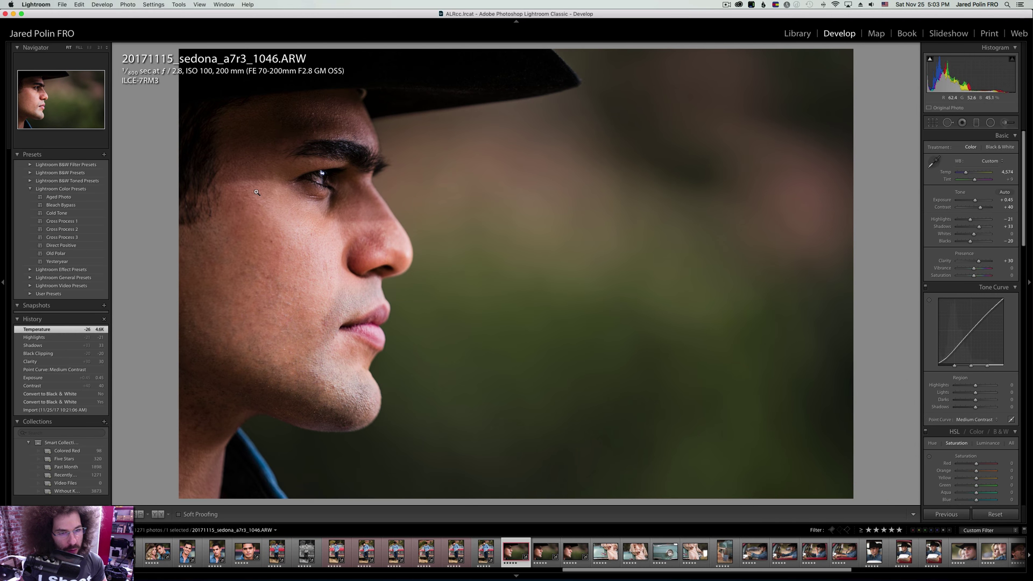
key(Right)
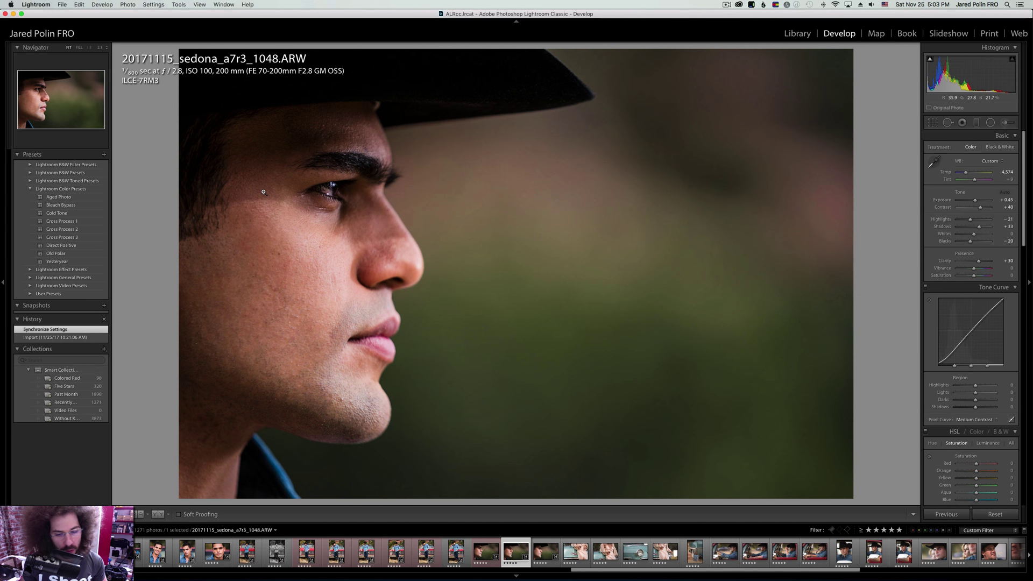
key(0)
key(Right)
key(6)
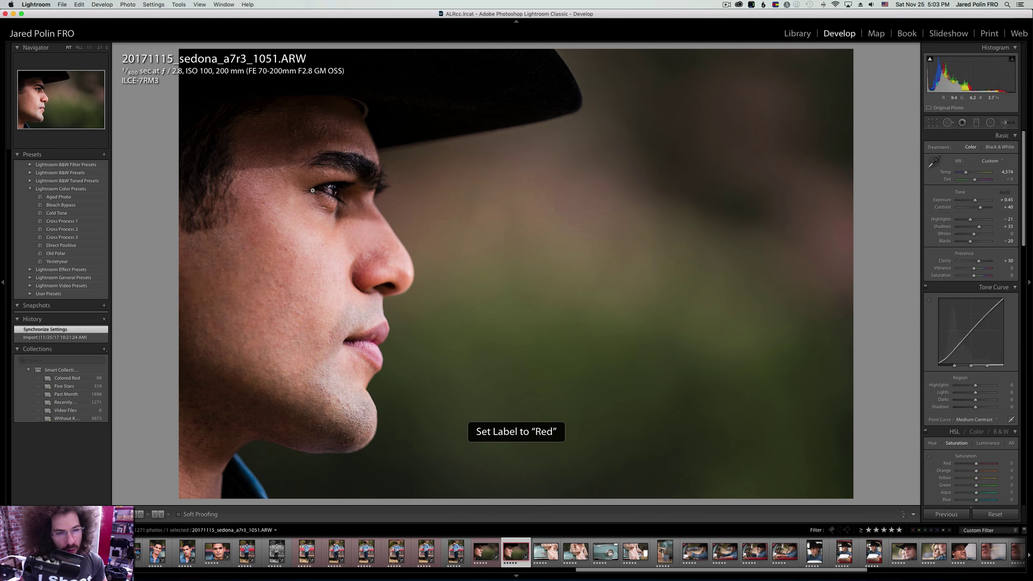
Raise the shadows of photo 1051 to +62, try the black-and-white treatment and return it to color.
drag(978, 226, 985, 230)
click(999, 147)
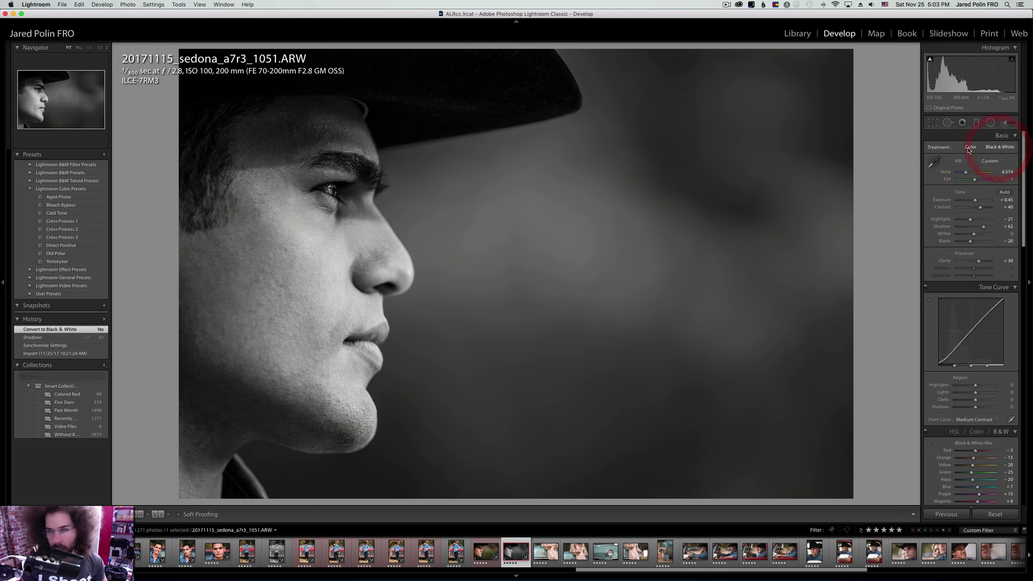
click(969, 148)
In photo 1071, set exposure -0.85, contrast +30, clarity +45, a Medium Contrast point curve, shadows +65 and blacks -19.
key(Right)
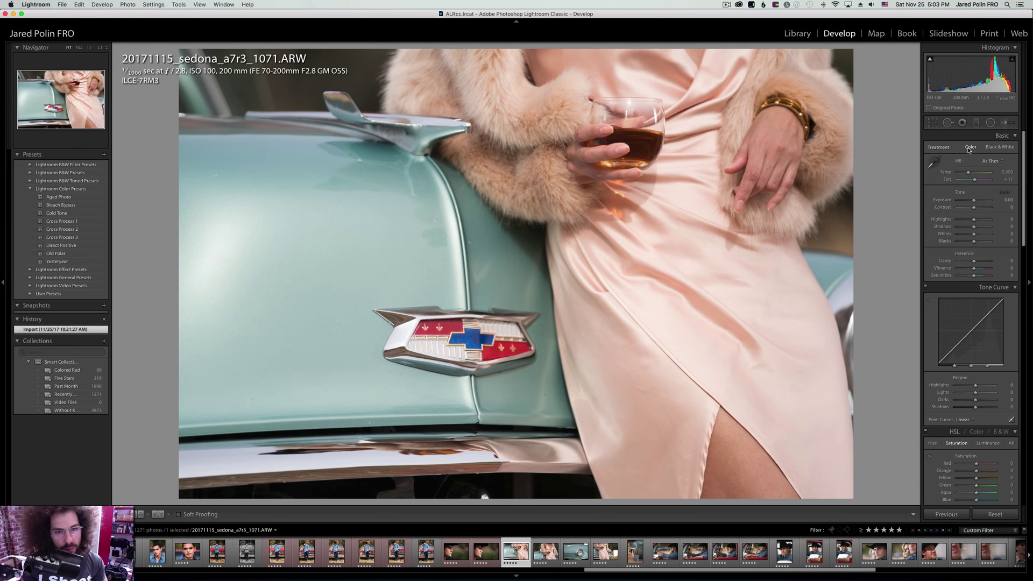
drag(971, 204, 978, 209)
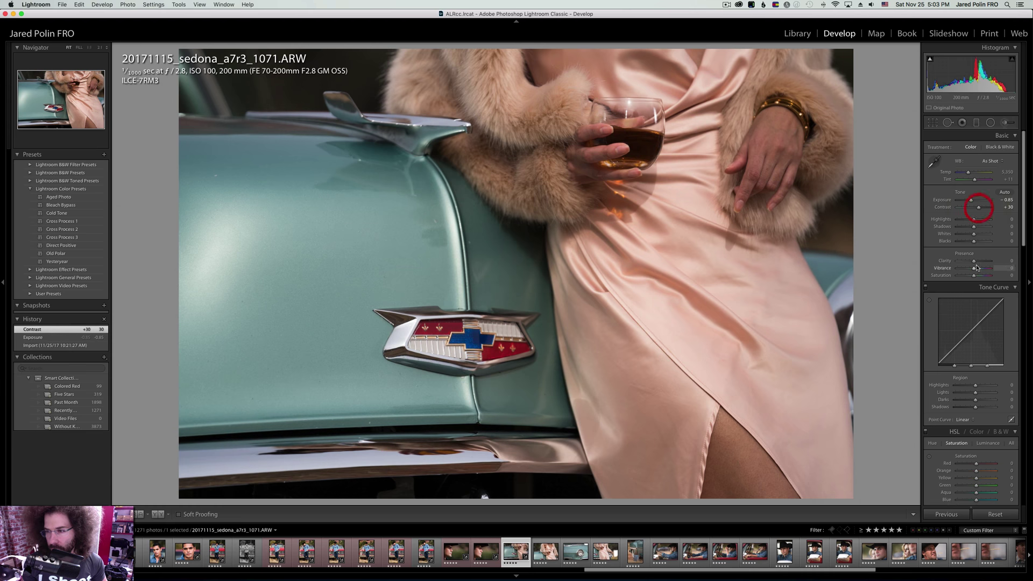
drag(973, 260, 980, 260)
click(961, 420)
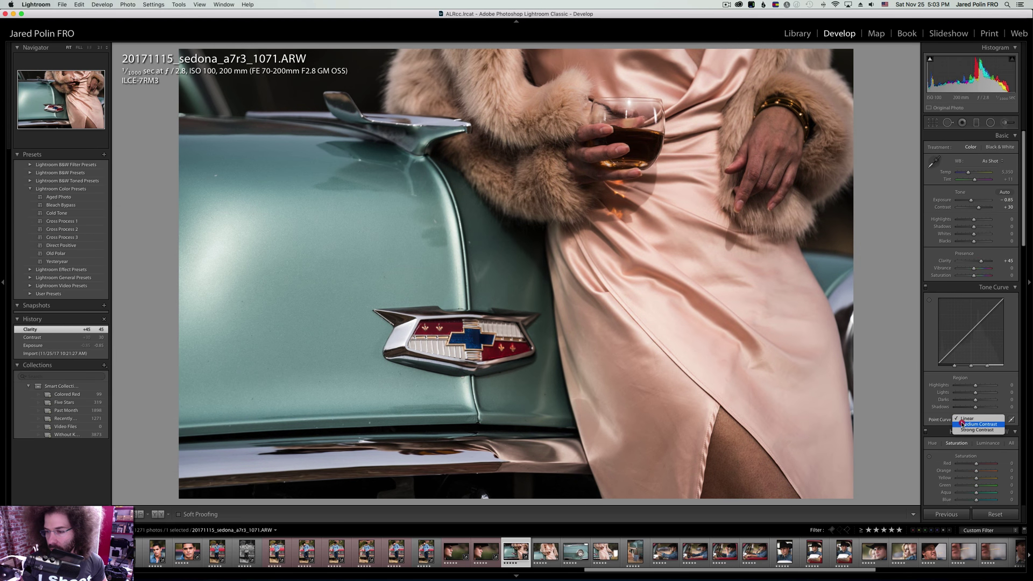
click(962, 422)
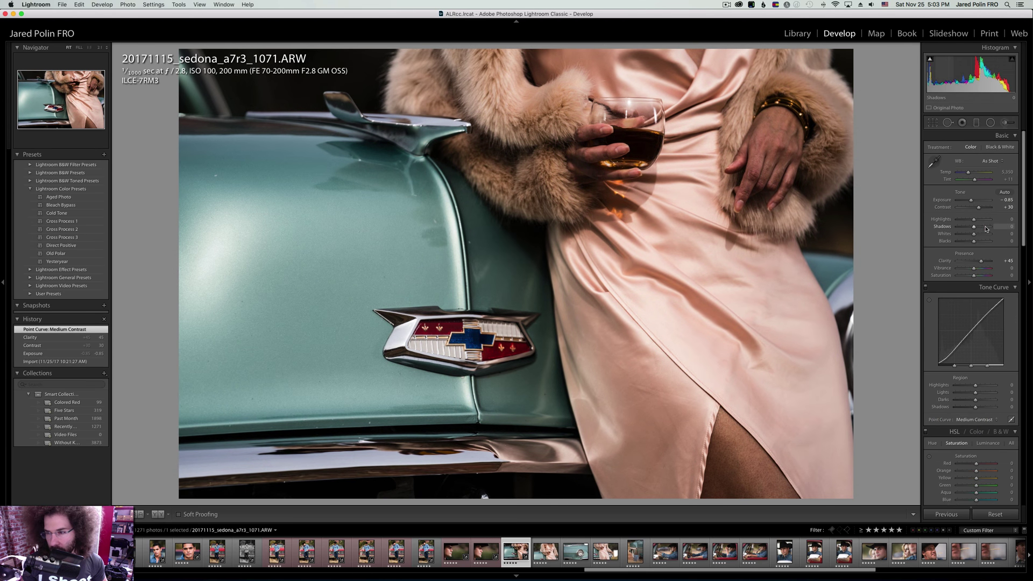
drag(986, 230, 971, 244)
Synchronize the develop settings of photo 1071 to the next two photos, 1074 and 1075.
click(545, 552)
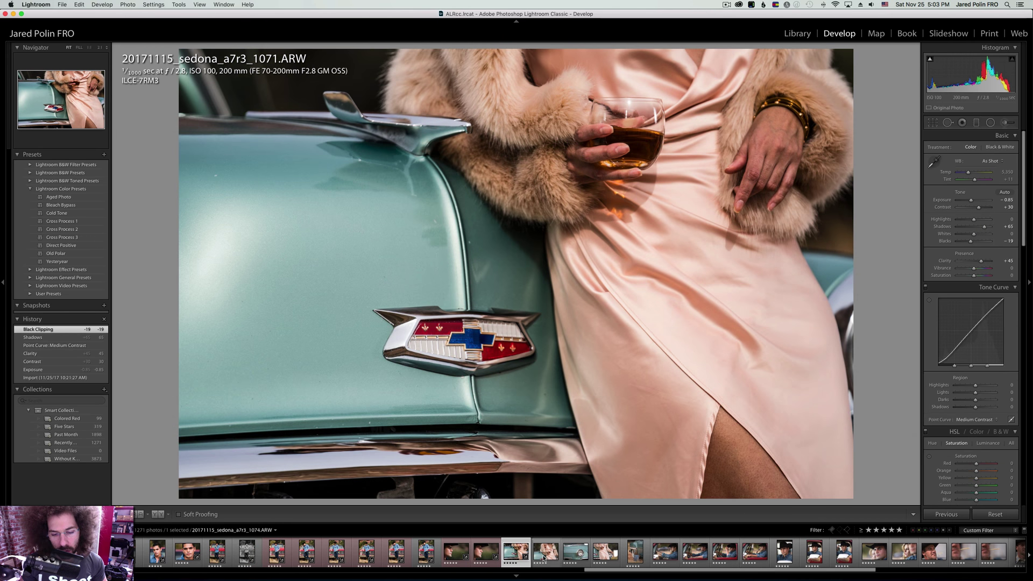
shift+click(545, 551)
click(951, 514)
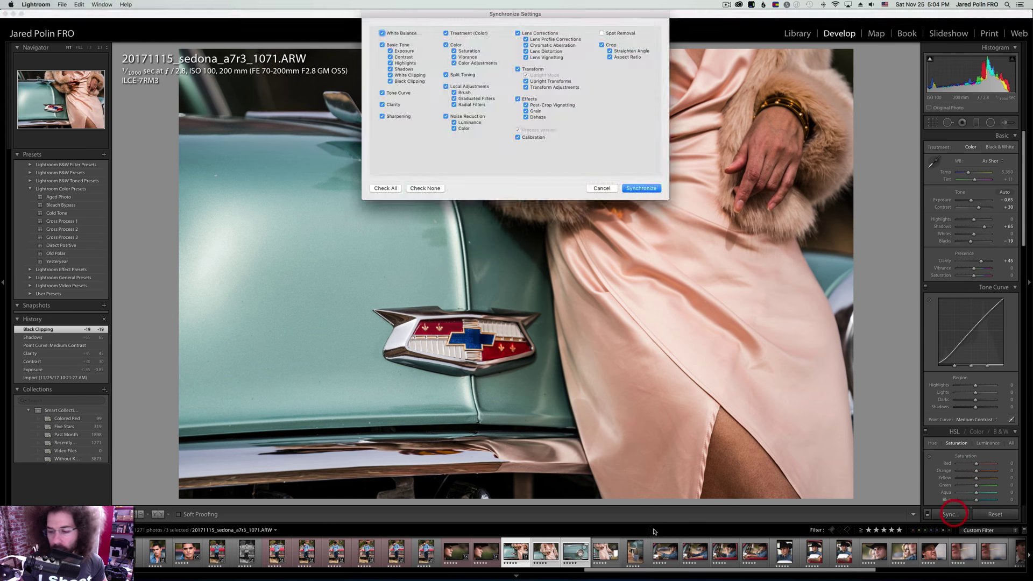
key(Return)
In photo 1074, set the contrast to +5 and the exposure to -0.25.
click(541, 540)
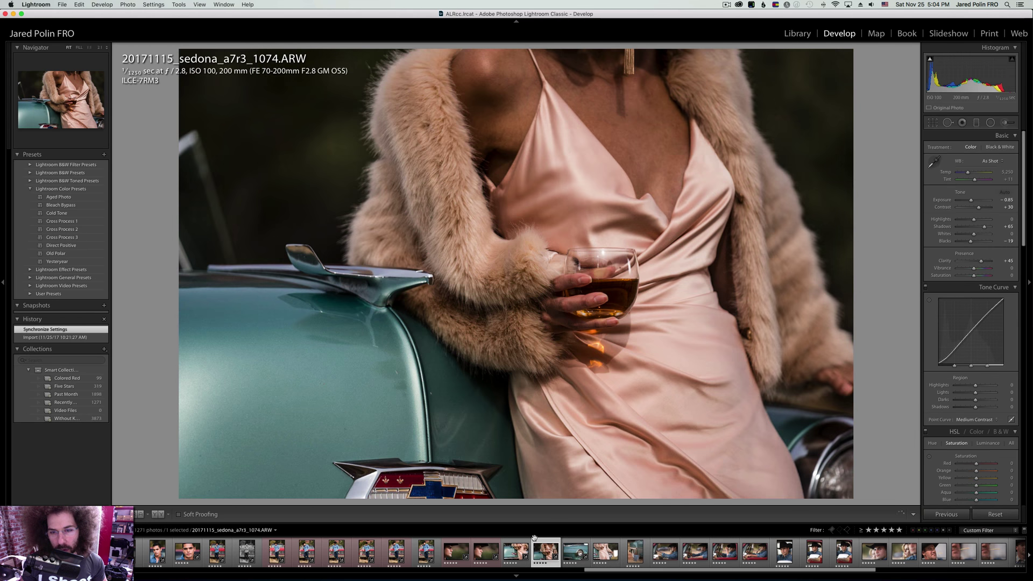
click(975, 207)
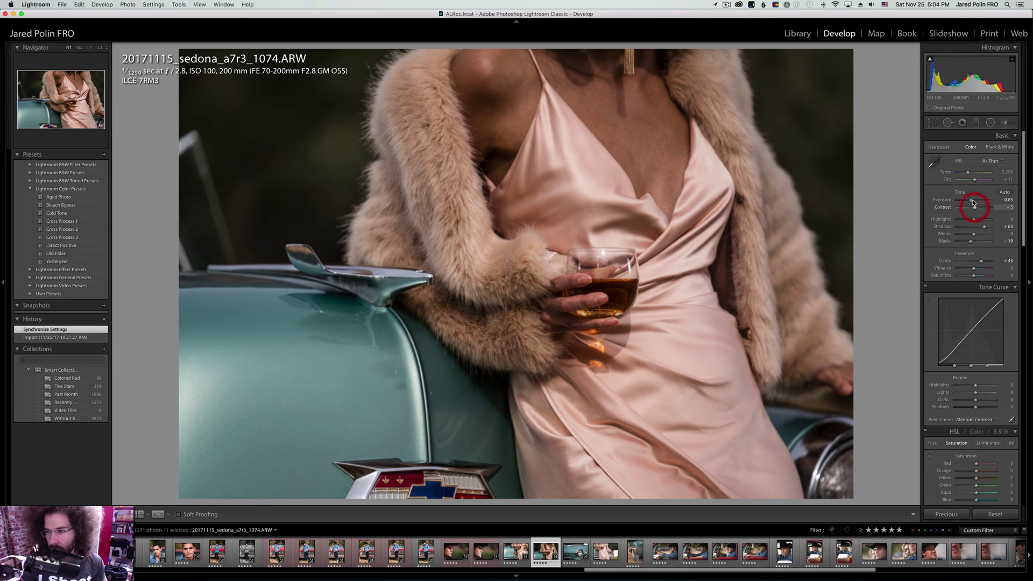
click(973, 200)
drag(974, 200, 975, 200)
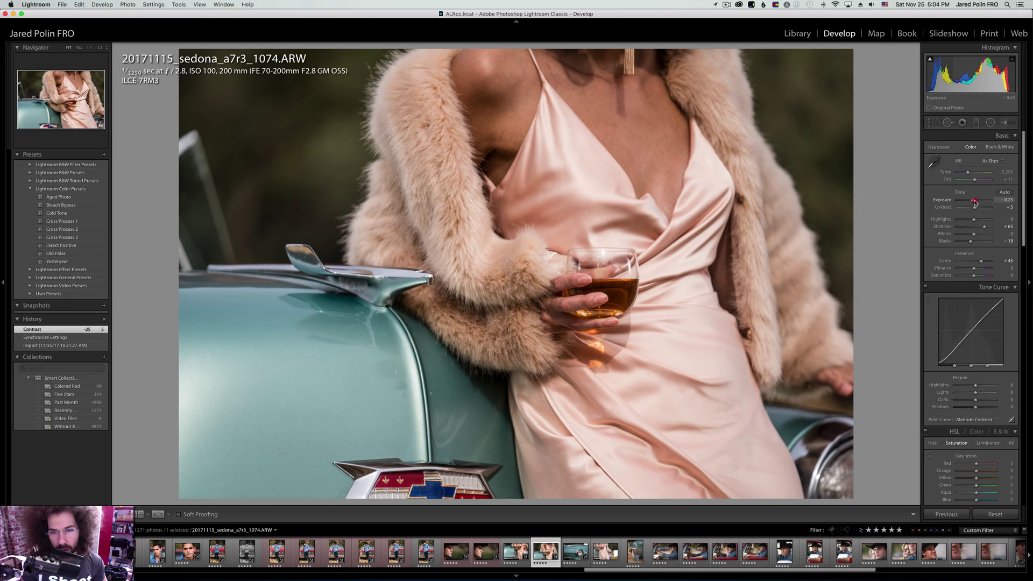
Apply the red color label to photo 1071, compare it with 1074 and clear the star rating of 1074.
key(Left)
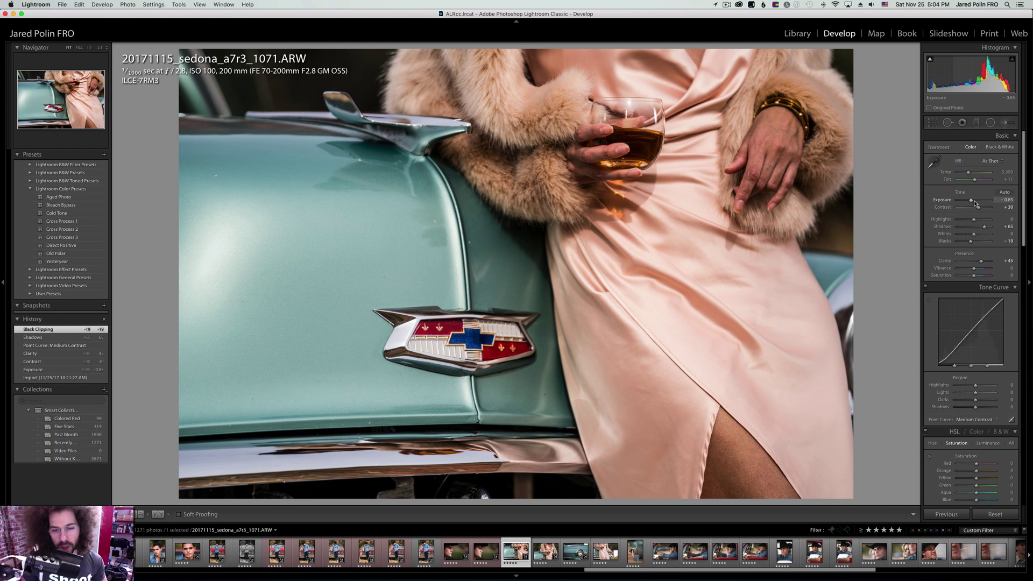
key(6)
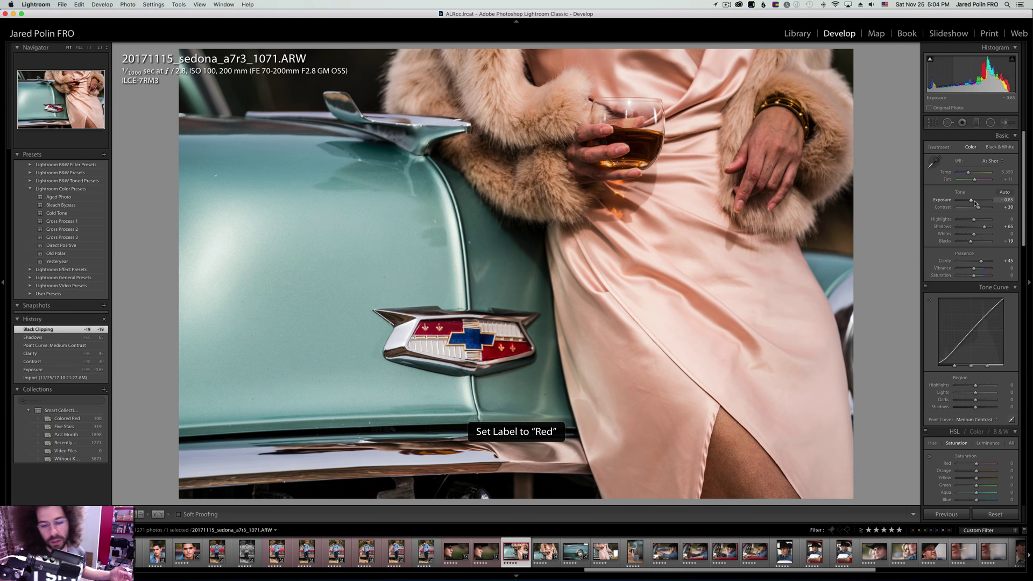
key(Right)
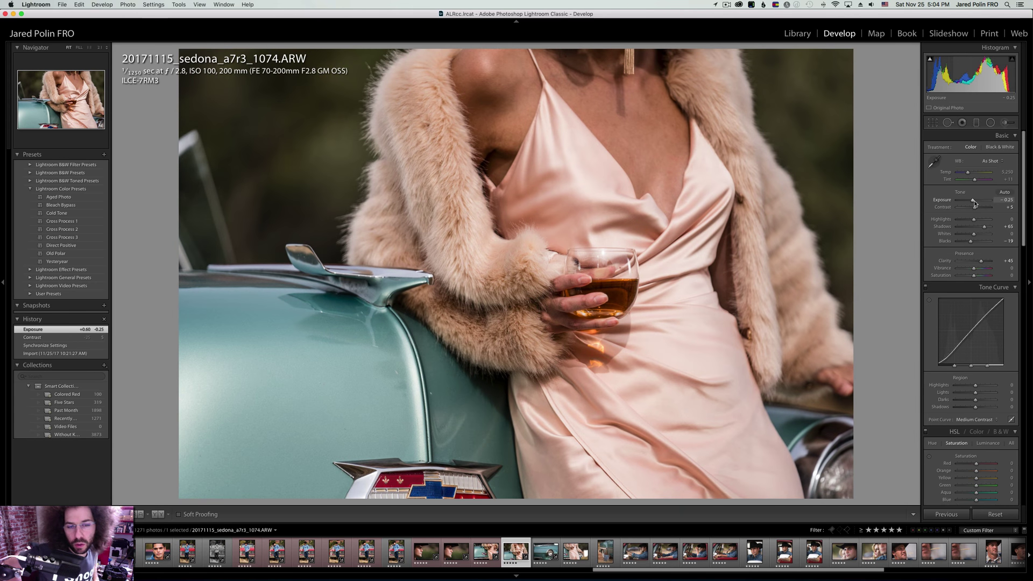
key(Left)
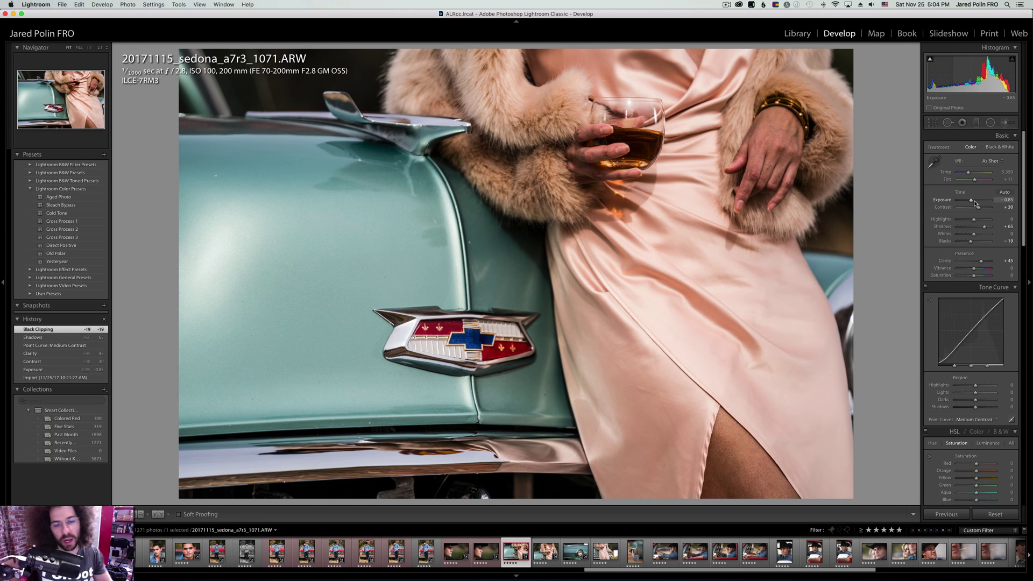
key(Right)
key(0)
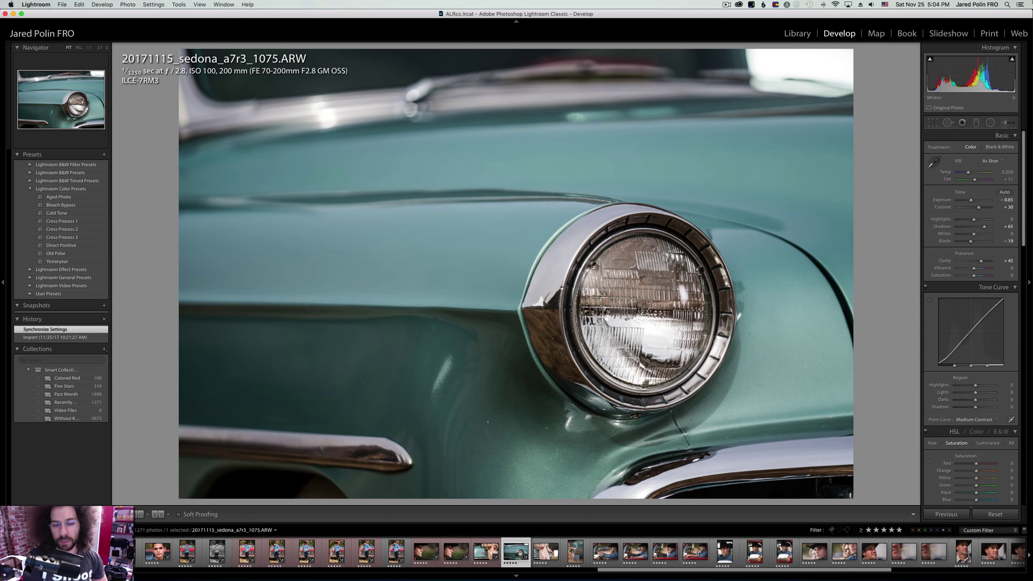
Check the paint below the headlight in photo 1075 up close and set the photo's contrast to +56.
click(508, 405)
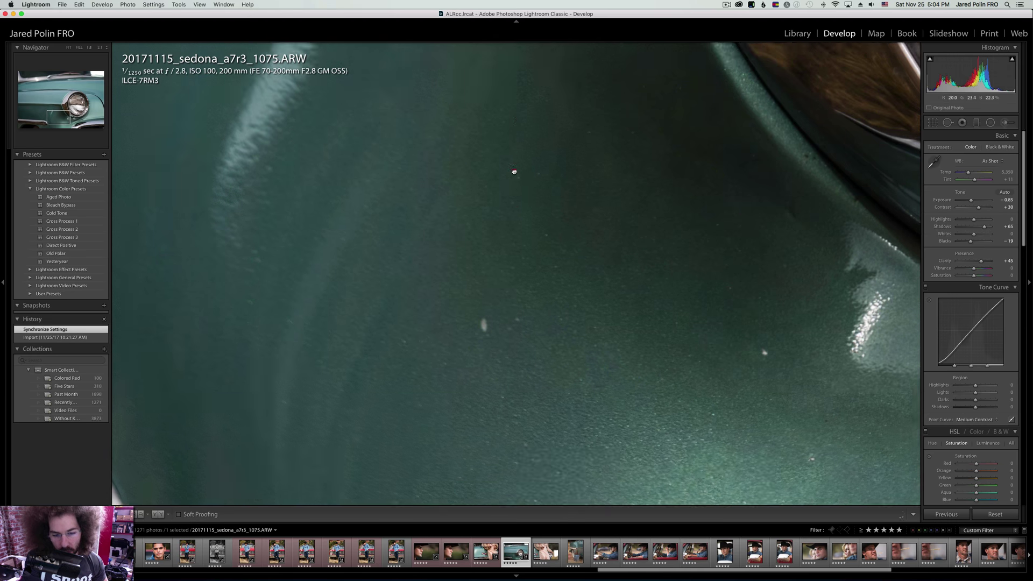
click(506, 237)
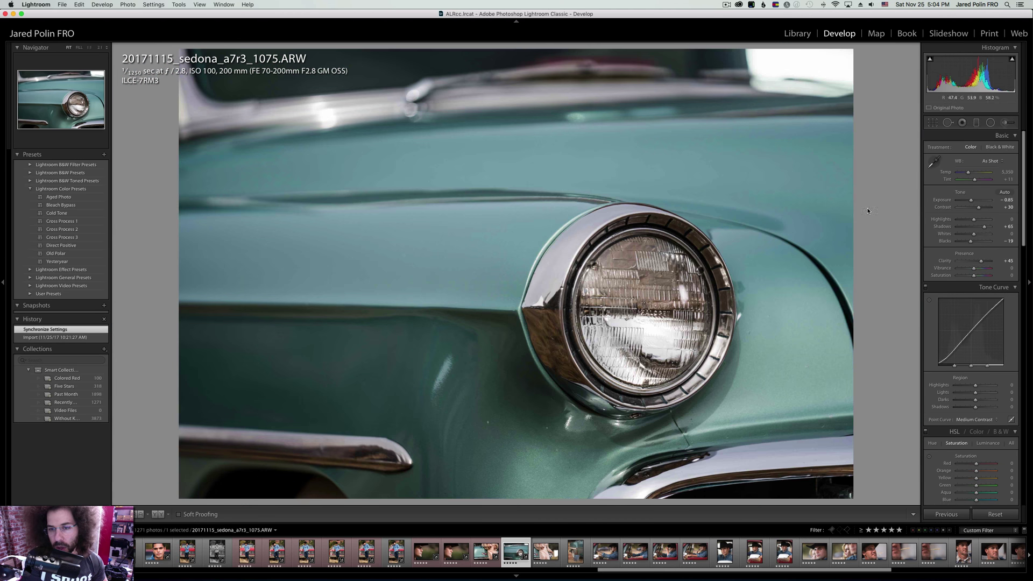
click(983, 208)
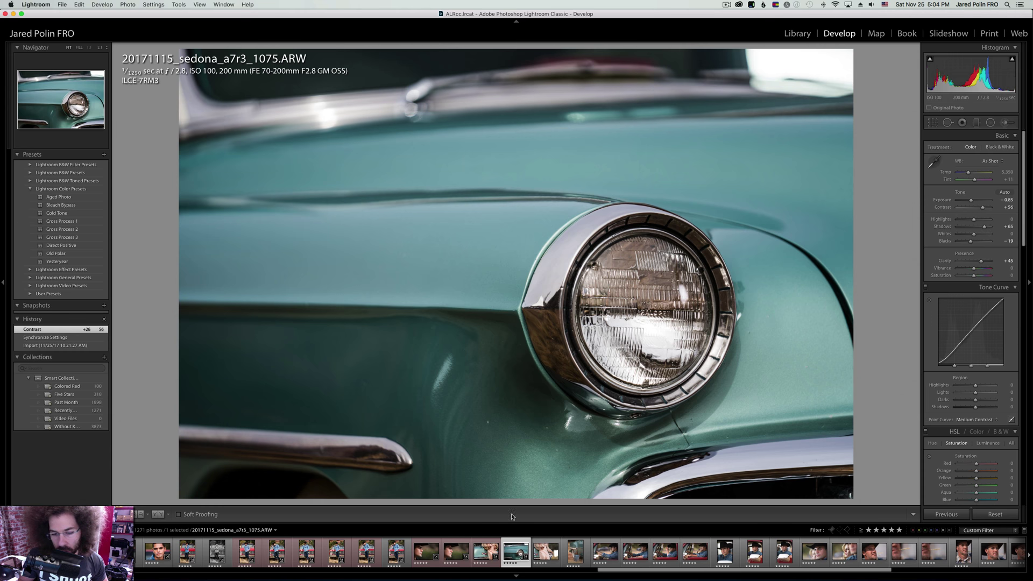
Synchronize the develop settings of headlight photo 1075 to the next two photos, 1077 and 1080.
shift+click(575, 552)
click(945, 514)
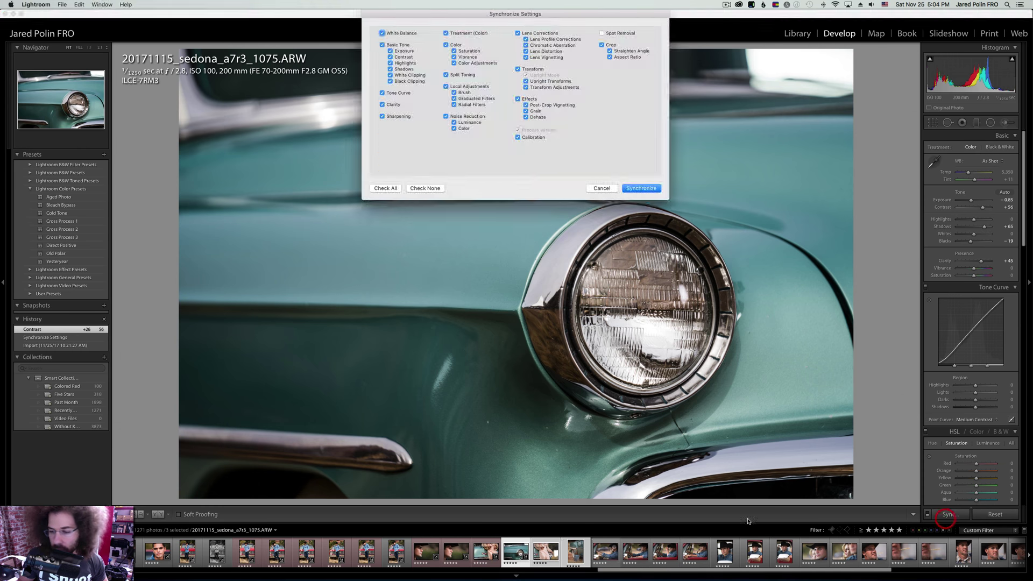
key(Return)
Lower the contrast of photo 1077 to +11 and go on to suitcase photo 1080.
click(540, 548)
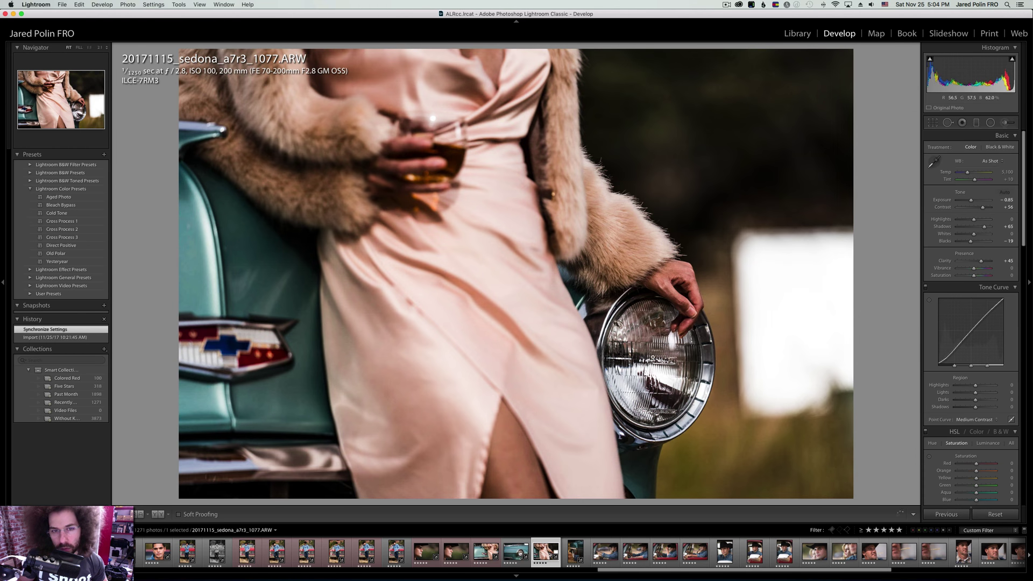
drag(982, 208, 976, 211)
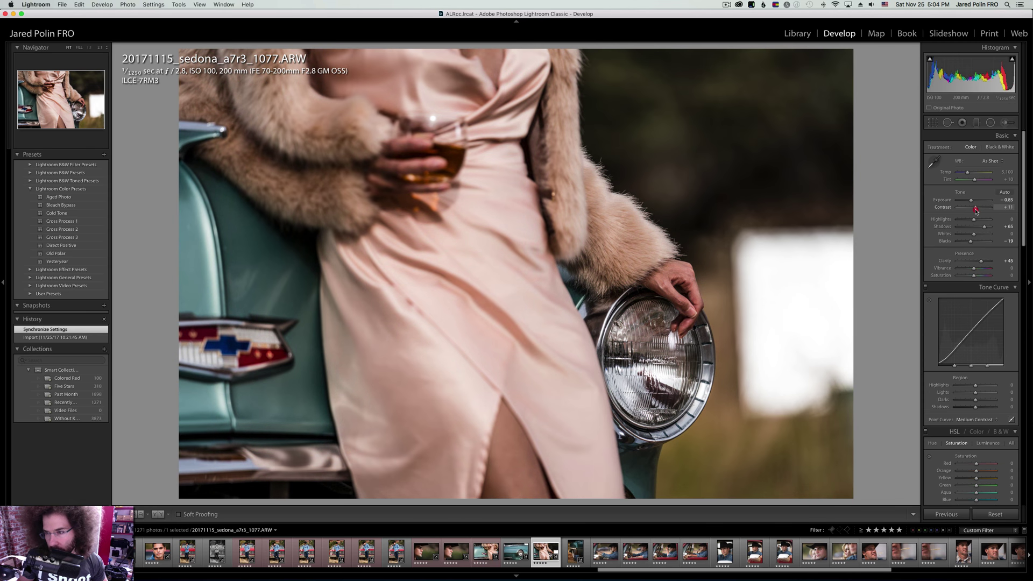
key(Right)
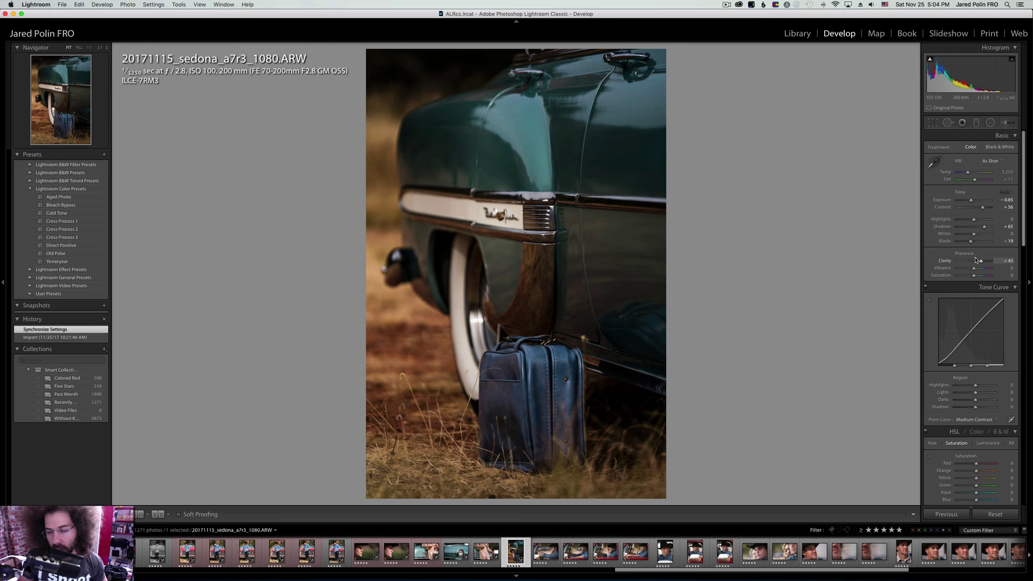
Set the exposure of suitcase photo 1080 to +0.55, contrast to +29 and temperature to 5,596, and try a lower tint.
drag(976, 201, 973, 208)
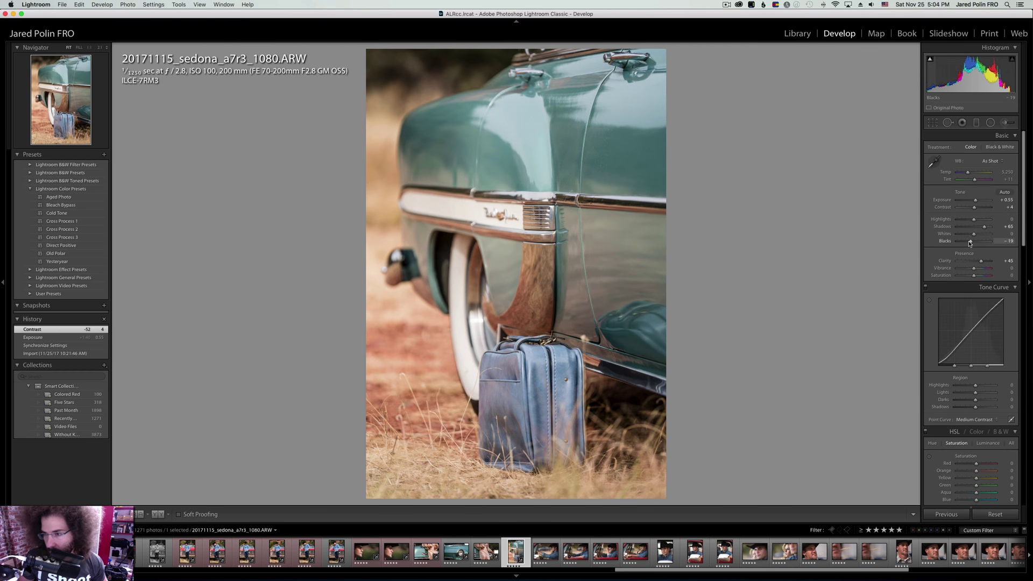
drag(974, 208, 978, 210)
drag(967, 173, 968, 173)
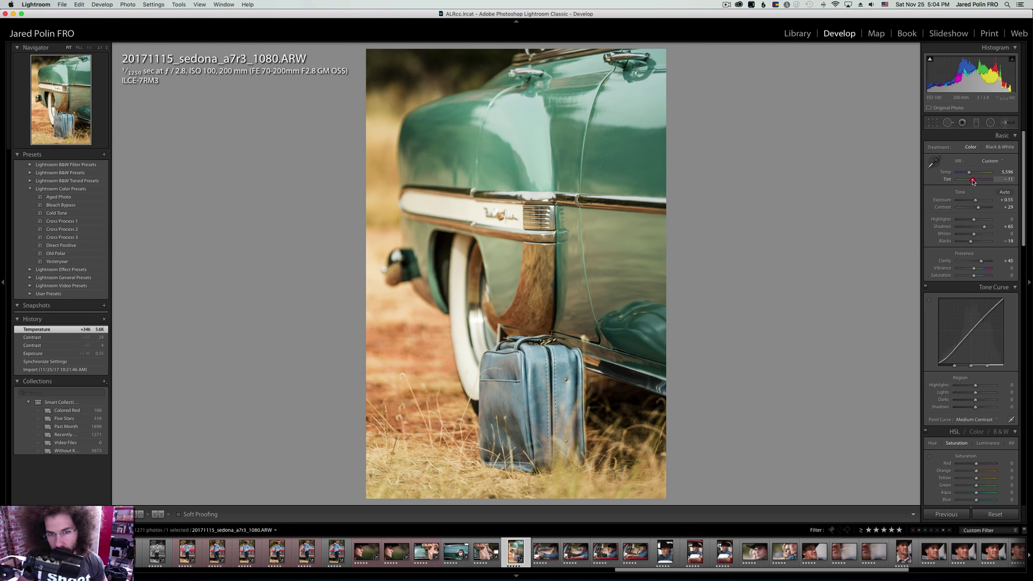
click(973, 181)
key(super+z)
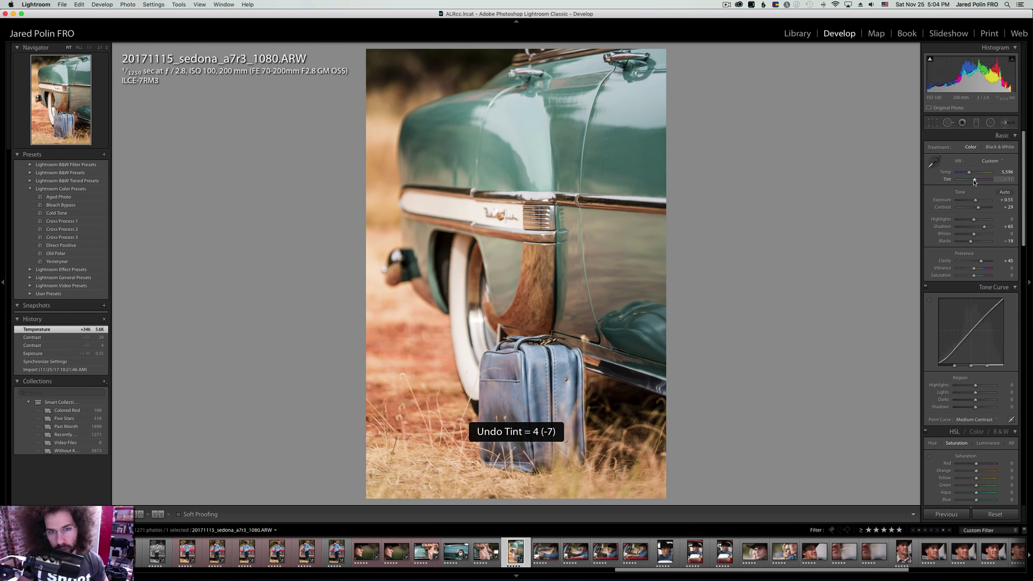
Give truck photo 1082 a contrast of +45, a Medium Contrast point curve and a clarity of +14.
key(Right)
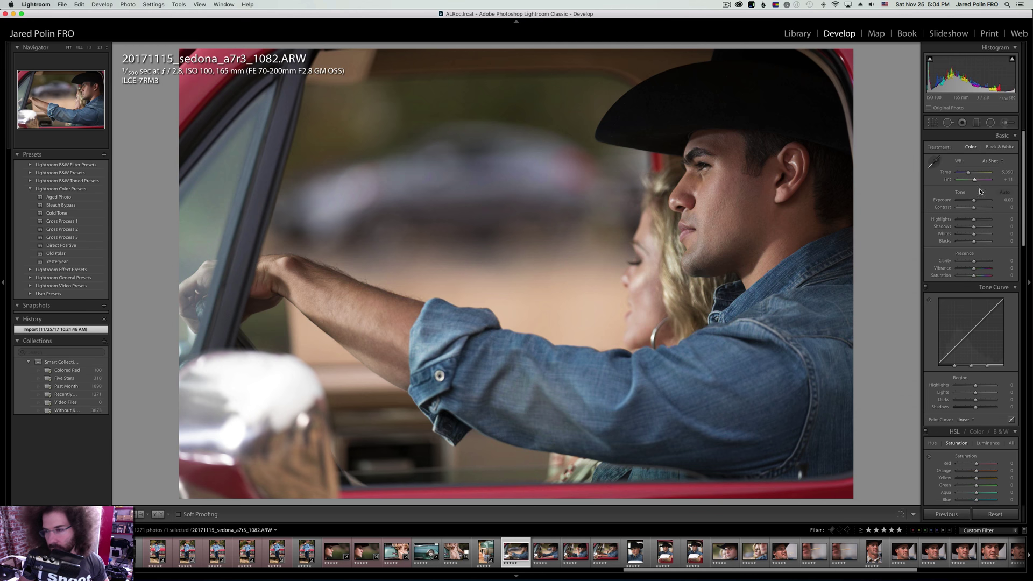
click(981, 207)
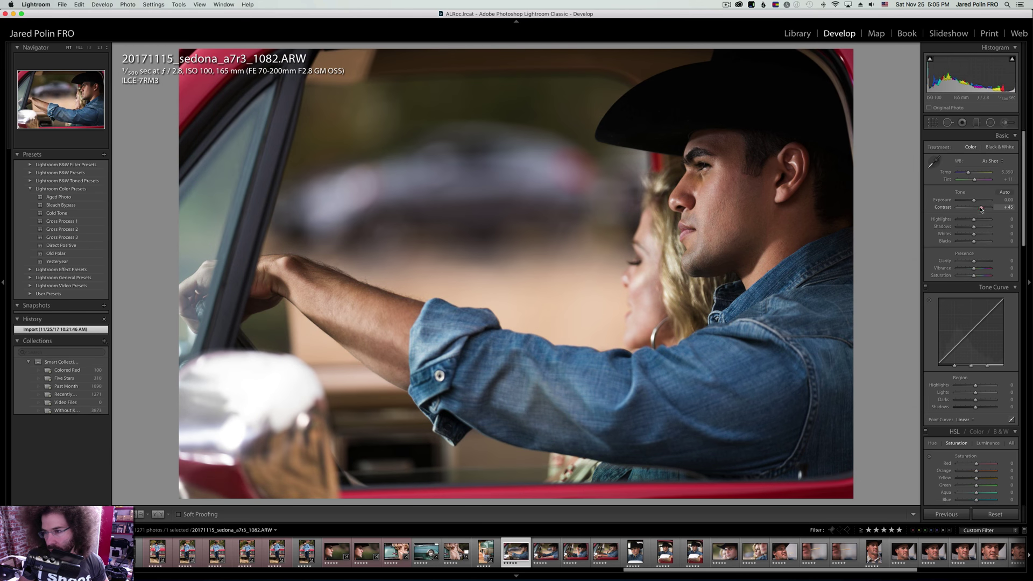
click(964, 420)
click(968, 428)
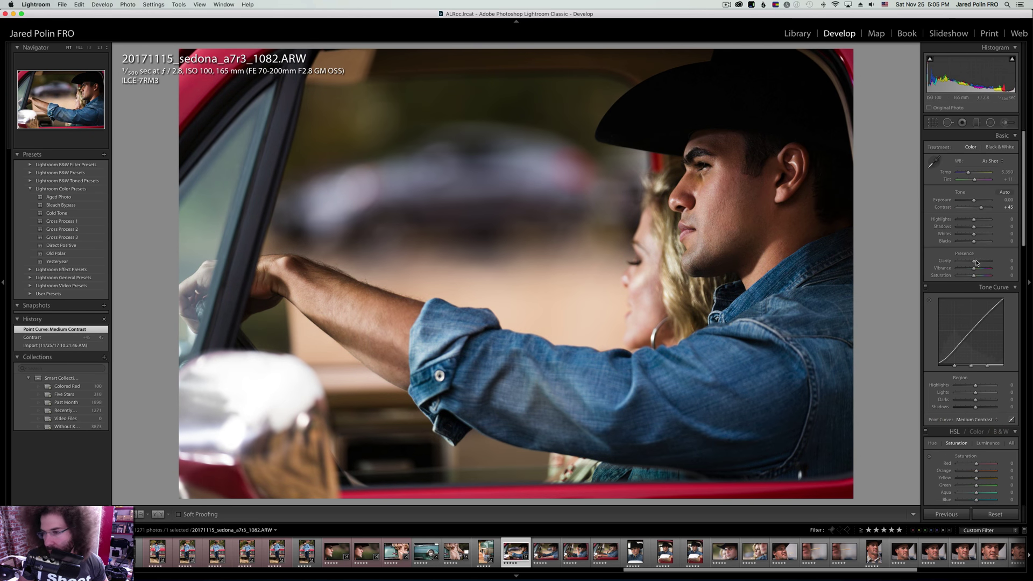
drag(978, 263, 975, 263)
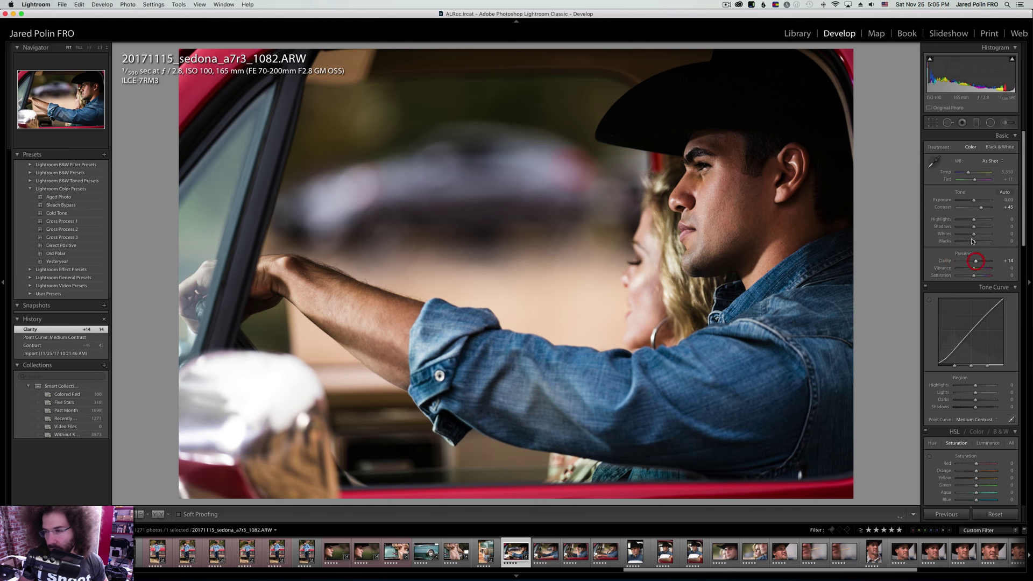
Set the shadows of photo 1082 to +66 and highlights to -9, checking the man's face up close.
drag(974, 226, 982, 230)
drag(984, 230, 972, 221)
click(652, 152)
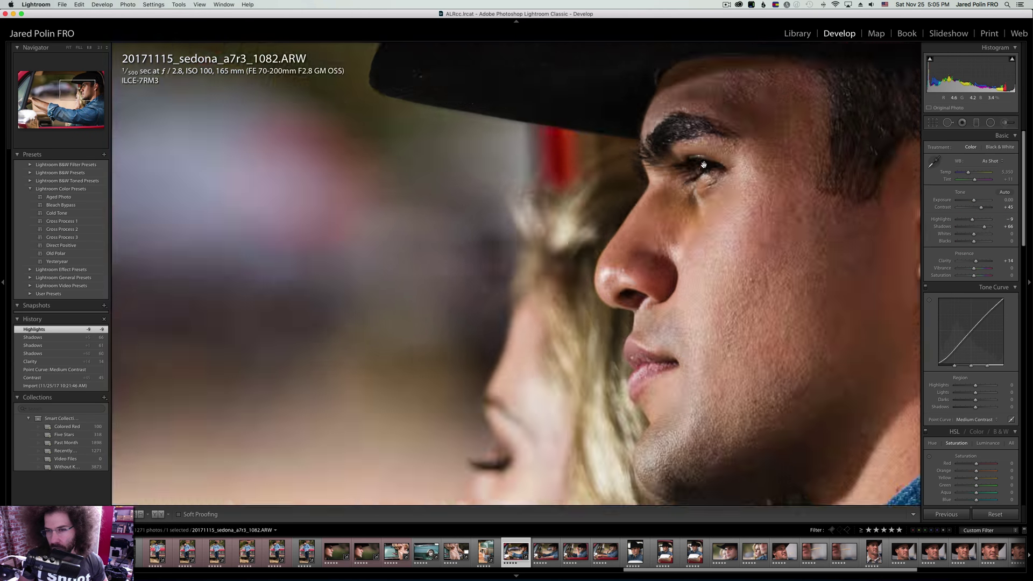
click(677, 156)
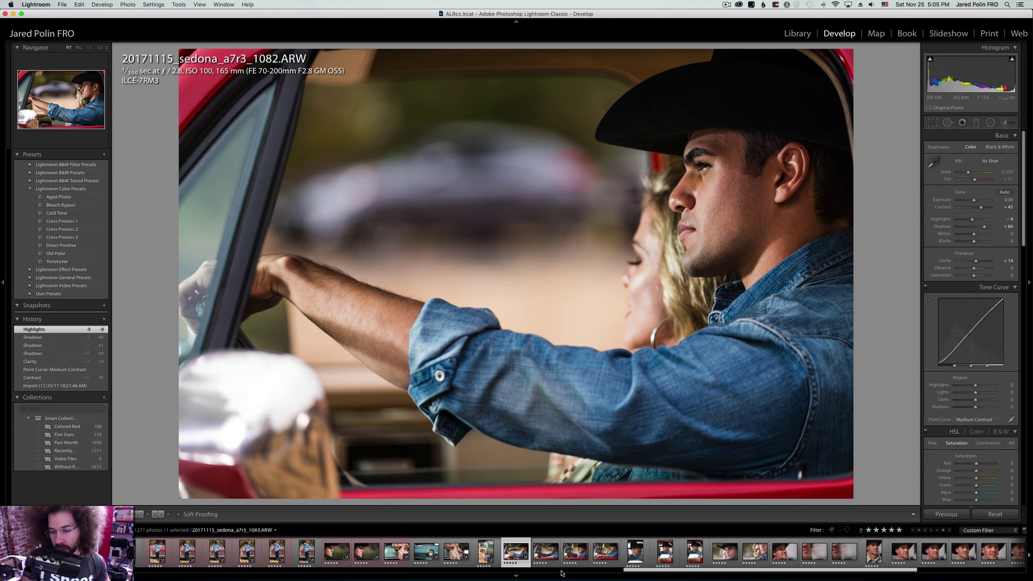
Synchronize the develop settings of photo 1082 to the next three truck photos.
shift+click(605, 551)
click(950, 515)
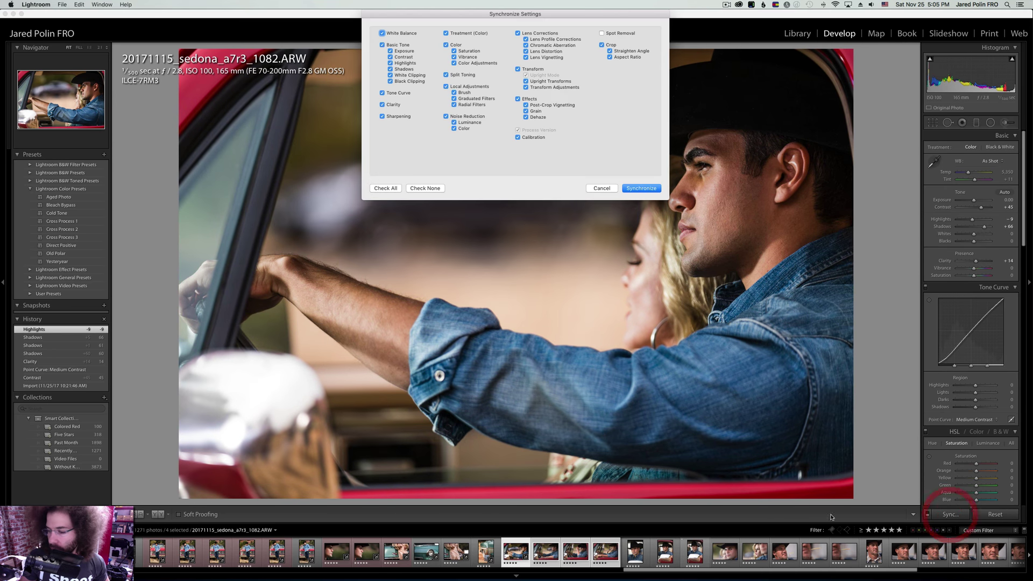
key(Return)
Examine the man's face in photo 1083 up close and preview the photo in black and white.
click(541, 544)
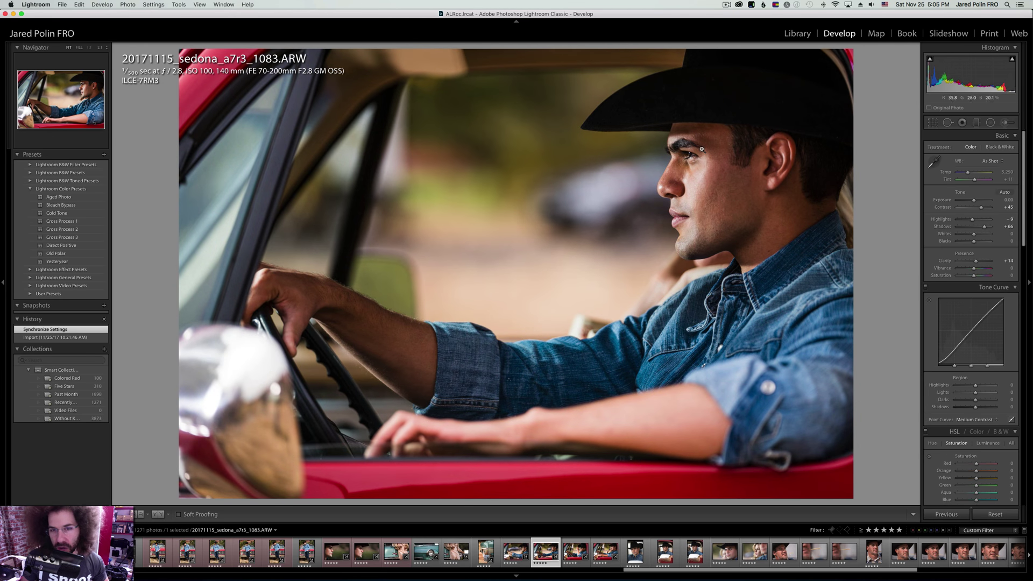
click(701, 149)
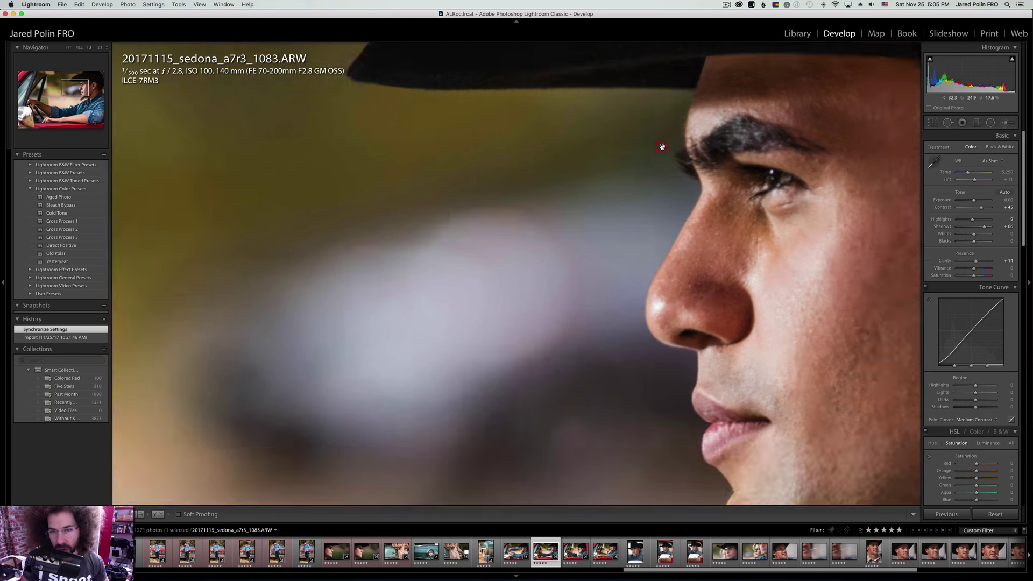
click(747, 156)
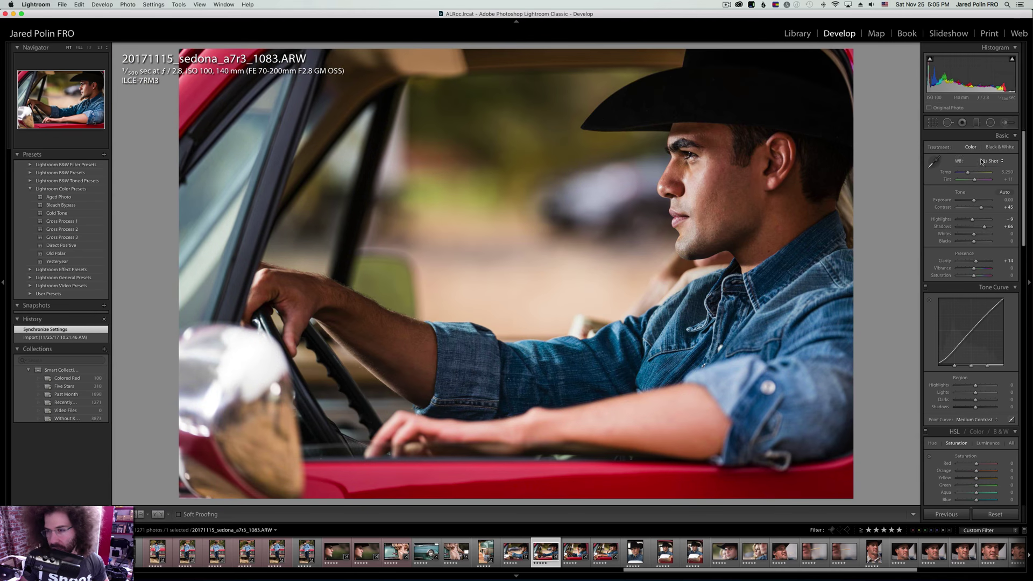
click(993, 148)
click(972, 147)
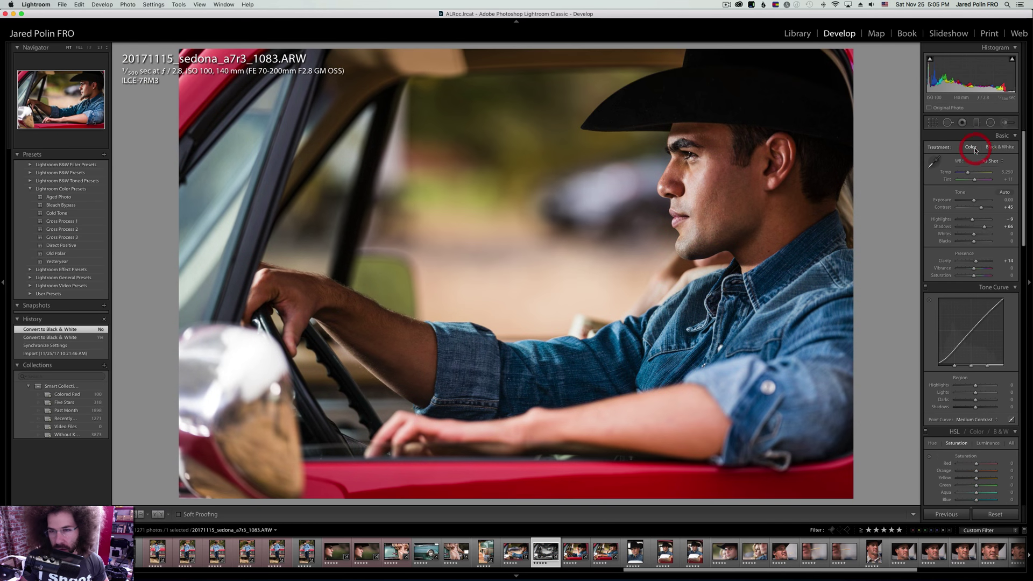
Set the temperature of photo 1083 to 5,116 and apply the red color label to photos 1083 and 1082.
drag(969, 174, 969, 175)
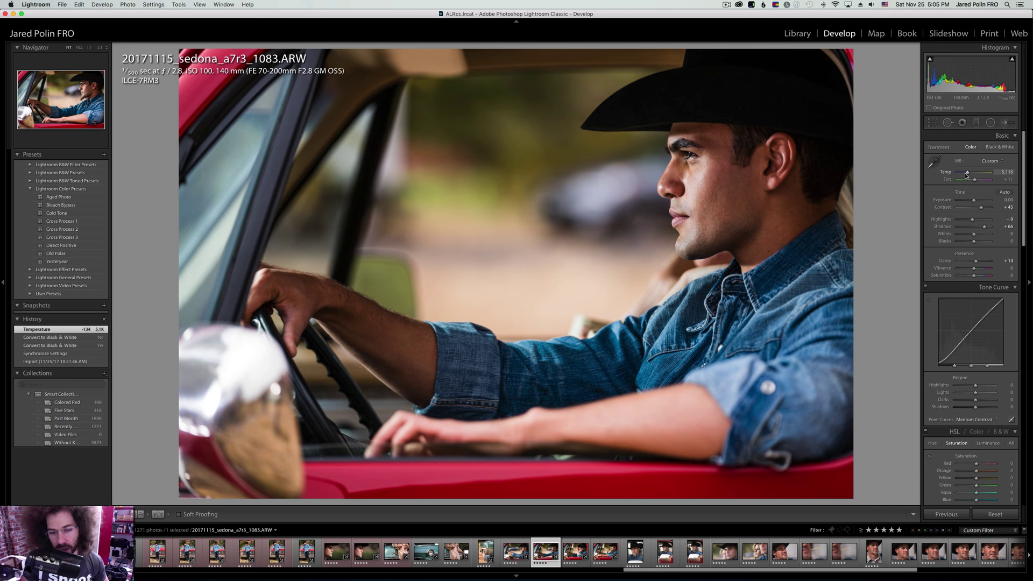
key(6)
key(Left)
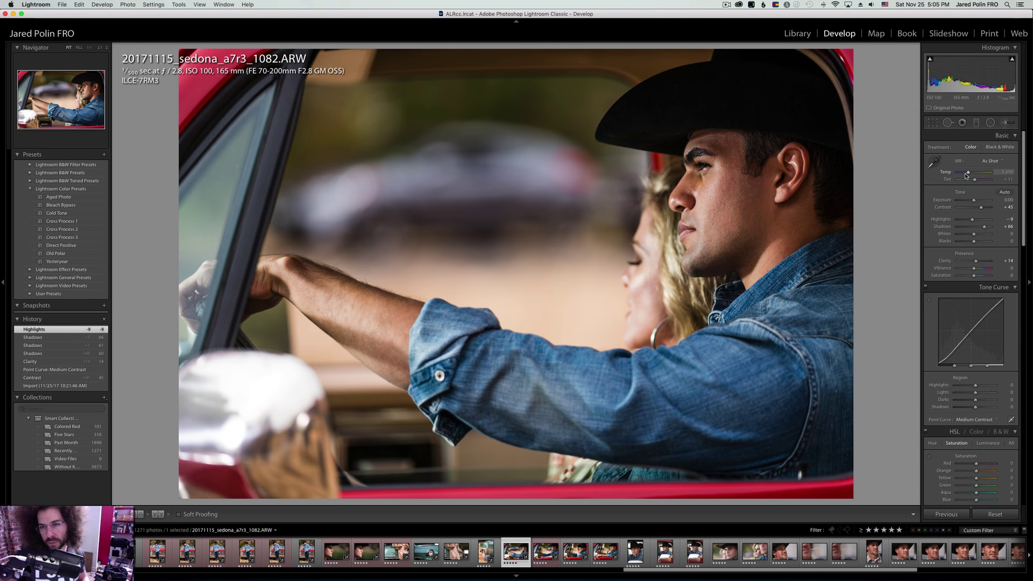
key(Right)
key(Right)
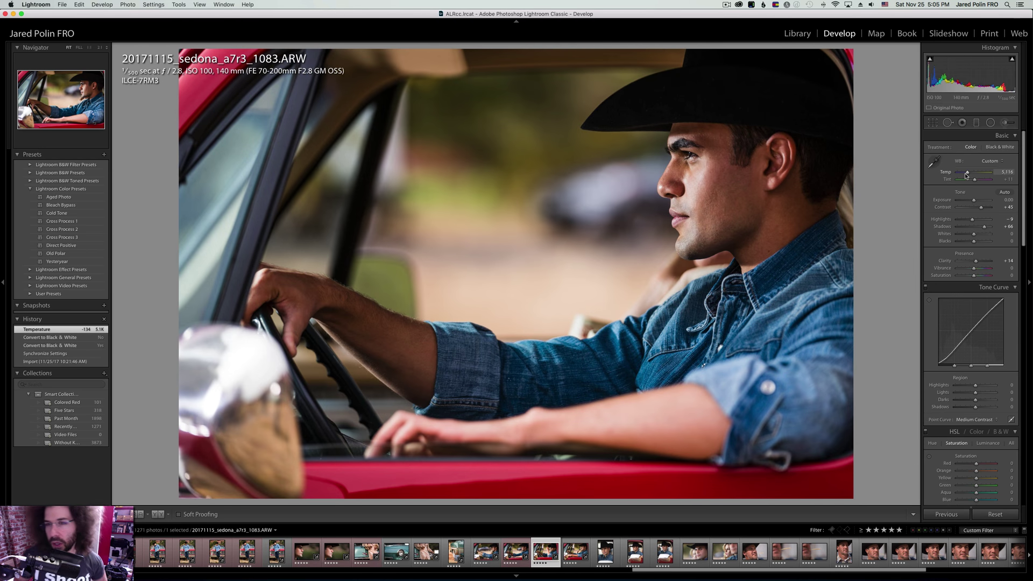
key(6)
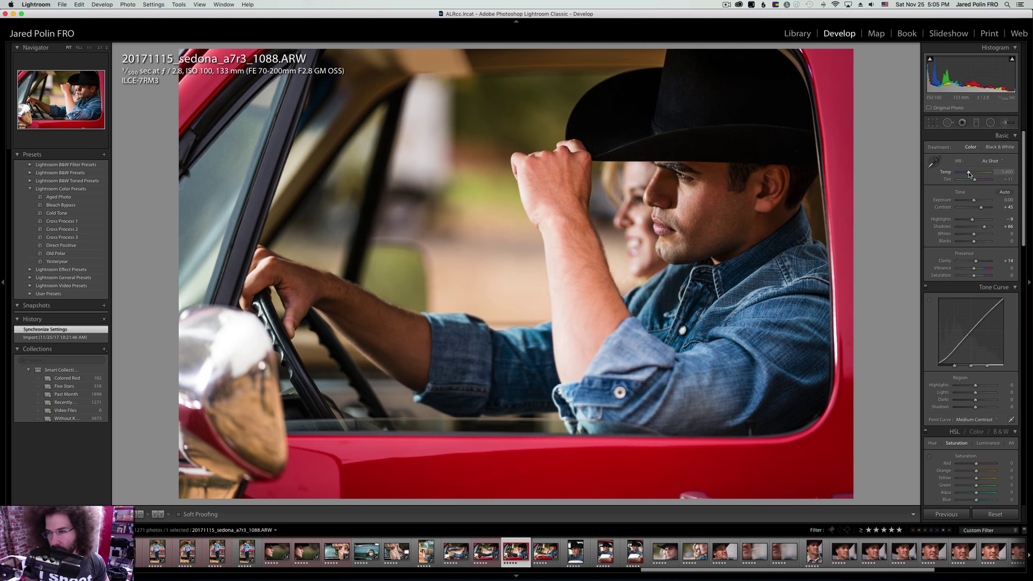
Cool the white balance temperature of photo 1088 and set the temperature of photo 1090 to 5,001.
drag(969, 173, 967, 174)
key(Right)
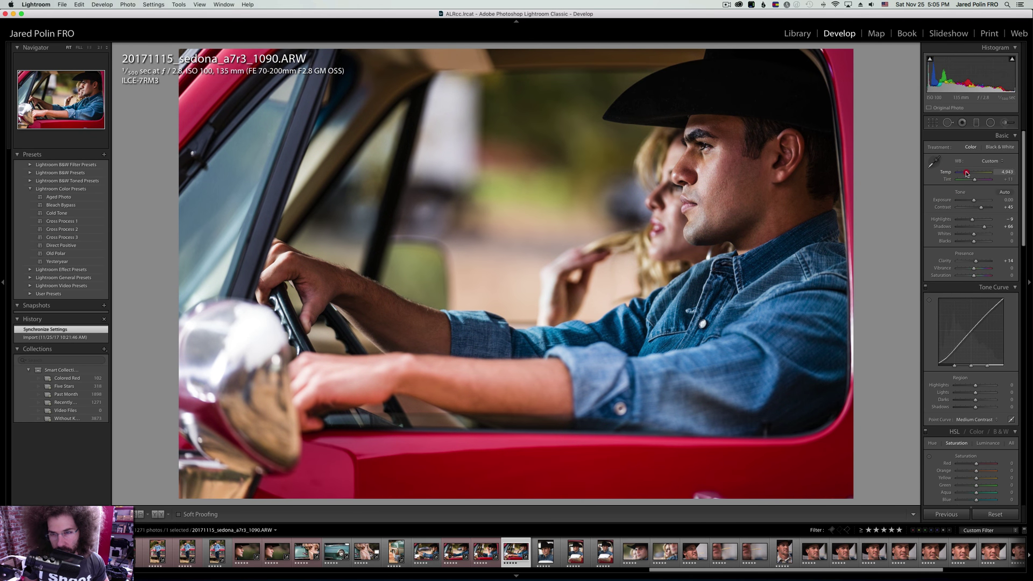
drag(966, 173, 968, 172)
Preview photo 1090 in black and white, return it to color and apply the red color label.
key(v)
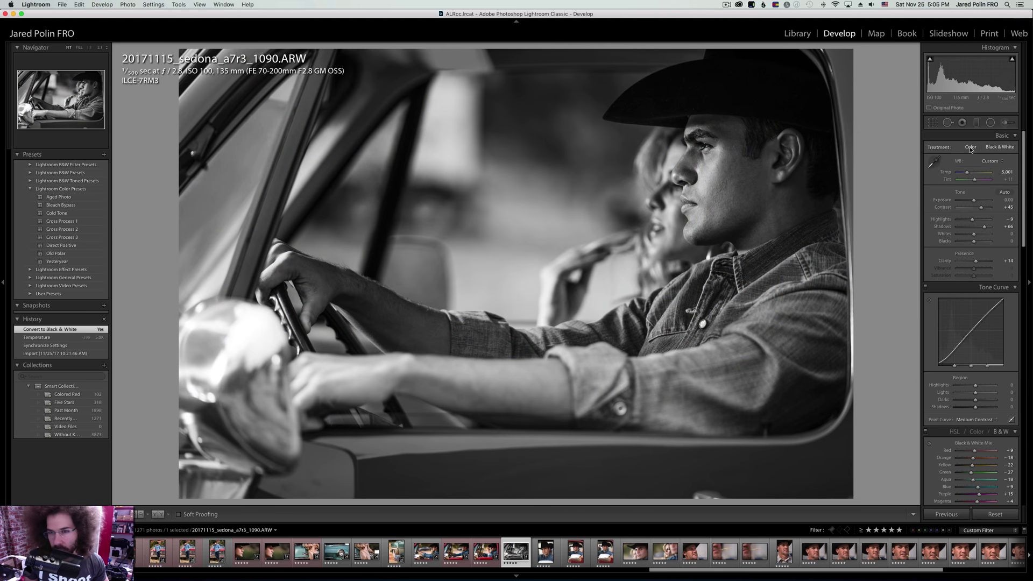
click(971, 147)
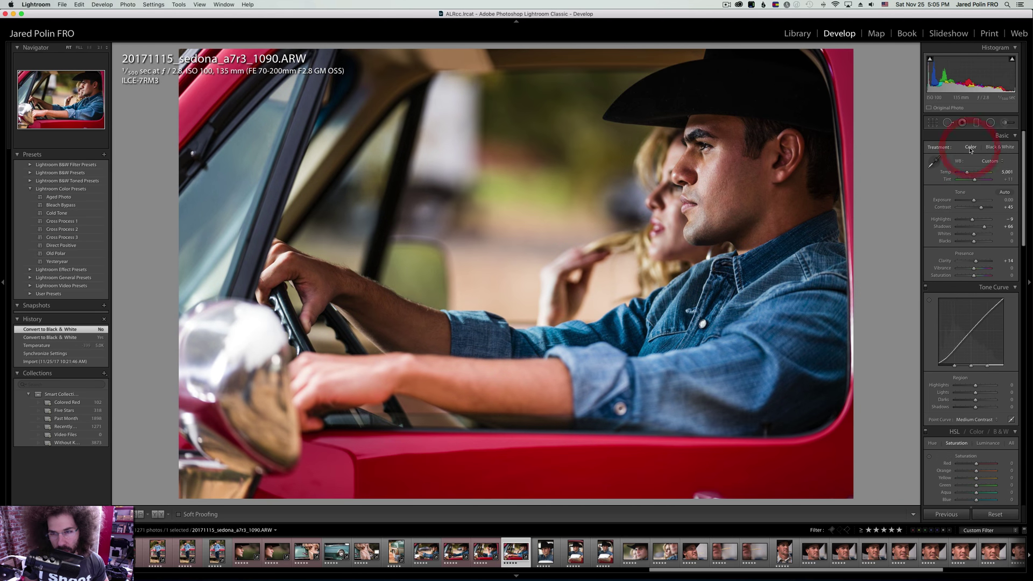
key(6)
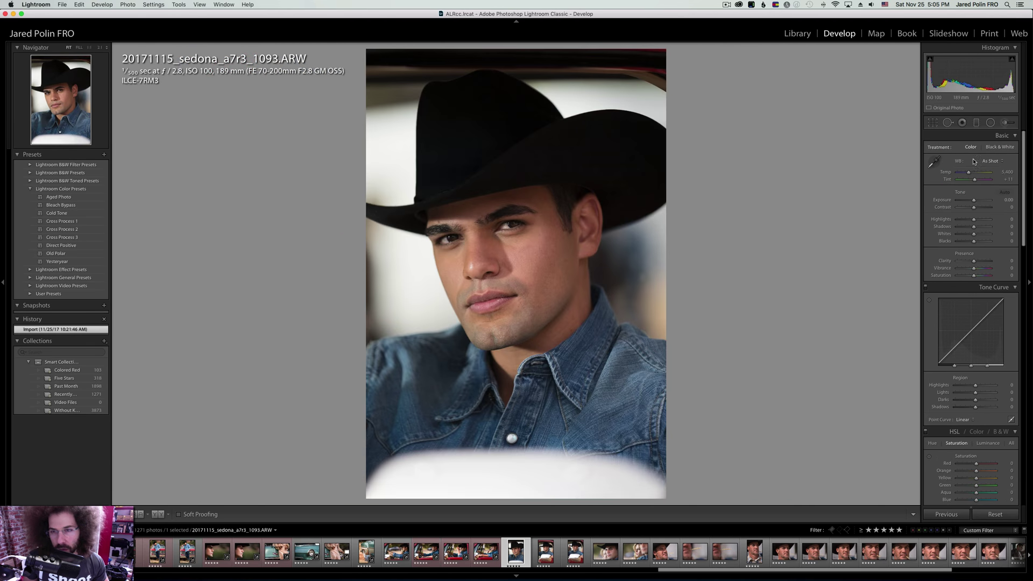
Synchronize the develop settings of truck photo 1090 to the following cowboy portrait 1093.
key(Left)
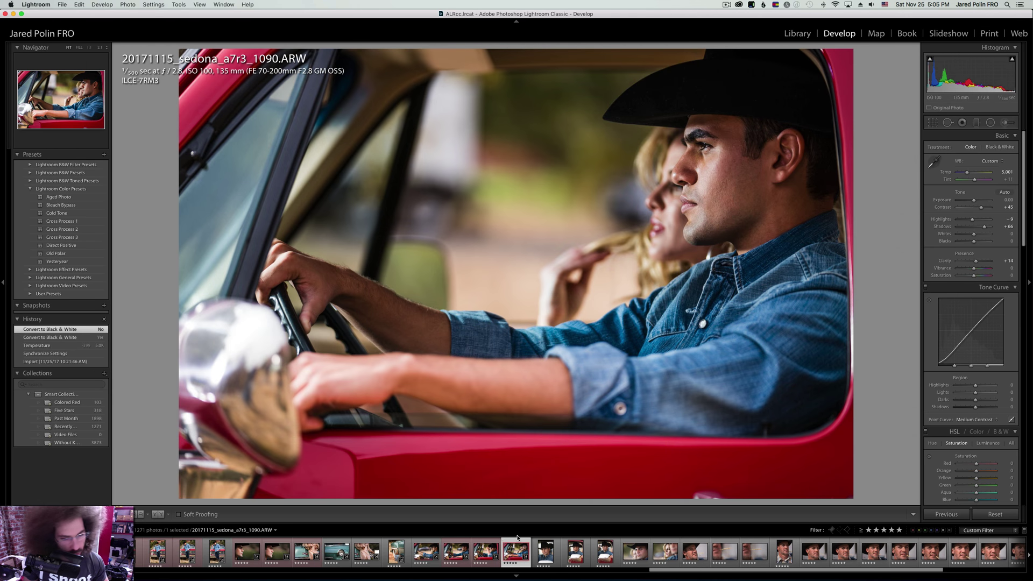
super+click(545, 551)
click(948, 514)
key(Return)
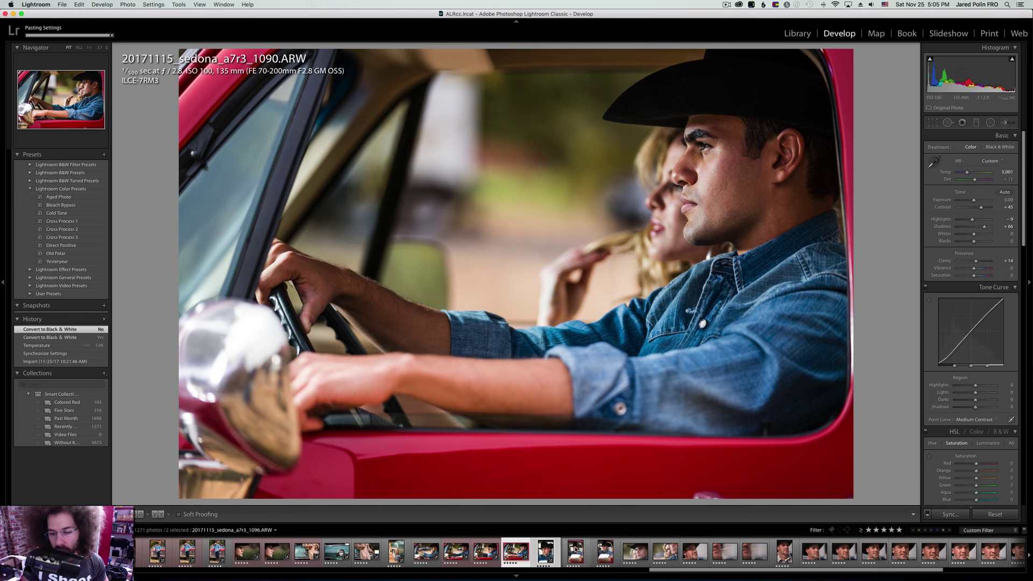
Open portrait 1093 and compare its black-and-white and color treatments.
click(547, 553)
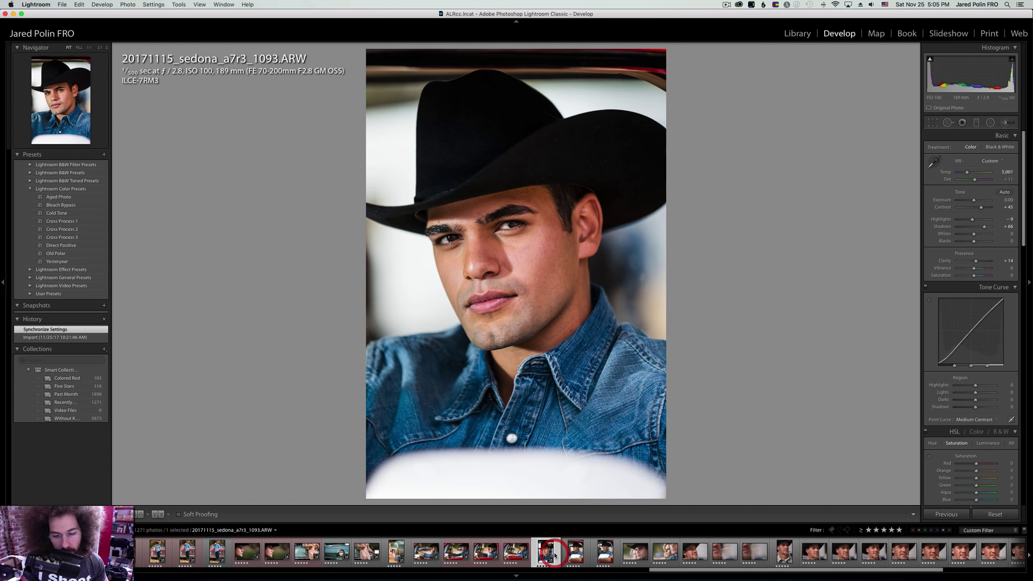
click(998, 147)
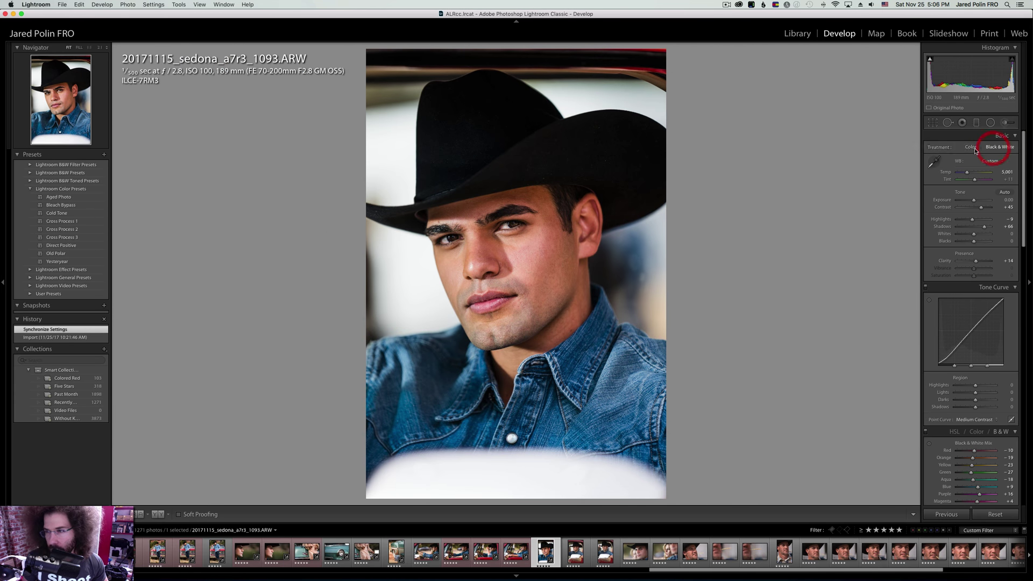
click(970, 147)
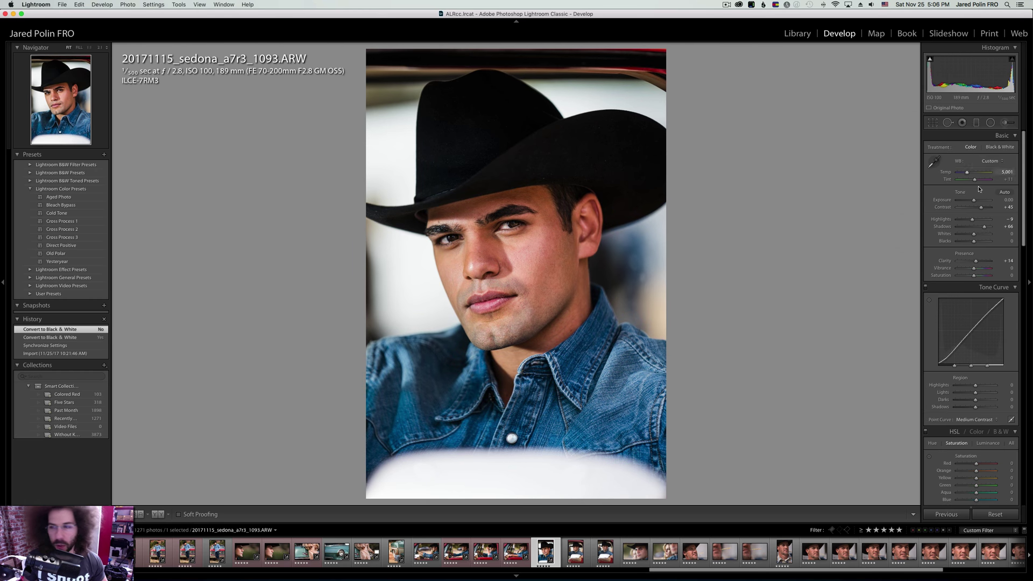
Set the exposure of portrait 1093 to +0.20, contrast to +71 and temperature to 4,895, checking the skin up close.
drag(974, 201, 984, 208)
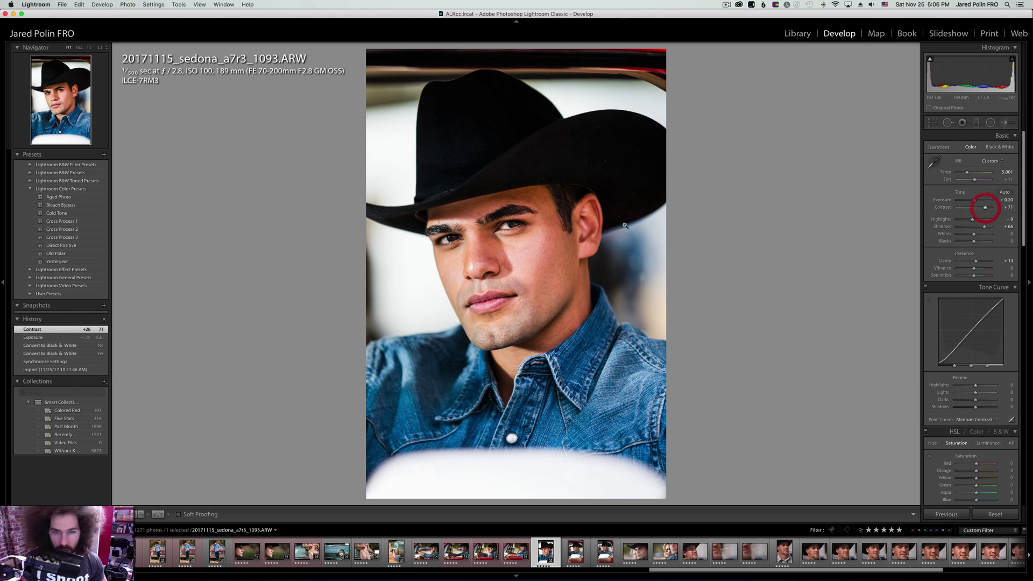
click(505, 255)
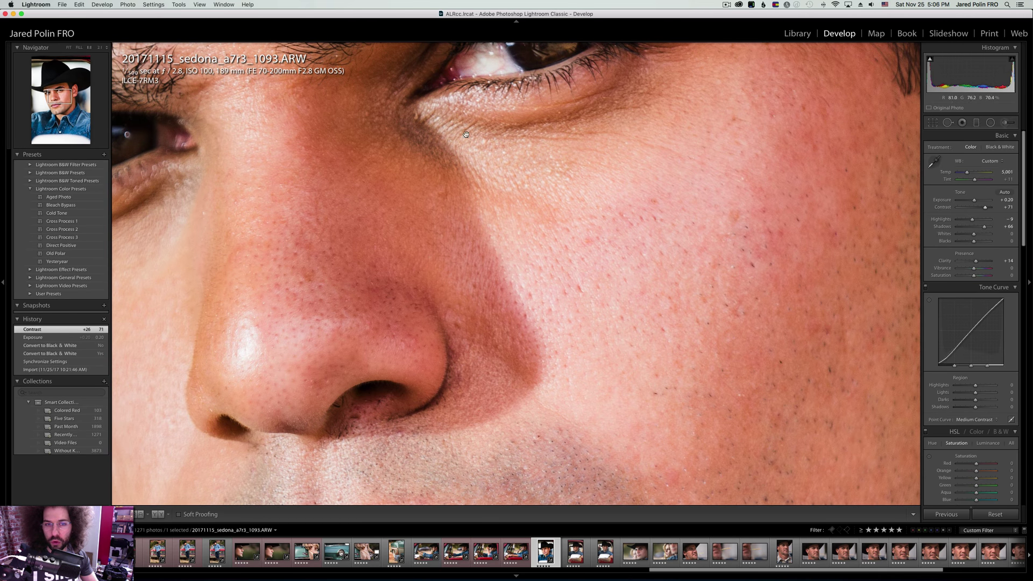
click(536, 166)
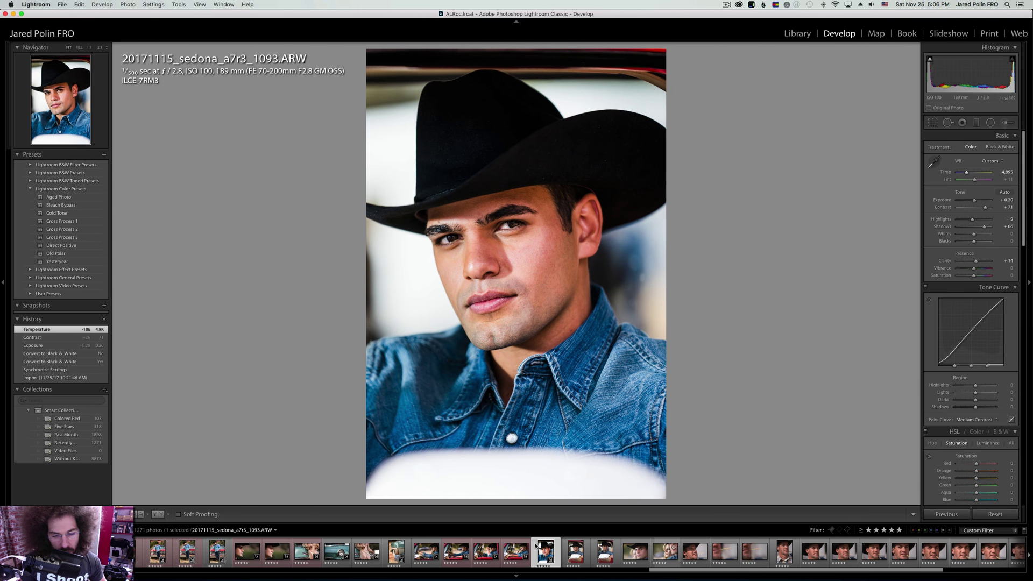
Synchronize the develop settings of portrait 1093 to the next two portraits.
shift+click(605, 551)
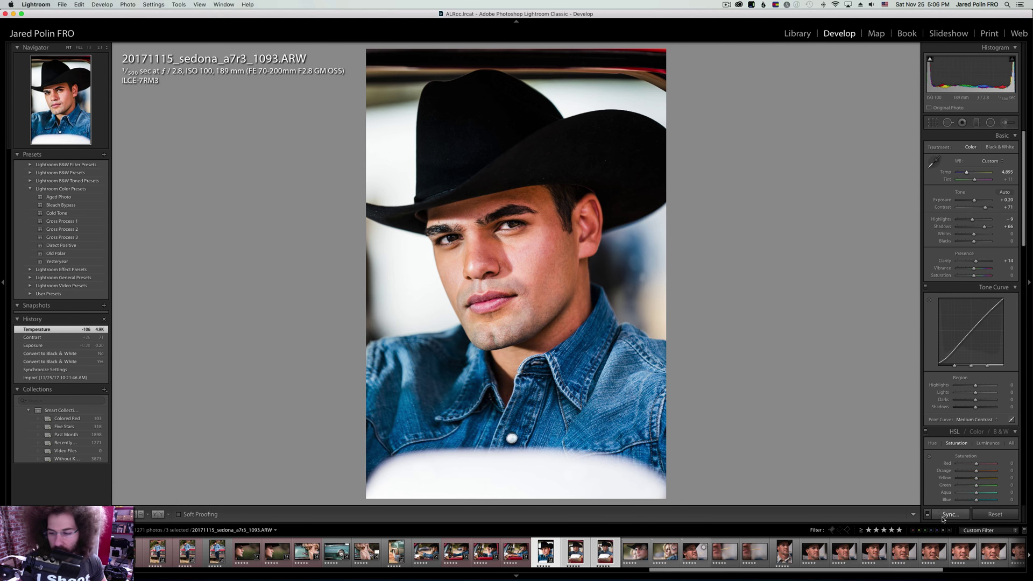
click(942, 518)
key(Return)
Create a virtual copy of portrait 1093 in black and white and set its contrast to +91.
click(560, 555)
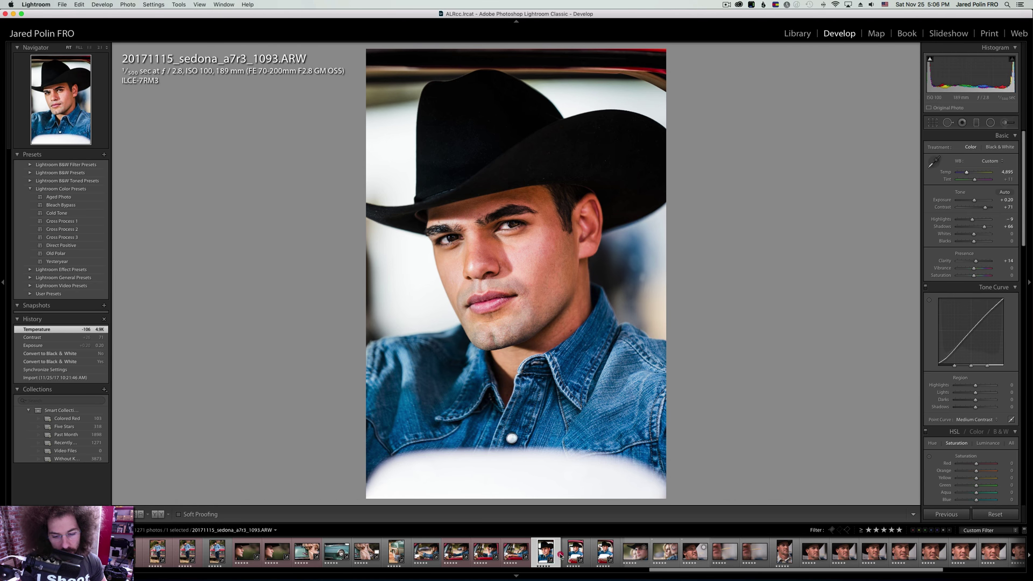
right_click(560, 555)
click(591, 472)
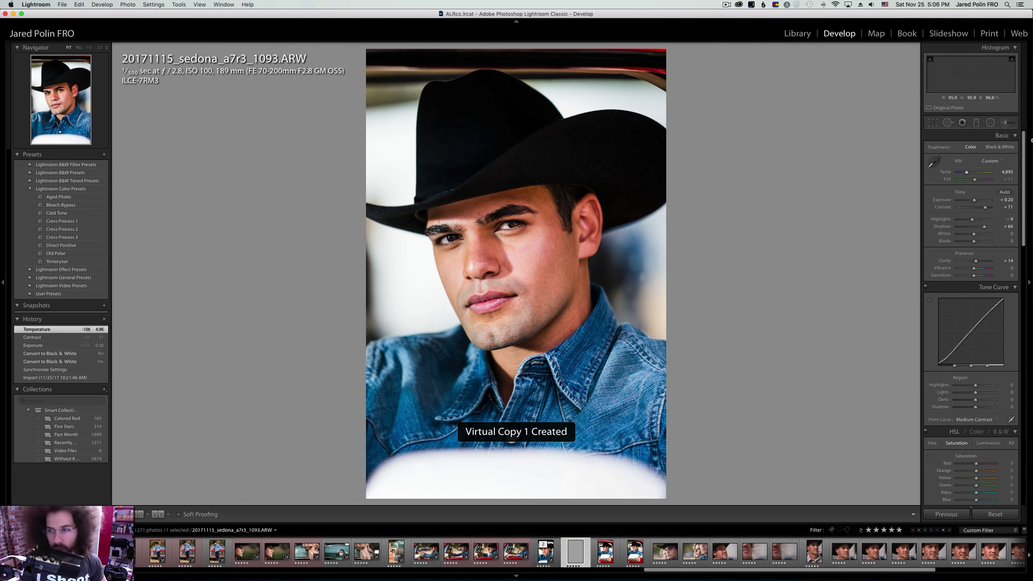
click(999, 147)
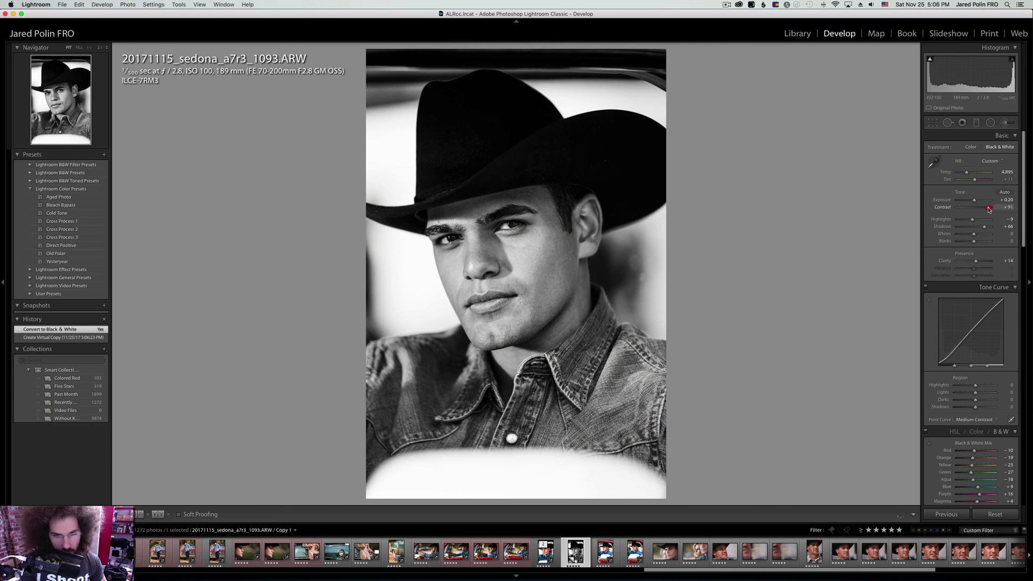
drag(988, 209, 988, 208)
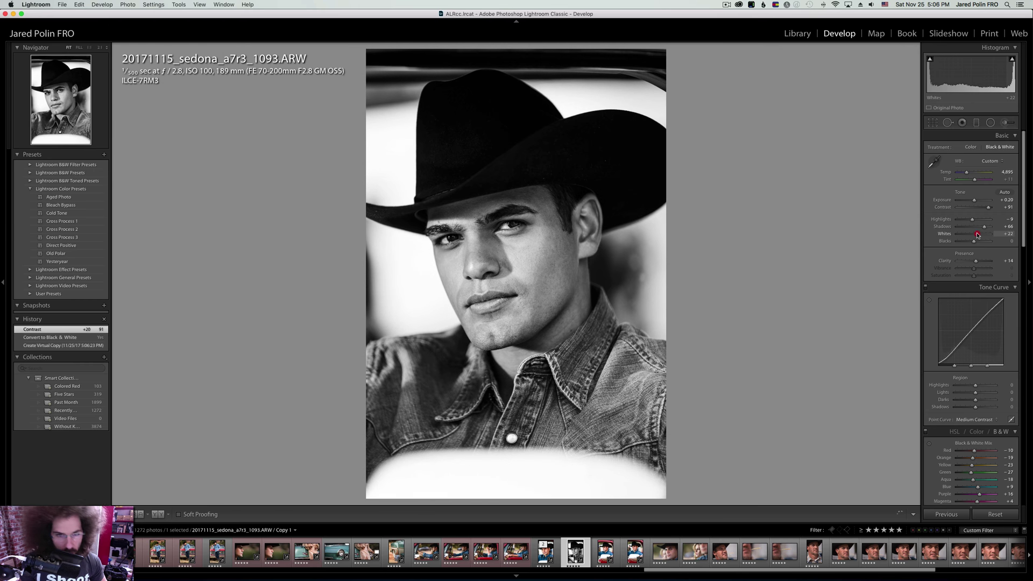
Set the whites of portrait 1093's black-and-white virtual copy to +49 and inspect the eye up close.
drag(981, 234, 983, 234)
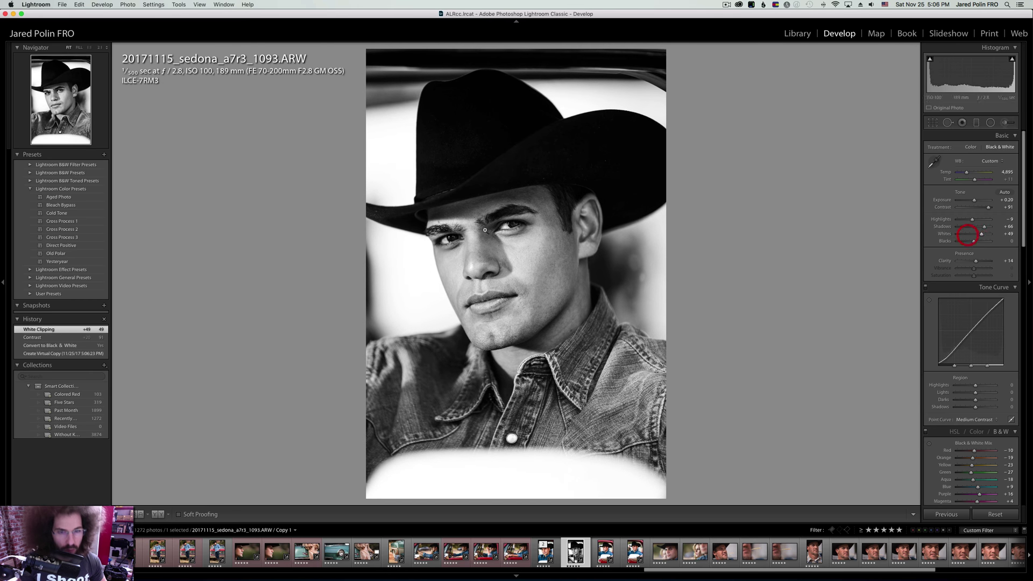
drag(518, 236, 499, 271)
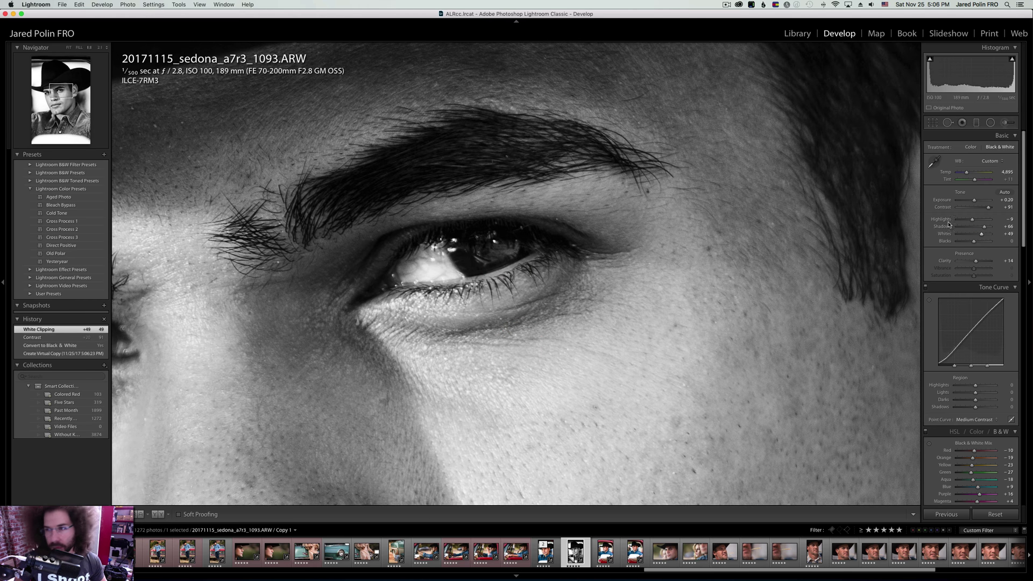
Brush a local adjustment over both irises of the black-and-white copy and set its exposure to 0.47.
click(1007, 123)
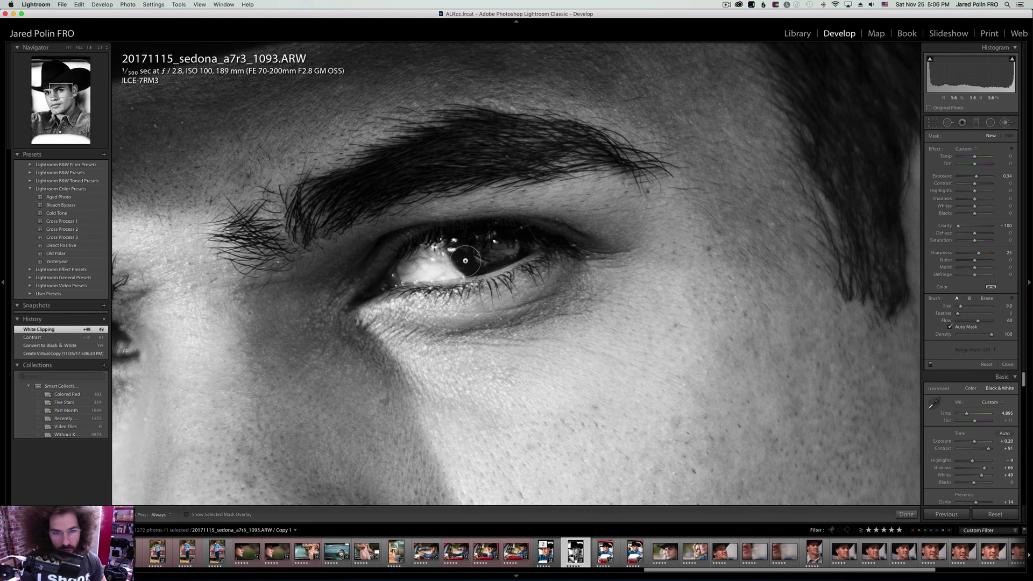
mouse_move(467, 258)
mouse_down()
mouse_move(459, 247)
mouse_move(474, 258)
mouse_move(511, 256)
mouse_move(465, 258)
mouse_up()
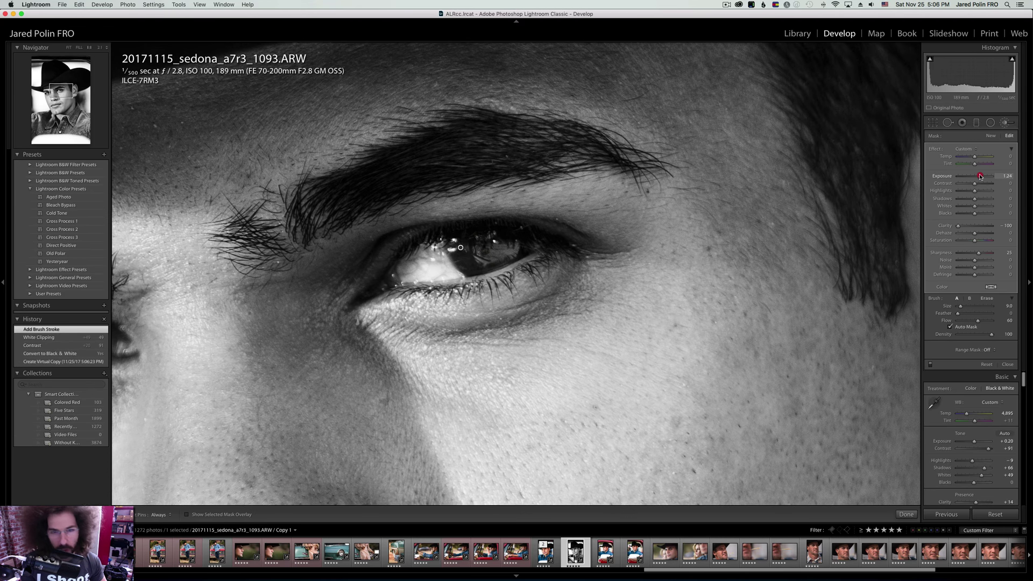
drag(978, 176, 976, 176)
drag(320, 297, 718, 256)
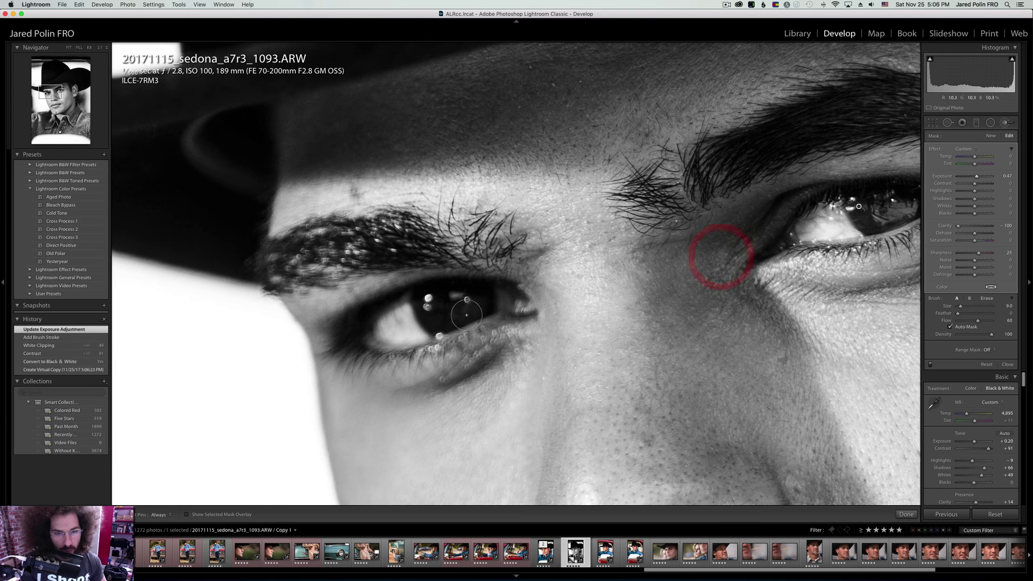
key(h)
mouse_move(434, 304)
mouse_down()
mouse_move(476, 305)
mouse_move(435, 315)
mouse_move(426, 304)
mouse_move(444, 321)
mouse_up()
key(h)
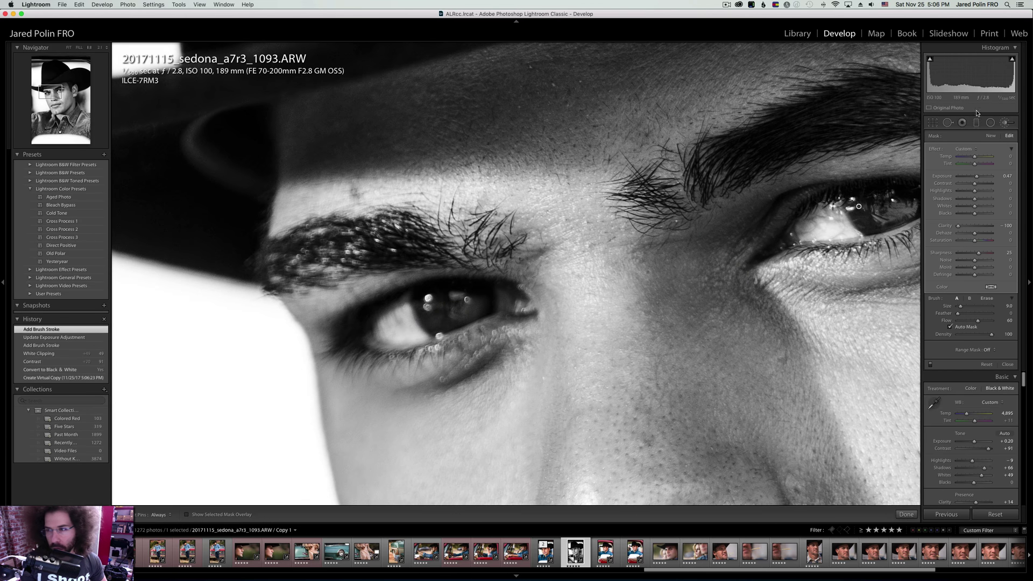
Review the whole black-and-white portrait and delete the eye brush adjustment, keeping the virtual copy.
click(1004, 124)
click(468, 247)
click(460, 237)
click(486, 284)
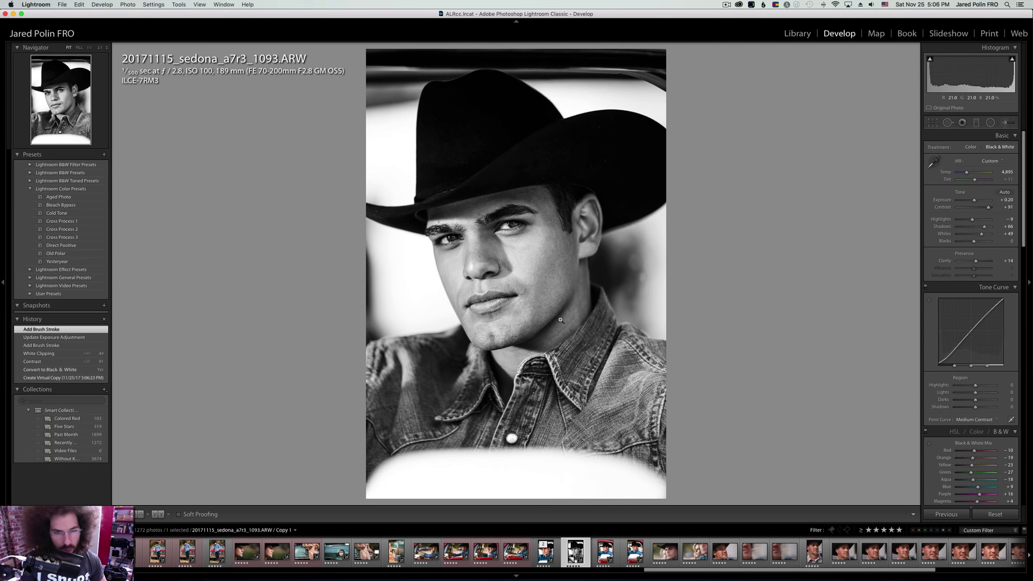
click(1003, 123)
key(Delete)
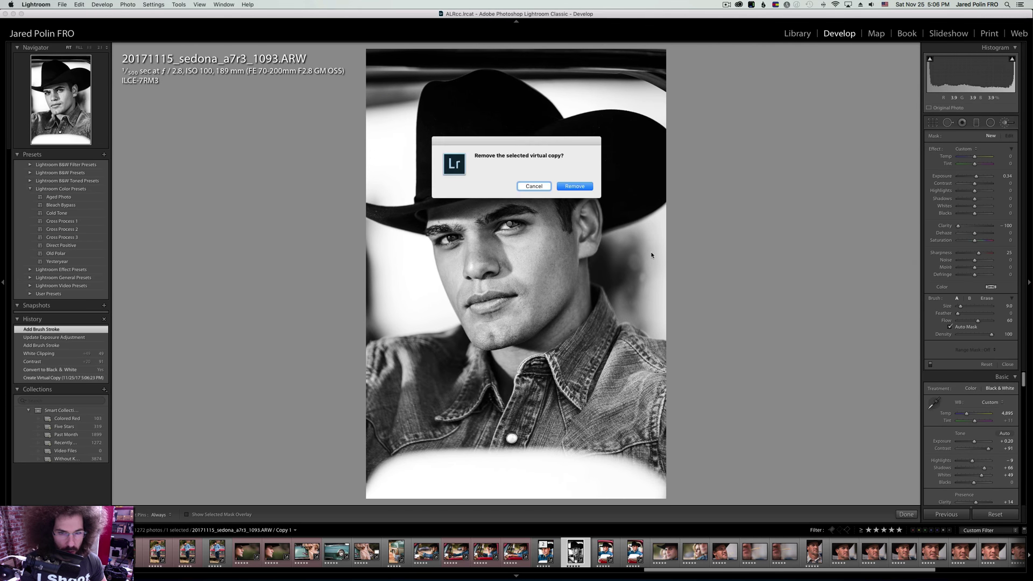
click(531, 186)
key(Delete)
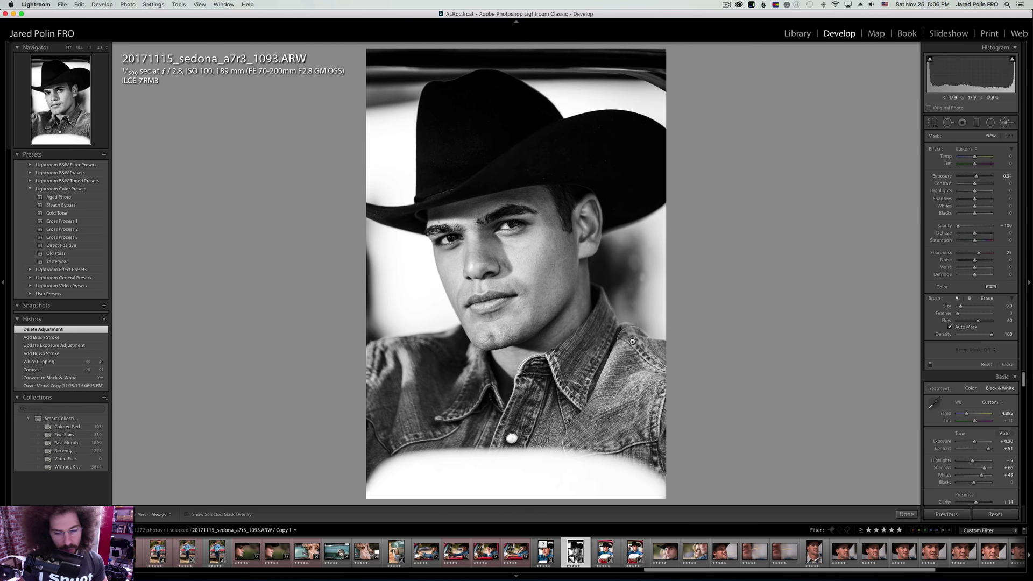
Set portrait 1096's exposure to −0.05, shadows to +37 and contrast to +46.
key(Right)
click(932, 127)
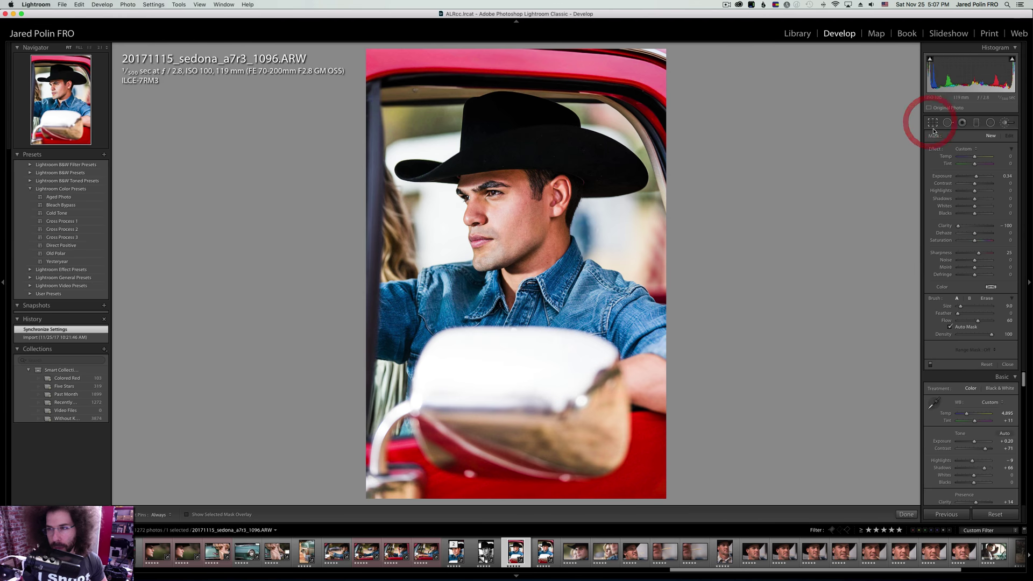
click(933, 123)
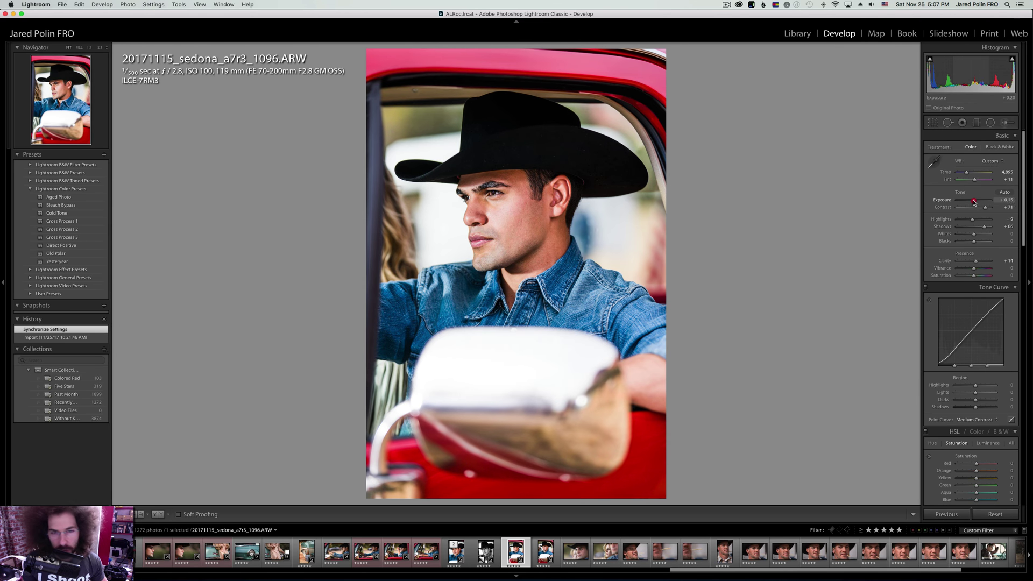
mouse_move(974, 202)
mouse_down()
mouse_move(986, 230)
mouse_move(976, 229)
mouse_move(981, 209)
mouse_up()
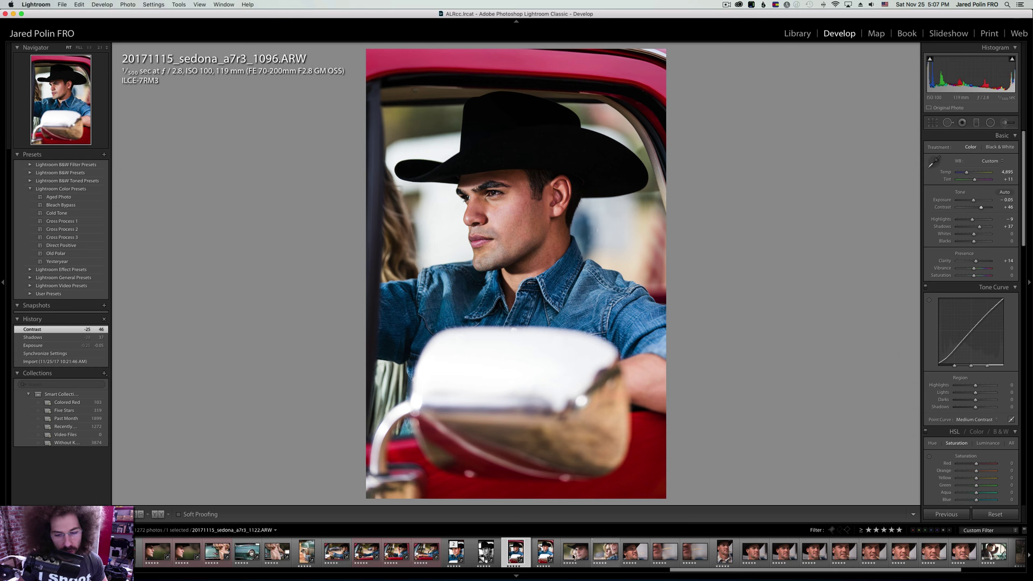
Synchronize the develop settings of portrait 1096 to portrait 1097 and open 1097 on its own.
shift+click(531, 551)
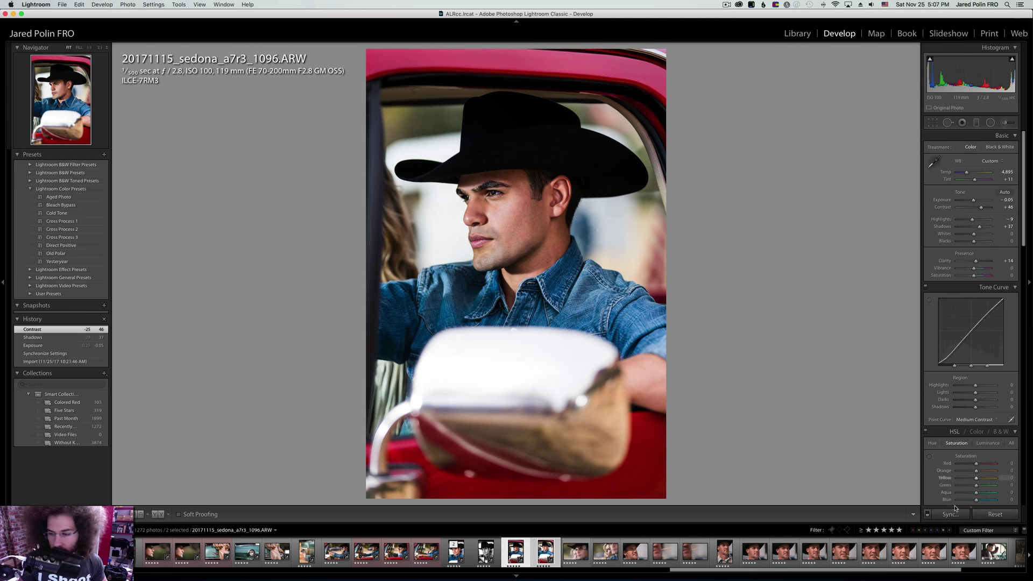
click(948, 514)
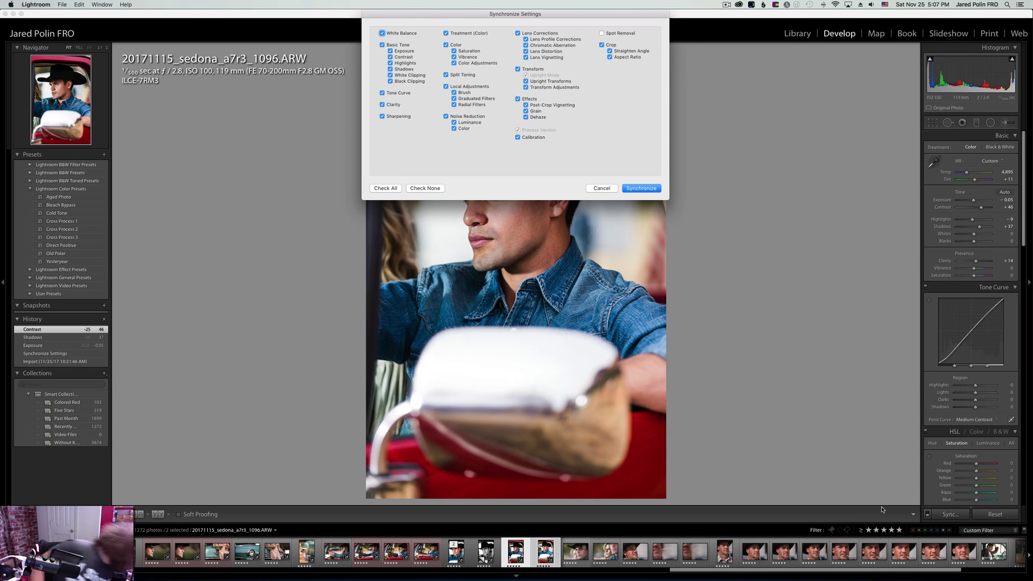
key(Return)
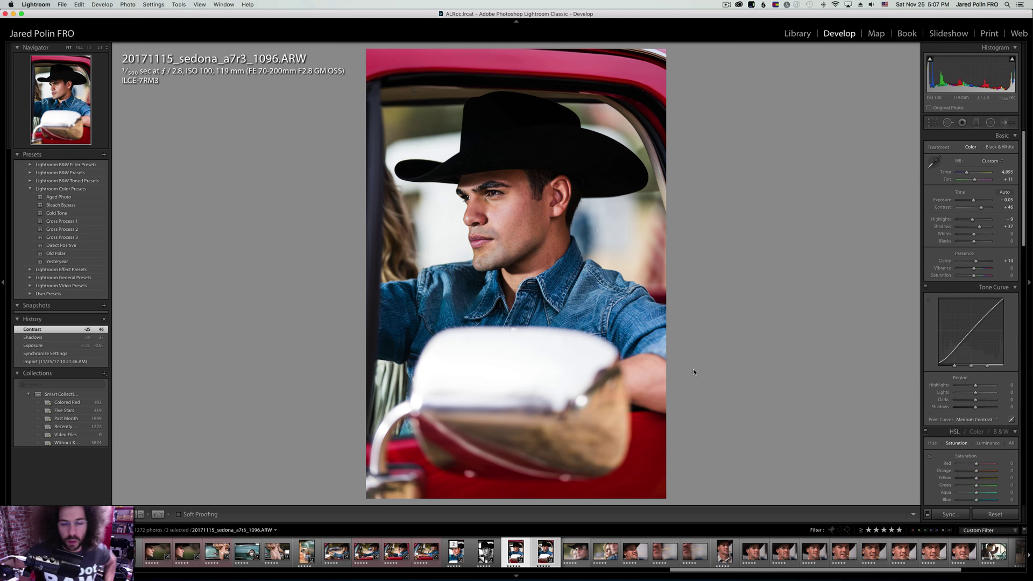
click(737, 6)
click(737, 6)
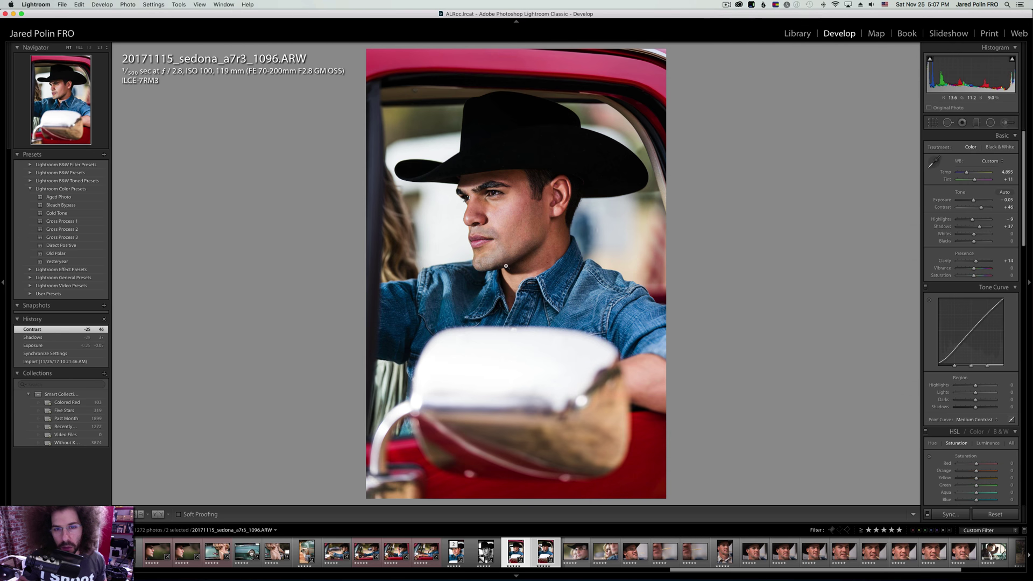
click(551, 557)
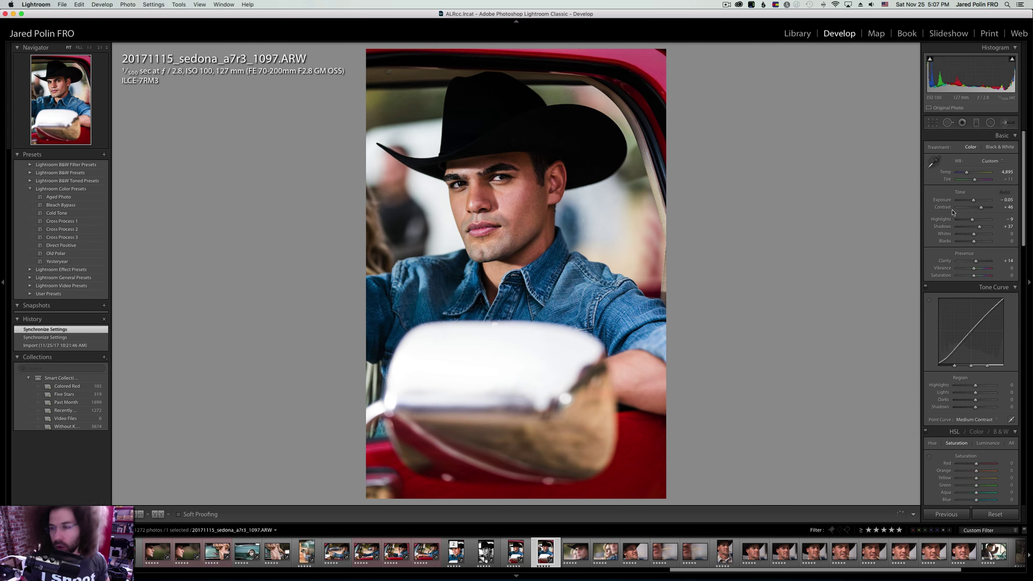
Check the focus on the eye in portrait 1119, and set exposure to +0.35, contrast to +30 and clarity to +24.
key(Right)
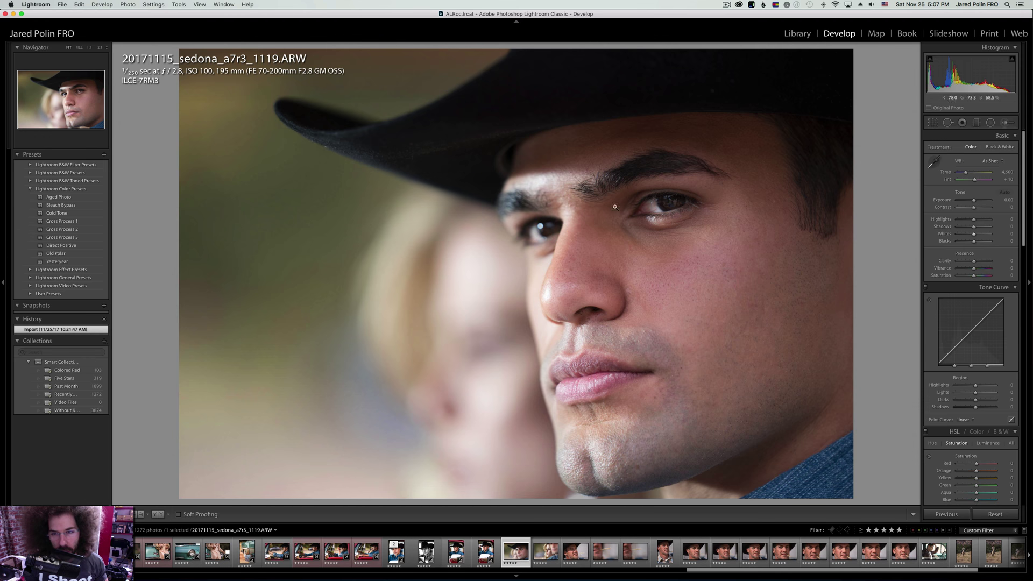
click(614, 207)
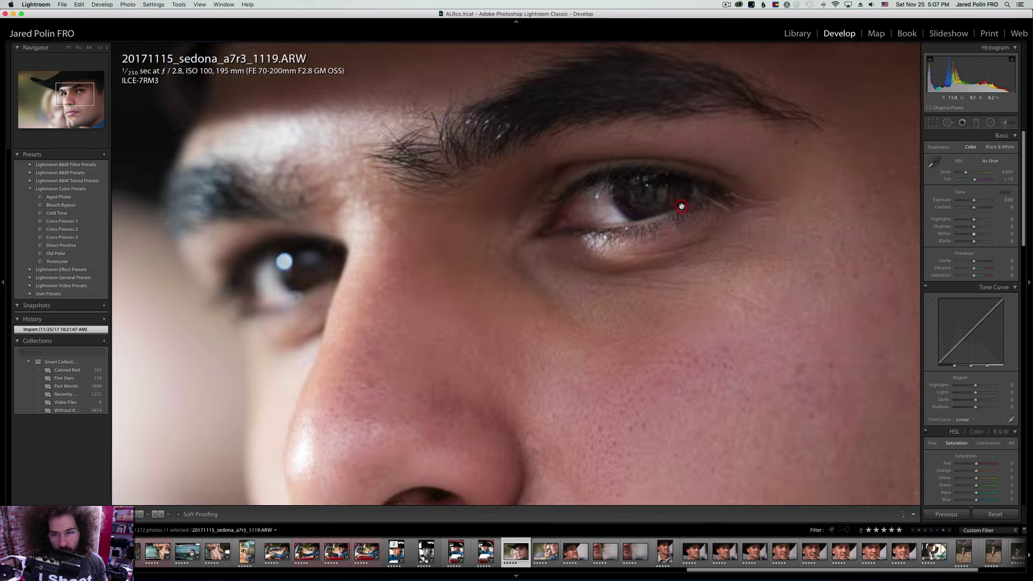
click(553, 169)
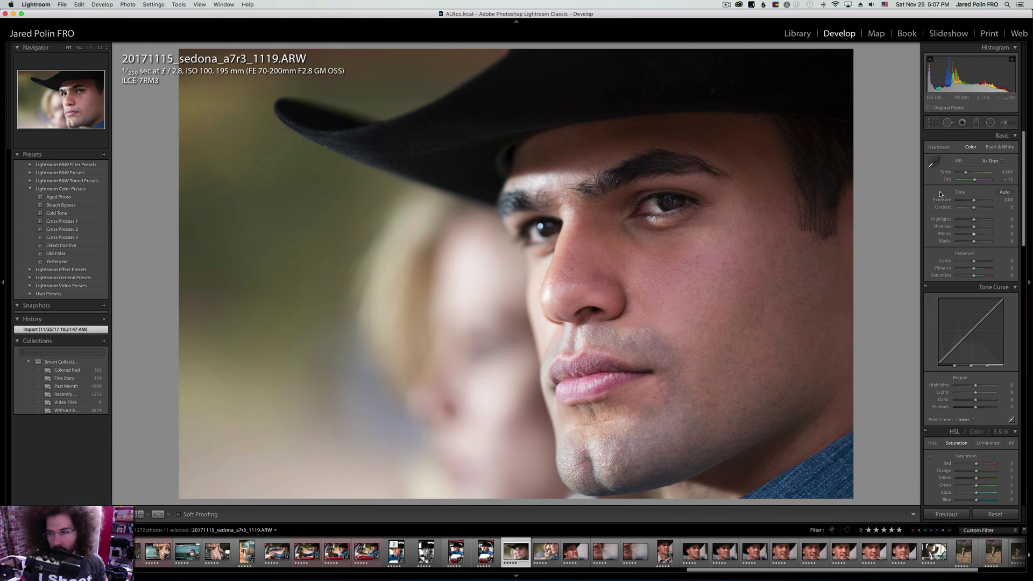
drag(973, 202, 977, 207)
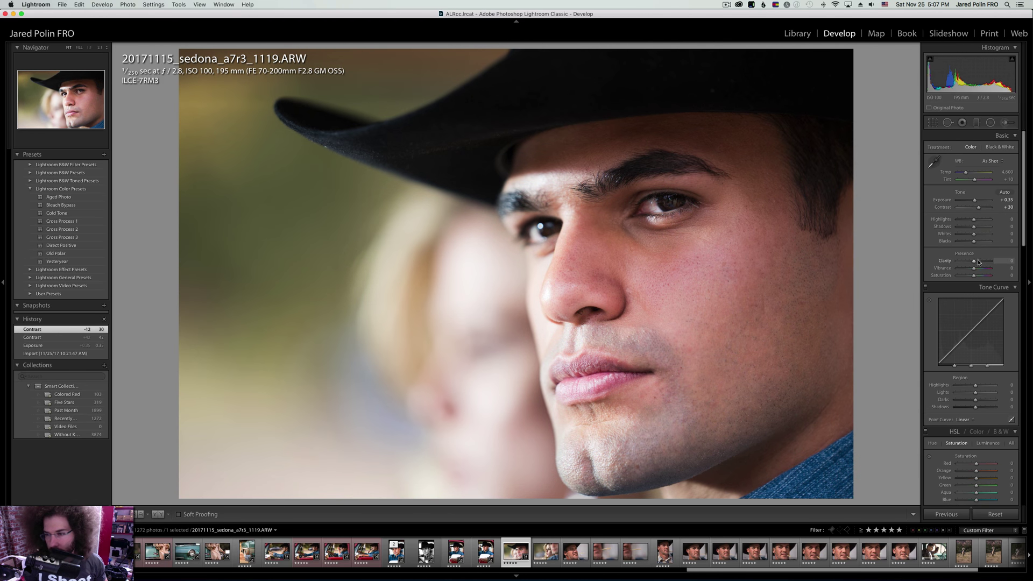
drag(978, 262, 981, 260)
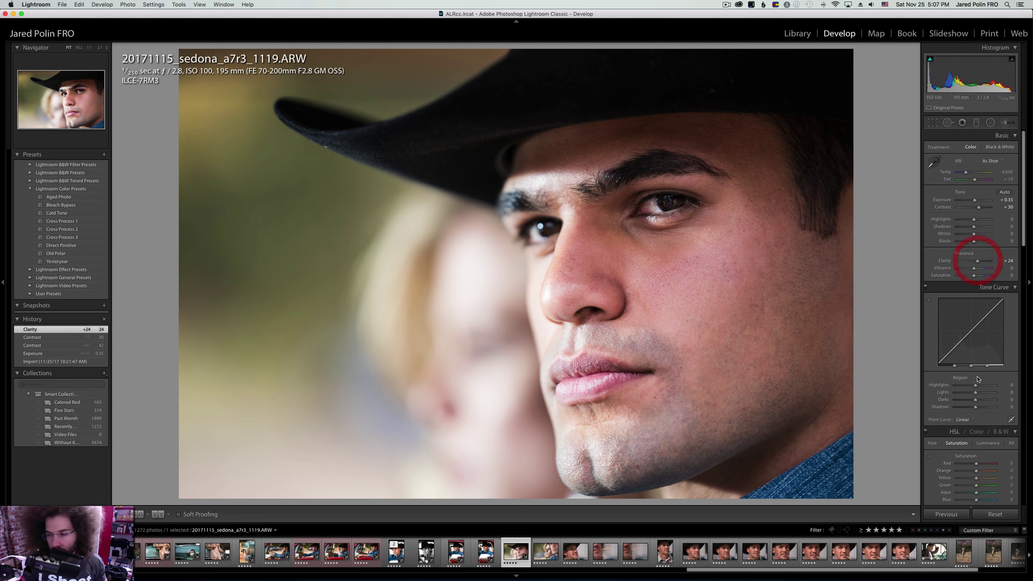
Try the Medium Contrast point curve on portrait 1119 and return it to Linear.
click(968, 419)
click(971, 424)
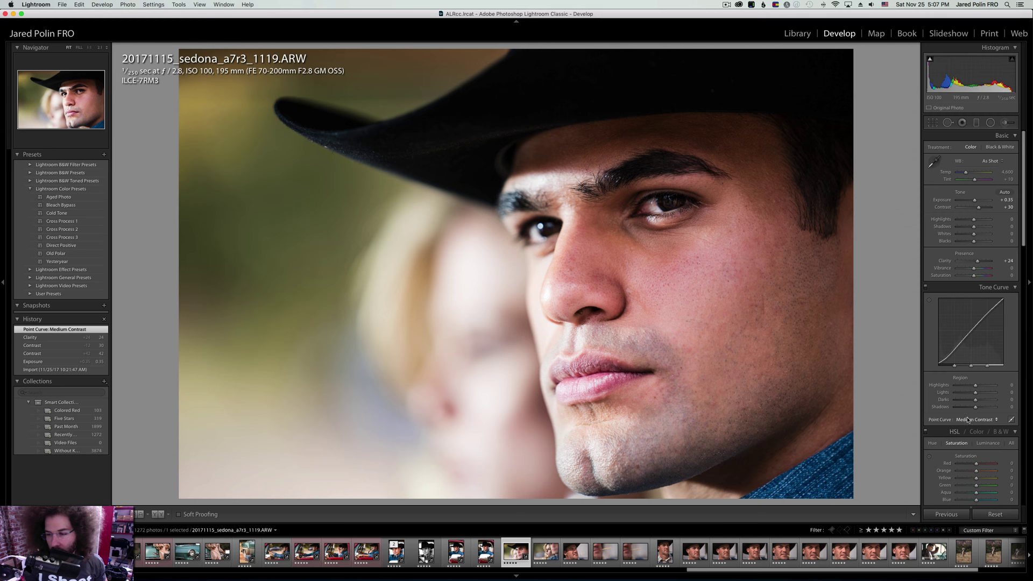
click(968, 420)
click(967, 412)
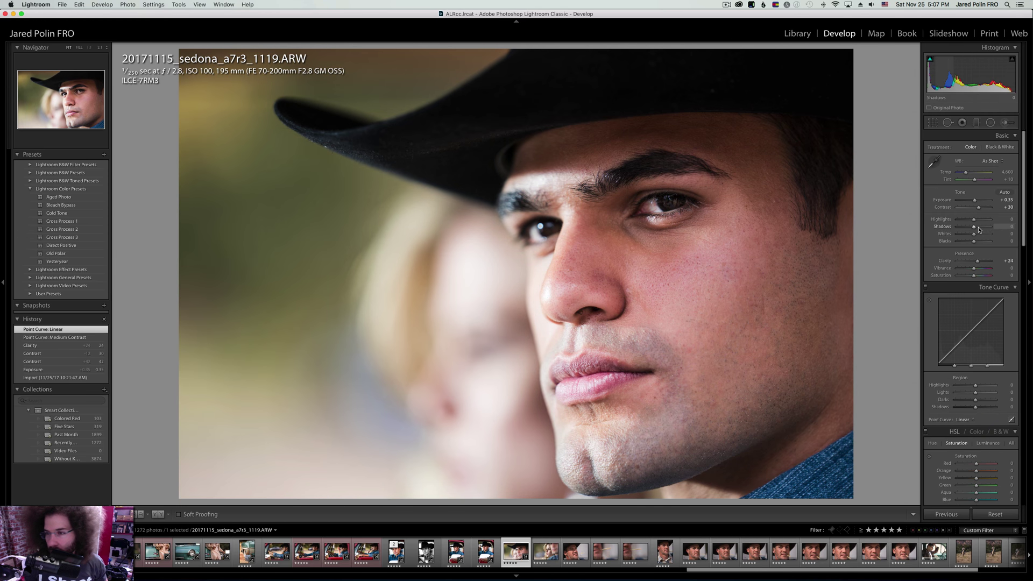
Set portrait 1119's shadows to +31, highlights to −26 and contrast to +43, comparing black and white with color and checking the eye.
drag(978, 230, 980, 207)
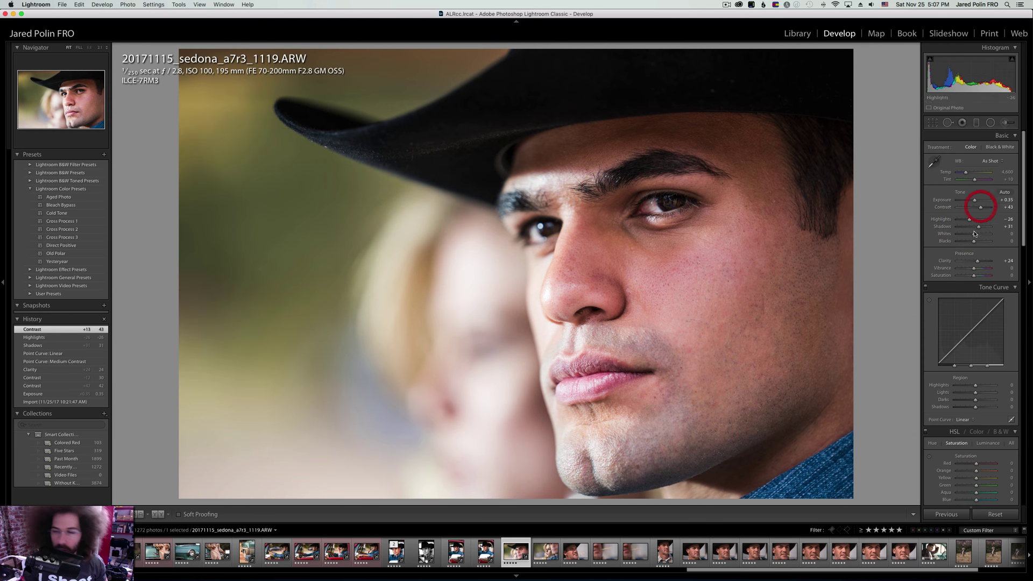
click(984, 149)
click(970, 147)
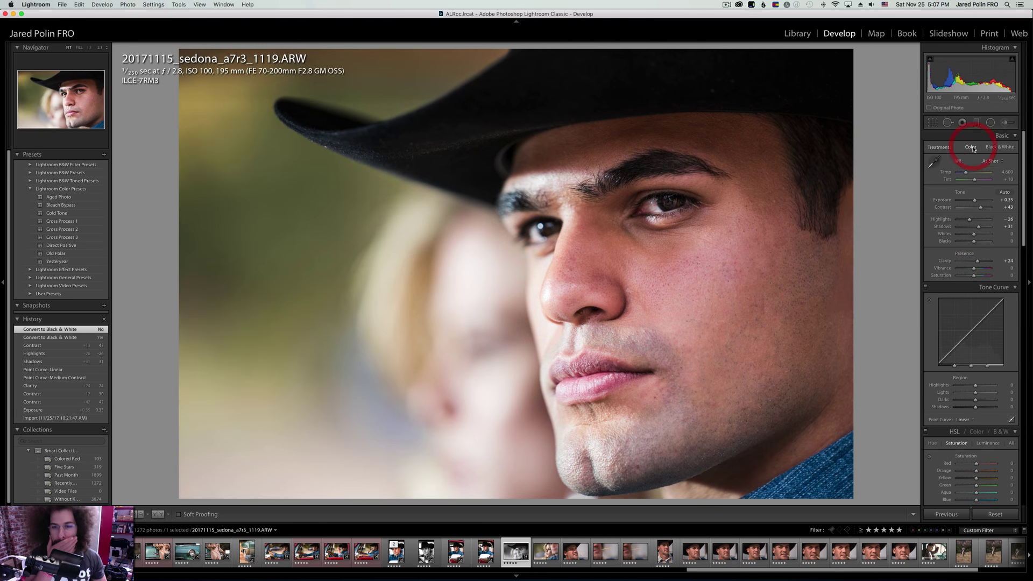
click(675, 203)
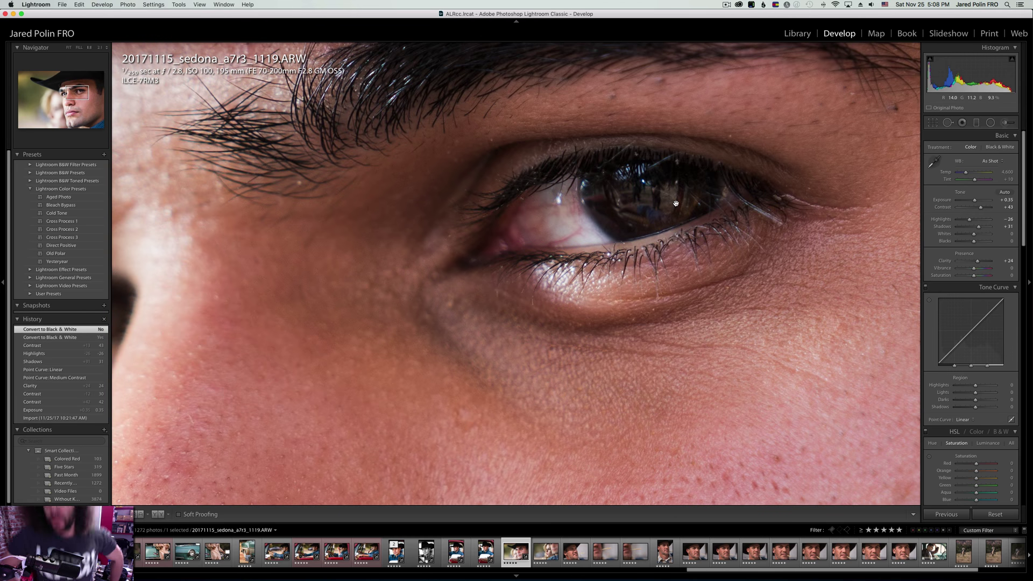
click(676, 203)
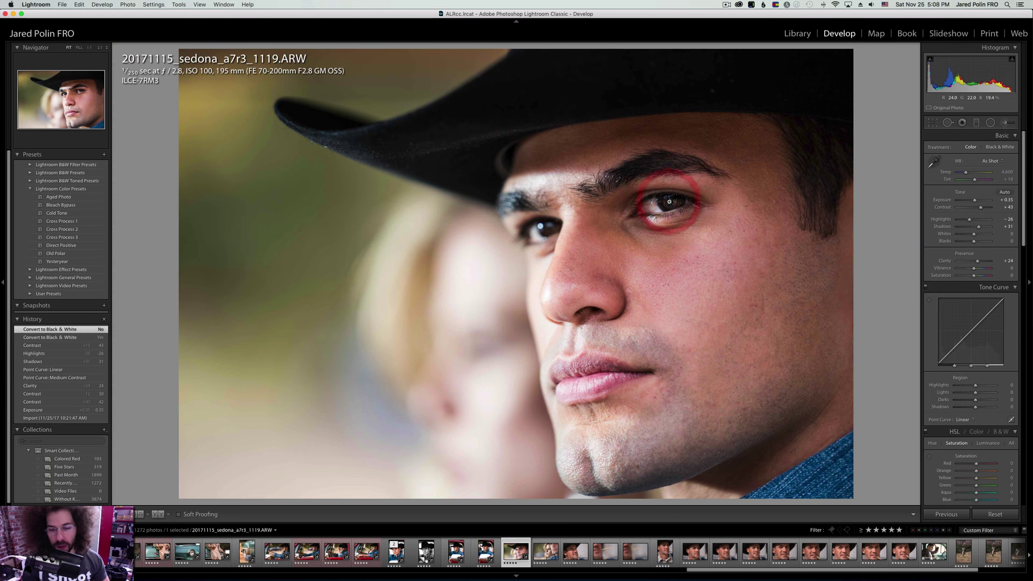
Set the woman's portrait 1122 to clarity −24, highlights −37, exposure −0.45 and contrast +22, inspecting her eye up close.
key(Right)
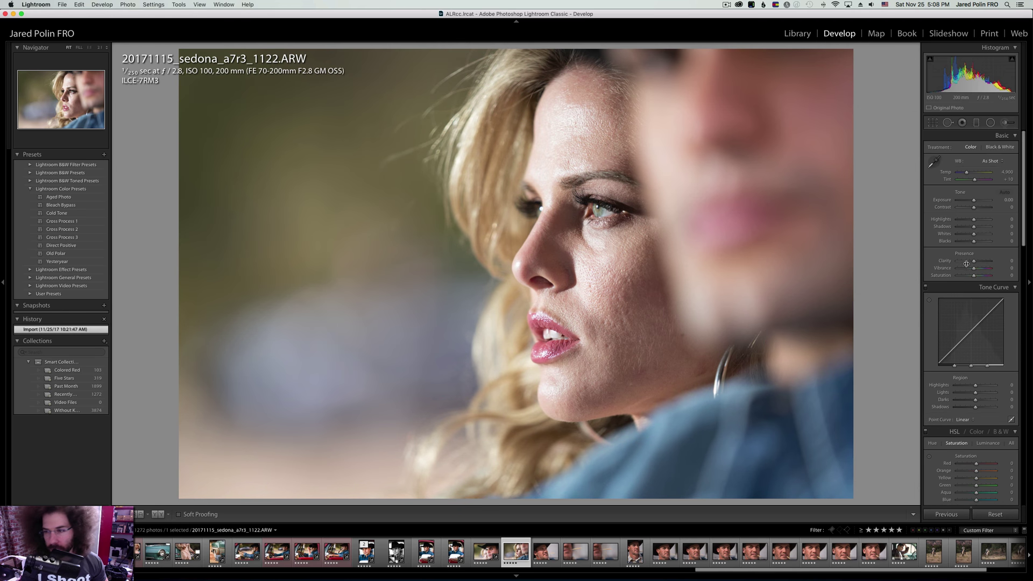
drag(973, 261, 970, 261)
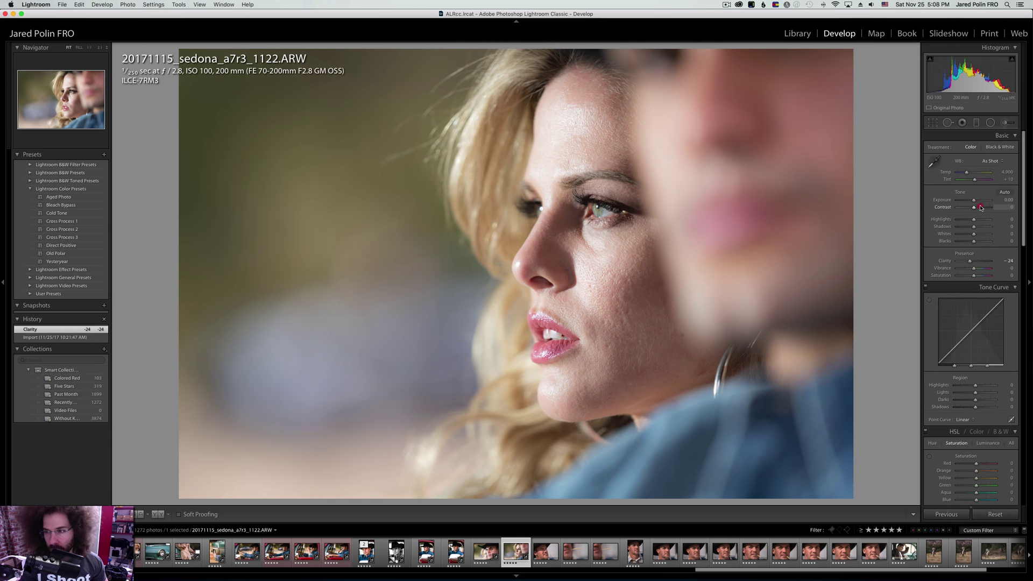
mouse_move(973, 207)
mouse_down()
mouse_move(969, 219)
mouse_move(971, 201)
mouse_move(977, 209)
mouse_up()
click(597, 208)
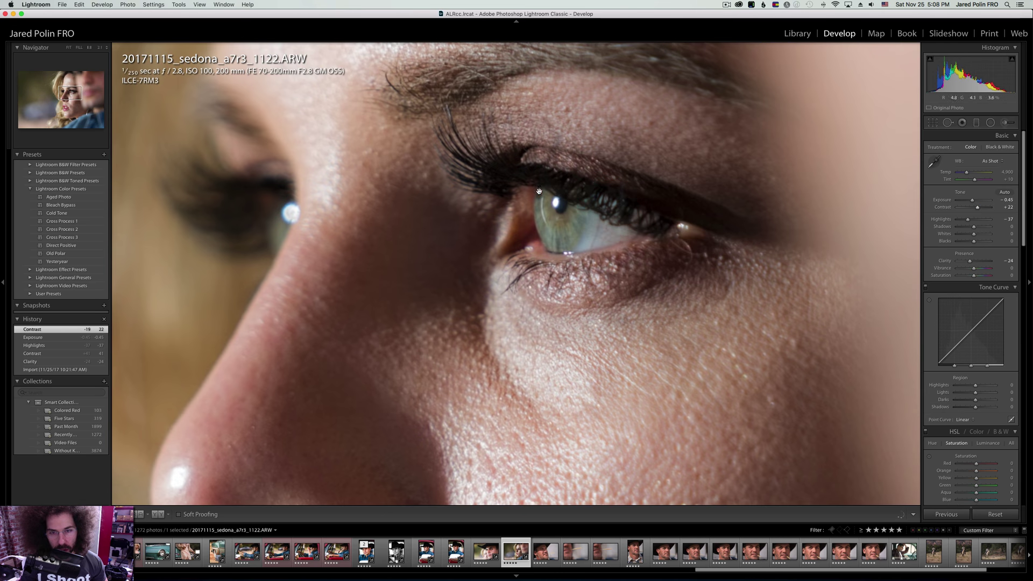
click(532, 192)
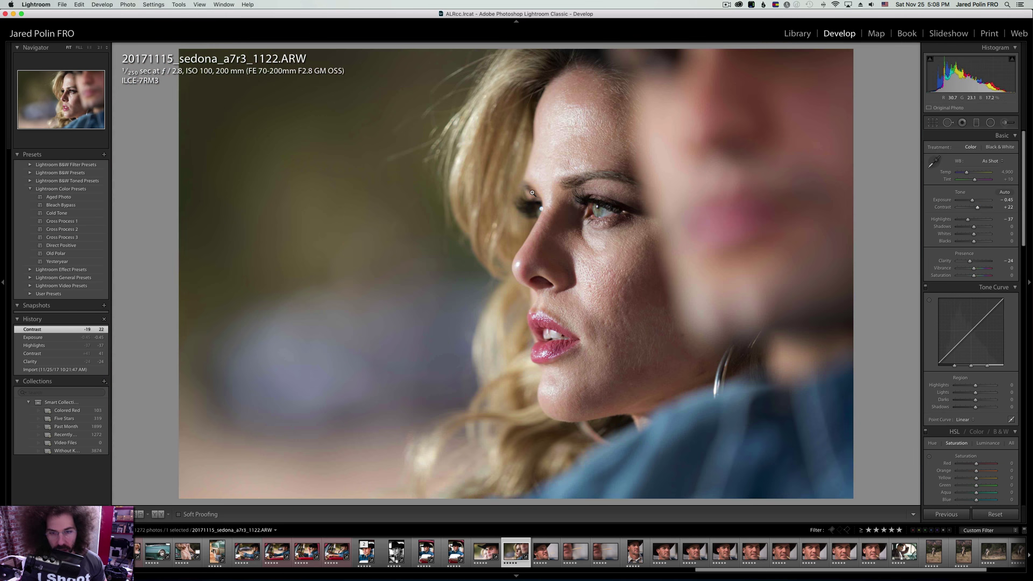
Open portrait 1126 of the bearded cowboy and set contrast to +25 and clarity to +22.
key(Right)
drag(974, 208, 977, 207)
drag(974, 260, 982, 228)
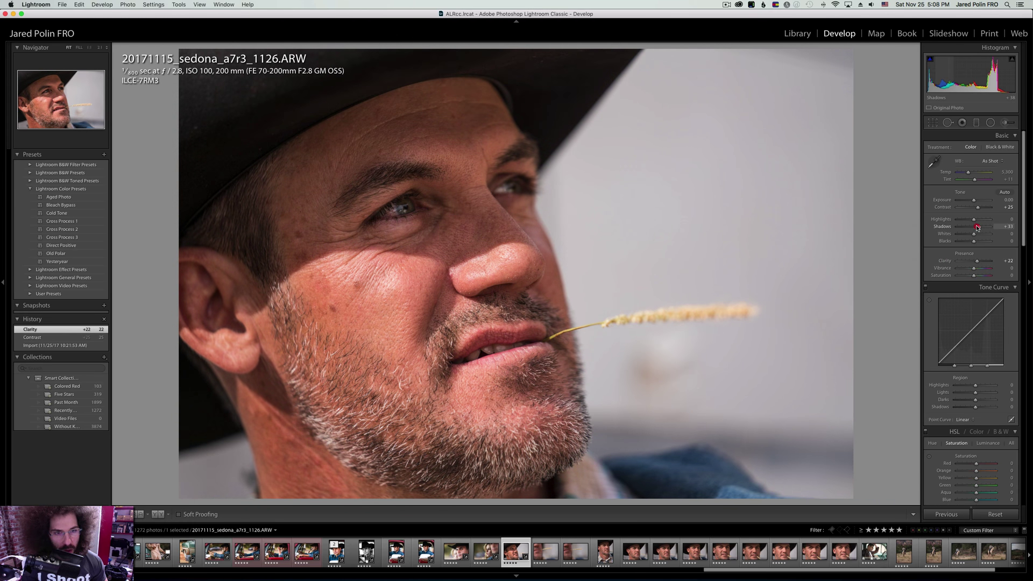
Try raising the shadows of portrait 1126 to +100 and undo the shadows change.
drag(978, 228, 1031, 228)
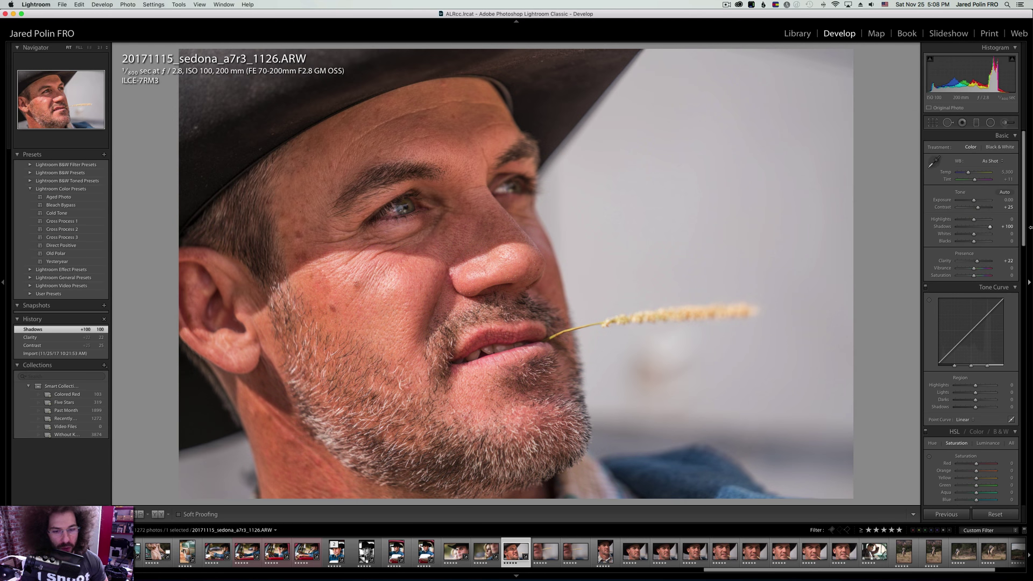
key(super+z)
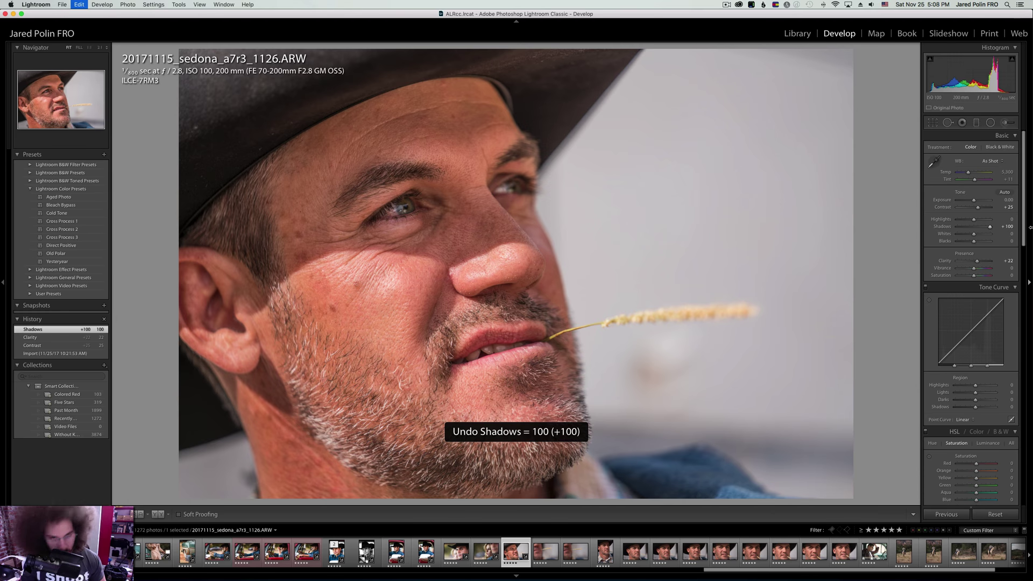
Set portrait 1126's shadows to +35, highlights to +7, contrast to +51 and blacks to −6, and warm the white balance slightly.
click(980, 227)
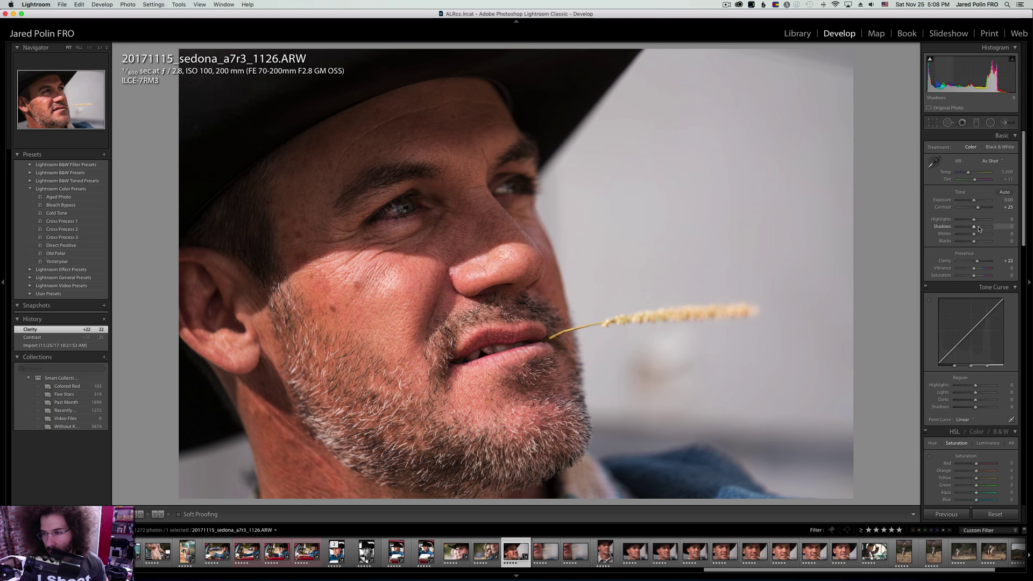
drag(972, 219, 972, 241)
drag(968, 172, 968, 172)
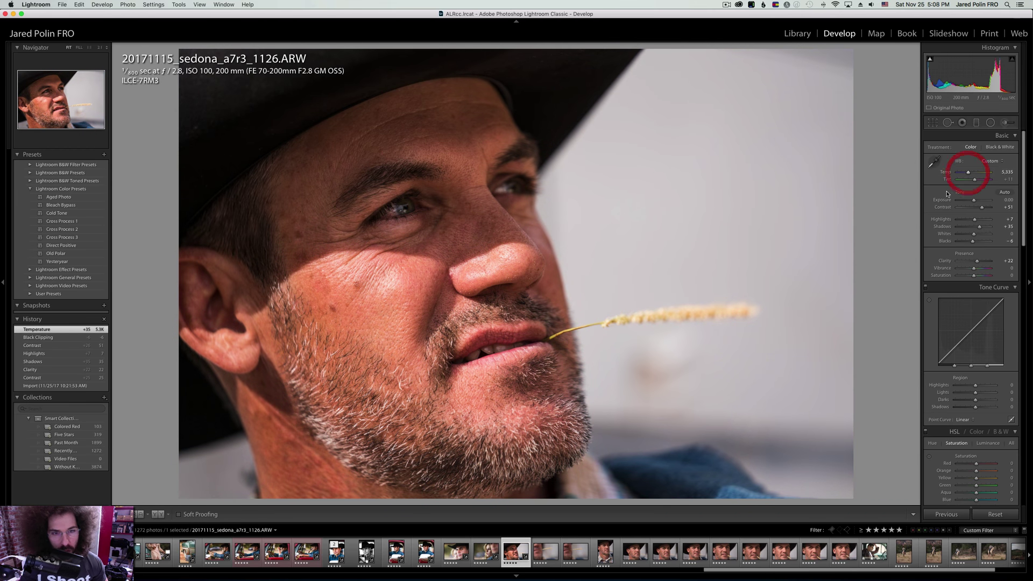
Convert portrait 1126 to black and white with temperature 4,990, exposure +0.65, contrast +78 and highlights −15.
click(996, 148)
click(969, 147)
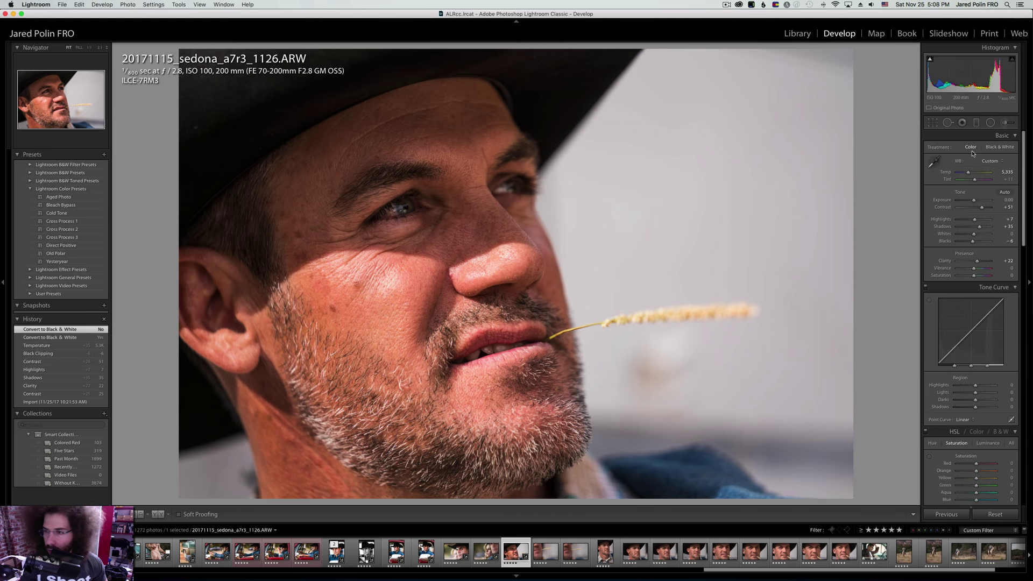
drag(968, 175, 977, 201)
click(999, 147)
drag(981, 207, 964, 223)
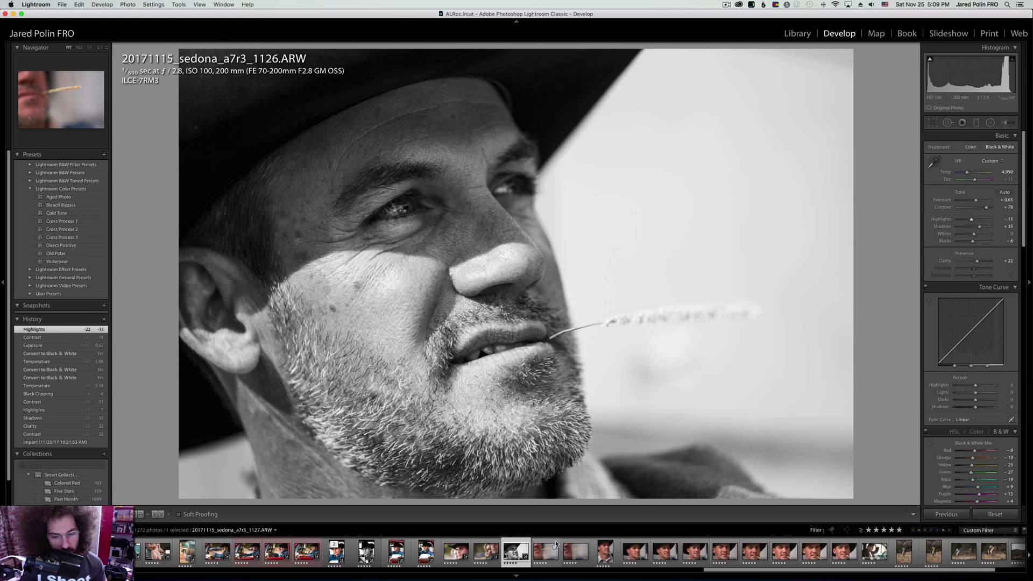
Synchronize the black-and-white settings of portrait 1126 to portrait 1134 and compare that photo in color and black and white.
key(super)
super+click(632, 550)
key(super+shift+v)
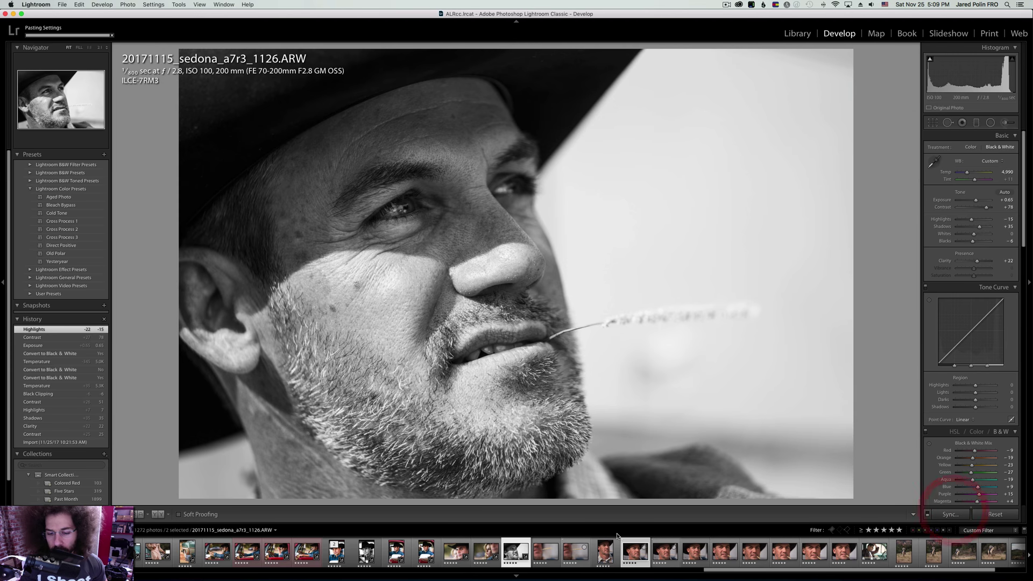
click(631, 546)
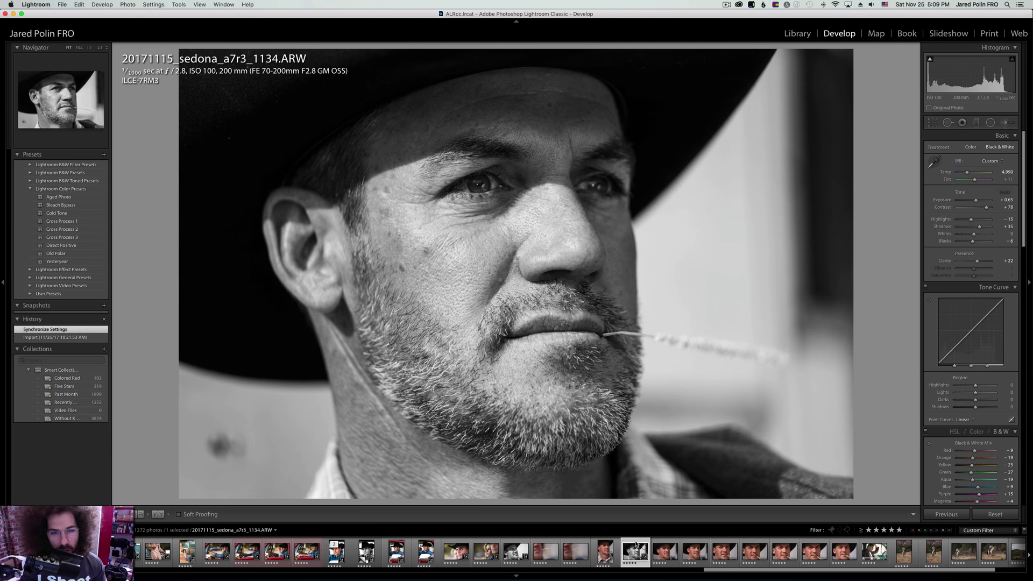
click(970, 148)
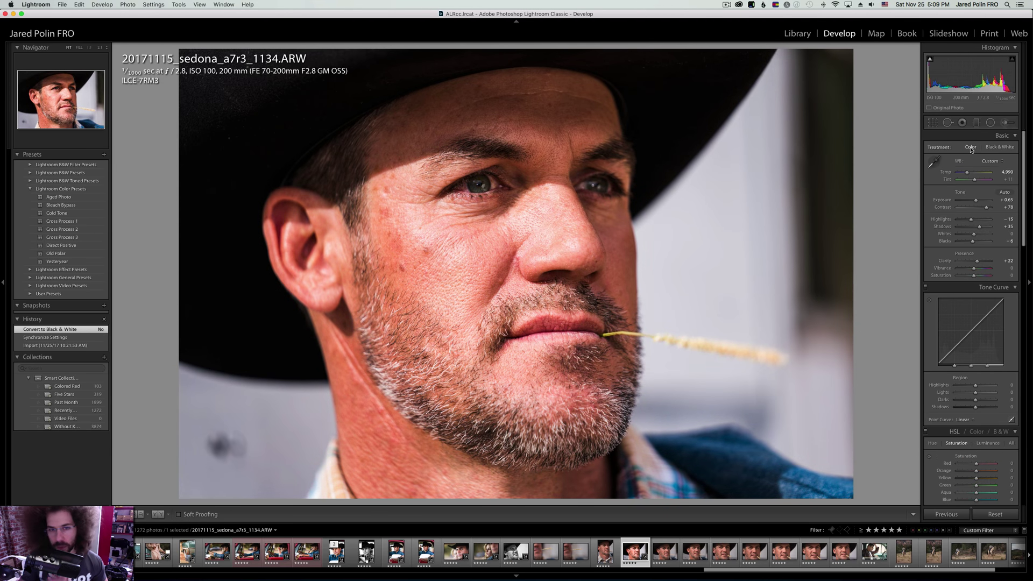
click(994, 147)
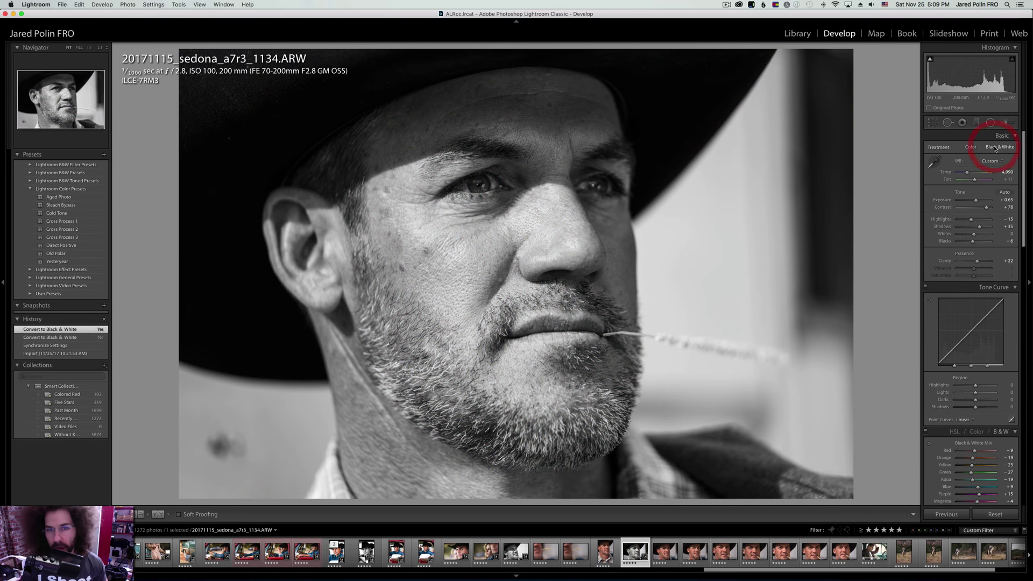
Open the wheat stalk close-up 1127 and set exposure to −0.80, contrast to +33 and clarity to +25.
key(Left)
key(Left)
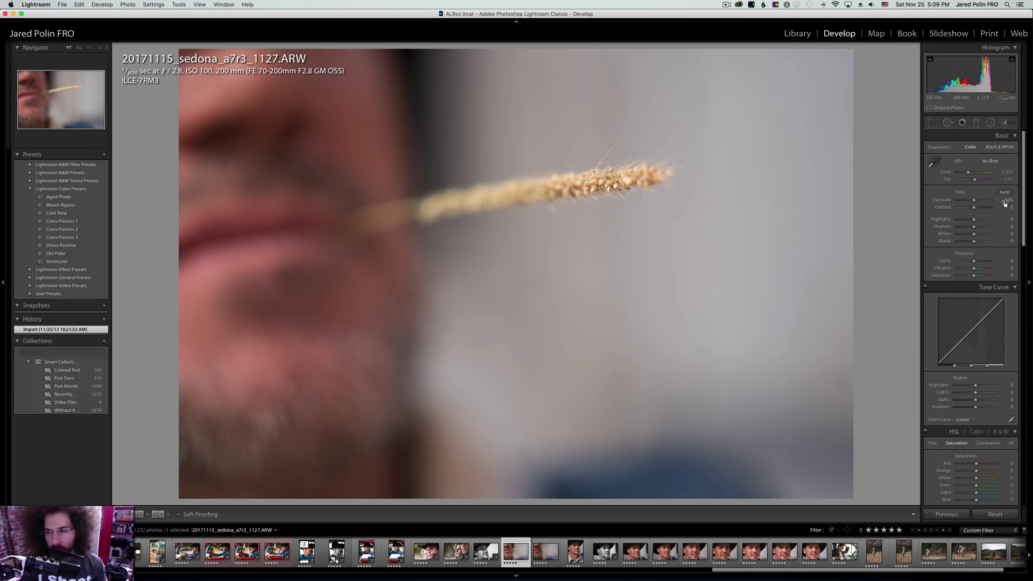
mouse_move(973, 207)
mouse_down()
mouse_move(986, 207)
mouse_move(970, 201)
mouse_up()
click(979, 209)
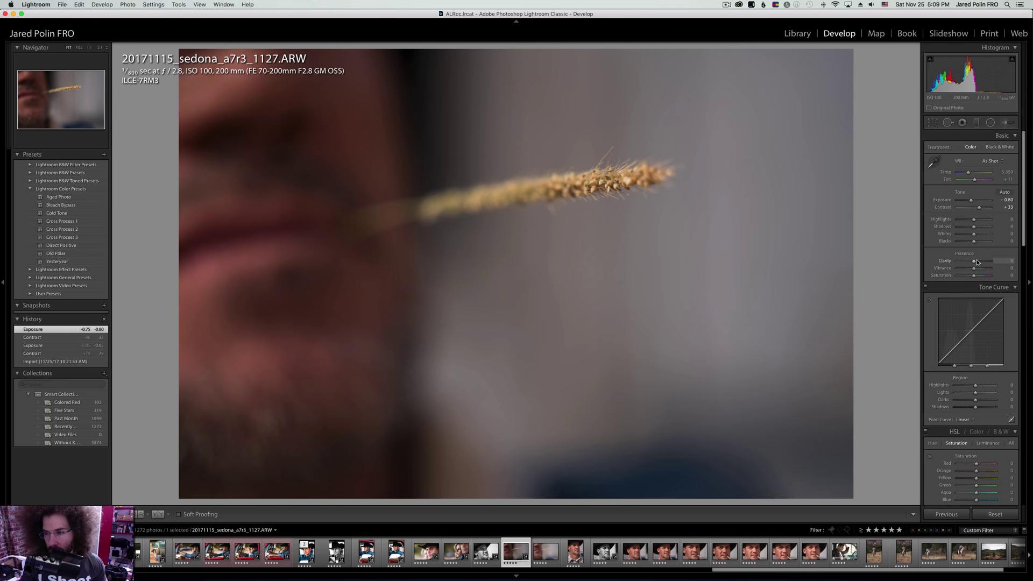
drag(976, 262, 977, 261)
Give photo 1127 a Medium Contrast point curve, shadows +35 and temperature 5,022, and inspect the wheat grains up close.
click(964, 419)
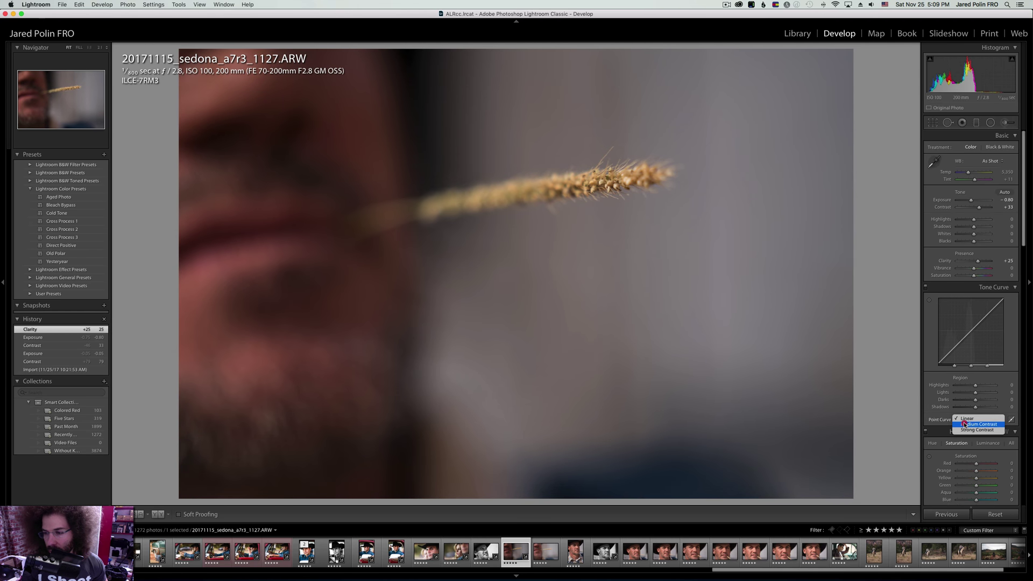
click(965, 424)
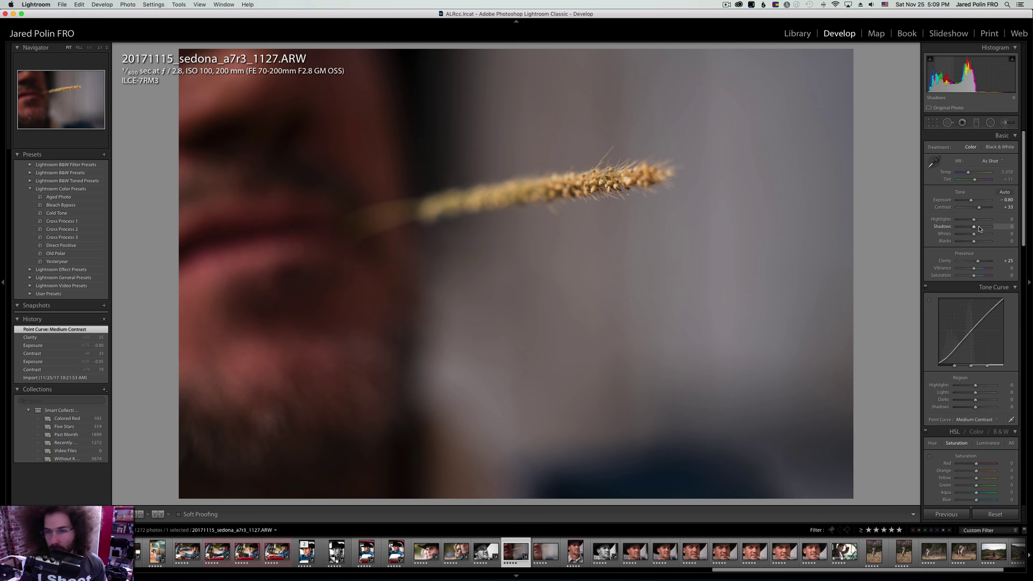
drag(979, 230, 979, 226)
drag(967, 173, 967, 175)
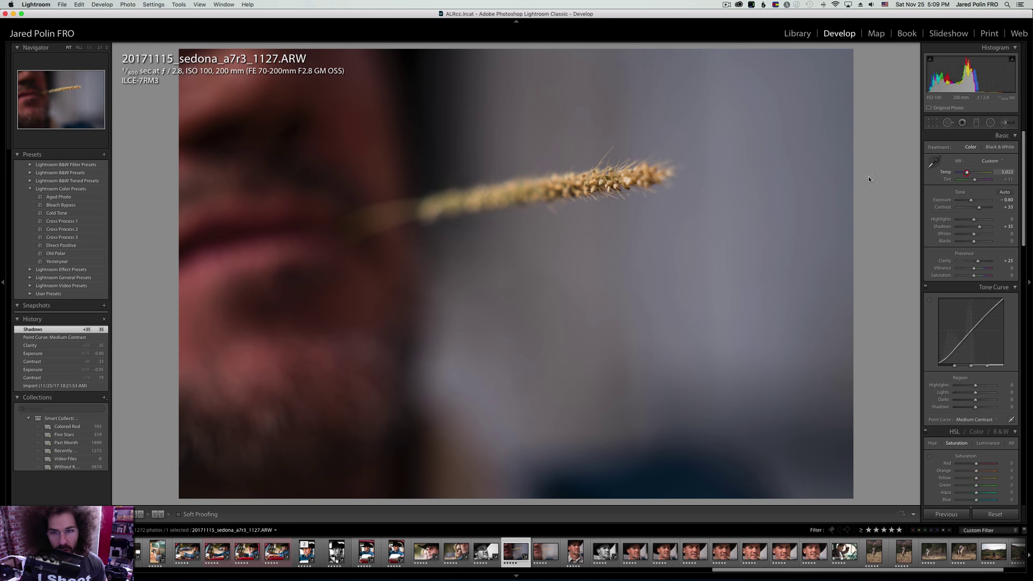
click(657, 188)
drag(544, 145, 576, 201)
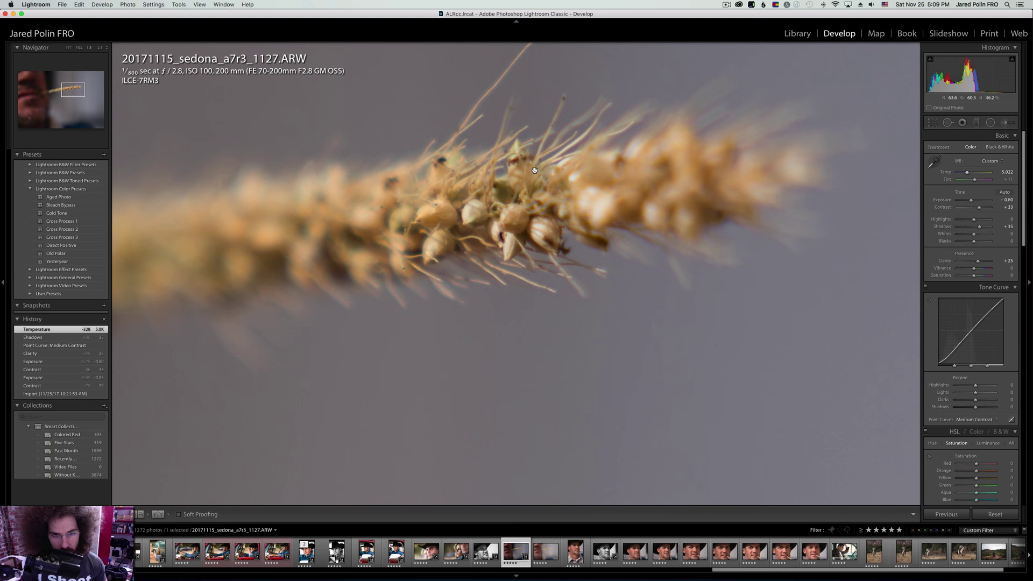
click(536, 171)
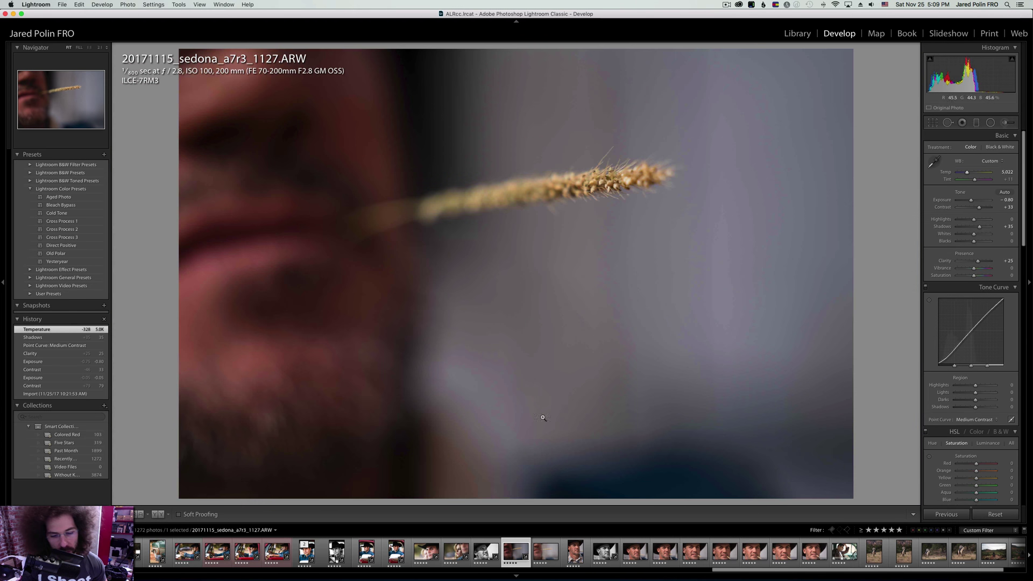
Synchronize the settings of photo 1127 to the similar wheat stalk shot 1129 and open it.
super+click(545, 551)
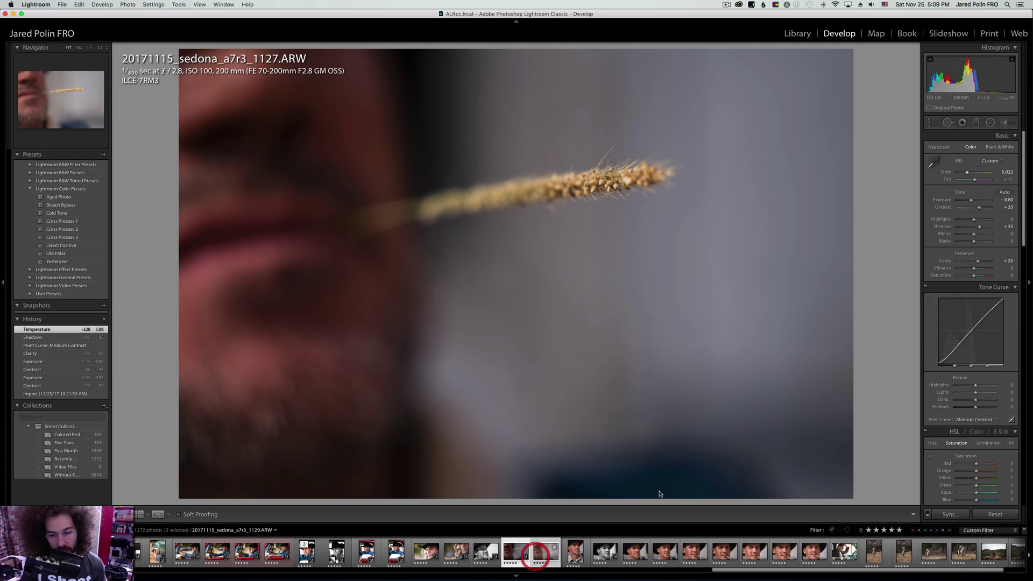
click(947, 513)
click(546, 544)
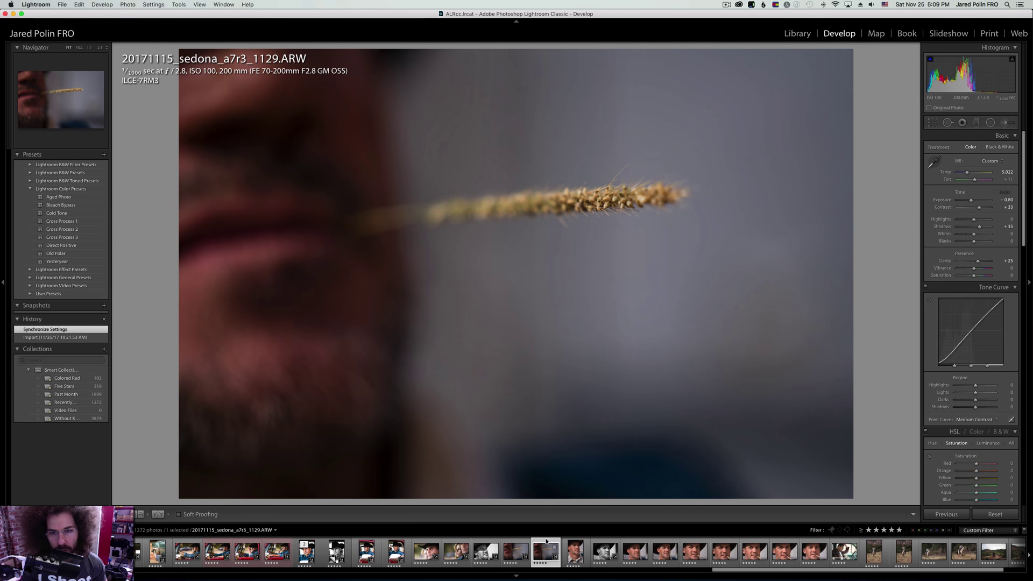
Synchronize the black-and-white settings of portrait 1134 to the vertical portrait 1133.
click(575, 552)
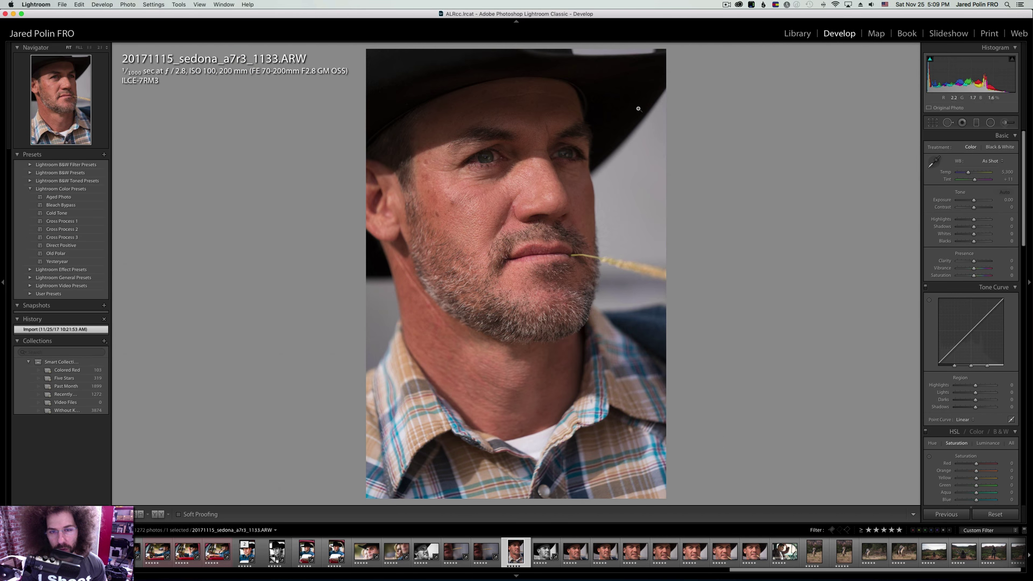
super+click(546, 551)
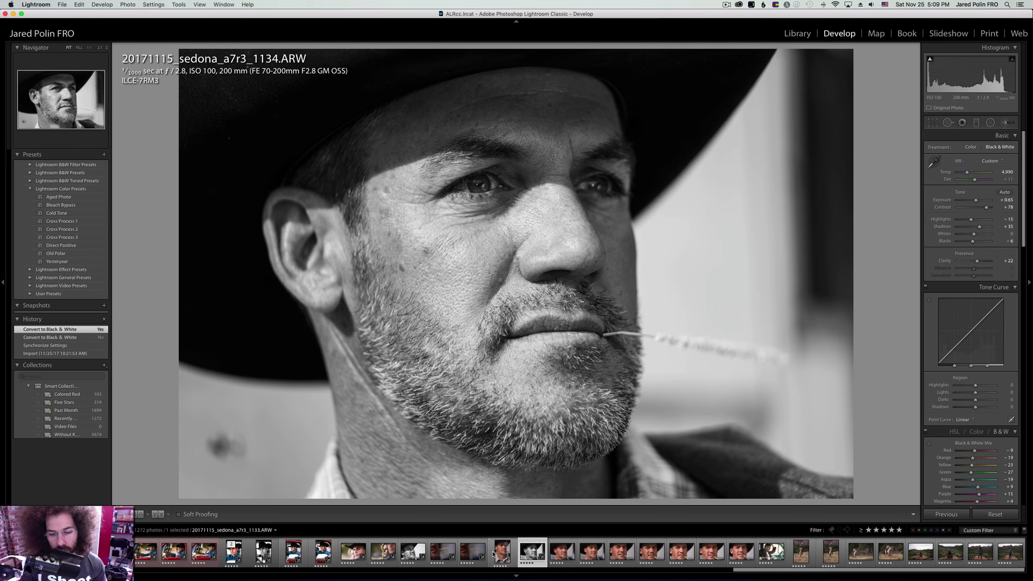
click(947, 513)
key(Return)
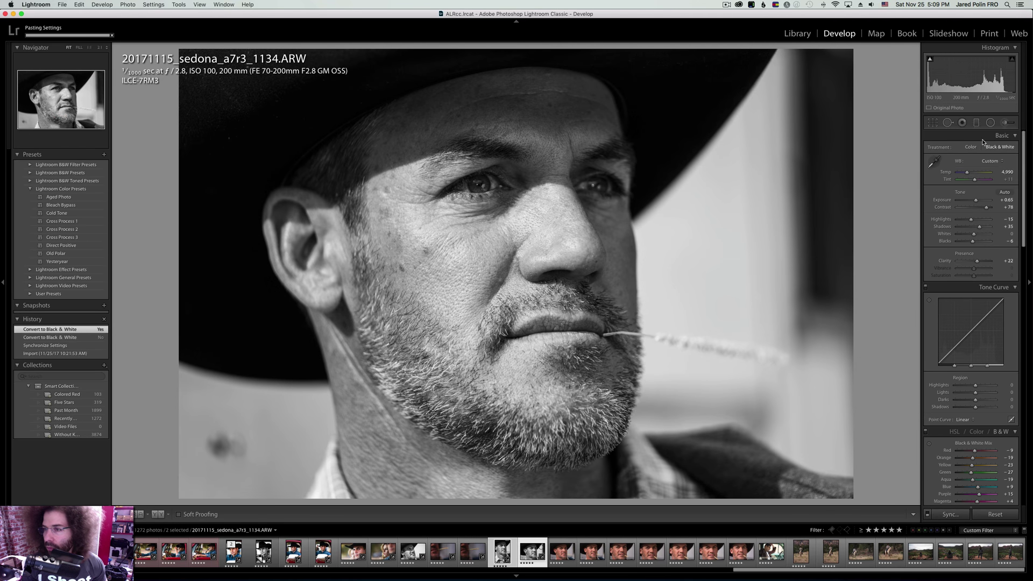
Switch portraits 1134 and 1133 back to color, comparing 1133 with its black-and-white version.
click(971, 149)
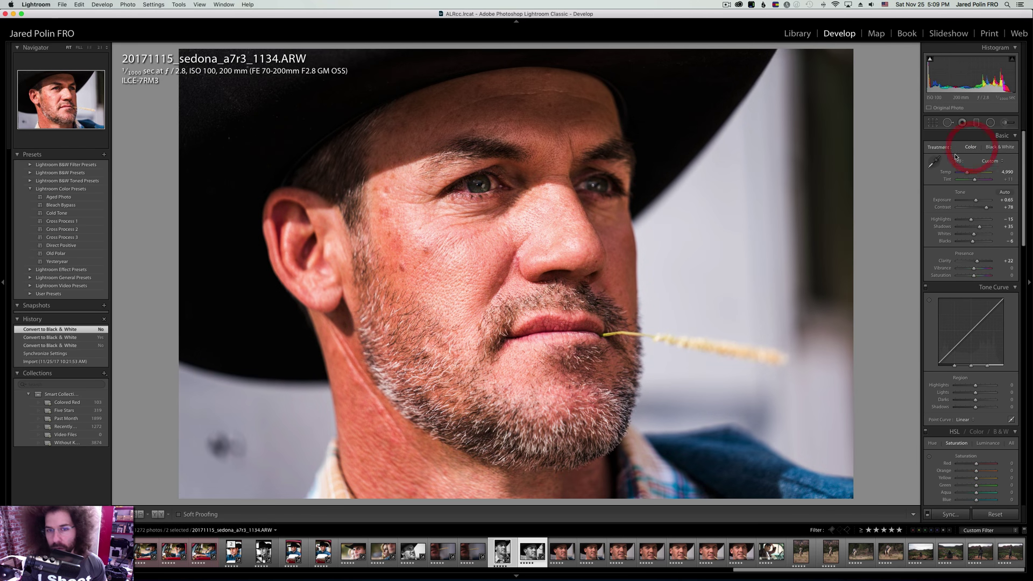
click(527, 546)
key(Left)
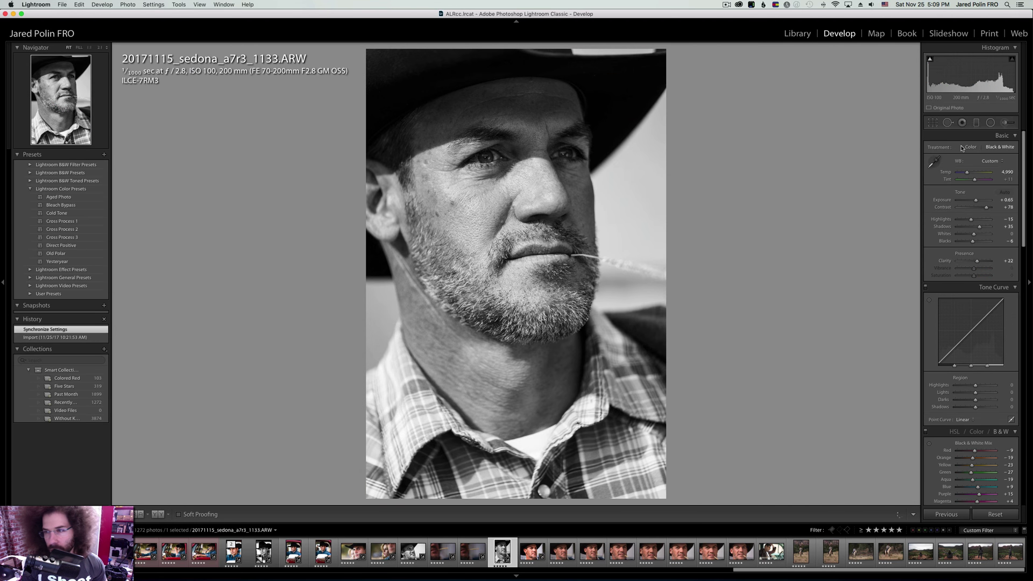
click(970, 149)
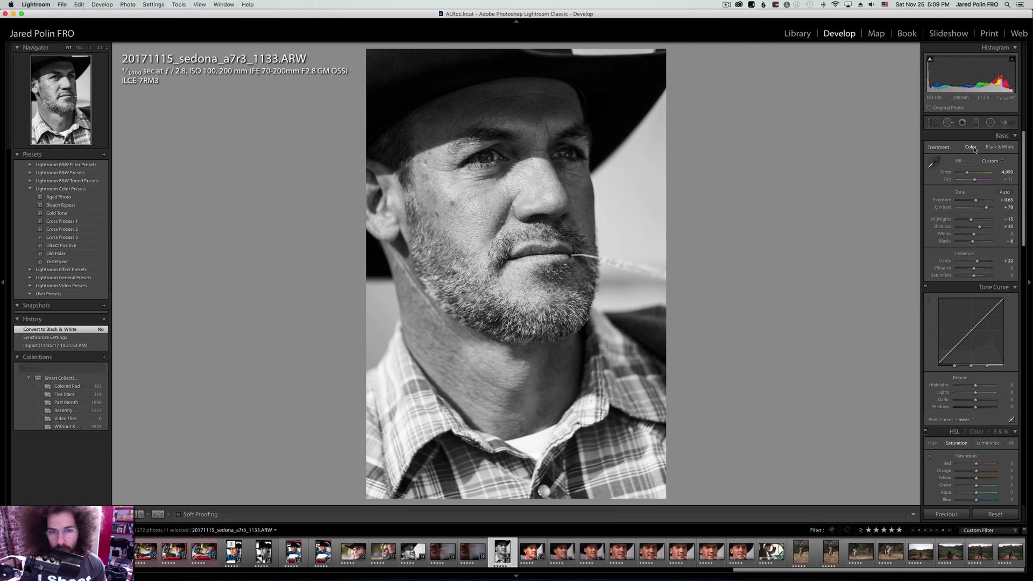
click(993, 149)
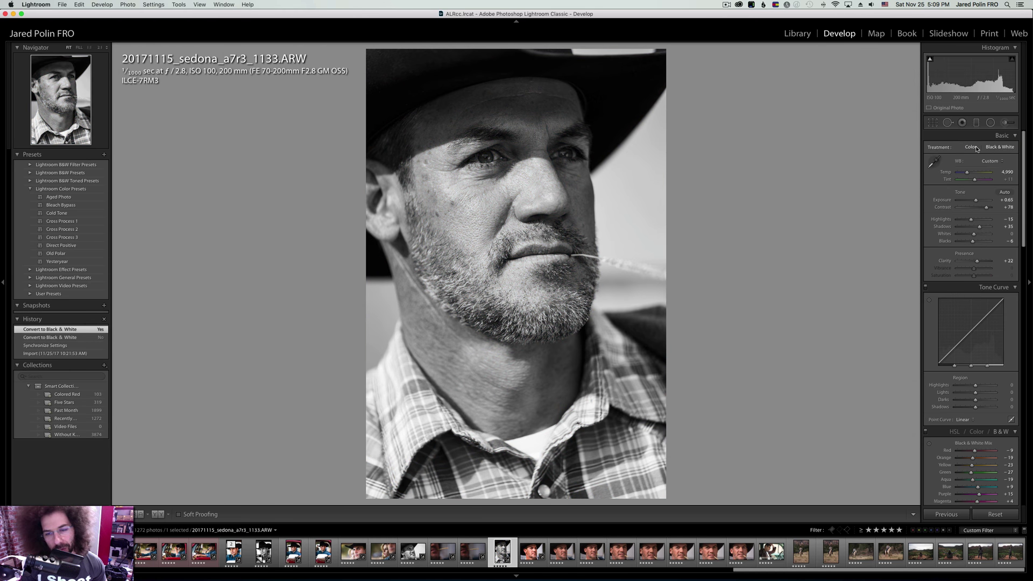
click(974, 147)
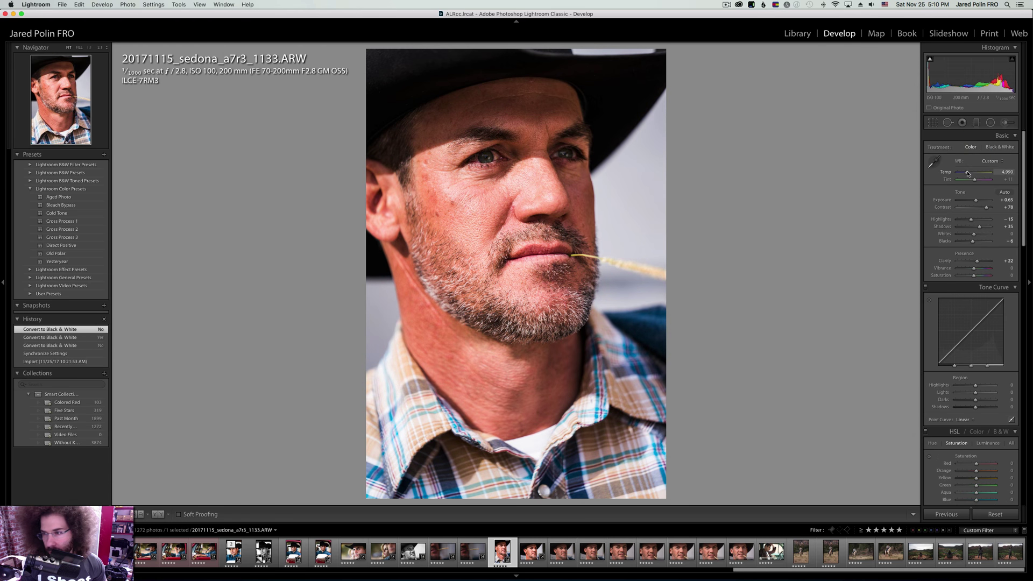
Set portrait 1133's temperature to 4,857, contrast to +59 and vibrance to −16.
drag(967, 173, 967, 174)
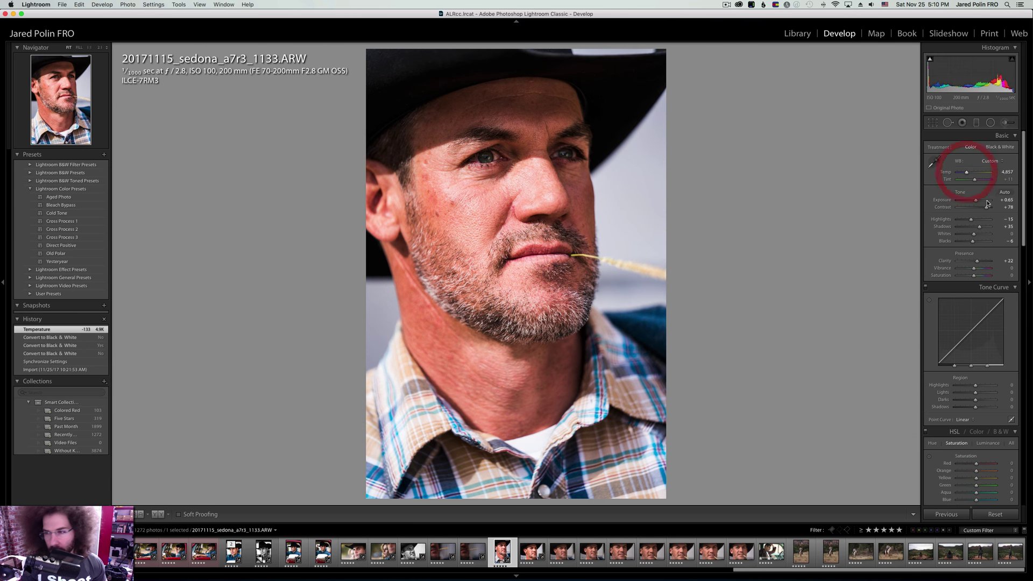
drag(985, 209, 983, 211)
drag(973, 268, 970, 277)
key(super+z)
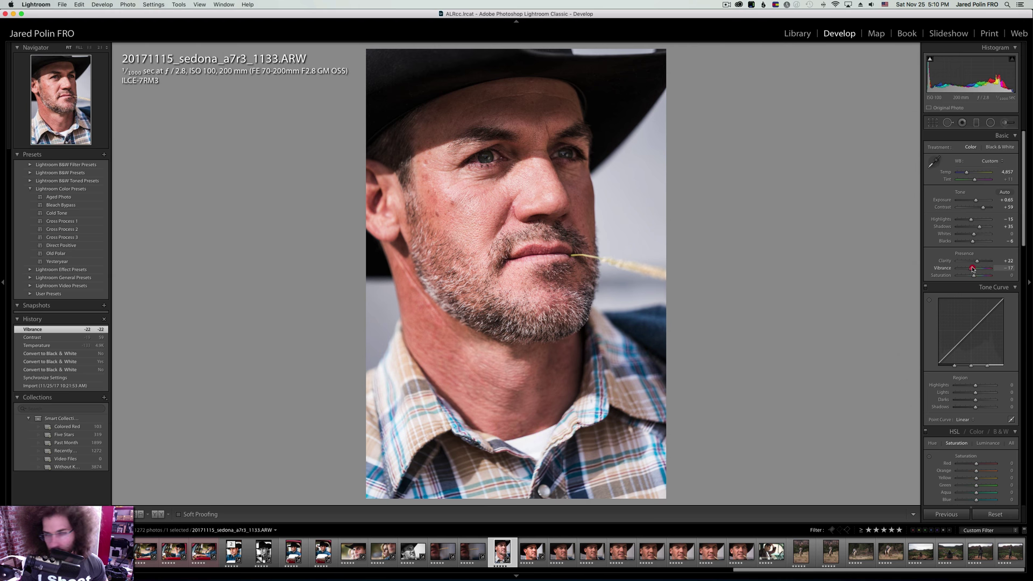
drag(972, 268, 971, 269)
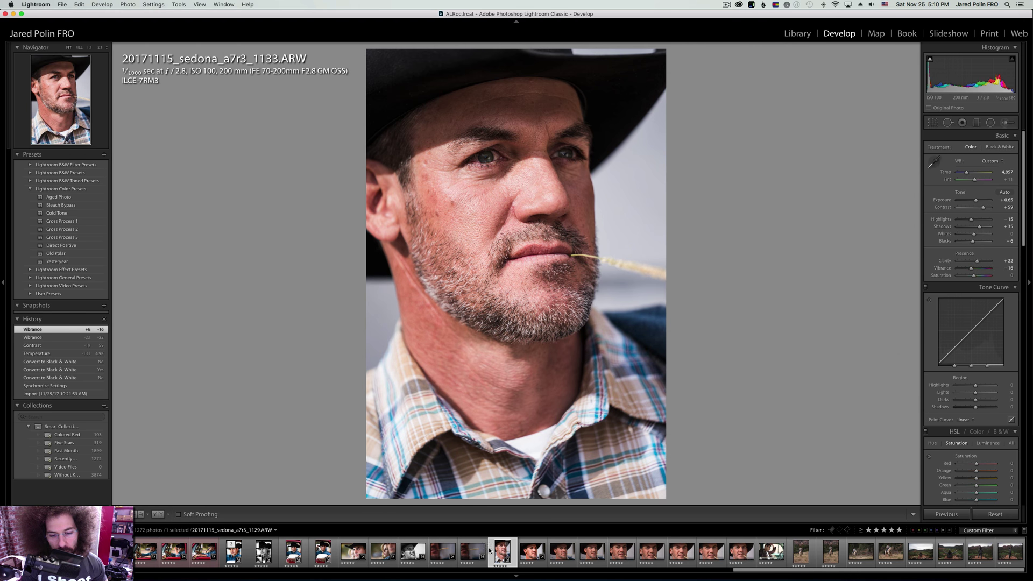
Synchronize the color settings of portrait 1133 to the eight cowboy portraits that follow it.
super+click(532, 551)
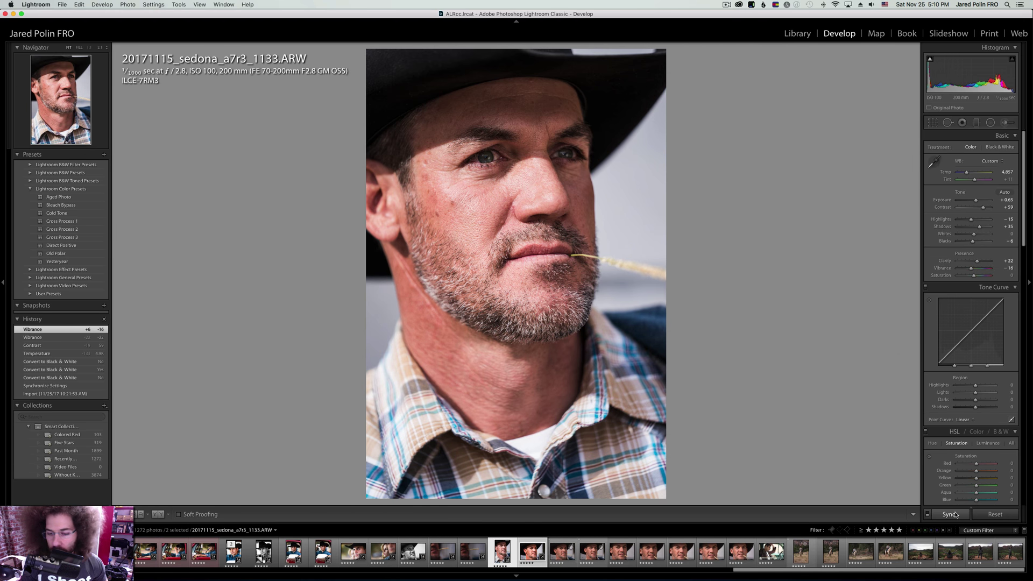
shift+click(741, 552)
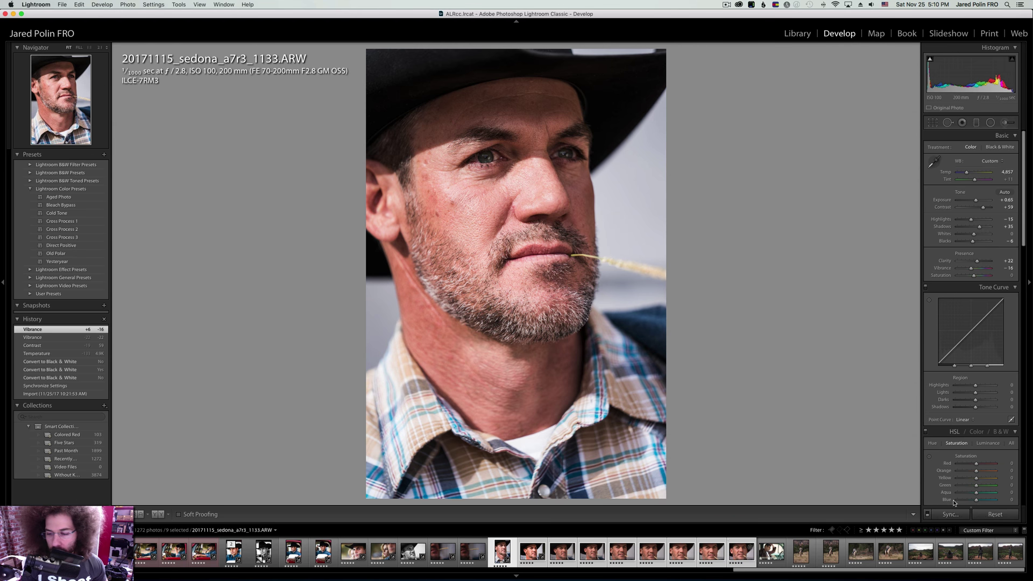
click(963, 516)
key(Return)
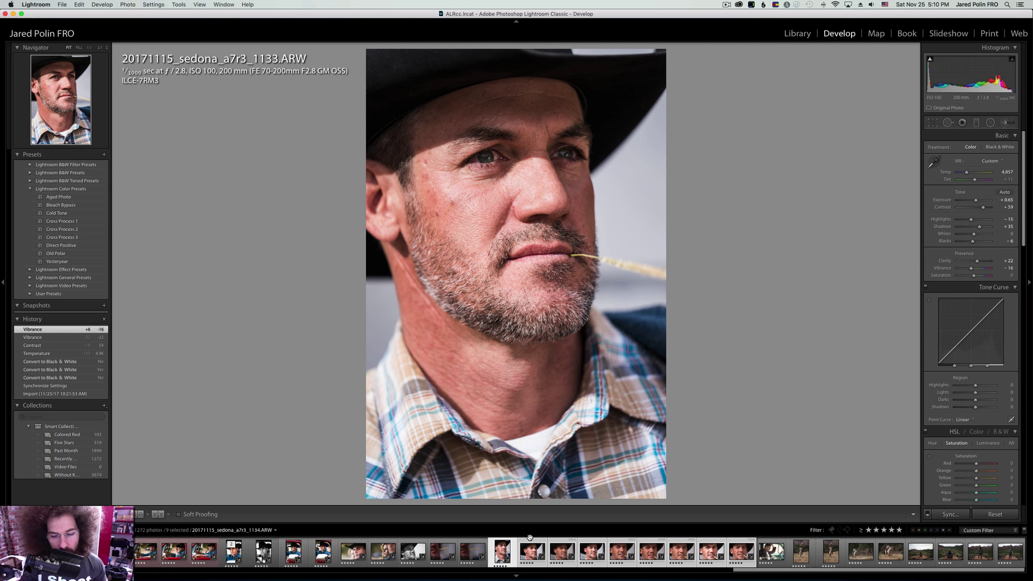
Review the synchronized portraits from 1134 through 1138, checking the eye sharpness of 1135 up close.
click(530, 544)
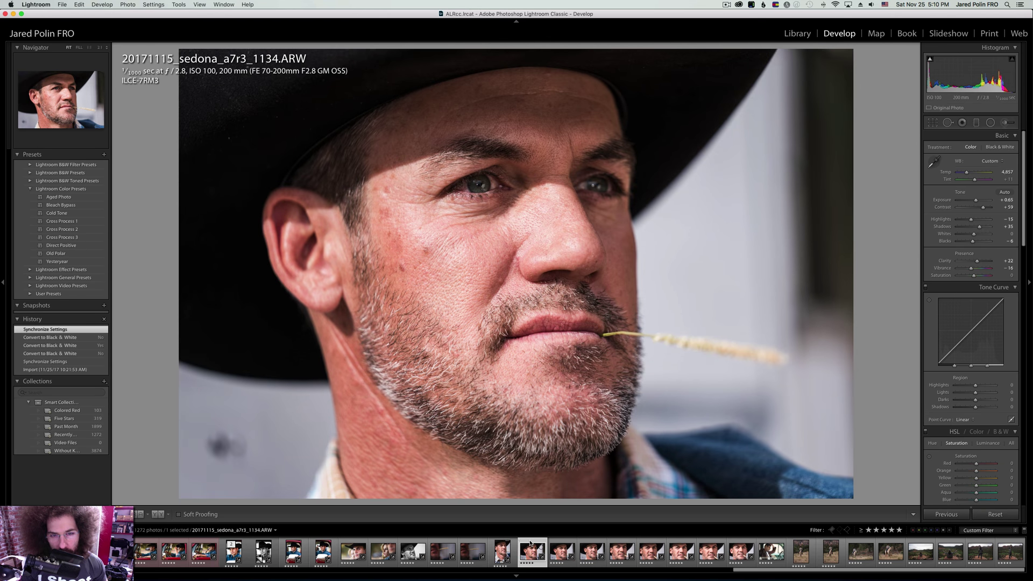
key(Right)
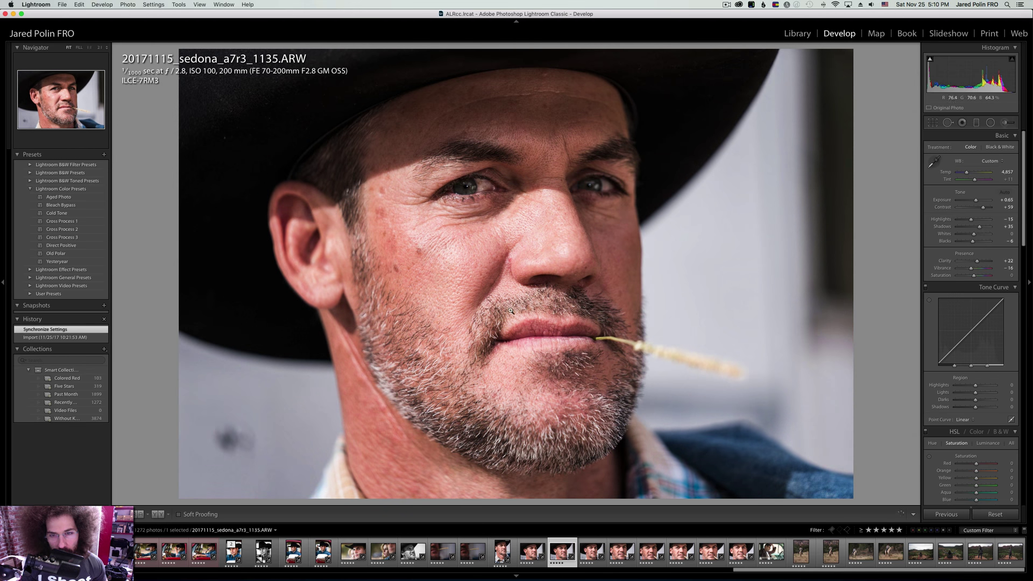
click(469, 187)
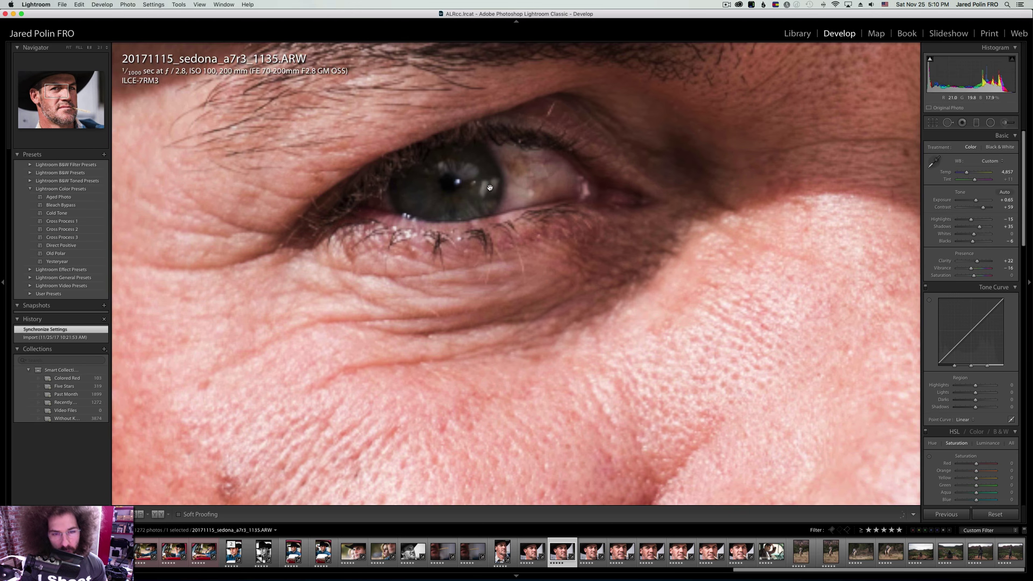
click(490, 189)
key(Right)
key(Right)
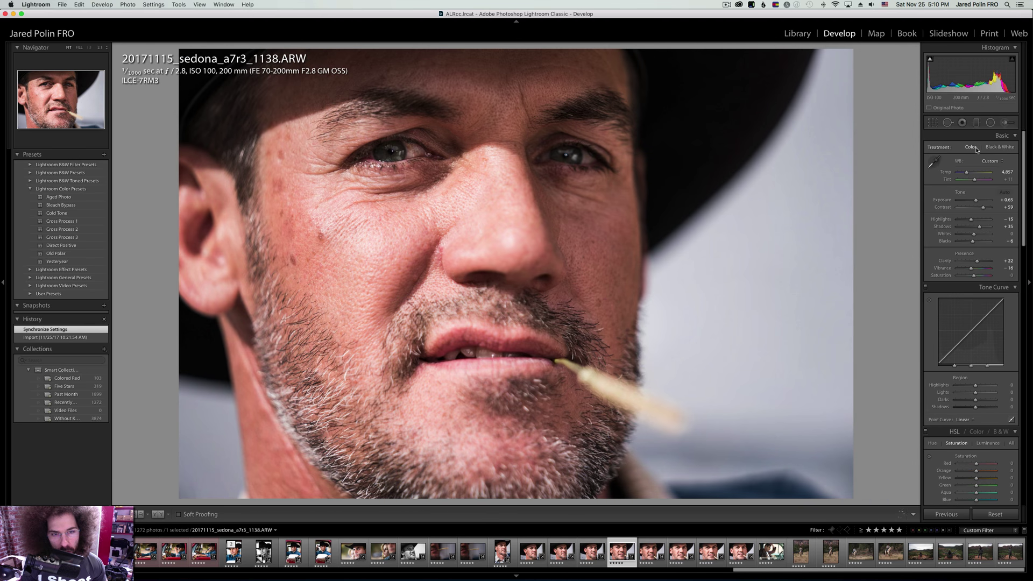
Preview portrait 1138 in black and white, return it to color and compare it with portrait 1139.
key(v)
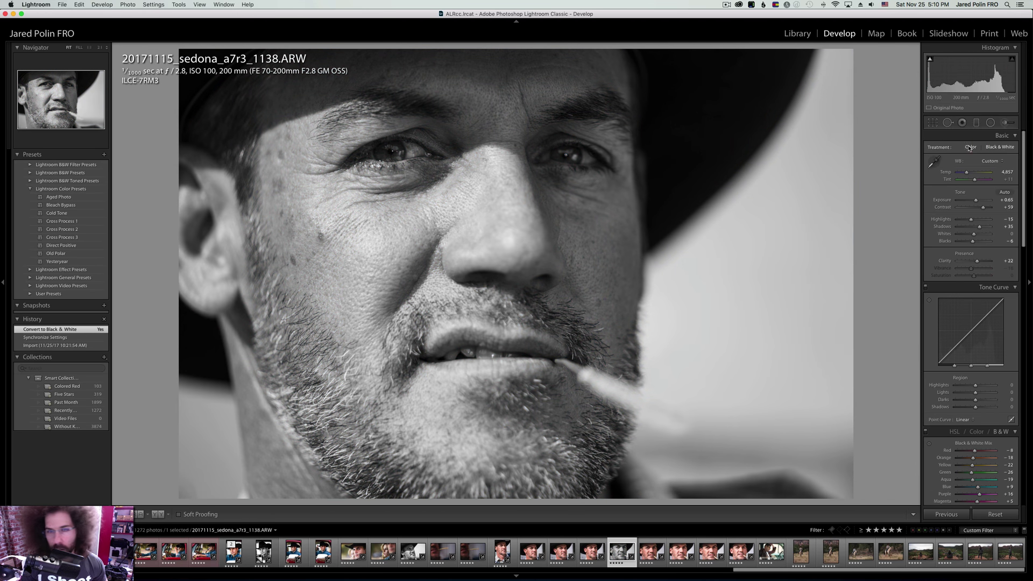
click(970, 148)
key(Right)
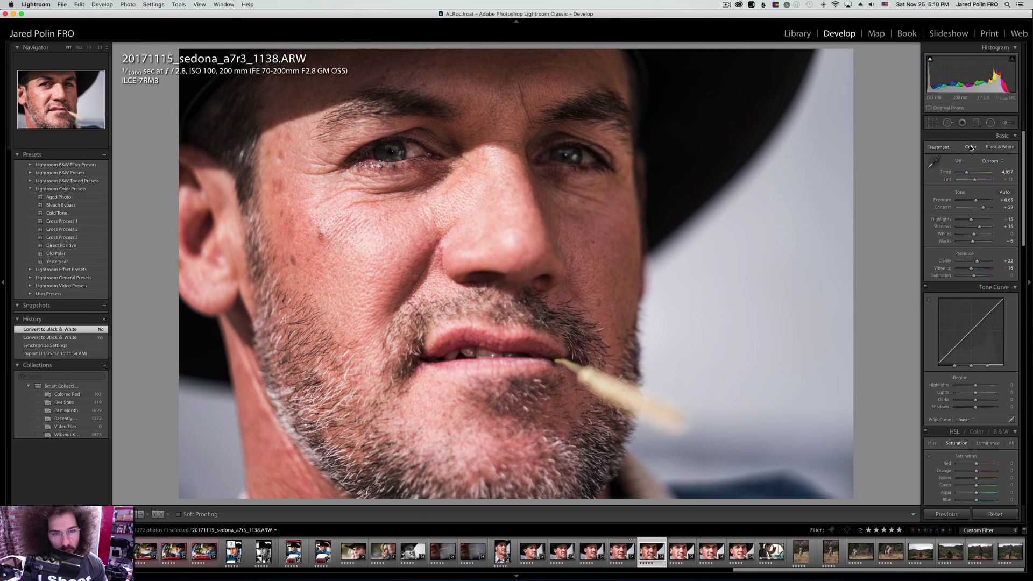
key(Left)
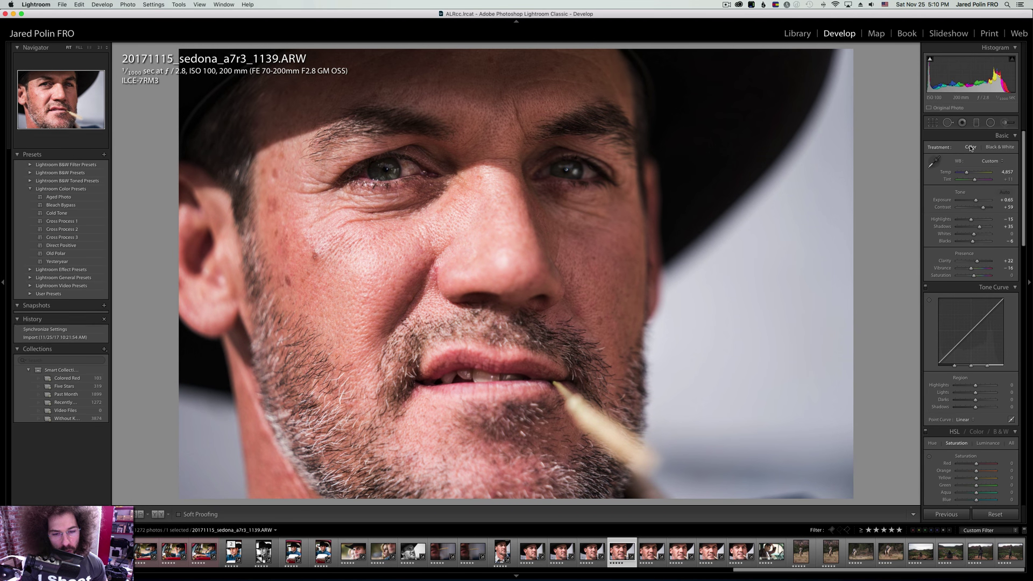
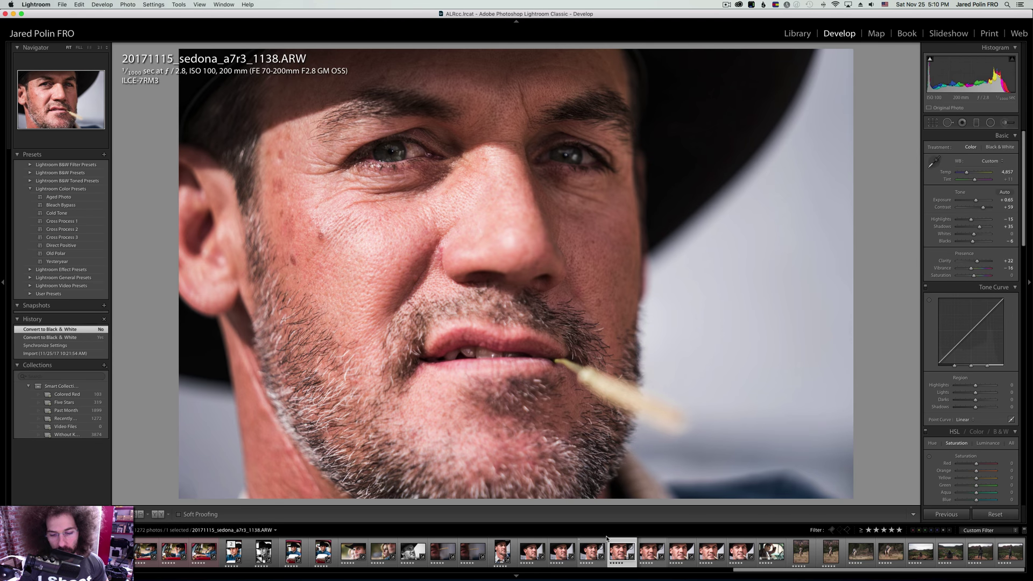
key(Right)
key(Left)
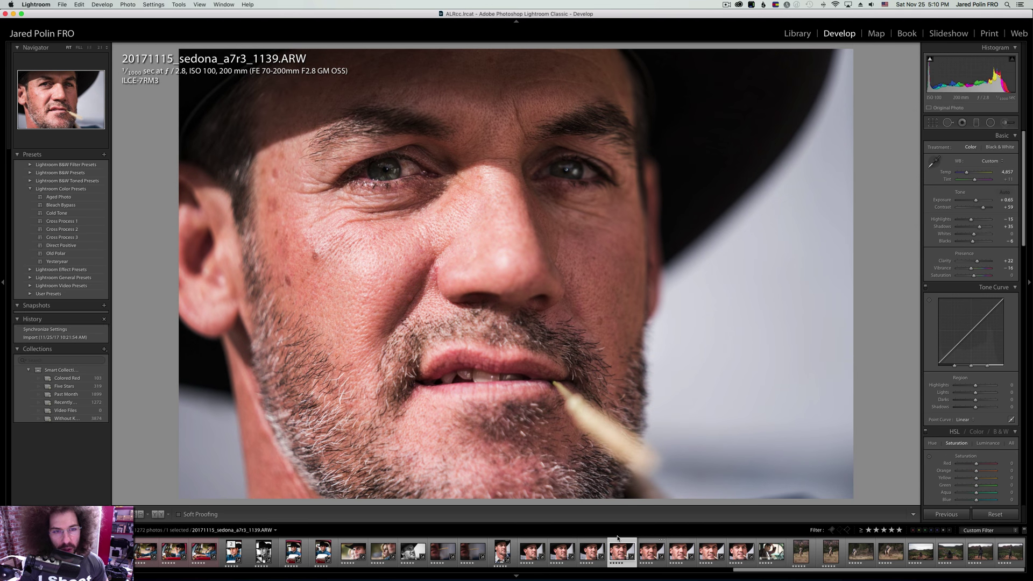
key(Right)
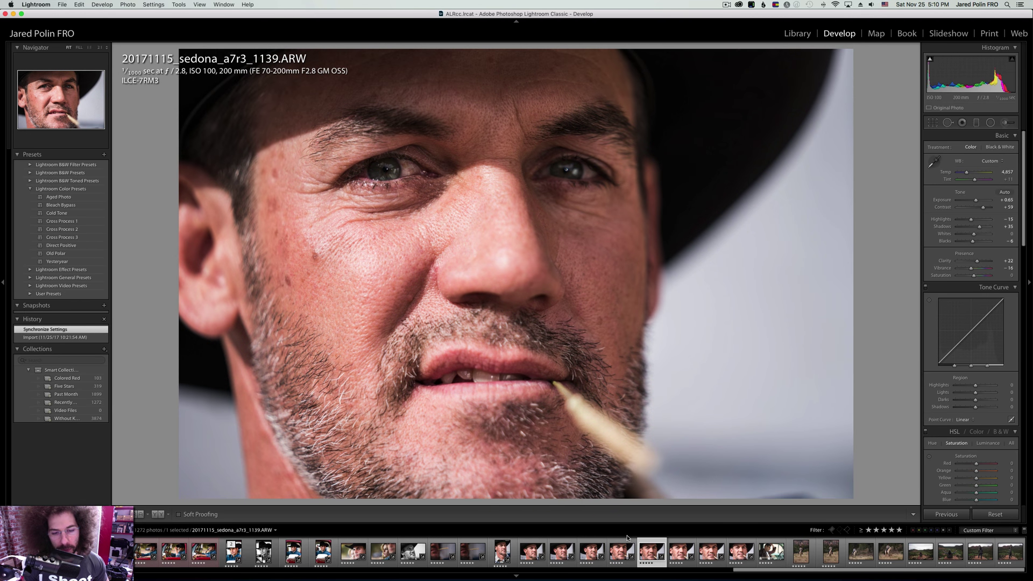
key(0)
key(Left)
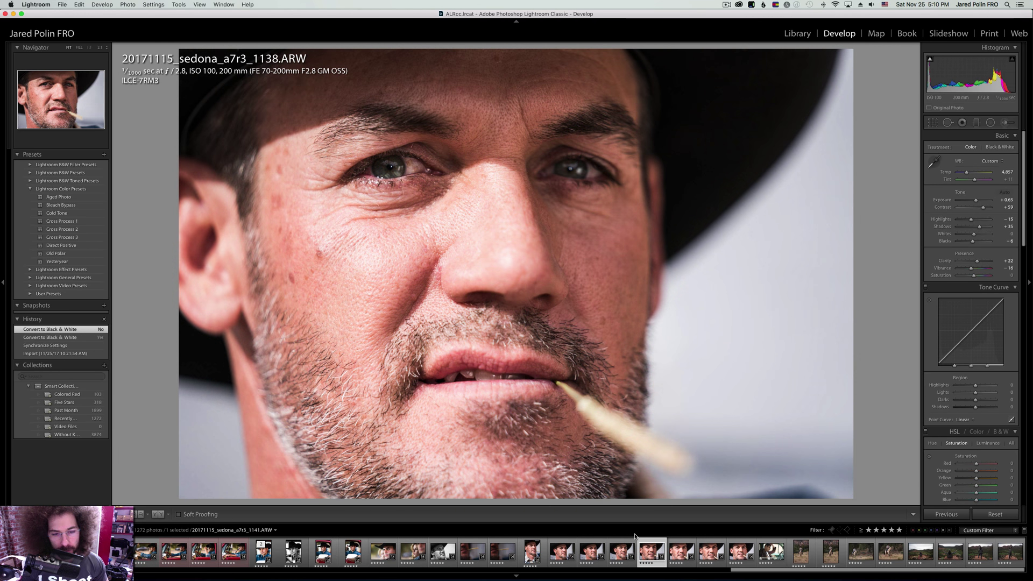
key(Right)
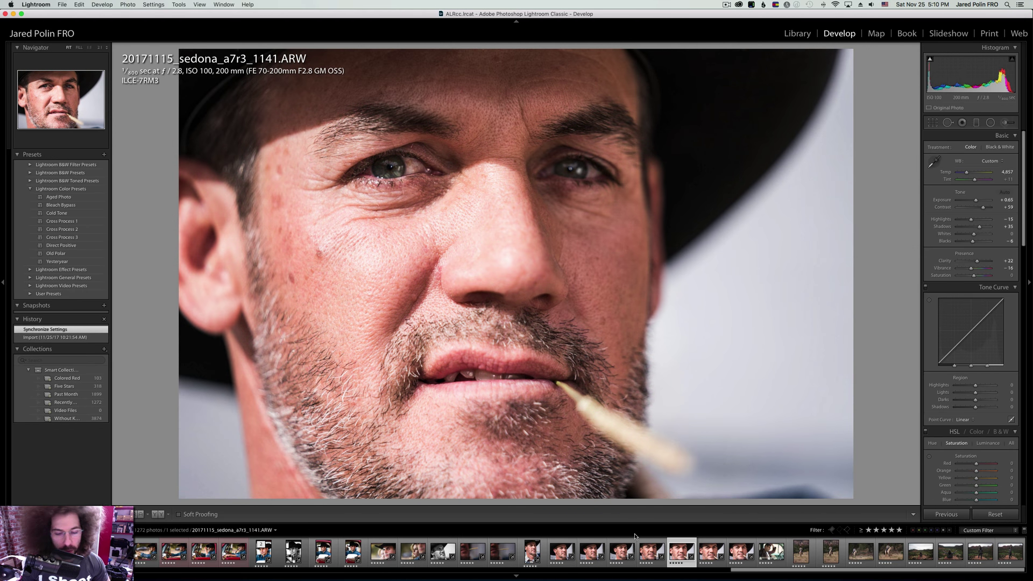
key(super+z)
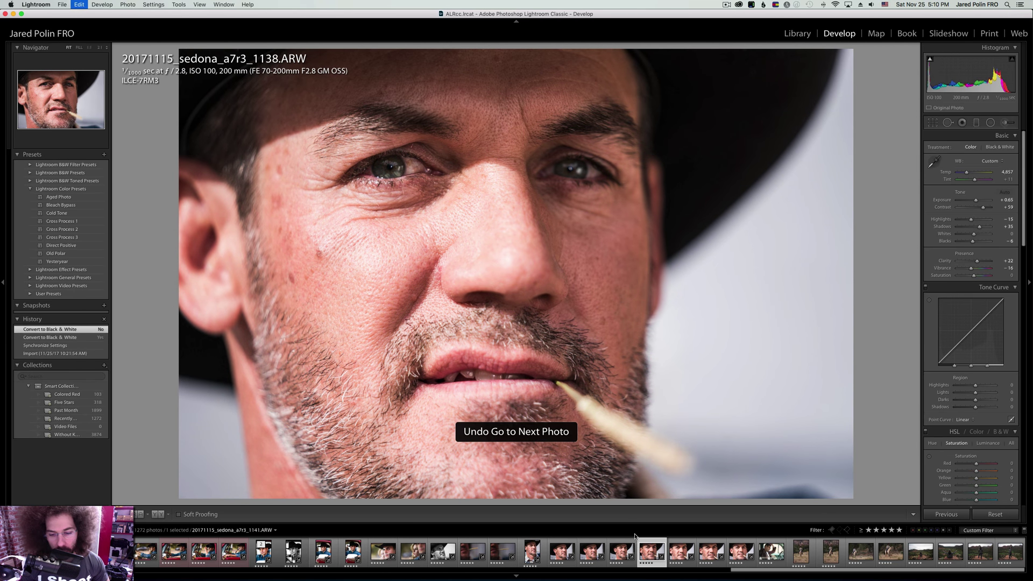
key(super+z)
key(super+z)
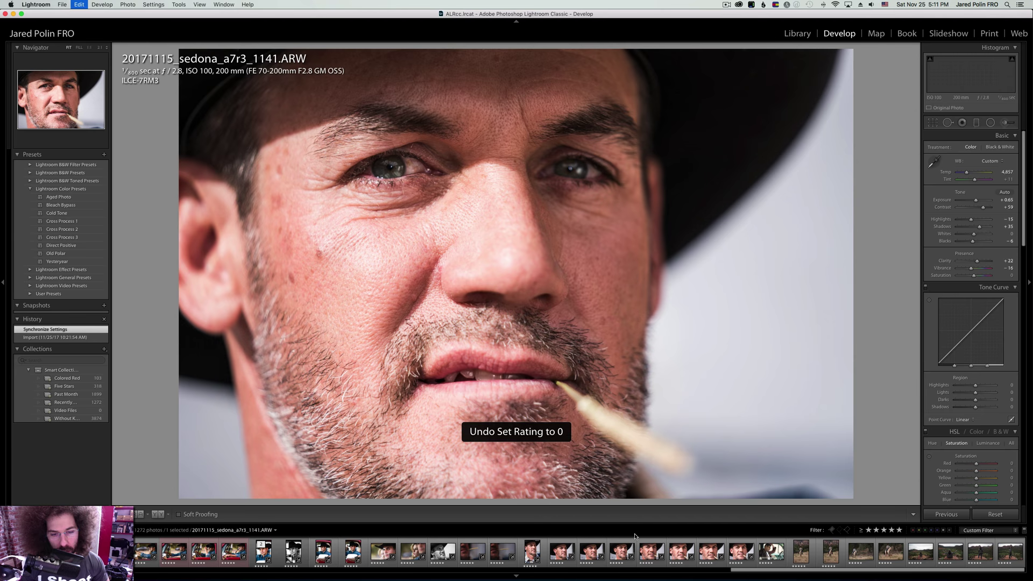
Convert portrait 1138 to black and white with contrast +100 and shadows +70, and clear its star rating.
key(Left)
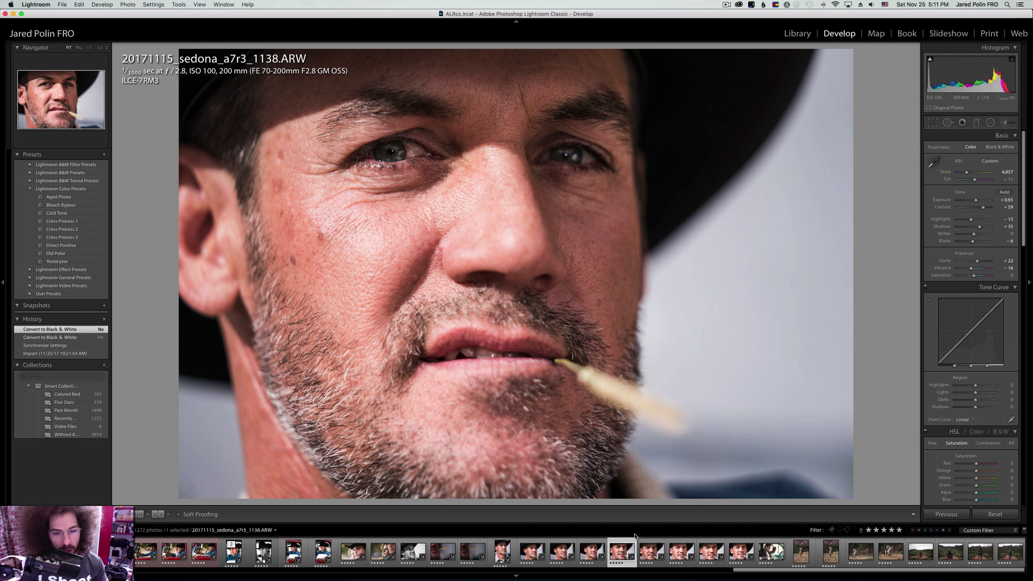
key(Right)
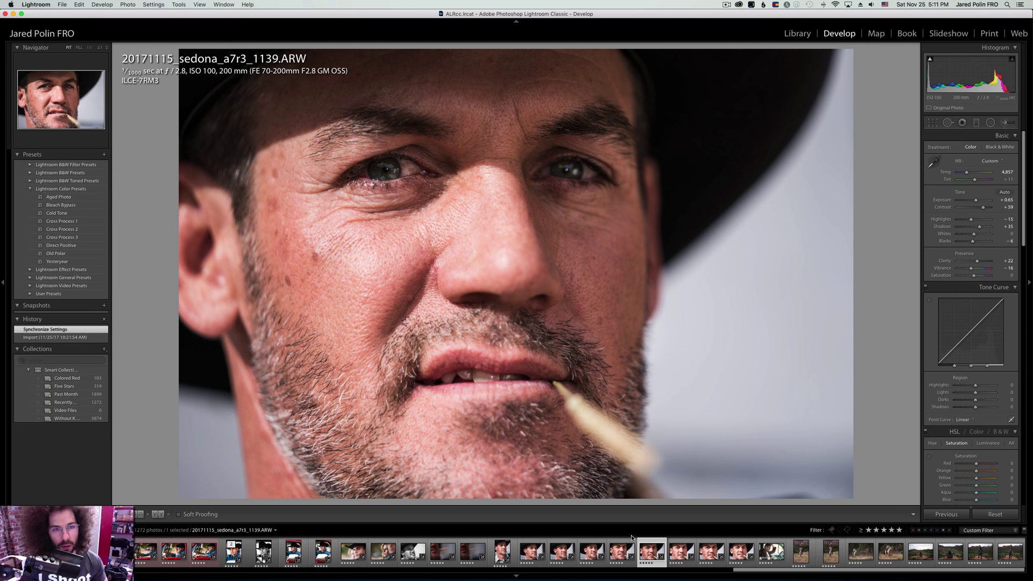
key(Left)
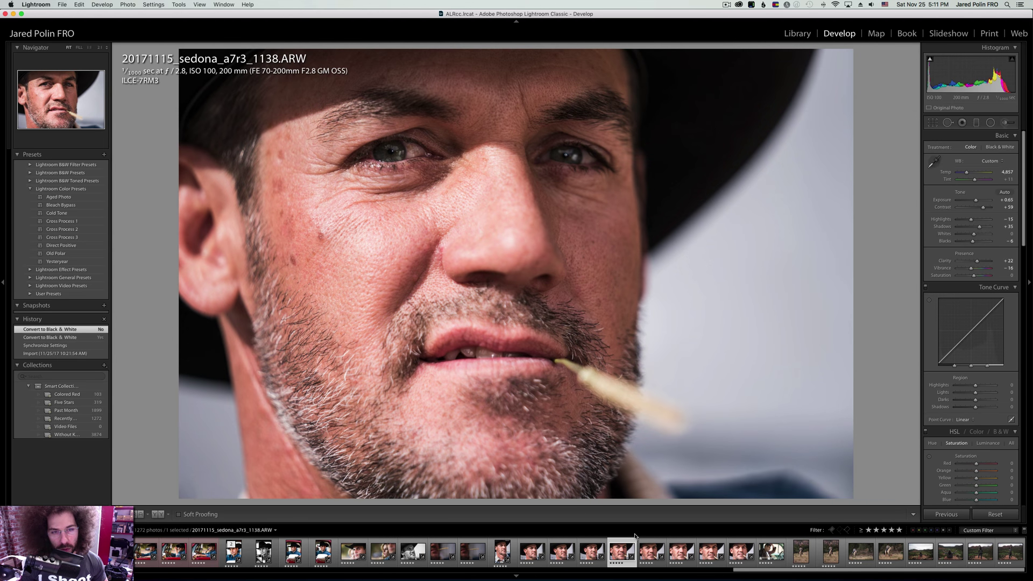
click(999, 147)
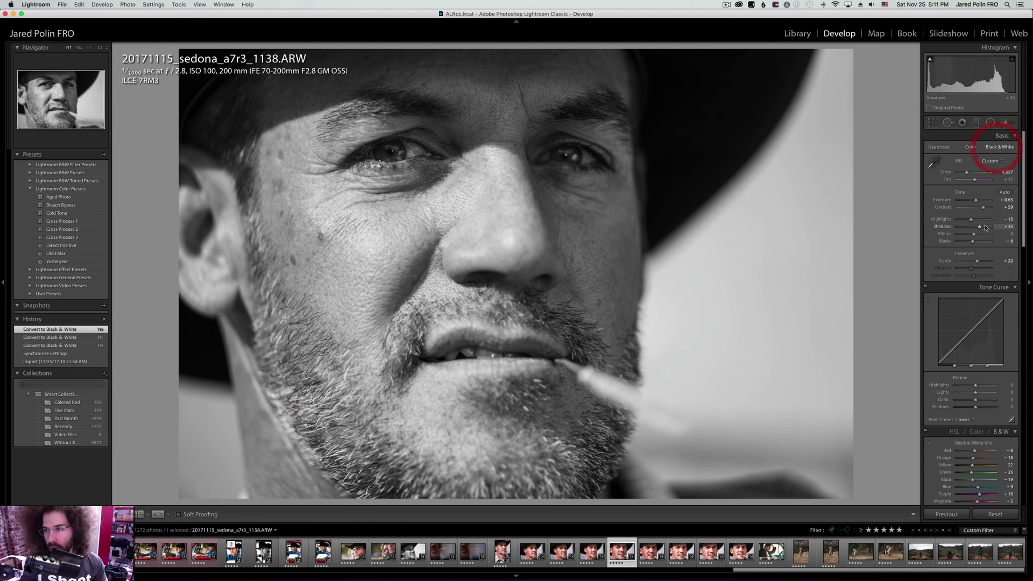
drag(989, 211, 991, 210)
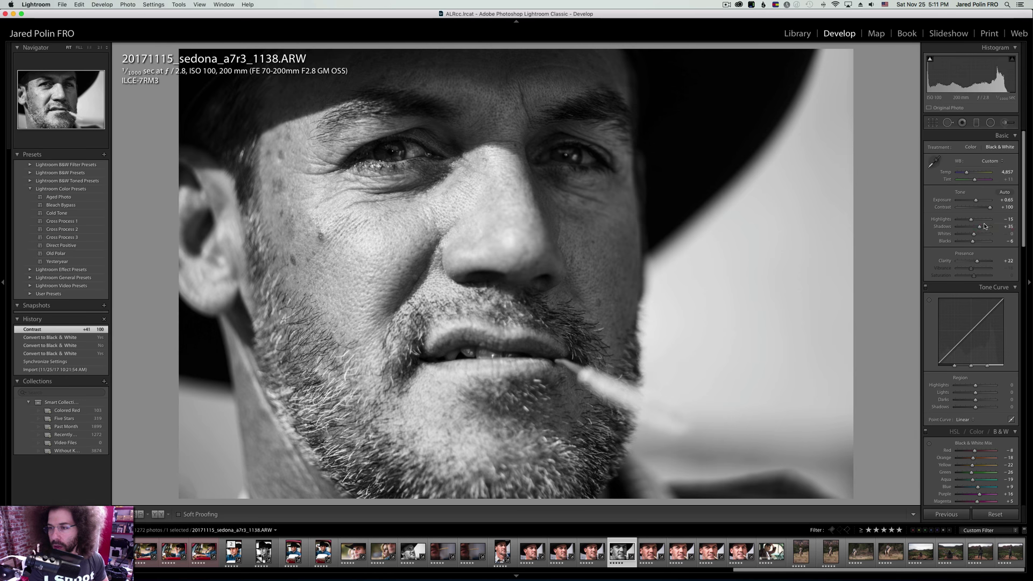
drag(979, 226, 971, 223)
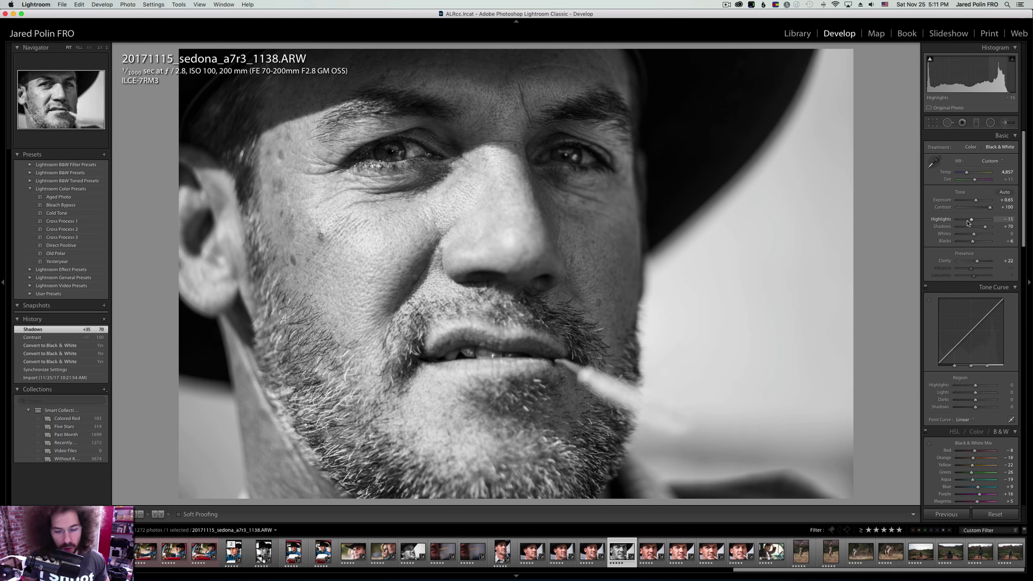
key(0)
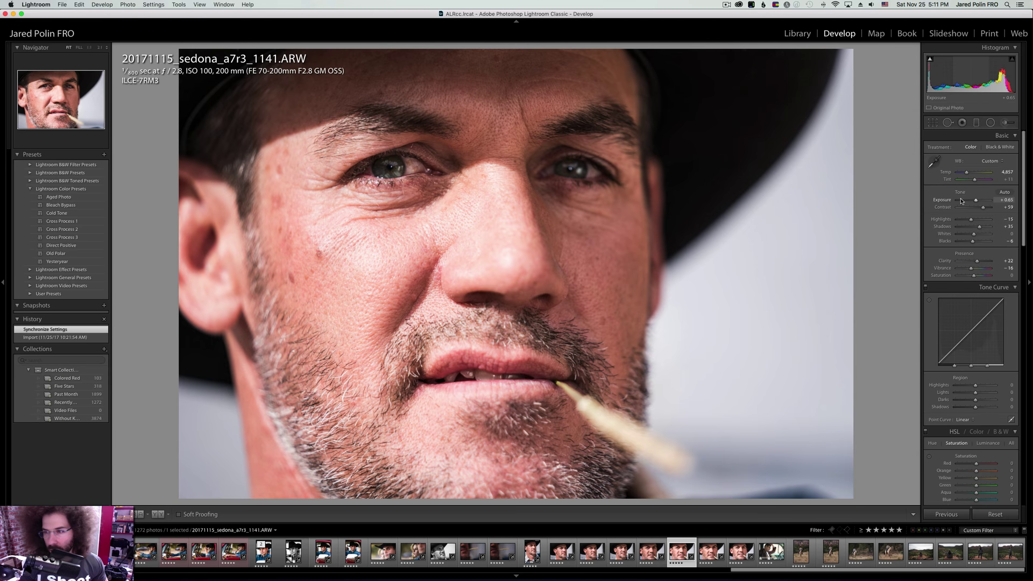
Set portrait 1141's exposure to +0.40, compare it with portrait 1142 and give 1141 the red color label.
drag(975, 202, 975, 202)
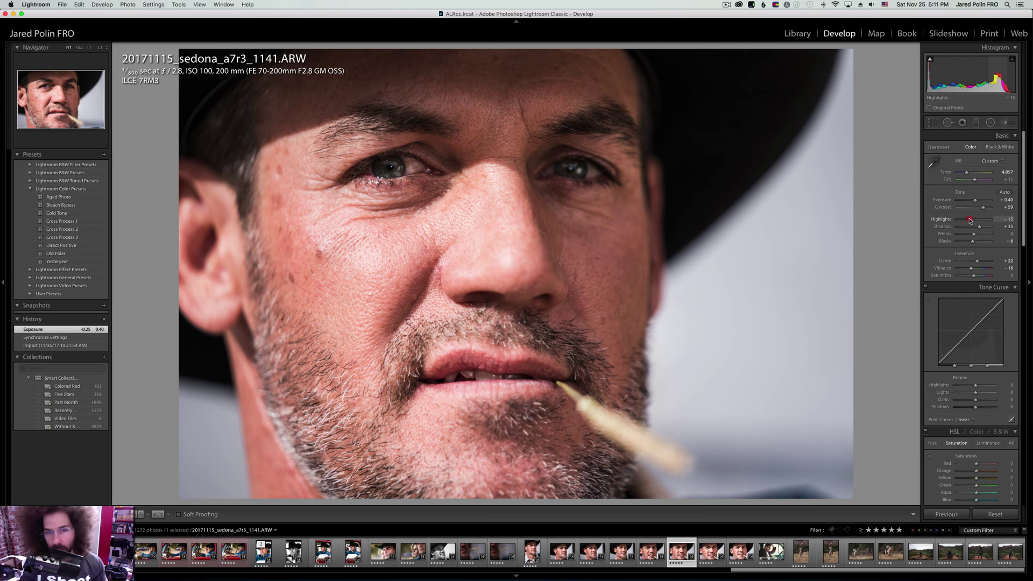
key(Right)
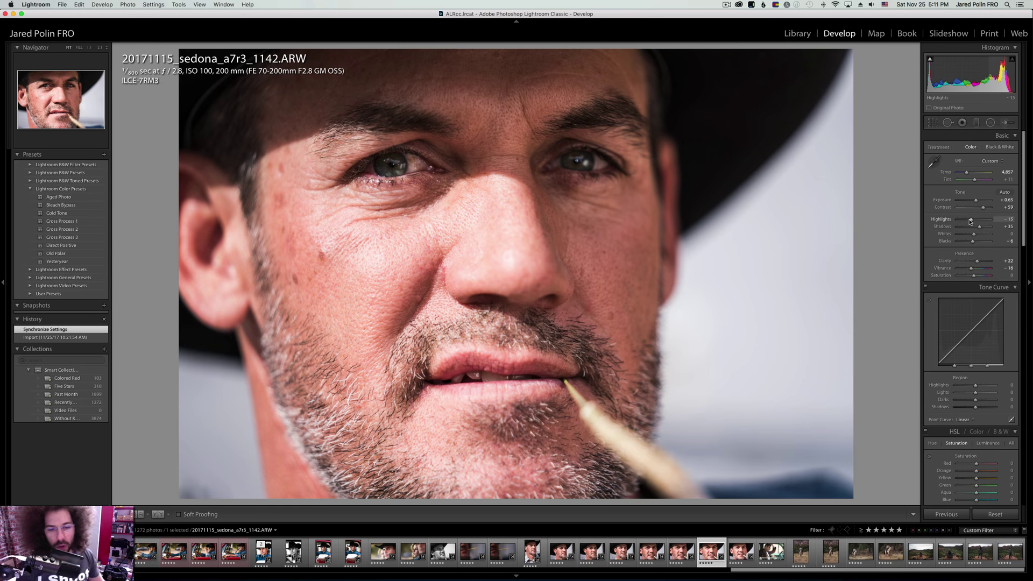
key(Left)
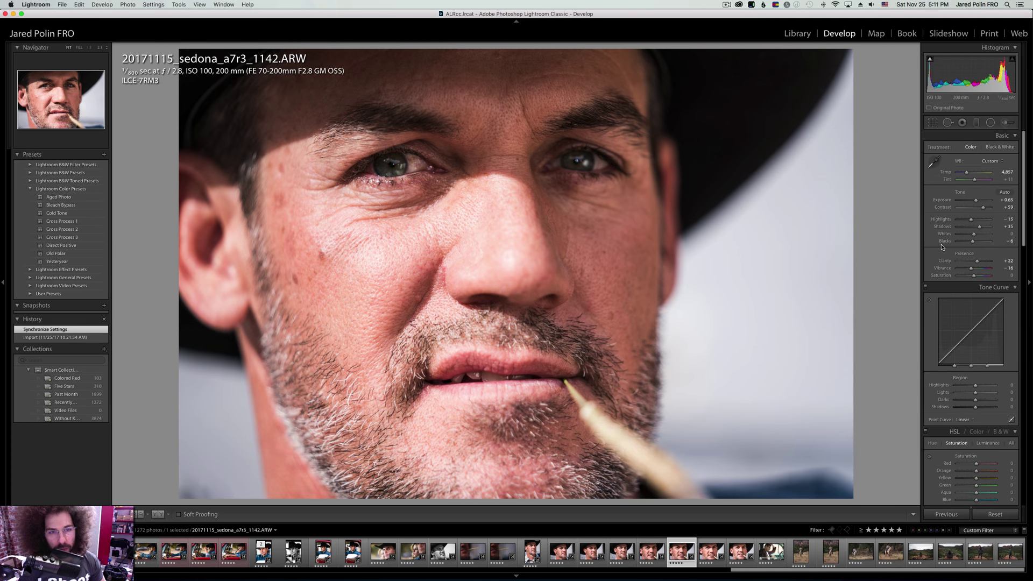
key(Right)
key(Left)
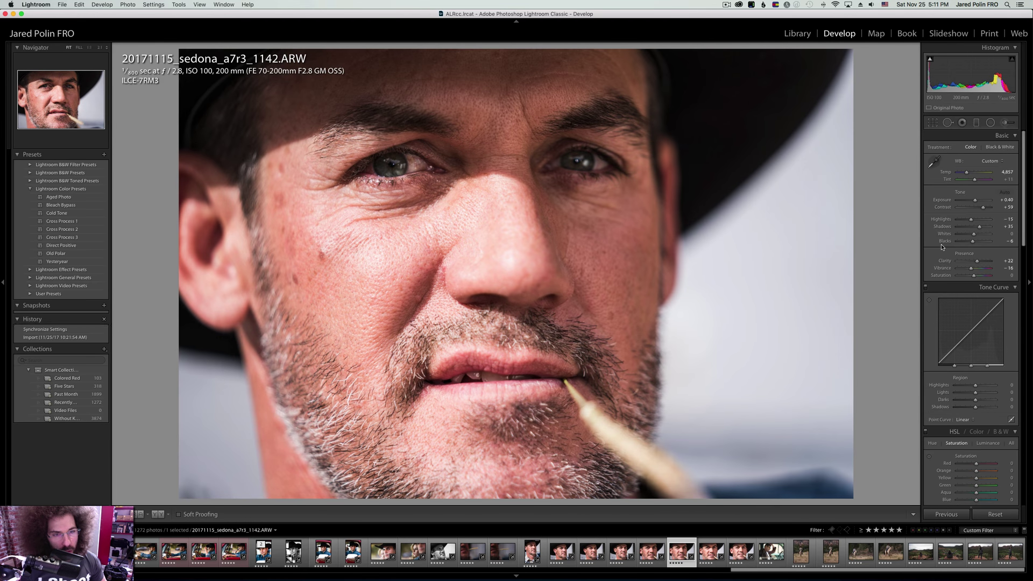
key(6)
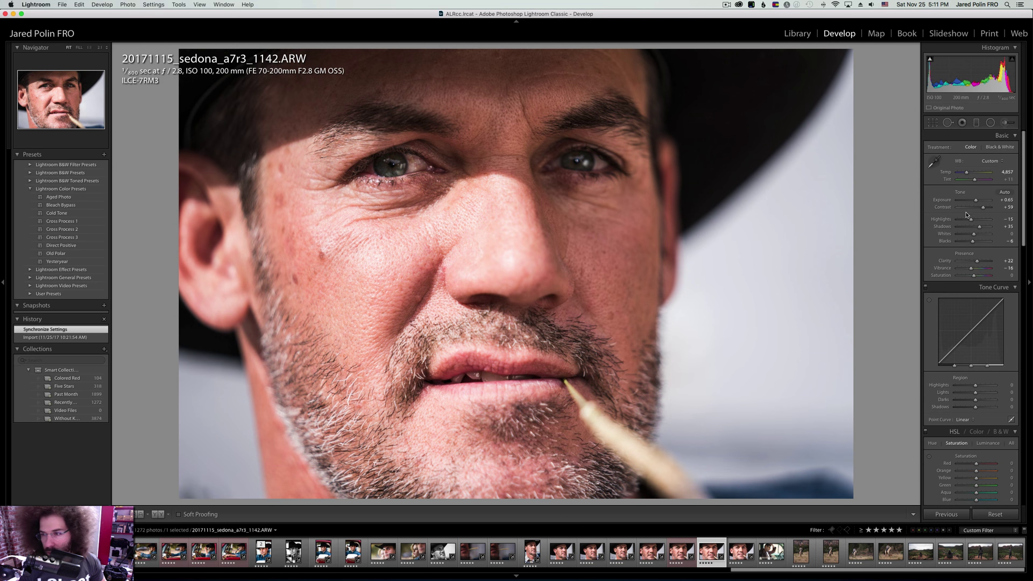
Set portrait 1142's exposure to +0.45, contrast to +58, highlights to +7 and whites to +17.
drag(976, 202, 982, 207)
drag(975, 221, 962, 238)
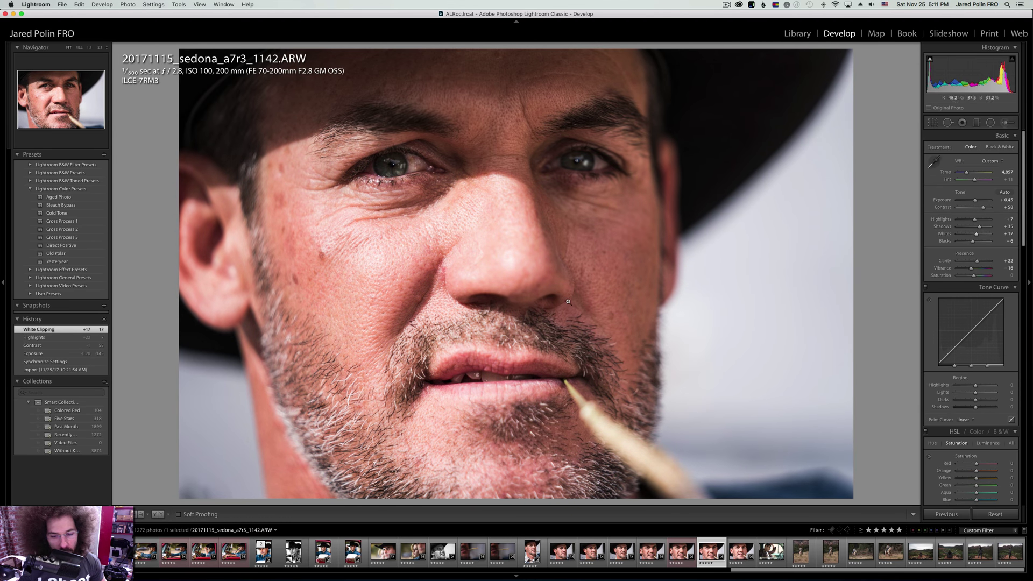
Preview portrait 1146 in black and white, return it to color and fine-tune its highlights.
key(Right)
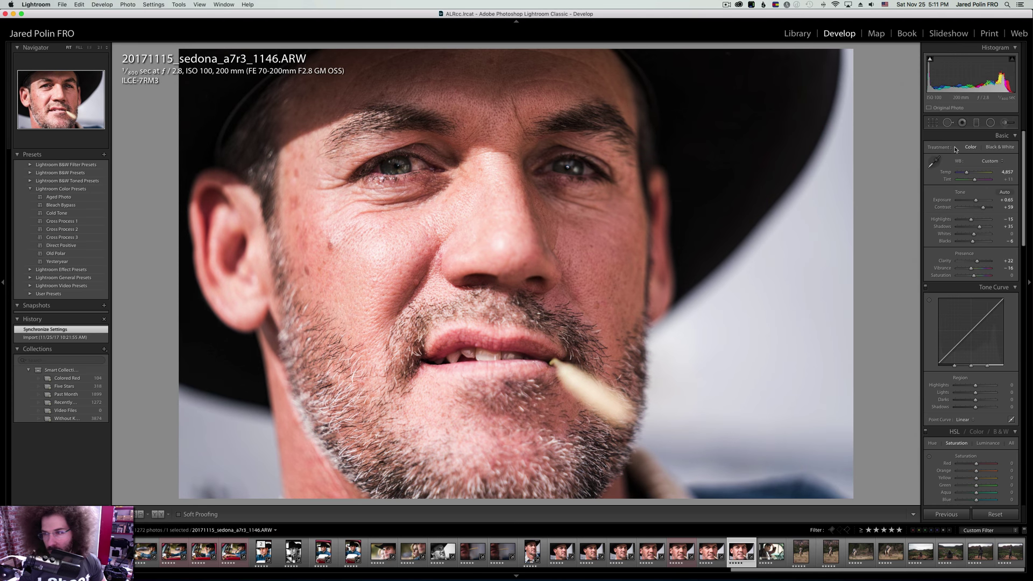
key(v)
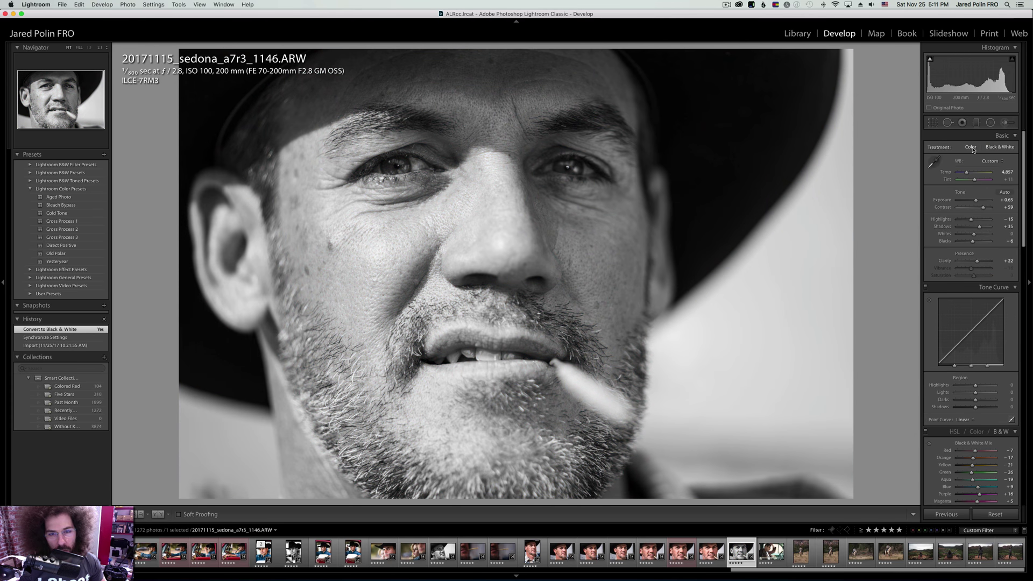
click(971, 148)
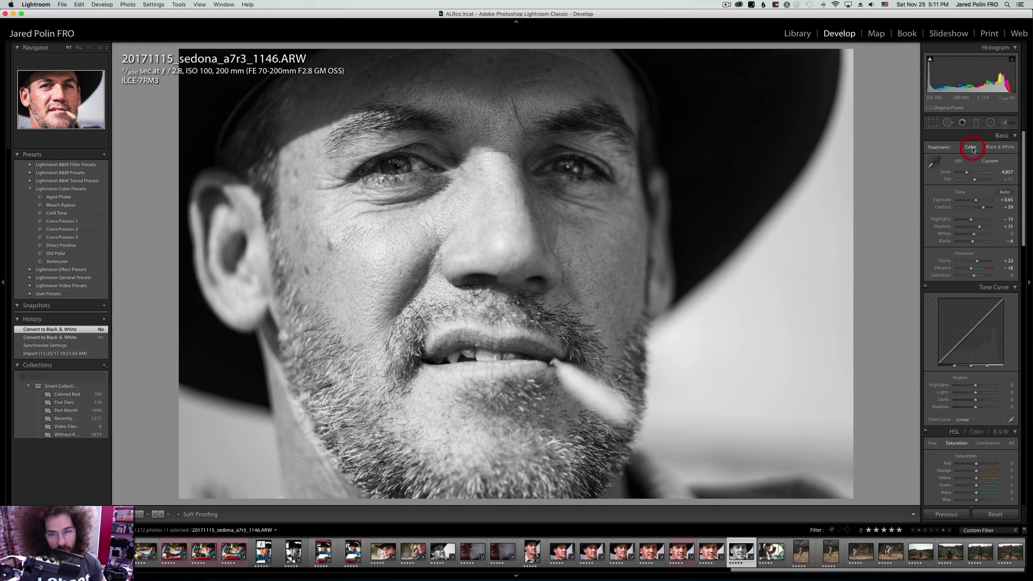
click(986, 208)
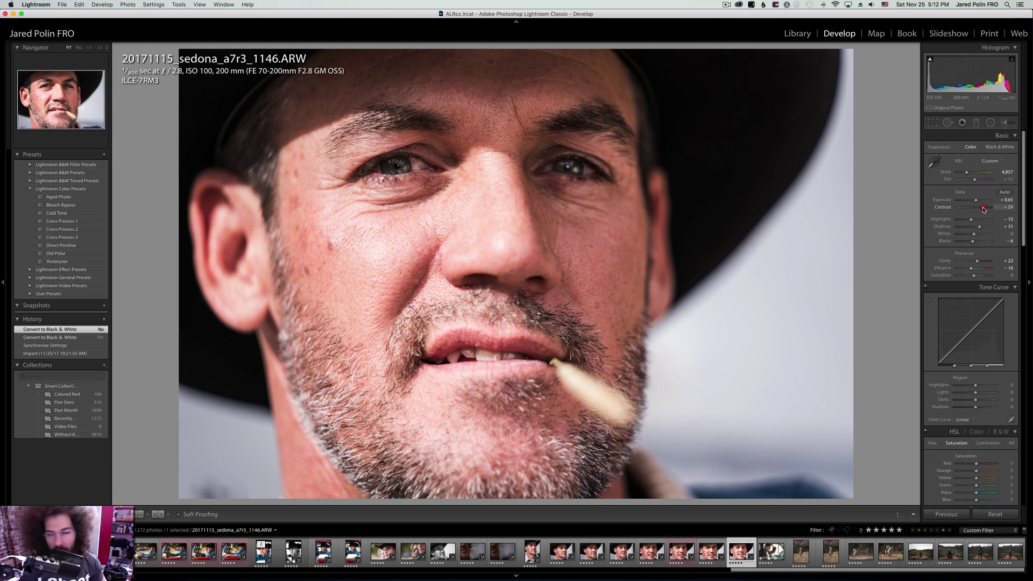
click(971, 219)
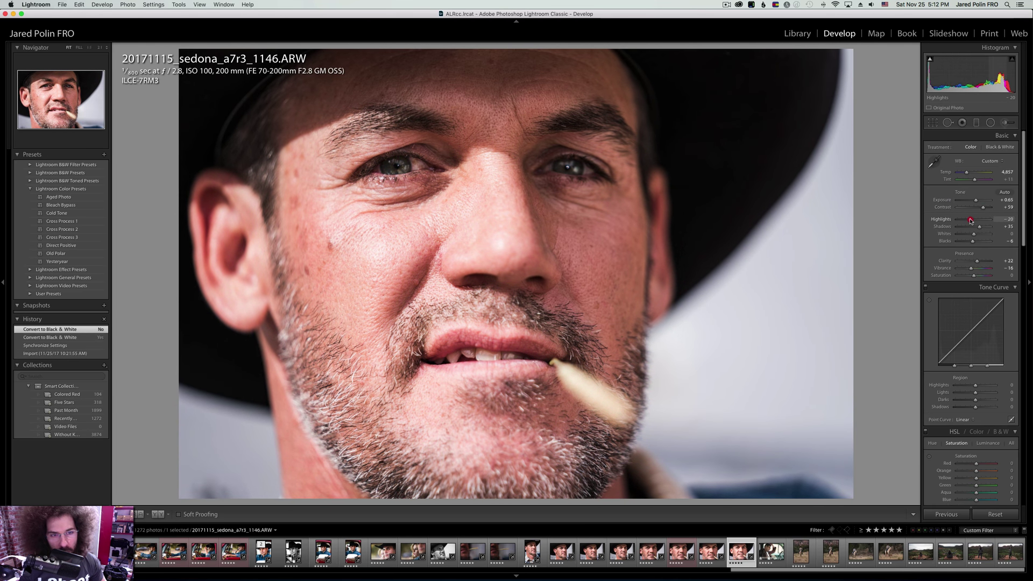
drag(971, 220, 973, 219)
Convert car portrait 1157 to black and white with exposure +0.25, contrast +81 and highlights −64.
key(Right)
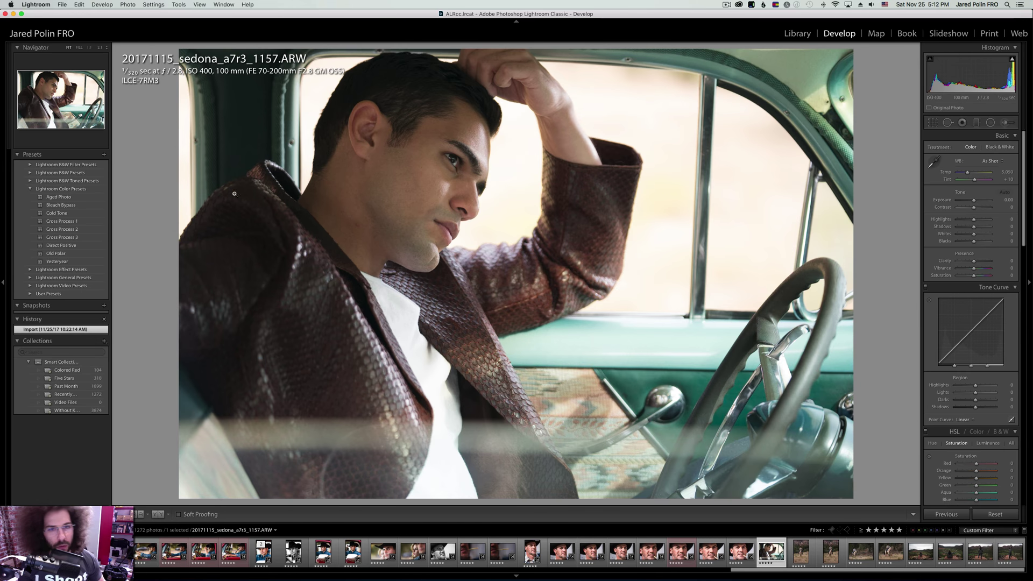
click(1000, 147)
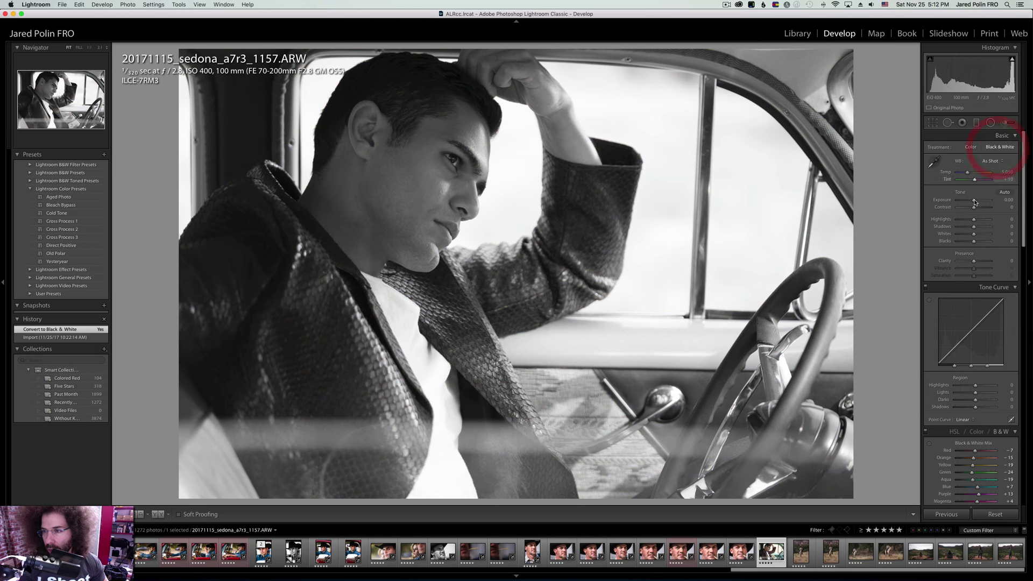
drag(972, 201, 961, 218)
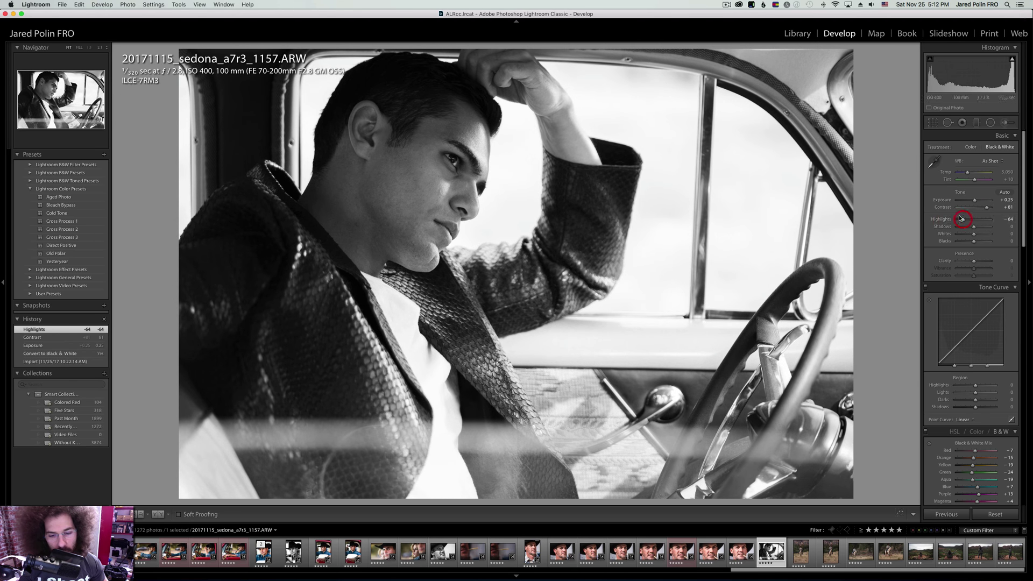
Apply the Medium Contrast point curve to car portrait 1157 and set its clarity to +43.
click(962, 420)
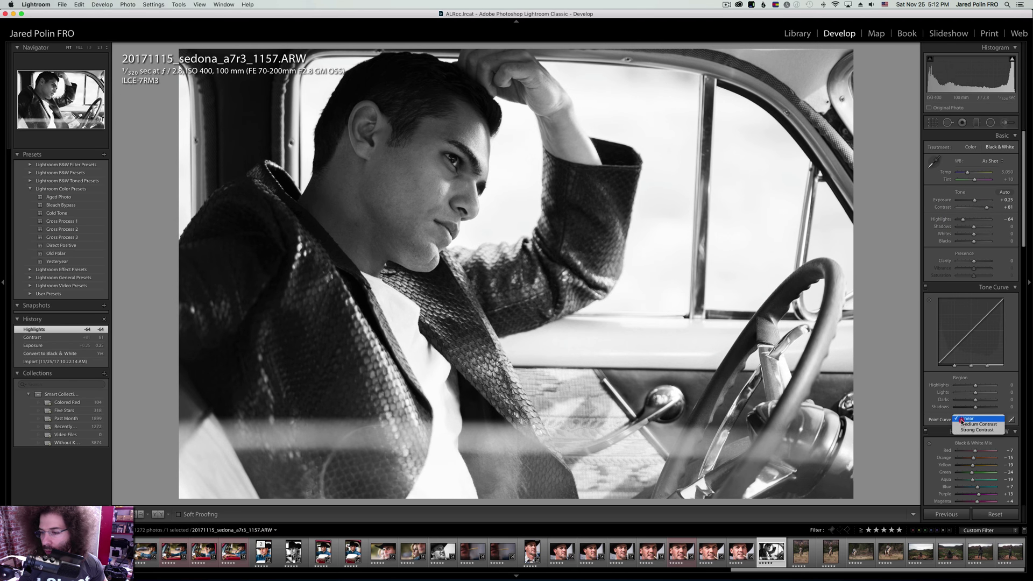
click(972, 424)
click(978, 262)
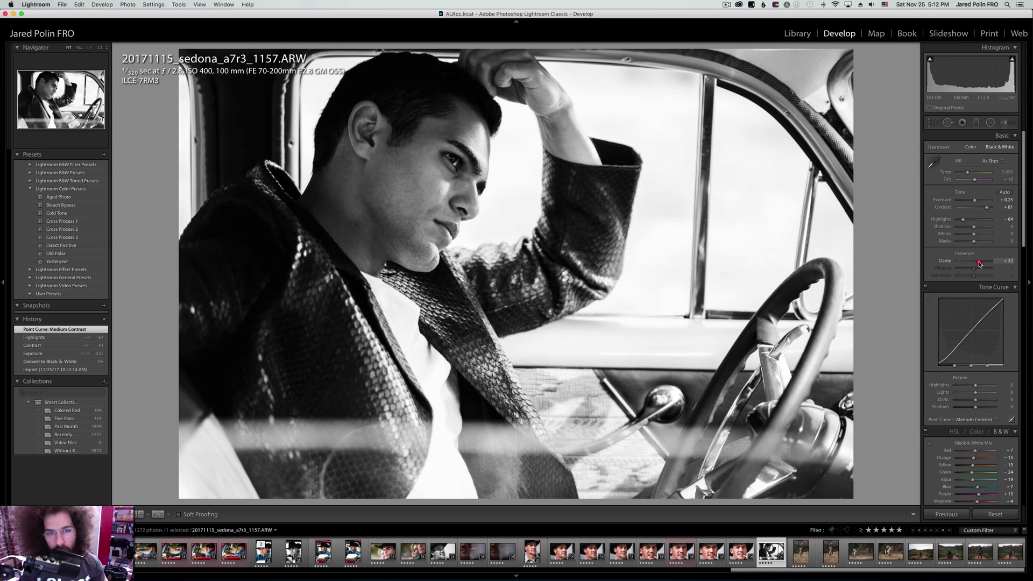
drag(981, 264, 978, 261)
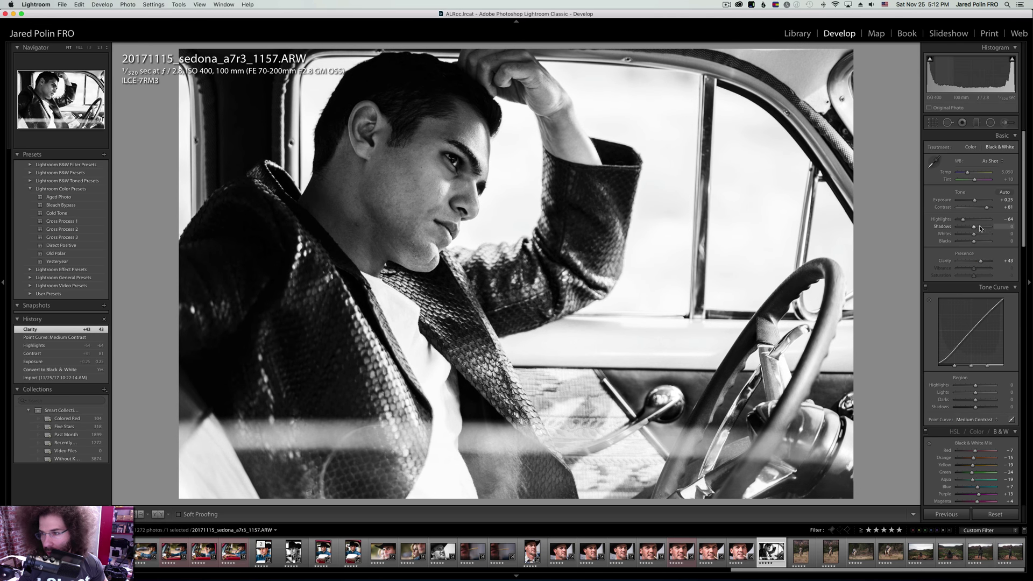
Set car portrait 1157's shadows to +38, contrast to +91 and whites to +13, and switch it to color.
click(980, 228)
mouse_move(980, 228)
mouse_down()
mouse_move(988, 210)
mouse_move(974, 235)
mouse_up()
click(971, 146)
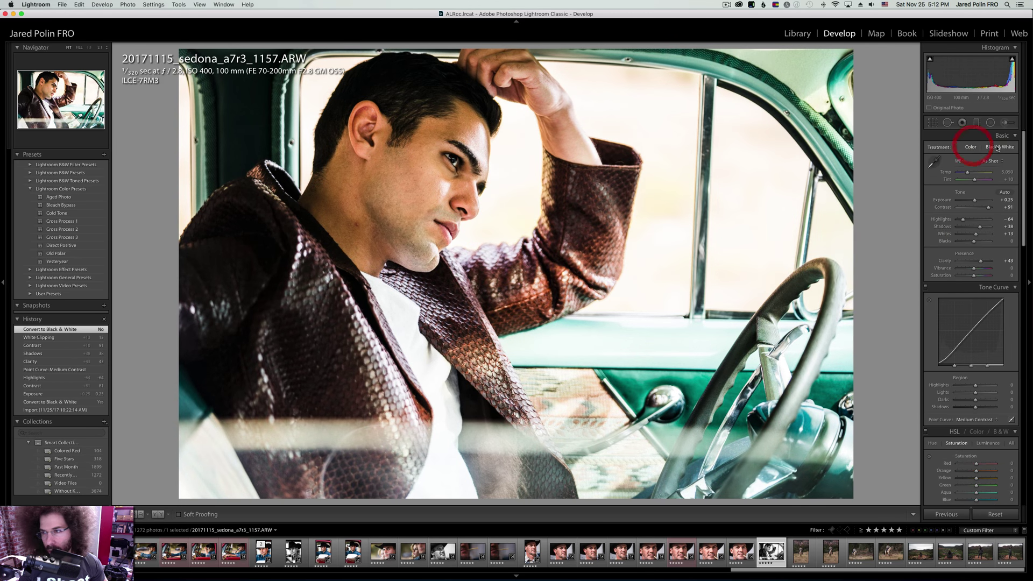
Return car portrait 1157 to black and white and move on to horse rider photo 1184.
click(999, 147)
drag(484, 151, 375, 156)
key(Right)
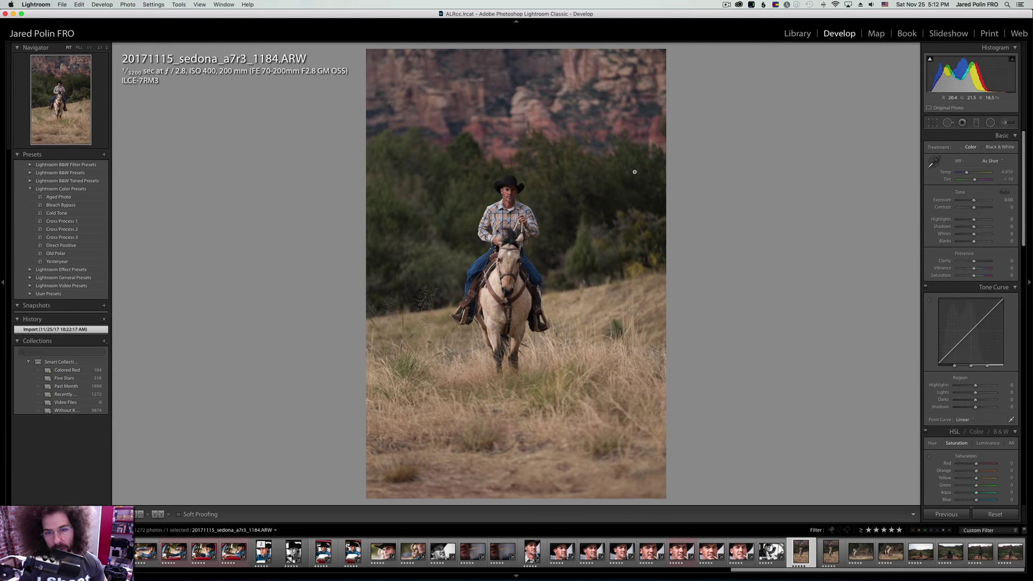
Set horse rider photo 1184's exposure to +0.50, contrast to +48, highlights to −43 and temperature to 4,664, undoing a trial vibrance change.
drag(979, 209, 979, 207)
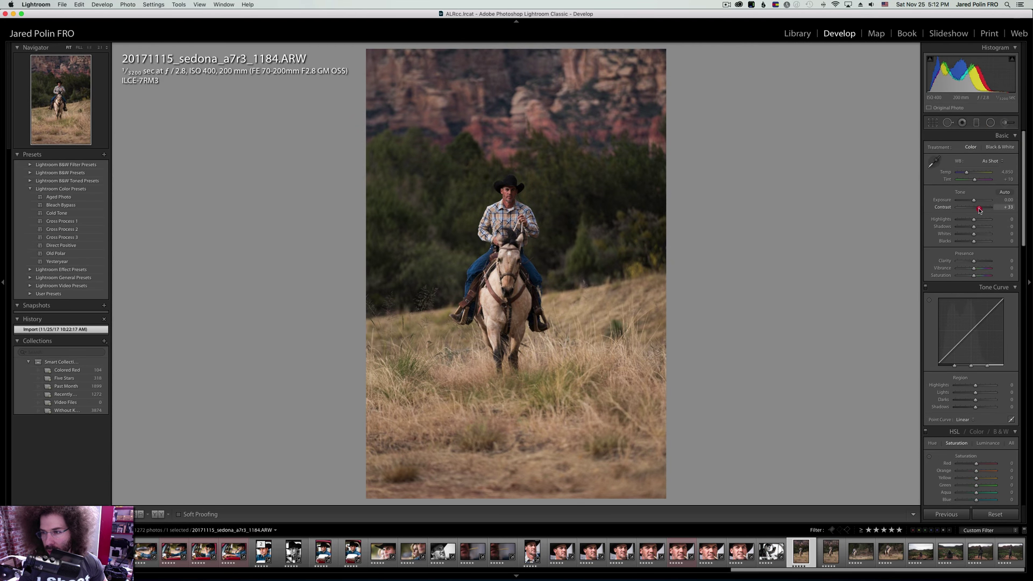
drag(973, 267, 970, 265)
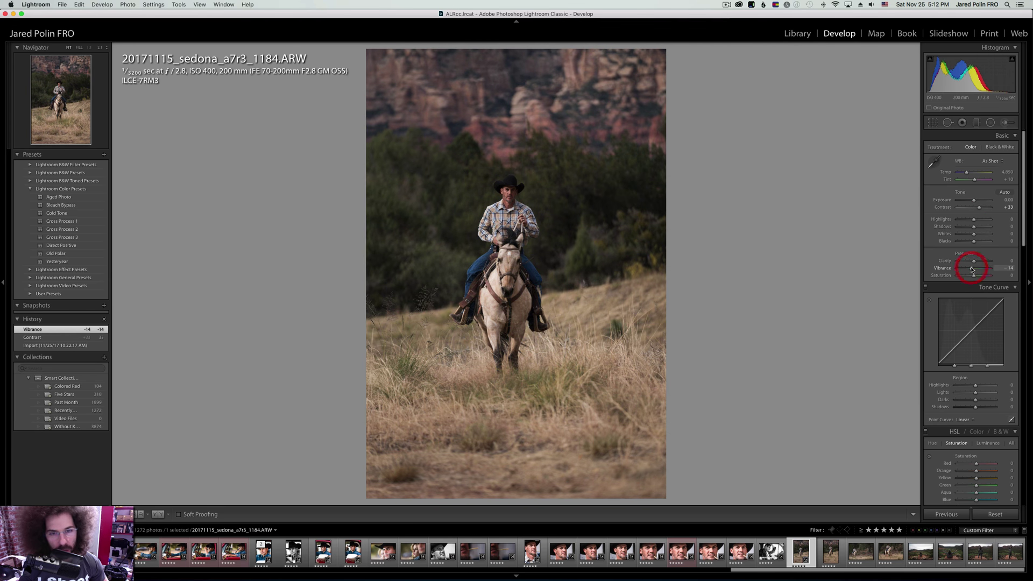
key(super+z)
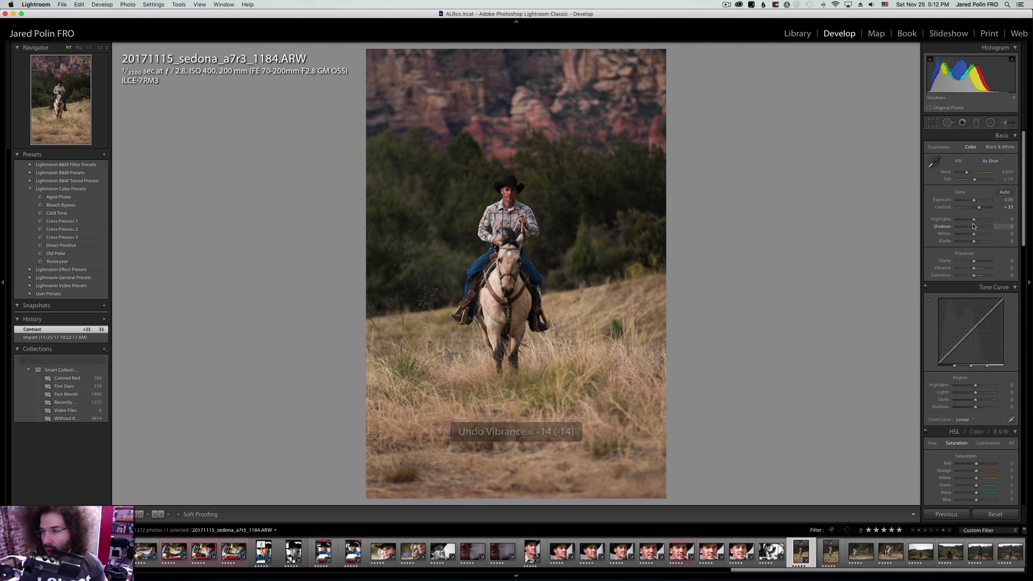
mouse_move(973, 201)
mouse_down()
mouse_move(980, 209)
mouse_move(966, 220)
mouse_move(985, 208)
mouse_up()
drag(967, 172, 967, 173)
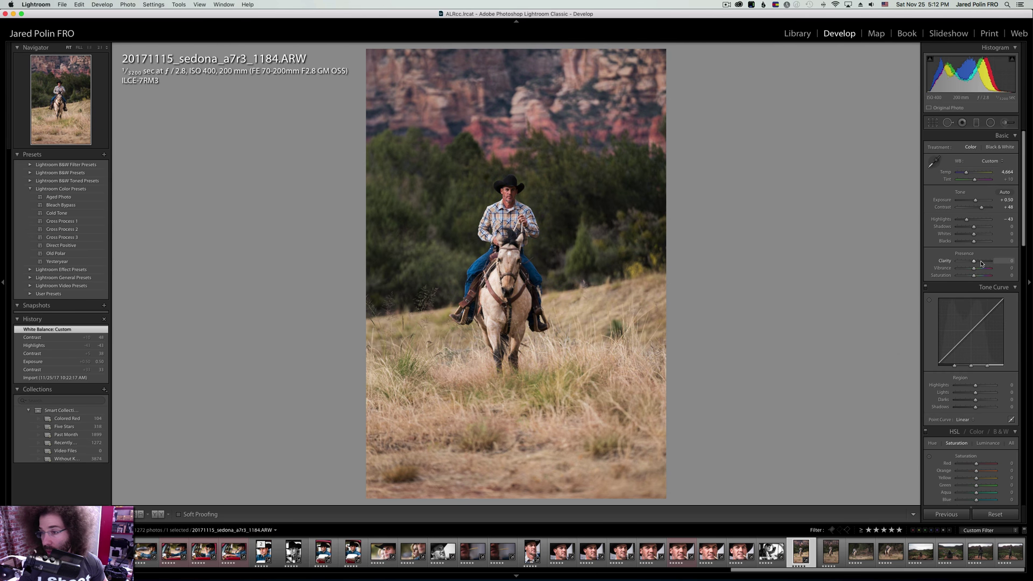
Set photo 1184's clarity to +19 and shadows to +31, and warm its temperature to 4,908.
drag(977, 263, 976, 262)
drag(974, 227, 976, 228)
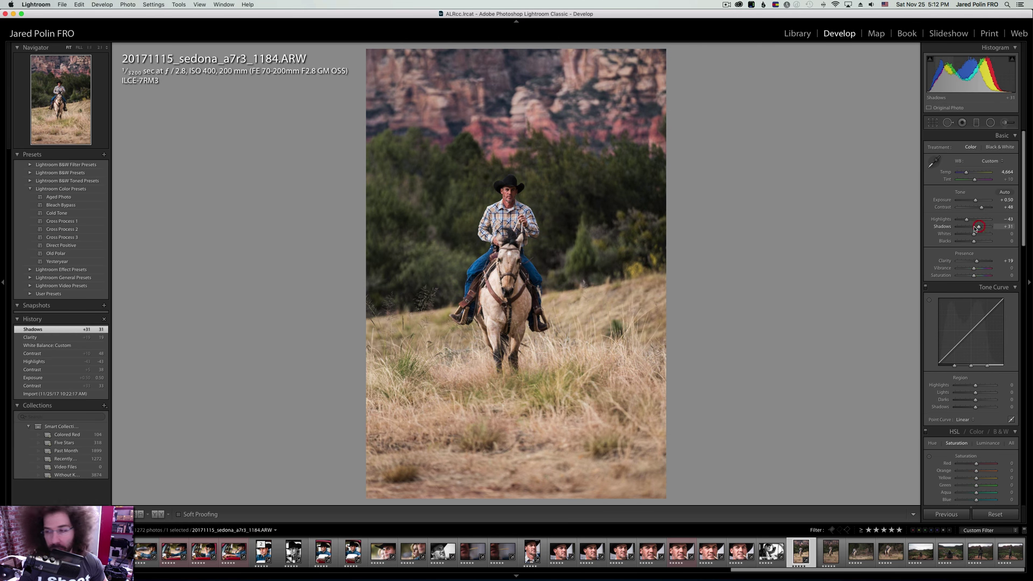
drag(966, 175, 966, 175)
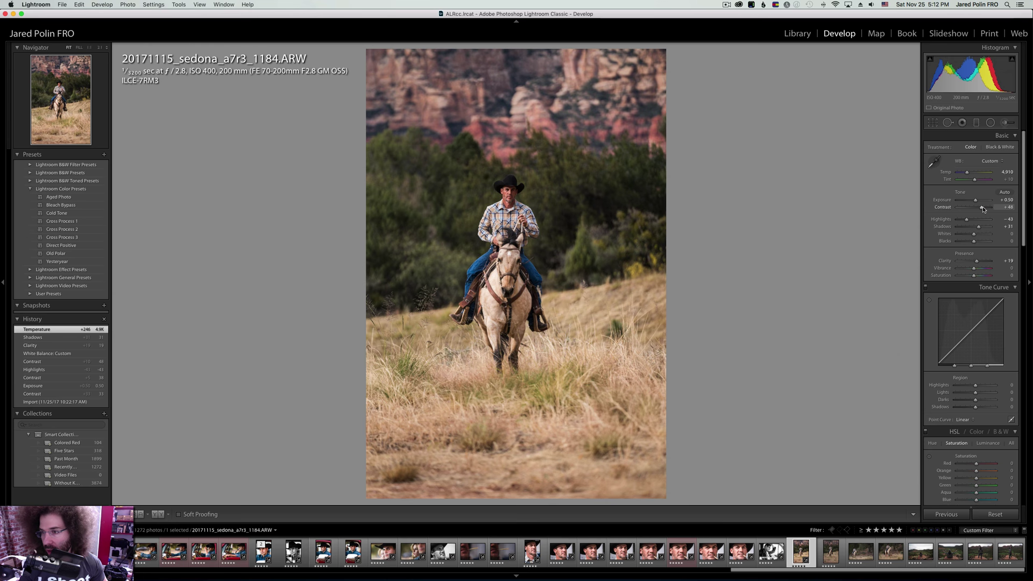
click(983, 208)
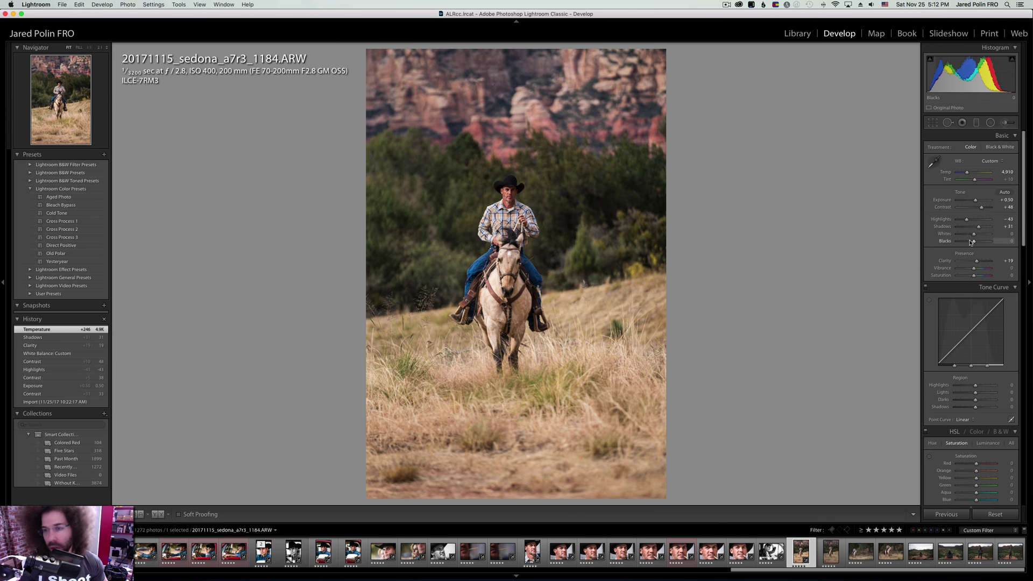
drag(971, 242, 973, 242)
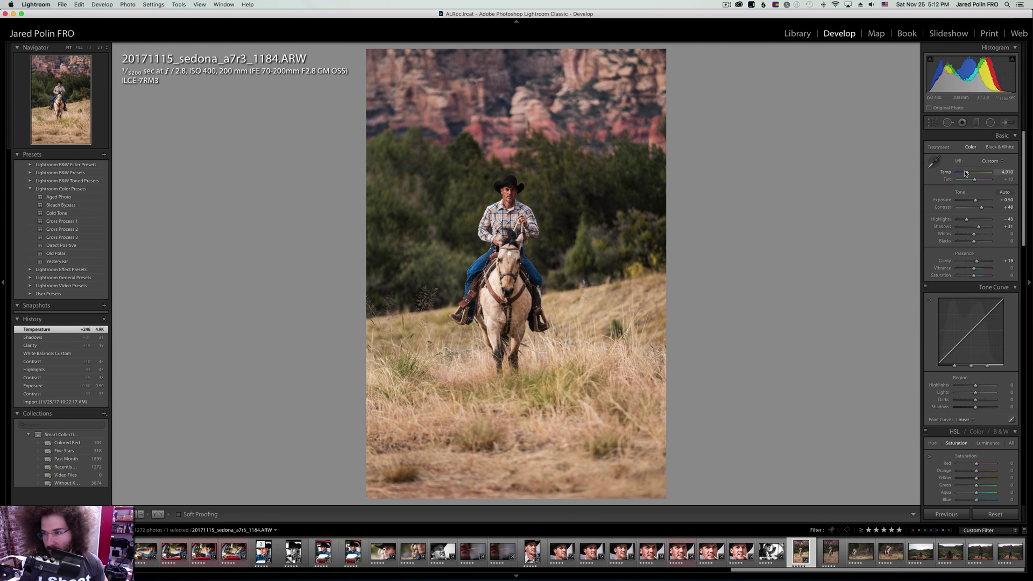
click(967, 173)
drag(966, 174, 966, 174)
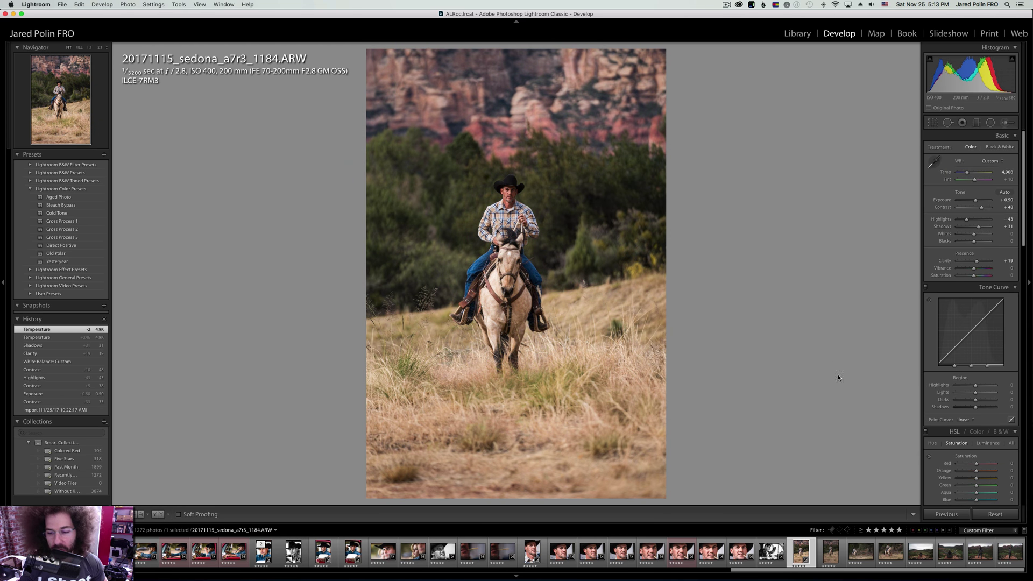
Synchronize photo 1184's develop settings to horse rider photo 1187 and open 1187.
super+click(830, 552)
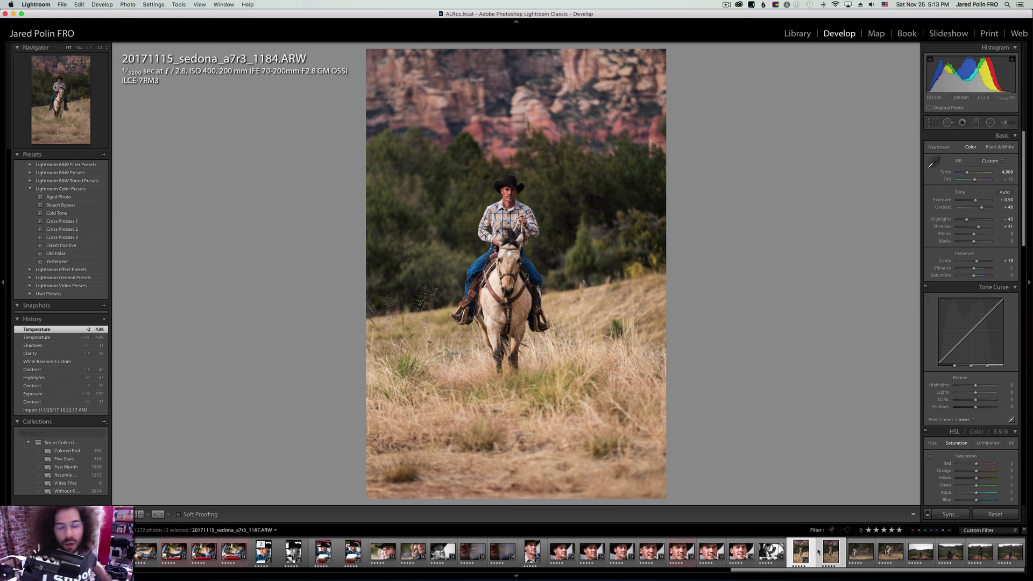
key(super+shift+s)
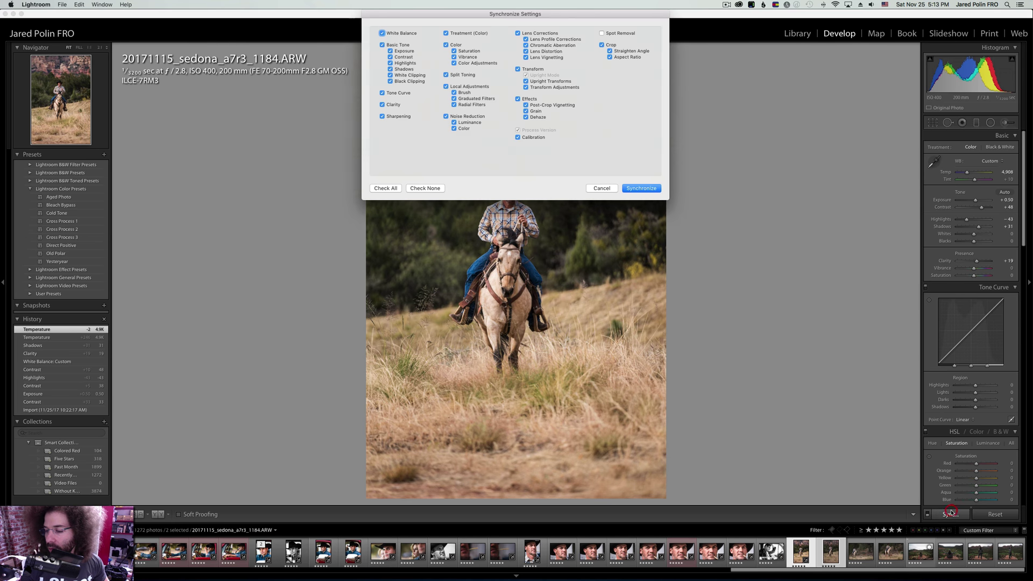
key(Return)
click(833, 554)
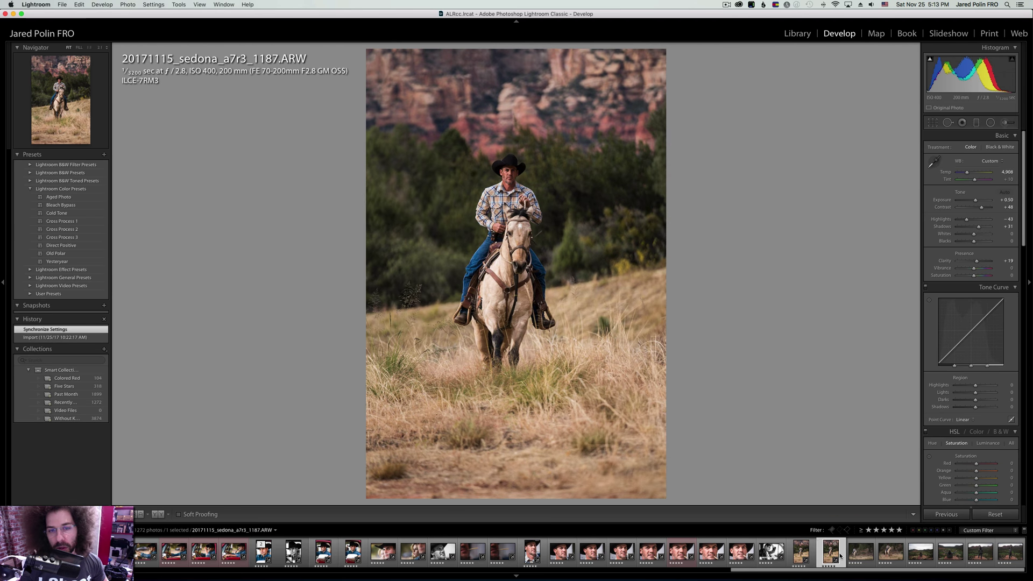
Preview horse rider photo 1199 in black and white, set exposure to +0.85 and contrast to +49, and return it to color.
key(Right)
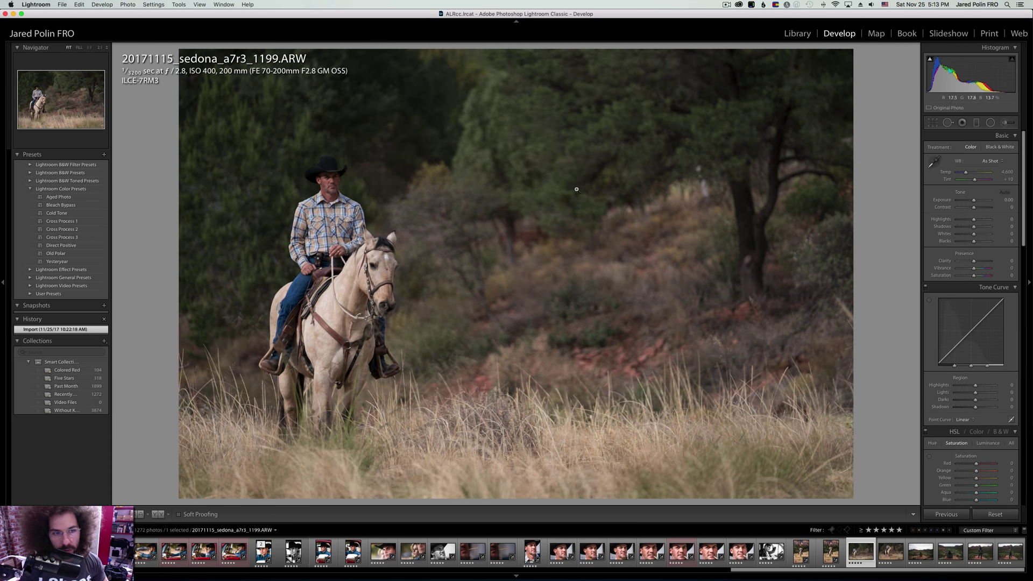
click(999, 147)
click(977, 201)
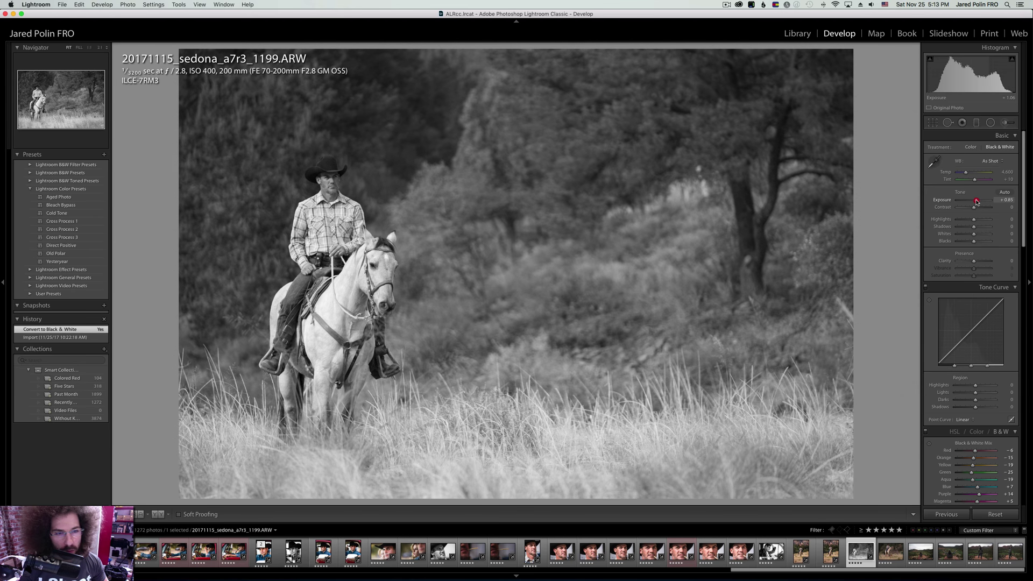
click(984, 209)
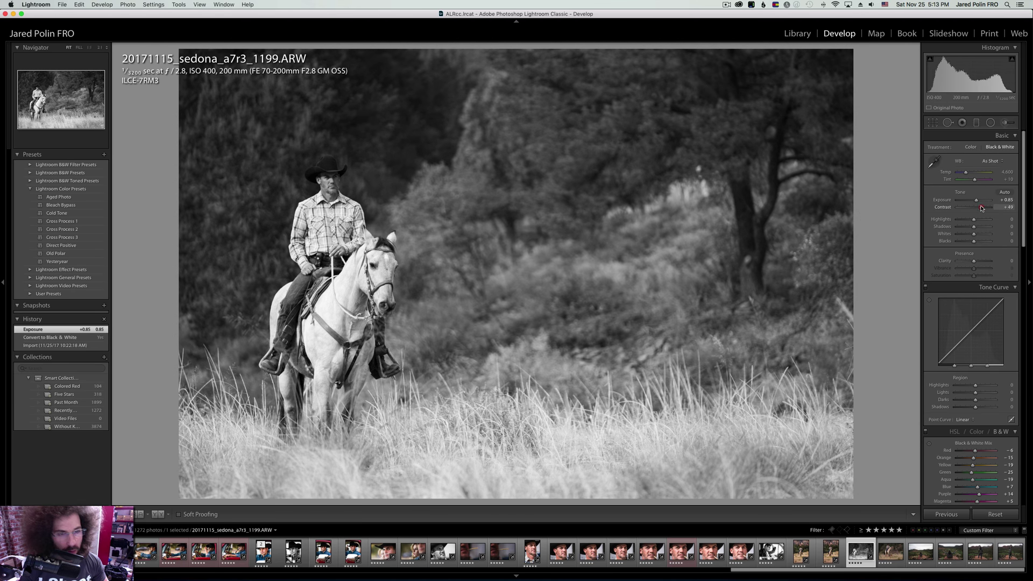
click(970, 147)
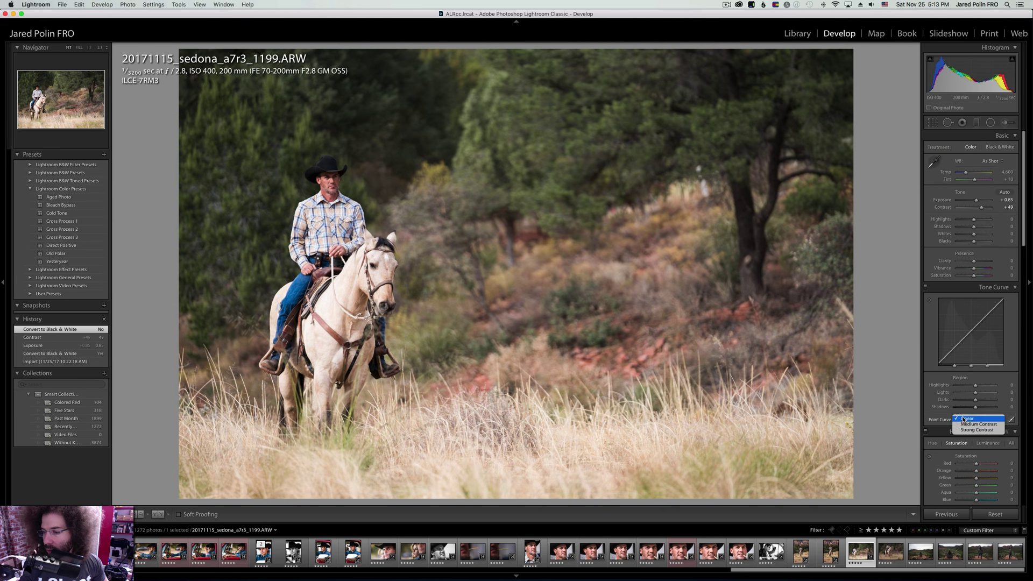
Apply the Medium Contrast point curve to photo 1199 and set clarity +29, highlights −33, blacks −13 and temperature 4,870.
click(963, 419)
click(968, 424)
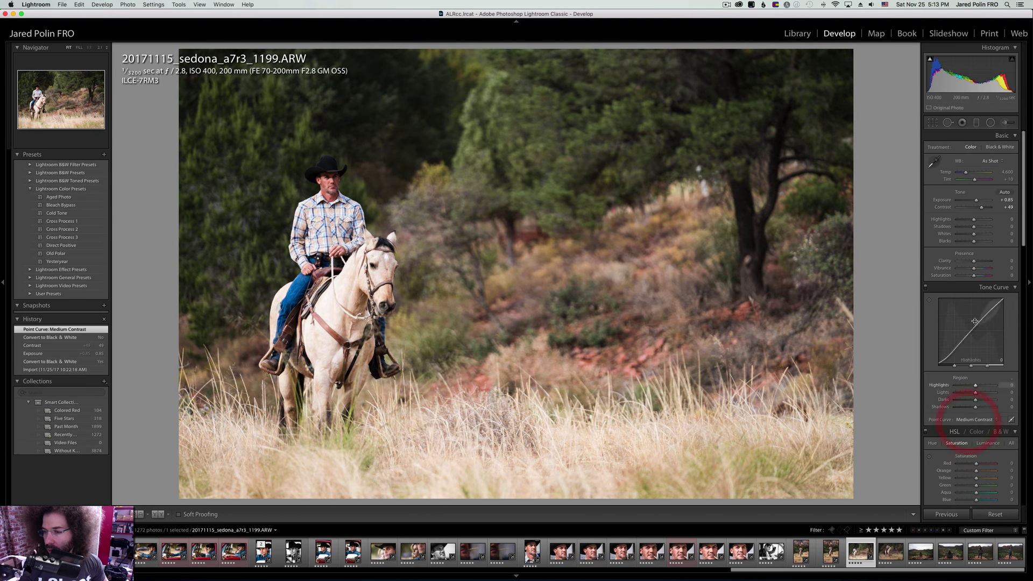
click(978, 261)
drag(973, 219, 968, 220)
drag(966, 172, 968, 173)
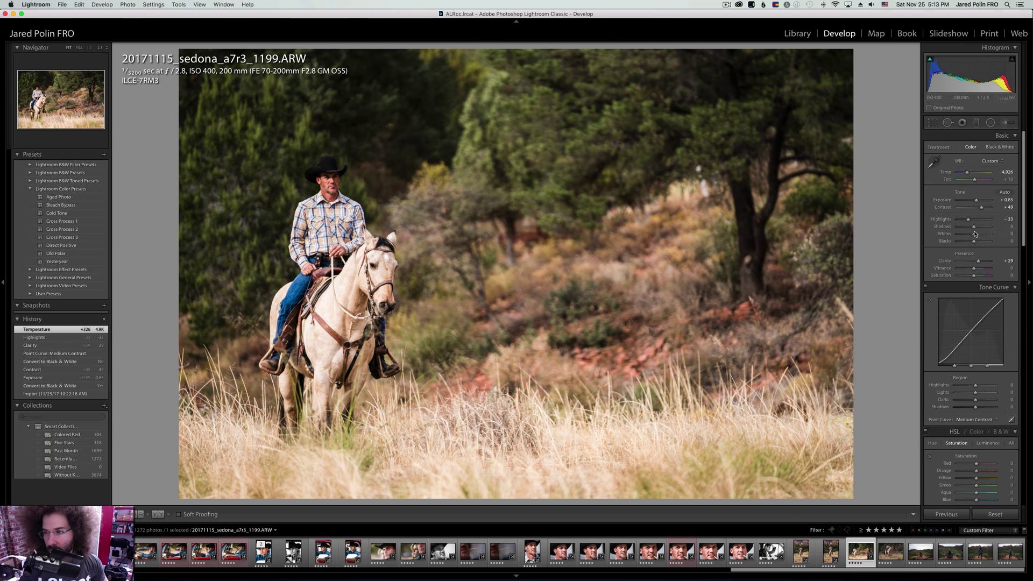
drag(972, 242, 972, 244)
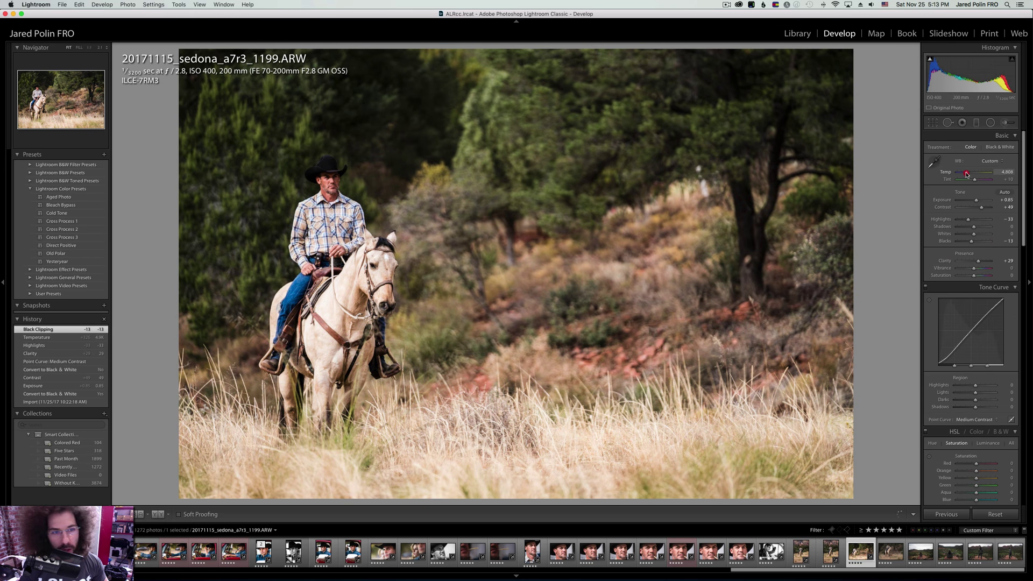
Synchronize photo 1199's develop settings to galloping rider photo 1203 and open 1203.
key(Right)
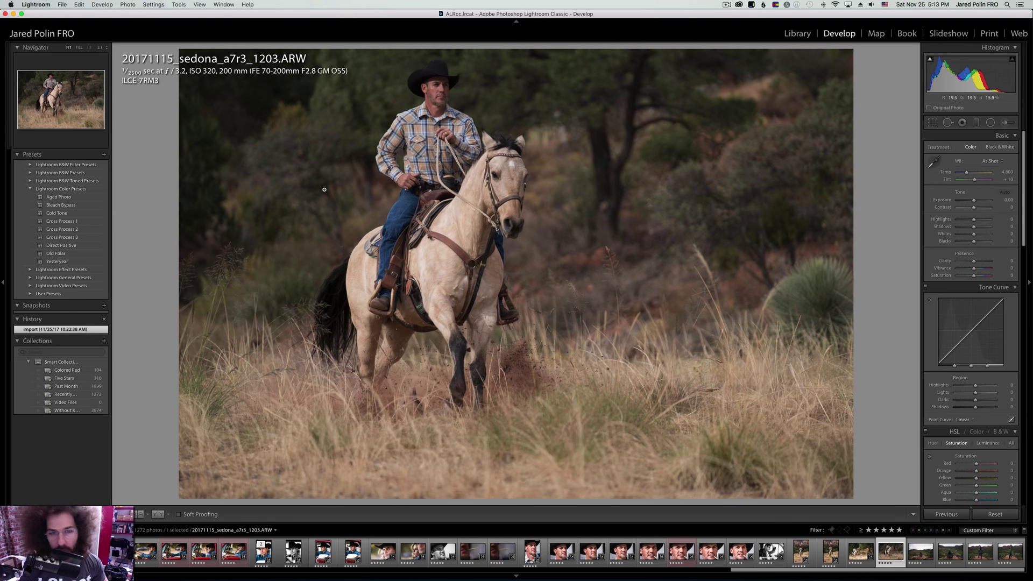
key(Left)
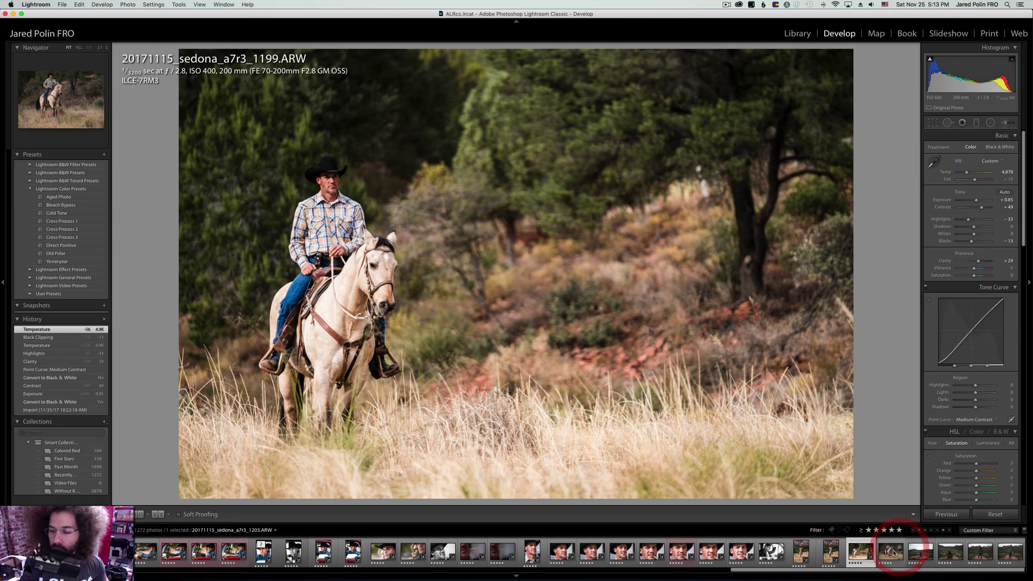
super+click(890, 549)
click(950, 514)
key(Return)
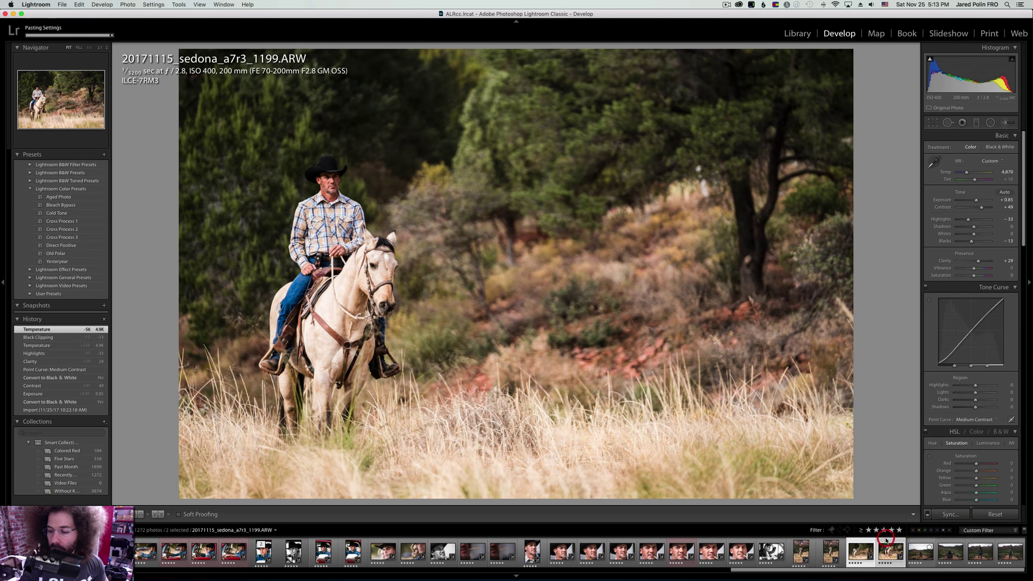
click(886, 540)
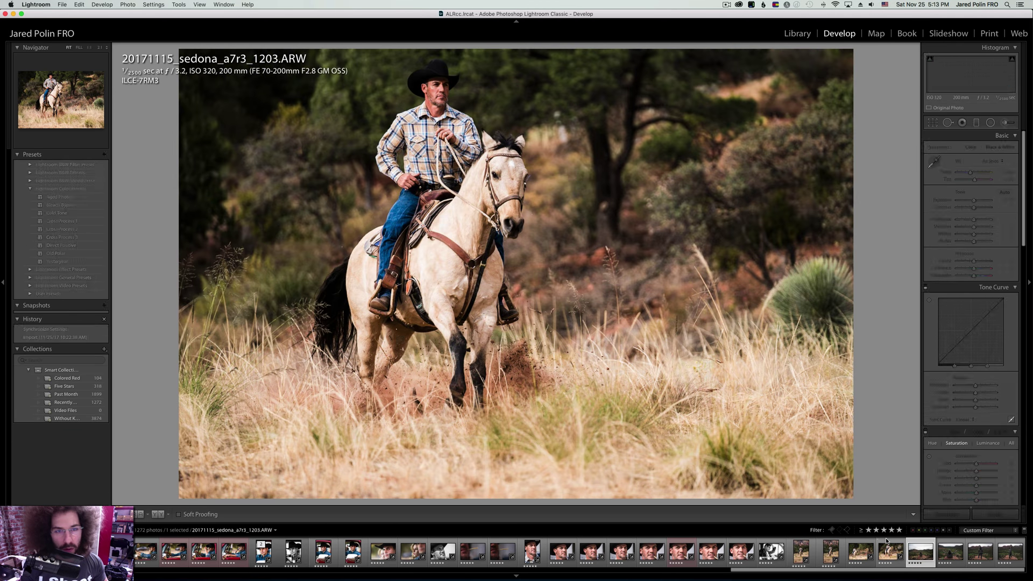
Look through the canyon overlook photos that follow rider photo 1203.
key(Right)
key(Right)
key(Right)
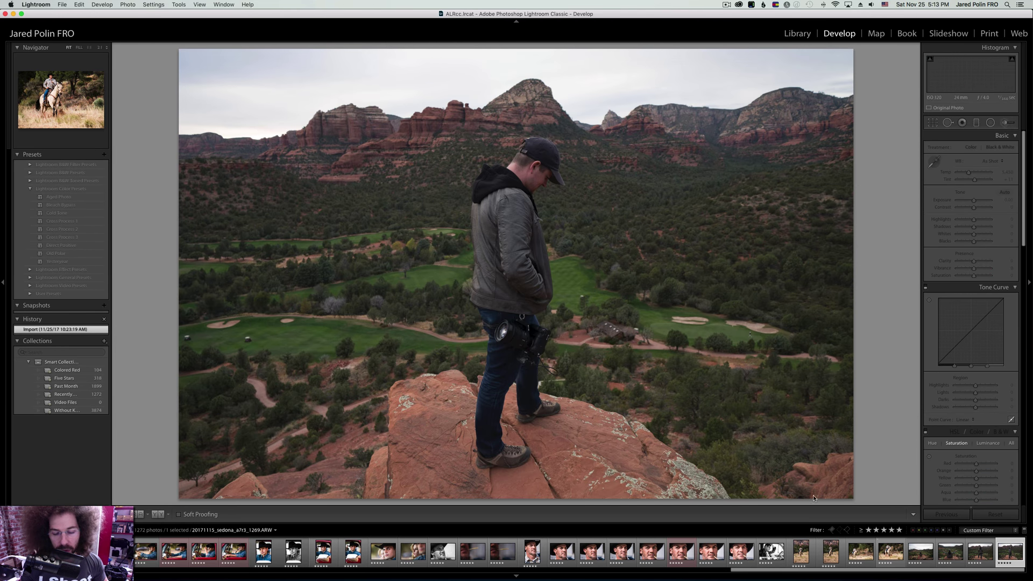
key(Right)
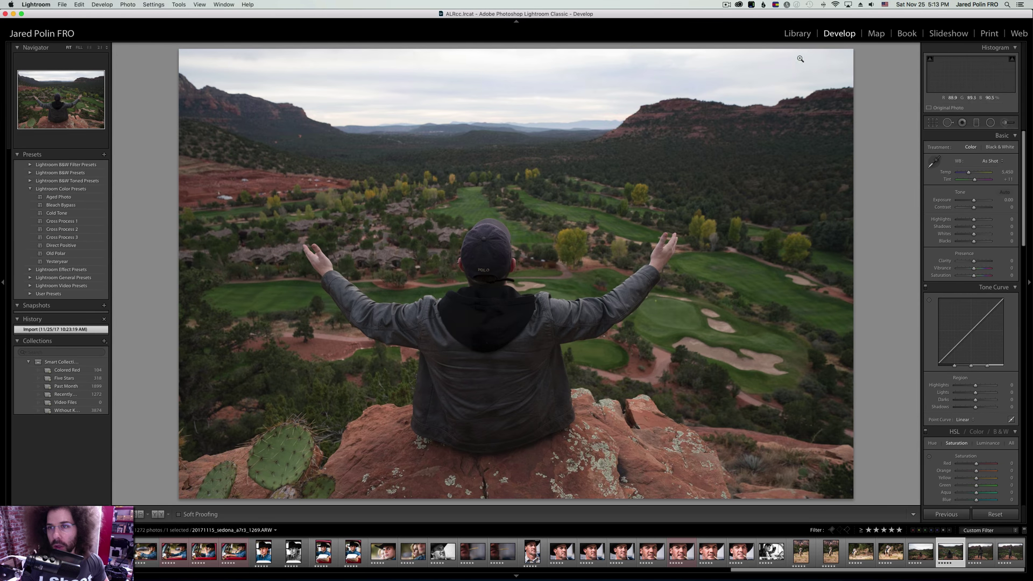
Return to the Library grid, open the first balloon photo 0002 and give it a red label.
click(796, 34)
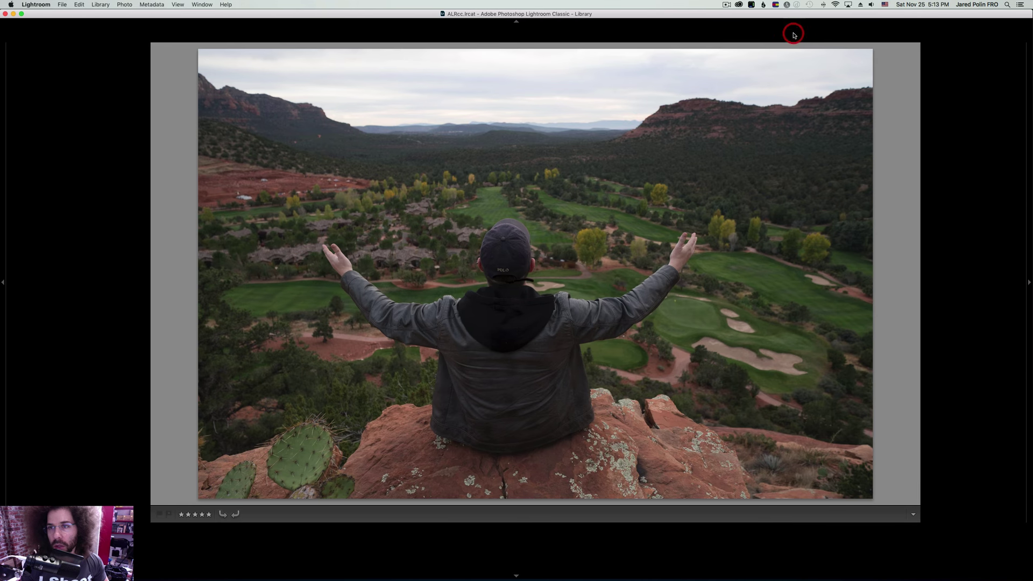
key(g)
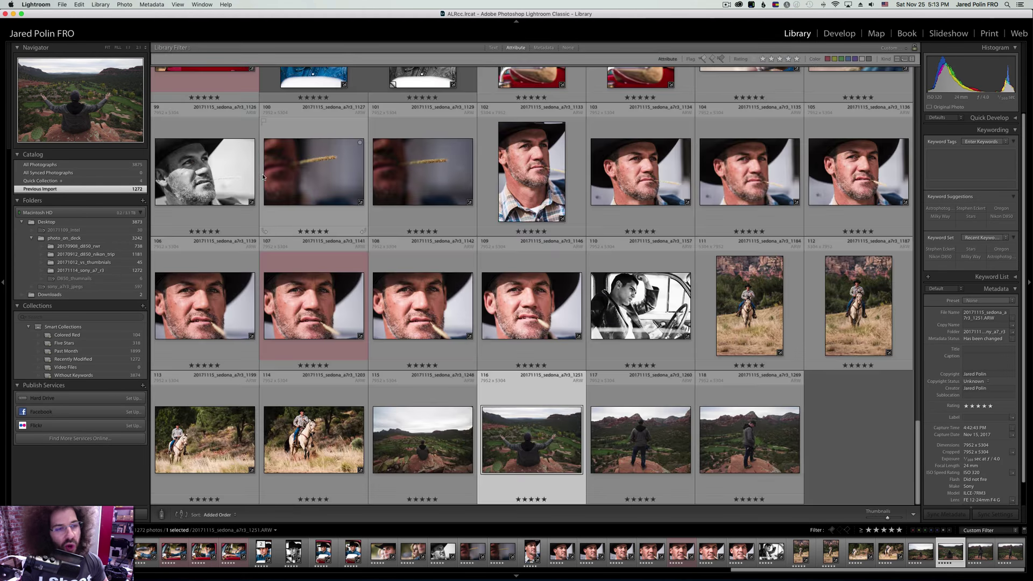
scroll(263, 176, up, 20)
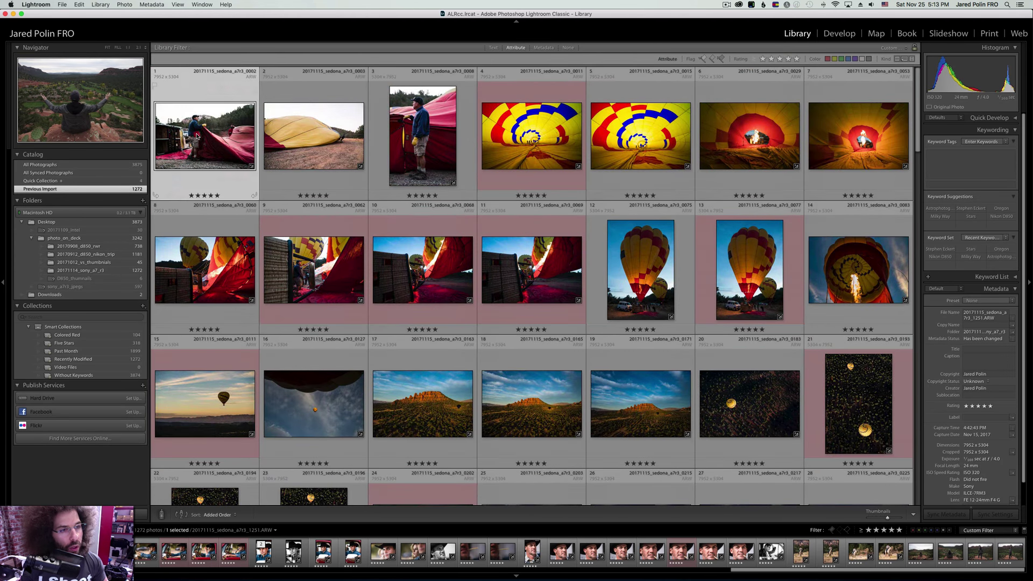
double_click(197, 136)
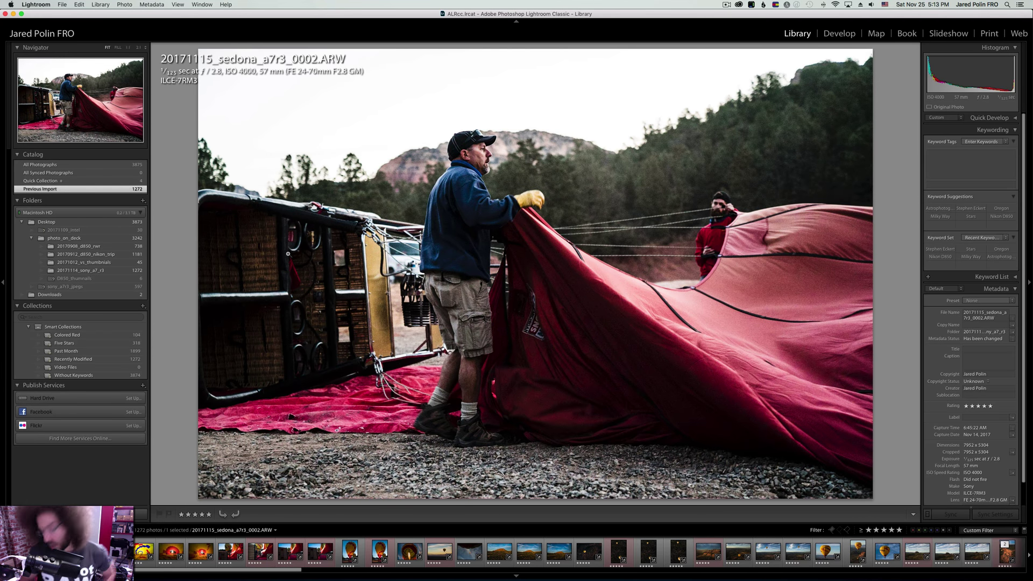
key(6)
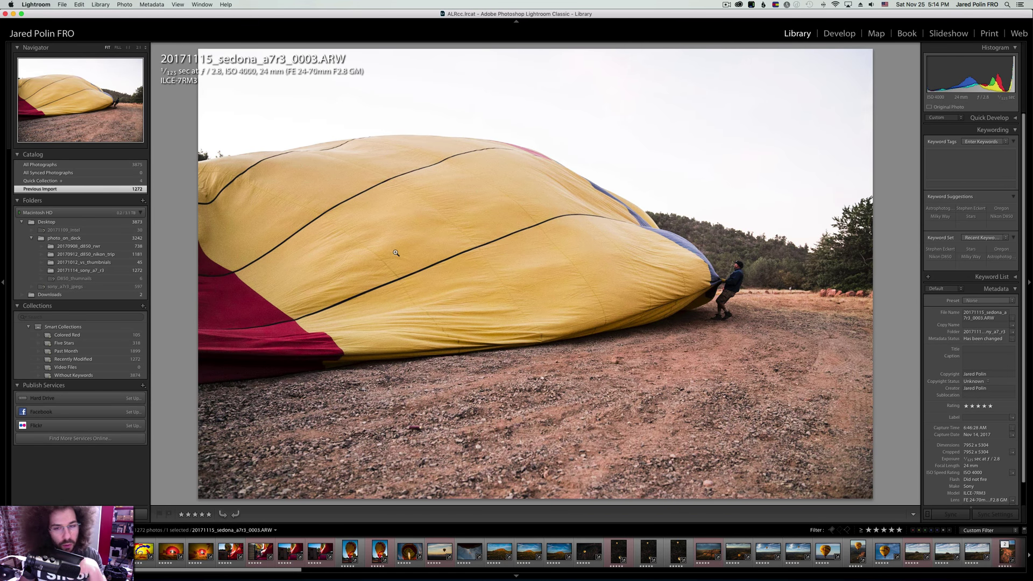
Review the balloon photos from 0003 to 0015, comparing the two balloon interior shots 0011 and 0015.
key(Right)
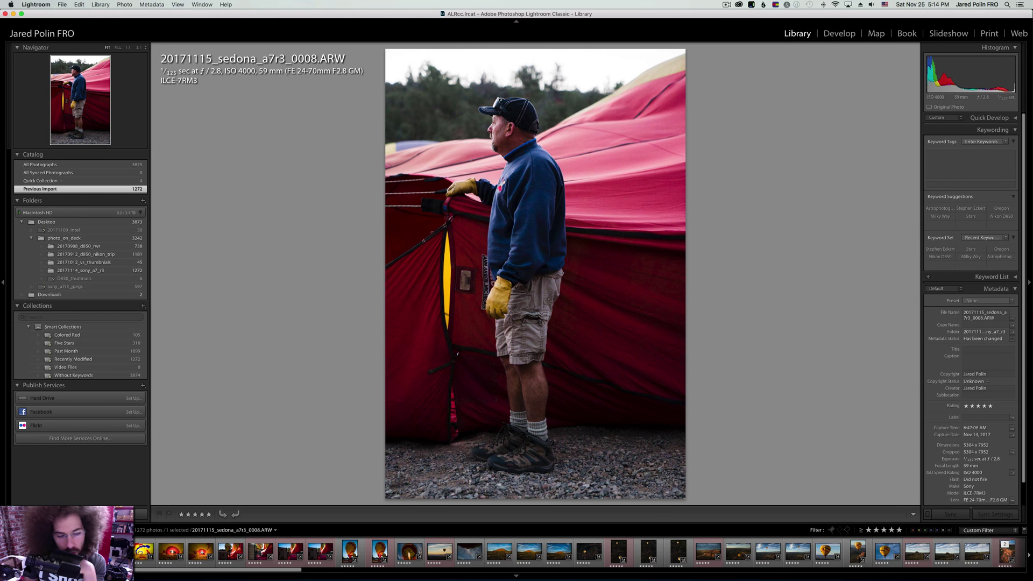
key(Right)
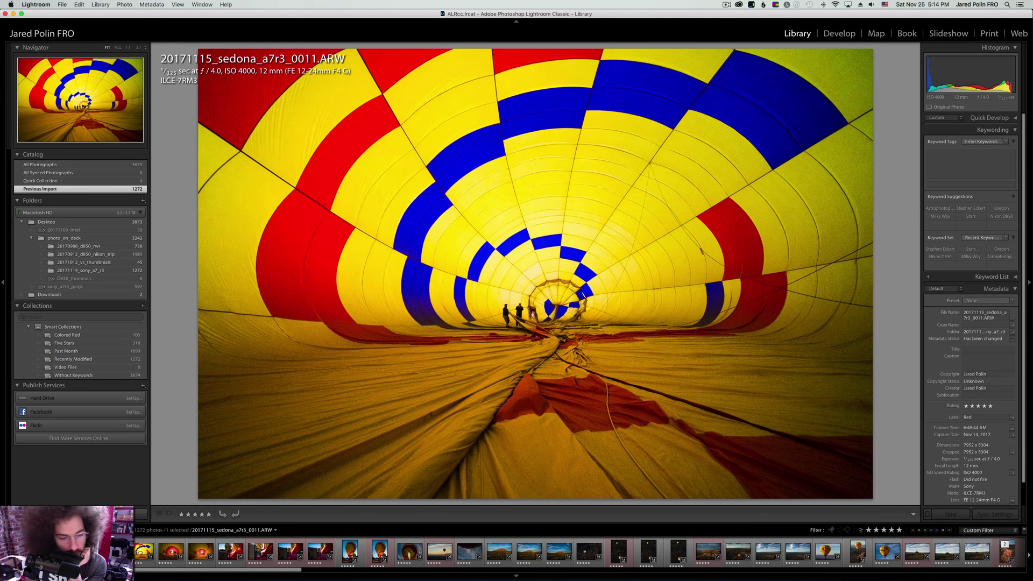
key(Right)
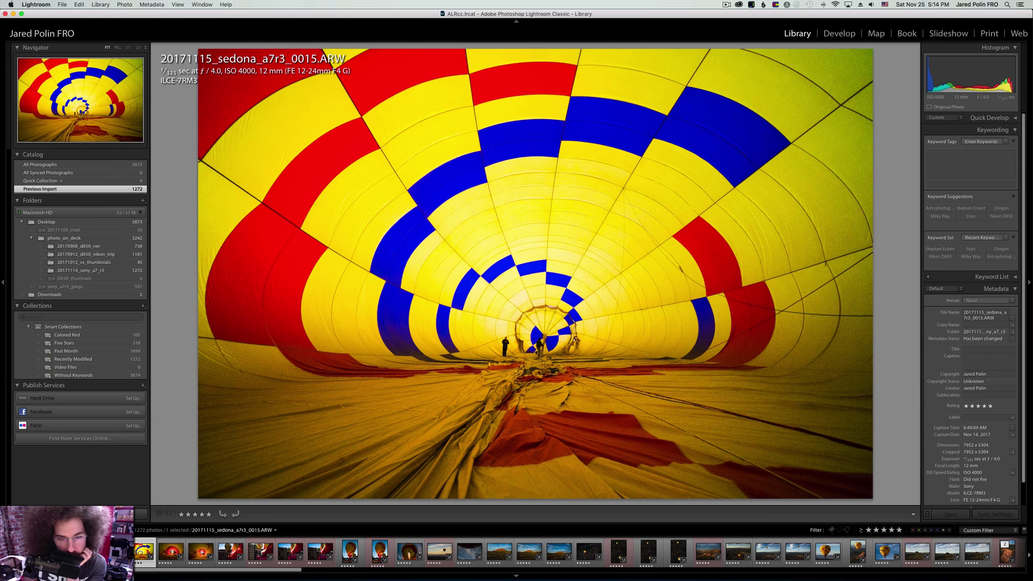
key(Left)
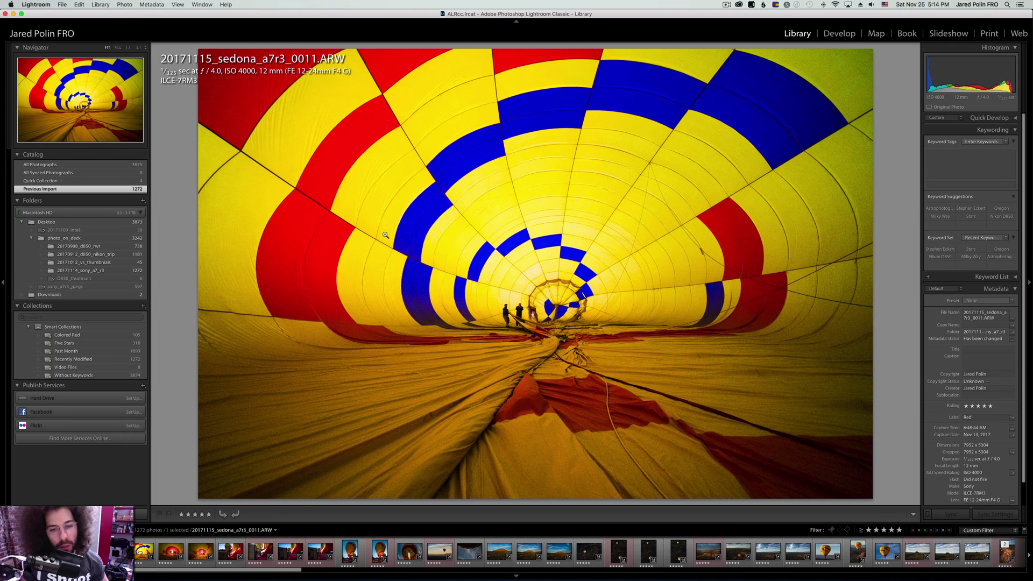
Lower the exposure of balloon interior photo 0011 to +1.80 in Develop and move on to photo 0029.
click(848, 34)
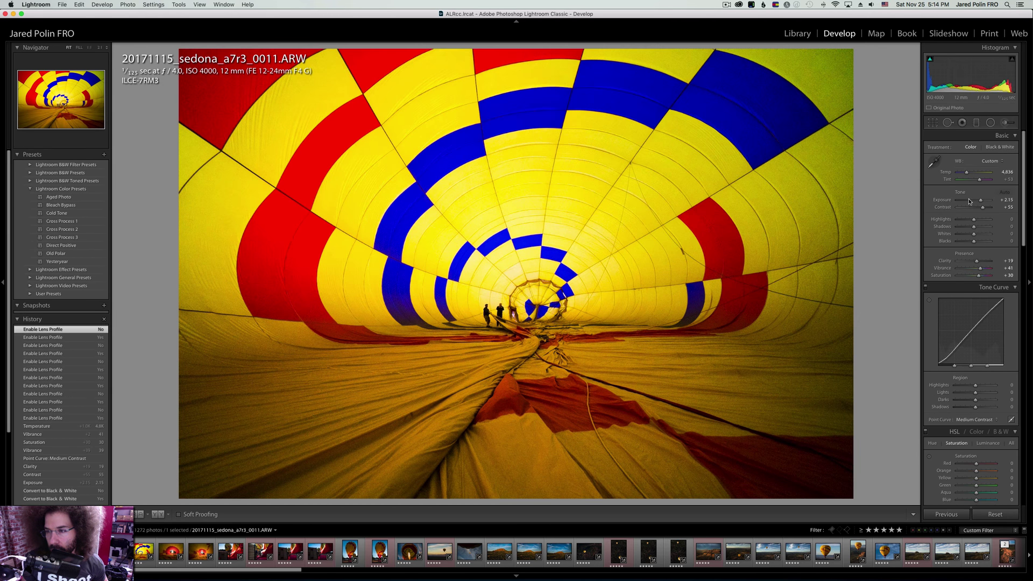
drag(983, 201, 981, 201)
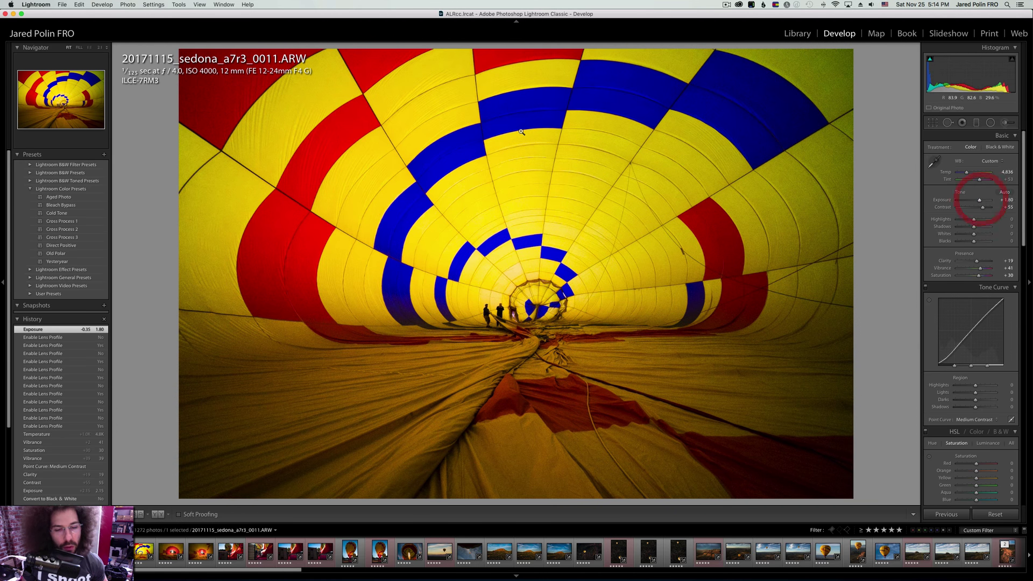
key(Right)
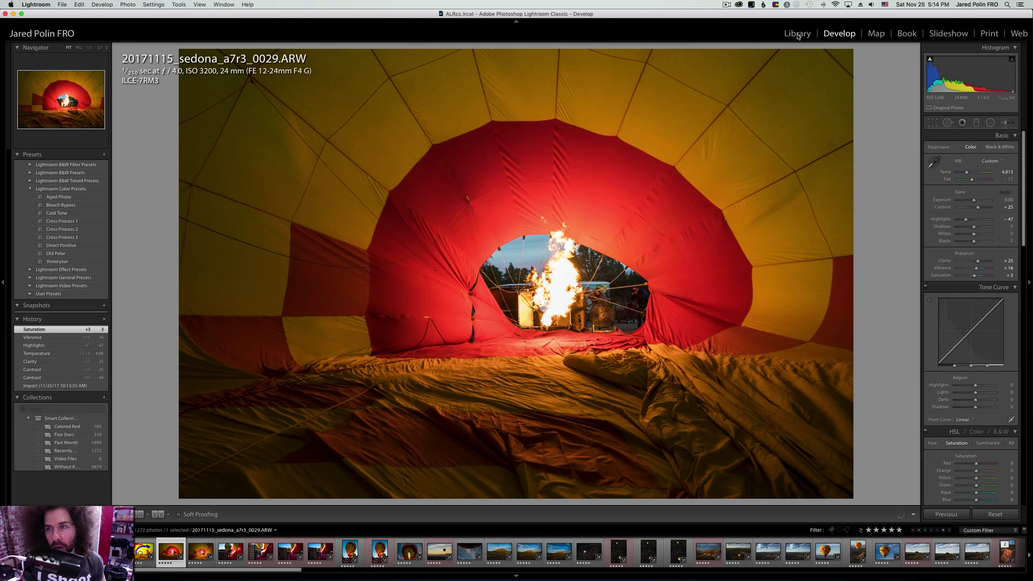
Return to the Library and review the balloon inflation photos from 0053 to 0069.
click(797, 33)
key(Right)
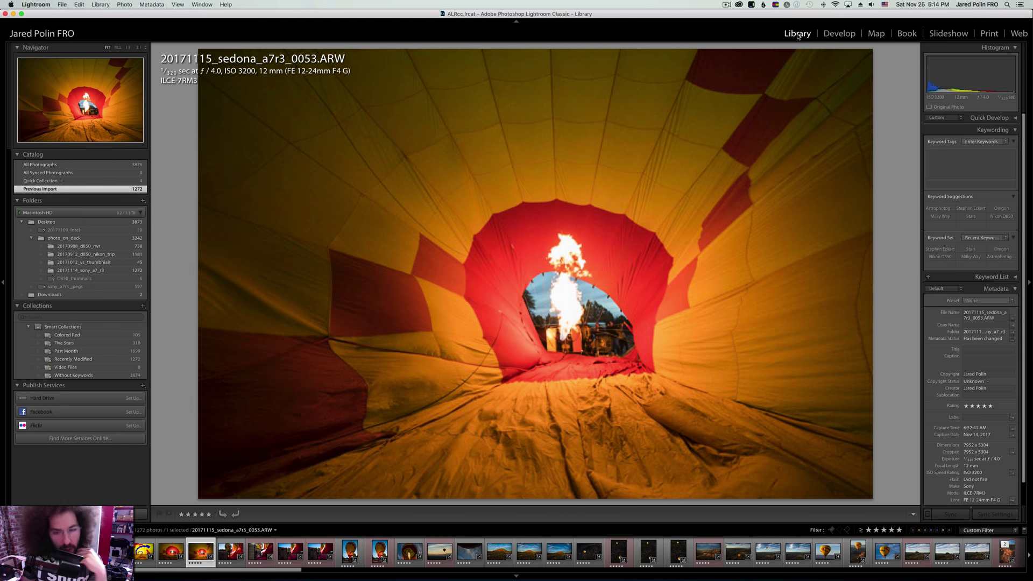
key(Right)
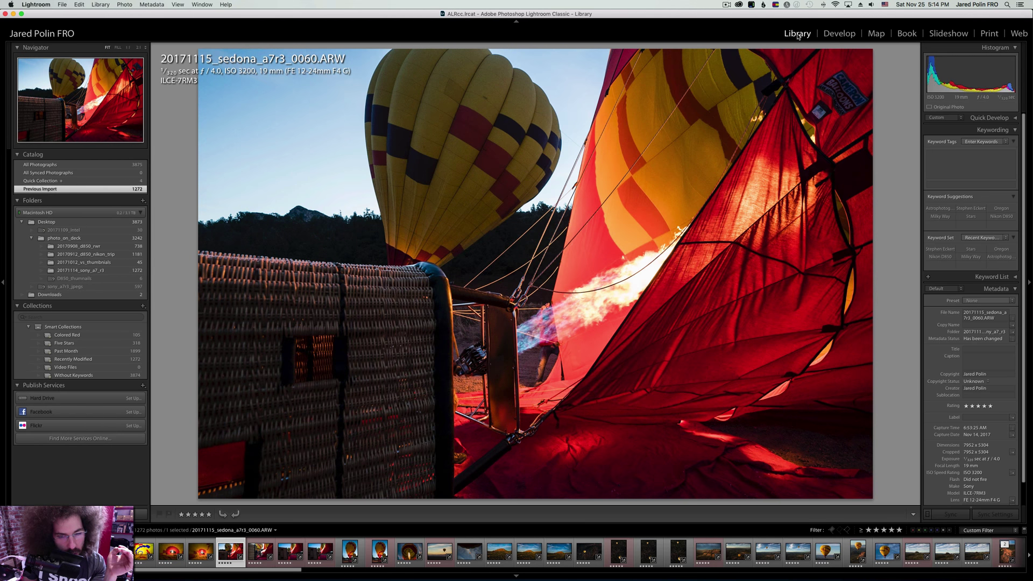
key(Right)
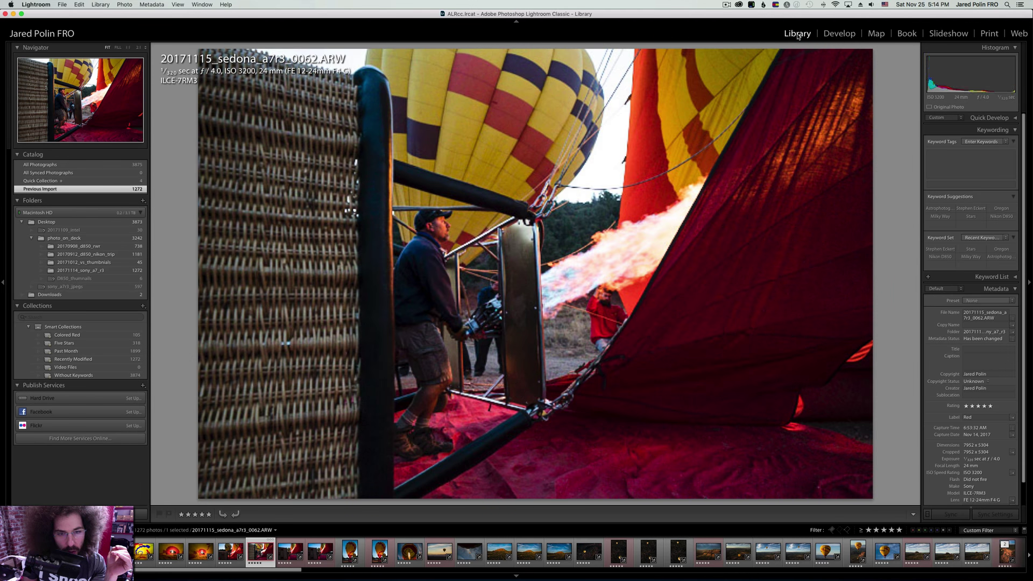
key(Right)
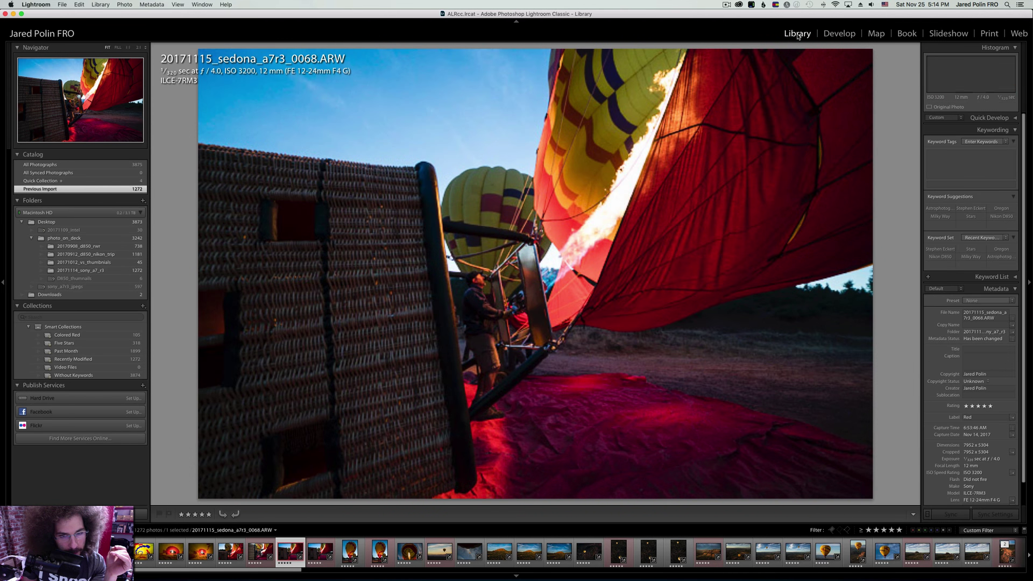
key(Right)
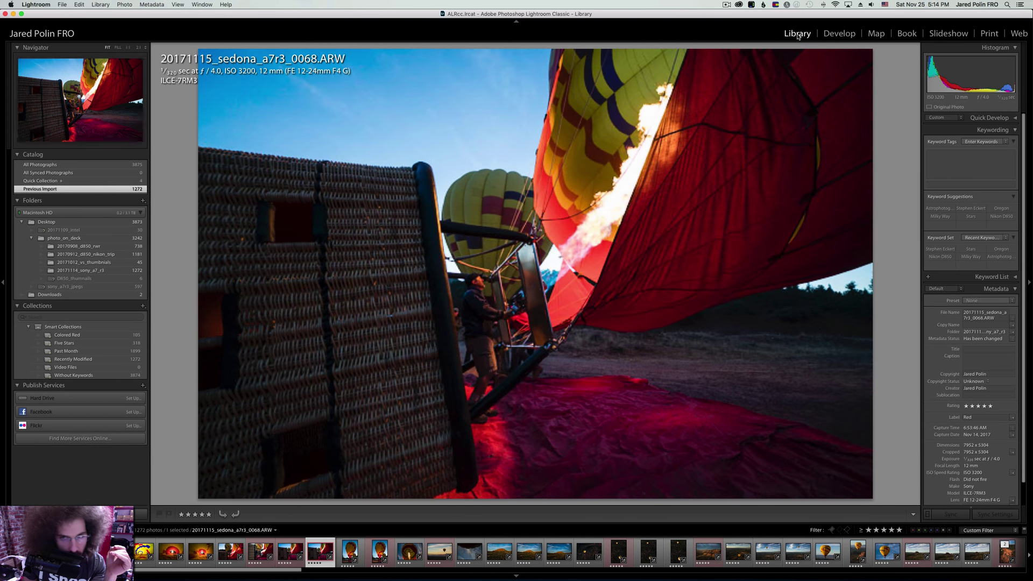
key(Right)
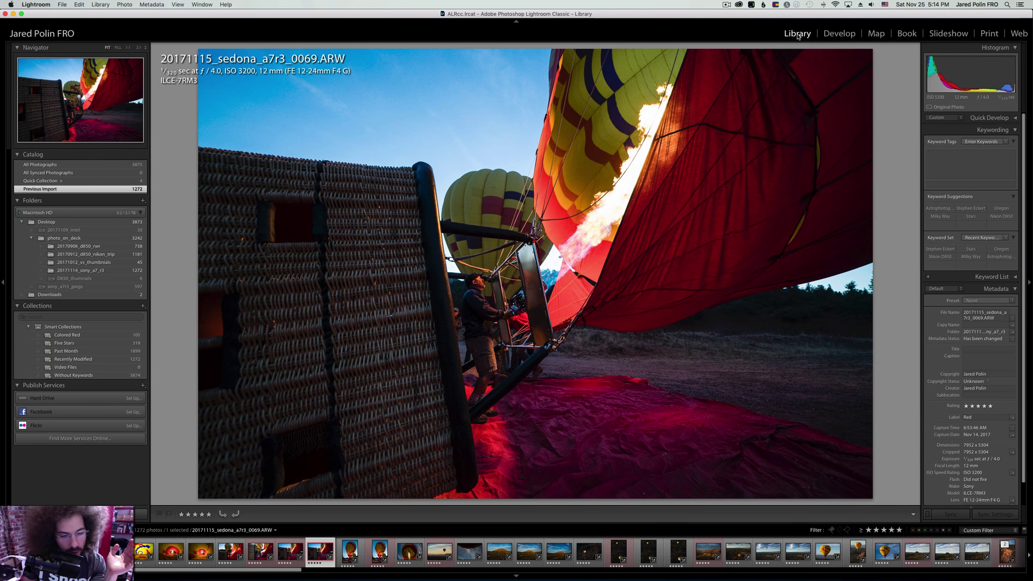
Compare the two vertical photos of the upright glowing balloon, 0075 and 0077.
key(Right)
key(Right)
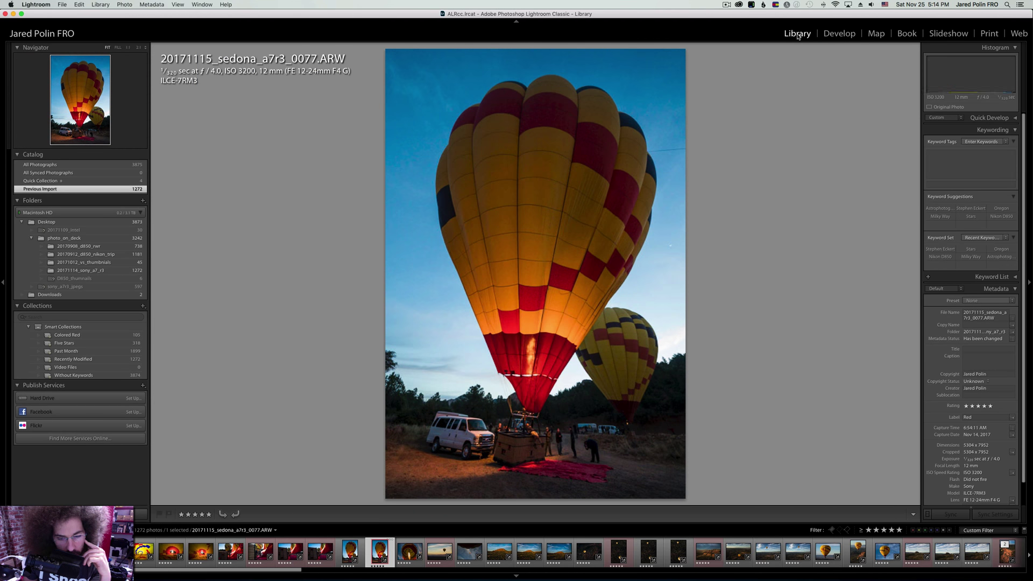
key(Left)
key(Right)
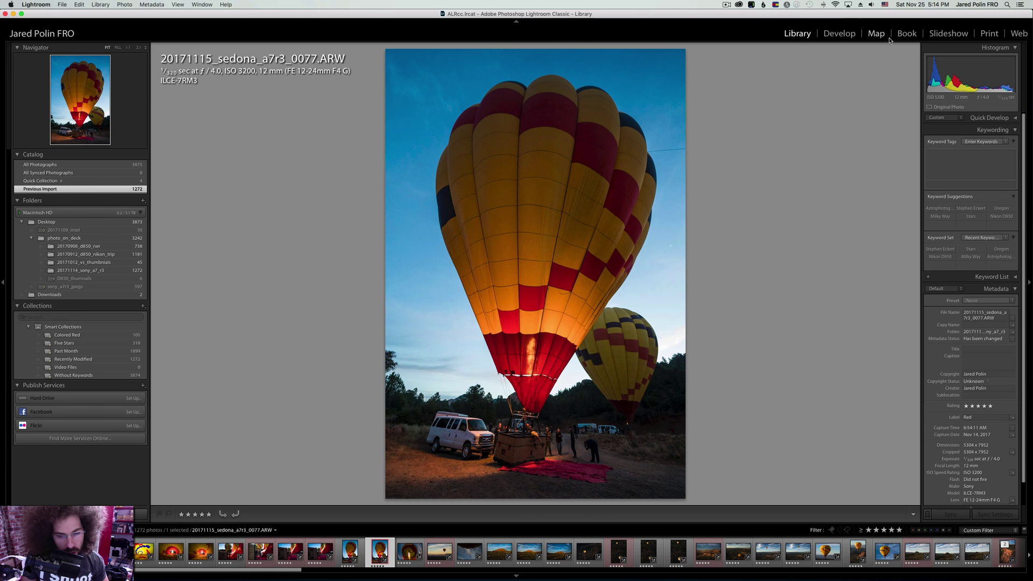
key(Left)
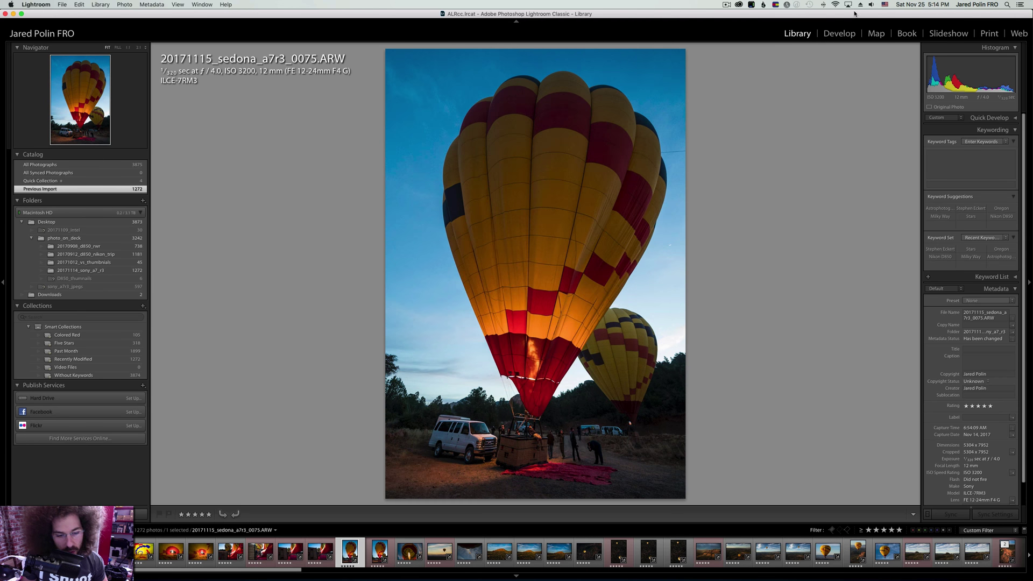
Give balloon burner flame photo 0083 a red label and move on to photo 0111.
key(Right)
key(Right)
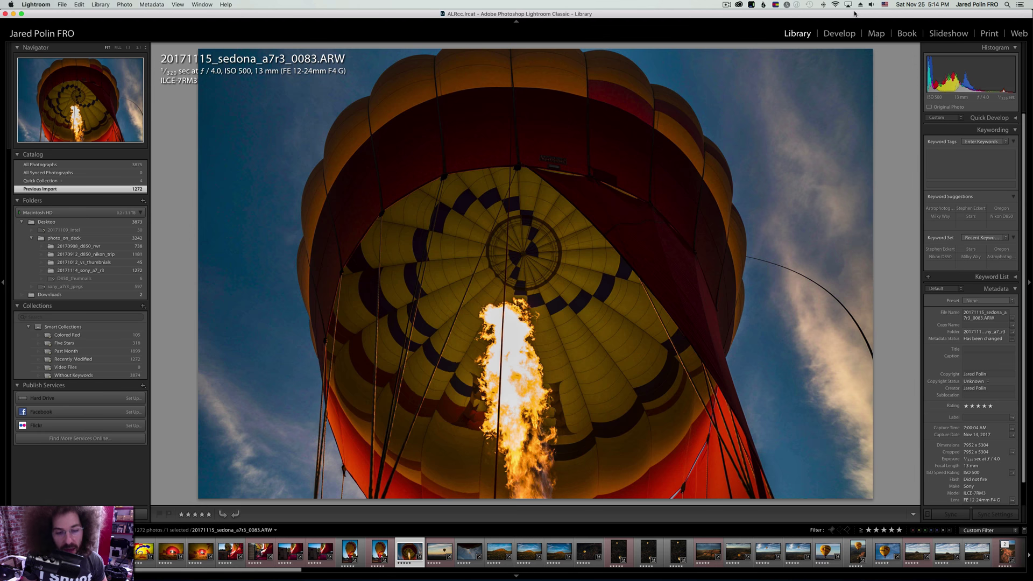
key(6)
key(Right)
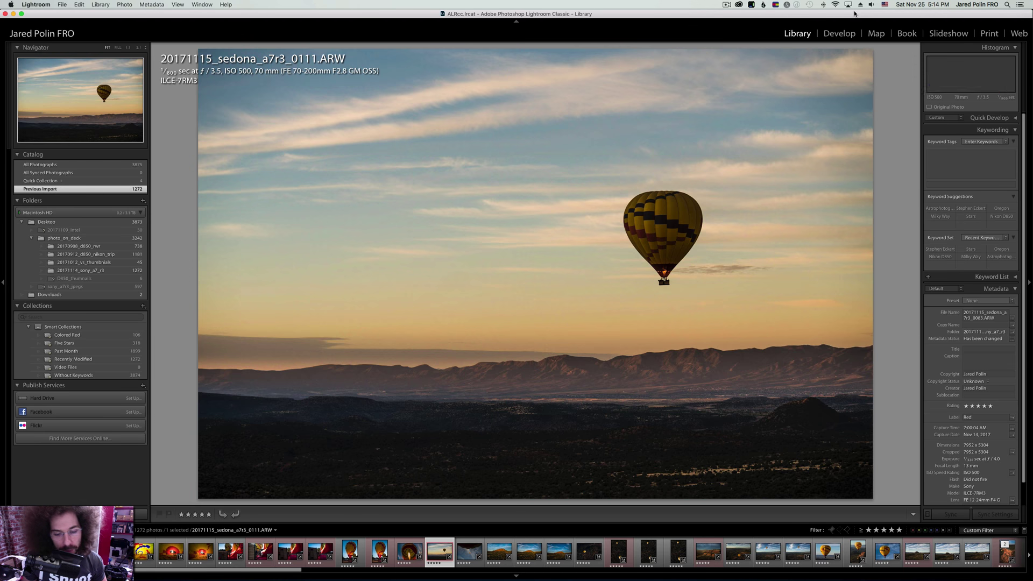
Review photo 0127 and the red rock photos with the balloon shadow, 0163 to 0171, ending on 0163.
key(Right)
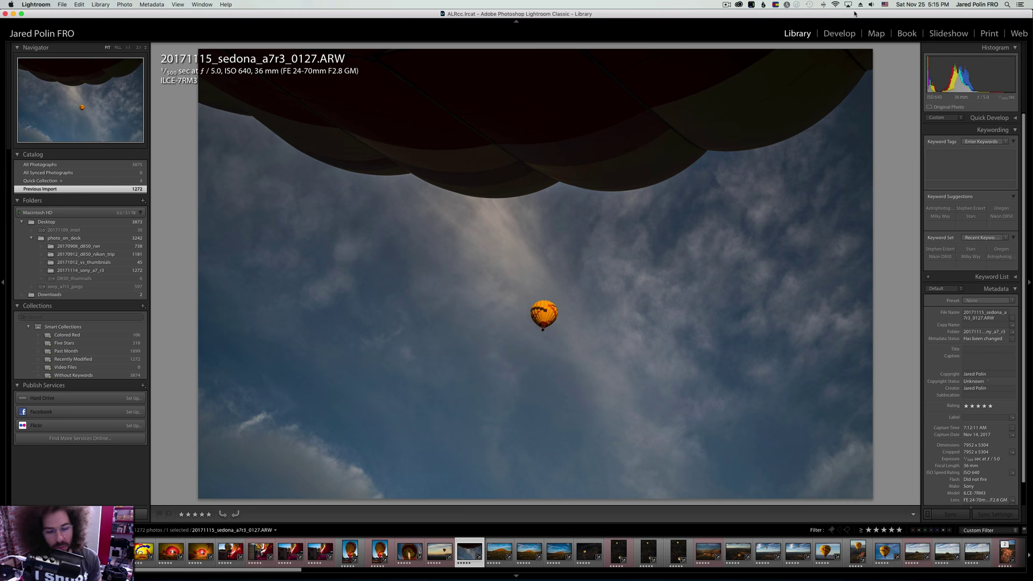
key(Right)
key(Right)
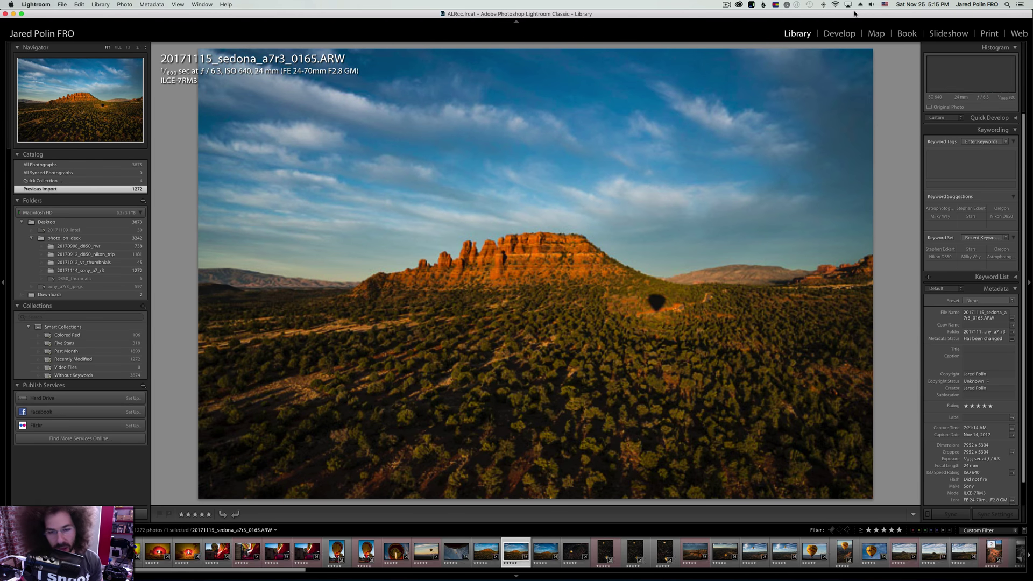
key(Right)
key(Left)
key(Left)
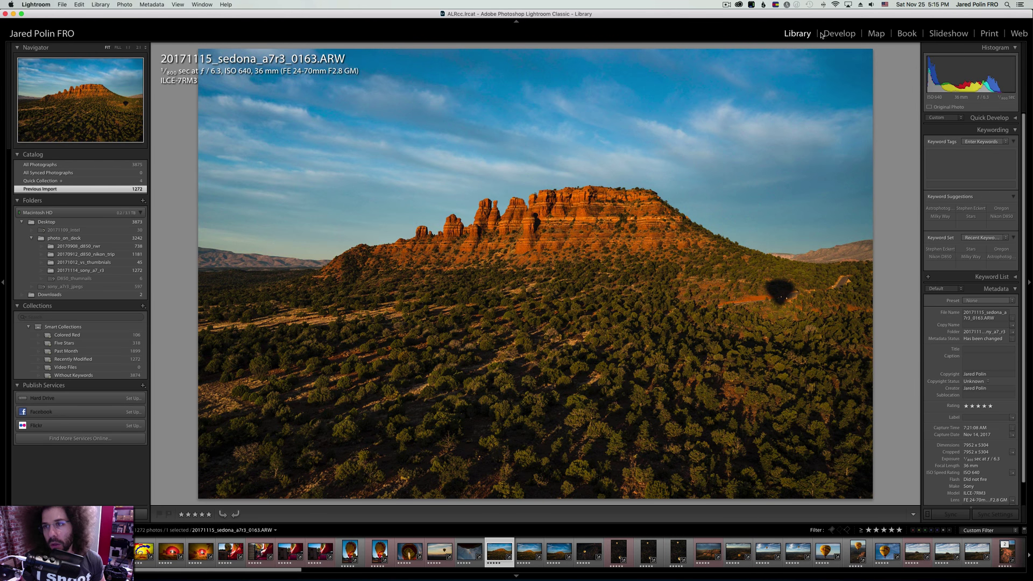
Cool the white balance temperature of red rock photo 0163 to about 3,970 in Develop.
click(835, 34)
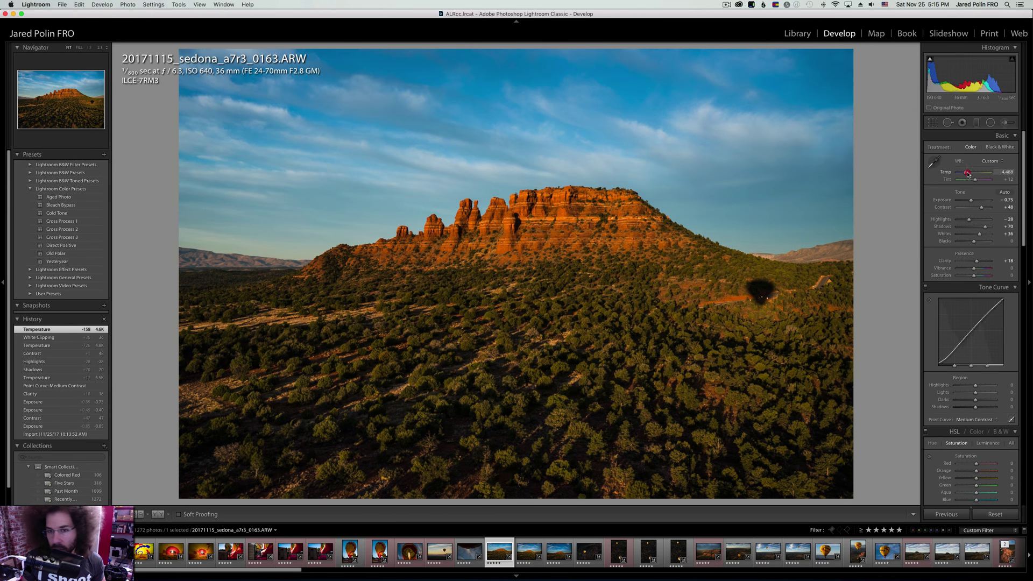
drag(967, 174, 966, 174)
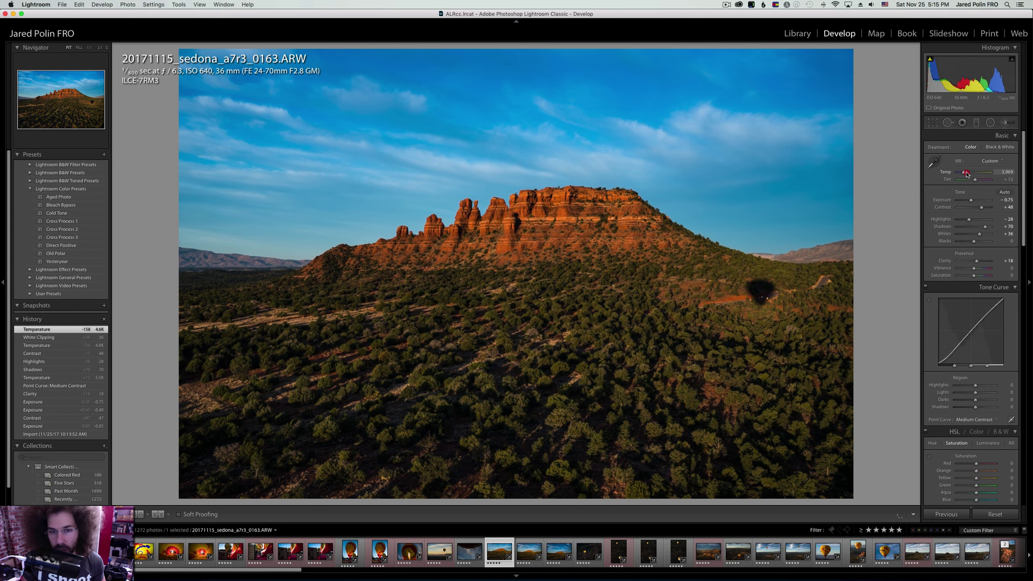
key(Right)
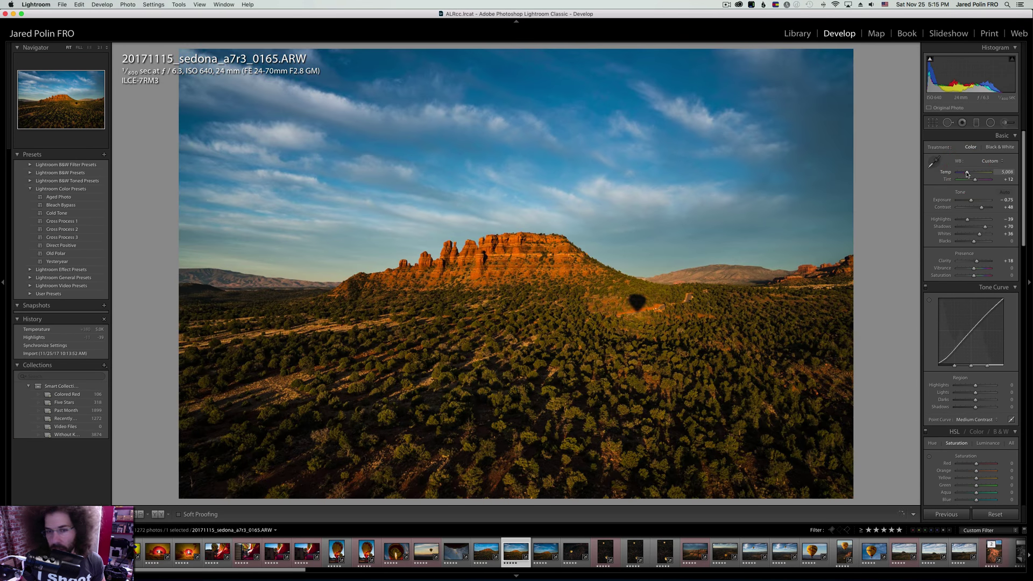
Adjust the white balance temperature of red rock photo 0171 to about 4,480 and move on to photo 0183.
key(Right)
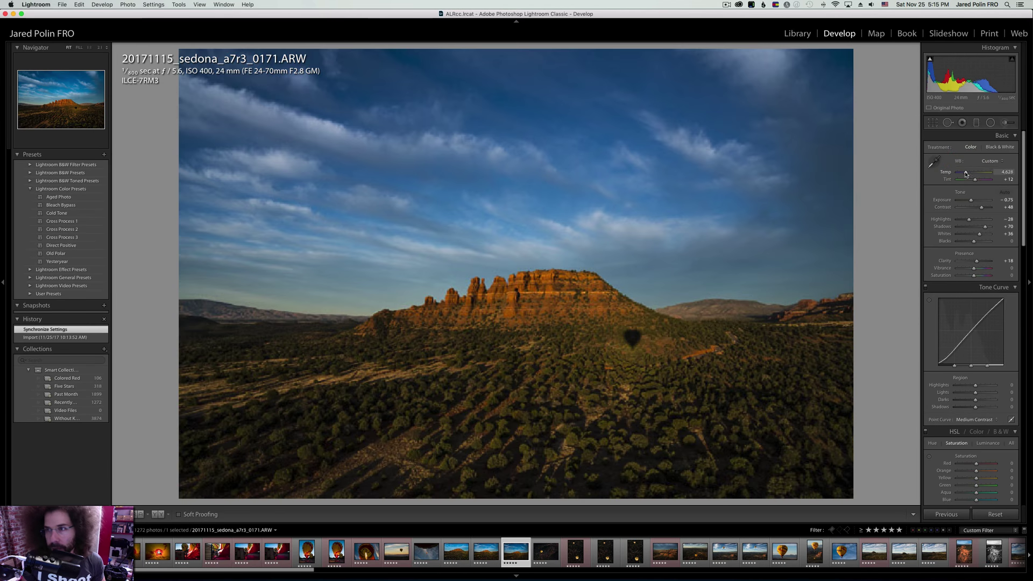
drag(966, 173, 966, 174)
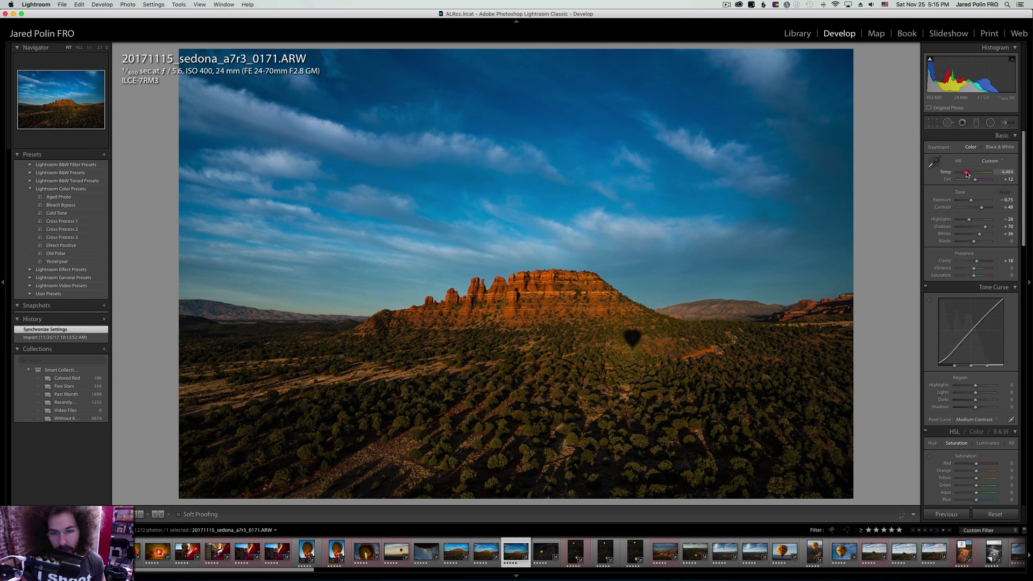
key(Right)
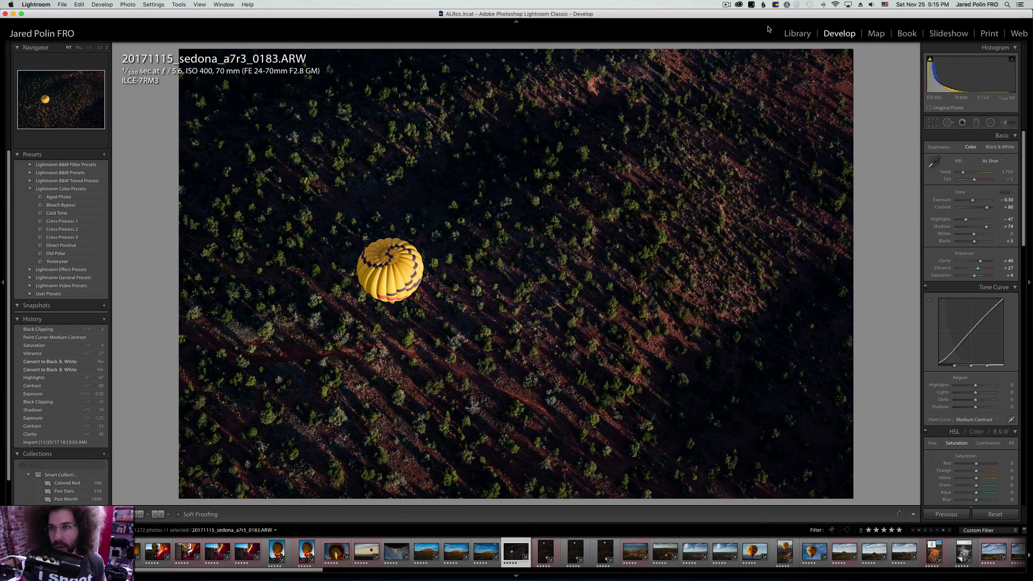
Return to the Library and review the aerial balloon and canyon photos that follow 0183, up to 0203.
click(789, 33)
key(Right)
key(Right)
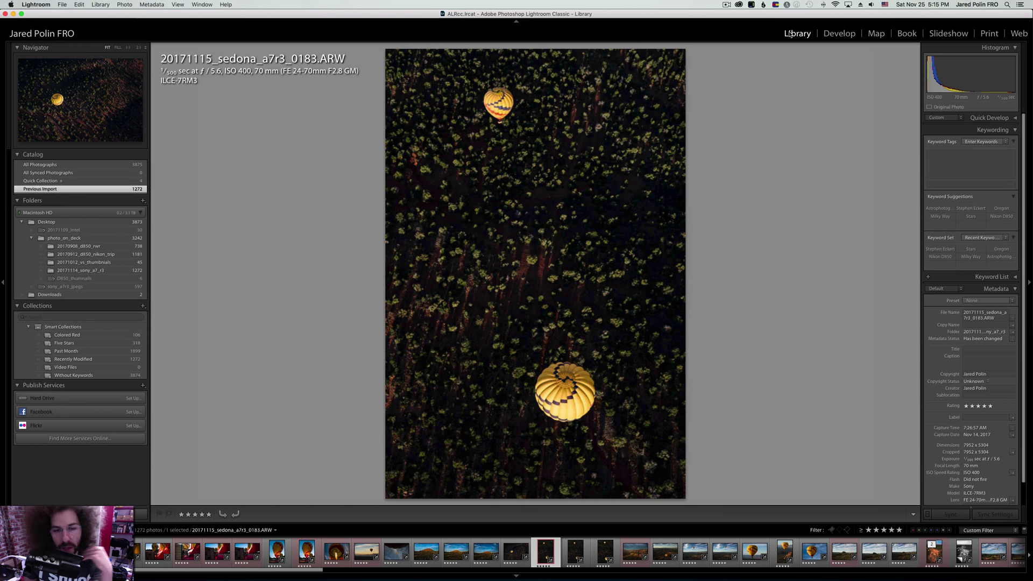
key(Right)
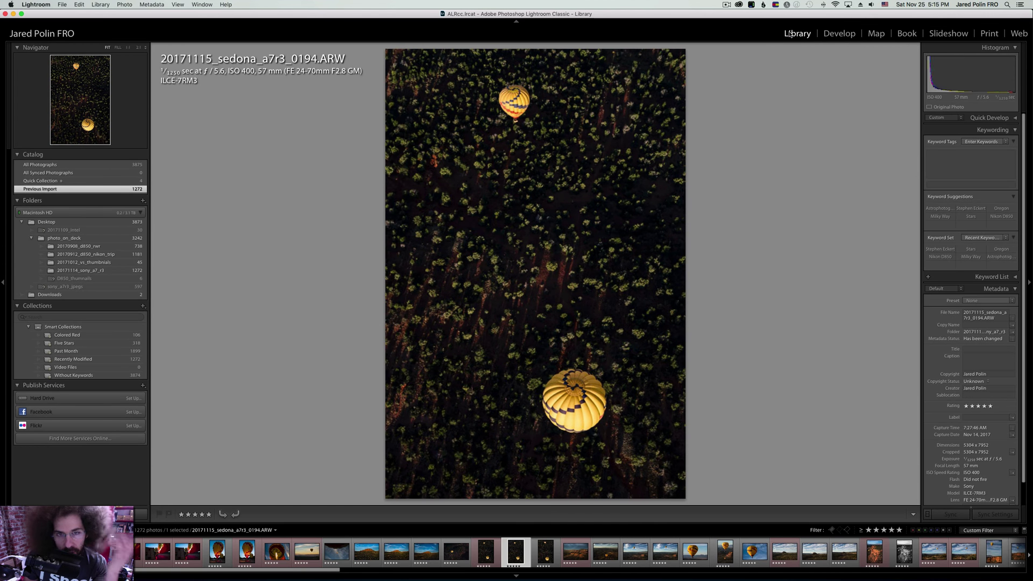
key(Right)
key(Right)
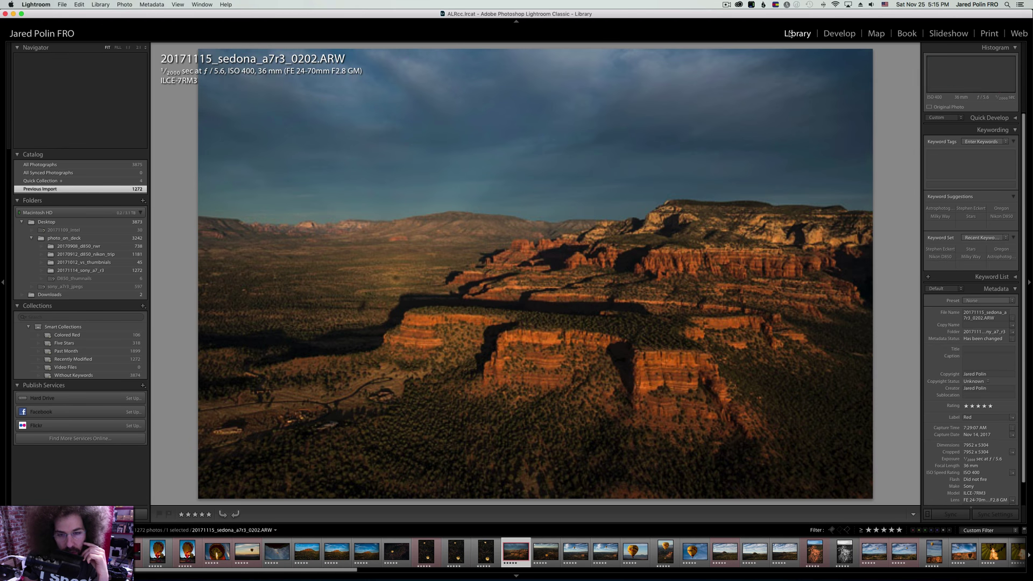
key(Right)
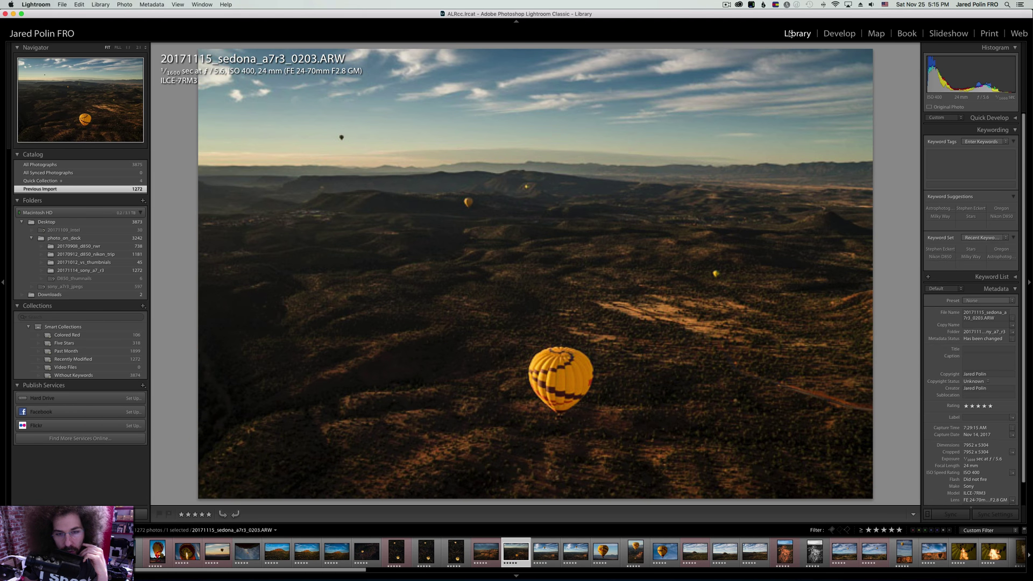
Compare aerial balloon photo 0203 with 0215 and give 0203 a red label.
key(Right)
key(Left)
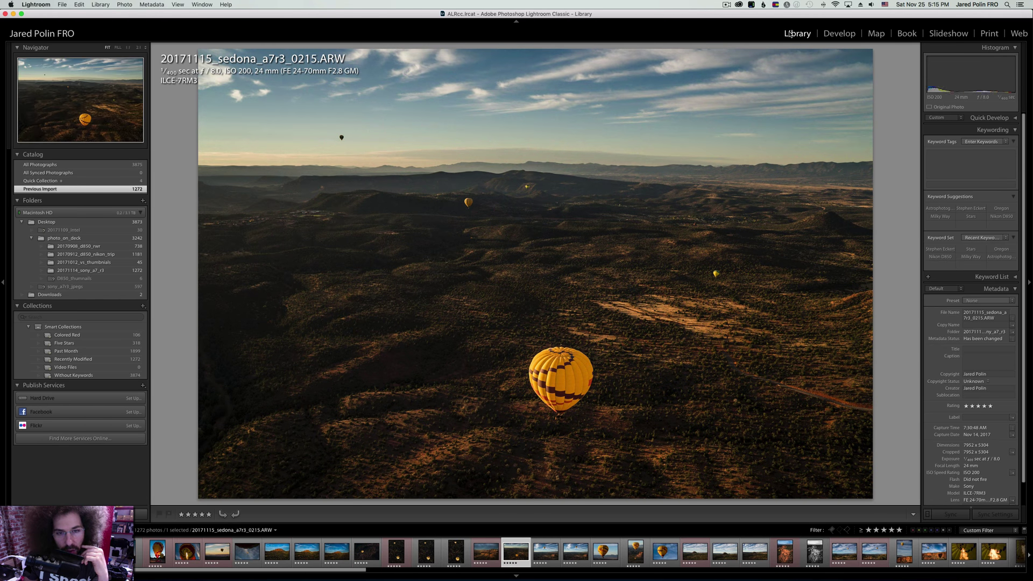
key(6)
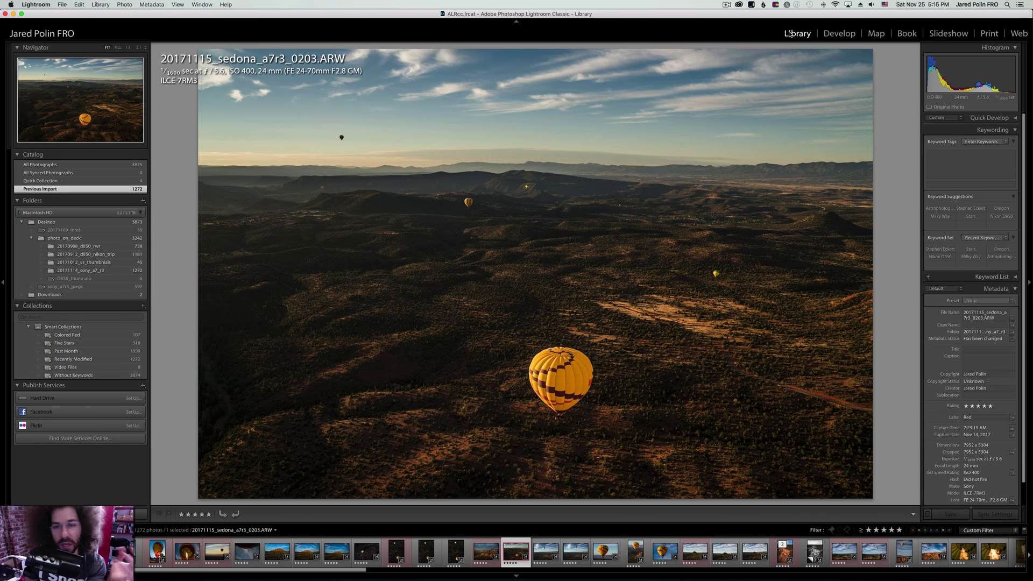
Compare the wide balloon landscapes 0215 and 0217 with their neighbouring photos and give 0217 a red label.
key(Right)
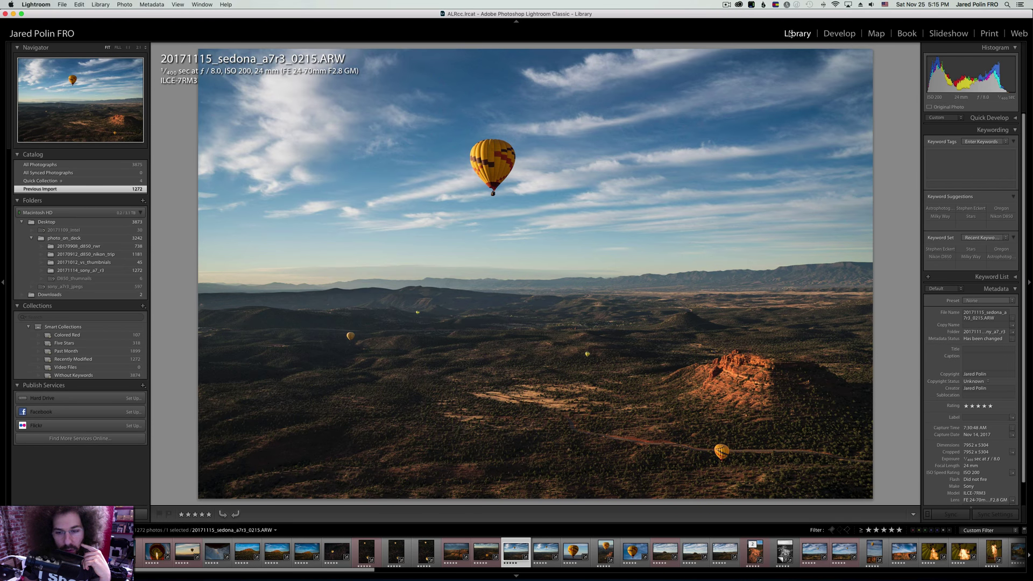
key(Right)
key(Right)
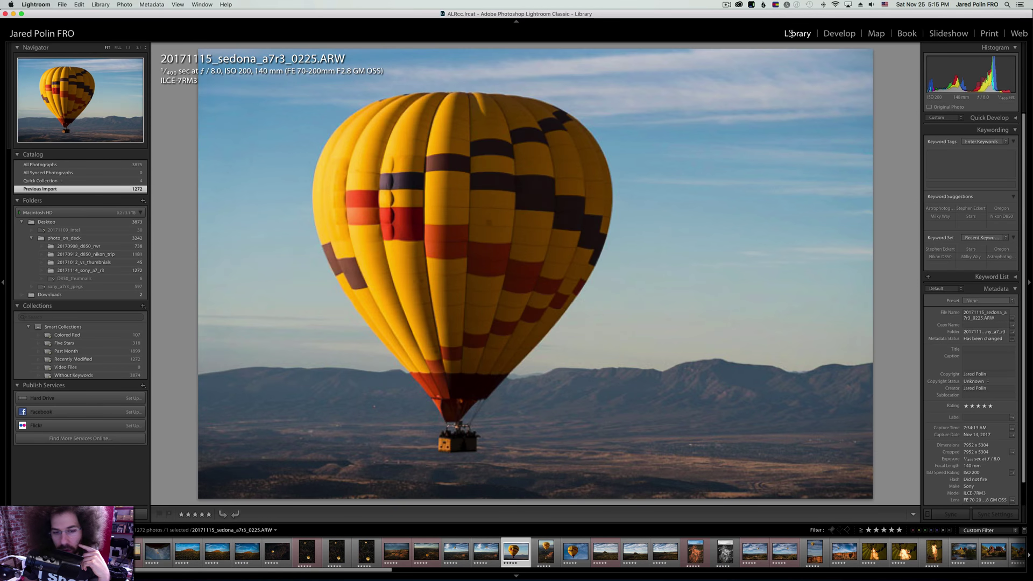
key(Left)
key(Left)
key(Right)
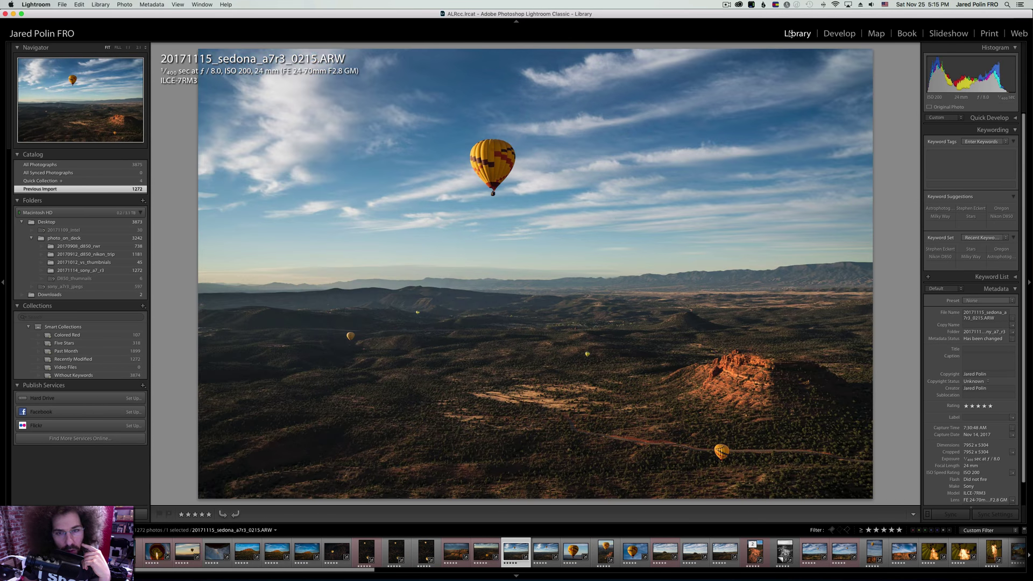
key(Left)
key(Right)
key(Left)
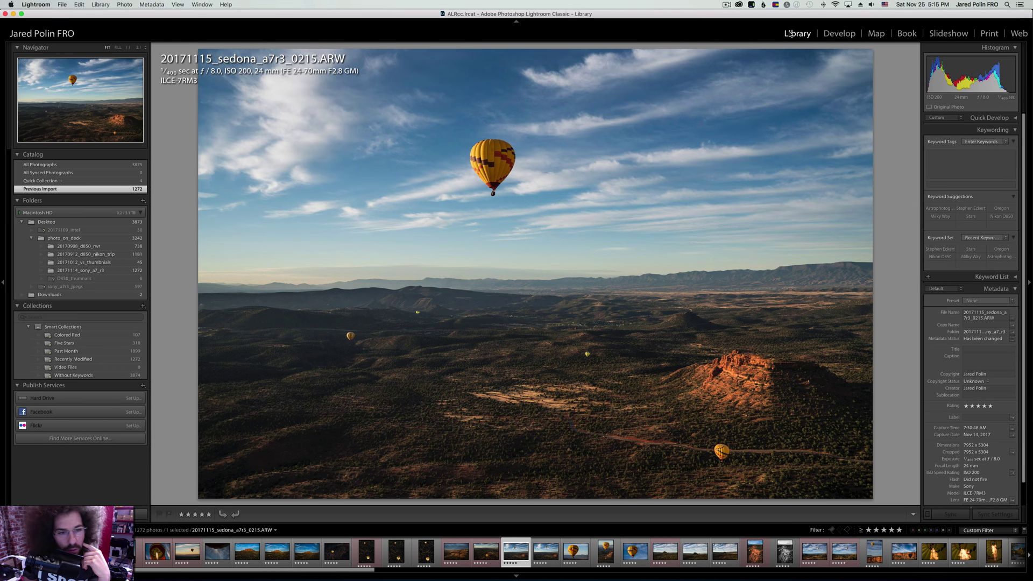
key(Right)
key(6)
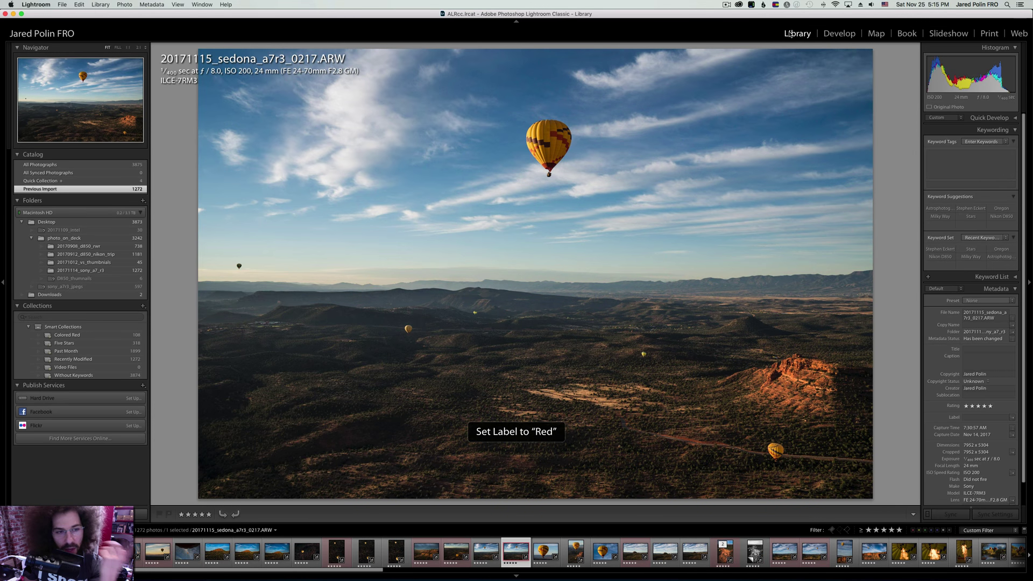
Give the close-up of the yellow balloon after 0217 a red label and compare it with portrait balloon photo 0235.
key(Right)
key(Right)
key(Left)
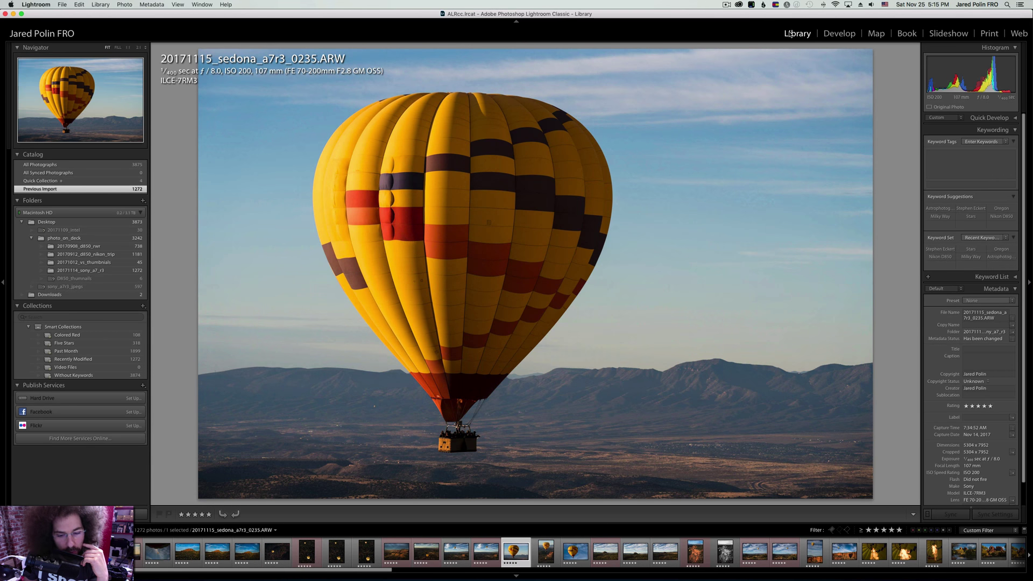
key(6)
key(Right)
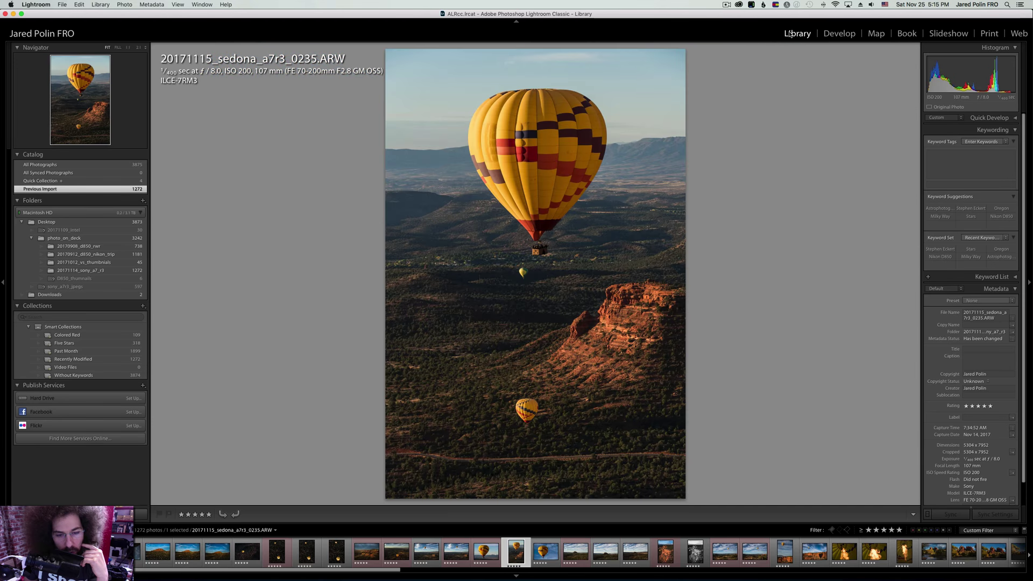
key(Left)
key(Right)
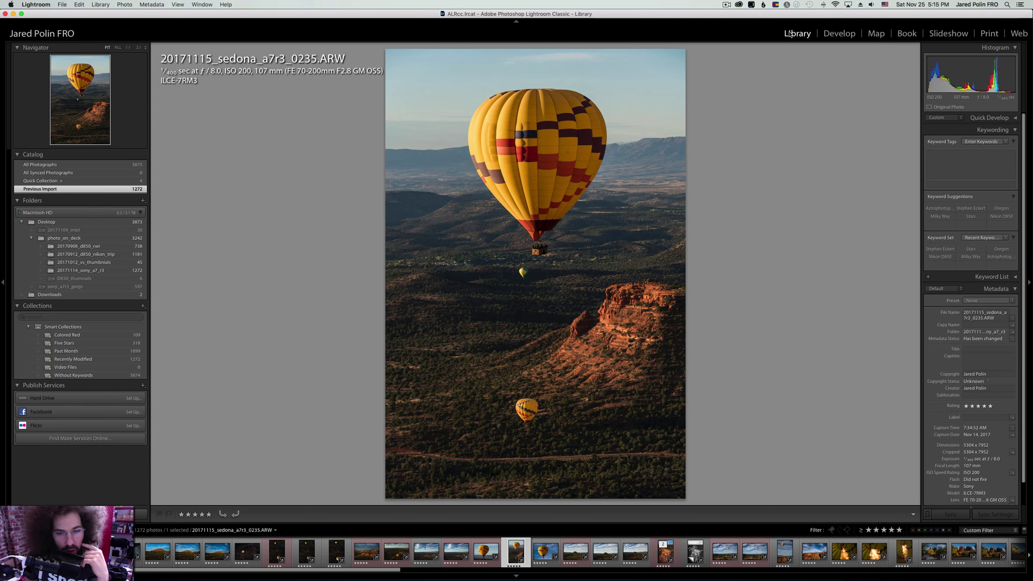
Review balloon landscapes 0299 and 0303 and compare the color and black-and-white versions of canyon photo 0321.
key(Right)
key(Right)
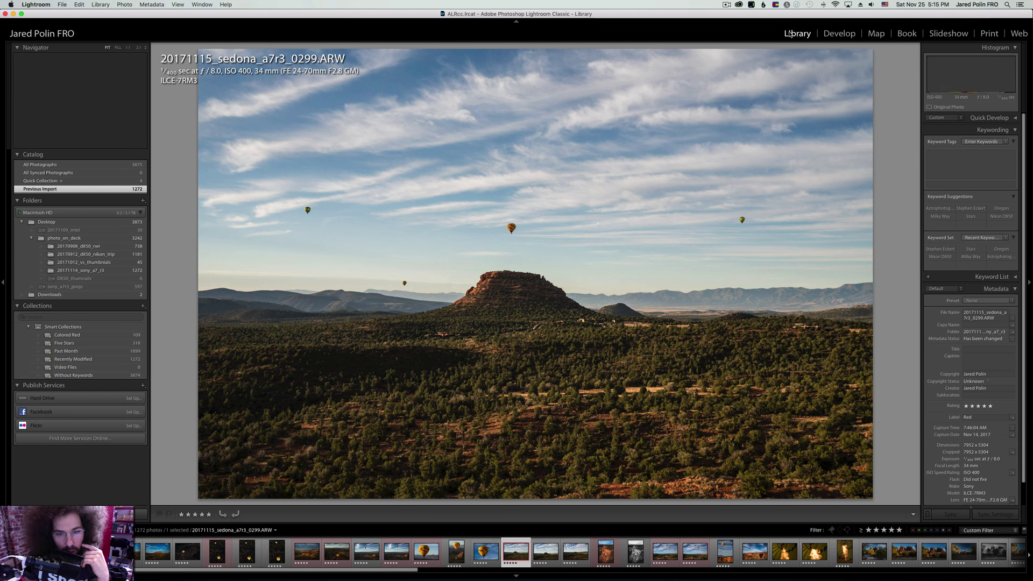
key(Right)
key(Right)
key(Right)
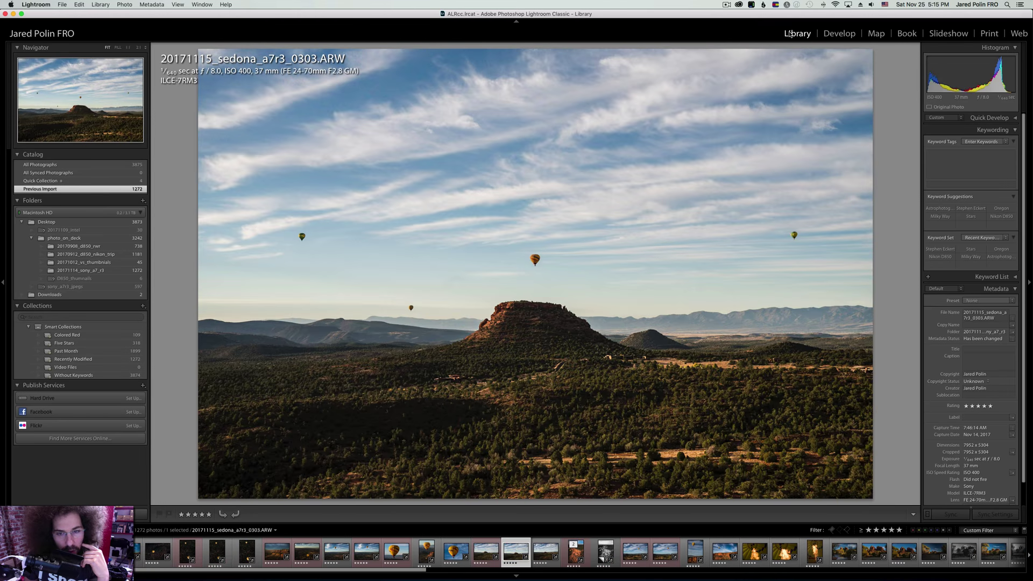
key(v)
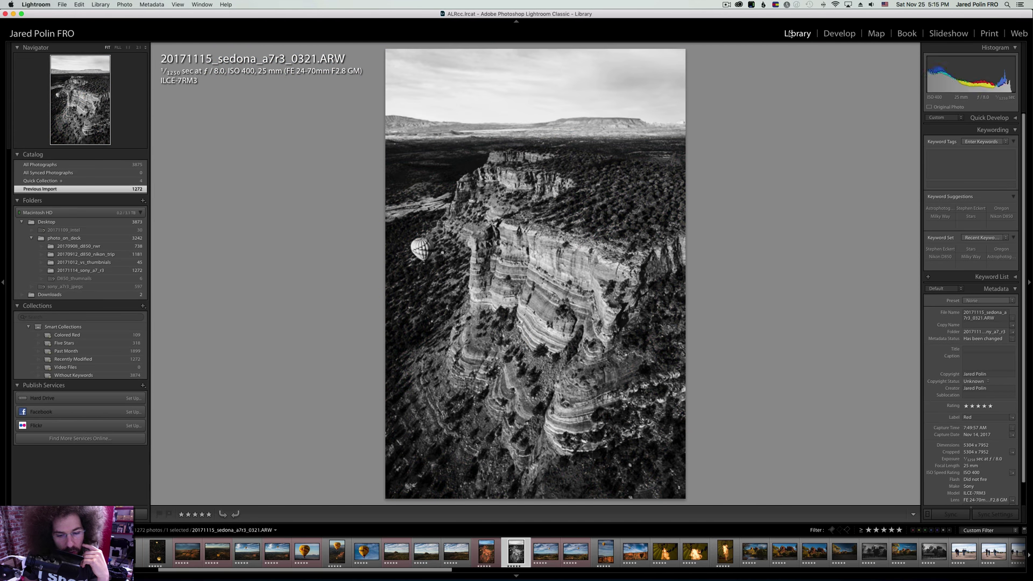
key(v)
key(v)
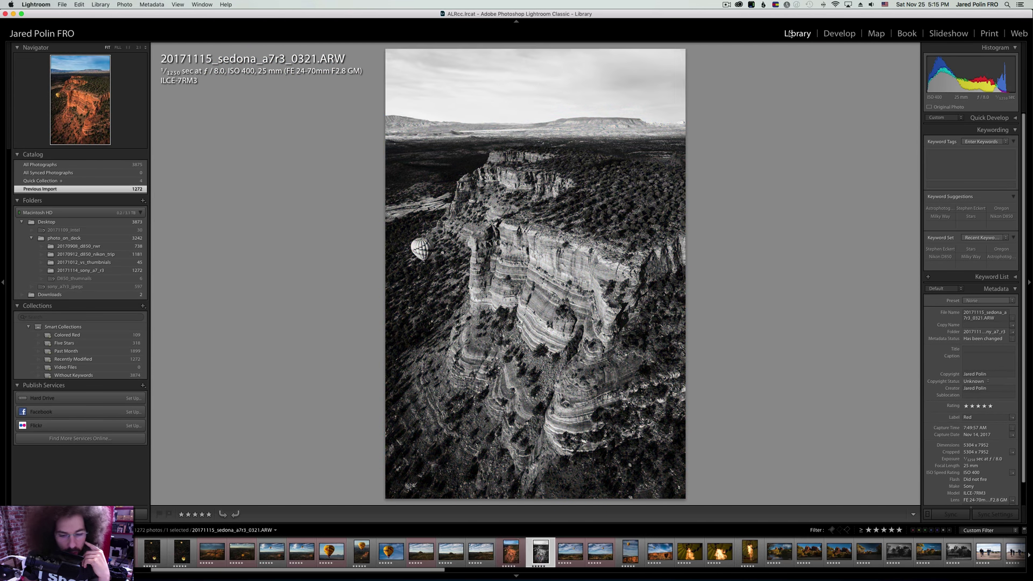
key(v)
key(v)
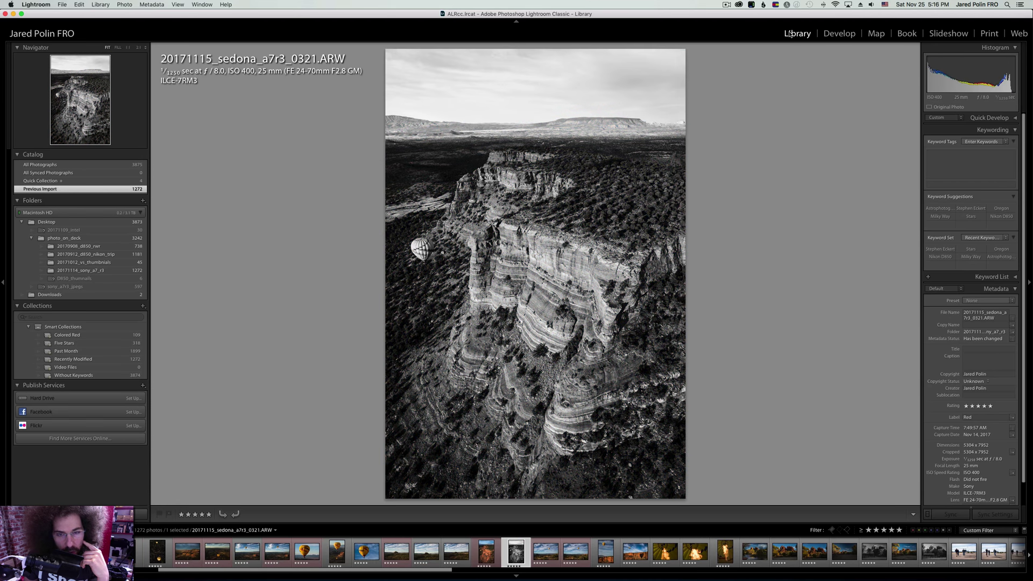
key(v)
key(v)
Compare balloon landscapes 0353 and 0356, review the photos up to the burner flames, and return to portrait balloon photo 0363.
key(Right)
key(Right)
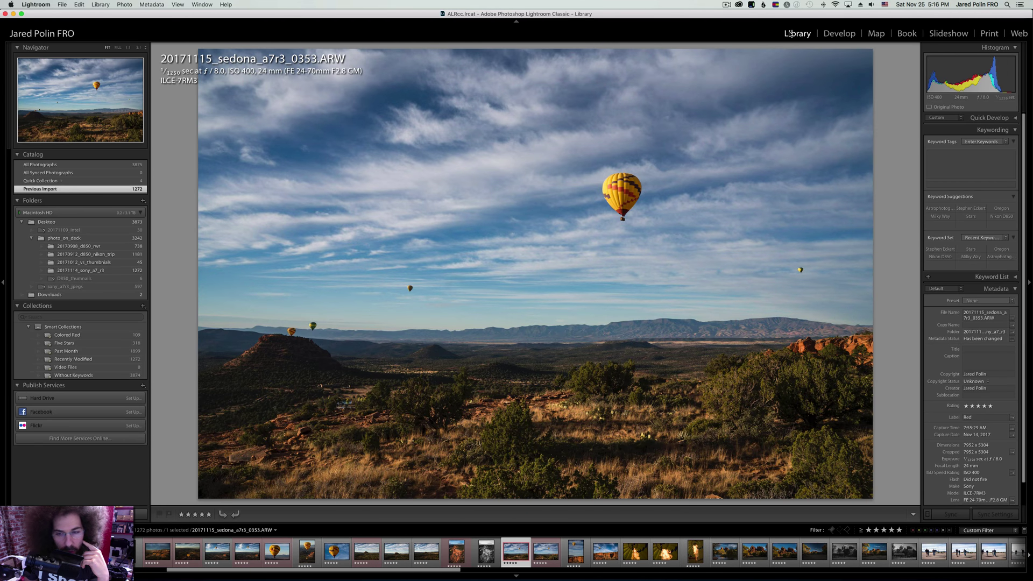
key(Right)
key(Left)
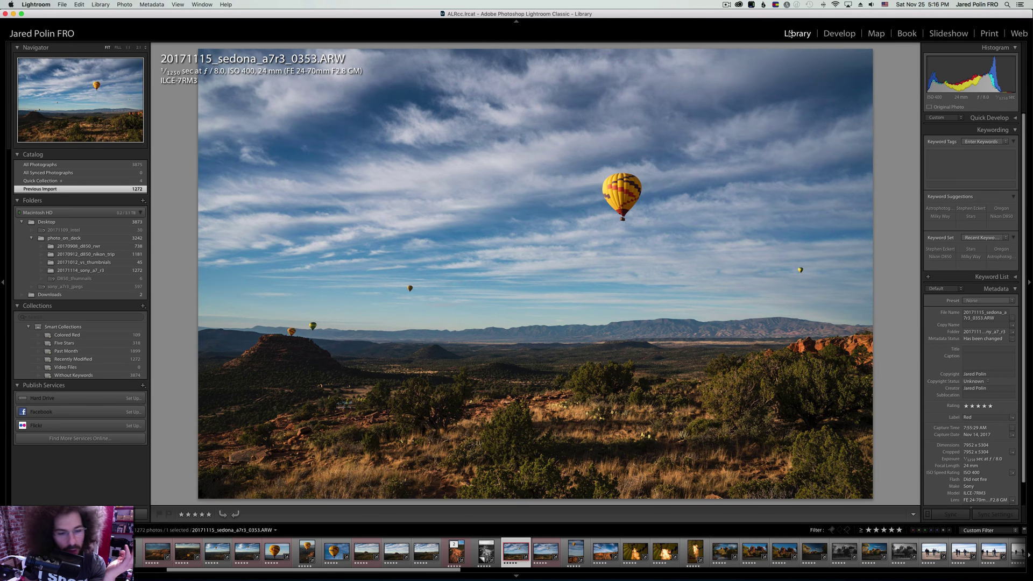
key(Right)
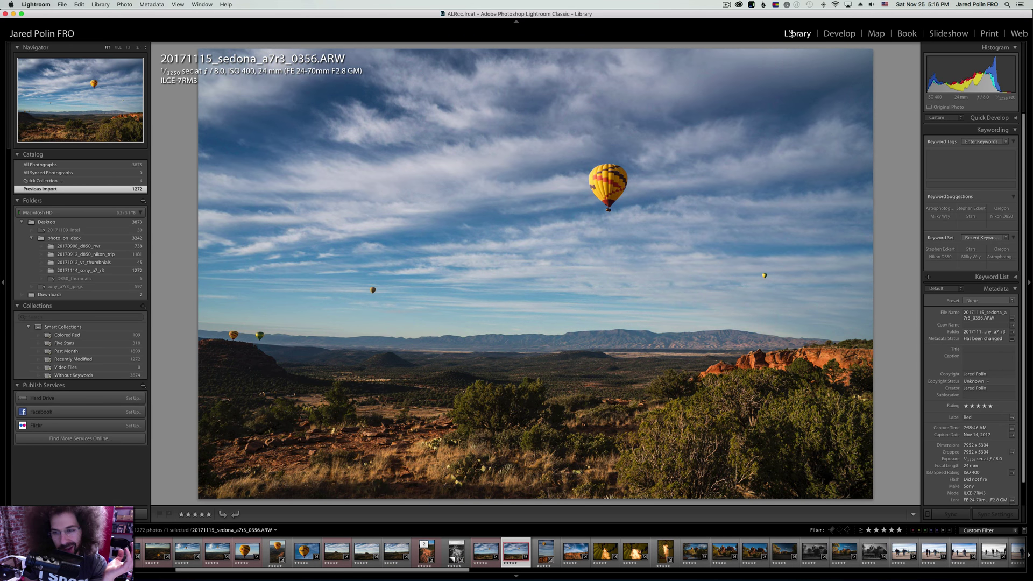
key(Right)
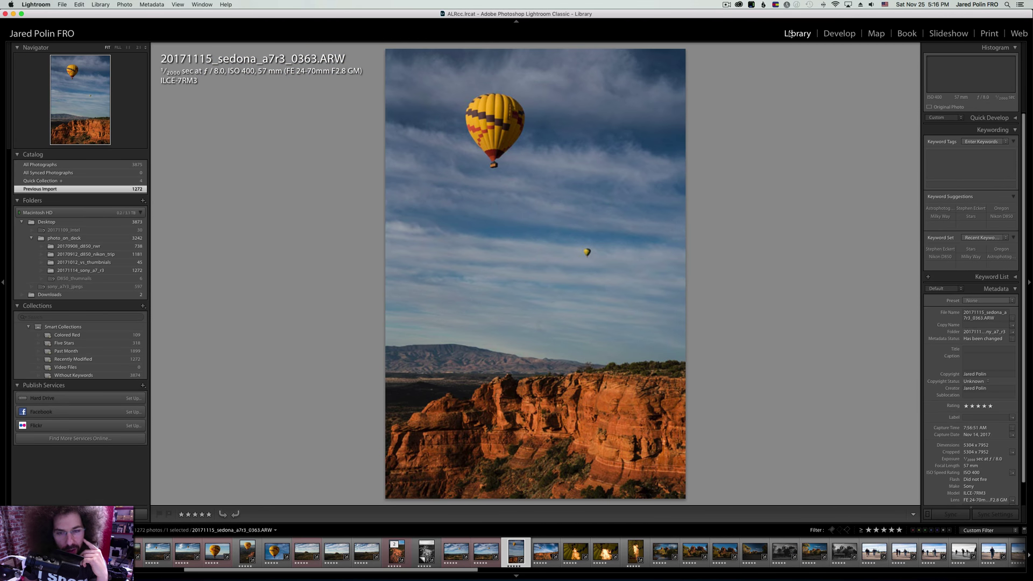
key(Right)
key(Right)
key(Right)
key(Right)
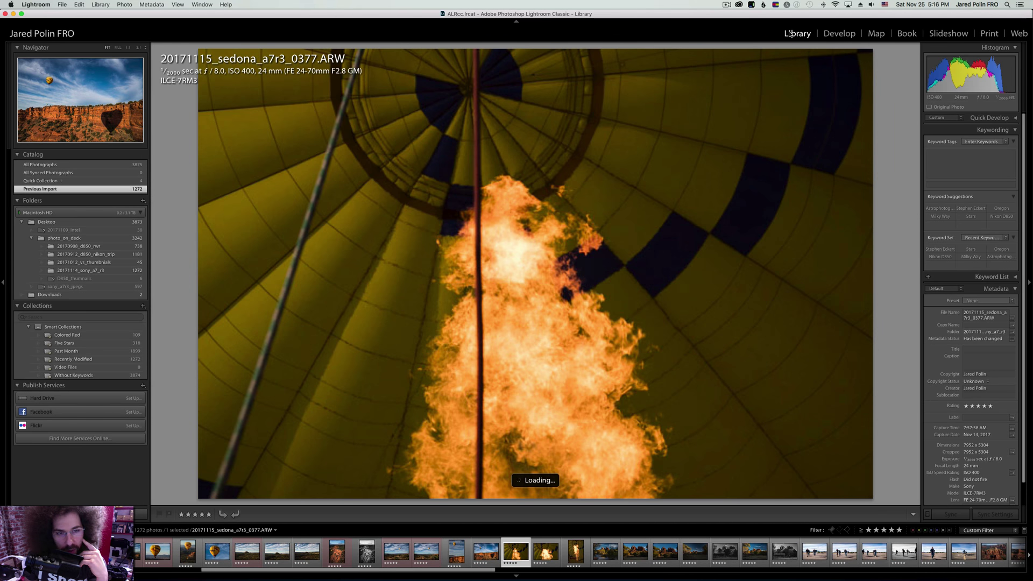
key(Left)
key(Left)
key(Left)
key(Left)
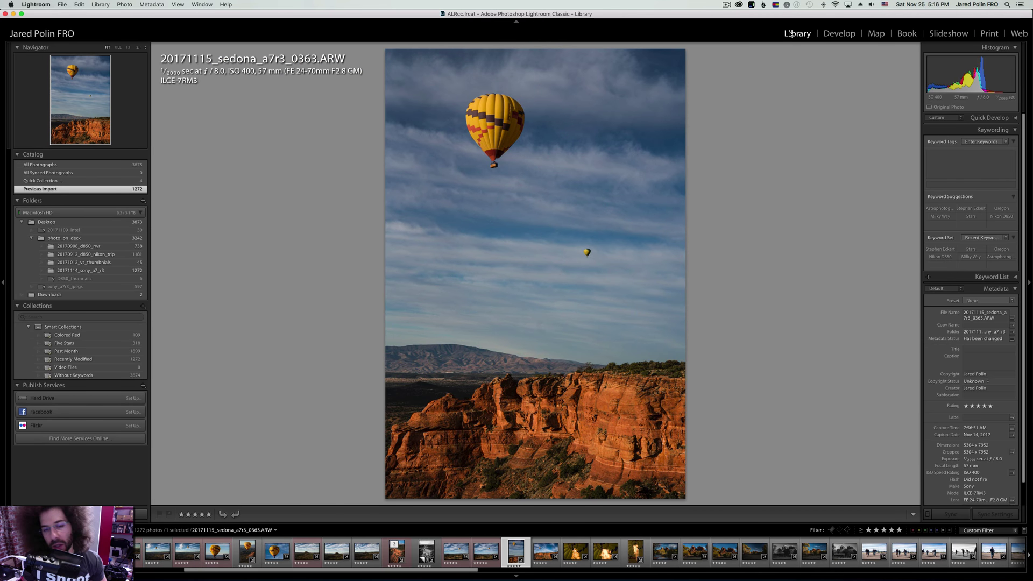
Check the before and after views of balloon photo 0363 in Develop, set its exposure to +1.35, and return to the Library.
click(834, 36)
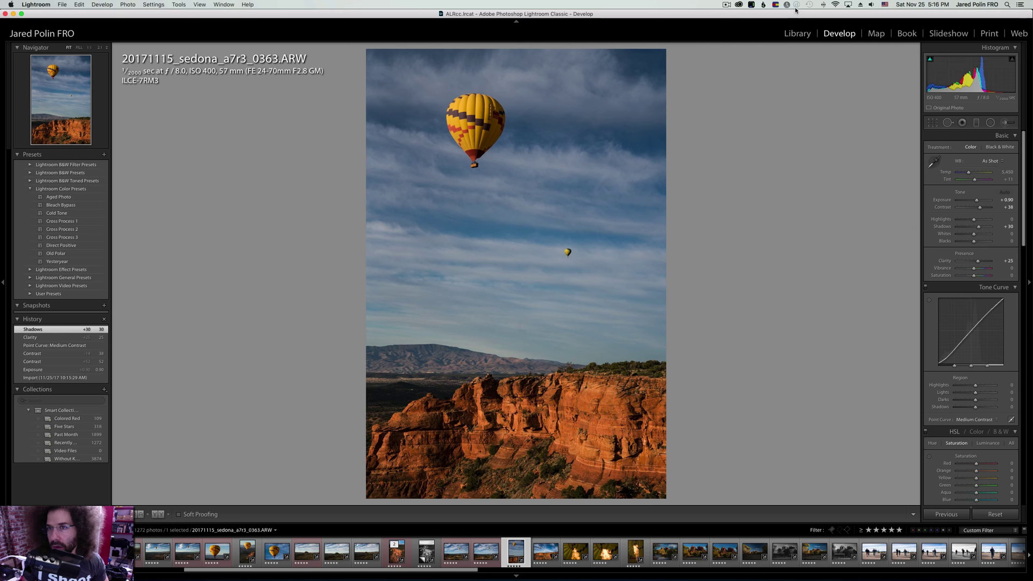
click(725, 5)
click(726, 5)
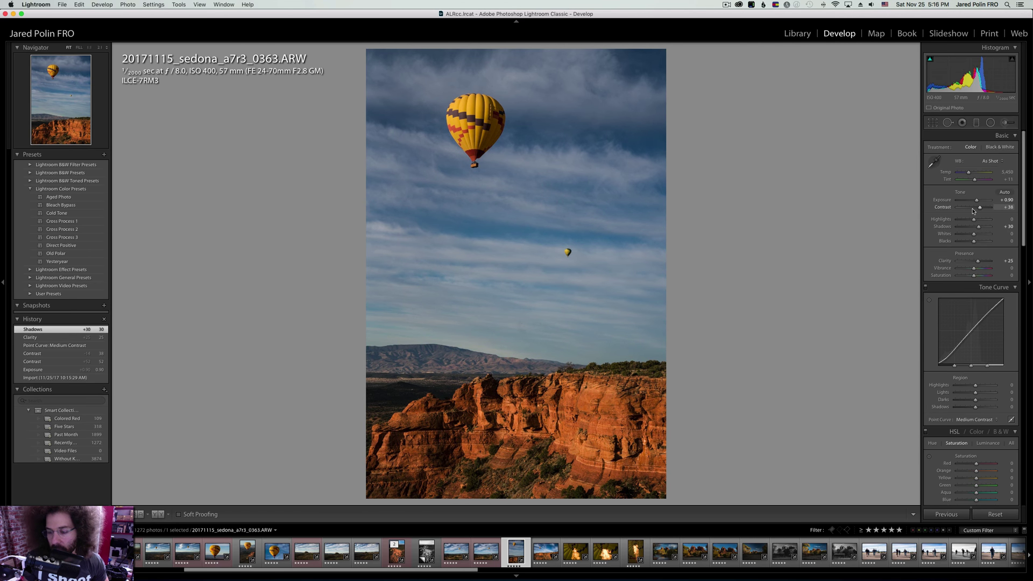
key(backslash)
key(backslash)
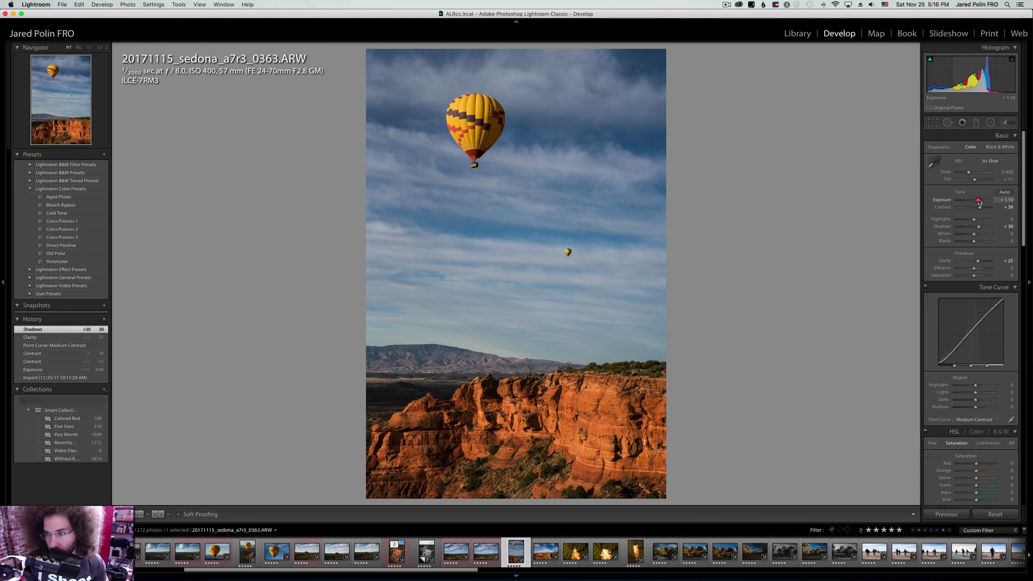
drag(980, 202, 979, 201)
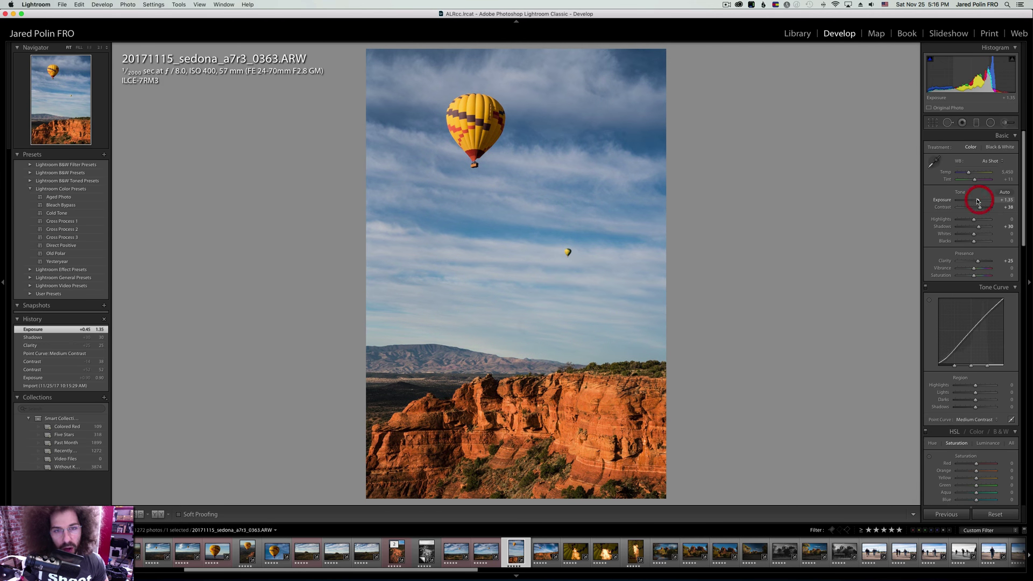
click(797, 33)
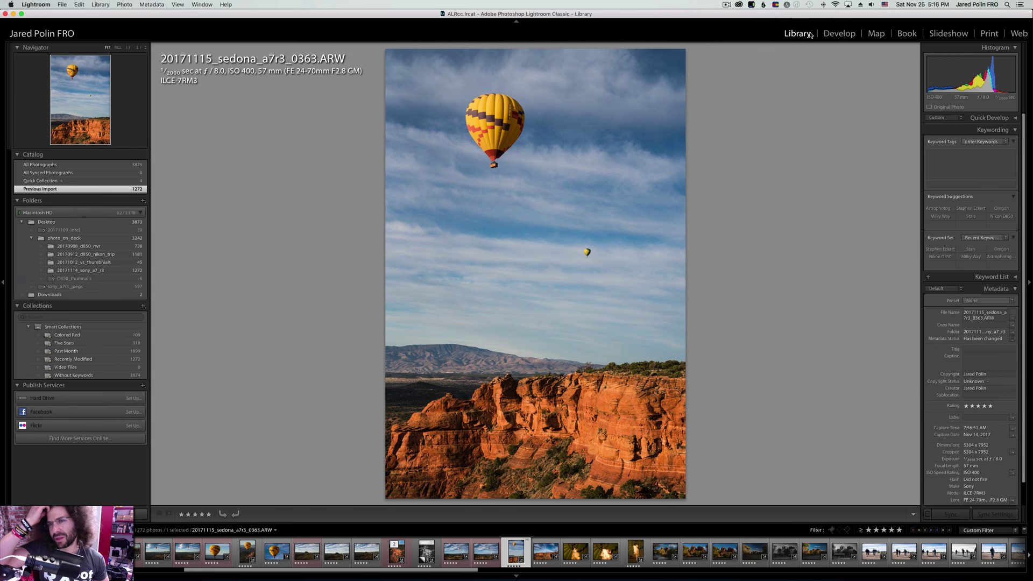
Compare balloon-shadow cliff photo 0377 with the burner flame shots and give 0377 a red label.
key(Right)
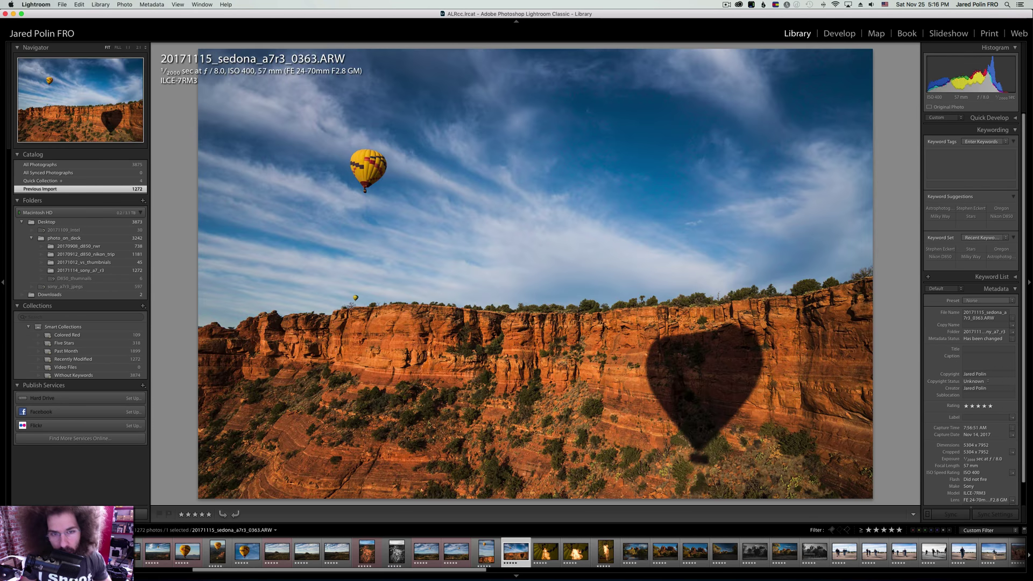
key(Right)
key(Right)
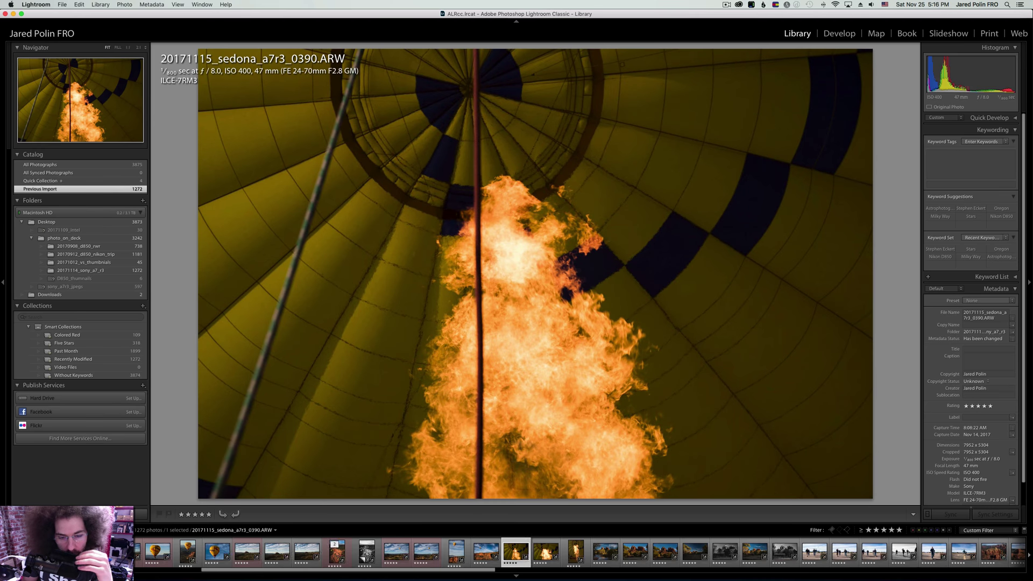
key(Left)
key(Left)
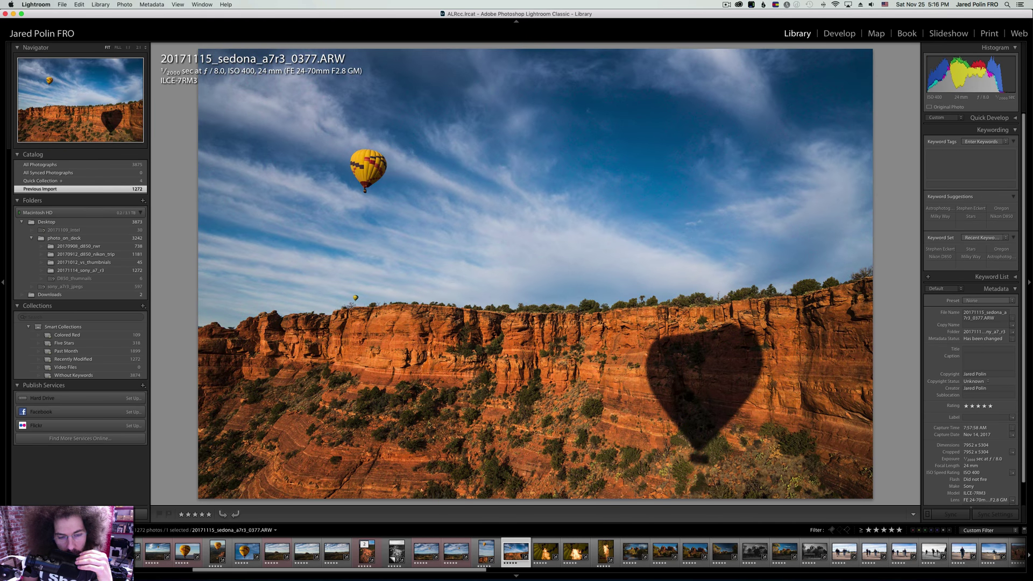
key(6)
Pass over the burner flame photos and give the red rock creek photo 0399 a red label.
key(Right)
key(Right)
key(Right)
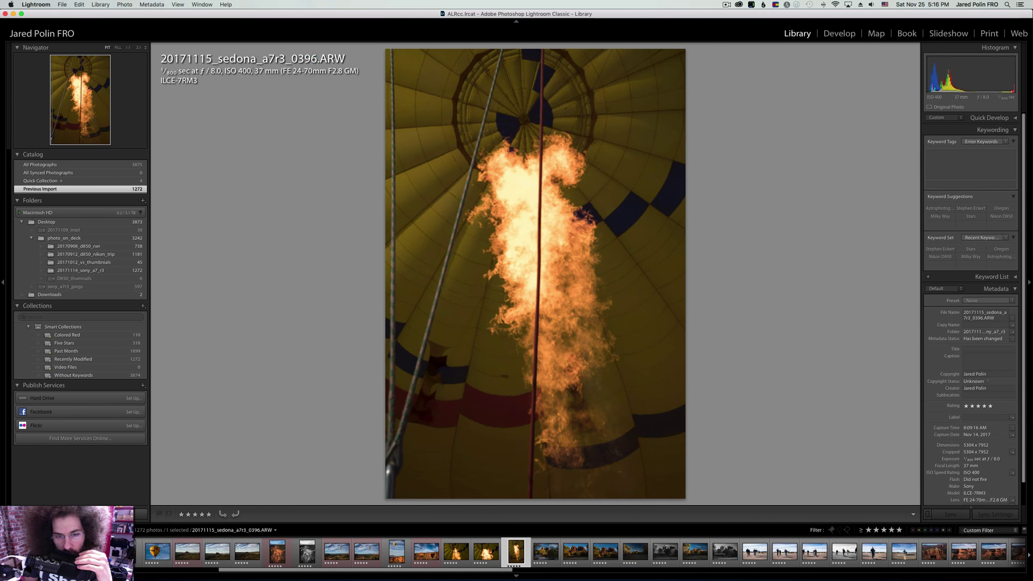
key(Right)
key(6)
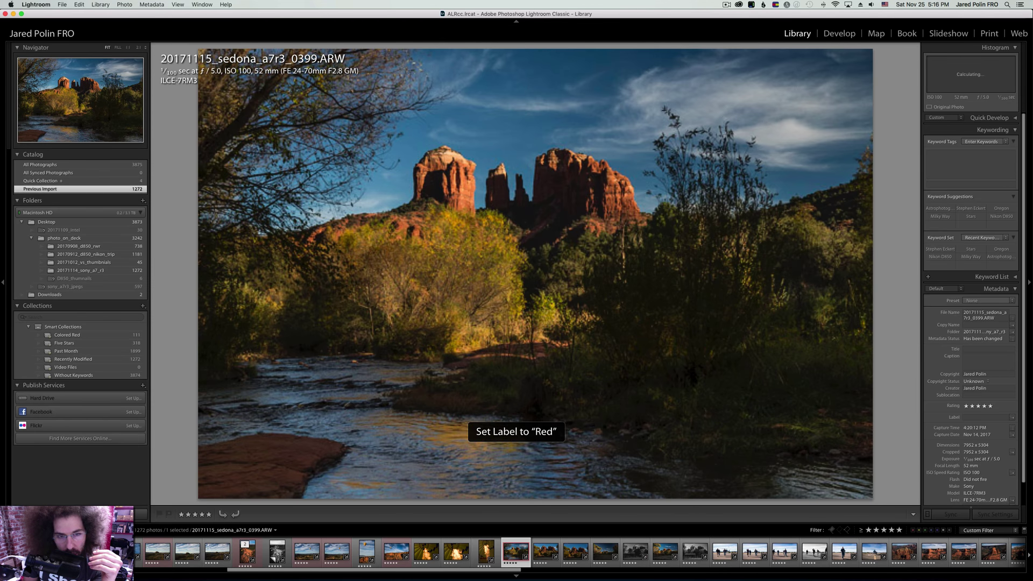
Give the red rock and barn photos 0423 and 0427 red labels.
key(Right)
key(Right)
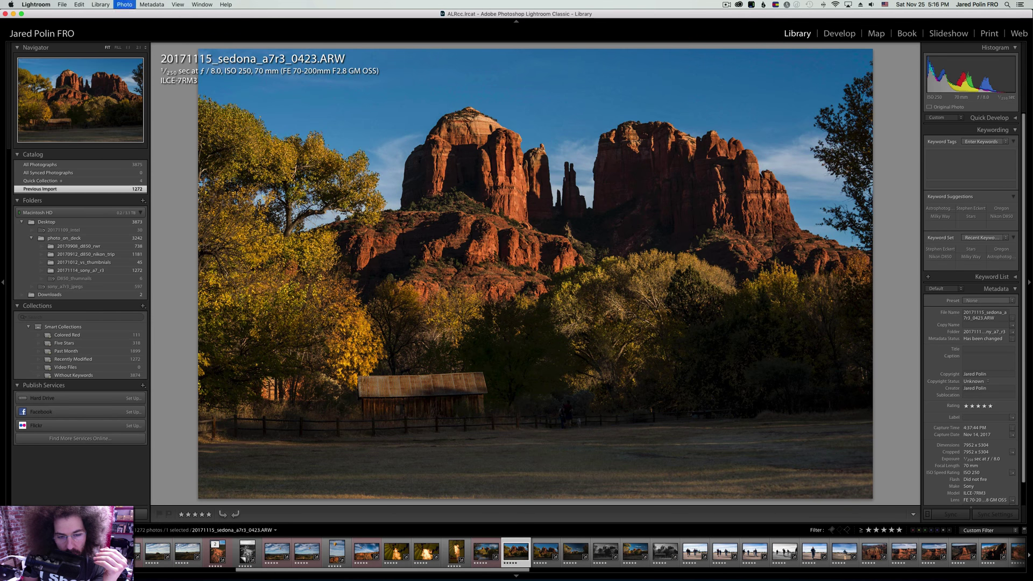
key(6)
key(Right)
key(6)
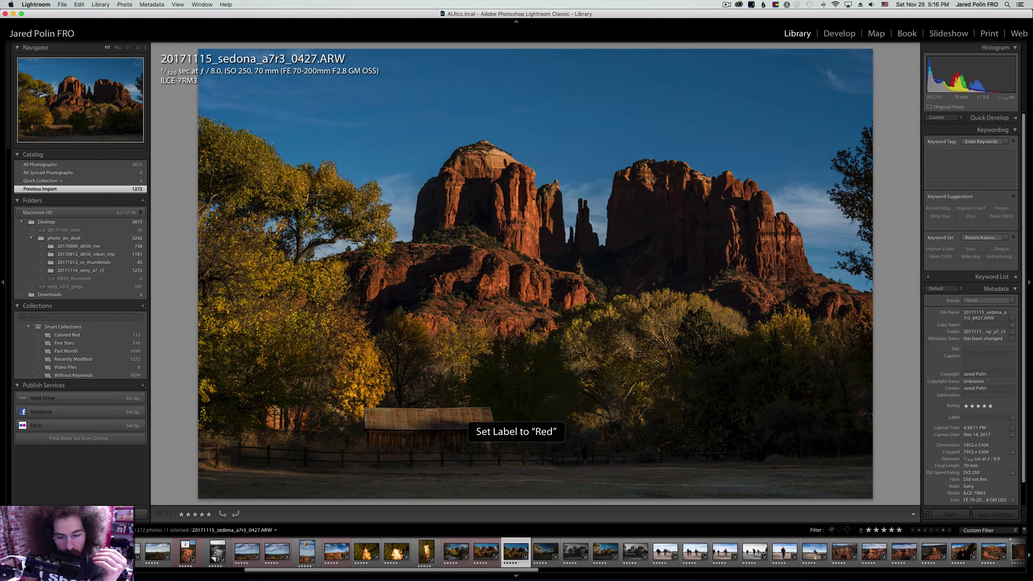
Pass over barn photo 0438 and give color photo 0441 and the black-and-white barn photo 0498 red labels.
key(Right)
key(Right)
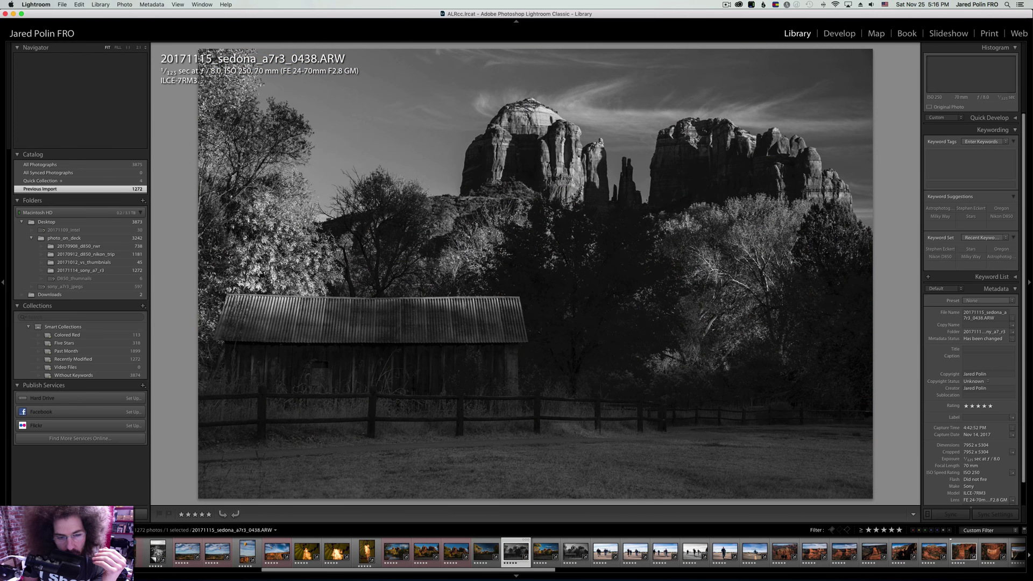
key(Right)
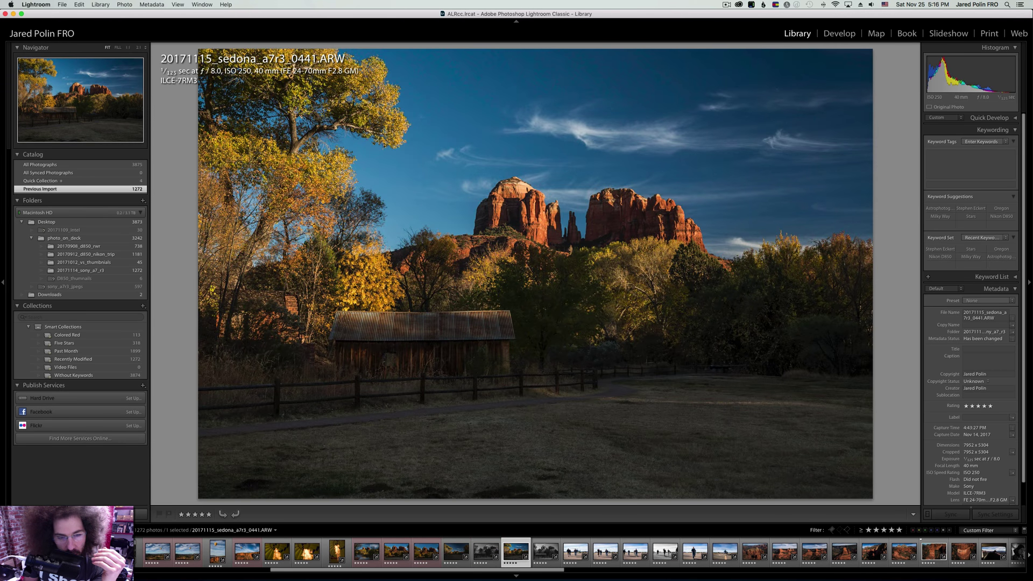
key(6)
key(Right)
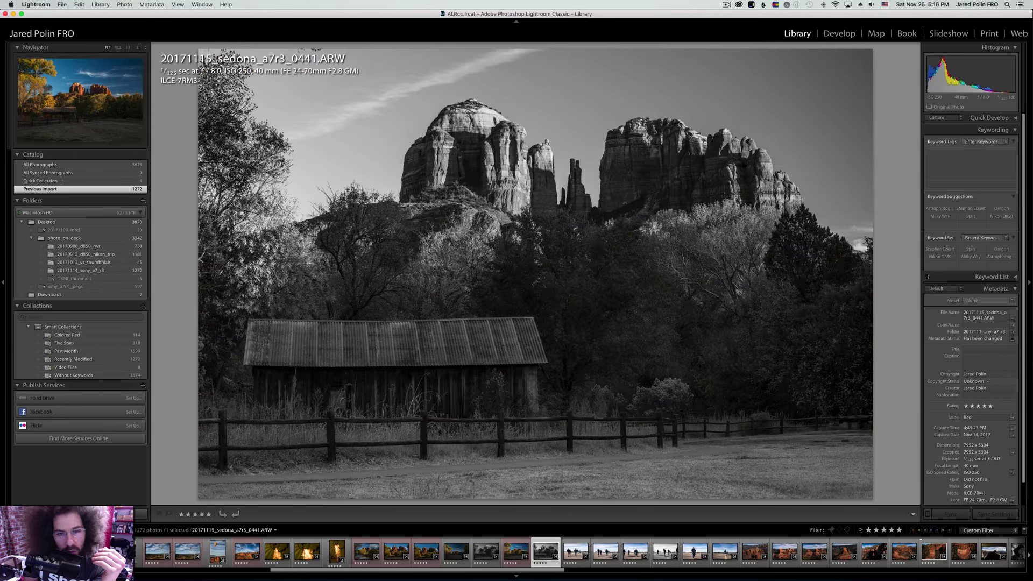
key(6)
Compare the photos of the group walking from the helicopter and give 0520 and 0523 red labels.
key(Right)
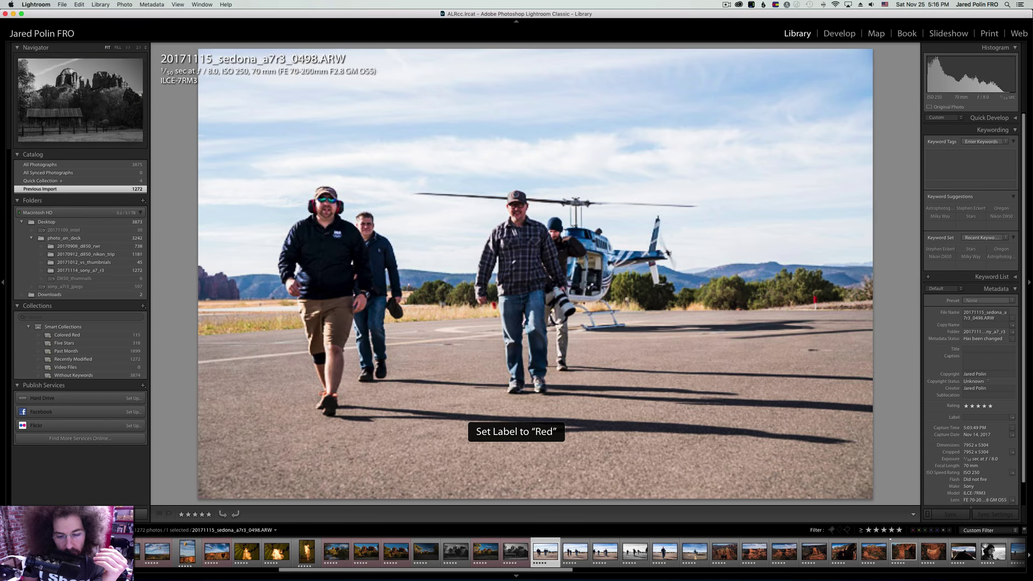
key(Left)
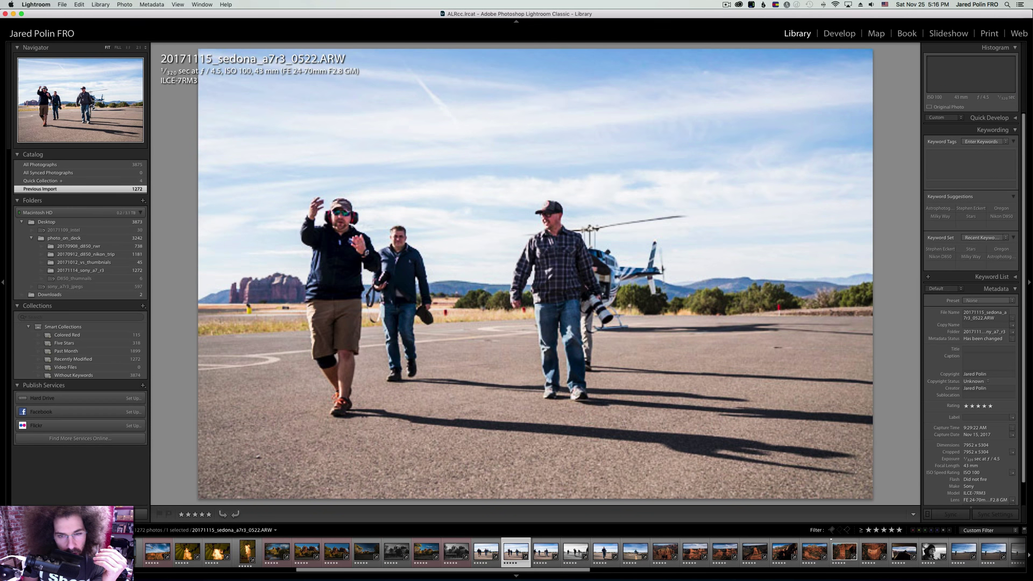
key(6)
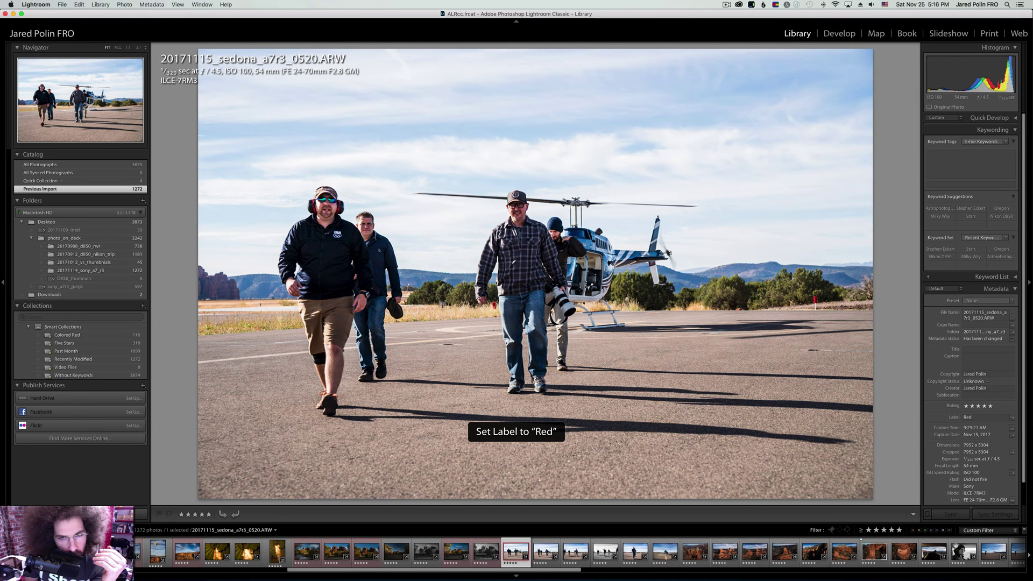
key(Right)
key(Right)
key(6)
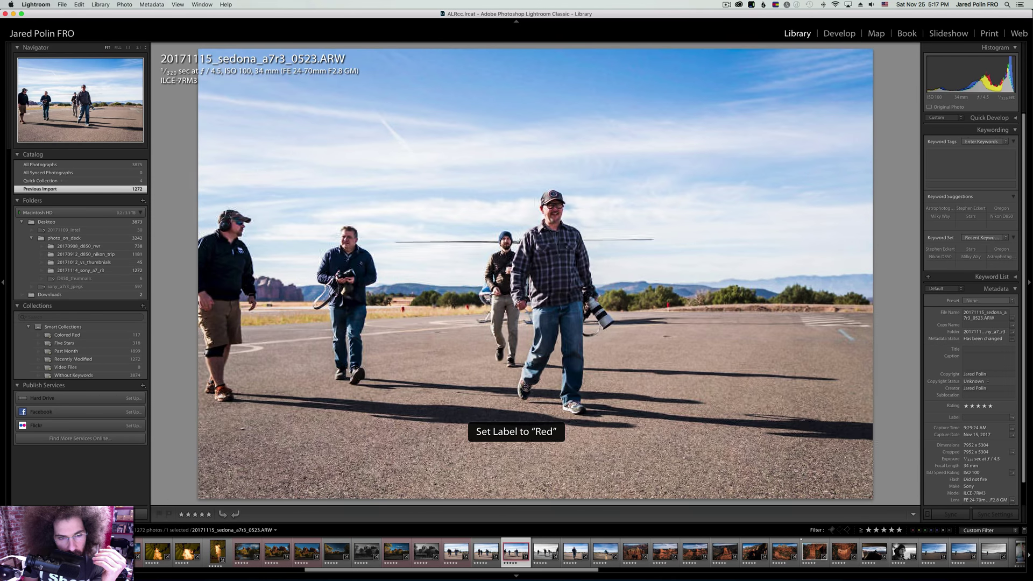
Review helicopter photo 0530 and the aerial red rock photos, including 0608, 0724 and 0755, without labeling them.
key(Right)
key(Right)
key(Right)
key(Right)
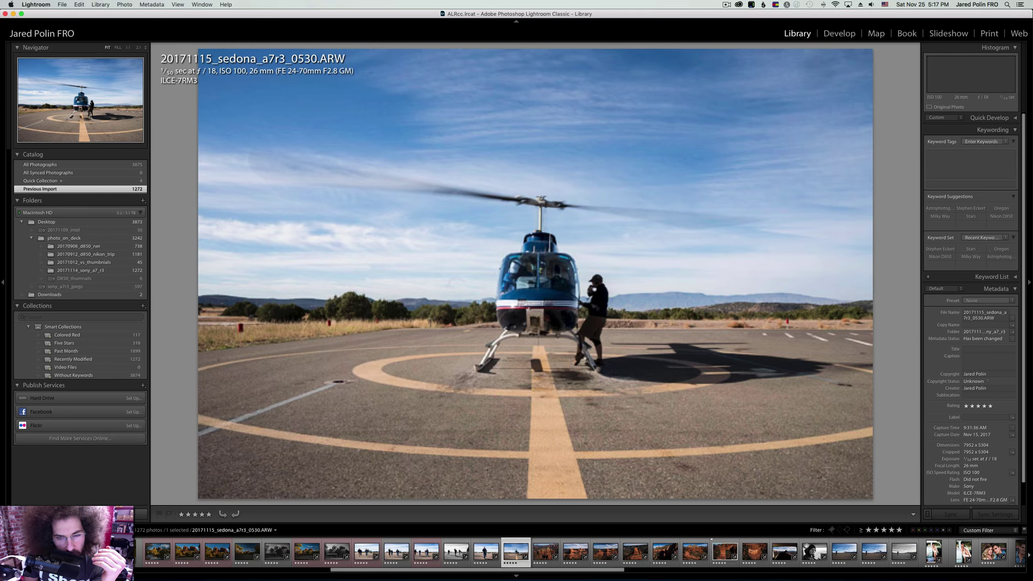
key(Right)
key(Right)
key(Right)
key(Right)
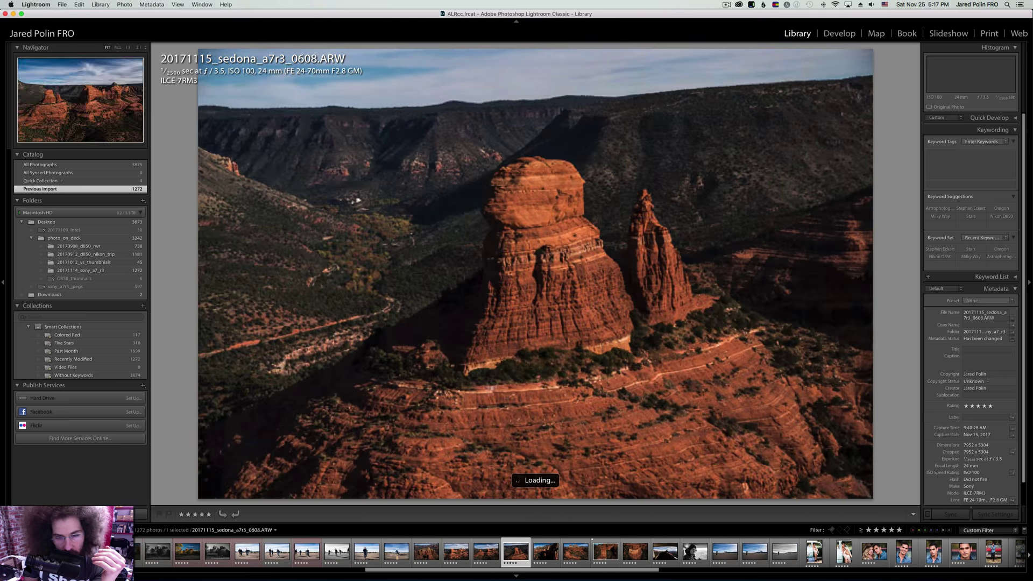
key(Right)
key(Right)
key(Right)
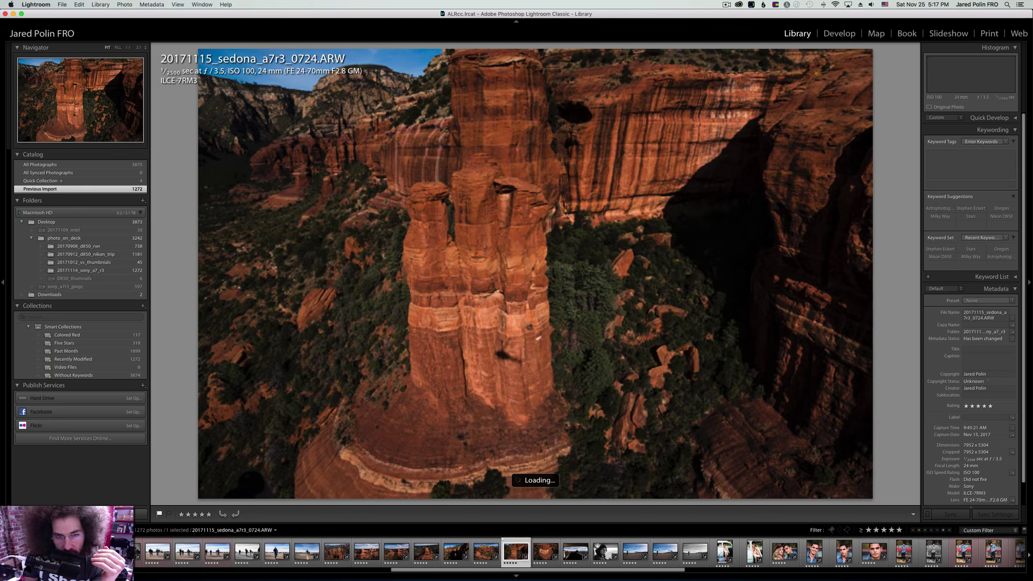
key(Right)
key(Right)
key(Left)
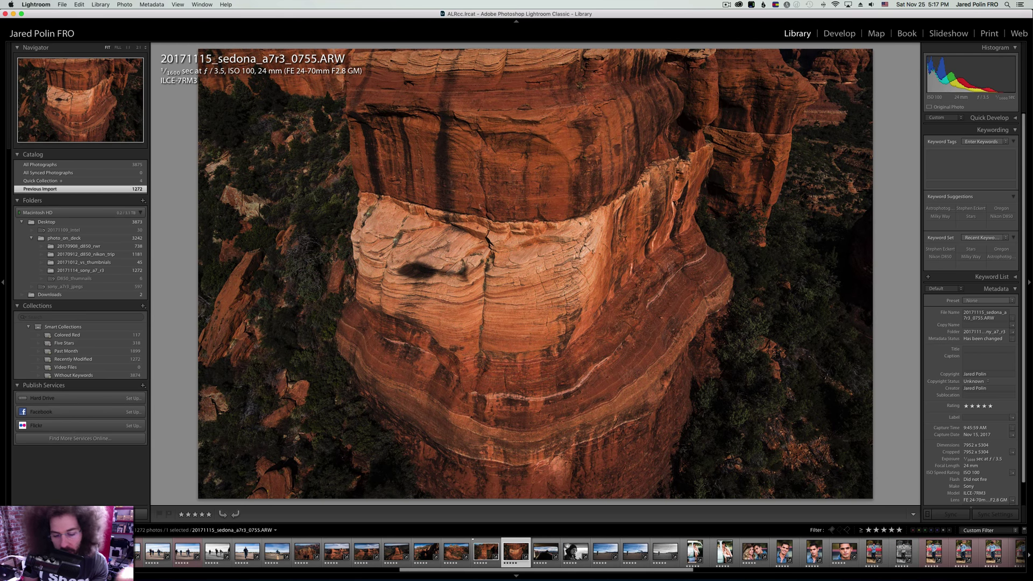
Pass over color helicopter photo 0924 and give the black-and-white helicopter photo following it a red label.
key(Right)
key(Right)
key(Right)
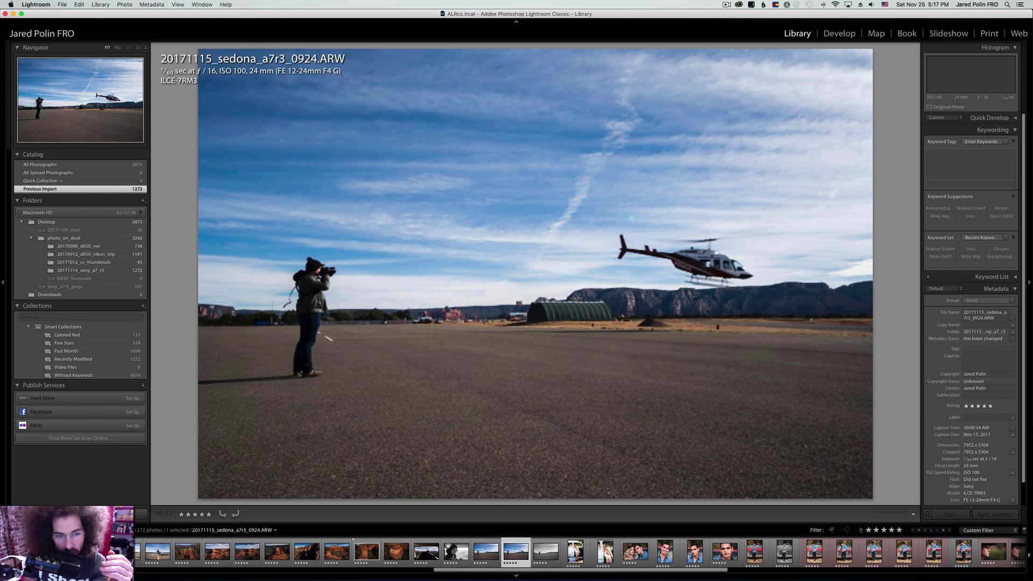
key(Right)
key(6)
key(Right)
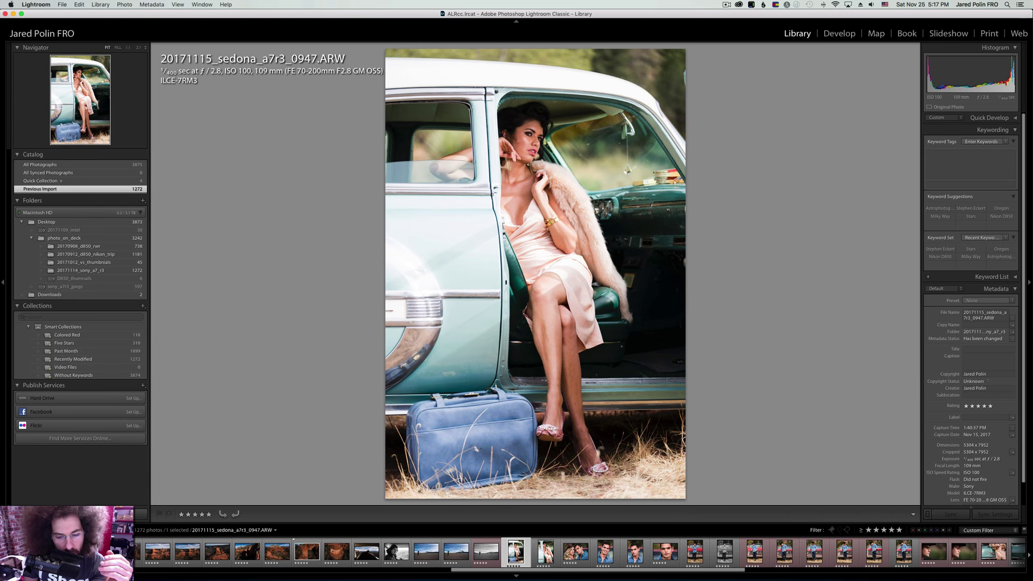
Give photo 0947 of the woman in the vintage car and the photo following it red labels.
key(6)
key(Right)
key(6)
key(Right)
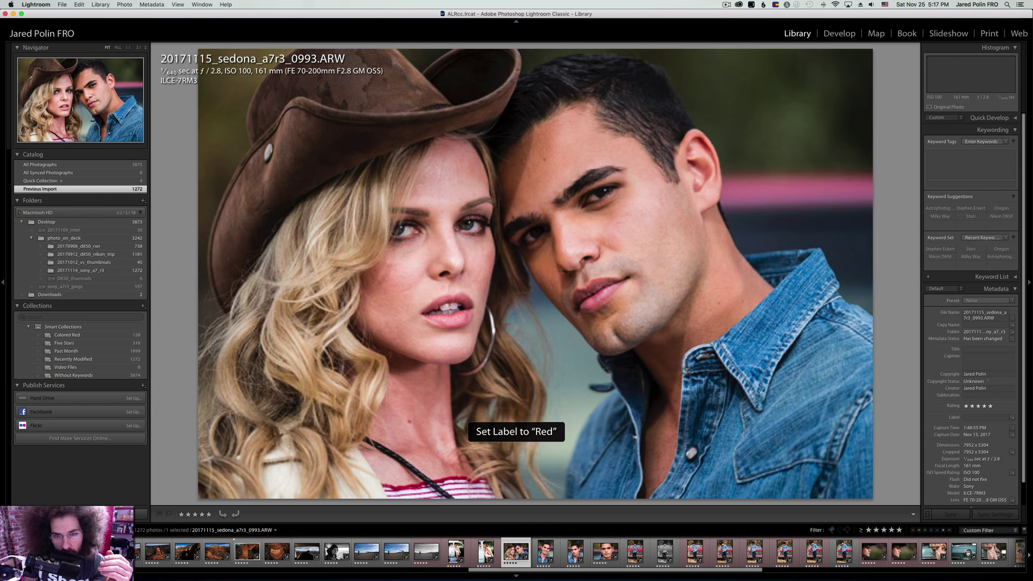
Pass over couple portrait 0993 and the first denim-shirt portraits, and give close-up portrait 1008 a red label.
key(Right)
key(Right)
key(Right)
key(z)
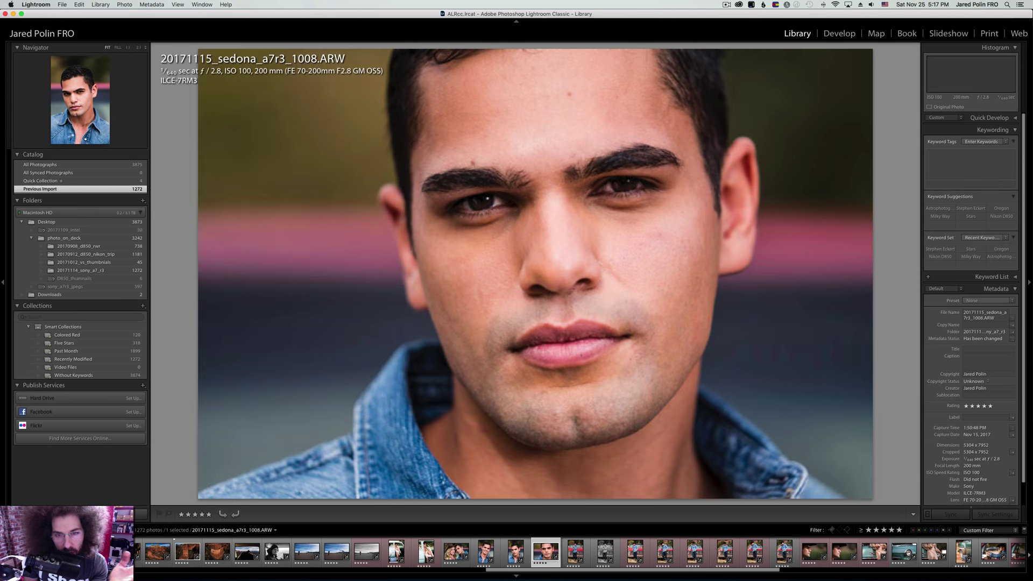
key(6)
key(Right)
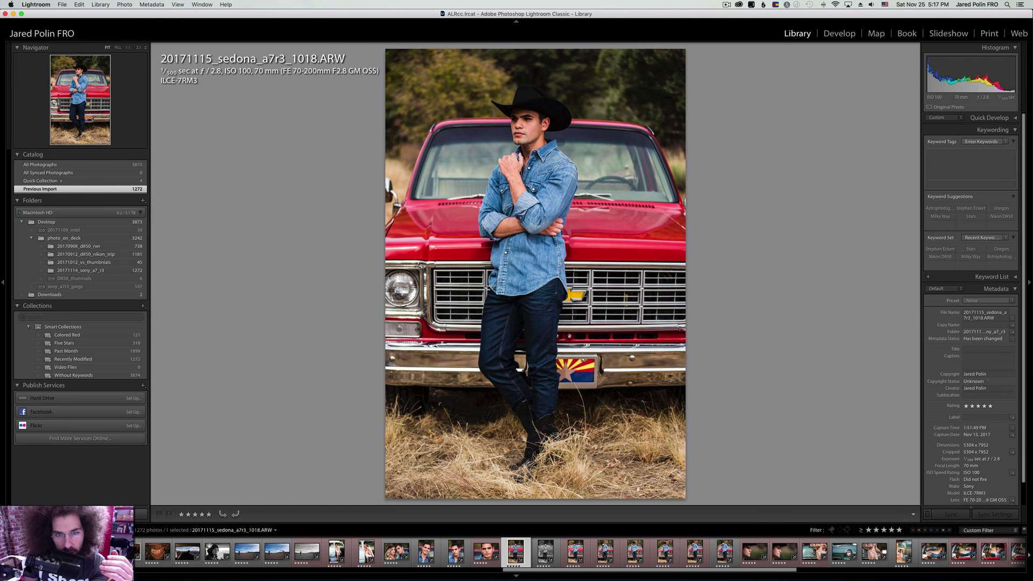
Compare the cowboy and red truck photos 1021 to 1024 and remove the red label from 1024.
key(Right)
key(Right)
key(Right)
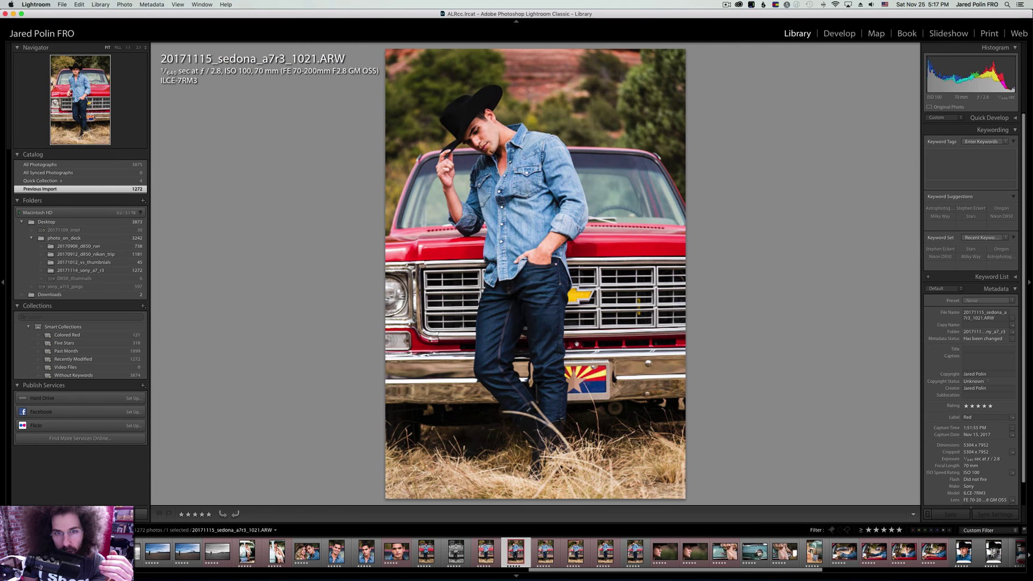
key(Right)
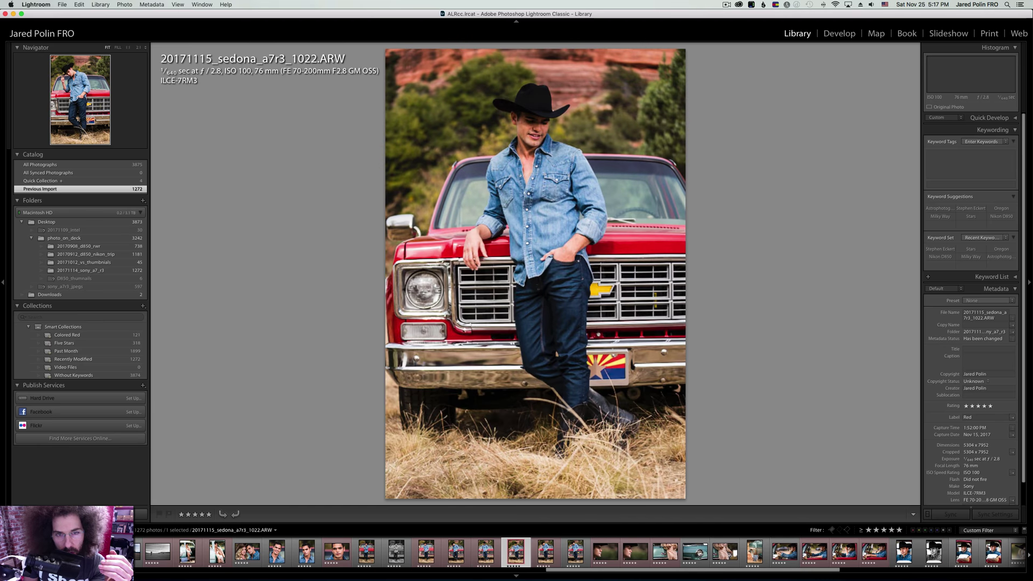
key(Left)
key(Right)
key(Right)
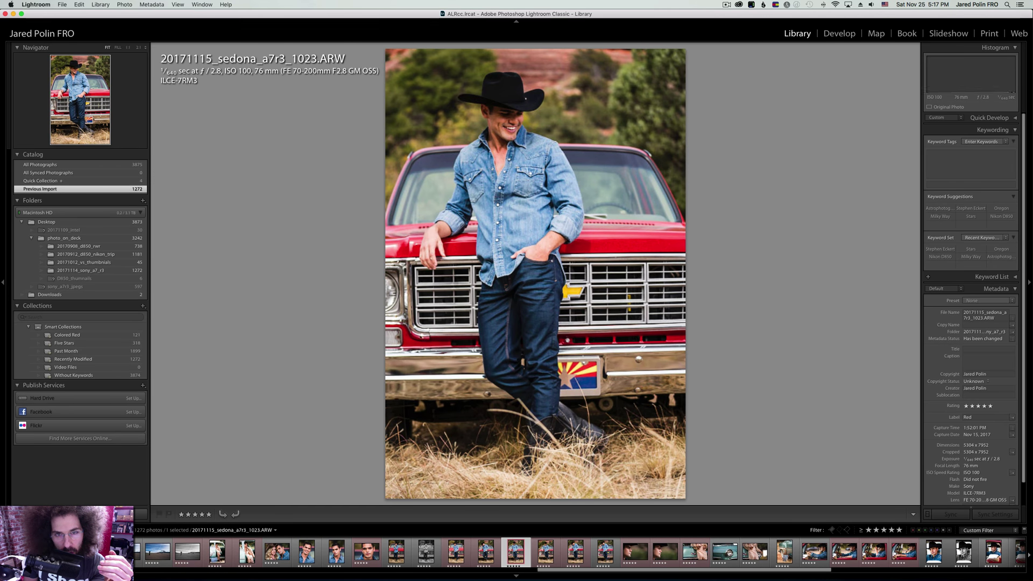
key(Left)
key(Right)
key(Right)
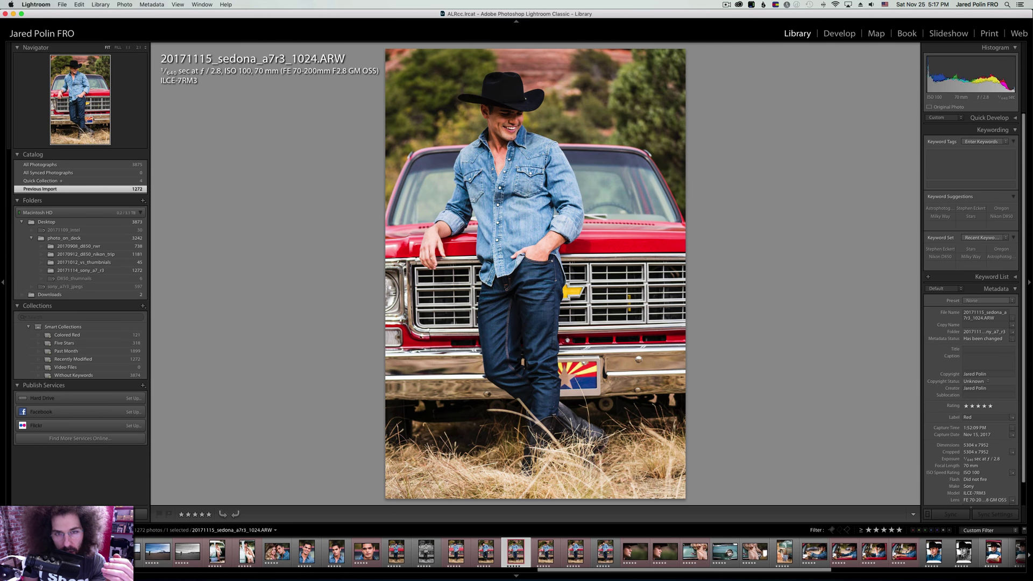
key(6)
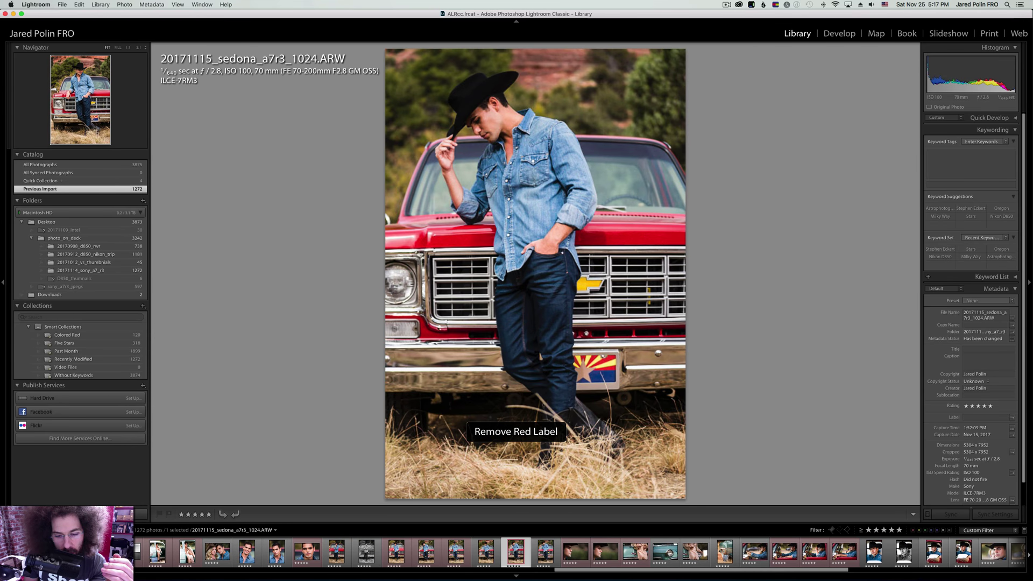
Pass over profile photo 1046 and give headlight photo 1075 and suitcase photo 1080 red labels.
key(Right)
key(Right)
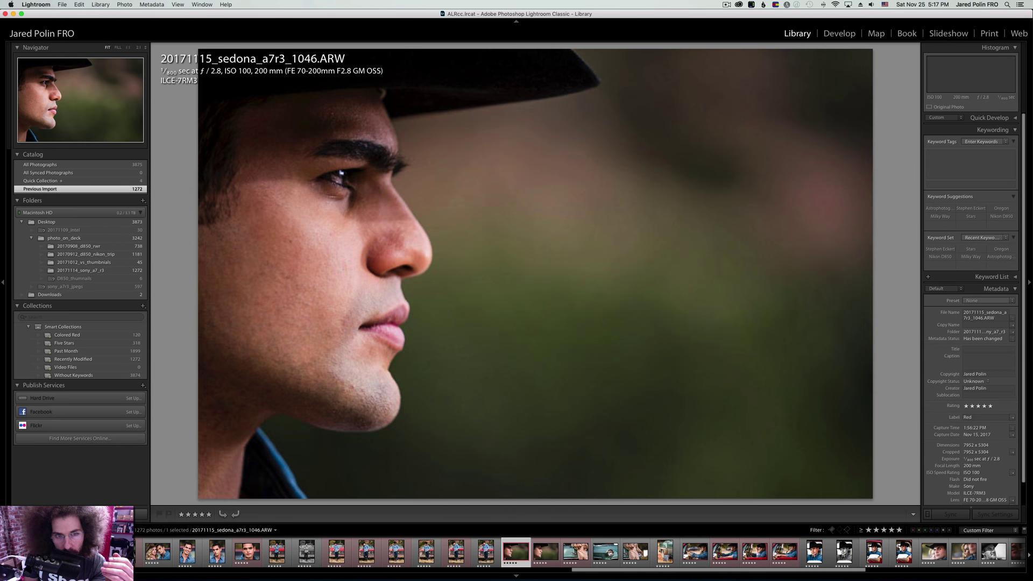
key(Right)
key(Left)
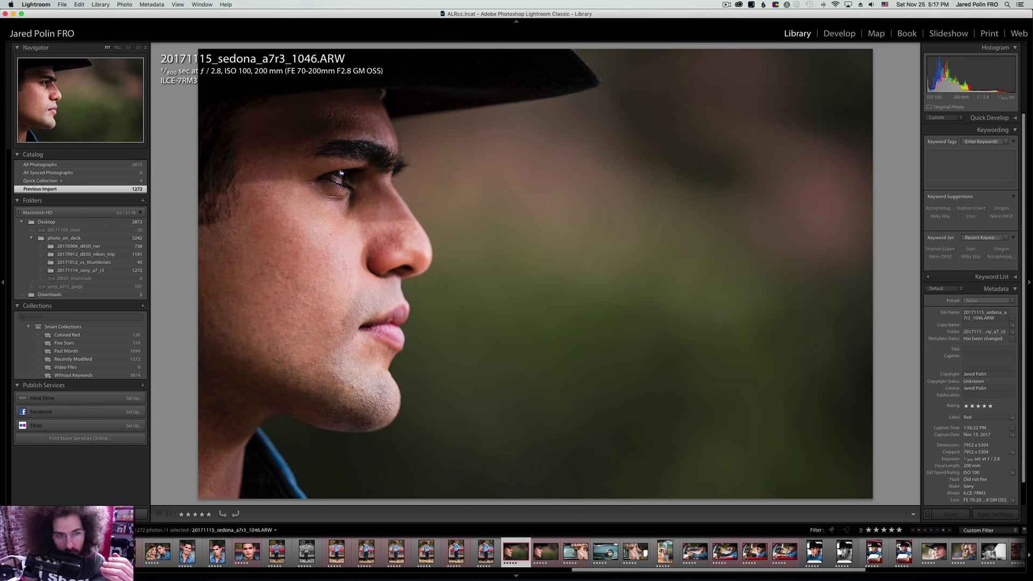
key(Right)
key(Right)
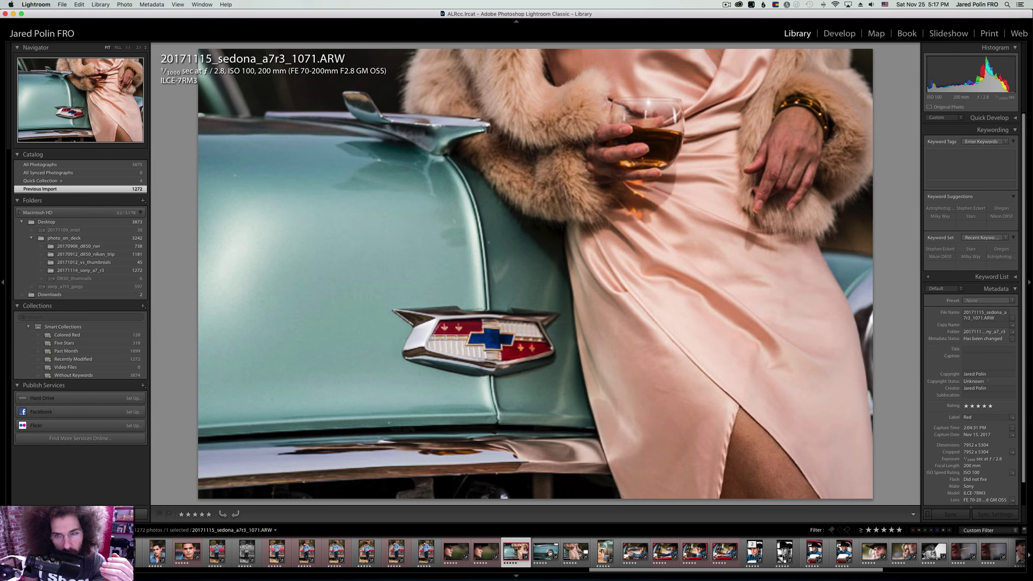
key(Right)
key(6)
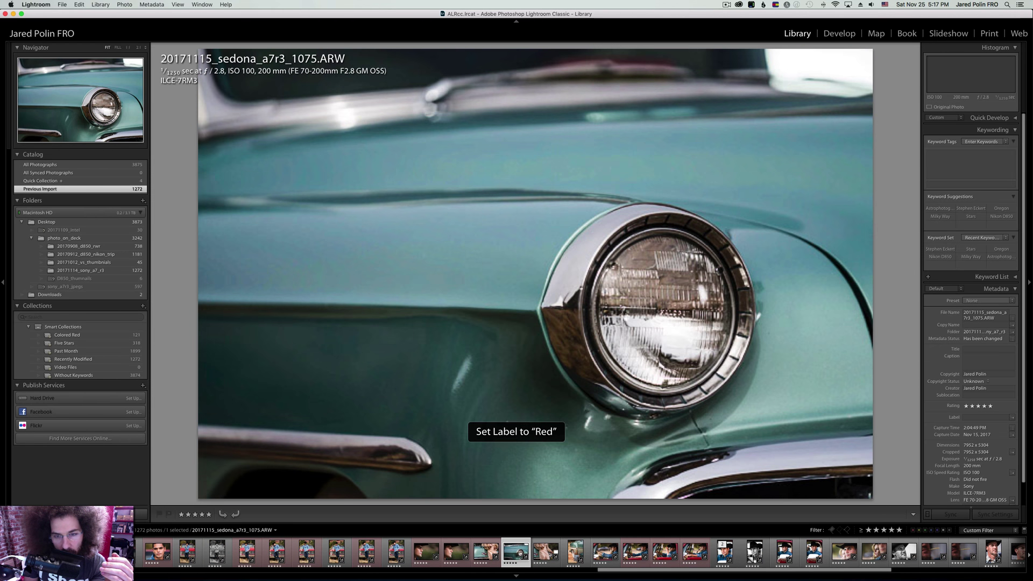
key(Right)
key(Right)
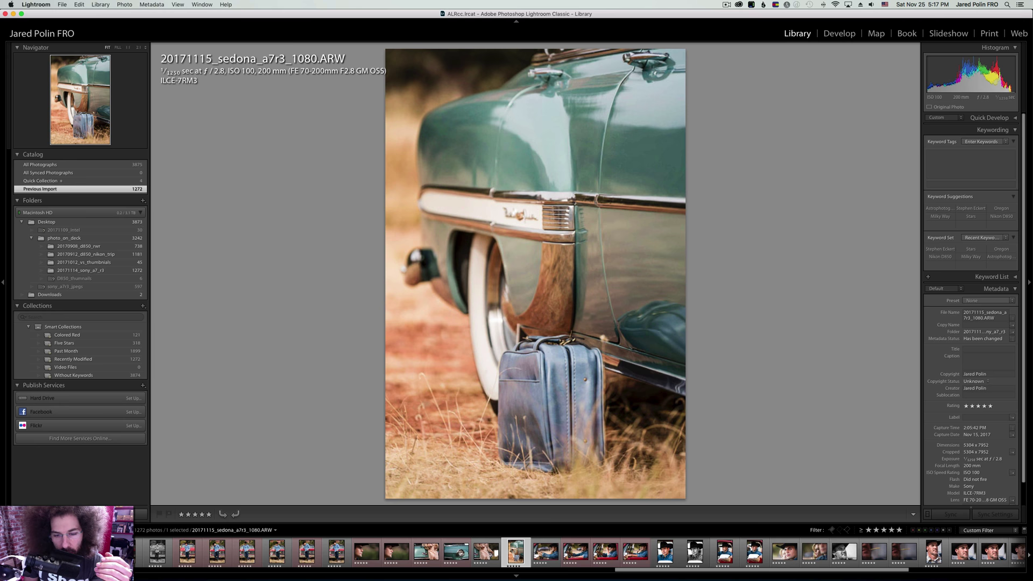
key(6)
Compare the photos of the cowboy driving the red truck, including 1082, 1088 and 1090.
key(Right)
key(Right)
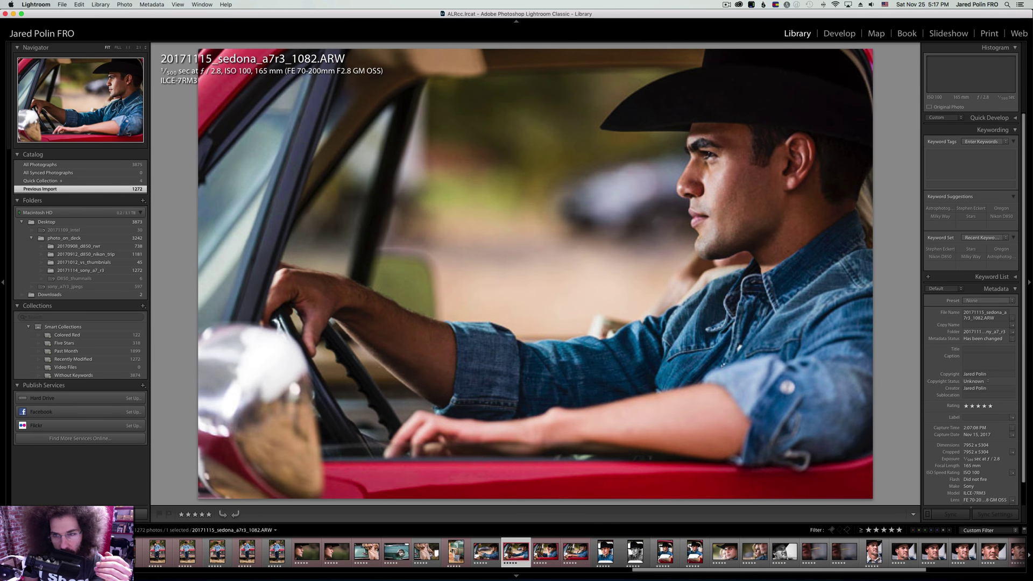
key(Right)
key(Right)
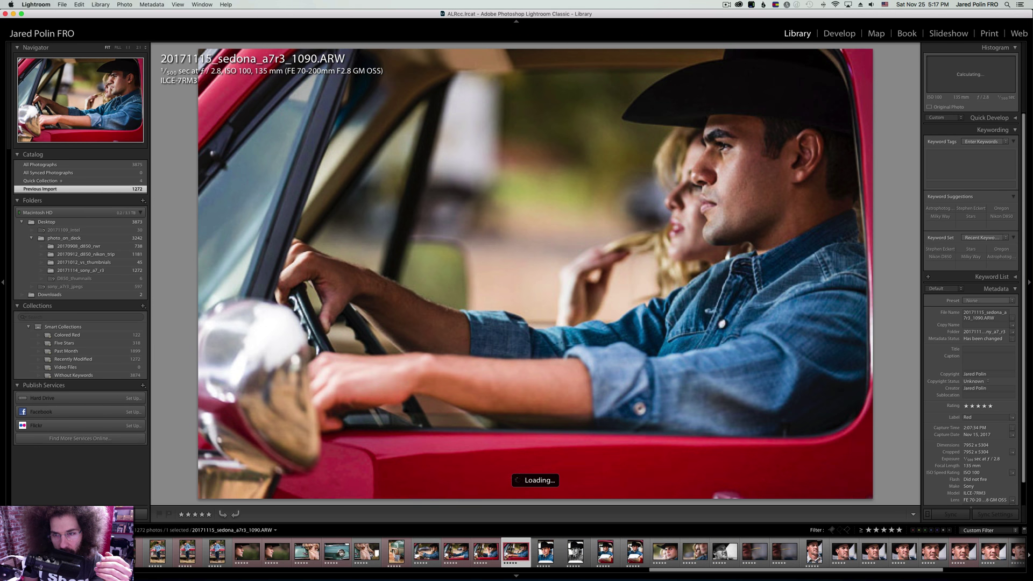
key(Left)
key(Left)
key(Left)
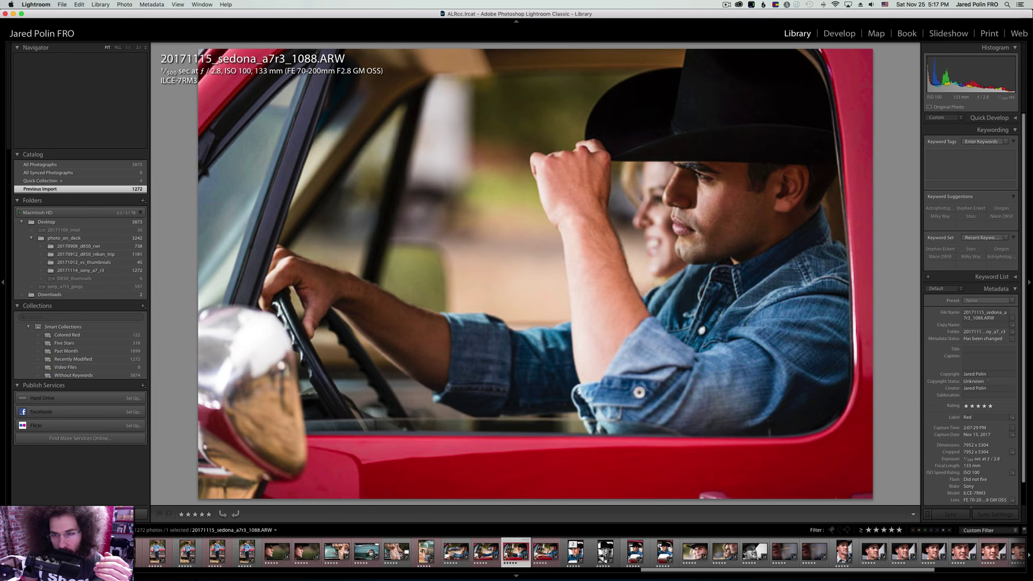
Give the color and black-and-white versions of cowboy portrait 1093 and truck window portrait 1096 red labels.
key(Right)
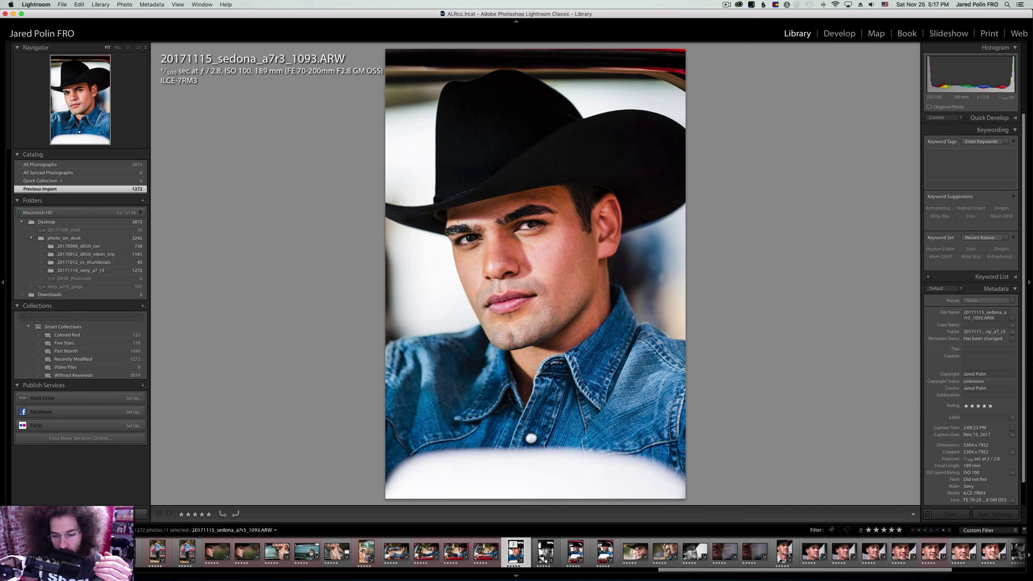
key(6)
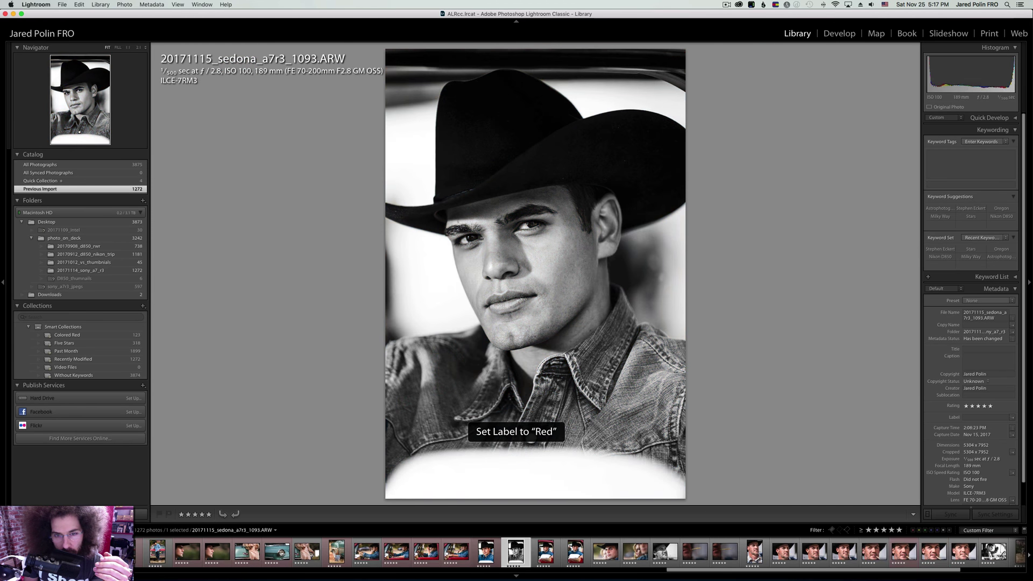
key(Right)
key(Right)
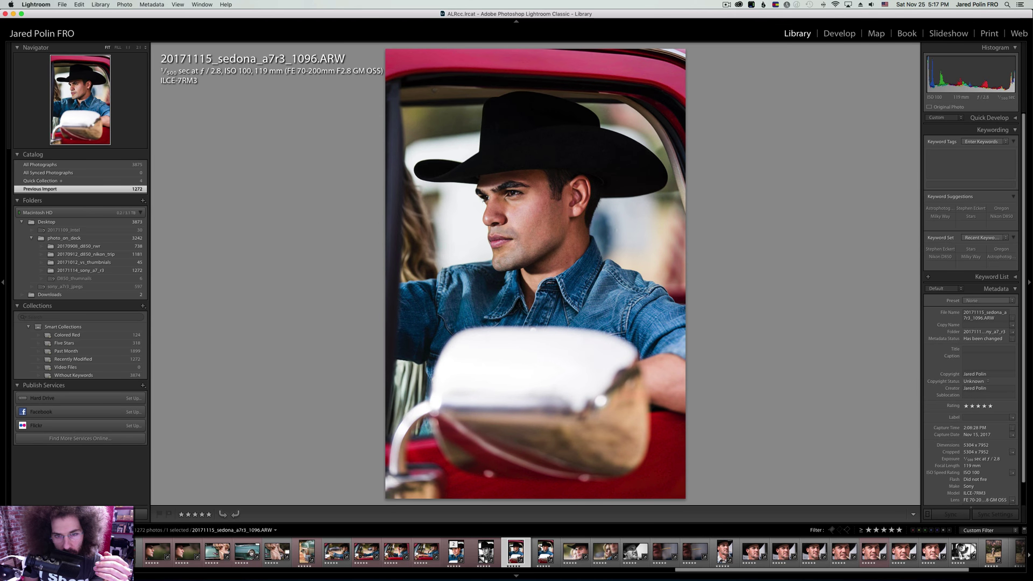
key(6)
Pass over close-up portraits 1119 and 1126 and give the wheat stalk close-up 1127 a red label.
key(Right)
key(Right)
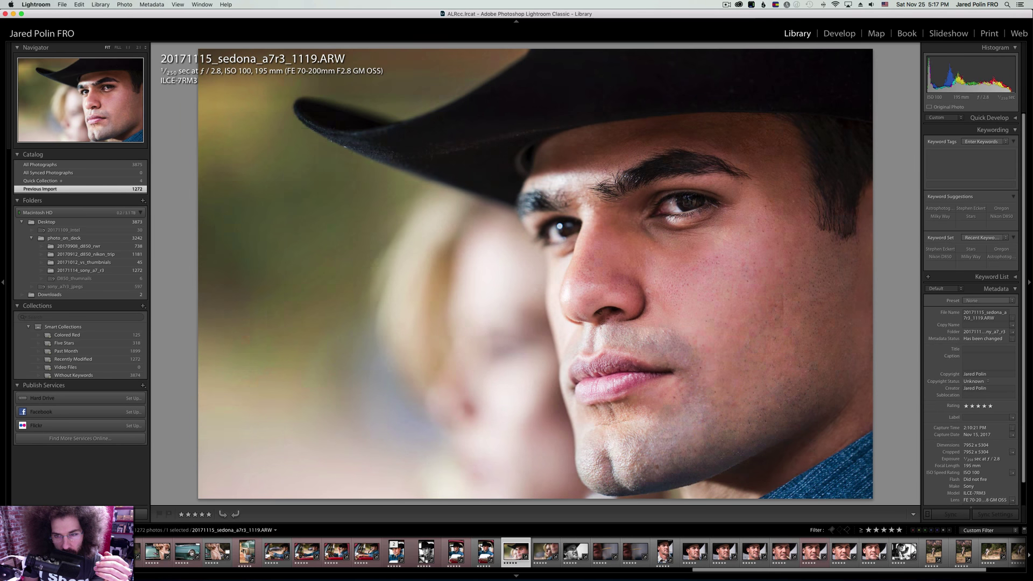
key(Right)
key(Right)
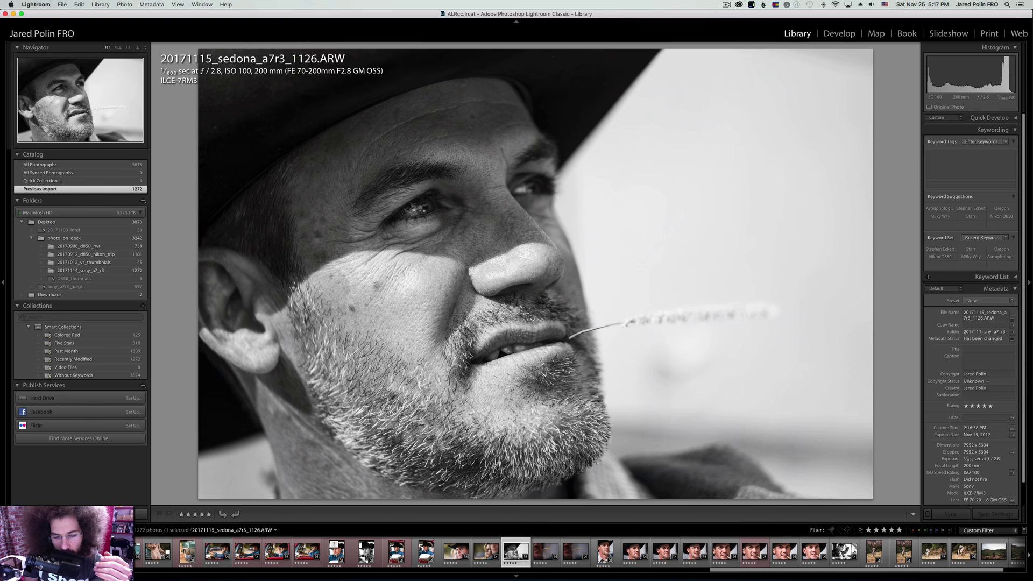
key(Right)
key(6)
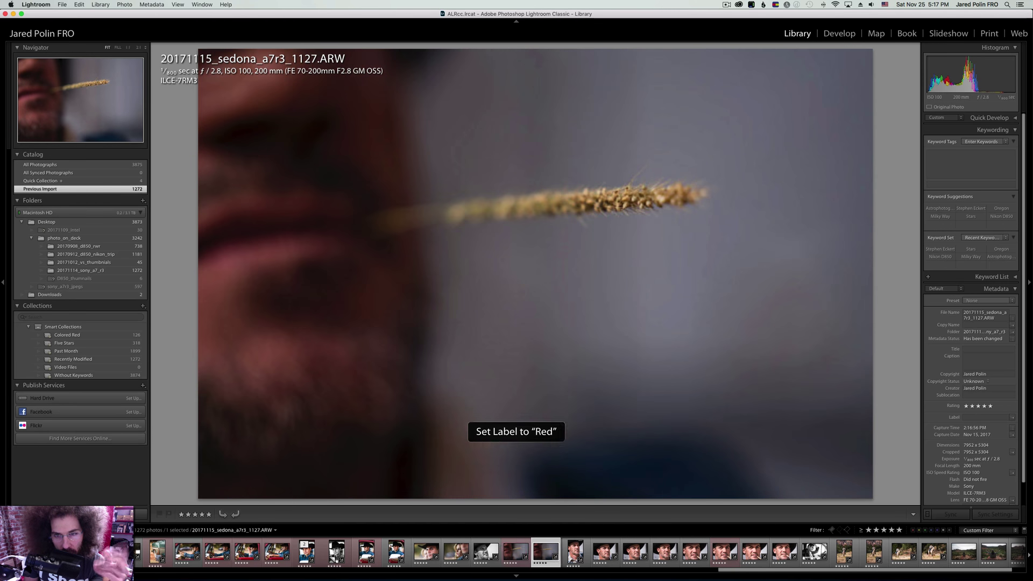
Review the bearded cowboy portraits from 1129 to 1136 without labeling them.
key(Right)
key(Right)
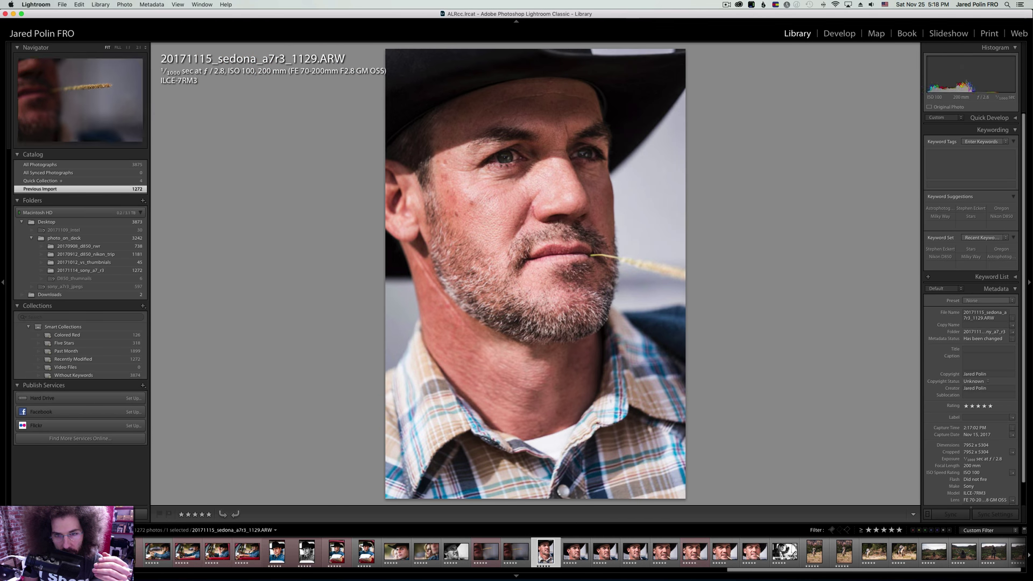
key(Right)
key(Right)
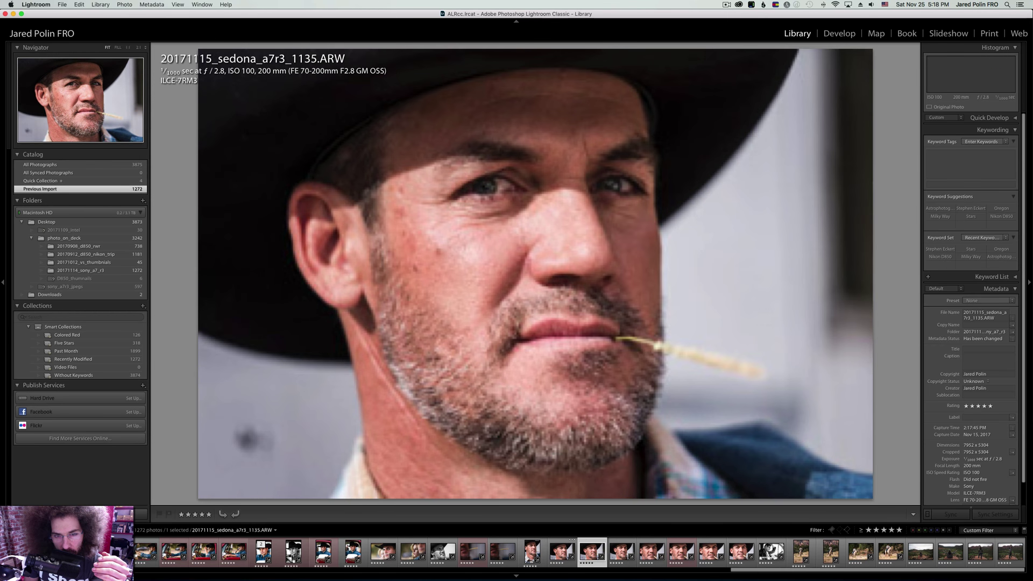
key(Right)
key(Right)
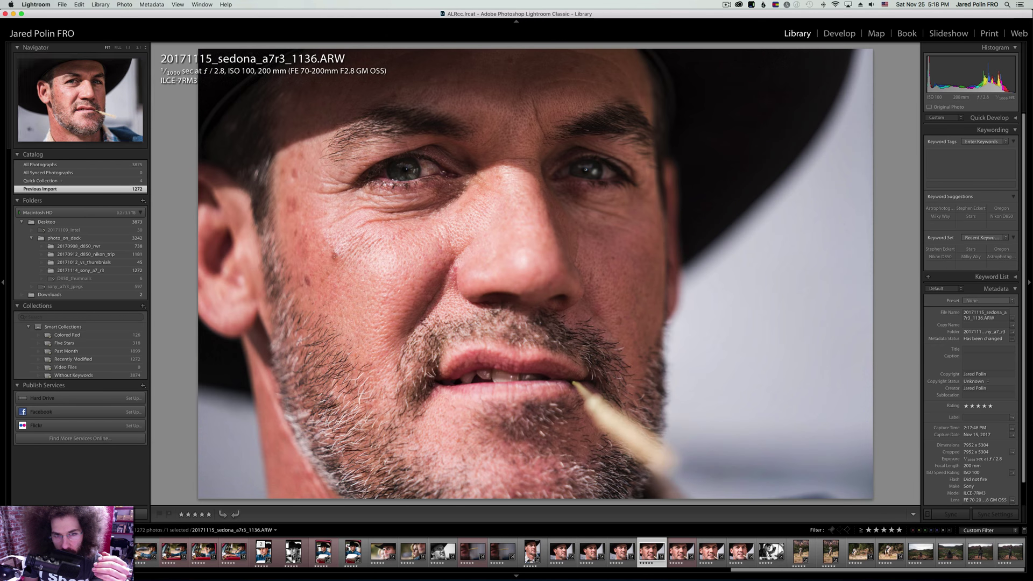
Compare the bearded cowboy close-ups 1141 and 1142 back and forth and move on to black-and-white photo 1146.
key(Right)
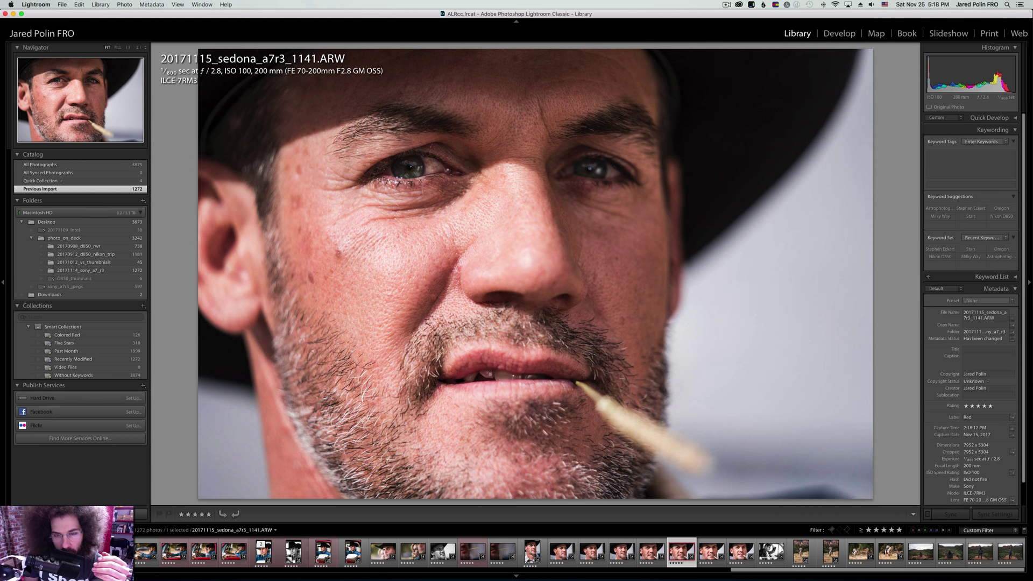
key(Right)
key(Left)
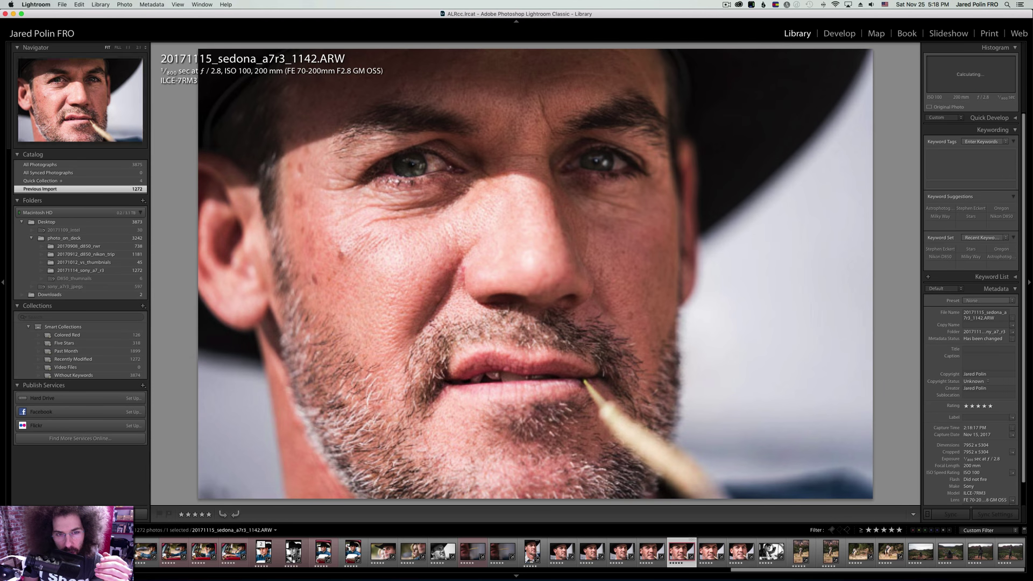
key(Right)
key(Left)
key(Right)
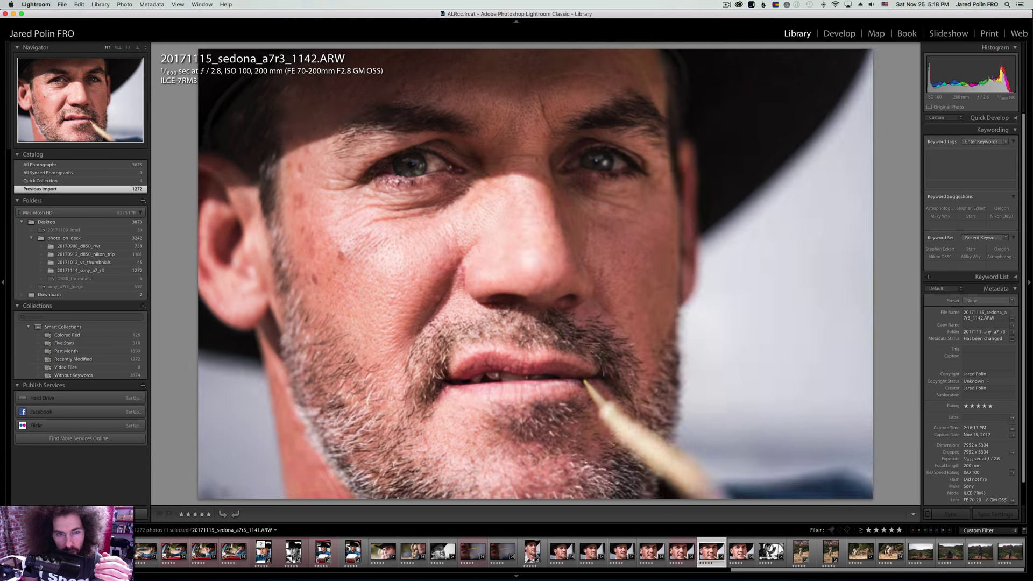
key(Left)
key(Right)
key(Right)
key(Right)
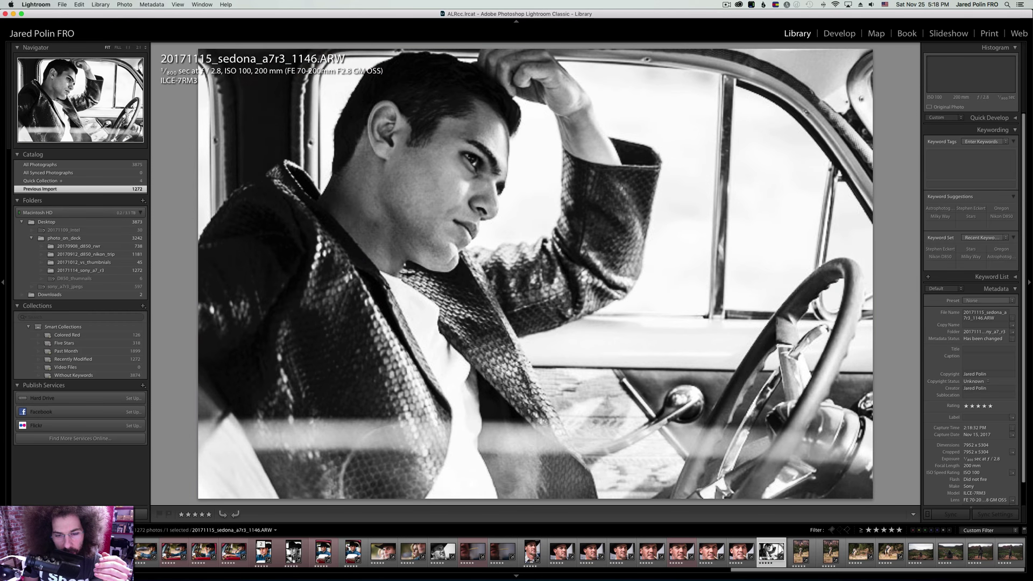
Give the black-and-white portrait at the steering wheel a red label and pass over the horseback photos up to overlook photo 1251.
key(6)
key(Right)
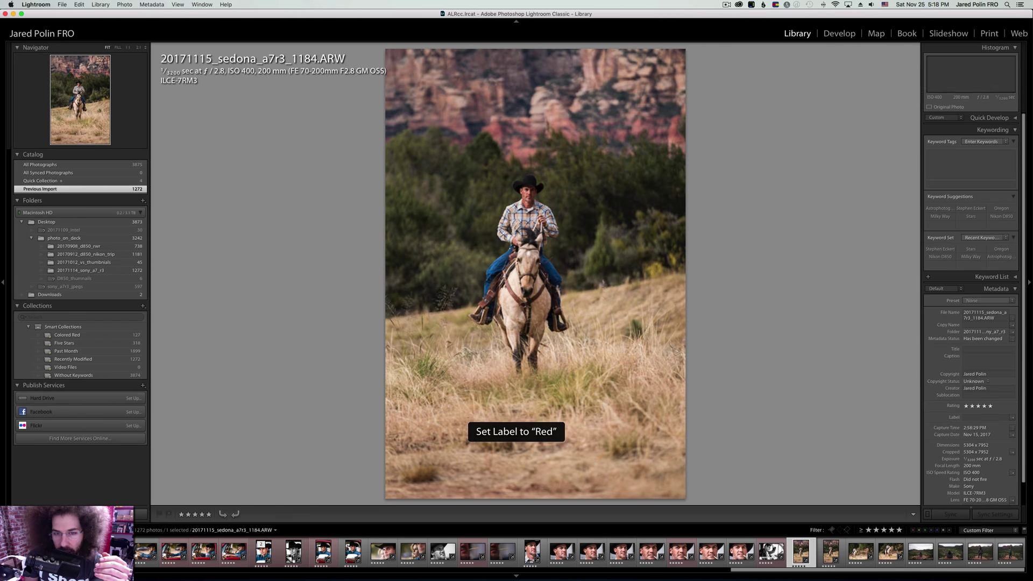
key(Right)
key(Right)
key(Right)
key(Right)
key(Right)
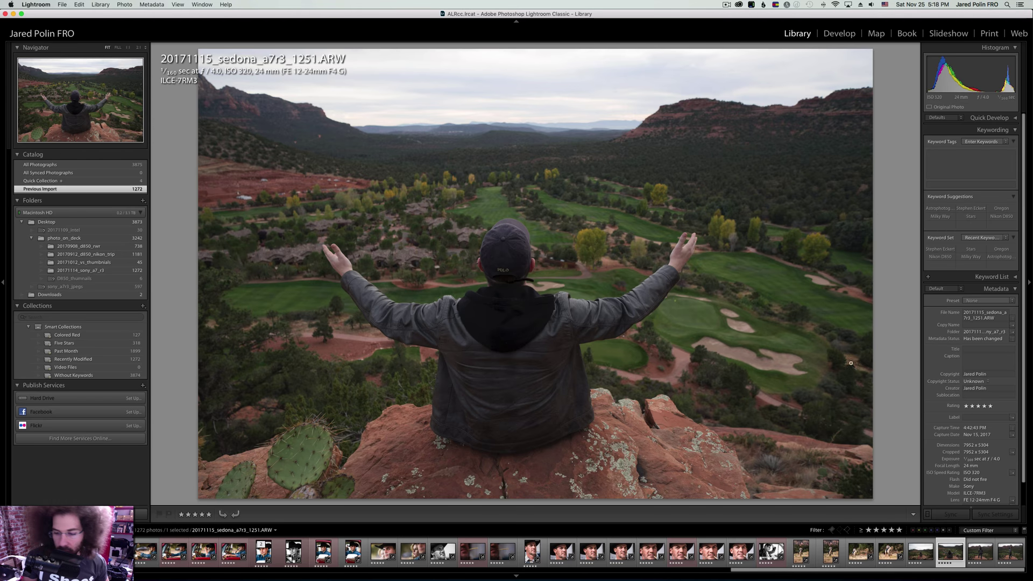
Filter the five-star photos to only those with red labels and review the balloon inflation shots up to 0077.
click(912, 530)
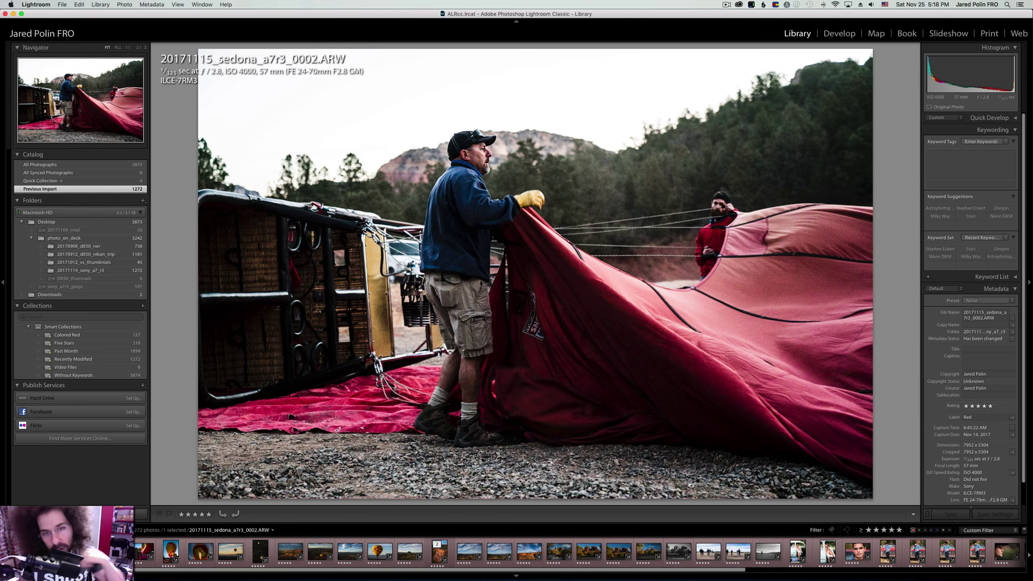
key(Right)
key(Right)
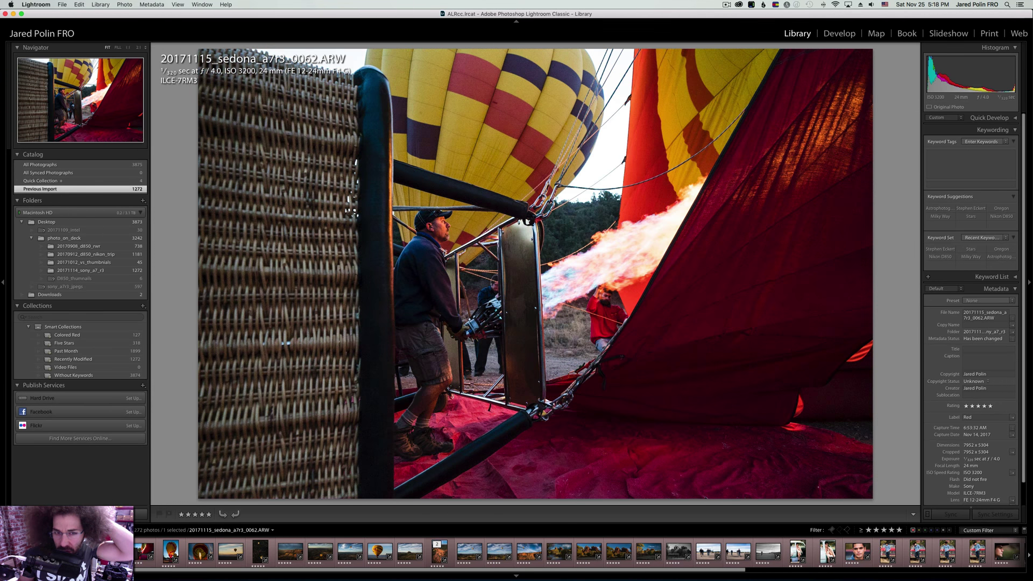
key(Right)
key(Right)
key(Right)
key(Right)
key(Right)
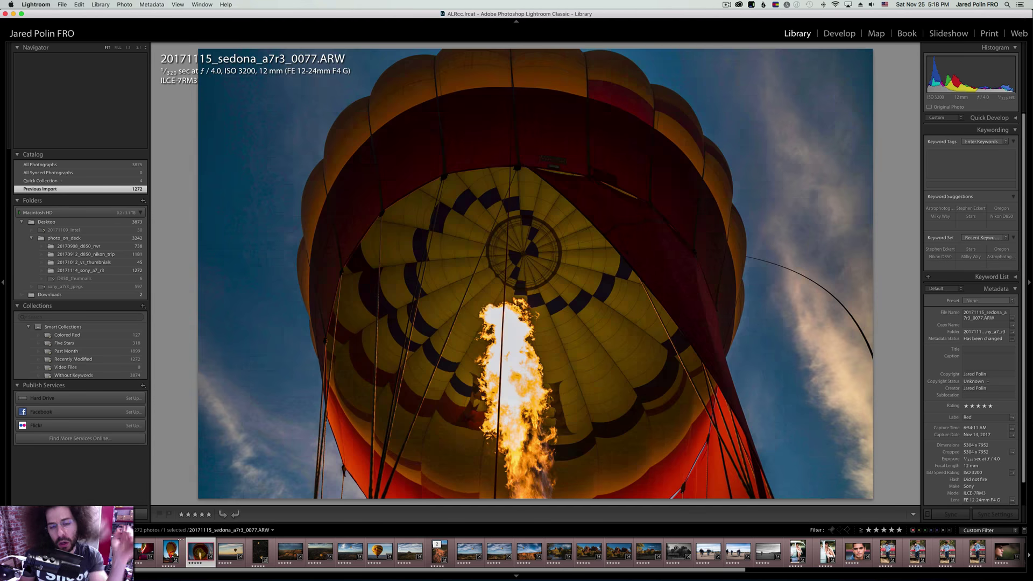
Review the red-labeled aerial and landscape balloon photos up to 0353.
key(Right)
key(Right)
key(Right)
key(Right)
key(Right)
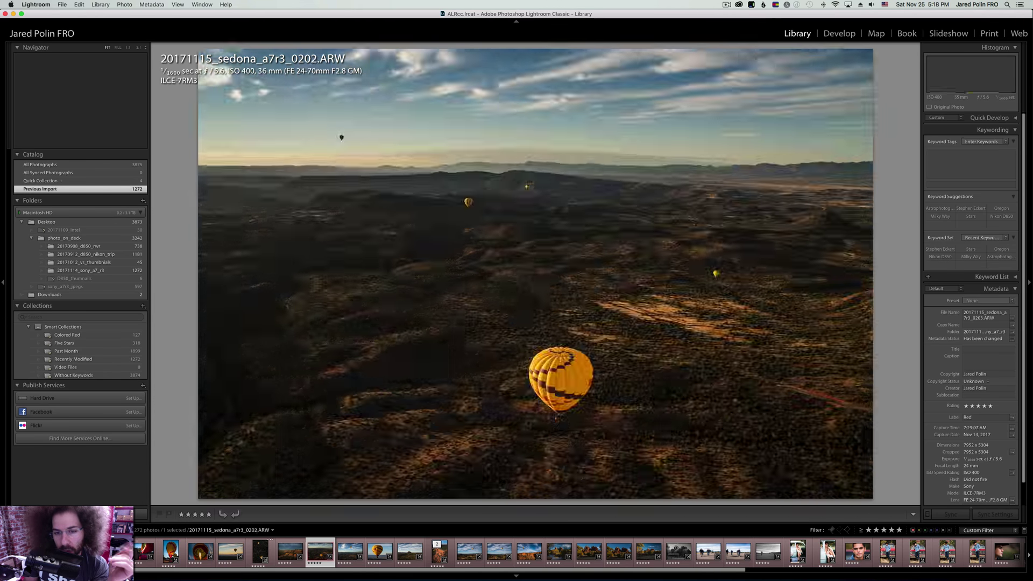
key(Right)
key(Right)
key(Right)
key(Right)
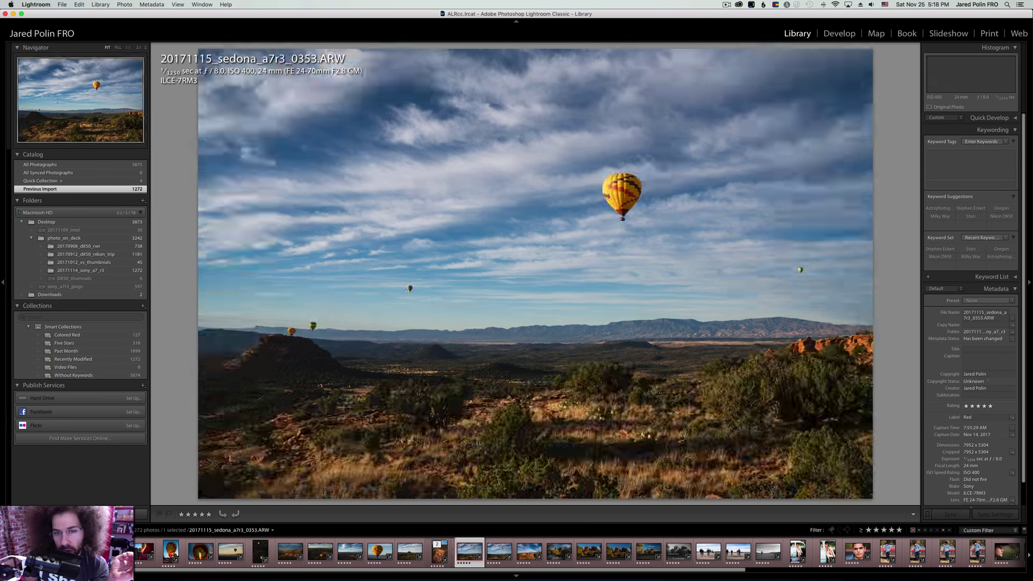
Review the red-labeled red rock and helicopter photos up to black-and-white airfield photo 0927.
key(Right)
key(Right)
key(Right)
key(Right)
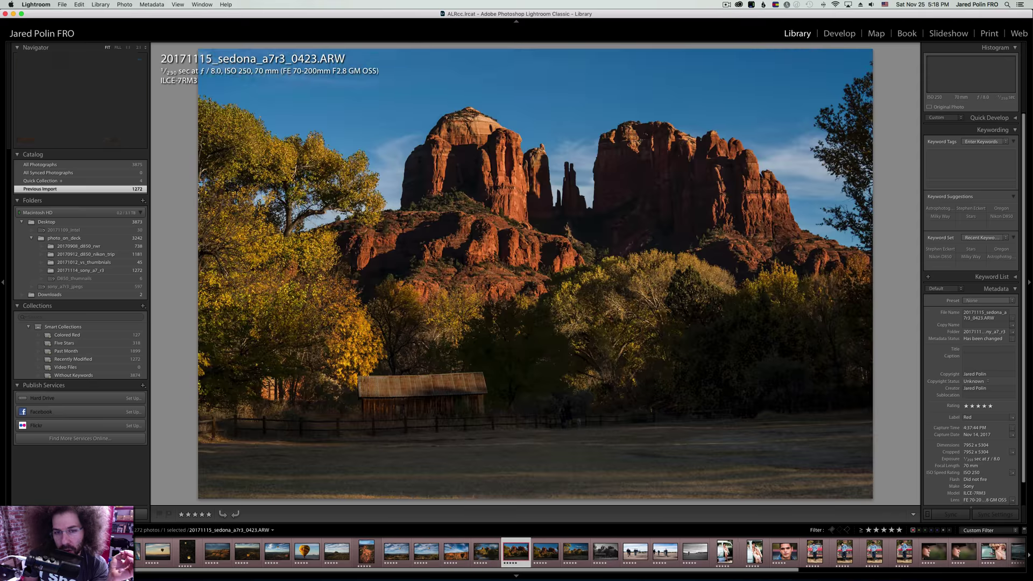
key(Right)
key(Right)
key(Right)
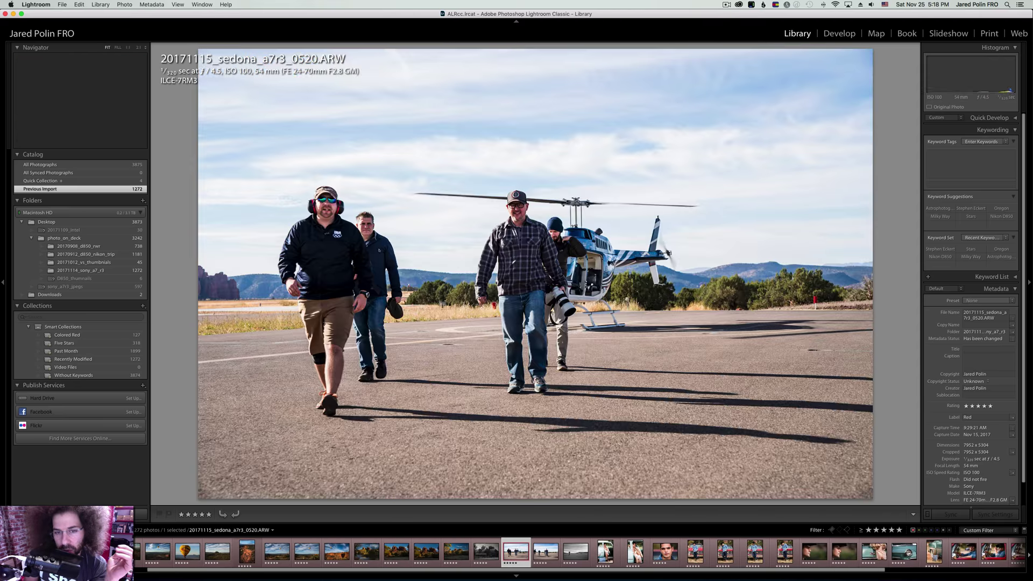
key(Right)
key(Right)
key(Right)
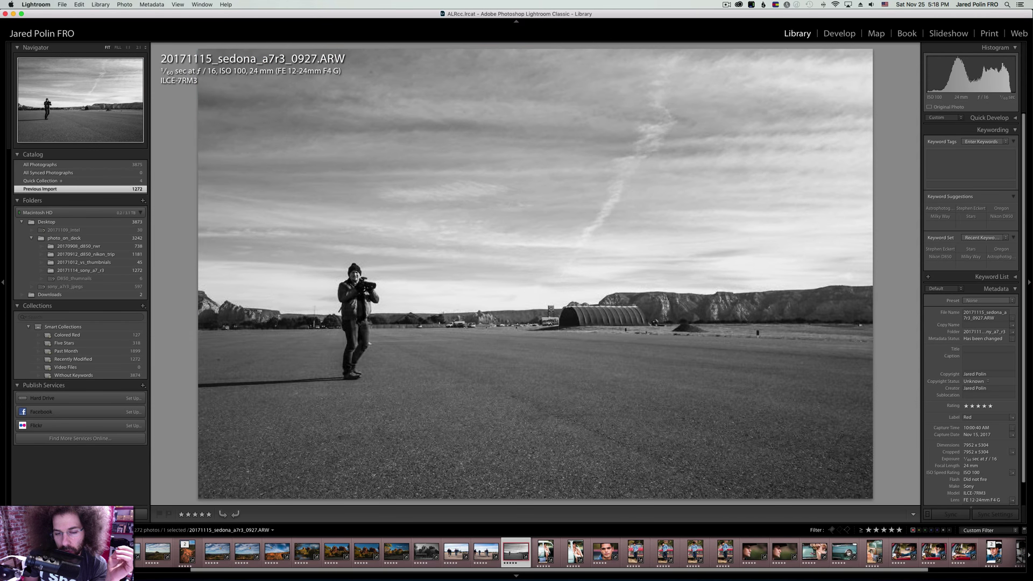
Review the red-labeled portraits by the red truck and inspect the smiling cowboy's face in 1023 up close.
key(Right)
key(Right)
key(Right)
key(Right)
key(Right)
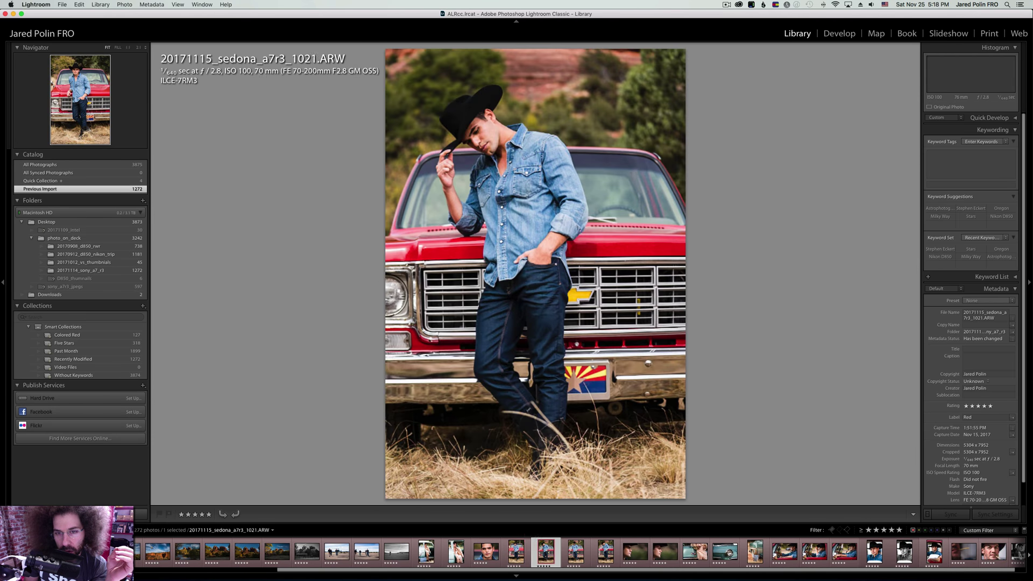
key(Left)
key(Left)
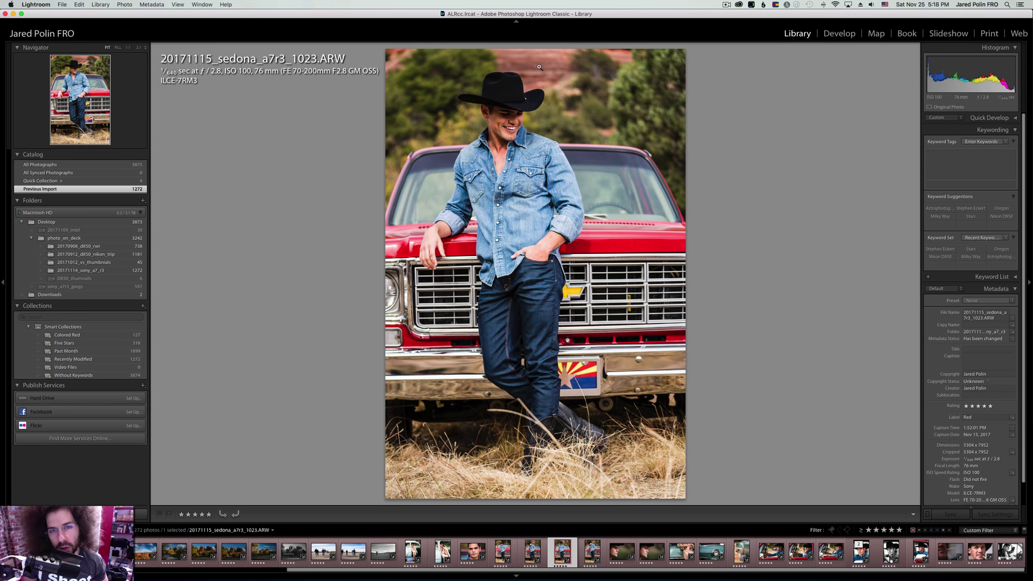
click(524, 77)
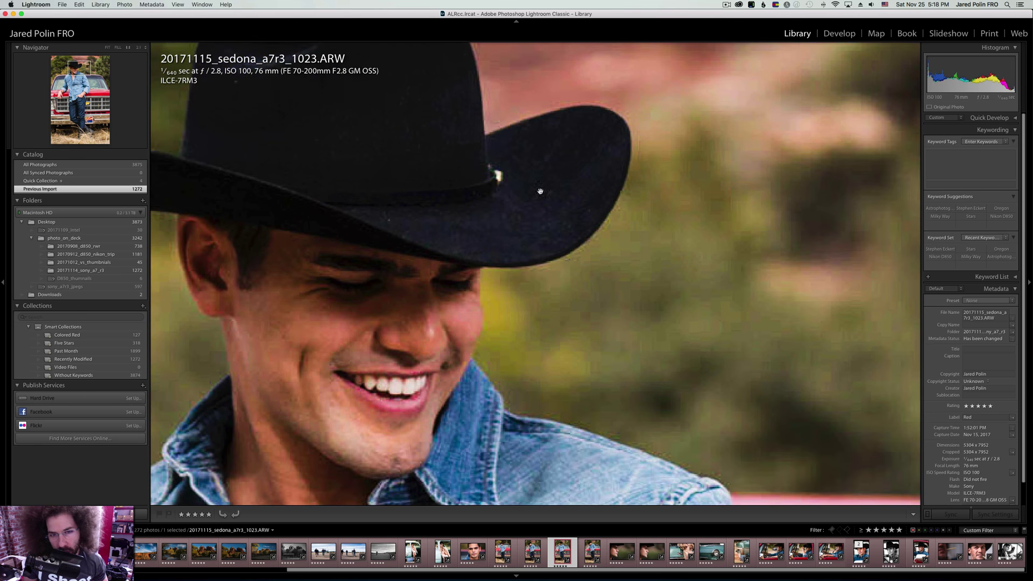
click(444, 144)
Review the remaining red-labeled cowboy and vintage car photos through to the last one, black-and-white portrait 1157.
key(Right)
key(Right)
key(Right)
key(Right)
key(Right)
key(Right)
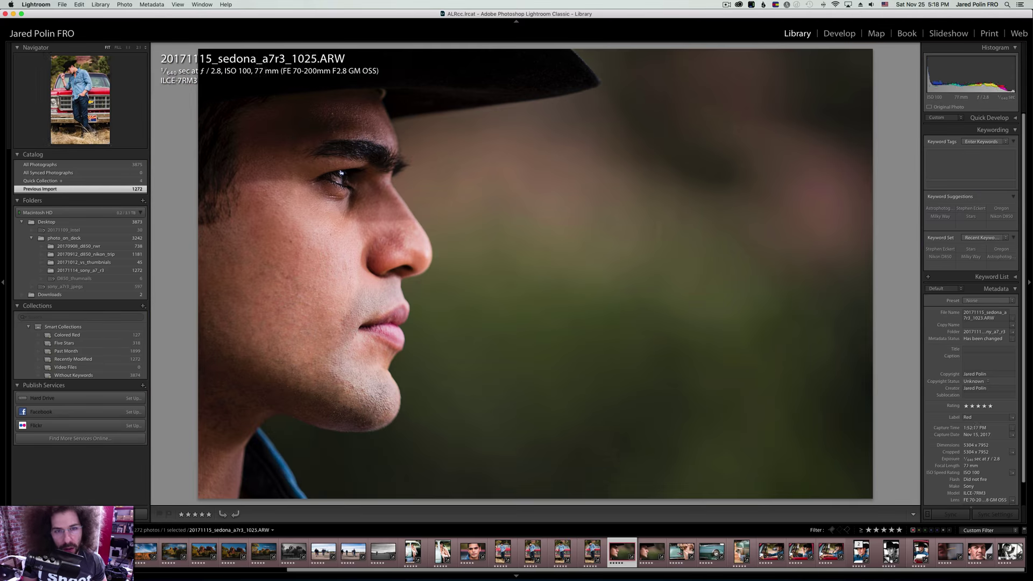
key(Right)
key(Right)
key(Right)
key(Right)
key(Right)
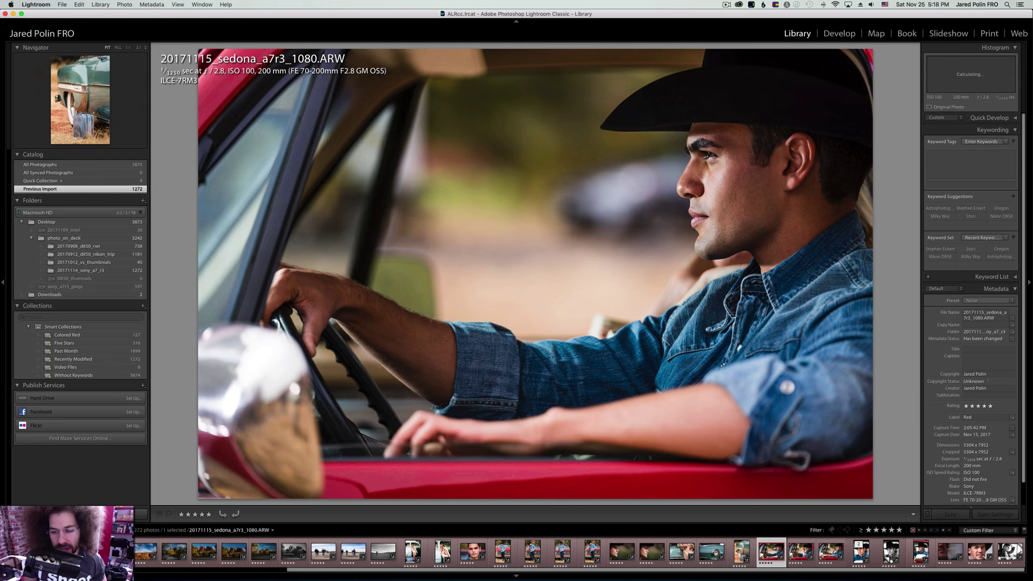
key(Right)
key(Right)
key(Right)
key(Right)
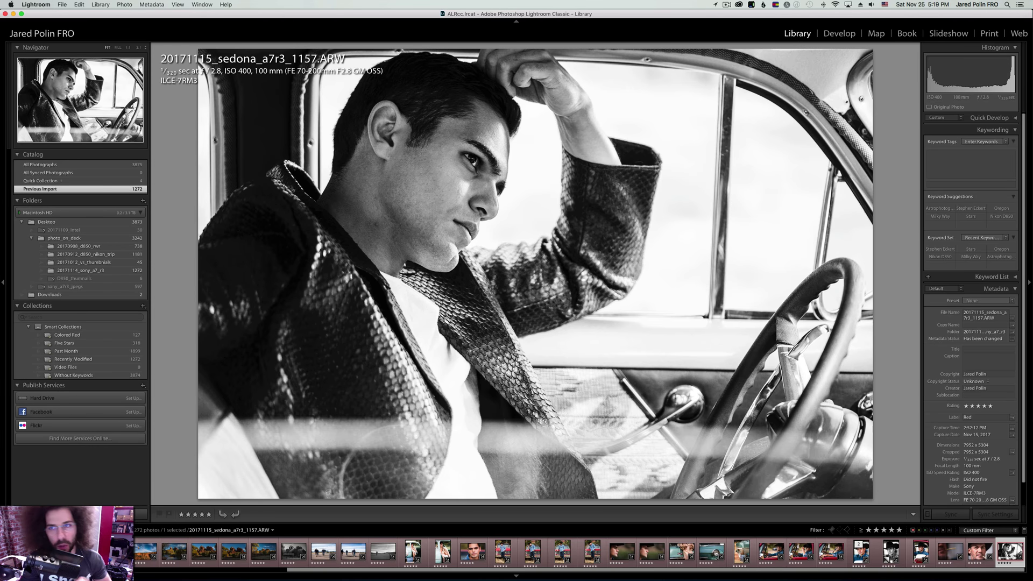
click(726, 5)
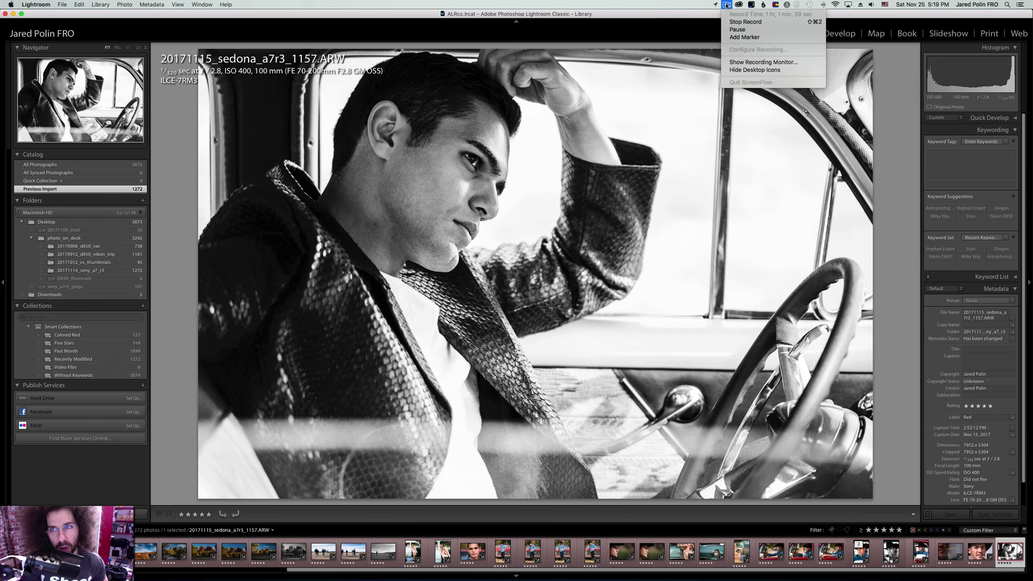
click(726, 5)
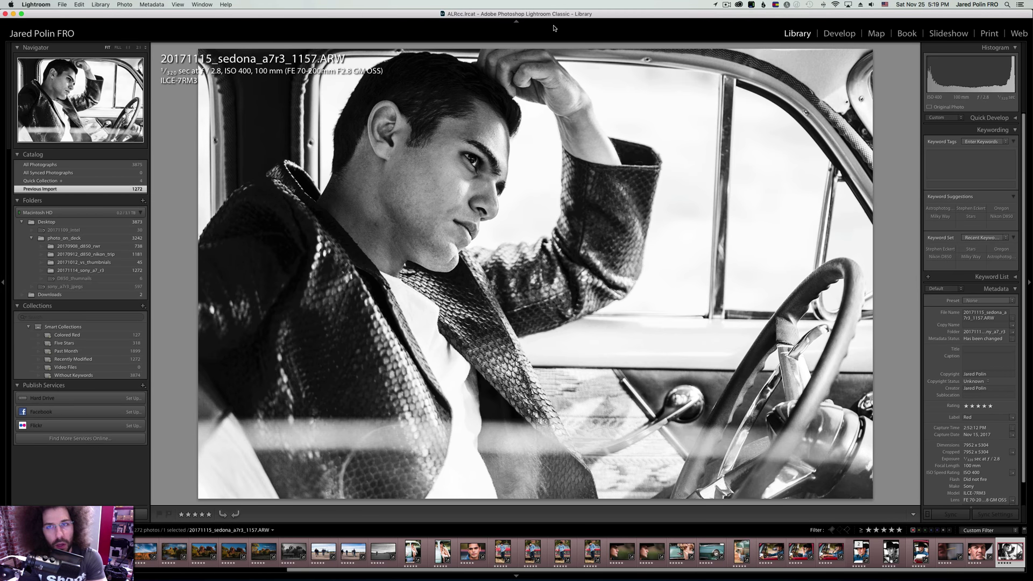